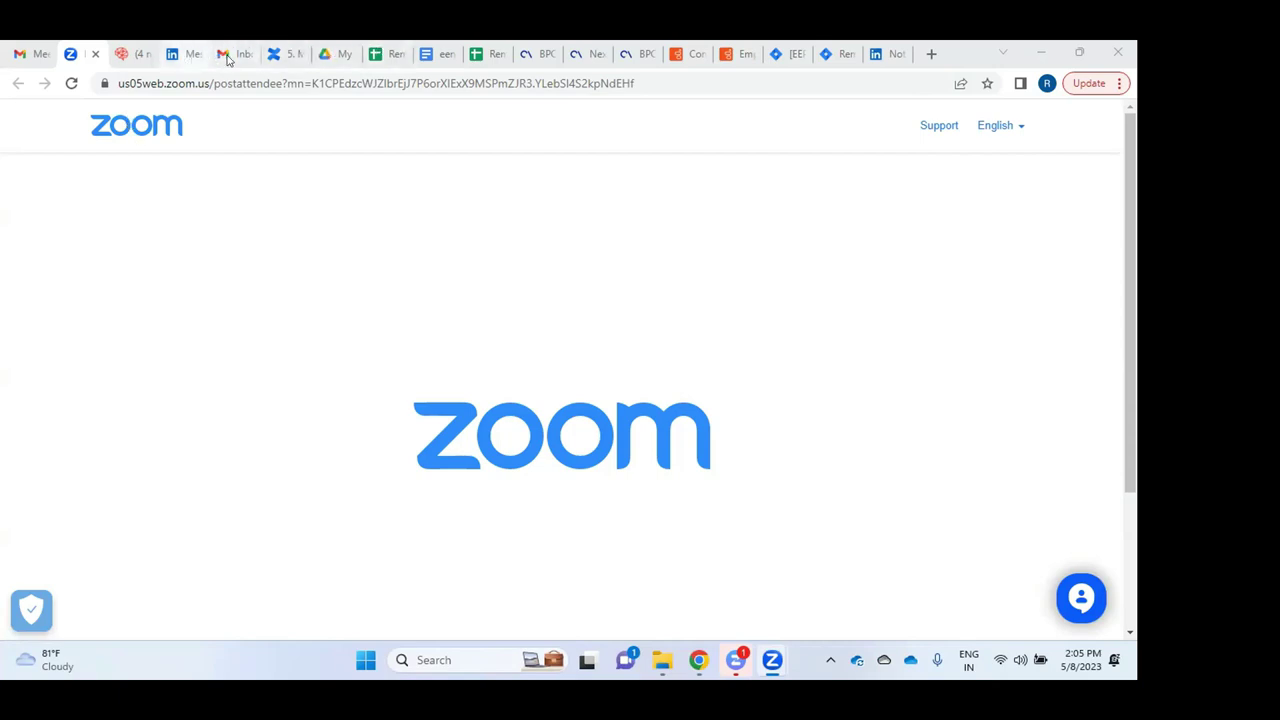
# - End the Zoom session so the browser shows Zoom's post-meeting attendee page
pyautogui.moveTo(228, 60)
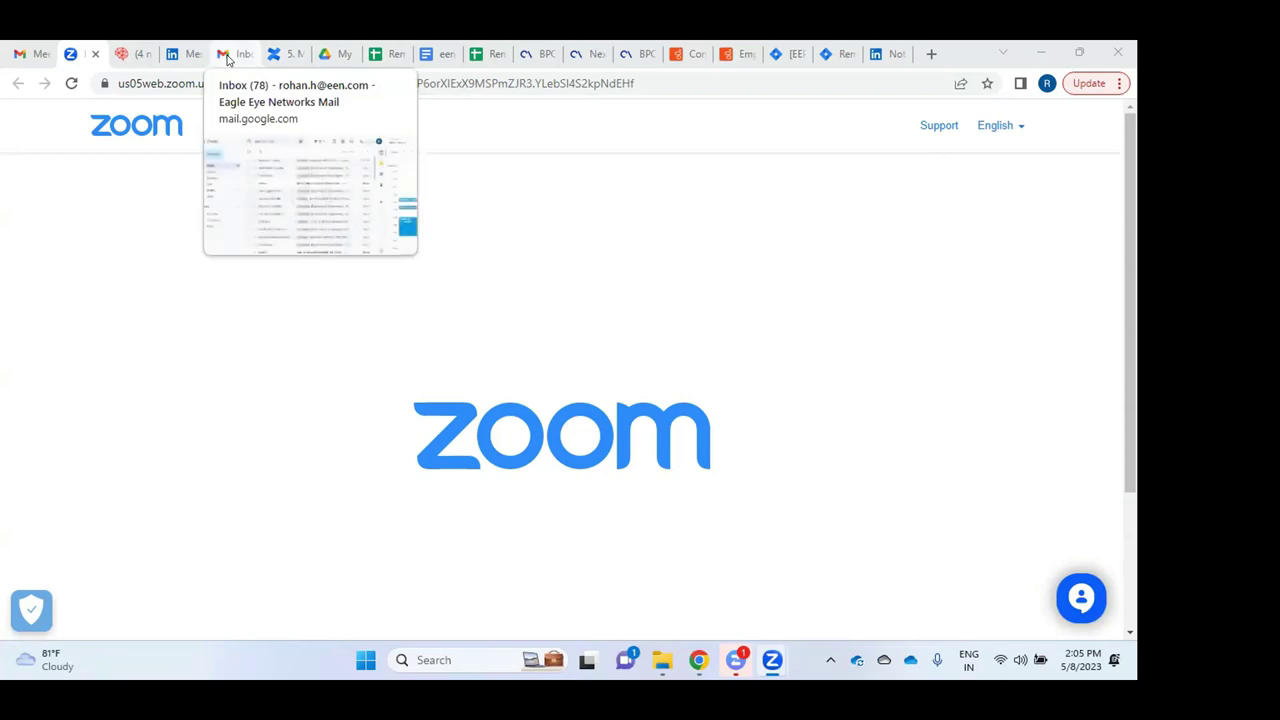
# - Go to the Gmail meeting email, close the Calendar panel, and launch Google Drive from the apps grid
pyautogui.click(35, 54)
pyautogui.click(1114, 127)
pyautogui.click(985, 126)
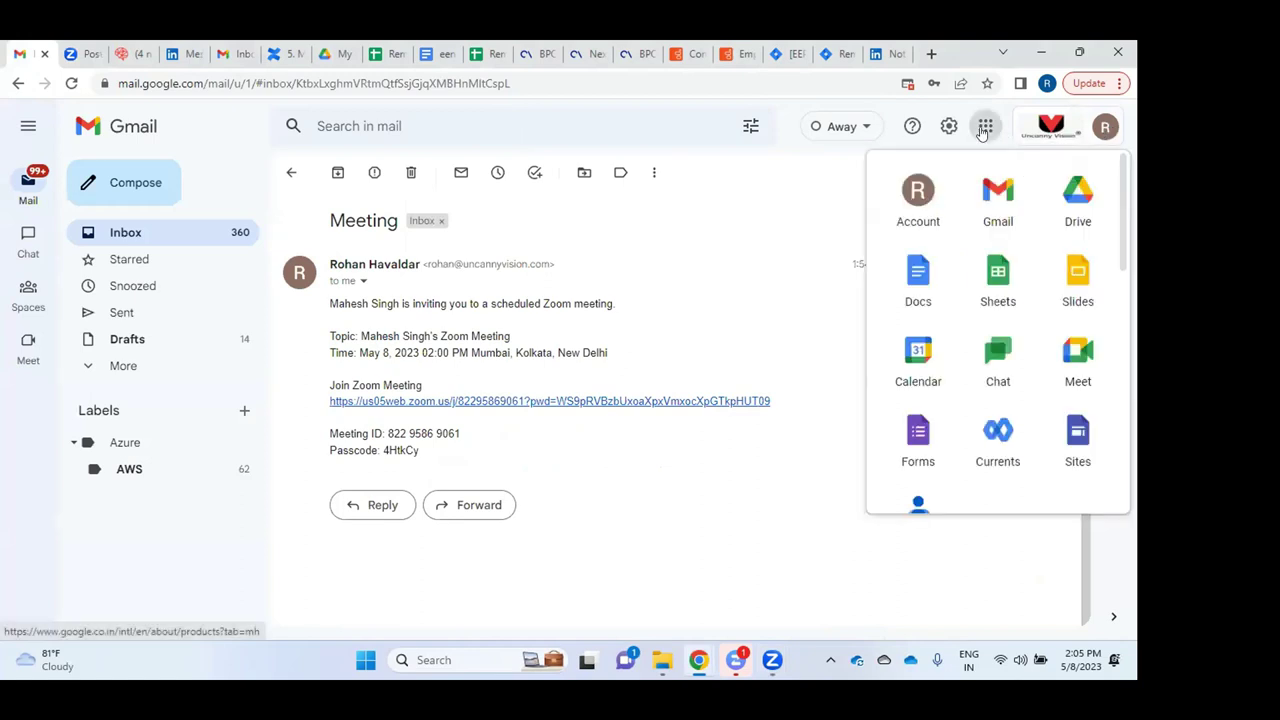
pyautogui.click(1063, 200)
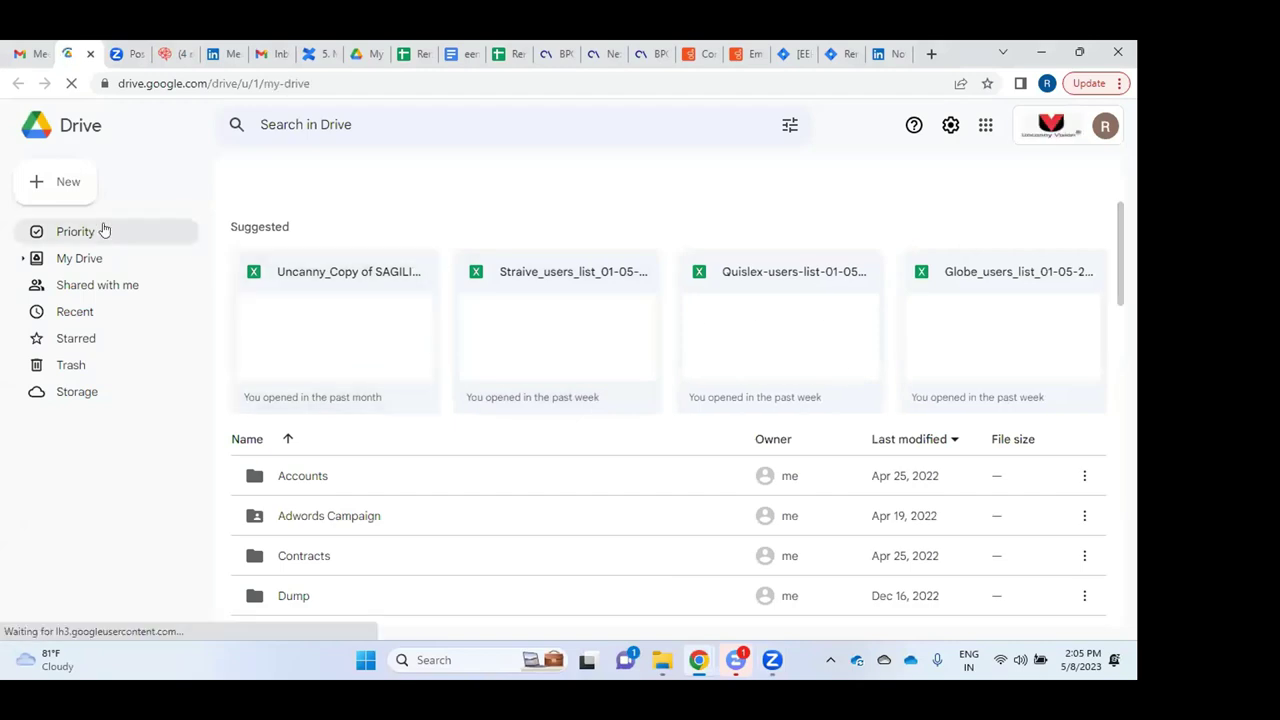
# - Create a blank Google Docs document from Drive's New menu
pyautogui.click(60, 184)
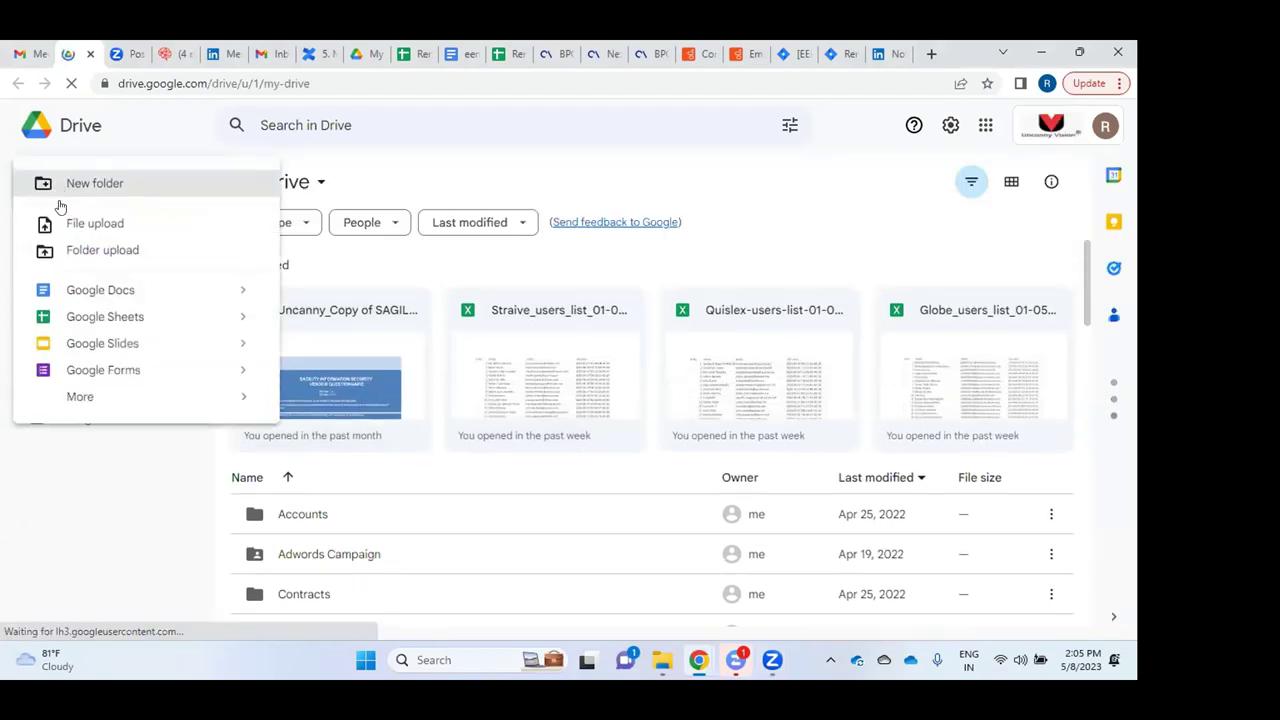
pyautogui.click(84, 292)
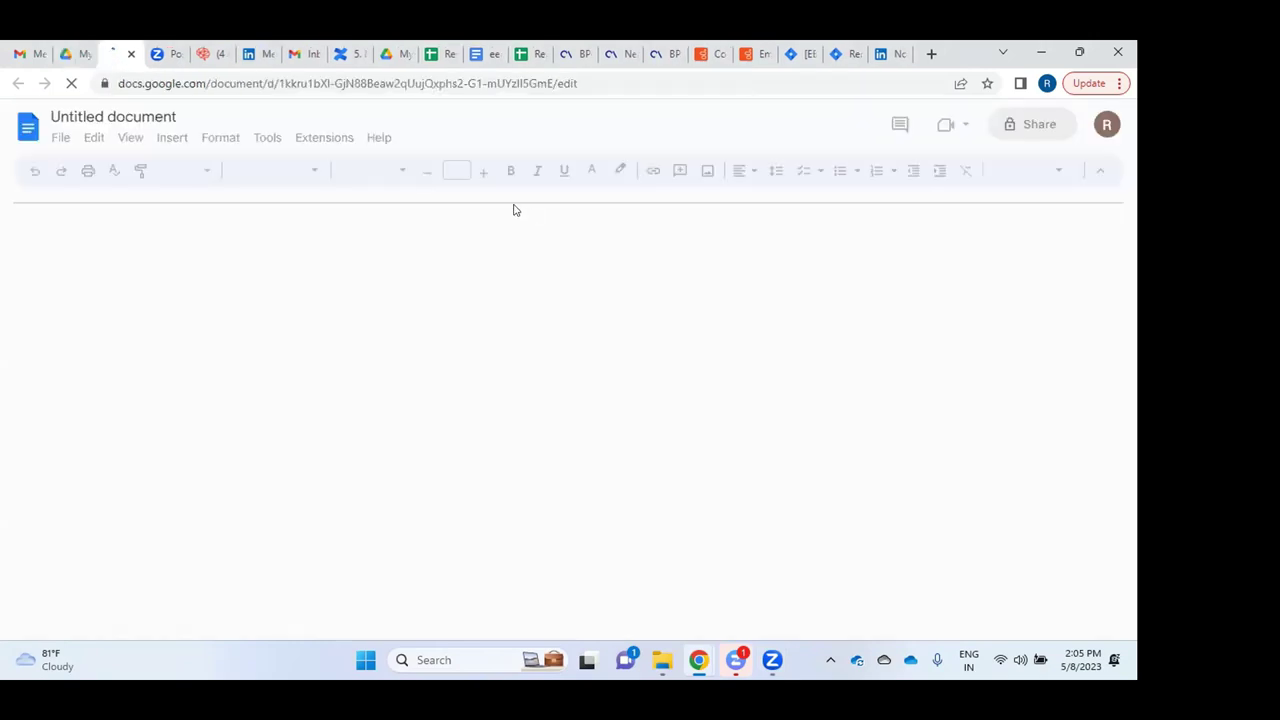
# - Title the untitled document 'Citrix based RemotifAI deployment' and return to its empty body
pyautogui.click(160, 117)
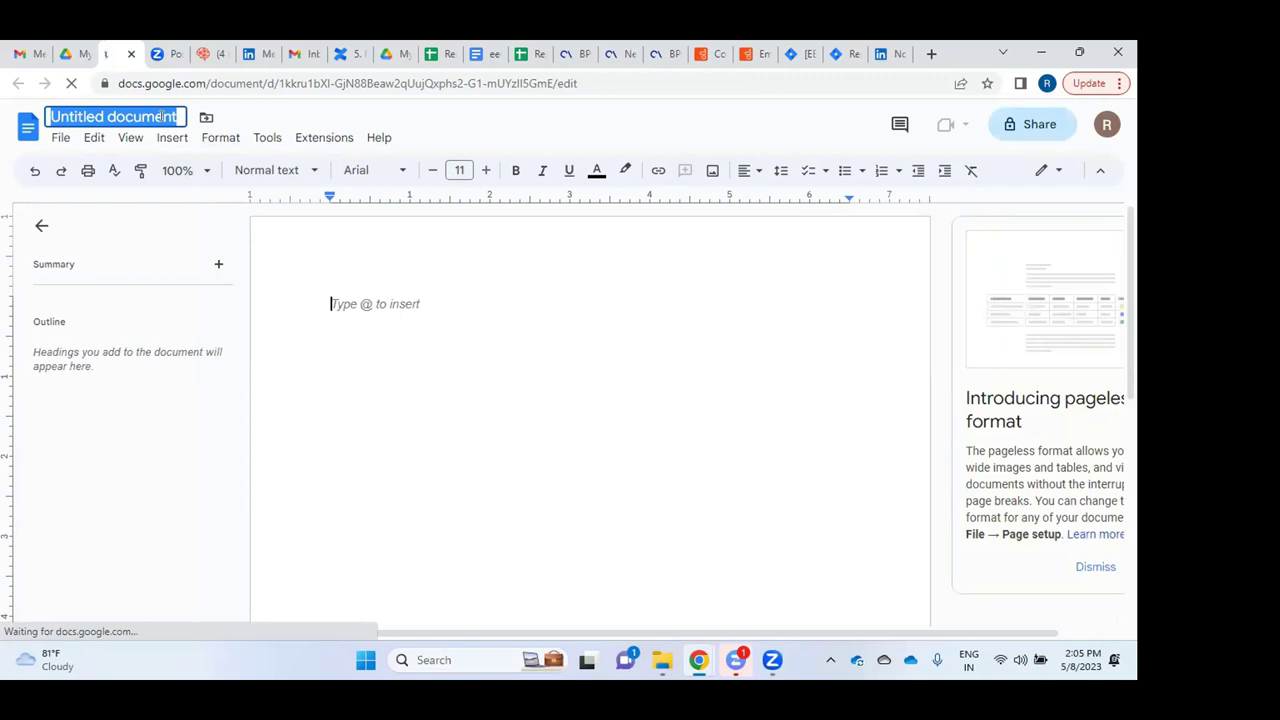
pyautogui.write('Ci')
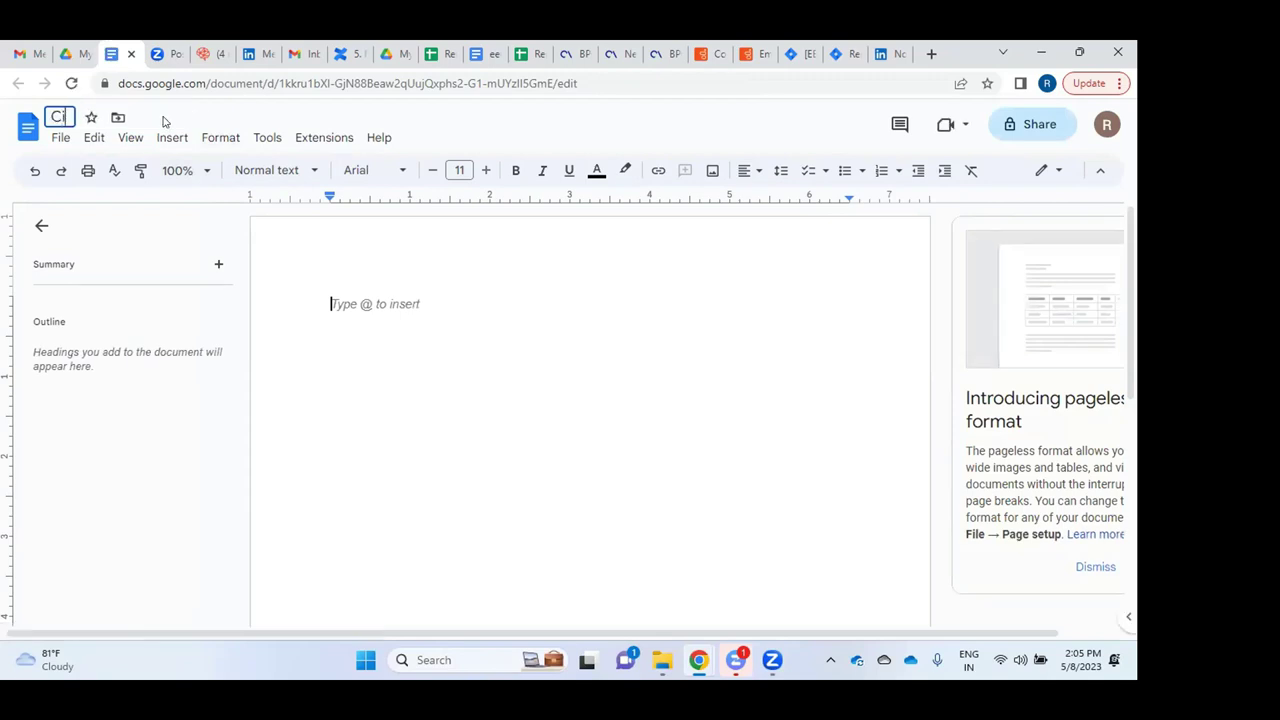
pyautogui.write('trix')
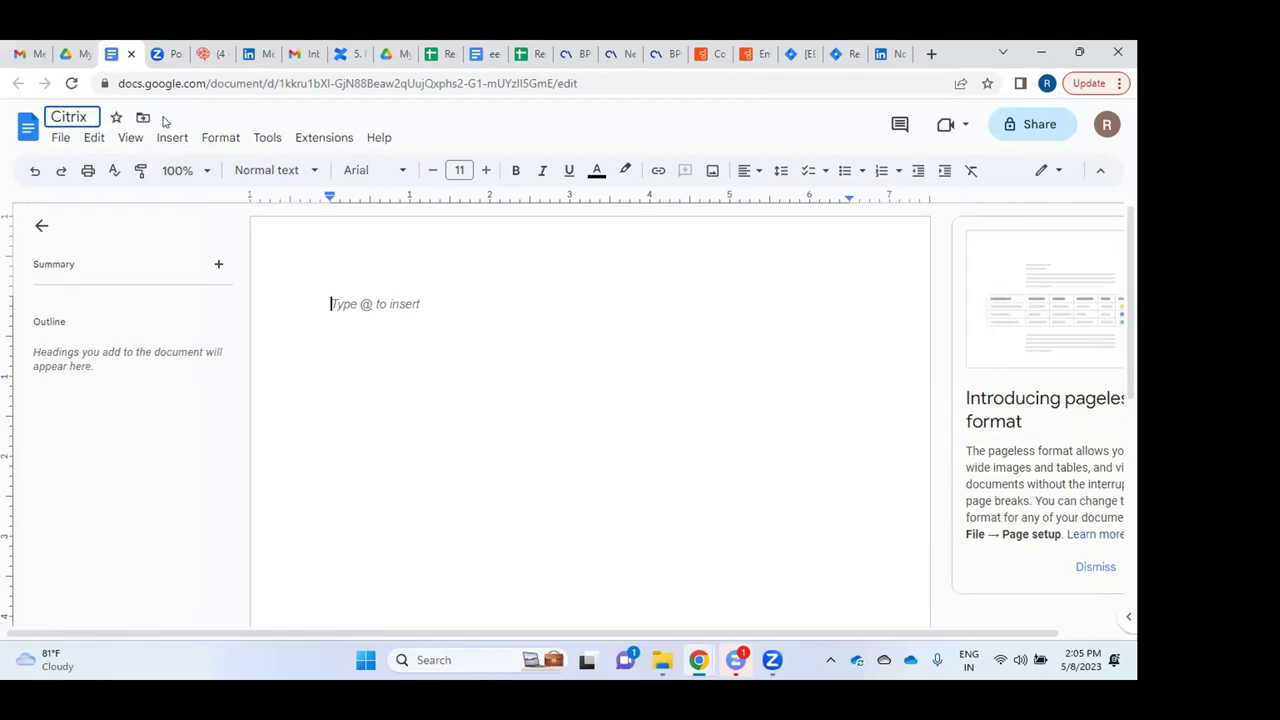
pyautogui.write(' based')
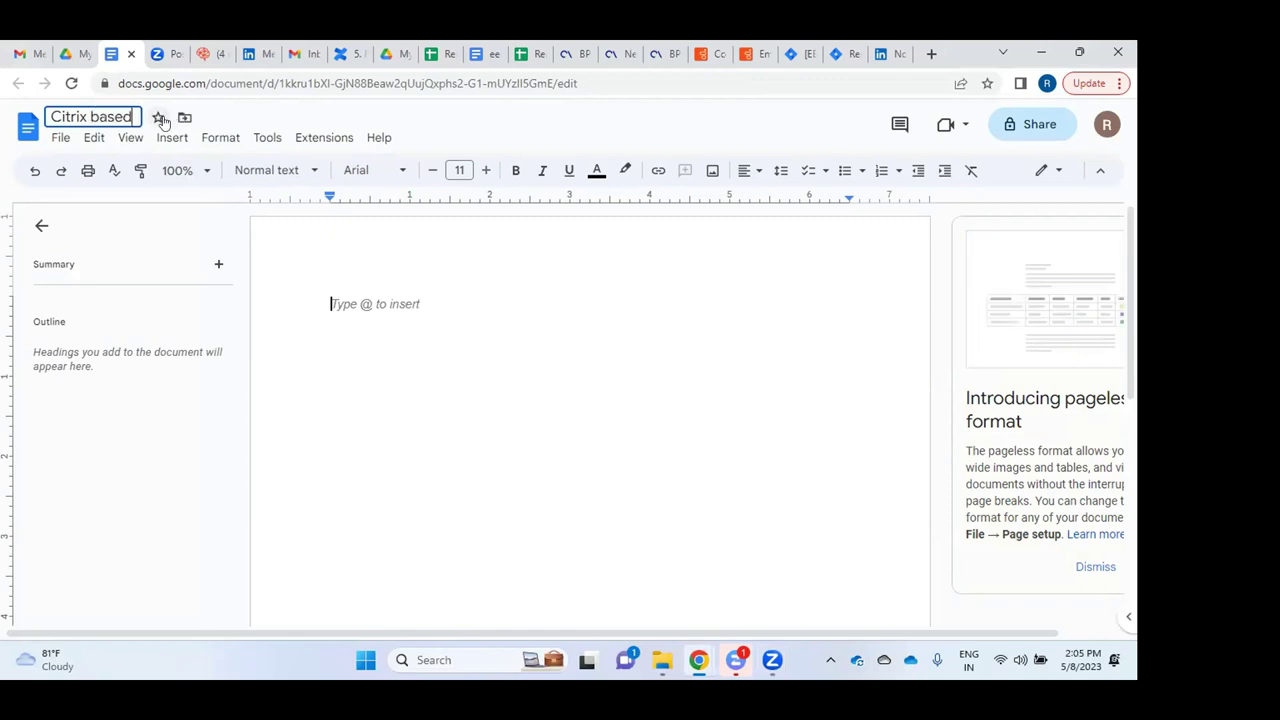
pyautogui.write(' RemotifA')
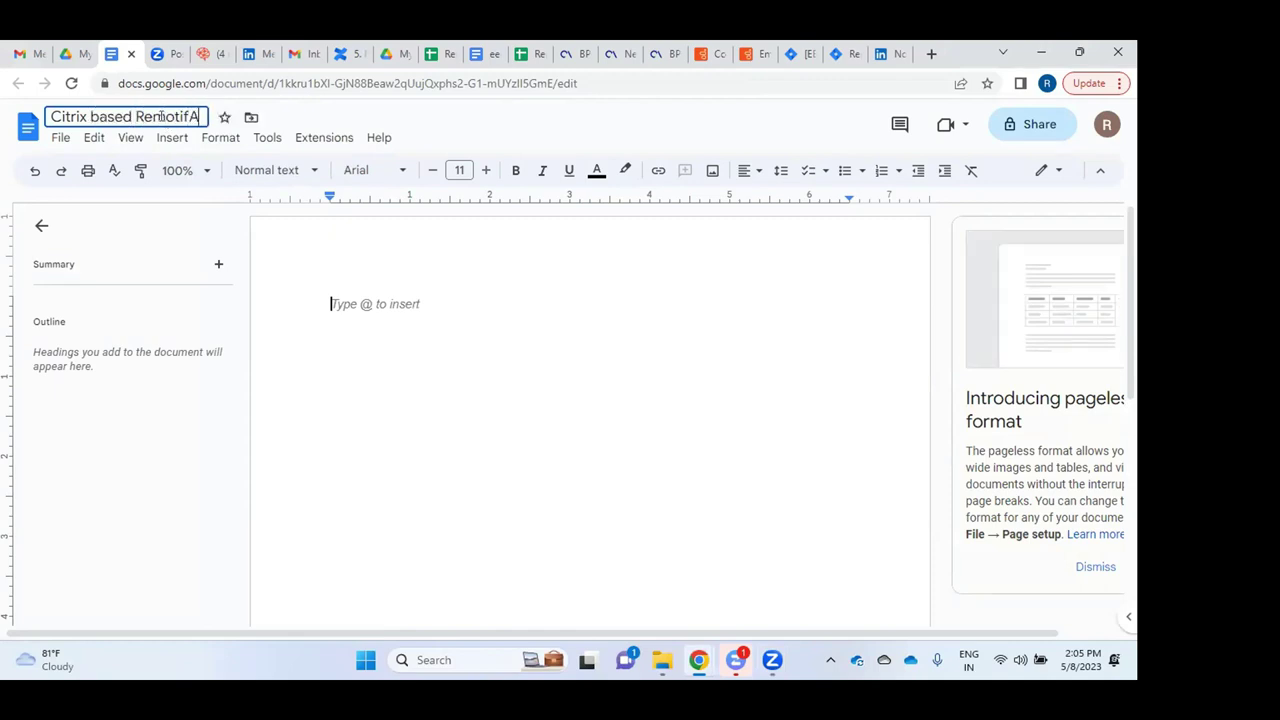
pyautogui.write('I deployment')
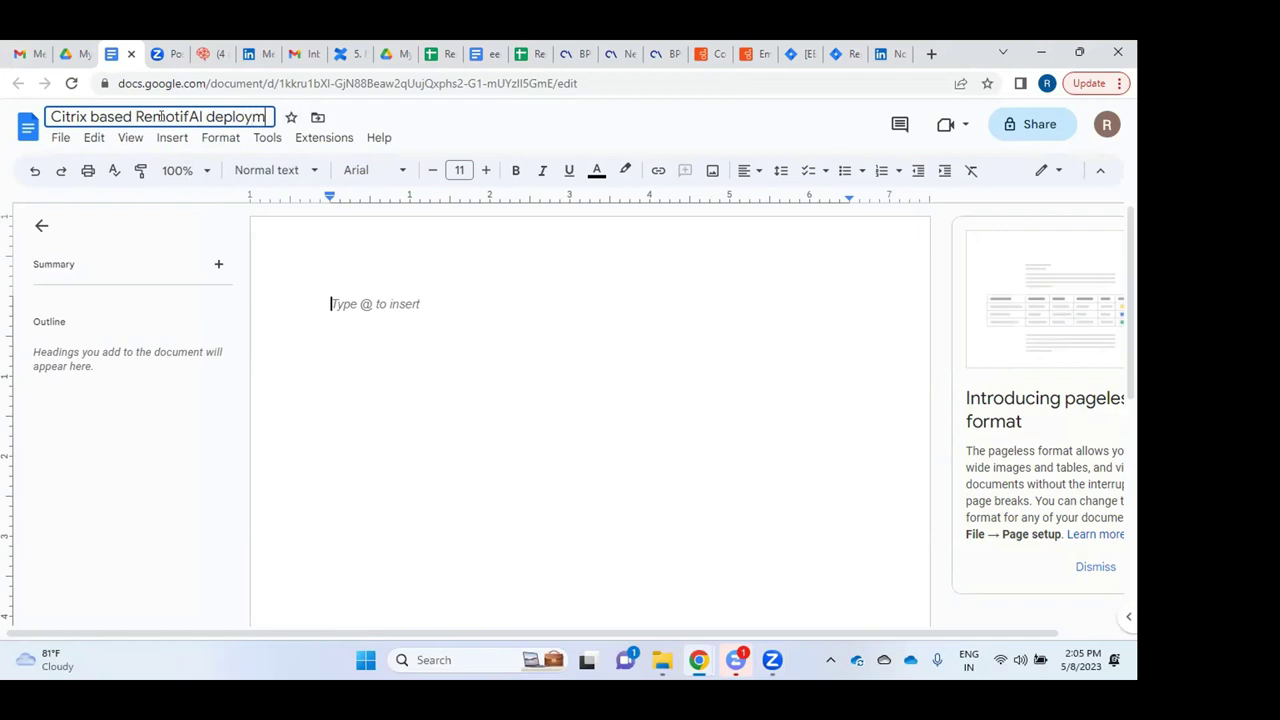
pyautogui.click(456, 312)
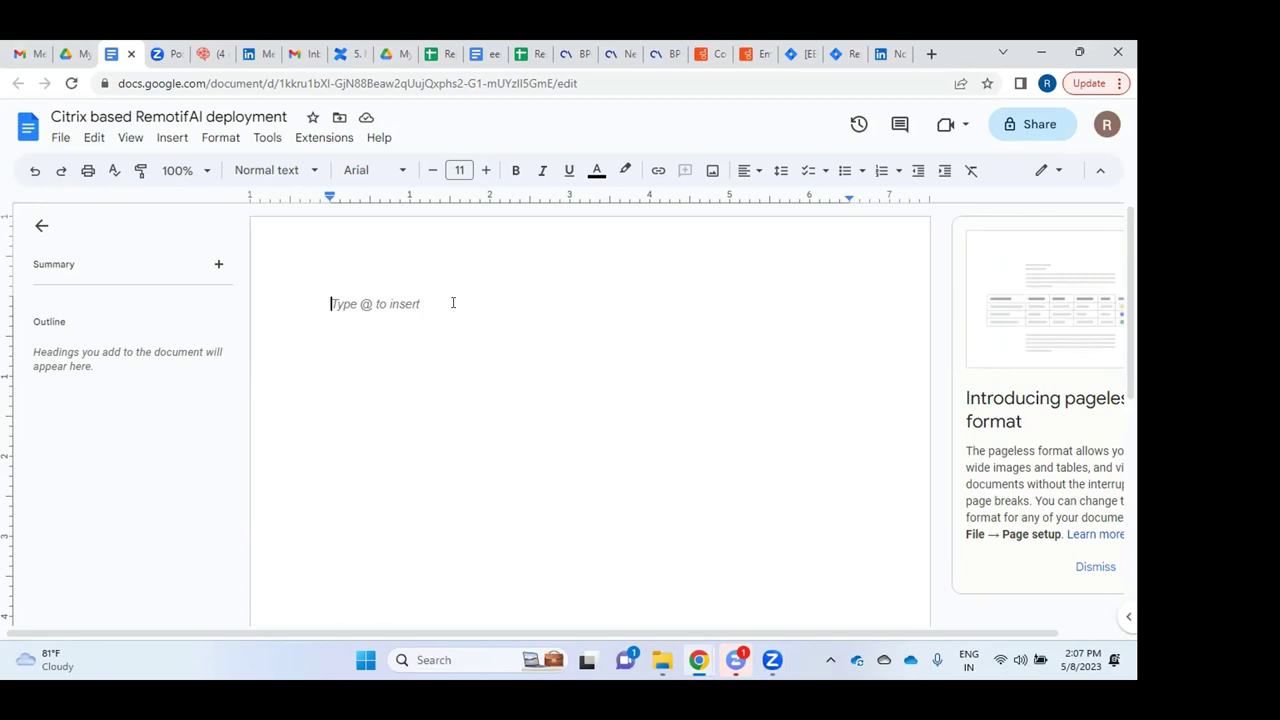
# - Type a 'Server config' heading with 'I5 - 10th Gen' on the line below
pyautogui.write('Server ')
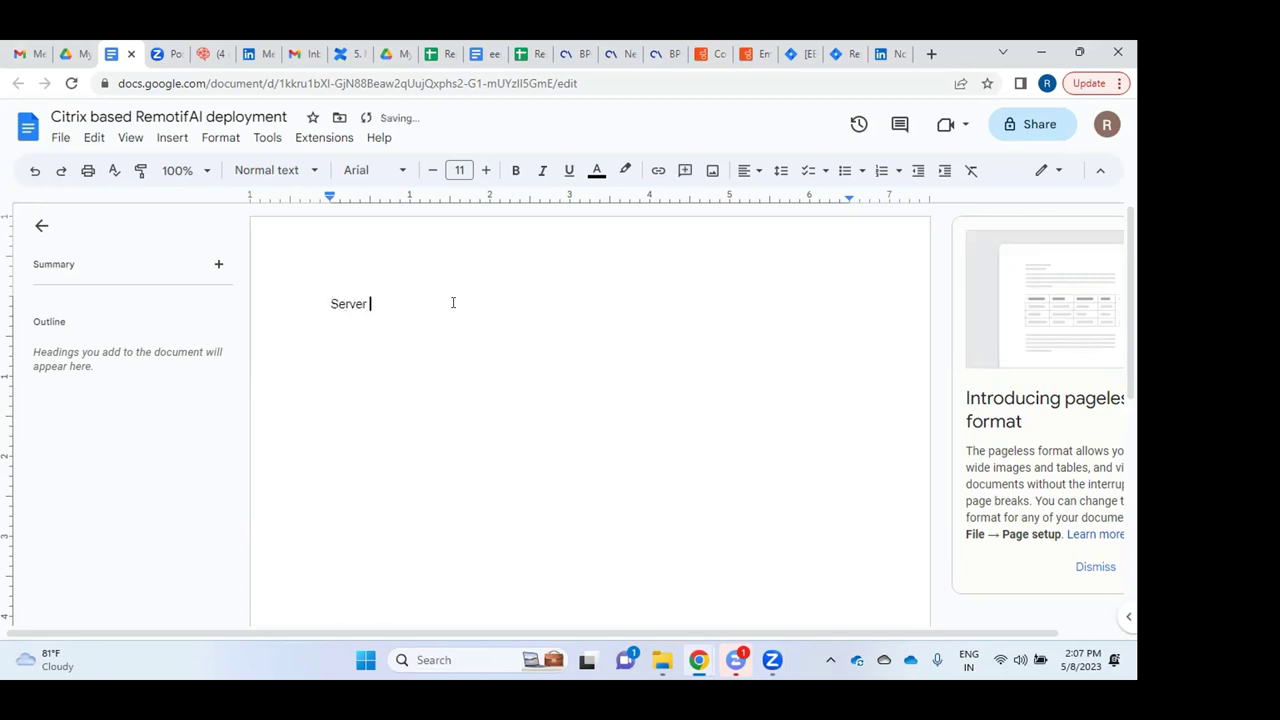
pyautogui.write('confirg')
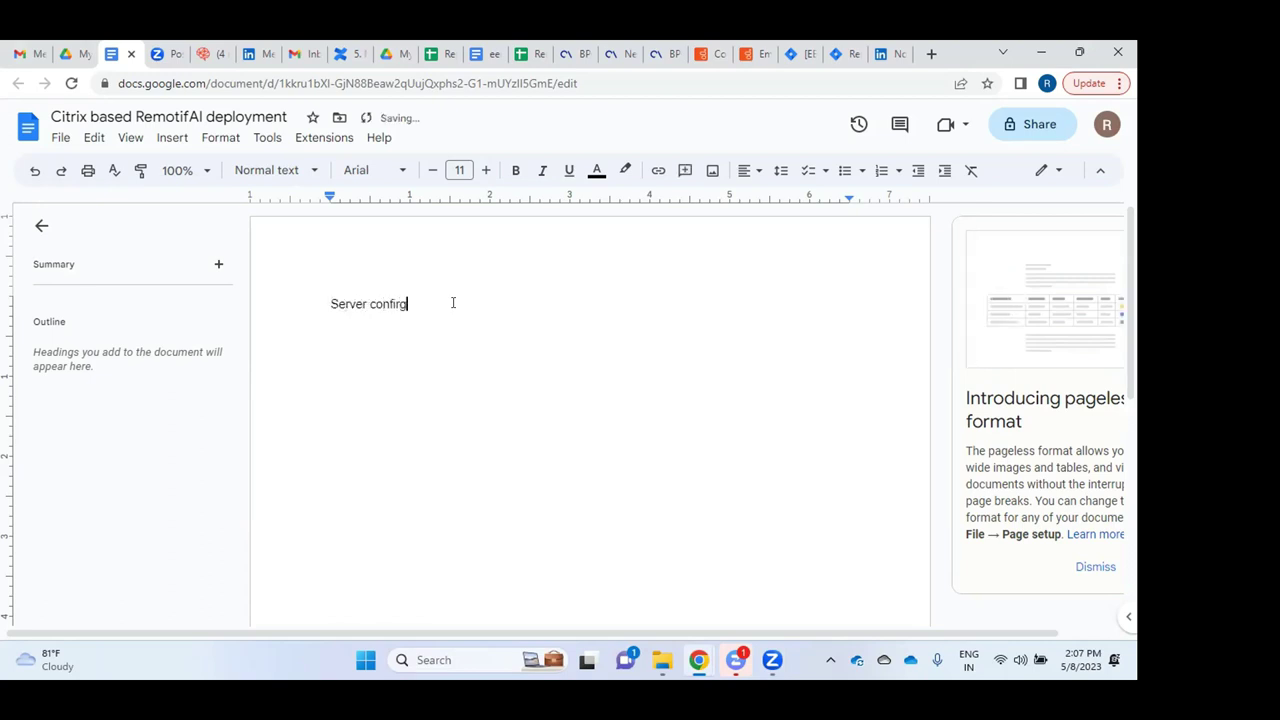
pyautogui.press('BackSpace')
pyautogui.press('BackSpace')
pyautogui.write('g')
pyautogui.press('Return')
pyautogui.write('1')
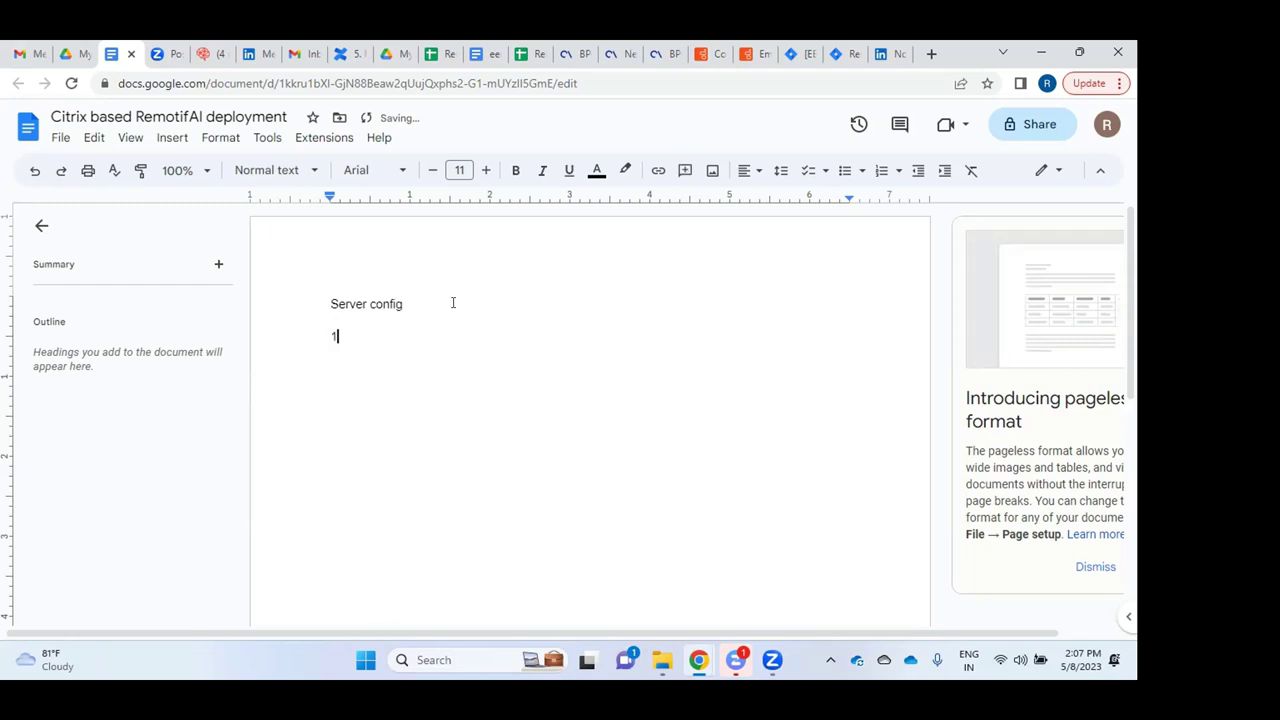
pyautogui.press('BackSpace')
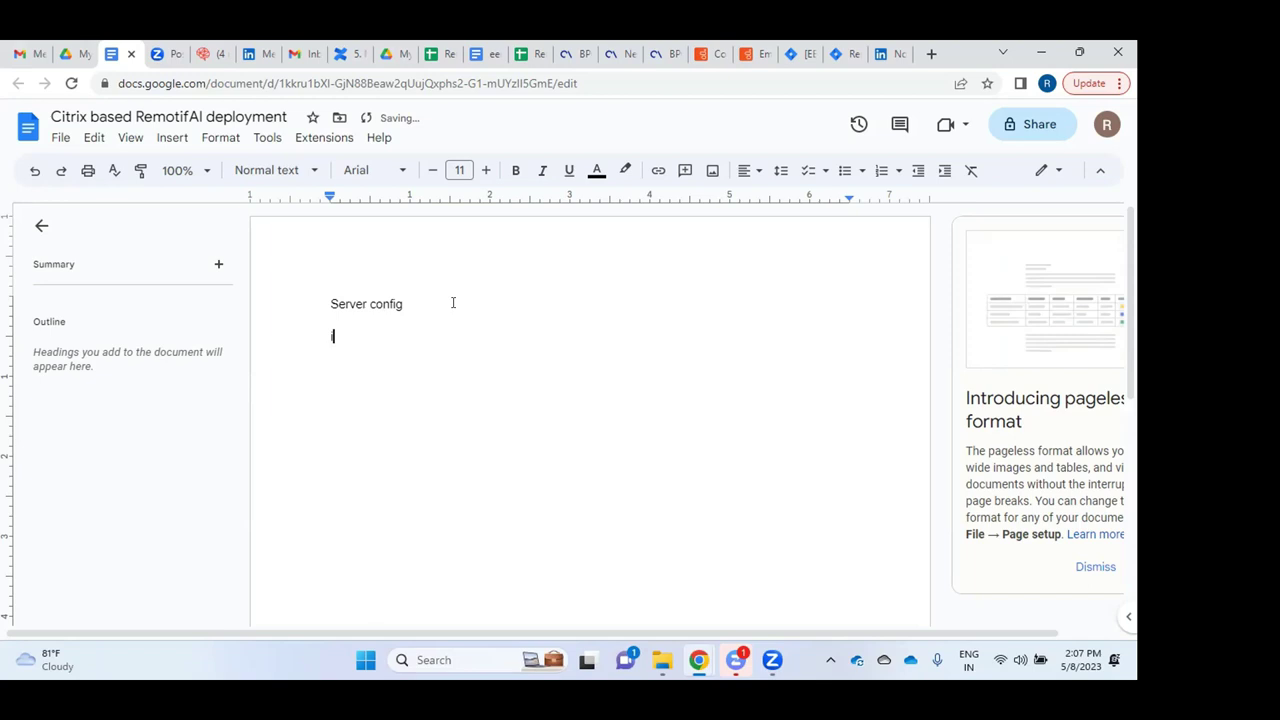
pyautogui.write('I5 - 10th Gen')
pyautogui.press('Return')
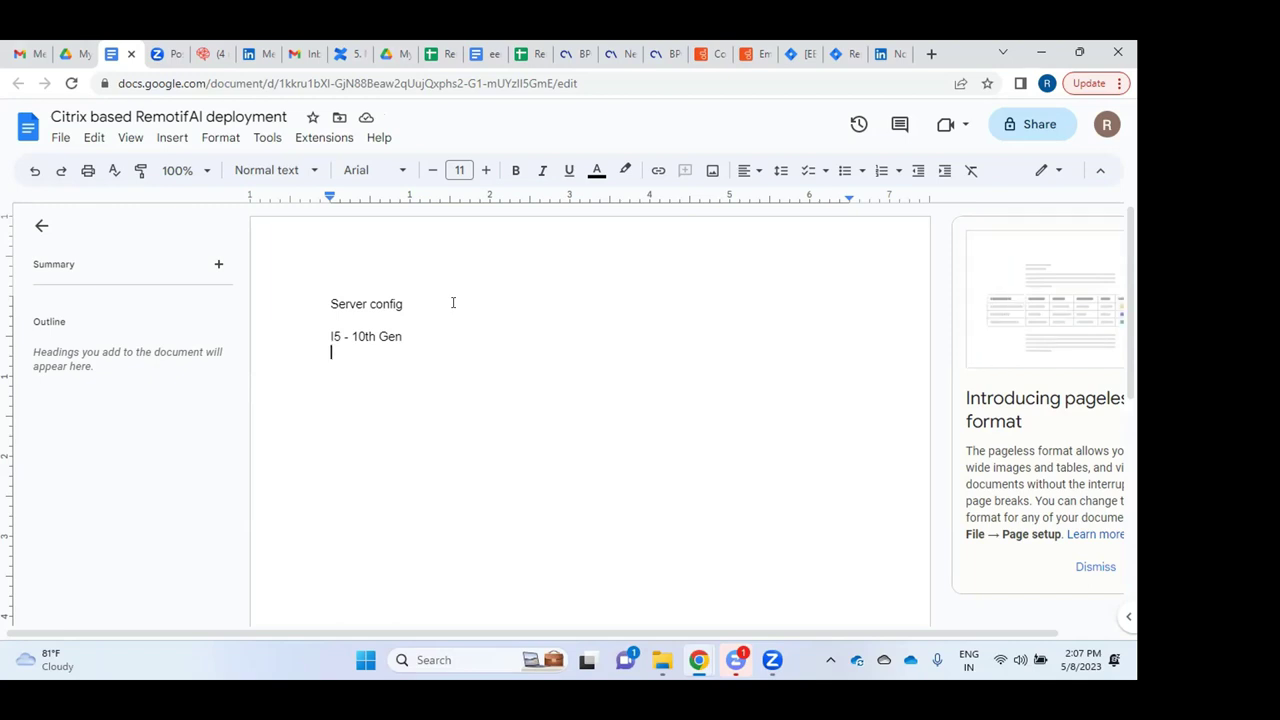
# - Add '32GB' and '500GB SSD' on separate lines below the processor entry
pyautogui.write('32GB')
pyautogui.press('BackSpace')
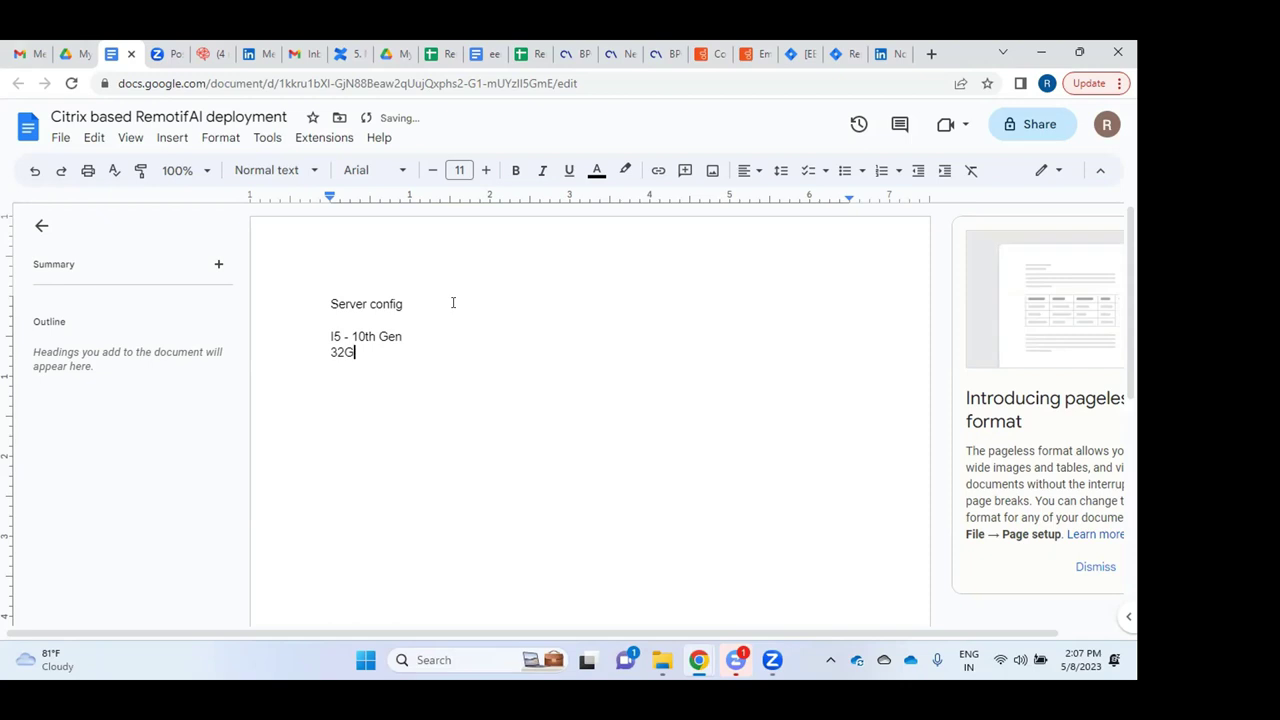
pyautogui.write('B')
pyautogui.press('Return')
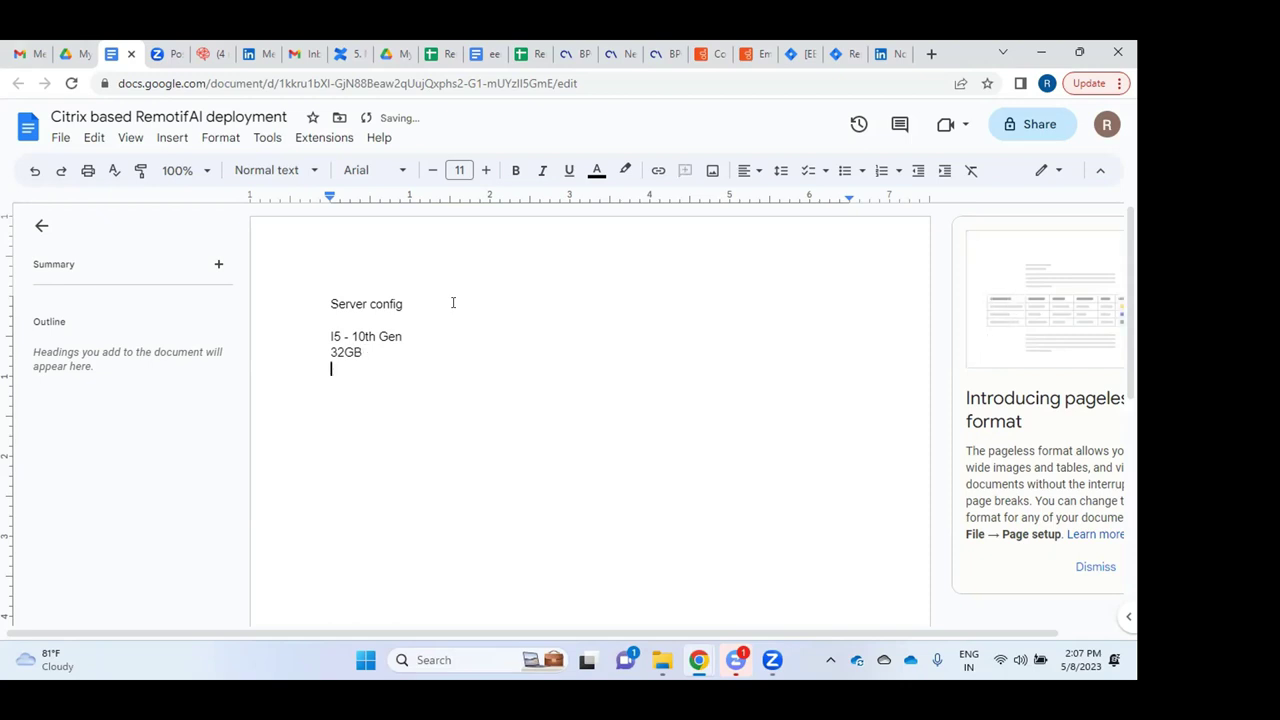
pyautogui.write('500GBSSD')
pyautogui.press('Return')
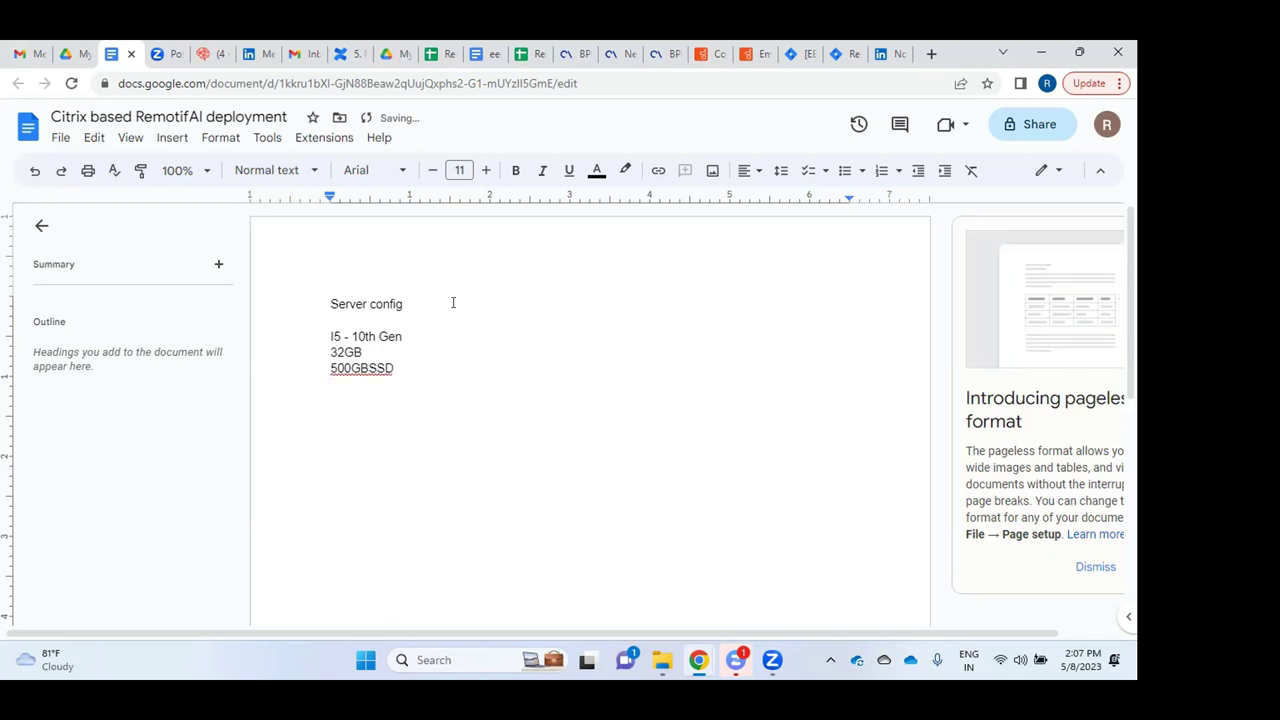
pyautogui.press('Up')
pyautogui.press('Right')
pyautogui.press('Right')
pyautogui.press('Right')
pyautogui.press('Right')
pyautogui.press('Right')
pyautogui.press('Down')
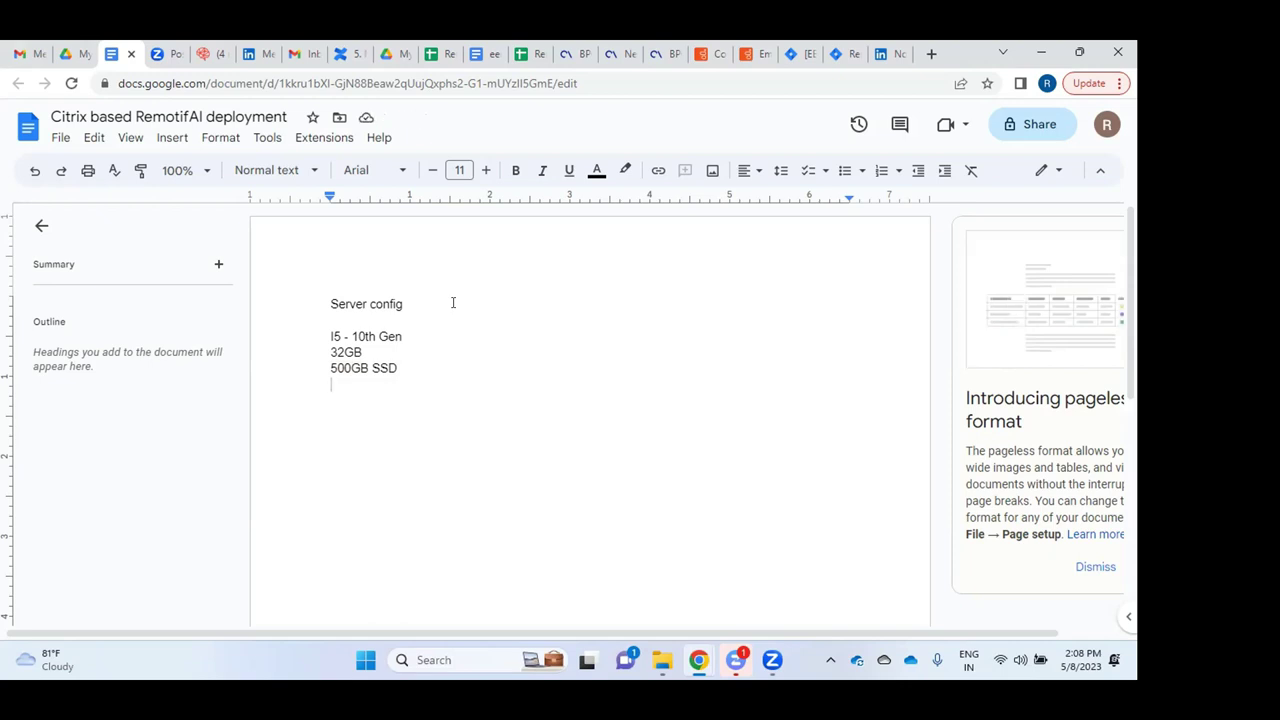
# - Change the memory line from 32GB to 64GB and add a blank line below the list
pyautogui.press('Up')
pyautogui.press('Up')
pyautogui.press('End')
pyautogui.press('Left')
pyautogui.press('Left')
pyautogui.press('BackSpace')
pyautogui.press('BackSpace')
pyautogui.write('64')
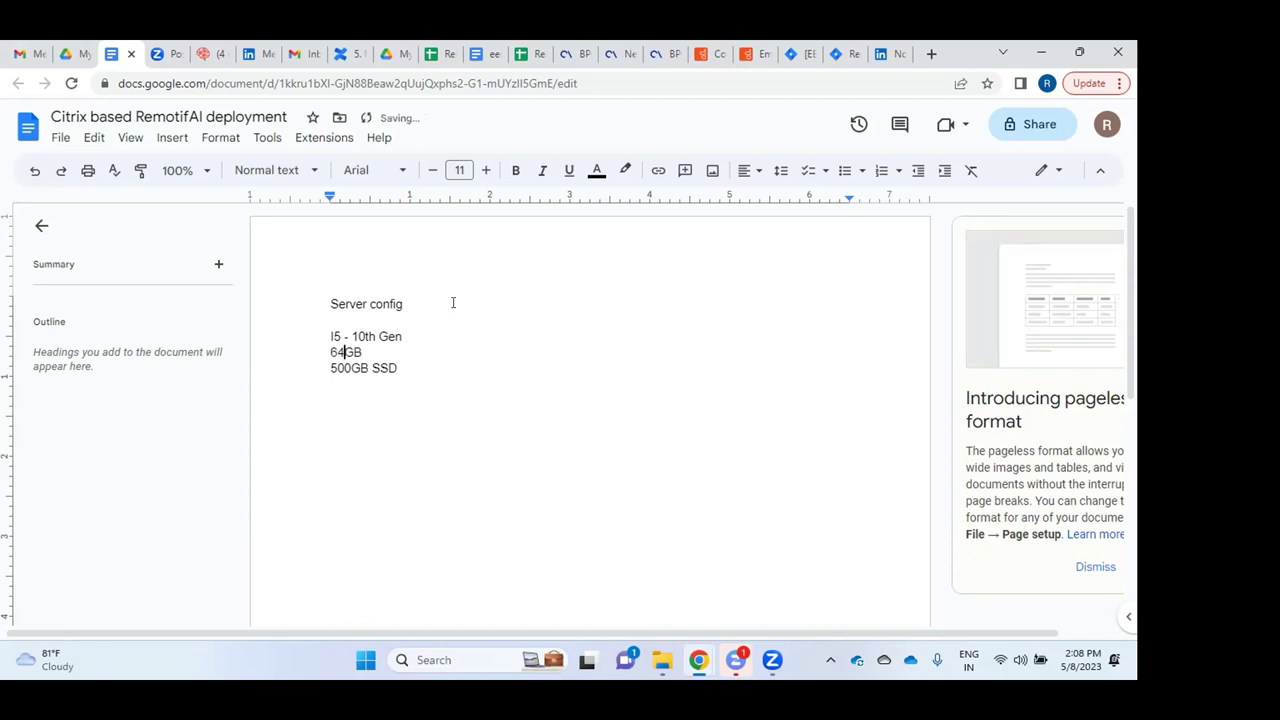
pyautogui.press('Down')
pyautogui.press('Down')
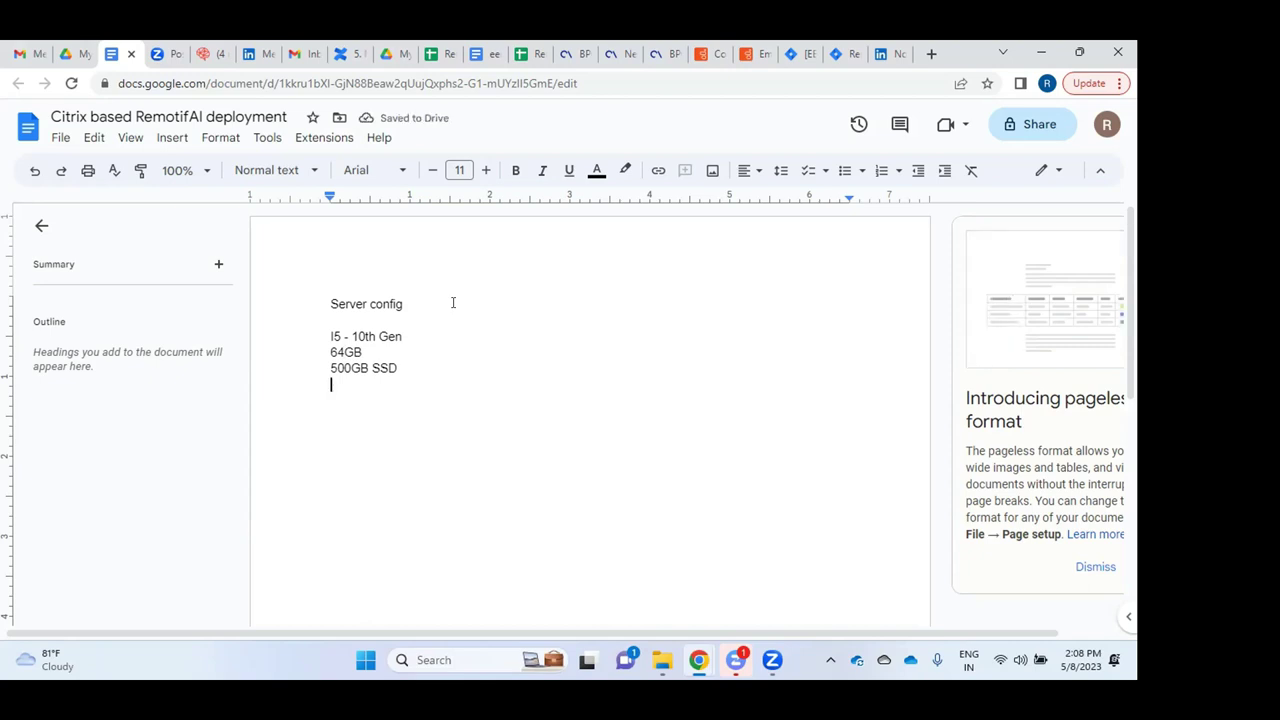
pyautogui.press('Return')
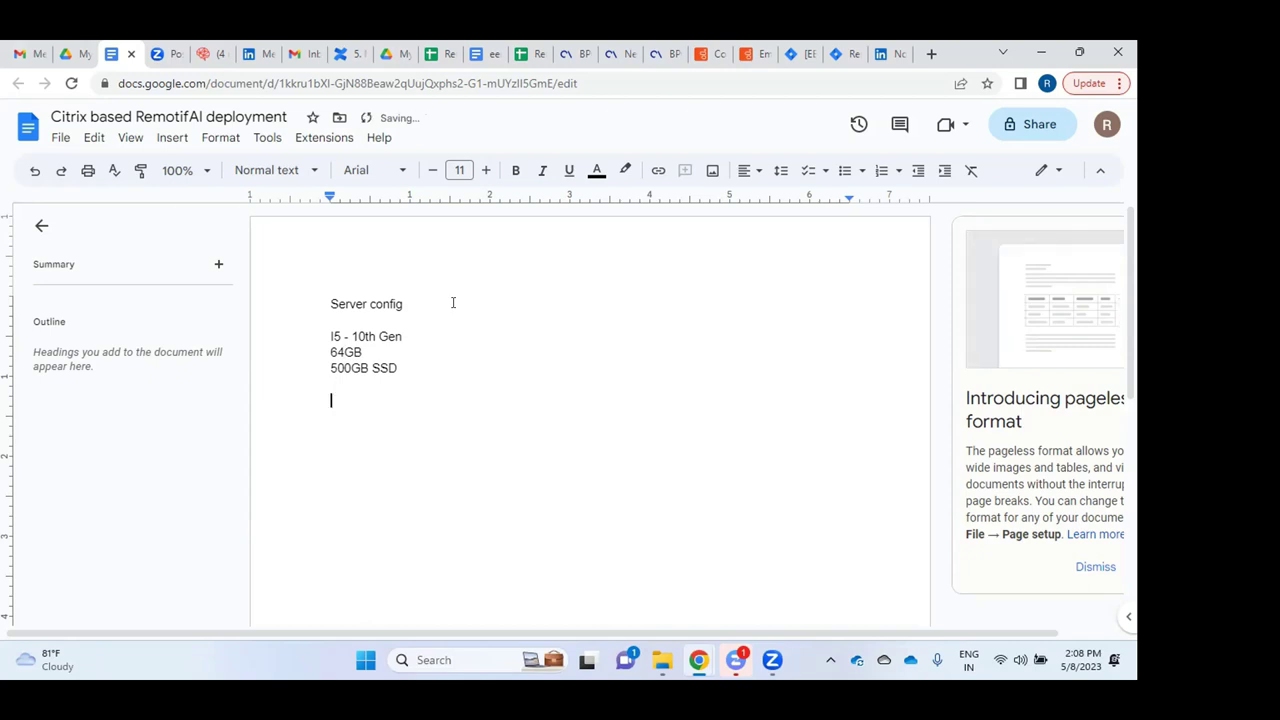
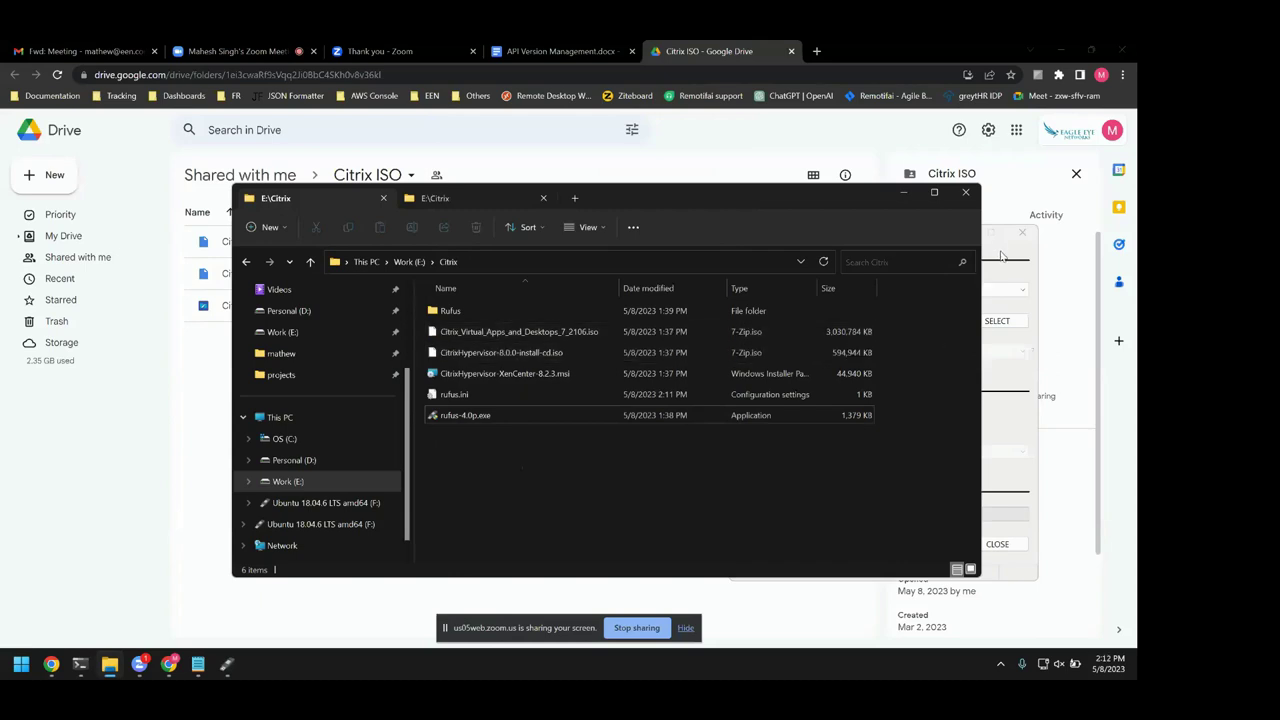
# - Switch to the Zoom meeting tab, glance at the Drive tab, and leave the microphone muted
pyautogui.click(228, 44)
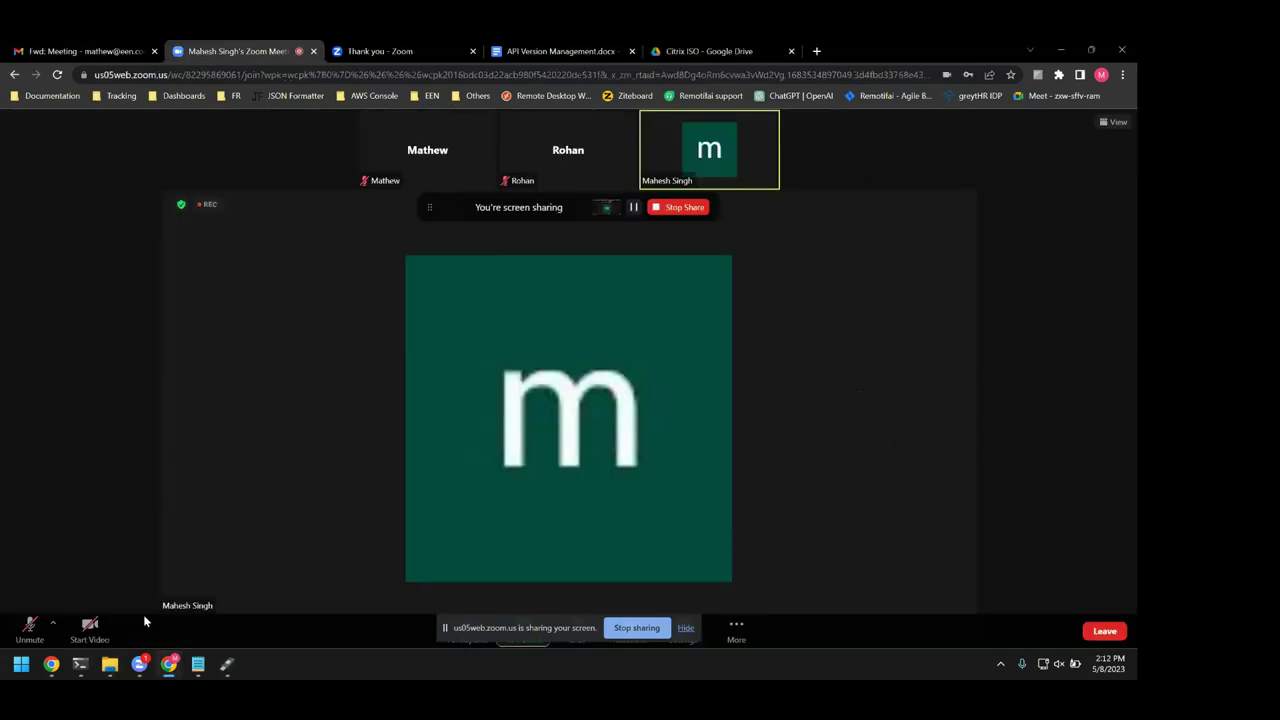
pyautogui.click(30, 626)
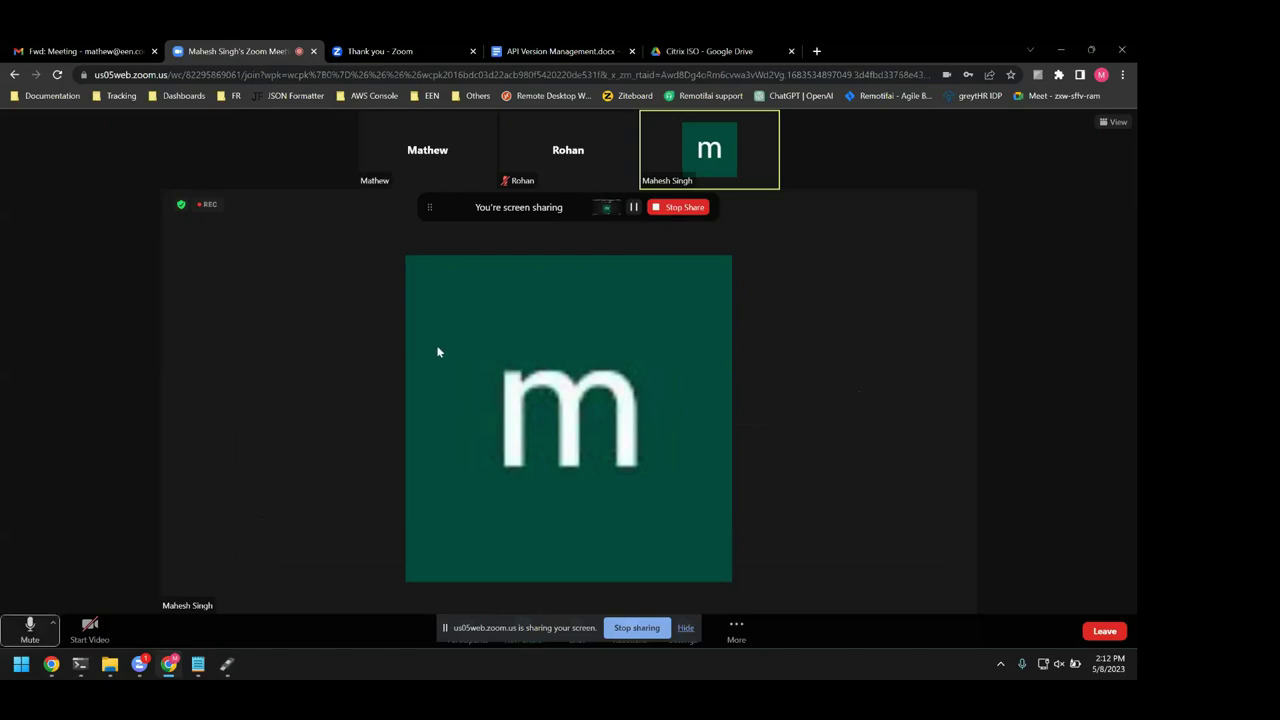
pyautogui.click(700, 47)
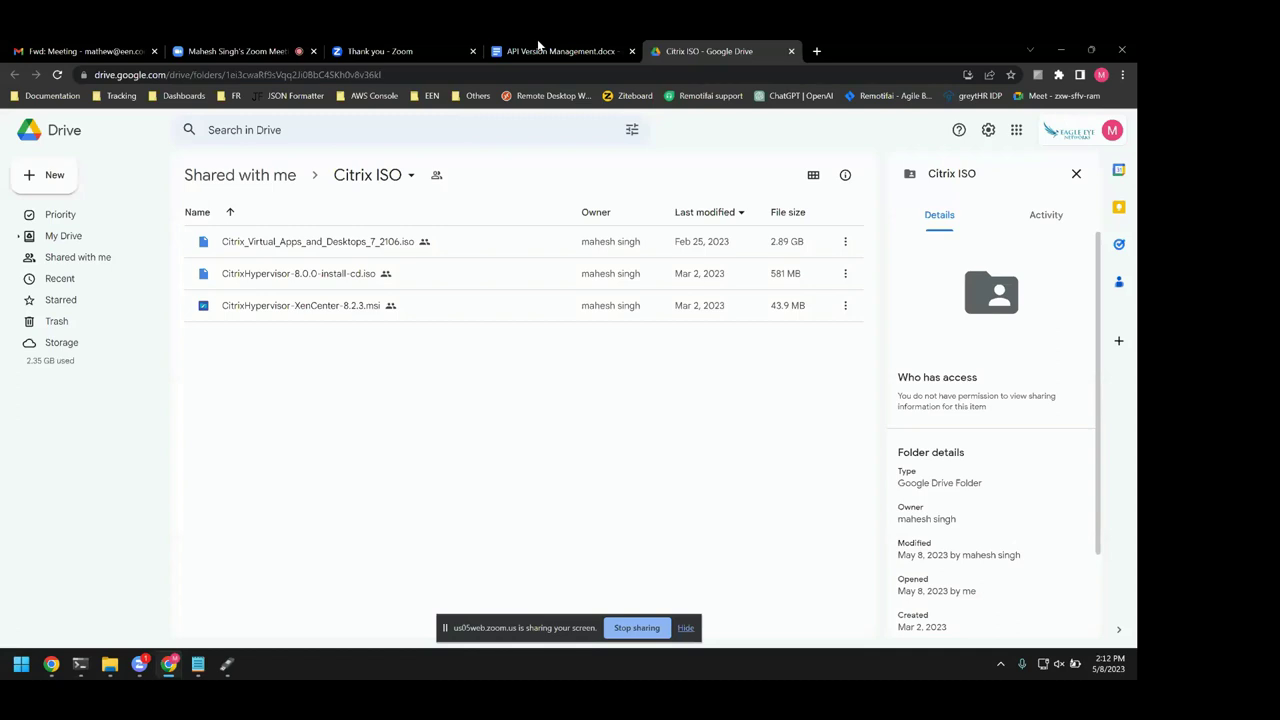
pyautogui.click(245, 47)
pyautogui.click(38, 636)
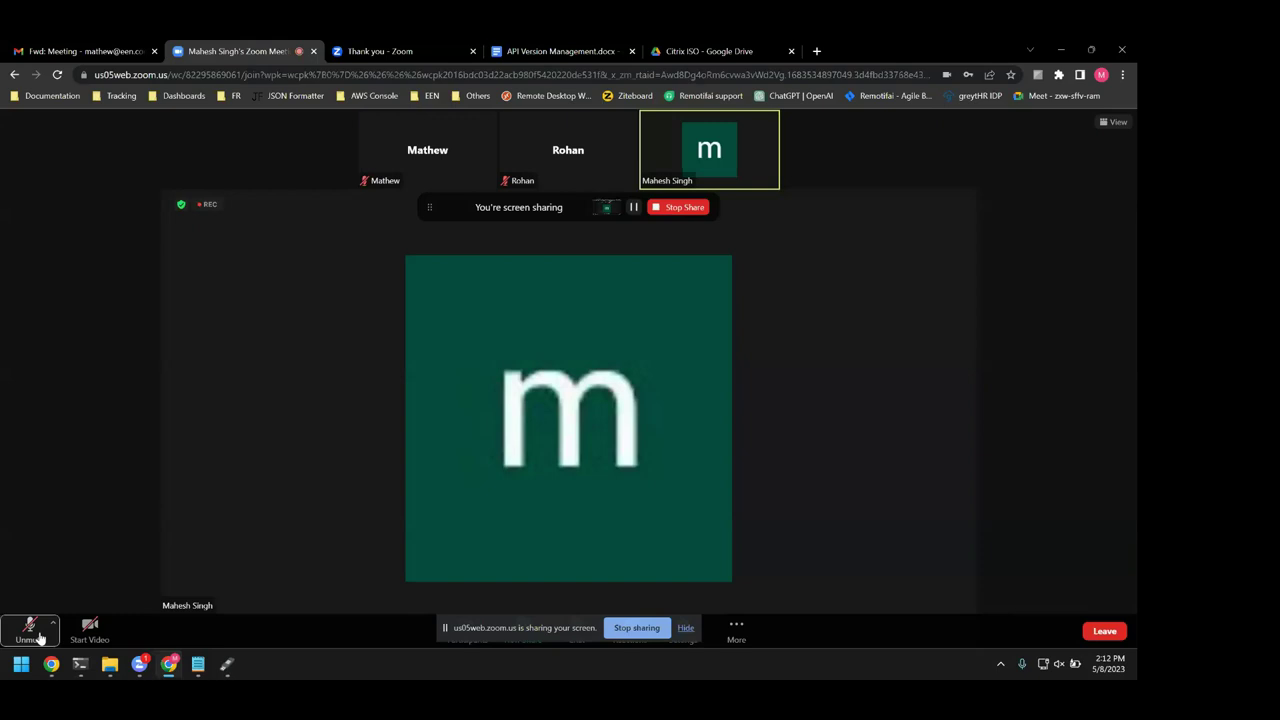
# - Toggle the Zoom microphone on and off several times, ending with it unmuted
pyautogui.click(30, 630)
pyautogui.click(1061, 662)
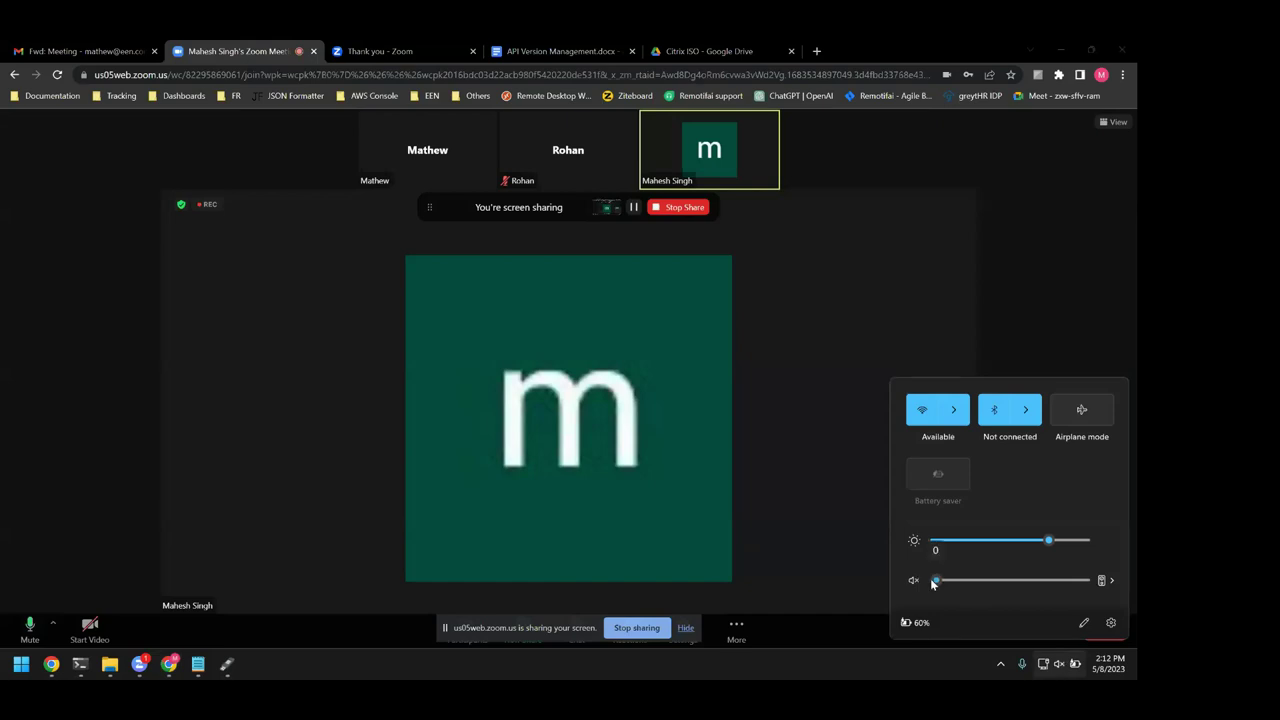
pyautogui.click(24, 632)
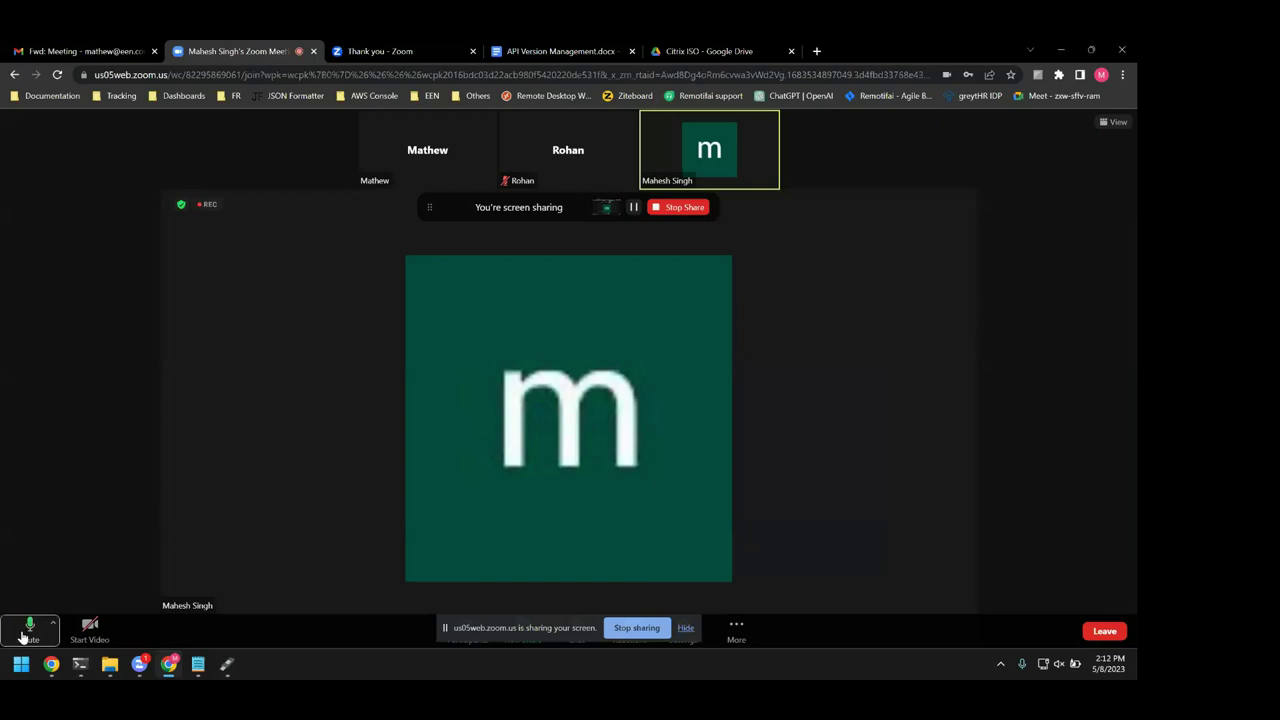
pyautogui.click(24, 636)
pyautogui.click(27, 630)
pyautogui.click(28, 630)
pyautogui.click(22, 645)
pyautogui.click(22, 638)
pyautogui.click(22, 638)
pyautogui.click(22, 638)
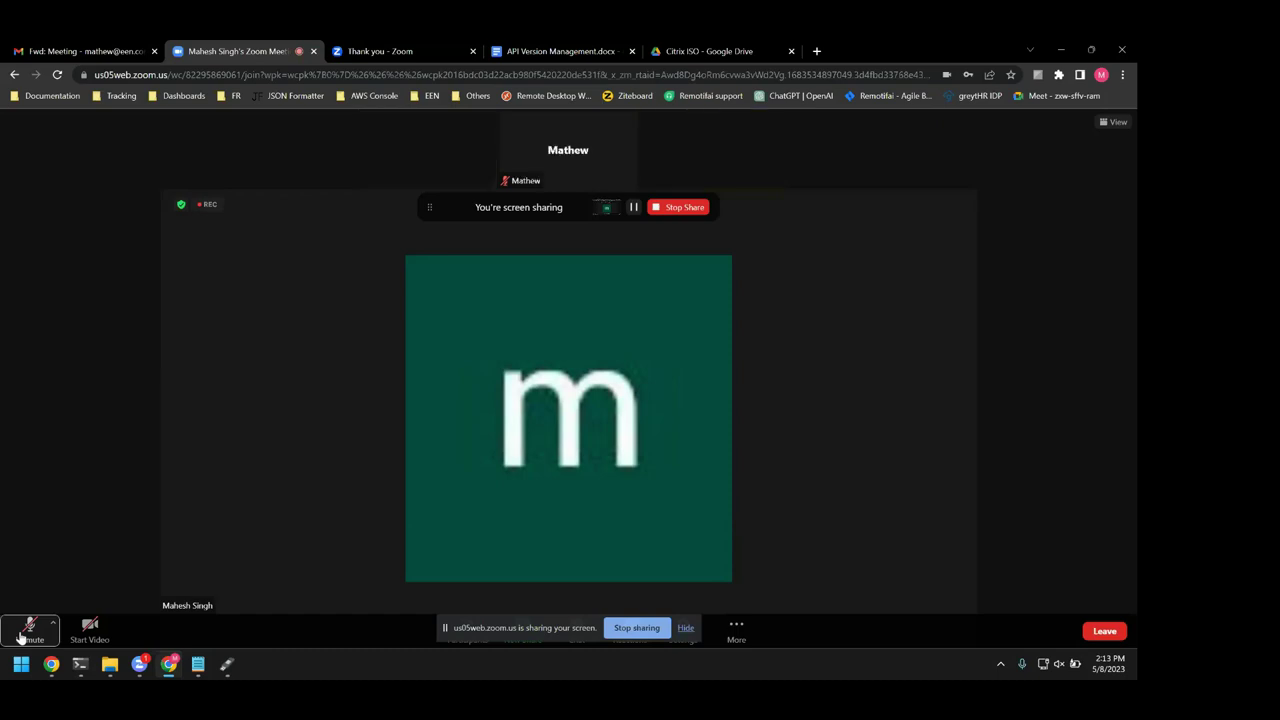
pyautogui.click(24, 634)
# - Raise the system volume to maximum and hide Chrome's screen-sharing notice bar
pyautogui.click(1045, 663)
pyautogui.moveTo(957, 580); pyautogui.dragTo(1101, 587)
pyautogui.click(985, 317)
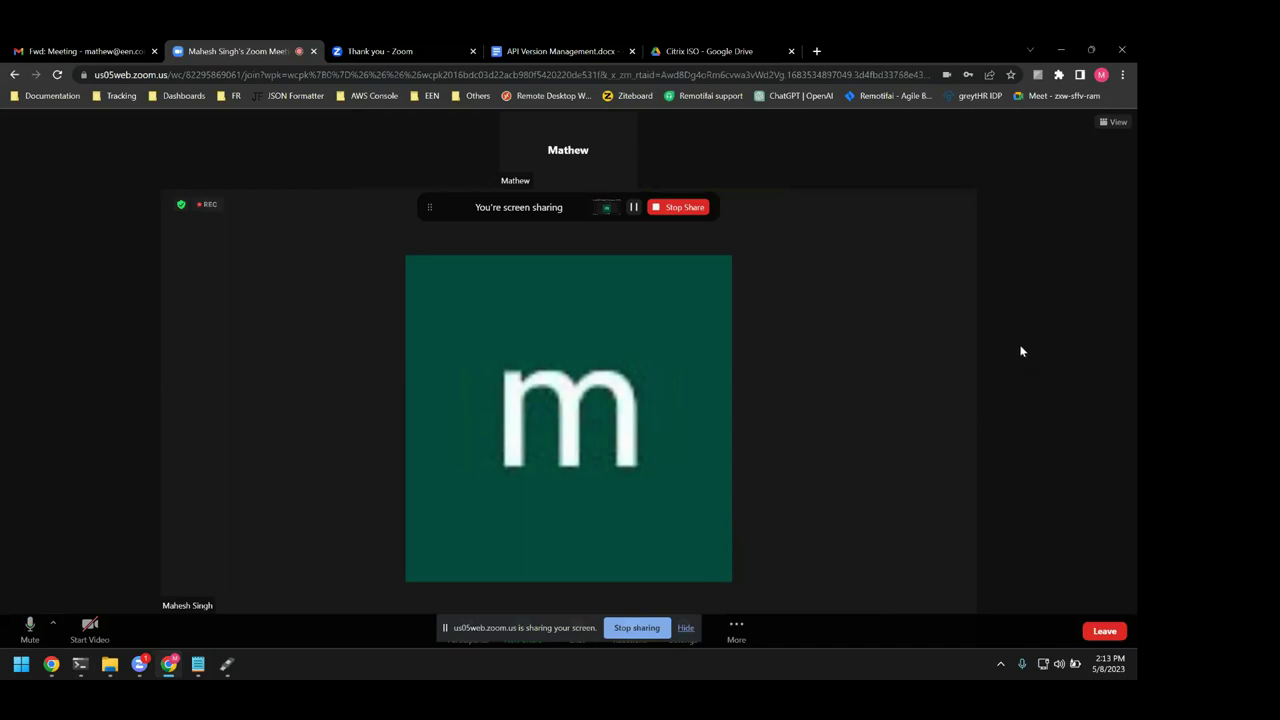
pyautogui.click(686, 627)
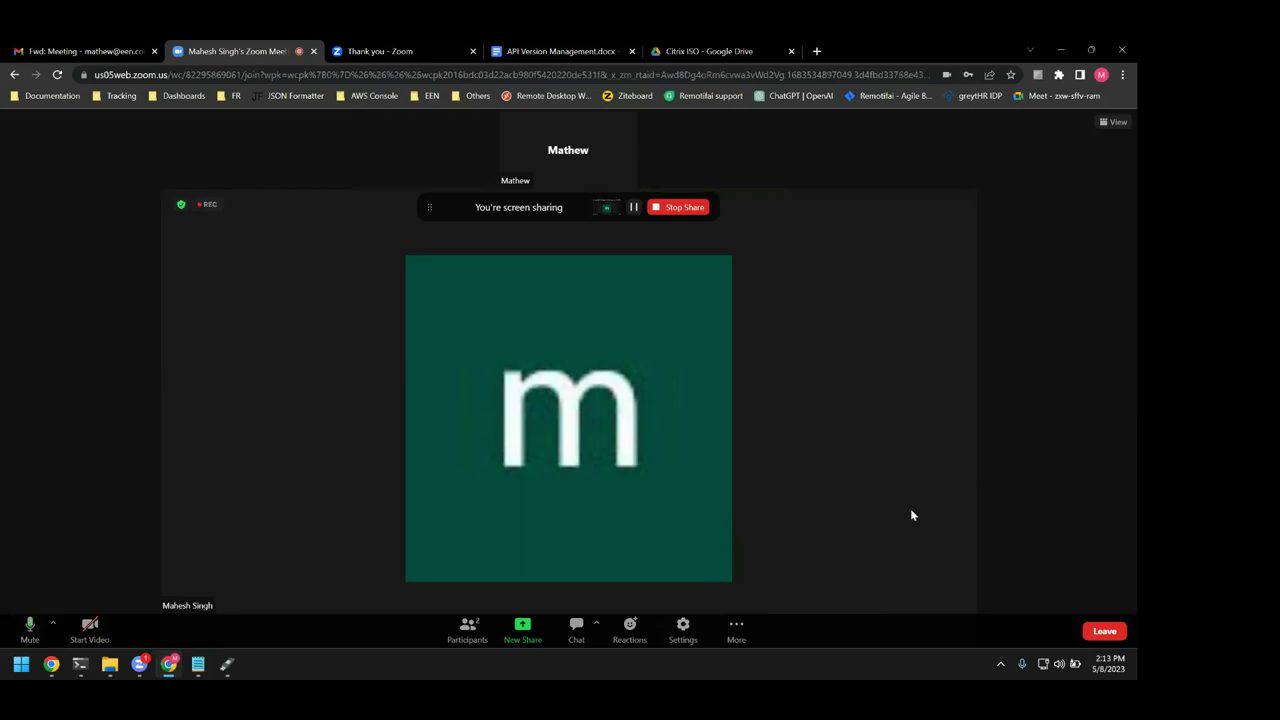
# - Run rufus-4.0p.exe from the E:\Citrix folder in File Explorer
pyautogui.click(112, 665)
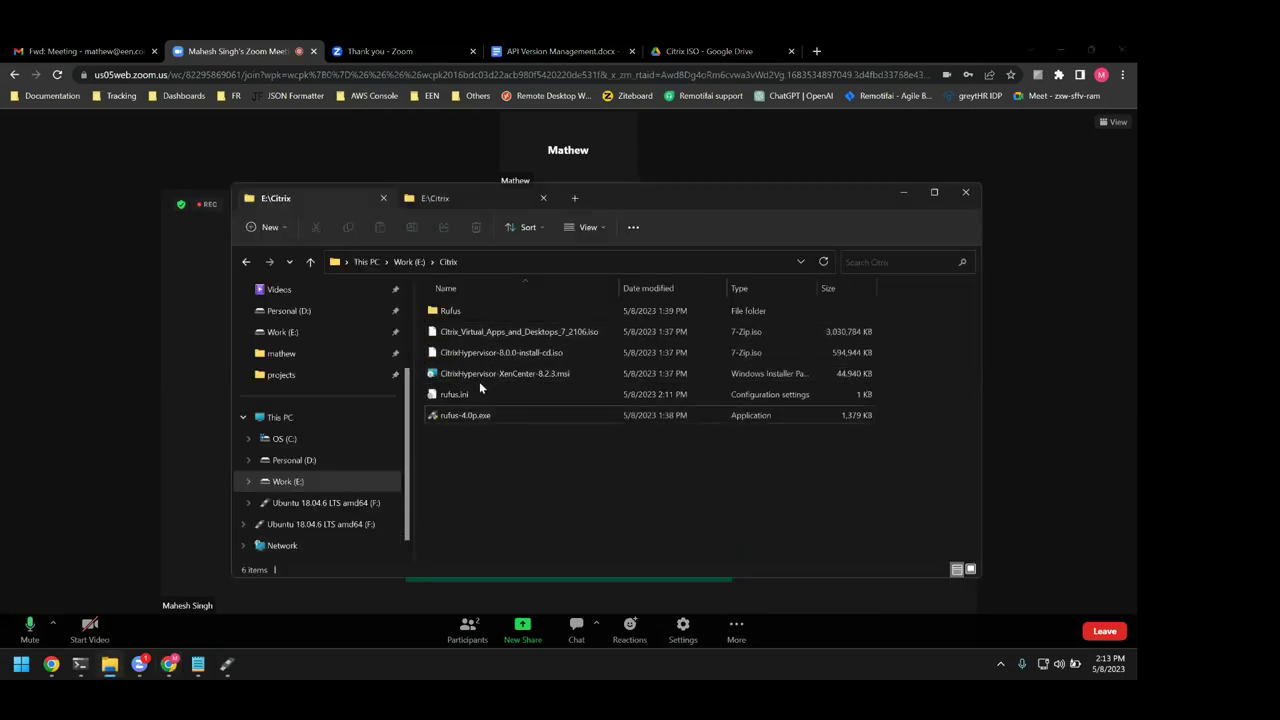
pyautogui.click(467, 418)
pyautogui.doubleClick(473, 418)
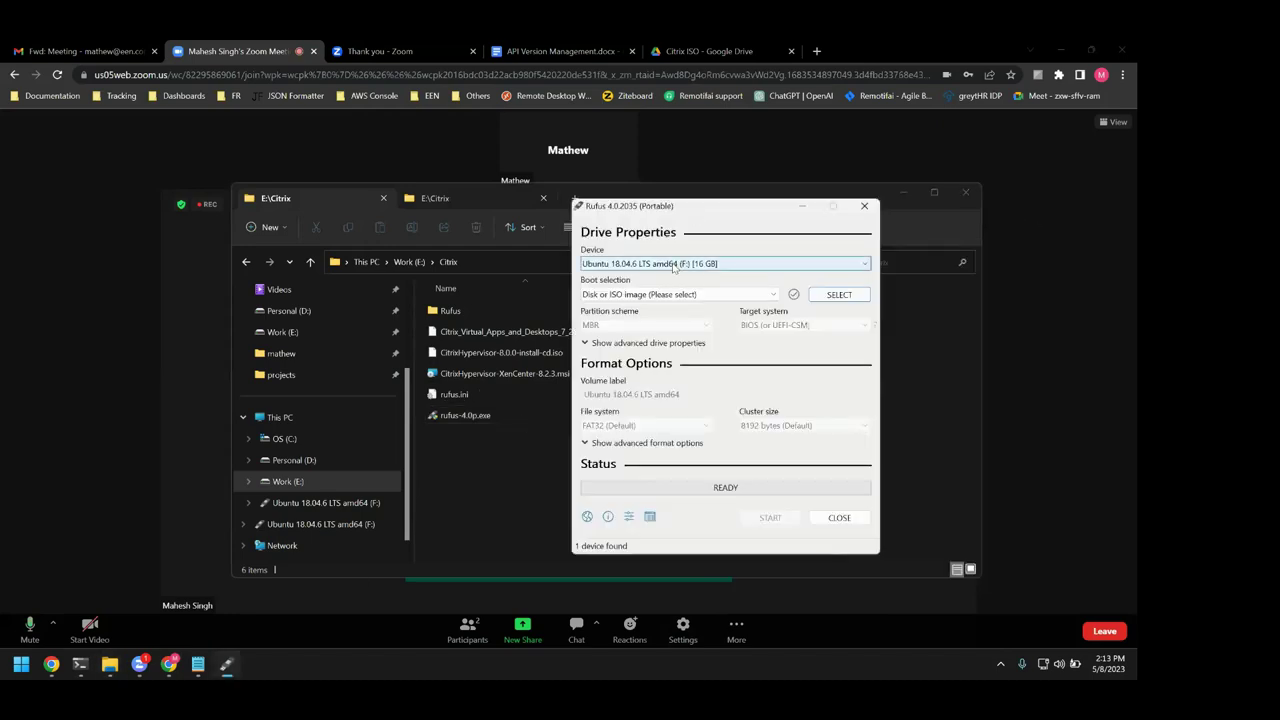
# - Load CitrixHypervisor-8.0.0-install-cd.iso from E:\Citrix as the boot image, keeping MBR and FAT32
pyautogui.click(839, 294)
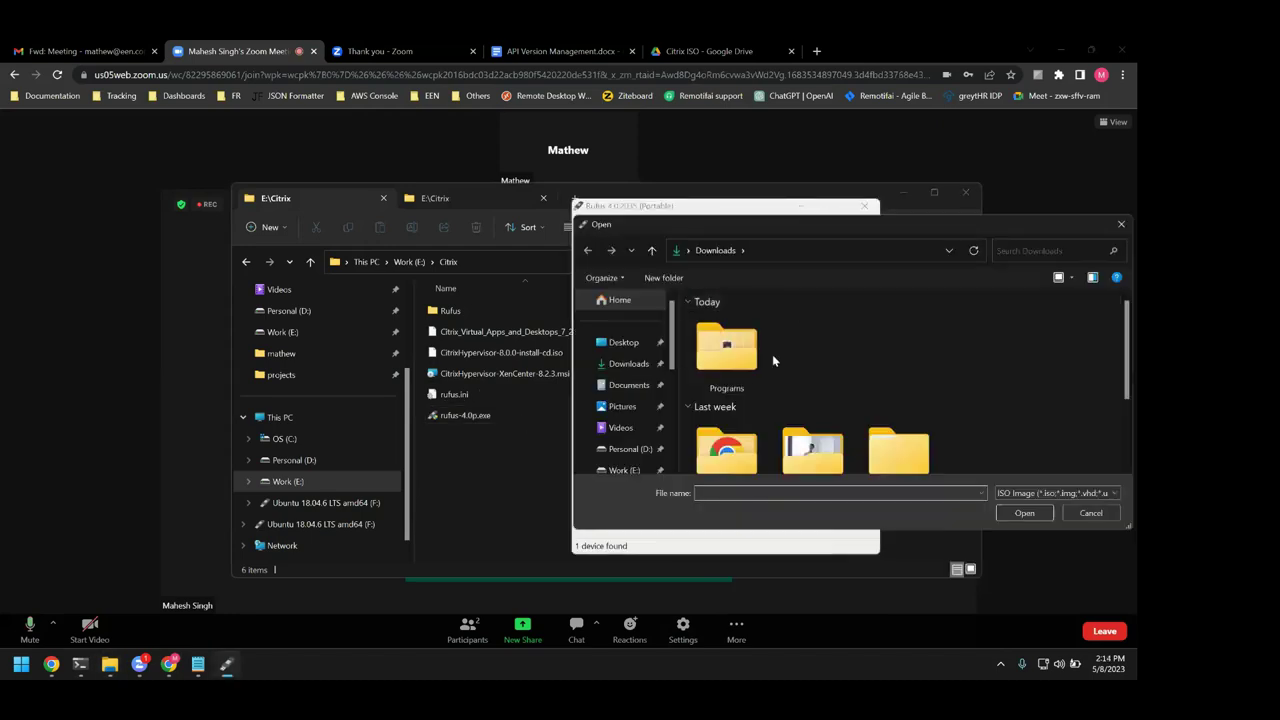
pyautogui.scroll(-2, 630, 366)
pyautogui.click(624, 363)
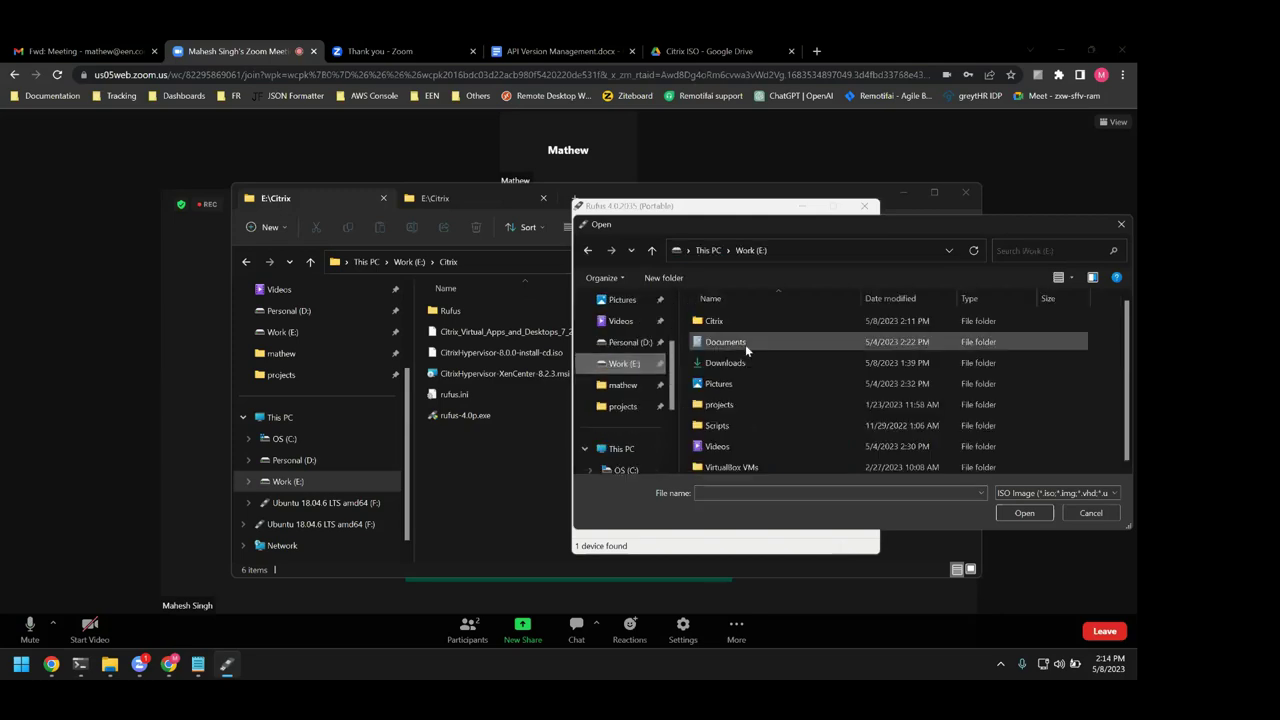
pyautogui.doubleClick(723, 322)
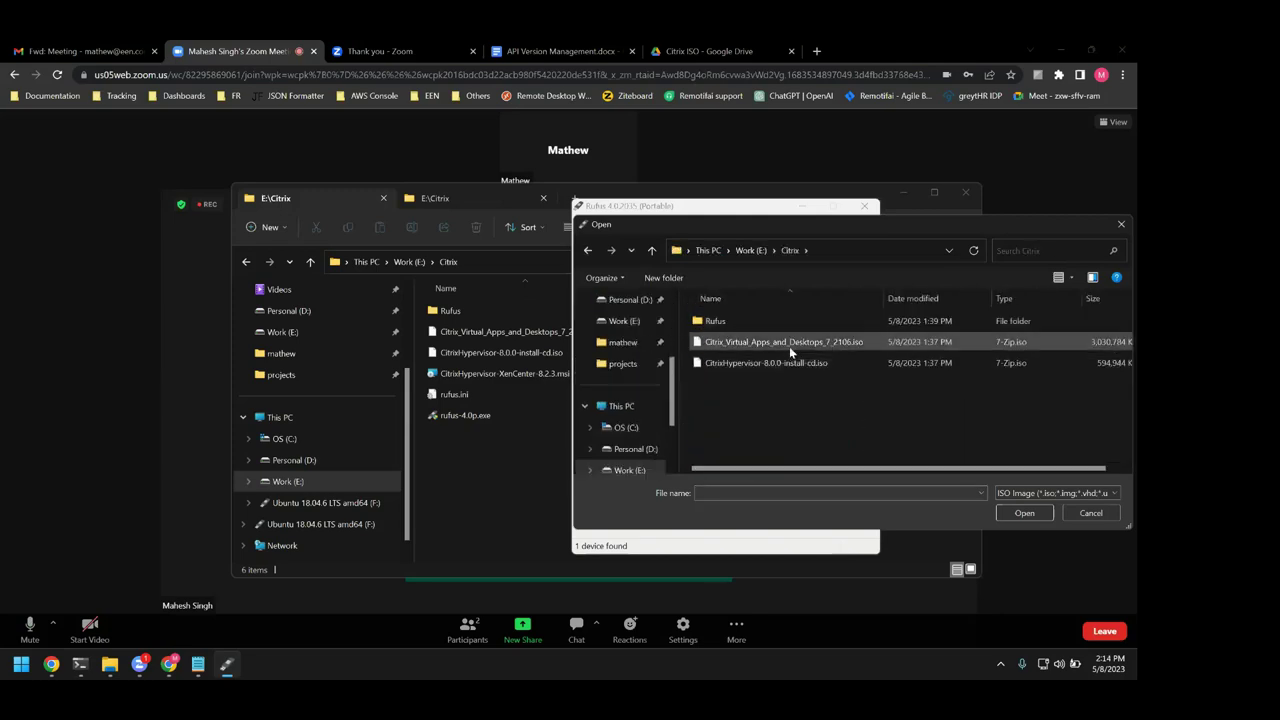
pyautogui.doubleClick(789, 346)
pyautogui.click(660, 396)
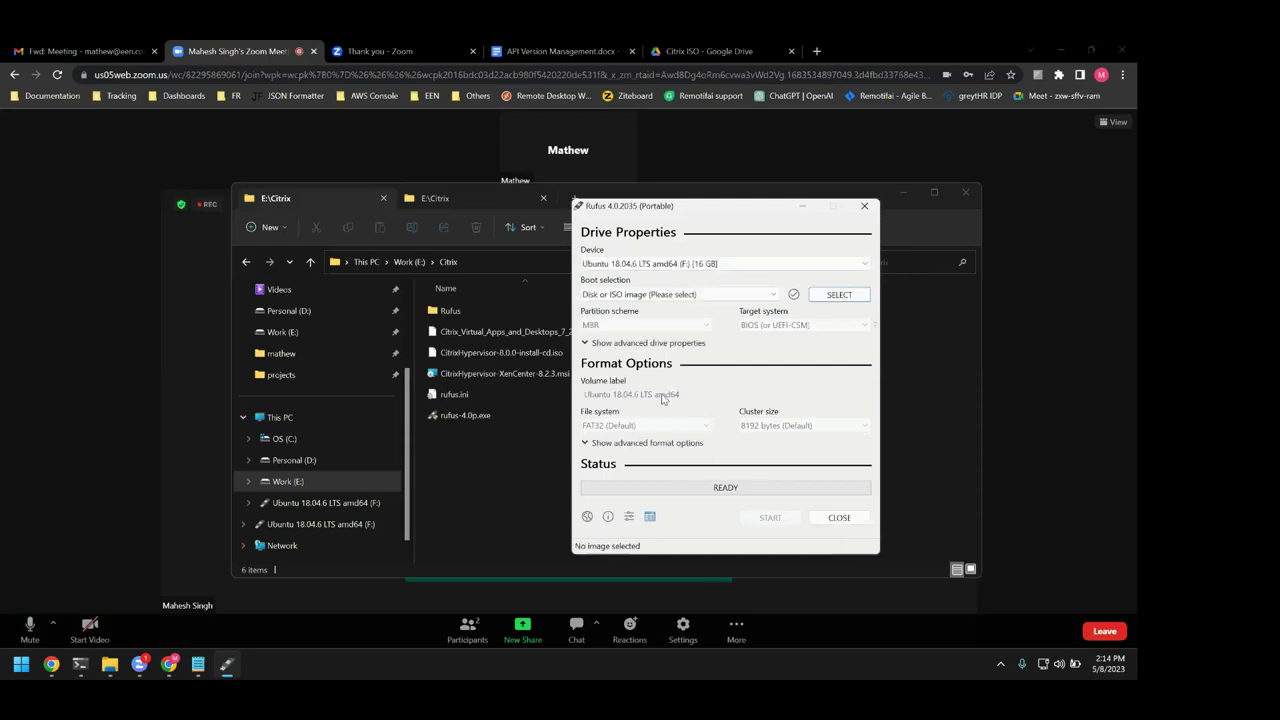
pyautogui.click(858, 295)
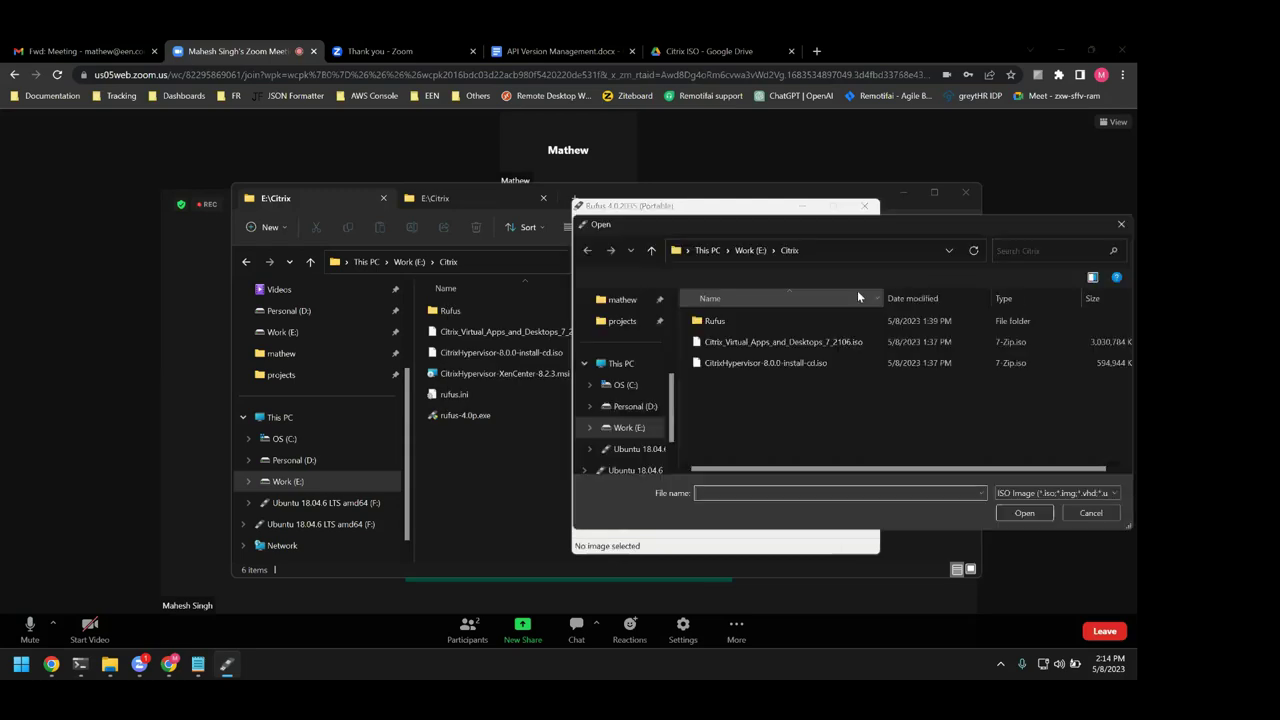
pyautogui.doubleClick(797, 365)
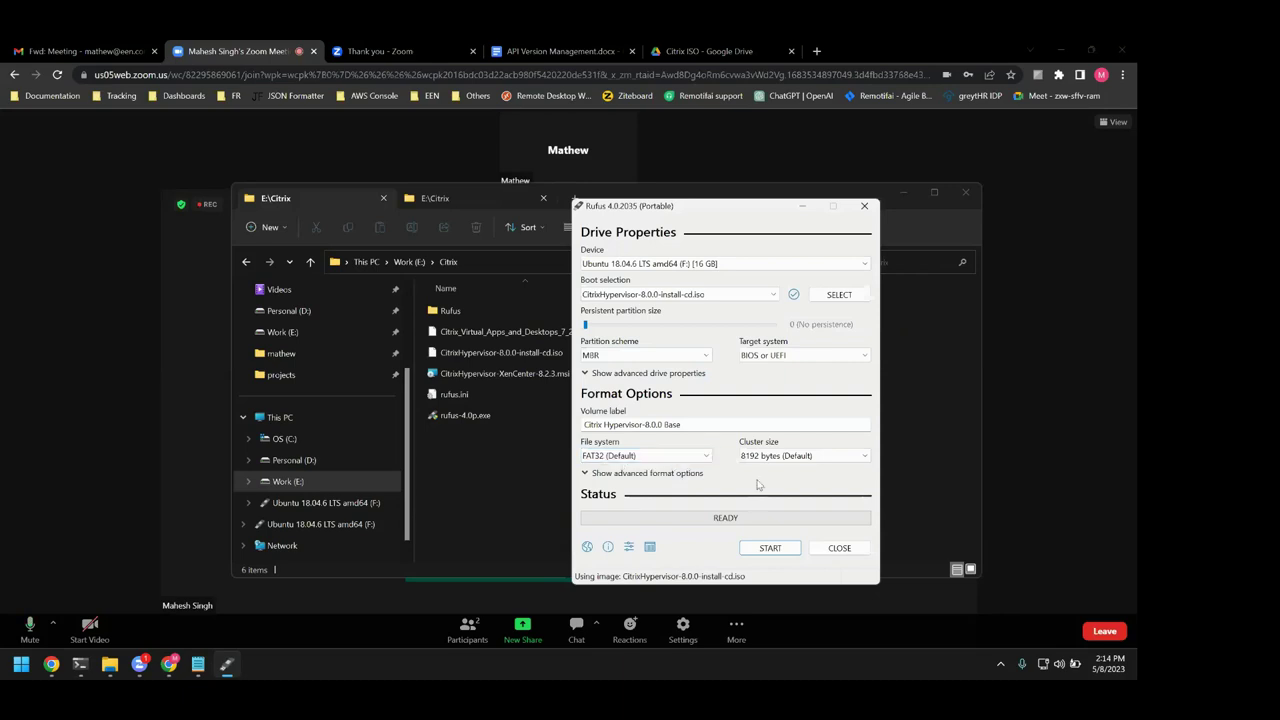
# - Start writing in ISO Image mode and confirm erasing all data on the USB drive
pyautogui.click(767, 554)
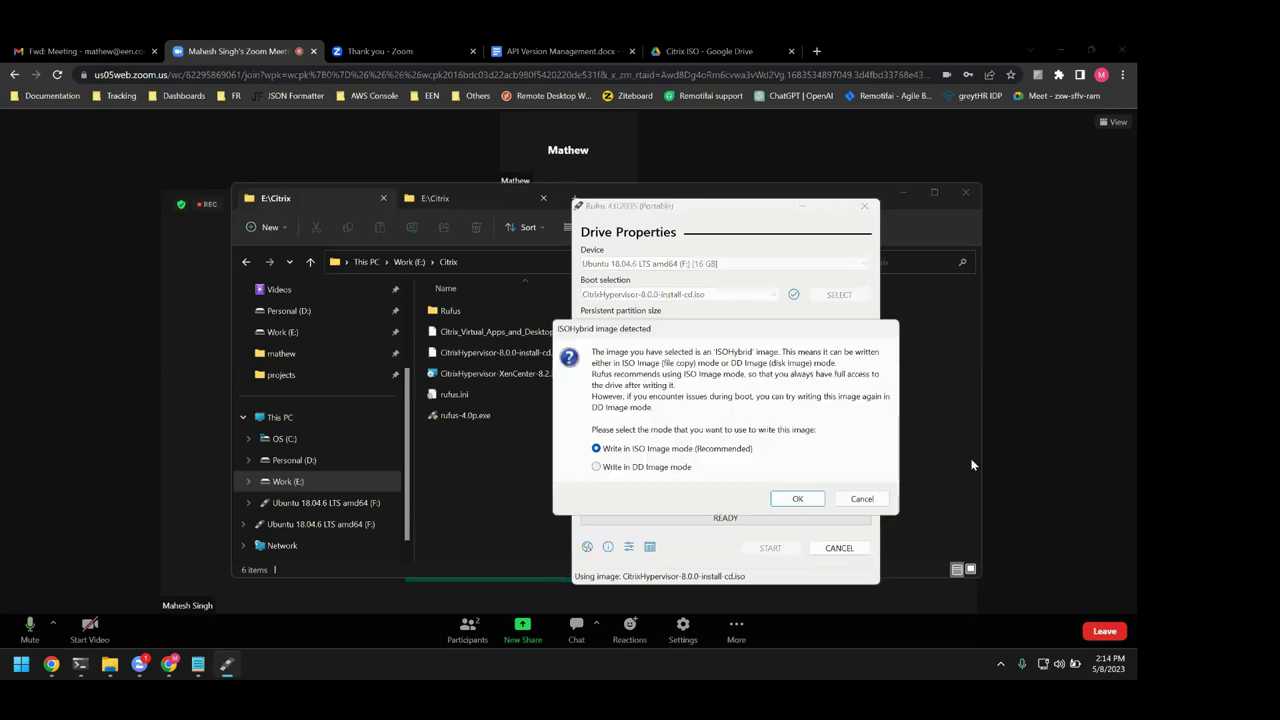
pyautogui.click(813, 501)
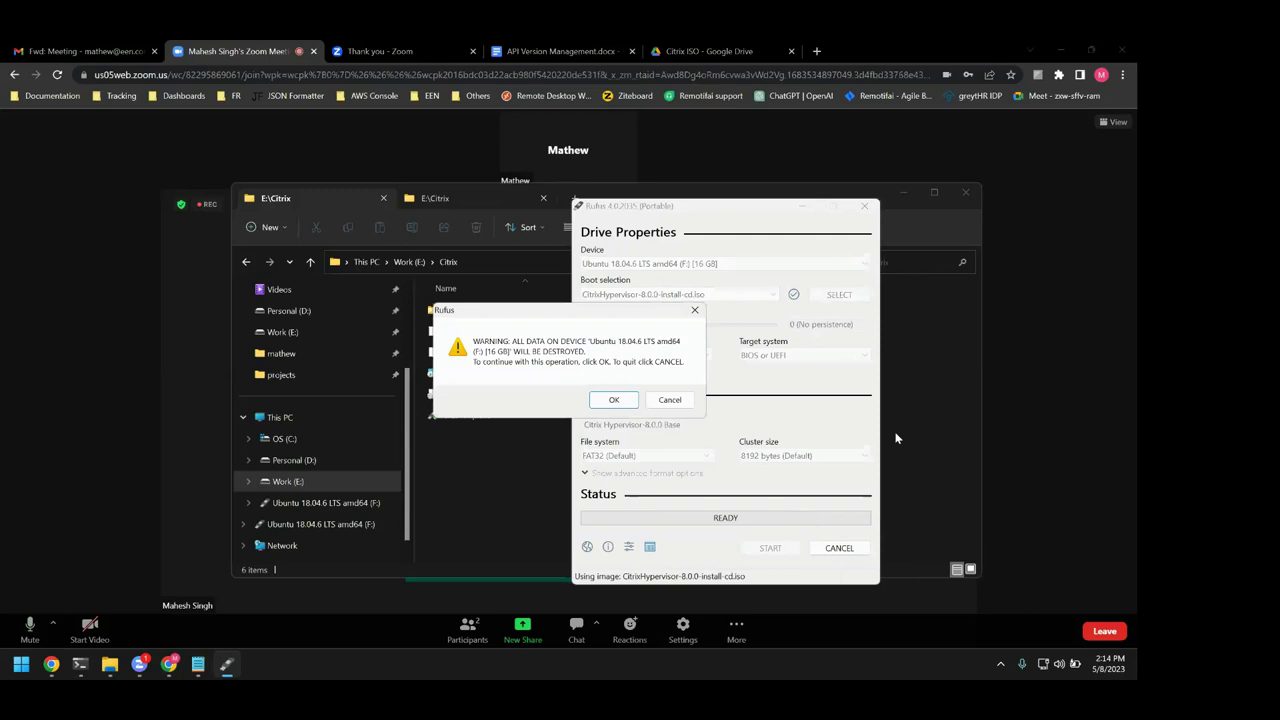
pyautogui.click(628, 404)
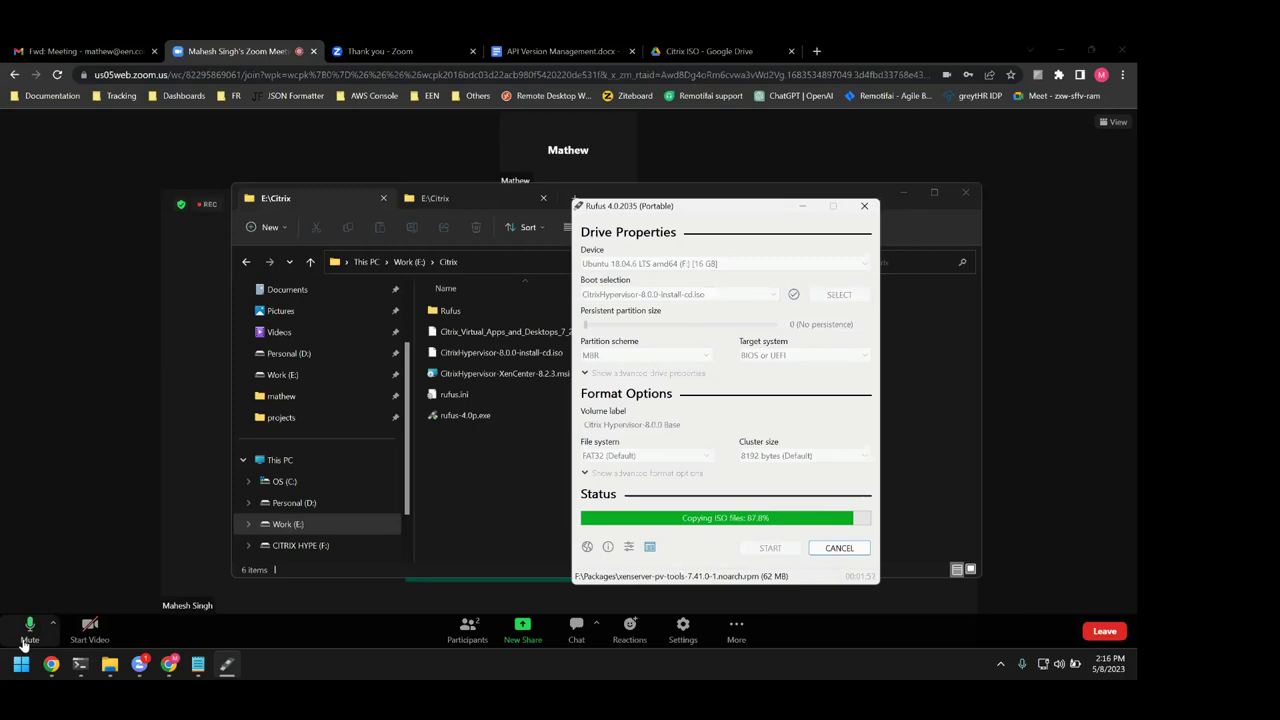
# - Mute the Zoom microphone, confirm Rufus shows READY, and close Rufus
pyautogui.click(27, 638)
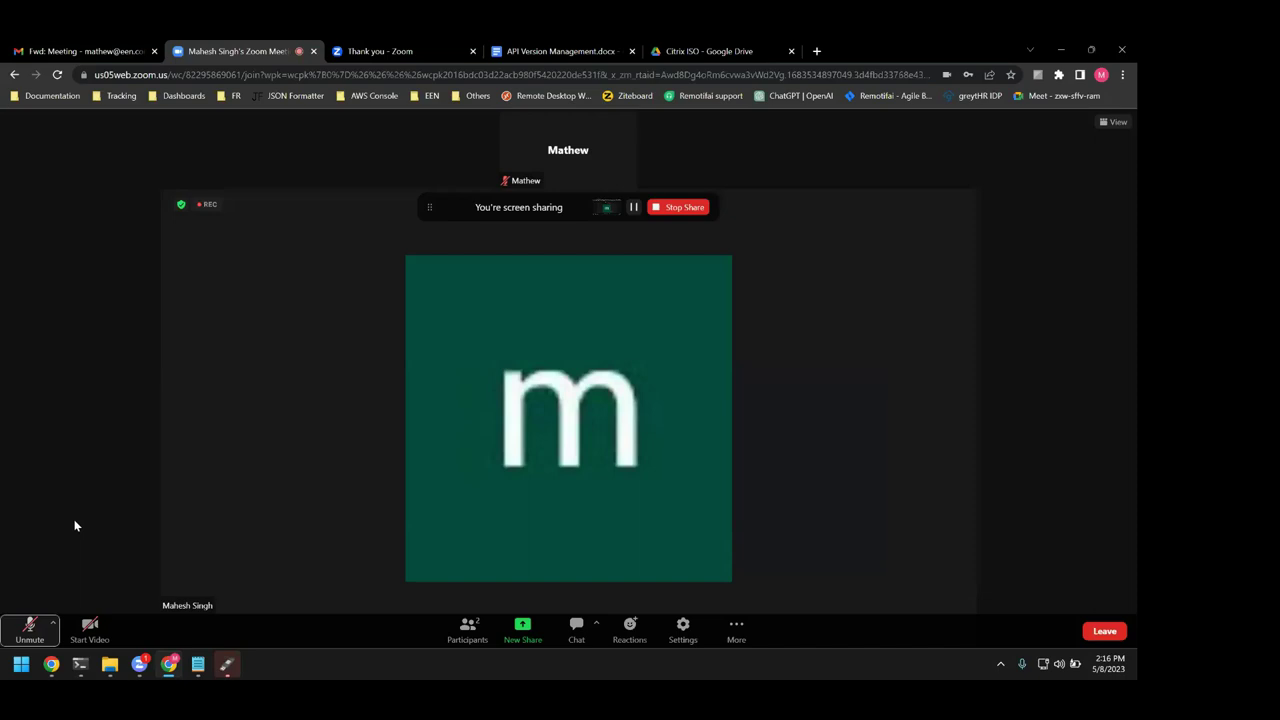
pyautogui.click(238, 661)
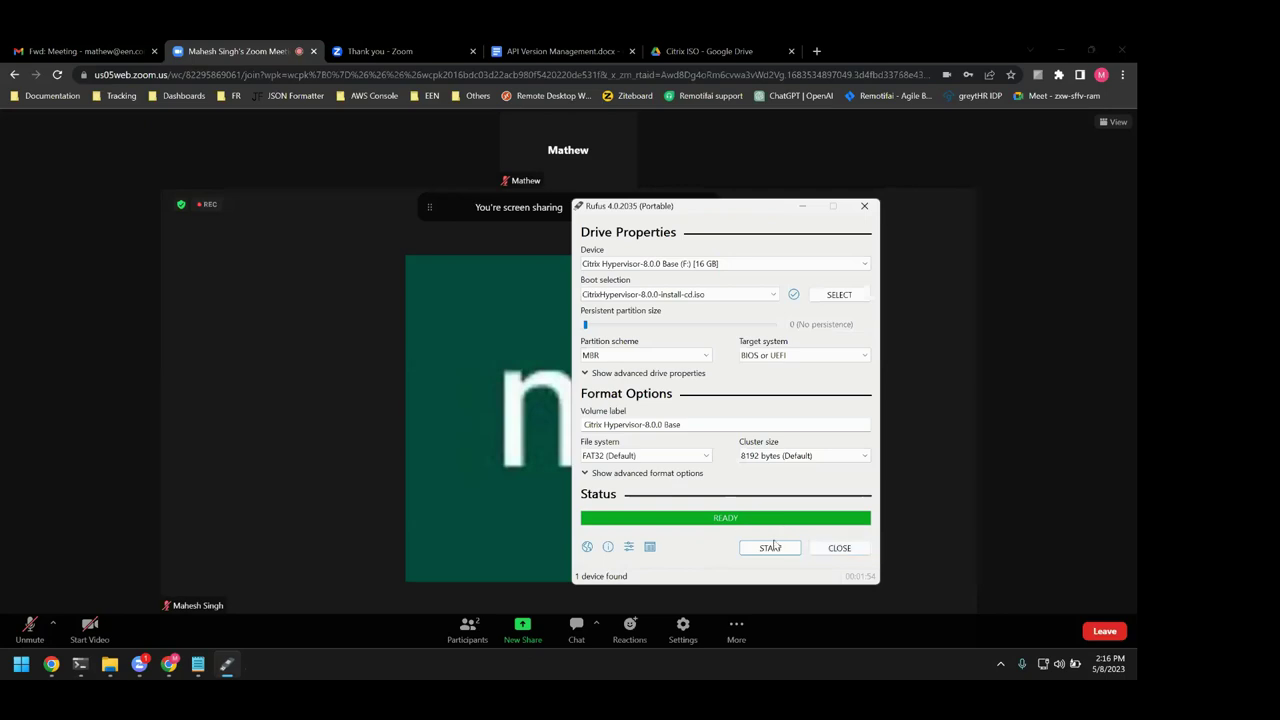
pyautogui.click(840, 551)
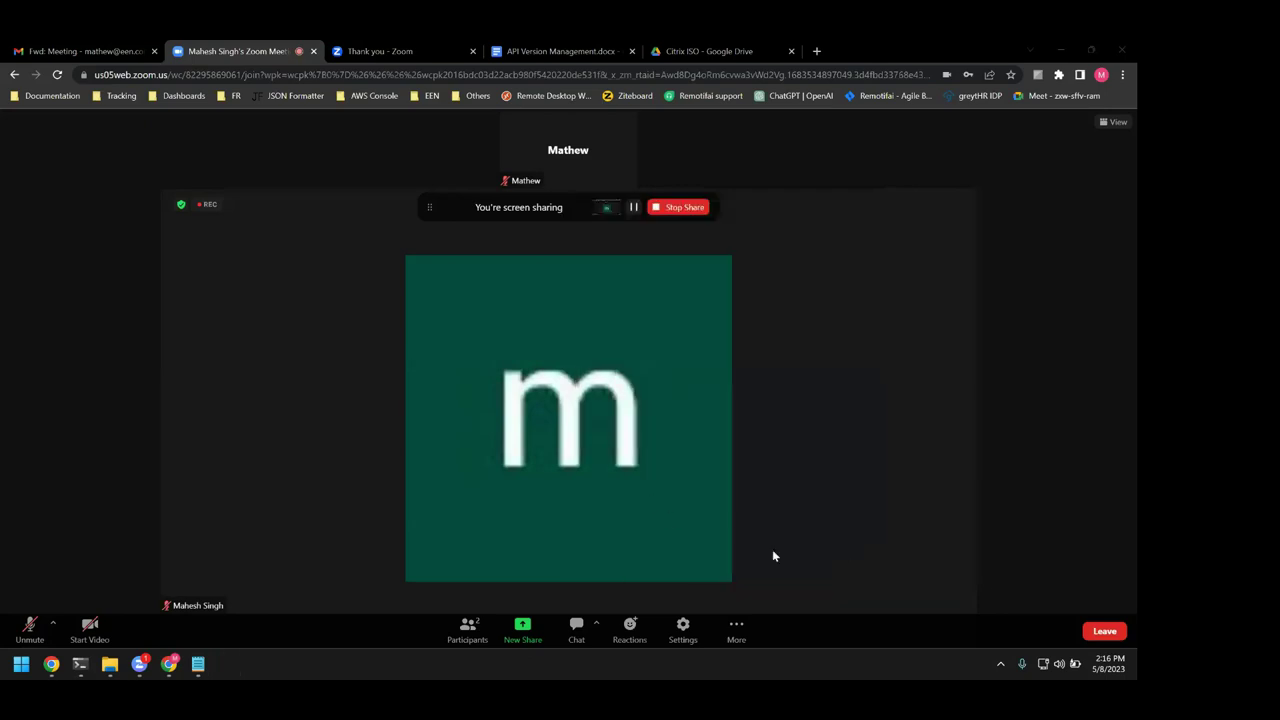
pyautogui.click(1055, 664)
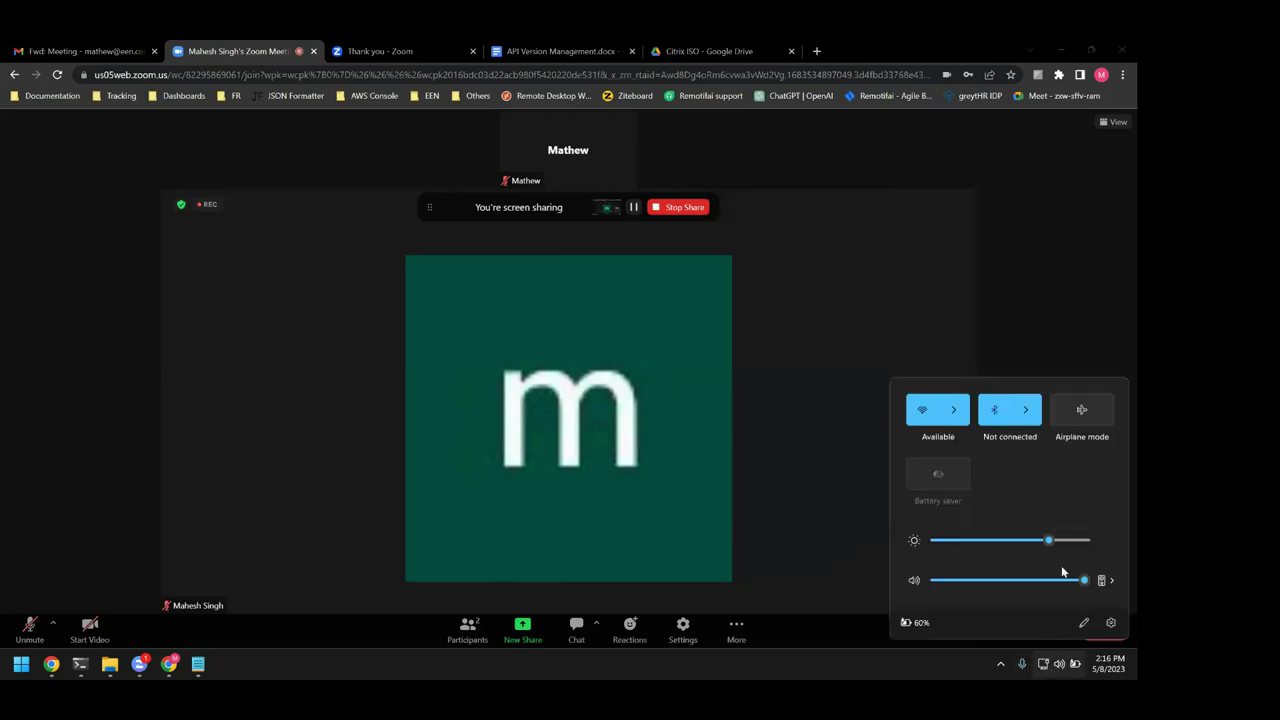
# - Eject the Ultra USB drive through the tray's Safely Remove Hardware icon
pyautogui.click(1000, 664)
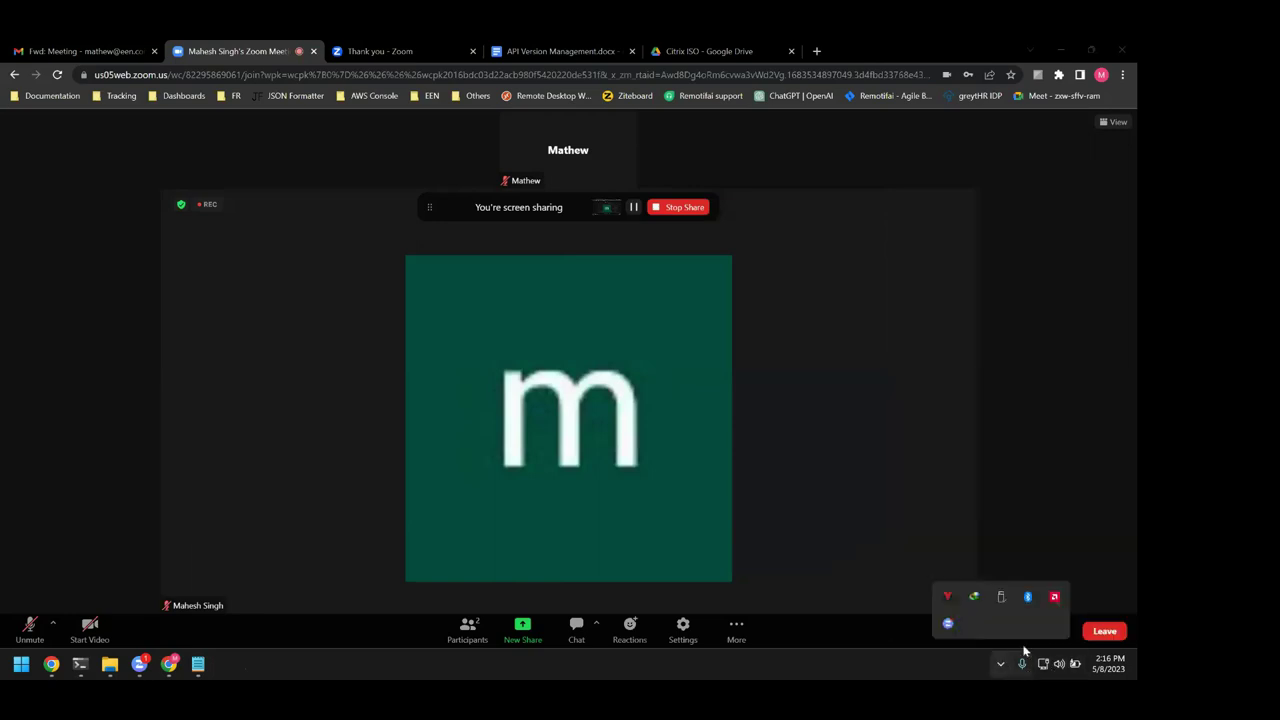
pyautogui.click(976, 597)
pyautogui.click(1012, 574)
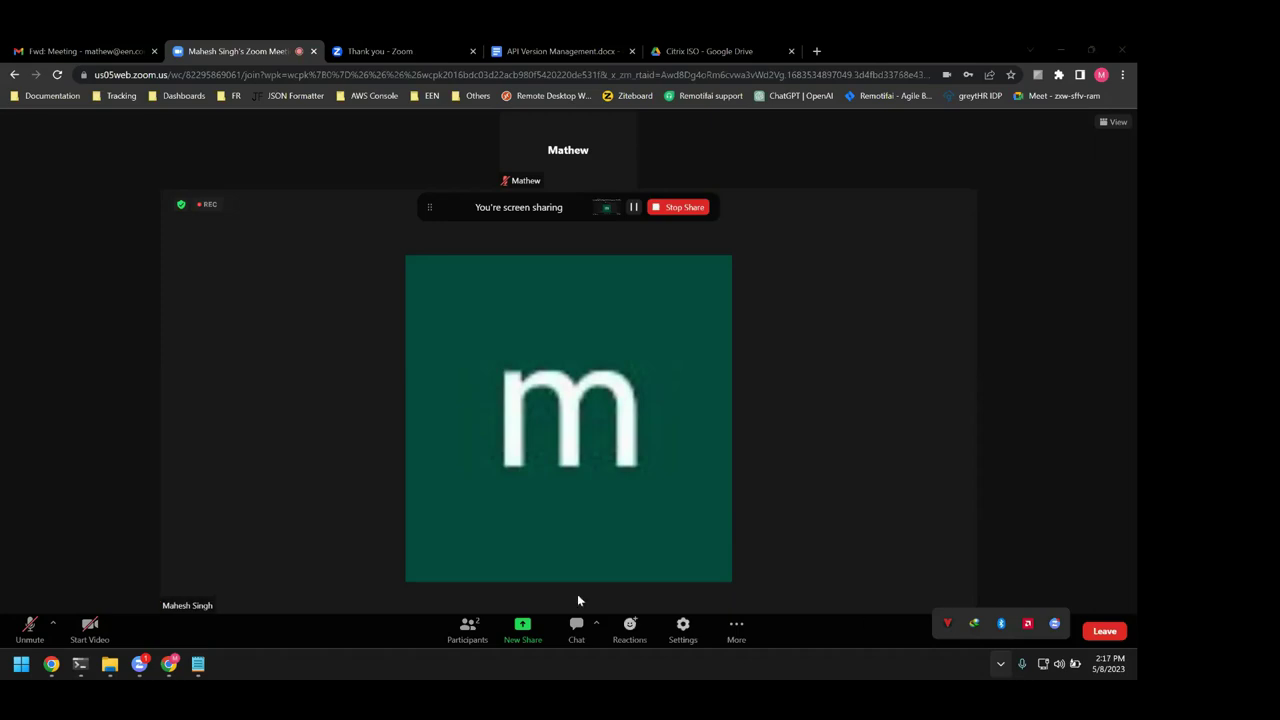
# - Unmute the Zoom microphone, mute it briefly, then unmute it again
pyautogui.click(30, 630)
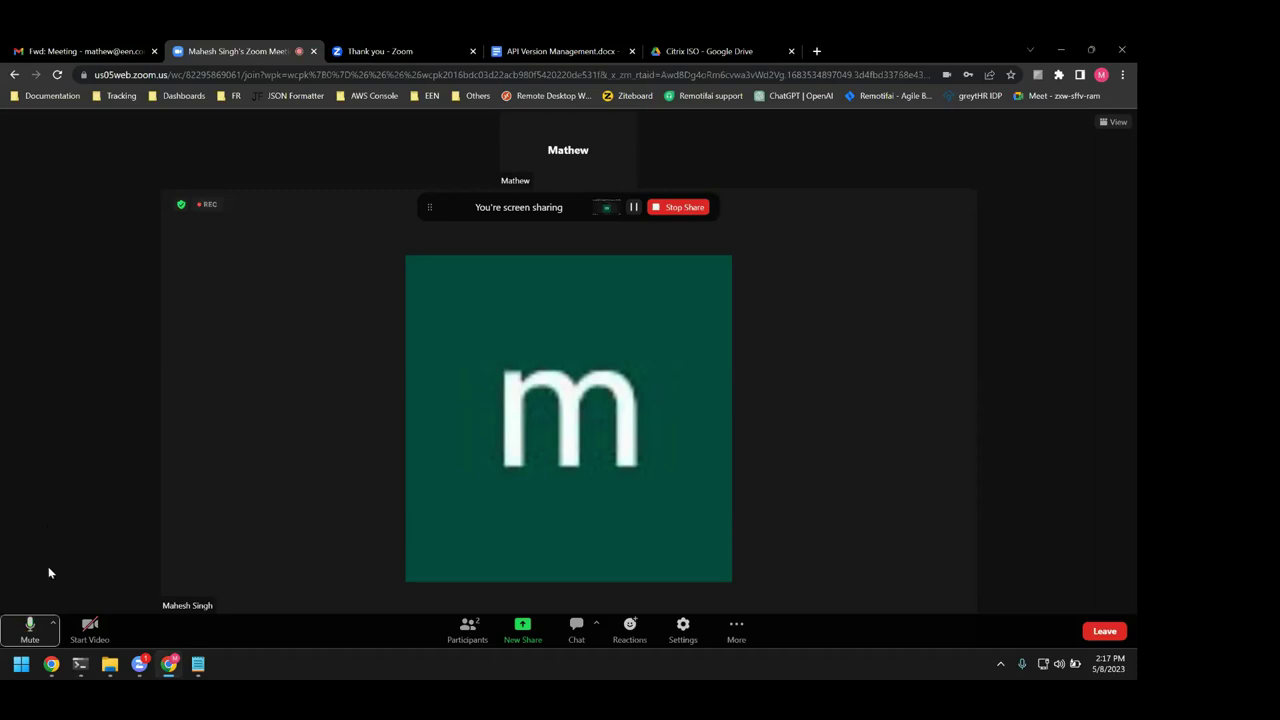
pyautogui.click(26, 642)
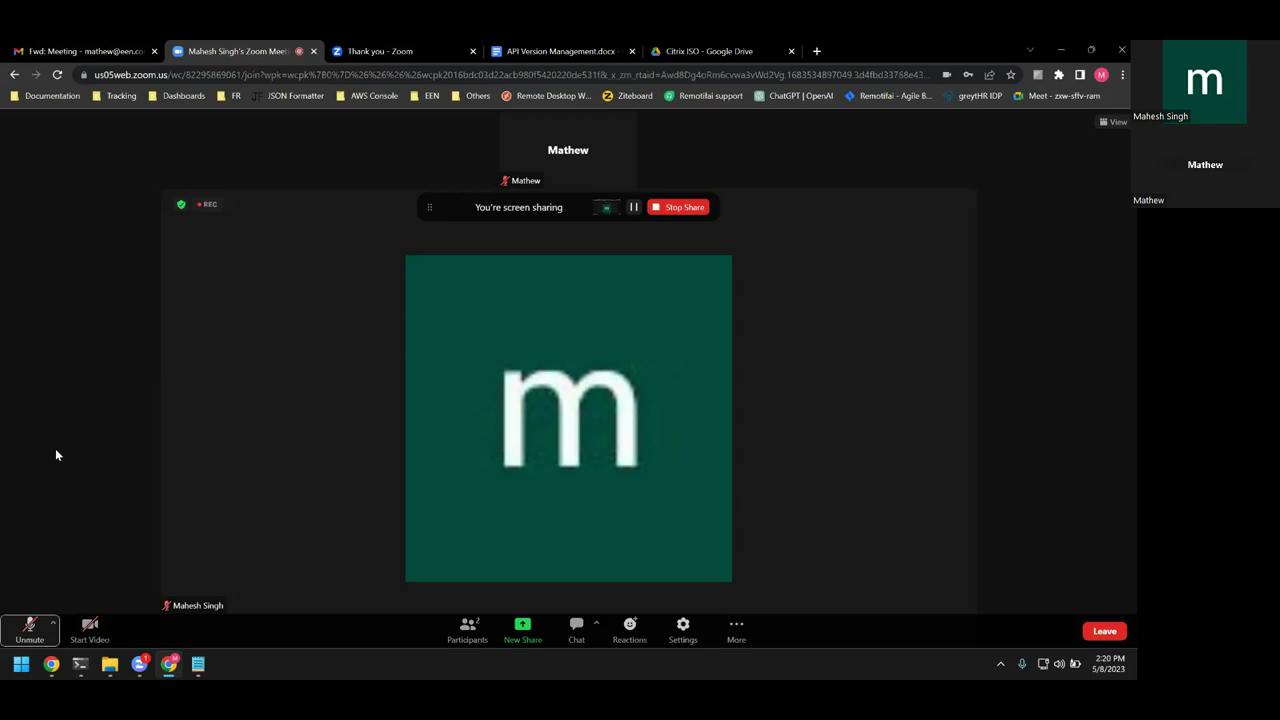
pyautogui.click(29, 630)
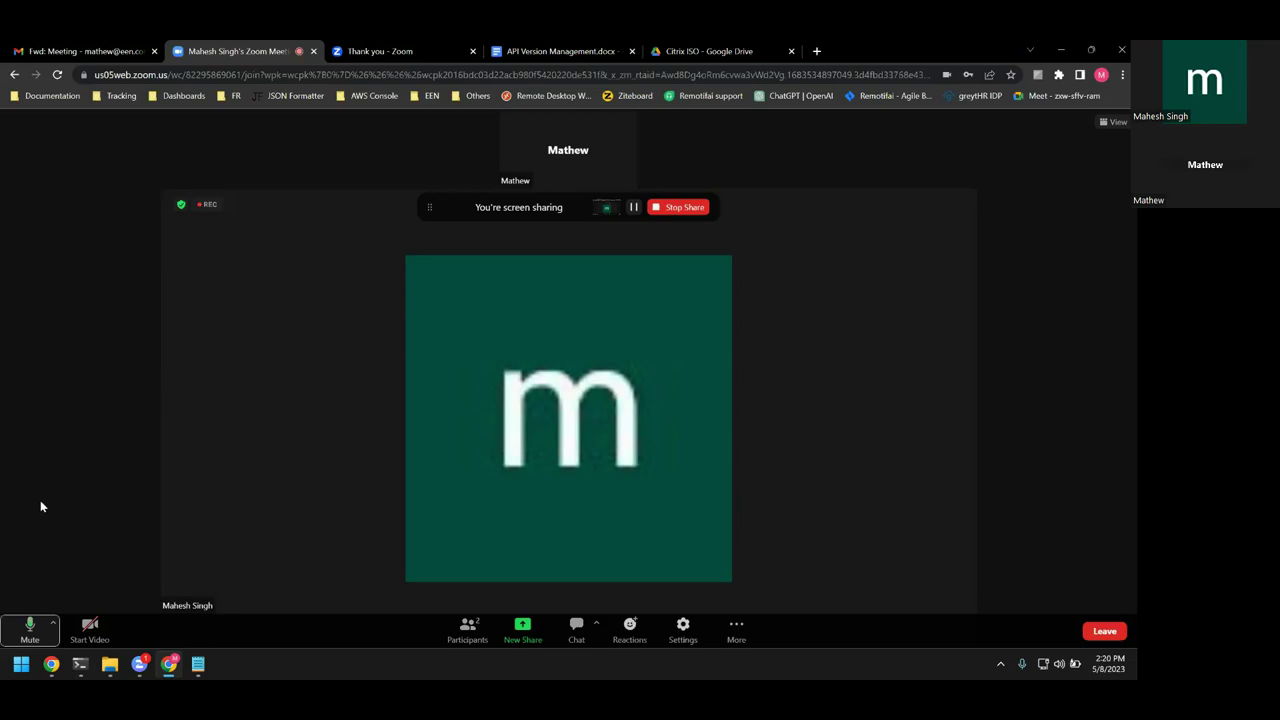
# - Mute then unmute the Zoom microphone and switch to the 'Citrix ISO - Google Drive' tab
pyautogui.click(29, 626)
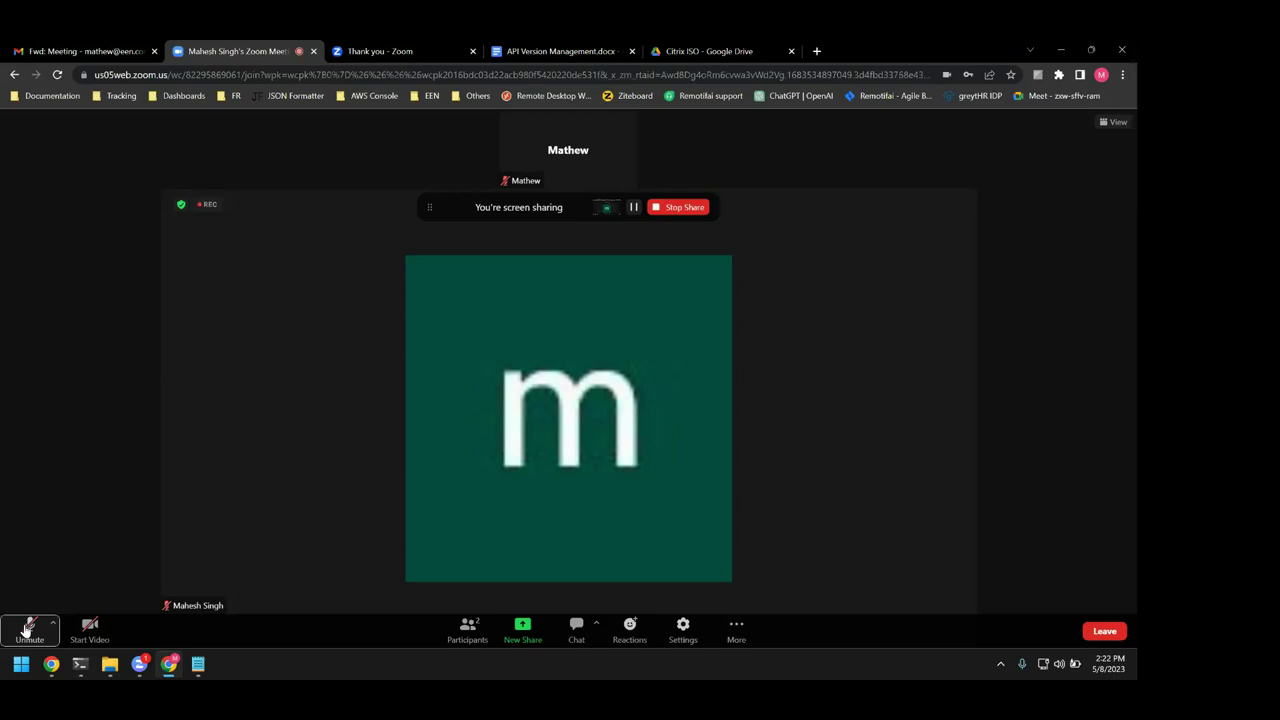
pyautogui.click(27, 630)
pyautogui.click(27, 630)
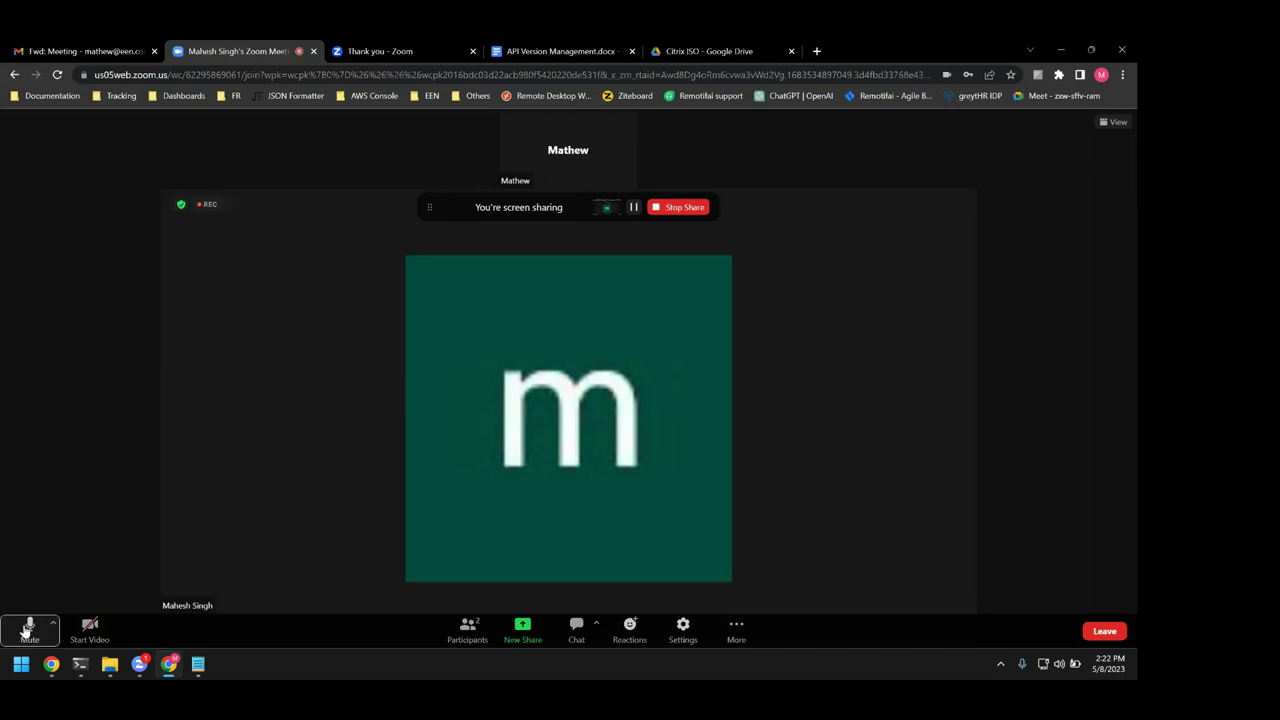
pyautogui.click(749, 46)
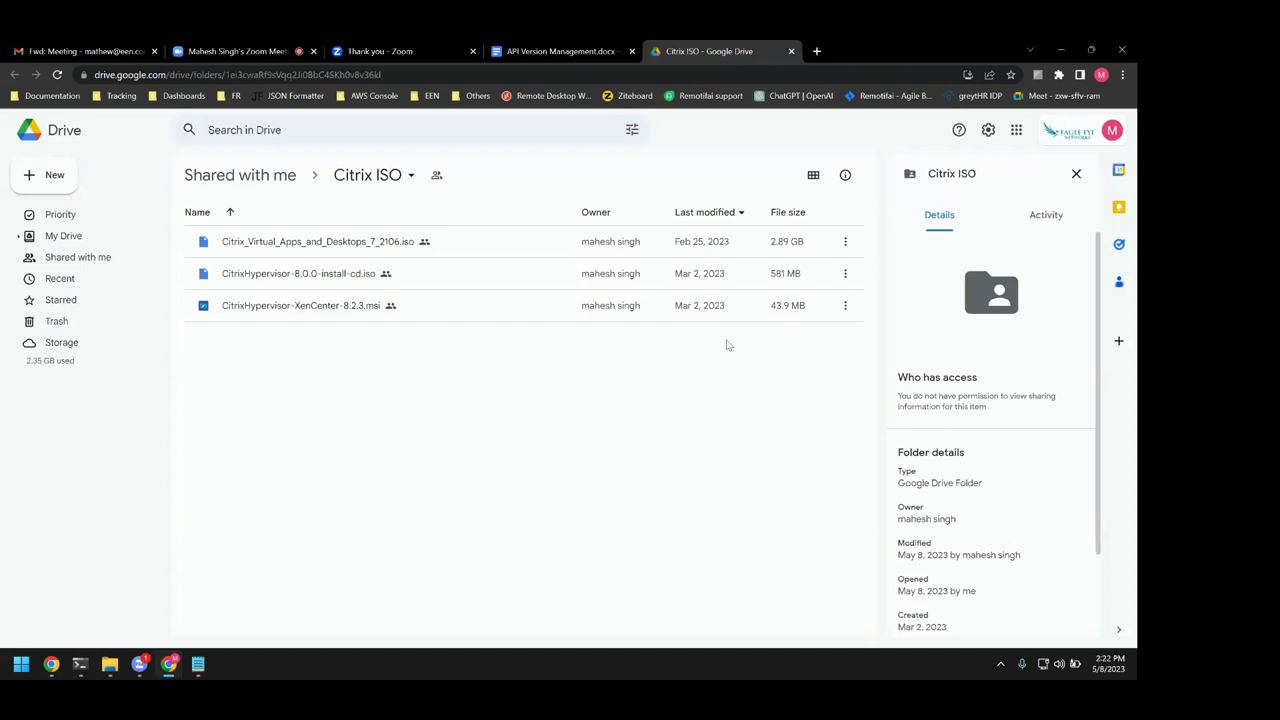
# - Open a new Chrome tab showing the Google start page
pyautogui.click(818, 48)
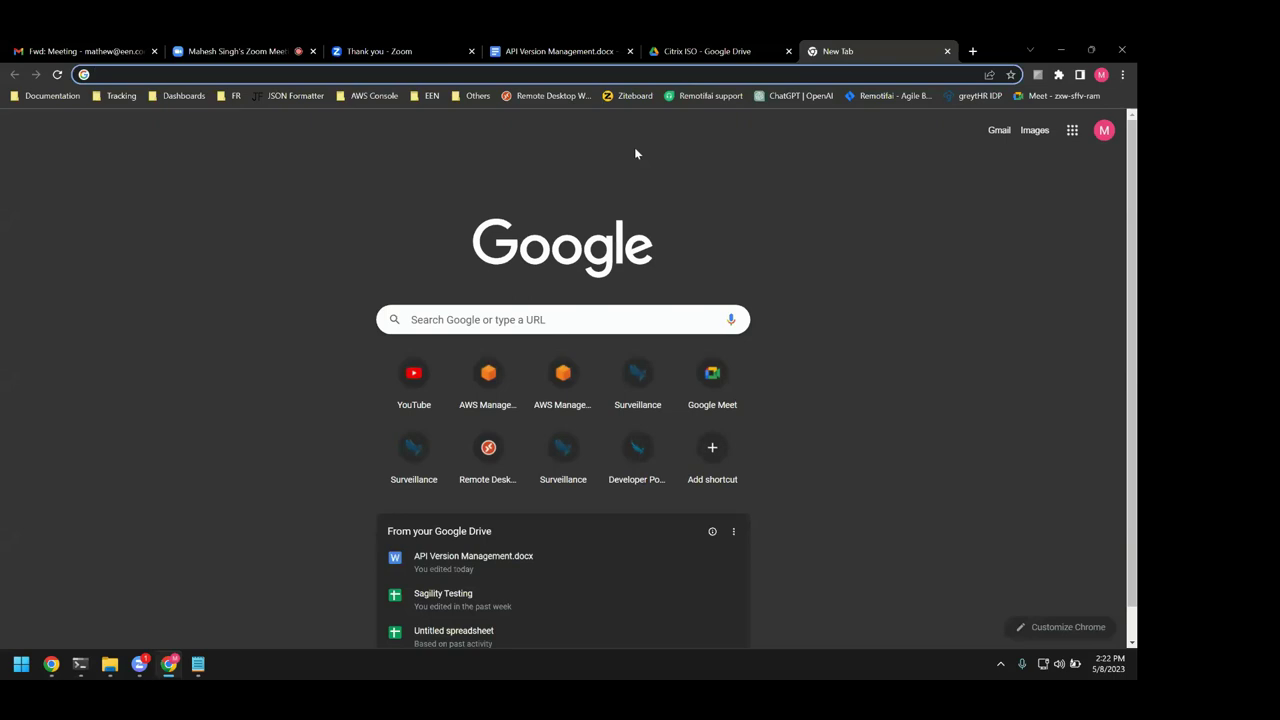
# - Search Google for 'windows server 2019 iso' and open the Microsoft Evaluation Center result
pyautogui.write('windows server 2019 iso')
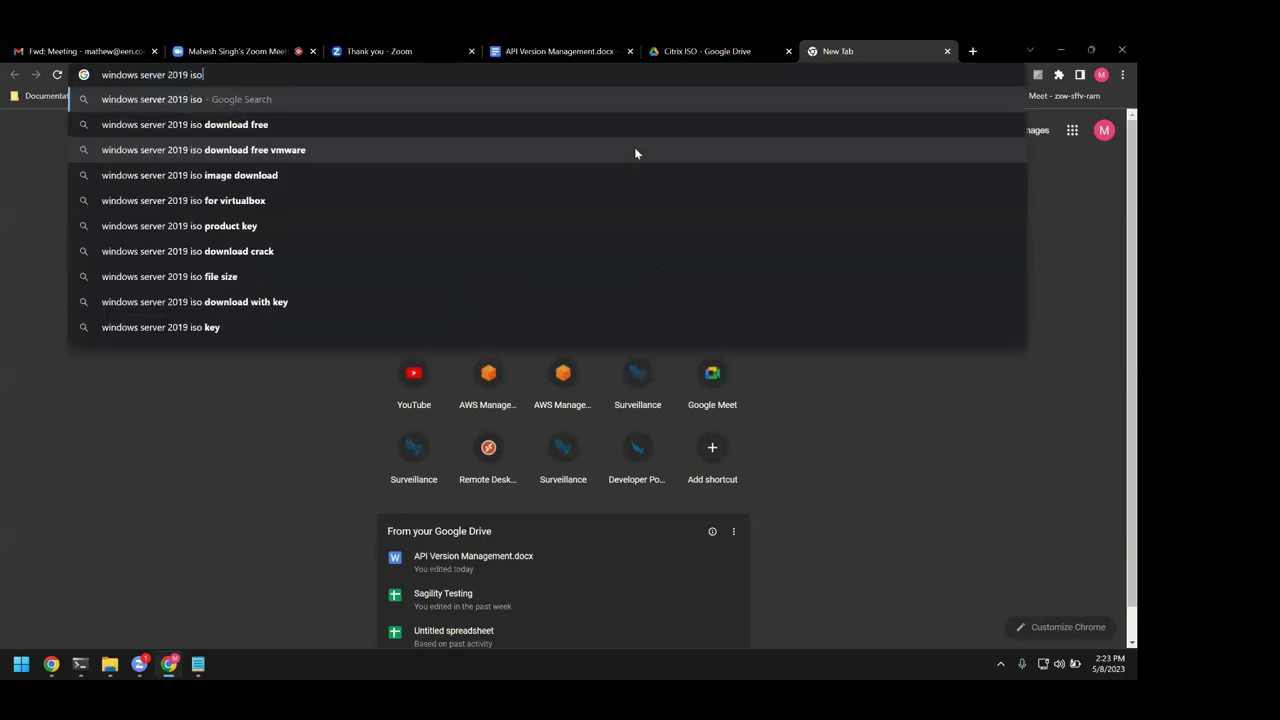
pyautogui.press('Return')
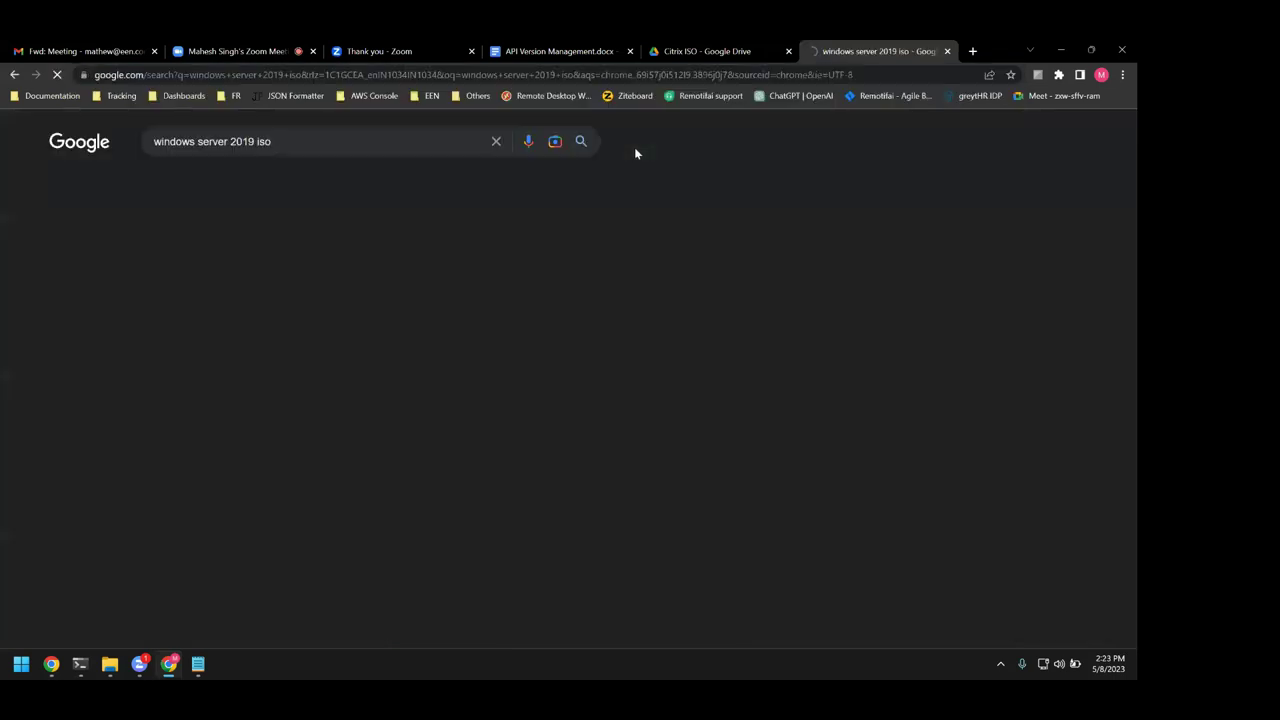
pyautogui.click(300, 268)
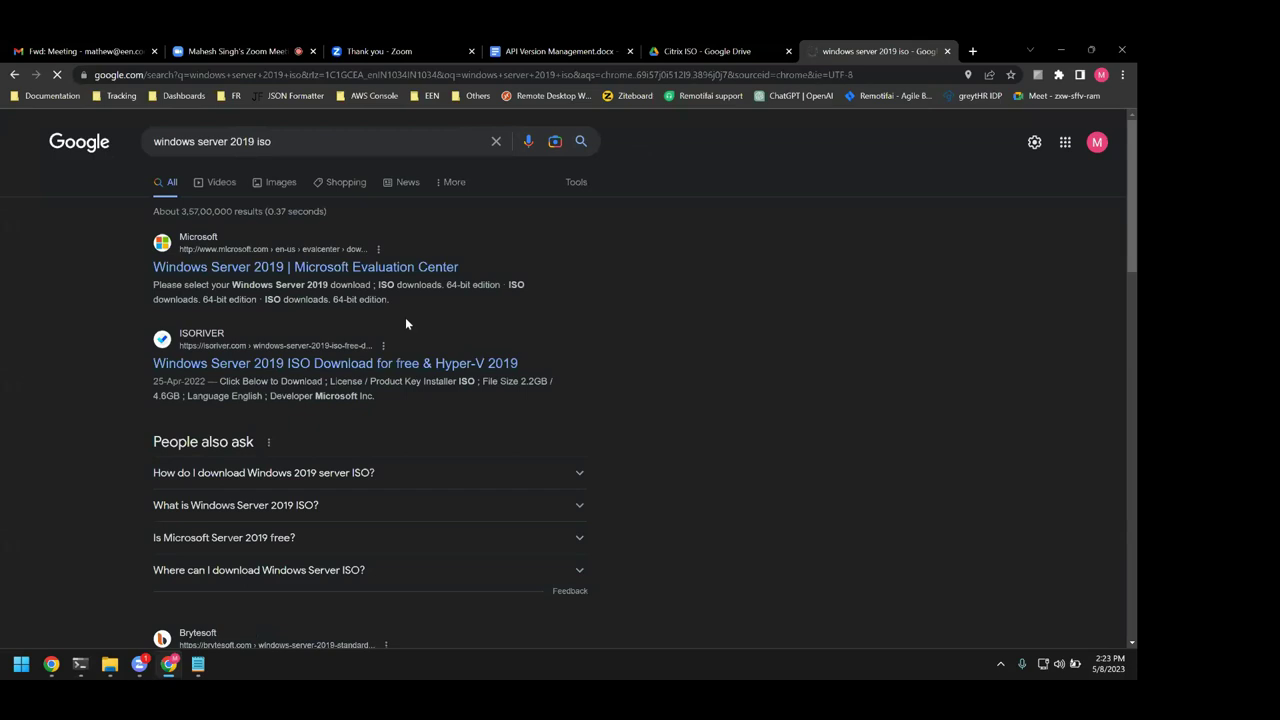
# - Run a Fast.com speed test (about 690 Mbps), then retry loading the Microsoft download page
pyautogui.click(972, 50)
pyautogui.write('fas')
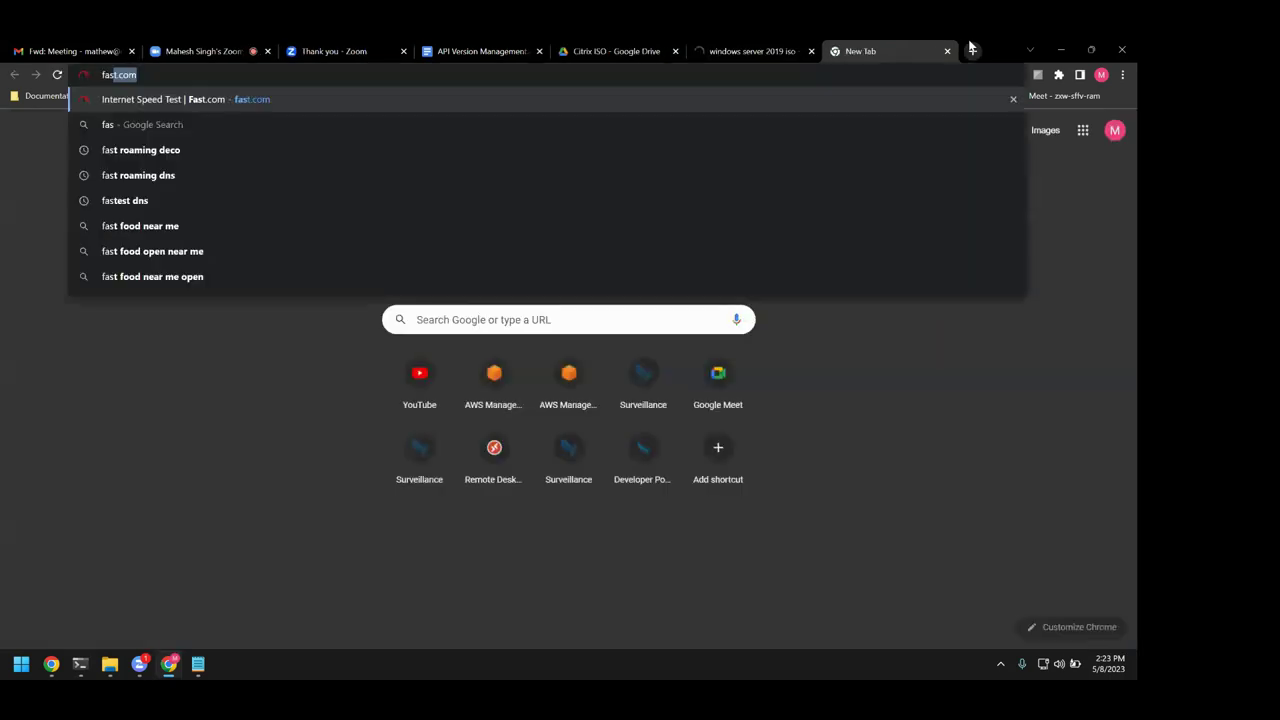
pyautogui.press('Return')
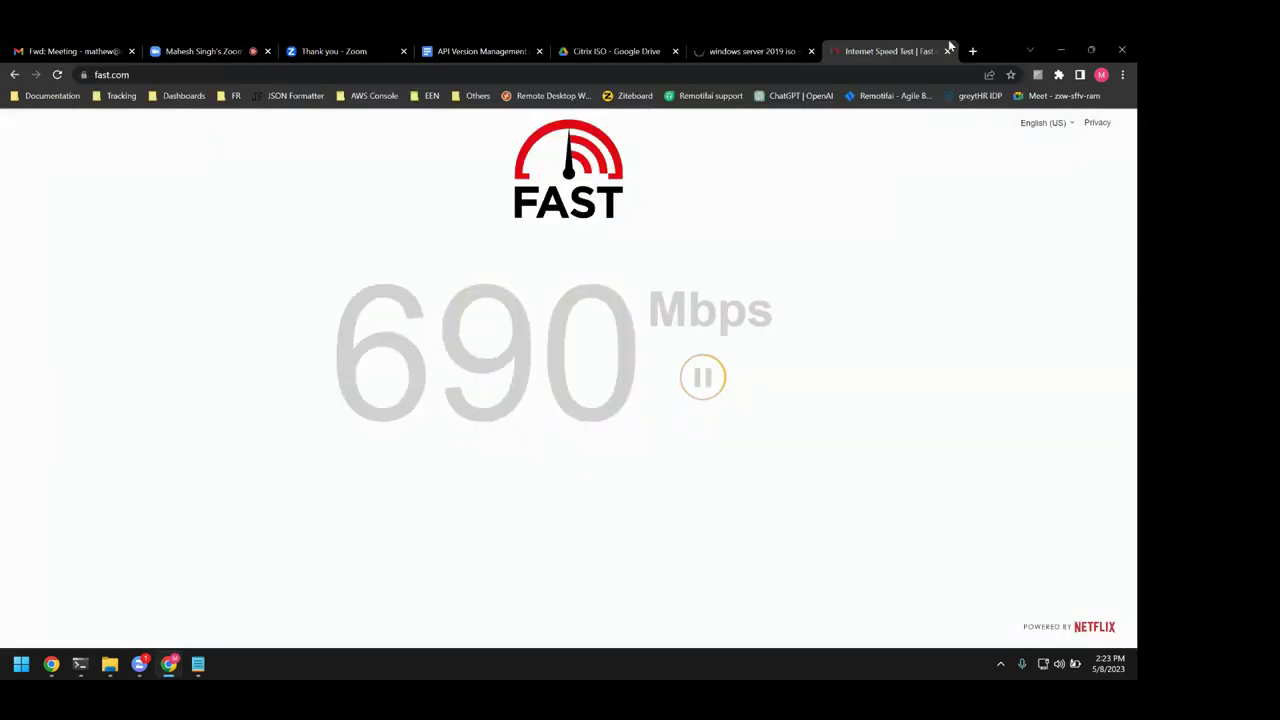
pyautogui.click(713, 45)
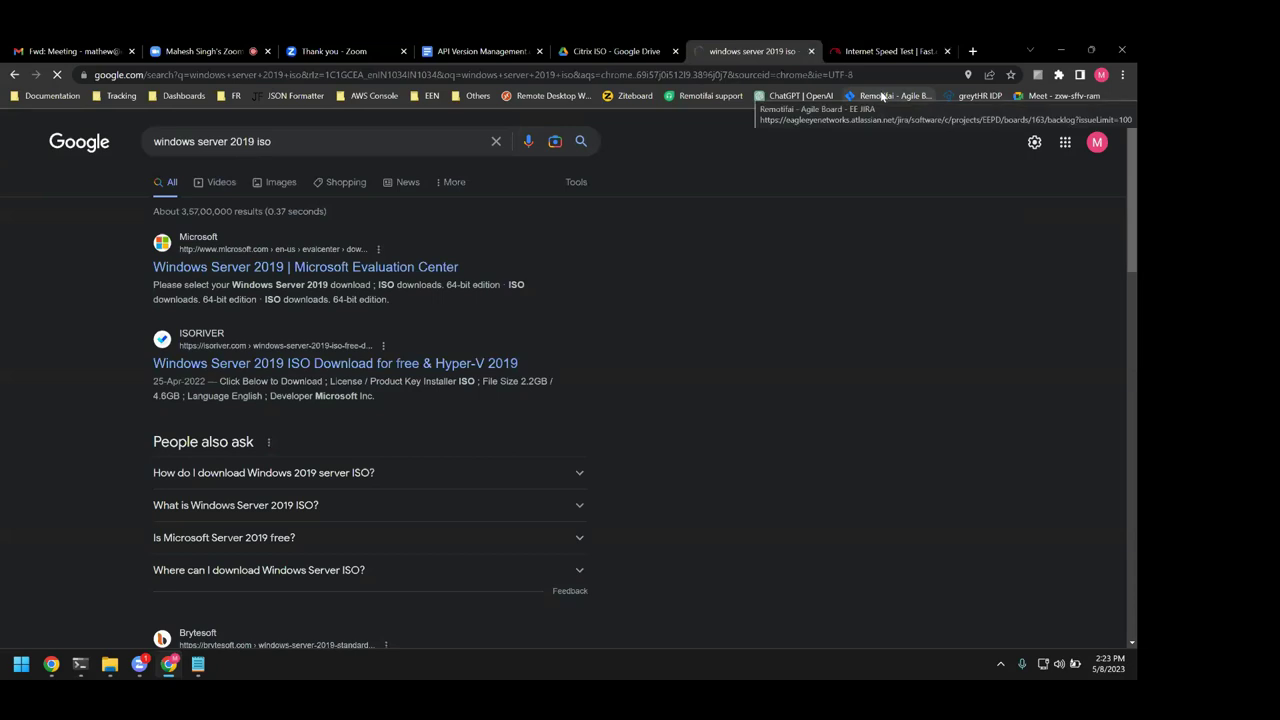
pyautogui.click(393, 454)
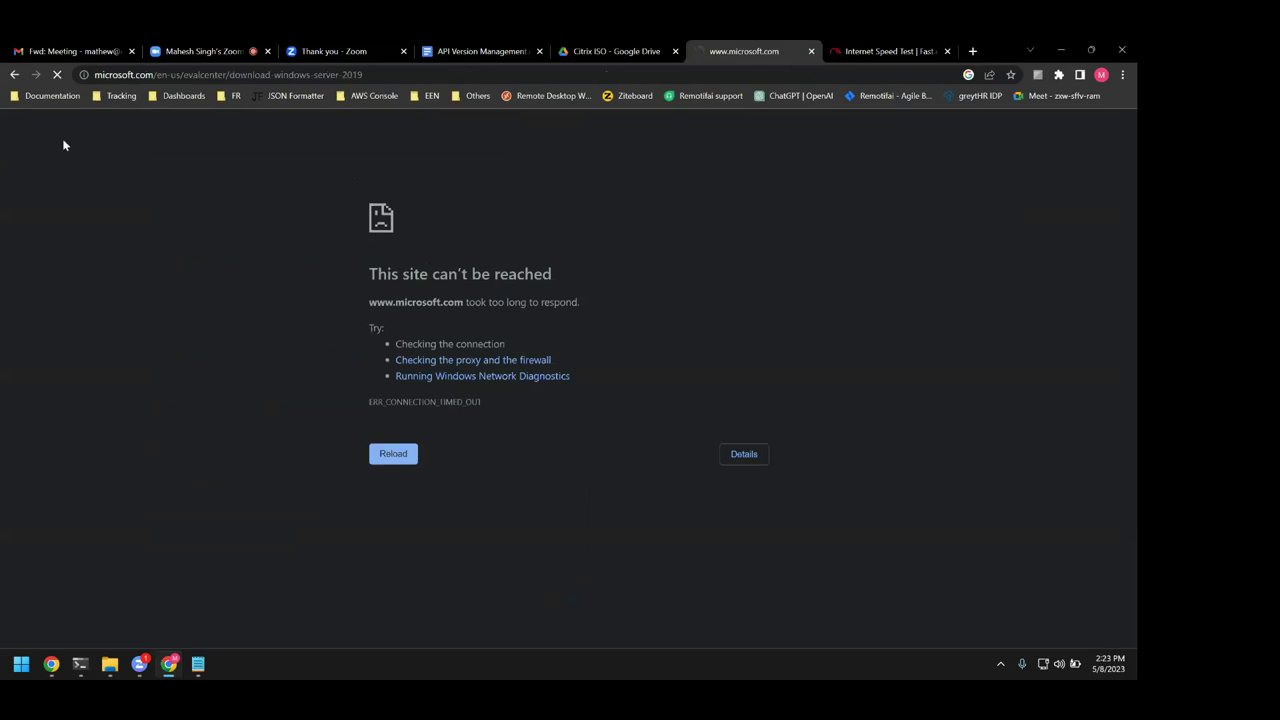
# - Search Google for 'microsoft' in a new tab
pyautogui.click(972, 50)
pyautogui.write('microsoft')
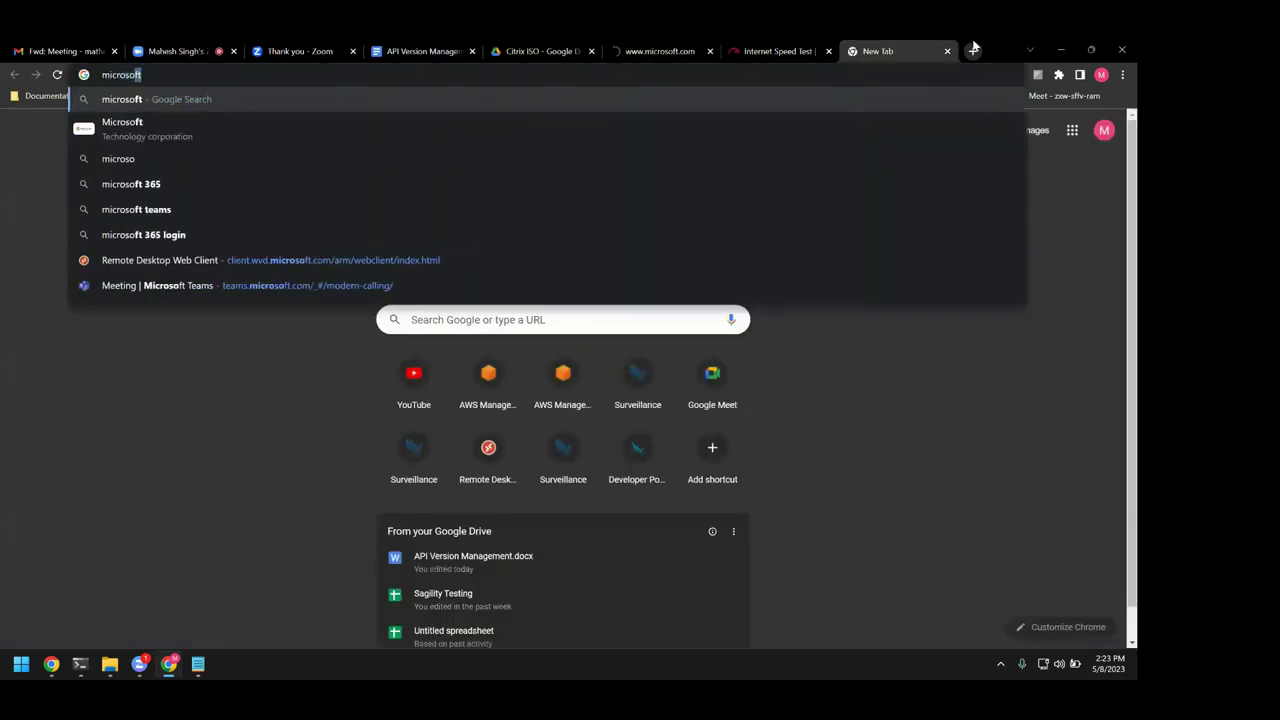
pyautogui.press('Return')
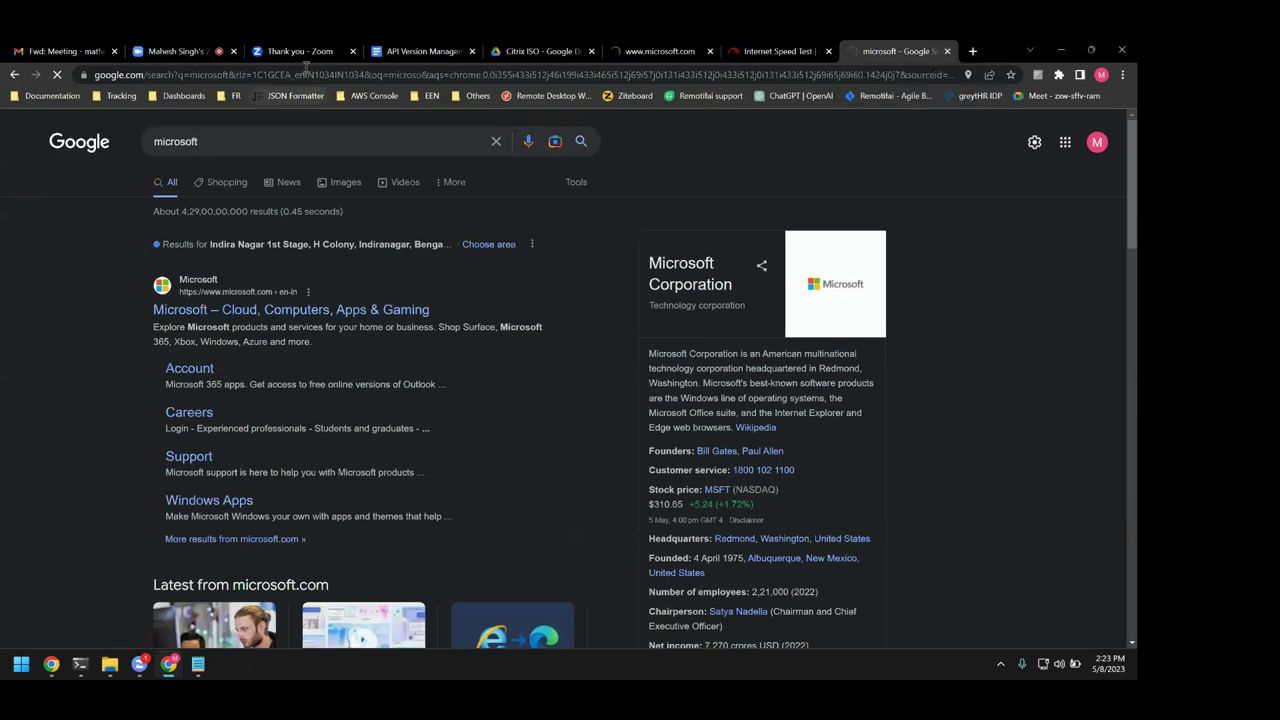
# - Close the microsoft search tab and reload the unreachable Windows Server 2019 download page
pyautogui.click(661, 45)
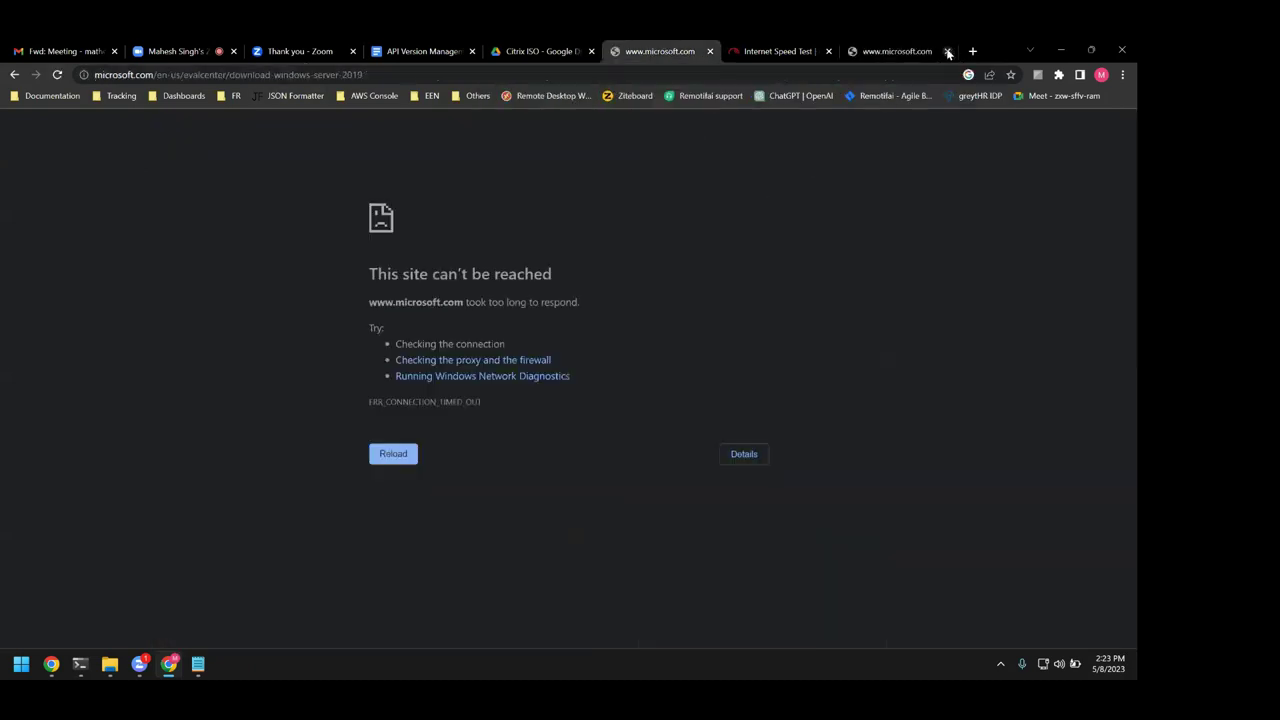
pyautogui.click(946, 51)
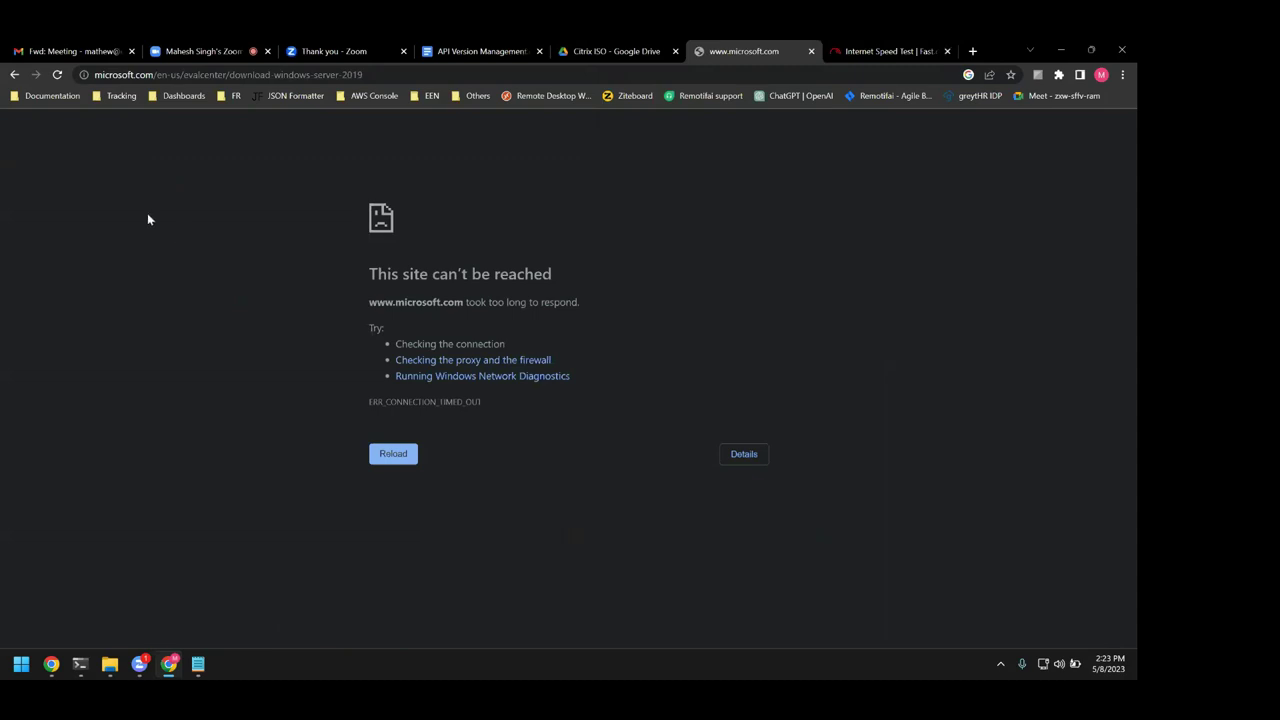
pyautogui.press('F5')
pyautogui.click(633, 40)
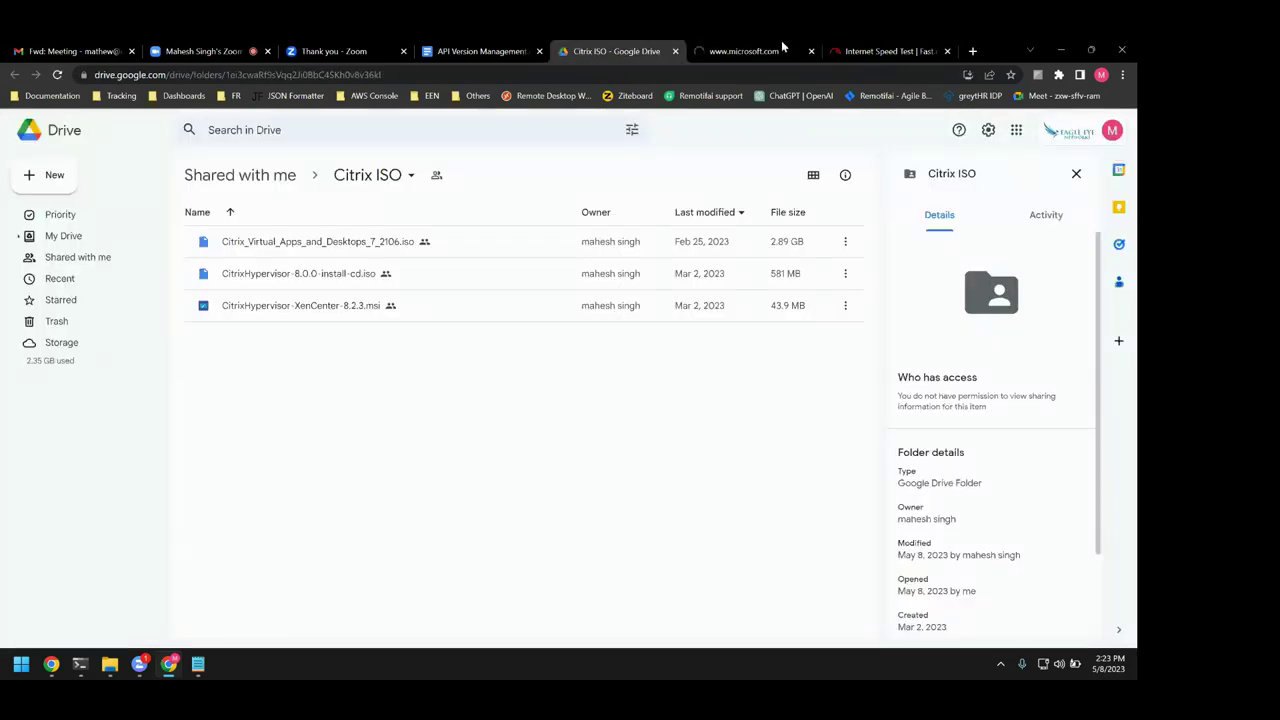
# - Return to the 'windows server 2019 iso' results and reopen the Microsoft Evaluation Center link
pyautogui.click(781, 40)
pyautogui.click(14, 74)
pyautogui.scroll(-1, 331, 430)
pyautogui.scroll(-1, 333, 436)
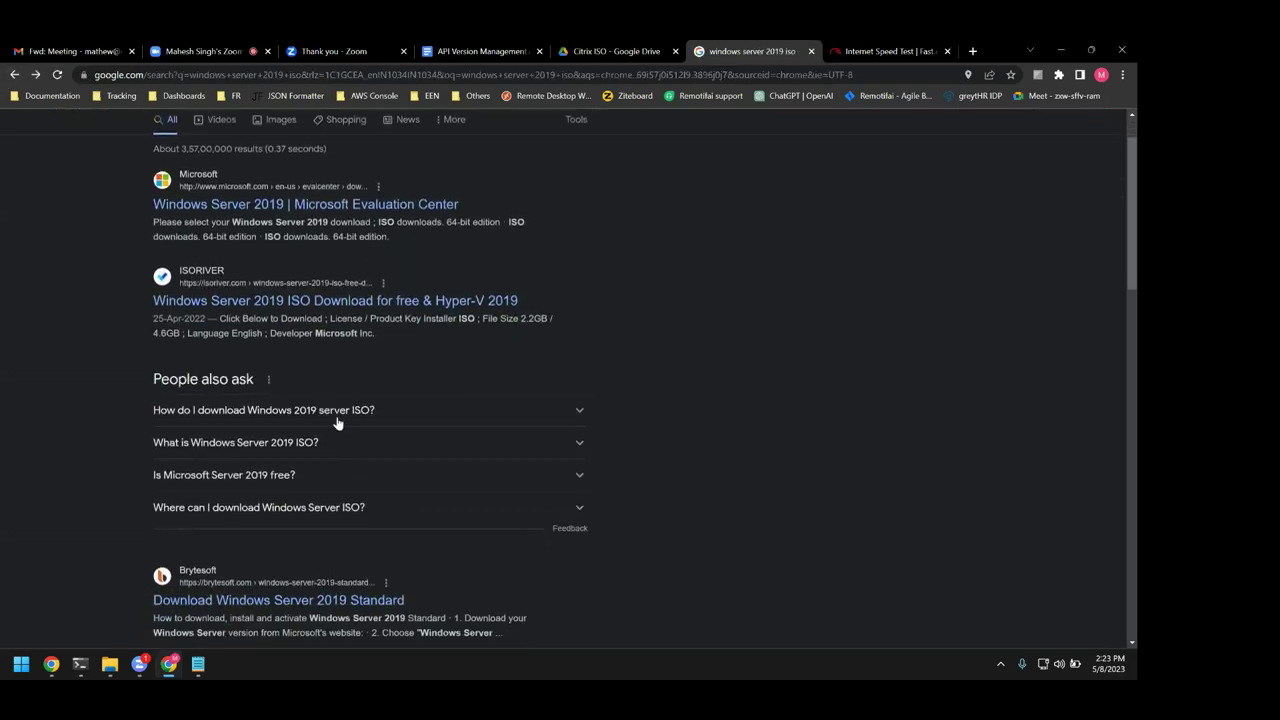
pyautogui.scroll(-3, 337, 420)
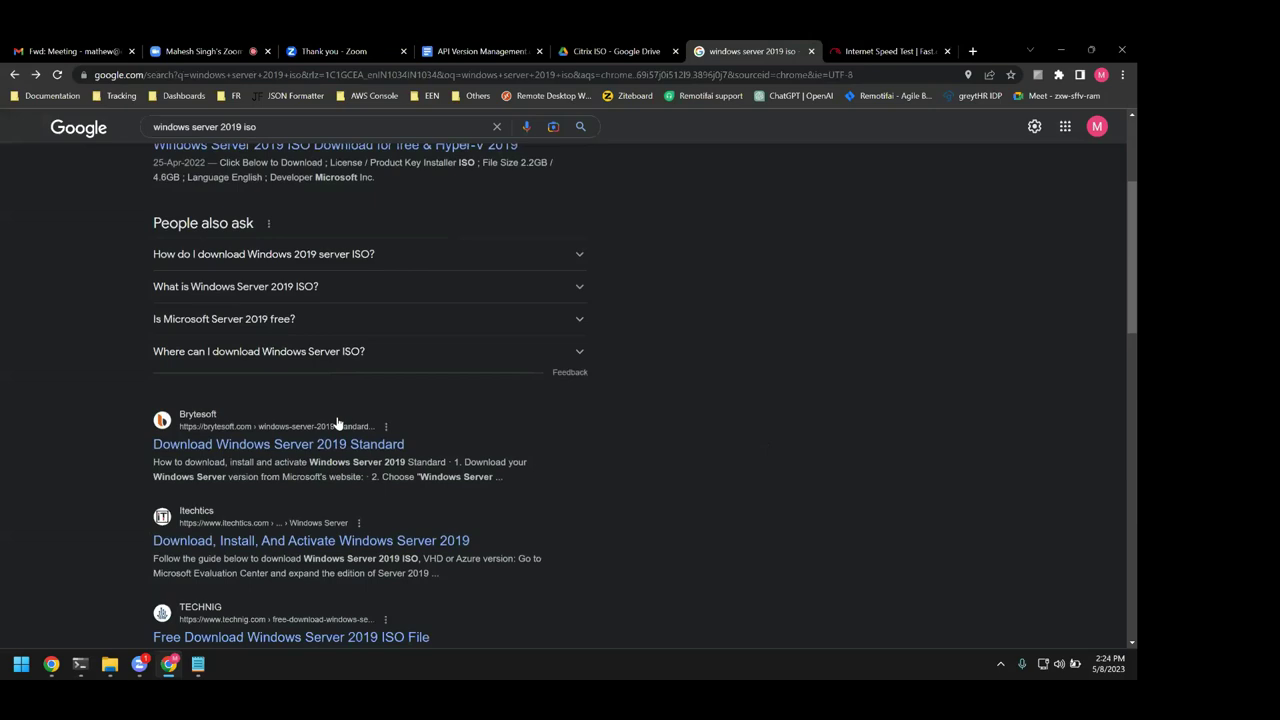
pyautogui.scroll(4, 337, 423)
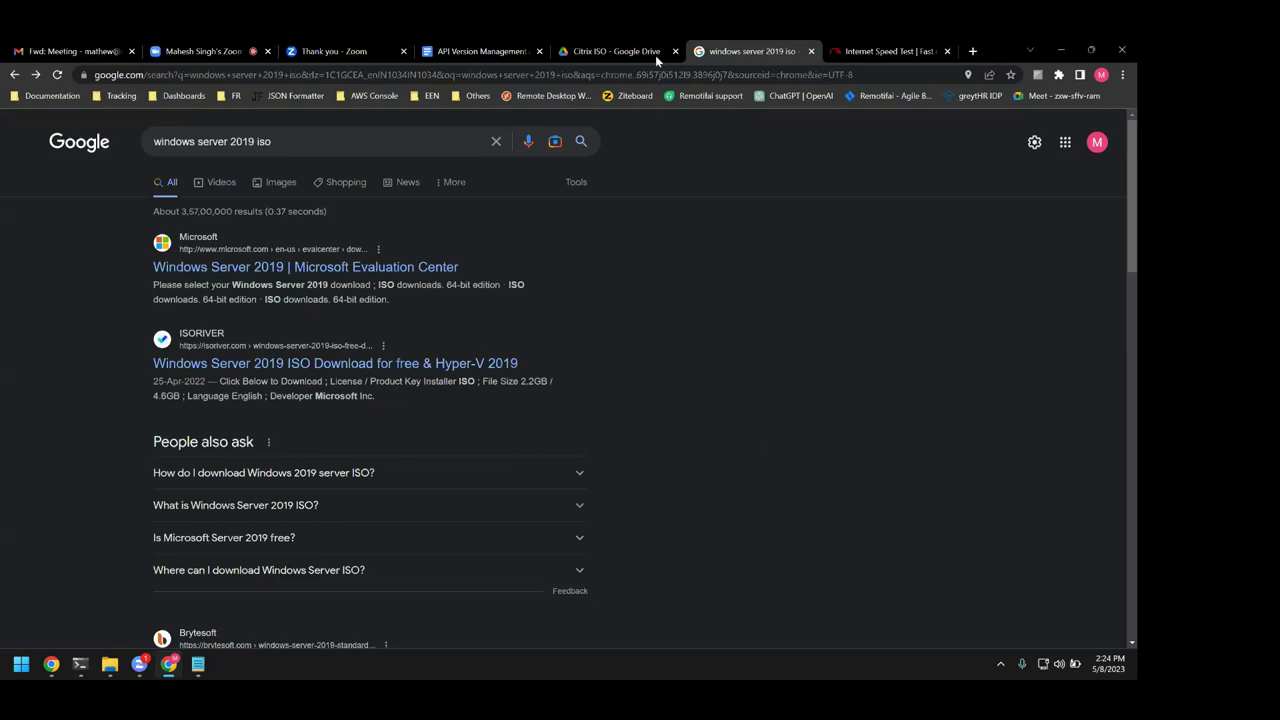
pyautogui.click(396, 268)
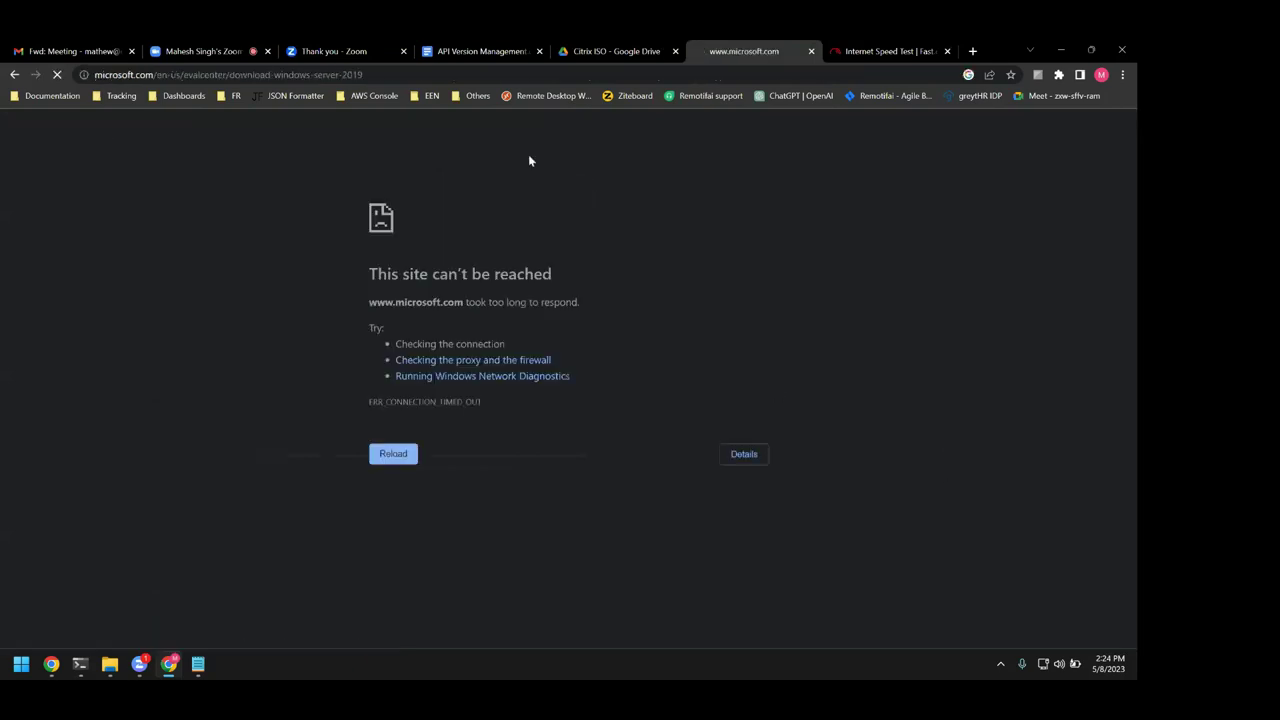
pyautogui.click(213, 45)
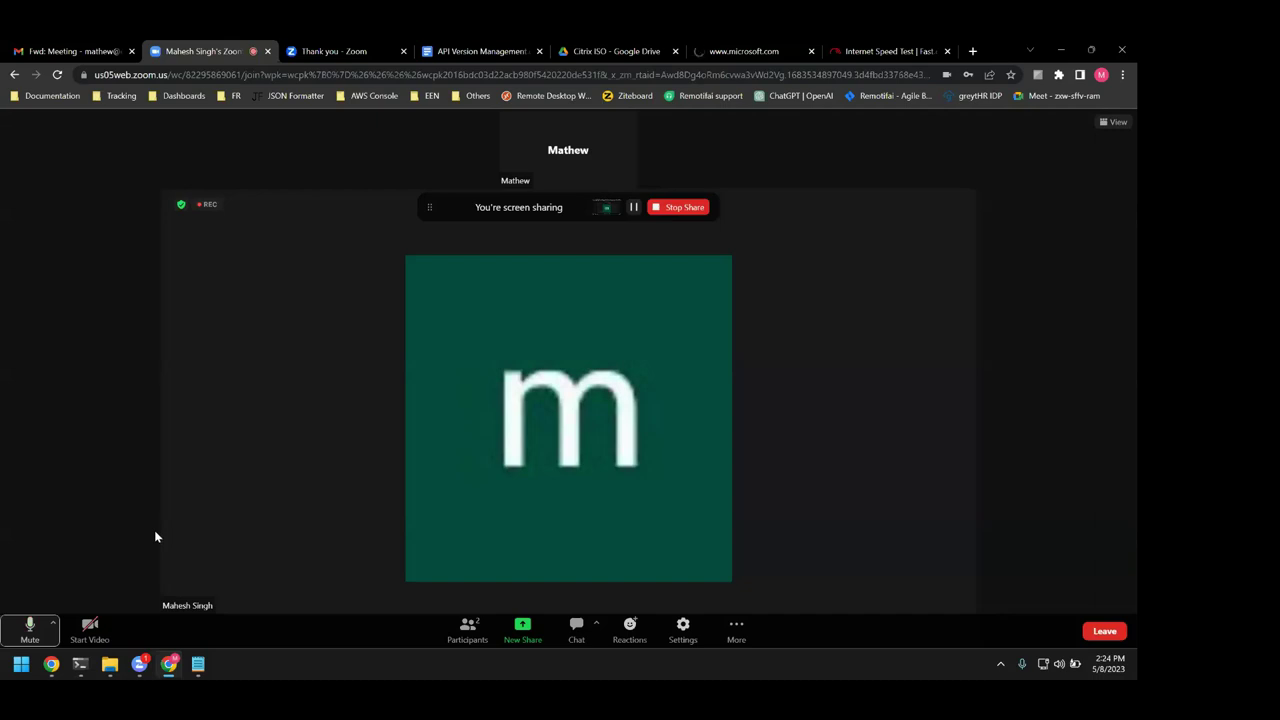
# - Mute the microphone from the Zoom meeting toolbar
pyautogui.click(33, 626)
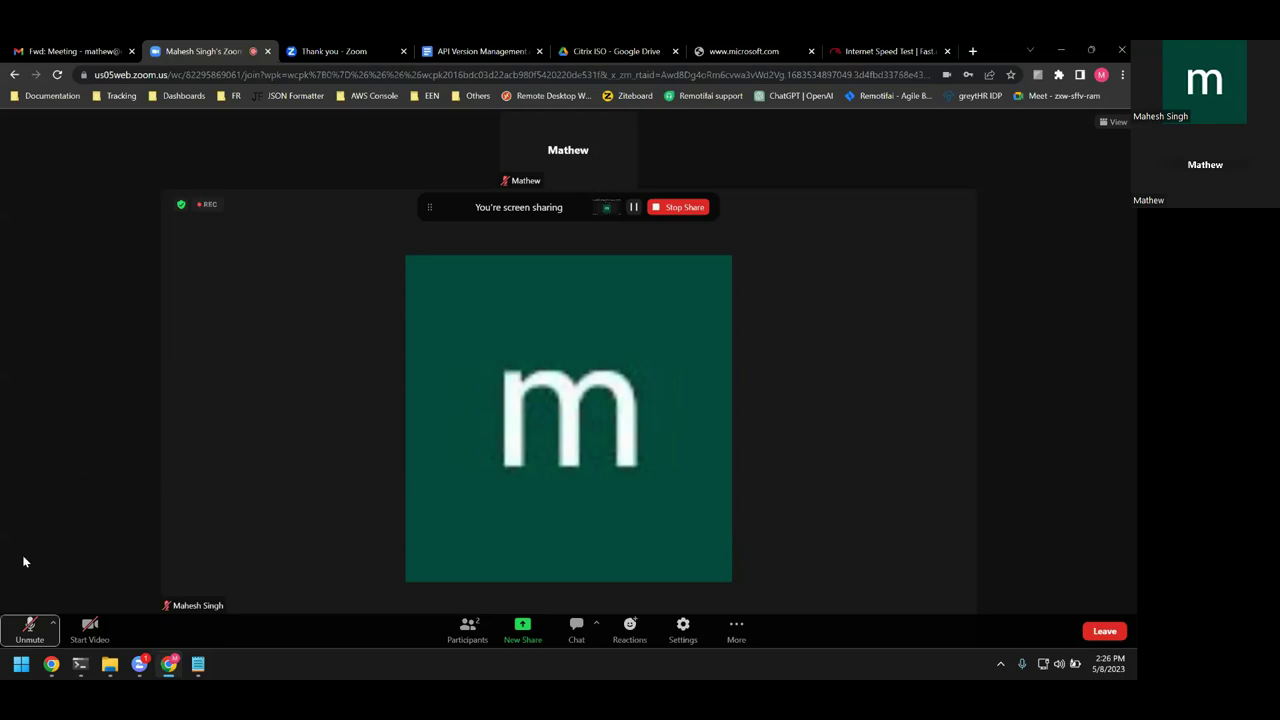
# - Unmute to speak and re-mute the microphone twice, then open the Ubuntu terminal
pyautogui.click(30, 625)
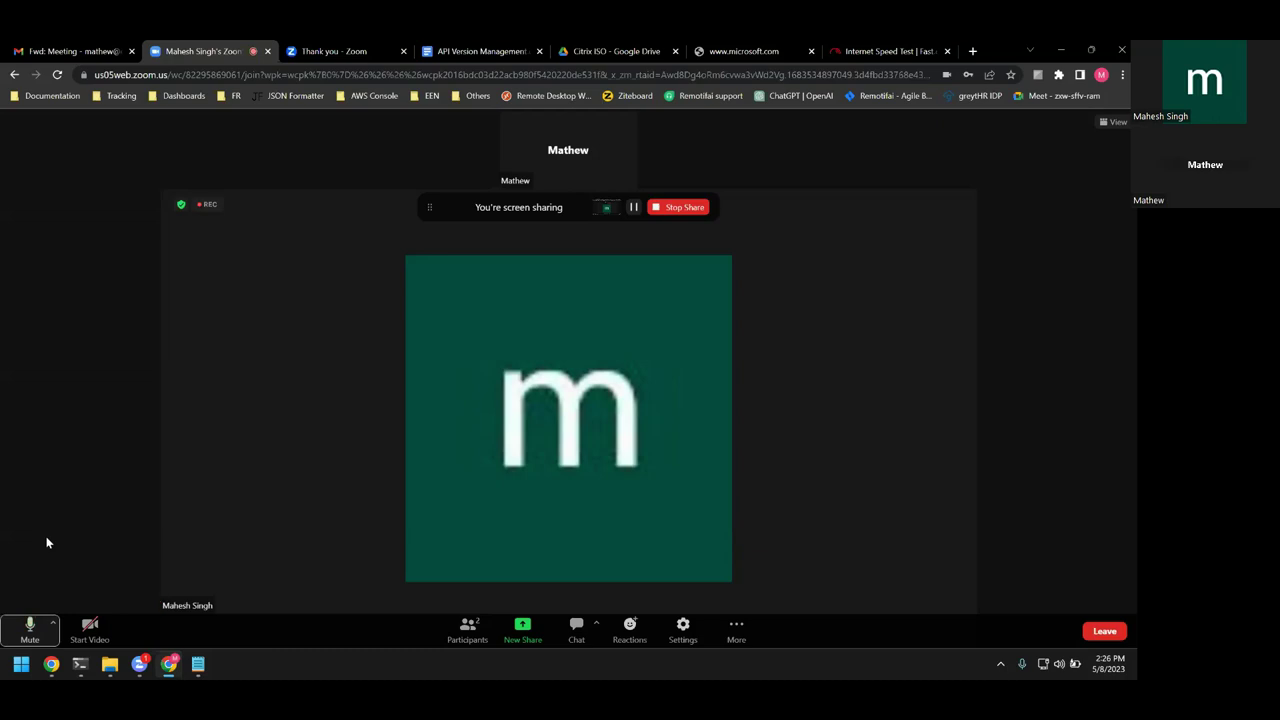
pyautogui.click(30, 630)
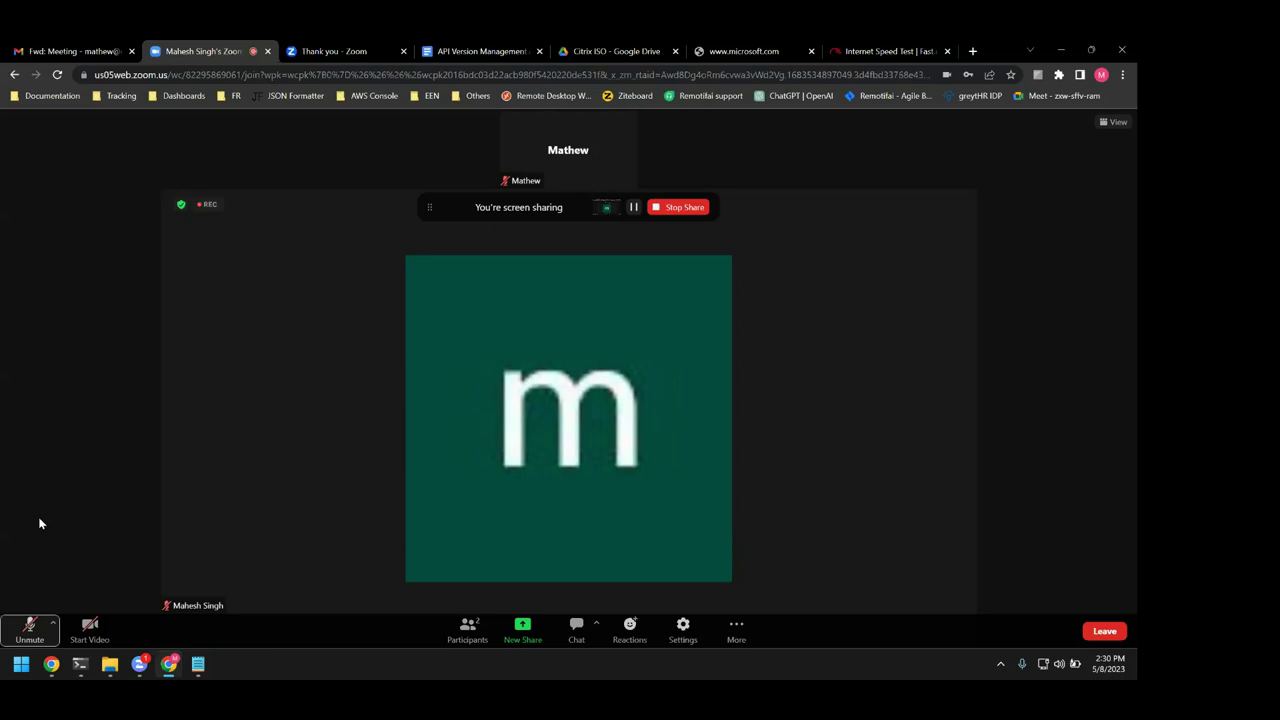
pyautogui.click(28, 628)
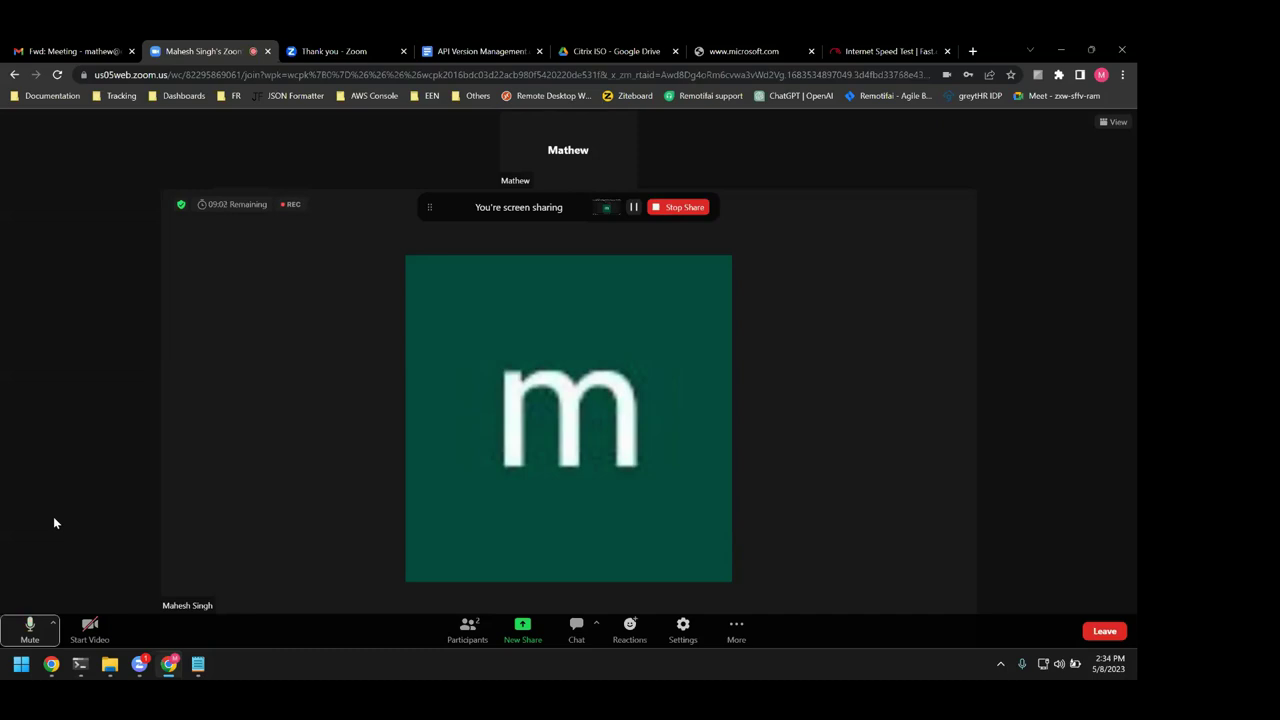
pyautogui.click(30, 628)
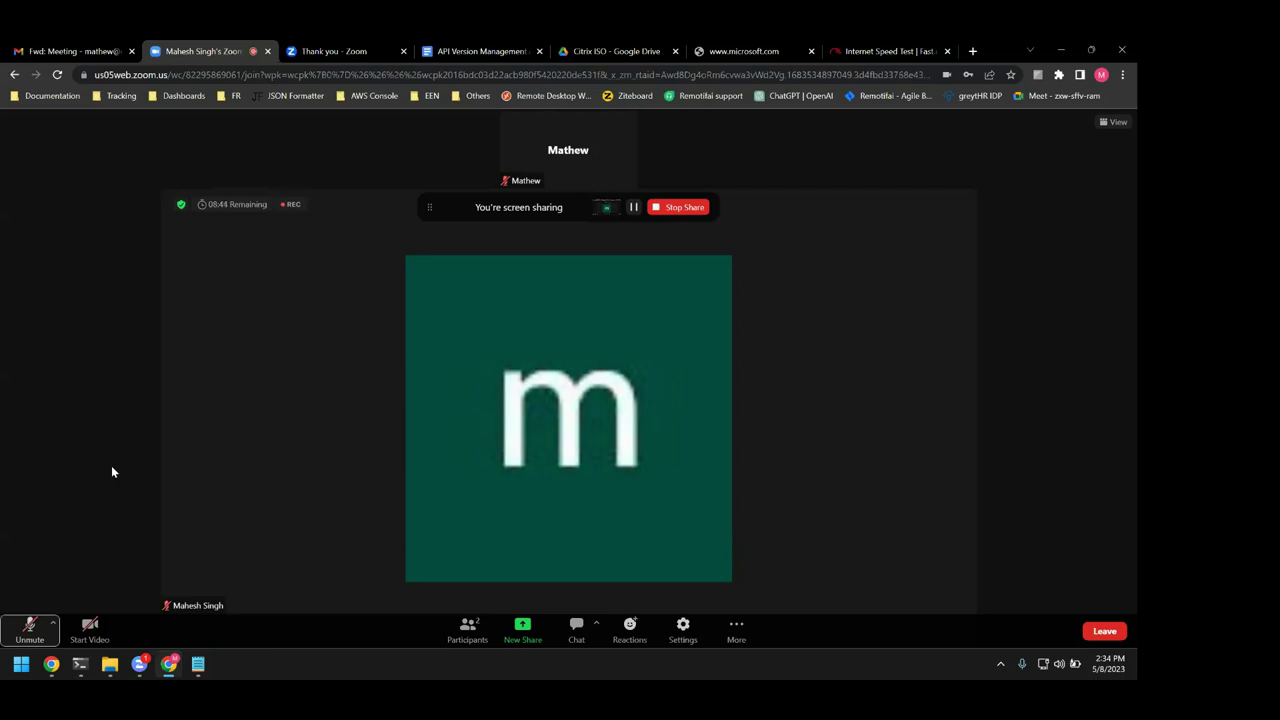
pyautogui.click(82, 662)
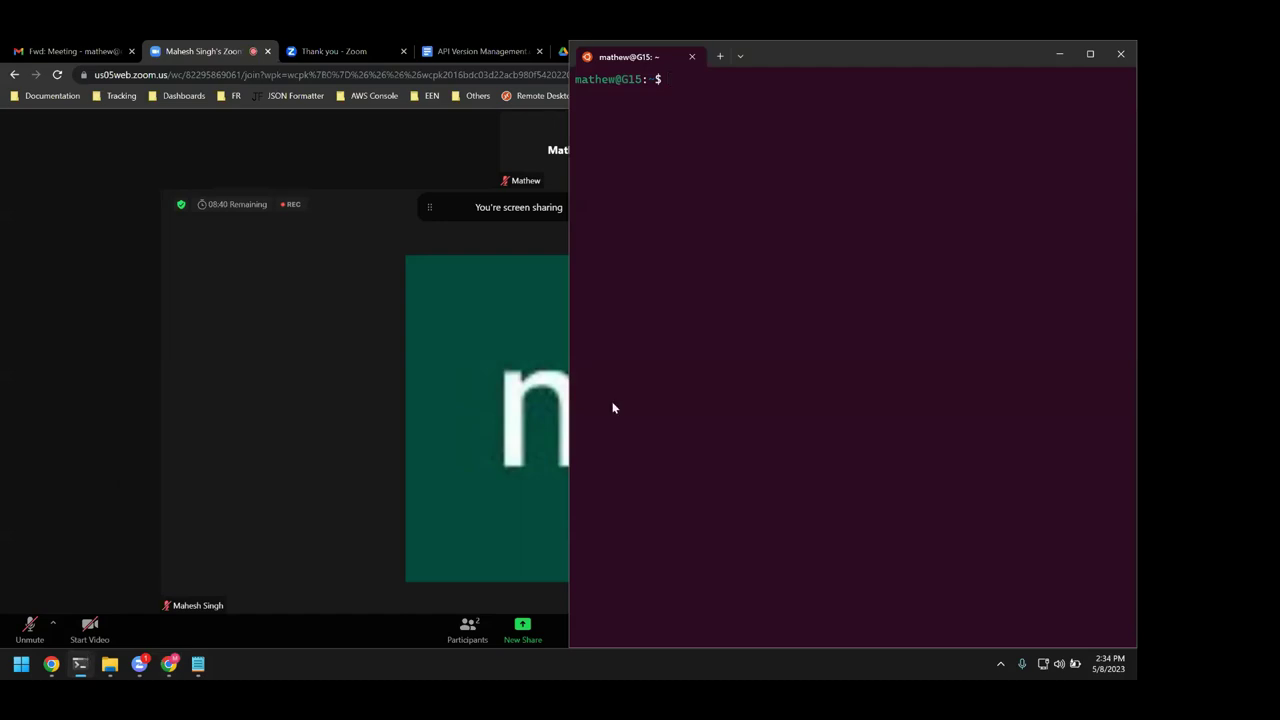
# - Run ifconfig to list eth0 at 172.29.97.123 and loopback at 127.0.0.1
pyautogui.write('ifconfig')
pyautogui.press('Return')
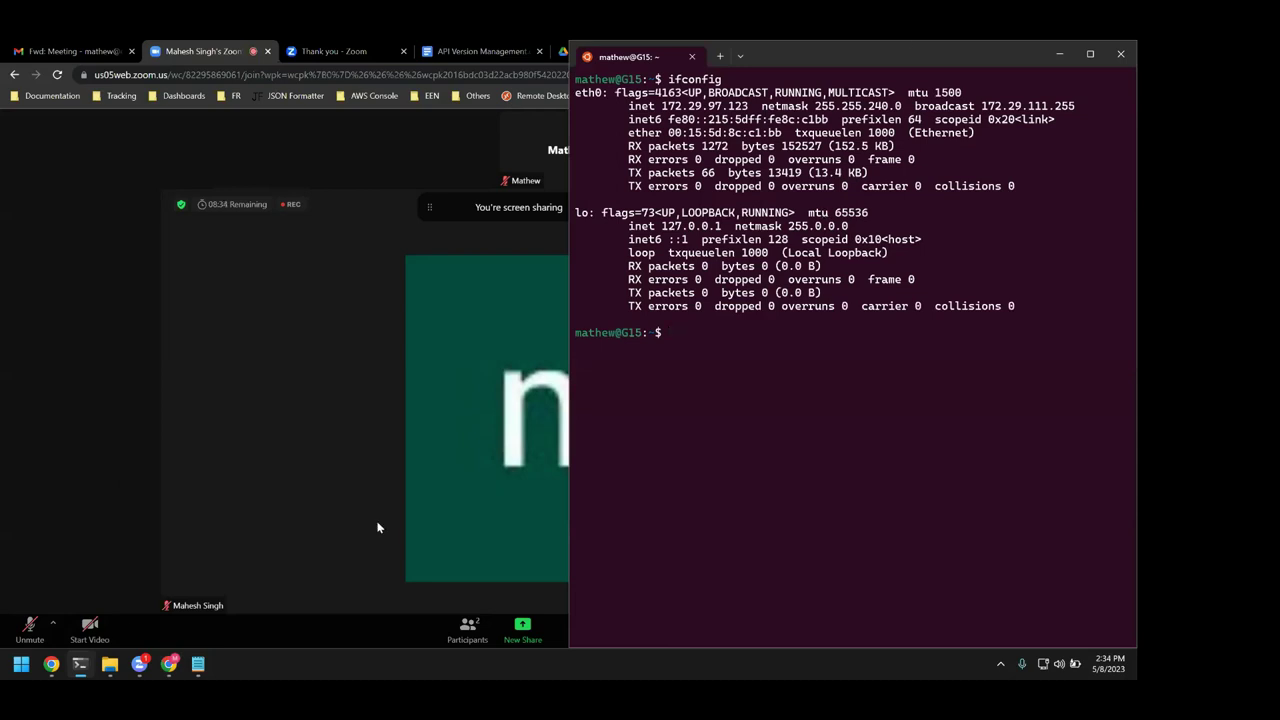
# - Run ipconfig /all in a new Command Prompt, reviewing Ethernet 192.168.1.193 and vEthernet (WSL) 172.29.96.1
pyautogui.rightClick(89, 665)
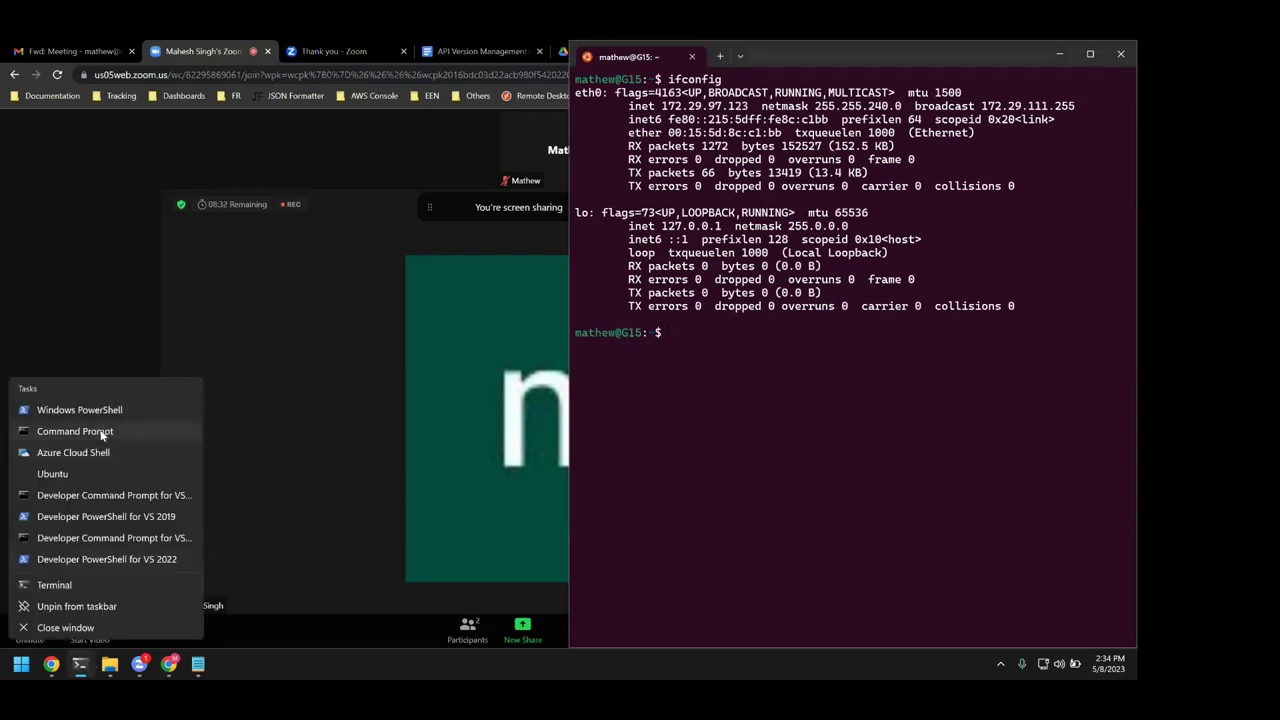
pyautogui.click(100, 429)
pyautogui.write('i')
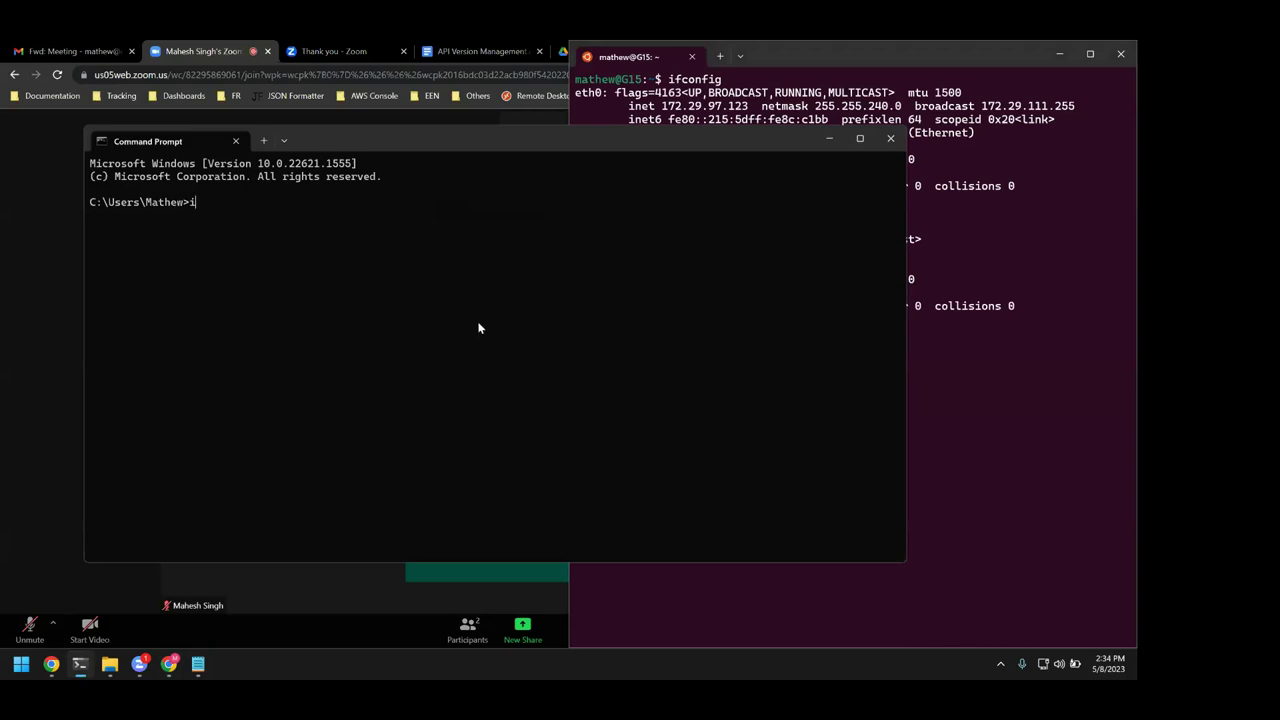
pyautogui.write('pconfig /all')
pyautogui.press('Return')
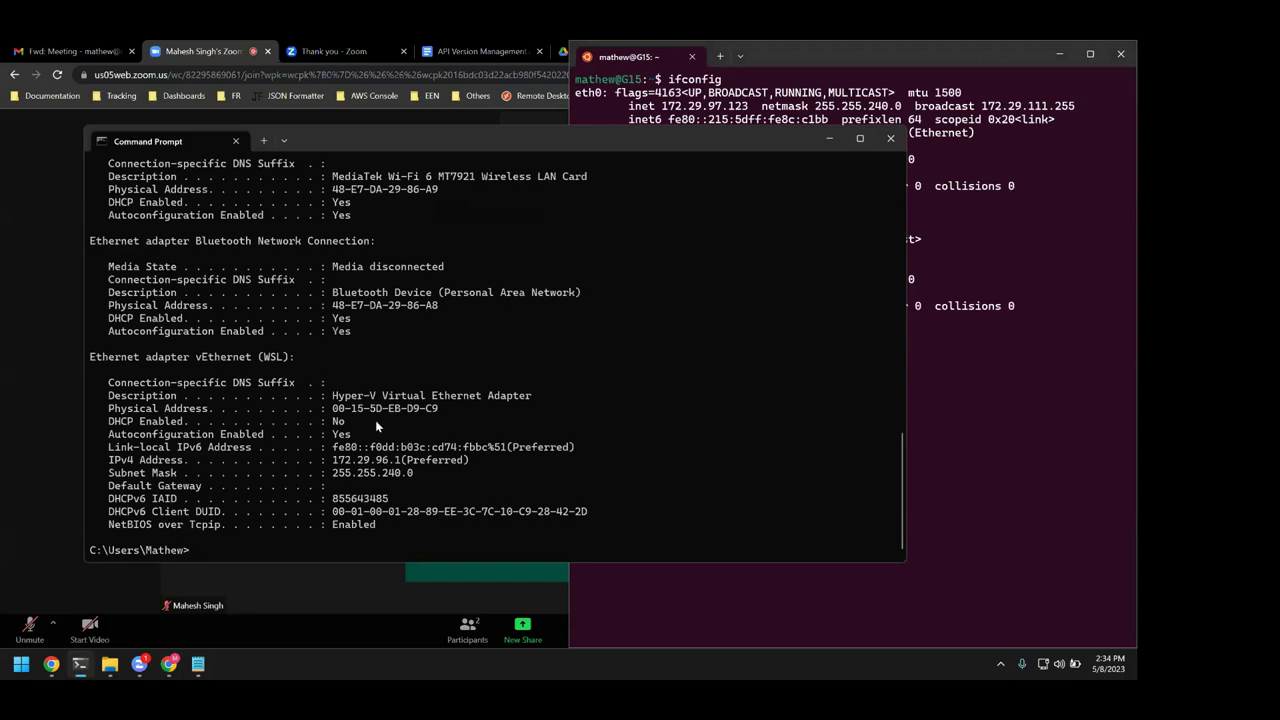
pyautogui.scroll(5, 403, 425)
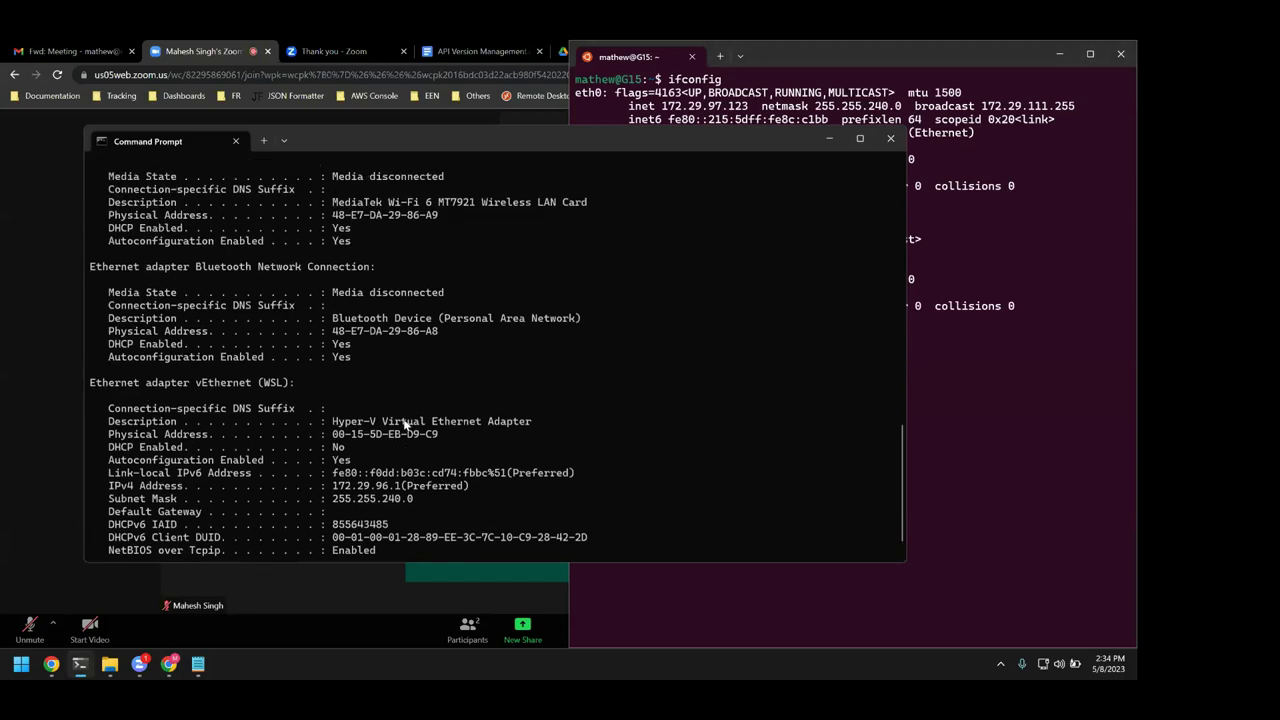
pyautogui.scroll(10, 403, 425)
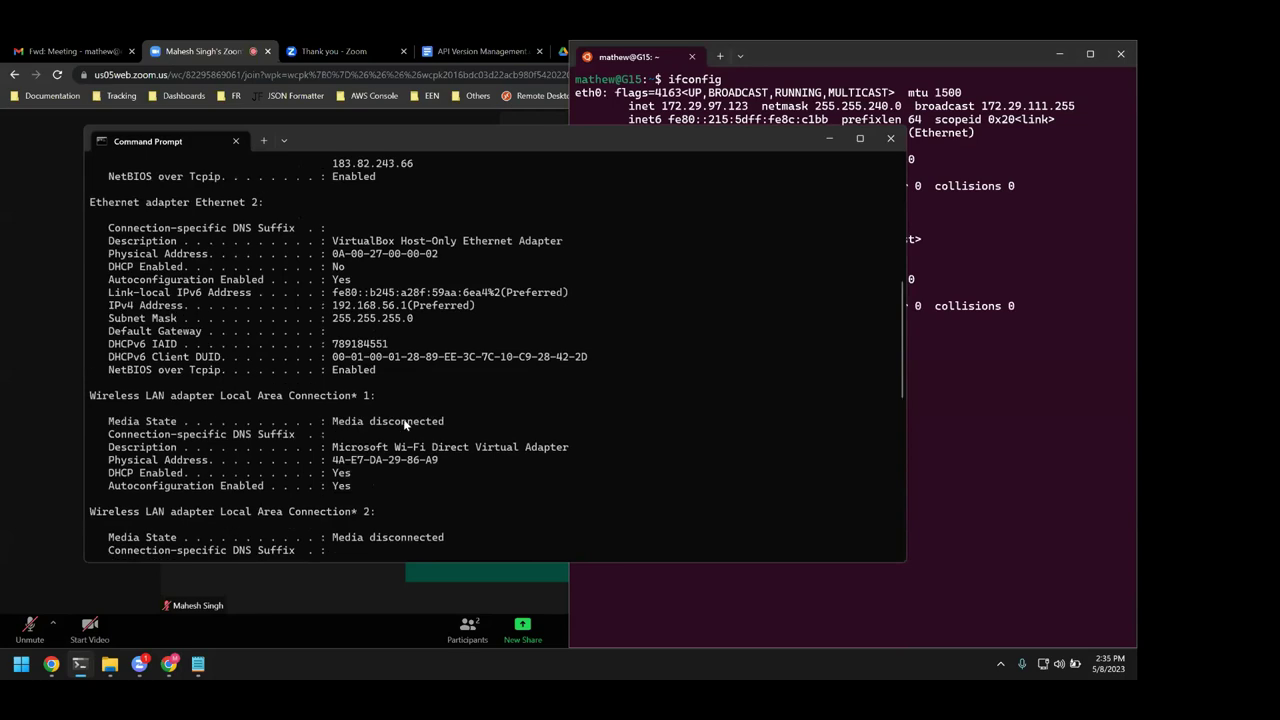
pyautogui.scroll(1, 404, 424)
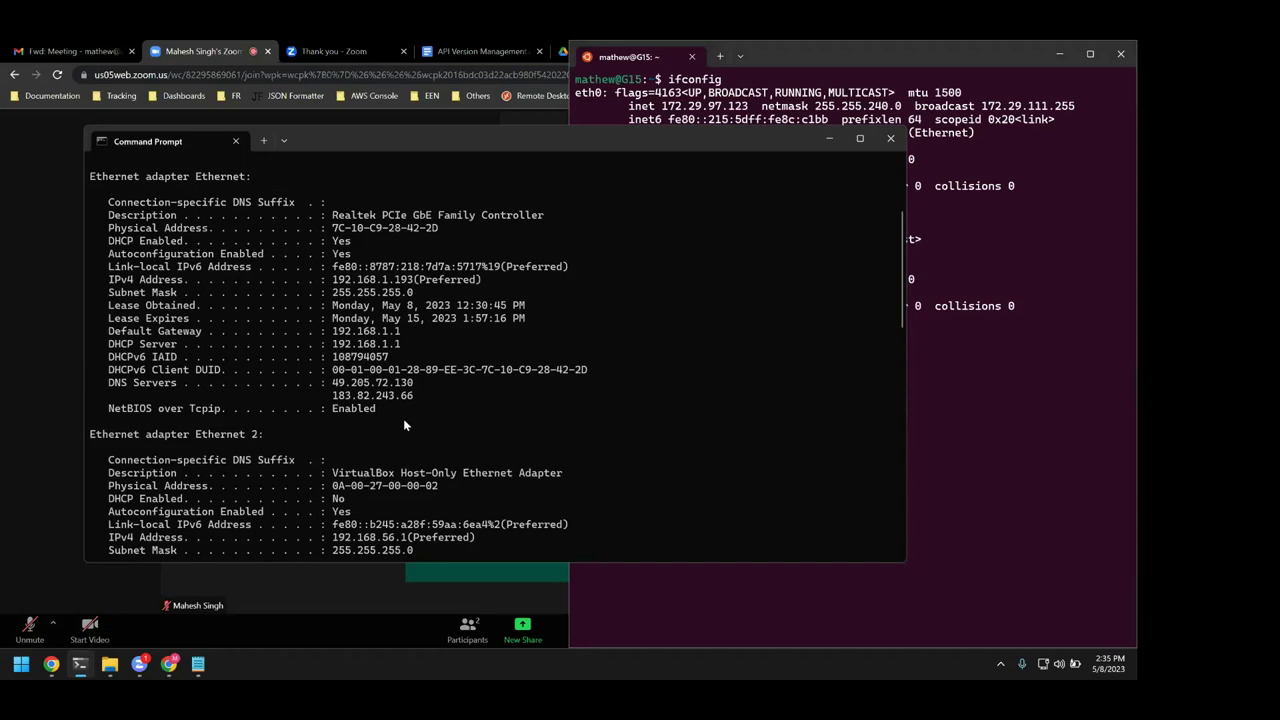
pyautogui.scroll(-10, 404, 425)
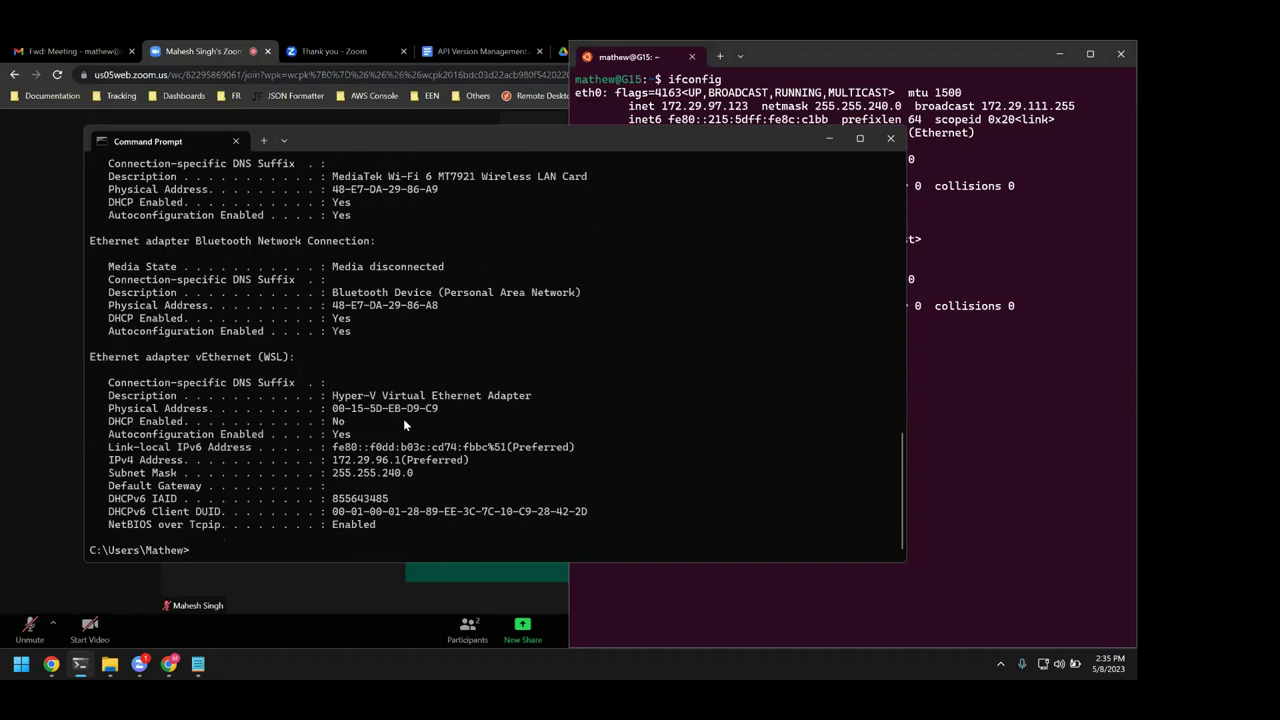
# - Ping 192.168.1.193 and confirm it replies normally
pyautogui.write('ping 192.168.1.193')
pyautogui.press('Return')
pyautogui.hotkey('ctrl', 'c')
# - Ping 192.168.1.194 twice, showing destination host unreachable, then stop with Ctrl+C
pyautogui.press('Up')
pyautogui.press('BackSpace')
pyautogui.write('4')
pyautogui.press('Return')
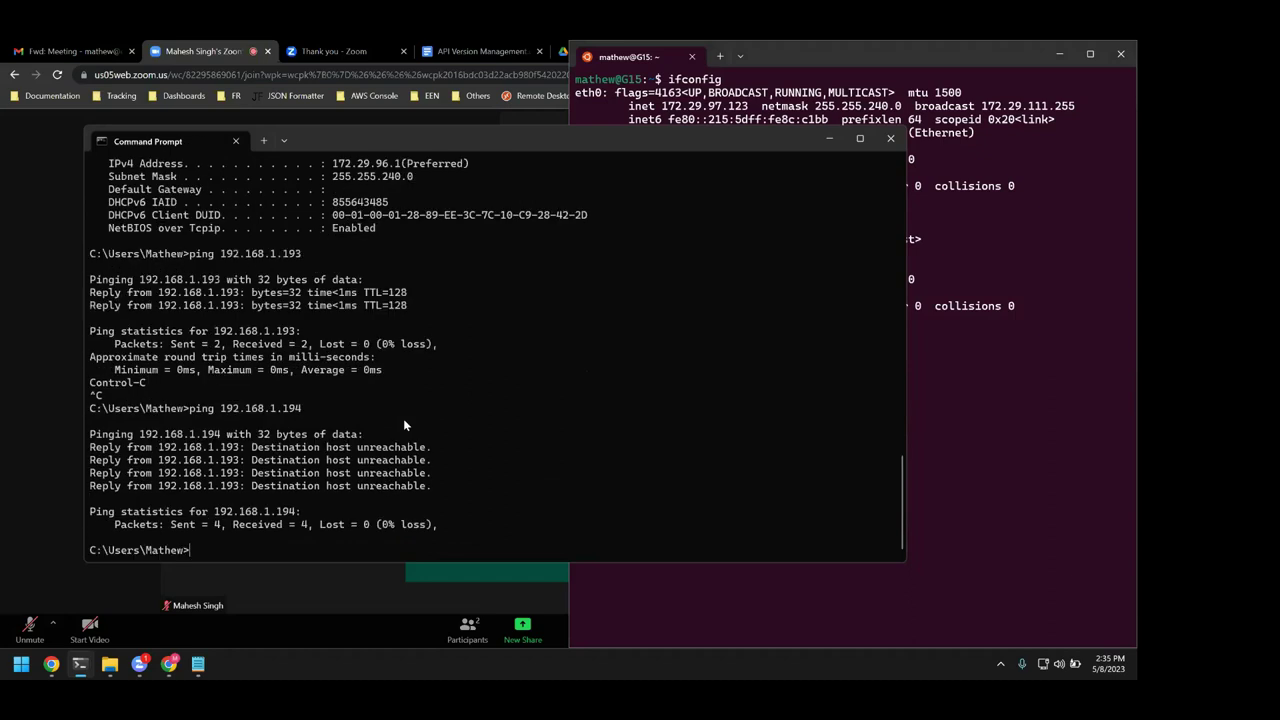
pyautogui.press('Return')
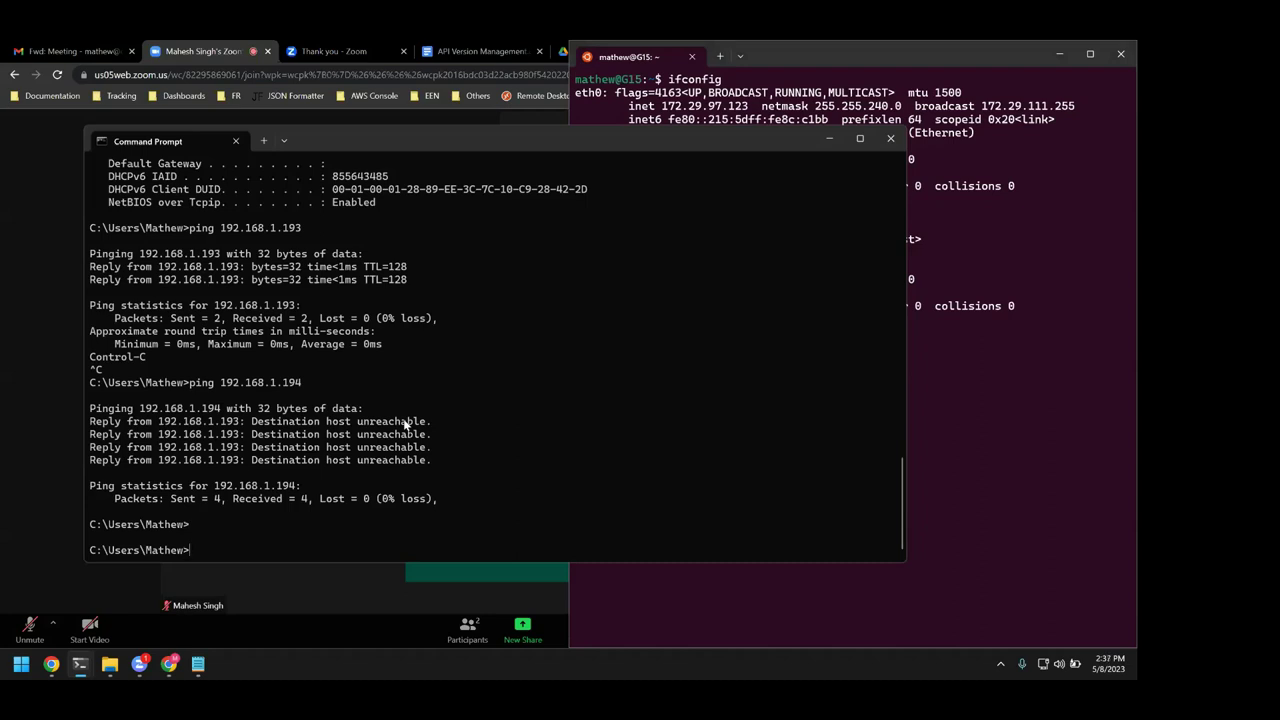
pyautogui.press('Up')
pyautogui.press('Return')
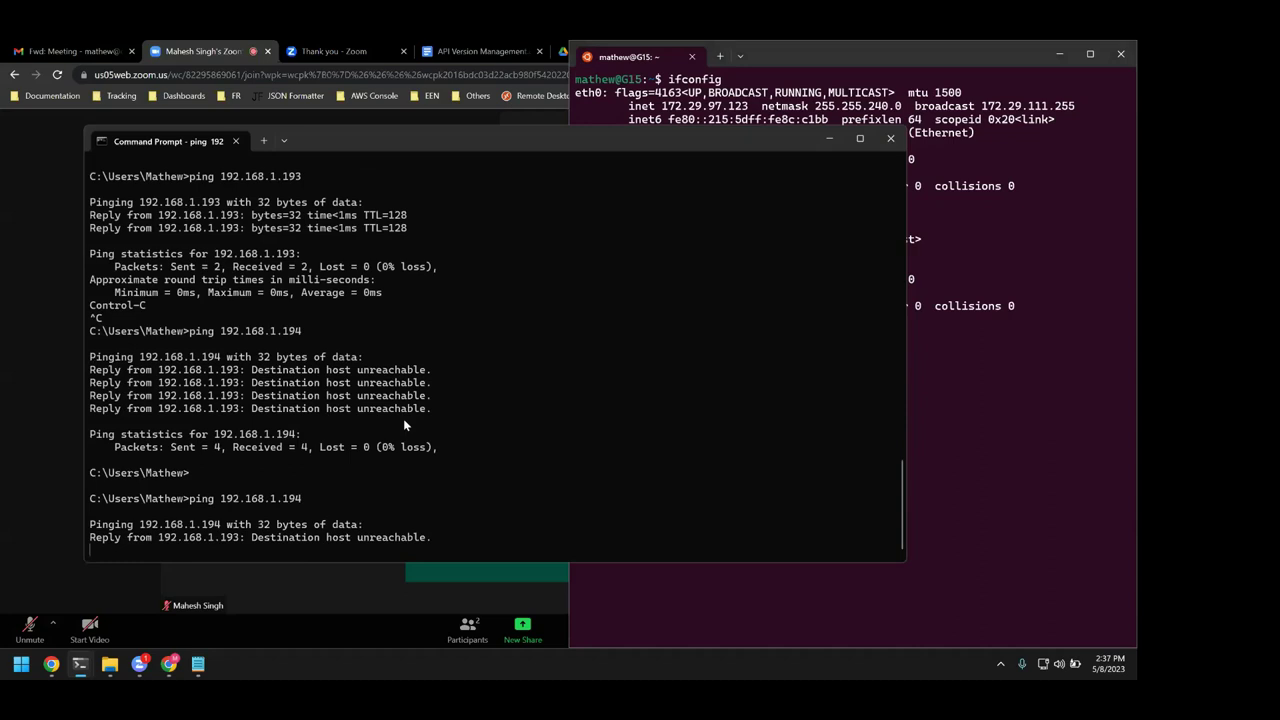
pyautogui.hotkey('ctrl', 'c')
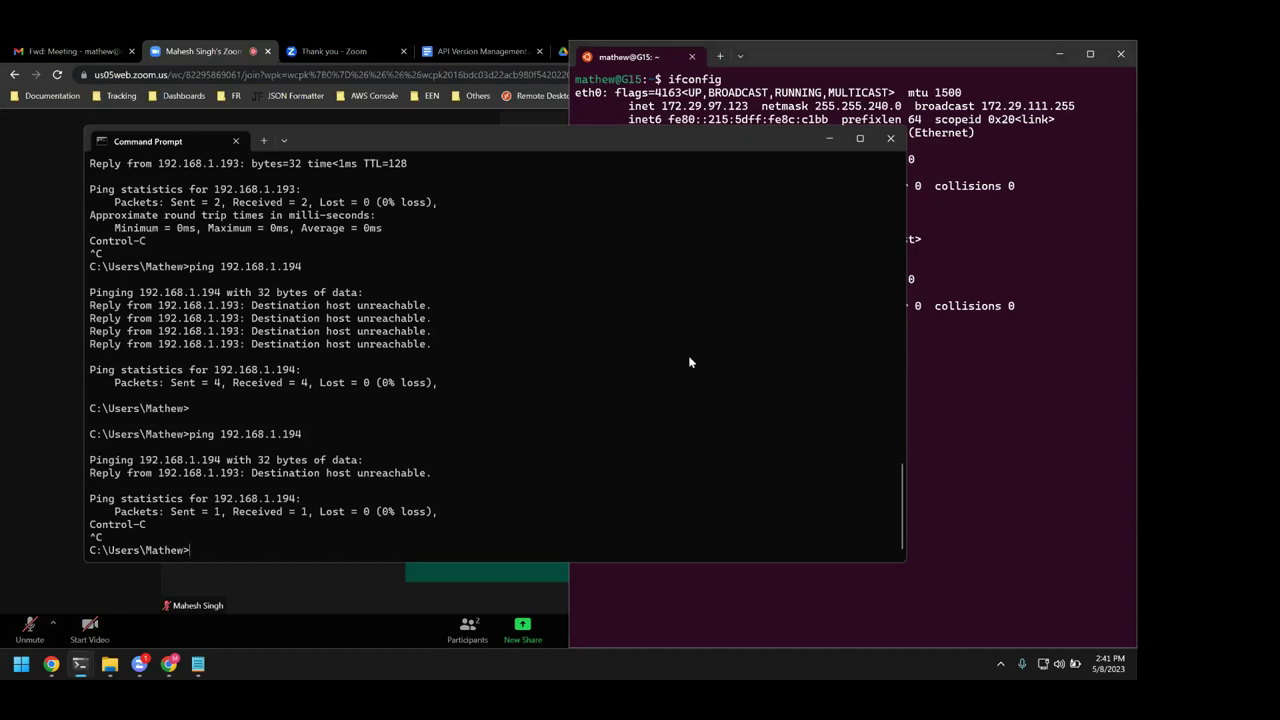
# - Re-run the previous ping against 192.168.1.205 in Command Prompt
pyautogui.press('Up')
pyautogui.press('BackSpace')
pyautogui.press('BackSpace')
pyautogui.press('BackSpace')
pyautogui.write('205')
pyautogui.press('Return')
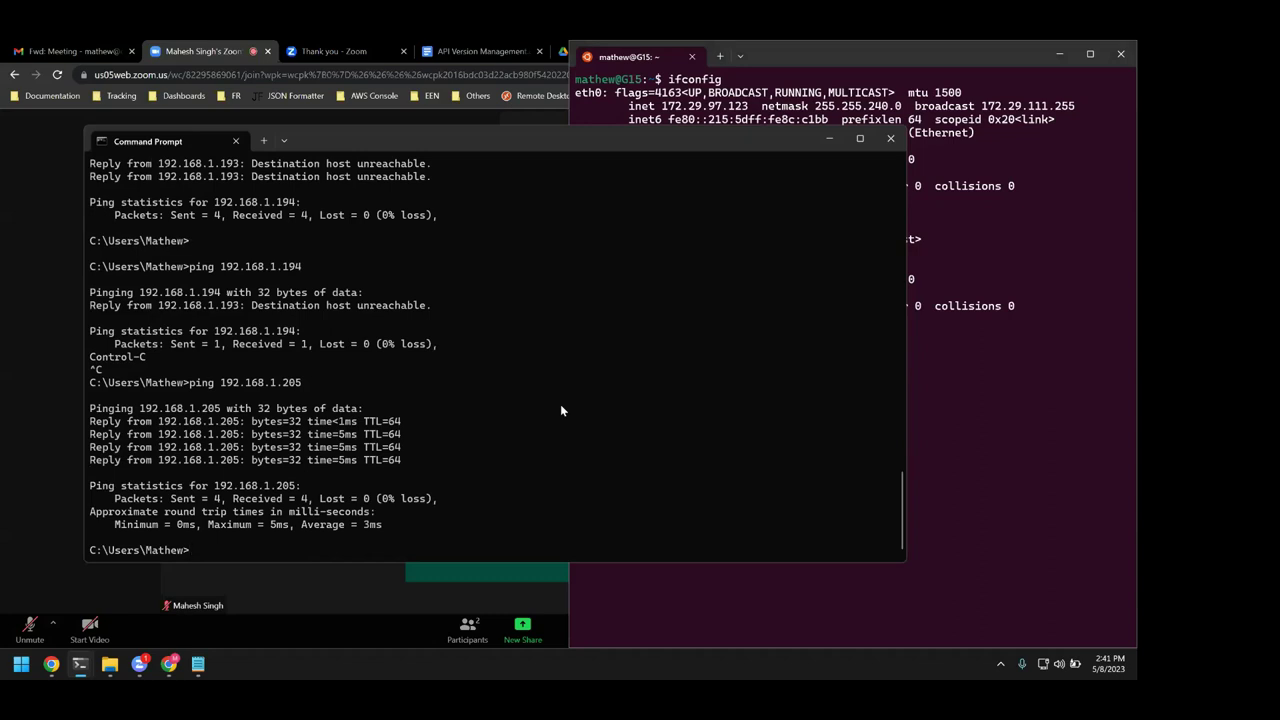
# - Bring the Zoom meeting forward with the microphone unmuted, glancing back at the console
pyautogui.click(58, 574)
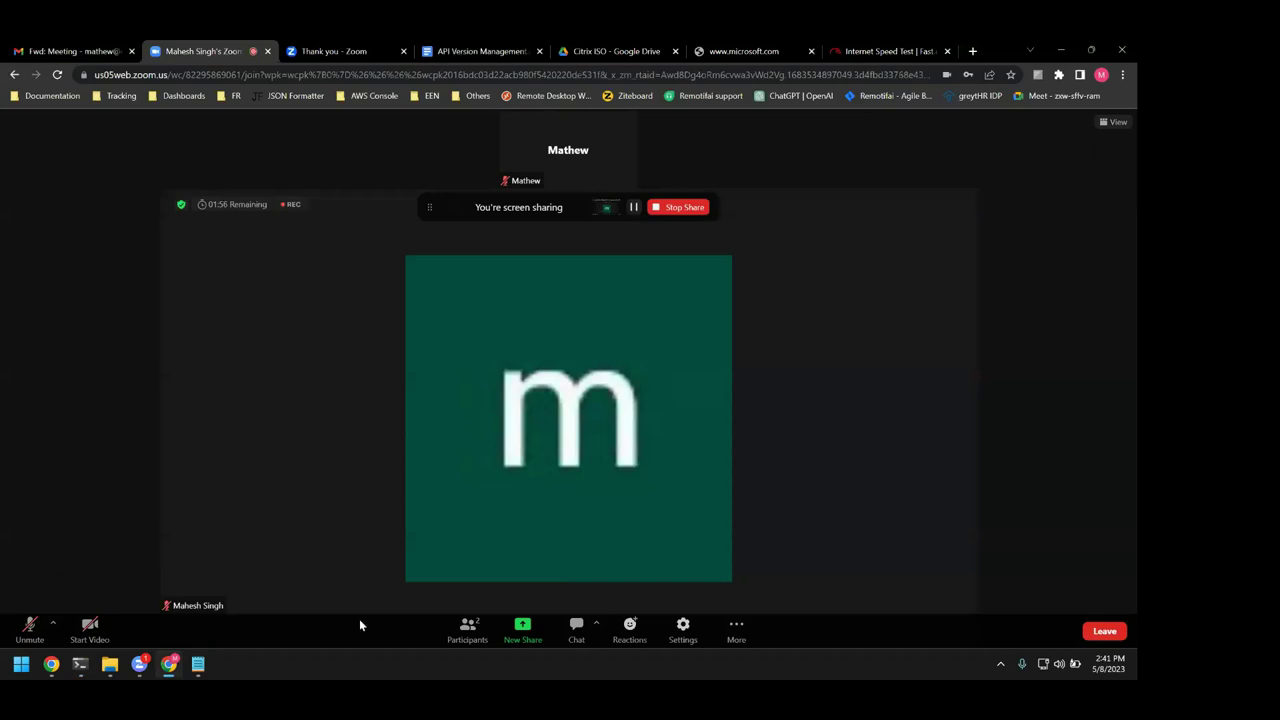
pyautogui.click(30, 630)
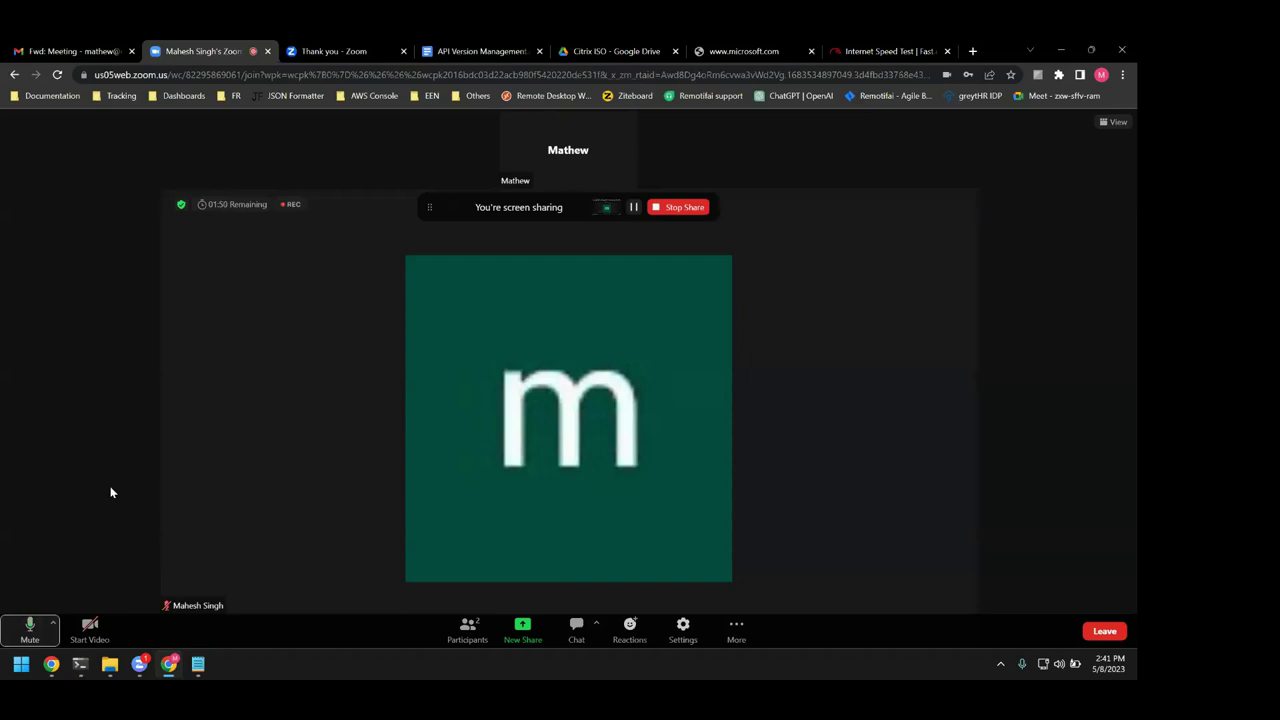
pyautogui.moveTo(80, 664)
pyautogui.click(175, 600)
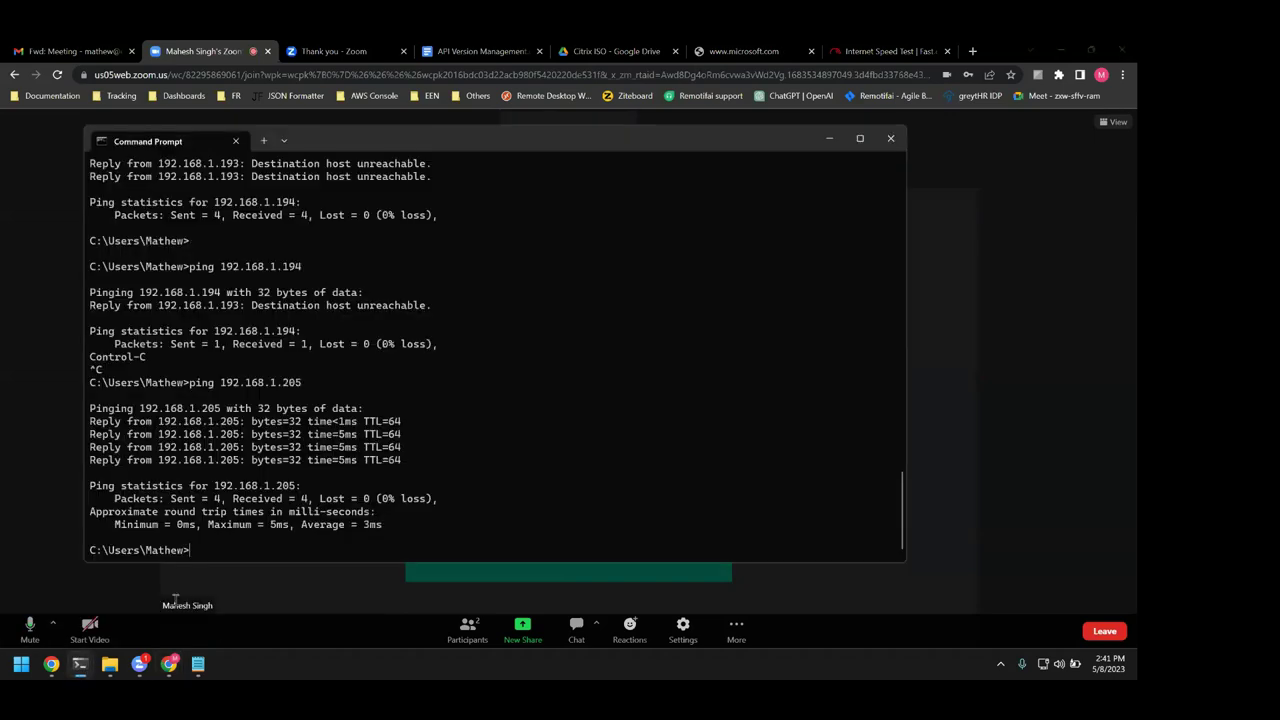
pyautogui.click(92, 574)
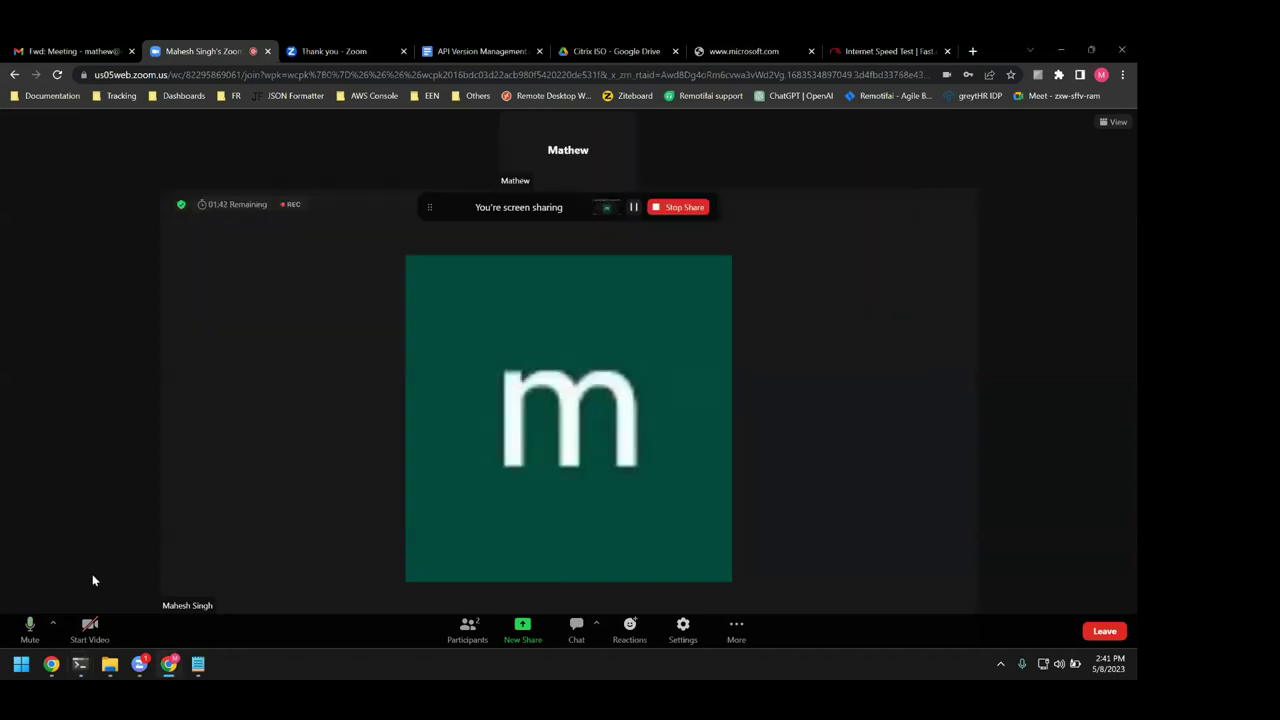
pyautogui.moveTo(80, 662)
# - Launch the CitrixHypervisor-XenCenter-8.2.3.msi installer from the E:\Citrix folder
pyautogui.click(114, 665)
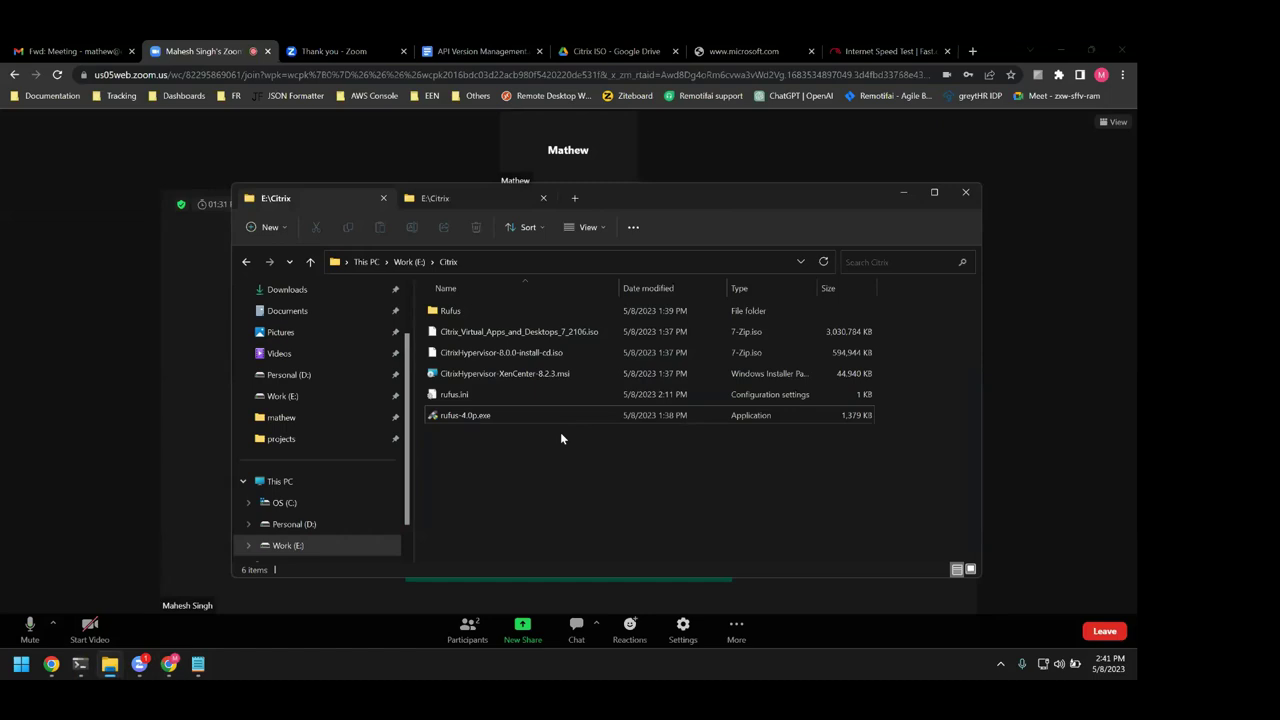
pyautogui.click(534, 377)
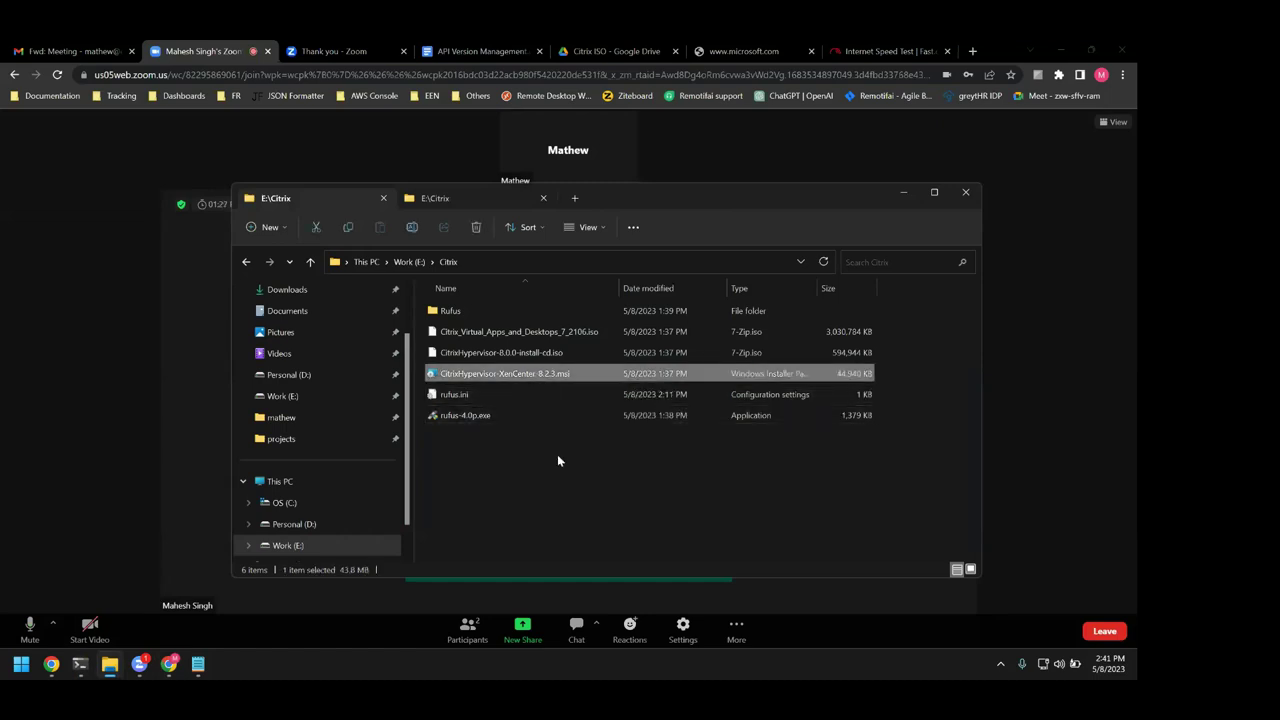
pyautogui.doubleClick(553, 377)
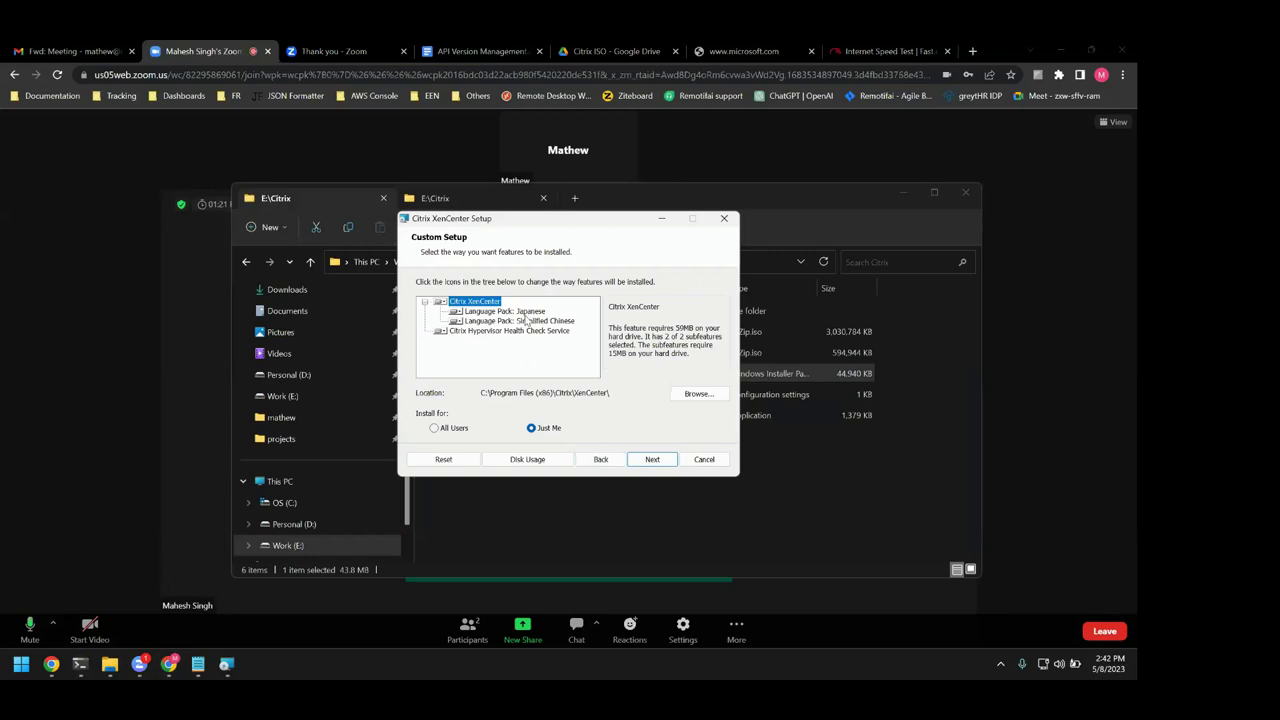
# - Complete XenCenter setup with the default features, then search Windows for 'xen'
pyautogui.click(660, 460)
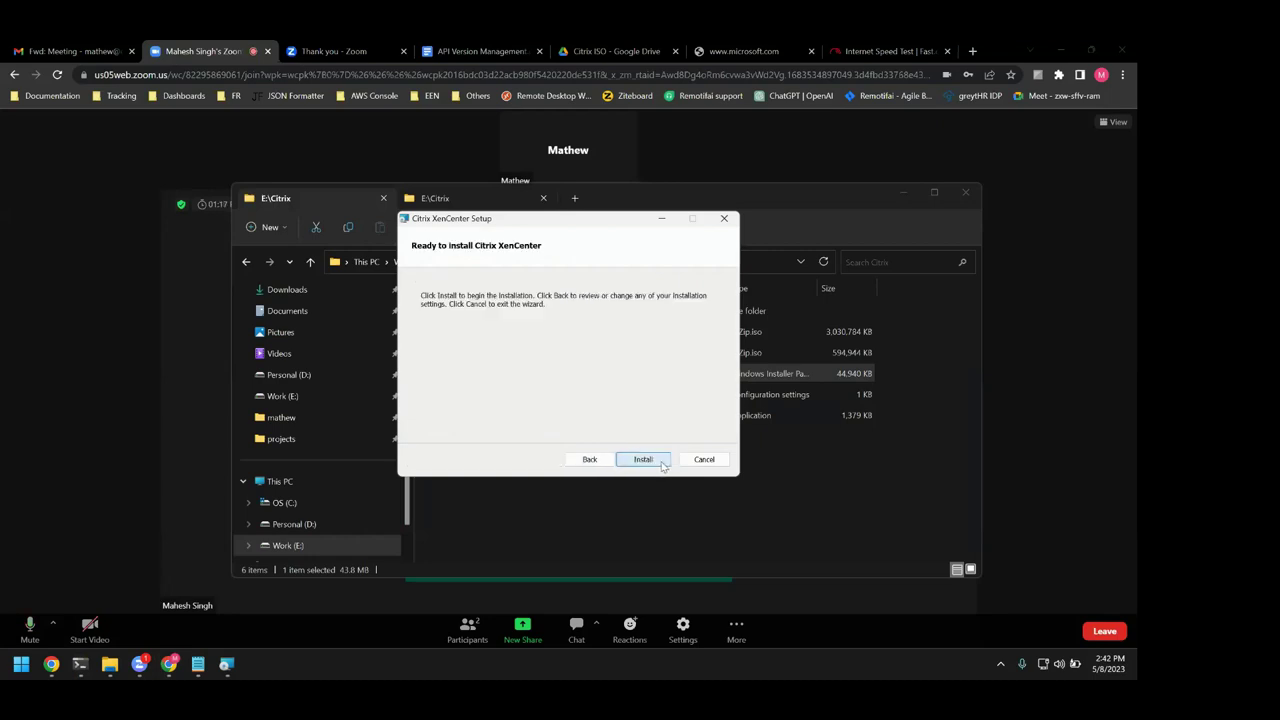
pyautogui.click(660, 462)
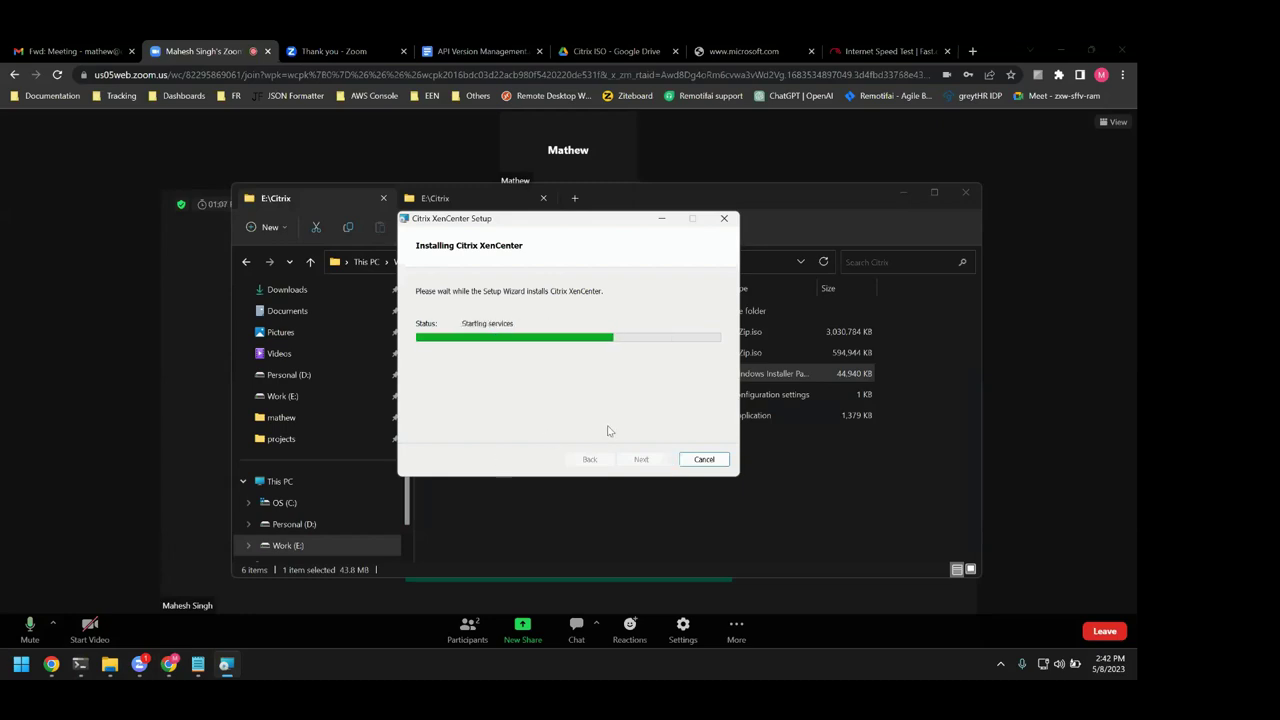
pyautogui.click(633, 460)
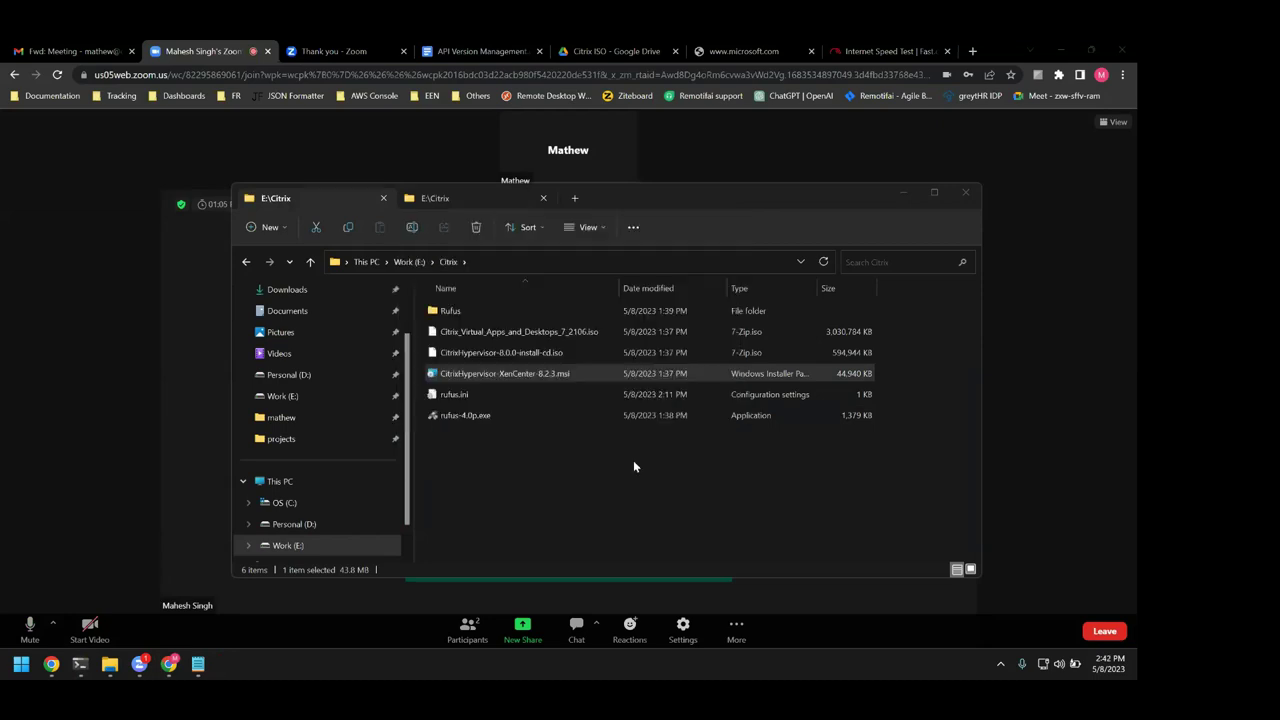
pyautogui.click(633, 463)
pyautogui.press('super')
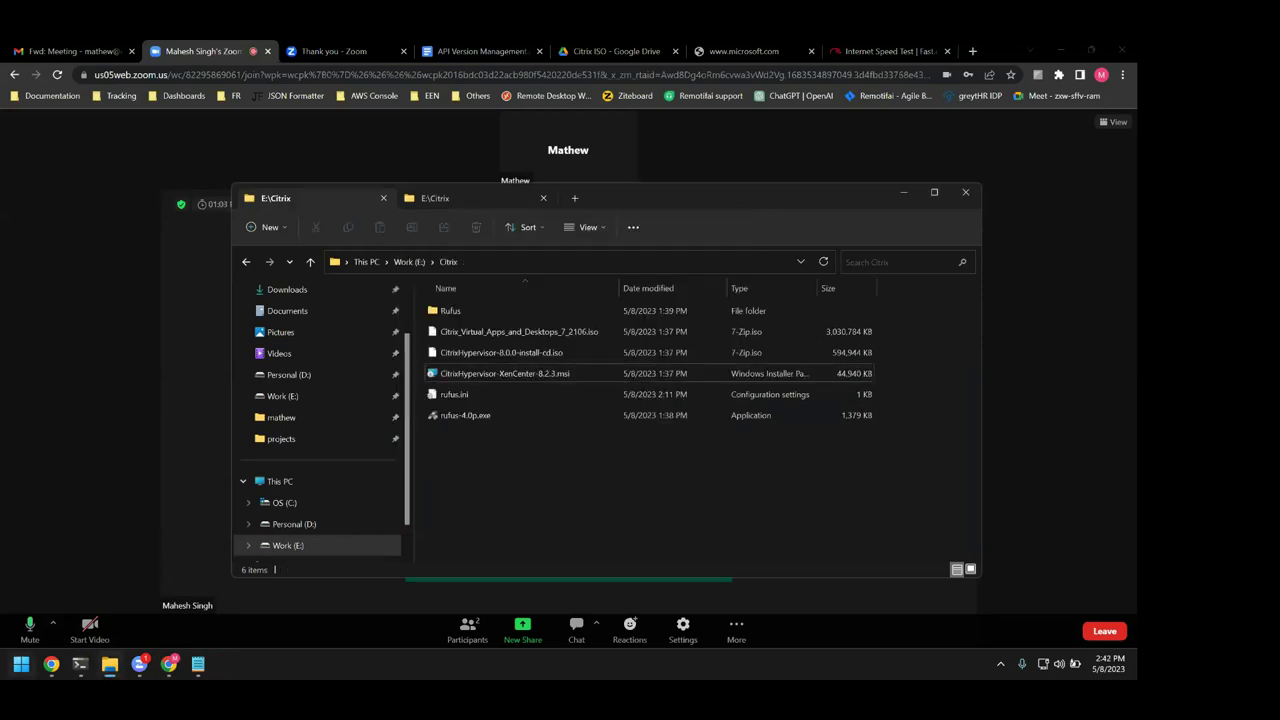
pyautogui.write('x')
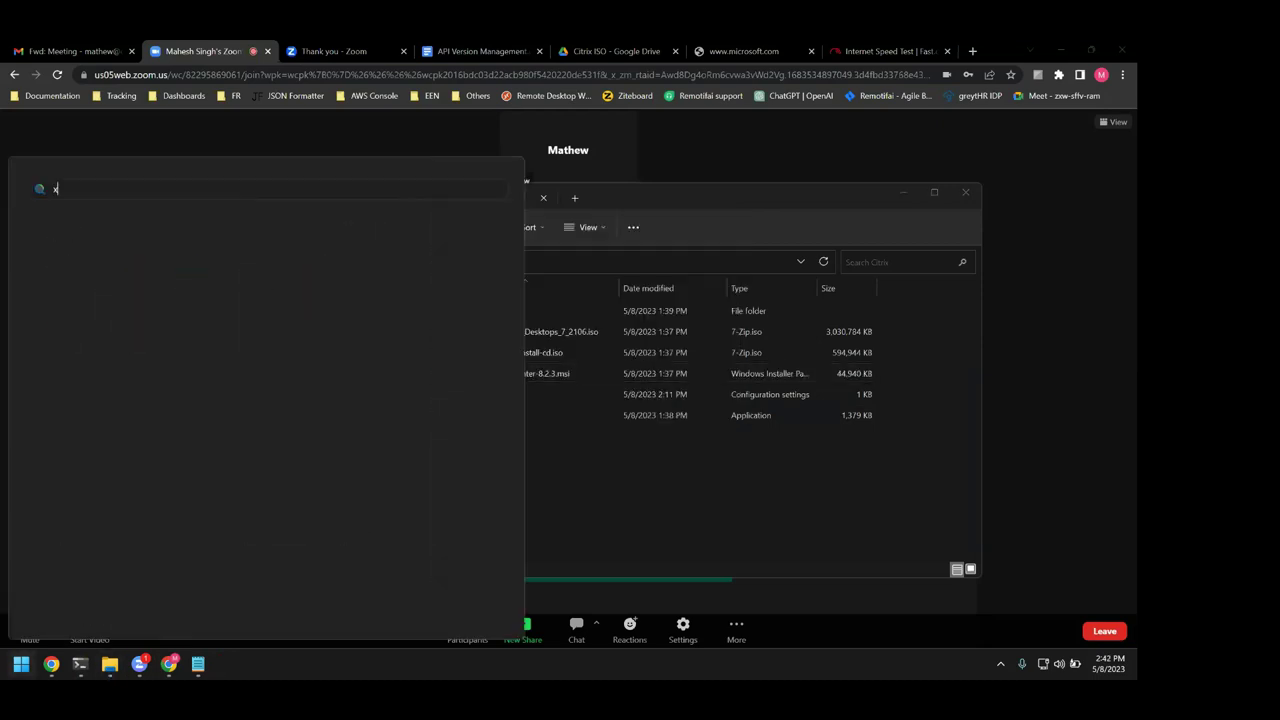
pyautogui.write('en')
# - Launch XenCenter, decline update checks, and add server 192.168.1.205 with the root password
pyautogui.press('Return')
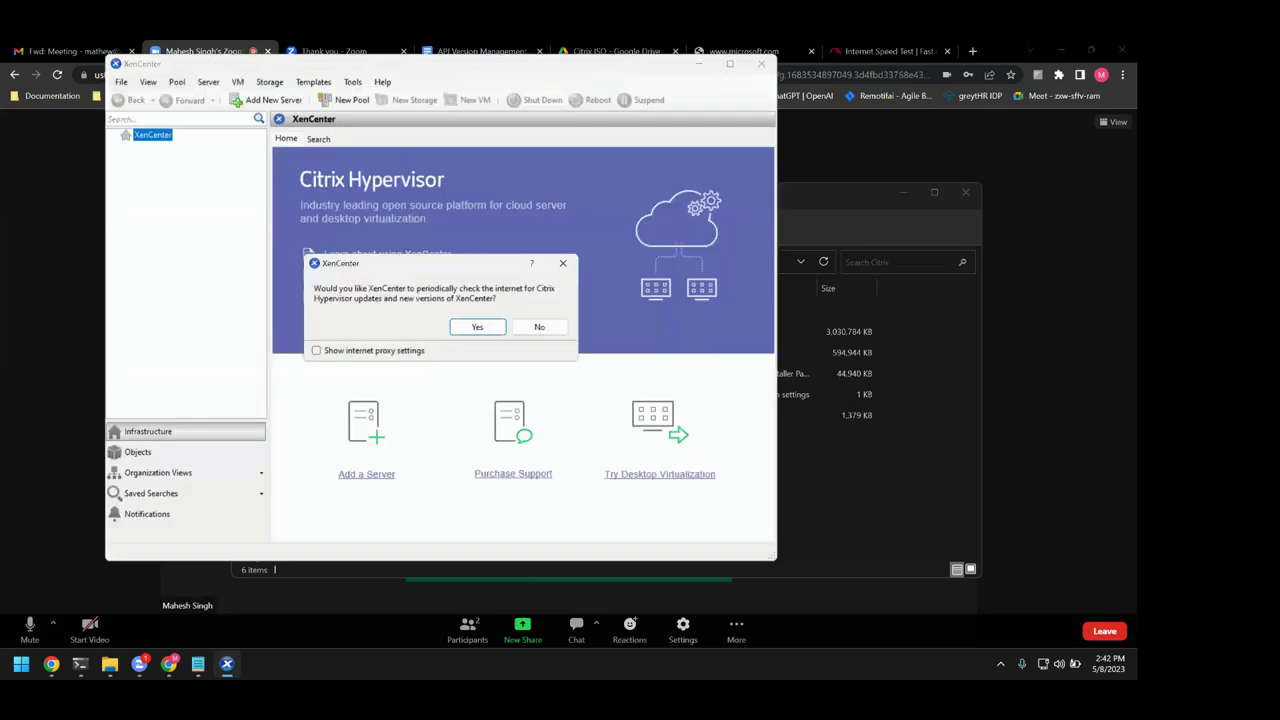
pyautogui.click(540, 329)
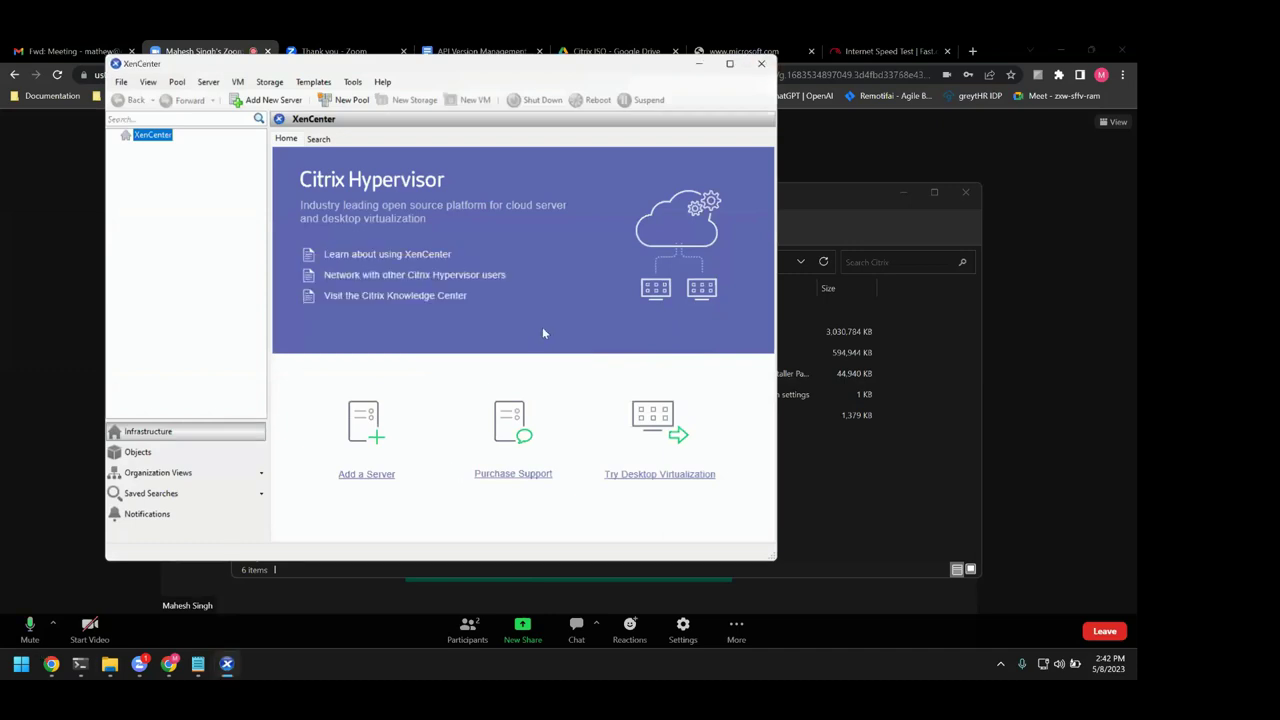
pyautogui.click(262, 100)
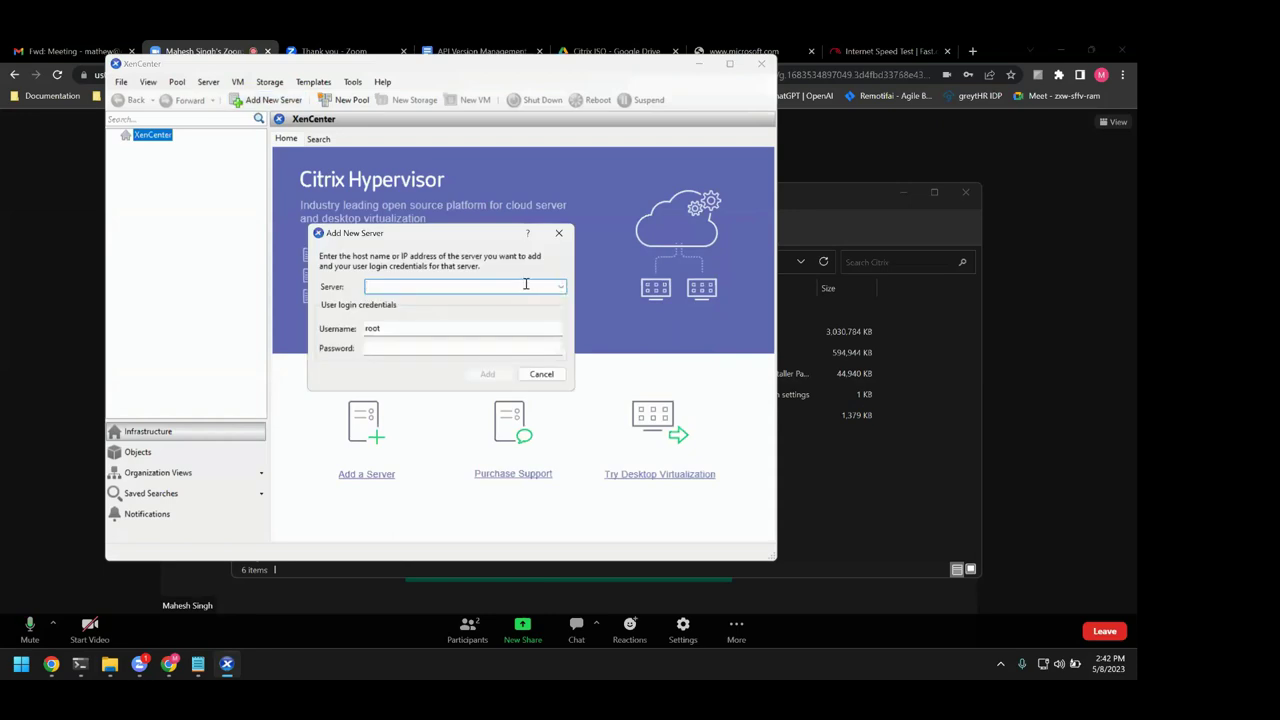
pyautogui.write('192.168.1.205')
pyautogui.click(80, 664)
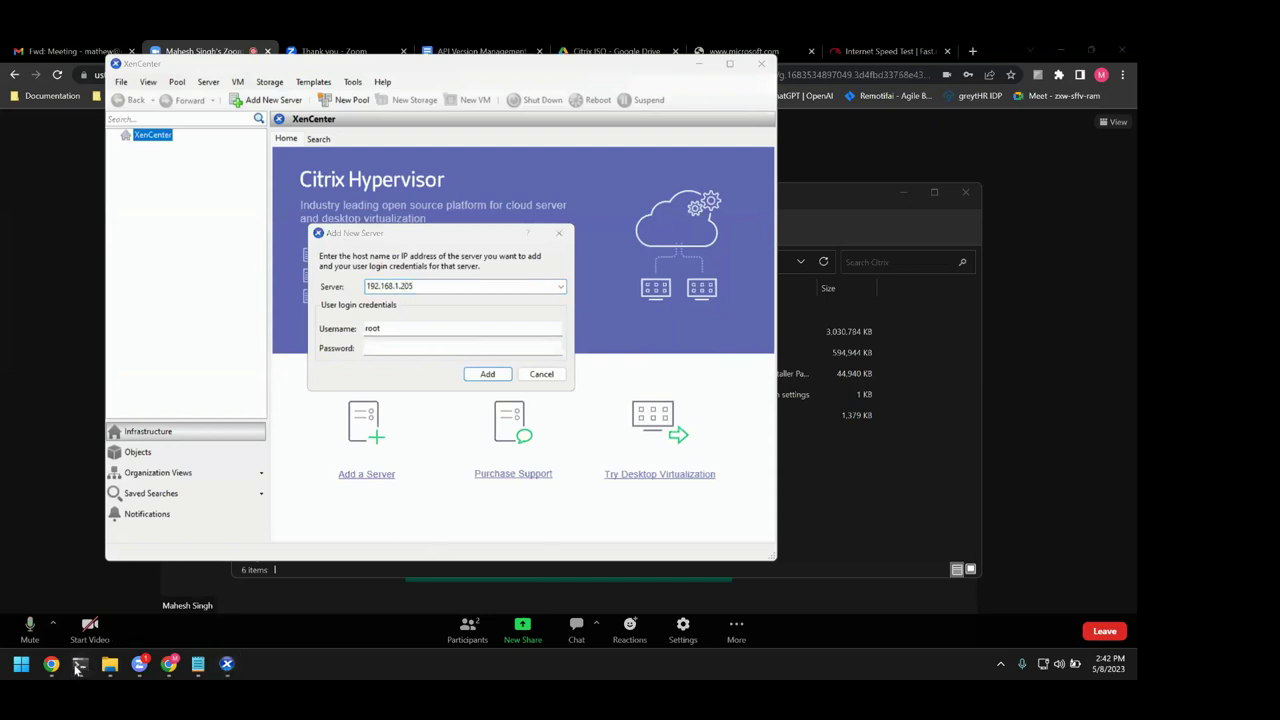
pyautogui.click(148, 623)
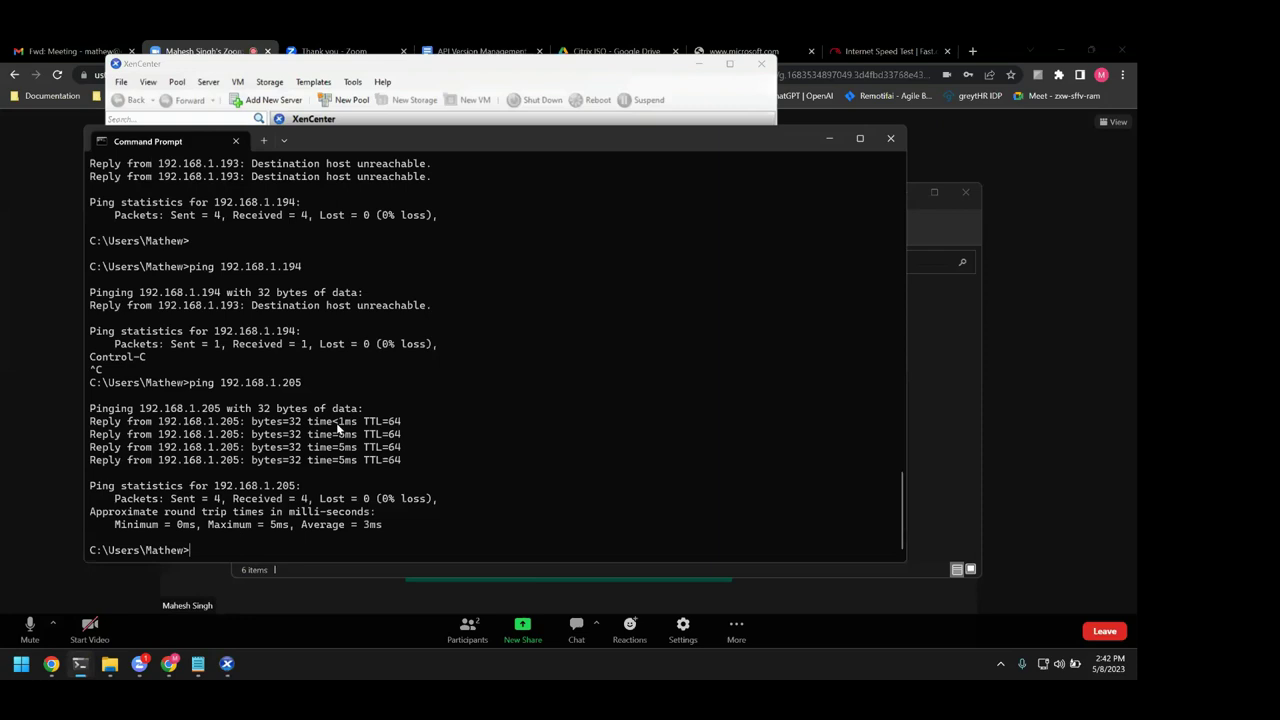
pyautogui.click(829, 138)
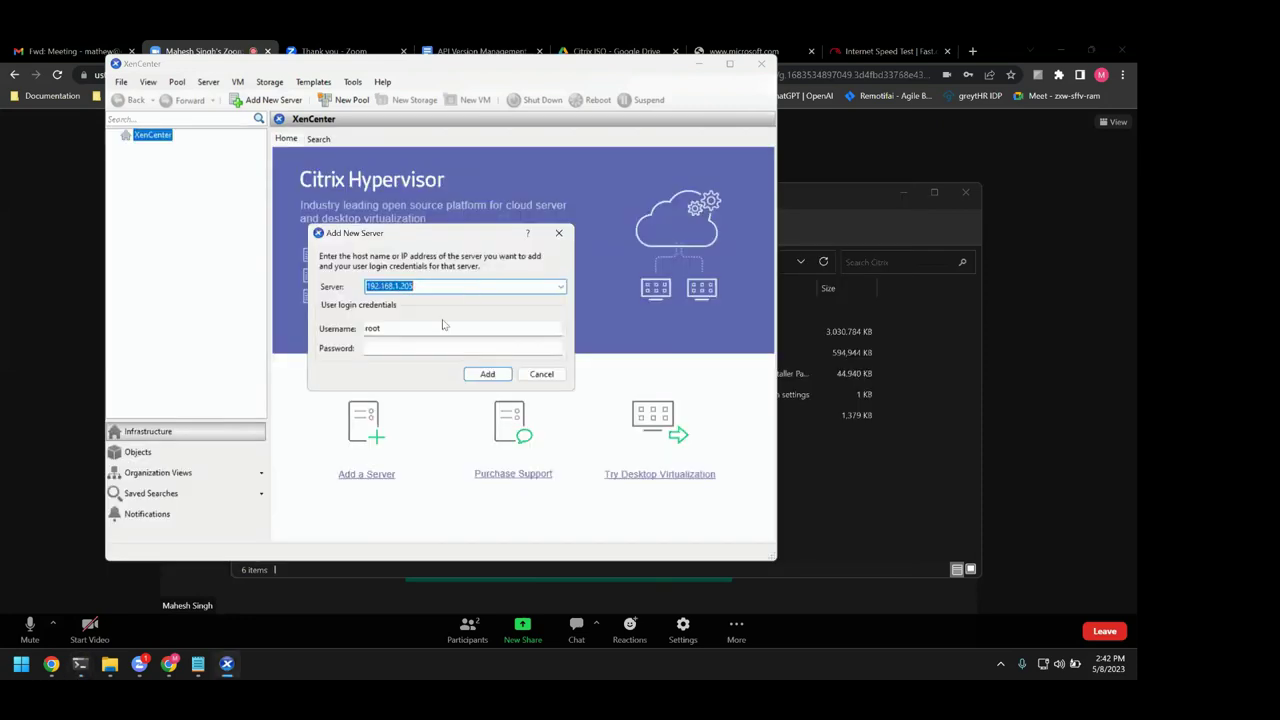
pyautogui.click(411, 346)
pyautogui.write('•••••')
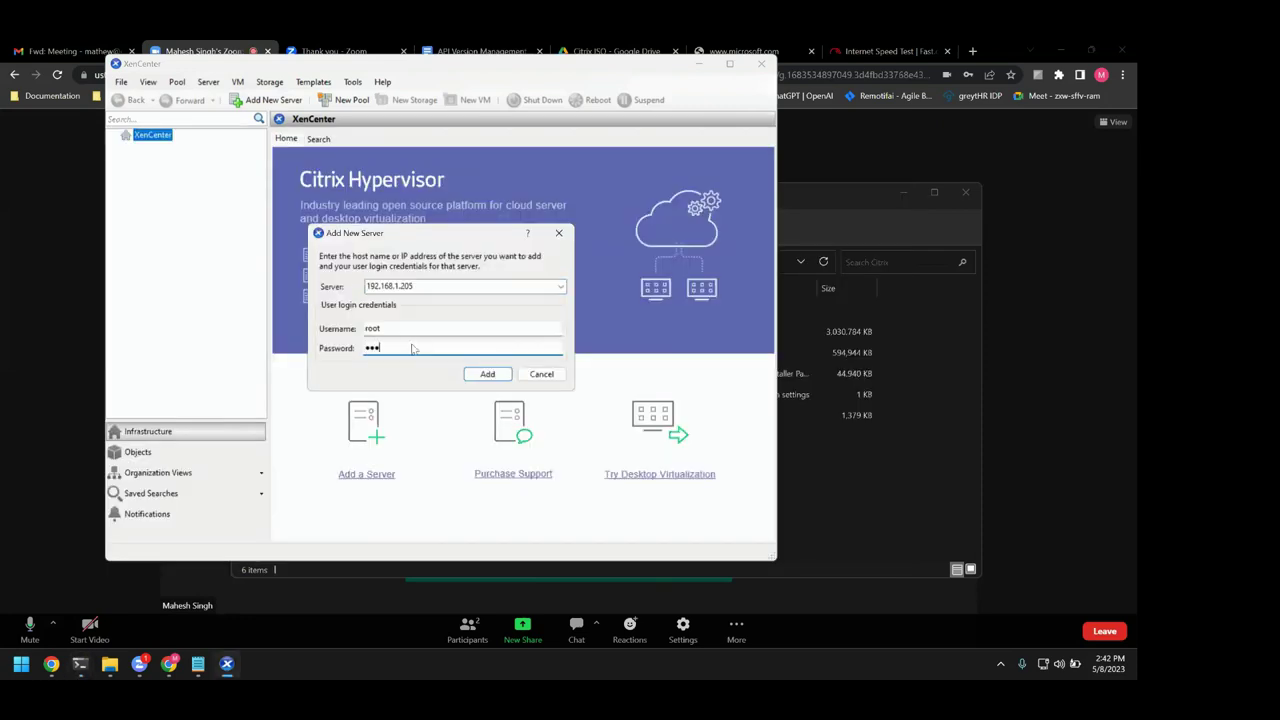
pyautogui.write('••••')
pyautogui.click(484, 376)
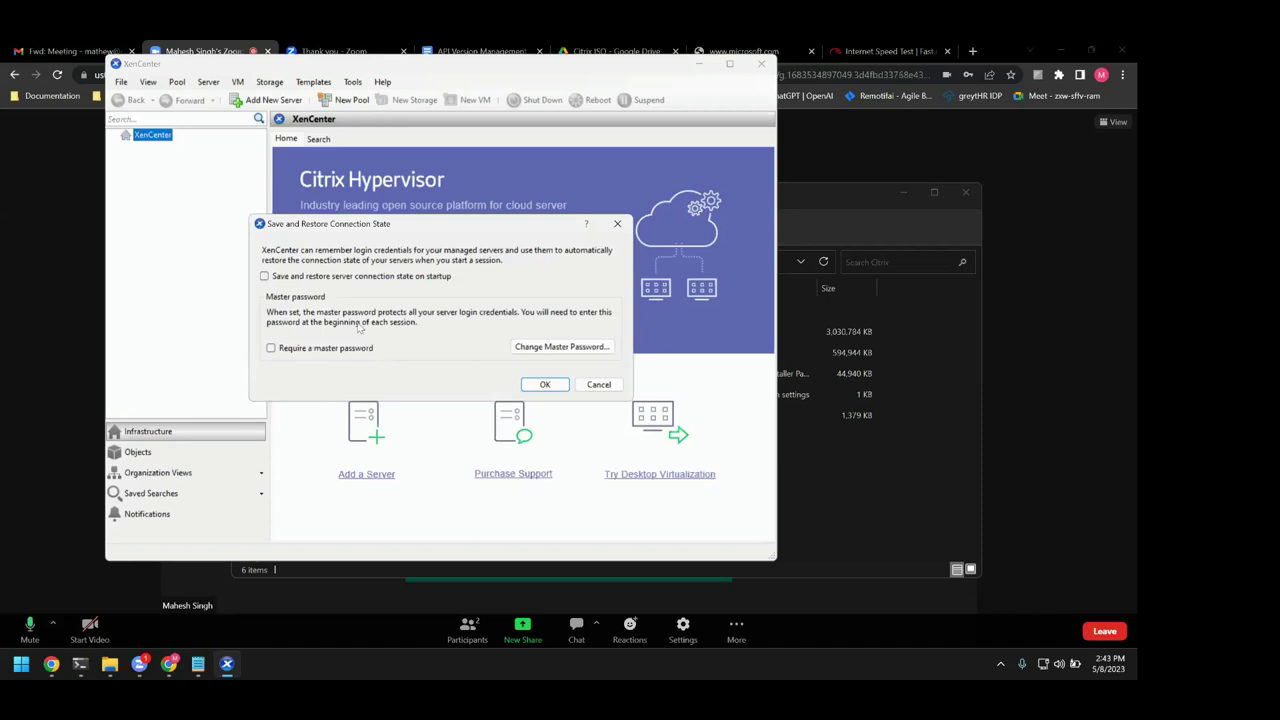
# - Accept the connection-state settings and browse the DVD drives and Local storage
pyautogui.click(555, 386)
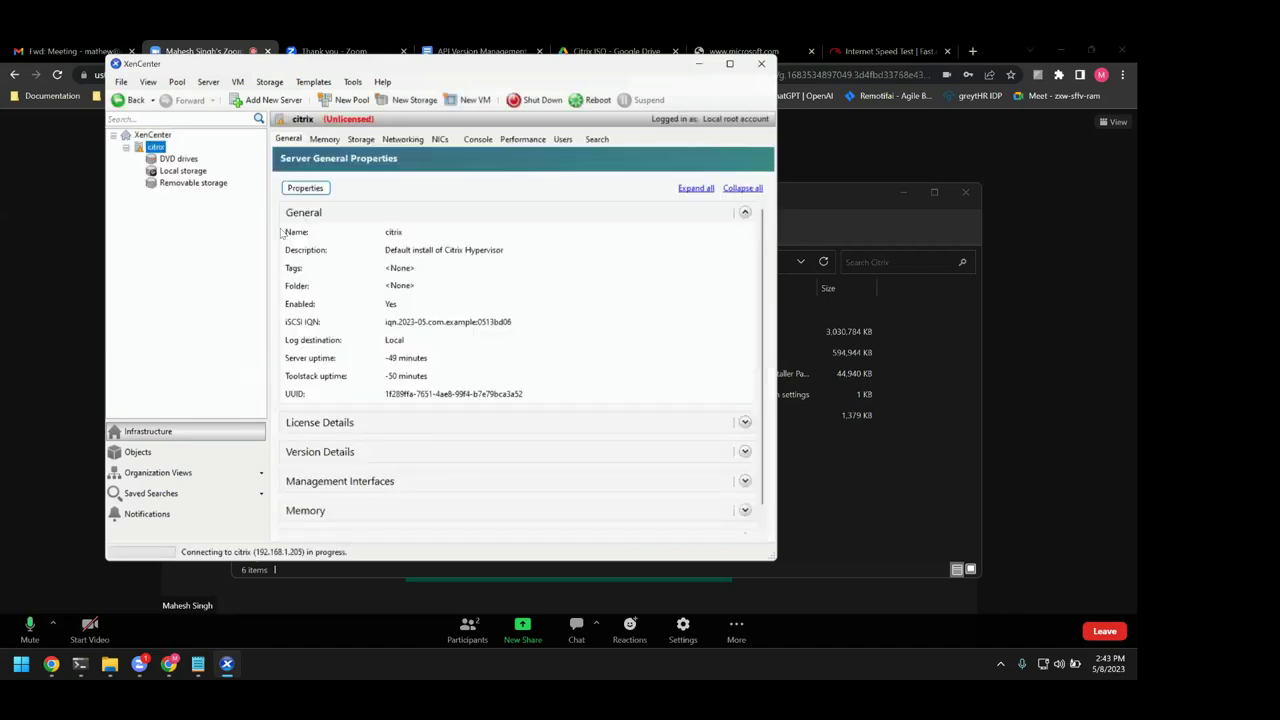
pyautogui.click(180, 160)
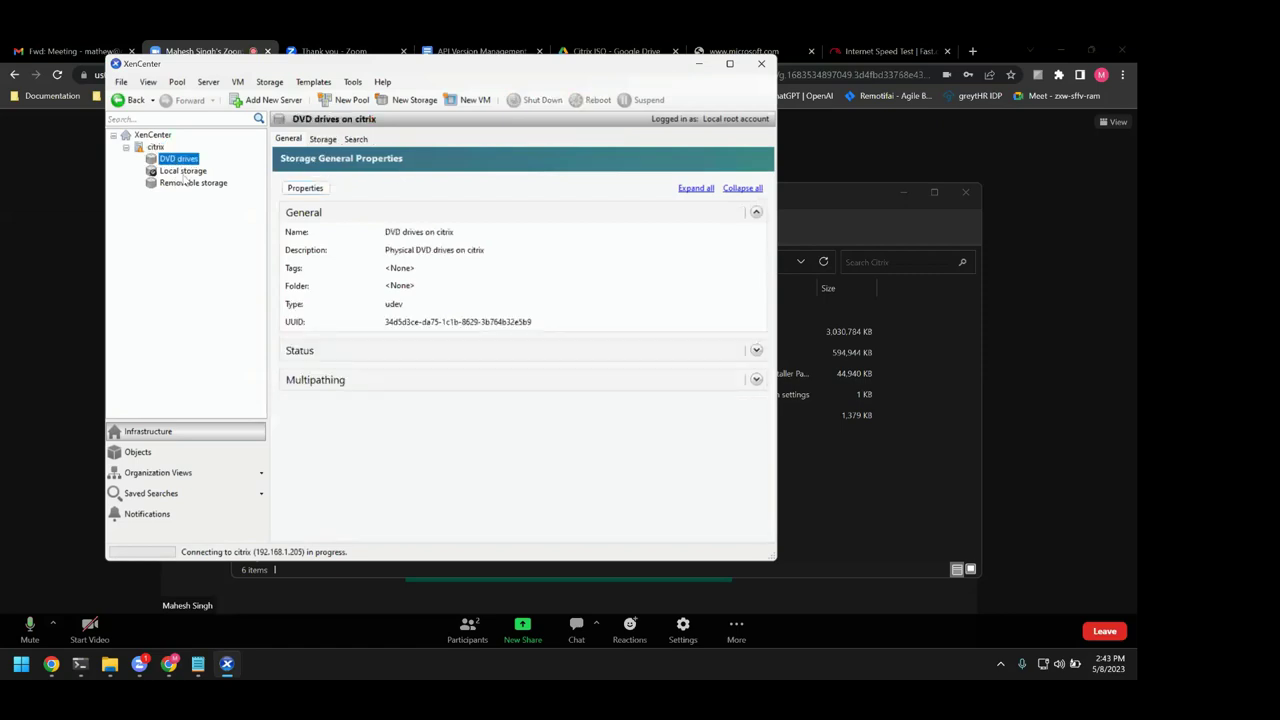
pyautogui.click(184, 172)
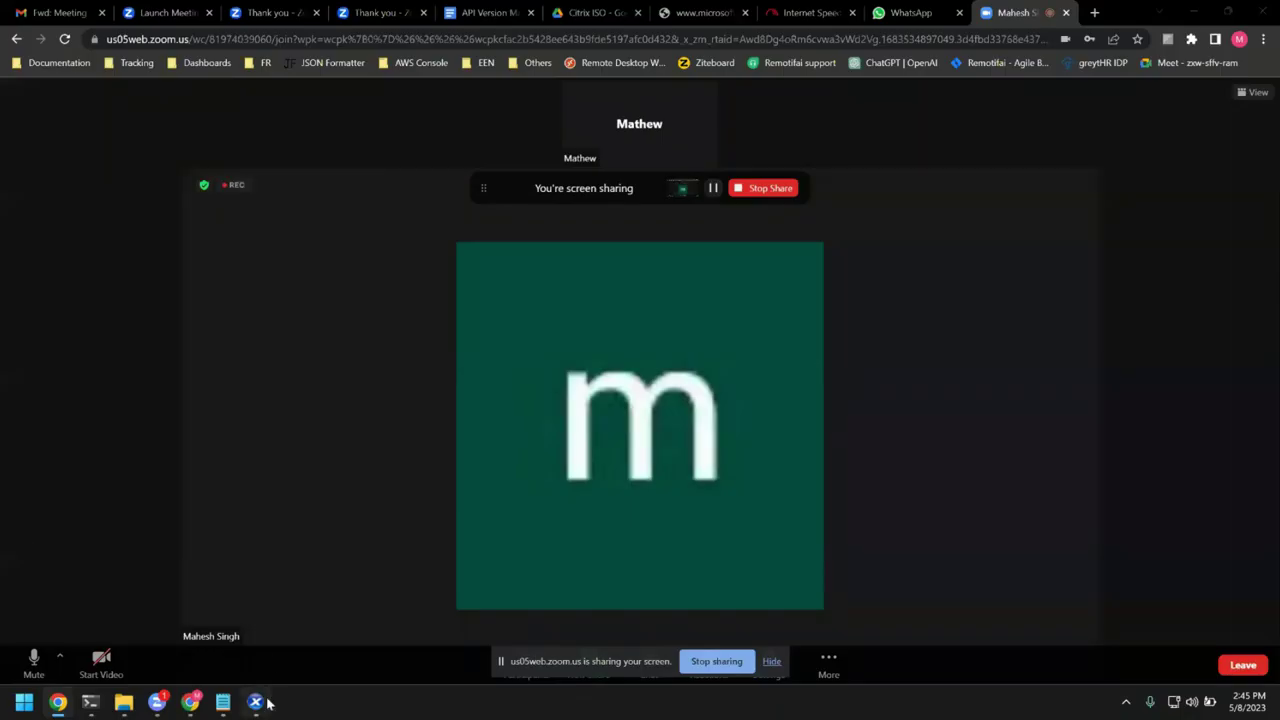
# - Centre the XenCenter window and try reconnecting the citrix server
pyautogui.click(255, 701)
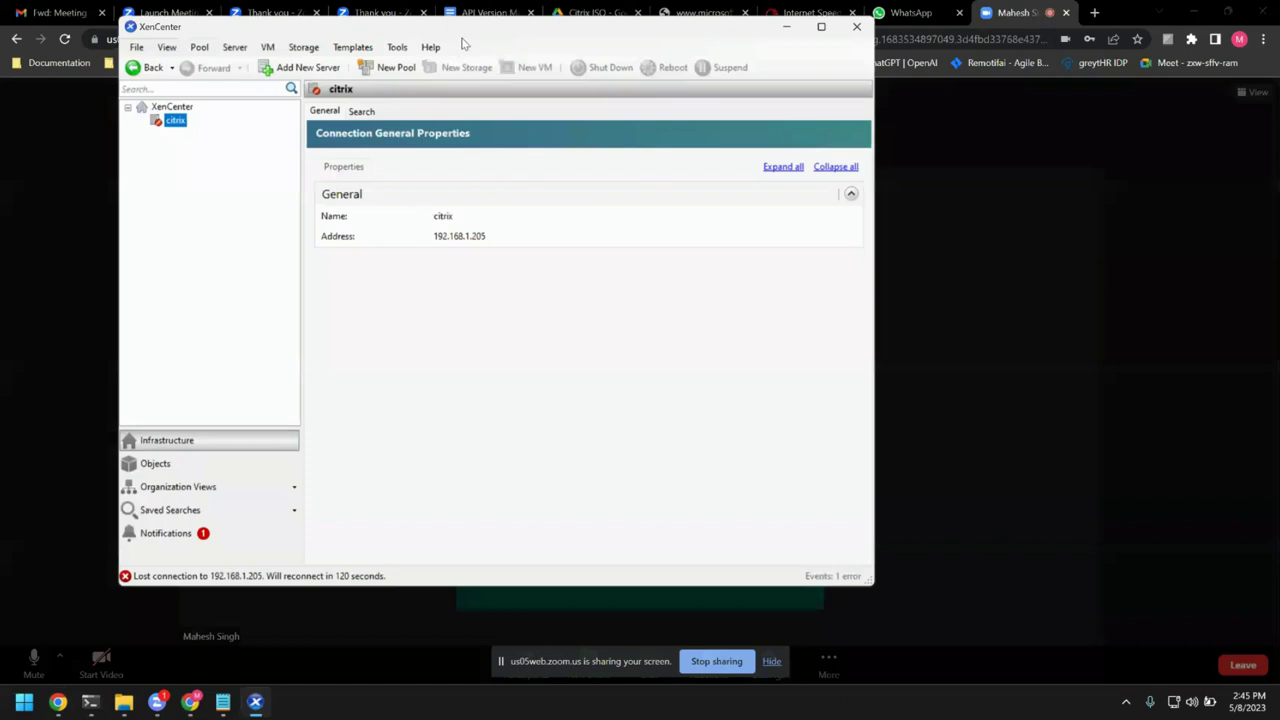
pyautogui.moveTo(463, 40); pyautogui.dragTo(675, 100)
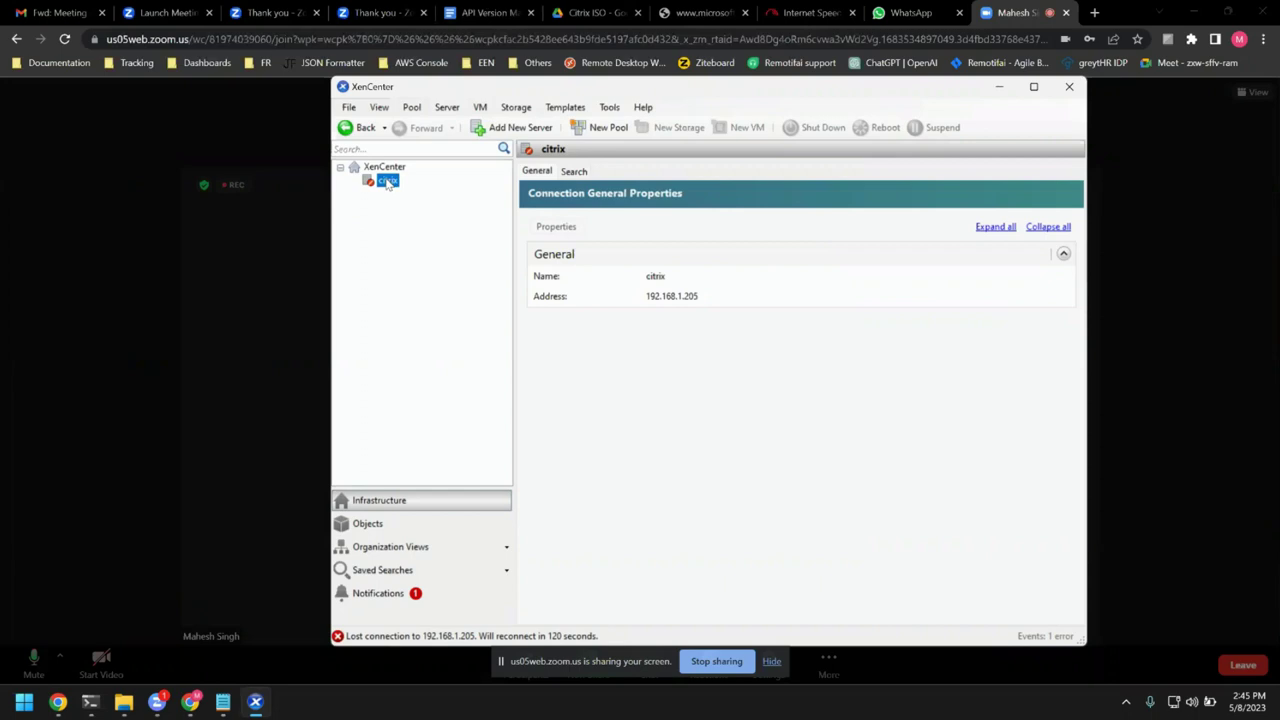
pyautogui.rightClick(388, 184)
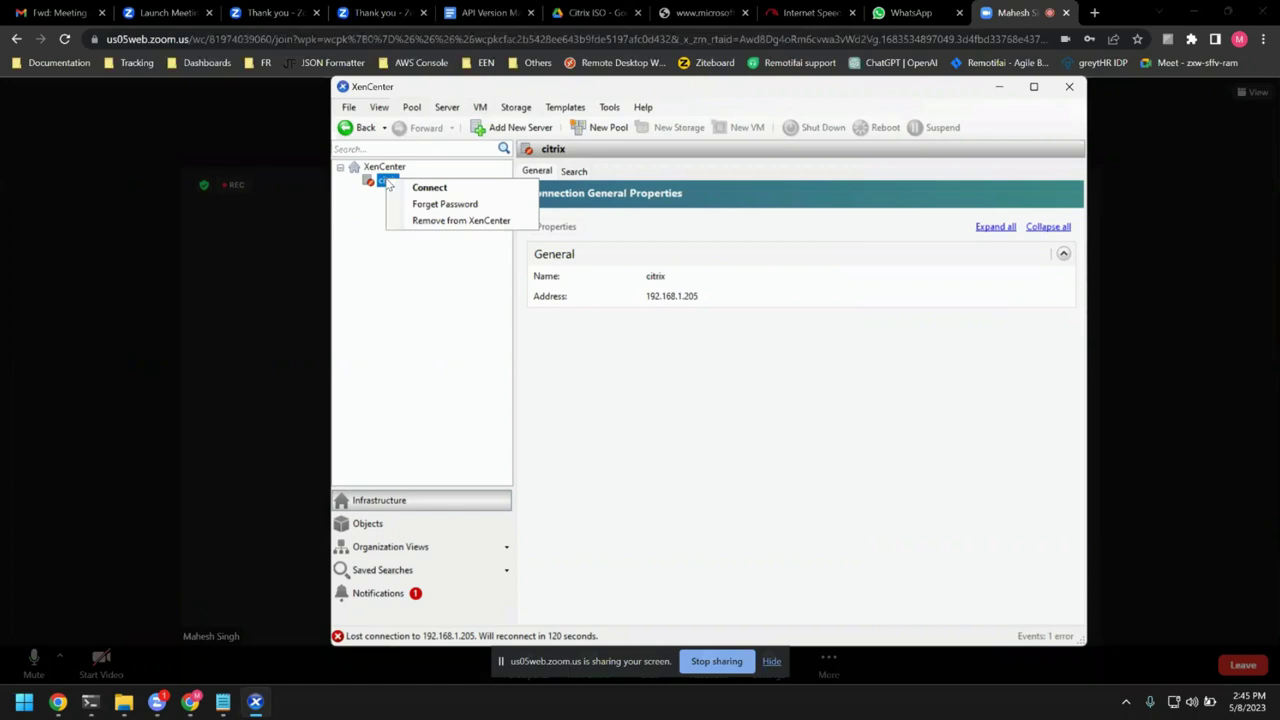
pyautogui.click(414, 192)
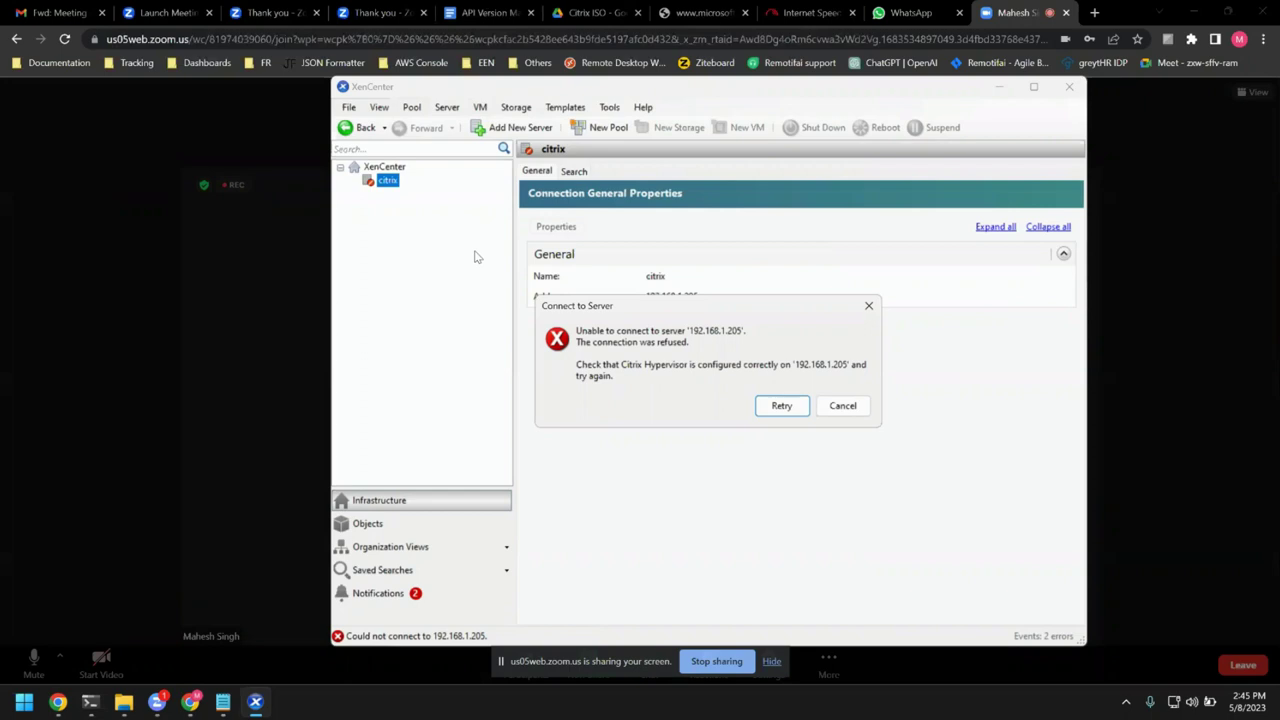
# - Re-run ping 192.168.1.205, getting 4 of 4 replies, then minimize Command Prompt
pyautogui.moveTo(92, 700)
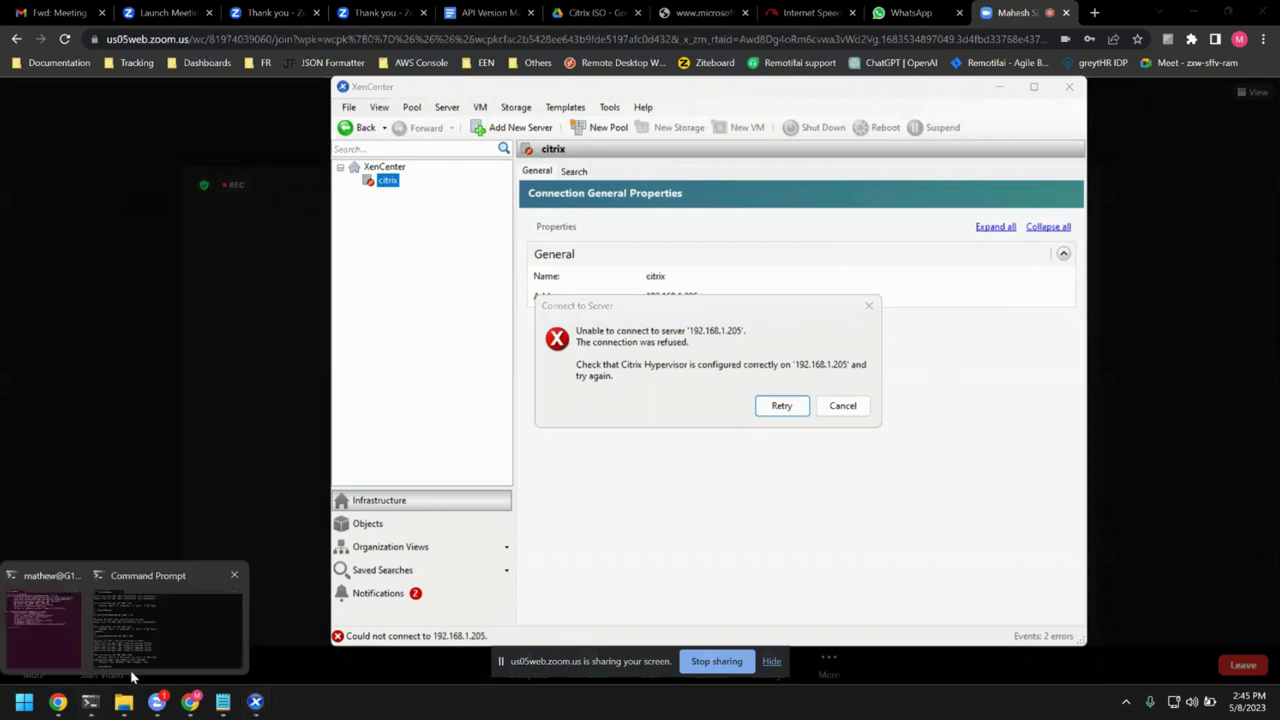
pyautogui.click(140, 660)
pyautogui.press('Up')
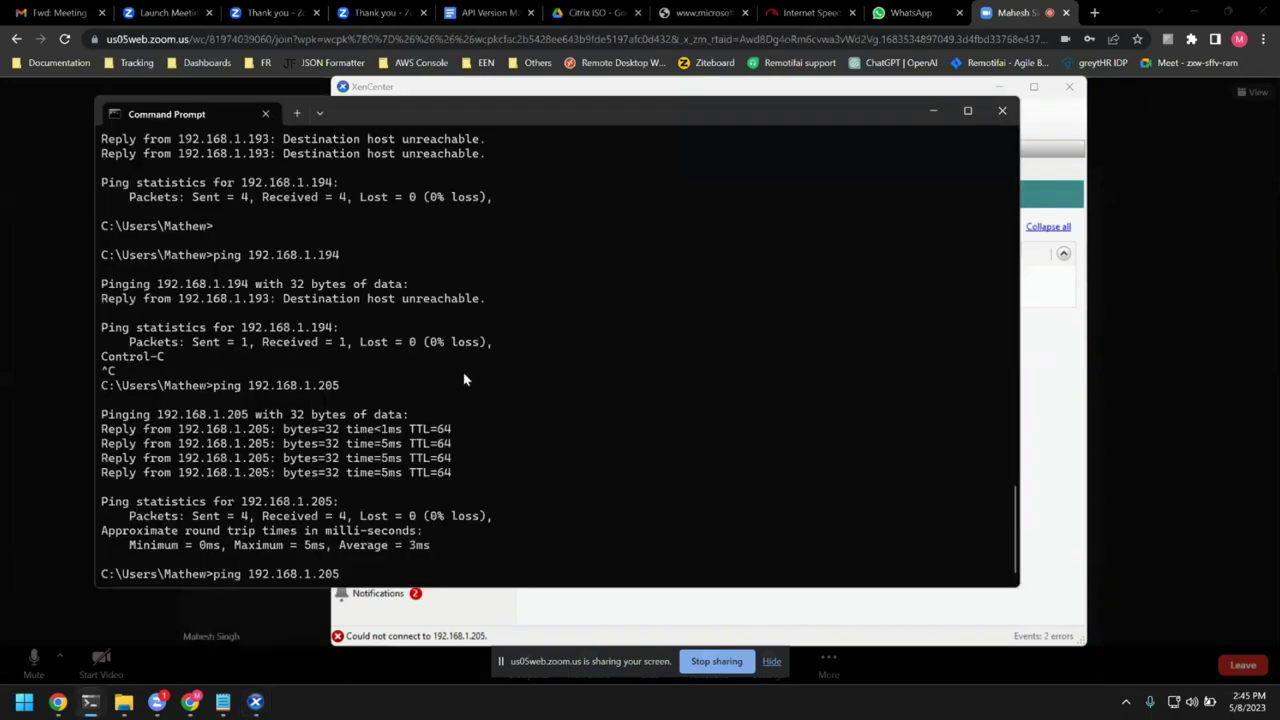
pyautogui.press('Return')
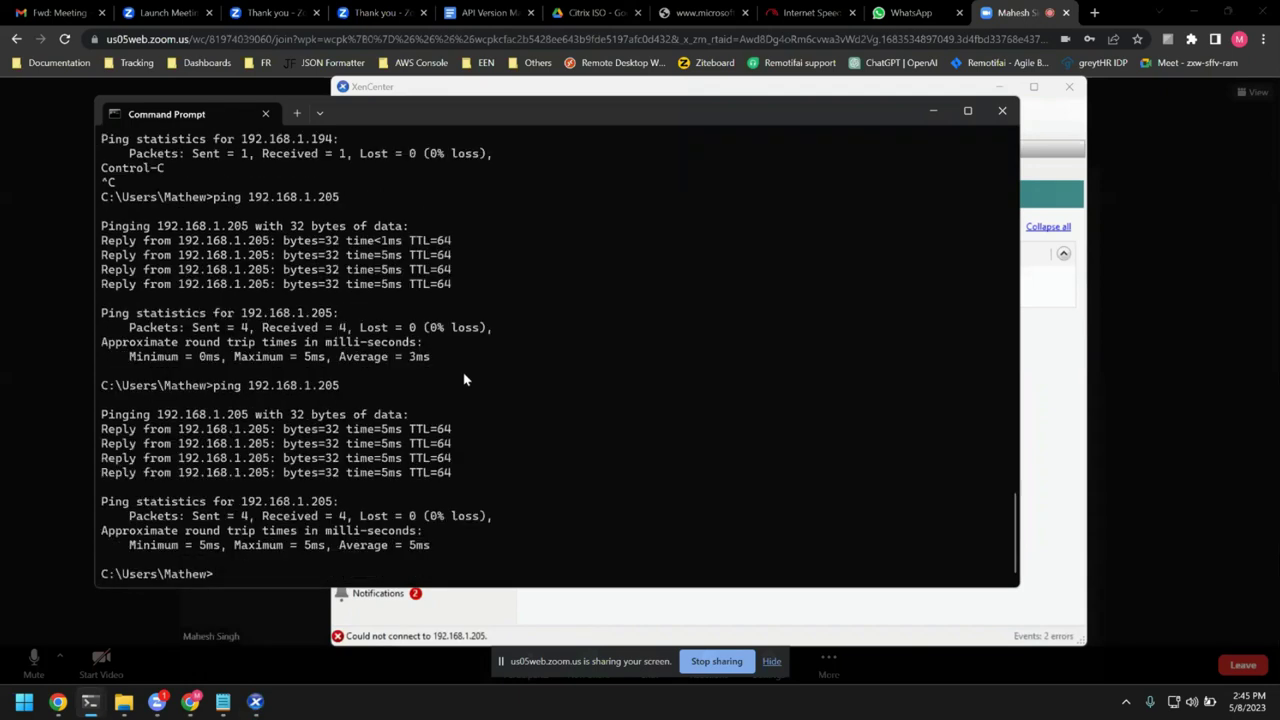
pyautogui.click(932, 112)
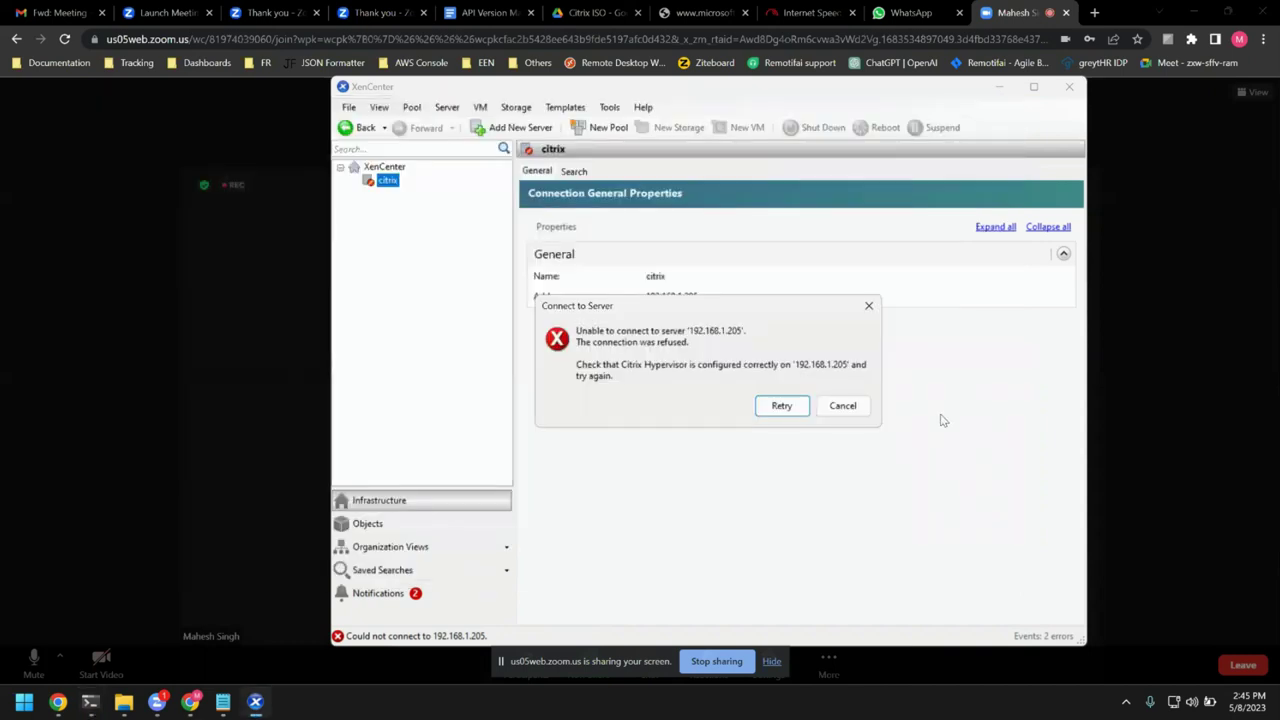
# - Acknowledge Zoom's recording notice, hide the sharing bar, and mute the microphone
pyautogui.click(1194, 374)
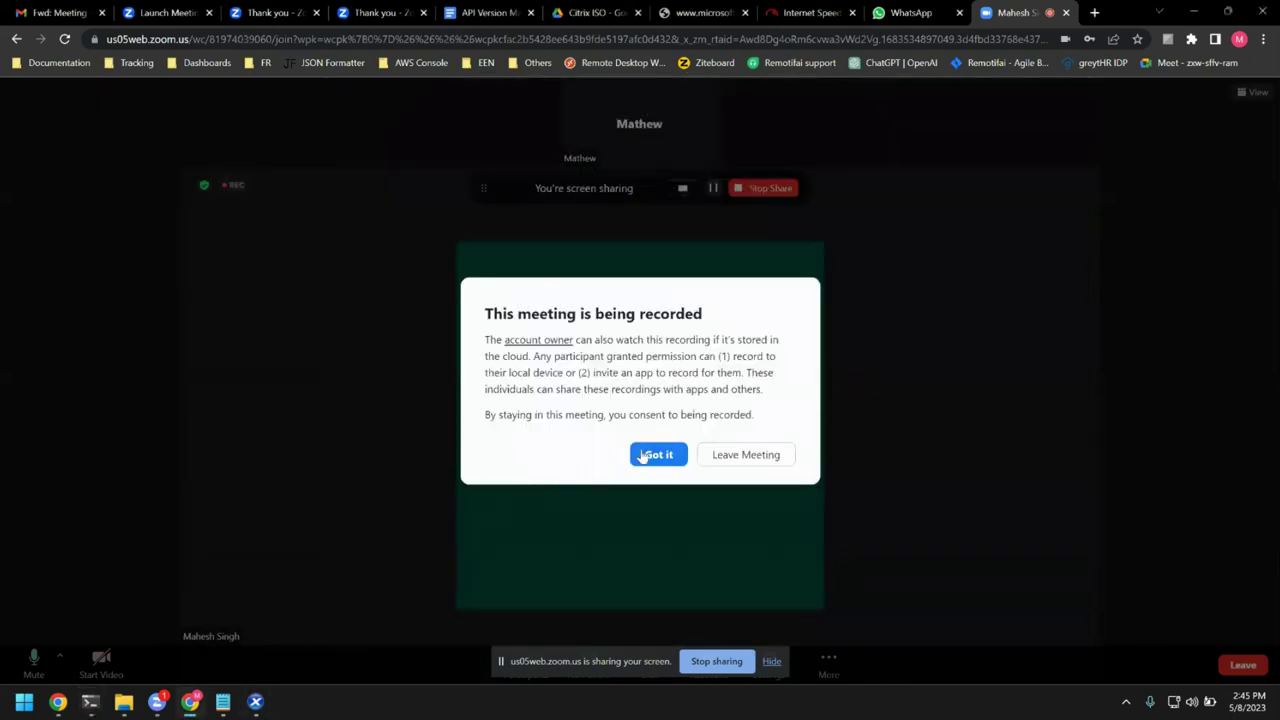
pyautogui.click(642, 455)
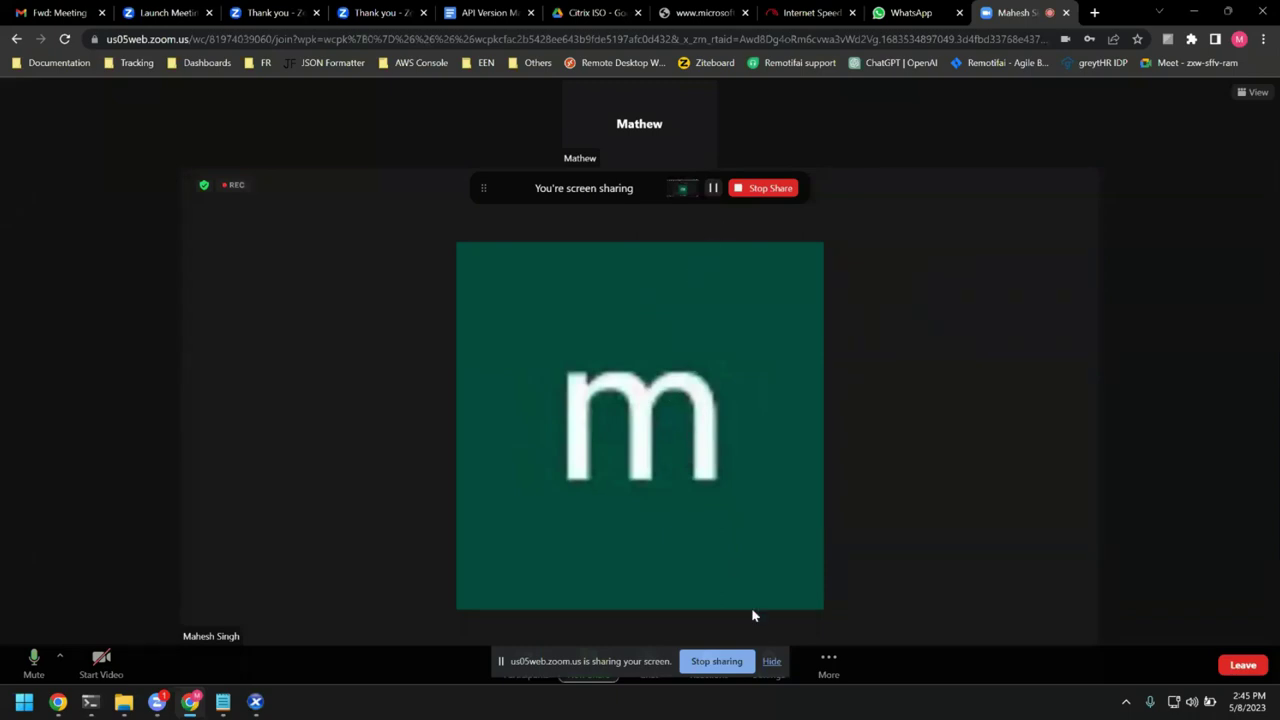
pyautogui.click(766, 661)
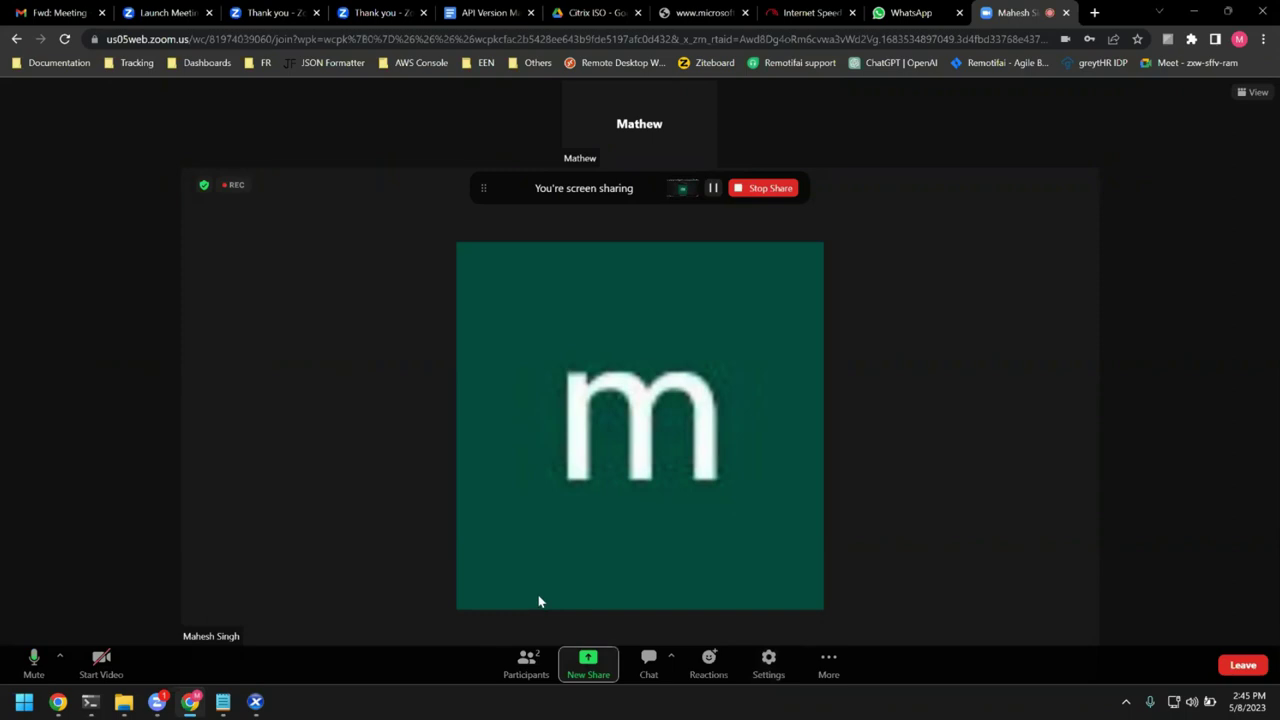
pyautogui.click(36, 656)
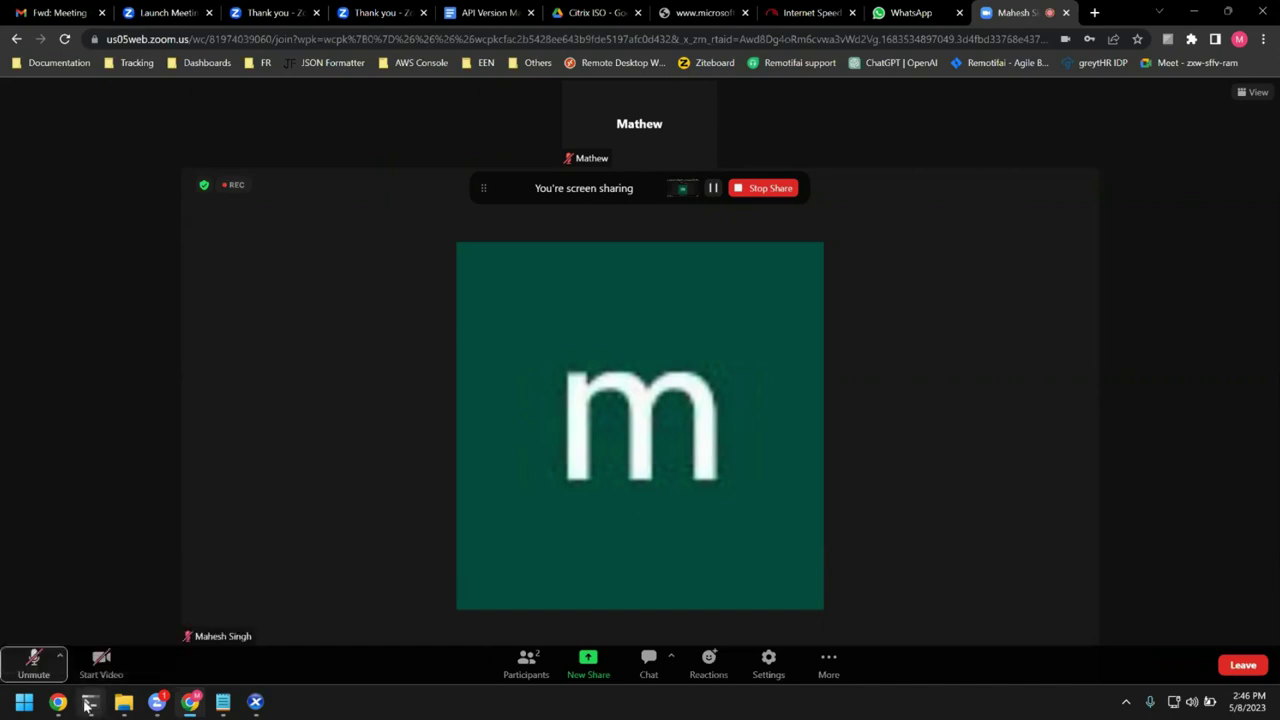
# - Review the ipconfig output showing Ethernet at 192.168.1.193 with gateway 192.168.1.1
pyautogui.moveTo(90, 702)
pyautogui.click(215, 648)
pyautogui.scroll(15, 380, 413)
pyautogui.scroll(-3, 380, 413)
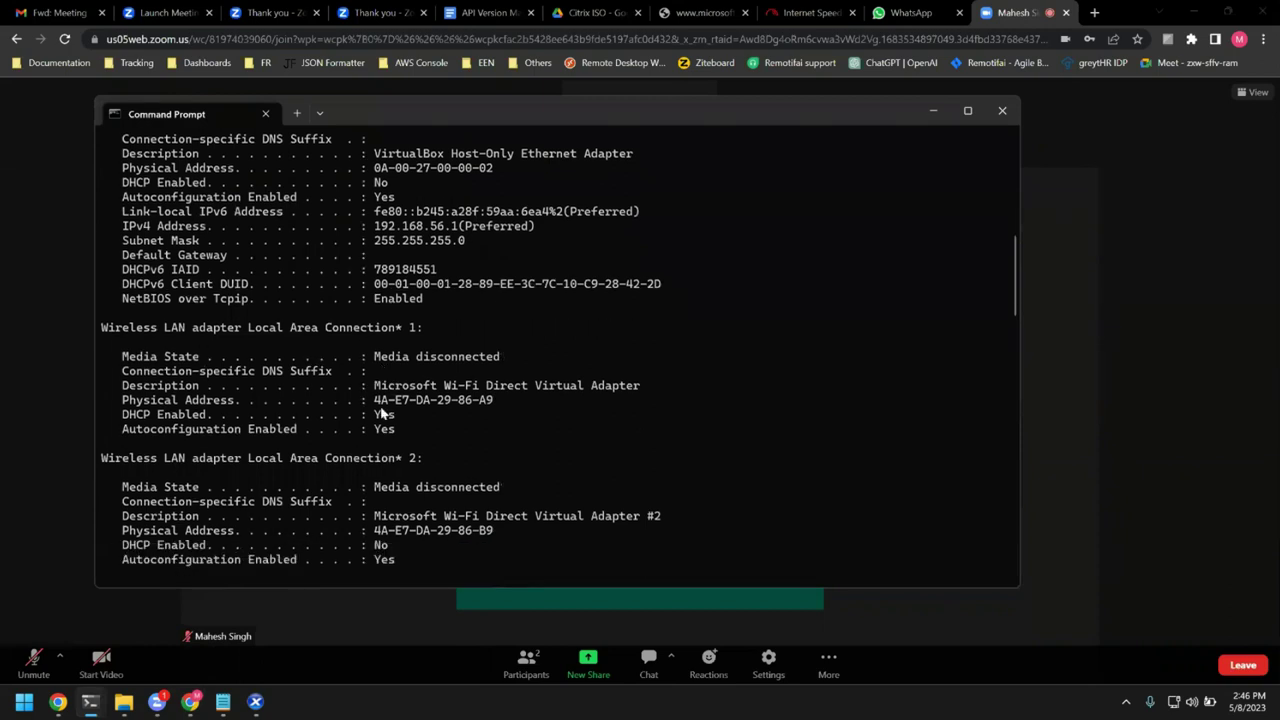
pyautogui.scroll(-10, 380, 413)
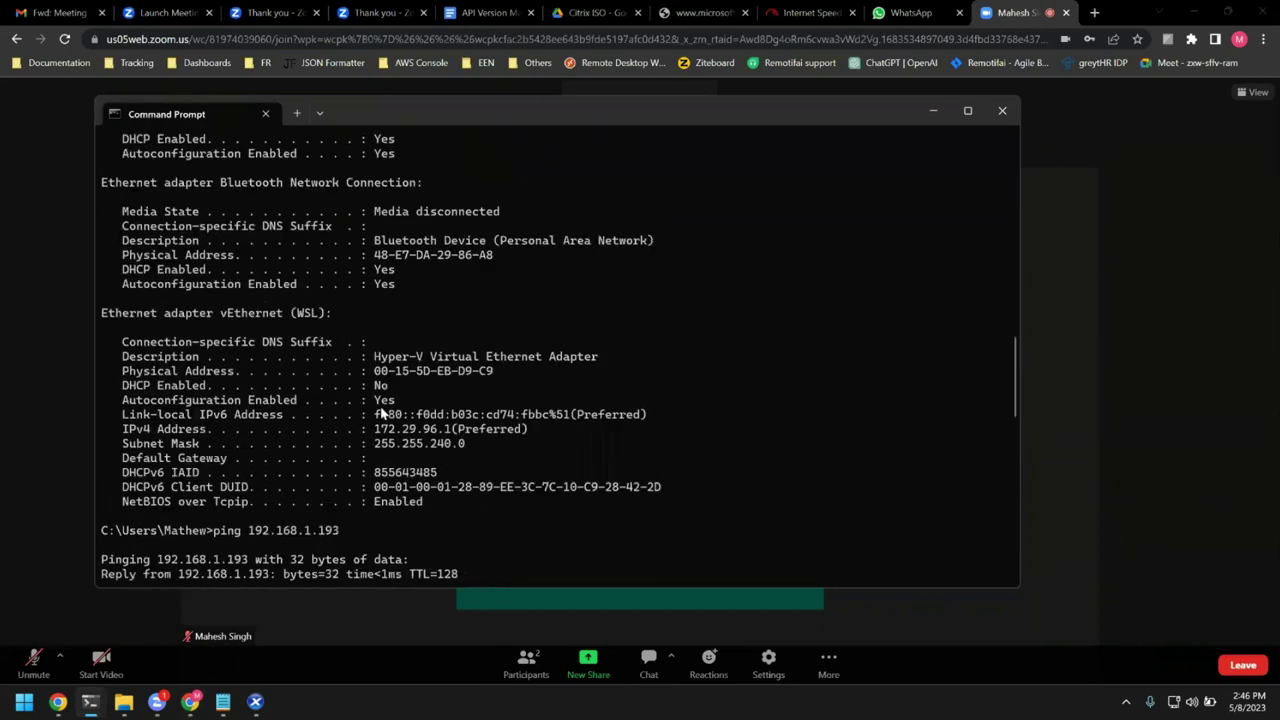
pyautogui.scroll(20, 380, 413)
pyautogui.scroll(-3, 380, 413)
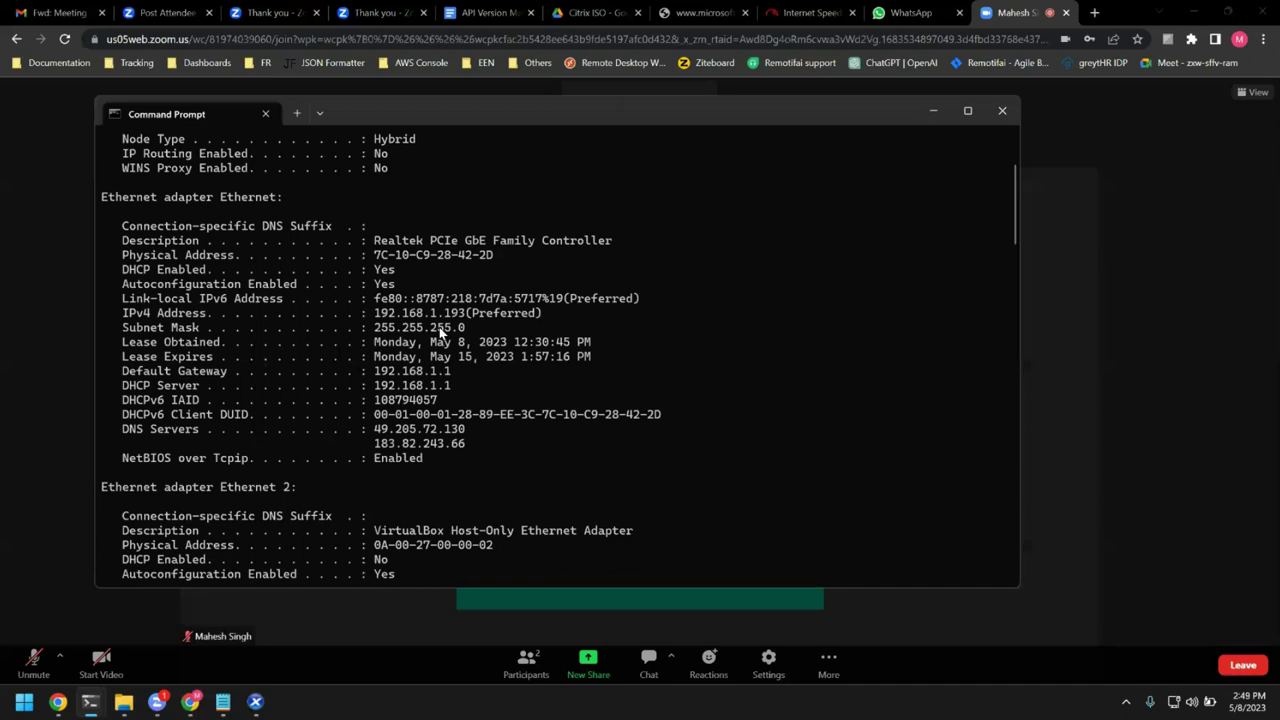
# - Check Zoom, then re-run ping 192.168.1.205 for four replies with 0% loss
pyautogui.click(22, 403)
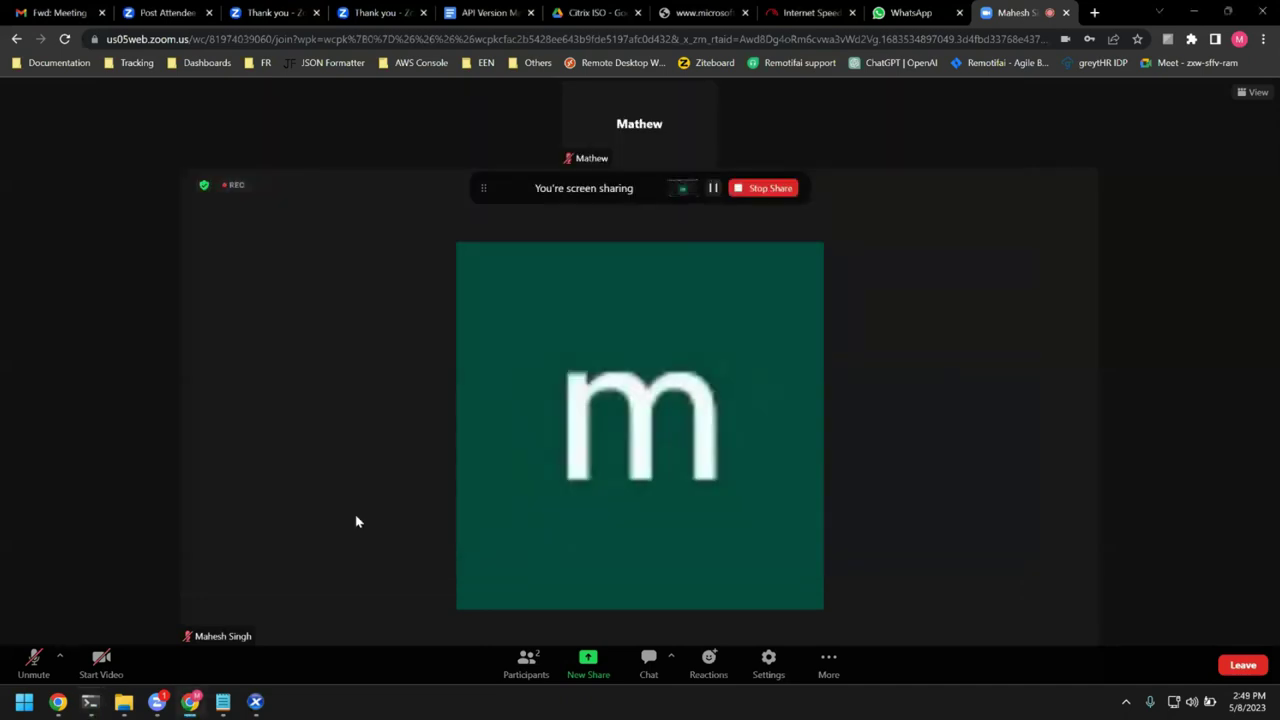
pyautogui.moveTo(90, 702)
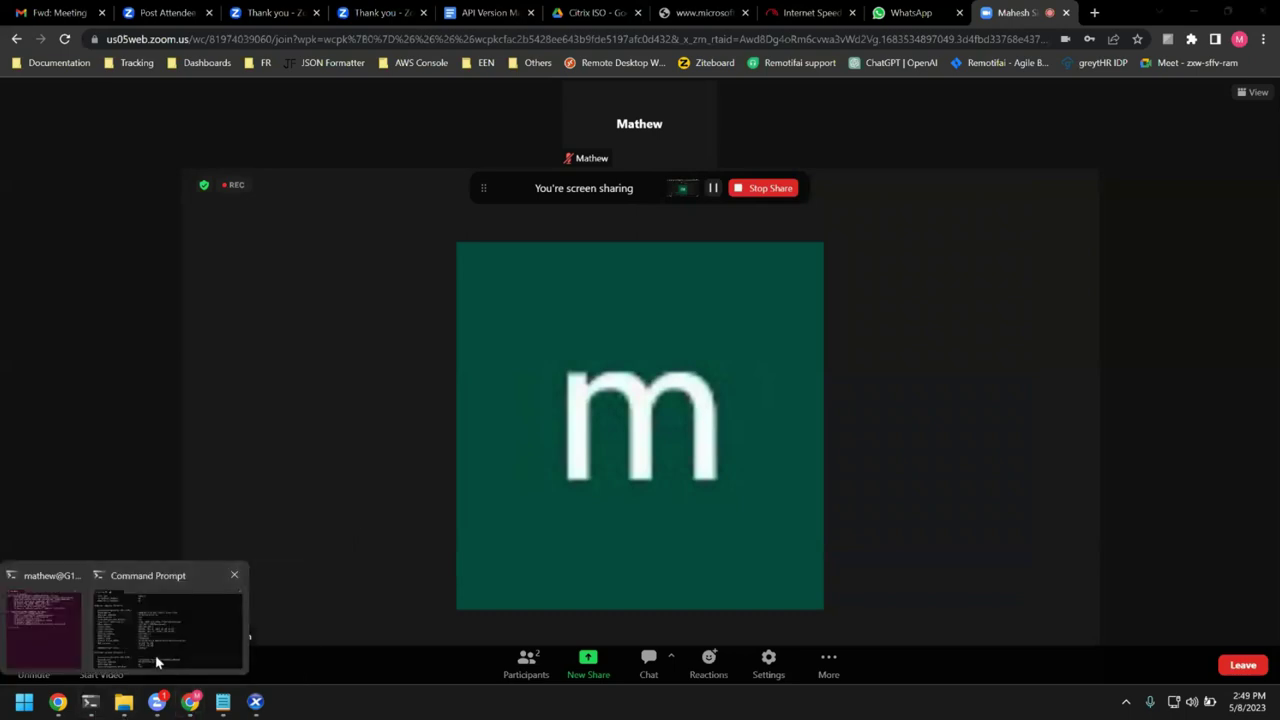
pyautogui.click(156, 661)
pyautogui.press('Up')
pyautogui.press('Return')
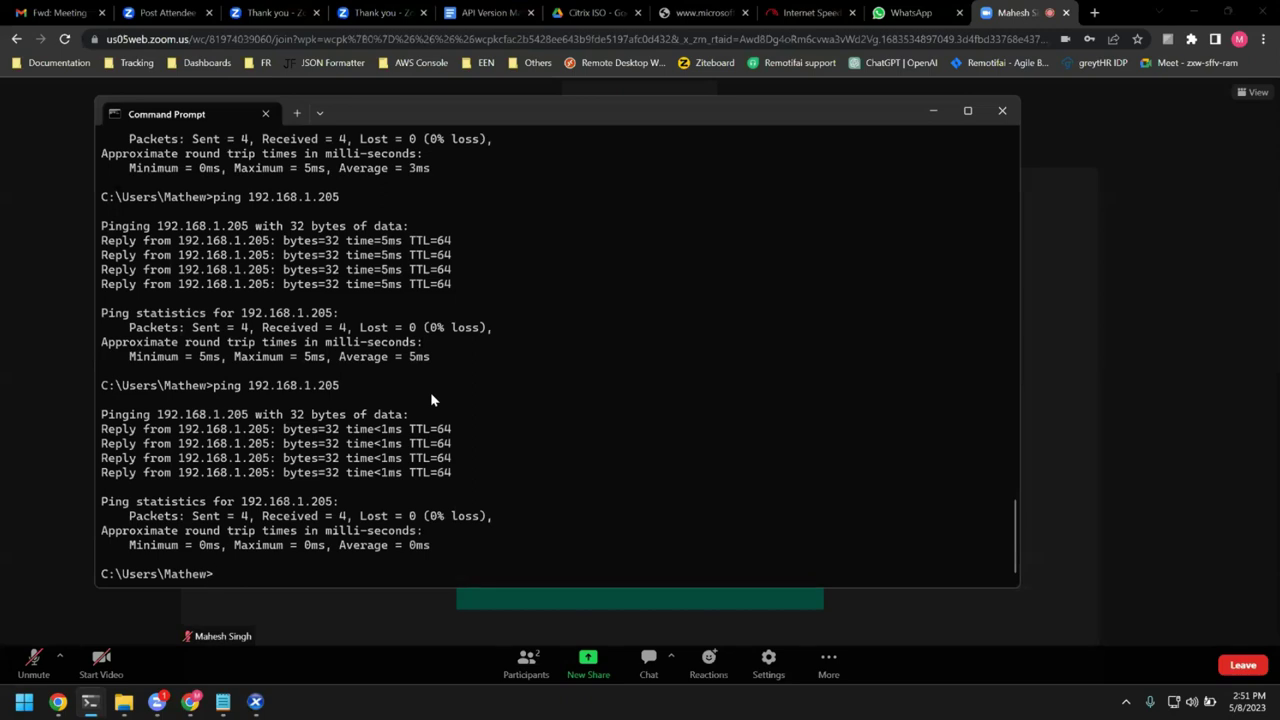
# - Ping 192.168.1.90 by editing the previous command's last octet, getting 0% loss
pyautogui.press('Up')
pyautogui.press('BackSpace')
pyautogui.press('BackSpace')
pyautogui.press('BackSpace')
pyautogui.write('90')
pyautogui.press('Return')
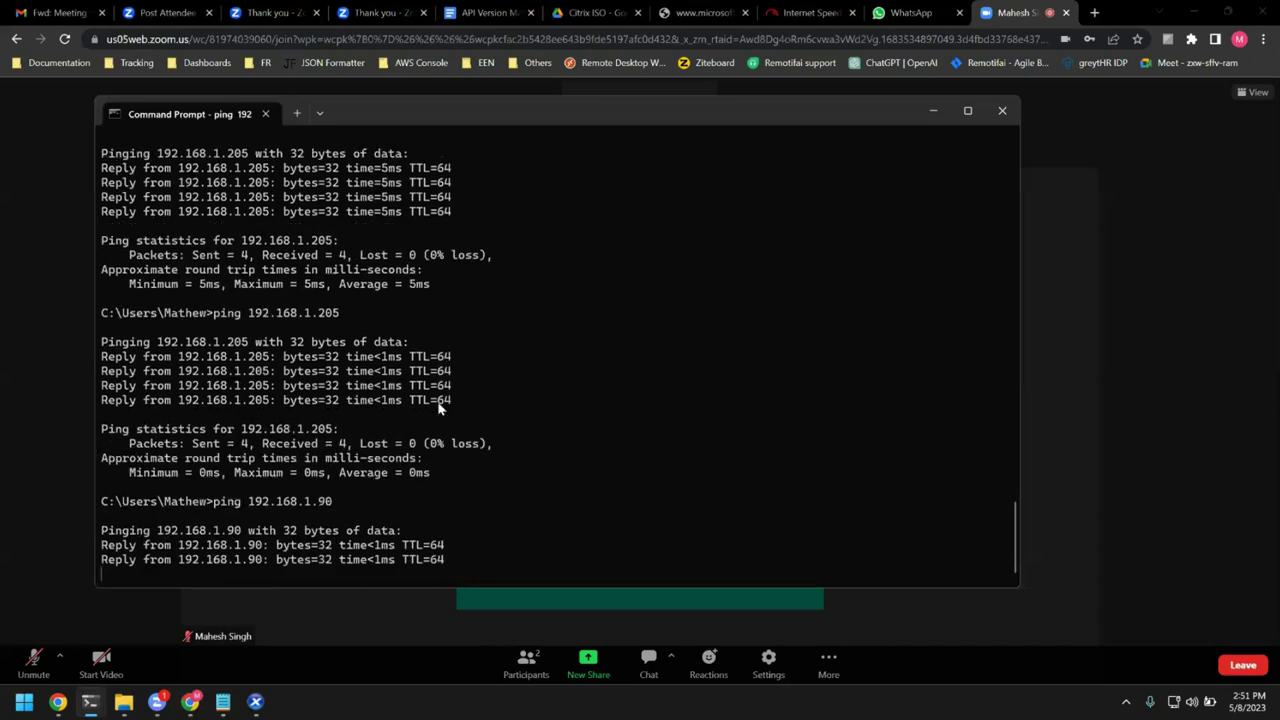
pyautogui.press('Return')
# - Dismiss the connection-refused error and close the citrix server's menu without choosing anything
pyautogui.click(256, 703)
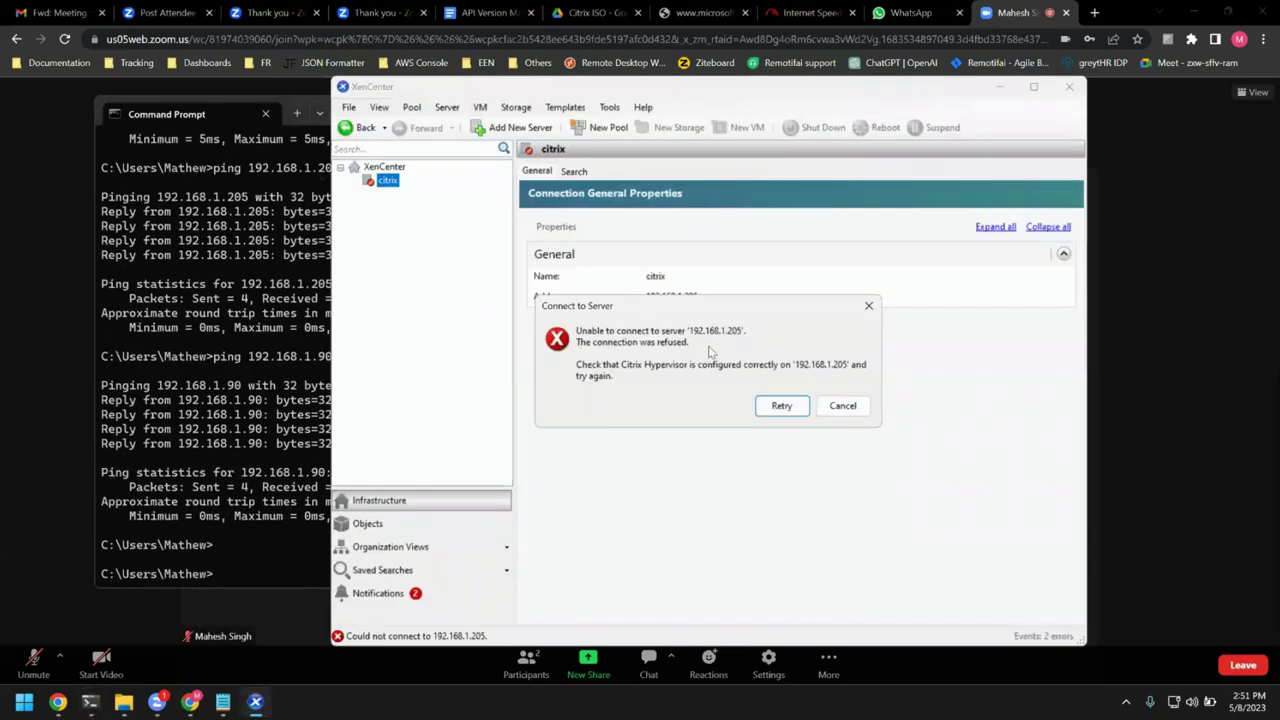
pyautogui.click(838, 408)
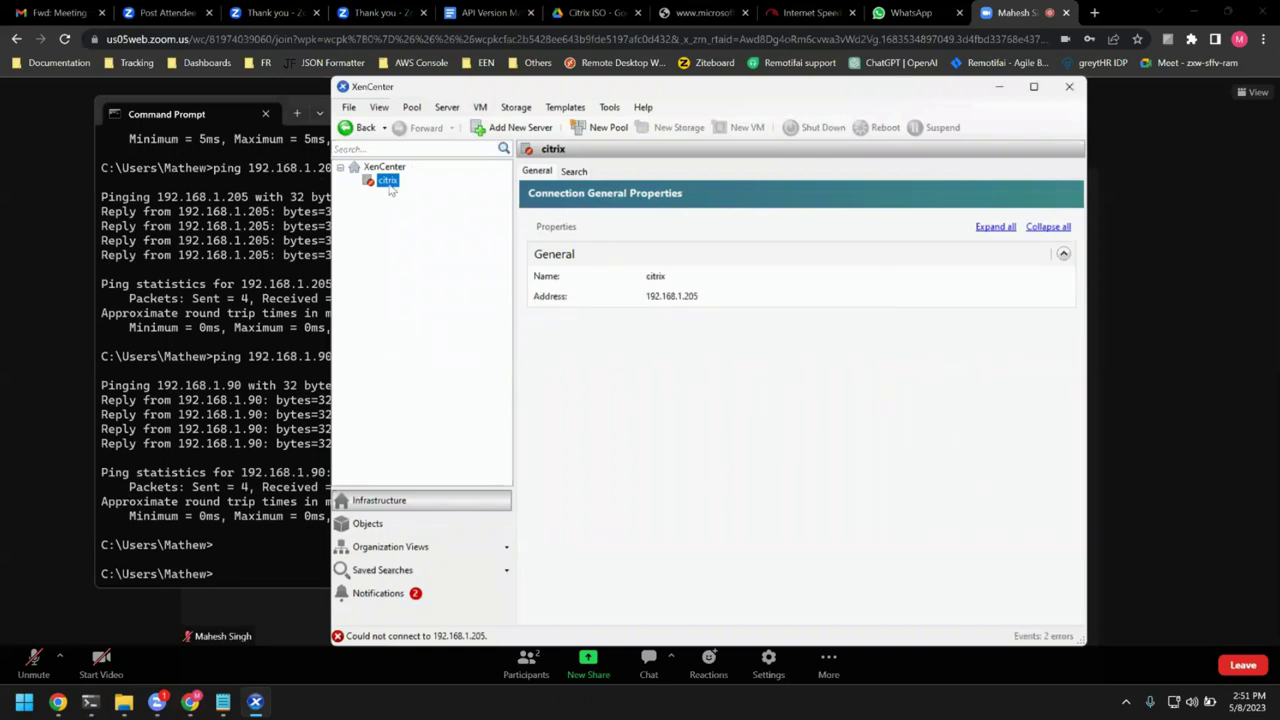
pyautogui.rightClick(390, 188)
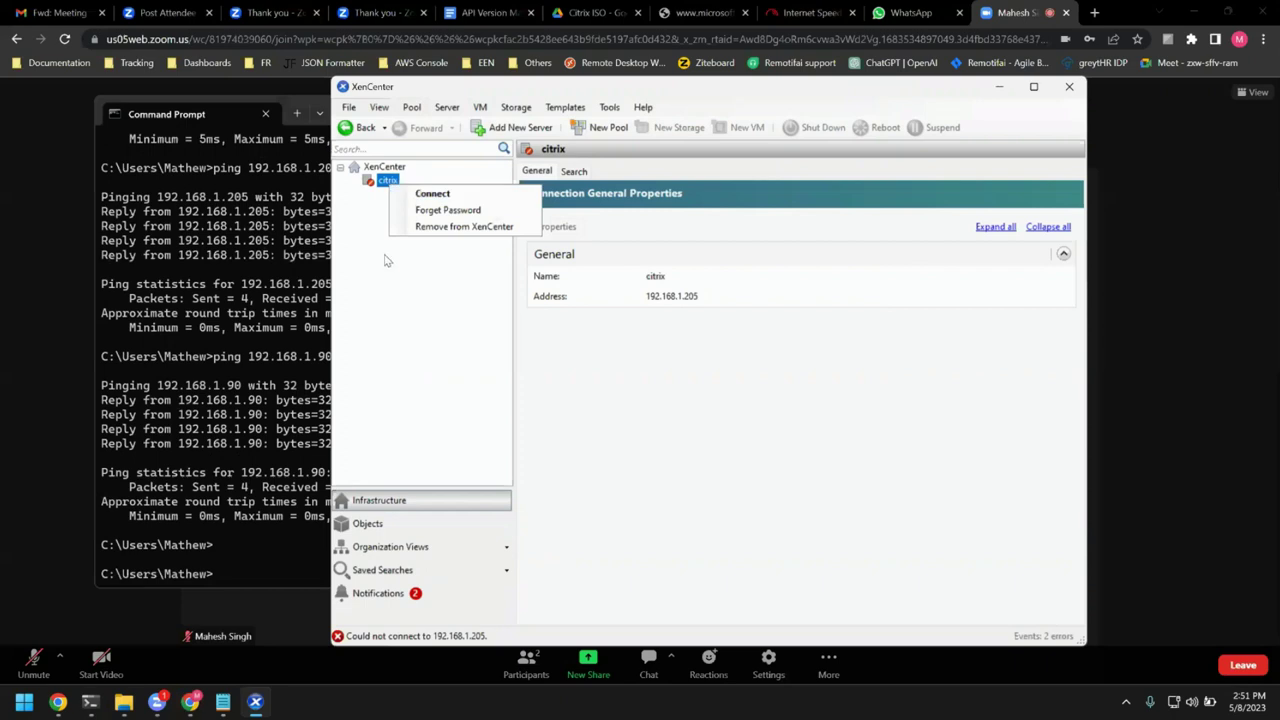
pyautogui.click(387, 262)
# - Try adding server citrix2 with the account password, then cancel the connection attempt
pyautogui.click(510, 128)
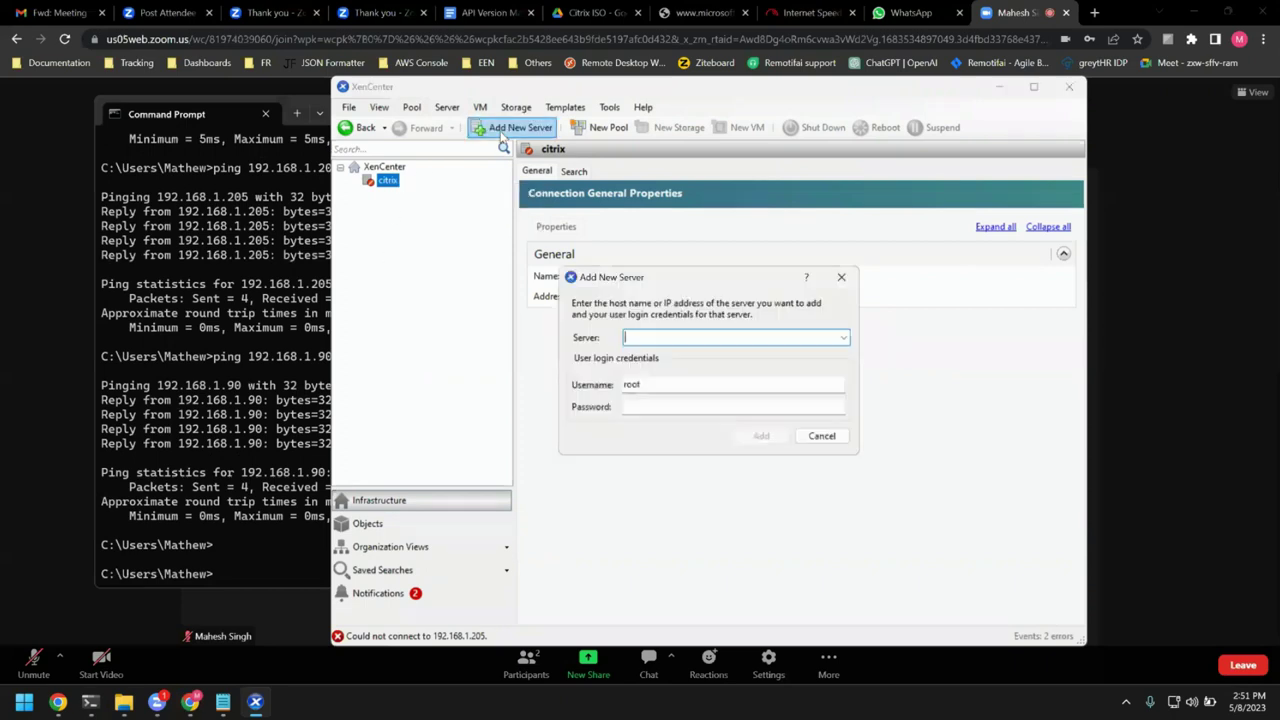
pyautogui.write('citrix')
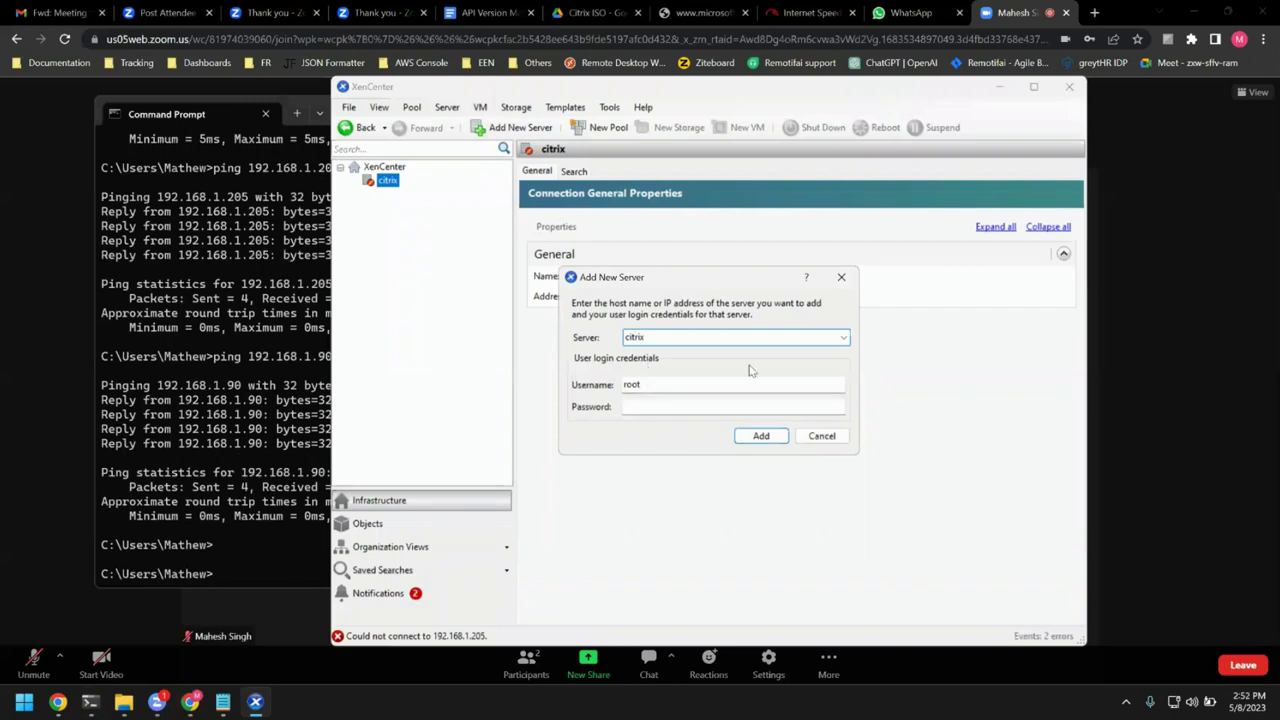
pyautogui.write('2')
pyautogui.click(677, 406)
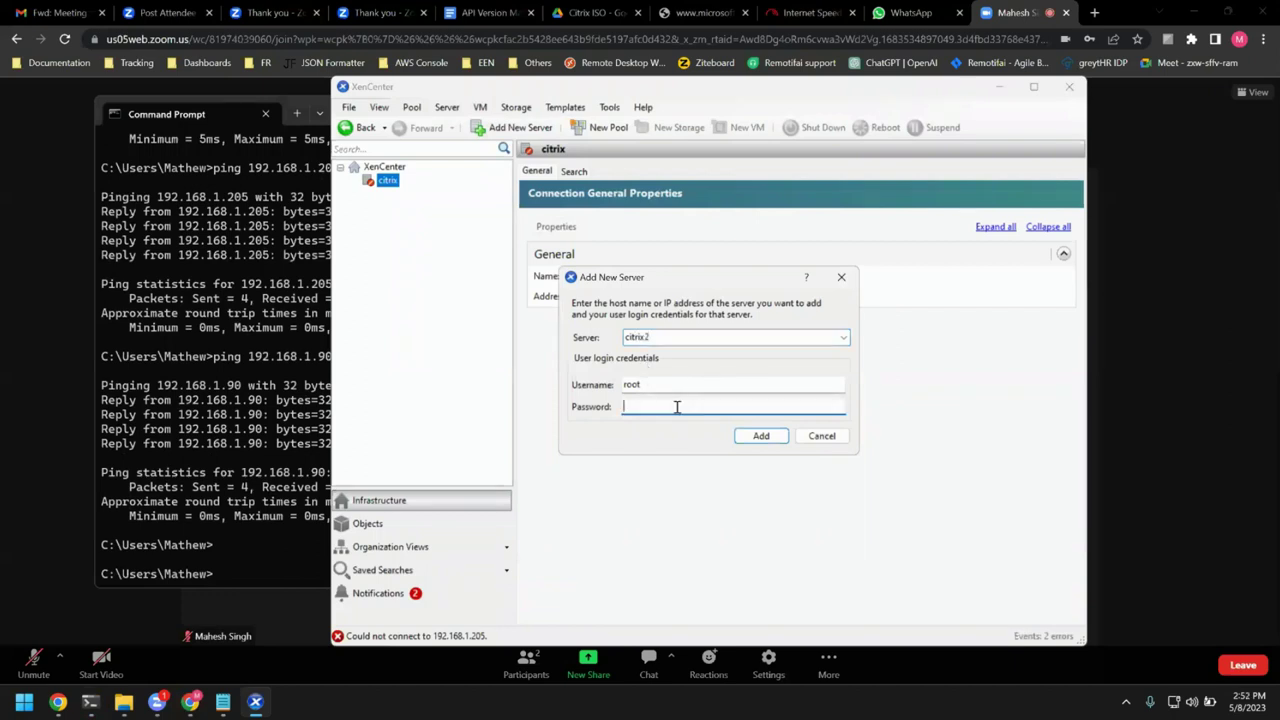
pyautogui.write('•••••••••')
pyautogui.click(763, 436)
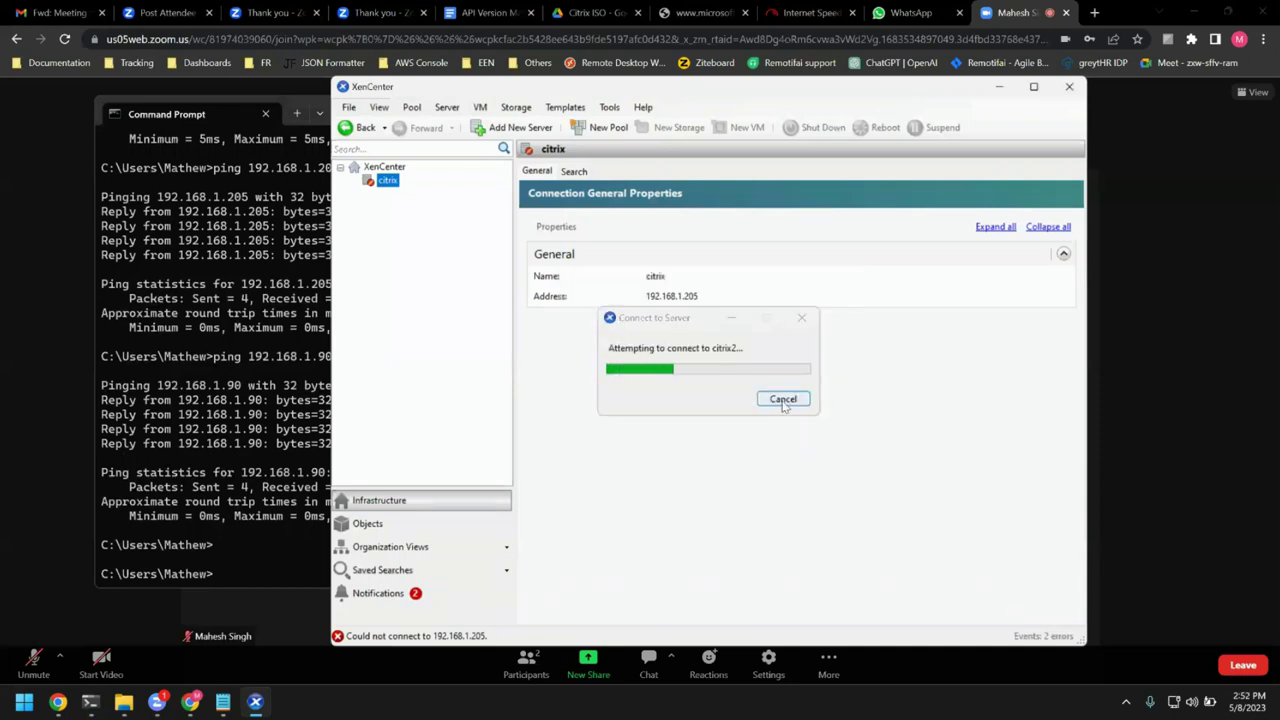
pyautogui.click(783, 399)
pyautogui.click(665, 300)
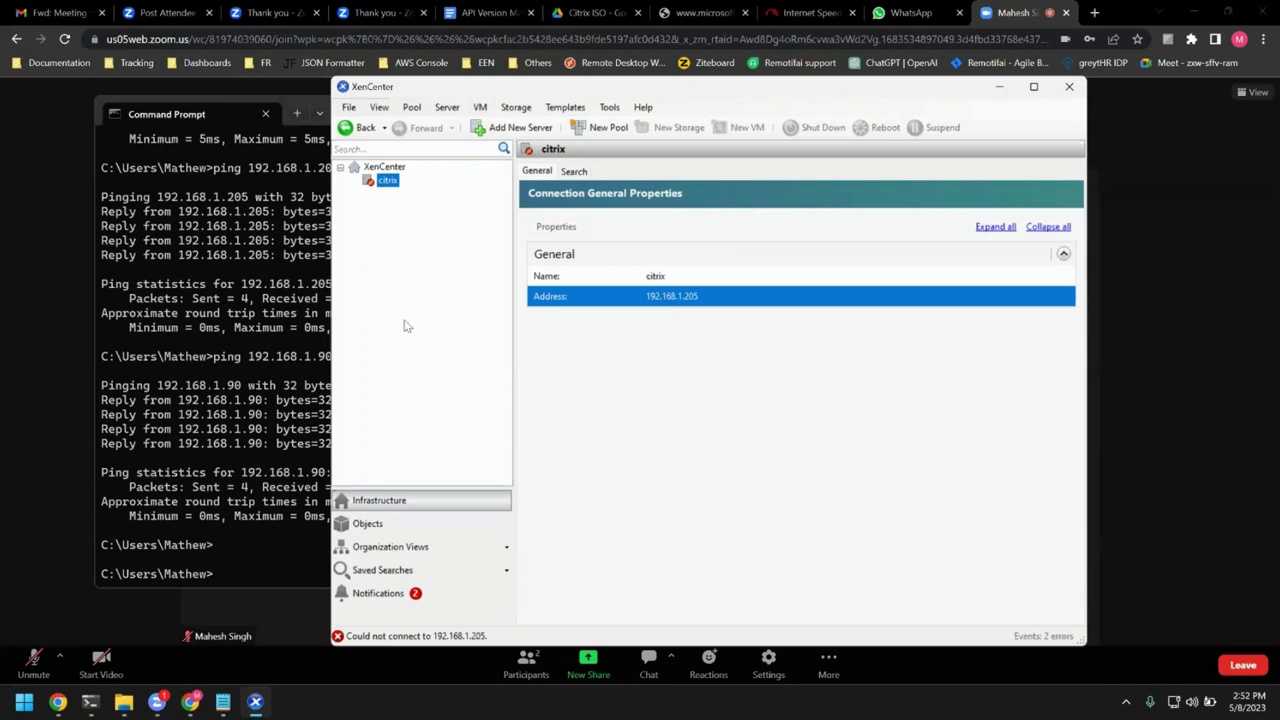
# - Connect XenCenter to the server at 192.168.1.90 as user root with its password
pyautogui.click(531, 131)
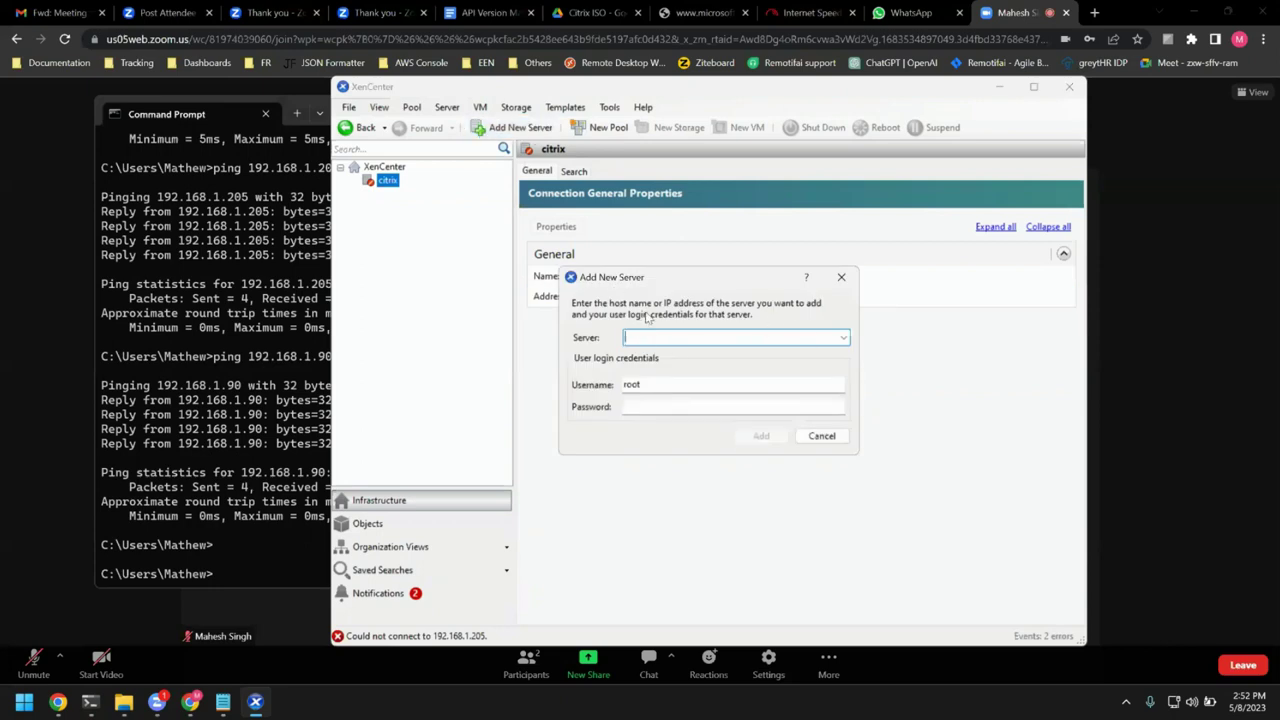
pyautogui.write('192.168.1.90')
pyautogui.click(678, 384)
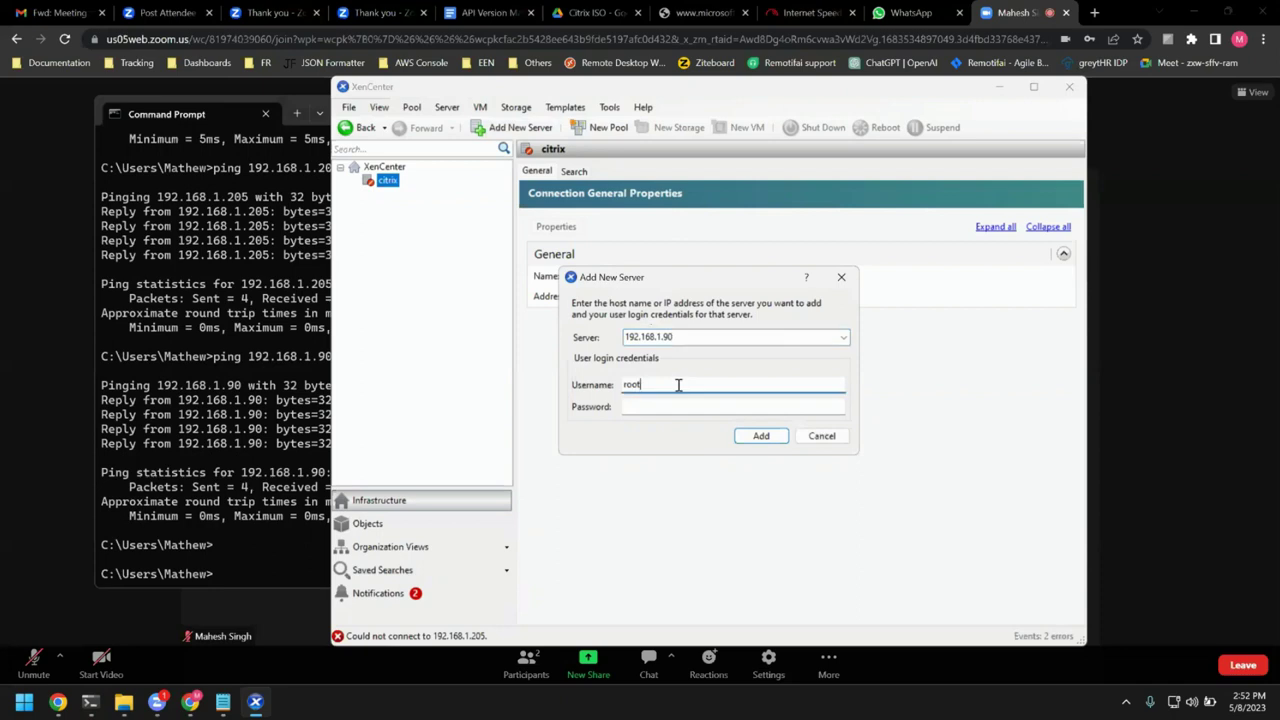
pyautogui.click(669, 406)
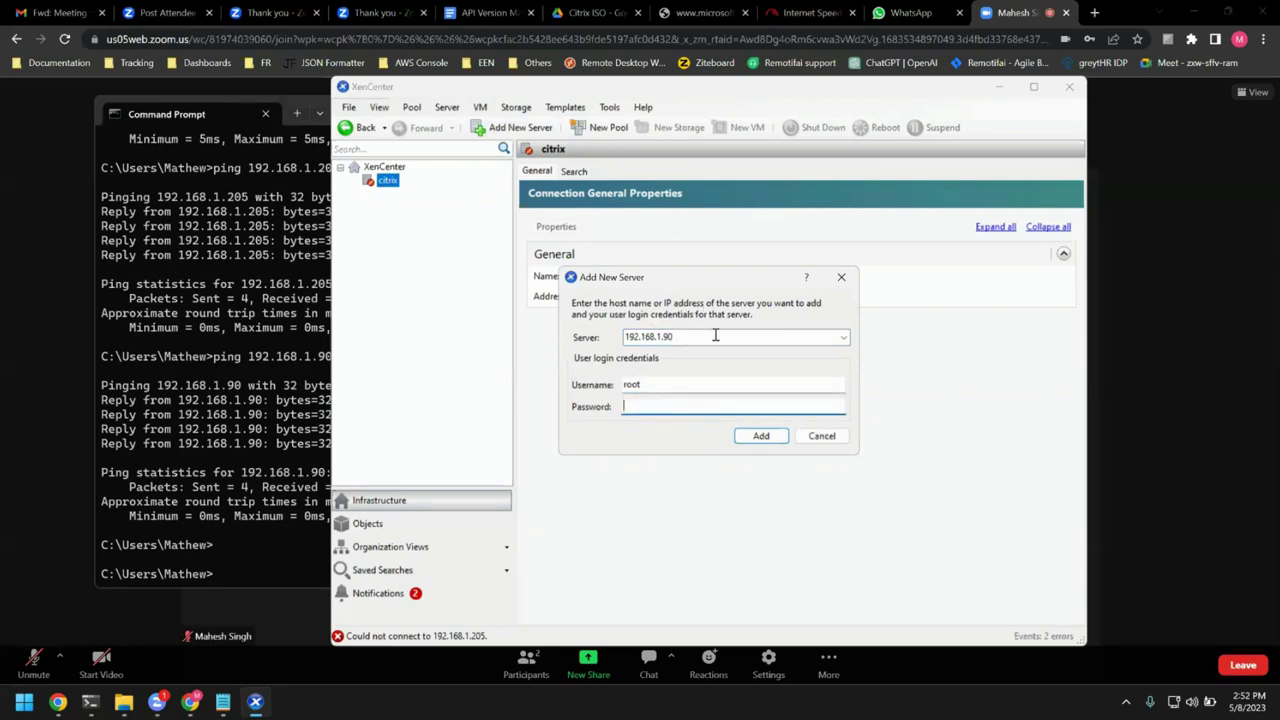
pyautogui.write('•••••••••')
pyautogui.click(755, 440)
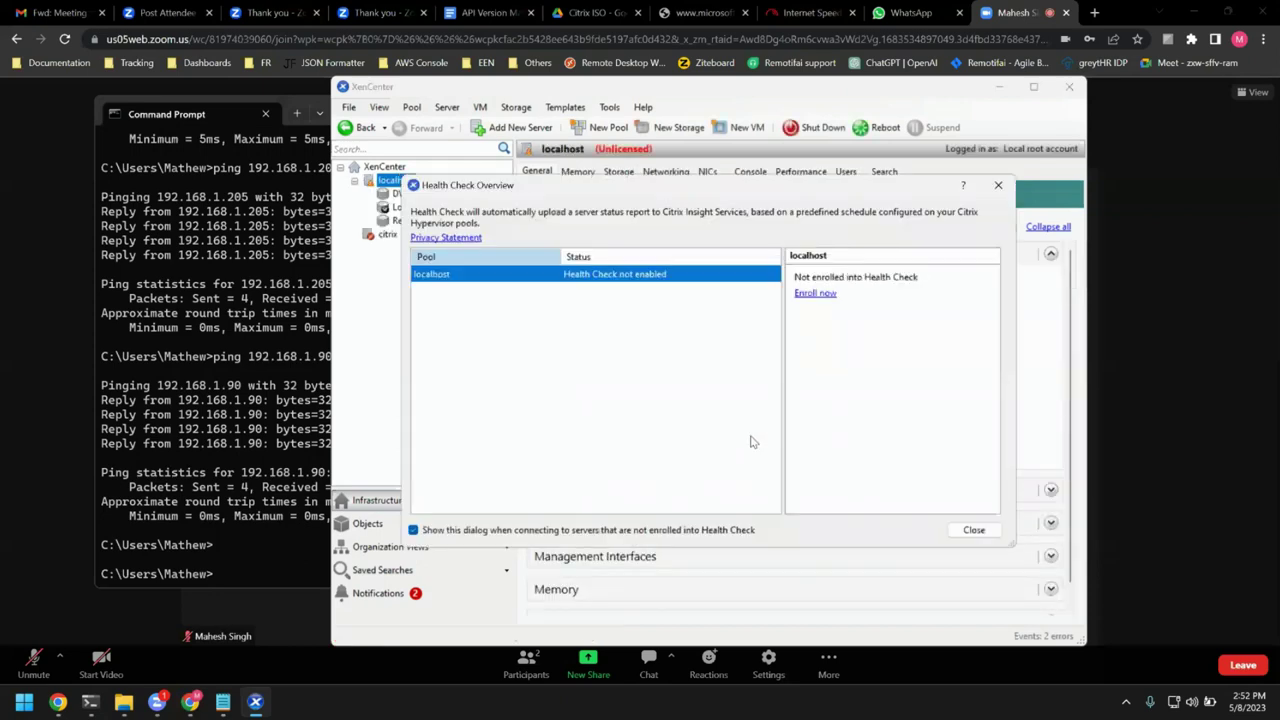
# - Dismiss the Health Check overview and expand localhost's management interface details in its General properties
pyautogui.click(974, 530)
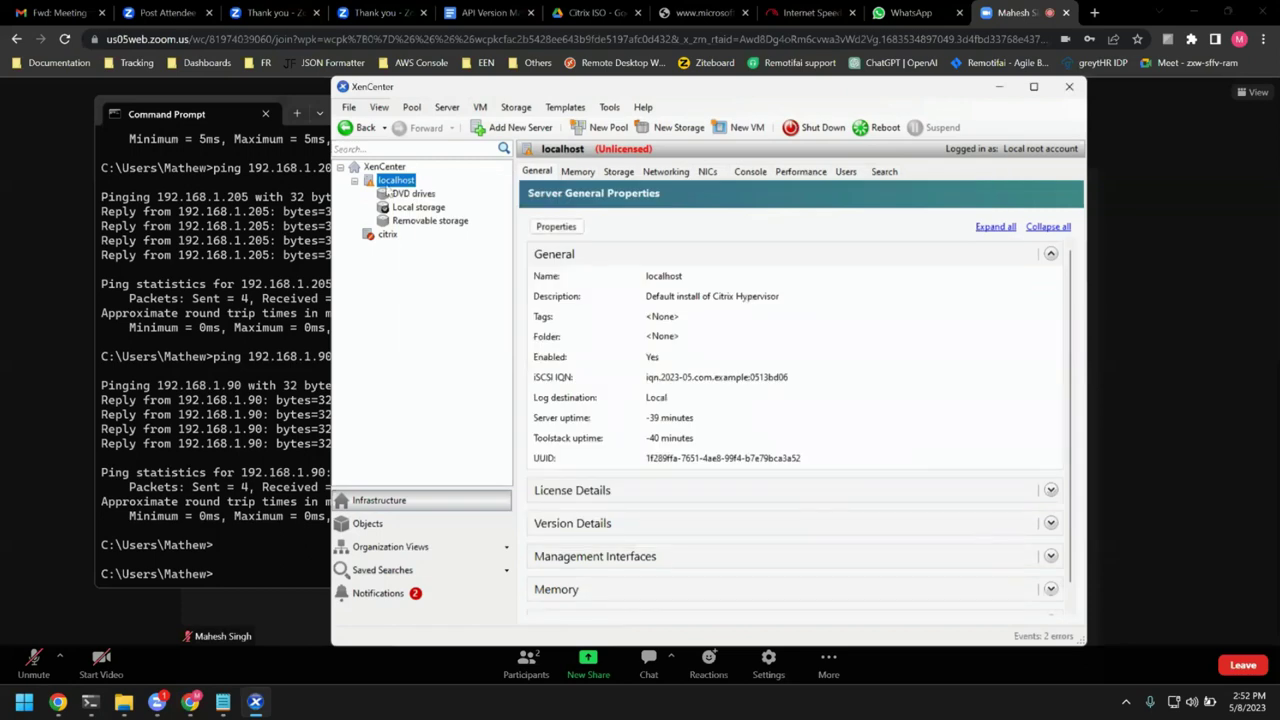
pyautogui.rightClick(384, 182)
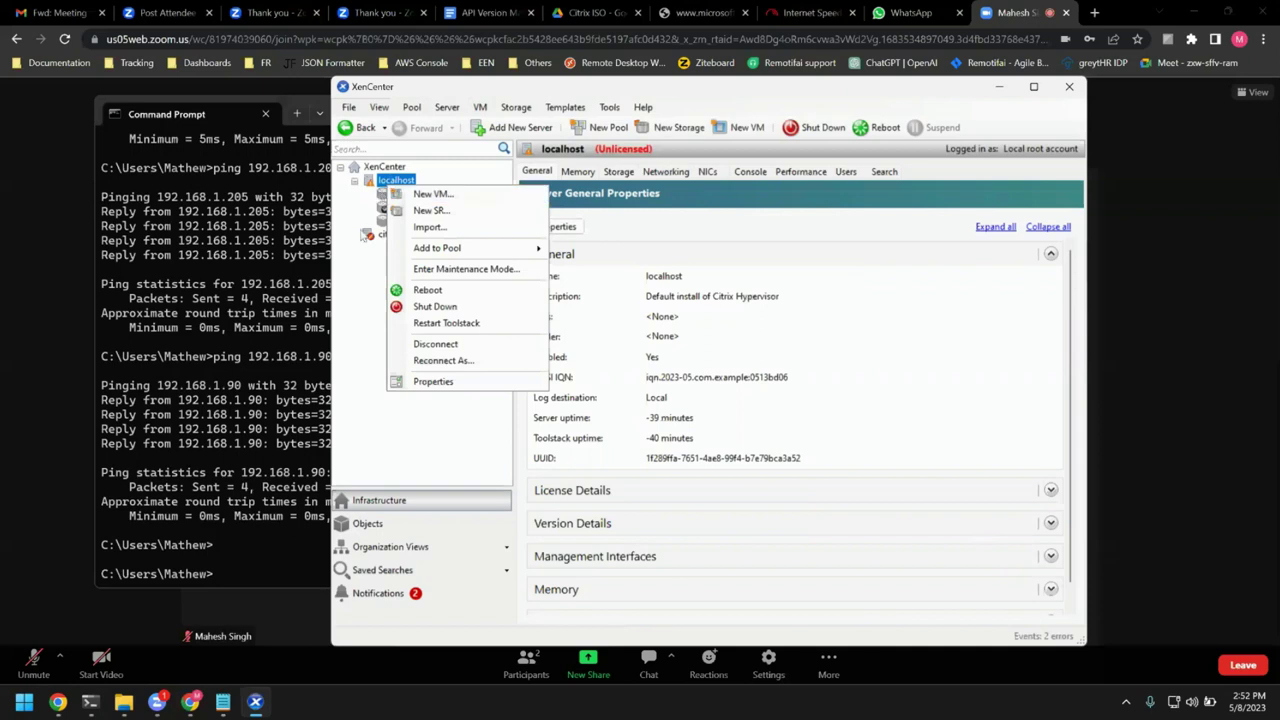
pyautogui.click(354, 265)
pyautogui.click(387, 235)
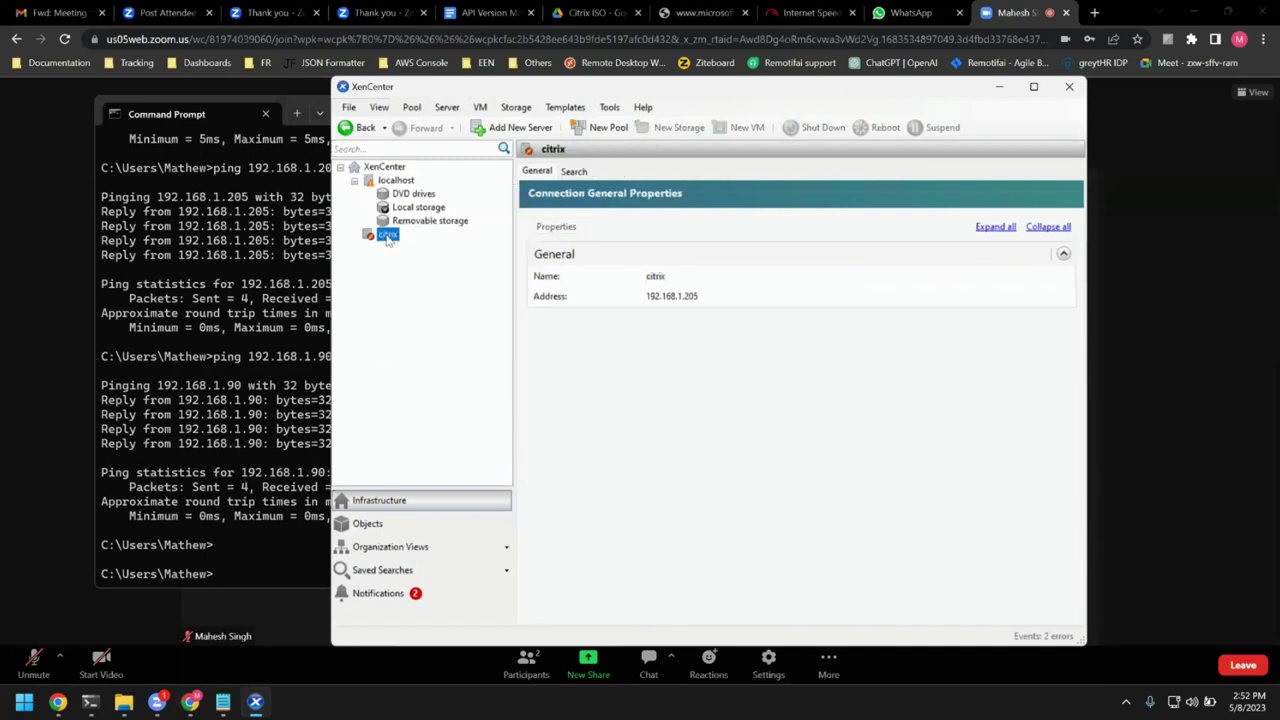
pyautogui.click(396, 182)
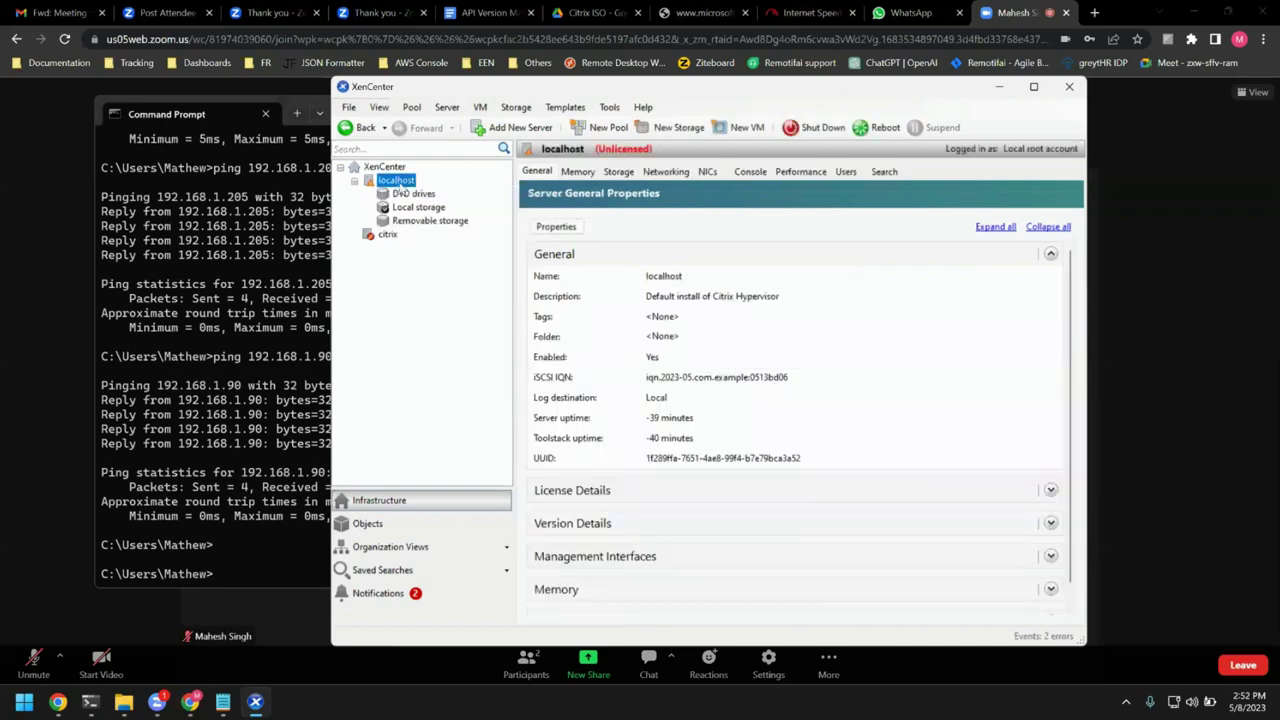
pyautogui.scroll(-1, 642, 515)
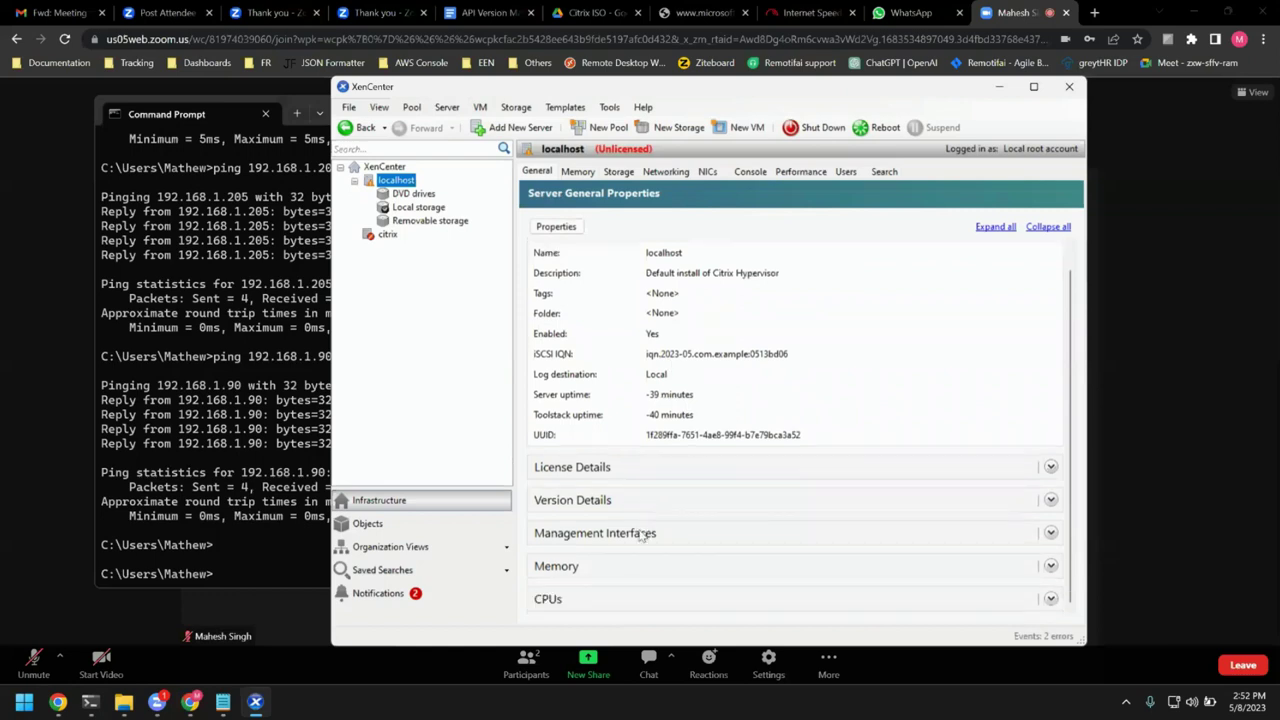
pyautogui.click(1051, 533)
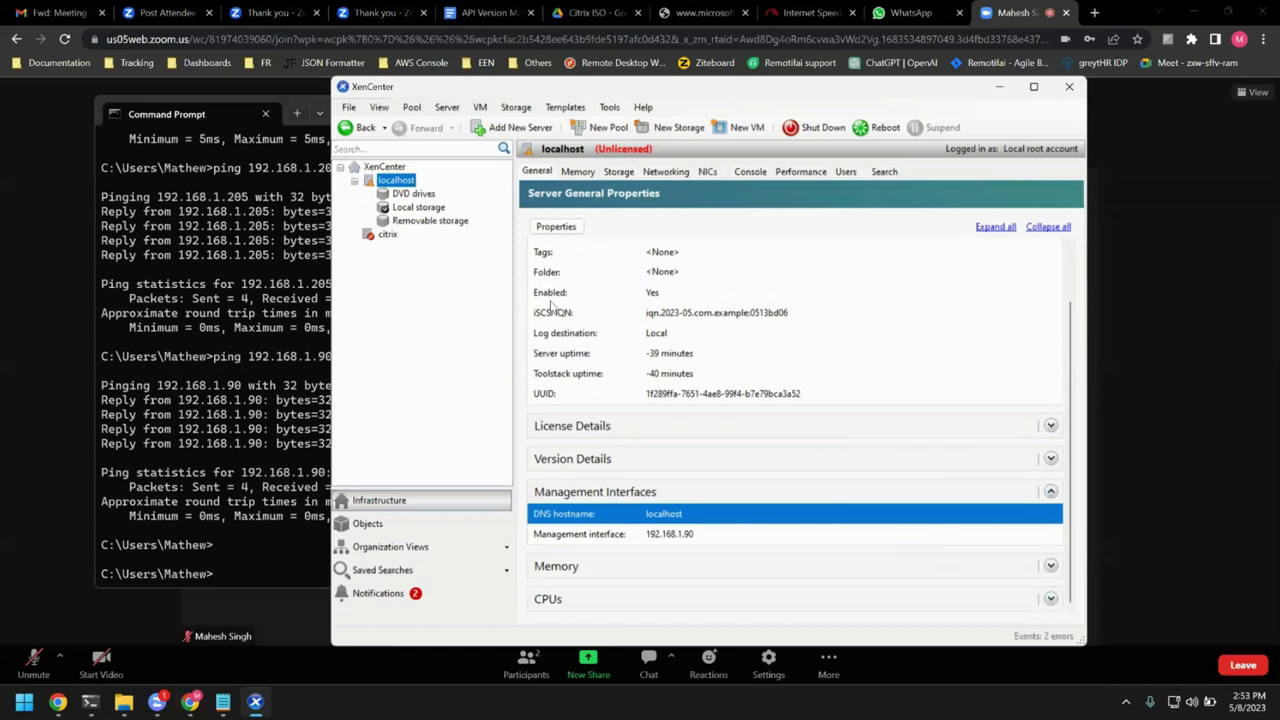
# - Remove the dead citrix connection, recheck localhost's properties, then bring the Zoom meeting forward
pyautogui.click(388, 236)
pyautogui.rightClick(389, 237)
pyautogui.click(455, 277)
pyautogui.click(396, 180)
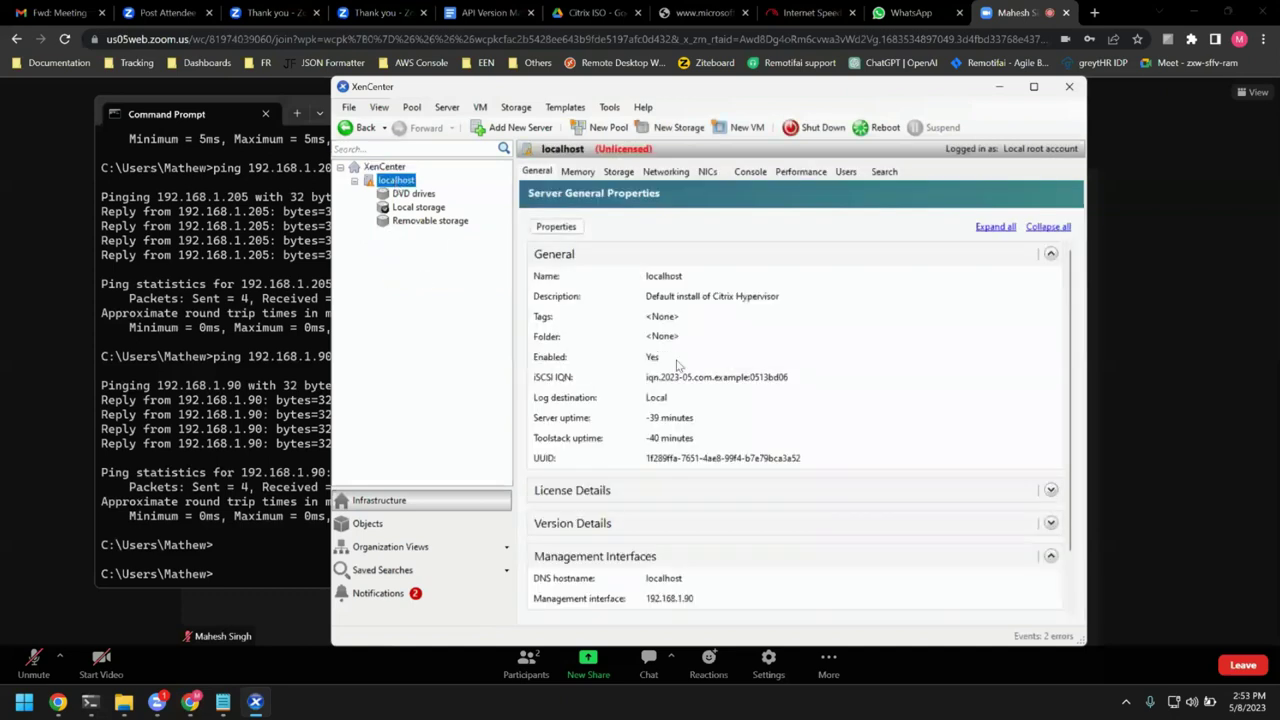
pyautogui.scroll(-1, 677, 367)
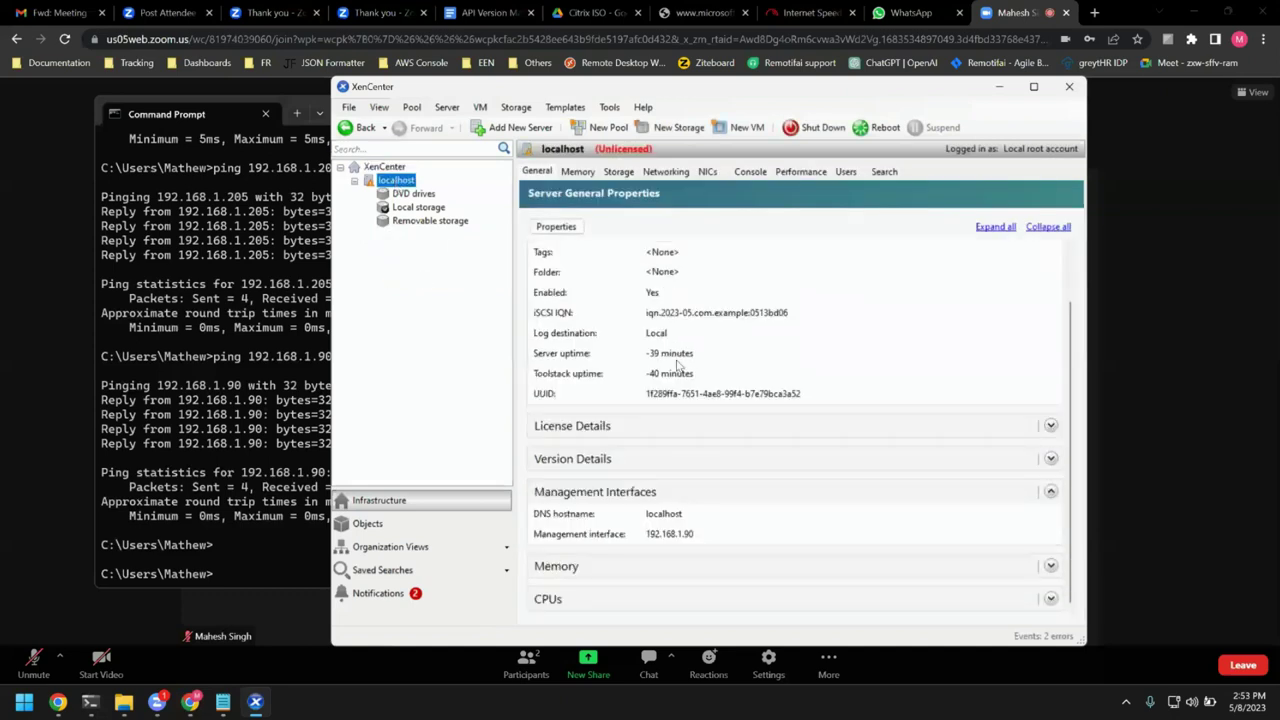
pyautogui.click(1132, 356)
# - Unmute the Zoom microphone and Alt+Tab back to the XenCenter window
pyautogui.click(33, 660)
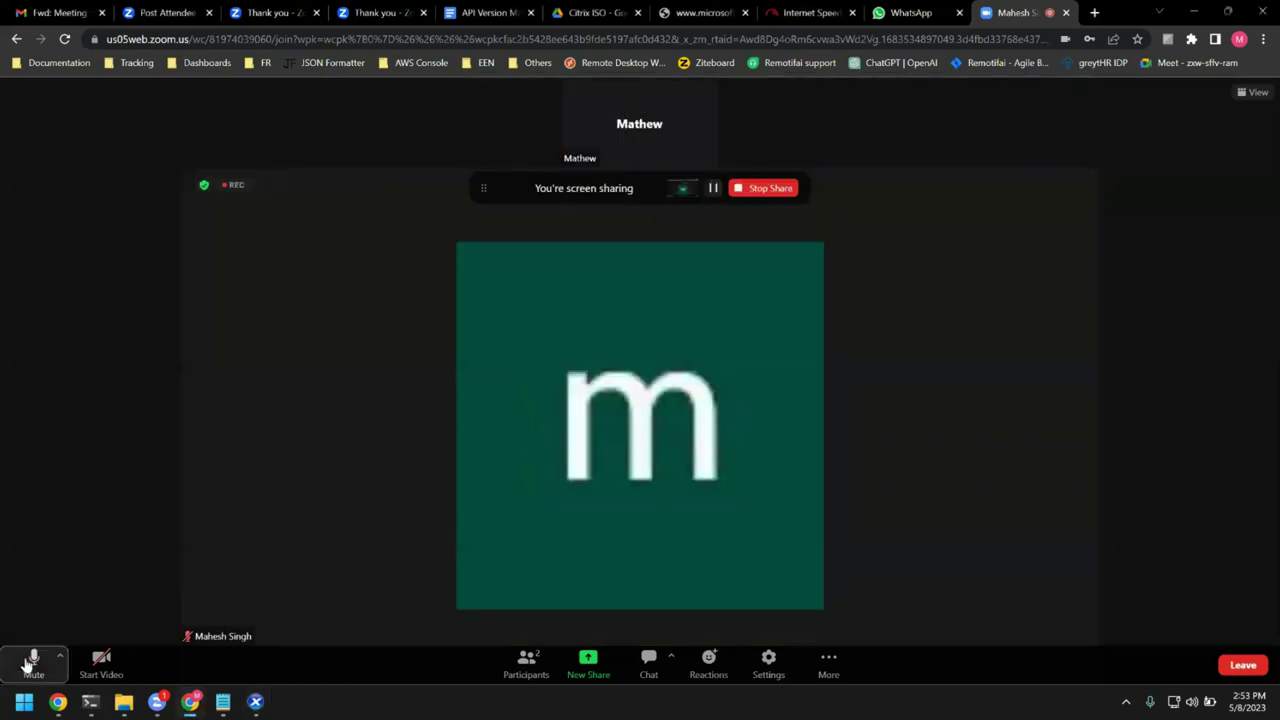
pyautogui.hotkey('alt', 'Tab')
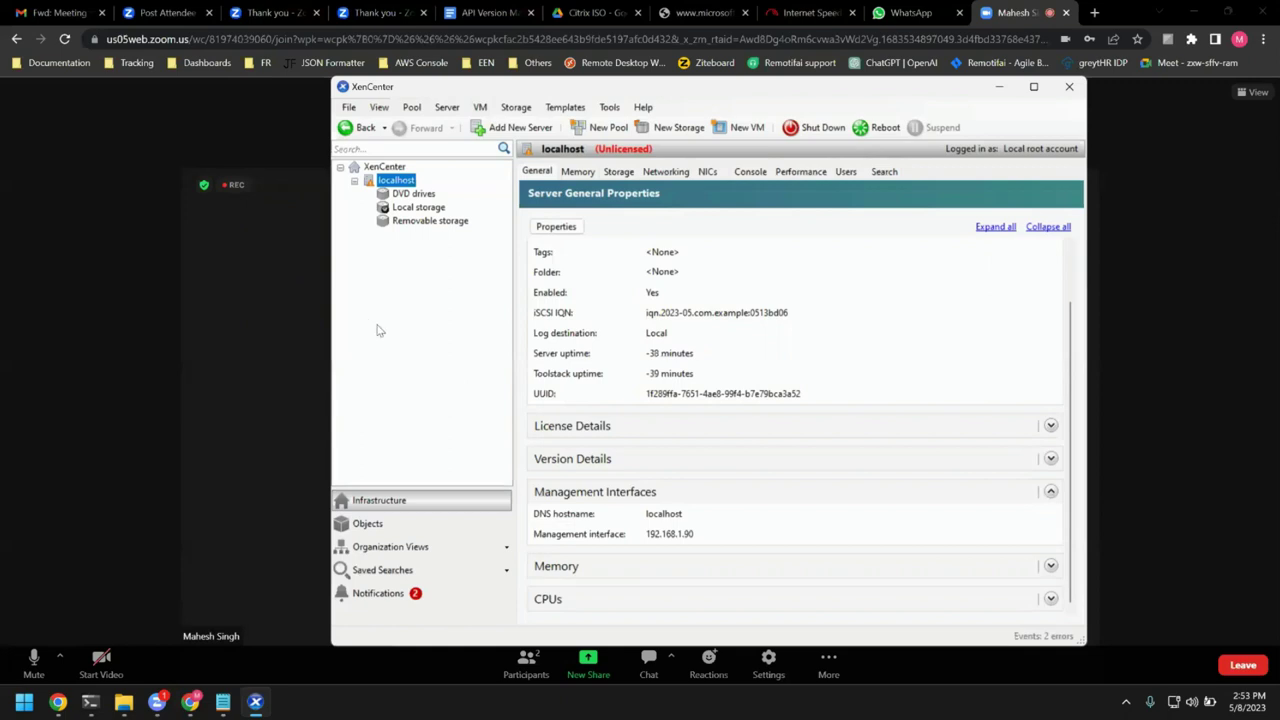
# - Open File Explorer from the taskbar at the E:\Citrix folder
pyautogui.click(124, 703)
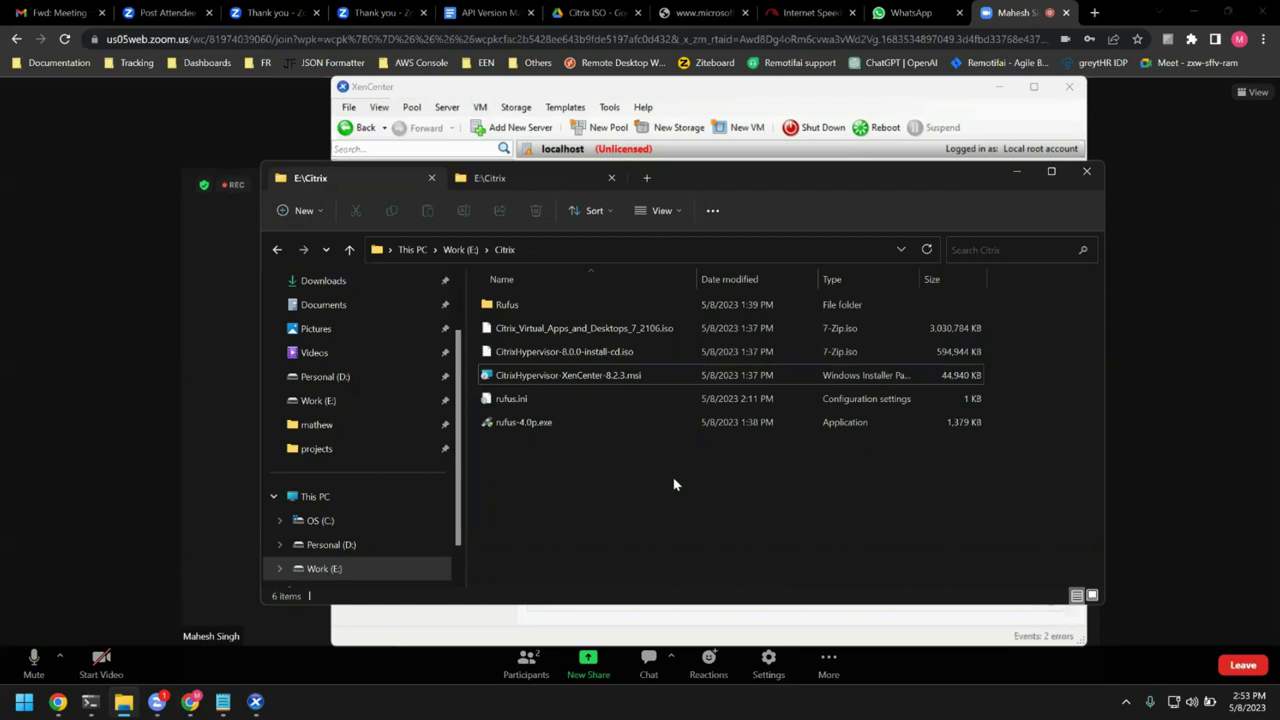
# - Mute the Zoom microphone, bringing the meeting page in front of Explorer
pyautogui.click(33, 665)
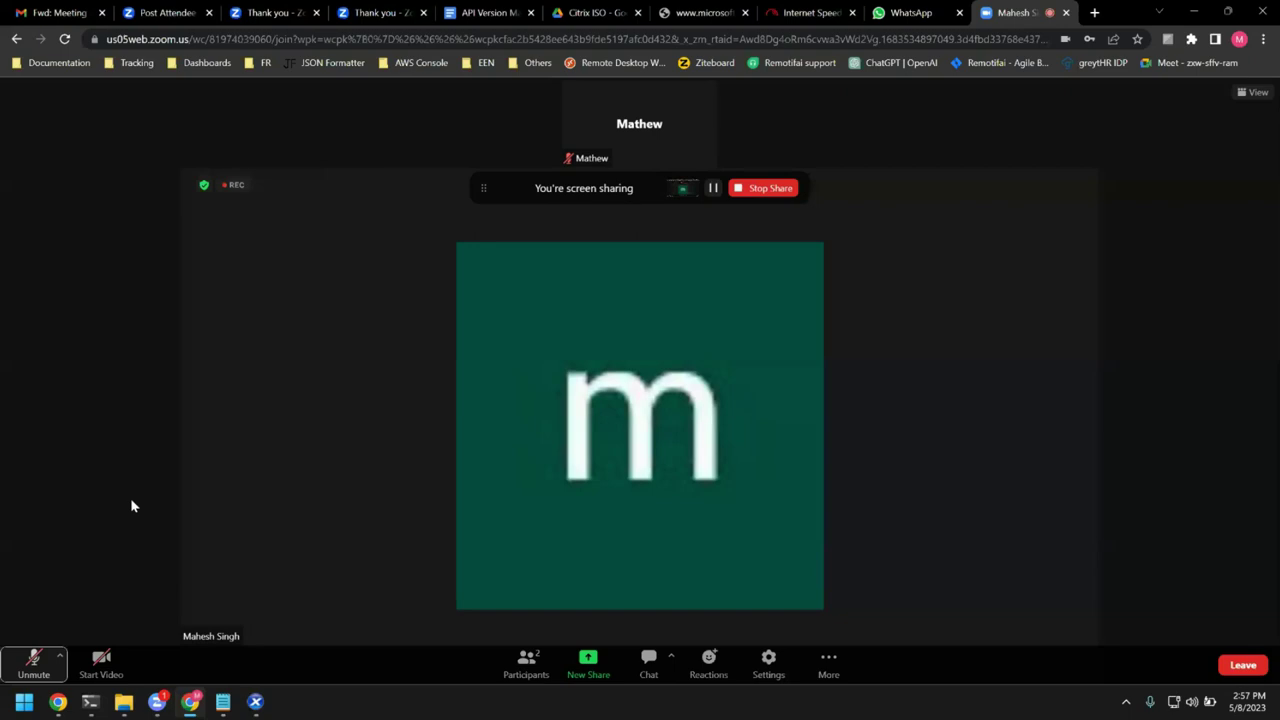
# - Unmute briefly to speak, mute the microphone again, and open a new Chrome tab
pyautogui.click(34, 665)
pyautogui.click(30, 668)
pyautogui.click(1092, 10)
# - Search 'download windows server 2019', open the Microsoft Evaluation Center result, then close the tab
pyautogui.write('do')
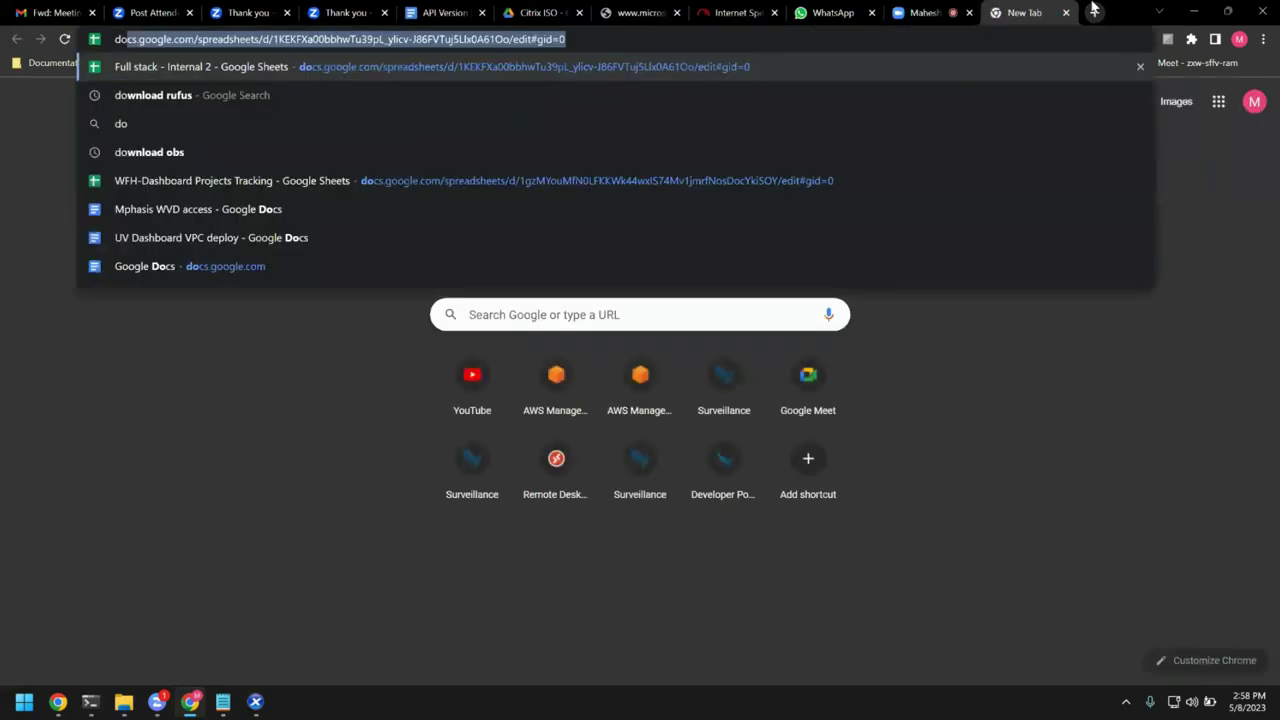
pyautogui.write('wnload windows')
pyautogui.write('s ')
pyautogui.write('serv')
pyautogui.press('Down')
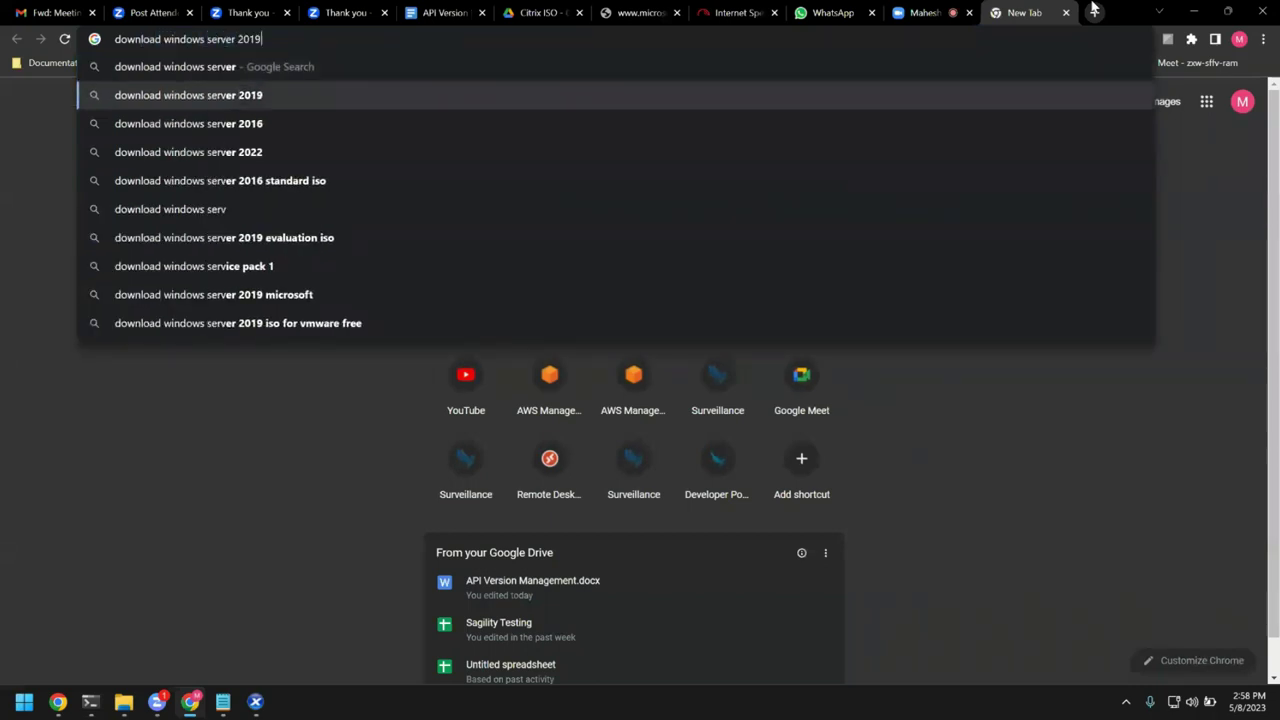
pyautogui.press('Return')
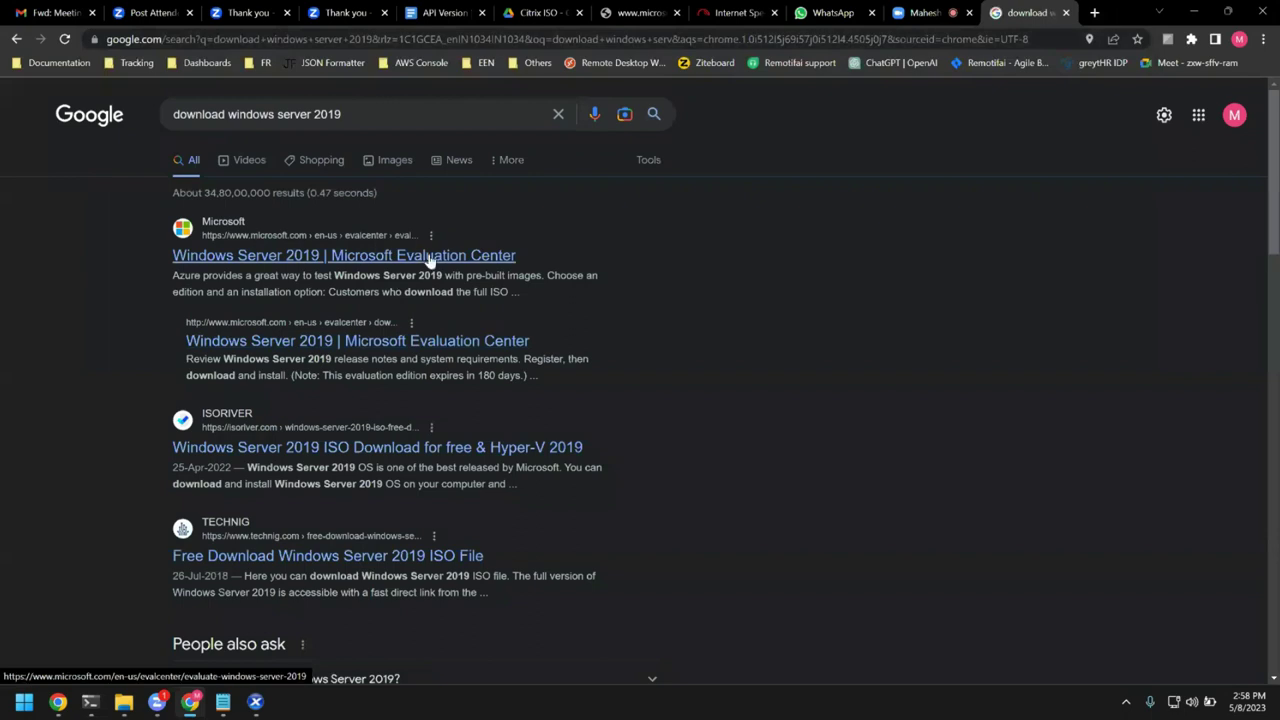
pyautogui.click(487, 258)
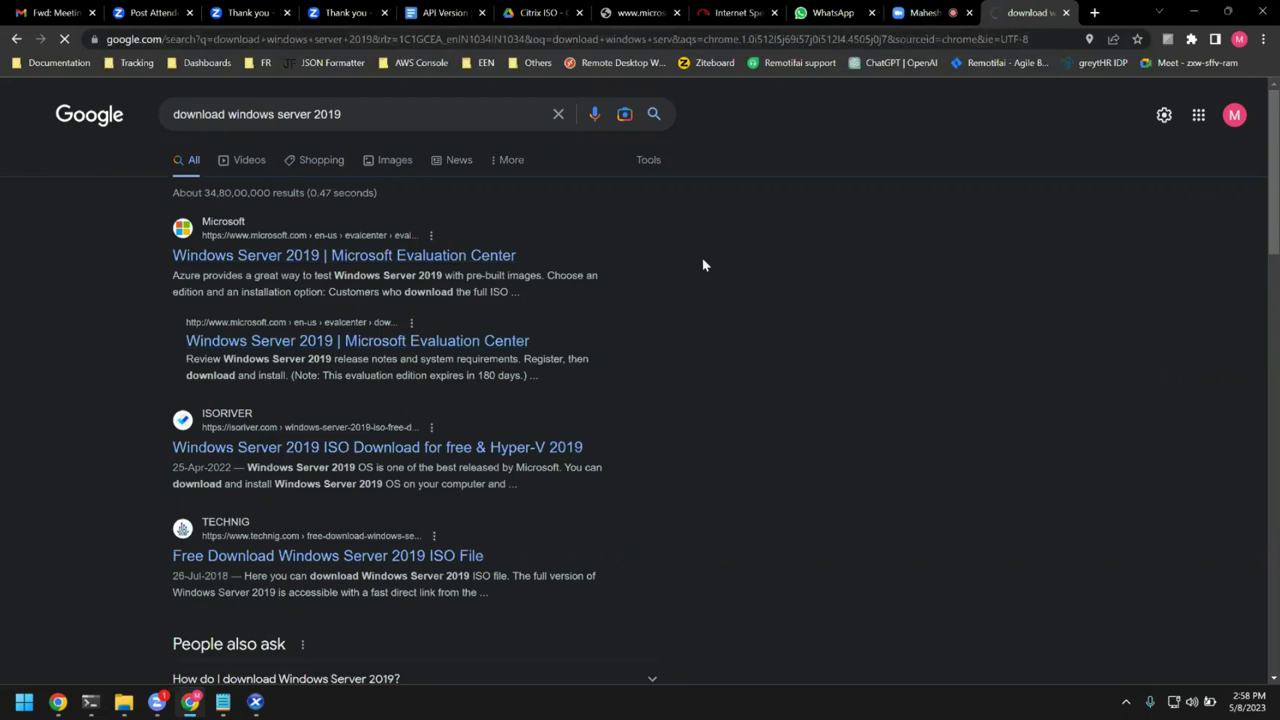
pyautogui.click(1066, 13)
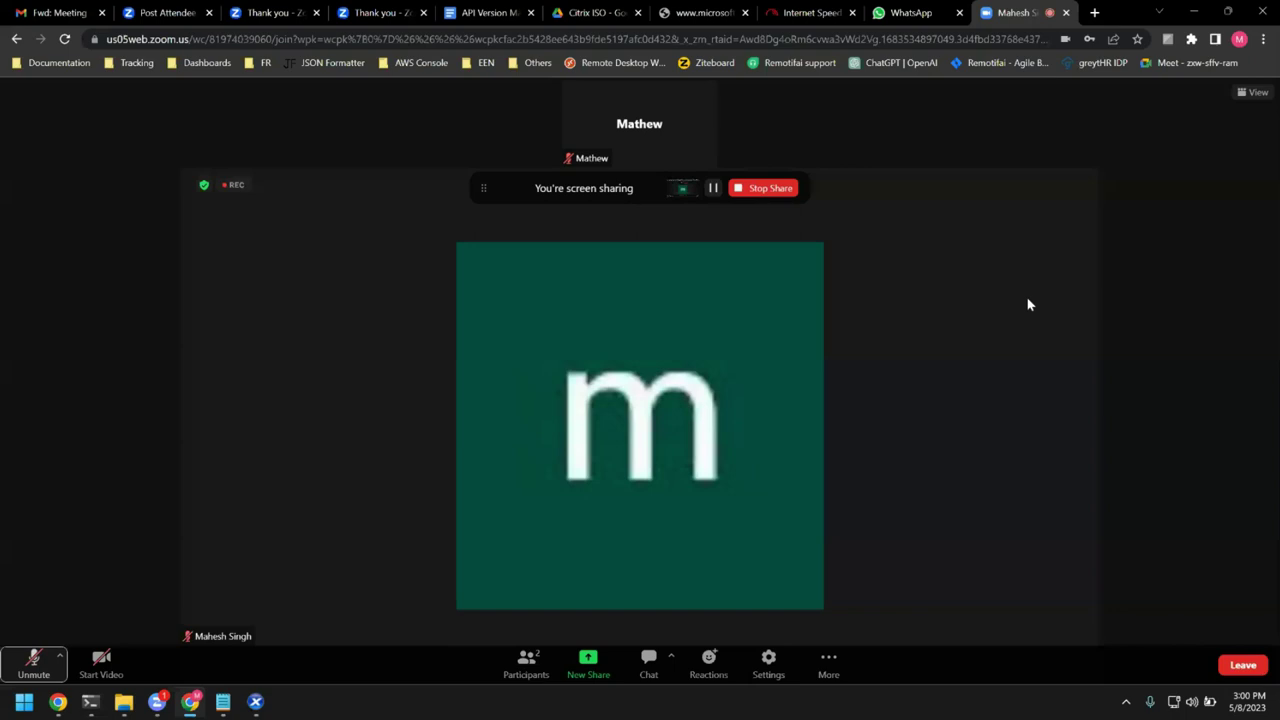
# - Browse Work (E:) into VirtualBox VMs\Windows Server 2016, return to E:\ and minimise Explorer
pyautogui.click(124, 702)
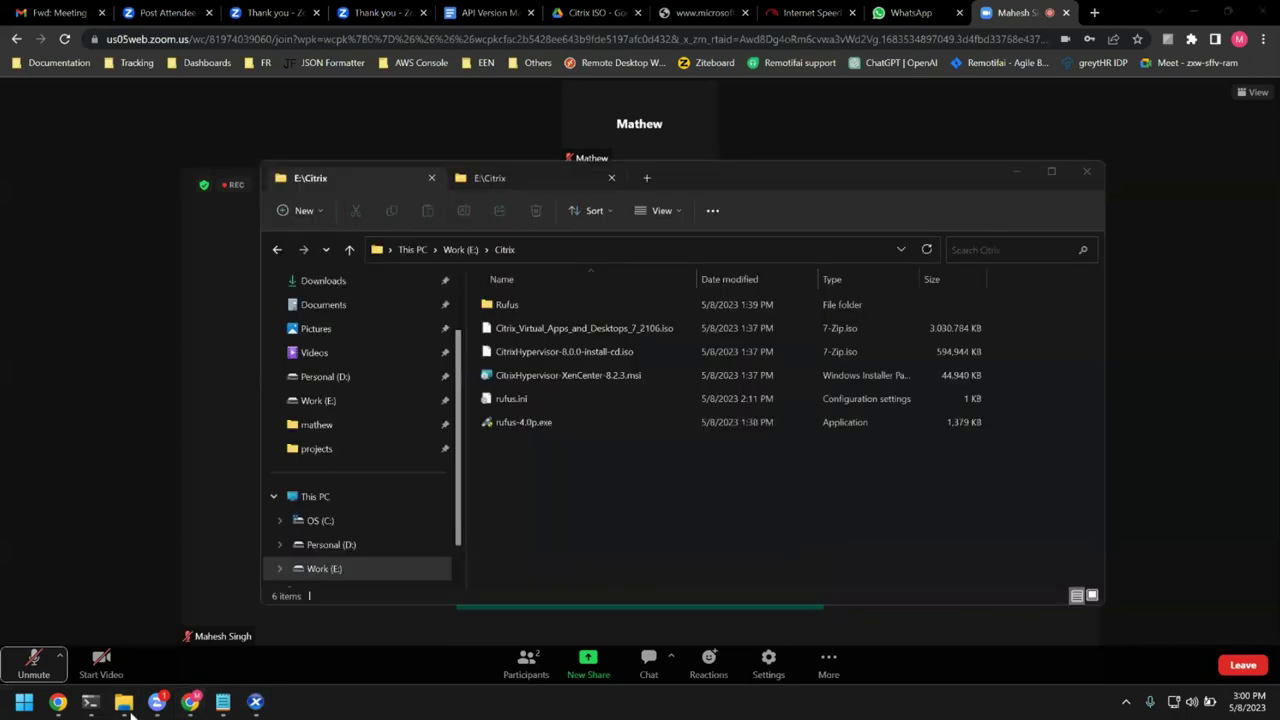
pyautogui.click(459, 250)
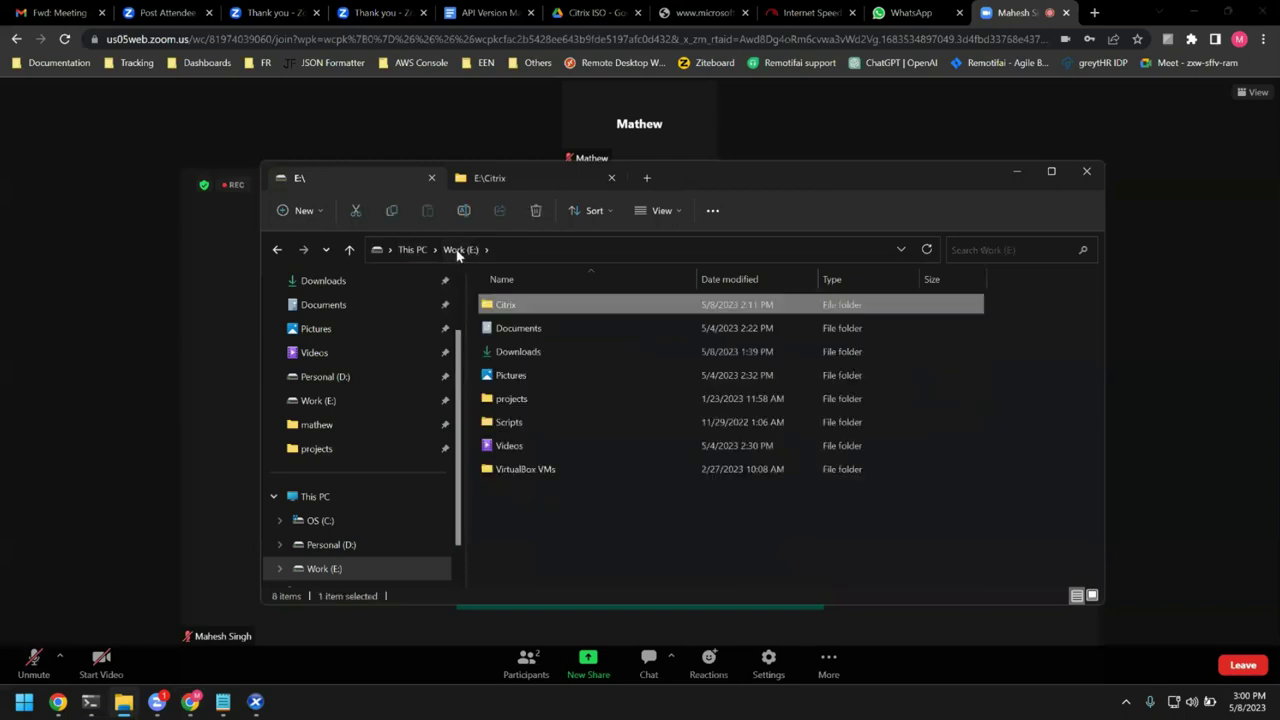
pyautogui.doubleClick(522, 469)
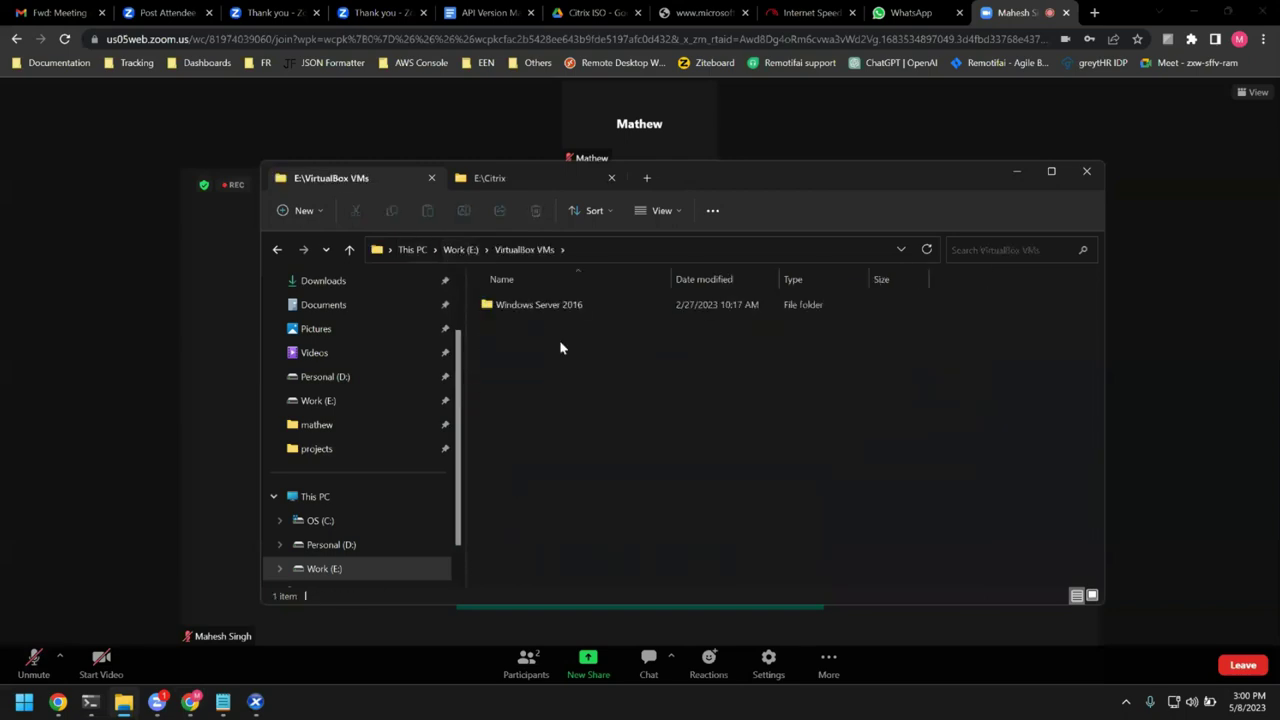
pyautogui.doubleClick(575, 310)
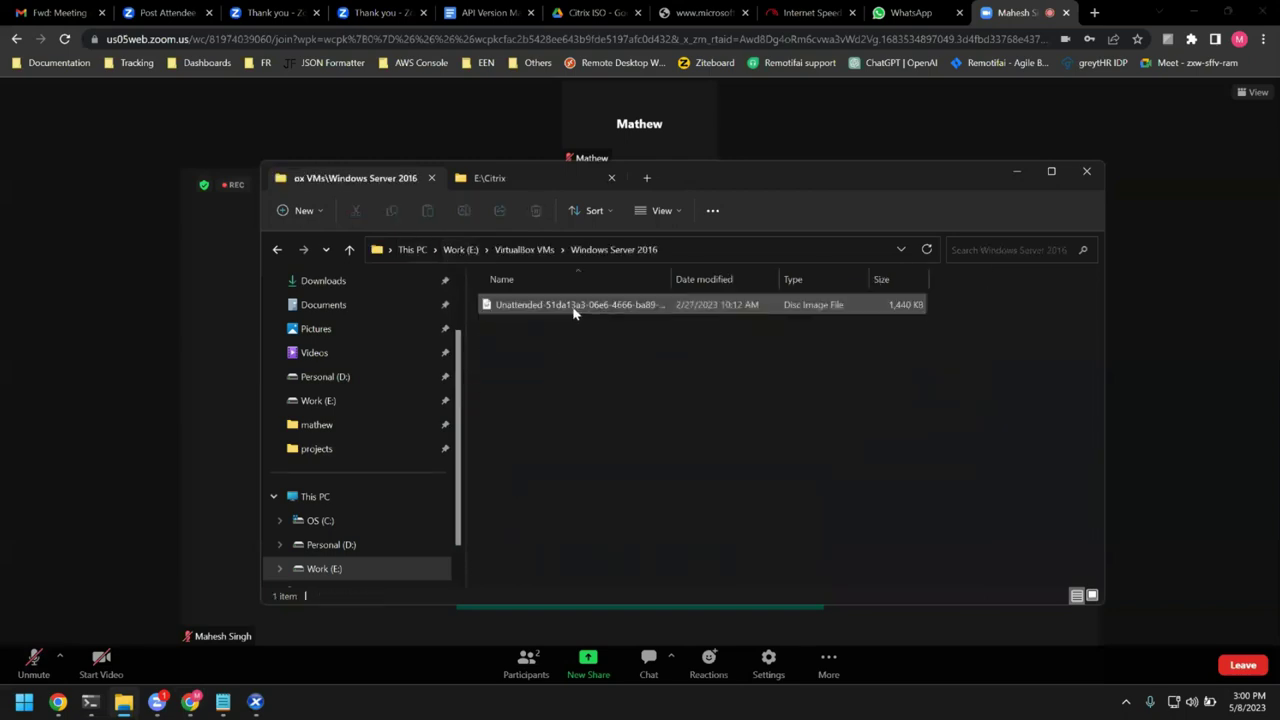
pyautogui.click(455, 250)
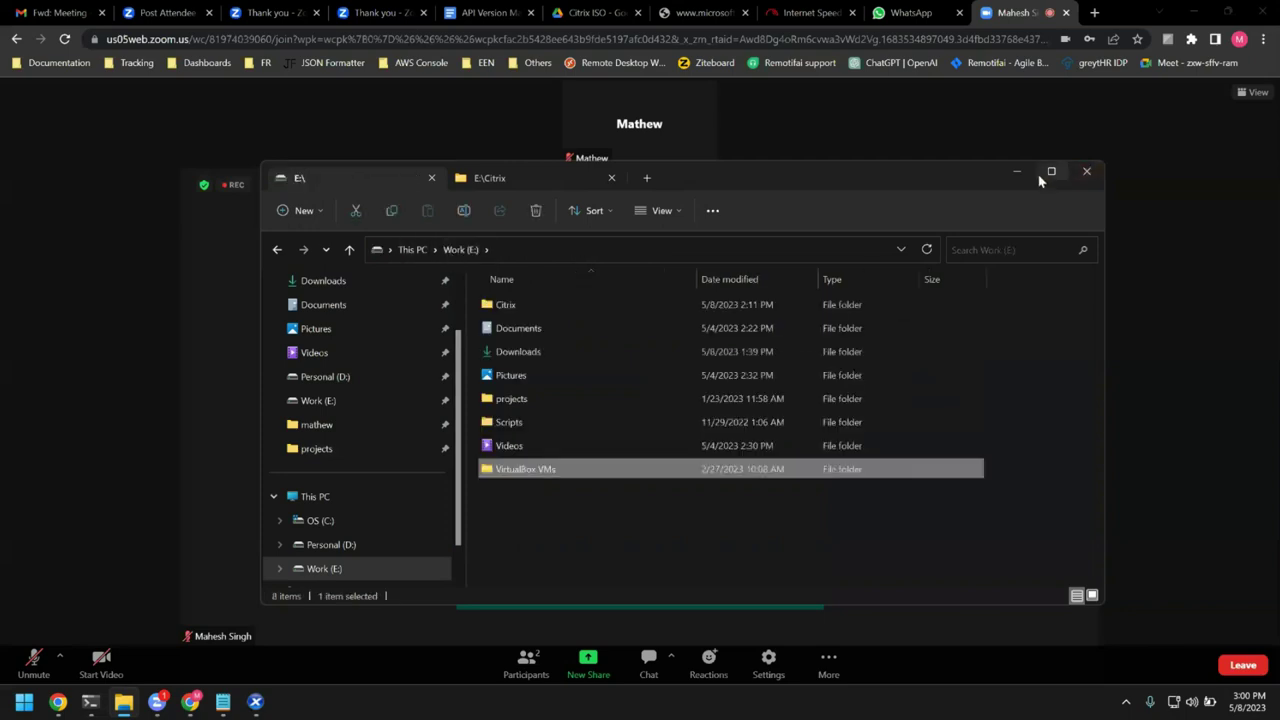
pyautogui.click(1017, 172)
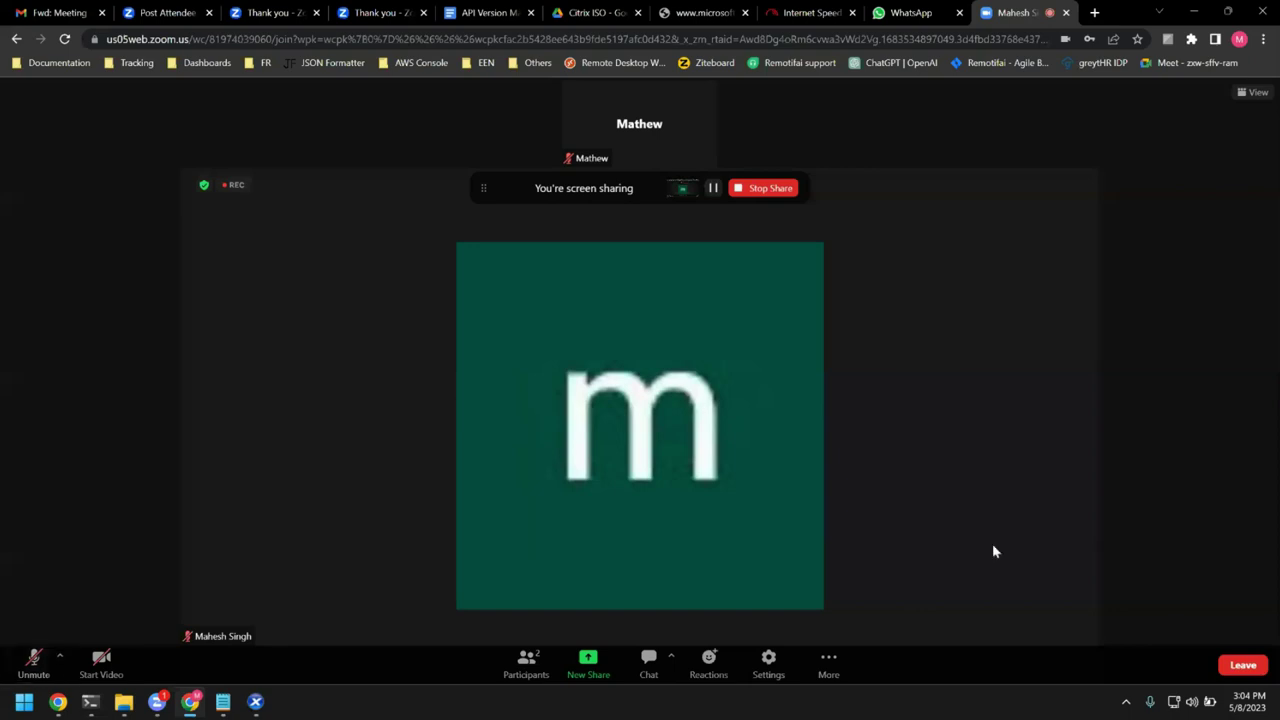
# - Restore the XenCenter window from the taskbar over the Zoom meeting
pyautogui.click(255, 701)
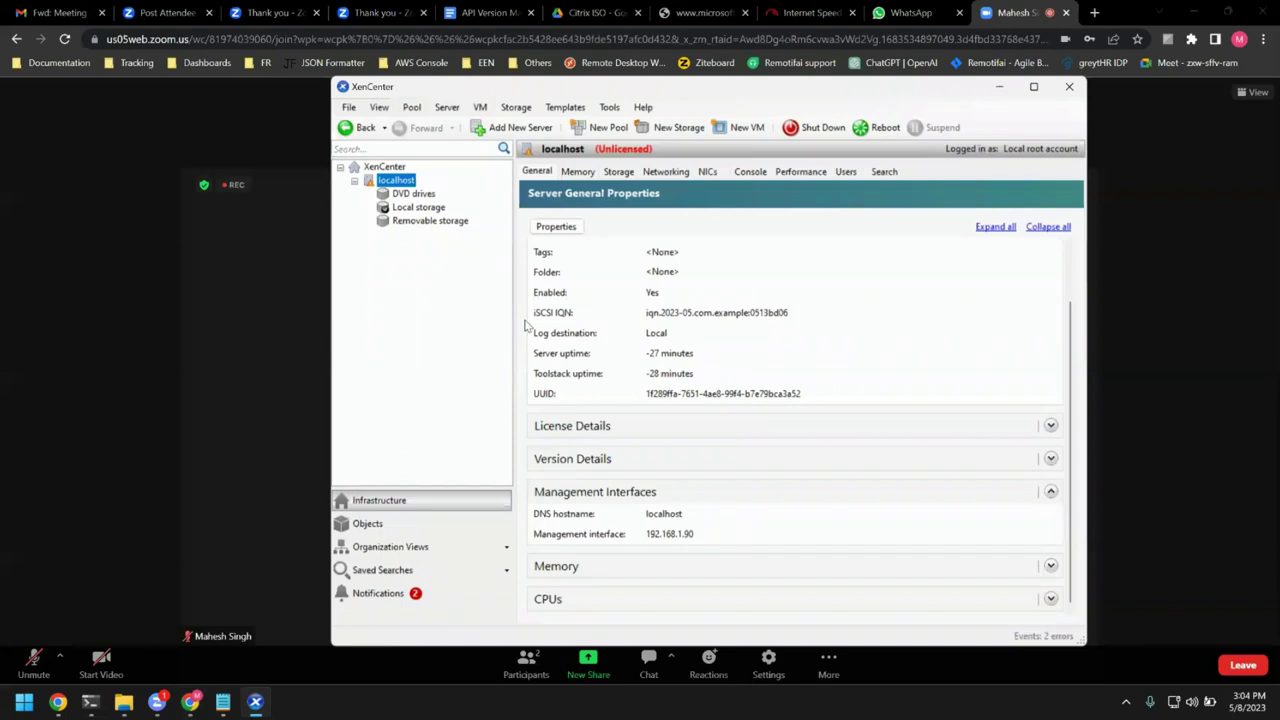
# - Open the email sharing the Windows 10 ISO and follow its Google Drive link
pyautogui.click(80, 10)
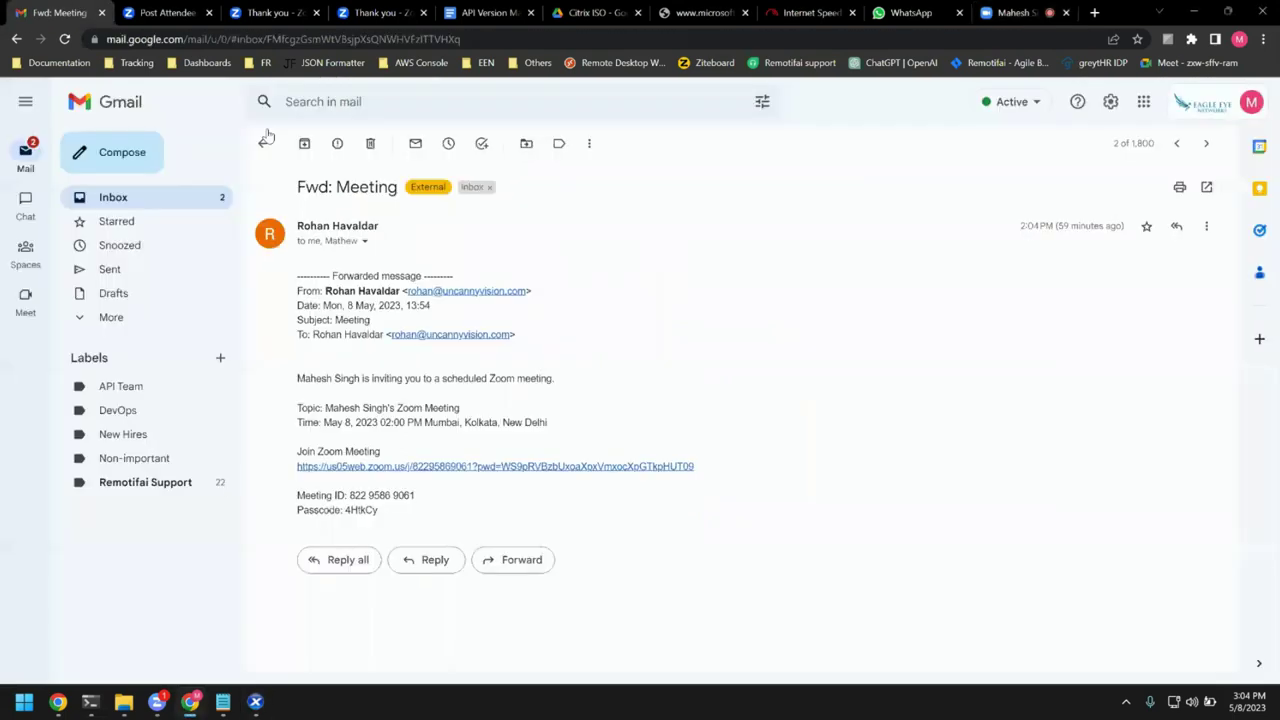
pyautogui.click(175, 202)
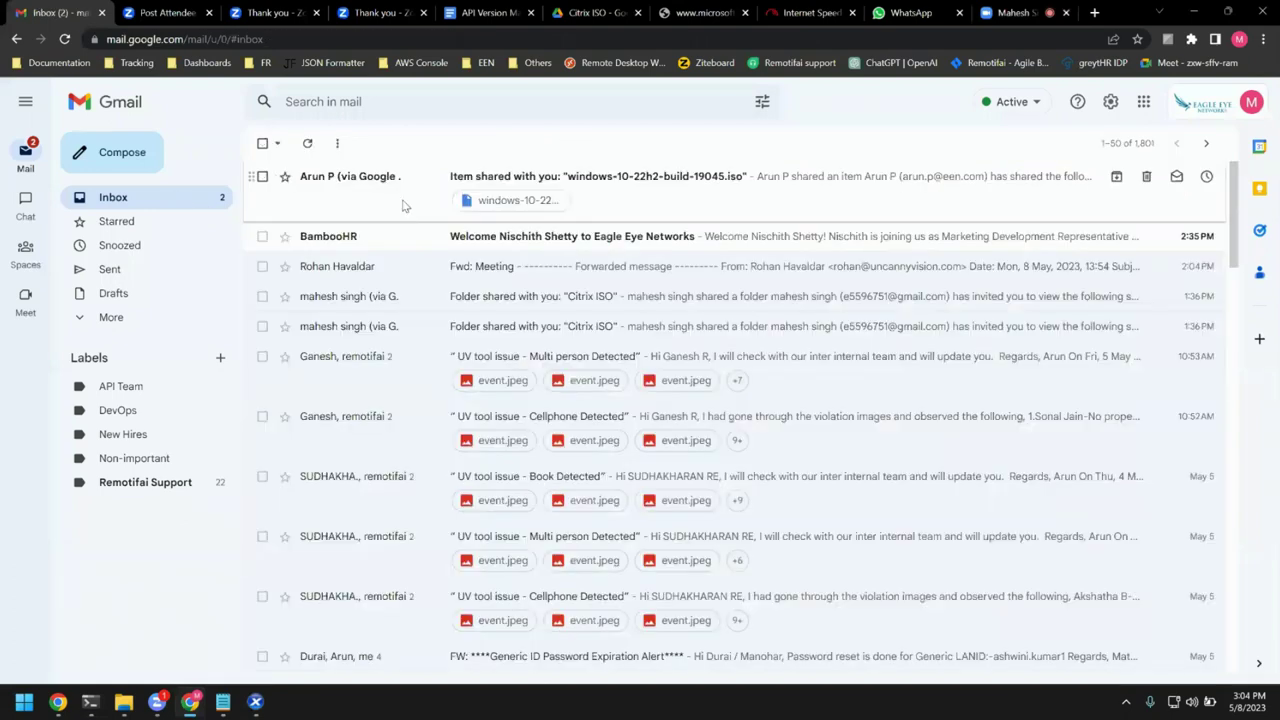
pyautogui.click(403, 208)
pyautogui.click(557, 486)
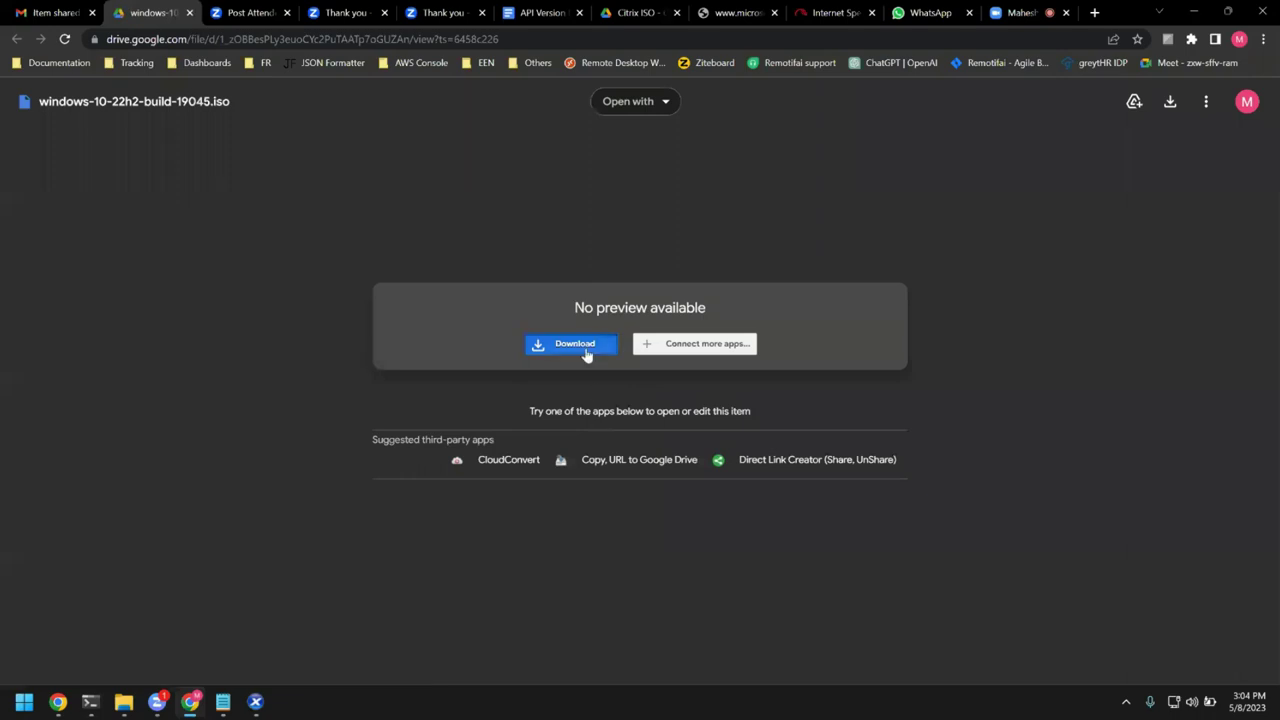
# - Download windows-10-22h2-build-19045.iso despite the virus-scan warning and start the download
pyautogui.click(584, 344)
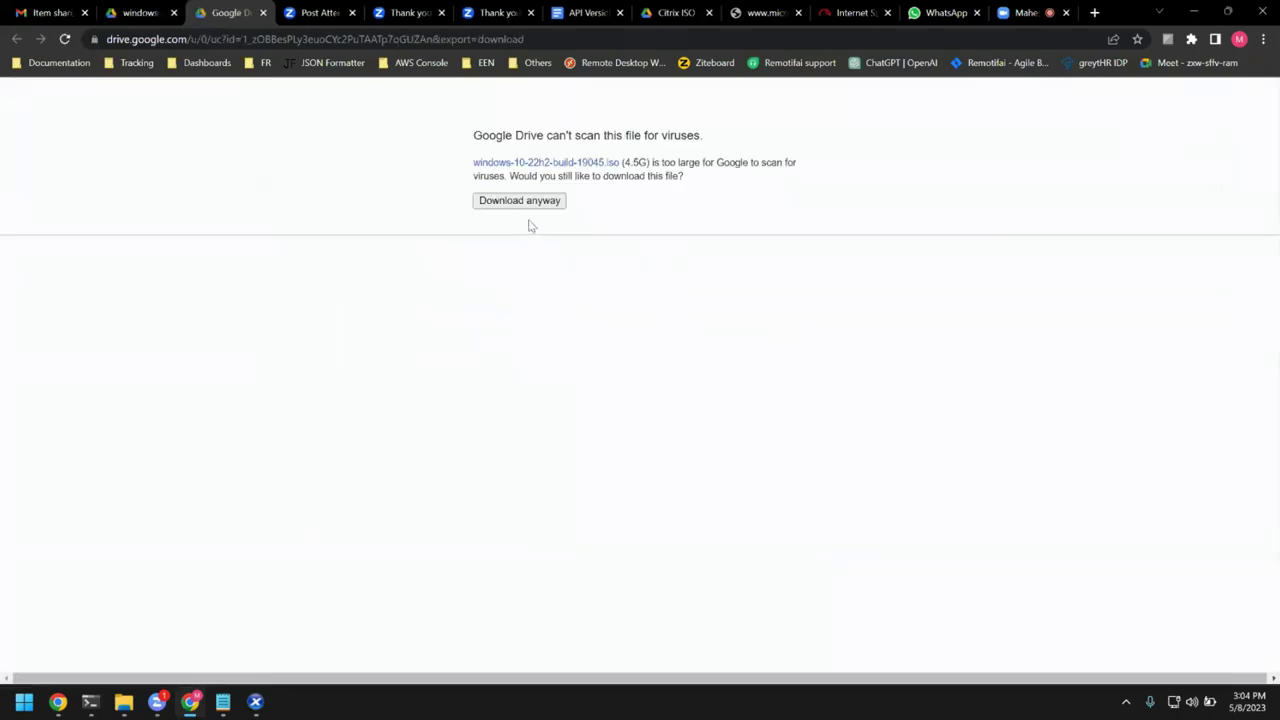
pyautogui.click(543, 205)
pyautogui.click(638, 412)
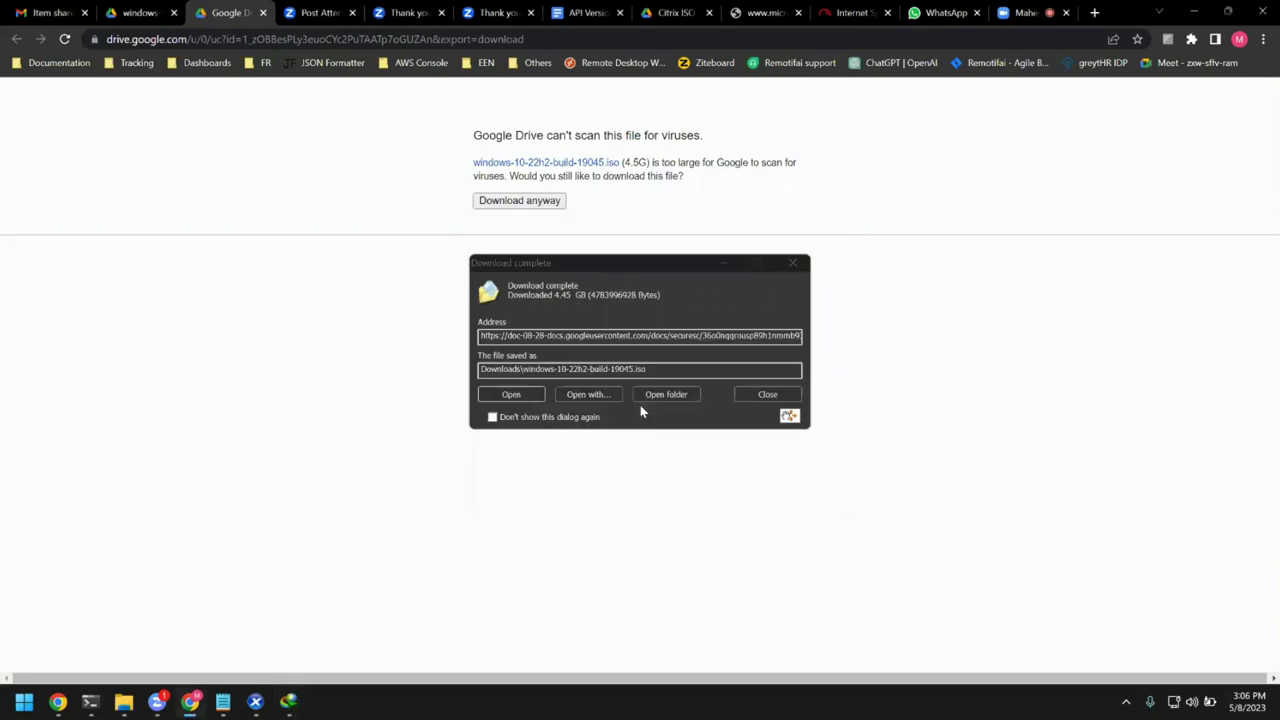
# - Paste the downloaded windows-10-22h2-build-19045.iso into the Citrix folder on Work (E:)
pyautogui.click(670, 393)
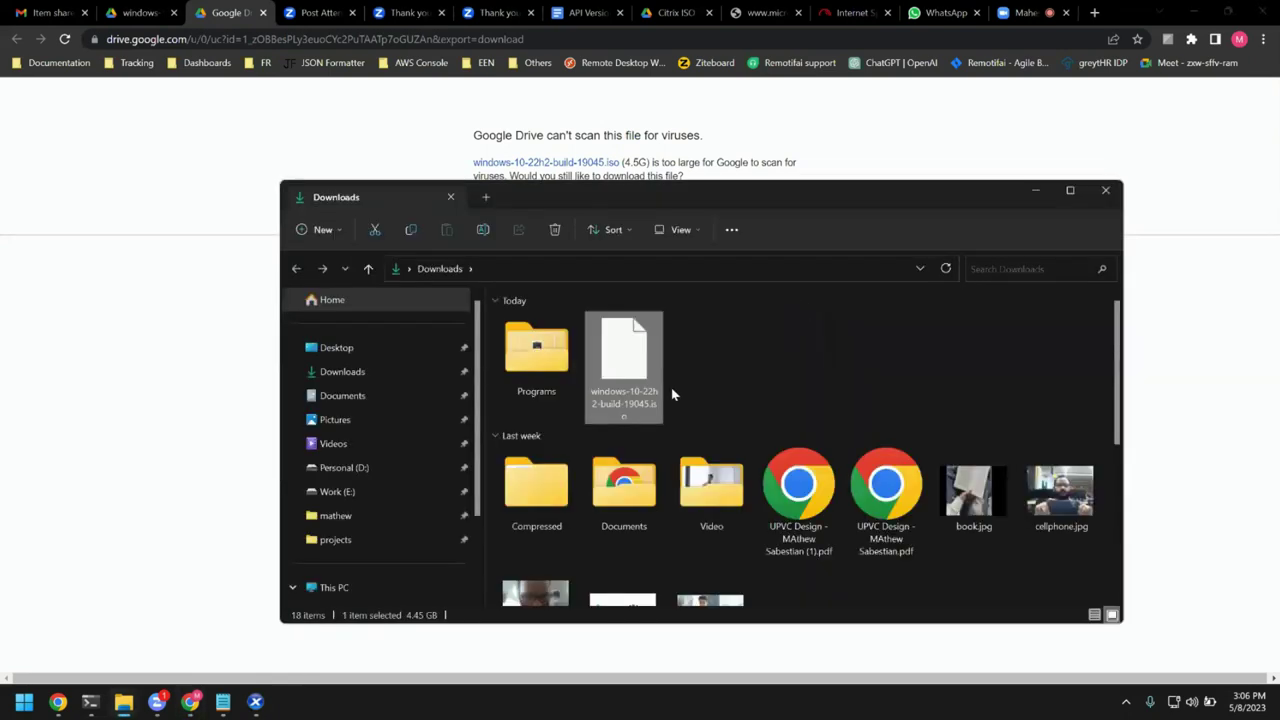
pyautogui.click(355, 496)
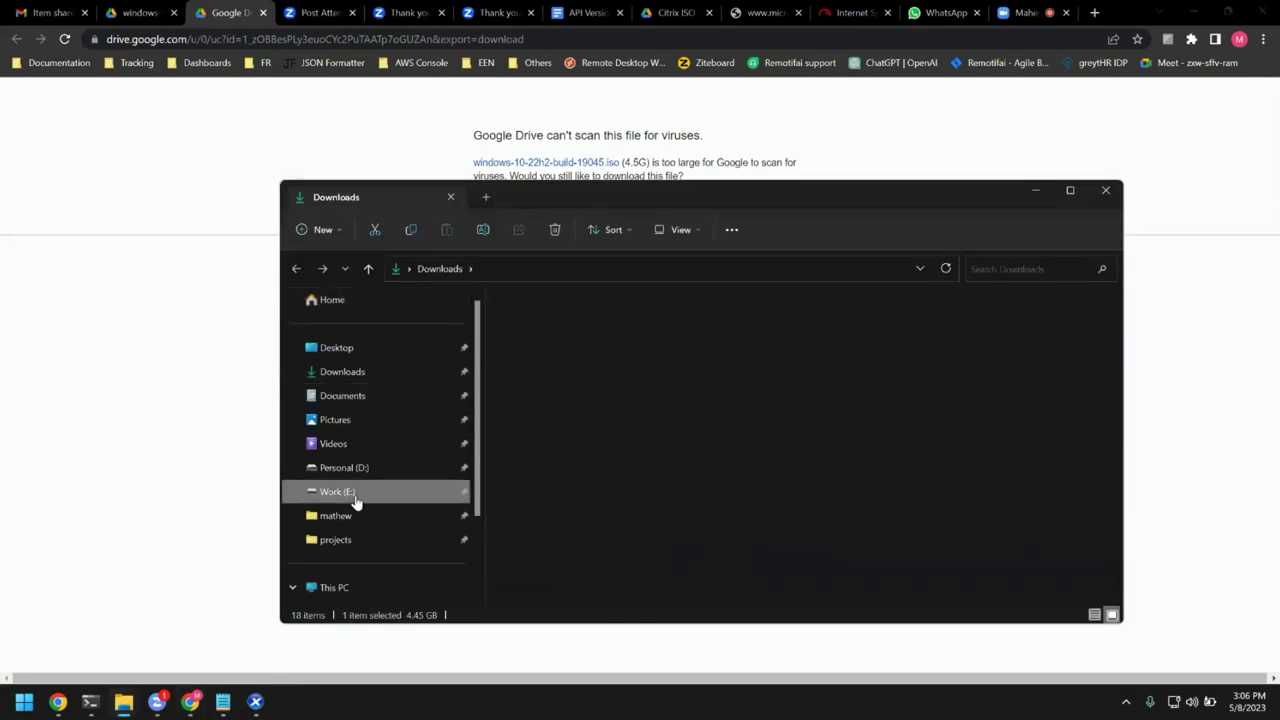
pyautogui.doubleClick(525, 323)
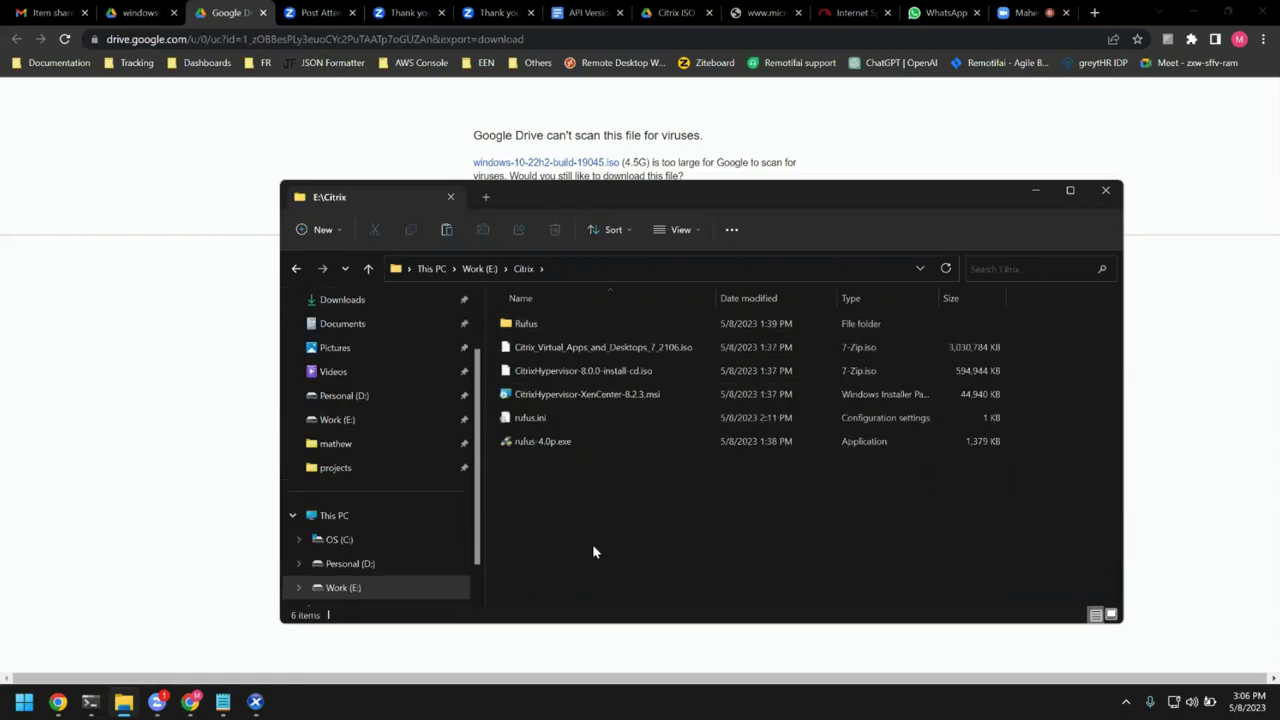
pyautogui.hotkey('ctrl', 'v')
# - Unmute in the Zoom meeting, then return to E:\Citrix and select the copied windows-10 iso
pyautogui.click(690, 553)
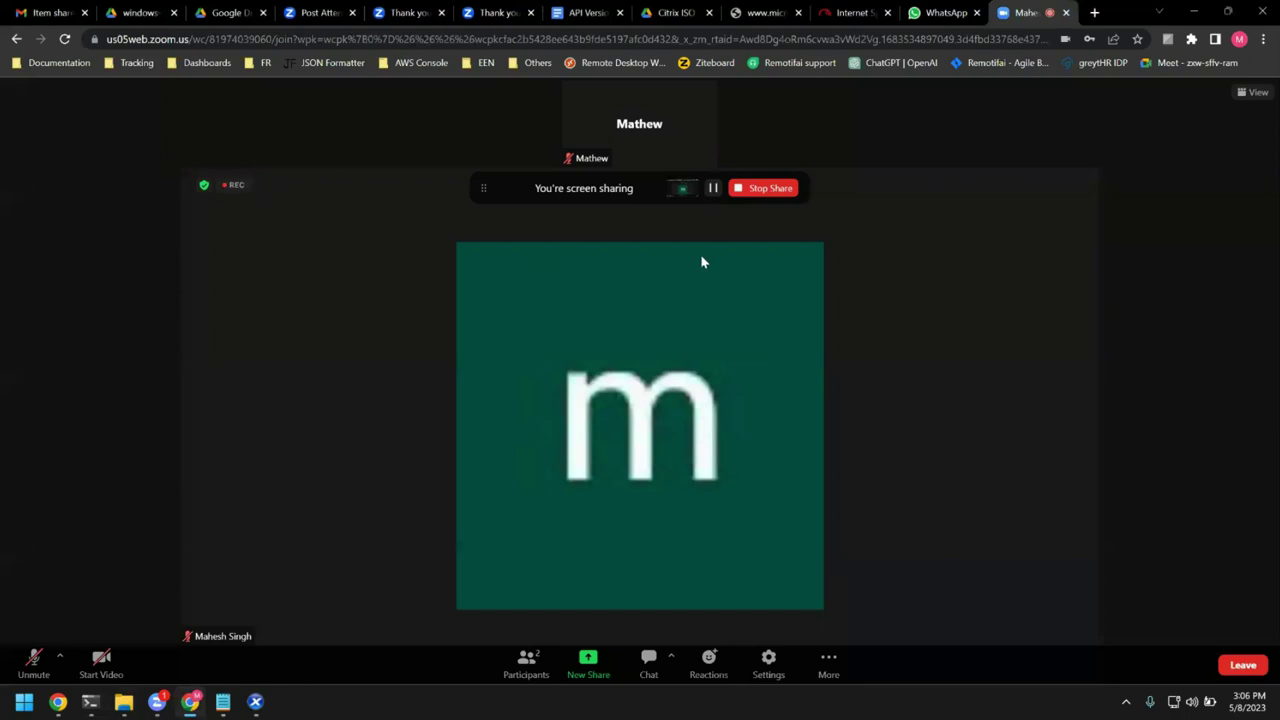
pyautogui.click(32, 662)
pyautogui.hotkey('alt', 'Tab')
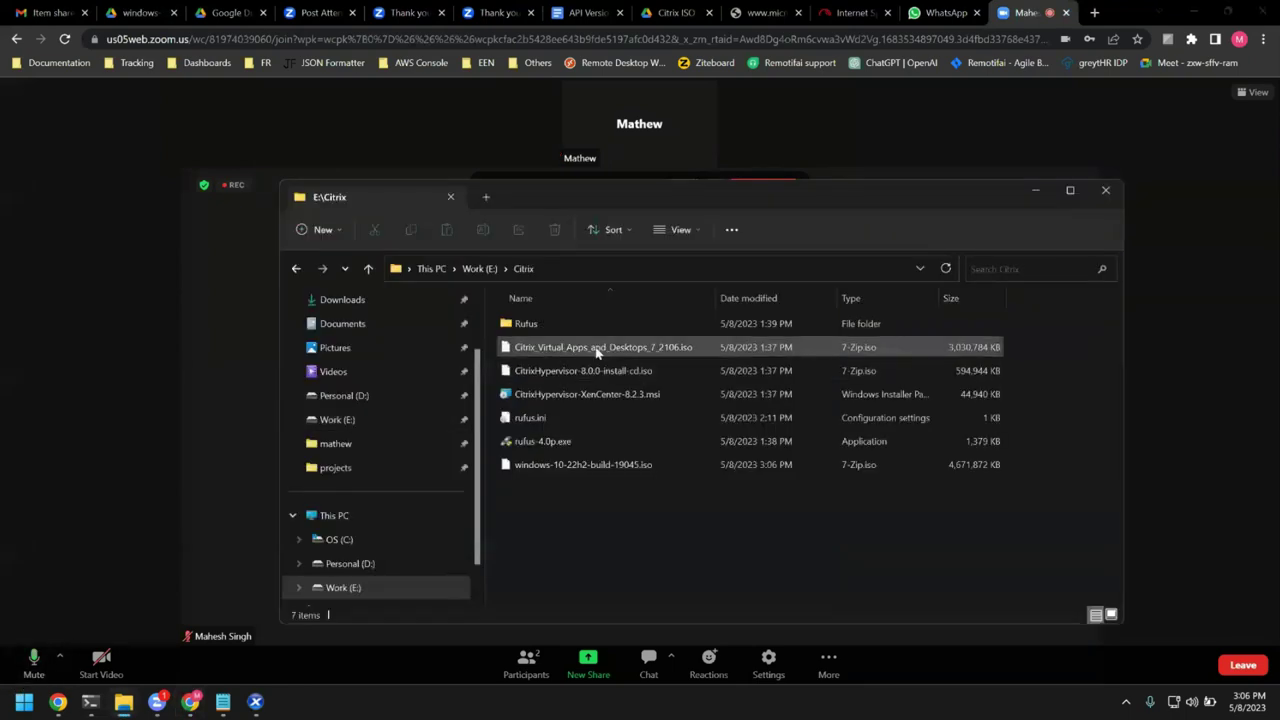
pyautogui.click(596, 350)
pyautogui.click(604, 466)
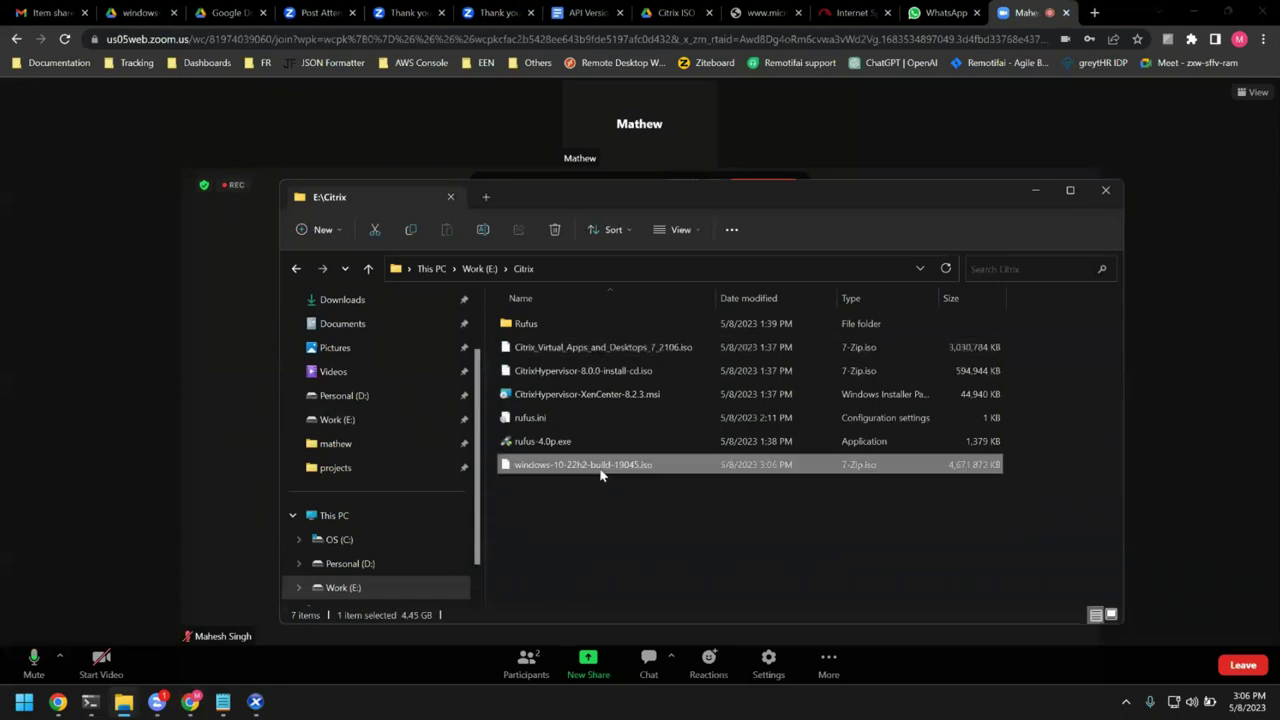
pyautogui.click(622, 545)
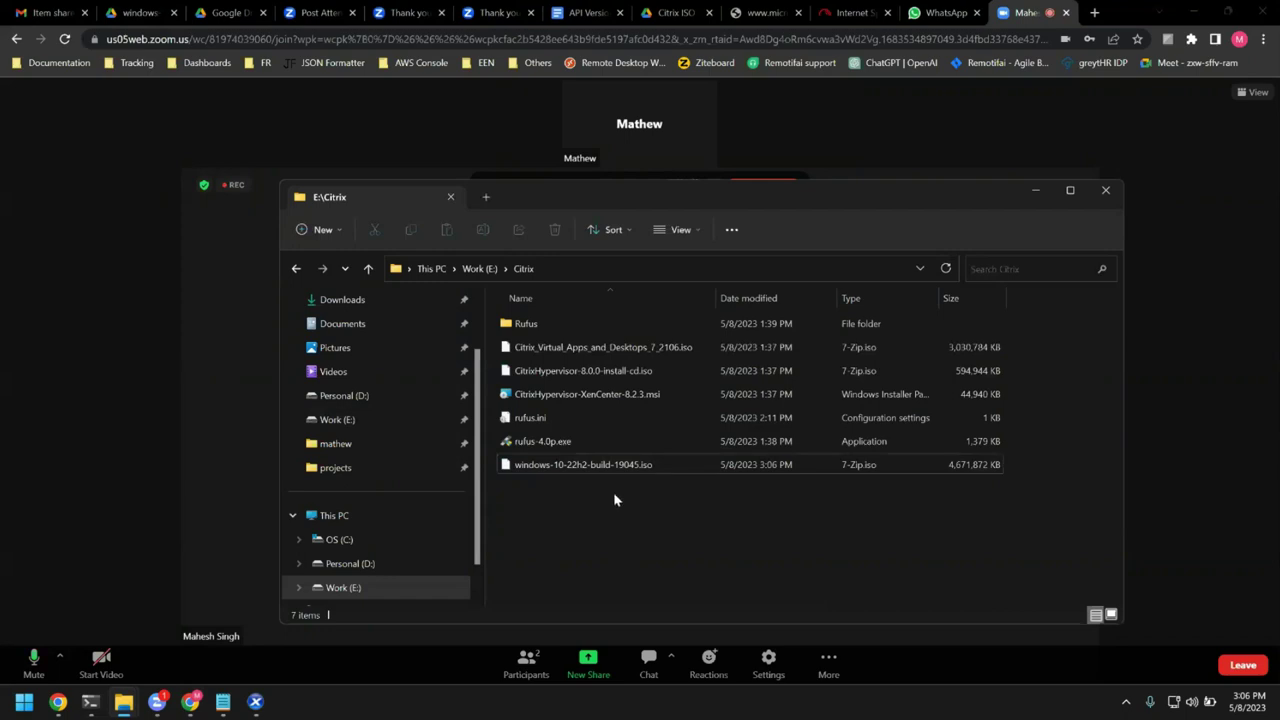
pyautogui.click(598, 472)
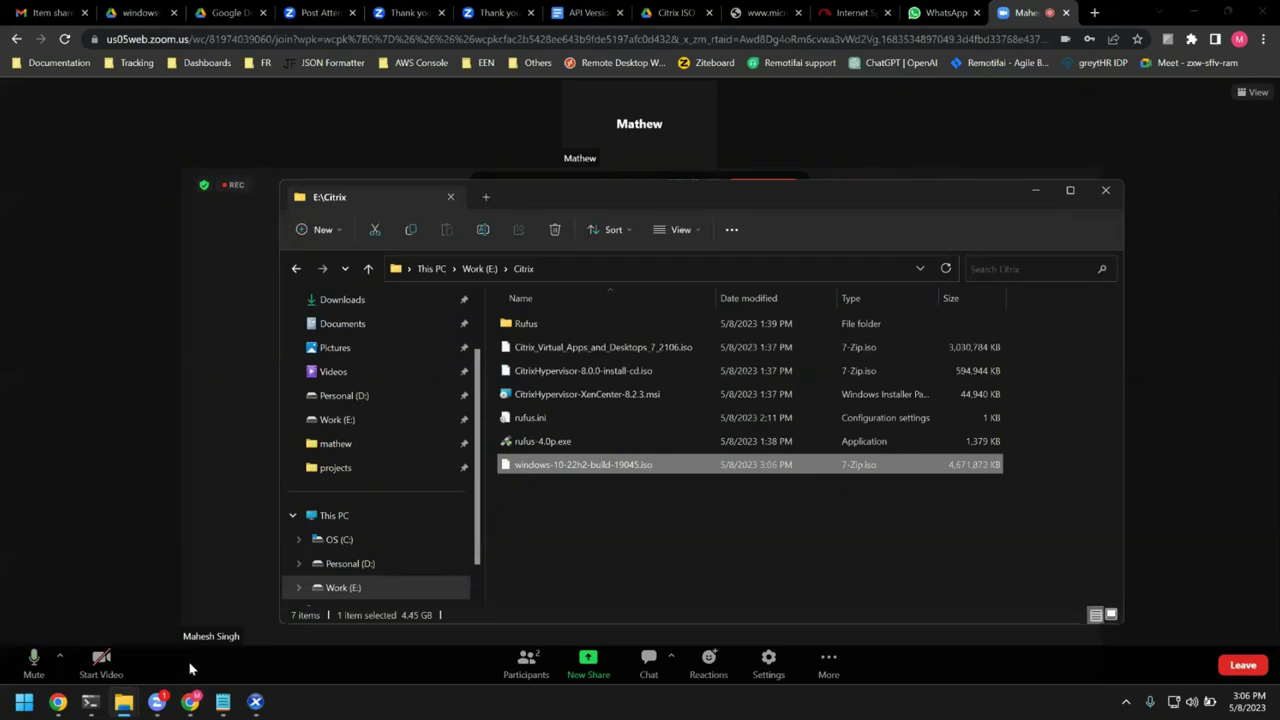
# - Revisit the Citrix folder and return to the Work (E:) root listing
pyautogui.click(343, 425)
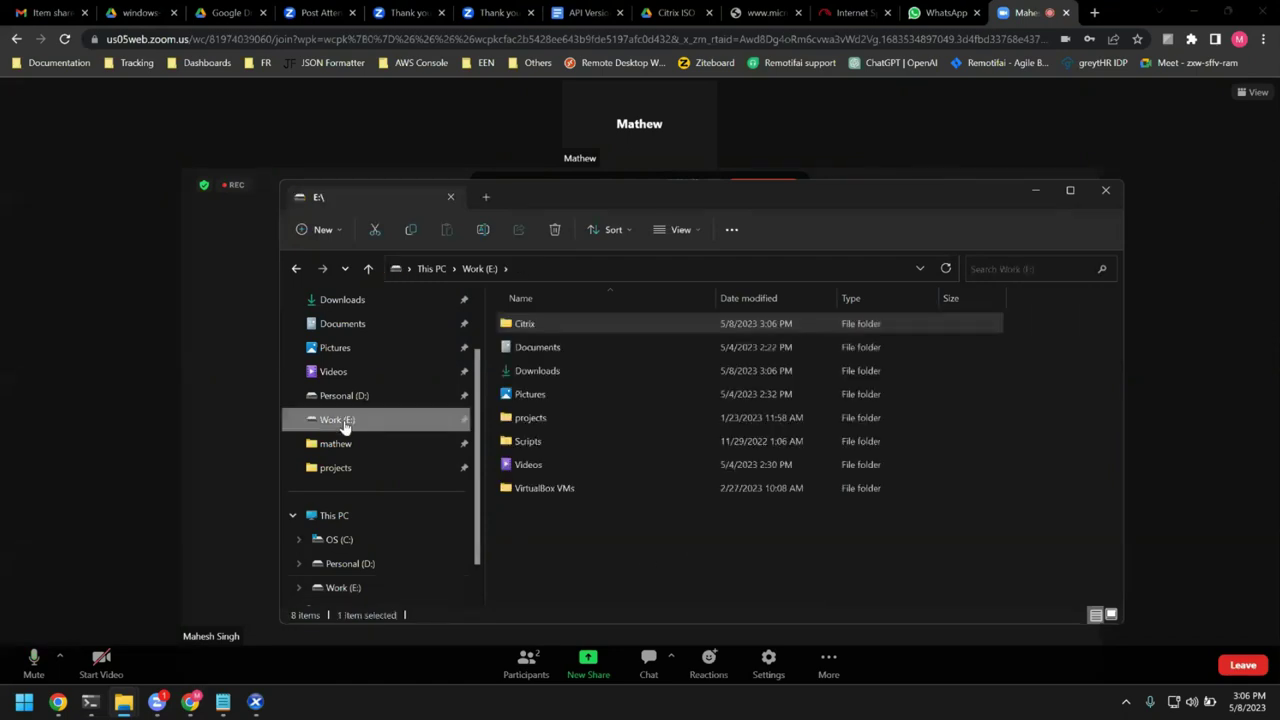
pyautogui.doubleClick(569, 327)
pyautogui.click(391, 421)
# - Share the Citrix folder through Advanced Sharing with 'Share this folder' enabled and applied
pyautogui.rightClick(539, 333)
pyautogui.press('Escape')
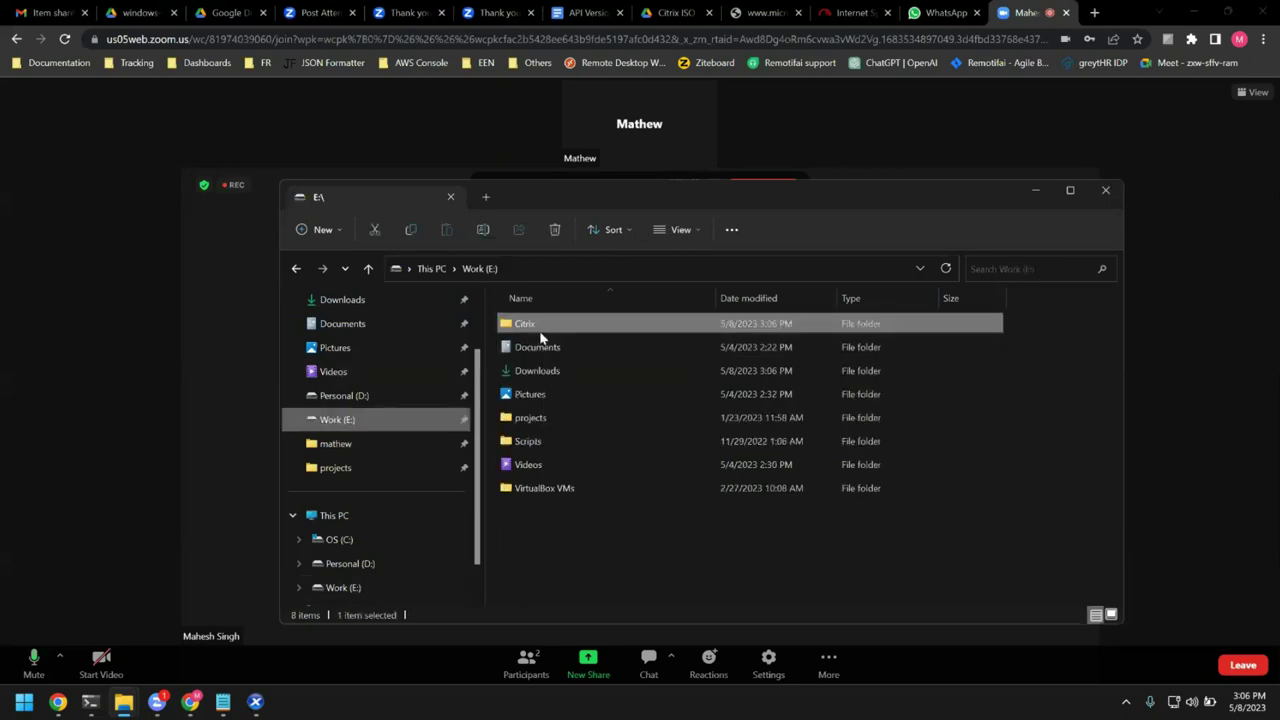
pyautogui.rightClick(541, 336)
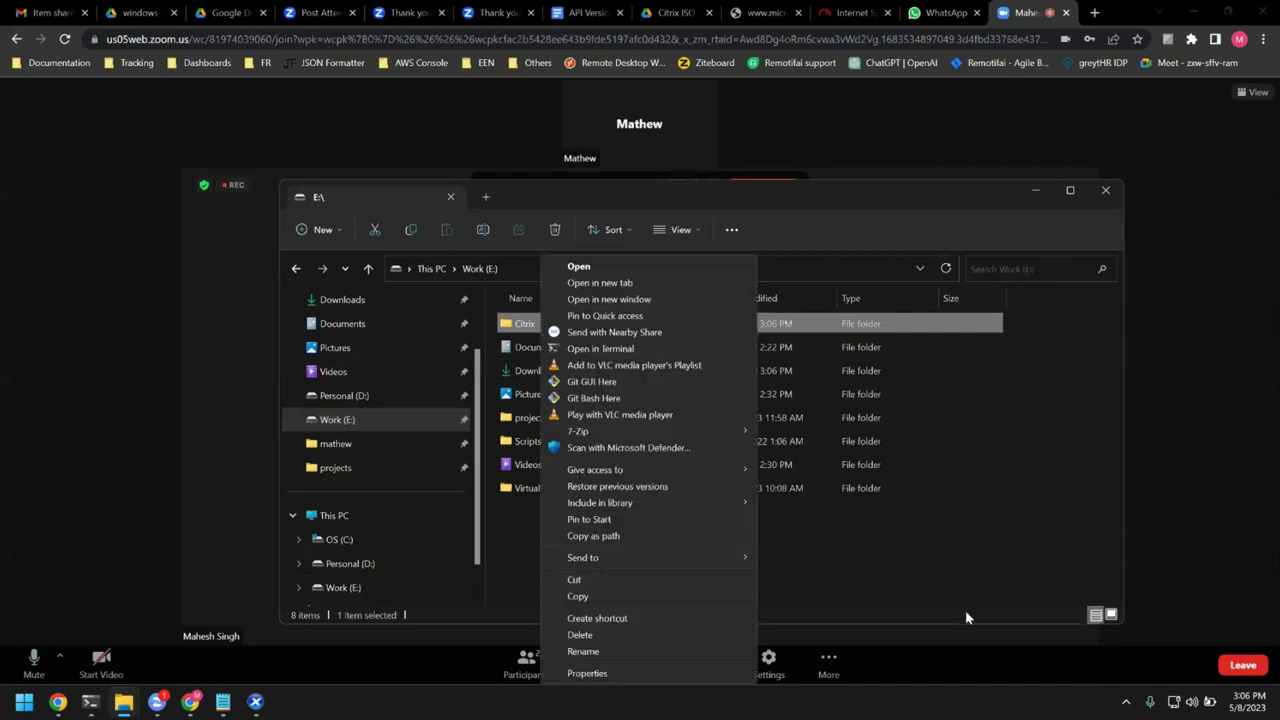
pyautogui.click(678, 674)
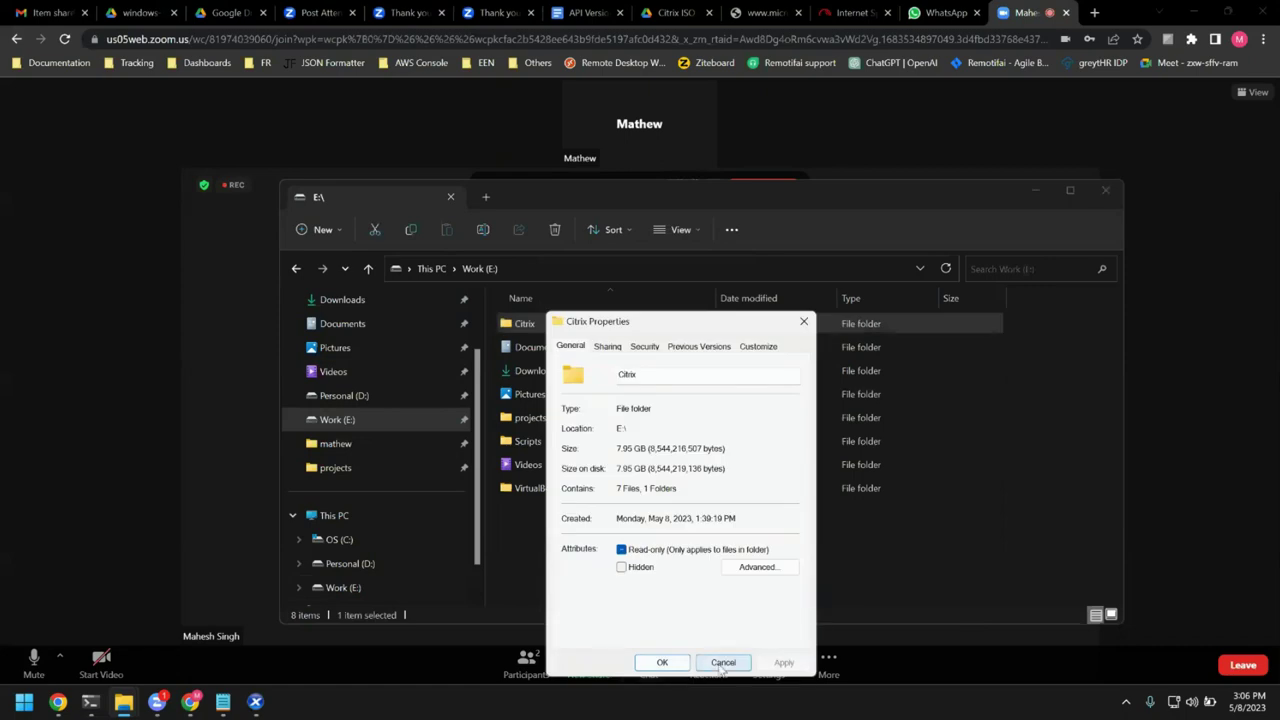
pyautogui.click(618, 348)
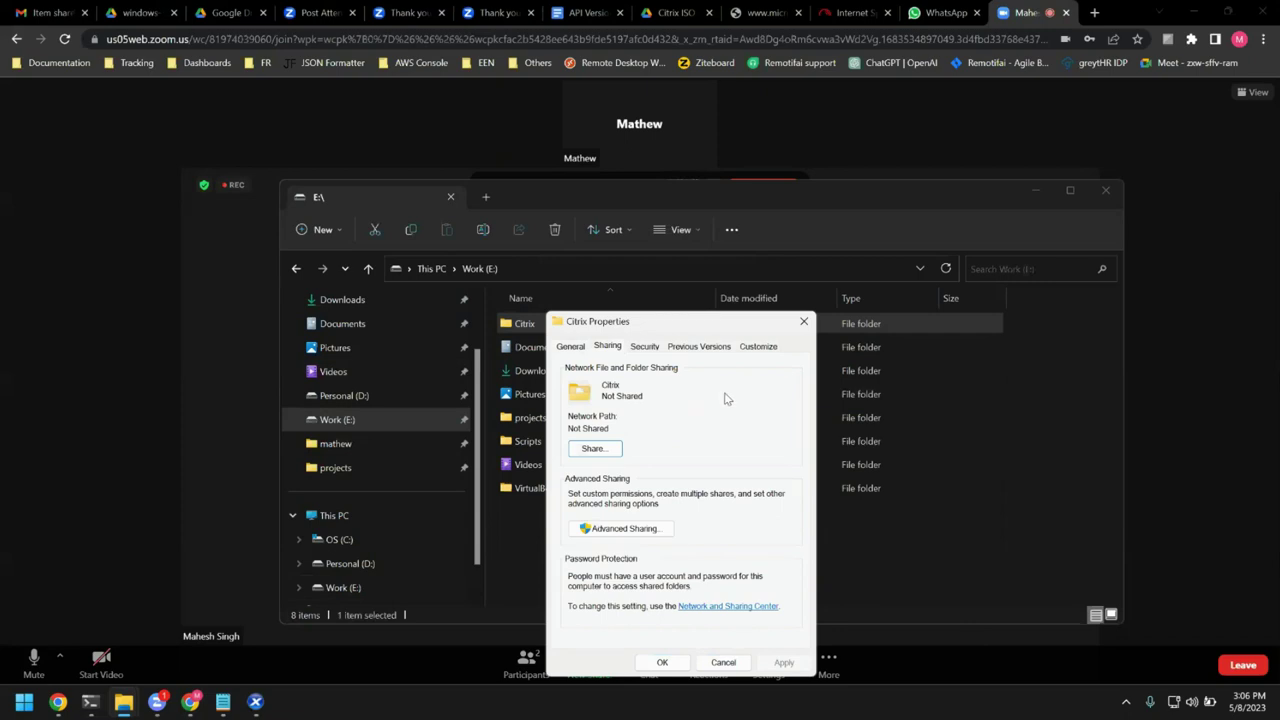
pyautogui.click(645, 529)
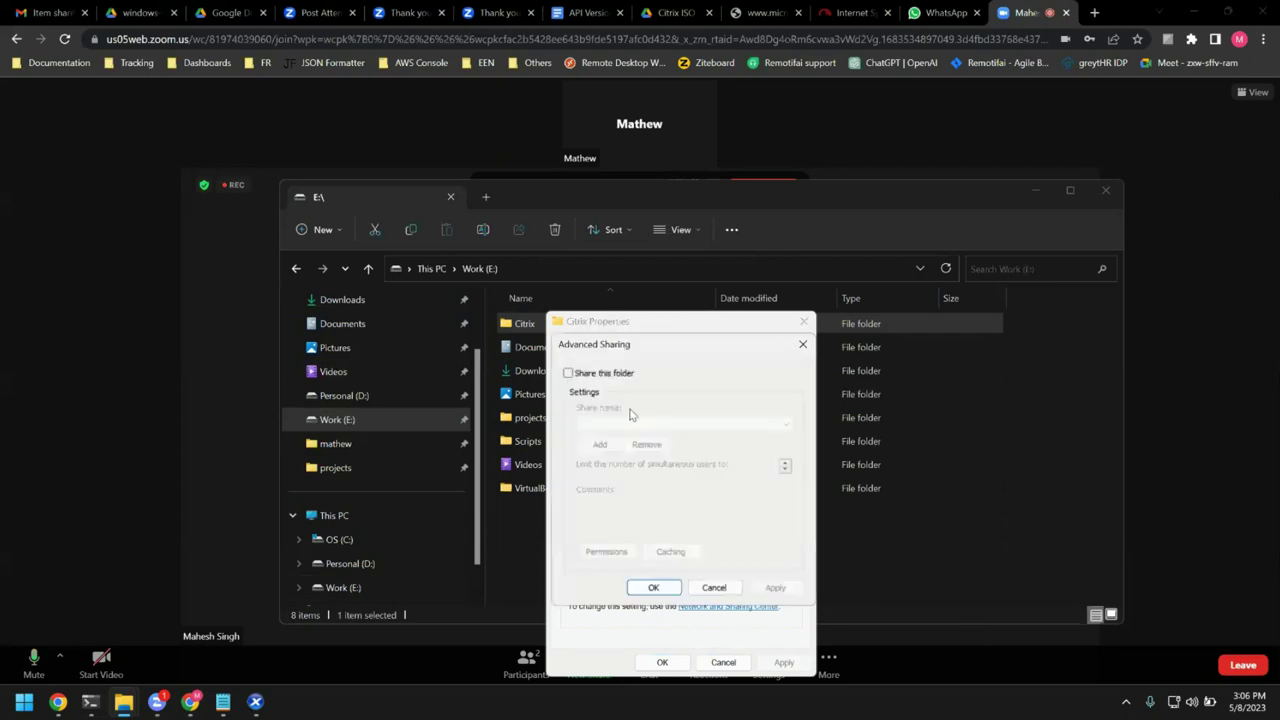
pyautogui.click(604, 374)
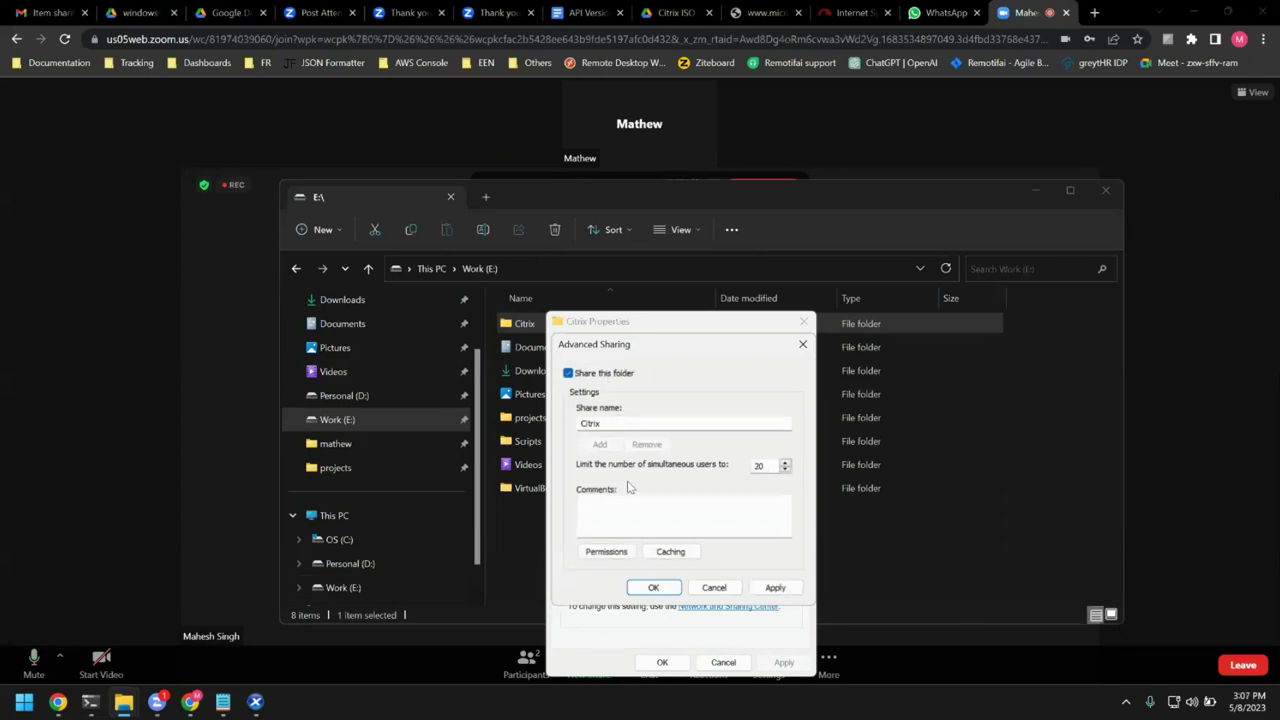
pyautogui.click(780, 592)
pyautogui.click(697, 591)
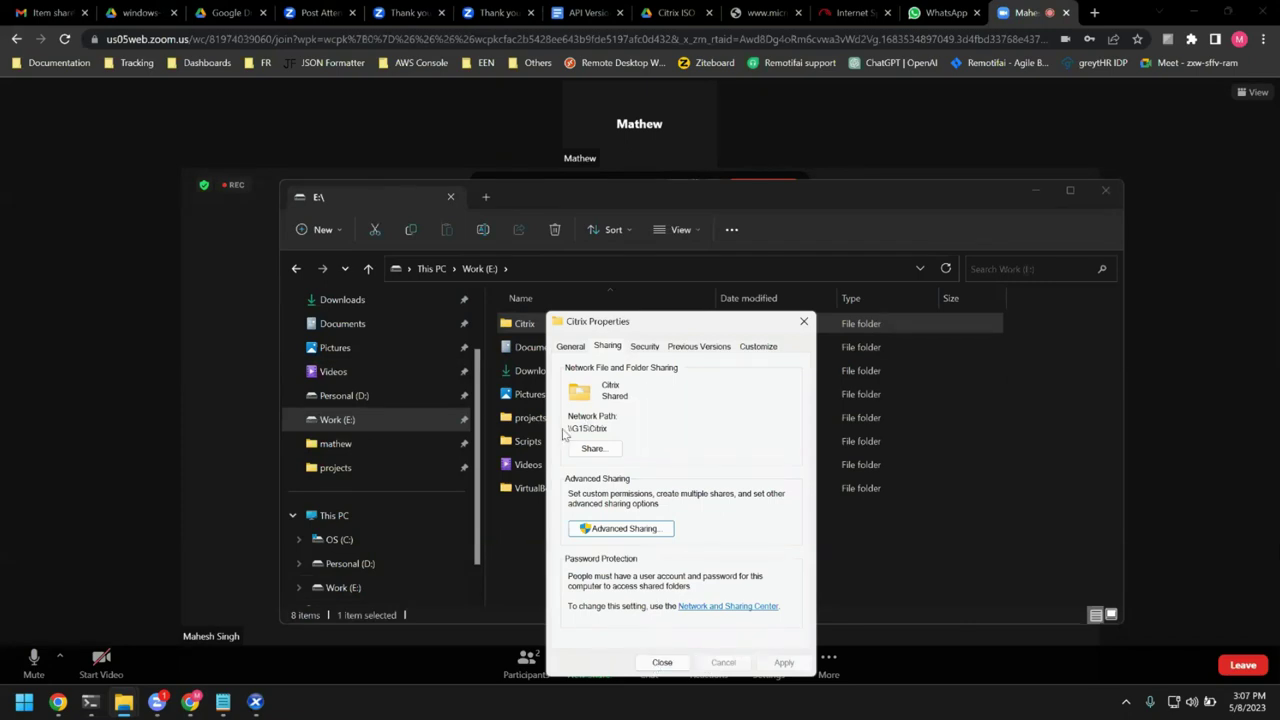
# - Copy the \\G15\Citrix network path from the folder's Sharing properties
pyautogui.doubleClick(597, 429)
pyautogui.click(597, 429)
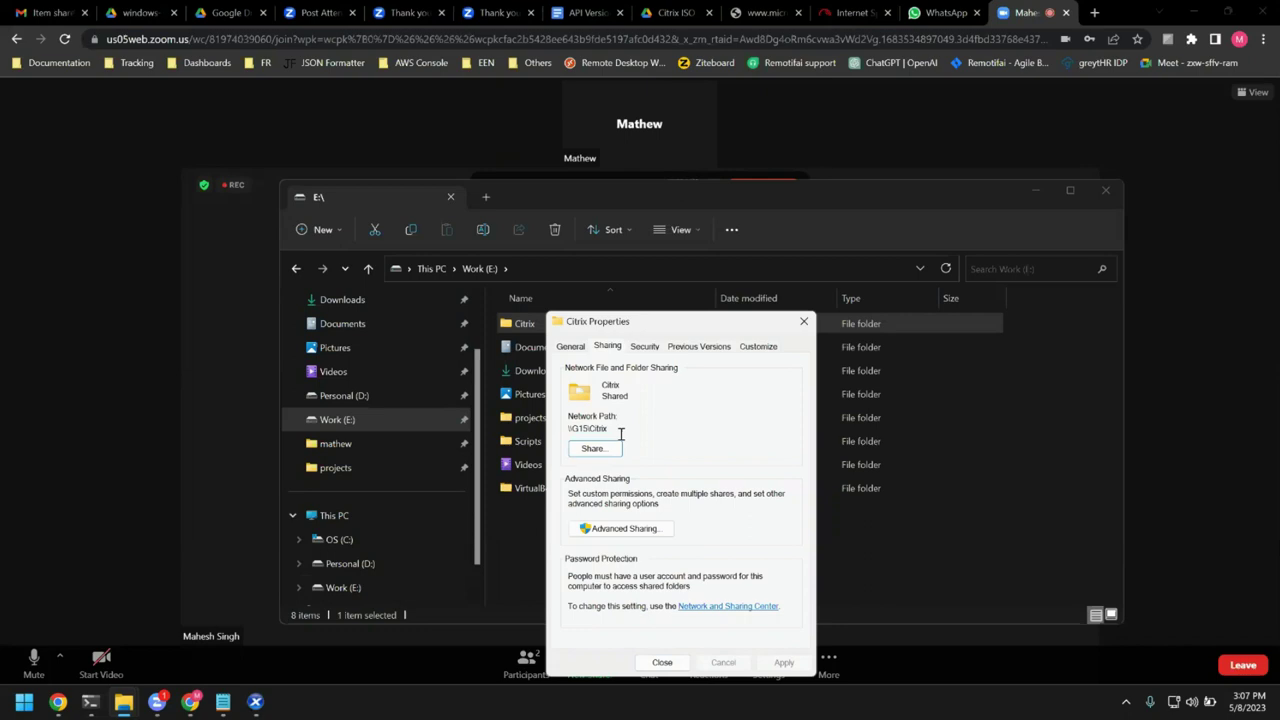
pyautogui.doubleClick(595, 429)
pyautogui.rightClick(595, 432)
pyautogui.click(684, 470)
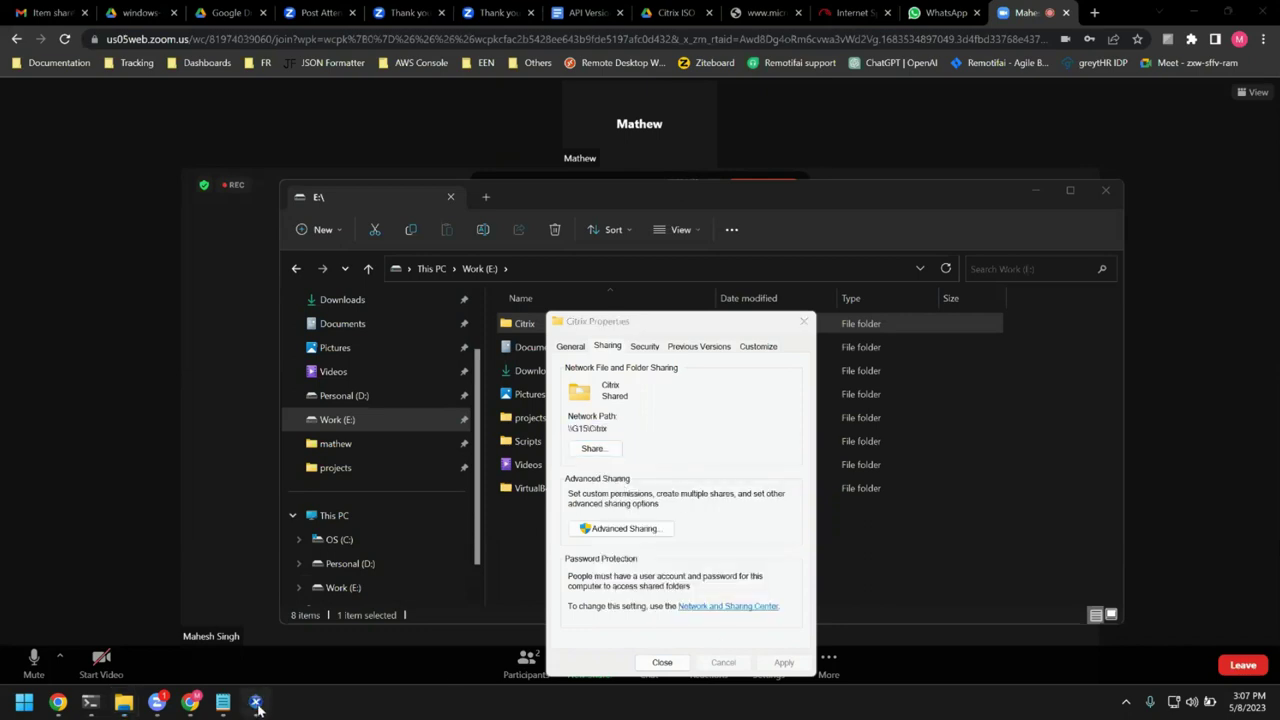
# - Start a new XenCenter storage repository of type Windows File Sharing (SMB/CIFS) ISO library
pyautogui.click(256, 702)
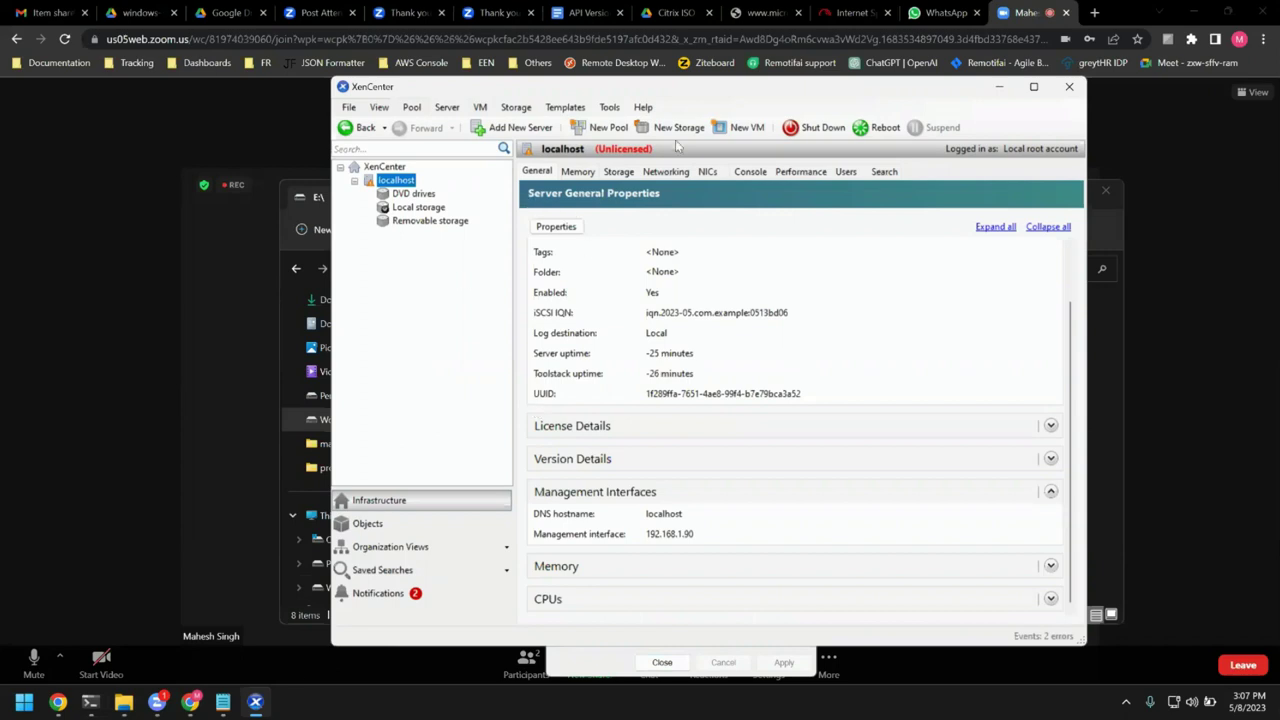
pyautogui.click(675, 128)
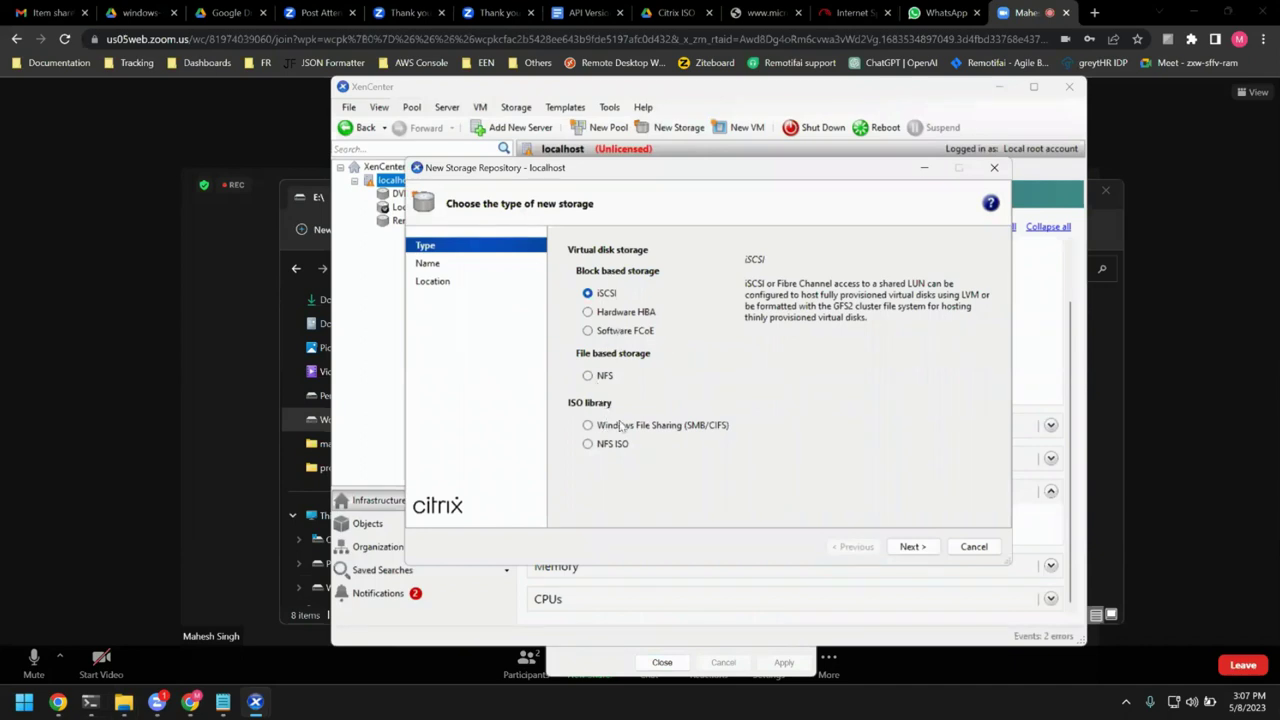
pyautogui.click(620, 426)
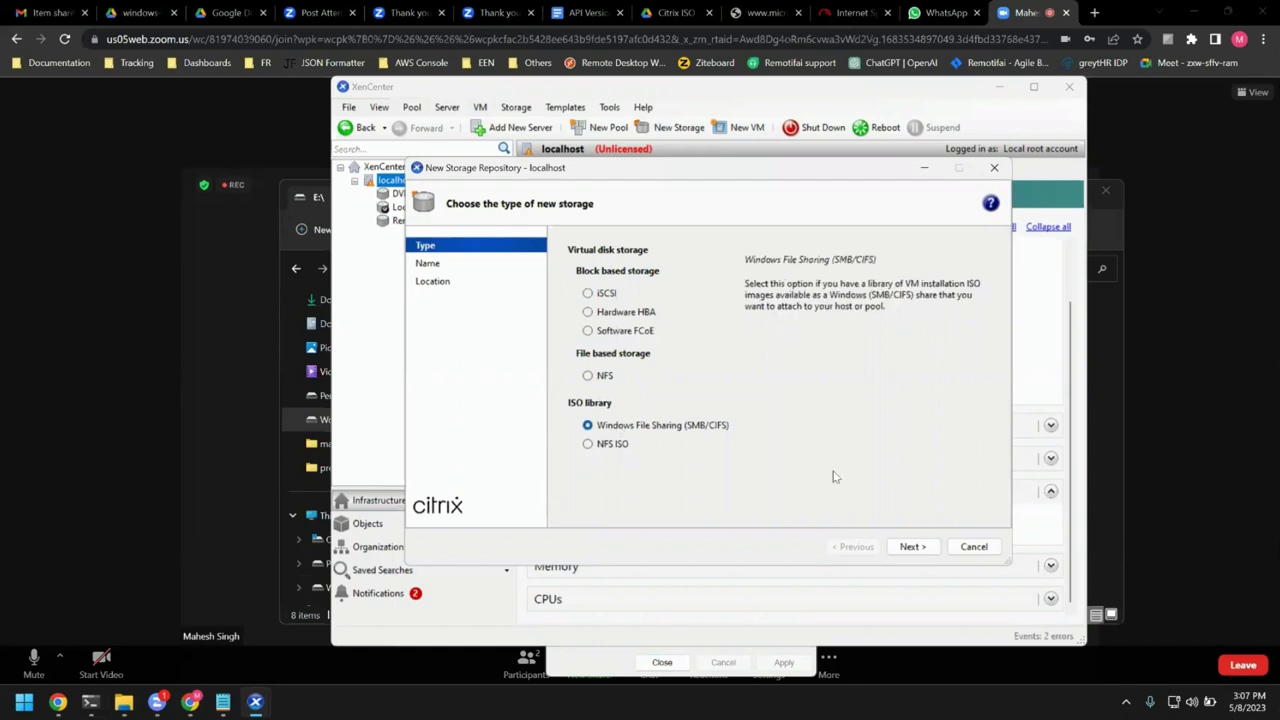
pyautogui.click(913, 548)
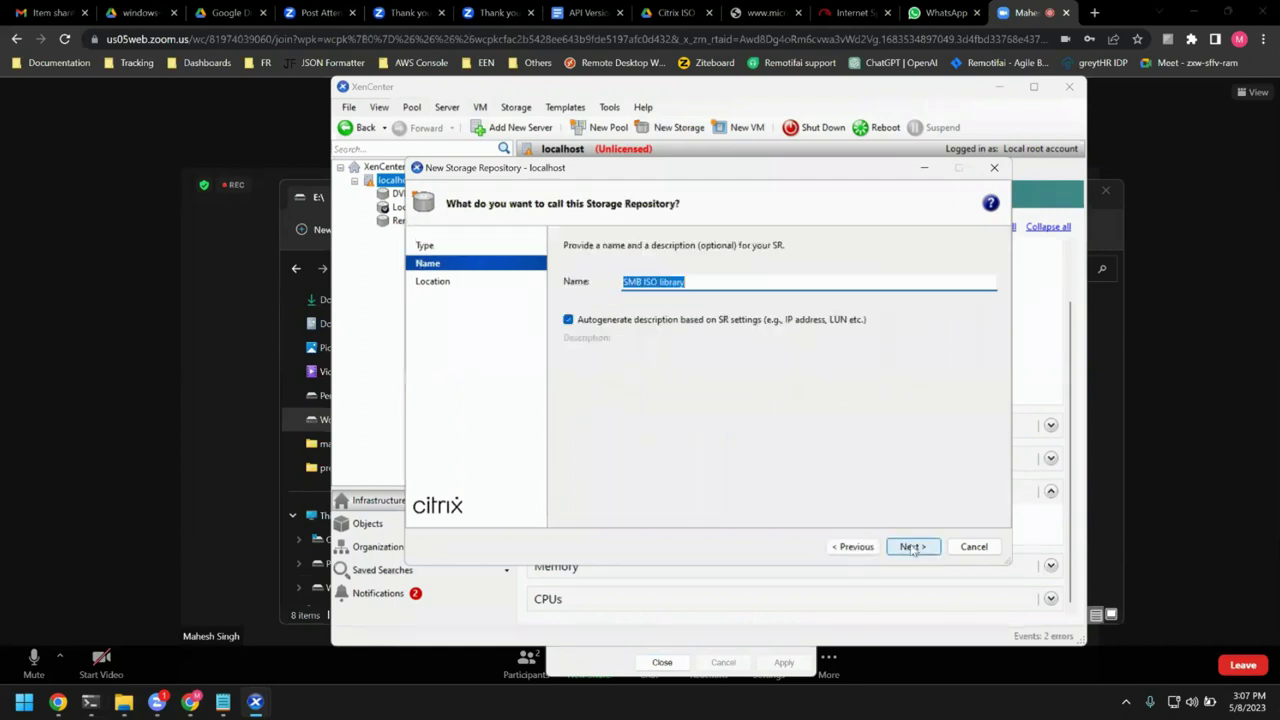
# - Rename the library from 'SMB ISO library' to 'ISO'
pyautogui.click(664, 281)
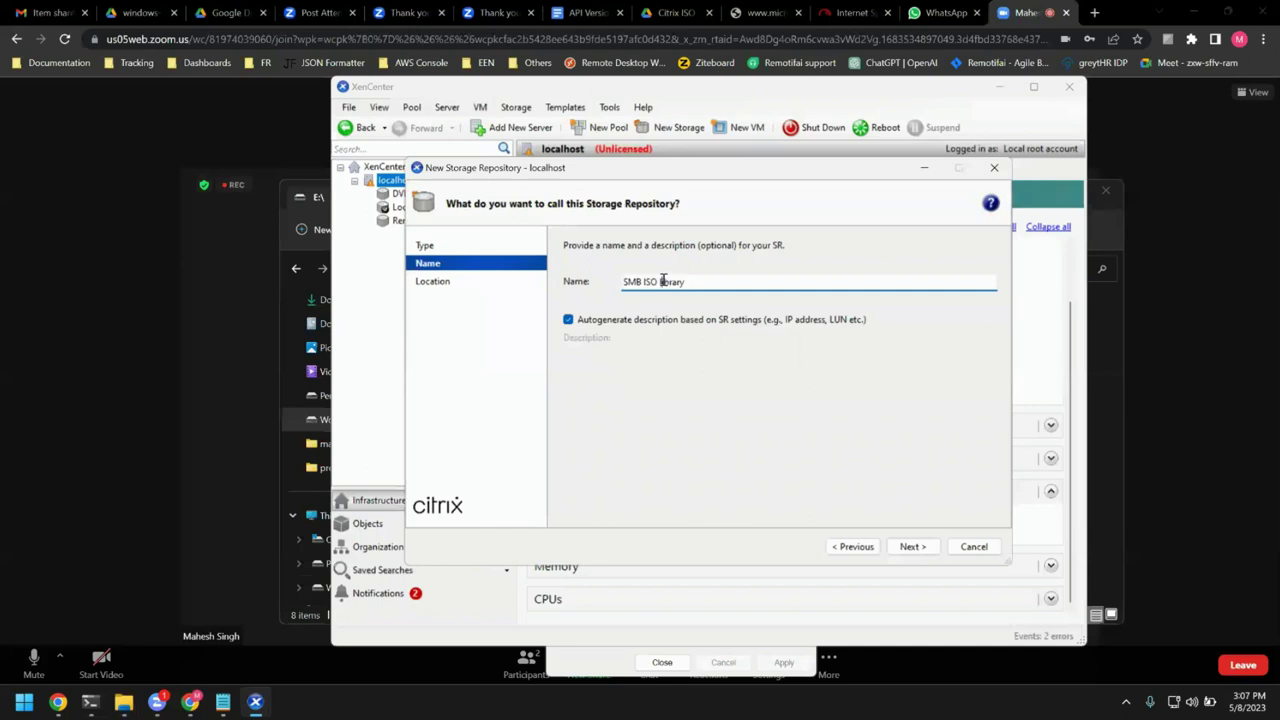
pyautogui.click(643, 282)
pyautogui.click(711, 284)
pyautogui.doubleClick(711, 284)
pyautogui.press('BackSpace')
pyautogui.moveTo(647, 281); pyautogui.dragTo(599, 281)
pyautogui.press('BackSpace')
# - Enter \\G15\Citrix as the share name and attempt to create the library
pyautogui.click(911, 547)
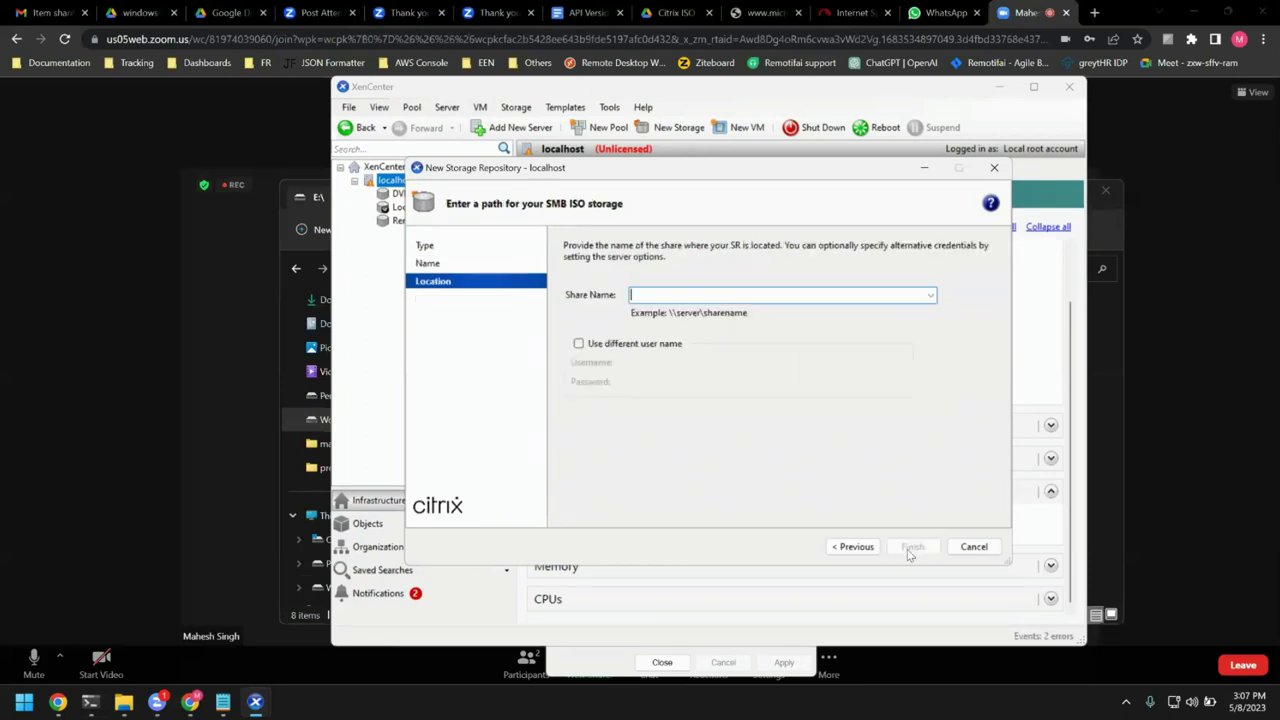
pyautogui.hotkey('ctrl', 'v')
pyautogui.click(635, 295)
pyautogui.write('G')
pyautogui.click(910, 545)
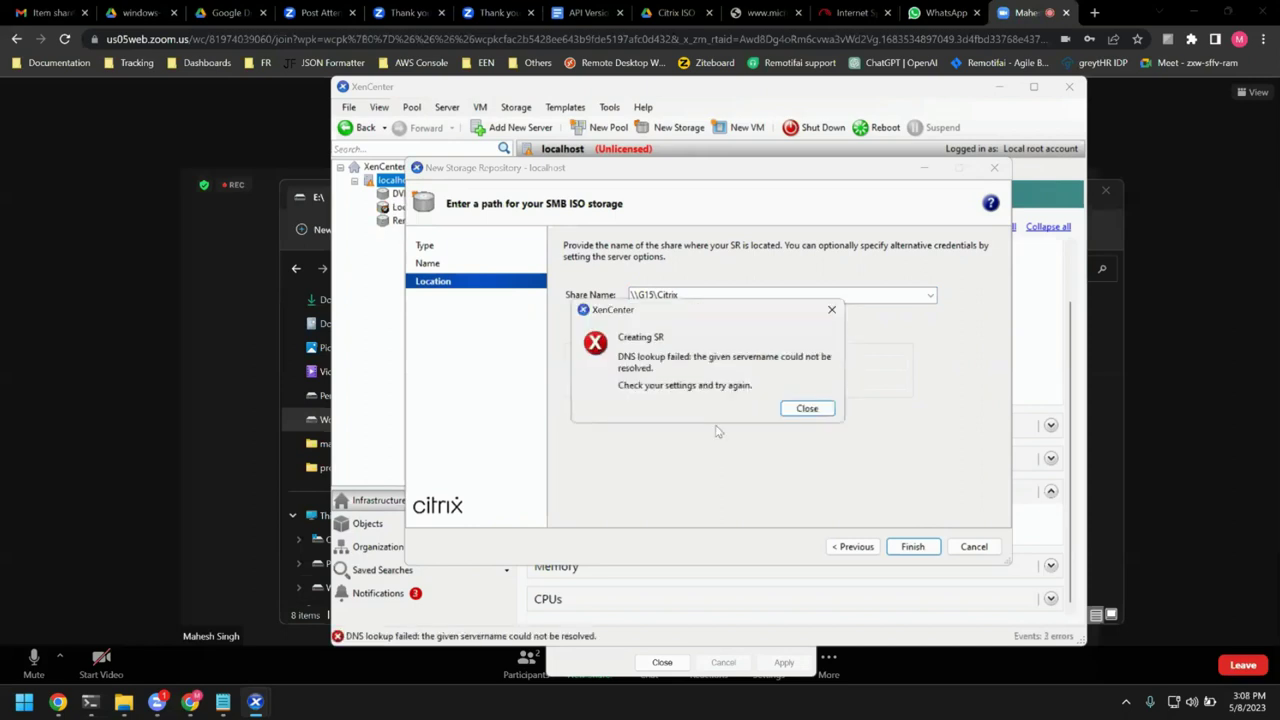
# - After the DNS error, use a different user name, enter the share's username and password, and retry
pyautogui.click(807, 408)
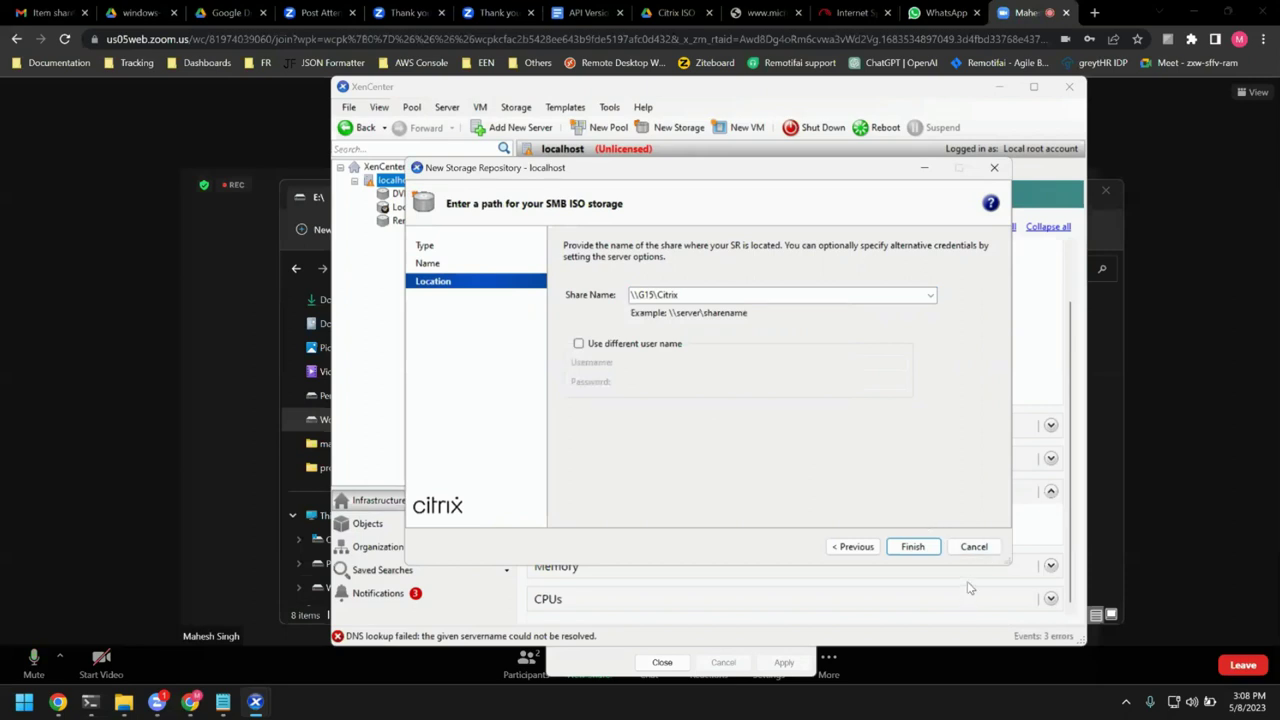
pyautogui.click(660, 346)
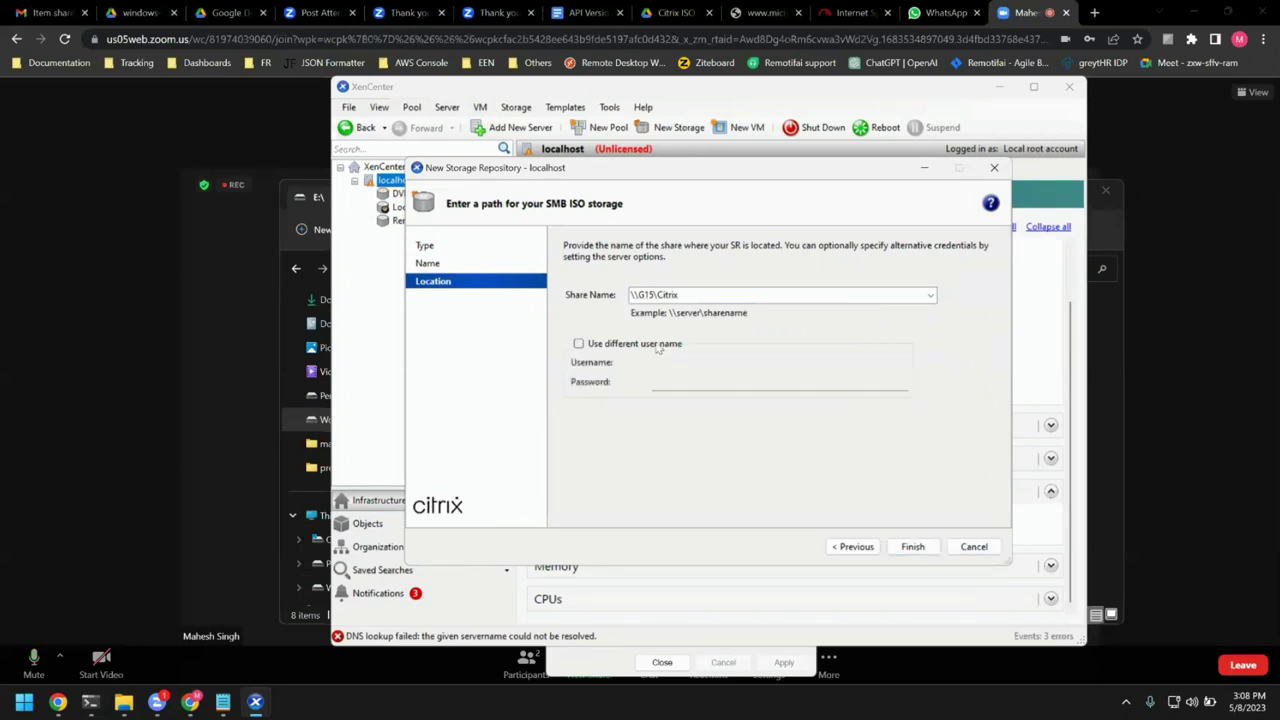
pyautogui.click(707, 365)
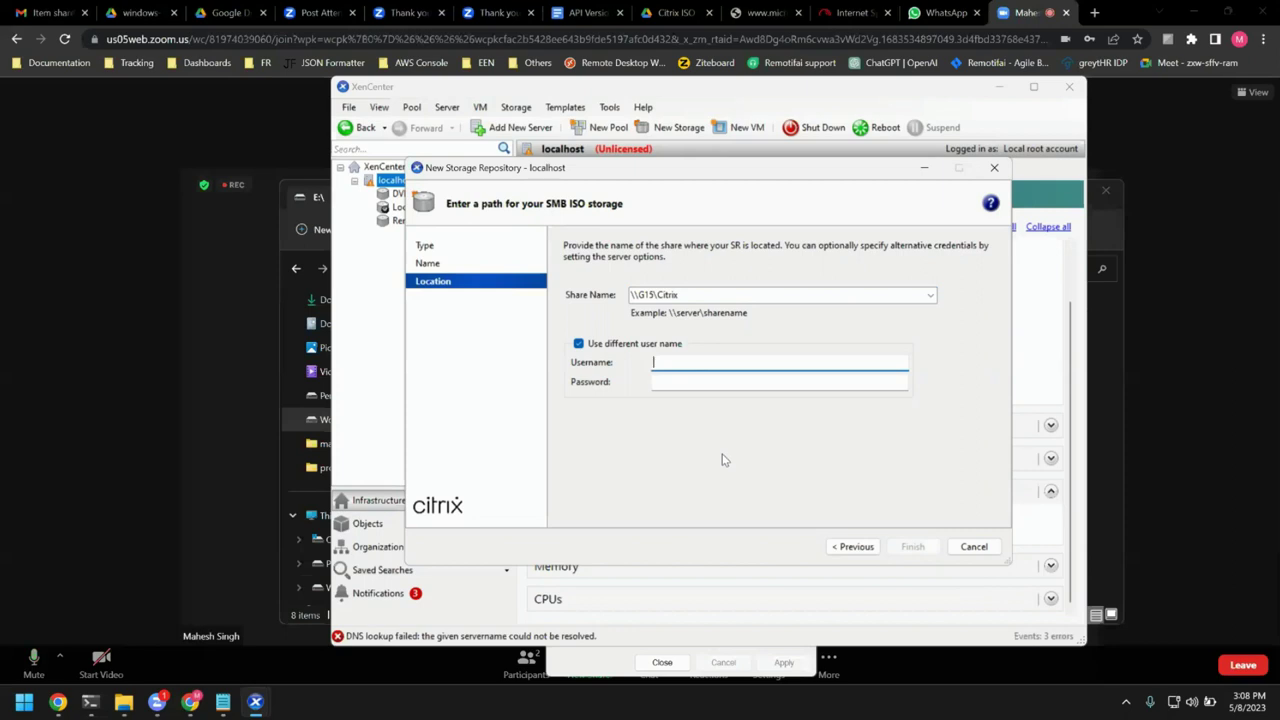
pyautogui.write('Mathew')
pyautogui.press('Tab')
pyautogui.write('•••••••••')
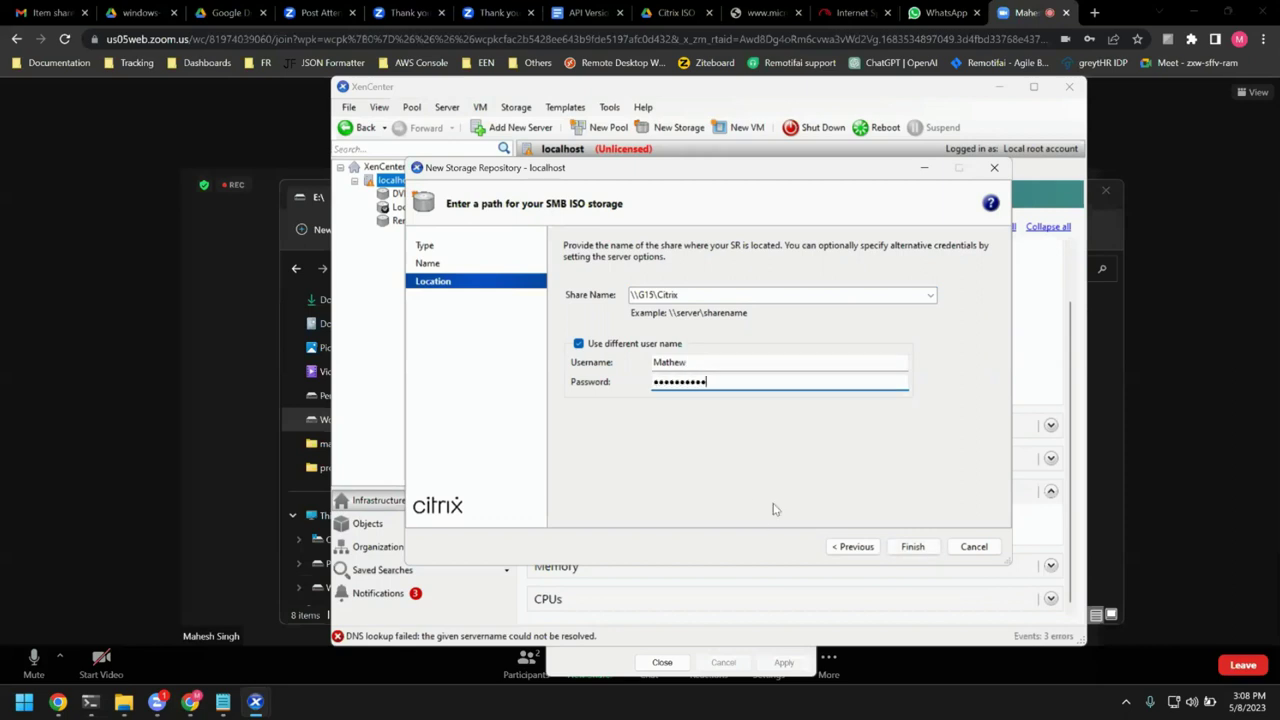
pyautogui.click(913, 547)
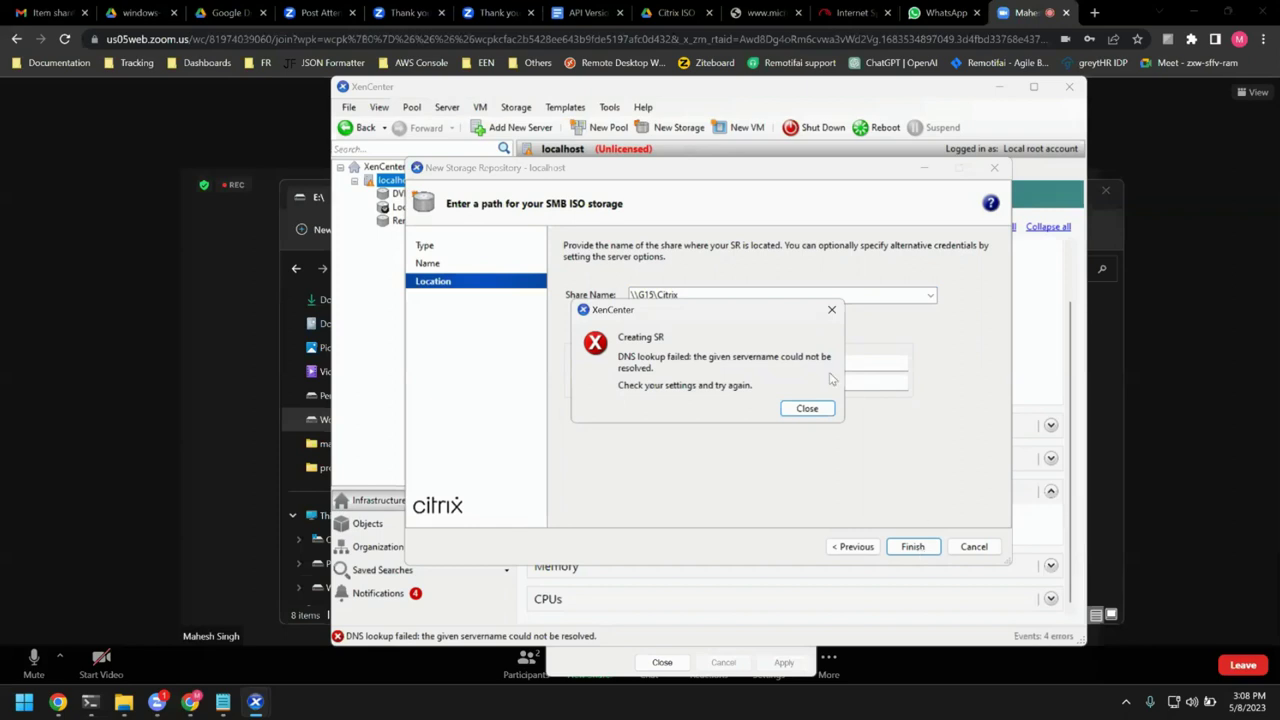
# - Dismiss the second DNS error and replace G15 with 192.168.1.195 in the share path
pyautogui.click(807, 408)
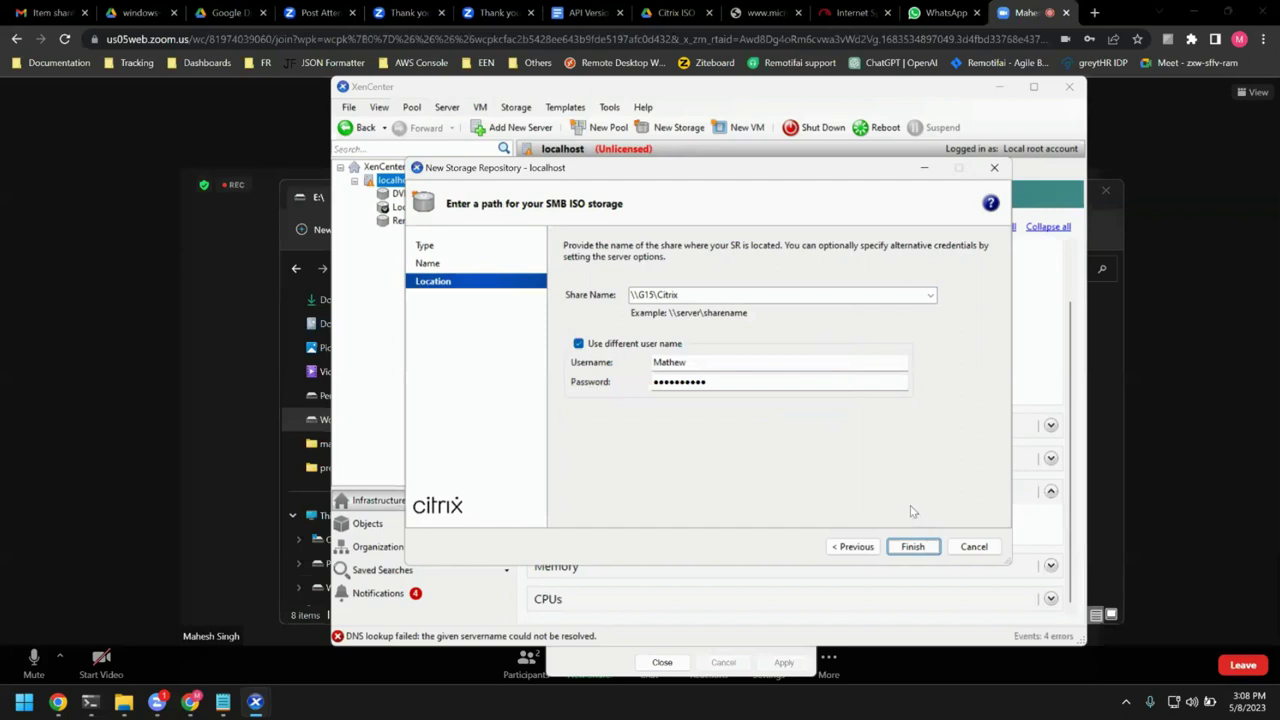
pyautogui.click(645, 295)
pyautogui.moveTo(657, 294); pyautogui.dragTo(637, 294)
pyautogui.write('192.168.1.195')
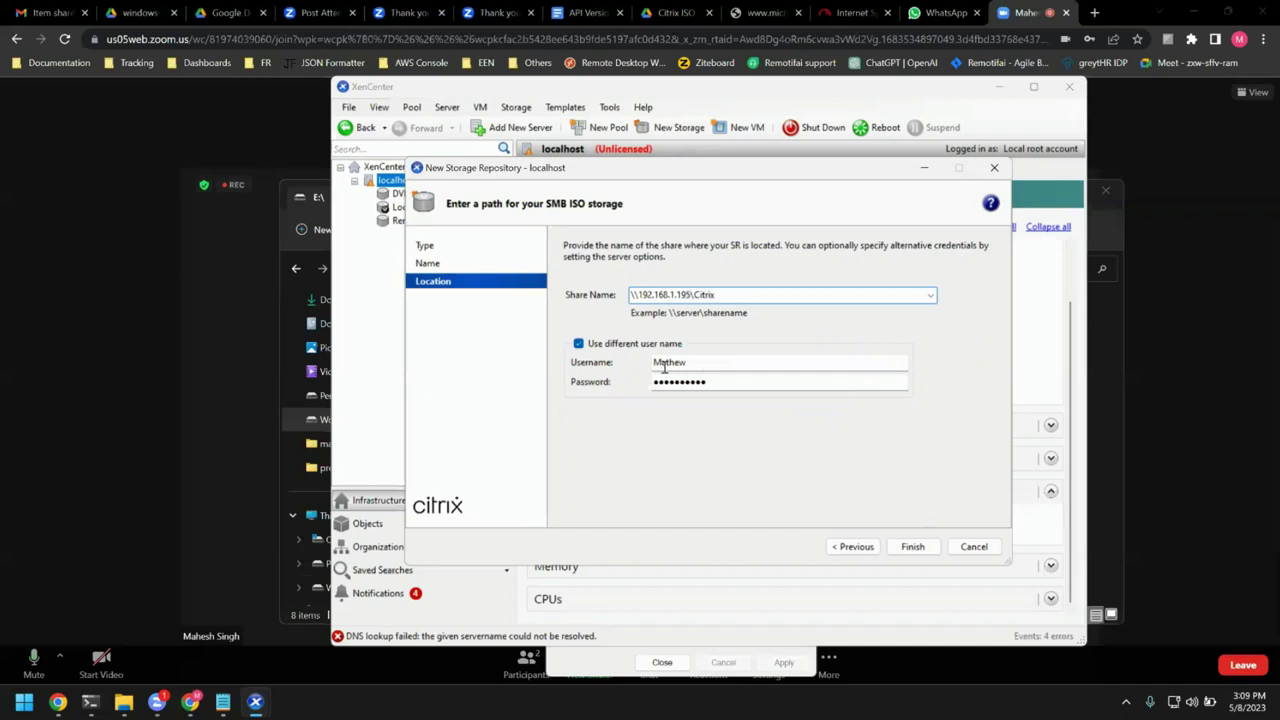
# - Read the PC's IPv4 address 192.168.1.193 from ipconfig output and correct the share path to match
pyautogui.moveTo(93, 704)
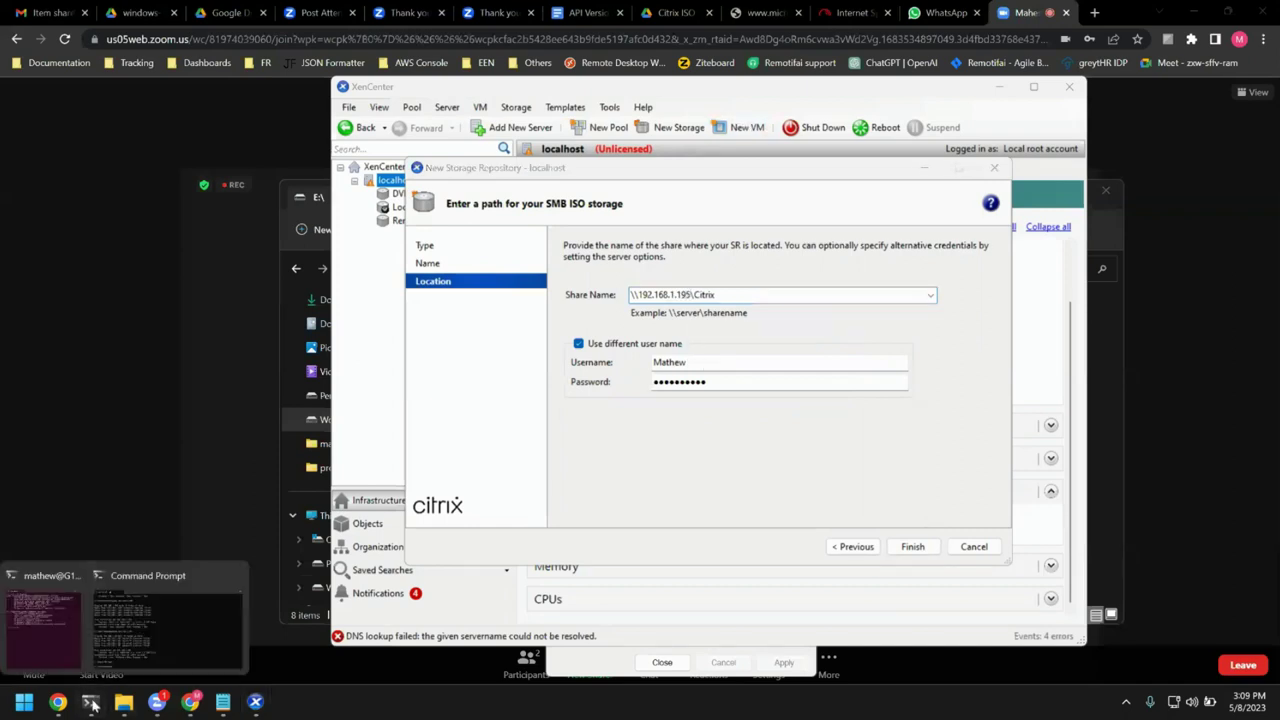
pyautogui.click(145, 622)
pyautogui.scroll(20, 368, 428)
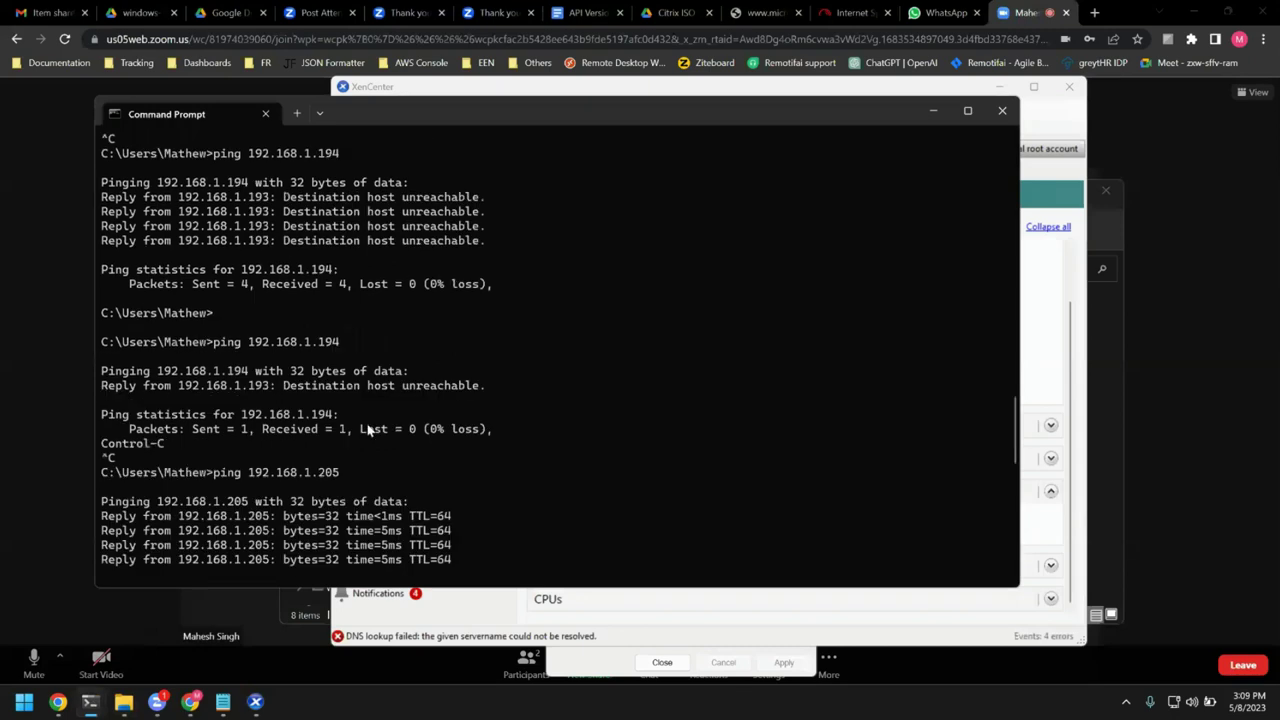
pyautogui.scroll(-3, 368, 428)
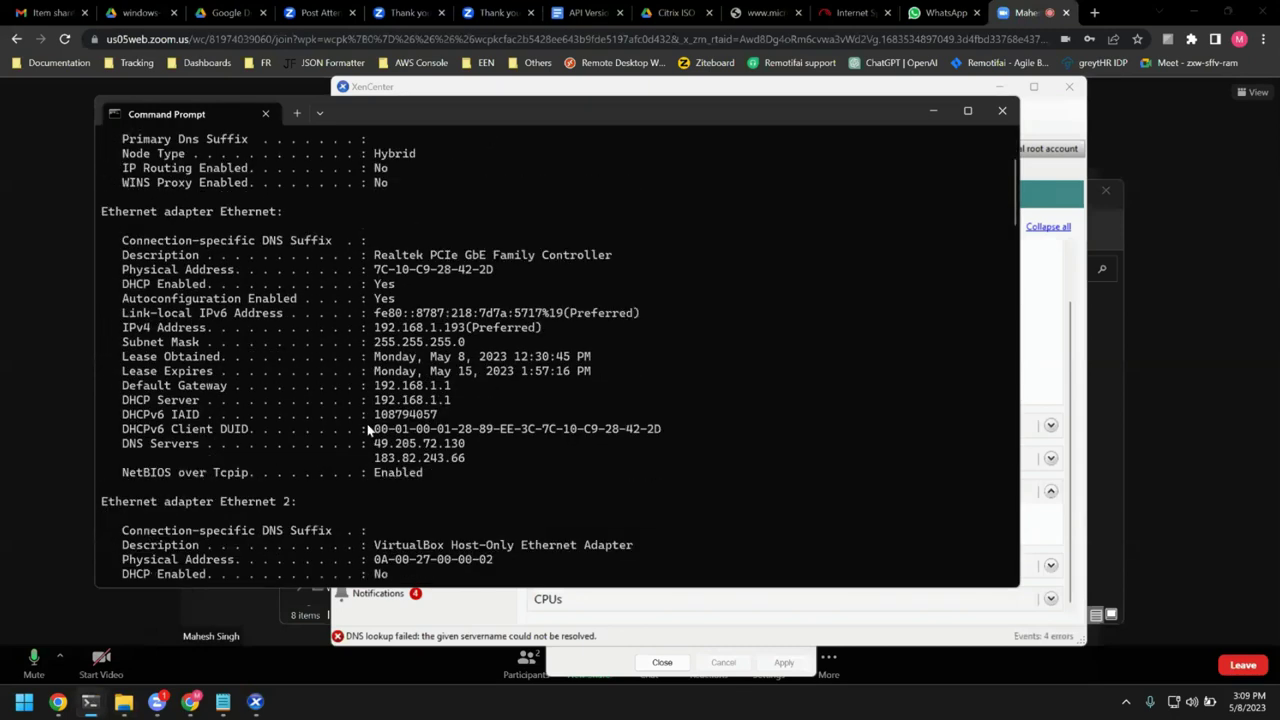
pyautogui.doubleClick(455, 328)
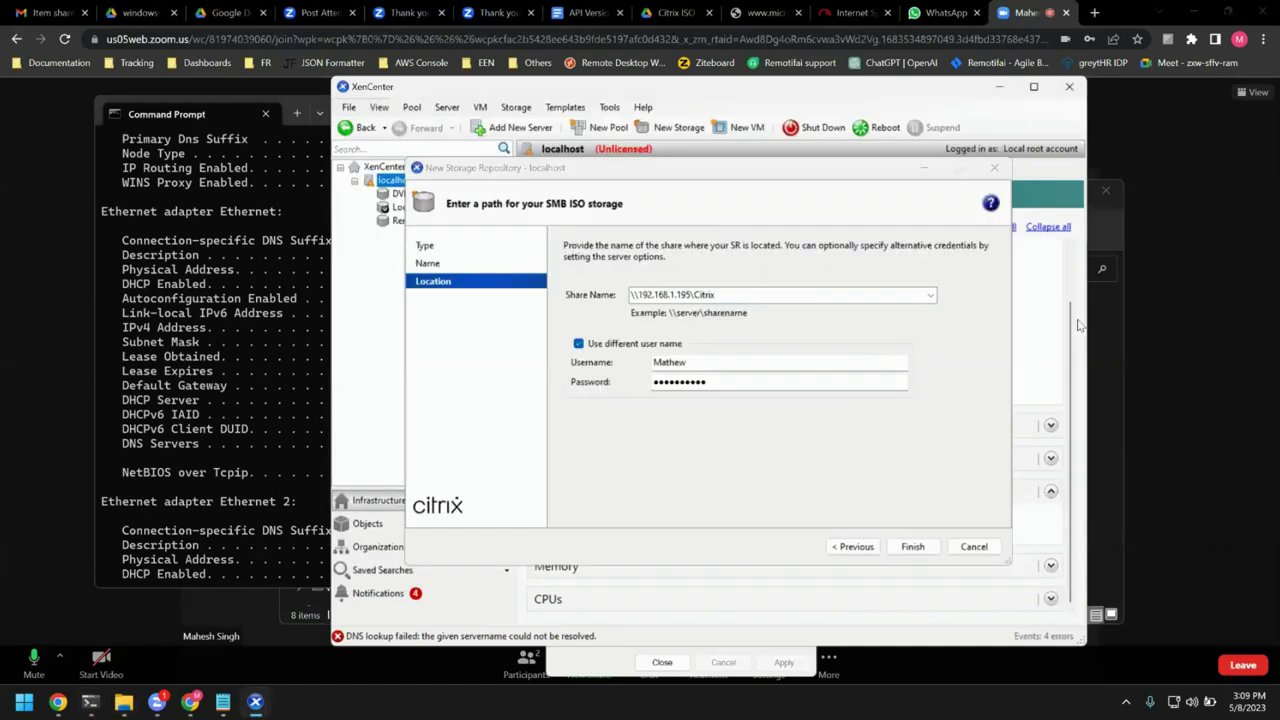
pyautogui.click(1076, 327)
pyautogui.click(691, 295)
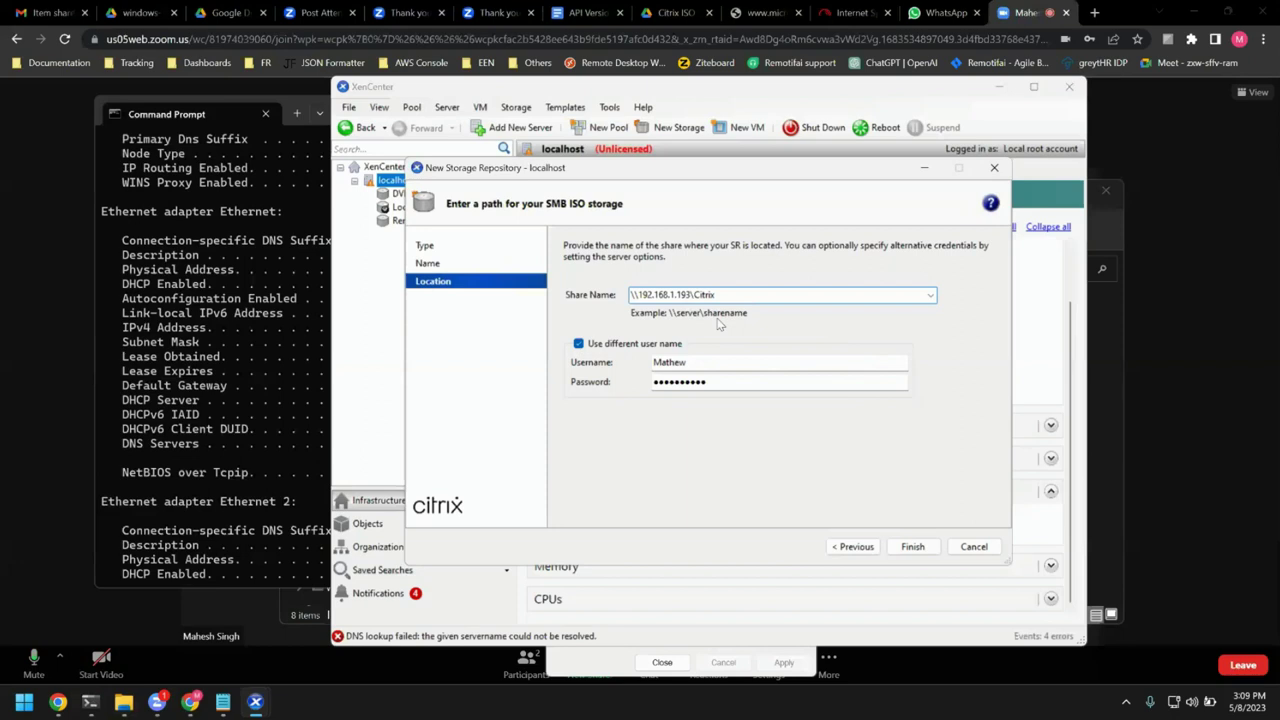
# - Retry creating the library at \\192.168.1.193\Citrix and dismiss the 'Unable to mount the directory' error
pyautogui.click(916, 549)
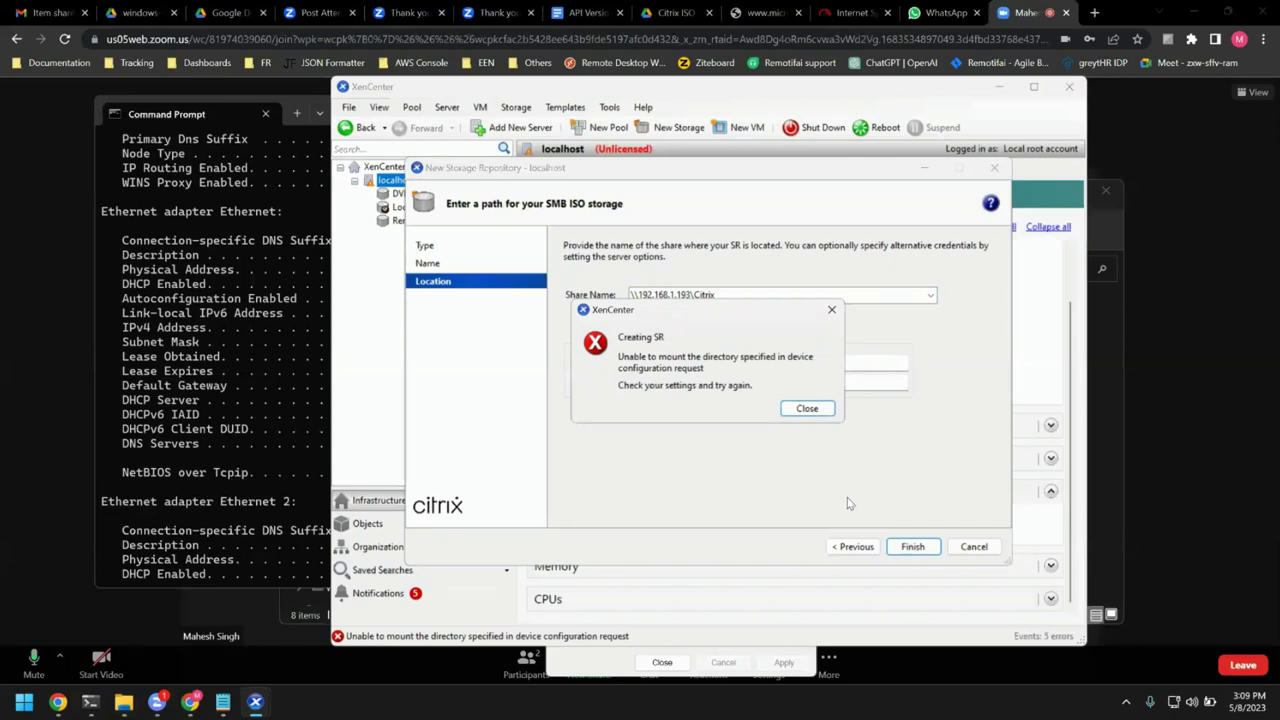
pyautogui.click(807, 408)
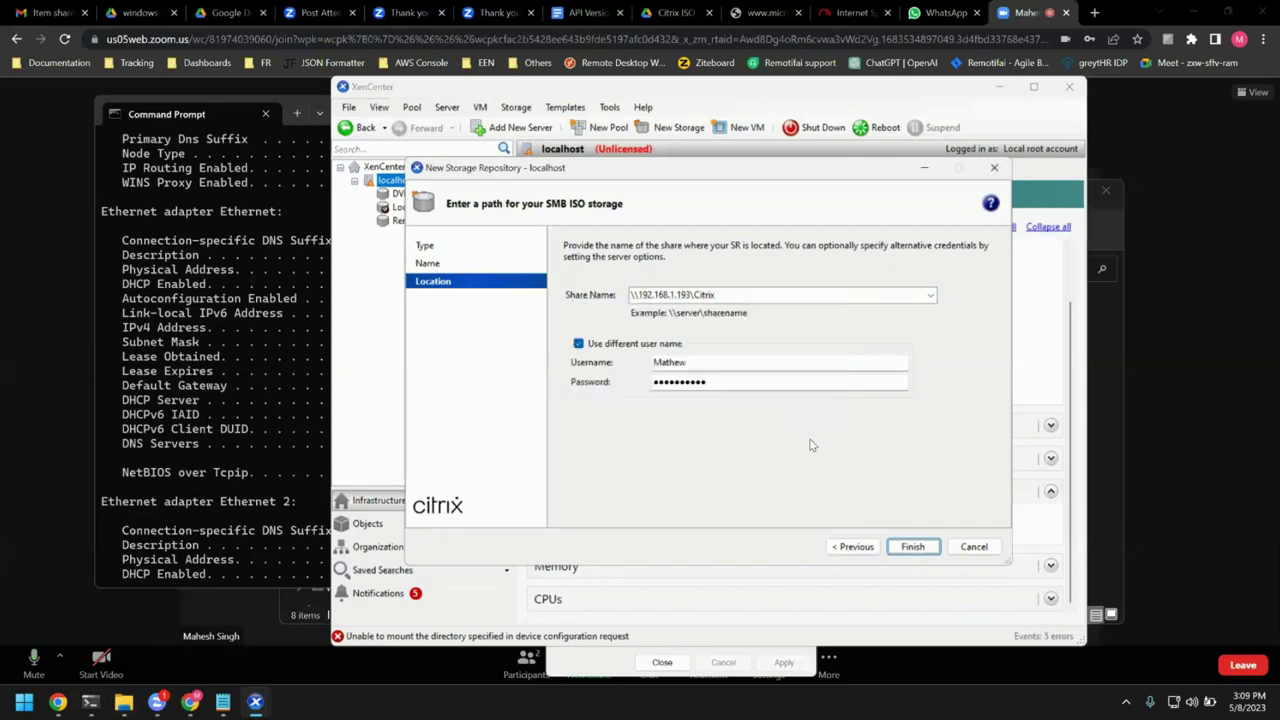
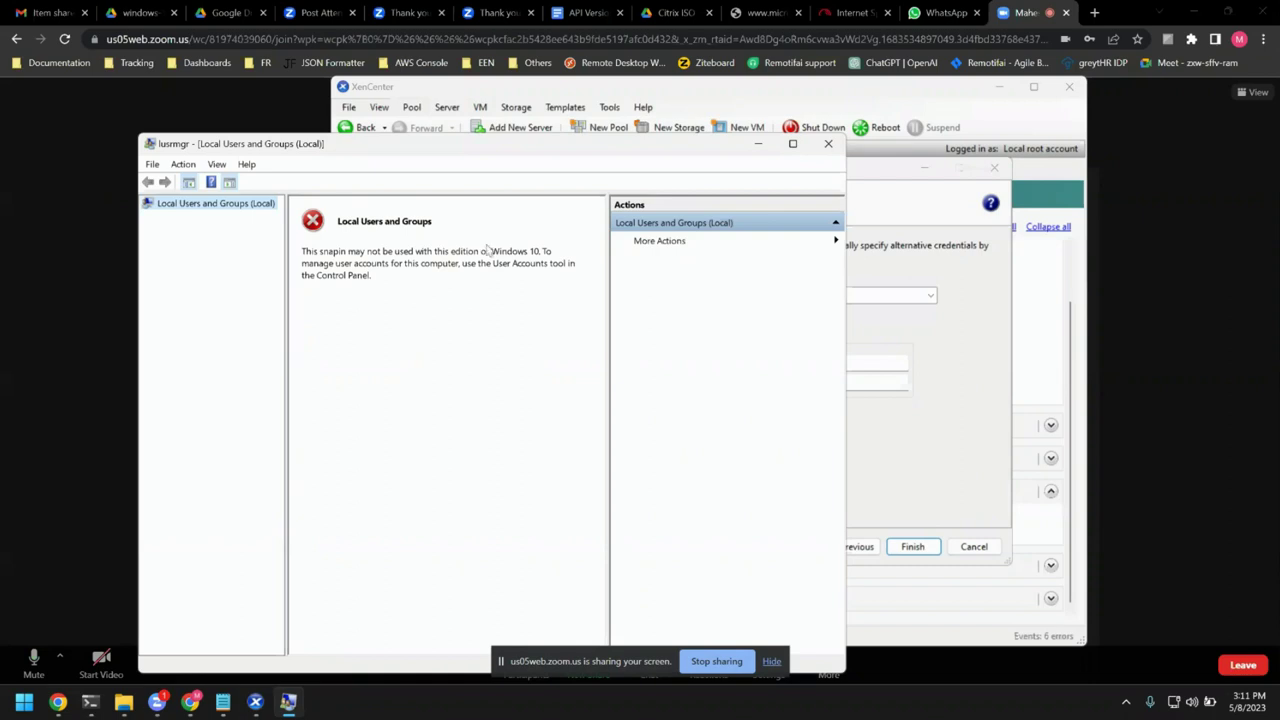
# - Close Local Users and Groups and open 'View your PC name' from a Start search for 'pc'
pyautogui.click(827, 144)
pyautogui.press('super')
pyautogui.write('pc')
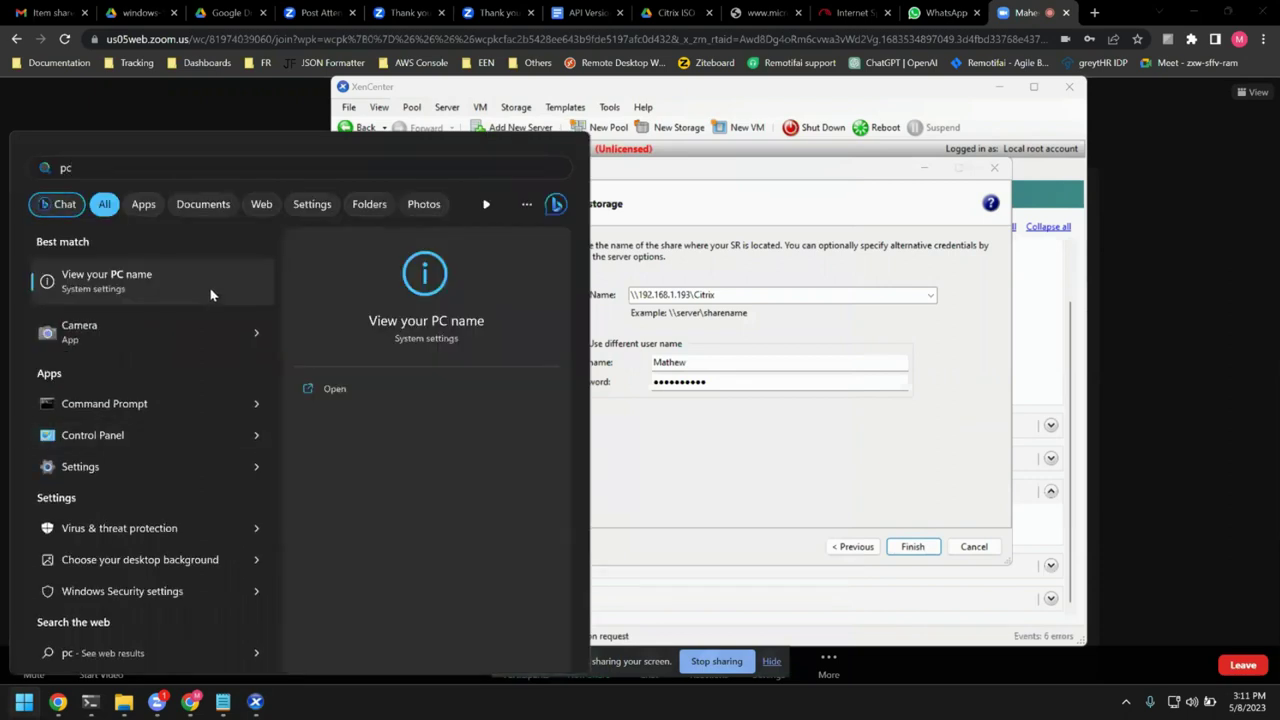
pyautogui.click(210, 294)
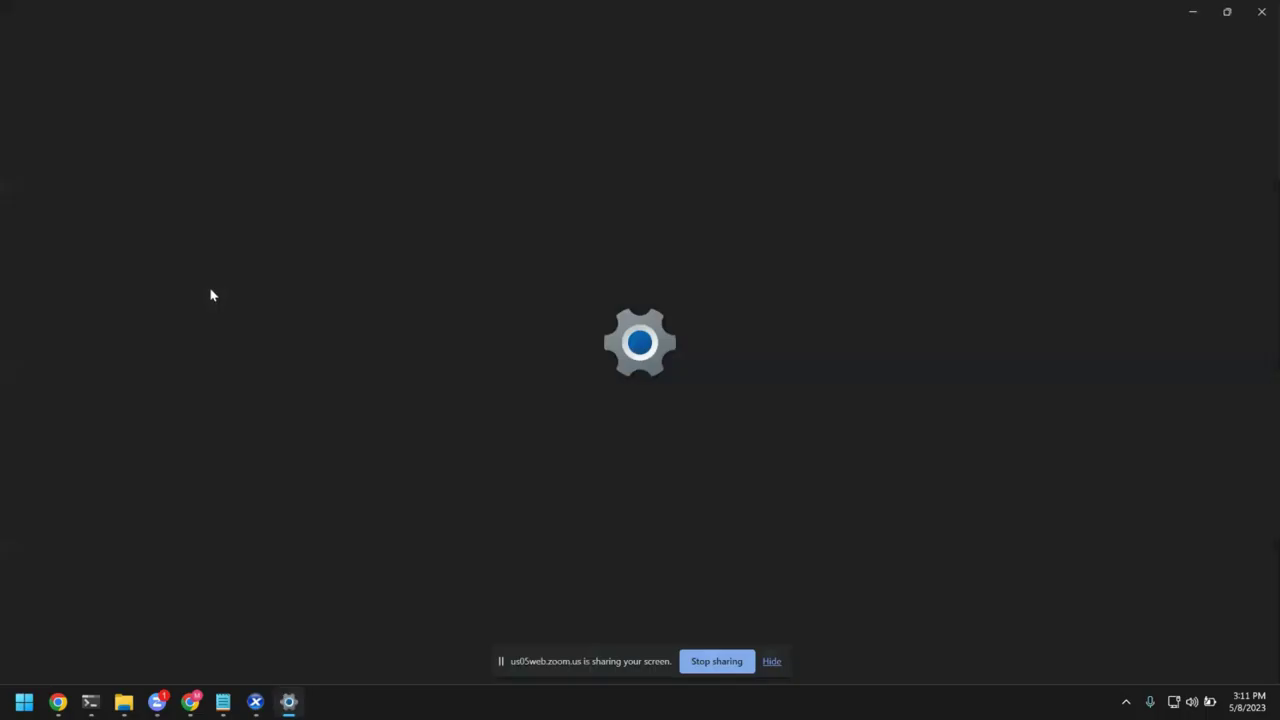
# - Scroll through System > About to review specs: Ryzen 9 5900HX, 16.0 GB RAM, Windows 11 22H2
pyautogui.scroll(-2, 689, 286)
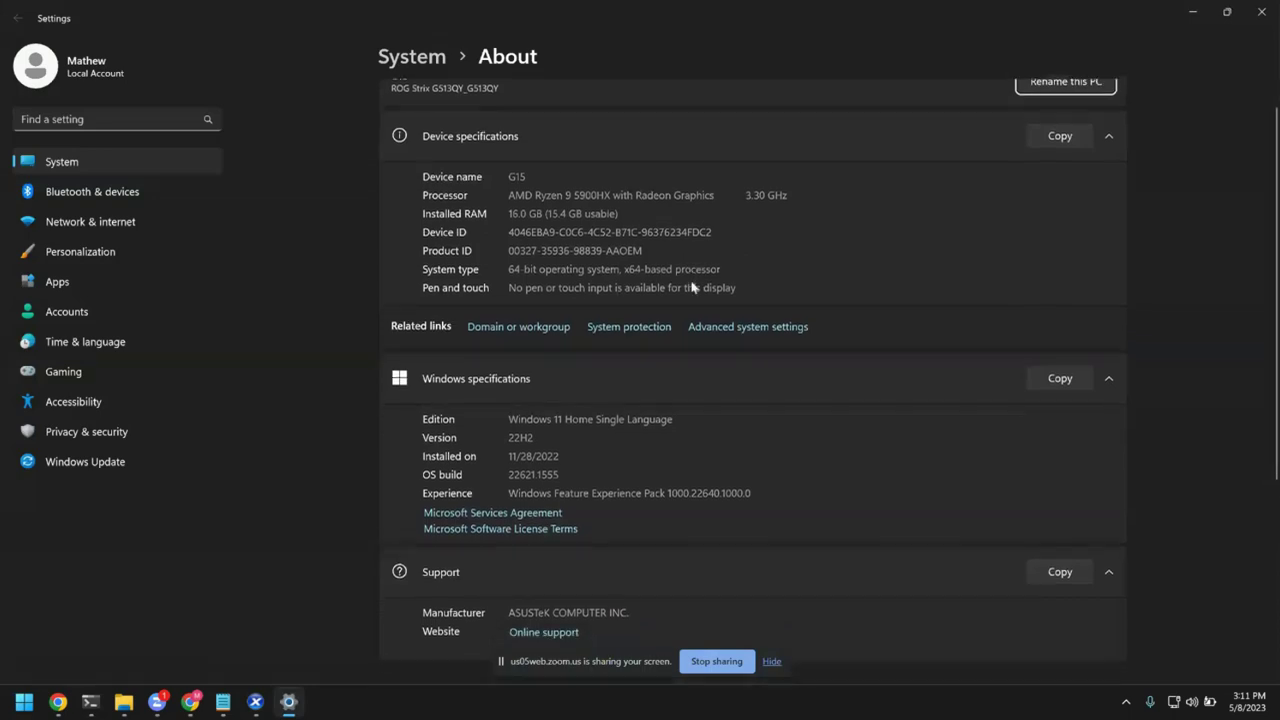
pyautogui.scroll(-2, 691, 287)
pyautogui.scroll(-1, 691, 287)
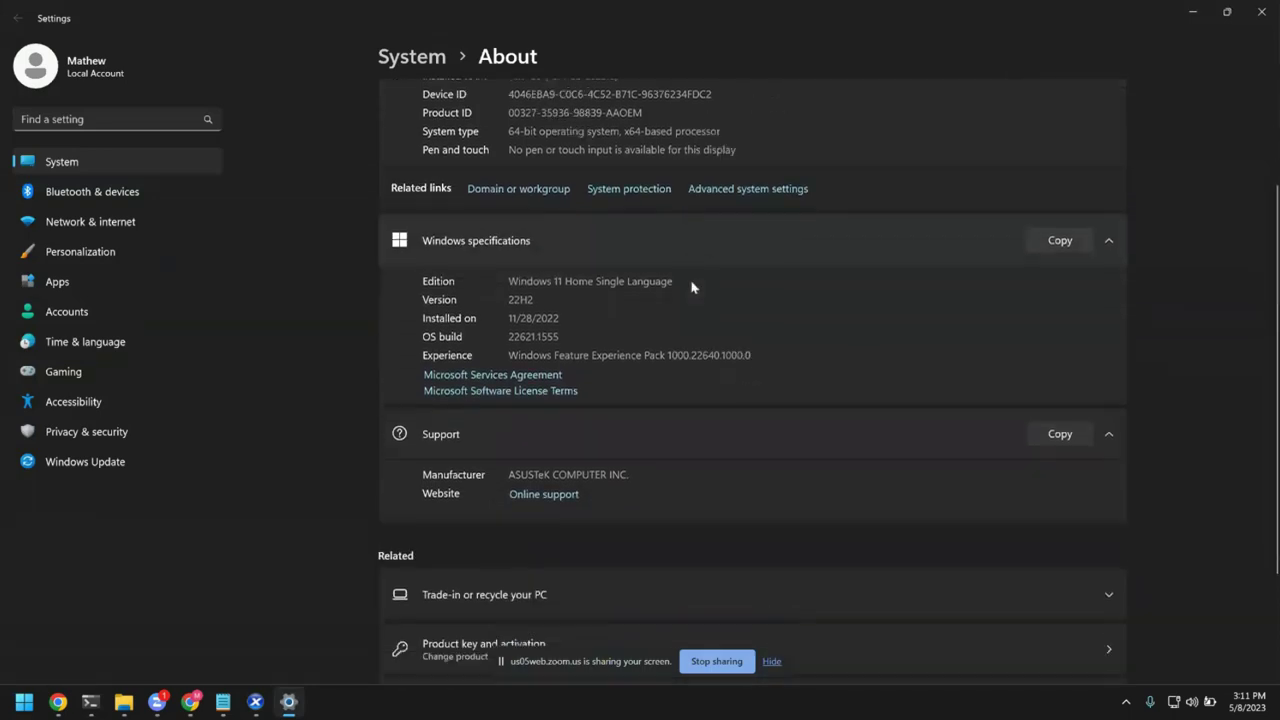
pyautogui.scroll(4, 691, 287)
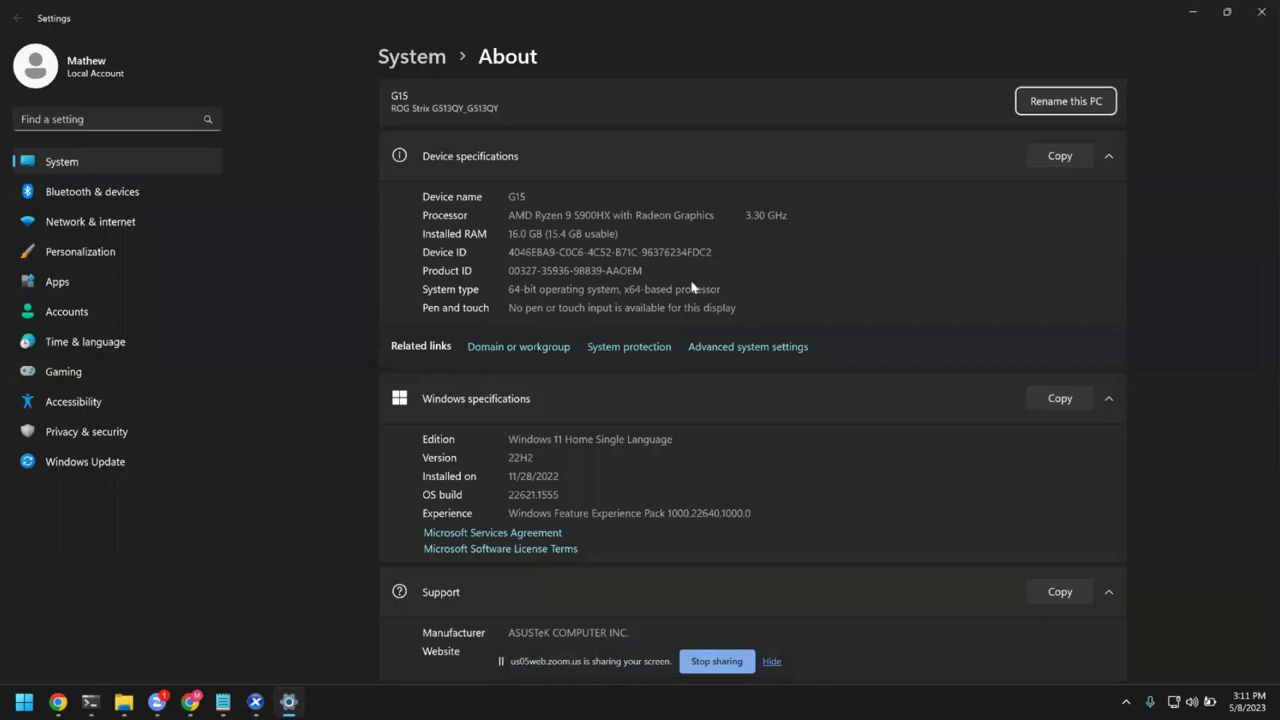
pyautogui.scroll(-1, 691, 287)
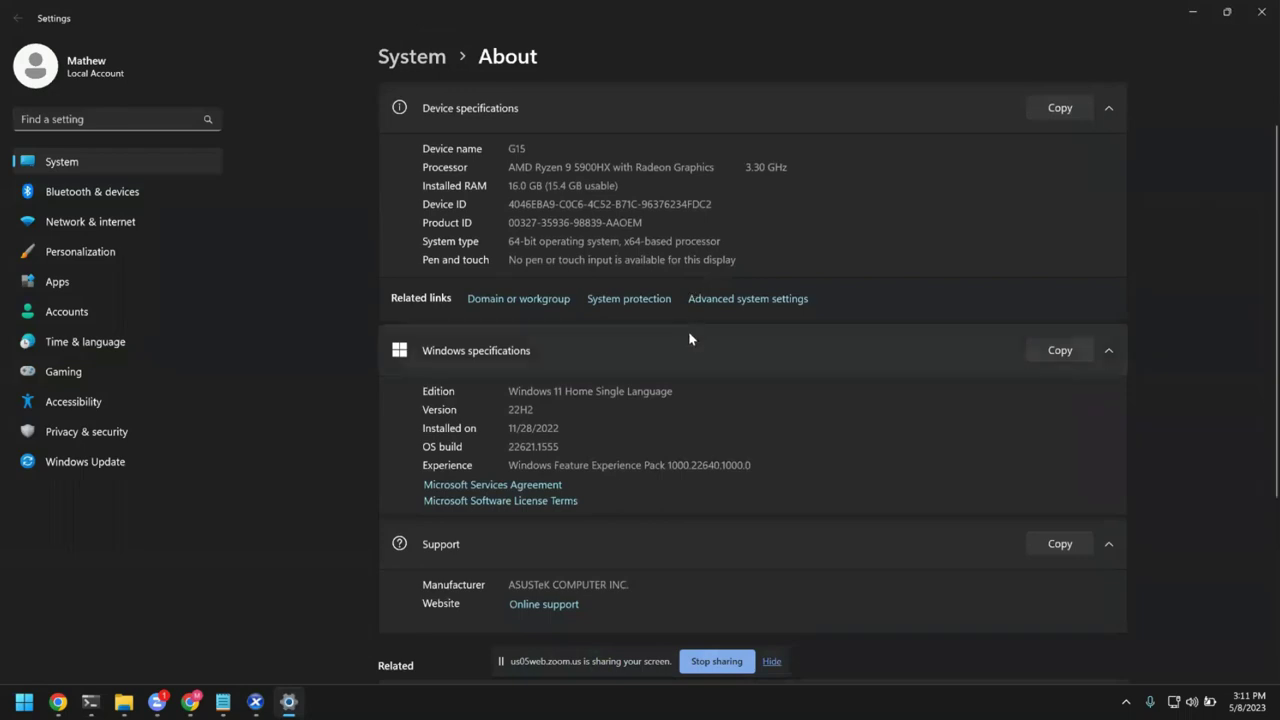
pyautogui.scroll(-5, 689, 340)
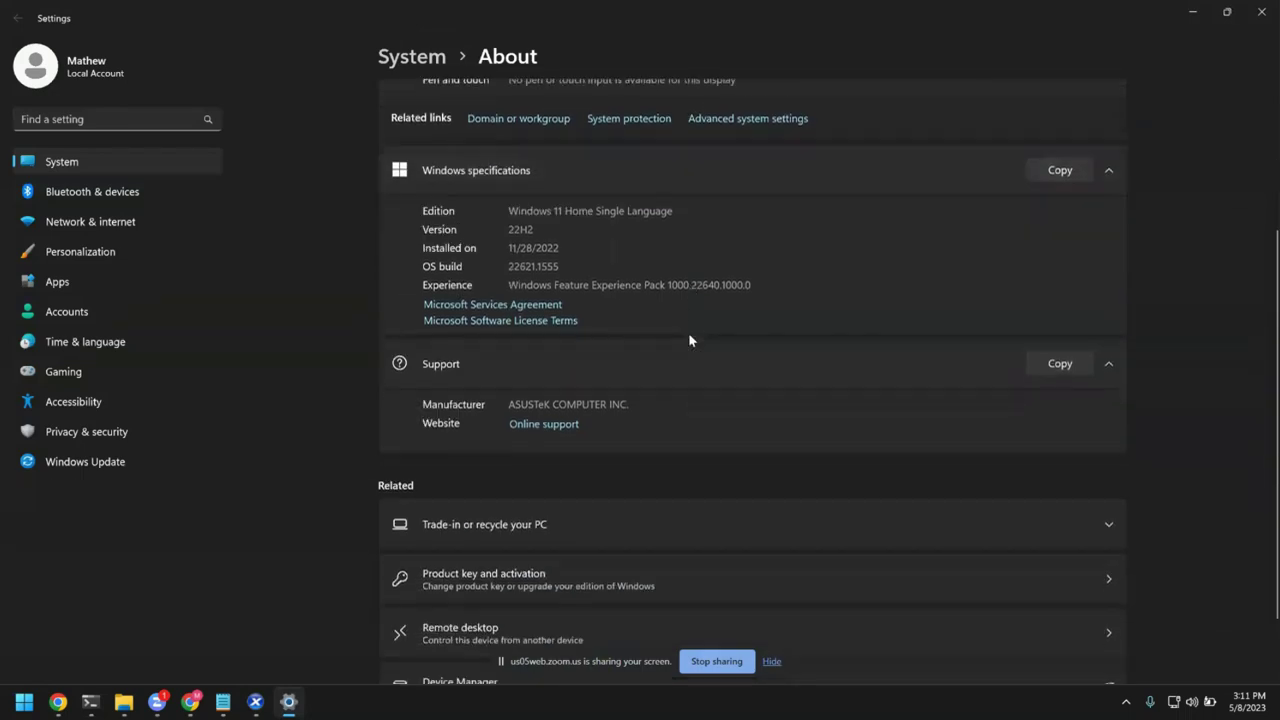
pyautogui.scroll(6, 689, 340)
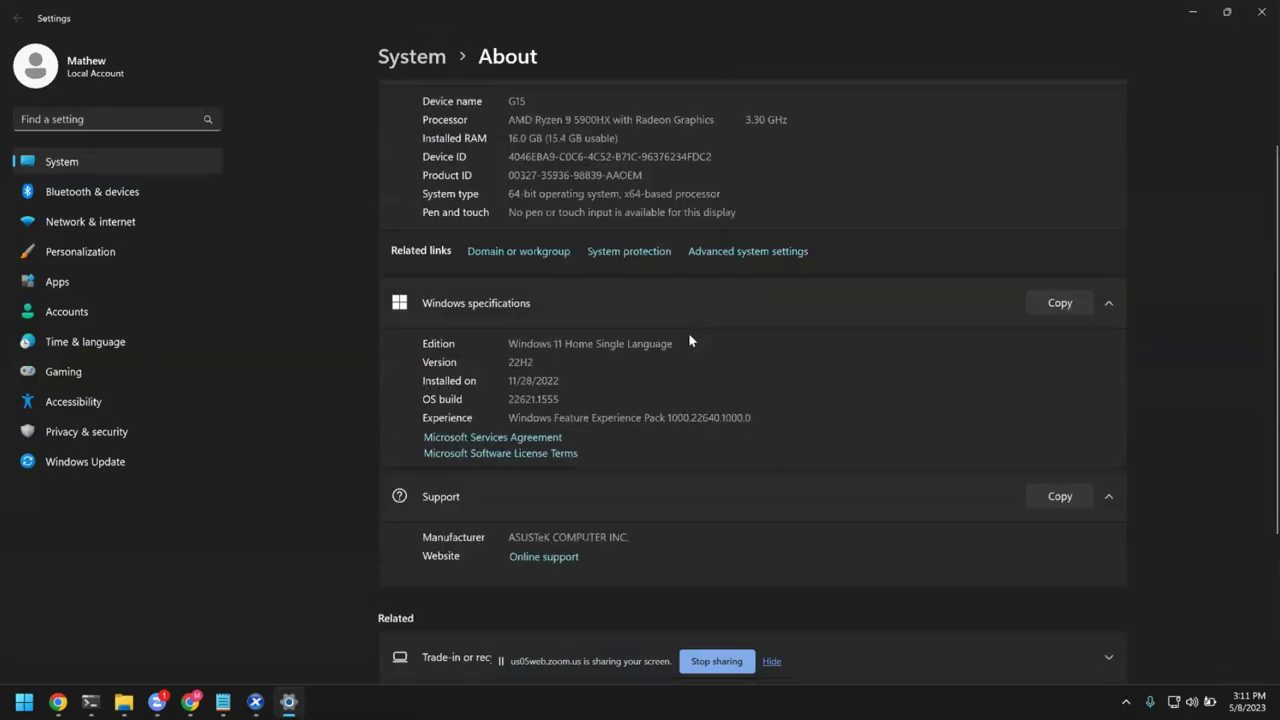
pyautogui.scroll(-1, 689, 340)
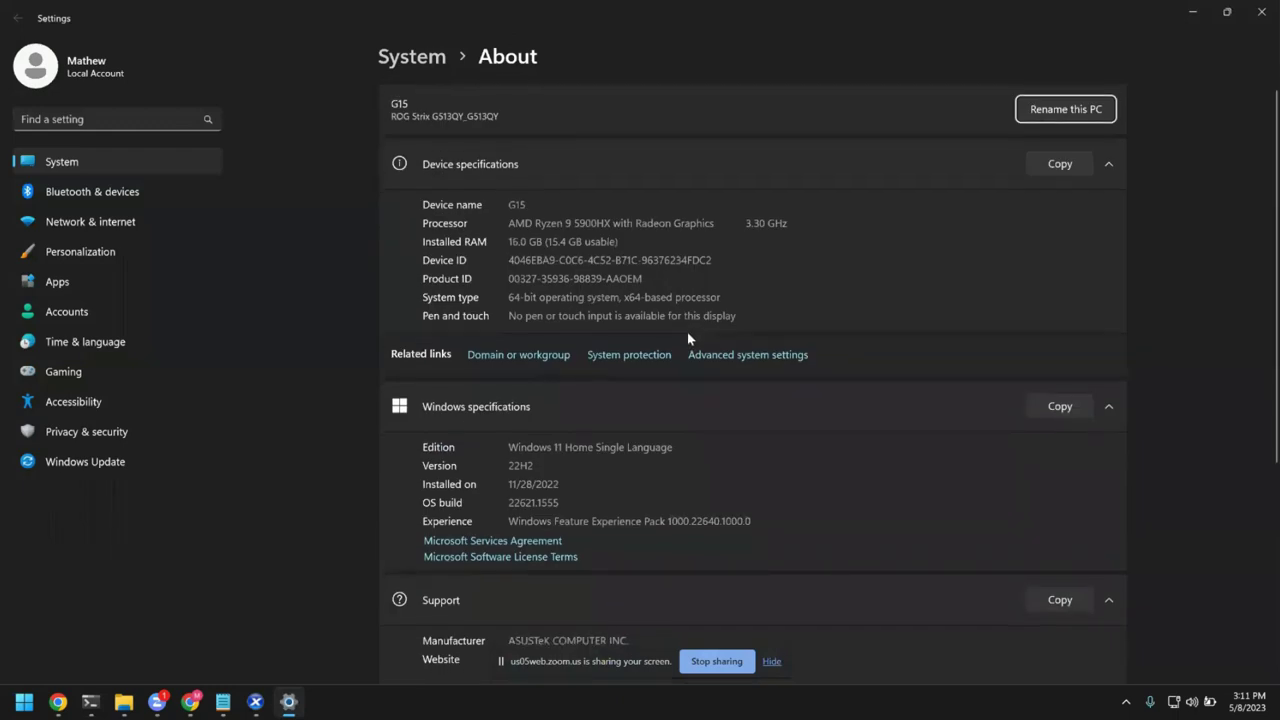
# - Cancel the PC rename and open the computer's full name and workgroup properties
pyautogui.click(1056, 110)
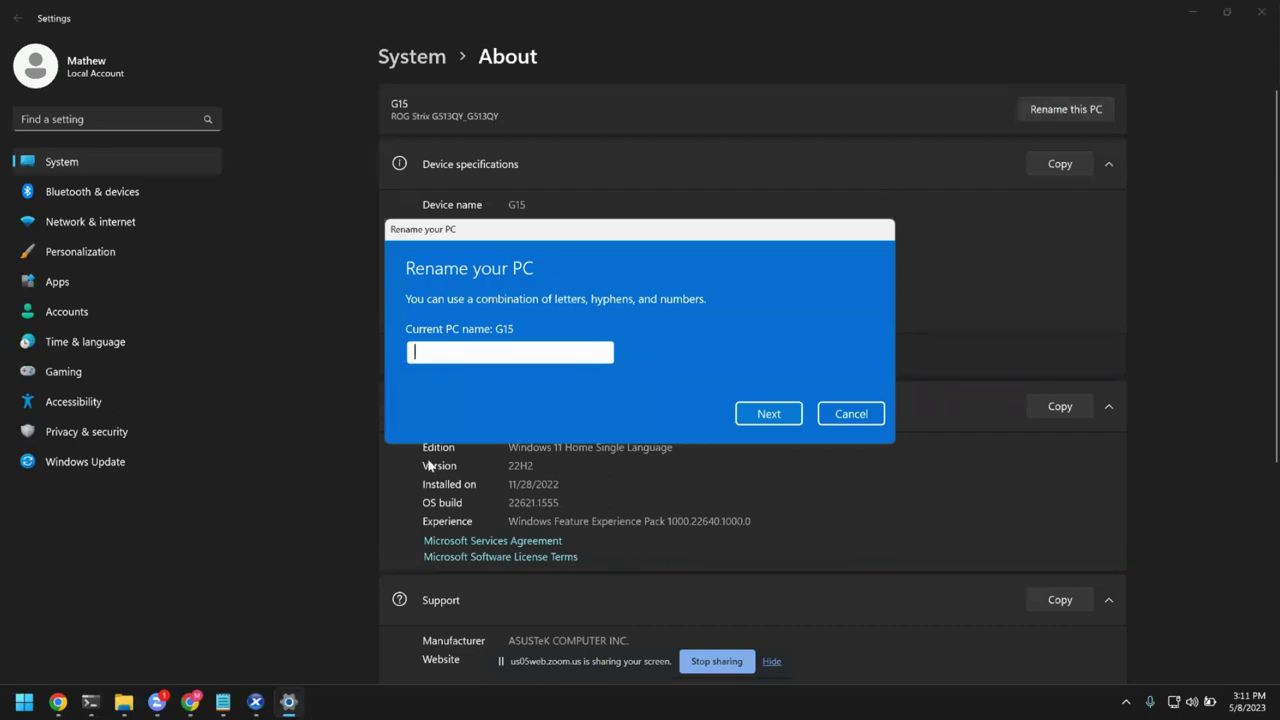
pyautogui.click(849, 413)
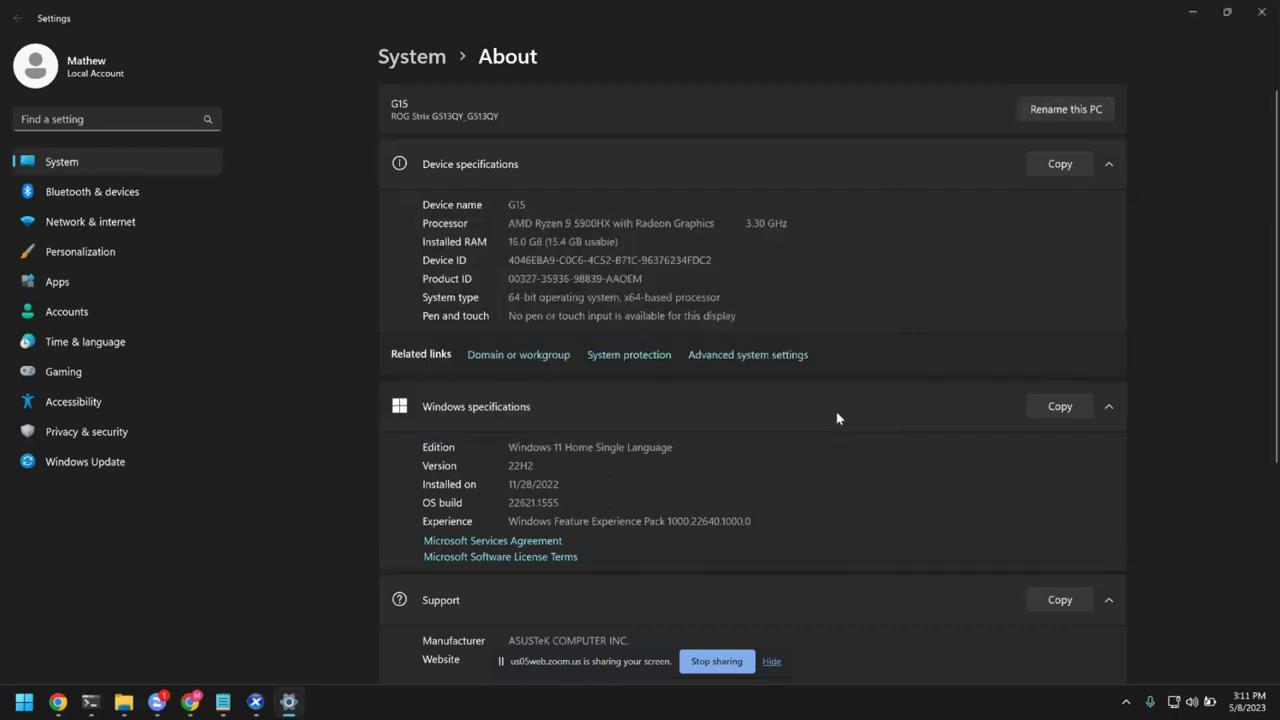
pyautogui.click(525, 363)
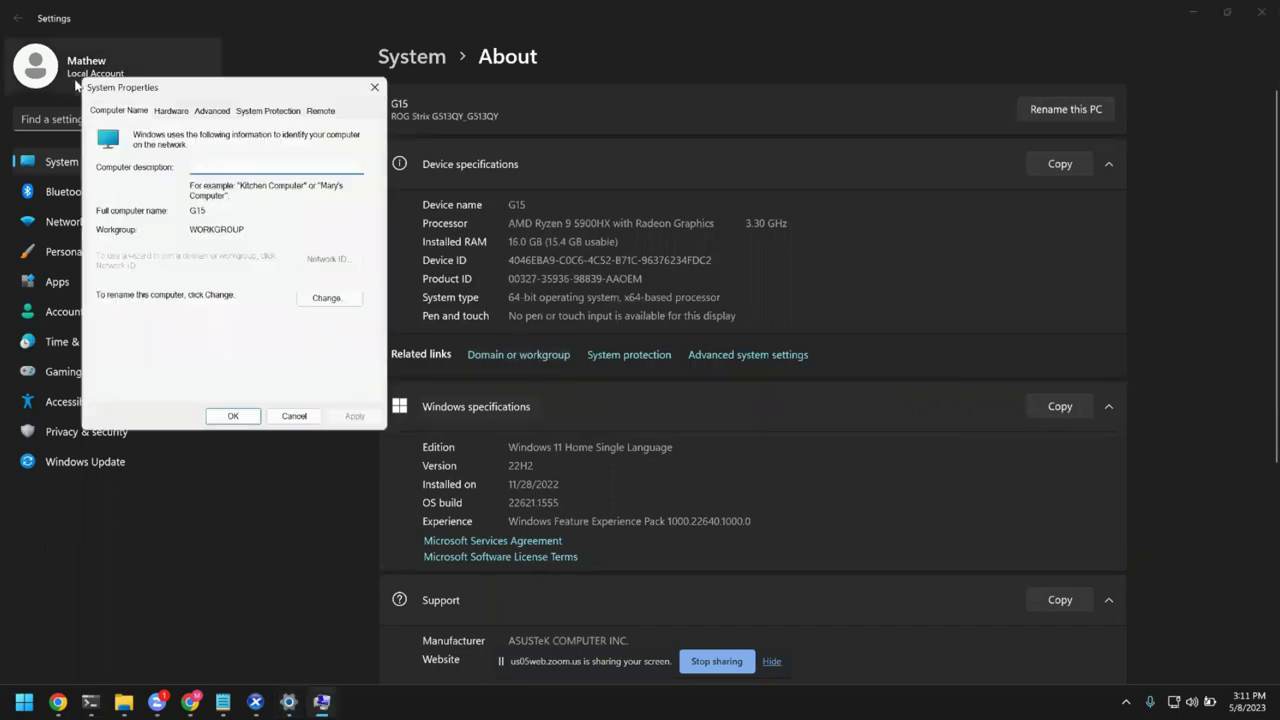
pyautogui.moveTo(160, 92); pyautogui.dragTo(694, 166)
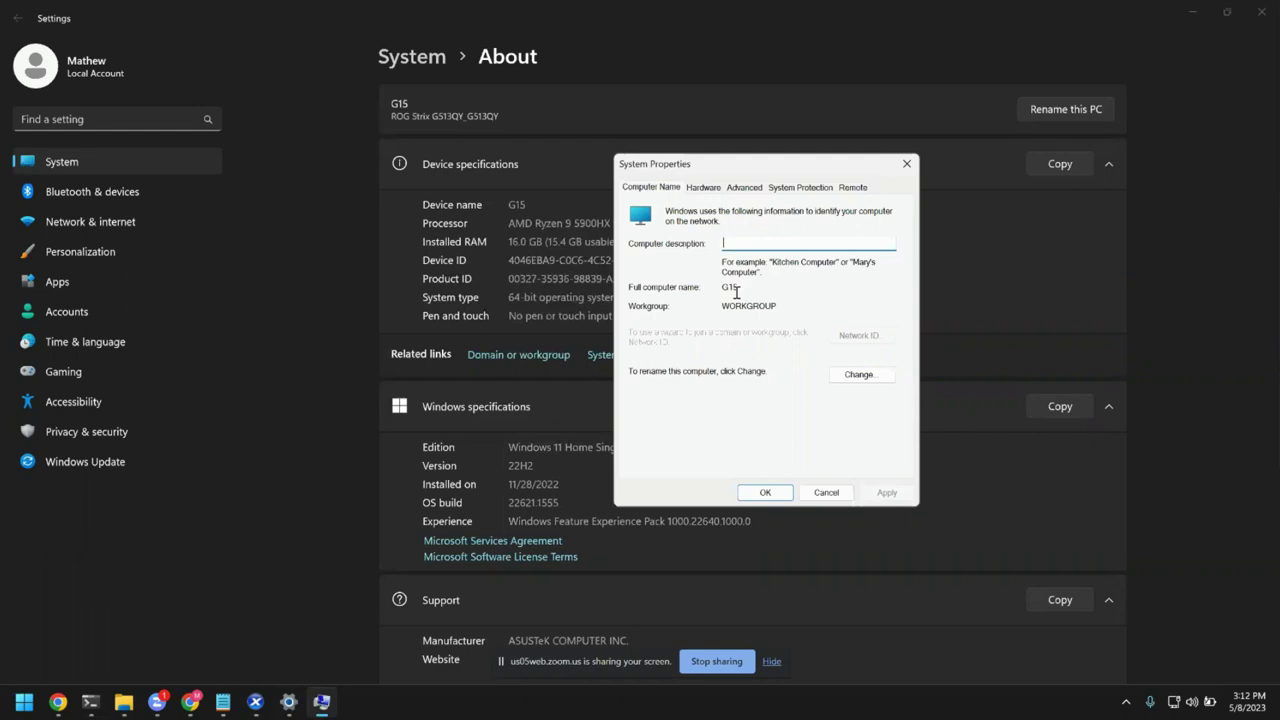
# - Close System Properties and return to XenCenter's New Storage Repository wizard for \\192.168.1.193\Citrix
pyautogui.click(828, 493)
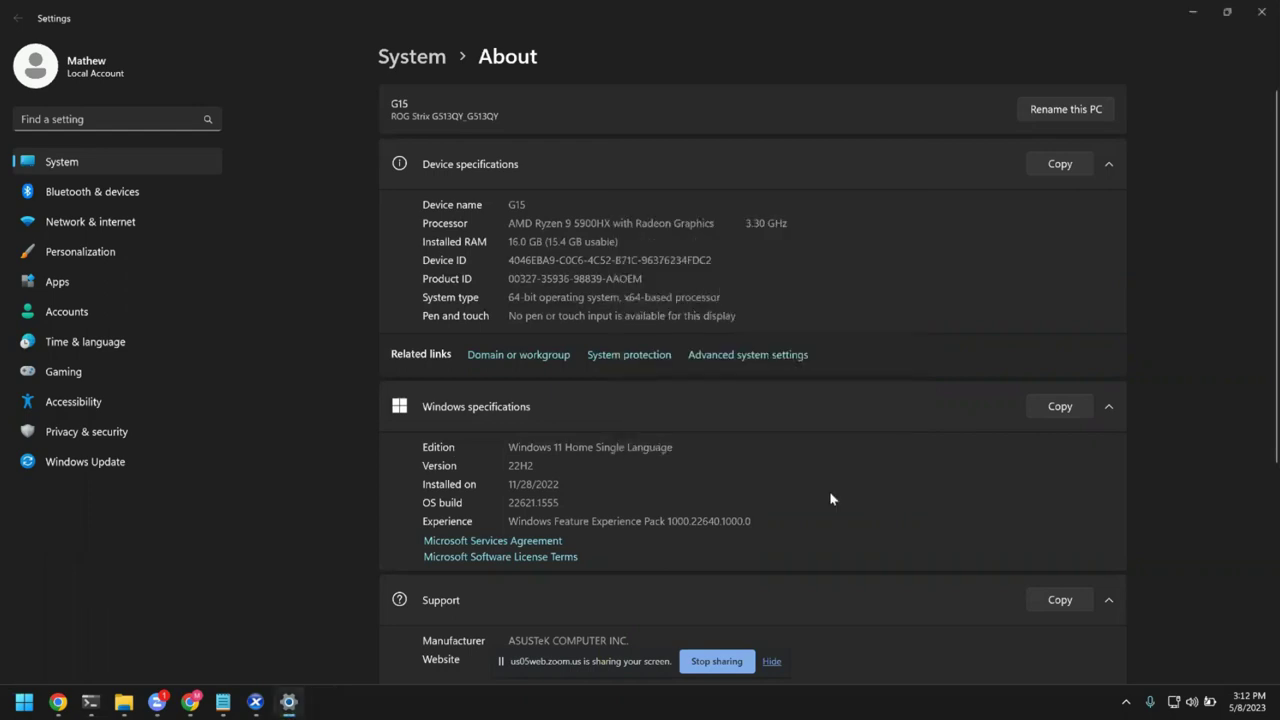
pyautogui.click(254, 703)
pyautogui.click(310, 625)
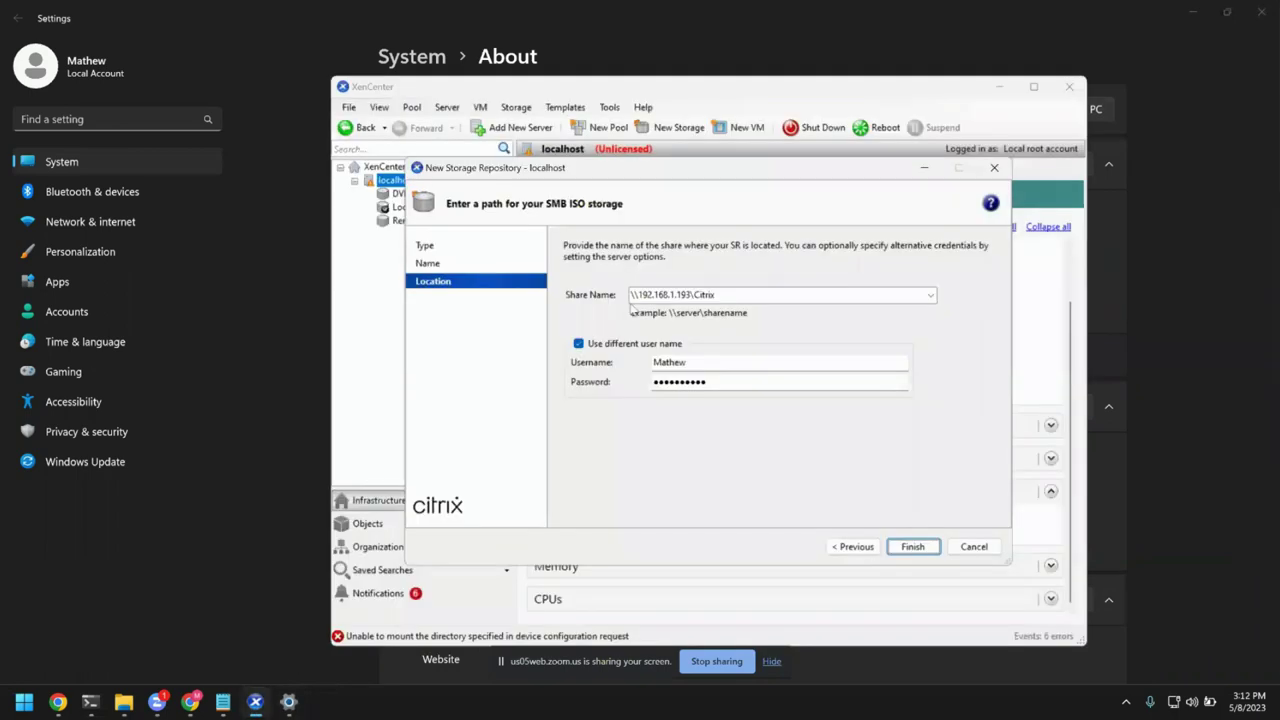
# - Turn Wi-Fi off in quick settings and cancel the SMB ISO storage repository wizard
pyautogui.click(1192, 702)
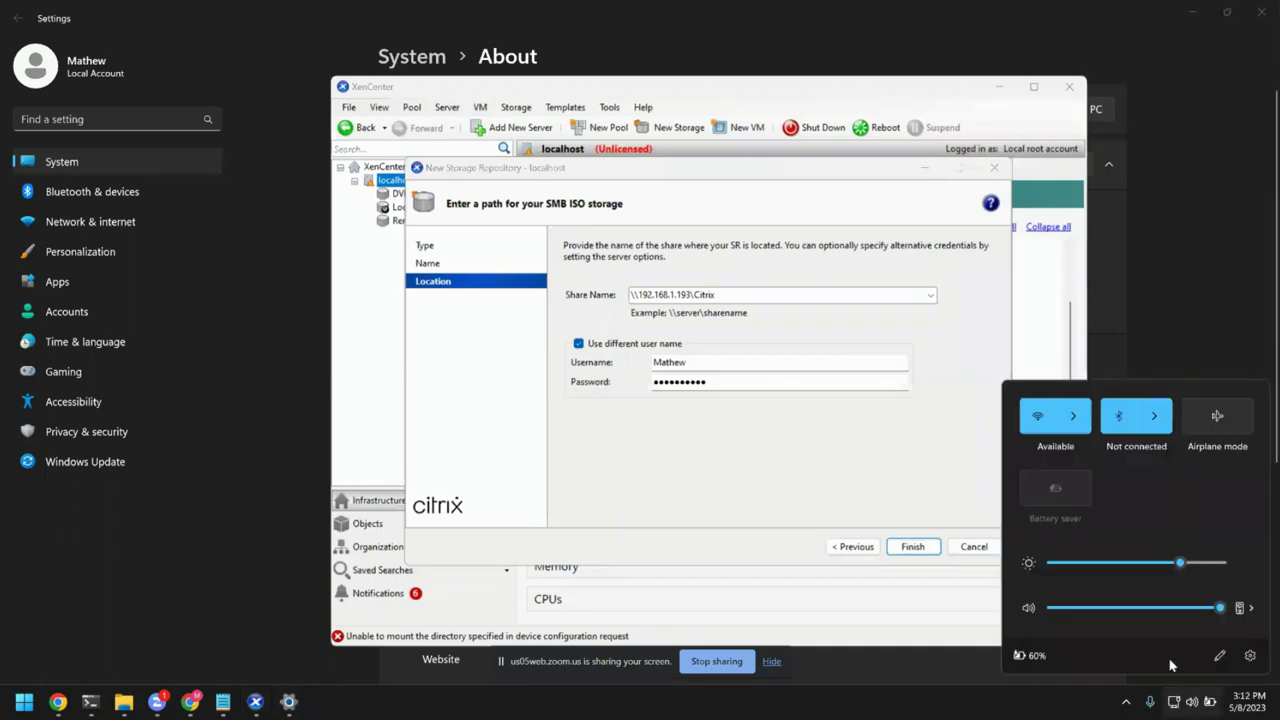
pyautogui.click(1040, 420)
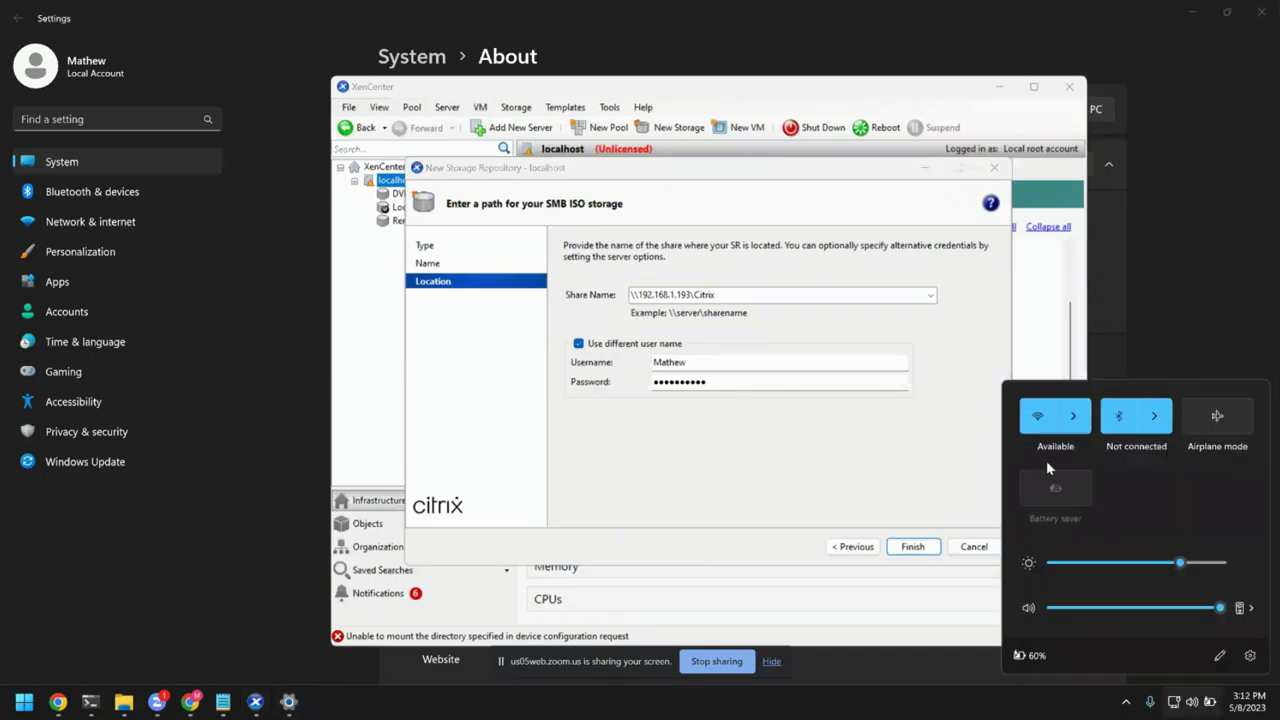
pyautogui.click(915, 490)
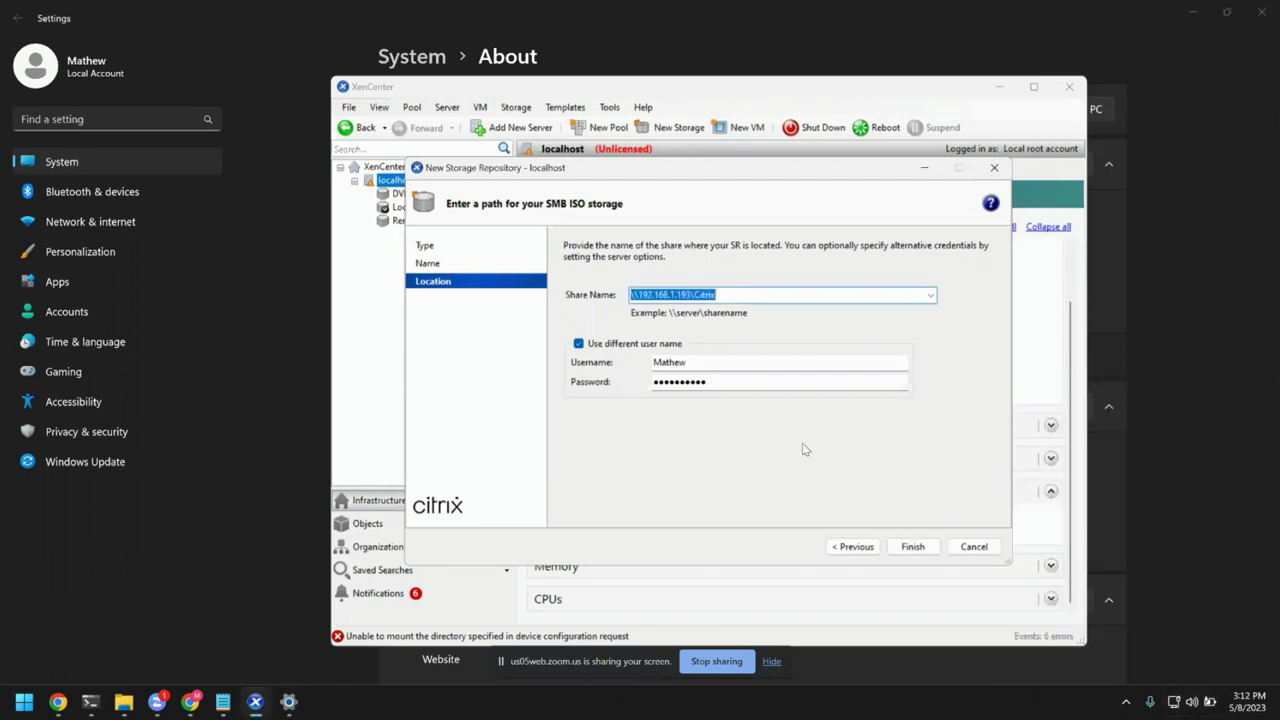
pyautogui.click(984, 547)
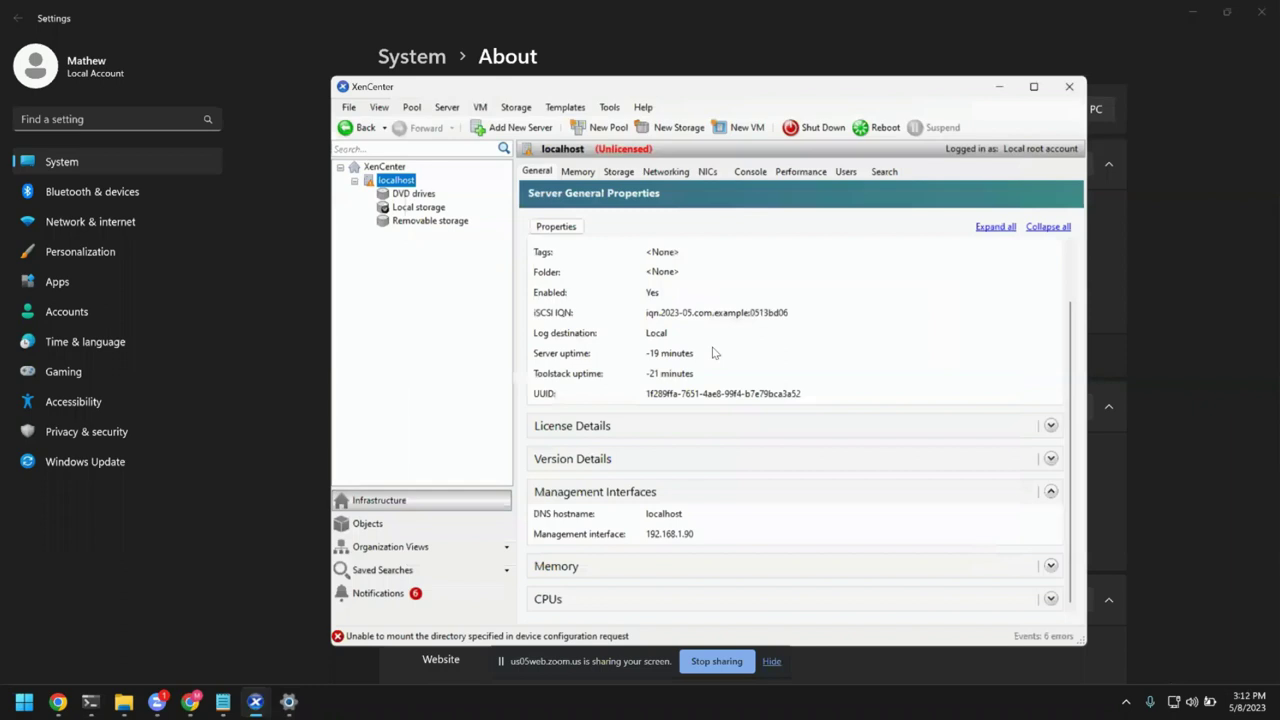
# - Open the localhost server console and log in with the root password
pyautogui.rightClick(714, 352)
pyautogui.click(493, 381)
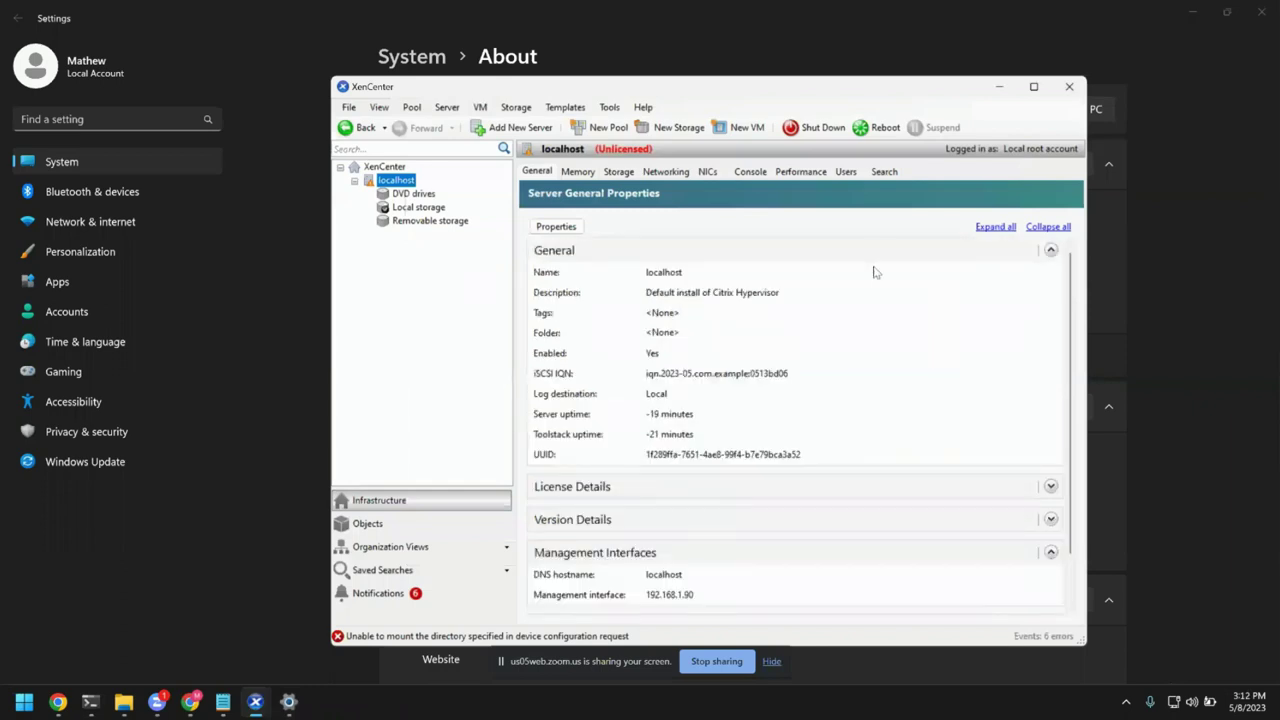
pyautogui.click(748, 172)
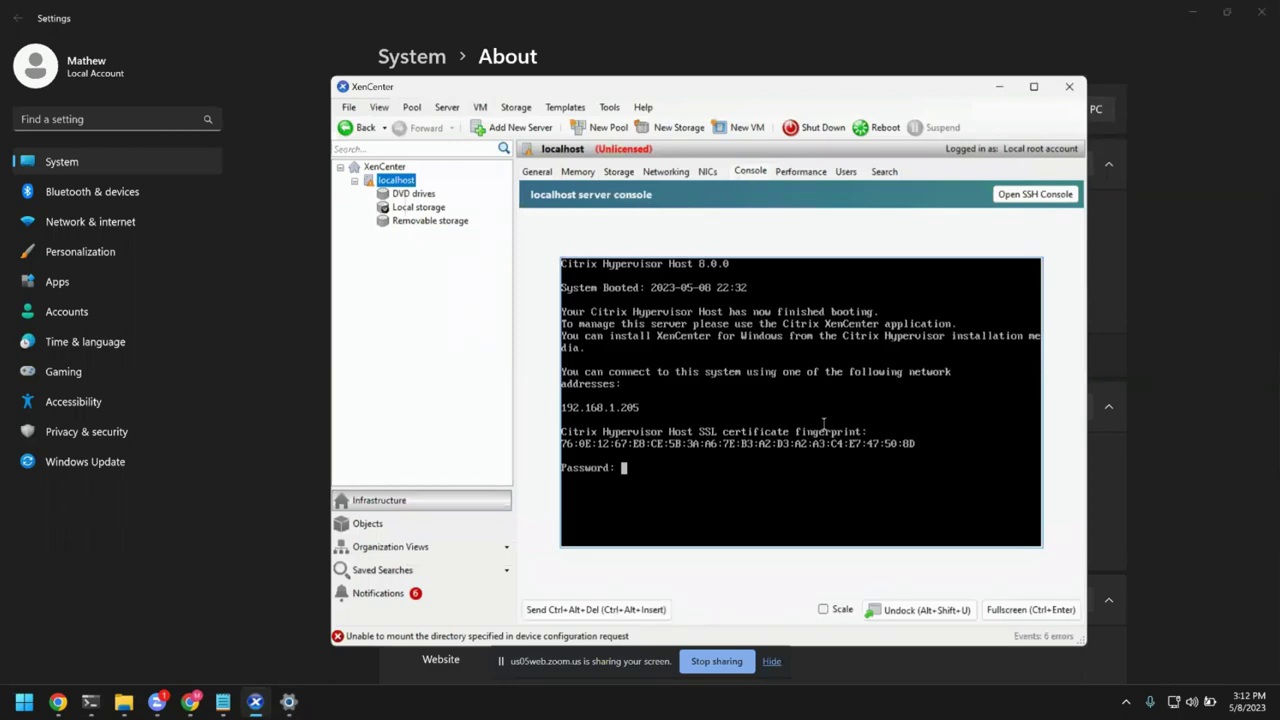
pyautogui.press('Return')
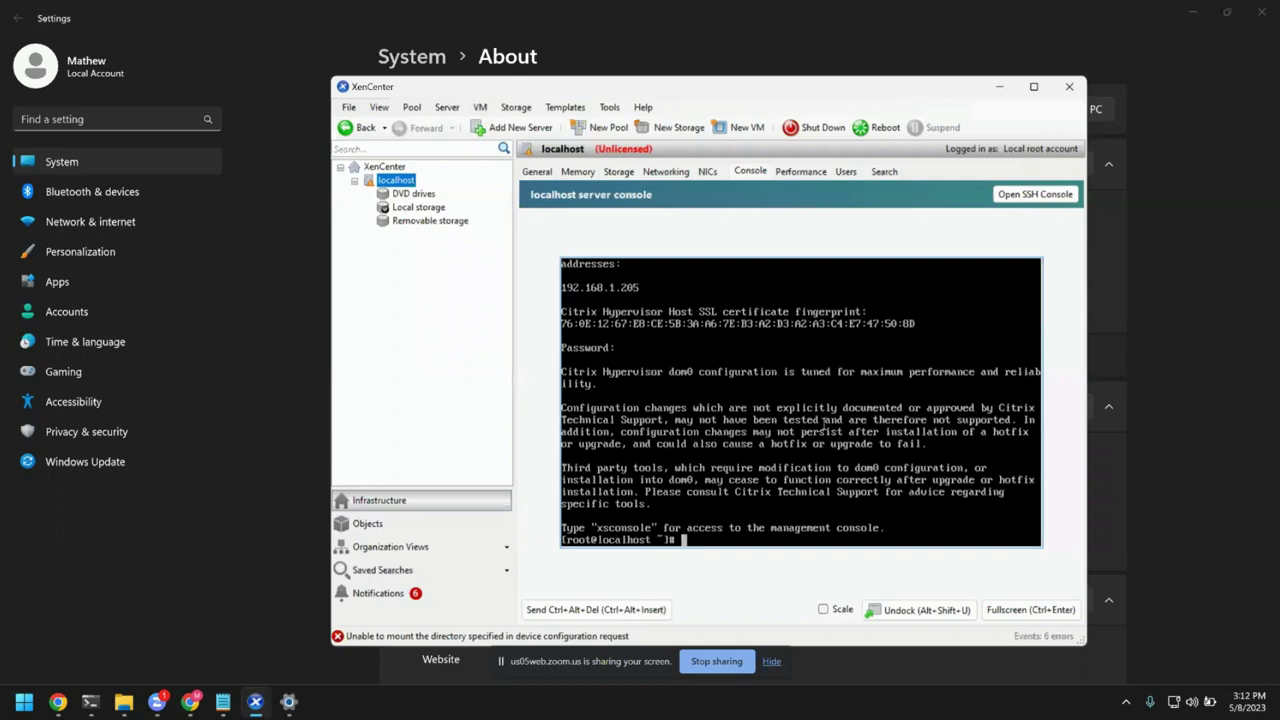
# - Run xsconsole at the host prompt to reach the Customize System menu
pyautogui.write('access')
pyautogui.press('BackSpace')
pyautogui.press('BackSpace')
pyautogui.press('BackSpace')
pyautogui.press('BackSpace')
pyautogui.press('BackSpace')
pyautogui.press('BackSpace')
pyautogui.write('xscontrol')
pyautogui.press('BackSpace')
pyautogui.press('BackSpace')
pyautogui.press('BackSpace')
pyautogui.press('BackSpace')
pyautogui.press('BackSpace')
pyautogui.write('nsole')
pyautogui.press('Return')
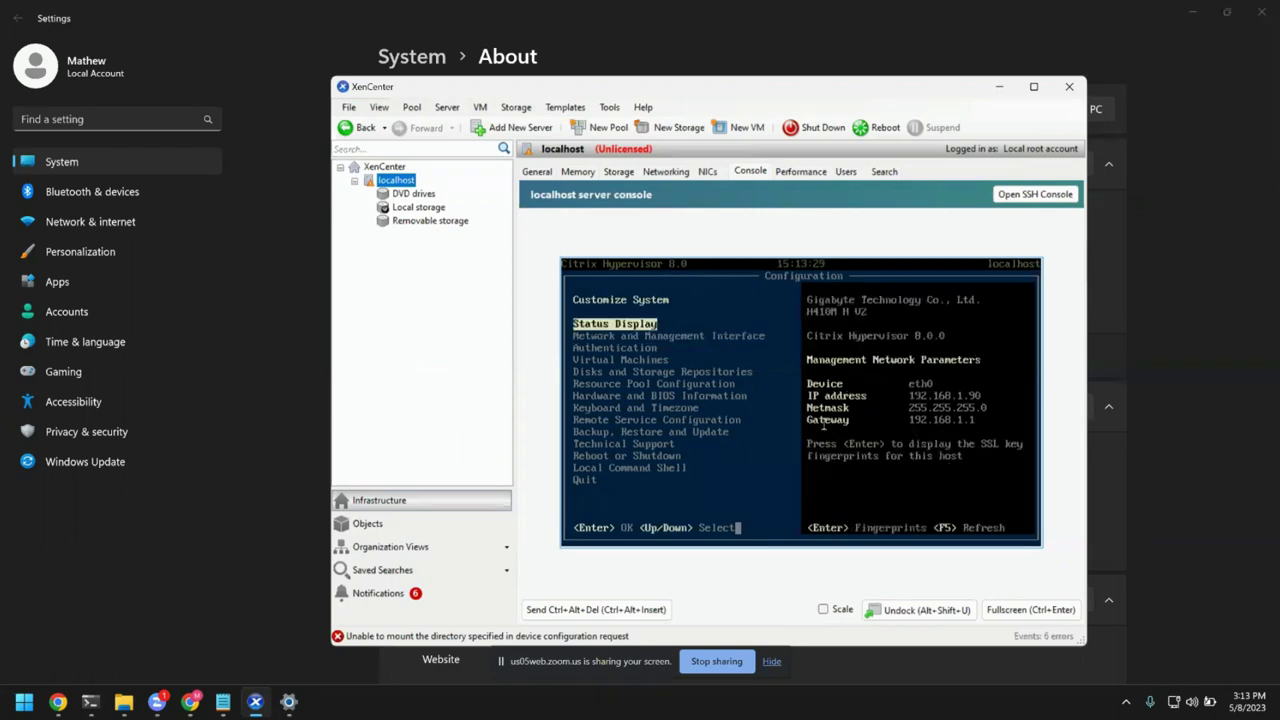
# - Open xsconsole's Local Command Shell and log in as root with the password
pyautogui.press('Up')
pyautogui.press('Up')
pyautogui.press('Return')
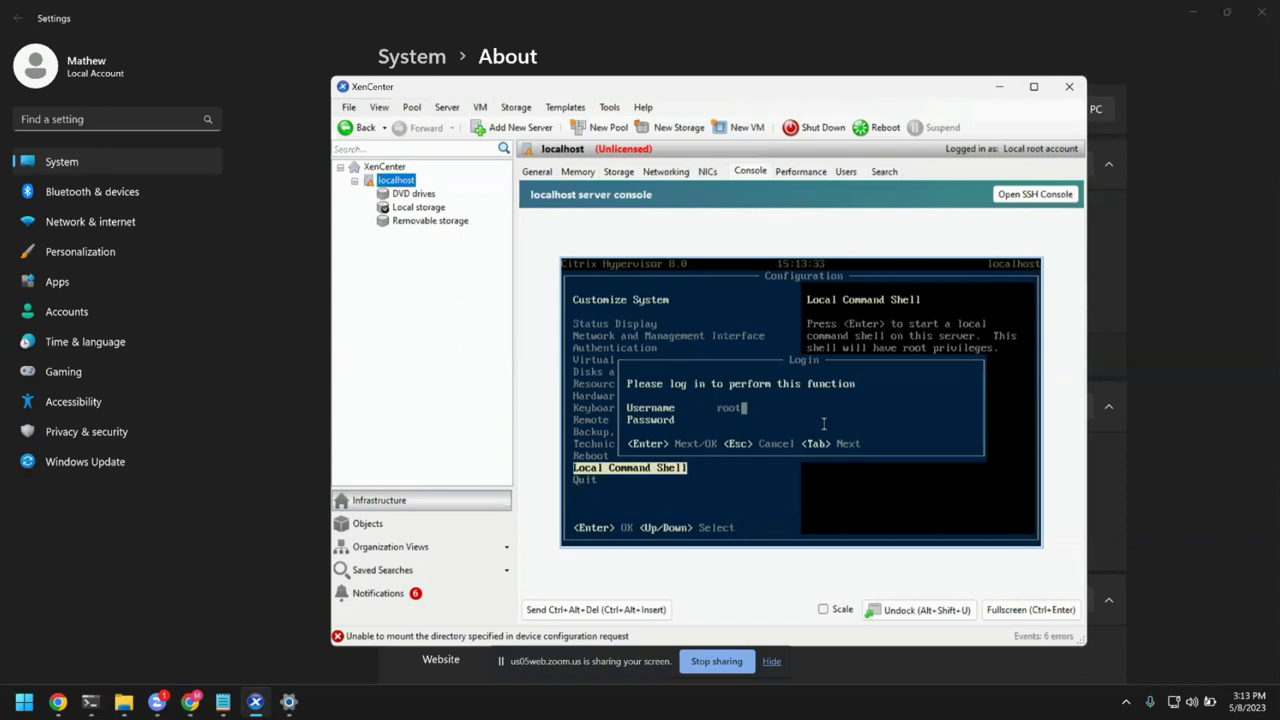
pyautogui.press('Return')
pyautogui.write('*********')
pyautogui.press('Return')
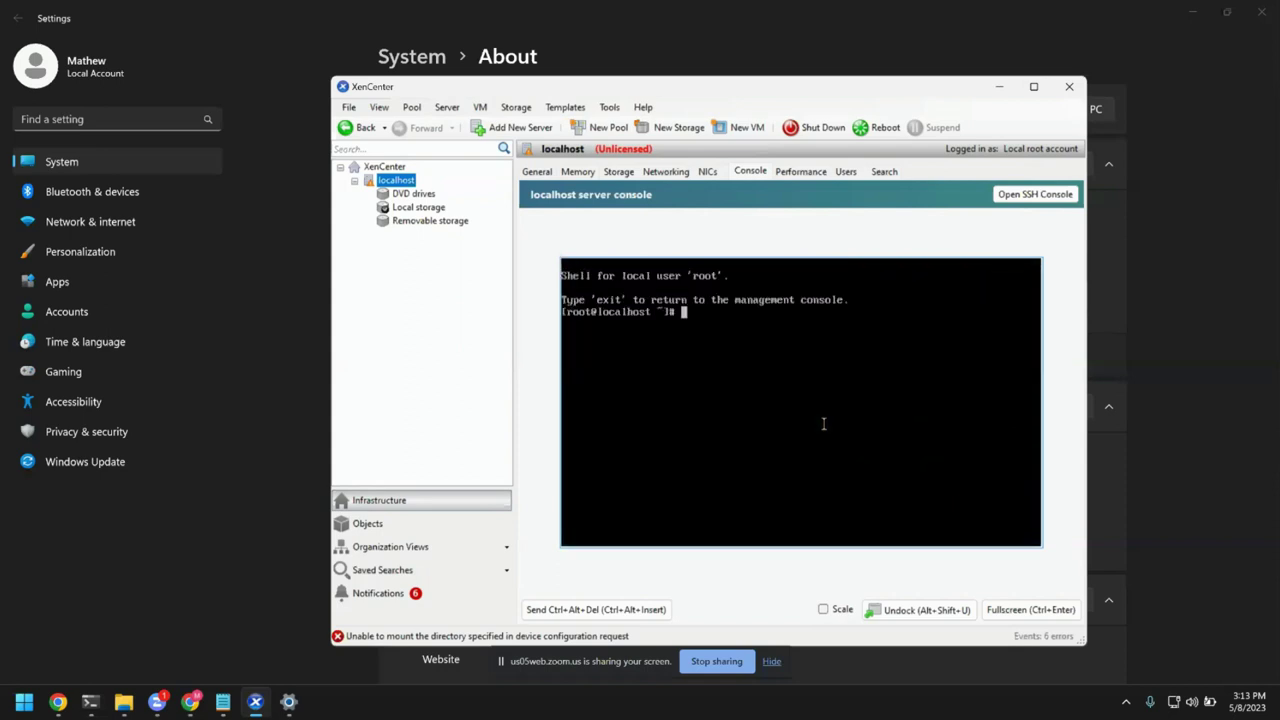
# - Ping the share server at 192.168.1.193 from the root shell
pyautogui.write('ping 192.168.1.193')
pyautogui.press('Return')
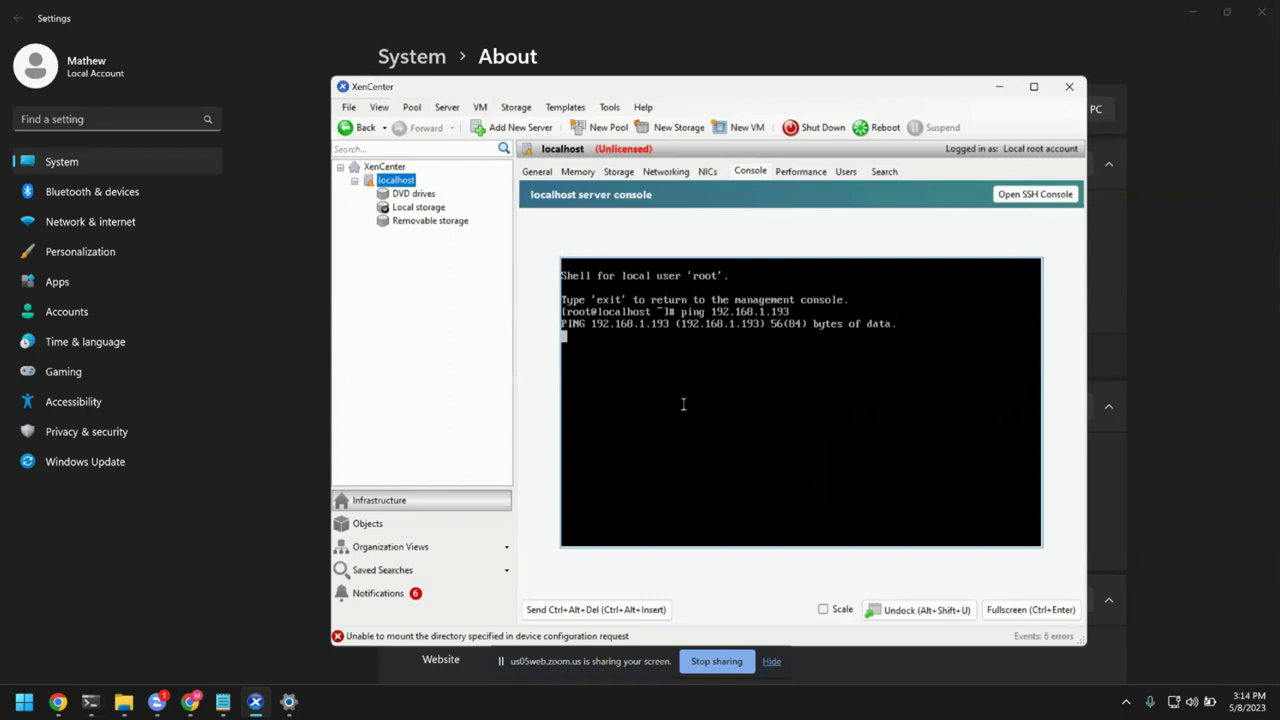
pyautogui.click(24, 702)
# - Open Windows Defender Firewall's allowed apps list via 'fire' search and unlock it for editing
pyautogui.write('fire')
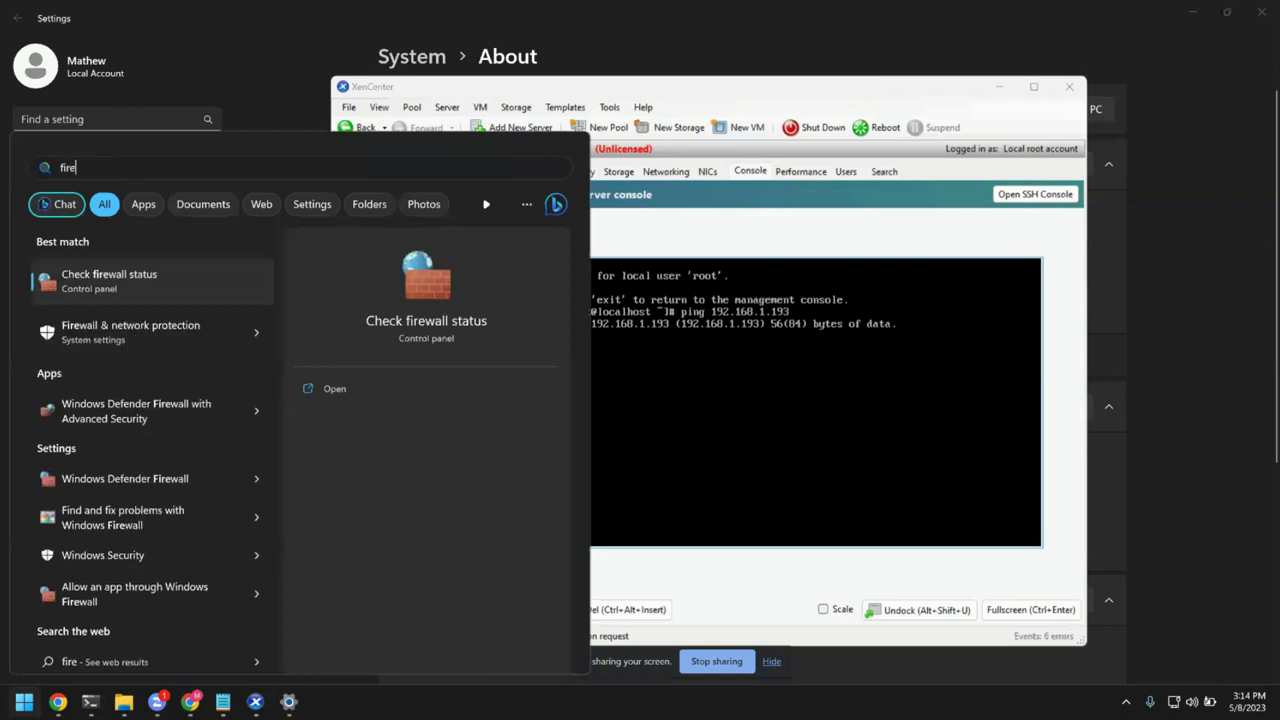
pyautogui.press('Return')
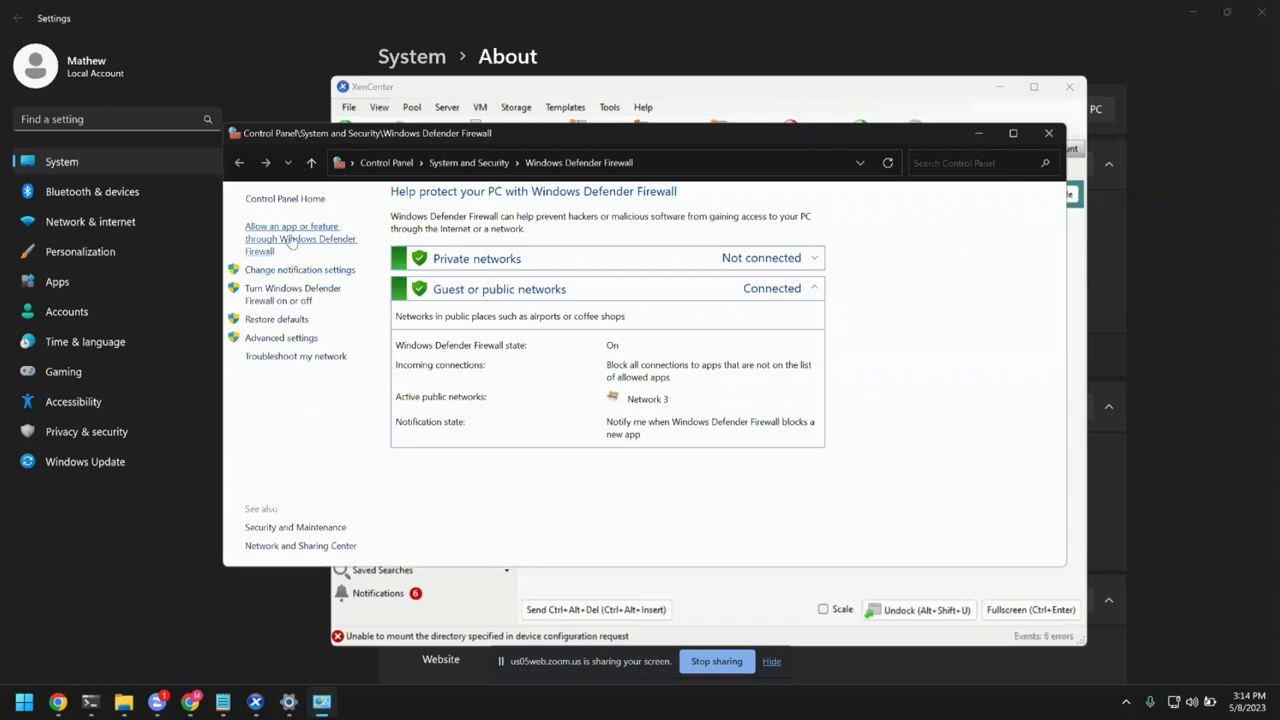
pyautogui.click(292, 241)
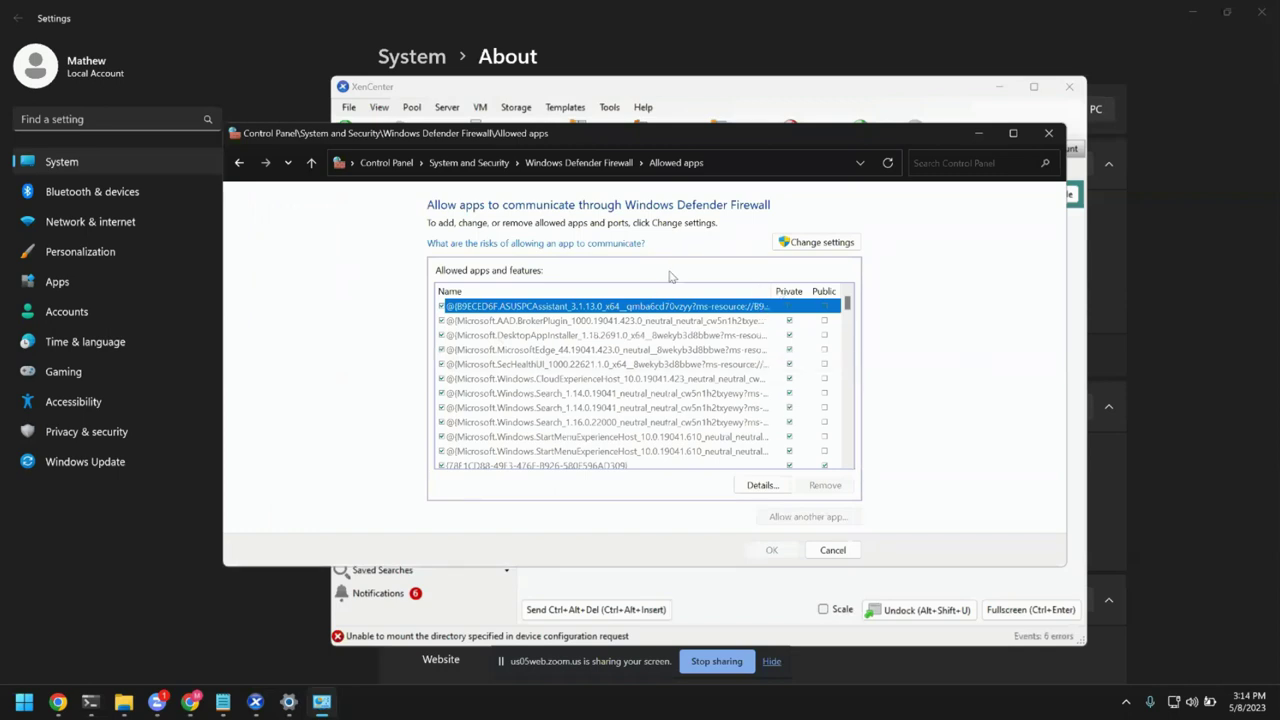
pyautogui.click(793, 248)
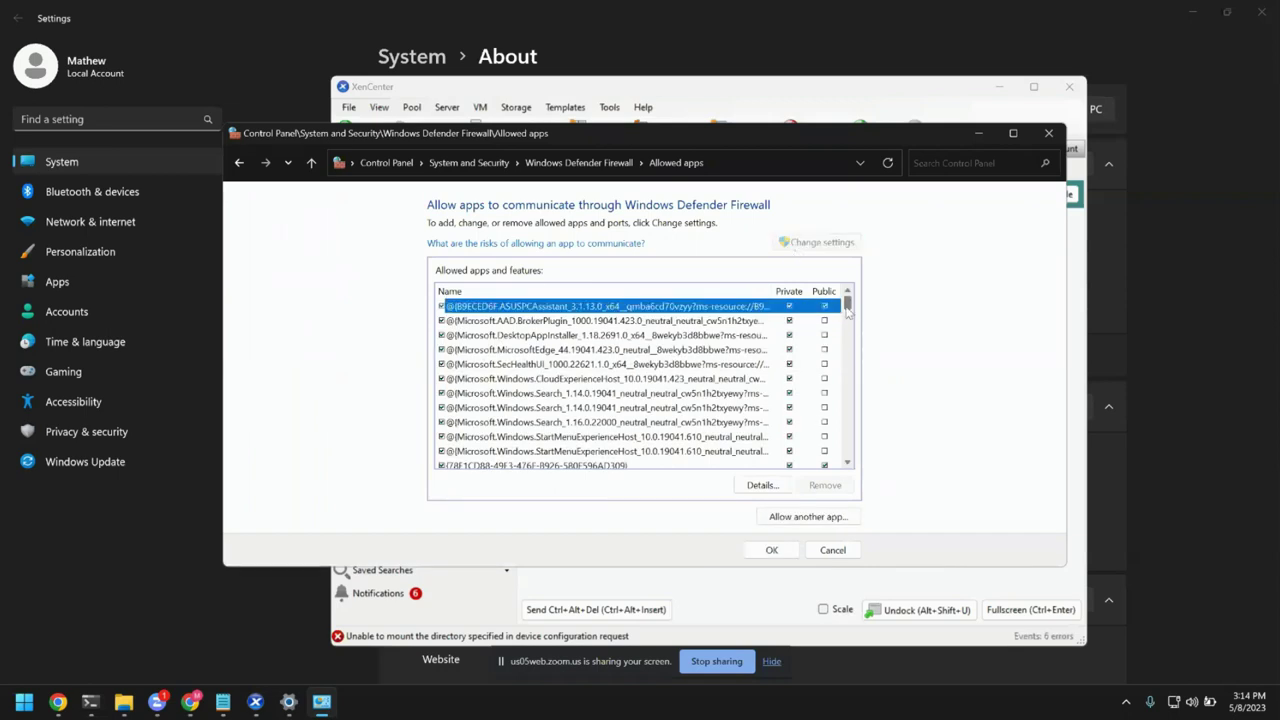
# - Tick the Private box for File and Printer Sharing in the allowed apps list
pyautogui.scroll(-2, 848, 315)
pyautogui.moveTo(848, 312); pyautogui.dragTo(850, 346)
pyautogui.scroll(1, 851, 347)
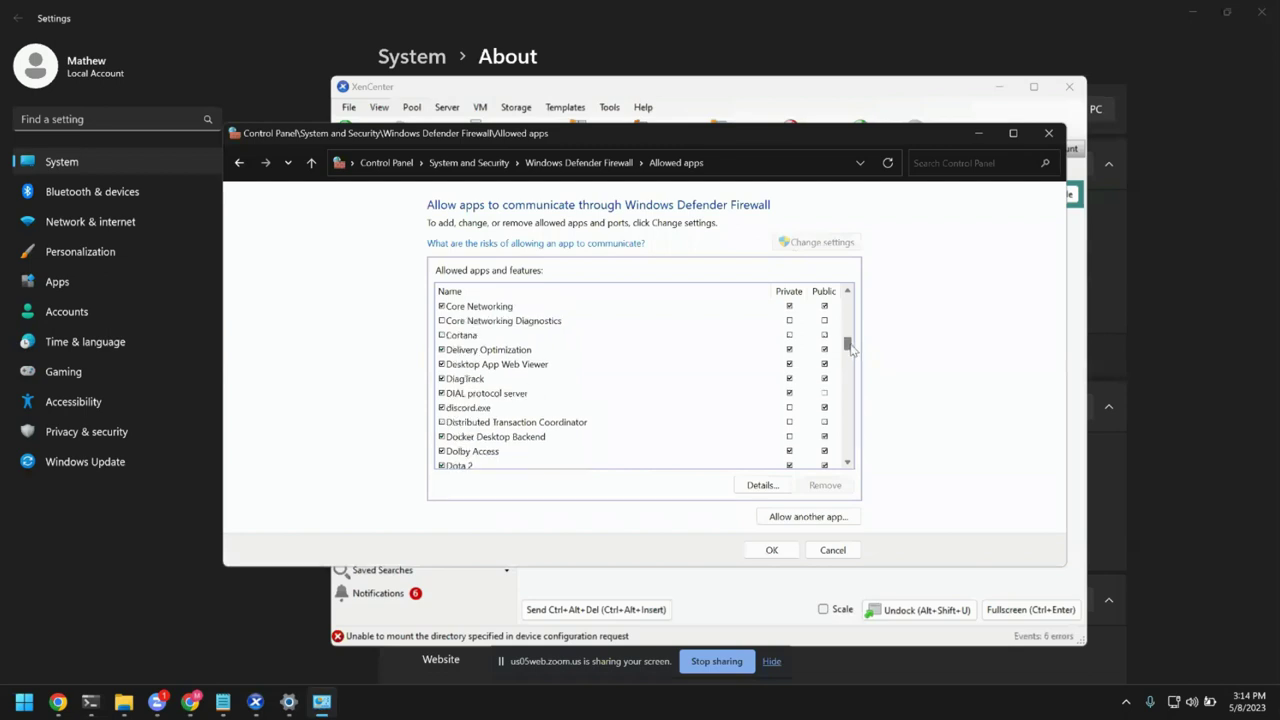
pyautogui.moveTo(849, 344); pyautogui.dragTo(850, 355)
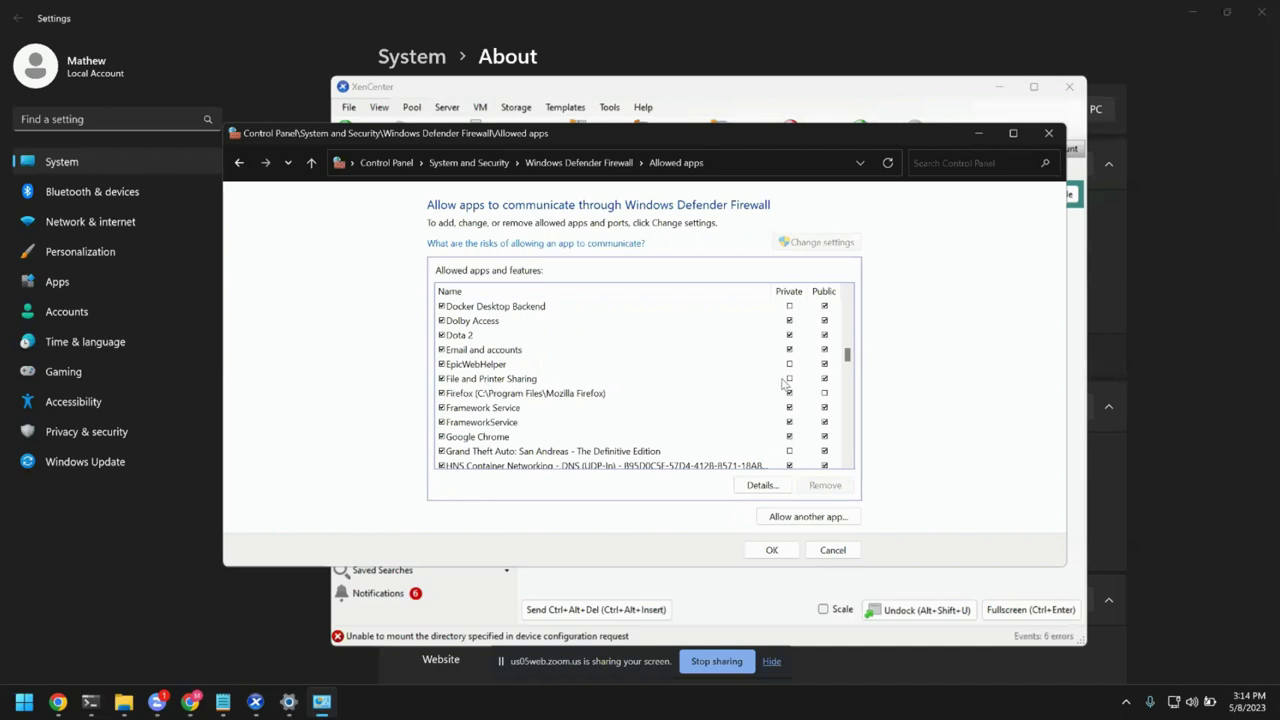
pyautogui.click(785, 383)
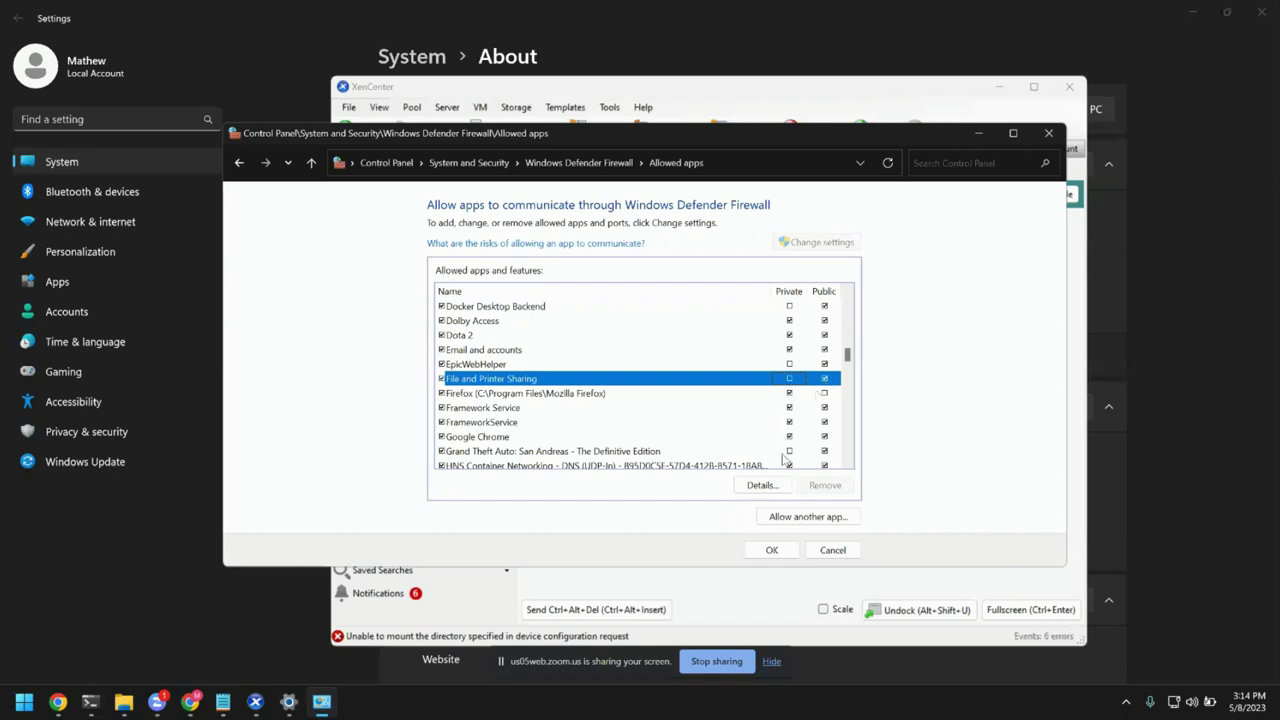
pyautogui.click(761, 485)
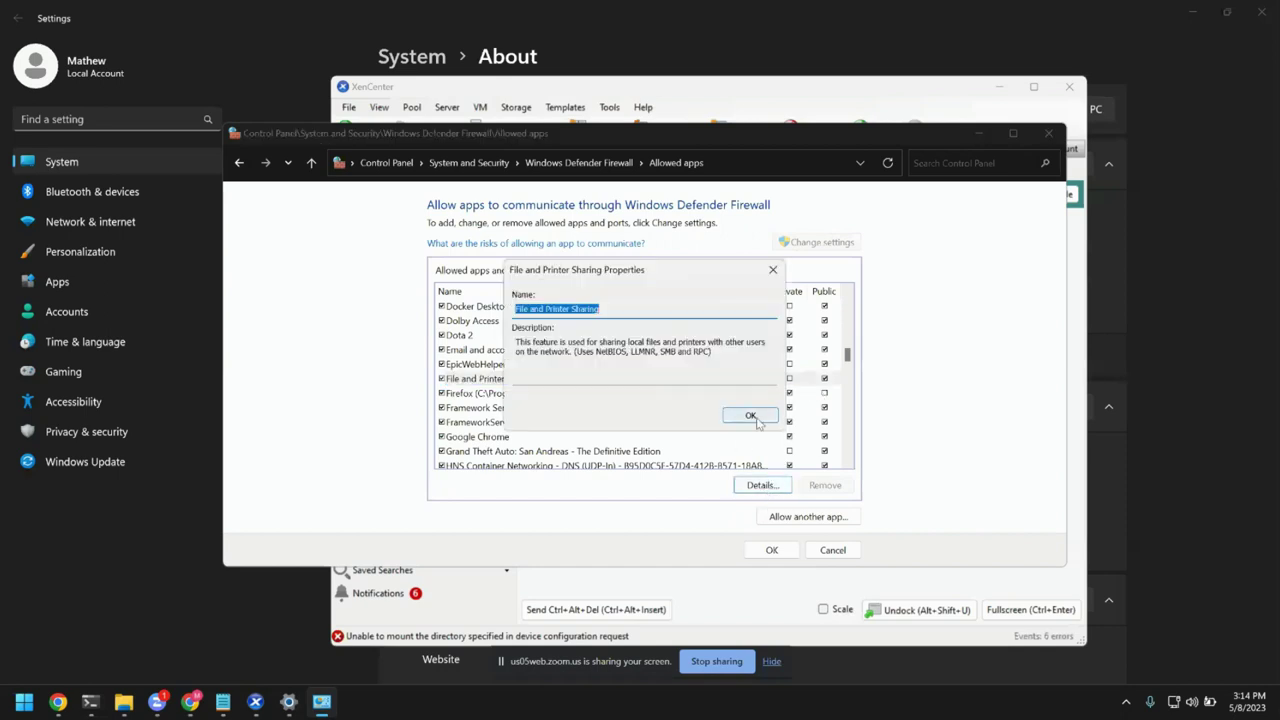
pyautogui.click(750, 415)
pyautogui.click(791, 380)
pyautogui.click(791, 380)
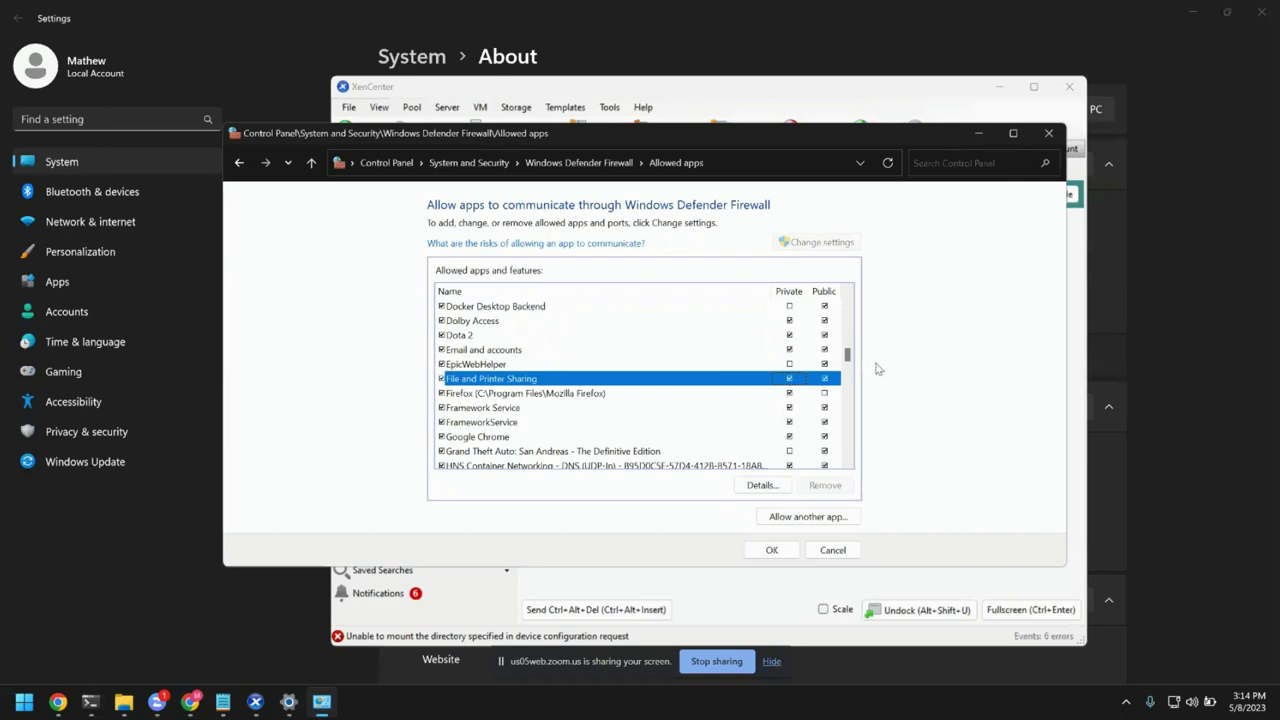
# - Save the allowed-apps changes with OK and minimize the firewall window
pyautogui.click(788, 551)
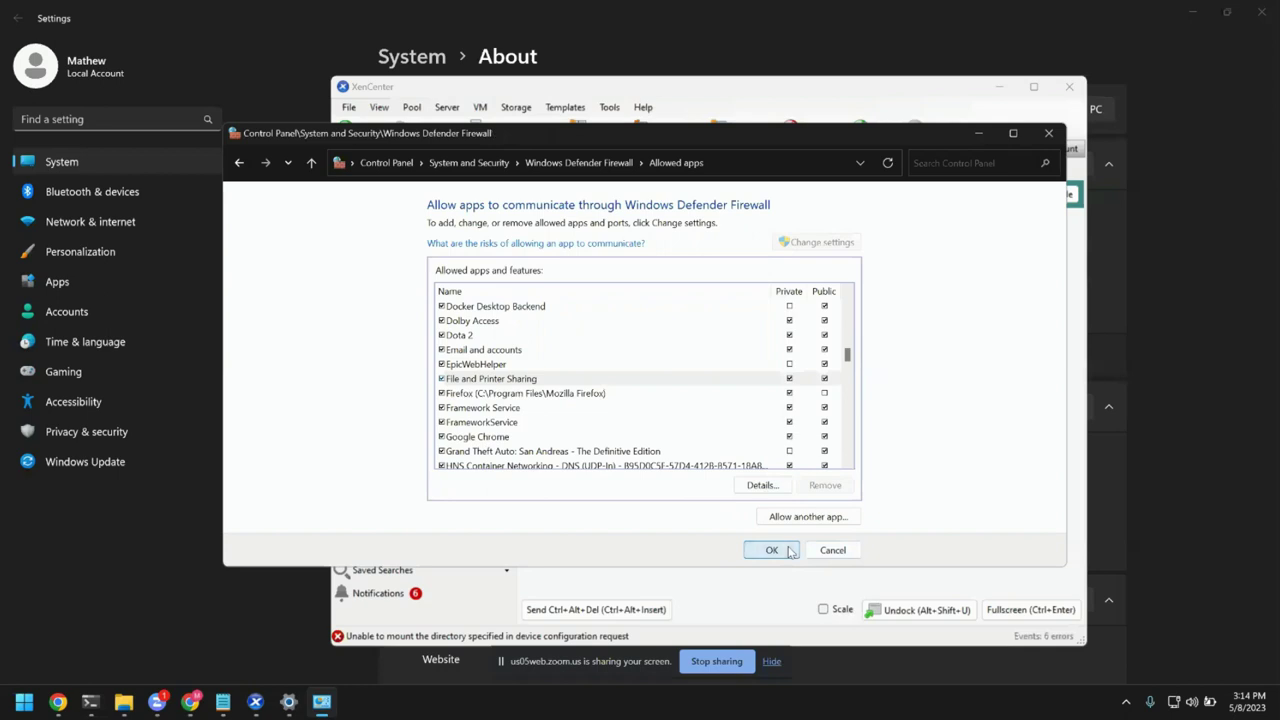
pyautogui.click(788, 551)
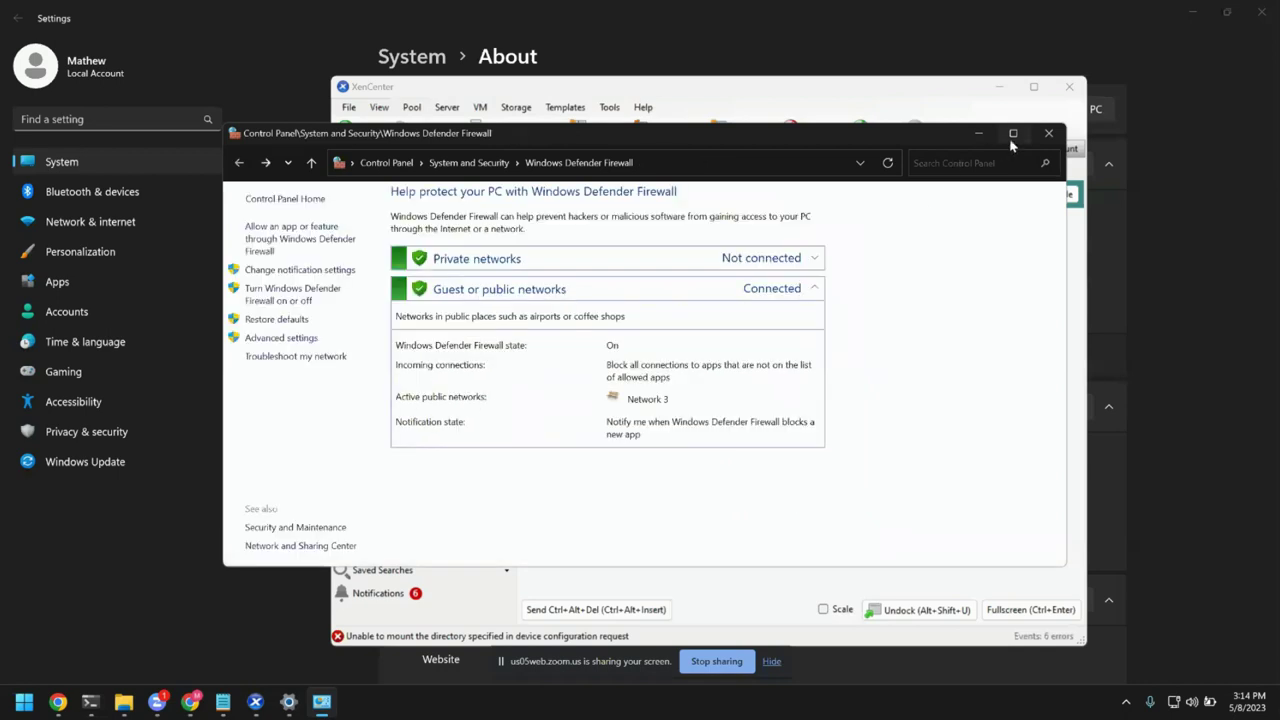
pyautogui.click(980, 134)
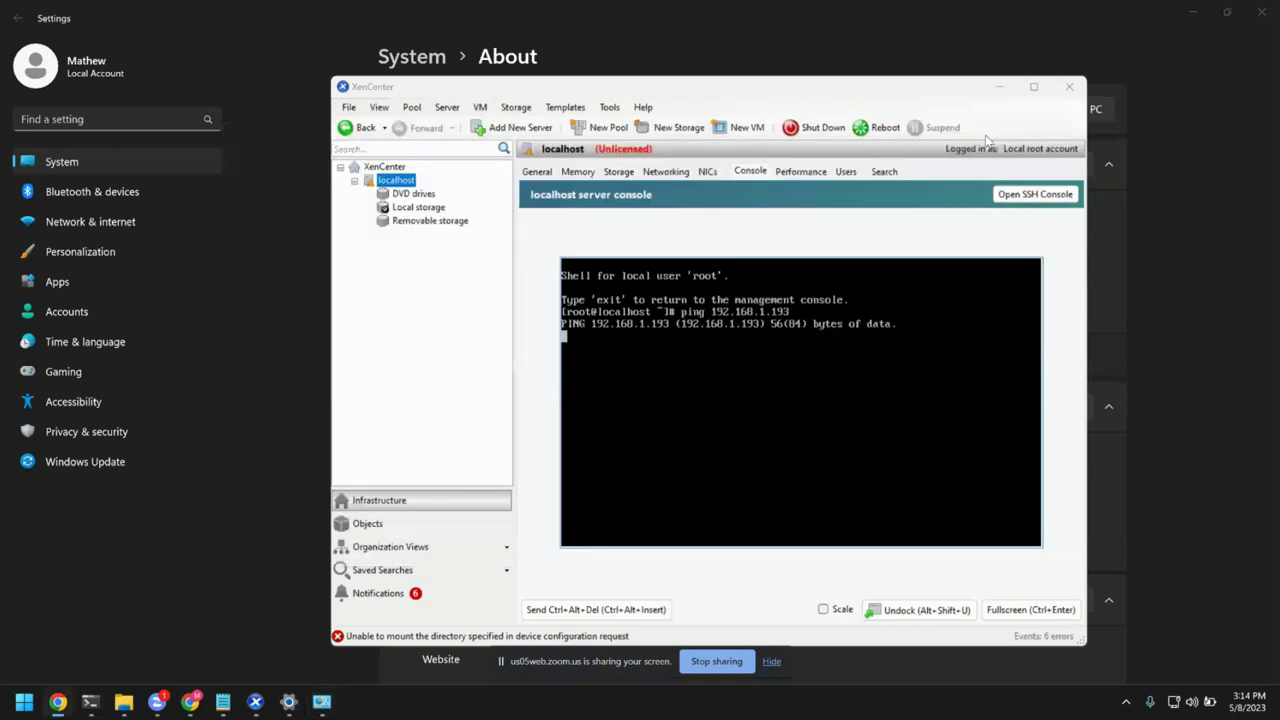
# - Stop the running ping and re-run ping 192.168.1.193 in the host console
pyautogui.click(745, 453)
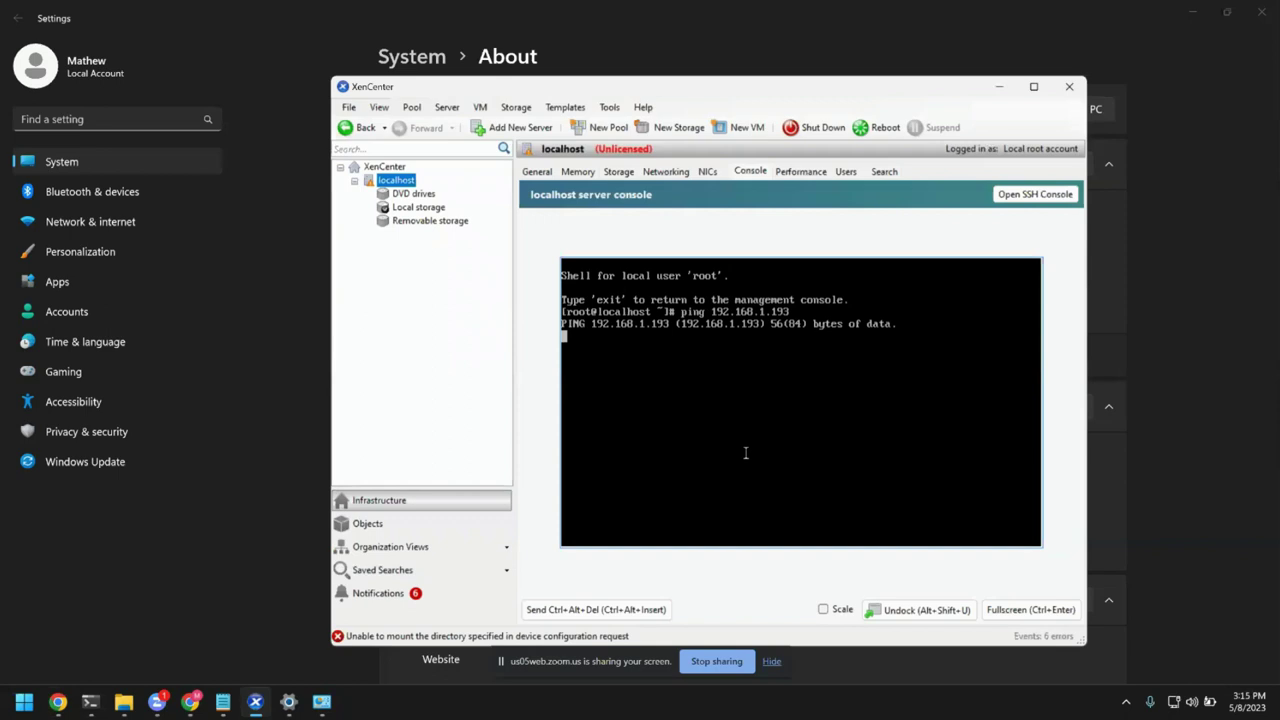
pyautogui.hotkey('ctrl', 'c')
pyautogui.press('Up')
pyautogui.press('Return')
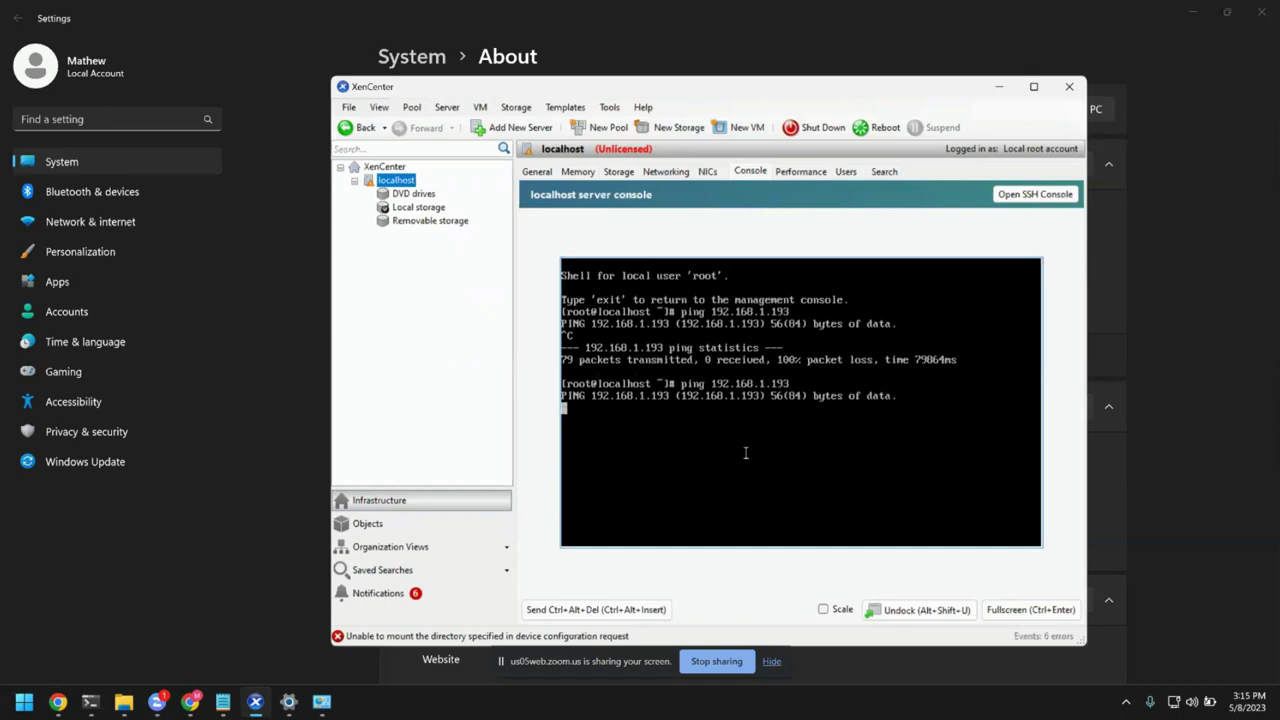
# - Stop the ping after all 10 packets are lost and exit to the Customize System menu
pyautogui.hotkey('ctrl', 'c')
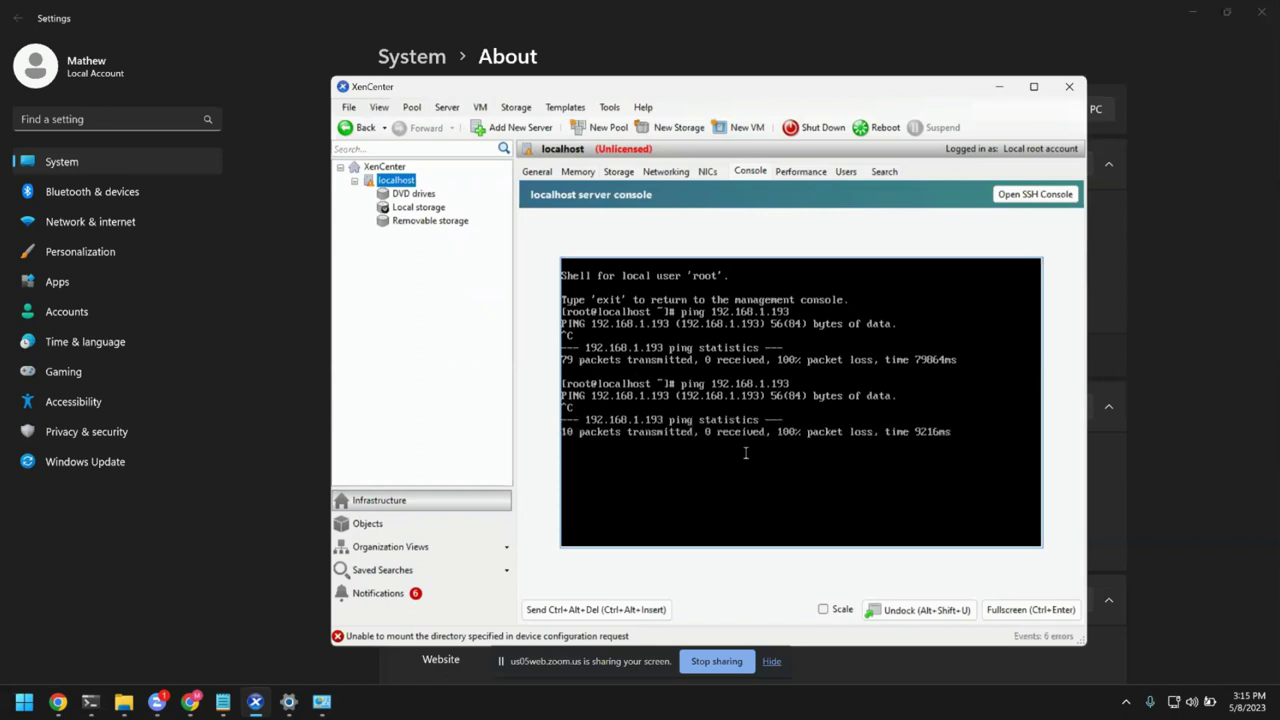
pyautogui.write('exit')
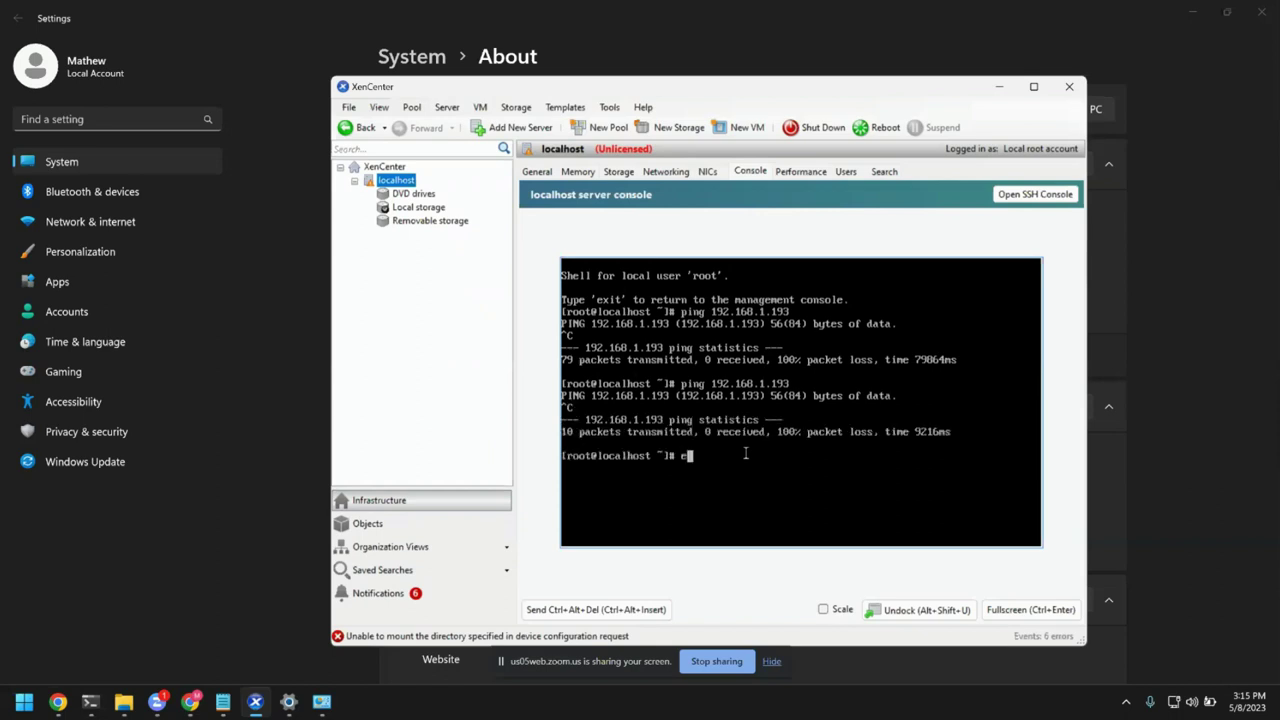
pyautogui.press('Return')
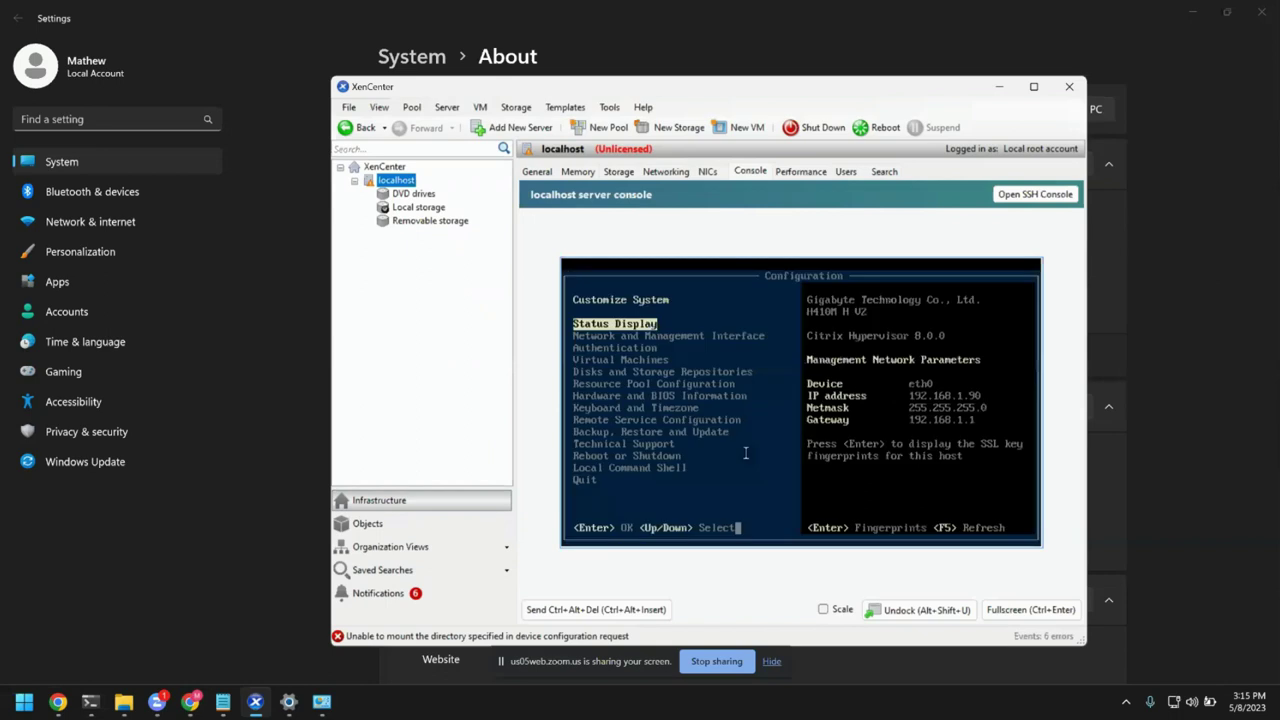
# - Show the management interface details (IP 192.168.1.90, gateway 192.168.1.1), then switch to Command Prompt
pyautogui.press('Down')
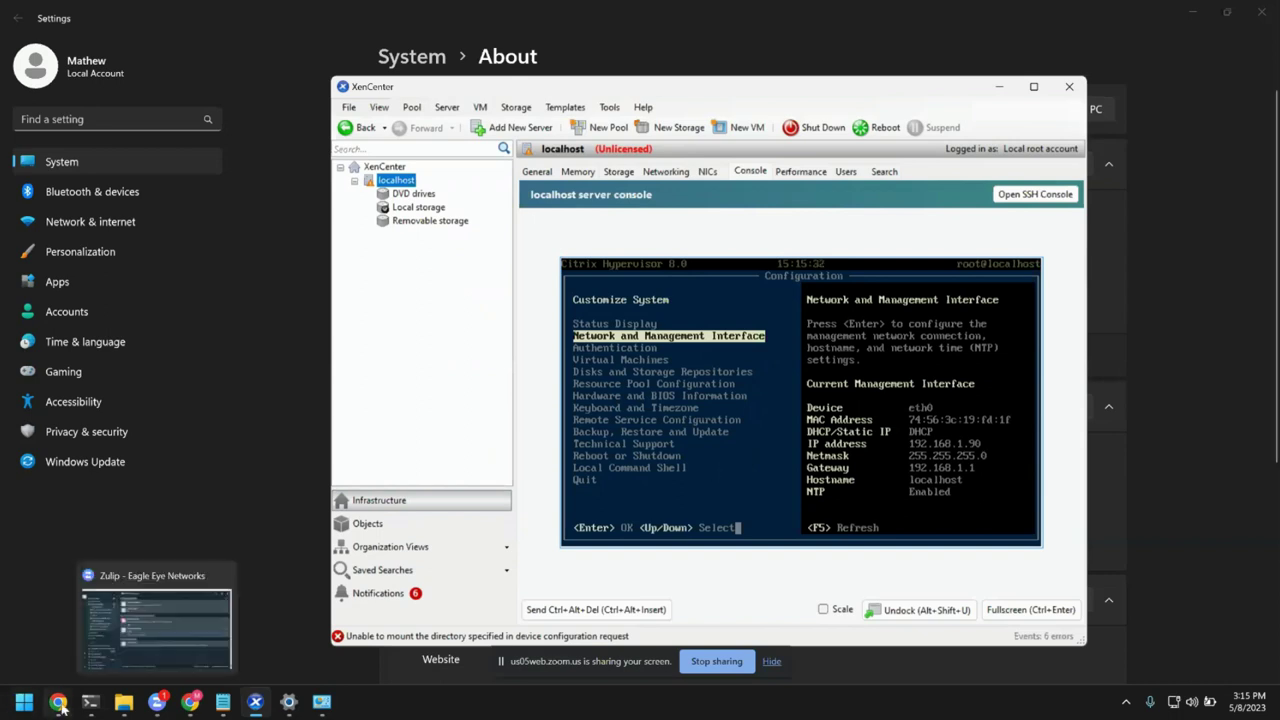
pyautogui.moveTo(92, 702)
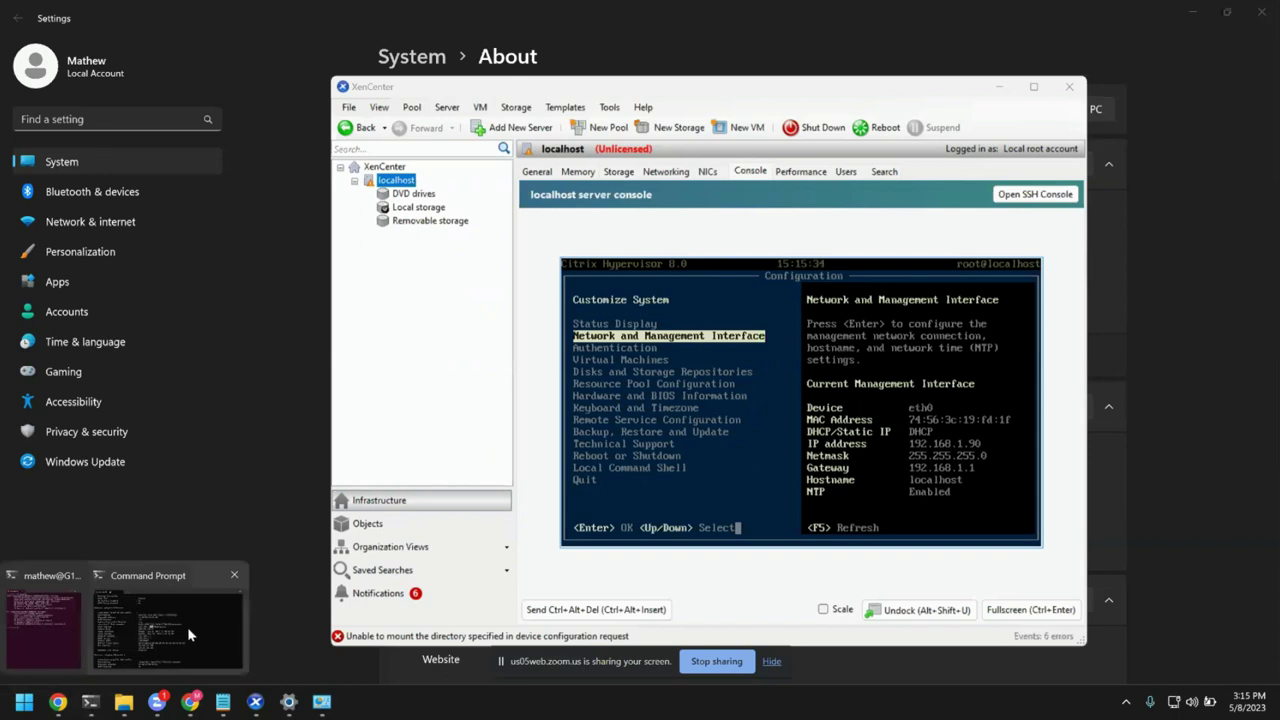
pyautogui.click(191, 636)
# - Run ipconfig /all in Command Prompt, correcting the mistyped ifconfig command
pyautogui.click(487, 373)
pyautogui.press('Return')
pyautogui.press('Return')
pyautogui.press('Return')
pyautogui.press('Return')
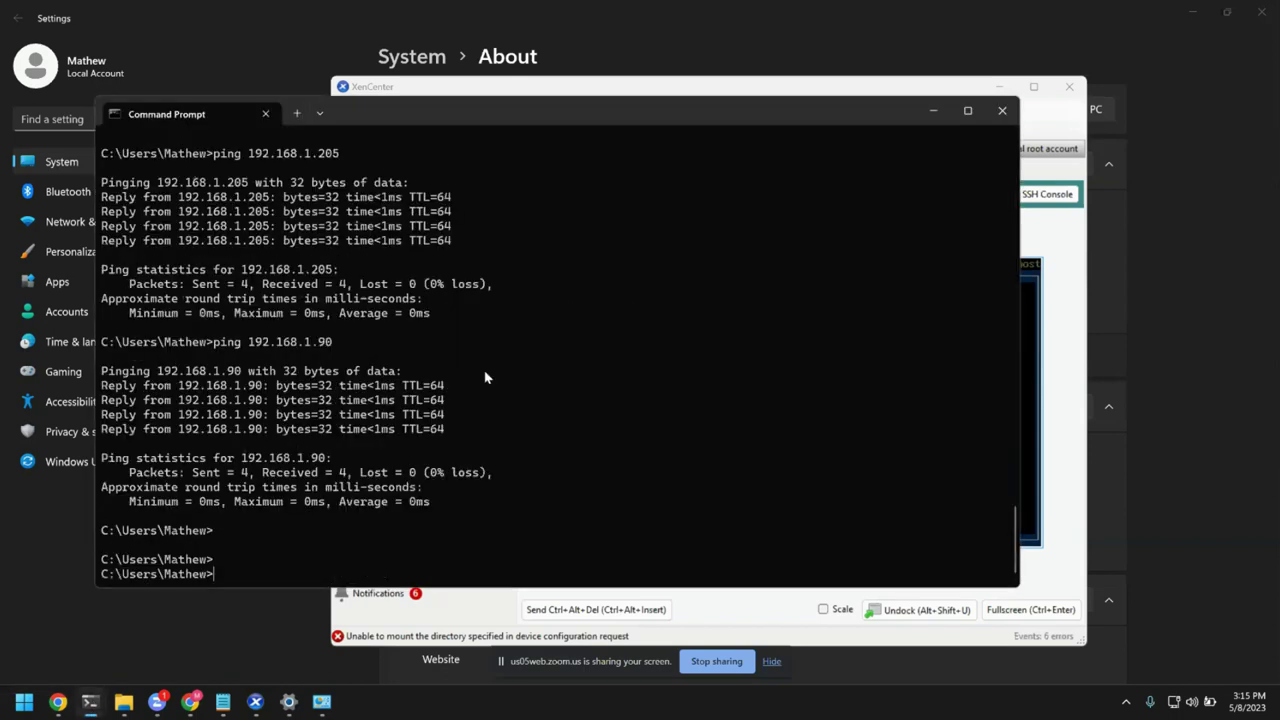
pyautogui.write('ifconfig')
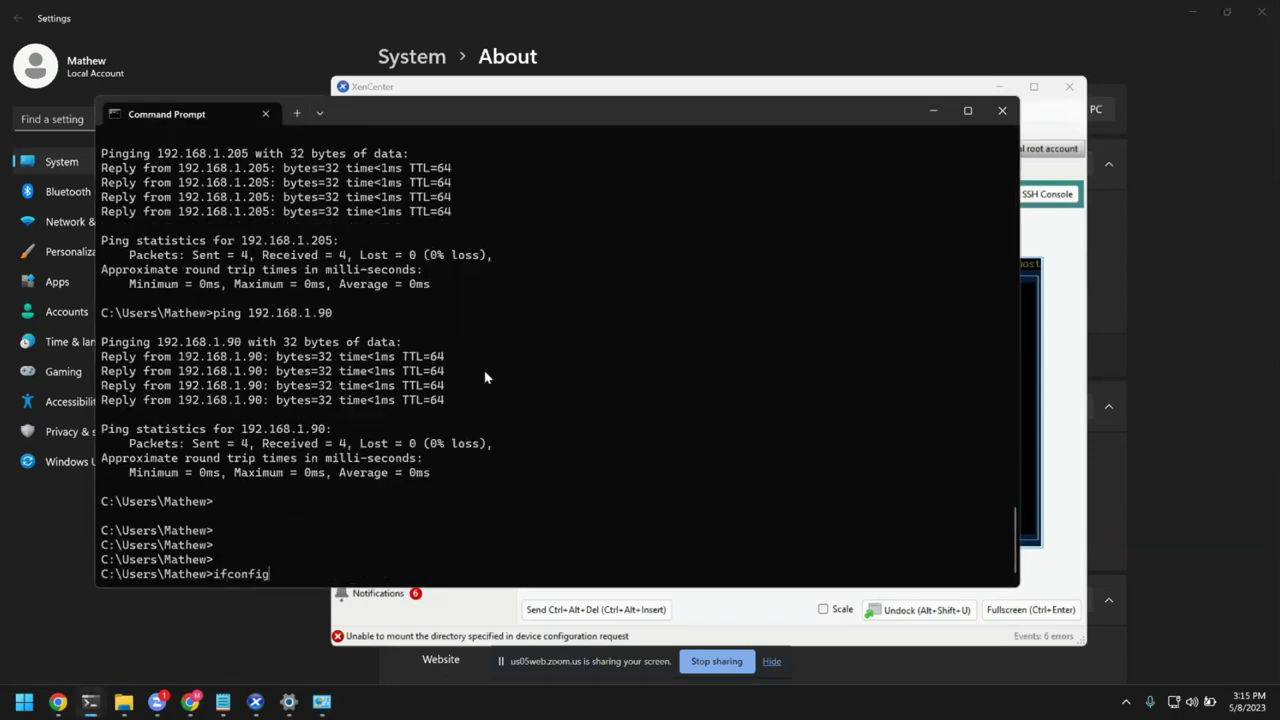
pyautogui.write(' /all')
pyautogui.press('Return')
pyautogui.press('Up')
pyautogui.press('Left')
pyautogui.press('Left')
pyautogui.press('Left')
pyautogui.press('Left')
pyautogui.press('Left')
pyautogui.press('Left')
pyautogui.press('Left')
pyautogui.press('Left')
pyautogui.press('Left')
pyautogui.press('Left')
pyautogui.press('Left')
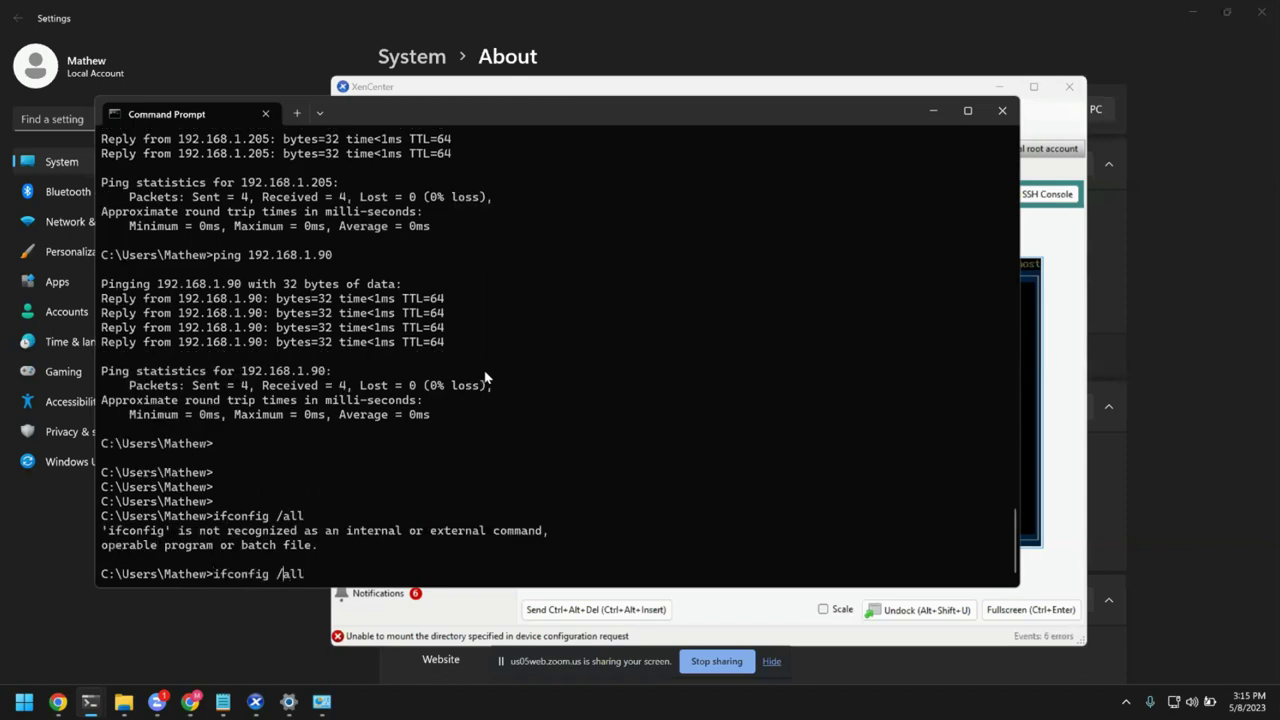
pyautogui.press('BackSpace')
pyautogui.write('p')
pyautogui.press('Return')
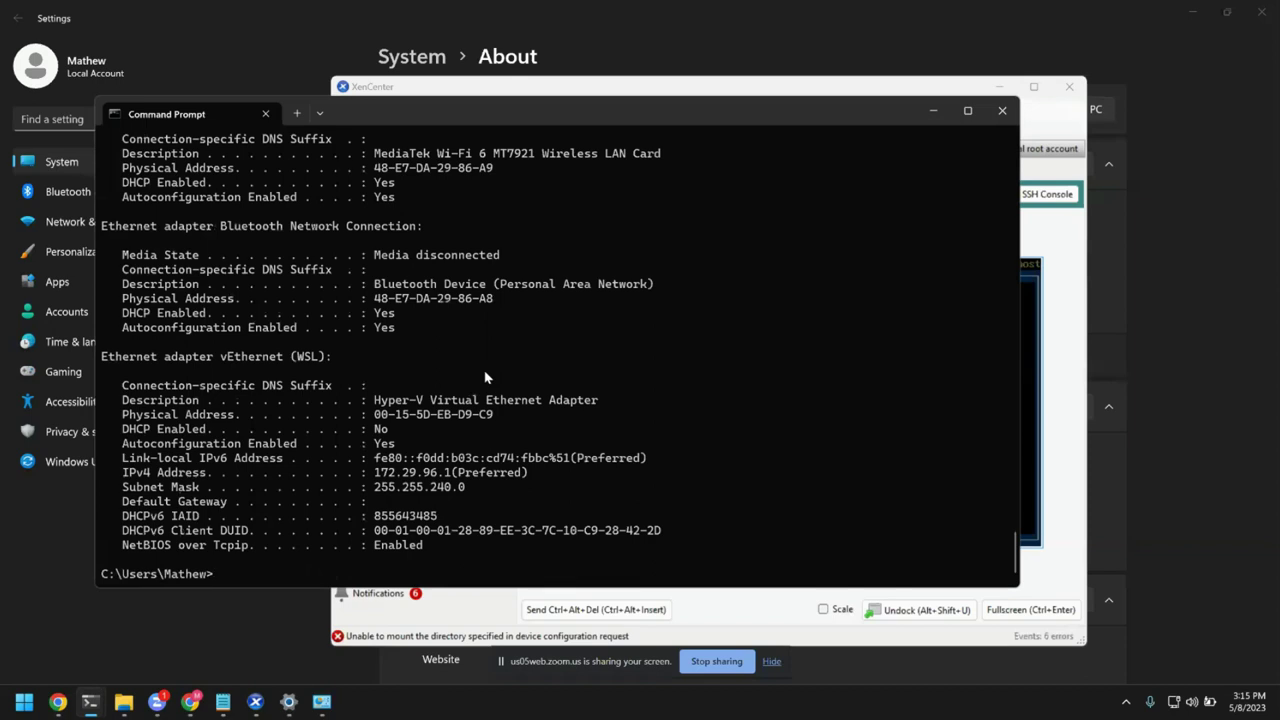
# - Select the Ethernet IPv4 address line (192.168.1.193), then return to XenCenter
pyautogui.scroll(3, 480, 275)
pyautogui.scroll(14, 460, 286)
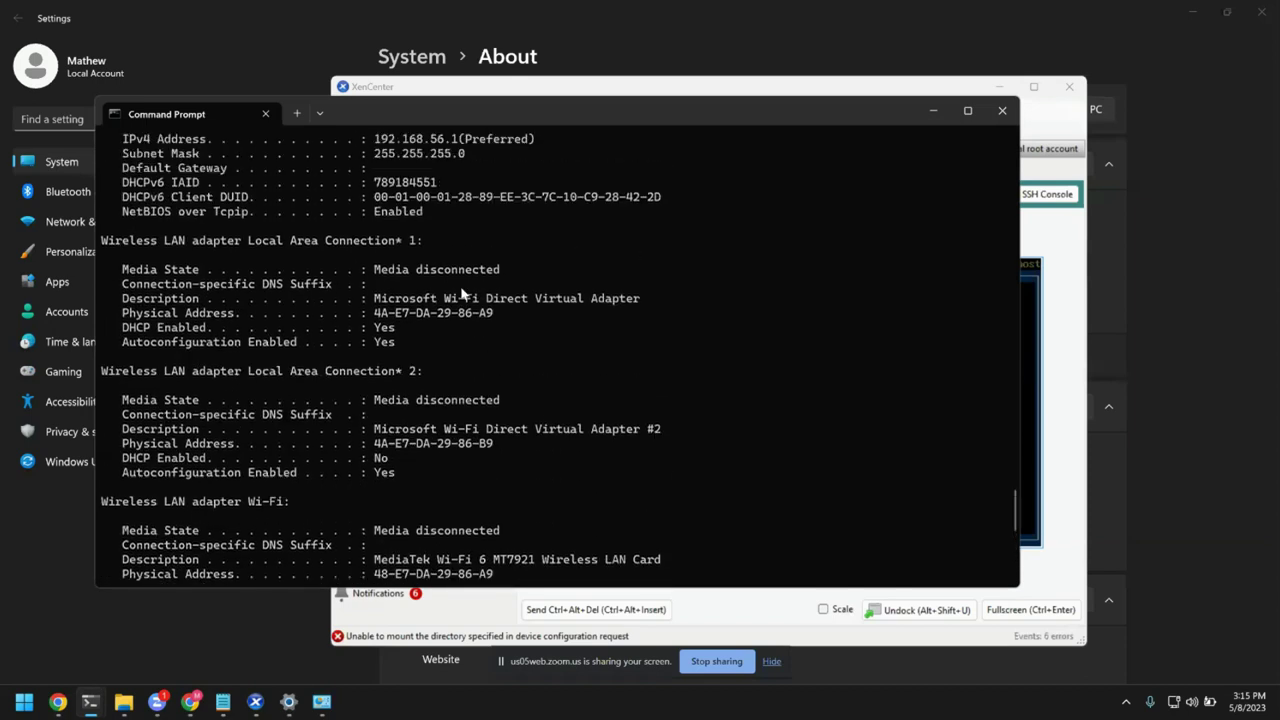
pyautogui.scroll(6, 462, 290)
pyautogui.scroll(-4, 460, 288)
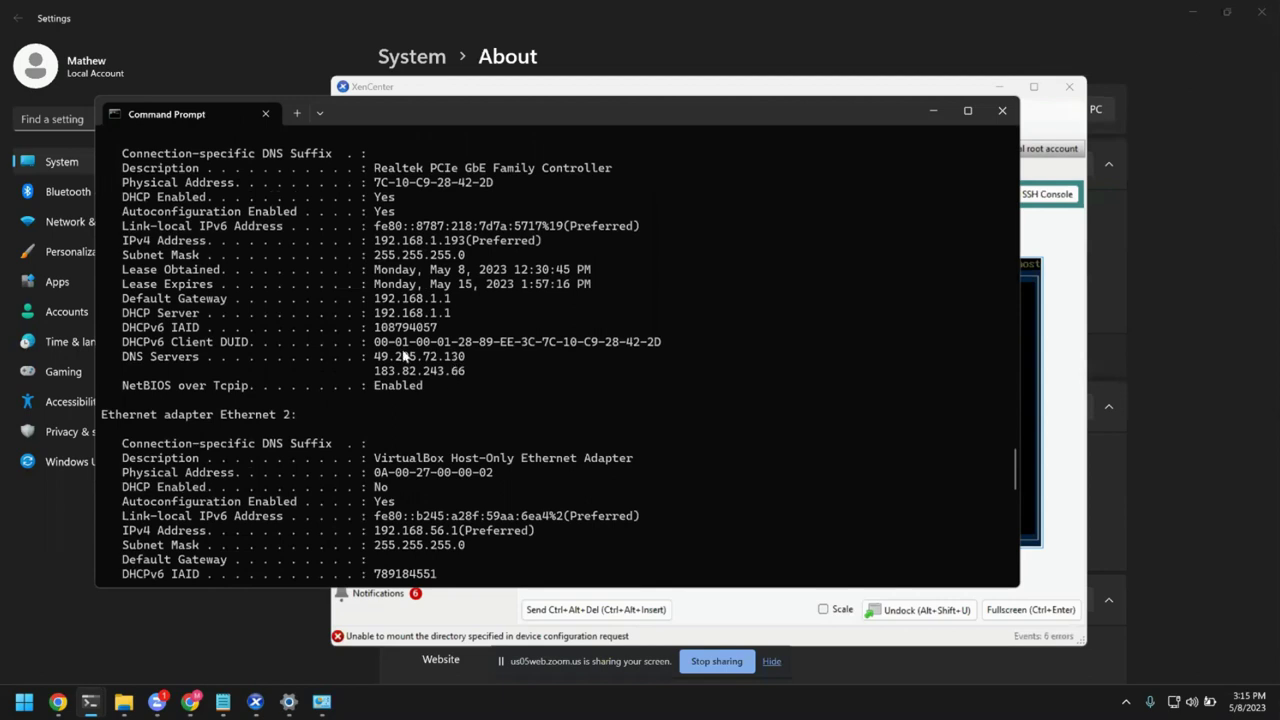
pyautogui.scroll(2, 376, 380)
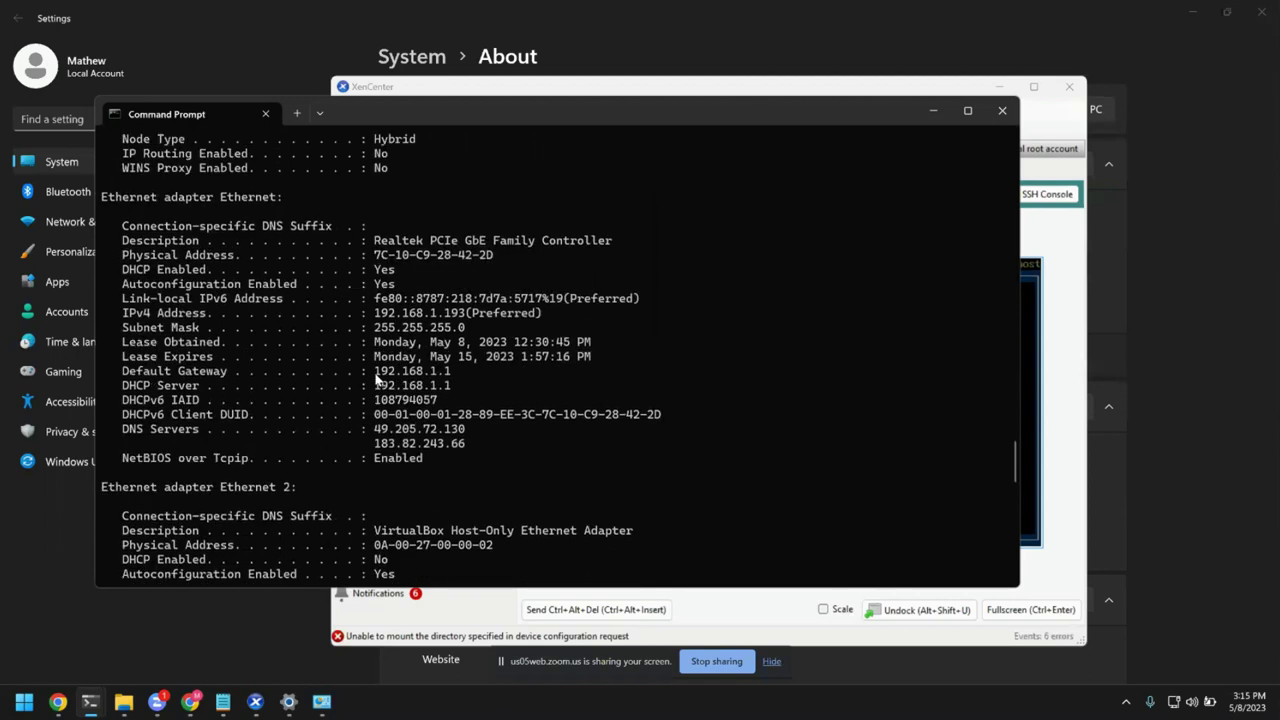
pyautogui.tripleClick(447, 315)
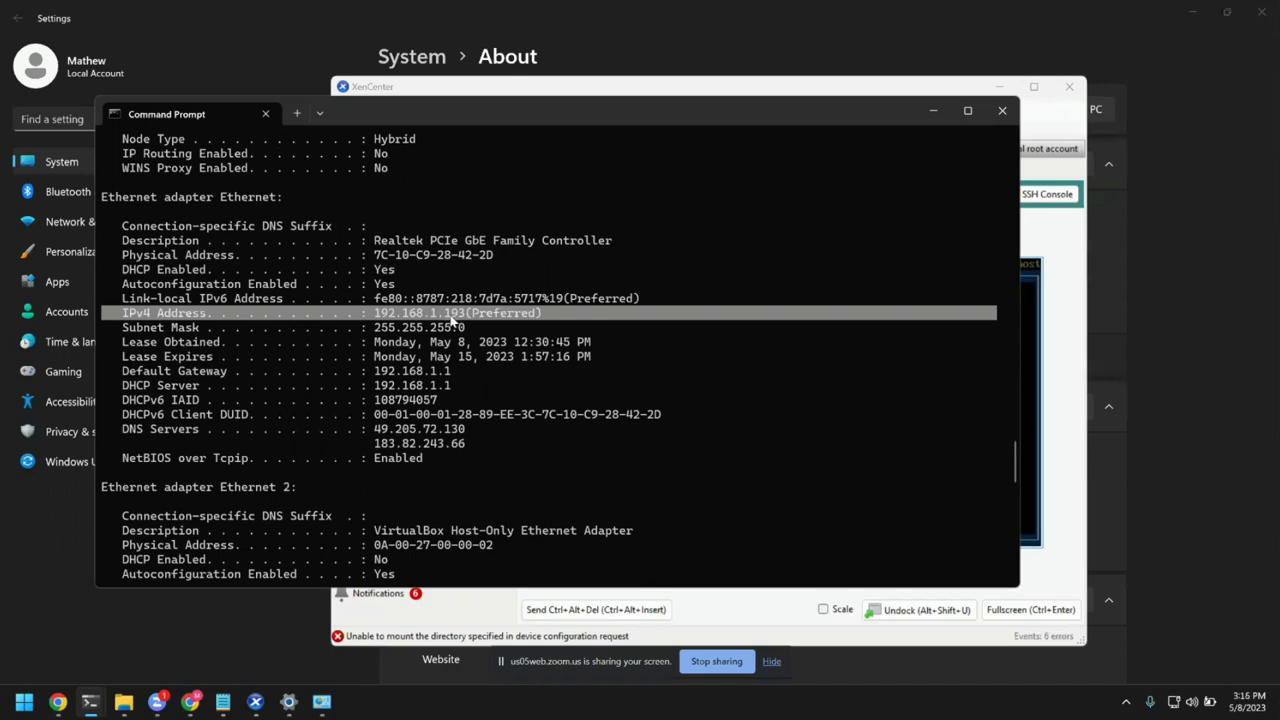
pyautogui.click(1031, 318)
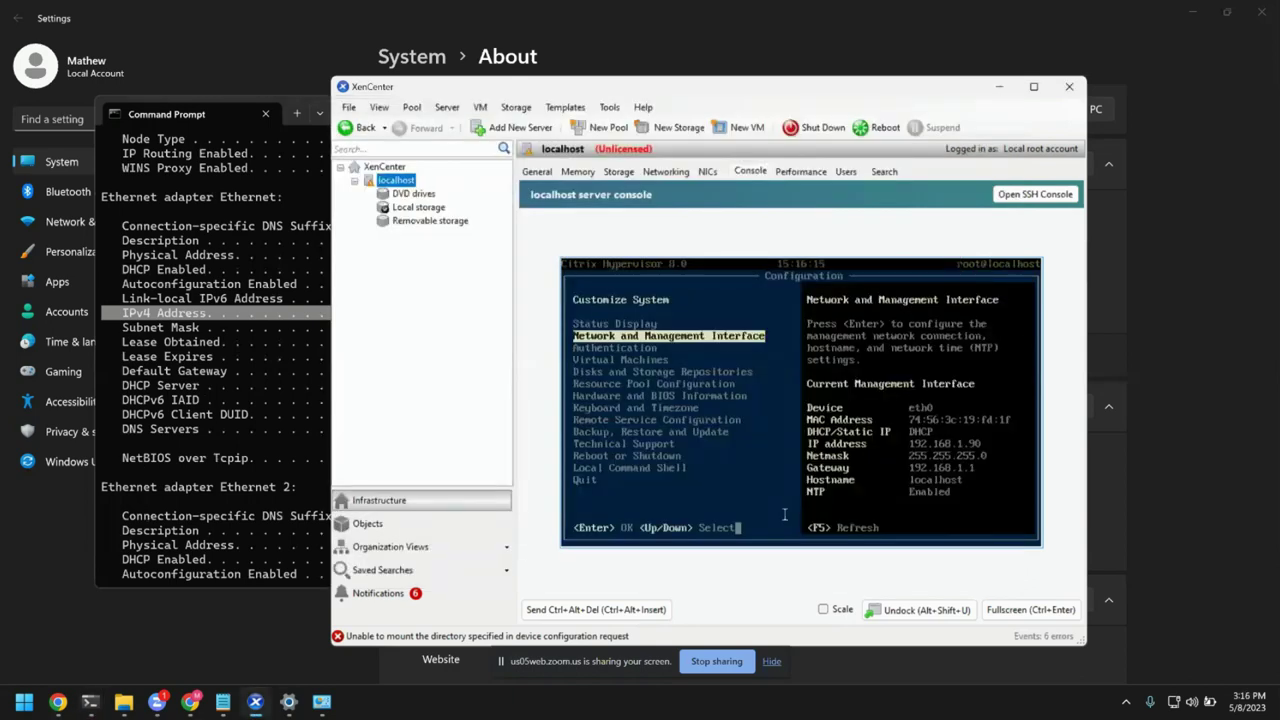
# - Run xsconsole's network test pinging custom address 192.168.1.100 and dismiss the failure
pyautogui.press('Return')
pyautogui.press('Down')
pyautogui.press('Down')
pyautogui.press('Down')
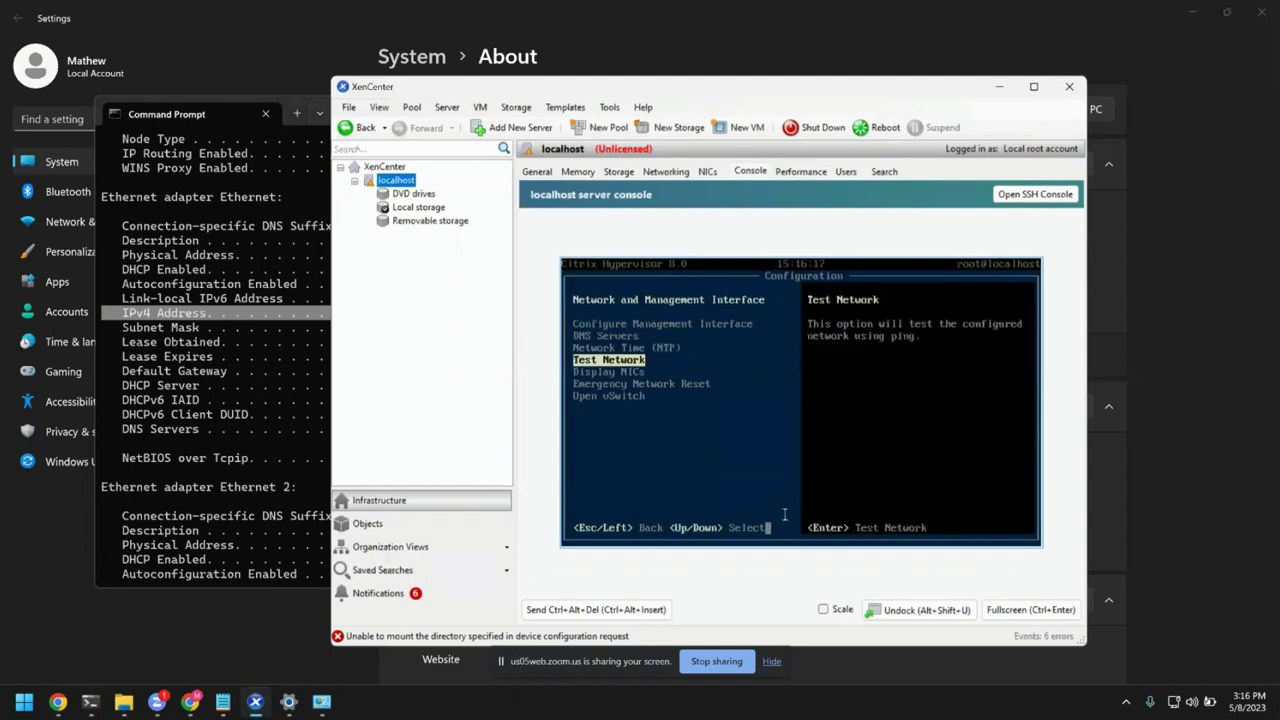
pyautogui.press('Return')
pyautogui.press('Down')
pyautogui.press('Down')
pyautogui.press('Down')
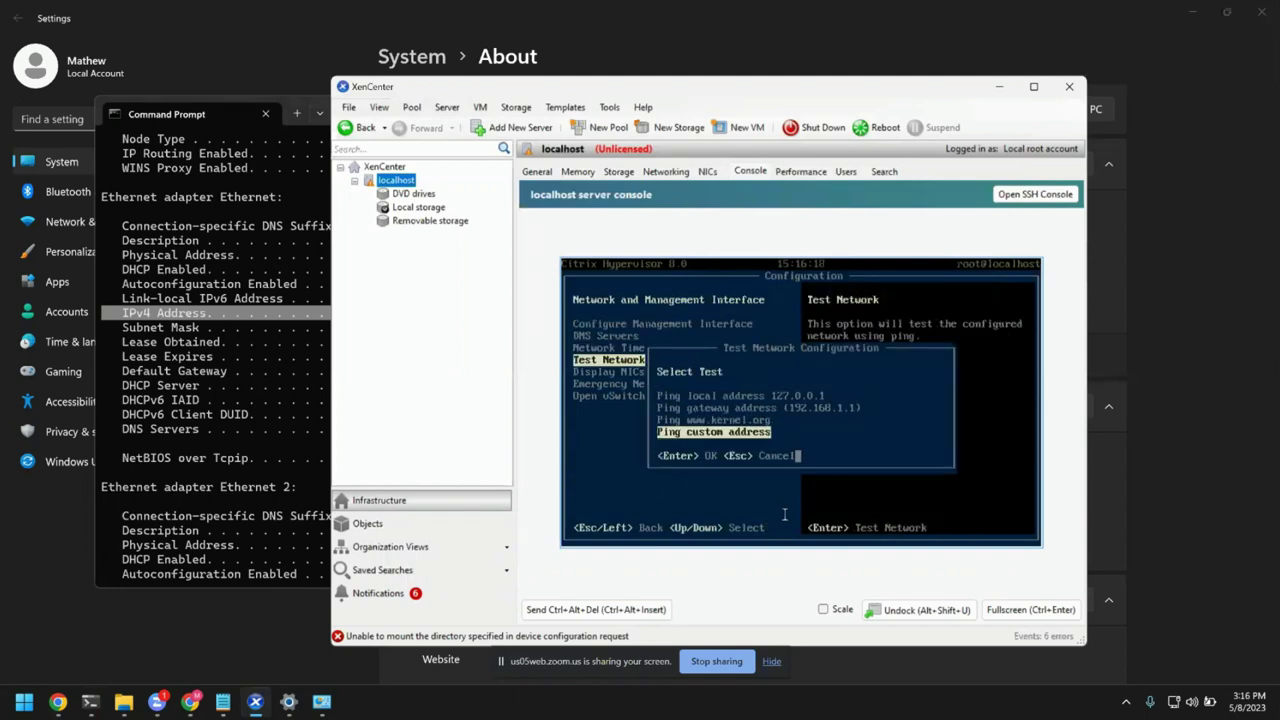
pyautogui.press('Return')
pyautogui.write('192.1')
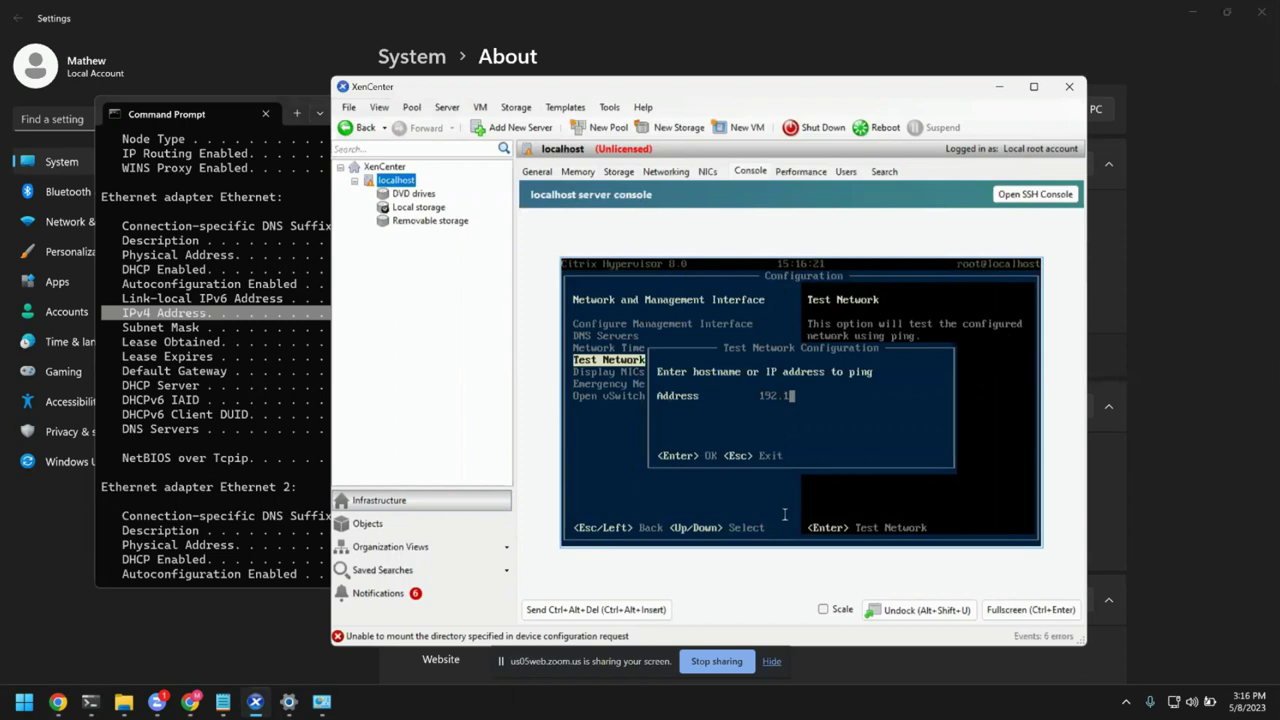
pyautogui.write('68.1.100')
pyautogui.press('Return')
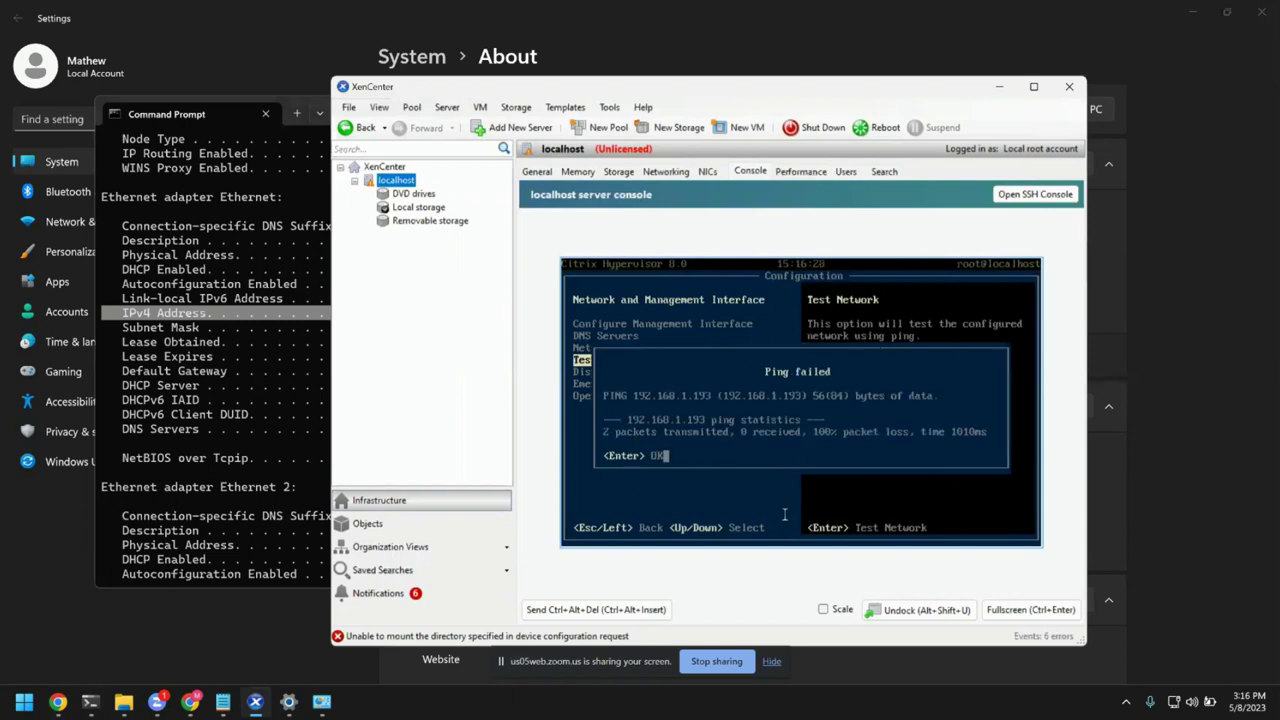
pyautogui.press('Return')
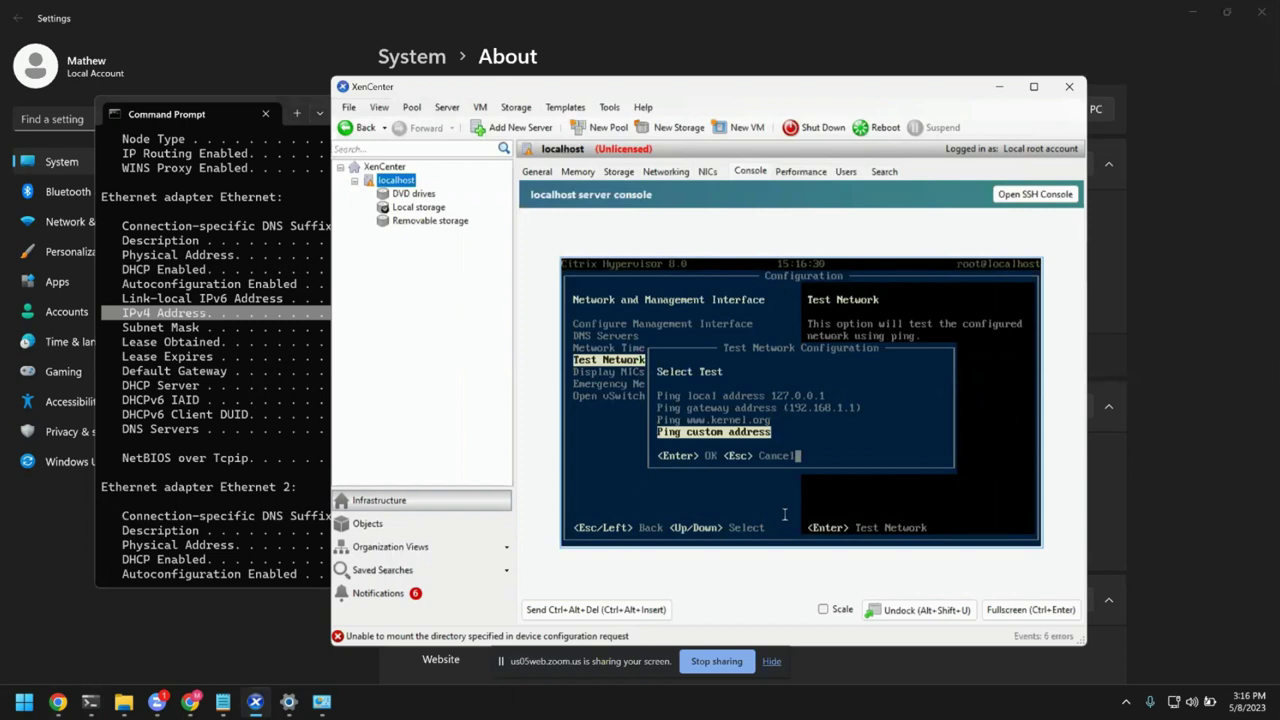
# - Retry the custom-address ping with an edited address, which also fails with 100% loss
pyautogui.press('Return')
pyautogui.press('BackSpace')
pyautogui.press('BackSpace')
pyautogui.press('BackSpace')
pyautogui.write('8.1.84')
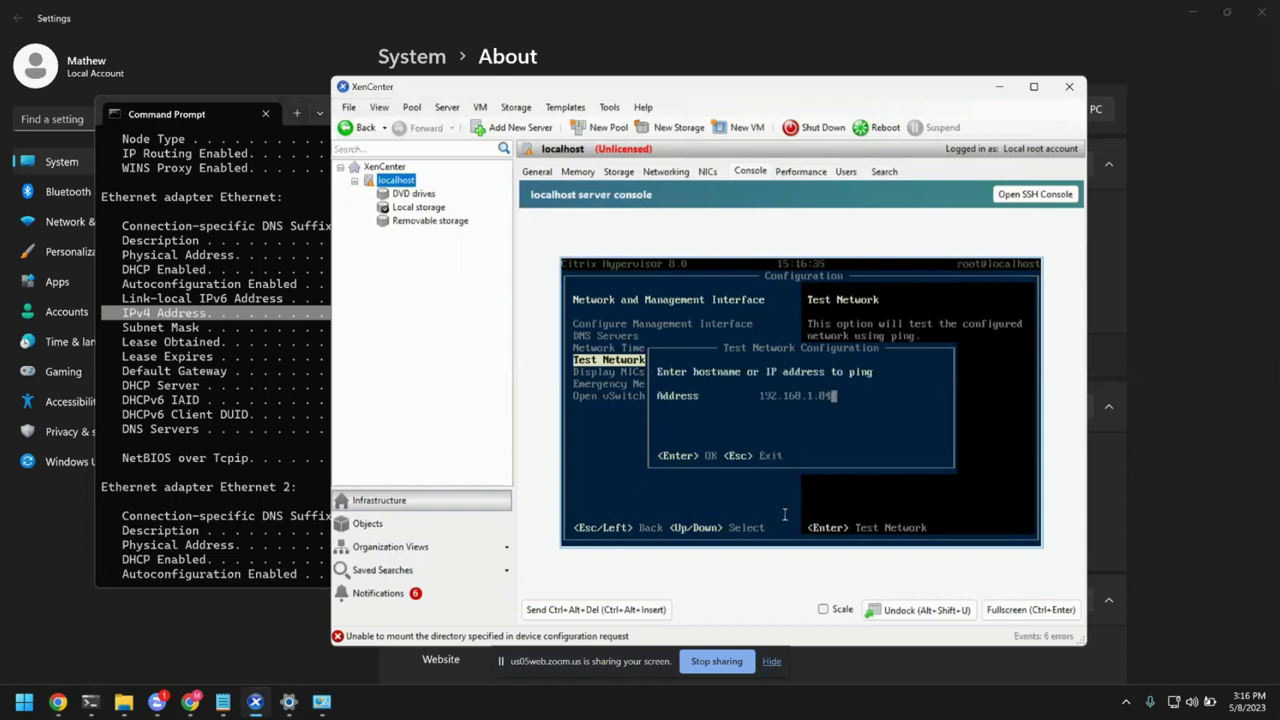
pyautogui.press('Return')
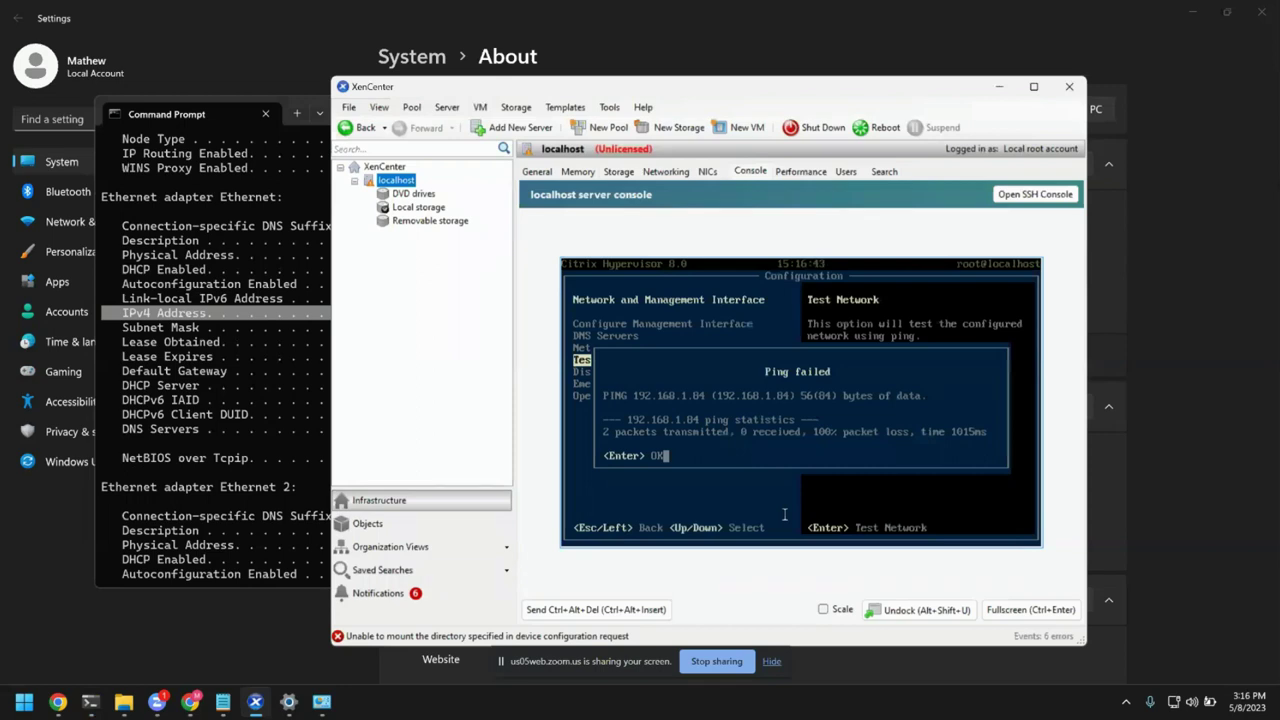
pyautogui.press('Return')
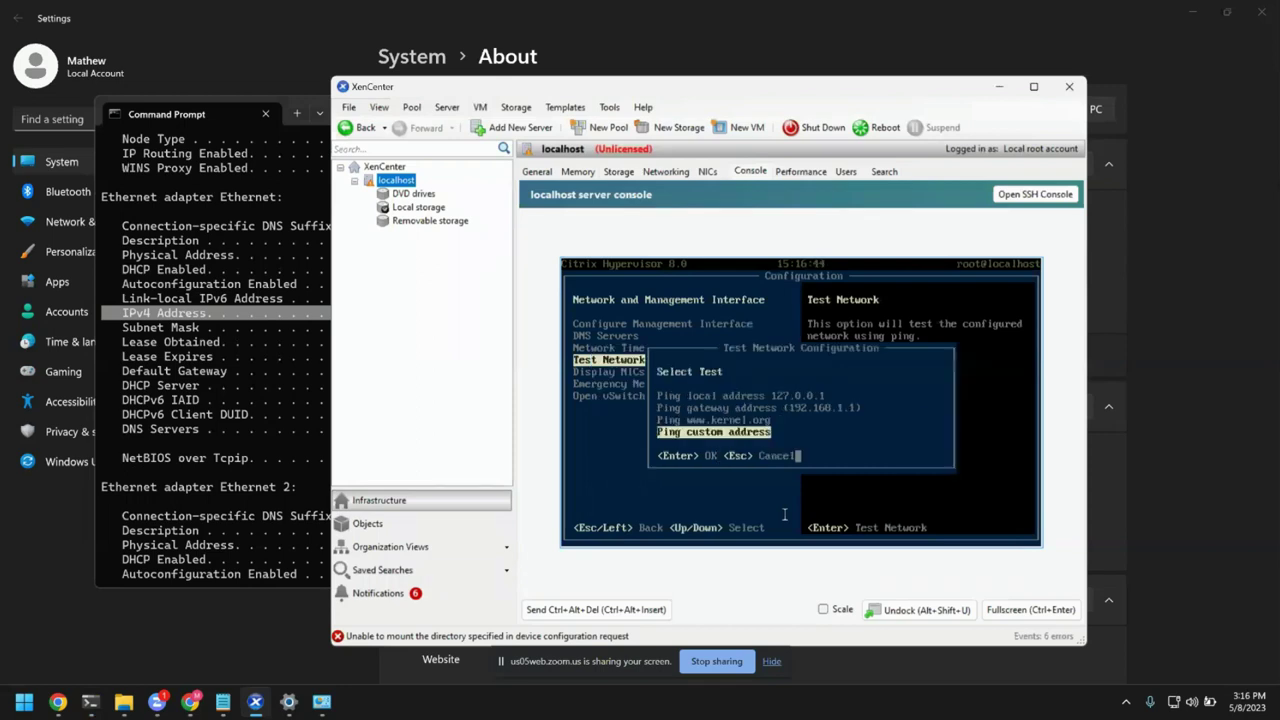
# - Close the network test choices and return to Configure Management Interface
pyautogui.press('Down')
pyautogui.press('Down')
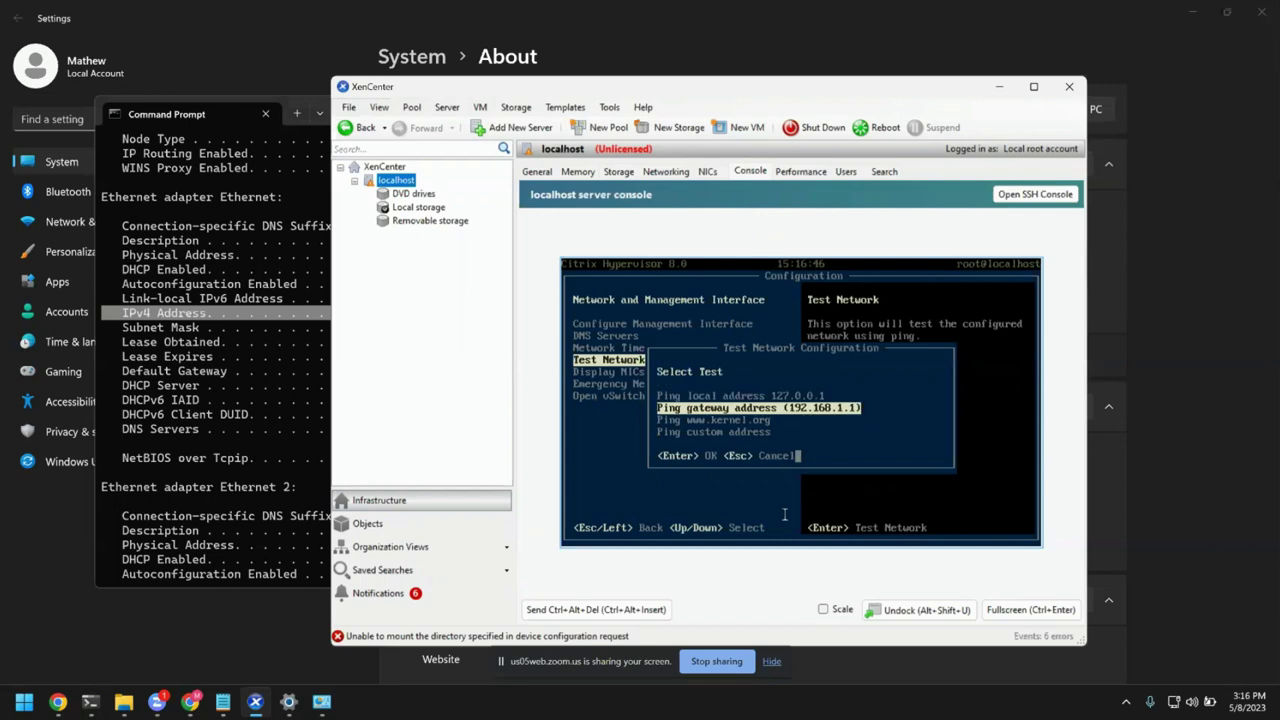
pyautogui.press('Escape')
pyautogui.press('Up')
pyautogui.press('Up')
pyautogui.press('Up')
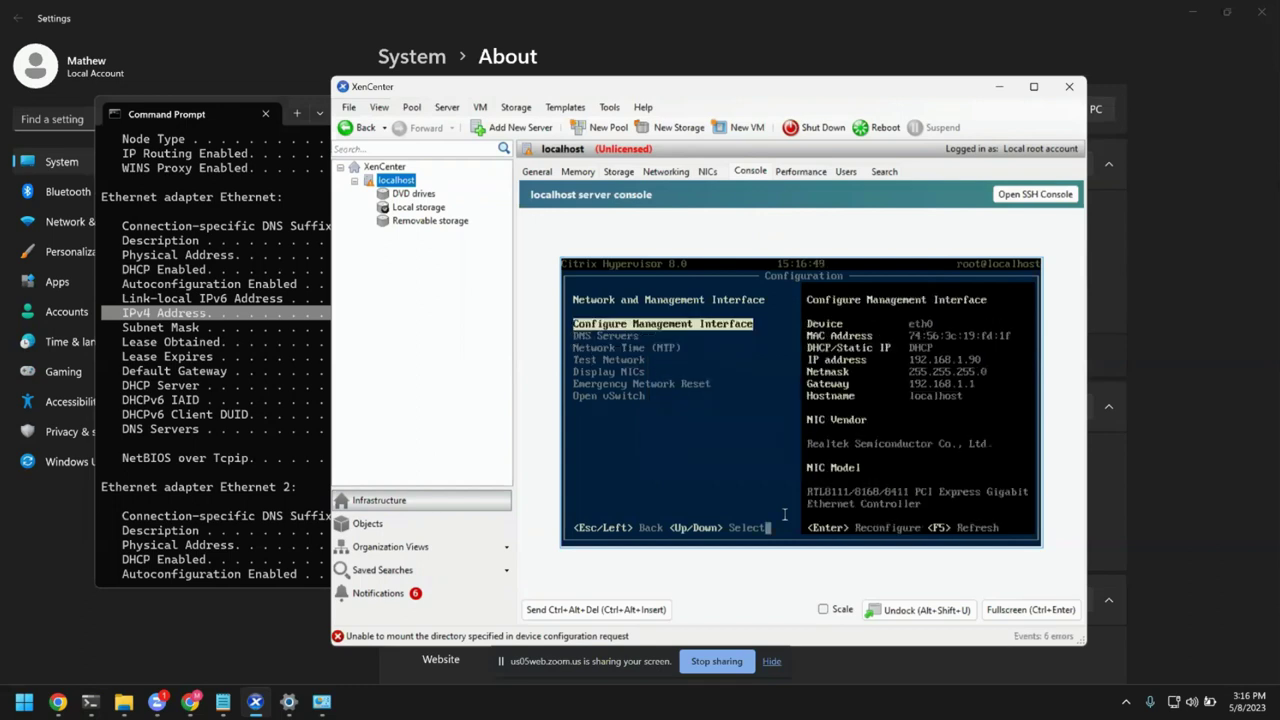
# - Reapply eth0 as the management interface with DHCP, keep the current XenCenter name, and acknowledge success
pyautogui.press('Return')
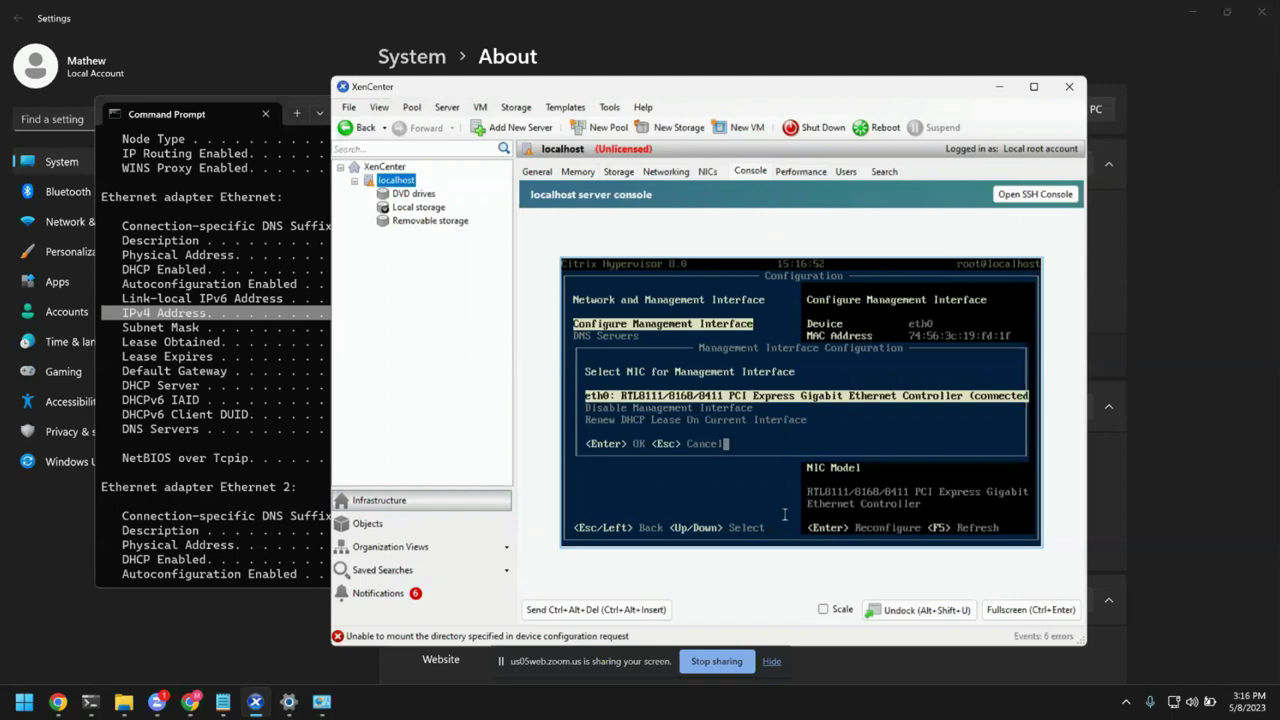
pyautogui.press('Return')
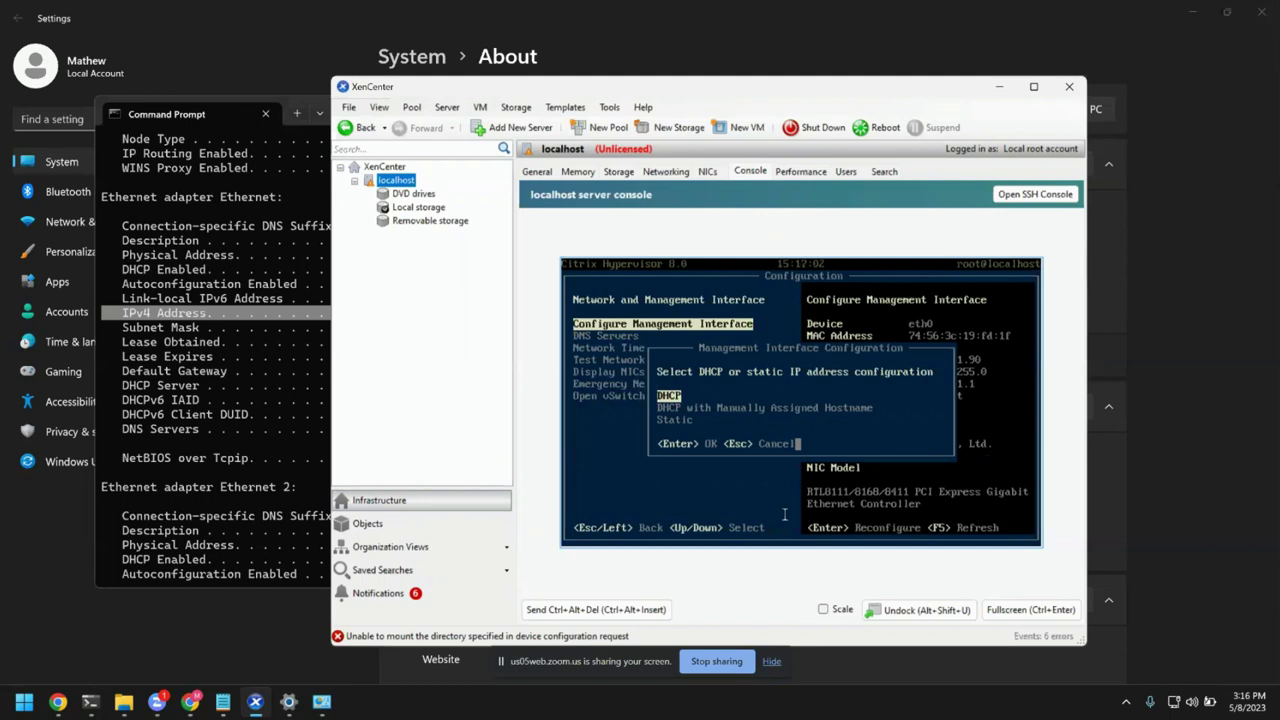
pyautogui.press('Return')
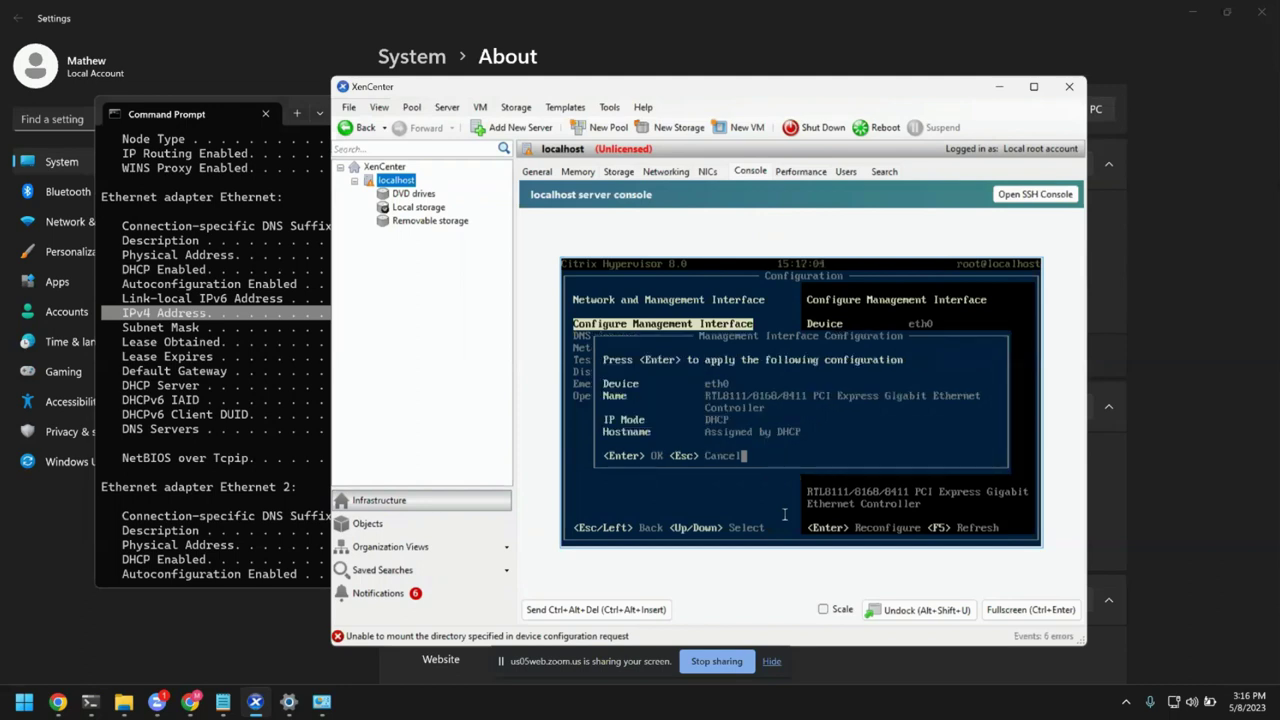
pyautogui.press('Return')
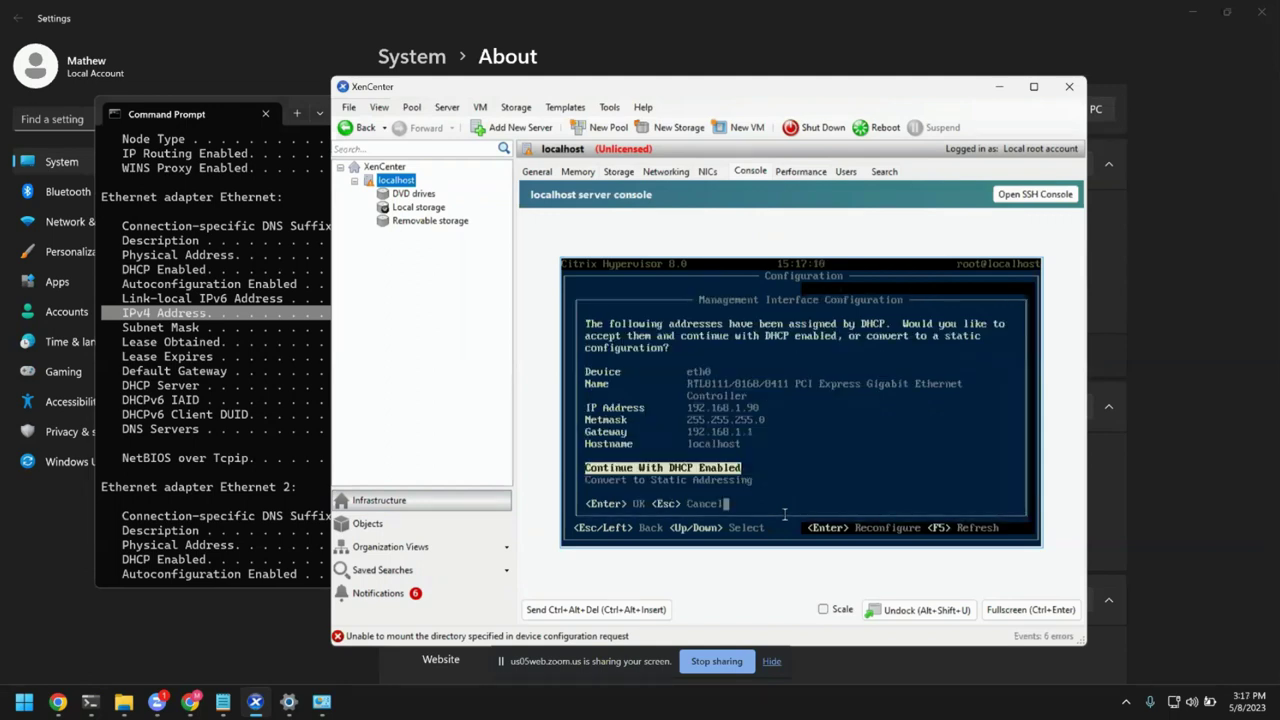
pyautogui.press('Return')
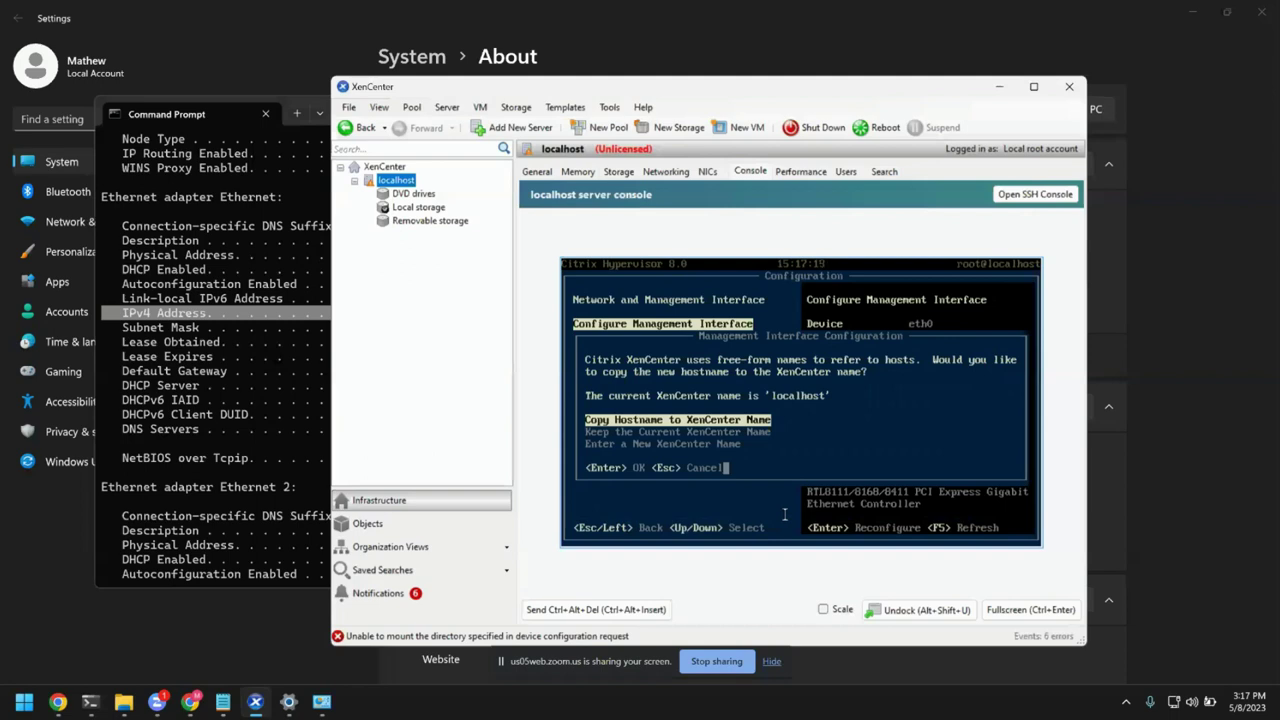
pyautogui.press('Down')
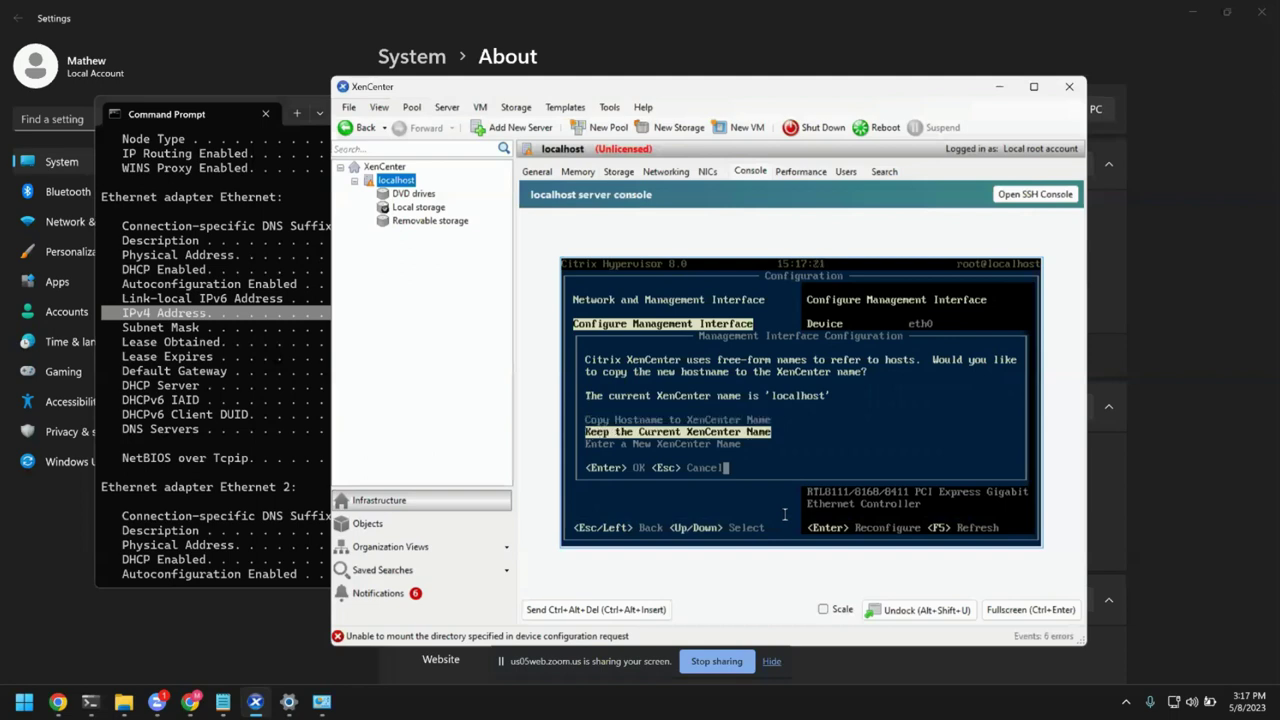
pyautogui.press('Return')
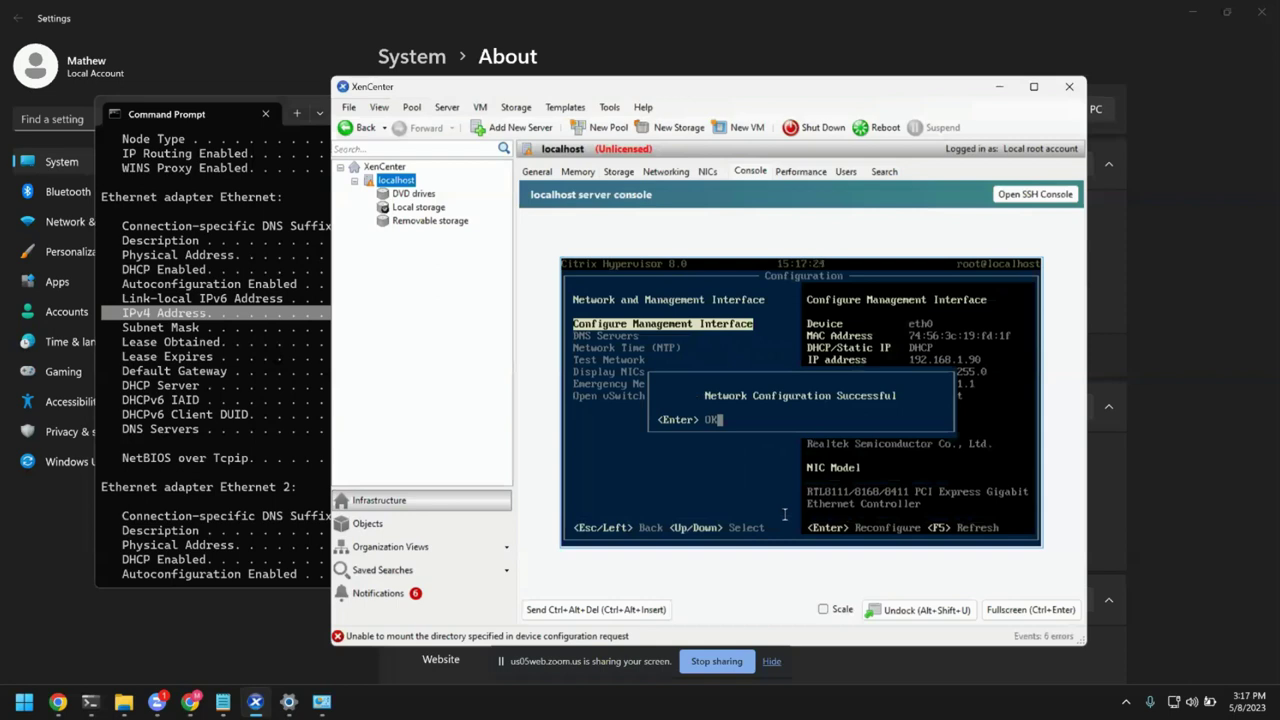
pyautogui.press('Return')
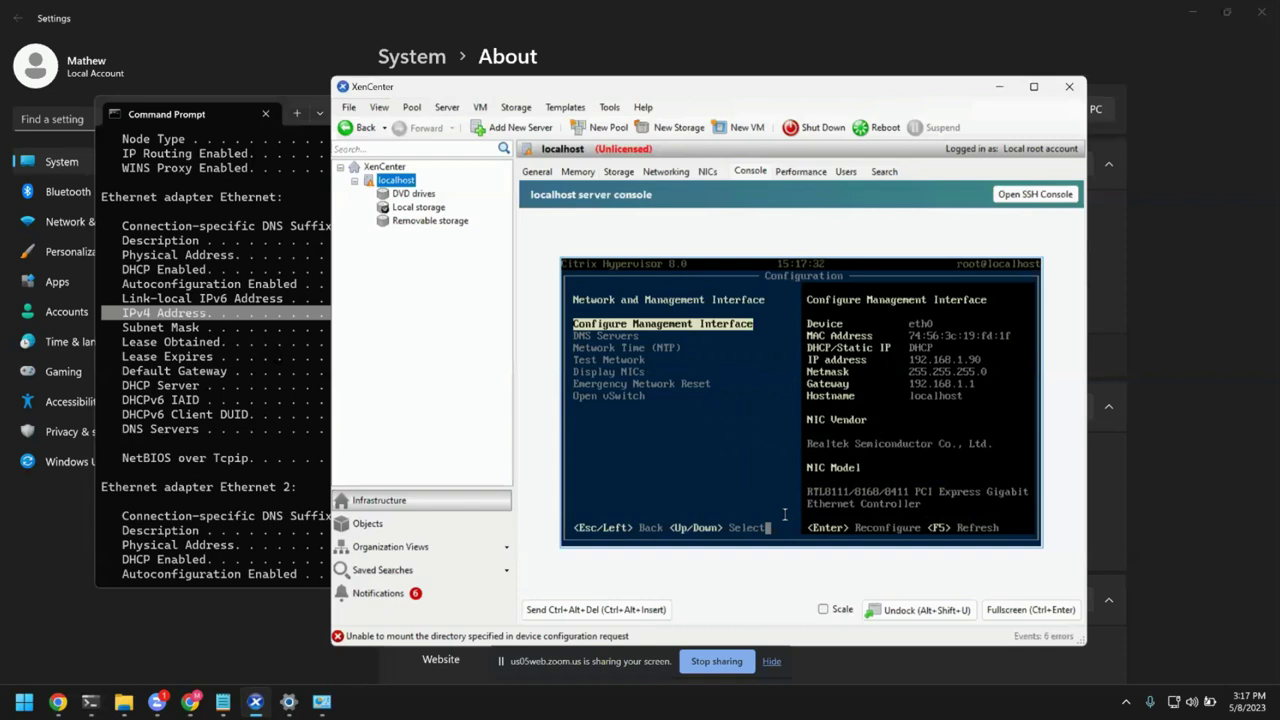
# - Run the Test Network ping to the gateway 192.168.1.1 and dismiss the failed result
pyautogui.press('Return')
pyautogui.press('Escape')
pyautogui.press('Down')
pyautogui.press('Down')
pyautogui.press('Down')
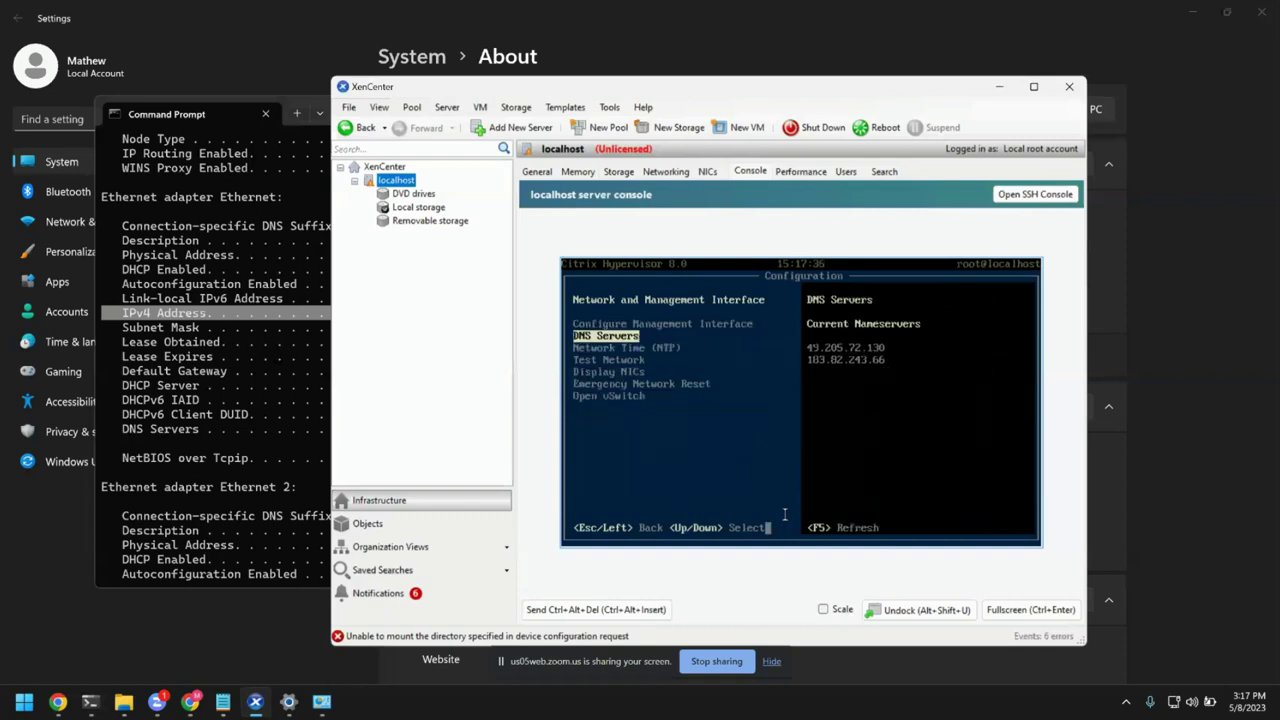
pyautogui.press('Return')
pyautogui.press('Down')
pyautogui.press('Return')
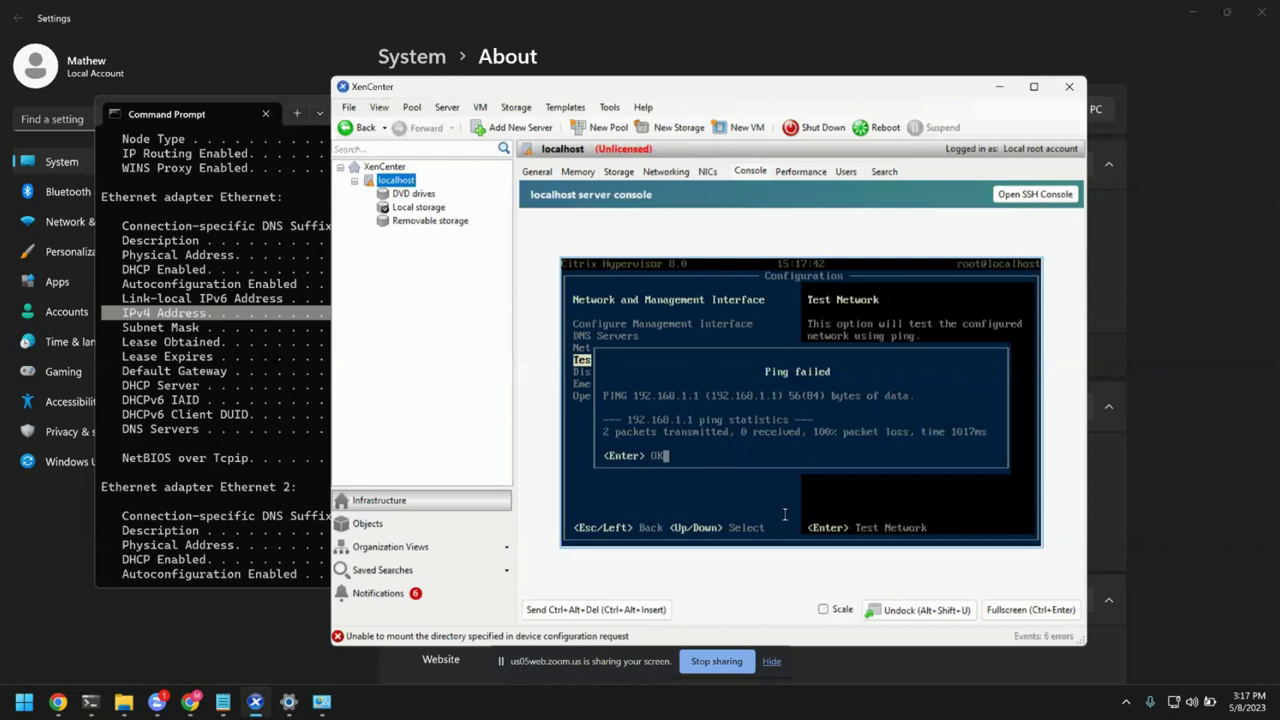
pyautogui.press('Return')
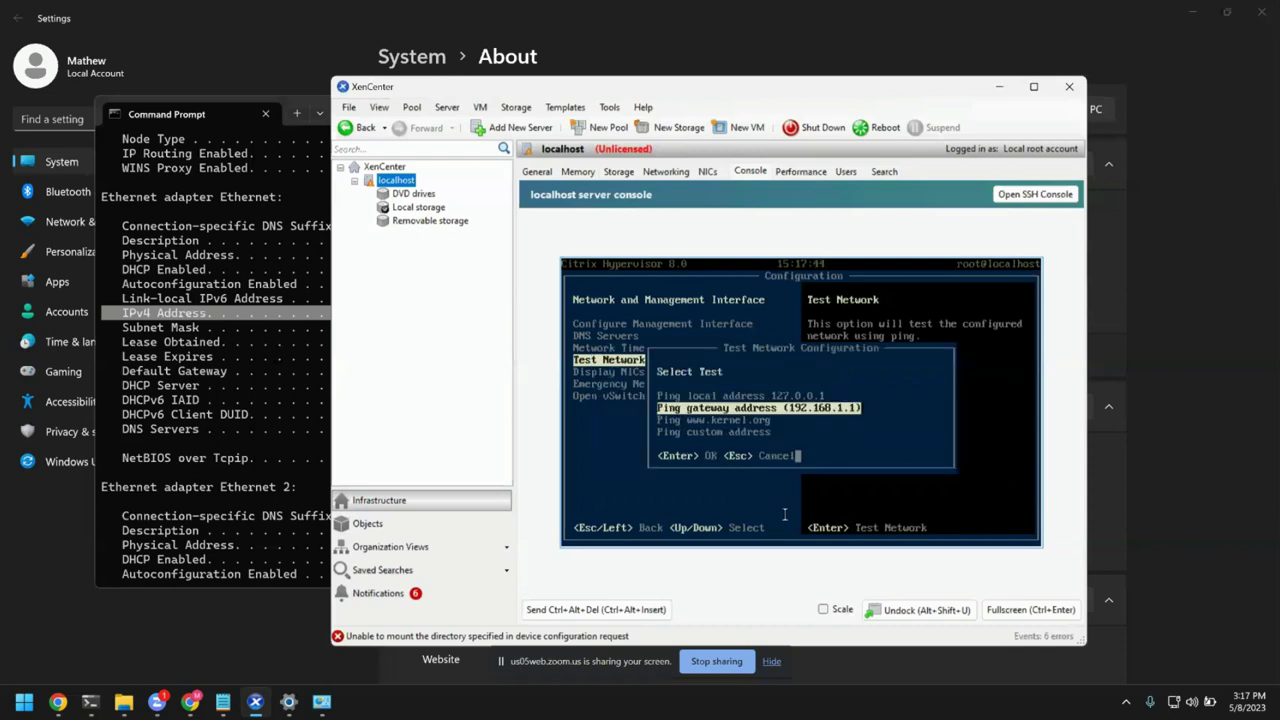
# - Ping the custom address 192.168.1.193 from the host console; it also fails
pyautogui.press('Down')
pyautogui.press('Down')
pyautogui.press('Return')
pyautogui.write('192.168.1.193')
pyautogui.press('Return')
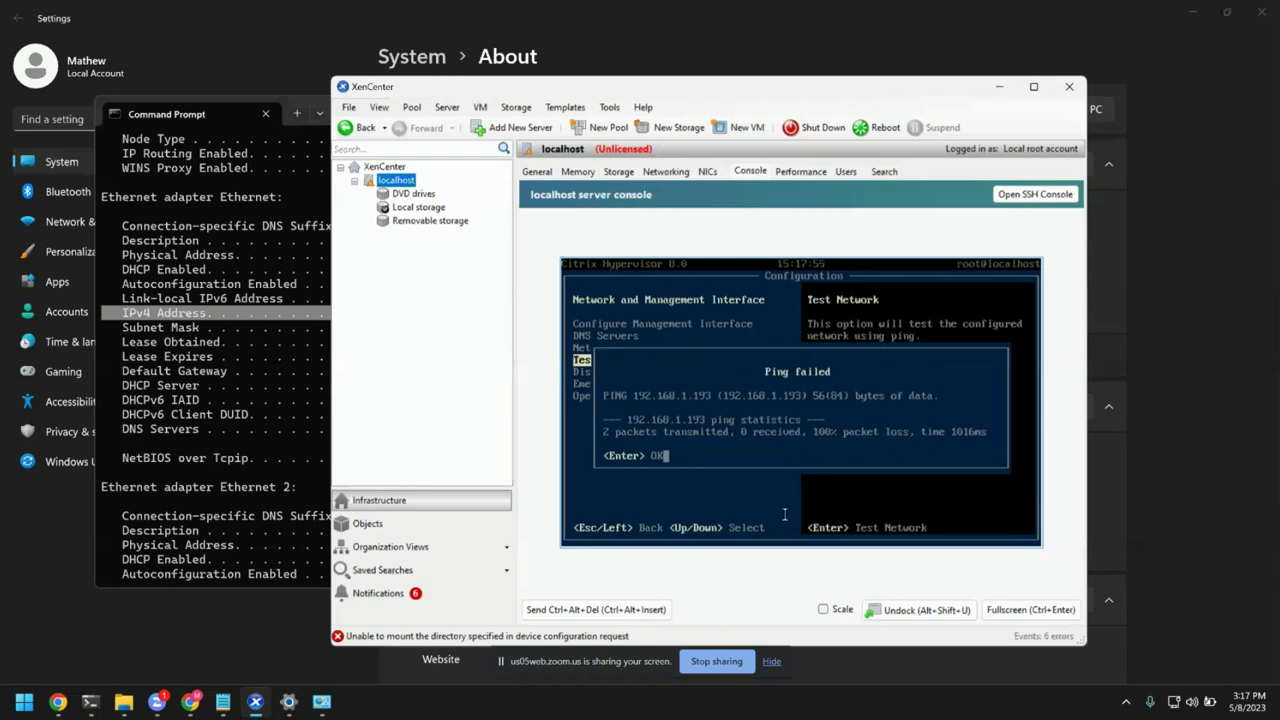
pyautogui.press('Return')
pyautogui.press('Down')
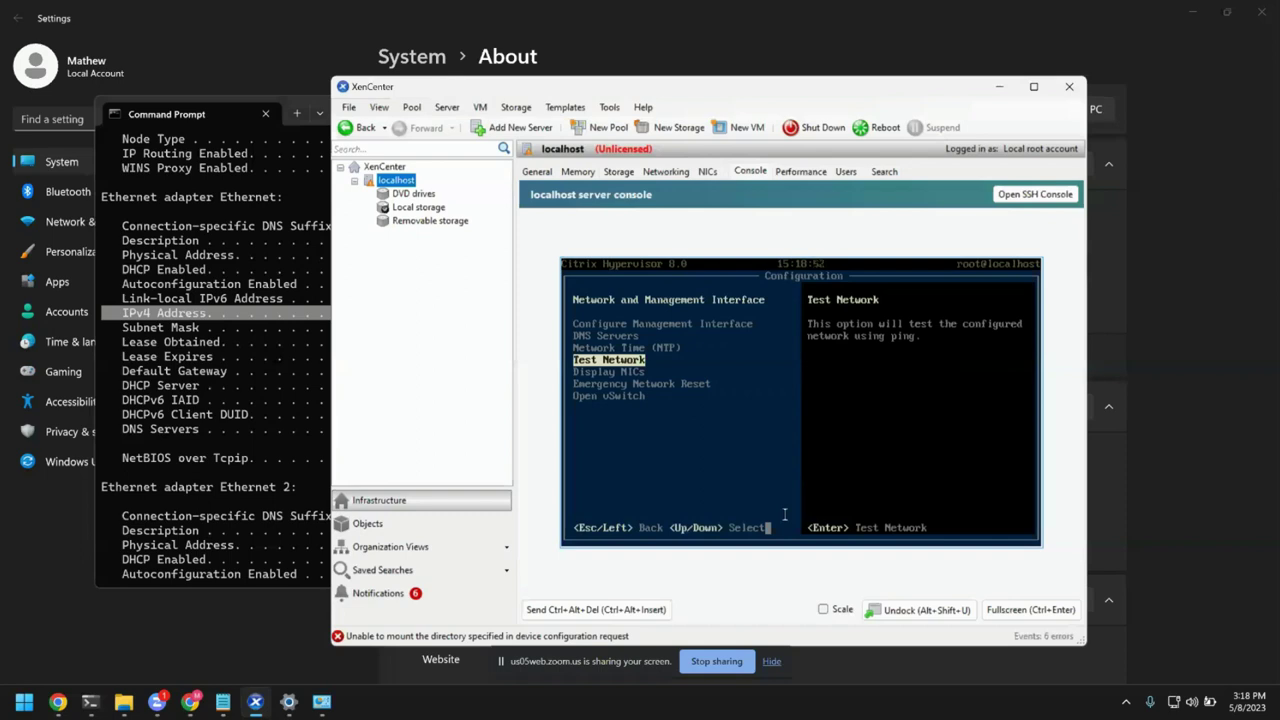
# - Open Windows Defender Firewall and review the allowed apps and private network details
pyautogui.click(24, 701)
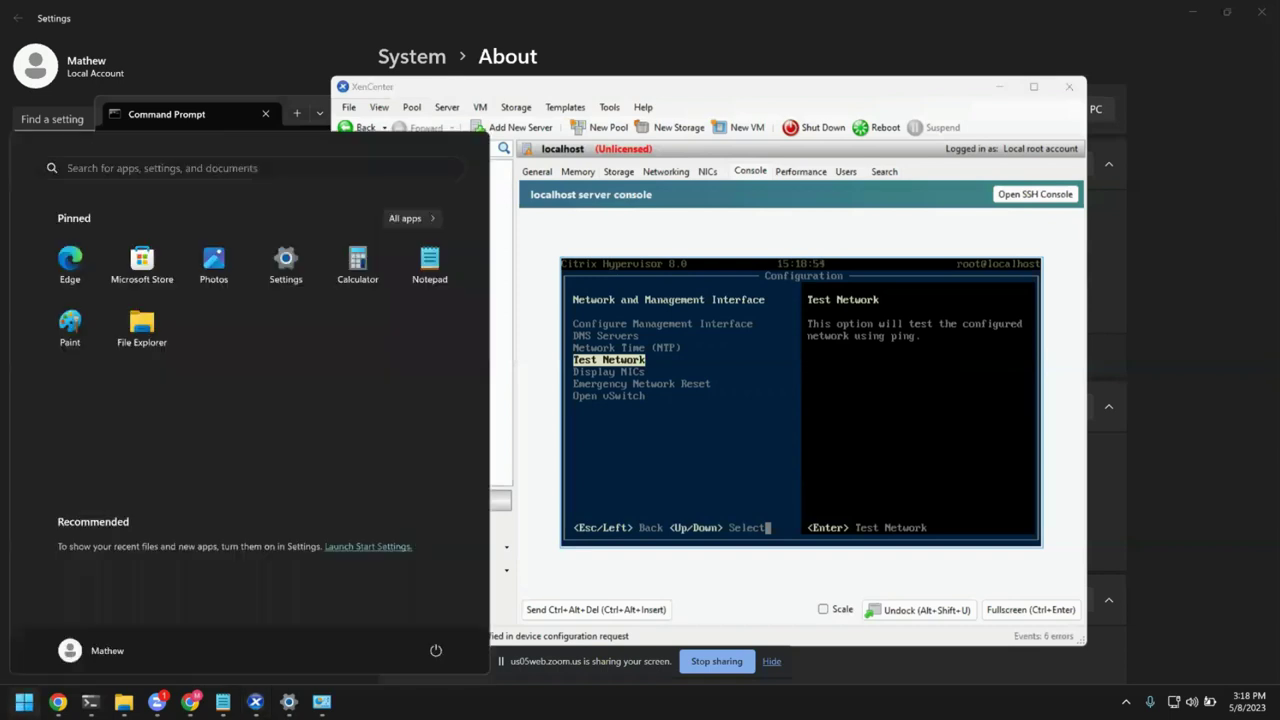
pyautogui.write('fire')
pyautogui.press('Return')
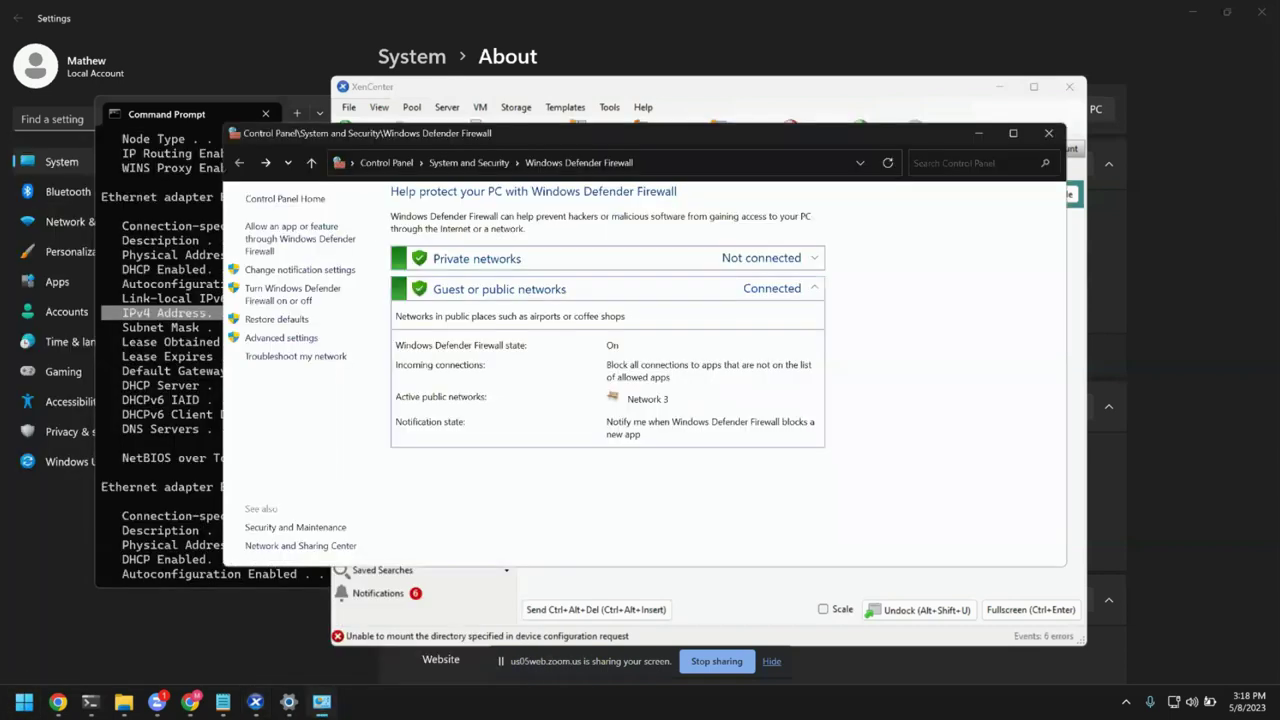
pyautogui.click(298, 240)
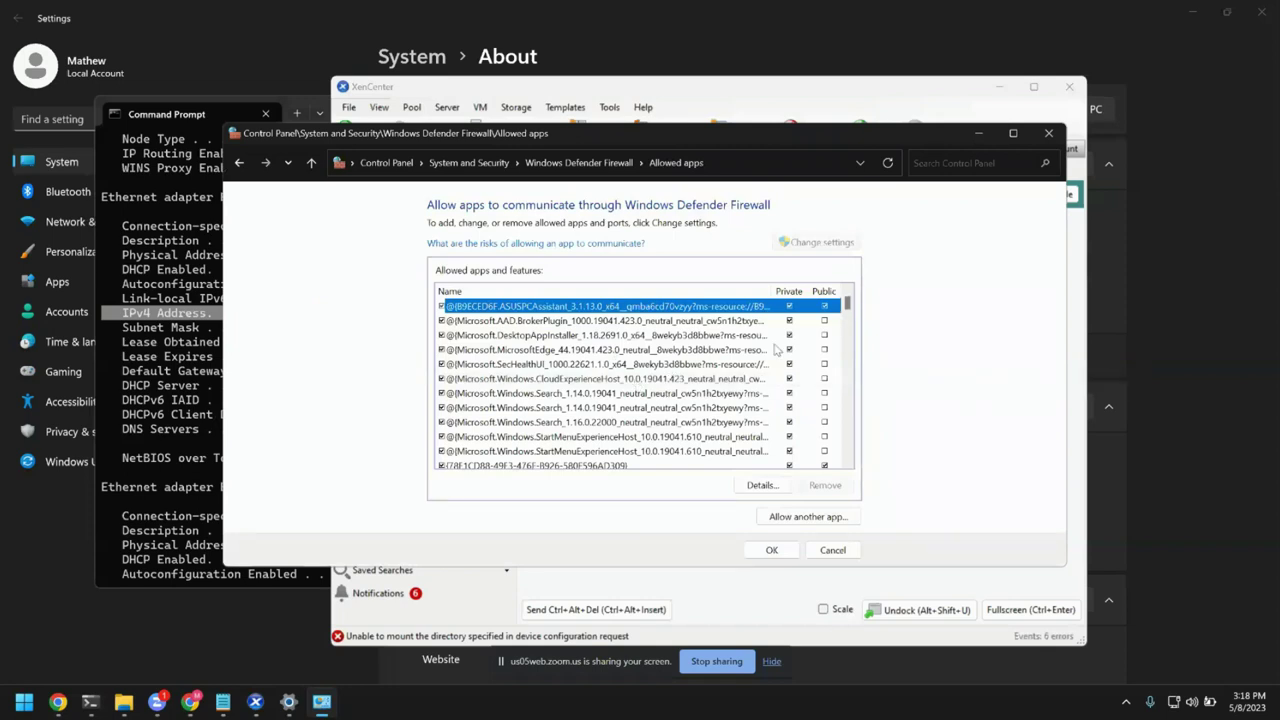
pyautogui.moveTo(853, 311); pyautogui.dragTo(856, 340)
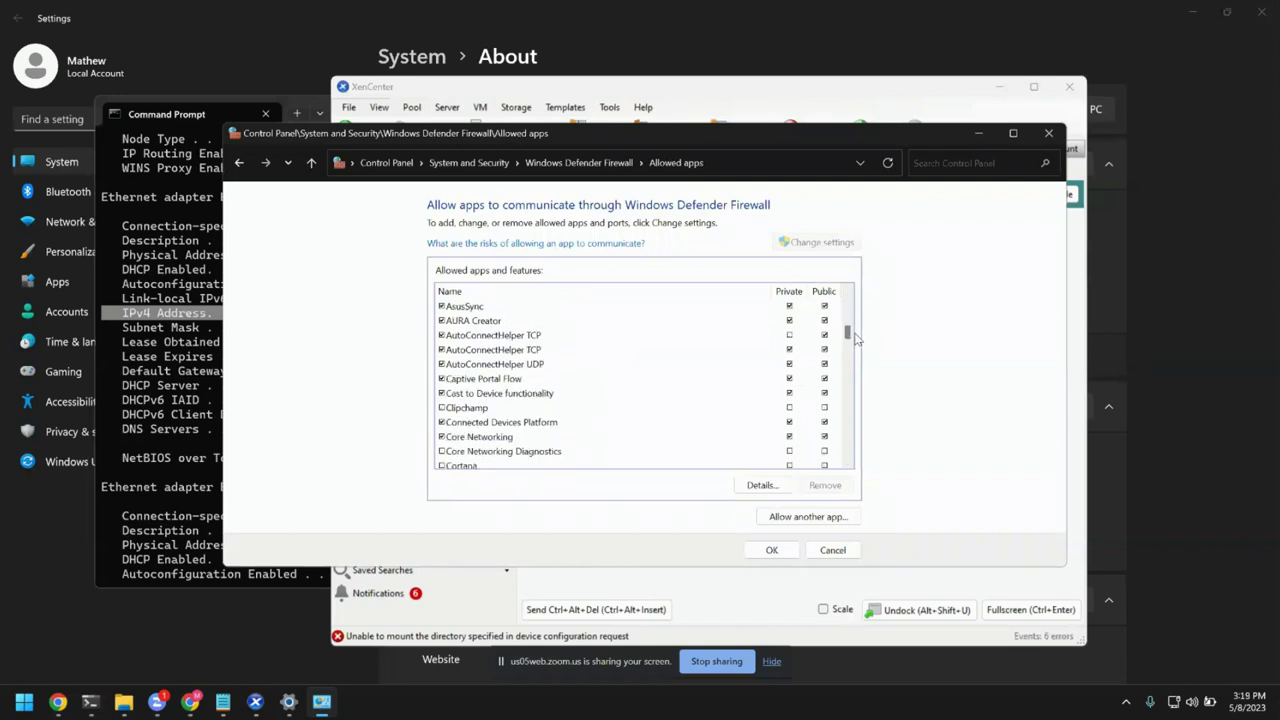
pyautogui.click(831, 550)
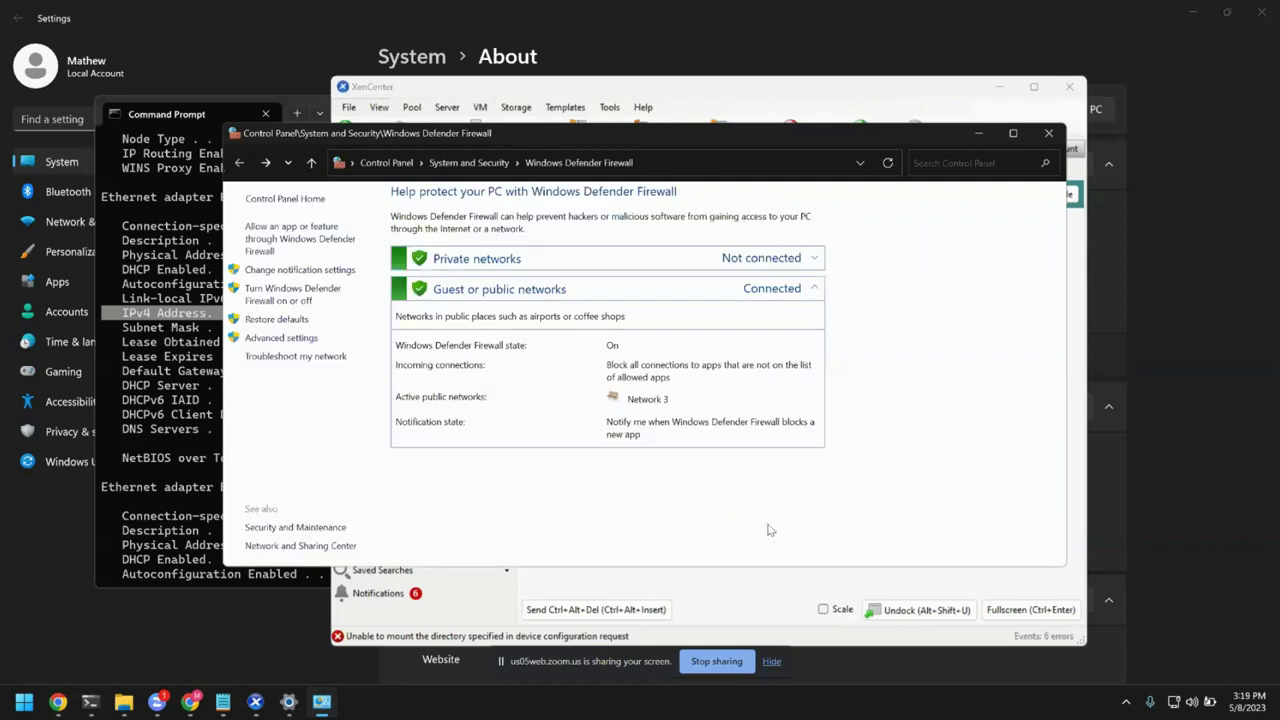
pyautogui.click(818, 262)
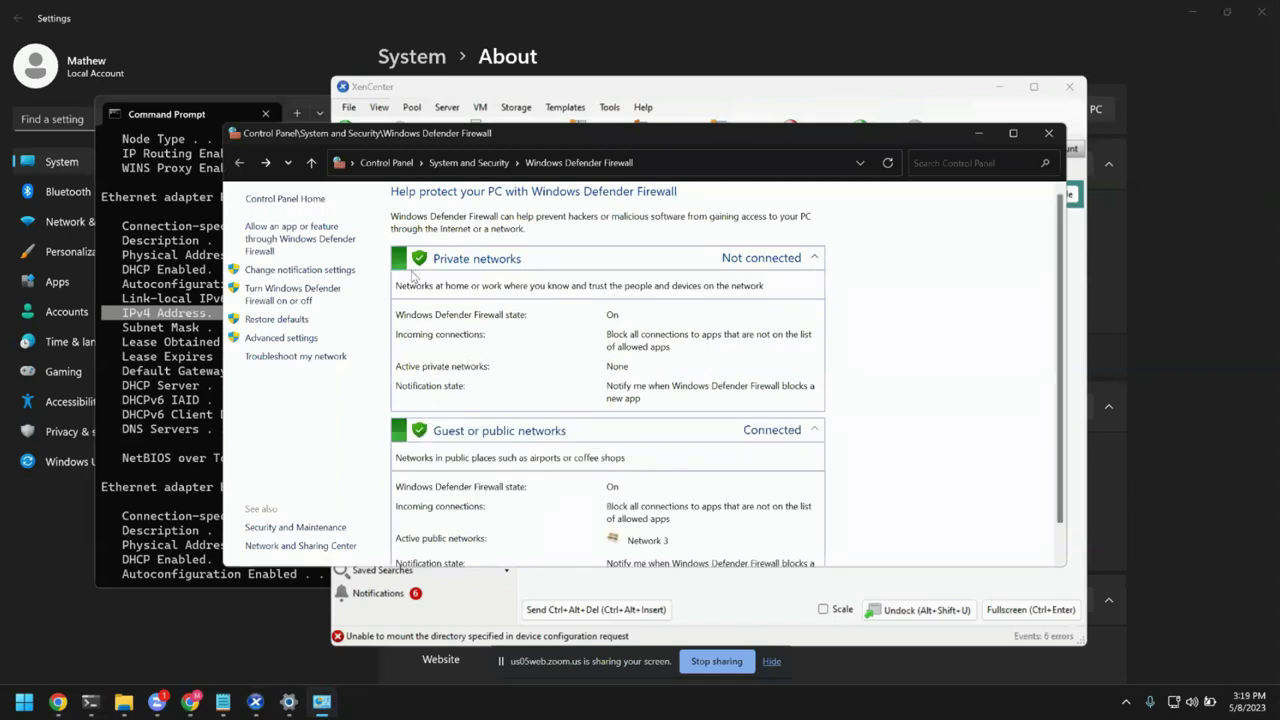
# - Turn the firewall off for private and public networks, save, and minimize the window
pyautogui.click(307, 289)
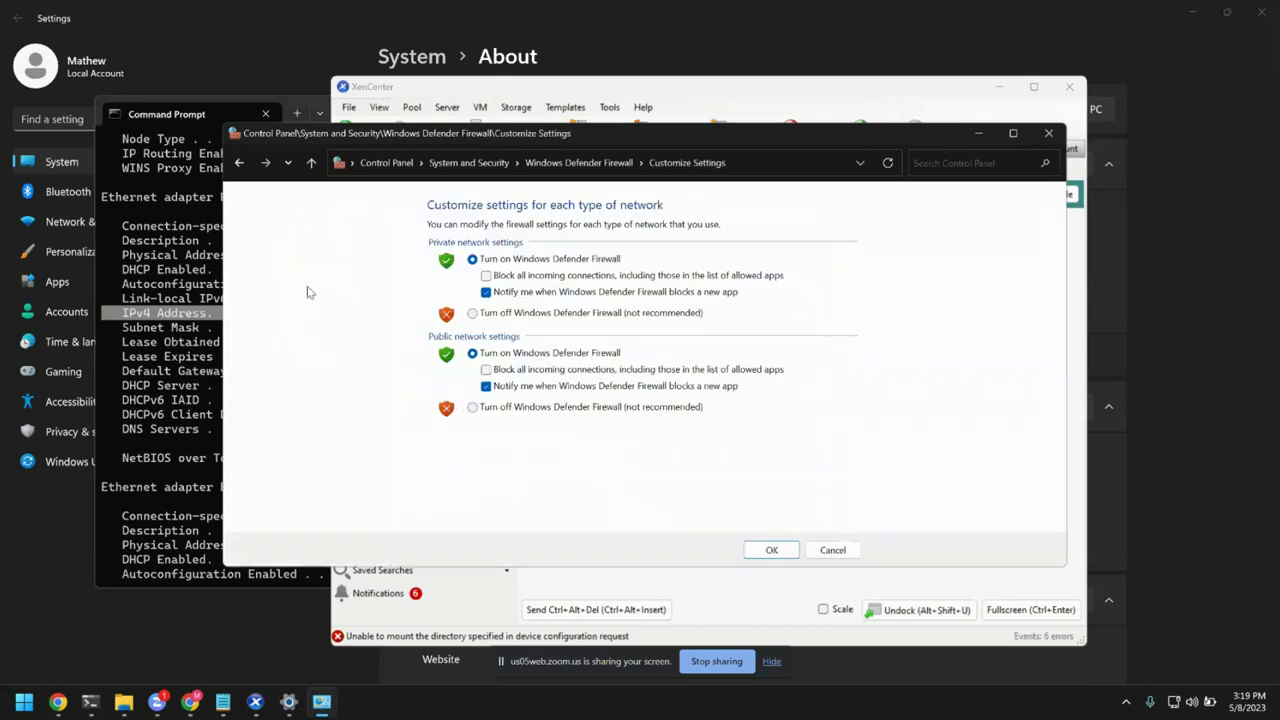
pyautogui.click(473, 313)
pyautogui.click(473, 407)
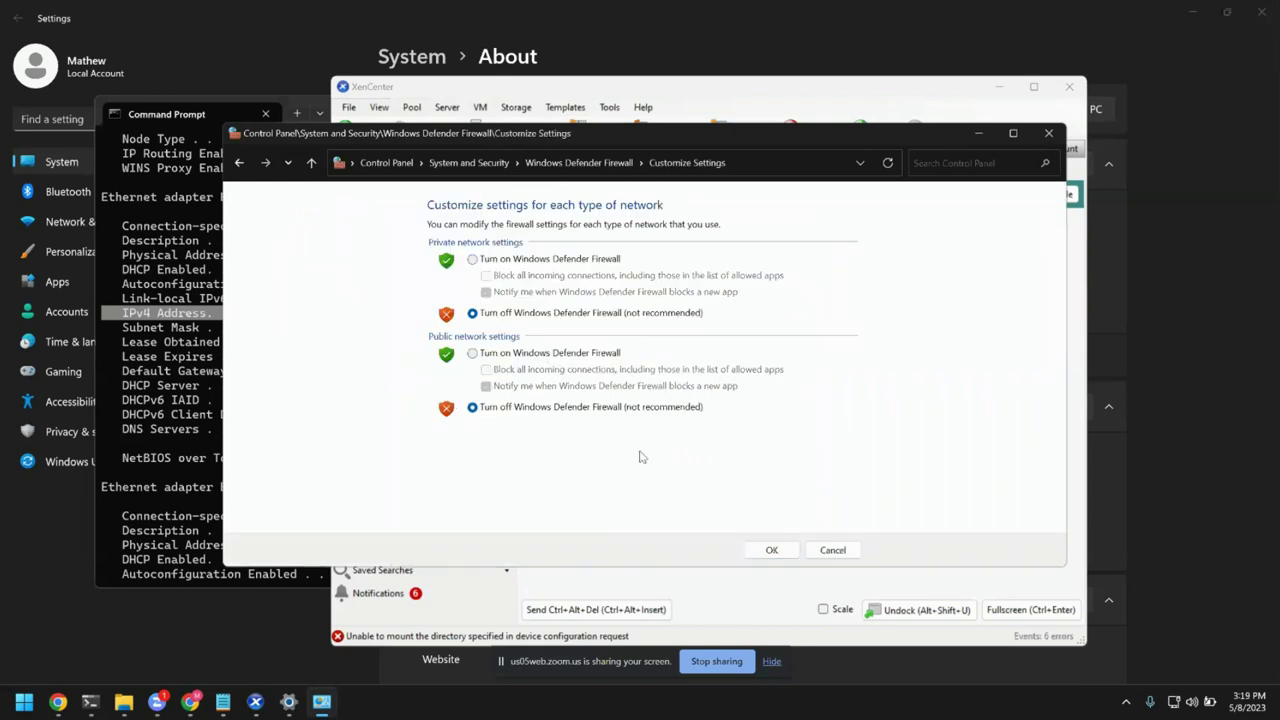
pyautogui.click(770, 550)
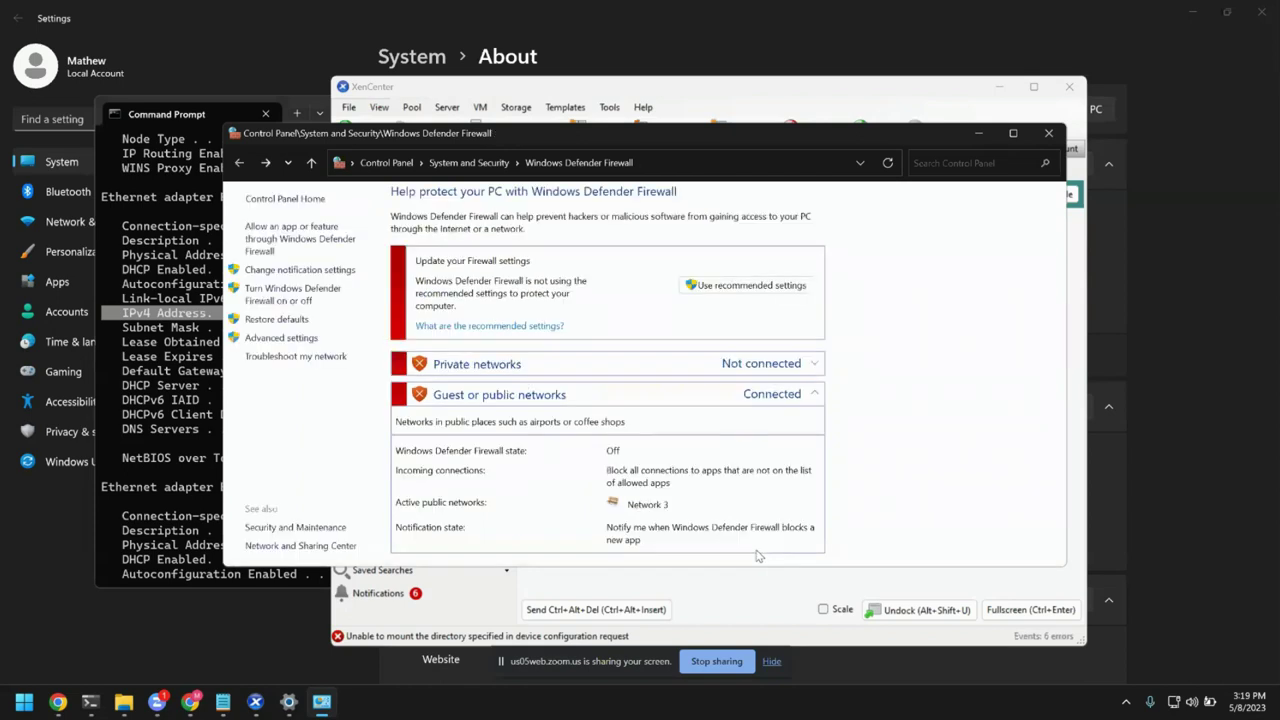
pyautogui.click(968, 138)
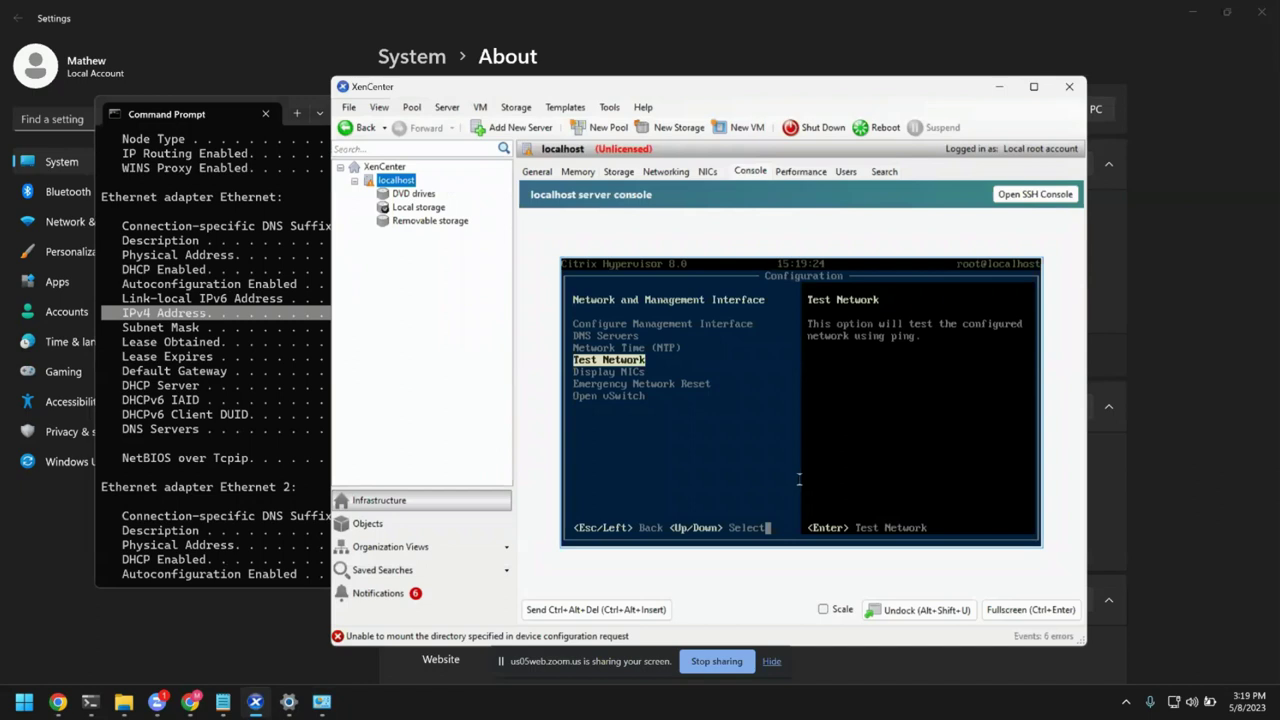
# - Ping custom address 192.168.1.100 from the host, then compare with the PC's ipconfig IPv4 address
pyautogui.press('Return')
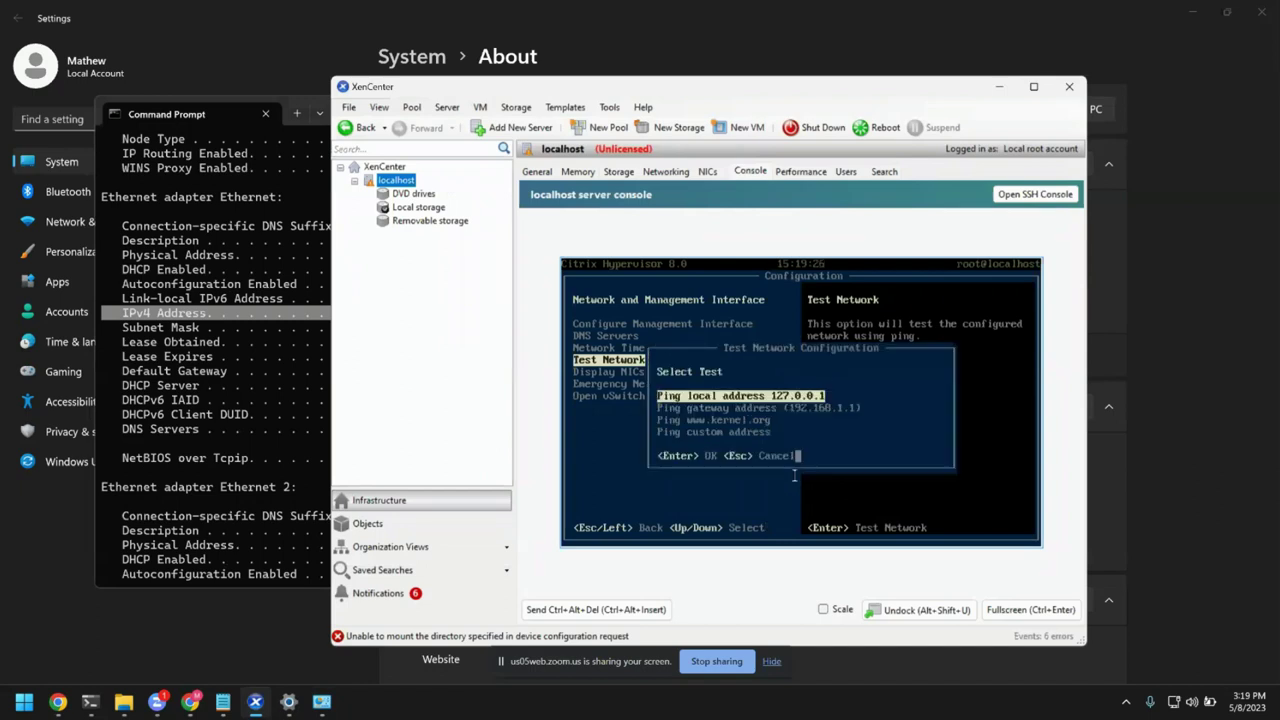
pyautogui.press('Down')
pyautogui.press('Down')
pyautogui.press('Down')
pyautogui.press('Return')
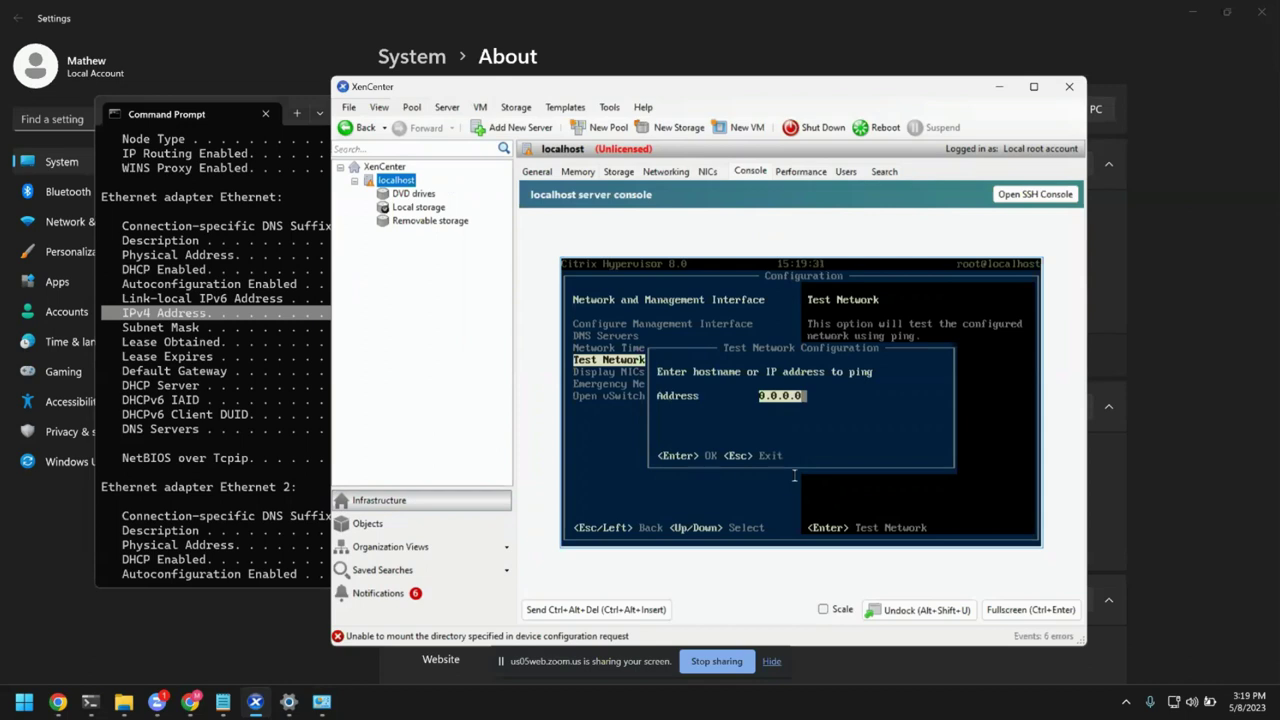
pyautogui.write('192.168.')
pyautogui.write('1.100')
pyautogui.press('Return')
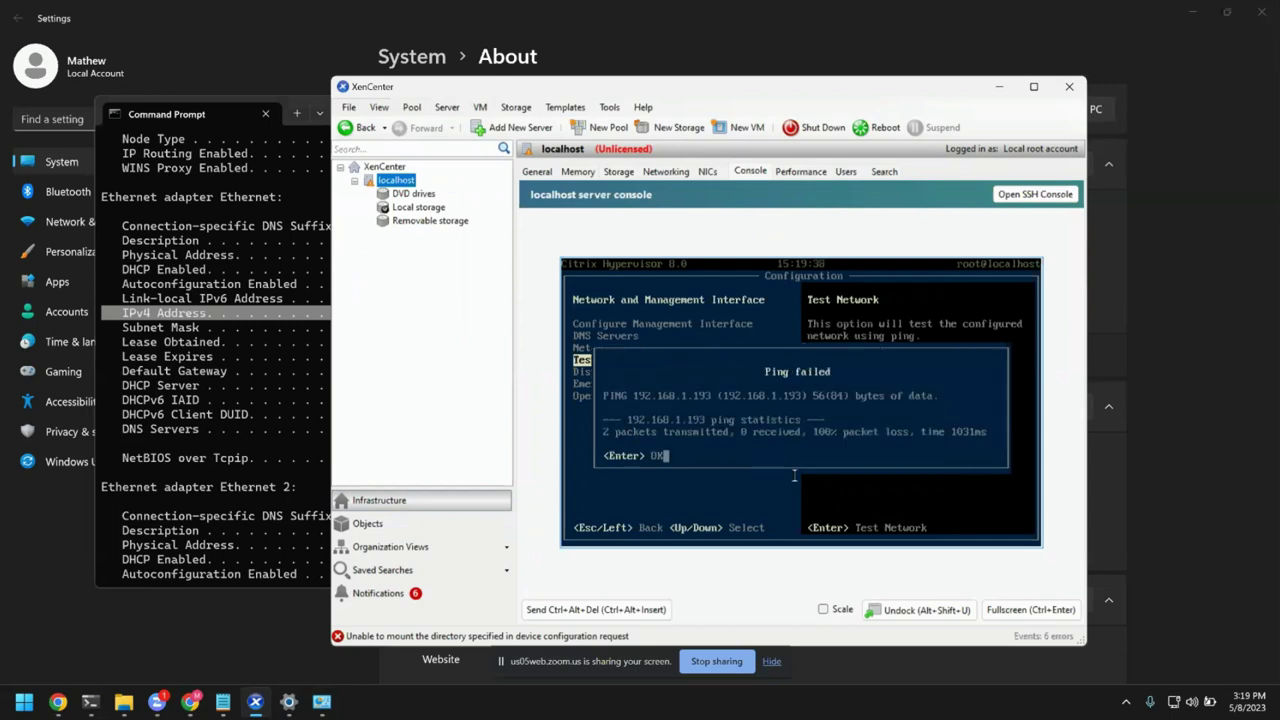
pyautogui.click(258, 424)
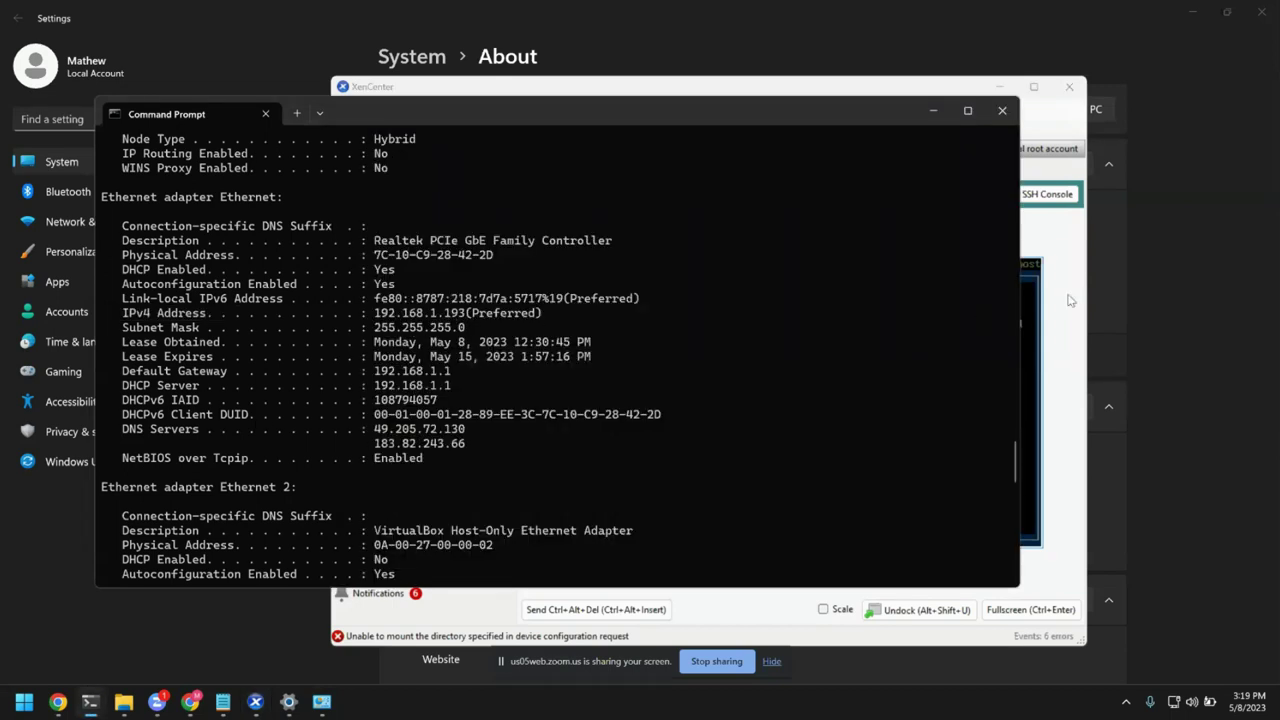
pyautogui.click(1072, 301)
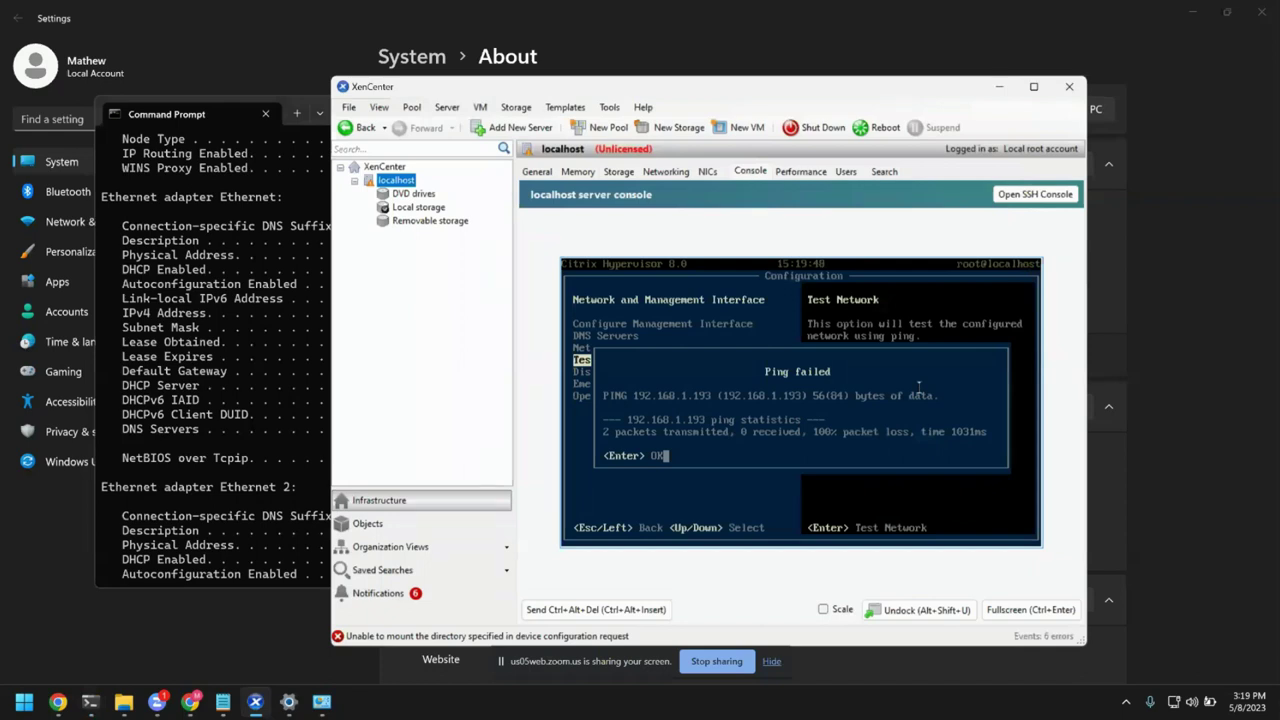
# - Dismiss the failed ping and review the management interface and DNS server settings
pyautogui.press('Return')
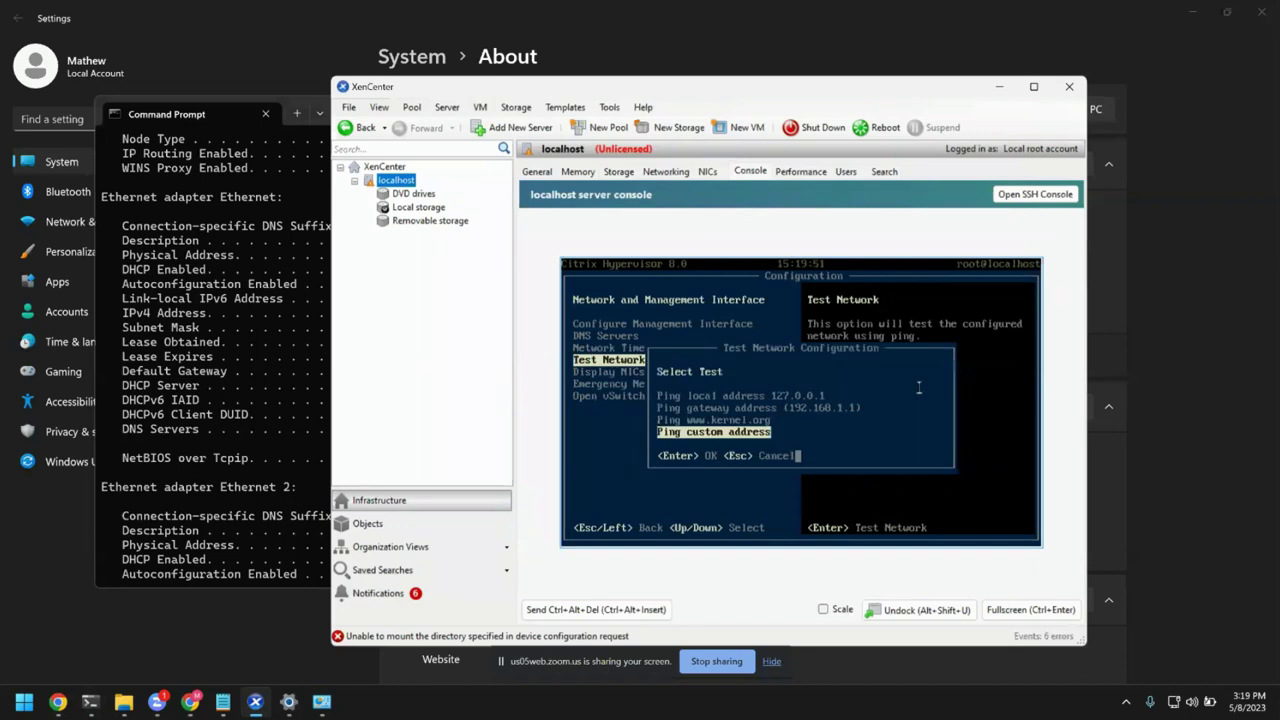
pyautogui.press('Down')
pyautogui.press('Up')
pyautogui.press('Escape')
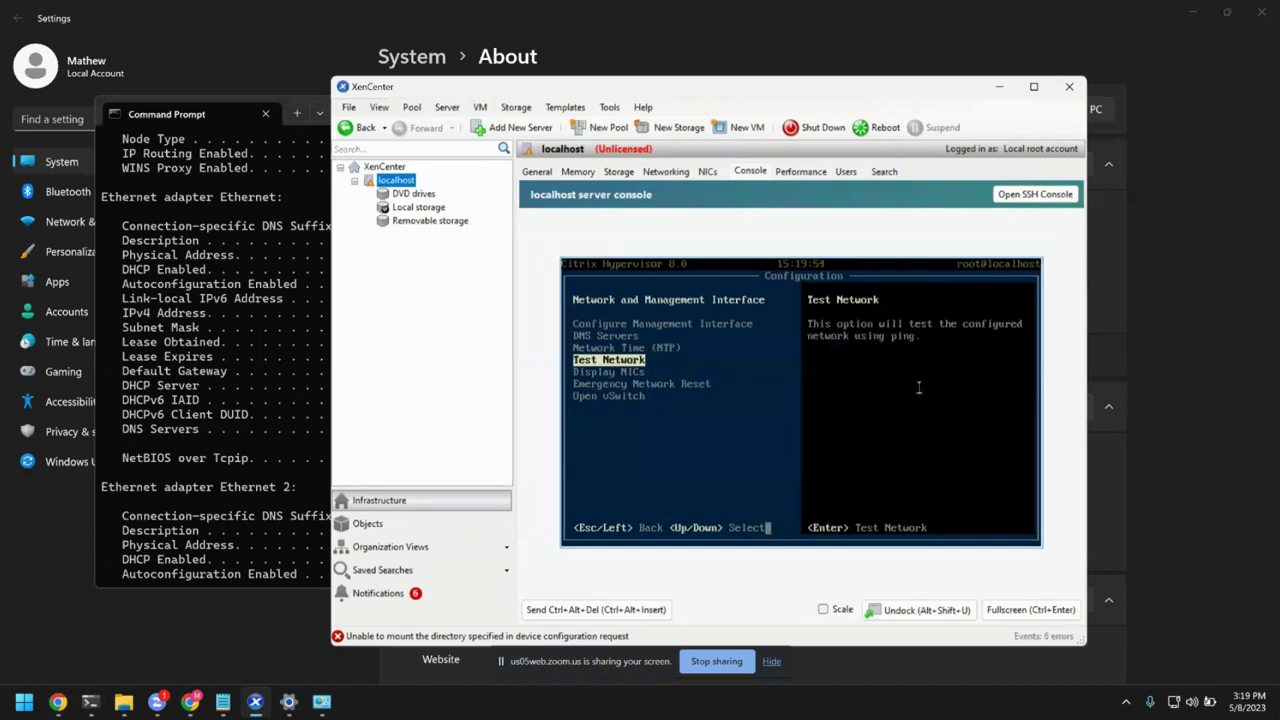
pyautogui.press('Up')
pyautogui.press('Up')
pyautogui.press('Up')
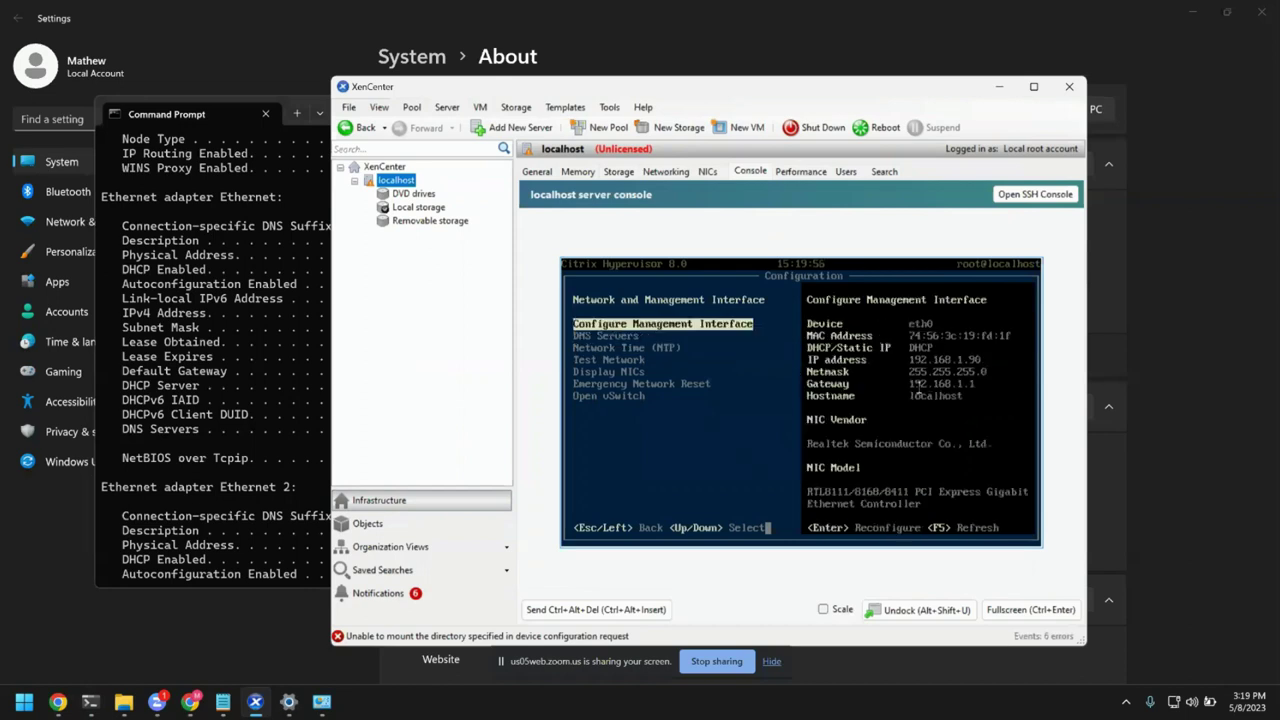
pyautogui.press('Down')
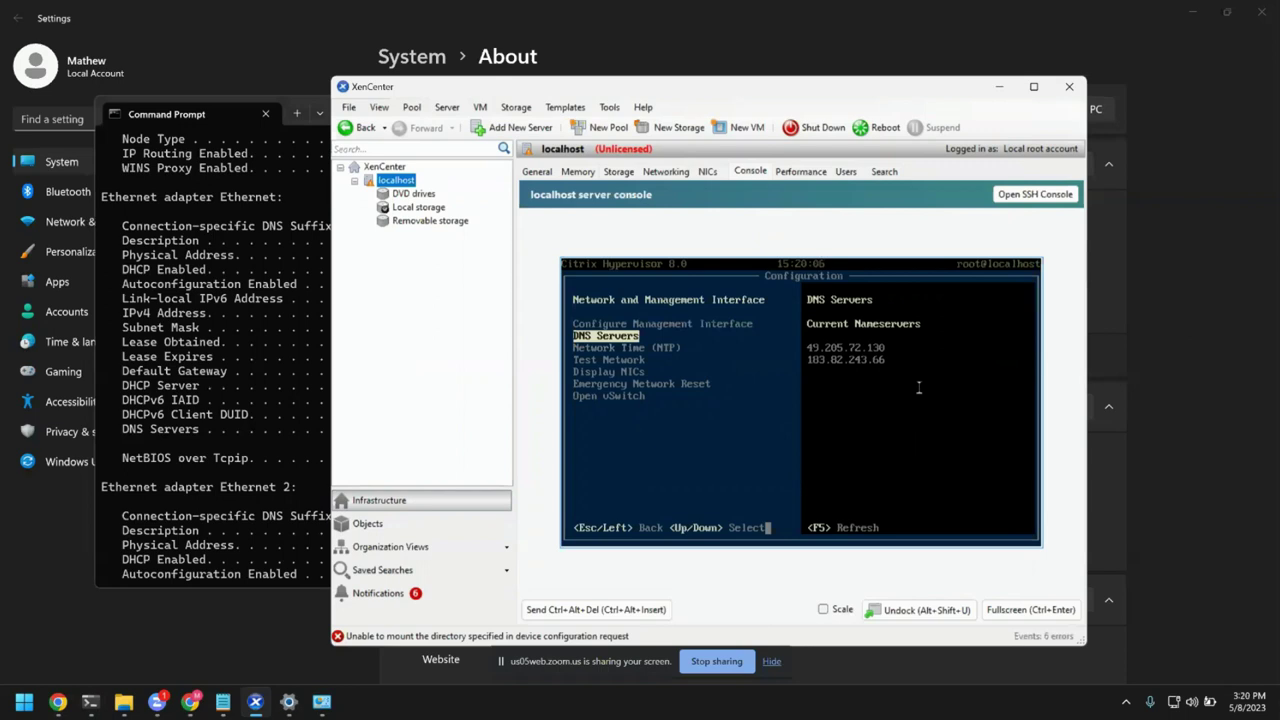
# - Ping the local address 127.0.0.1 successfully, then move to the Network Time (NTP) panel
pyautogui.press('Down')
pyautogui.press('Down')
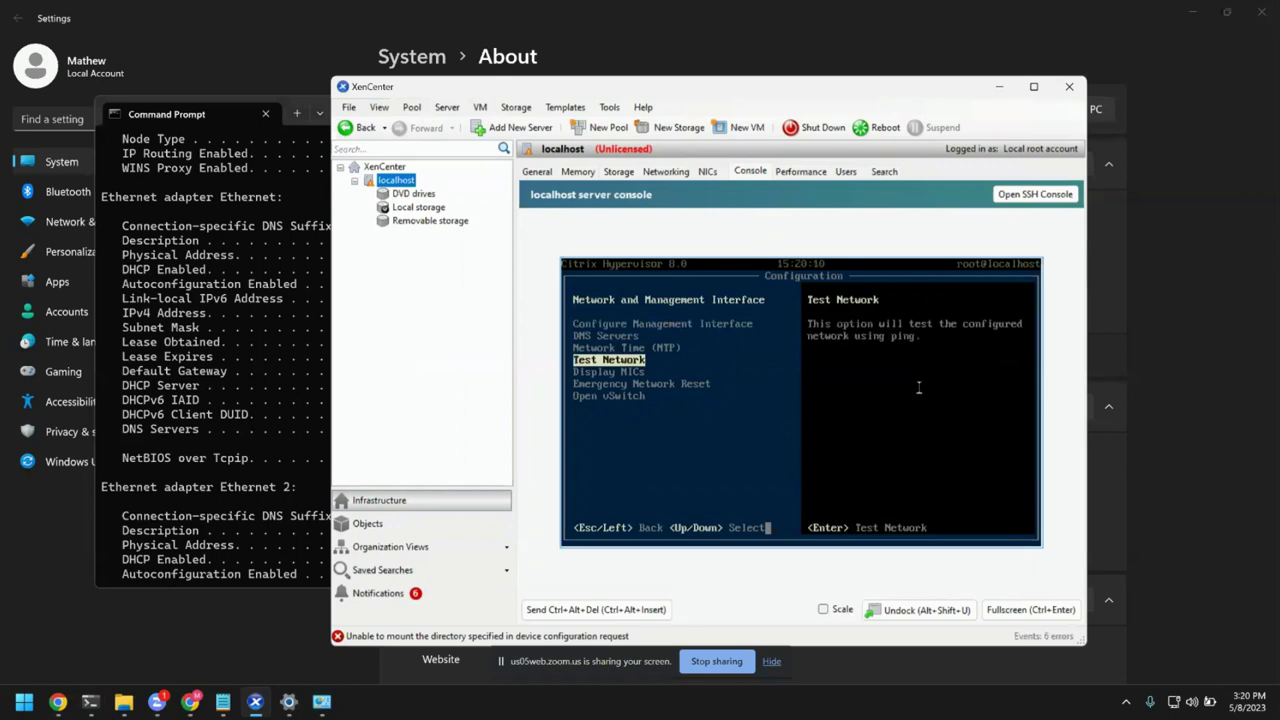
pyautogui.press('Return')
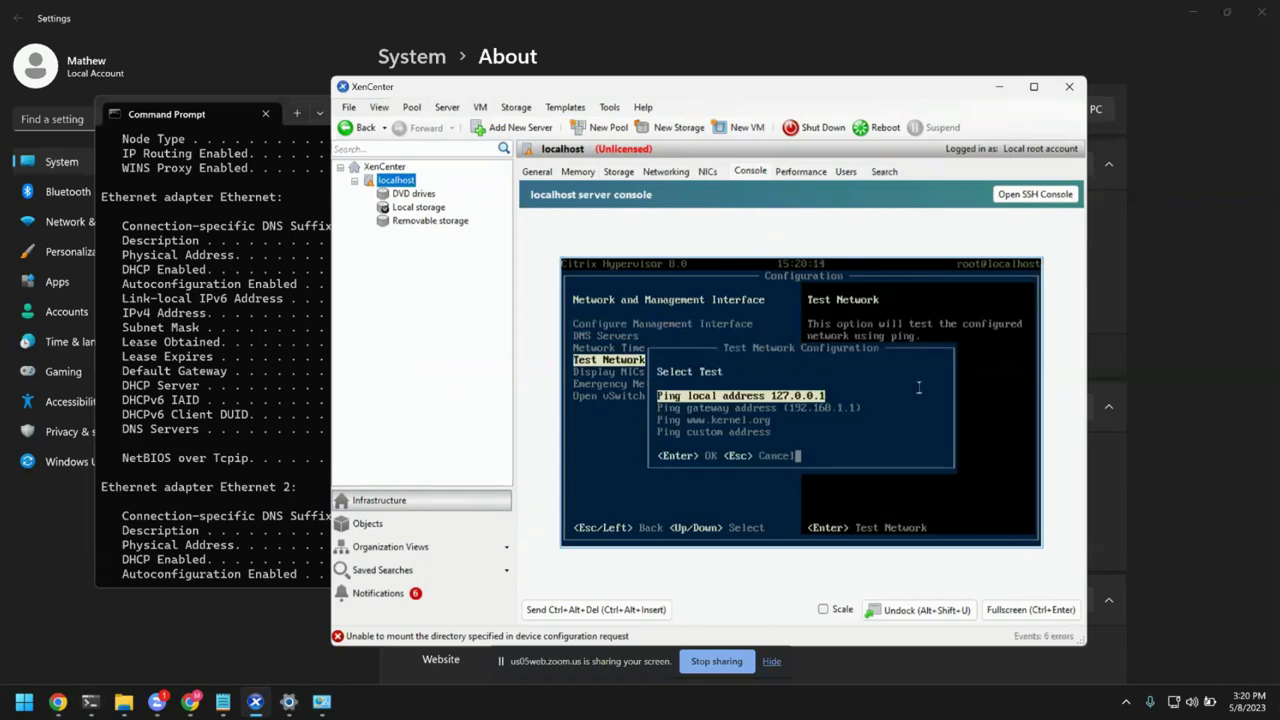
pyautogui.press('Return')
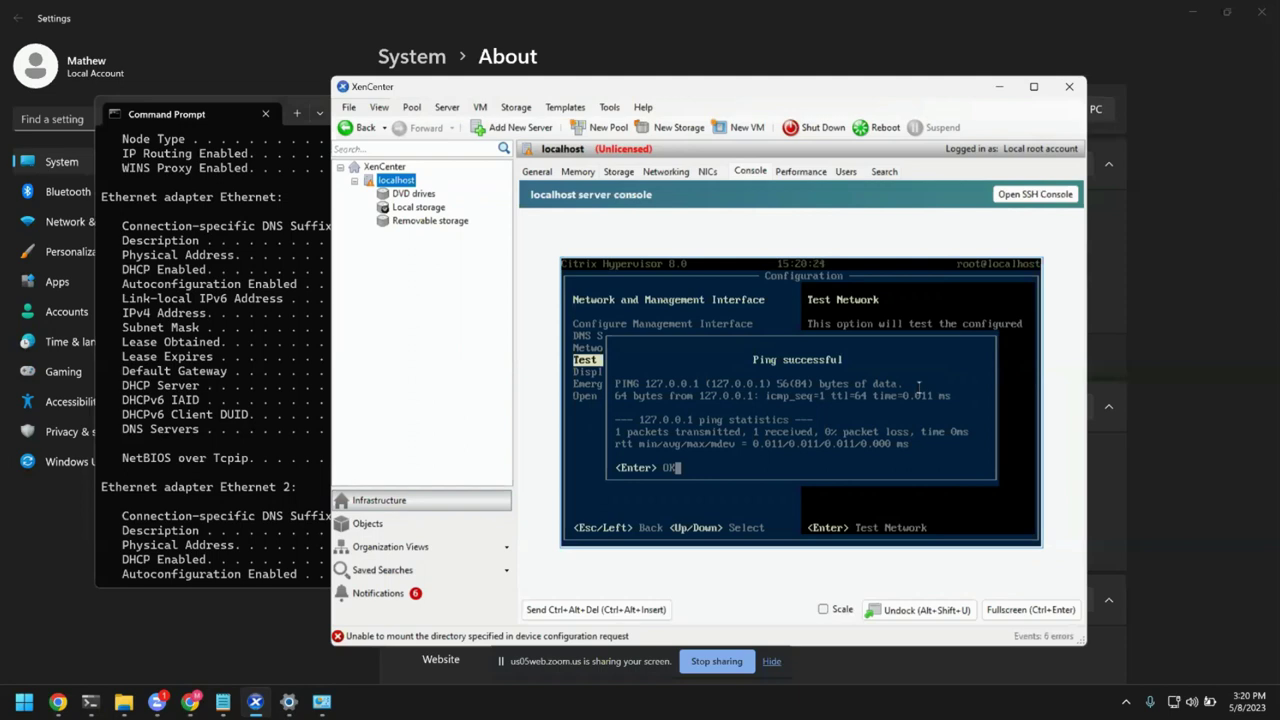
pyautogui.press('Return')
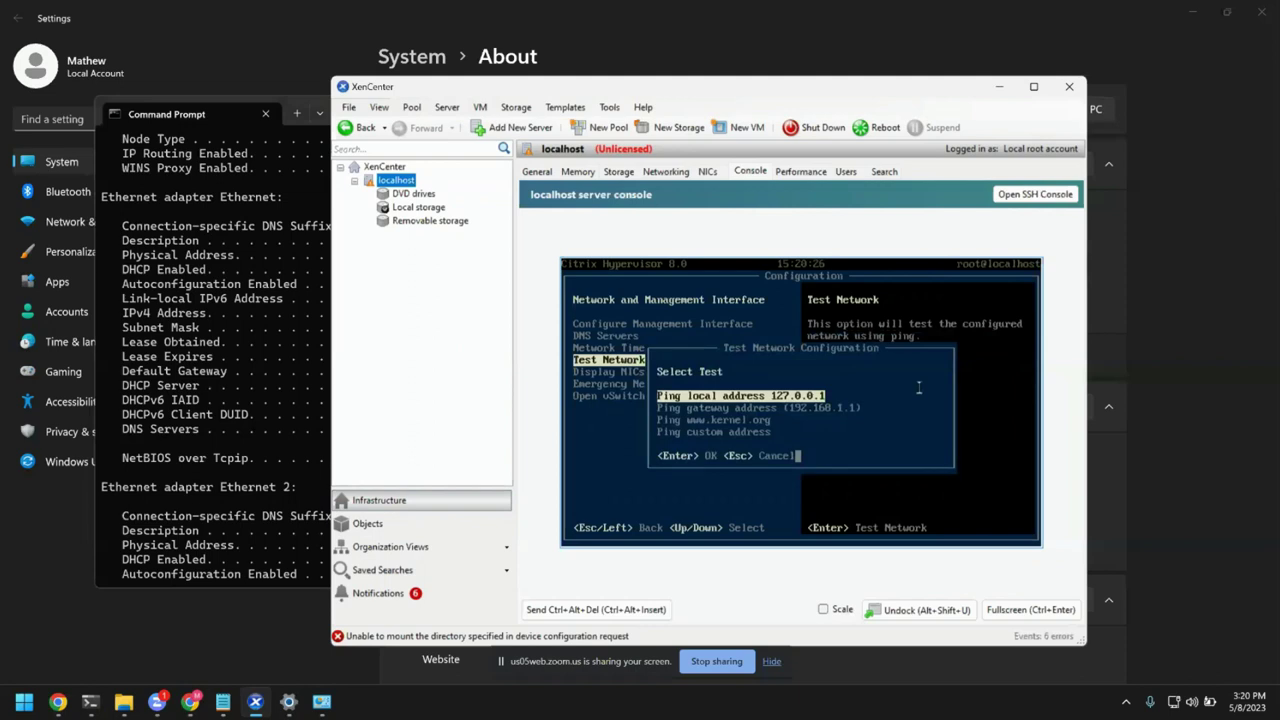
pyautogui.press('Escape')
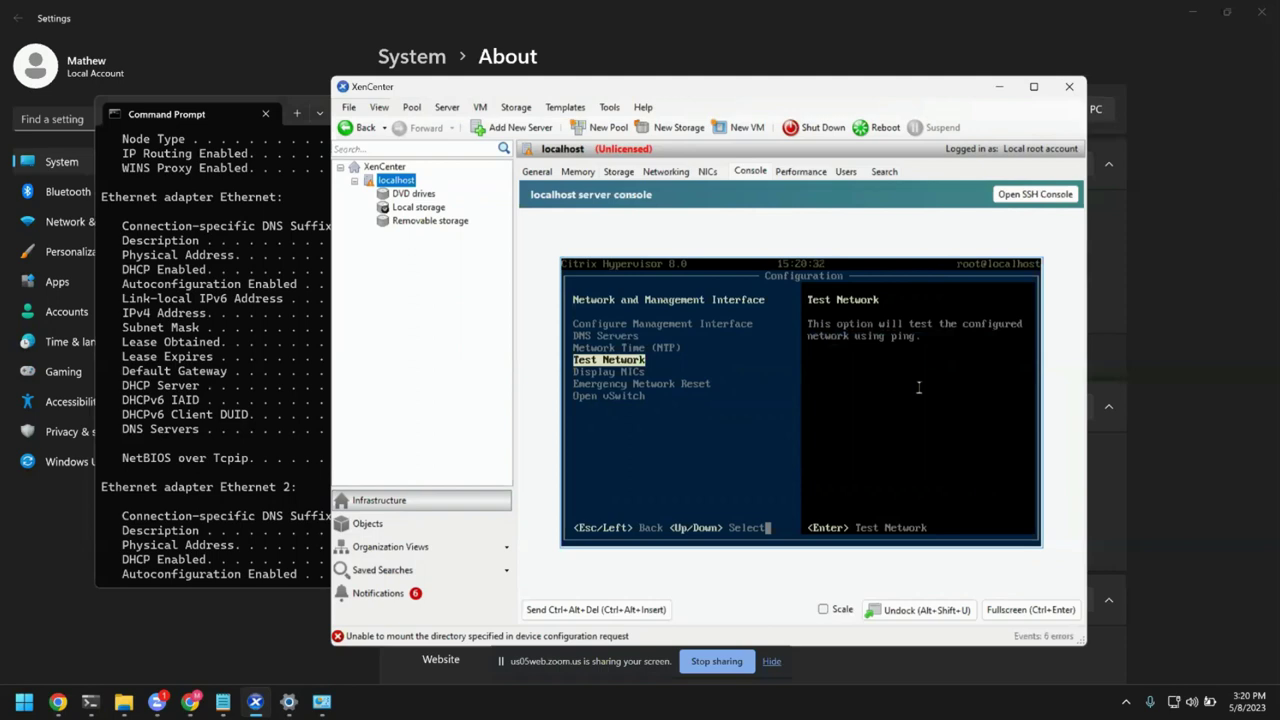
pyautogui.press('Return')
pyautogui.press('Escape')
pyautogui.press('Up')
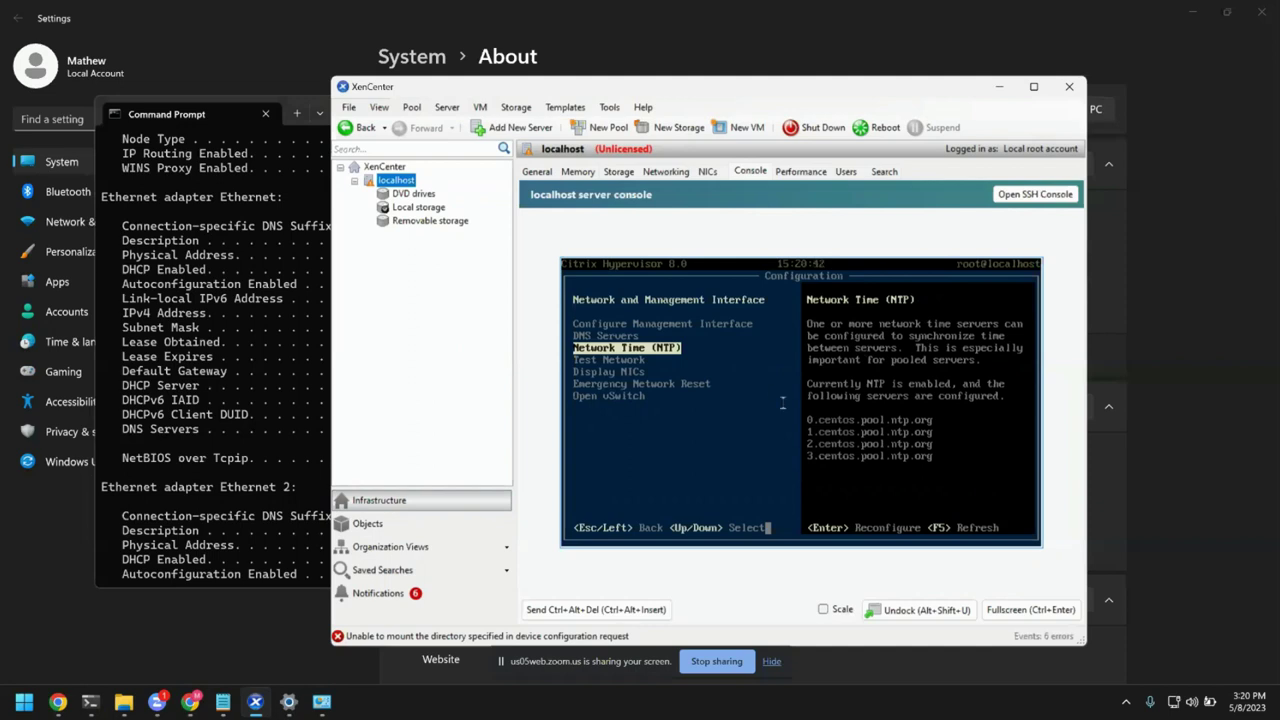
# - Choose Reboot Server under Reboot or Shutdown and confirm the localhost reboot with F8
pyautogui.press('Escape')
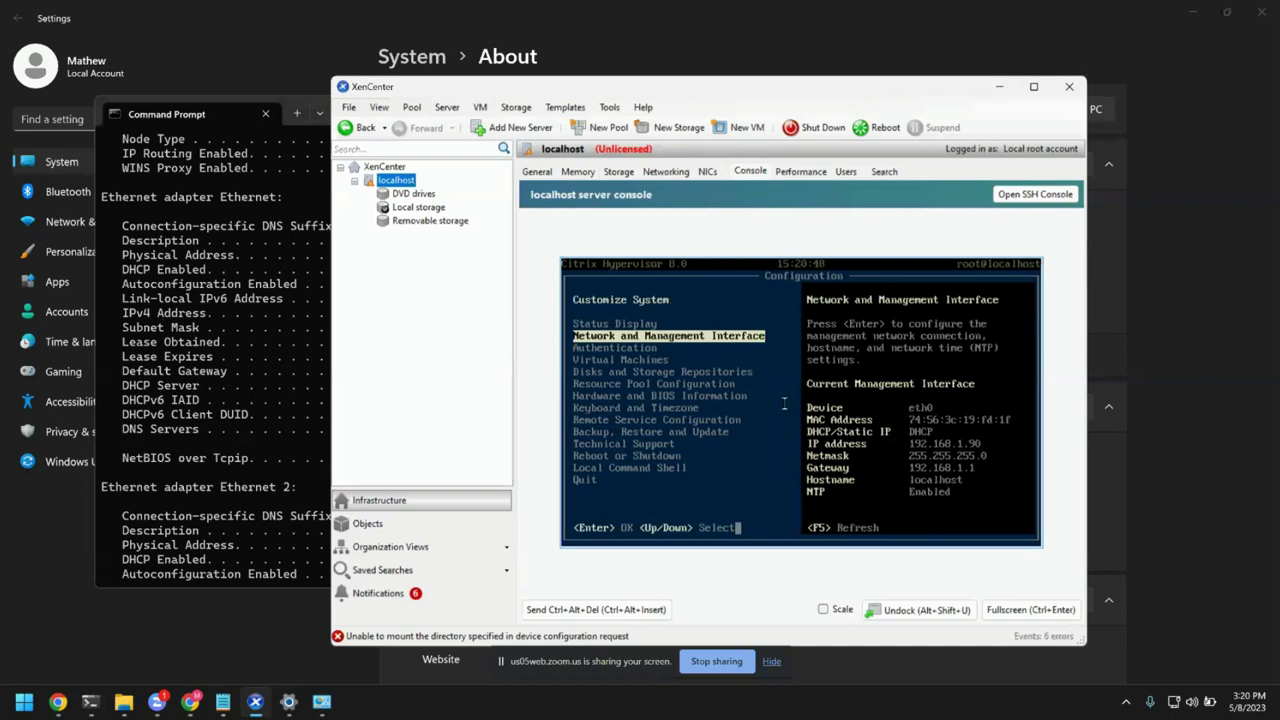
pyautogui.press('Down')
pyautogui.press('Down')
pyautogui.press('Down')
pyautogui.press('Down')
pyautogui.press('Down')
pyautogui.press('Down')
pyautogui.press('Down')
pyautogui.press('Down')
pyautogui.press('Down')
pyautogui.press('Down')
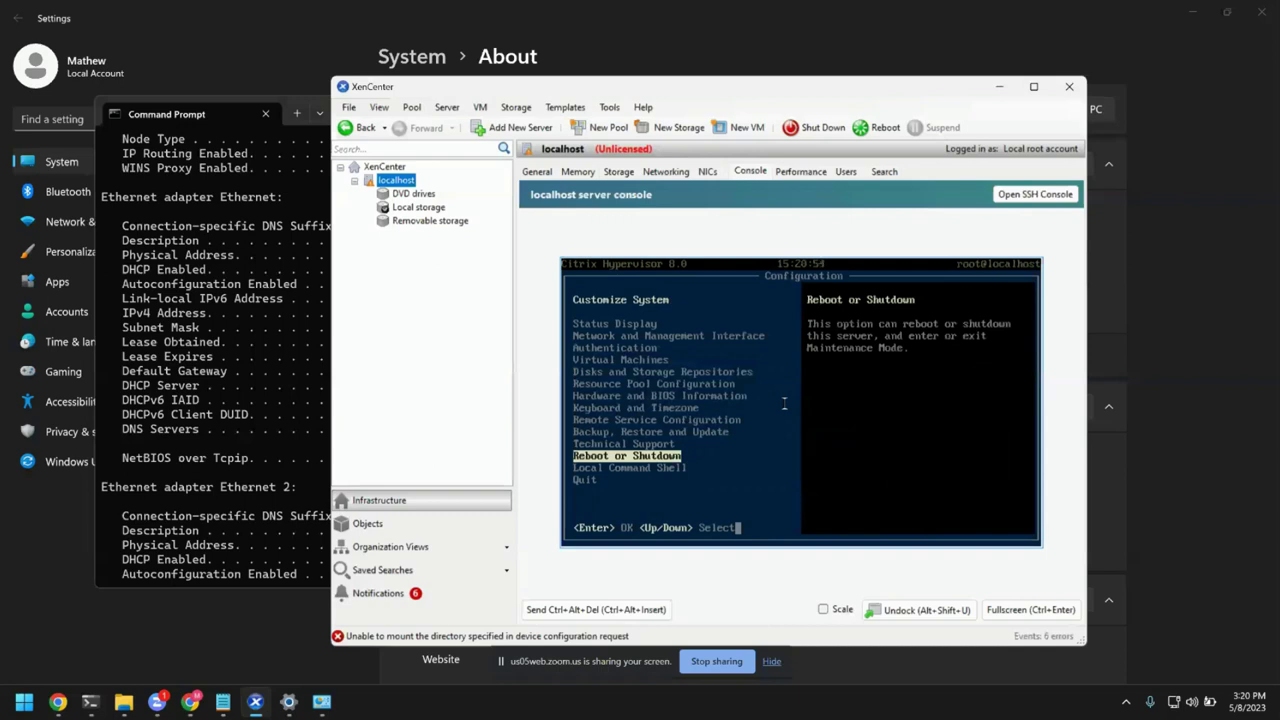
pyautogui.press('Return')
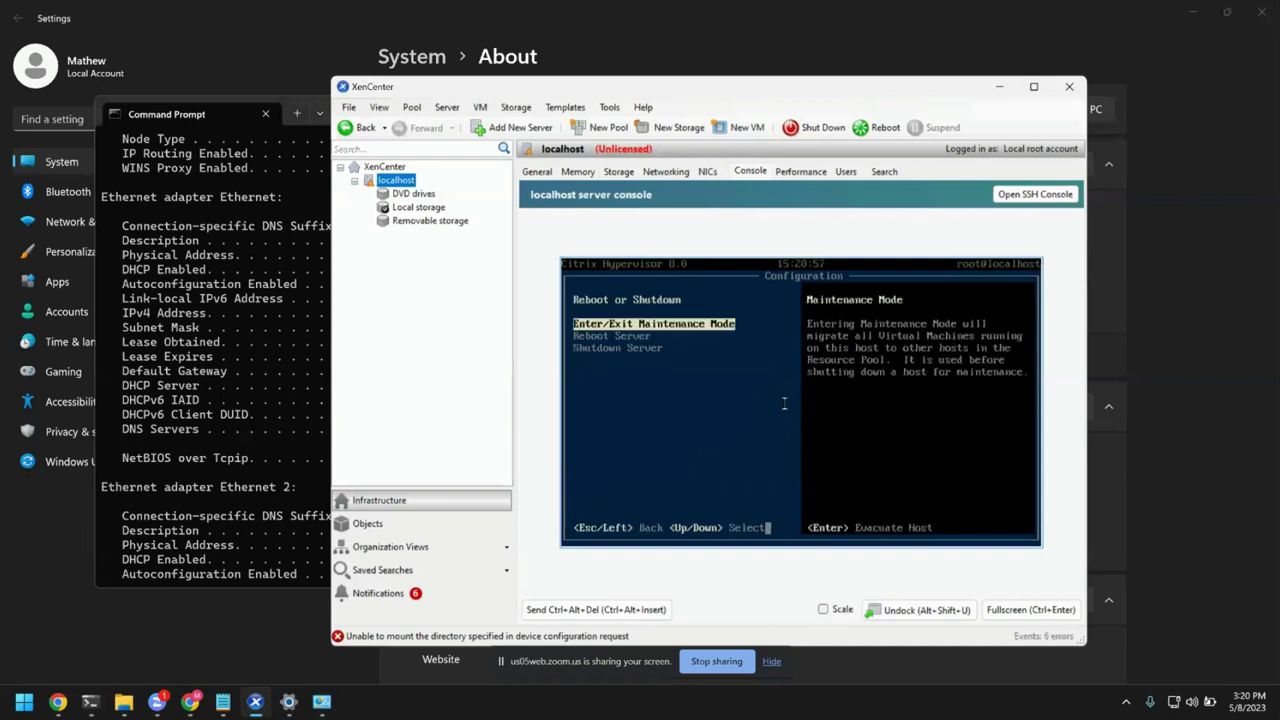
pyautogui.press('Down')
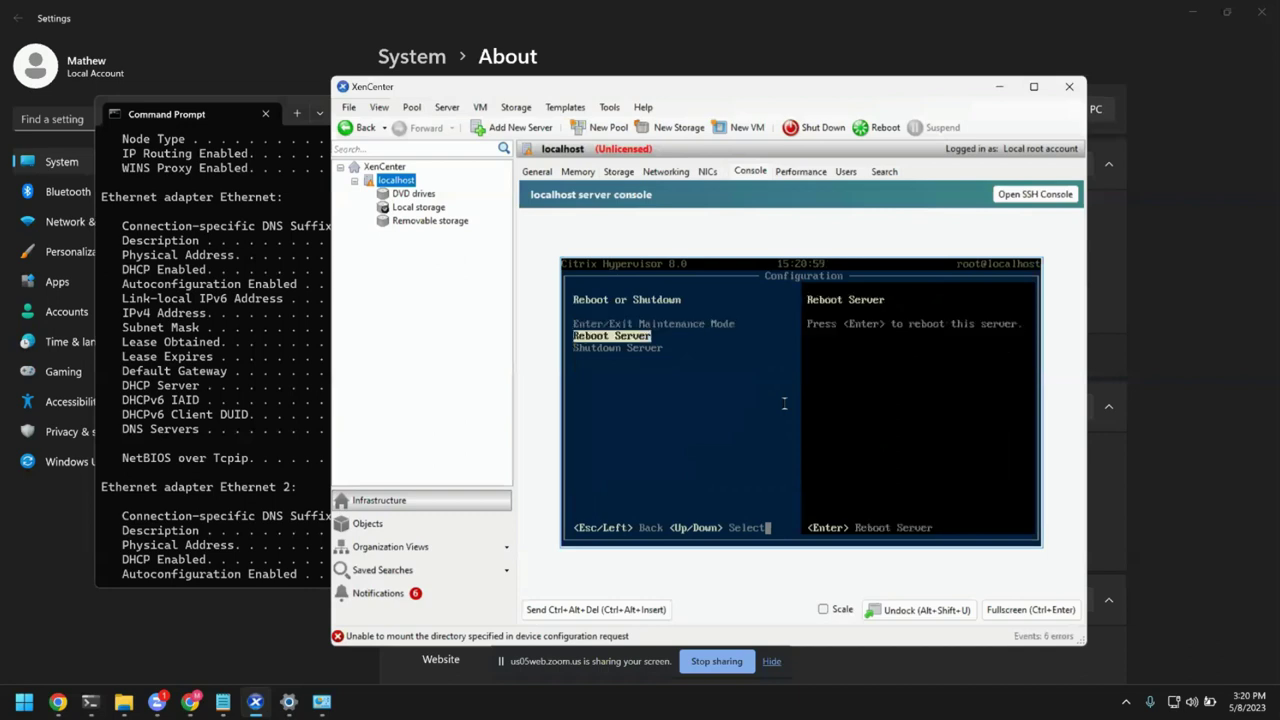
pyautogui.press('Return')
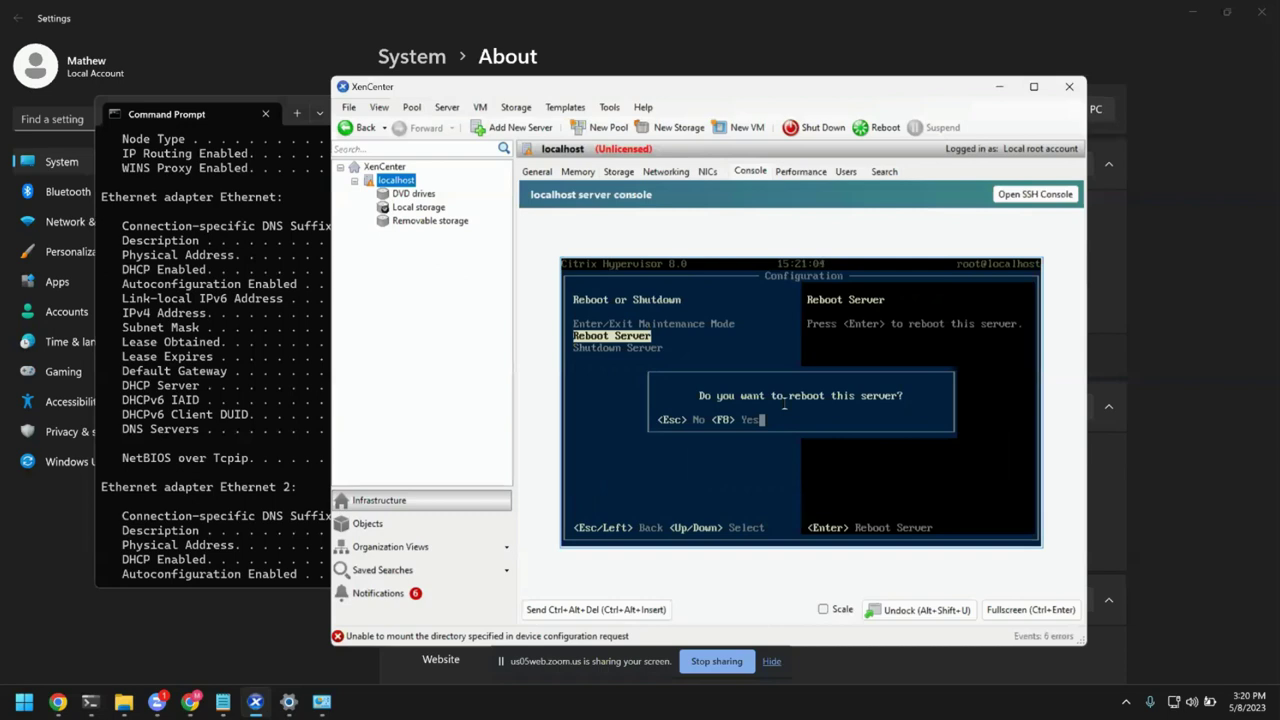
pyautogui.press('XF86MonBrightnessUp')
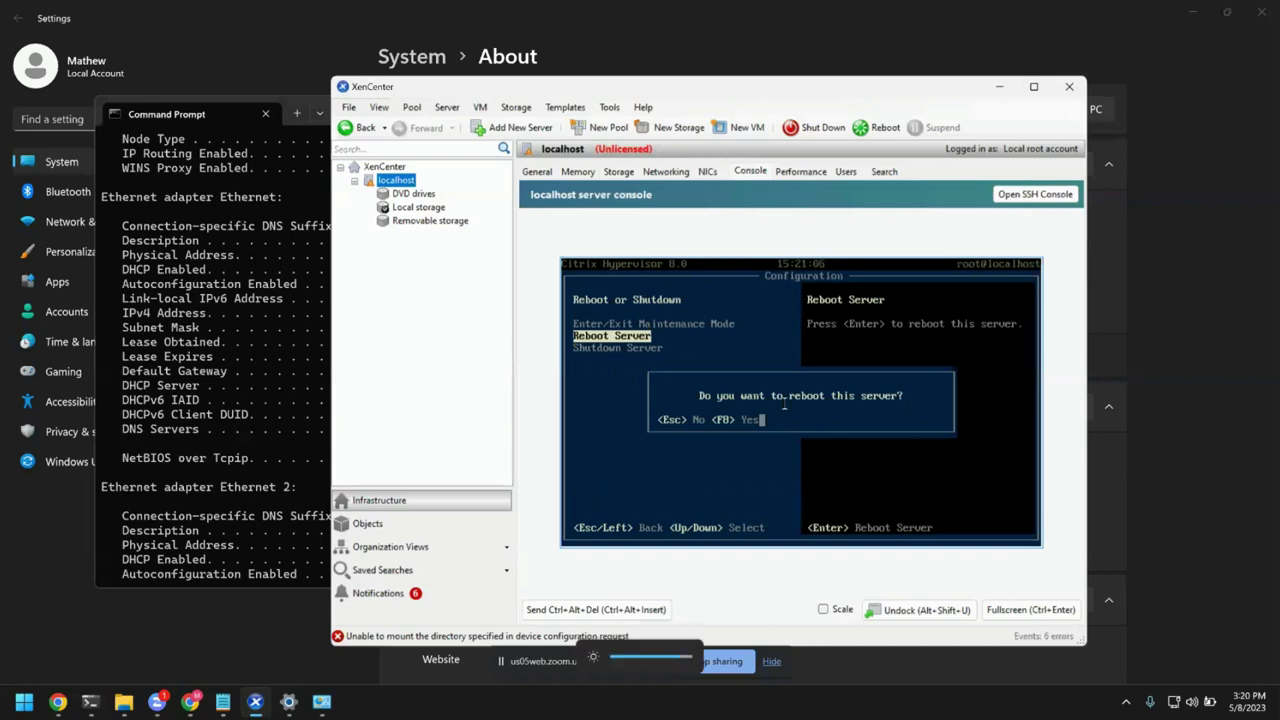
pyautogui.press('F8')
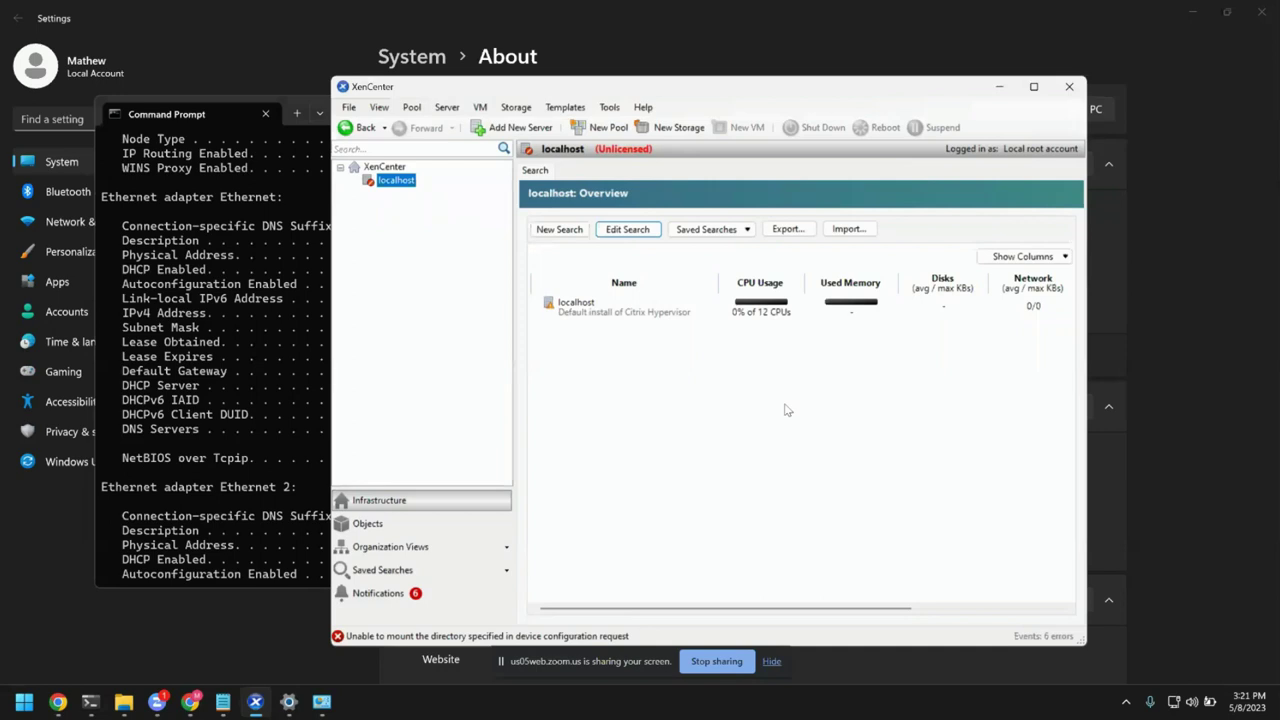
# - Run ping 192.168.1.84 several times in Command Prompt, stopping each with Ctrl+C; all requests time out
pyautogui.click(267, 360)
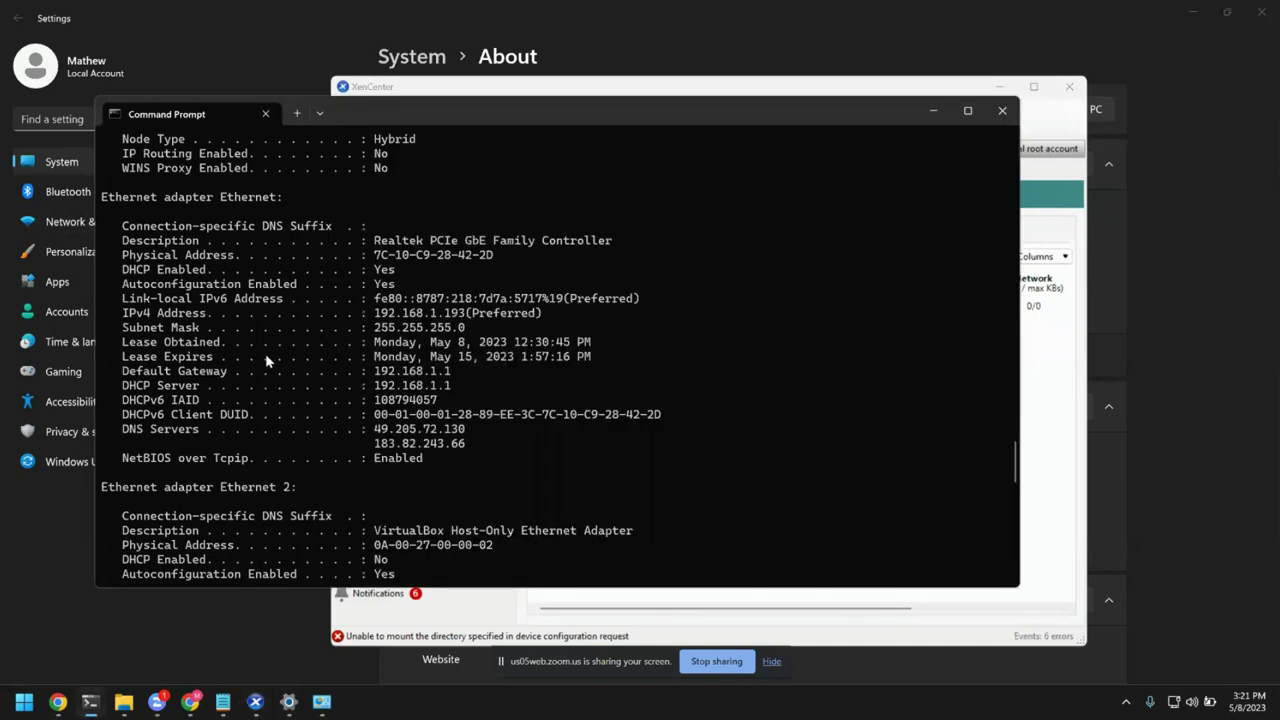
pyautogui.press('Return')
pyautogui.press('Return')
pyautogui.press('Return')
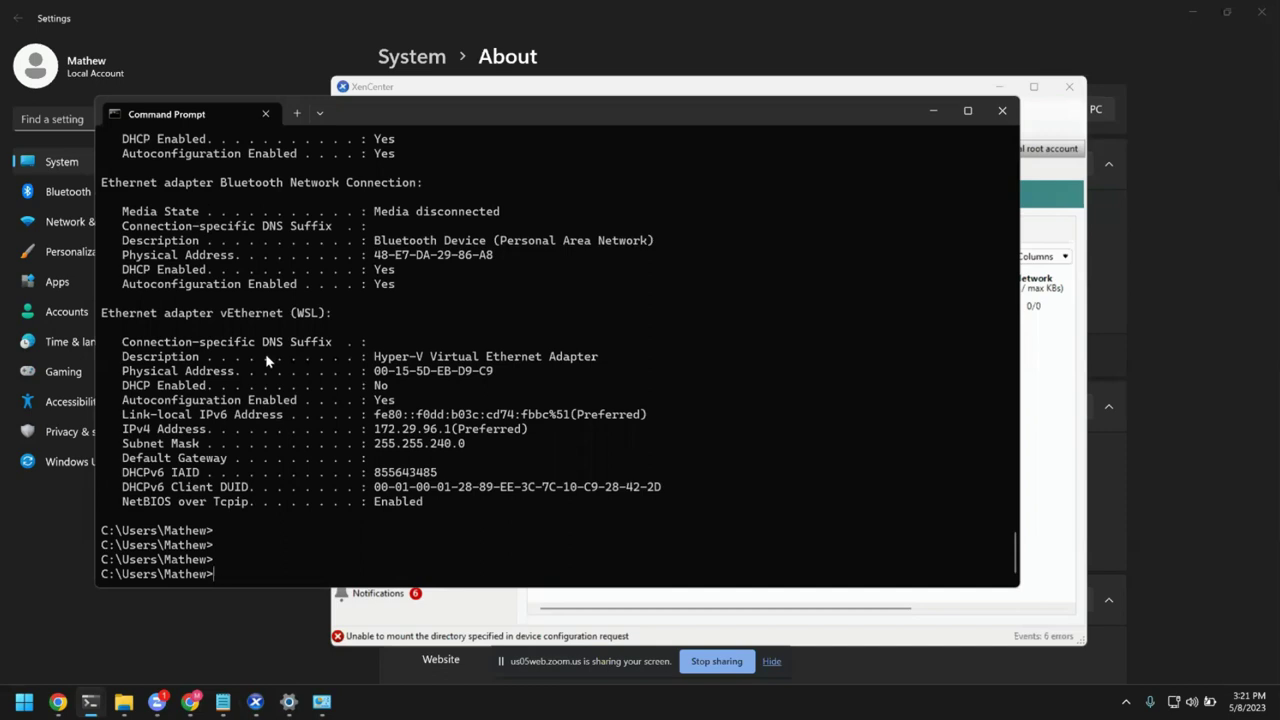
pyautogui.write('ping 192.168.1.84')
pyautogui.press('Return')
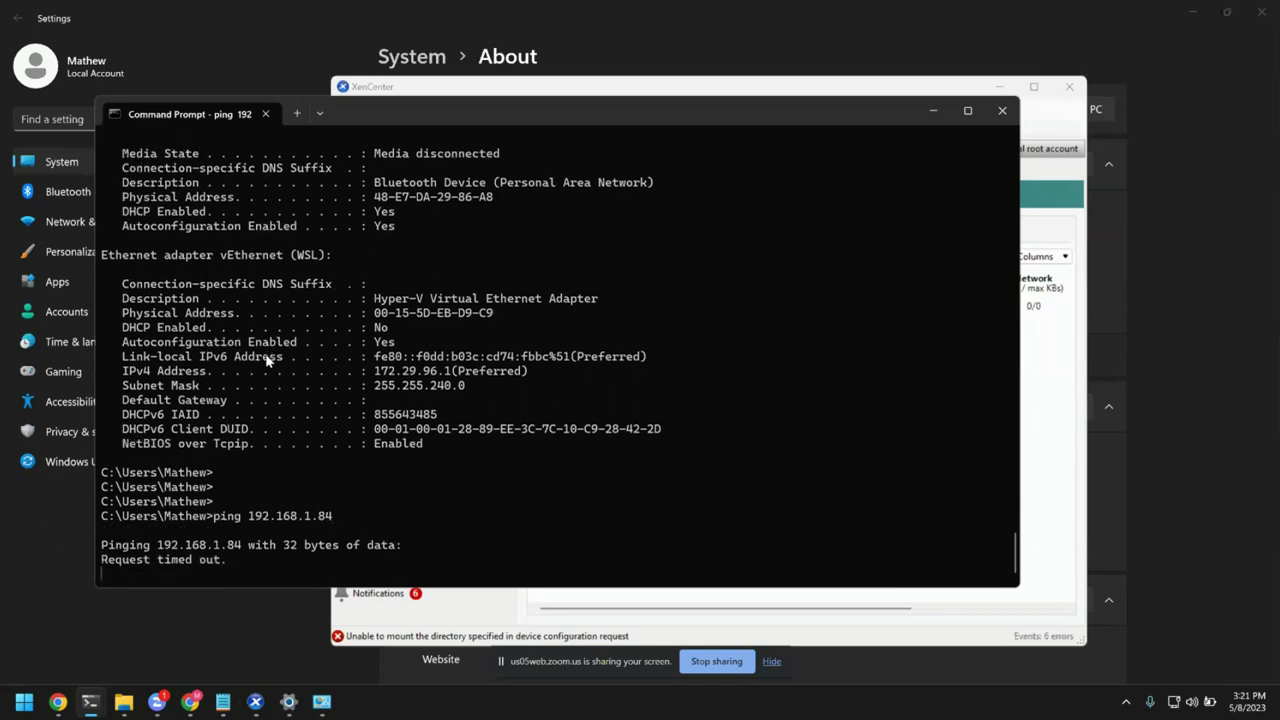
pyautogui.hotkey('ctrl', 'c')
pyautogui.press('Up')
pyautogui.press('Return')
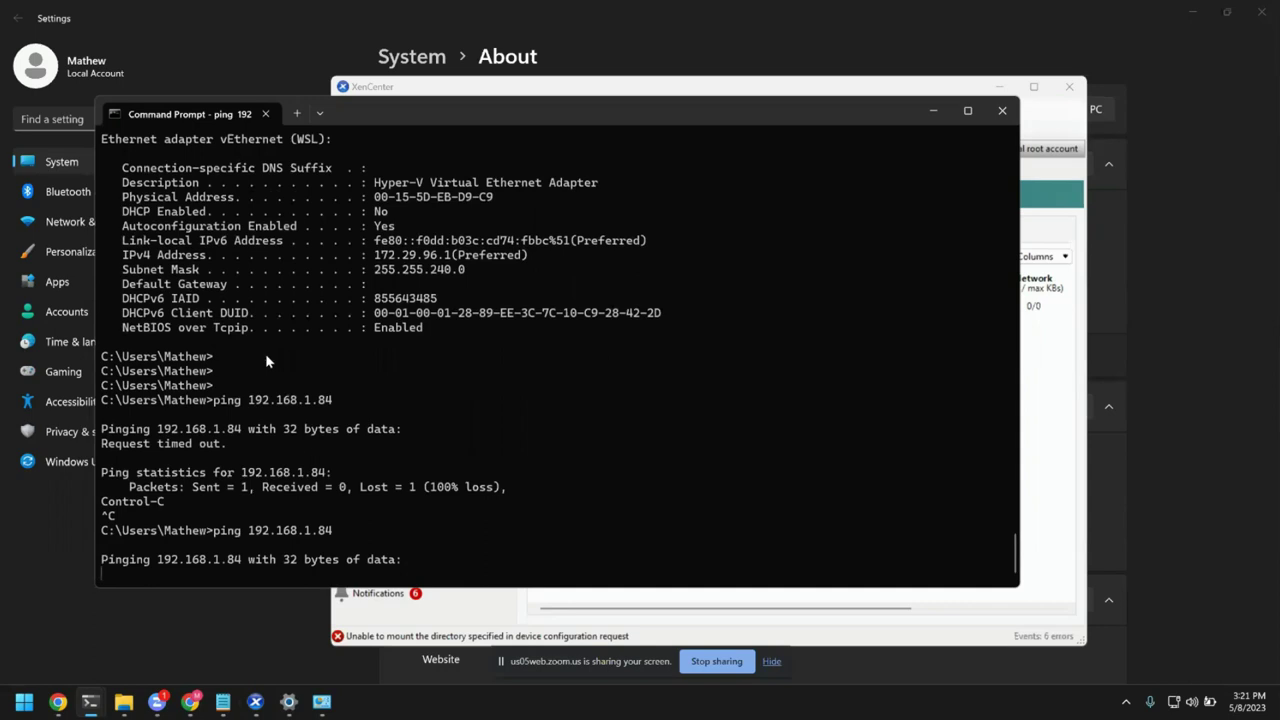
pyautogui.hotkey('ctrl', 'c')
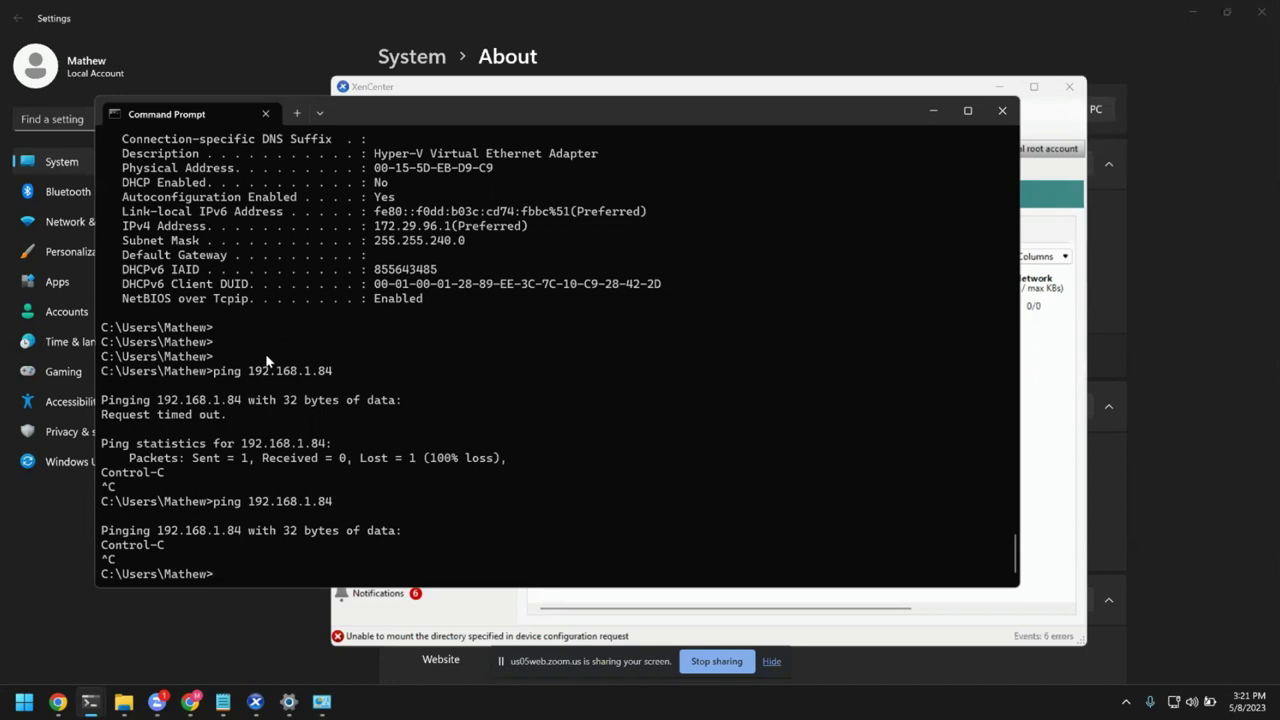
pyautogui.press('Up')
pyautogui.press('Return')
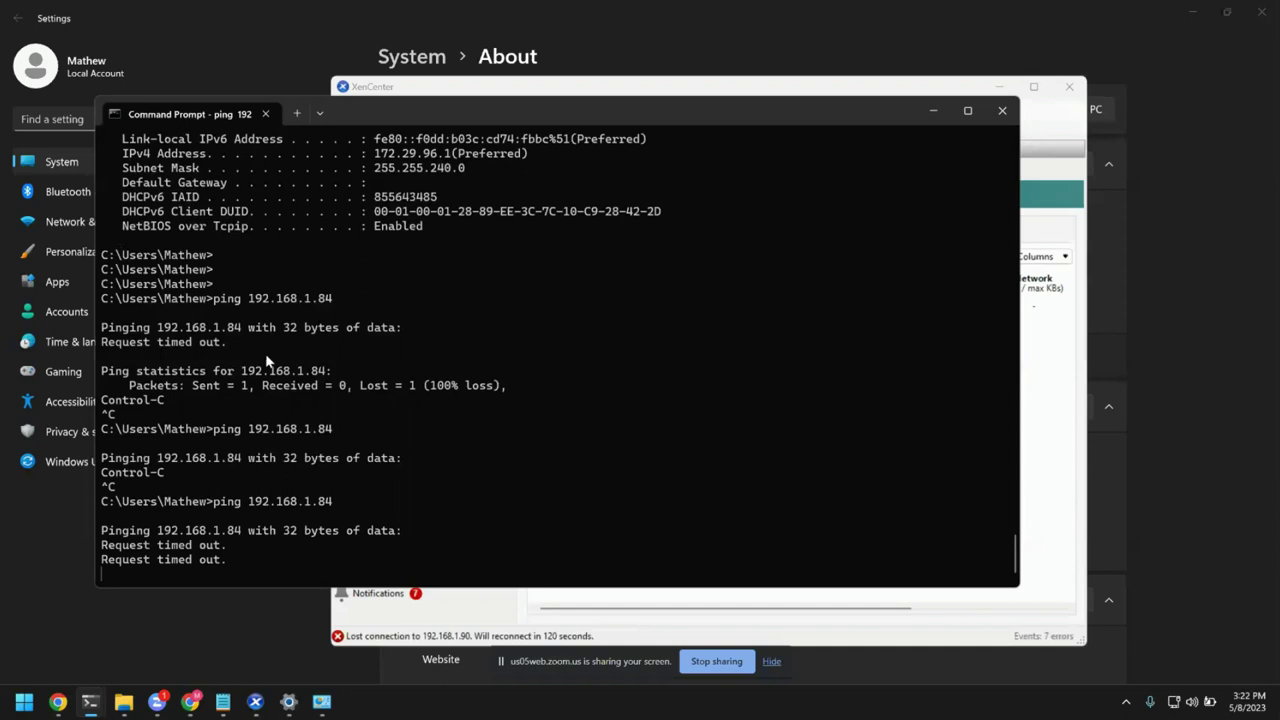
pyautogui.hotkey('ctrl', 'c')
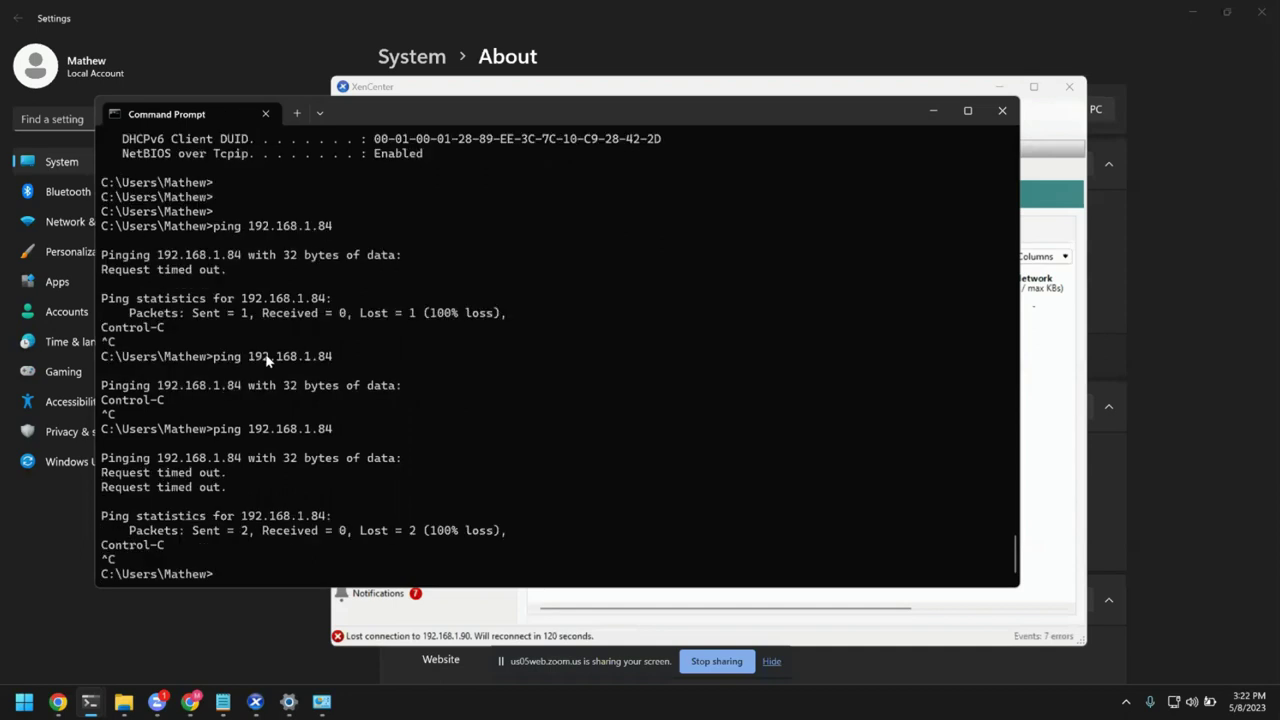
pyautogui.press('Up')
# - Edit the recalled command to ping the gateway 192.168.1.1, then stop it
pyautogui.press('BackSpace')
pyautogui.press('BackSpace')
pyautogui.write('1')
pyautogui.press('Return')
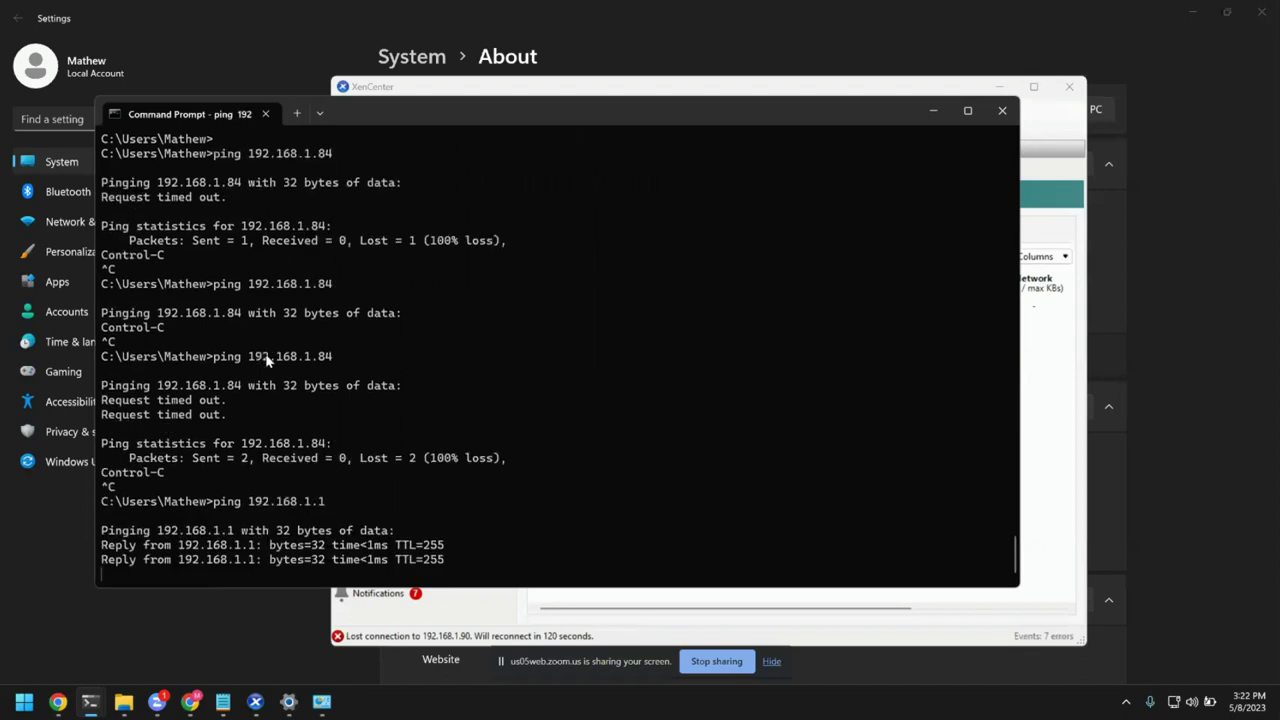
pyautogui.hotkey('ctrl', 'c')
pyautogui.press('Up')
pyautogui.press('BackSpace')
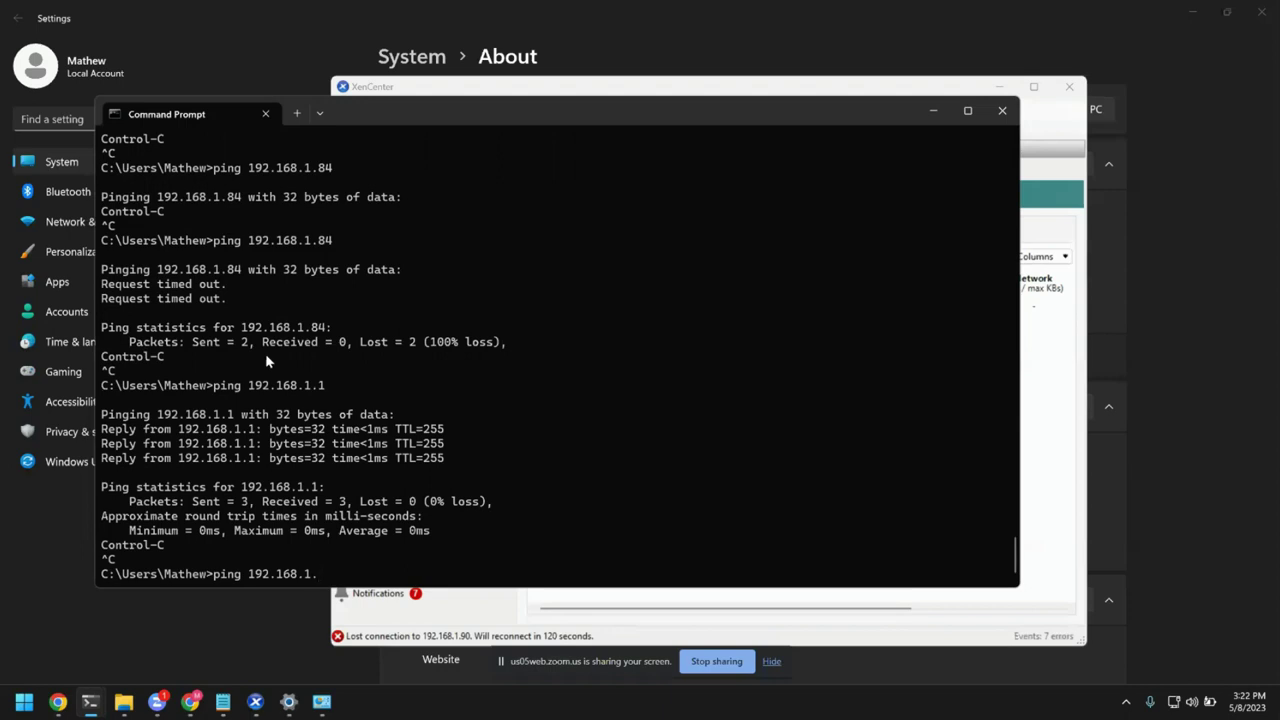
# - Check the laptop's network status, ping 192.168.1.159, and copy that address
pyautogui.click(1180, 699)
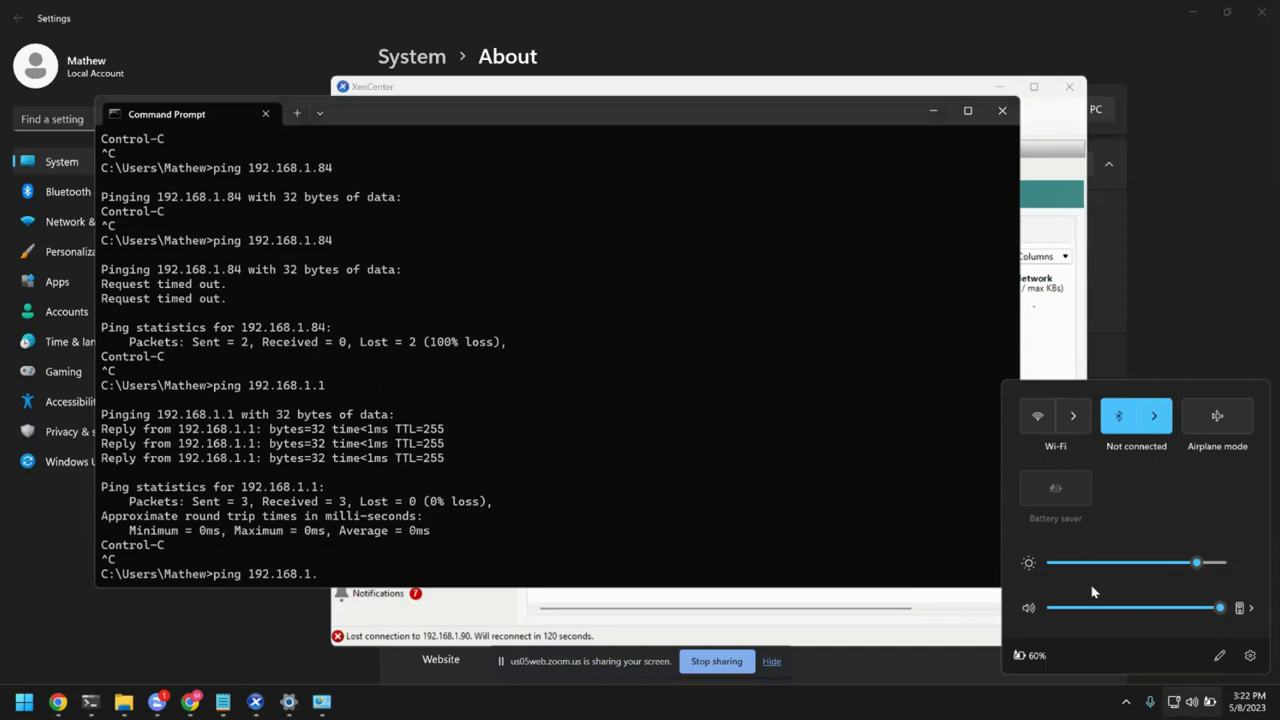
pyautogui.click(565, 381)
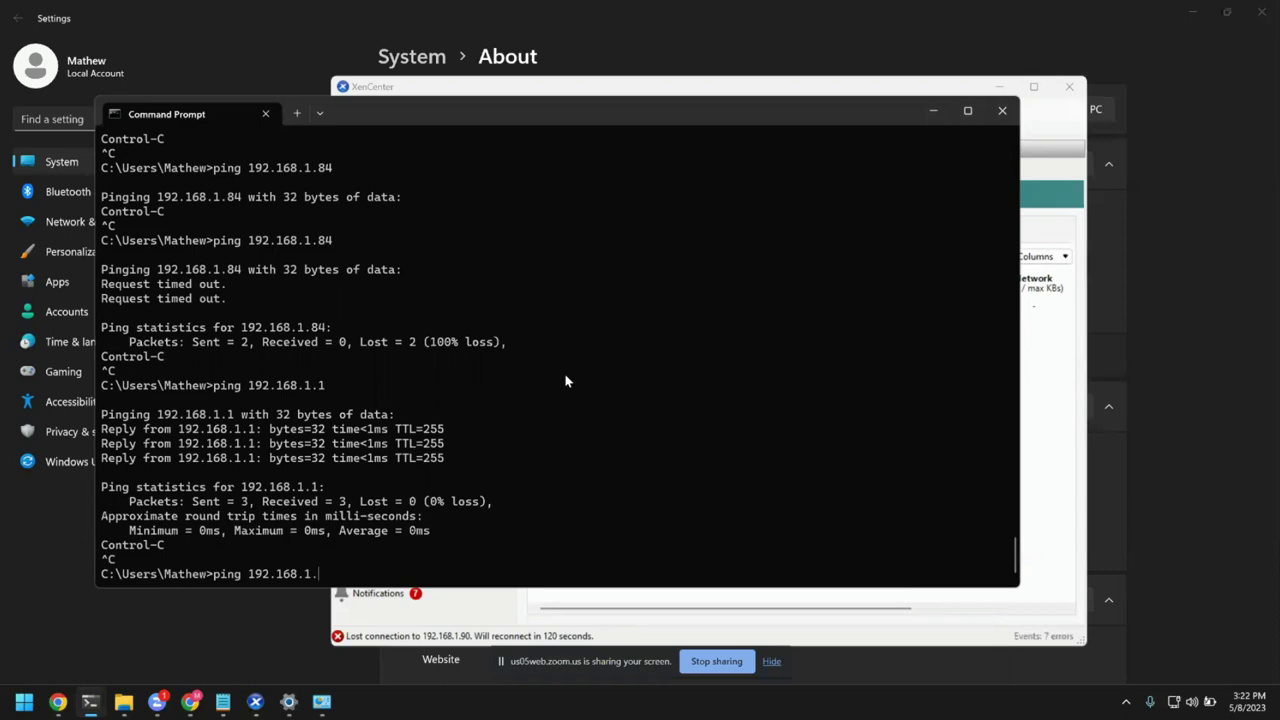
pyautogui.write('ping 192.168.1.159')
pyautogui.press('Return')
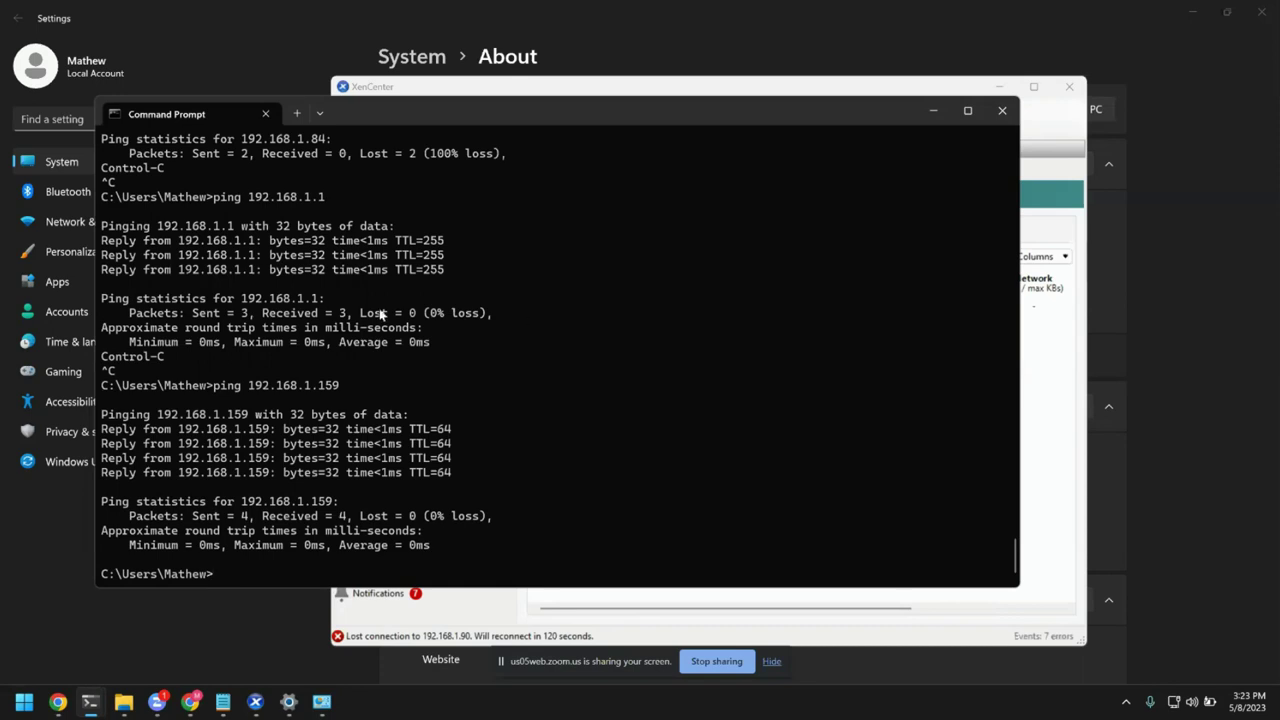
pyautogui.moveTo(248, 387); pyautogui.dragTo(341, 387)
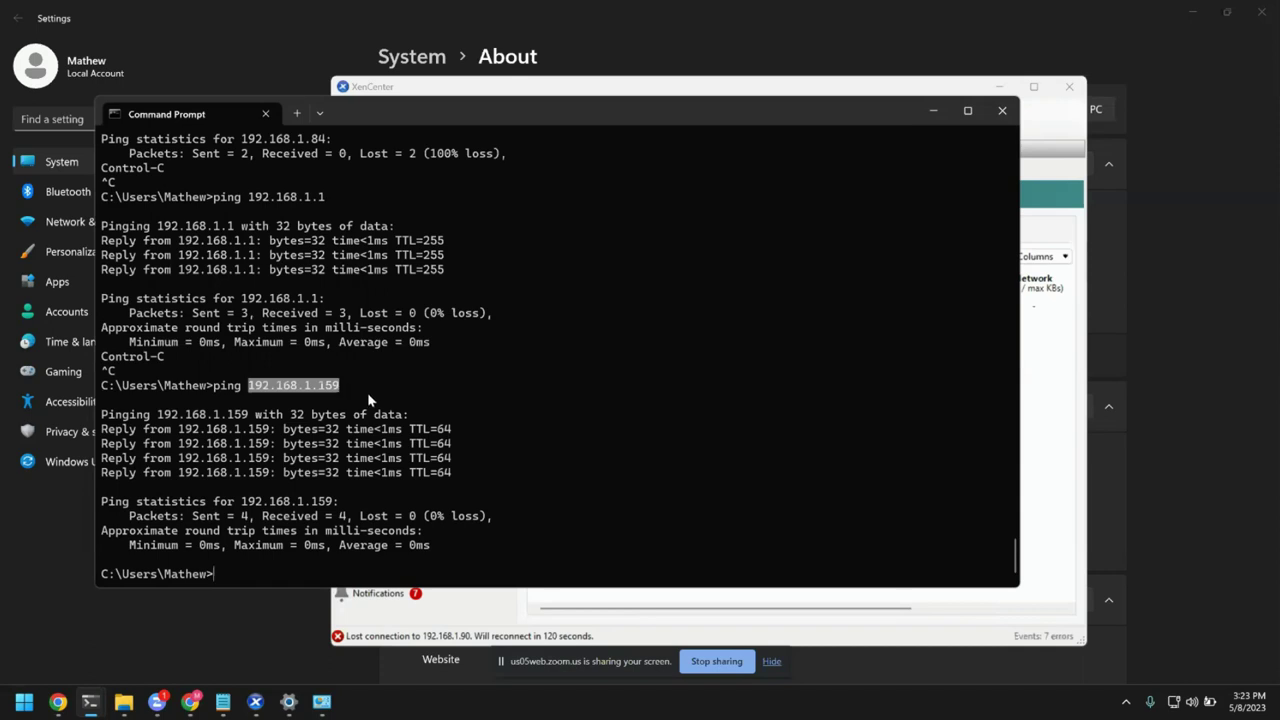
pyautogui.hotkey('ctrl', 'c')
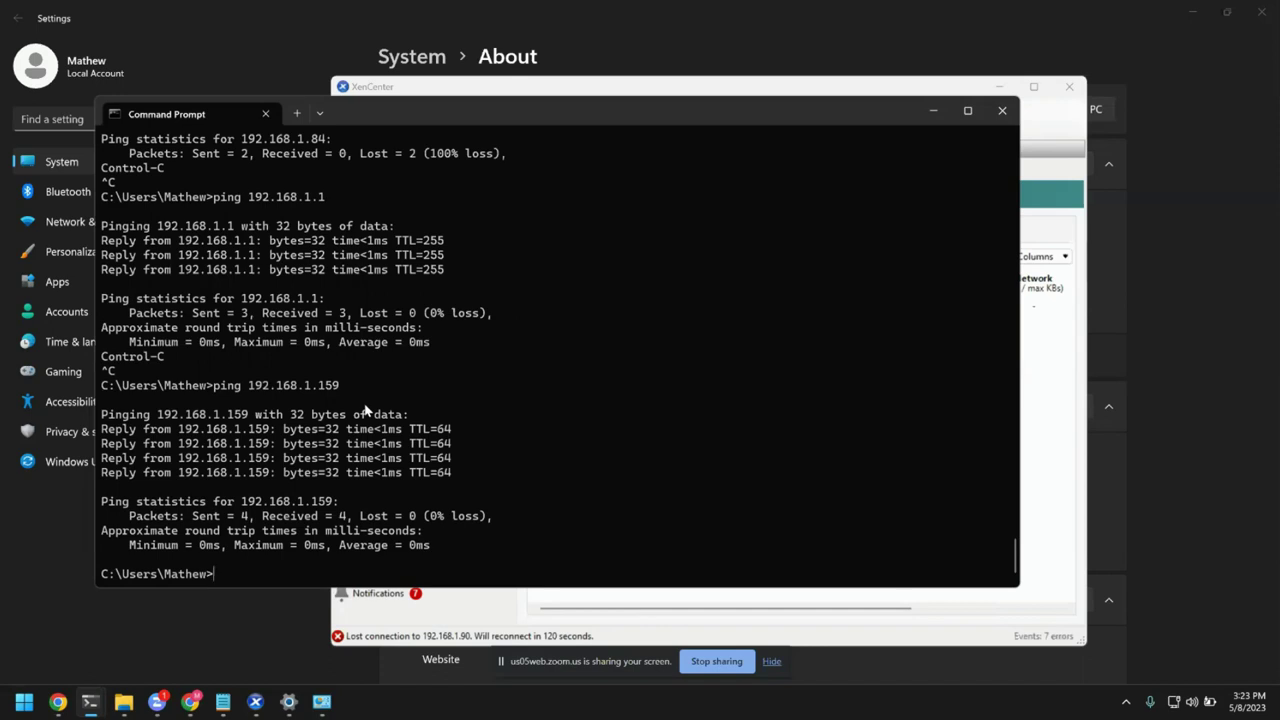
# - Reconnect XenCenter to localhost, close the Health Check overview, and show the server's Console tab
pyautogui.click(437, 626)
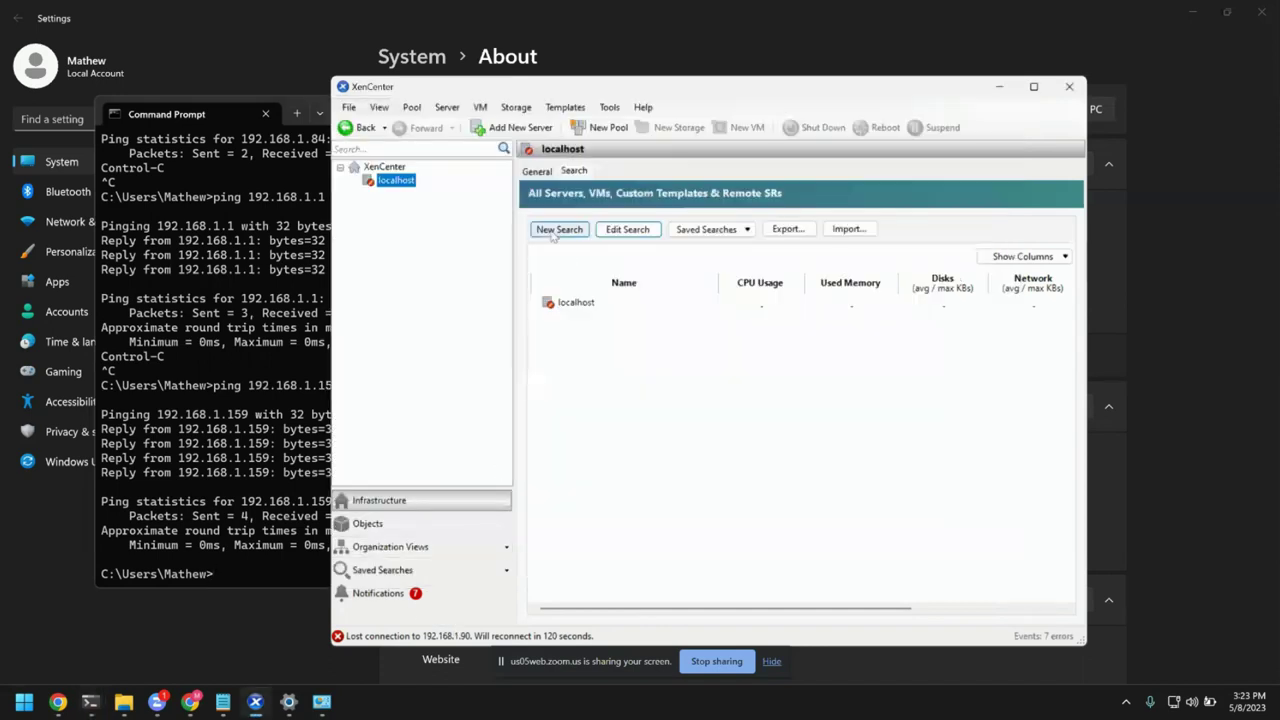
pyautogui.click(572, 305)
pyautogui.rightClick(572, 306)
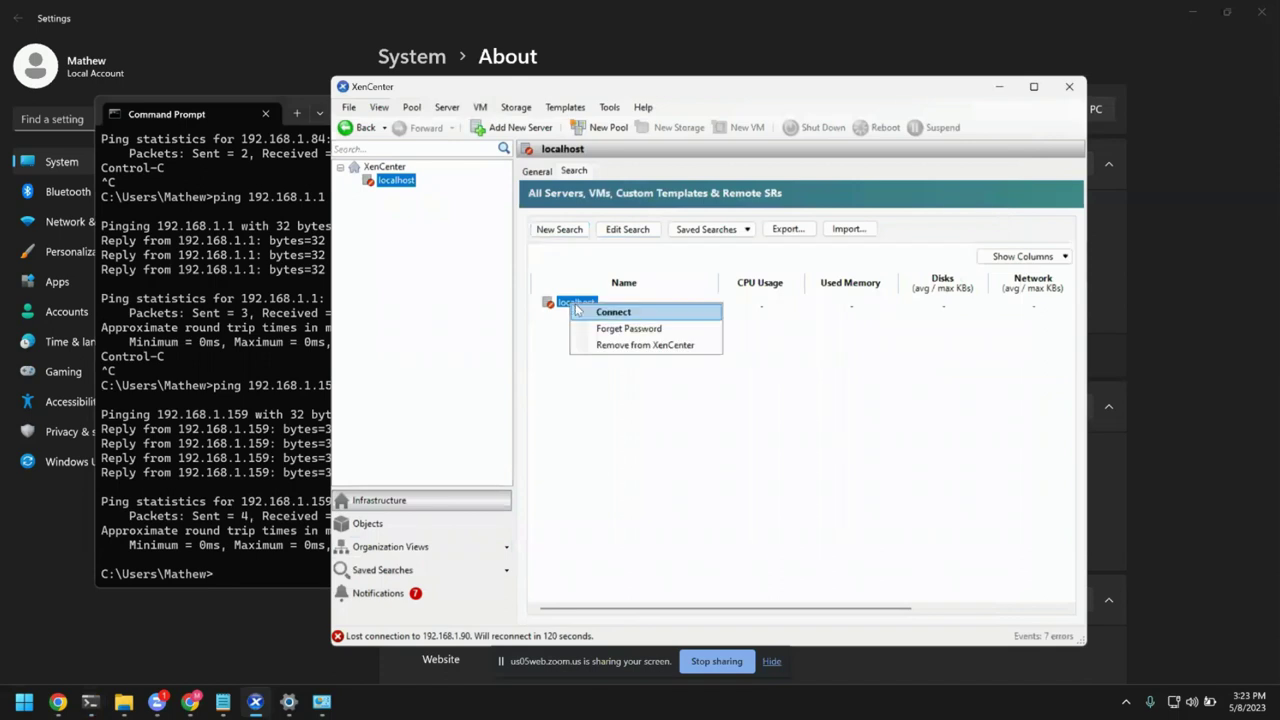
pyautogui.click(580, 313)
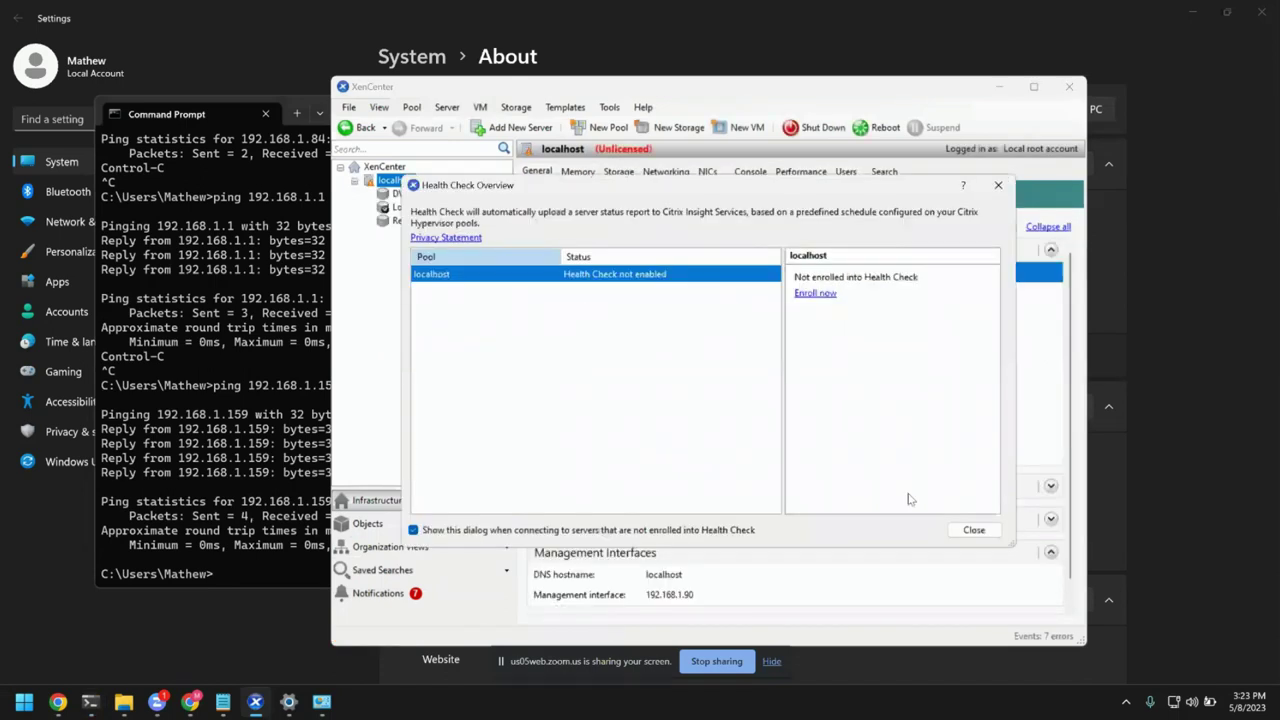
pyautogui.click(975, 531)
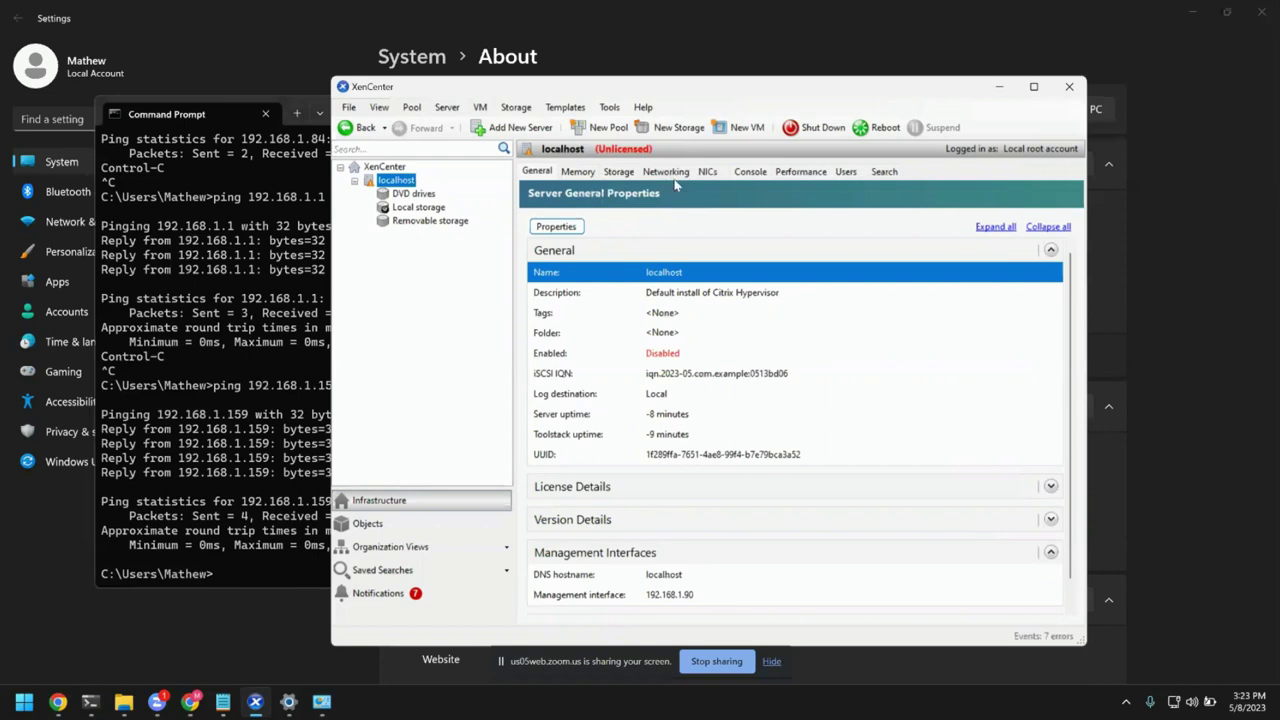
pyautogui.click(750, 171)
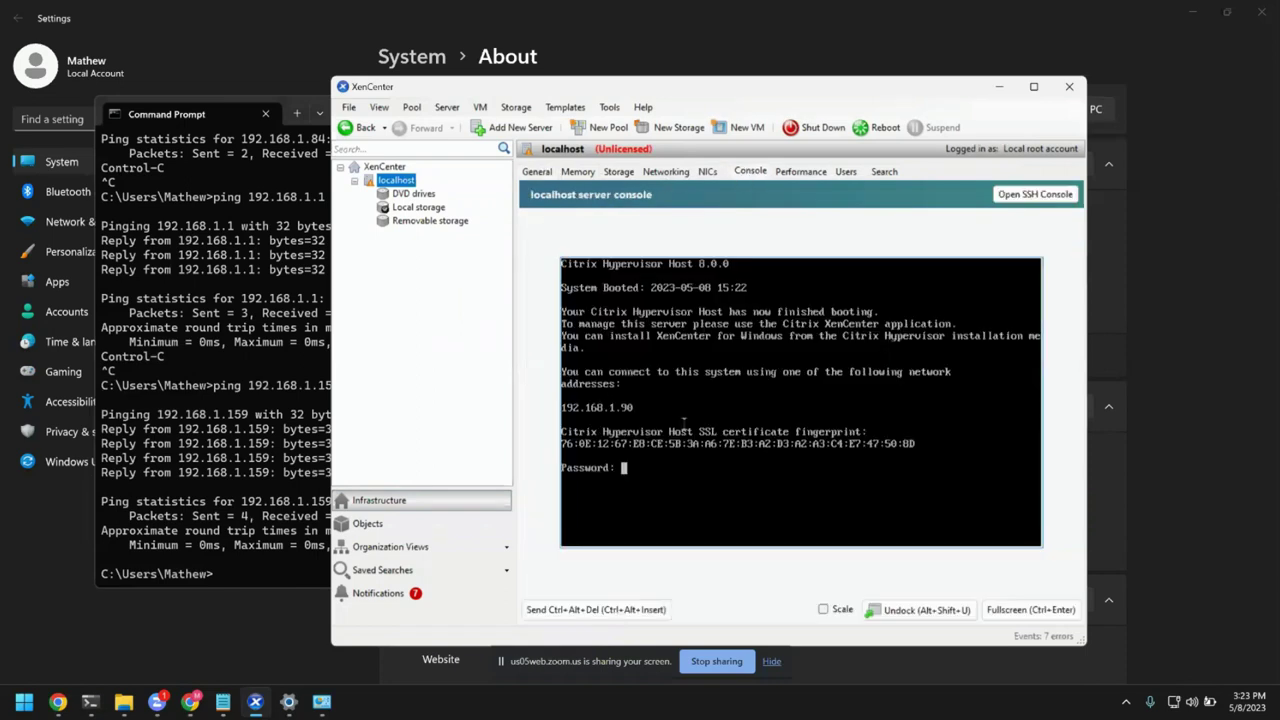
# - Log in as root, launch xsconsole, and open Test Network, entering the root password
pyautogui.press('Return')
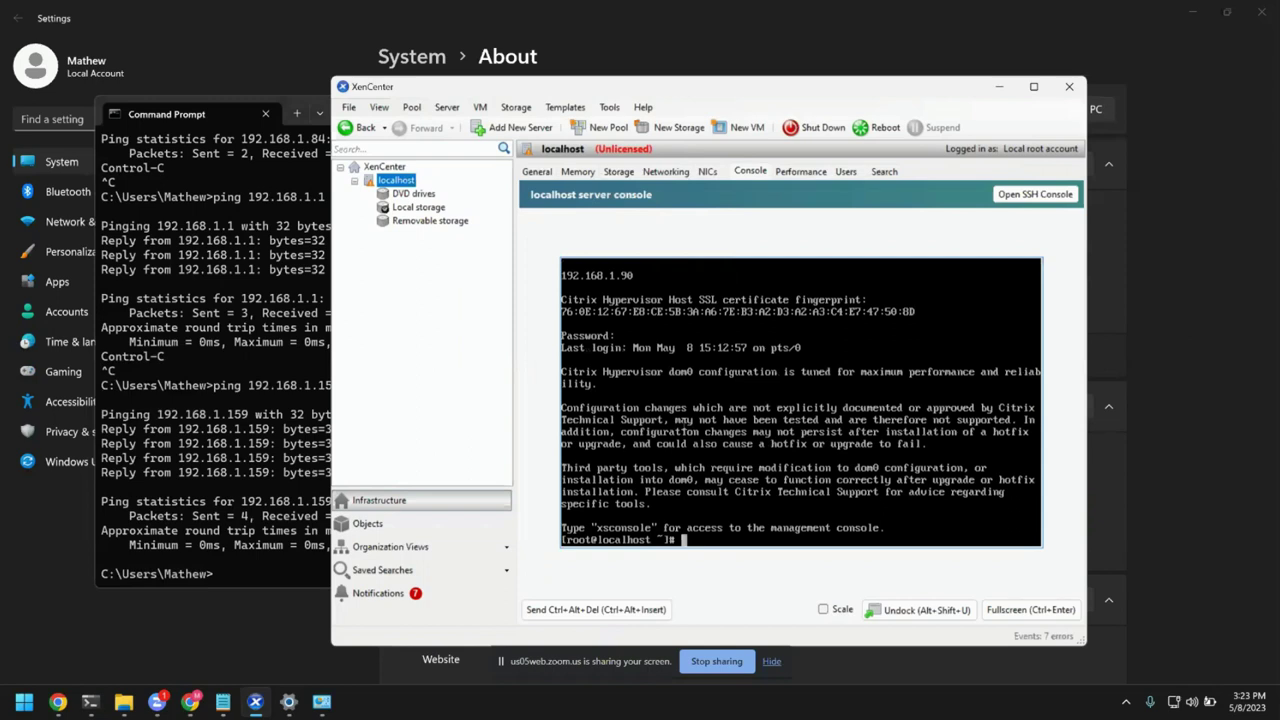
pyautogui.press('Return')
pyautogui.write('xsconsole')
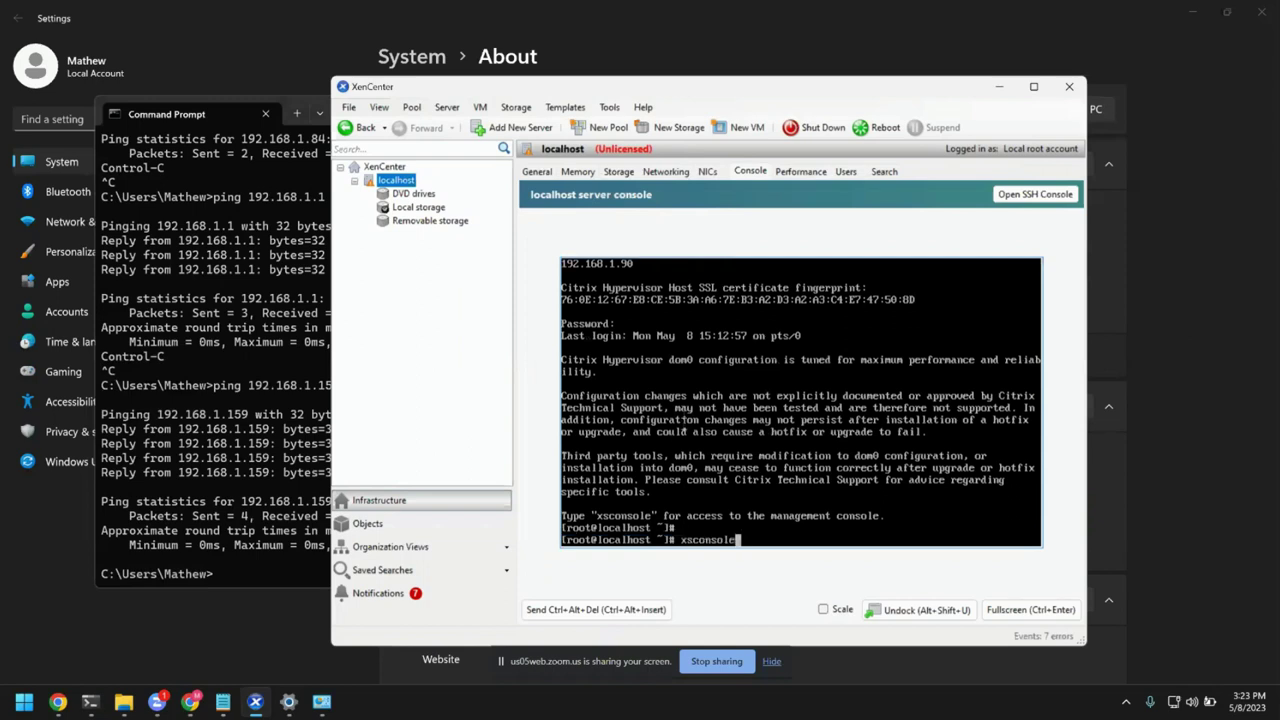
pyautogui.press('Return')
pyautogui.press('Down')
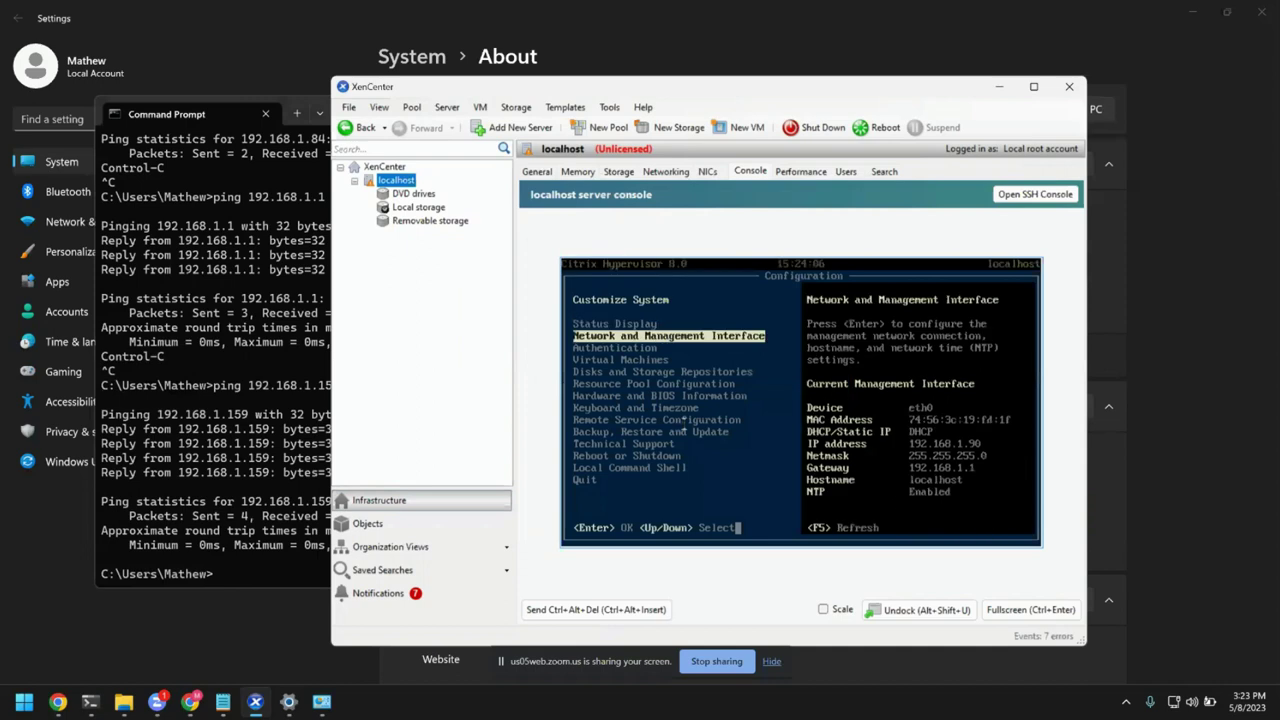
pyautogui.press('Return')
pyautogui.press('Down')
pyautogui.press('Down')
pyautogui.press('Down')
pyautogui.press('Return')
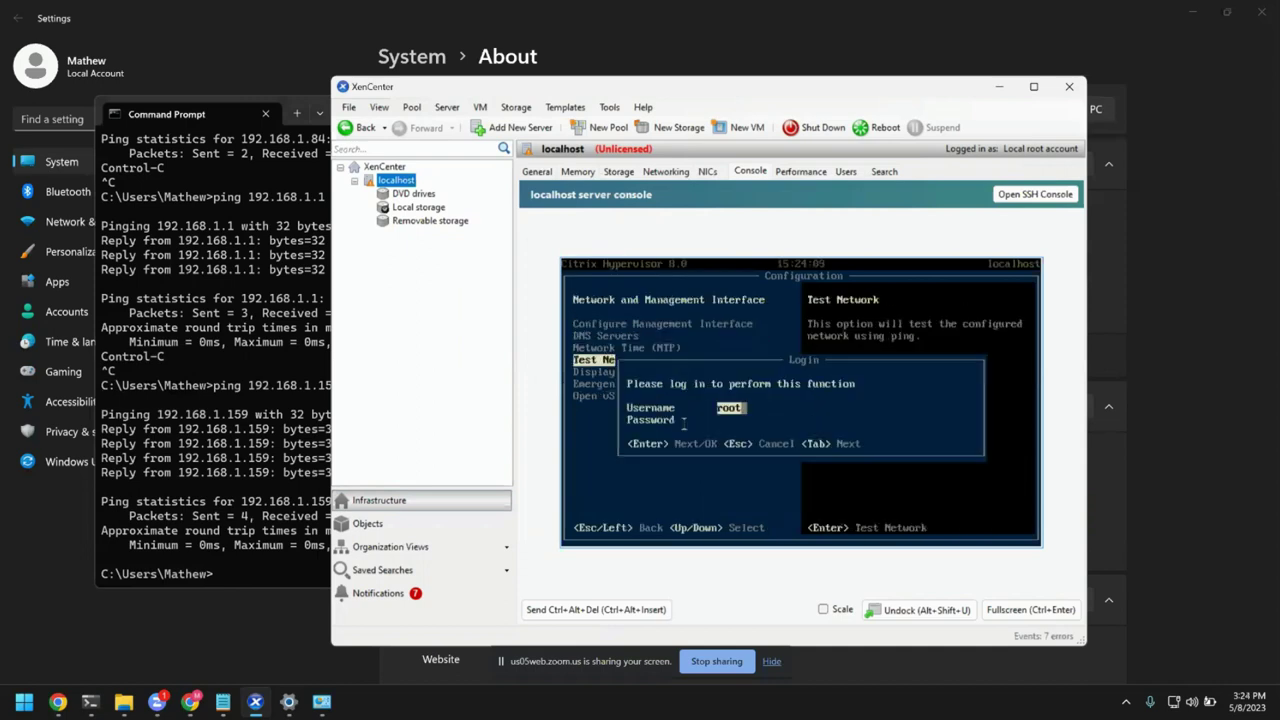
pyautogui.press('Tab')
pyautogui.write('********')
pyautogui.press('Return')
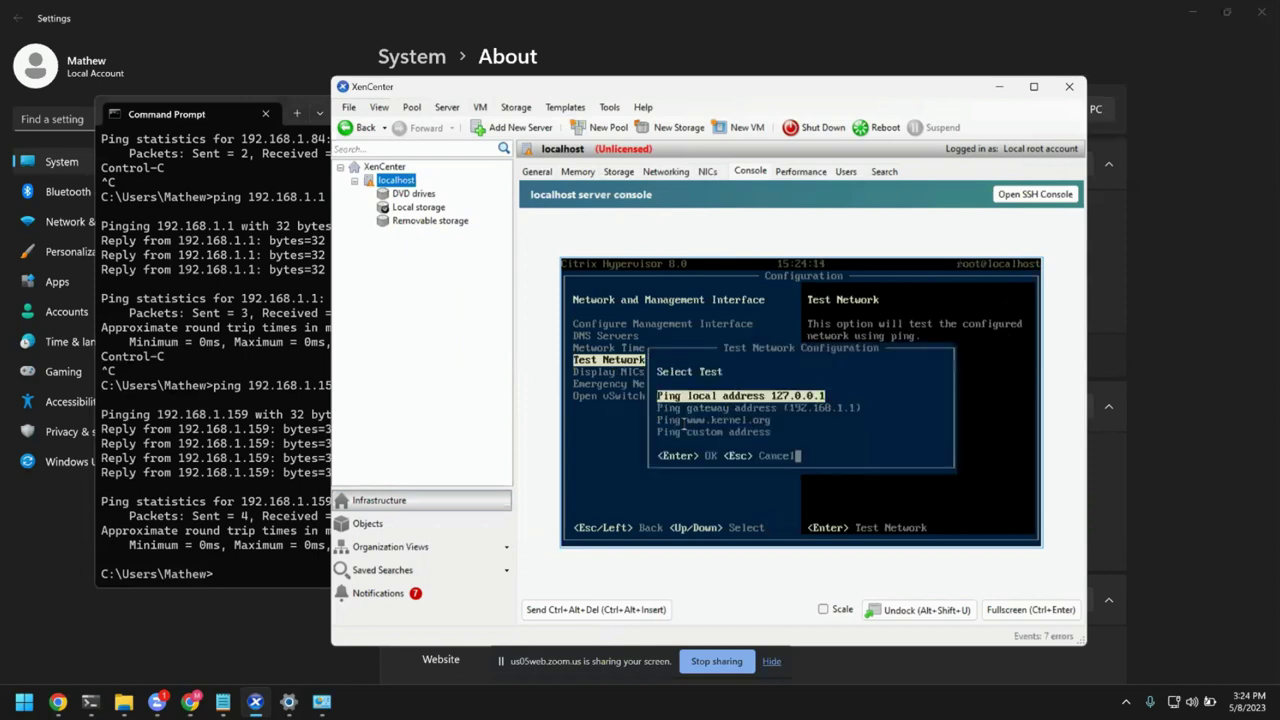
# - Ping the custom address 192.168.1.193, which now succeeds with 0% packet loss
pyautogui.press('Down')
pyautogui.press('Down')
pyautogui.press('Down')
pyautogui.press('Return')
pyautogui.write('192.168.1.193')
pyautogui.press('Return')
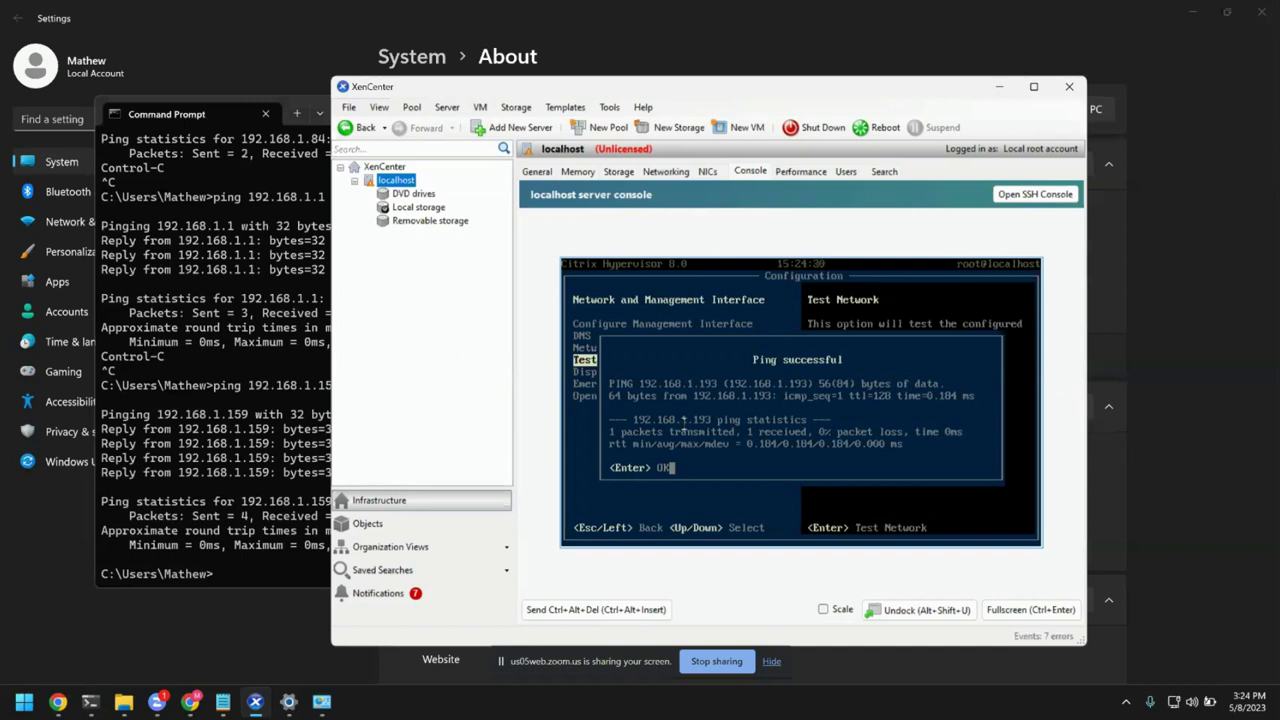
pyautogui.press('Return')
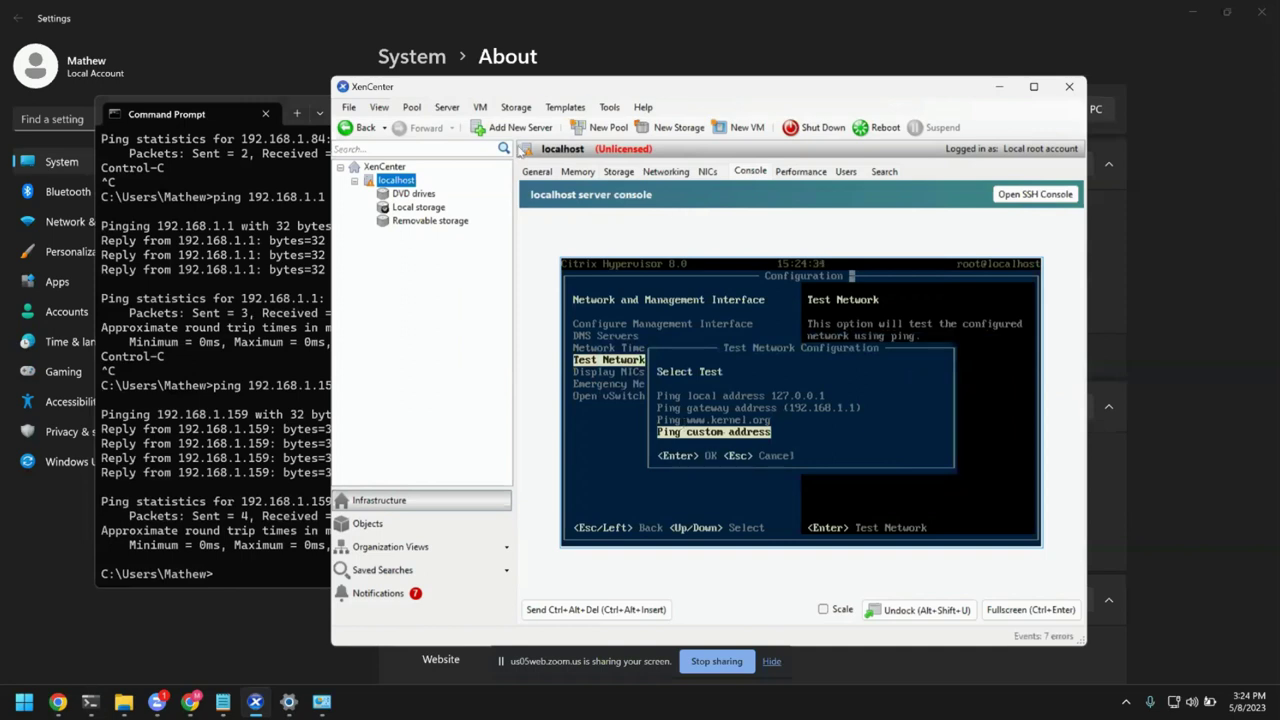
# - Create a Windows File Sharing (SMB/CIFS) ISO library named 'ISO' on the share \\G15\Citrix
pyautogui.click(672, 127)
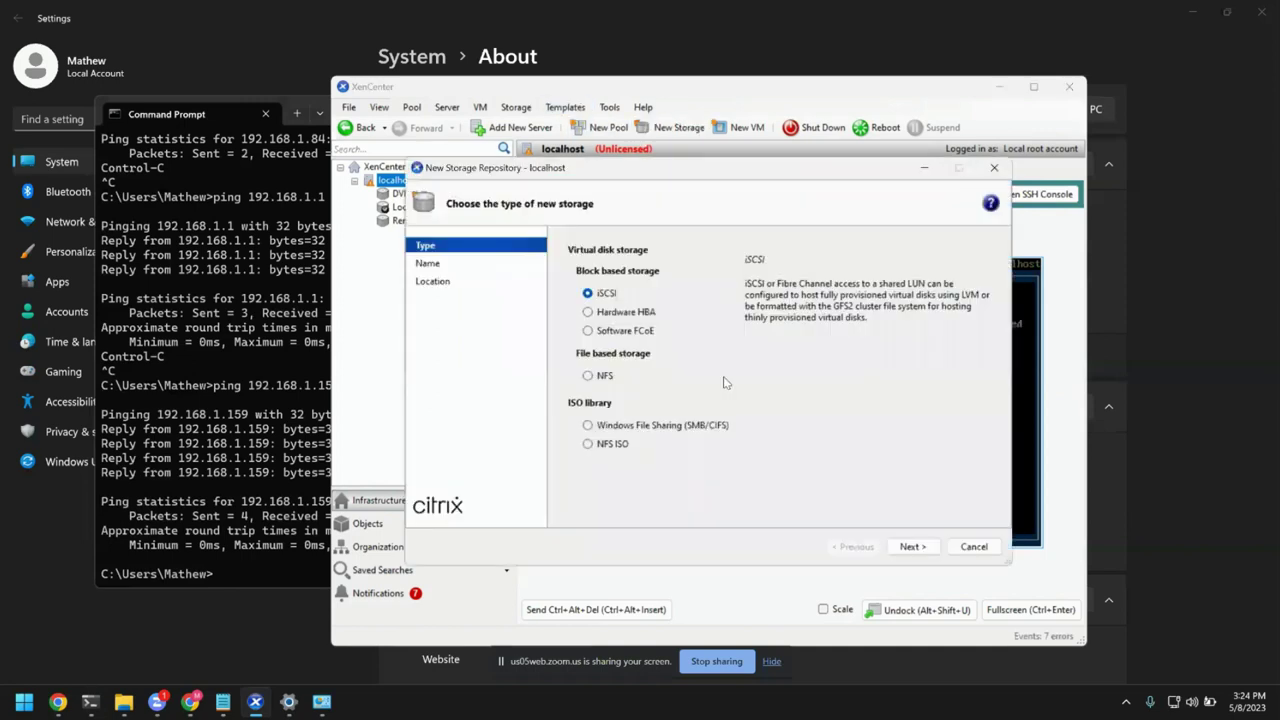
pyautogui.click(628, 425)
pyautogui.click(912, 547)
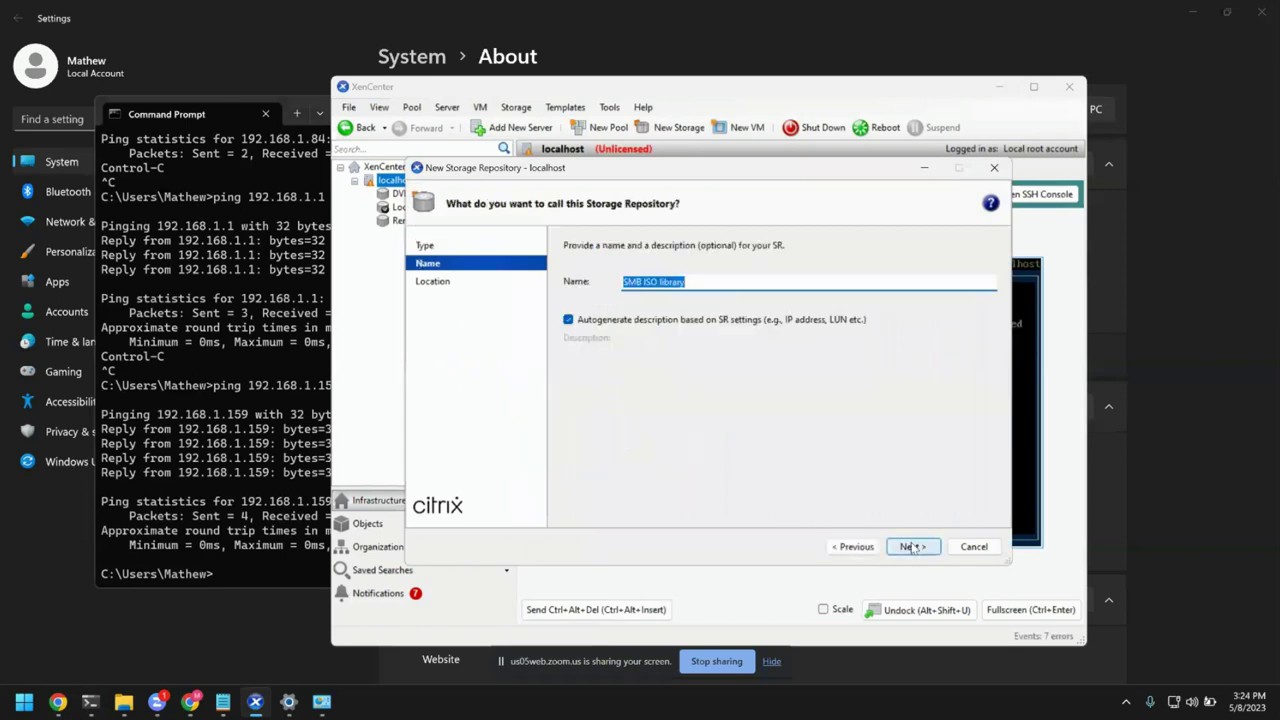
pyautogui.doubleClick(675, 283)
pyautogui.press('BackSpace')
pyautogui.moveTo(623, 283); pyautogui.dragTo(643, 283)
pyautogui.press('BackSpace')
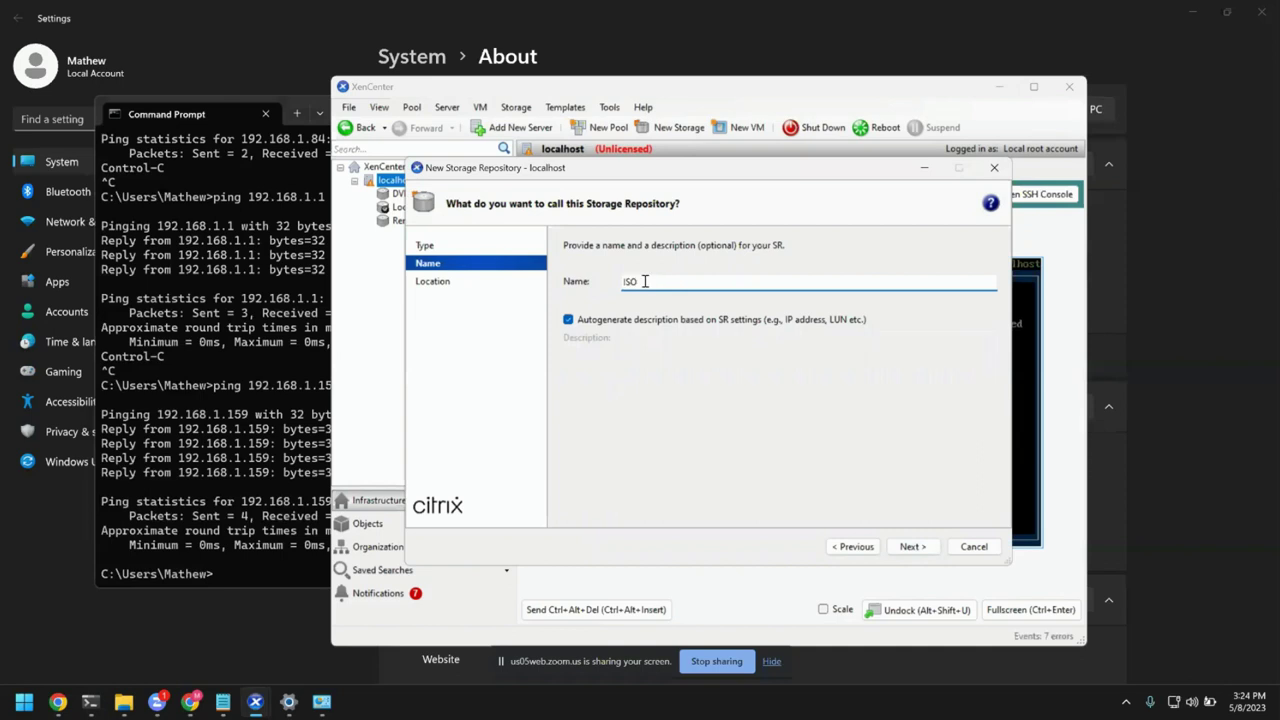
pyautogui.click(912, 547)
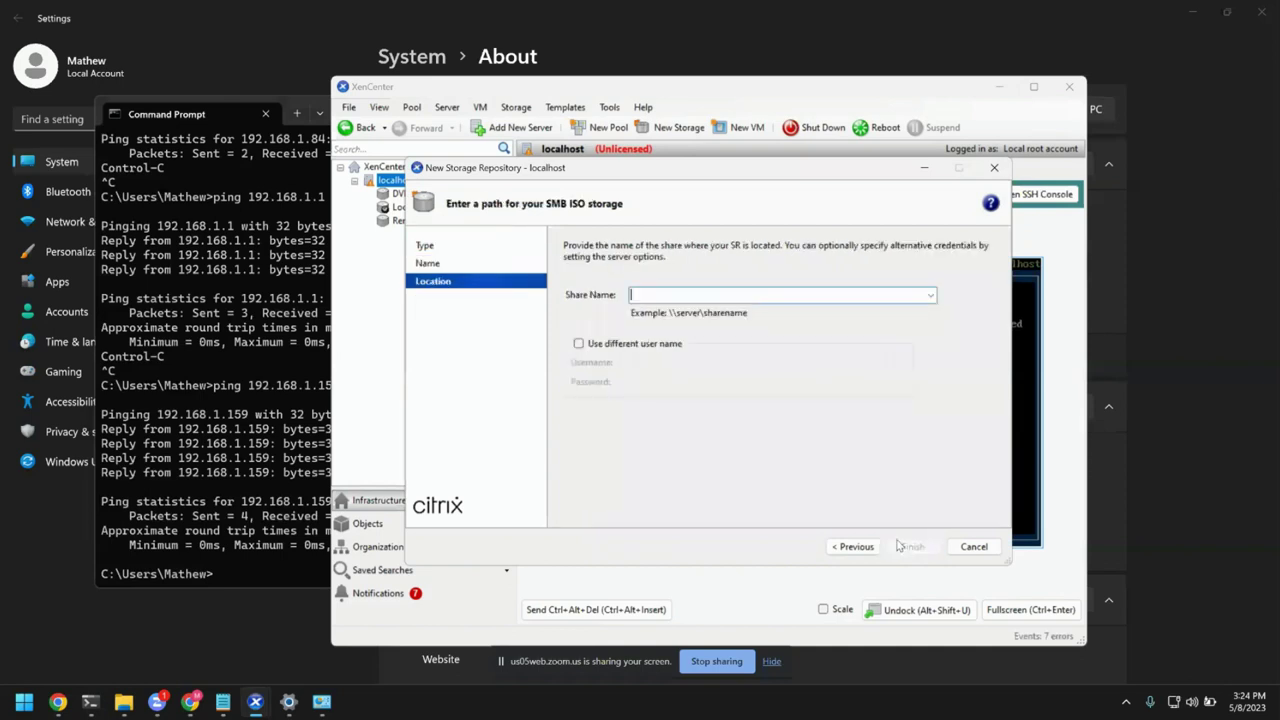
pyautogui.write('\\\\G15')
pyautogui.press('BackSpace')
pyautogui.write('5\\Citrix')
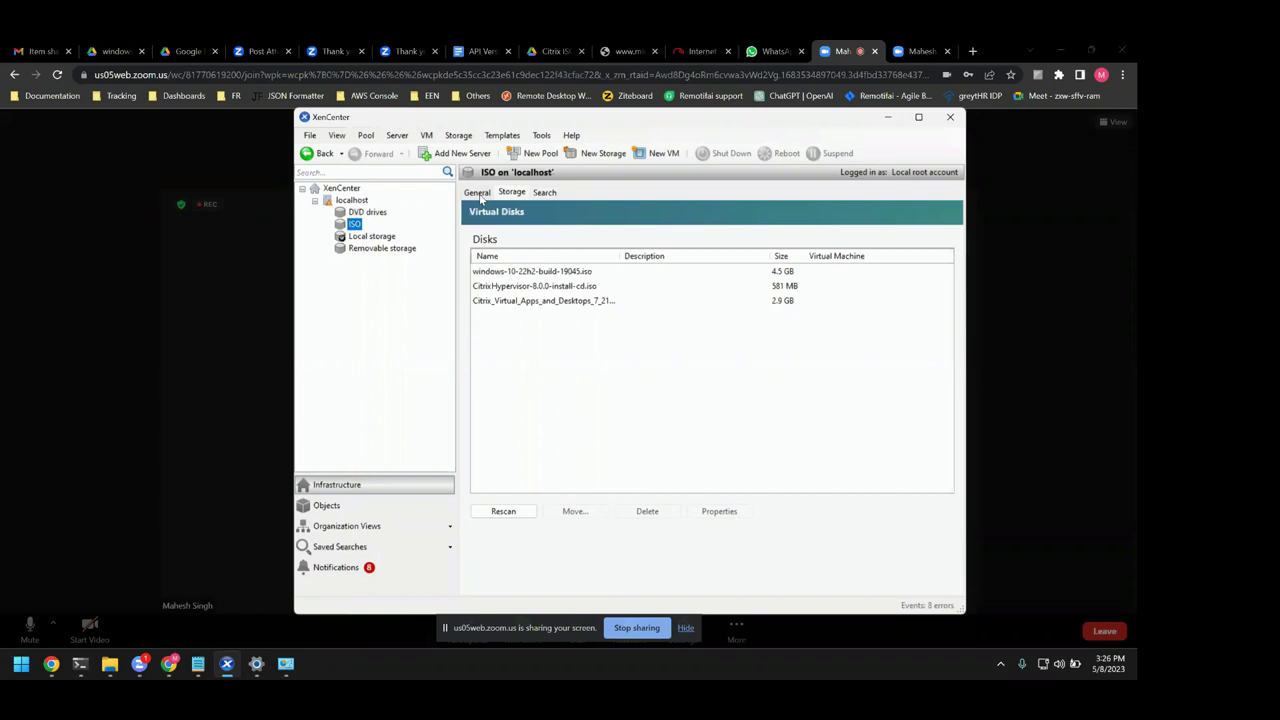
# - Start a new VM from the Windows Server 2019 (64-bit) template and name it DDC
pyautogui.click(642, 160)
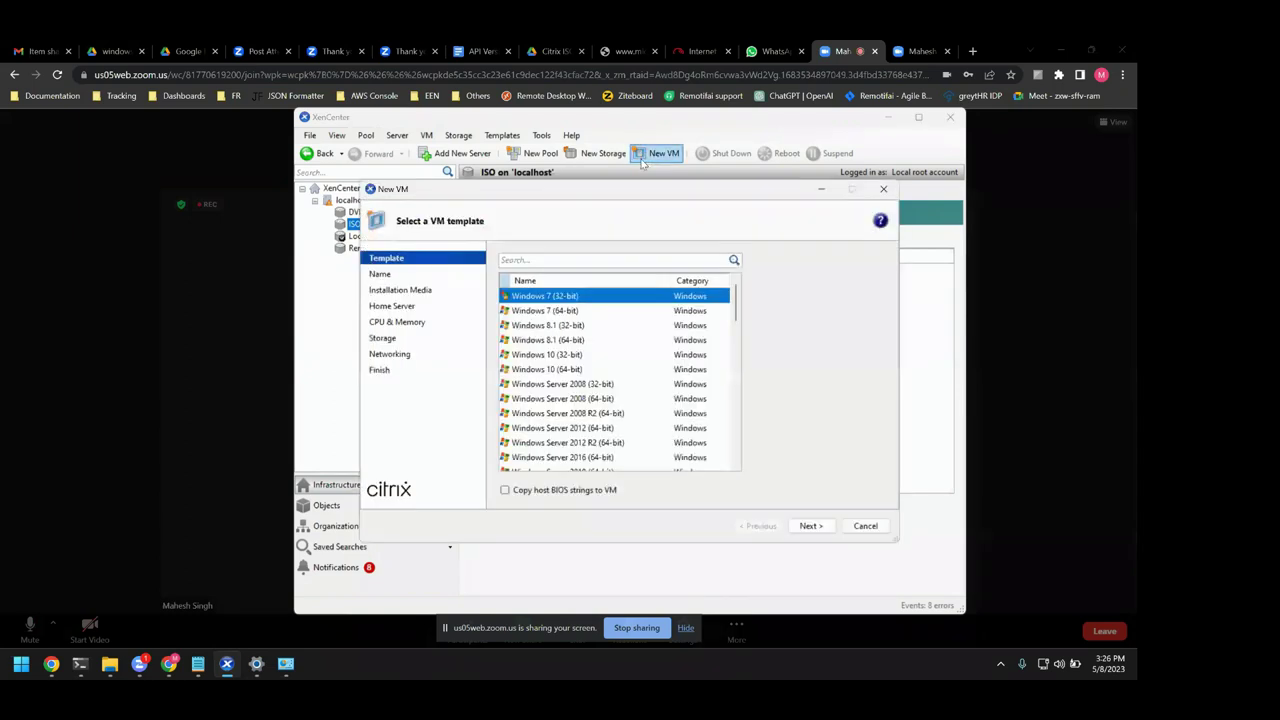
pyautogui.scroll(-2, 607, 369)
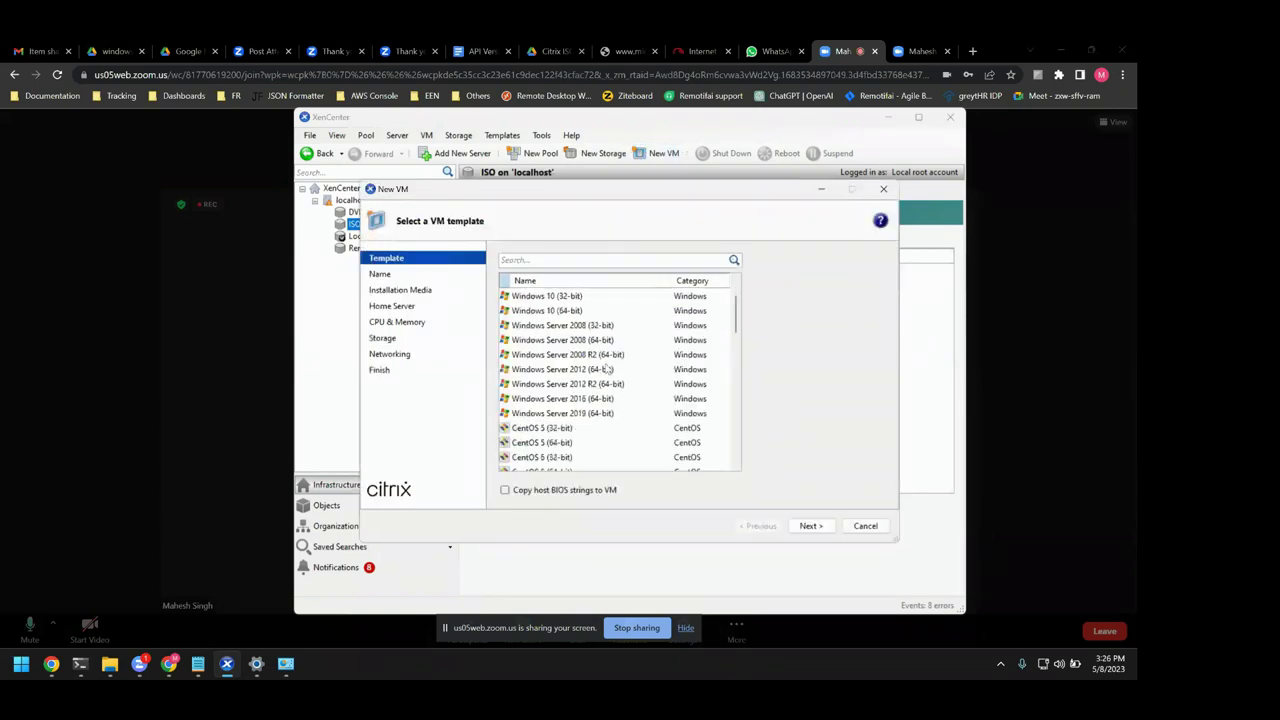
pyautogui.click(583, 416)
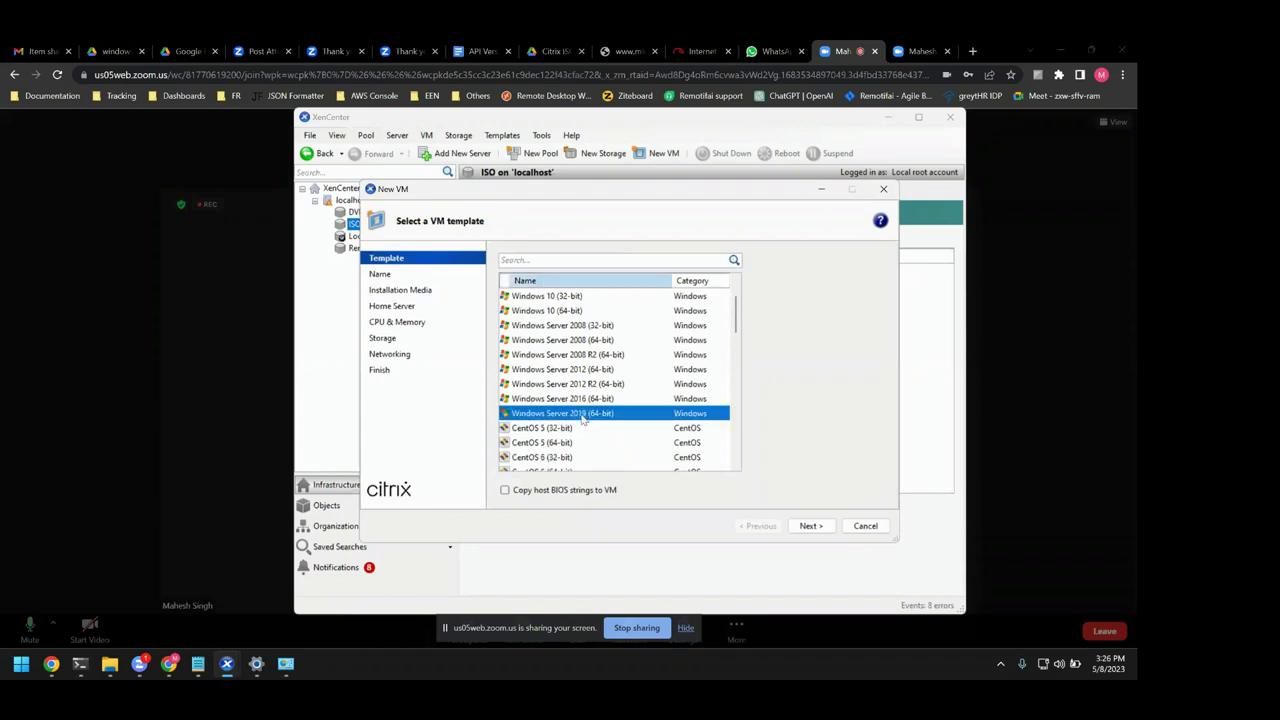
pyautogui.click(808, 527)
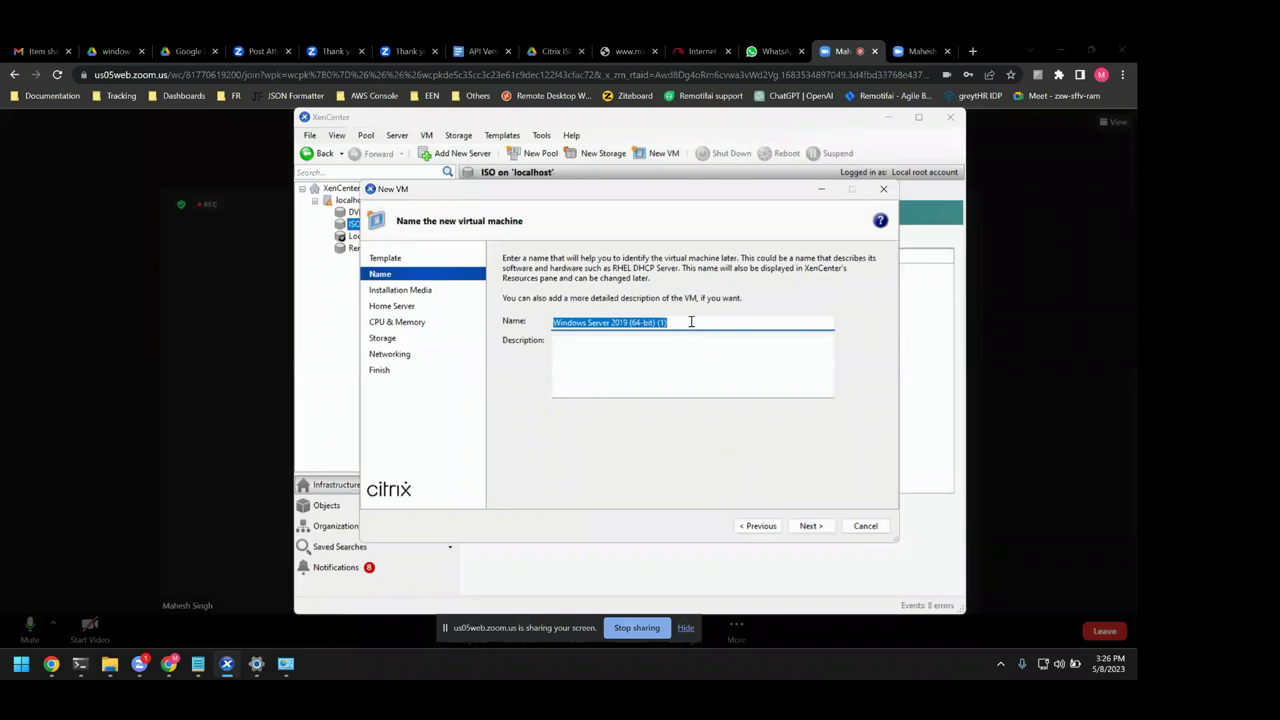
pyautogui.click(691, 321)
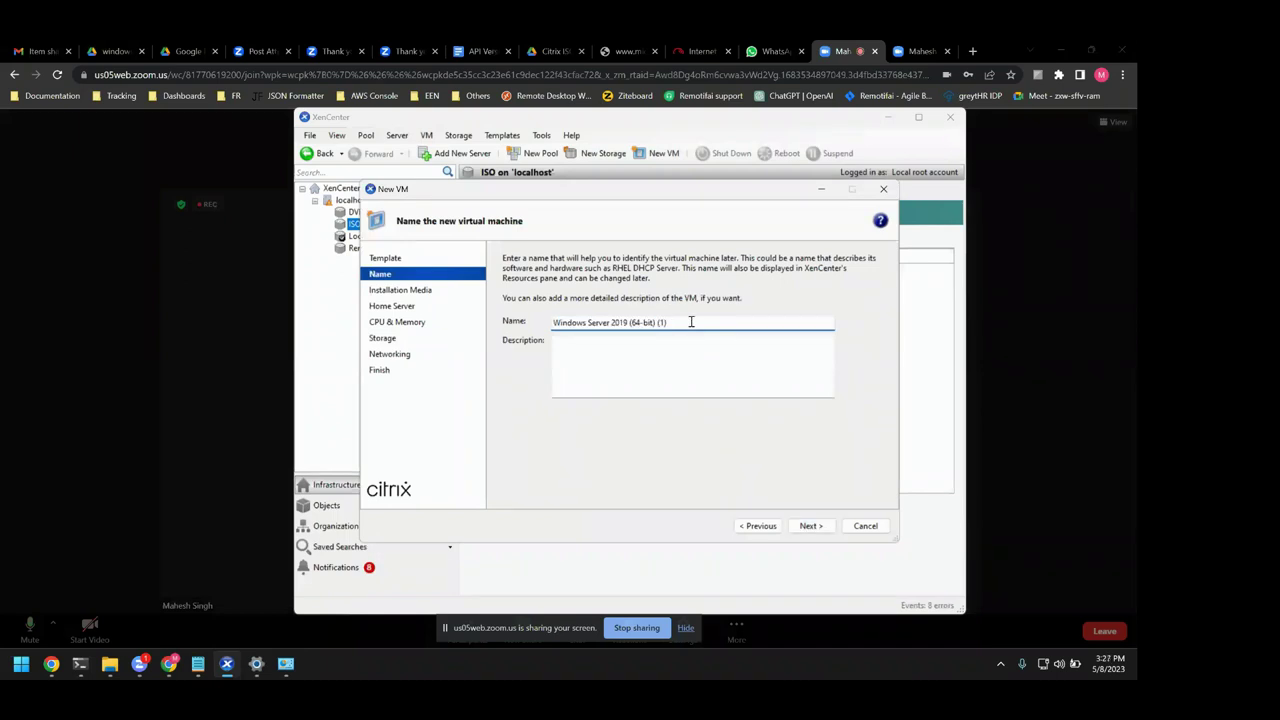
pyautogui.moveTo(691, 321); pyautogui.dragTo(449, 317)
pyautogui.write('DDC')
pyautogui.click(811, 526)
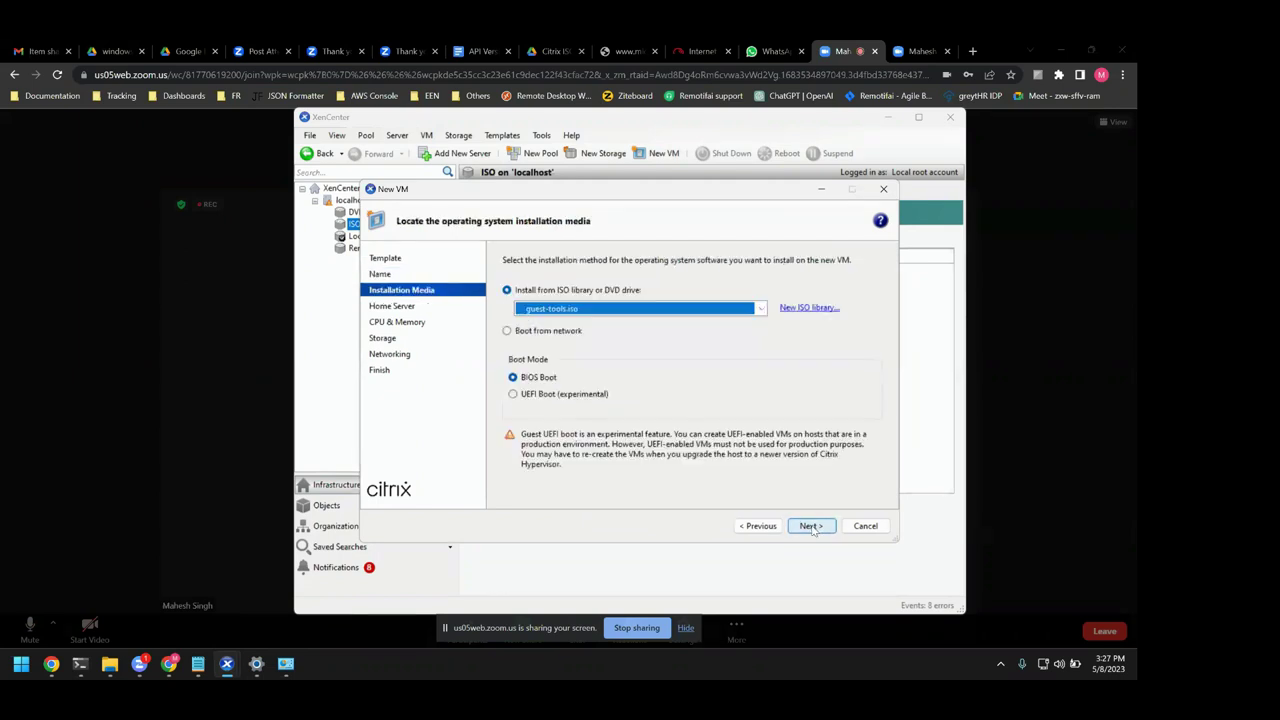
# - Pick windows-10-22h2-build-19045.iso as the install media, then bring the Zoom meeting forward
pyautogui.click(760, 309)
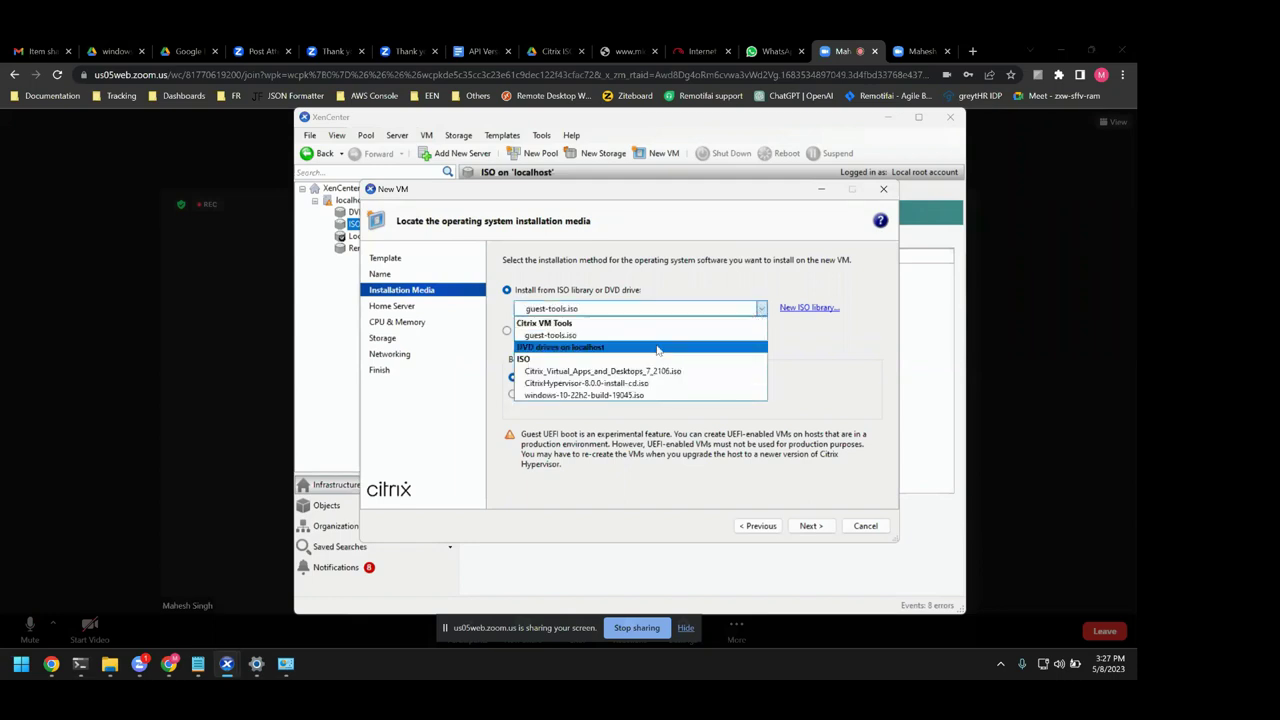
pyautogui.click(618, 395)
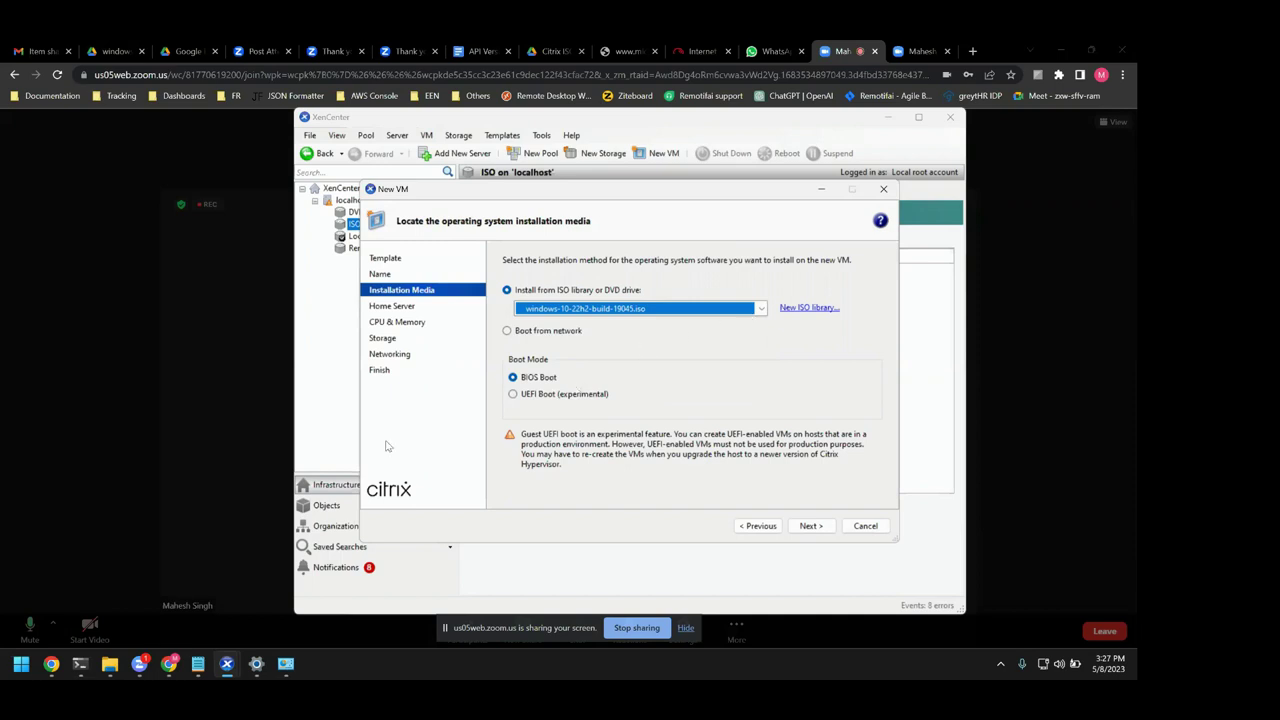
pyautogui.click(189, 426)
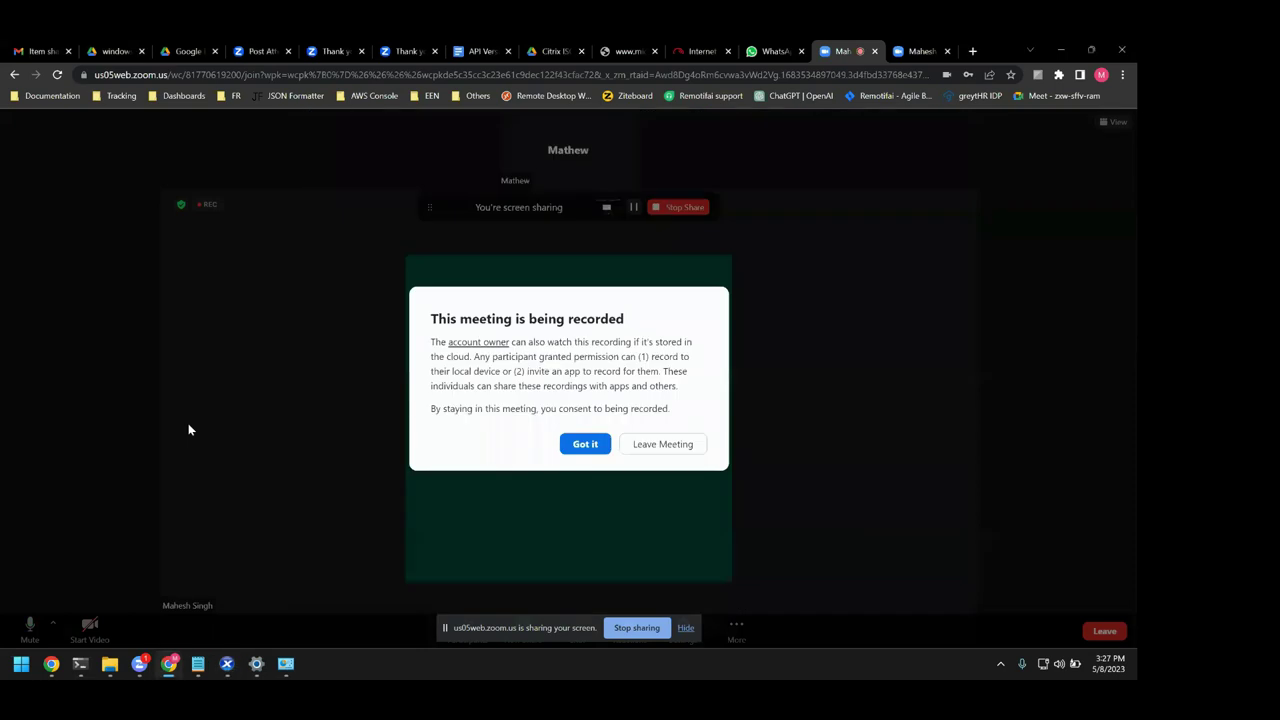
# - Dismiss Zoom's recording notice, hide the sharing bar, and leave the microphone unmuted
pyautogui.click(587, 444)
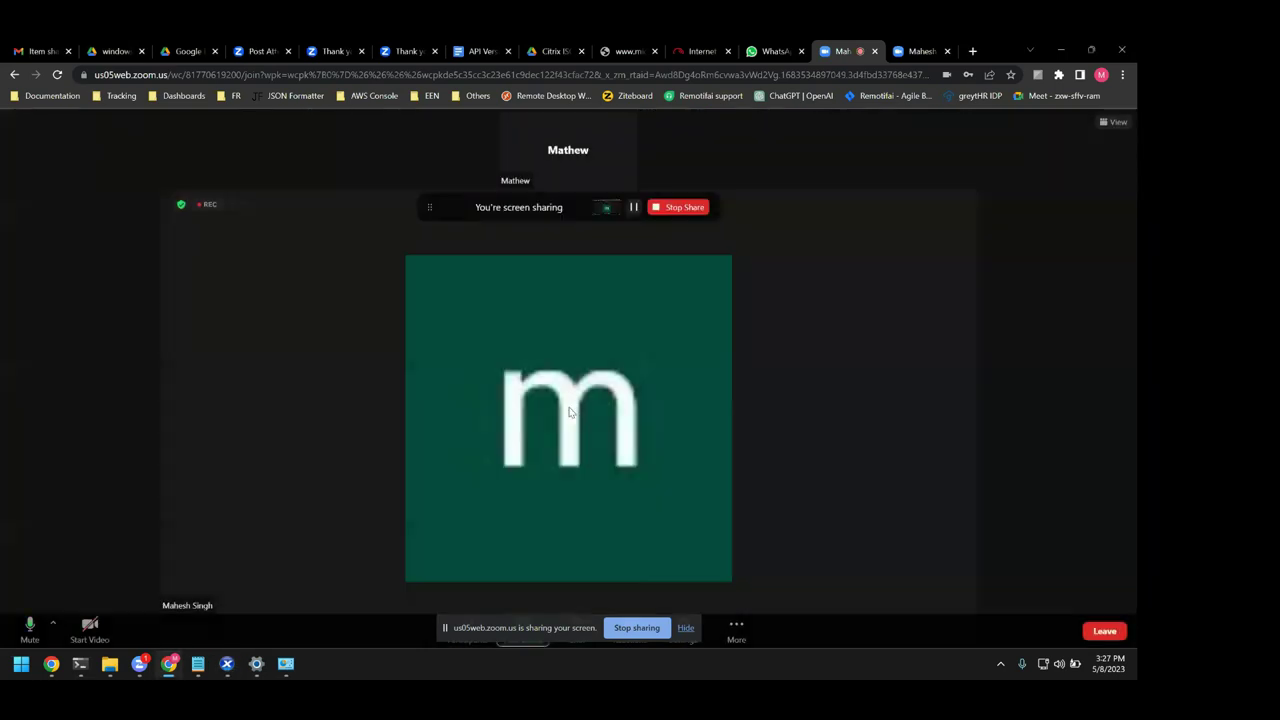
pyautogui.click(682, 630)
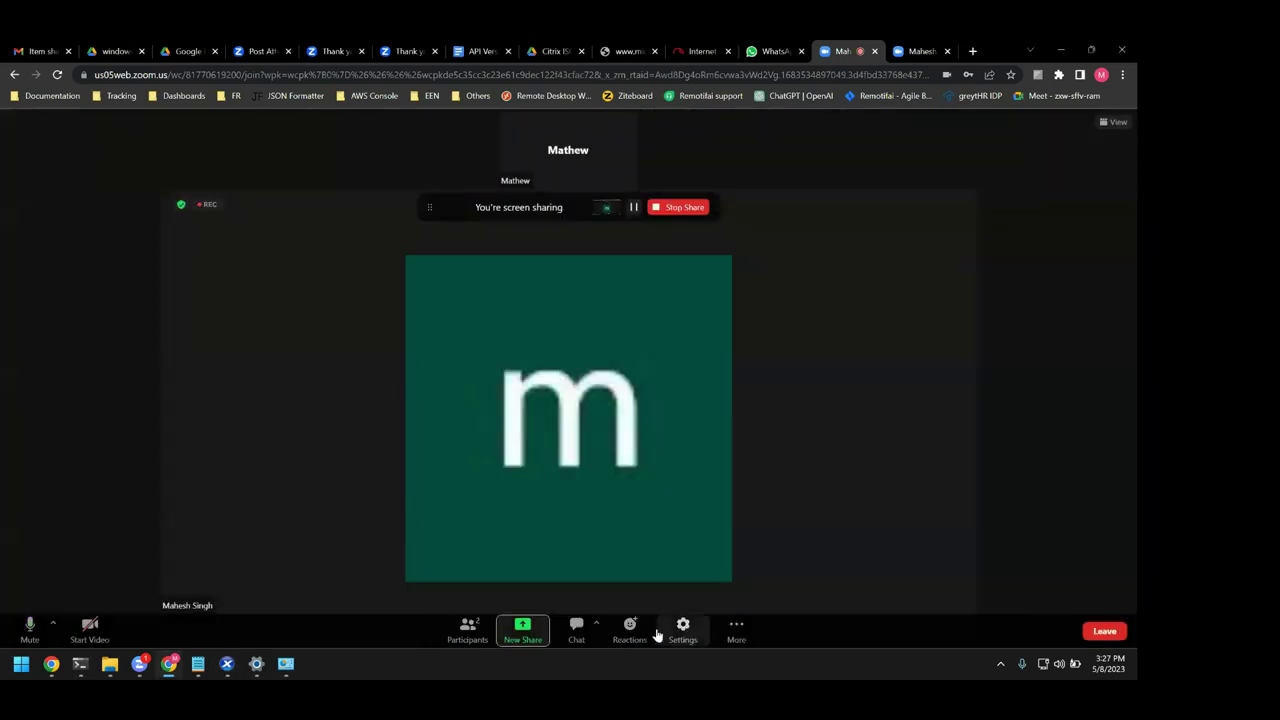
pyautogui.click(30, 624)
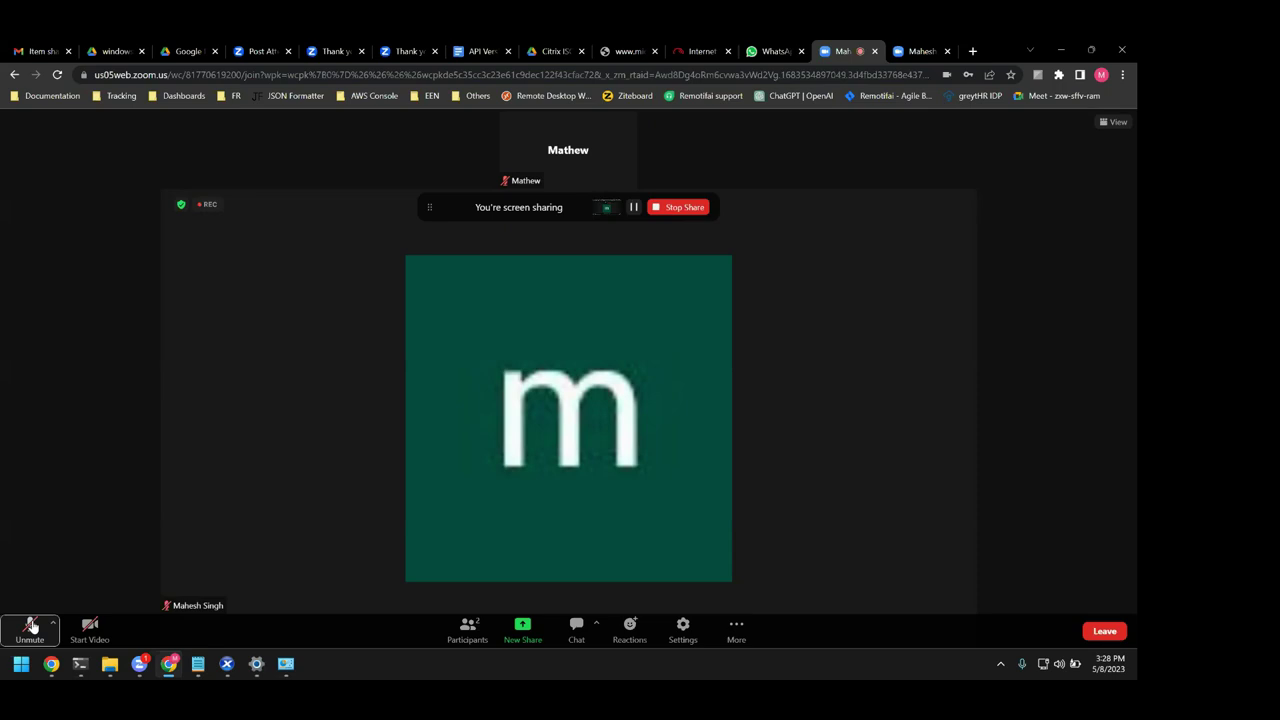
pyautogui.click(32, 626)
pyautogui.click(30, 626)
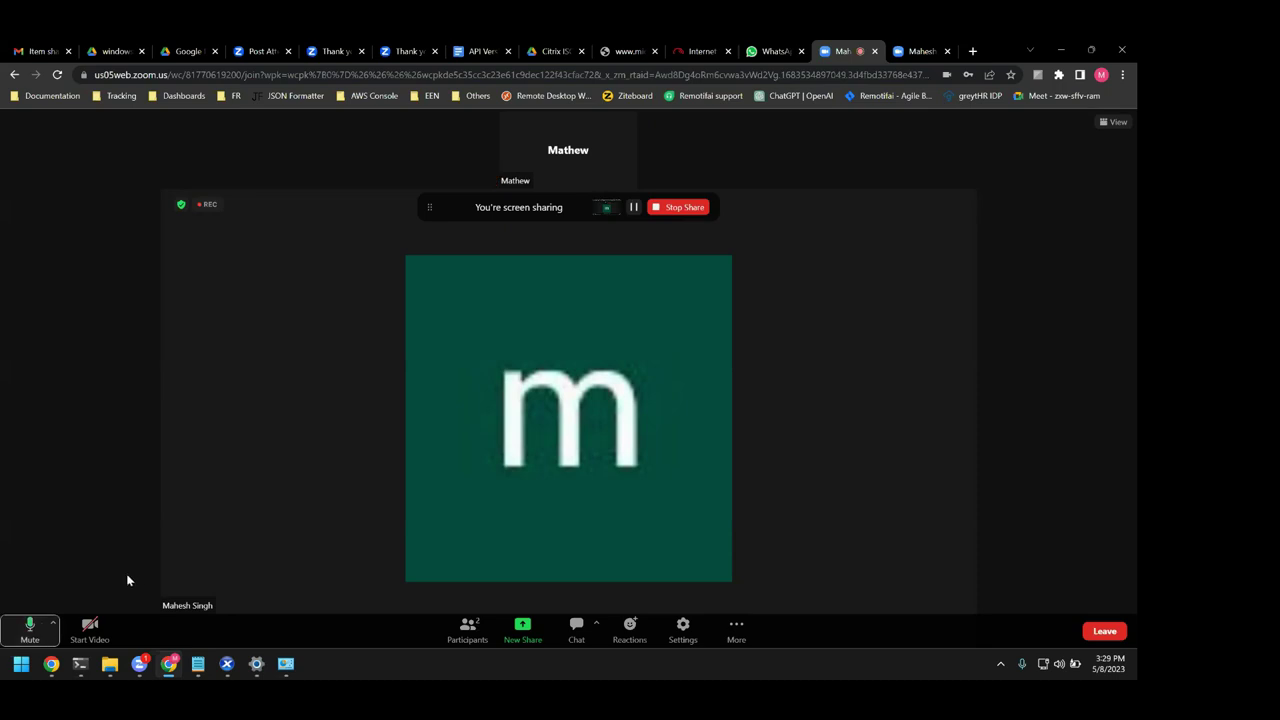
pyautogui.click(30, 628)
pyautogui.click(30, 628)
# - Return to XenCenter's New VM wizard and cancel it
pyautogui.moveTo(226, 663)
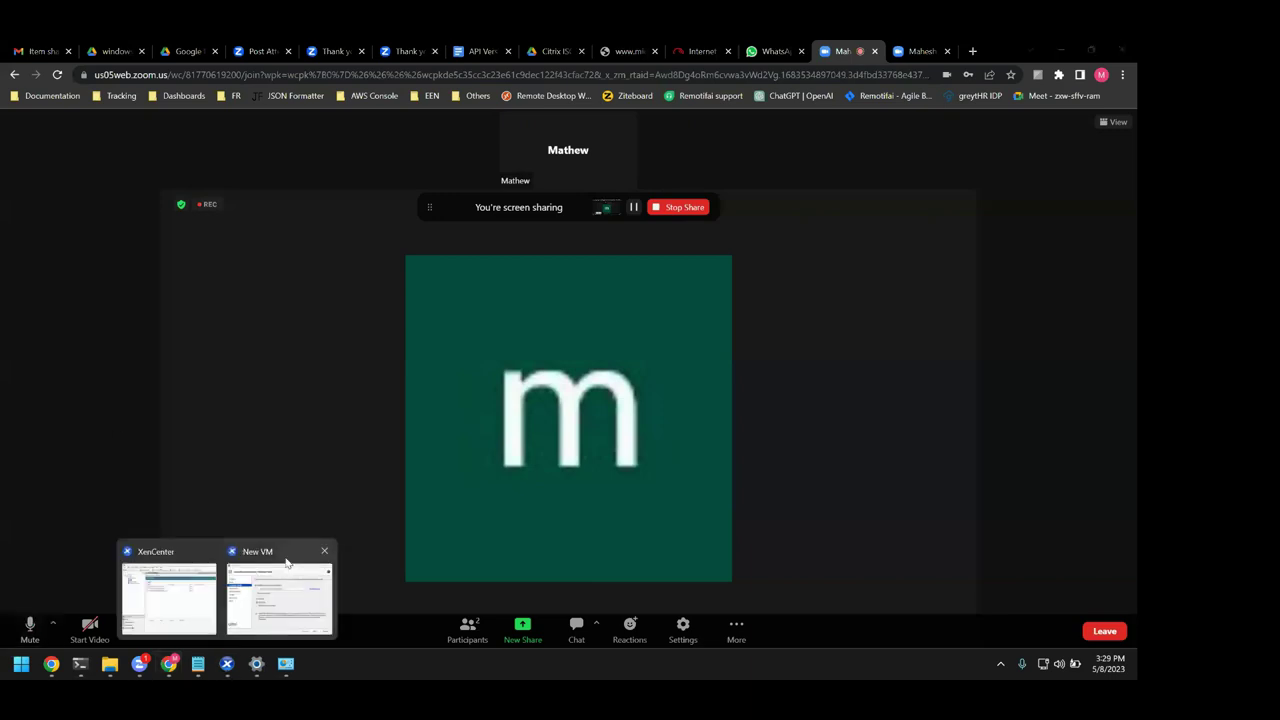
pyautogui.click(285, 562)
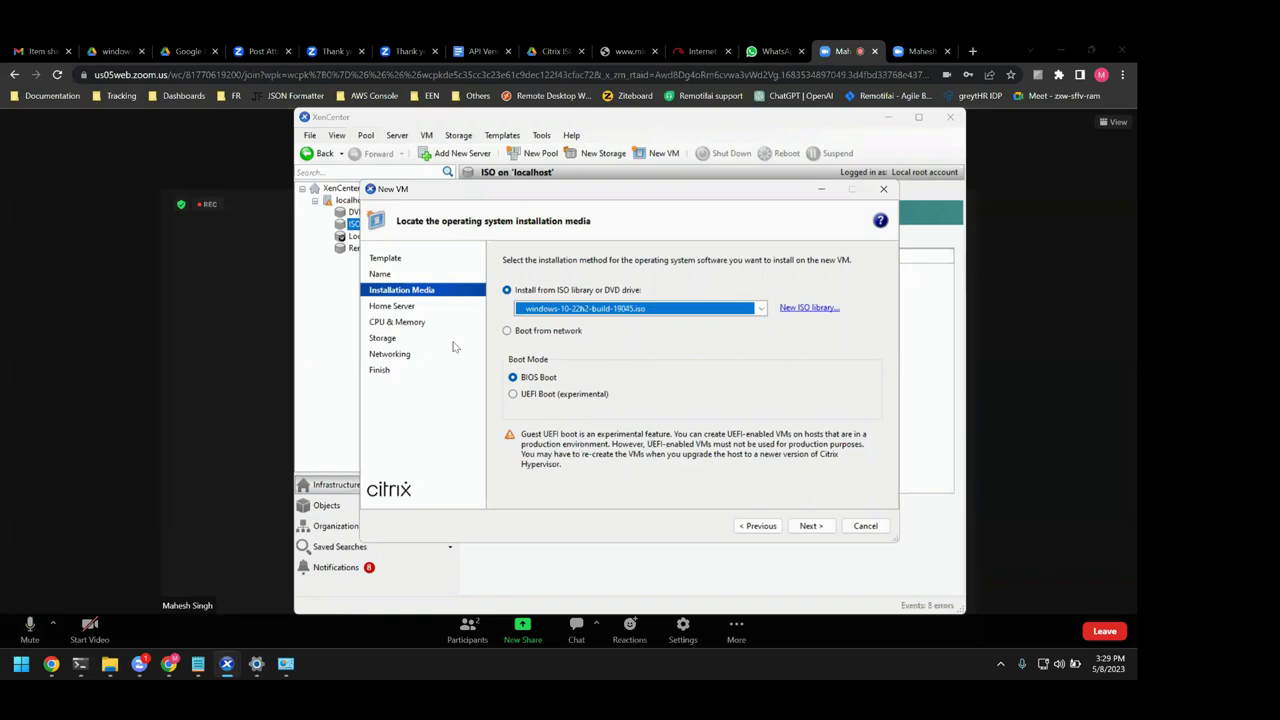
pyautogui.click(865, 526)
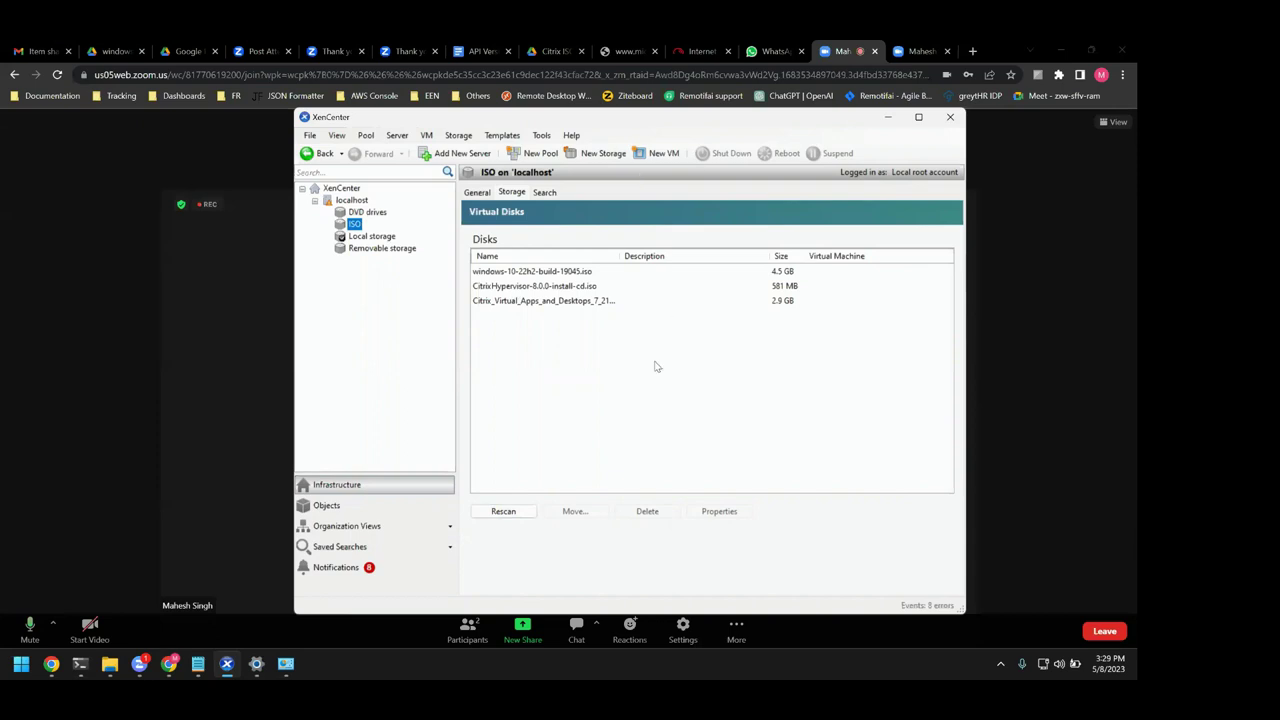
# - Mute the microphone from the Zoom meeting toolbar
pyautogui.click(29, 630)
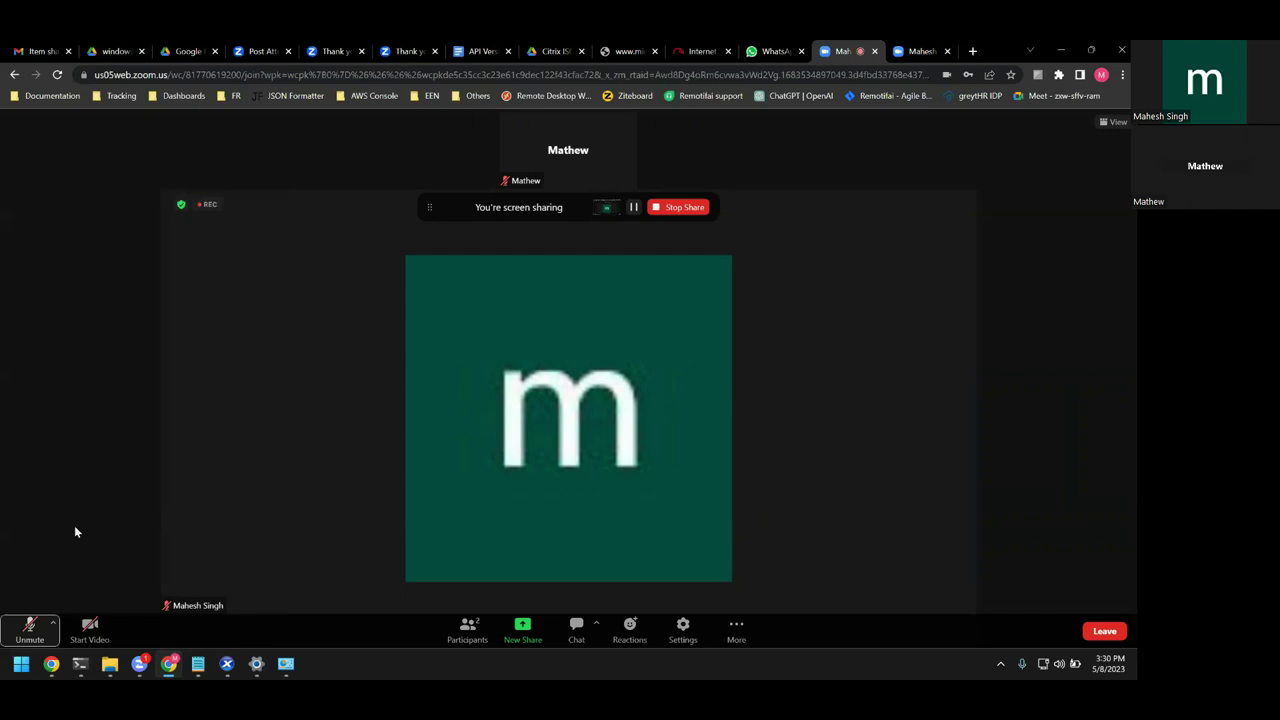
# - Bring XenCenter back to the front from its taskbar icon
pyautogui.click(226, 663)
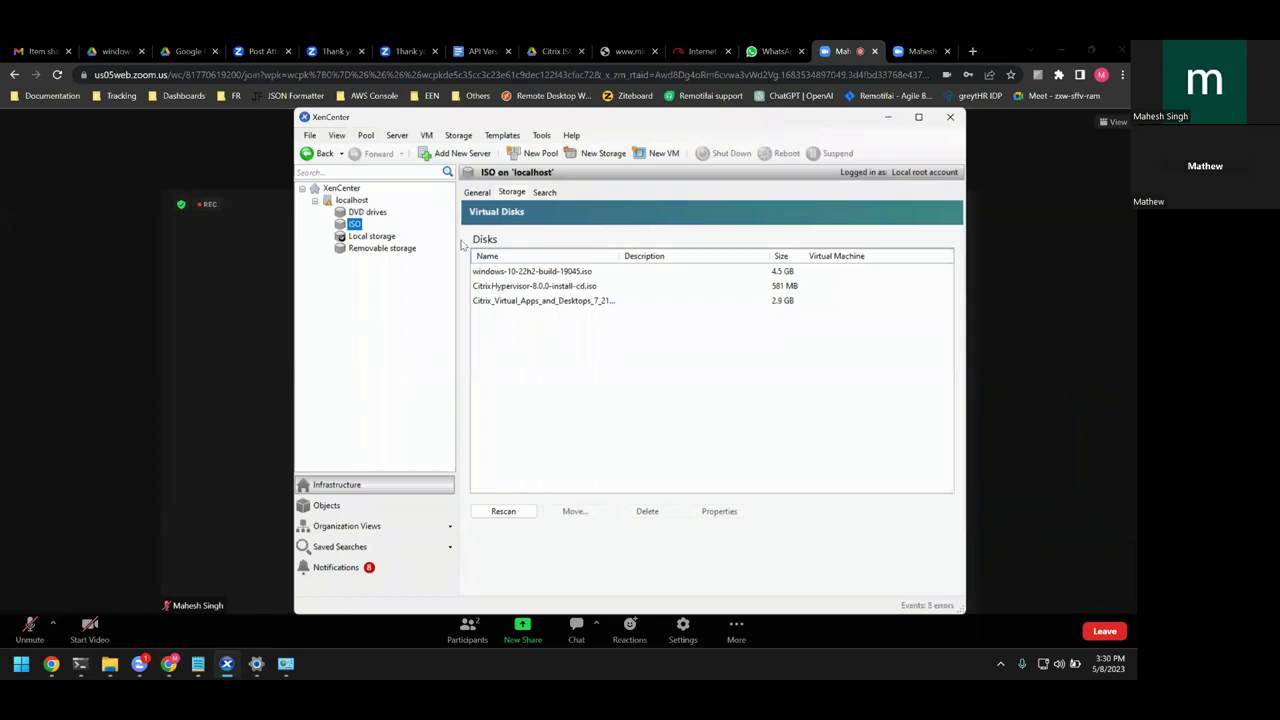
# - Go Back five times through the view history to localhost's Console tab
pyautogui.click(322, 153)
pyautogui.click(322, 153)
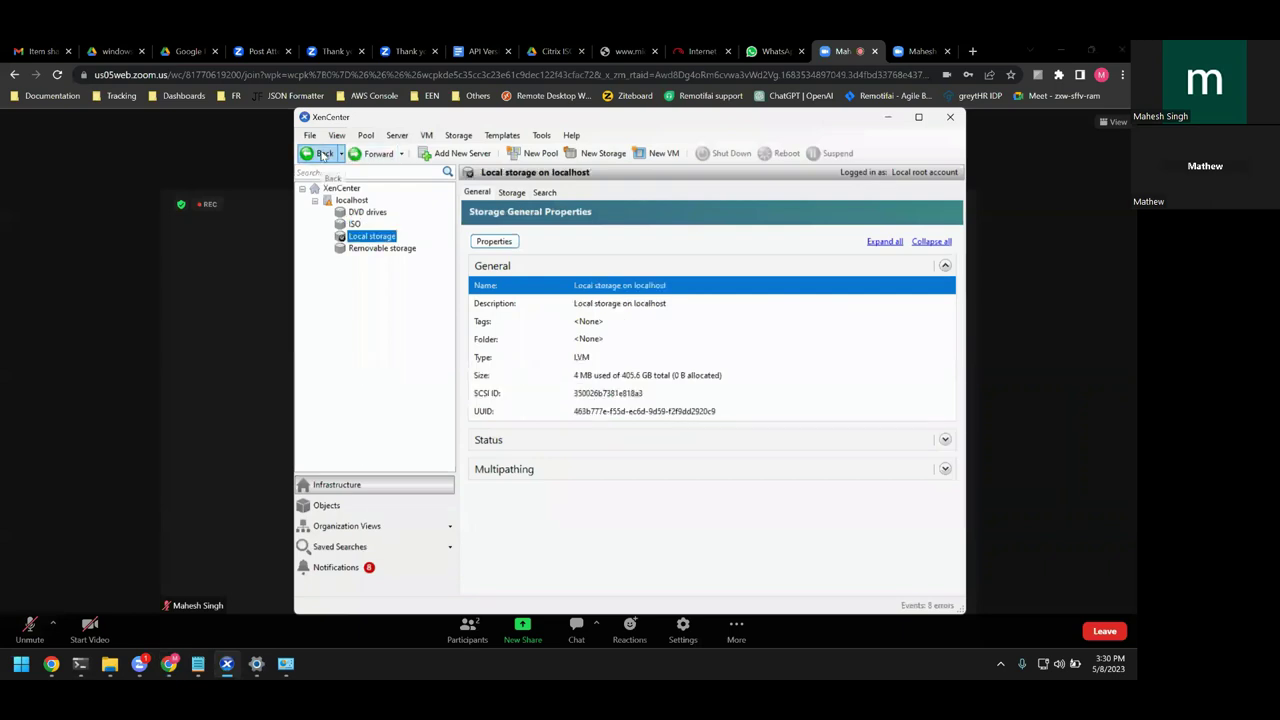
pyautogui.click(322, 153)
pyautogui.click(322, 153)
pyautogui.click(322, 153)
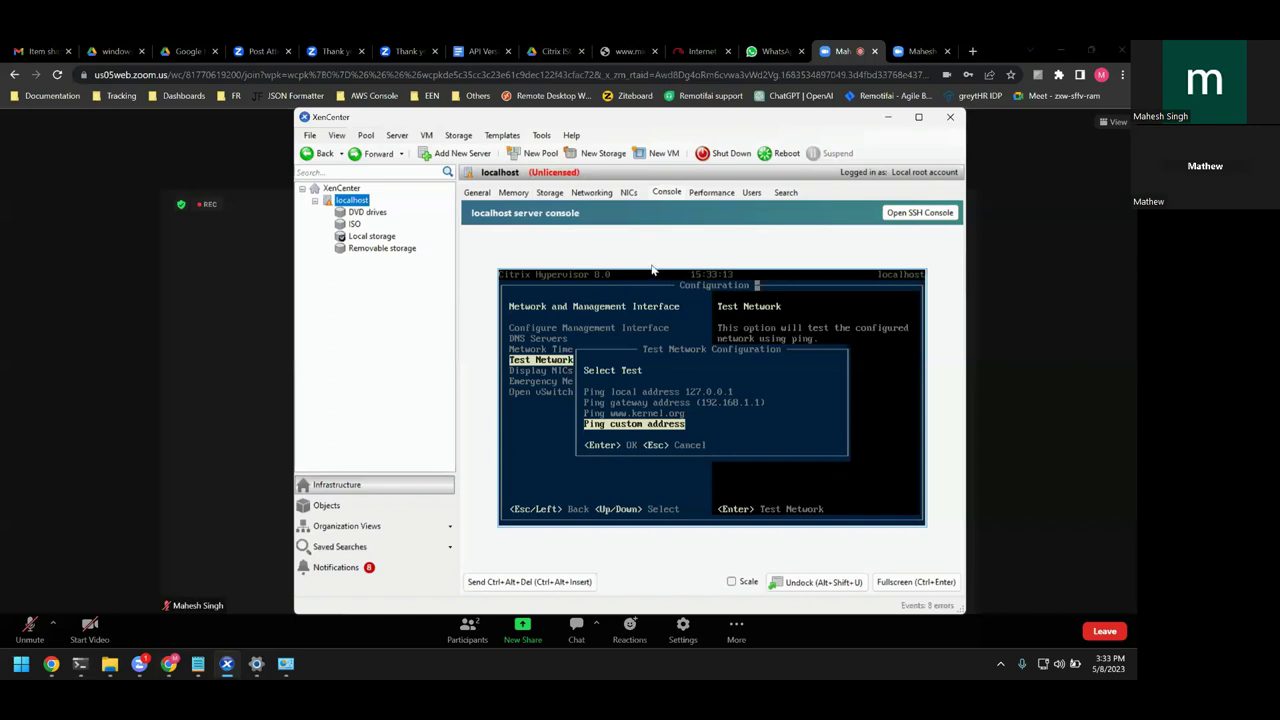
# - Look over the old Windows 10 ISO Drive page and its share email, ending in the inbox
pyautogui.click(100, 50)
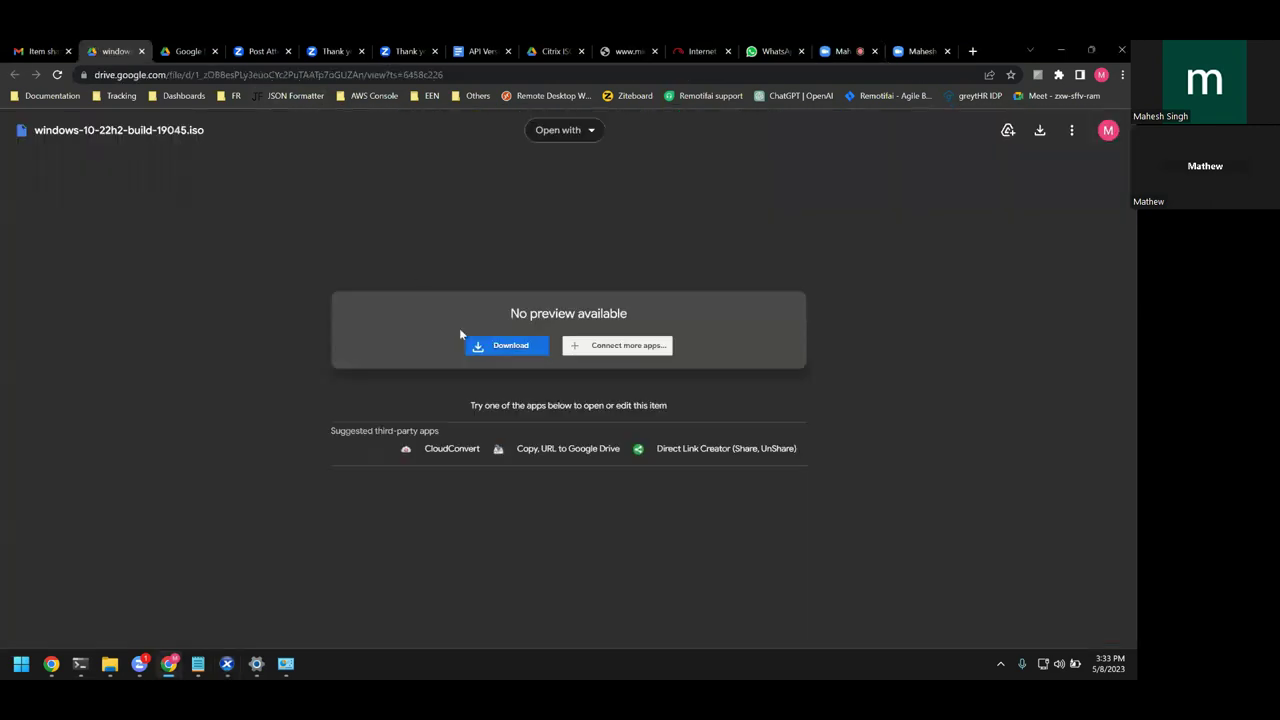
pyautogui.click(20, 48)
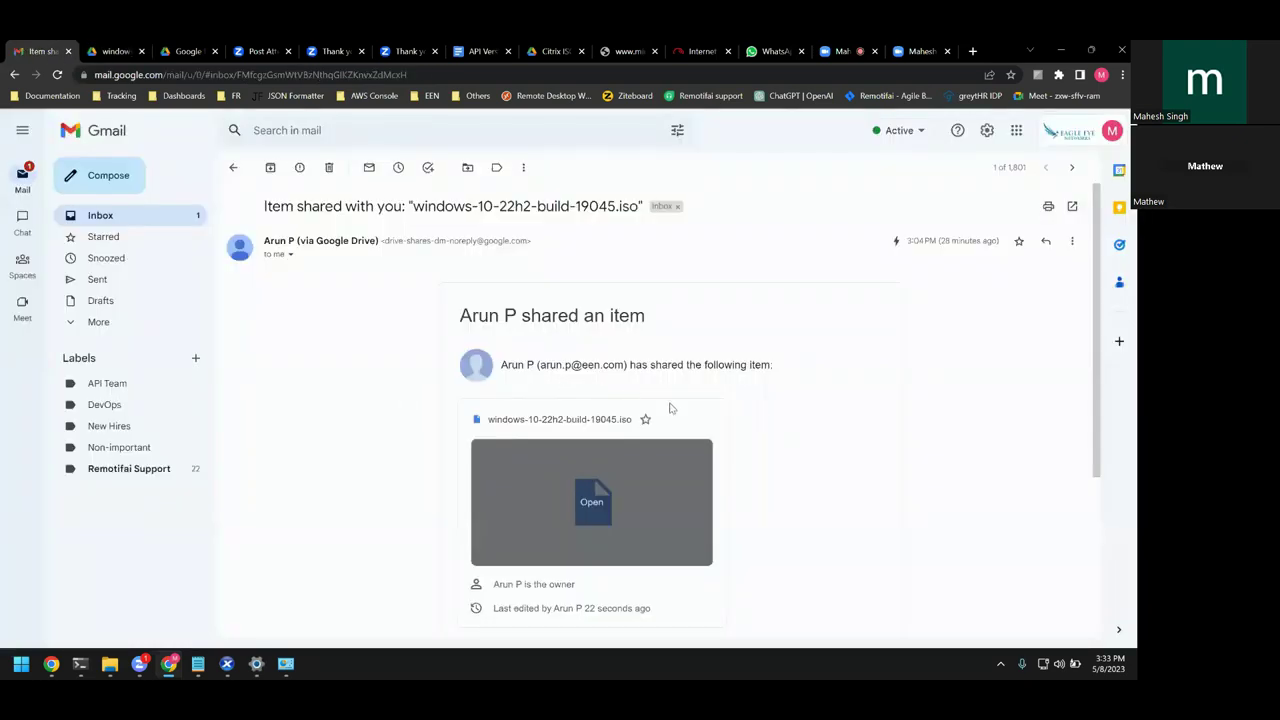
pyautogui.scroll(-2, 571, 521)
pyautogui.scroll(2, 571, 520)
pyautogui.click(100, 50)
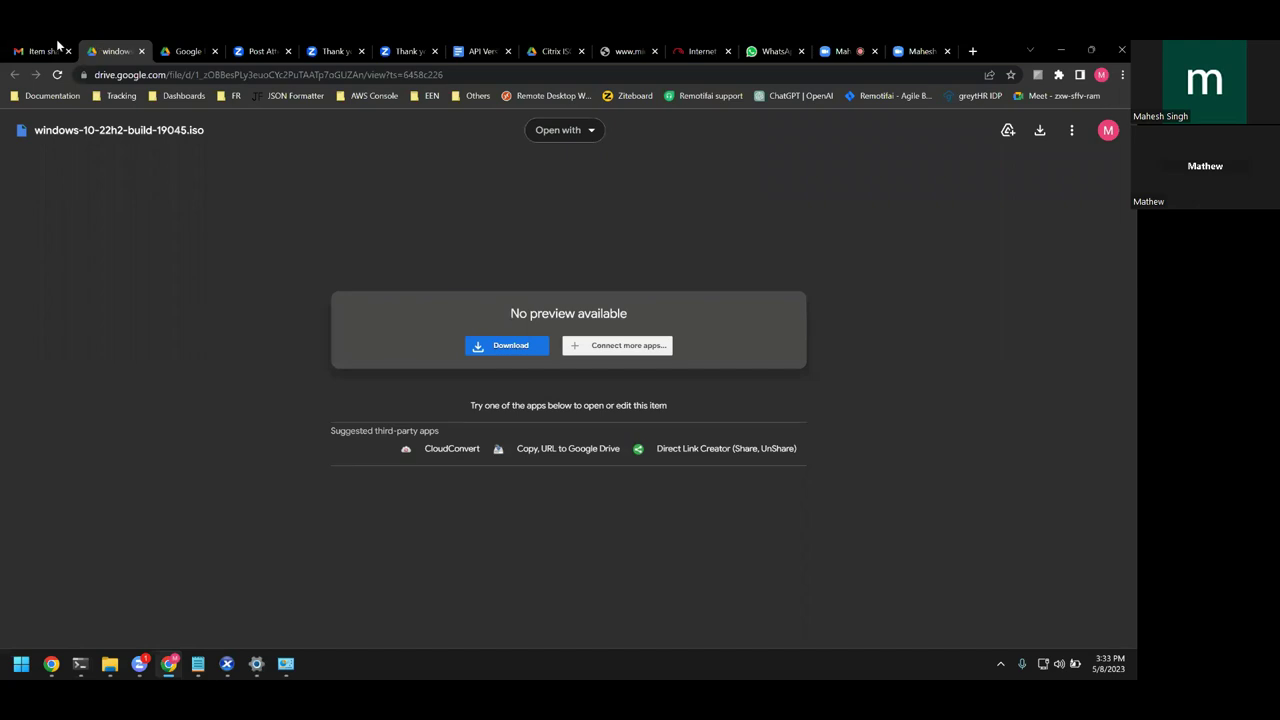
pyautogui.click(50, 50)
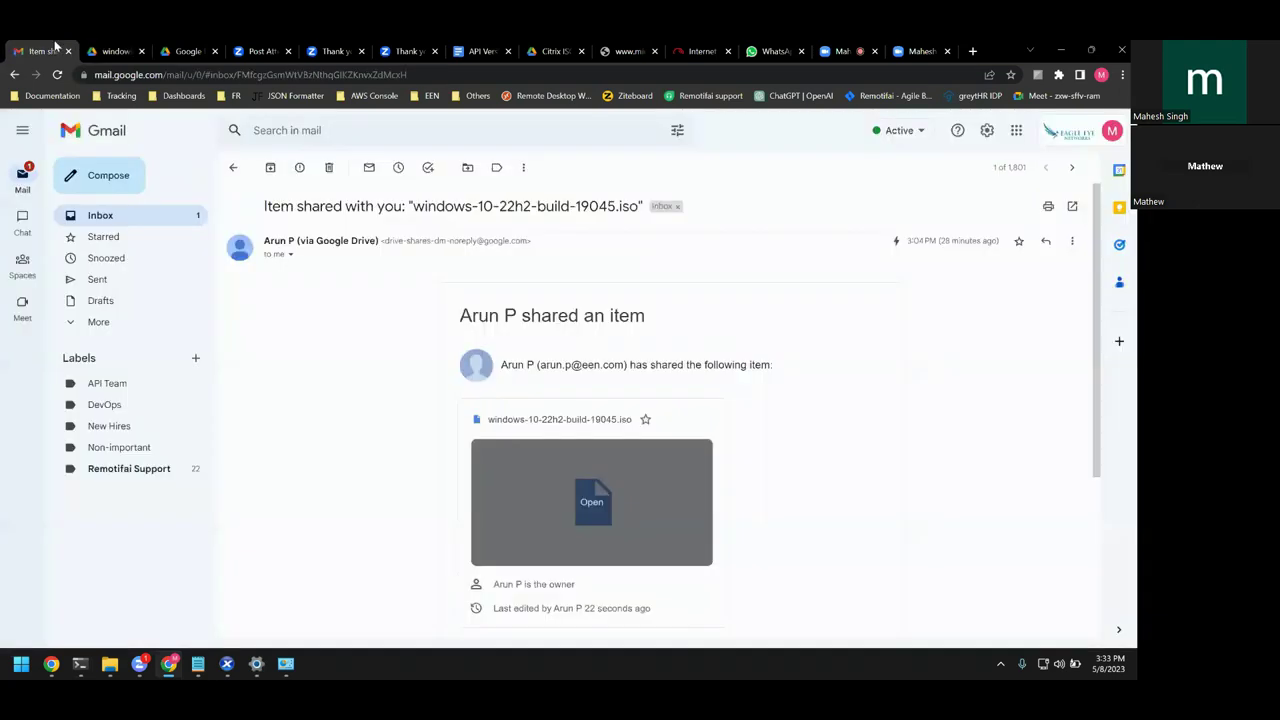
pyautogui.click(189, 222)
# - Close the Windows 10 ISO Drive and download-warning tabs, then refresh the Gmail inbox
pyautogui.click(120, 48)
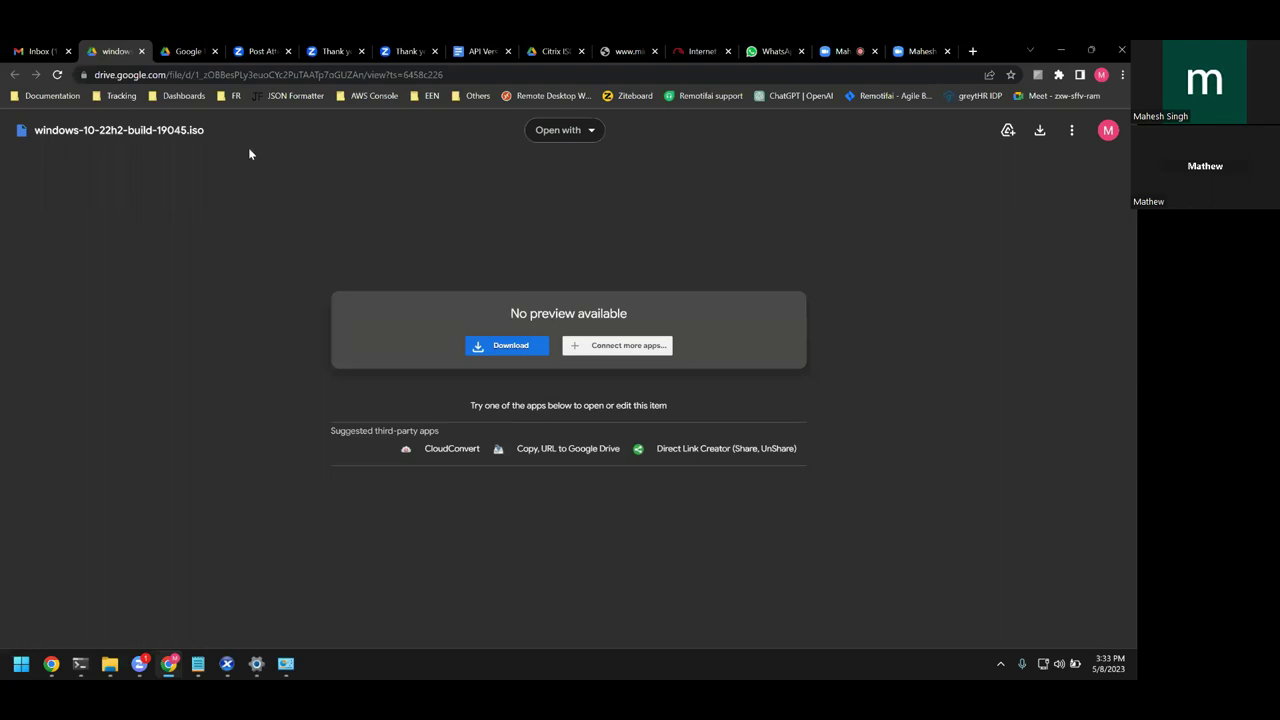
pyautogui.click(189, 48)
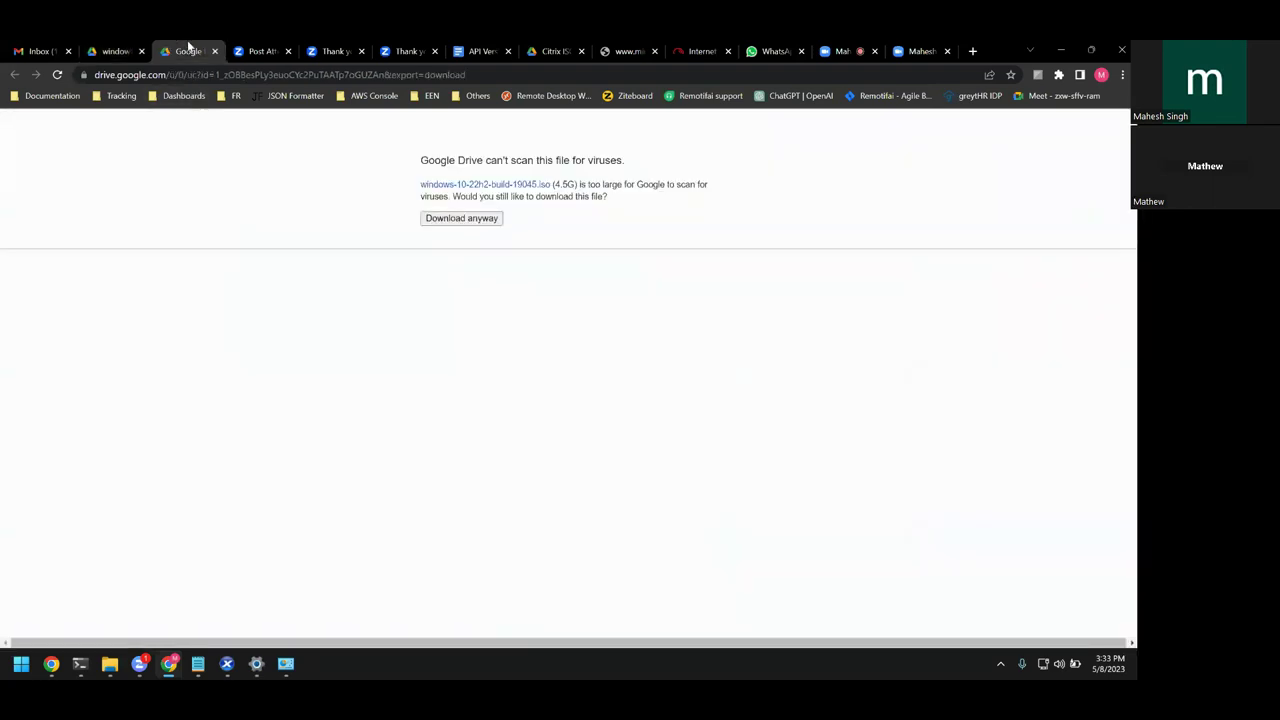
pyautogui.click(141, 52)
pyautogui.click(141, 52)
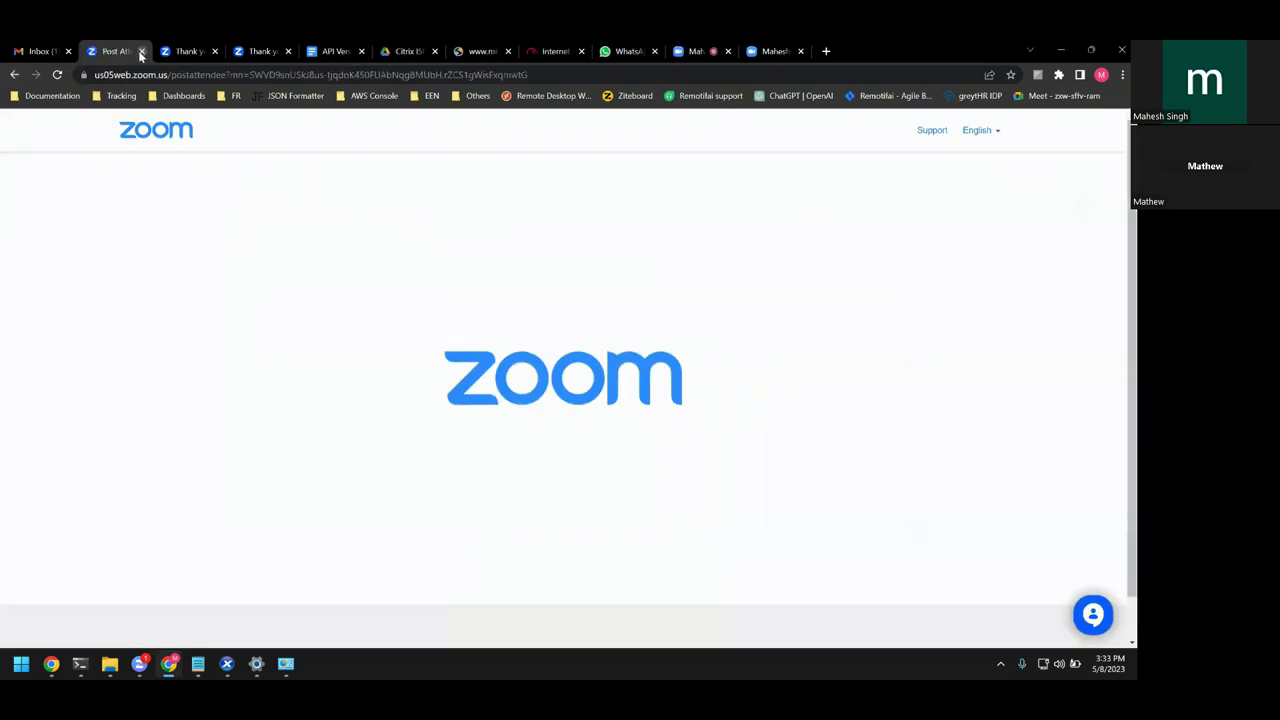
pyautogui.click(40, 51)
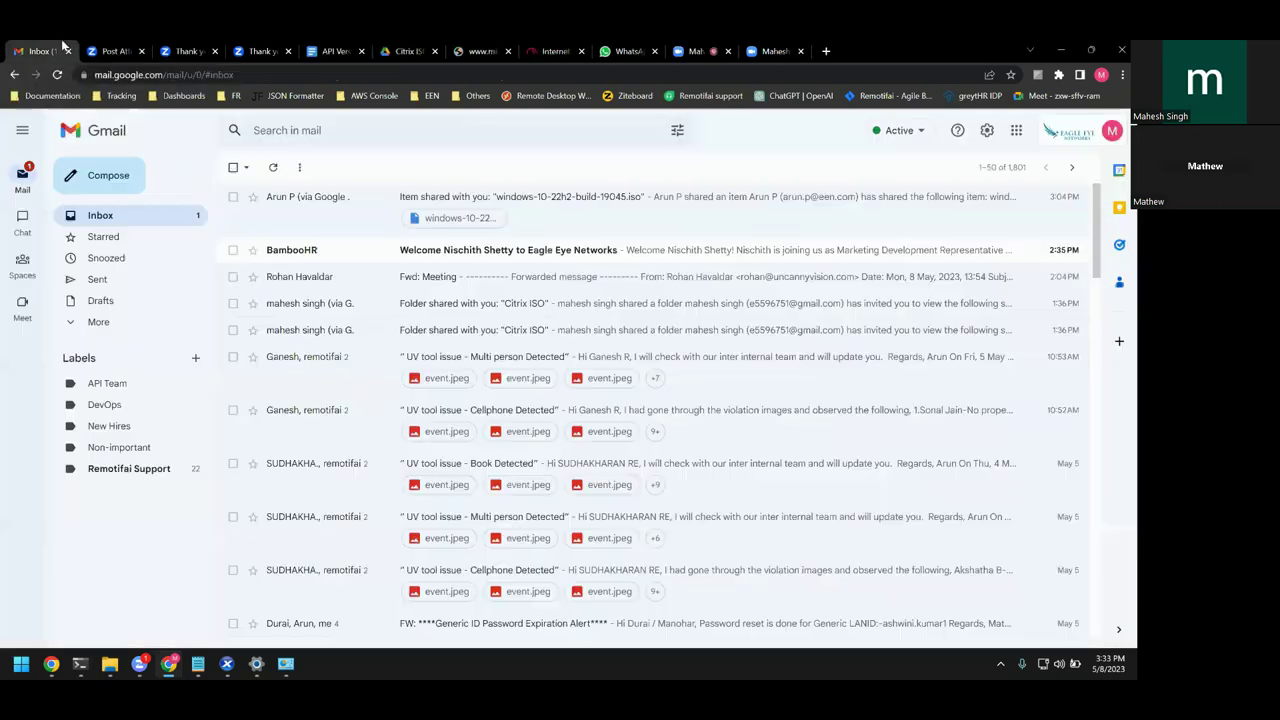
pyautogui.click(273, 168)
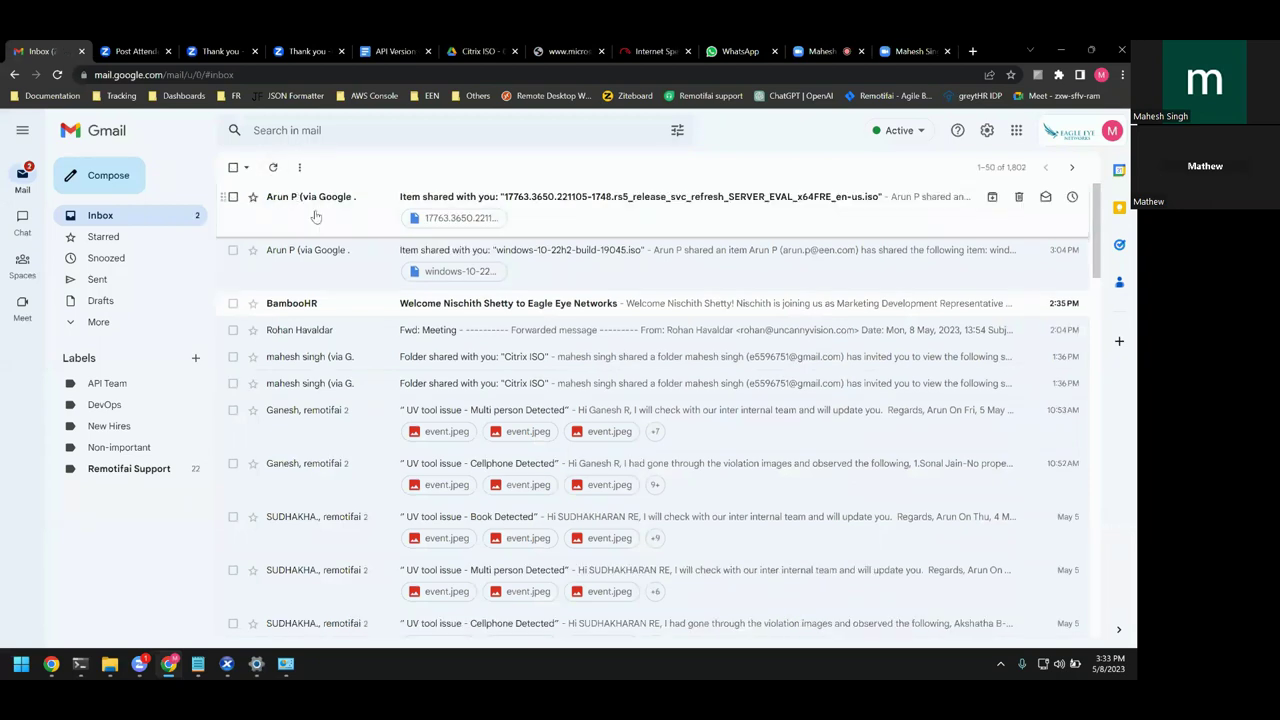
# - Open the server evaluation ISO share and download it anyway through IDM
pyautogui.click(295, 198)
pyautogui.scroll(-1, 654, 537)
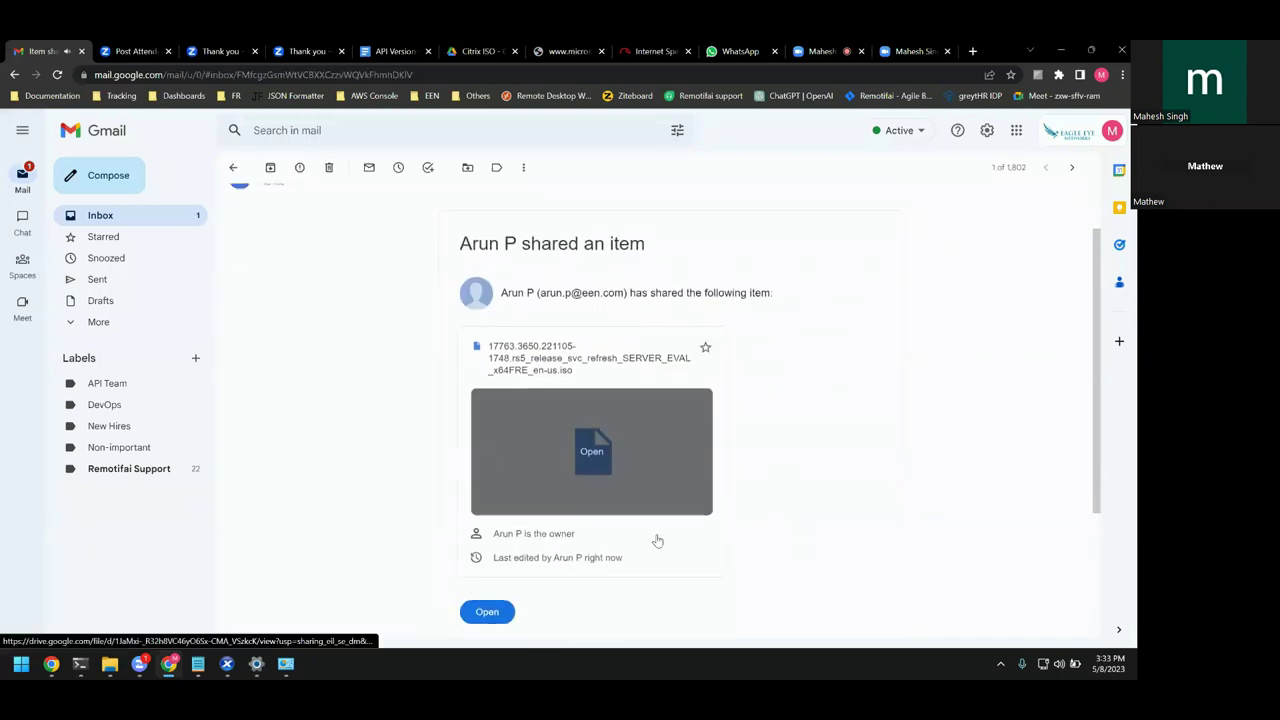
pyautogui.click(489, 606)
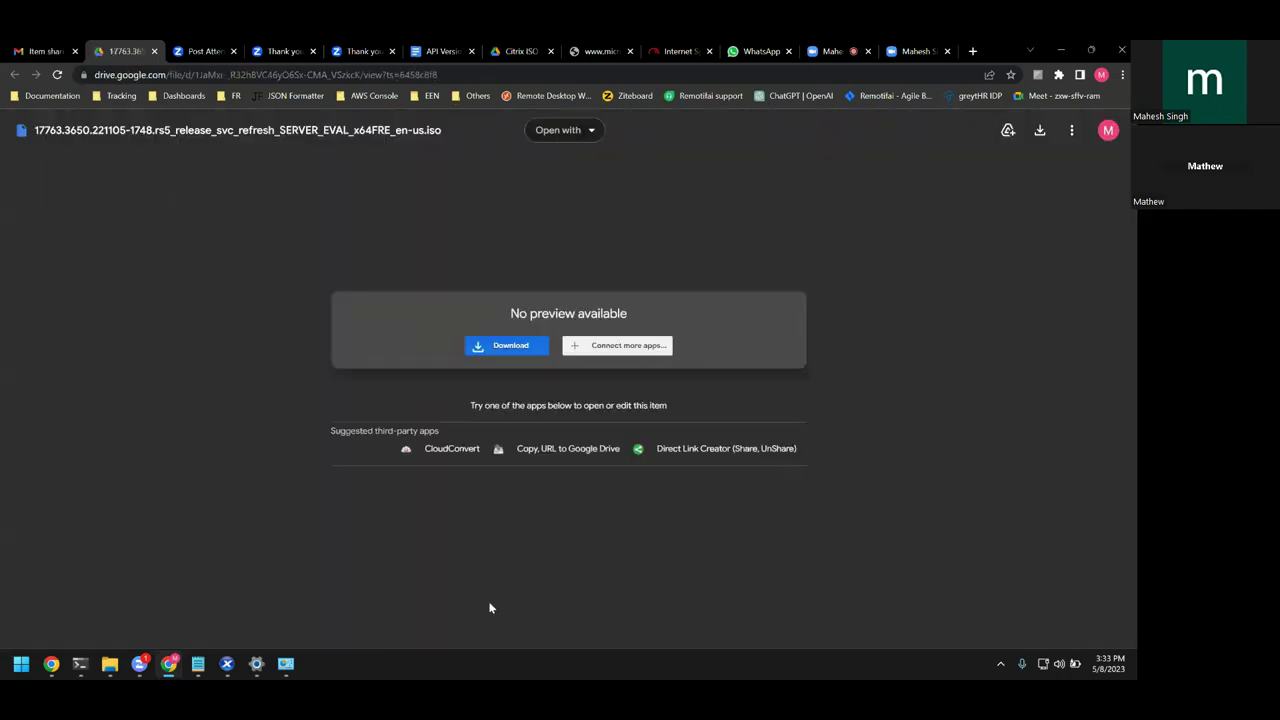
pyautogui.click(519, 346)
pyautogui.click(484, 246)
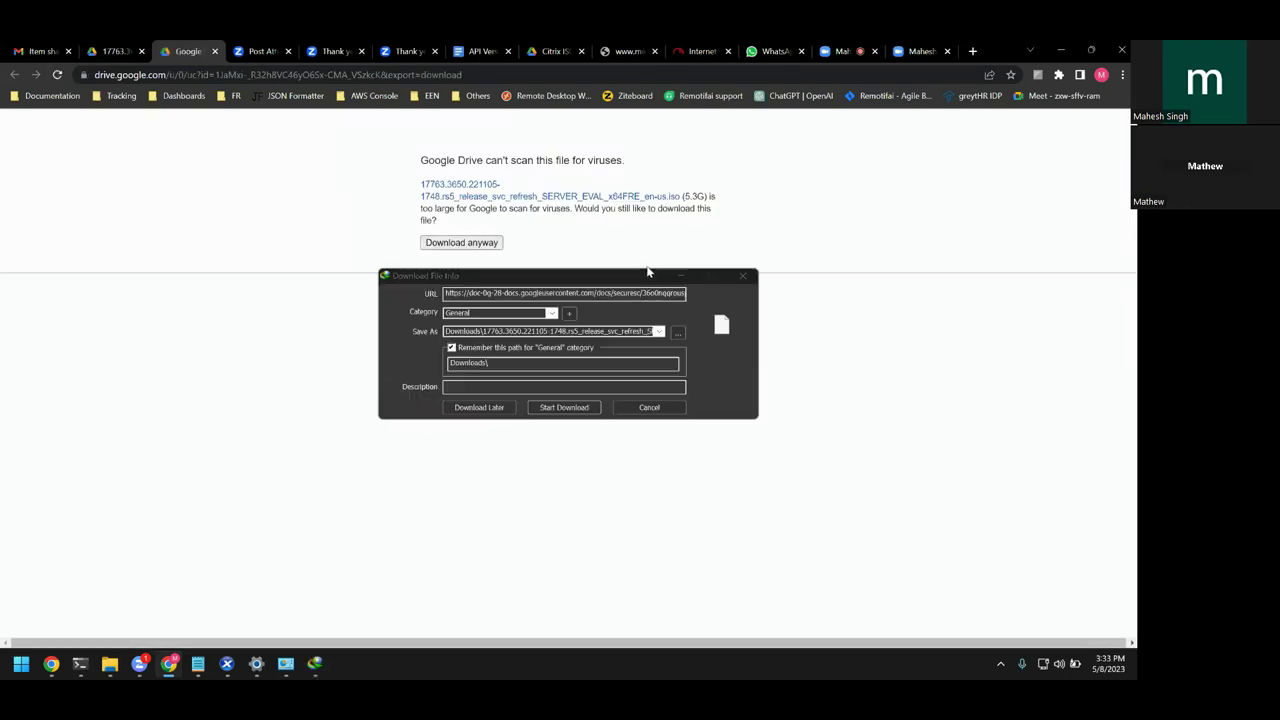
pyautogui.click(577, 408)
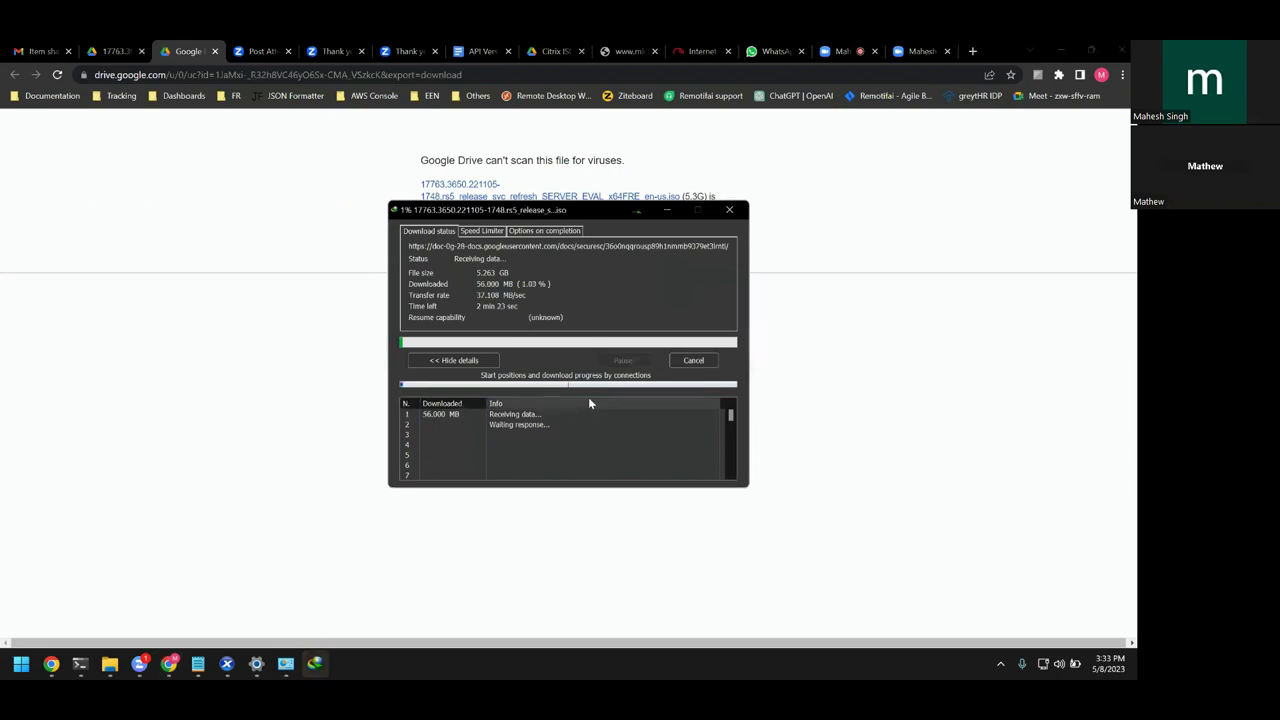
# - Unmute the microphone in Zoom with Alt+A, then return to the ISO's Drive page
pyautogui.click(838, 51)
pyautogui.hotkey('alt', 'a')
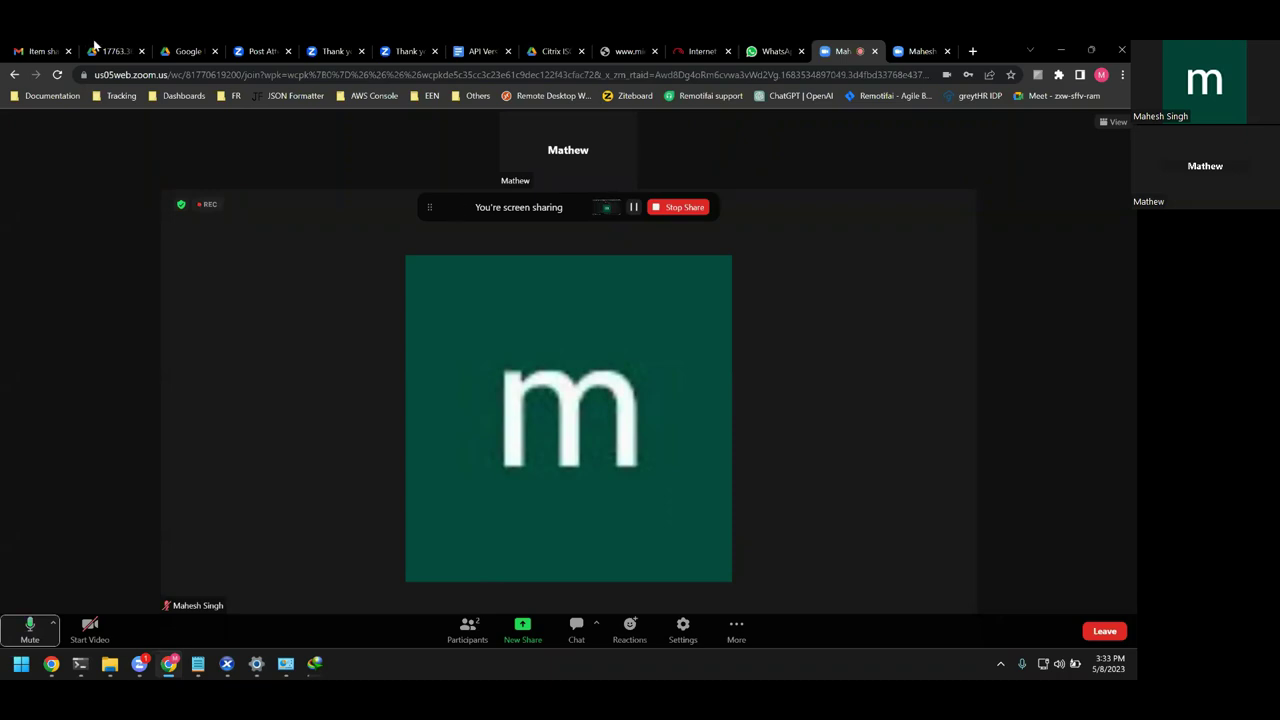
pyautogui.click(108, 51)
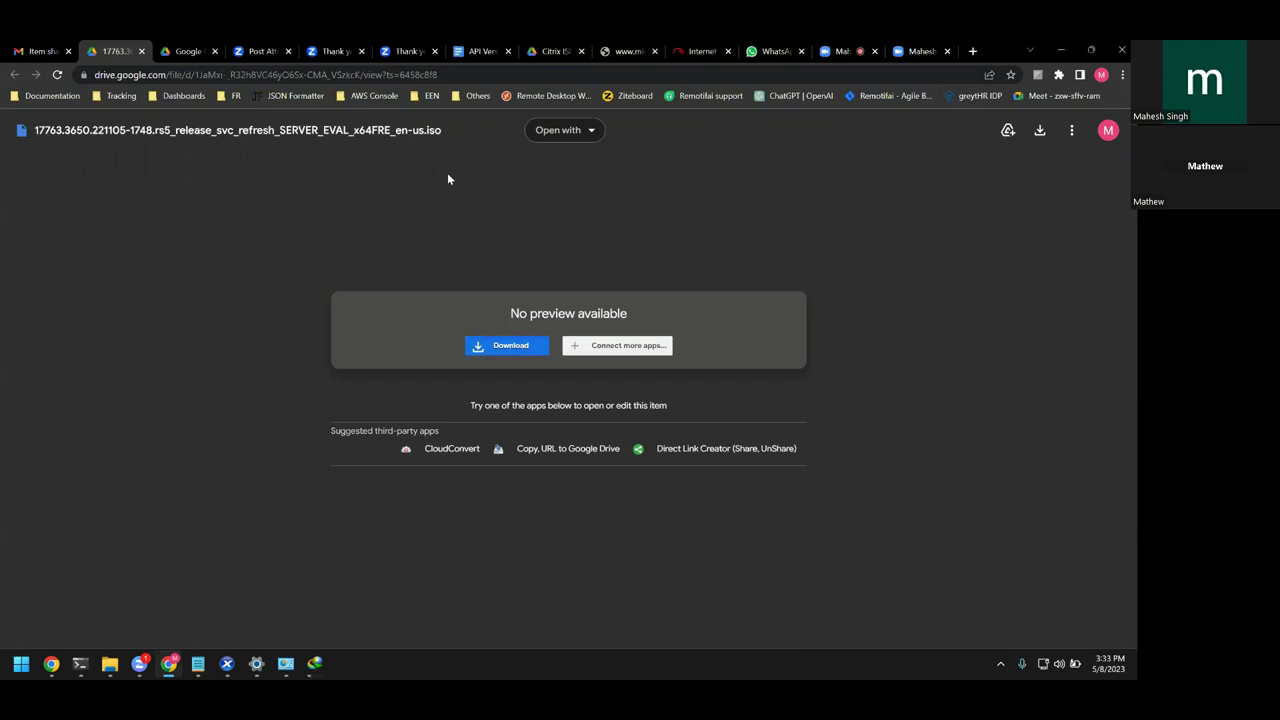
# - Bring up the IDM progress window and wait for the 5.26 GB server ISO download to complete
pyautogui.click(316, 660)
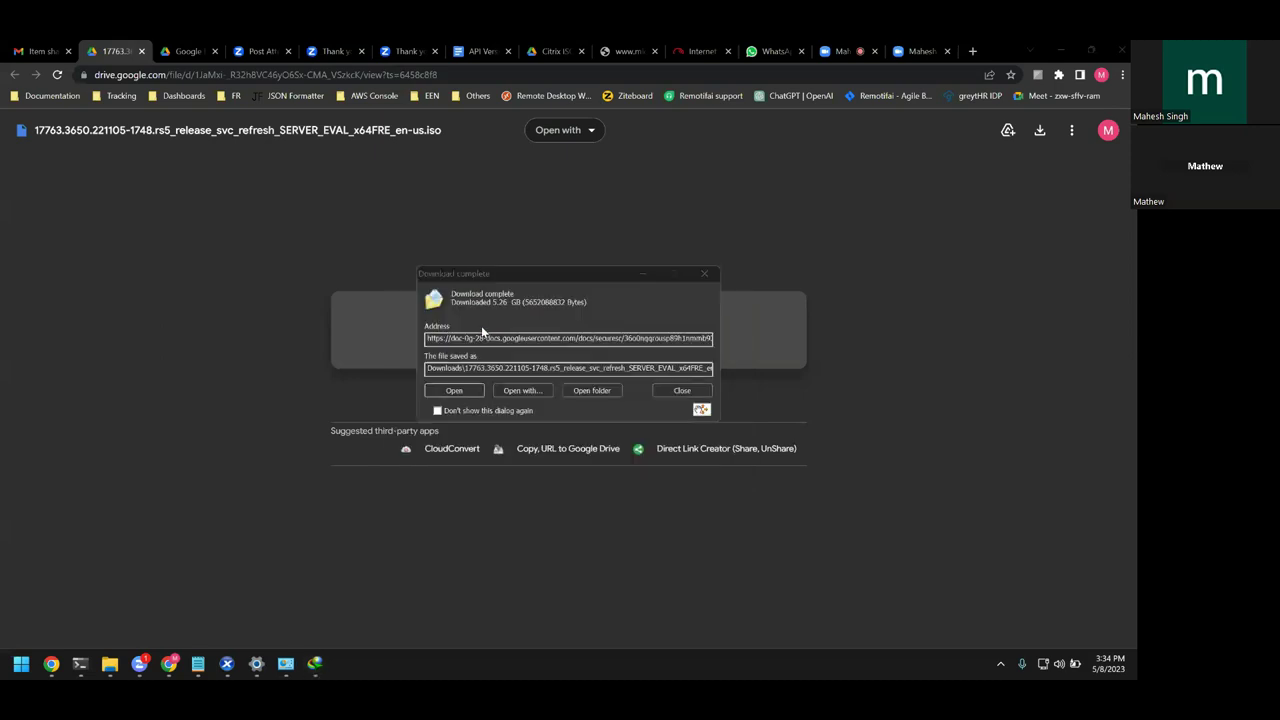
# - Show the downloaded server ISO in the E:\Citrix folder on Work (E:), then minimize Explorer
pyautogui.click(605, 390)
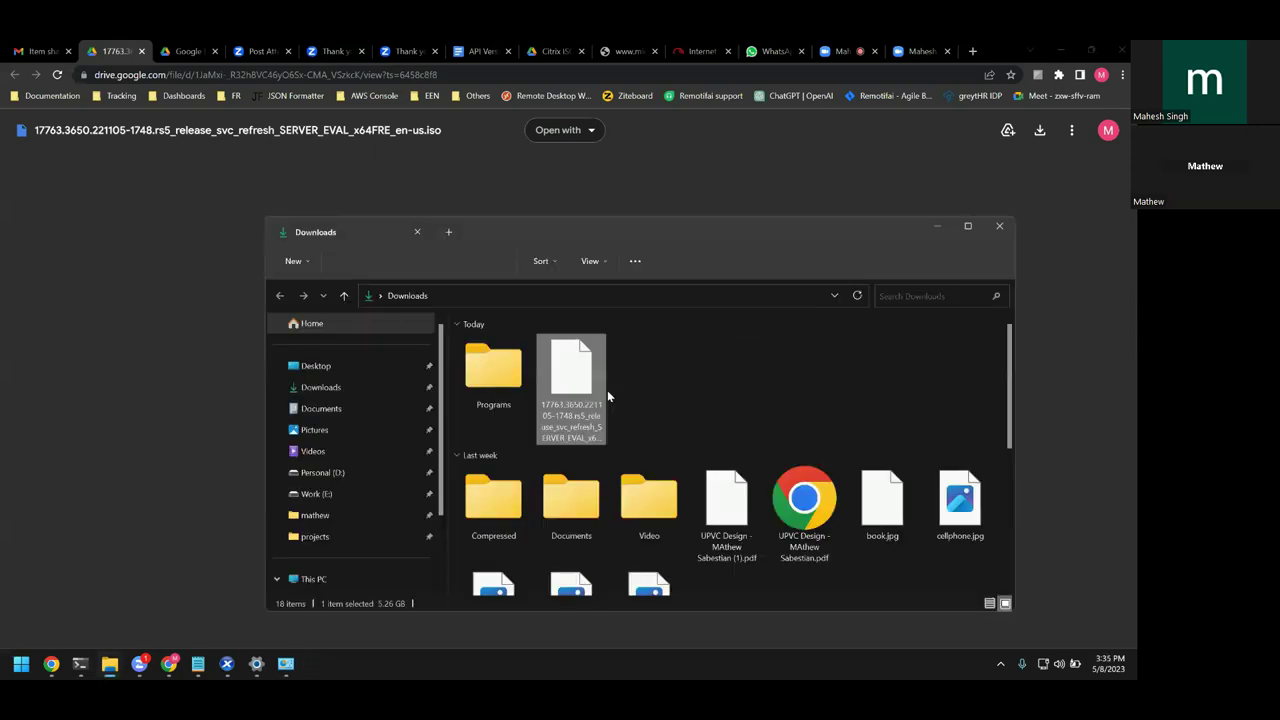
pyautogui.click(347, 494)
pyautogui.doubleClick(503, 345)
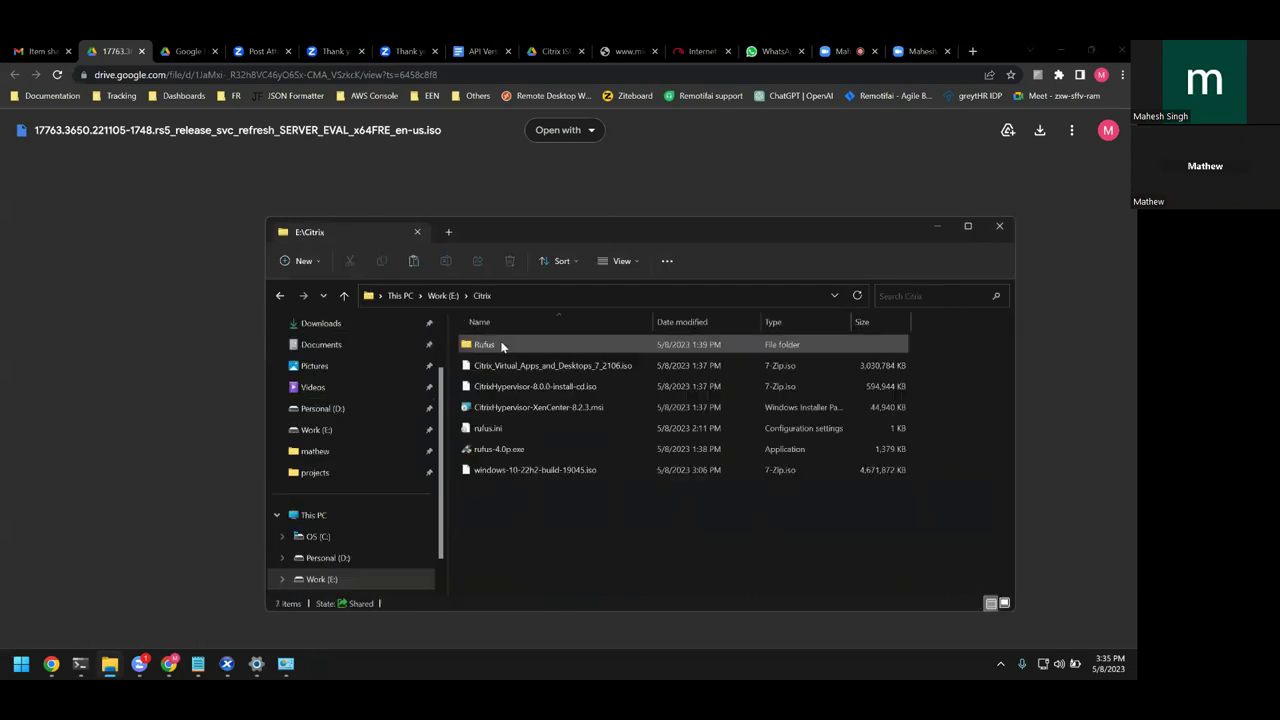
pyautogui.click(590, 538)
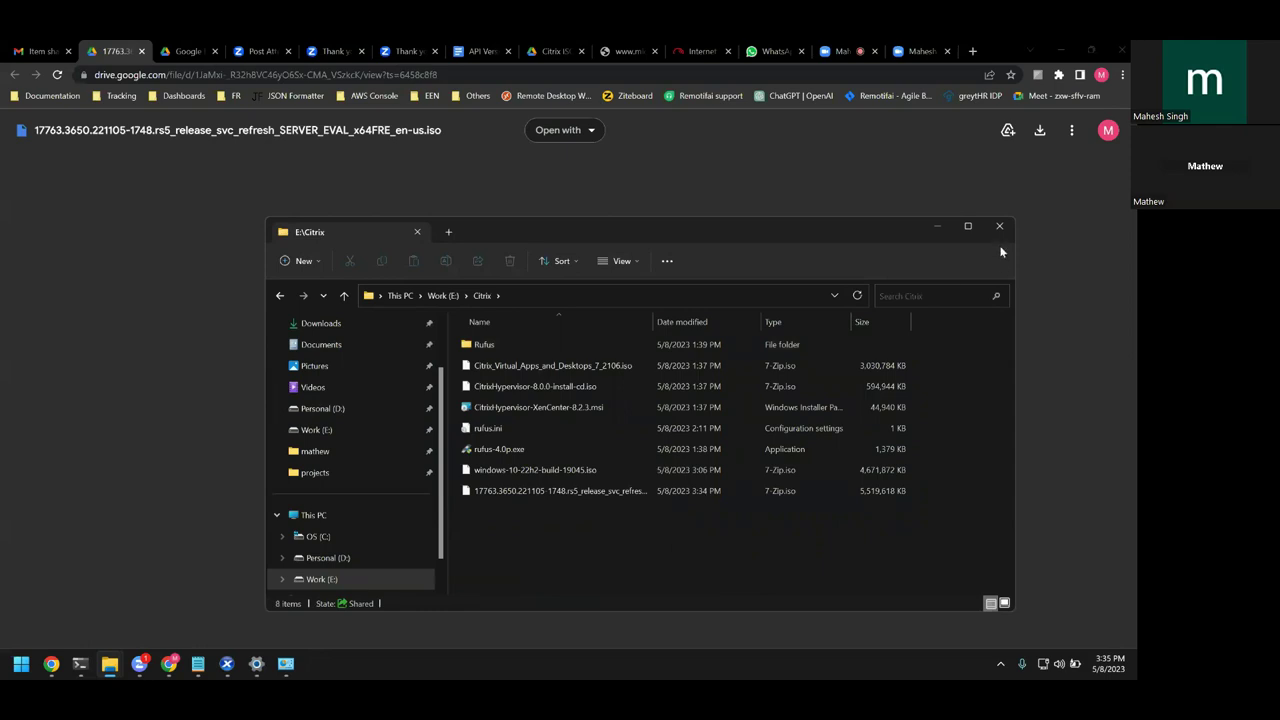
pyautogui.click(940, 228)
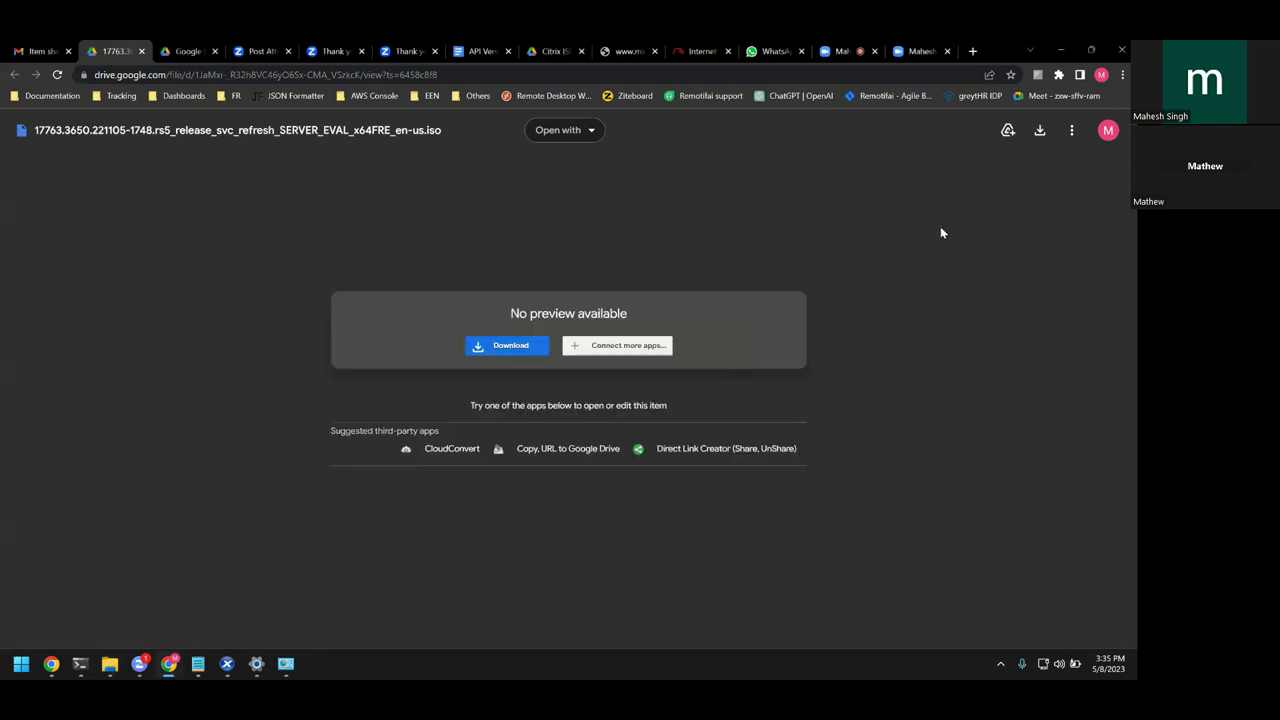
# - Rescan the localhost ISO library's Storage list in XenCenter so the 5.3 GB server ISO appears
pyautogui.click(228, 663)
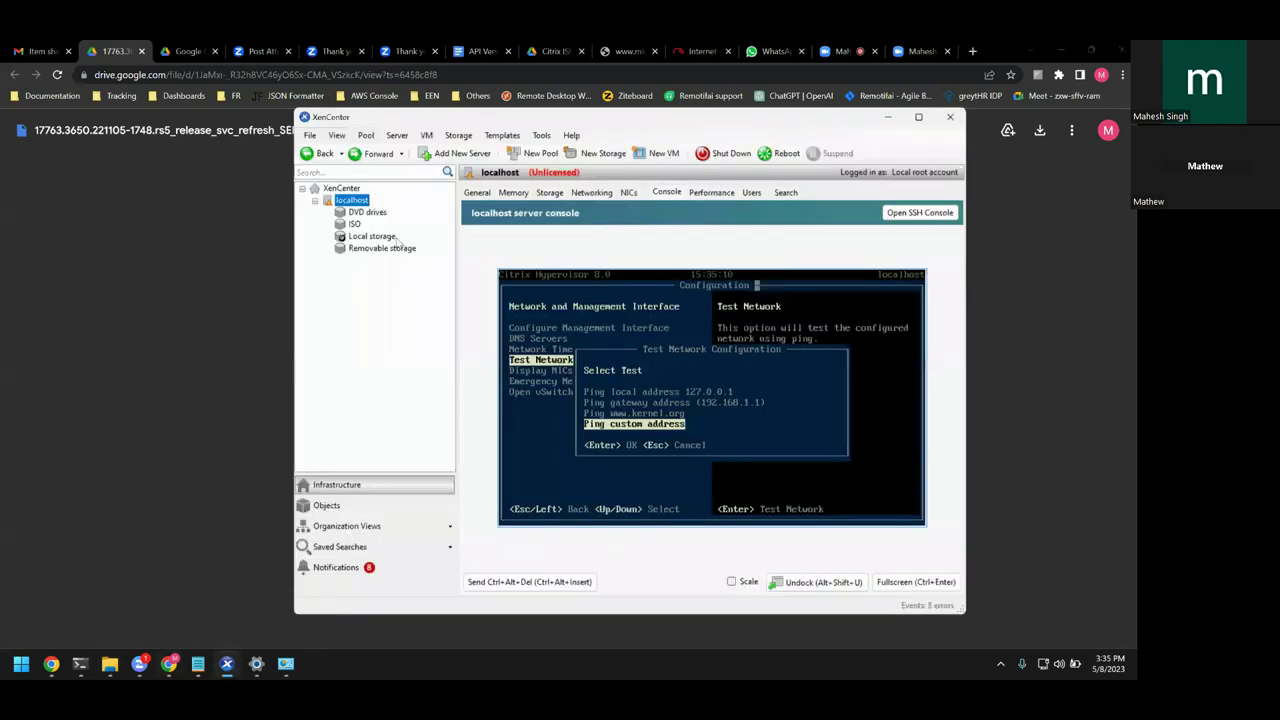
pyautogui.click(355, 225)
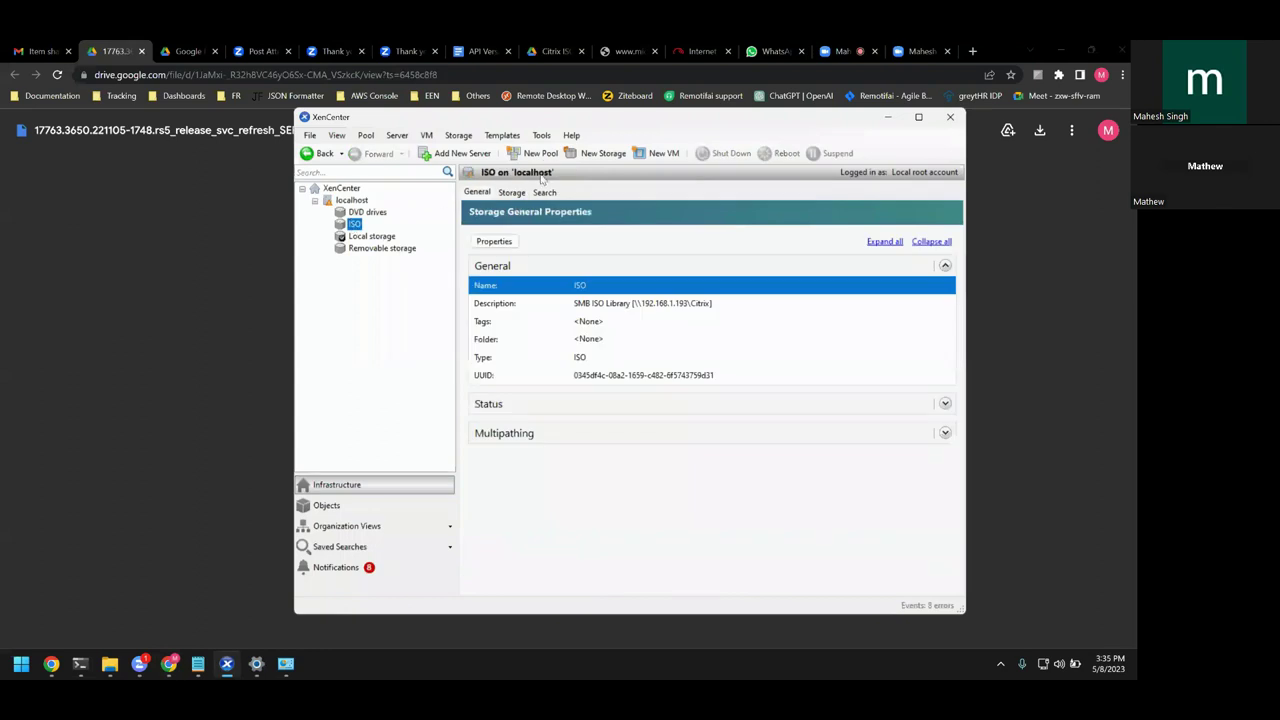
pyautogui.click(663, 153)
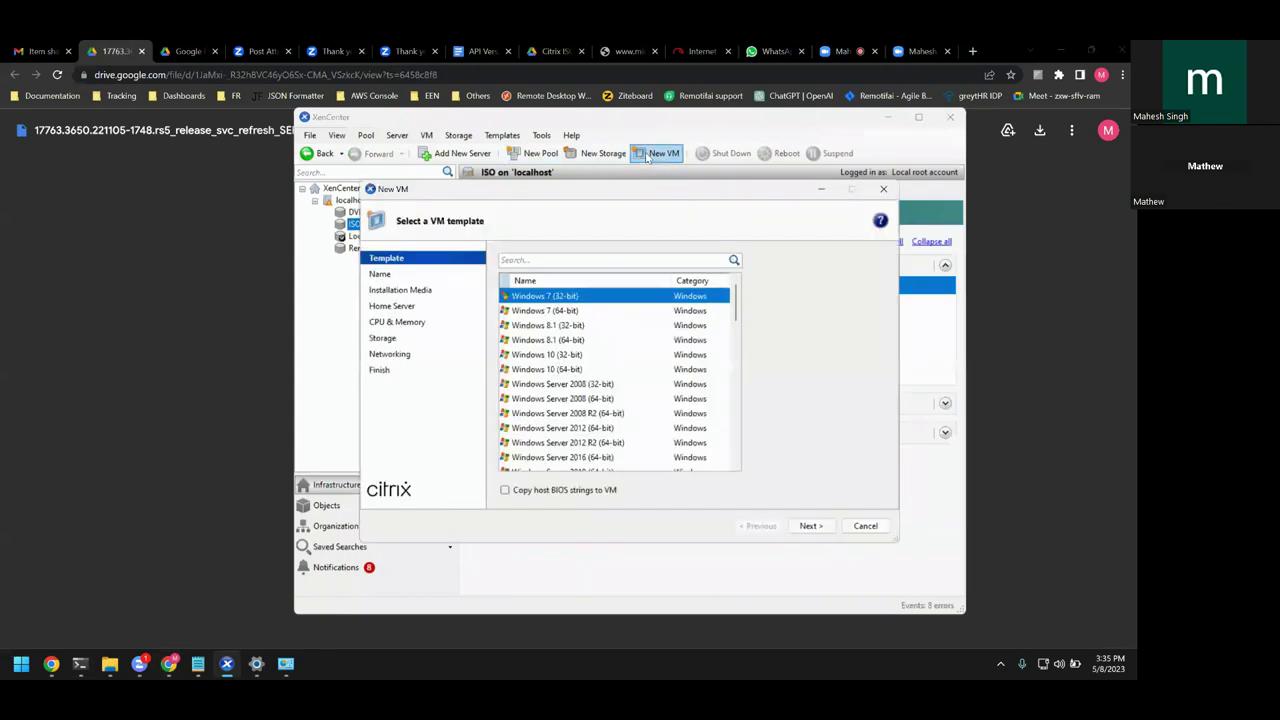
pyautogui.click(862, 525)
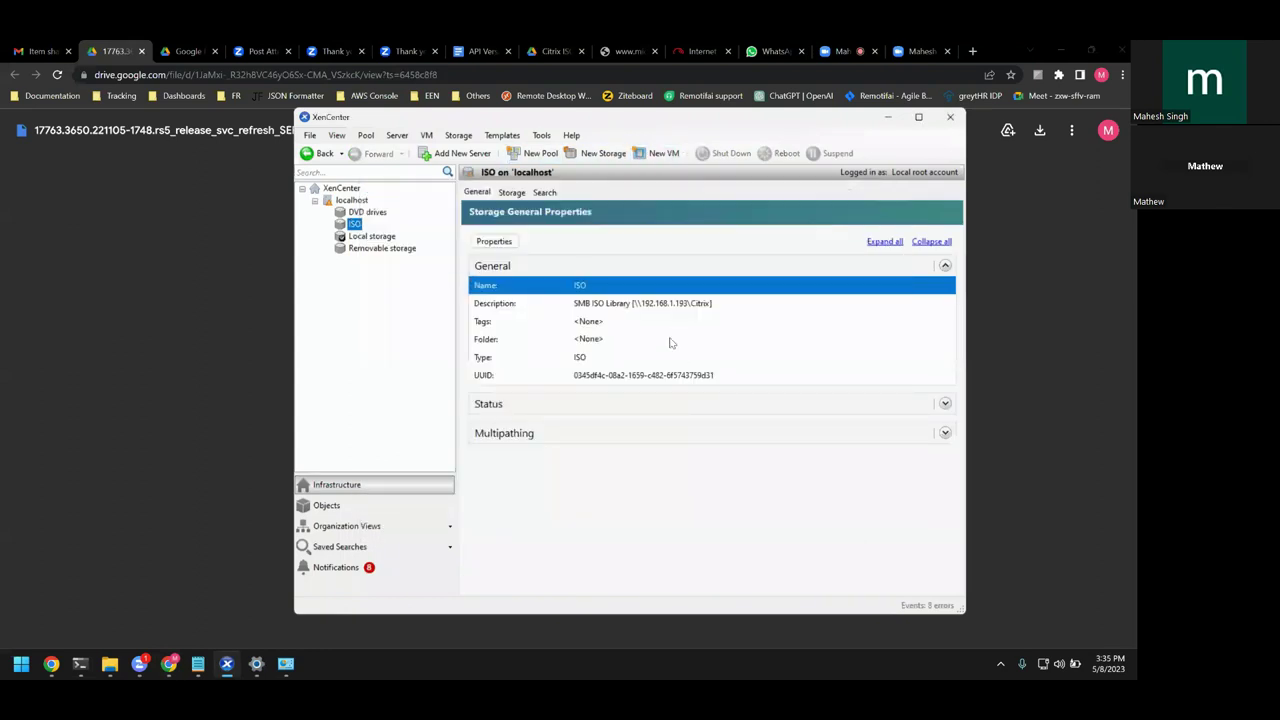
pyautogui.click(511, 193)
pyautogui.click(525, 515)
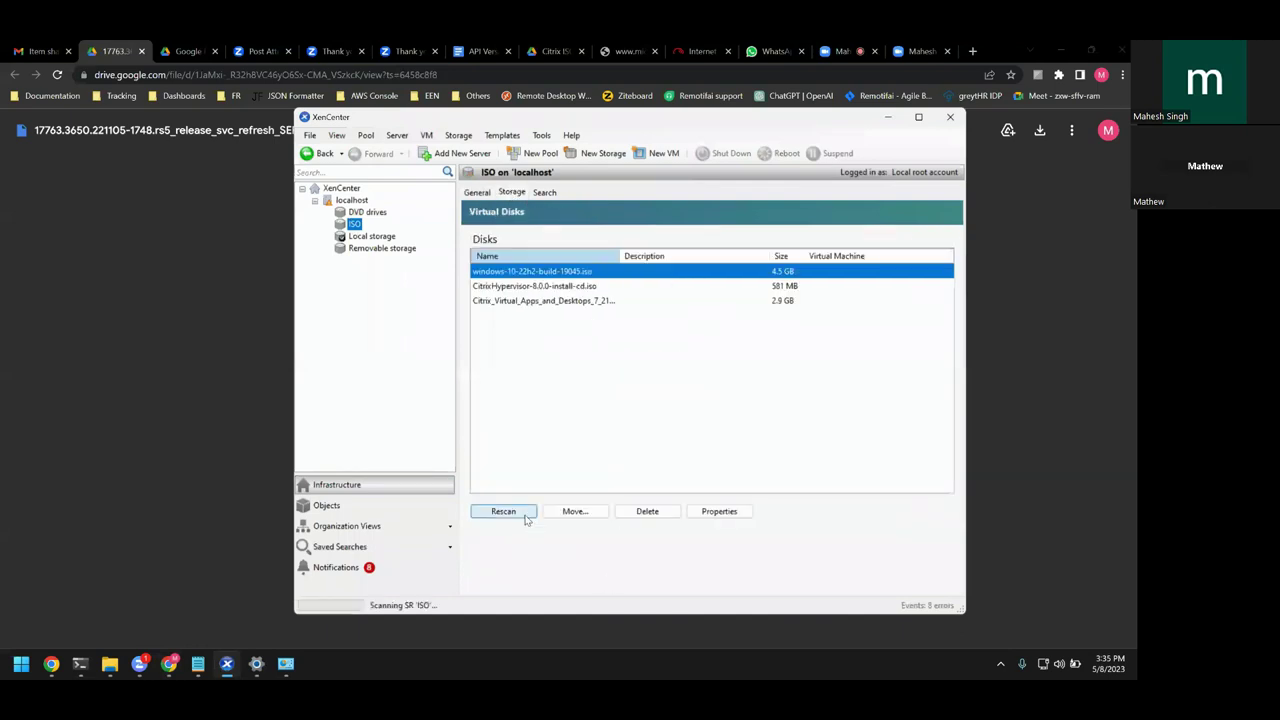
pyautogui.rightClick(598, 427)
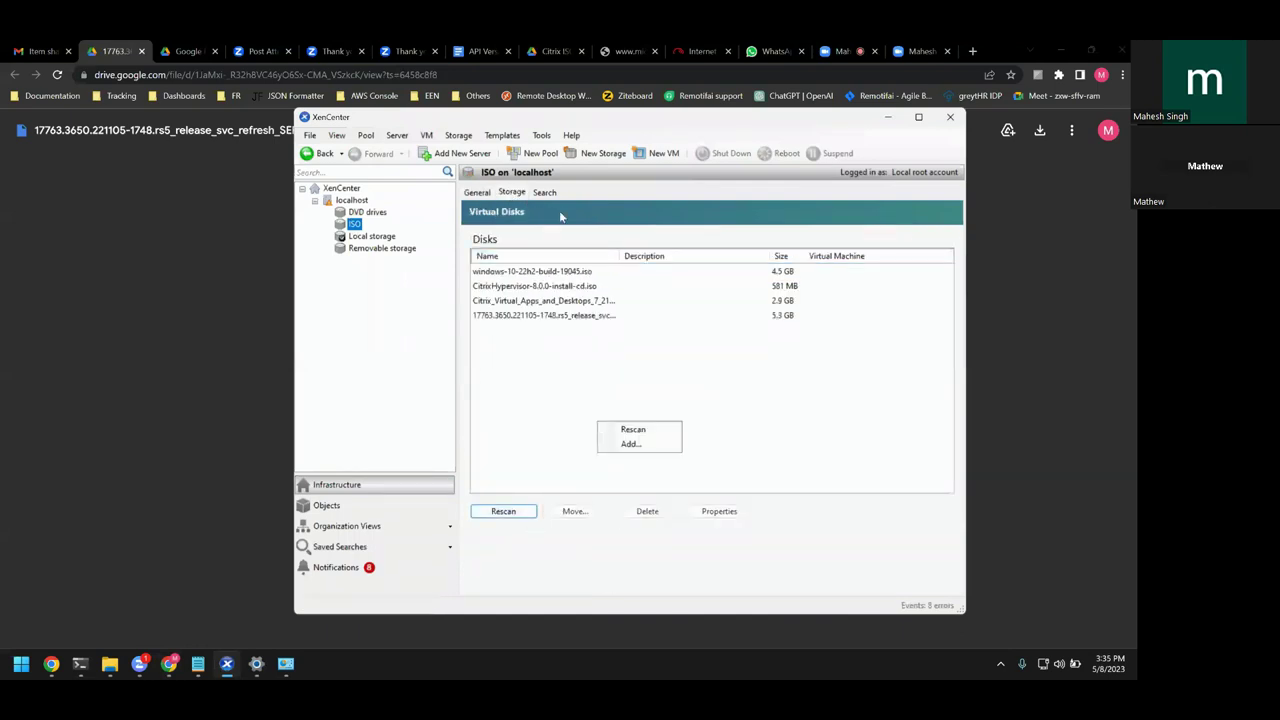
# - Start a new VM from the Windows Server 2019 (64-bit) template and name it DDC
pyautogui.click(662, 155)
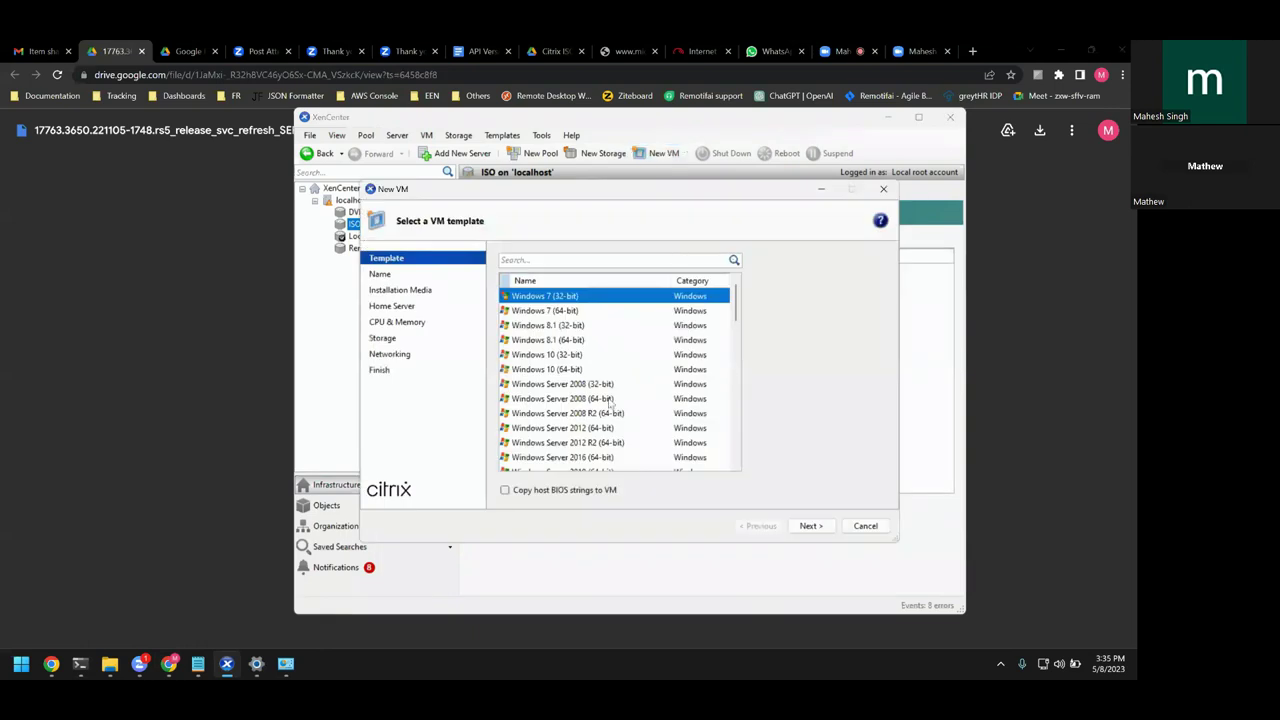
pyautogui.scroll(-2, 592, 408)
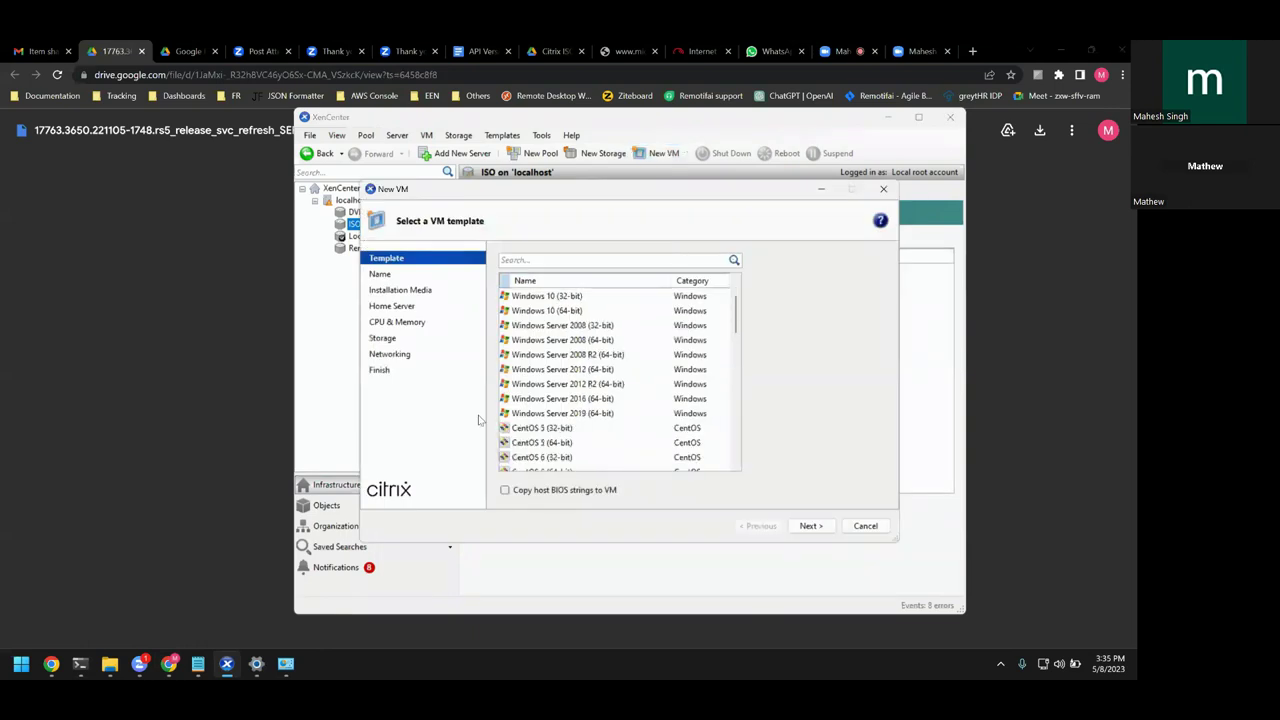
pyautogui.click(574, 418)
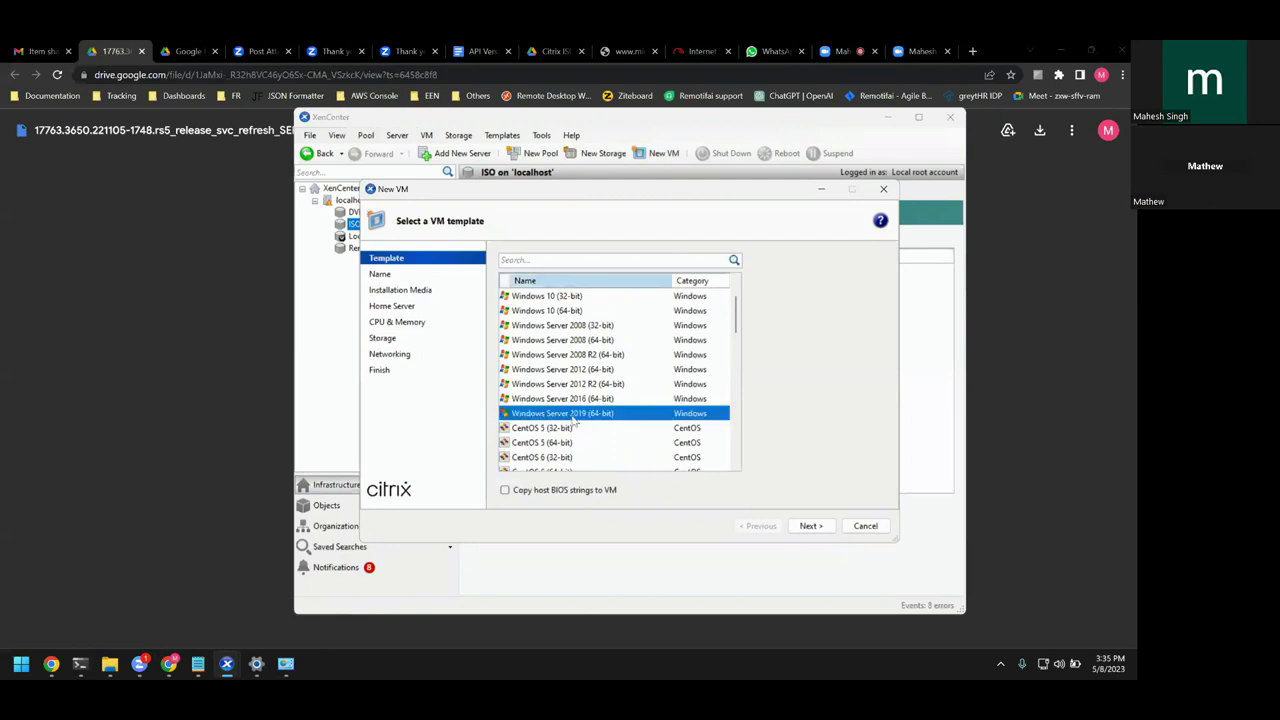
pyautogui.click(806, 527)
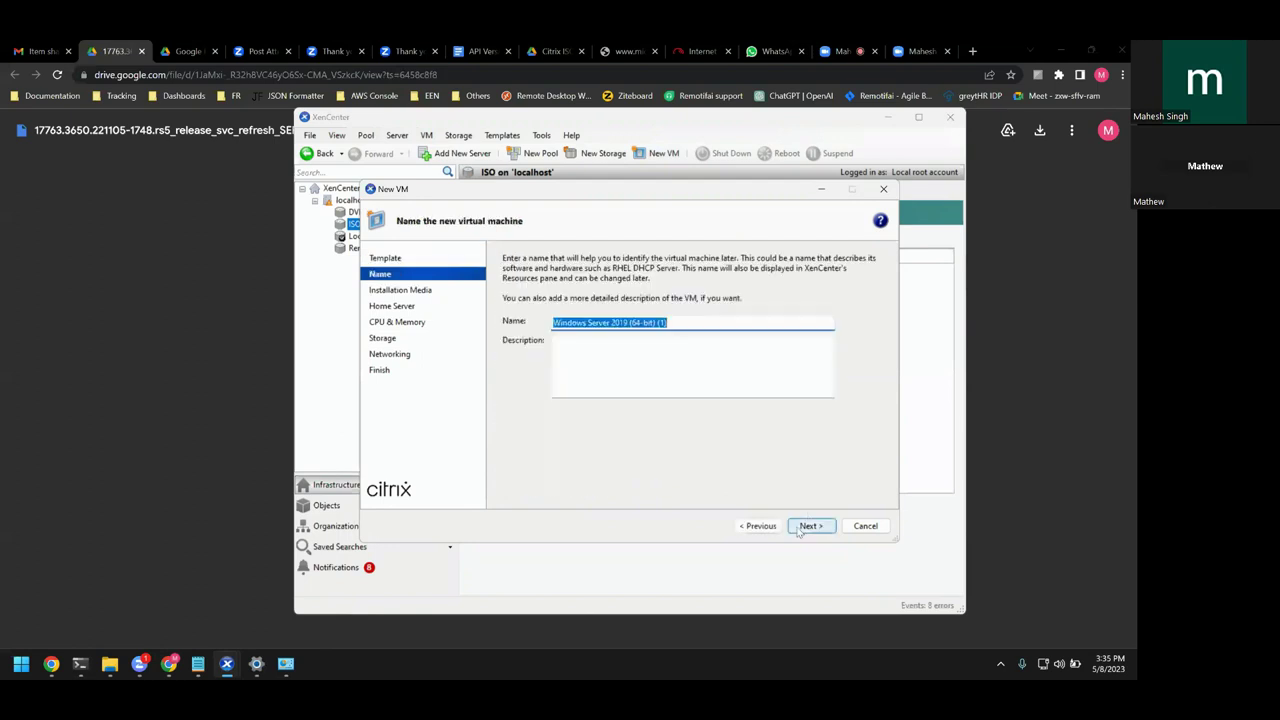
pyautogui.click(677, 322)
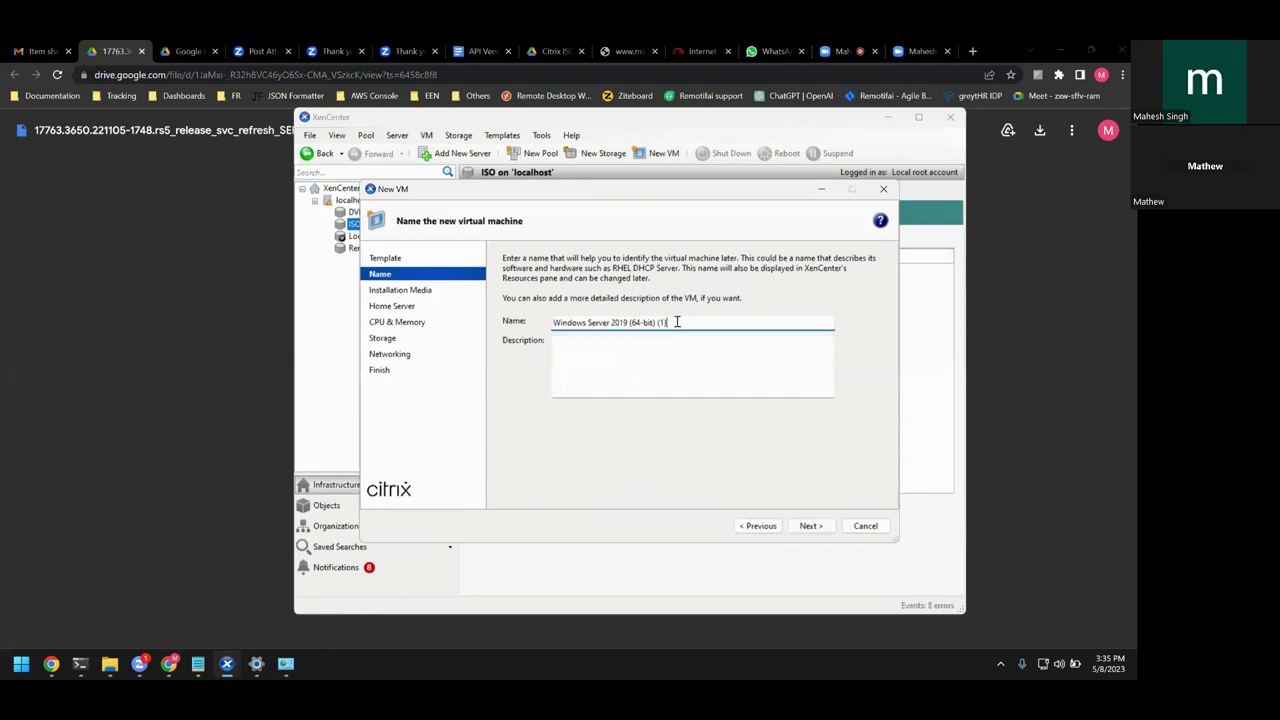
pyautogui.hotkey('ctrl', 'a')
pyautogui.write('DDC')
# - Choose the 17763 server evaluation ISO as the installation media
pyautogui.click(811, 525)
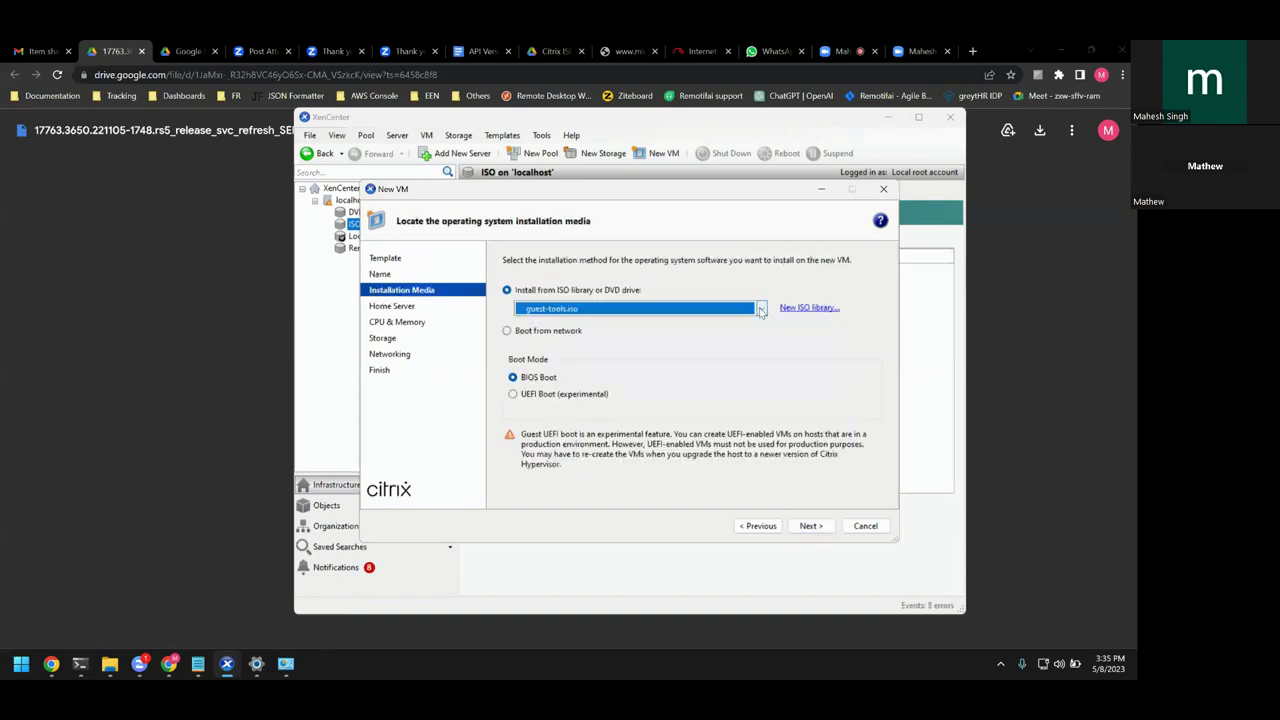
pyautogui.click(761, 309)
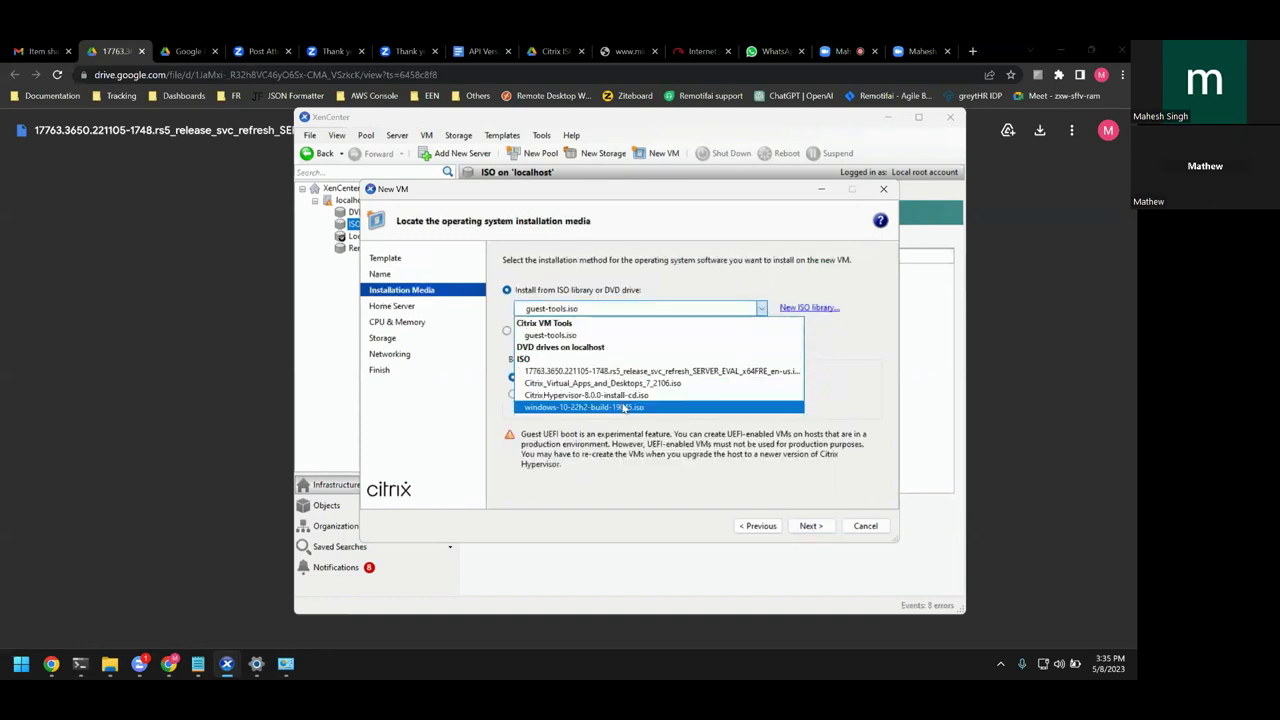
pyautogui.click(615, 371)
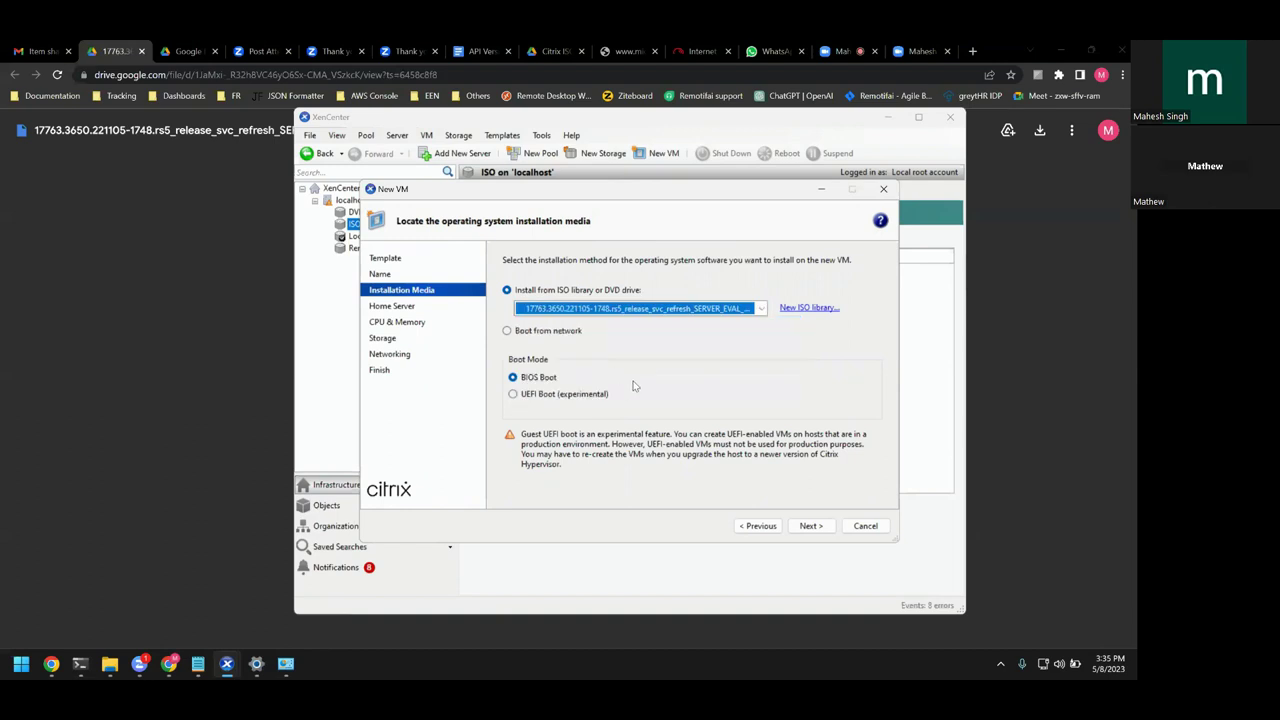
# - Keep localhost as the home server and raise the VM memory to 6 GB
pyautogui.click(816, 527)
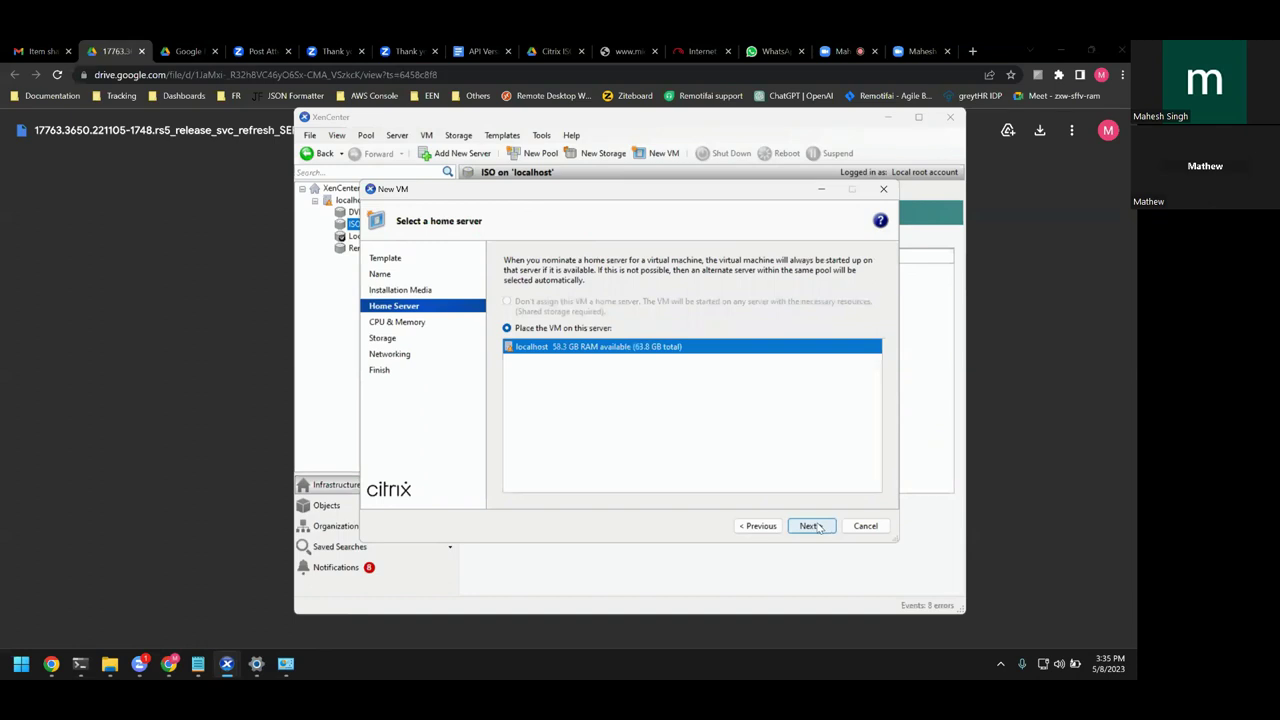
pyautogui.click(816, 527)
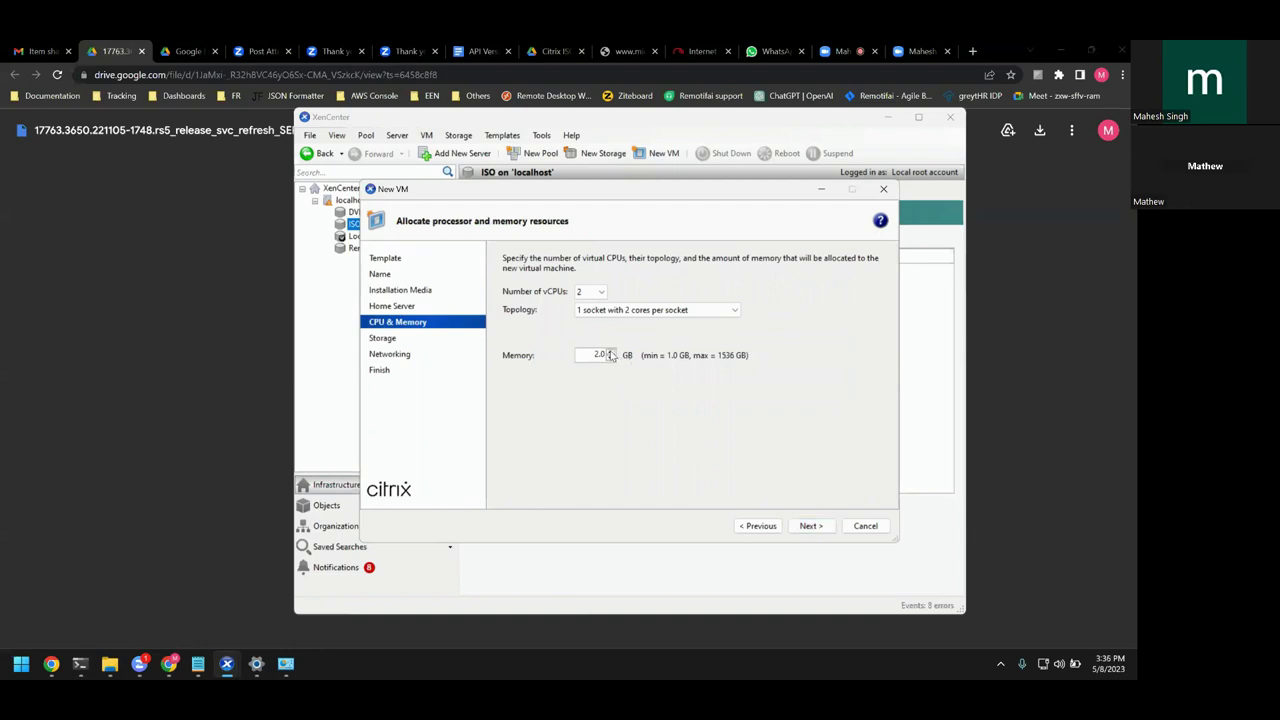
pyautogui.click(610, 352)
pyautogui.click(610, 352)
pyautogui.click(610, 352)
pyautogui.click(611, 352)
# - Accept the 32 GB disk and default network, then create the DDC VM
pyautogui.click(812, 527)
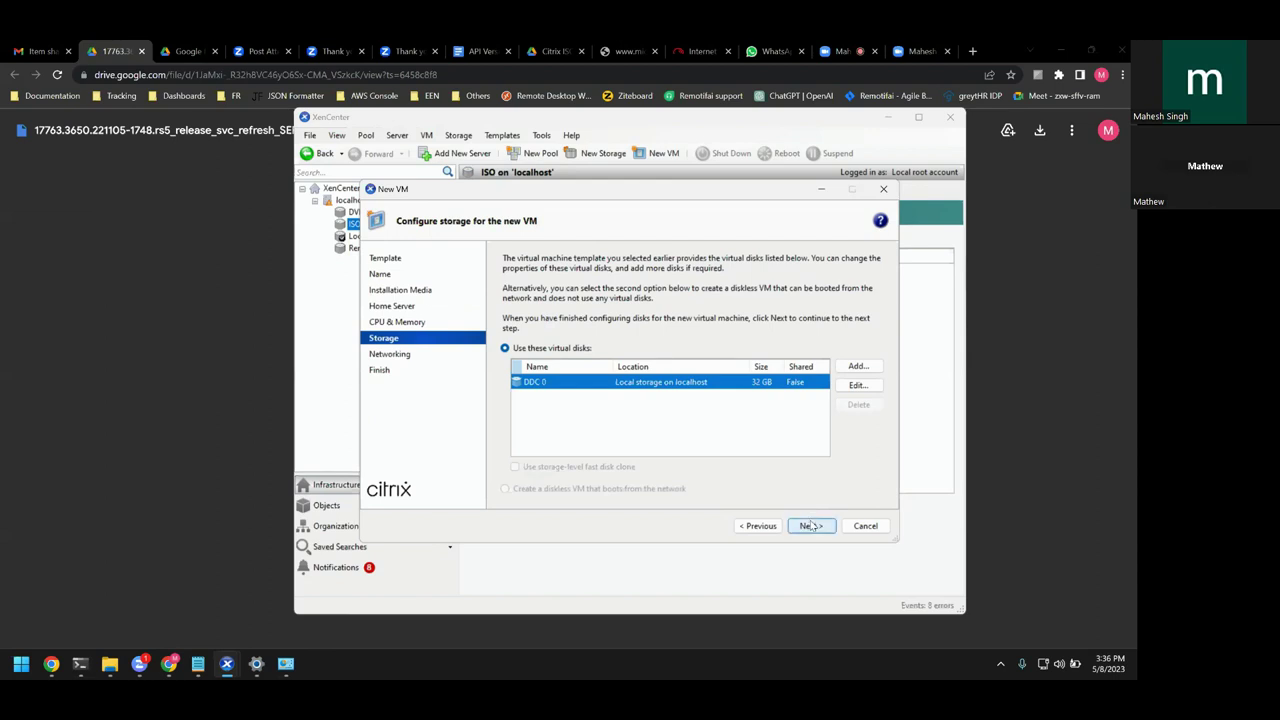
pyautogui.click(811, 526)
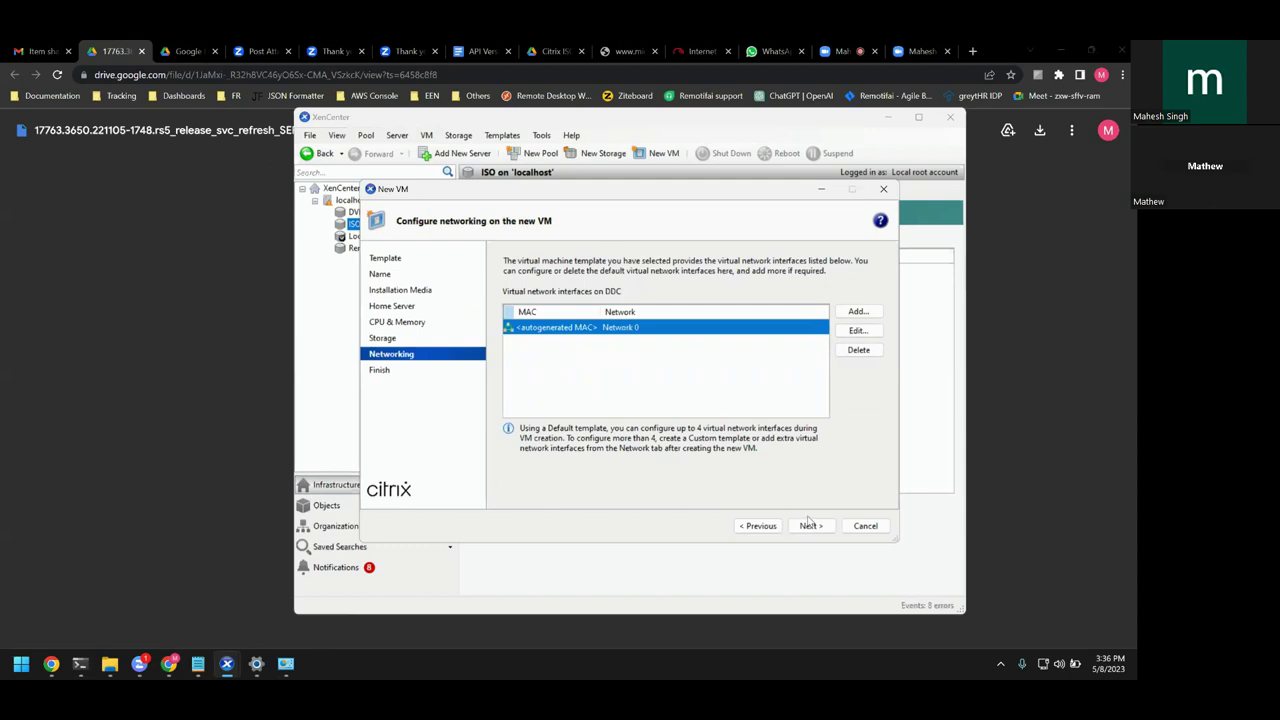
pyautogui.click(808, 526)
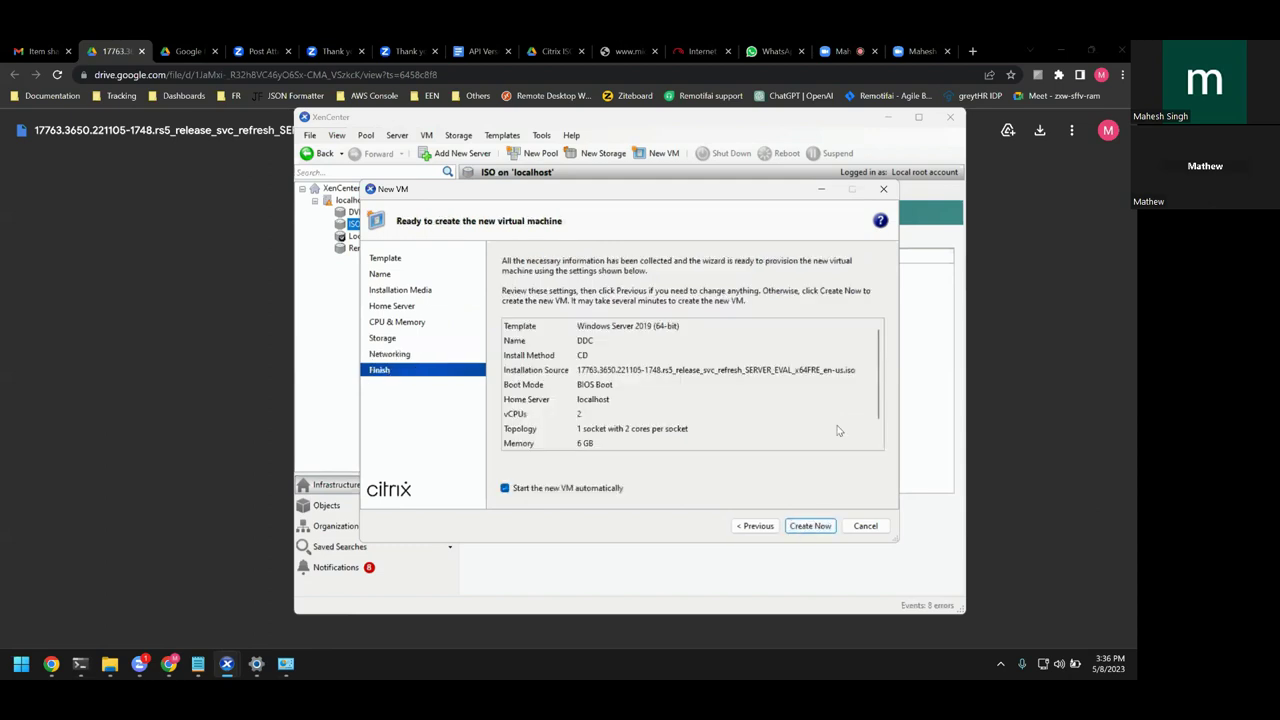
pyautogui.scroll(-1, 838, 397)
pyautogui.scroll(1, 838, 397)
pyautogui.click(810, 526)
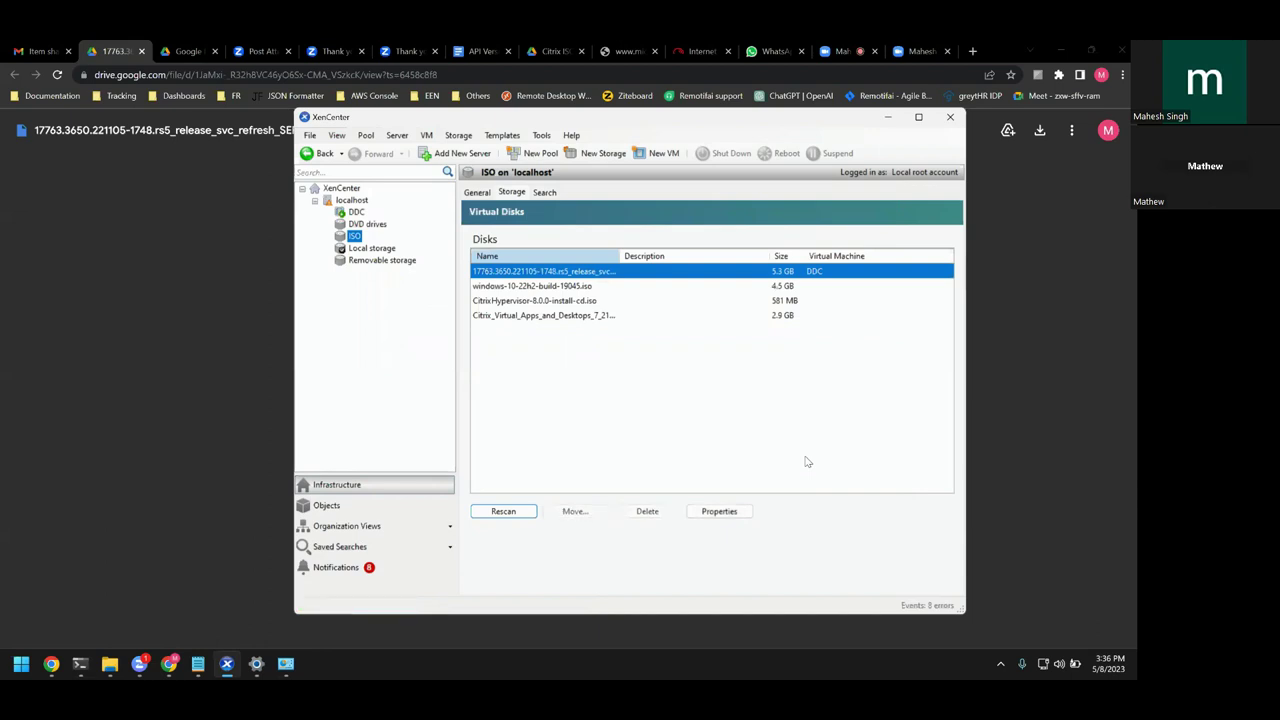
# - Show the DDC VM's console with XenCenter maximized to full screen
pyautogui.click(354, 213)
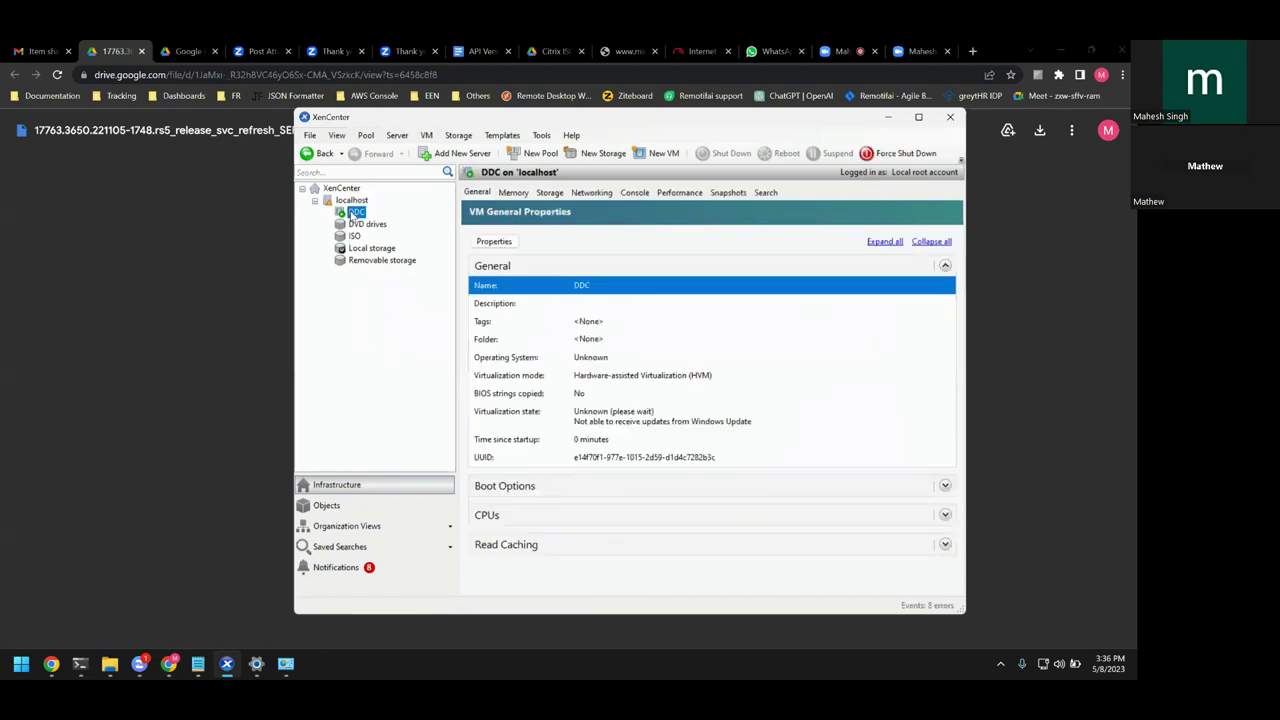
pyautogui.click(634, 192)
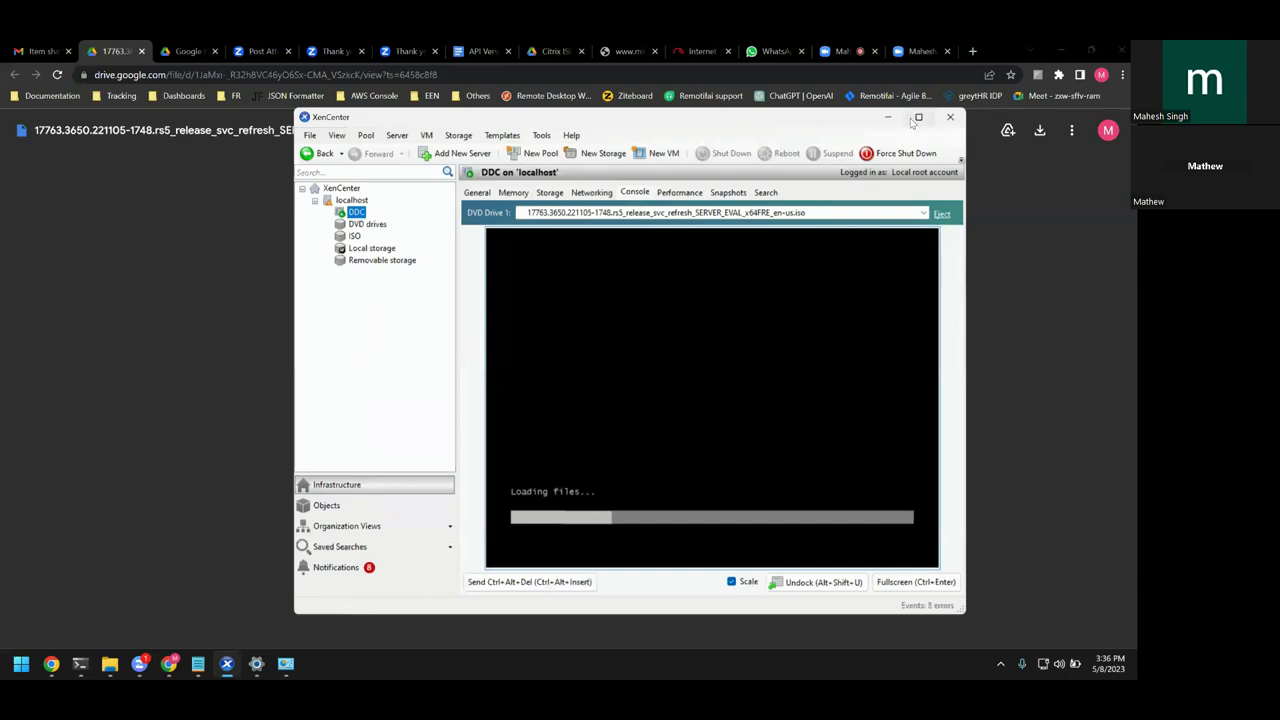
pyautogui.click(917, 118)
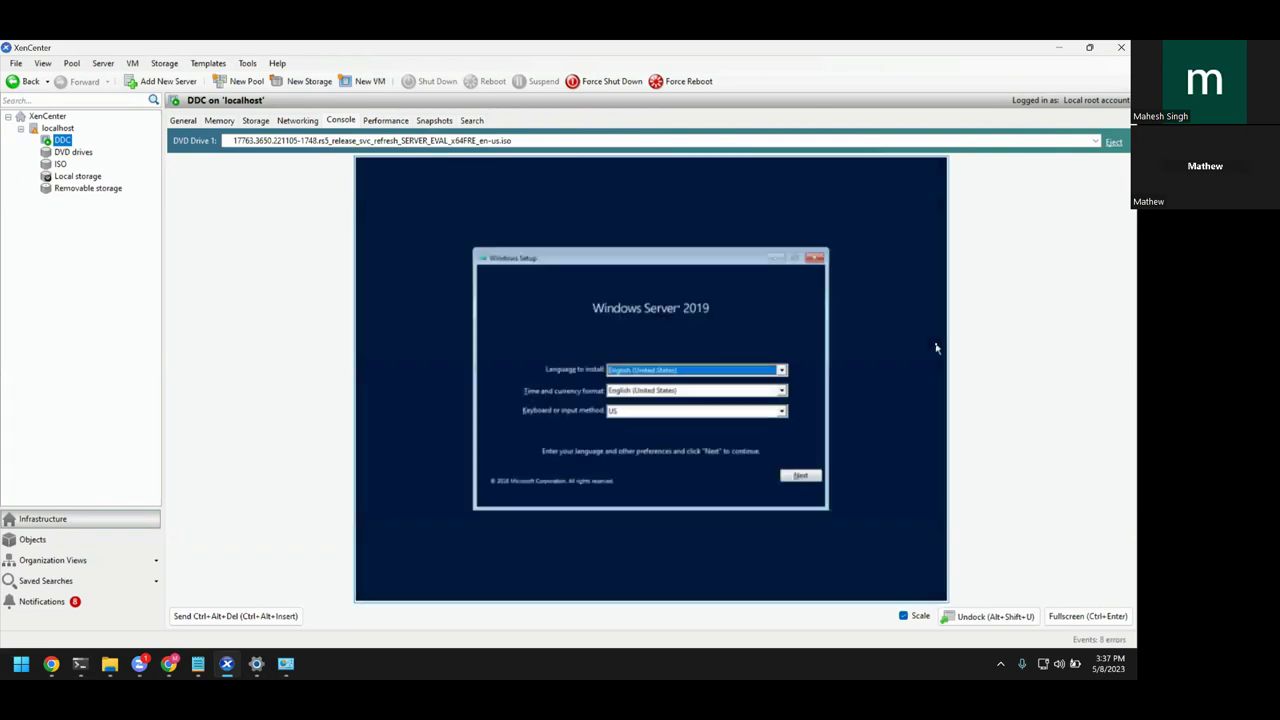
# - Keep English (United States) formats in Windows Setup and begin the installation
pyautogui.click(781, 390)
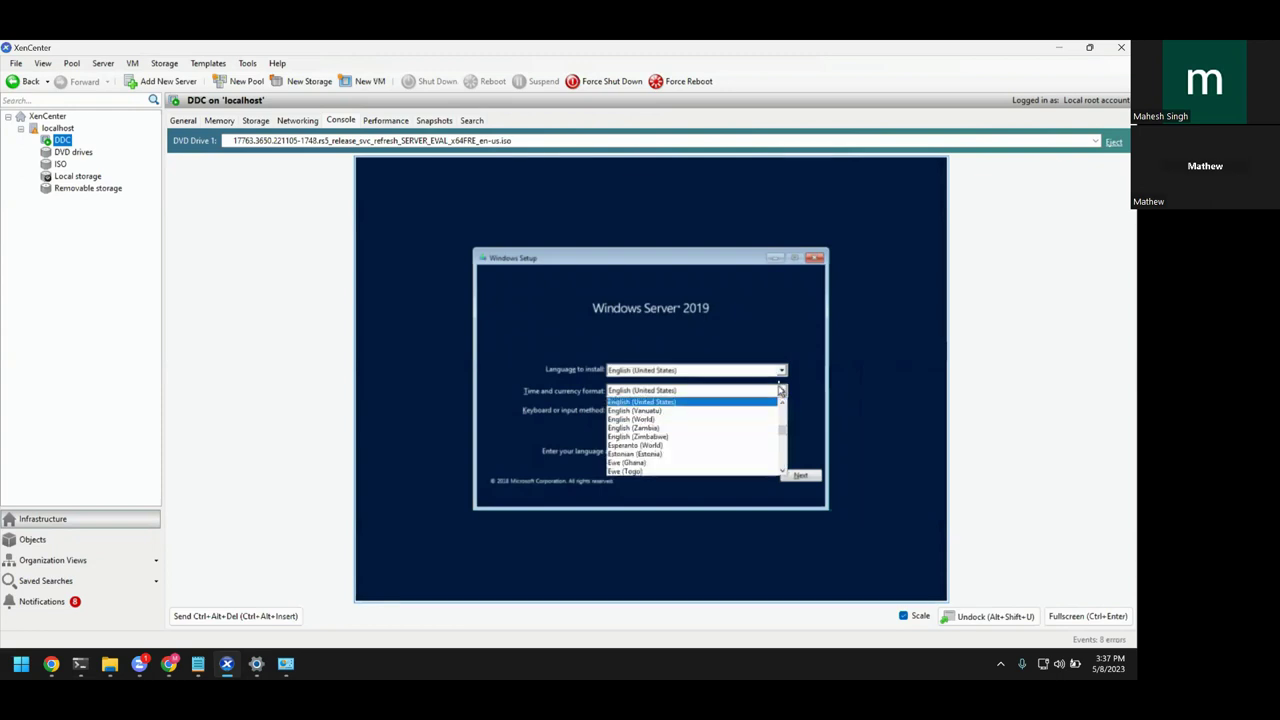
pyautogui.click(776, 356)
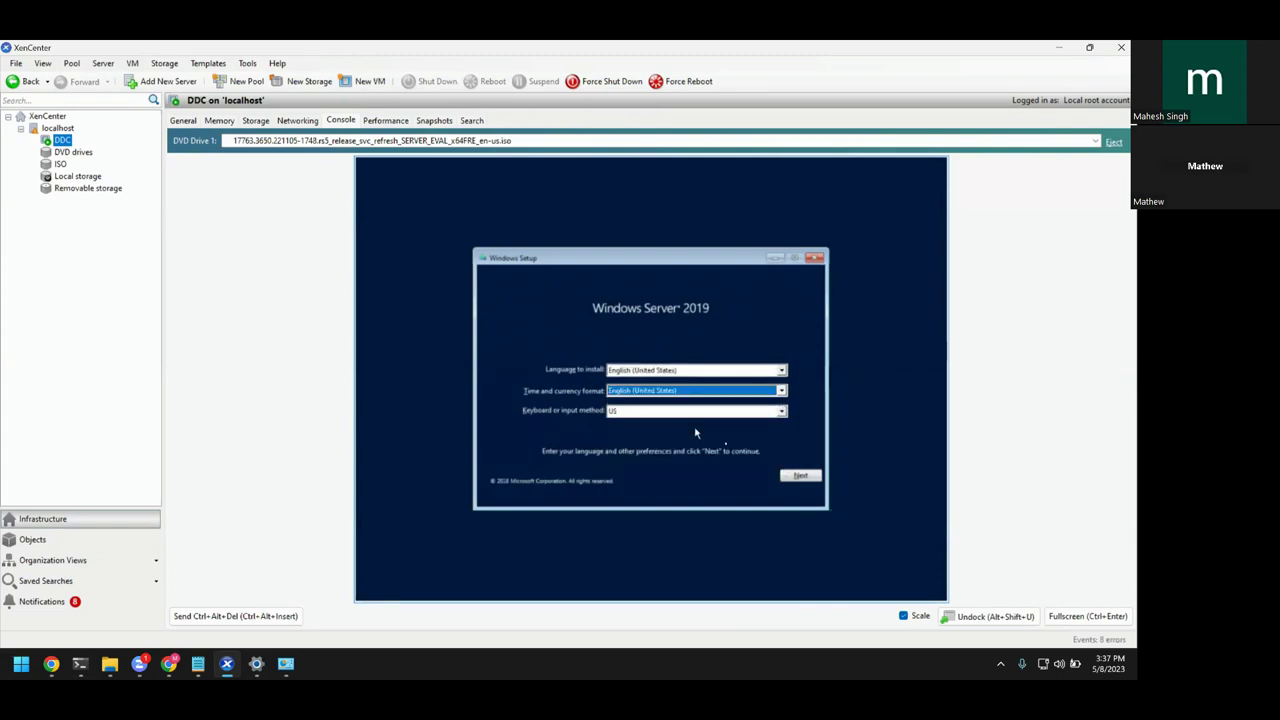
pyautogui.click(805, 477)
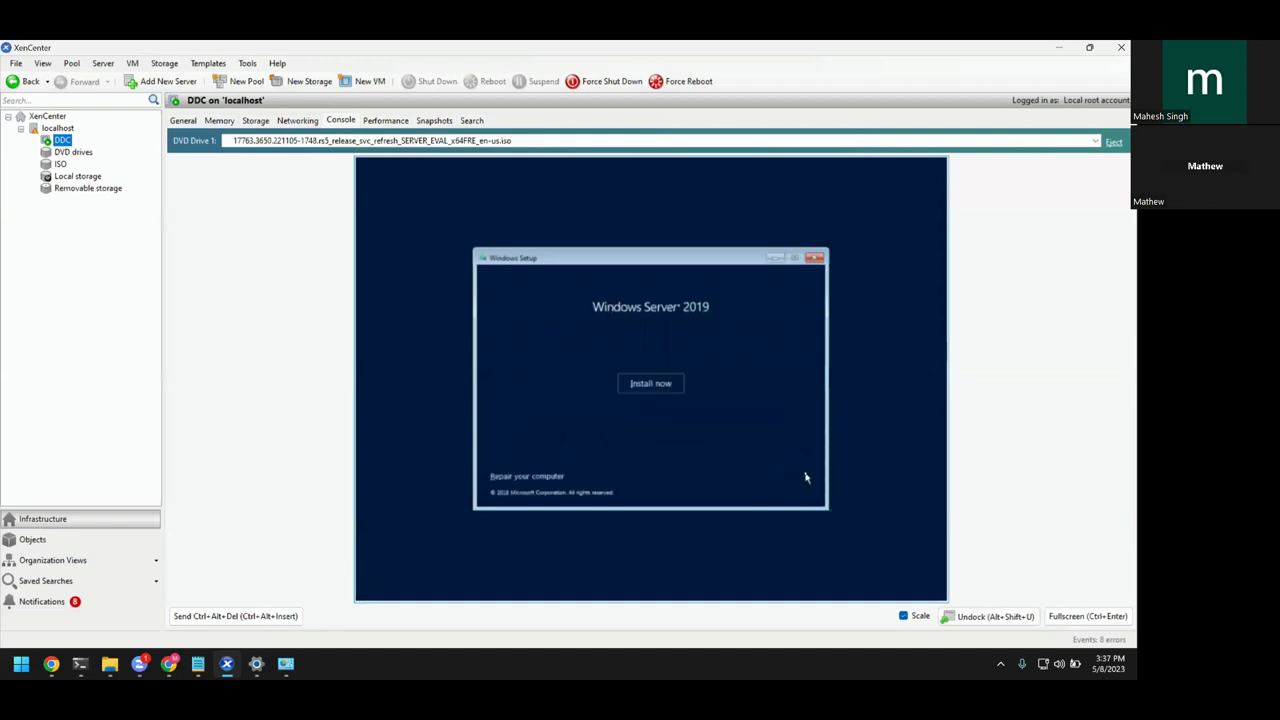
pyautogui.click(652, 384)
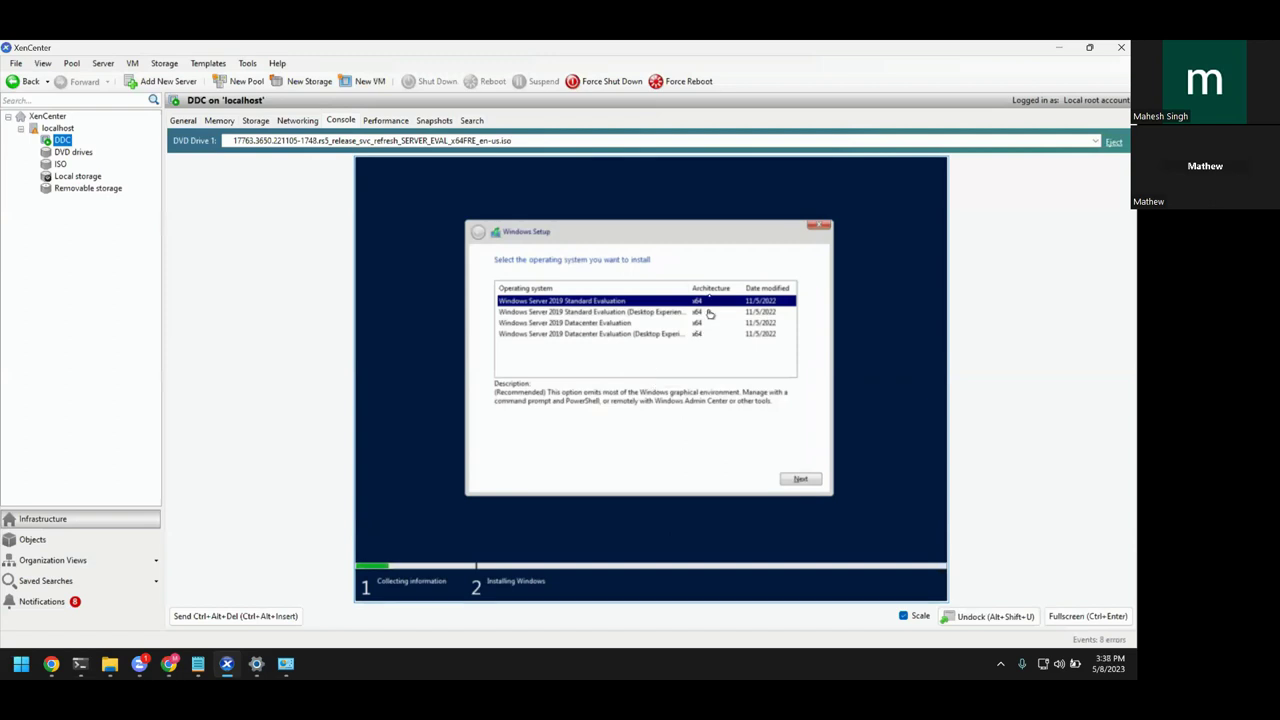
# - Choose Standard Evaluation (Desktop Experience) and accept the license terms
pyautogui.moveTo(684, 287); pyautogui.dragTo(722, 287)
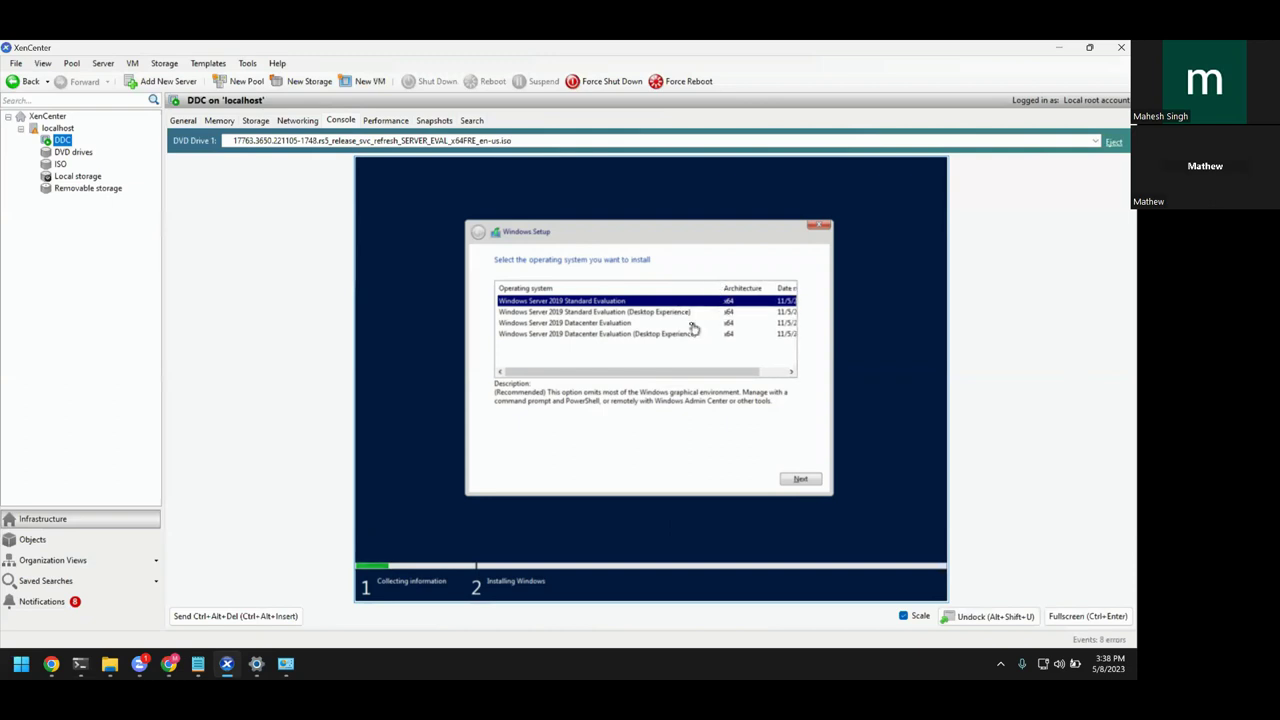
pyautogui.click(675, 312)
pyautogui.click(793, 480)
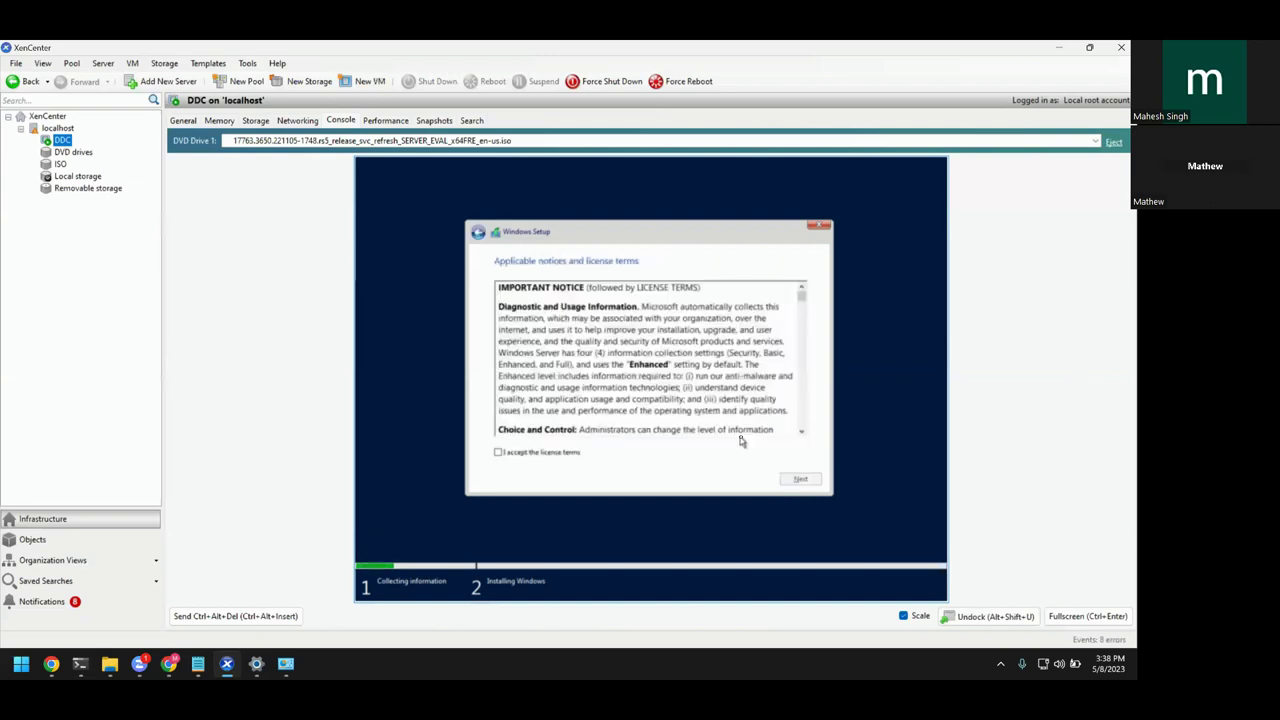
pyautogui.click(557, 453)
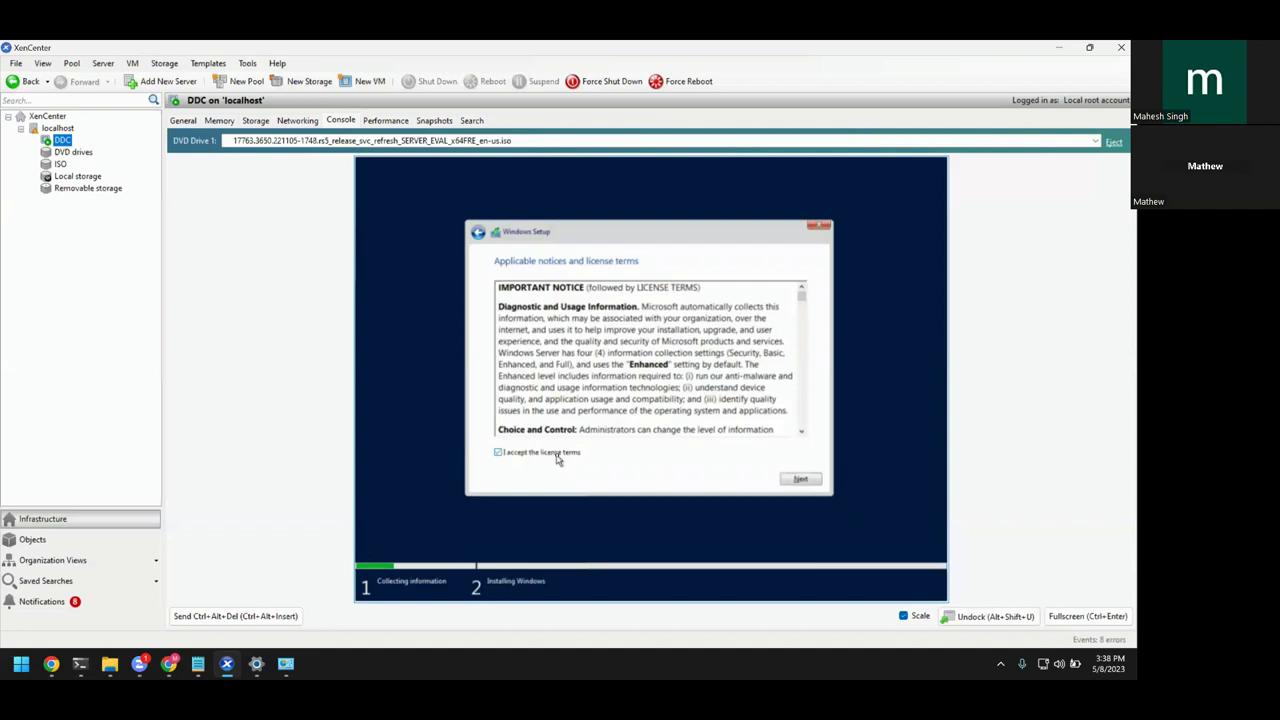
pyautogui.click(803, 479)
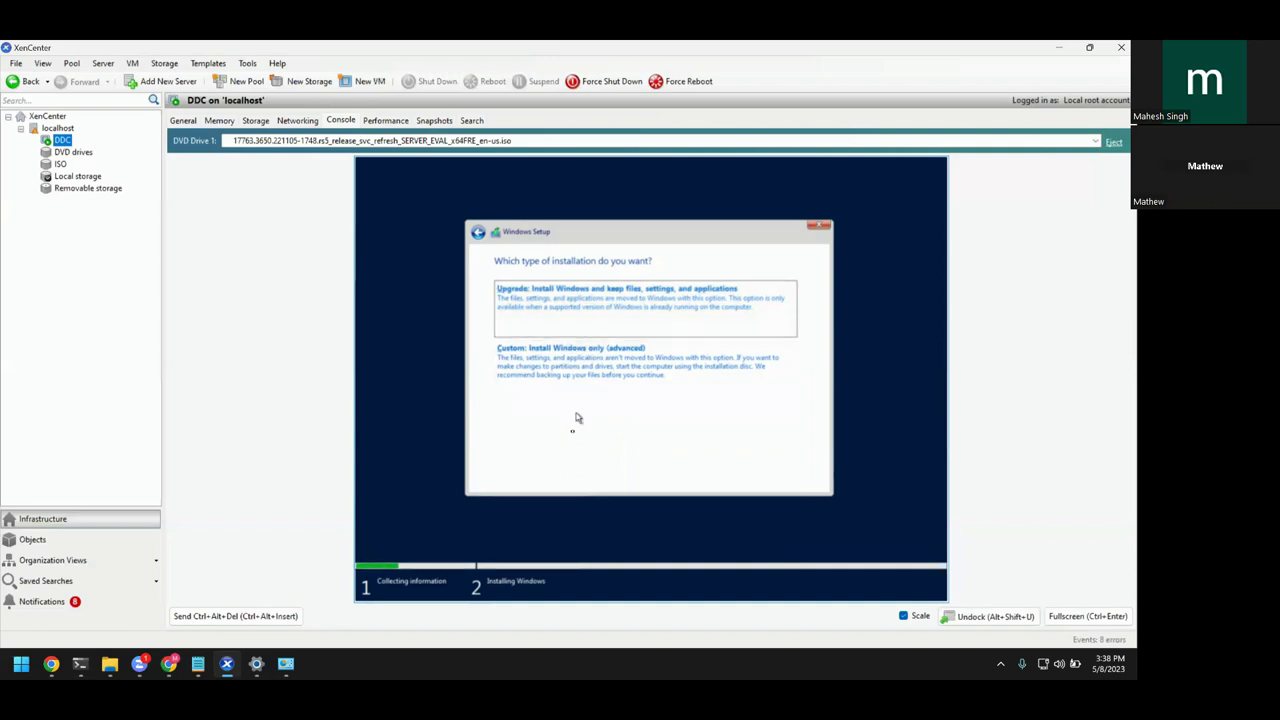
# - Run a custom Windows install onto Drive 0's 32 GB unallocated space and check its progress
pyautogui.click(587, 368)
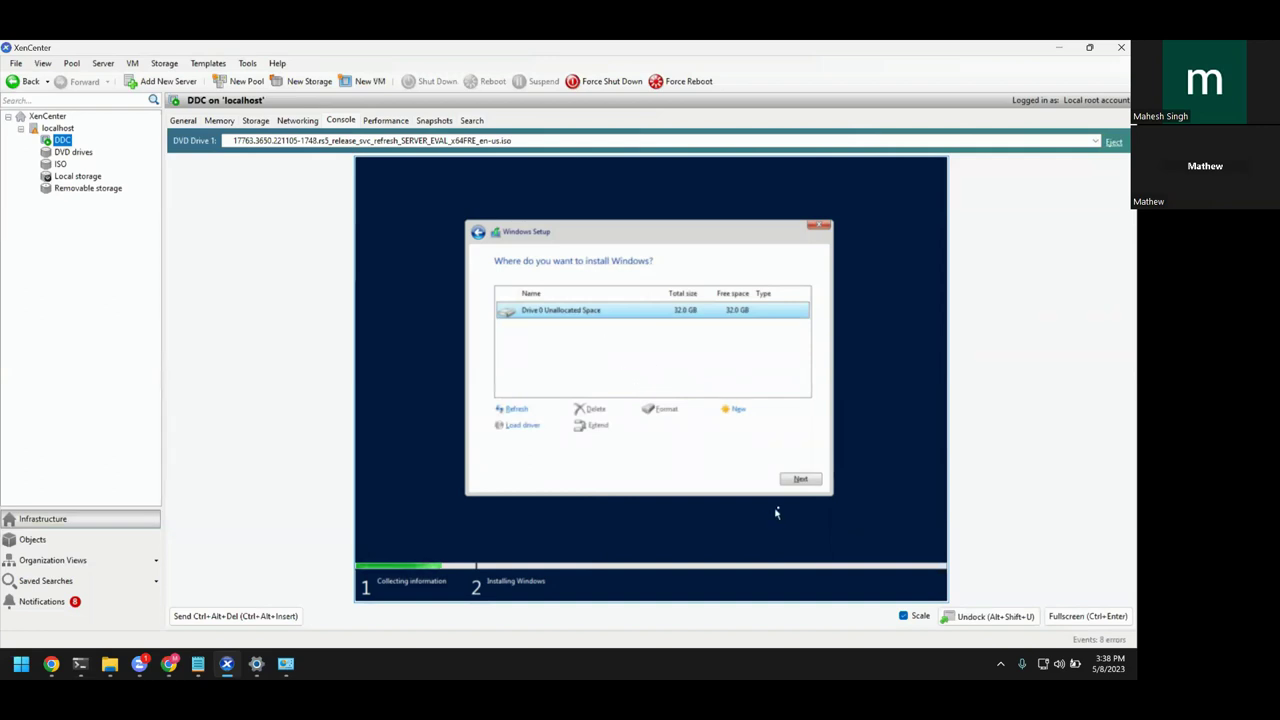
pyautogui.click(796, 481)
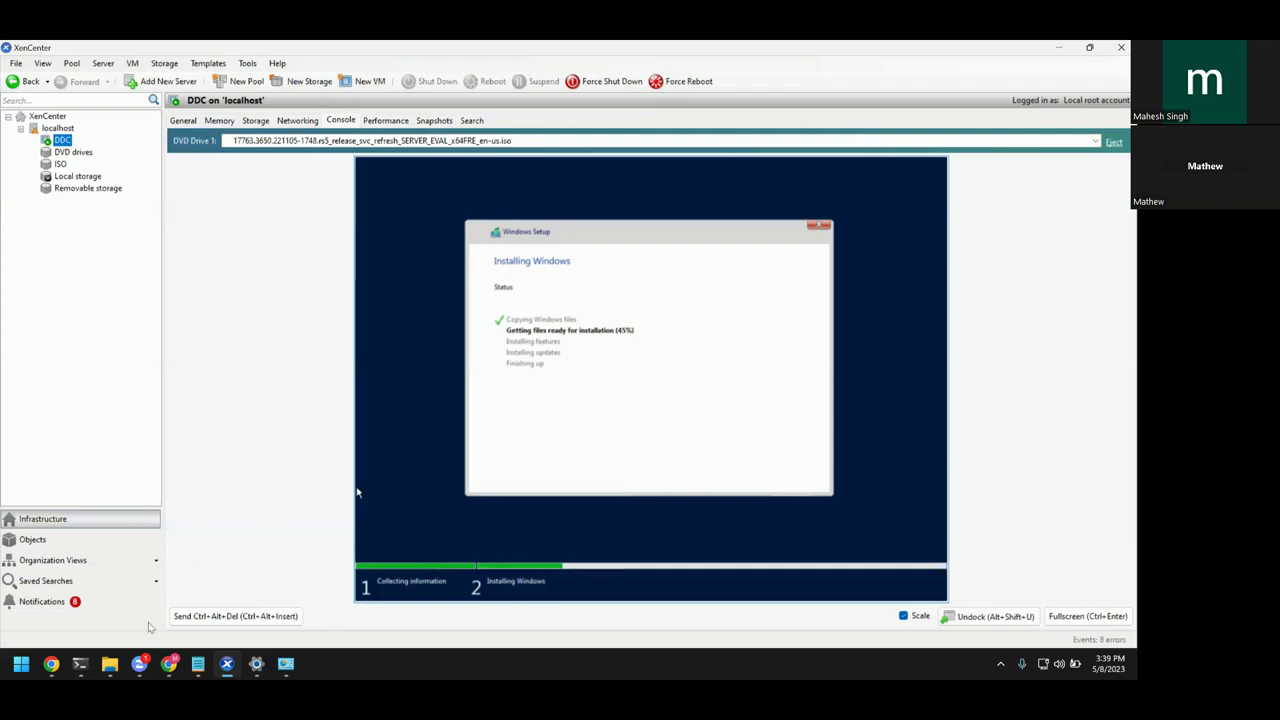
pyautogui.hotkey('alt', 'Tab')
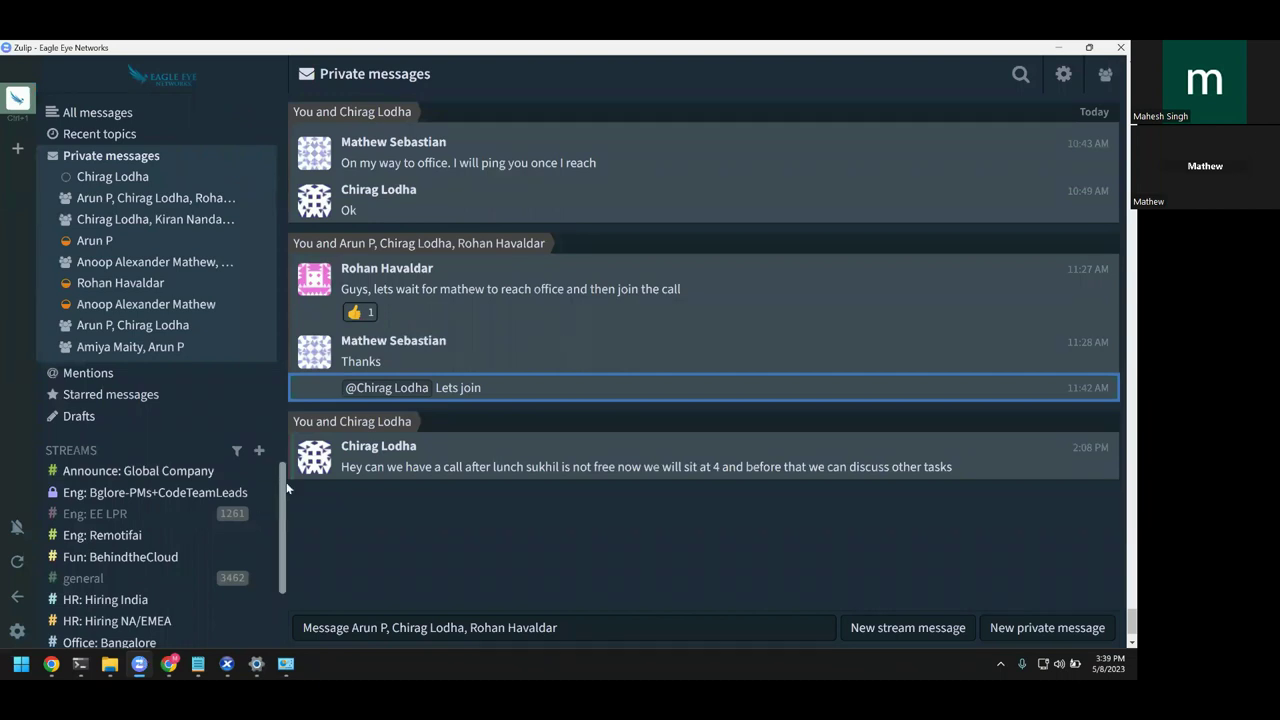
pyautogui.hotkey('alt', 'Tab')
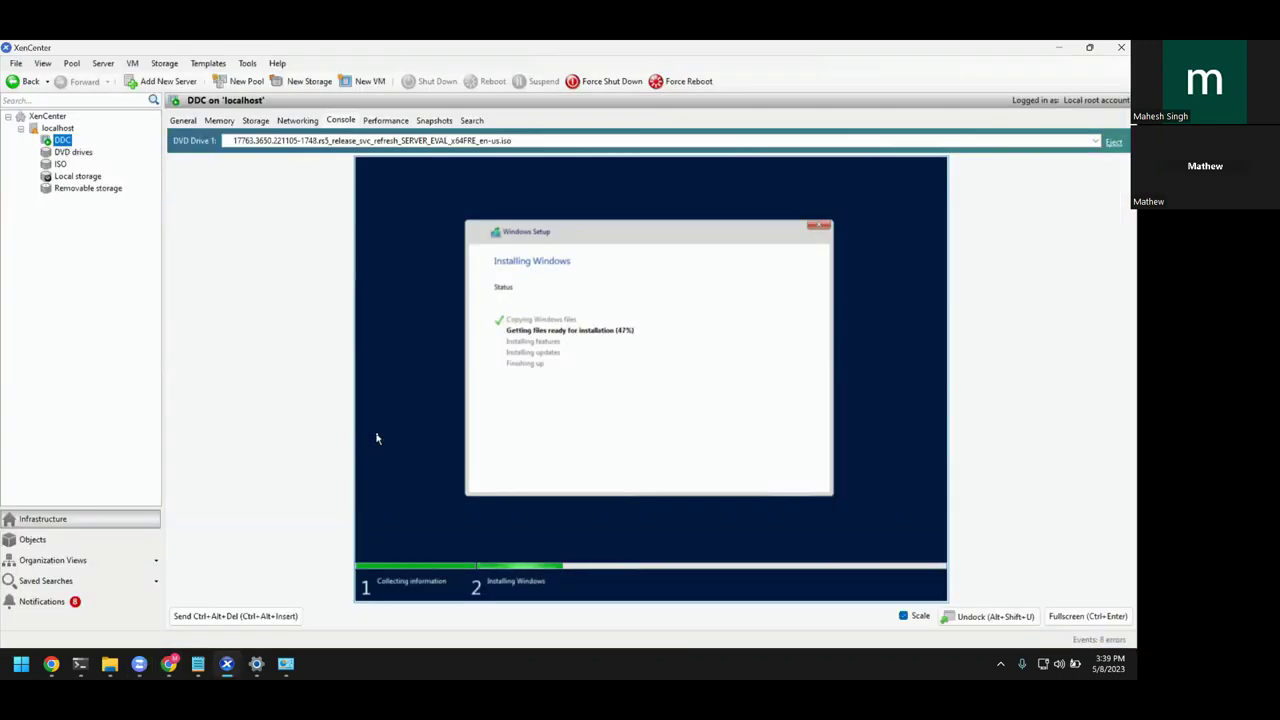
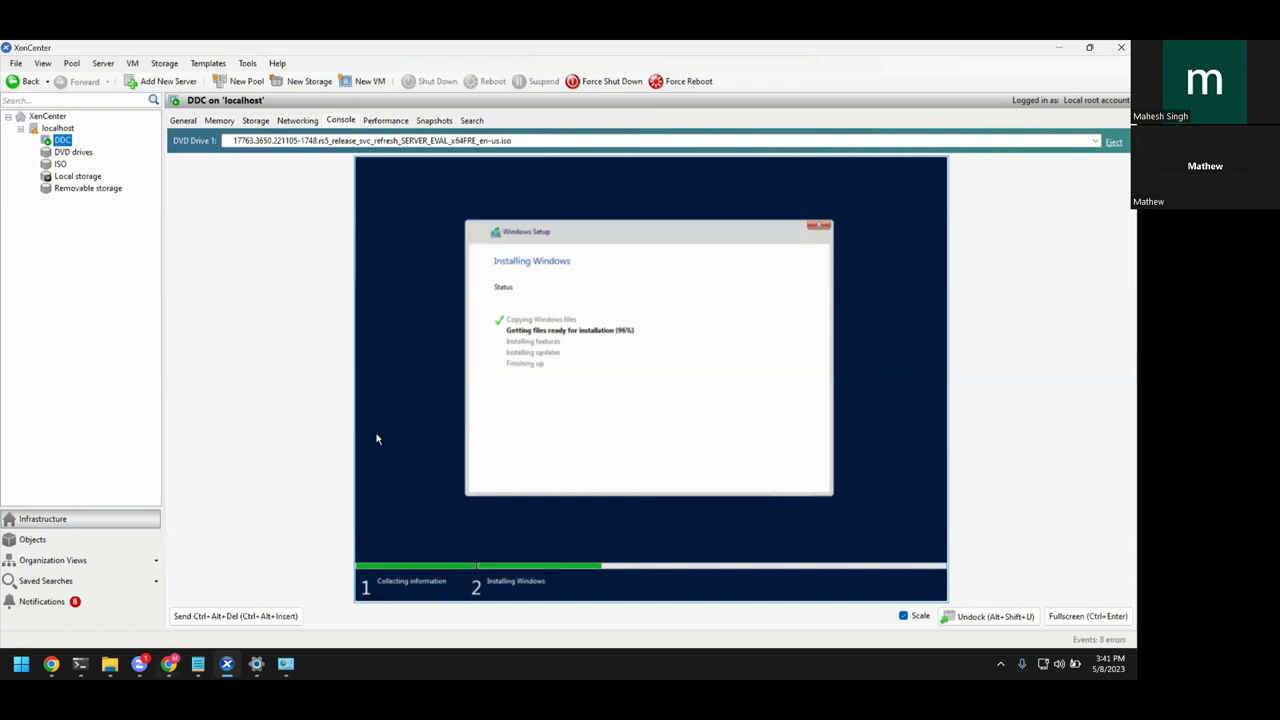
# - Switch from the ISO's Google Drive page in Chrome to the Zoom meeting tab
pyautogui.hotkey('alt', 'Tab')
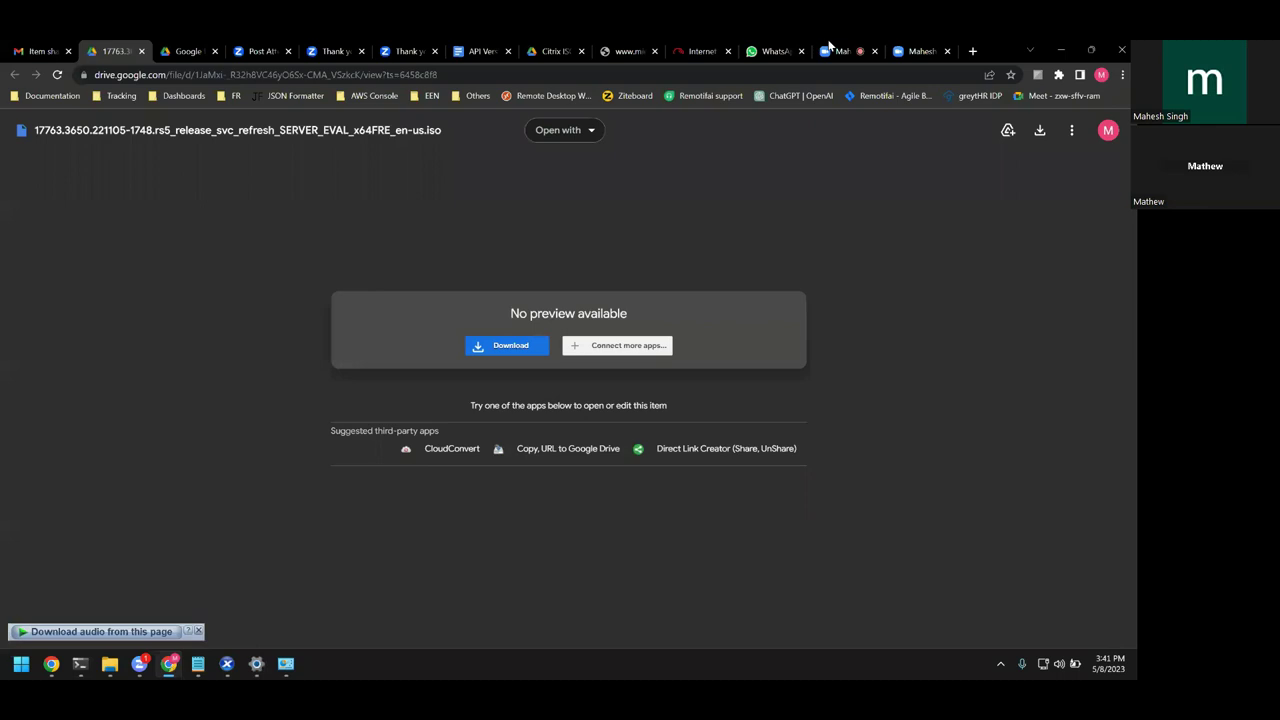
pyautogui.click(833, 50)
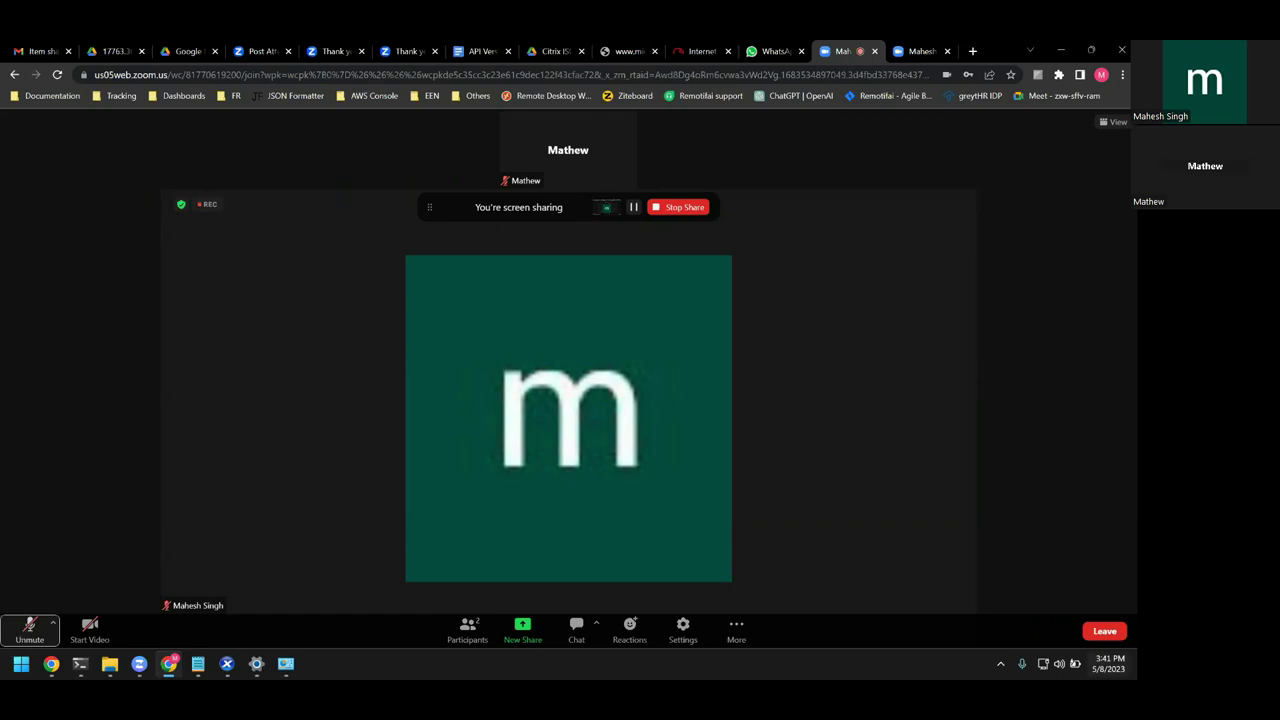
# - Show and dismiss the notifications and calendar panel, then return to the XenCenter window
pyautogui.click(1106, 663)
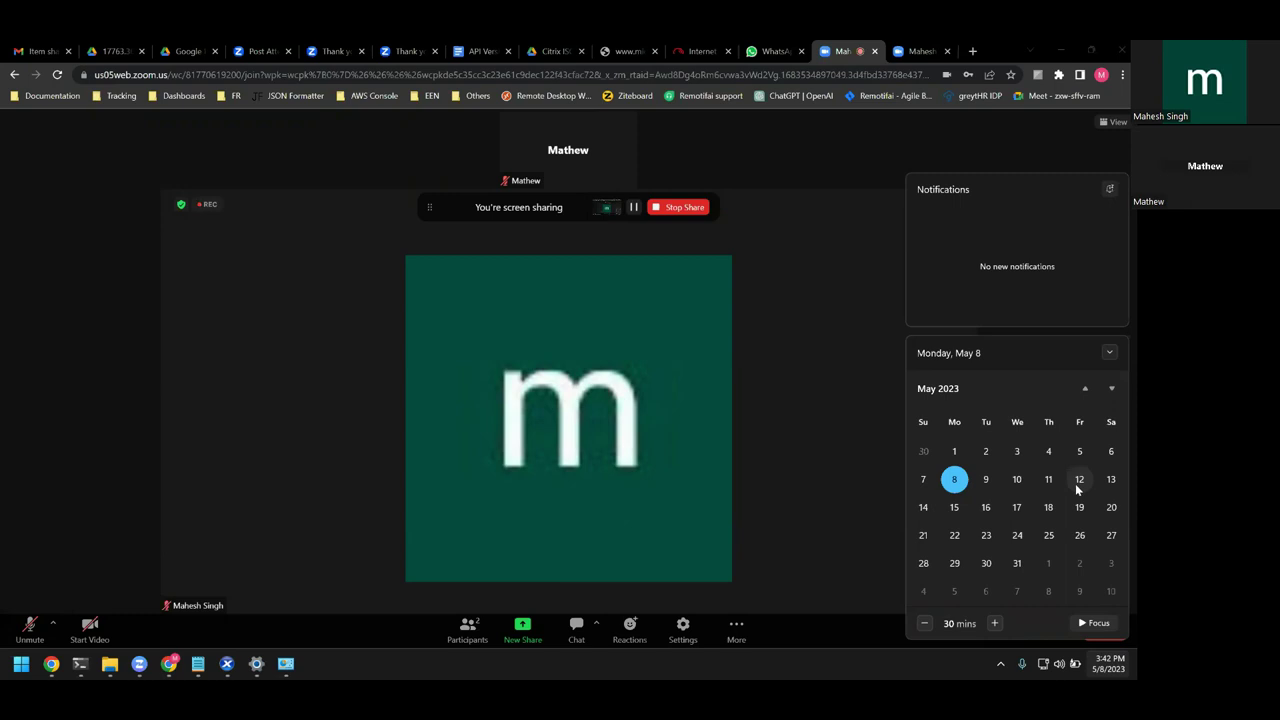
pyautogui.click(742, 410)
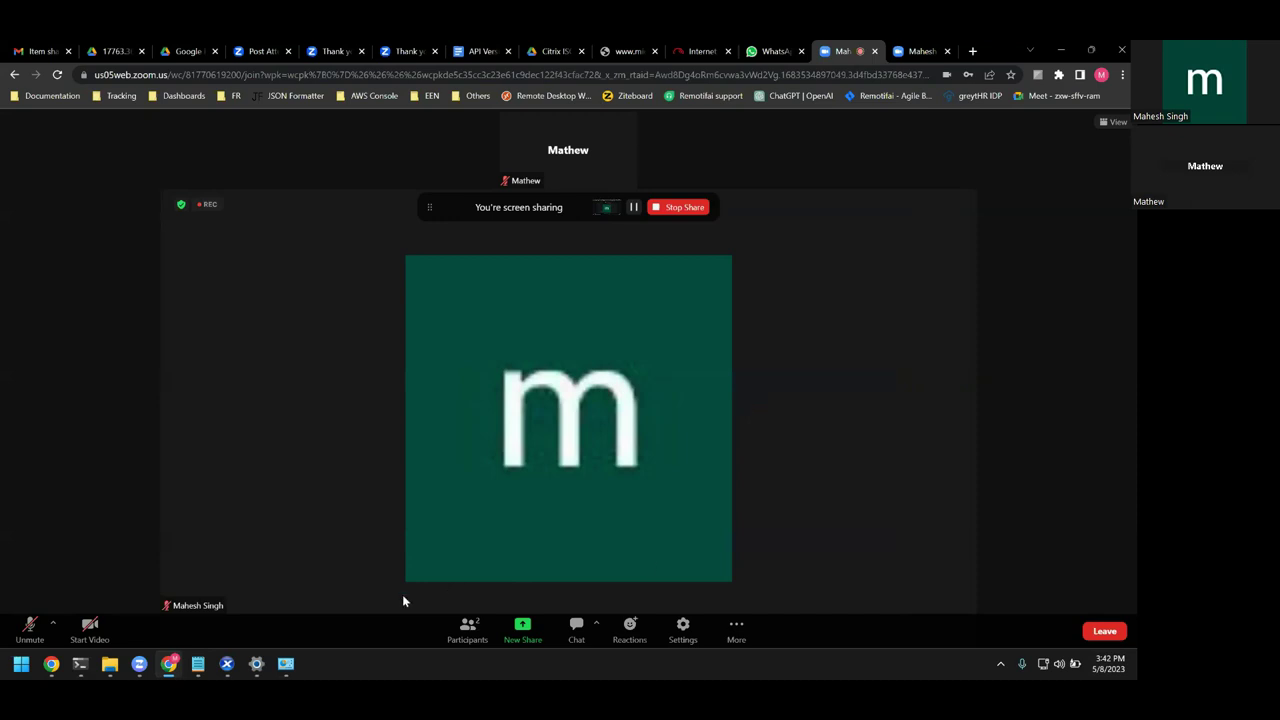
pyautogui.click(222, 666)
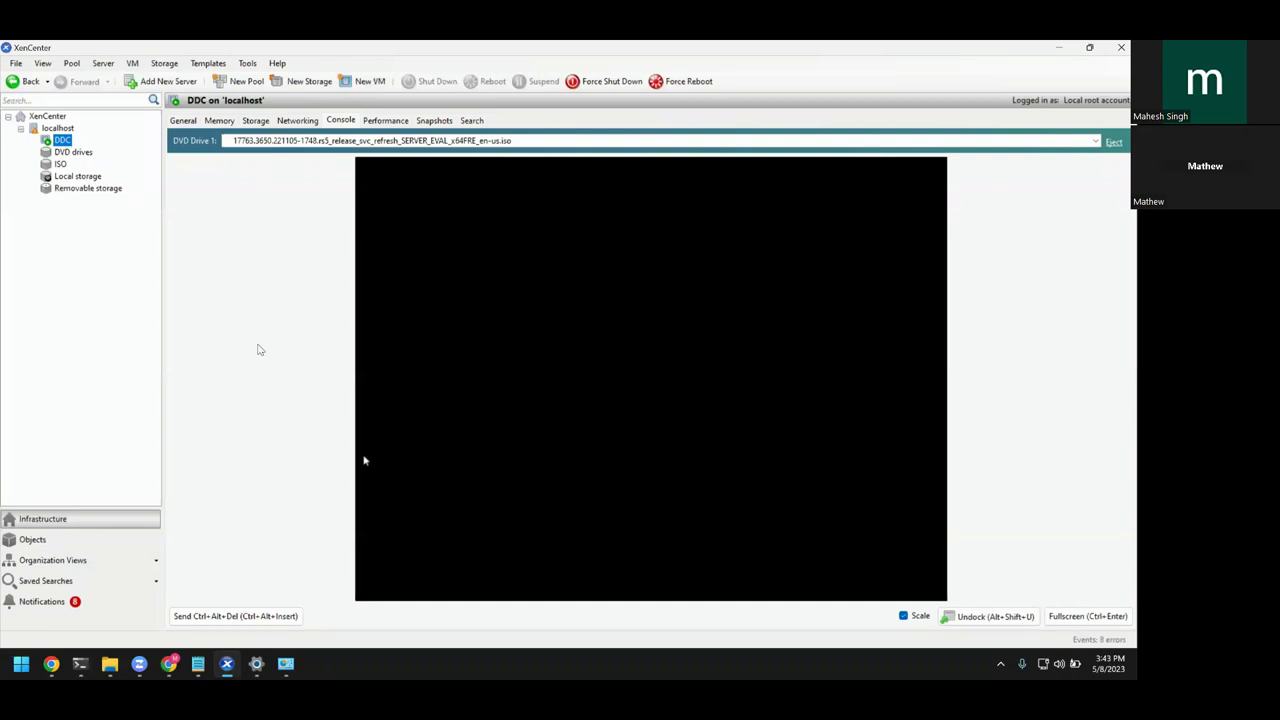
# - Boot the DDC VM from the install DVD, then enter and confirm the Administrator password
pyautogui.press('Return')
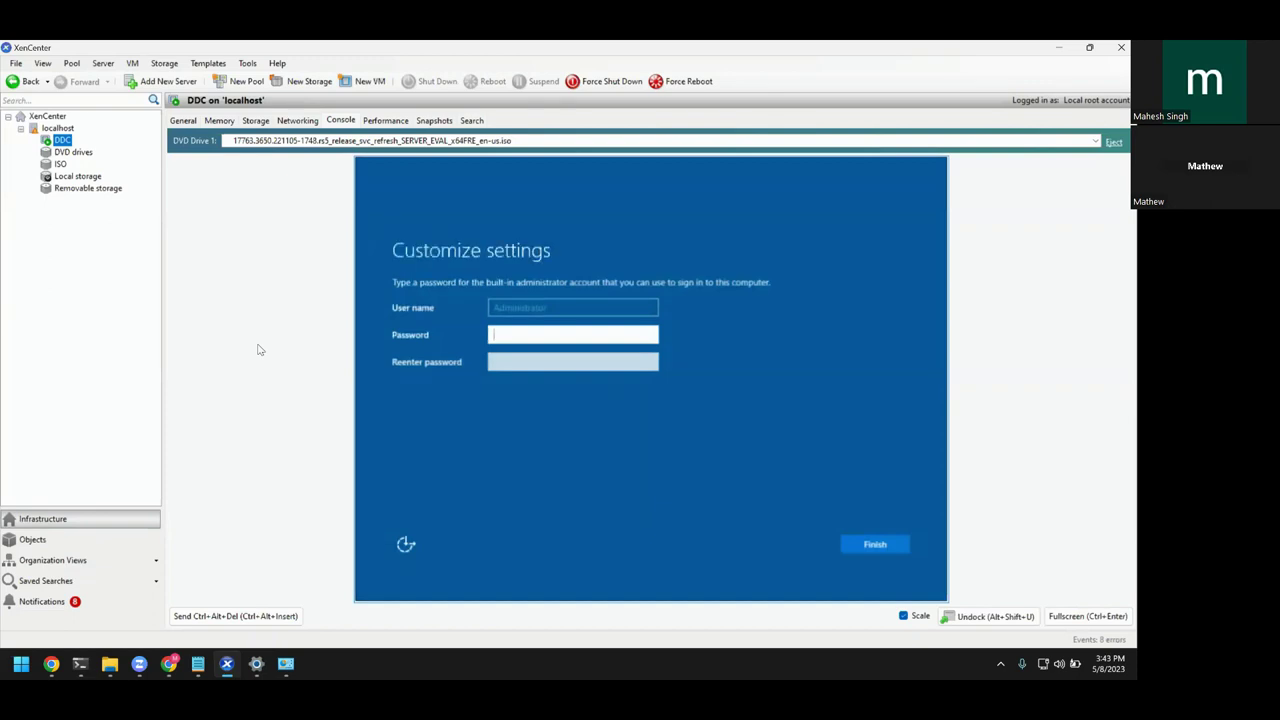
pyautogui.write('•••••••••')
pyautogui.press('Tab')
pyautogui.write('•••••••••')
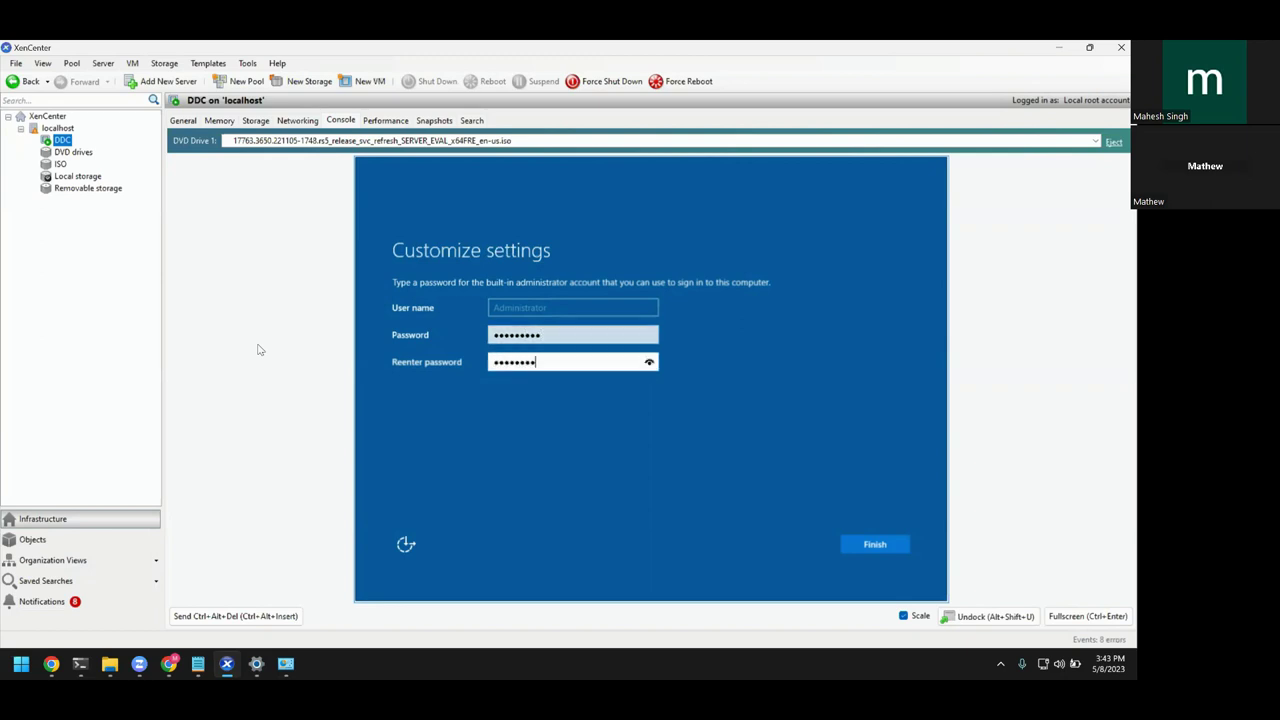
pyautogui.click(873, 544)
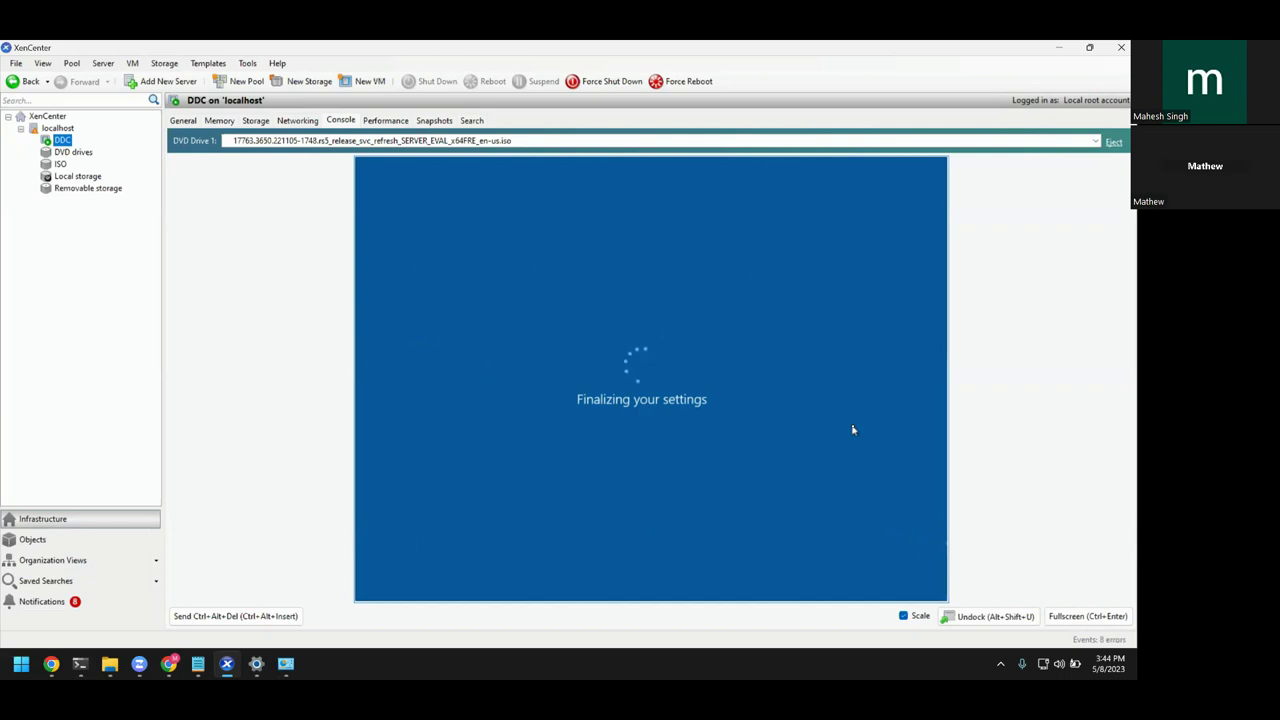
pyautogui.click(168, 663)
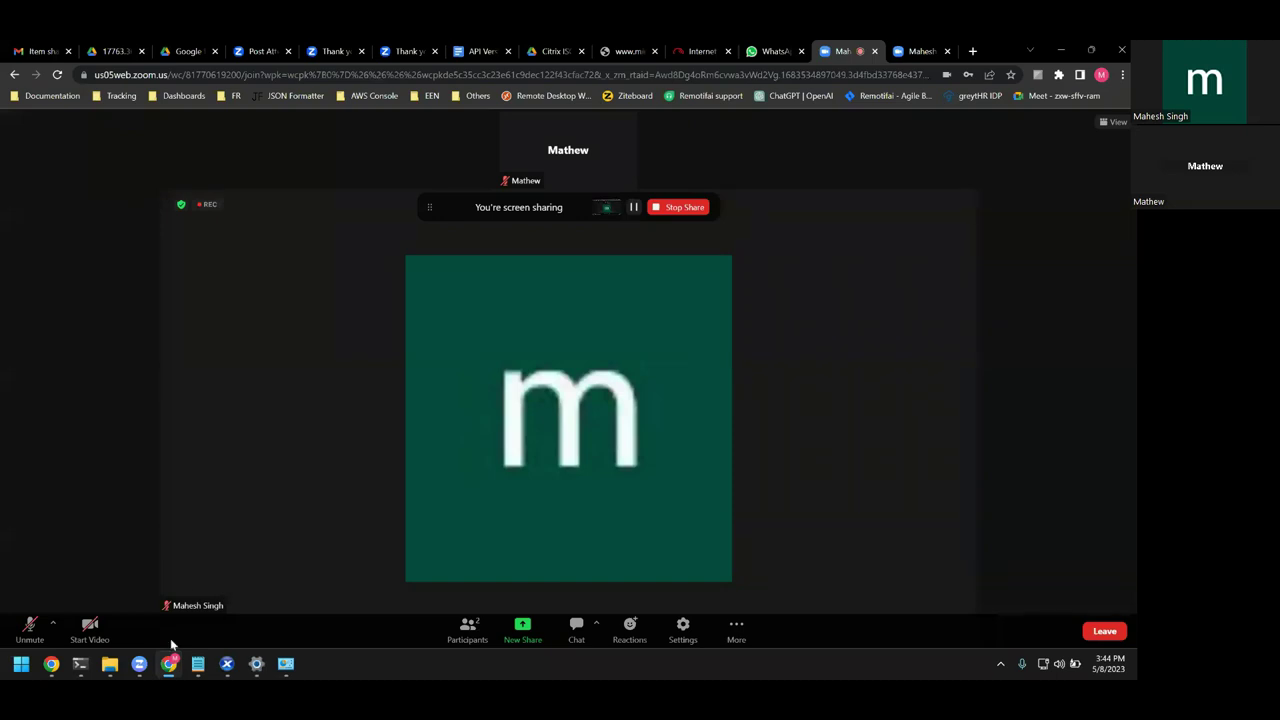
pyautogui.click(168, 663)
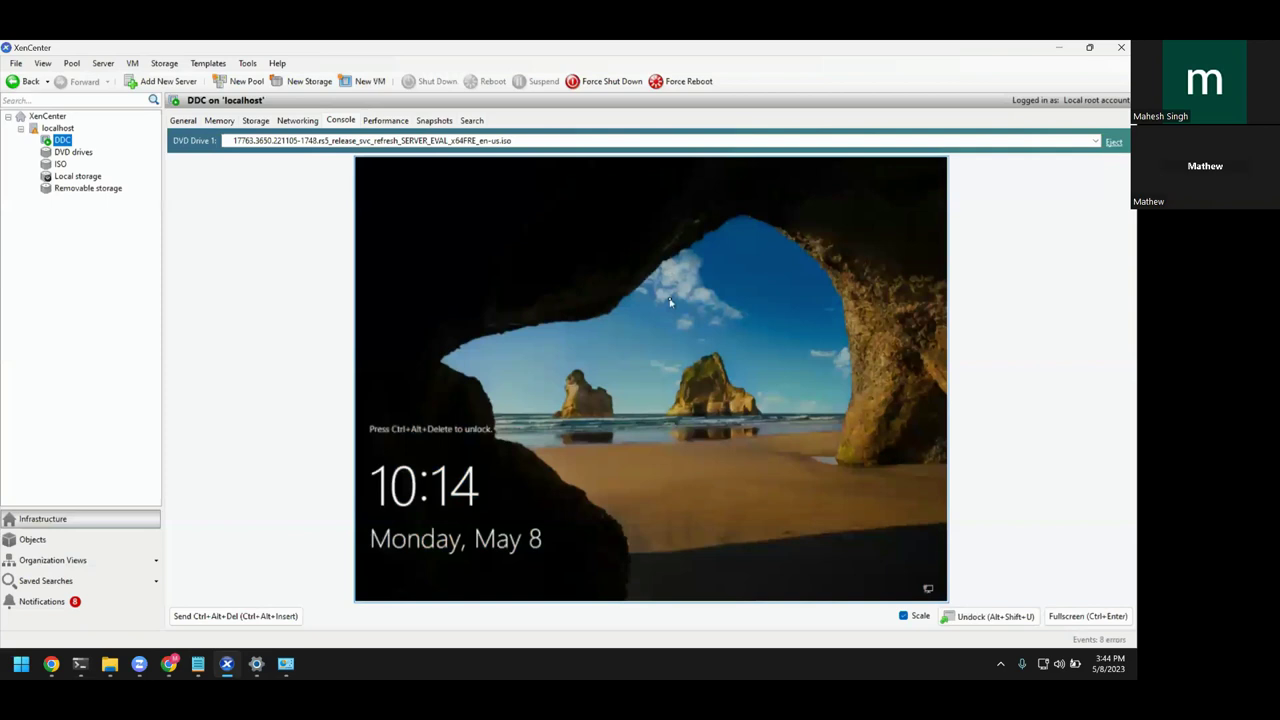
# - Send Ctrl+Alt+Del to the DDC console and sign in with the Administrator password
pyautogui.click(260, 619)
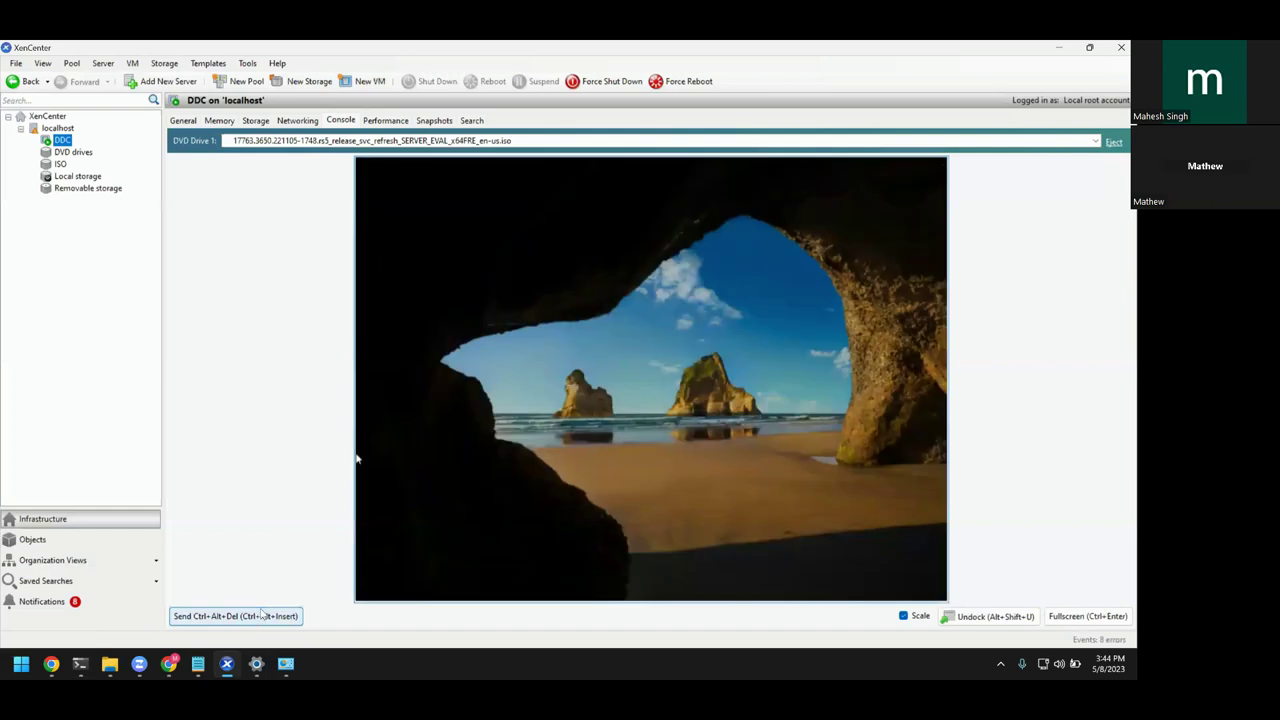
pyautogui.write('••••••')
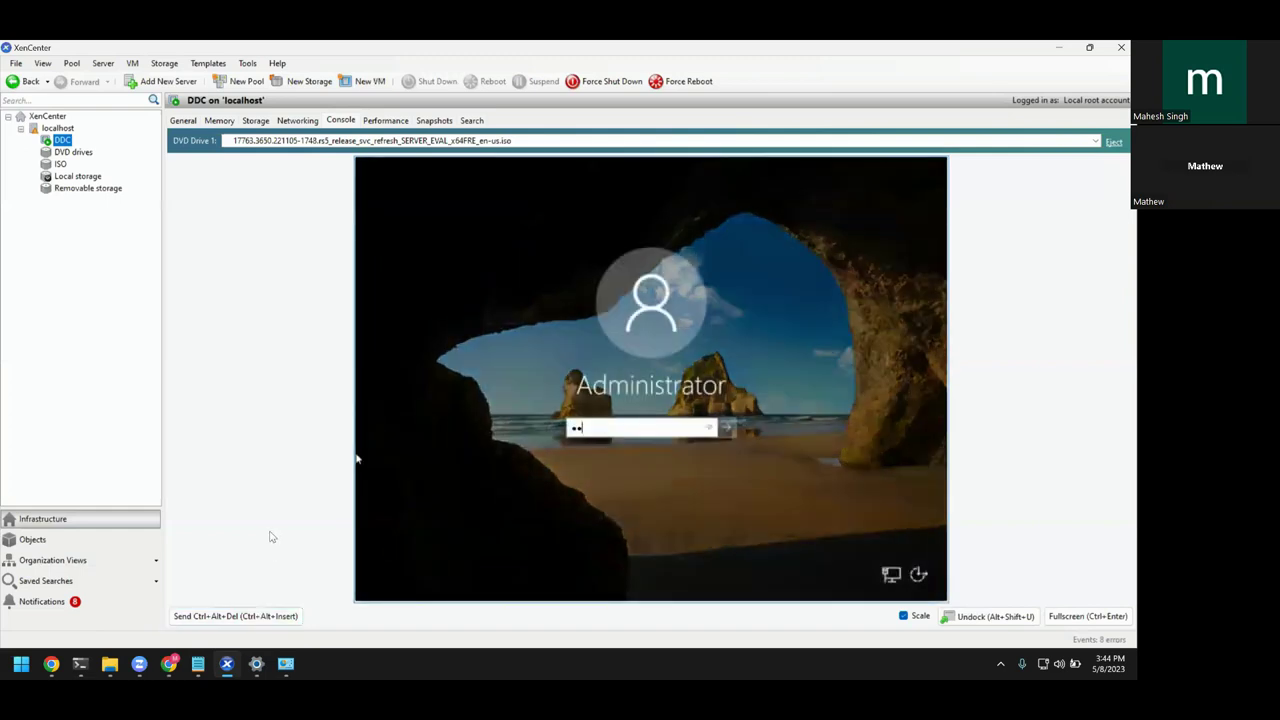
pyautogui.write('••')
pyautogui.press('Return')
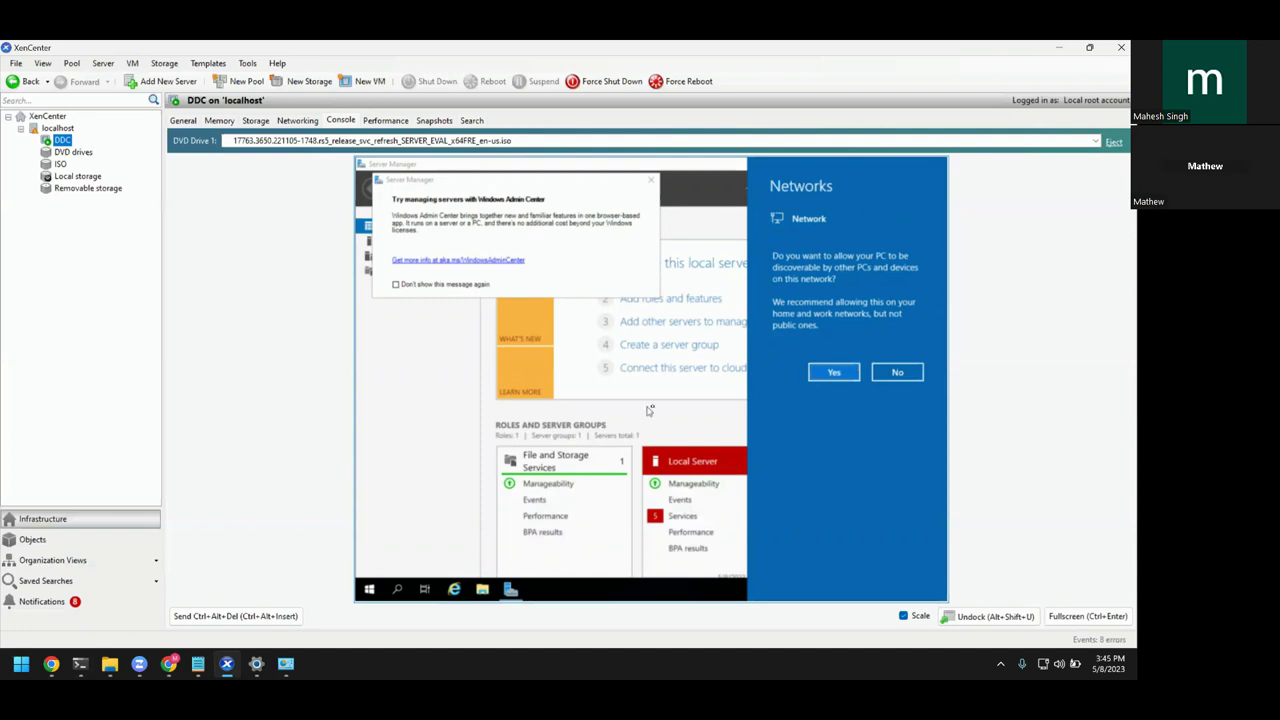
# - Allow DDC network discoverability, unmute in Zoom, and close the Windows Admin Center notice
pyautogui.click(824, 374)
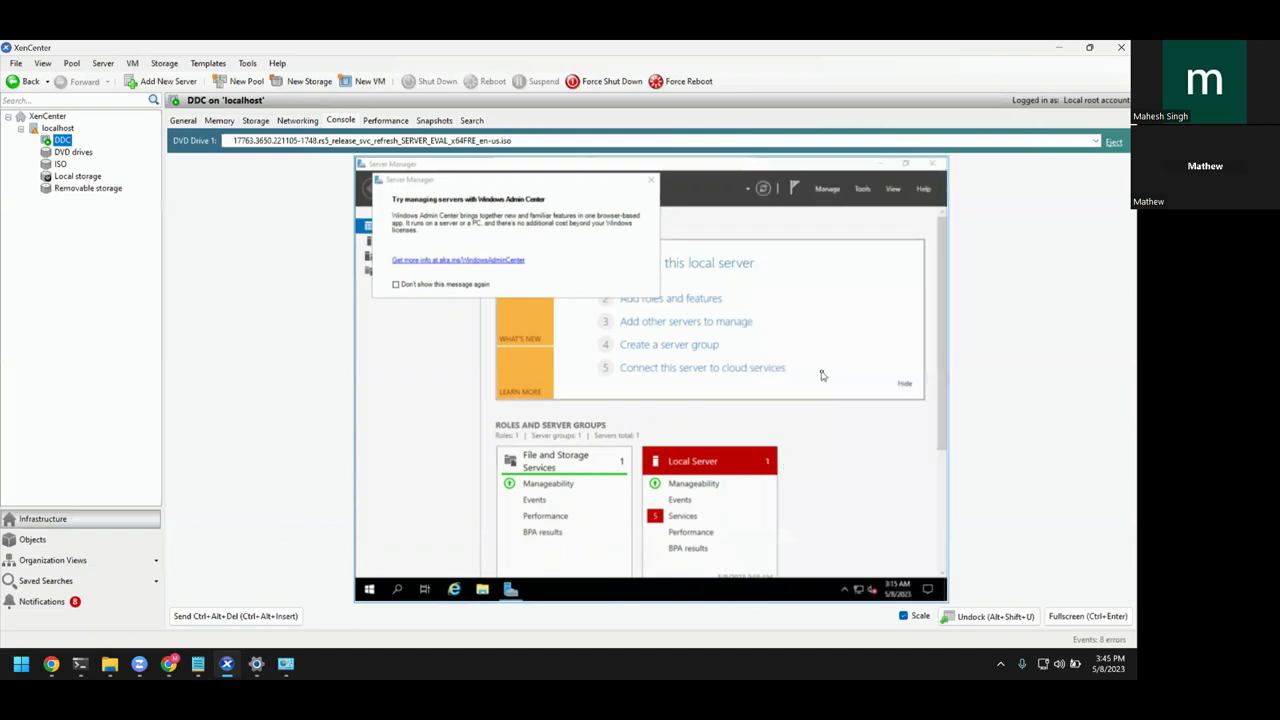
pyautogui.moveTo(169, 663)
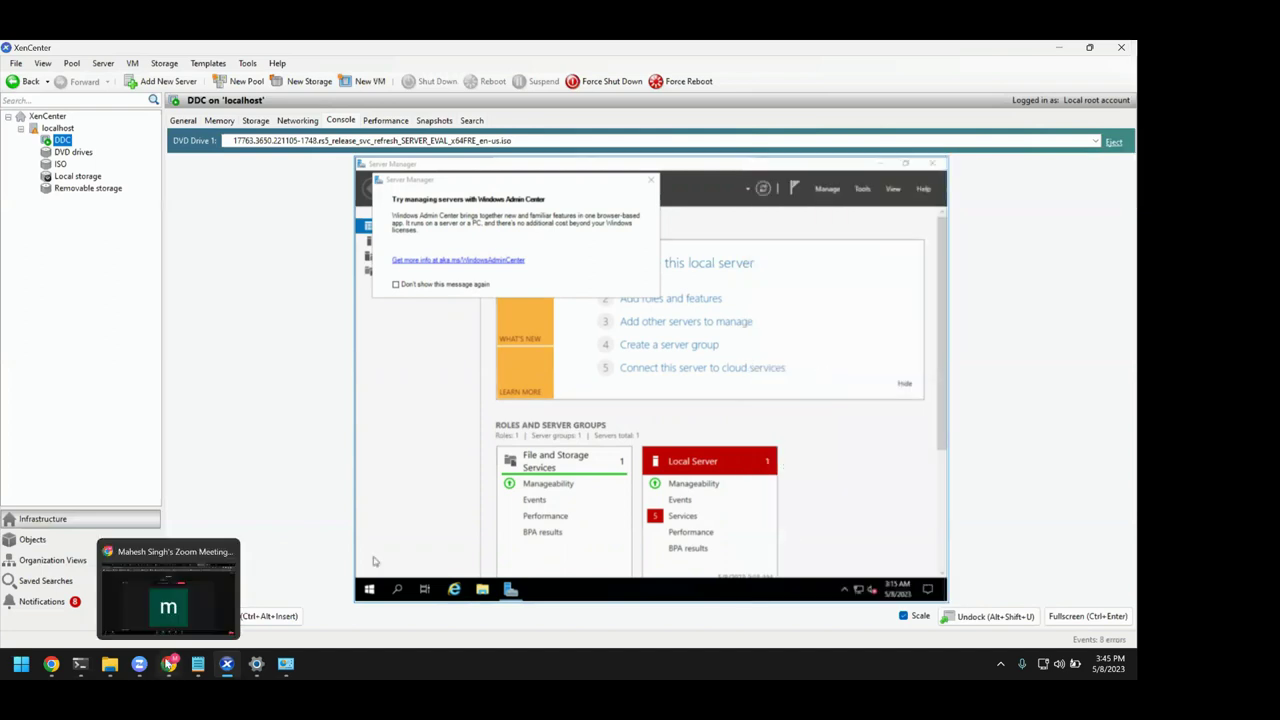
pyautogui.click(170, 598)
pyautogui.click(30, 625)
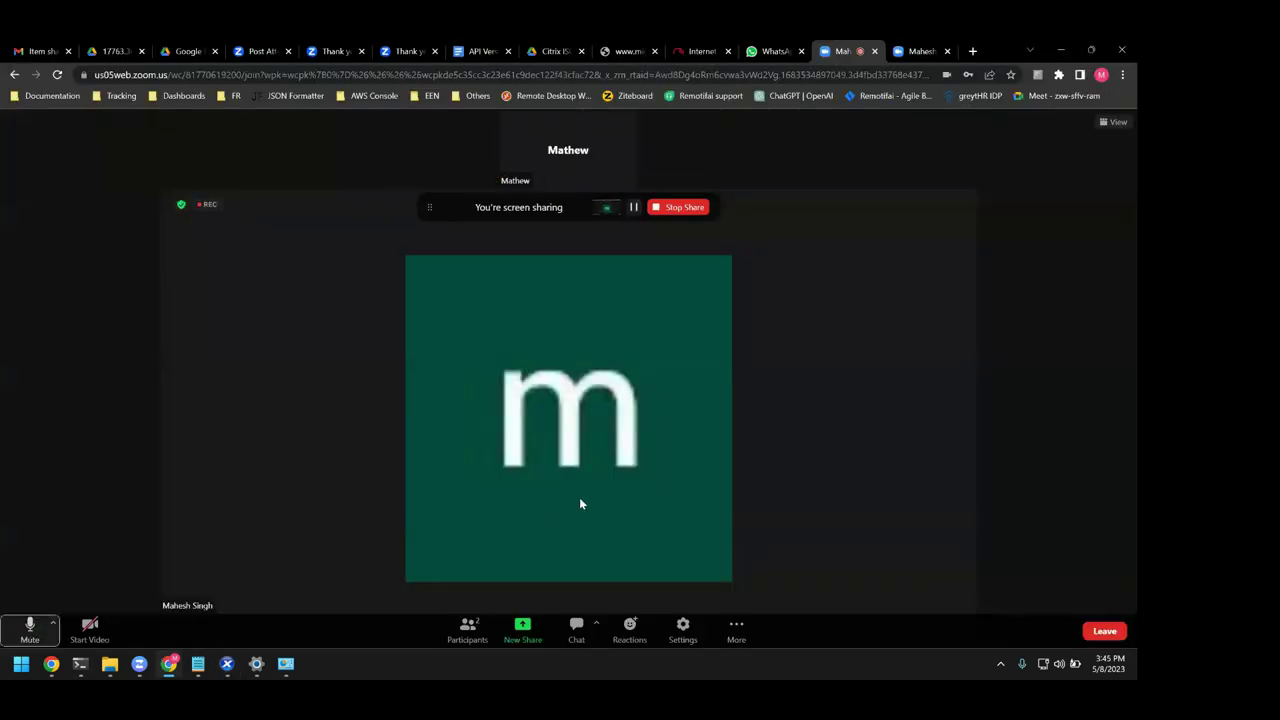
pyautogui.click(1060, 49)
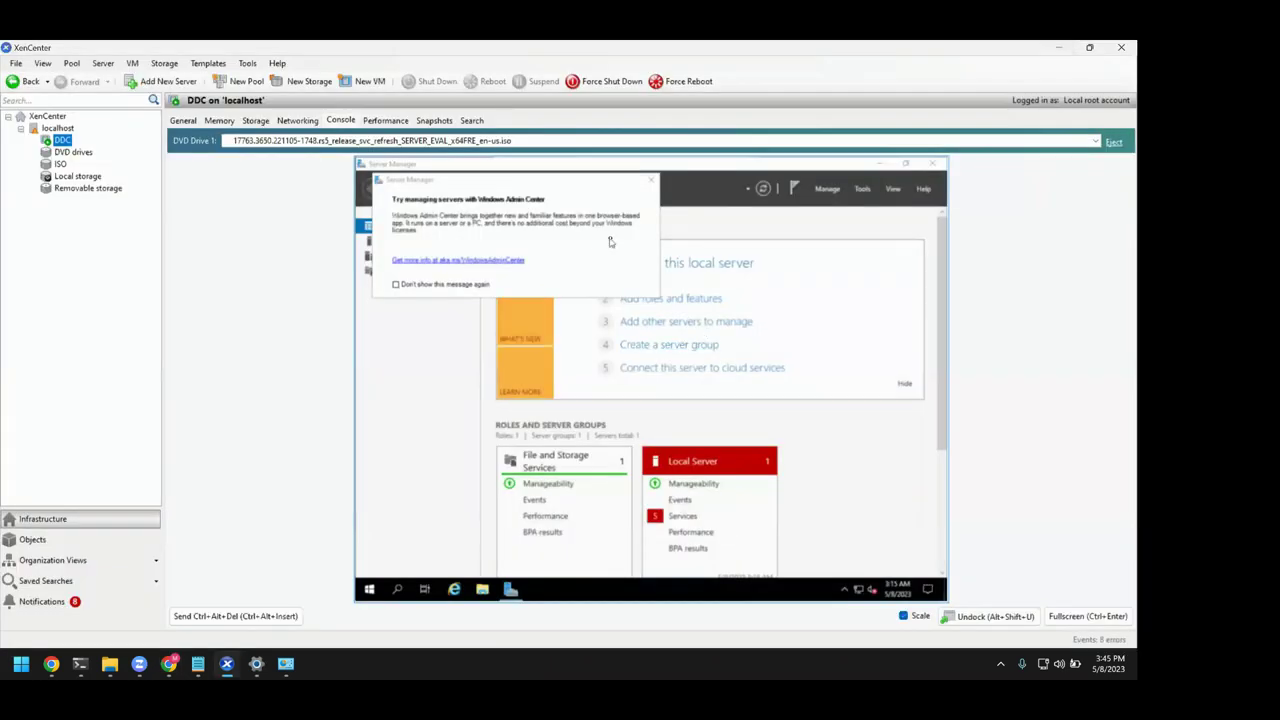
pyautogui.click(651, 184)
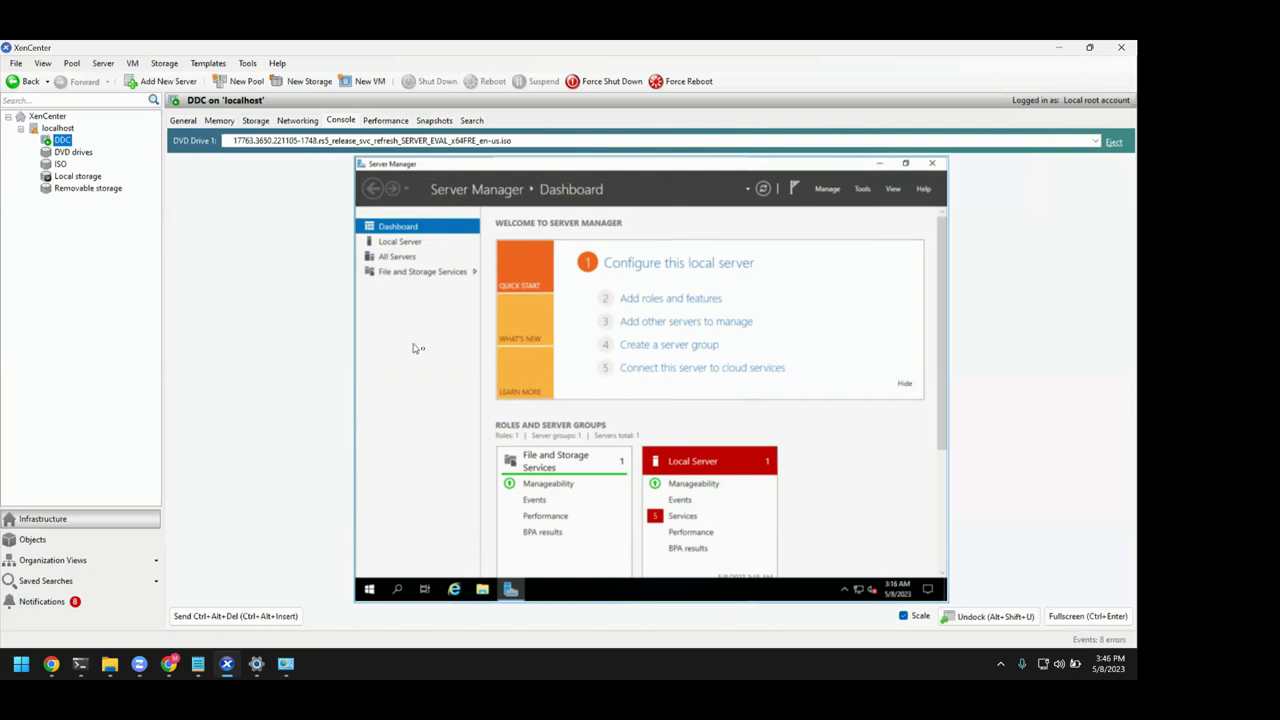
# - From Server Manager's Local Server page, view the Ethernet adapter's properties without changes
pyautogui.click(405, 244)
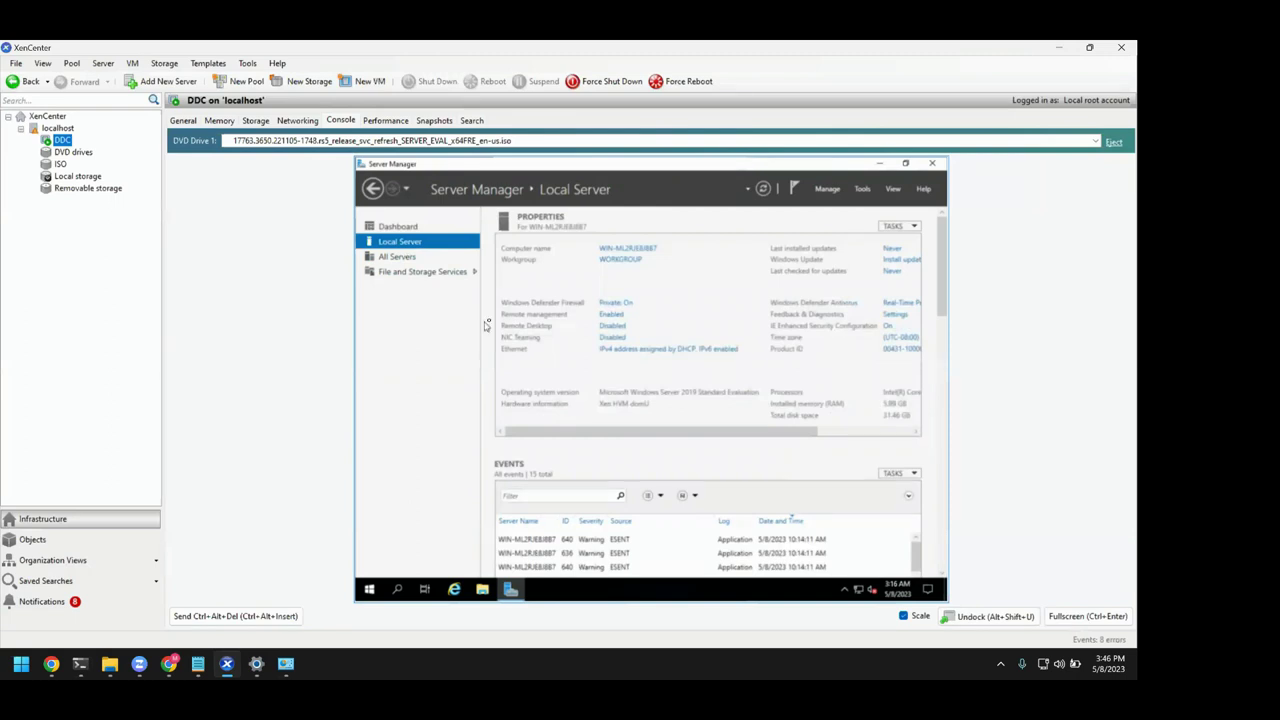
pyautogui.click(618, 350)
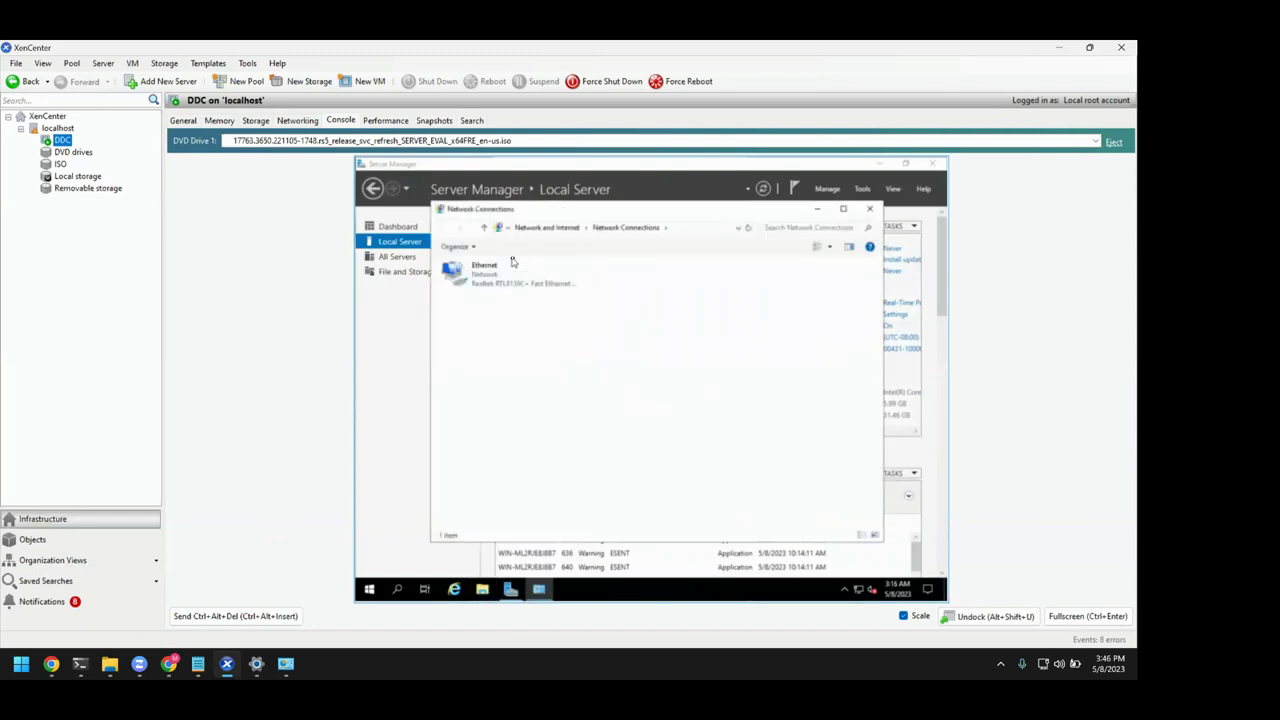
pyautogui.click(509, 272)
pyautogui.click(536, 381)
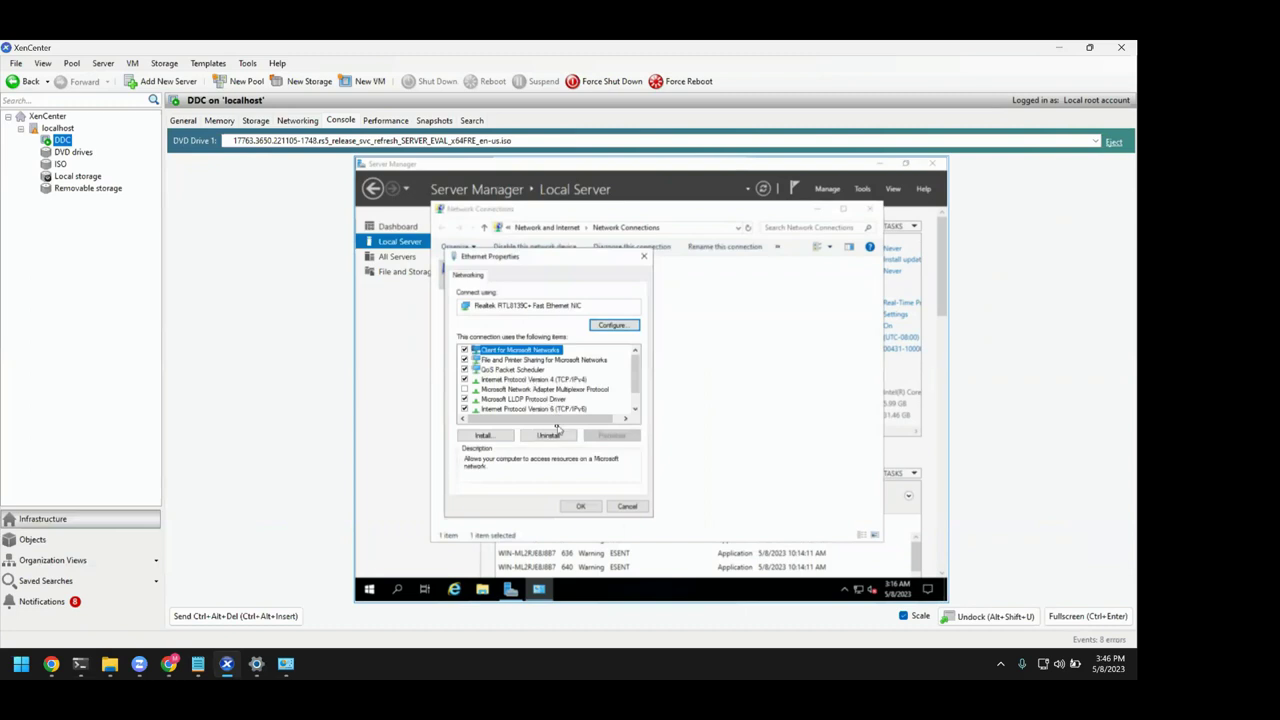
pyautogui.click(626, 506)
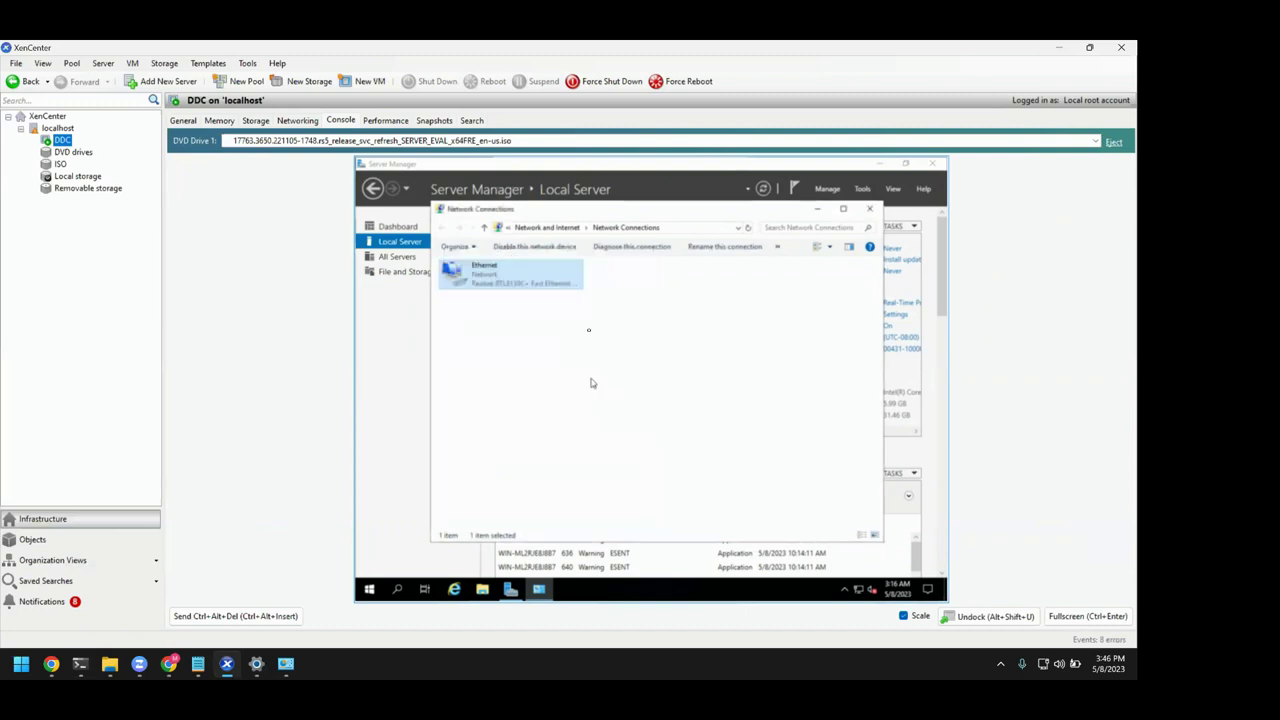
# - Check the Ethernet connection status details, close those windows, and open the computer name settings
pyautogui.rightClick(548, 282)
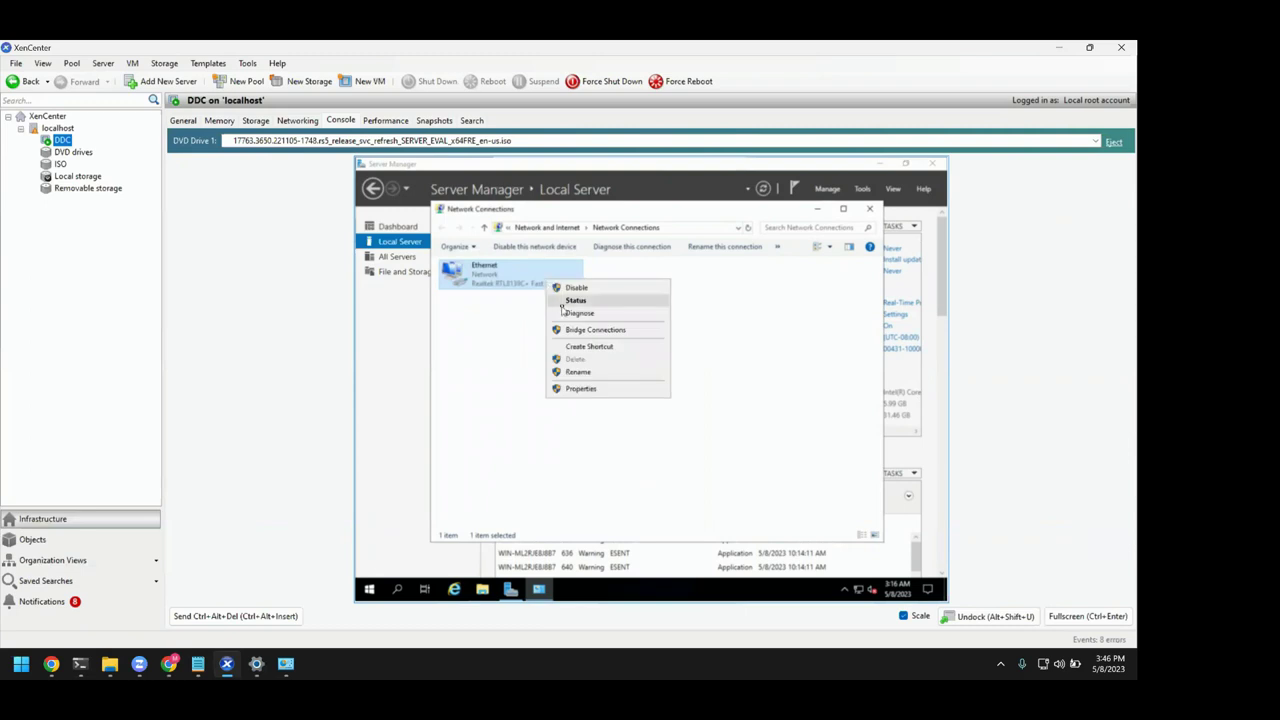
pyautogui.click(565, 301)
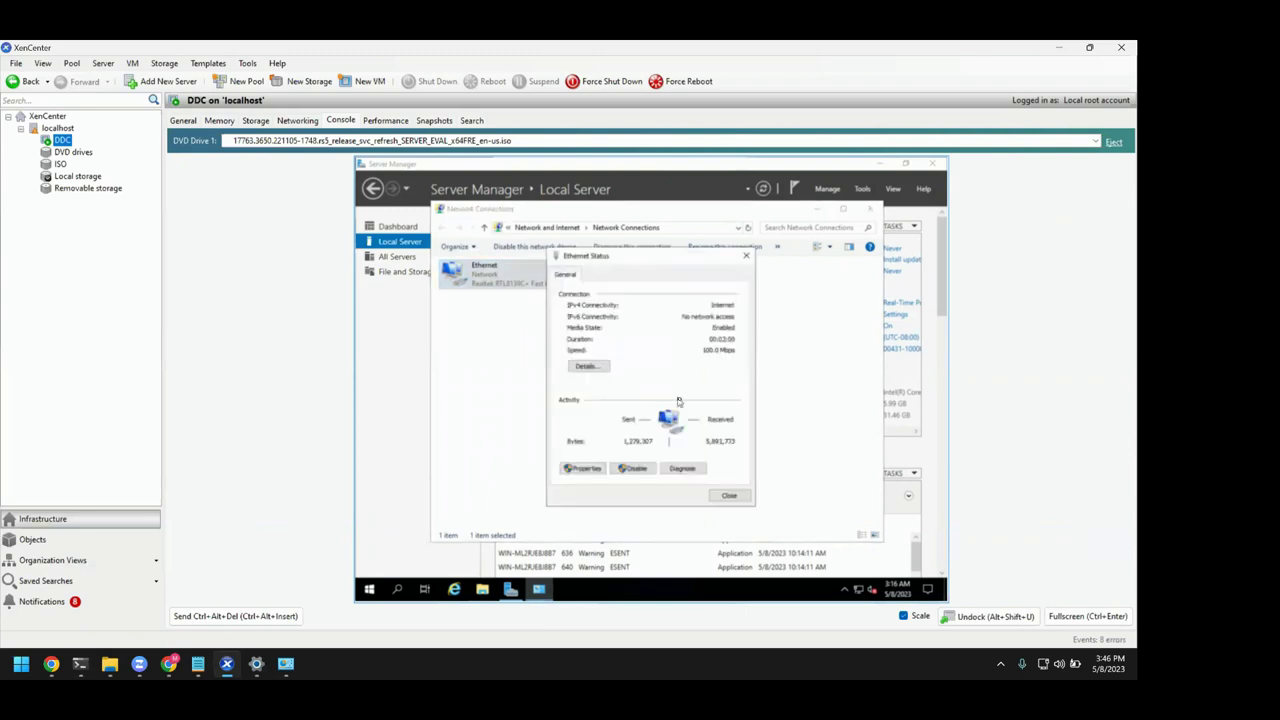
pyautogui.click(598, 368)
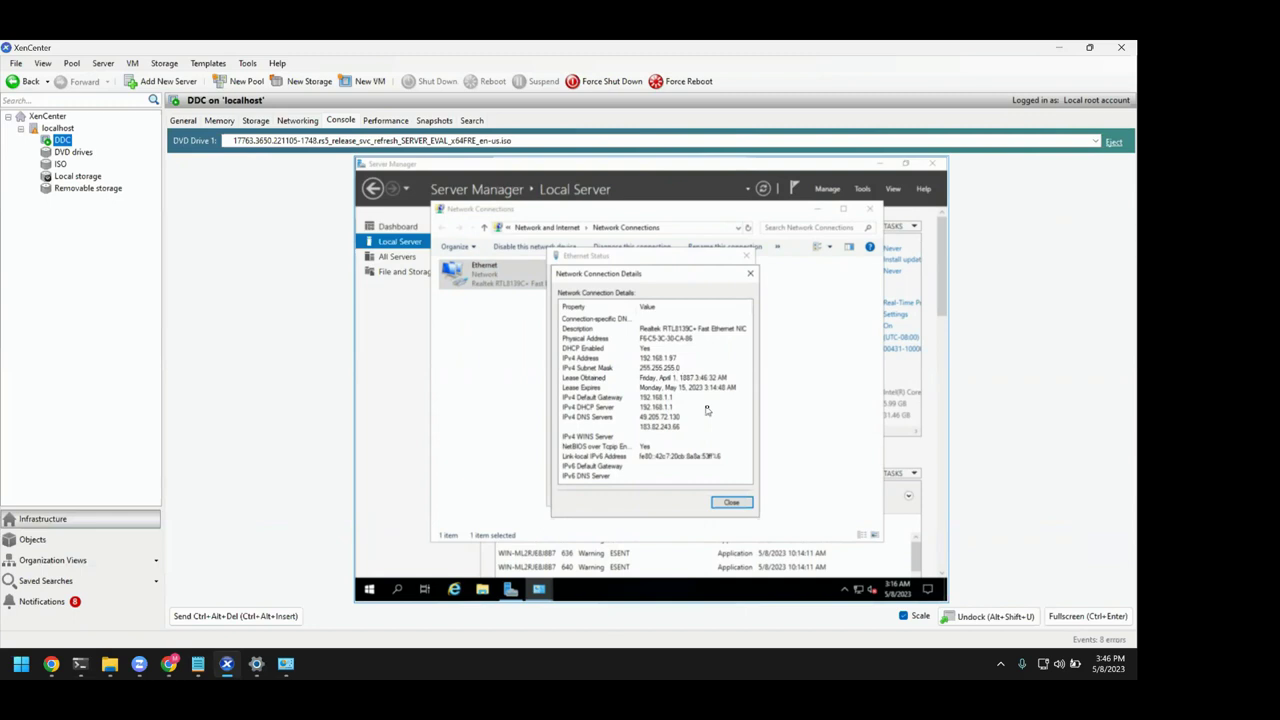
pyautogui.click(731, 502)
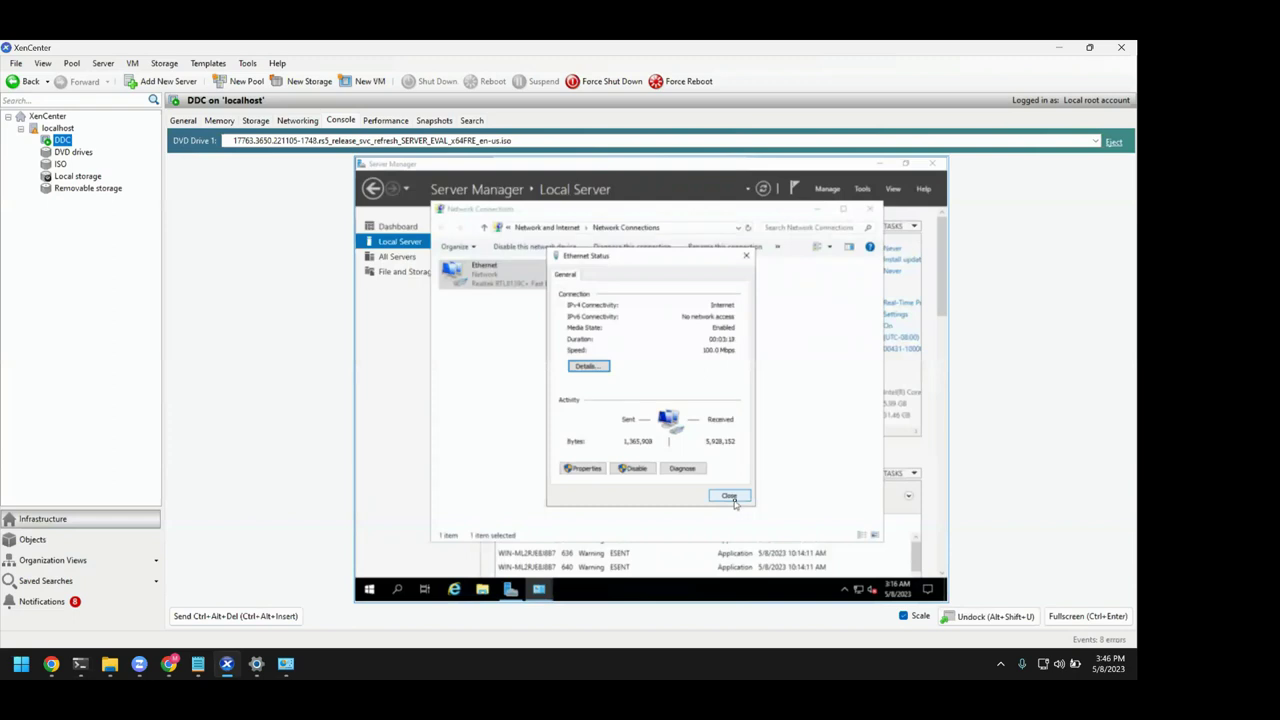
pyautogui.click(731, 497)
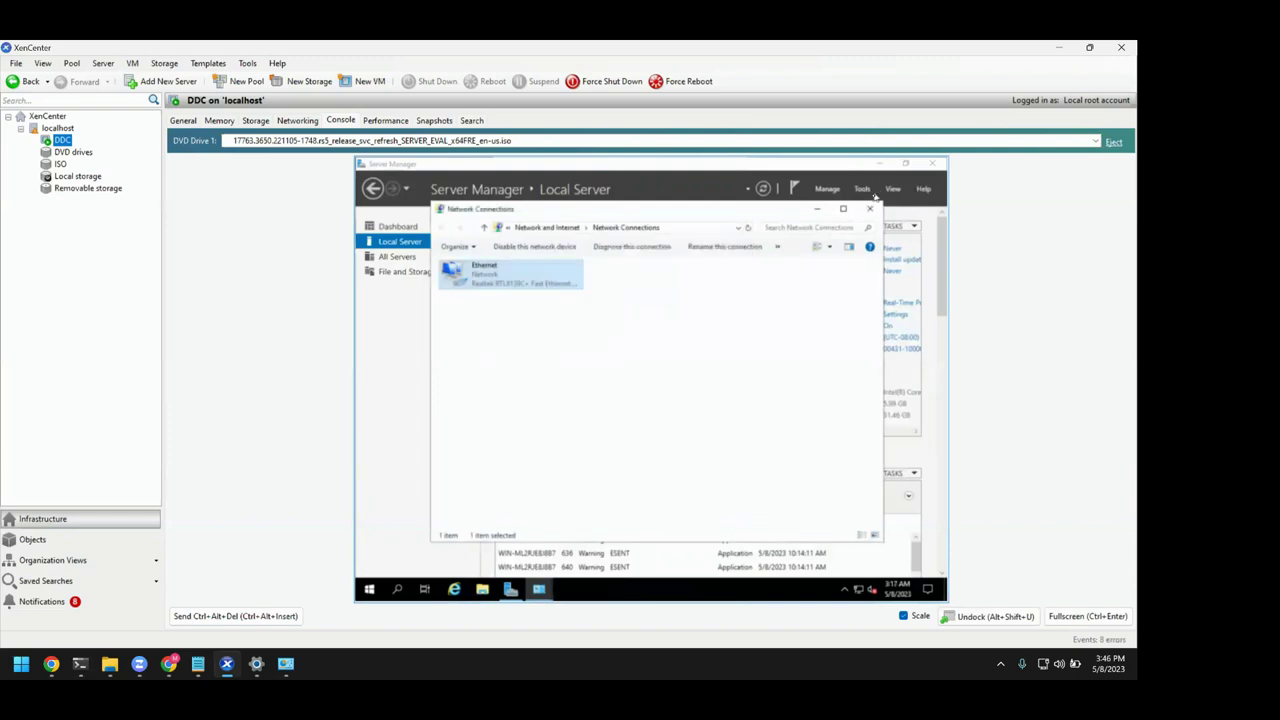
pyautogui.click(869, 211)
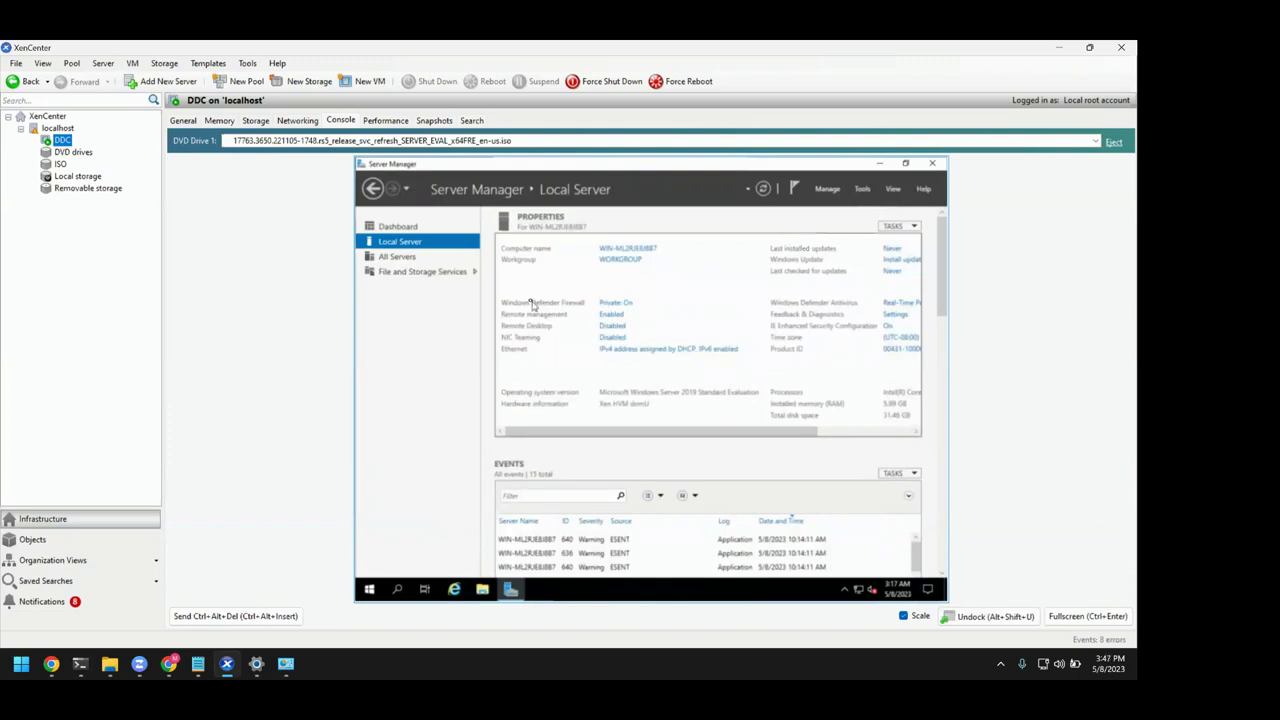
pyautogui.click(623, 249)
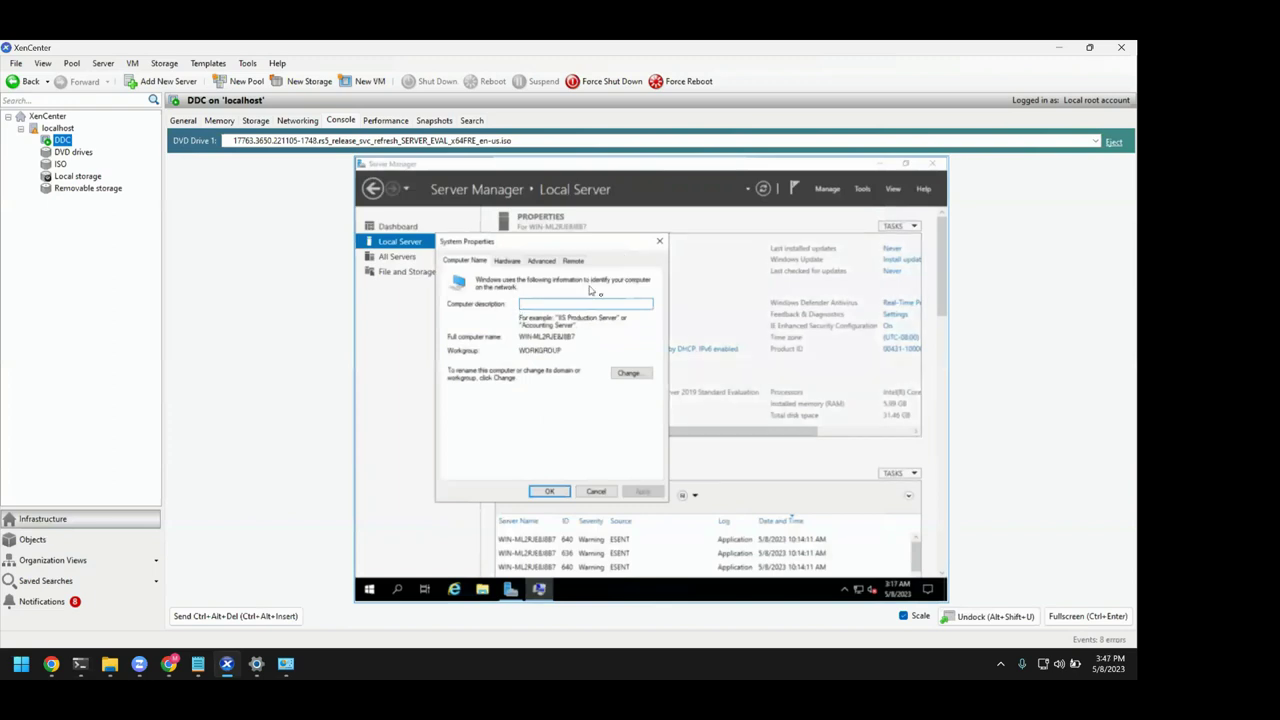
# - Rename the computer to DC, acknowledge the restart notice, and close System Properties
pyautogui.click(628, 373)
pyautogui.click(511, 328)
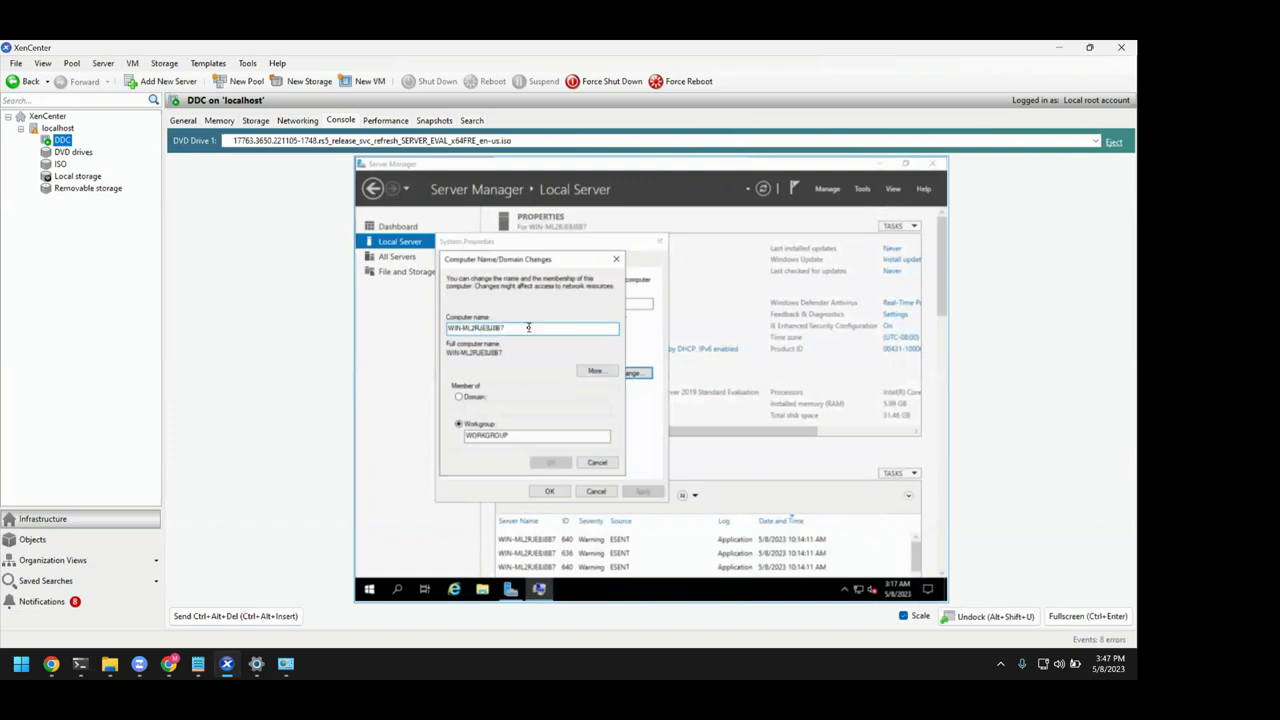
pyautogui.moveTo(529, 327); pyautogui.dragTo(419, 324)
pyautogui.write('DC')
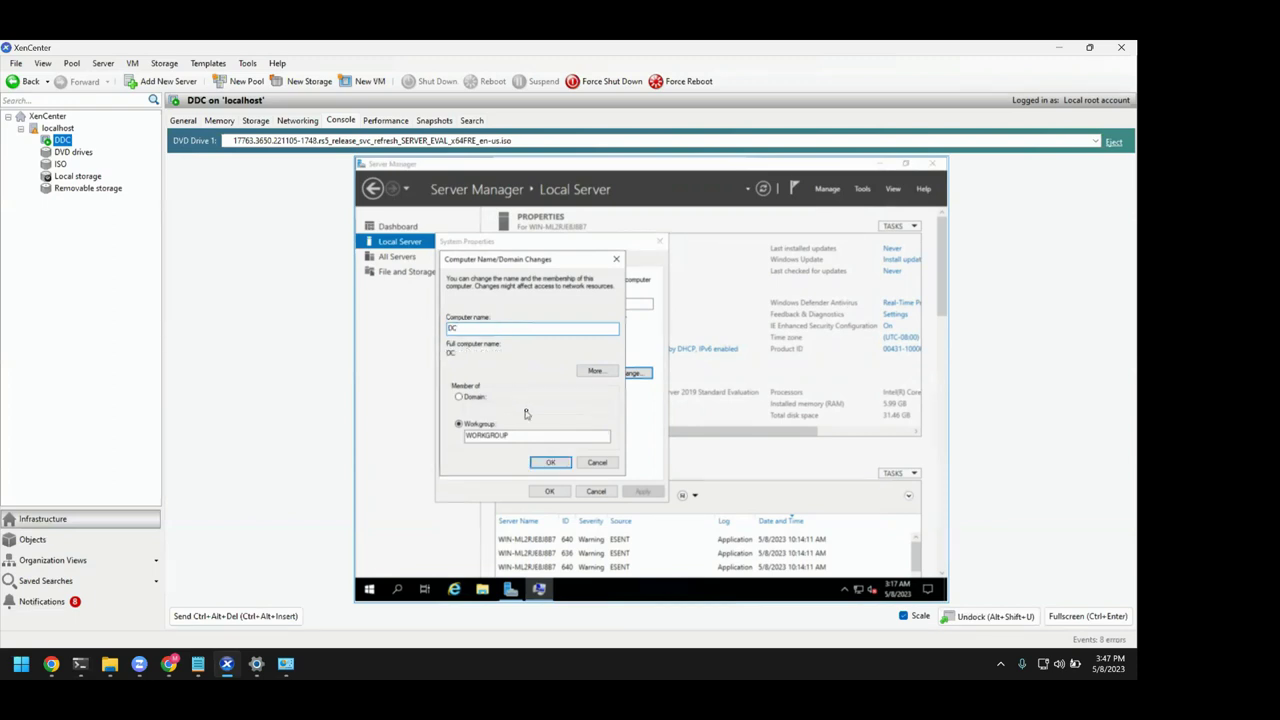
pyautogui.click(549, 462)
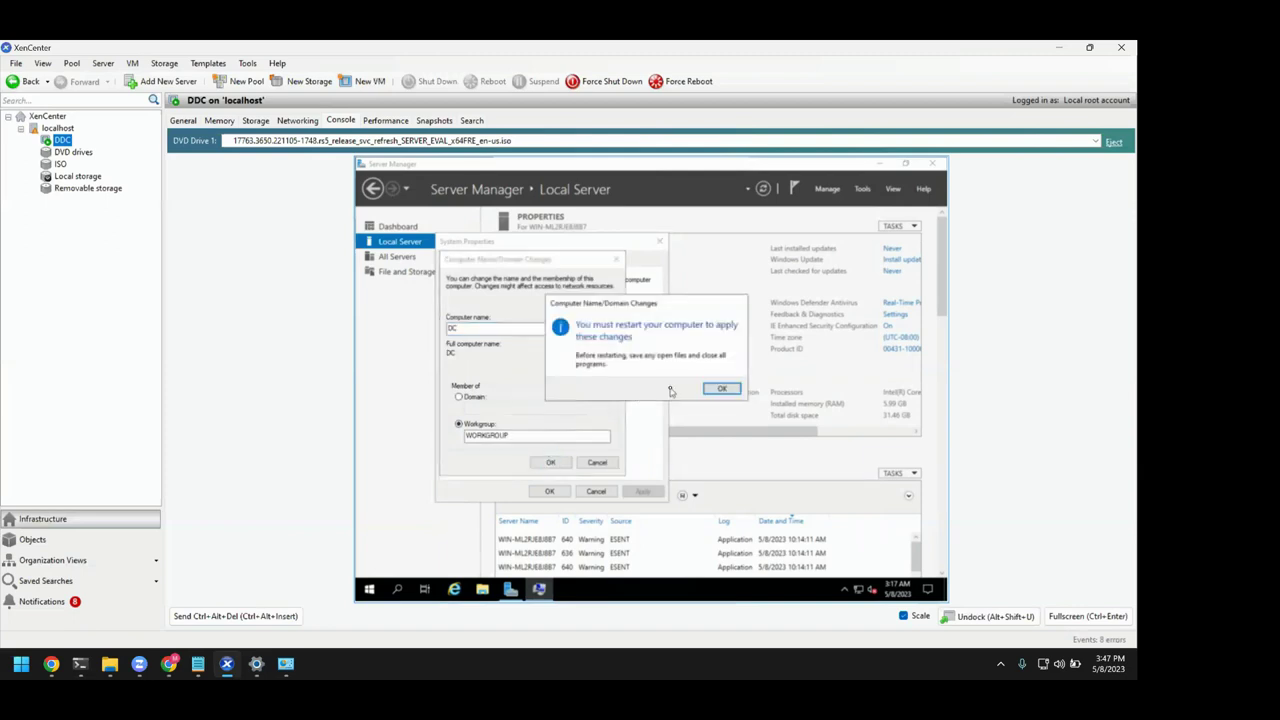
pyautogui.click(722, 389)
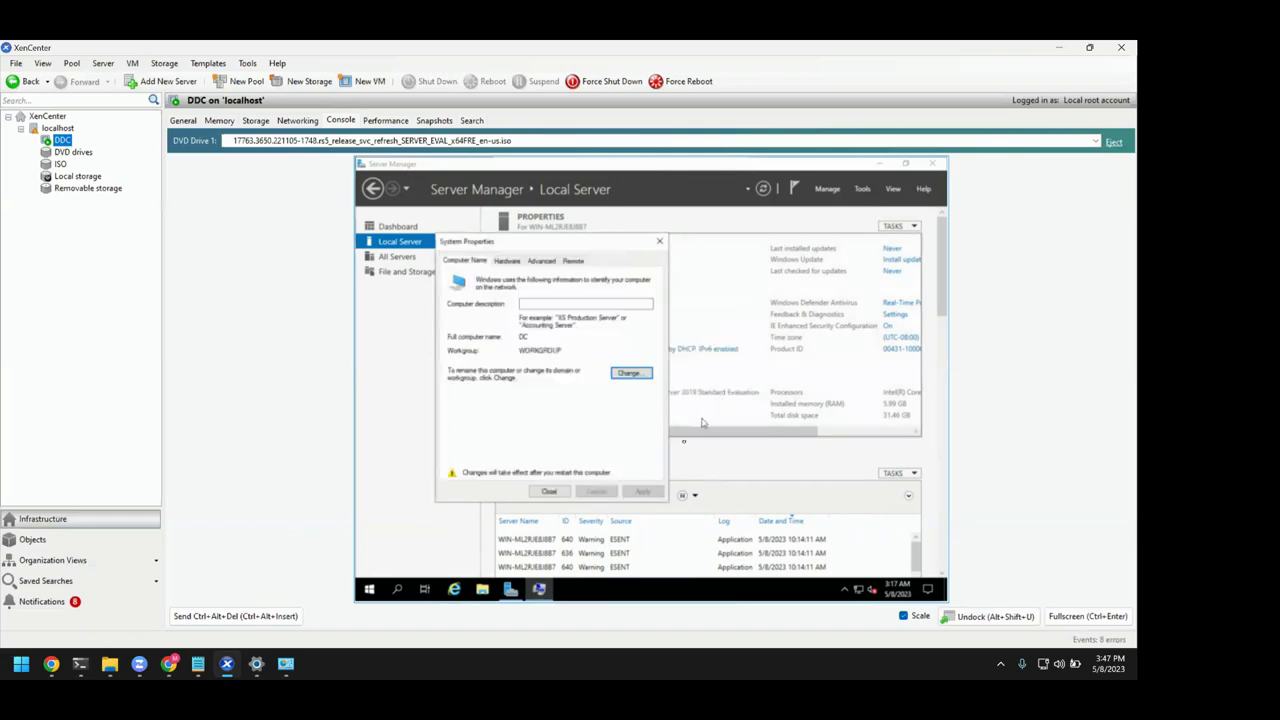
pyautogui.click(556, 491)
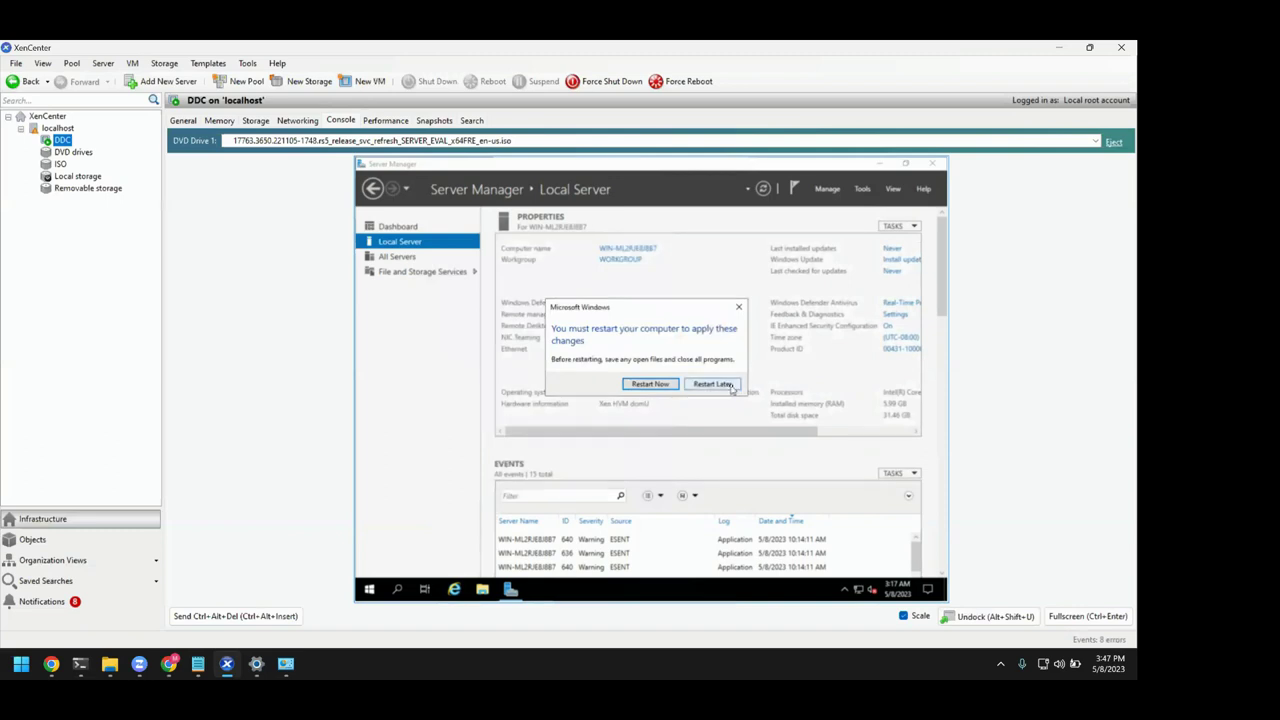
# - Choose Restart Later, then open the VM's network connections from the Ethernet link
pyautogui.click(712, 384)
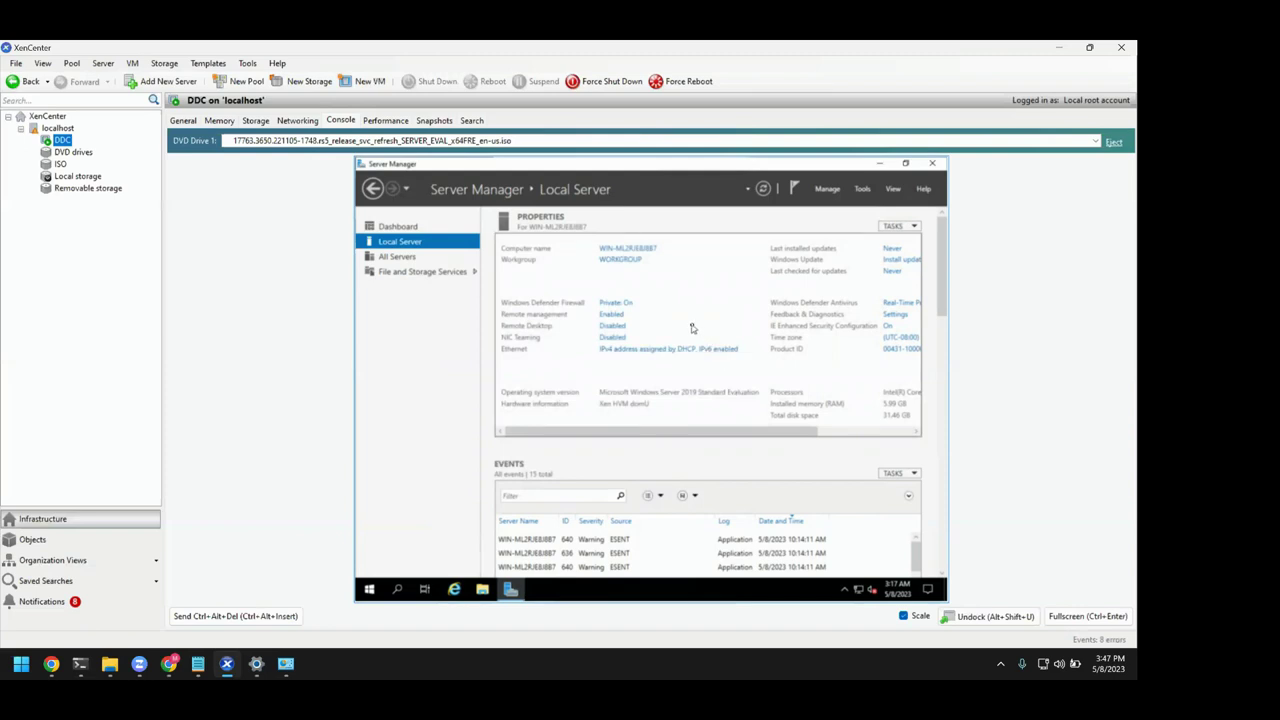
pyautogui.click(643, 348)
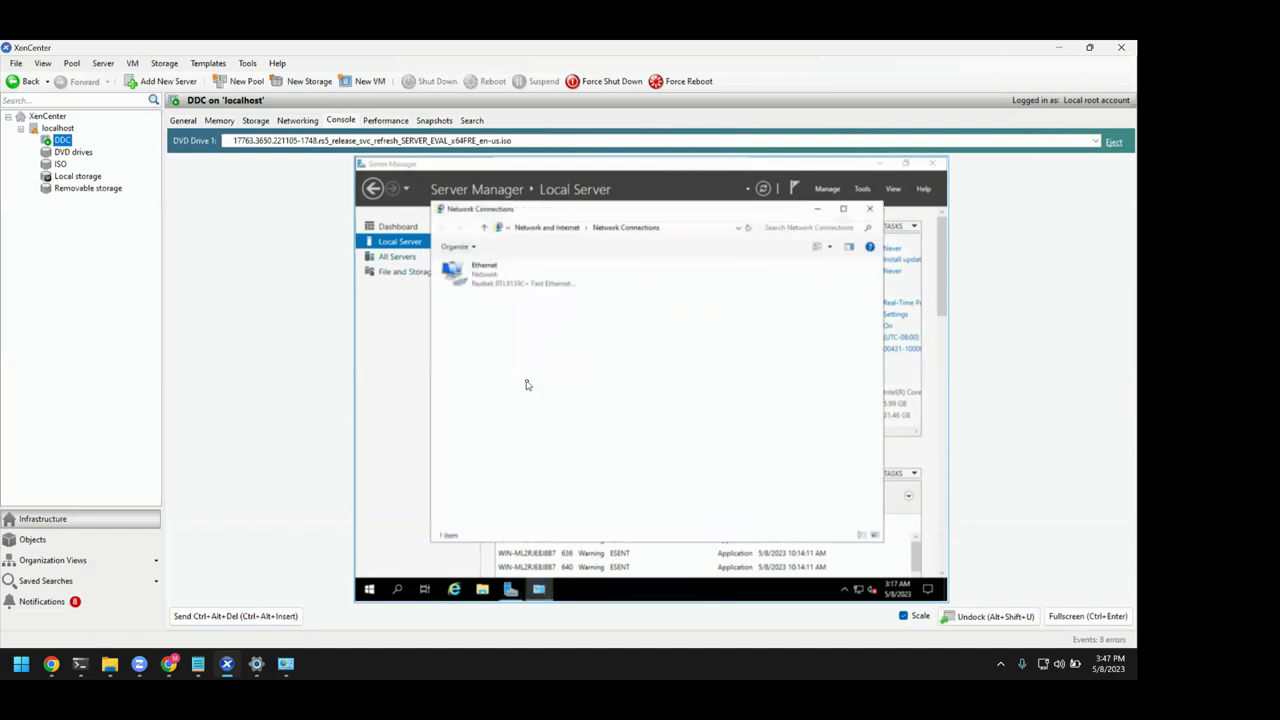
# - Show the Ethernet status details: IPv4 192.168.1.97 with gateway 192.168.1.1
pyautogui.rightClick(512, 284)
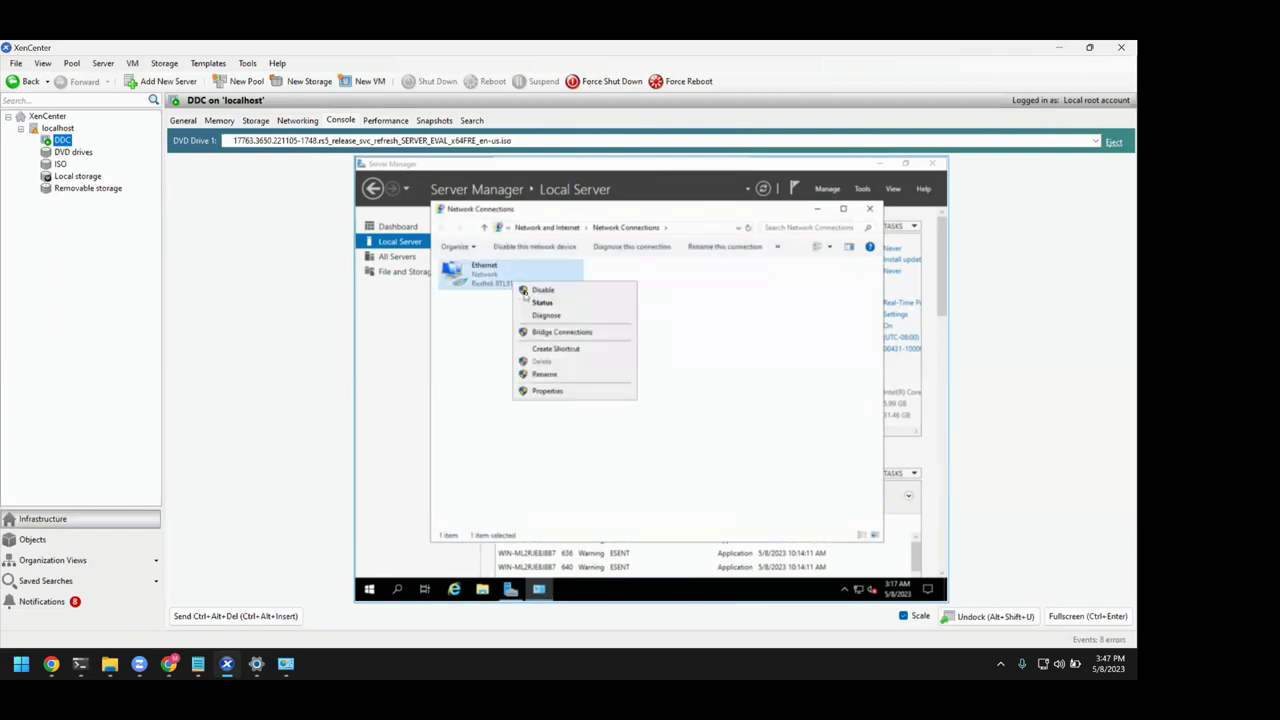
pyautogui.click(537, 306)
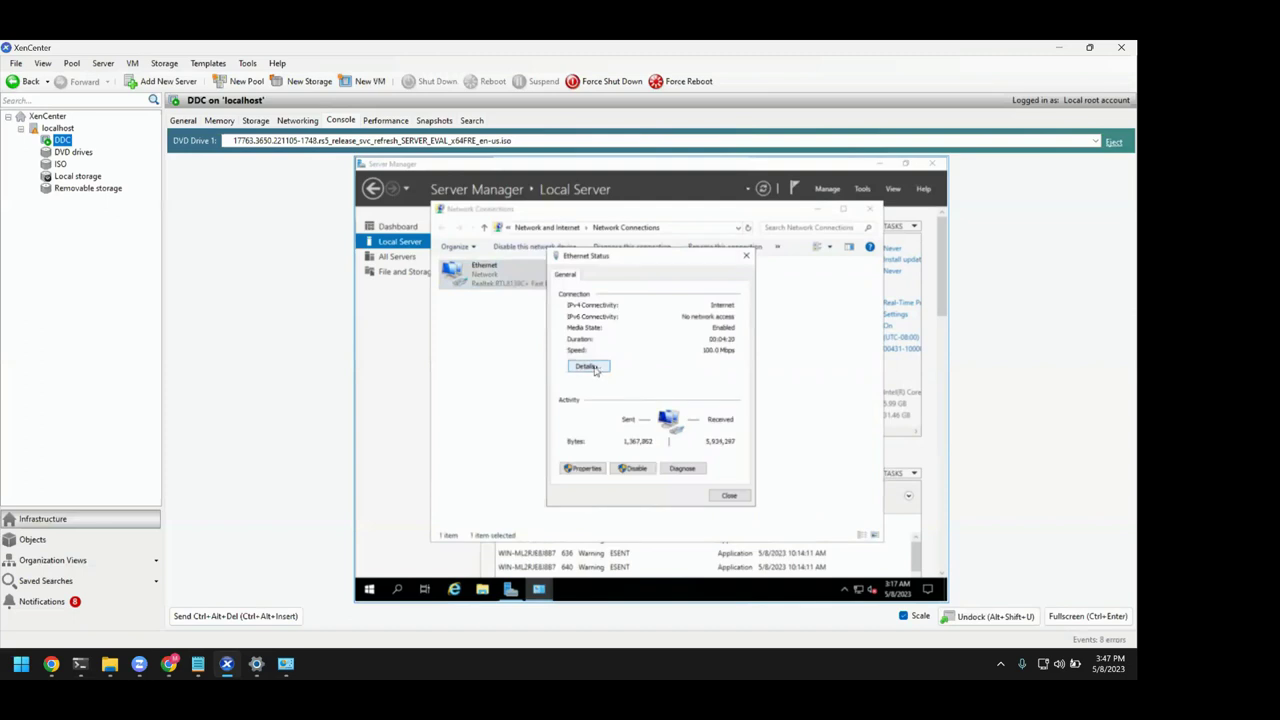
pyautogui.click(597, 371)
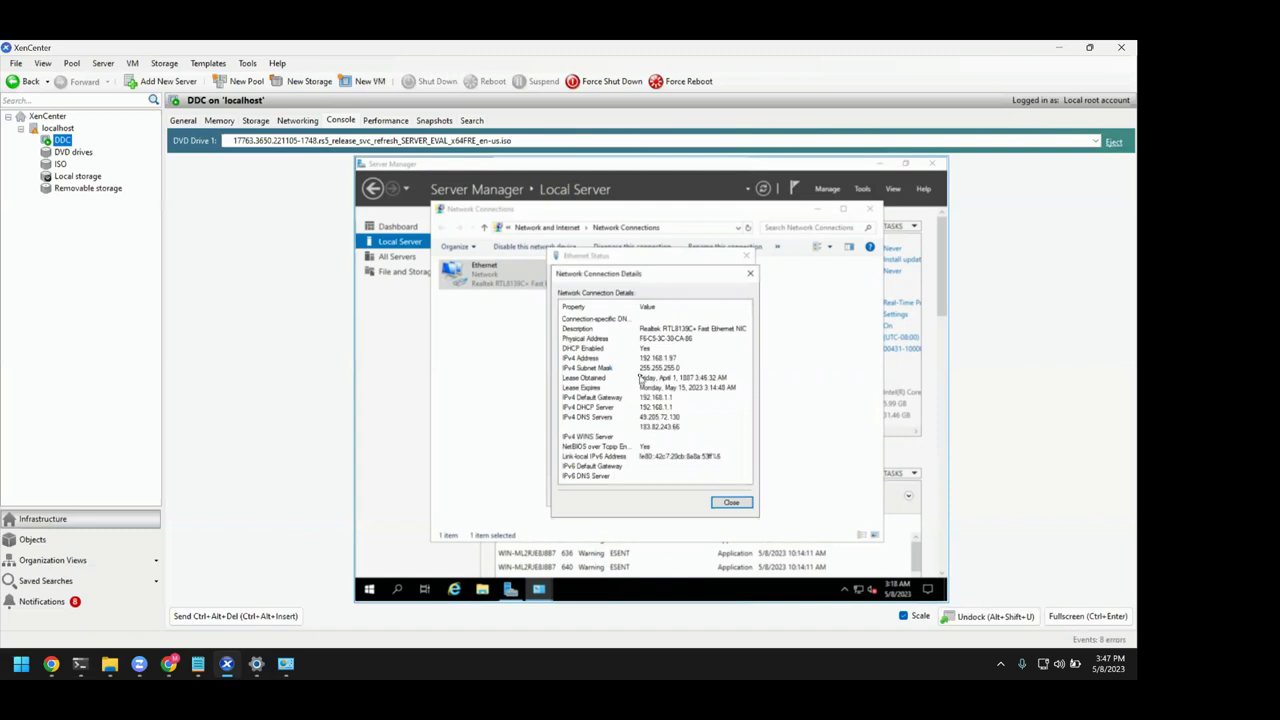
pyautogui.moveTo(266, 662)
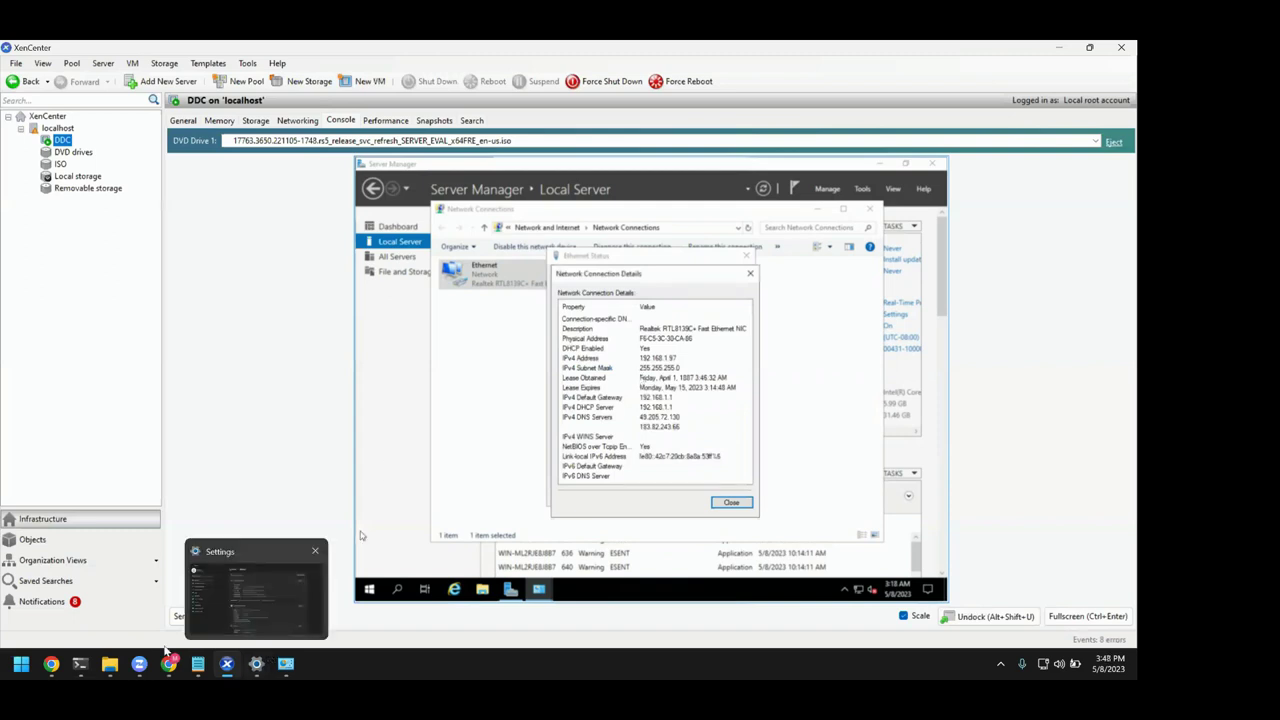
# - Note the IP suffix 1.97 in a new Notepad tab
pyautogui.click(198, 669)
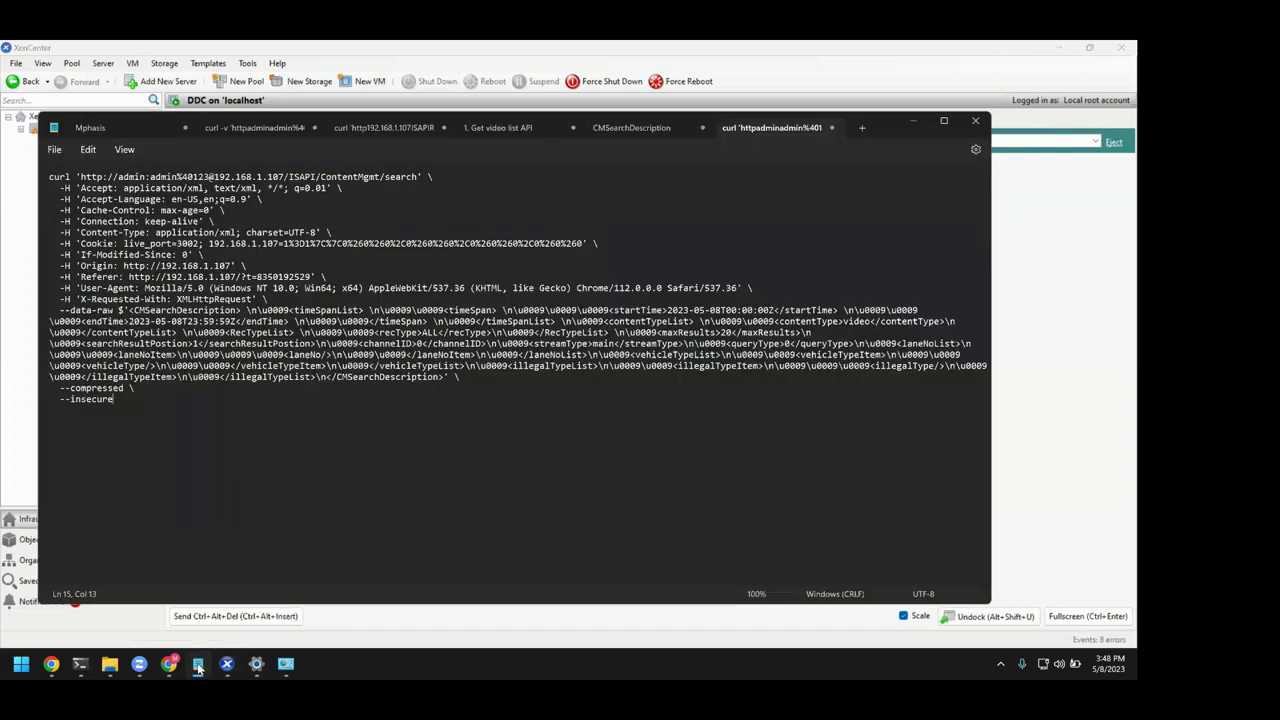
pyautogui.click(198, 669)
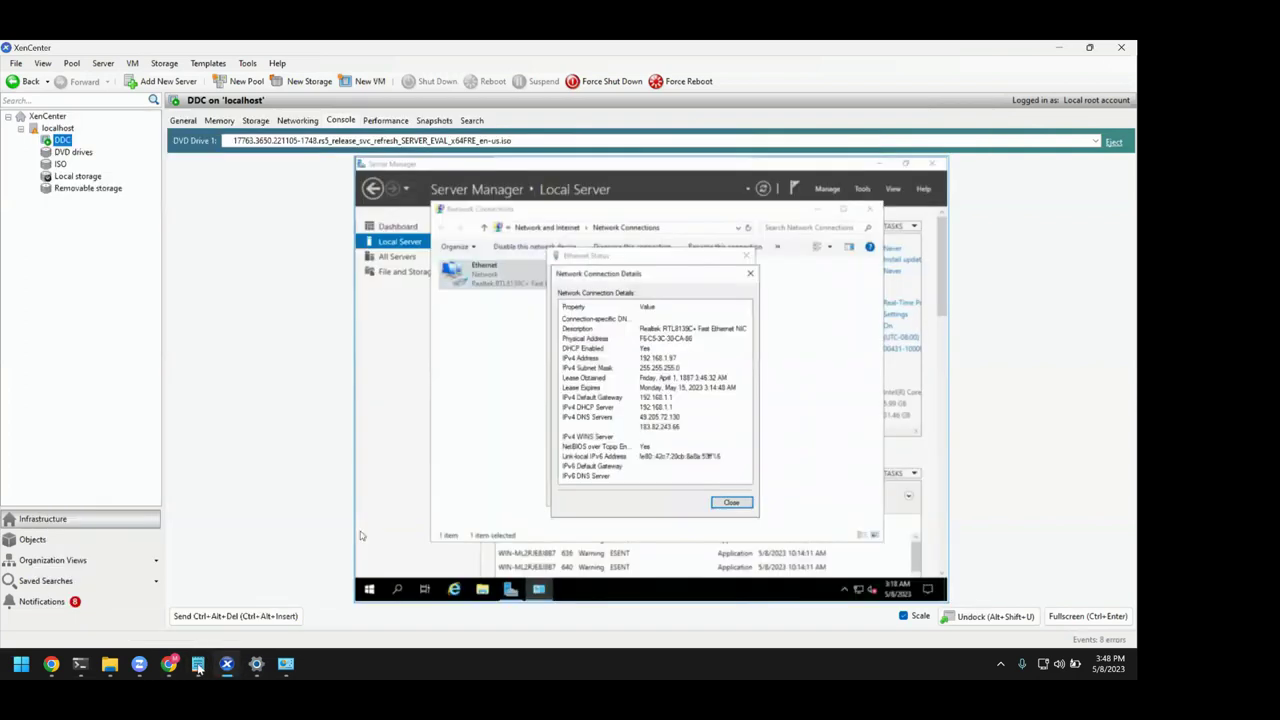
pyautogui.click(198, 669)
pyautogui.click(858, 128)
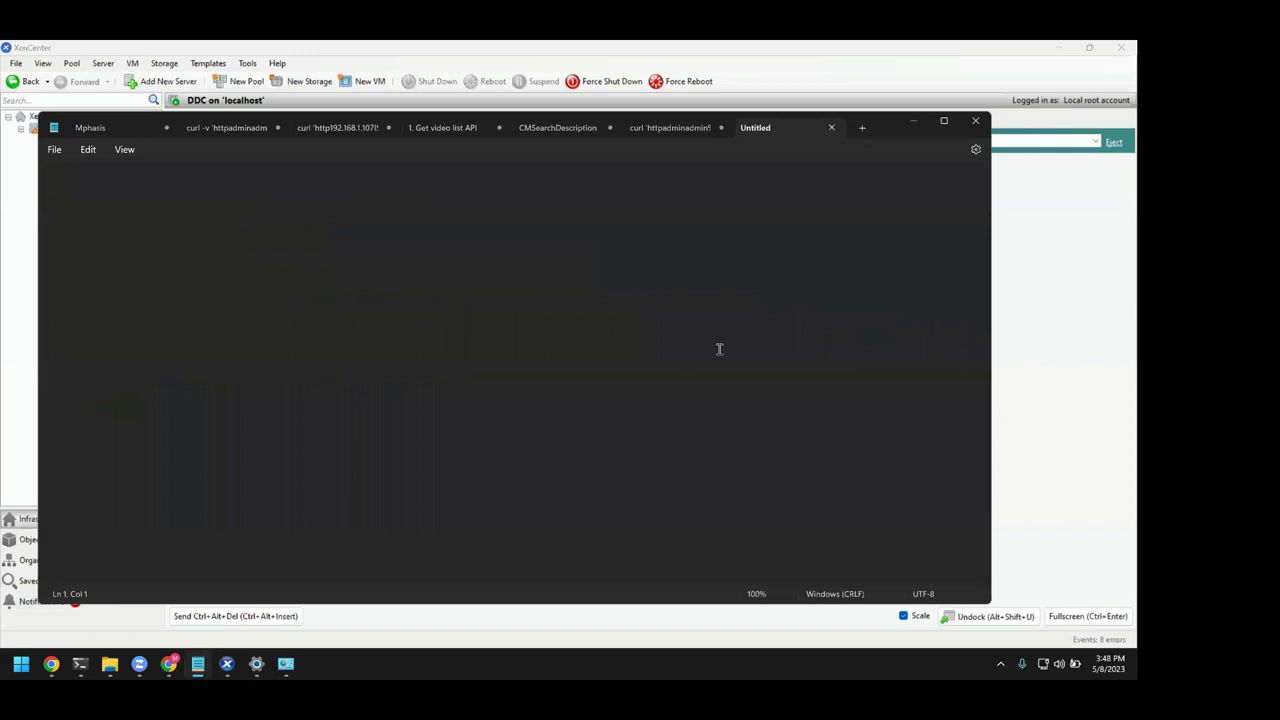
pyautogui.write('1.97')
pyautogui.click(915, 128)
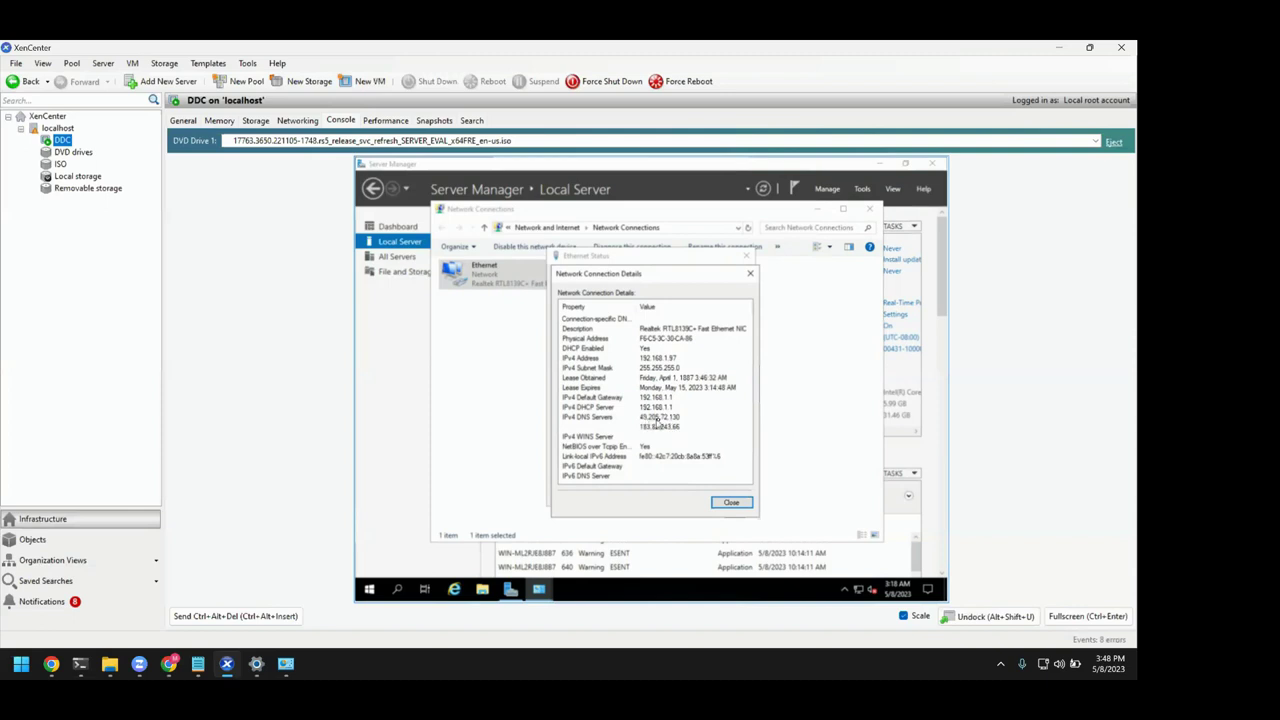
# - Add DNS servers 49.205.72.130 and 183.82.243.66 to the note
pyautogui.click(199, 665)
pyautogui.moveTo(893, 140); pyautogui.dragTo(925, 516)
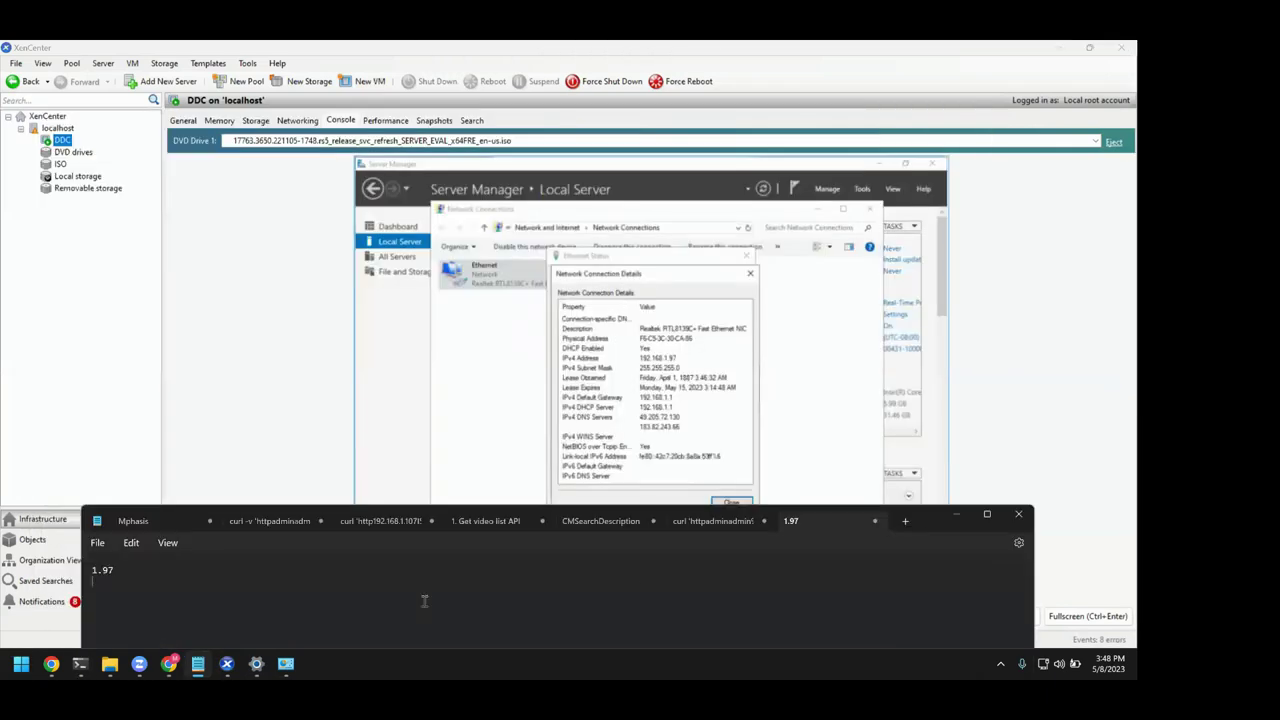
pyautogui.write('20')
pyautogui.write('5.72')
pyautogui.write('.130 ')
pyautogui.write('183')
pyautogui.write('.82')
pyautogui.write('.243.66')
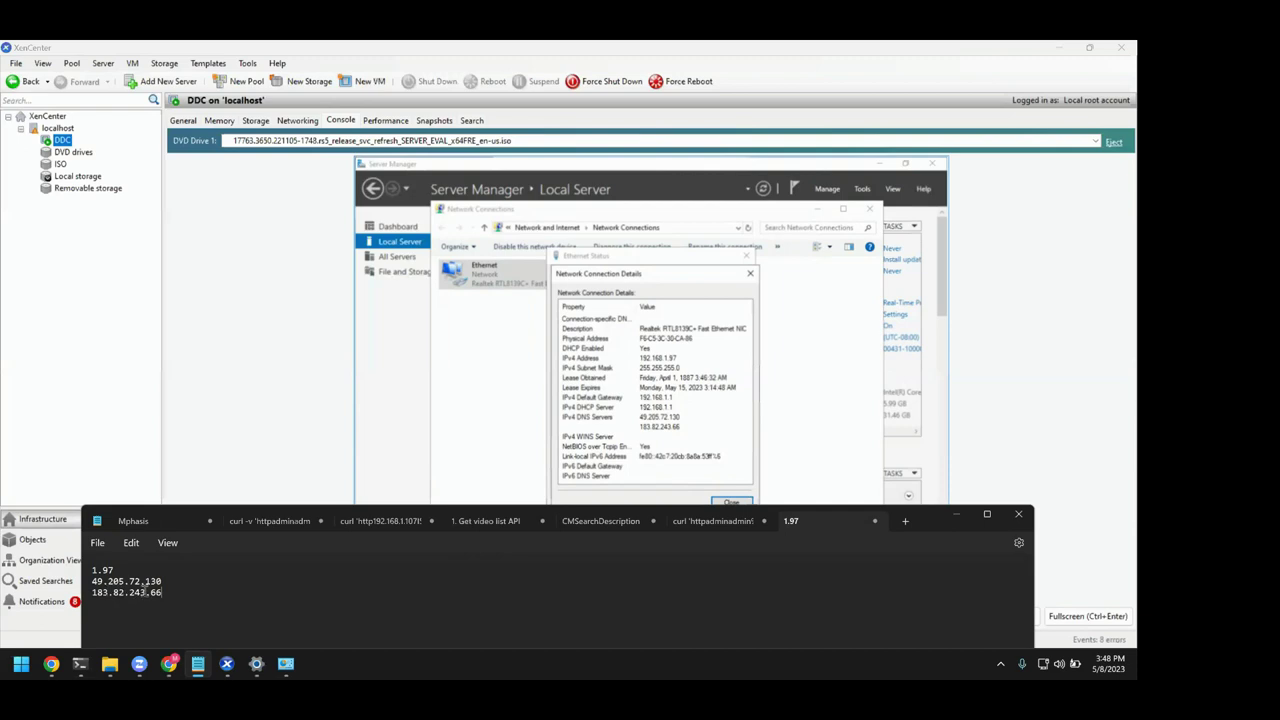
pyautogui.click(955, 515)
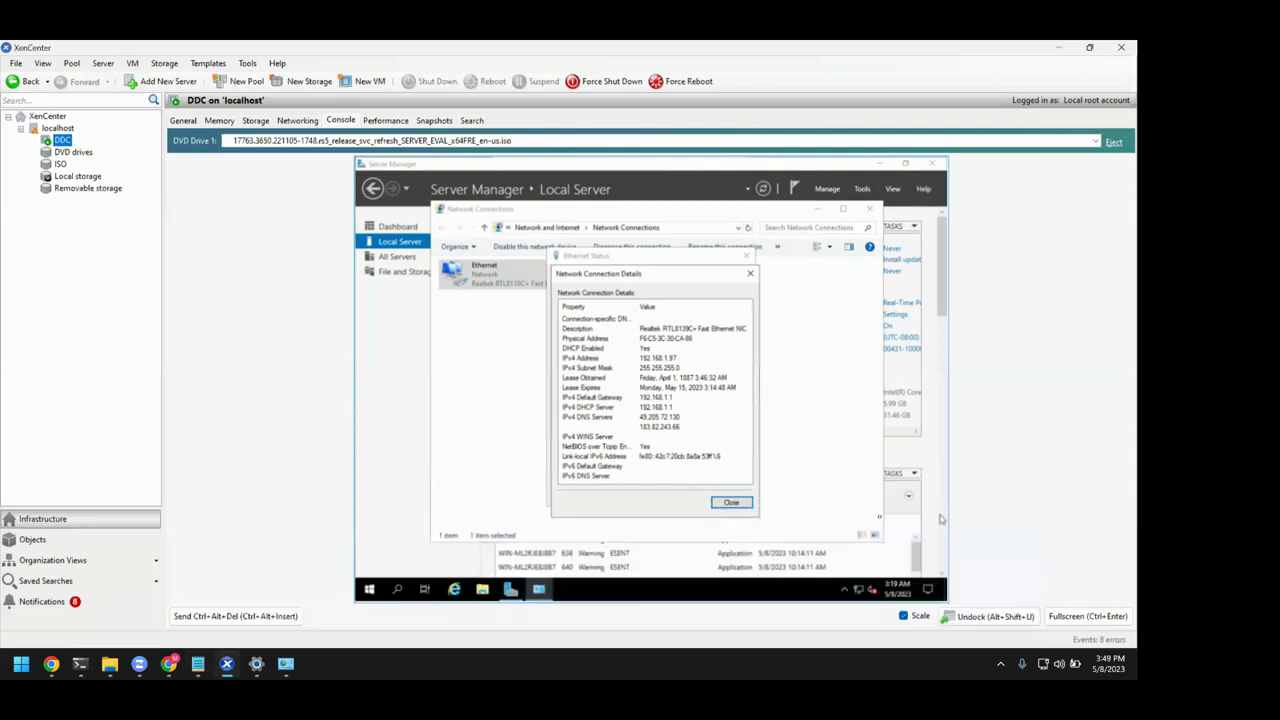
# - Reopen the Ethernet adapter's properties and its Internet Protocol Version 4 (TCP/IPv4) settings
pyautogui.click(741, 501)
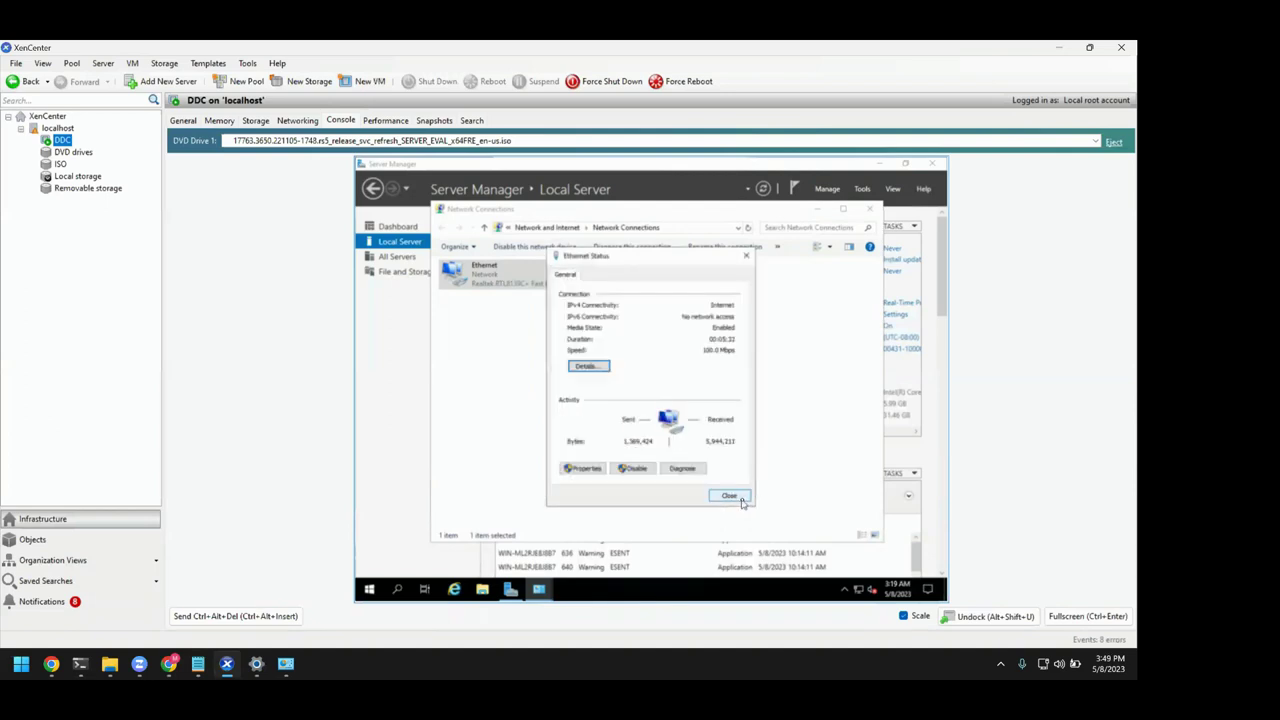
pyautogui.click(741, 501)
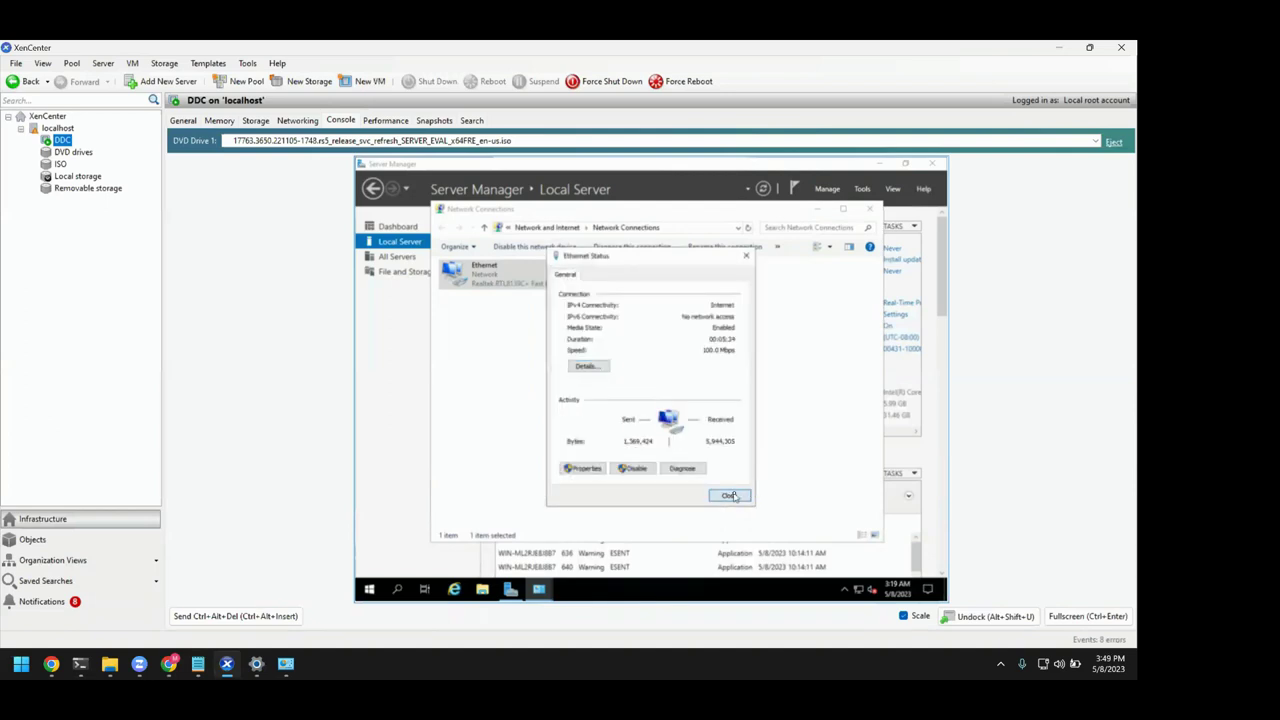
pyautogui.rightClick(539, 276)
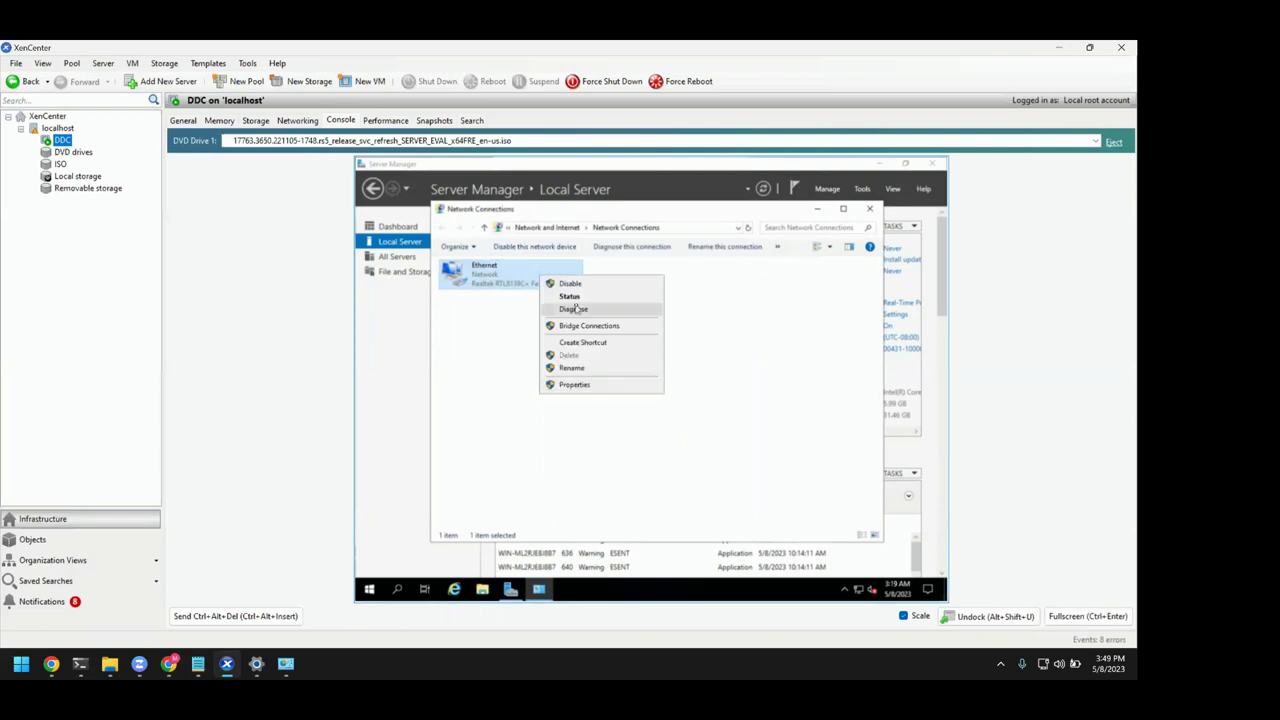
pyautogui.click(570, 296)
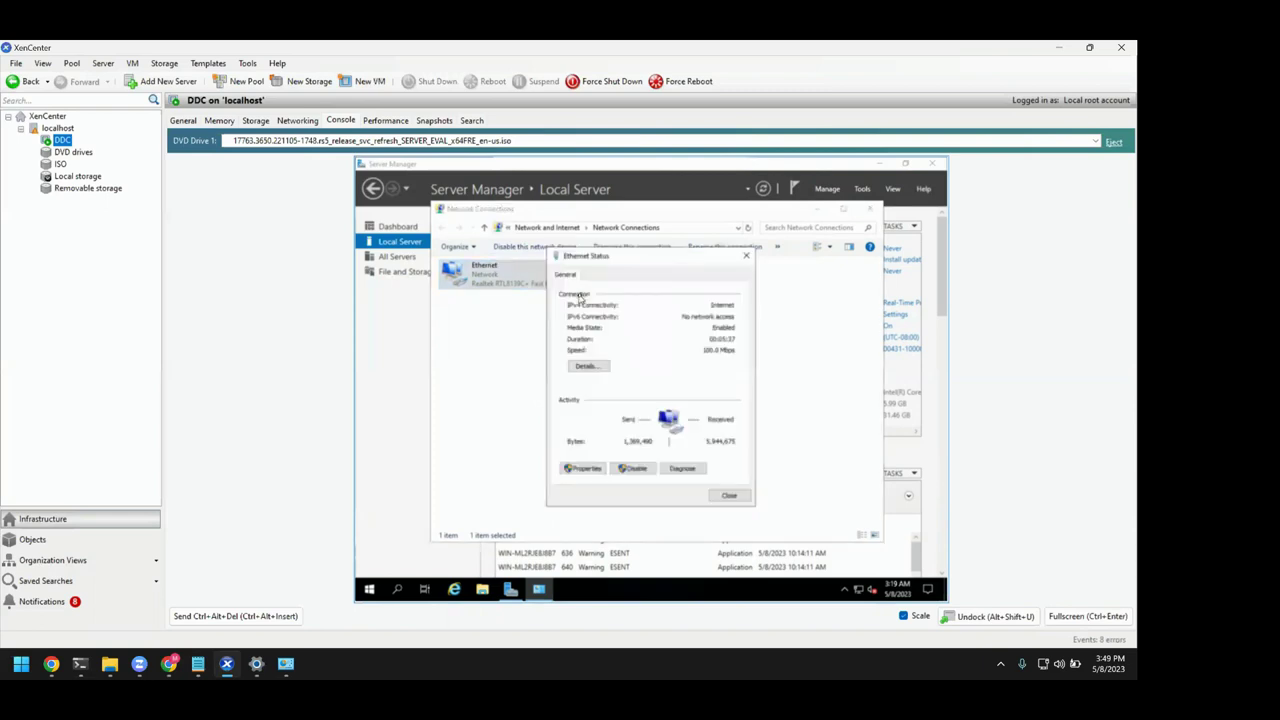
pyautogui.click(586, 474)
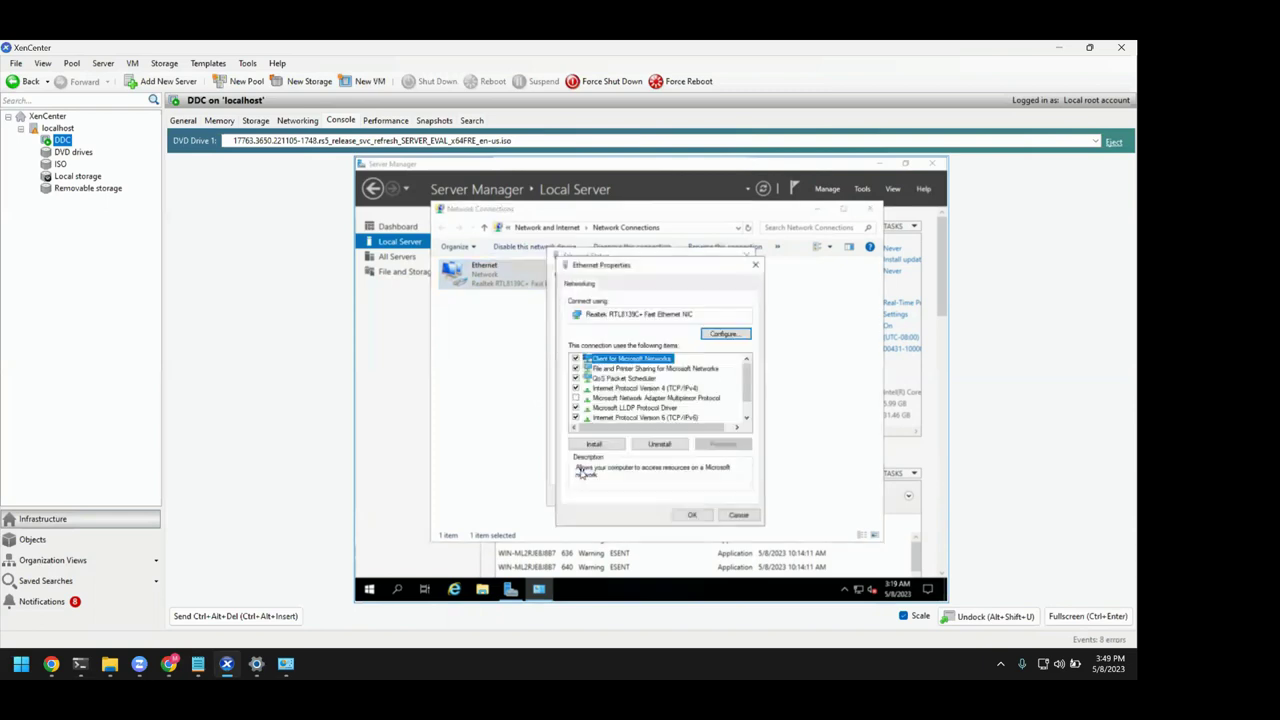
pyautogui.click(640, 389)
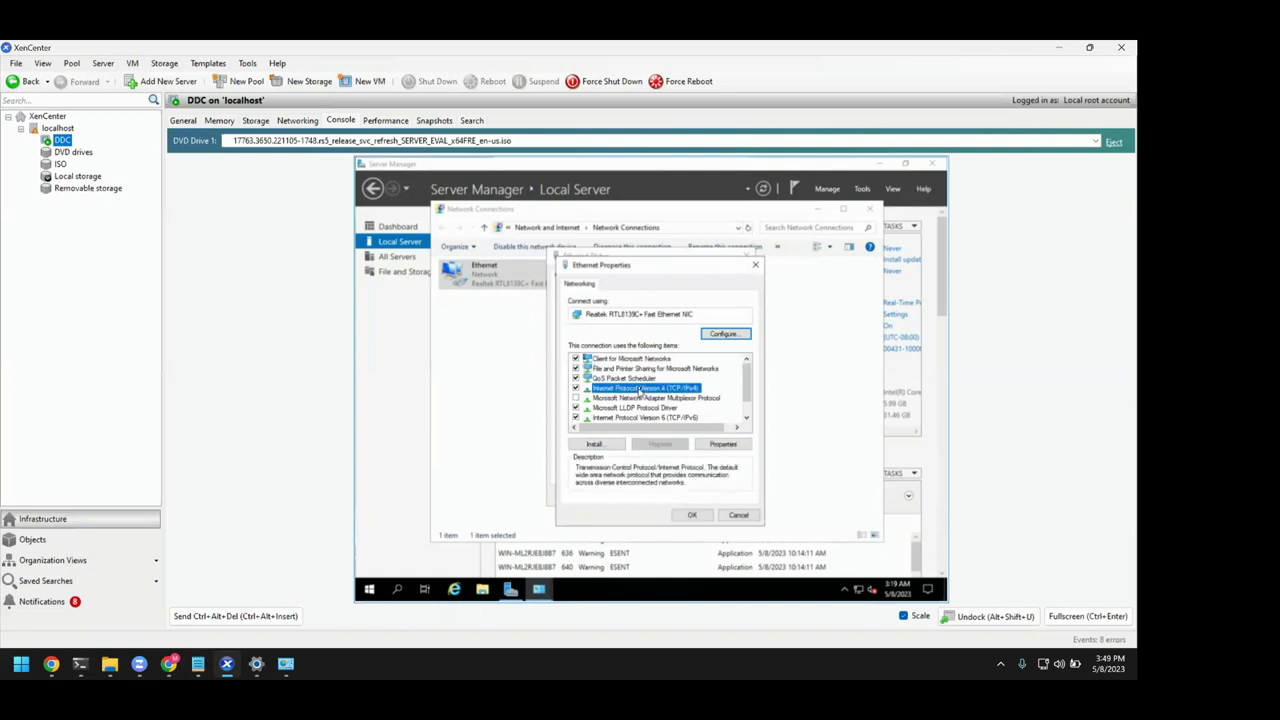
pyautogui.doubleClick(640, 390)
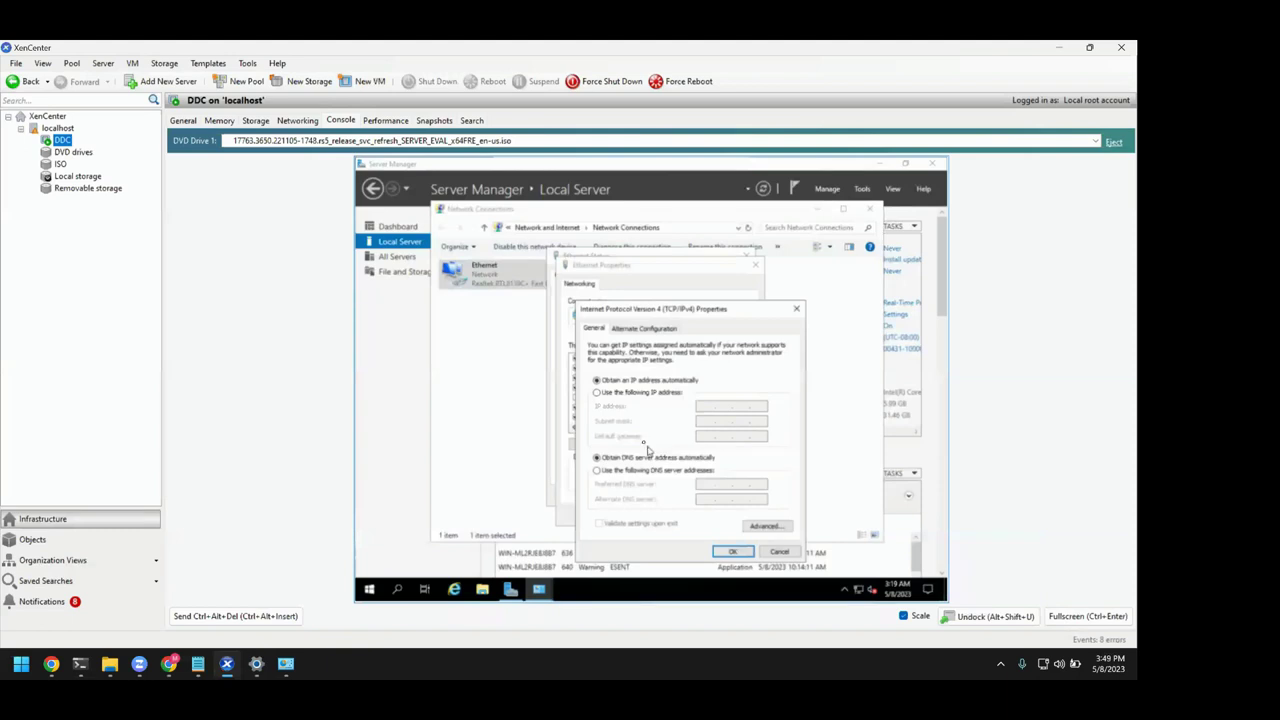
# - Enter static IP 192.168.1.97 with mask 255.255.255.0 and default gateway 192.168.1.1
pyautogui.click(636, 393)
pyautogui.click(712, 407)
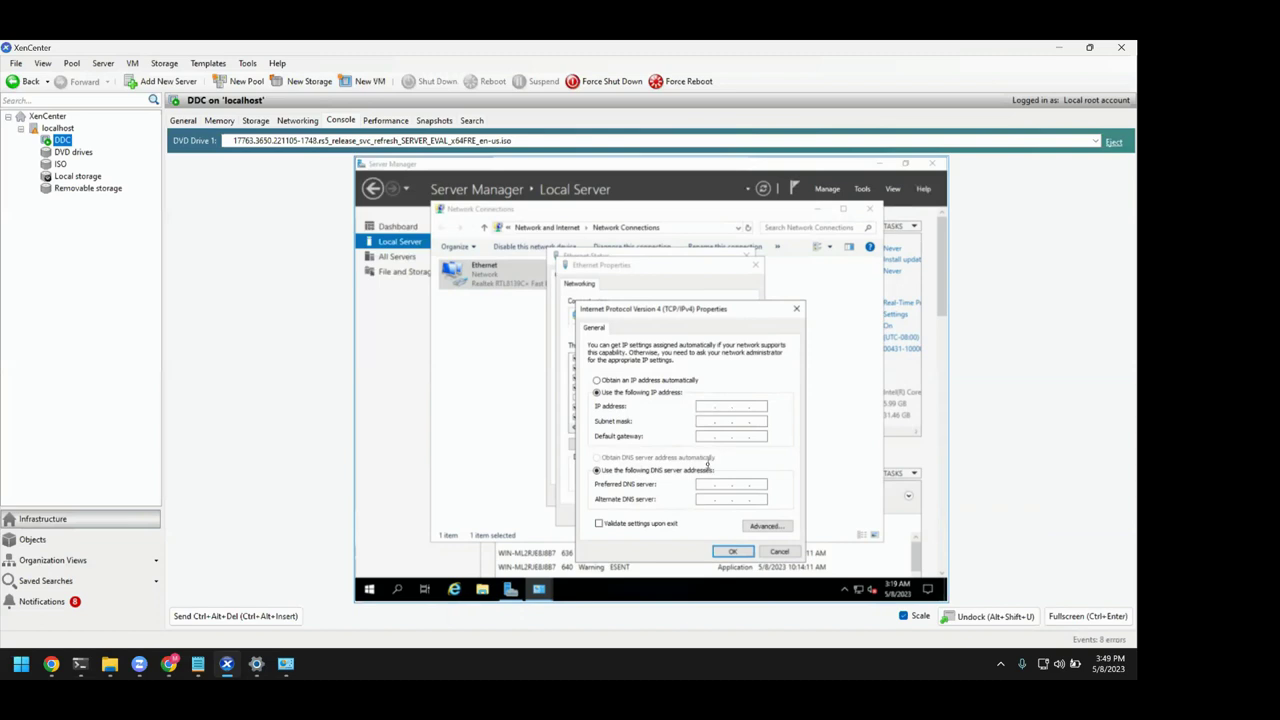
pyautogui.write('192 . 168')
pyautogui.press('Tab')
pyautogui.click(758, 407)
pyautogui.write('97')
pyautogui.click(733, 434)
pyautogui.write('192.168.1.1')
pyautogui.press('Tab')
pyautogui.press('Tab')
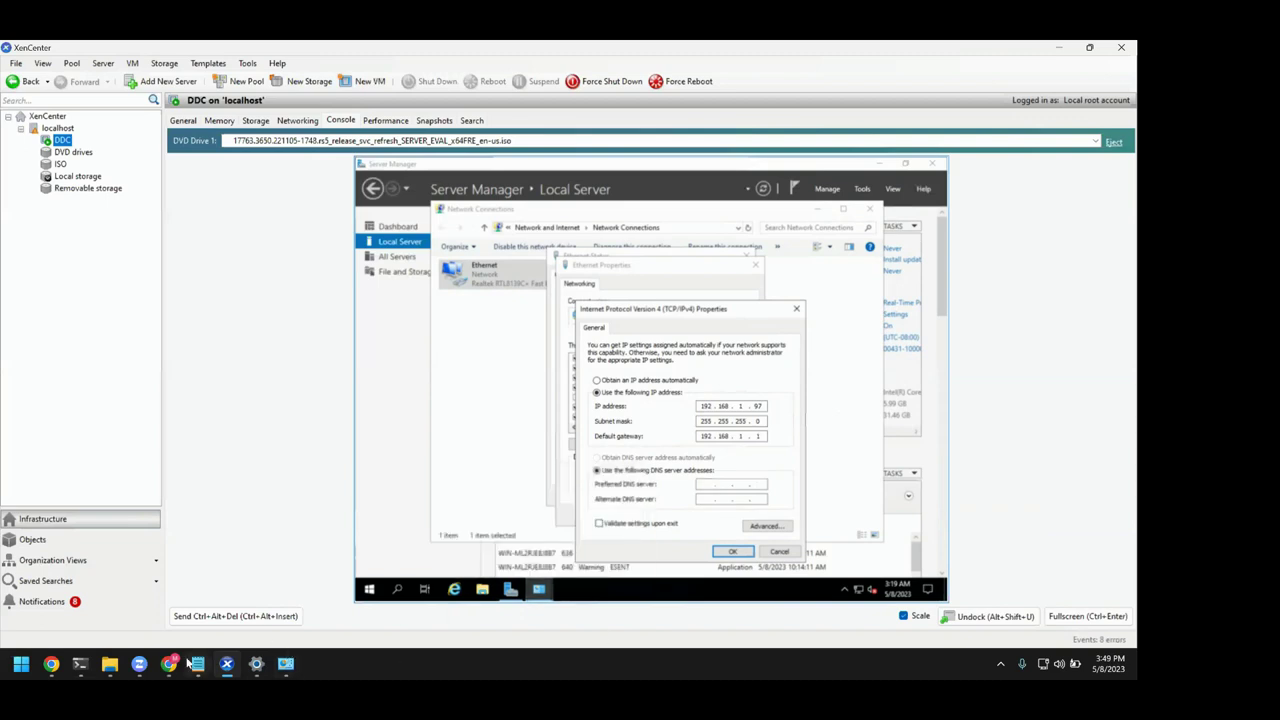
# - Briefly check the Notepad notes, then apply the IPv4 settings and the adapter properties
pyautogui.moveTo(199, 660)
pyautogui.click(205, 665)
pyautogui.click(205, 665)
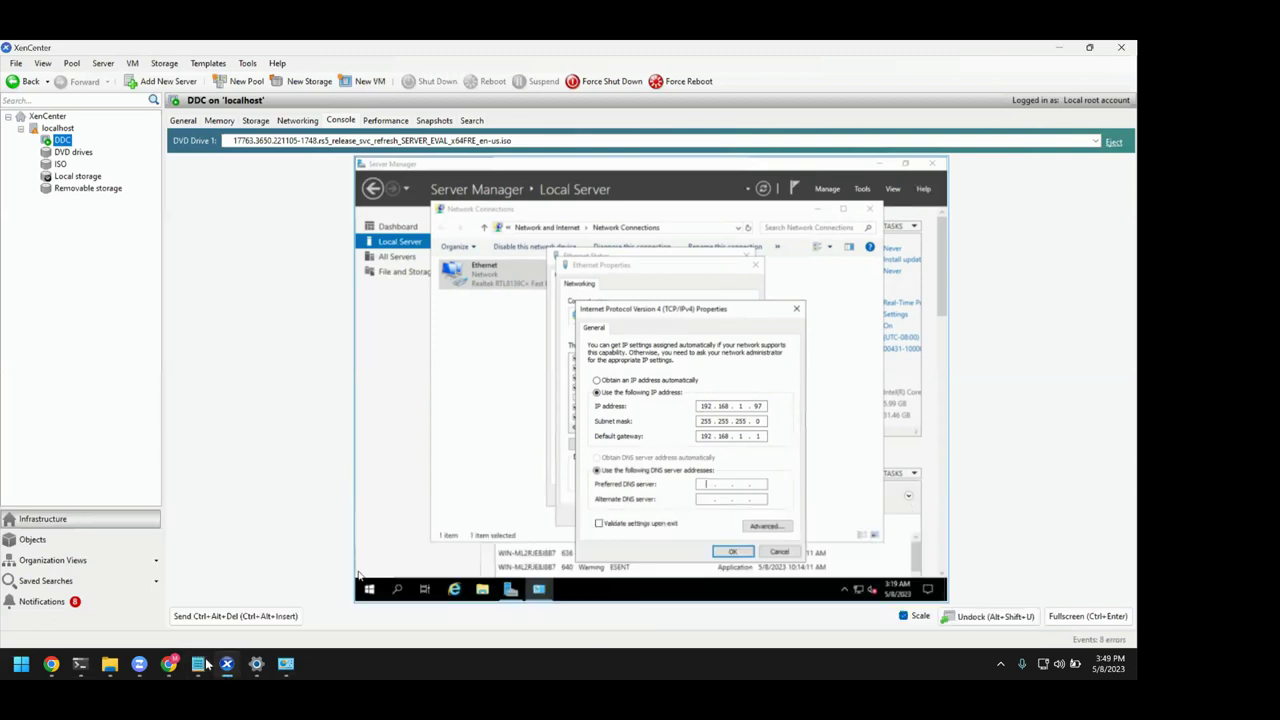
pyautogui.click(732, 552)
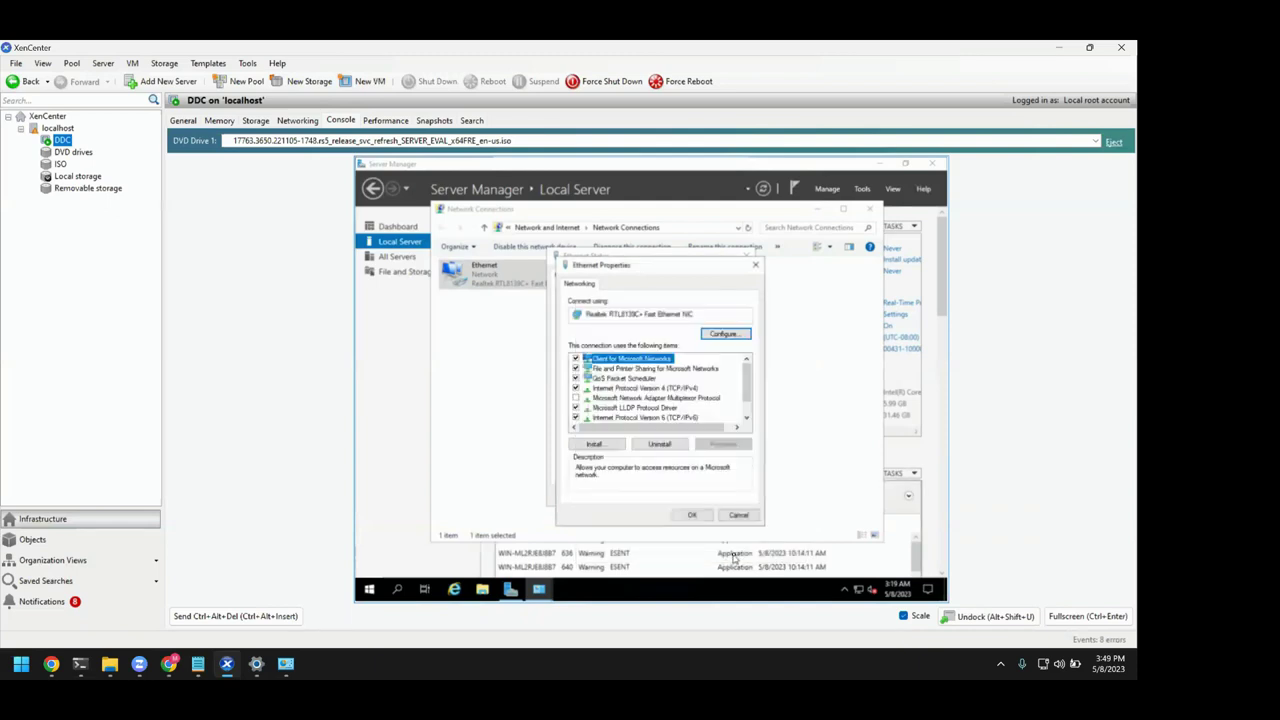
pyautogui.click(697, 515)
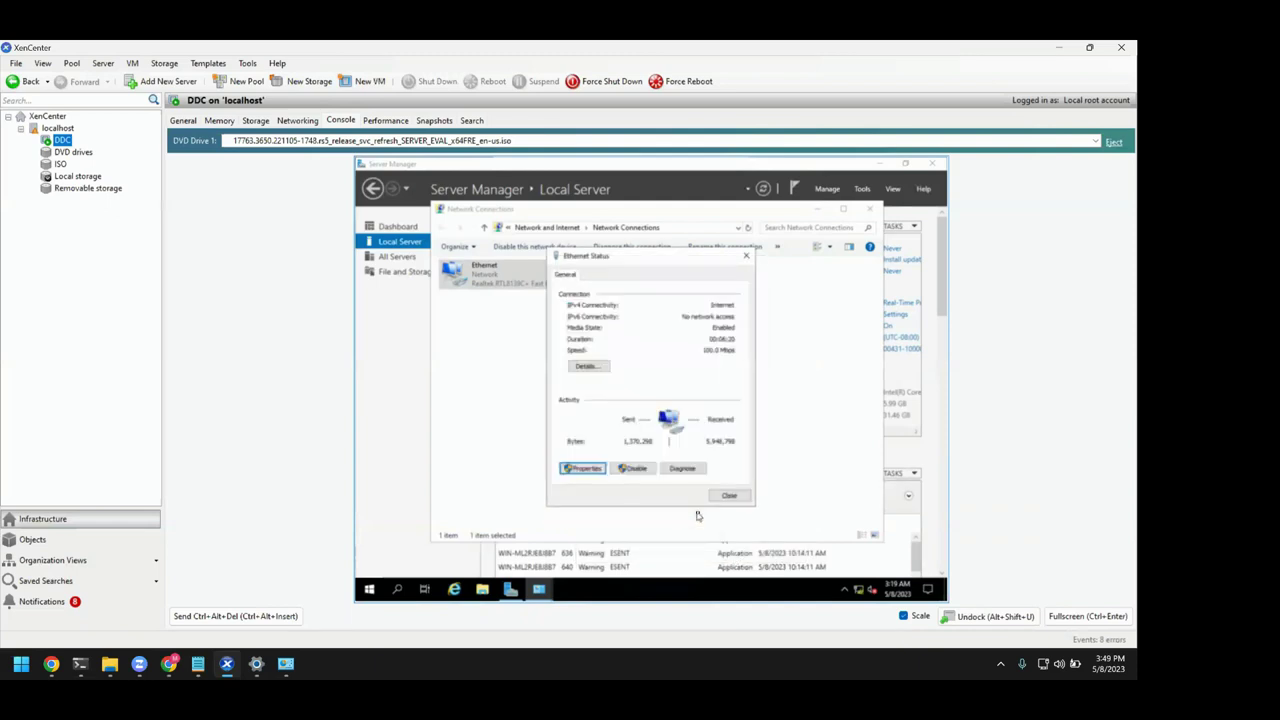
pyautogui.click(733, 496)
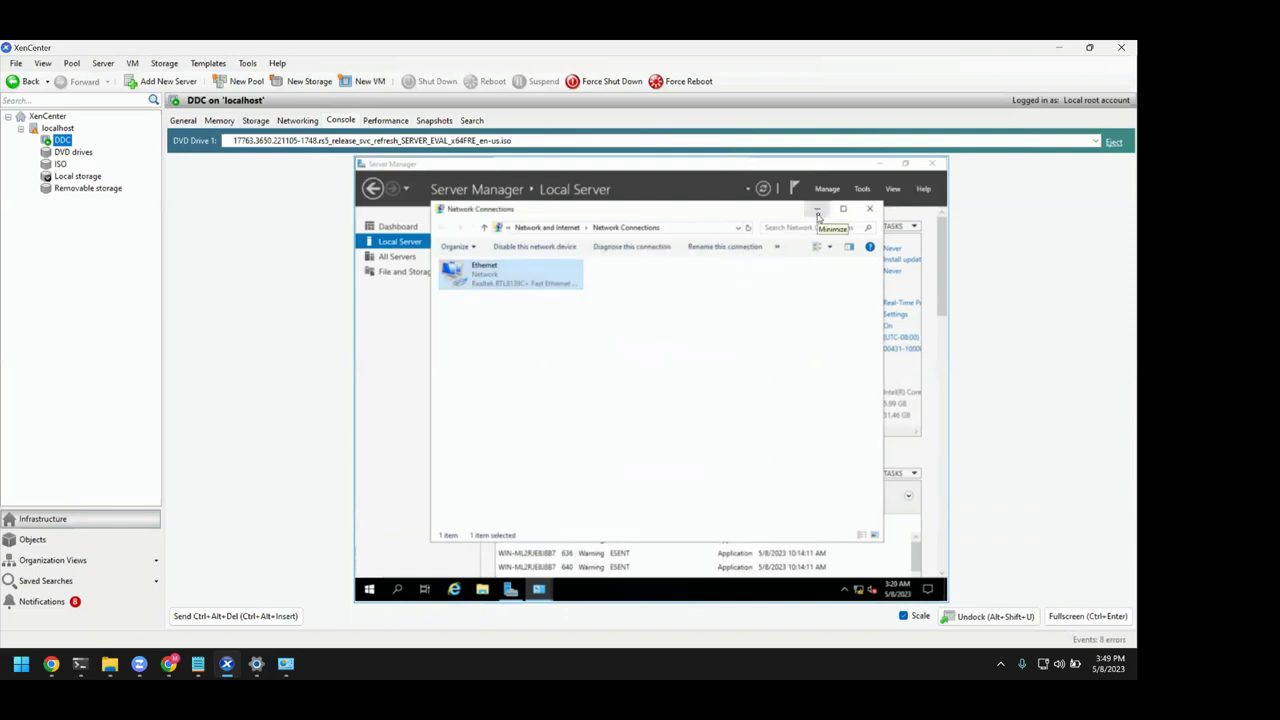
pyautogui.click(869, 209)
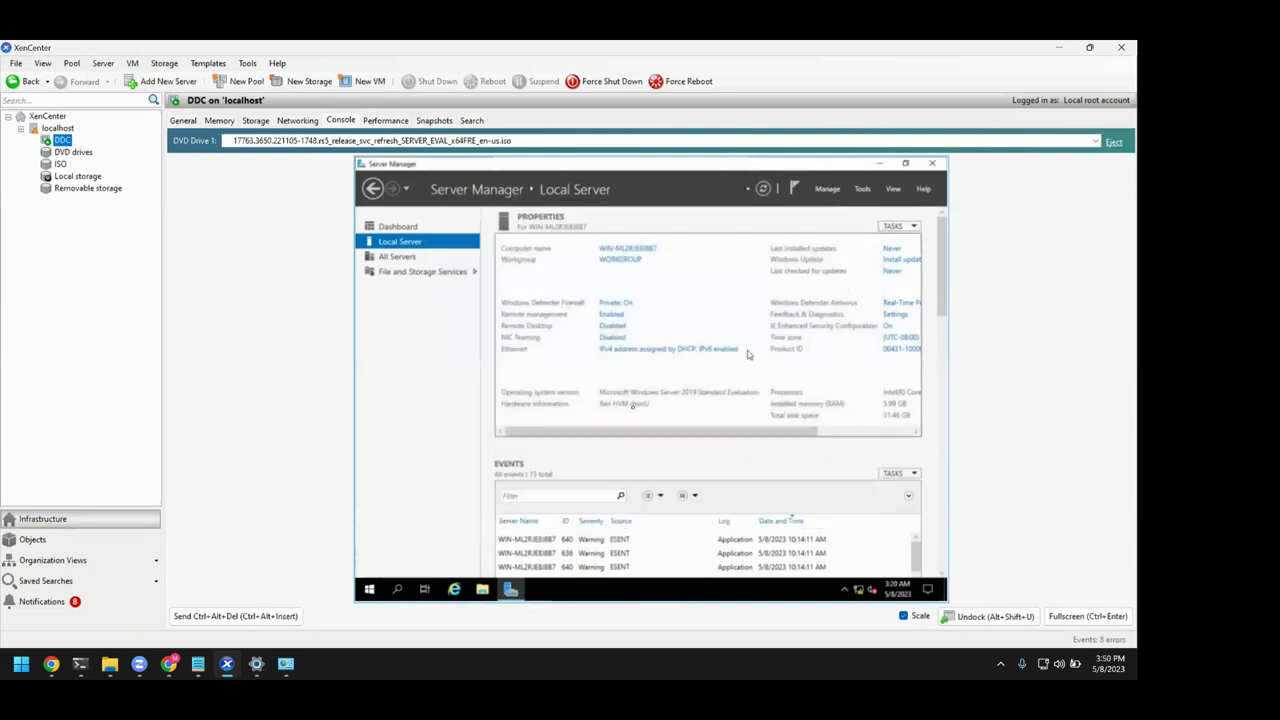
pyautogui.click(369, 589)
pyautogui.click(371, 564)
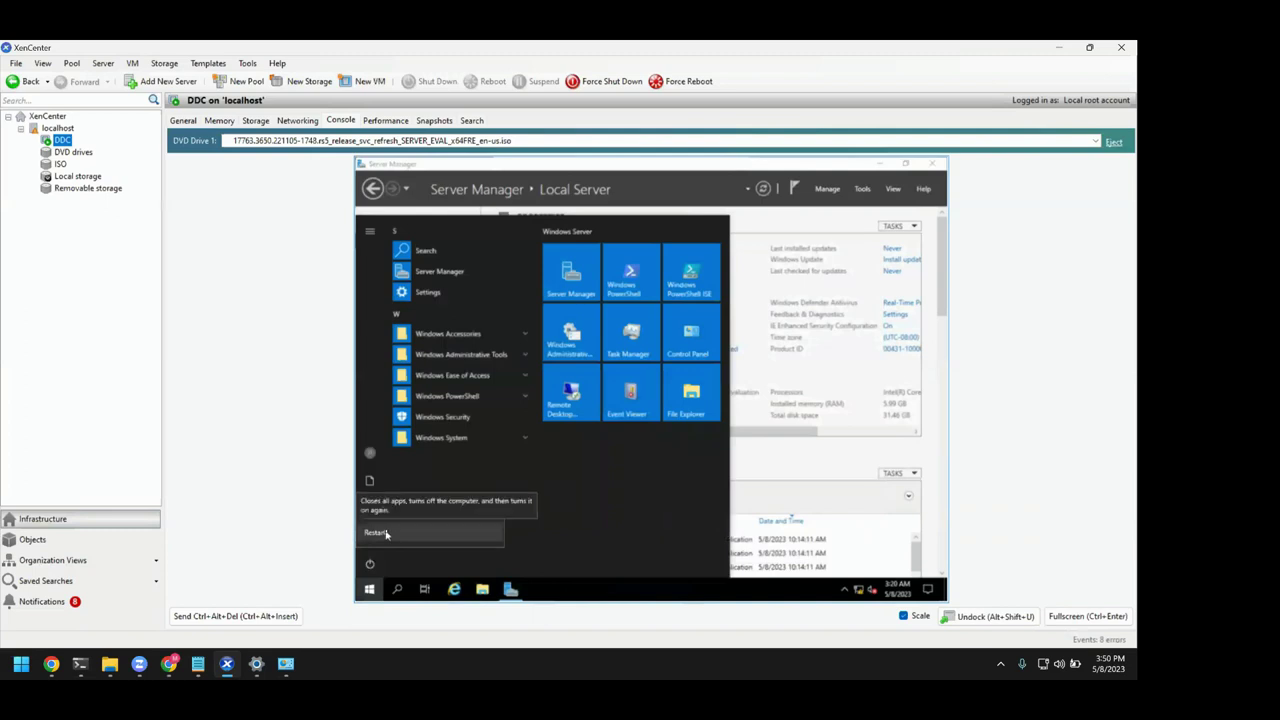
pyautogui.click(386, 533)
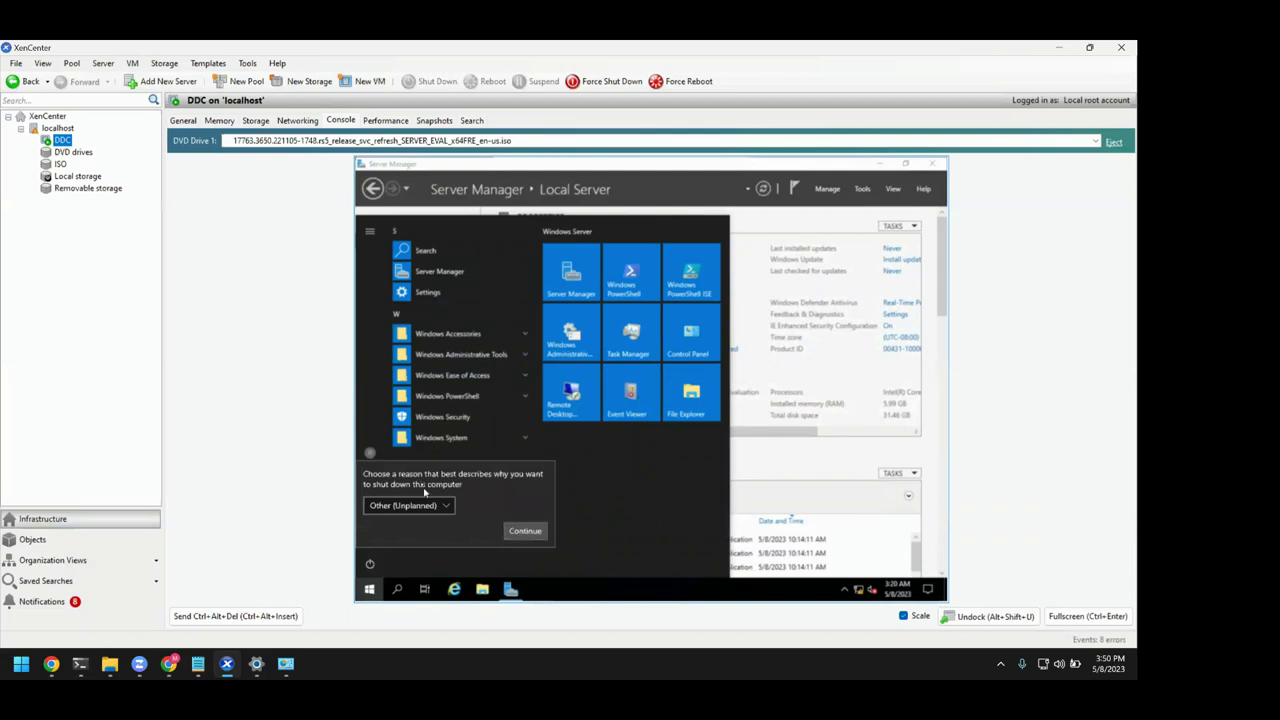
pyautogui.click(522, 531)
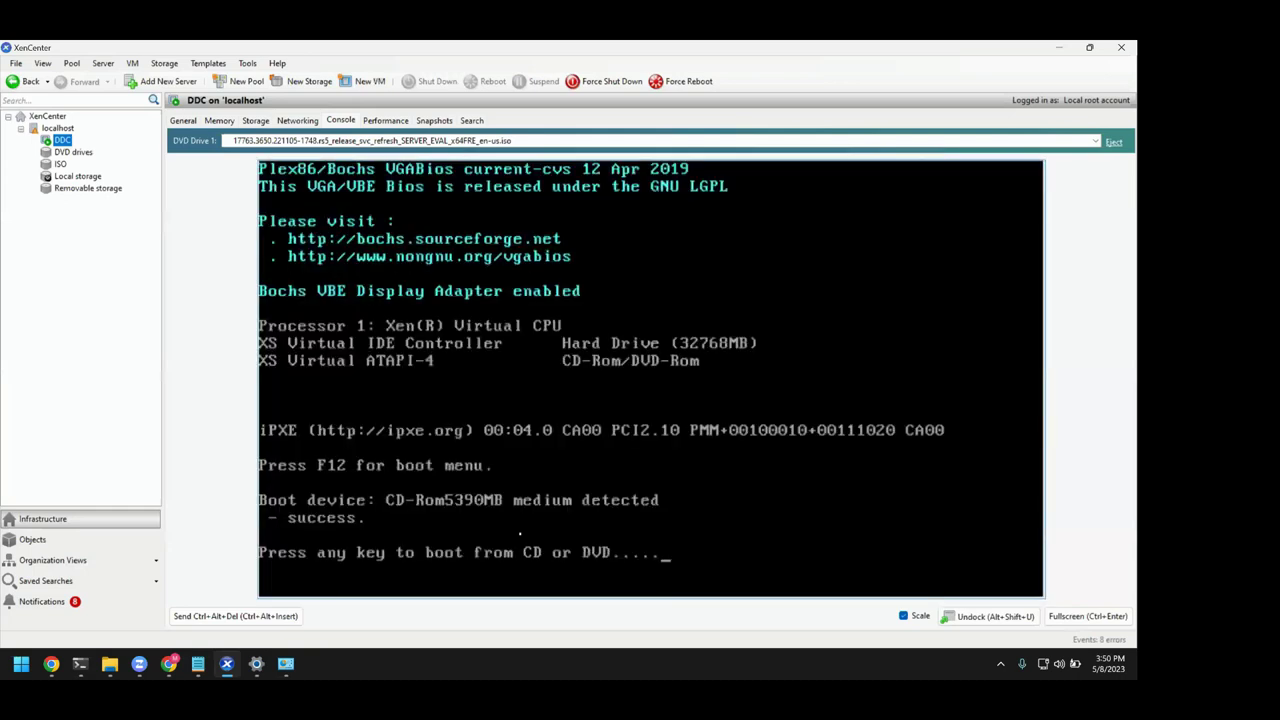
pyautogui.press('Return')
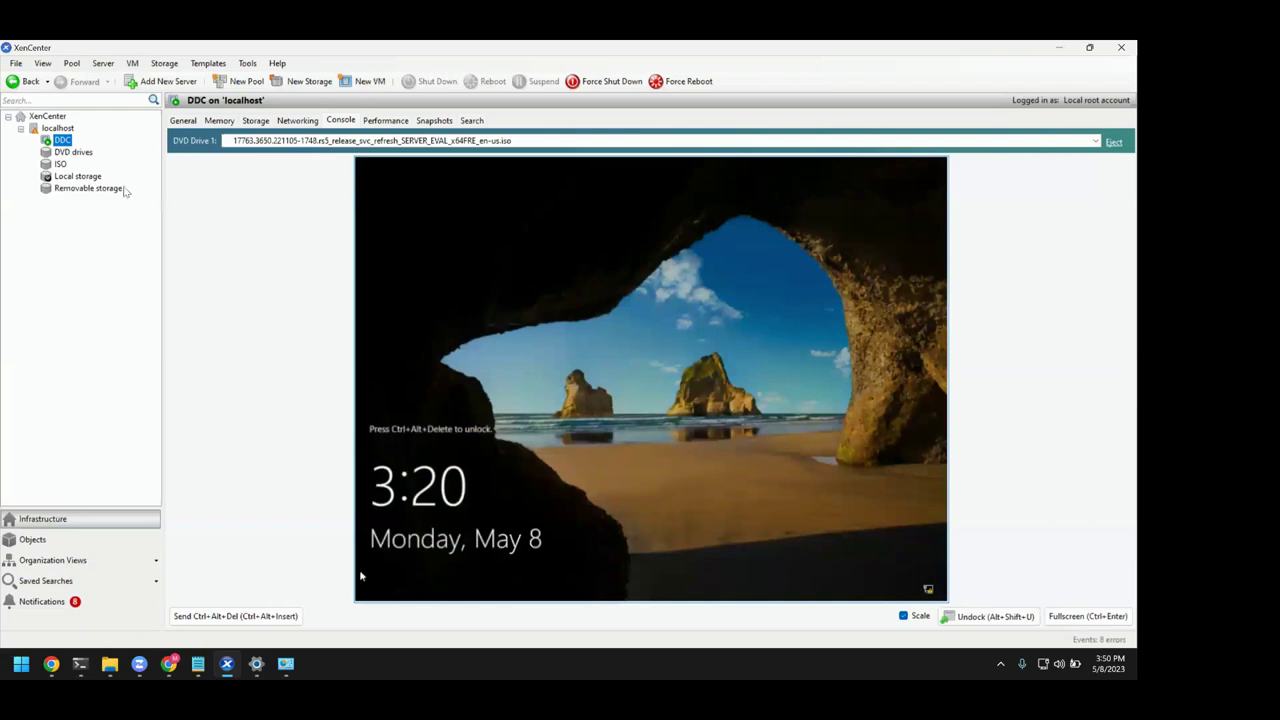
# - In the DDC VM's Properties, delete the final D so the name becomes DC, and save
pyautogui.rightClick(62, 140)
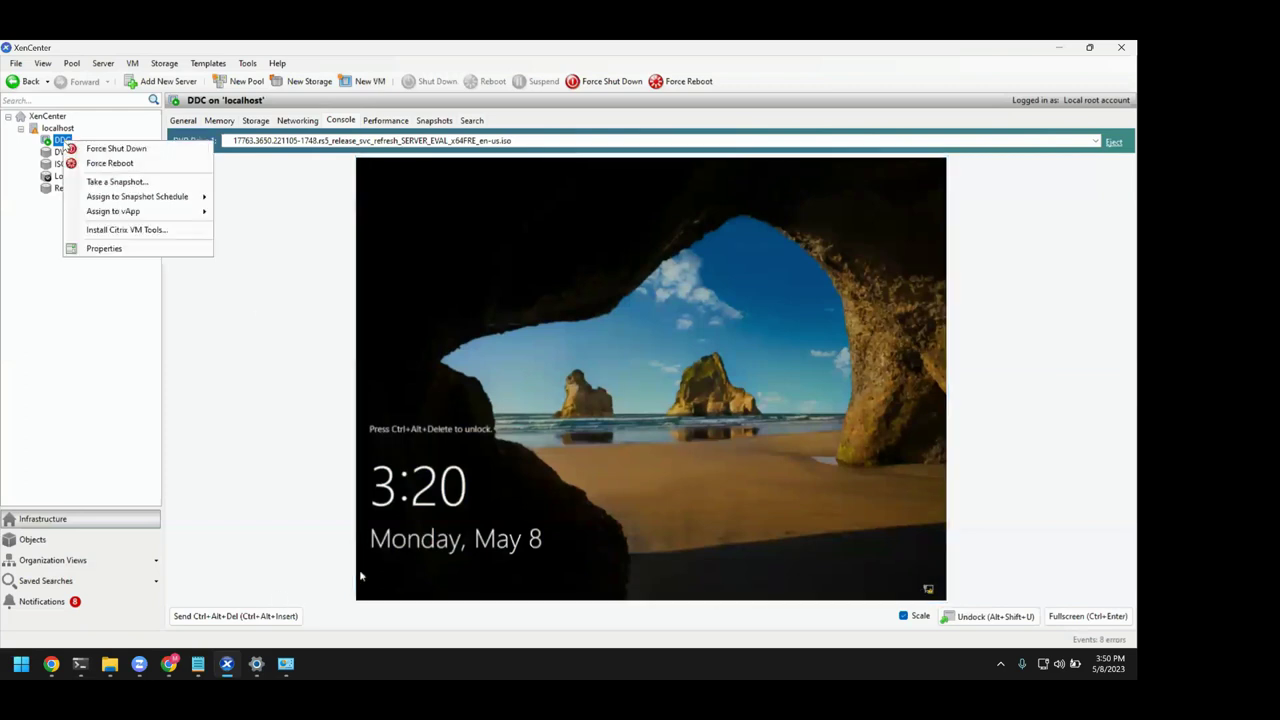
pyautogui.click(104, 248)
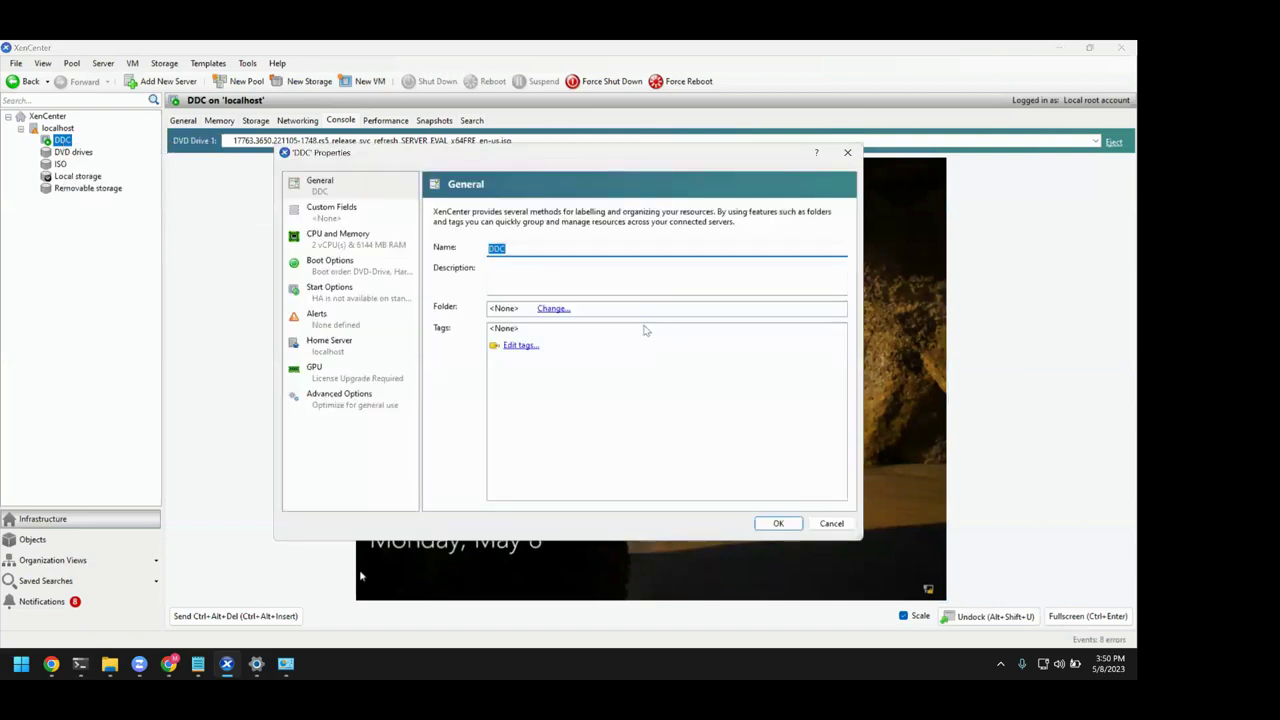
pyautogui.click(502, 248)
pyautogui.press('BackSpace')
pyautogui.click(776, 524)
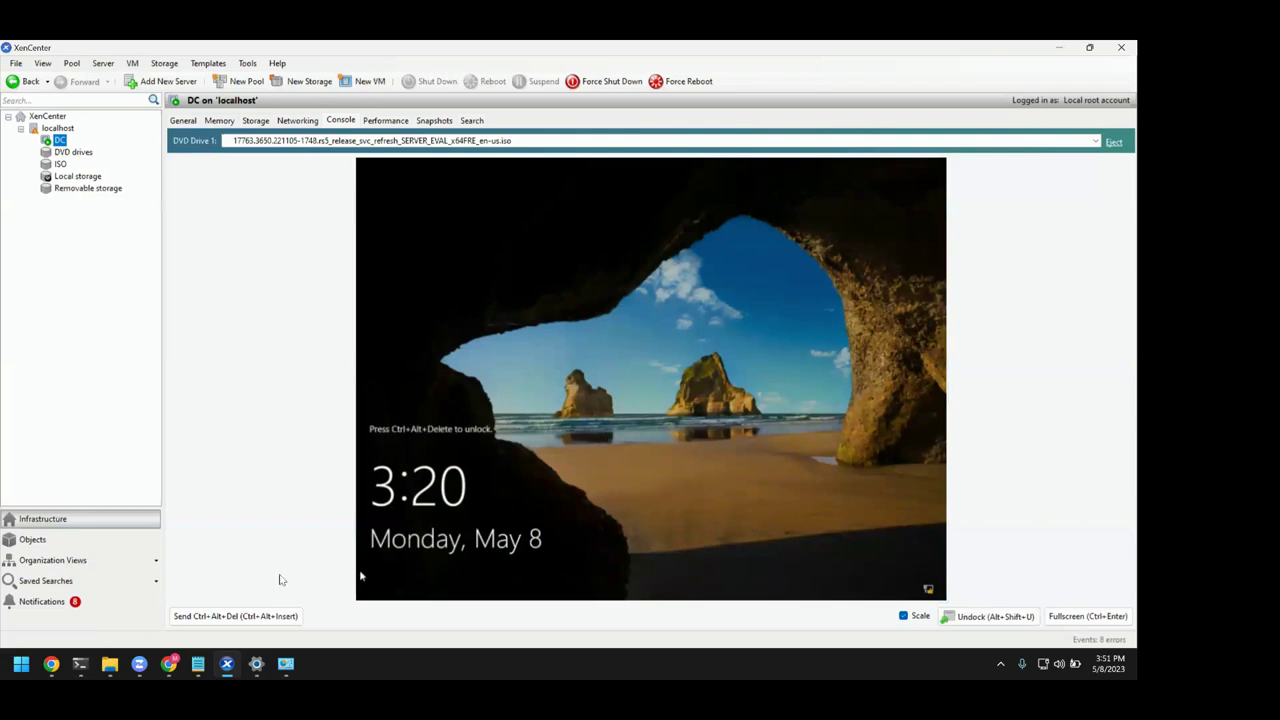
# - Sign in to DC with the Administrator password and dismiss the Windows Admin Center notice
pyautogui.click(250, 616)
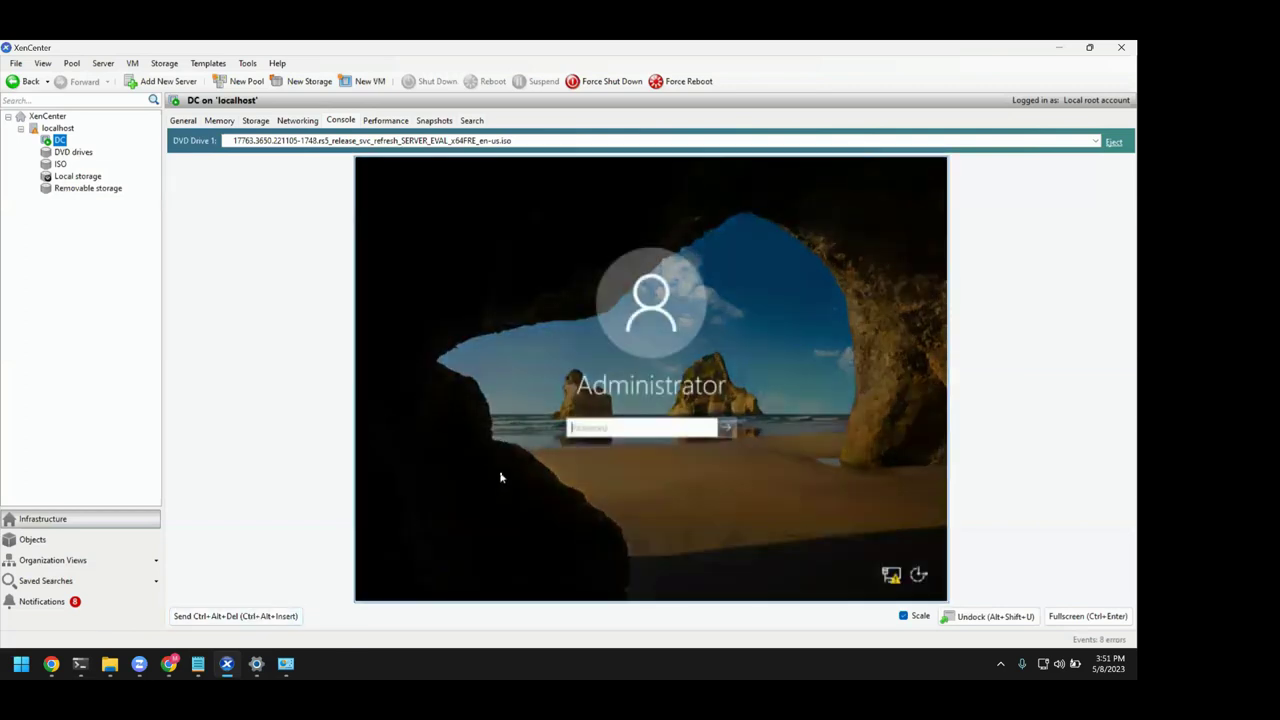
pyautogui.write('•••••••')
pyautogui.press('Return')
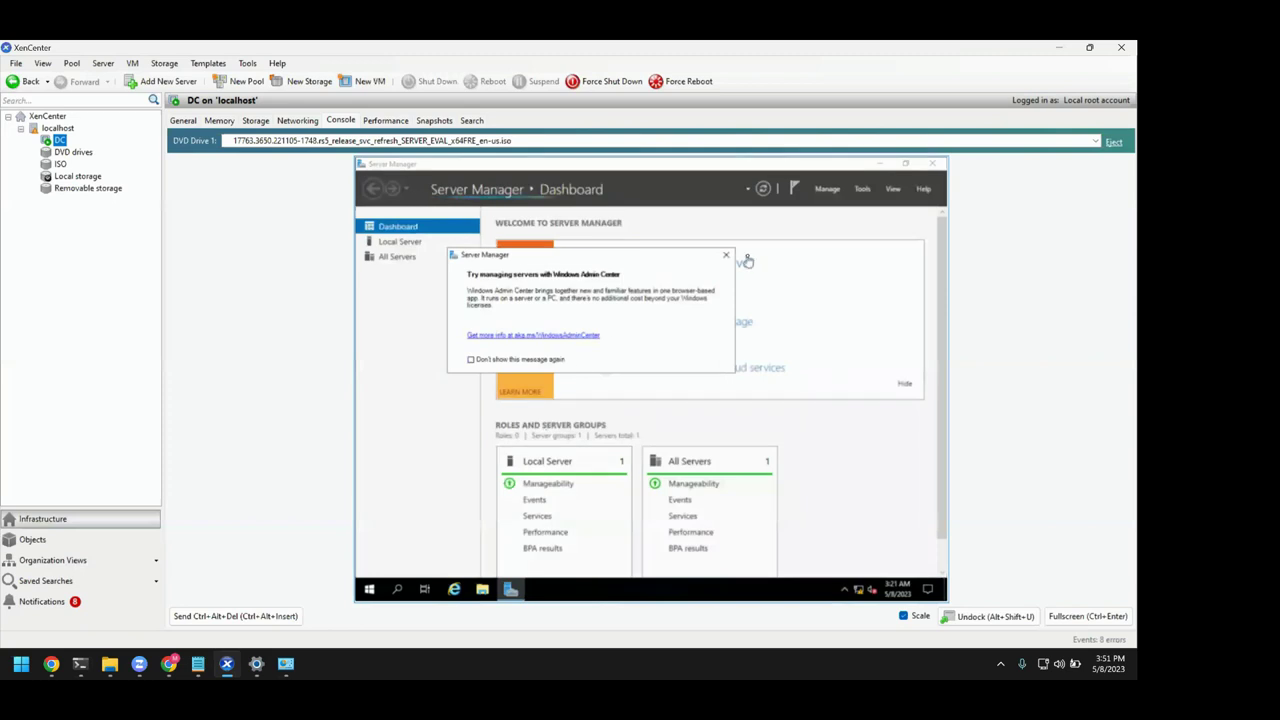
pyautogui.click(726, 255)
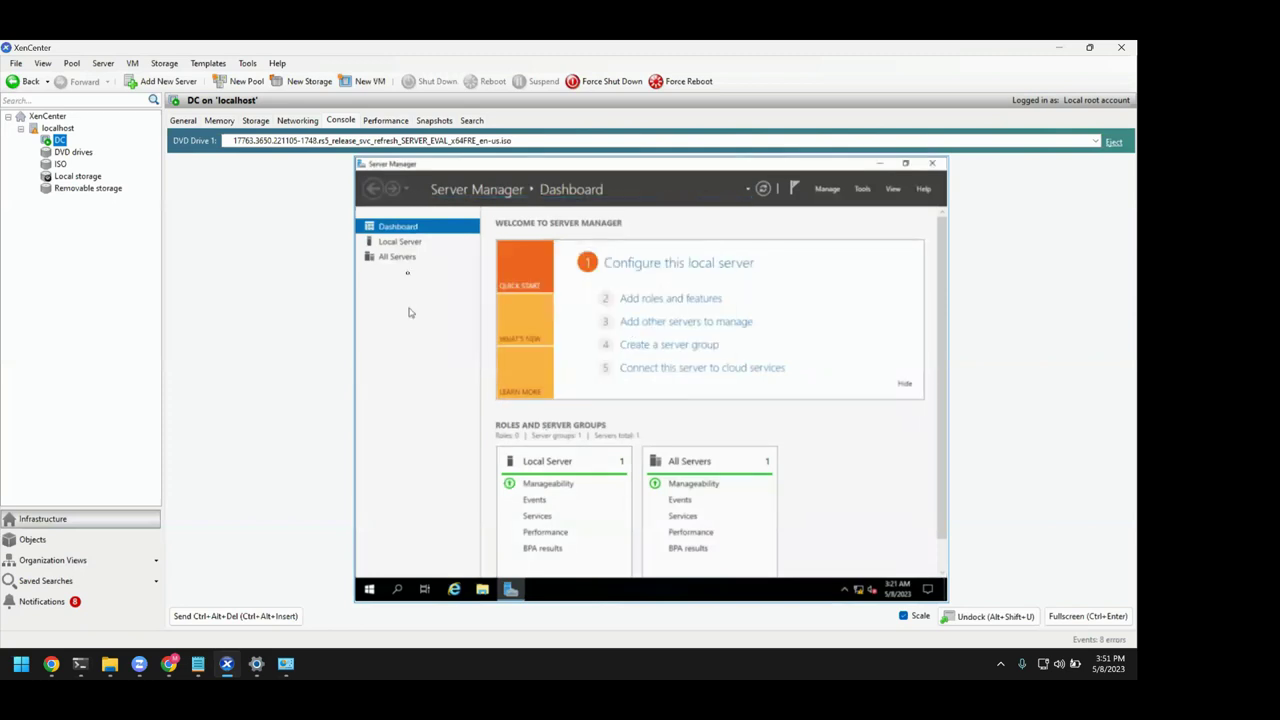
# - Start Add Roles and Features with a role-based installation targeting the DC server
pyautogui.click(828, 188)
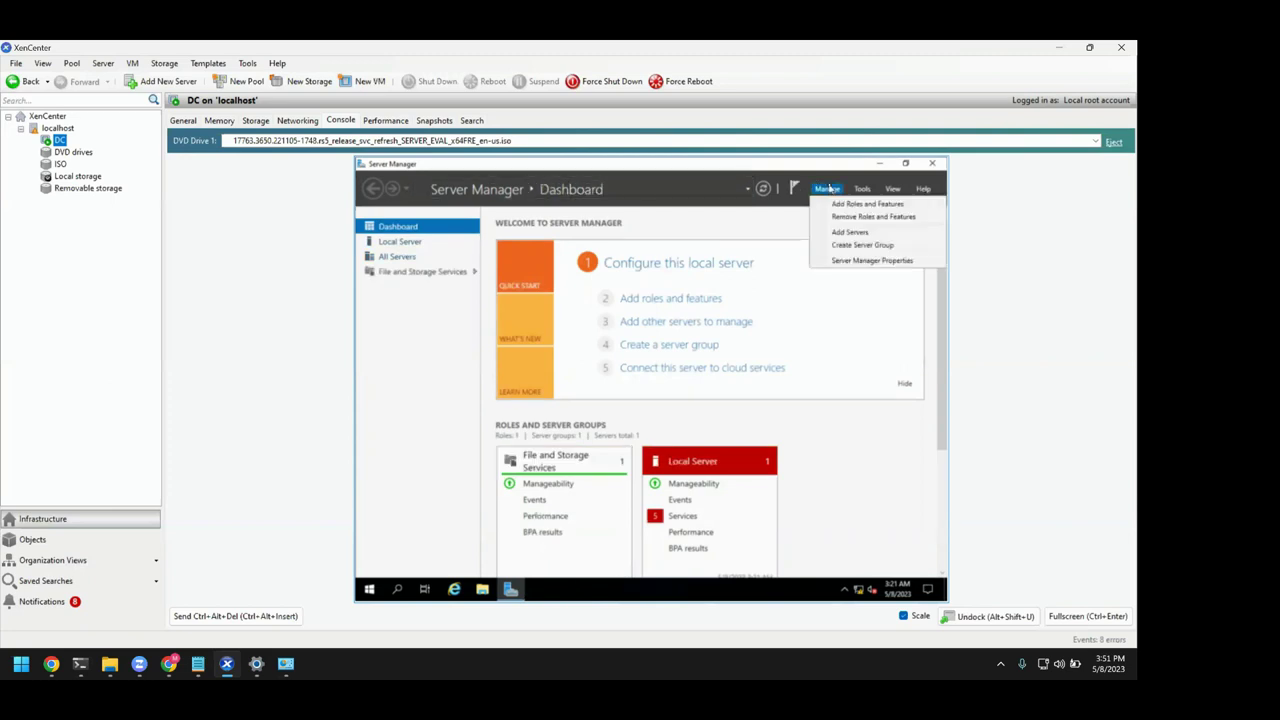
pyautogui.click(840, 244)
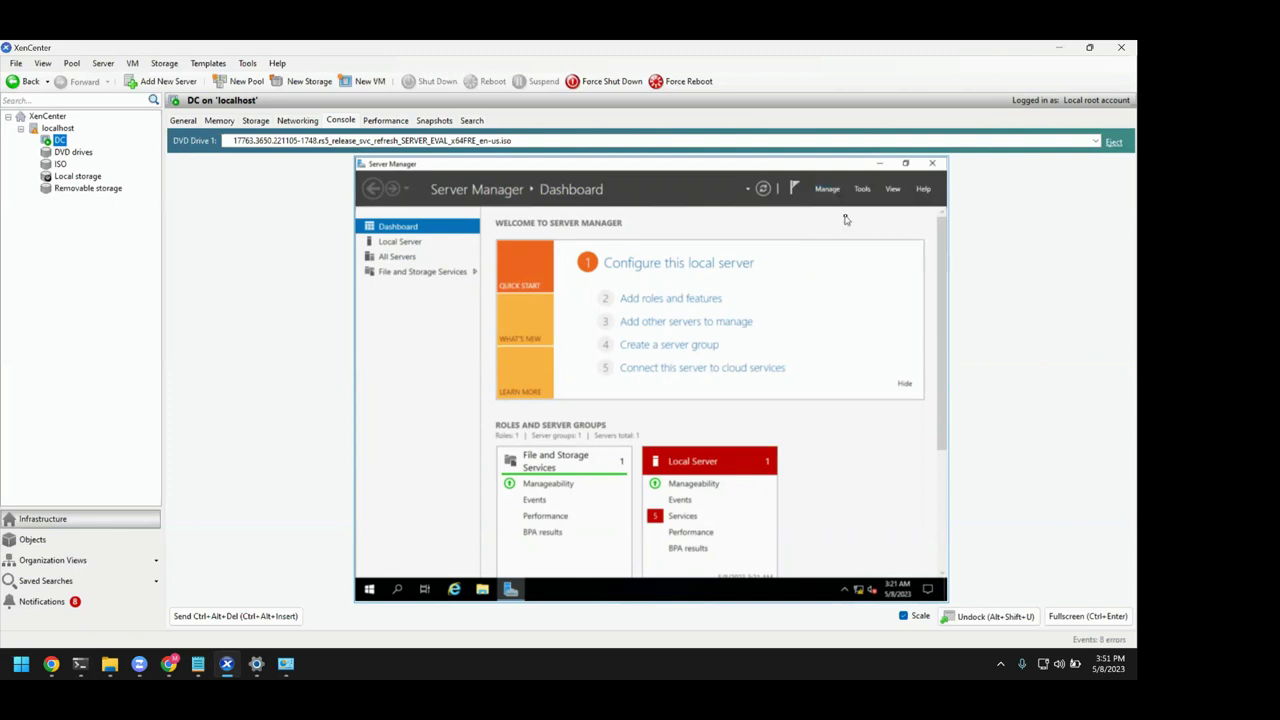
pyautogui.click(790, 486)
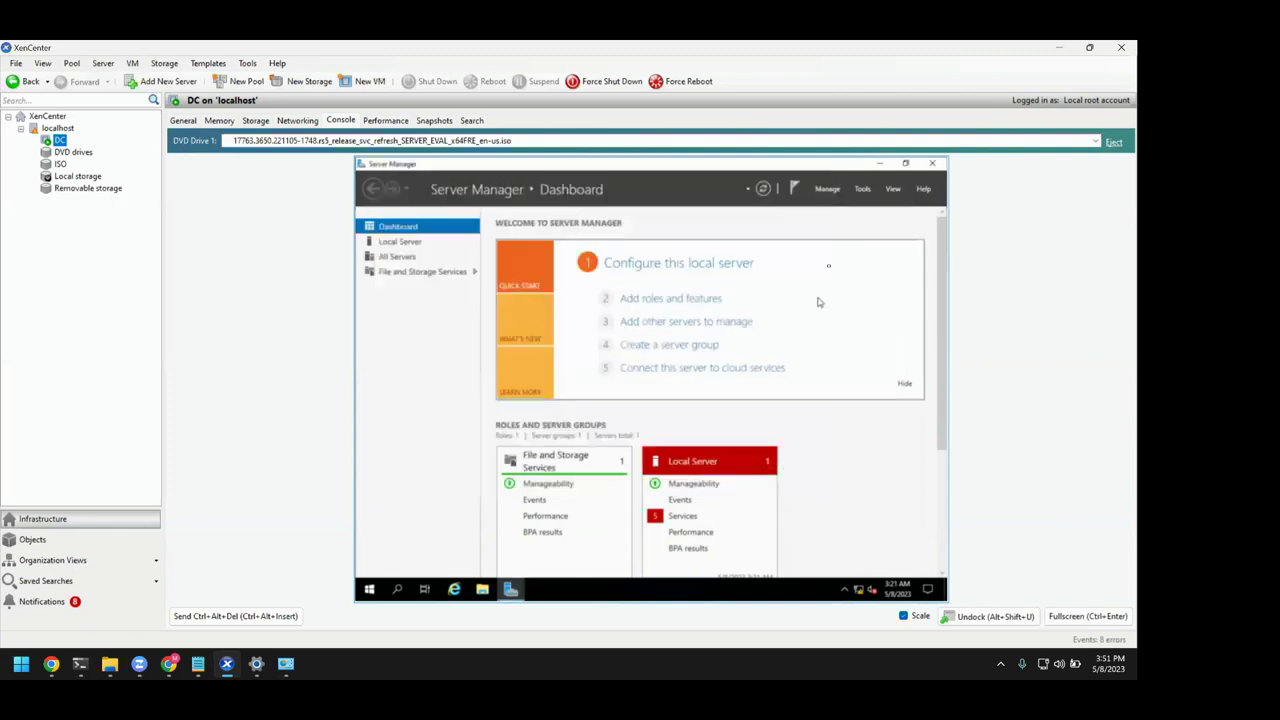
pyautogui.click(827, 190)
pyautogui.click(834, 204)
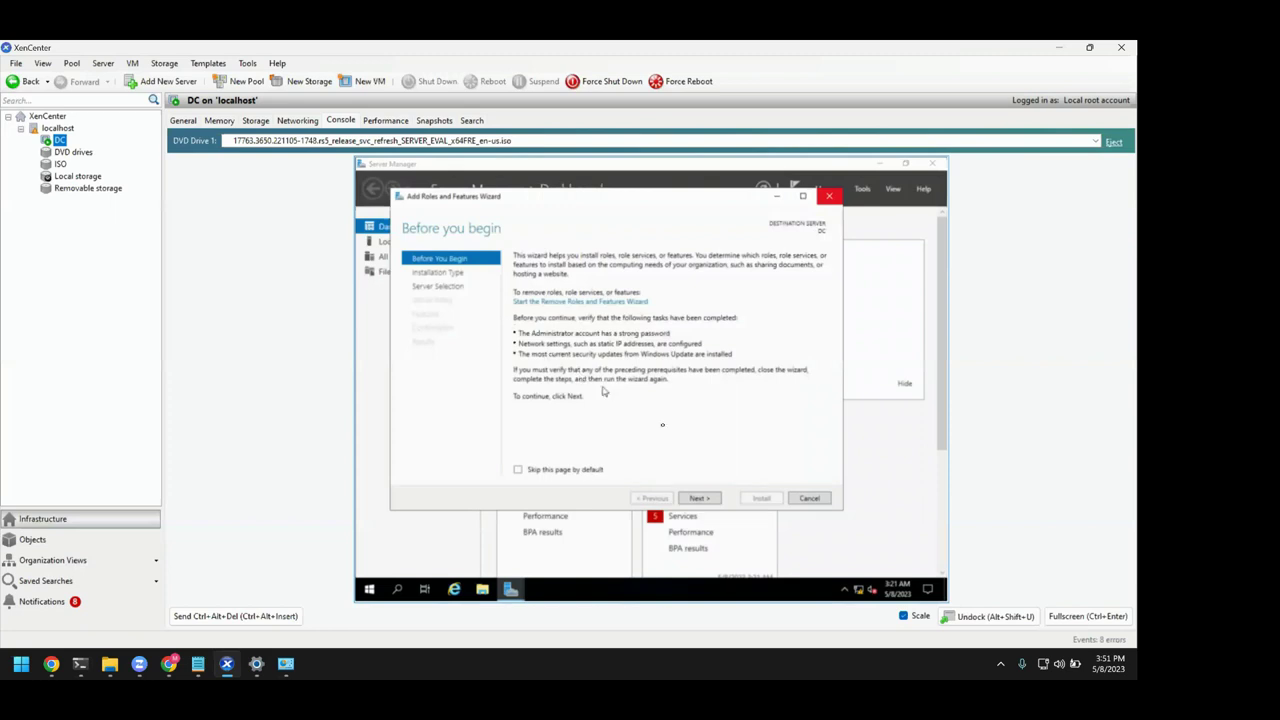
pyautogui.click(711, 505)
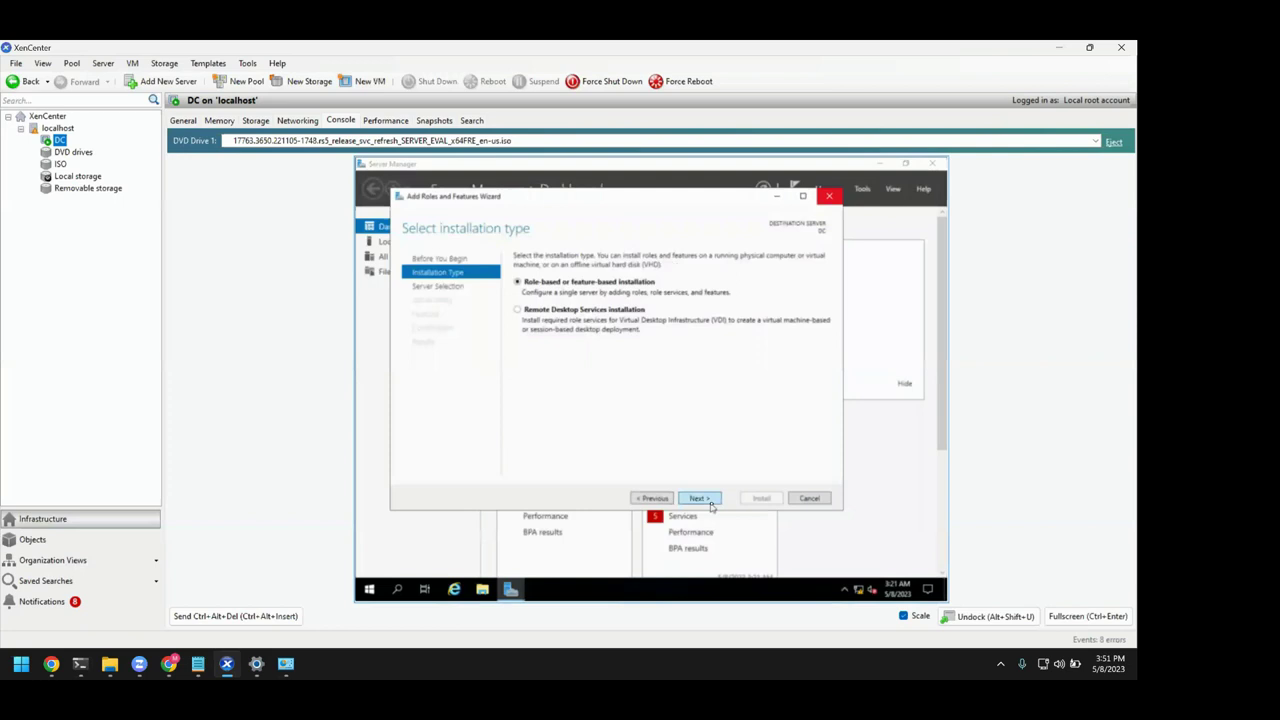
pyautogui.click(708, 502)
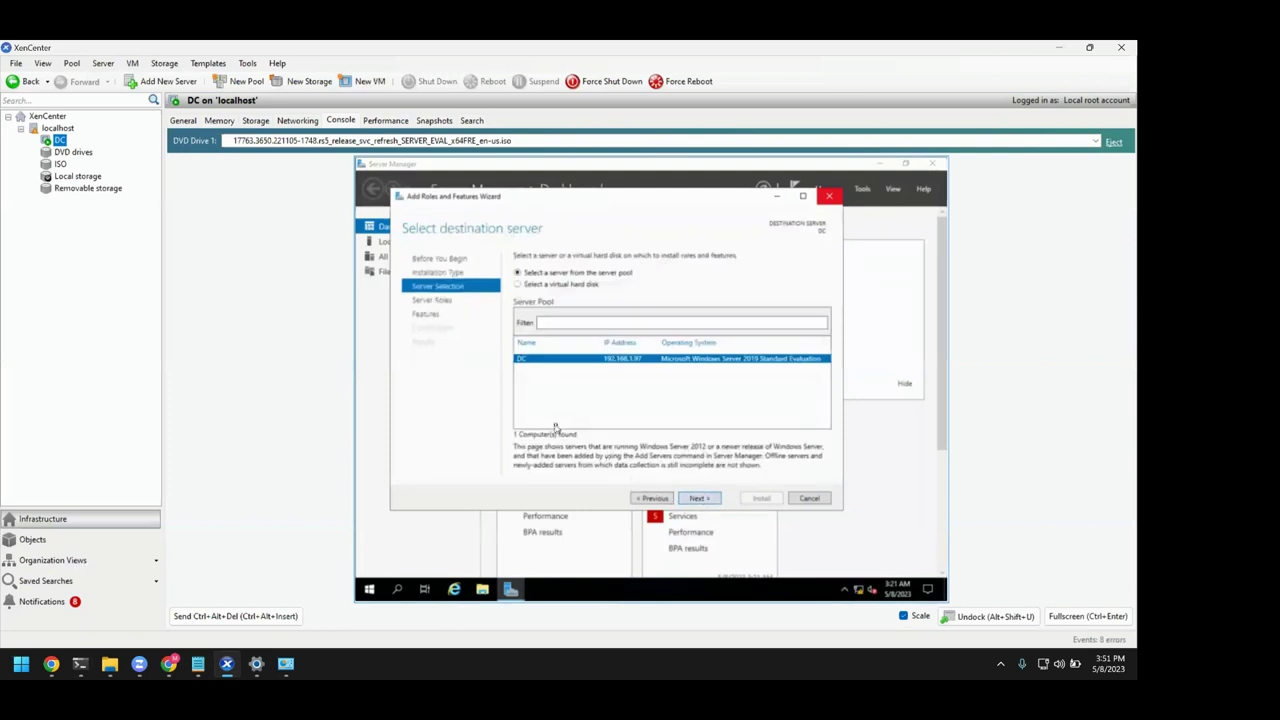
pyautogui.click(700, 498)
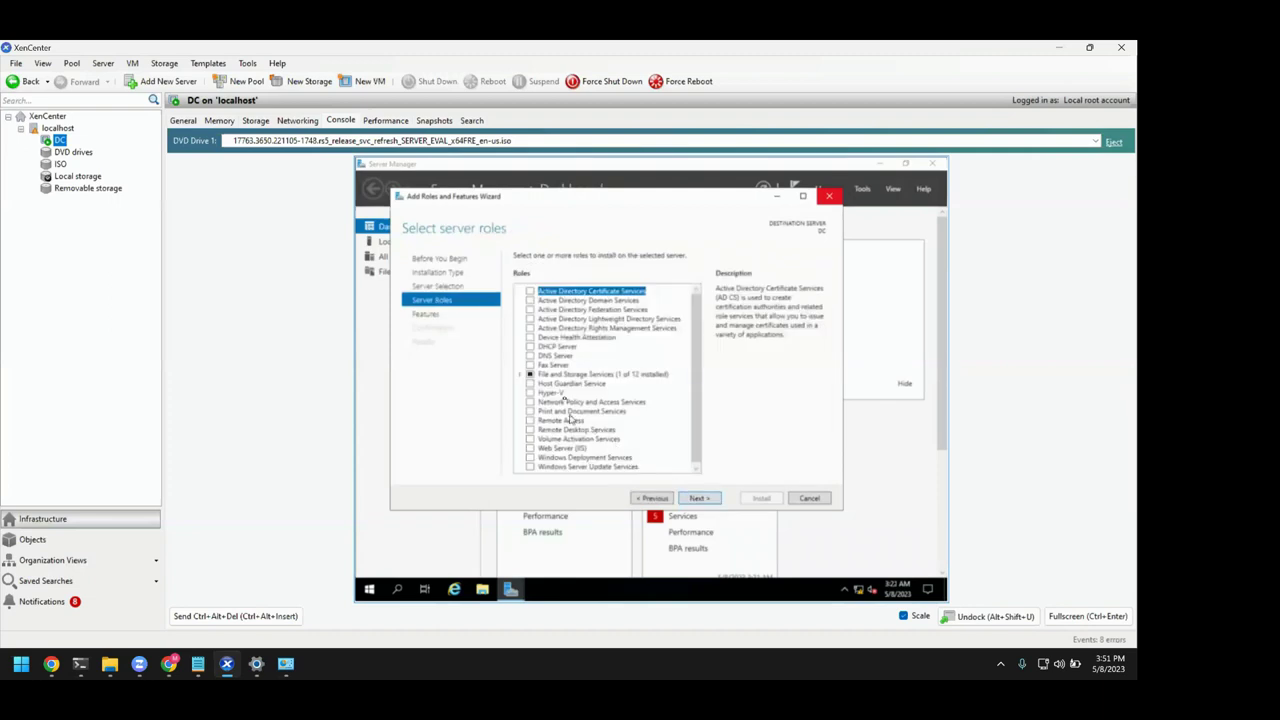
# - Select Active Directory Domain Services with its management features and continue to Confirmation
pyautogui.click(530, 300)
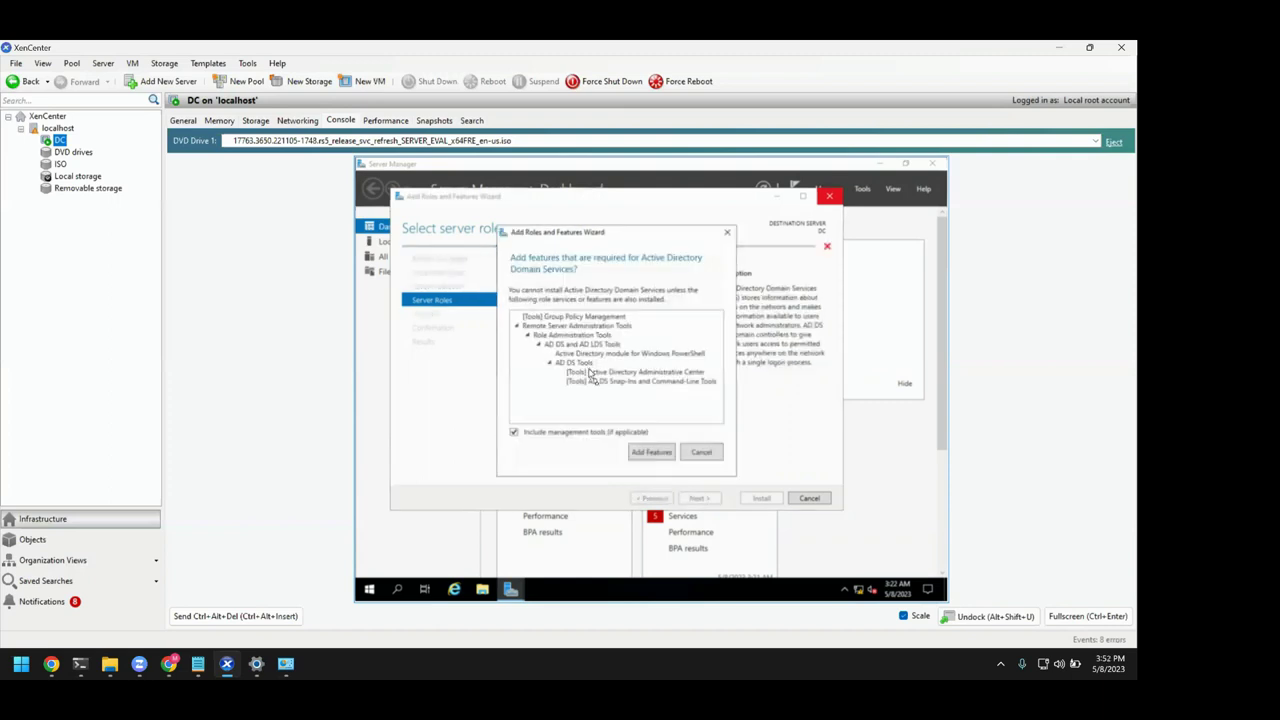
pyautogui.click(650, 454)
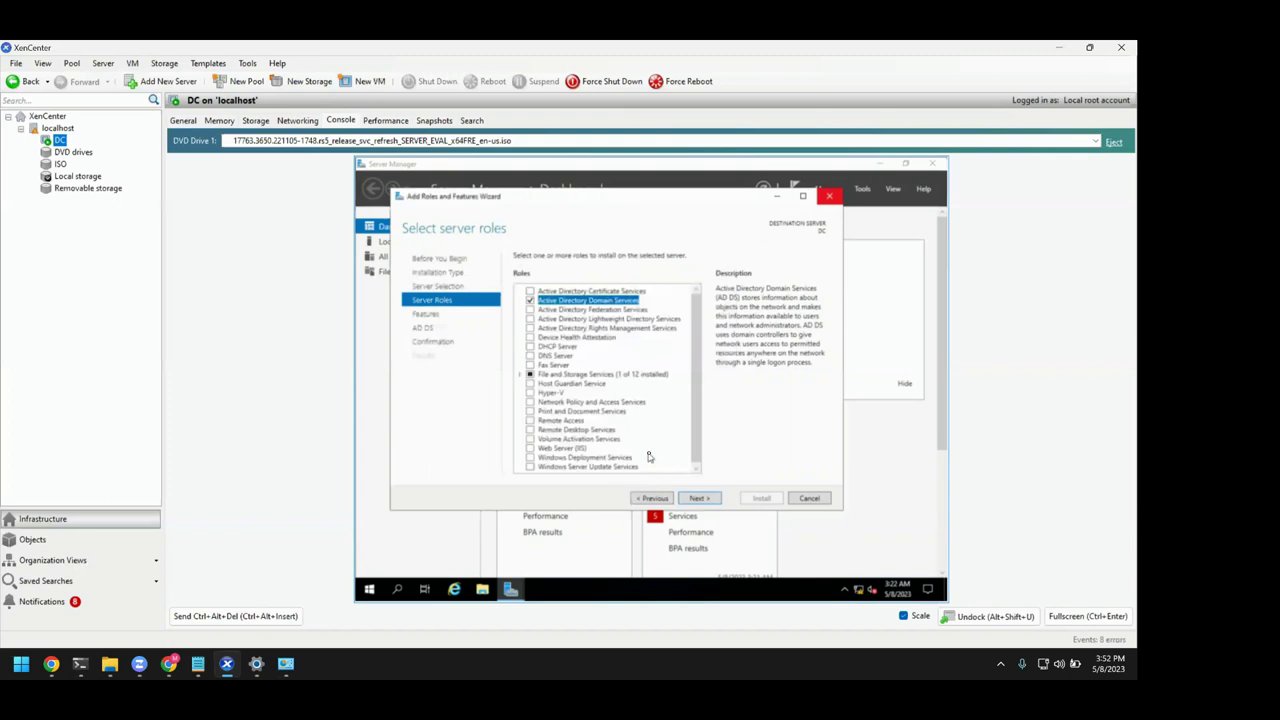
pyautogui.click(712, 499)
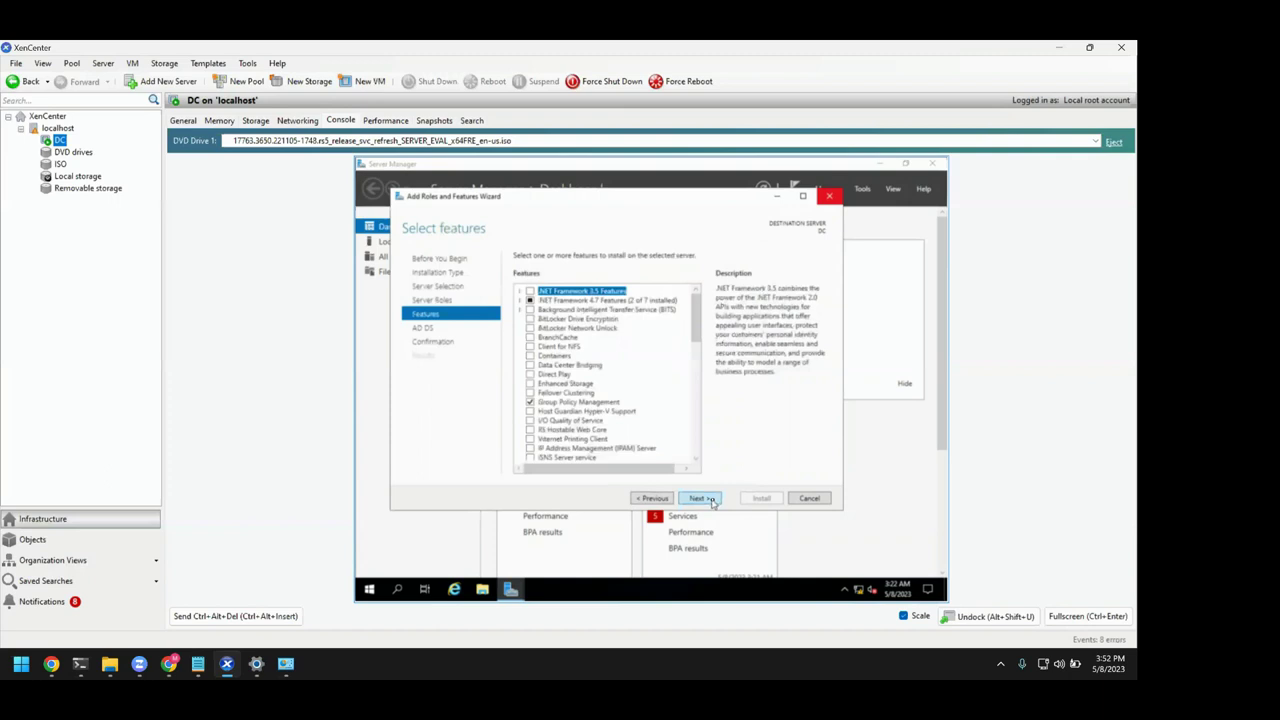
pyautogui.click(713, 500)
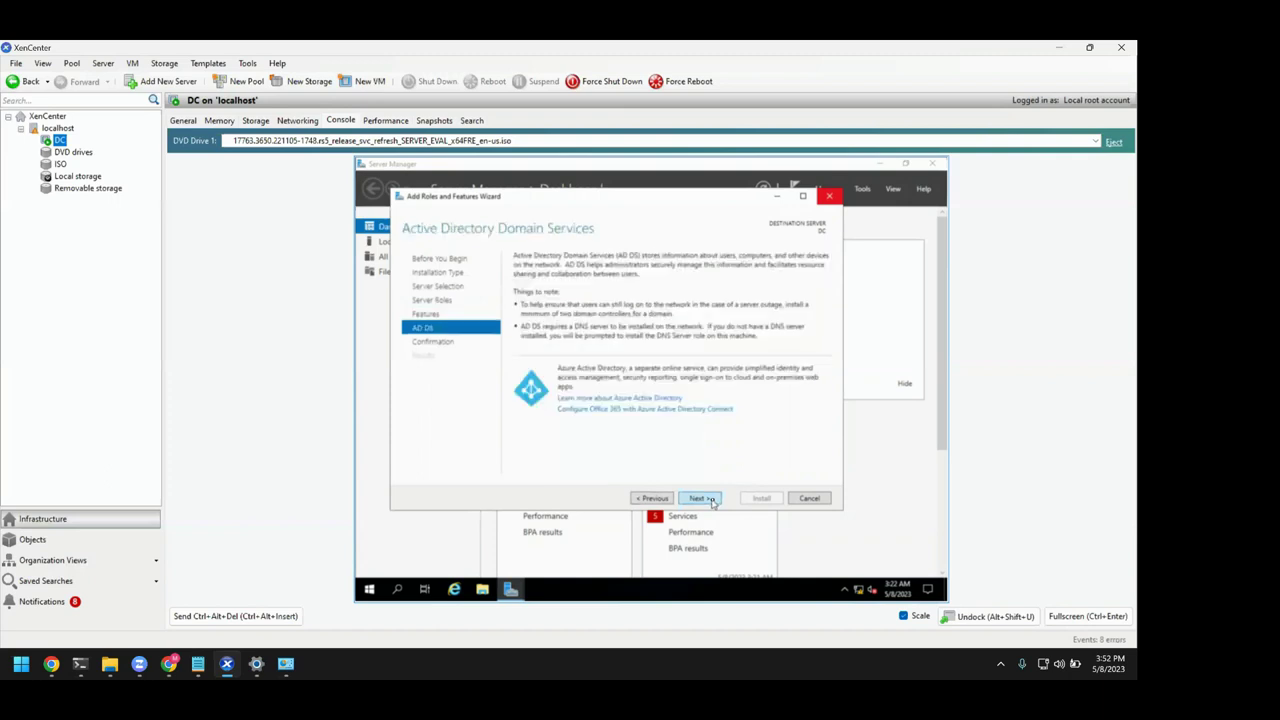
pyautogui.click(713, 500)
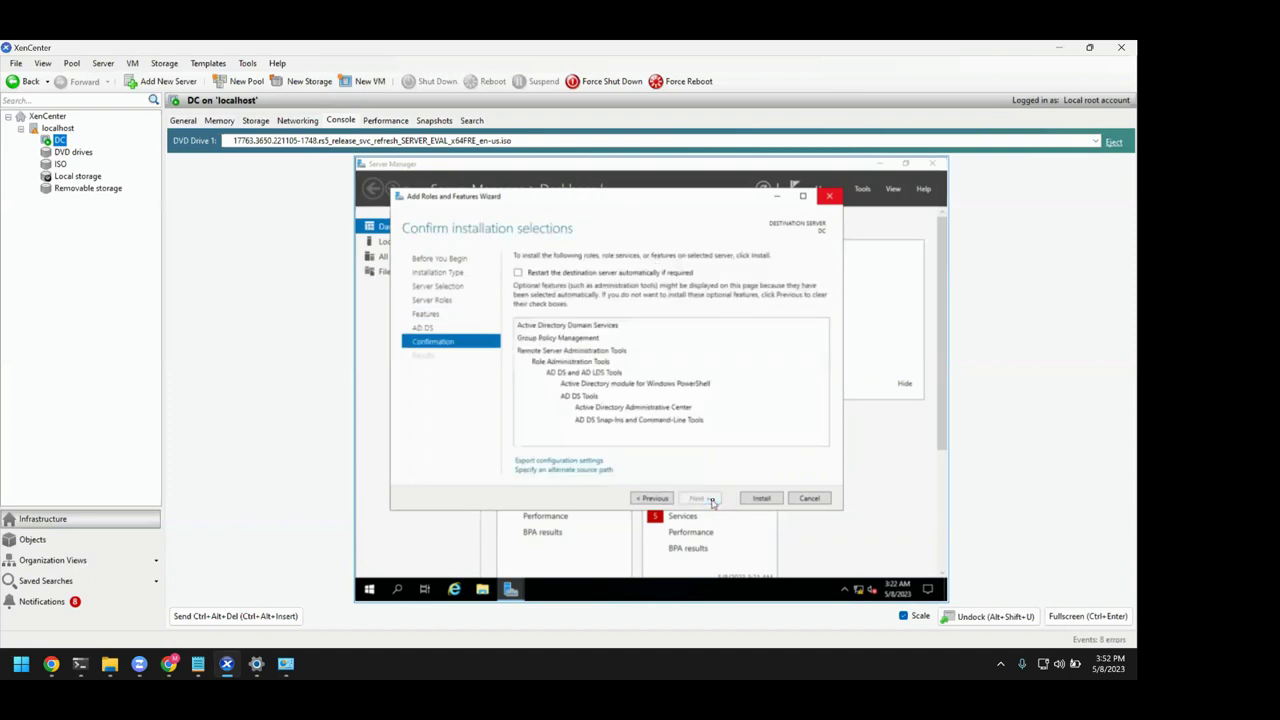
# - Install Active Directory Domain Services and close the wizard once installation succeeds
pyautogui.click(762, 498)
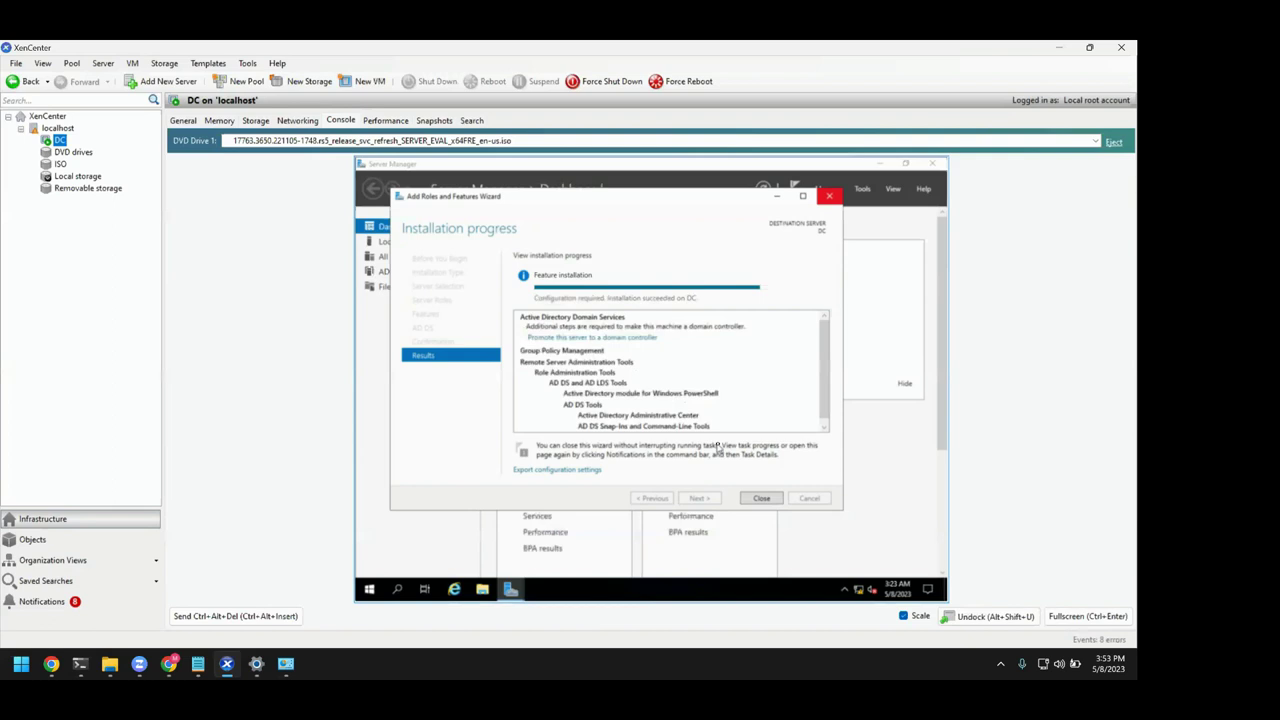
pyautogui.click(771, 499)
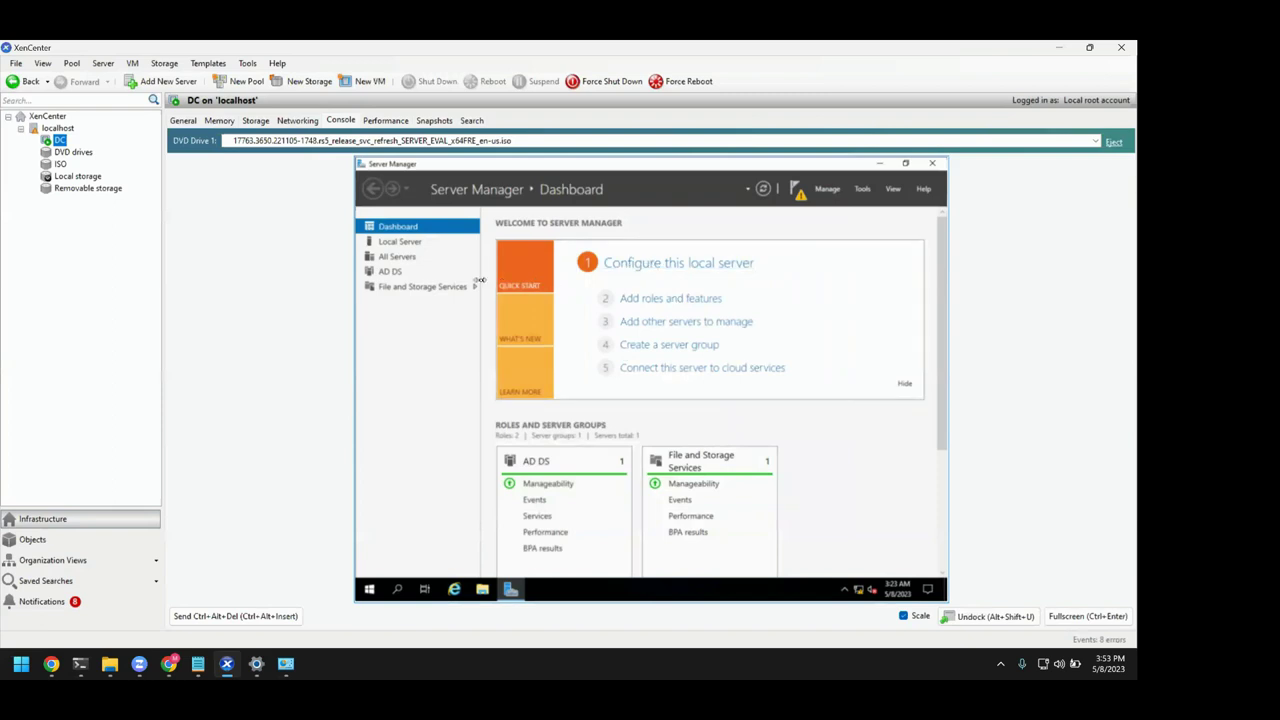
# - Choose Promote this server to a domain controller, adding a new forest with root domain uv.com
pyautogui.click(796, 189)
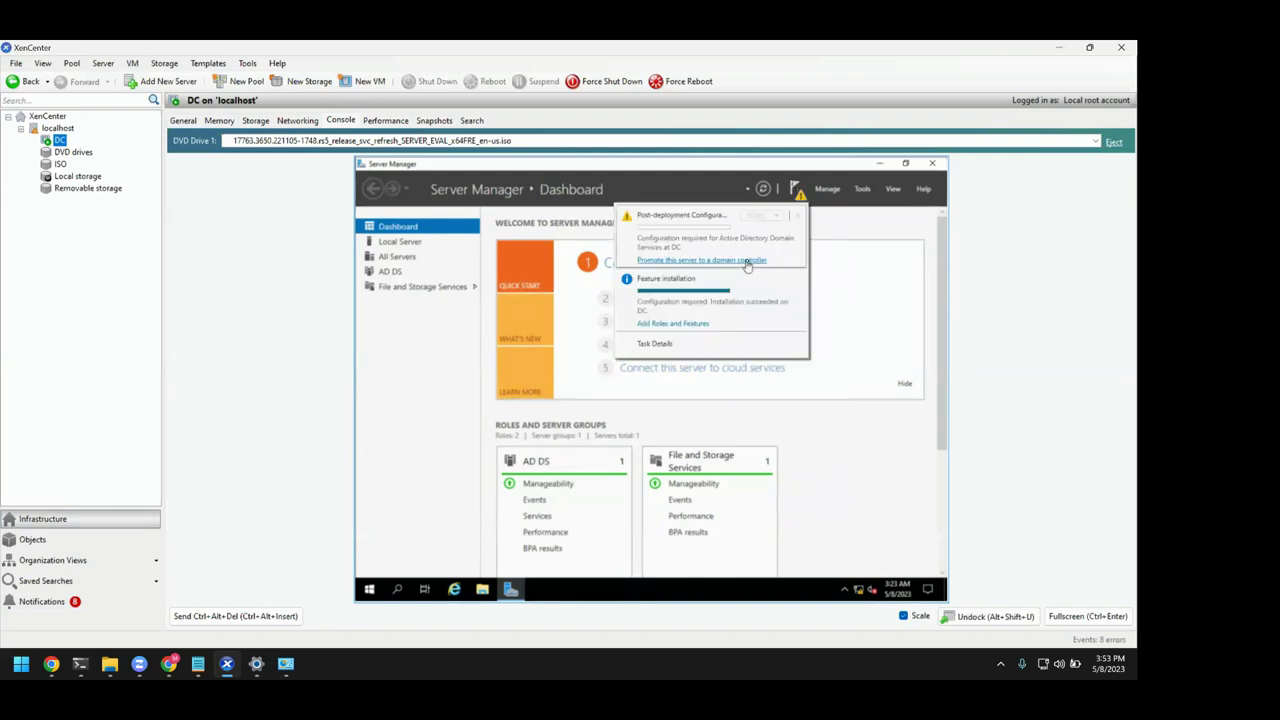
pyautogui.click(746, 261)
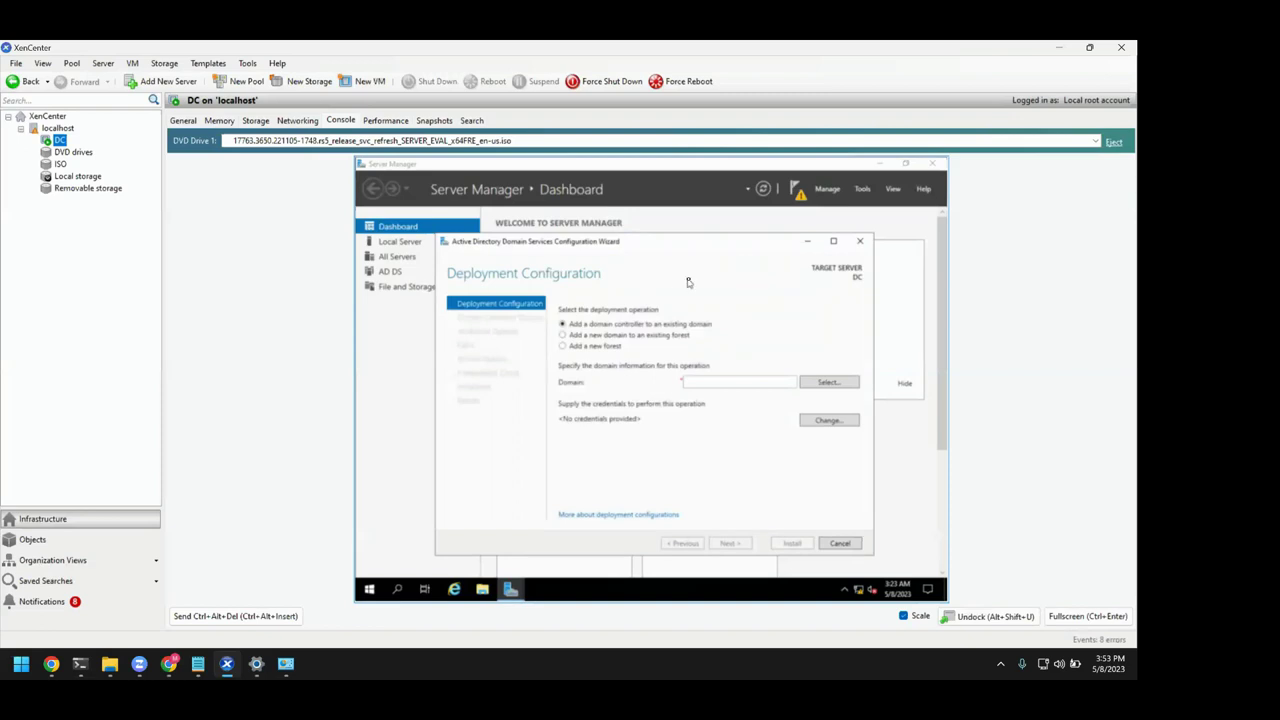
pyautogui.click(578, 348)
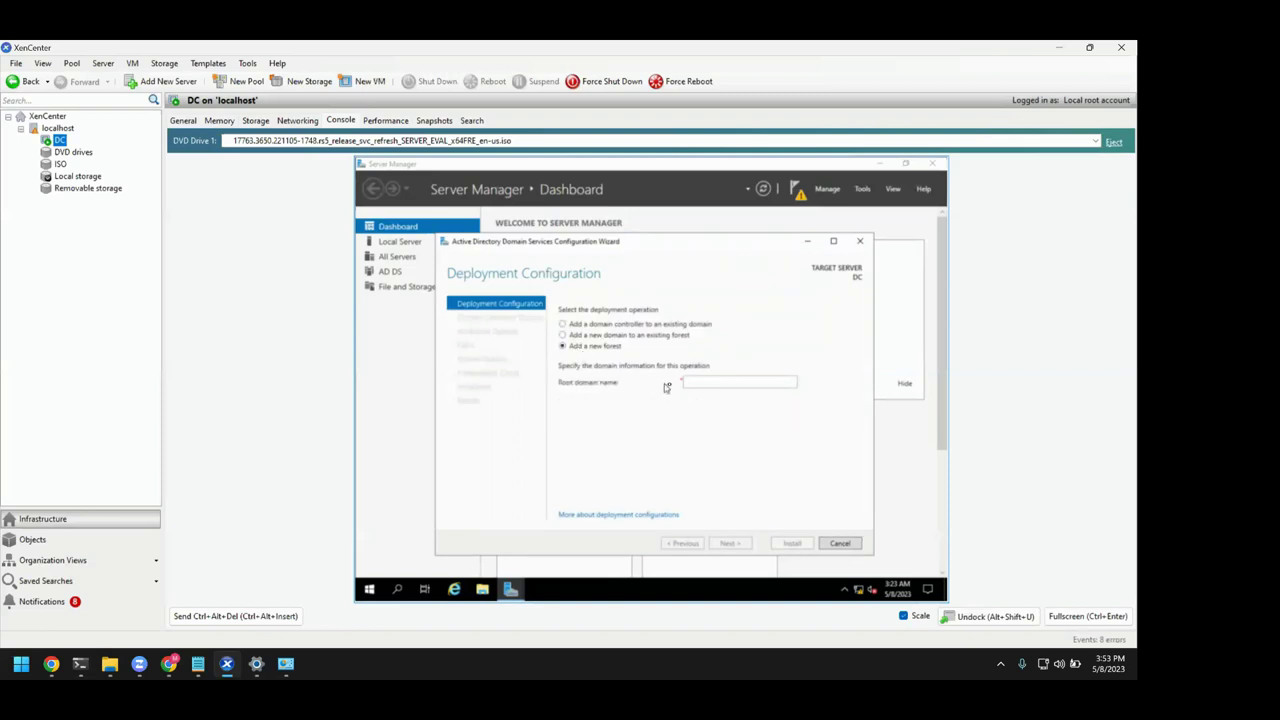
pyautogui.click(719, 380)
pyautogui.write('uv')
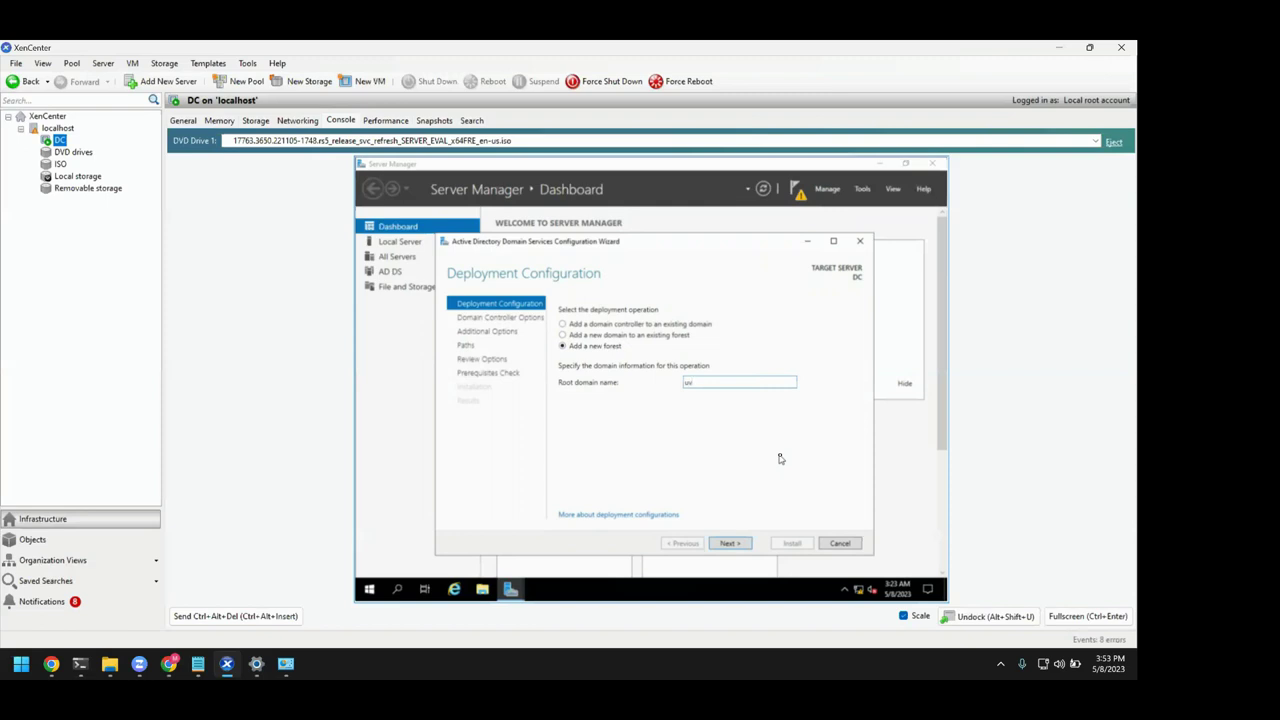
pyautogui.write('.com')
pyautogui.click(731, 543)
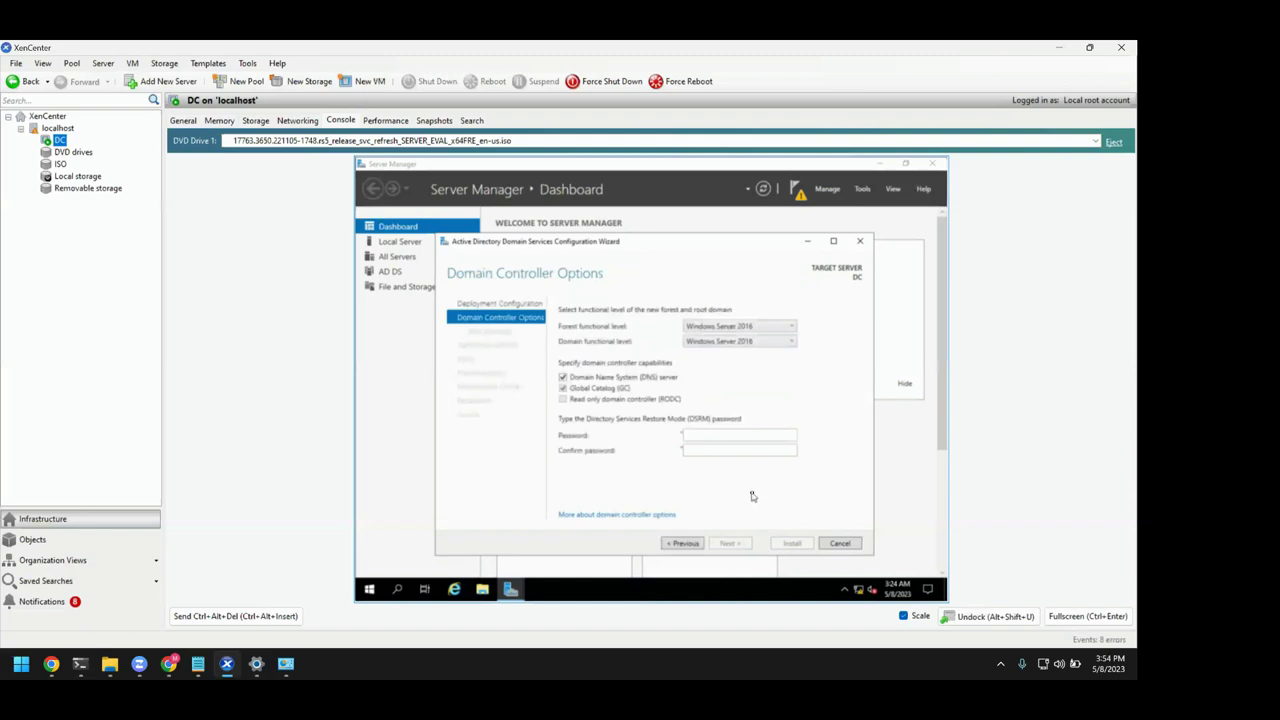
# - Set the DSRM password, keep default DNS, NetBIOS name UV and paths, and install
pyautogui.click(705, 434)
pyautogui.write('••••••••••••••••••••')
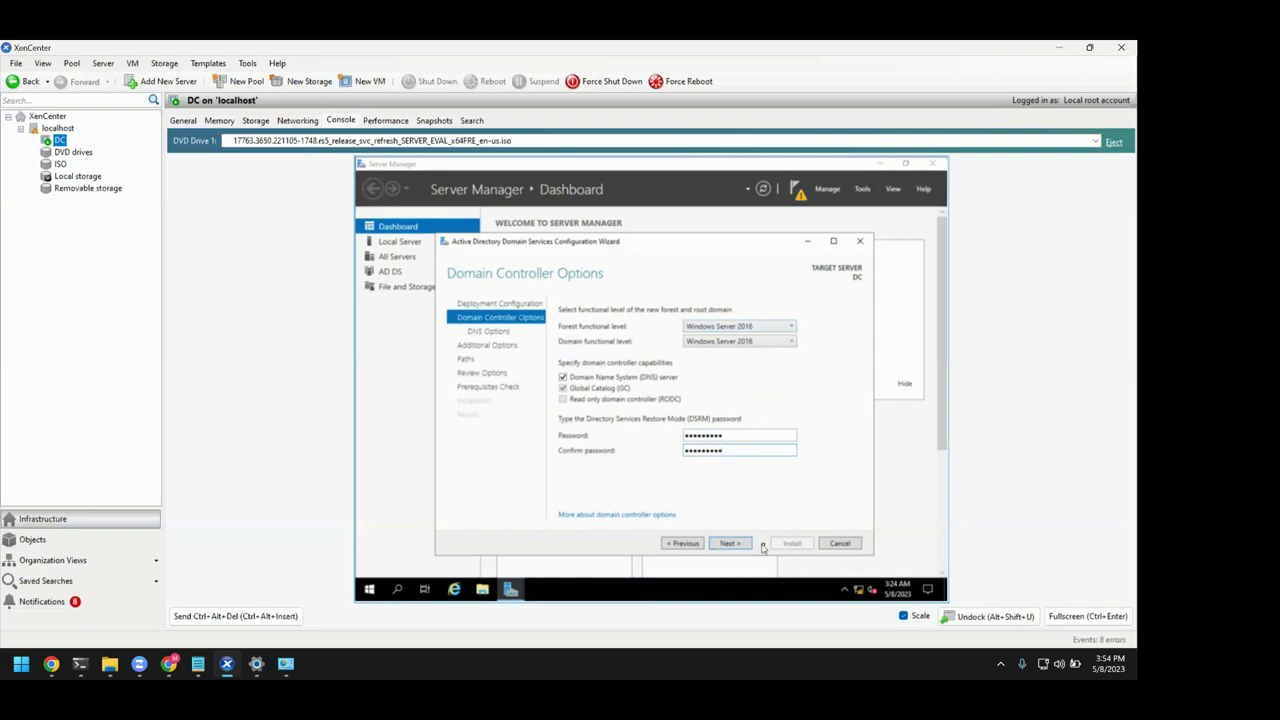
pyautogui.click(731, 543)
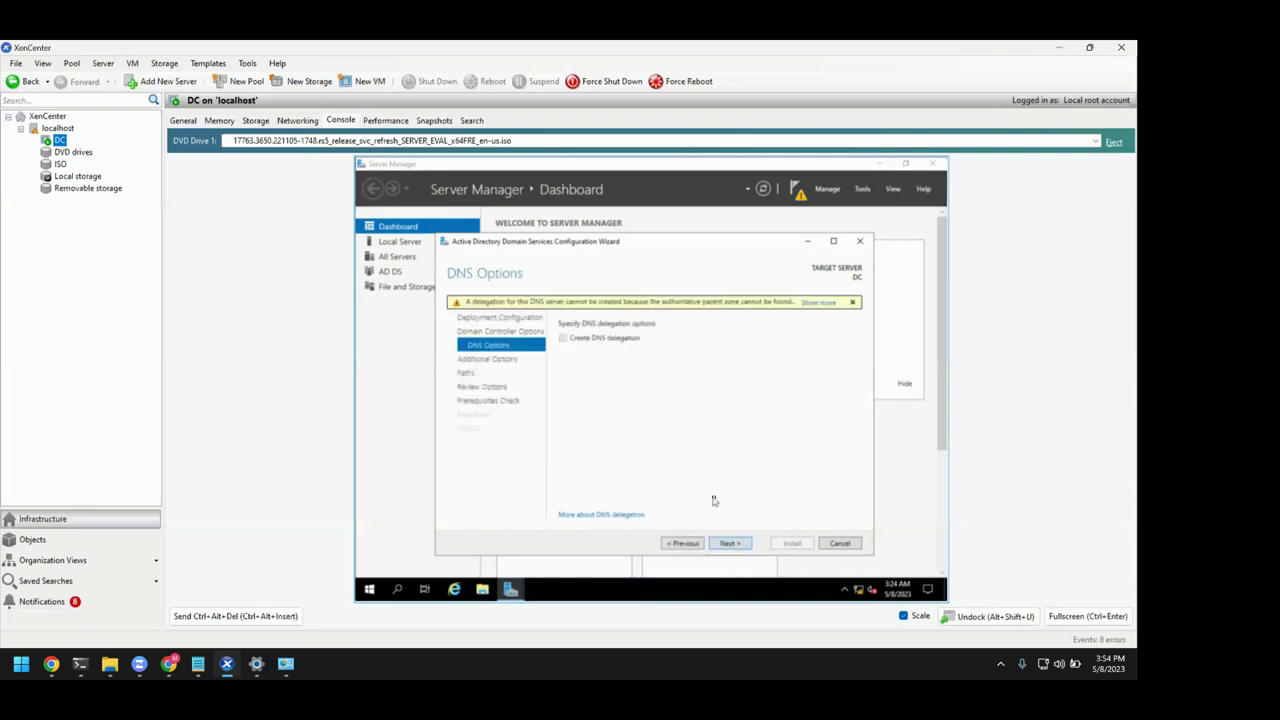
pyautogui.click(732, 546)
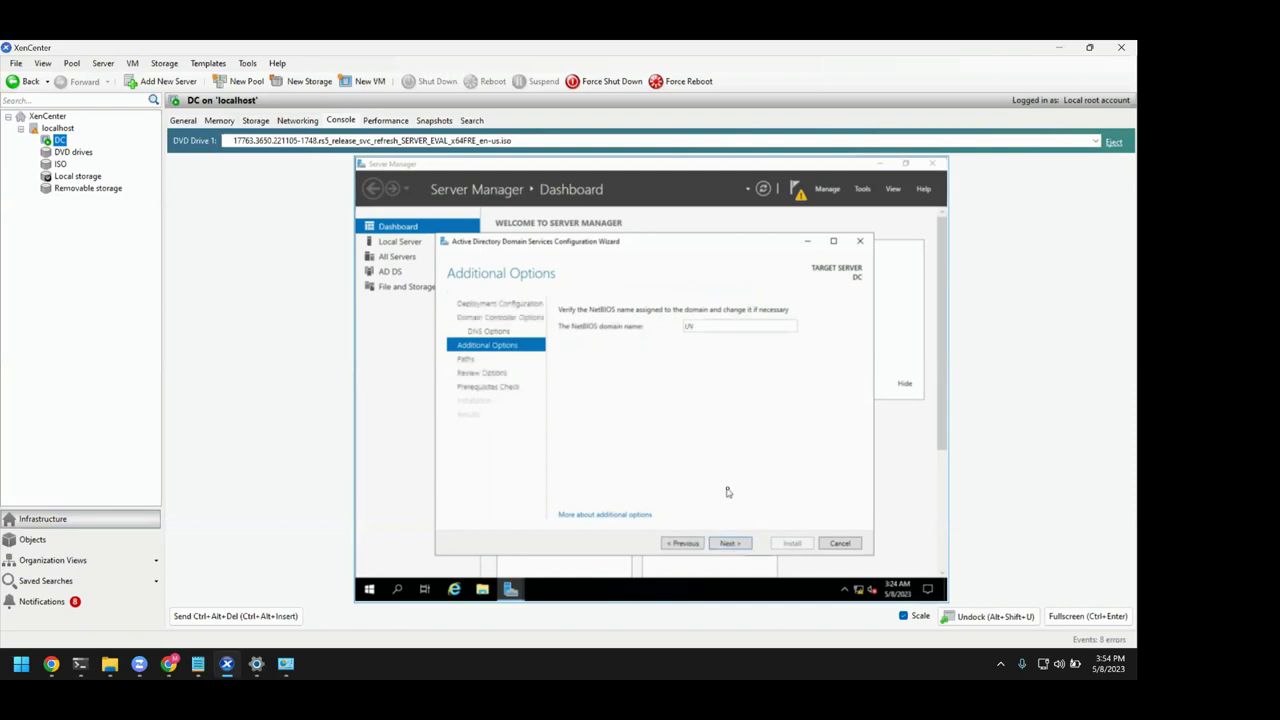
pyautogui.click(729, 542)
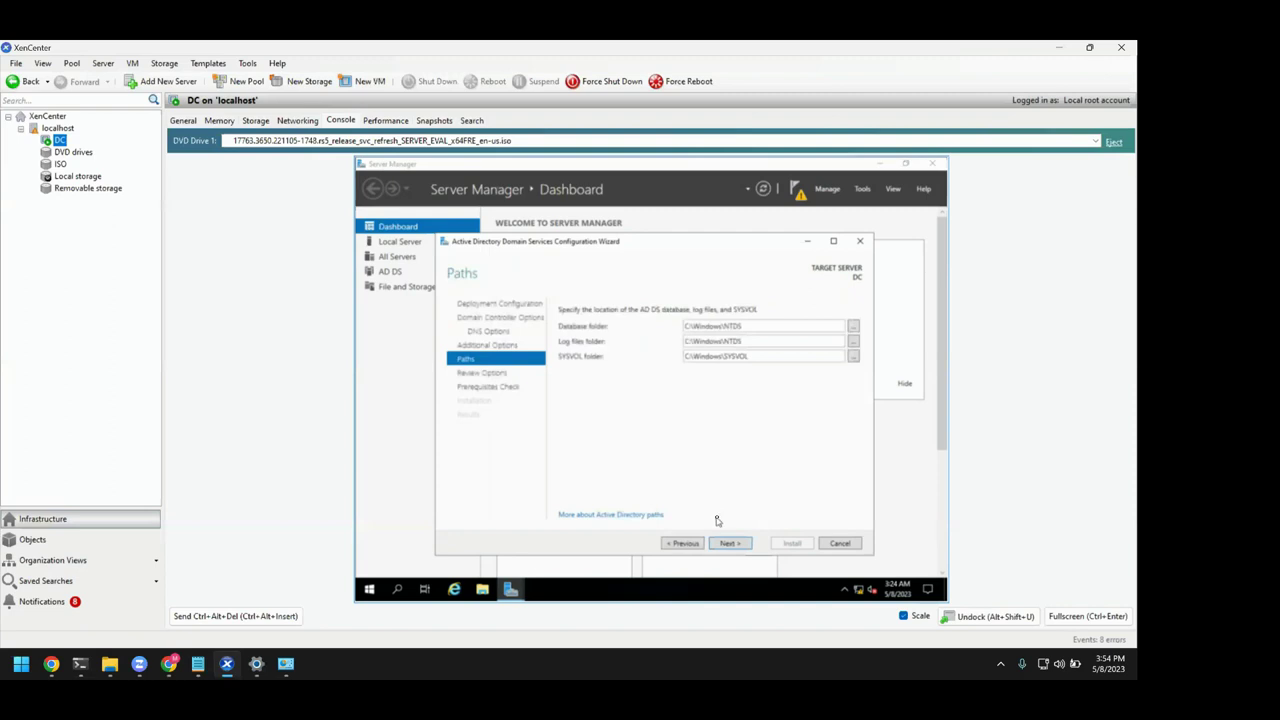
pyautogui.click(732, 545)
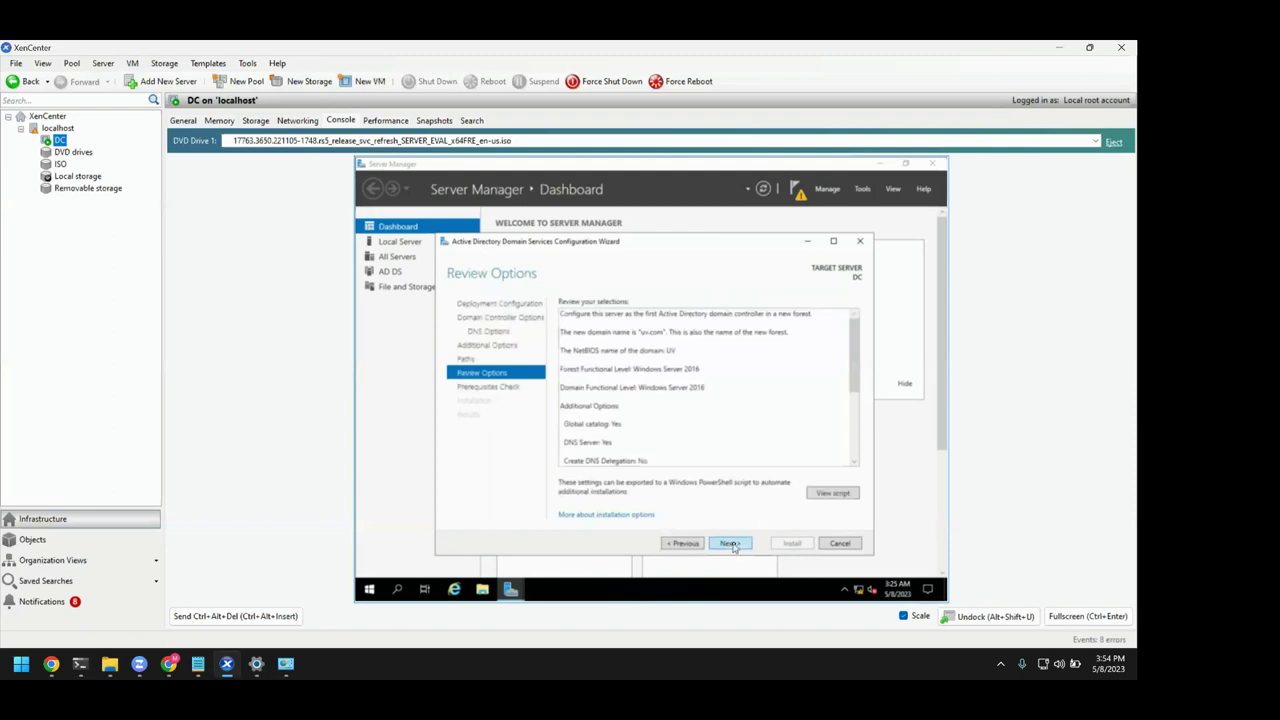
pyautogui.click(732, 544)
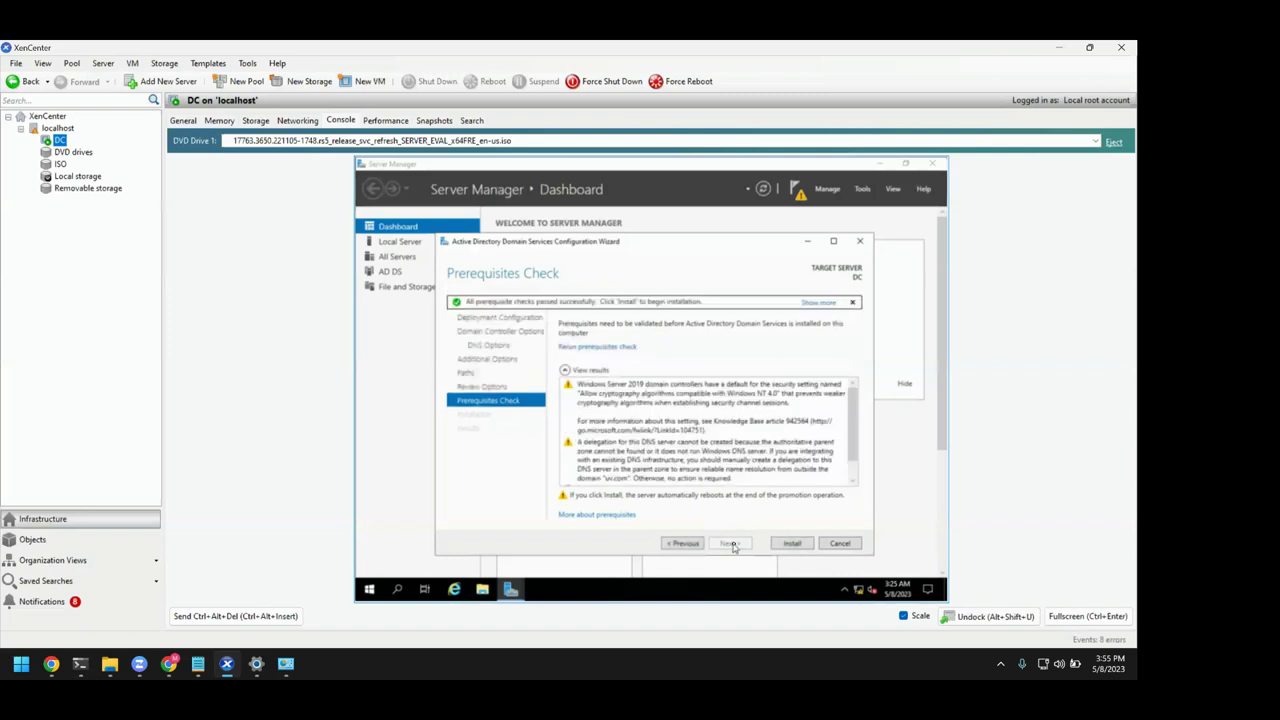
pyautogui.click(783, 544)
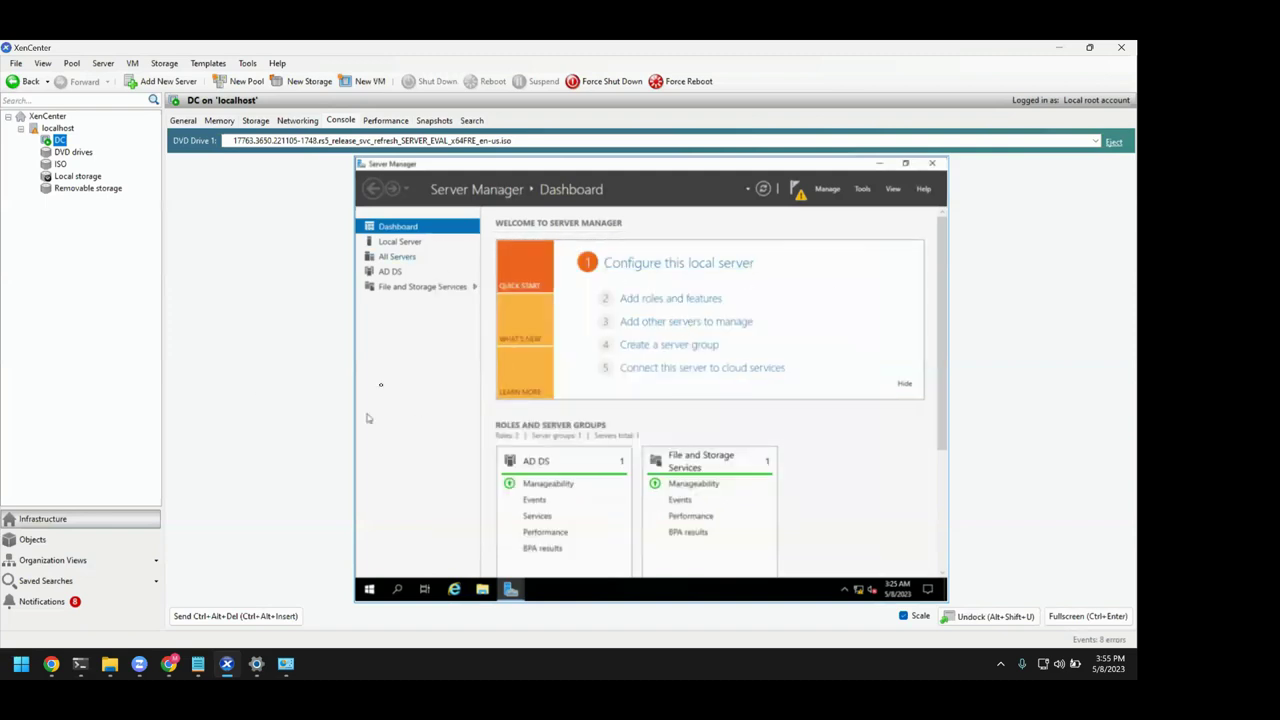
pyautogui.click(227, 664)
# - Start a new VM from the Windows Server 2019 (64-bit) template named DDC
pyautogui.click(228, 665)
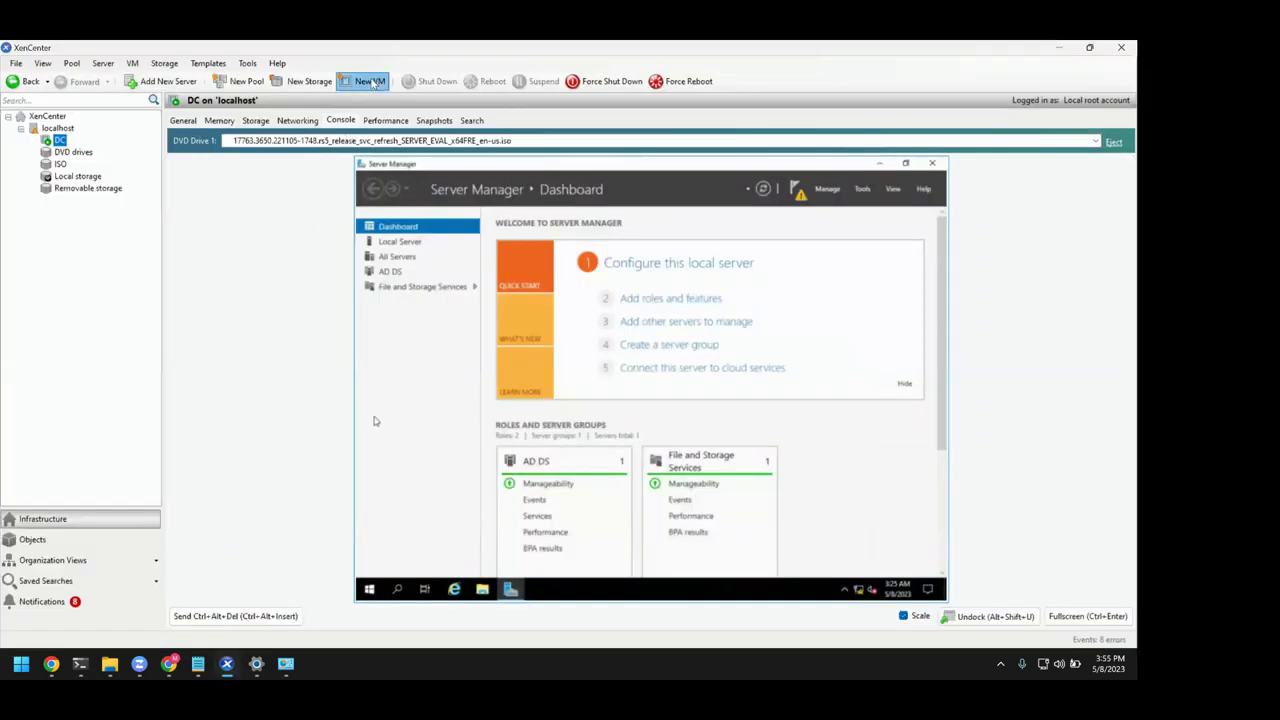
pyautogui.click(366, 81)
pyautogui.scroll(-2, 508, 320)
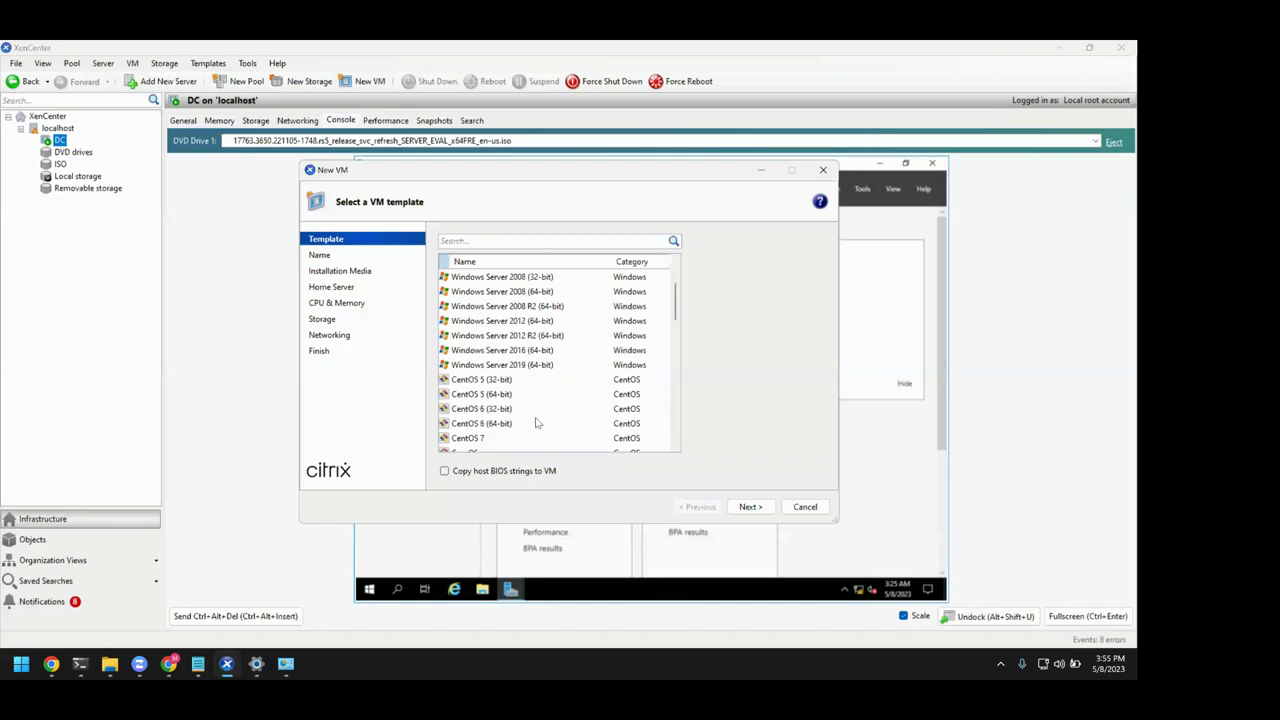
pyautogui.click(528, 366)
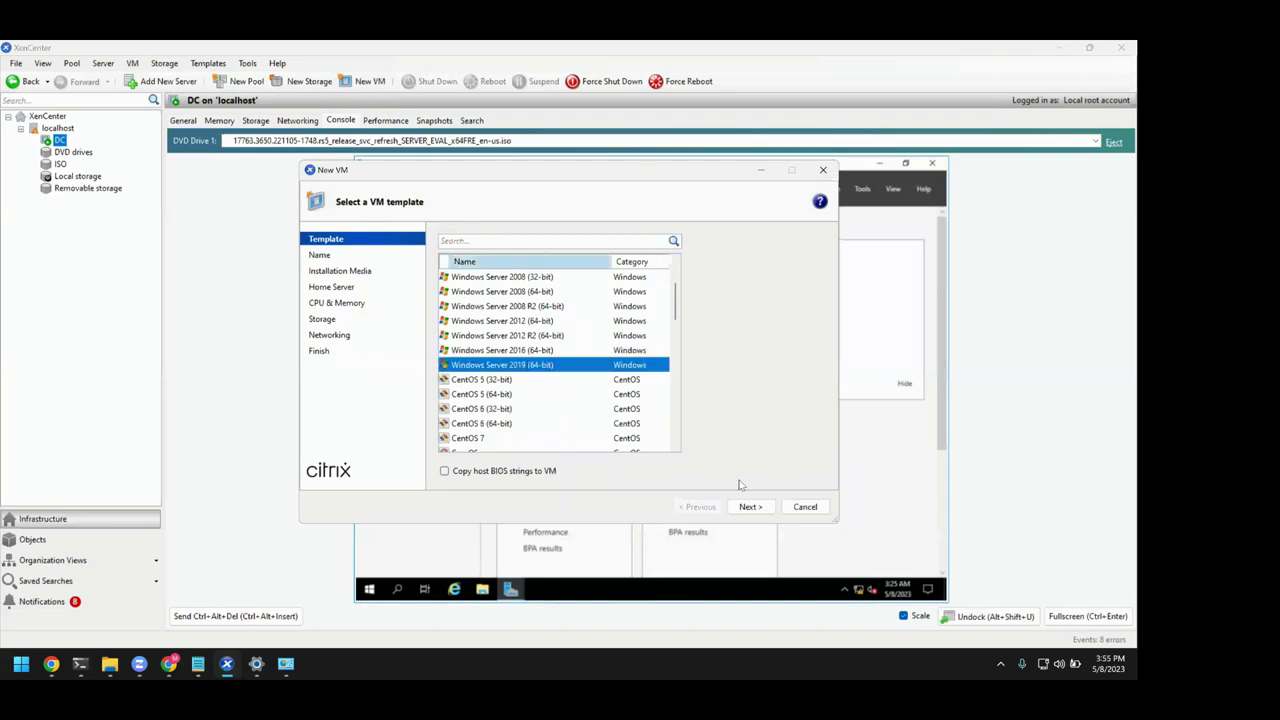
pyautogui.click(751, 507)
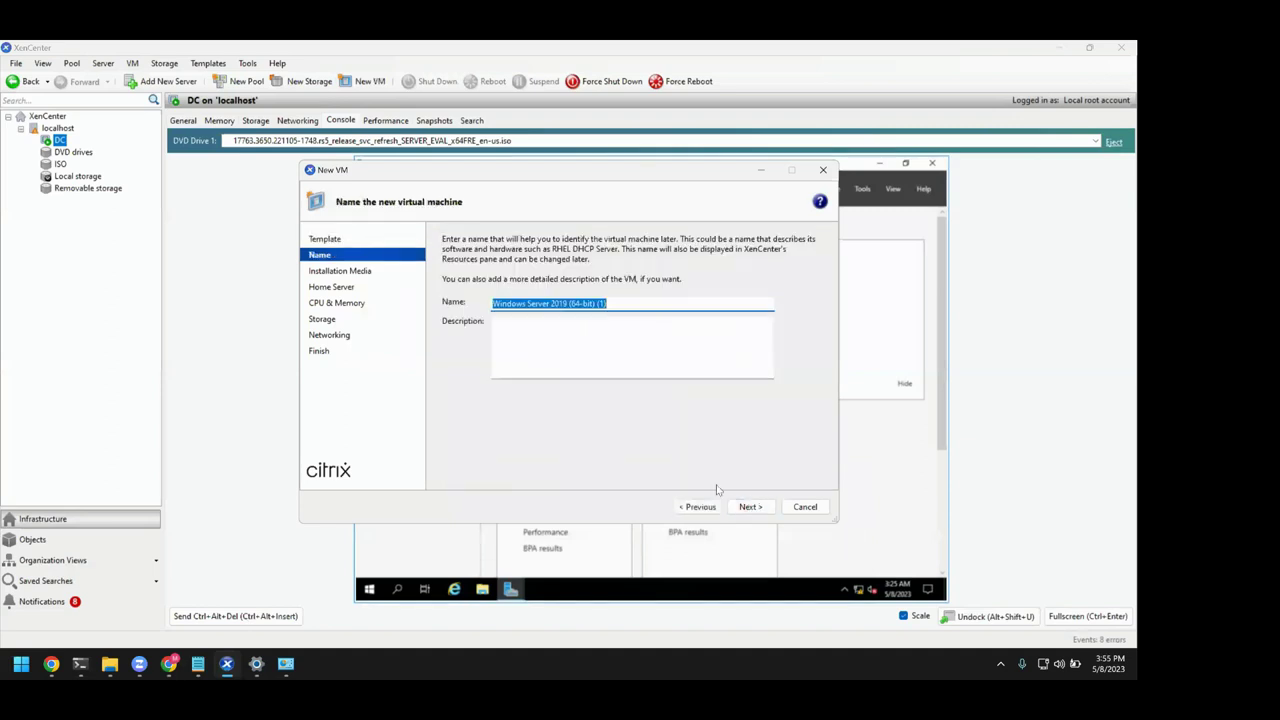
pyautogui.click(566, 304)
pyautogui.moveTo(623, 304); pyautogui.dragTo(450, 306)
pyautogui.write('DDC')
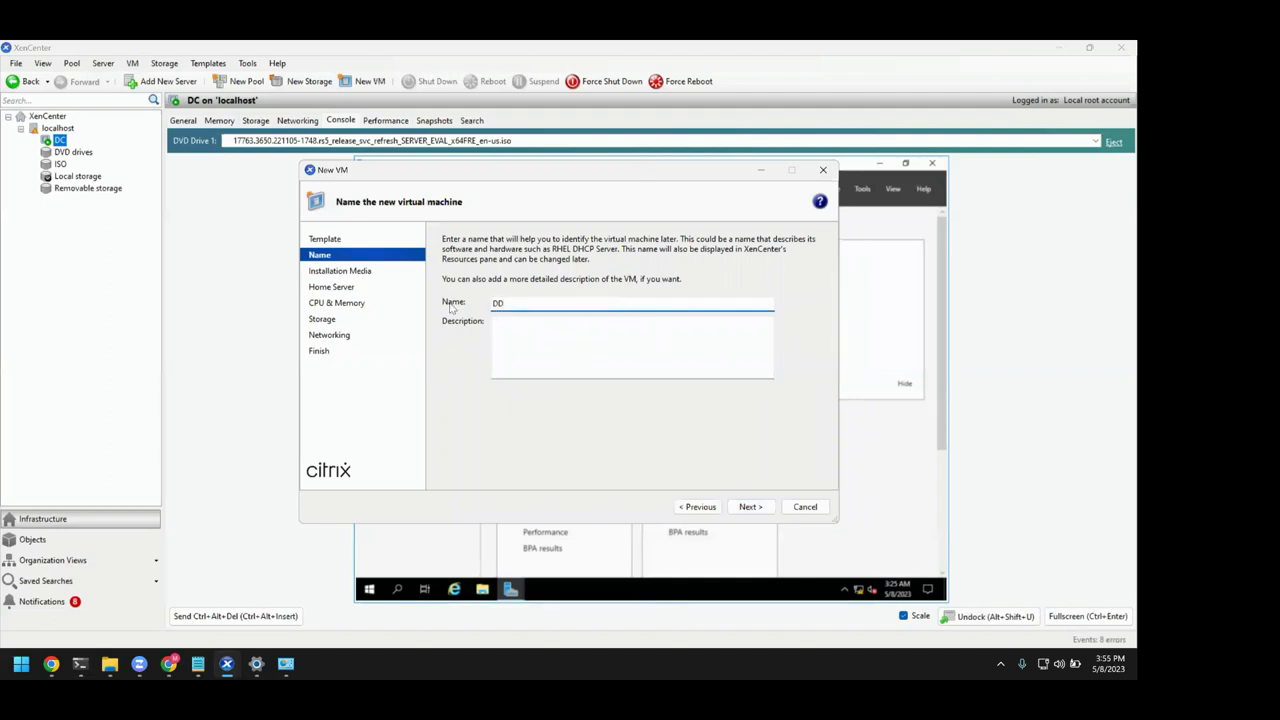
pyautogui.click(750, 507)
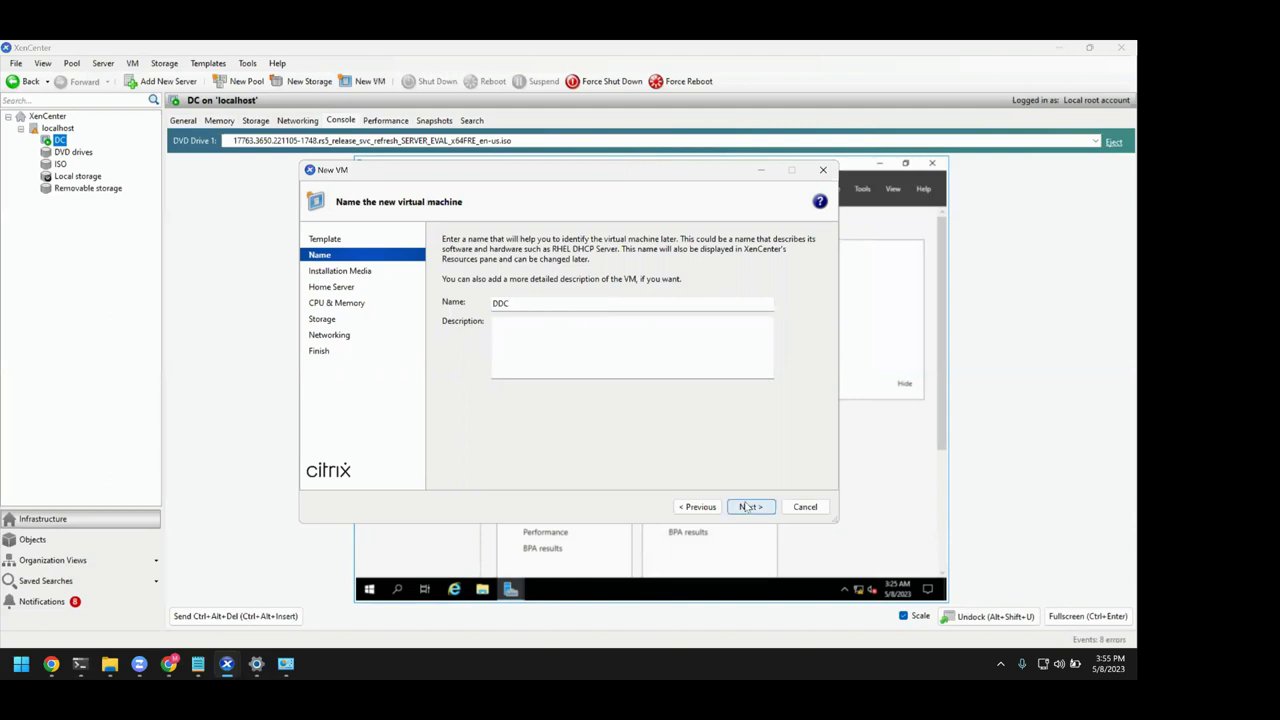
# - Use the Server evaluation ISO, set 6 GB memory, keep defaults, create DDC and view its console
pyautogui.click(700, 289)
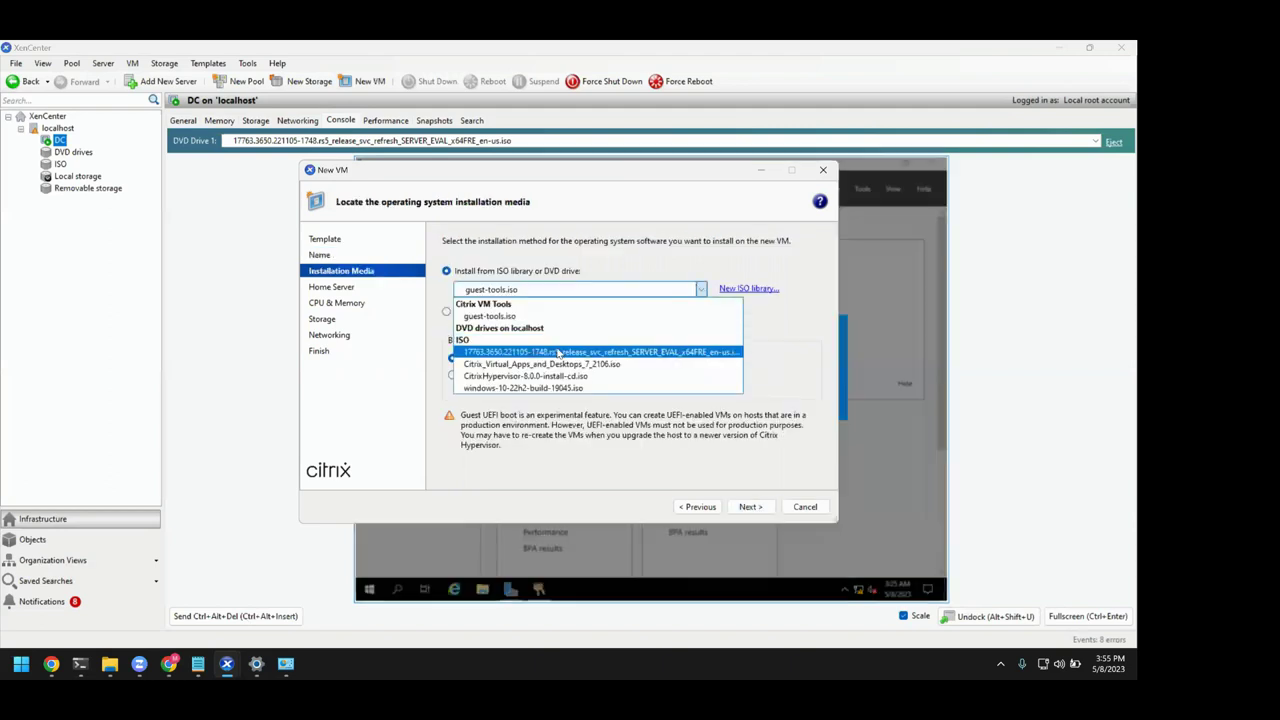
pyautogui.click(558, 352)
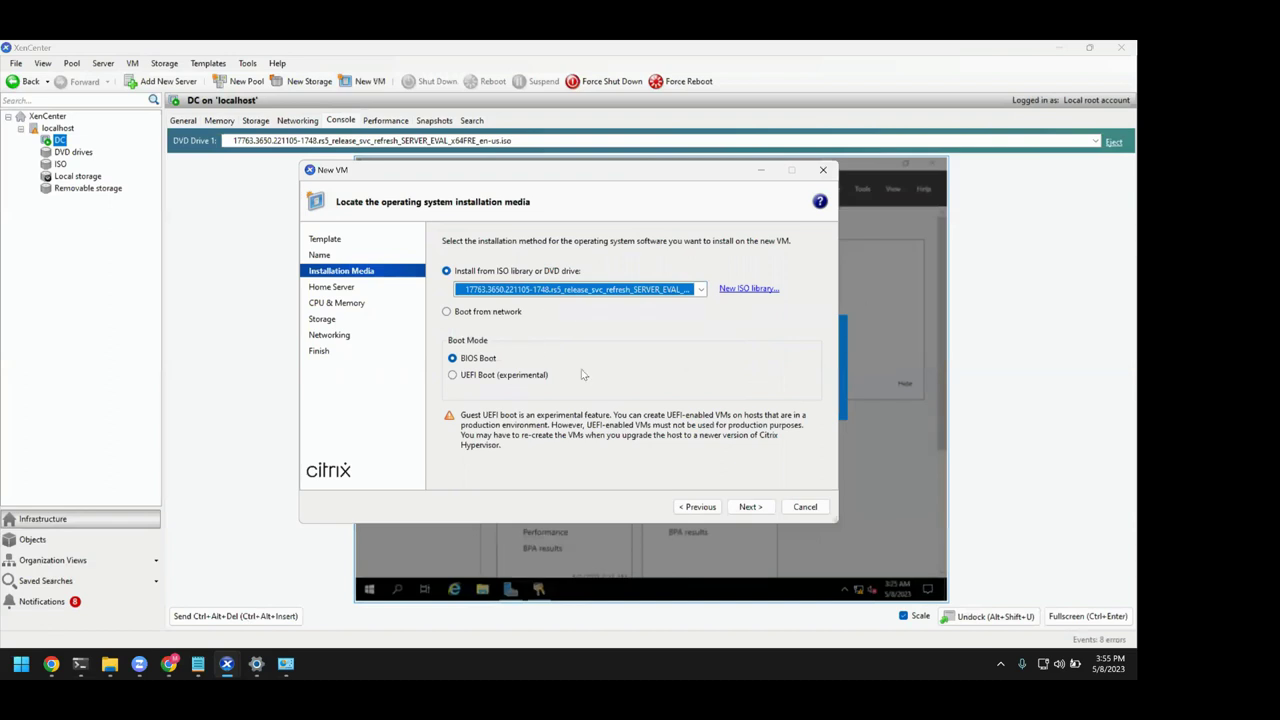
pyautogui.click(752, 507)
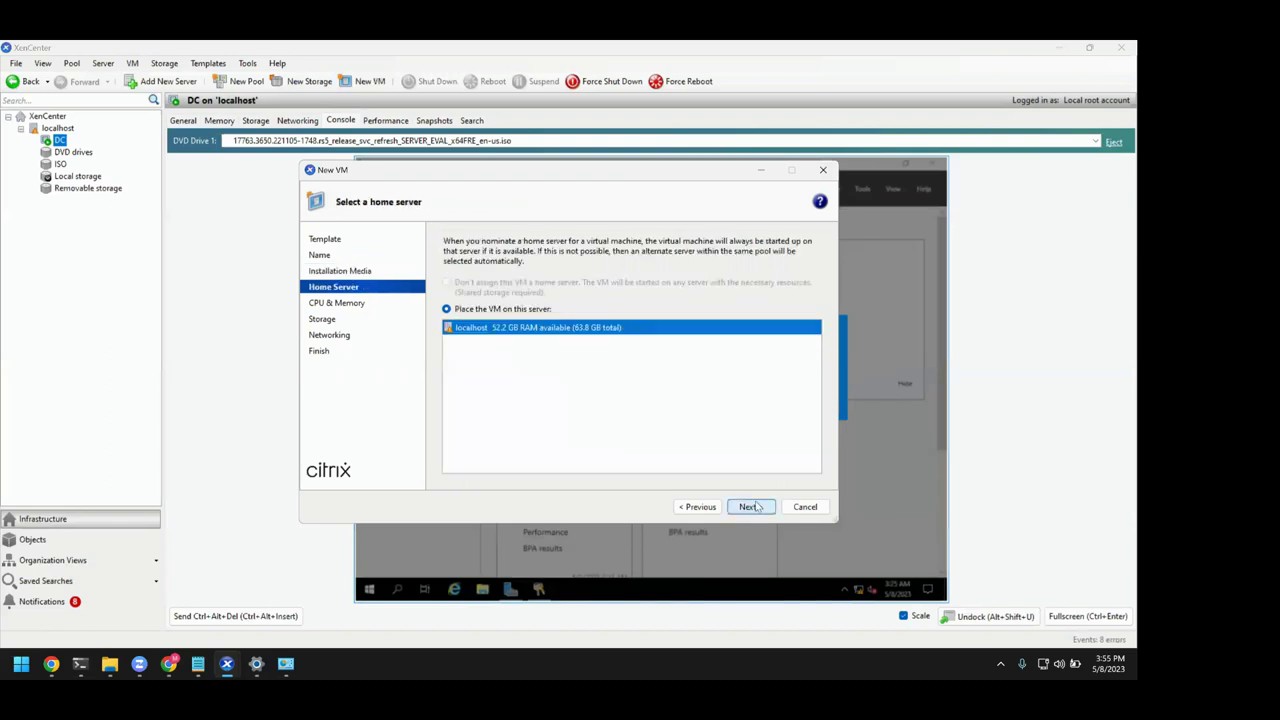
pyautogui.click(752, 507)
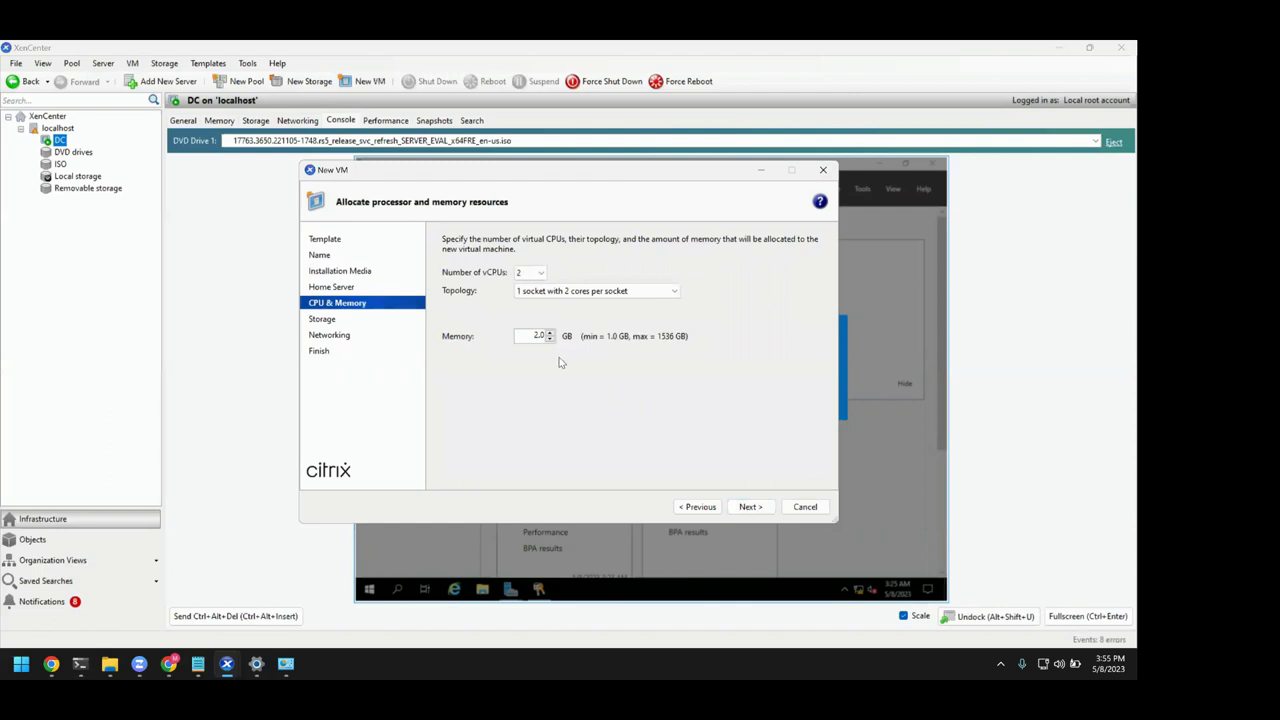
pyautogui.doubleClick(533, 336)
pyautogui.write('6')
pyautogui.click(750, 508)
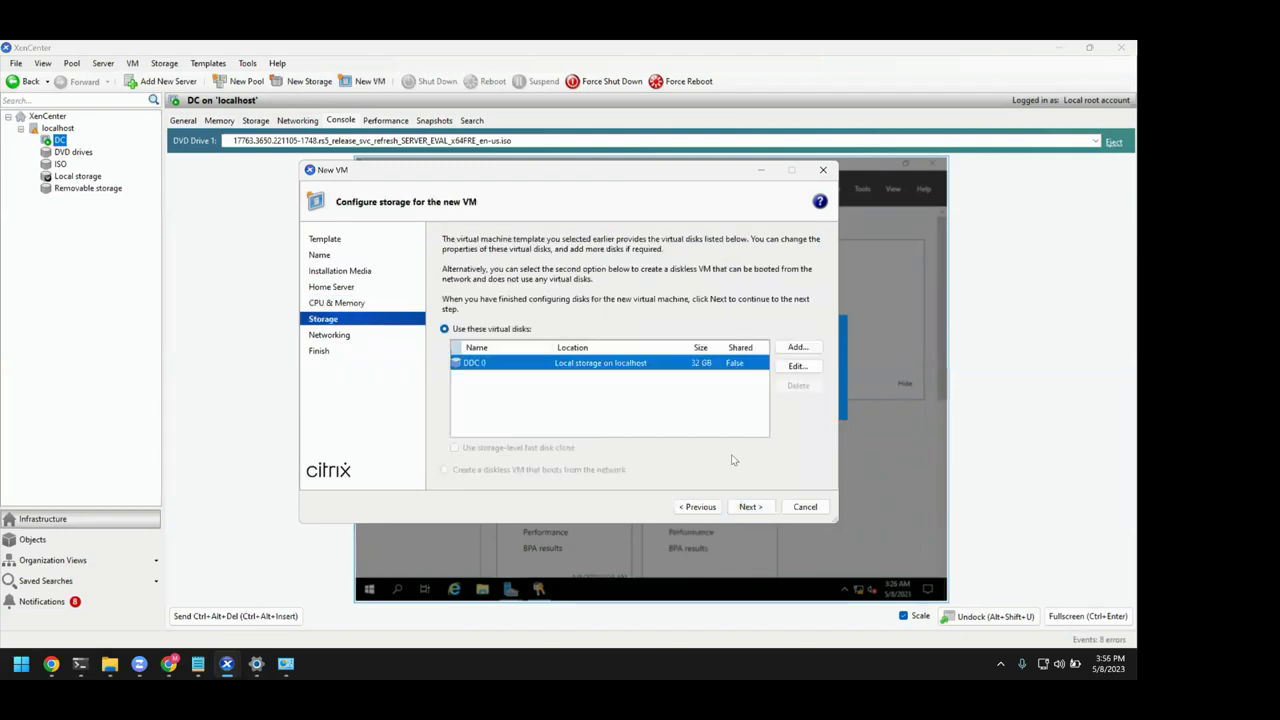
pyautogui.click(742, 507)
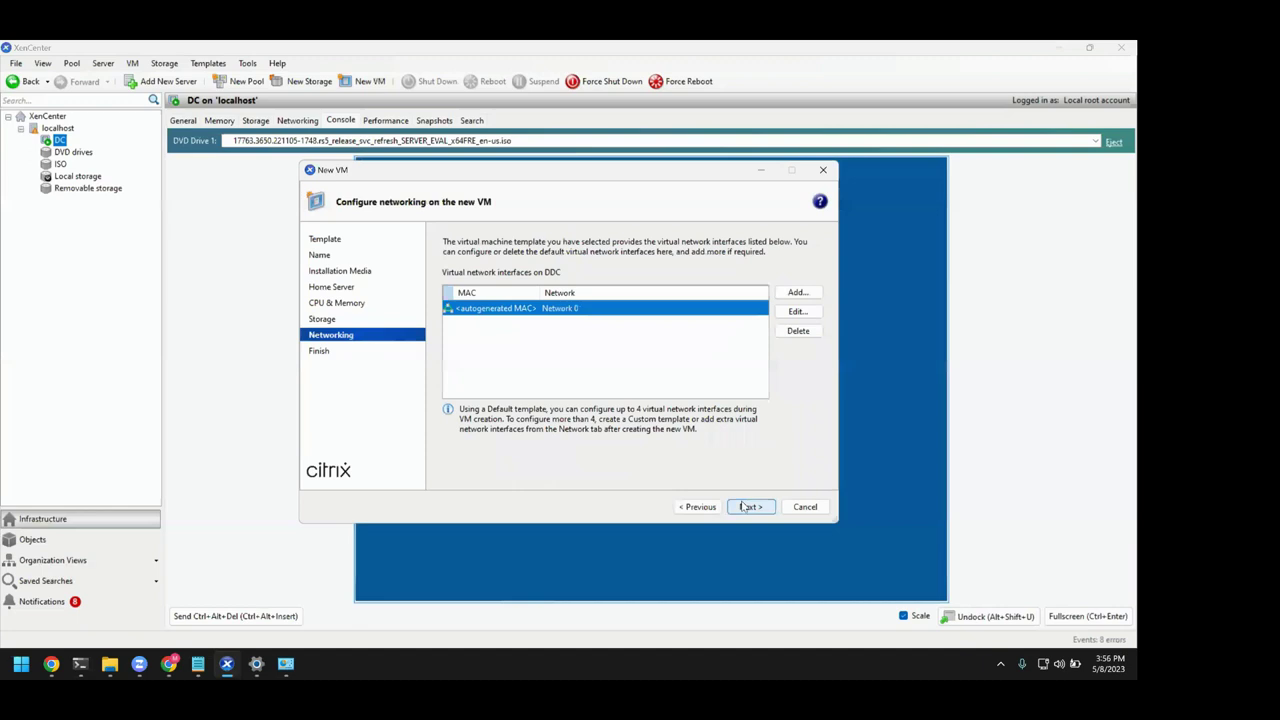
pyautogui.click(745, 507)
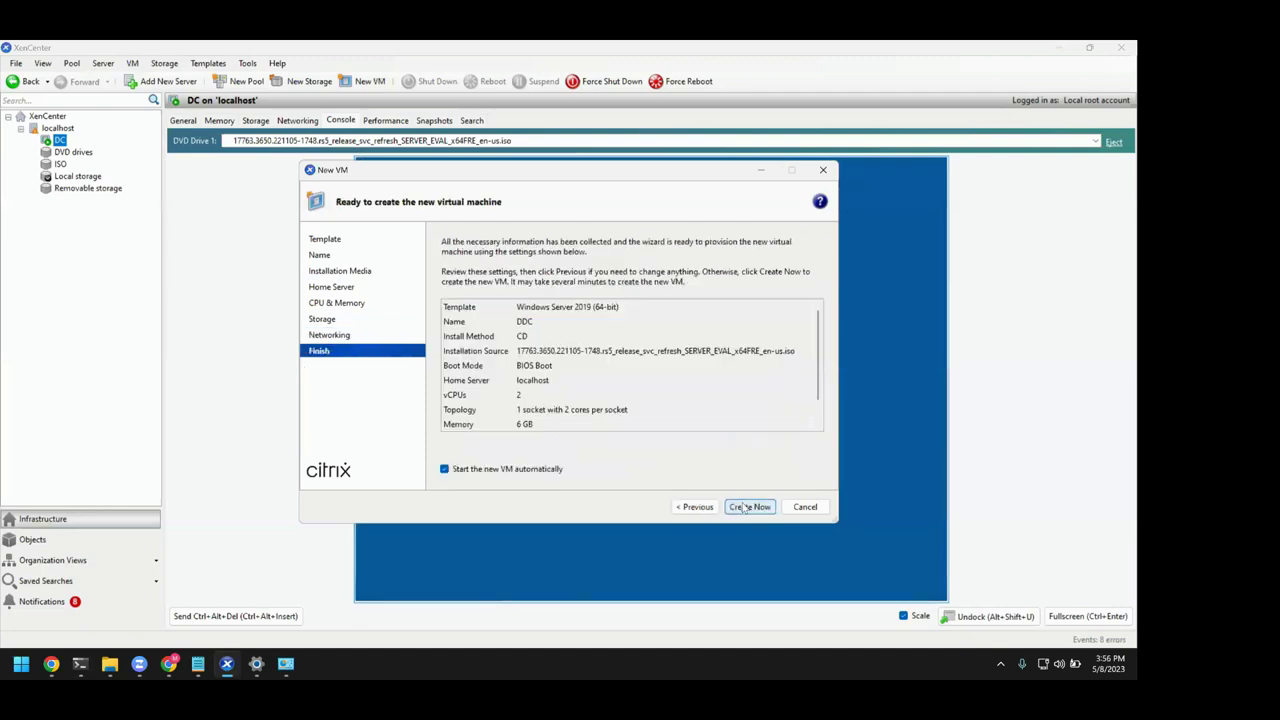
pyautogui.click(745, 507)
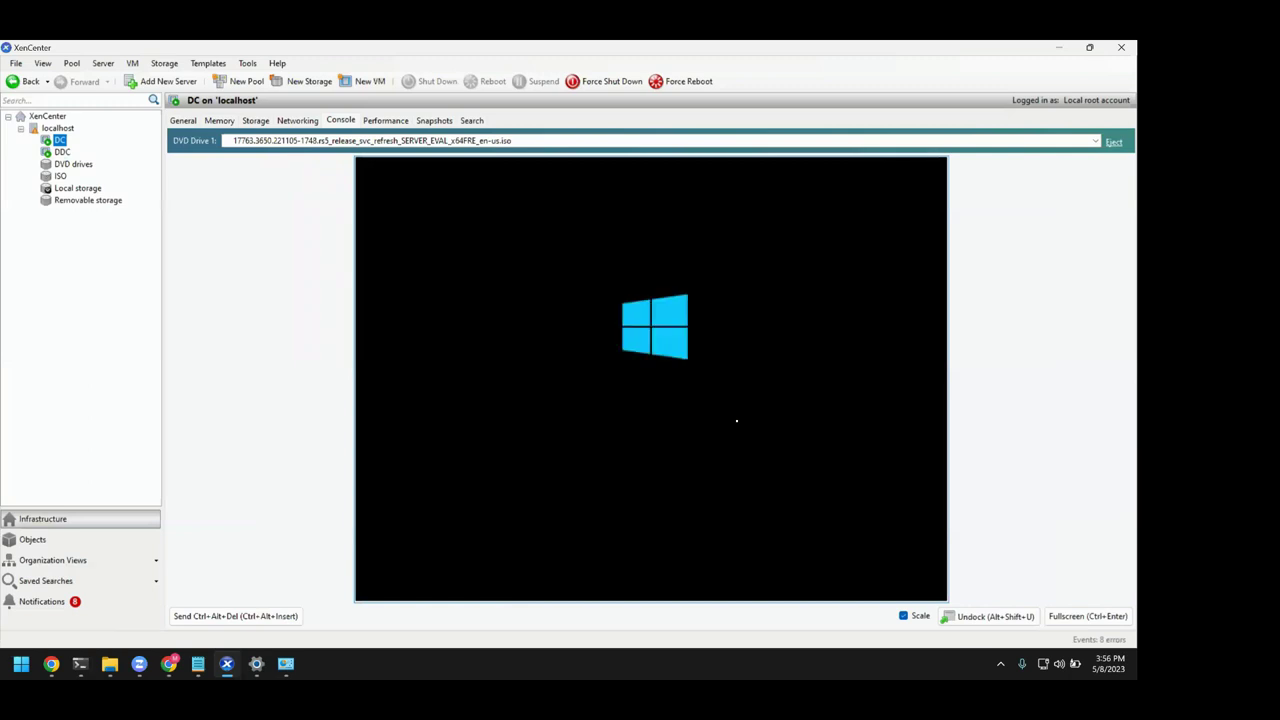
pyautogui.click(61, 151)
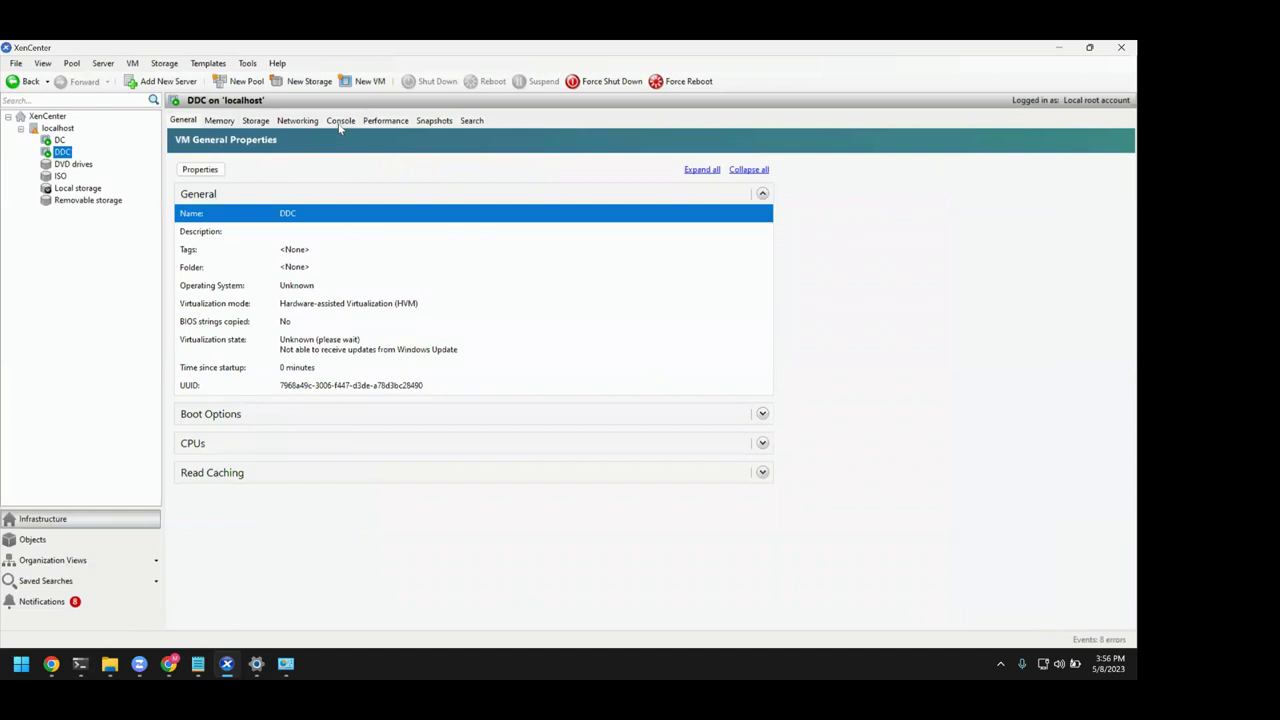
pyautogui.click(345, 122)
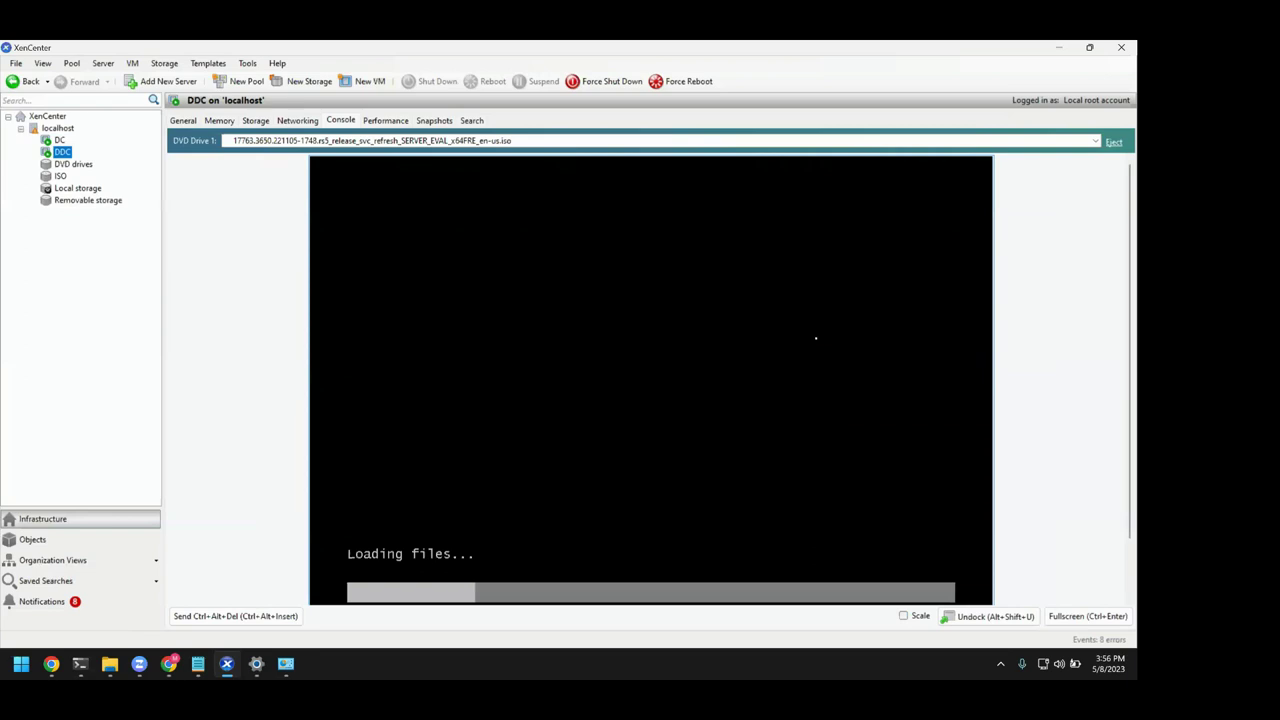
# - Start another Windows Server 2019 (64-bit) VM and name it StoreFront
pyautogui.click(365, 81)
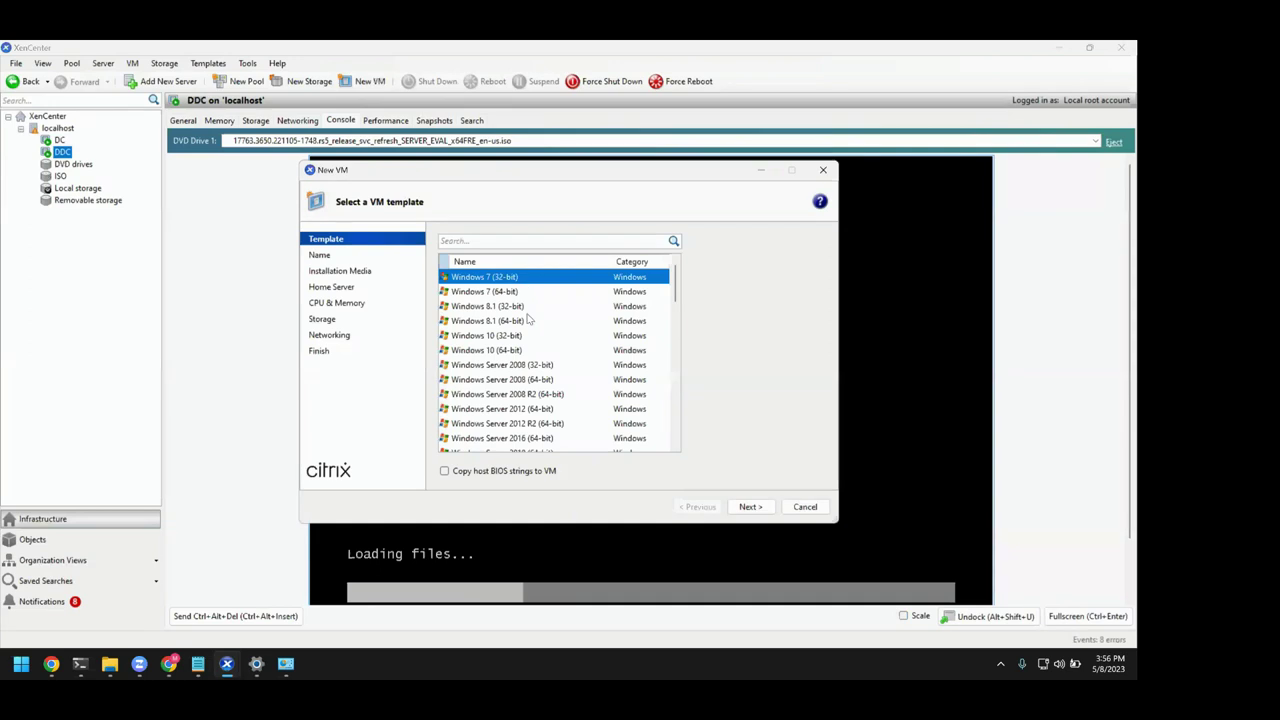
pyautogui.scroll(-2, 531, 320)
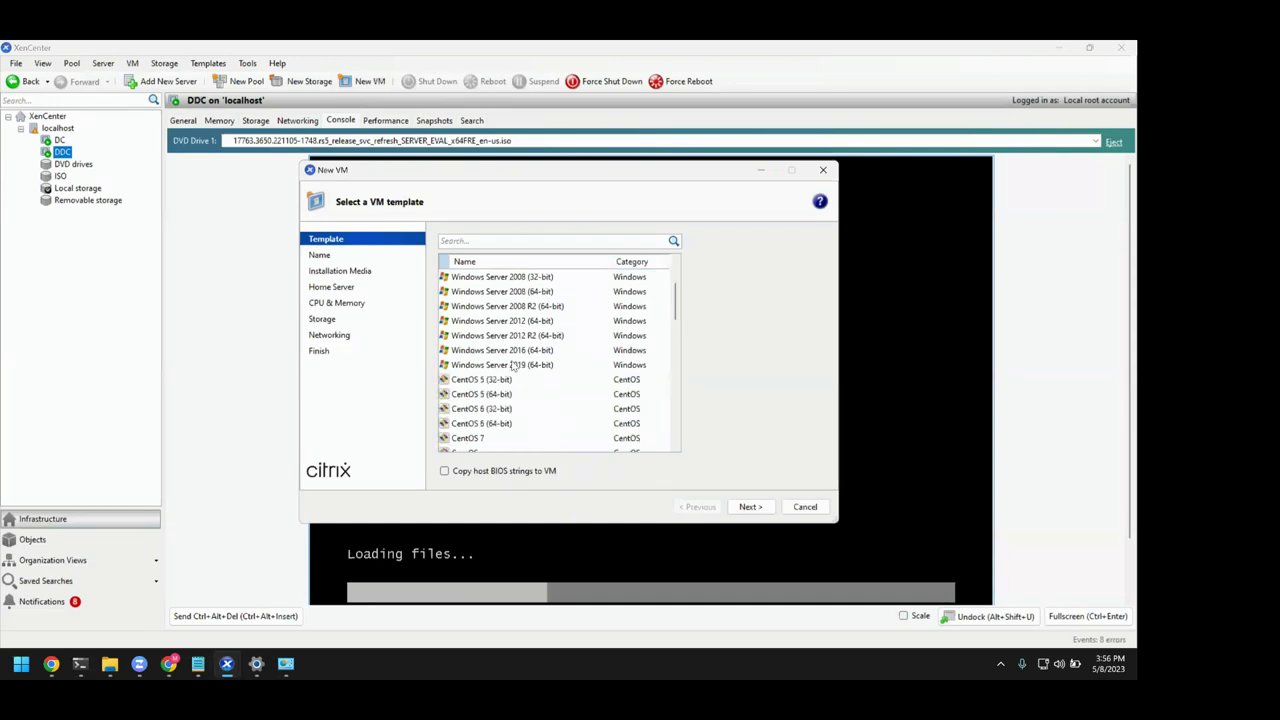
pyautogui.click(520, 370)
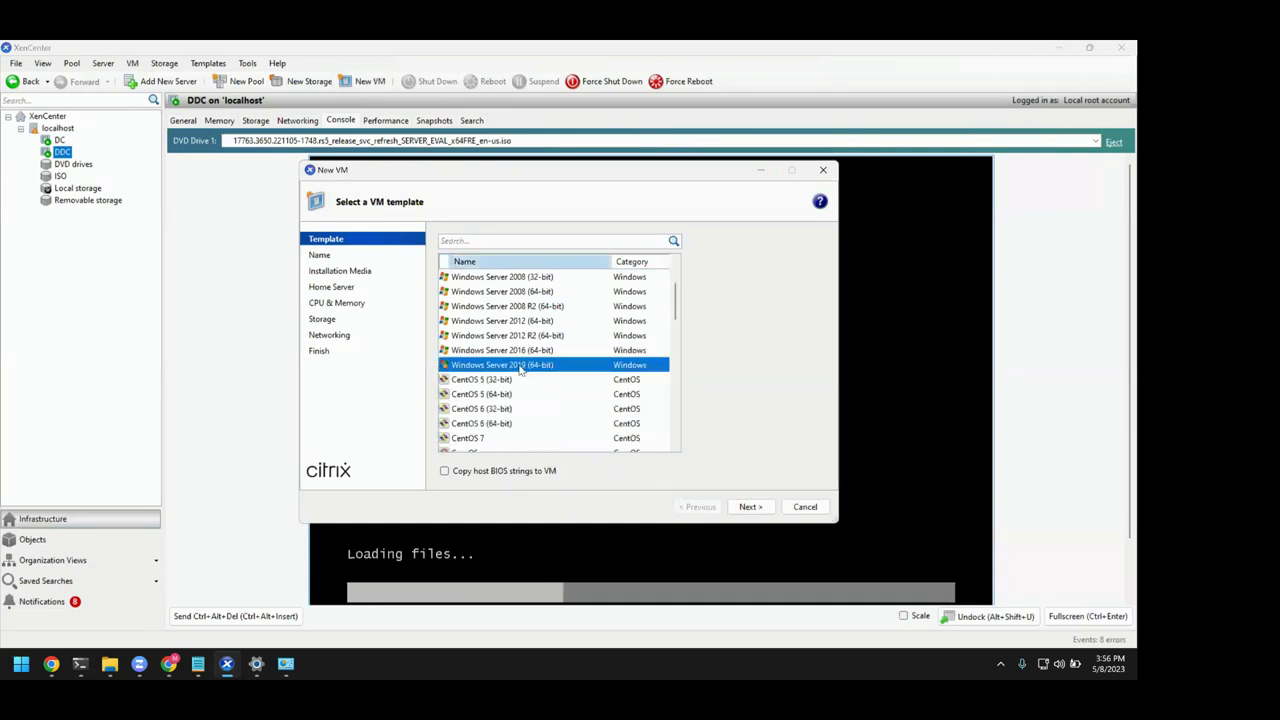
pyautogui.click(749, 506)
pyautogui.doubleClick(631, 305)
pyautogui.click(631, 305)
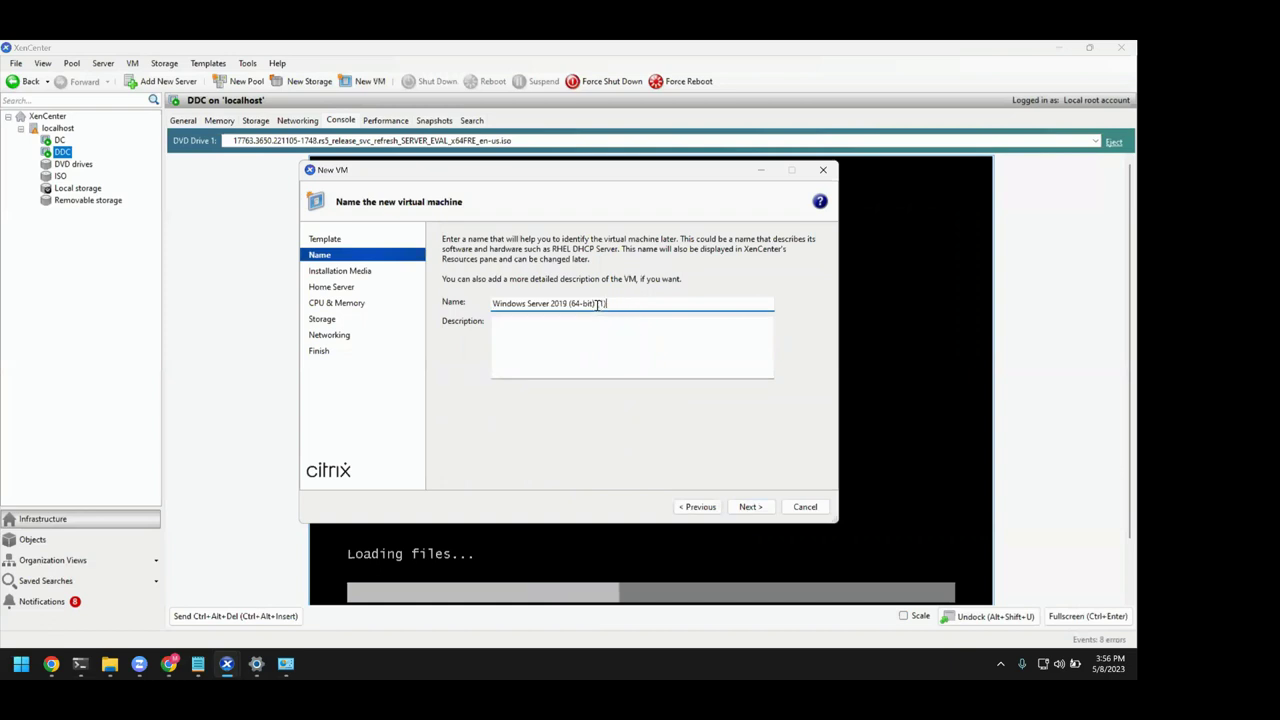
pyautogui.moveTo(610, 305); pyautogui.dragTo(453, 290)
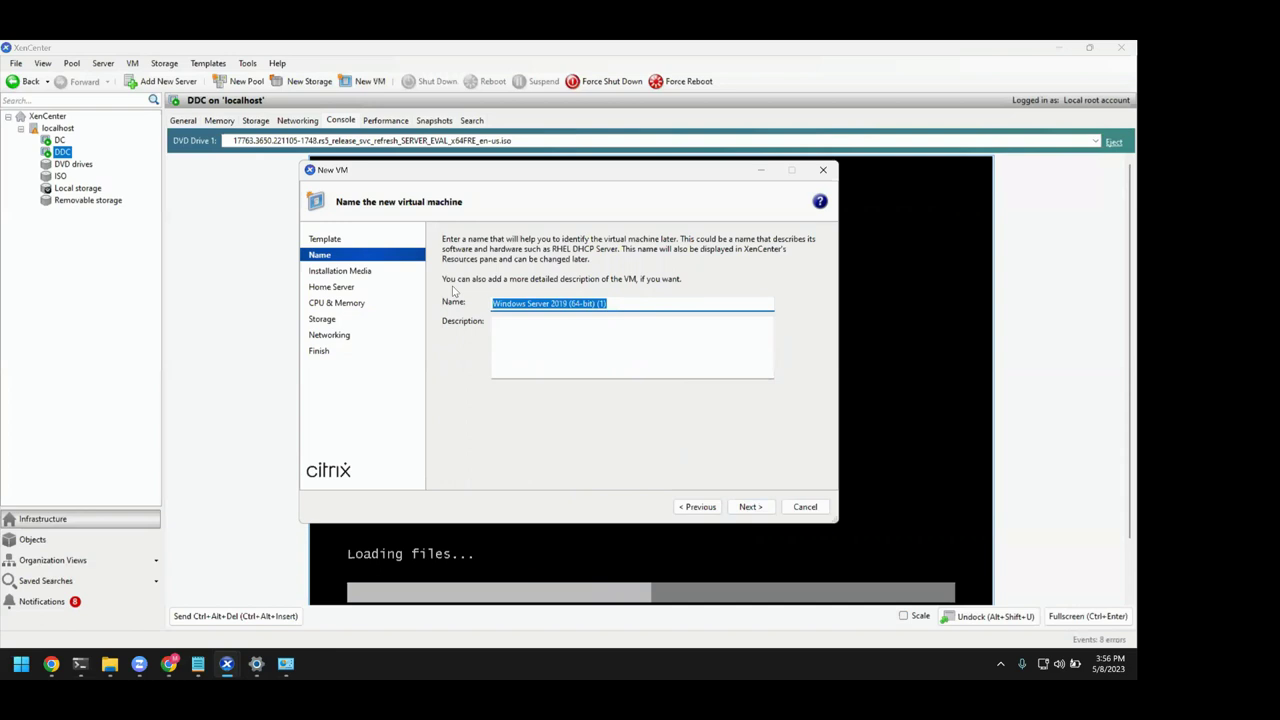
pyautogui.press('BackSpace')
pyautogui.write('StoreFront')
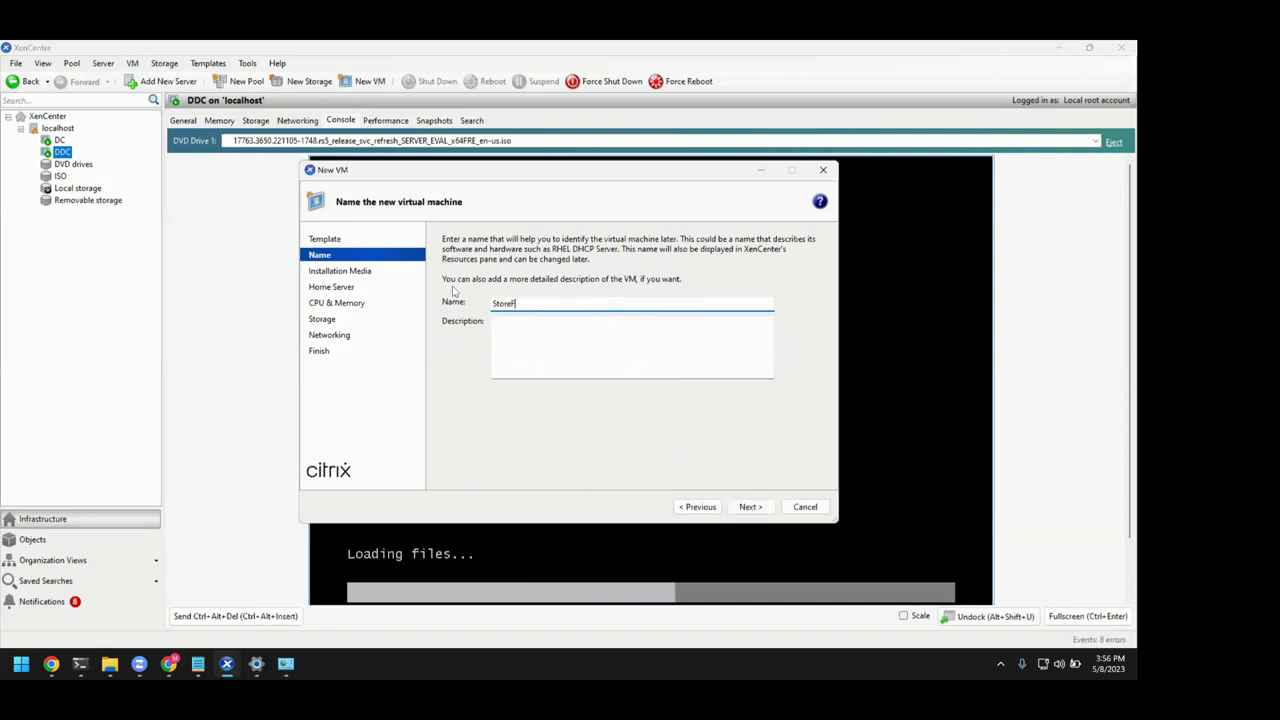
# - Use the Server evaluation ISO, set 4 GB memory, keep default disk and network, and create it
pyautogui.click(750, 502)
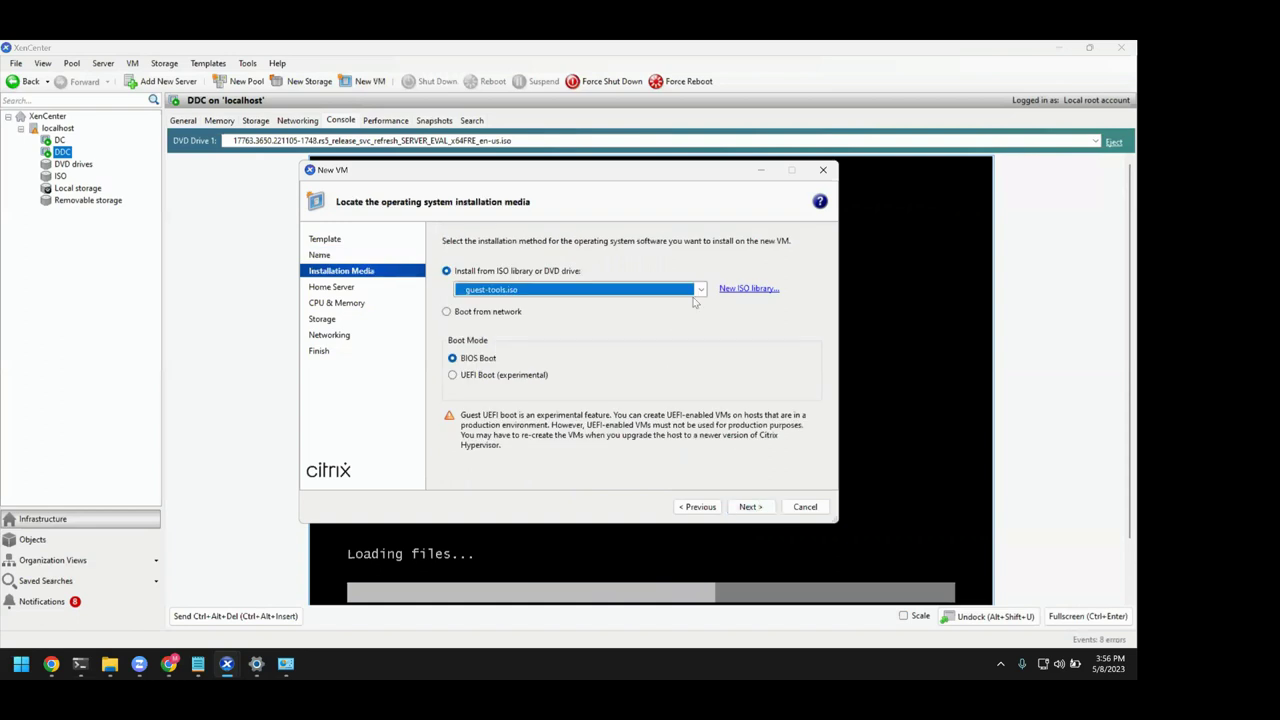
pyautogui.click(701, 289)
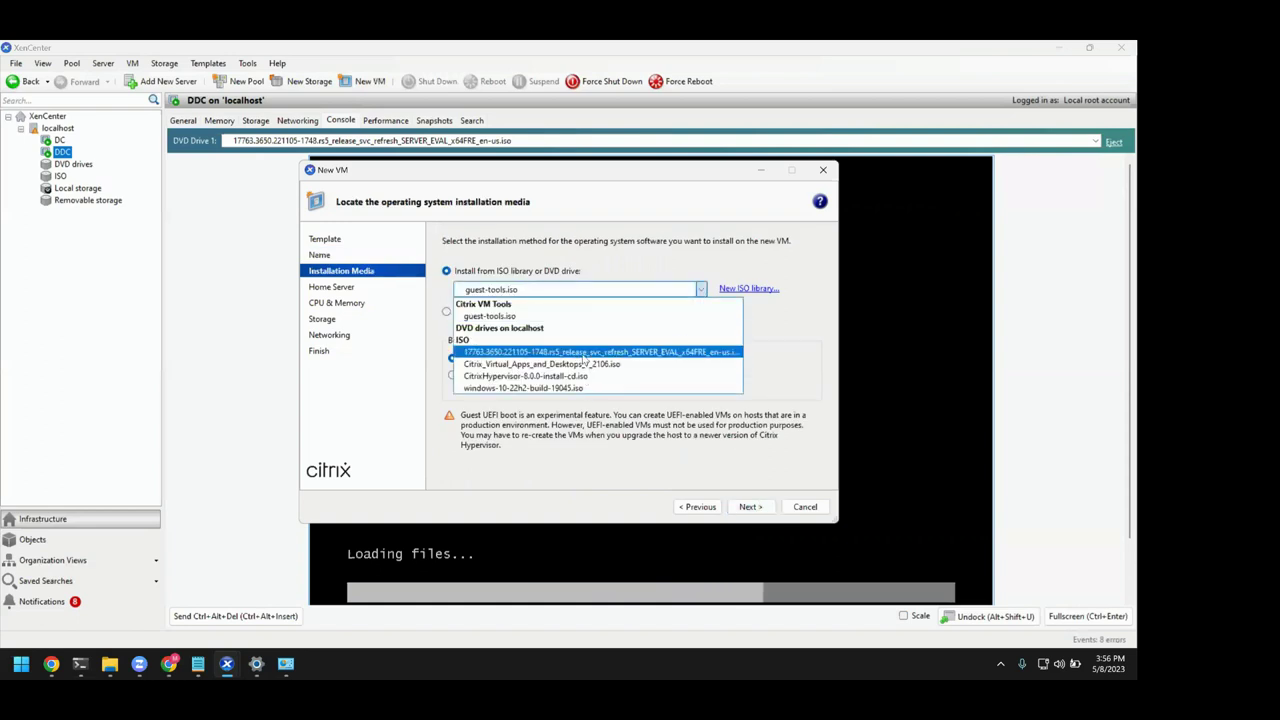
pyautogui.click(583, 353)
pyautogui.click(752, 506)
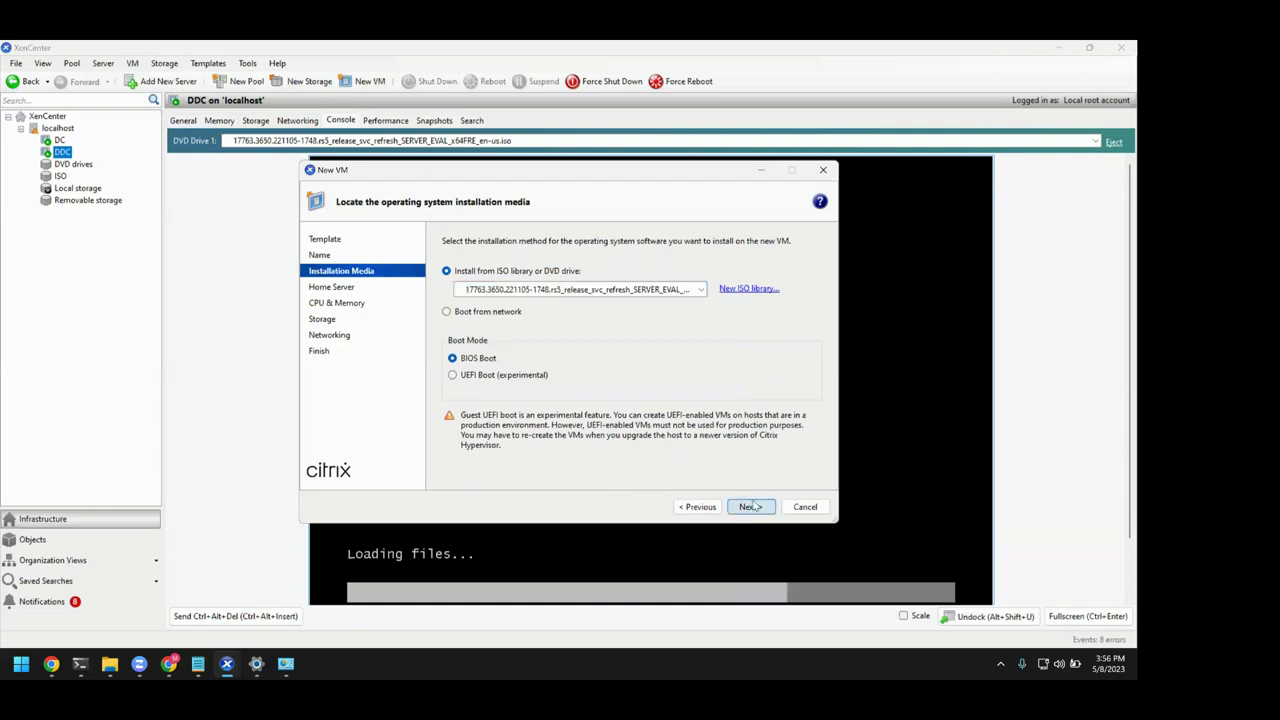
pyautogui.click(752, 506)
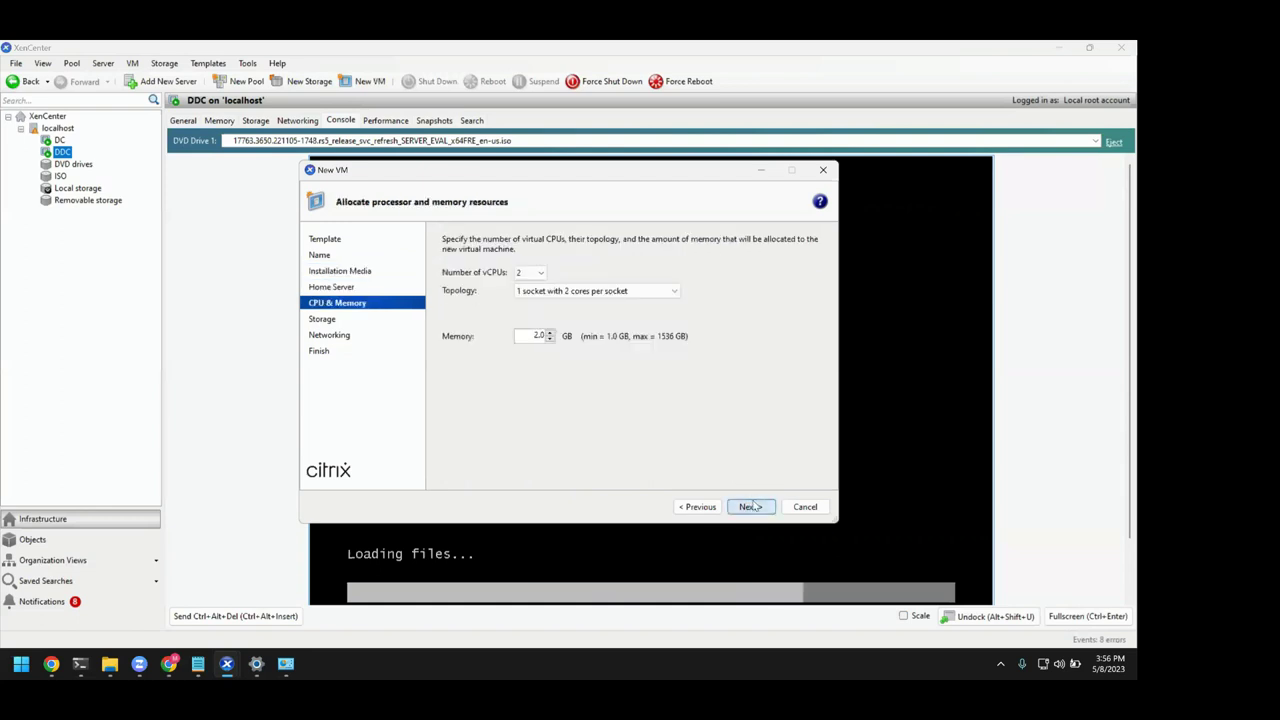
pyautogui.doubleClick(537, 336)
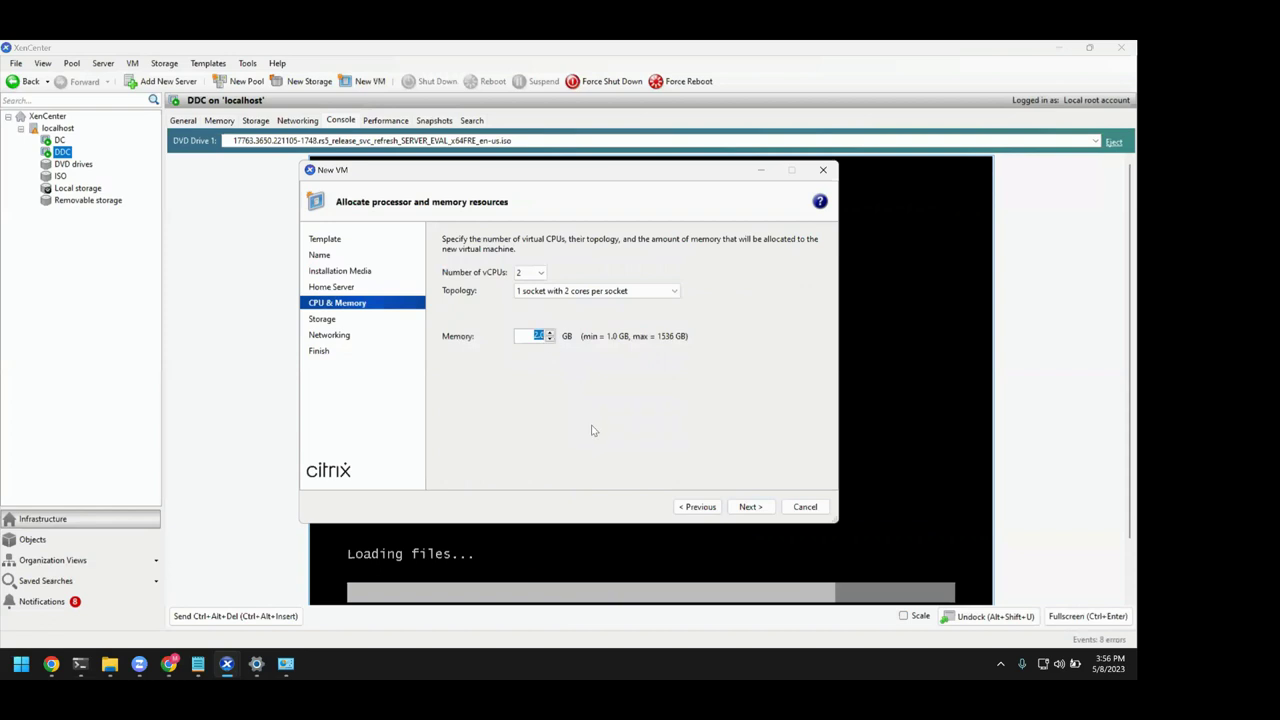
pyautogui.write('4')
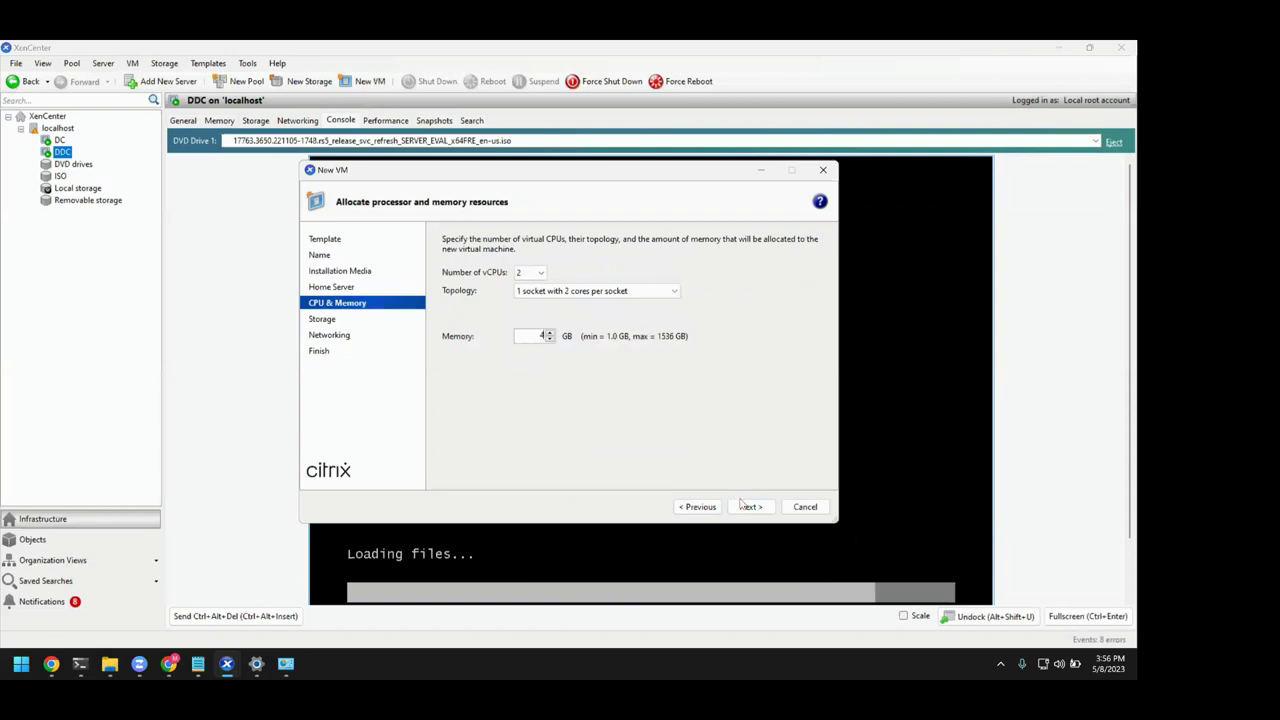
pyautogui.click(745, 506)
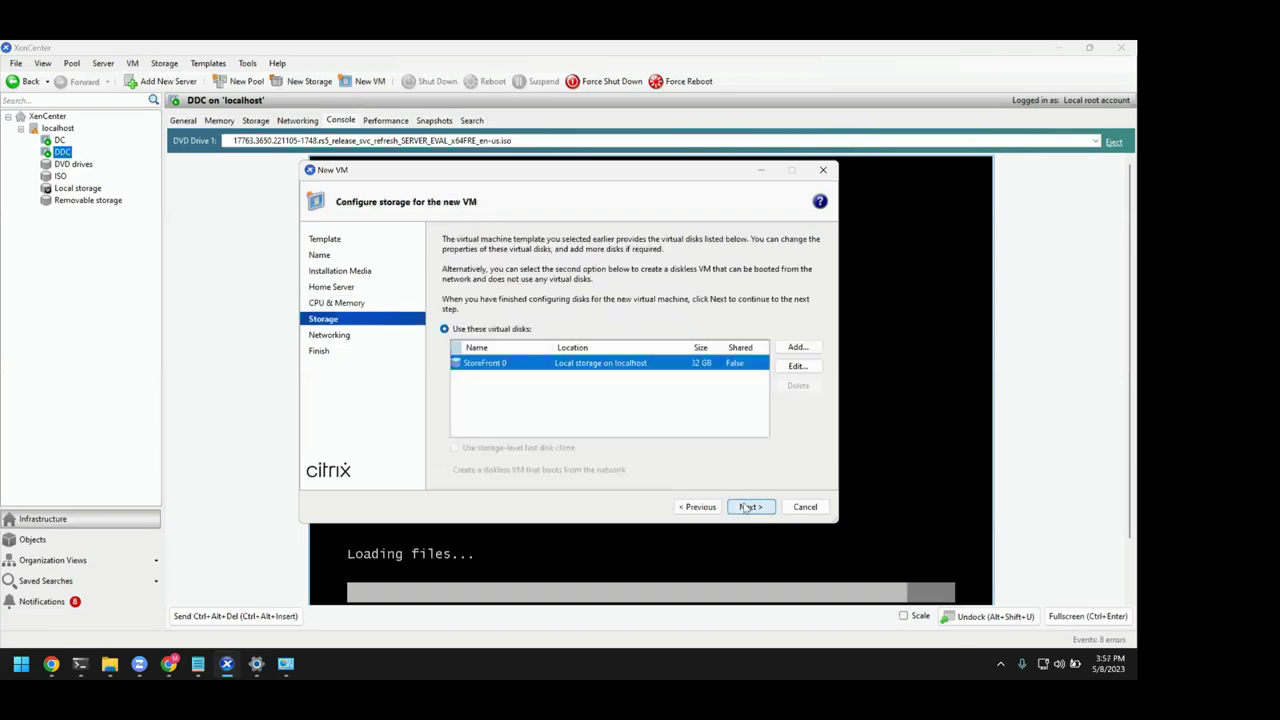
pyautogui.click(745, 507)
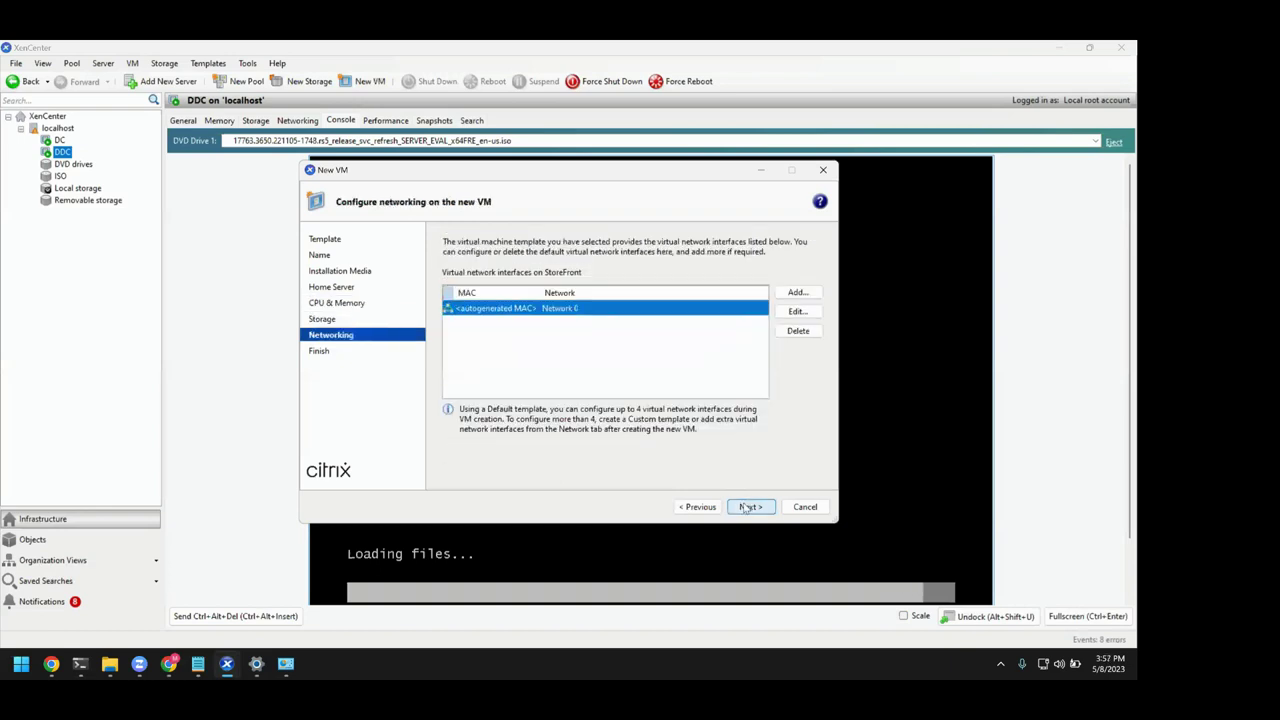
pyautogui.click(745, 507)
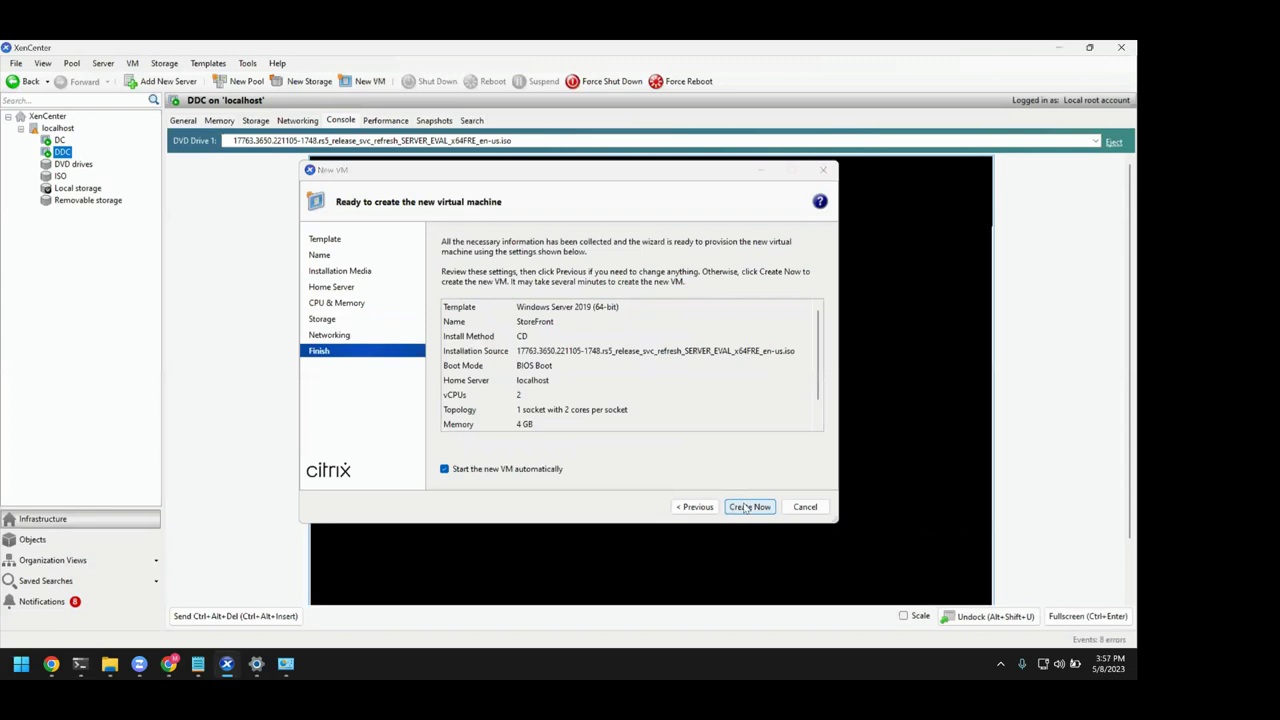
pyautogui.click(745, 507)
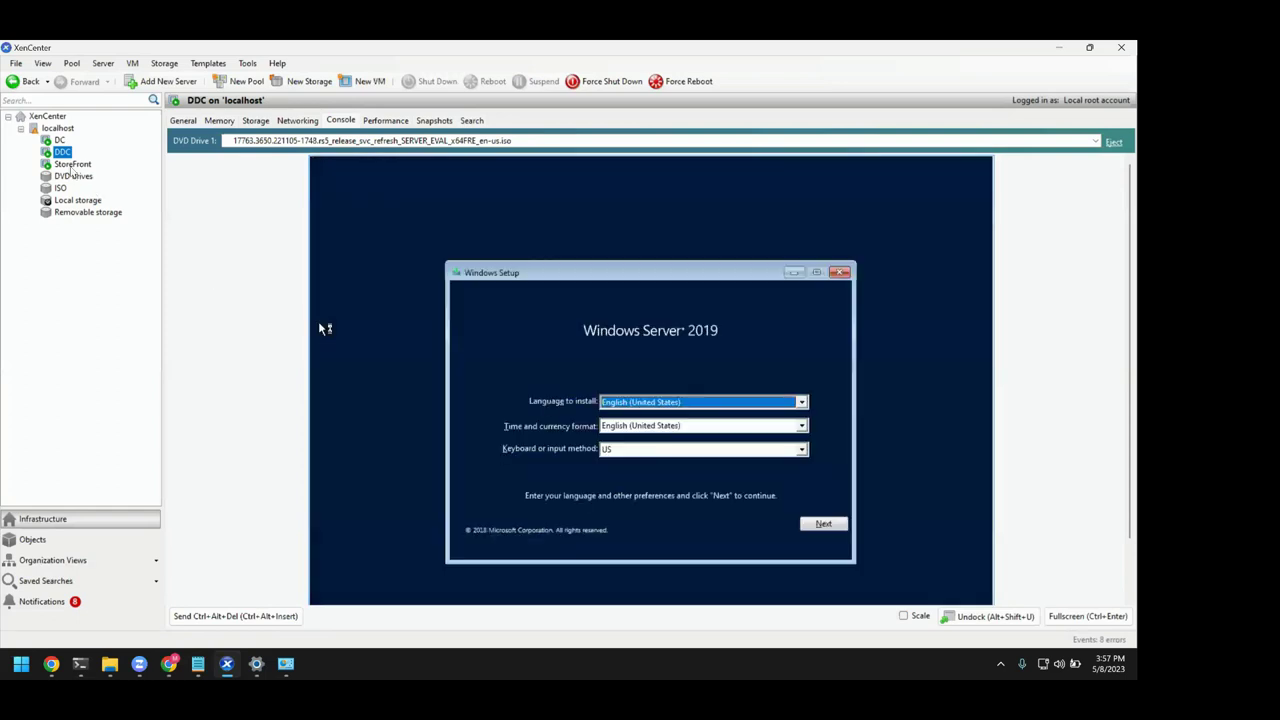
# - Check StoreFront's console, then begin Windows setup on DDC with default language settings
pyautogui.click(72, 164)
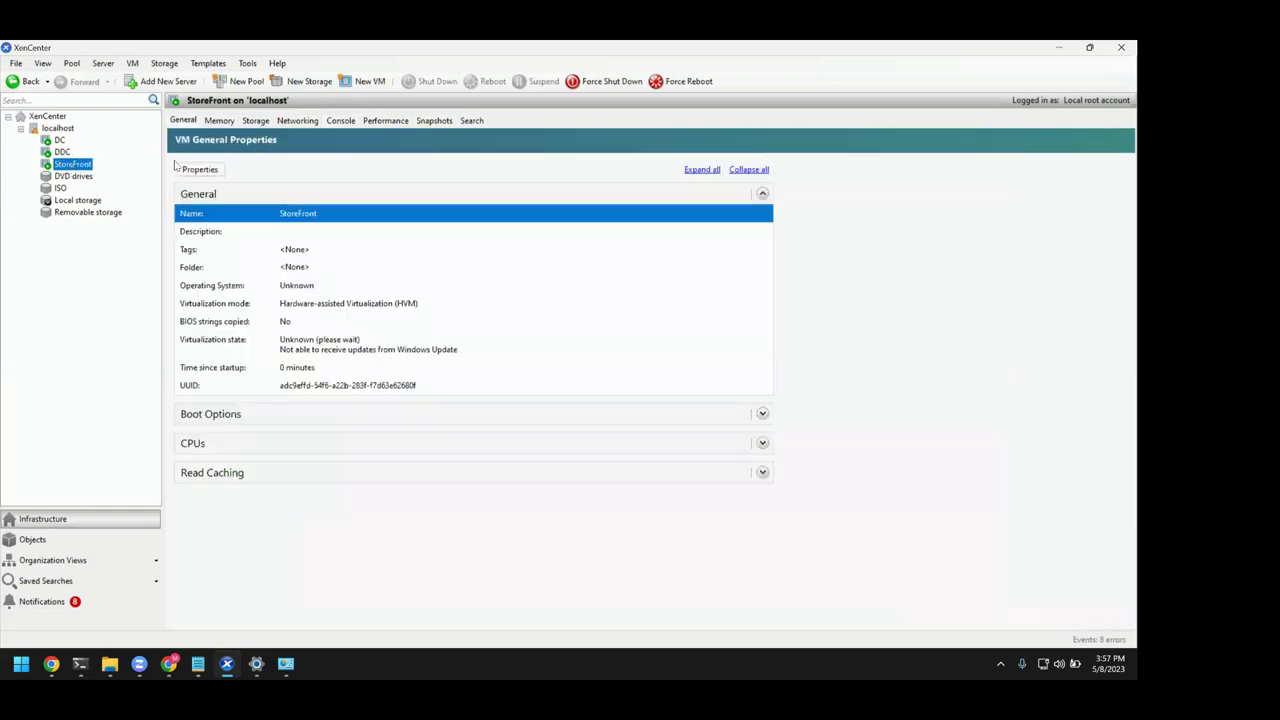
pyautogui.click(340, 120)
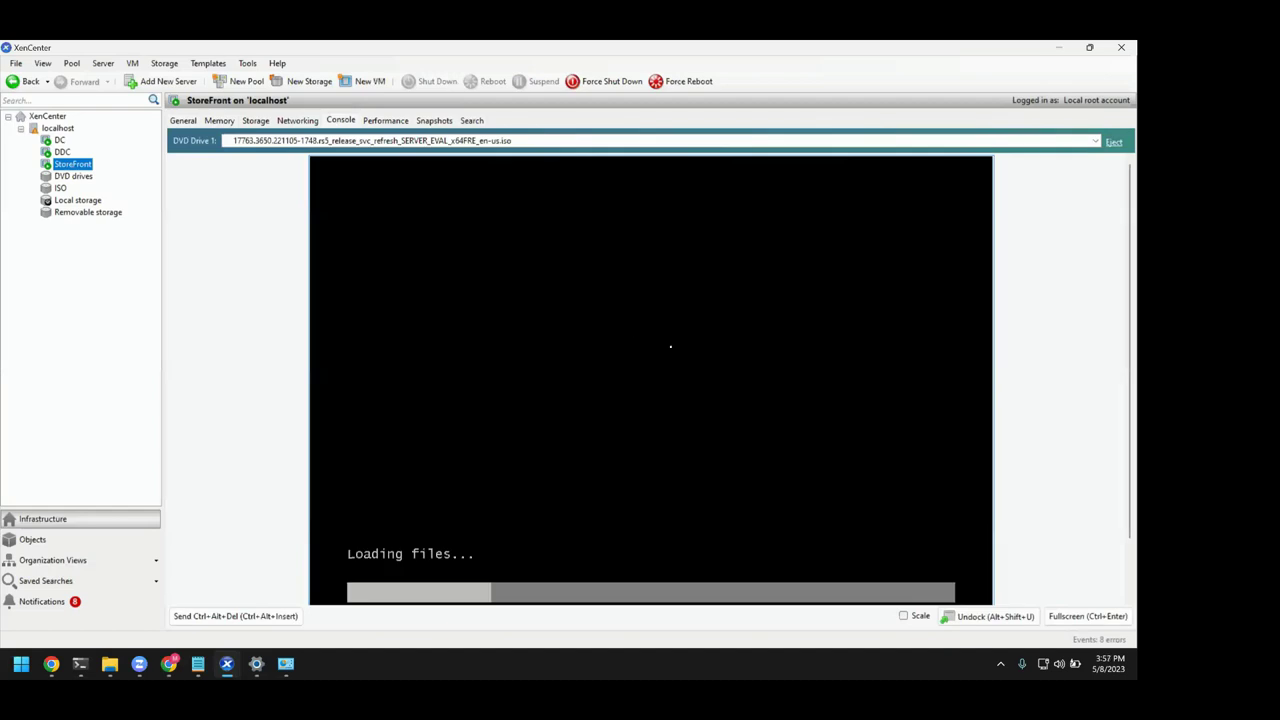
pyautogui.click(62, 152)
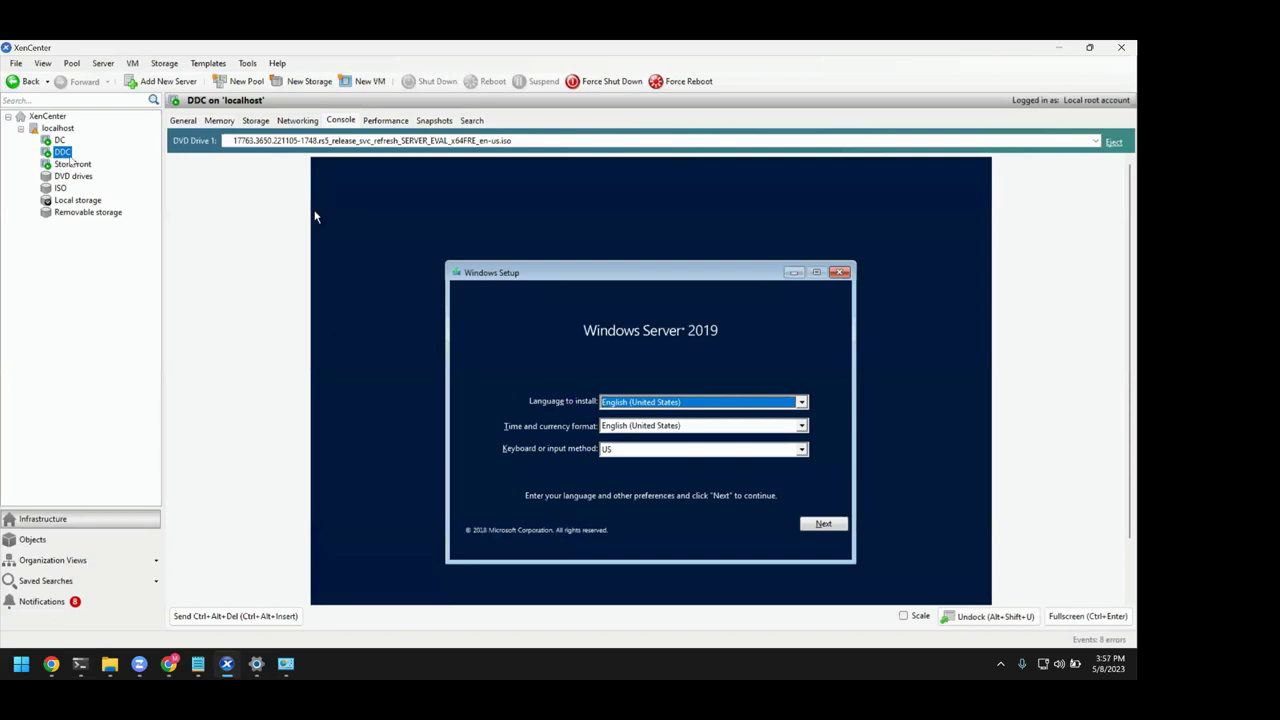
pyautogui.click(826, 525)
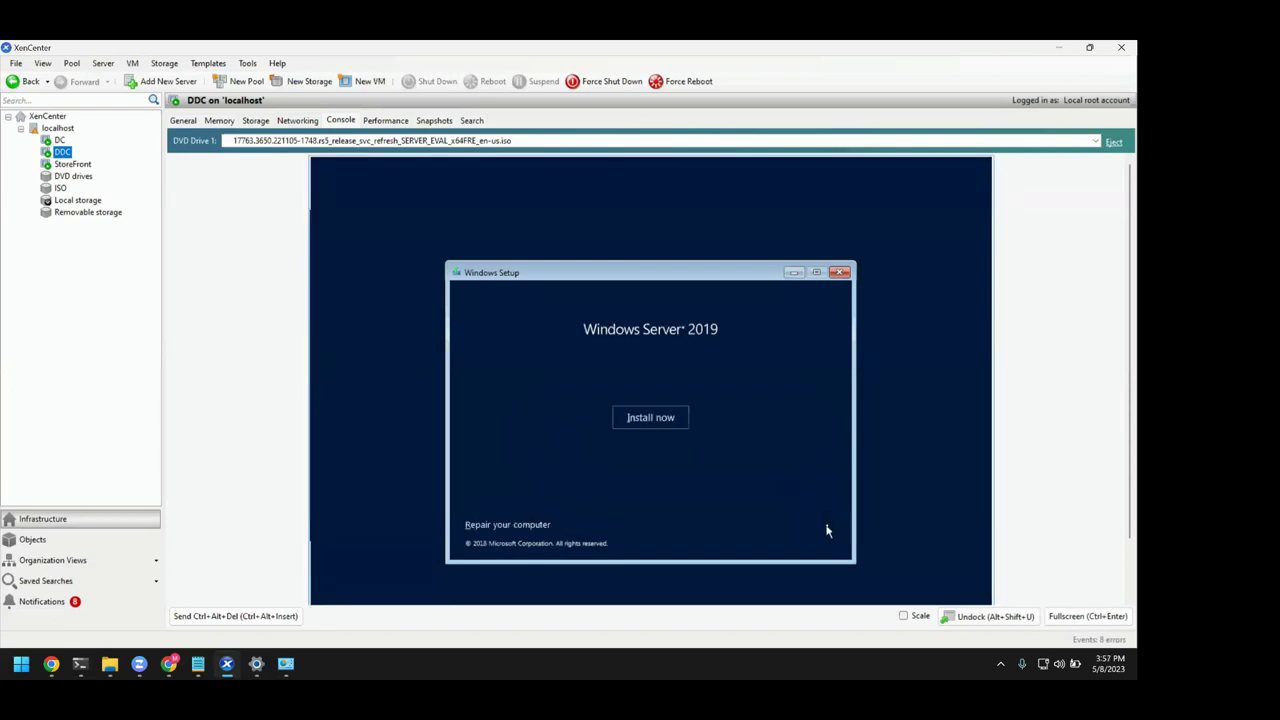
pyautogui.click(644, 420)
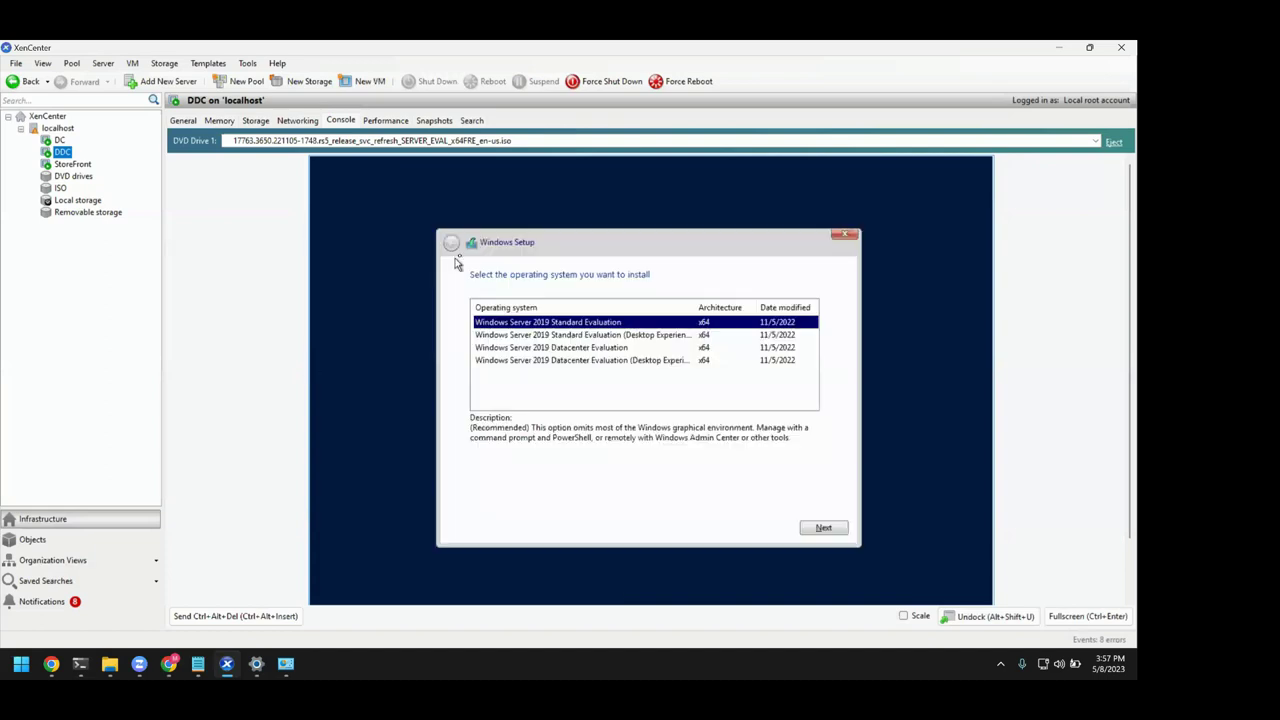
# - Pick Standard Evaluation (Desktop Experience), accept the license, and custom-install onto the 32 GB drive
pyautogui.click(632, 338)
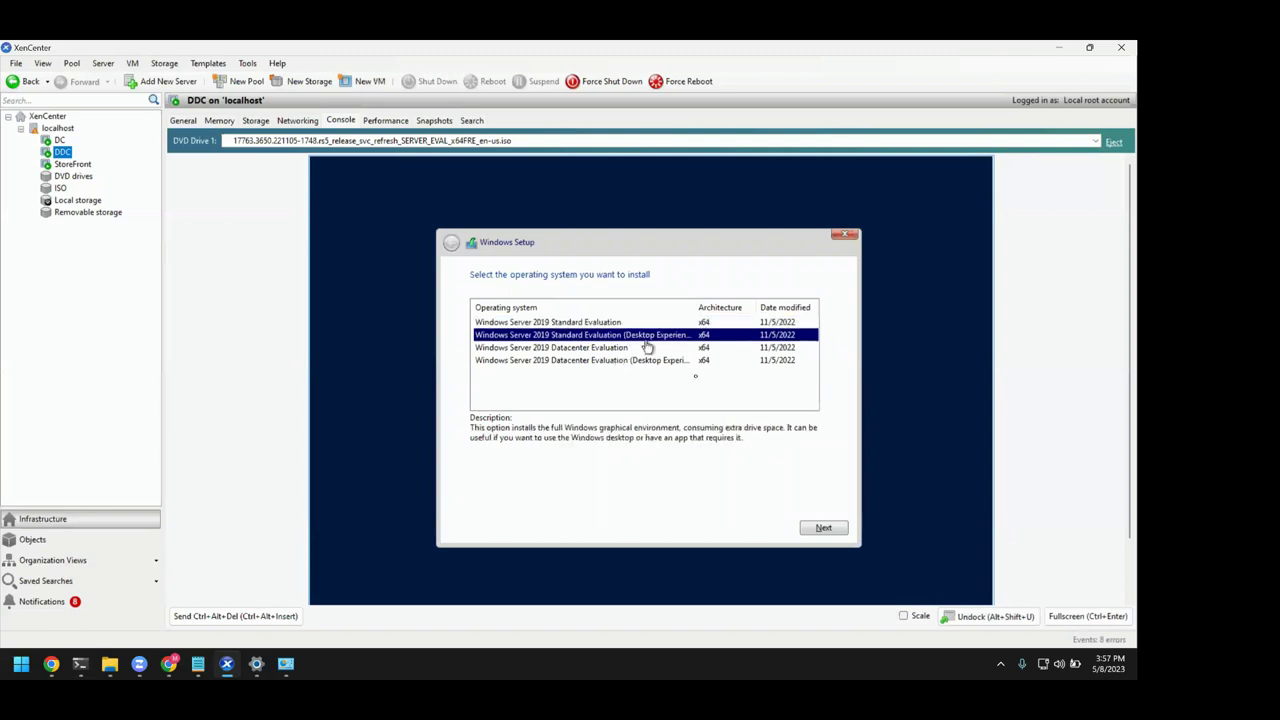
pyautogui.click(824, 528)
pyautogui.click(522, 498)
pyautogui.click(846, 531)
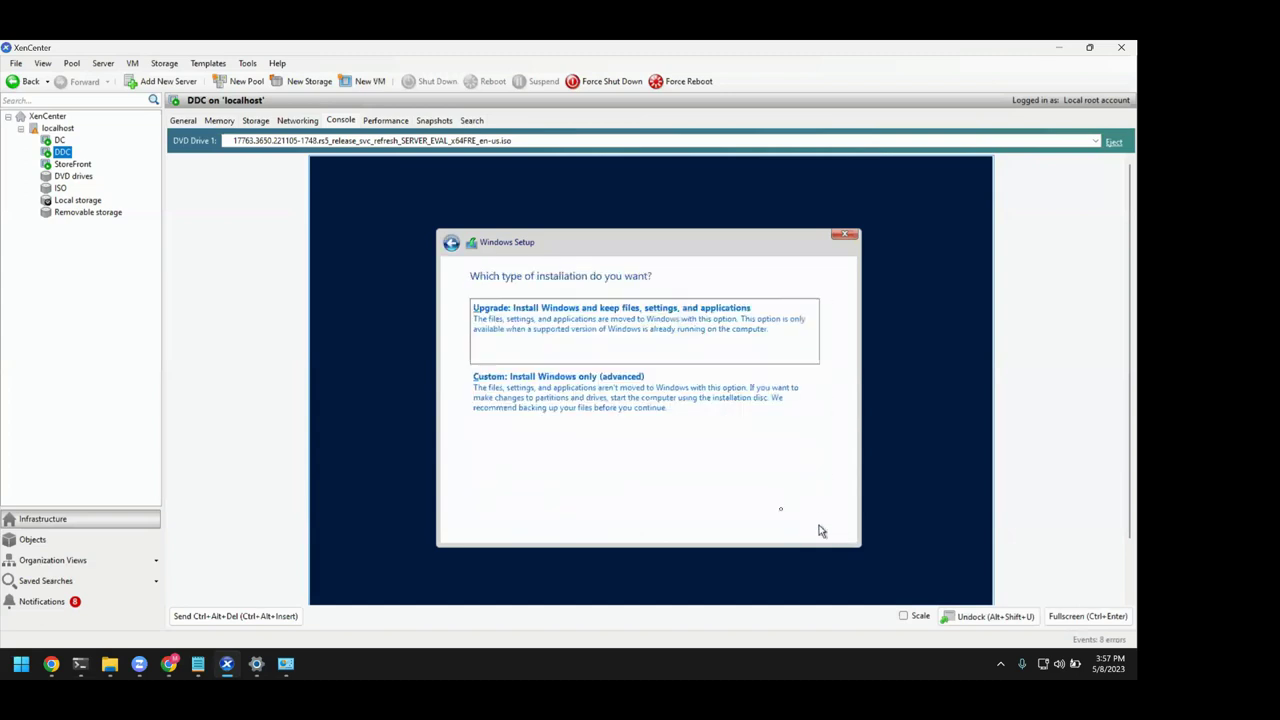
pyautogui.click(545, 416)
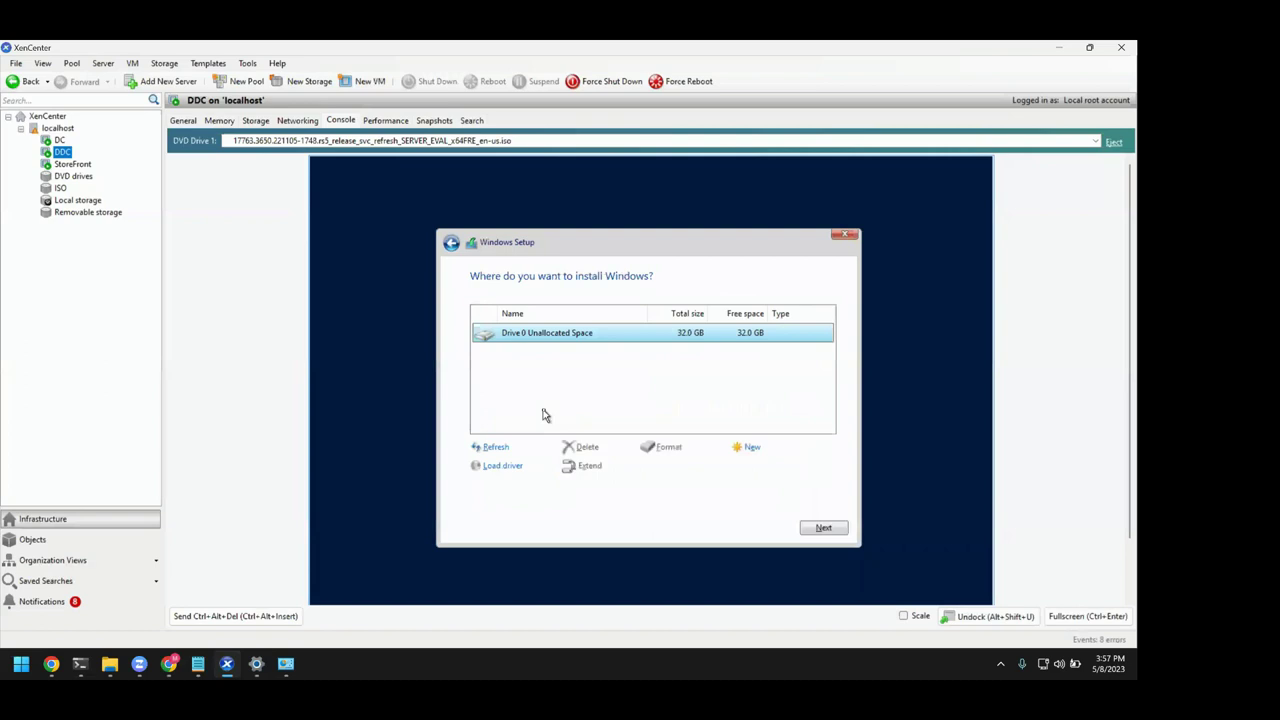
pyautogui.click(824, 529)
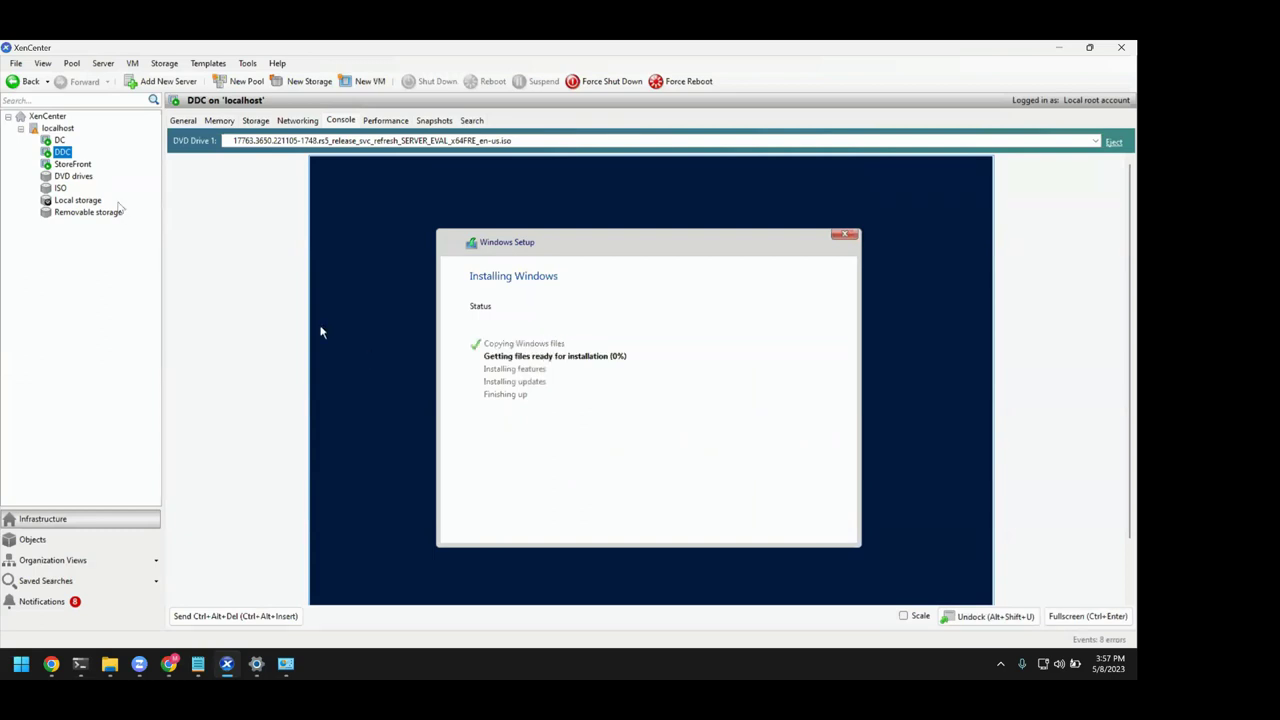
pyautogui.click(70, 165)
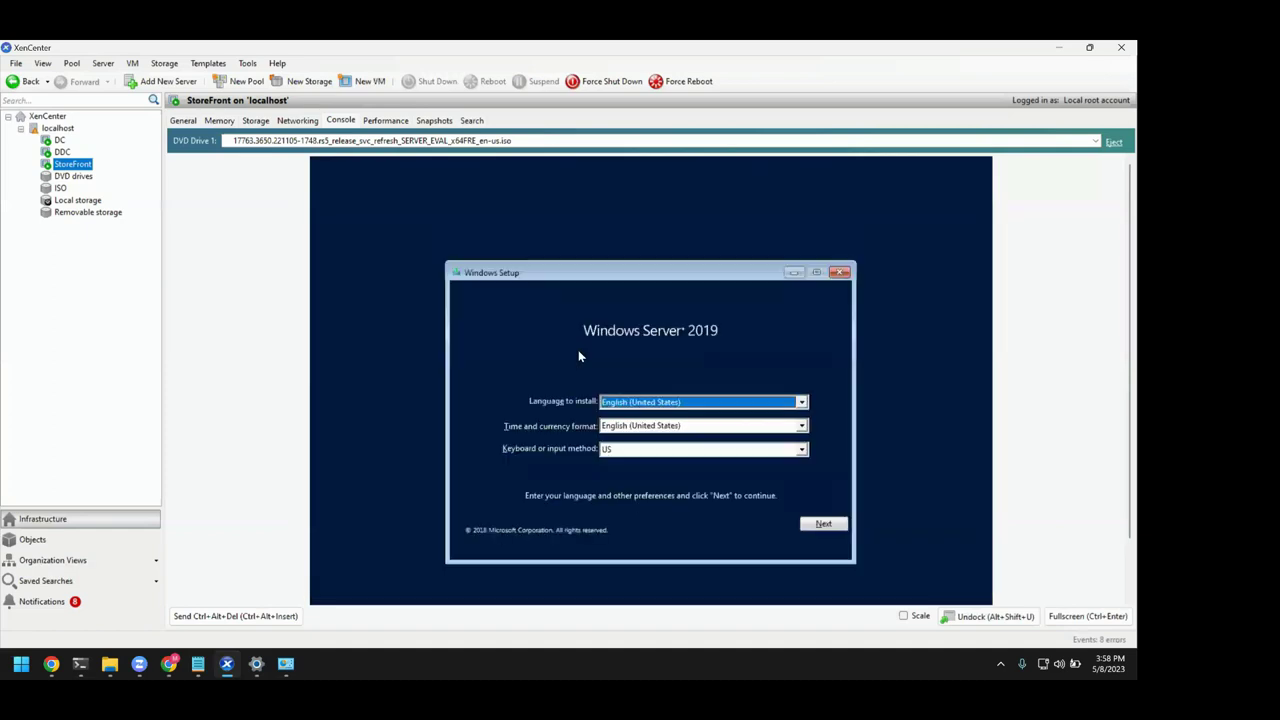
# - On StoreFront, choose Standard Evaluation (Desktop Experience), accept the license, and custom-install to Drive 0
pyautogui.click(825, 524)
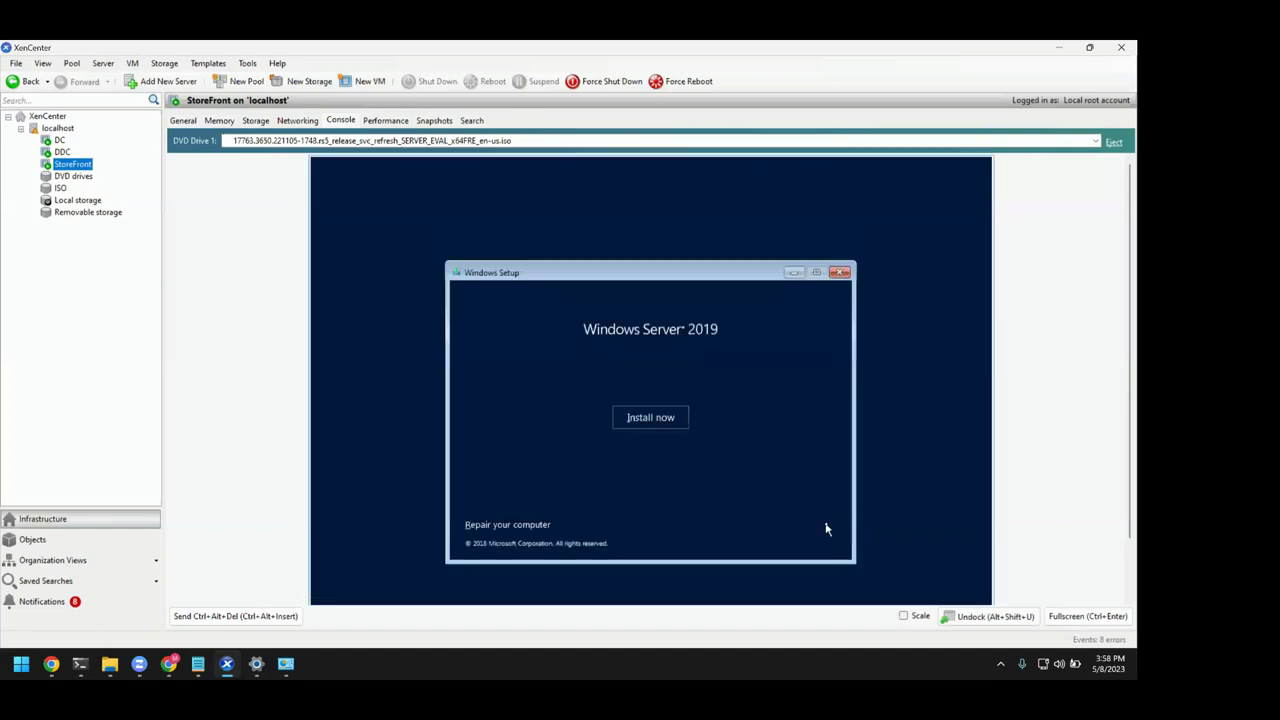
pyautogui.click(647, 423)
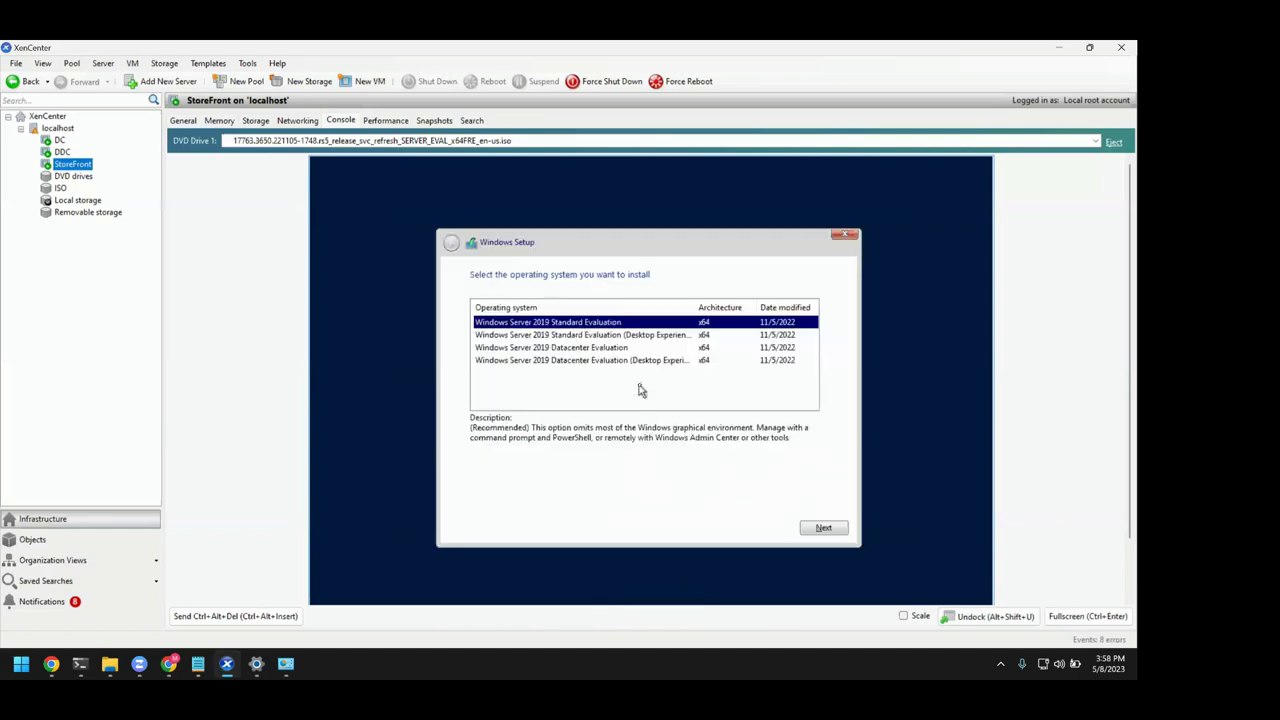
pyautogui.click(608, 337)
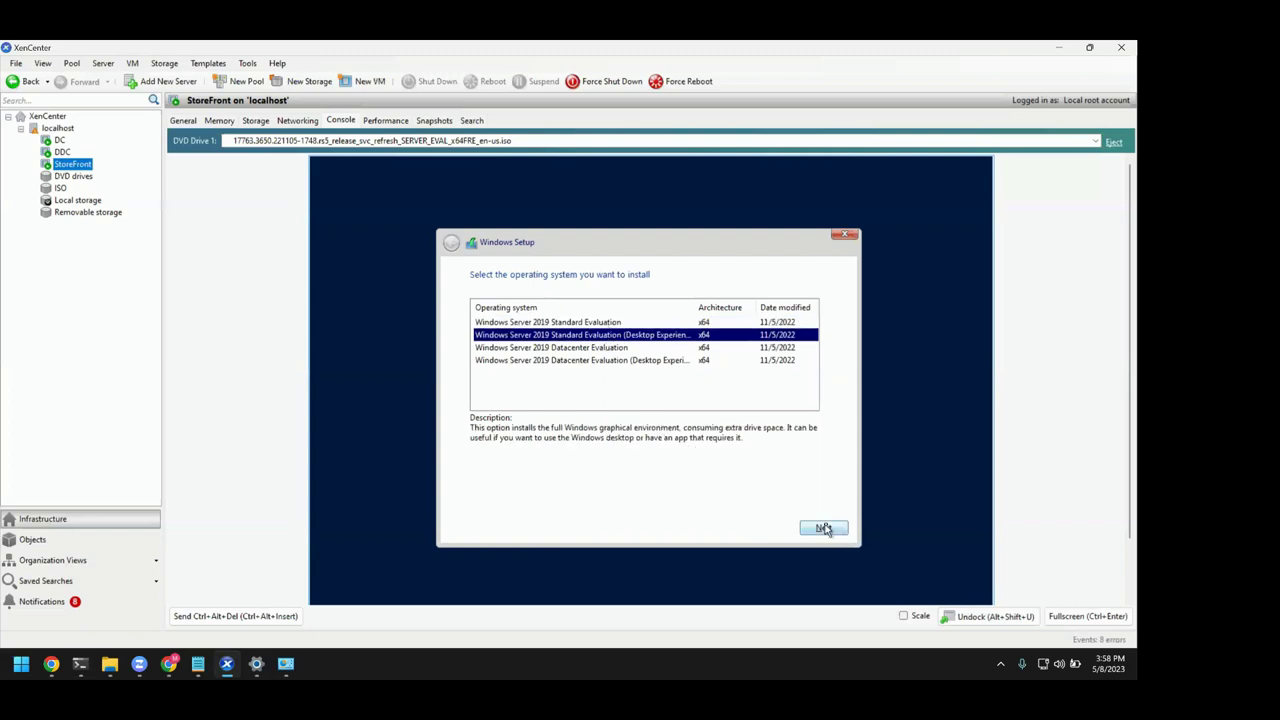
pyautogui.click(823, 528)
pyautogui.click(512, 497)
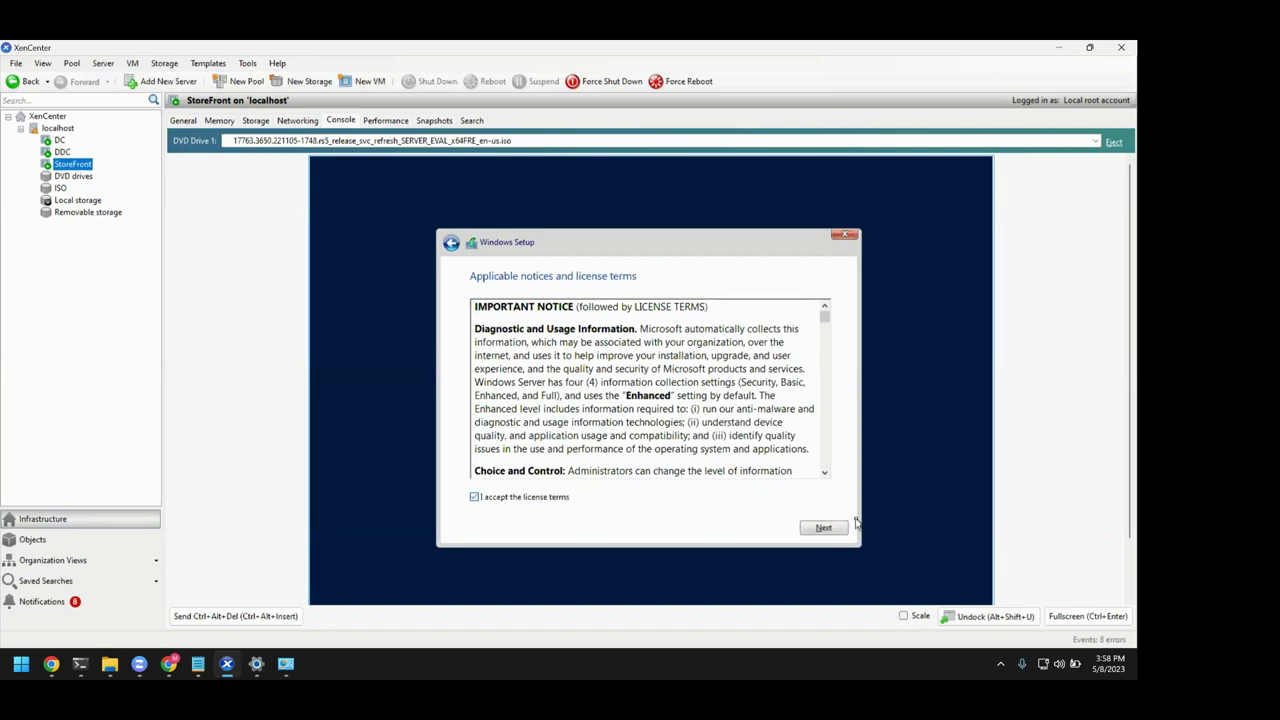
pyautogui.click(834, 528)
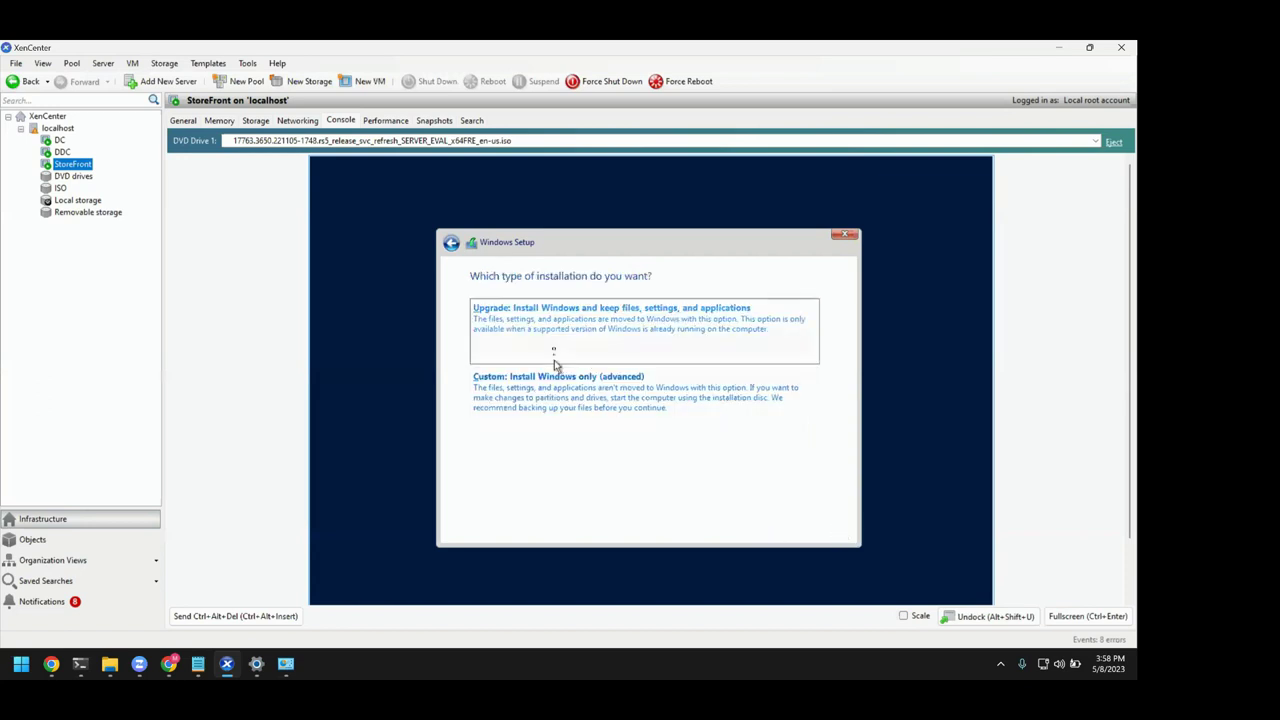
pyautogui.click(550, 385)
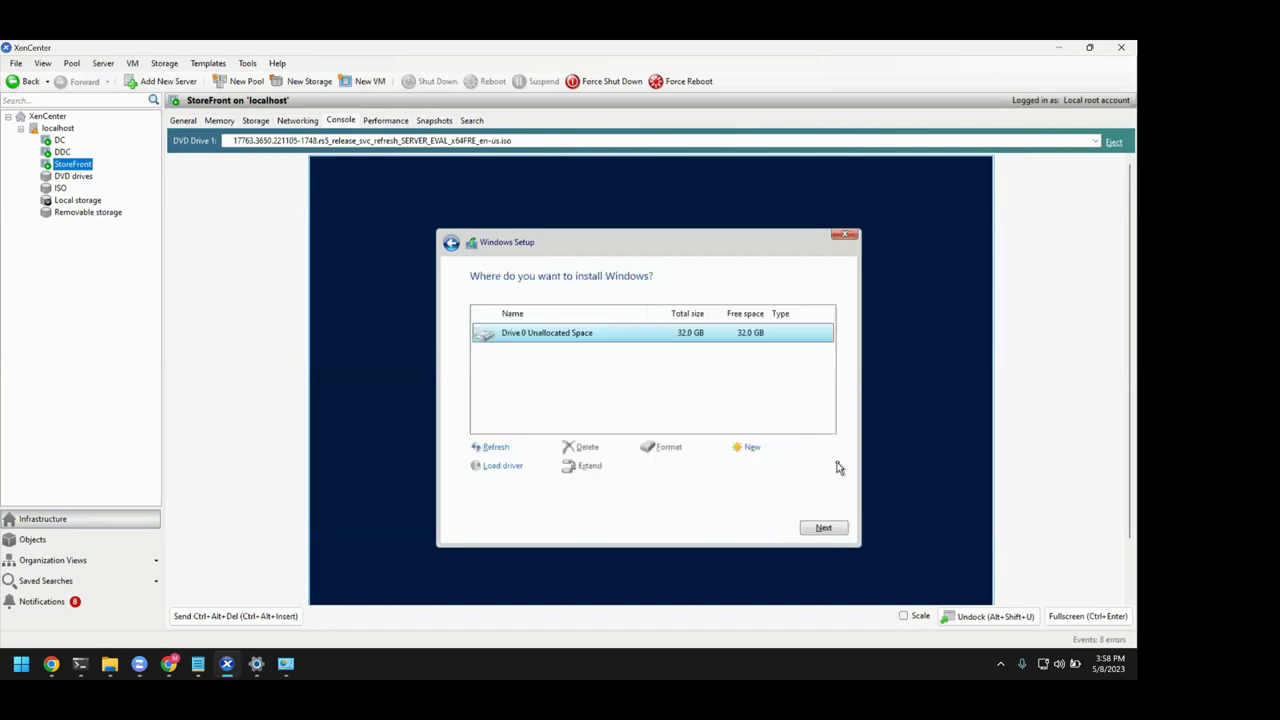
pyautogui.click(824, 528)
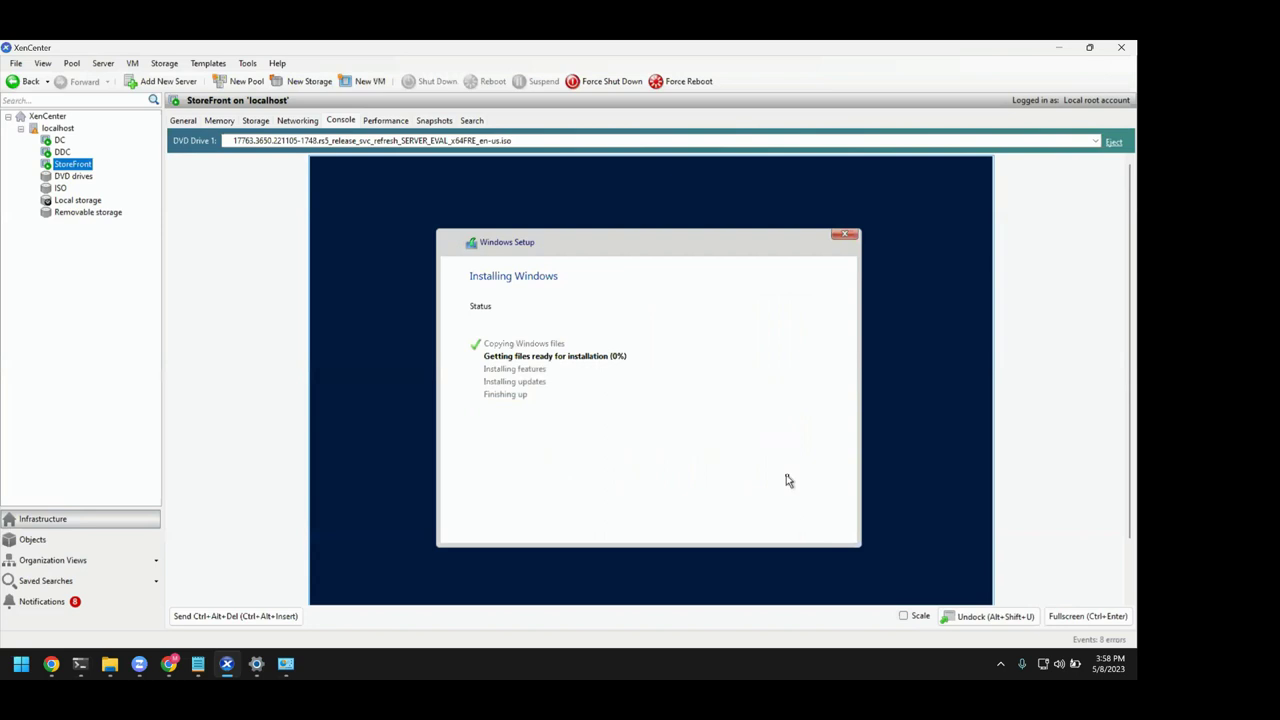
pyautogui.click(66, 146)
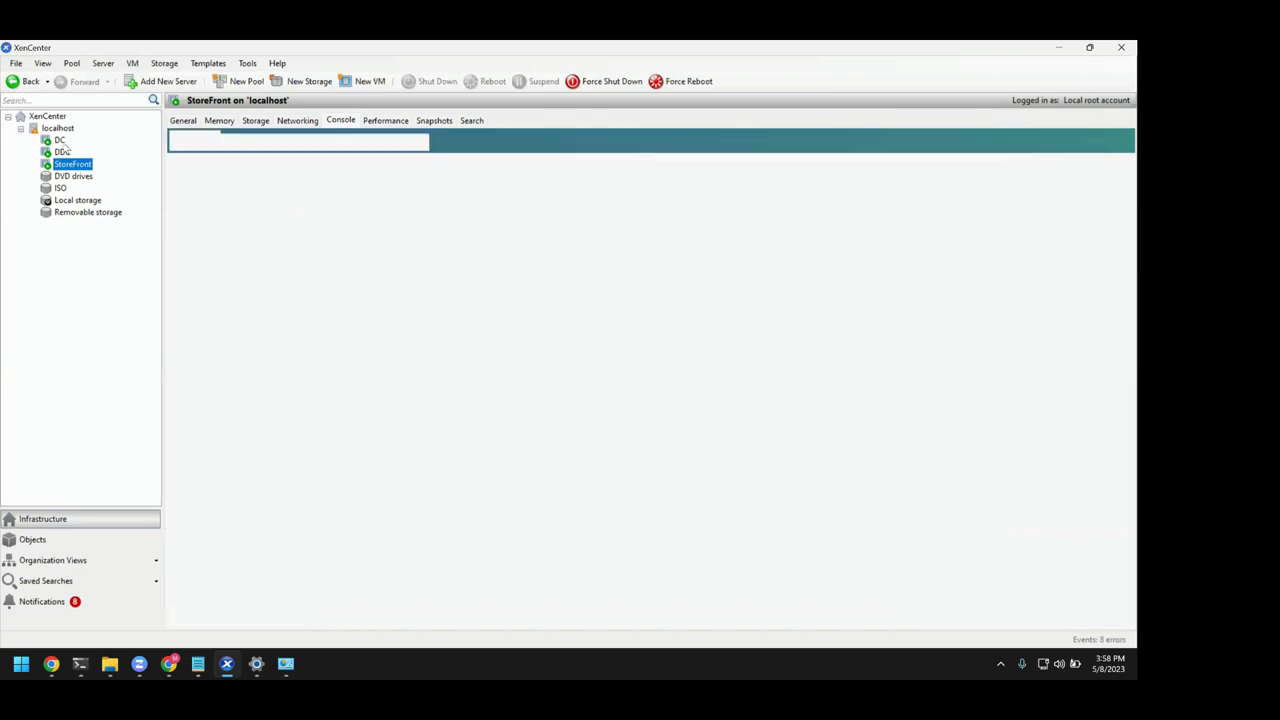
pyautogui.click(62, 141)
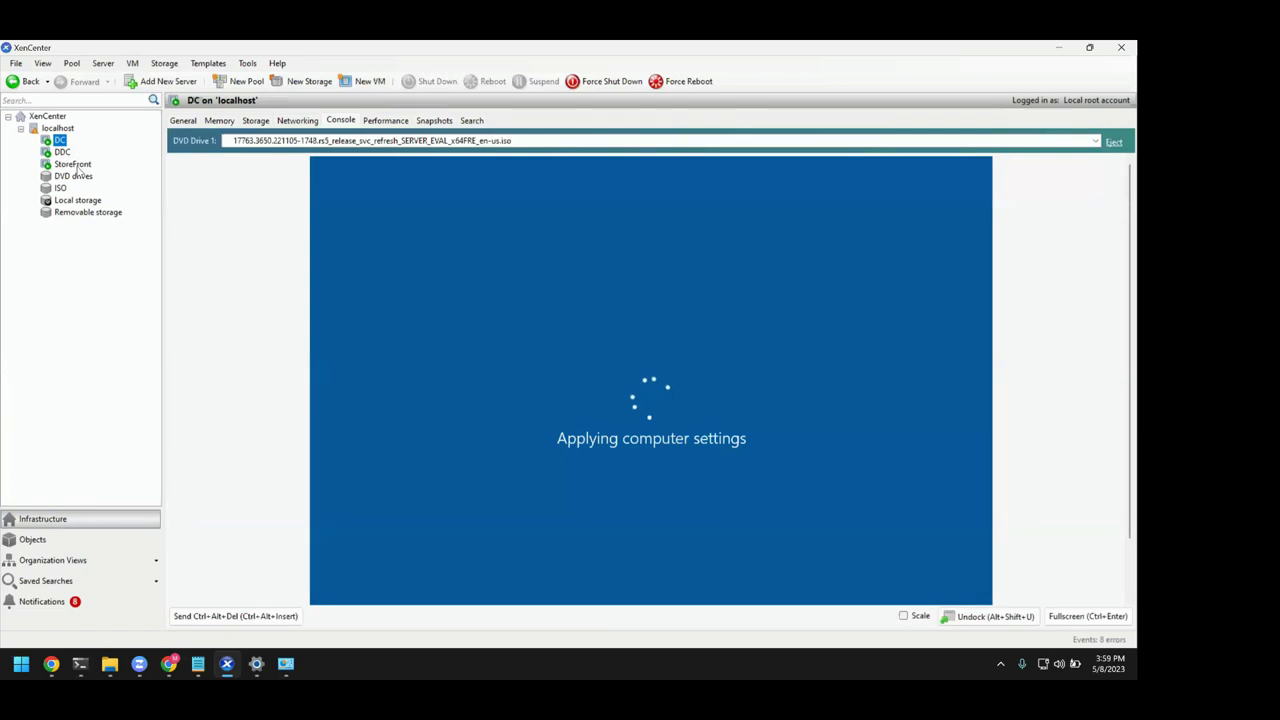
pyautogui.click(74, 165)
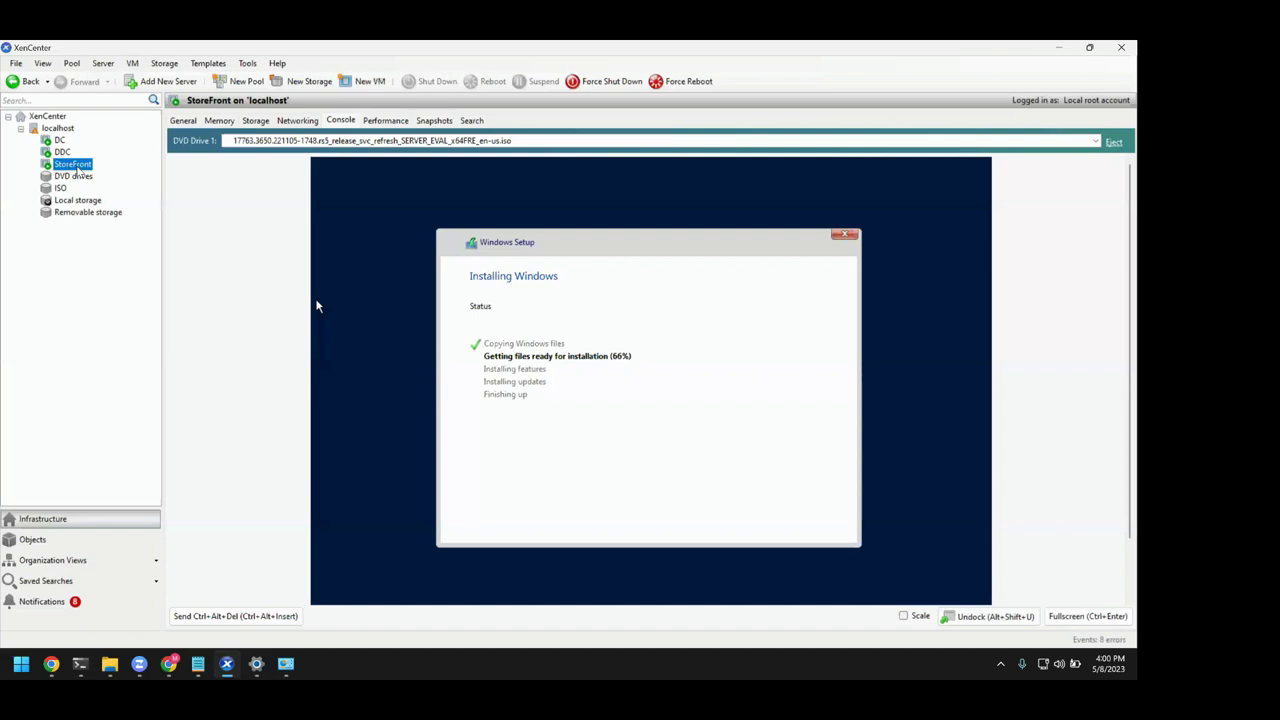
# - Start a new VM from the Windows Server 2019 (64-bit) template
pyautogui.click(362, 81)
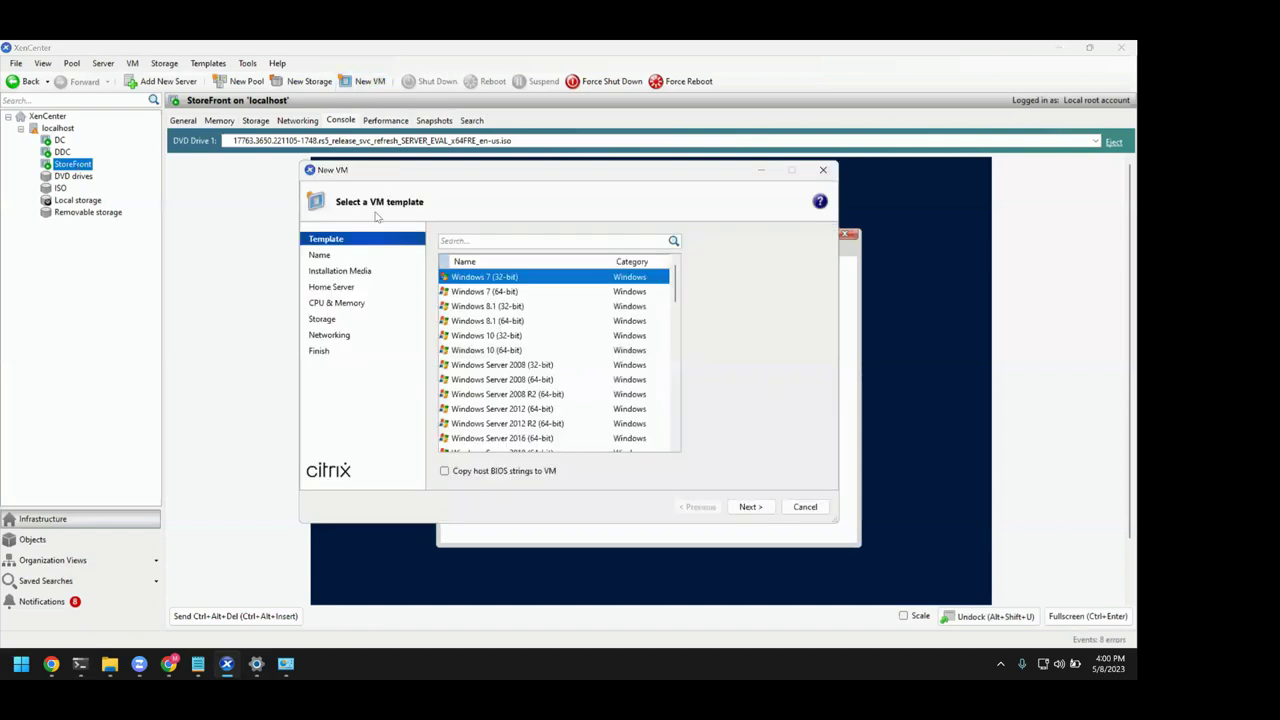
pyautogui.scroll(-1, 512, 351)
pyautogui.click(528, 410)
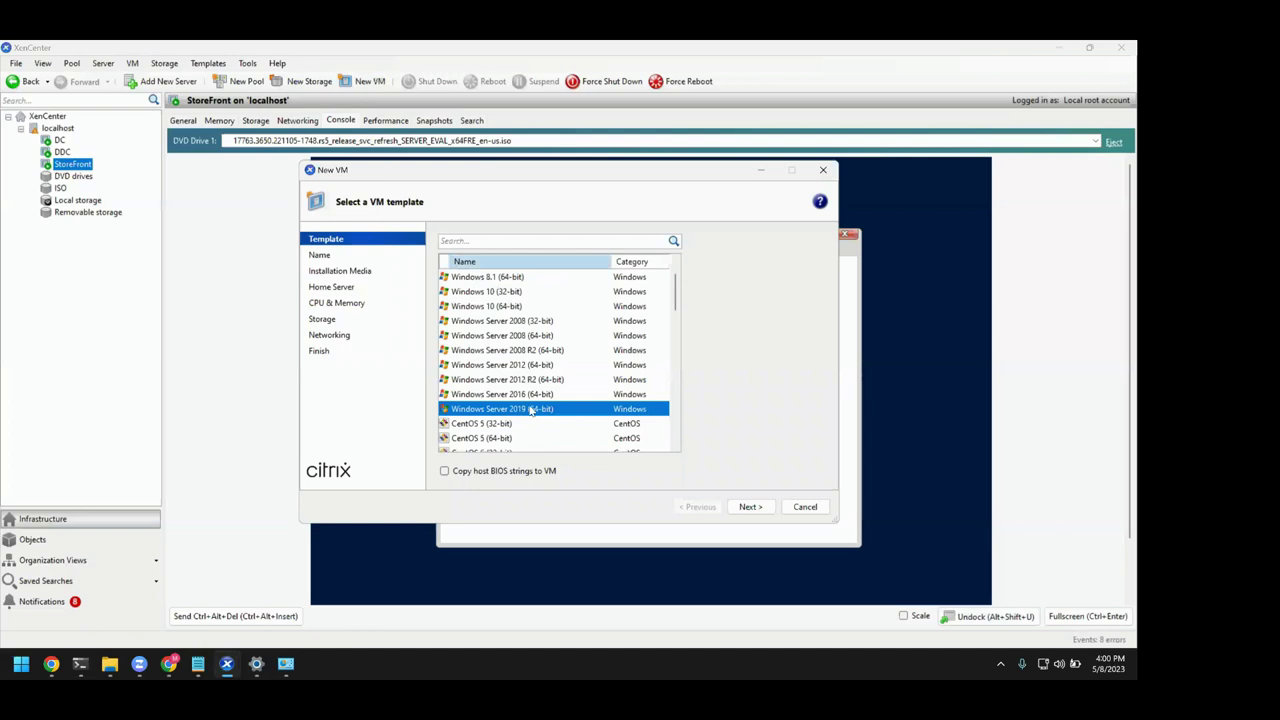
pyautogui.click(749, 507)
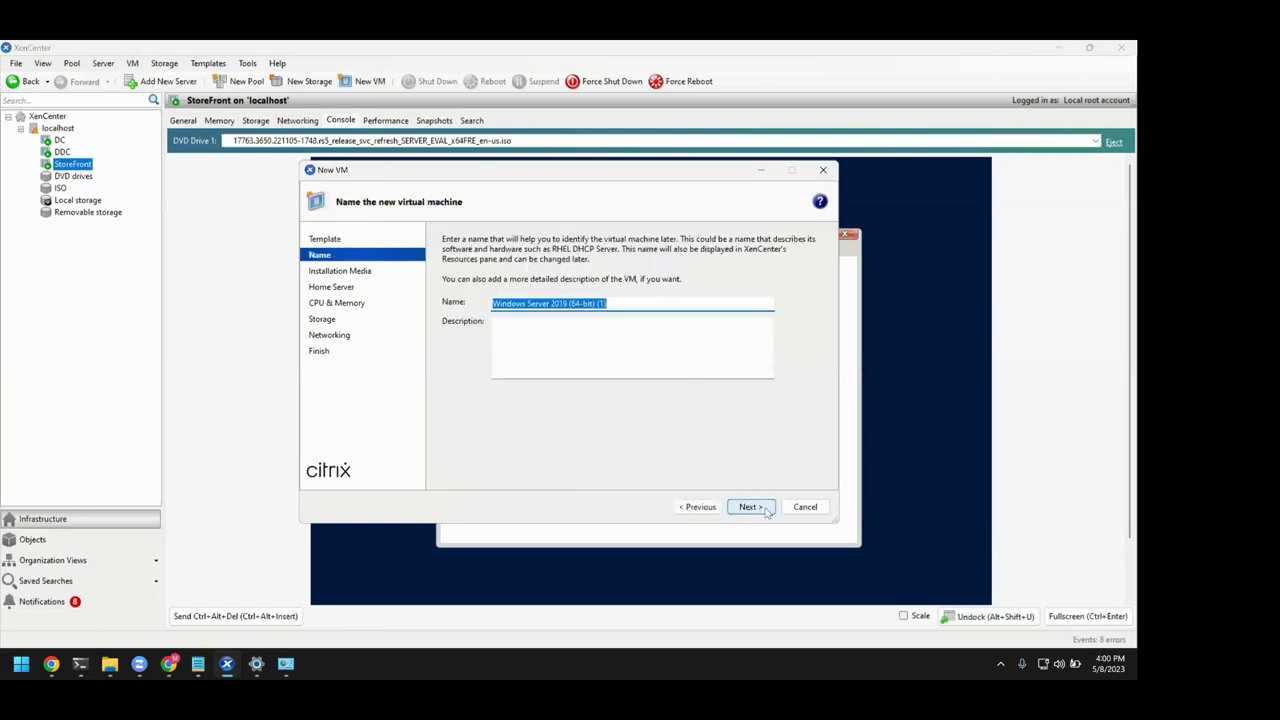
# - Name the new virtual machine App-Svr-M
pyautogui.click(588, 305)
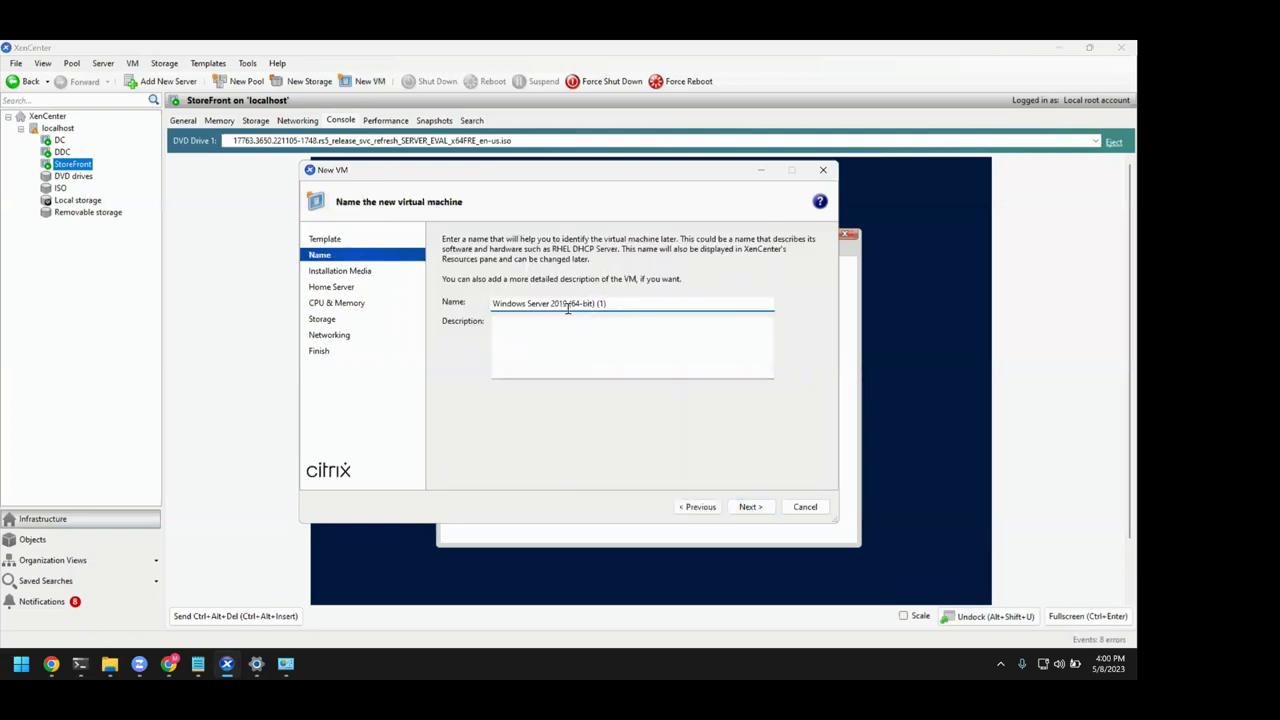
pyautogui.moveTo(614, 304); pyautogui.dragTo(443, 290)
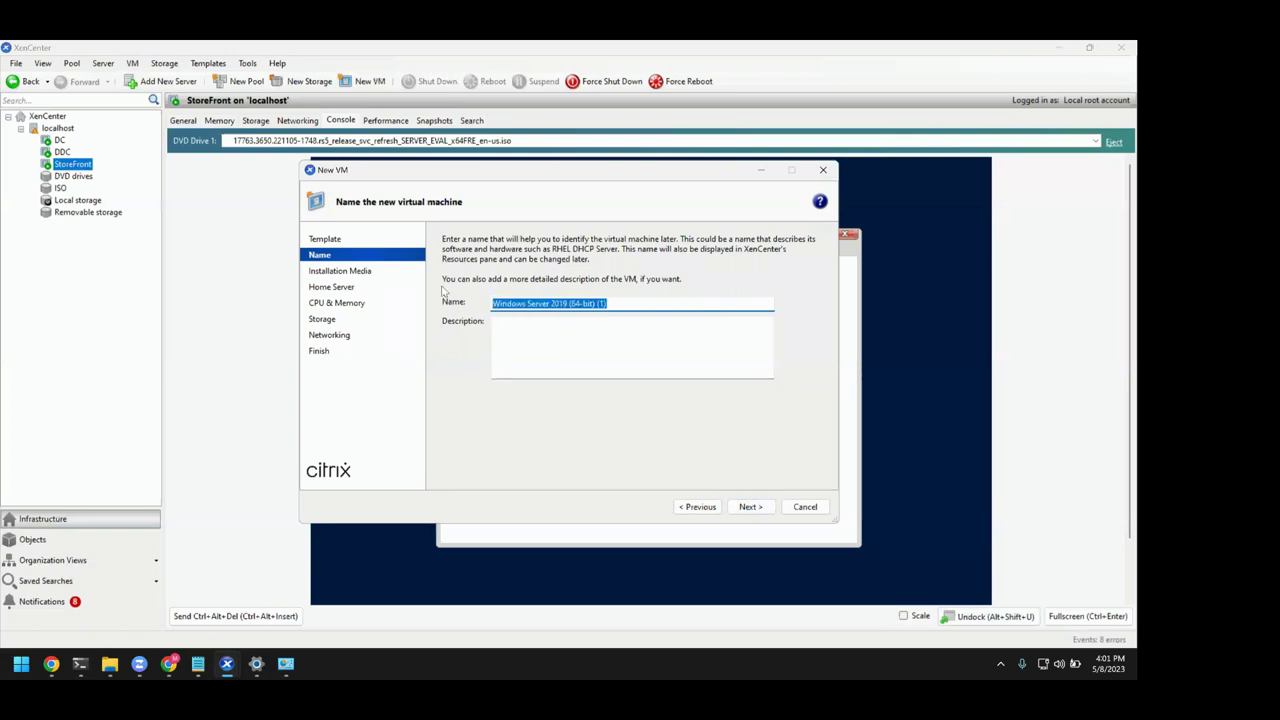
pyautogui.write('App Server')
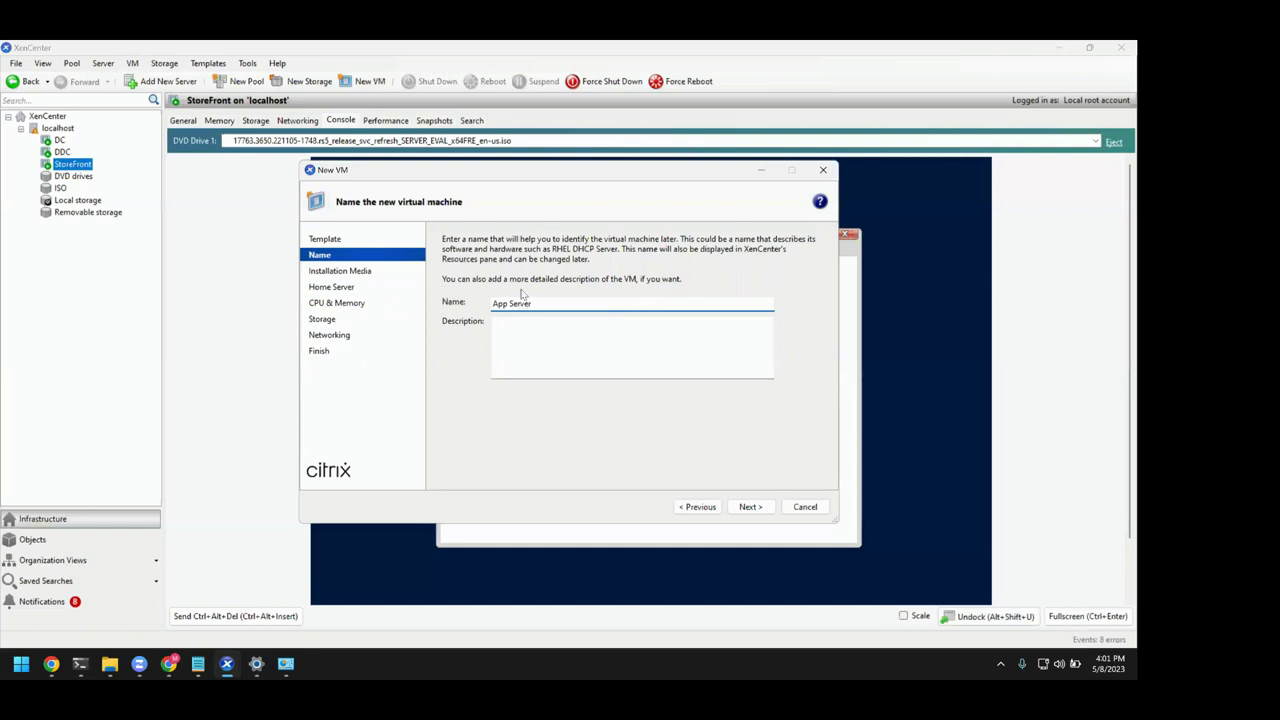
pyautogui.doubleClick(523, 309)
pyautogui.write('Svr')
pyautogui.press('Left')
pyautogui.press('Left')
pyautogui.press('Left')
pyautogui.press('BackSpace')
pyautogui.write('-')
pyautogui.write('-')
pyautogui.write('M')
pyautogui.click(749, 510)
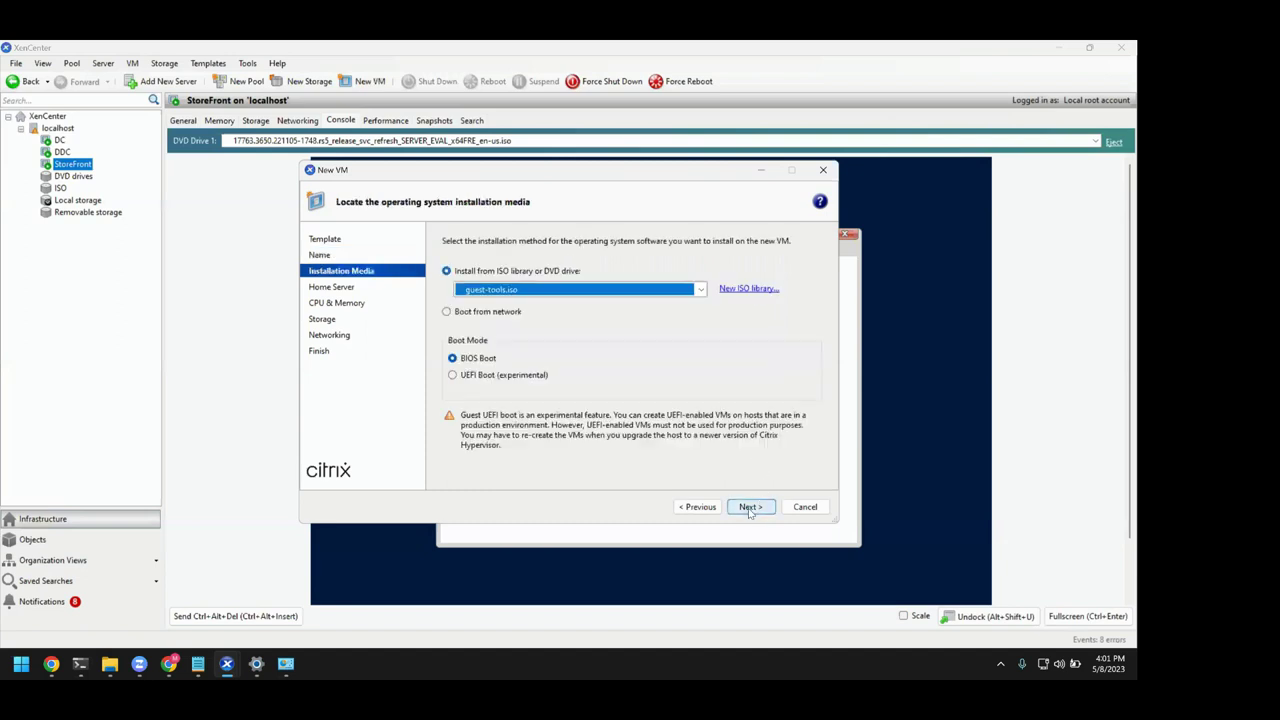
# - Use the Windows Server 17763 evaluation ISO as install media, keeping localhost as home server
pyautogui.click(700, 290)
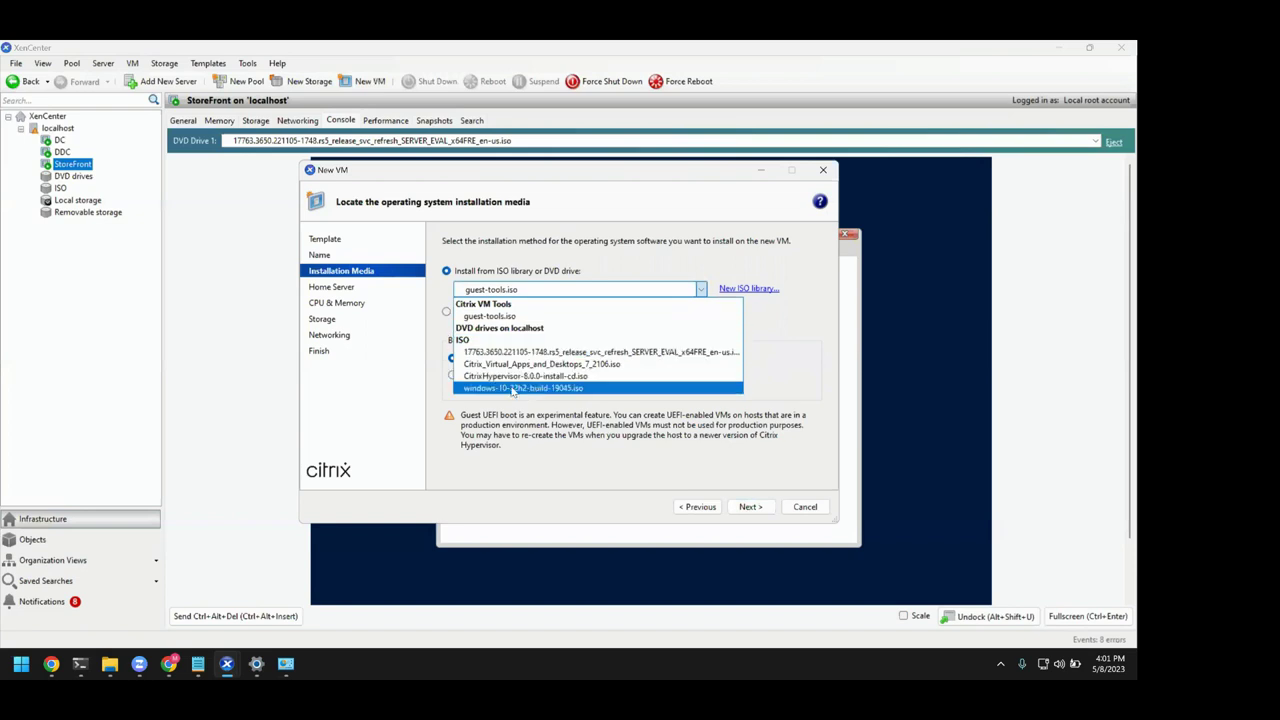
pyautogui.click(506, 354)
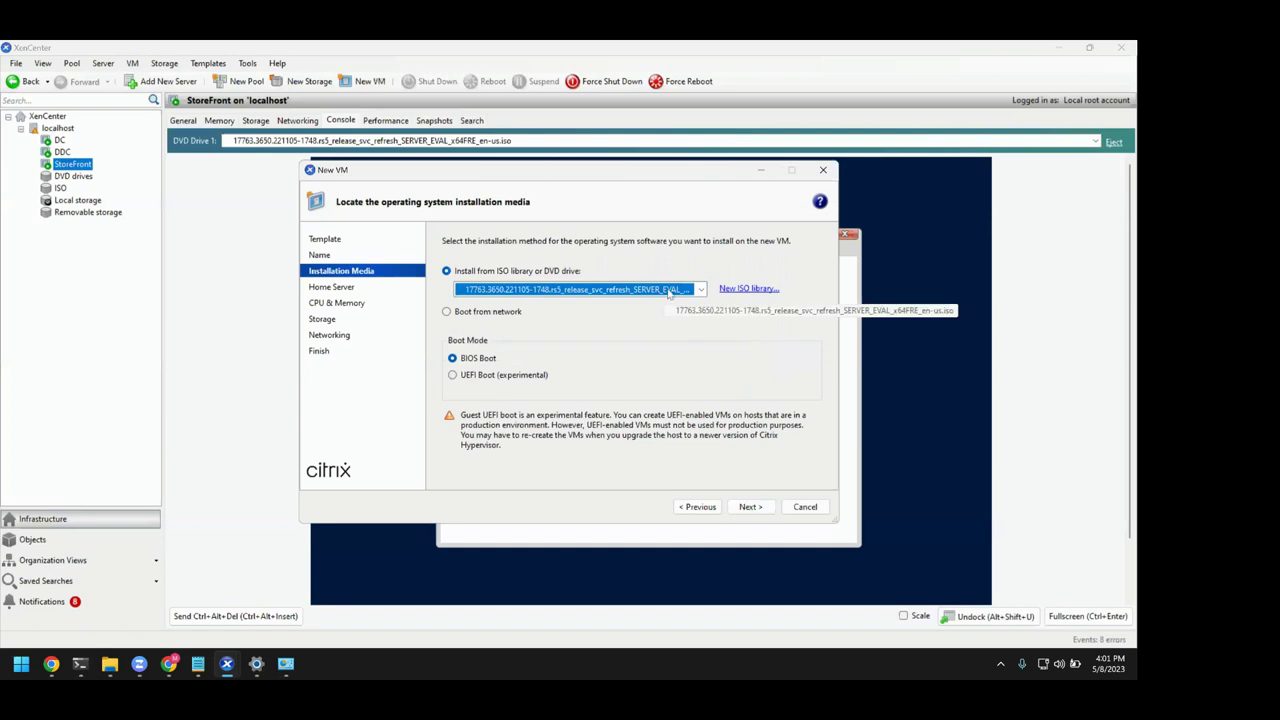
pyautogui.click(749, 507)
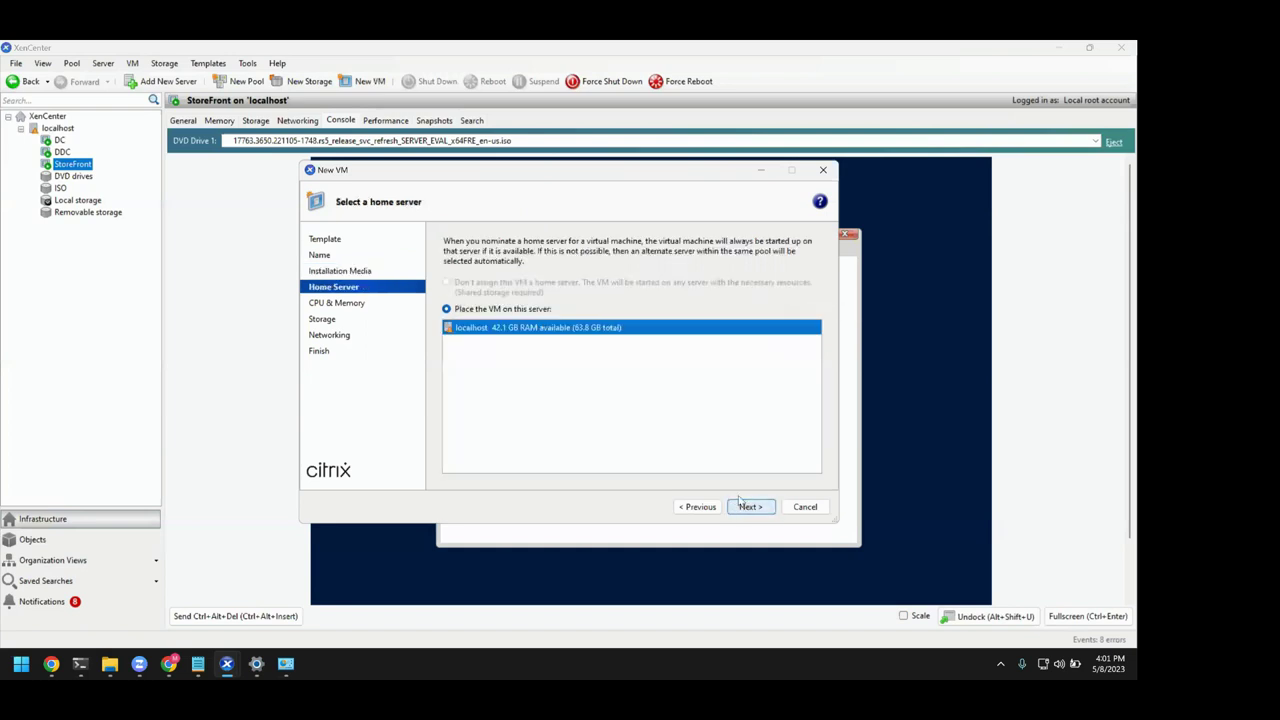
pyautogui.click(752, 505)
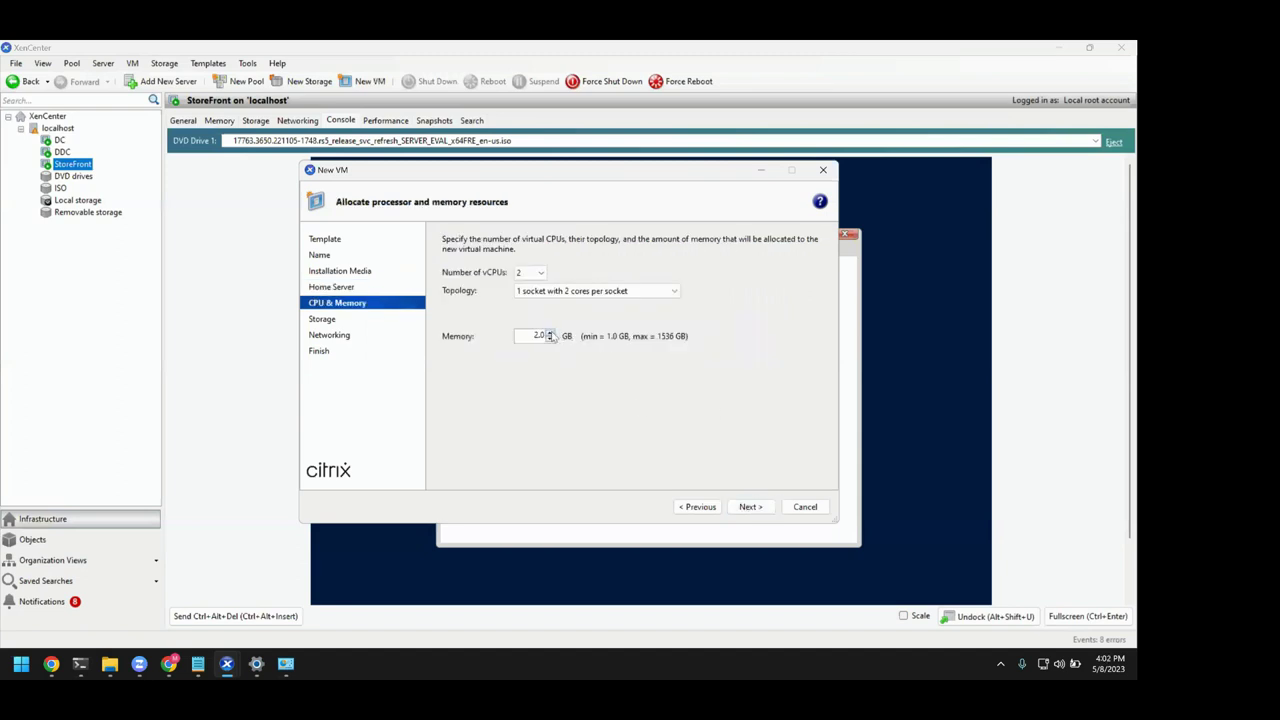
# - Set memory to 4 GB, keep default storage and networking, and create the VM
pyautogui.doubleClick(525, 333)
pyautogui.write('4')
pyautogui.click(751, 507)
pyautogui.click(751, 507)
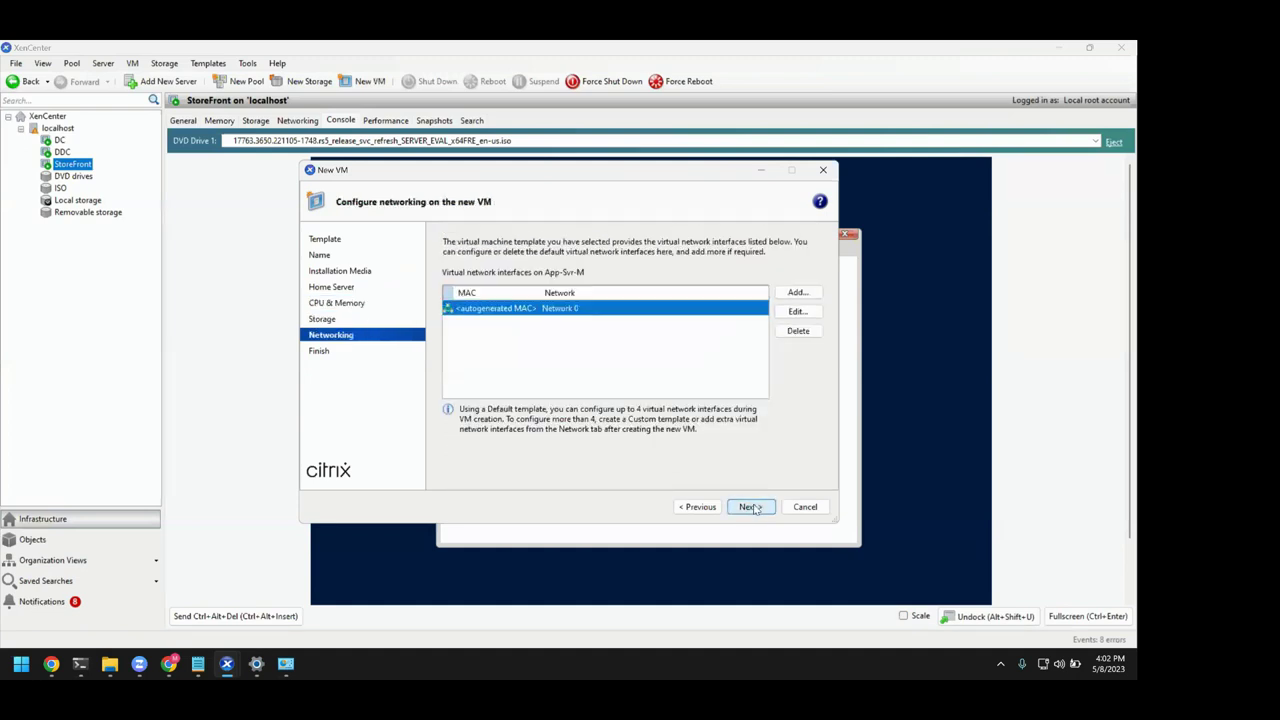
pyautogui.click(751, 507)
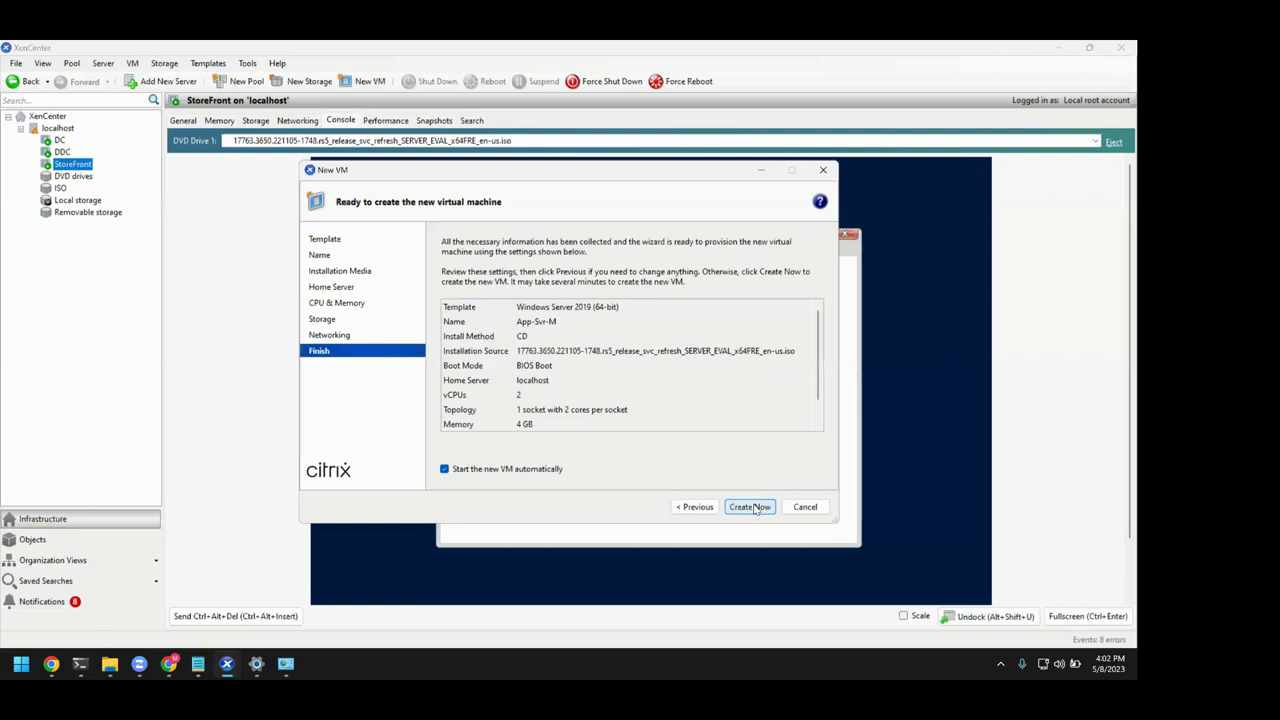
pyautogui.click(752, 508)
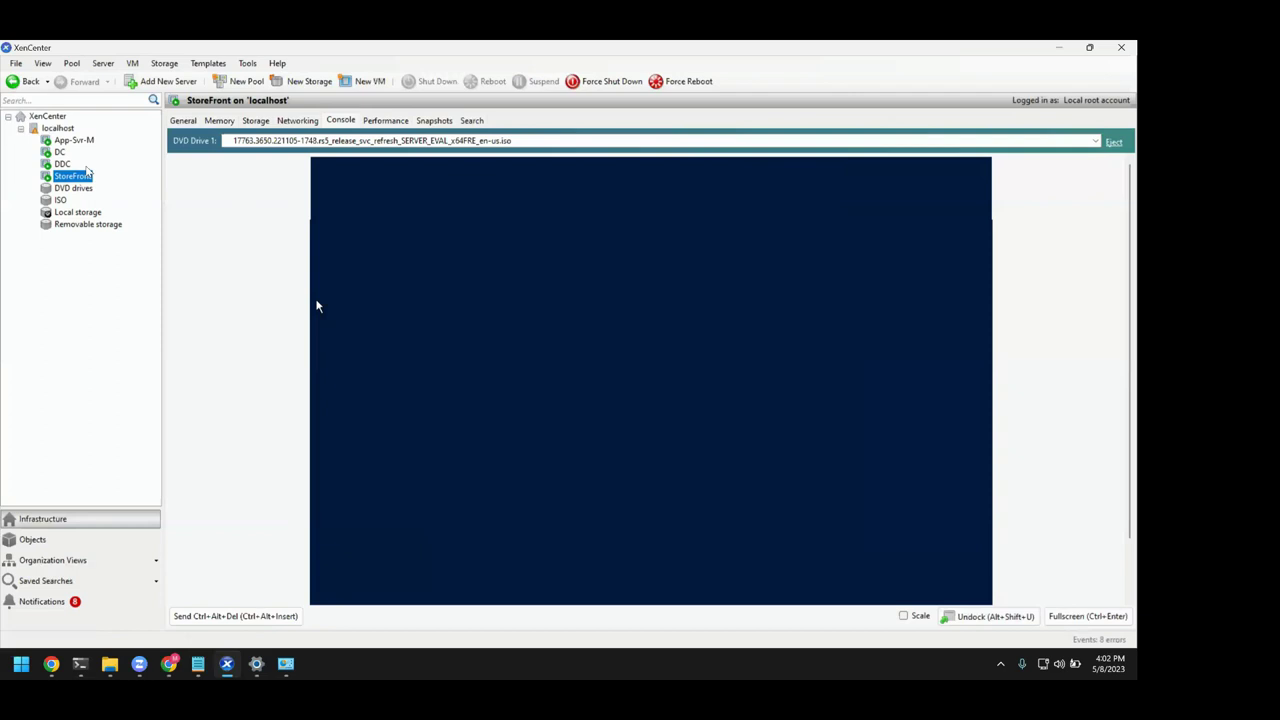
# - Send Ctrl+Alt+Del to the DC console and sign in with the administrator password
pyautogui.click(59, 151)
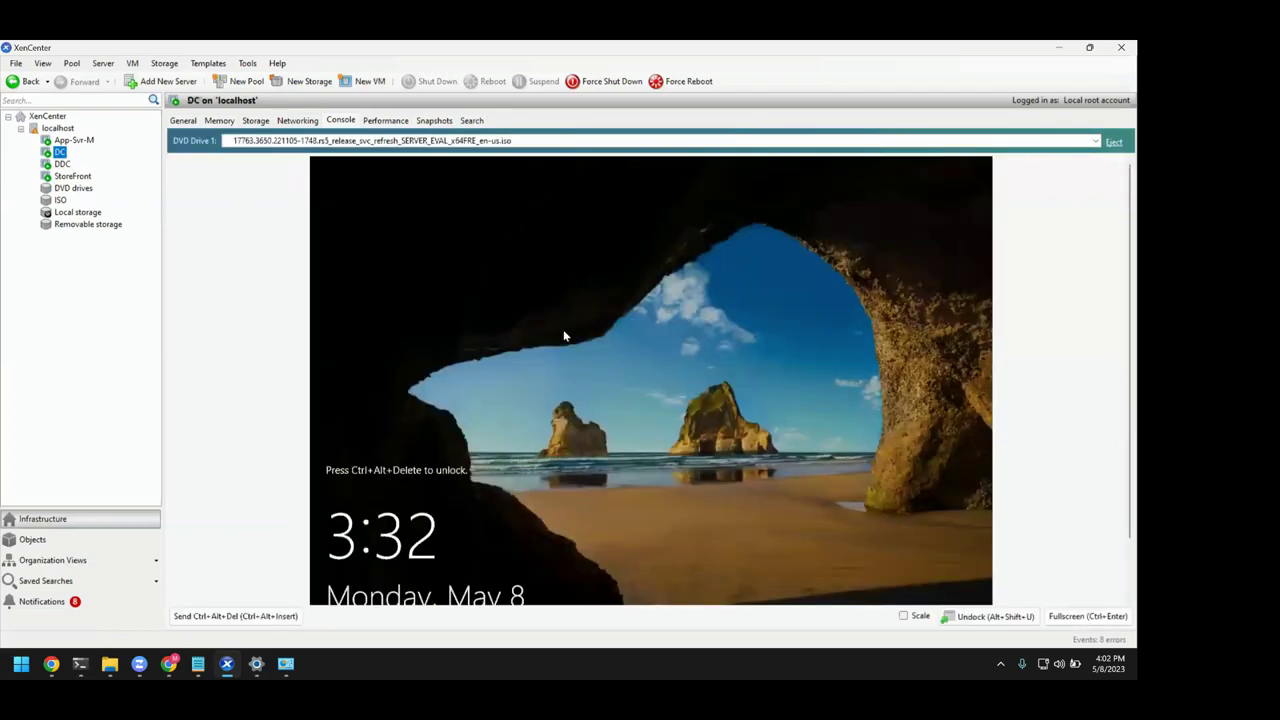
pyautogui.click(237, 615)
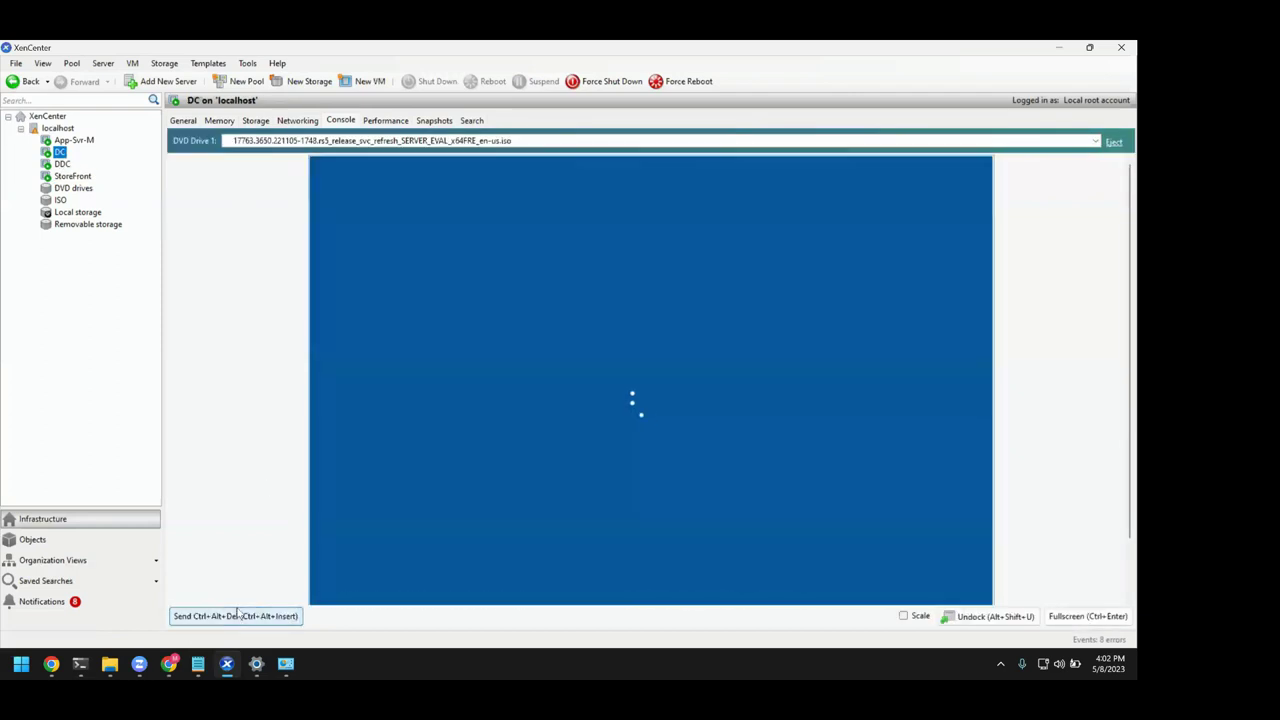
pyautogui.write('••••••')
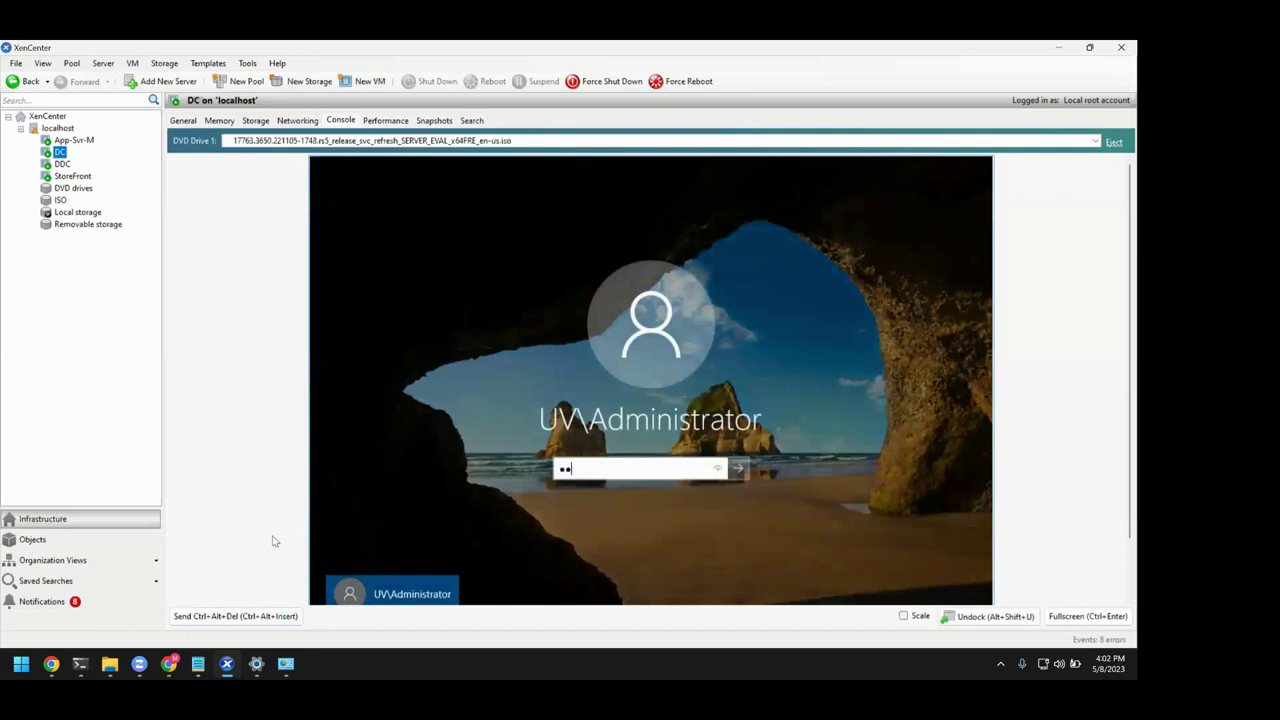
pyautogui.write('•••')
pyautogui.press('Return')
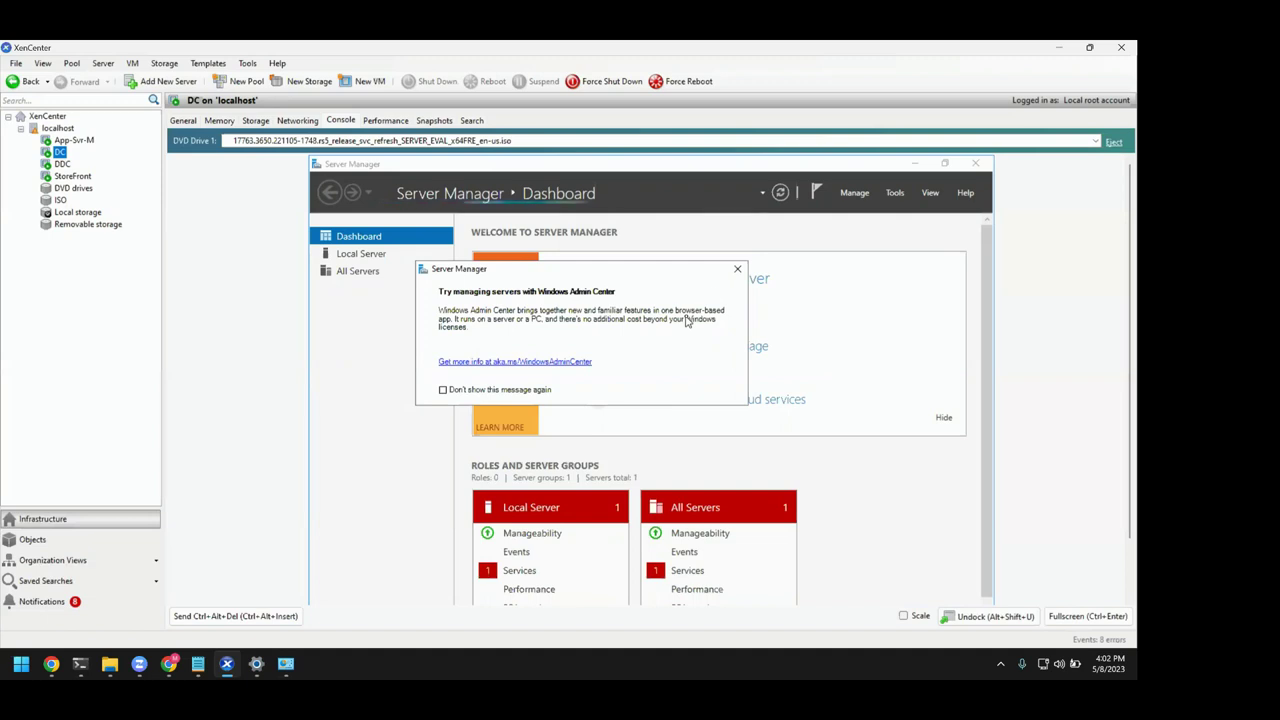
# - Dismiss the Admin Center notice and launch Active Directory Users and Computers maximized
pyautogui.click(737, 268)
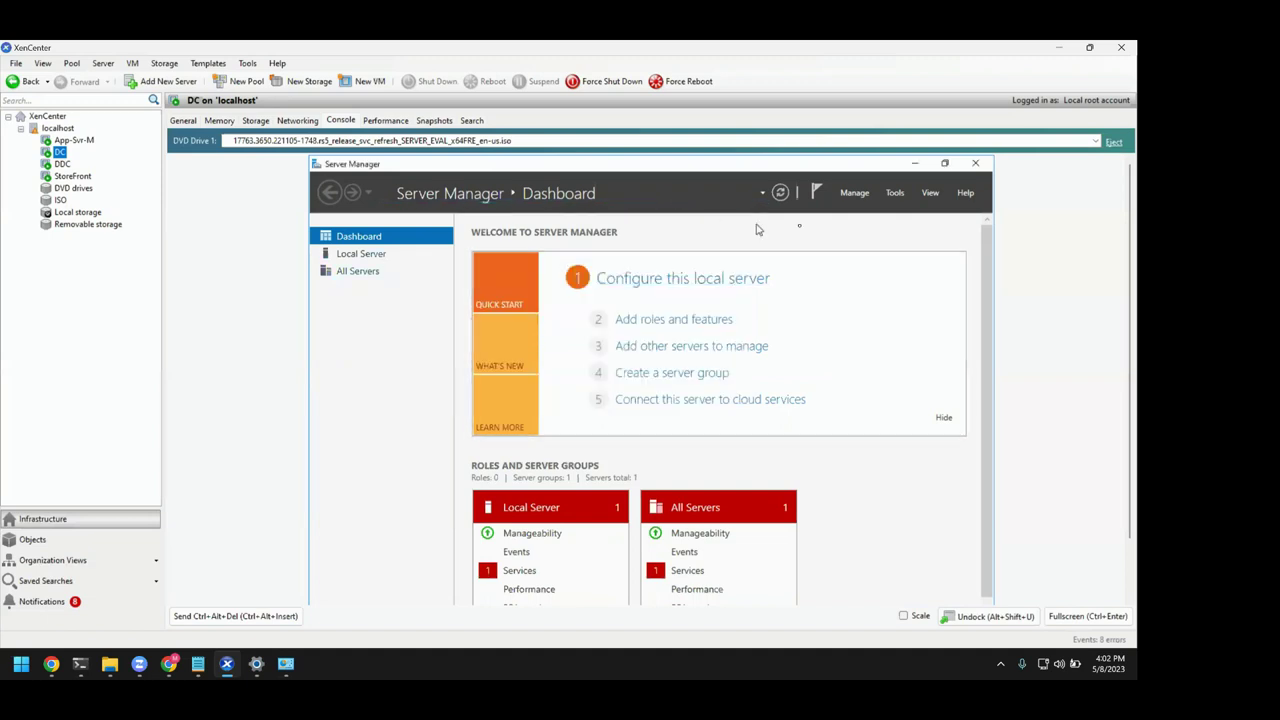
pyautogui.click(897, 194)
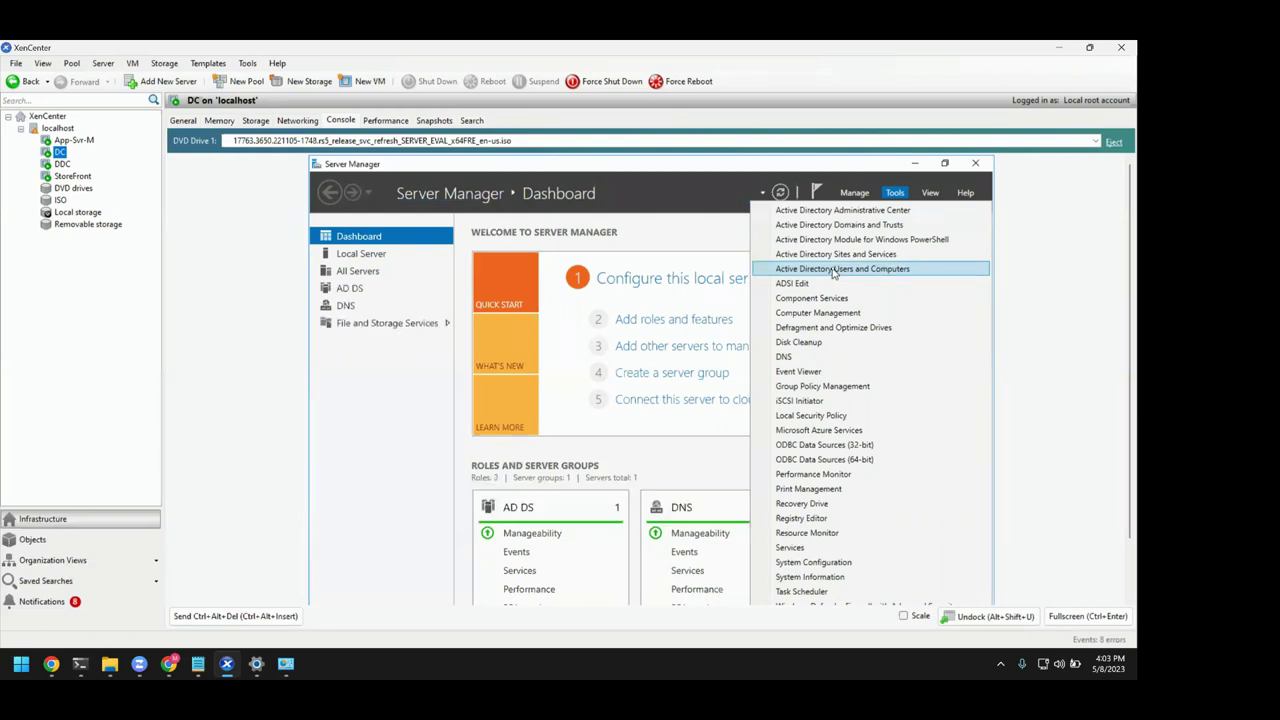
pyautogui.click(834, 270)
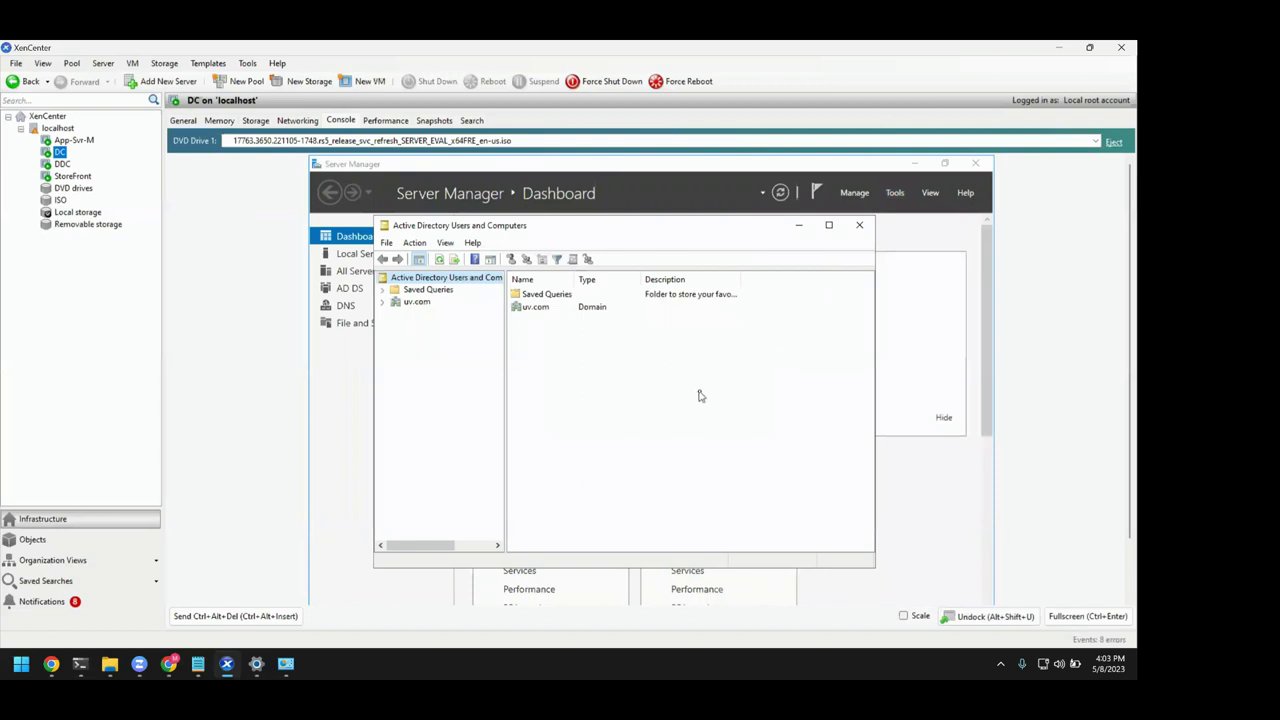
pyautogui.doubleClick(680, 230)
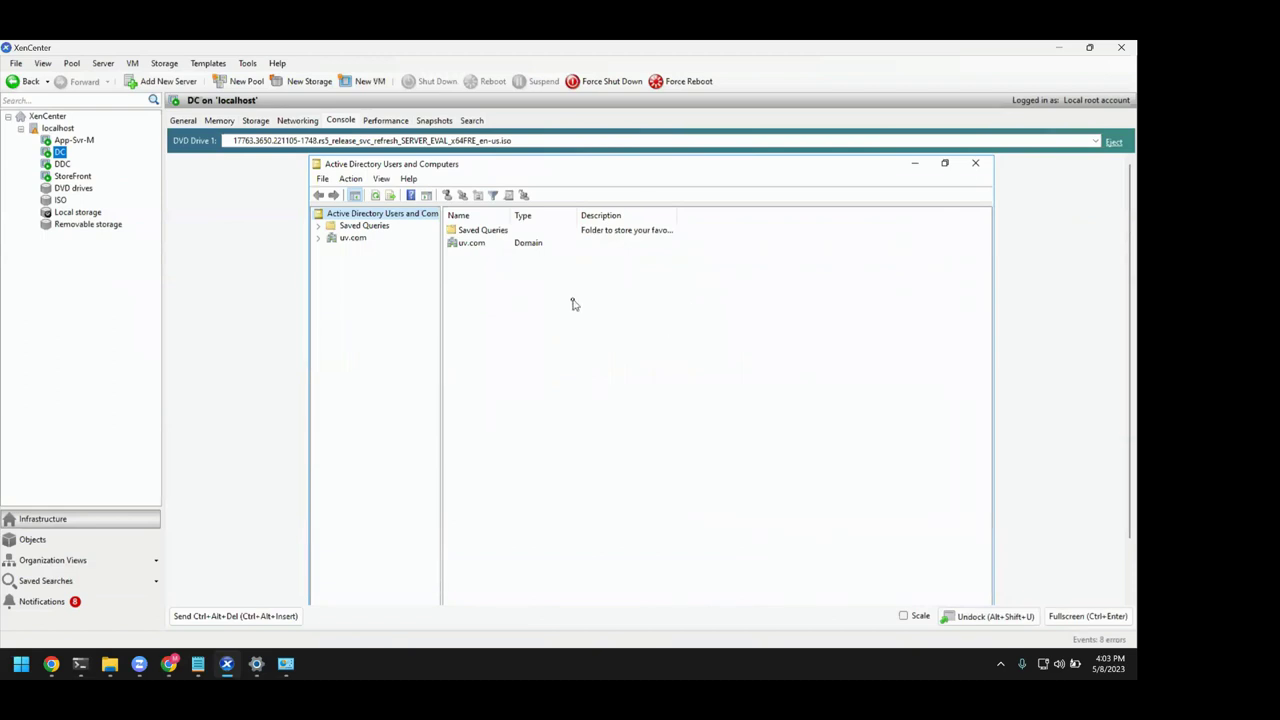
# - Expand uv.com, list the Users container, and select the Administrator account
pyautogui.click(320, 238)
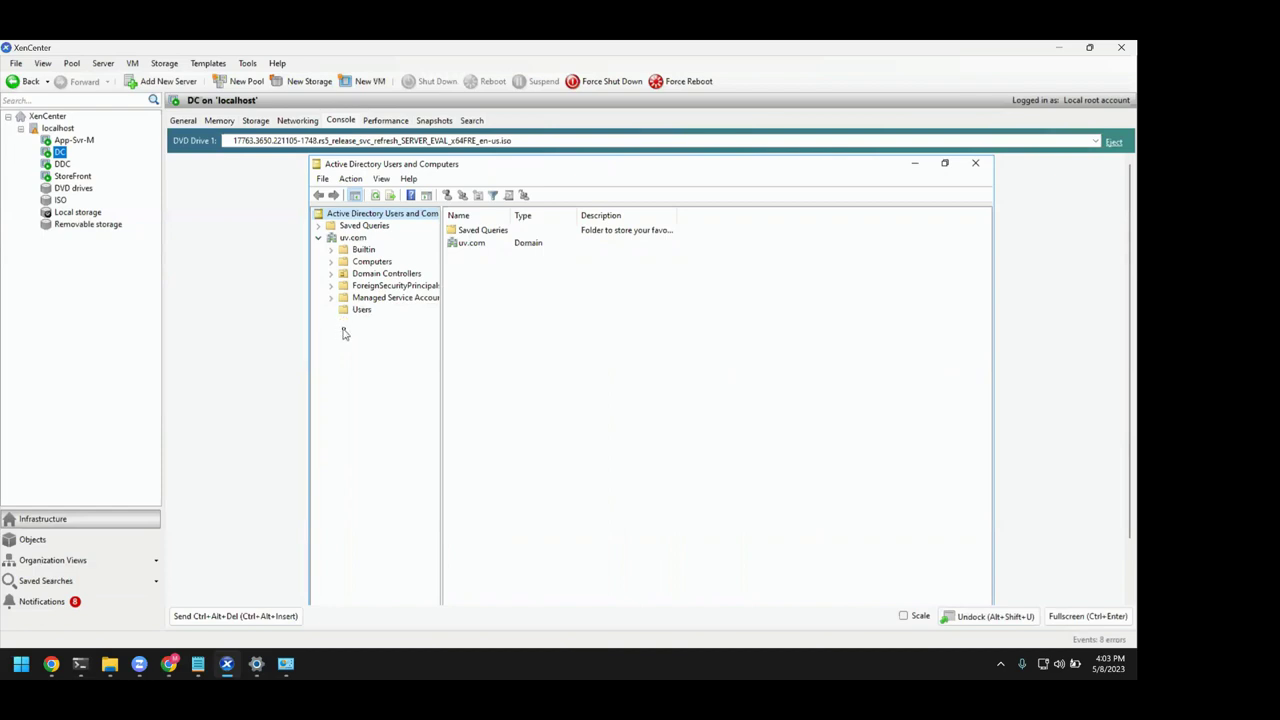
pyautogui.click(360, 310)
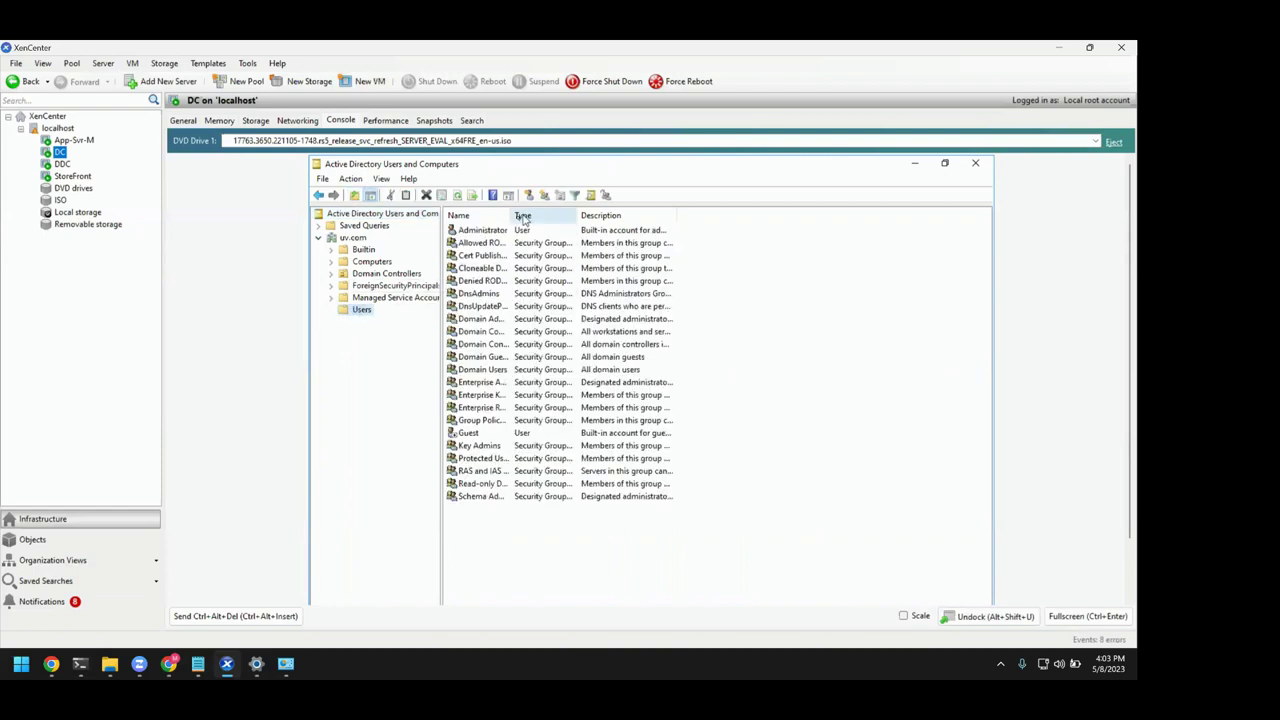
pyautogui.moveTo(509, 214); pyautogui.dragTo(560, 214)
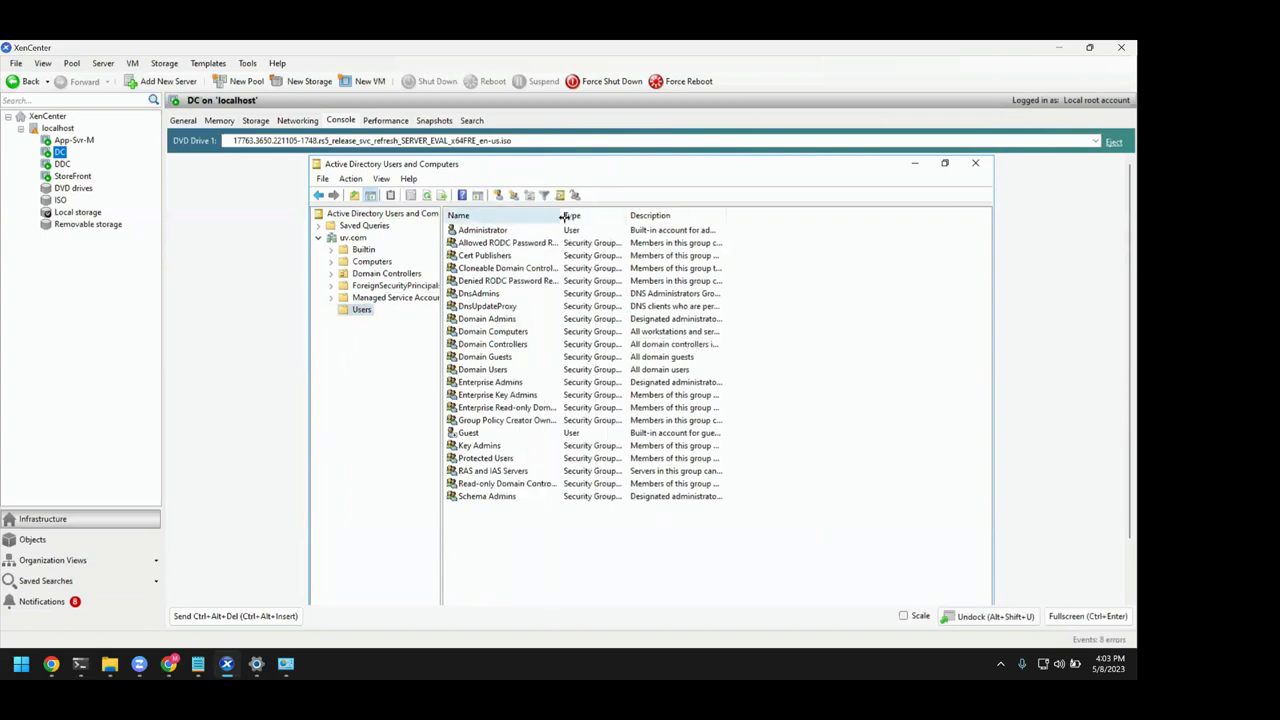
pyautogui.click(511, 231)
# - Copy the Administrator account to a new user, entering its first name and logon name
pyautogui.rightClick(510, 230)
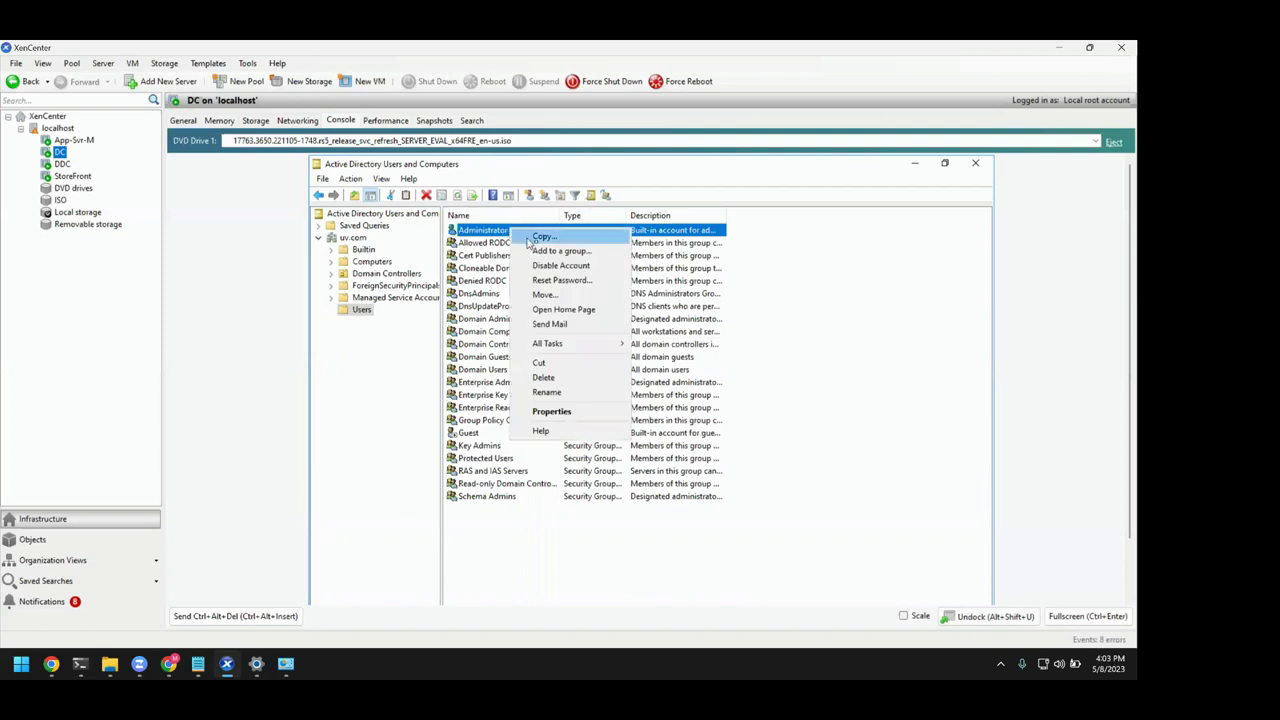
pyautogui.click(540, 238)
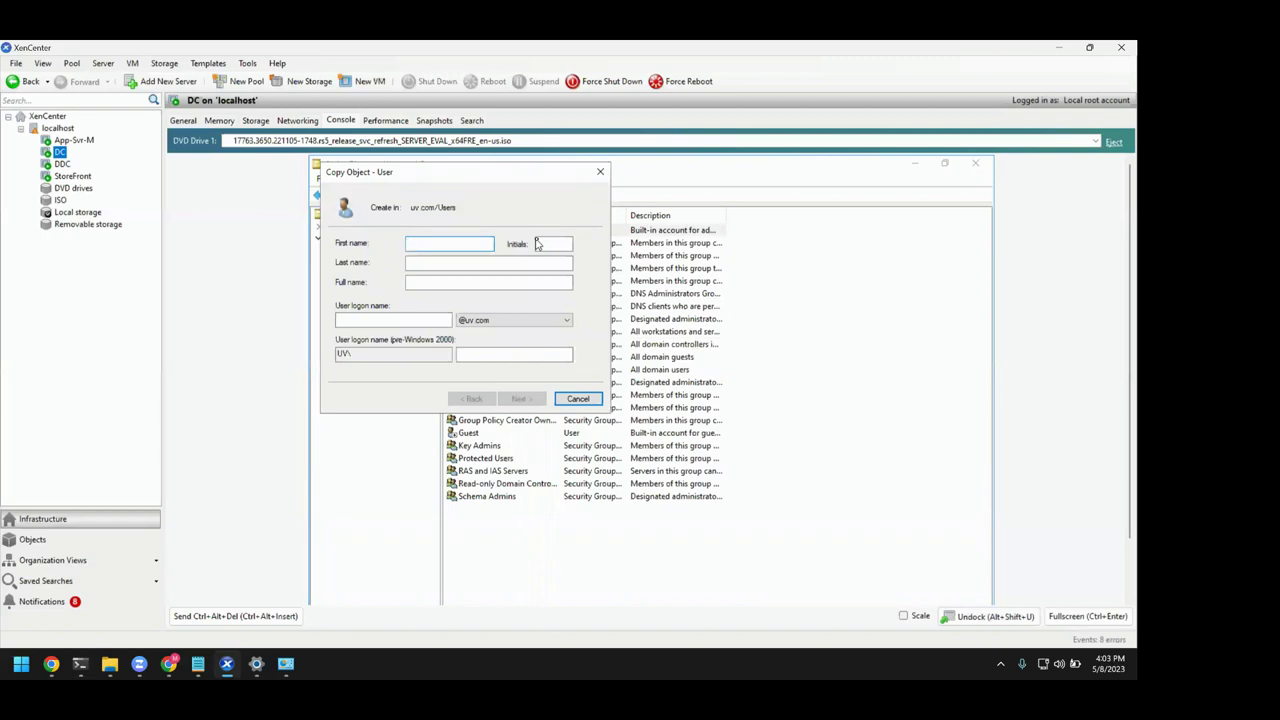
pyautogui.write('User')
pyautogui.hotkey('ctrl', 'a')
pyautogui.write('V')
pyautogui.press('BackSpace')
pyautogui.write('Mathew')
pyautogui.click(390, 318)
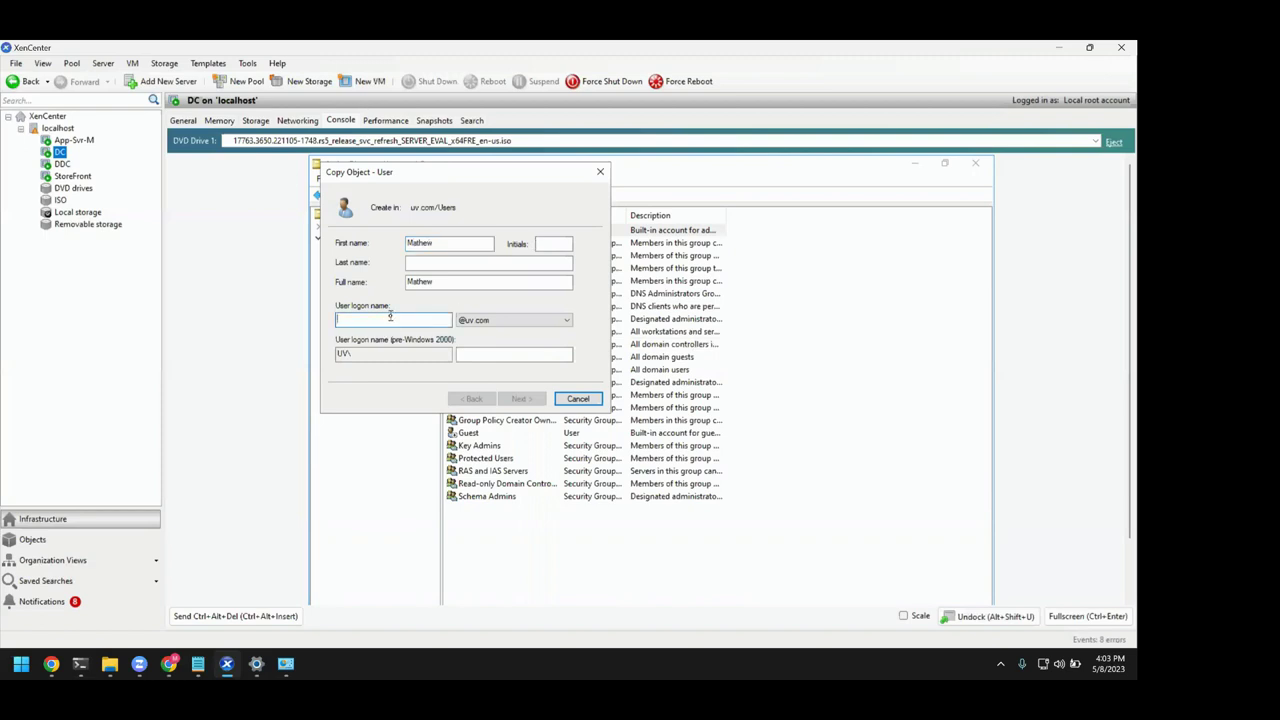
pyautogui.write('mathew')
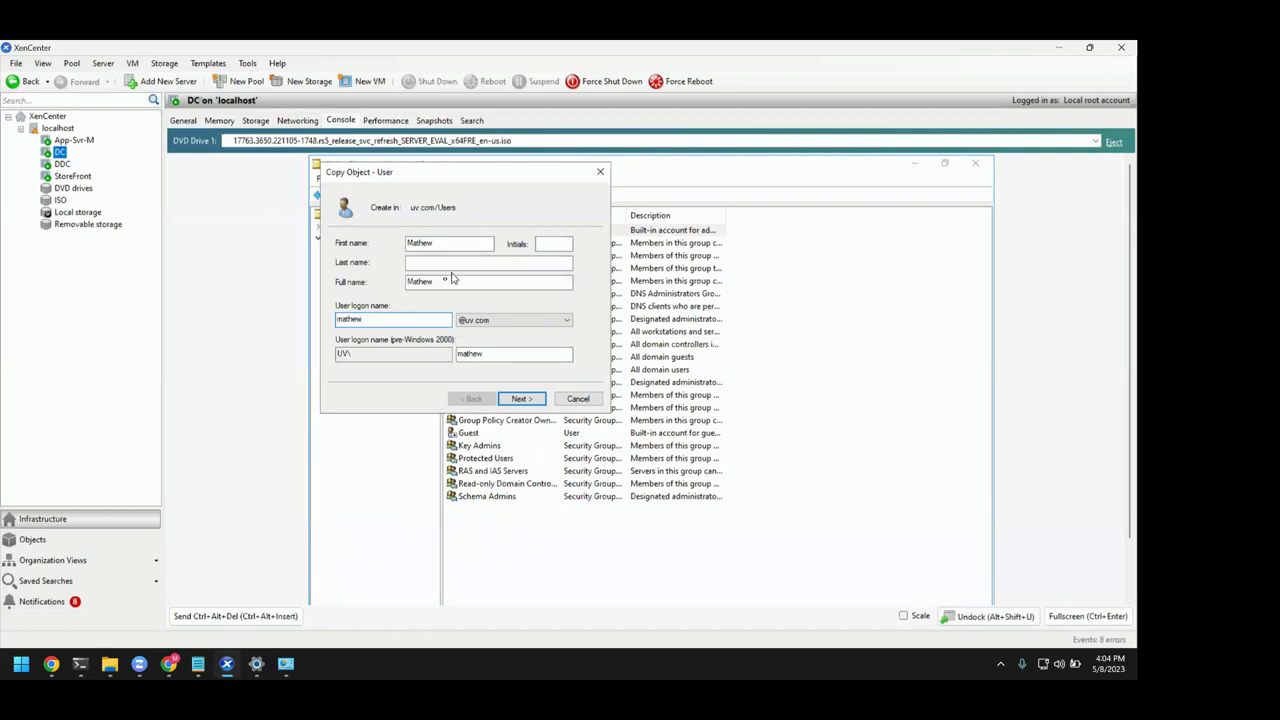
# - Set the new user's password and finish creating the account
pyautogui.click(533, 400)
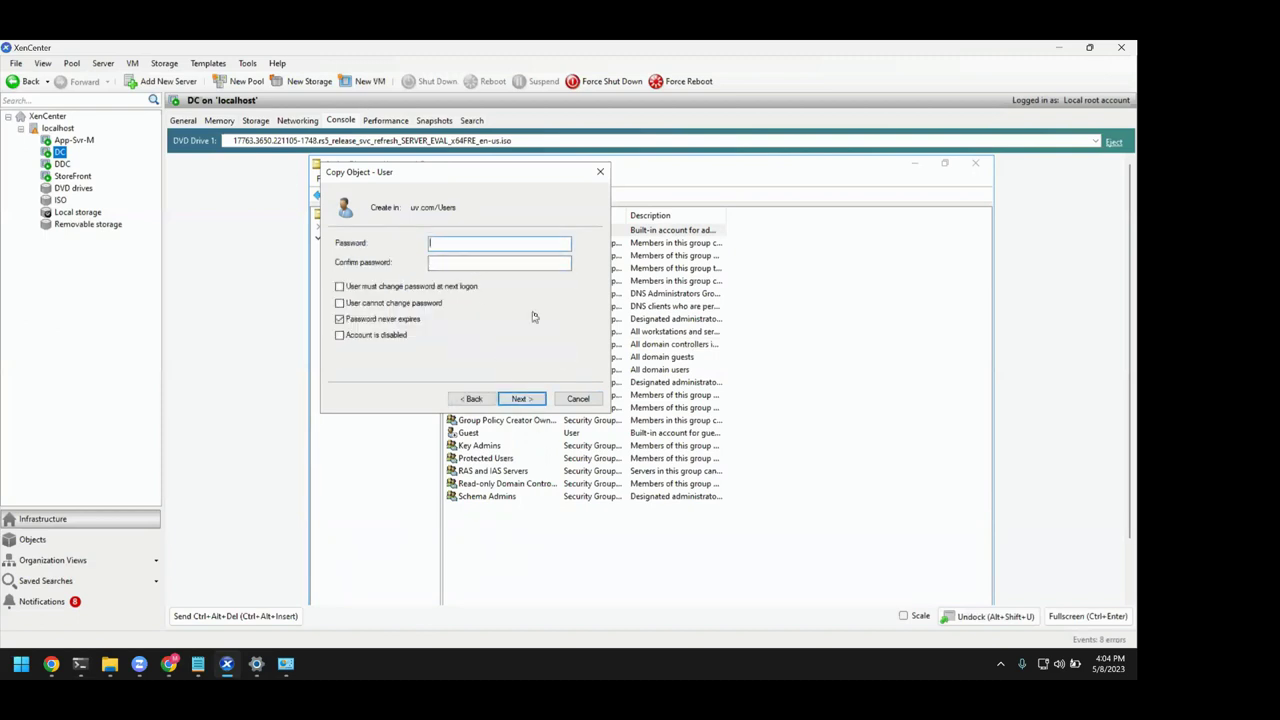
pyautogui.write('*********')
pyautogui.click(514, 265)
pyautogui.write('*********')
pyautogui.click(514, 400)
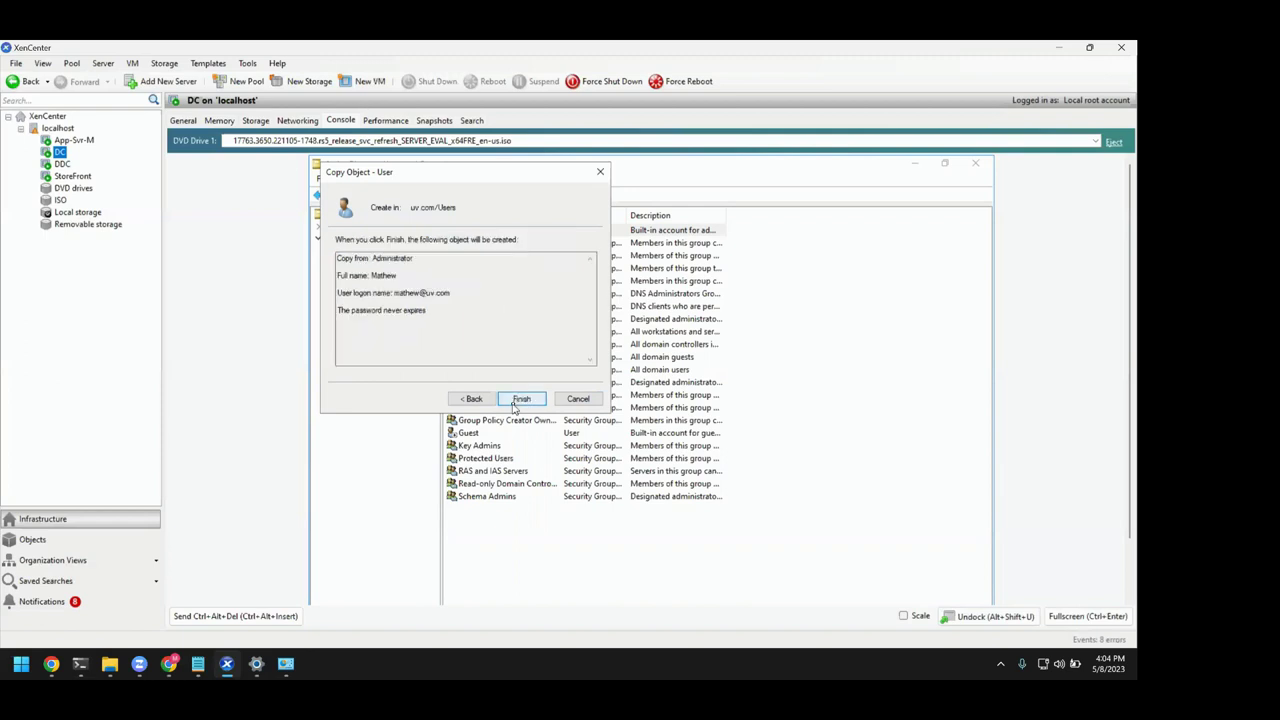
pyautogui.click(520, 399)
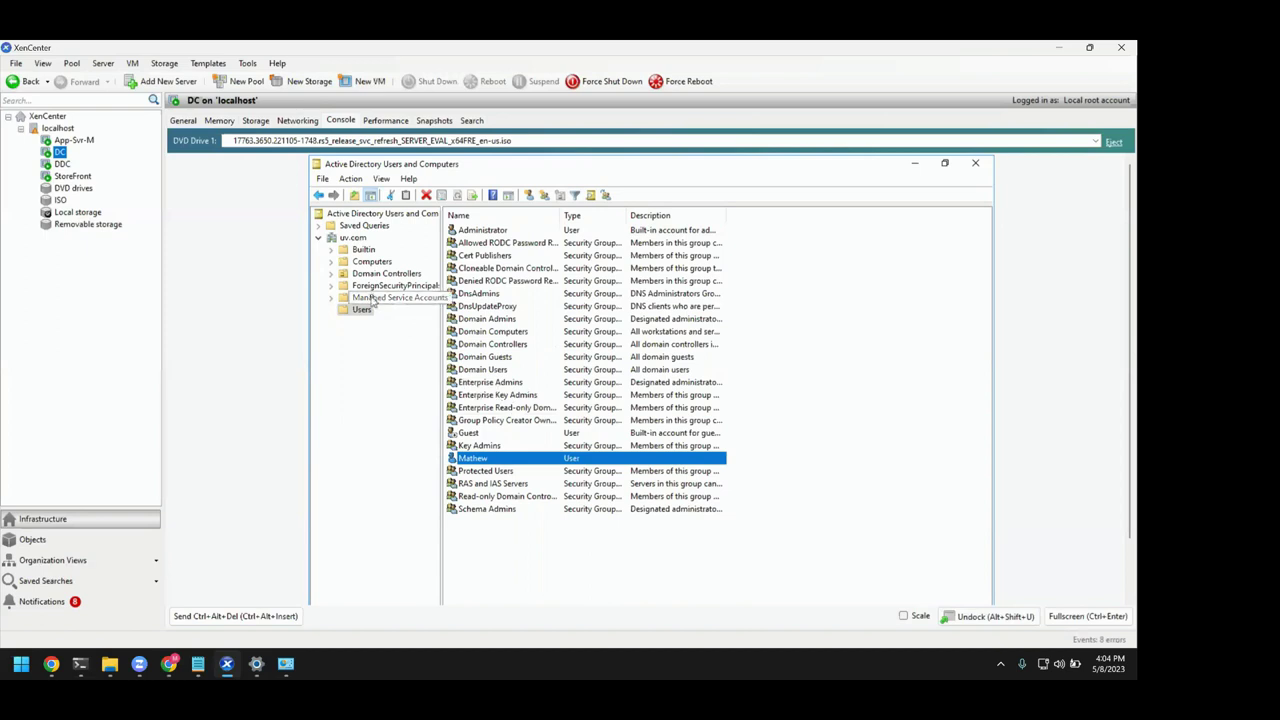
# - Select the uv.com domain root to show its default containers
pyautogui.click(331, 239)
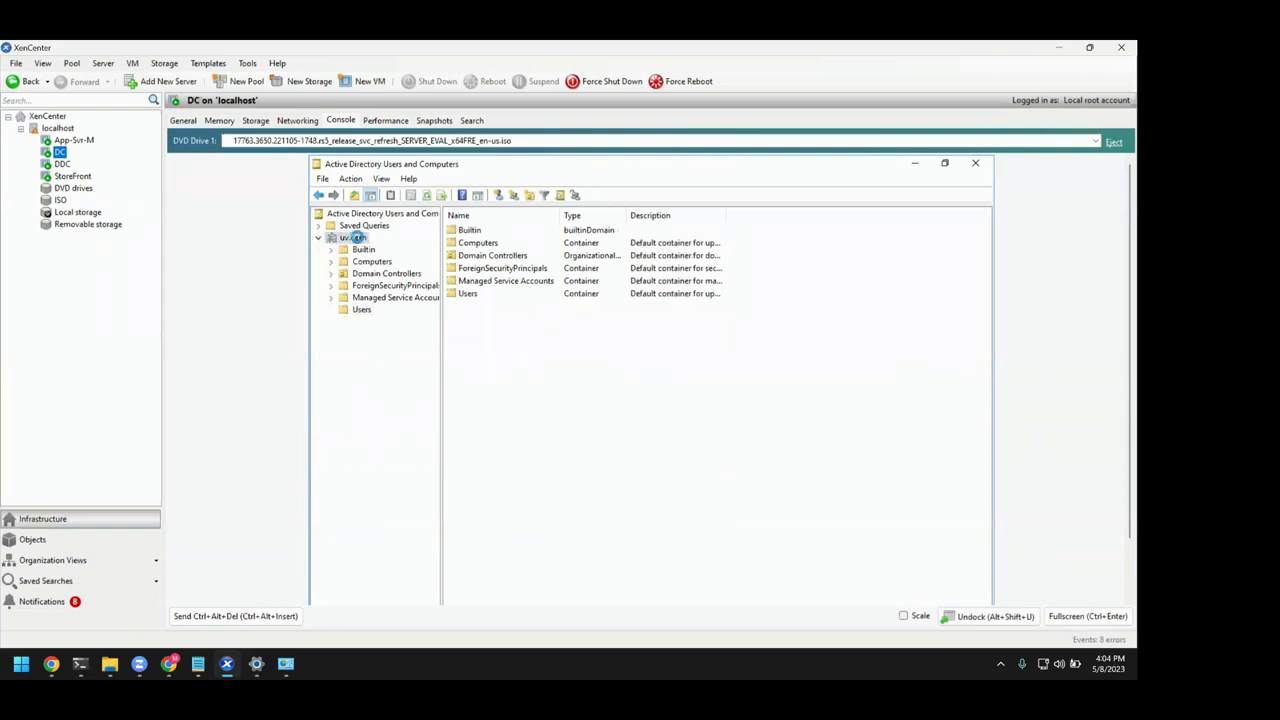
pyautogui.rightClick(355, 240)
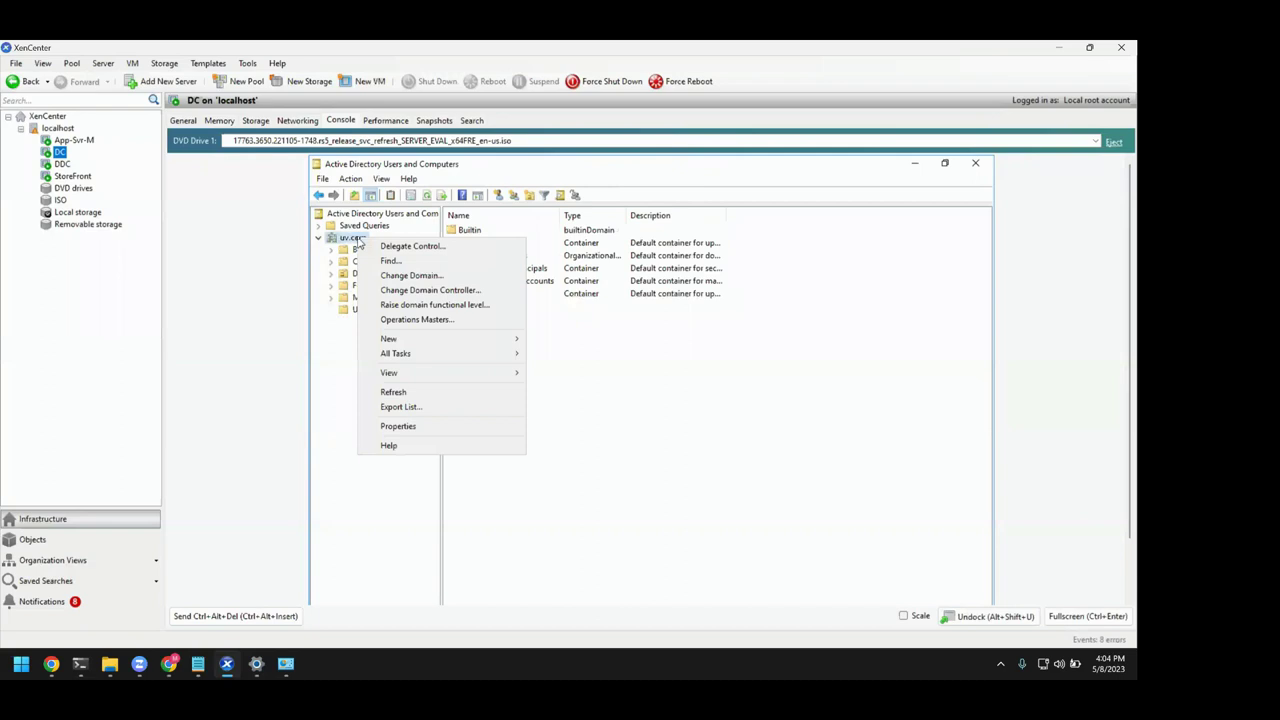
pyautogui.moveTo(443, 343)
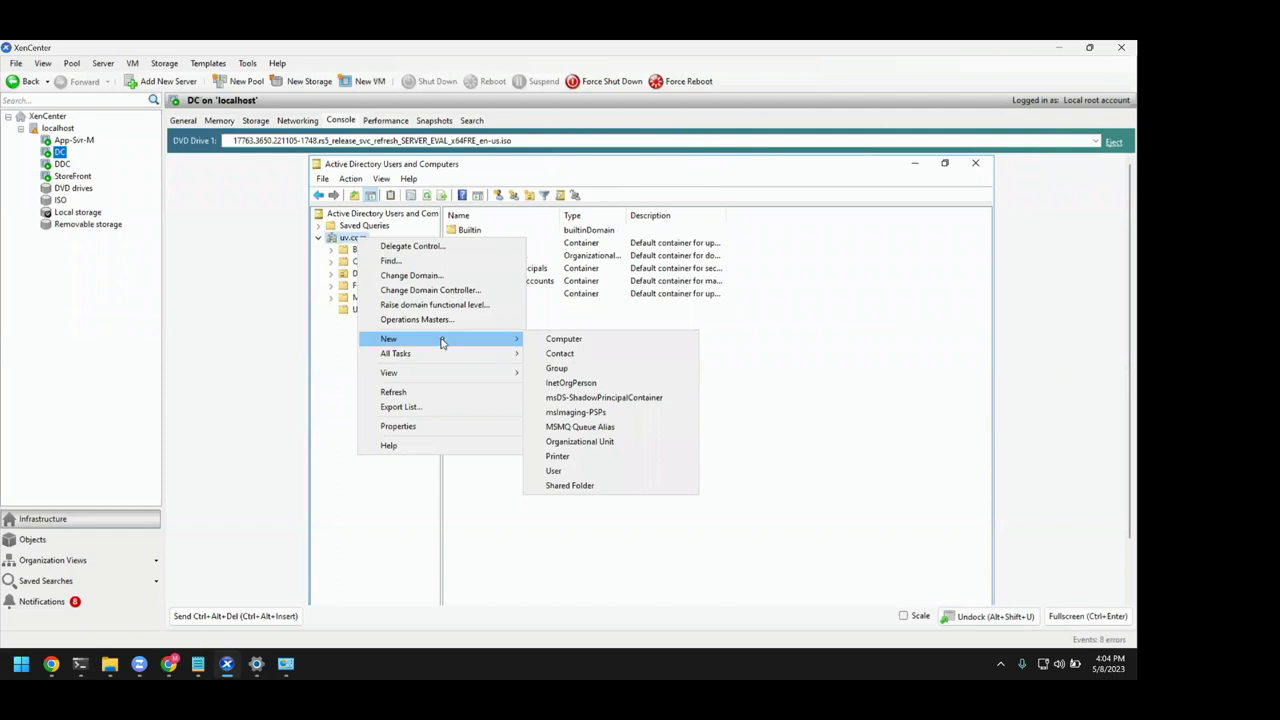
# - Create an organizational unit named virtual-machine under uv.com
pyautogui.click(599, 441)
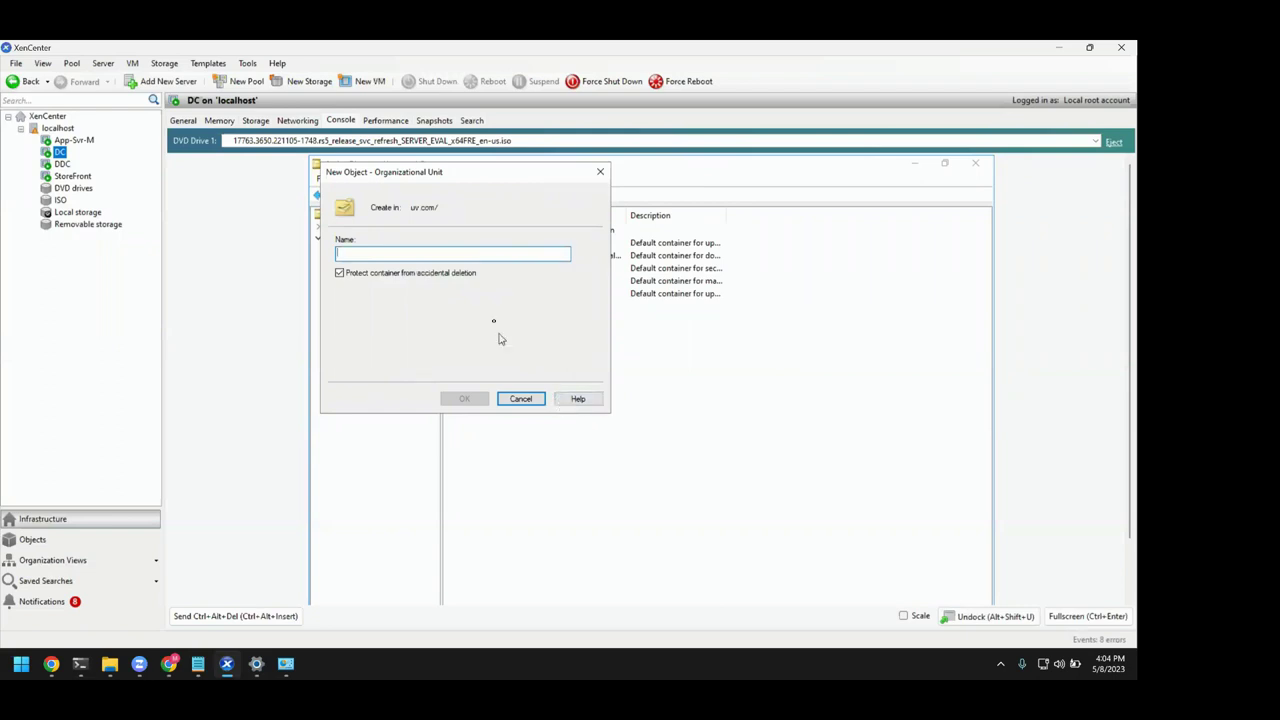
pyautogui.write('vm')
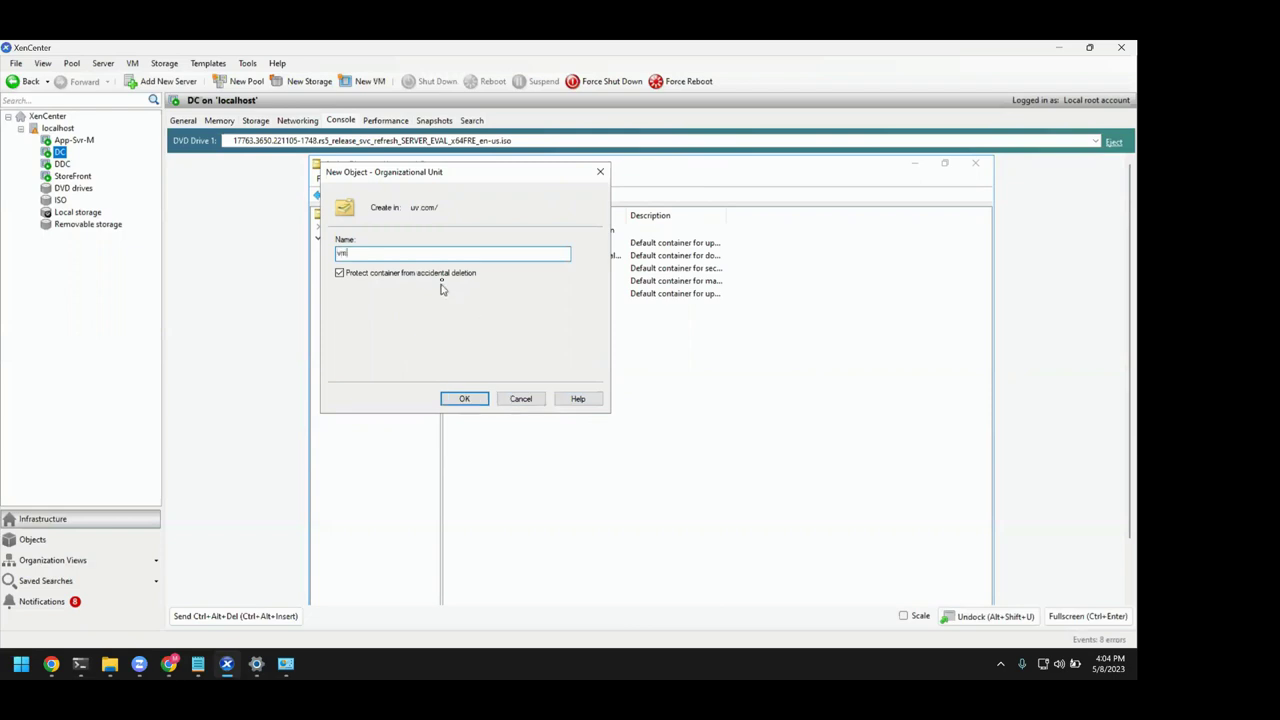
pyautogui.press('BackSpace')
pyautogui.press('BackSpace')
pyautogui.write('virtual-machine')
pyautogui.click(463, 400)
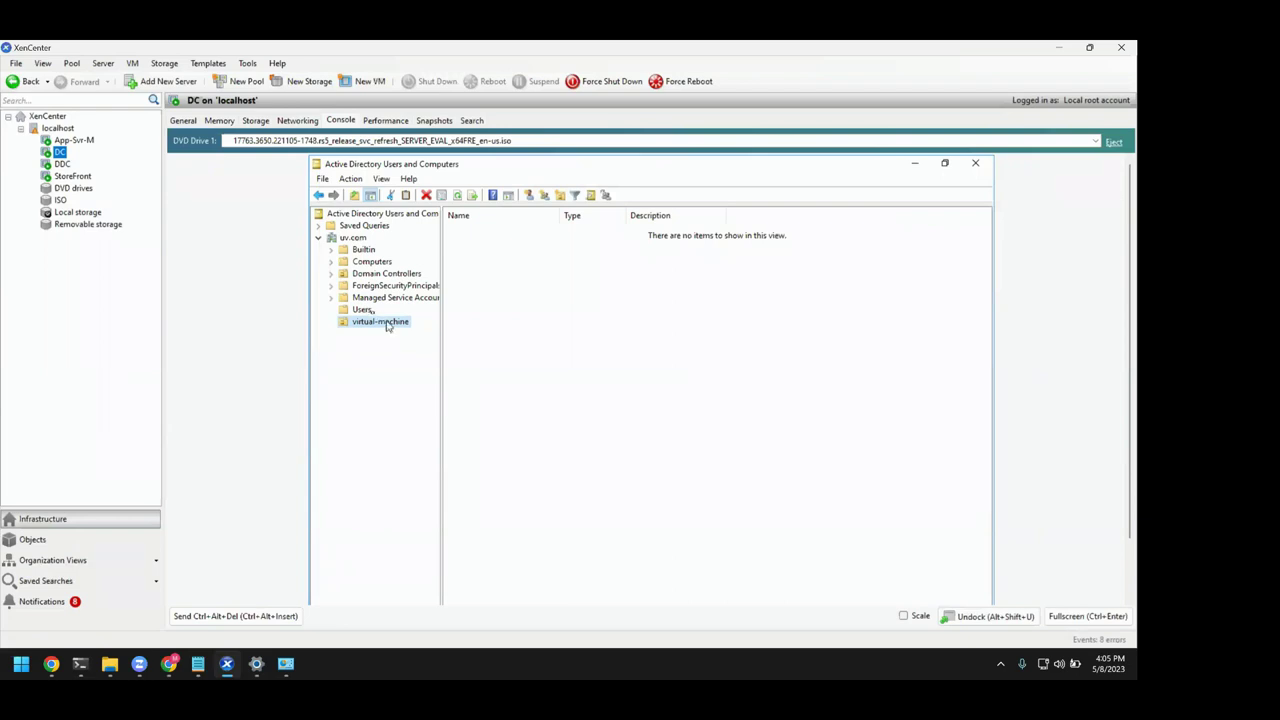
# - Create a second organizational unit under uv.com named office-users
pyautogui.rightClick(344, 241)
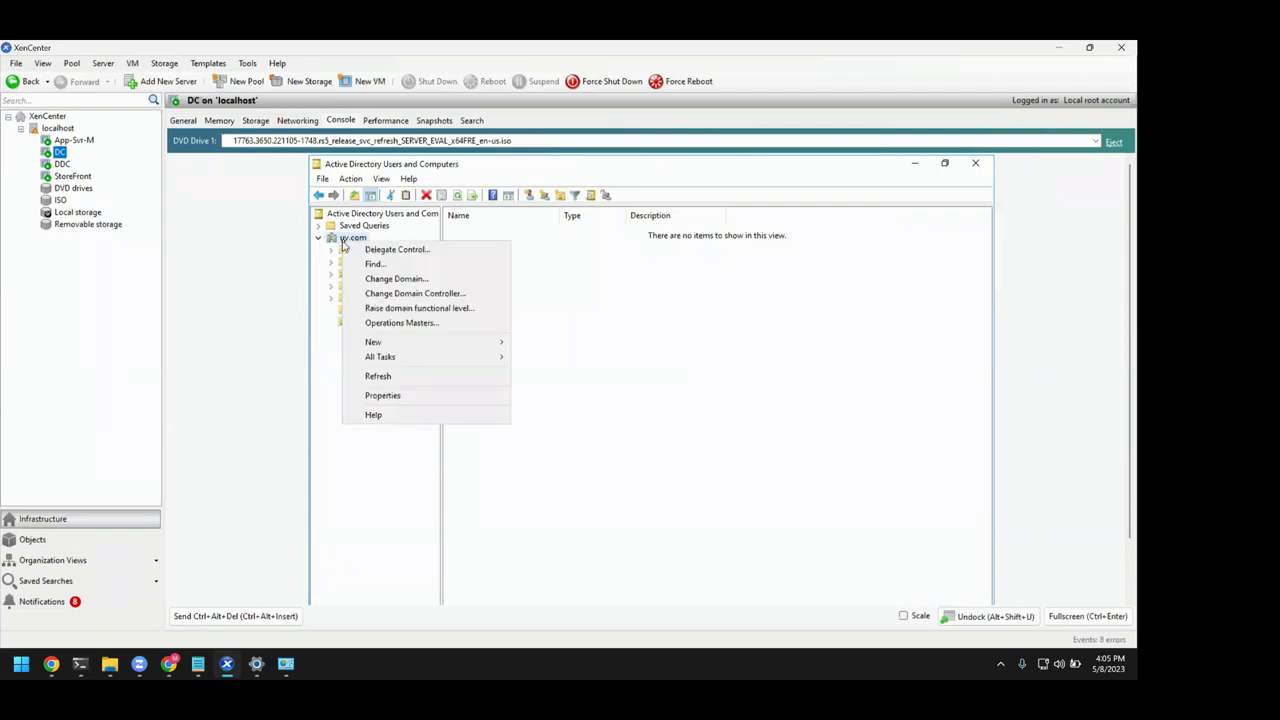
pyautogui.moveTo(470, 346)
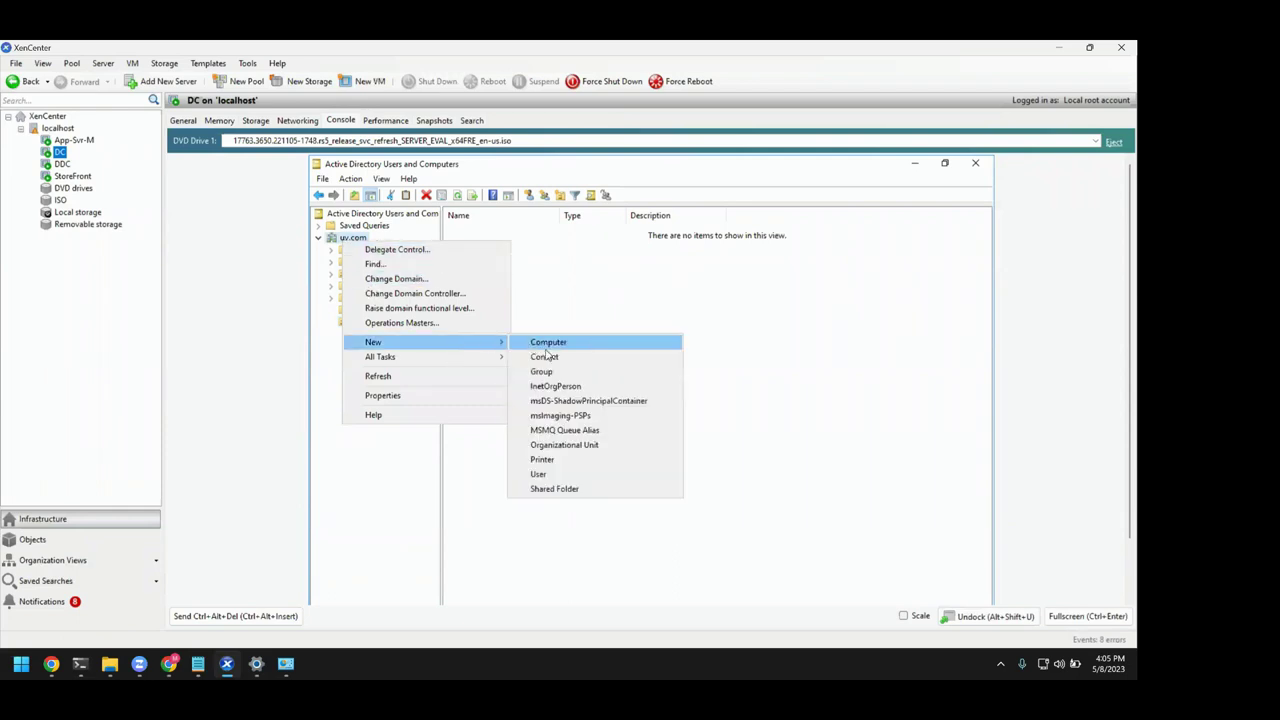
pyautogui.click(575, 446)
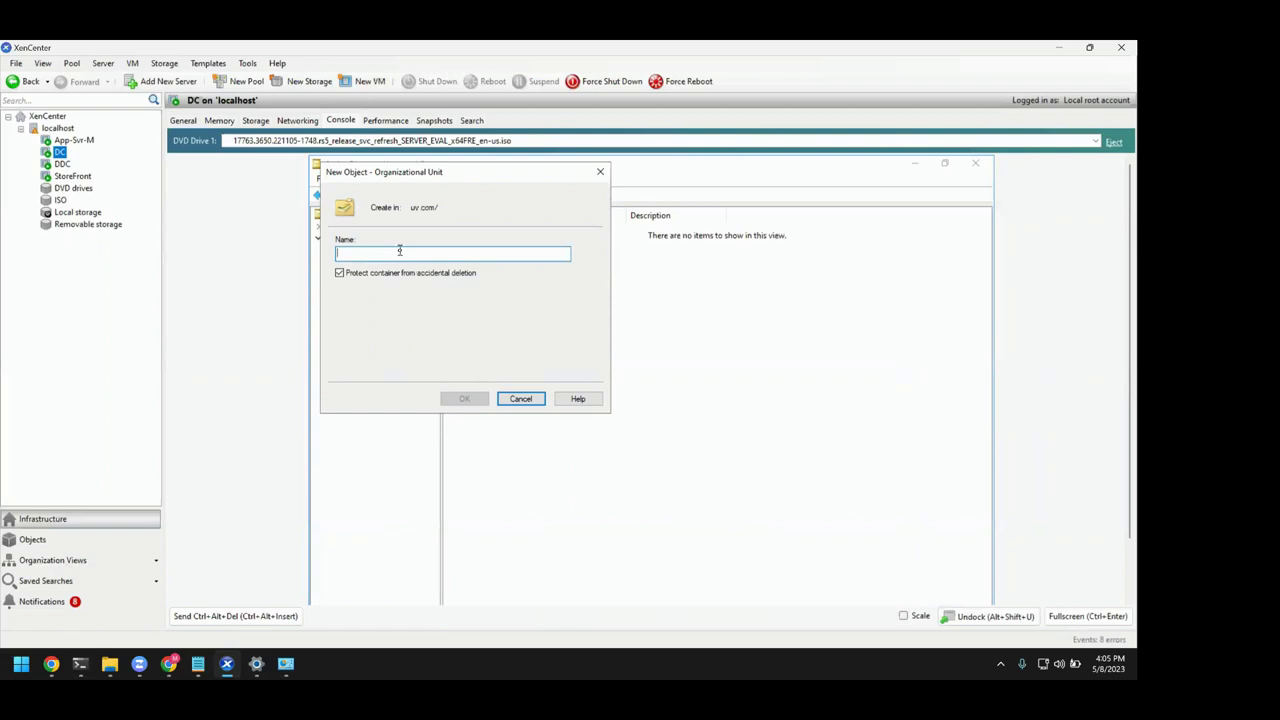
pyautogui.write('asl')
pyautogui.write('-')
pyautogui.write('users')
pyautogui.press('BackSpace')
pyautogui.press('BackSpace')
pyautogui.press('BackSpace')
pyautogui.press('BackSpace')
pyautogui.press('BackSpace')
pyautogui.press('BackSpace')
pyautogui.press('BackSpace')
pyautogui.press('BackSpace')
pyautogui.press('BackSpace')
pyautogui.write('stfice-users')
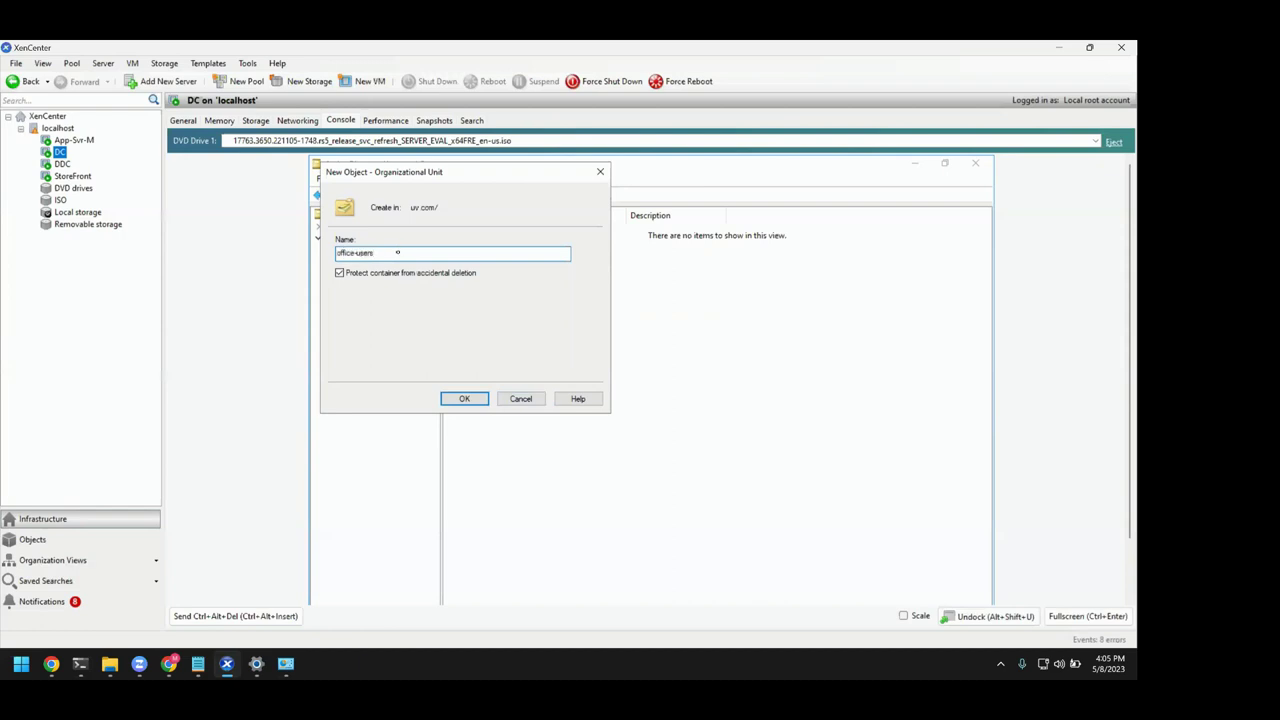
pyautogui.click(467, 399)
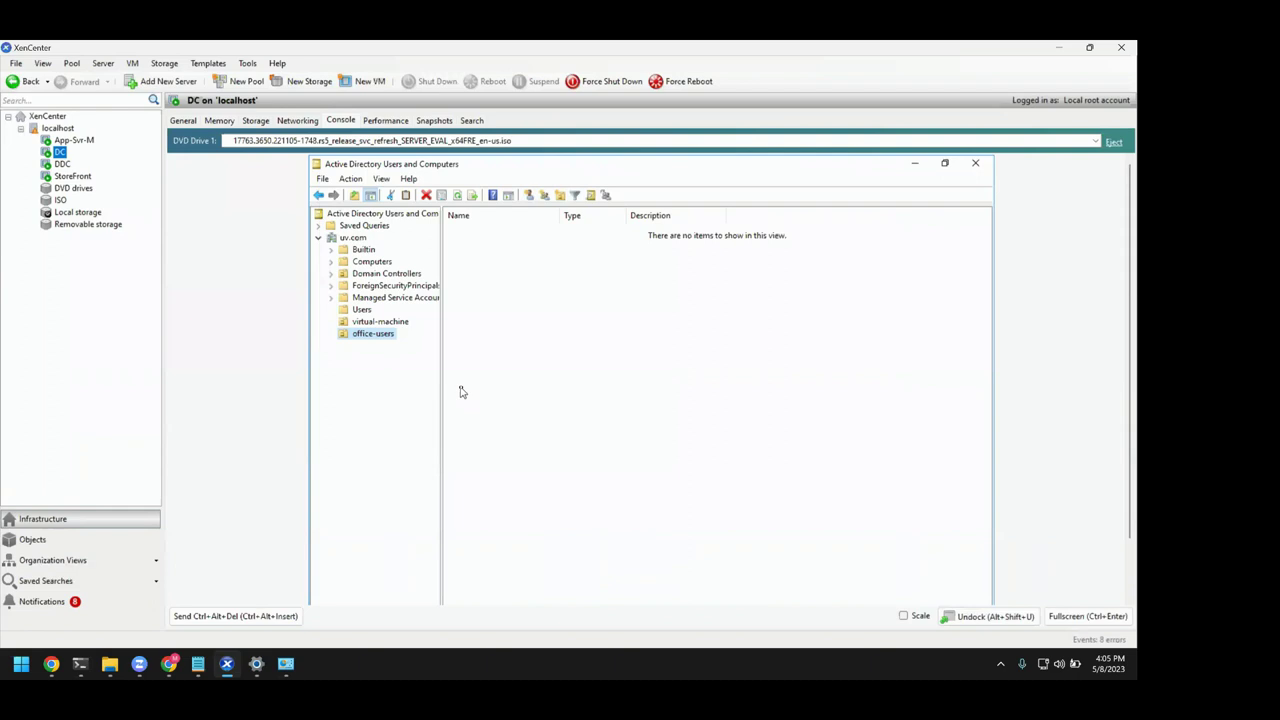
# - Begin a new user TestUser01 in office-users, then bring the VM console window forward
pyautogui.rightClick(590, 297)
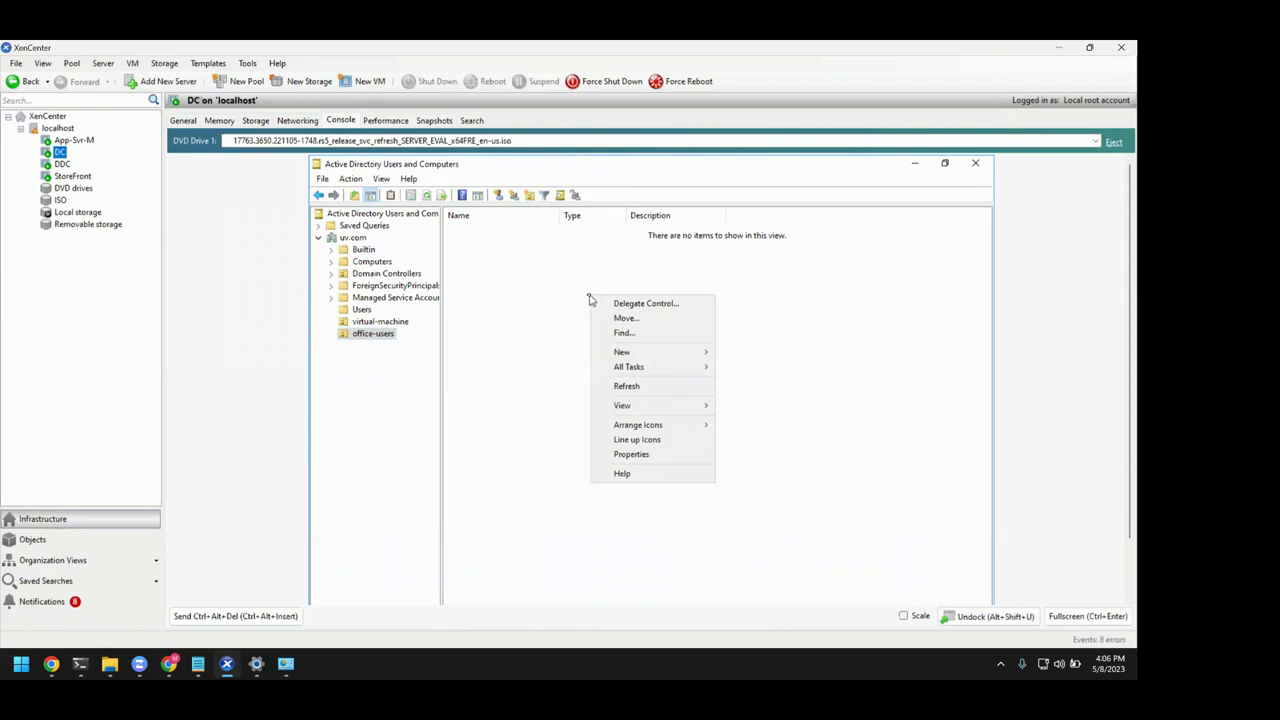
pyautogui.moveTo(675, 357)
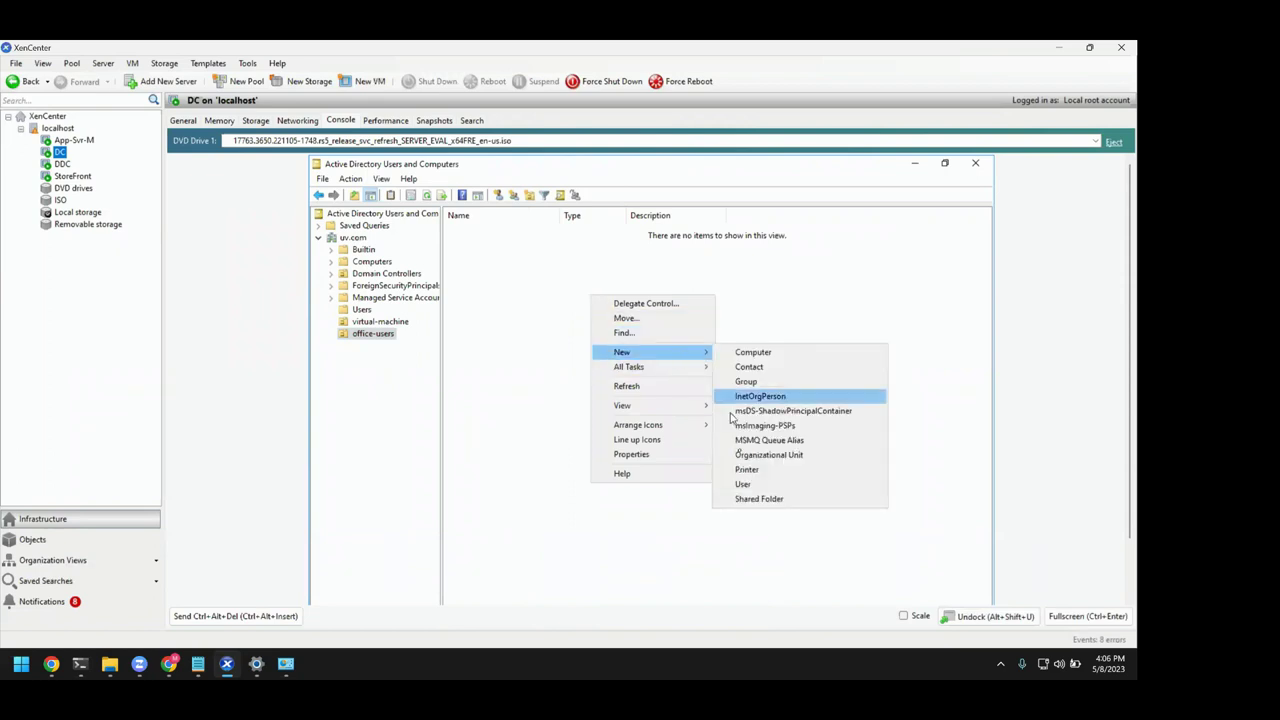
pyautogui.click(752, 485)
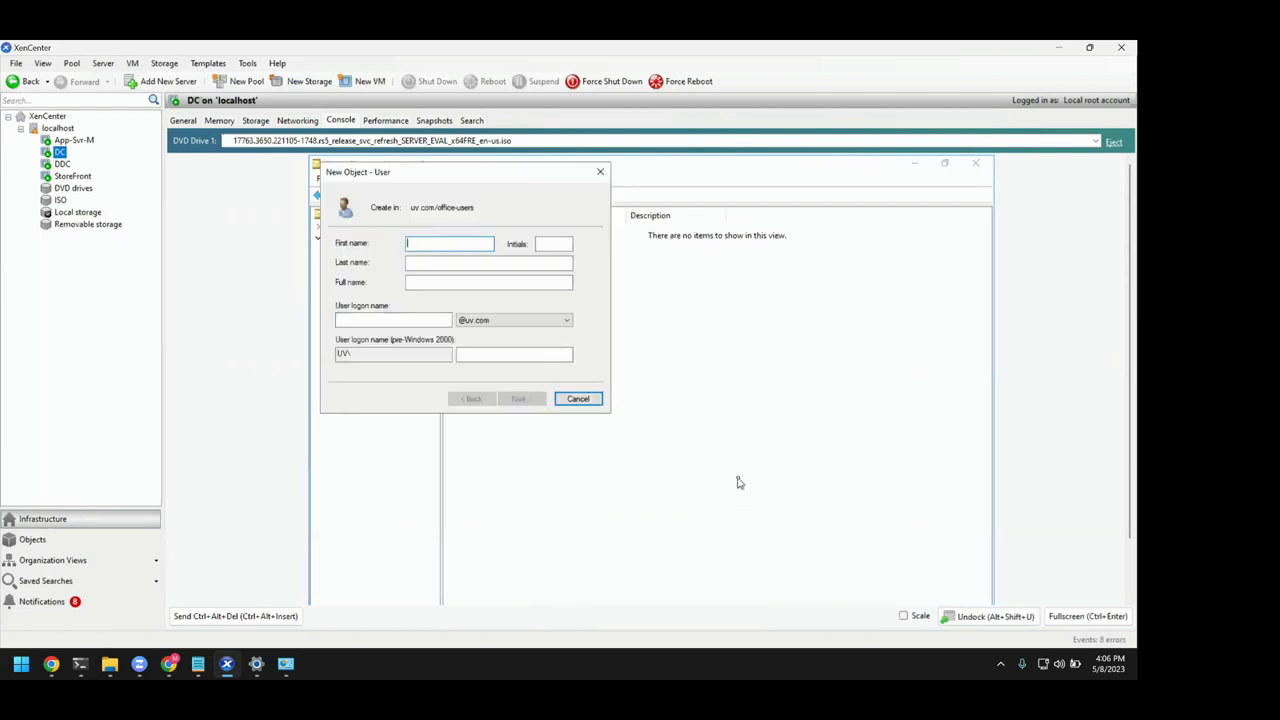
pyautogui.write('TestUser01')
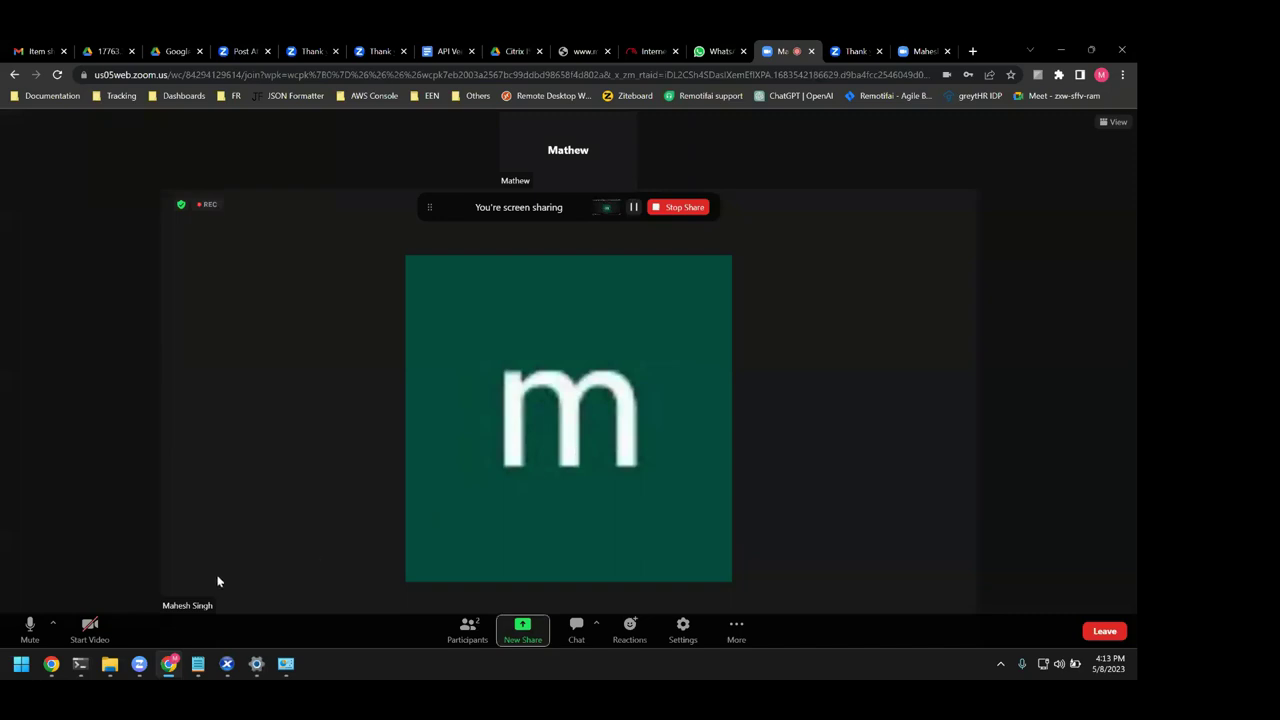
pyautogui.click(227, 665)
pyautogui.click(227, 665)
# - On the DDC VM, change the Windows computer name to DDC via Local Server
pyautogui.click(227, 665)
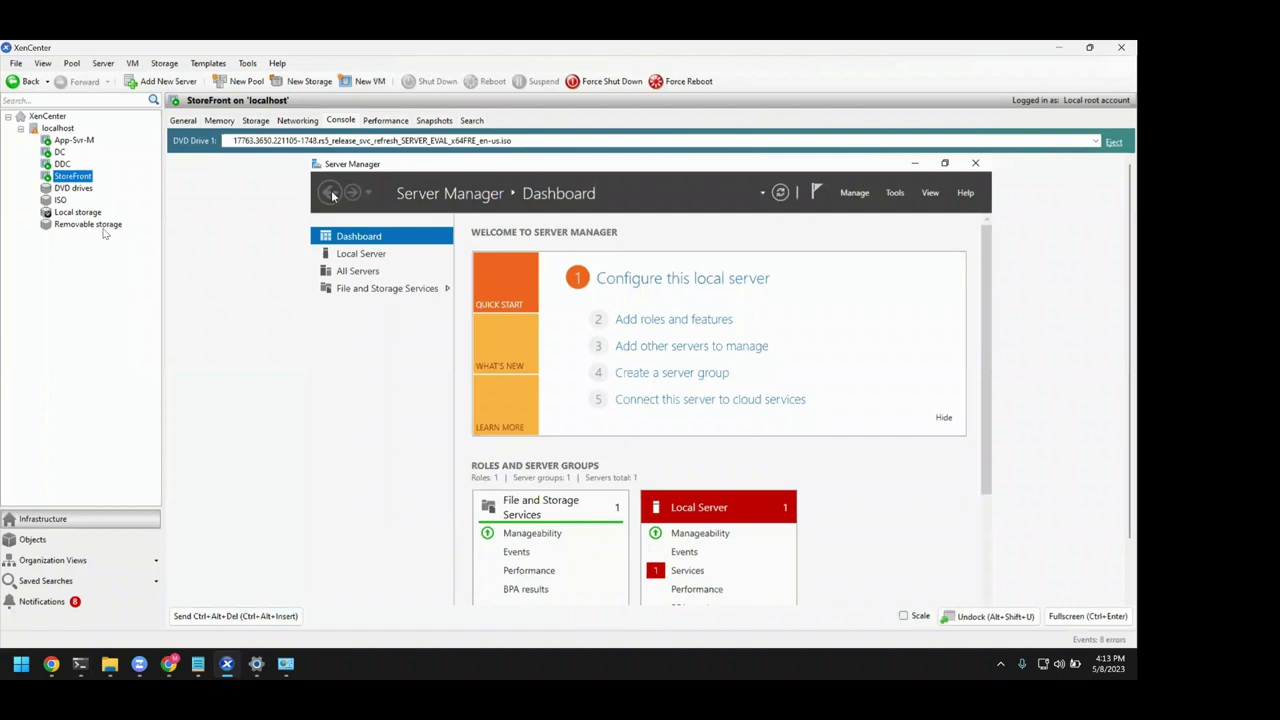
pyautogui.click(62, 164)
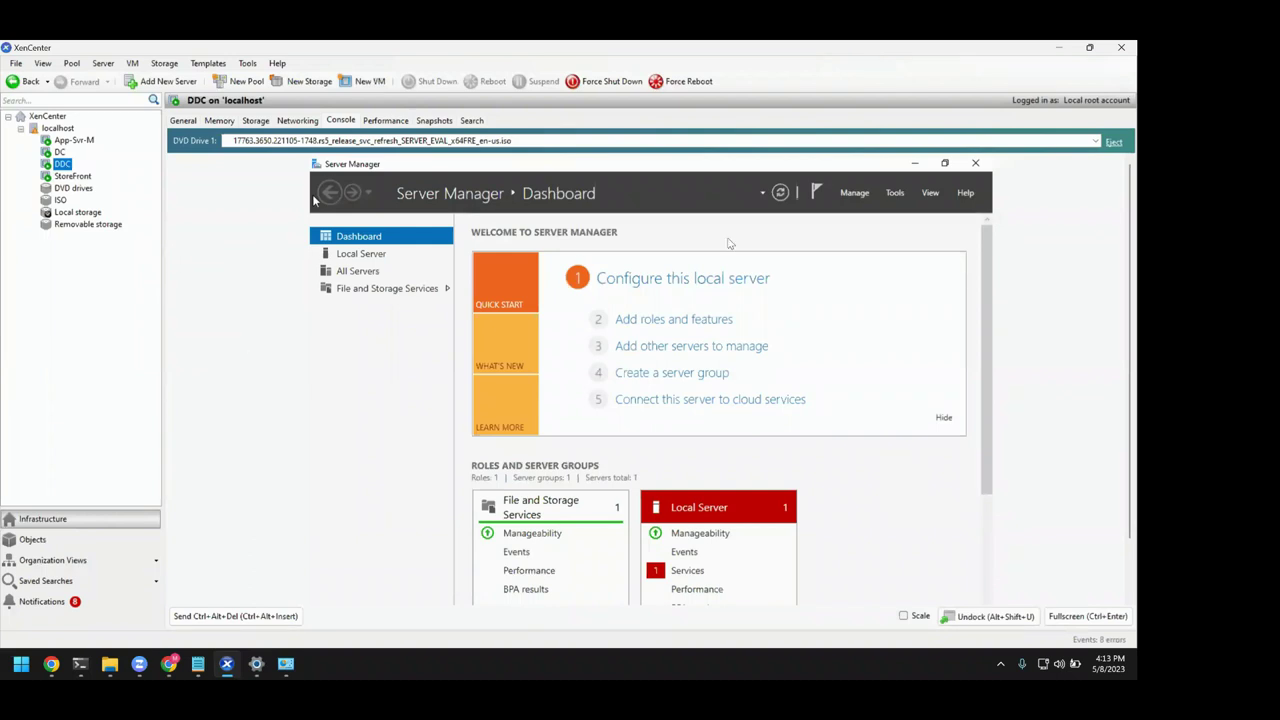
pyautogui.click(352, 260)
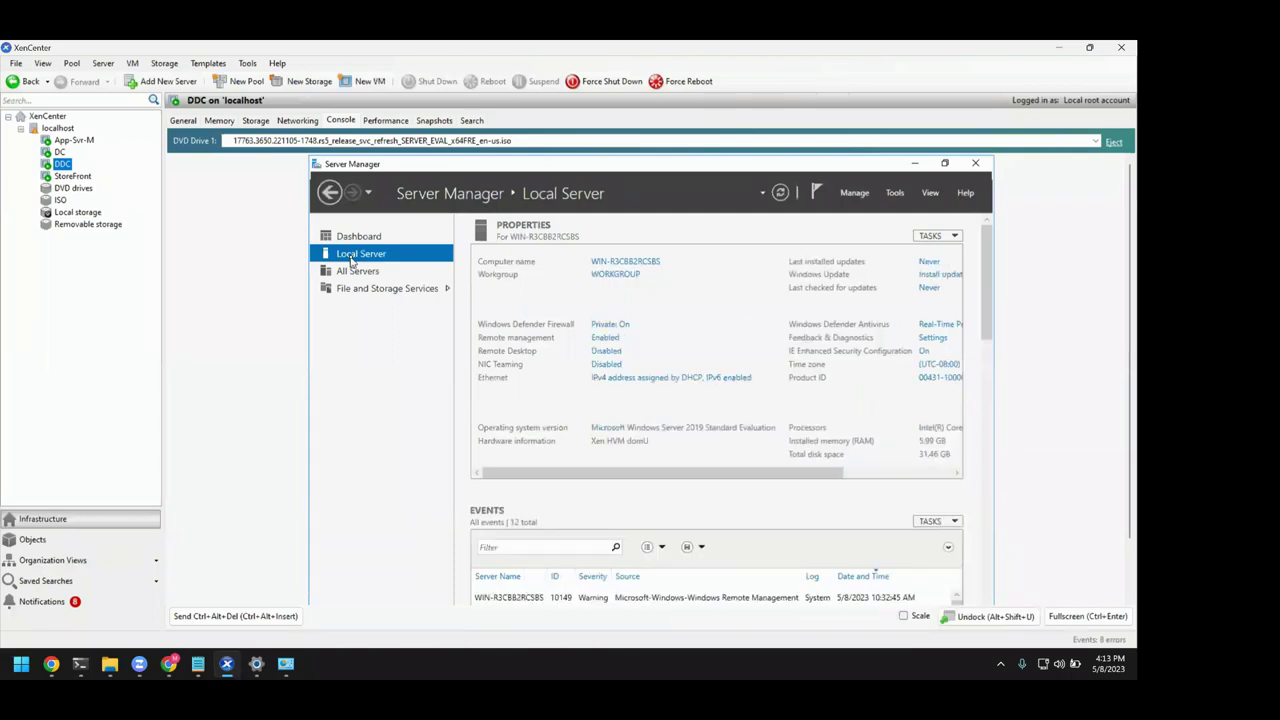
pyautogui.click(651, 261)
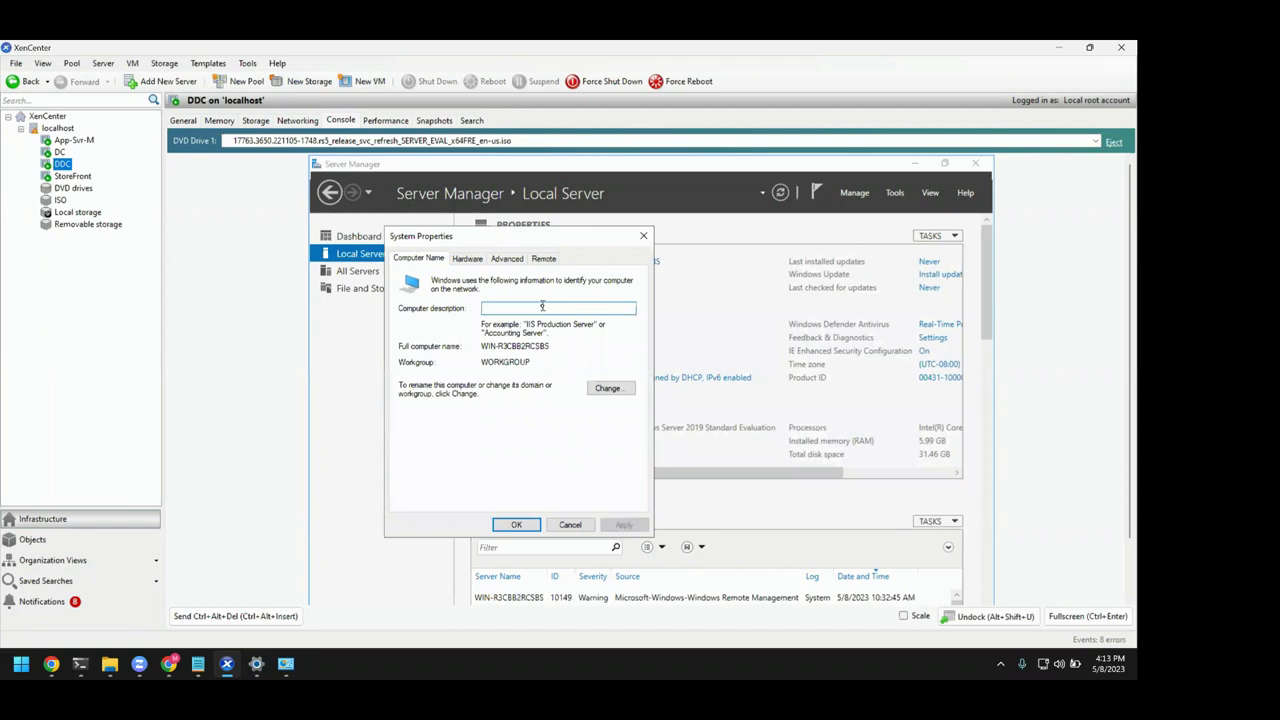
pyautogui.click(616, 388)
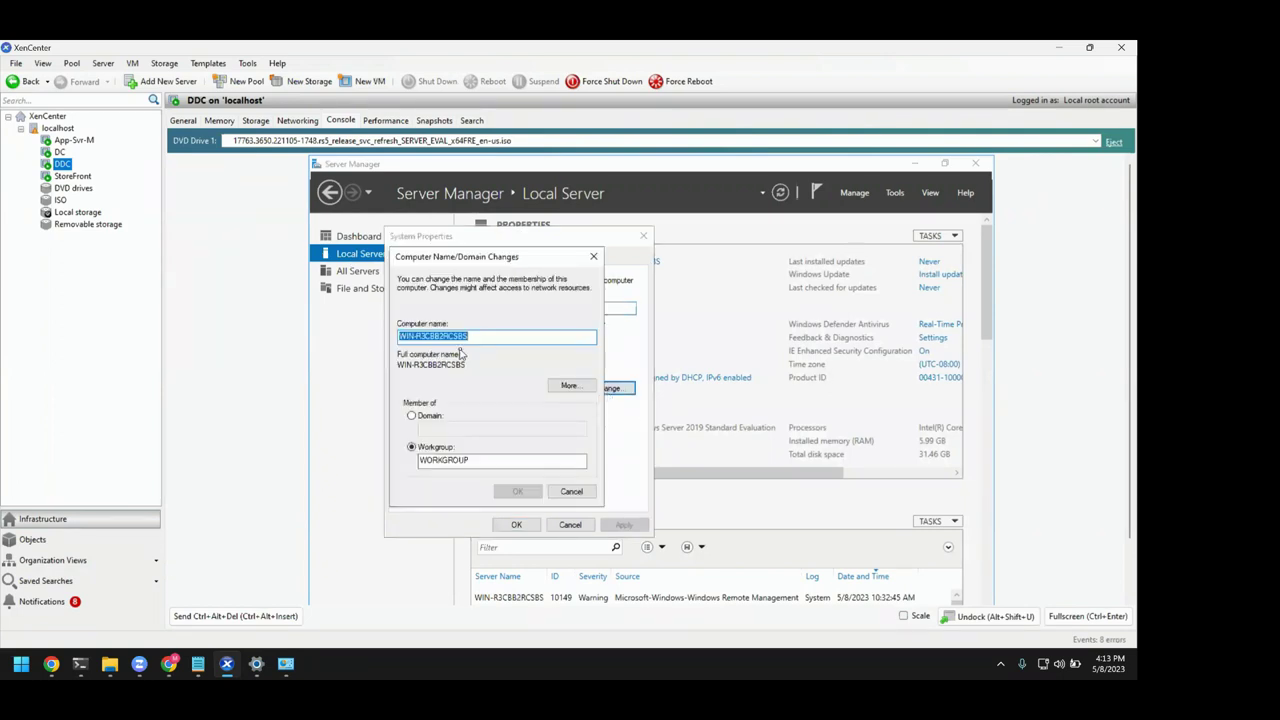
pyautogui.click(481, 337)
pyautogui.hotkey('ctrl', 'a')
pyautogui.press('BackSpace')
pyautogui.write('DDC')
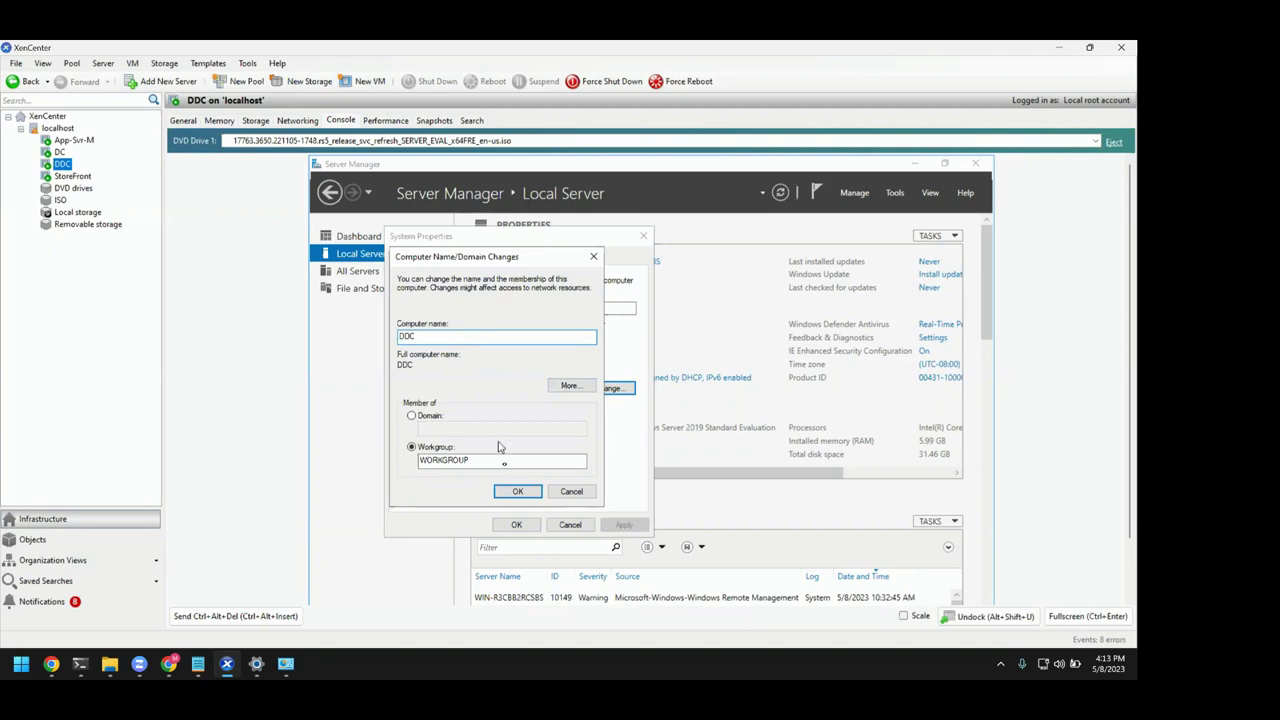
pyautogui.click(519, 491)
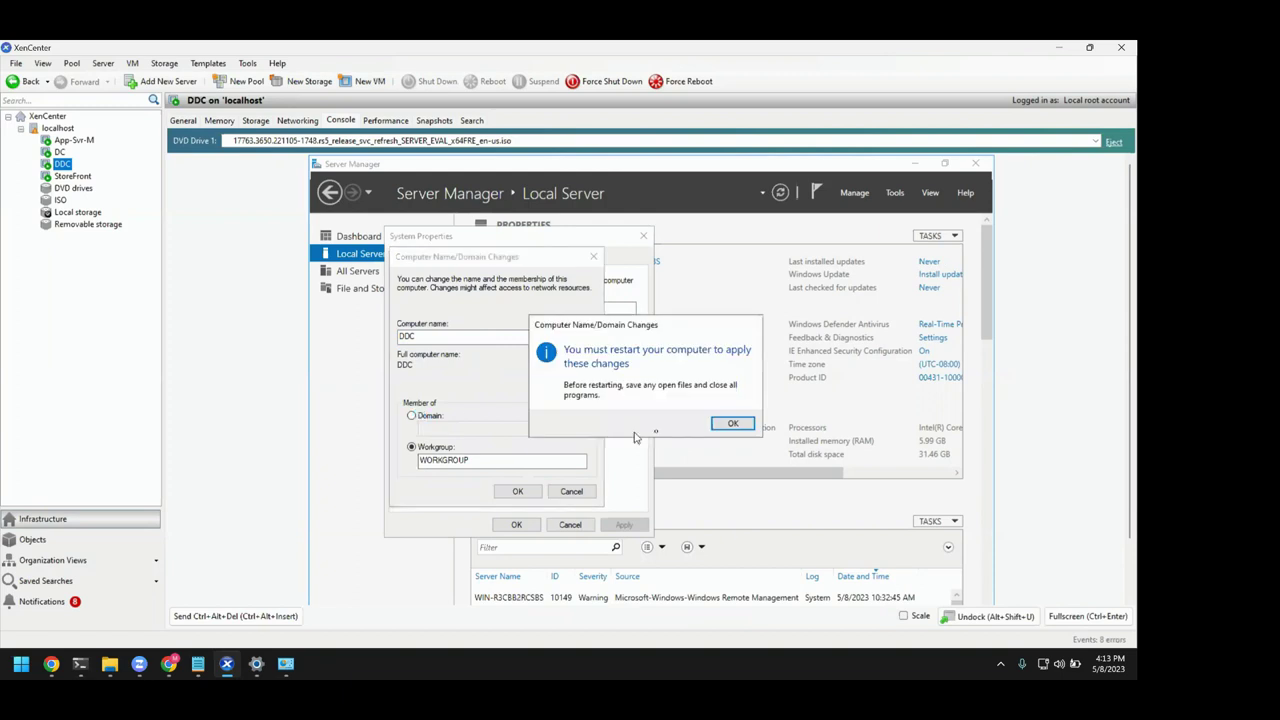
pyautogui.click(730, 424)
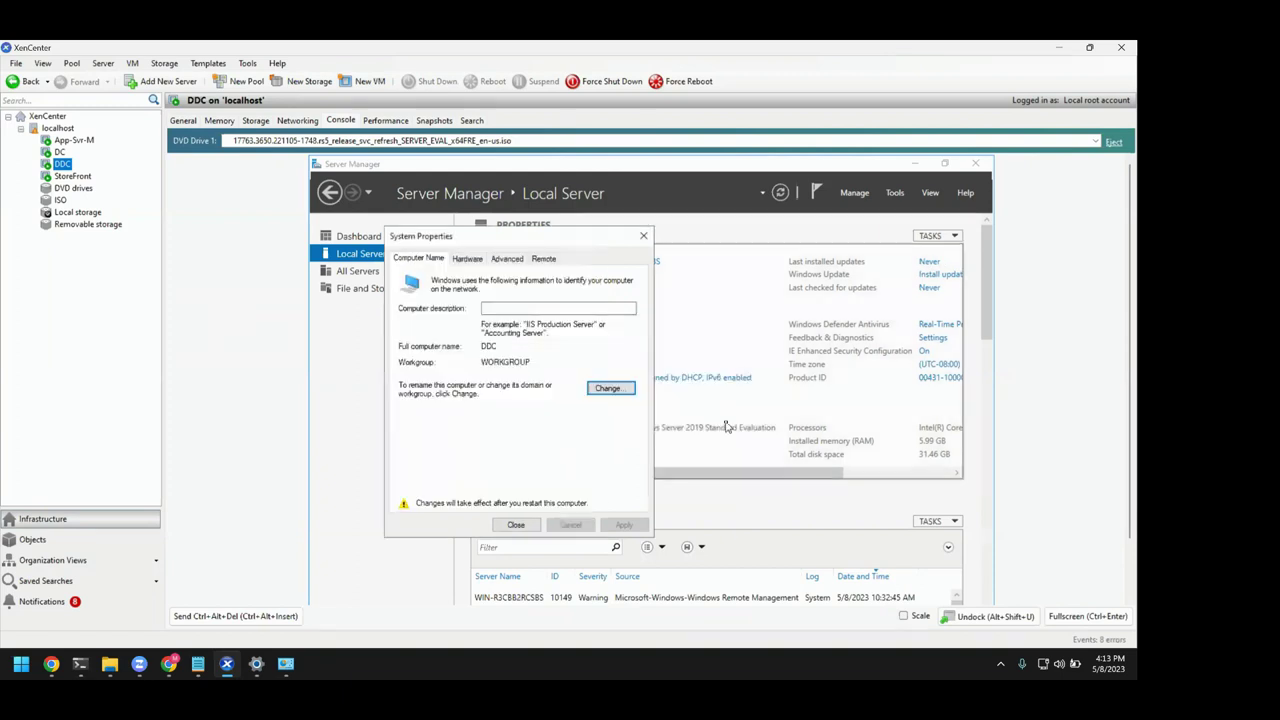
# - Close the system properties dialogs and restart DDC now
pyautogui.click(610, 389)
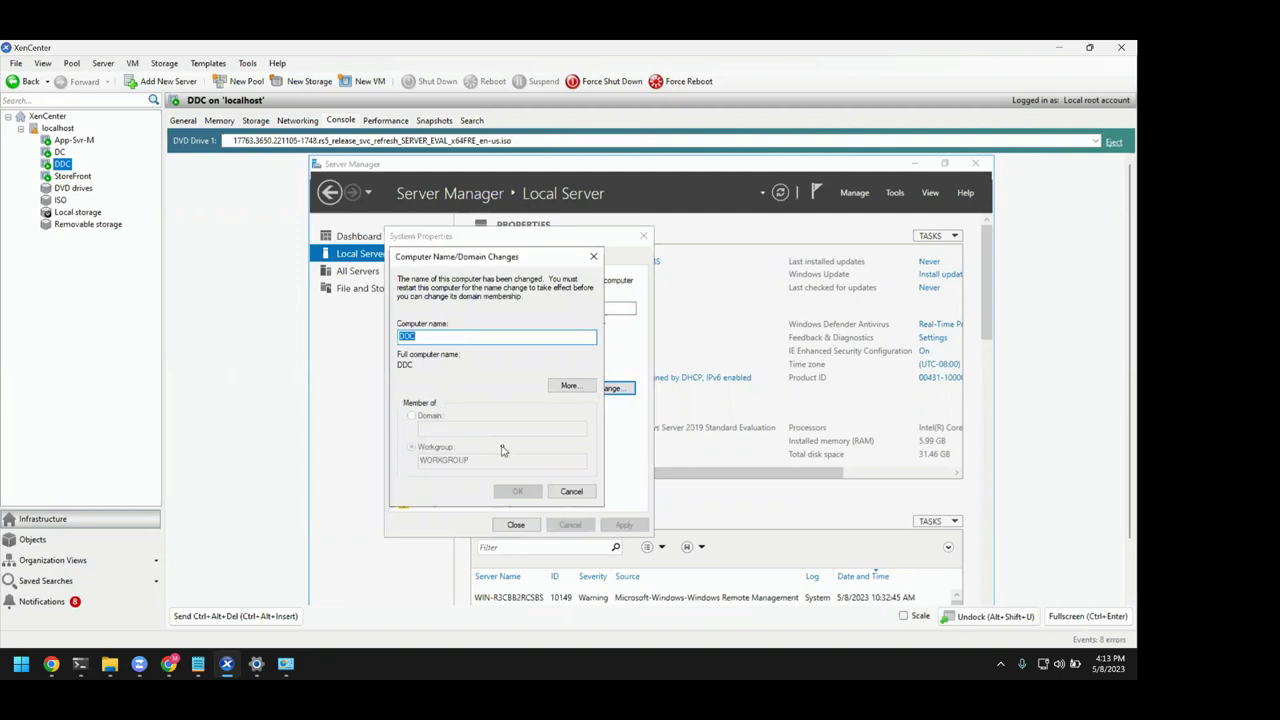
pyautogui.click(568, 494)
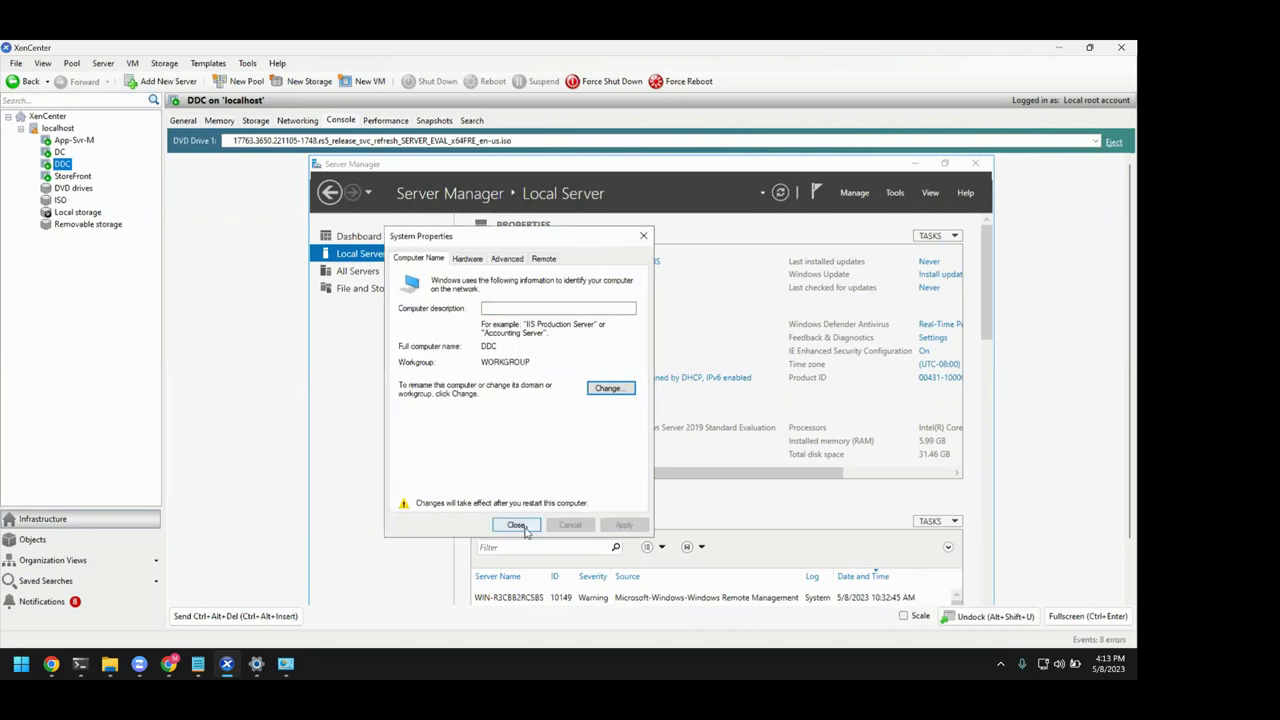
pyautogui.click(520, 527)
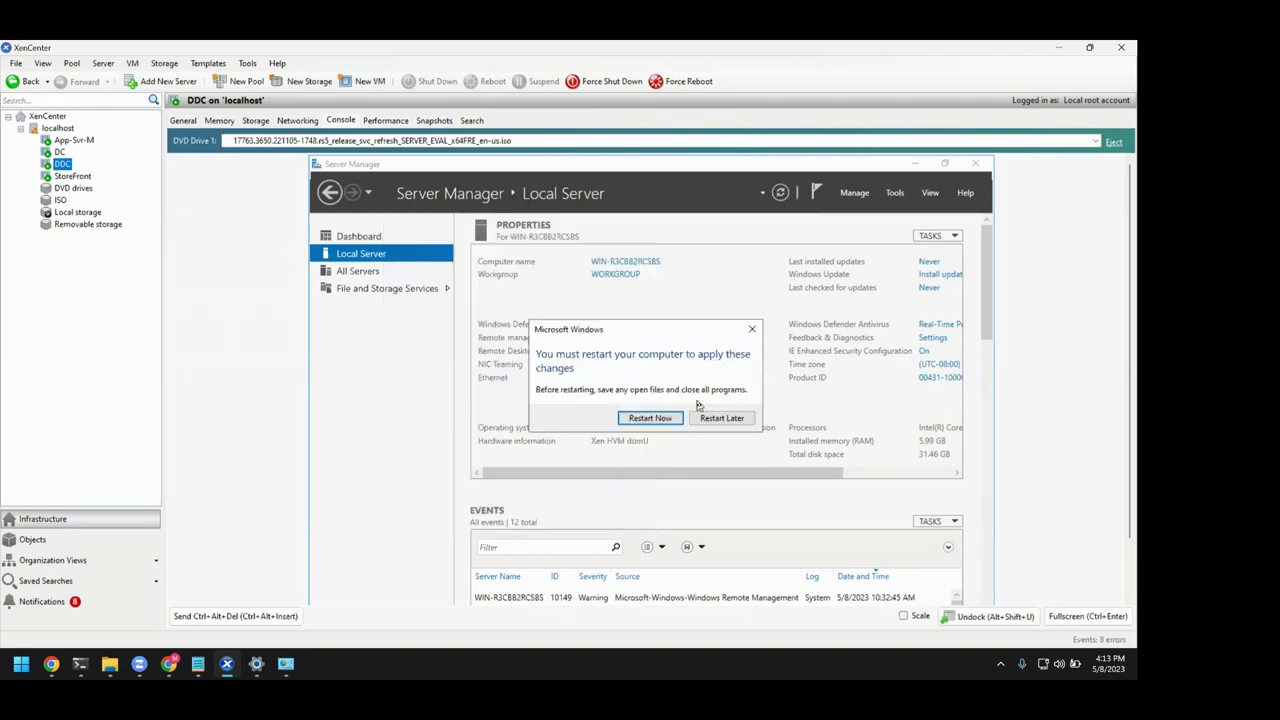
pyautogui.click(651, 420)
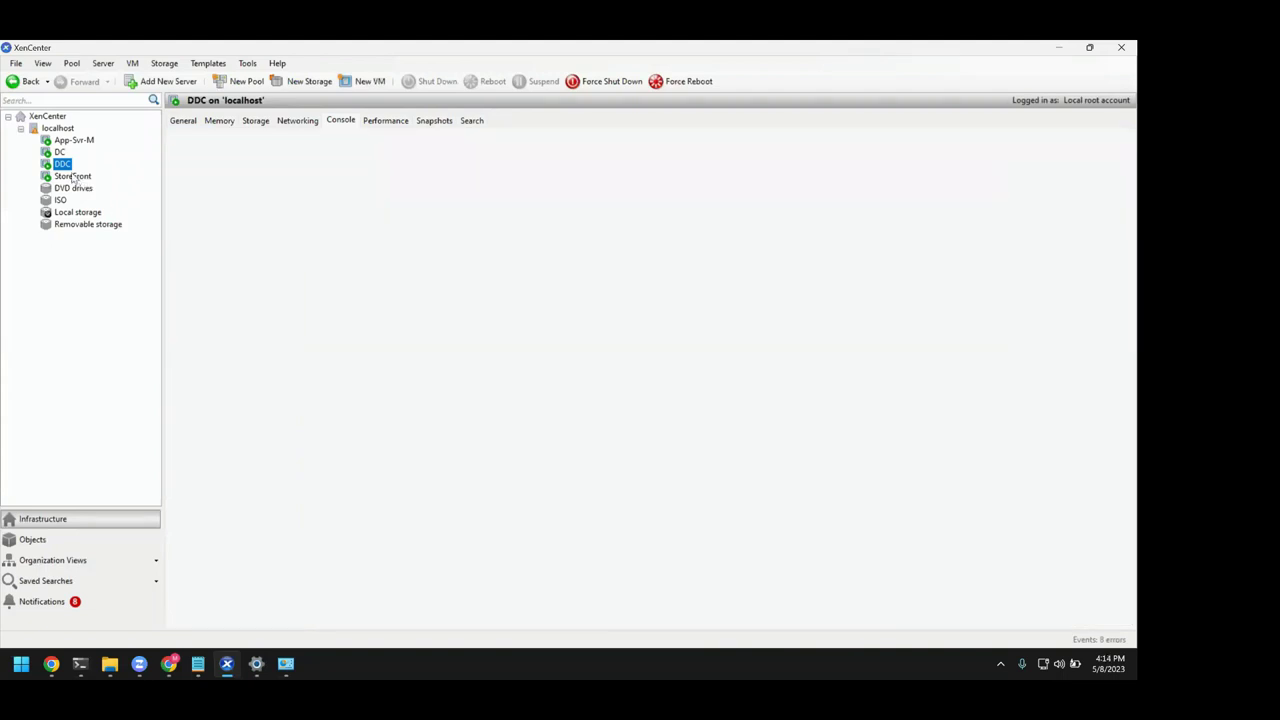
# - On the StoreFront VM, change the Windows computer name to SF-01
pyautogui.click(72, 176)
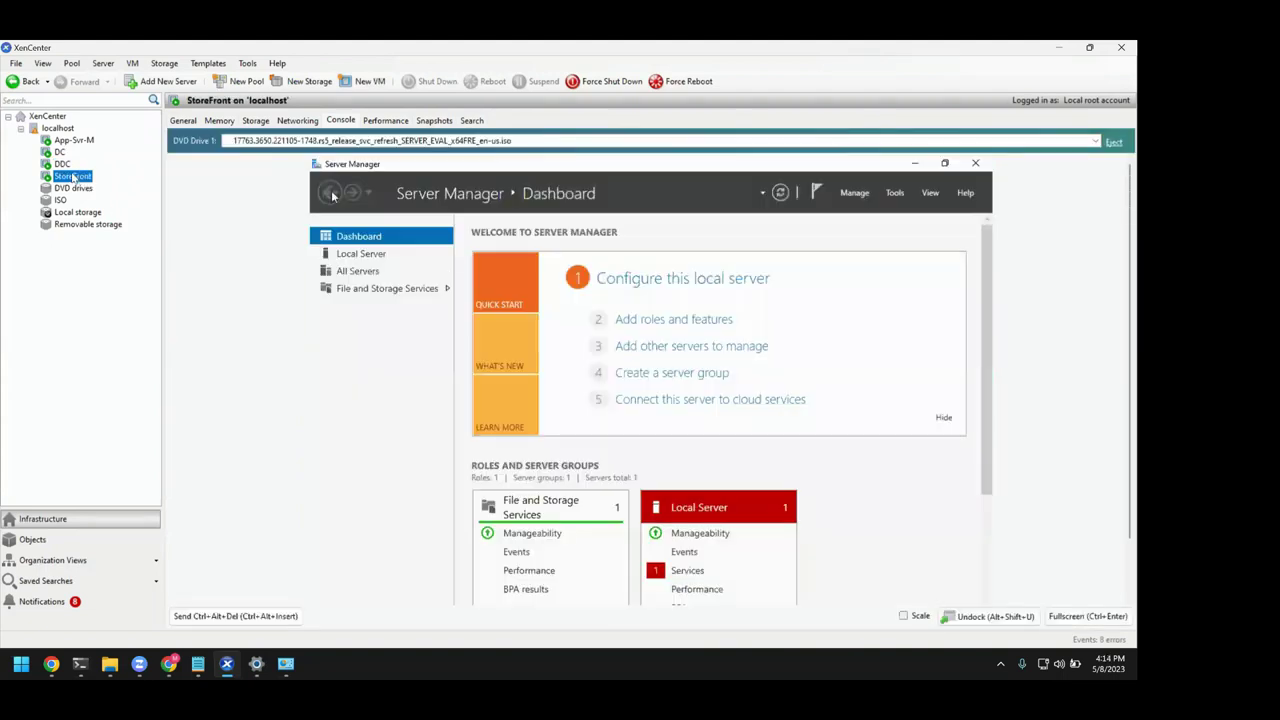
pyautogui.click(364, 255)
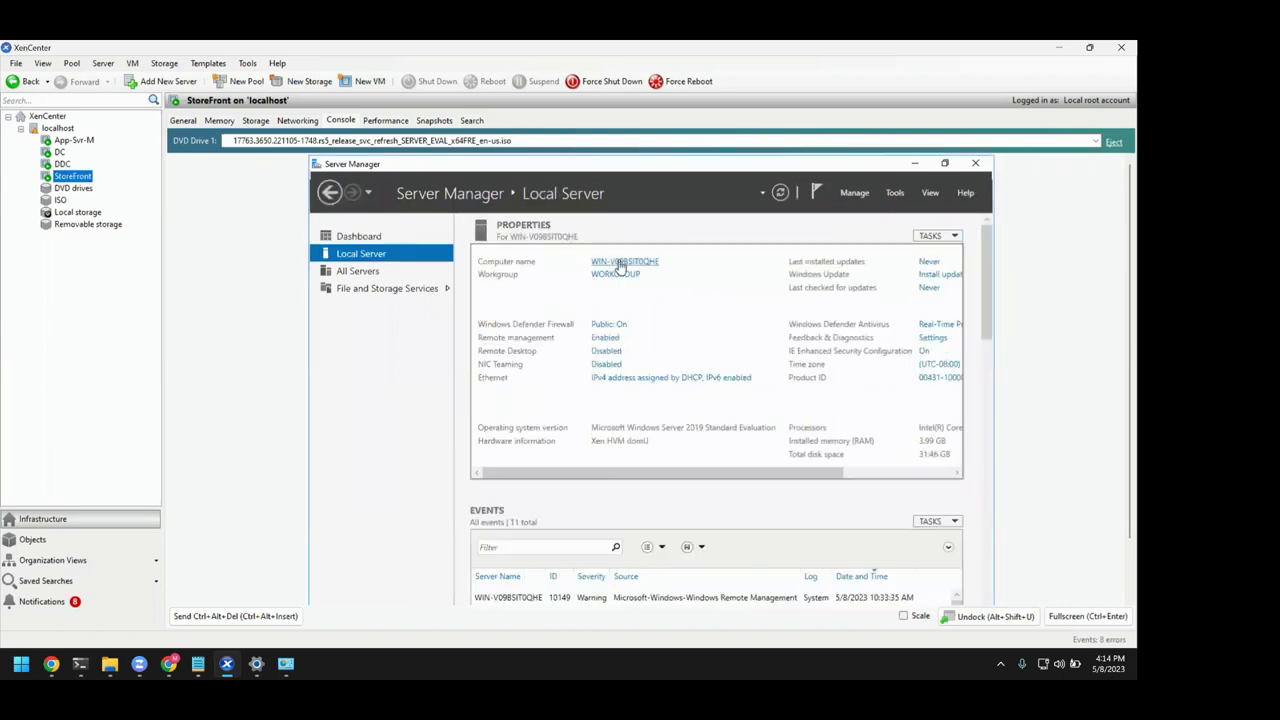
pyautogui.click(620, 262)
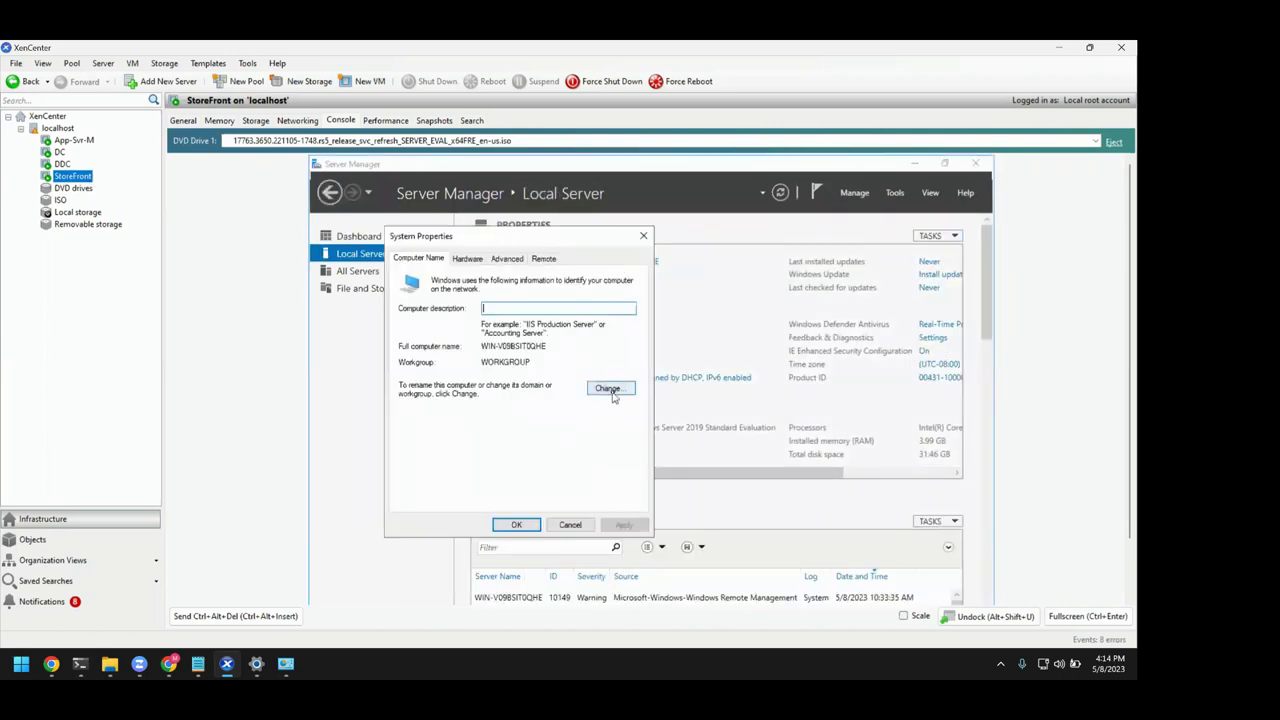
pyautogui.click(610, 389)
pyautogui.doubleClick(508, 336)
pyautogui.click(508, 336)
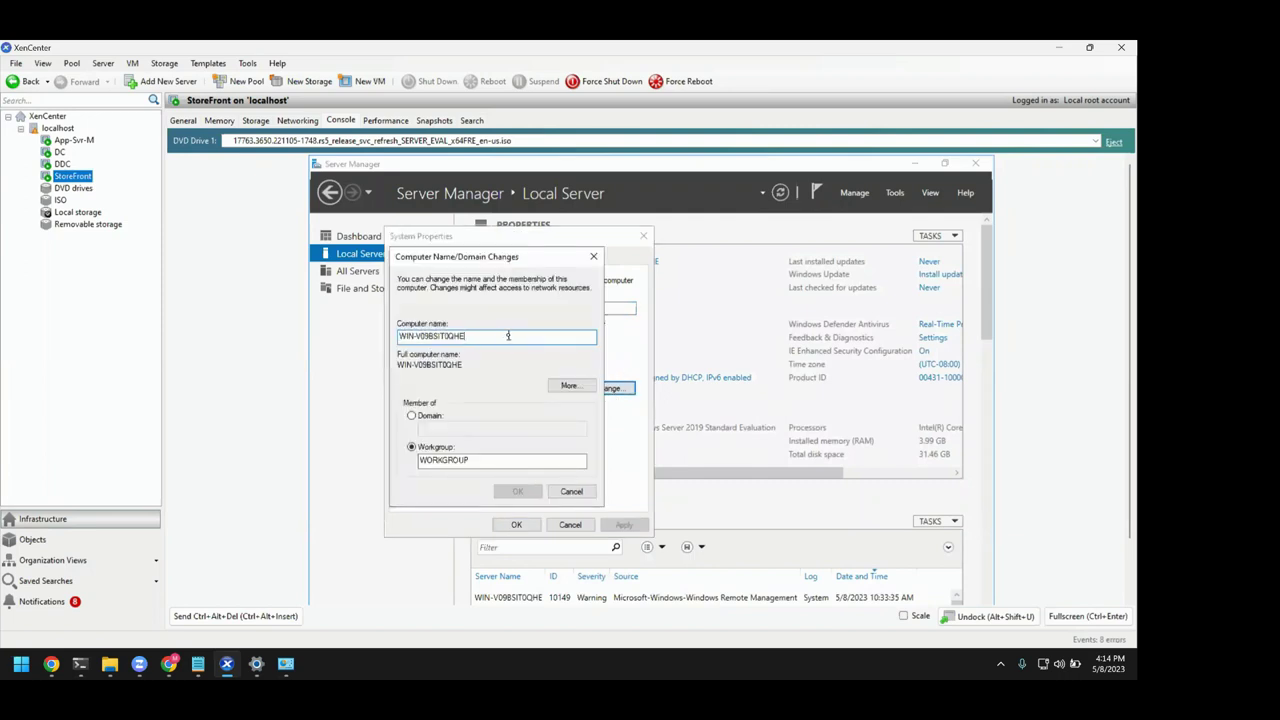
pyautogui.hotkey('ctrl', 'a')
pyautogui.press('BackSpace')
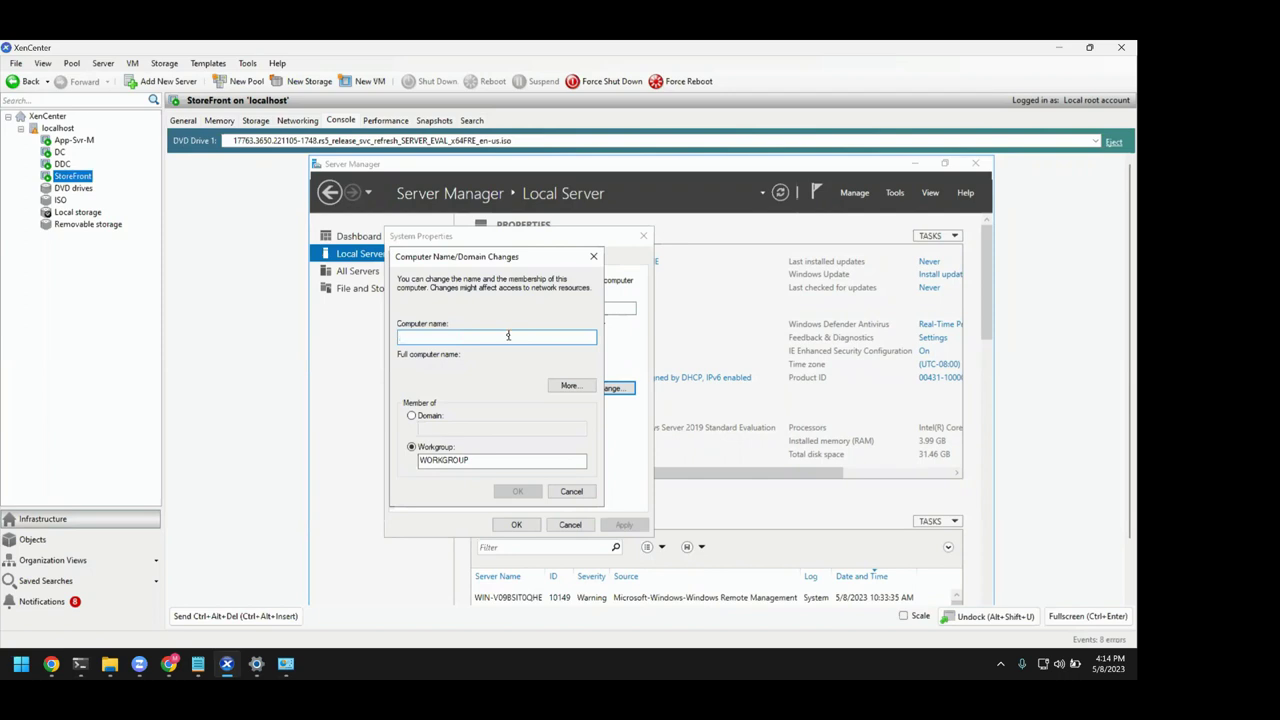
pyautogui.write('SS')
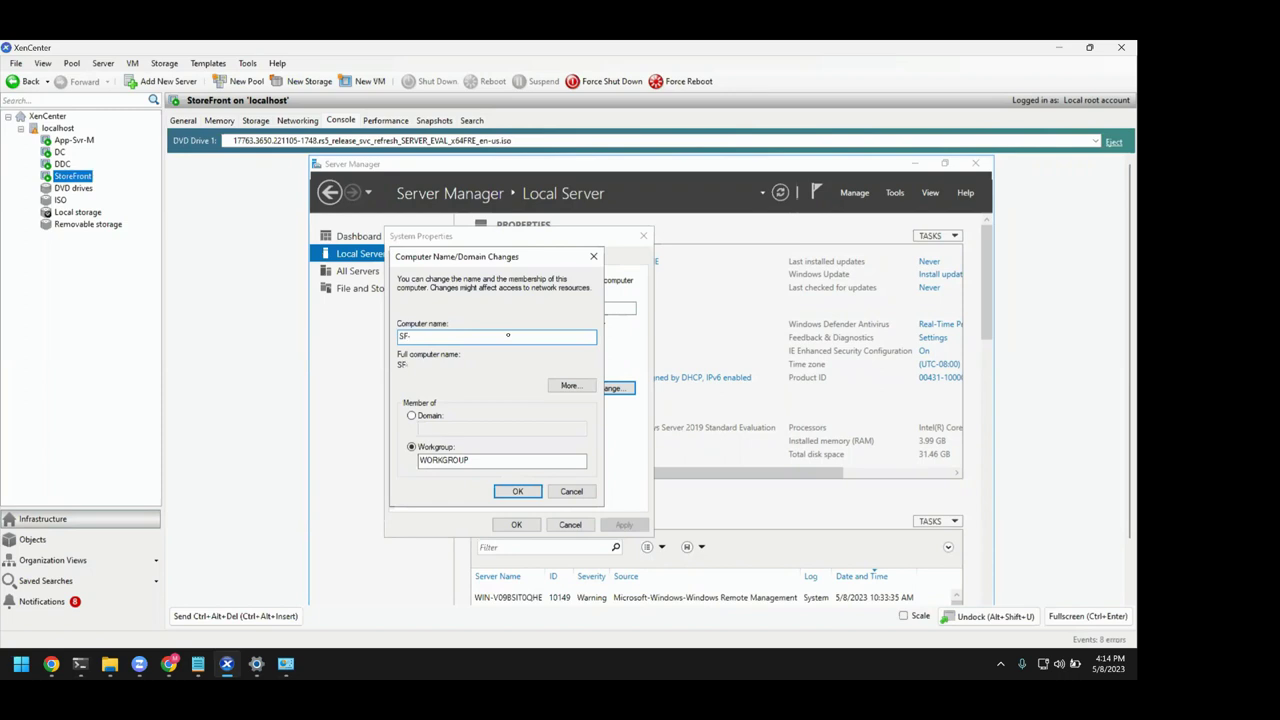
pyautogui.write('-01')
# - Make SF-01 a member of the uv.com domain and apply the change
pyautogui.click(431, 419)
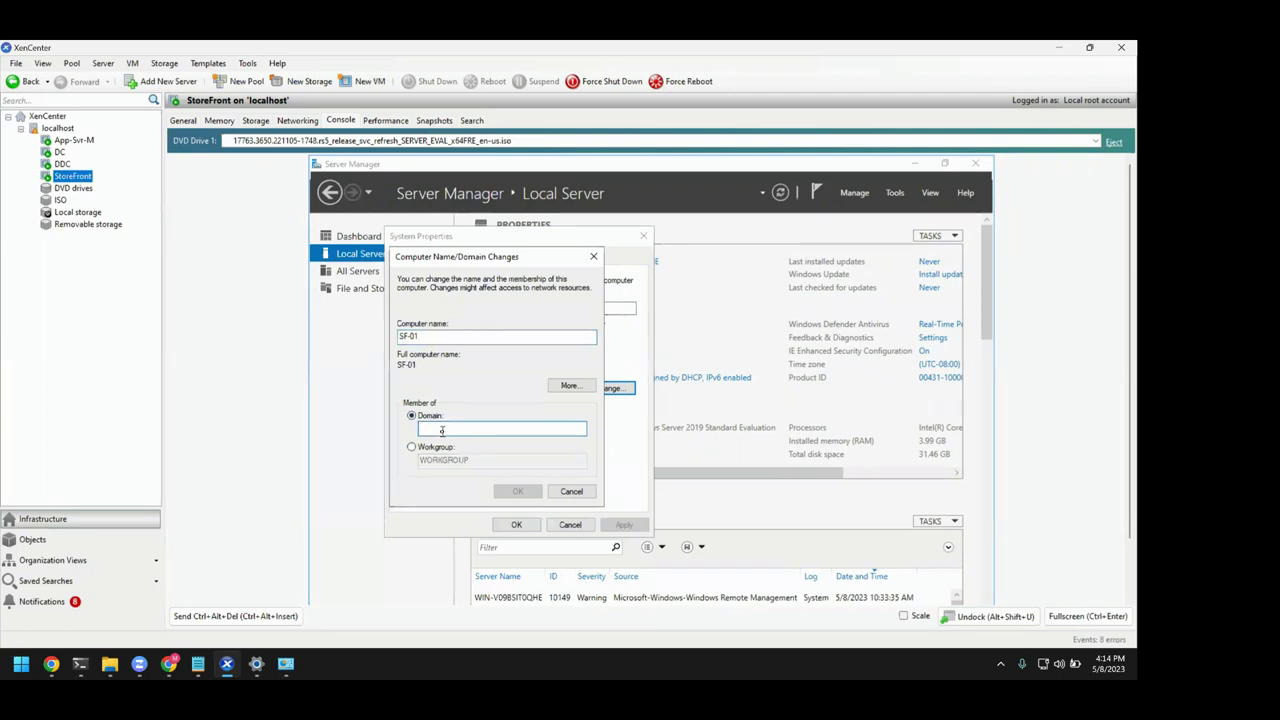
pyautogui.write('uv.com')
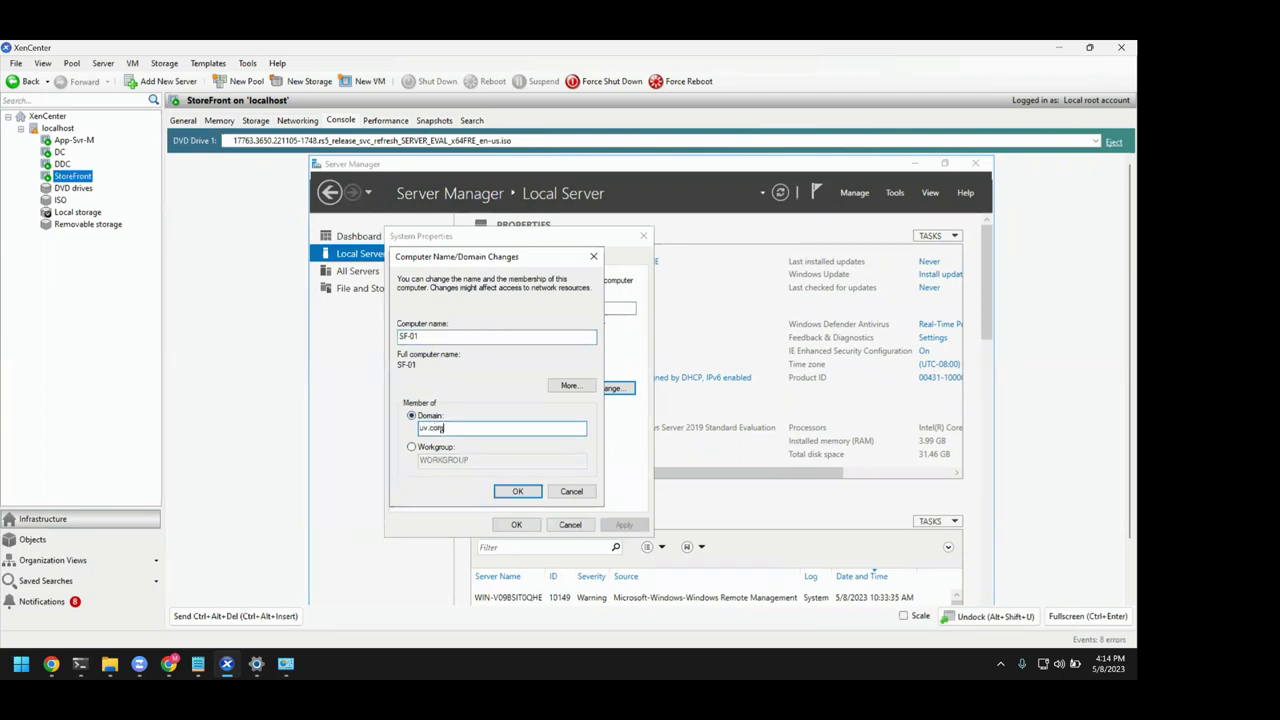
pyautogui.click(518, 494)
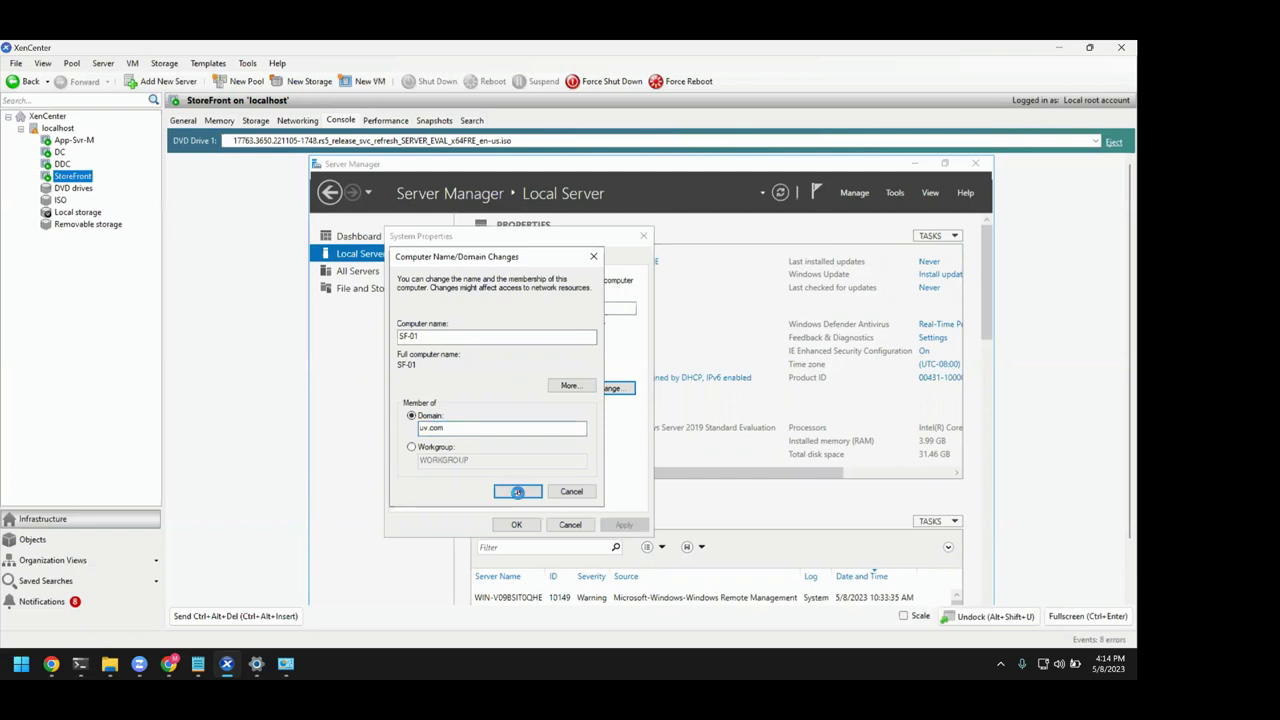
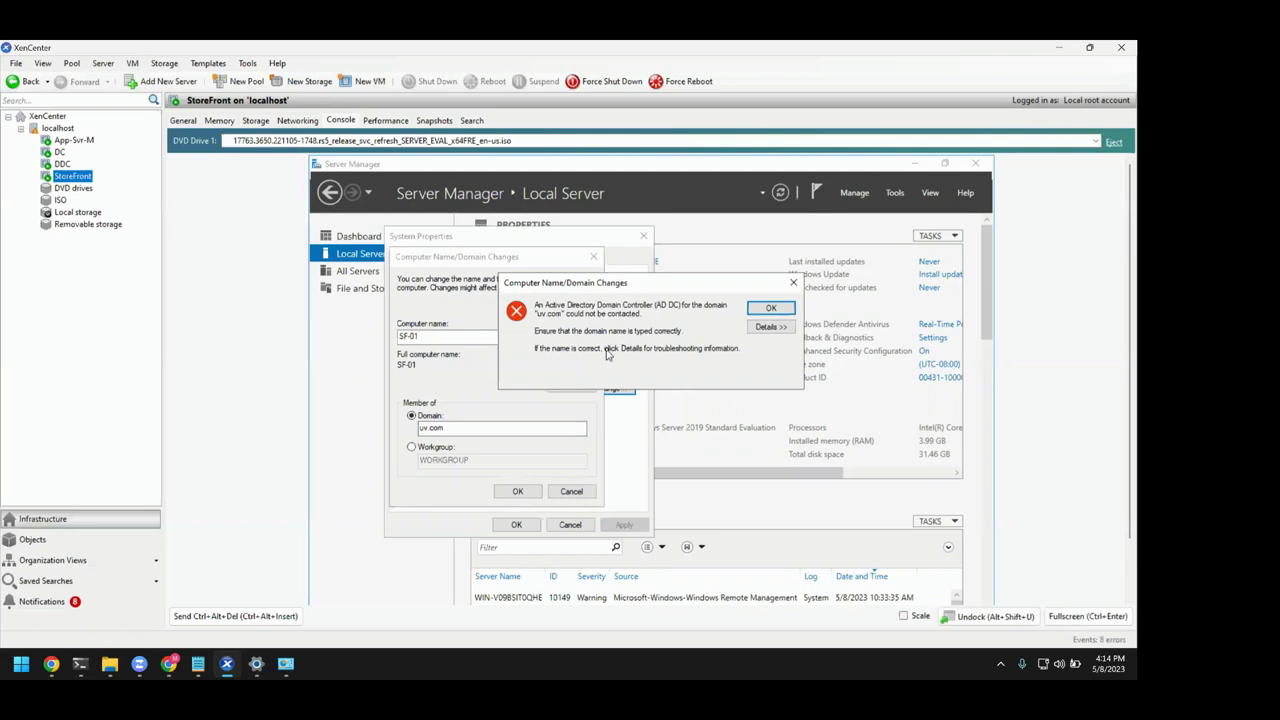
# - Review the domain controller error details, the host Command Prompt and Server Manager's All Servers list
pyautogui.click(770, 327)
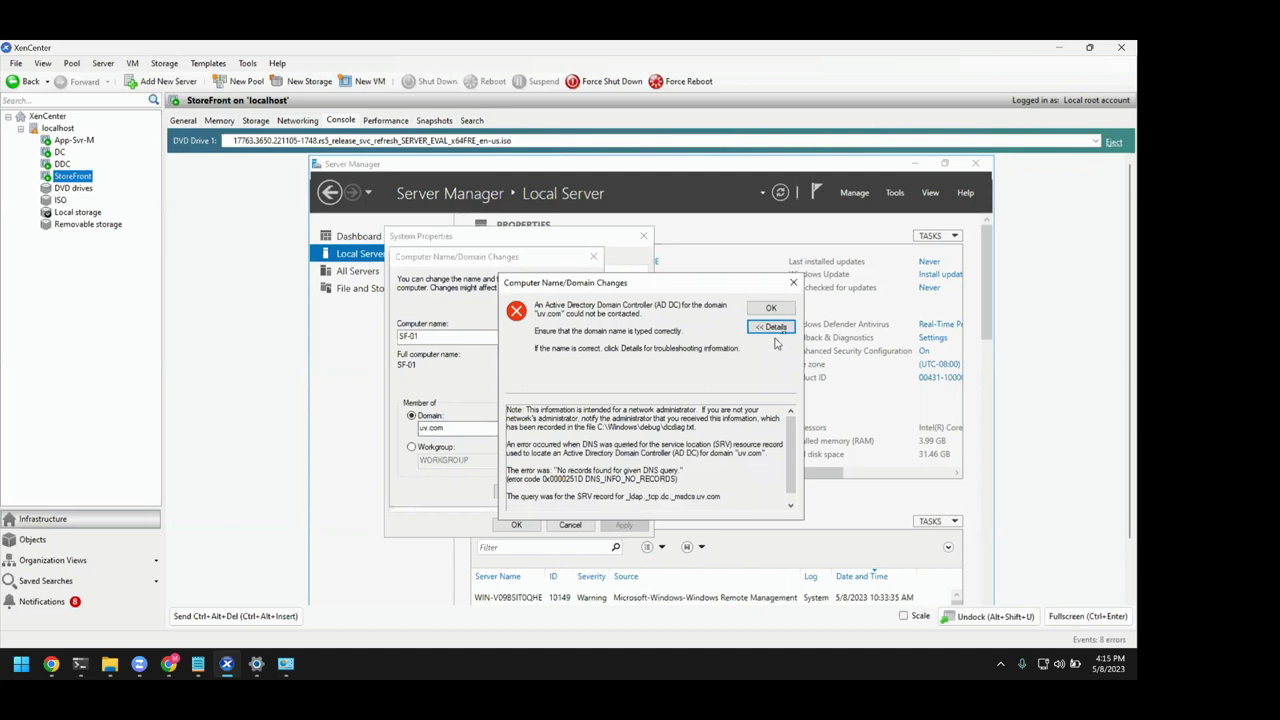
pyautogui.moveTo(80, 663)
pyautogui.click(145, 613)
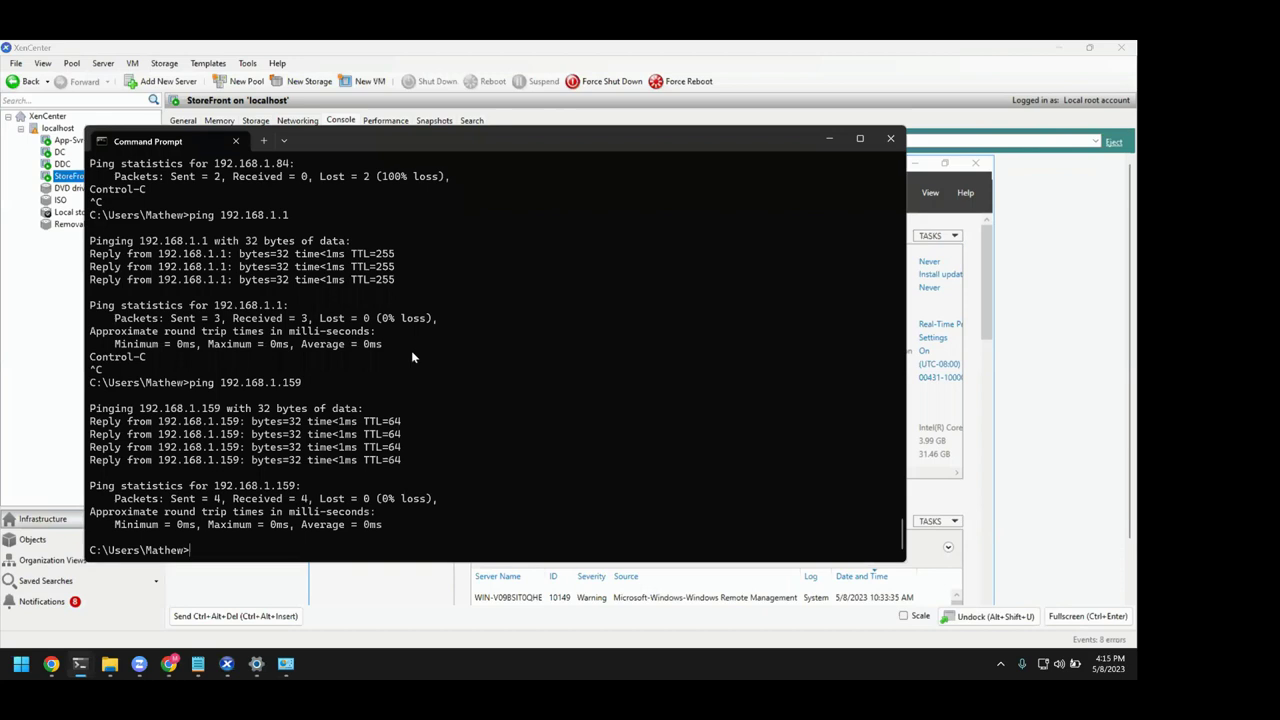
pyautogui.click(829, 140)
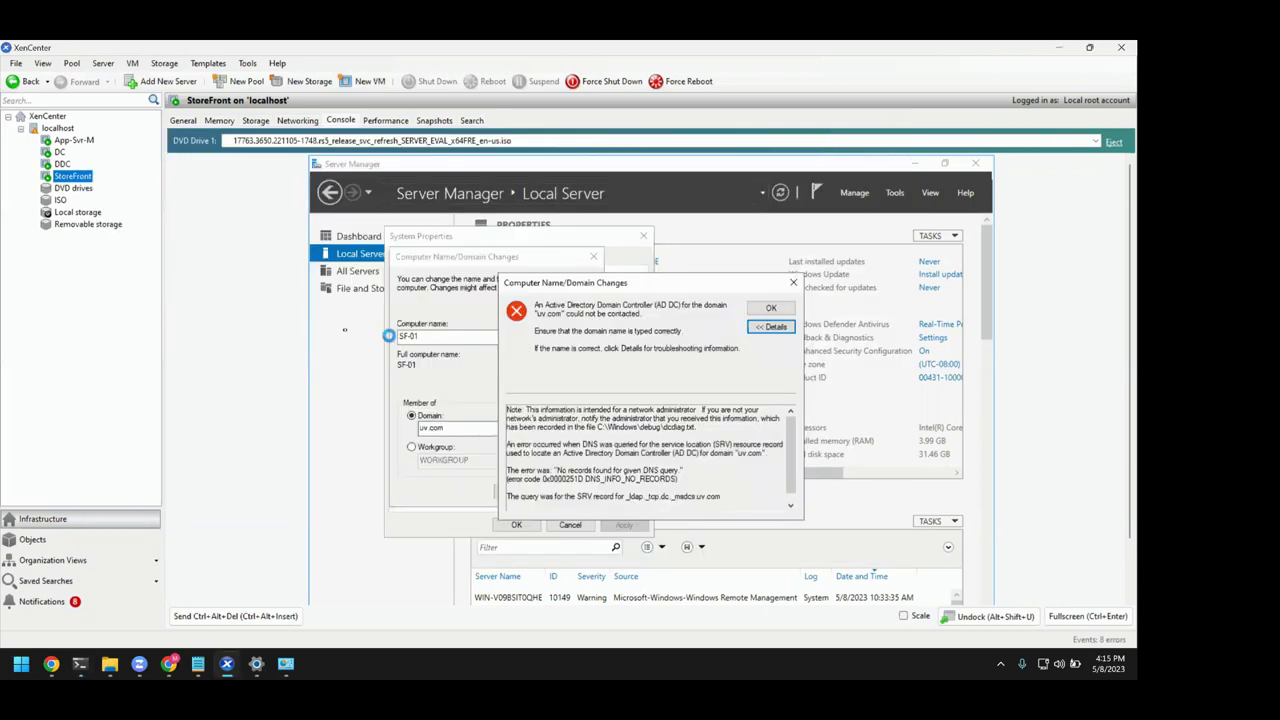
pyautogui.click(316, 271)
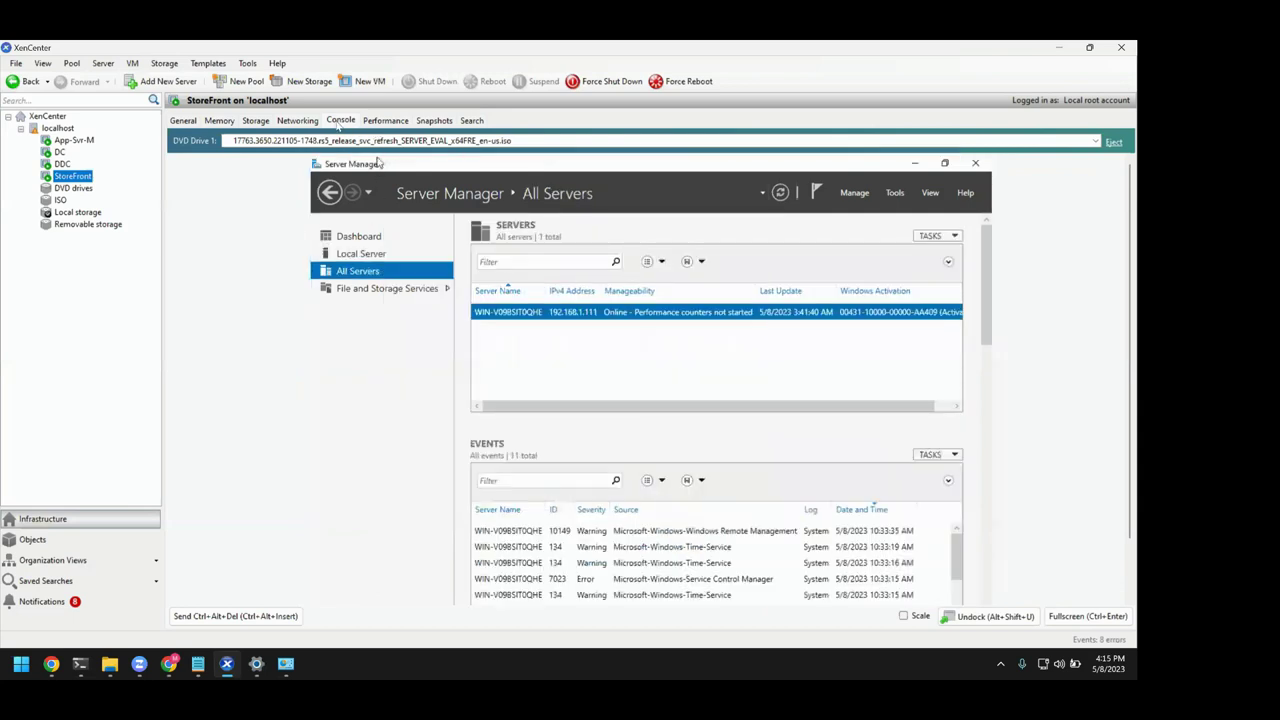
pyautogui.click(914, 163)
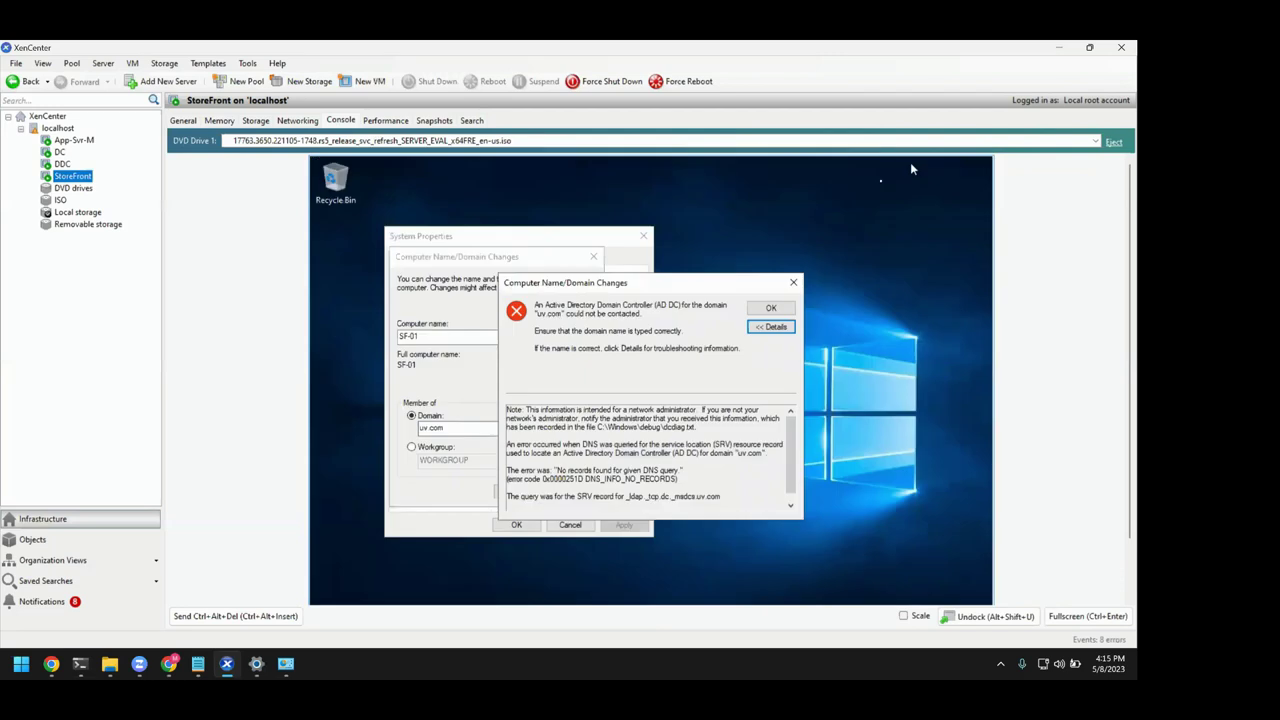
# - Dismiss the uv.com domain error, cancel the membership change and close System Properties
pyautogui.click(772, 309)
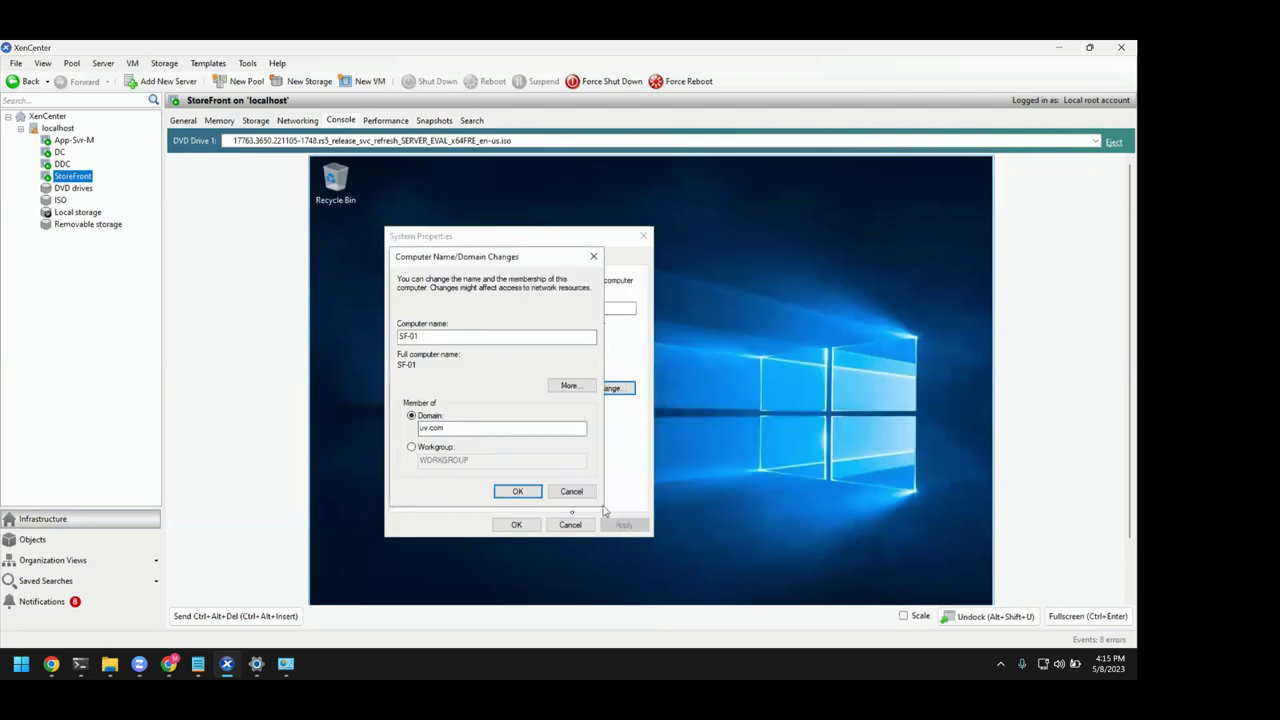
pyautogui.click(566, 492)
pyautogui.click(569, 524)
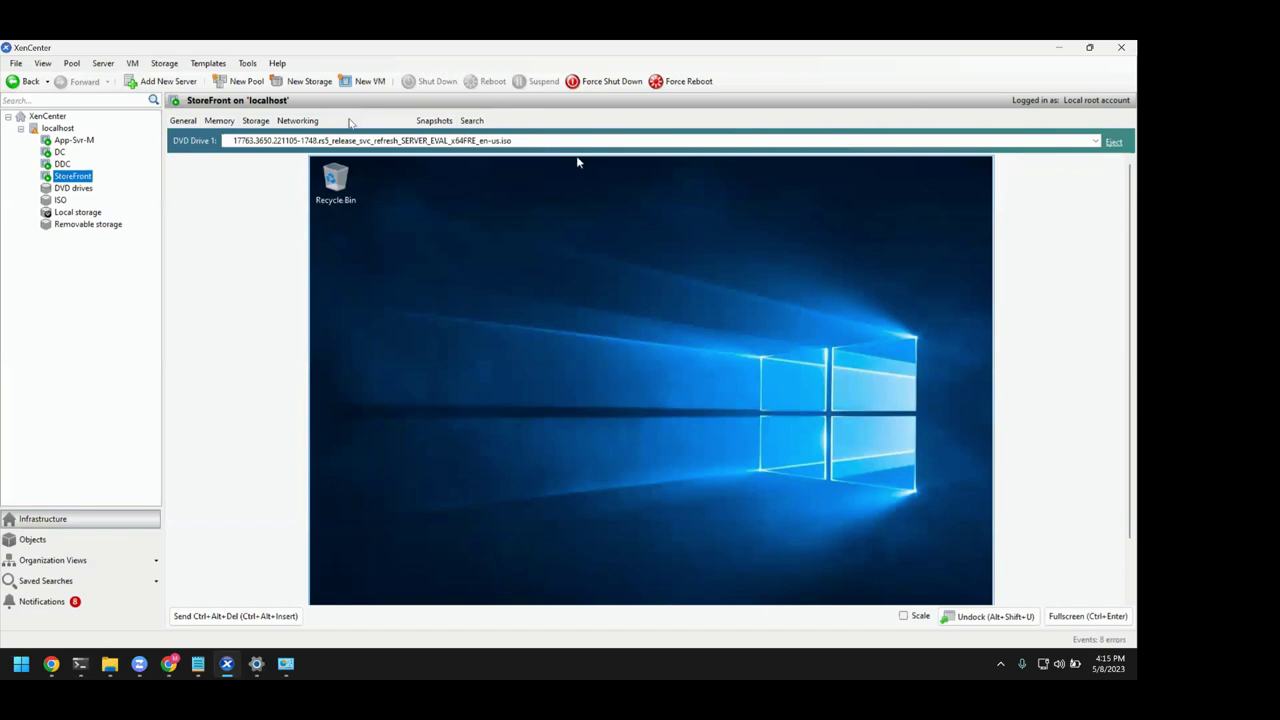
# - Open a Command Prompt on the full-screen StoreFront VM console via Start search 'cmd'
pyautogui.click(1087, 616)
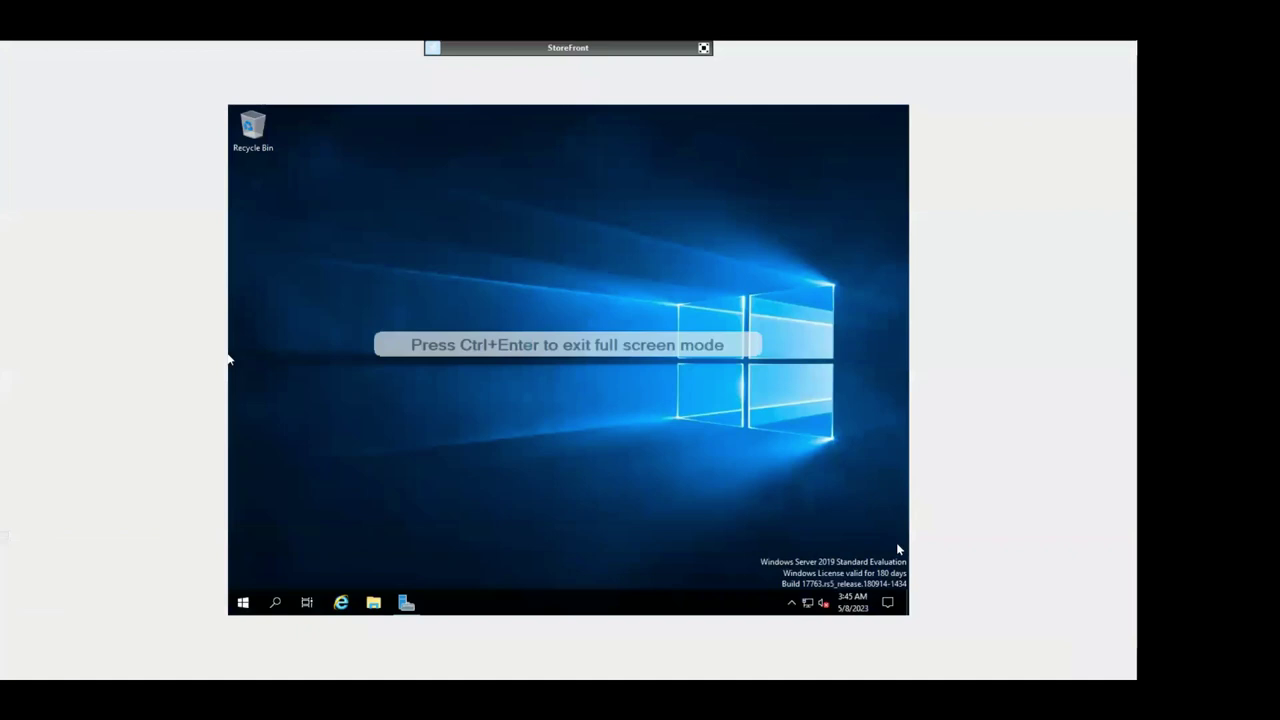
pyautogui.click(243, 603)
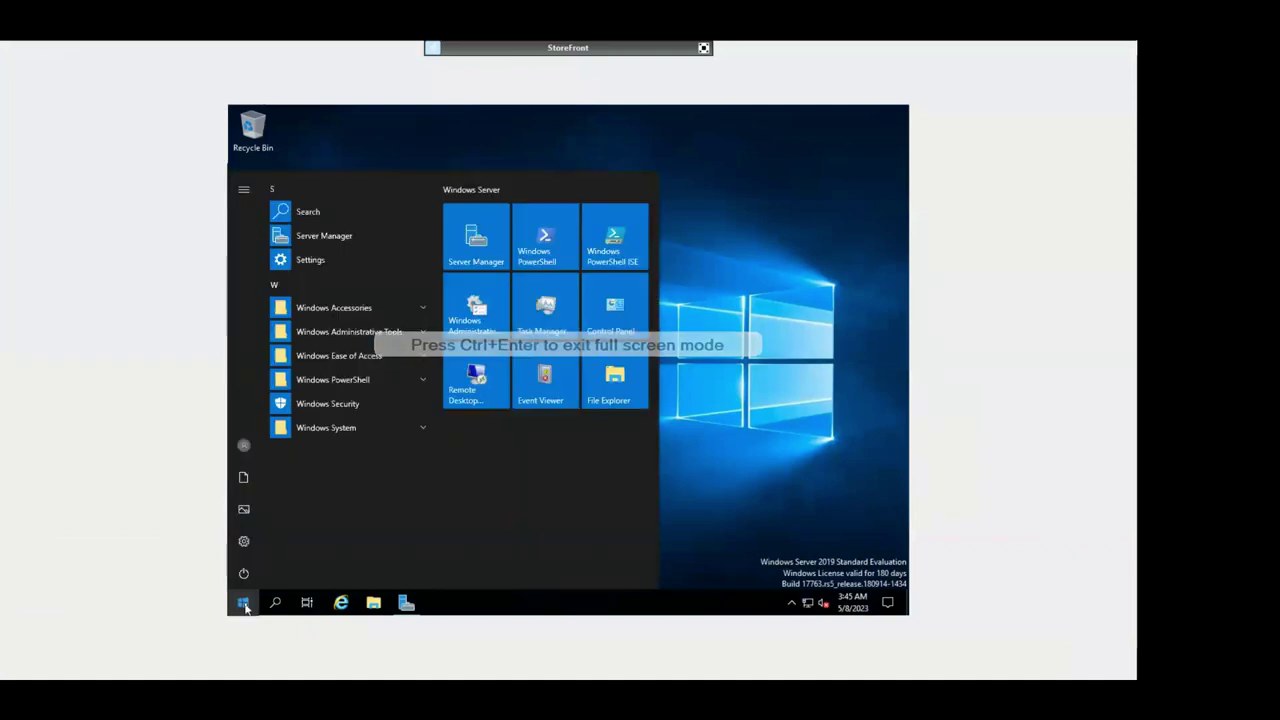
pyautogui.write('cmd')
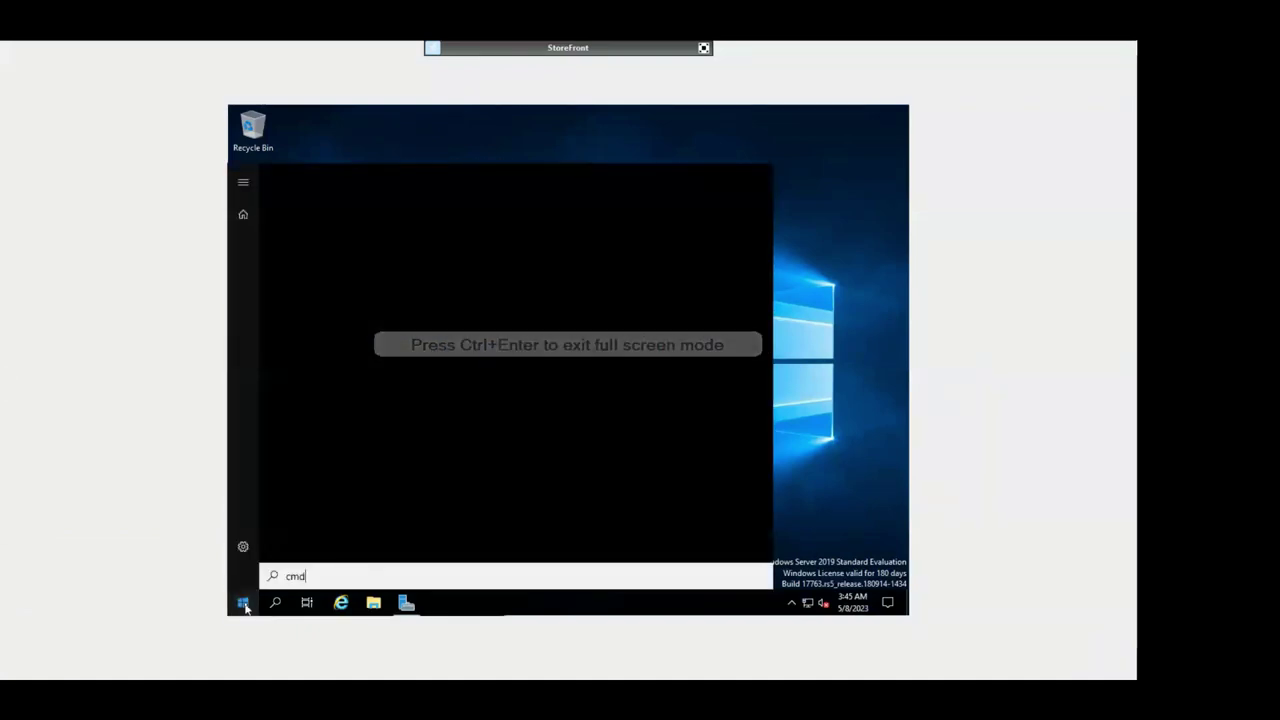
pyautogui.press('Return')
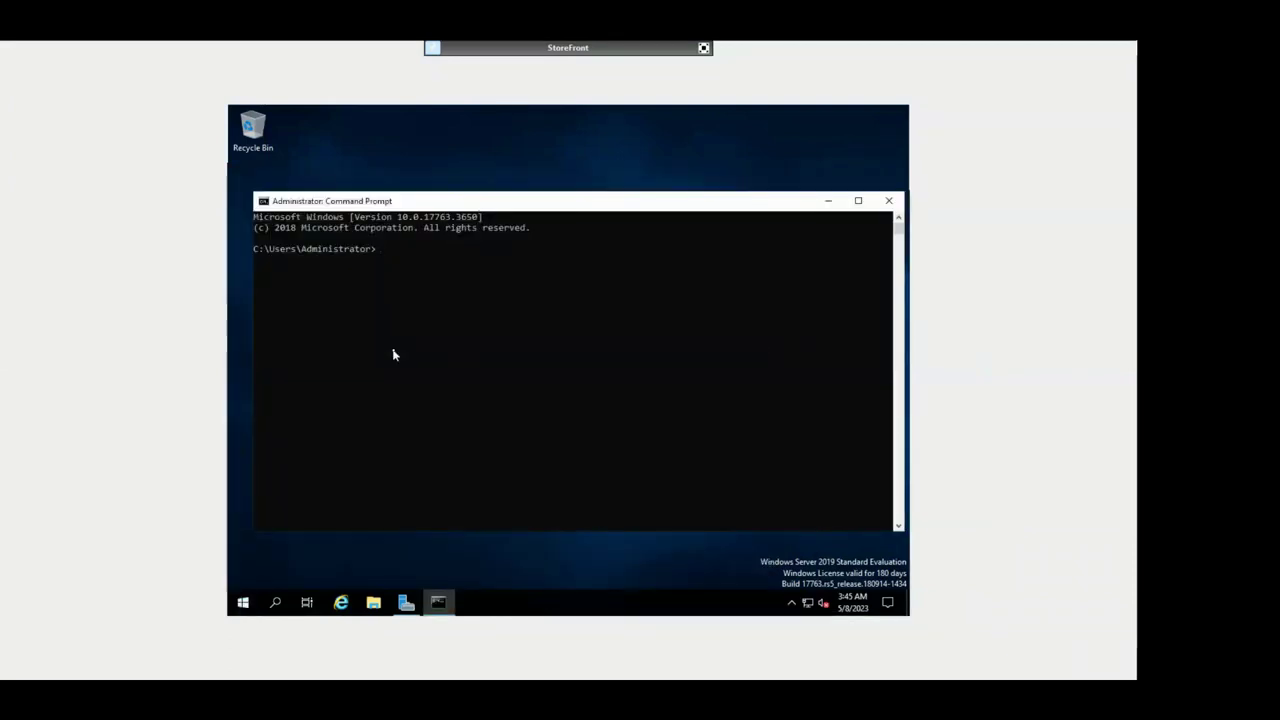
# - Ping 192.168.1.97 and DC from the StoreFront VM; both reply
pyautogui.click(394, 350)
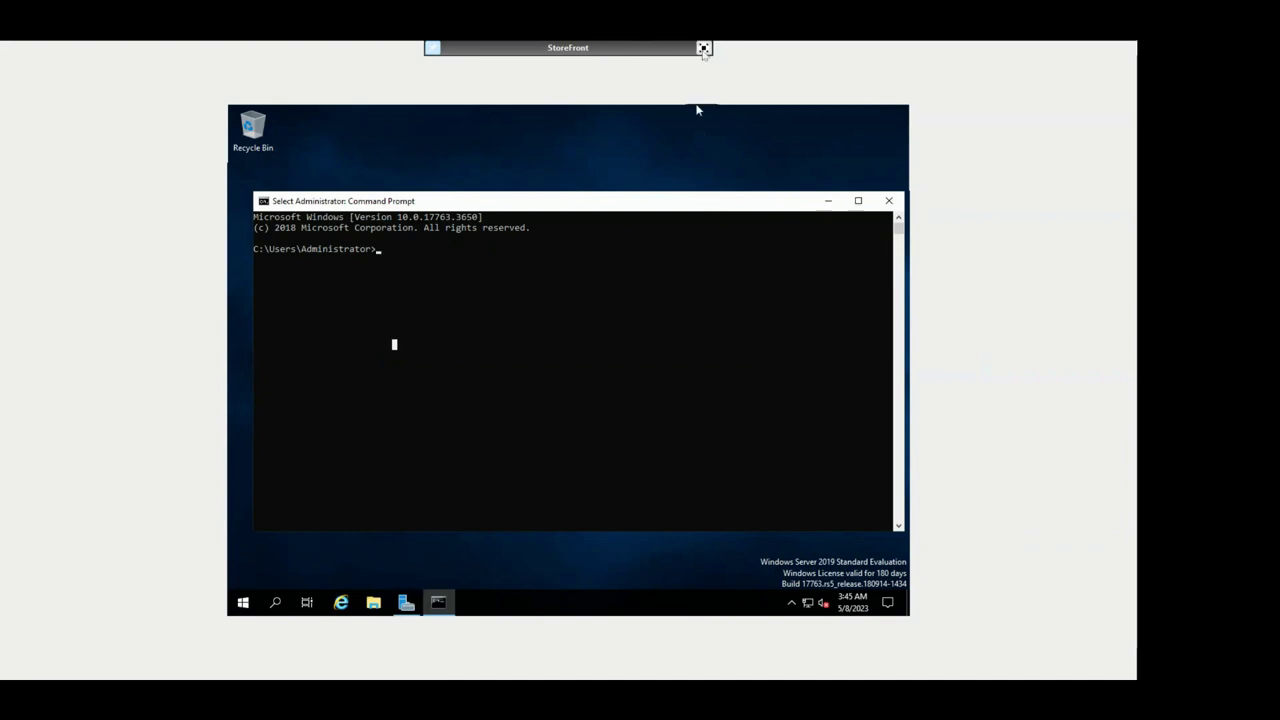
pyautogui.click(426, 440)
pyautogui.write('pin ')
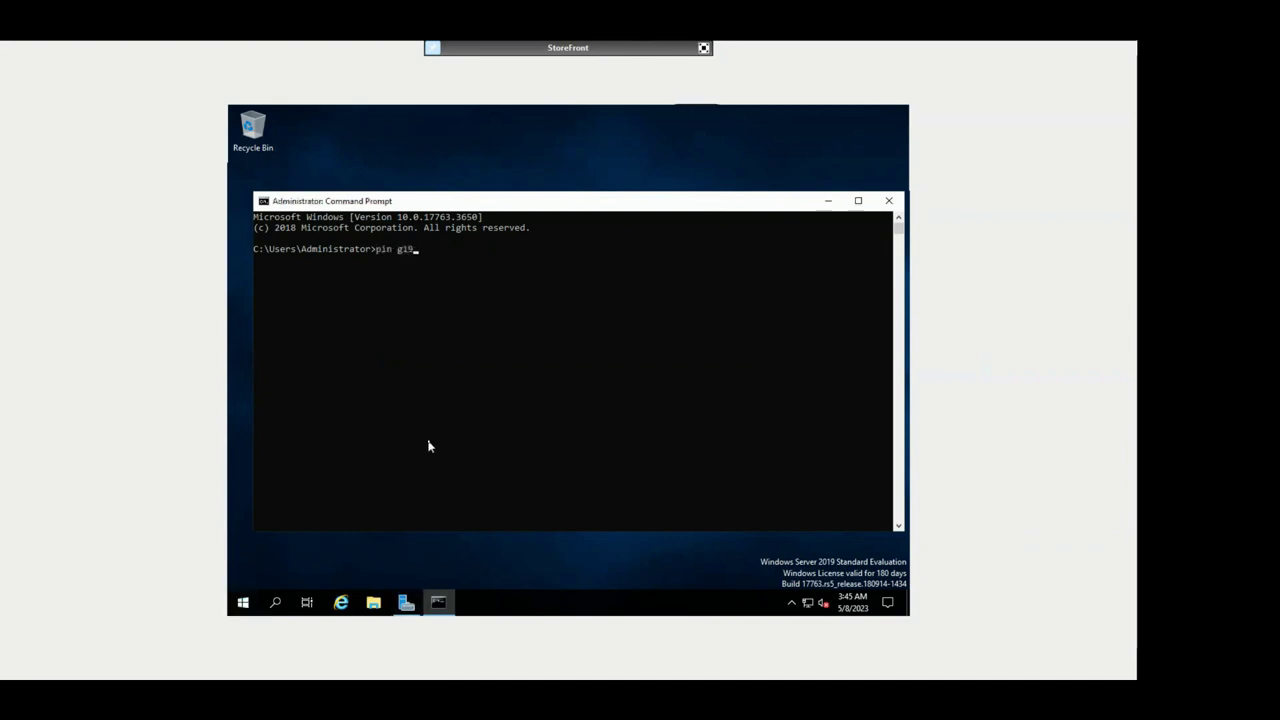
pyautogui.write('g 192.168.1.97')
pyautogui.press('Return')
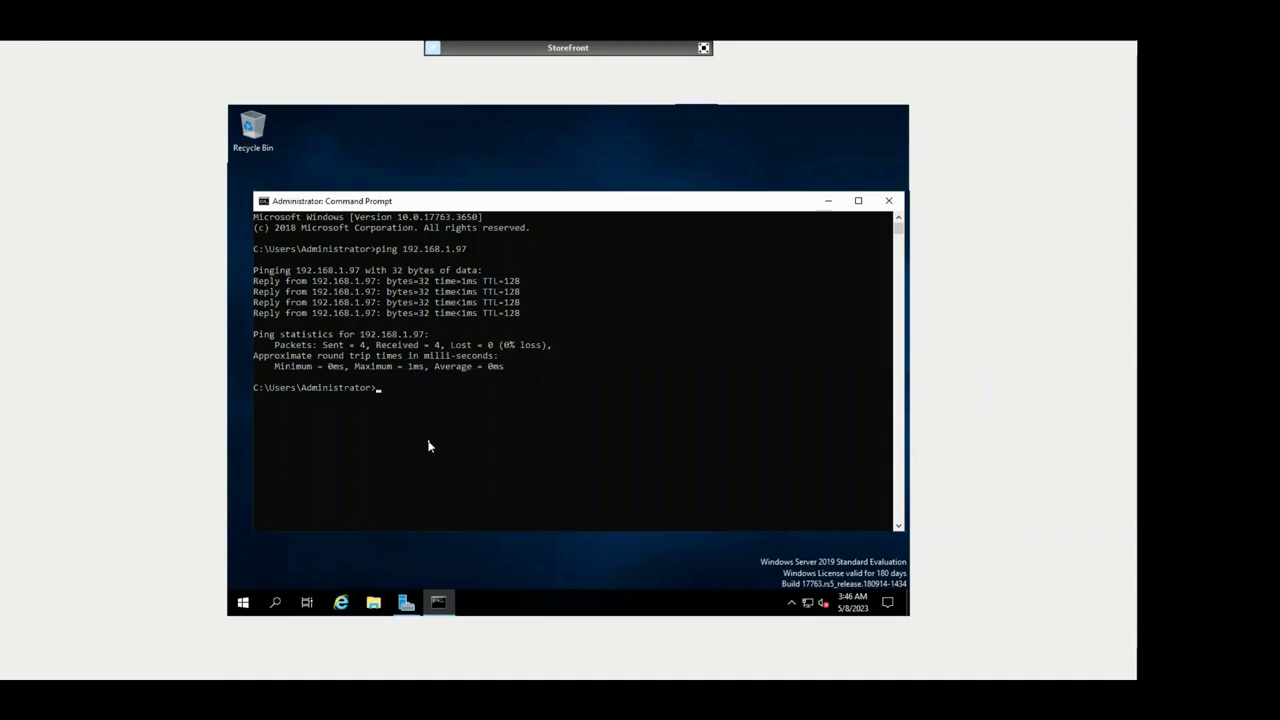
pyautogui.write('ping dc')
pyautogui.press('BackSpace')
pyautogui.write('DC')
pyautogui.press('Return')
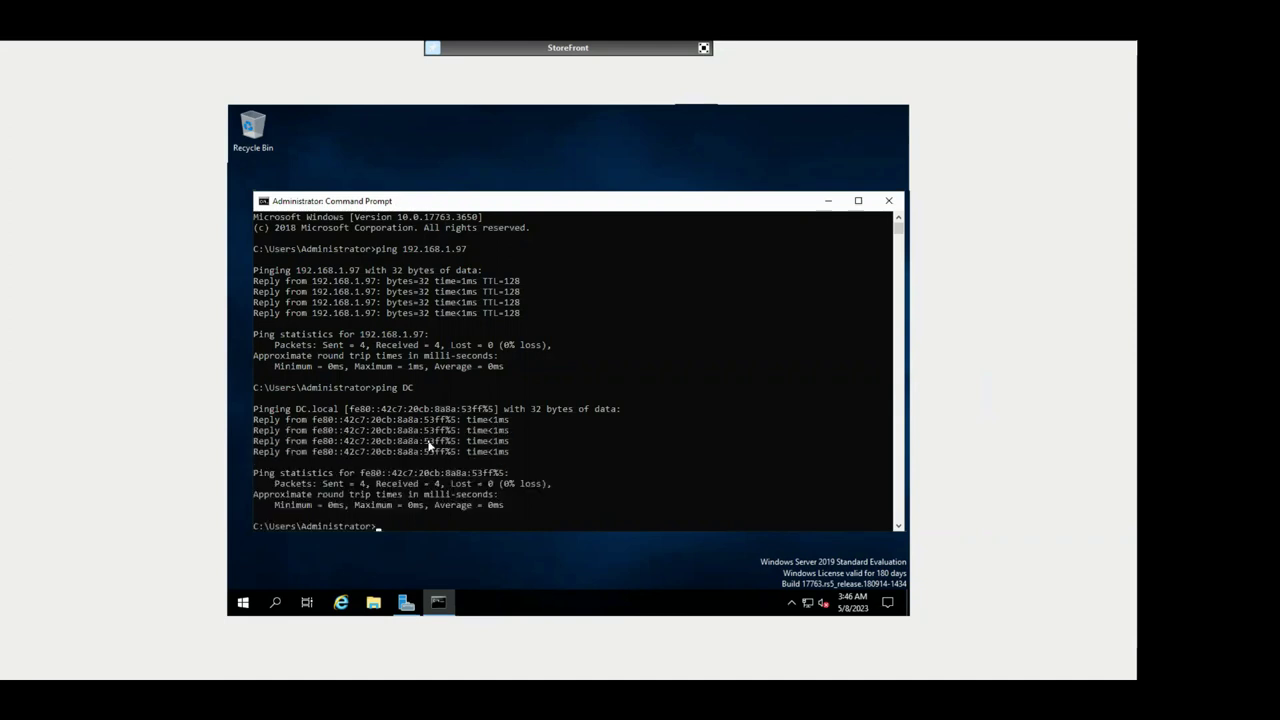
# - Ping uv.com, which times out, then stop the ping with Ctrl+C
pyautogui.write('ping uv.com')
pyautogui.press('Return')
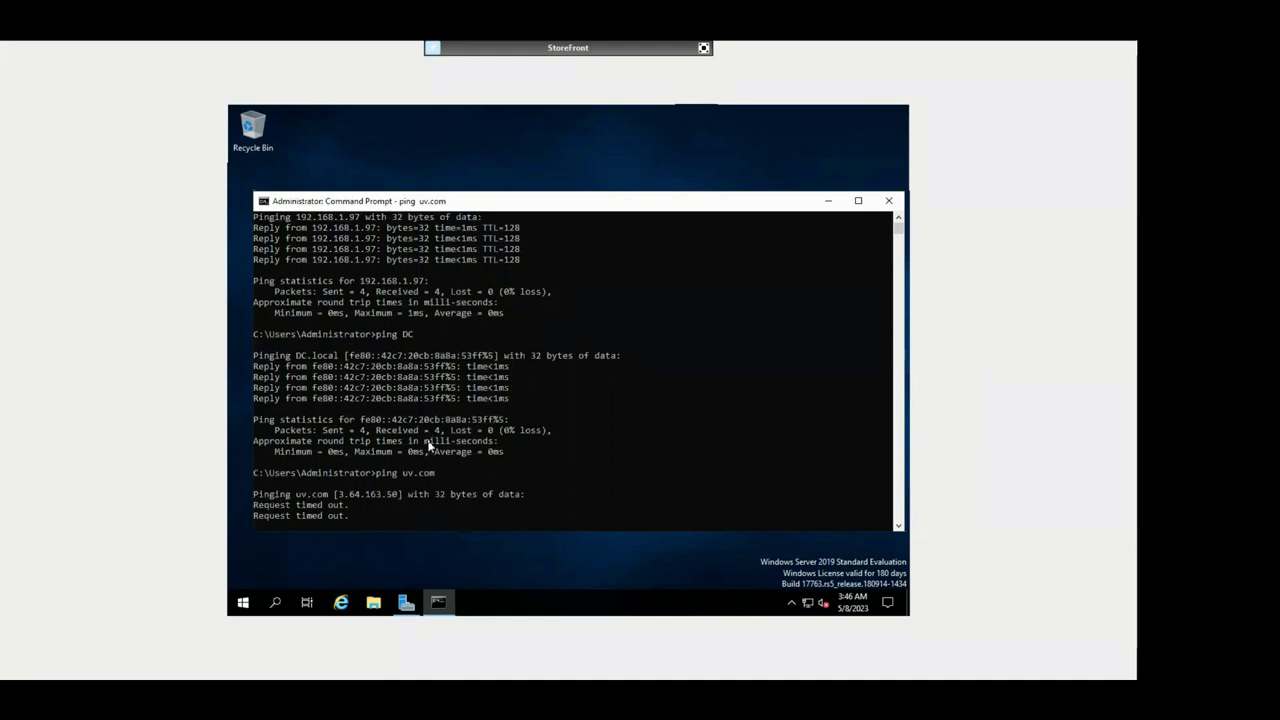
pyautogui.hotkey('ctrl', 'c')
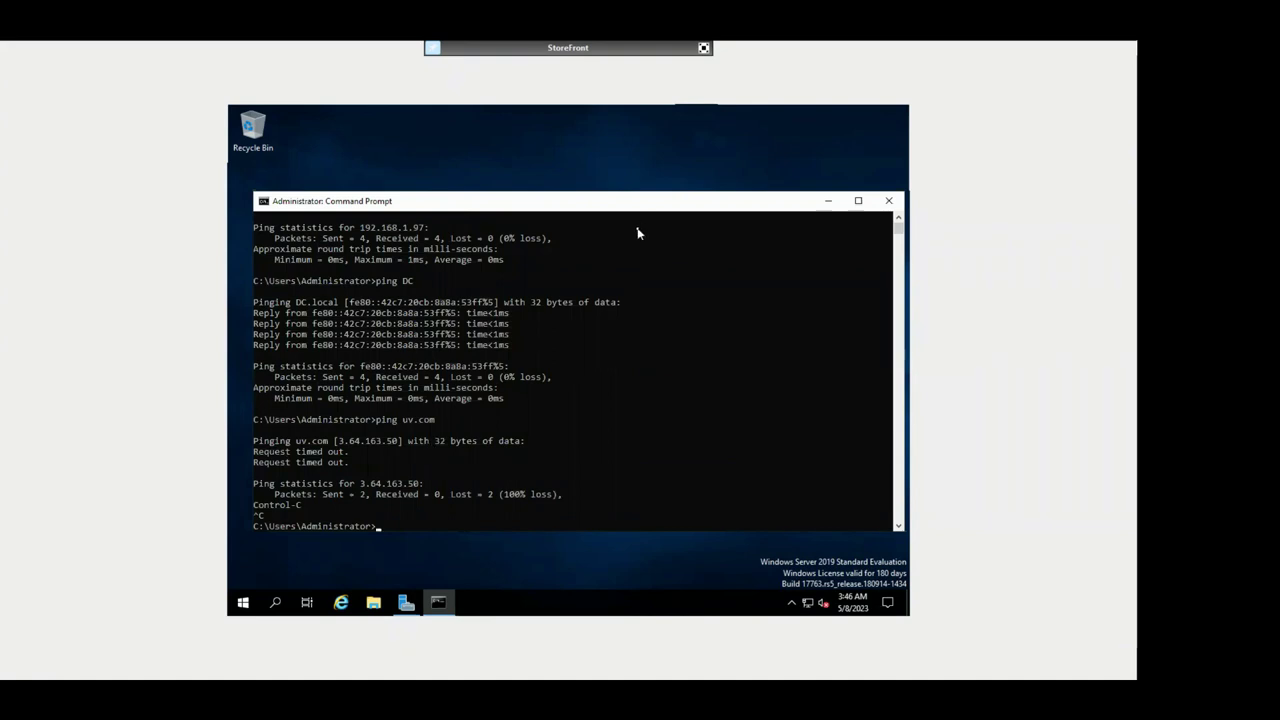
# - Restore Server Manager and show the StoreFront server's Local Server properties
pyautogui.click(828, 200)
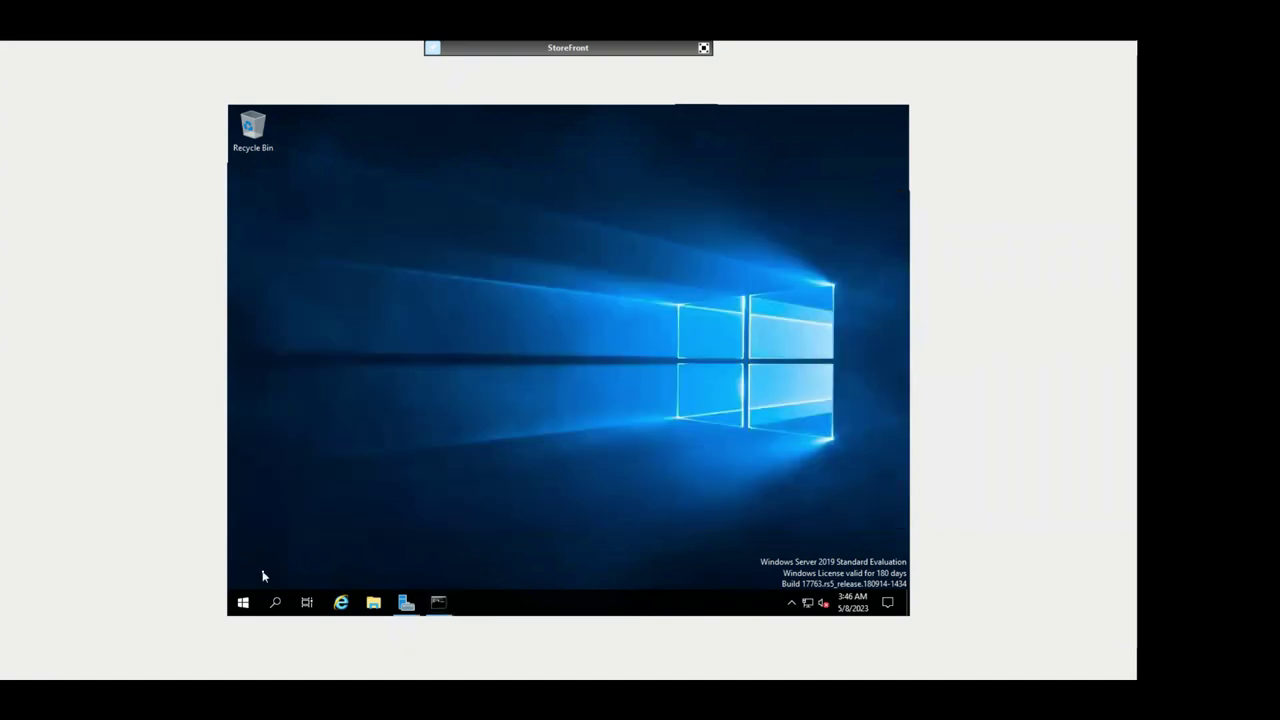
pyautogui.click(243, 603)
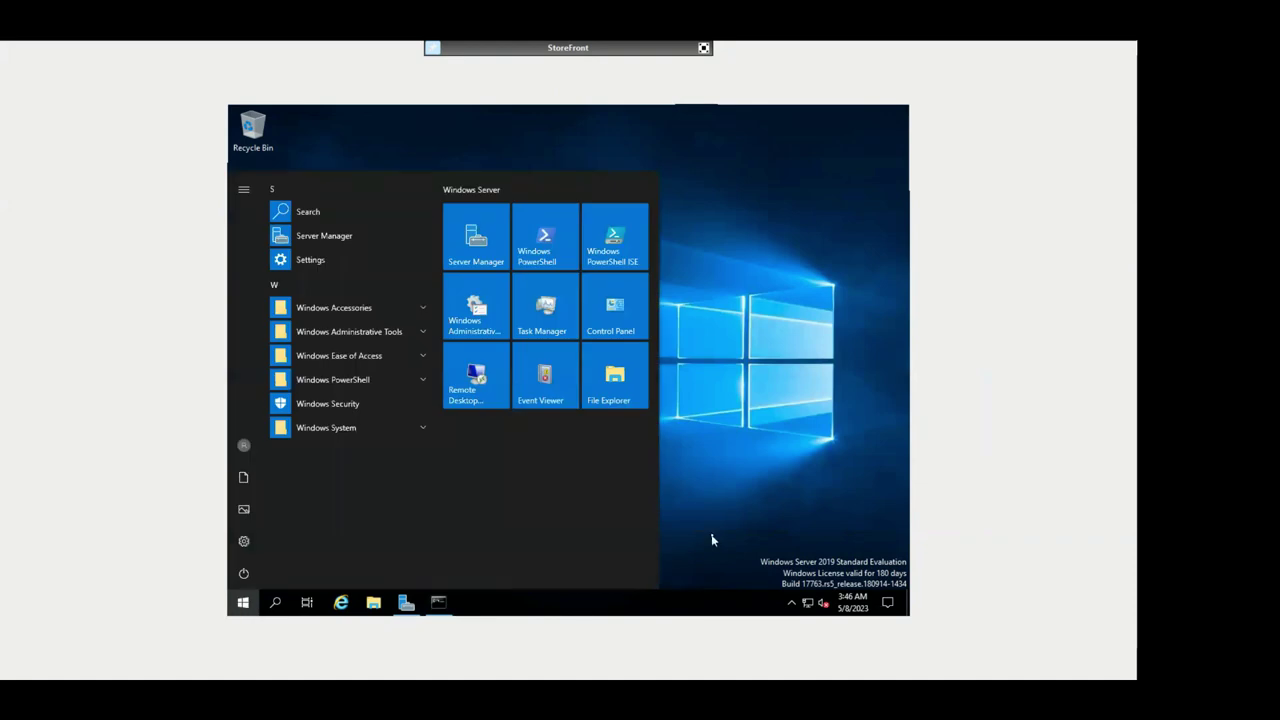
pyautogui.write('network')
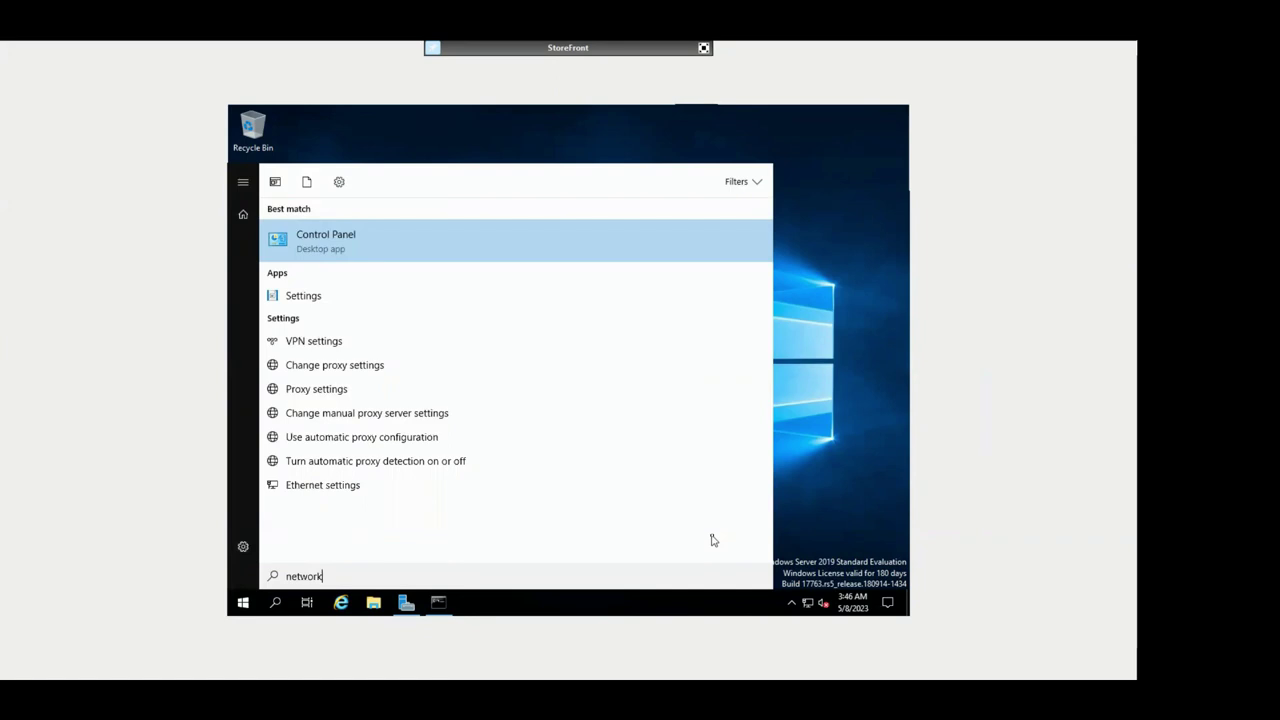
pyautogui.press('Return')
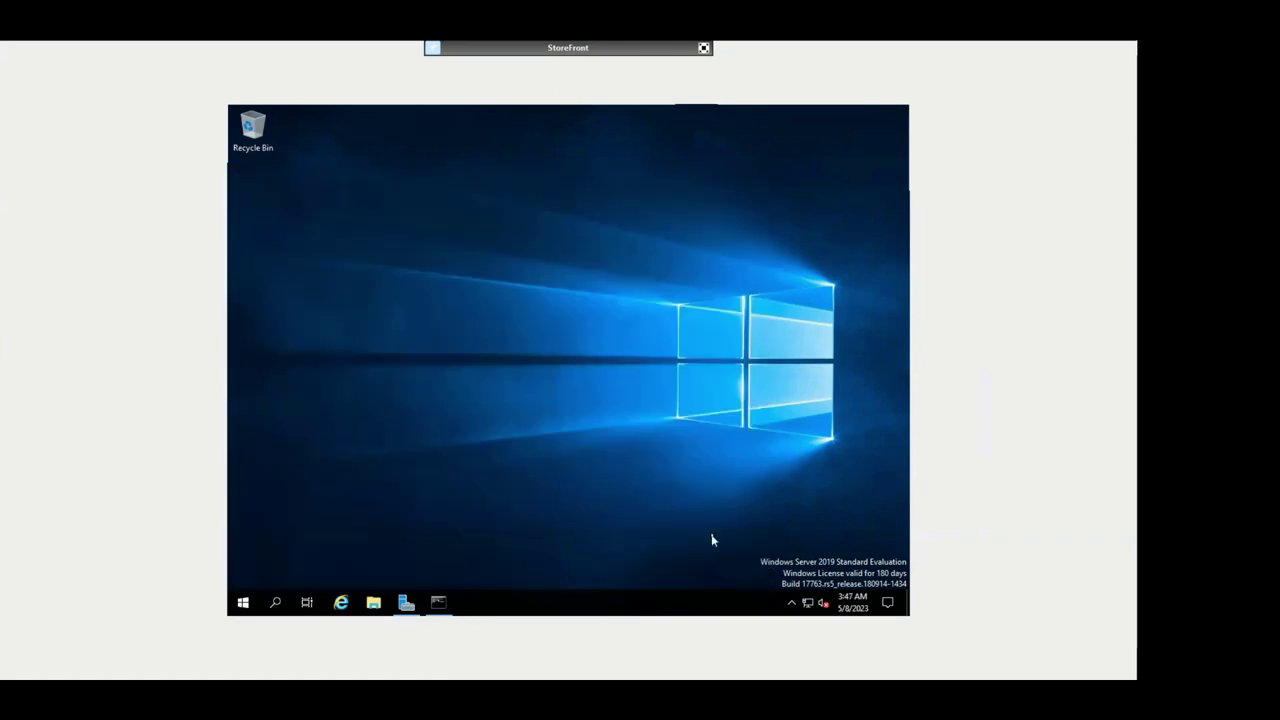
pyautogui.click(406, 601)
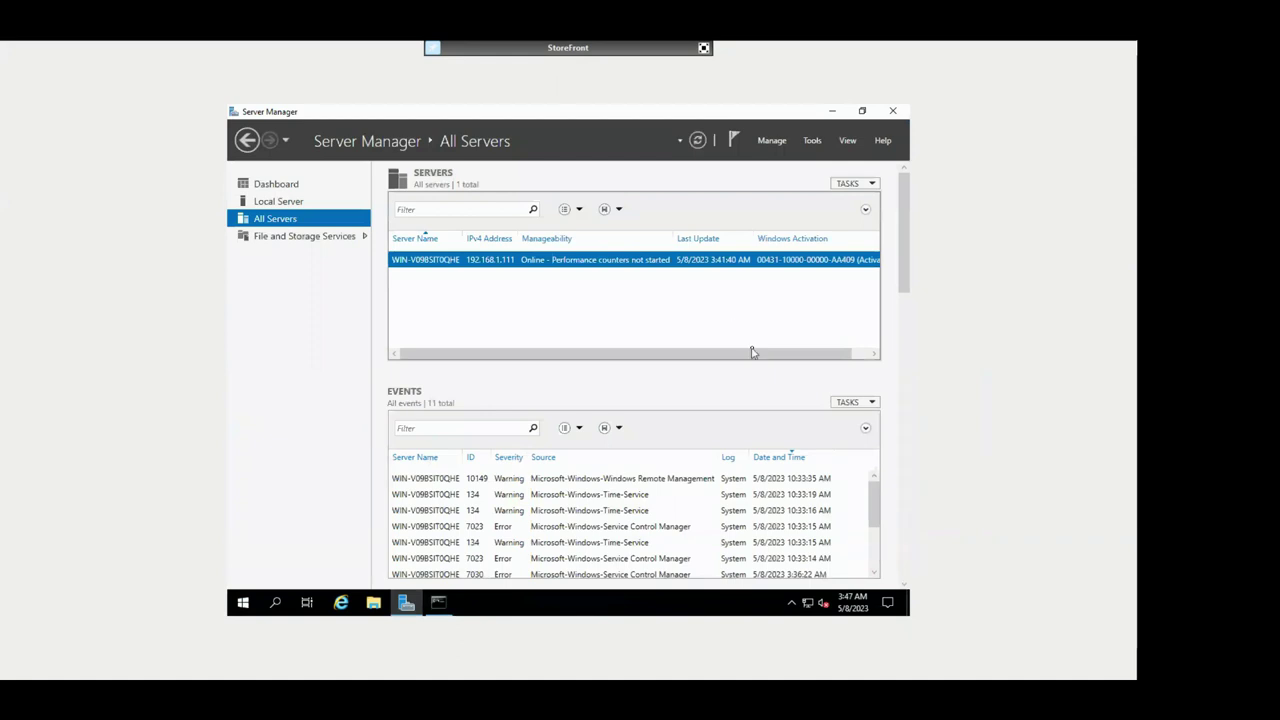
pyautogui.click(276, 203)
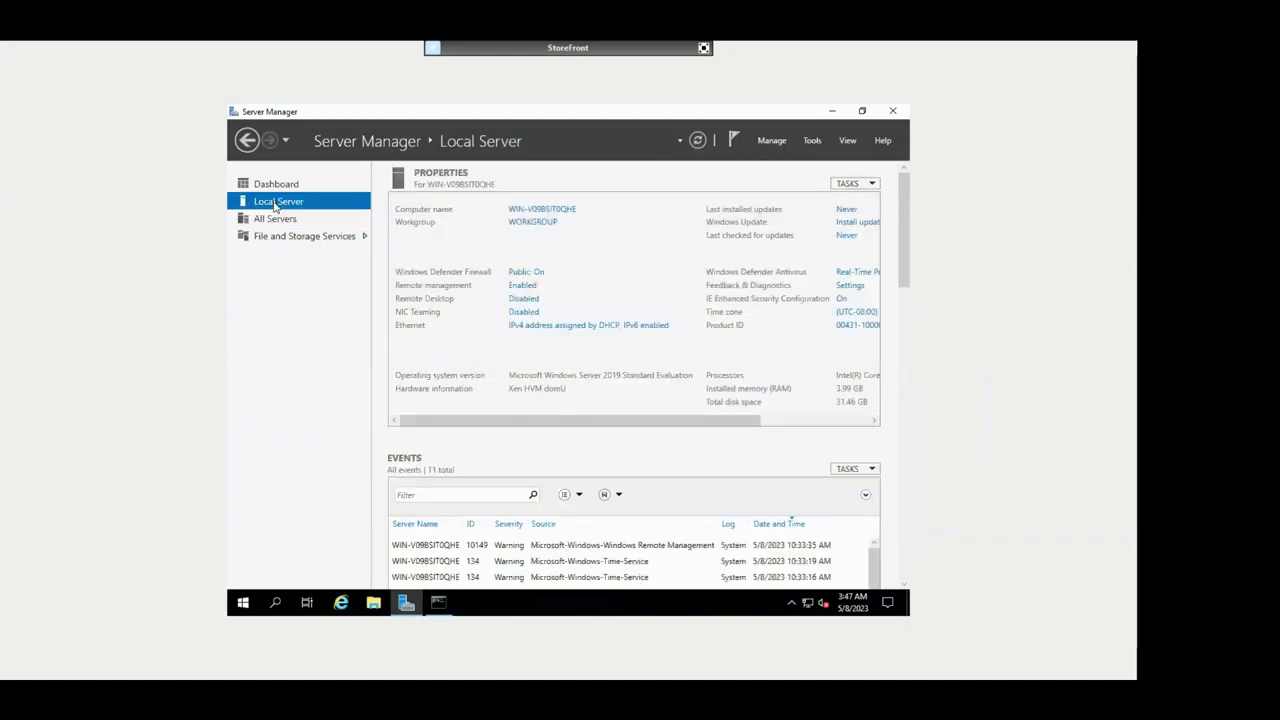
# - Set the Ethernet adapter's IPv4 preferred DNS server to 192.168.1.97
pyautogui.click(555, 331)
pyautogui.click(412, 248)
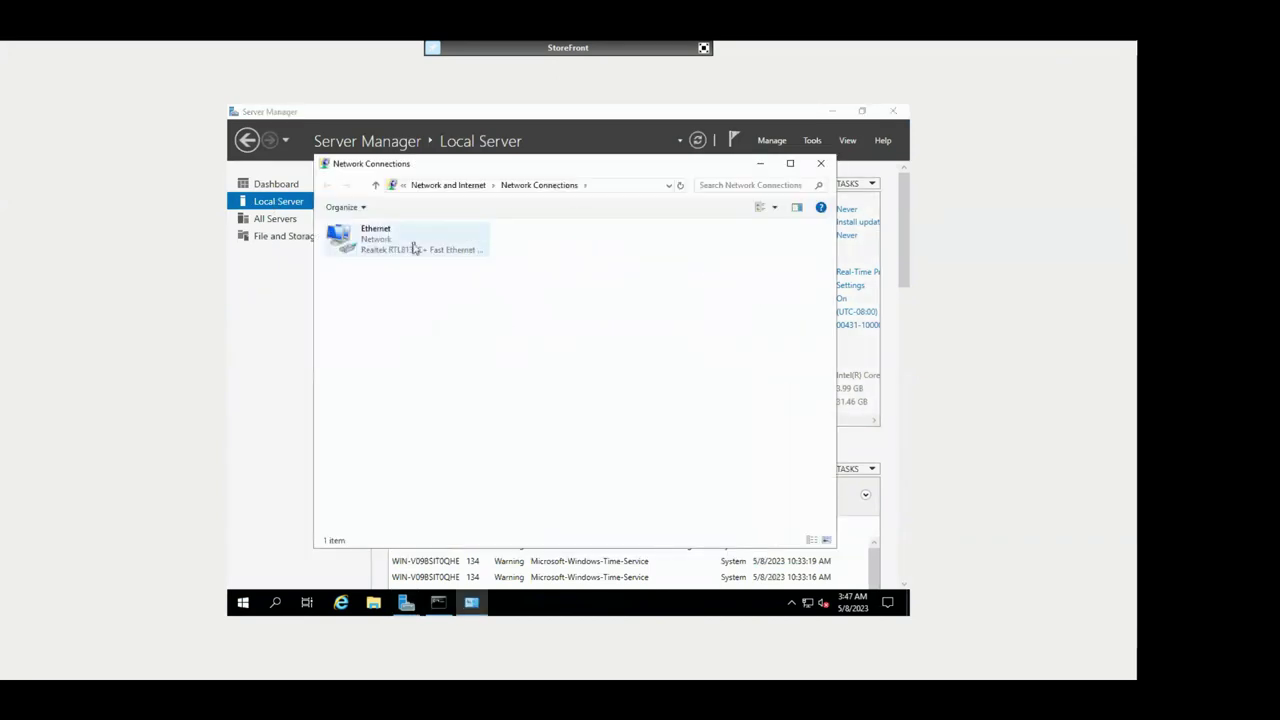
pyautogui.rightClick(412, 248)
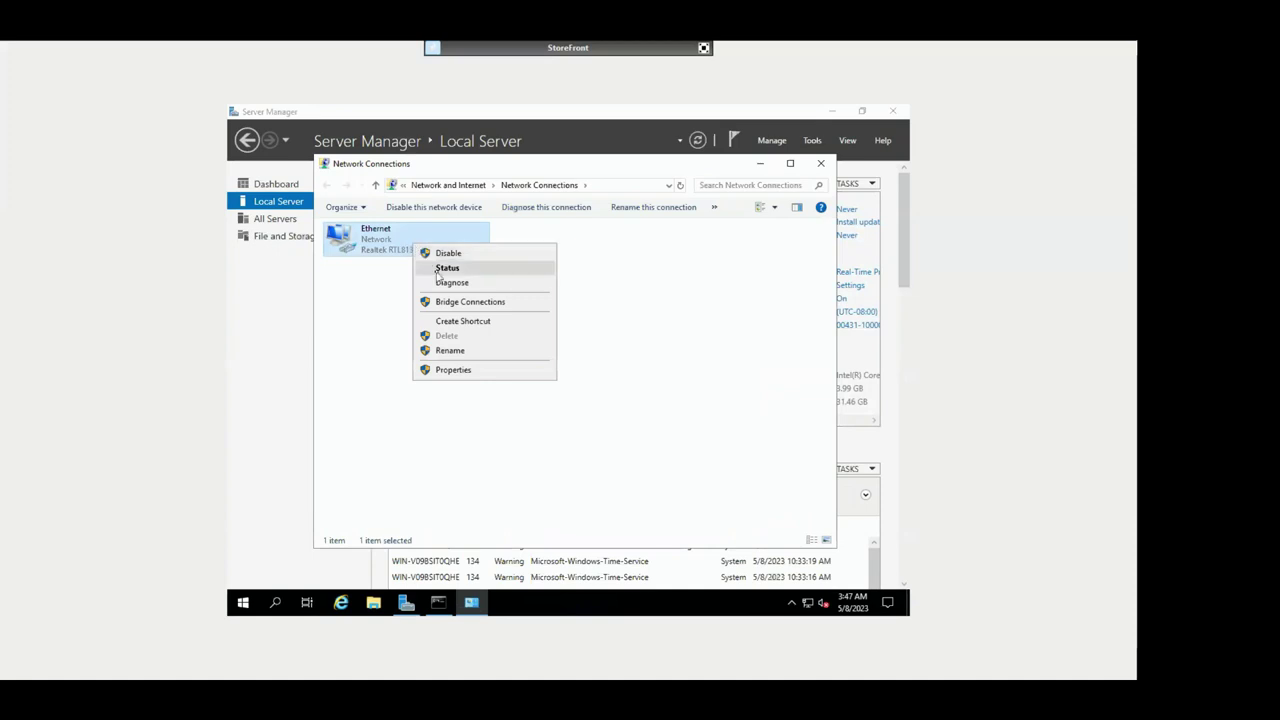
pyautogui.click(448, 370)
pyautogui.click(430, 362)
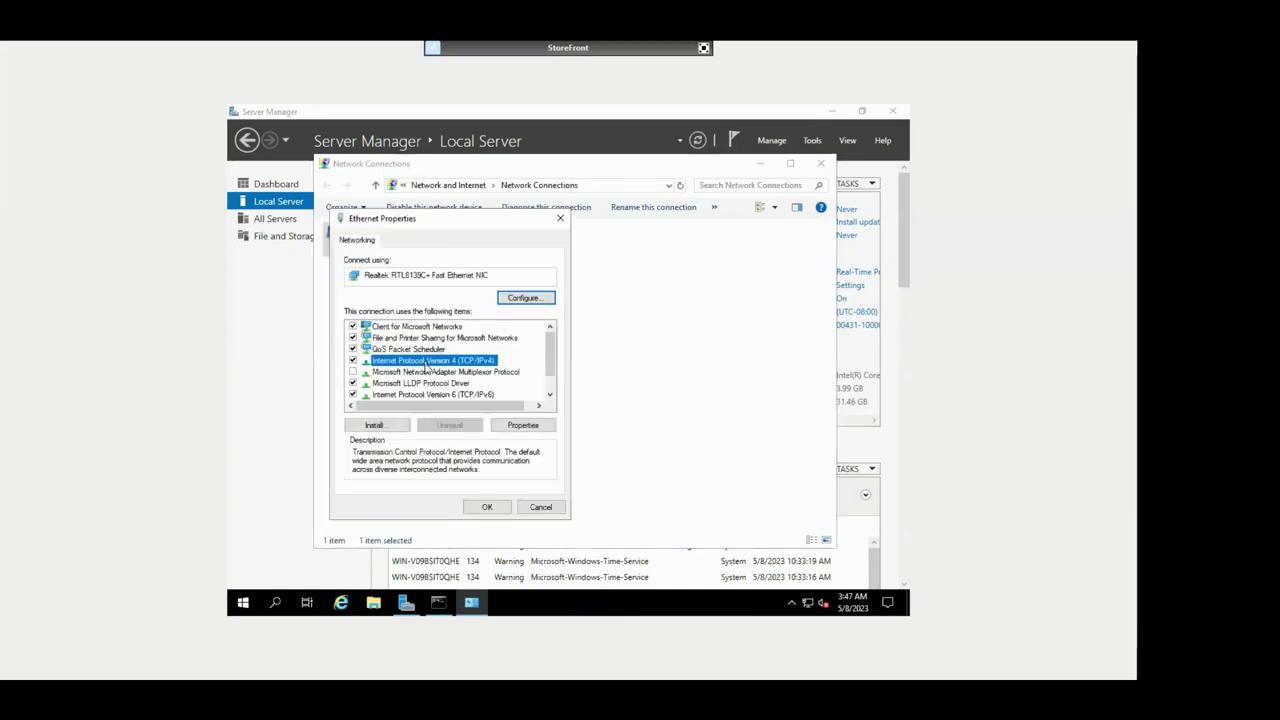
pyautogui.click(528, 425)
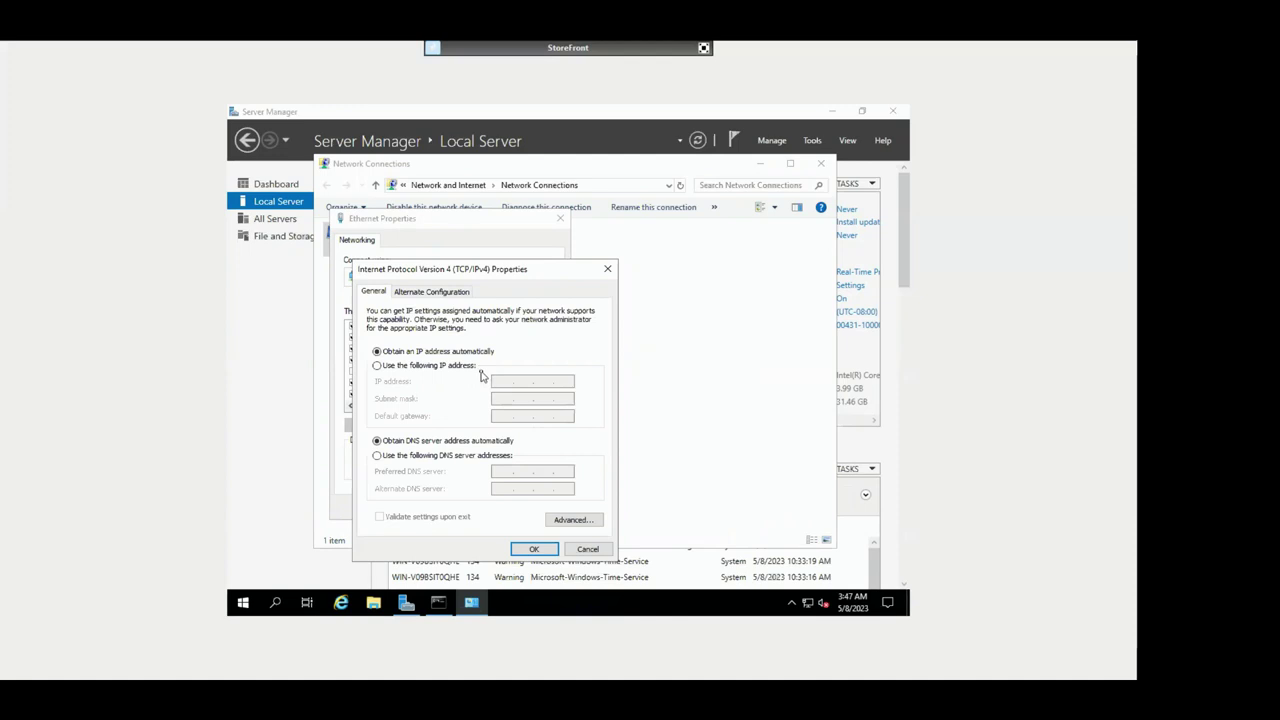
pyautogui.click(435, 456)
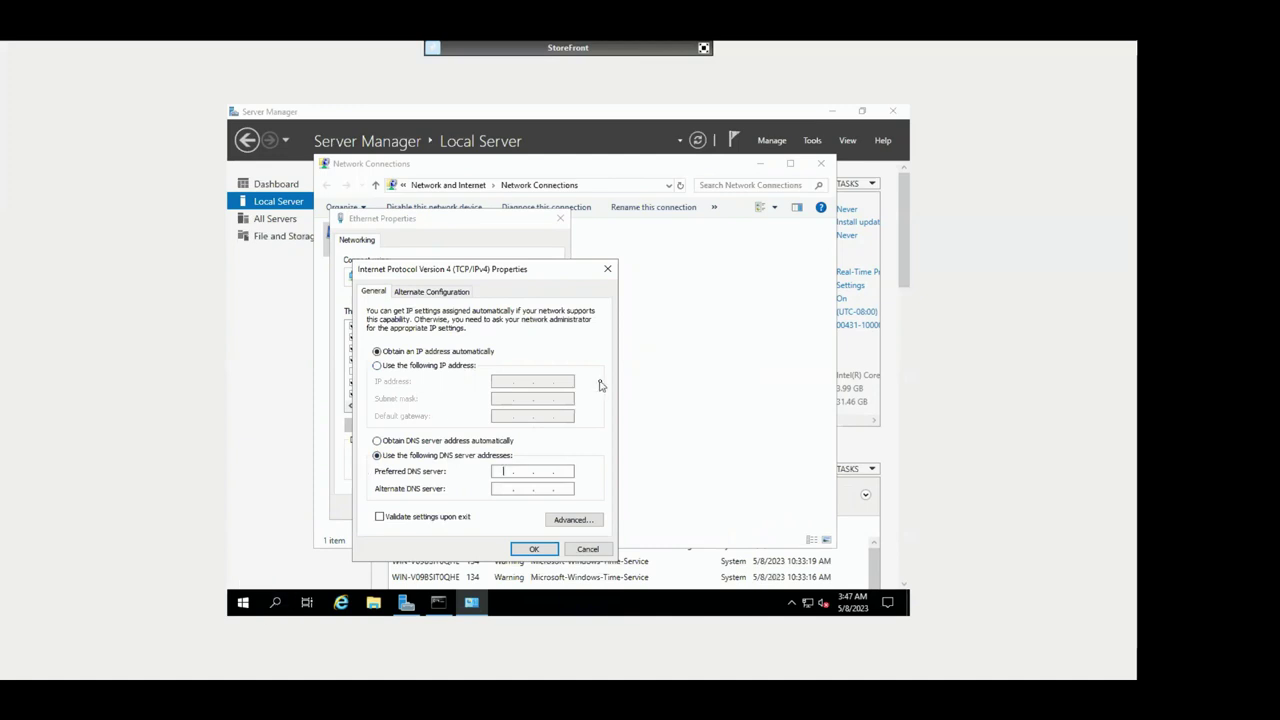
pyautogui.write('192.168.1.97')
pyautogui.click(533, 549)
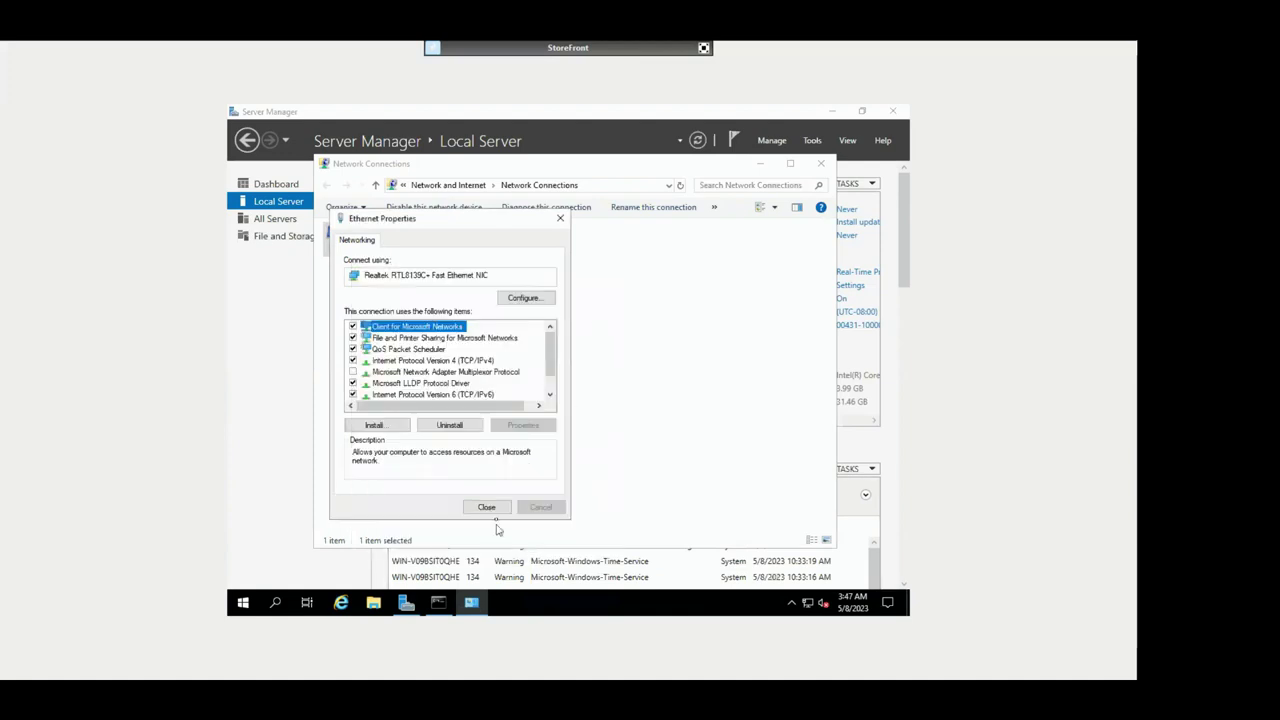
pyautogui.click(490, 508)
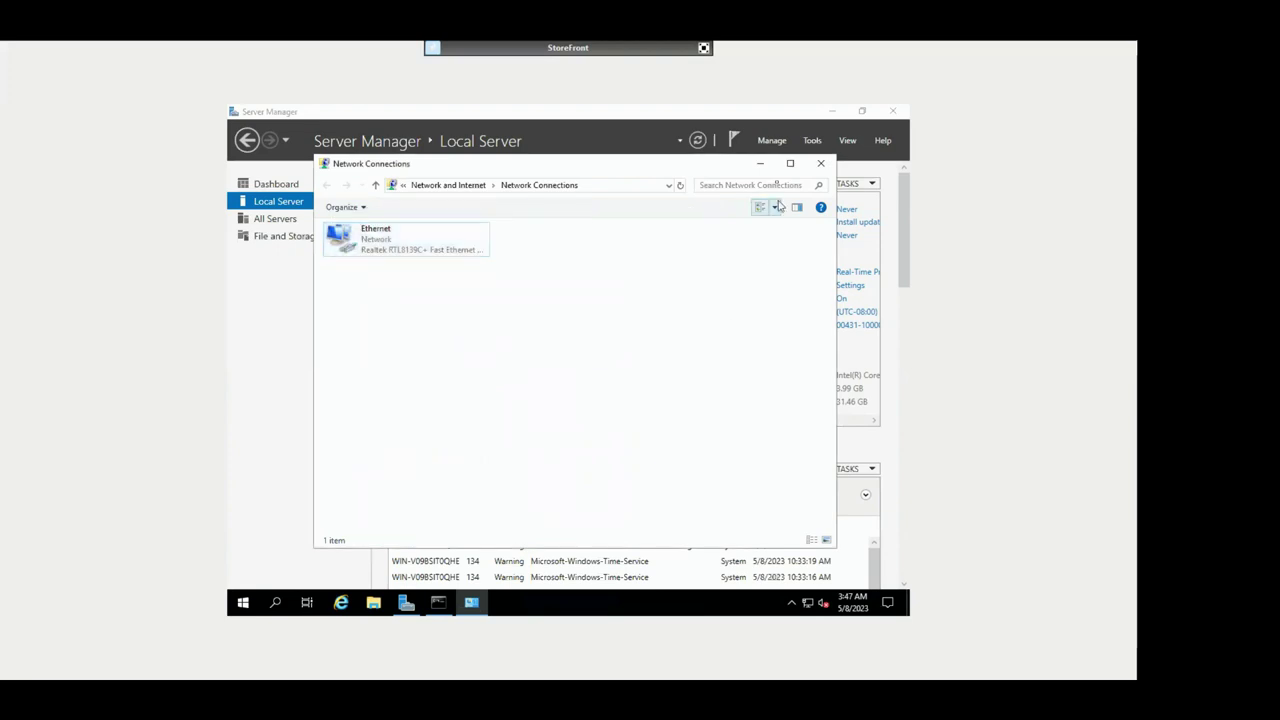
pyautogui.click(762, 164)
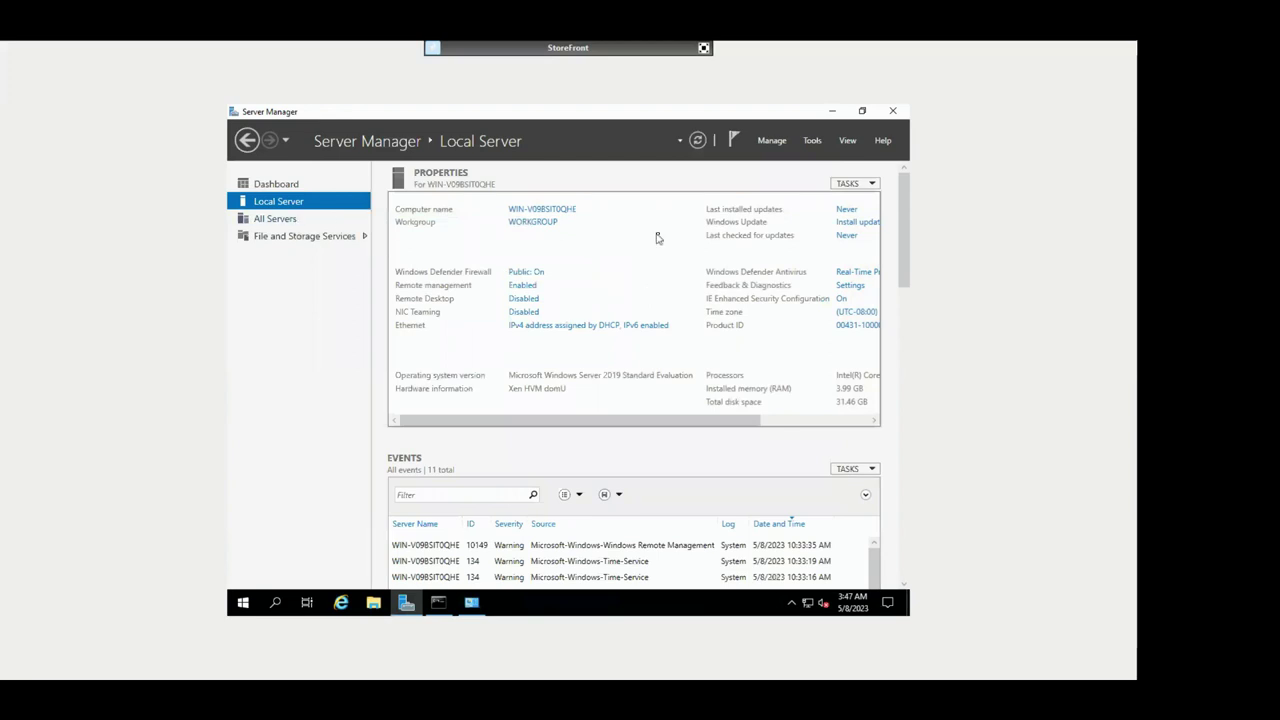
# - Rename the computer to SF-01 and set it to join the uv.com domain
pyautogui.click(537, 210)
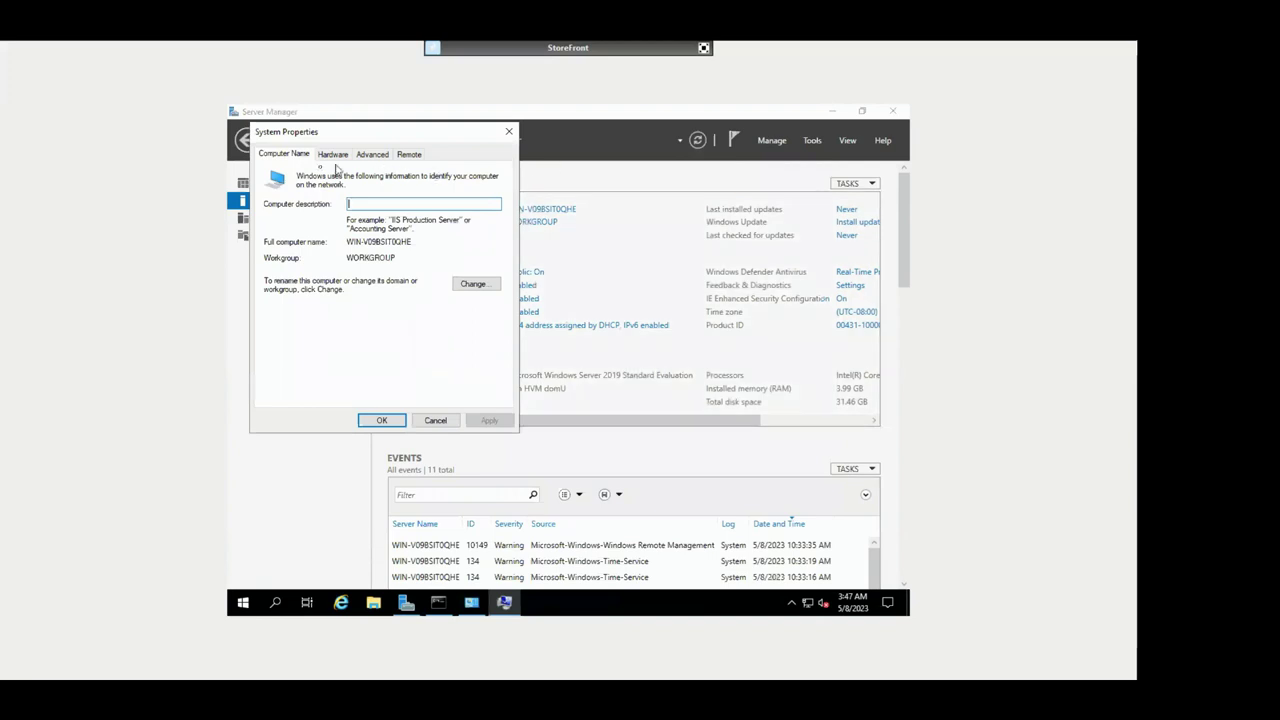
pyautogui.click(498, 287)
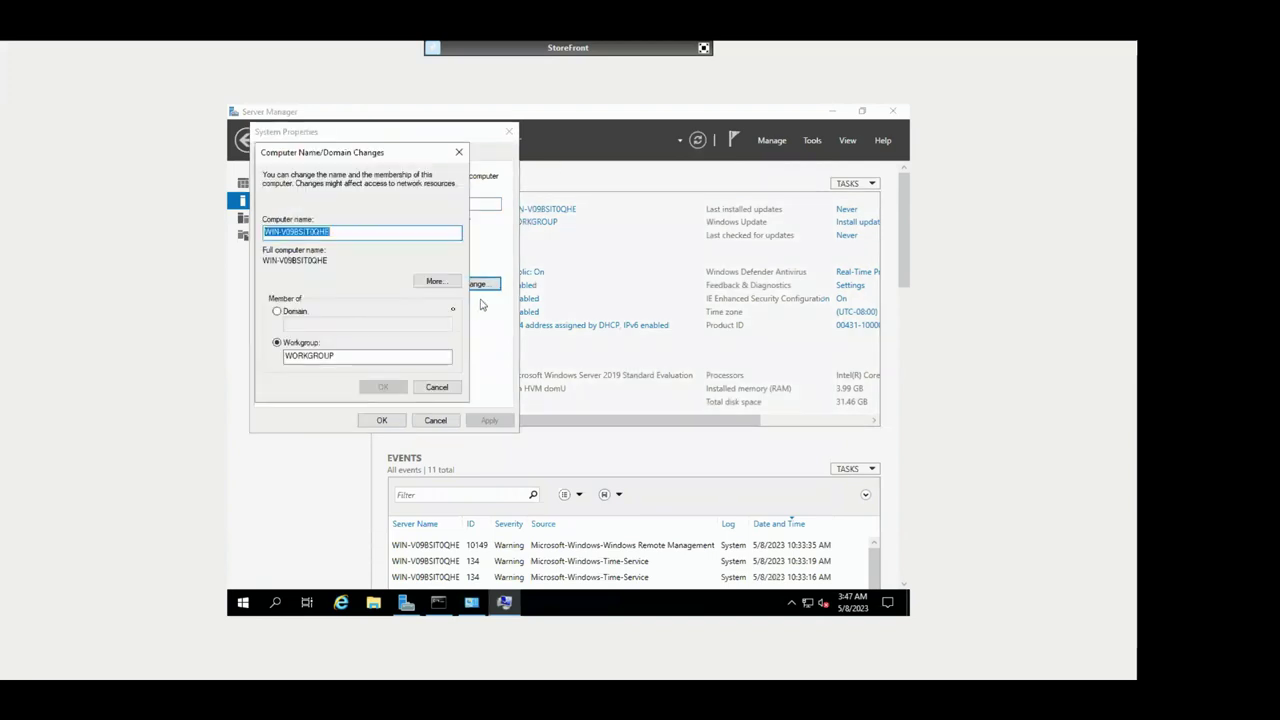
pyautogui.click(290, 311)
pyautogui.click(327, 323)
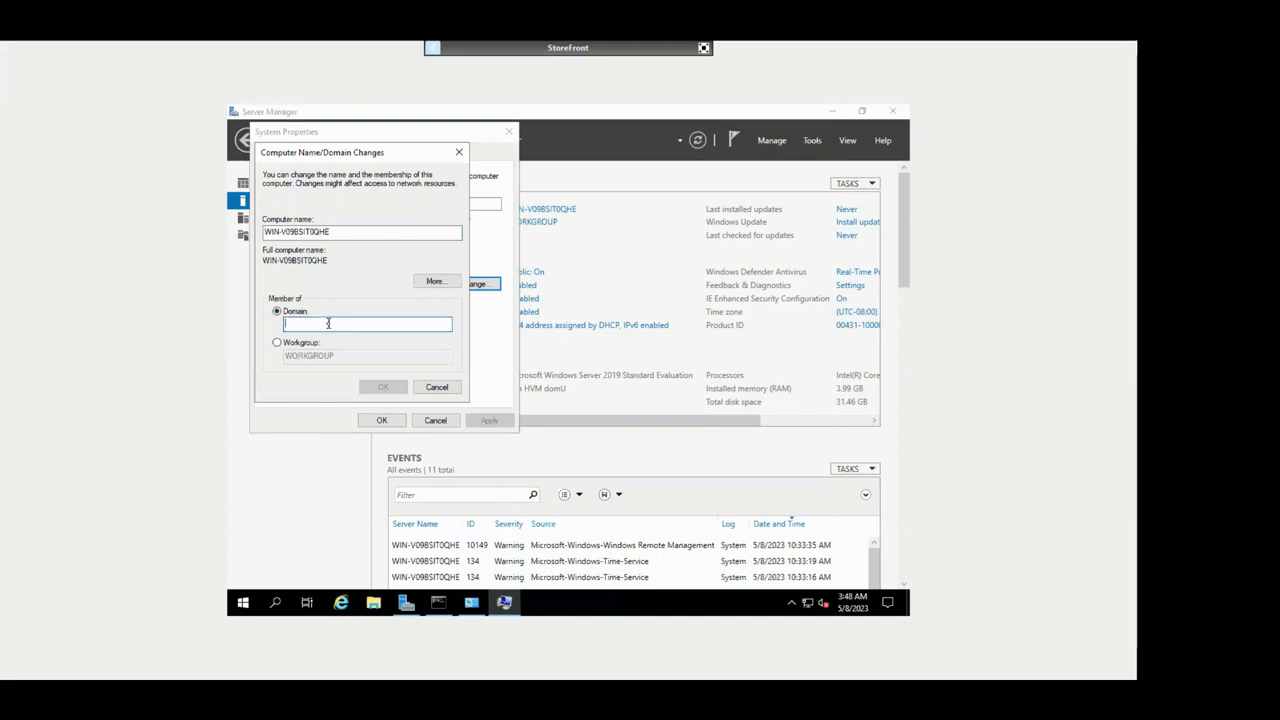
pyautogui.click(330, 232)
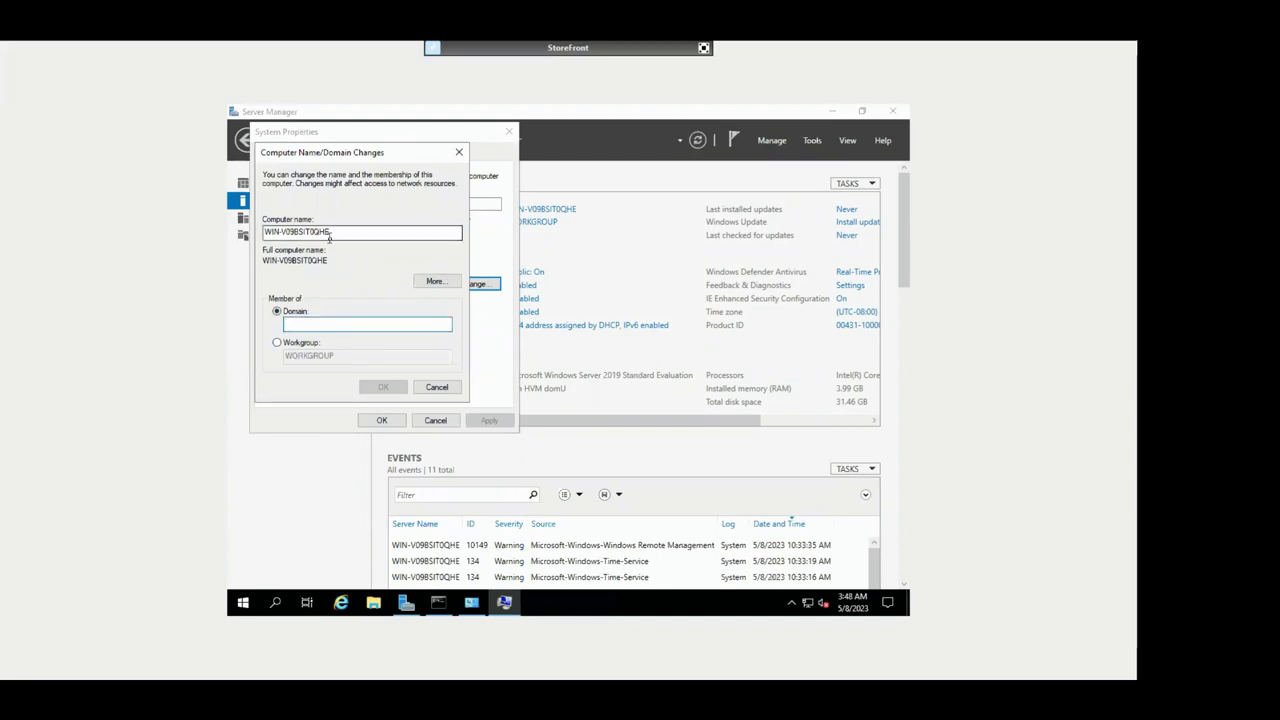
pyautogui.doubleClick(342, 231)
pyautogui.press('BackSpace')
pyautogui.write('SF')
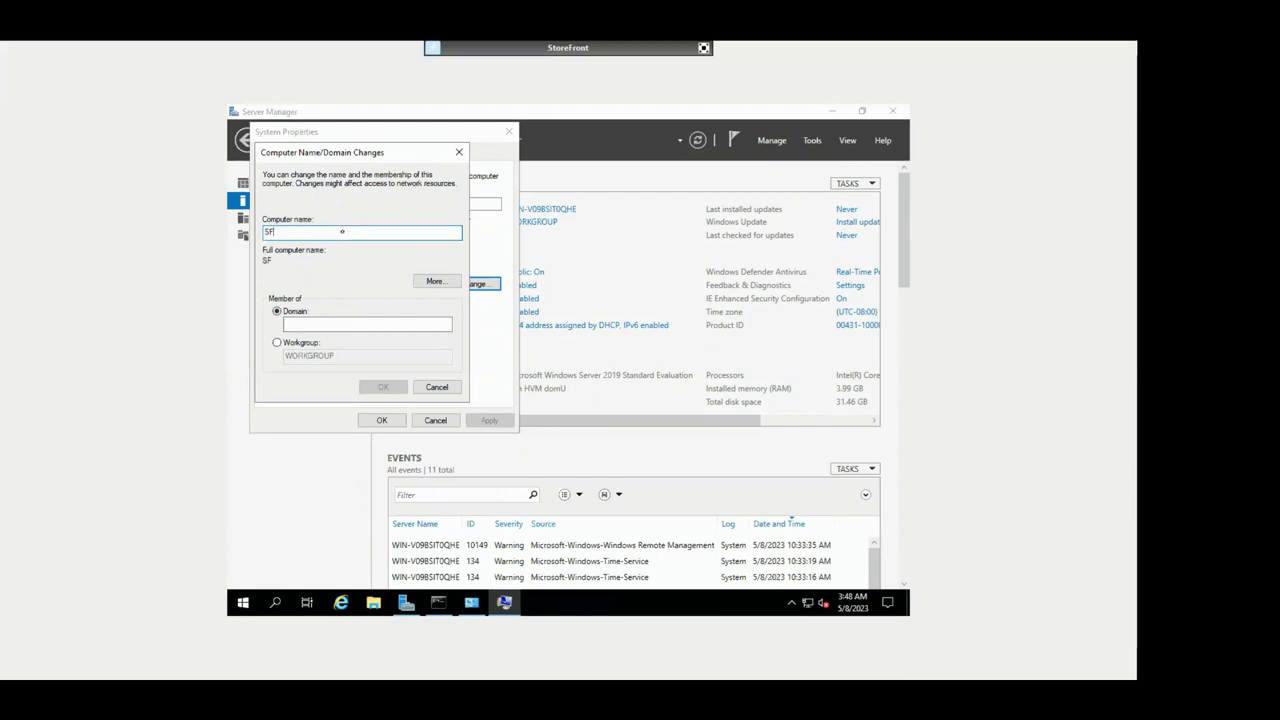
pyautogui.write('-01')
pyautogui.click(318, 323)
pyautogui.write('uve')
pyautogui.write('om')
pyautogui.click(374, 388)
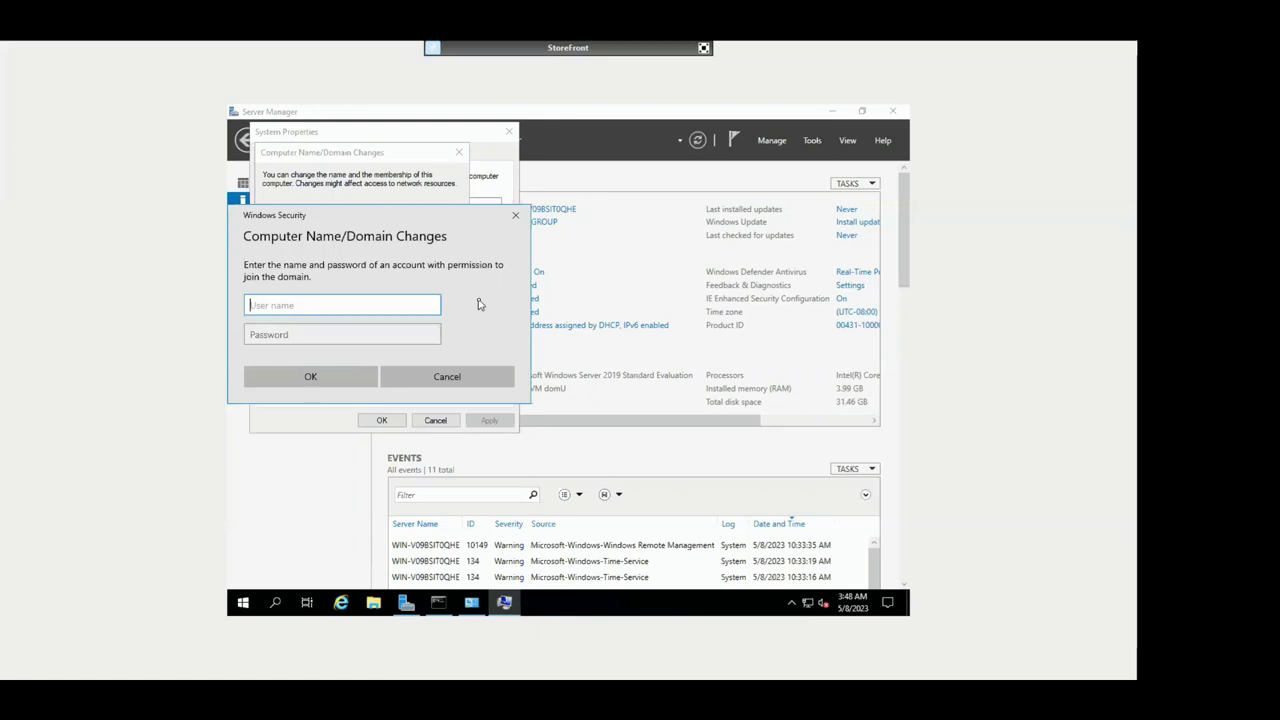
# - Enter the domain admin user name and password; dismiss the incorrect-credentials error
pyautogui.write('Mathew')
pyautogui.press('Tab')
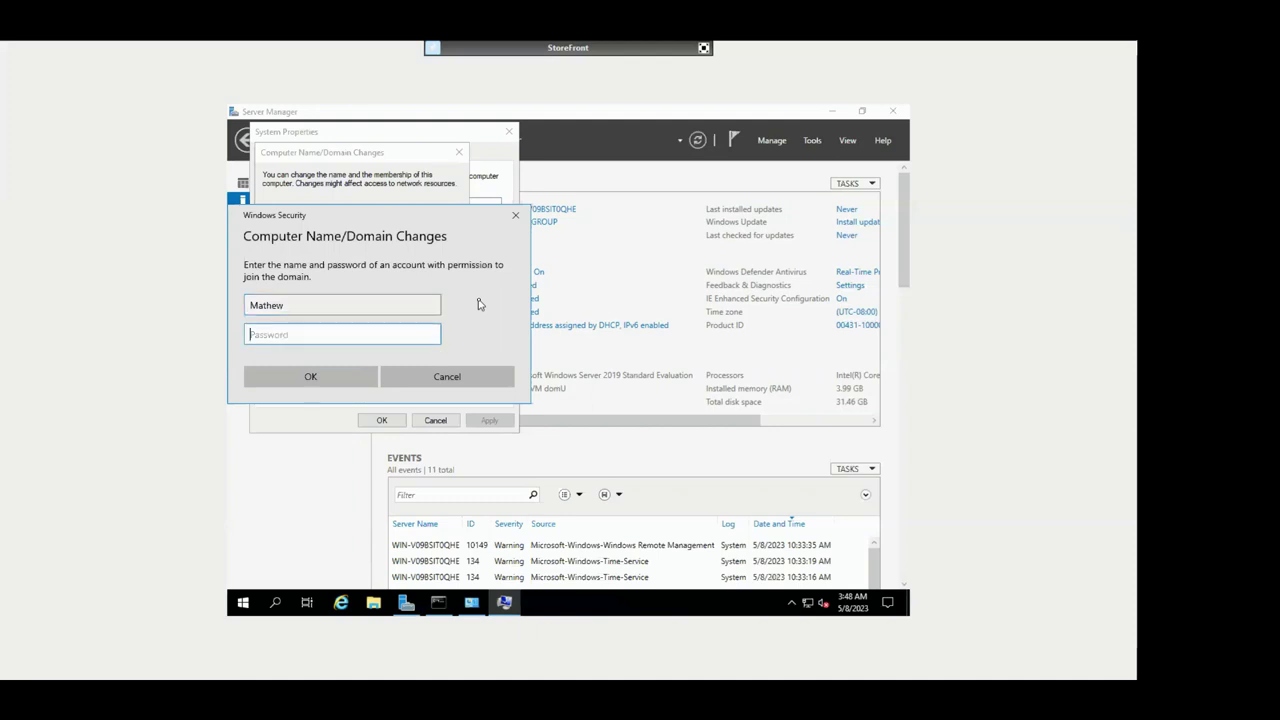
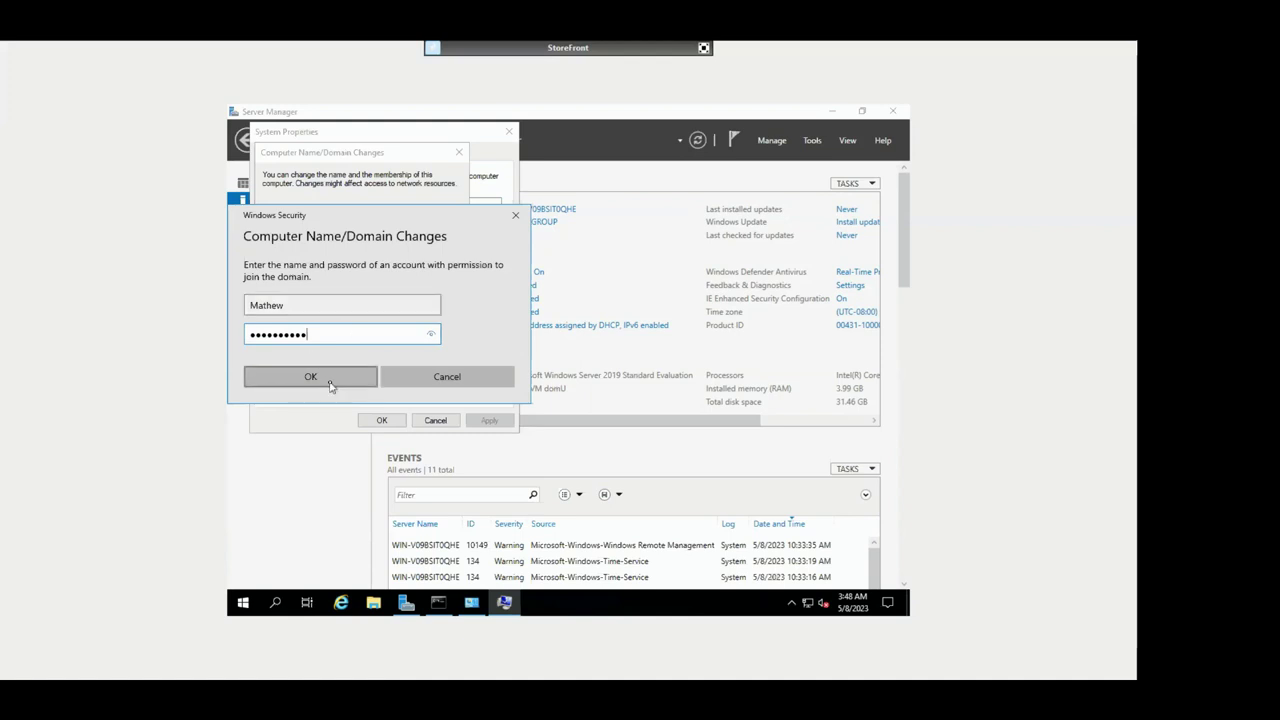
pyautogui.doubleClick(293, 306)
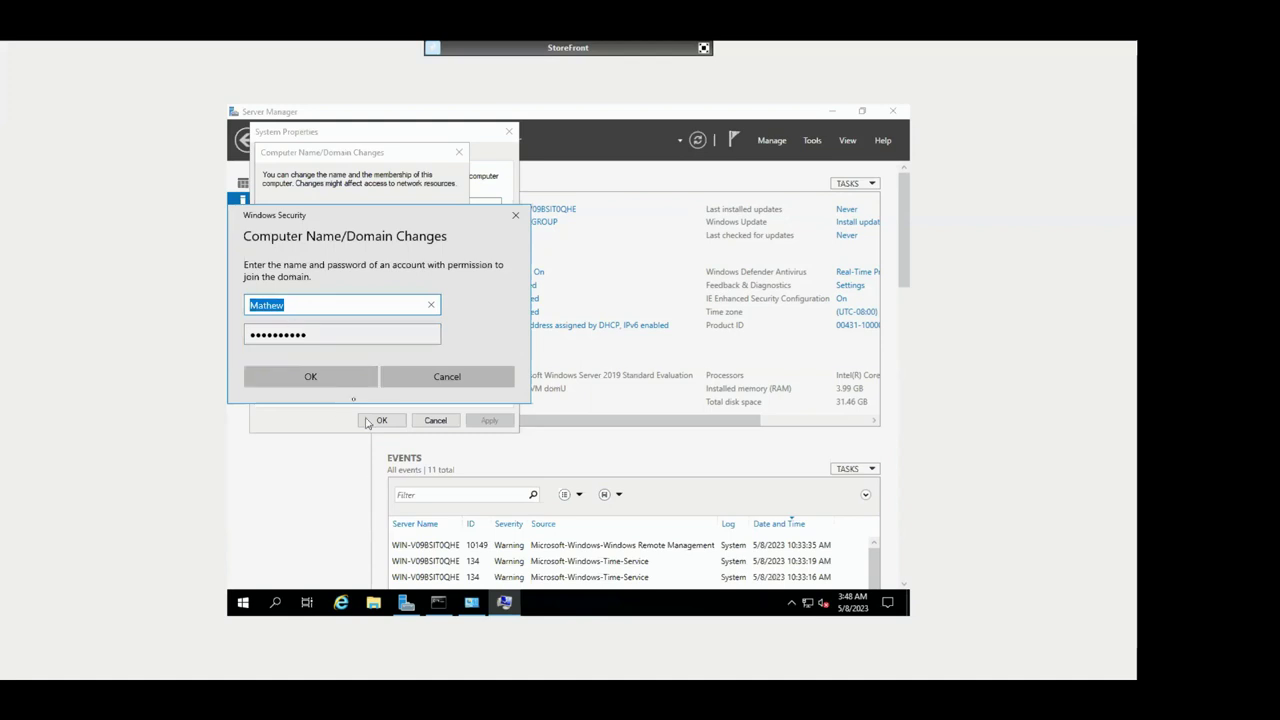
pyautogui.click(355, 380)
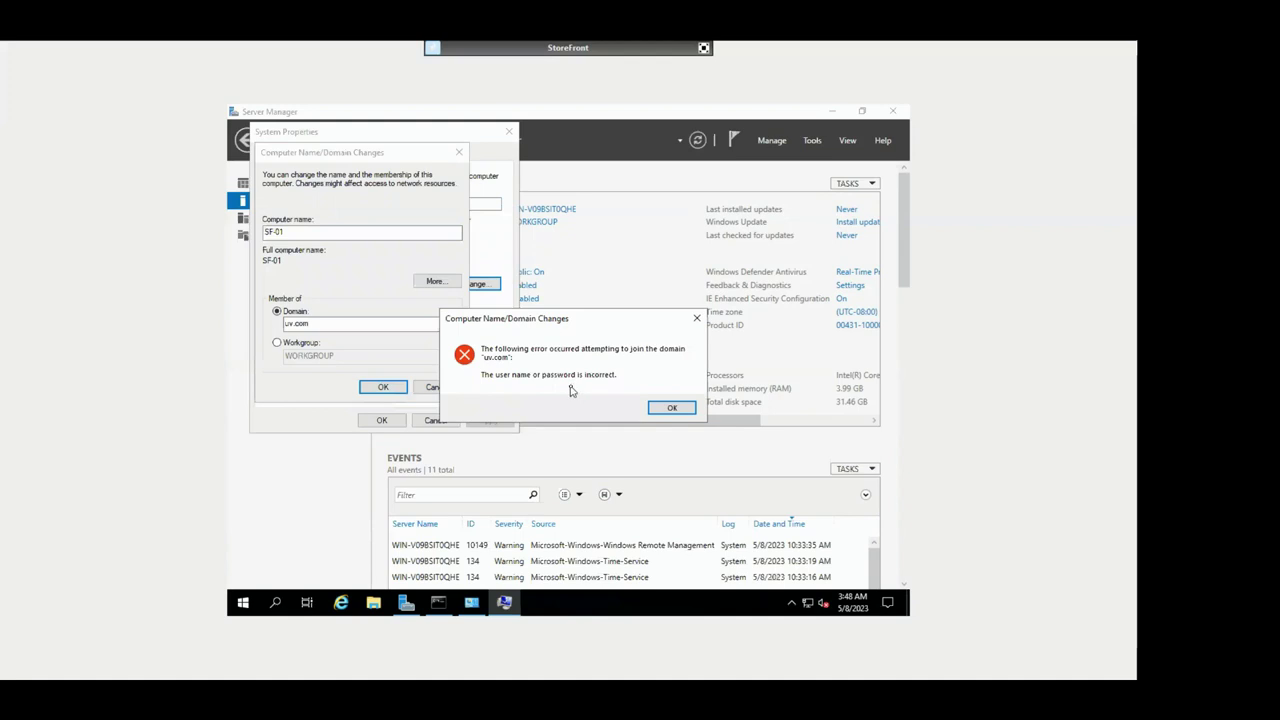
pyautogui.click(666, 407)
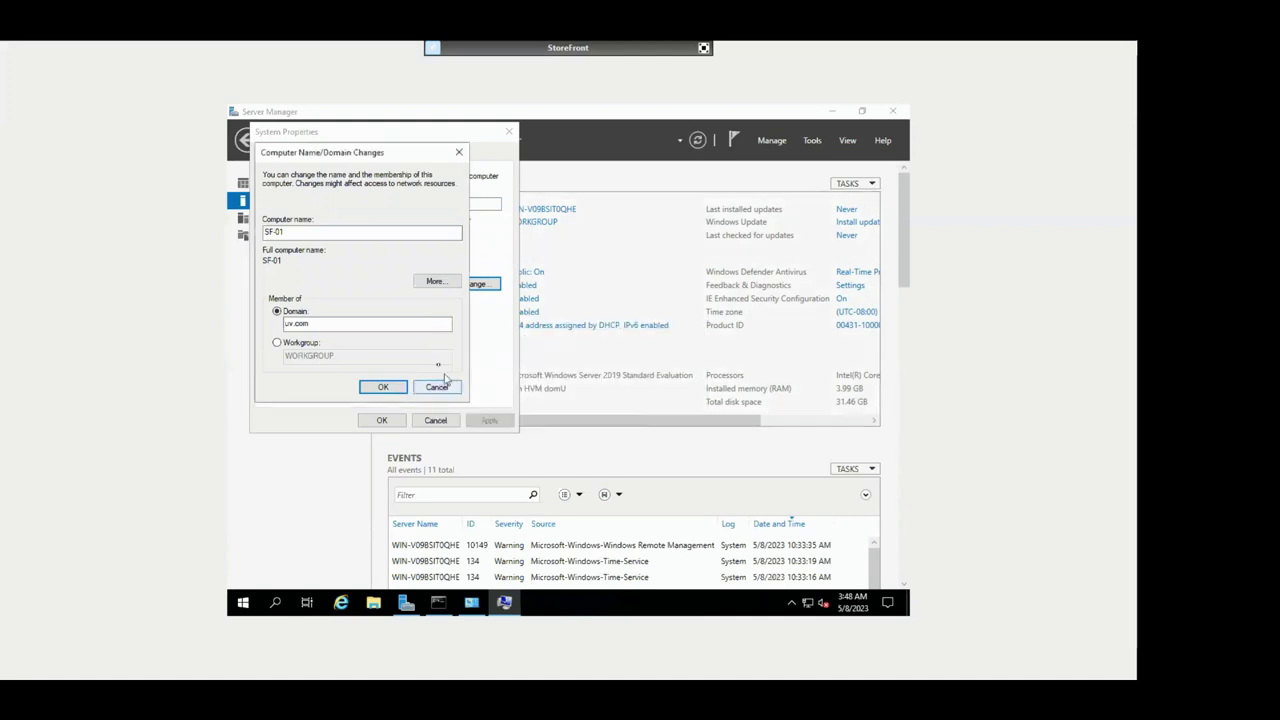
# - Retry with the domain admin credentials, confirm the uv.com welcome, and restart the server now
pyautogui.click(386, 386)
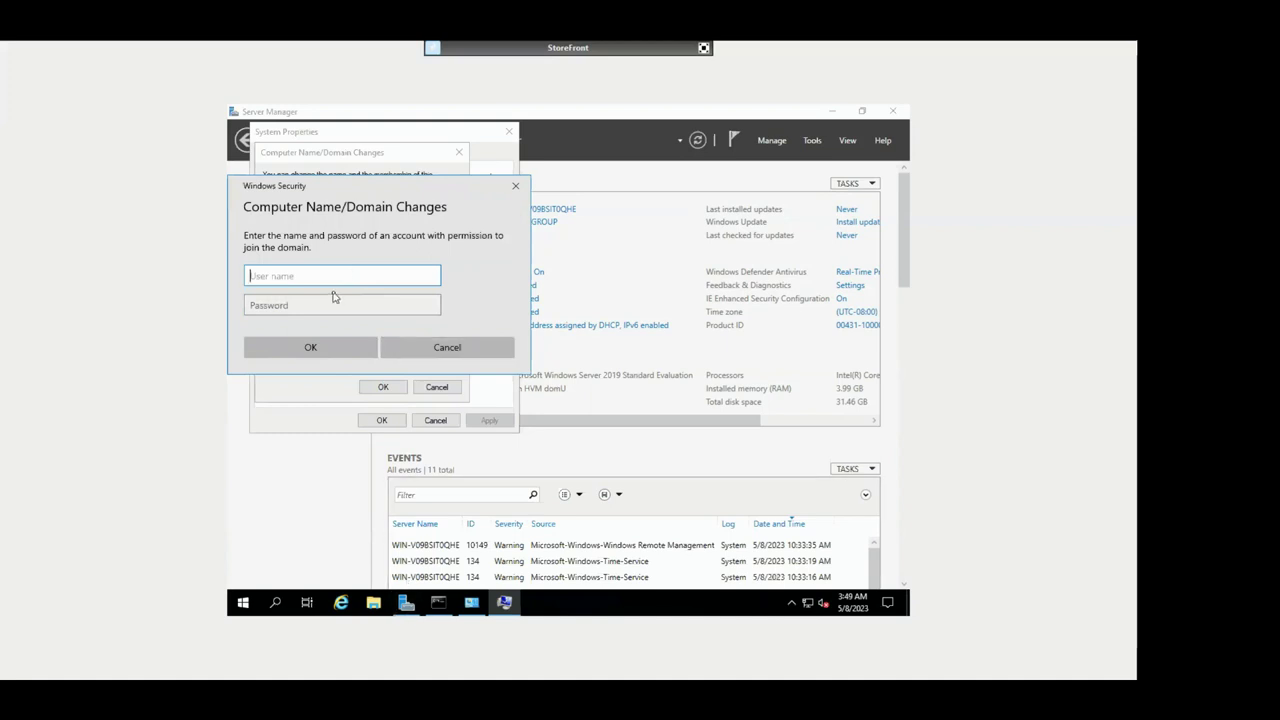
pyautogui.write('Mathew')
pyautogui.press('Tab')
pyautogui.write('*********')
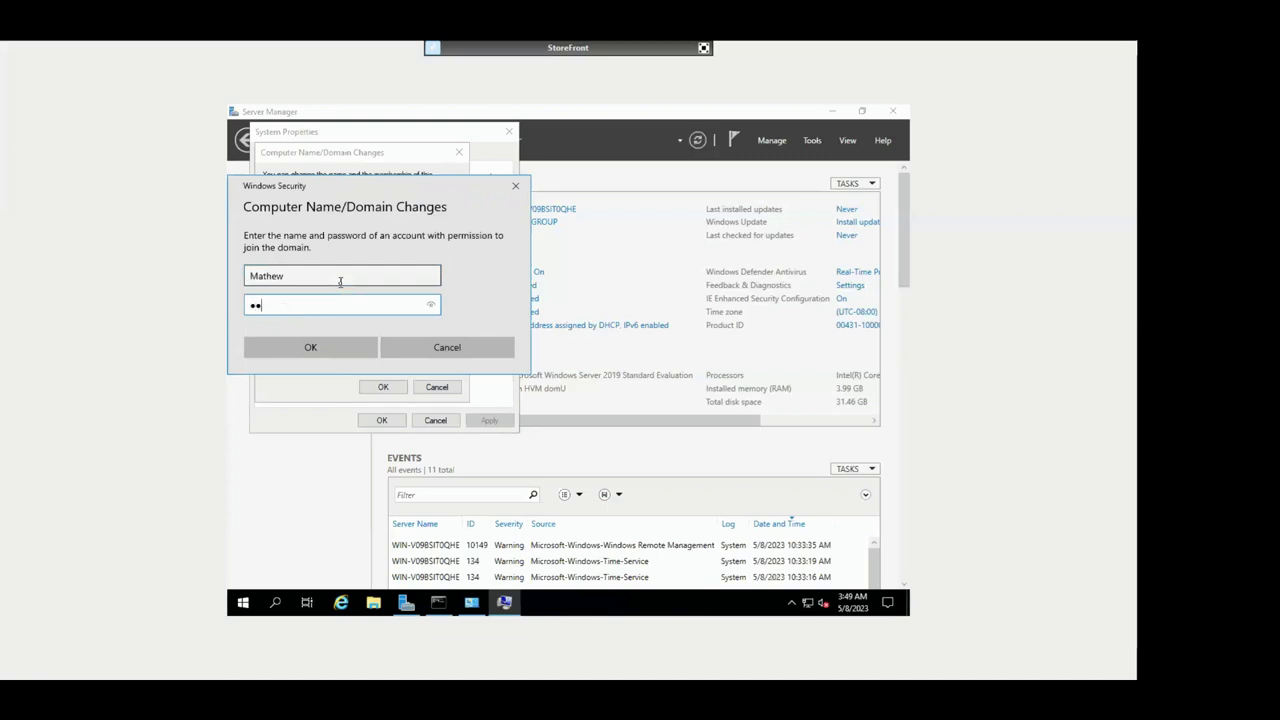
pyautogui.click(350, 347)
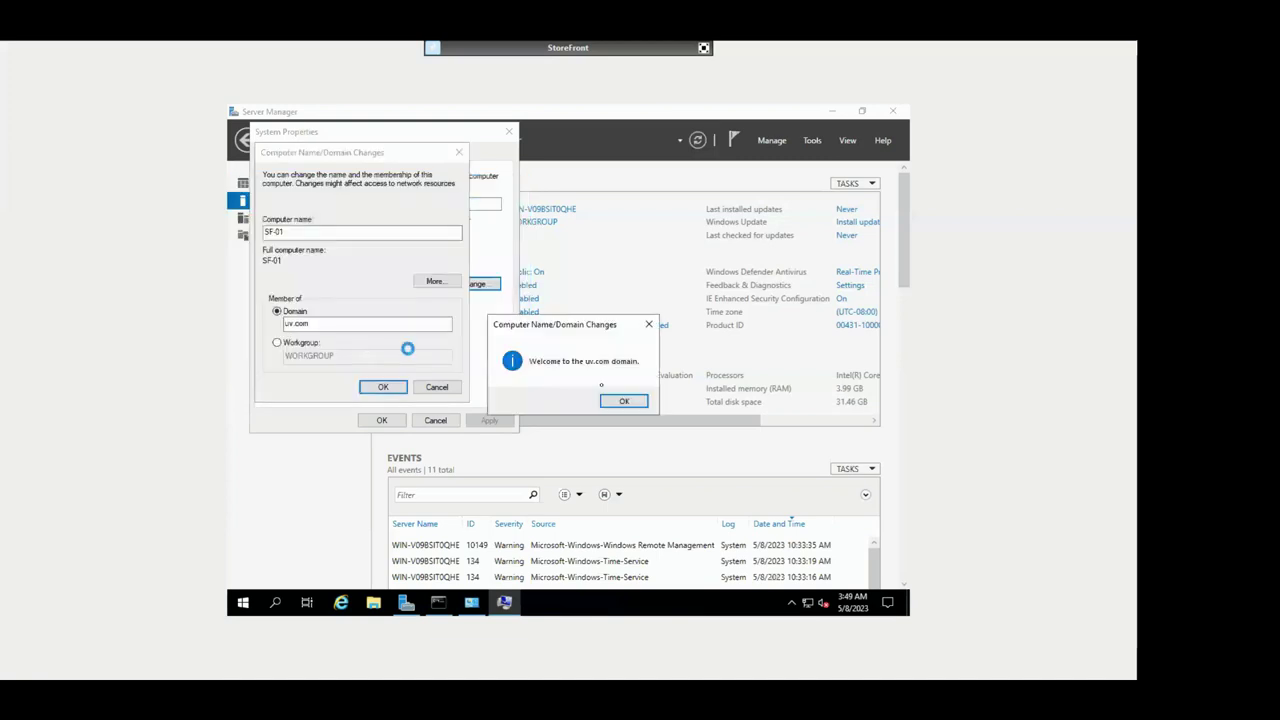
pyautogui.click(624, 401)
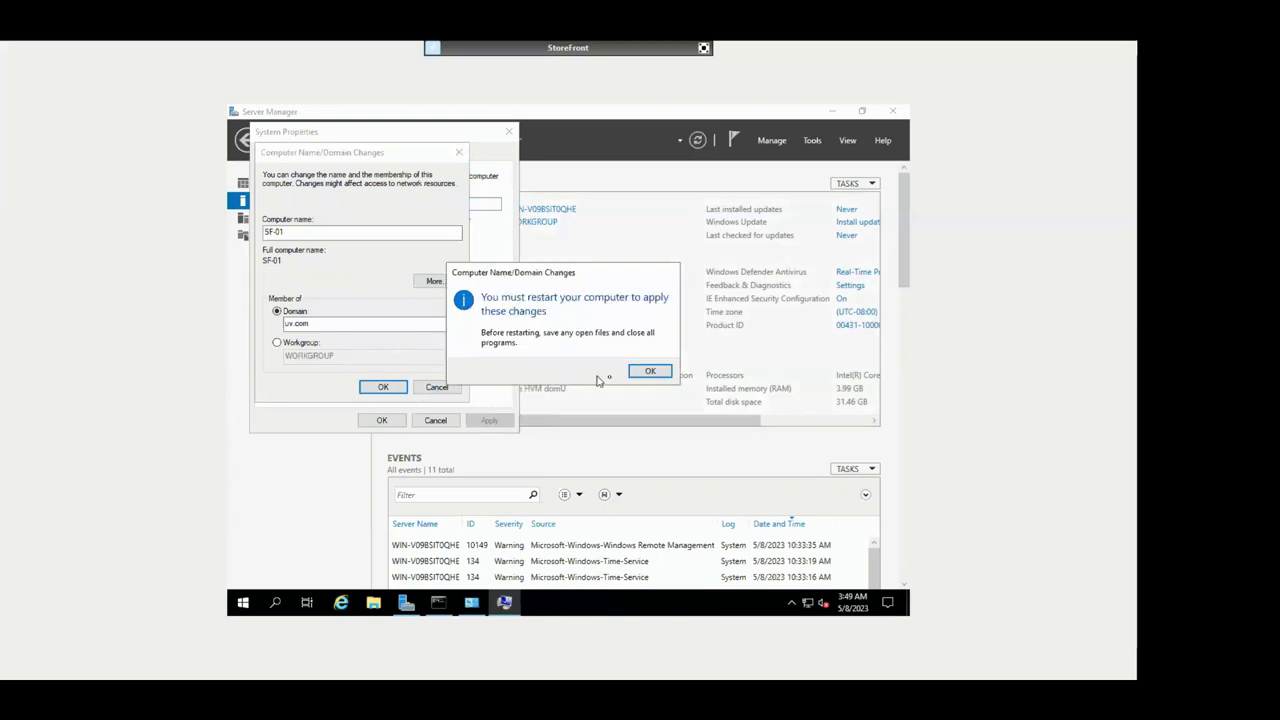
pyautogui.click(650, 373)
pyautogui.click(384, 420)
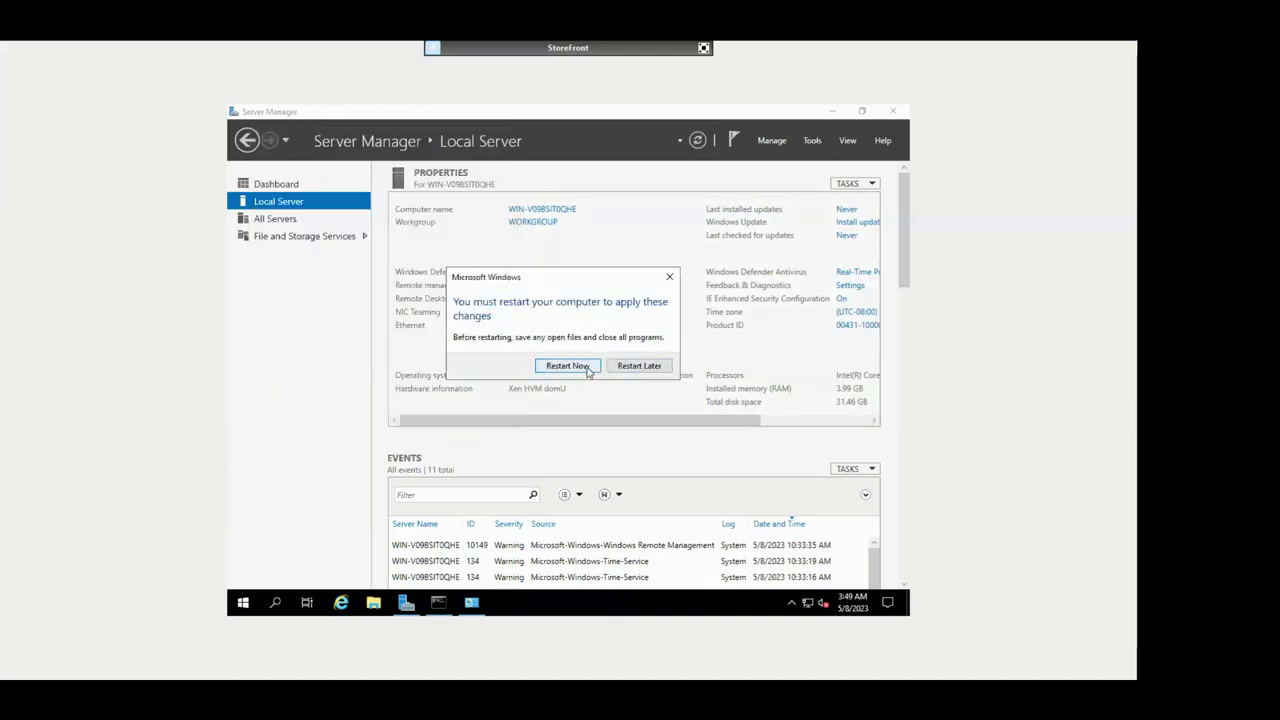
pyautogui.click(567, 366)
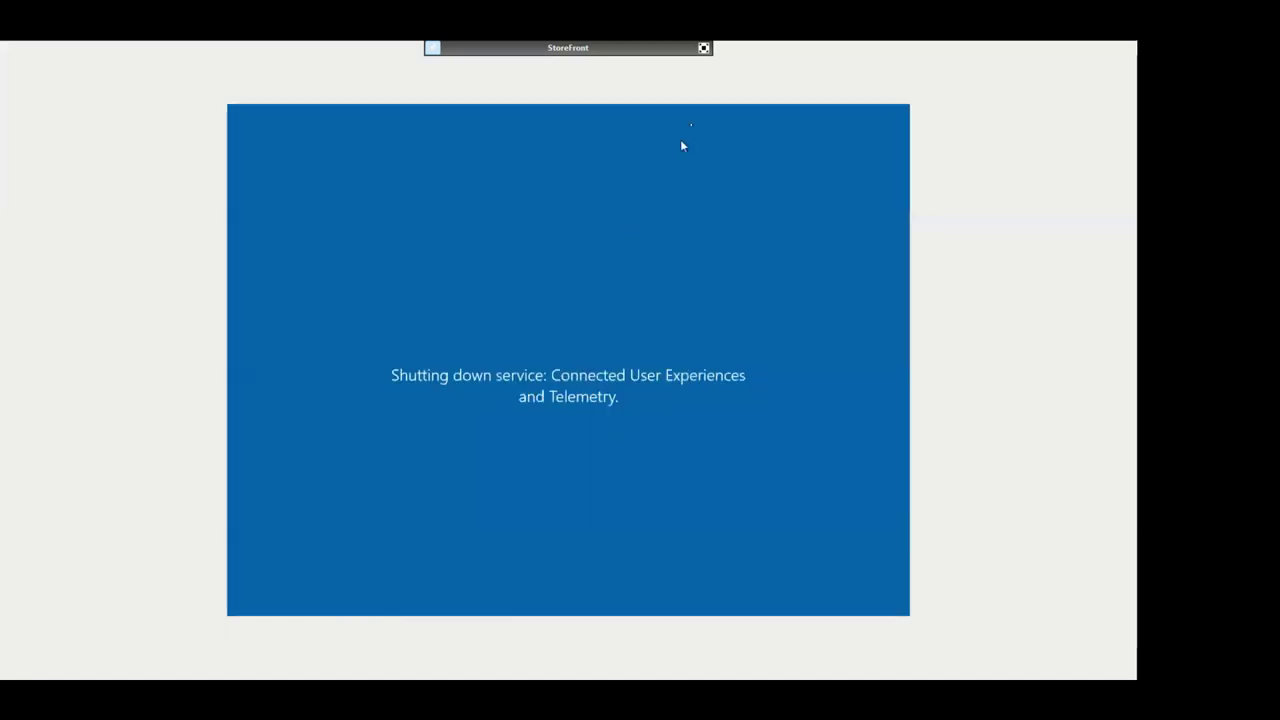
# - Switch to the DDC VM, sign in as Administrator, and show its console full-screen
pyautogui.click(703, 48)
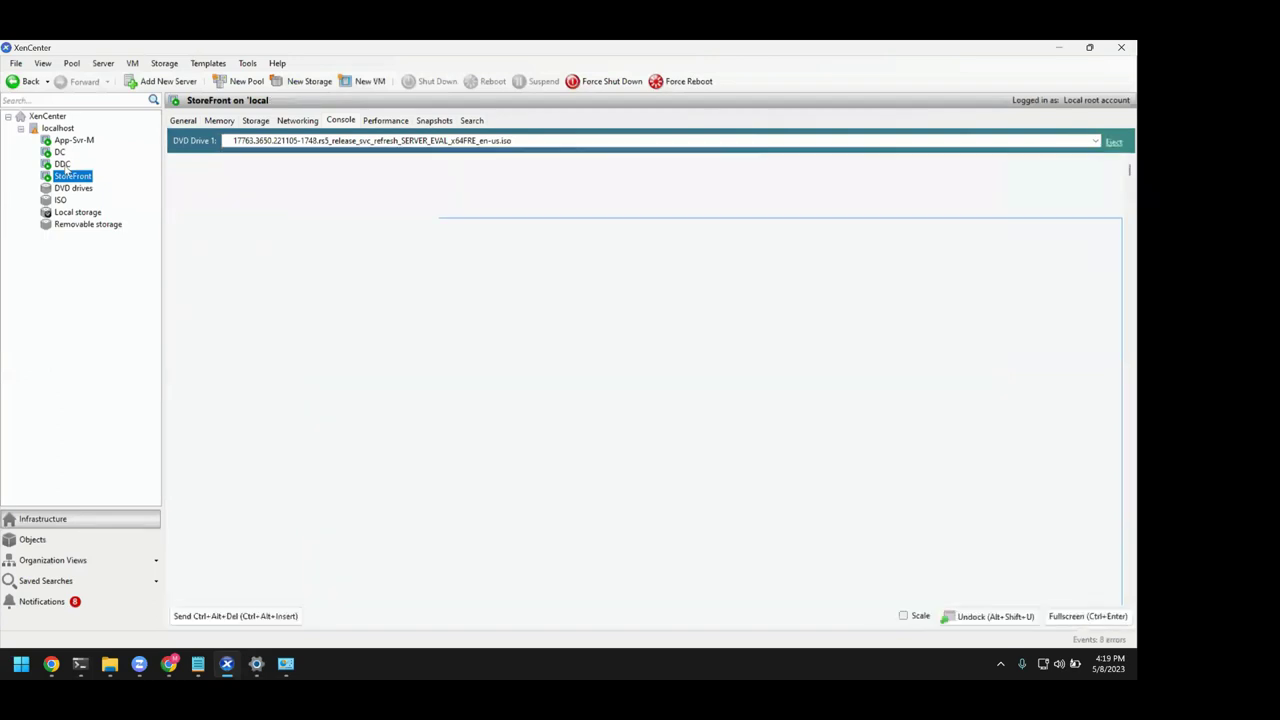
pyautogui.click(62, 164)
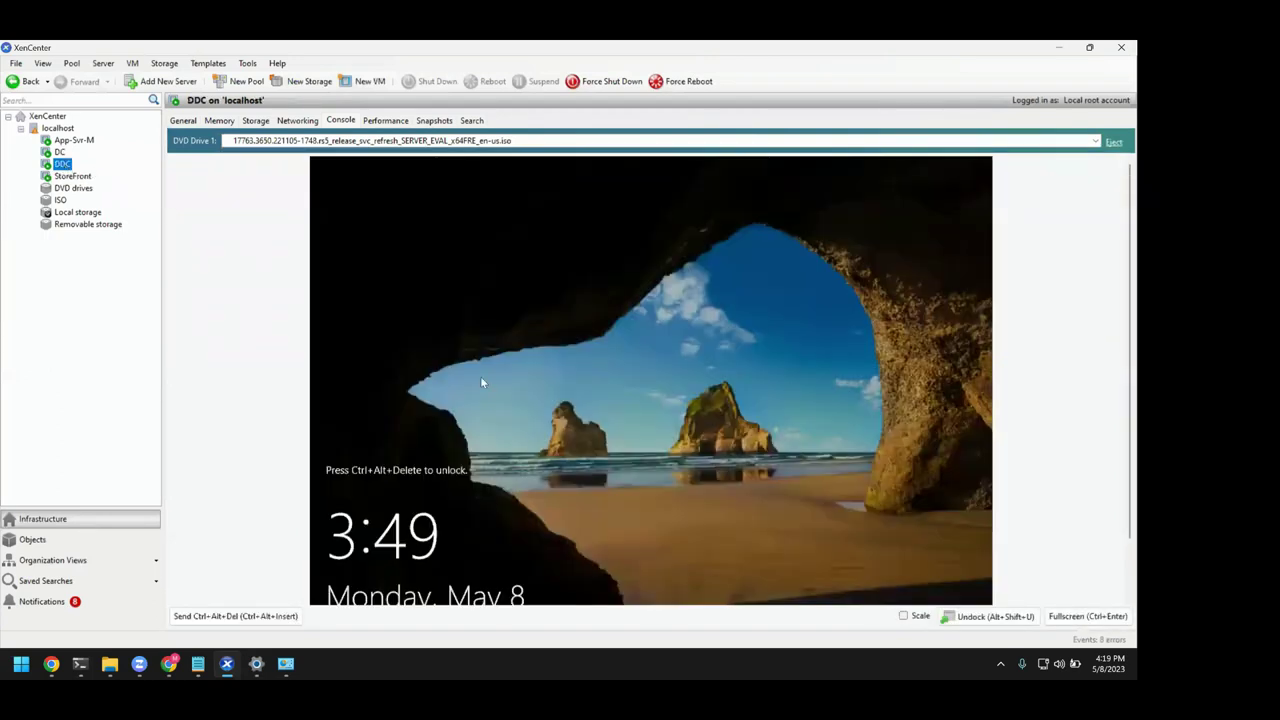
pyautogui.click(272, 616)
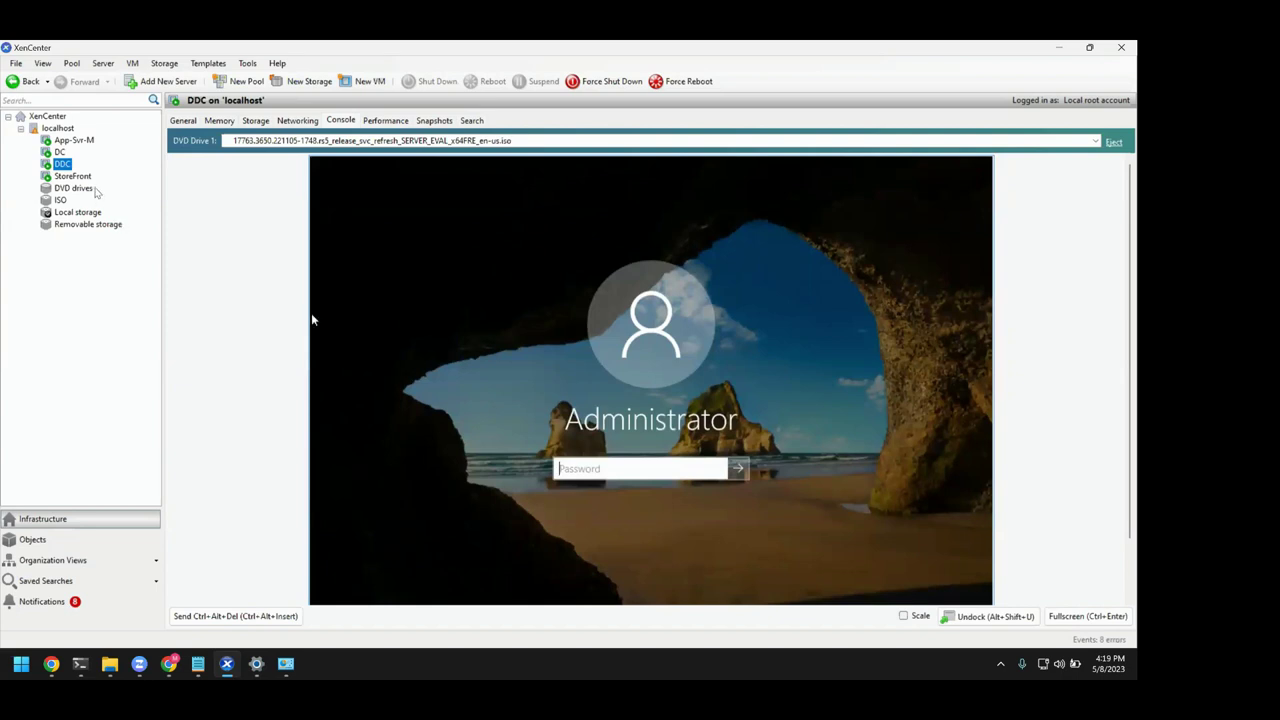
pyautogui.press('Return')
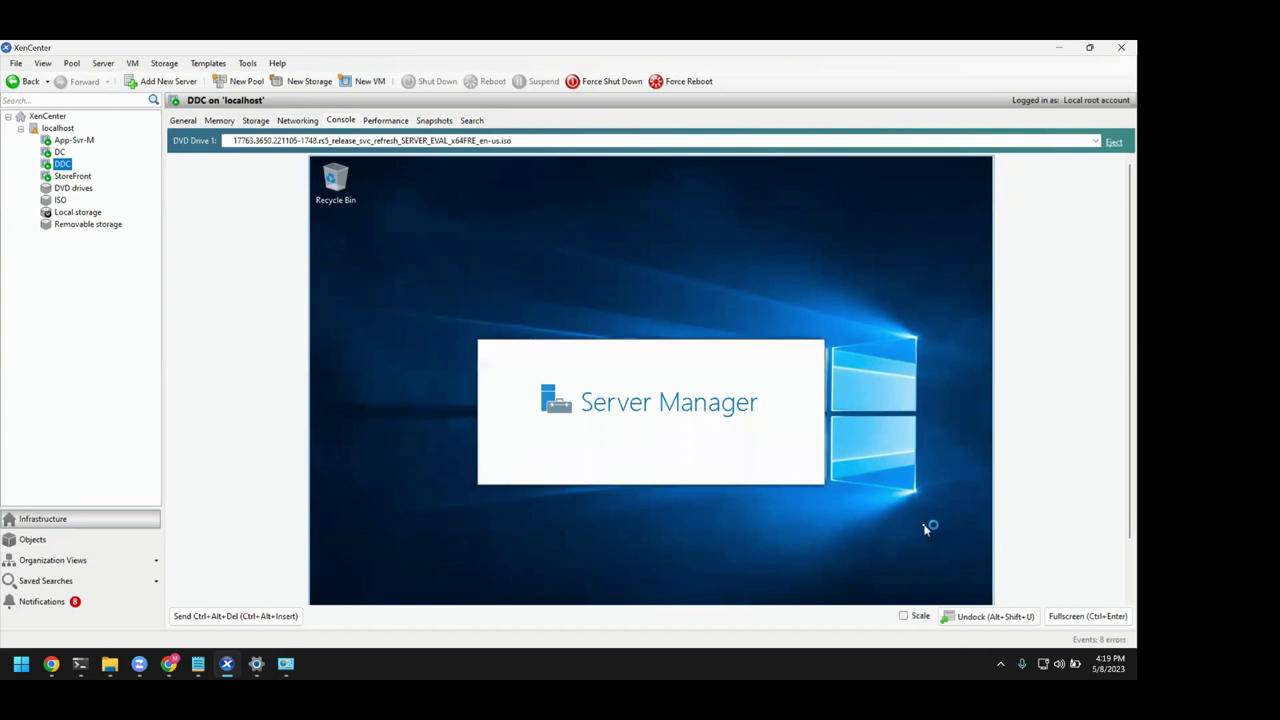
pyautogui.click(1063, 617)
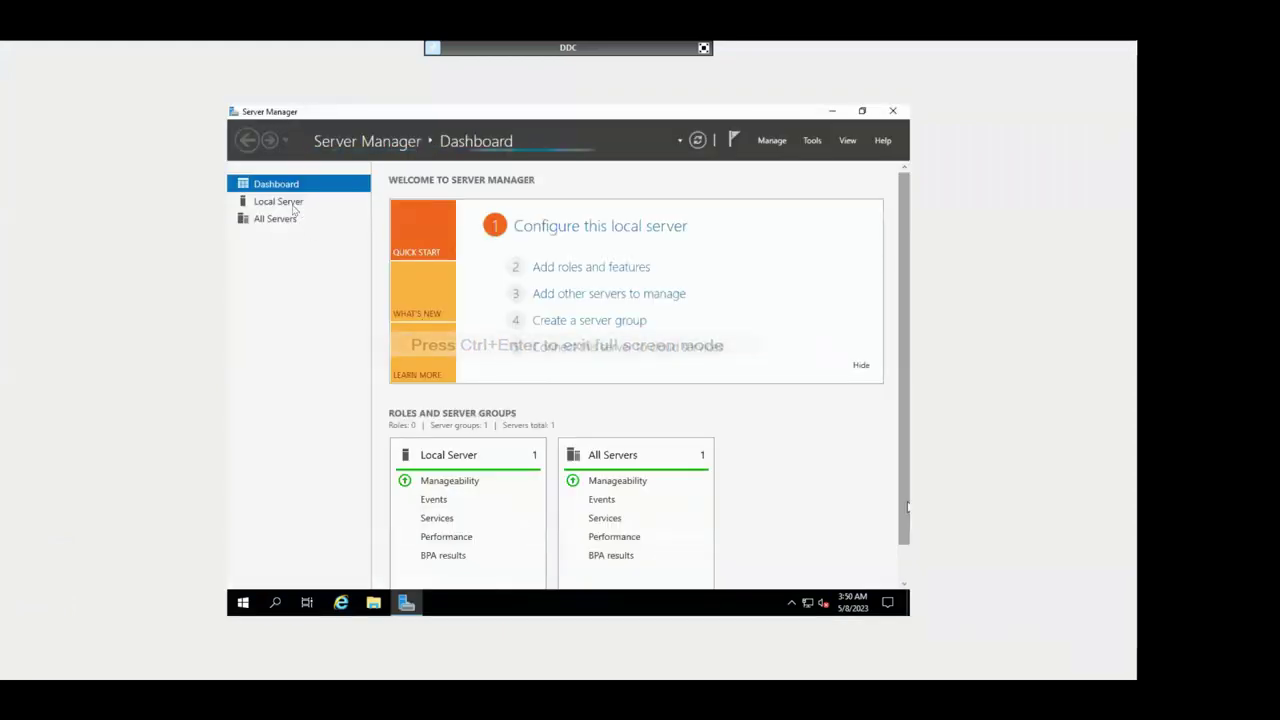
# - Open DDC's Local Server page and close System Properties without changes
pyautogui.click(293, 201)
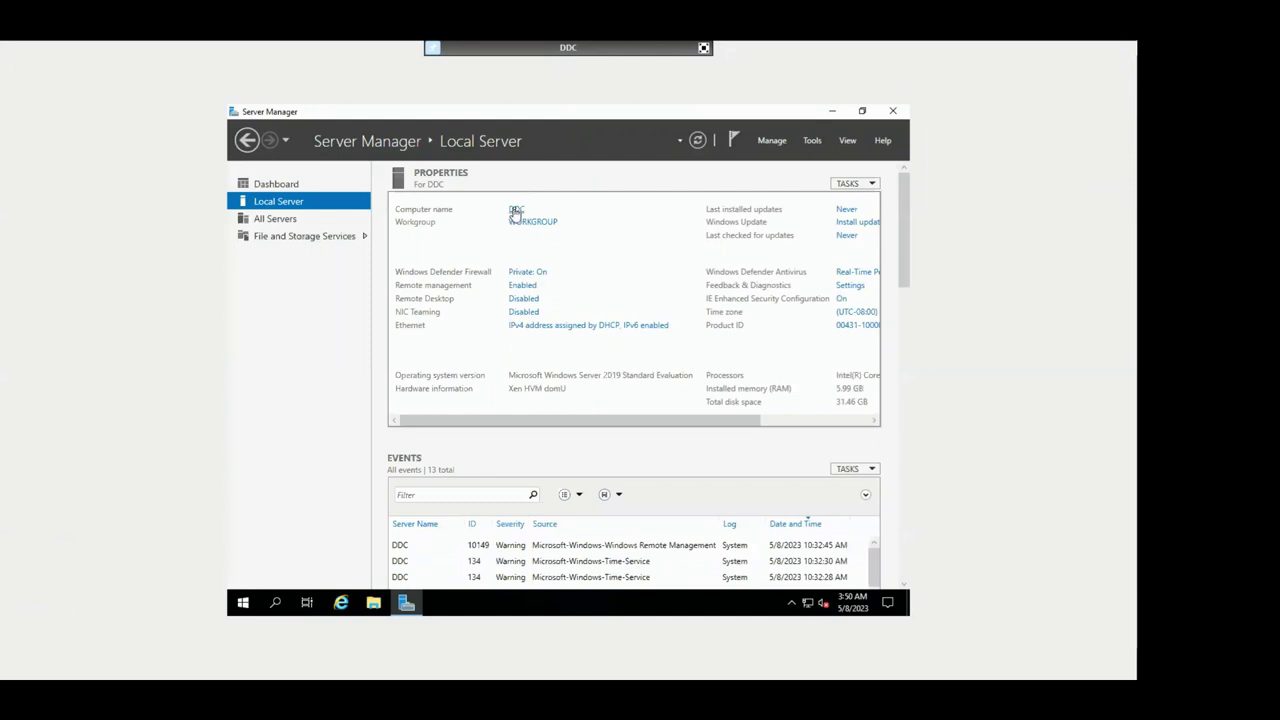
pyautogui.click(515, 212)
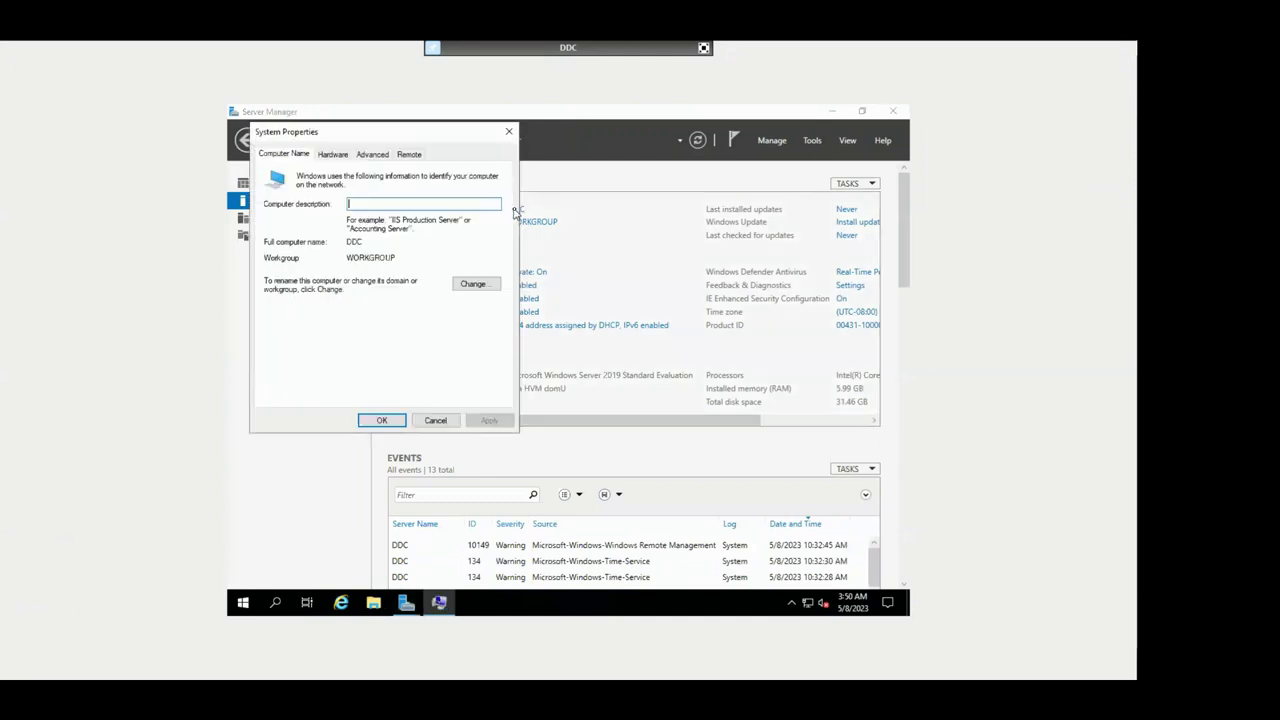
pyautogui.click(436, 420)
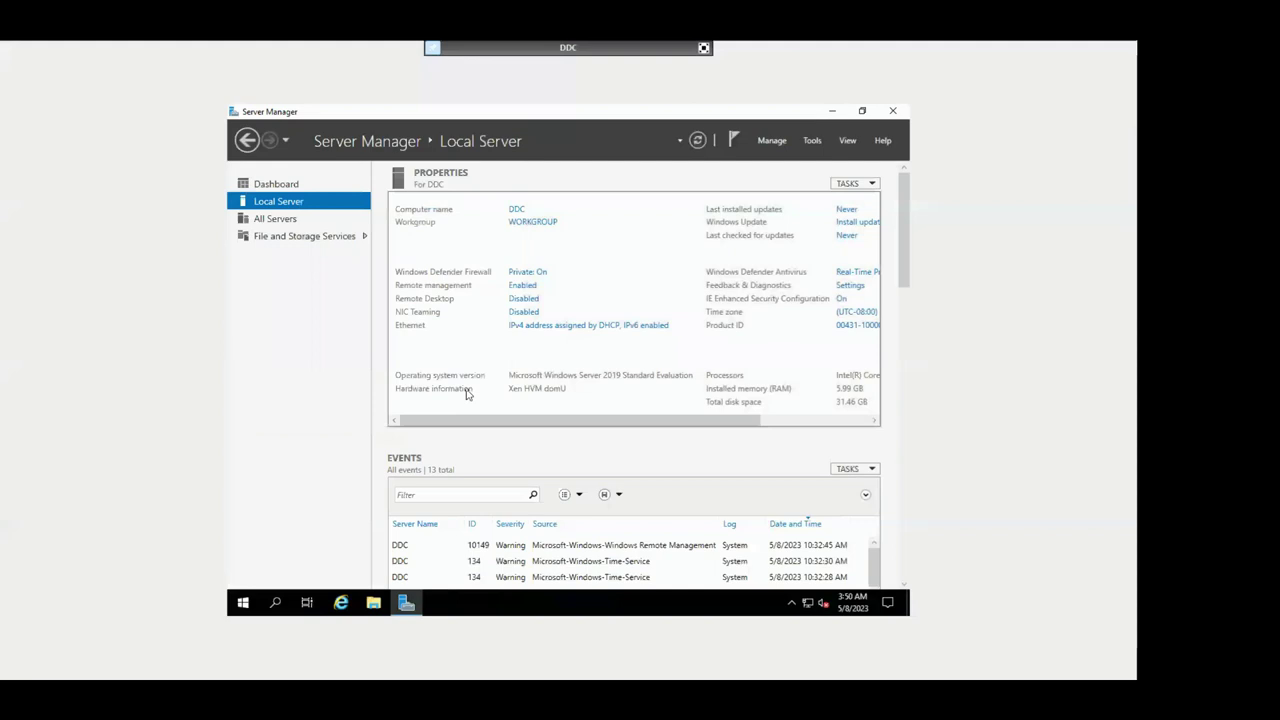
# - Set DDC's Ethernet IPv4 preferred DNS server to 192.168.1.97
pyautogui.click(540, 326)
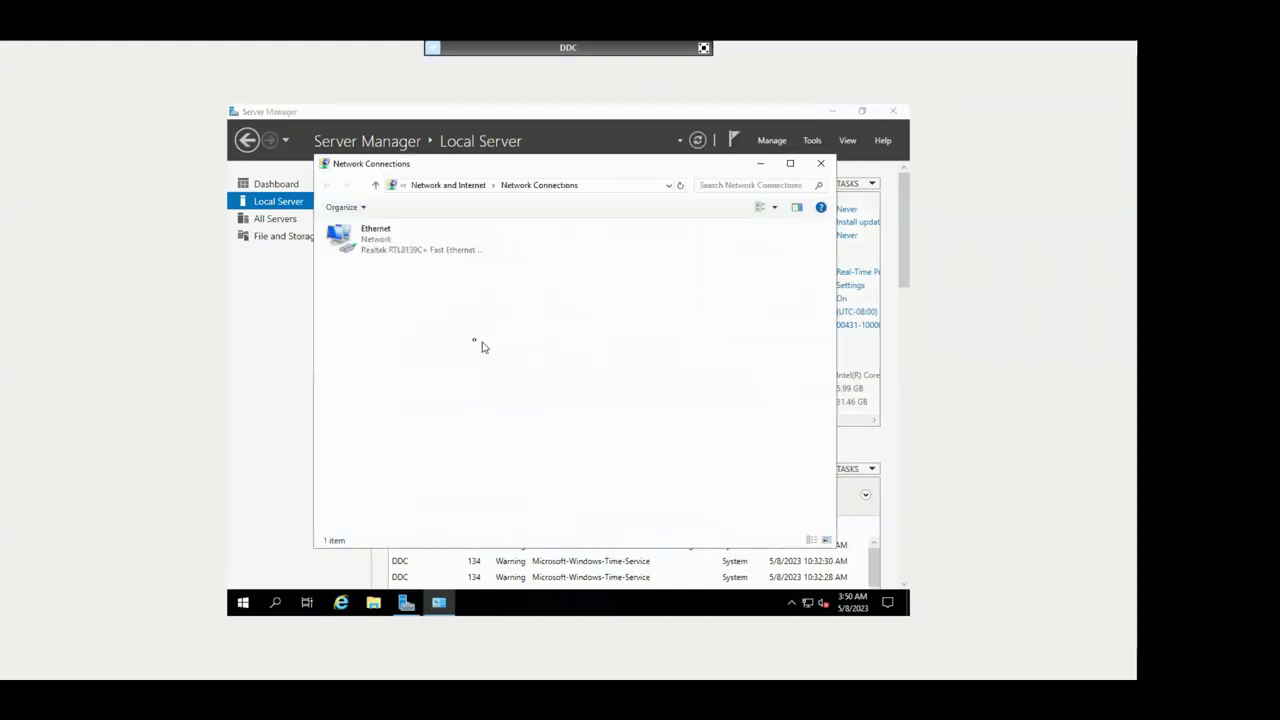
pyautogui.rightClick(395, 252)
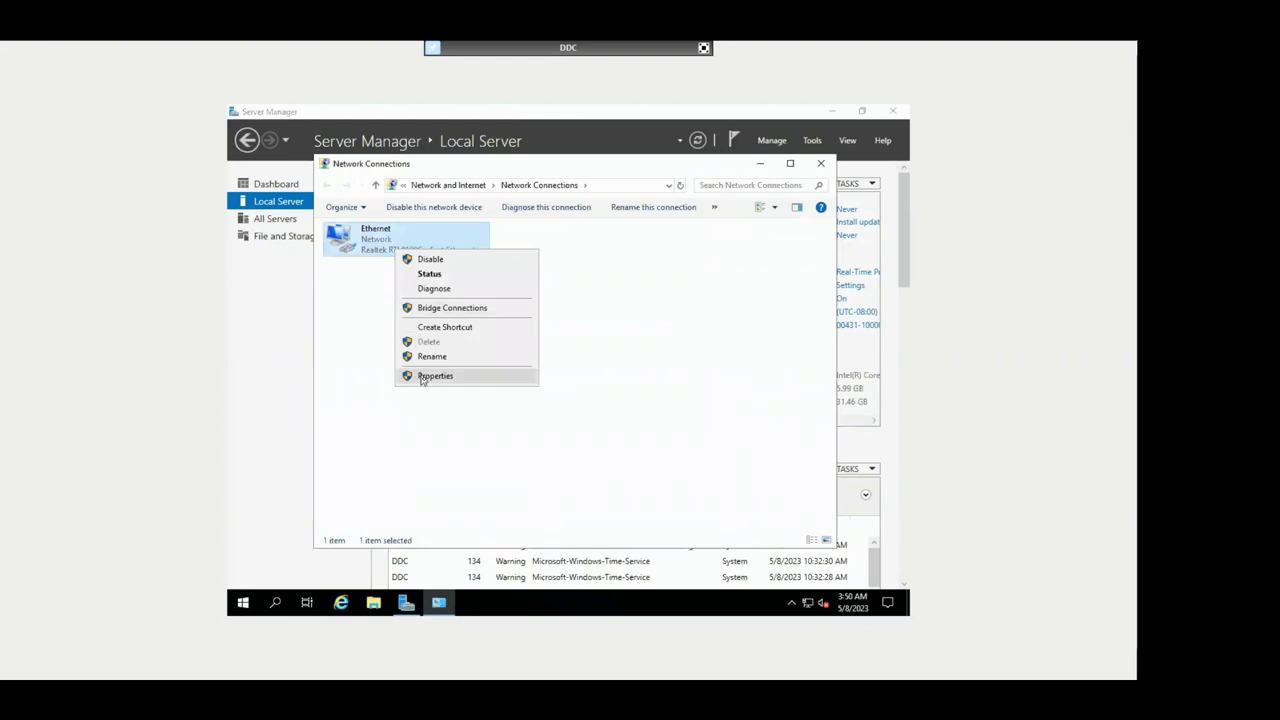
pyautogui.click(426, 379)
pyautogui.click(455, 360)
pyautogui.click(522, 425)
pyautogui.click(450, 456)
pyautogui.click(510, 470)
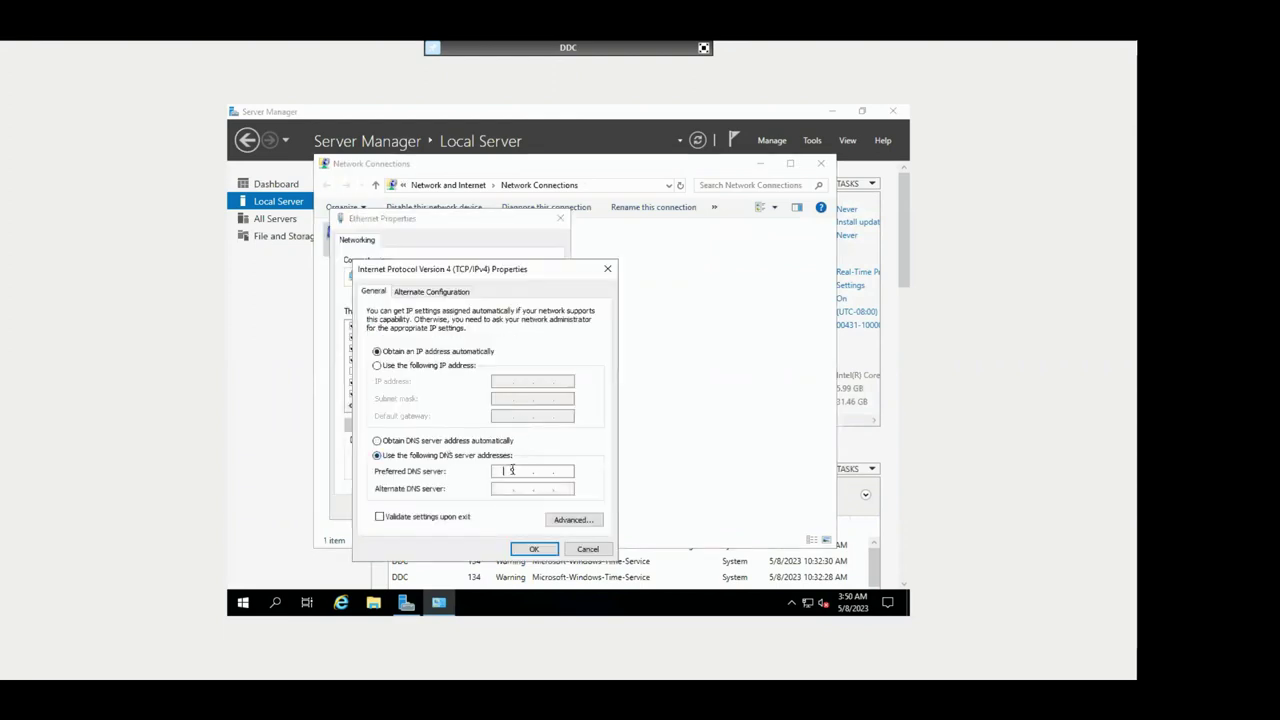
pyautogui.write('192 . 168 . 1 . 97')
pyautogui.click(531, 548)
pyautogui.click(486, 507)
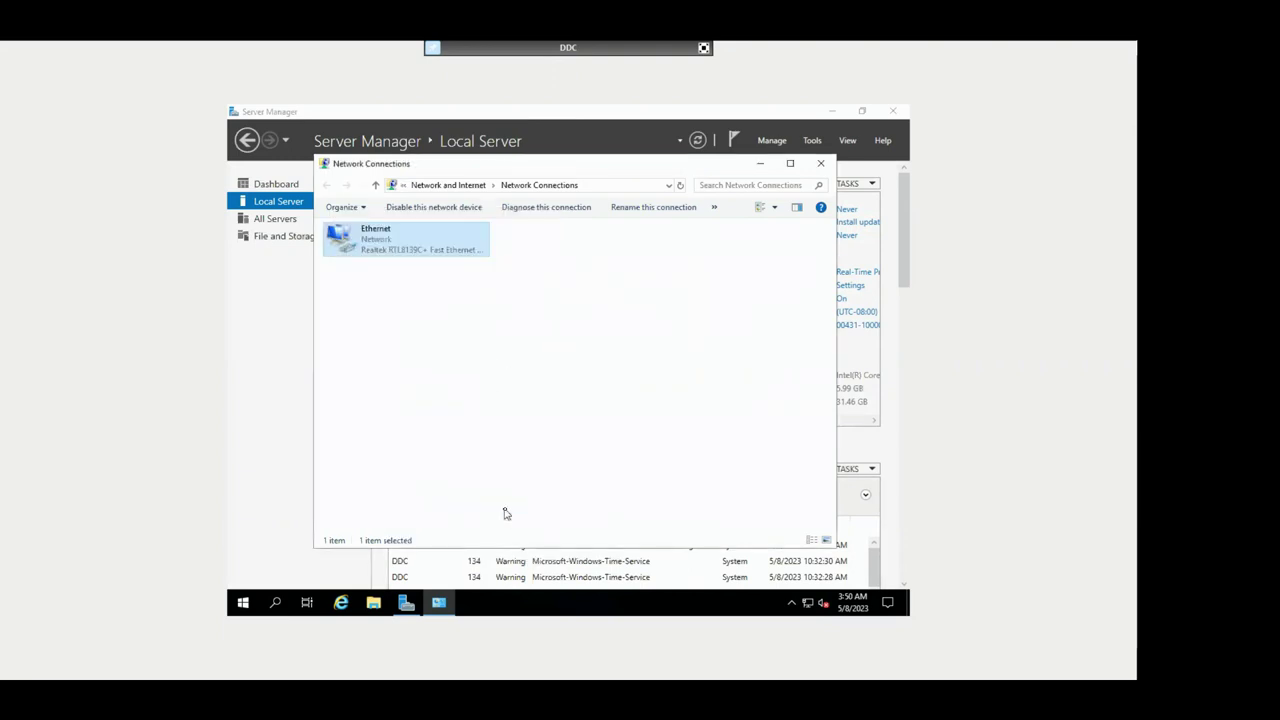
pyautogui.click(628, 362)
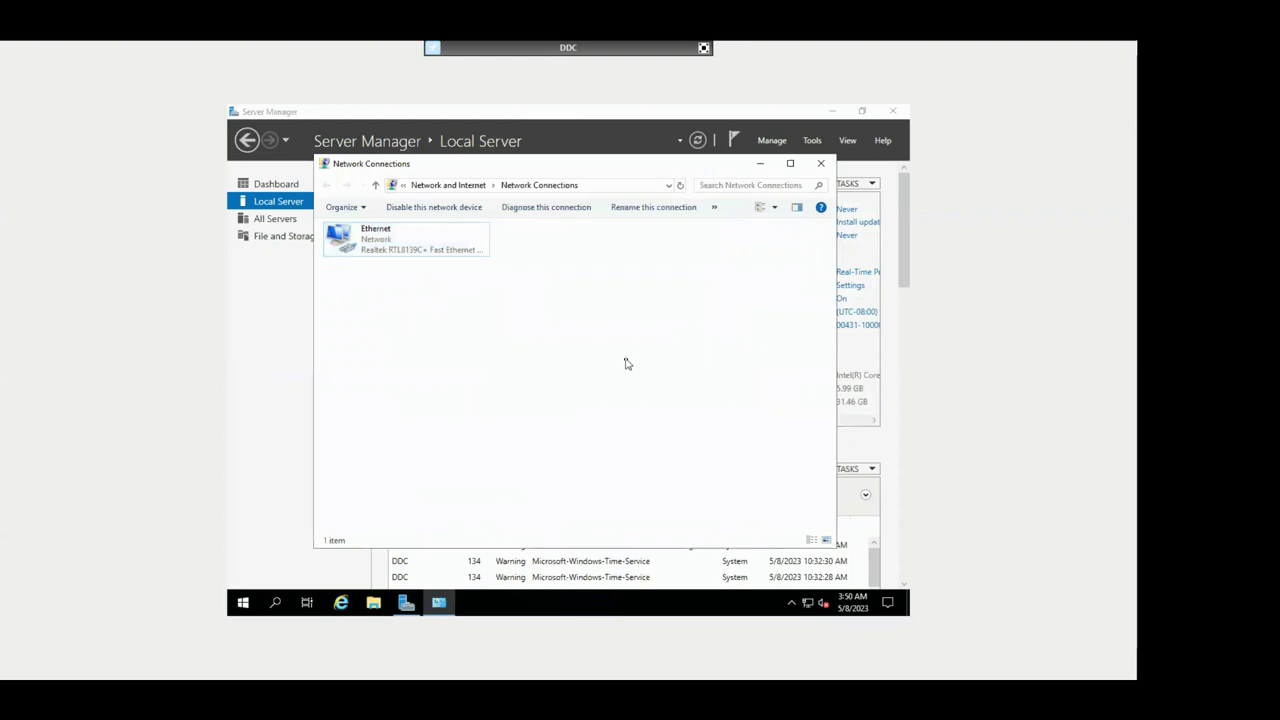
pyautogui.click(764, 168)
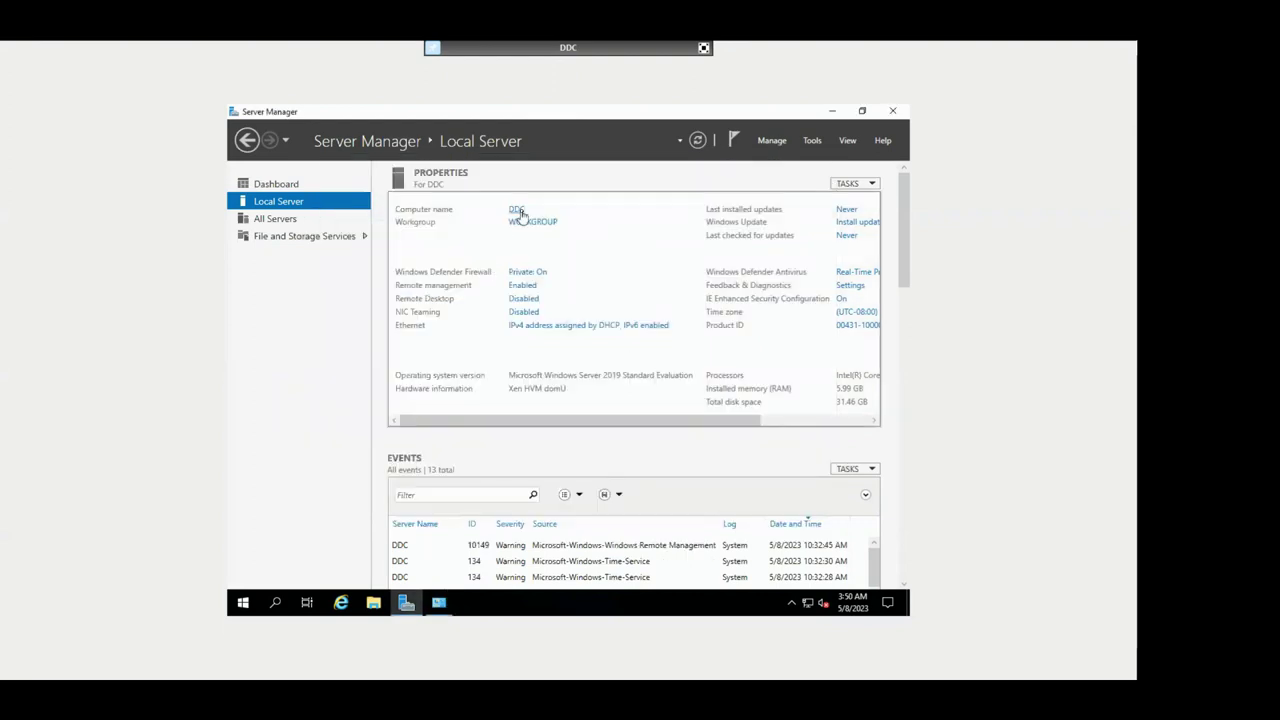
# - Set the DDC computer to become a member of the uv.com domain
pyautogui.click(516, 210)
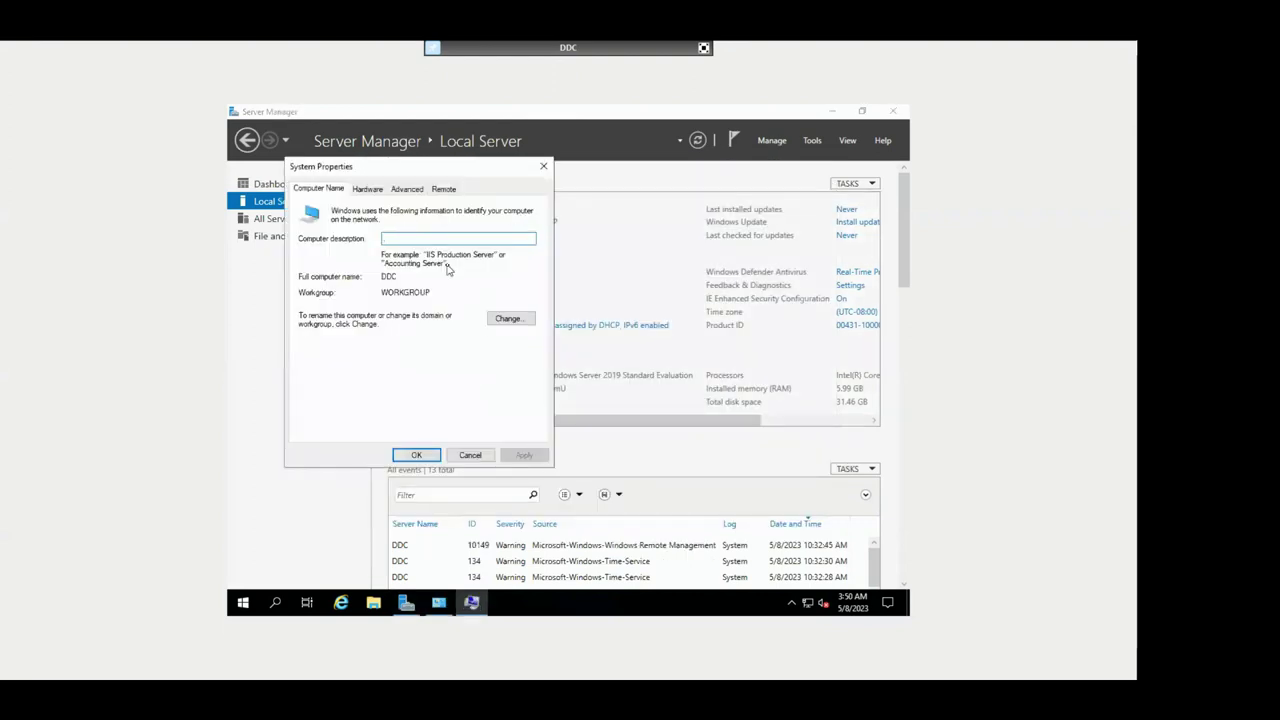
pyautogui.click(498, 318)
pyautogui.click(313, 347)
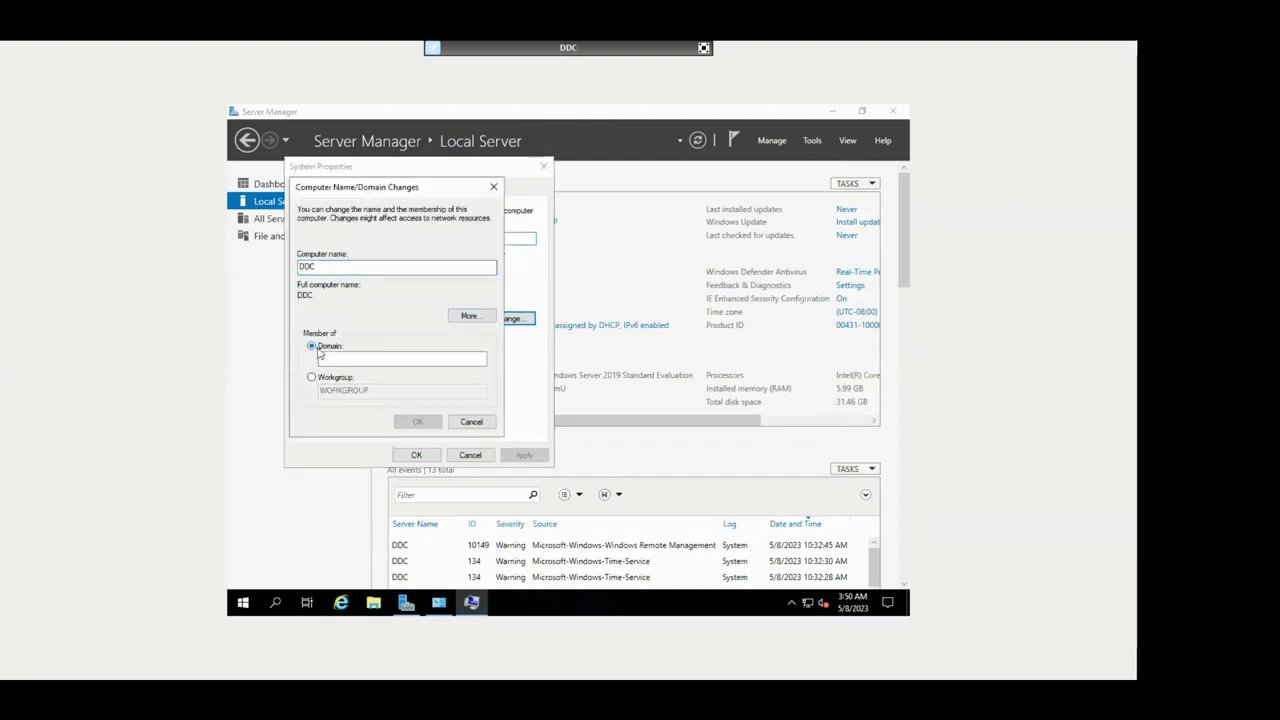
pyautogui.click(398, 360)
pyautogui.write('uv.com')
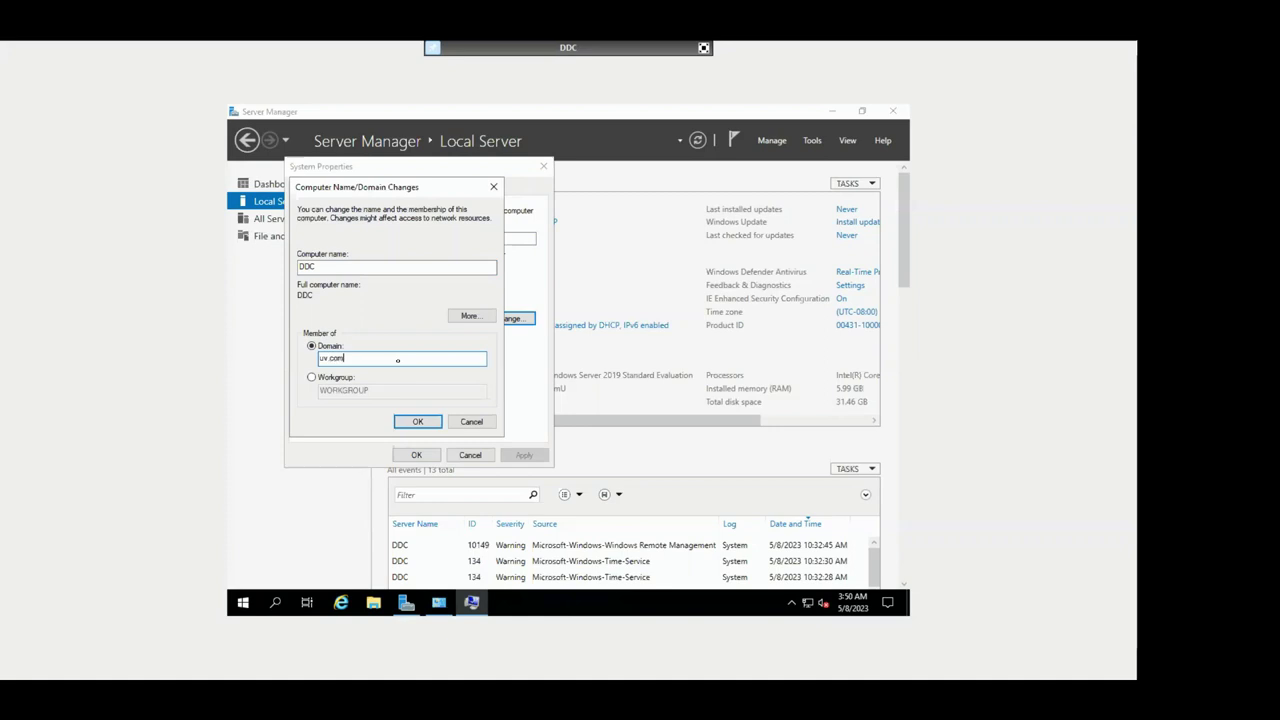
pyautogui.click(418, 421)
# - Enter the domain admin credentials, accept the welcome and restart prompts, and restart DDC now
pyautogui.write('Mathew')
pyautogui.press('Tab')
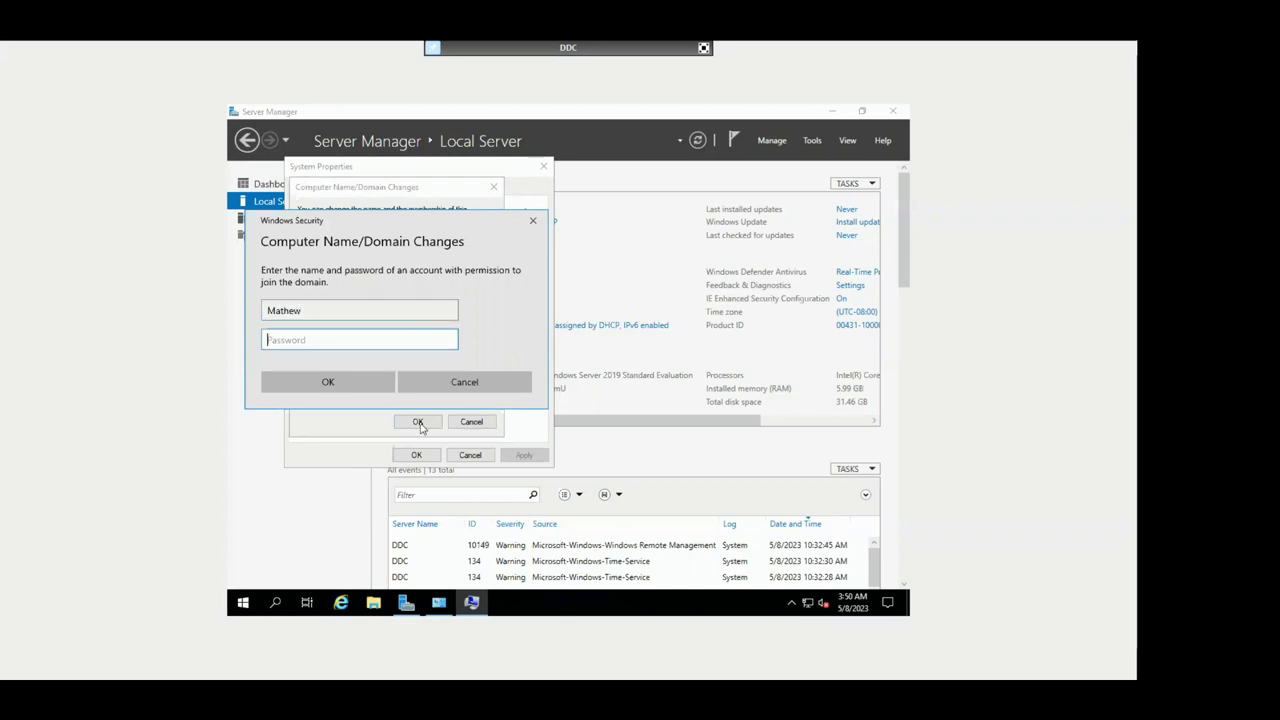
pyautogui.write('*****')
pyautogui.press('BackSpace')
pyautogui.press('BackSpace')
pyautogui.press('BackSpace')
pyautogui.press('BackSpace')
pyautogui.press('BackSpace')
pyautogui.write('**********')
pyautogui.click(366, 388)
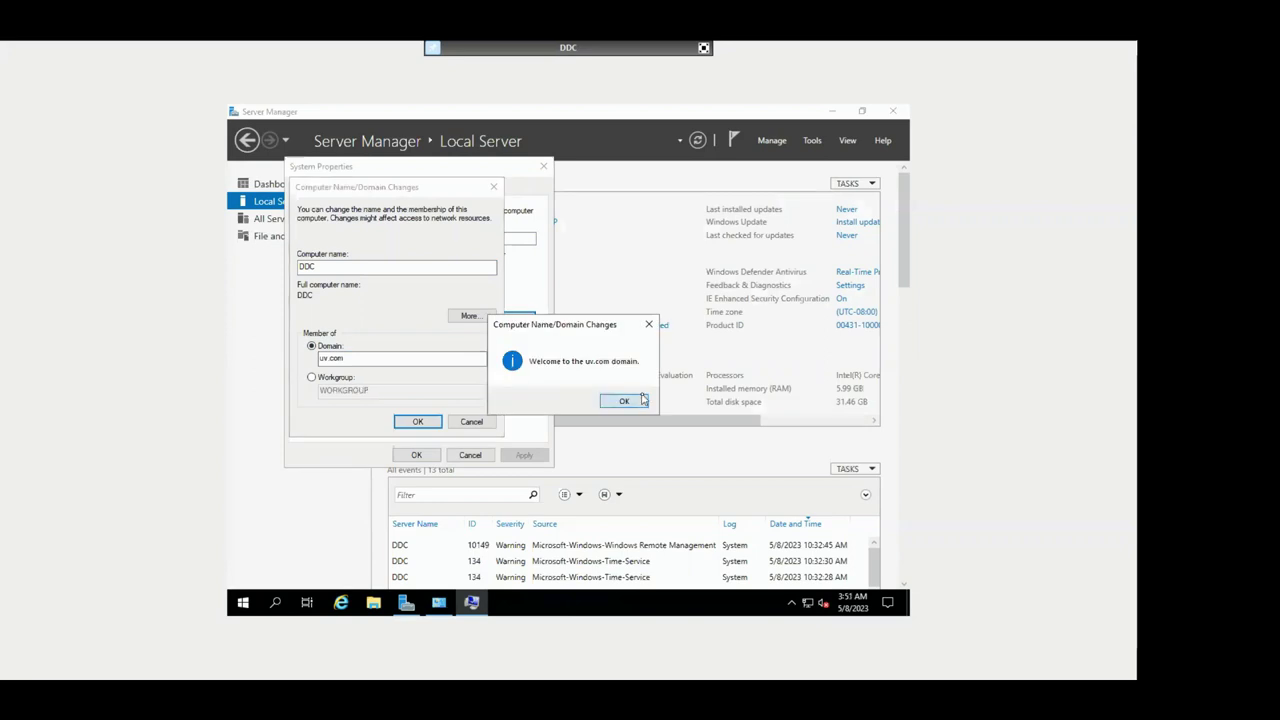
pyautogui.click(620, 400)
pyautogui.click(650, 371)
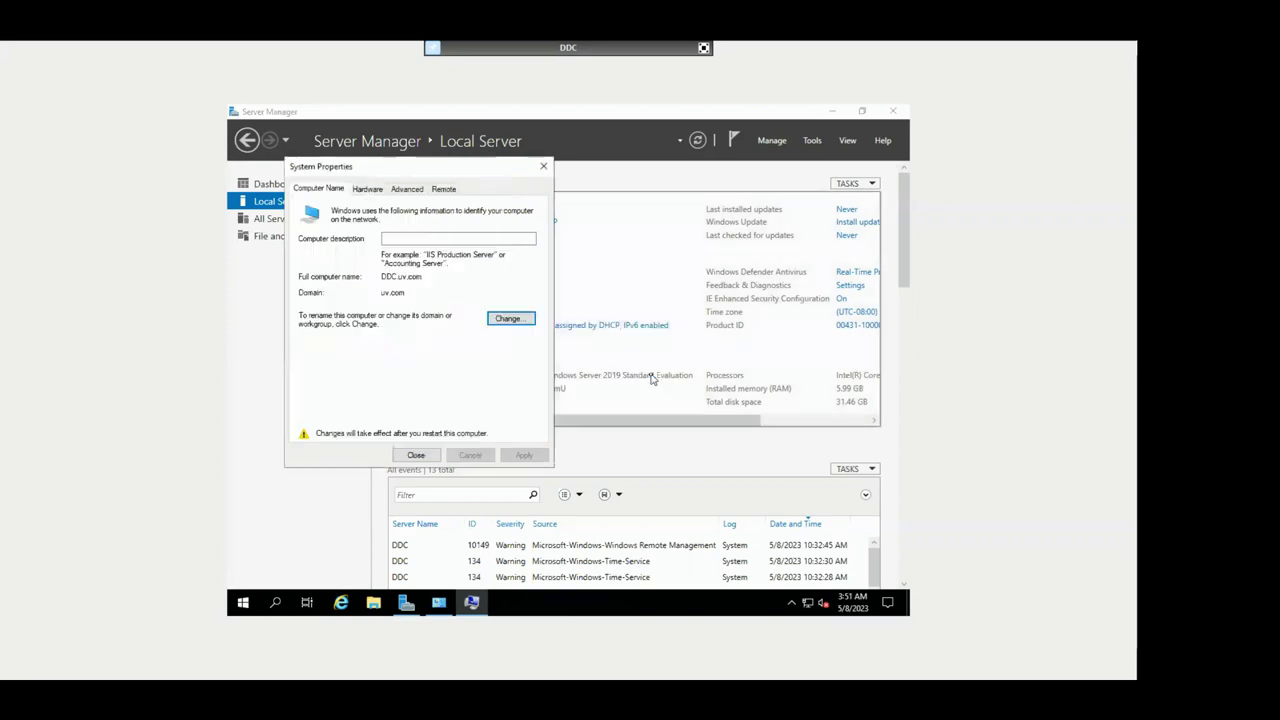
pyautogui.click(416, 455)
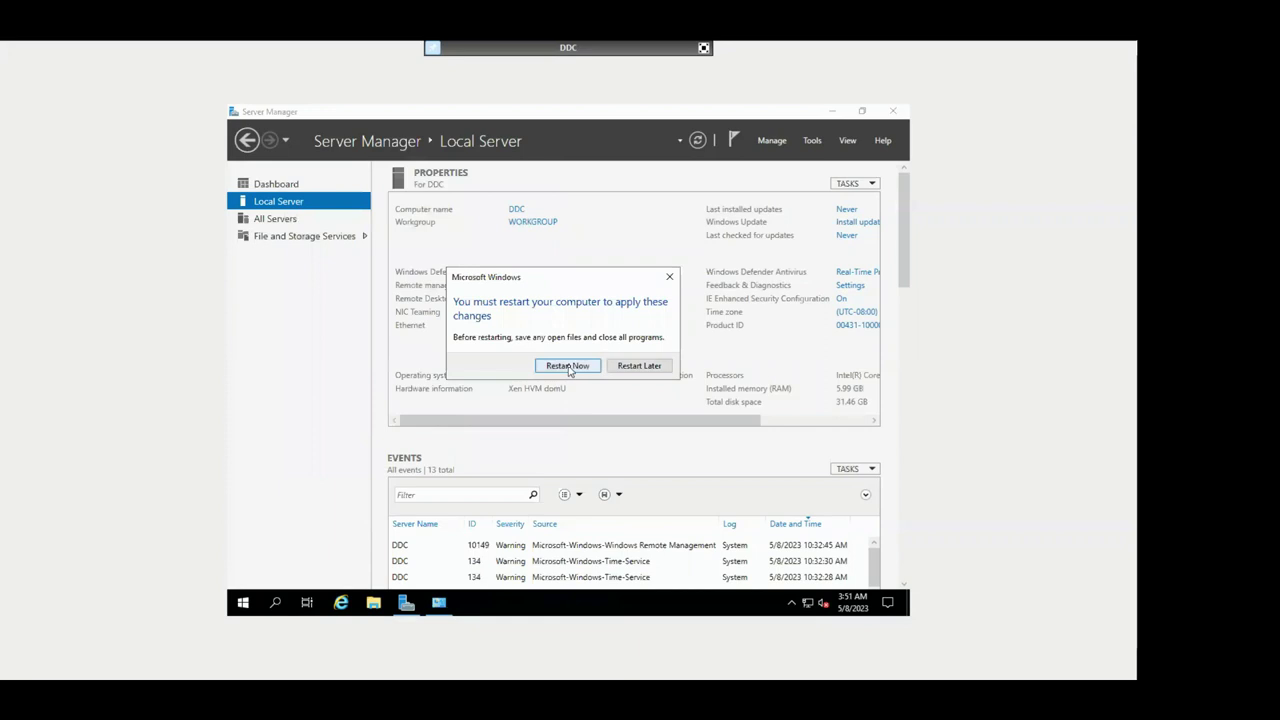
pyautogui.click(567, 366)
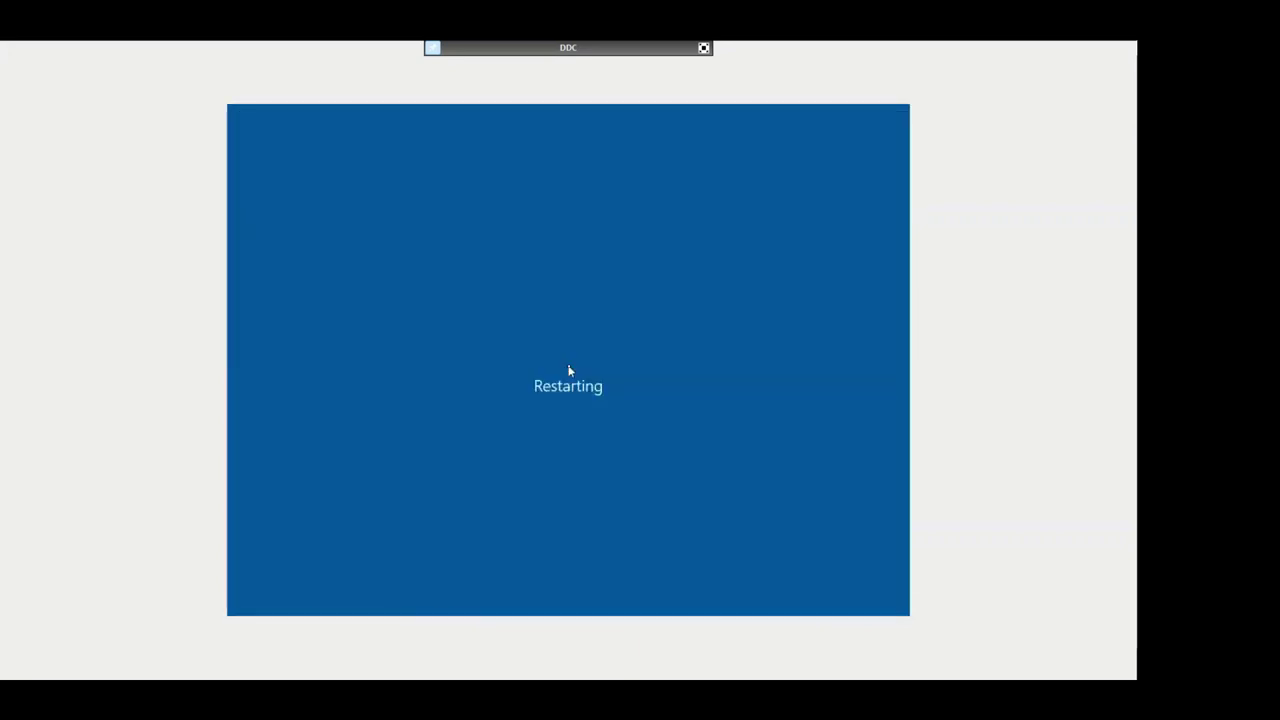
pyautogui.click(703, 48)
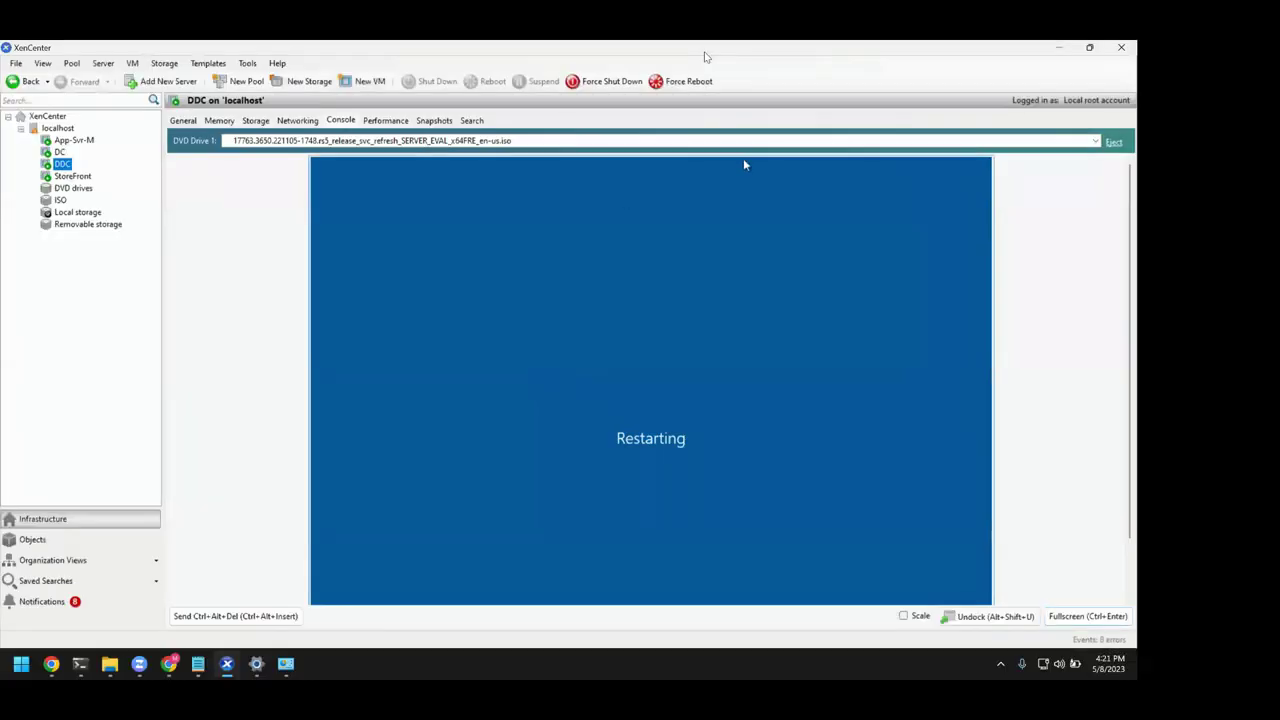
# - On App-Svr-M, set and confirm the administrator password to finish first-boot setup
pyautogui.click(58, 151)
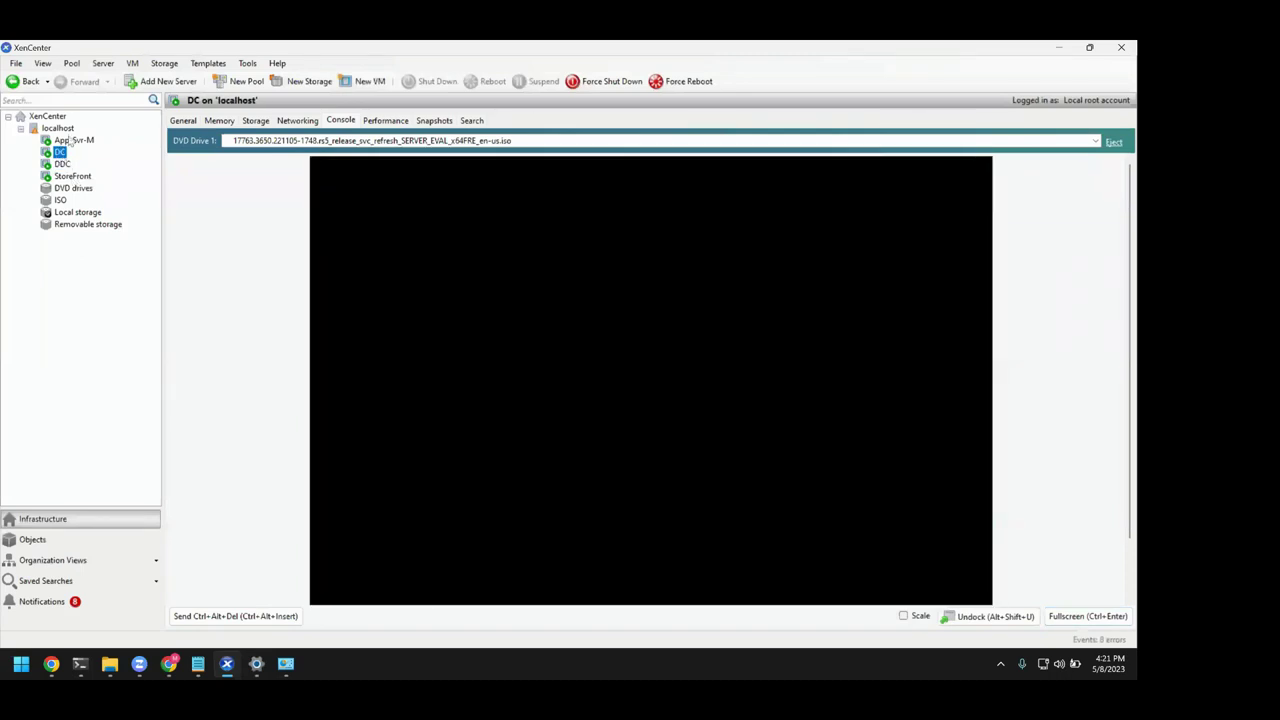
pyautogui.click(75, 142)
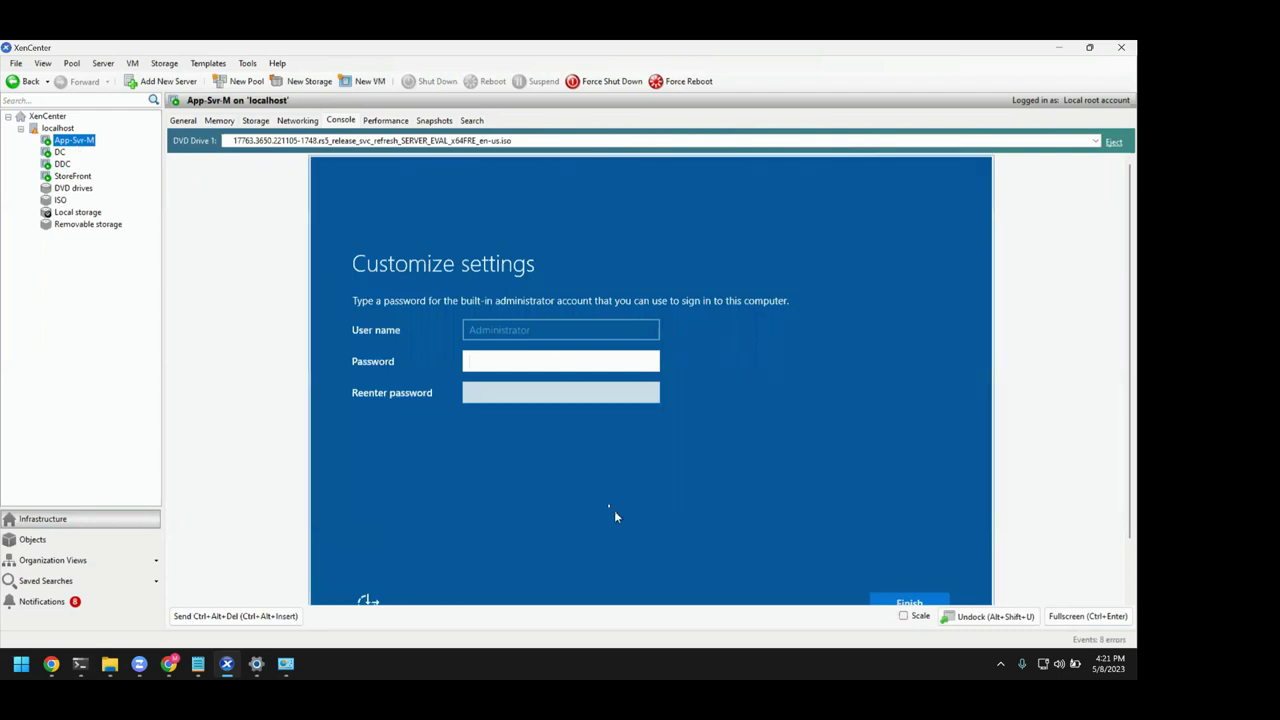
pyautogui.click(613, 355)
pyautogui.write('•••••••••')
pyautogui.click(541, 398)
pyautogui.write('•••••••••')
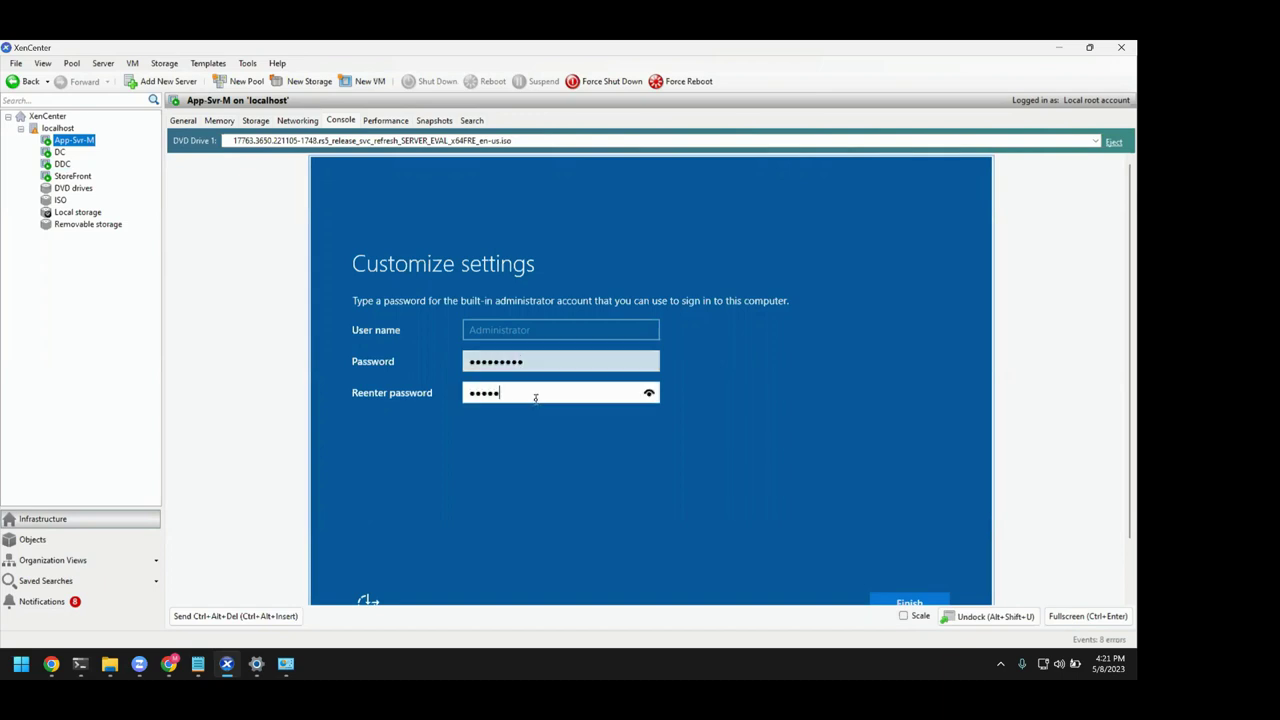
pyautogui.click(902, 602)
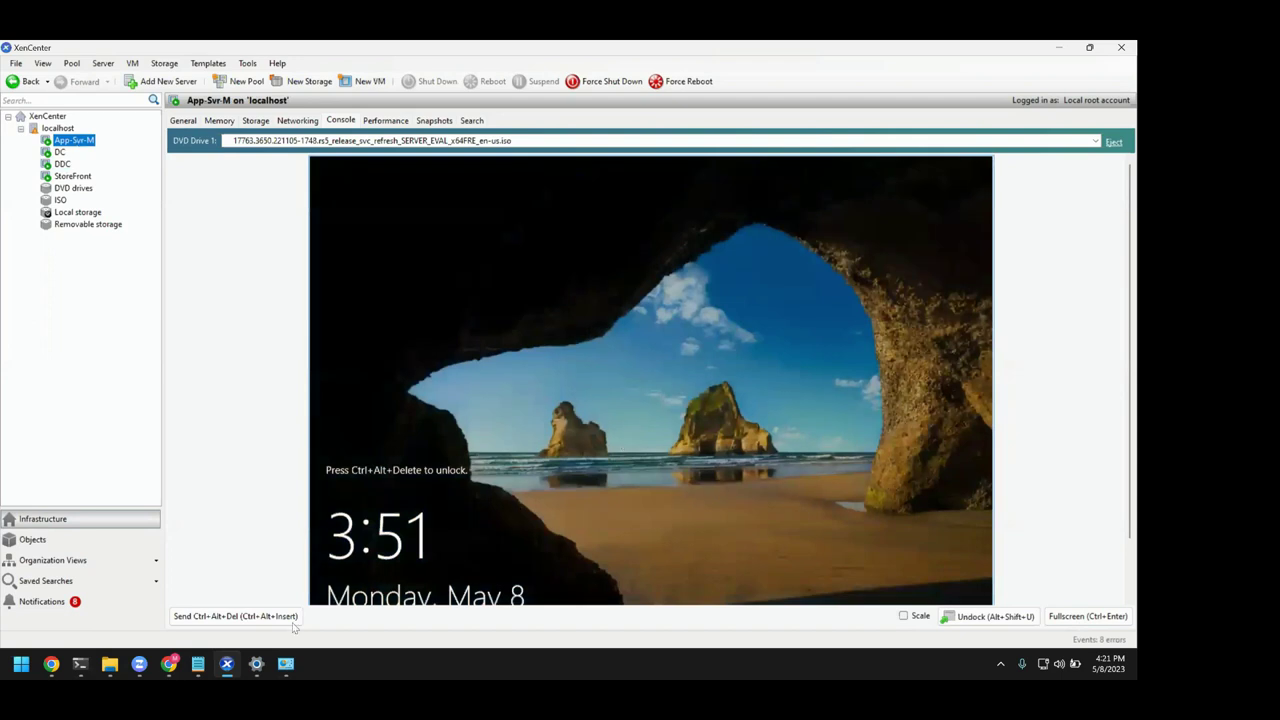
# - Sign in to App-Svr-M as Administrator in the full-screen console
pyautogui.click(252, 620)
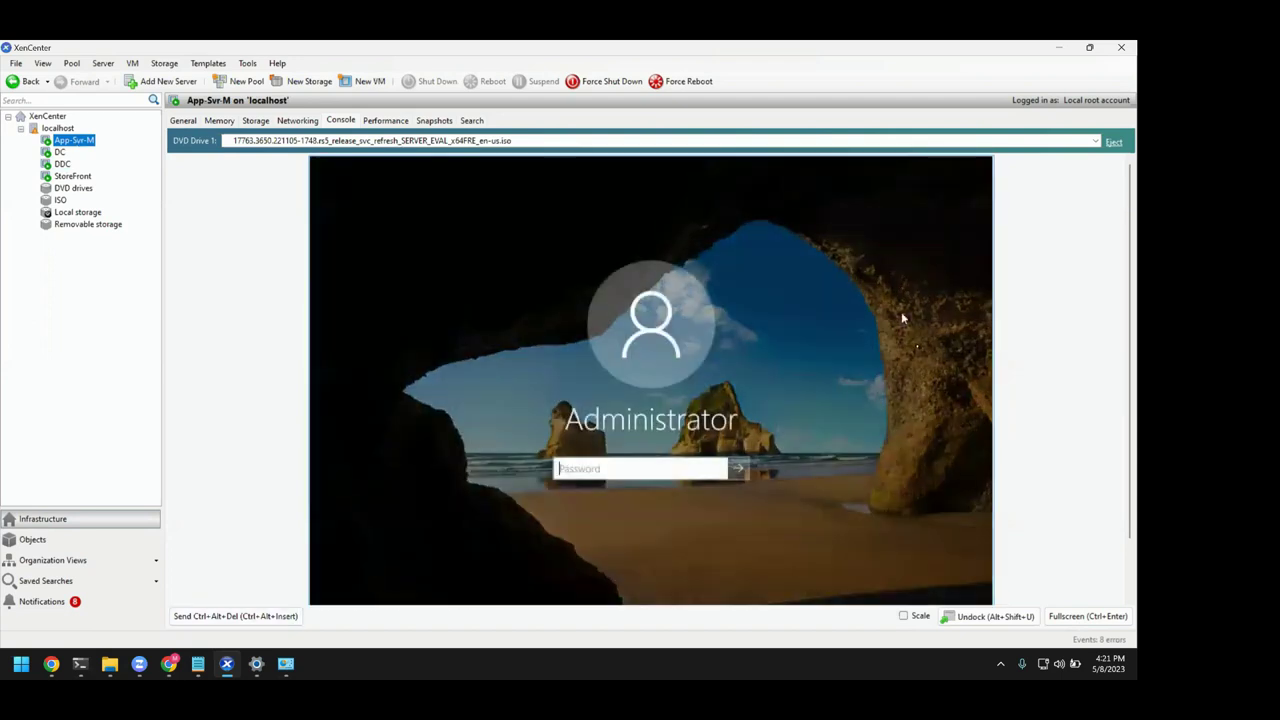
pyautogui.click(1087, 616)
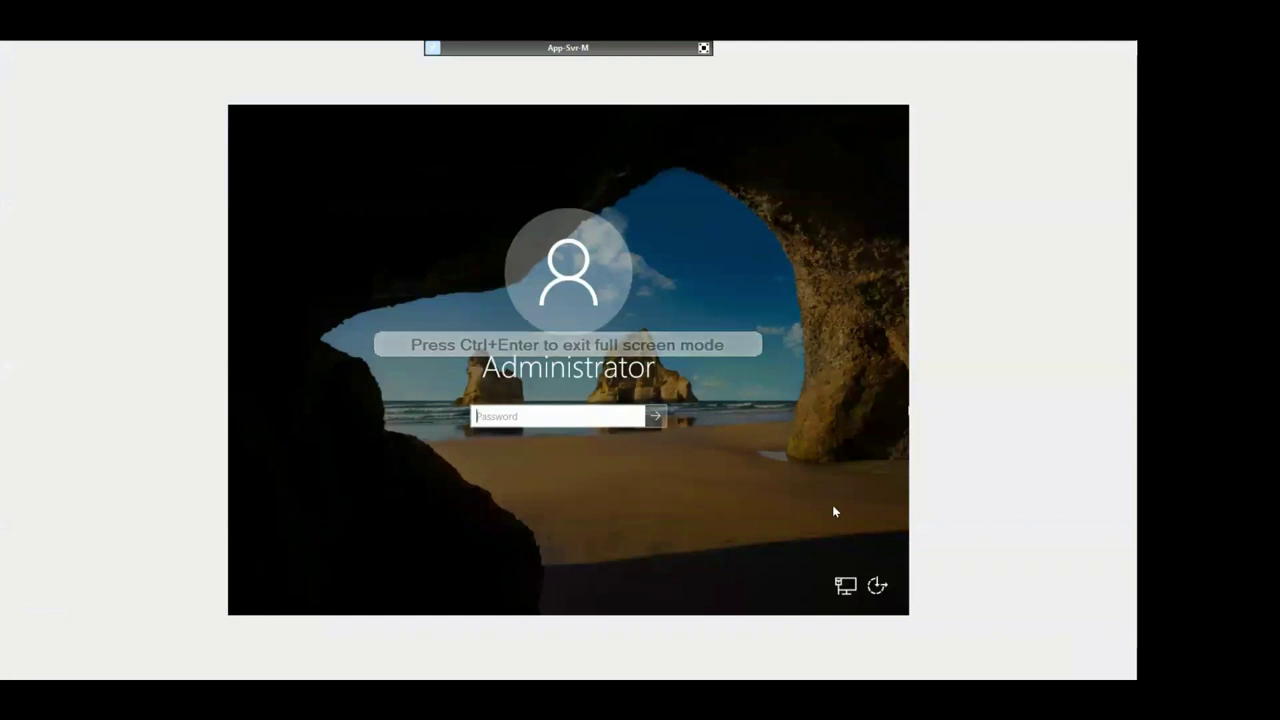
pyautogui.click(602, 412)
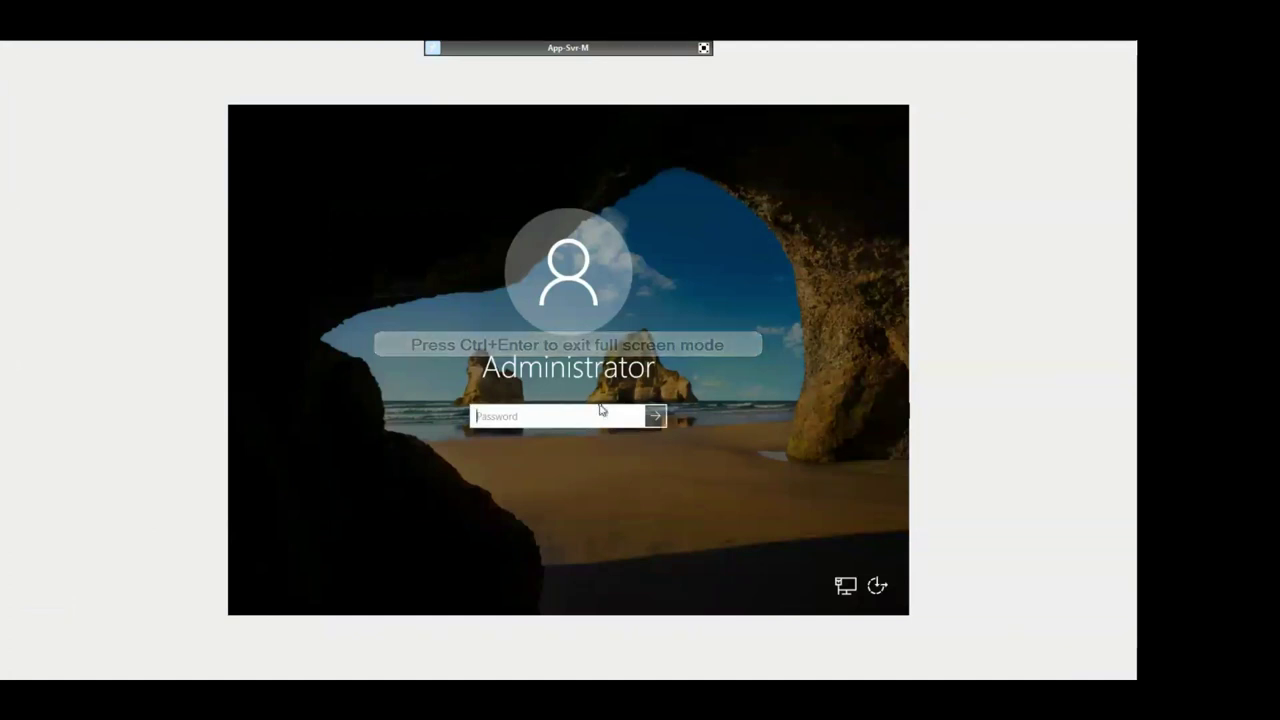
pyautogui.write('*********')
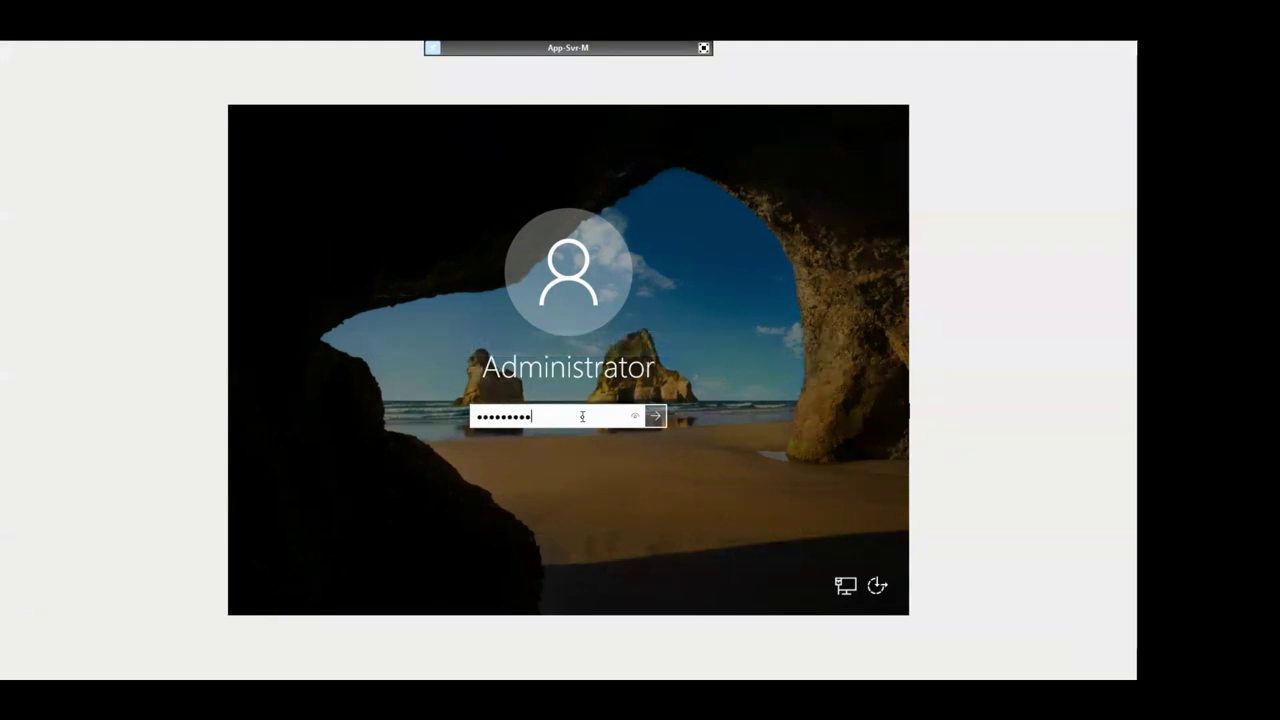
pyautogui.press('Return')
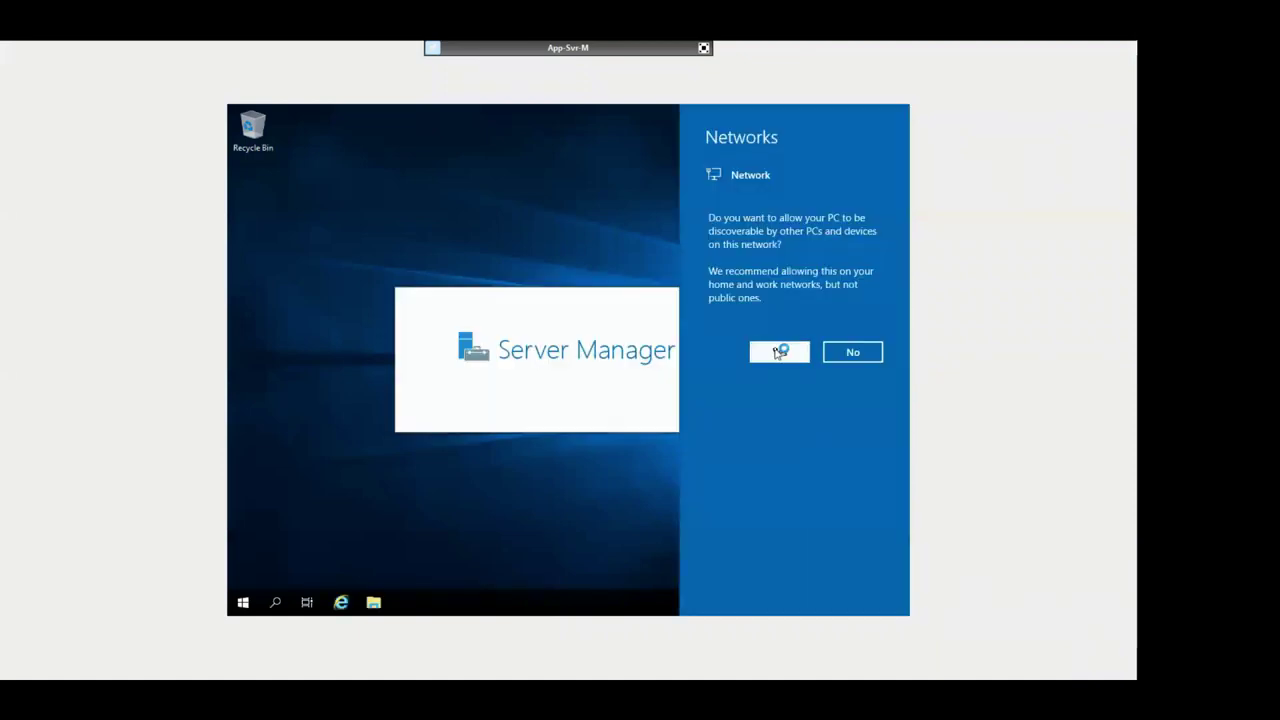
# - Allow App-Svr-M to be discoverable on the network and dismiss the Windows Admin Center tip
pyautogui.click(776, 352)
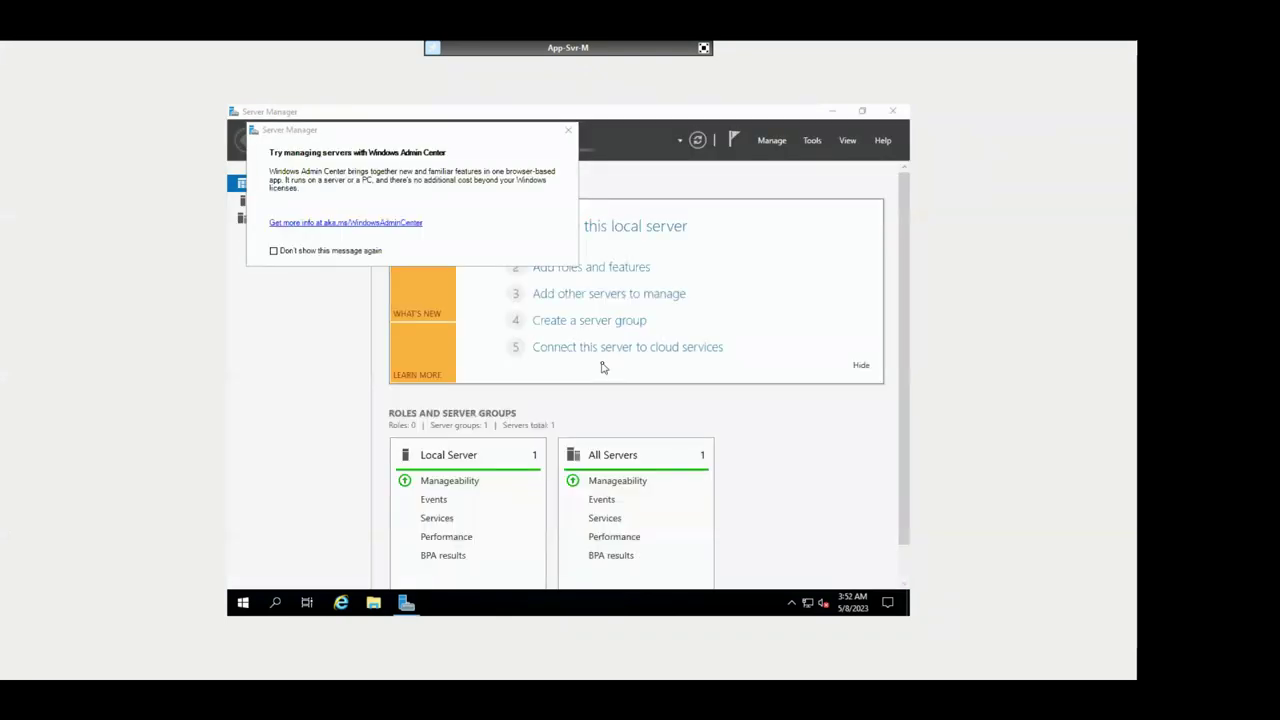
pyautogui.click(340, 253)
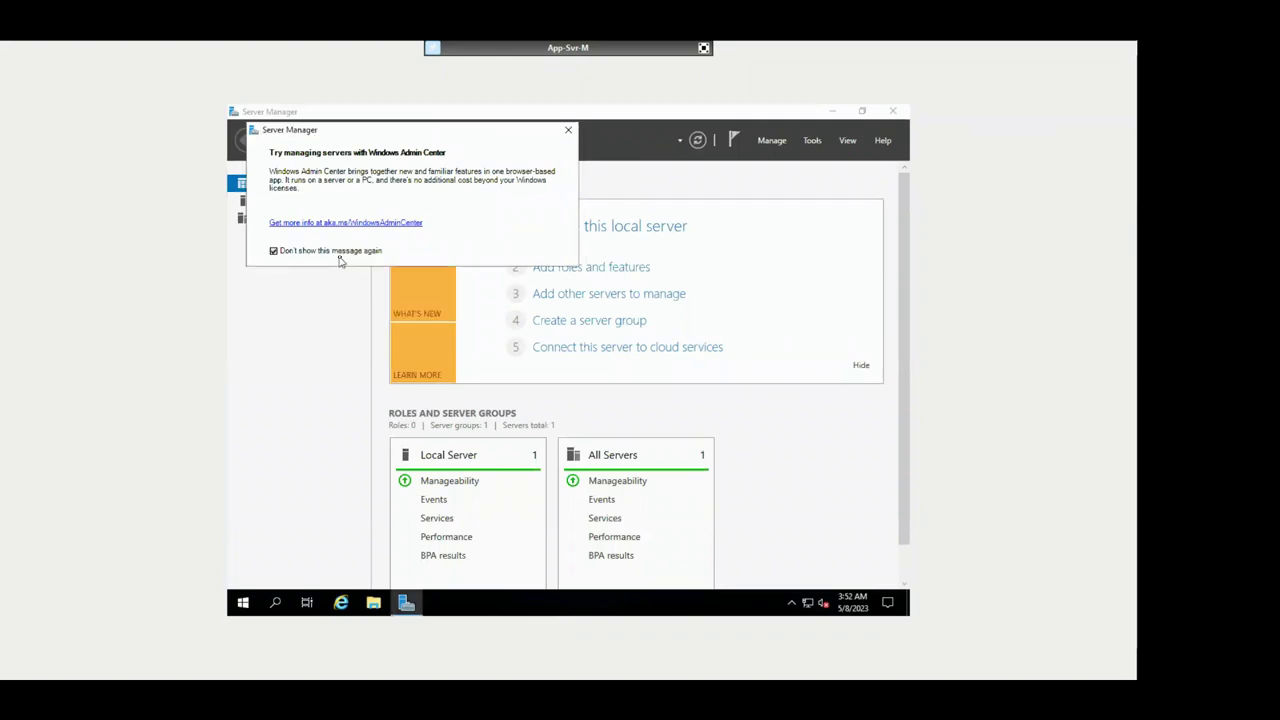
pyautogui.click(568, 130)
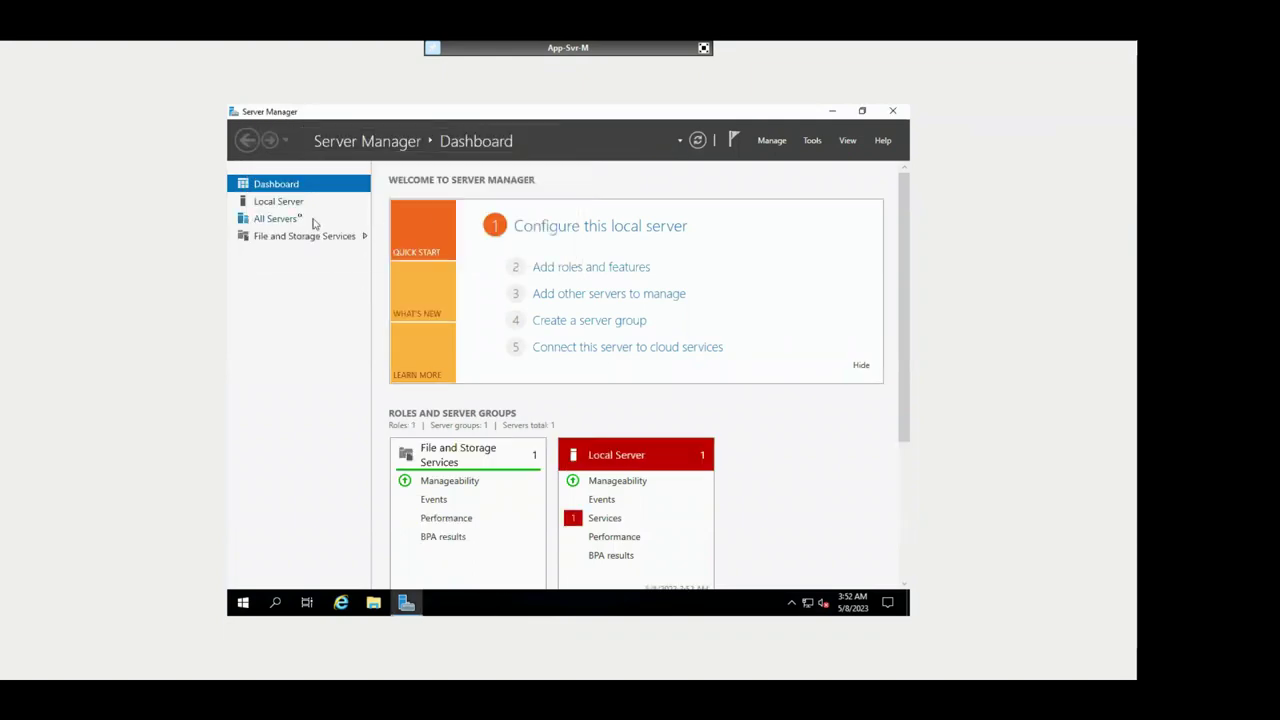
# - Set App-Svr-M's Ethernet IPv4 preferred DNS server to 192.168.1.97
pyautogui.click(278, 201)
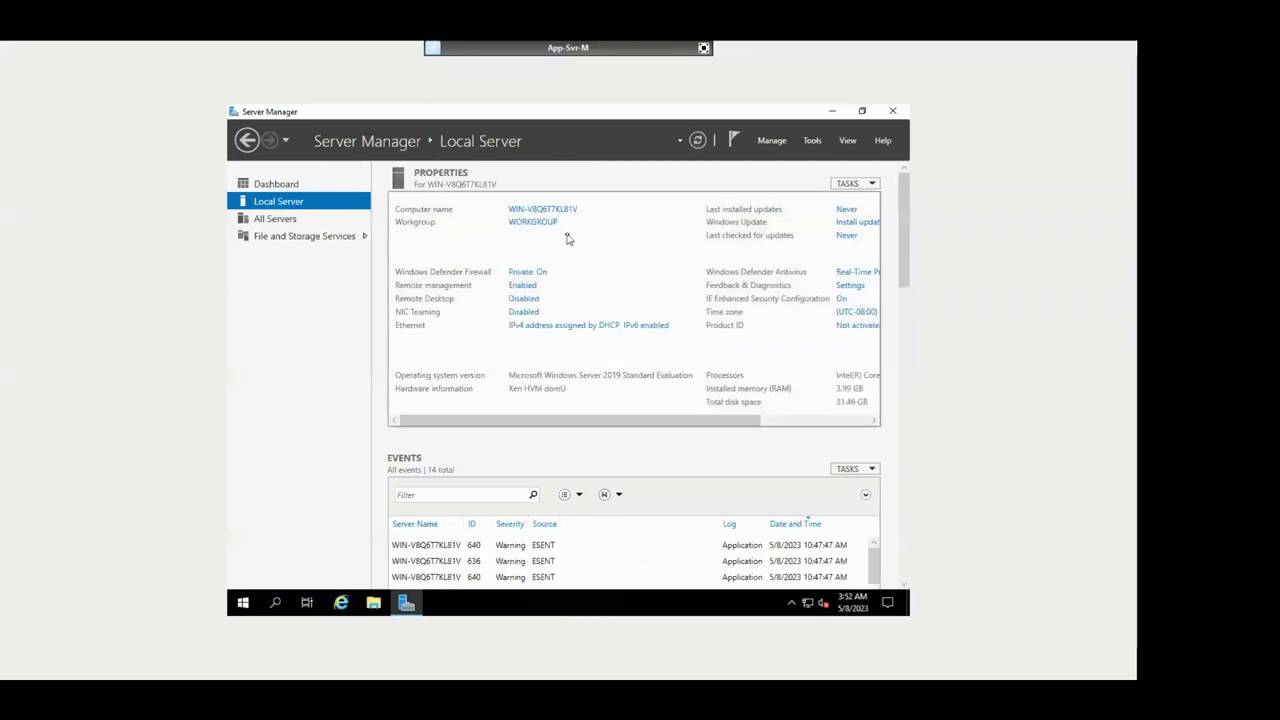
pyautogui.click(530, 327)
pyautogui.click(395, 255)
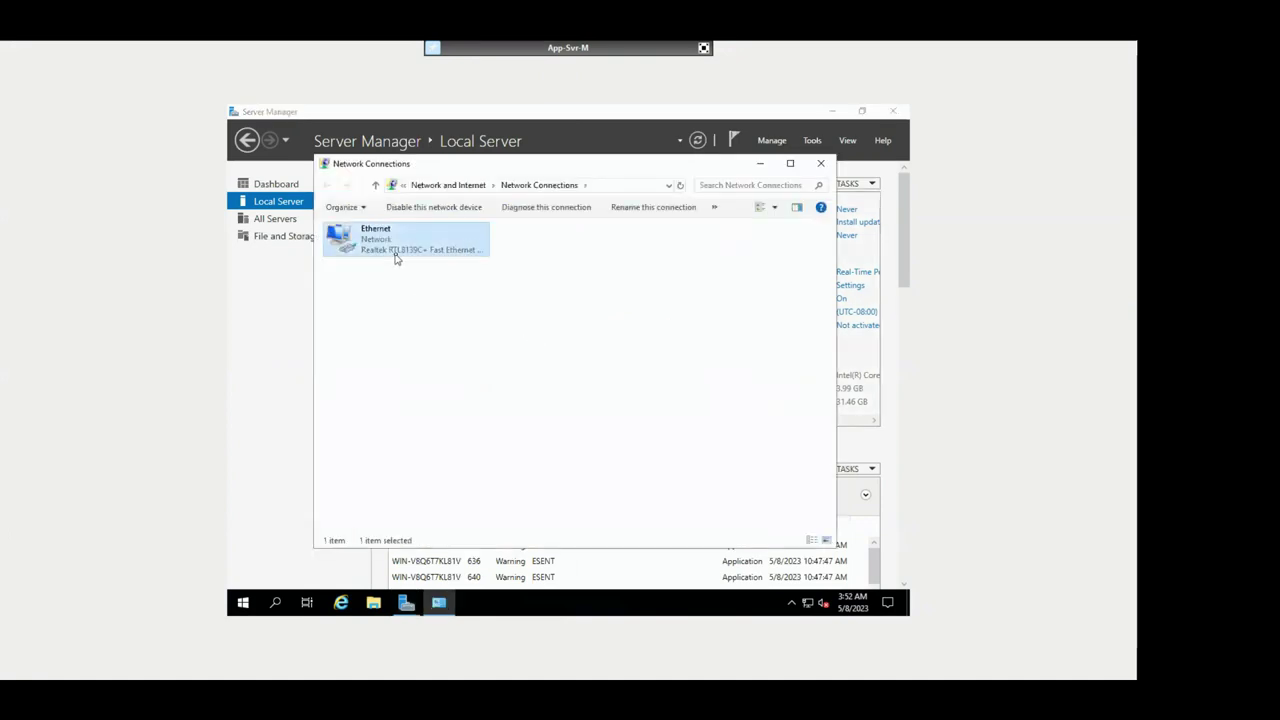
pyautogui.rightClick(395, 255)
pyautogui.click(446, 388)
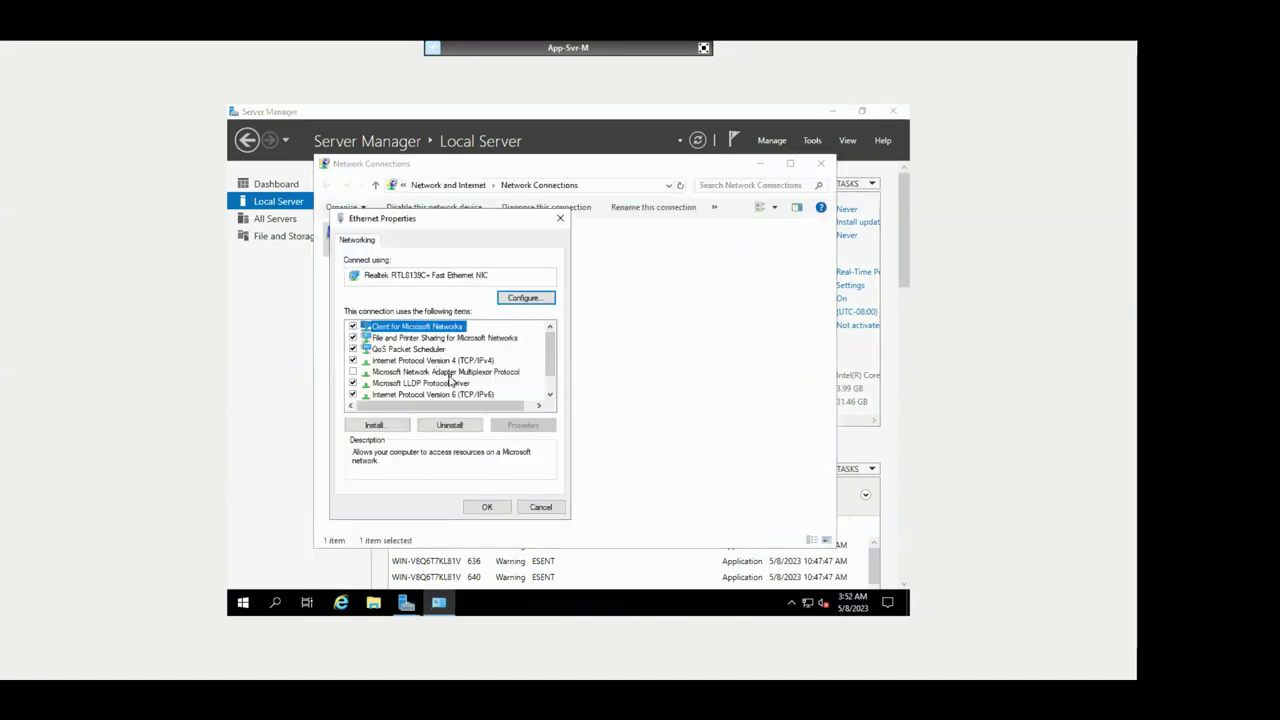
pyautogui.click(462, 361)
pyautogui.click(522, 424)
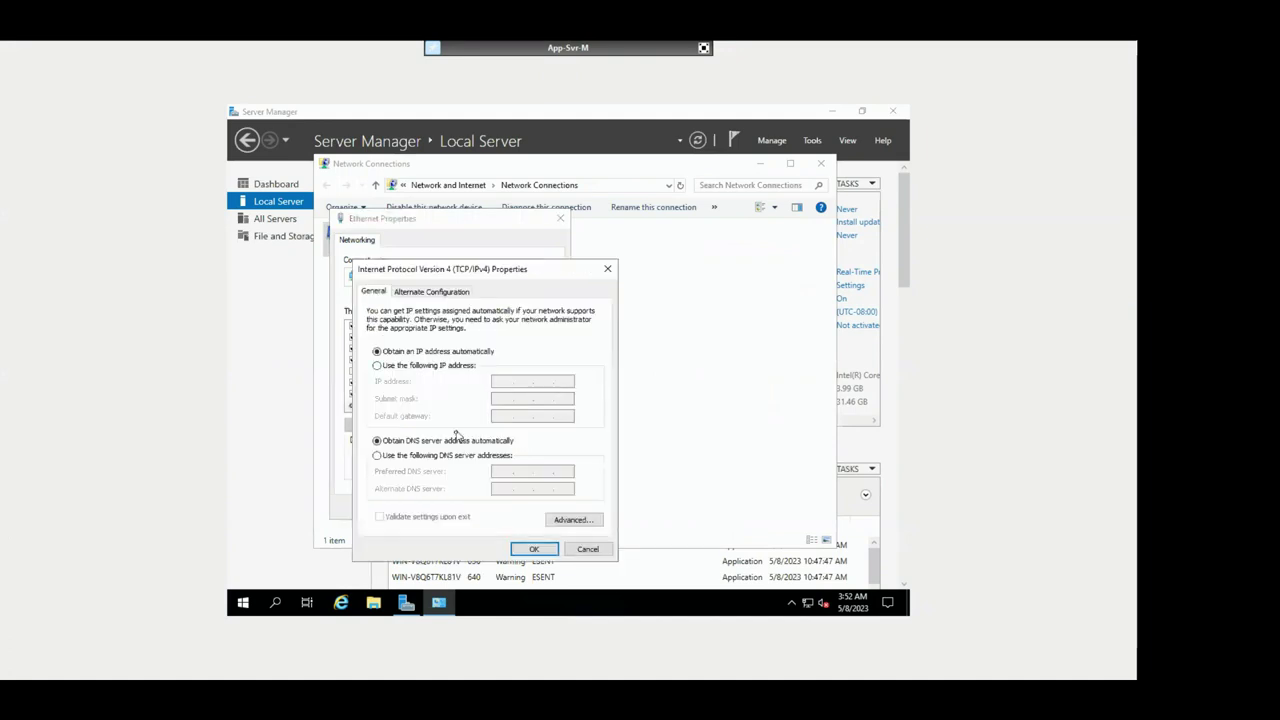
pyautogui.click(455, 457)
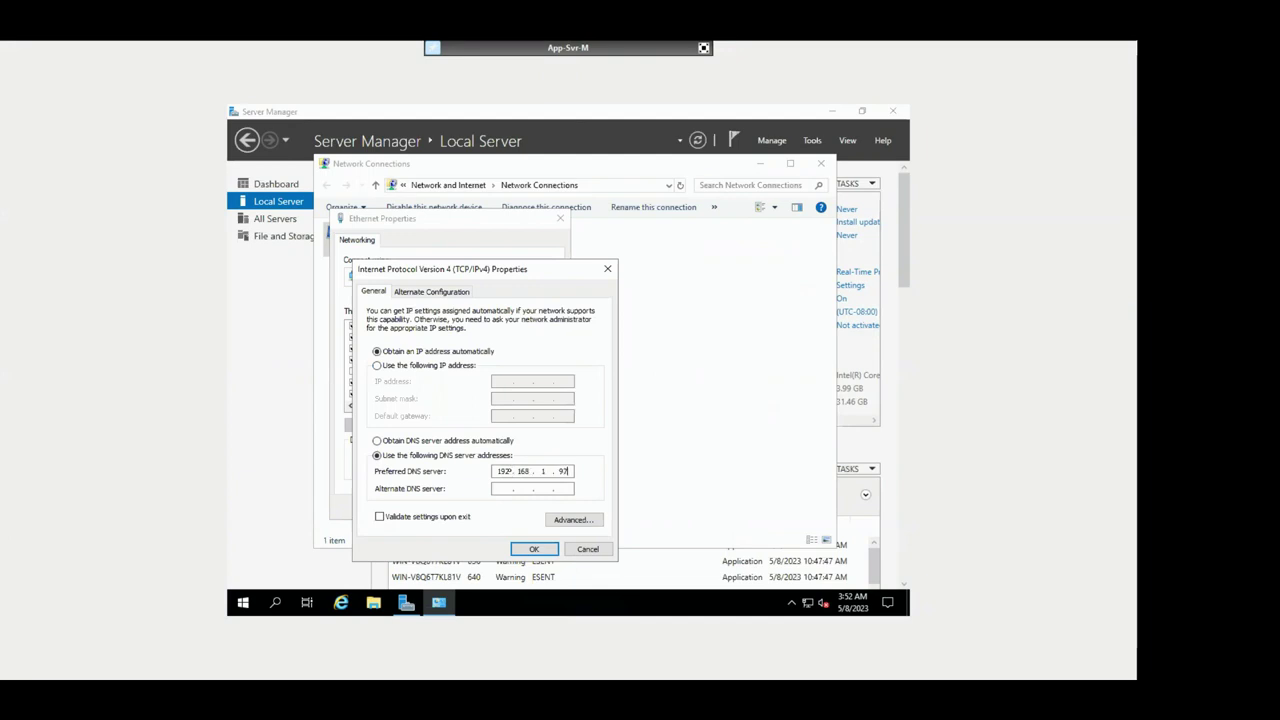
pyautogui.click(531, 550)
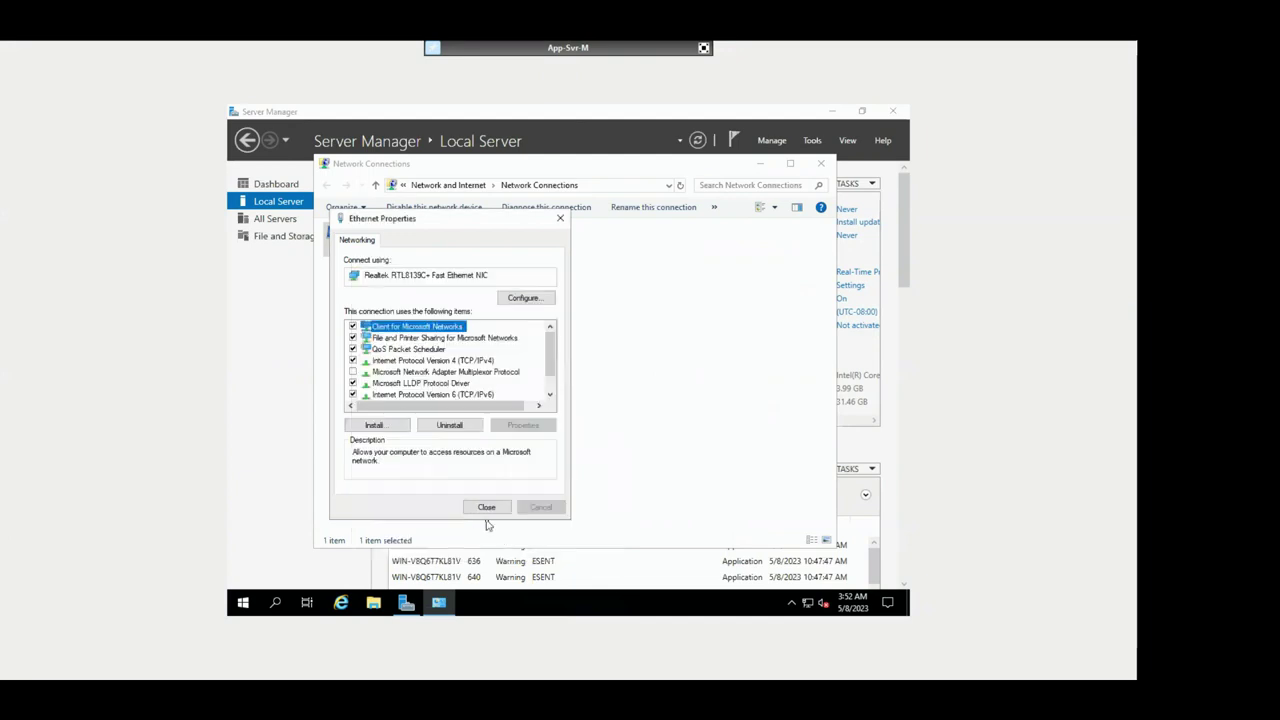
pyautogui.click(486, 508)
pyautogui.click(603, 366)
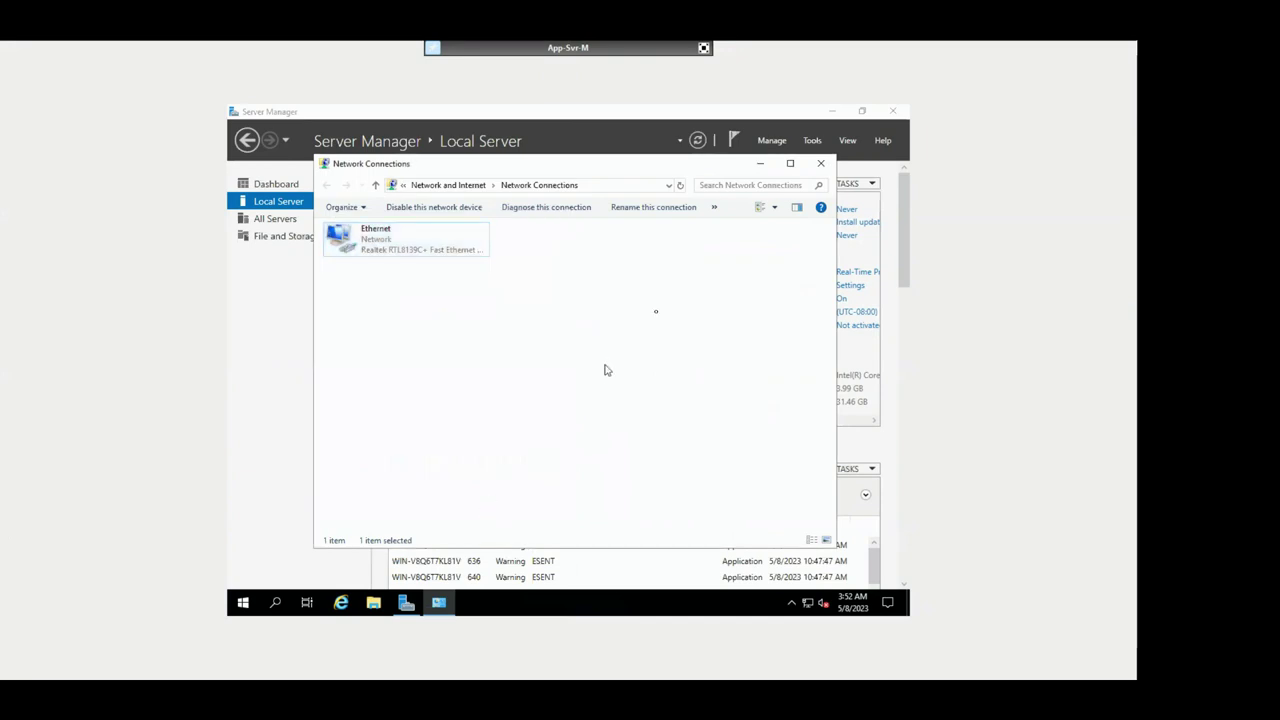
pyautogui.click(821, 164)
pyautogui.click(535, 209)
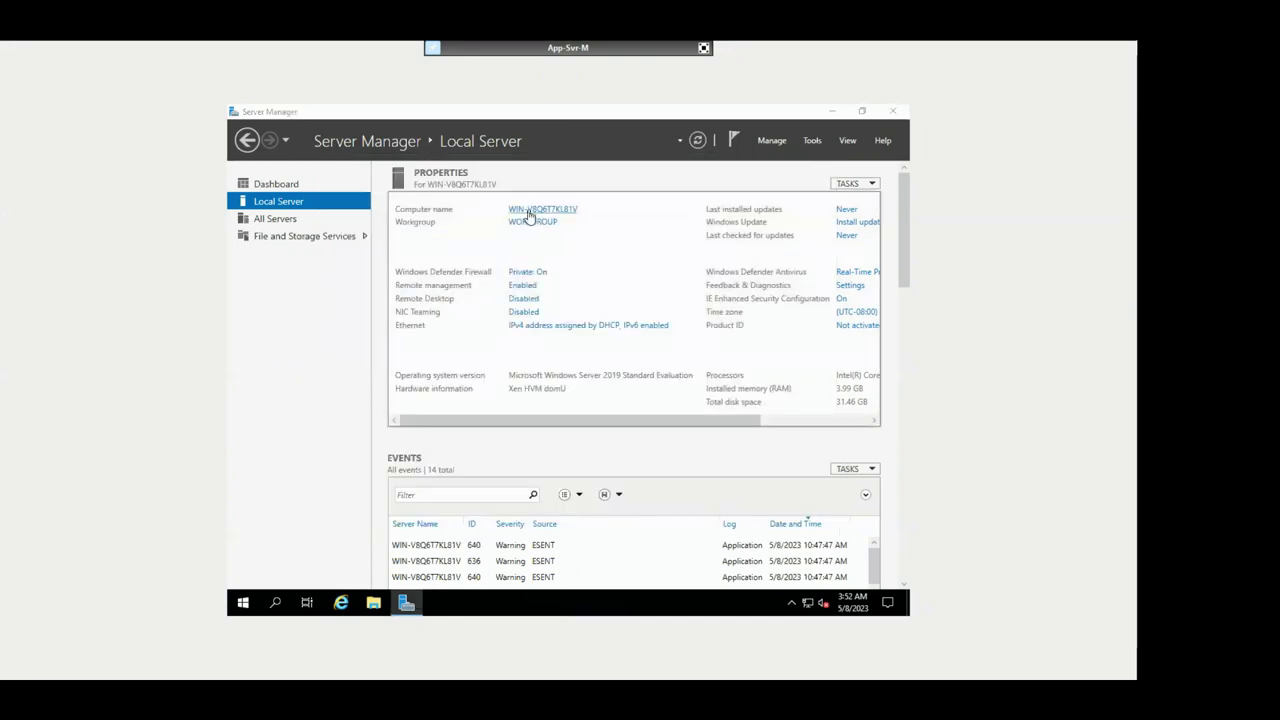
# - In System Properties, set the computer name to App-Svr-M and domain membership to uv.com
pyautogui.click(525, 336)
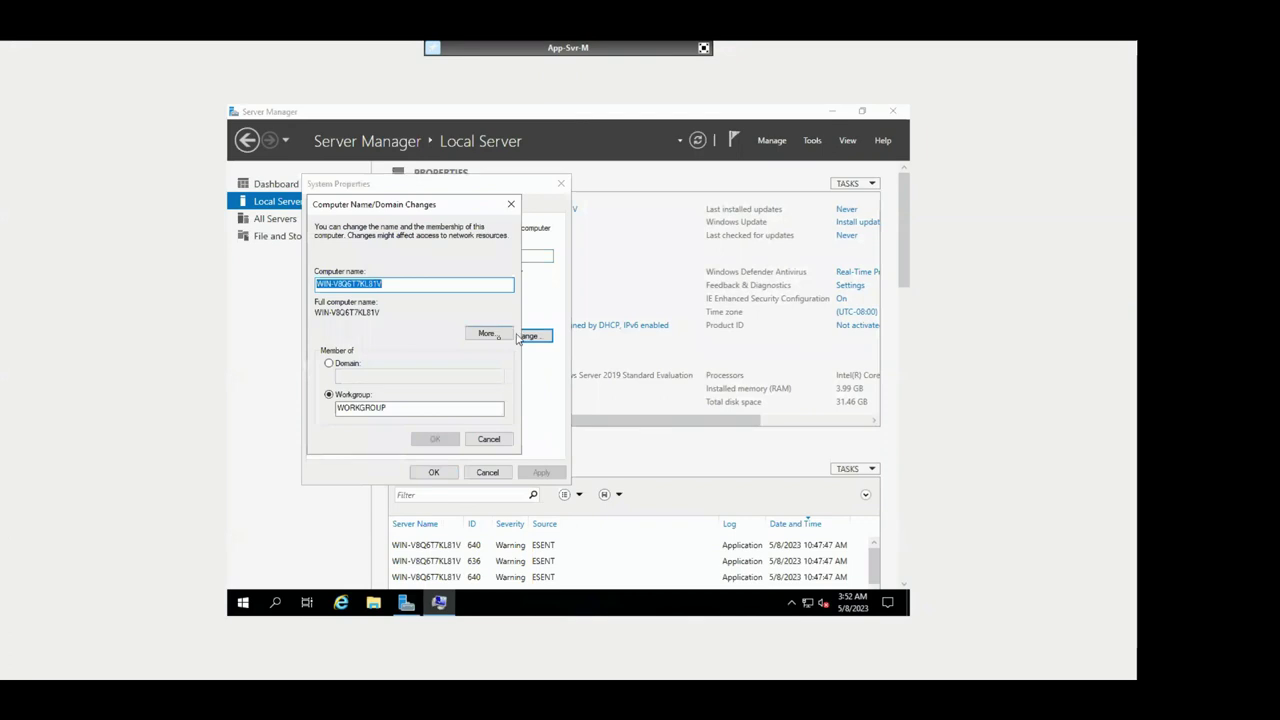
pyautogui.click(341, 364)
pyautogui.click(389, 283)
pyautogui.moveTo(389, 283); pyautogui.dragTo(310, 280)
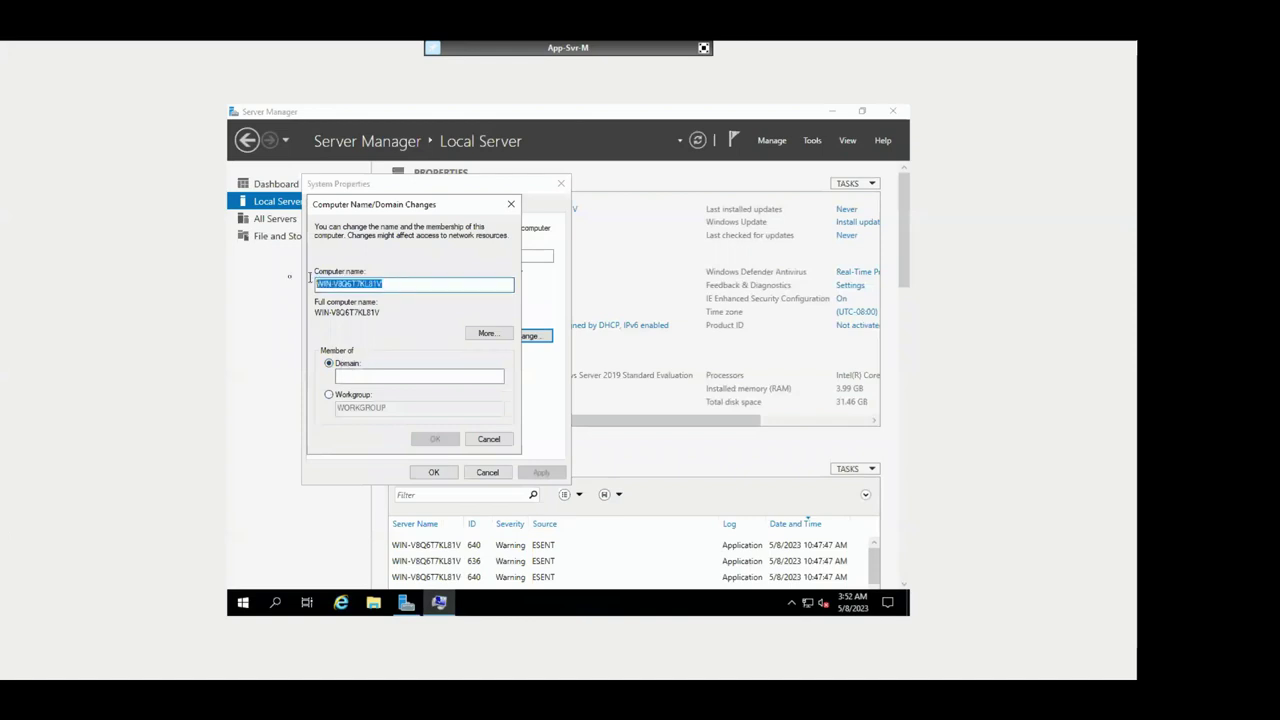
pyautogui.write('App-Svr')
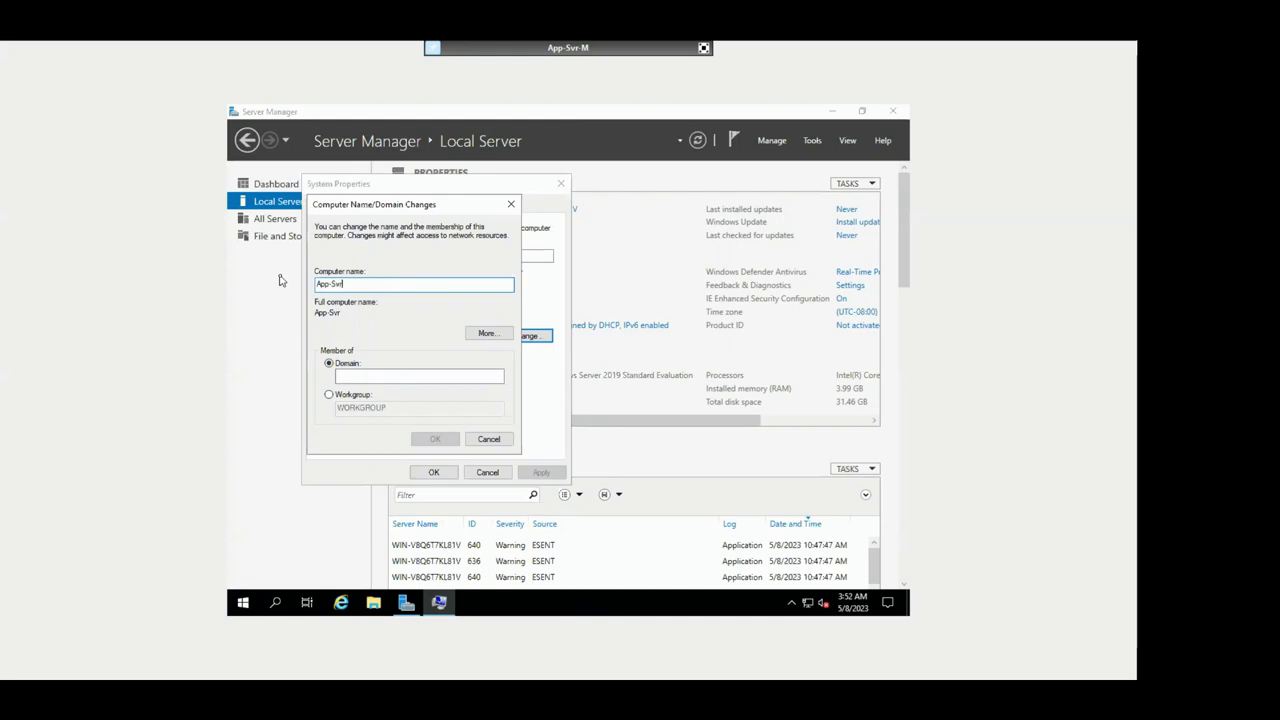
pyautogui.write('-M')
pyautogui.click(393, 376)
pyautogui.write('uv.com')
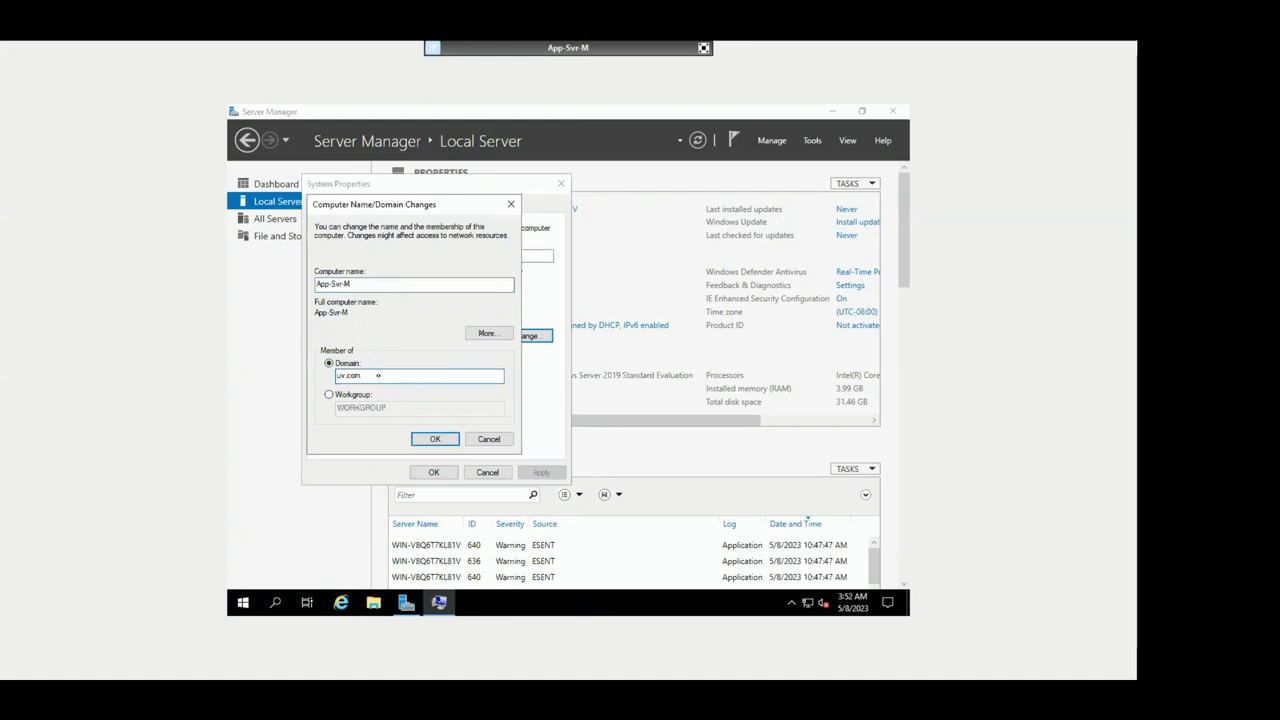
pyautogui.click(431, 442)
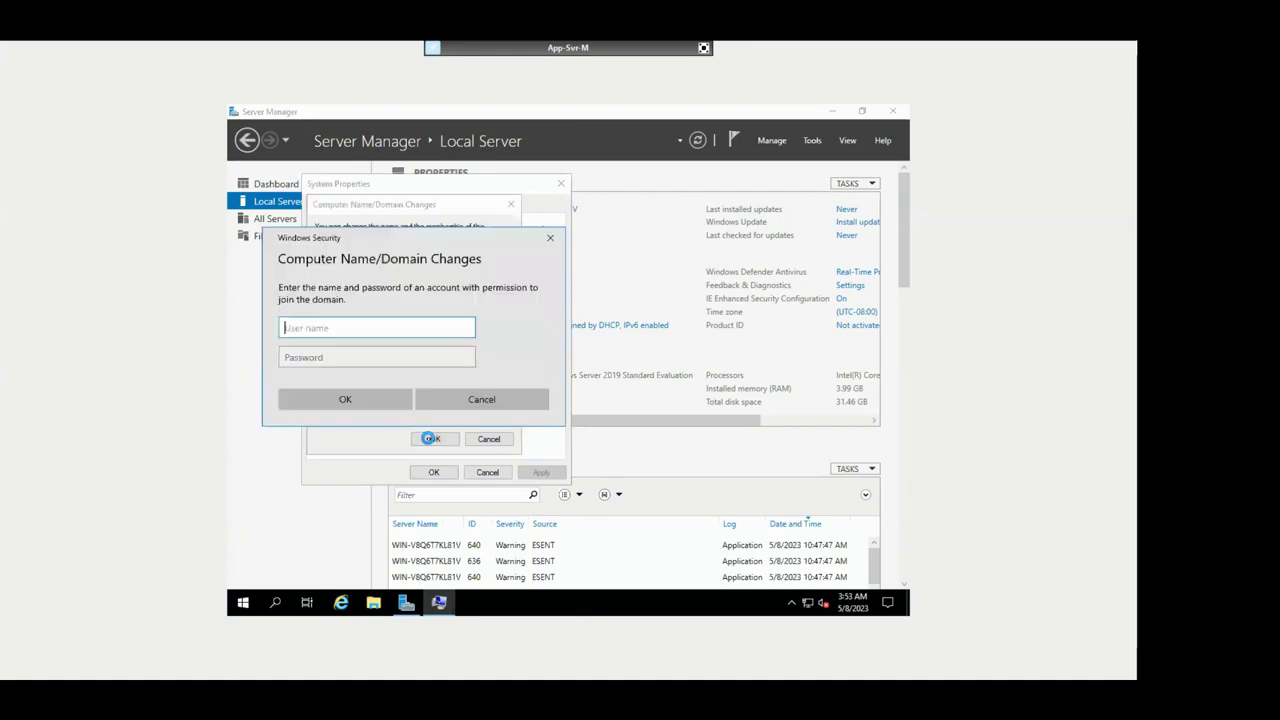
# - Authenticate with the domain admin account, acknowledge the uv.com welcome and restart notices, and close System Properties
pyautogui.write('Mathew')
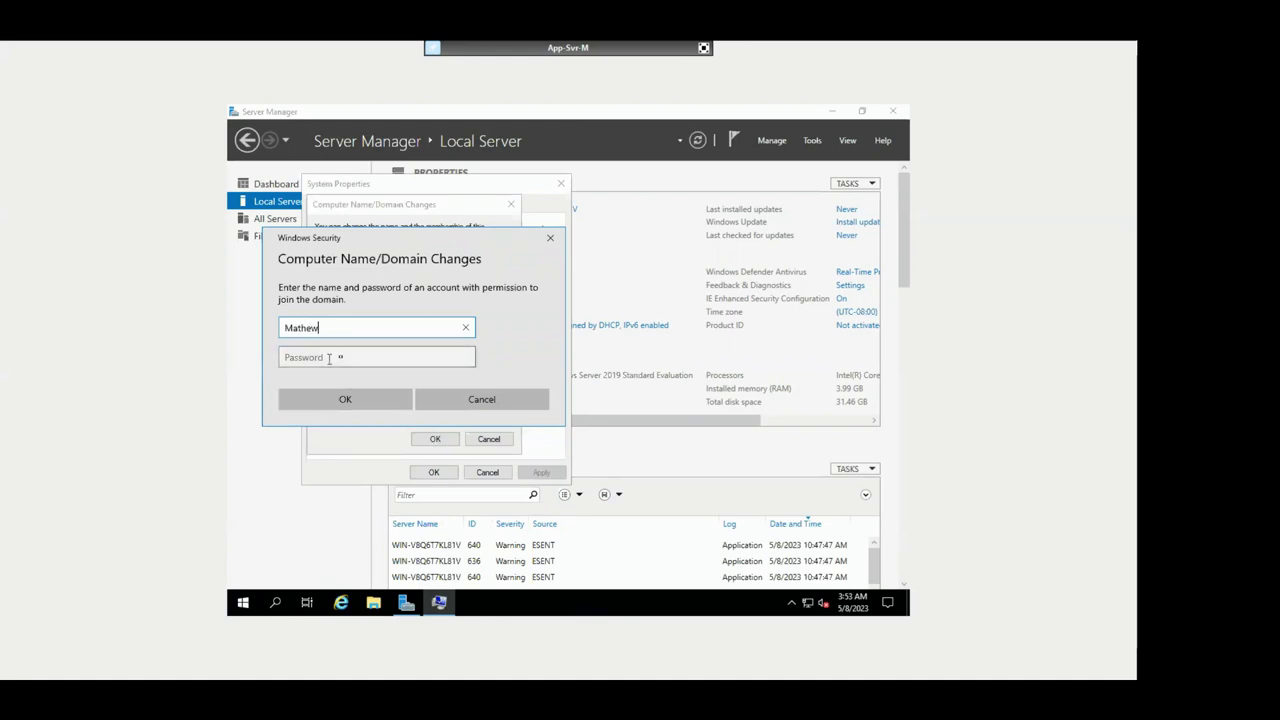
pyautogui.click(340, 356)
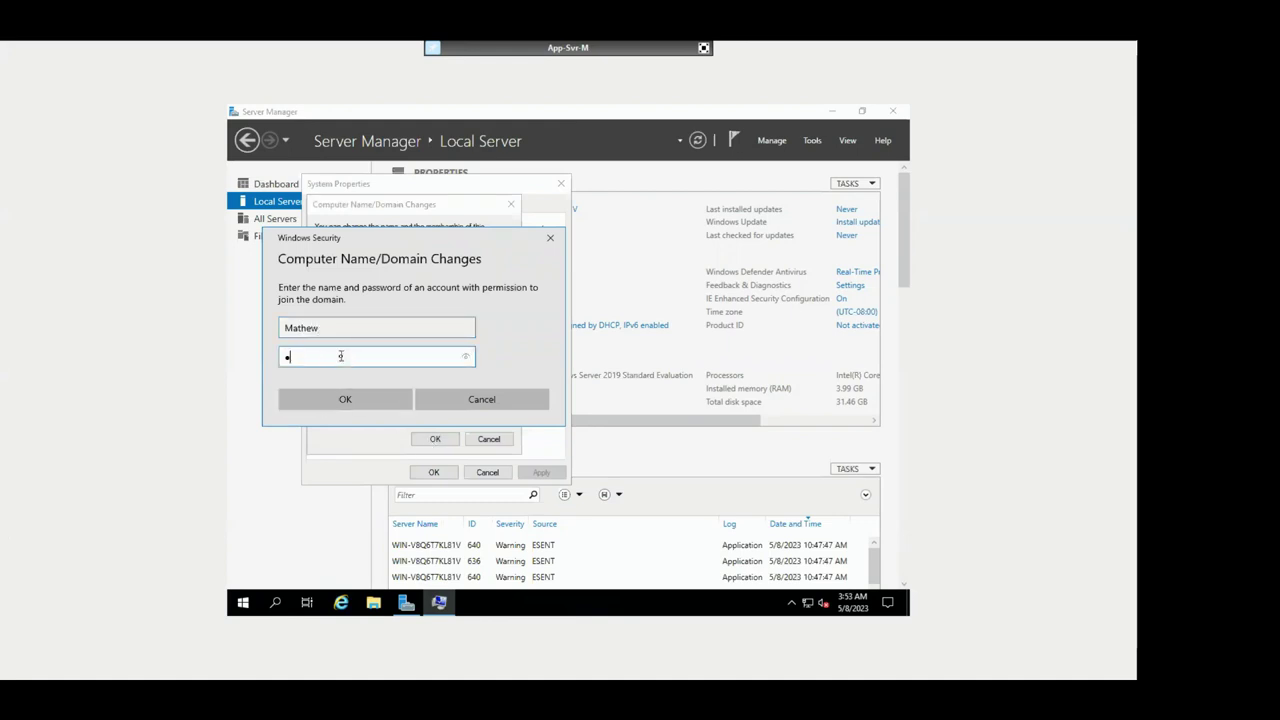
pyautogui.write('**********')
pyautogui.press('Return')
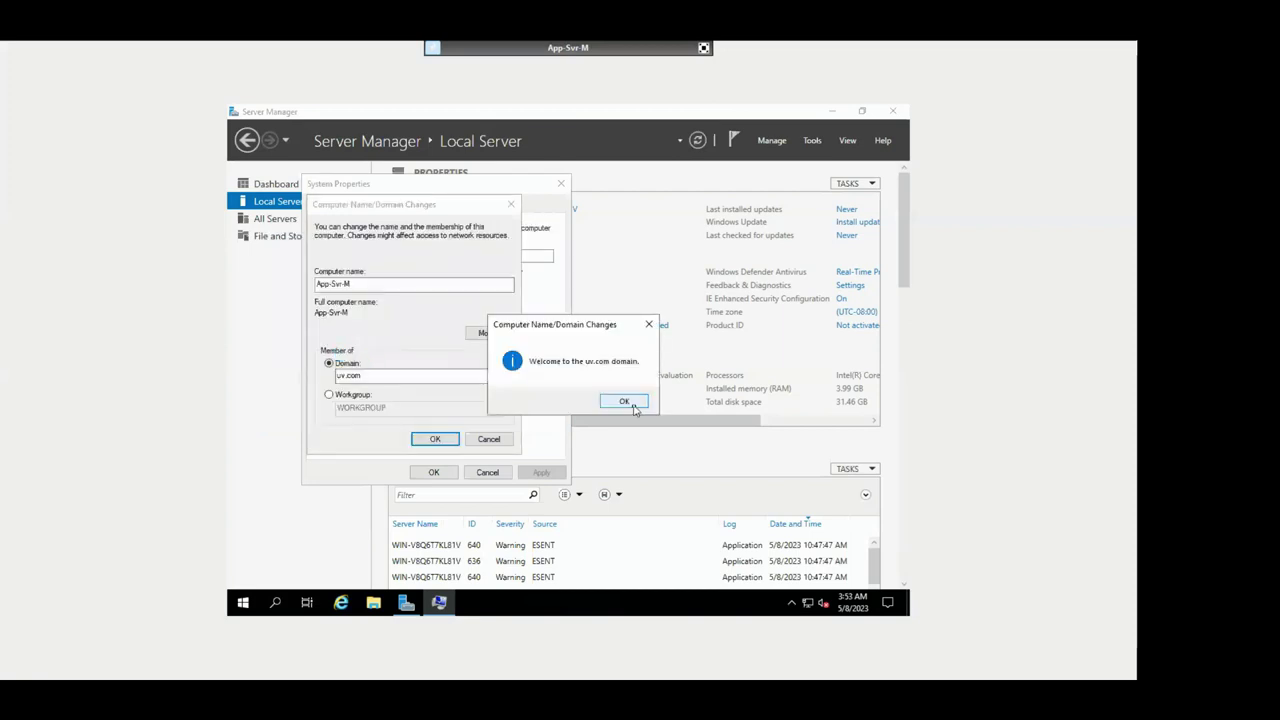
pyautogui.click(628, 403)
pyautogui.click(640, 373)
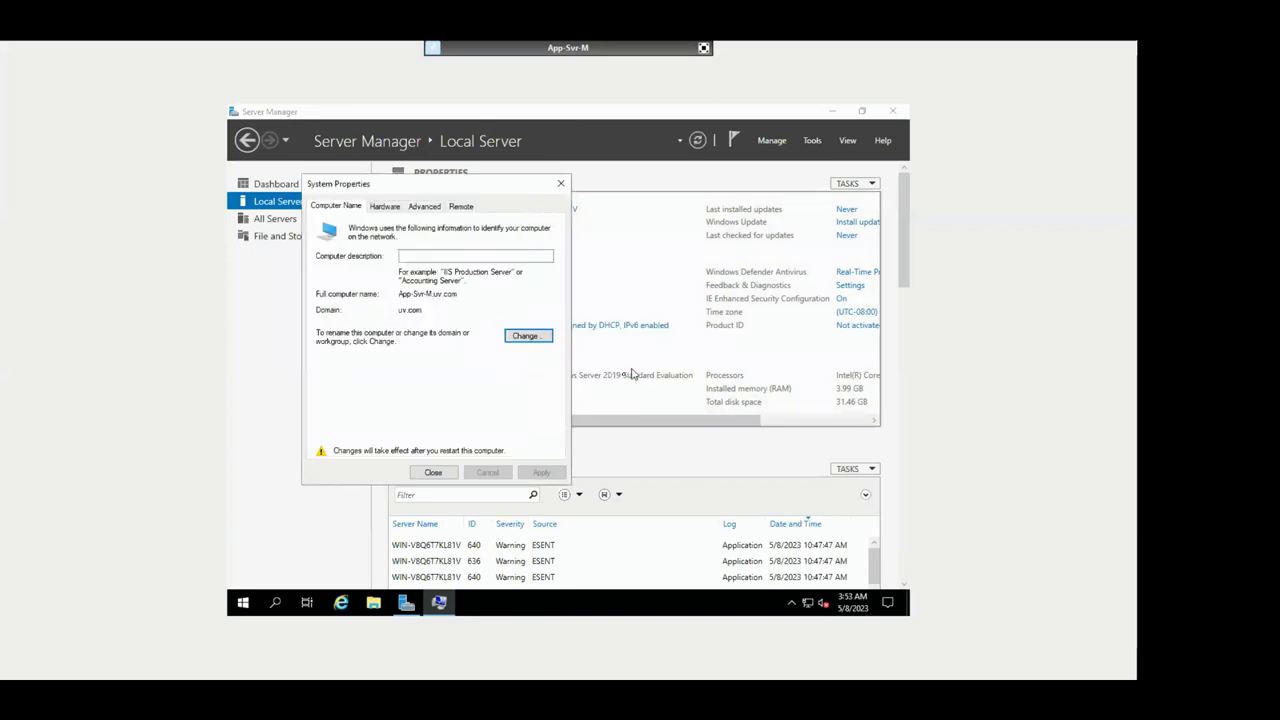
pyautogui.click(437, 475)
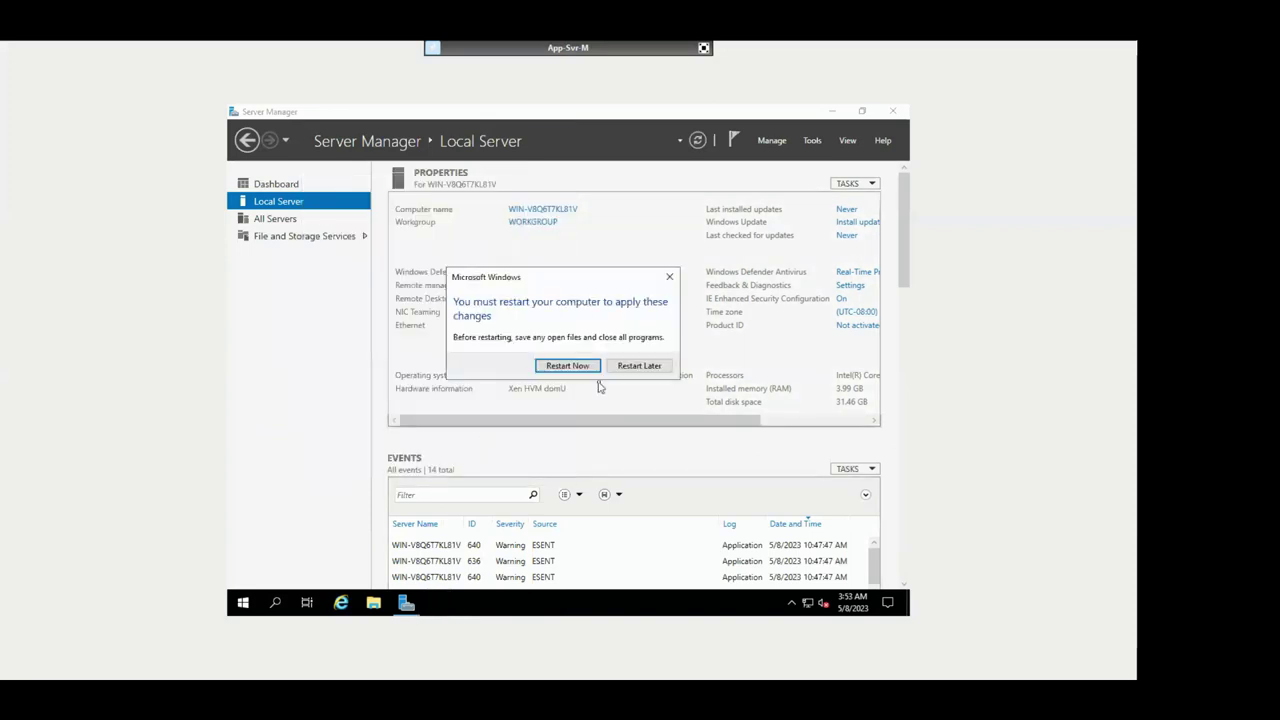
# - Restart App-Svr-M now, leave full screen, and check the DC, DDC, StoreFront and App-Svr-M consoles, ending on DC
pyautogui.click(567, 366)
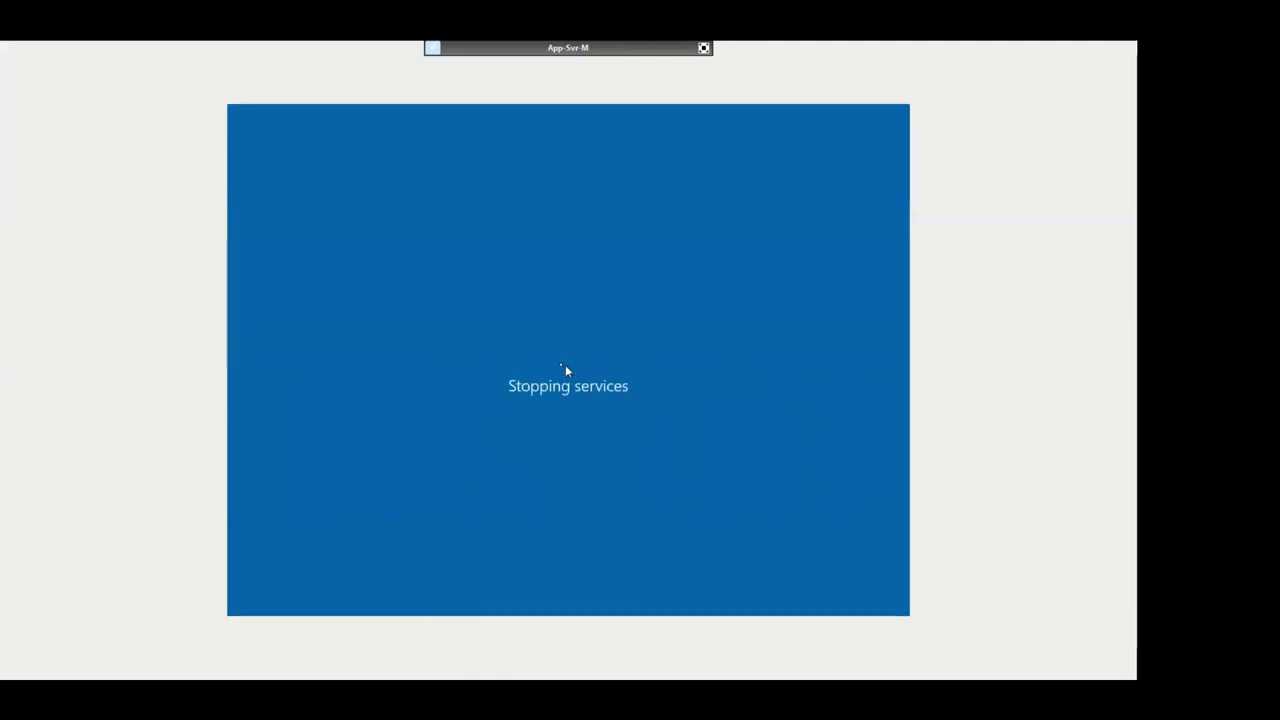
pyautogui.click(703, 47)
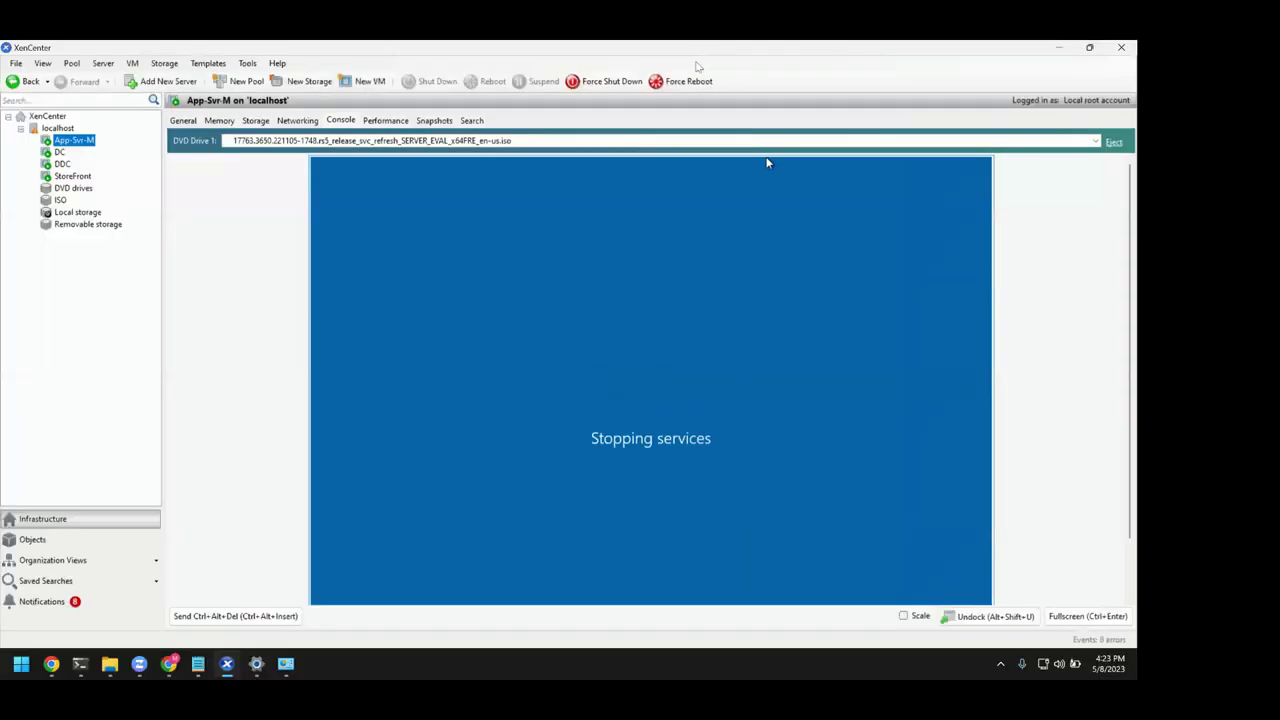
pyautogui.click(60, 152)
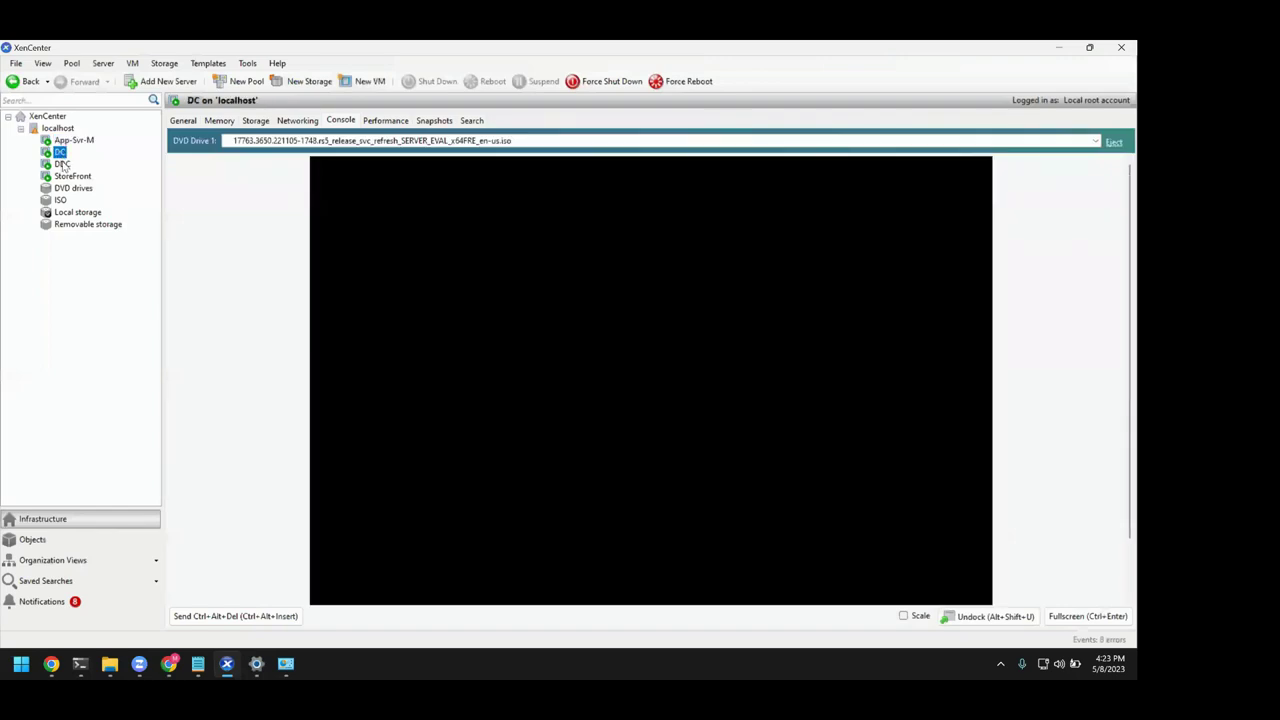
pyautogui.click(61, 164)
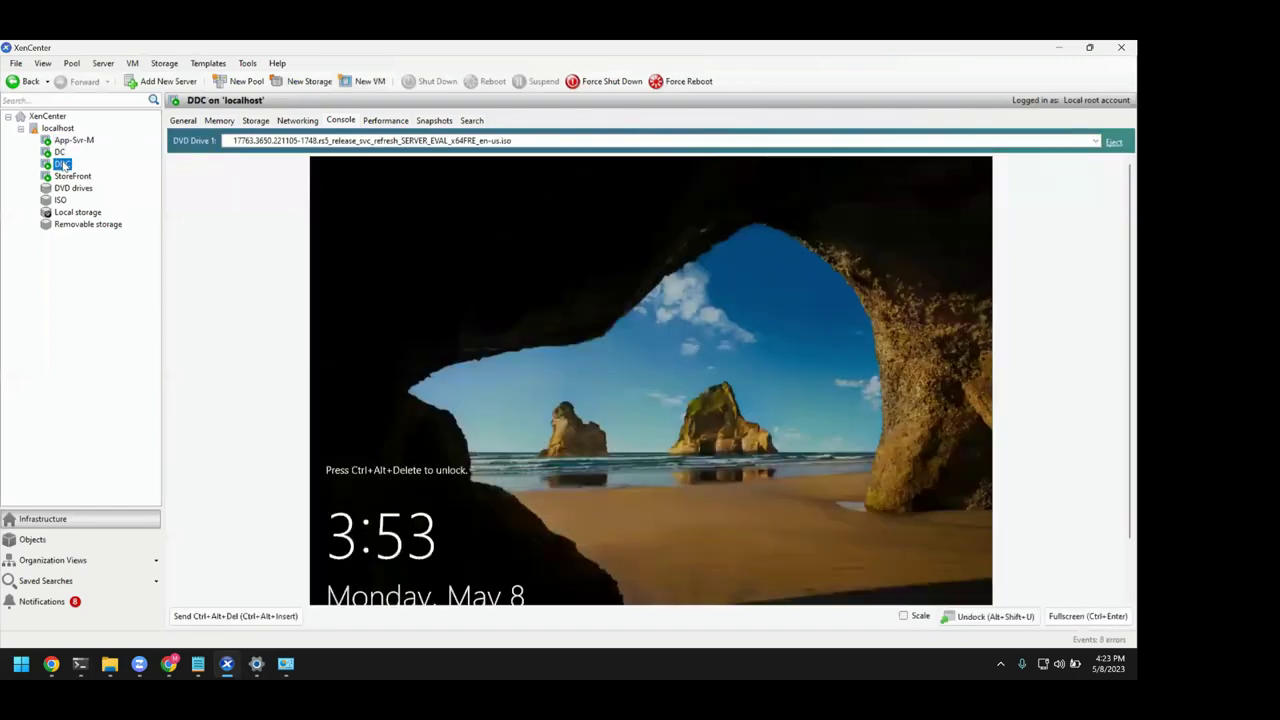
pyautogui.click(62, 177)
pyautogui.click(63, 141)
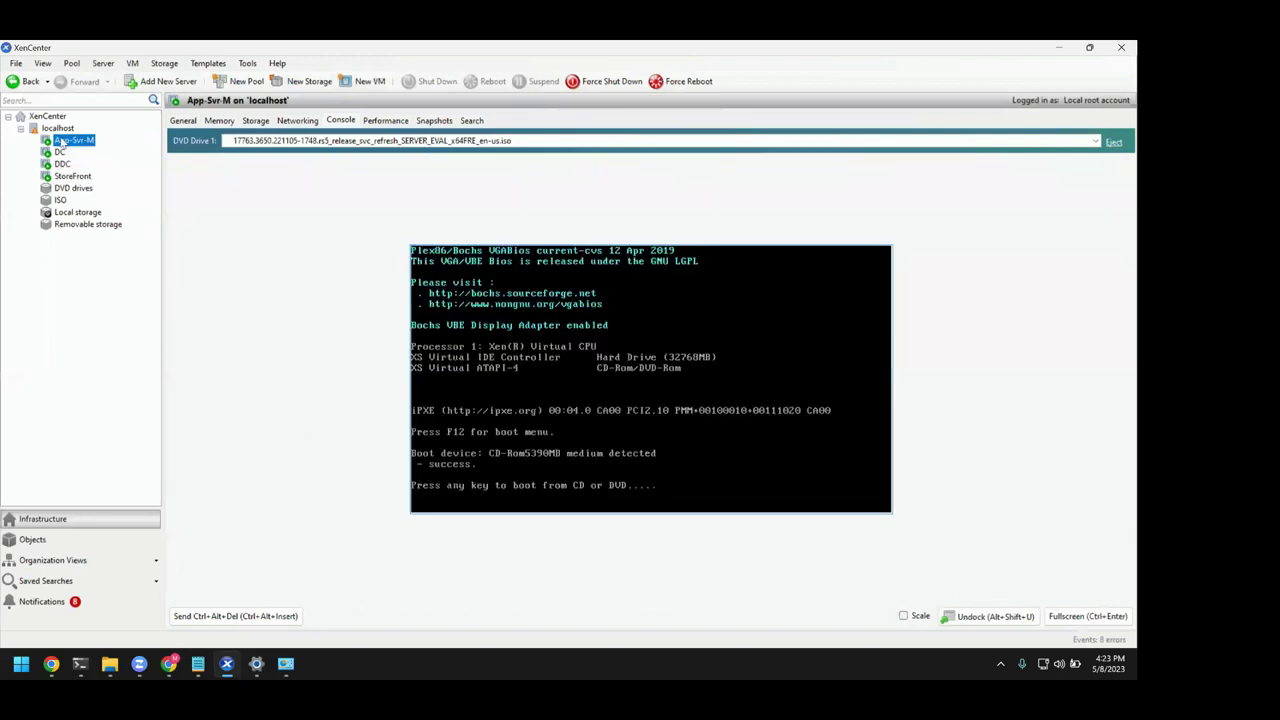
pyautogui.click(61, 153)
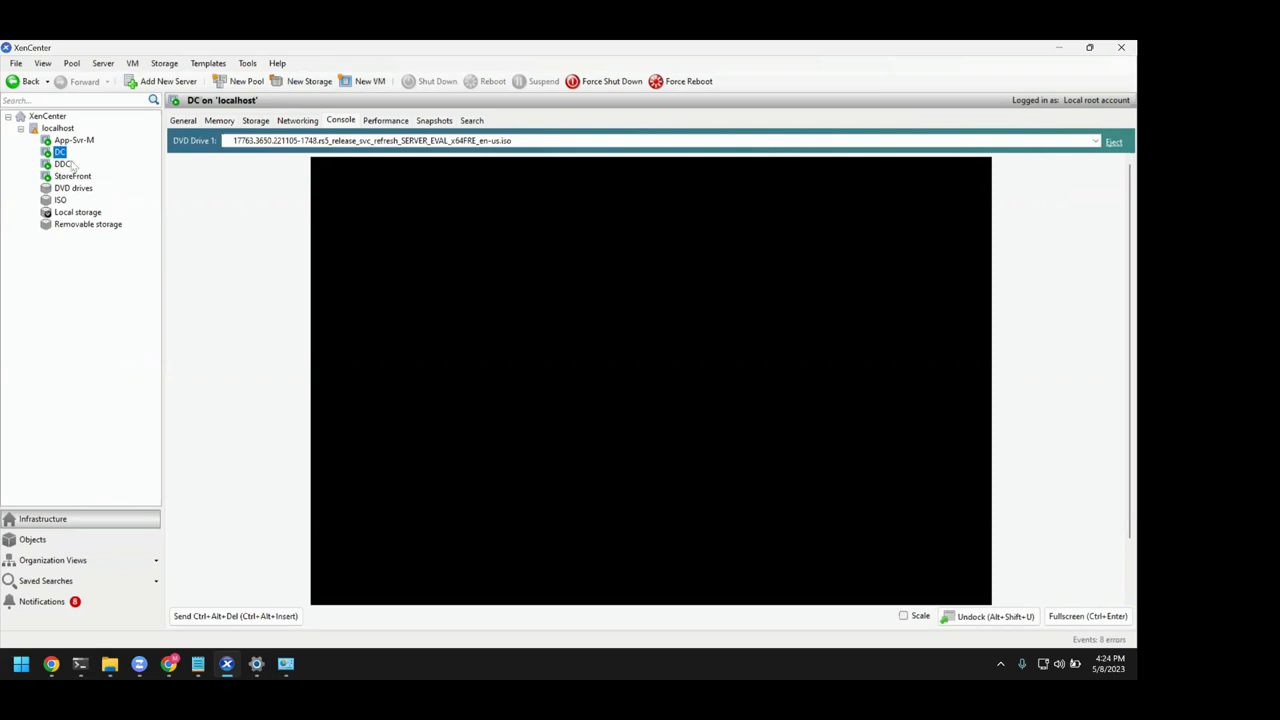
# - Select the DDC VM, send Ctrl+Alt+Del, and choose Other user at its sign-in screen
pyautogui.click(60, 152)
pyautogui.click(62, 165)
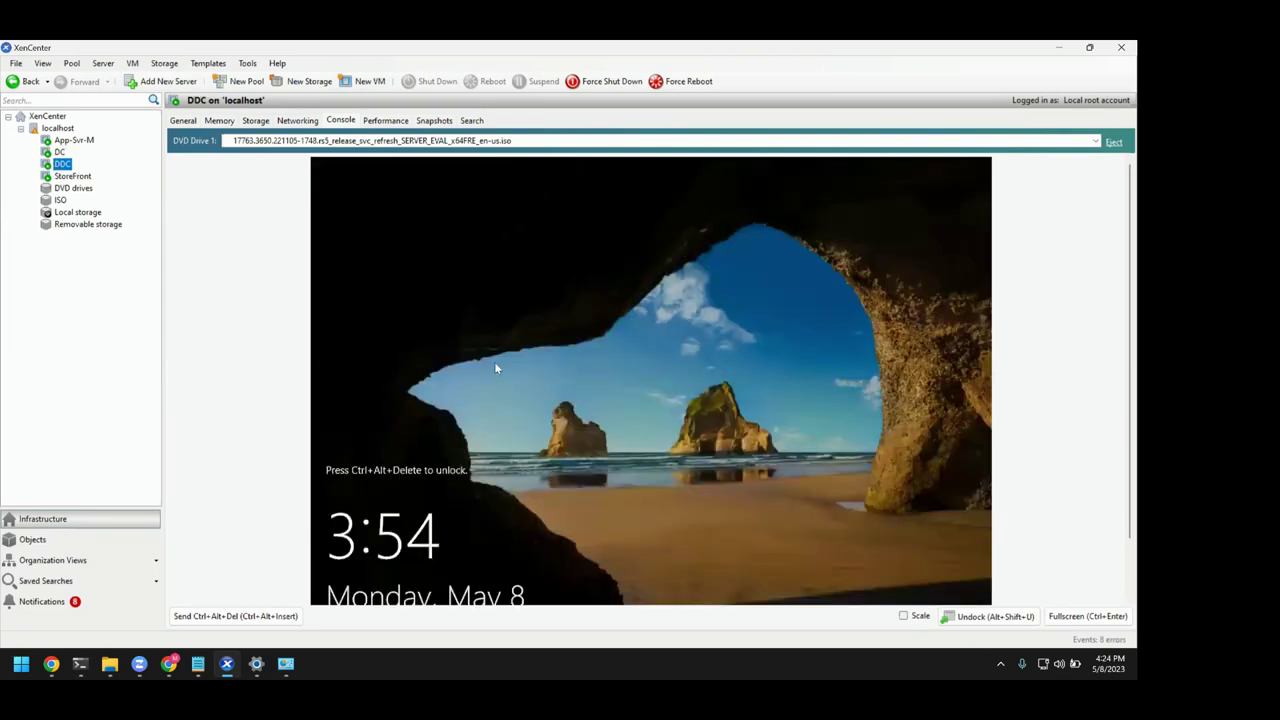
pyautogui.click(235, 616)
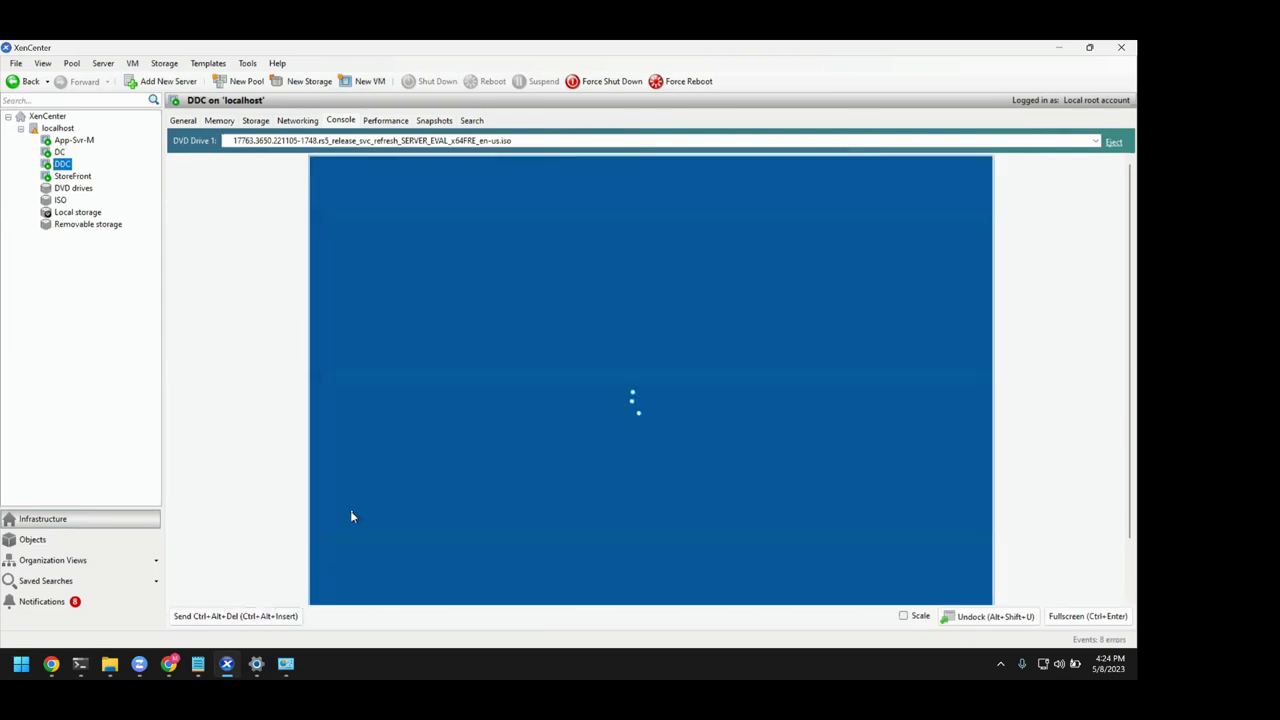
pyautogui.write('******')
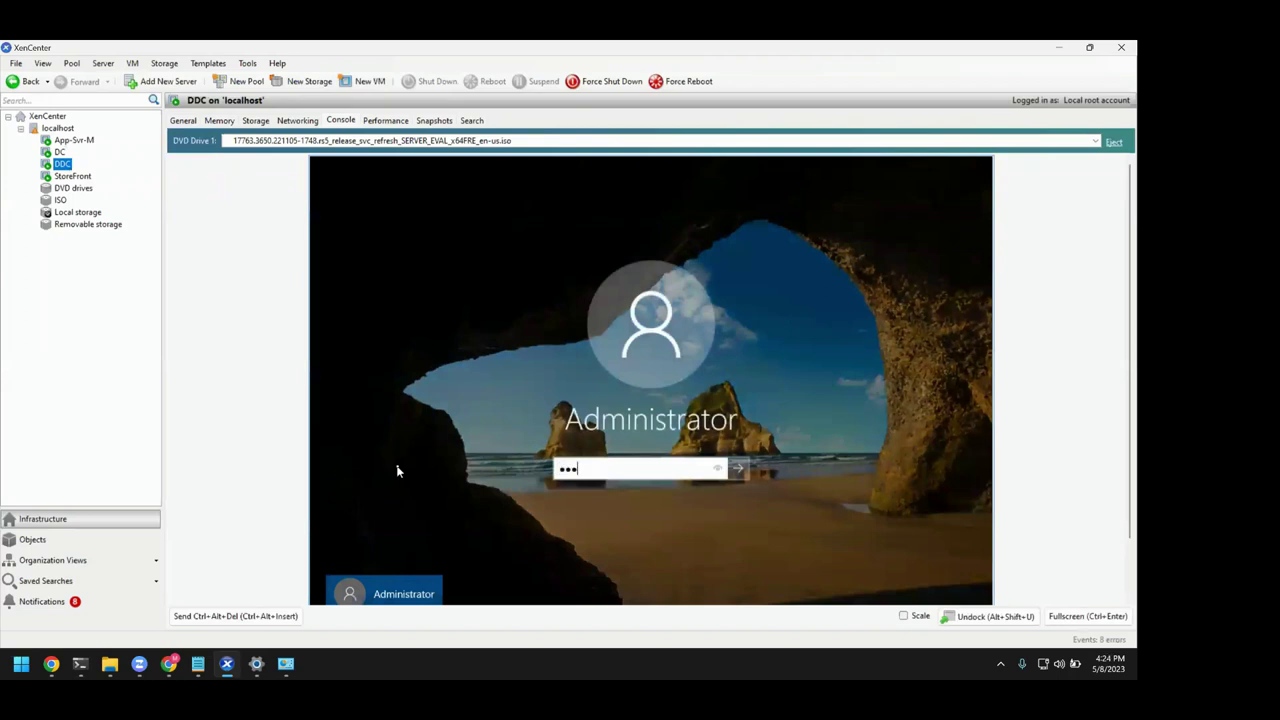
pyautogui.press('BackSpace')
pyautogui.press('BackSpace')
pyautogui.press('BackSpace')
pyautogui.press('BackSpace')
pyautogui.press('BackSpace')
pyautogui.press('BackSpace')
pyautogui.scroll(-1, 872, 516)
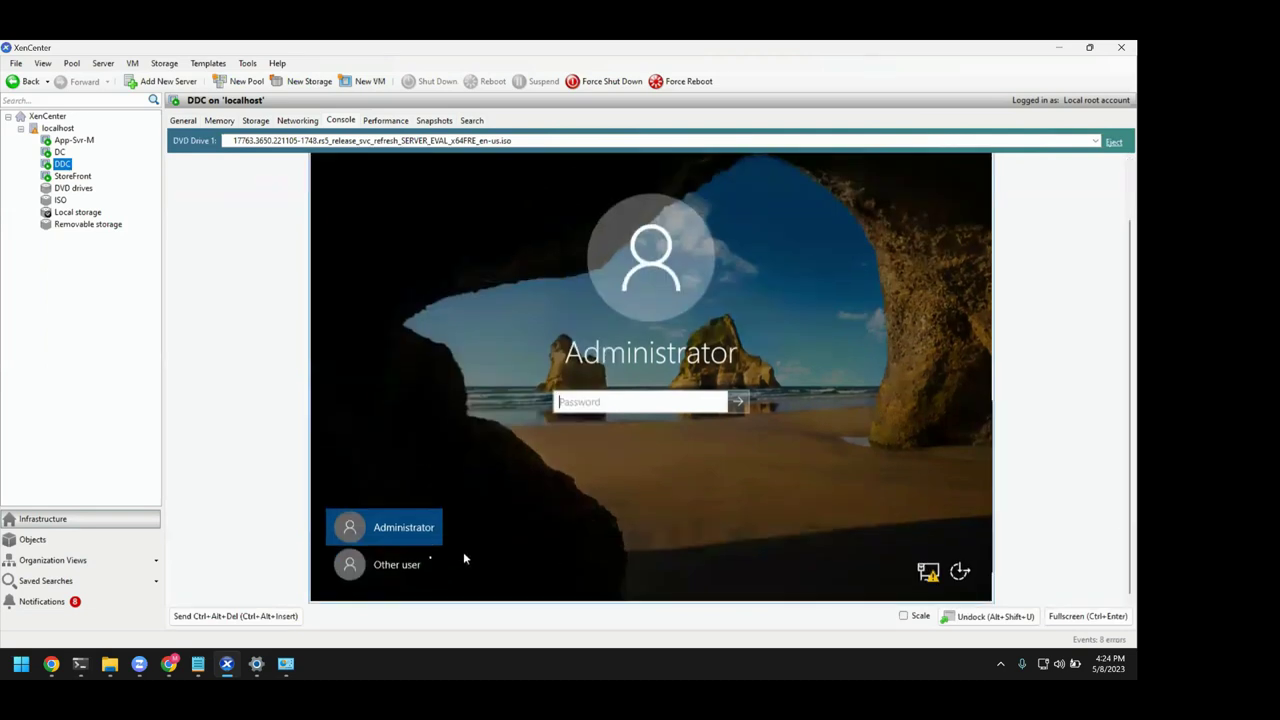
pyautogui.click(400, 565)
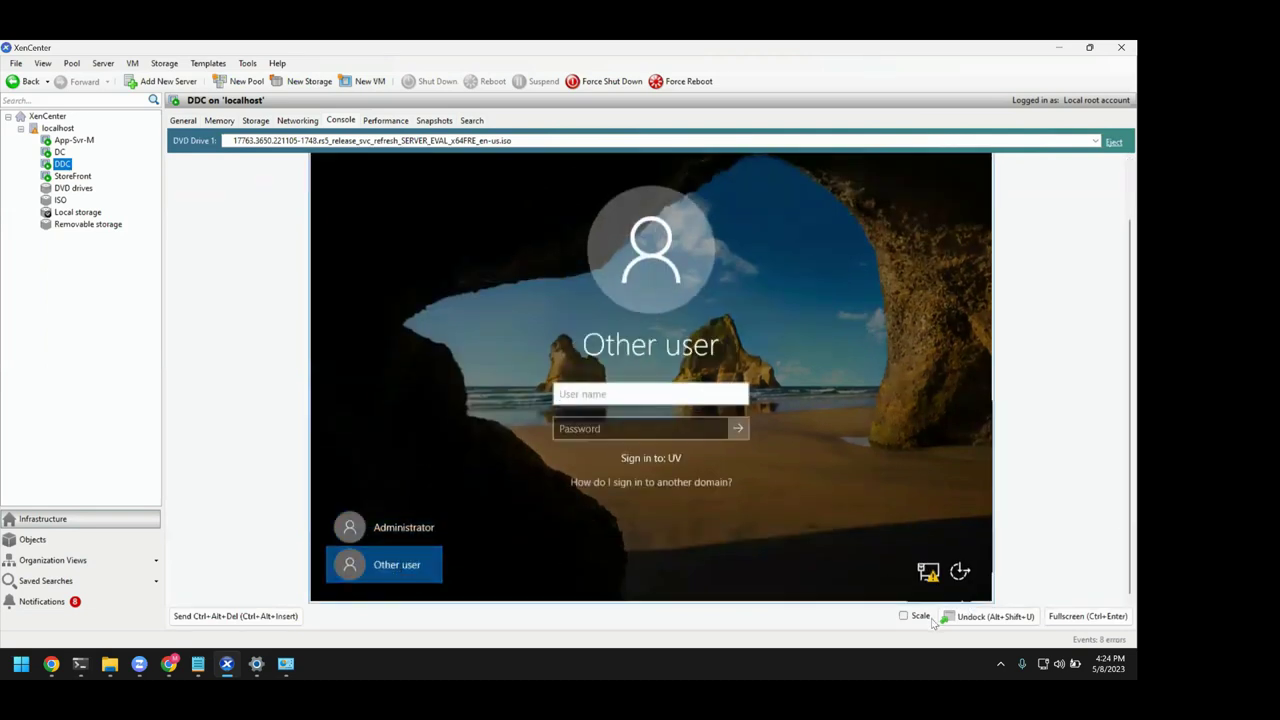
# - In full-screen console, sign in to DDC with the domain user name and password
pyautogui.click(1085, 616)
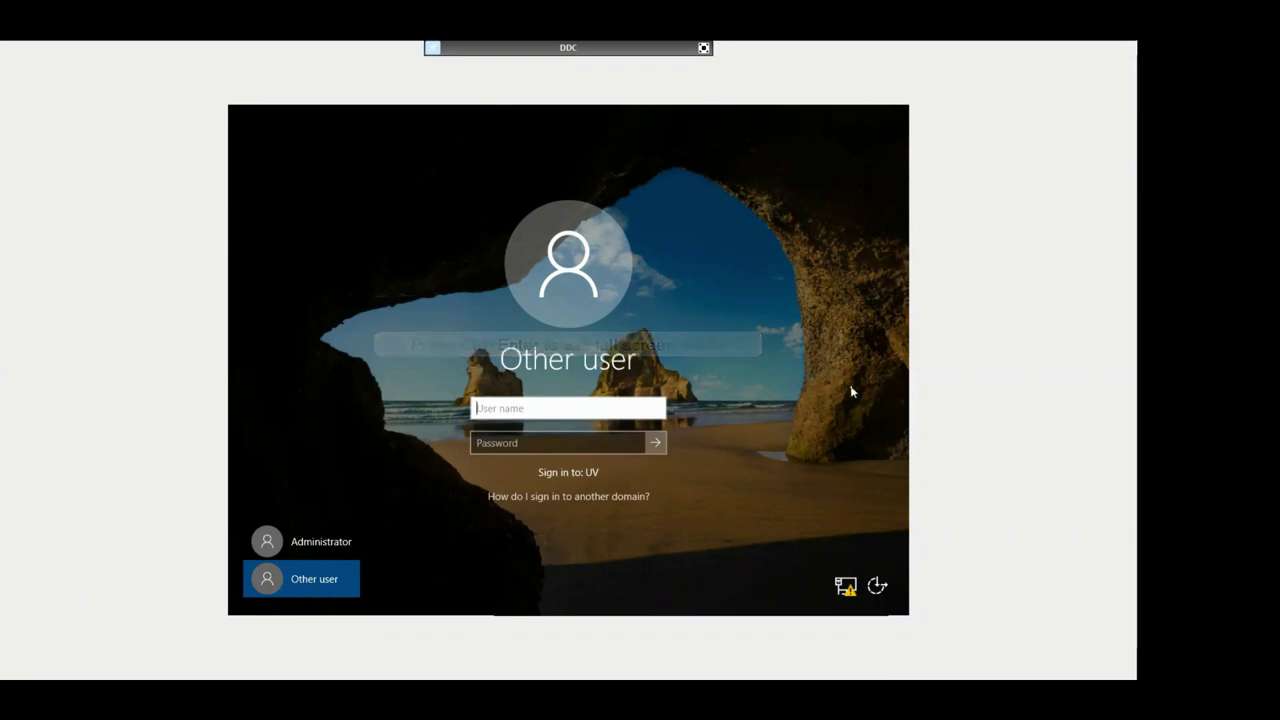
pyautogui.write('Mathew')
pyautogui.press('Tab')
pyautogui.write('••••••••••')
pyautogui.press('Return')
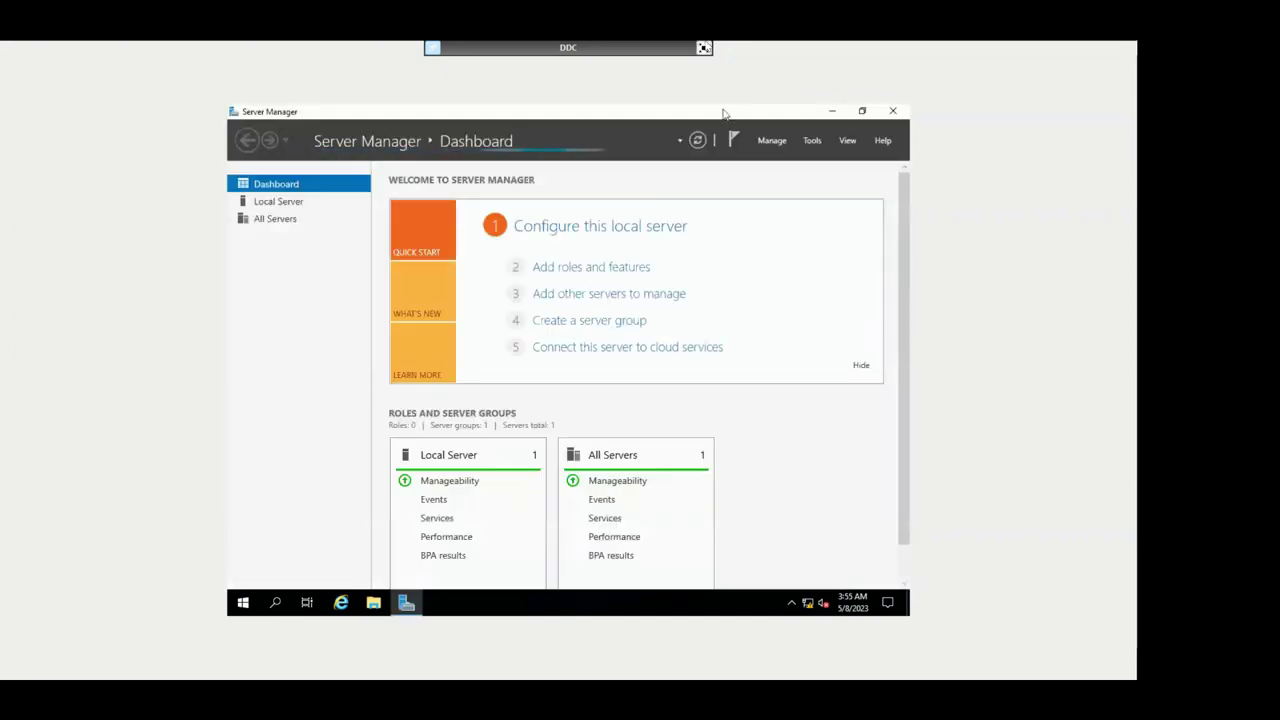
# - Exit full screen and mount Citrix_Virtual_Apps_and_Desktops_7_2106.iso in DDC's DVD Drive 1
pyautogui.hotkey('ctrl', 'Return')
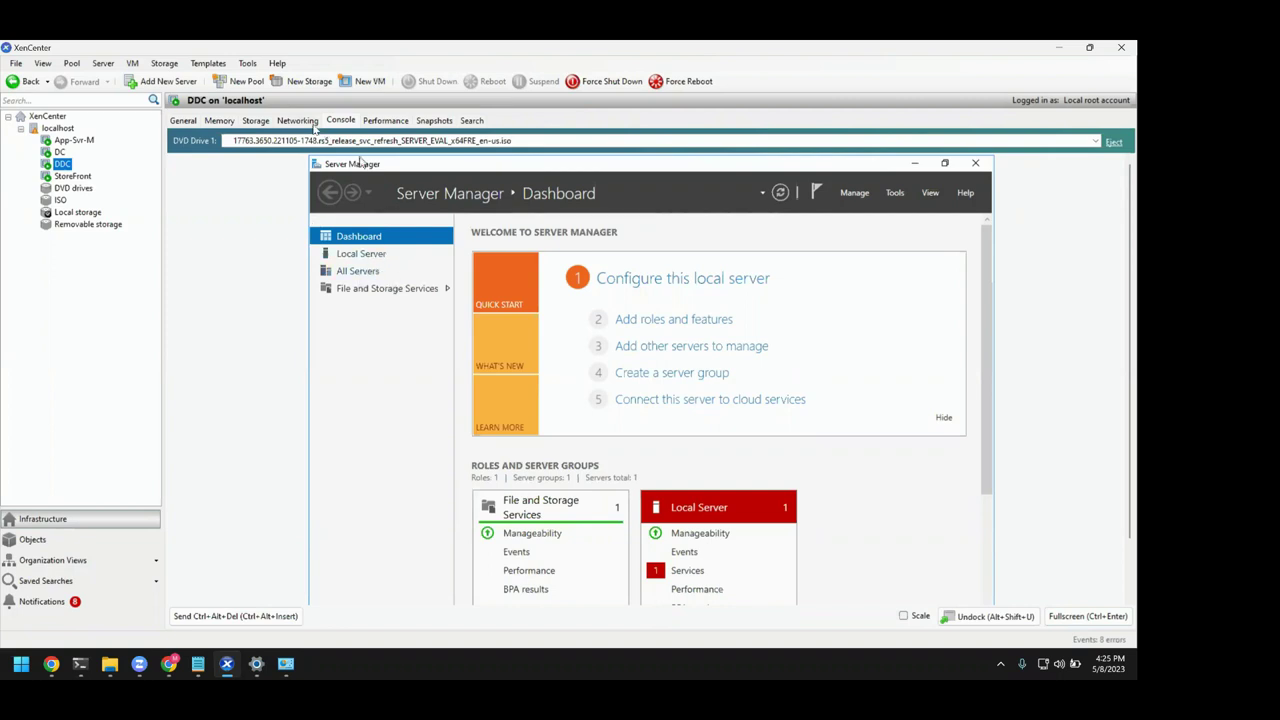
pyautogui.click(1096, 141)
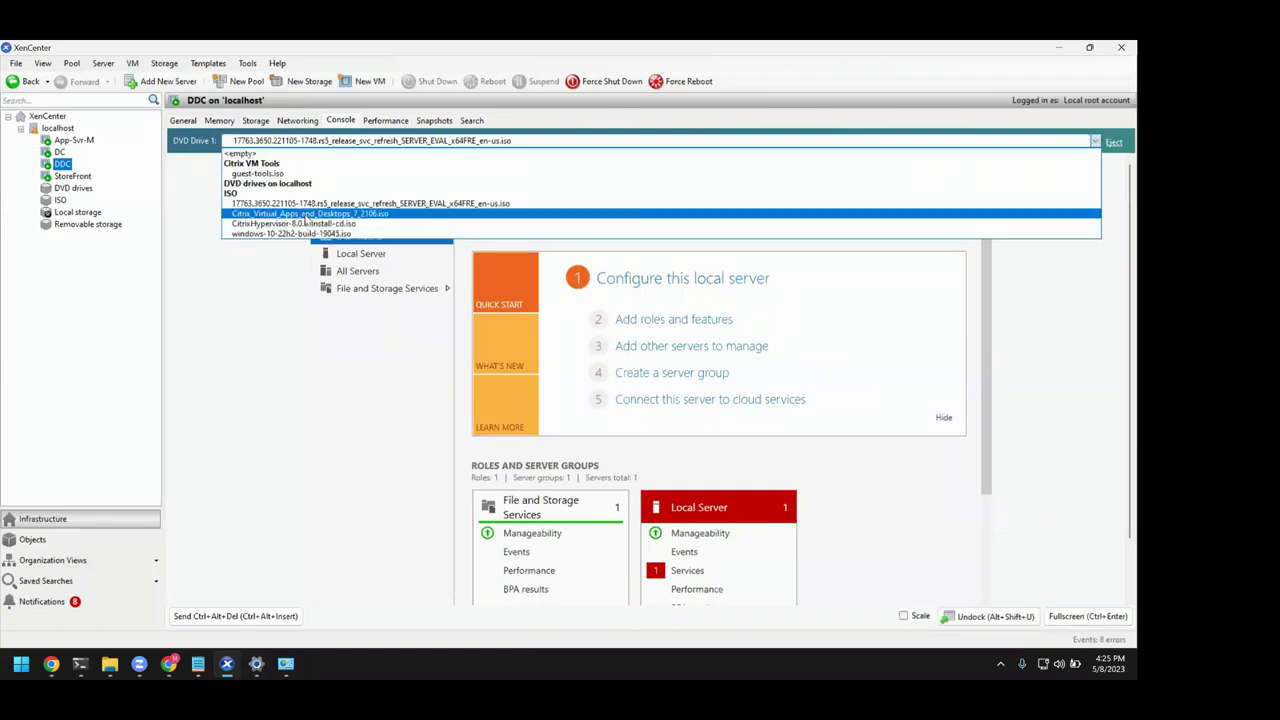
pyautogui.click(305, 215)
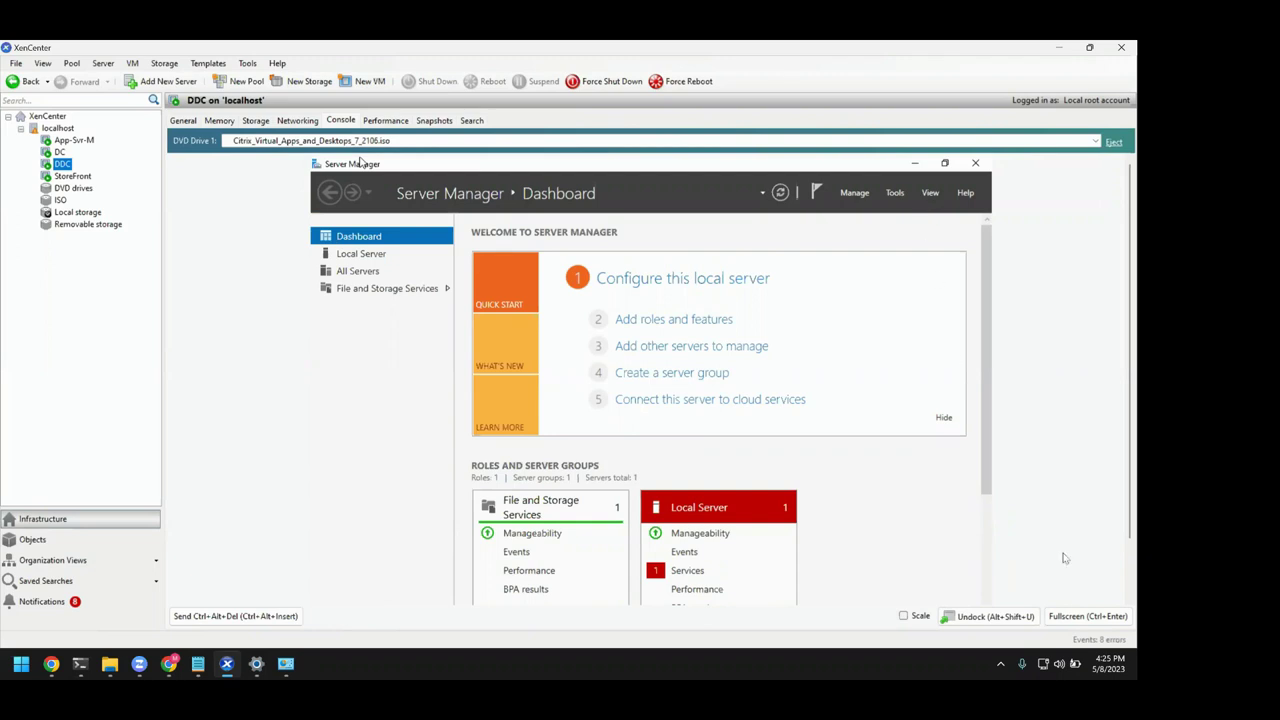
# - In full screen, open the CD Drive (D:) in File Explorer and launch AutoSelect
pyautogui.click(1081, 616)
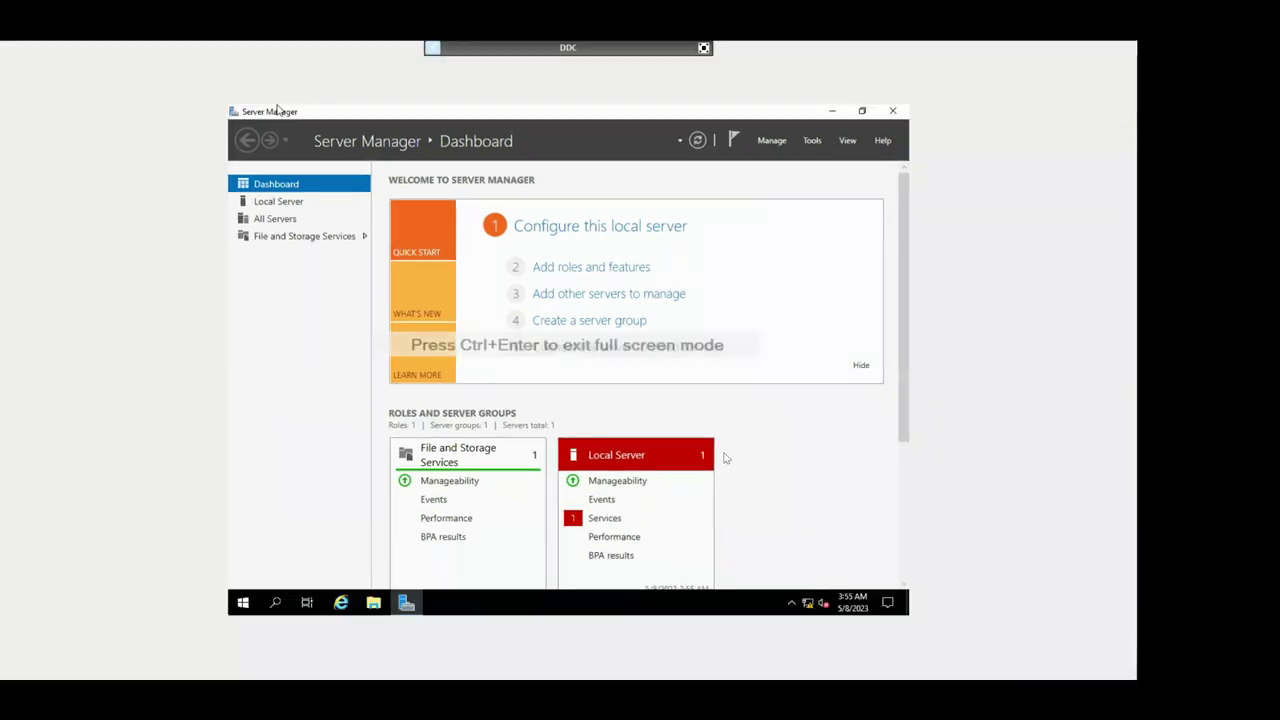
pyautogui.click(375, 603)
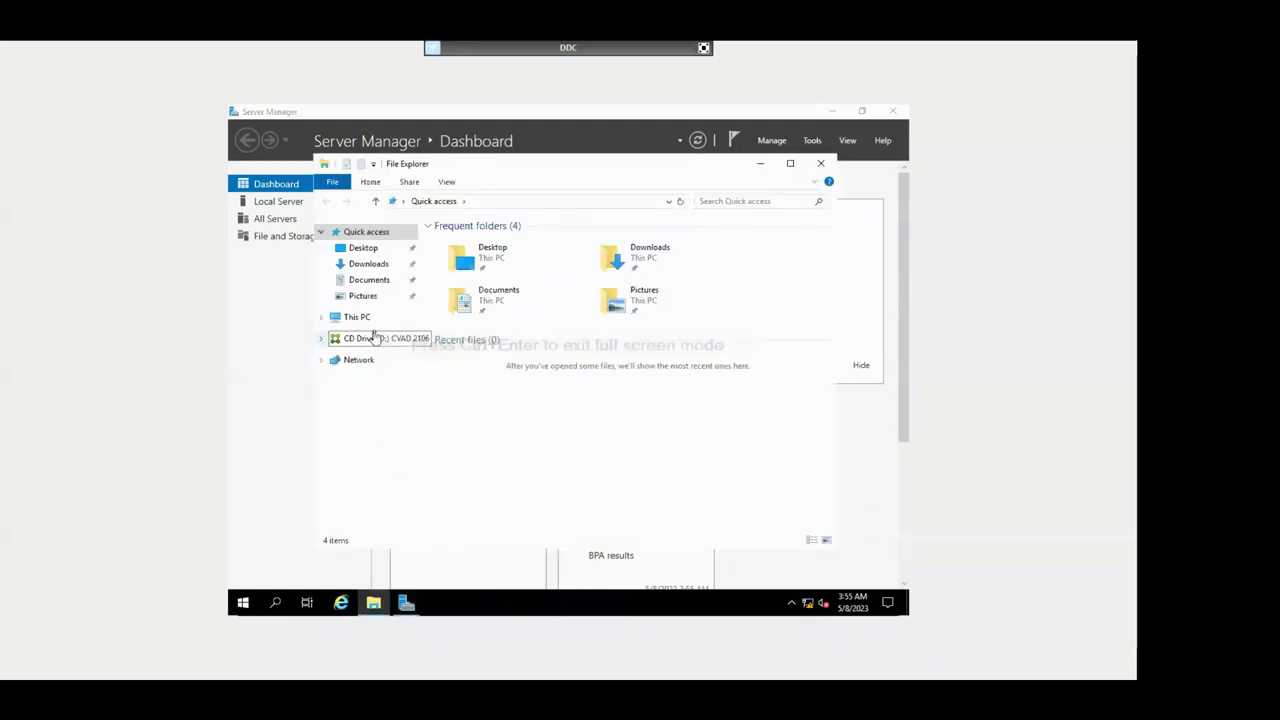
pyautogui.click(367, 341)
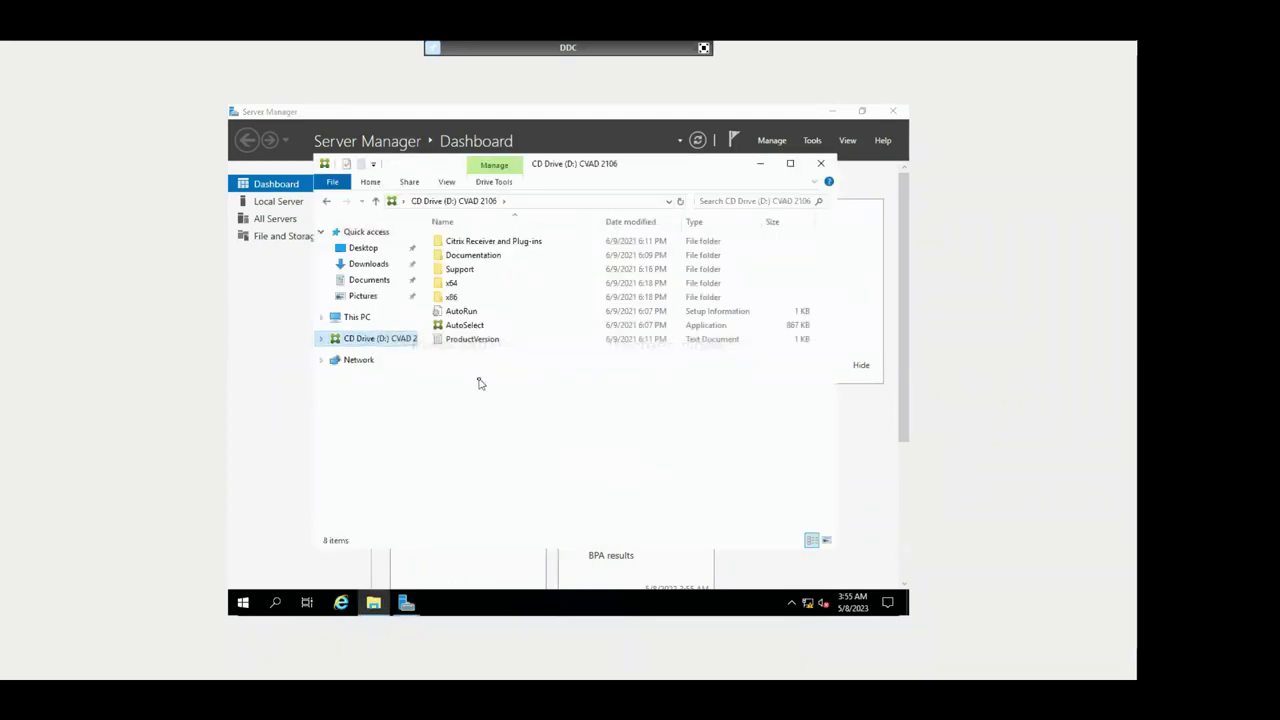
pyautogui.doubleClick(467, 326)
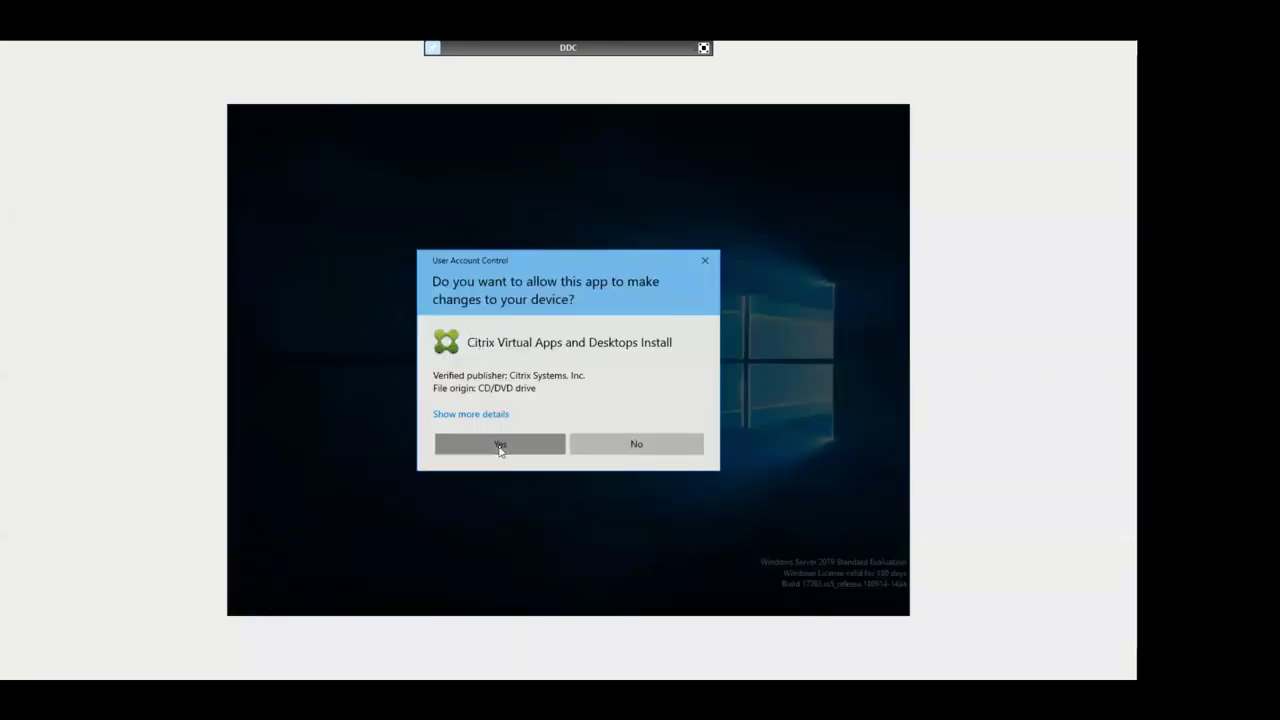
# - Approve the UAC prompt, start Virtual Apps and Desktops setup, and choose Delivery Controller
pyautogui.click(500, 444)
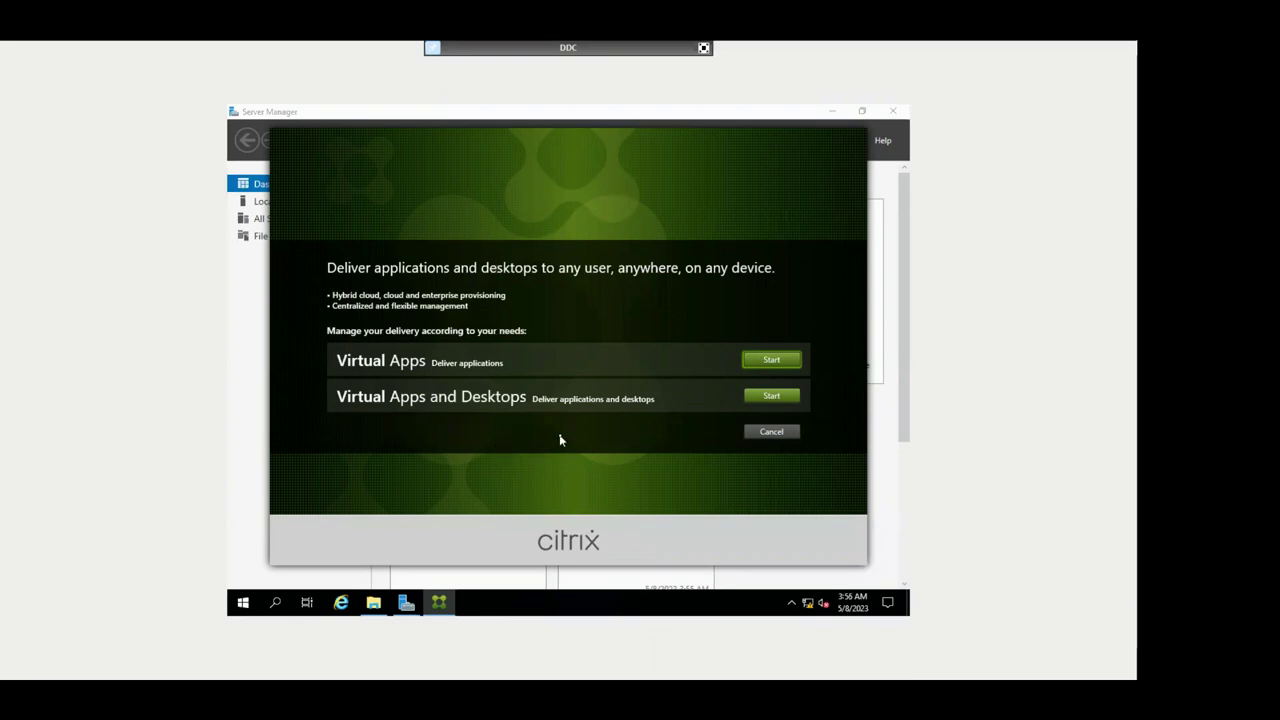
pyautogui.click(771, 396)
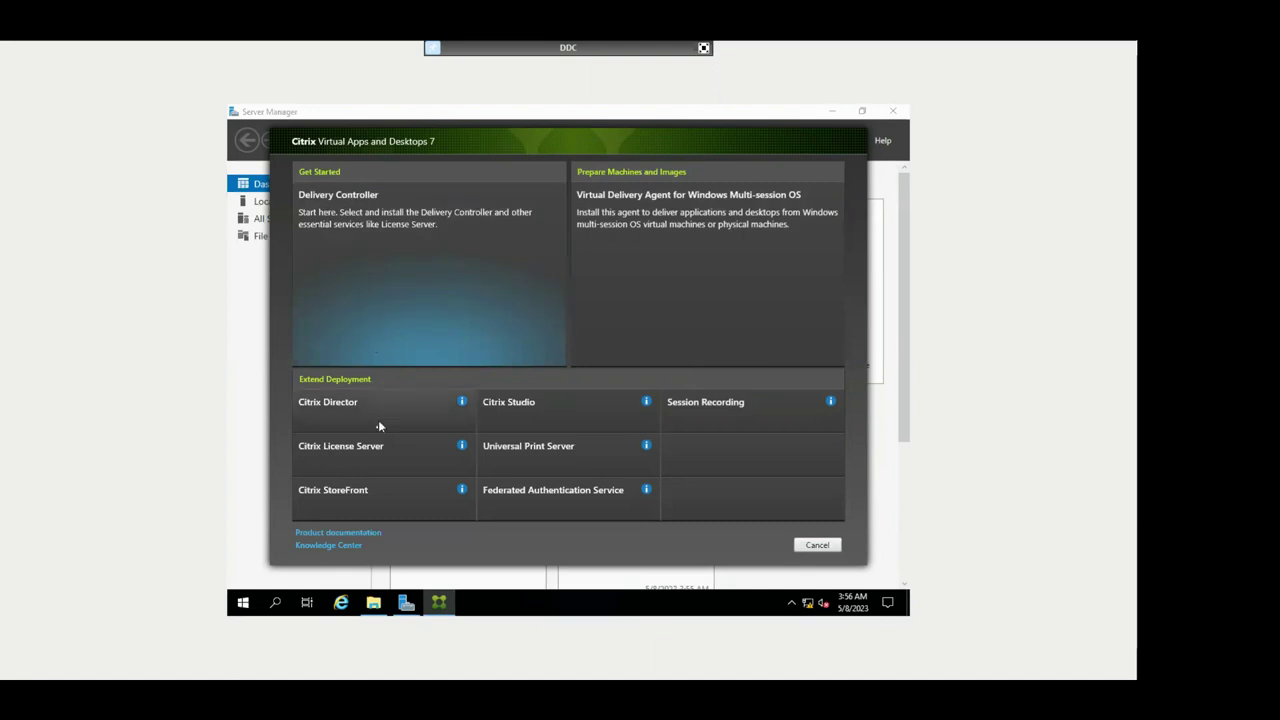
pyautogui.click(352, 213)
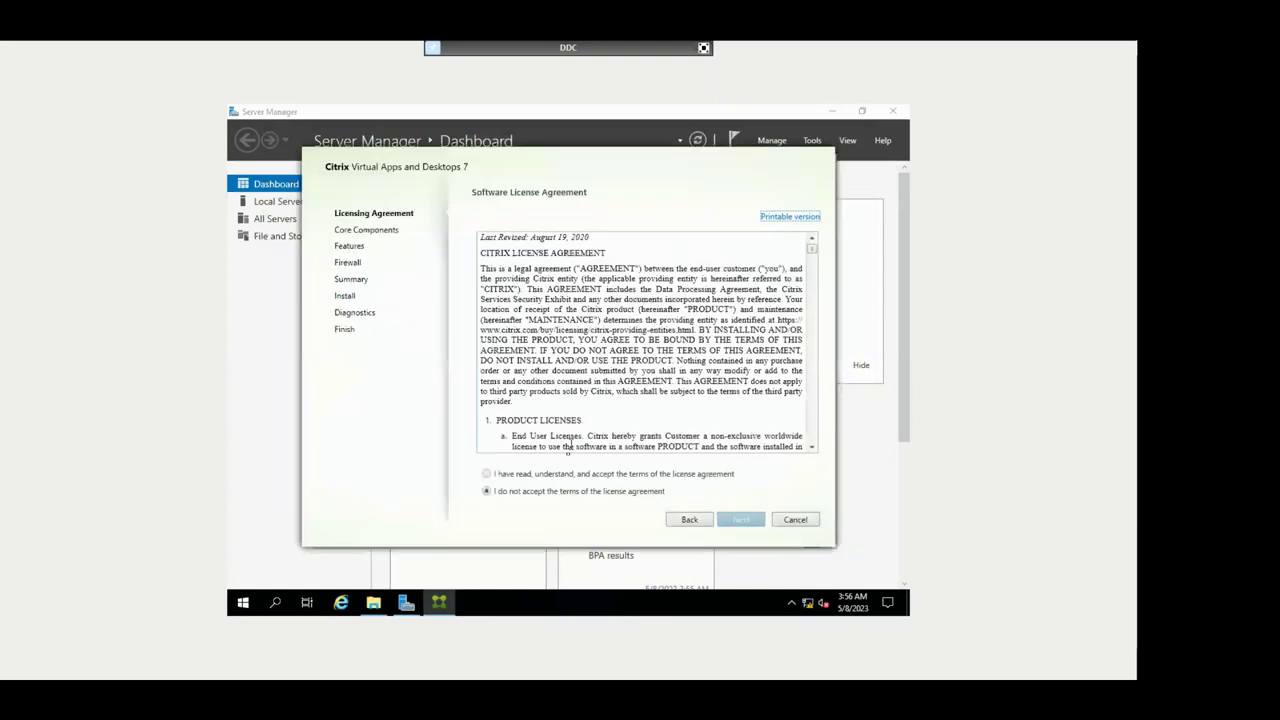
# - Accept the licence, keep all core components and features, set firewall rules to Automatically, and install
pyautogui.click(537, 477)
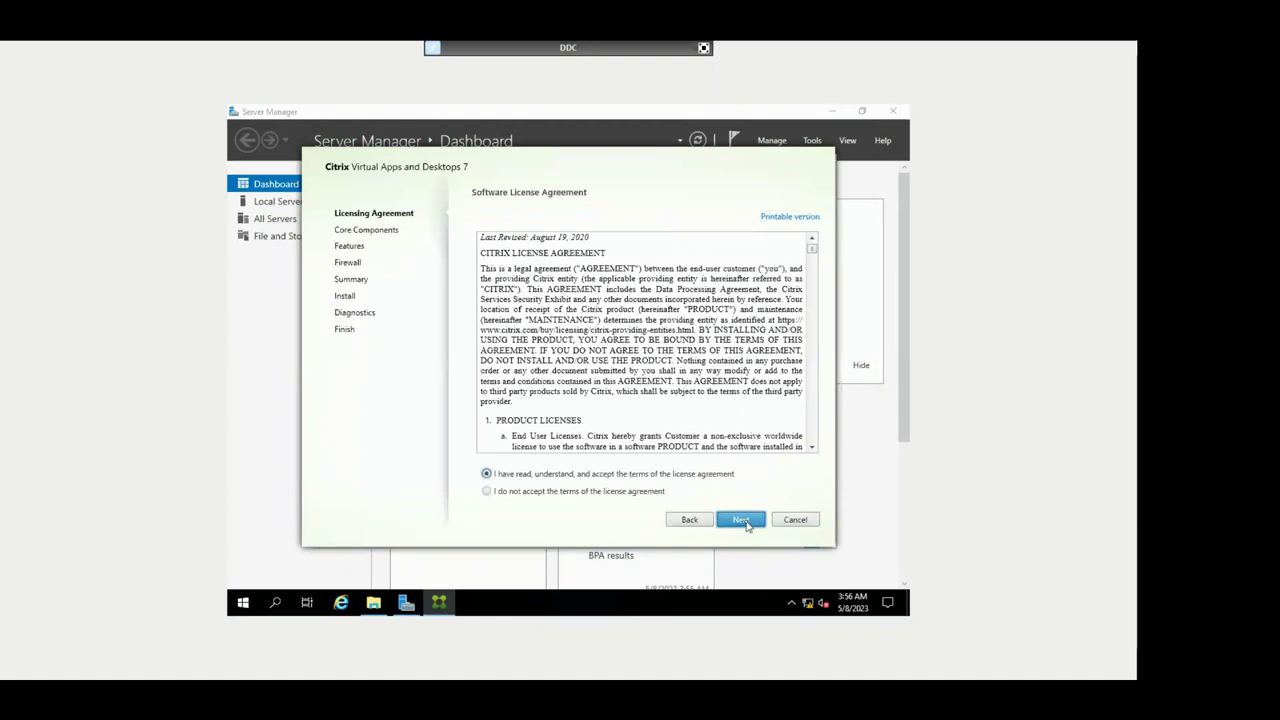
pyautogui.click(742, 521)
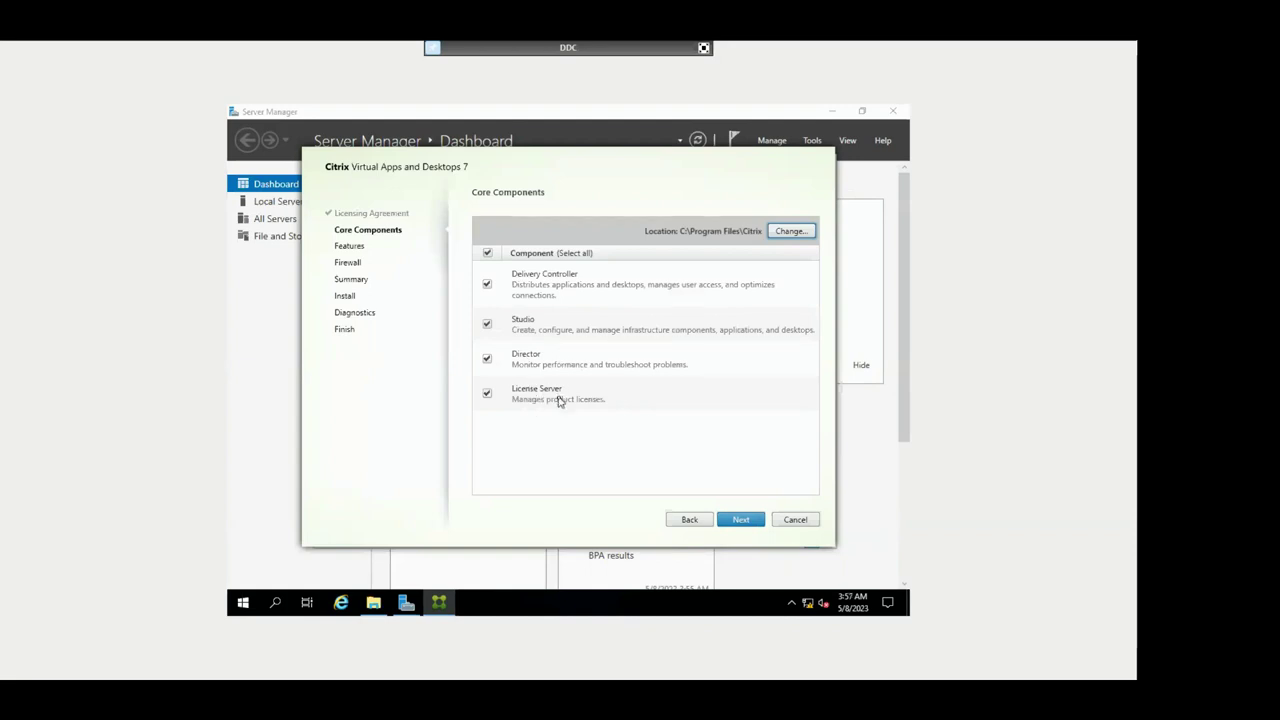
pyautogui.click(748, 524)
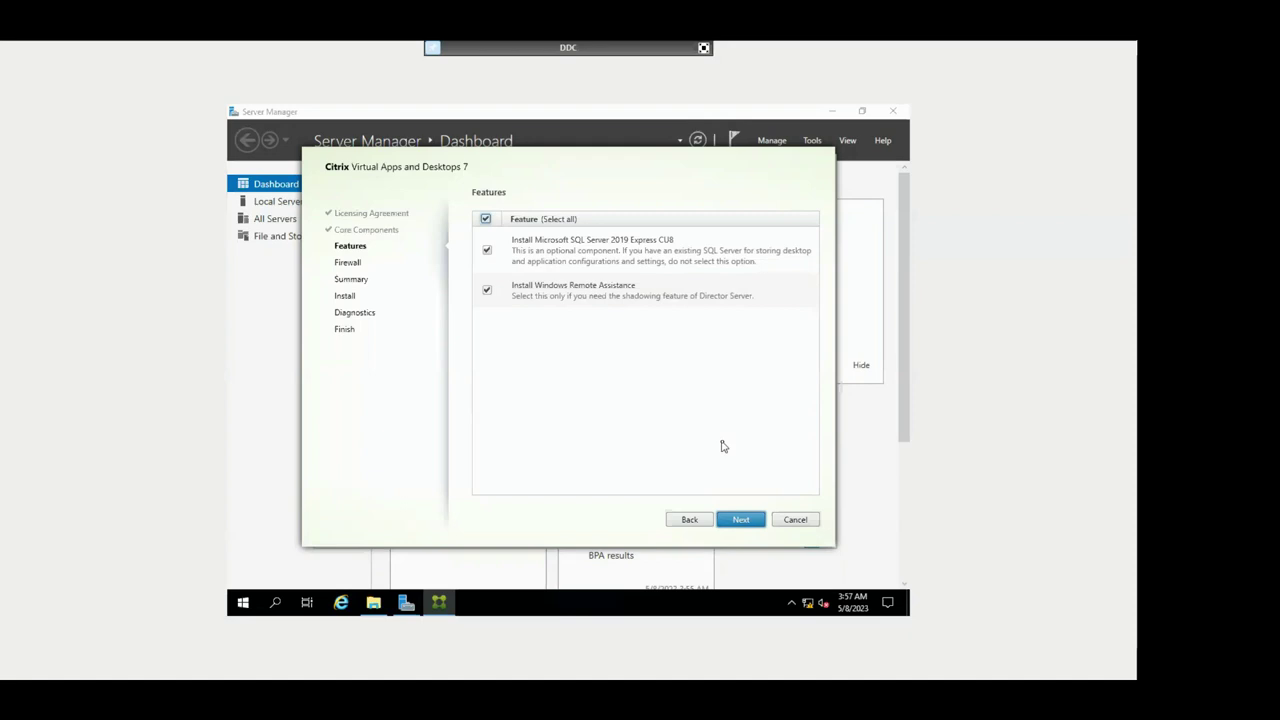
pyautogui.click(751, 520)
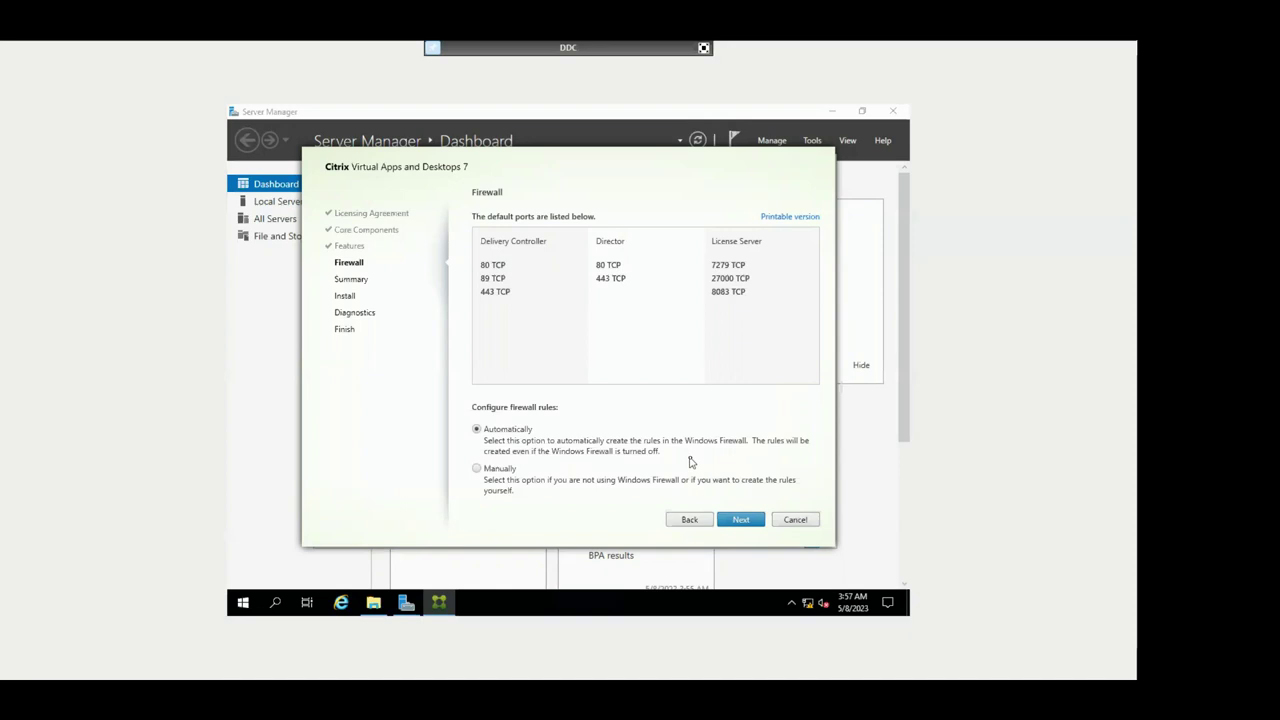
pyautogui.click(749, 525)
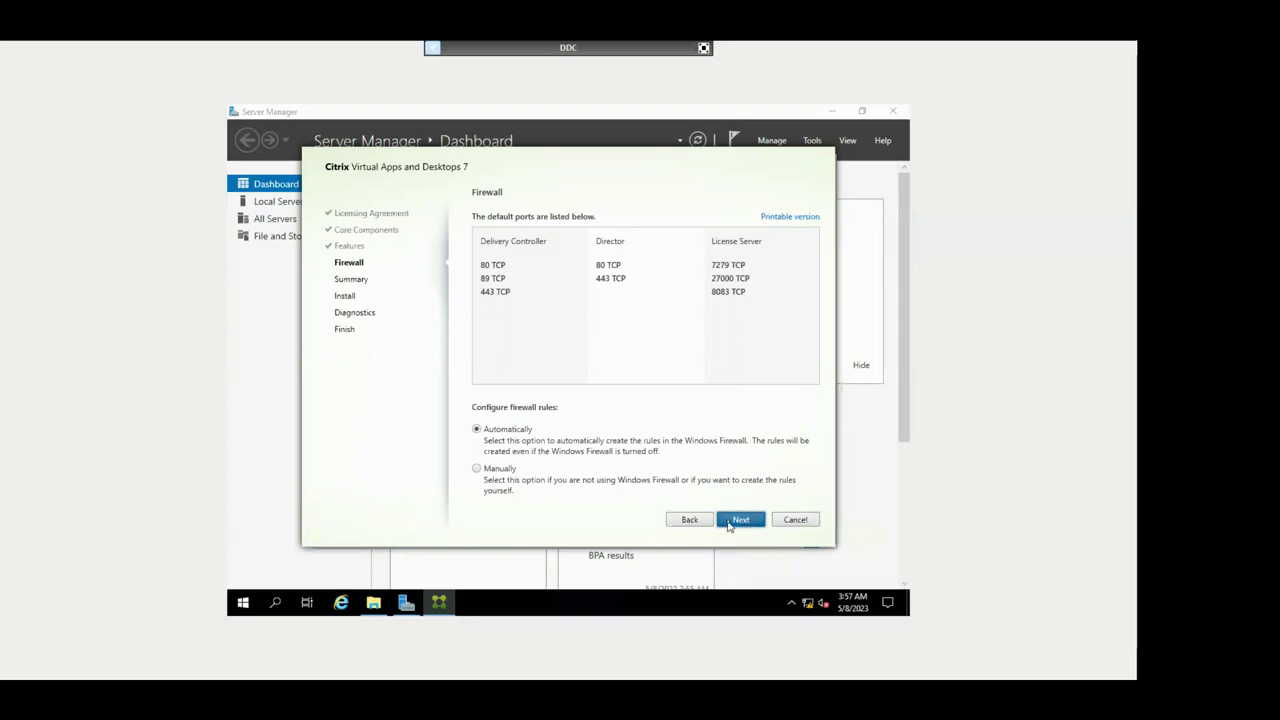
pyautogui.click(729, 524)
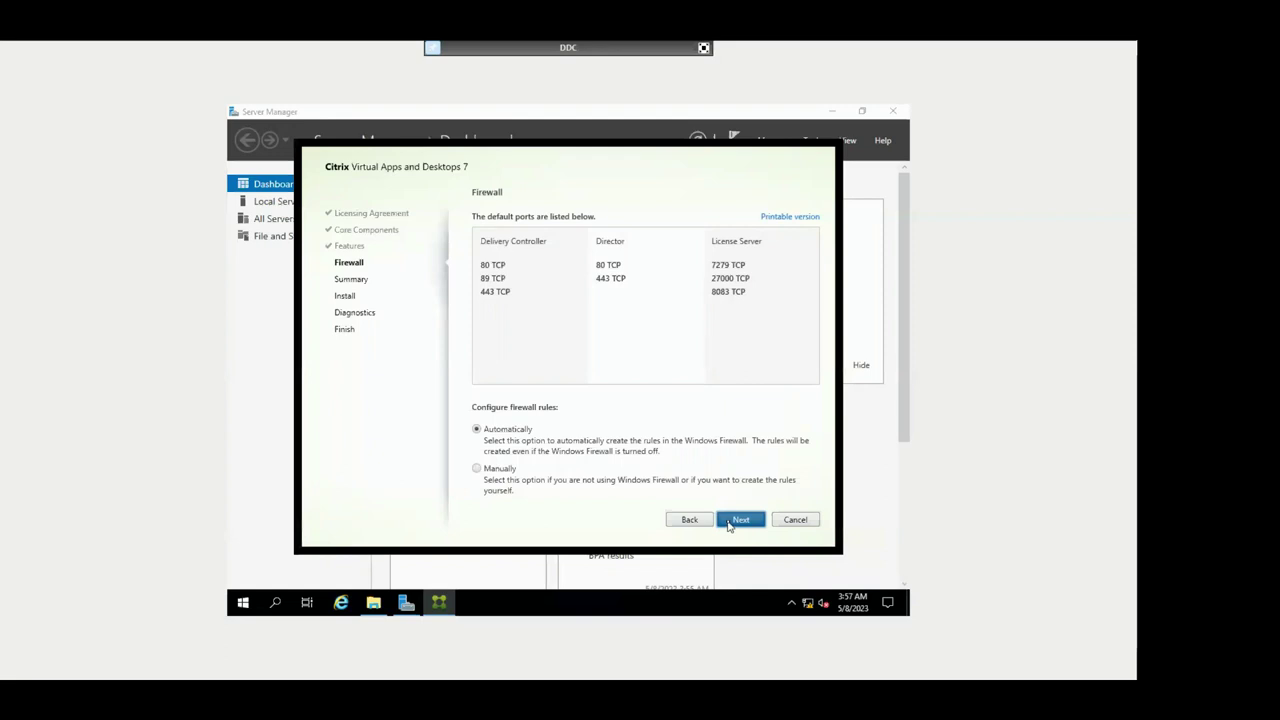
pyautogui.click(729, 524)
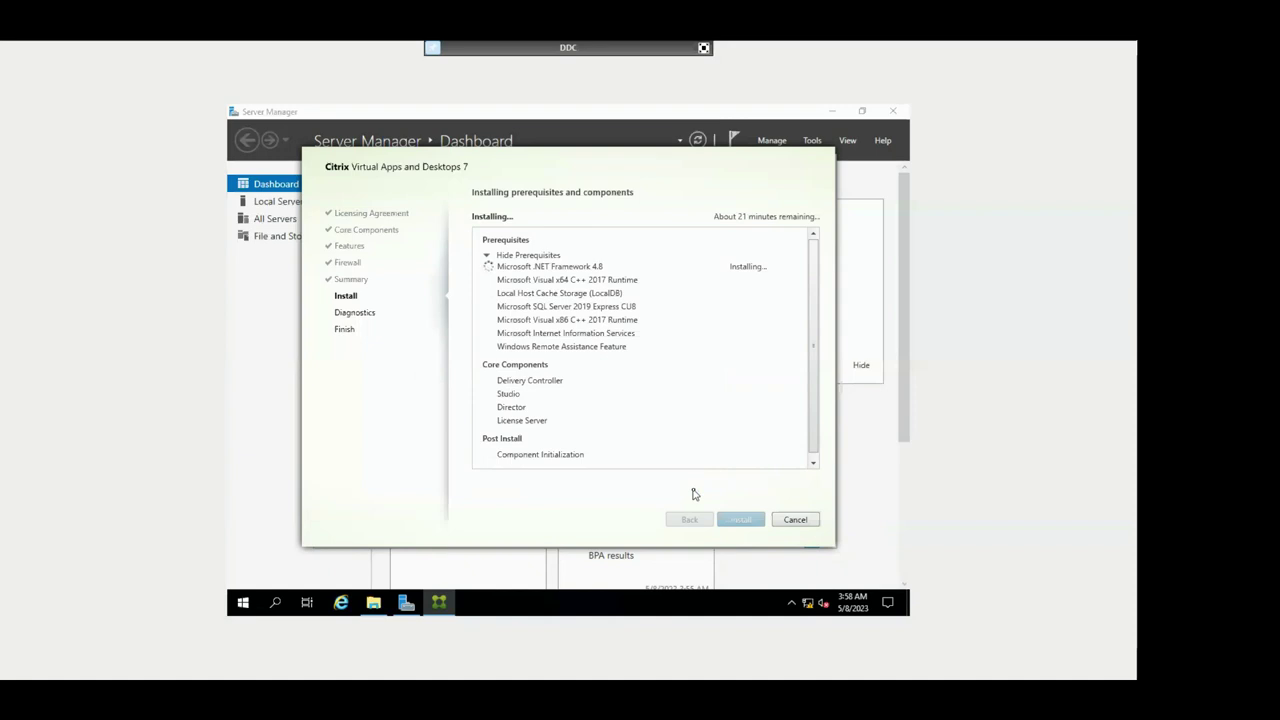
# - Exit the full-screen DDC console and switch to the StoreFront VM's console
pyautogui.click(703, 47)
pyautogui.click(72, 176)
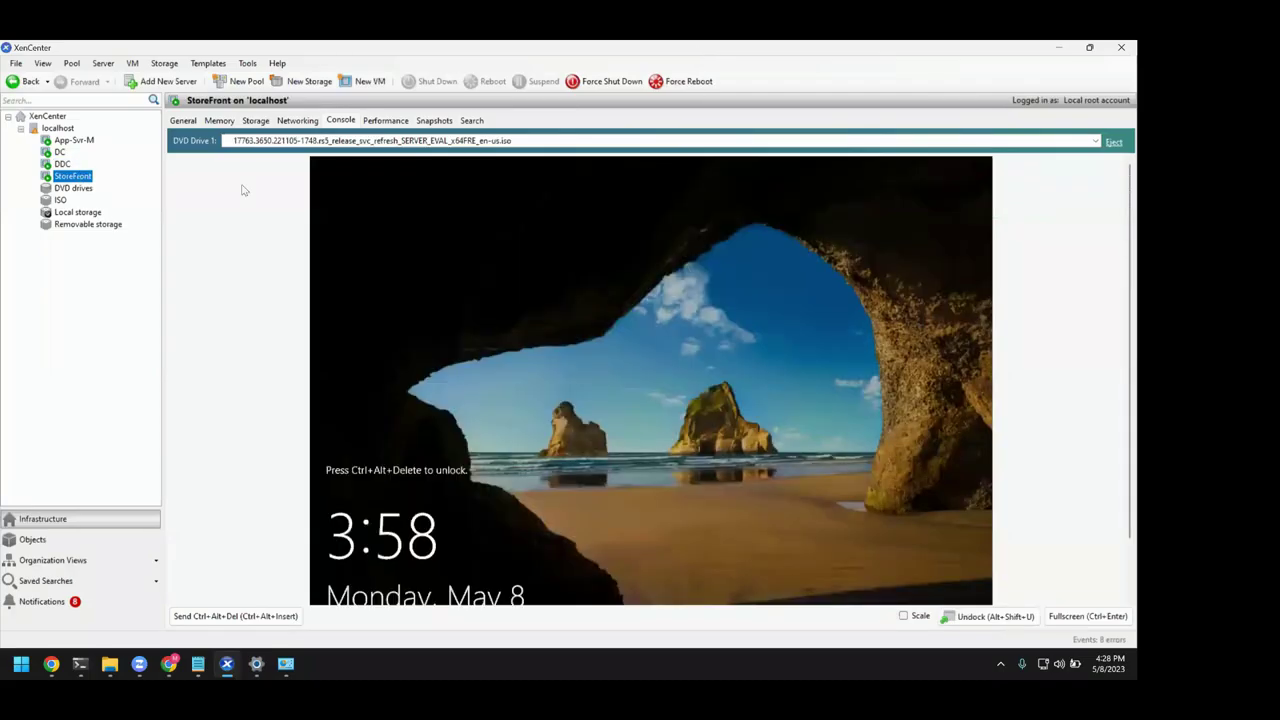
# - Enable Scale, send Ctrl+Alt+Del, and sign in to StoreFront as Other user with domain credentials
pyautogui.click(917, 619)
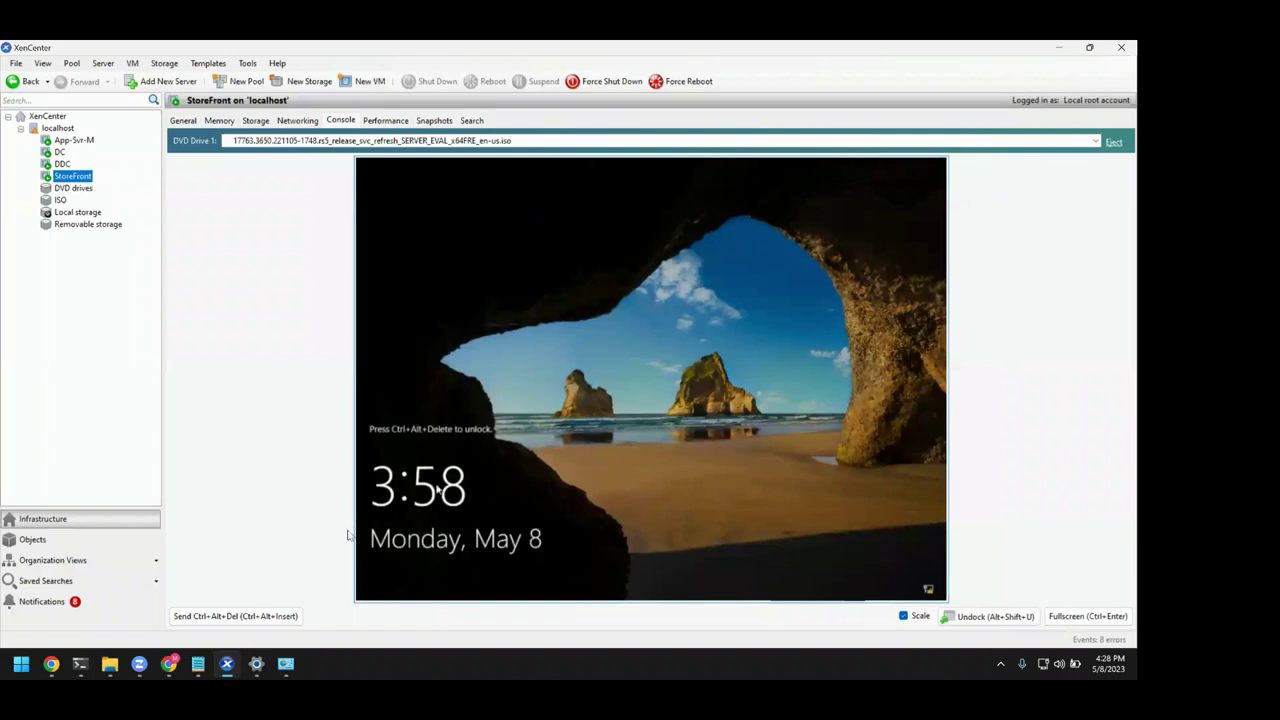
pyautogui.click(246, 619)
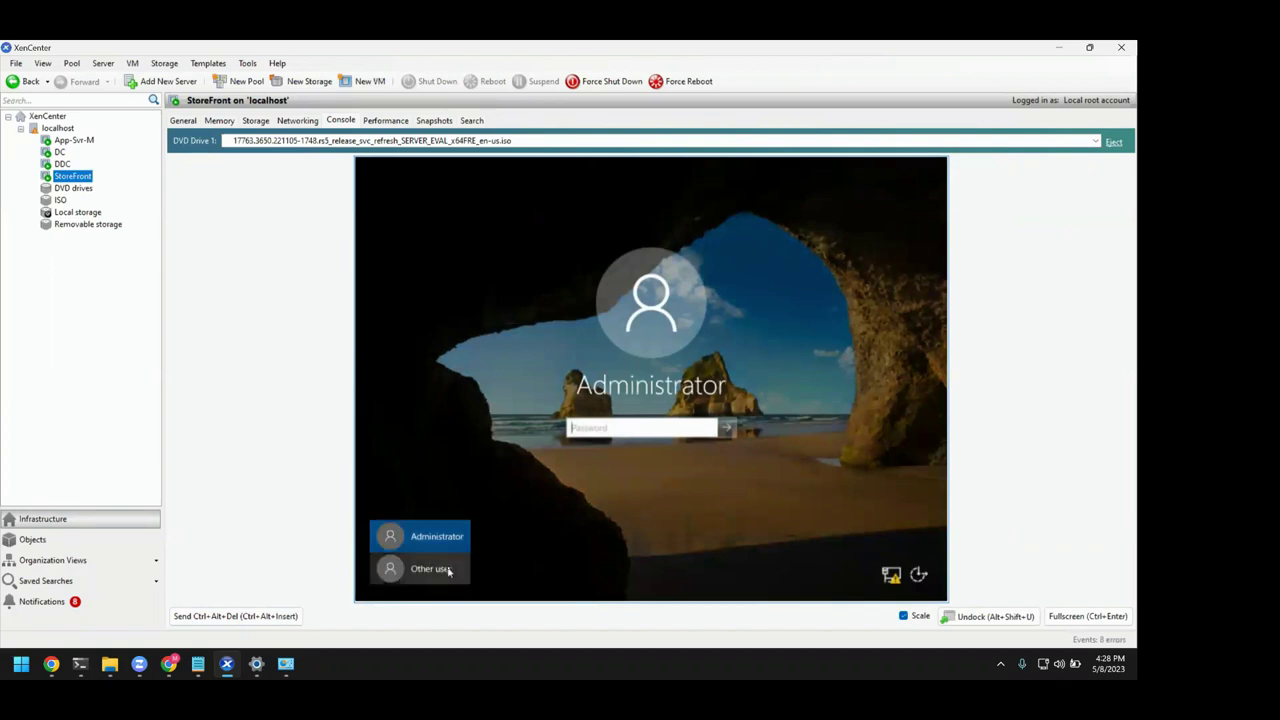
pyautogui.click(440, 568)
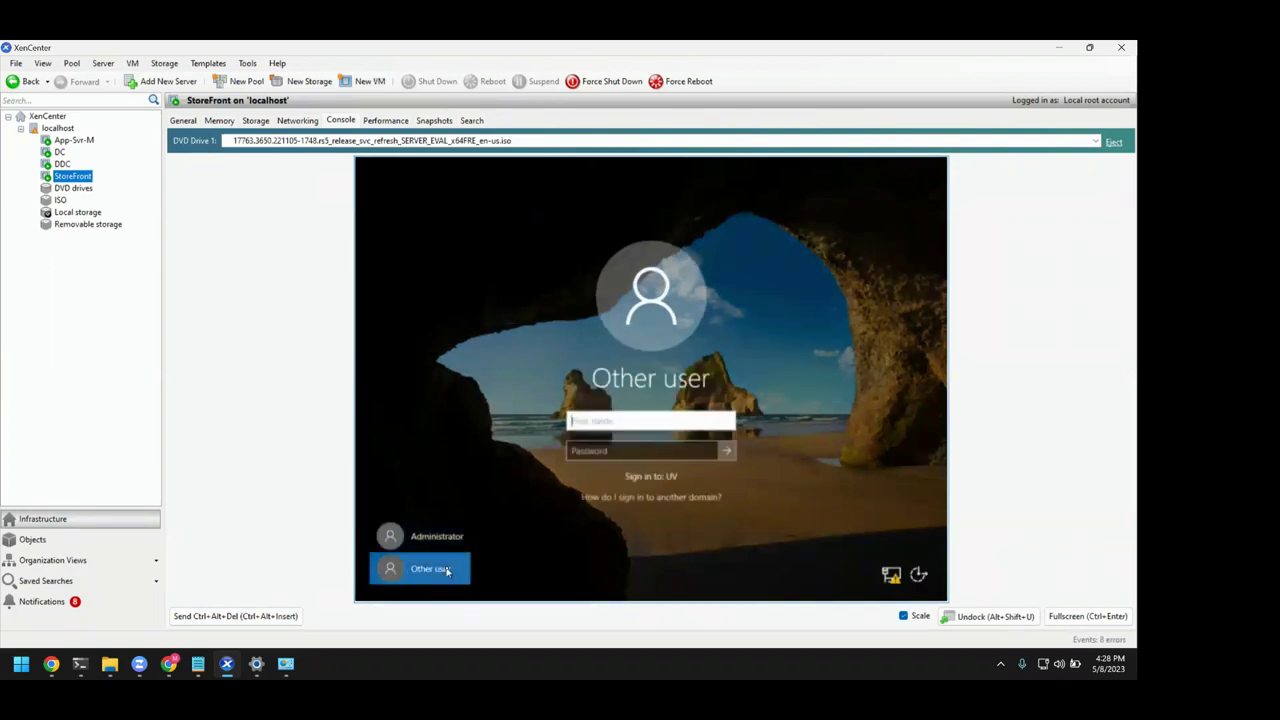
pyautogui.write('Mathew')
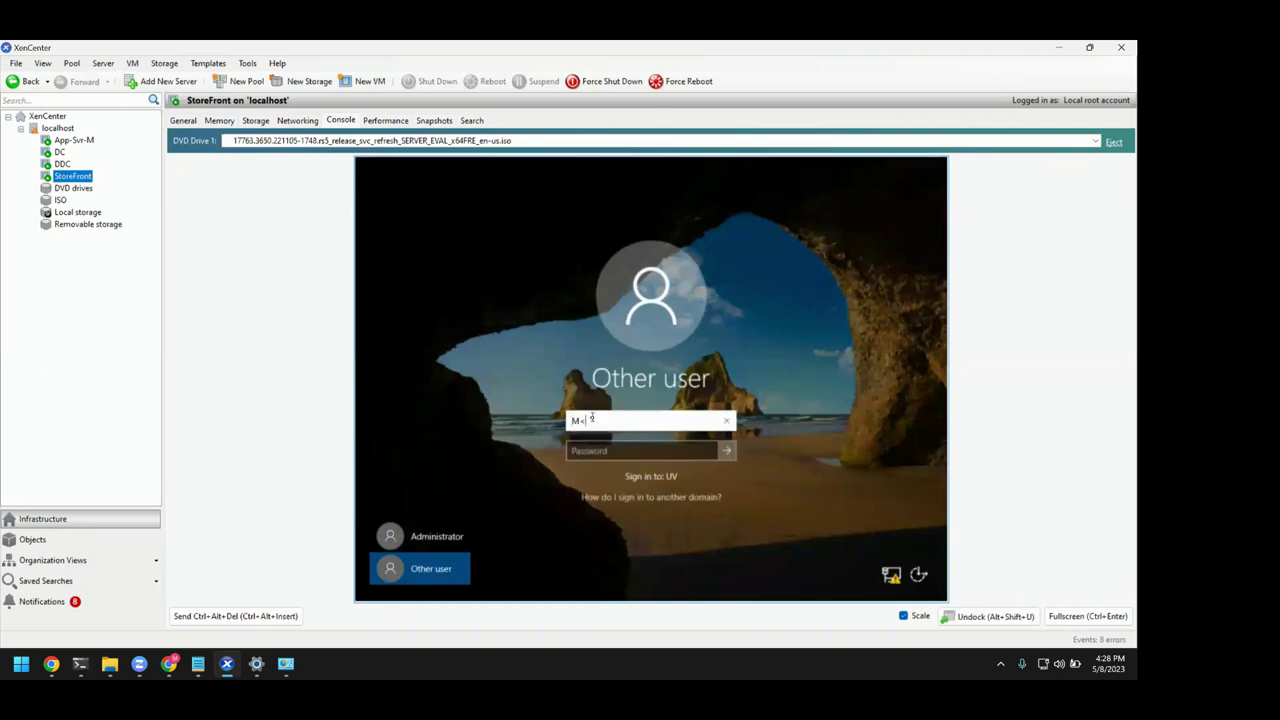
pyautogui.press('Tab')
pyautogui.write('*******')
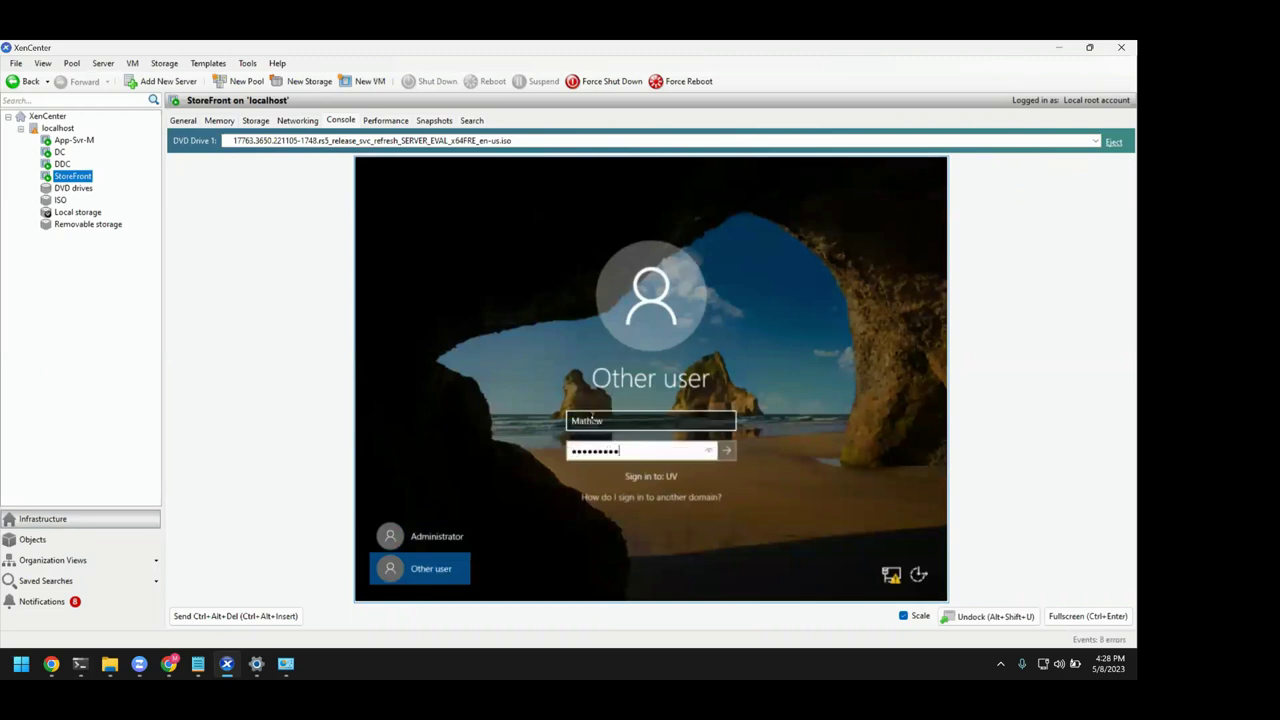
pyautogui.press('Return')
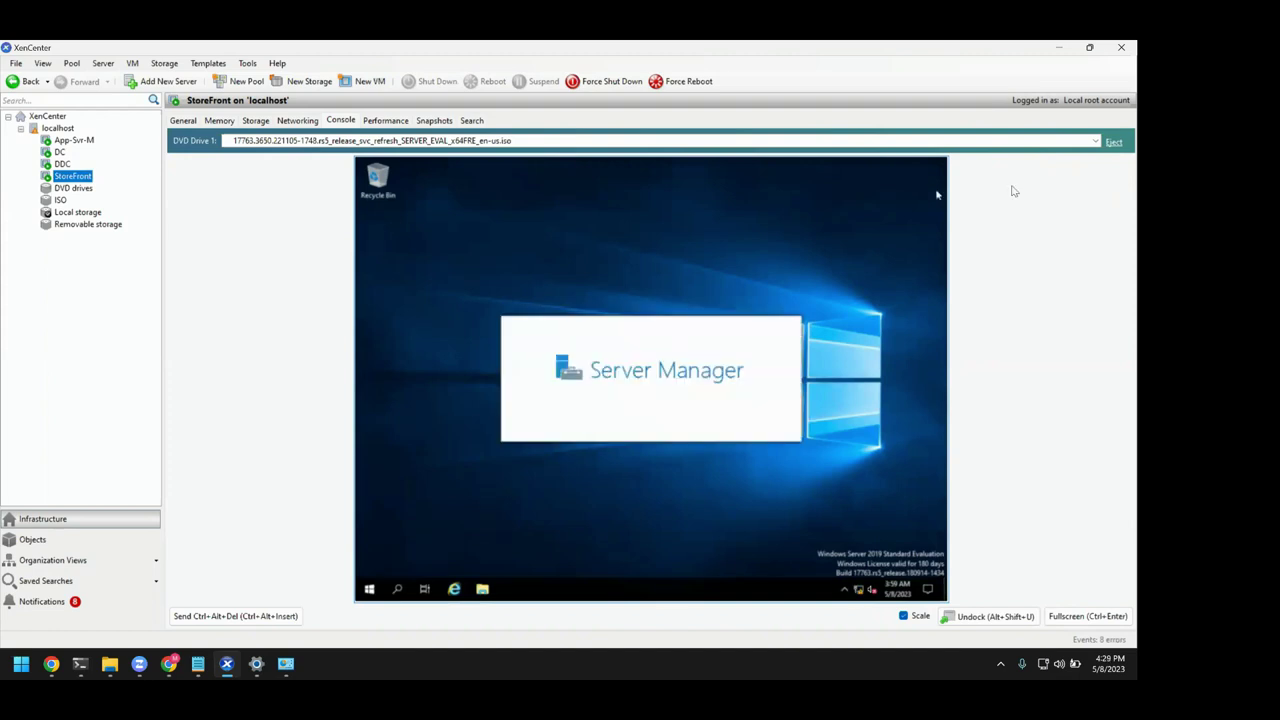
# - Mount Citrix_Virtual_Apps_and_Desktops_7_2106.iso in DVD Drive 1, then run AutoSelect from the CD drive
pyautogui.click(1096, 141)
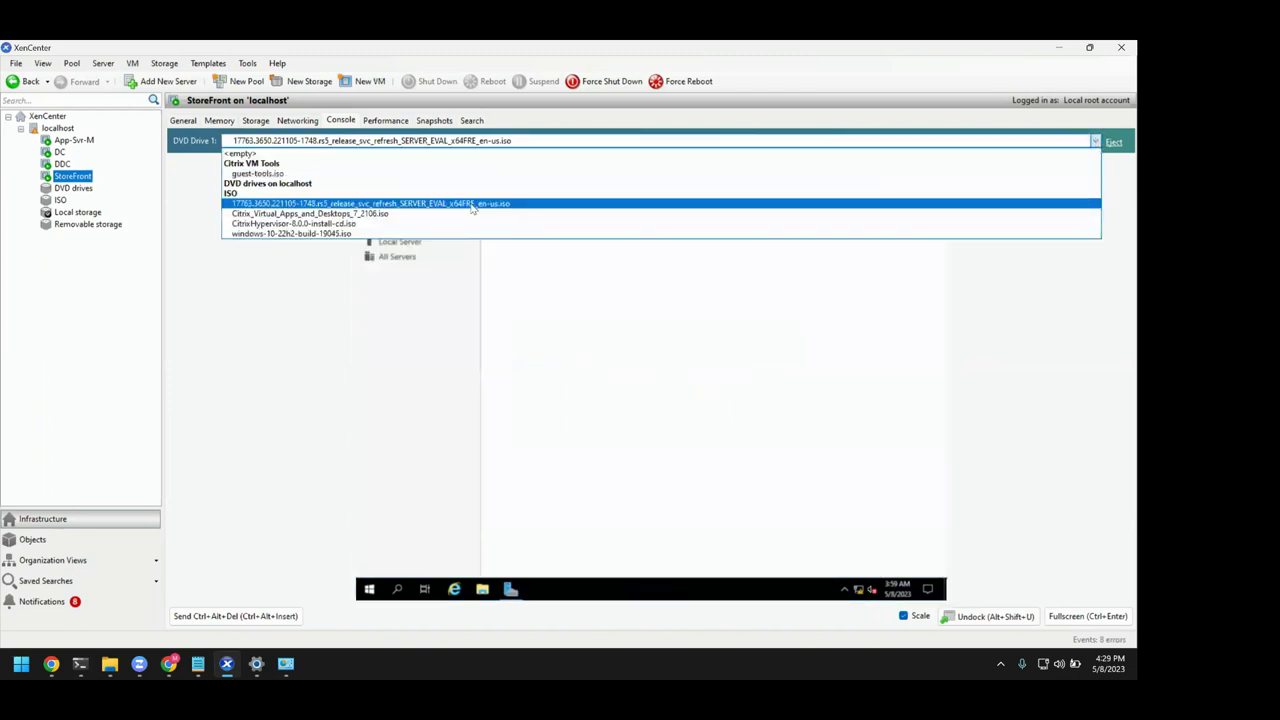
pyautogui.click(300, 213)
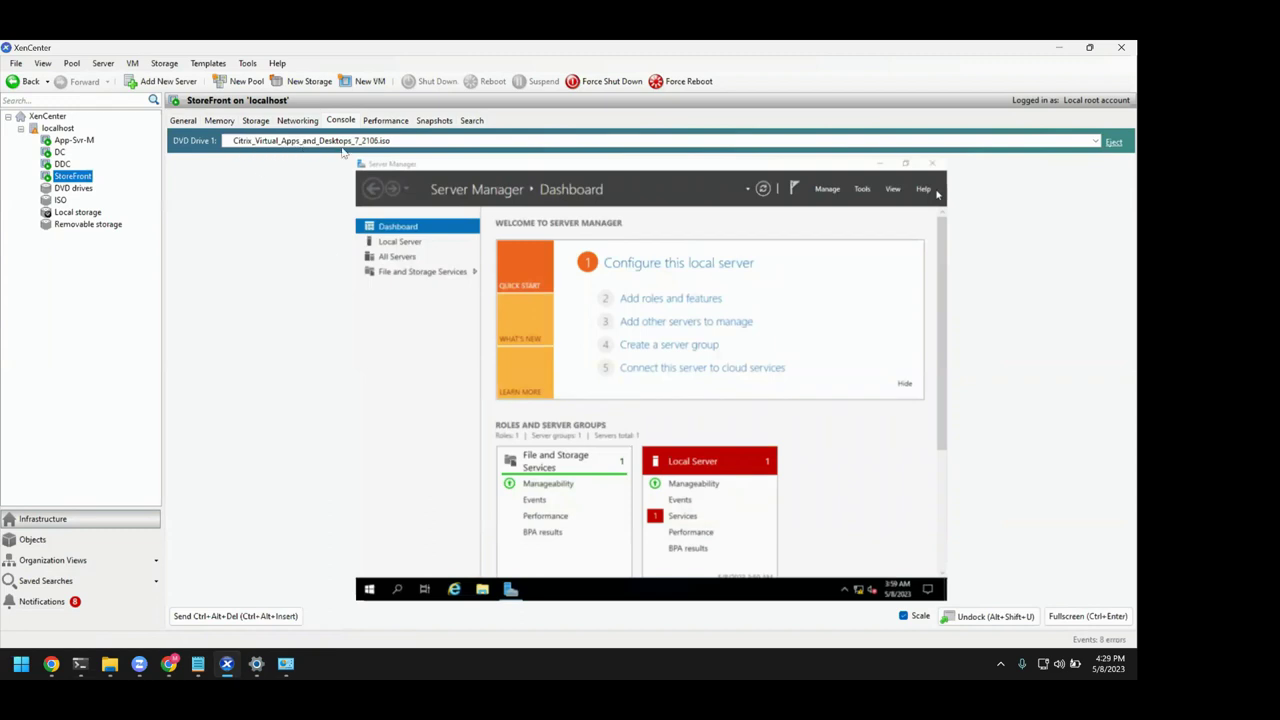
pyautogui.click(482, 590)
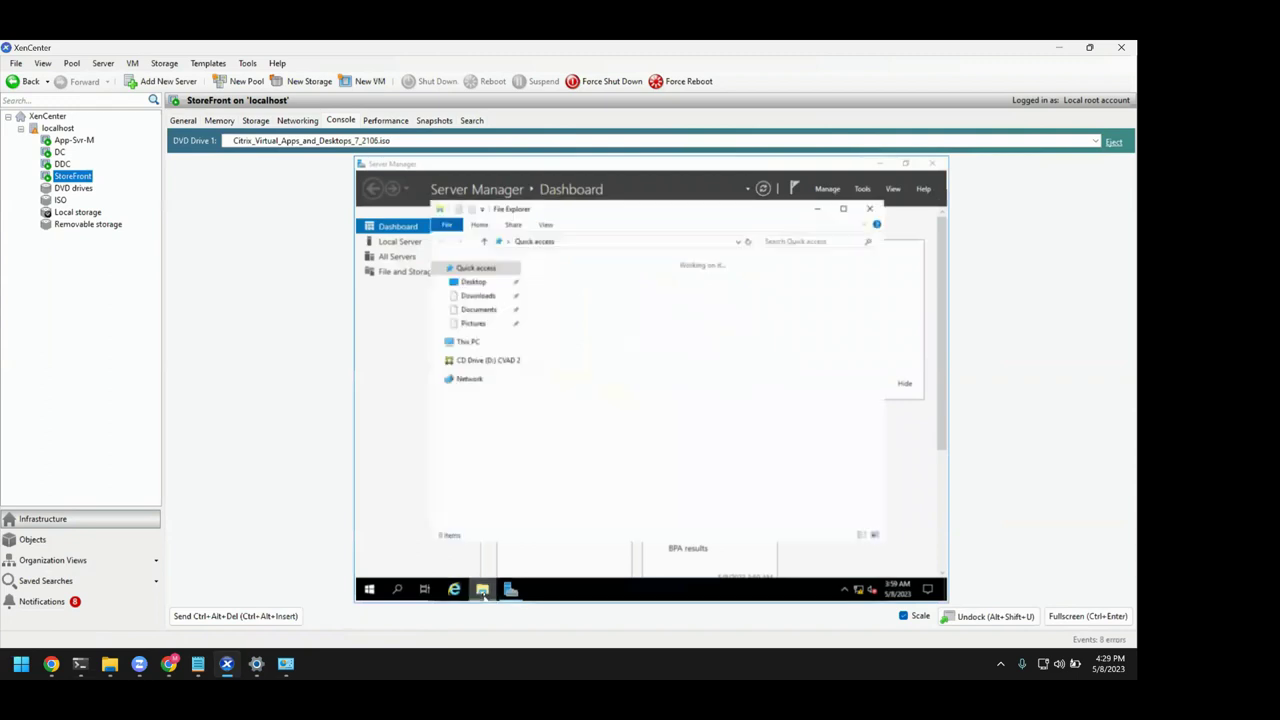
pyautogui.click(490, 360)
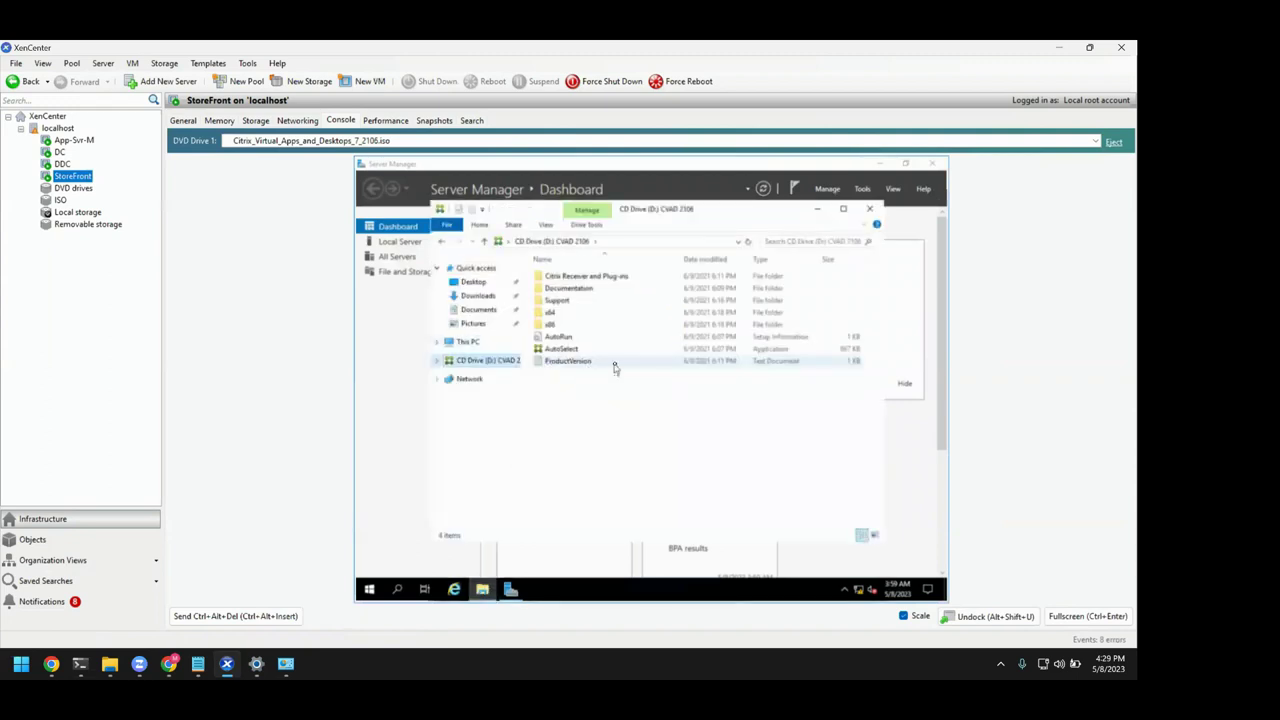
pyautogui.doubleClick(612, 350)
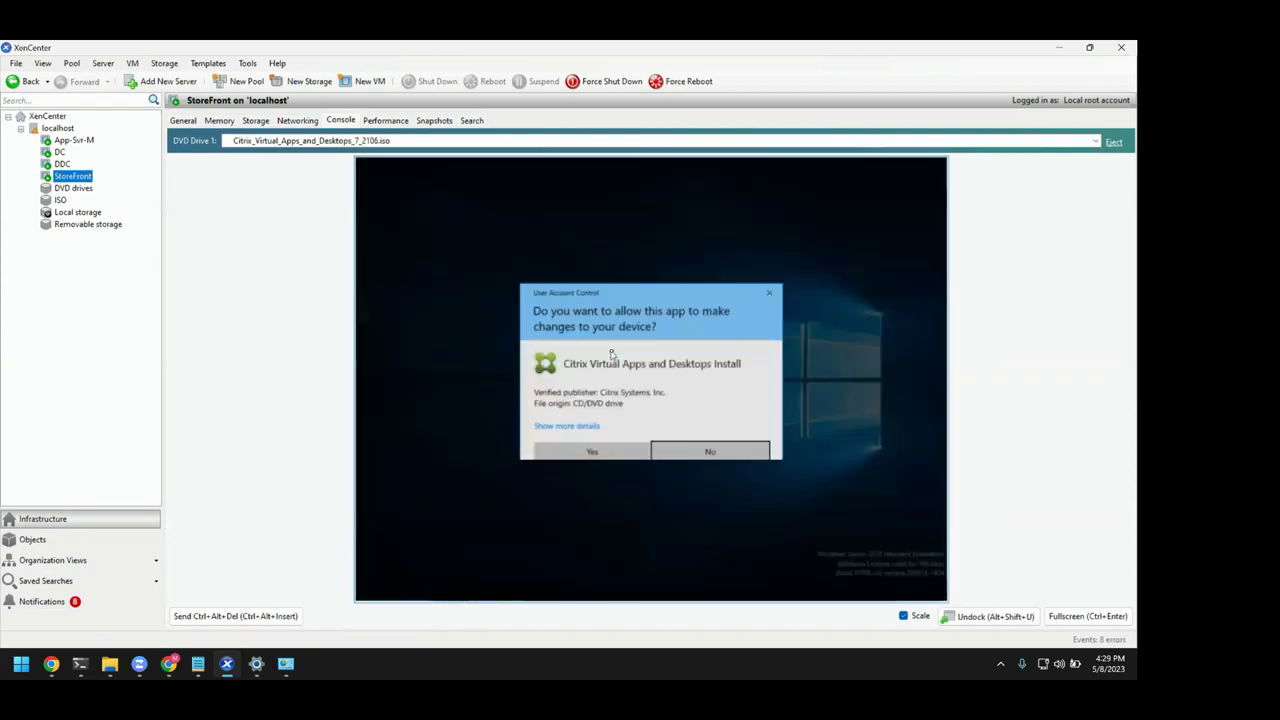
# - Approve the UAC prompt, start Virtual Apps and Desktops setup, and choose Citrix StoreFront
pyautogui.click(617, 451)
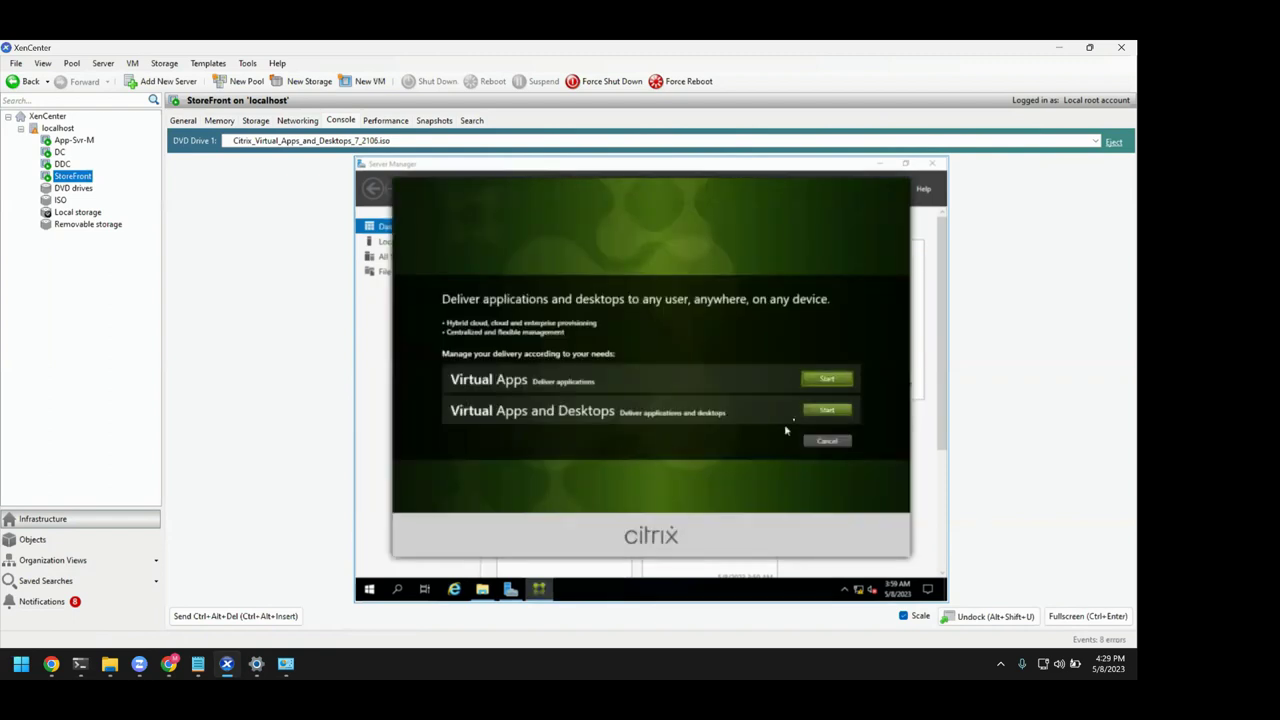
pyautogui.click(827, 410)
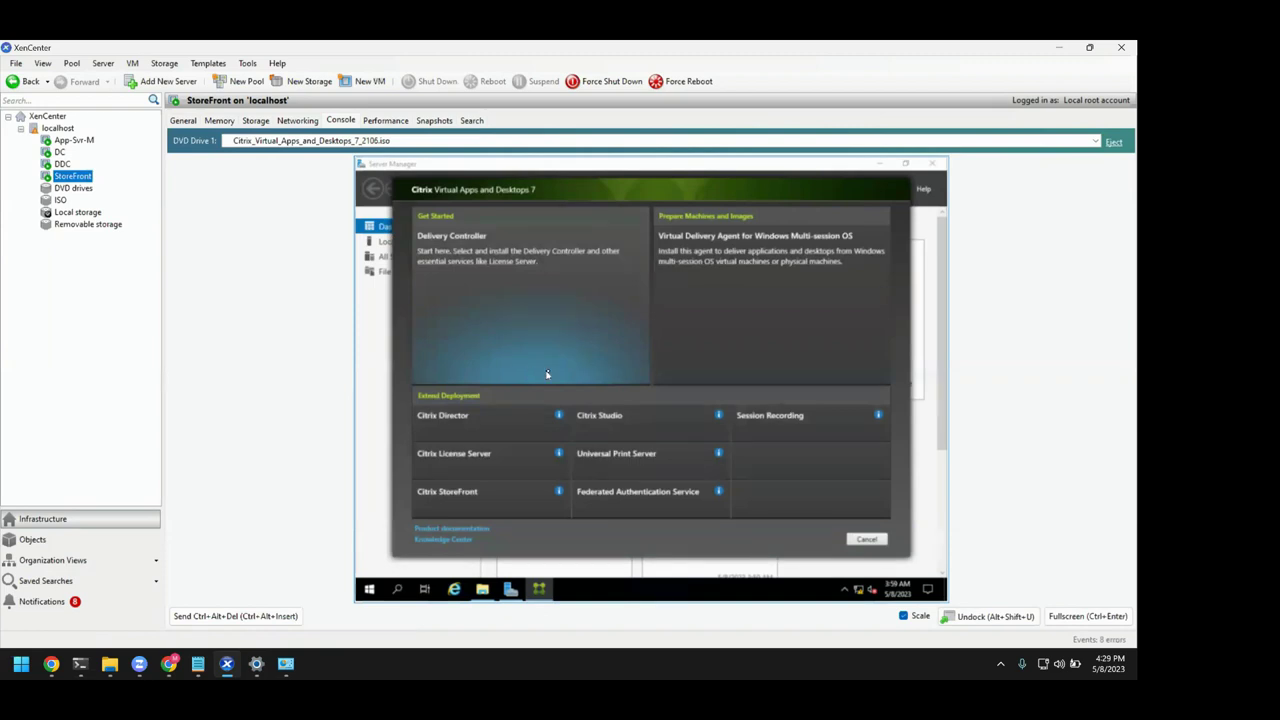
pyautogui.click(517, 500)
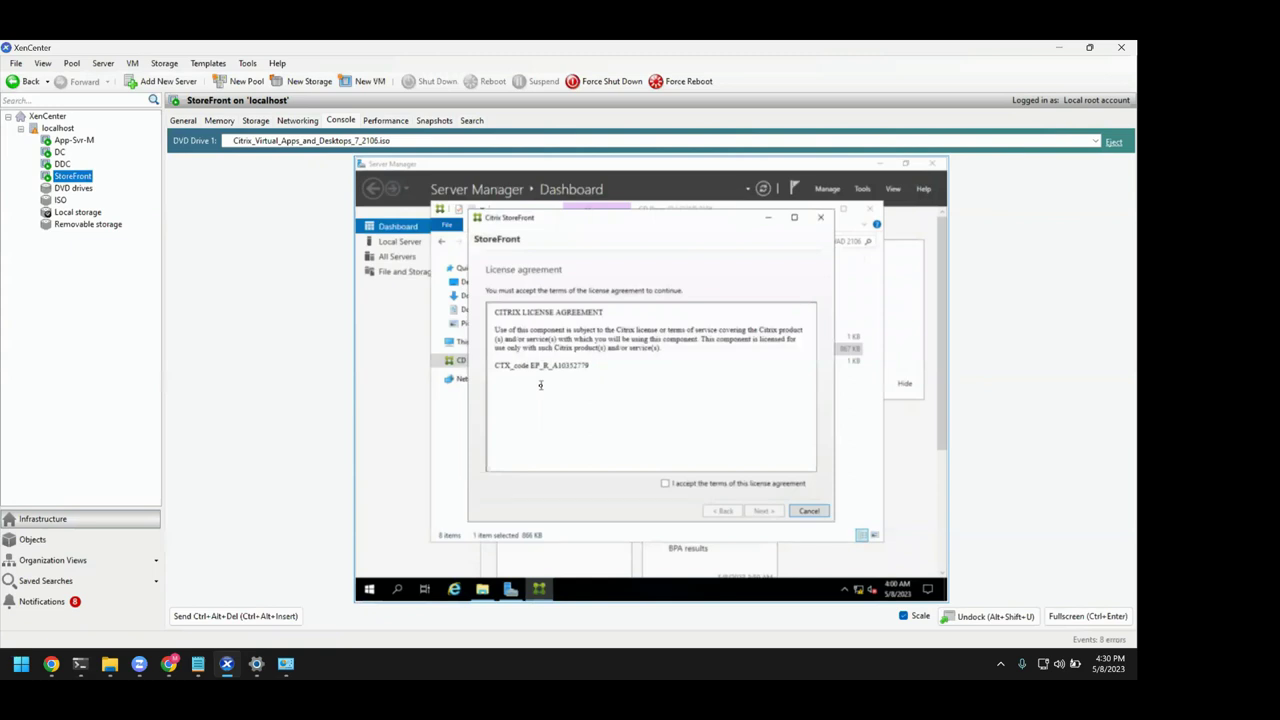
# - Accept the StoreFront licence, step through prerequisites to Install, then show App-Svr-M's console
pyautogui.click(705, 484)
pyautogui.click(764, 511)
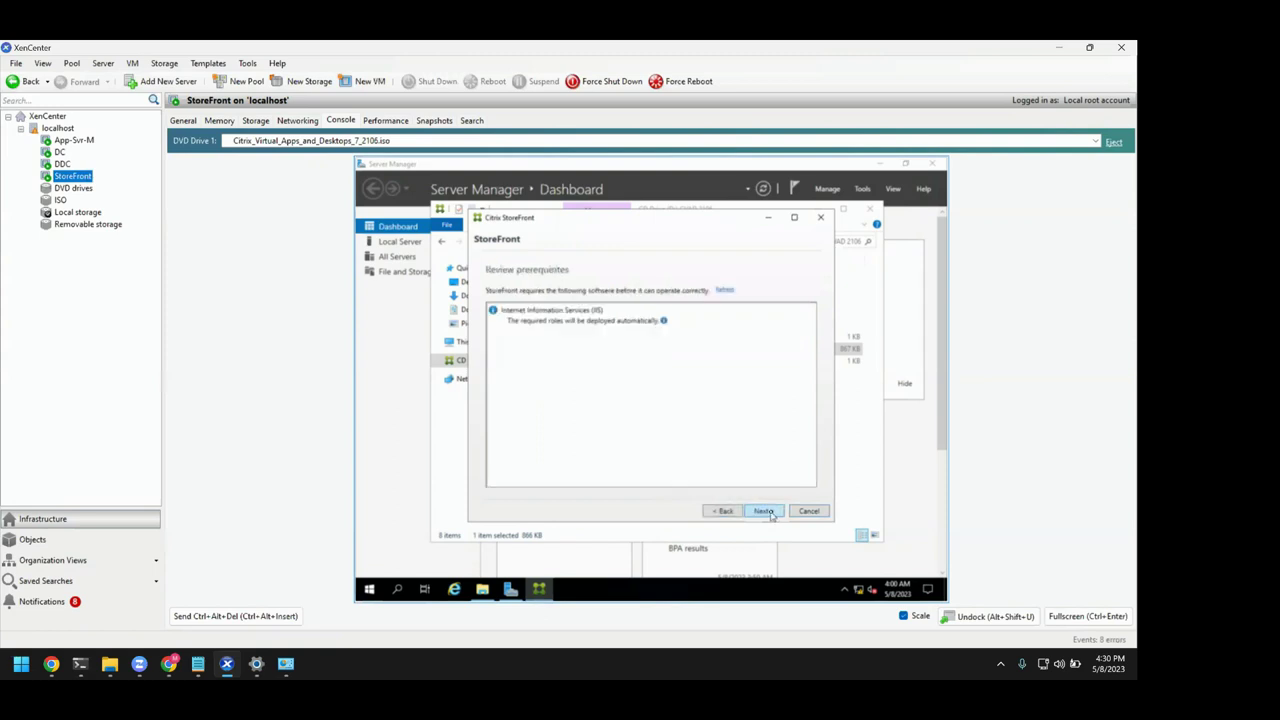
pyautogui.click(764, 511)
pyautogui.click(726, 512)
pyautogui.click(763, 511)
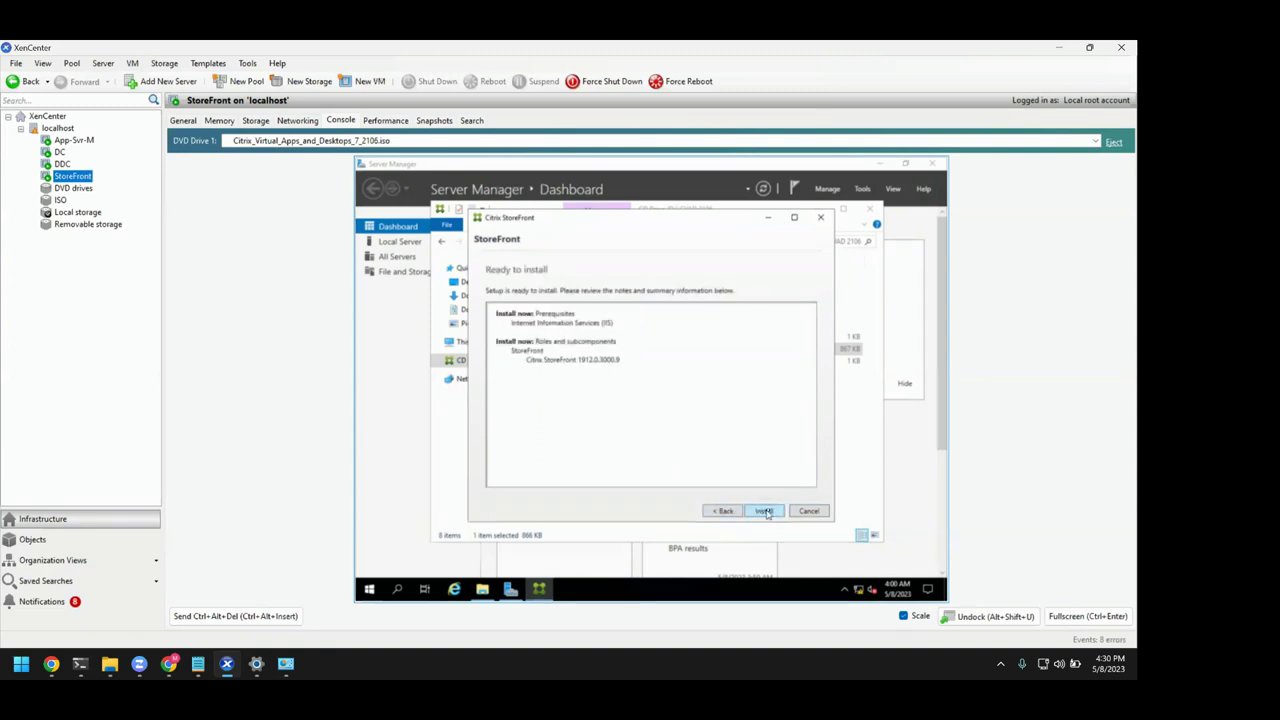
pyautogui.click(764, 511)
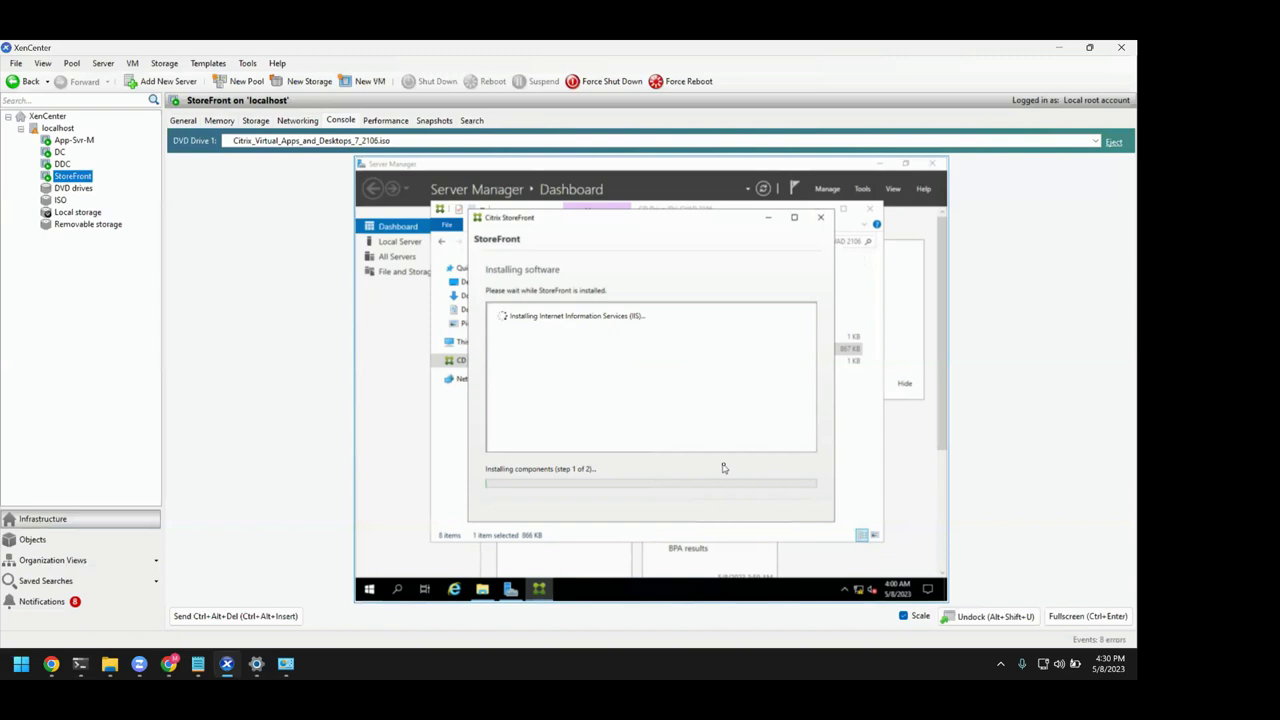
pyautogui.click(76, 140)
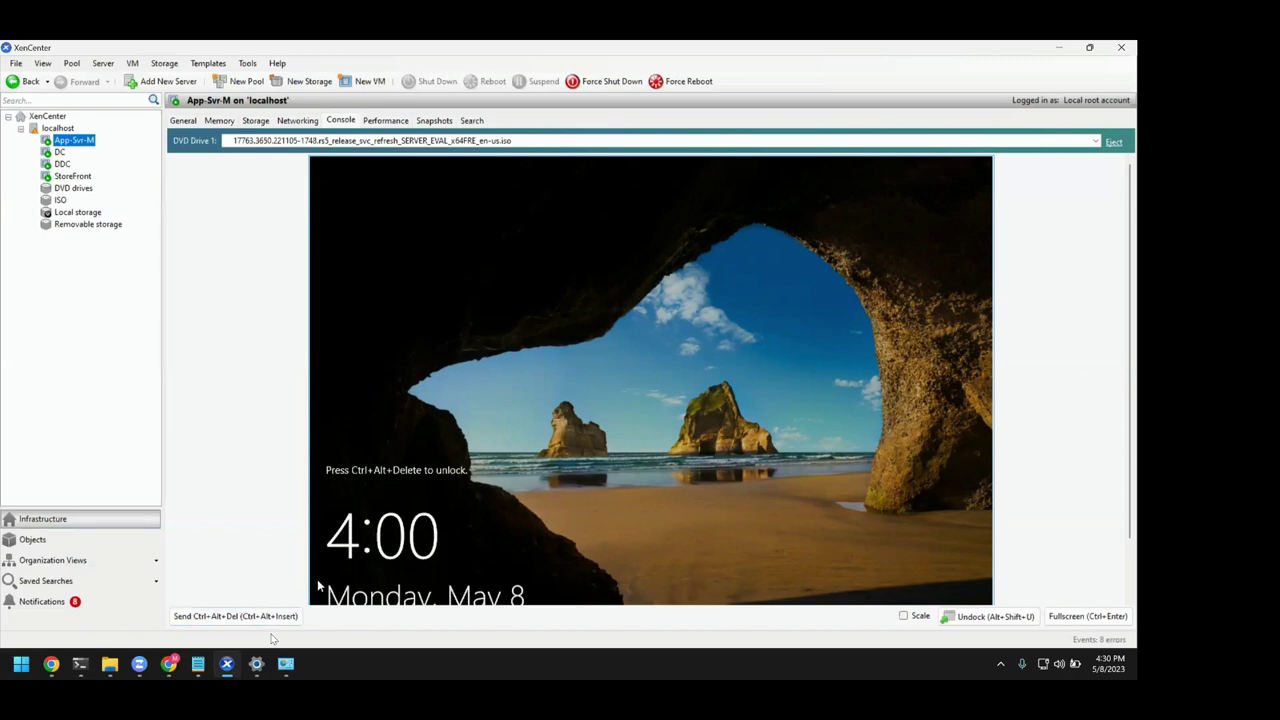
# - Fit App-Svr-M's screen and sign in as Other user with the account's username and password
pyautogui.click(280, 617)
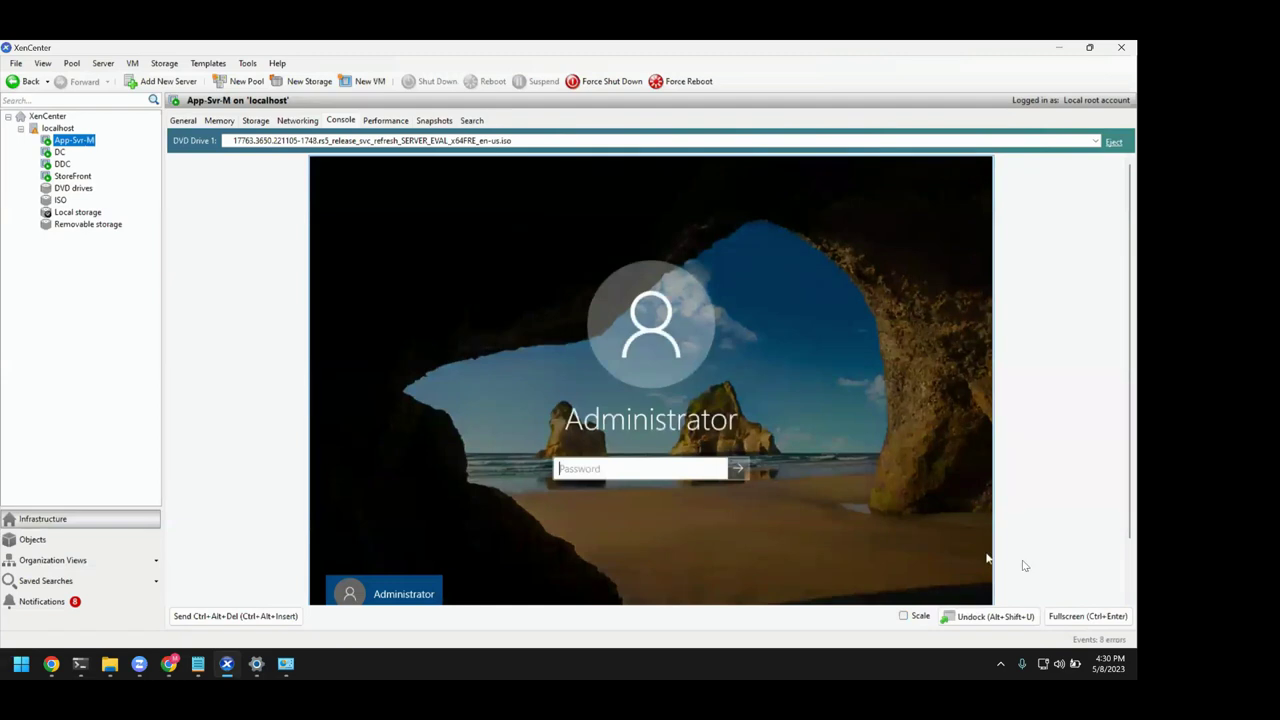
pyautogui.click(913, 618)
pyautogui.click(420, 568)
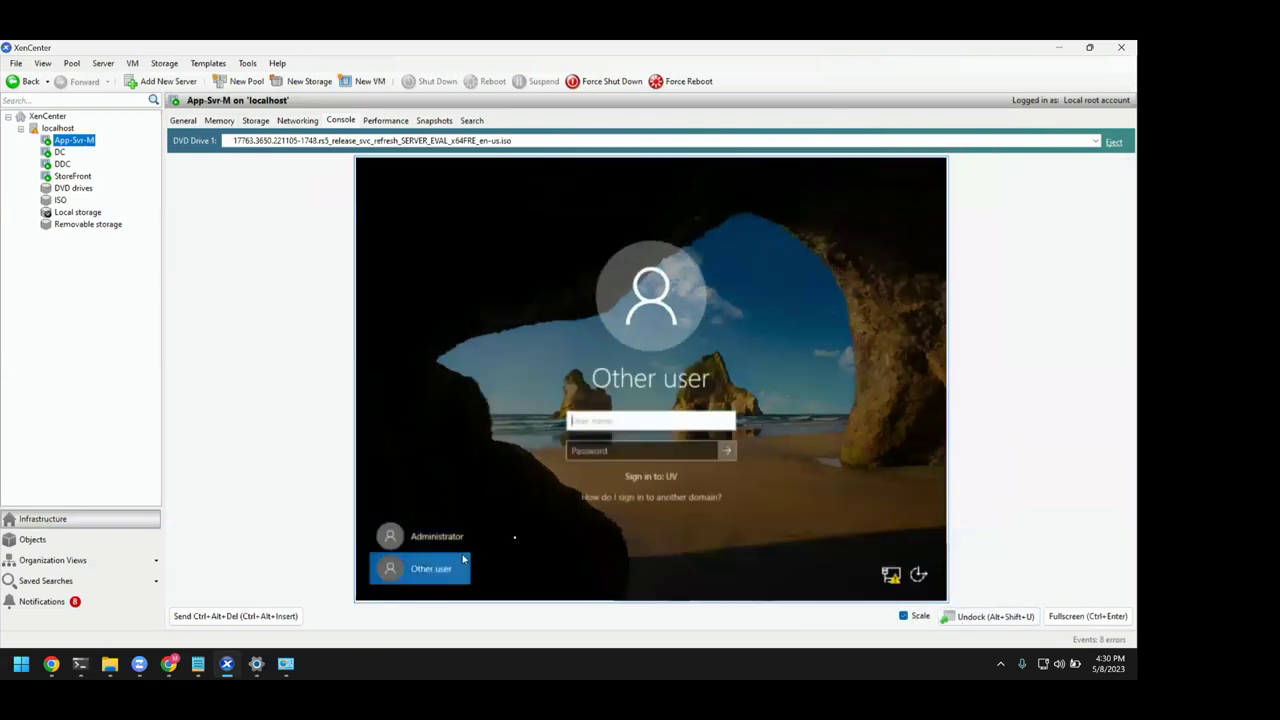
pyautogui.write('Mathew')
pyautogui.press('Tab')
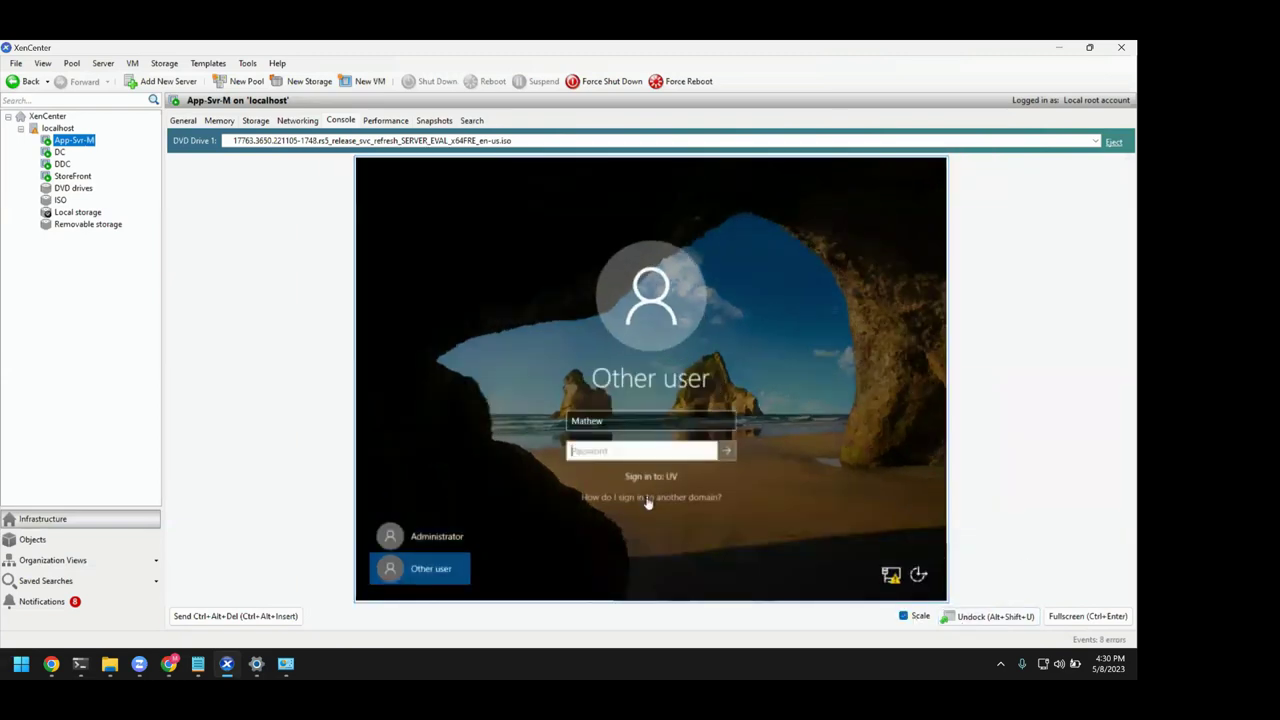
pyautogui.write('**********')
pyautogui.press('Return')
pyautogui.press('Return')
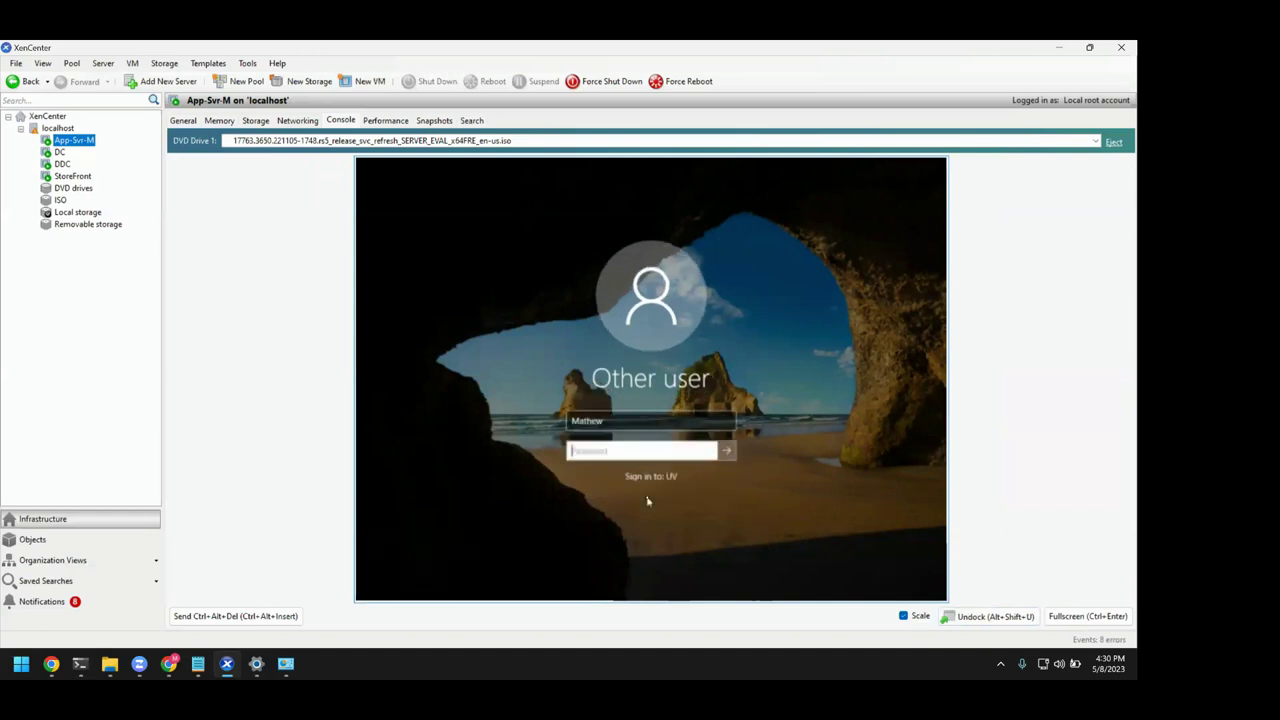
pyautogui.write('*********')
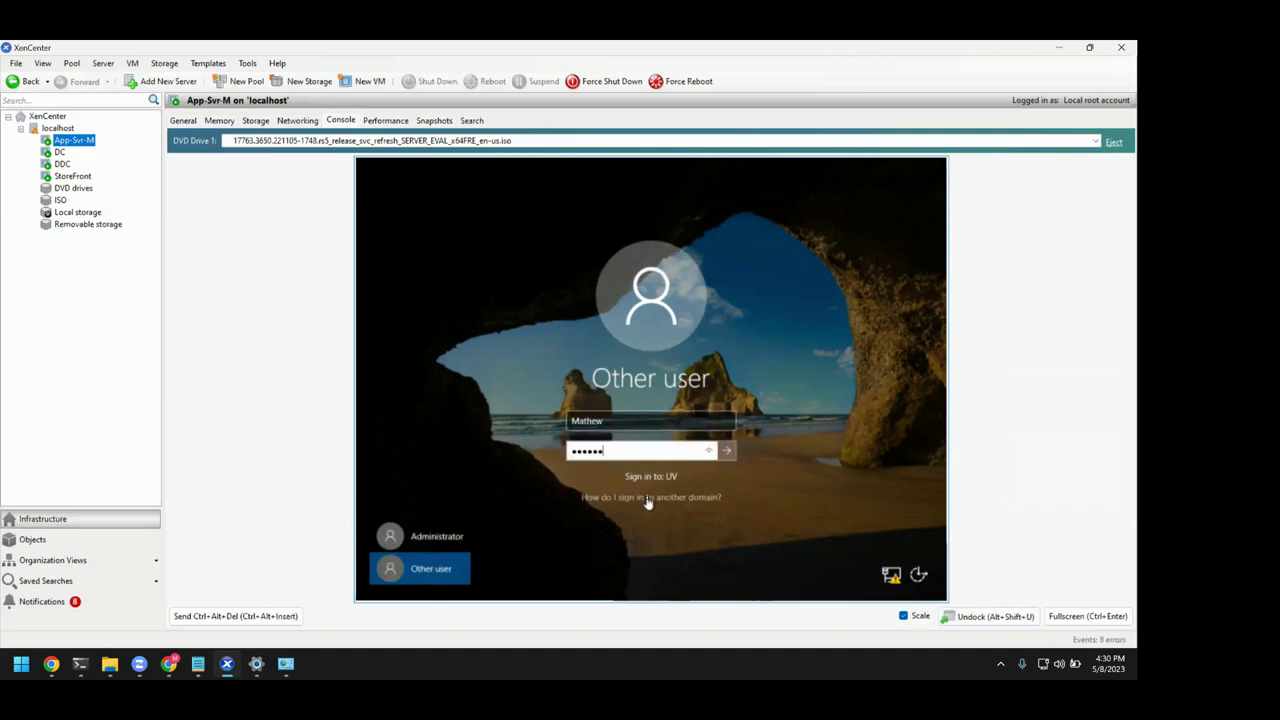
pyautogui.press('Return')
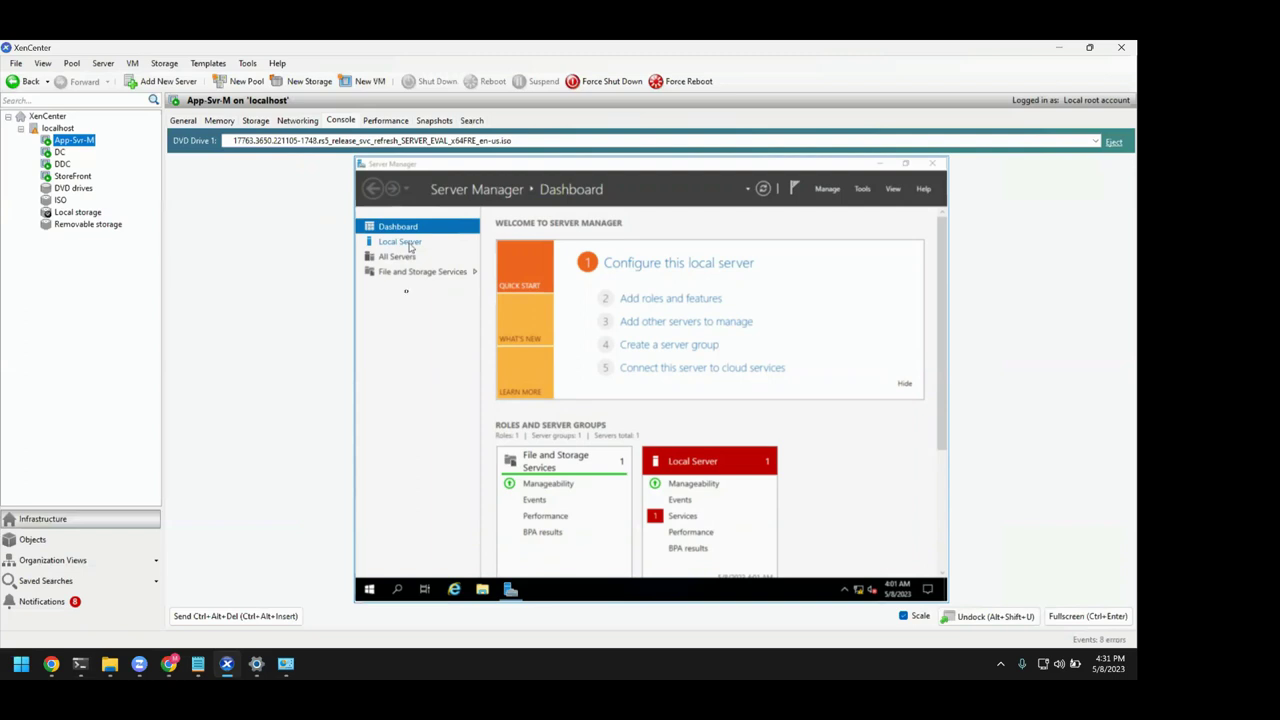
# - Bring the E:\Citrix File Explorer window forward from the taskbar, then the browser window
pyautogui.moveTo(117, 671)
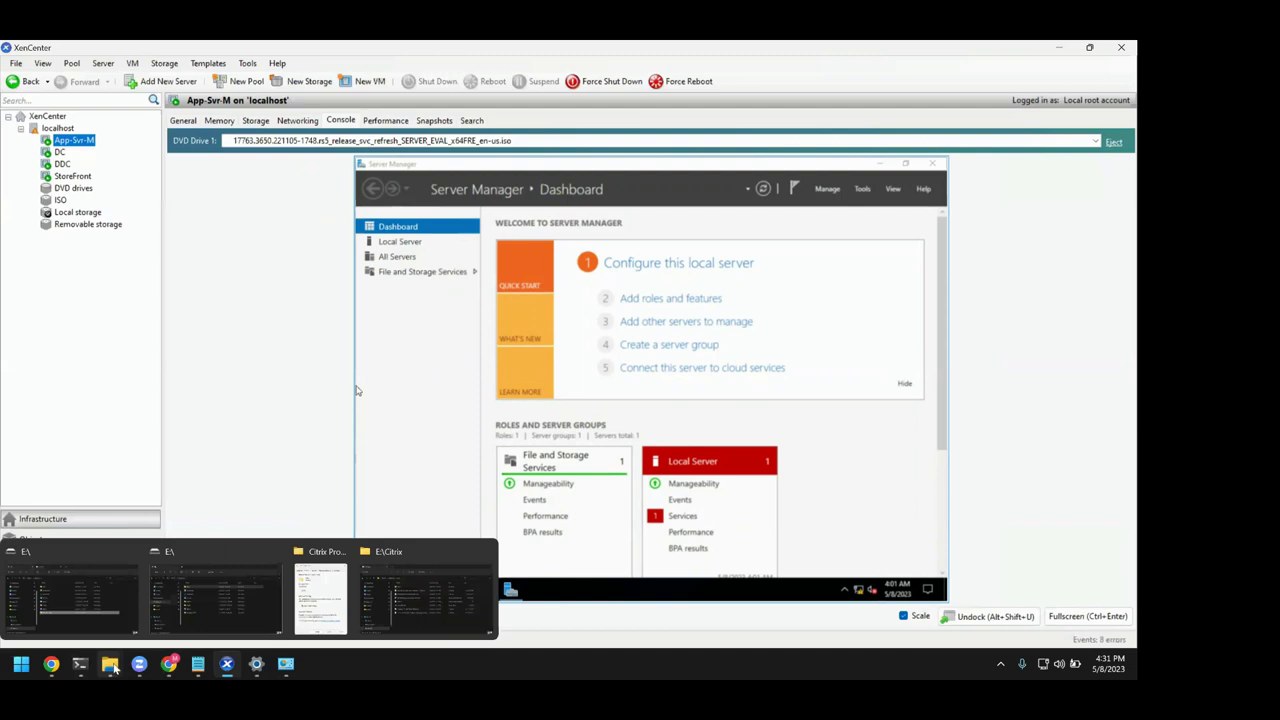
pyautogui.moveTo(438, 603)
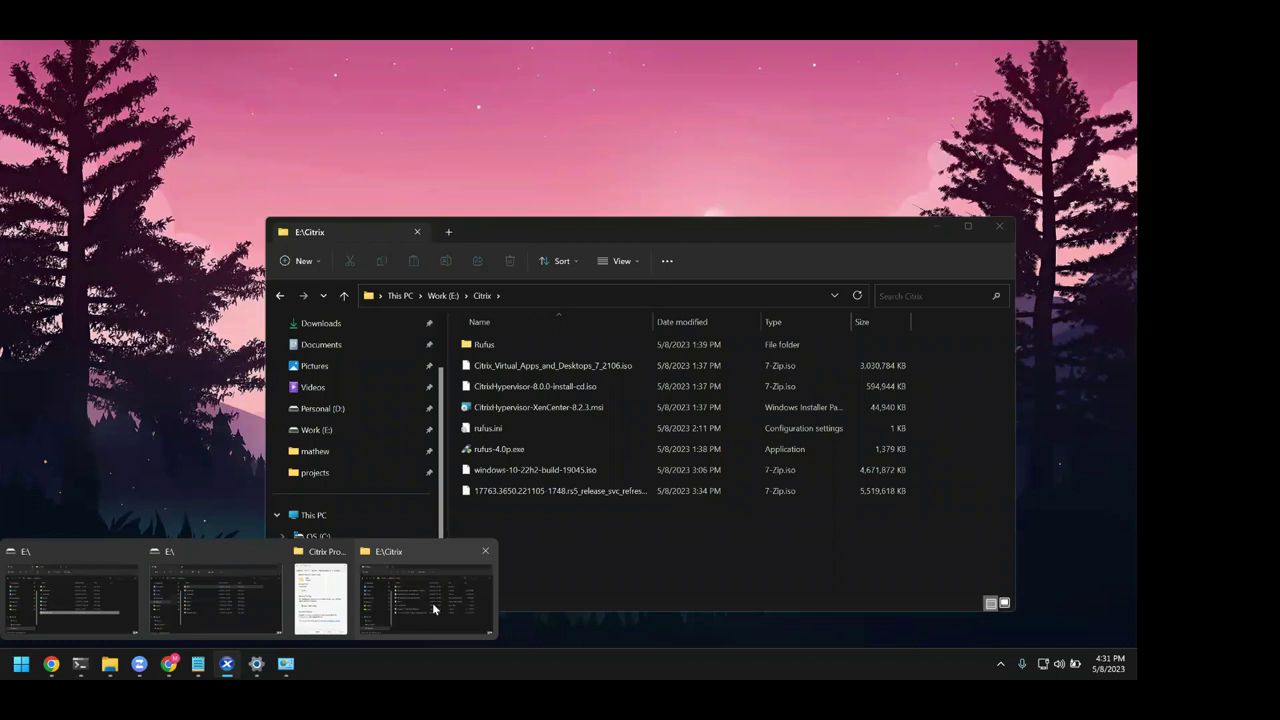
pyautogui.click(414, 602)
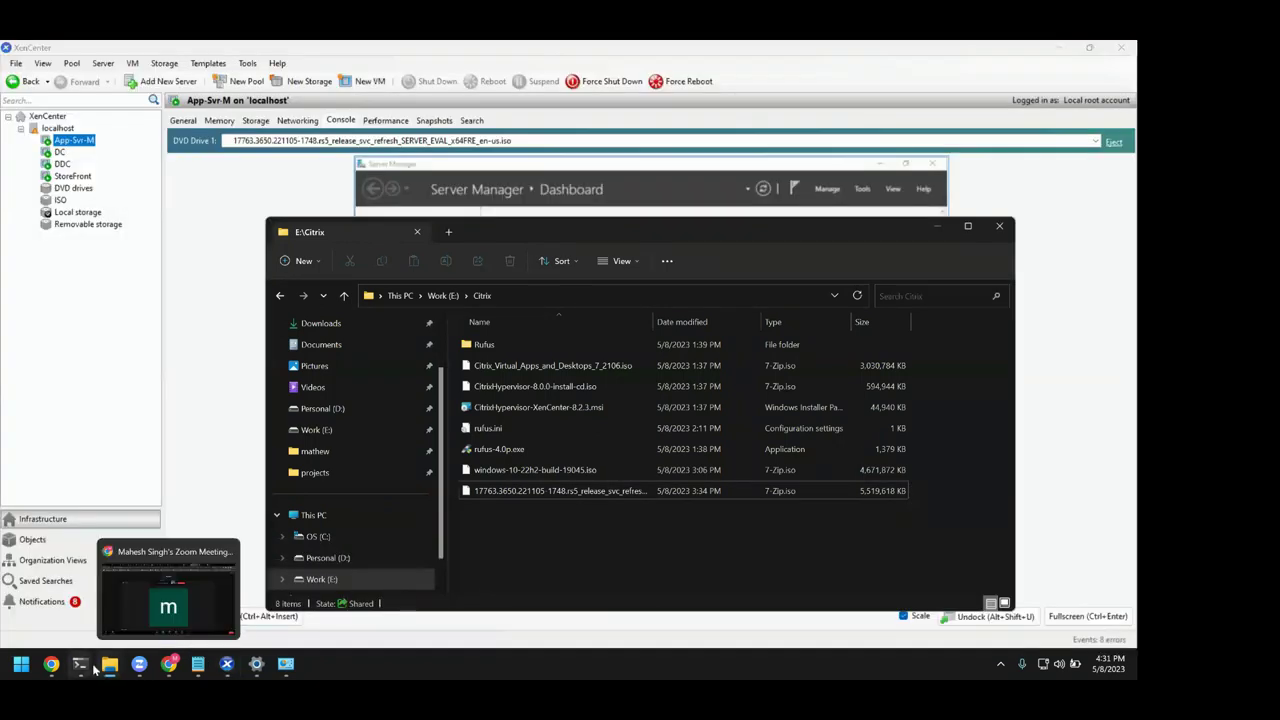
pyautogui.click(170, 668)
# - Open Google Drive in a new tab and search it for 'agentreleases'
pyautogui.click(192, 48)
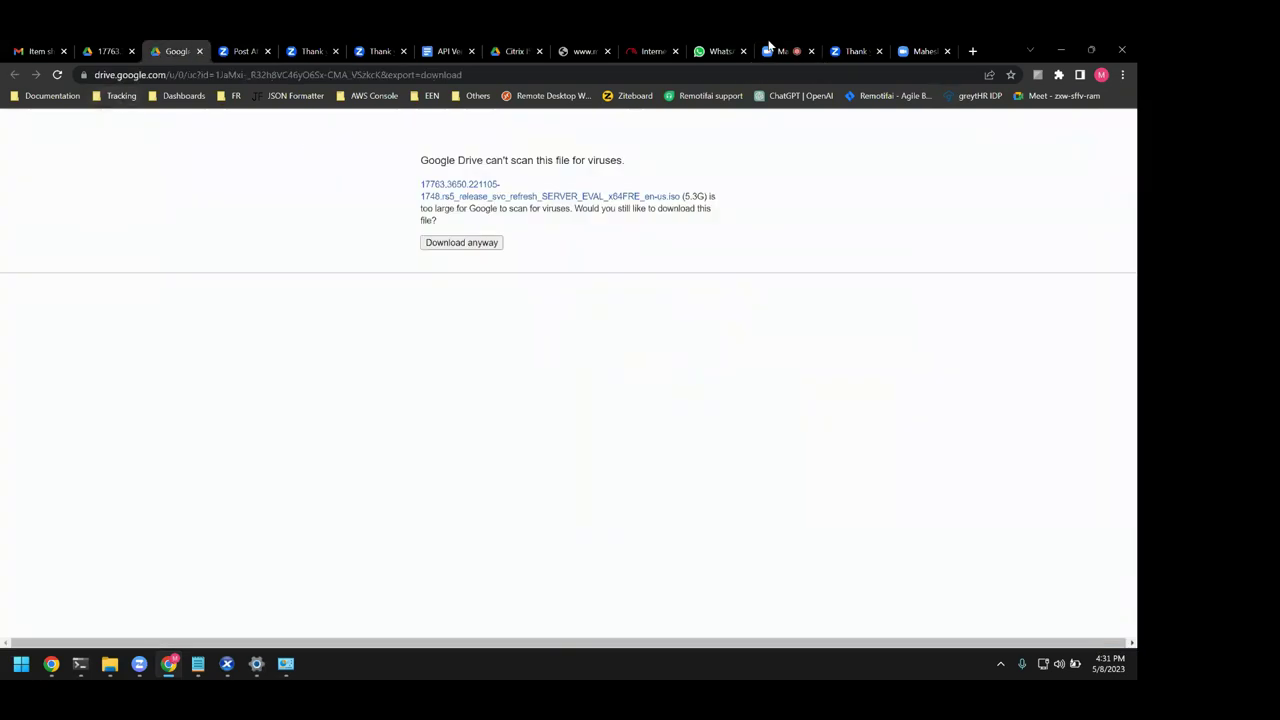
pyautogui.click(970, 51)
pyautogui.write('d')
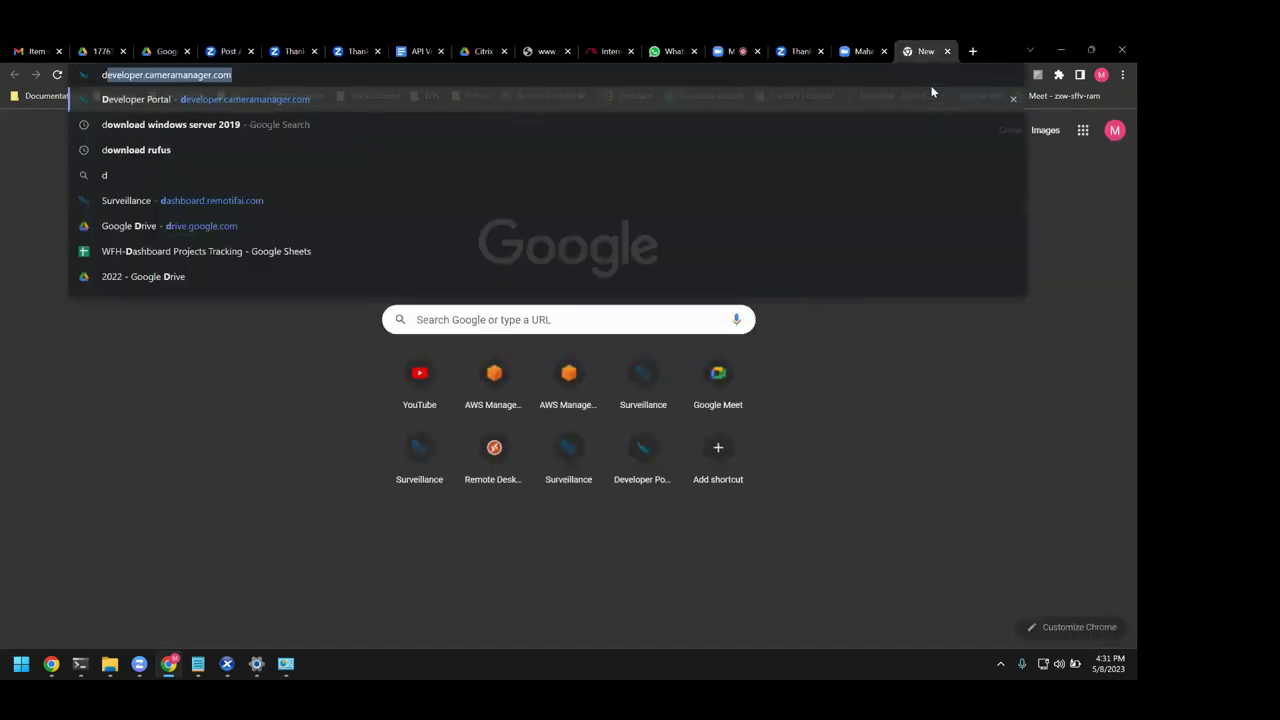
pyautogui.write('r')
pyautogui.press('Return')
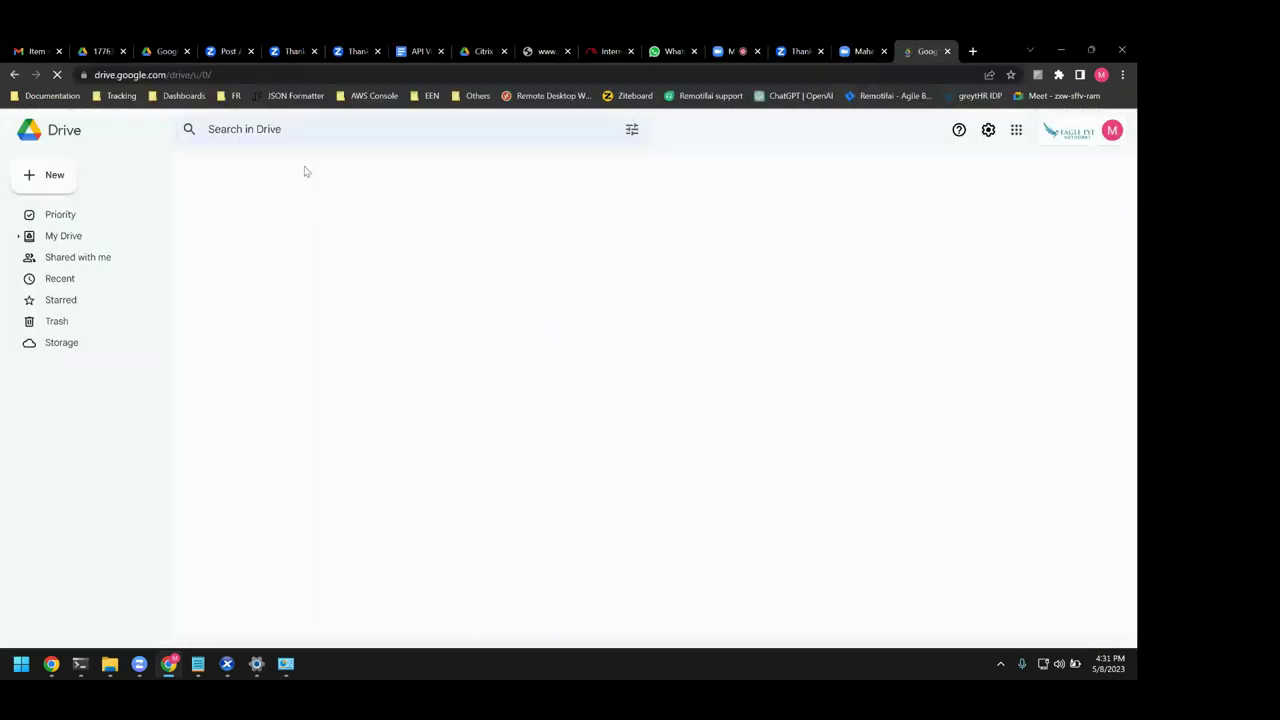
pyautogui.click(240, 128)
pyautogui.write('agentreleases')
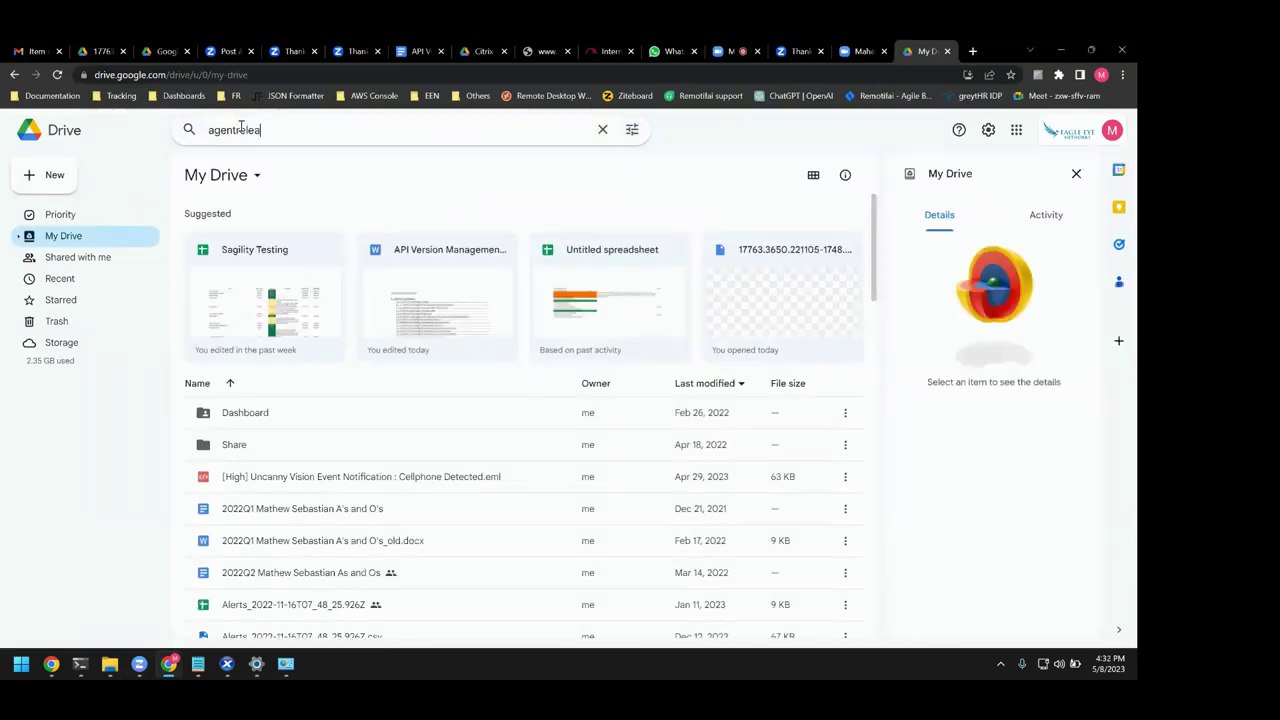
pyautogui.press('Return')
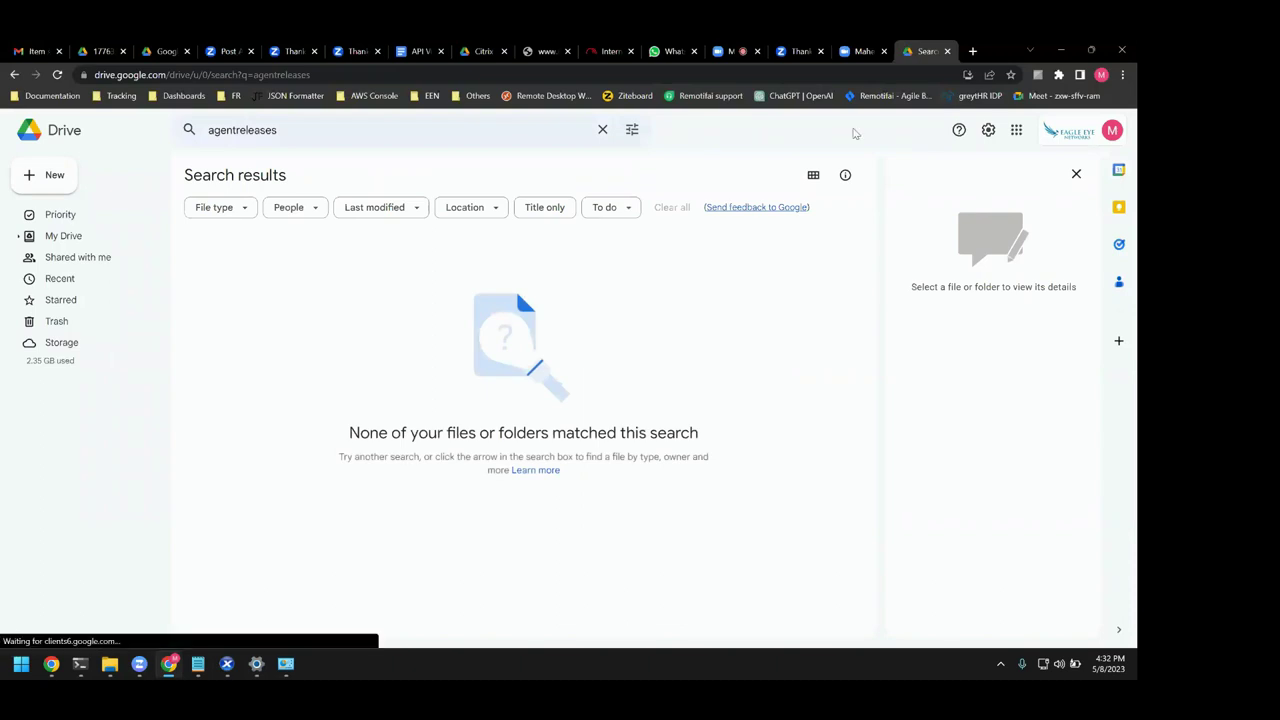
# - Switch Drive to the Admin account and open WFHAgentReleases › uvdashboard
pyautogui.click(1112, 130)
pyautogui.click(998, 330)
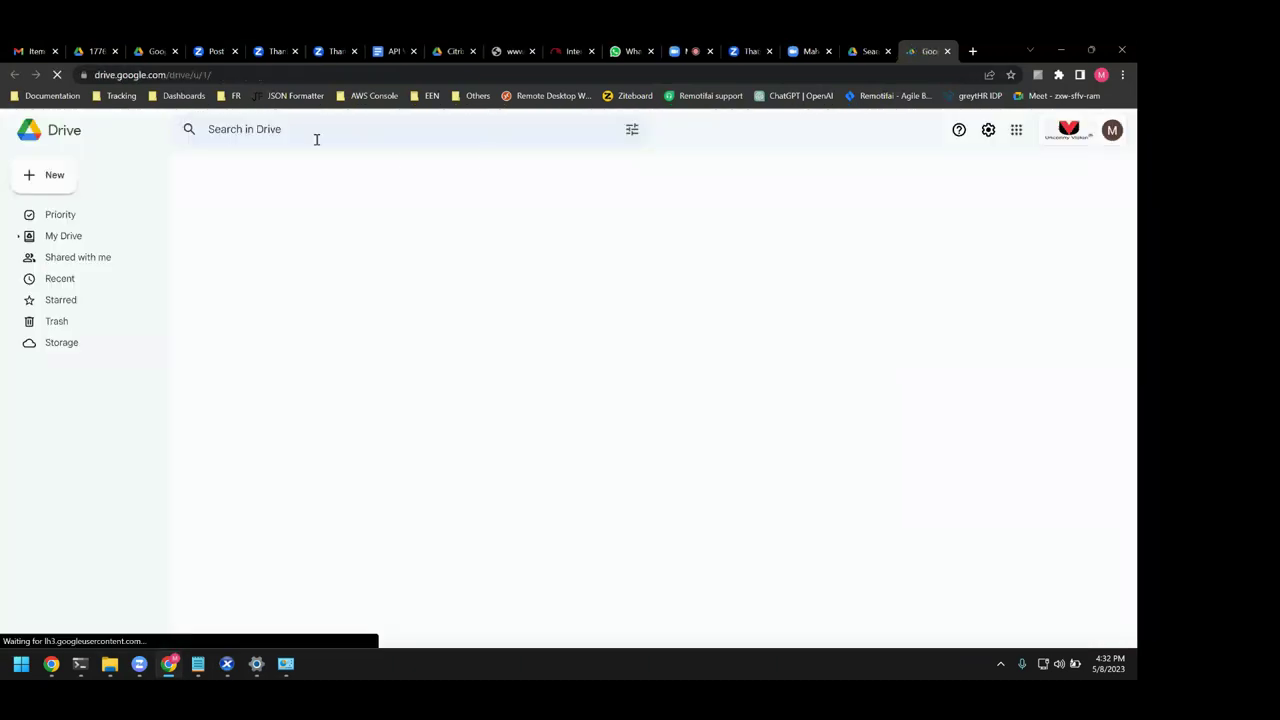
pyautogui.click(316, 139)
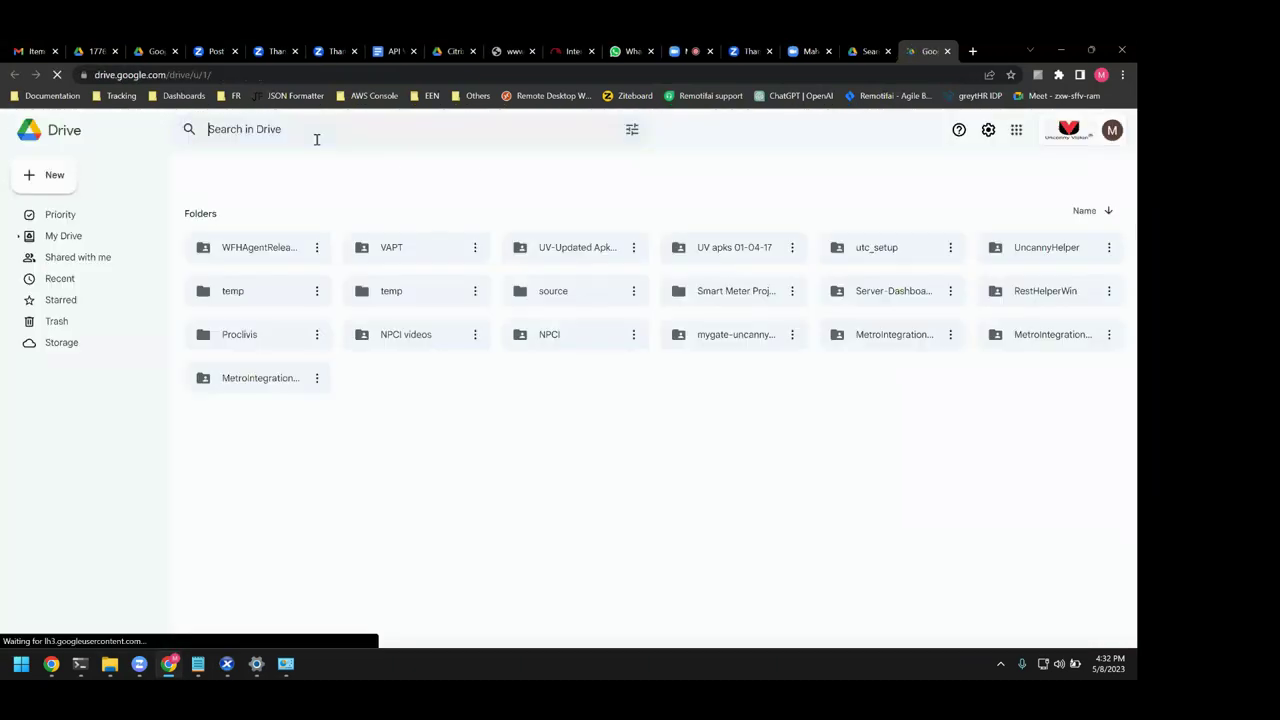
pyautogui.write('wfh')
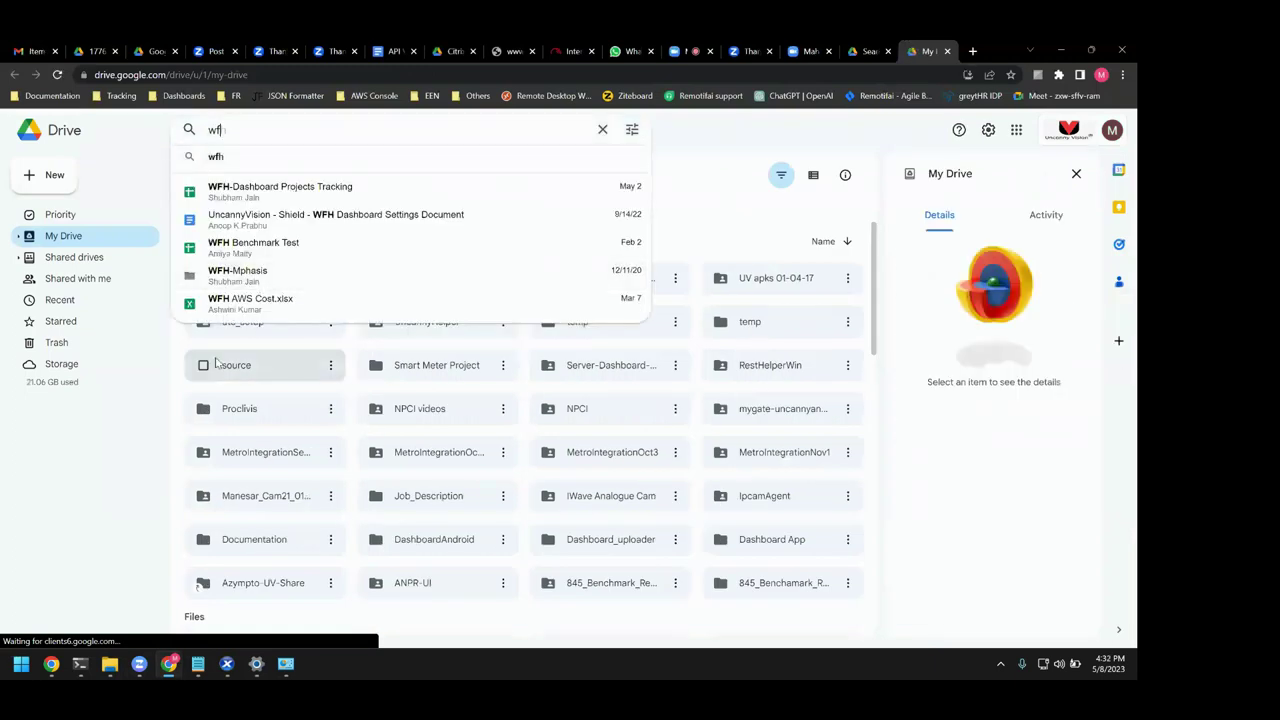
pyautogui.press('BackSpace')
pyautogui.click(296, 308)
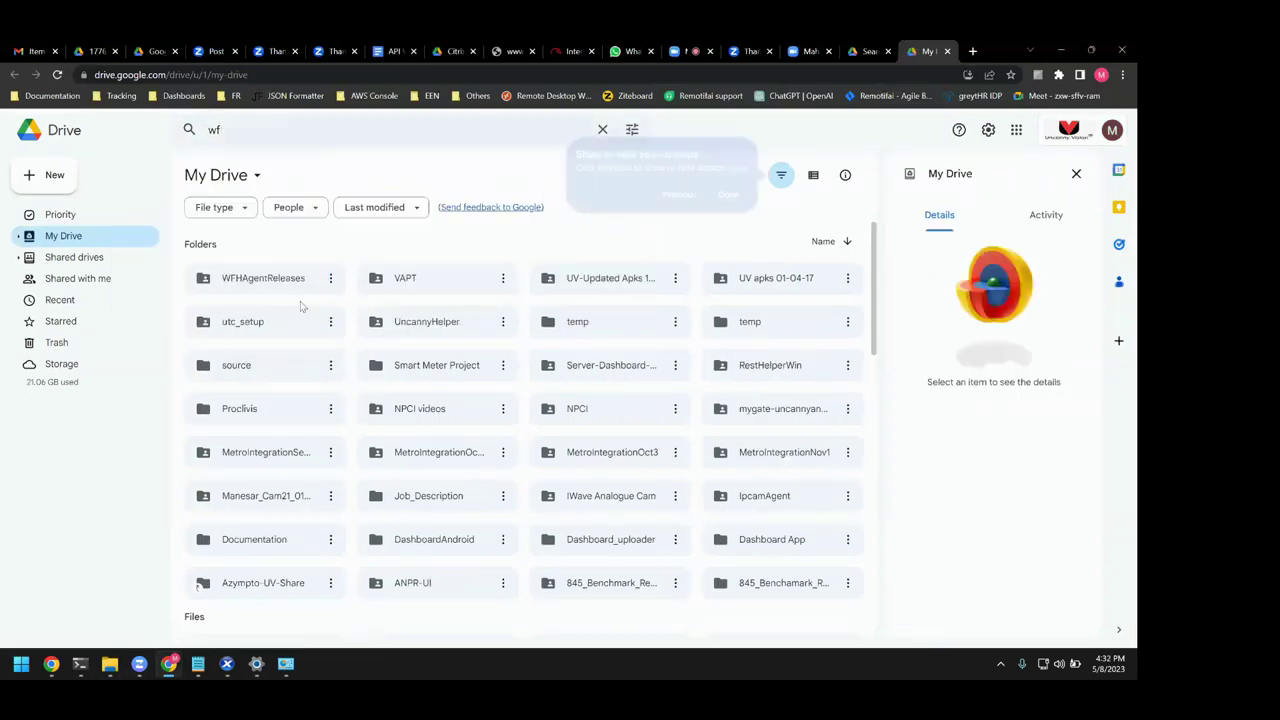
pyautogui.doubleClick(265, 278)
pyautogui.doubleClick(286, 284)
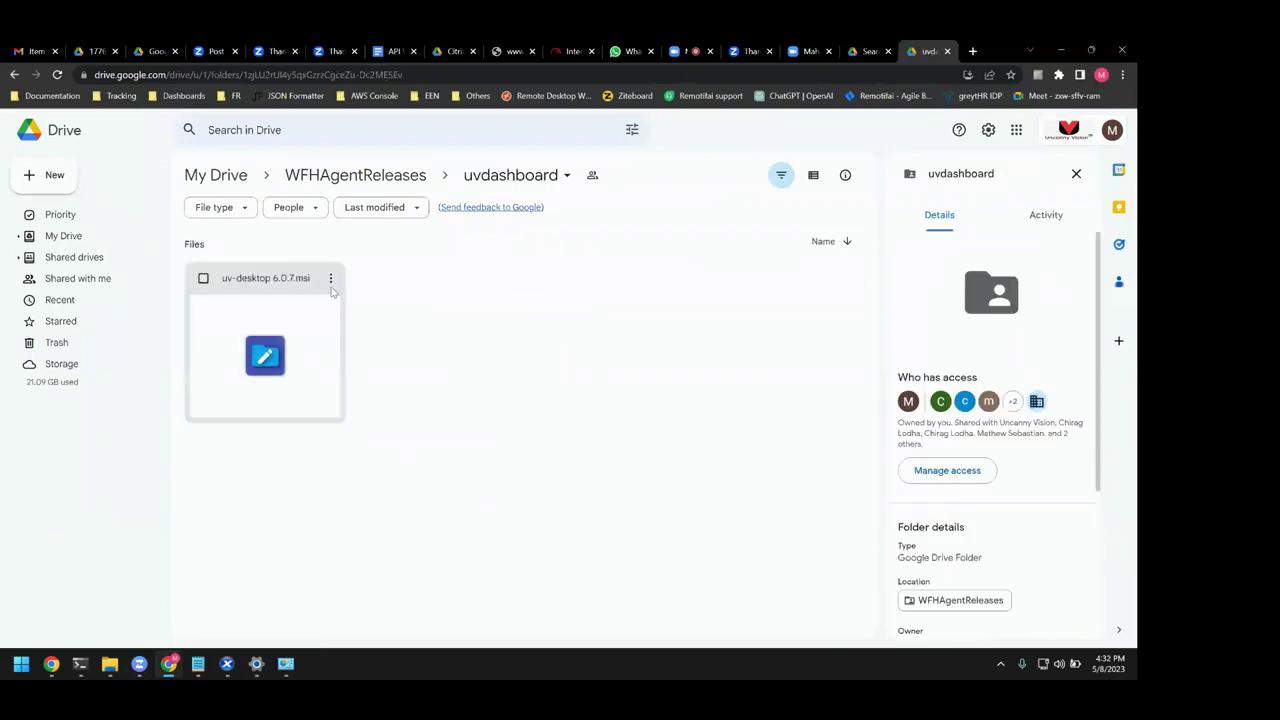
# - Download uv-desktop 6.0.7.msi past the danger warning into Downloads\Programs and open its folder
pyautogui.click(330, 279)
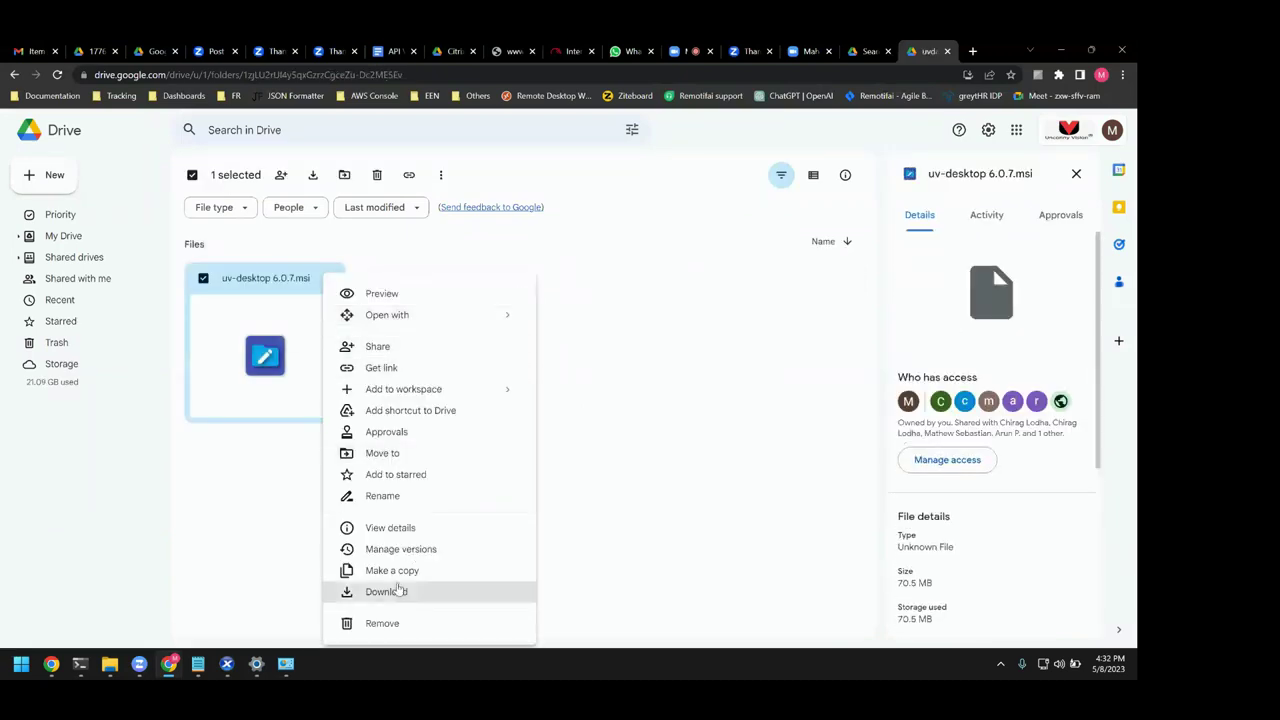
pyautogui.click(398, 591)
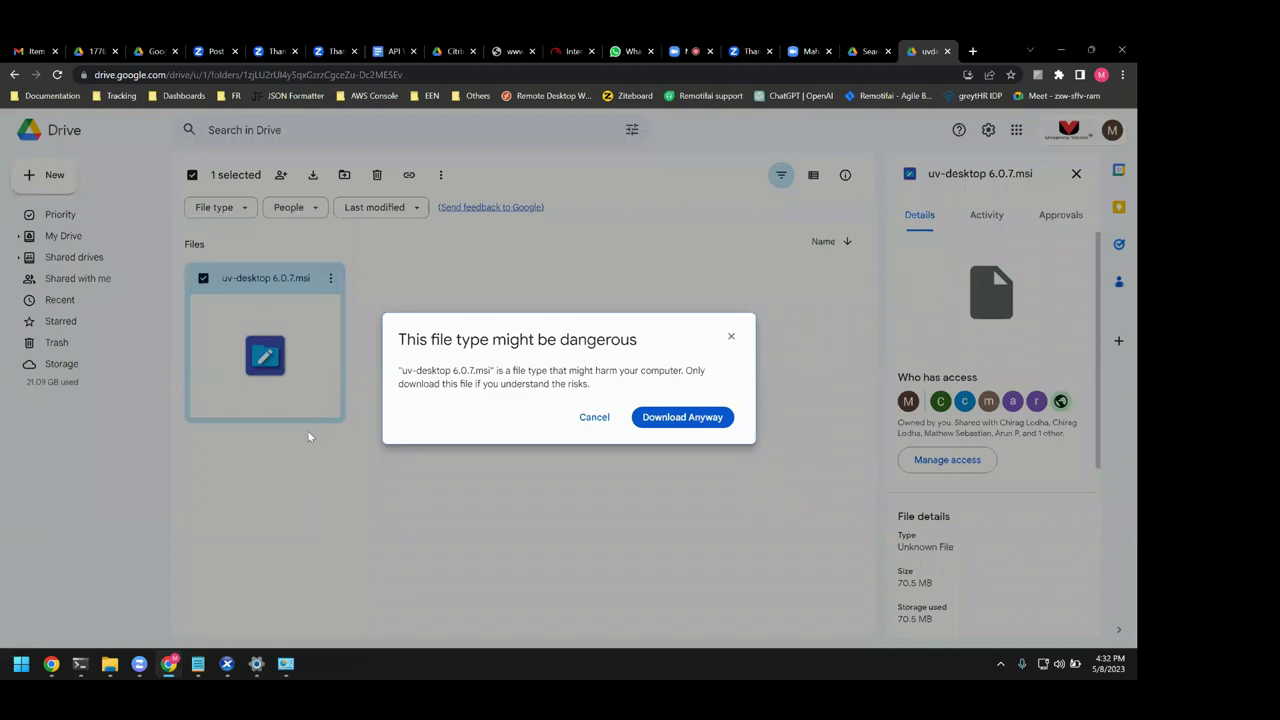
pyautogui.click(673, 420)
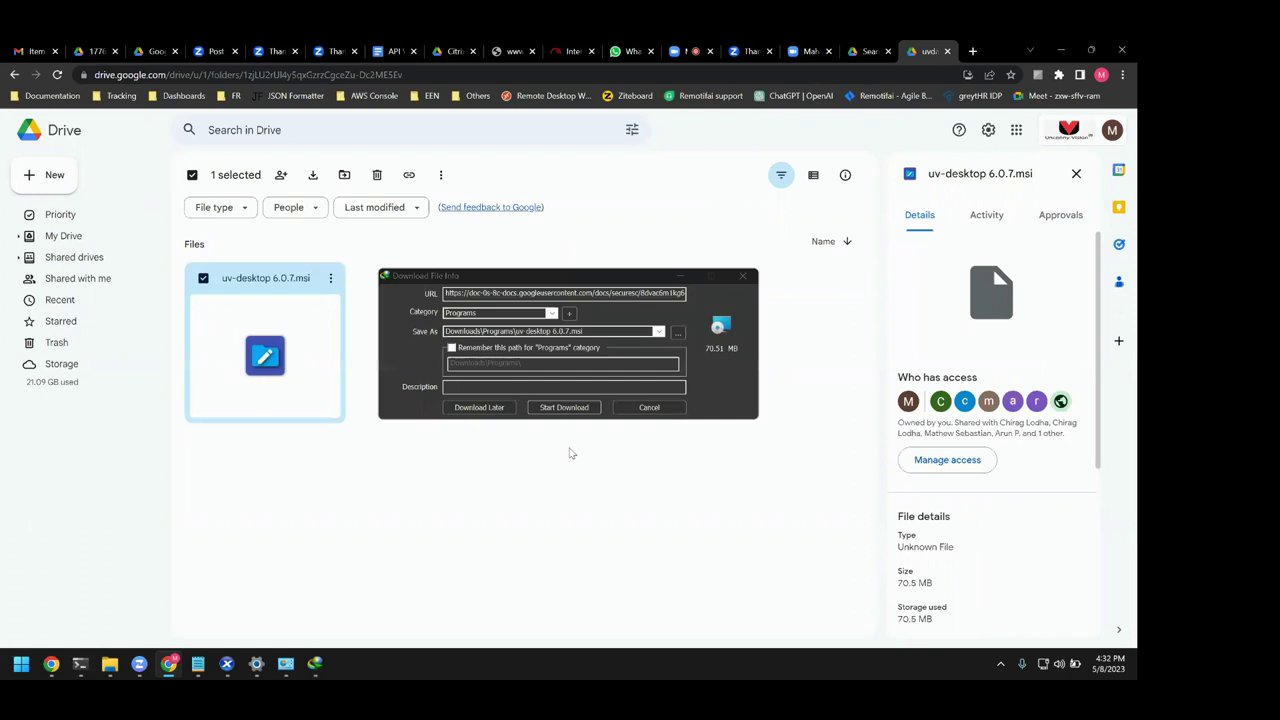
pyautogui.click(568, 408)
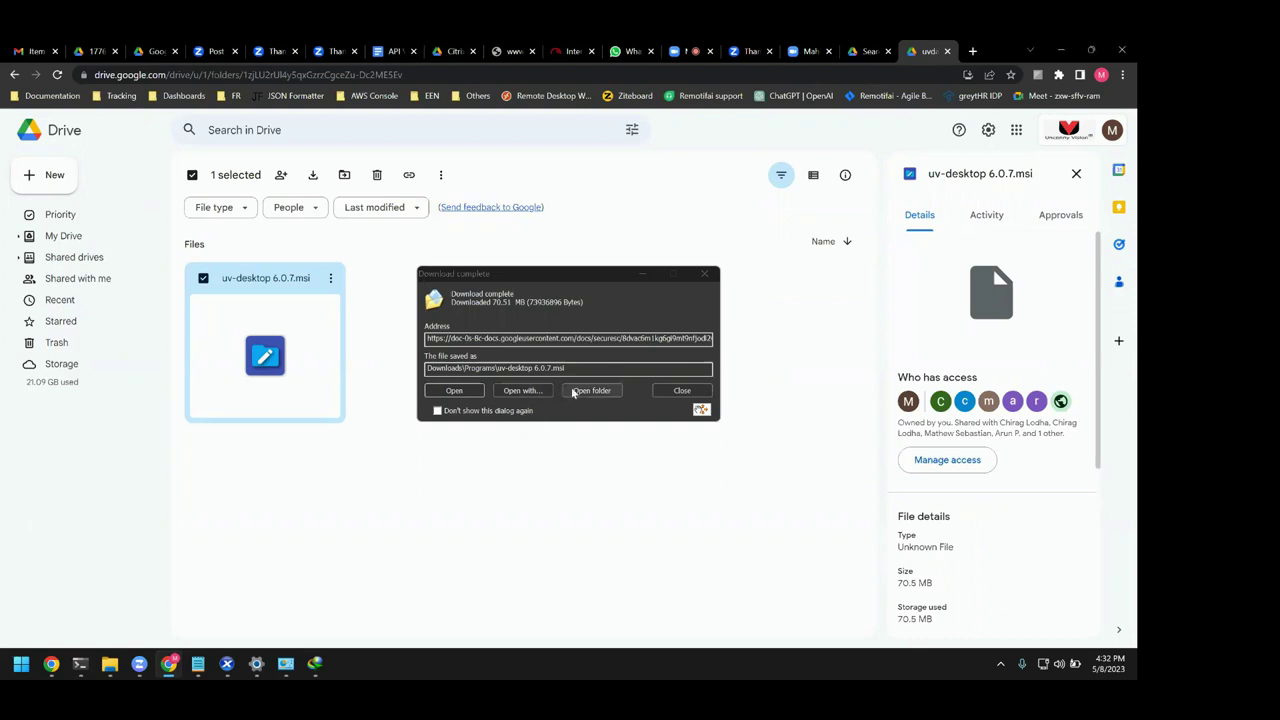
pyautogui.click(591, 390)
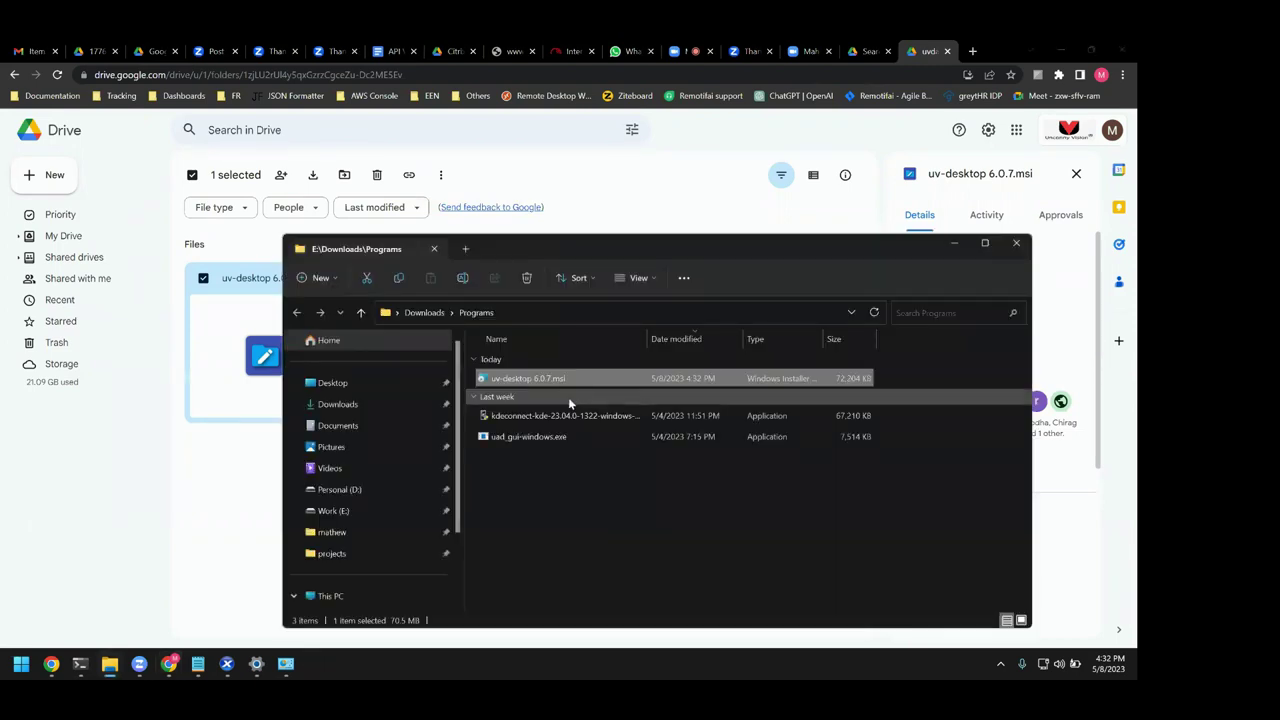
# - Navigate from Downloads to the Work (E:) Citrix folder, then return to XenCenter's App-Svr-M console
pyautogui.click(420, 313)
pyautogui.click(350, 510)
pyautogui.doubleClick(536, 366)
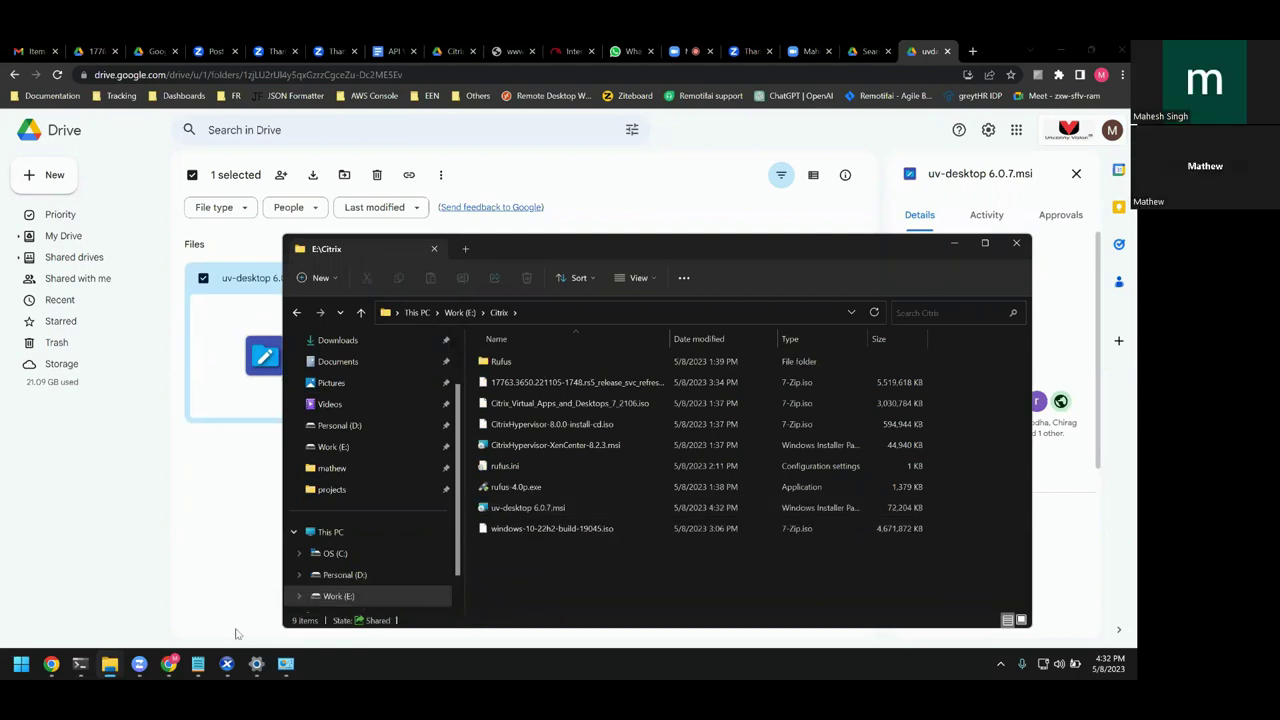
pyautogui.click(224, 665)
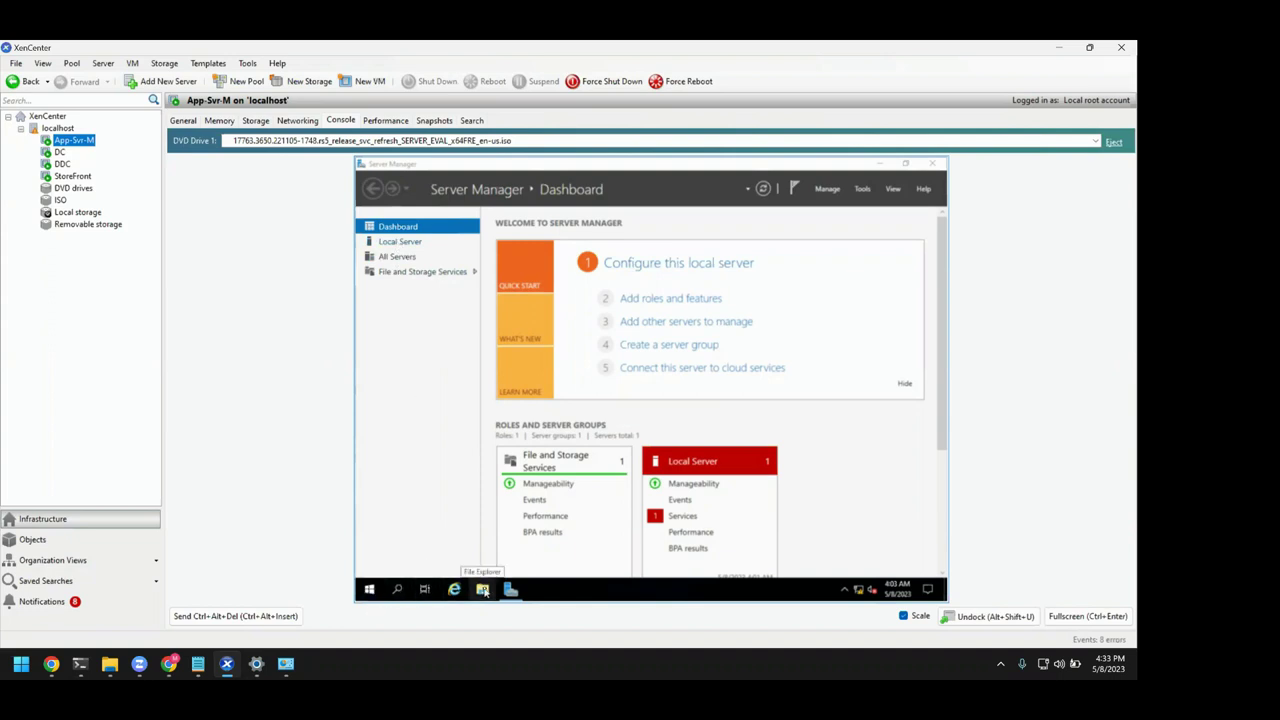
# - Open App-Svr-M's Run box via start search and enter the path \\192.168.1.193
pyautogui.click(371, 591)
pyautogui.write('run')
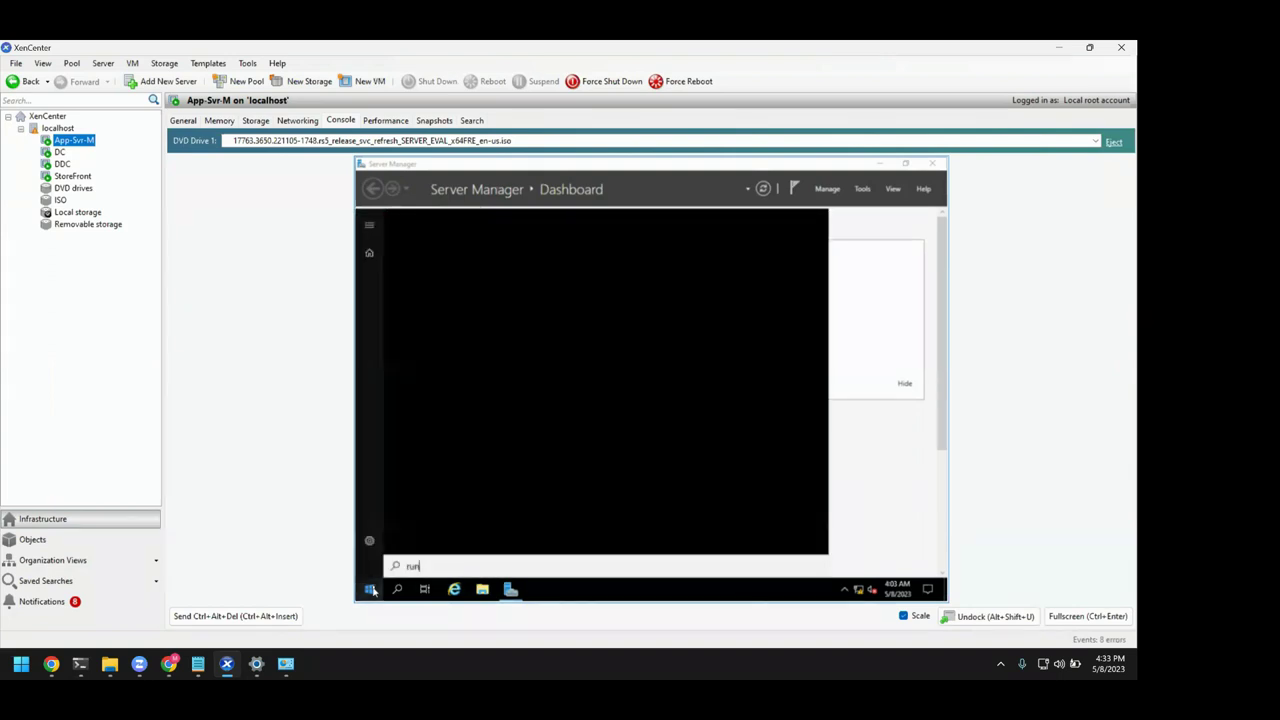
pyautogui.press('Return')
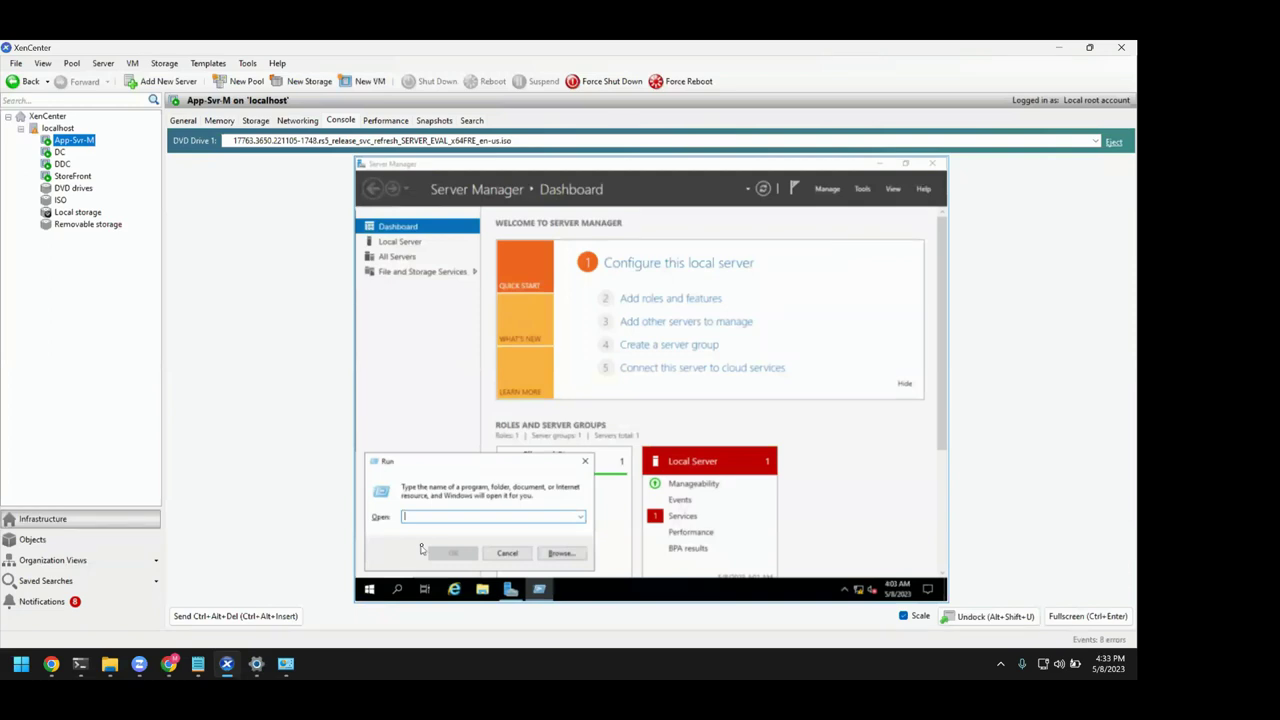
pyautogui.write('\\\\')
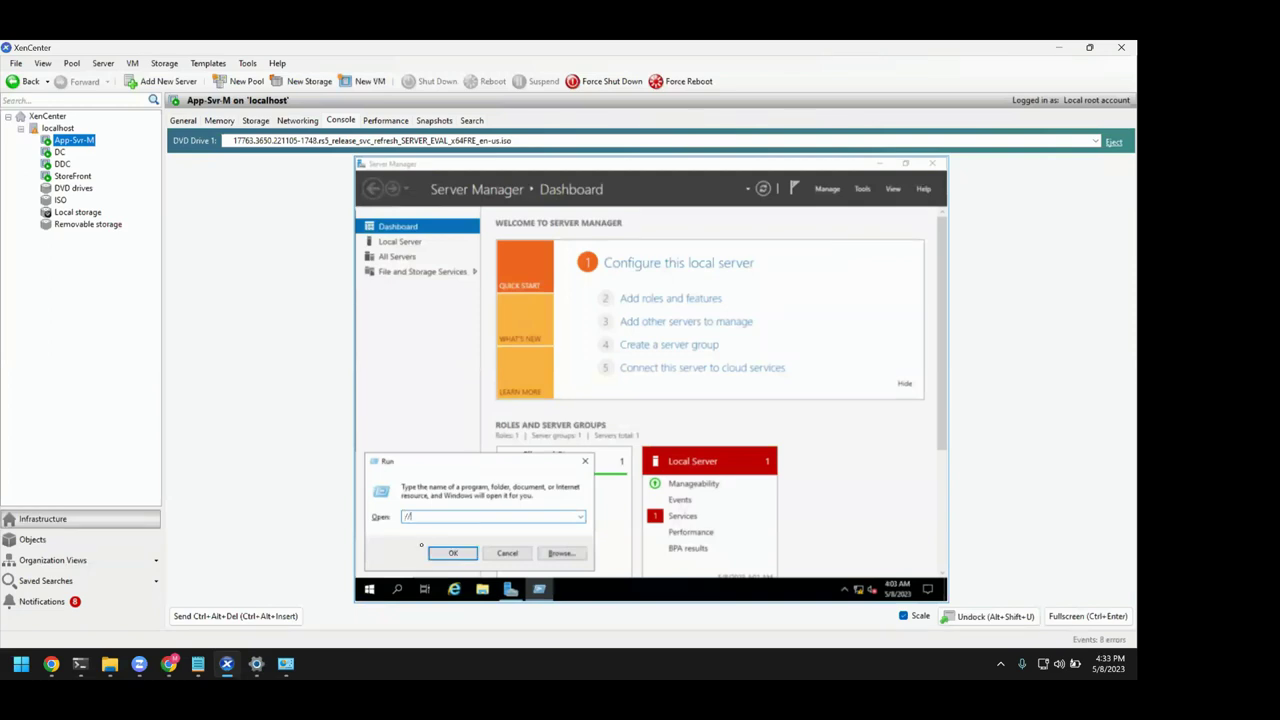
pyautogui.press('BackSpace')
pyautogui.press('BackSpace')
pyautogui.write('\\\\')
pyautogui.write('G15')
pyautogui.press('BackSpace')
pyautogui.press('BackSpace')
pyautogui.press('BackSpace')
pyautogui.write('12')
pyautogui.press('BackSpace')
pyautogui.write('92.168.1.193')
# - Run ipconfig /all in Command Prompt to confirm the Ethernet IPv4 192.168.1.193, then minimise it
pyautogui.moveTo(80, 664)
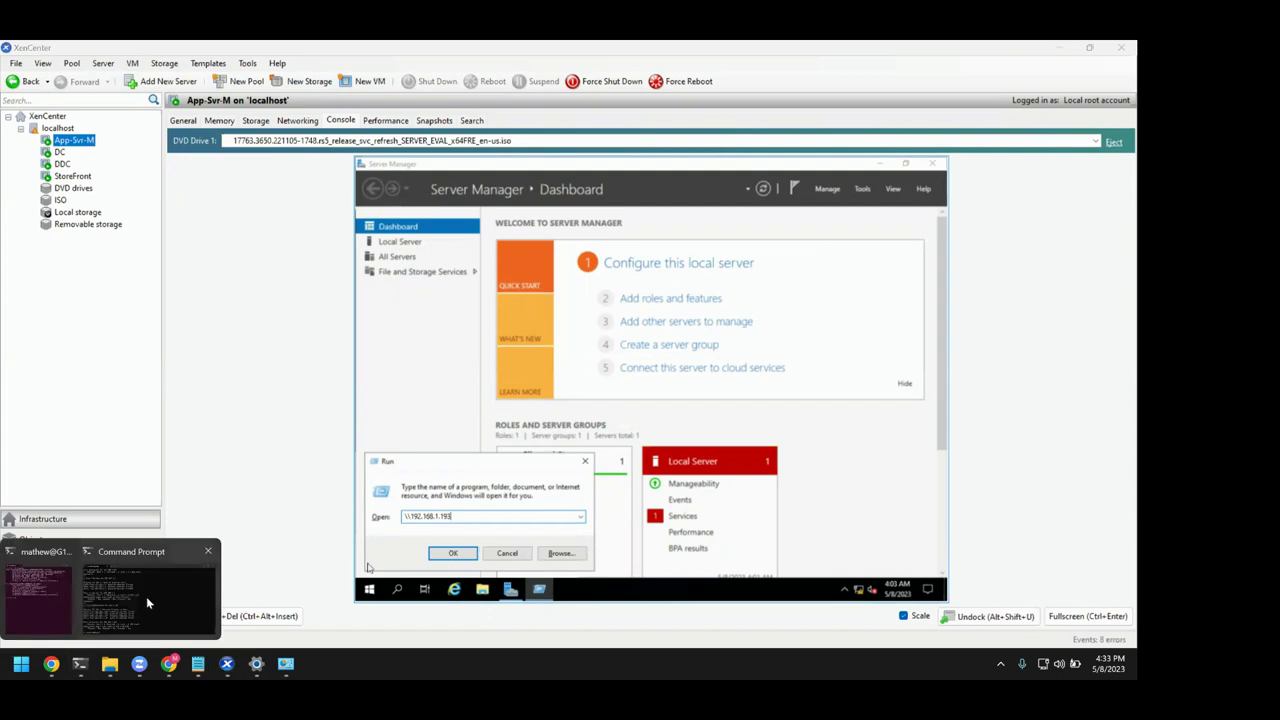
pyautogui.click(146, 596)
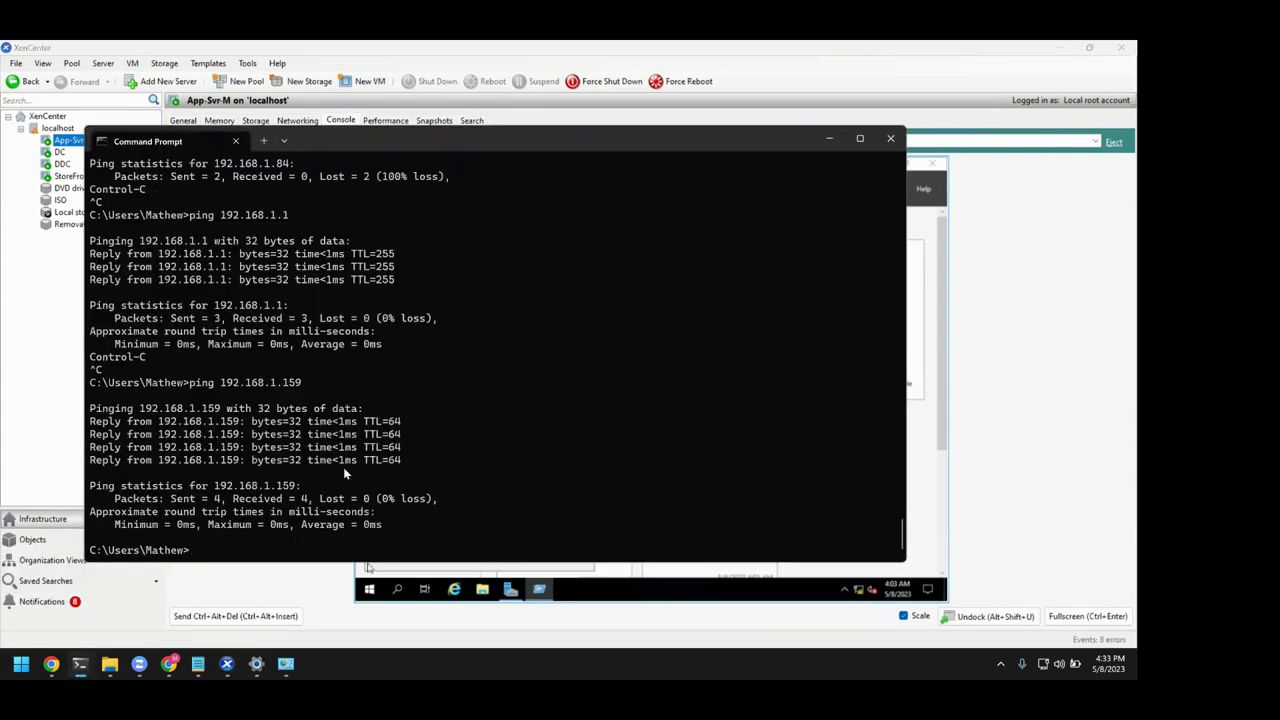
pyautogui.write('ipconfig /all')
pyautogui.press('Return')
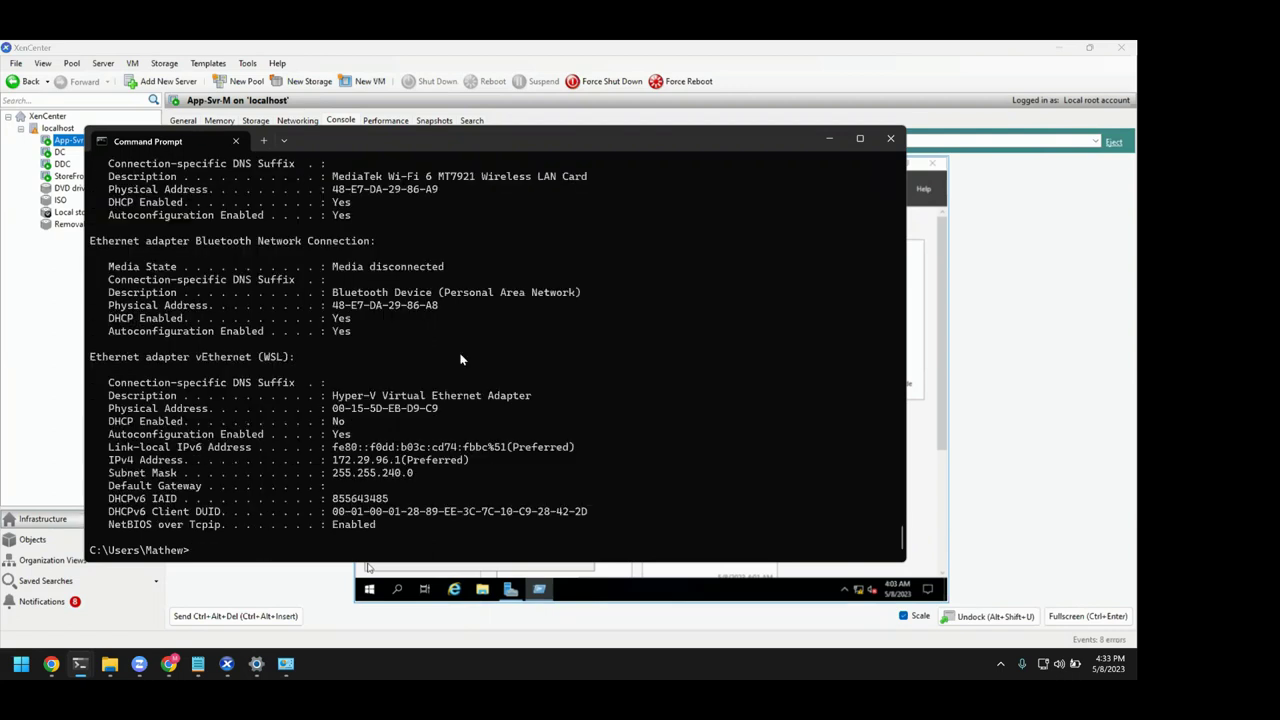
pyautogui.scroll(15, 431, 402)
pyautogui.scroll(7, 432, 406)
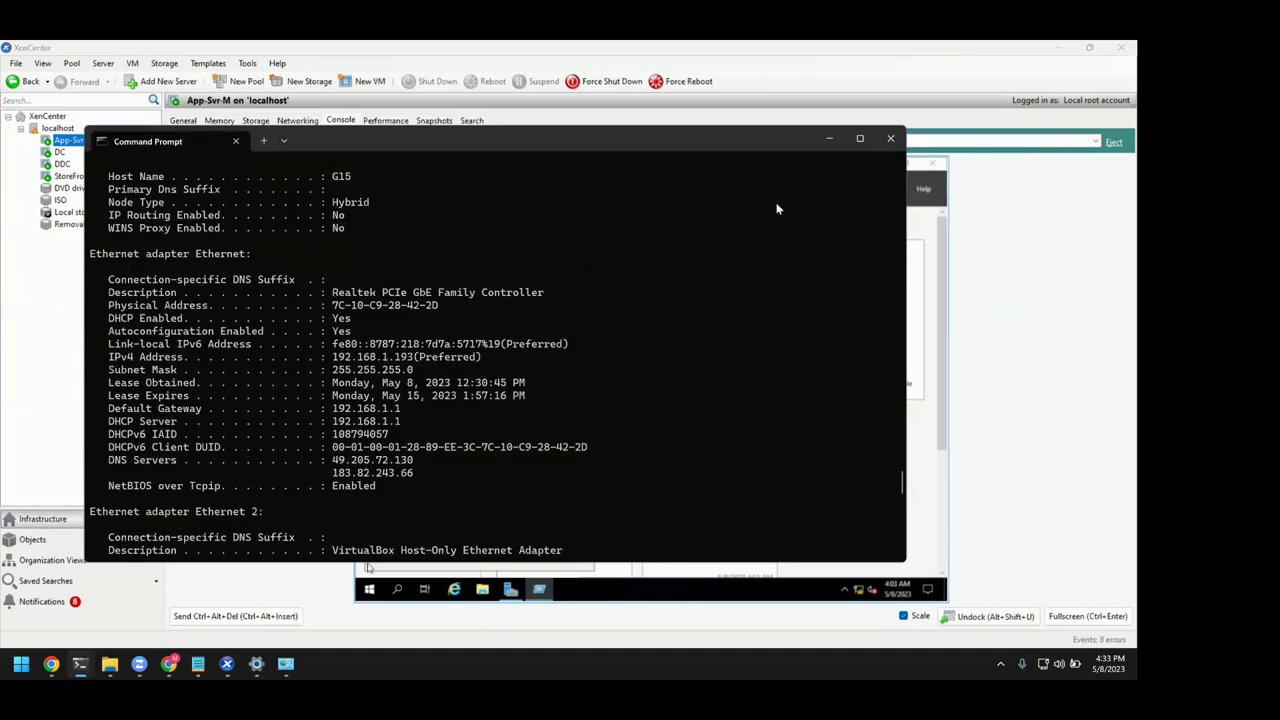
pyautogui.click(829, 139)
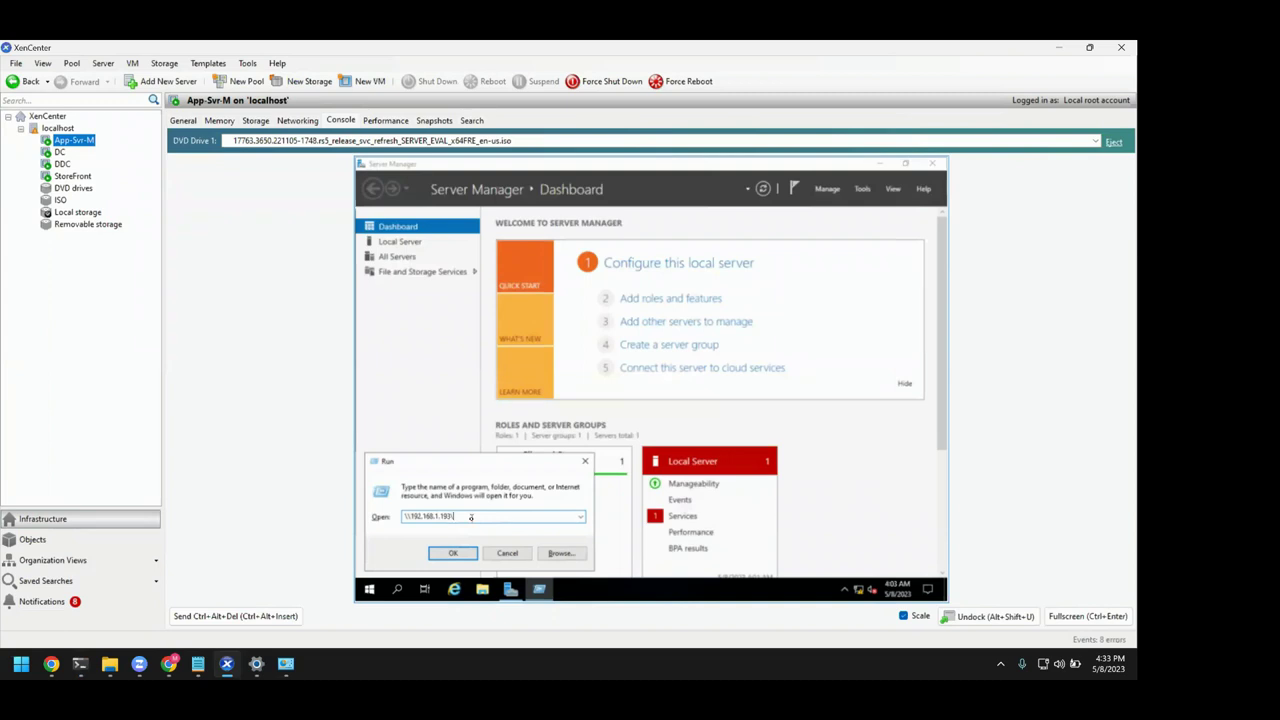
# - Try opening \\192.168.1.193\ from the Run box, then cancel the credentials prompt
pyautogui.write('\\C$')
pyautogui.press('BackSpace')
pyautogui.press('BackSpace')
pyautogui.press('BackSpace')
pyautogui.press('BackSpace')
pyautogui.click(452, 553)
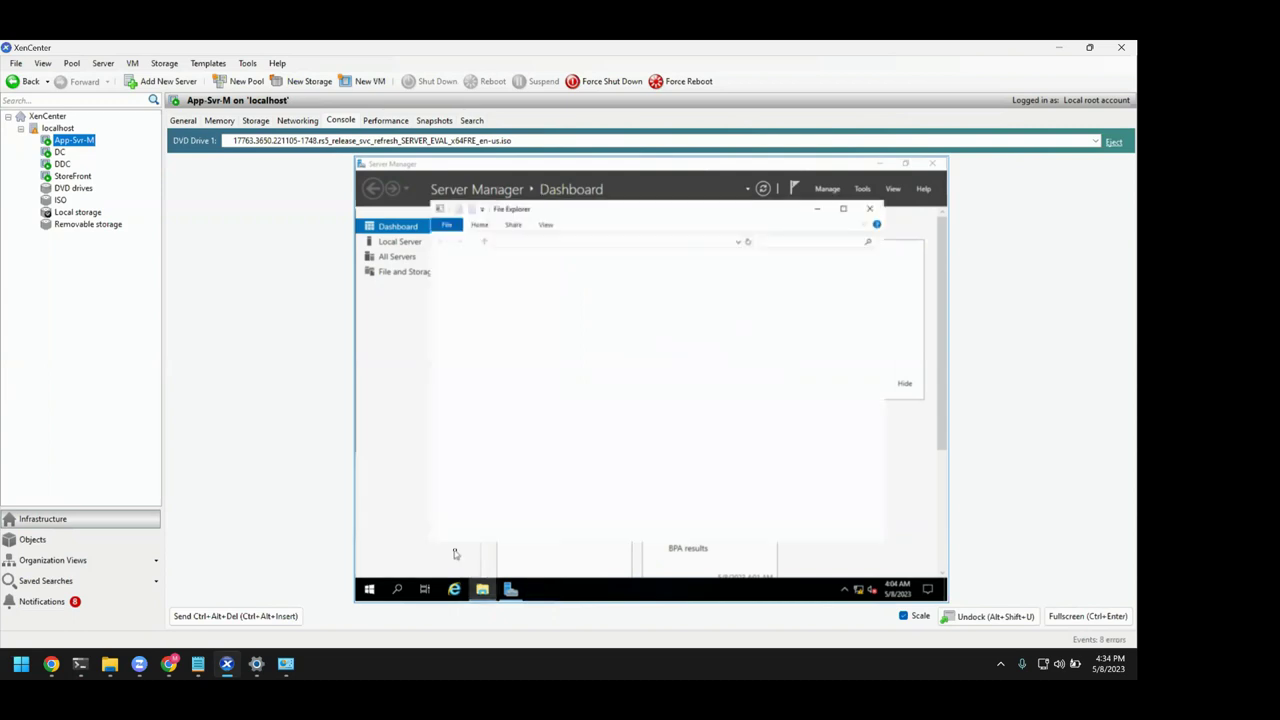
pyautogui.click(503, 357)
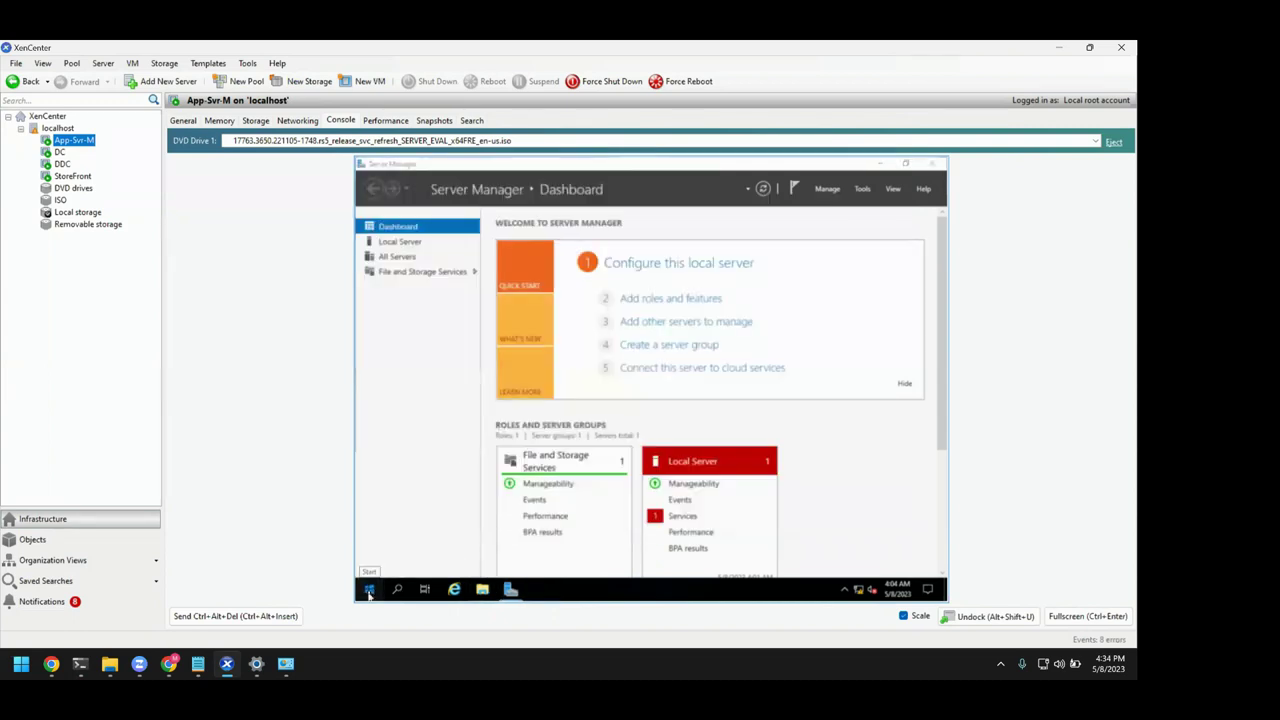
# - Reopen Run, submit the \\192.168.1.193\ share address, and switch the console to full screen
pyautogui.click(369, 591)
pyautogui.write('run')
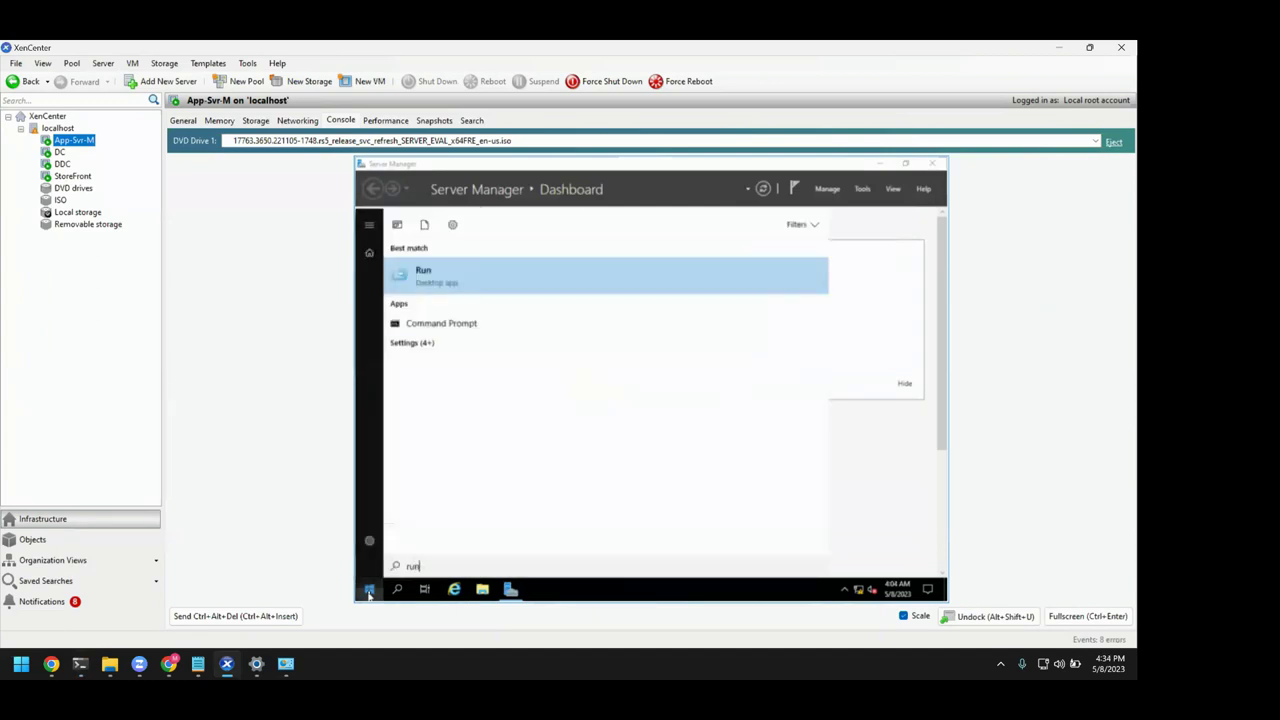
pyautogui.press('Return')
pyautogui.press('End')
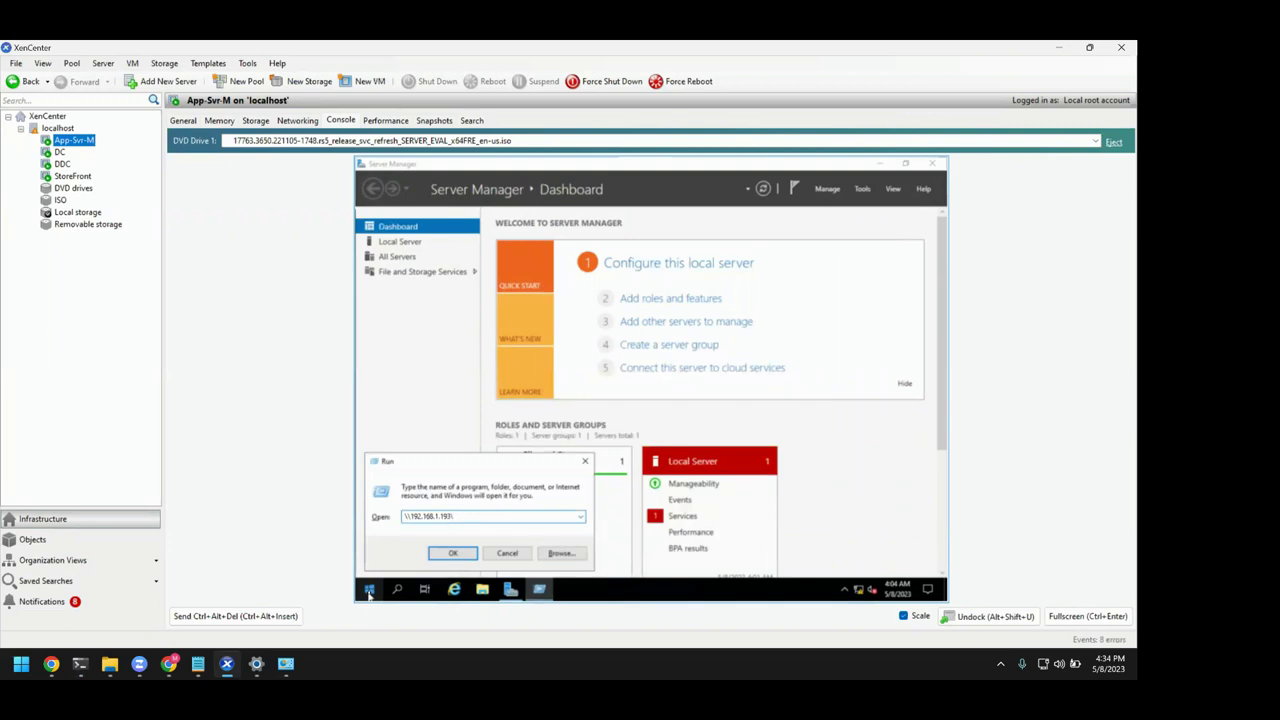
pyautogui.press('Return')
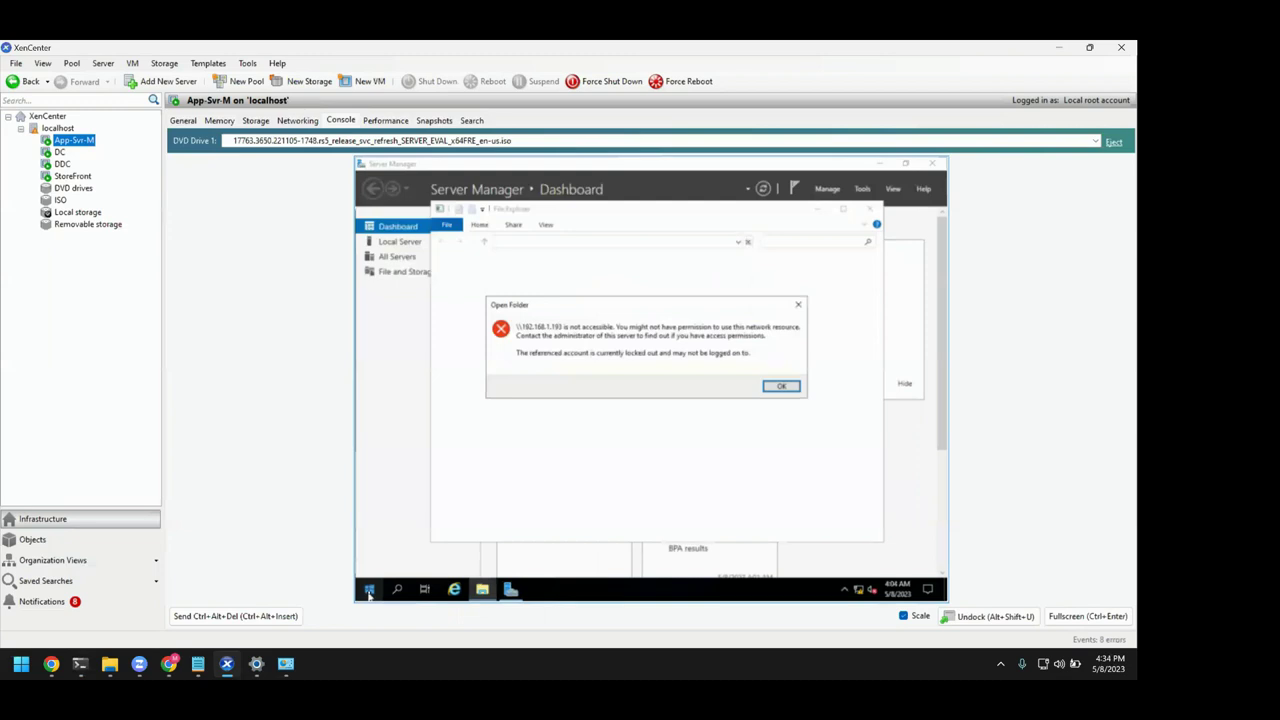
pyautogui.click(1088, 616)
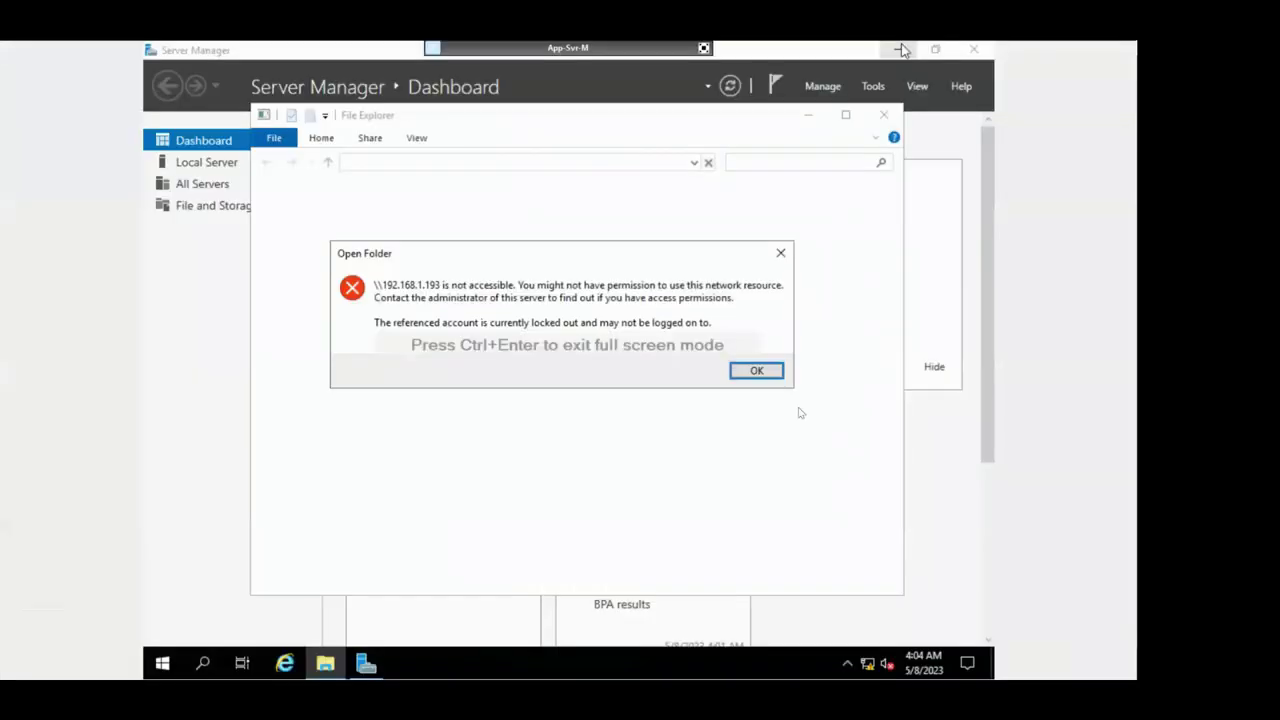
# - Dismiss the account-locked-out error and minimise Server Manager to reveal the desktop
pyautogui.click(758, 371)
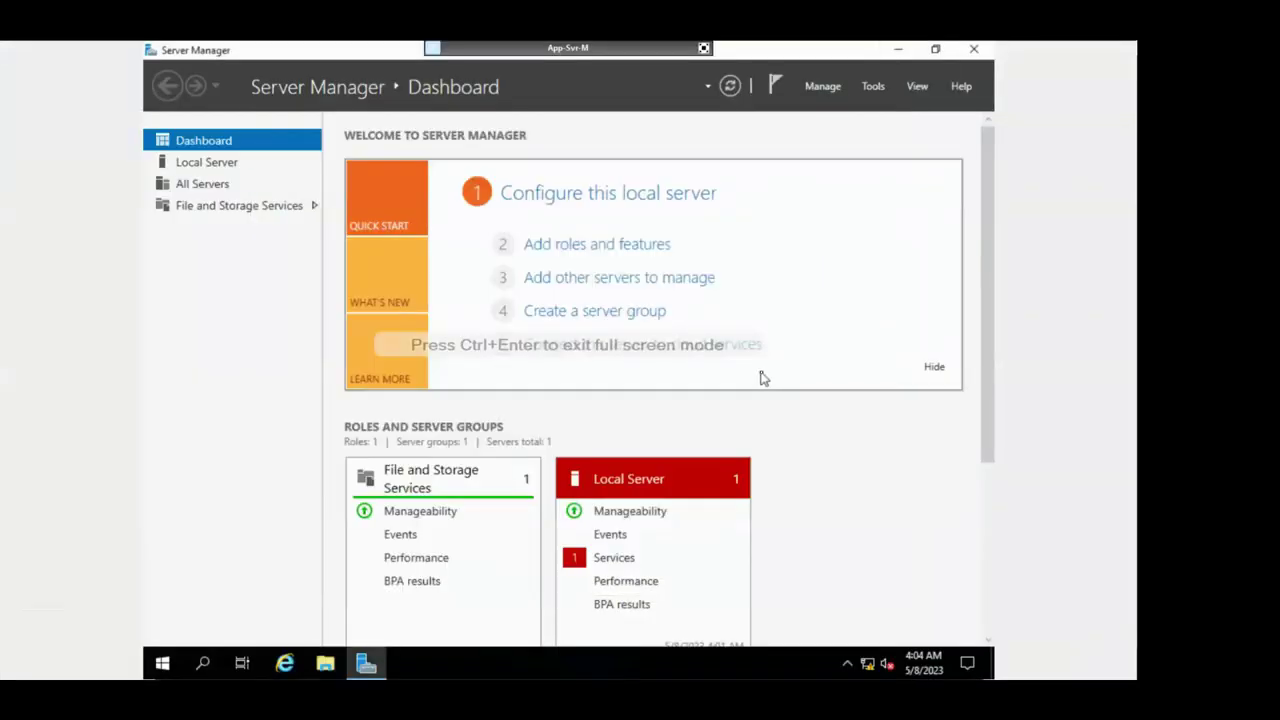
pyautogui.click(164, 663)
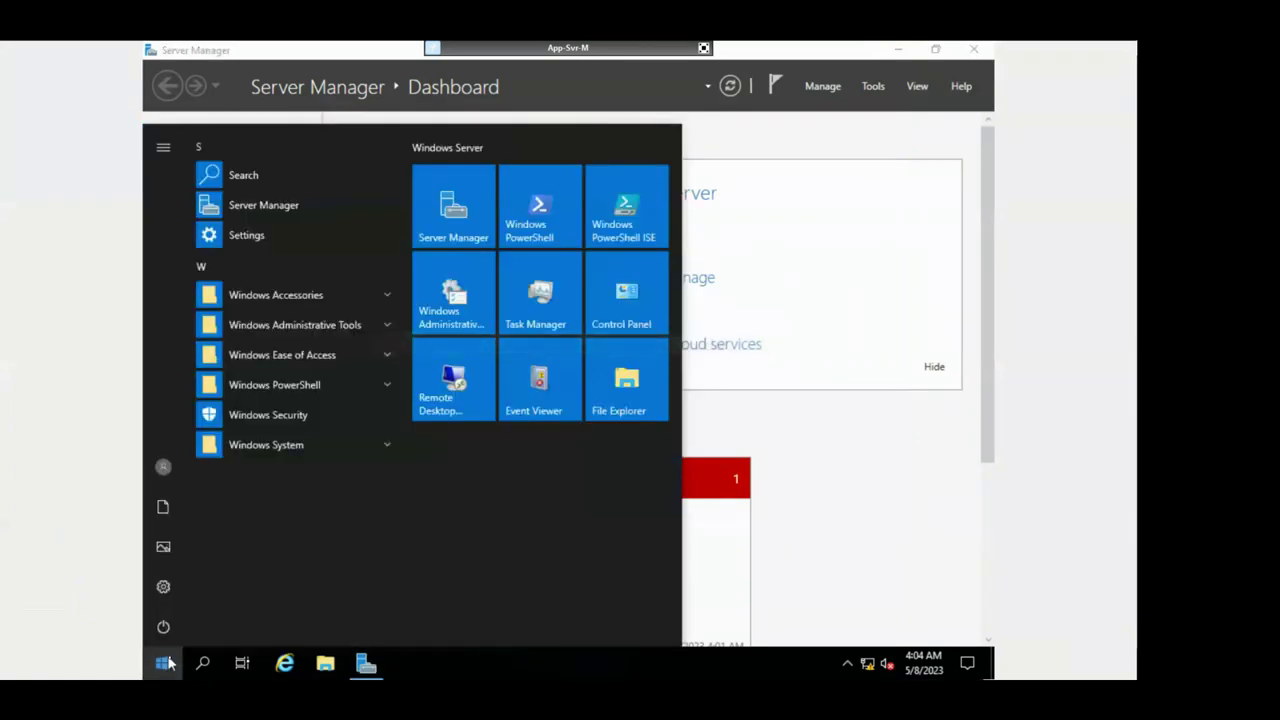
pyautogui.write('run')
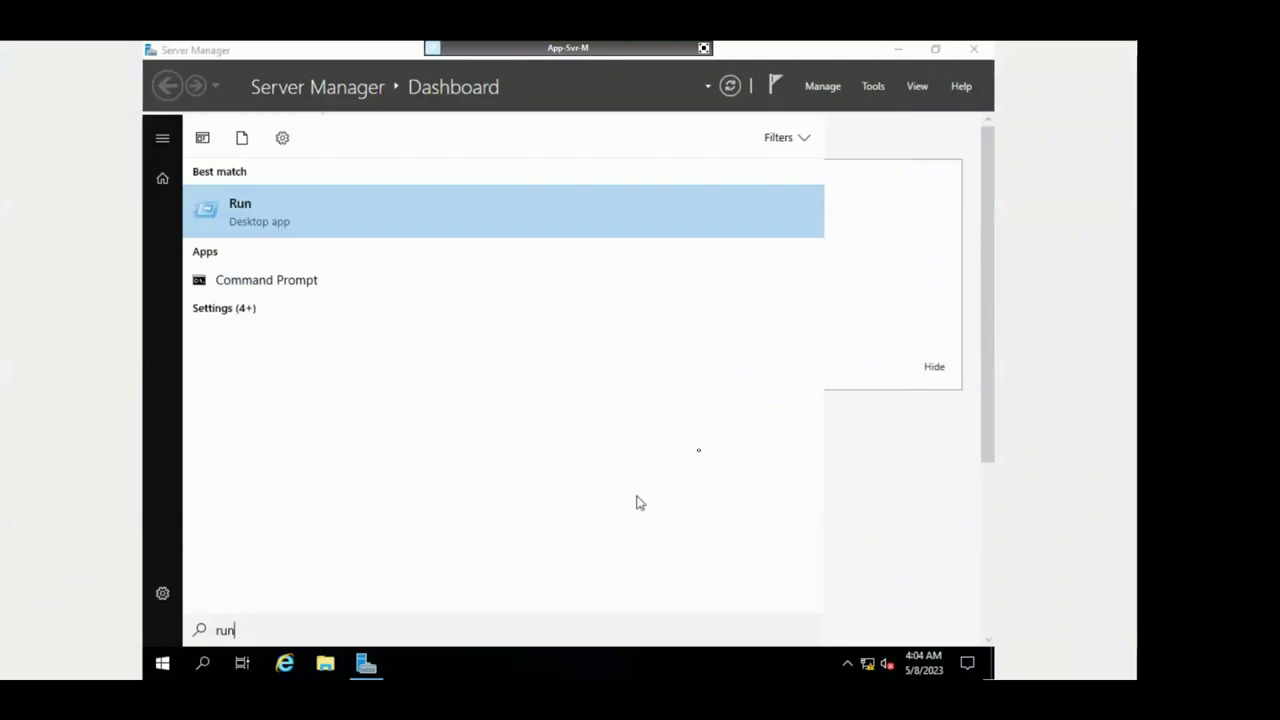
pyautogui.click(846, 460)
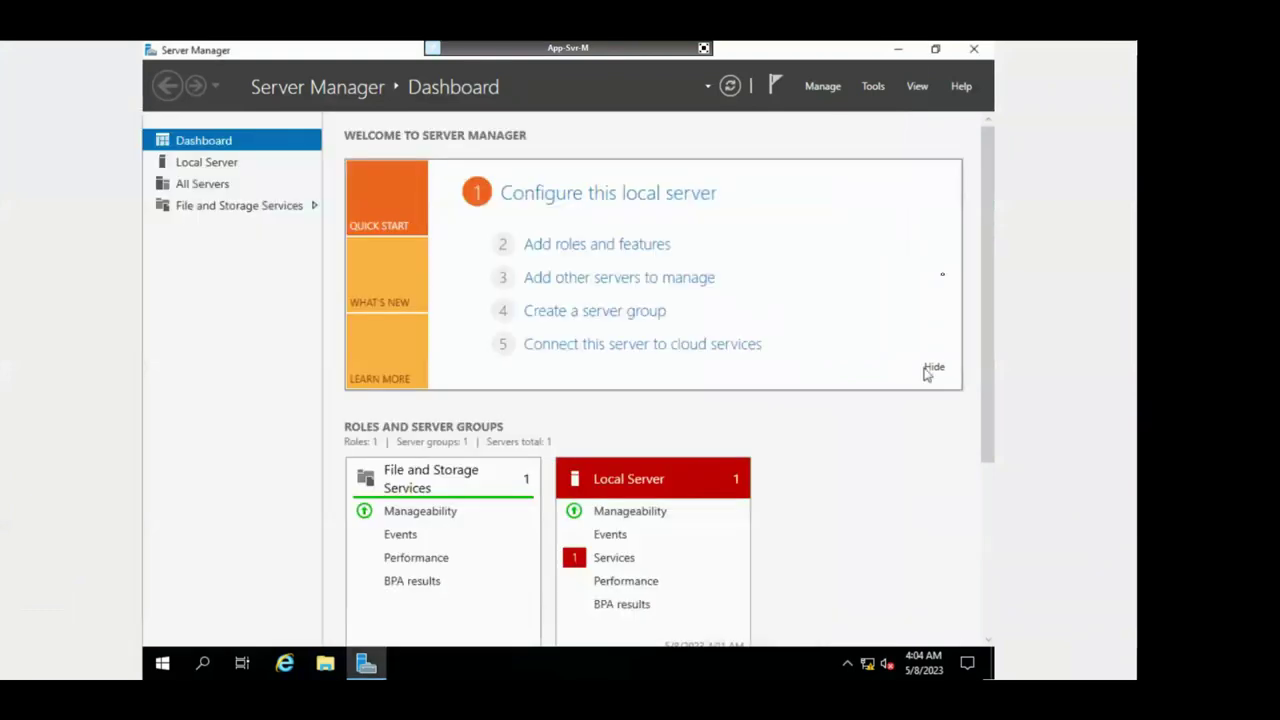
pyautogui.click(896, 48)
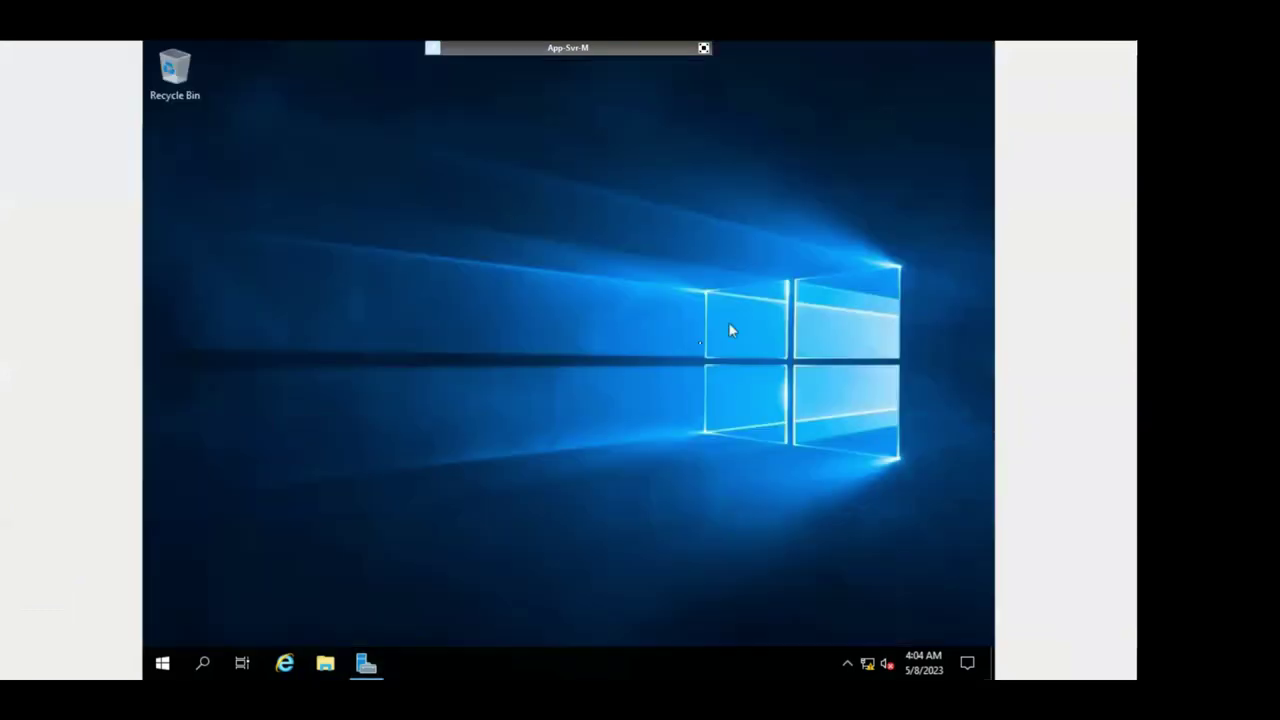
# - Retry opening \\192.168.1.193 without the trailing backslash, then dismiss the access error again
pyautogui.click(163, 664)
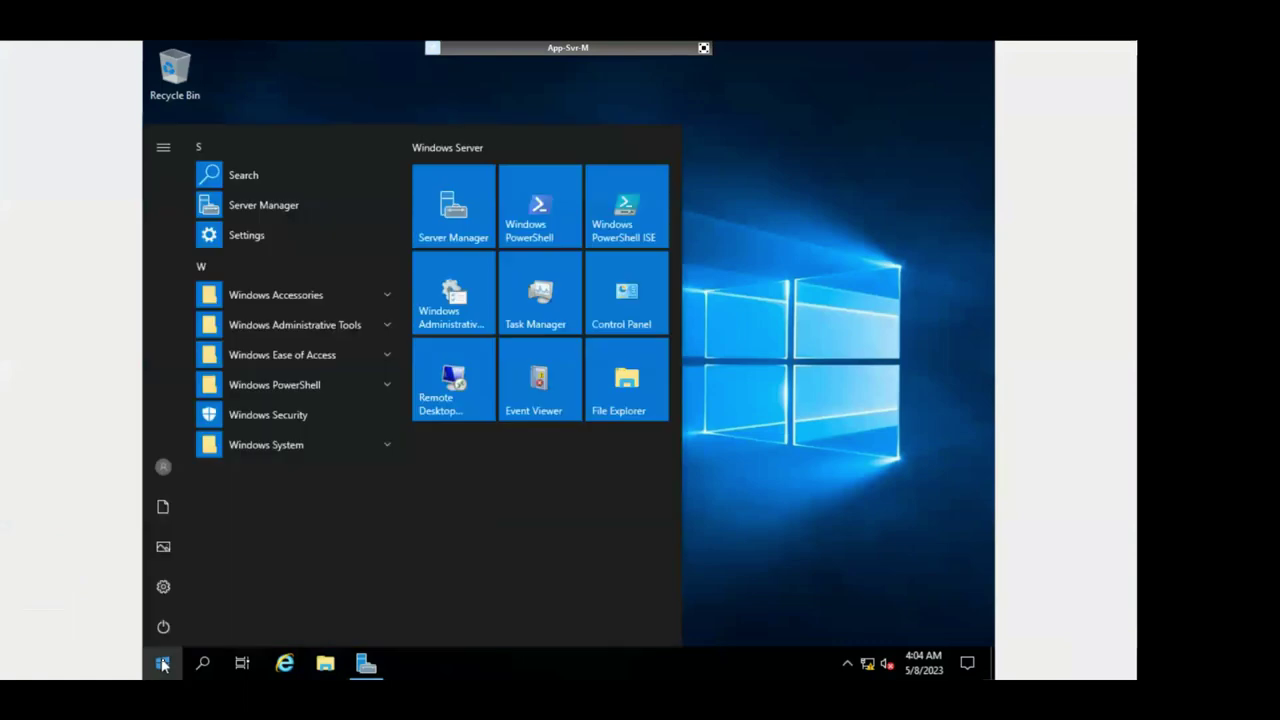
pyautogui.write('run')
pyautogui.press('Return')
pyautogui.press('End')
pyautogui.press('BackSpace')
pyautogui.press('Return')
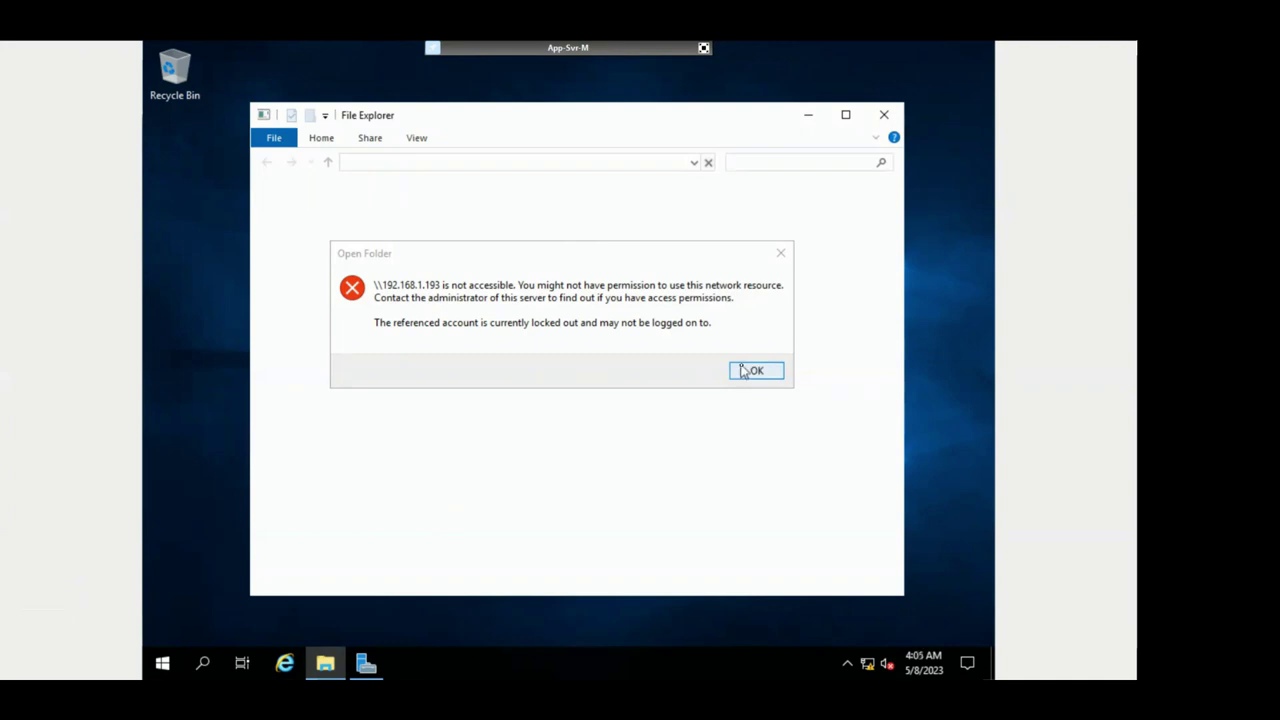
pyautogui.click(743, 371)
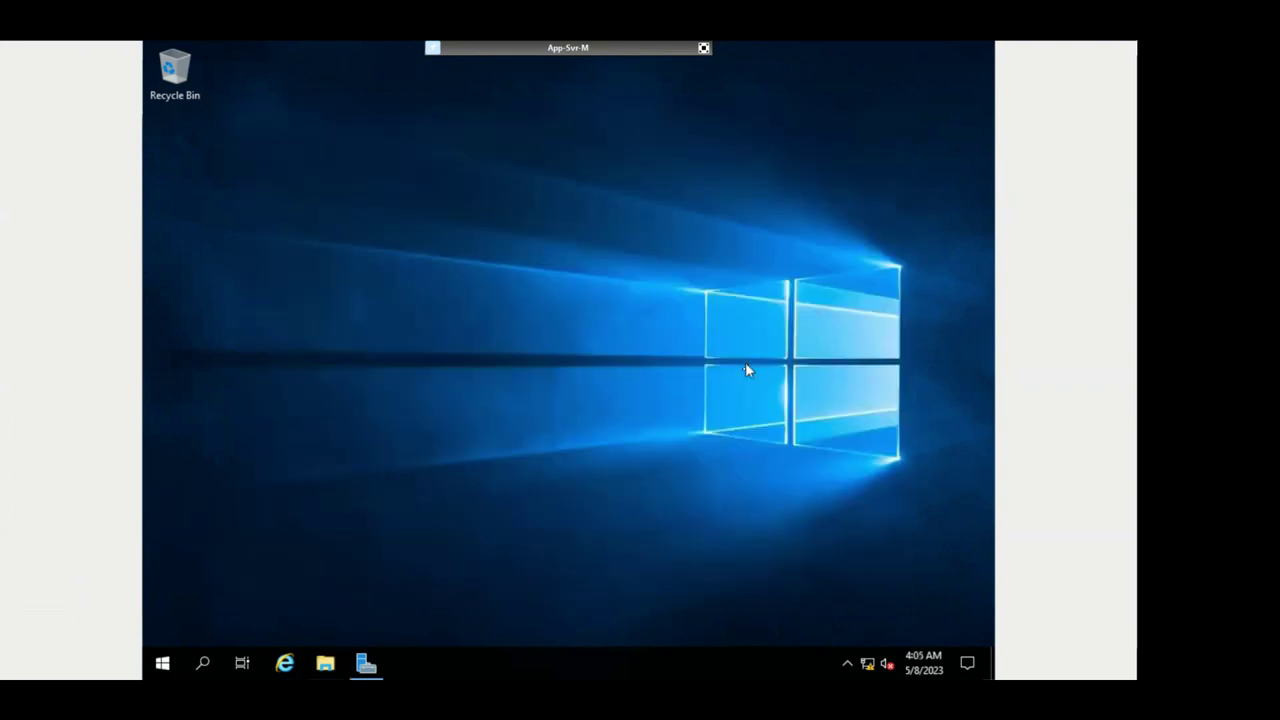
# - Close the VM's start menu and exit the full-screen console view
pyautogui.click(164, 663)
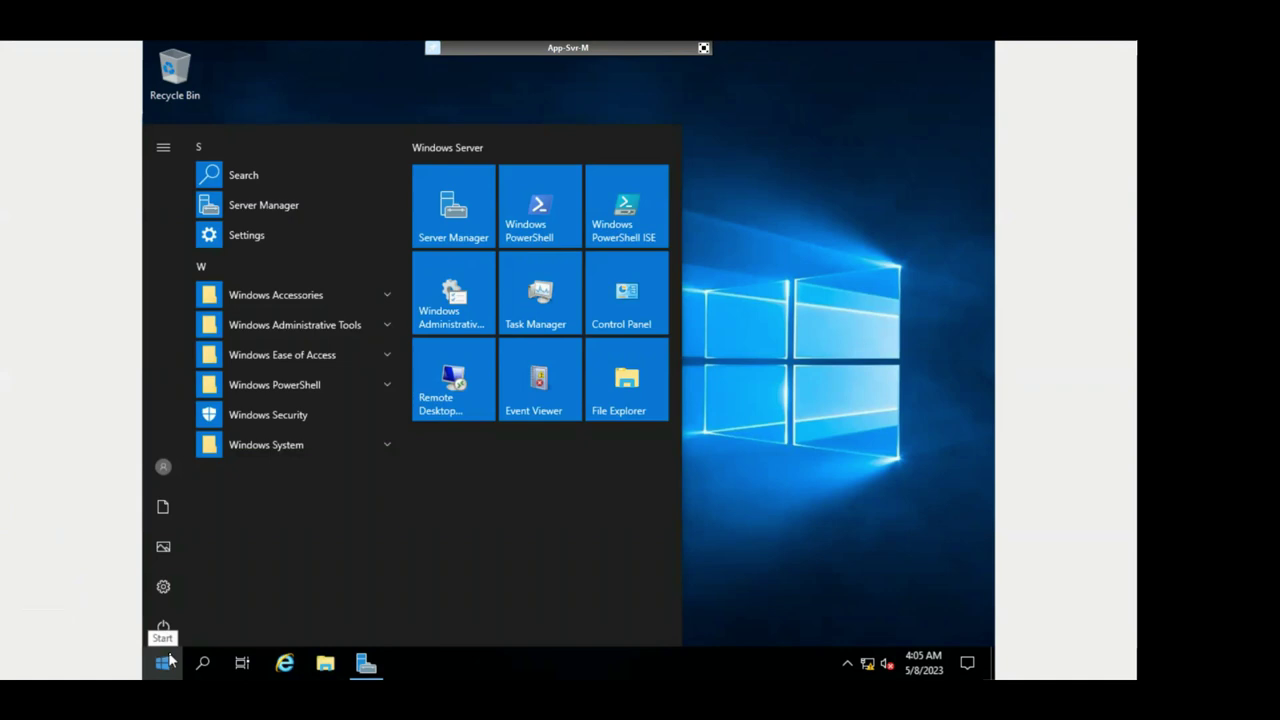
pyautogui.click(163, 662)
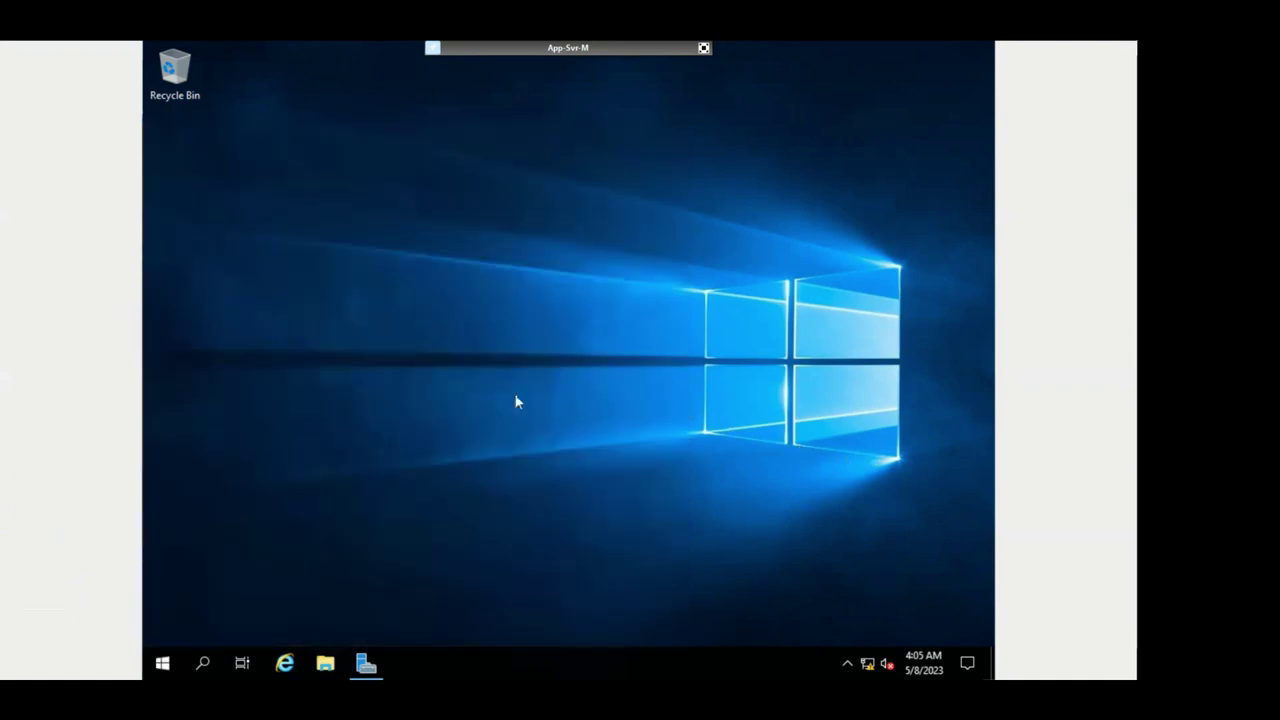
pyautogui.click(703, 47)
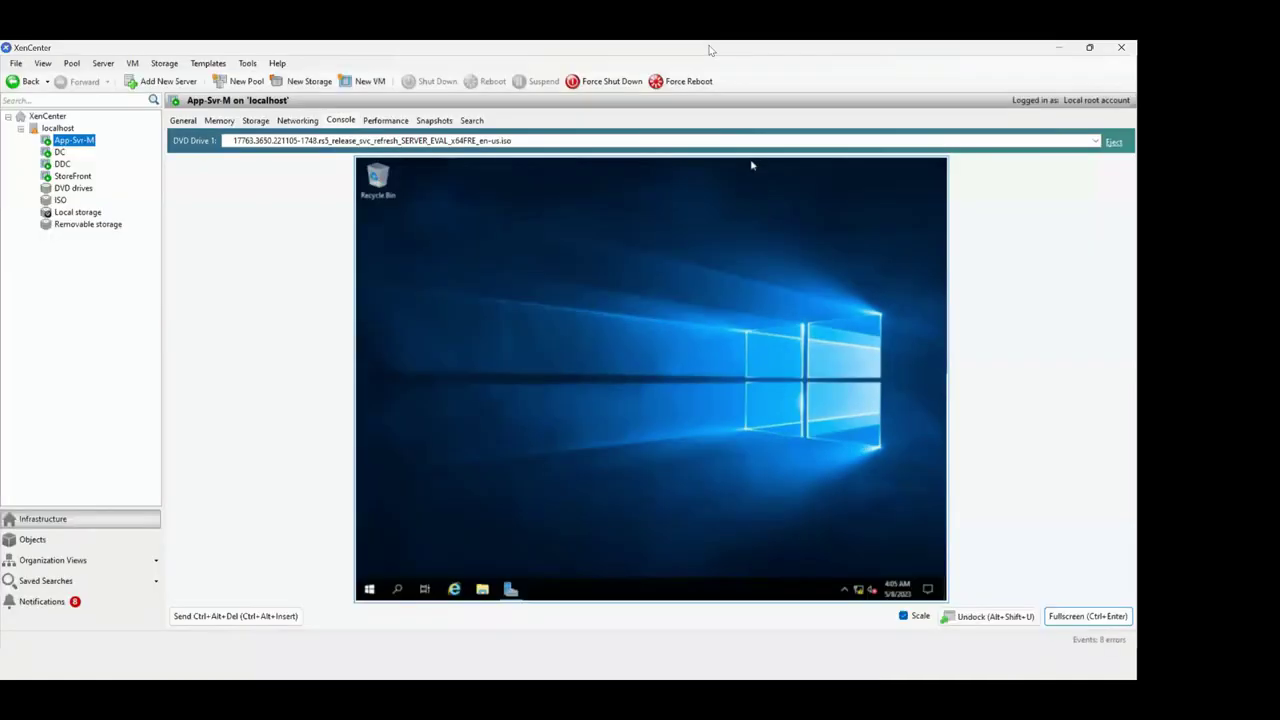
# - Sign in to the DC VM's console with the account password
pyautogui.click(60, 152)
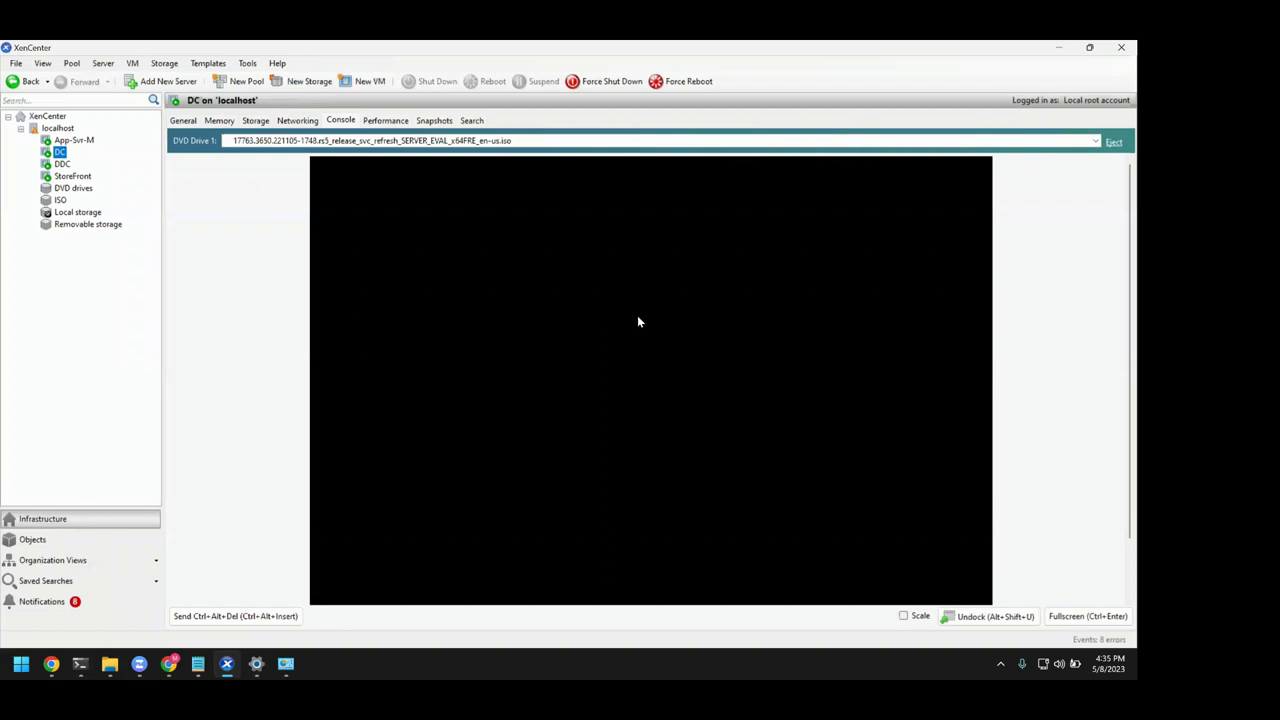
pyautogui.click(1098, 613)
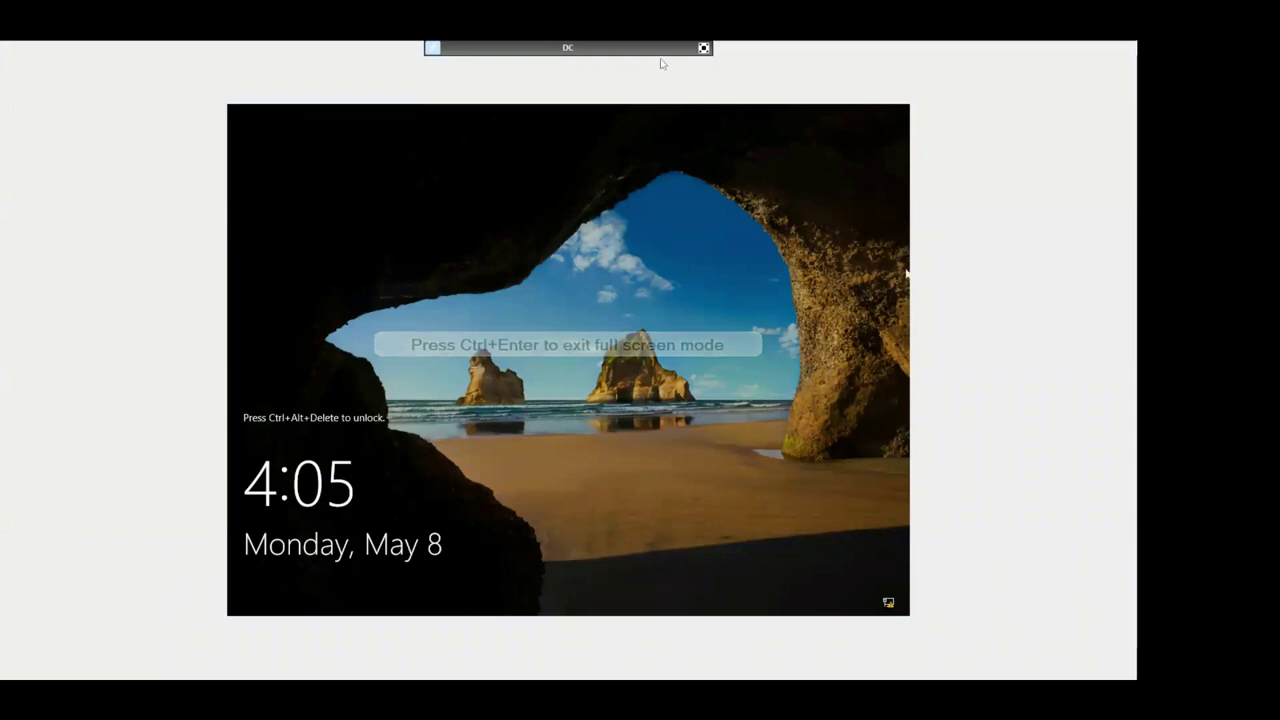
pyautogui.click(704, 47)
pyautogui.click(235, 615)
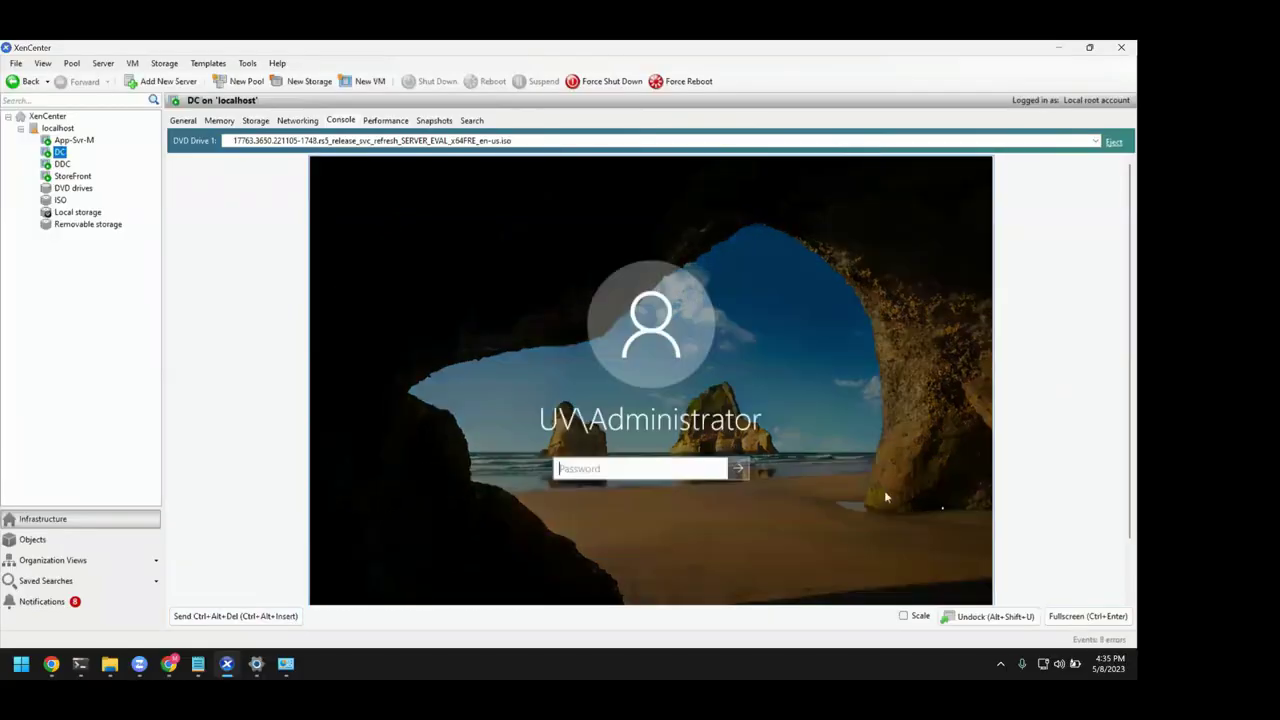
pyautogui.click(1087, 616)
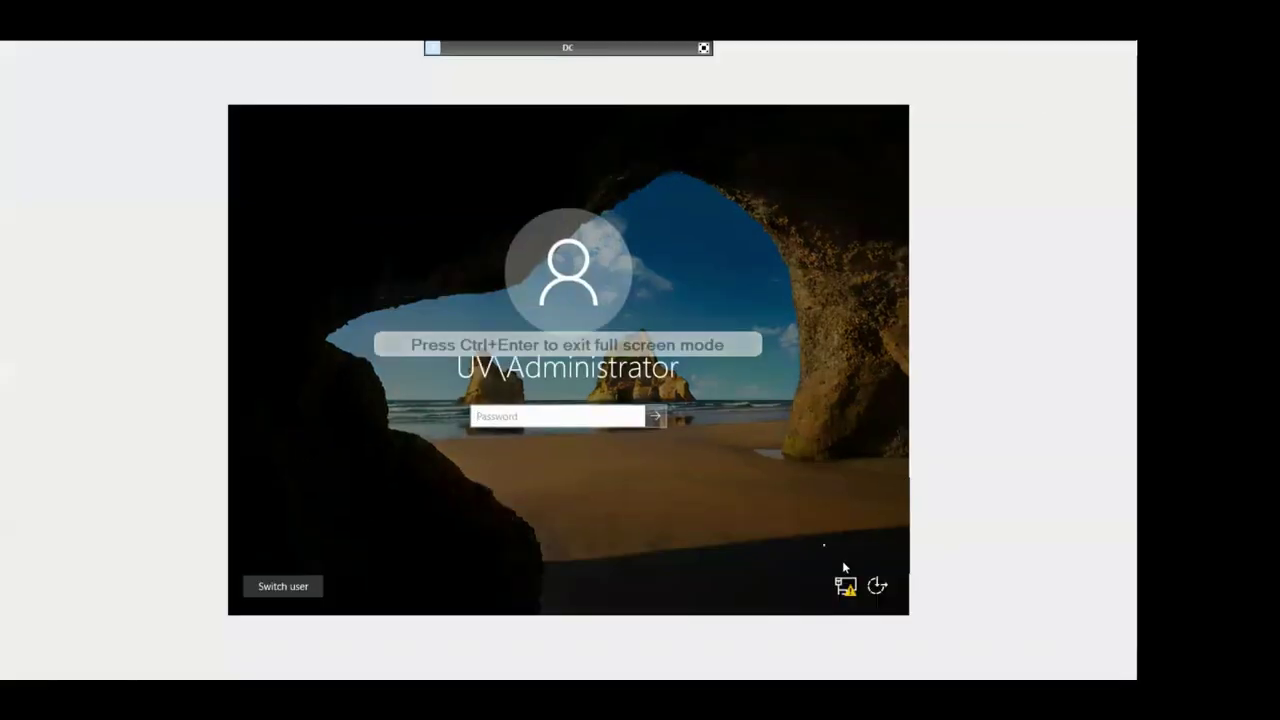
pyautogui.write('•••••')
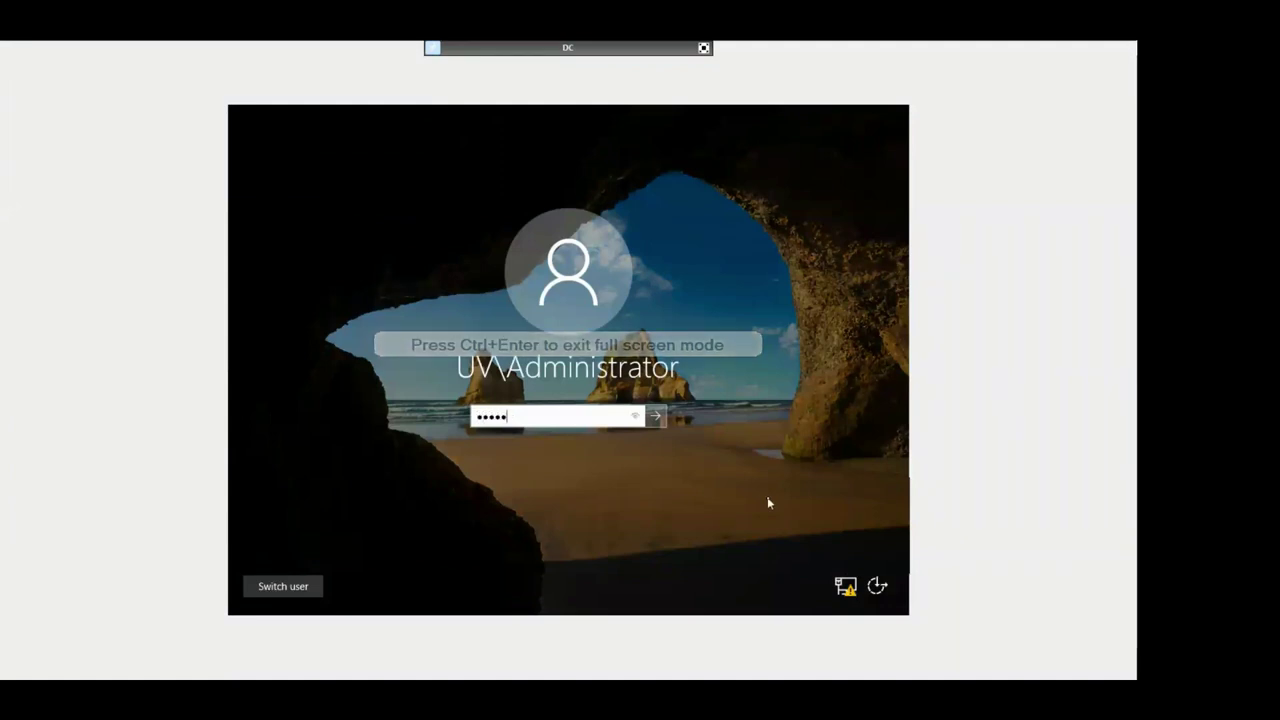
pyautogui.write('••••')
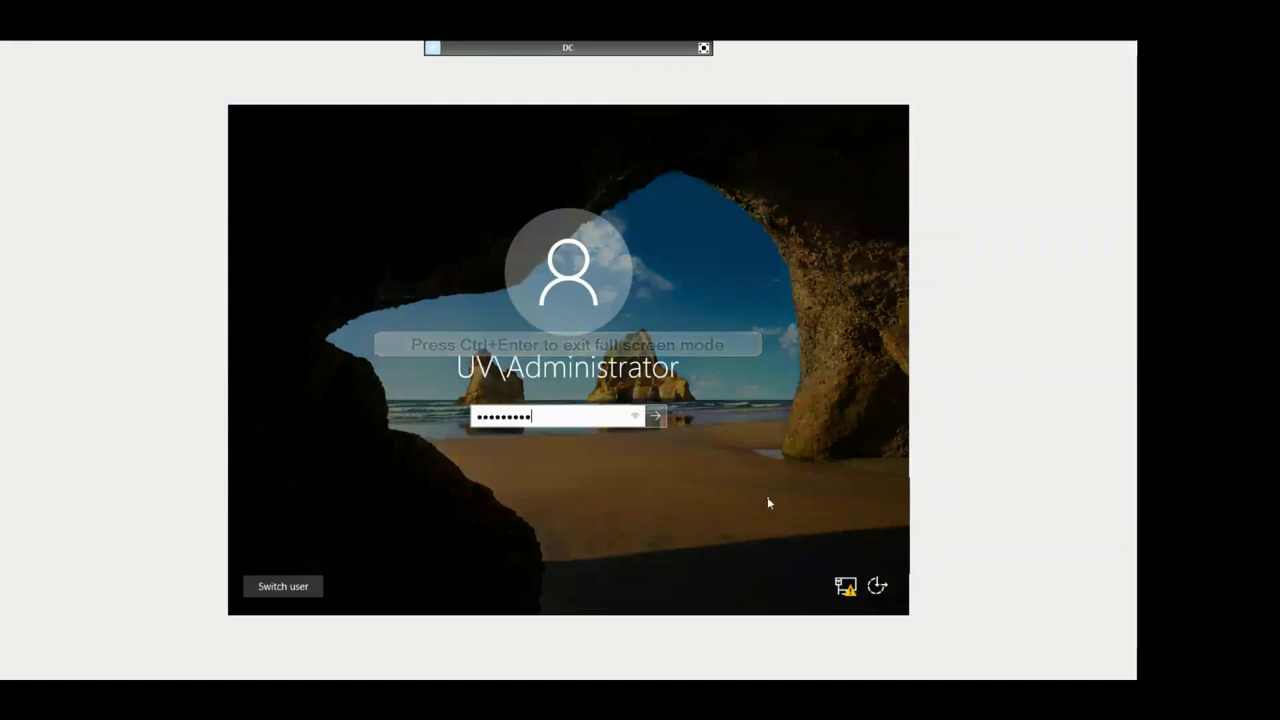
pyautogui.press('Return')
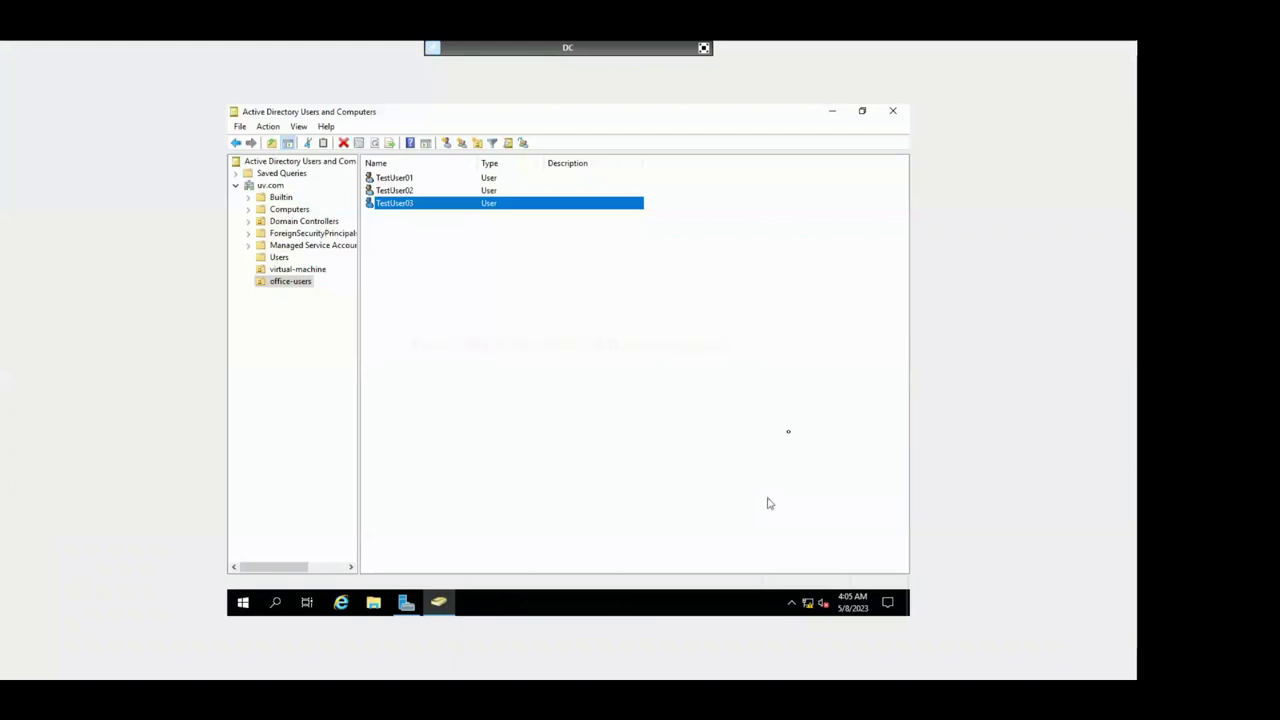
# - Minimize Active Directory Users and Computers and open \\192.168.1.193\ from the Run dialog
pyautogui.click(831, 111)
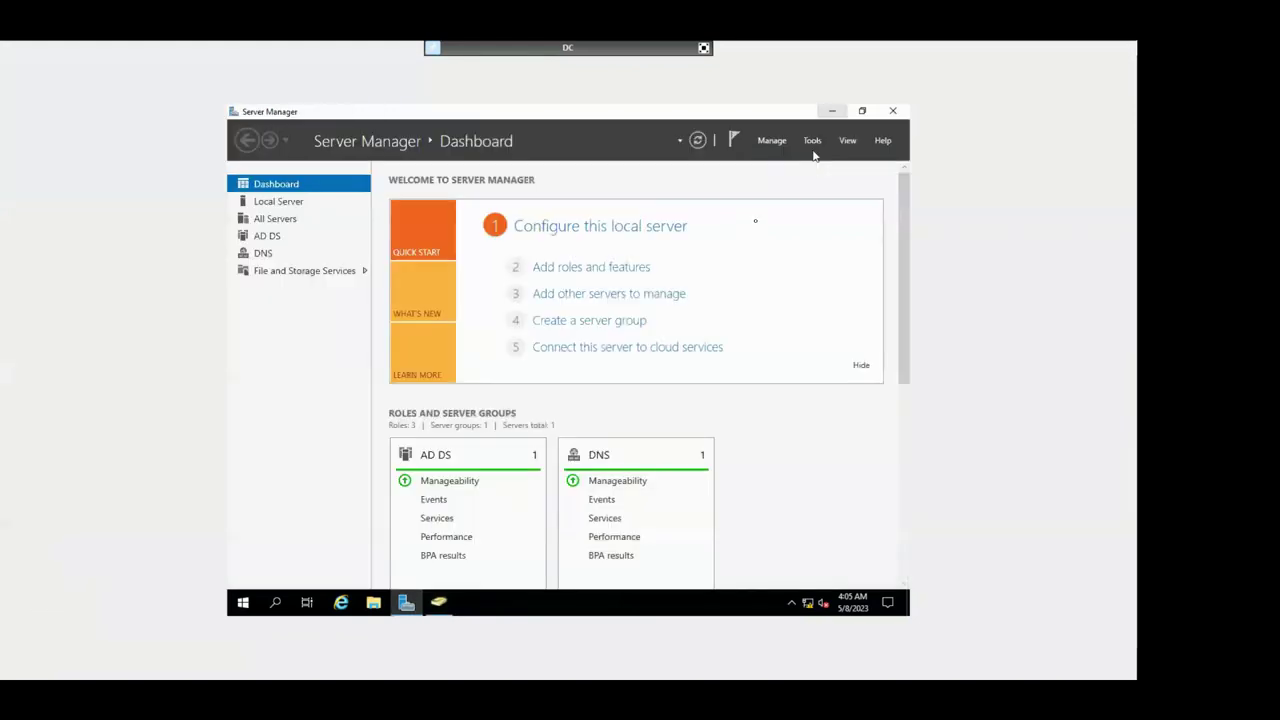
pyautogui.click(243, 603)
pyautogui.write('run')
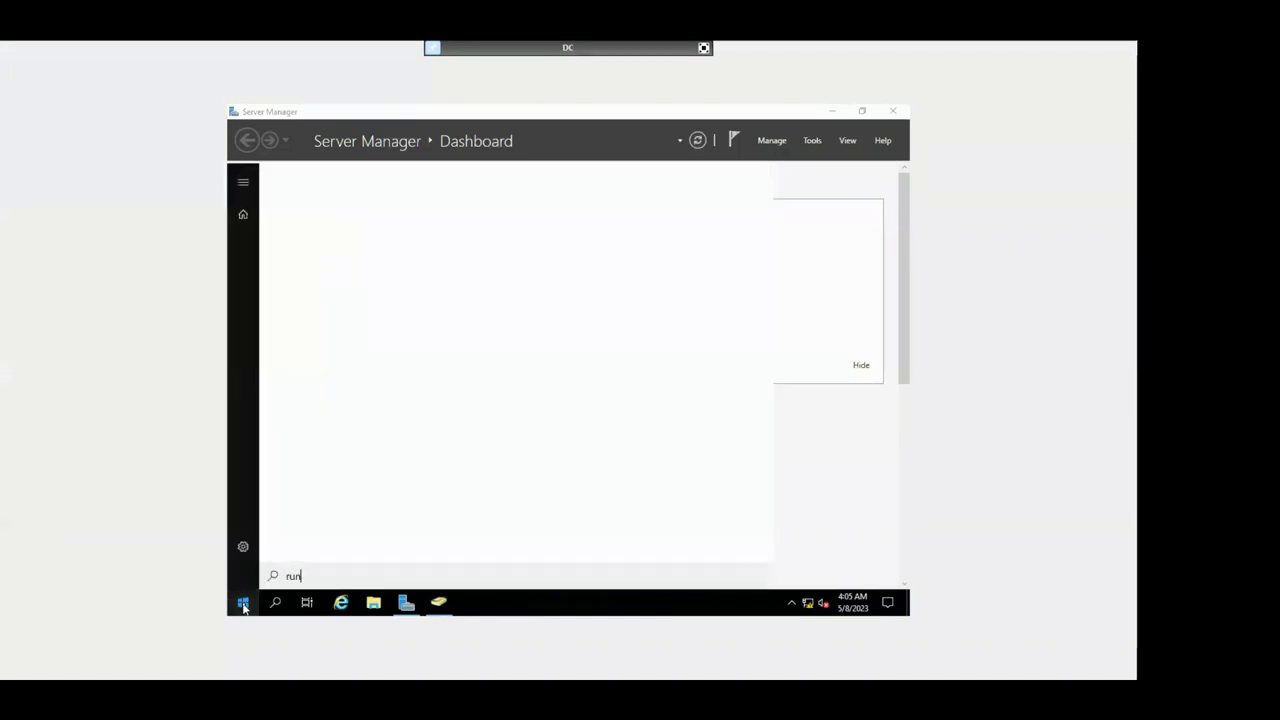
pyautogui.press('Return')
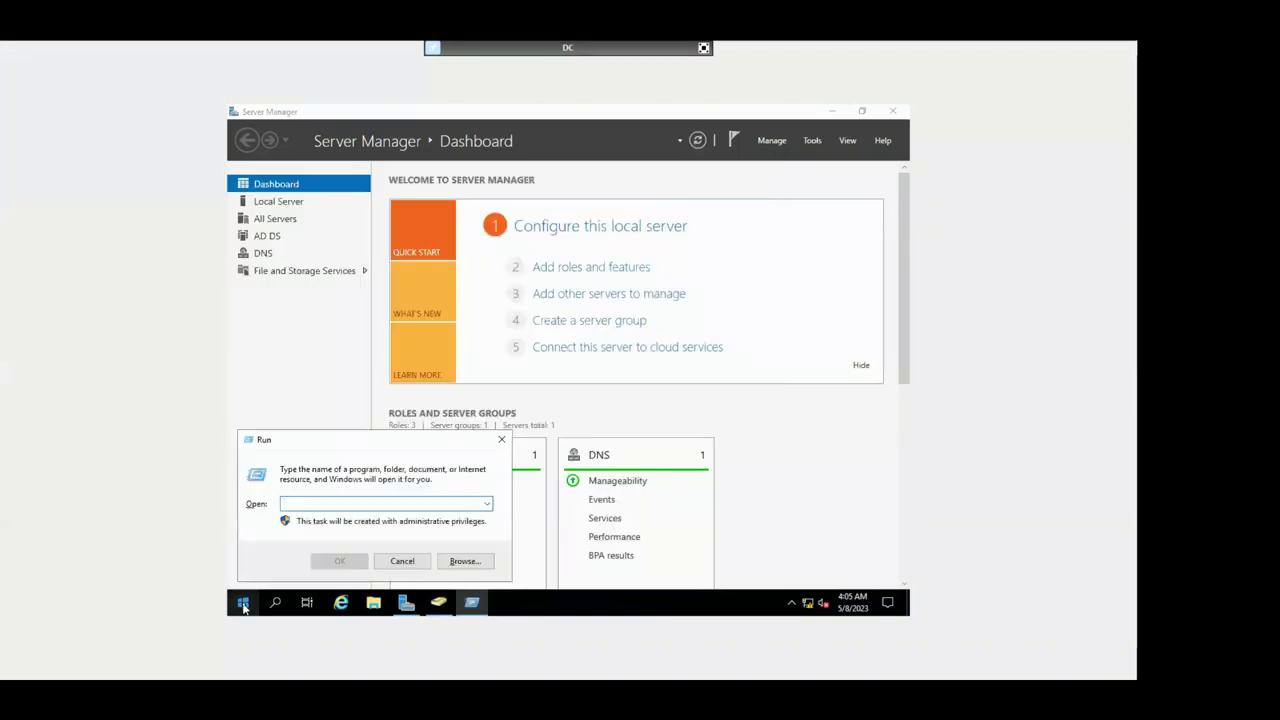
pyautogui.write('\\')
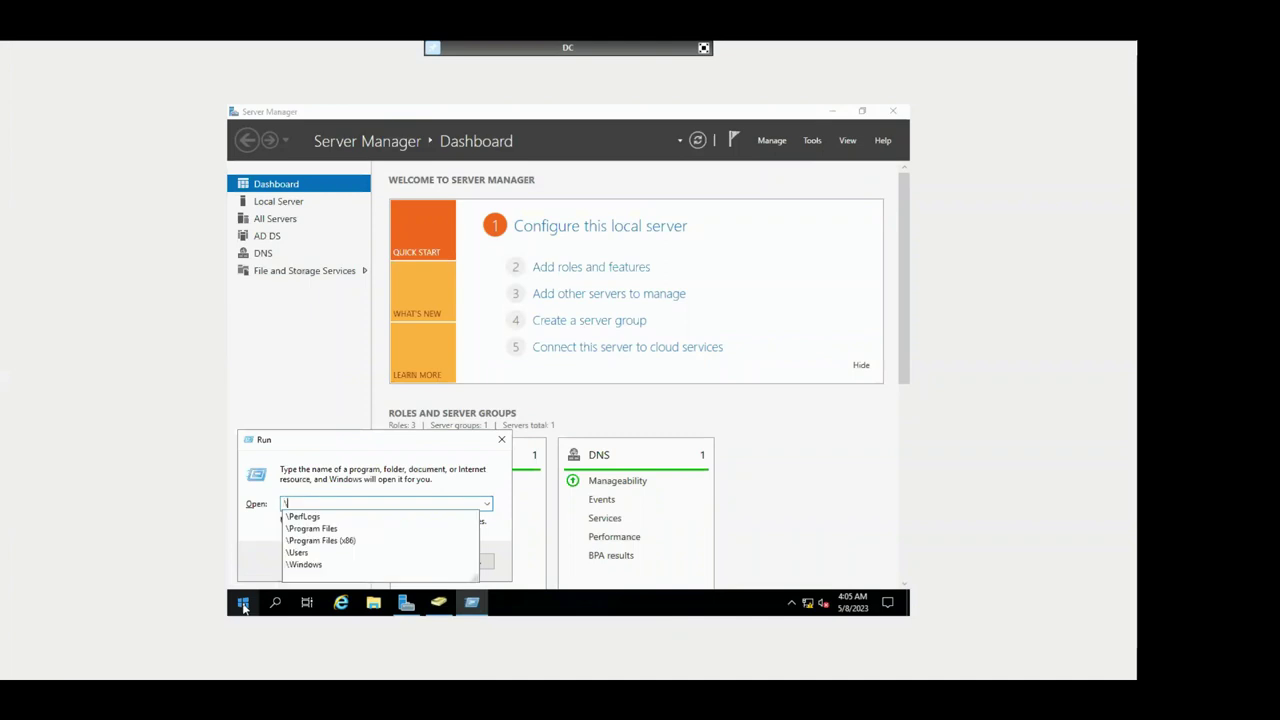
pyautogui.write('1')
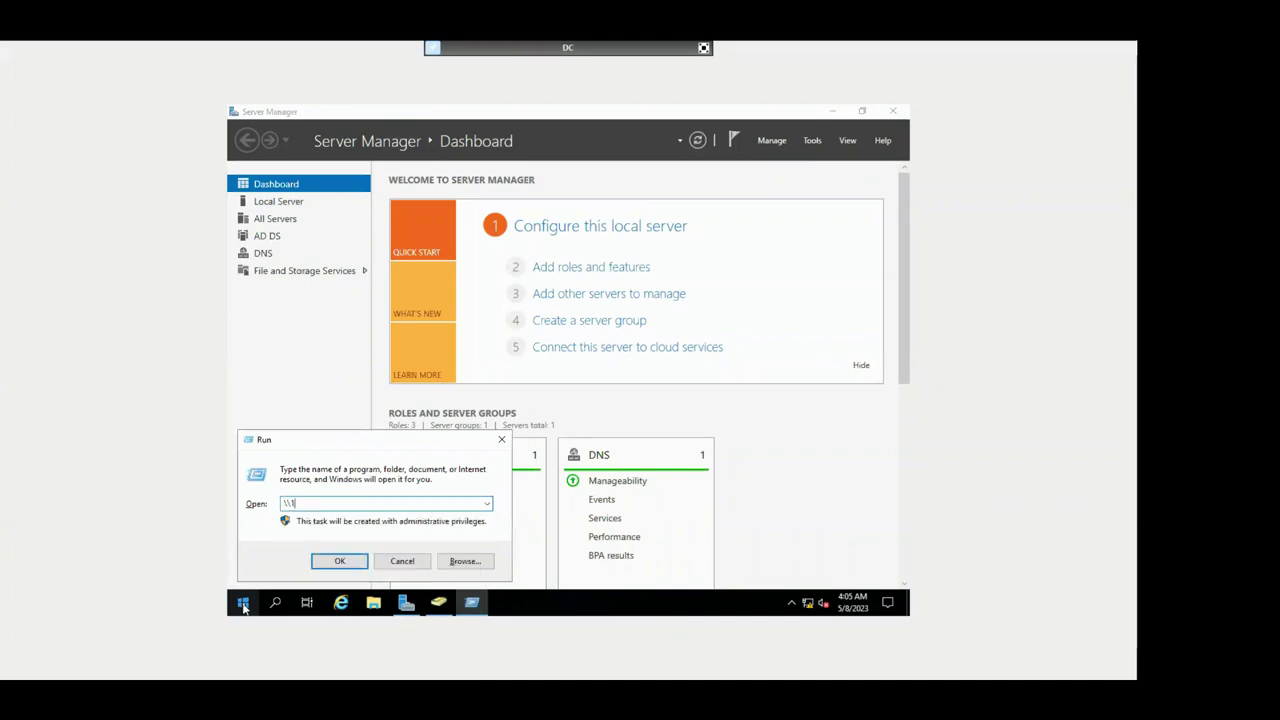
pyautogui.write('92.168.1.193\\')
pyautogui.click(346, 561)
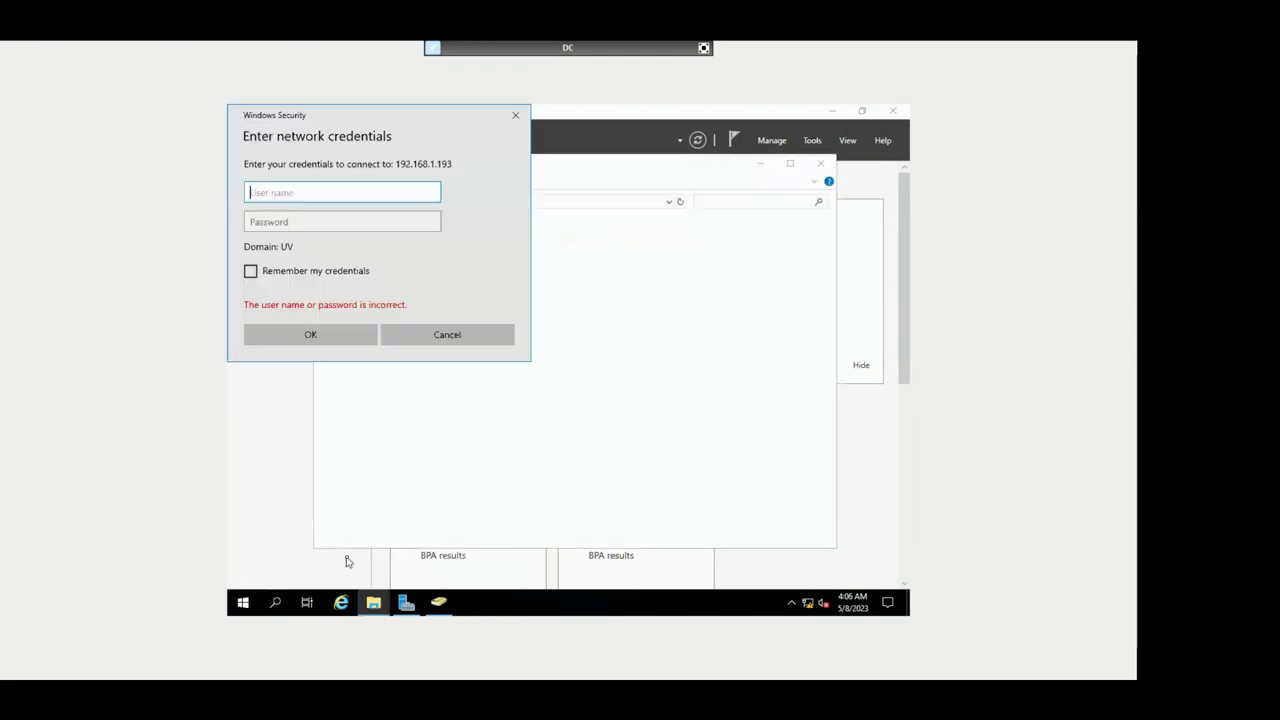
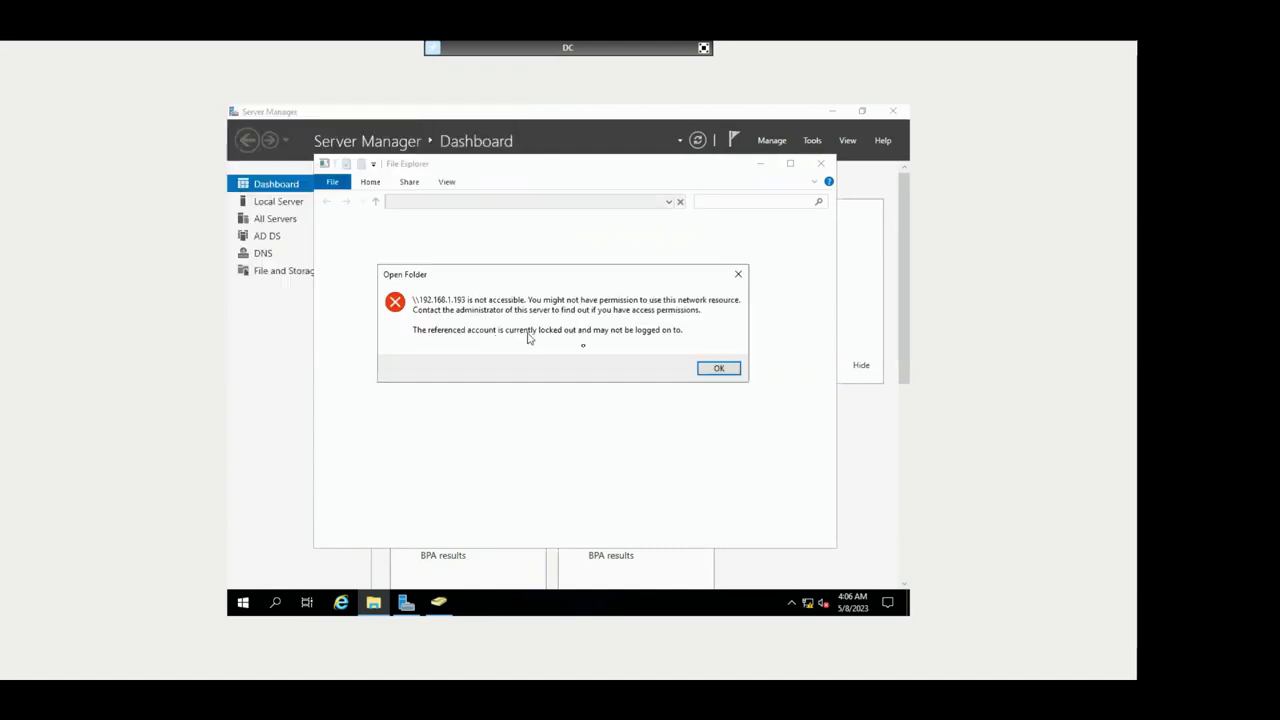
# - Dismiss the share error, then retry opening the 192.168.1.193 share from Run
pyautogui.click(716, 368)
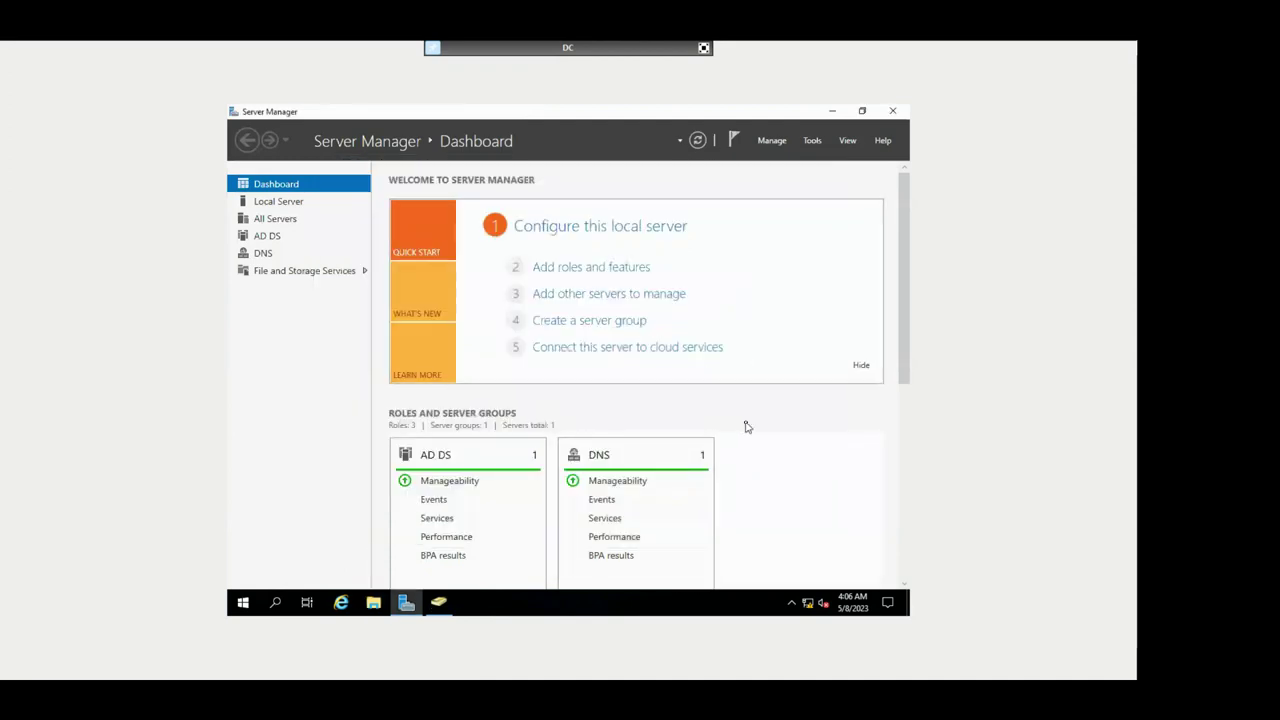
pyautogui.click(244, 602)
pyautogui.write('n')
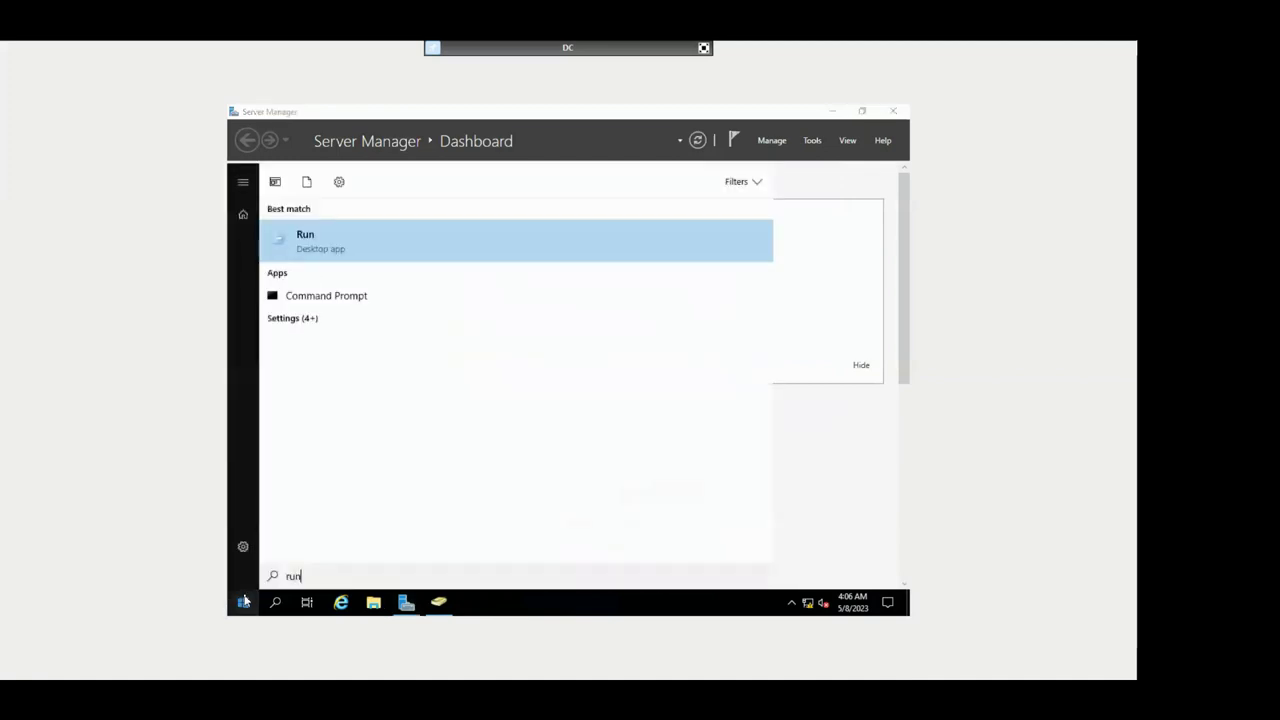
pyautogui.press('Return')
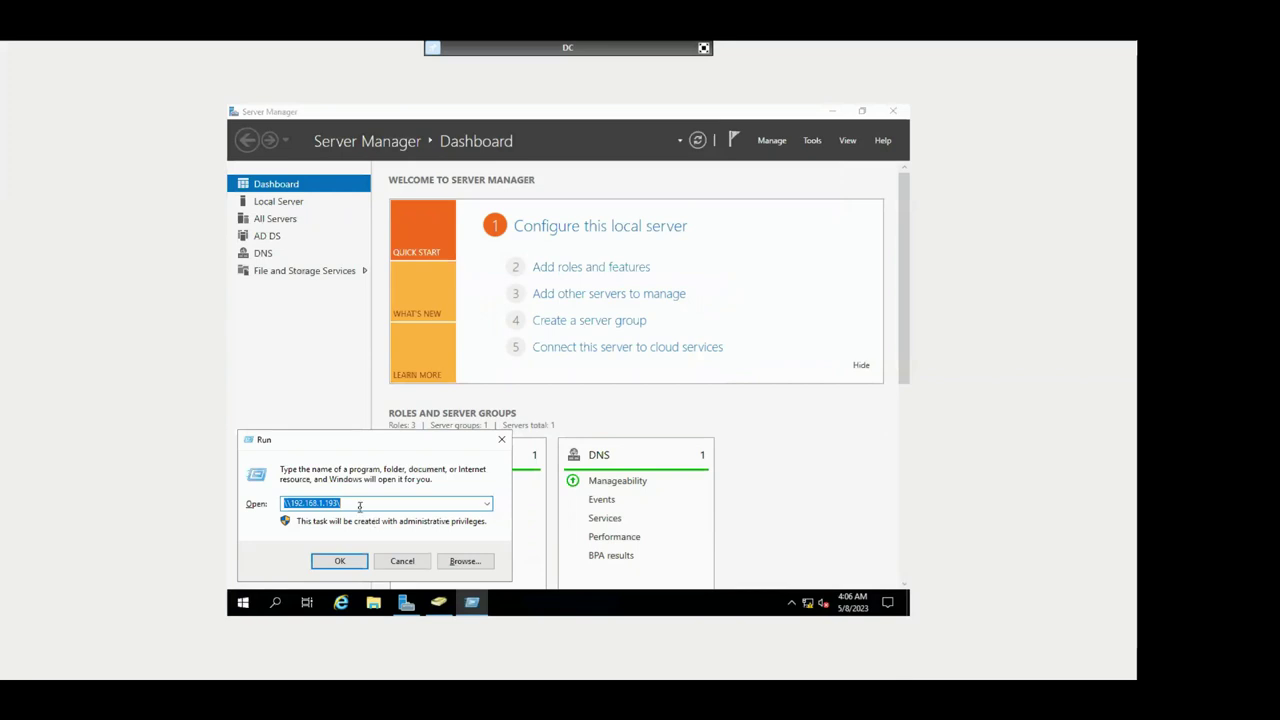
pyautogui.click(338, 561)
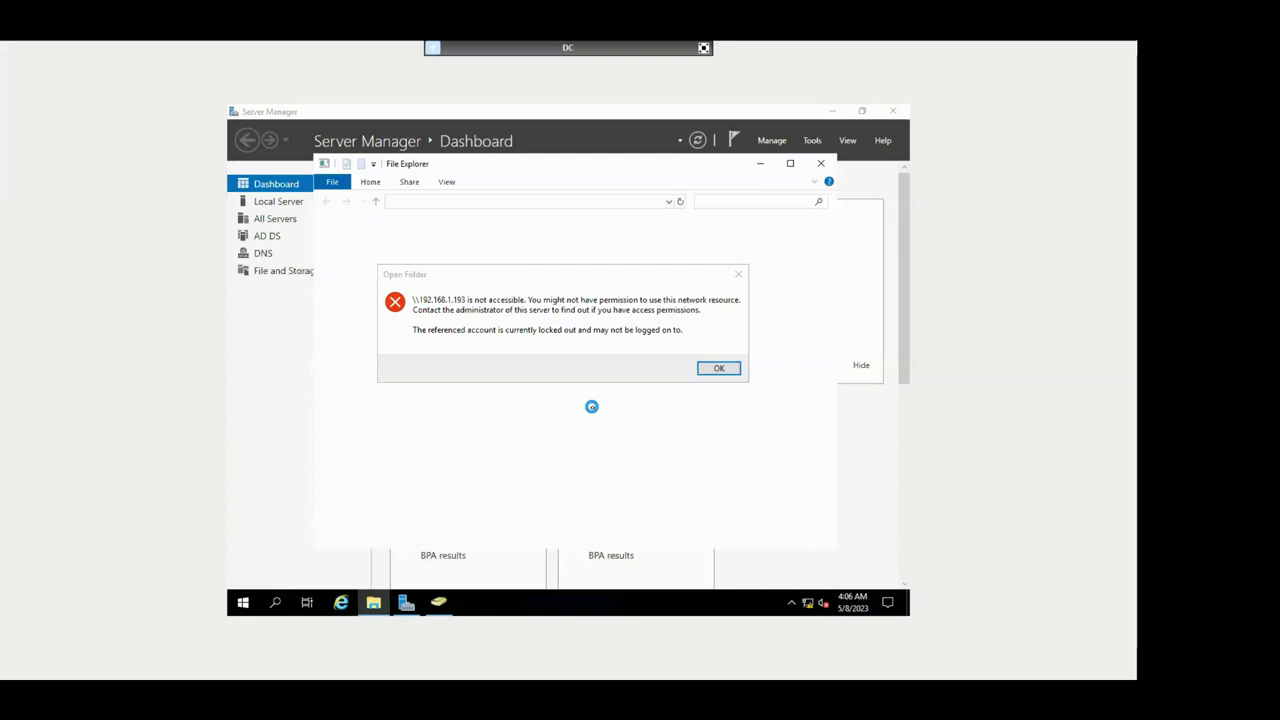
pyautogui.click(718, 368)
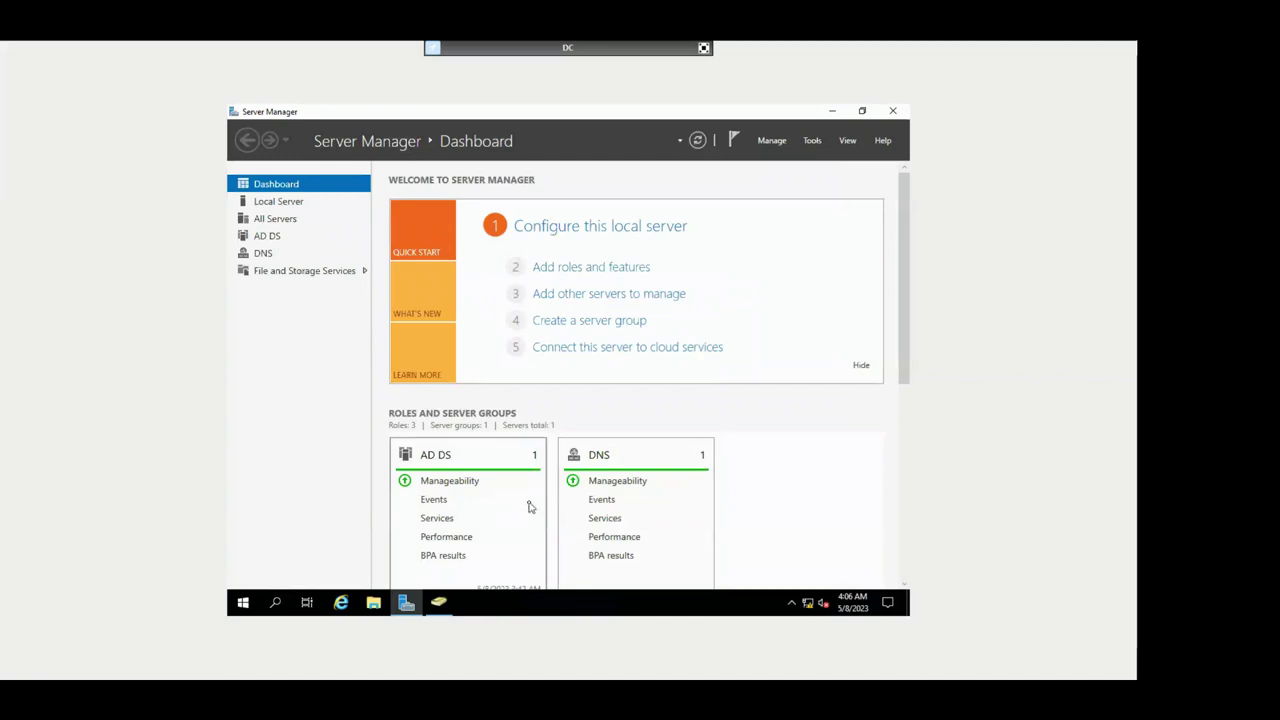
# - Try opening \\192.168.1.193\Citrix from Run, dismiss the locked-account error and cancel Run
pyautogui.click(232, 602)
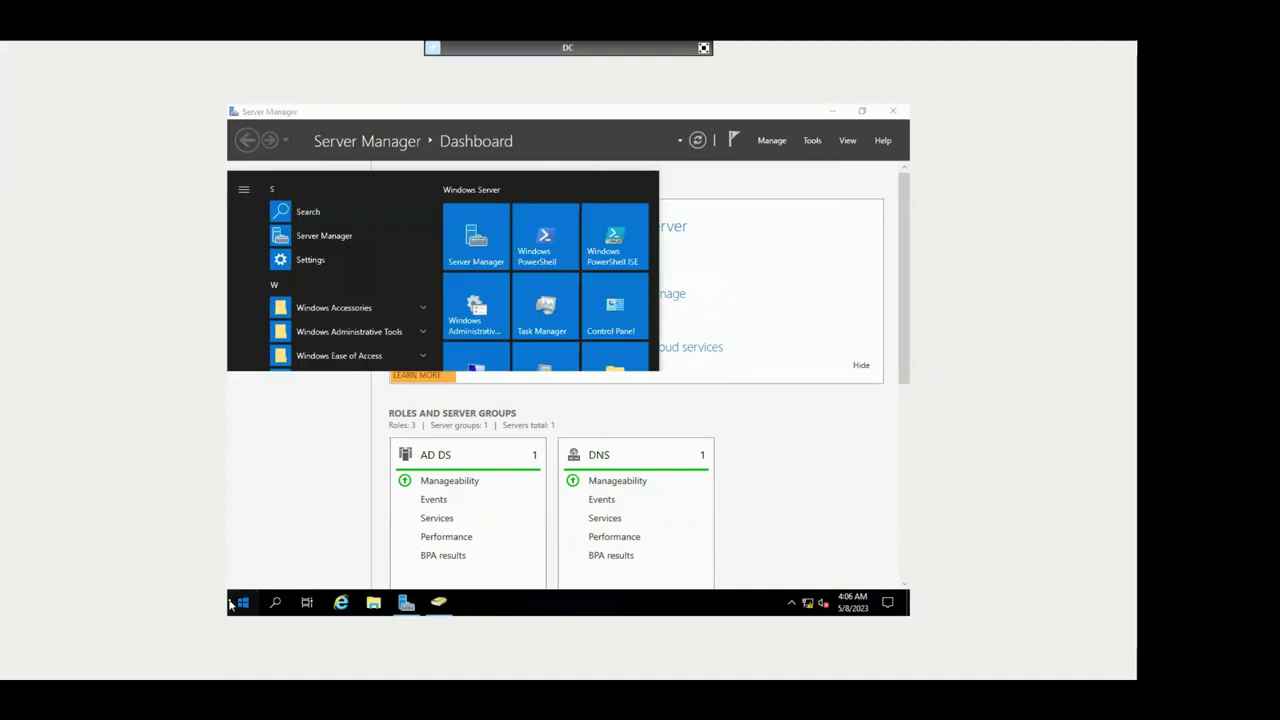
pyautogui.write('ru')
pyautogui.press('Return')
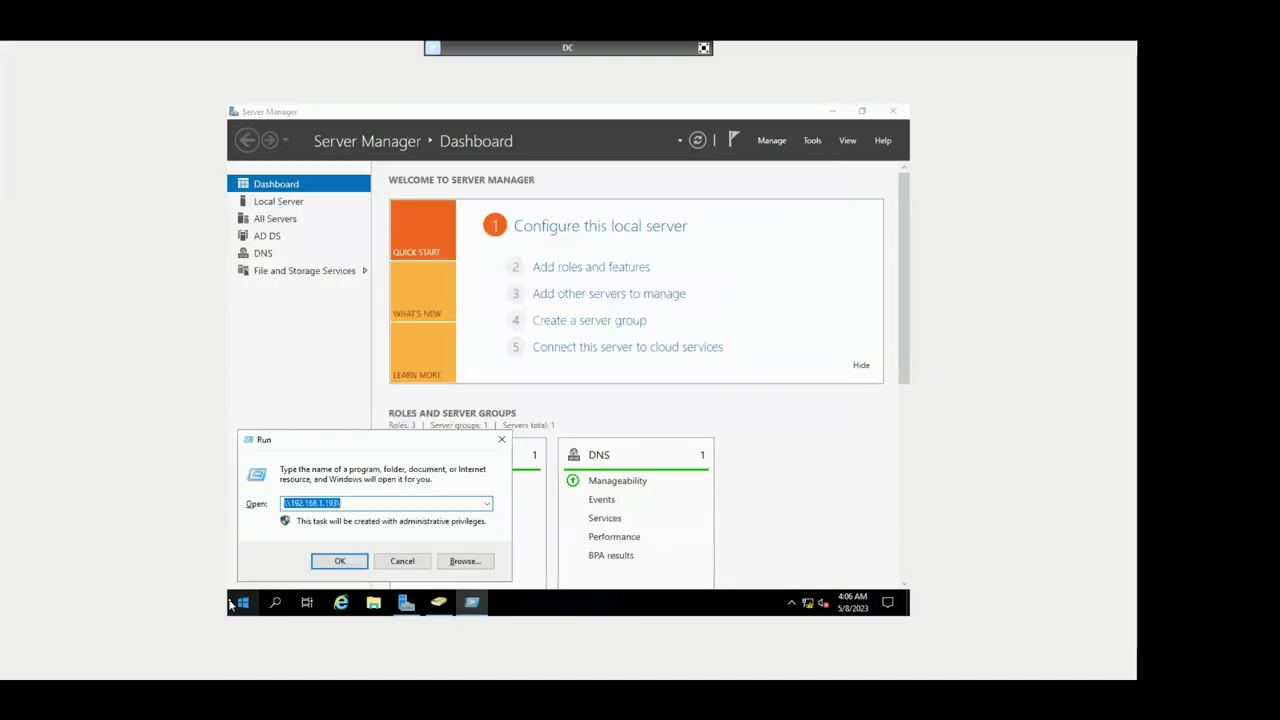
pyautogui.press('End')
pyautogui.write('Citri')
pyautogui.press('Return')
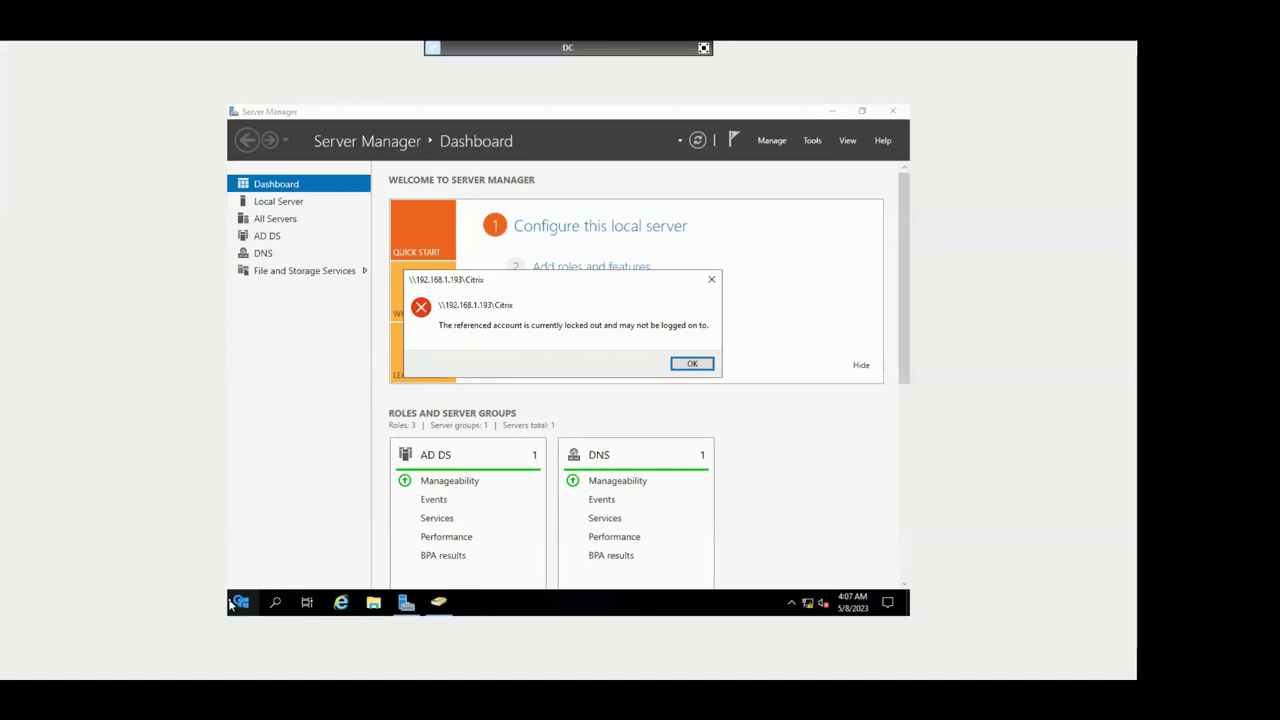
pyautogui.press('Return')
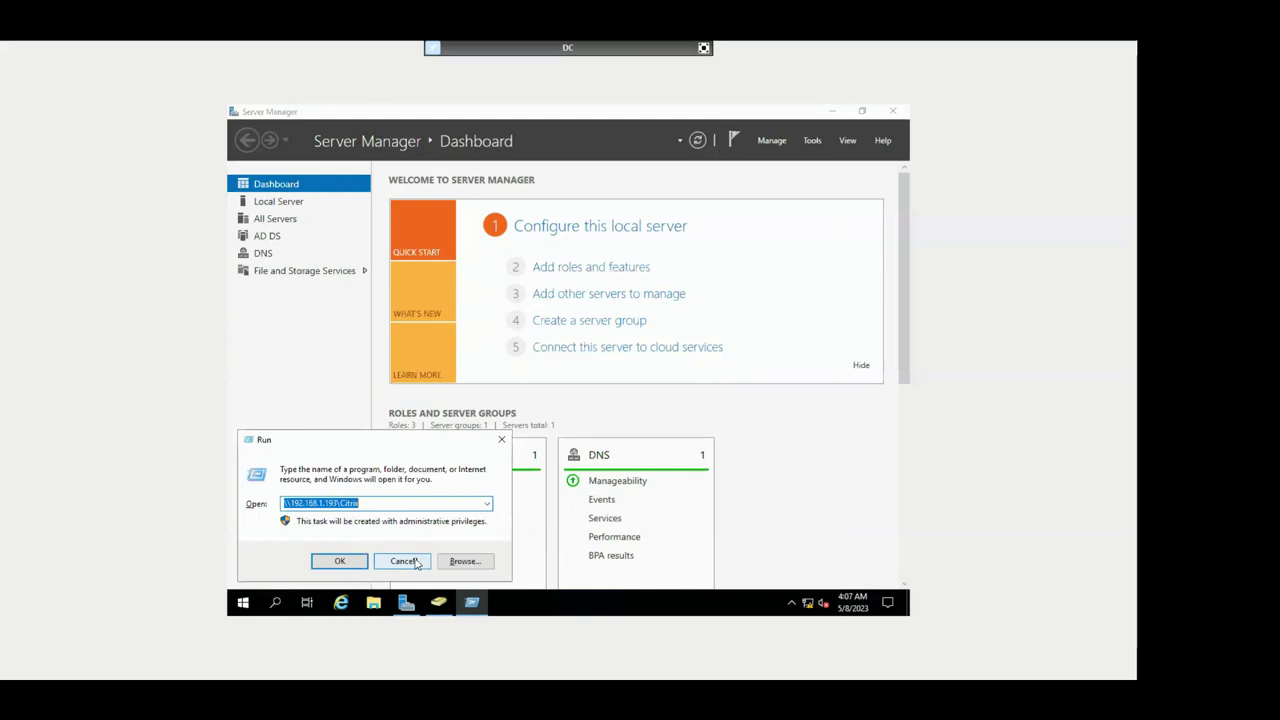
pyautogui.click(403, 561)
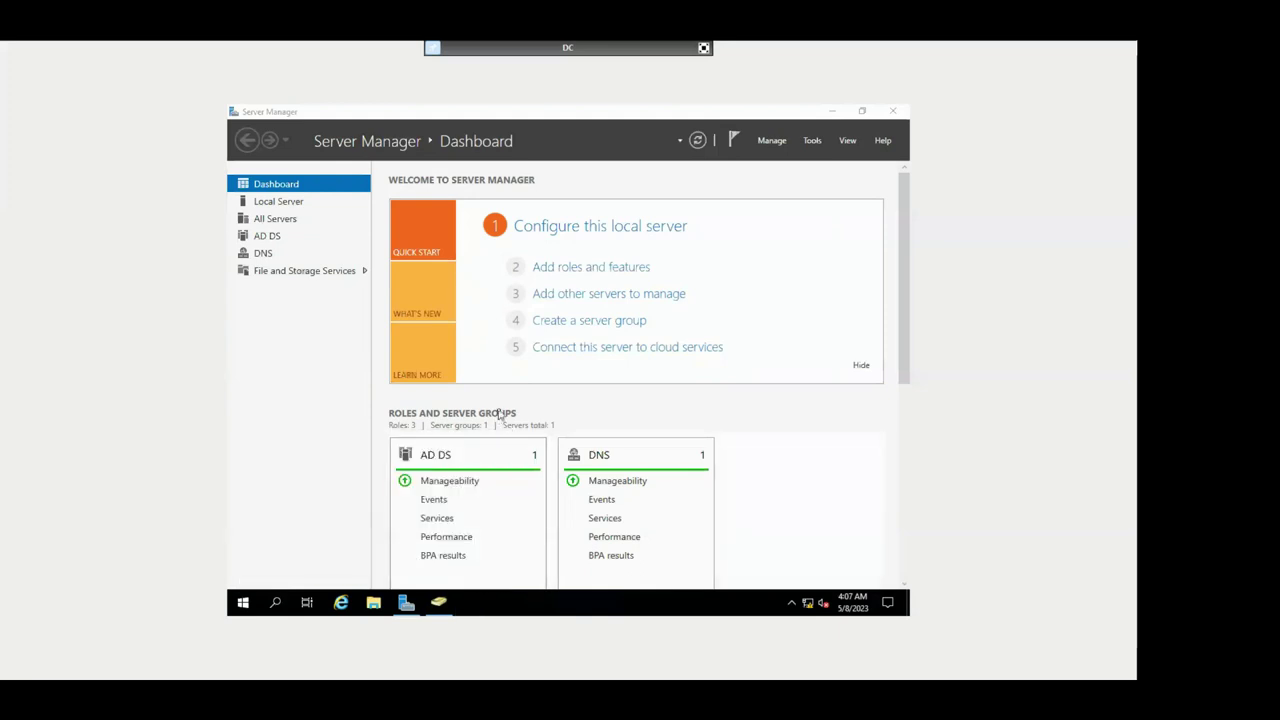
# - Enable 'Allow remote connections' for the local server, apply it, and minimize Server Manager
pyautogui.click(288, 204)
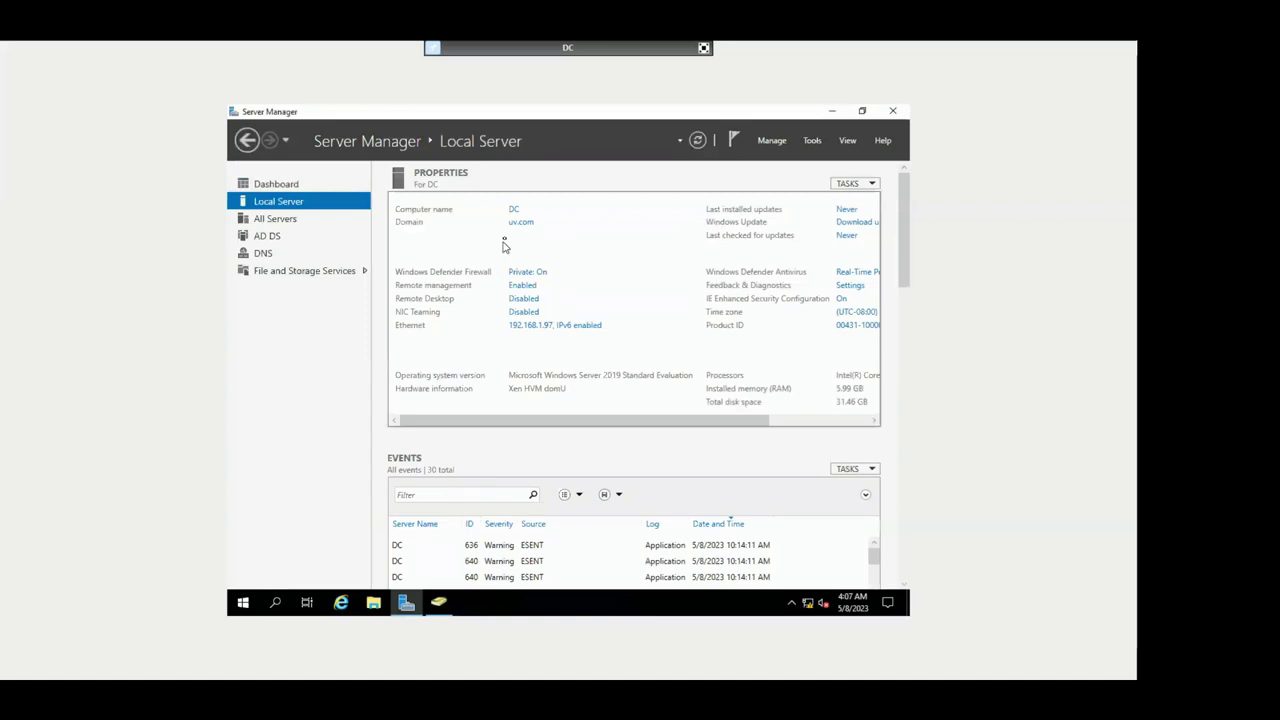
pyautogui.click(521, 299)
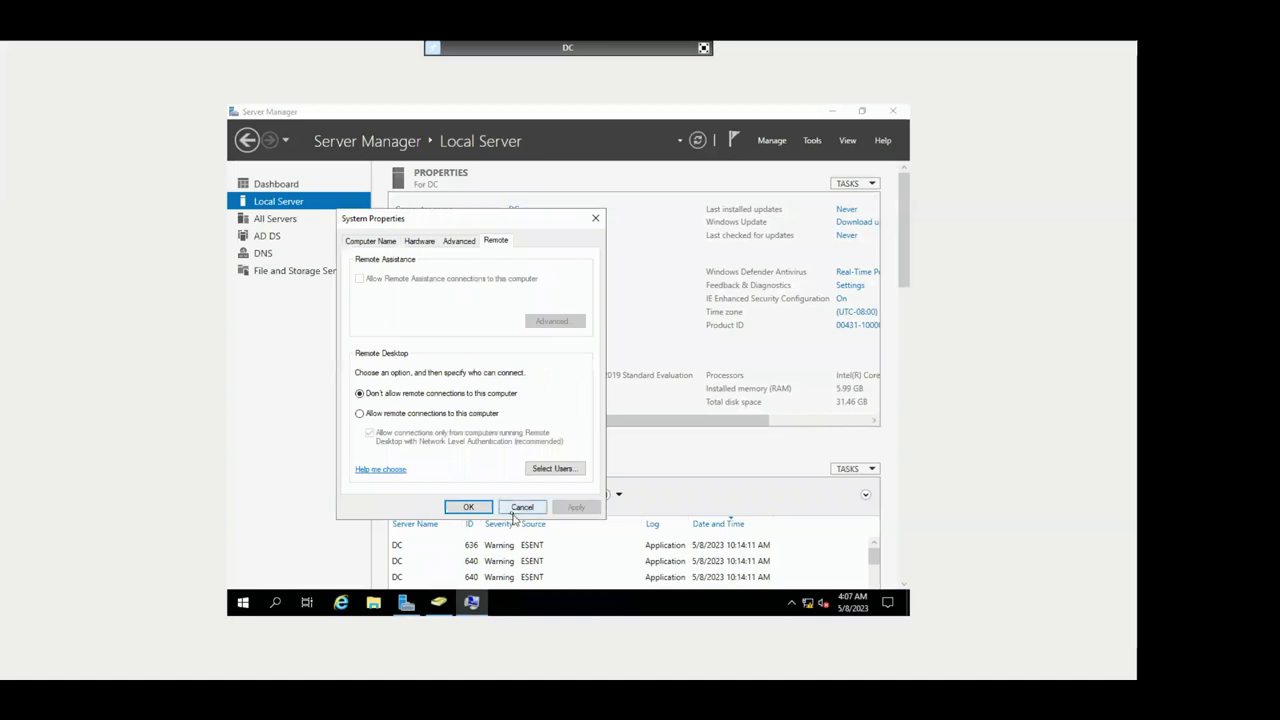
pyautogui.click(522, 507)
pyautogui.click(519, 299)
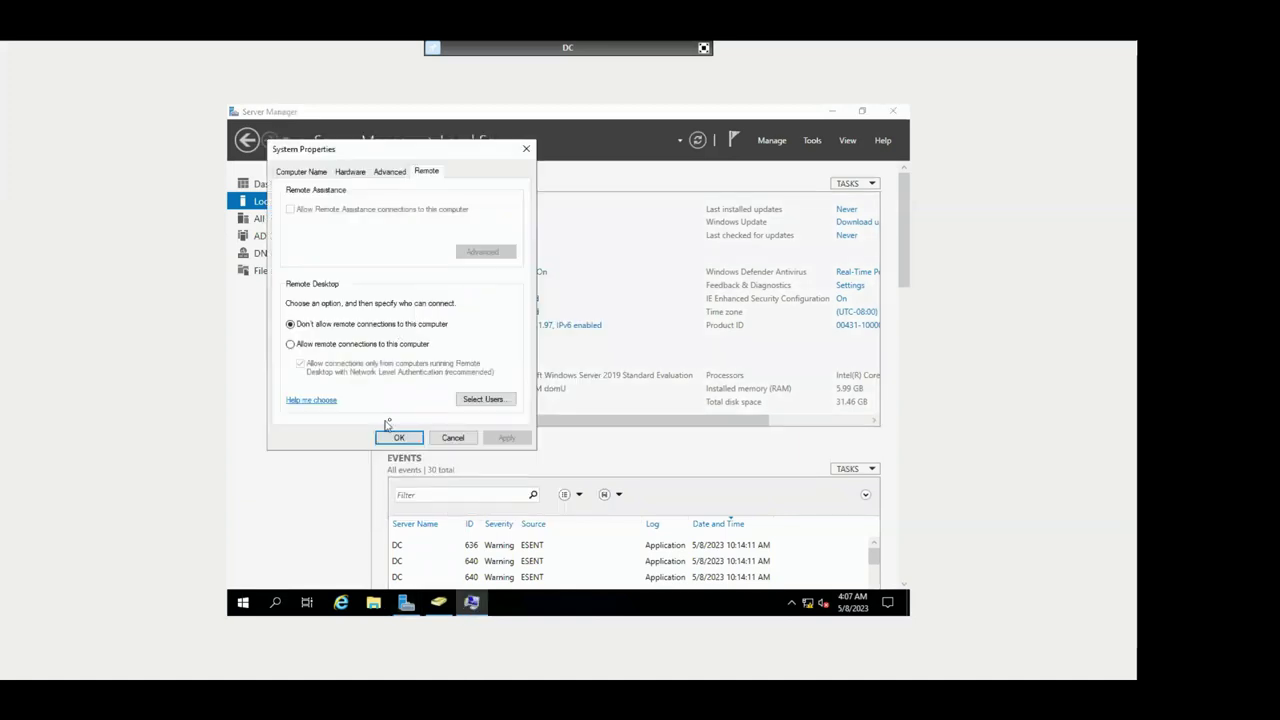
pyautogui.click(337, 345)
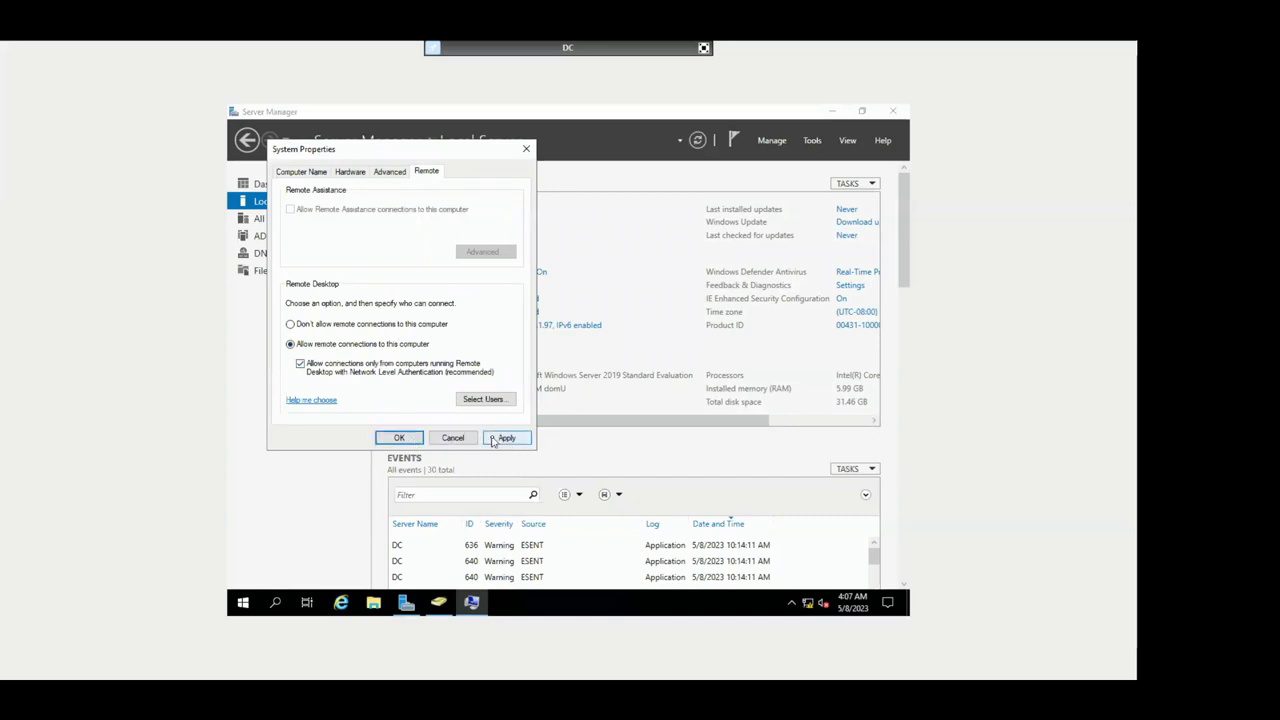
pyautogui.click(408, 438)
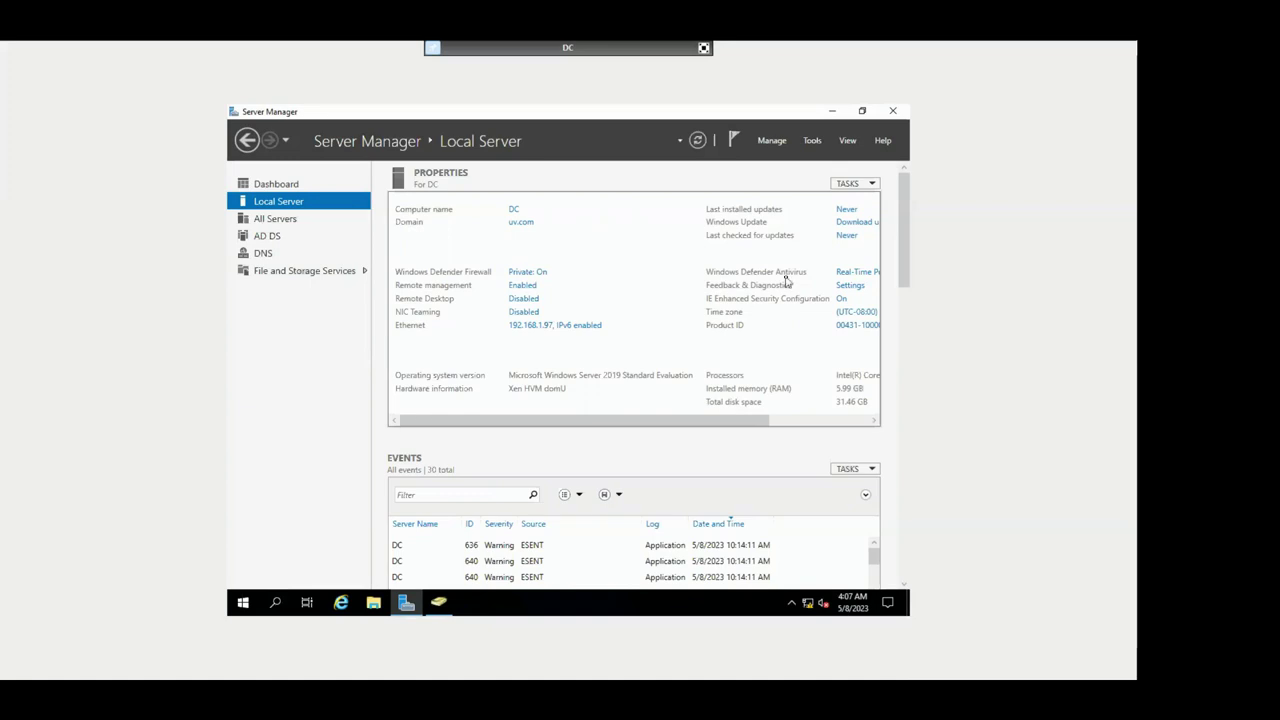
pyautogui.click(831, 111)
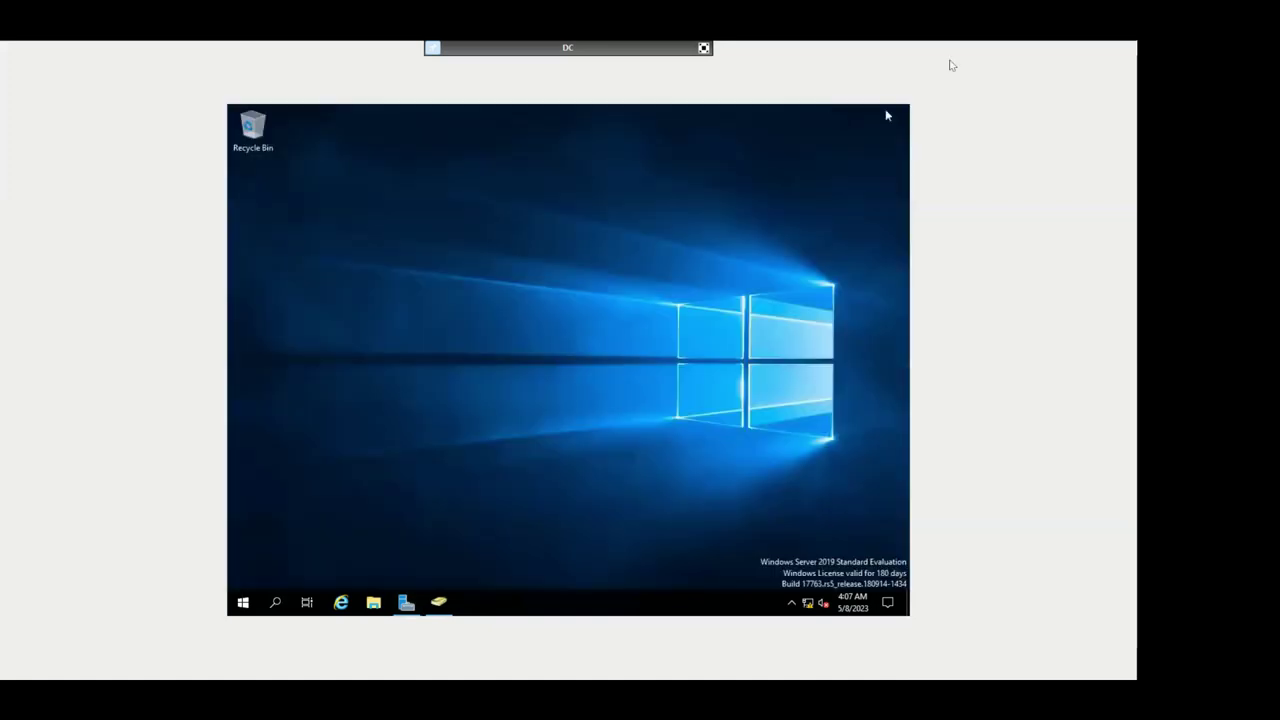
# - Exit the DC console's full-screen view and close the Run box inside the VM
pyautogui.click(704, 48)
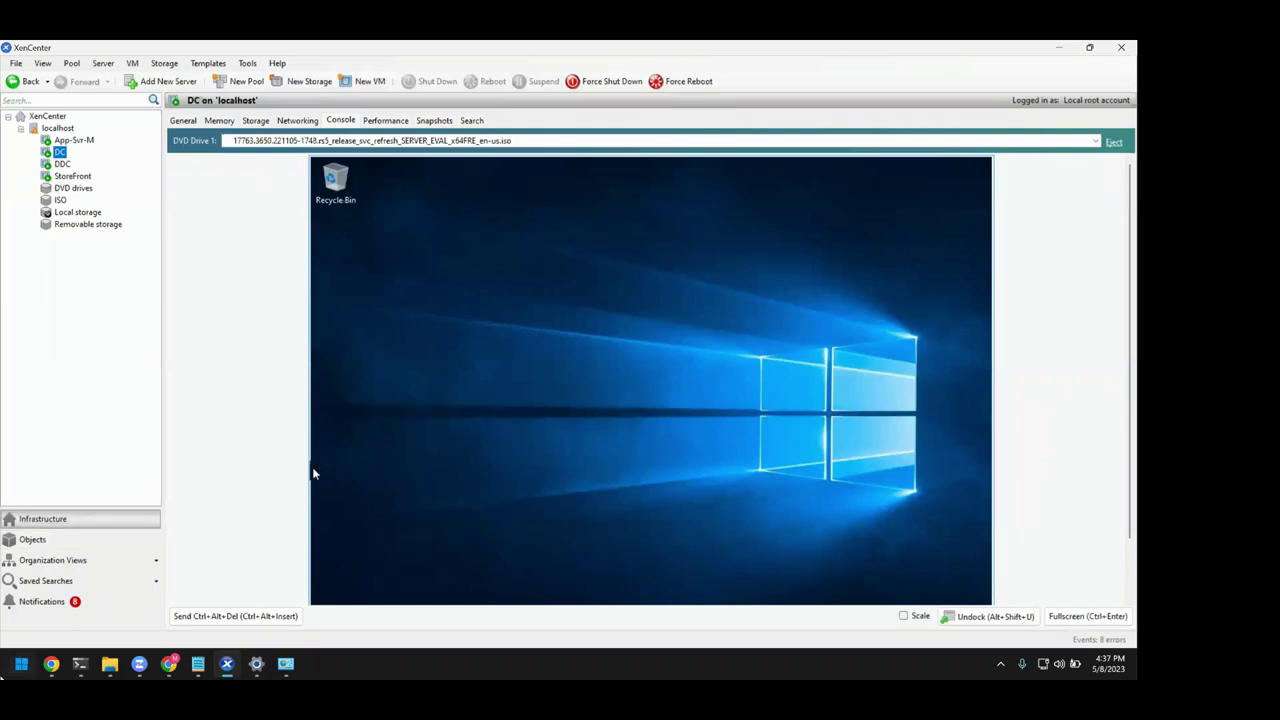
pyautogui.click(21, 664)
pyautogui.write('run')
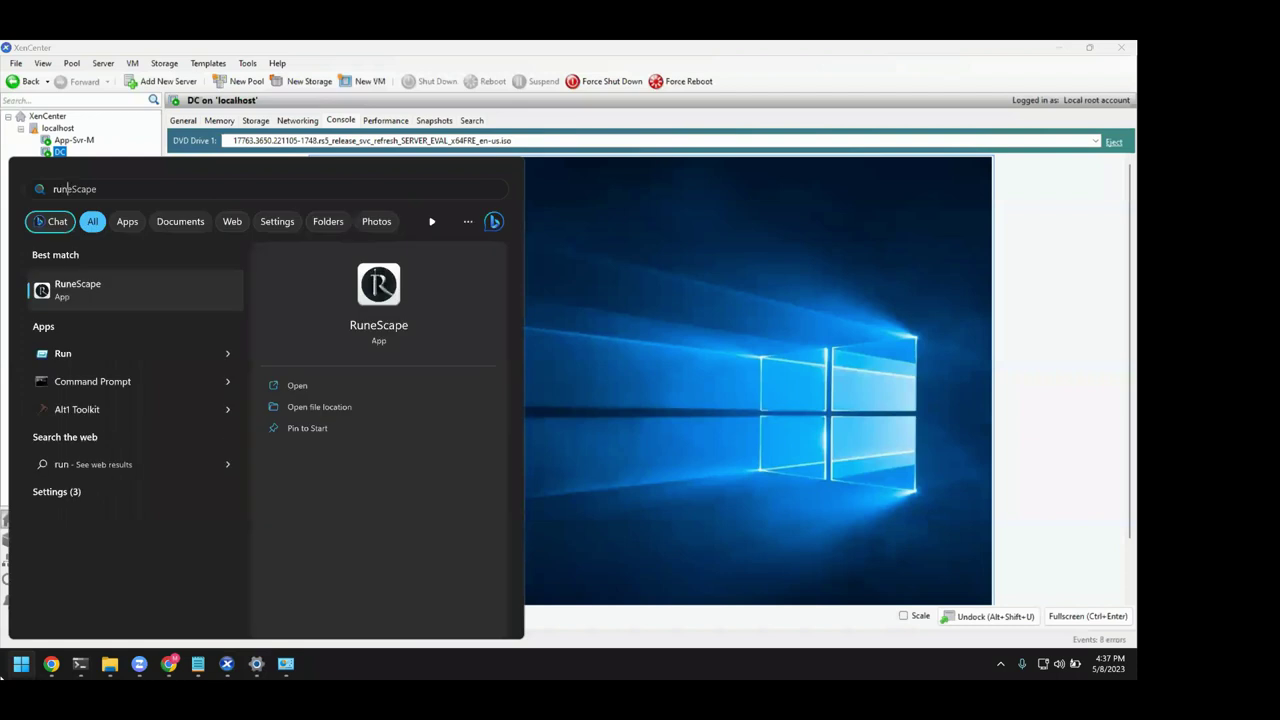
pyautogui.write('eScape')
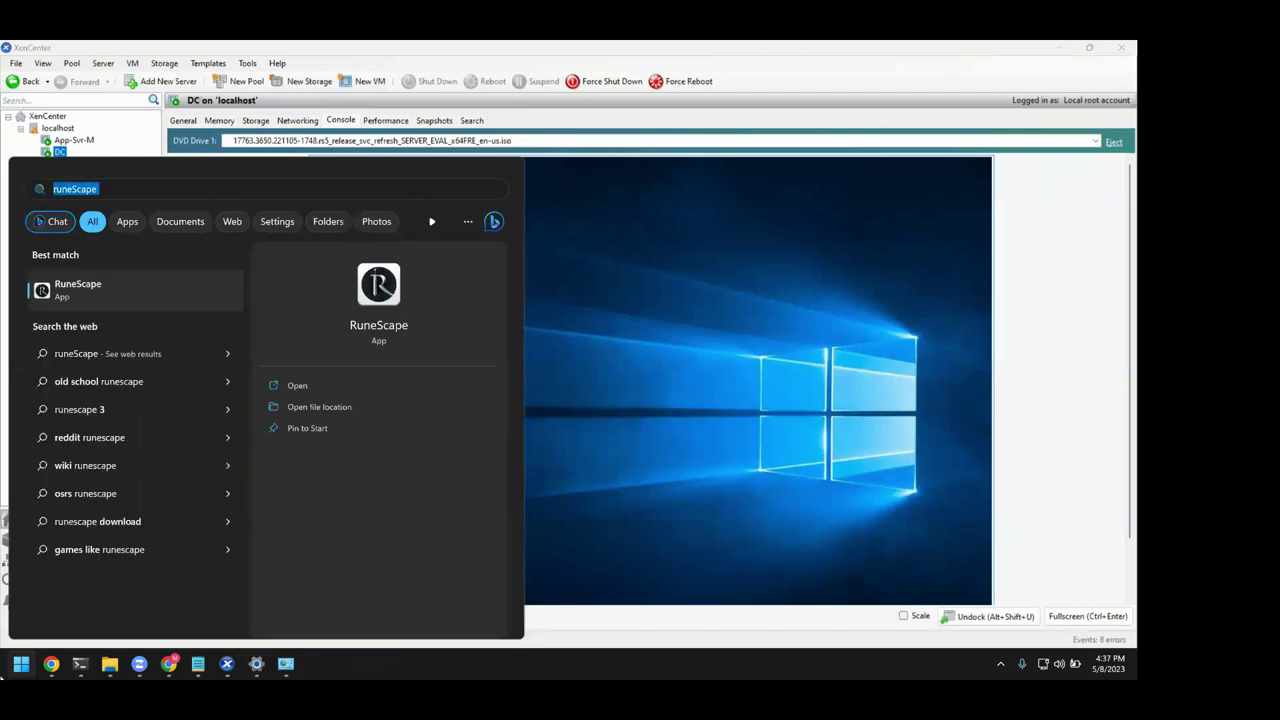
pyautogui.press('BackSpace')
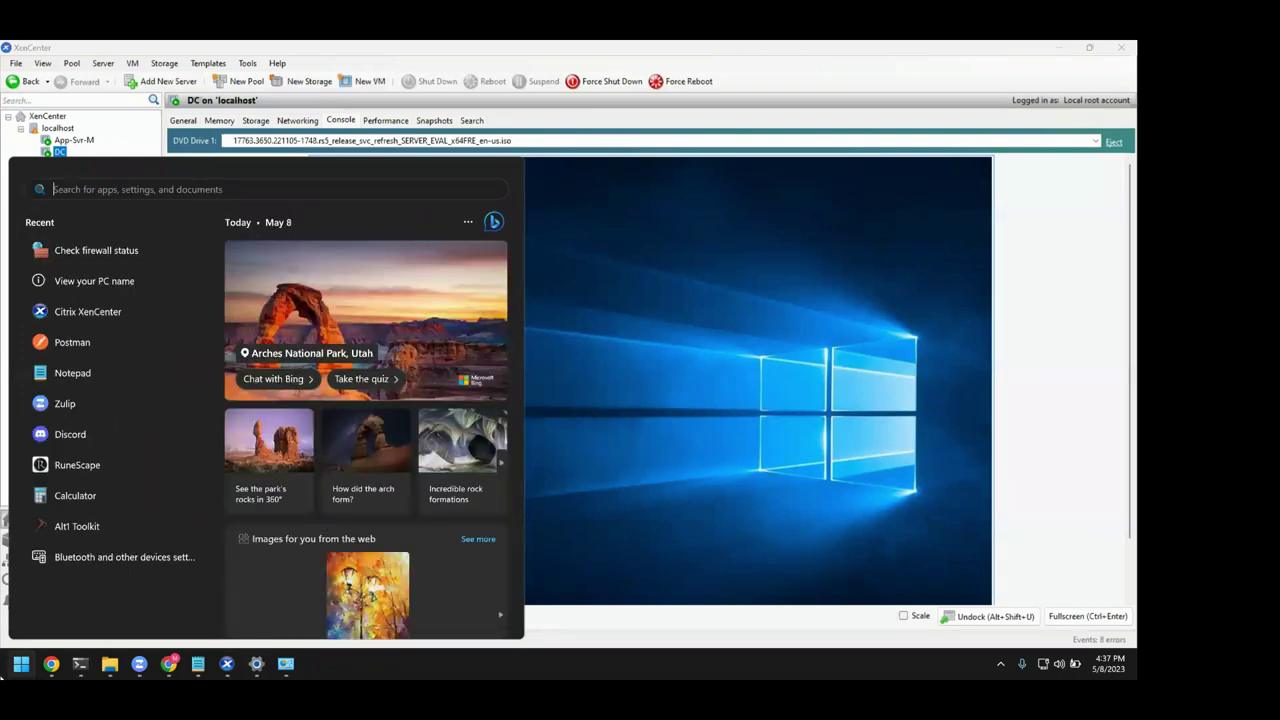
pyautogui.write('r')
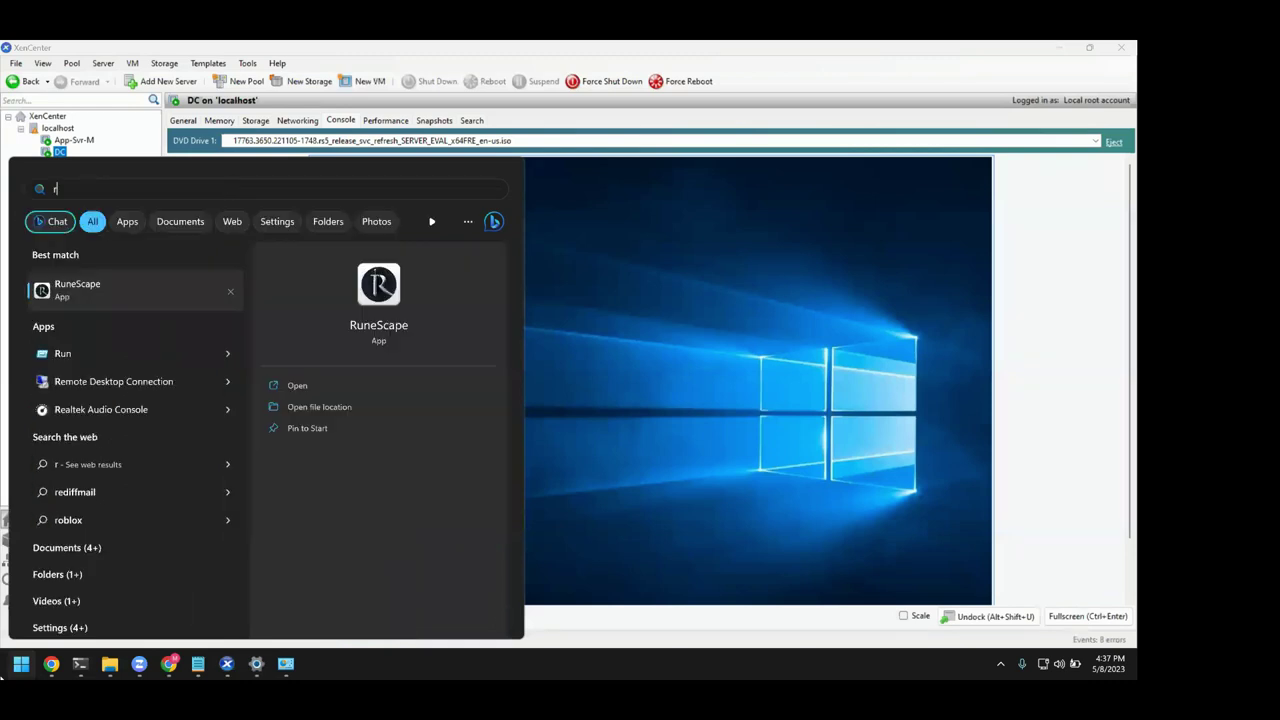
pyautogui.click(312, 467)
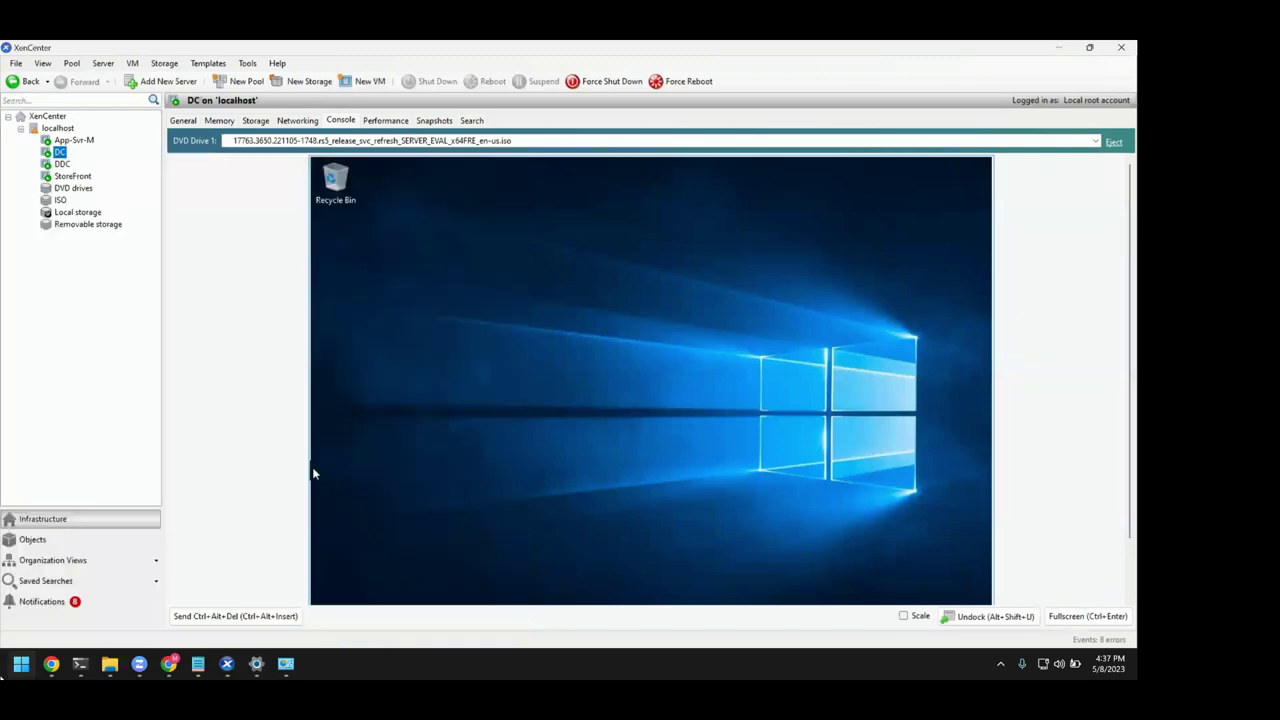
pyautogui.press('super+r')
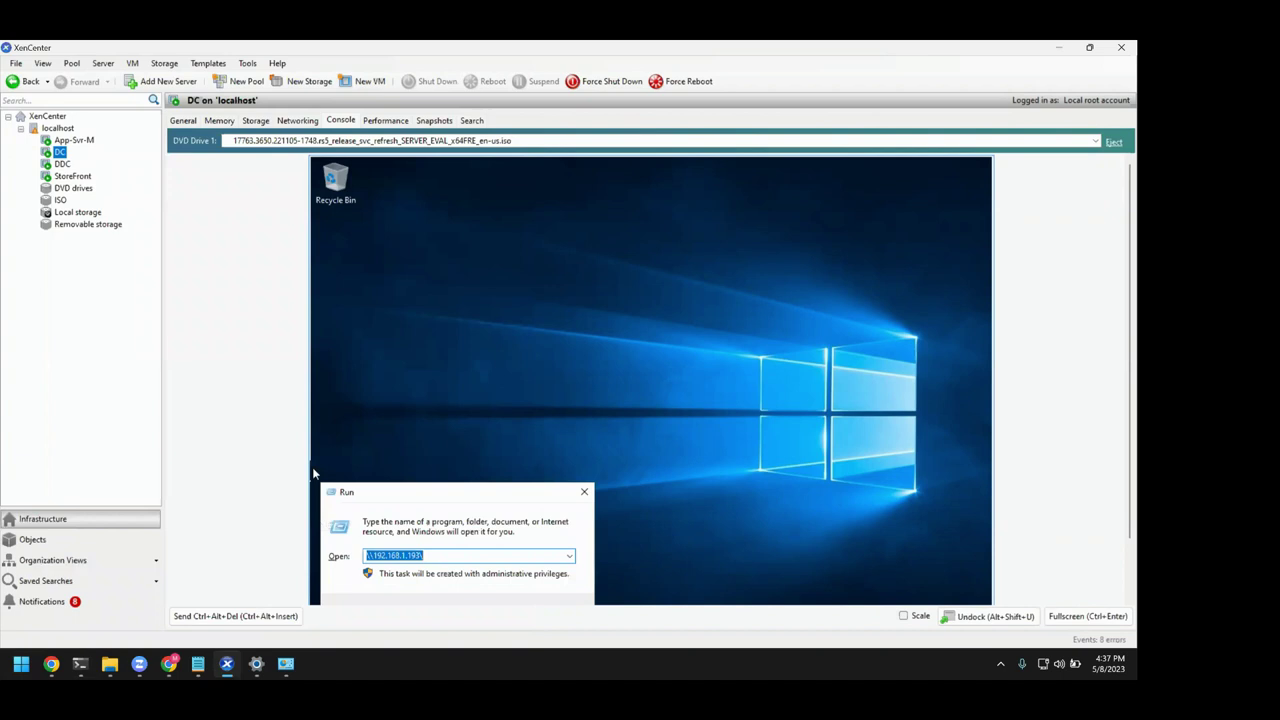
pyautogui.click(584, 491)
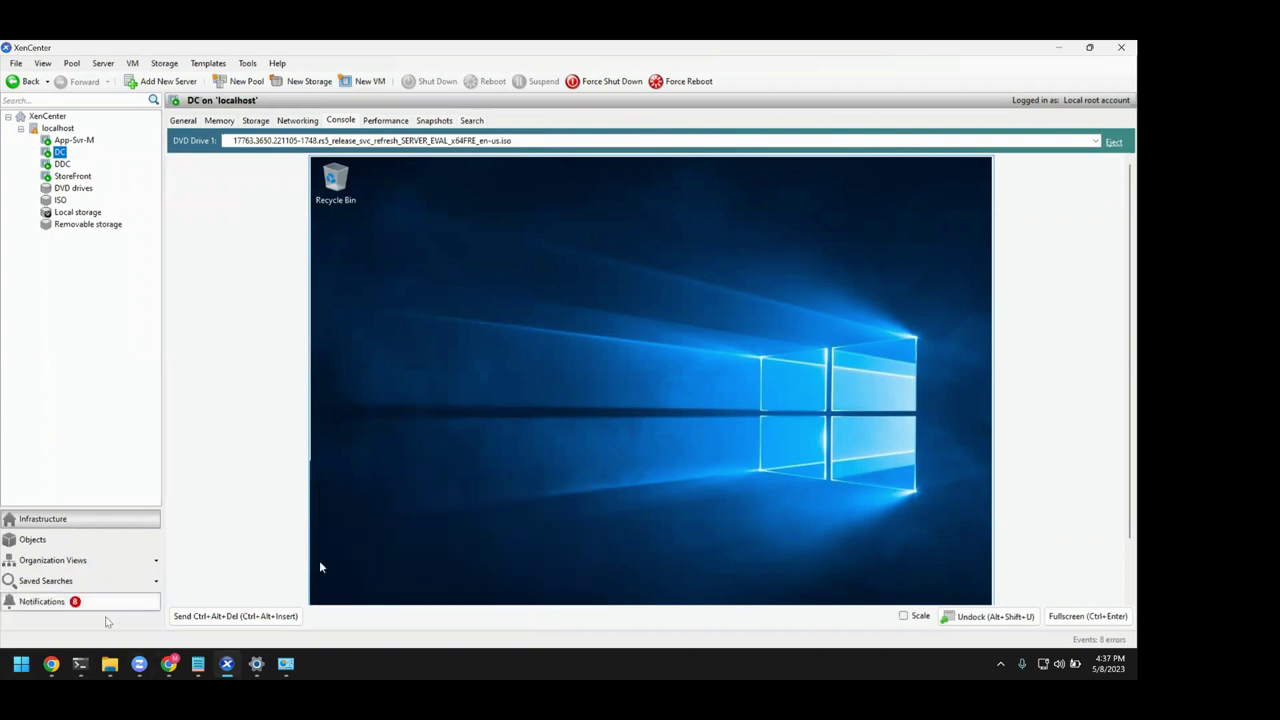
# - Open the Windows 11 host's Run box and enter mstsc
pyautogui.click(21, 663)
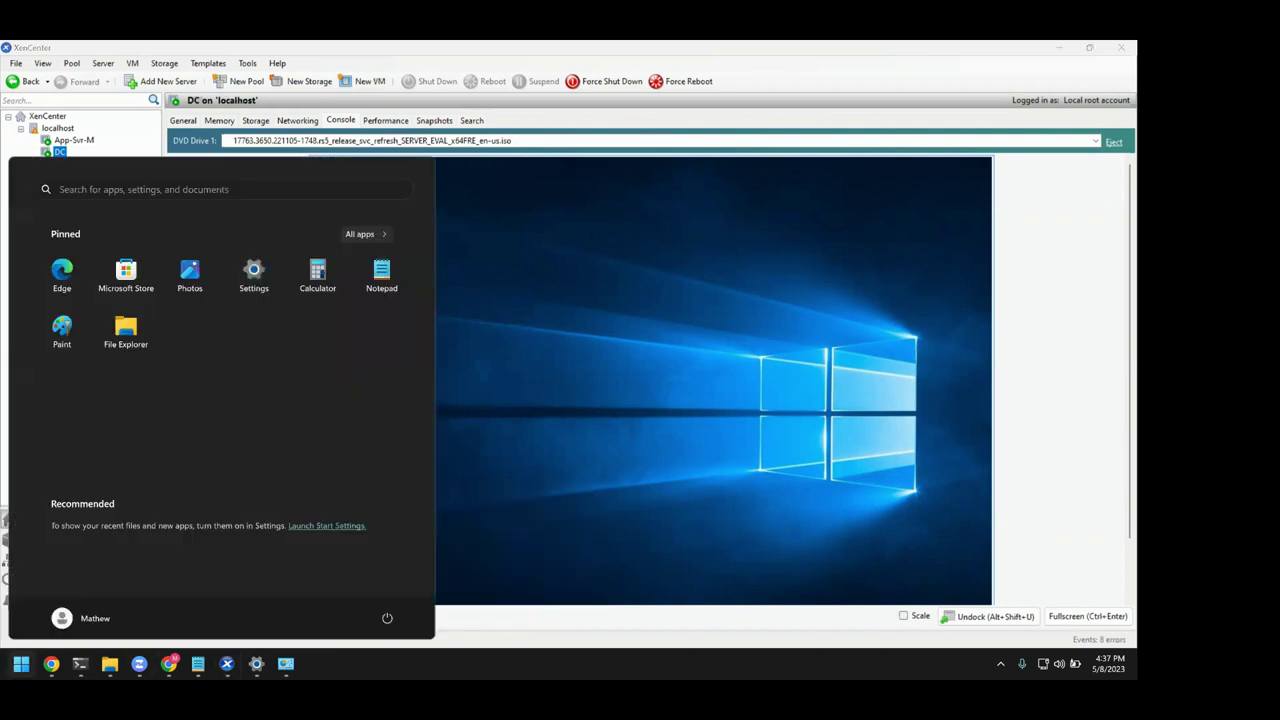
pyautogui.write('run')
pyautogui.press('Down')
pyautogui.press('Return')
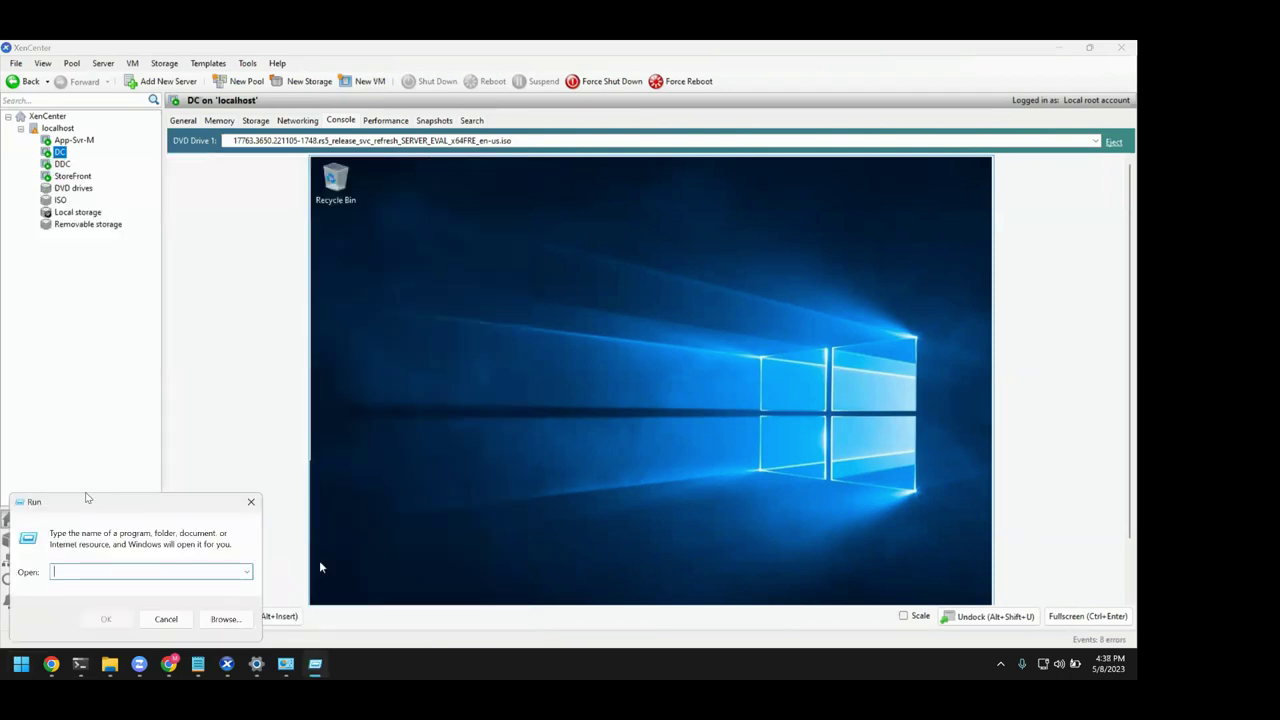
pyautogui.write('ms')
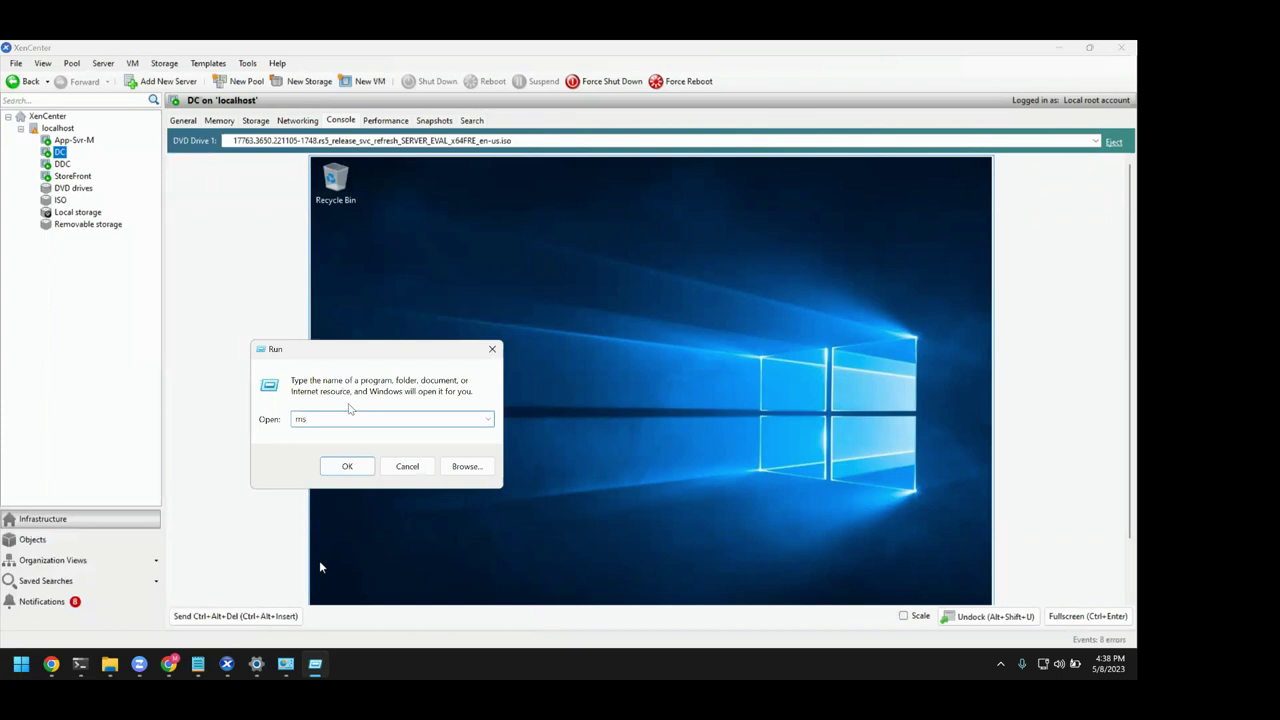
pyautogui.write('tsc')
# - Start a Remote Desktop Connection to computer 192.168.1.97
pyautogui.press('Return')
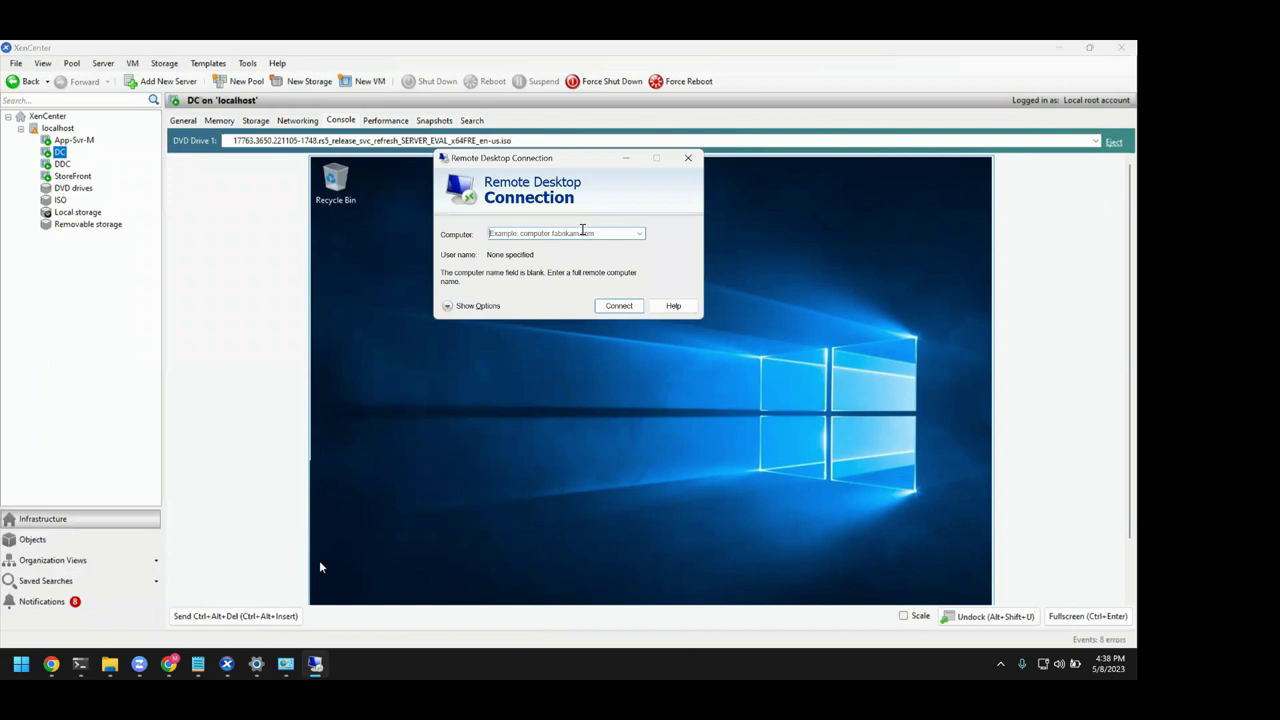
pyautogui.click(575, 233)
pyautogui.write('192.168.1.97')
pyautogui.click(620, 306)
pyautogui.click(484, 307)
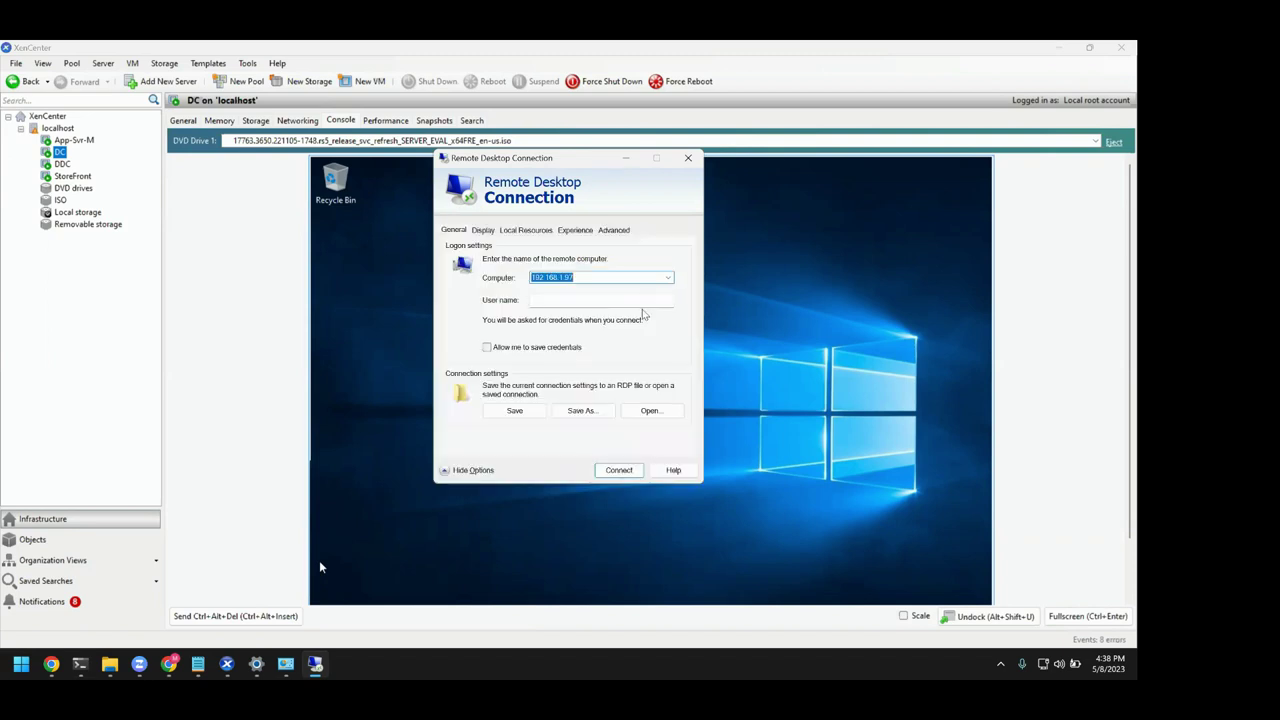
pyautogui.click(619, 470)
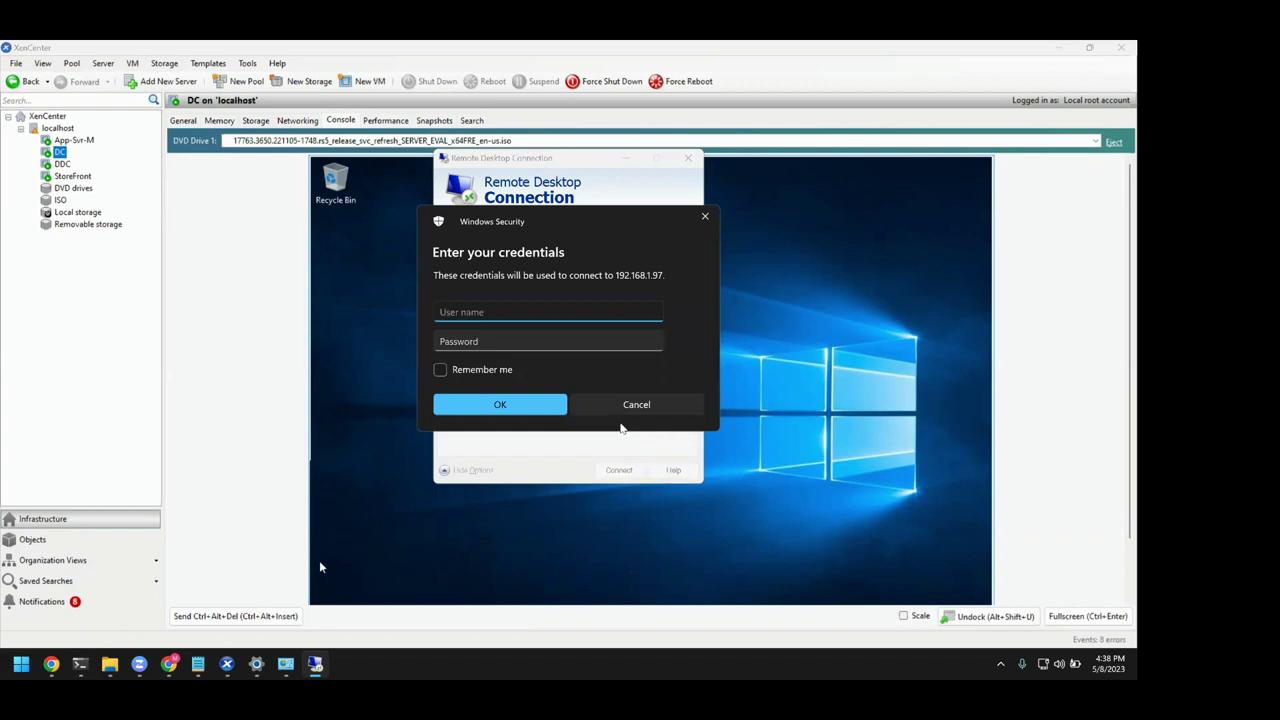
# - Sign in with the domain user name and password and accept the certificate warning
pyautogui.write('uv\\Mathew')
pyautogui.press('Tab')
pyautogui.write('•••••')
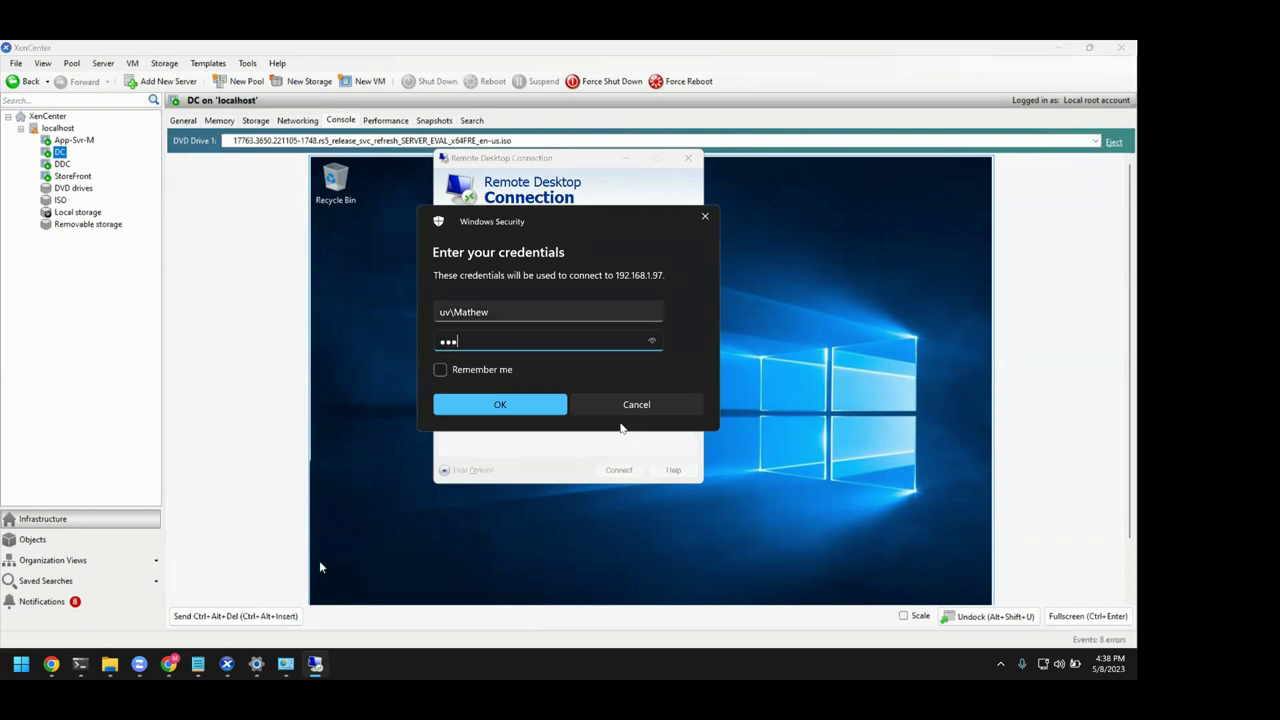
pyautogui.write('••••')
pyautogui.press('Return')
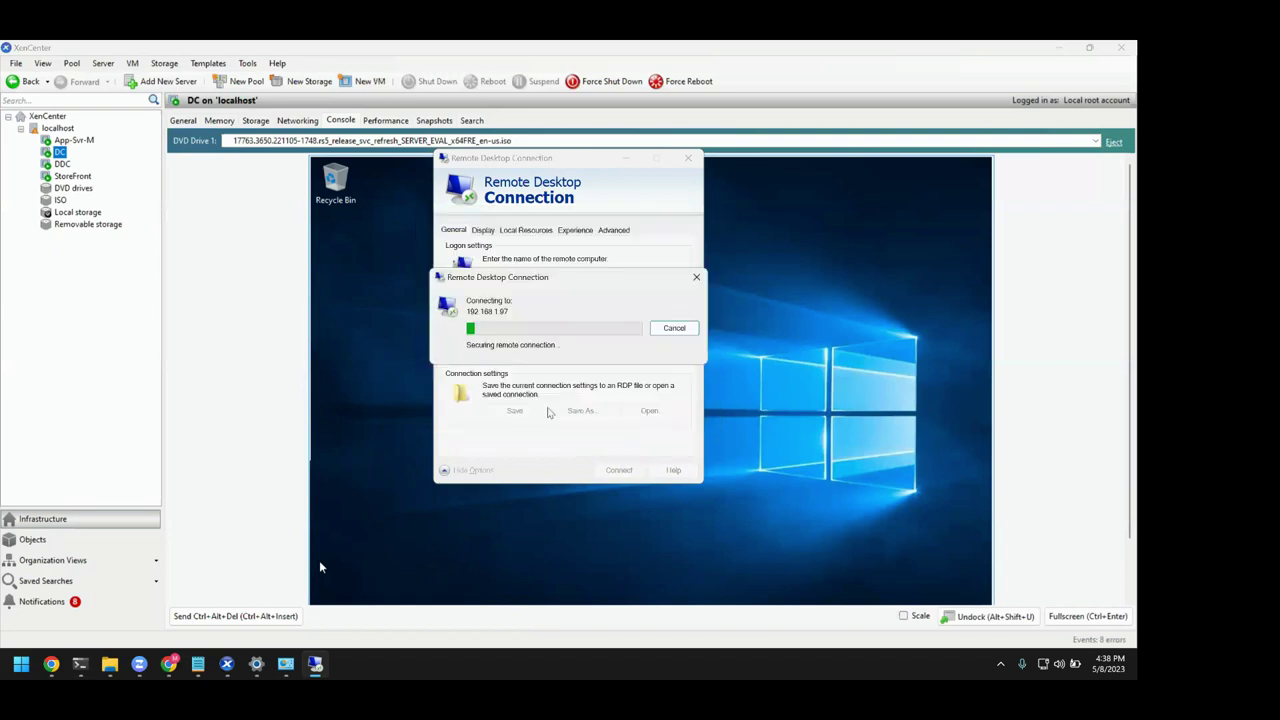
pyautogui.click(606, 435)
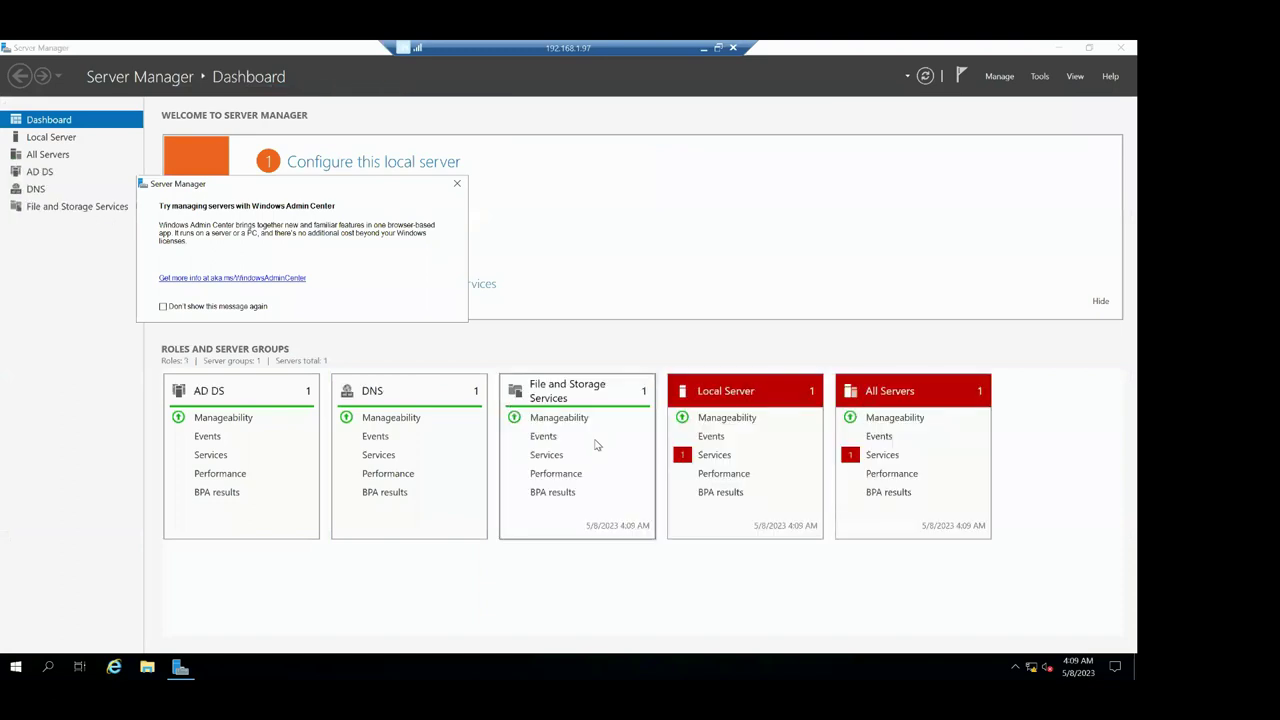
# - Close the Windows Admin Center notice and minimize the remote session
pyautogui.click(456, 184)
pyautogui.click(703, 47)
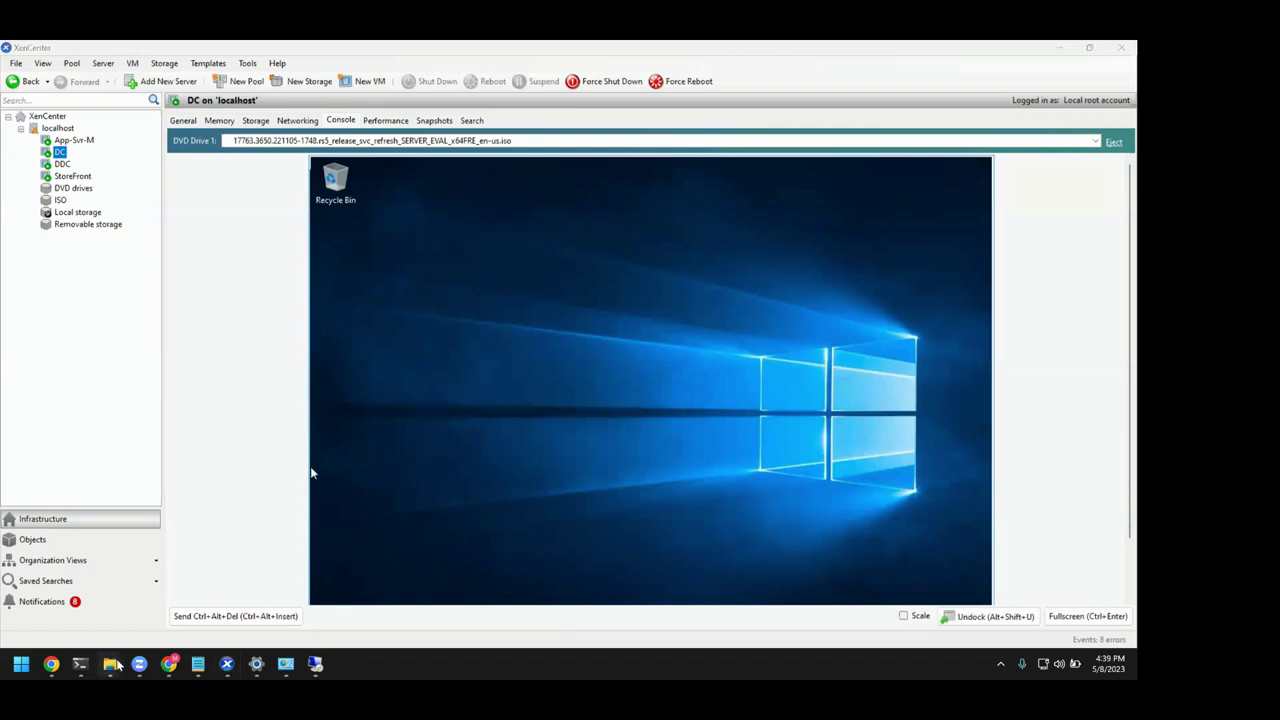
# - Copy uv-desktop 6.0.7.msi from E:\Citrix and bring the remote session back to front
pyautogui.moveTo(115, 665)
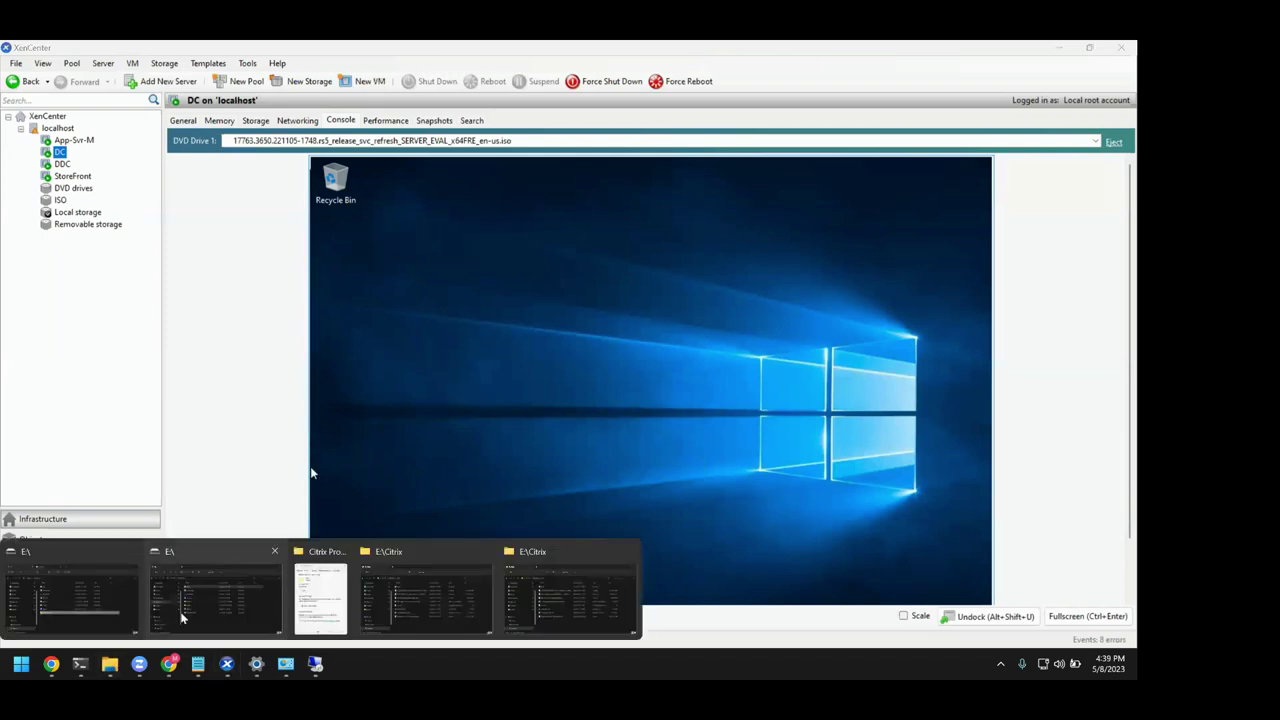
pyautogui.click(414, 590)
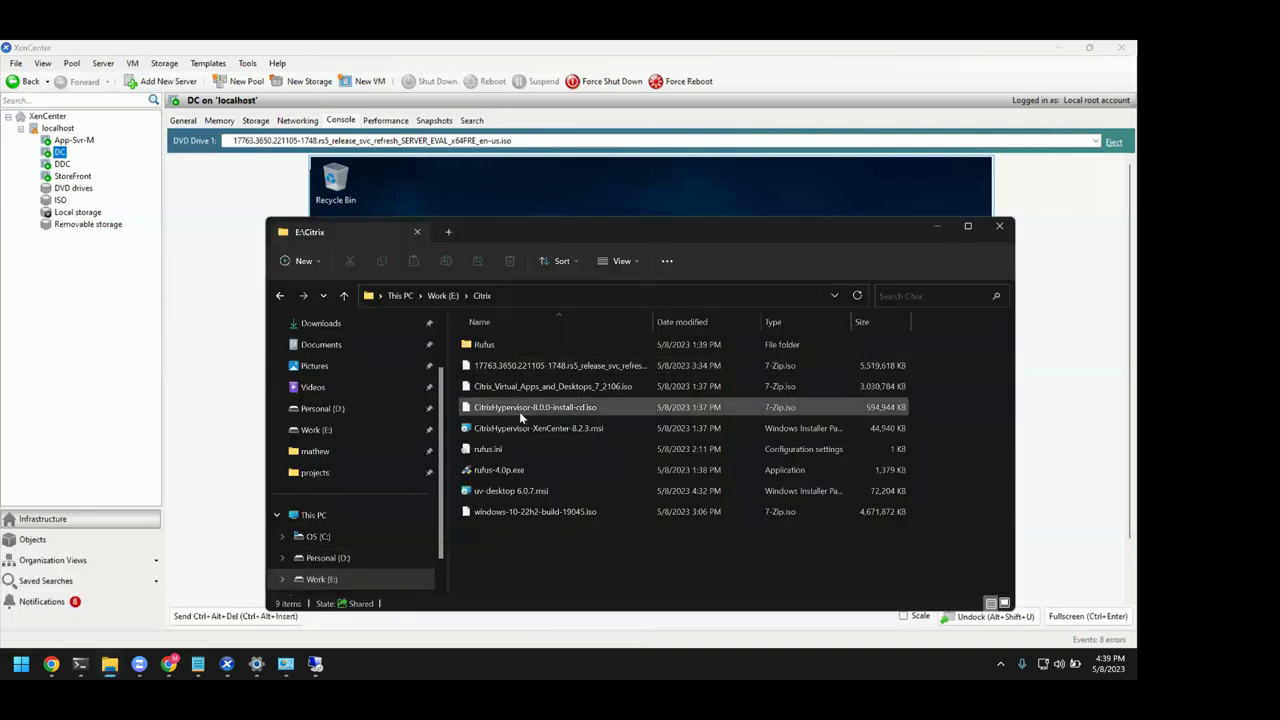
pyautogui.click(527, 491)
pyautogui.rightClick(527, 491)
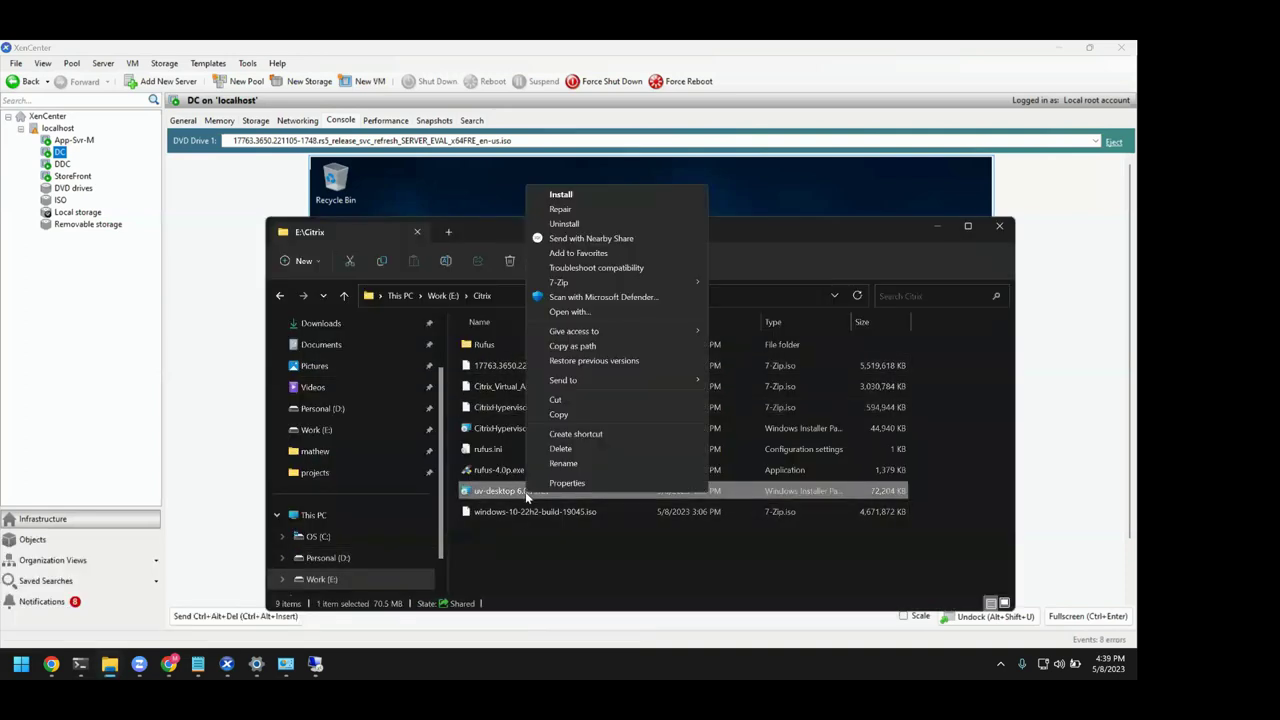
pyautogui.click(575, 414)
pyautogui.moveTo(113, 665)
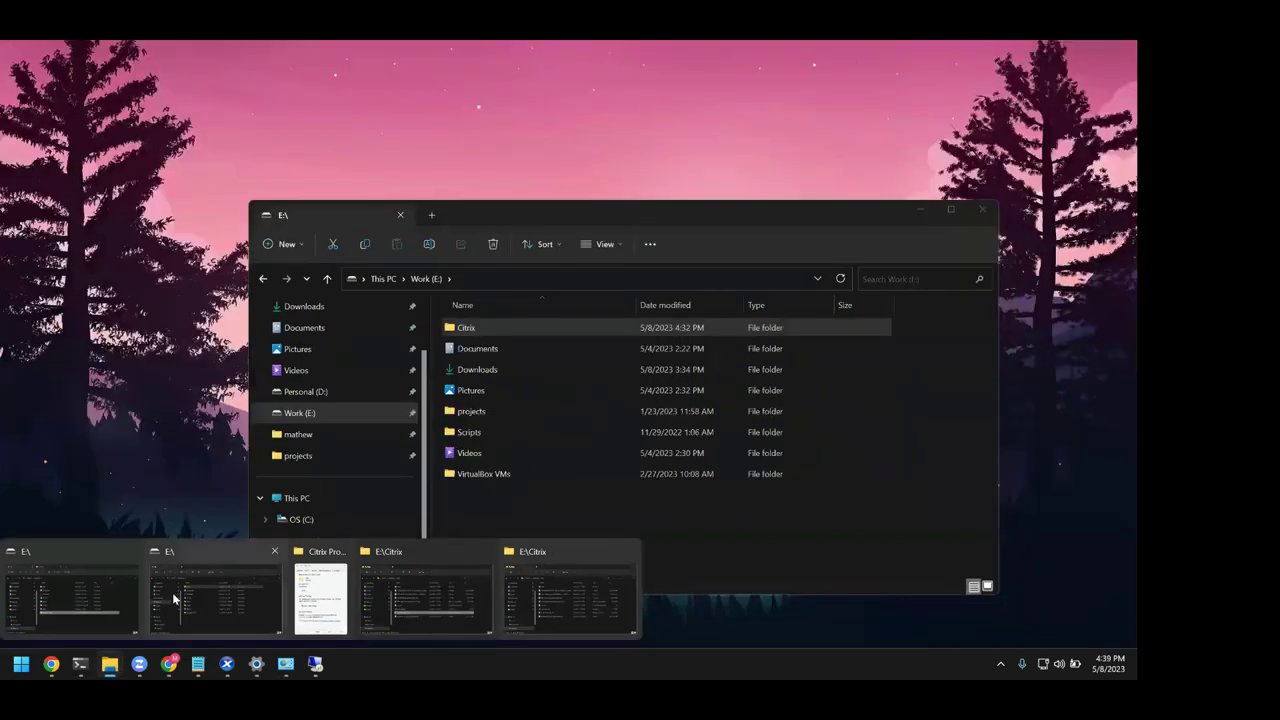
pyautogui.click(570, 598)
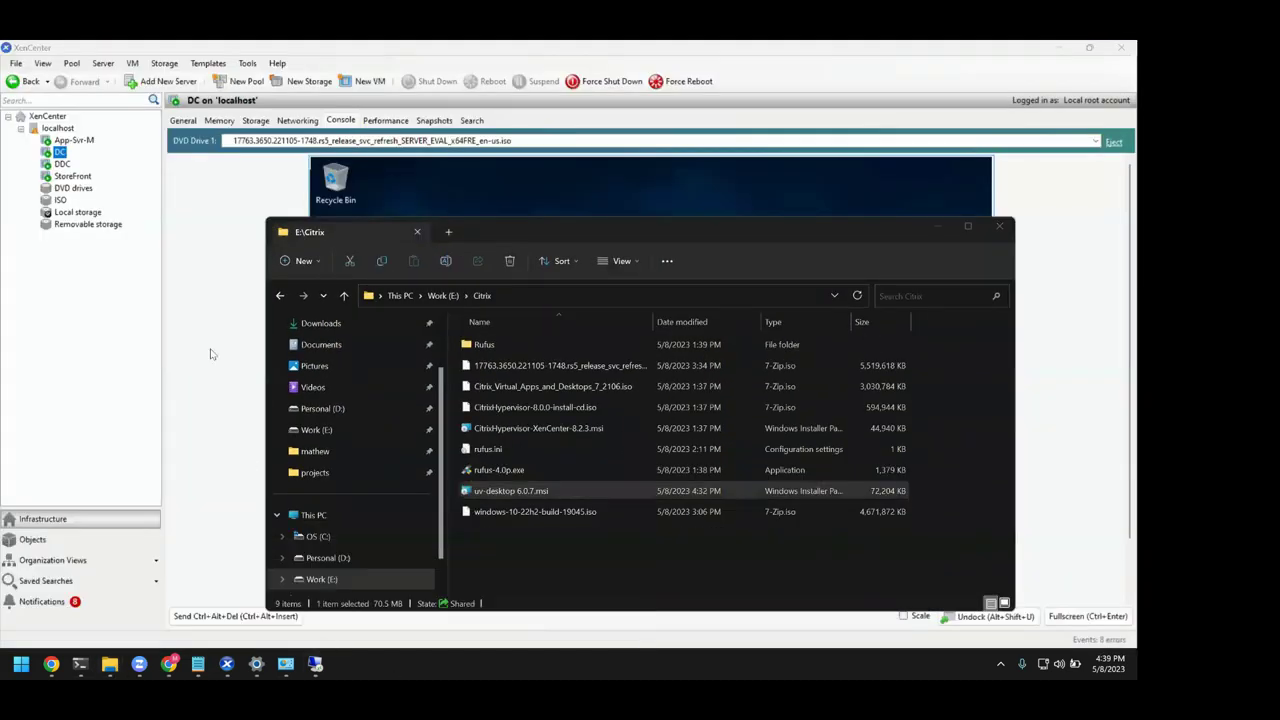
pyautogui.click(208, 355)
pyautogui.click(315, 664)
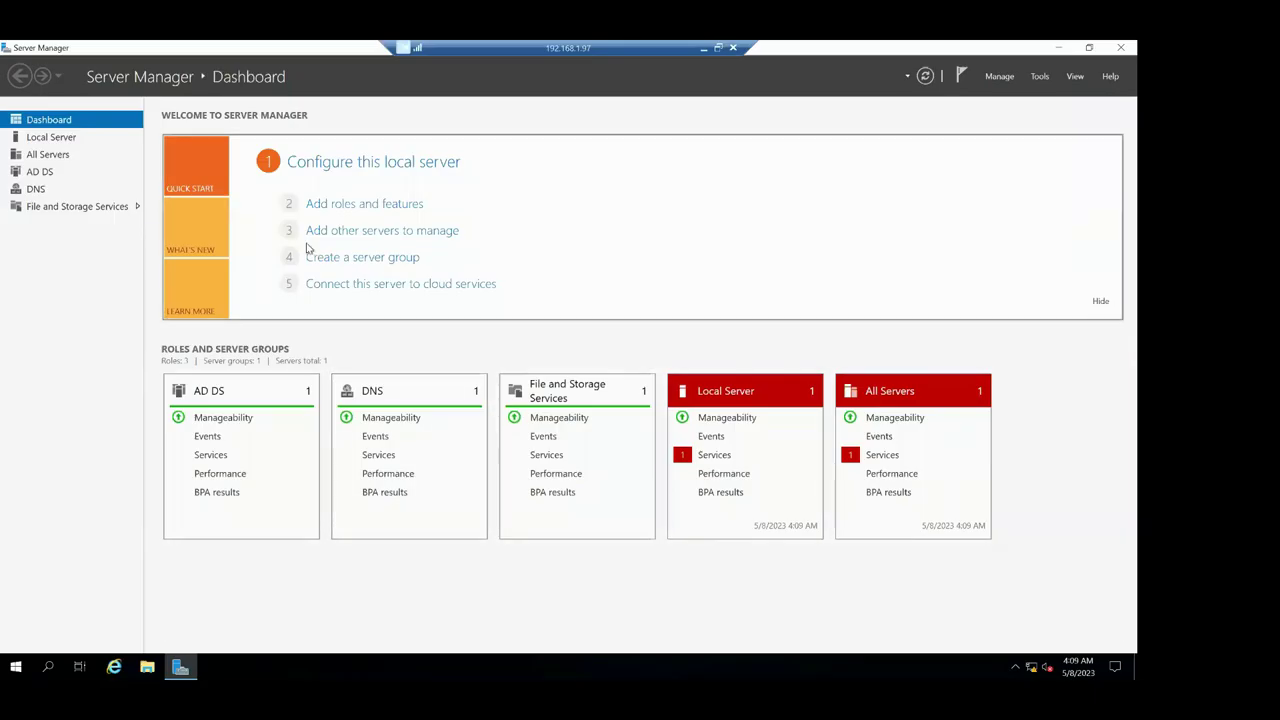
# - Paste the uv-desktop 6.0.7 installer onto the remote desktop, then cut it
pyautogui.click(1057, 48)
pyautogui.rightClick(506, 287)
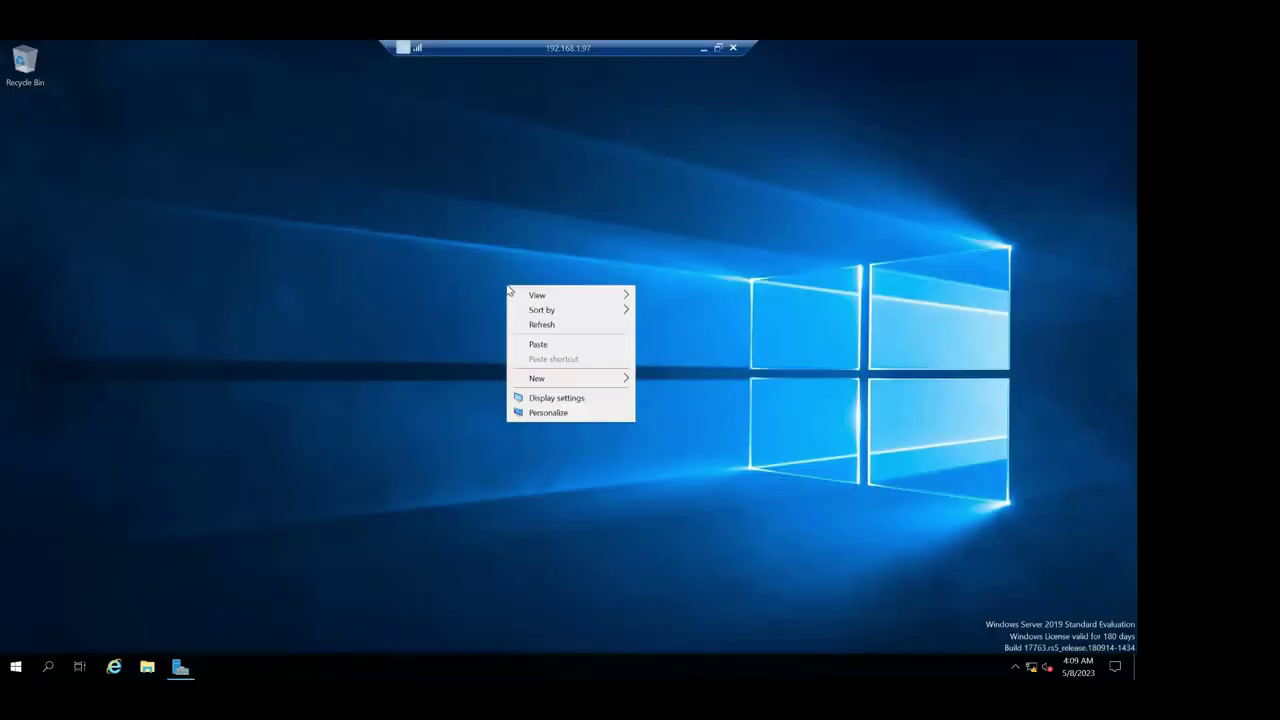
pyautogui.click(556, 345)
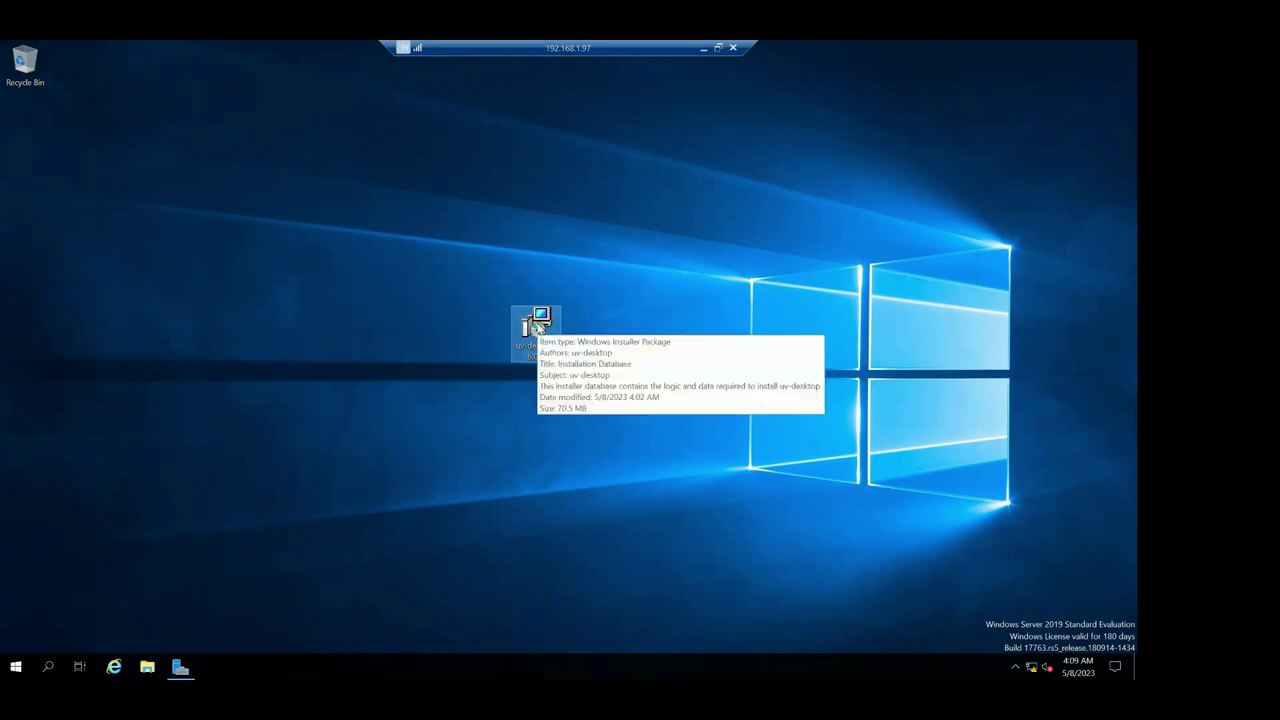
pyautogui.rightClick(556, 345)
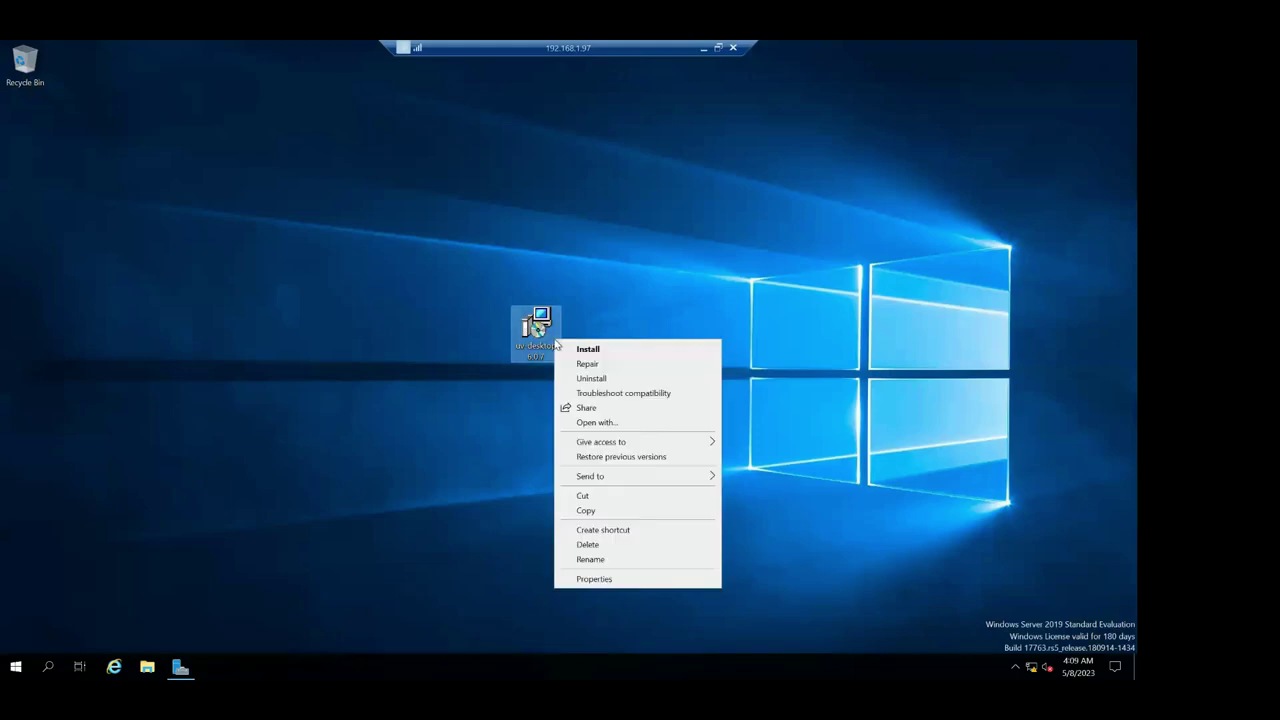
pyautogui.click(600, 495)
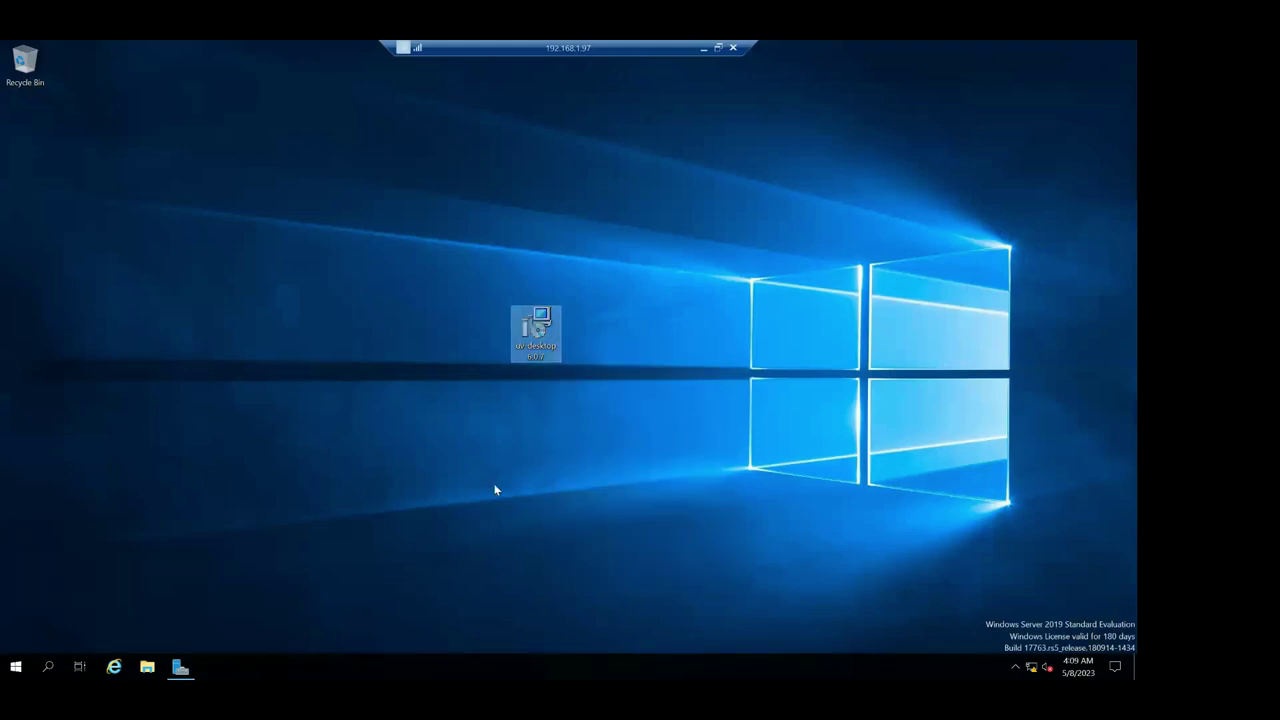
# - Create and open a new folder named Apps on the remote server's C: drive
pyautogui.click(150, 672)
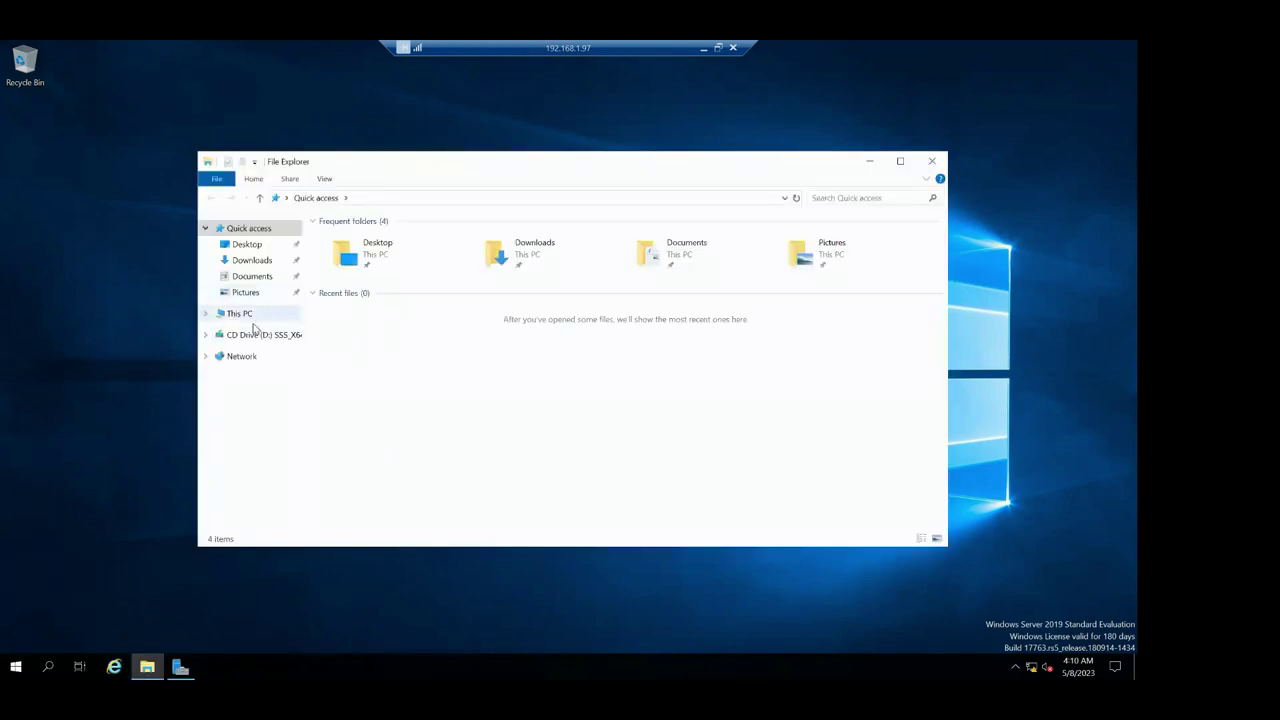
pyautogui.click(250, 316)
pyautogui.doubleClick(380, 394)
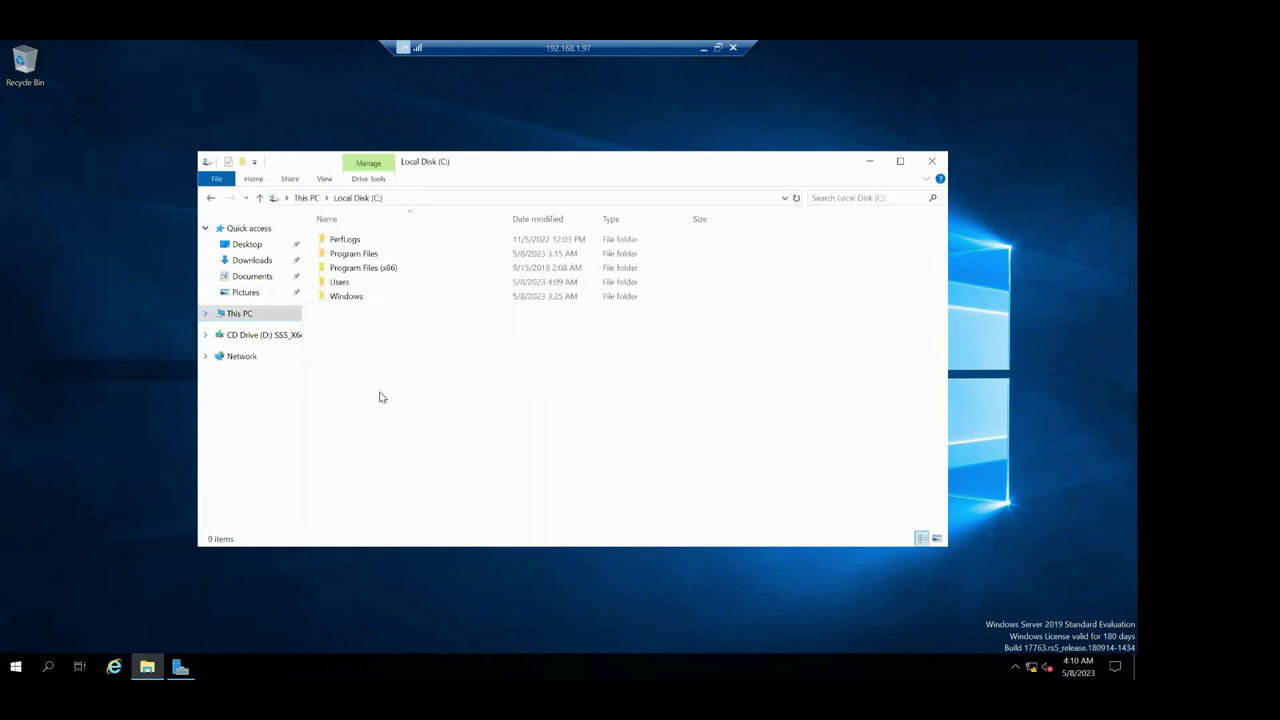
pyautogui.rightClick(412, 410)
pyautogui.moveTo(466, 526)
pyautogui.click(540, 528)
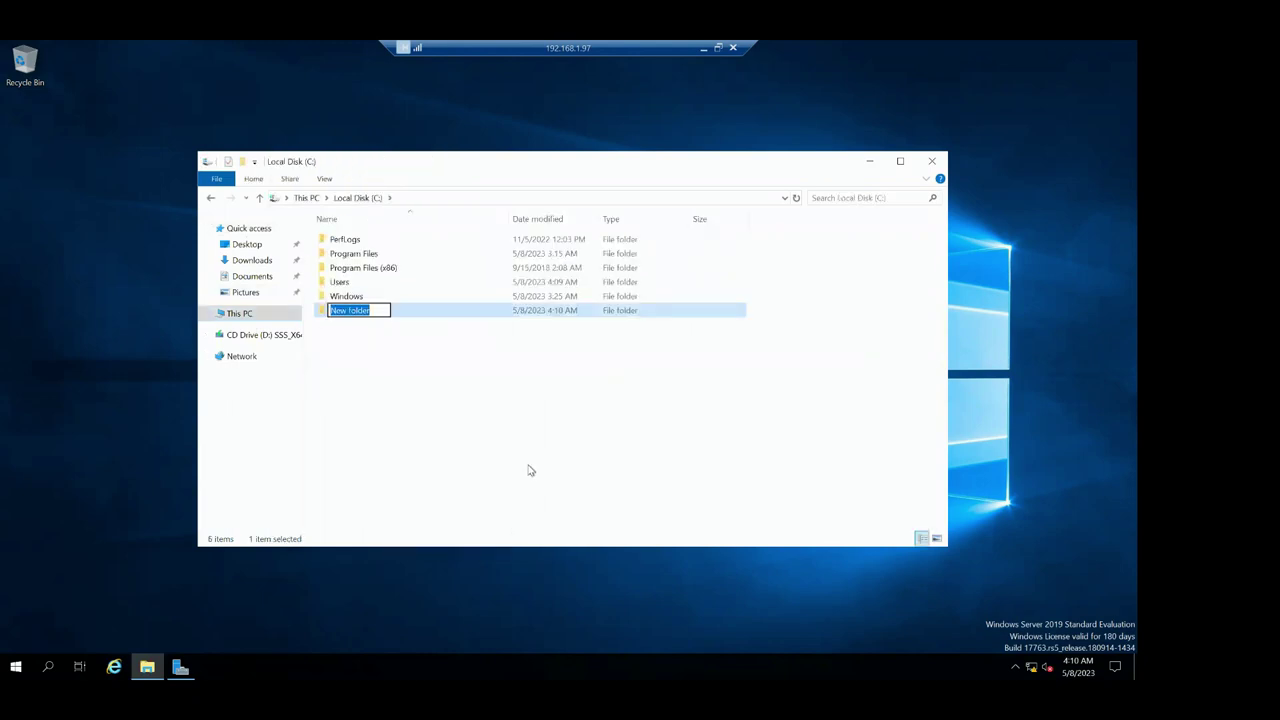
pyautogui.write('Apps')
pyautogui.press('Return')
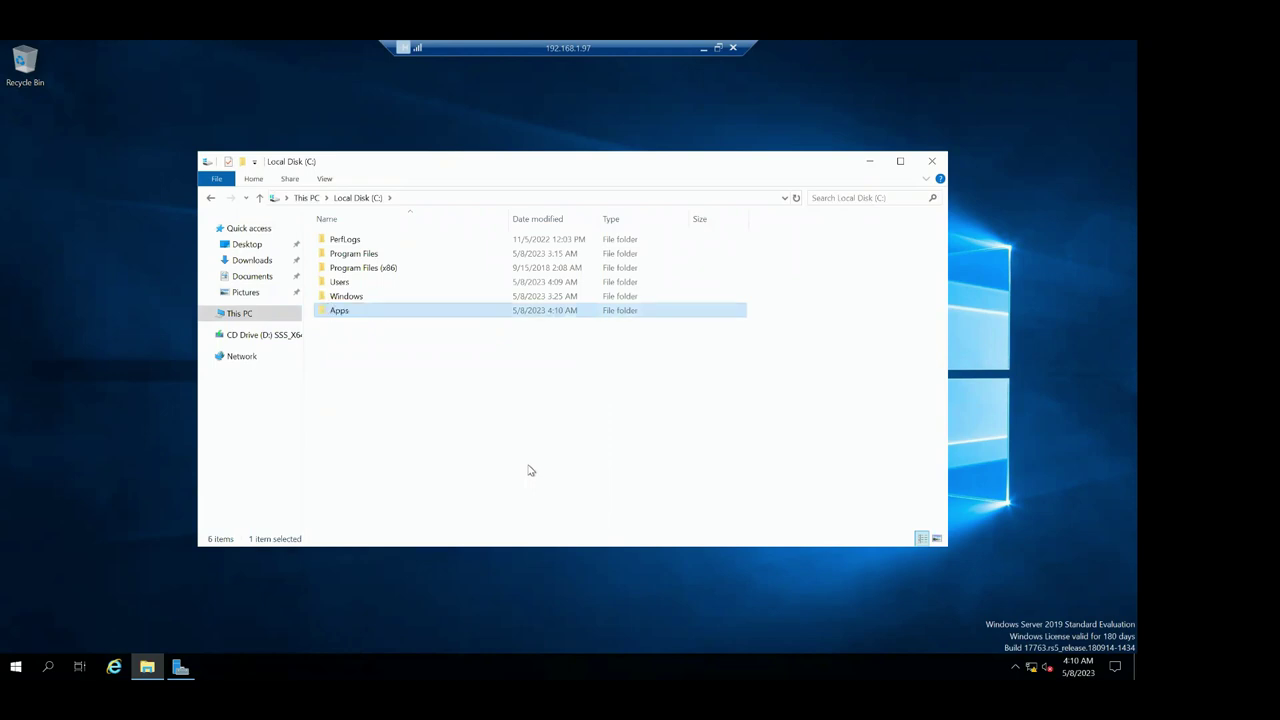
pyautogui.press('Return')
# - Paste the installer into C:\Apps and disconnect the remote session
pyautogui.rightClick(518, 362)
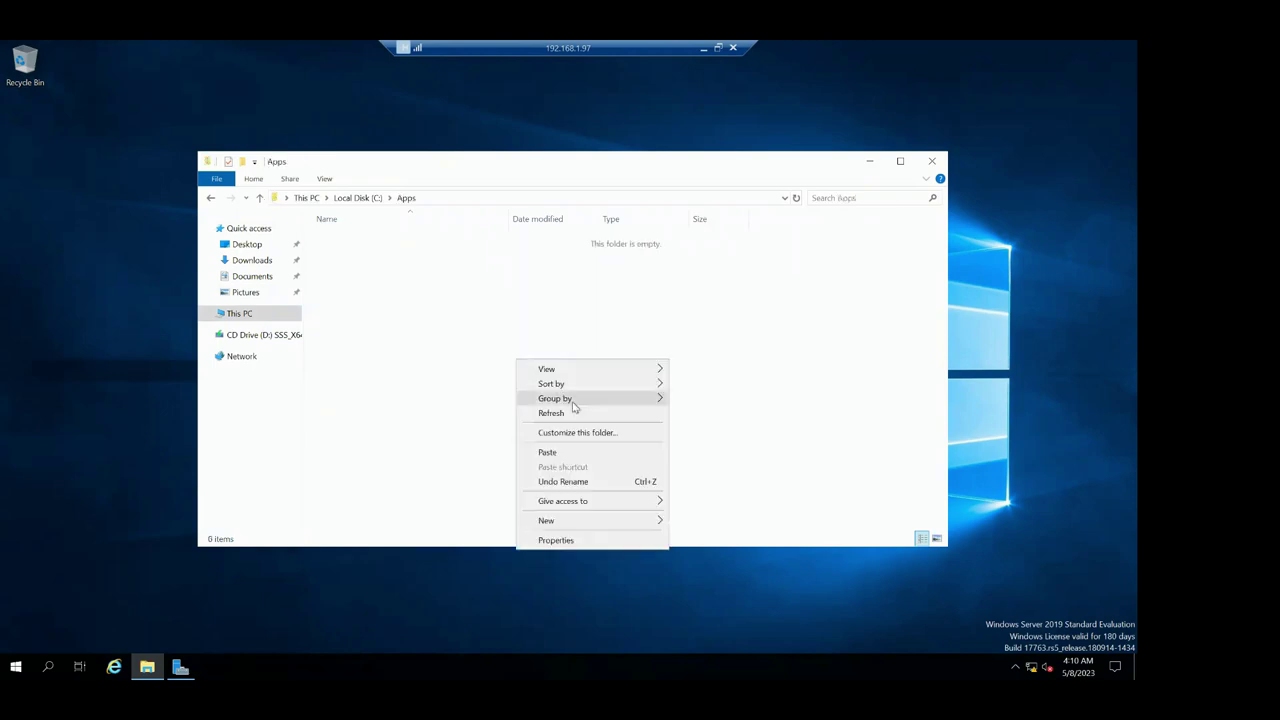
pyautogui.click(548, 452)
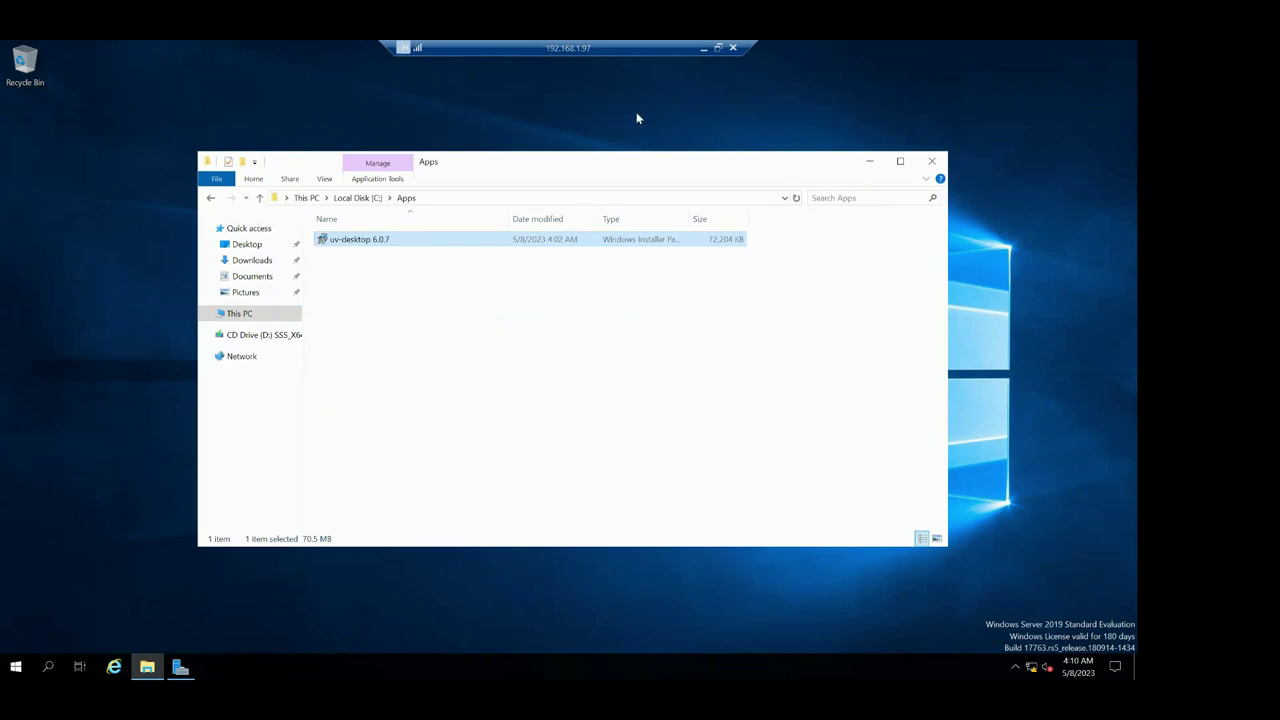
pyautogui.click(733, 47)
pyautogui.click(609, 385)
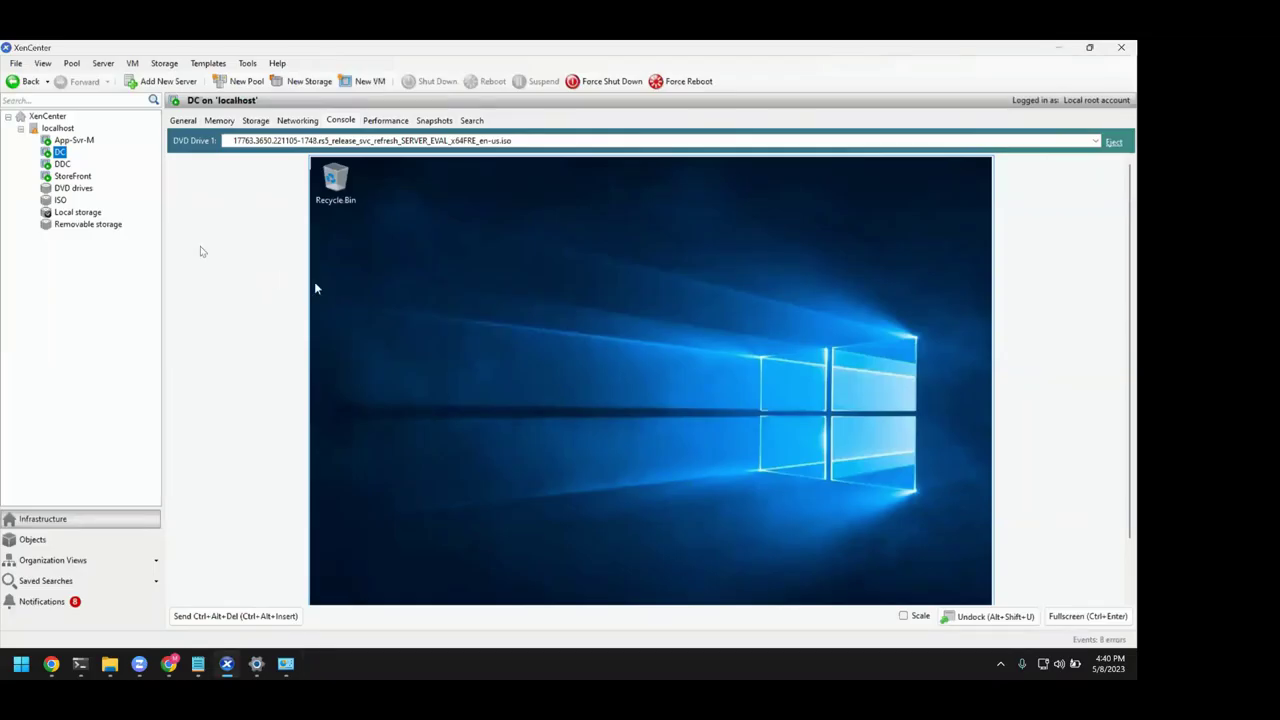
# - On App-Svr-M's scaled console, set the Run box path to \\192.168.1.97\C$
pyautogui.click(86, 142)
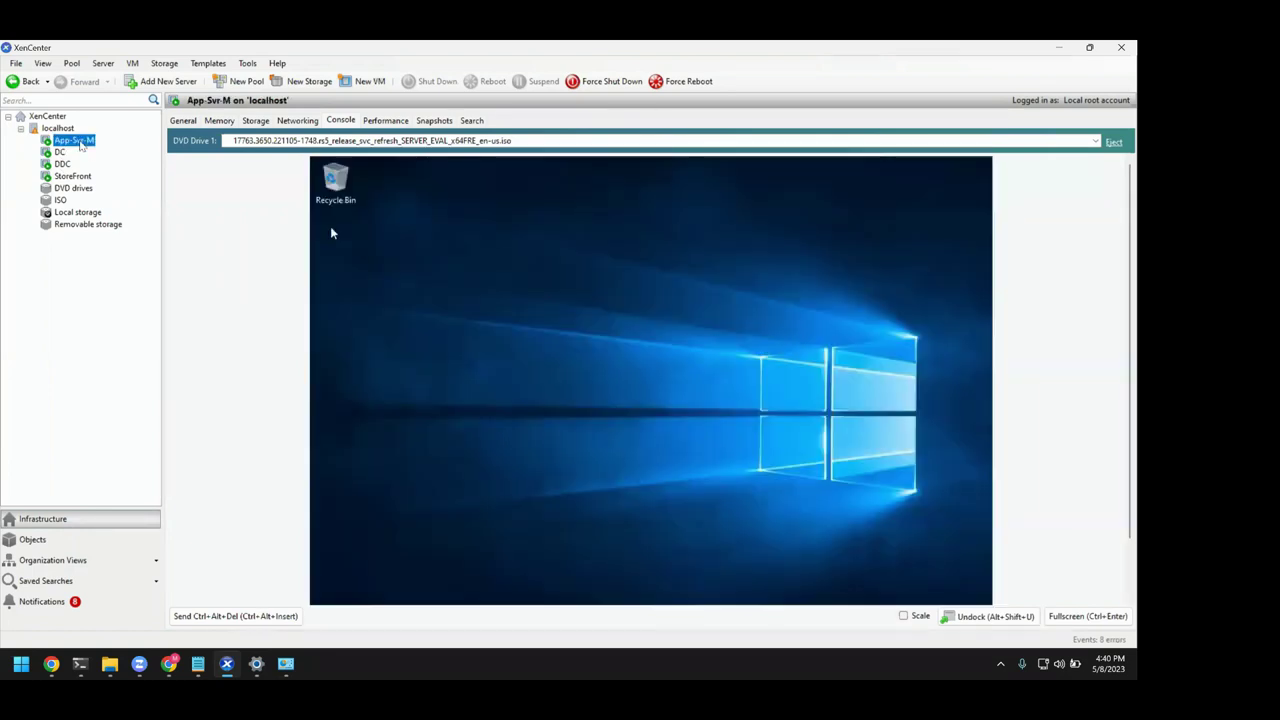
pyautogui.click(903, 616)
pyautogui.click(369, 589)
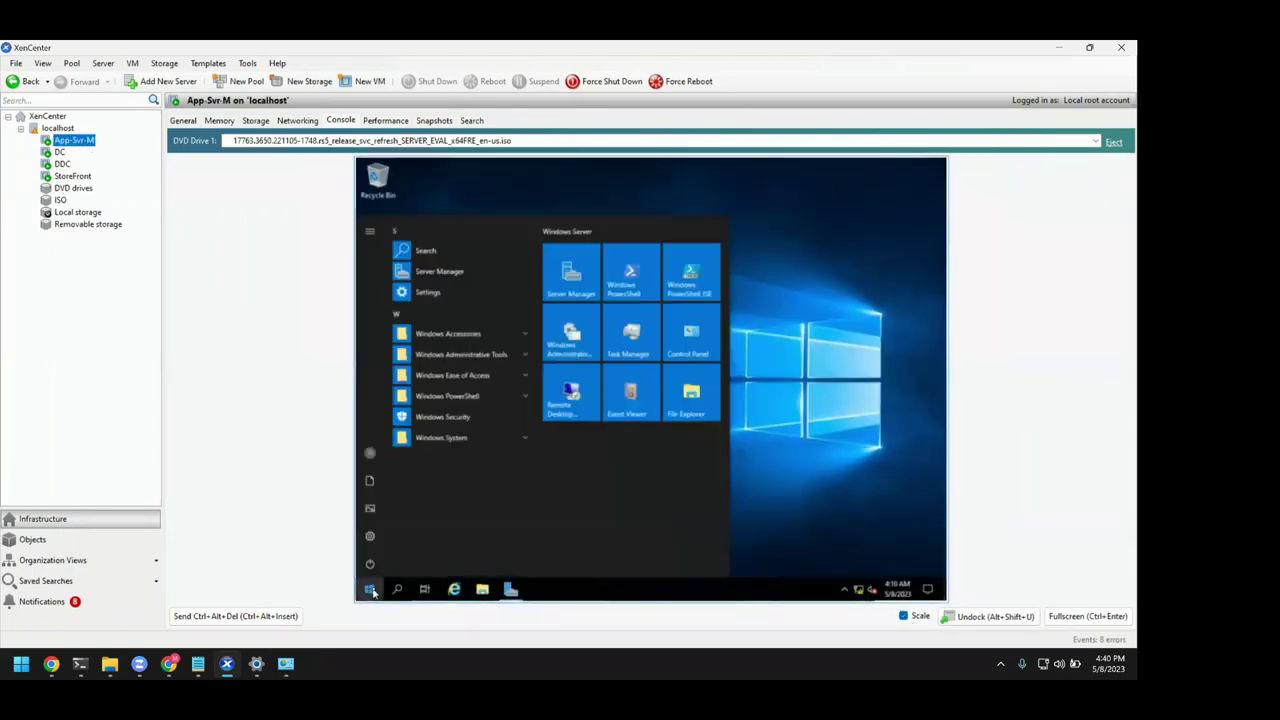
pyautogui.write('run')
pyautogui.press('Return')
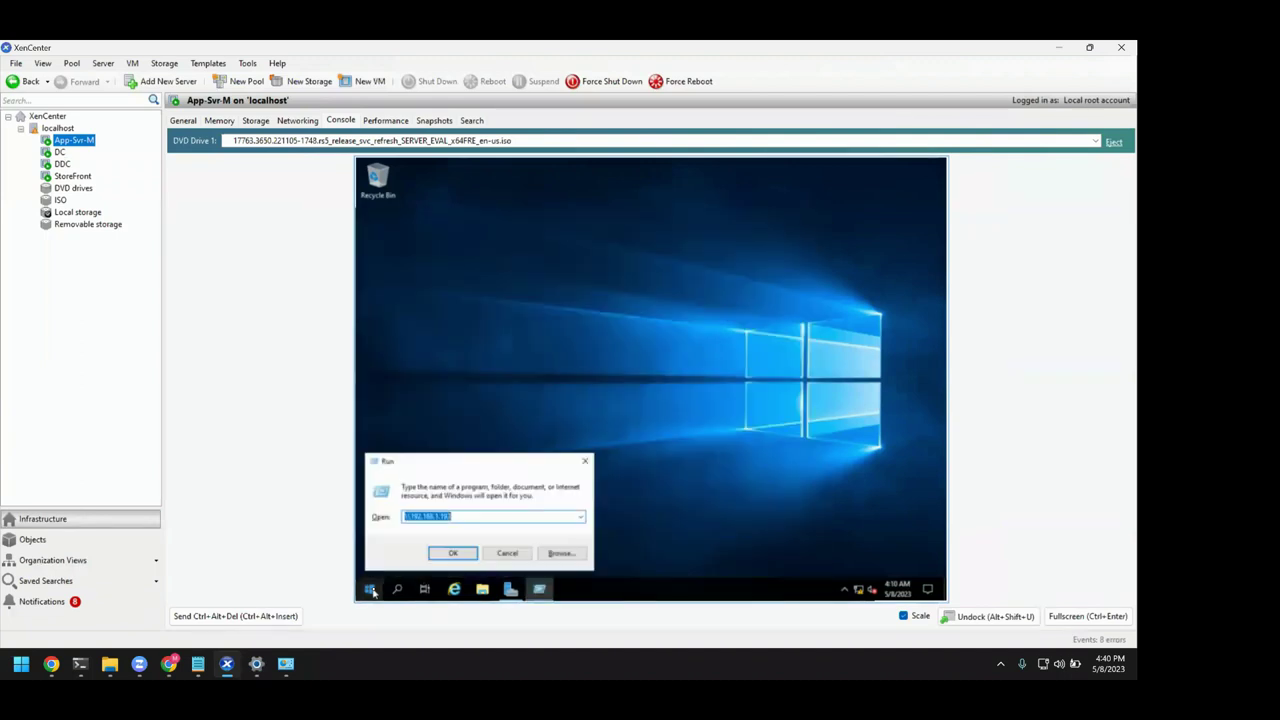
pyautogui.click(507, 517)
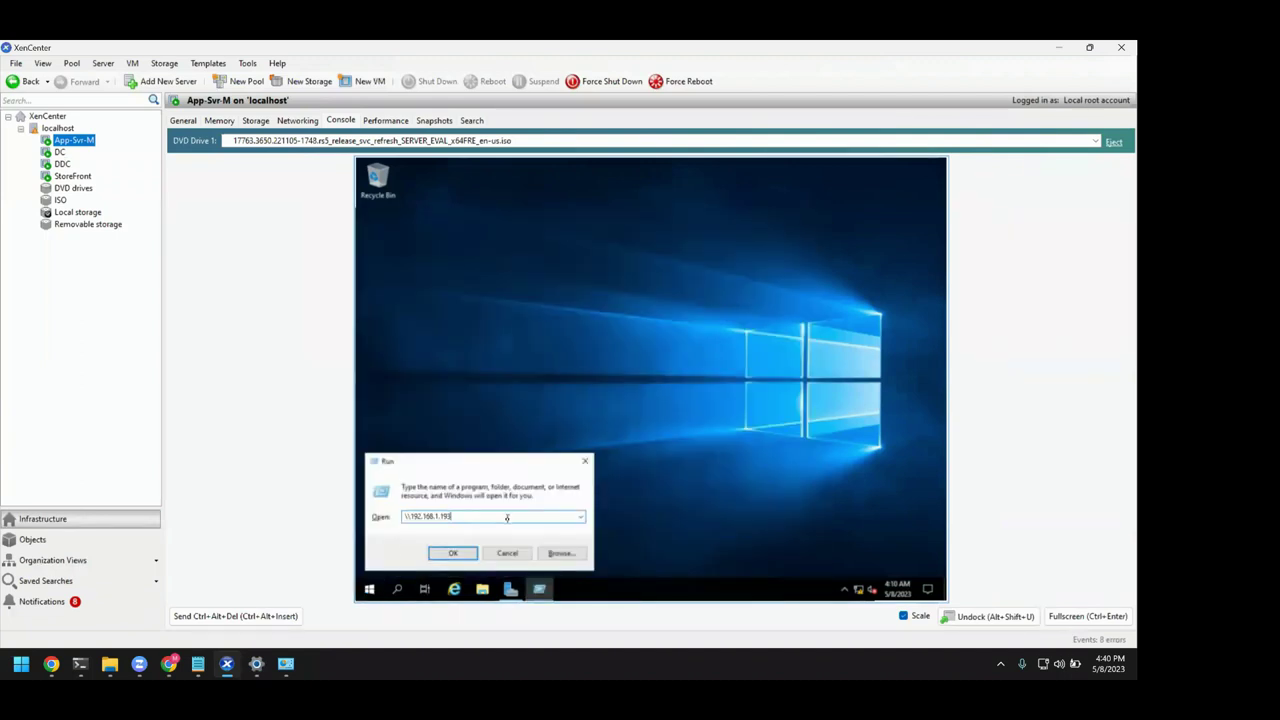
pyautogui.press('BackSpace')
pyautogui.press('BackSpace')
pyautogui.press('BackSpace')
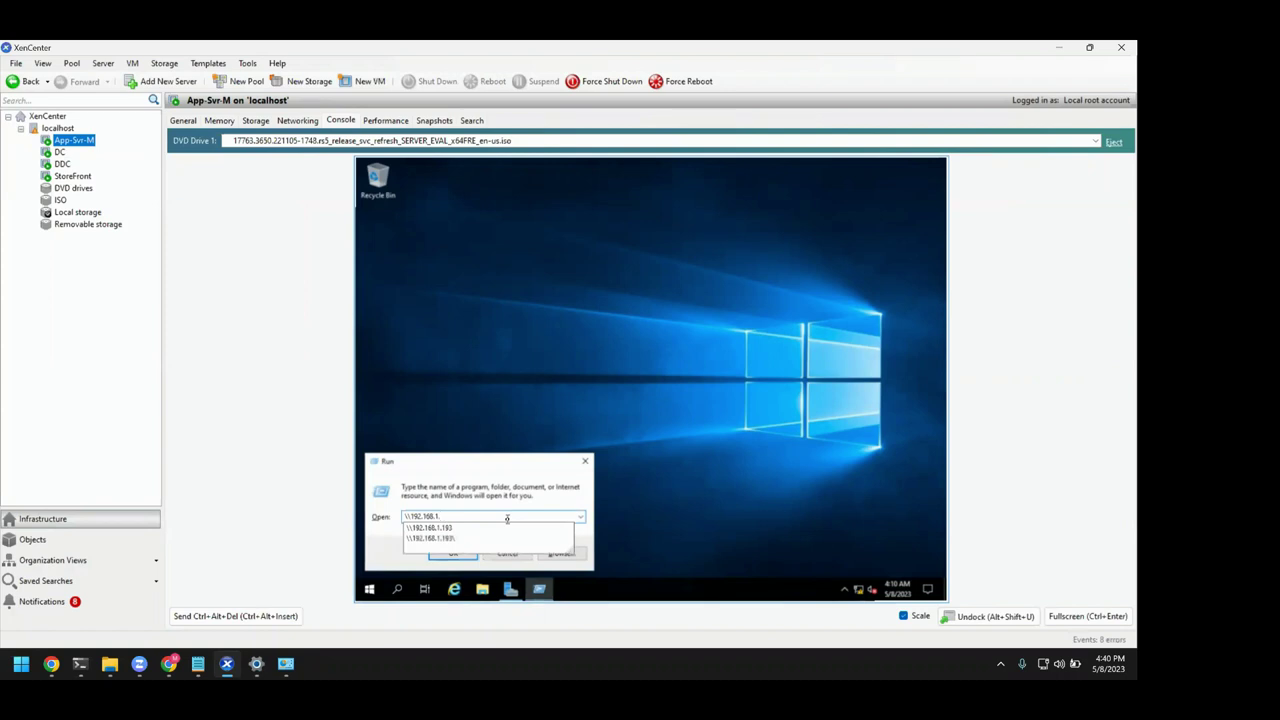
pyautogui.write('97')
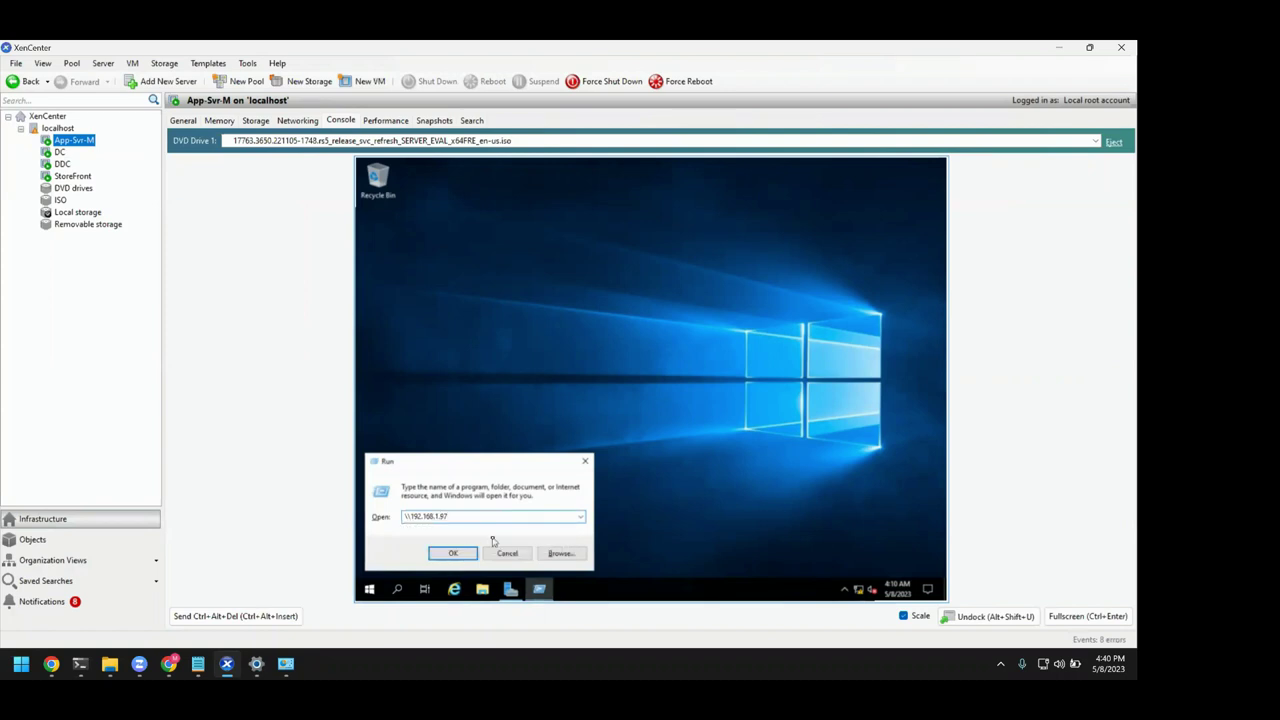
pyautogui.write('\\')
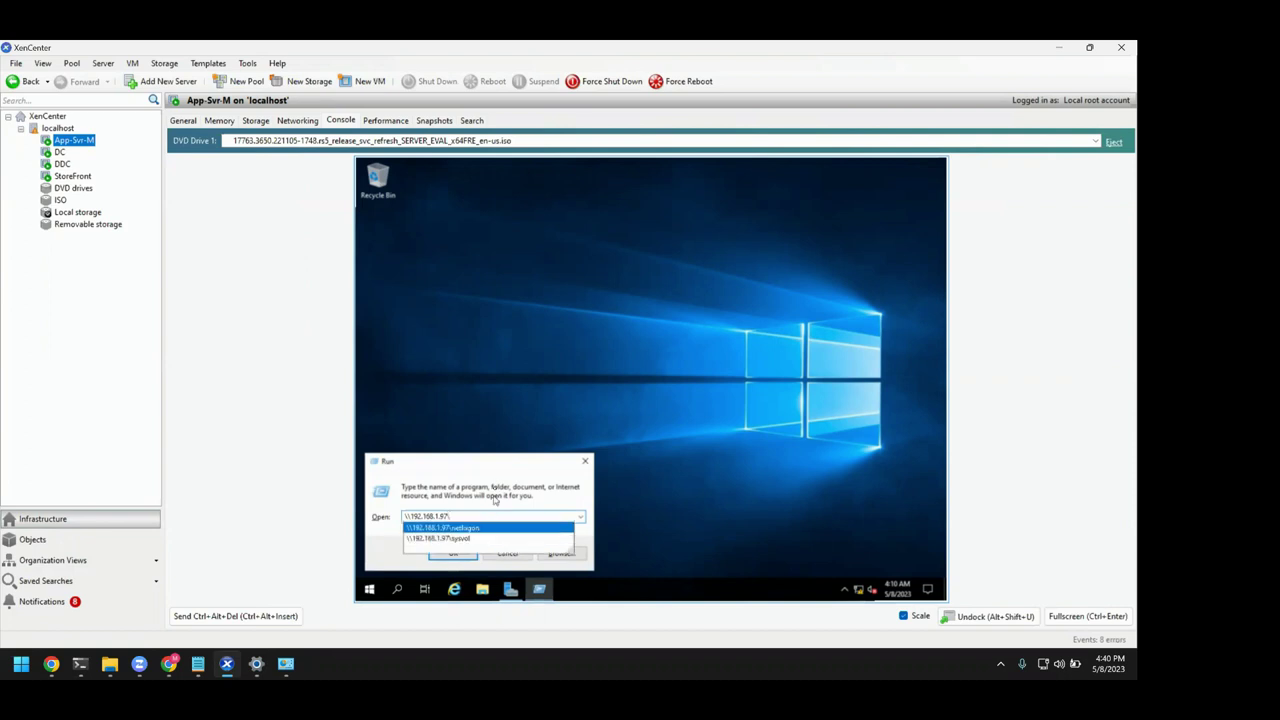
pyautogui.click(494, 499)
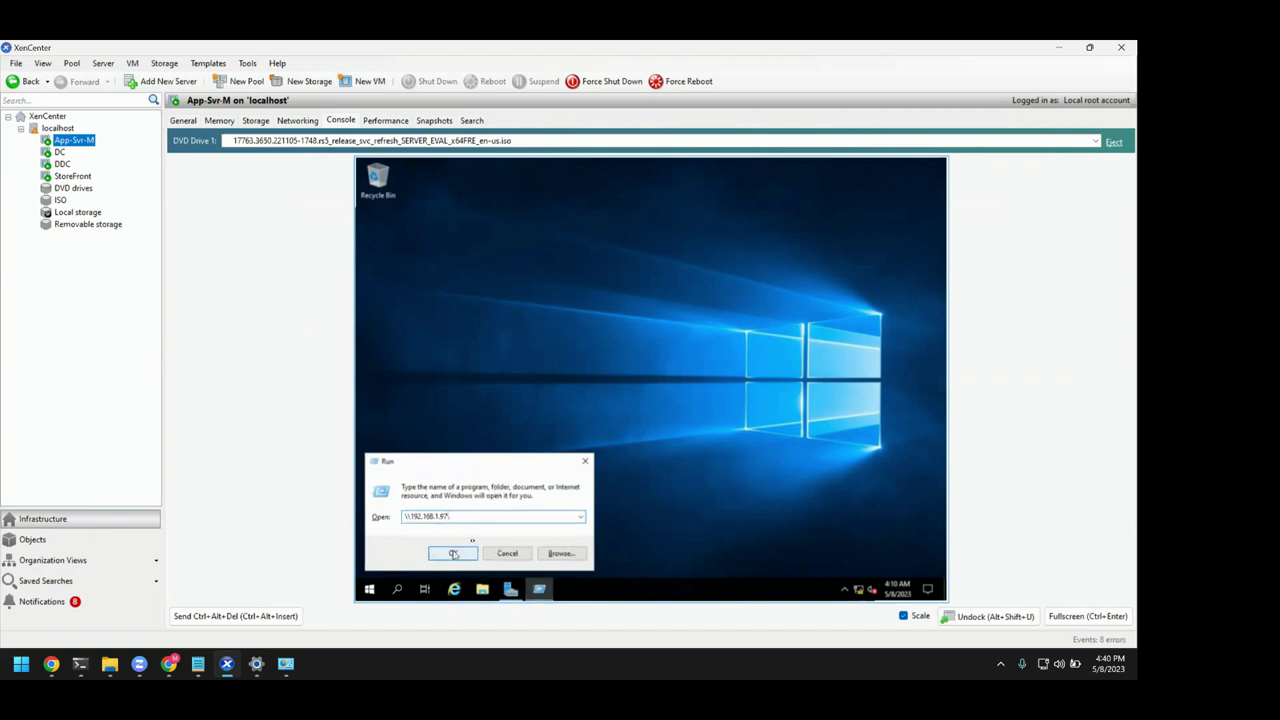
pyautogui.write('C$')
# - Open the C$ share's Apps folder, paste uv-desktop 6.0.7 onto App-Svr-M's desktop, and minimize Explorer
pyautogui.click(471, 553)
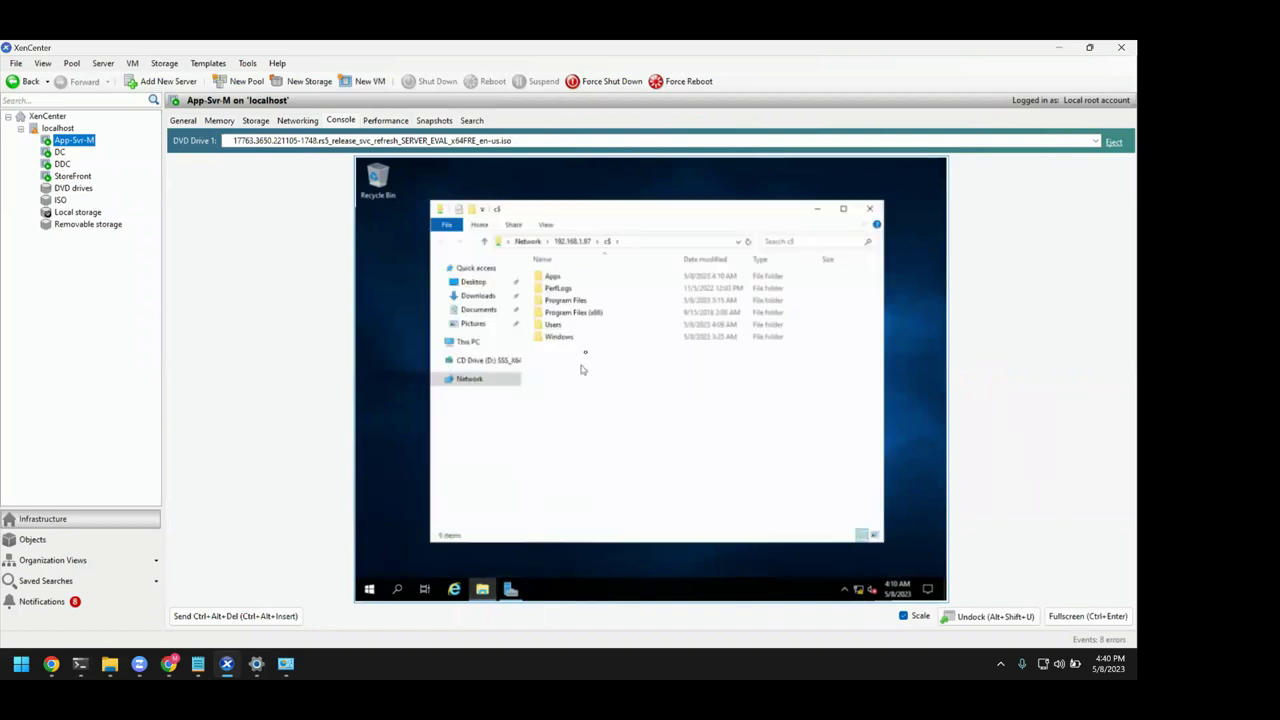
pyautogui.doubleClick(560, 276)
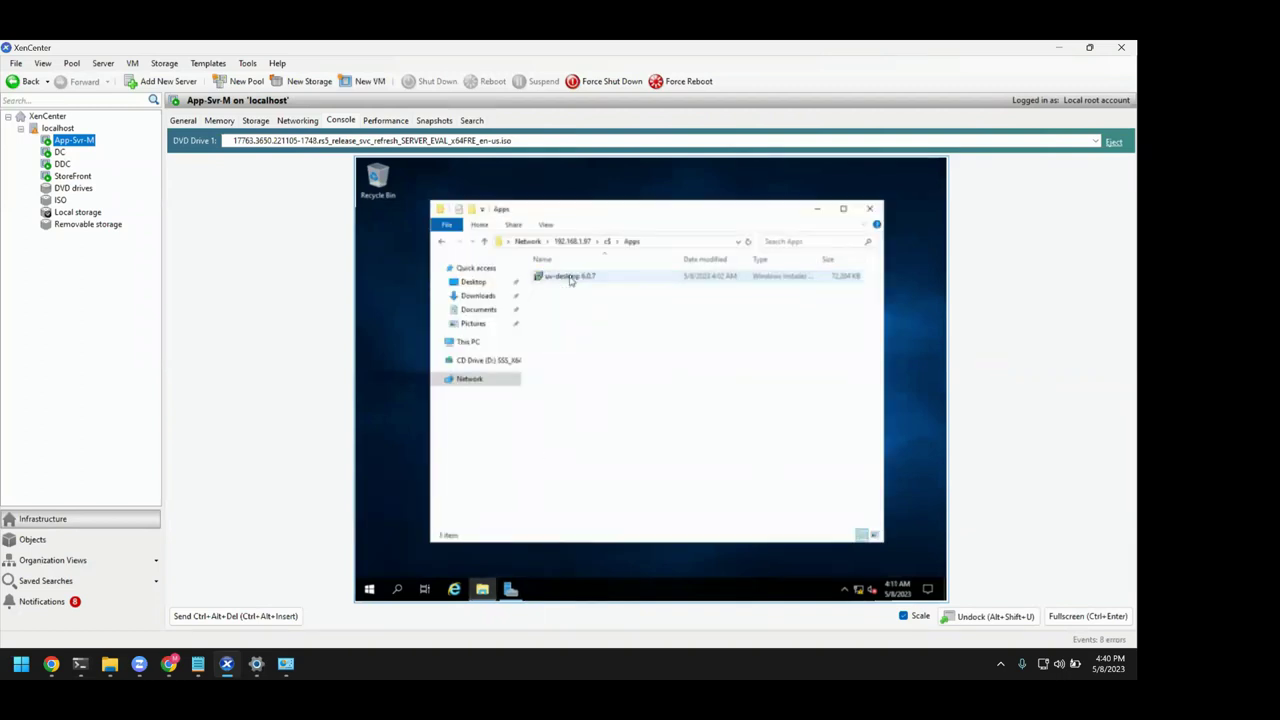
pyautogui.click(571, 277)
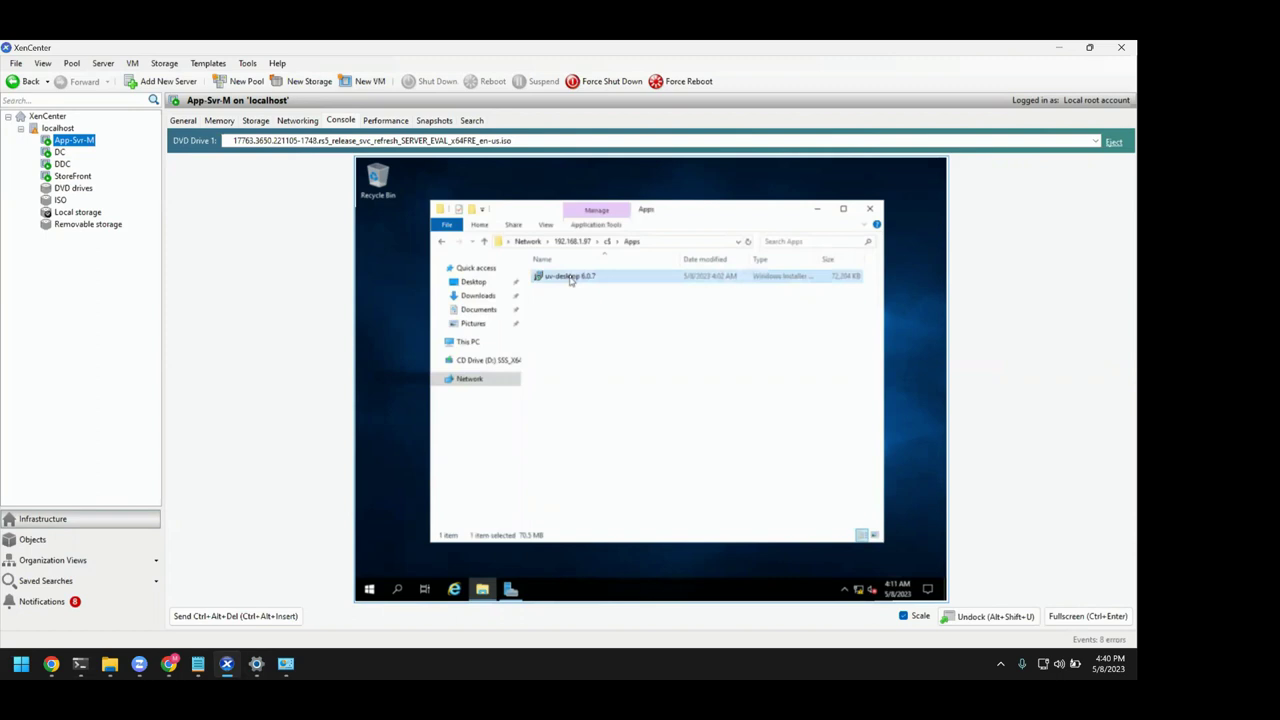
pyautogui.click(402, 300)
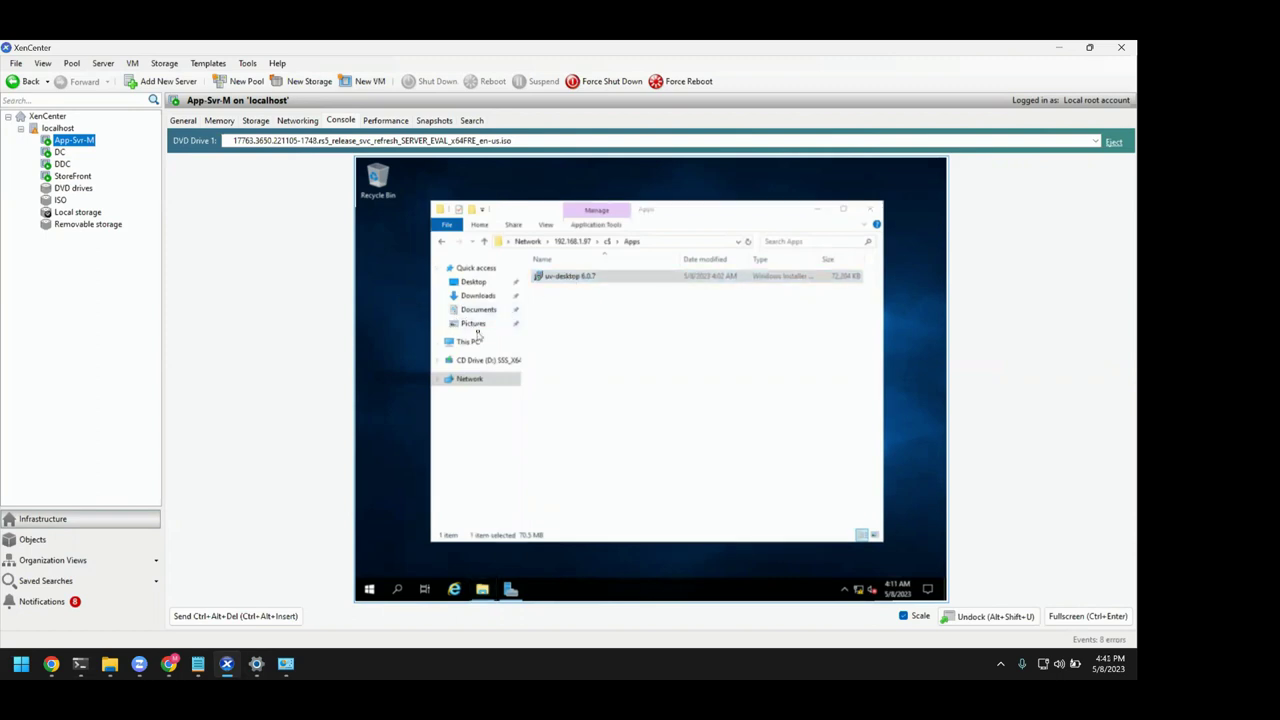
pyautogui.hotkey('ctrl', 'v')
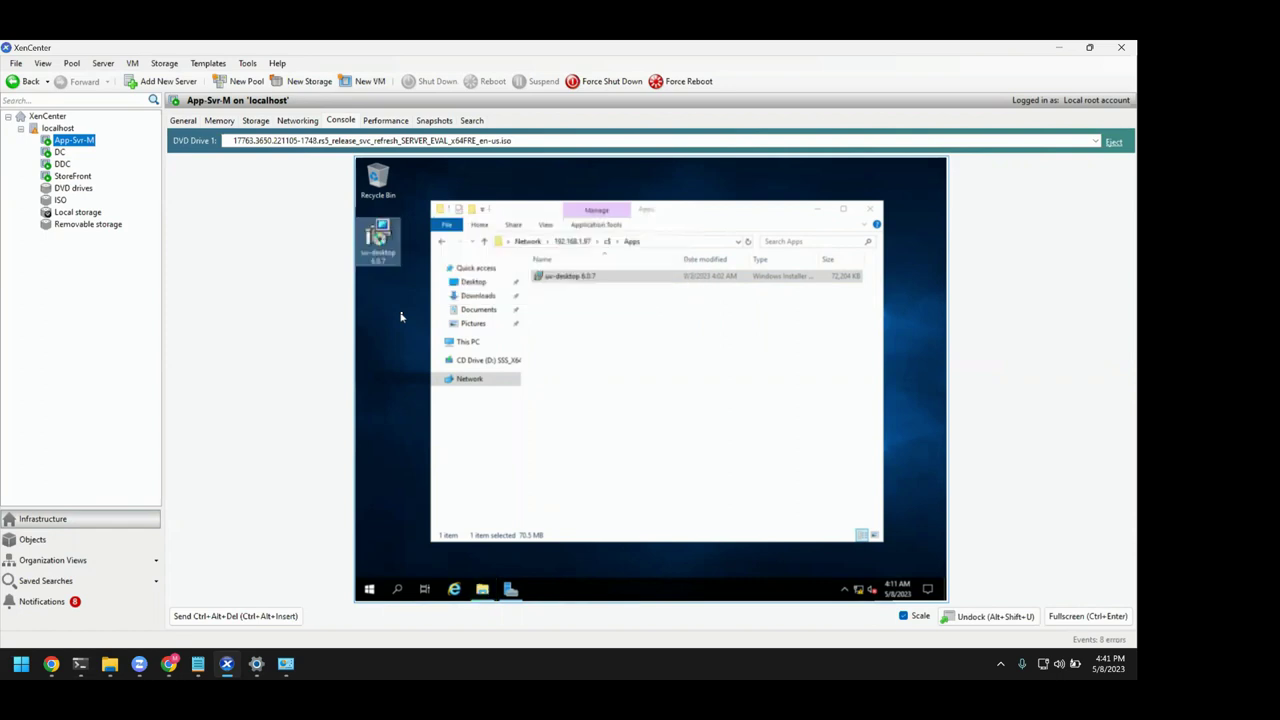
pyautogui.click(826, 208)
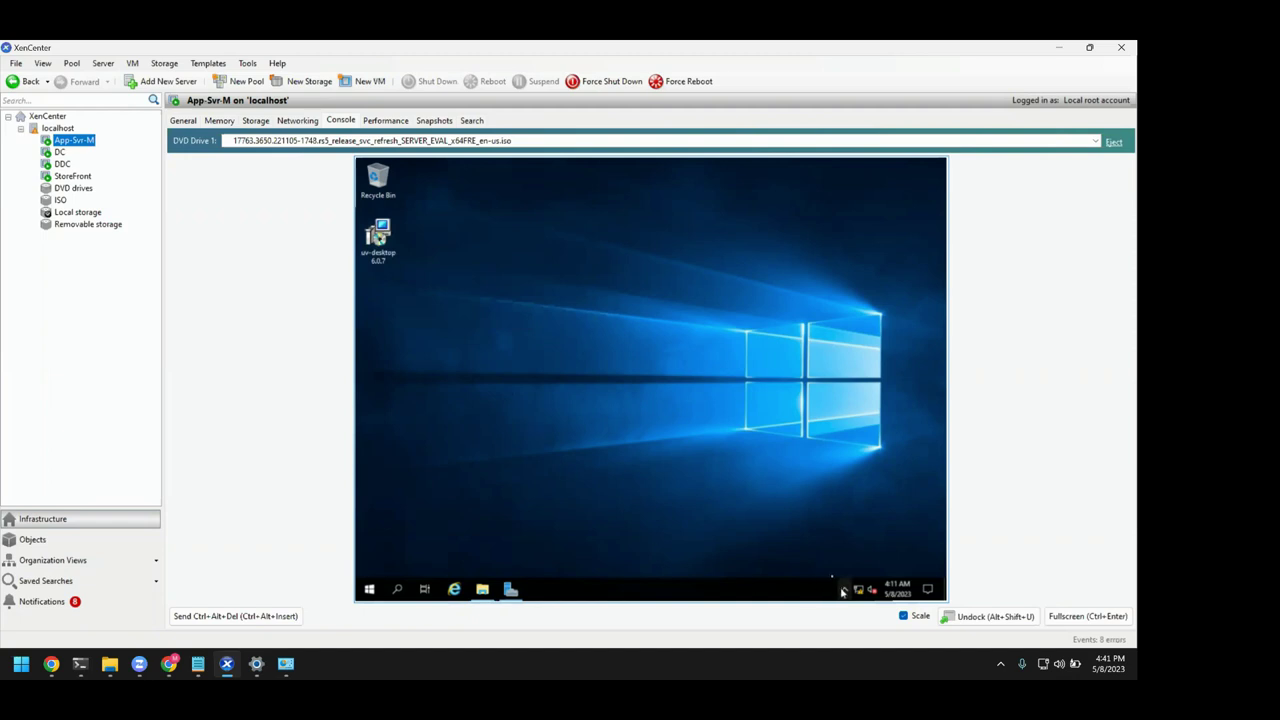
# - Run the uv-desktop 6.0.7 setup wizard through to Finish, approving the UAC prompt
pyautogui.doubleClick(378, 238)
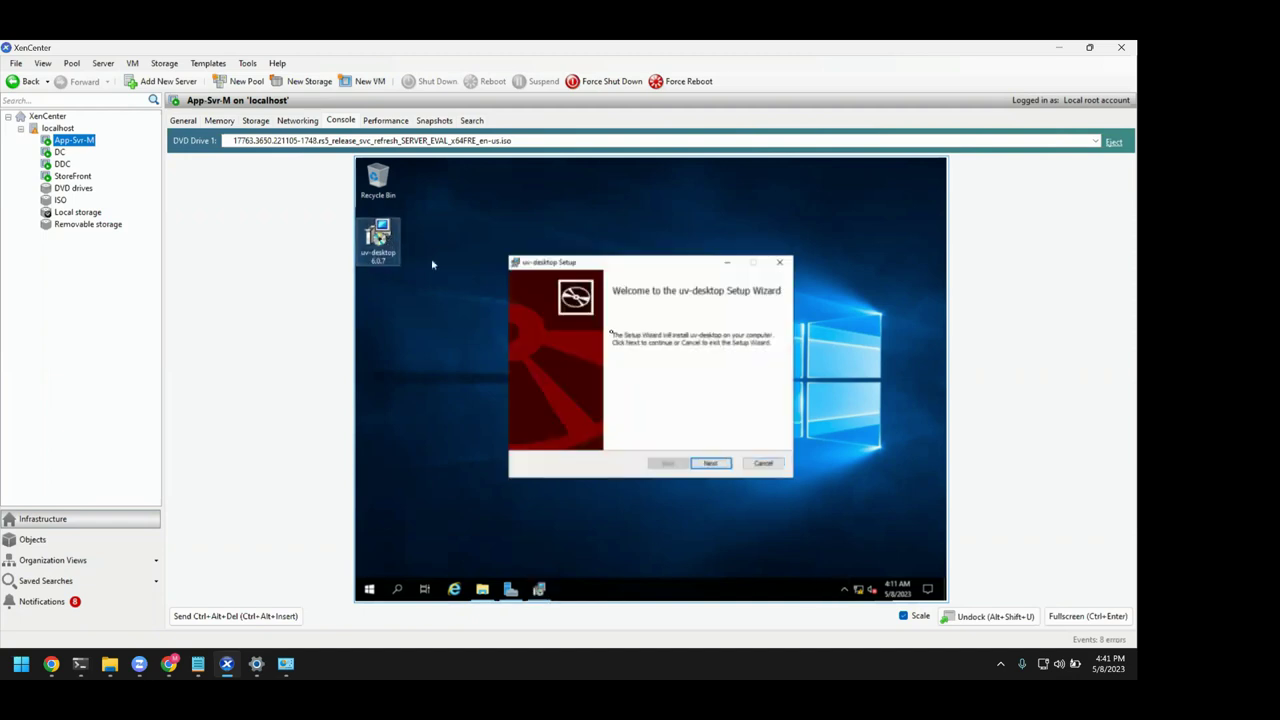
pyautogui.click(711, 463)
pyautogui.click(711, 463)
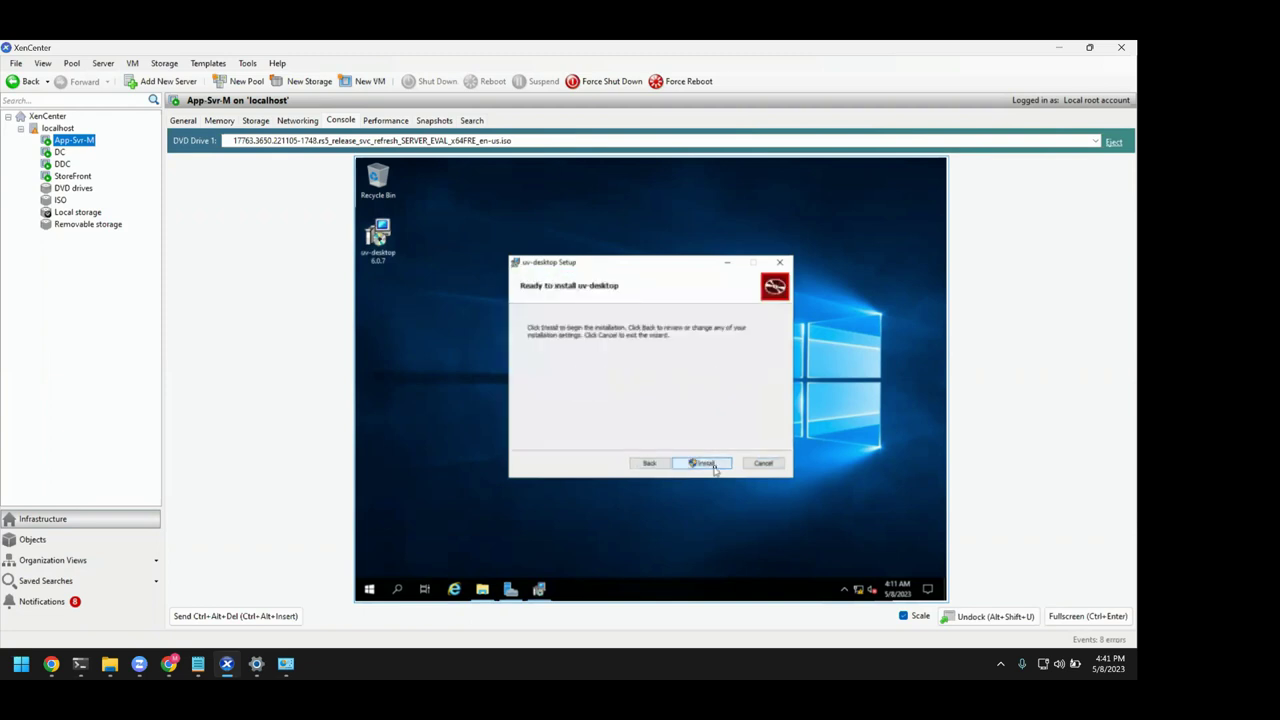
pyautogui.click(713, 465)
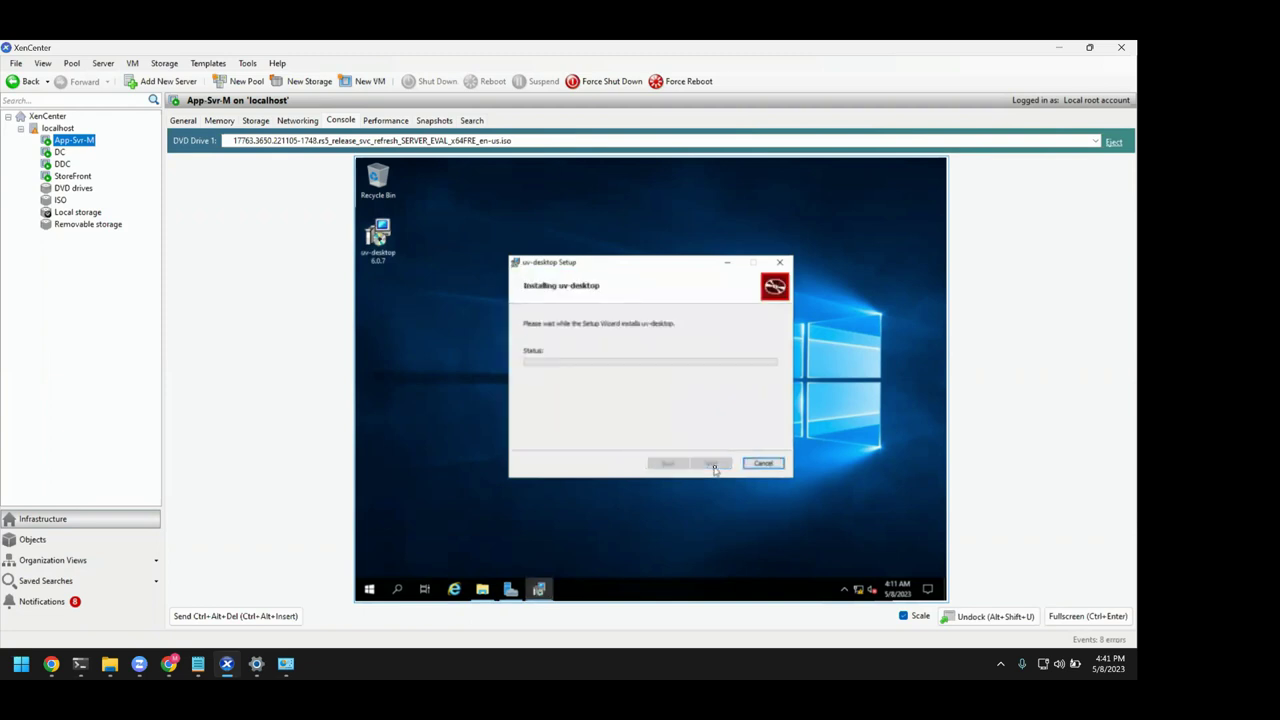
pyautogui.click(611, 463)
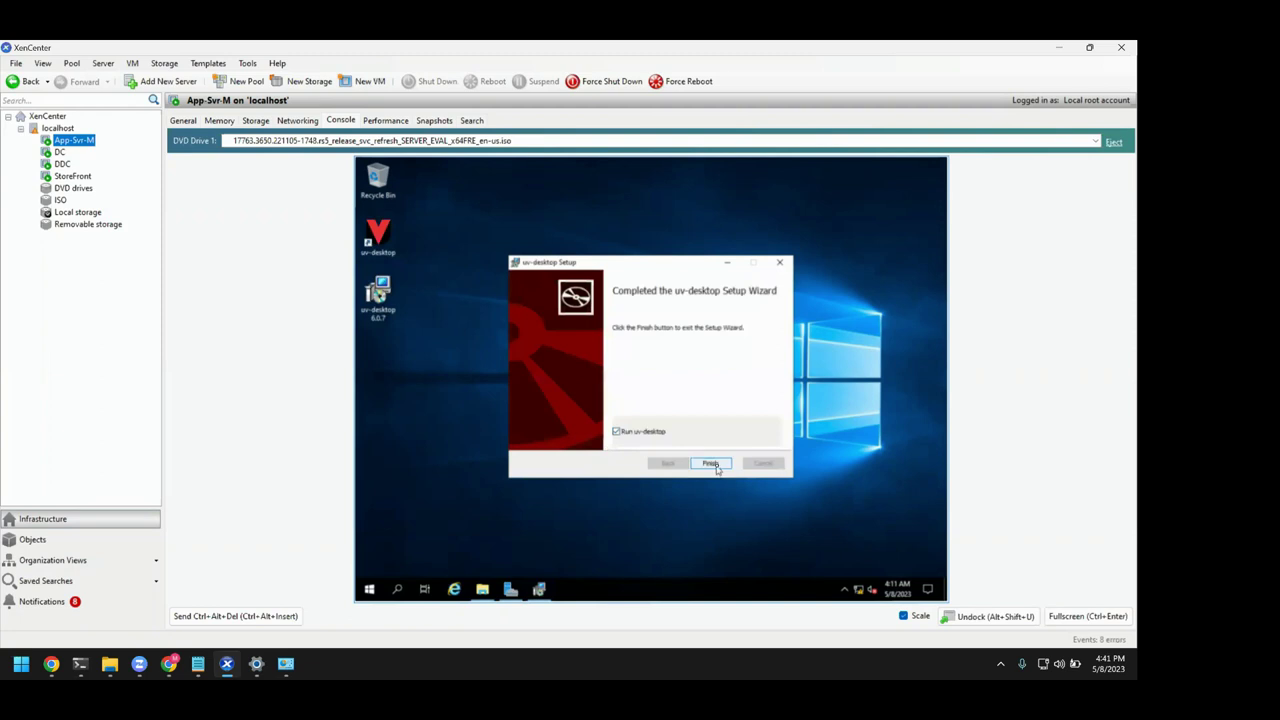
pyautogui.click(712, 466)
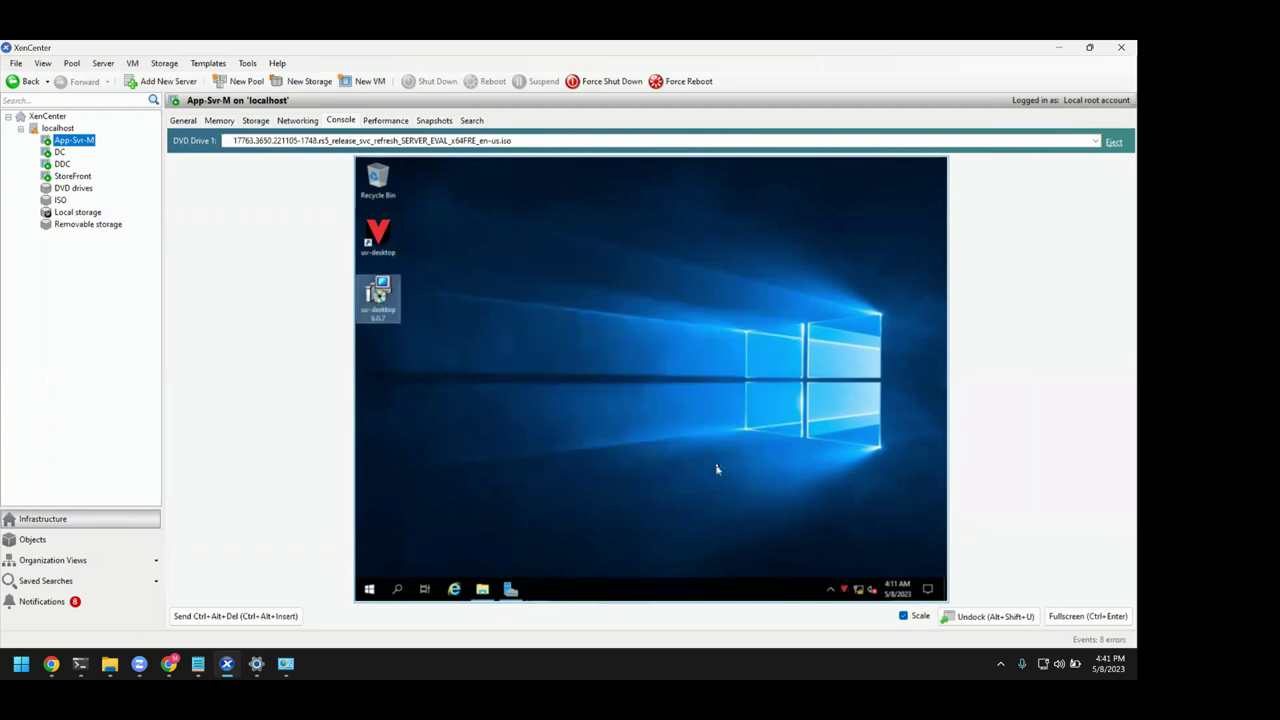
# - Open UV Desktop from the tray and submit the sign-in email address
pyautogui.click(847, 590)
pyautogui.click(622, 374)
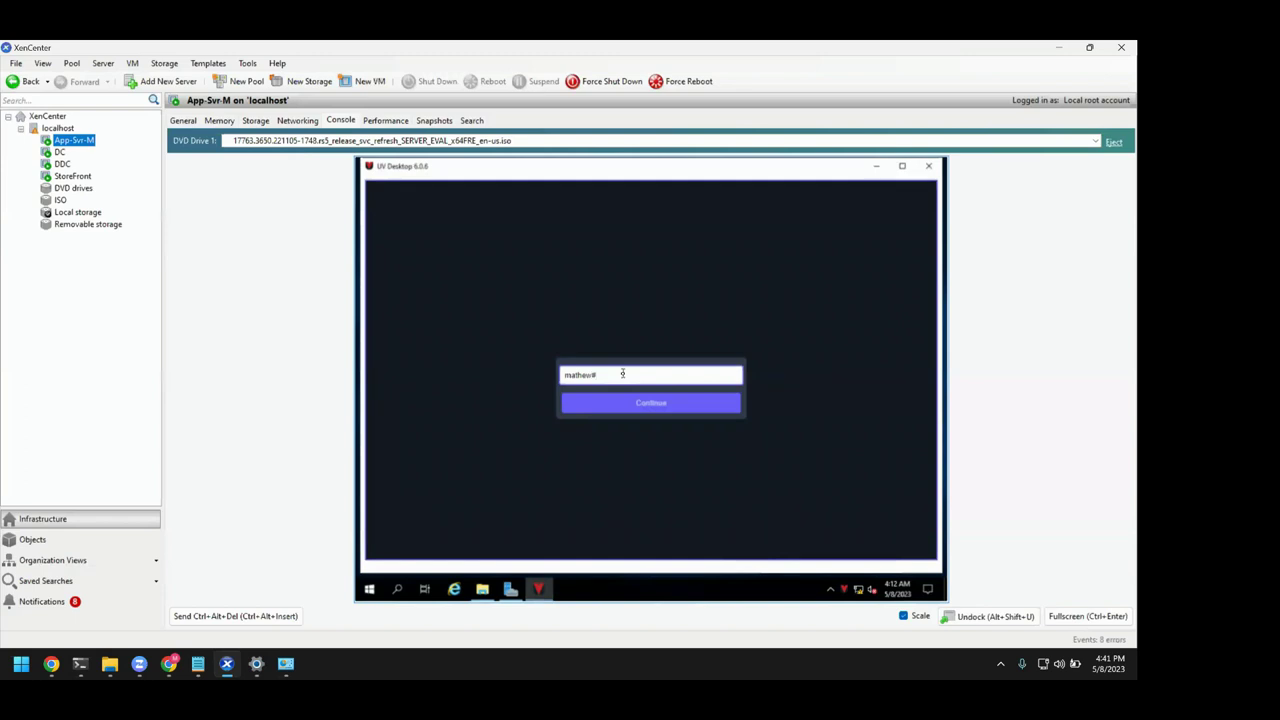
pyautogui.click(659, 405)
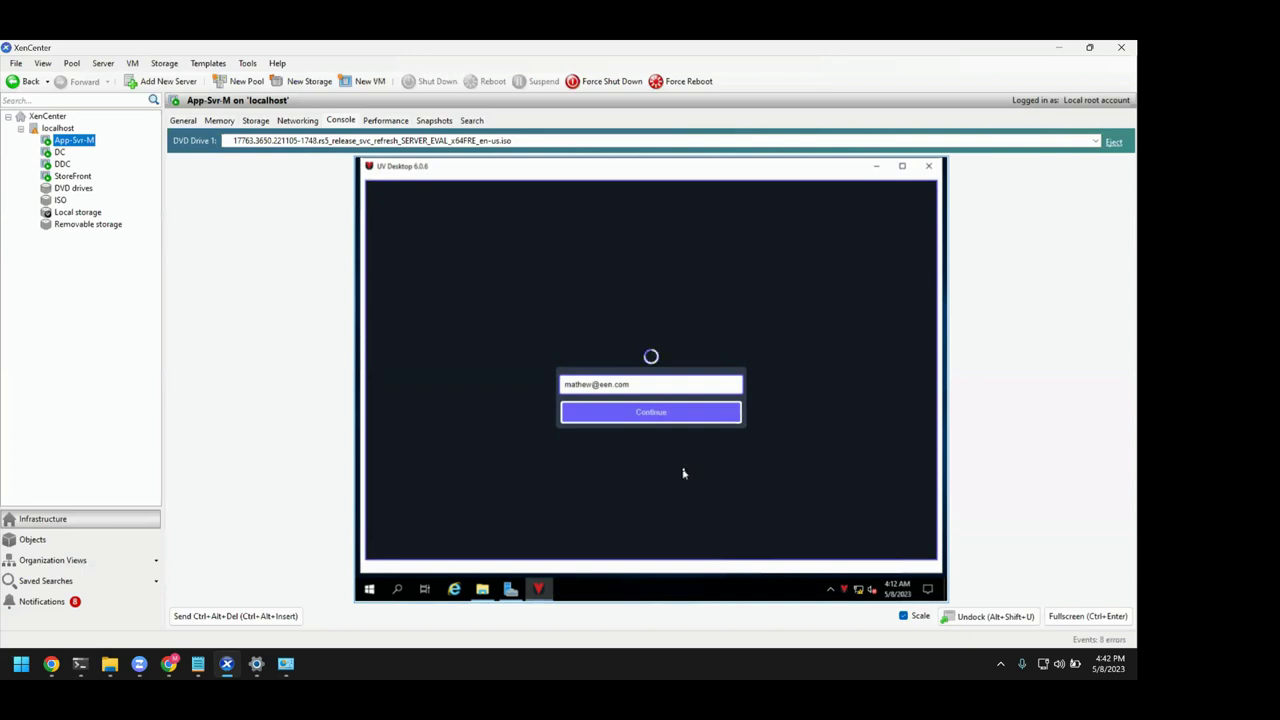
# - Open the app's developer tools on Network, reload, and re-enter the sign-in email
pyautogui.hotkey('ctrl', 'shift', 'i')
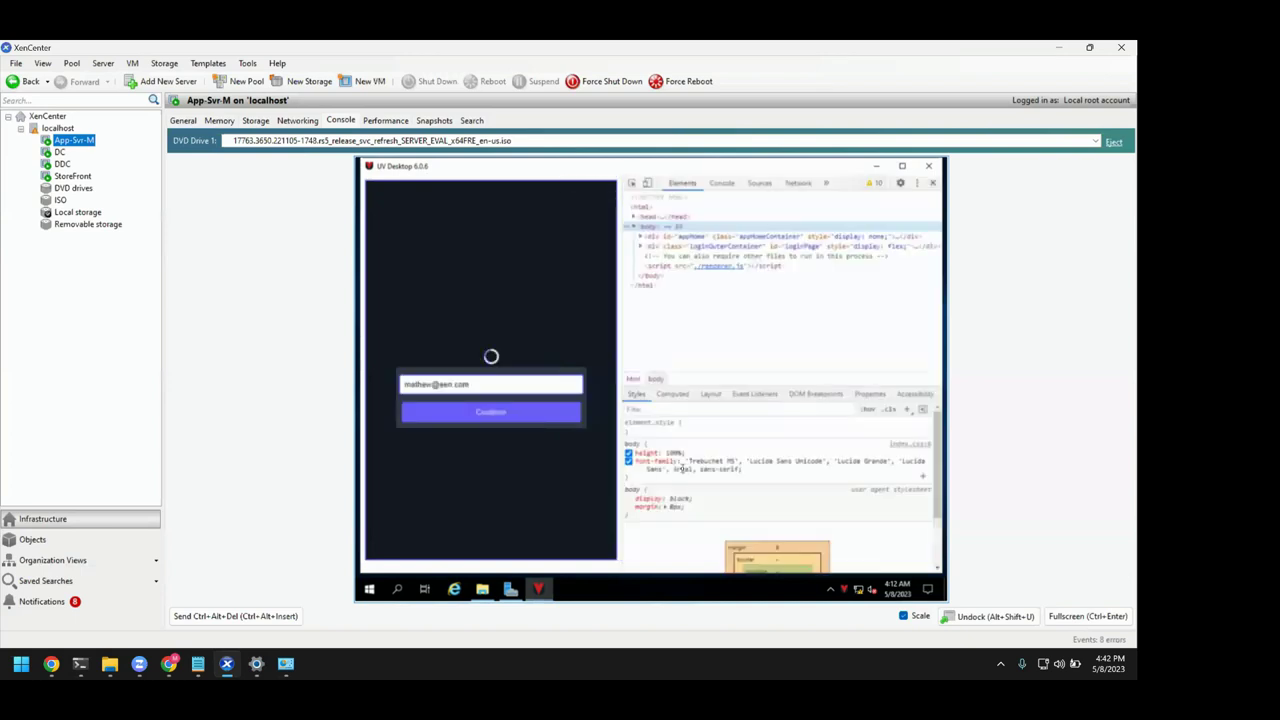
pyautogui.click(803, 186)
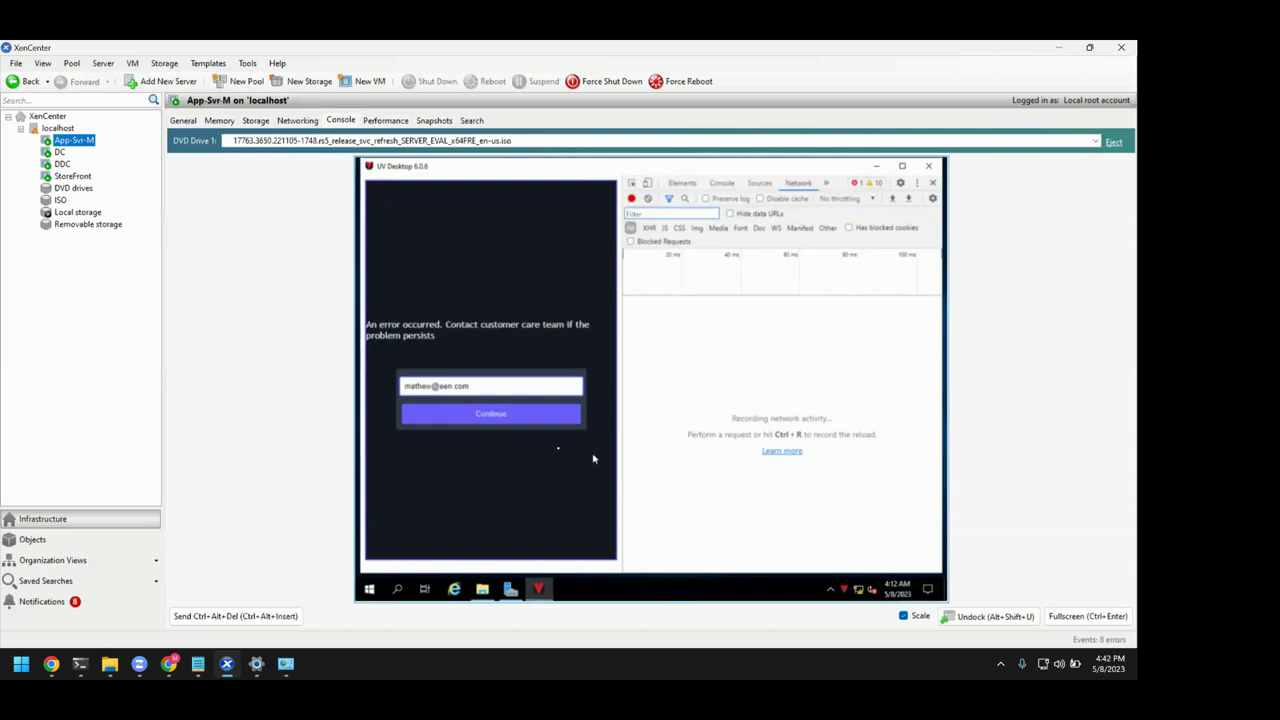
pyautogui.hotkey('ctrl', 'r')
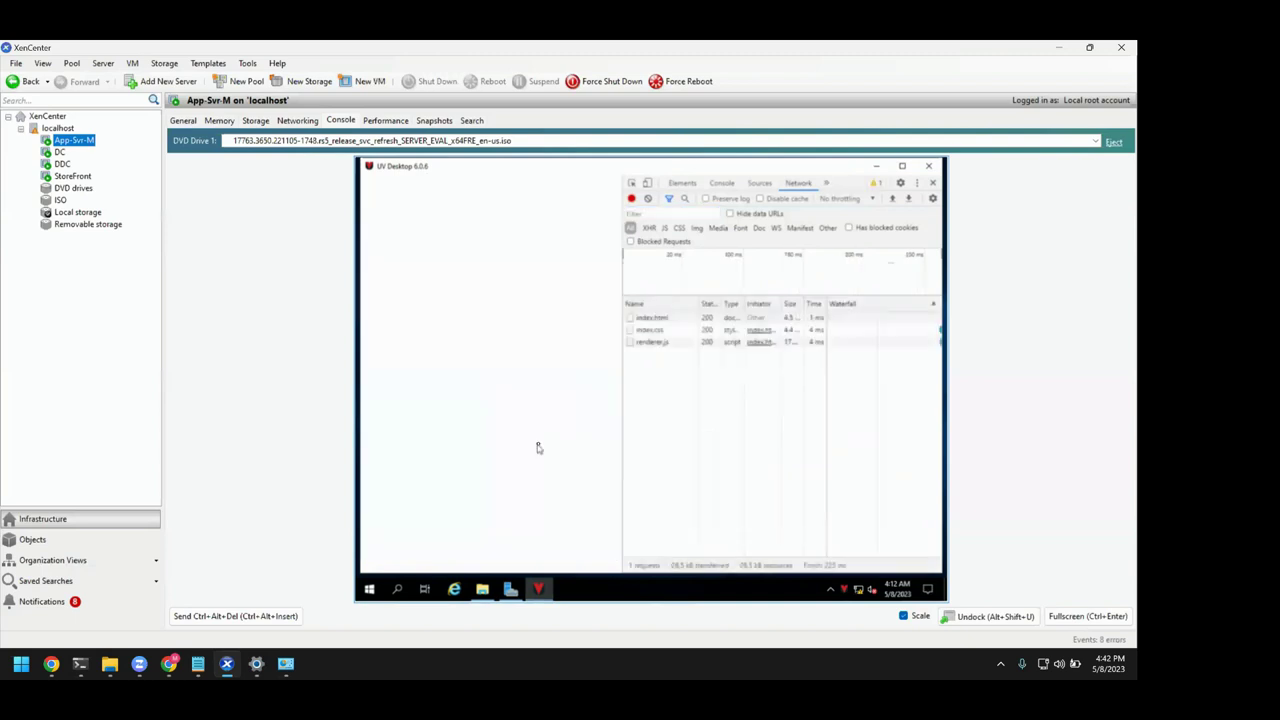
pyautogui.click(478, 378)
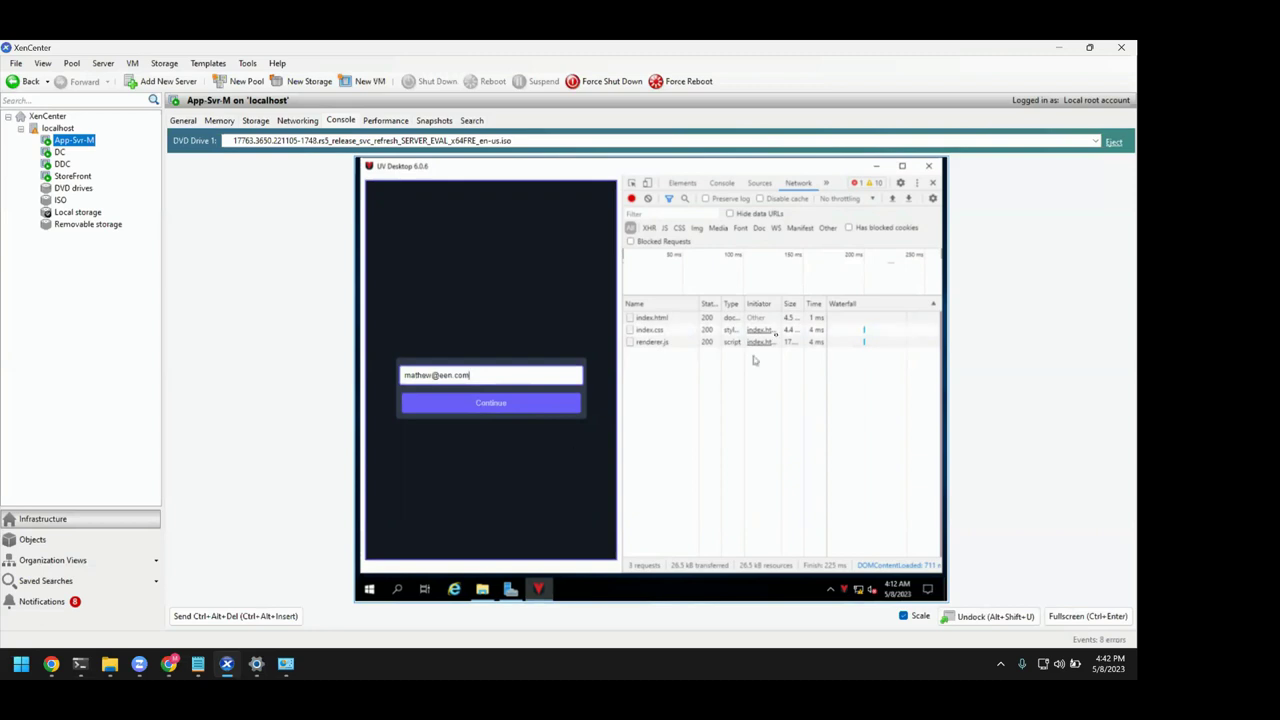
# - Permanently delete the uv-desktop 6.0.7 installer from the desktop, then show the DDC console
pyautogui.click(874, 167)
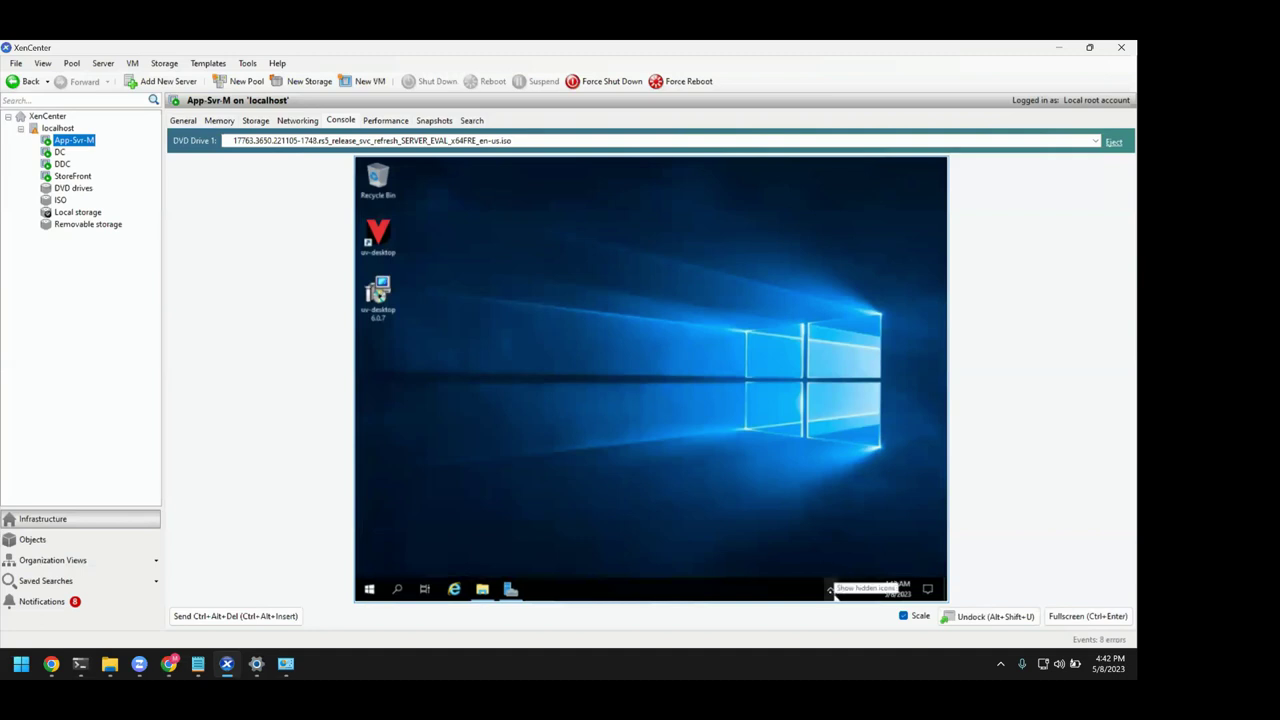
pyautogui.click(378, 293)
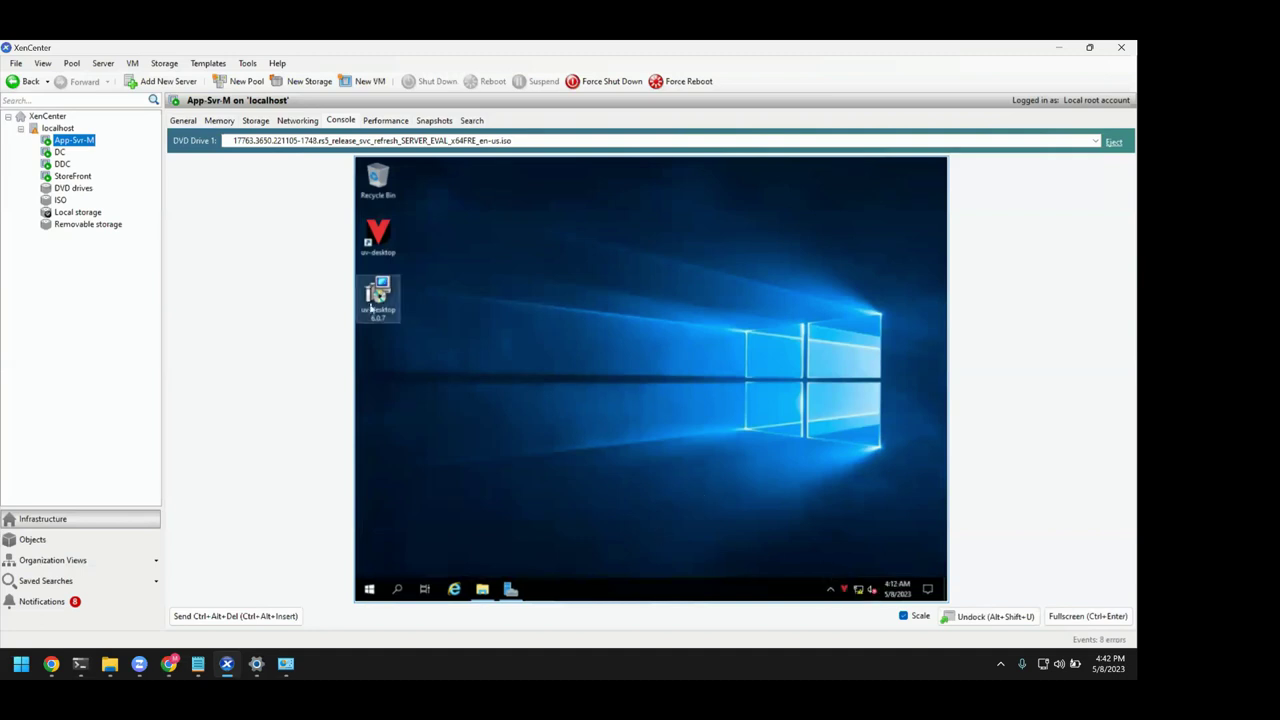
pyautogui.hotkey('shift', 'Delete')
pyautogui.press('Return')
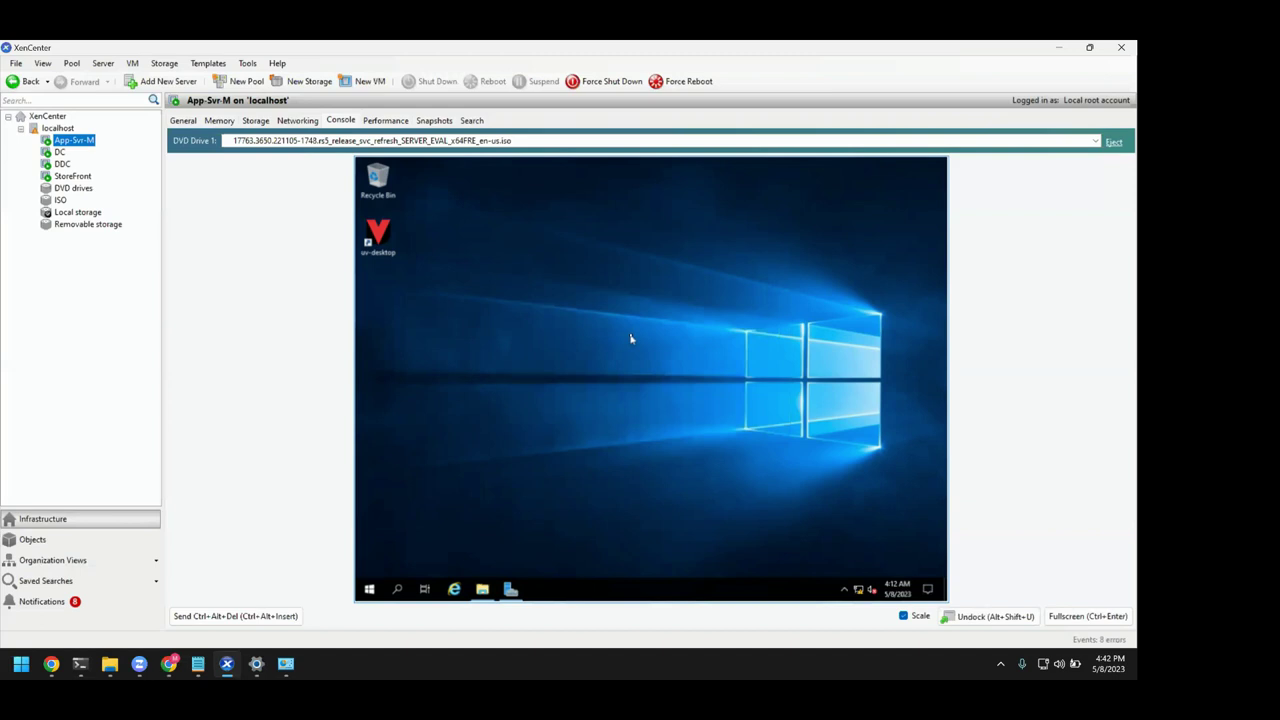
pyautogui.click(61, 164)
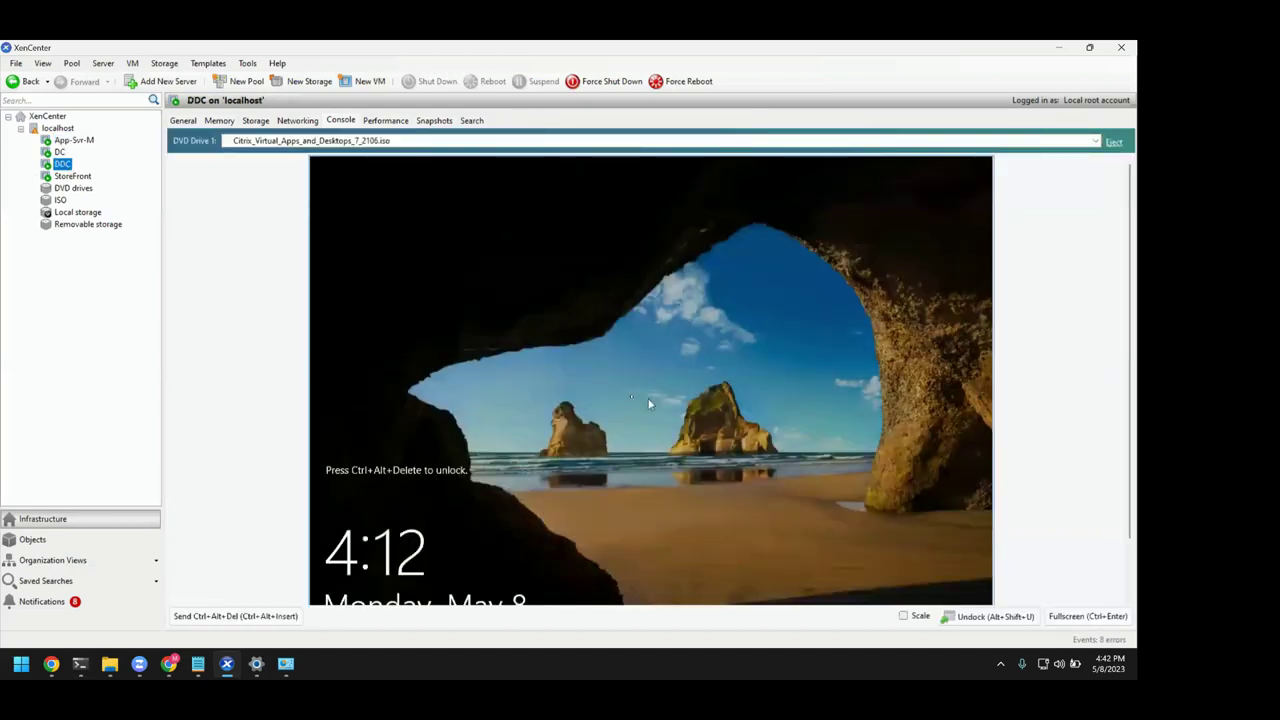
# - Unlock the DDC console in full screen with the account password and close the restart-required notice
pyautogui.click(250, 616)
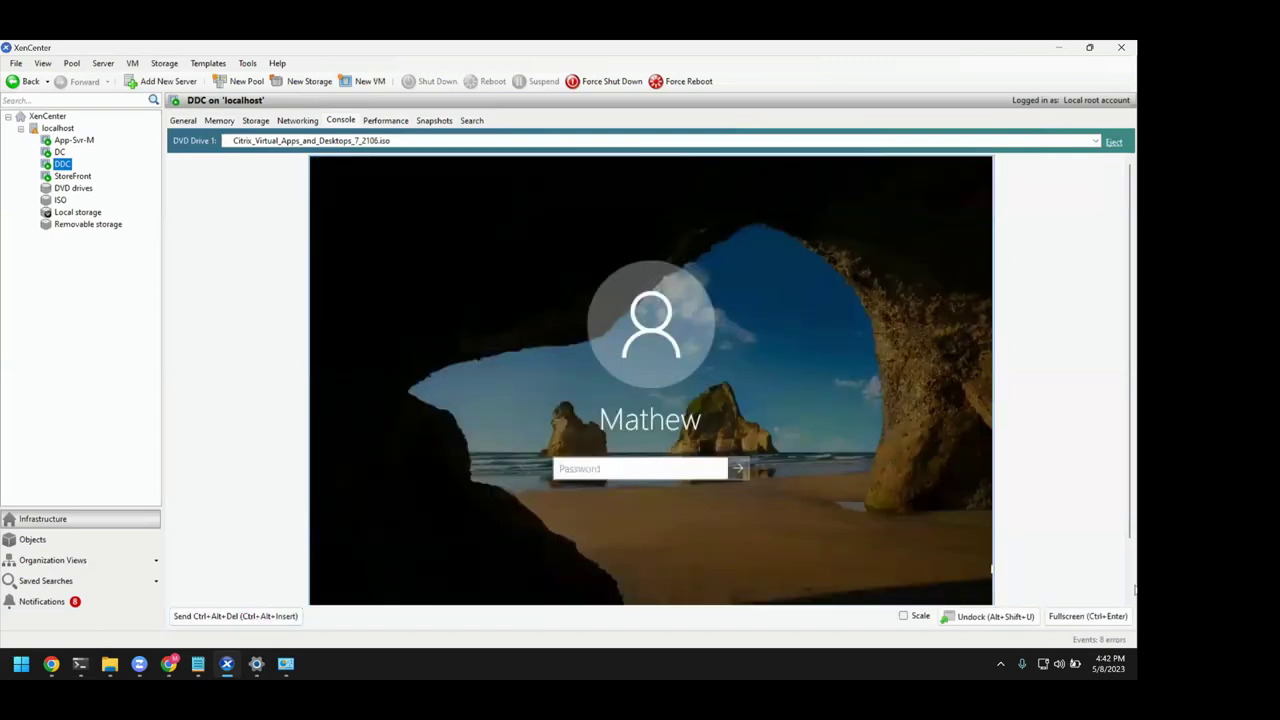
pyautogui.click(1088, 616)
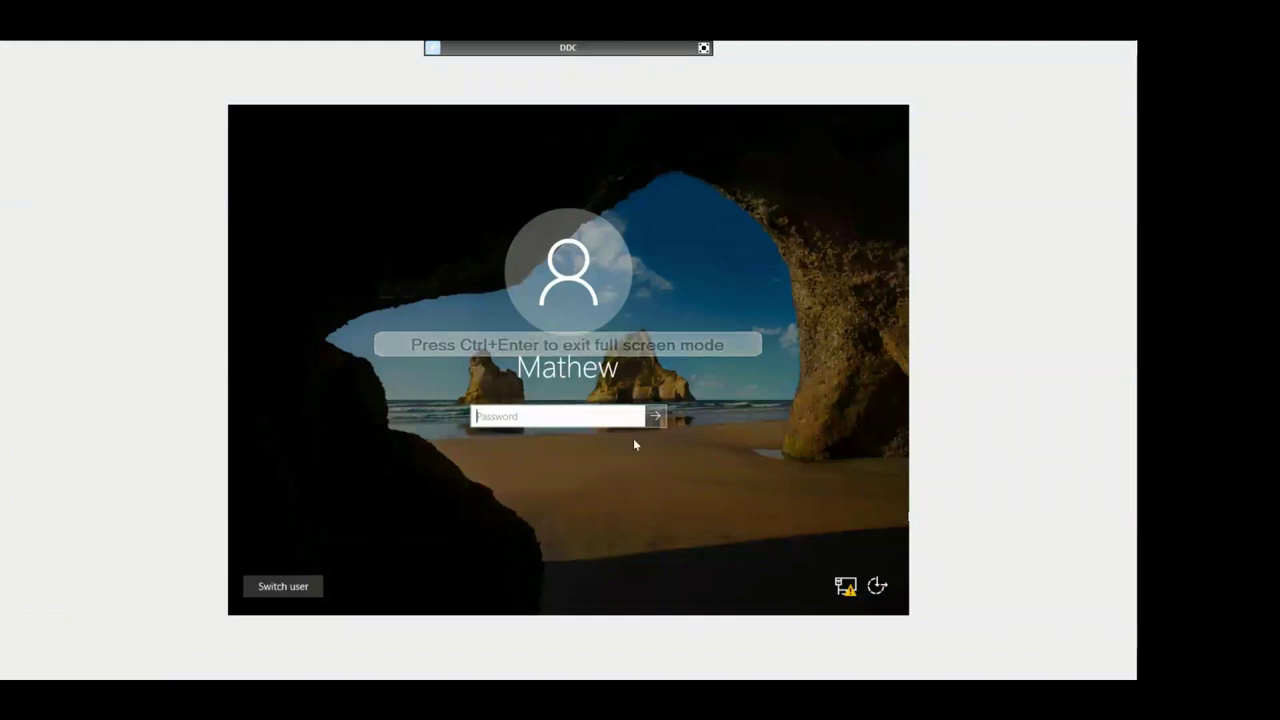
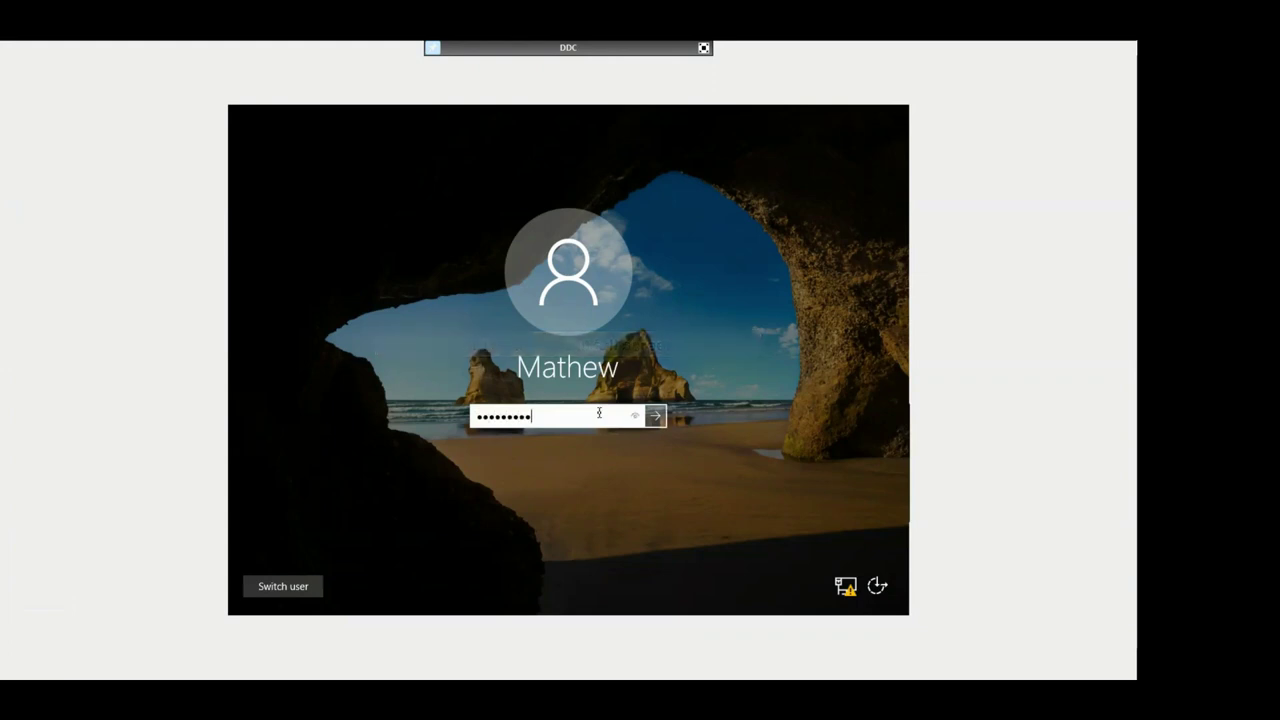
pyautogui.write('******')
pyautogui.press('Return')
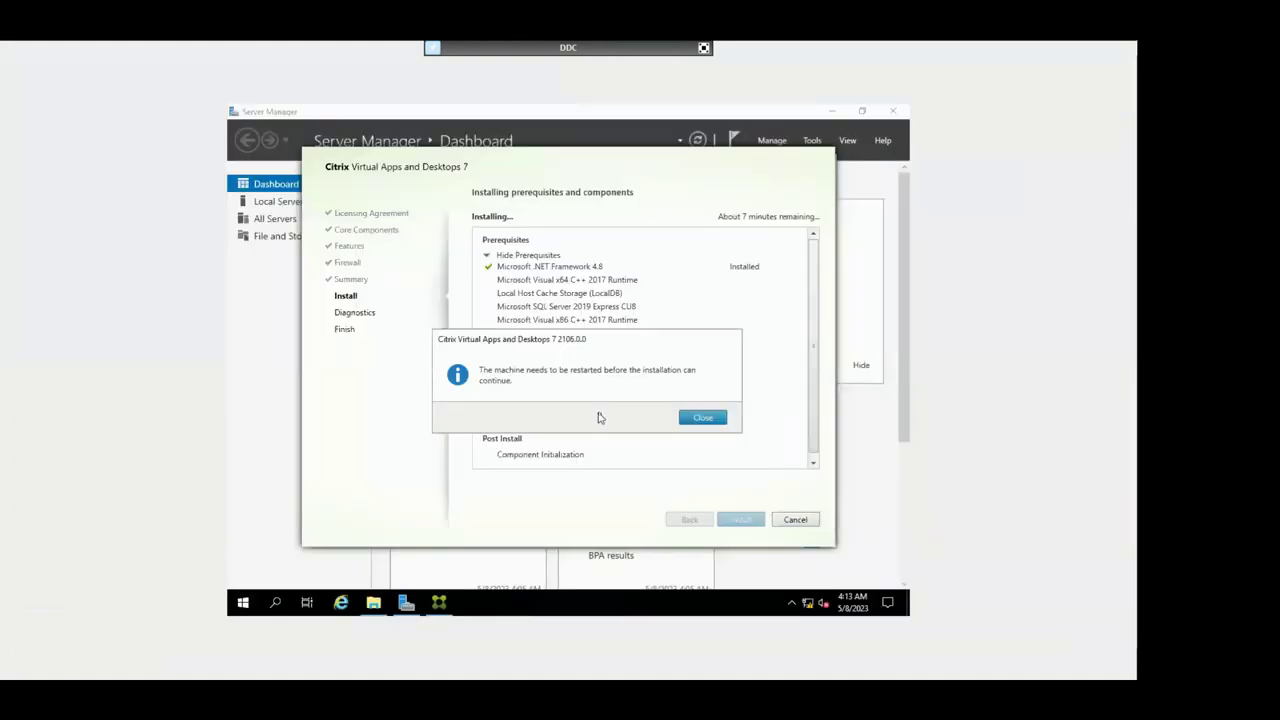
pyautogui.click(700, 417)
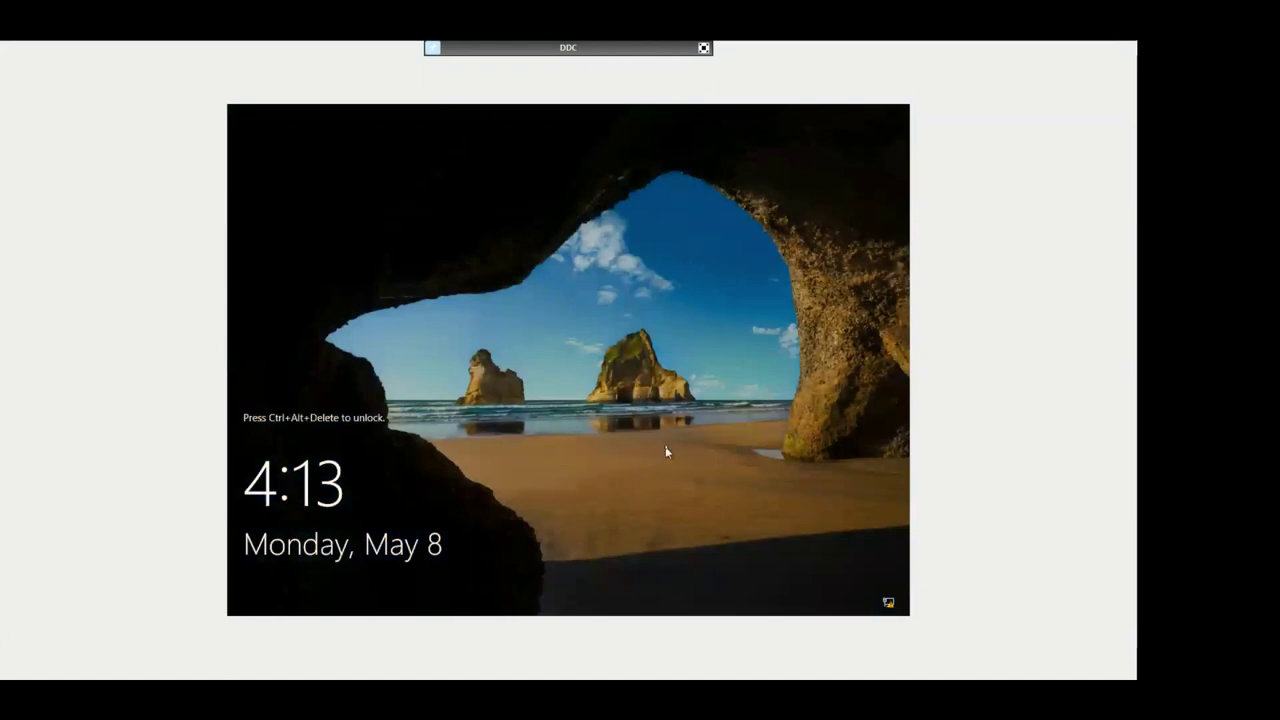
# - Sign back into the DDC with the account password, check the resumed Citrix setup, then show StoreFront
pyautogui.click(703, 47)
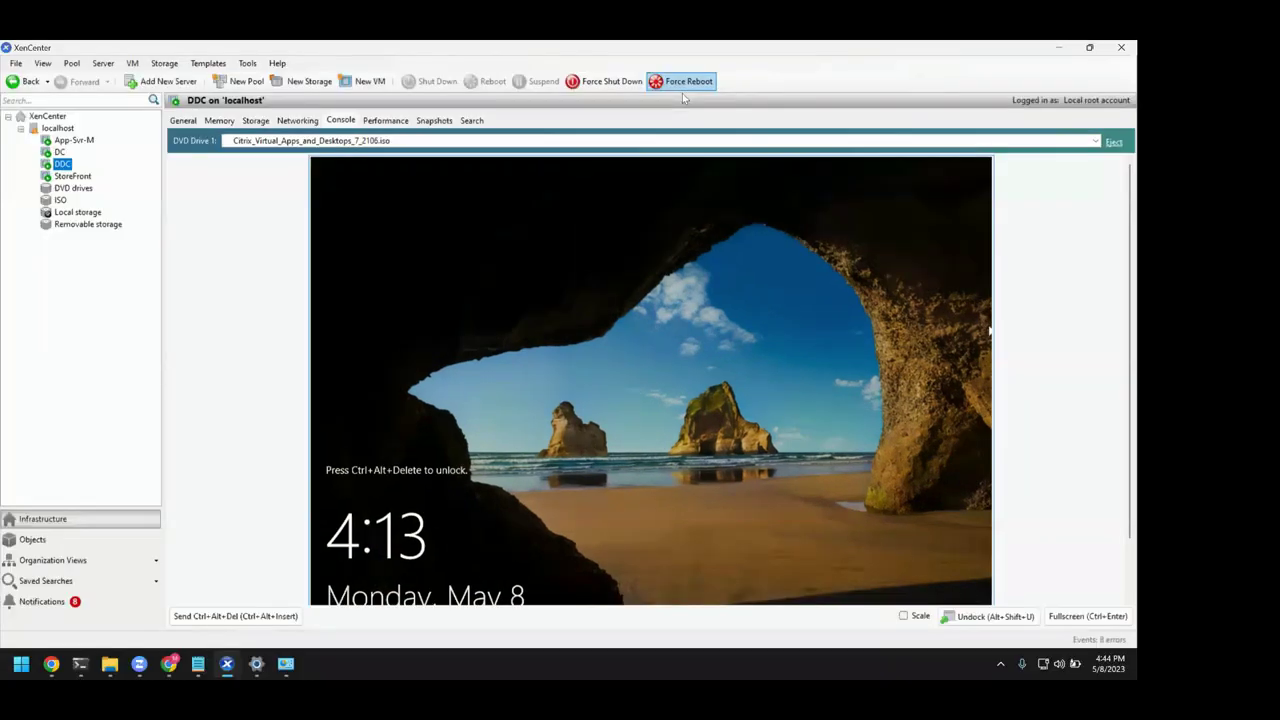
pyautogui.click(246, 618)
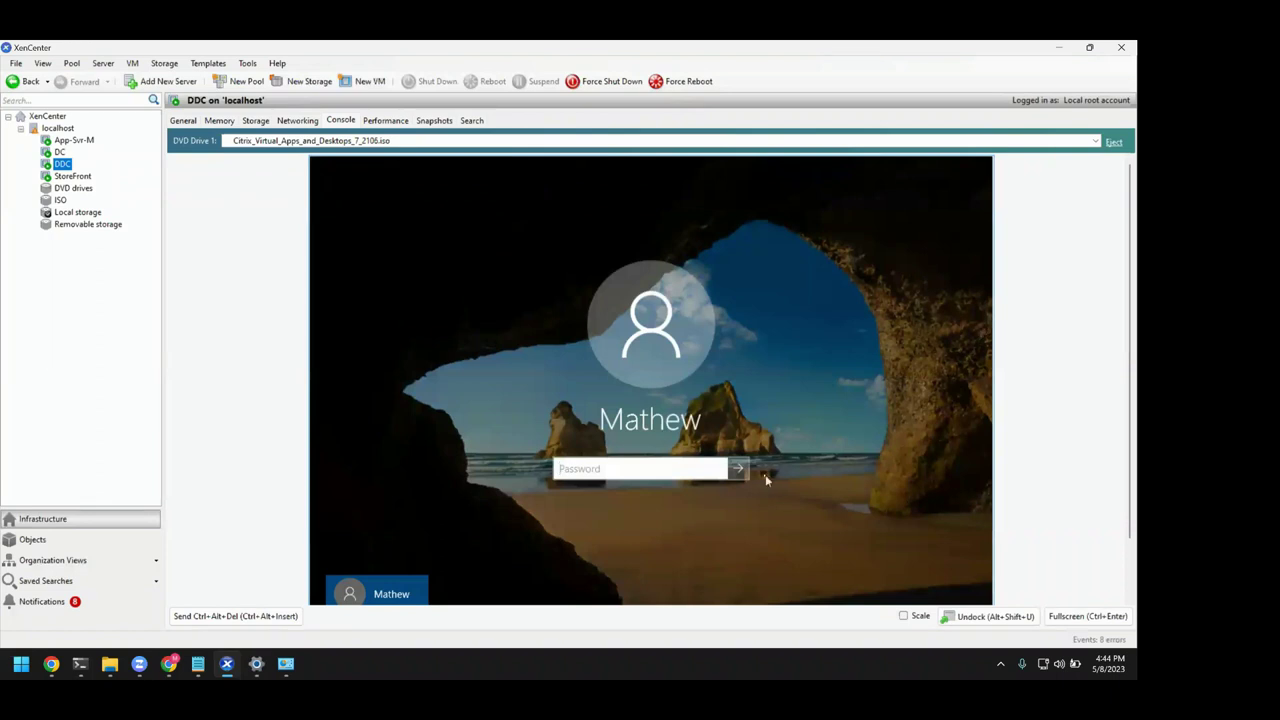
pyautogui.press('Return')
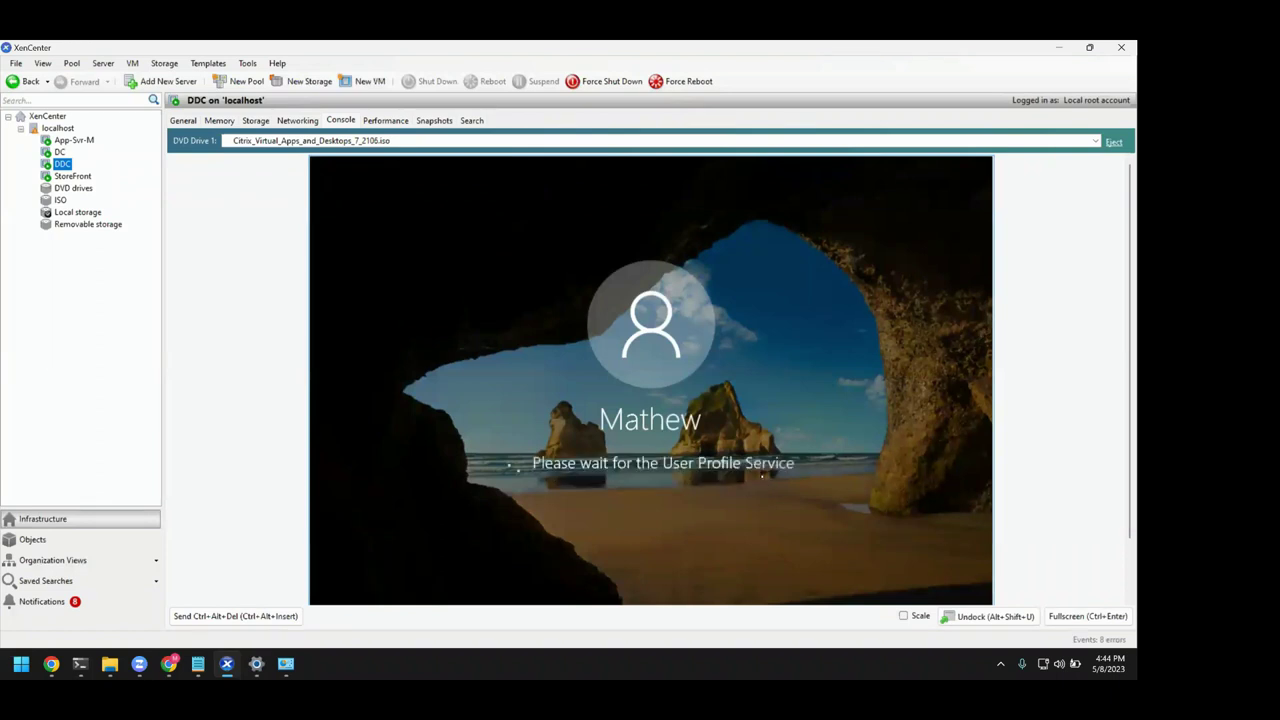
pyautogui.click(1074, 612)
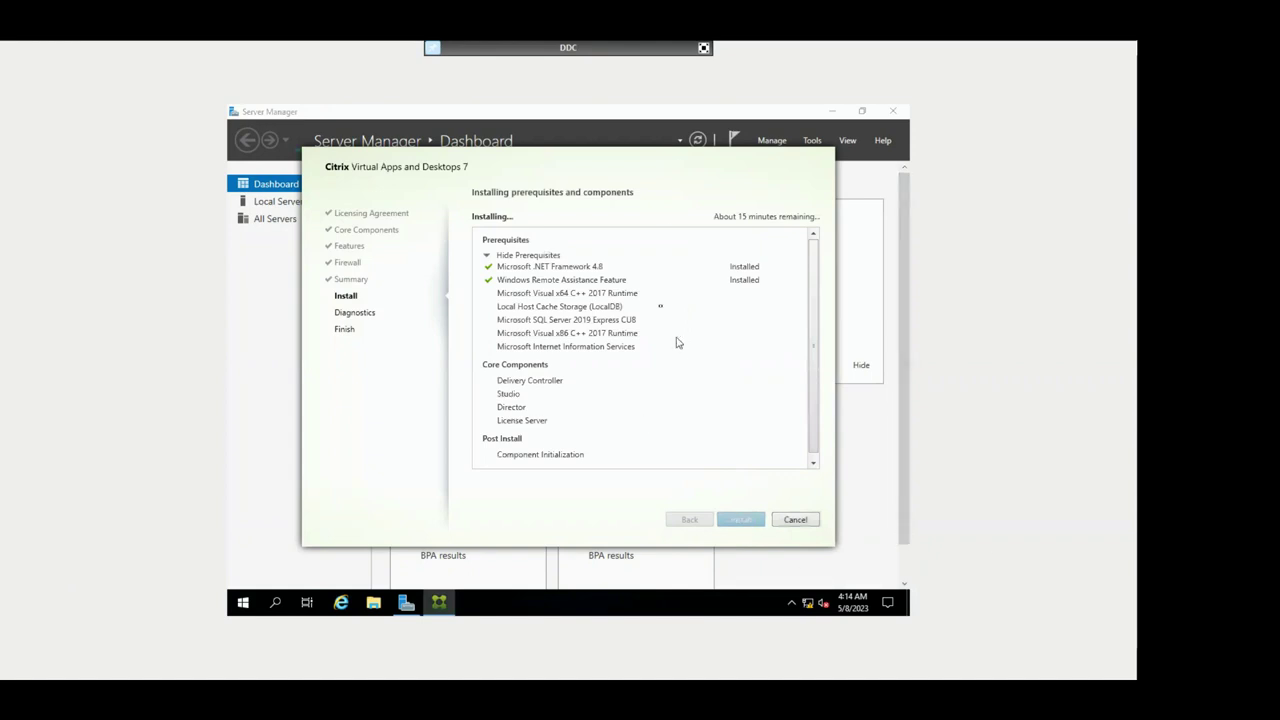
pyautogui.click(704, 48)
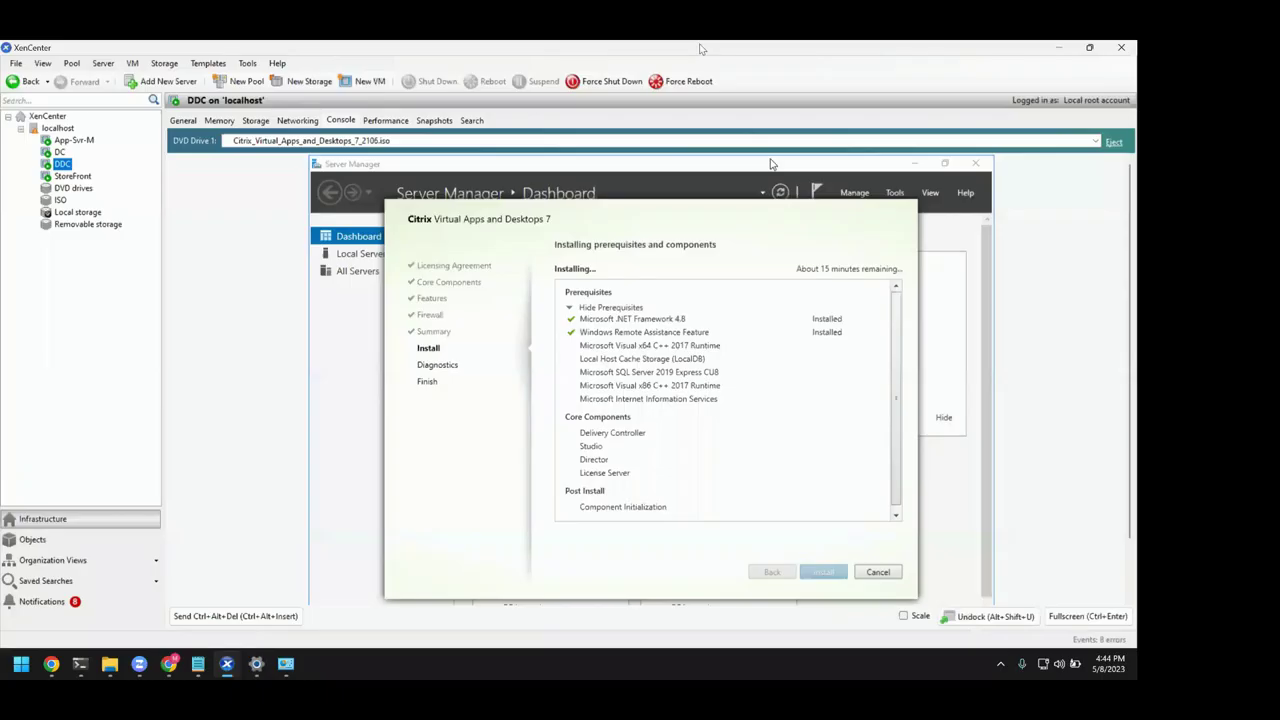
pyautogui.click(72, 176)
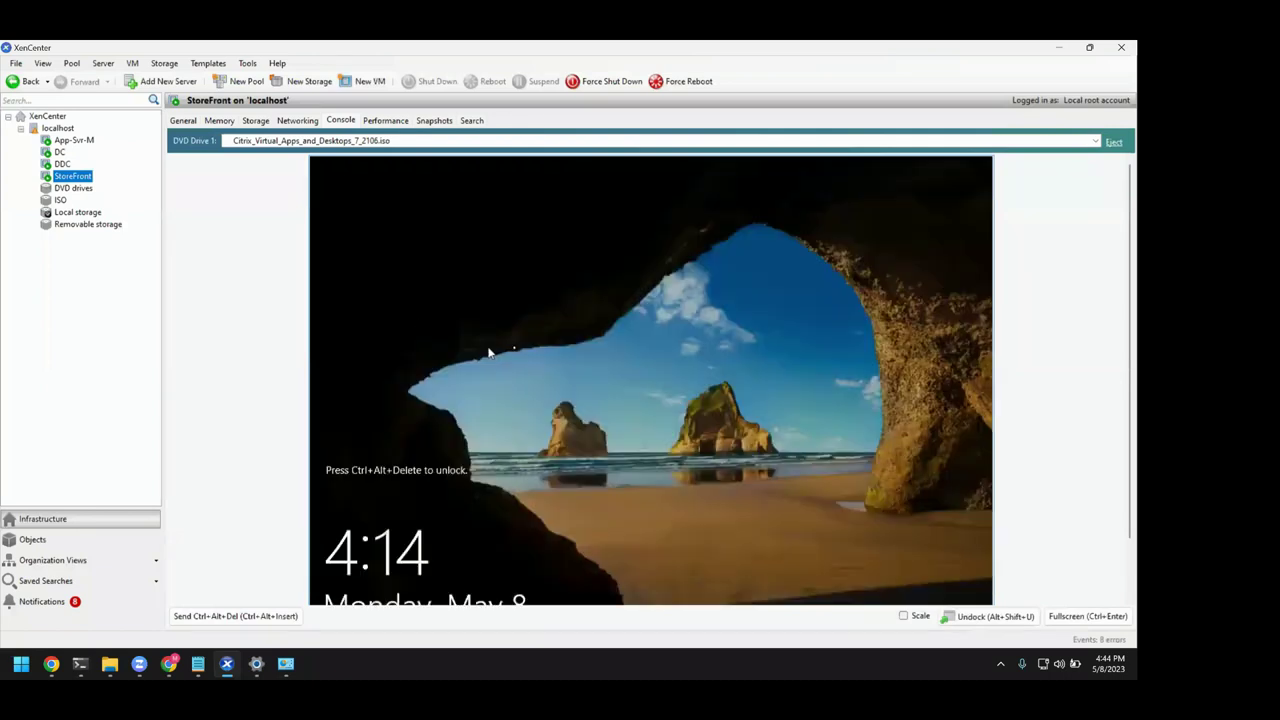
# - Log into the StoreFront VM, click Finish in the StoreFront installer, and accept the reboot
pyautogui.click(240, 616)
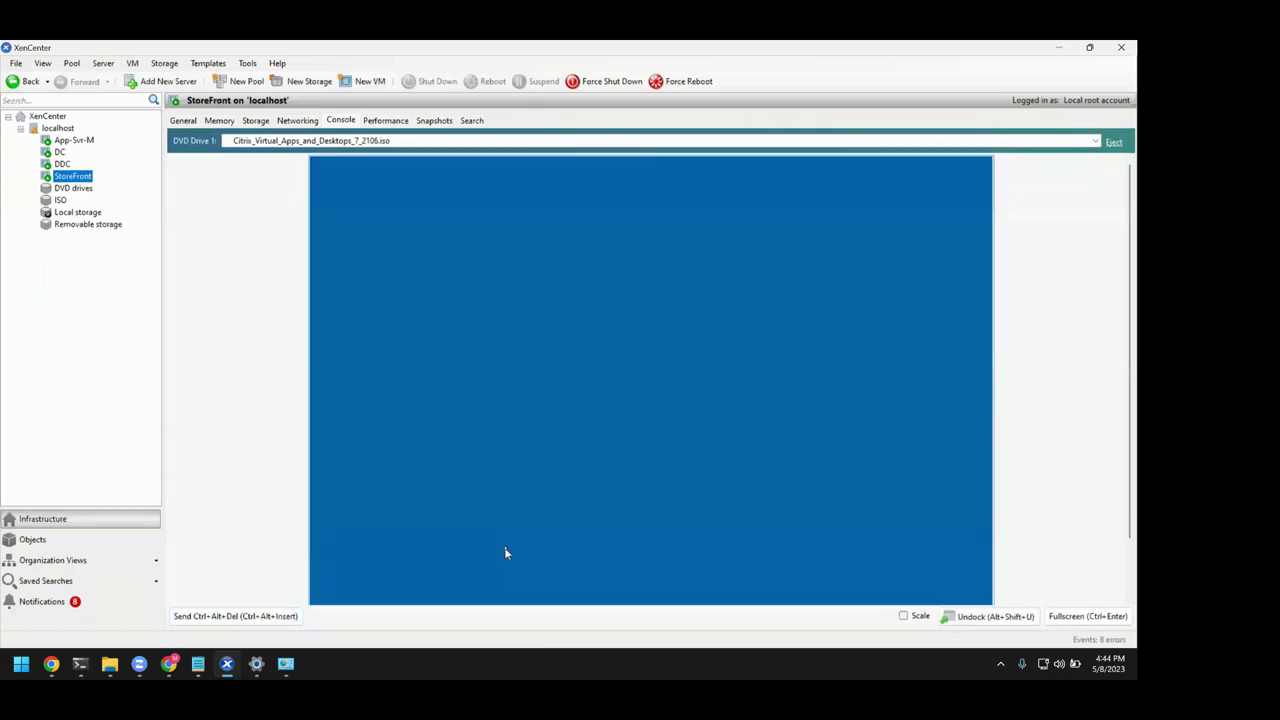
pyautogui.write('******')
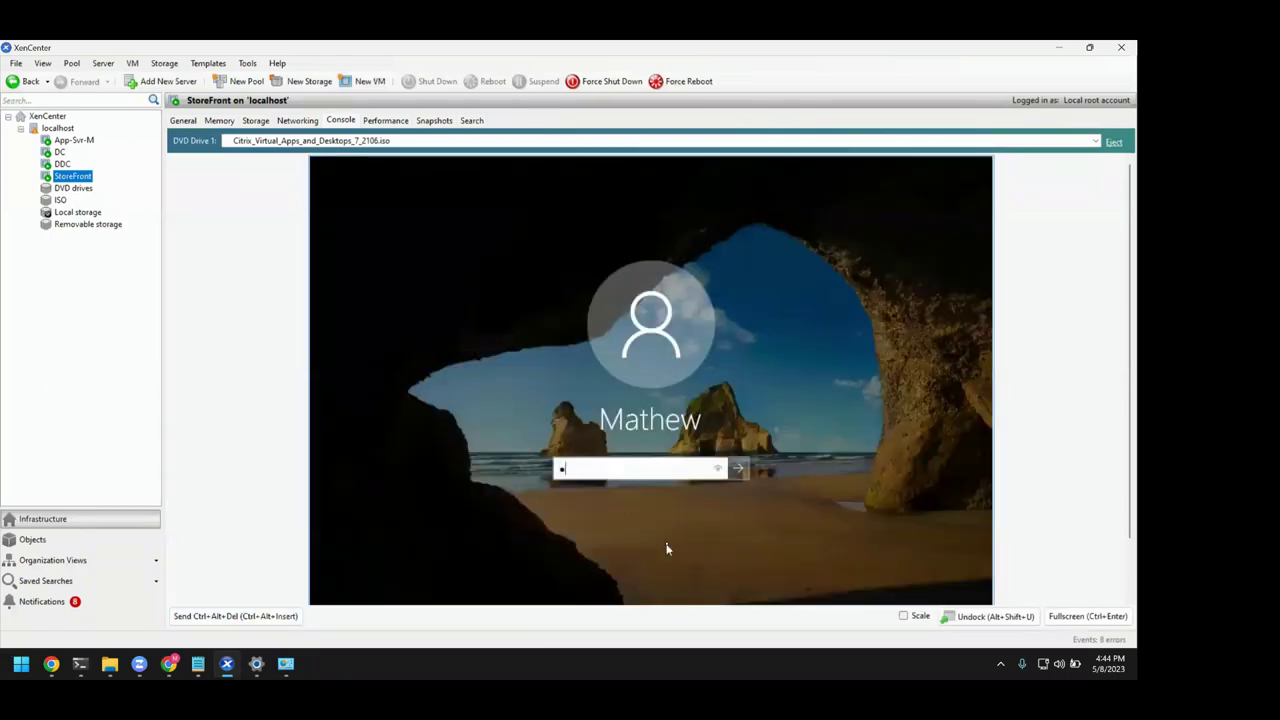
pyautogui.write('****')
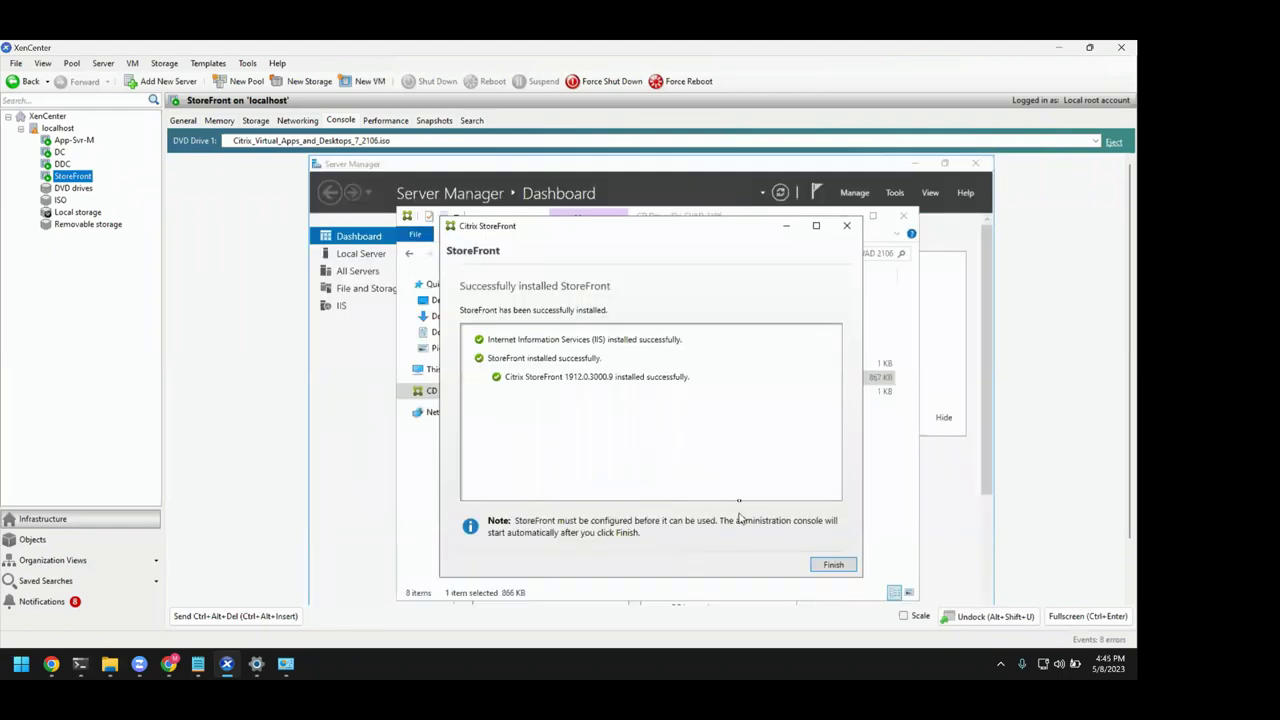
pyautogui.click(834, 566)
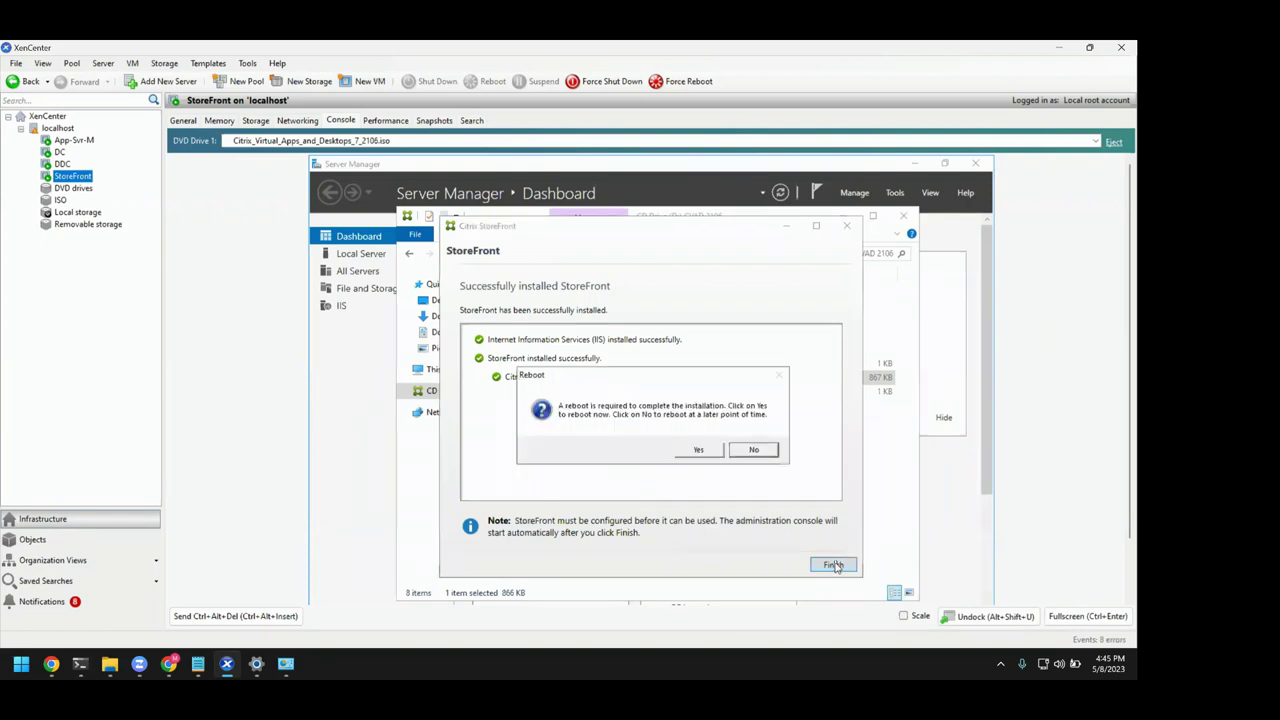
pyautogui.click(698, 450)
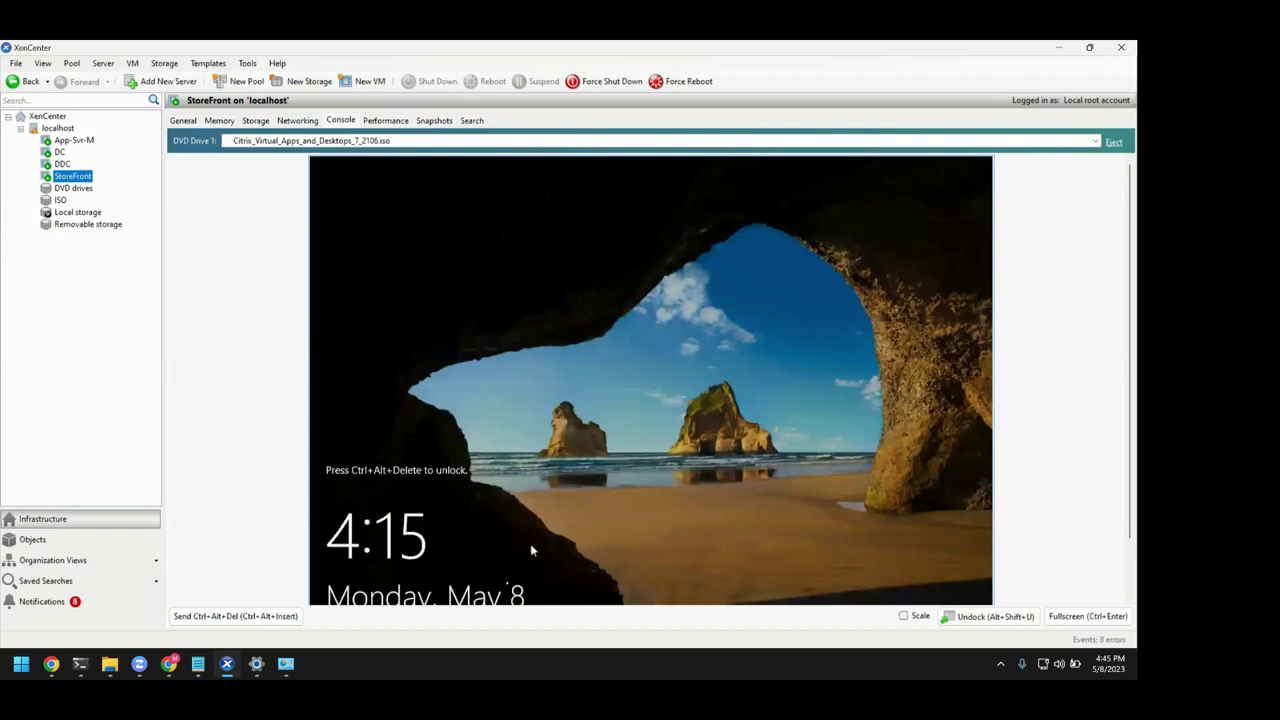
# - Sign into the restarted StoreFront VM with its password, then switch back to the DDC console
pyautogui.click(288, 614)
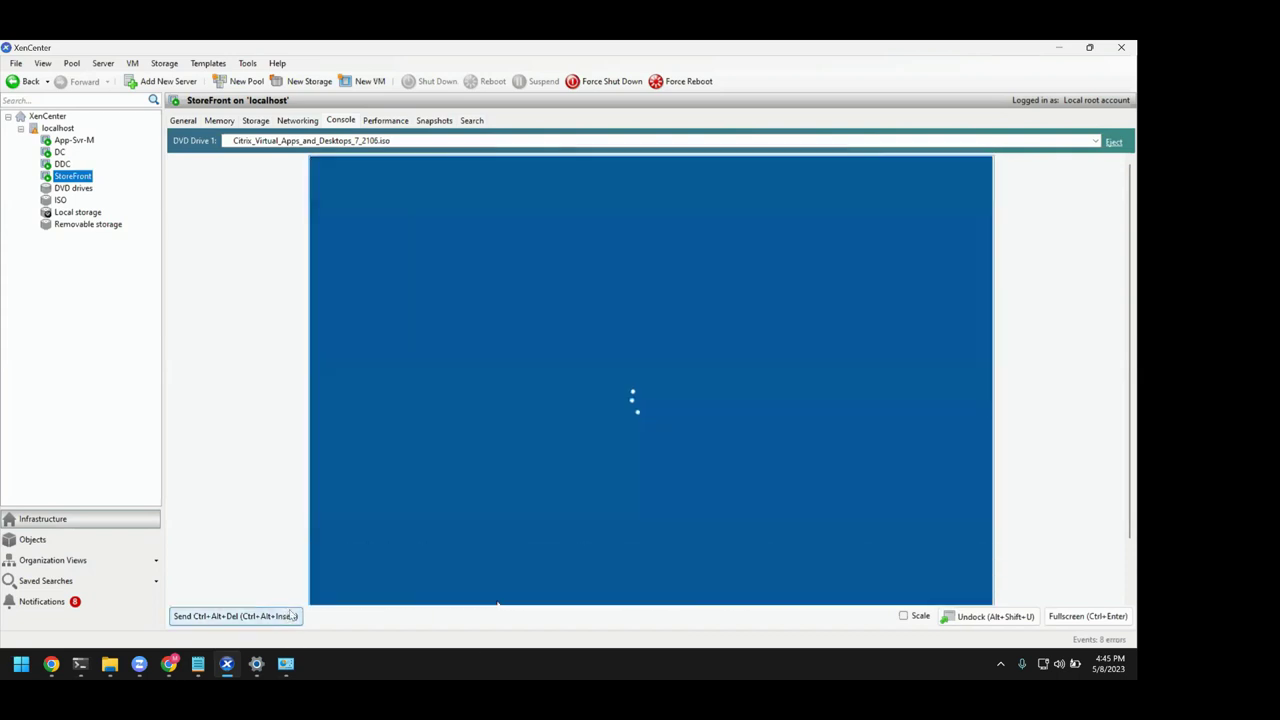
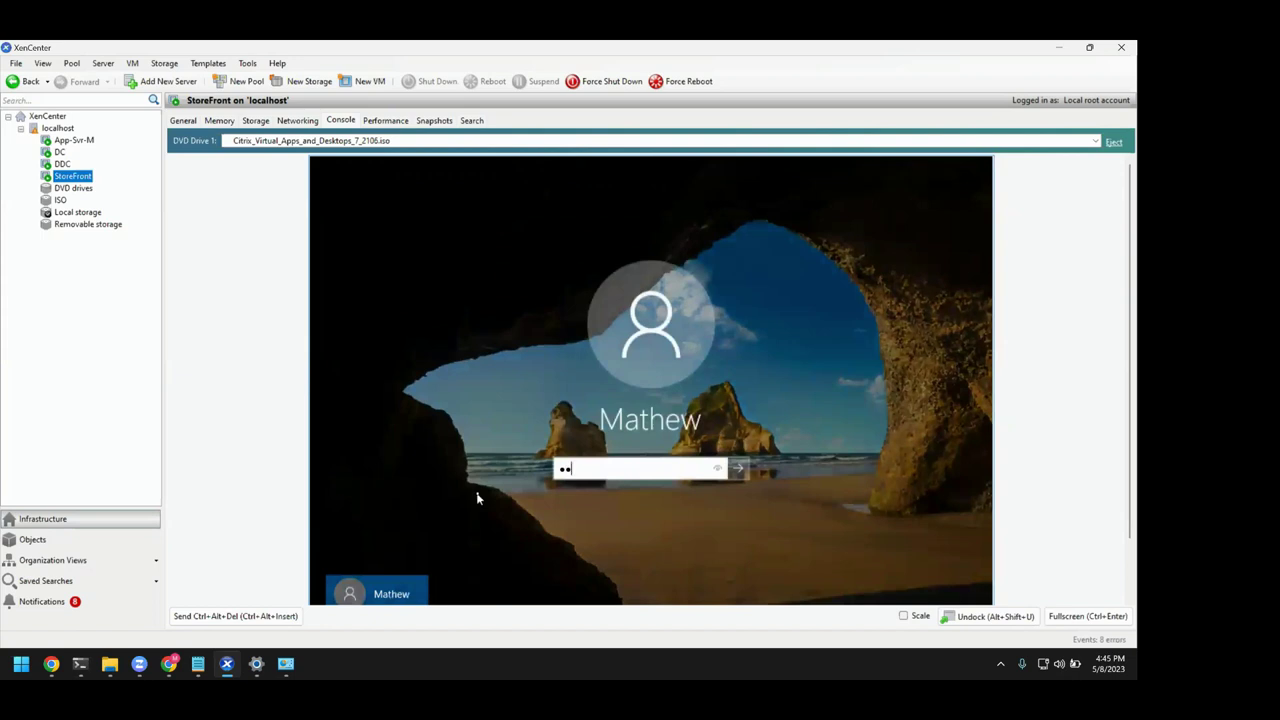
pyautogui.press('Return')
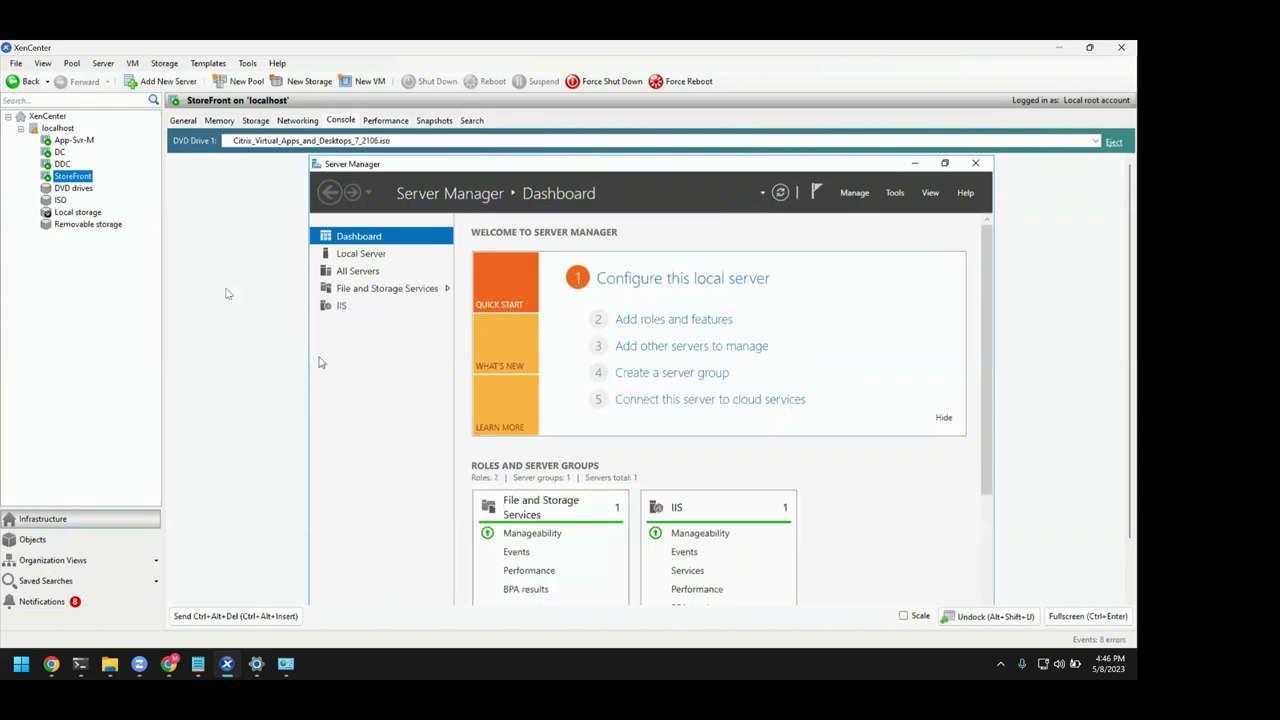
pyautogui.click(62, 164)
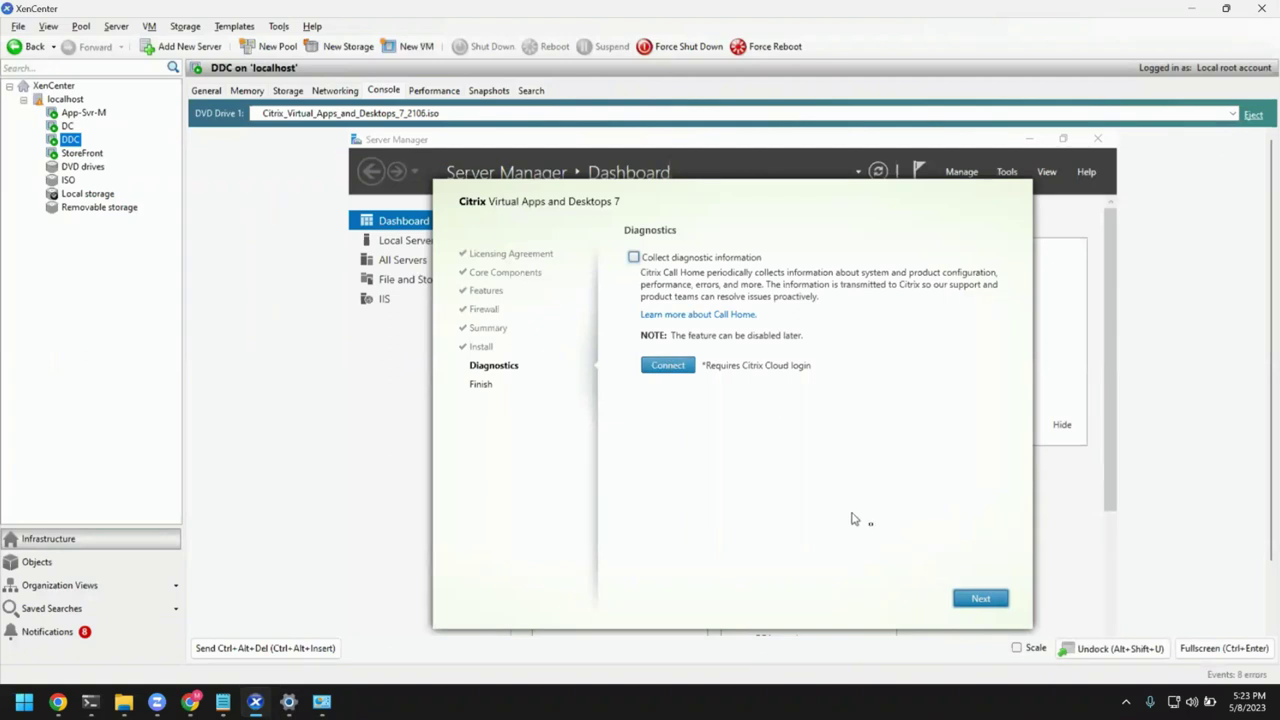
# - Skip the Diagnostics page and finish the installation with Launch Studio left checked
pyautogui.click(975, 596)
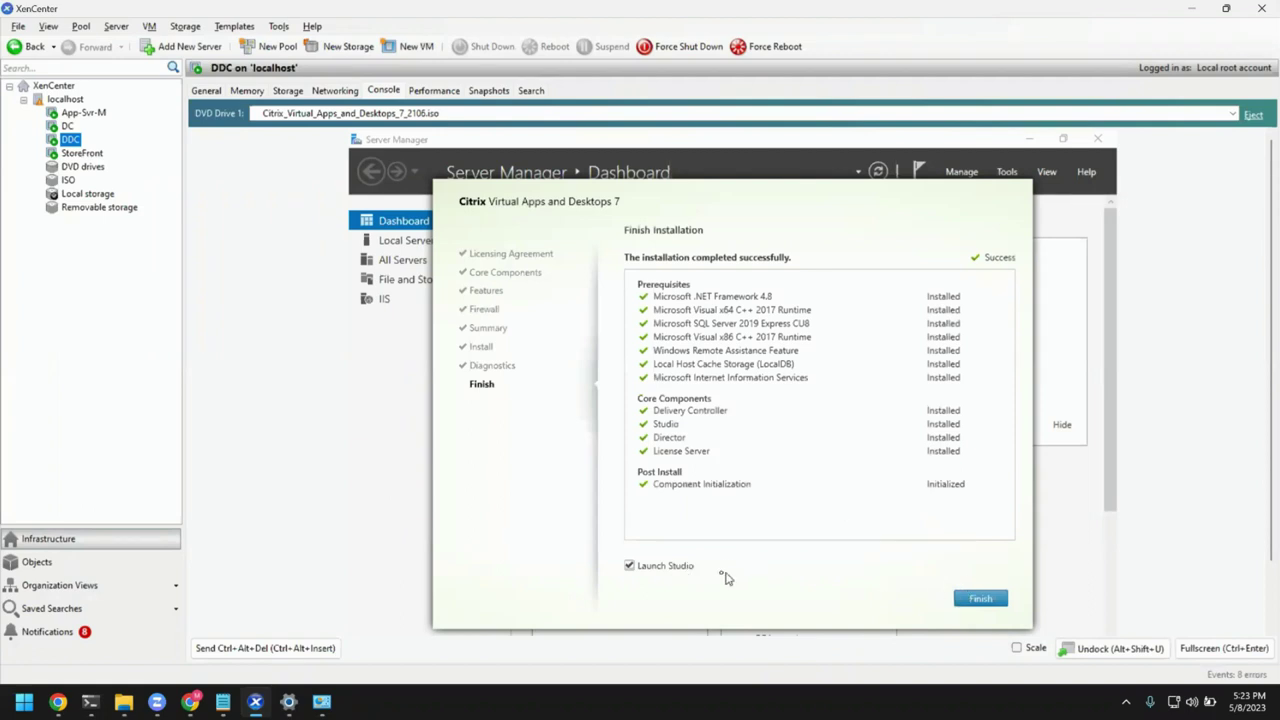
pyautogui.click(984, 601)
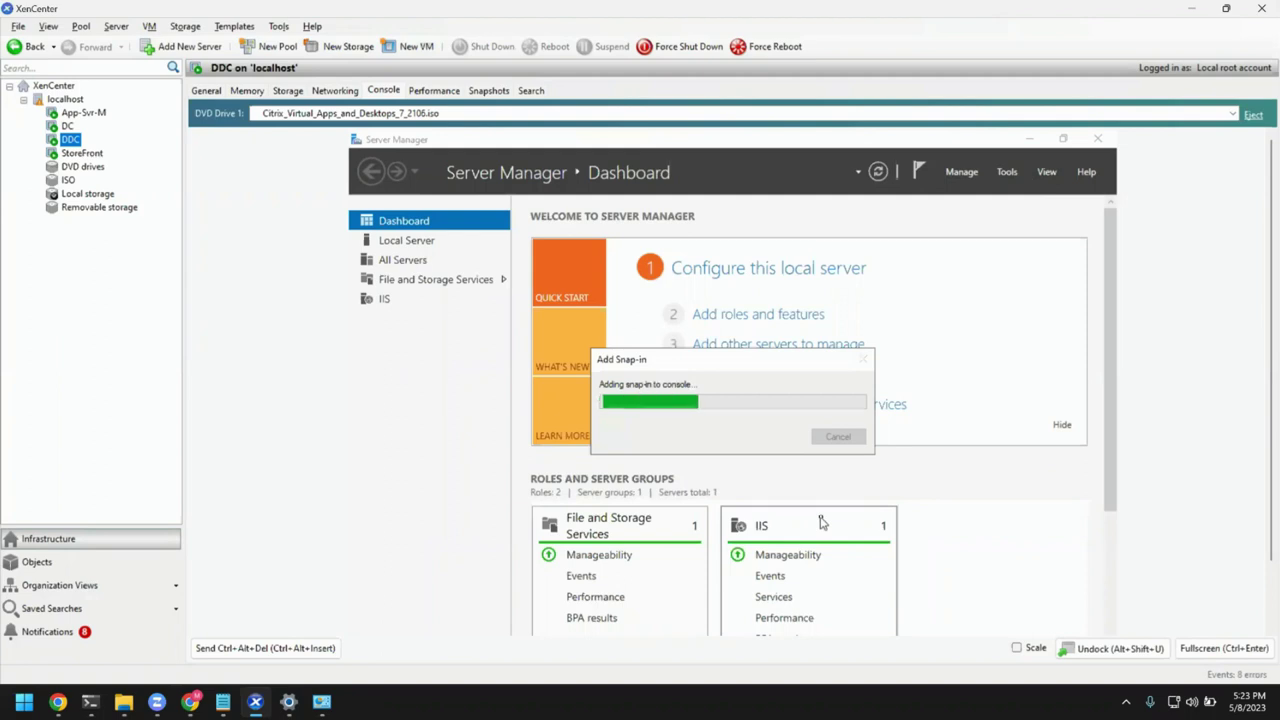
# - Sign into the StoreFront VM and minimize its Server Manager window
pyautogui.click(95, 152)
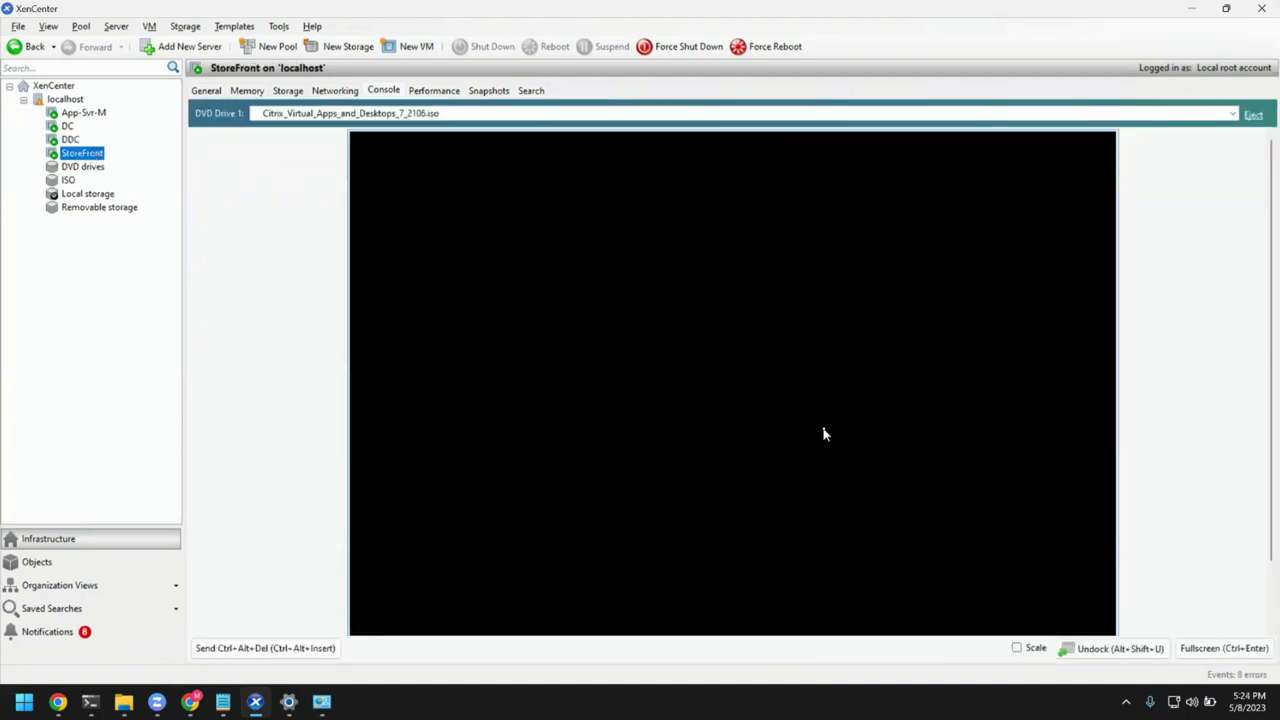
pyautogui.click(314, 647)
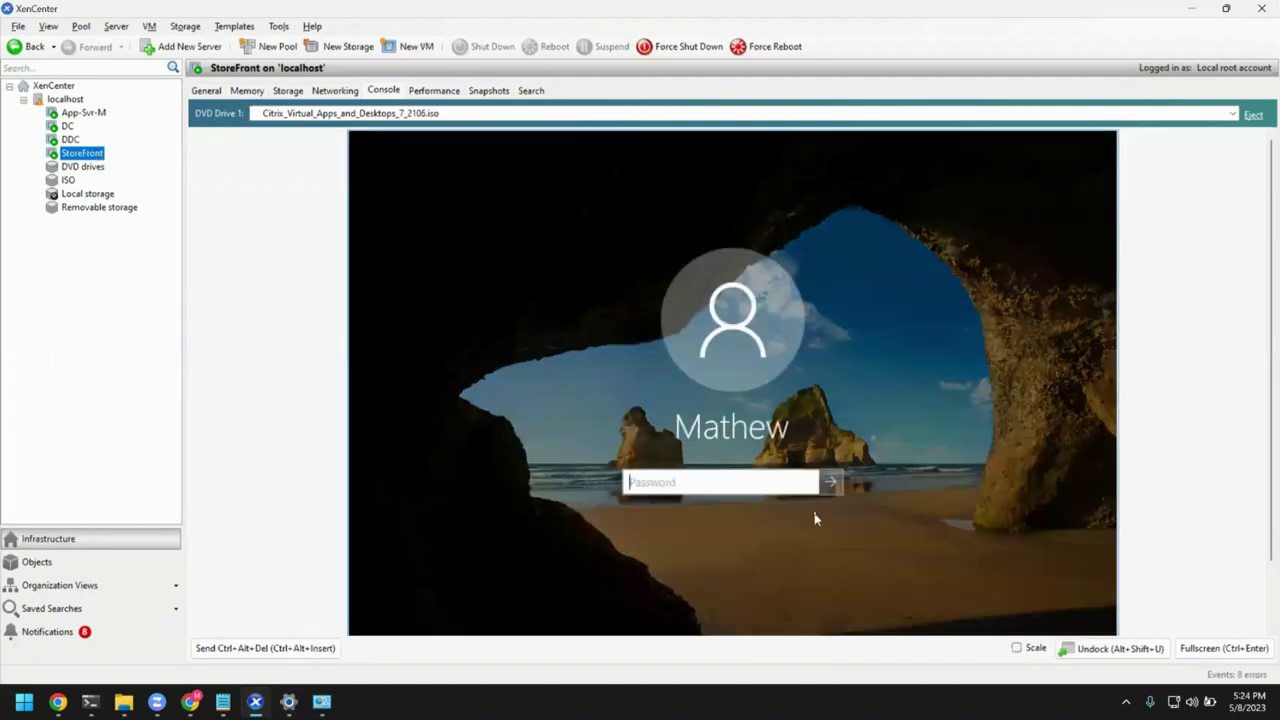
pyautogui.press('Return')
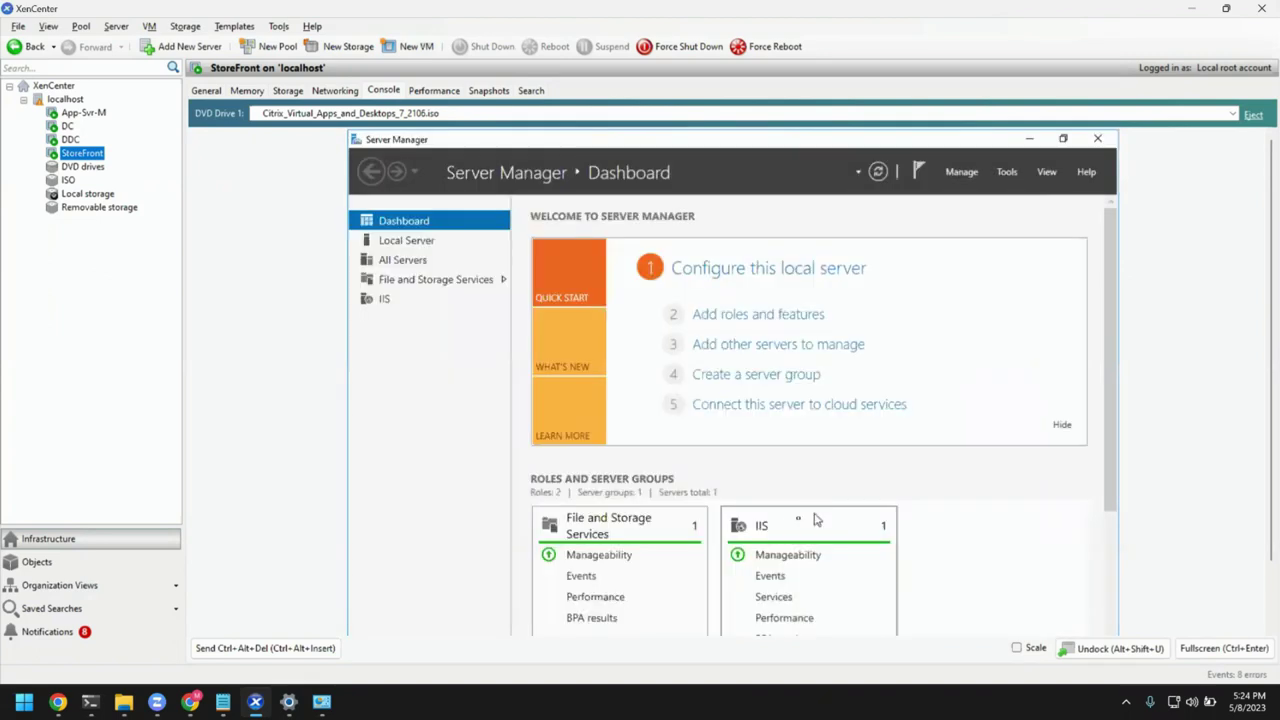
pyautogui.click(1202, 648)
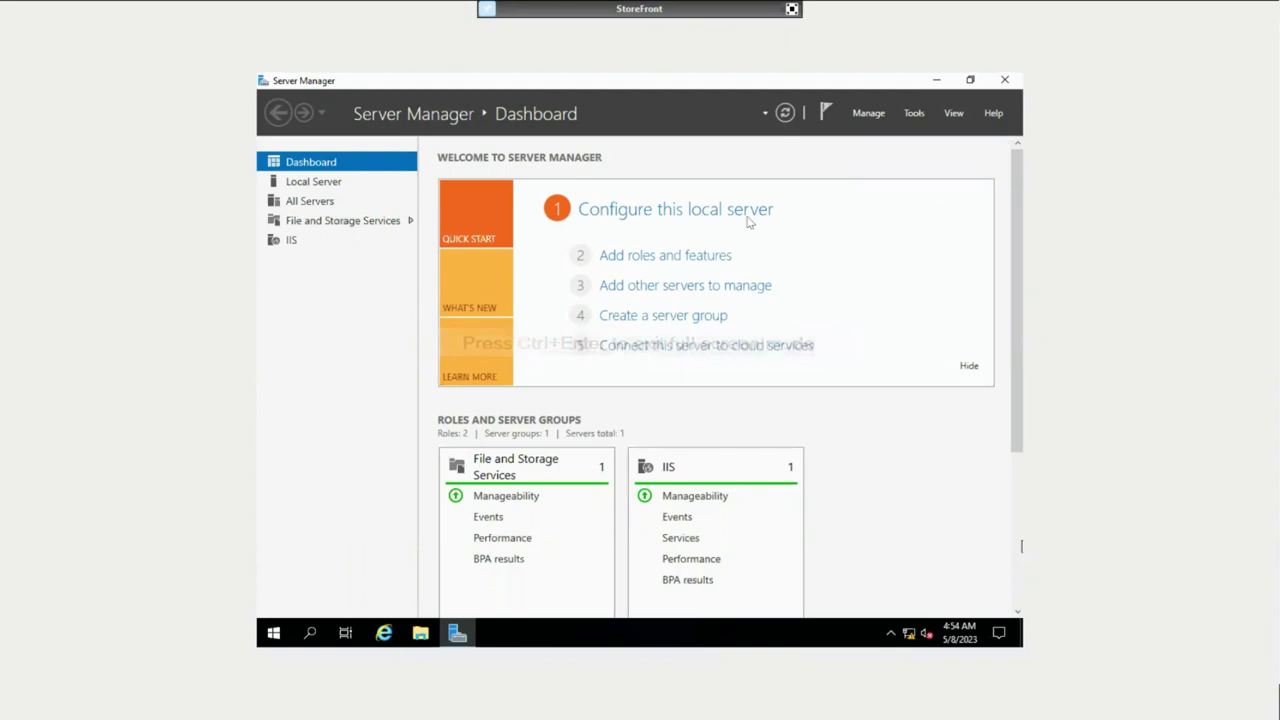
pyautogui.click(938, 79)
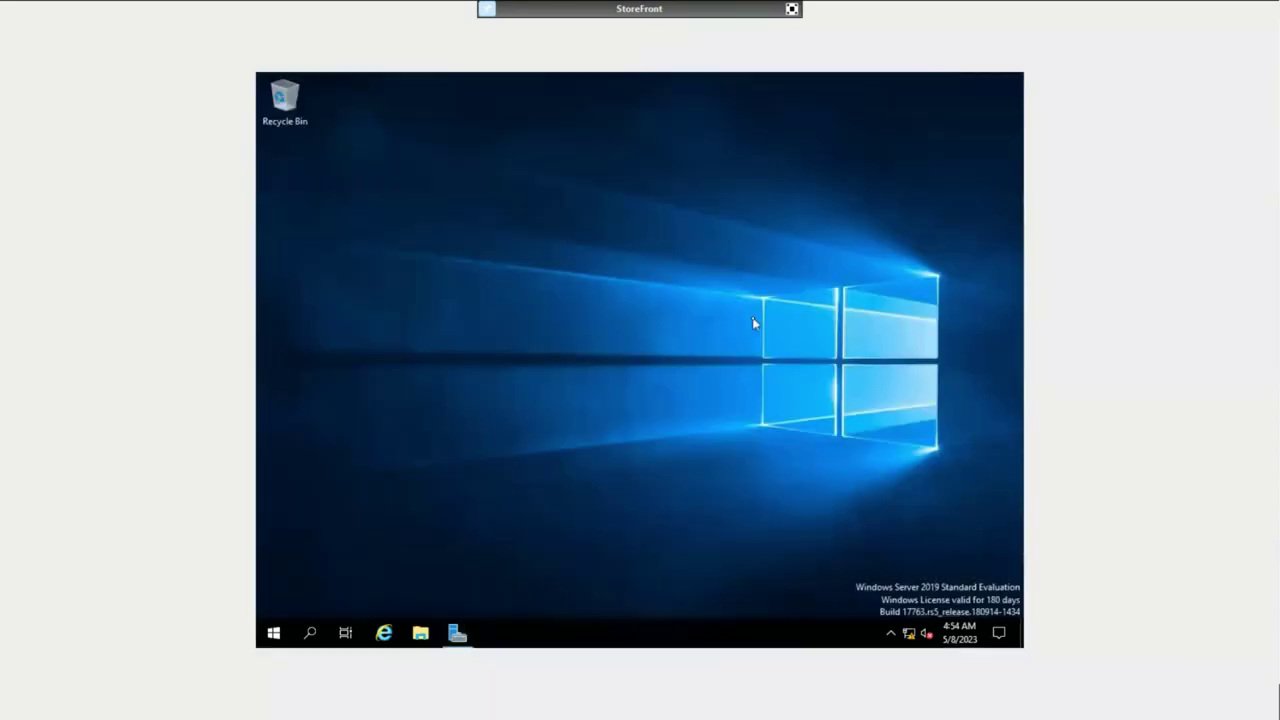
pyautogui.click(792, 9)
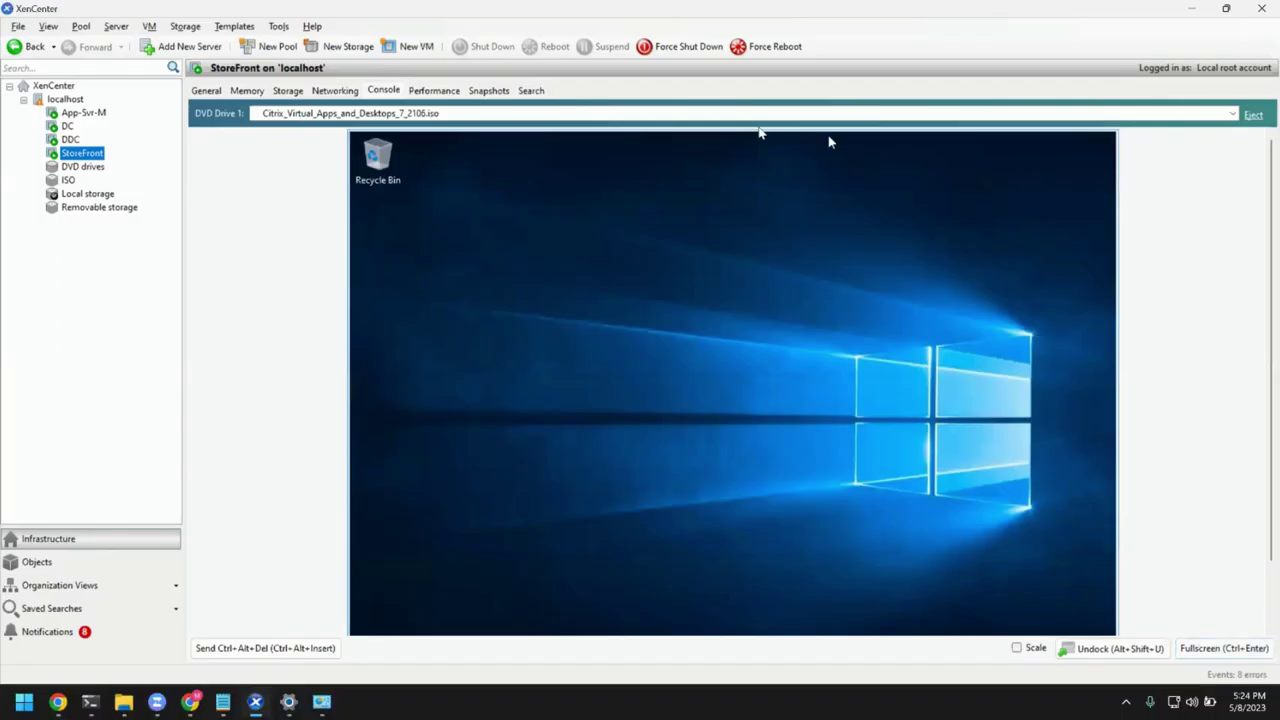
# - Return to the DDC VM's console in the resource tree
pyautogui.click(70, 140)
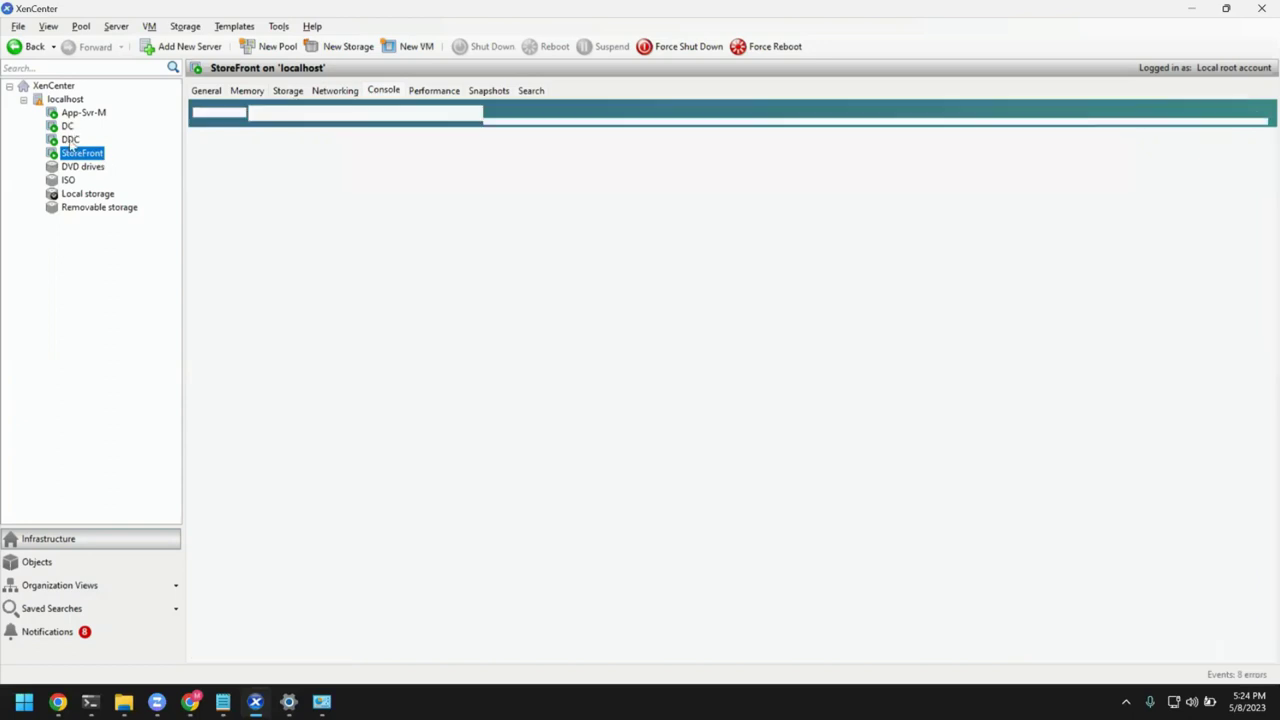
pyautogui.click(68, 127)
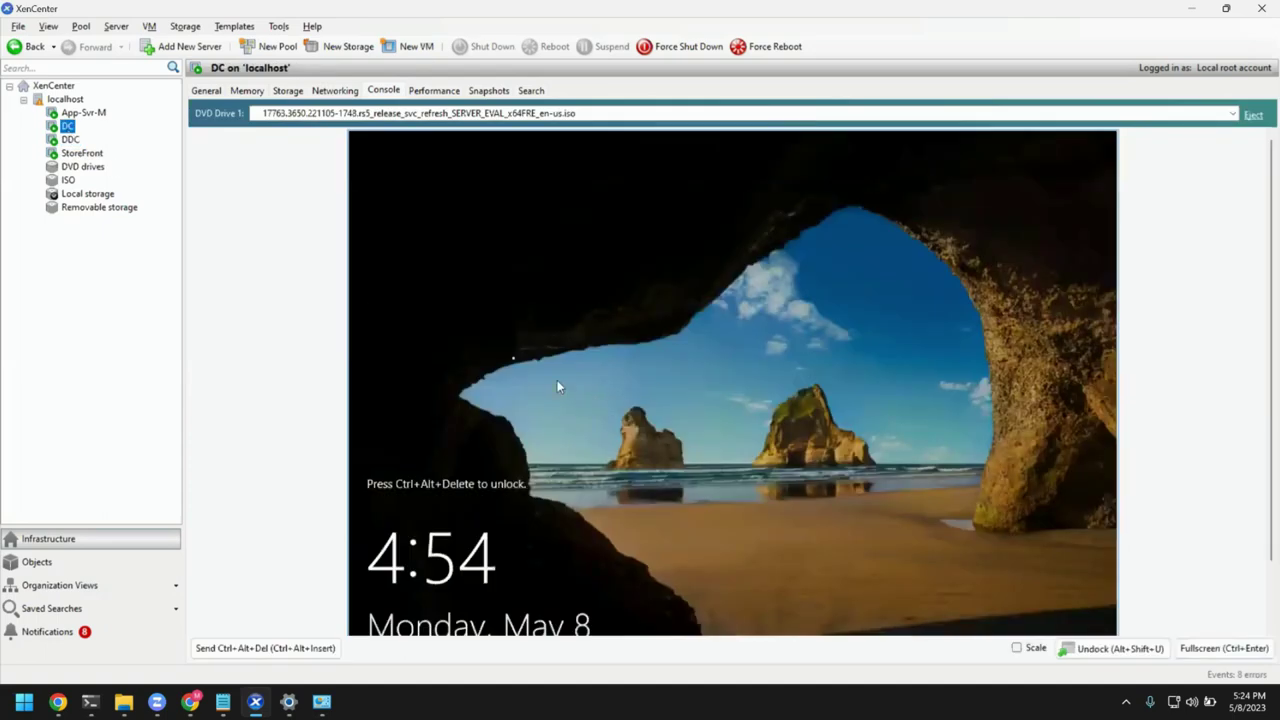
pyautogui.press('Down')
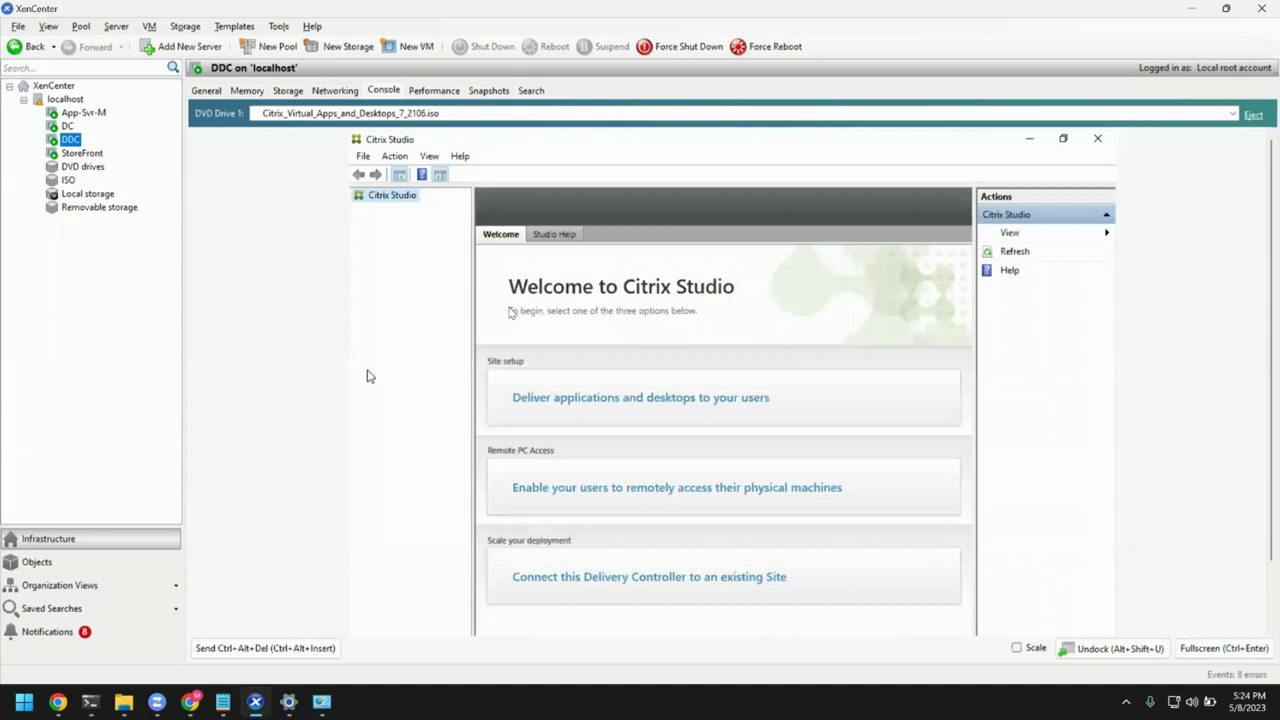
# - In full-screen Citrix Studio, choose 'Deliver applications and desktops to your users' on the Welcome page
pyautogui.click(1224, 648)
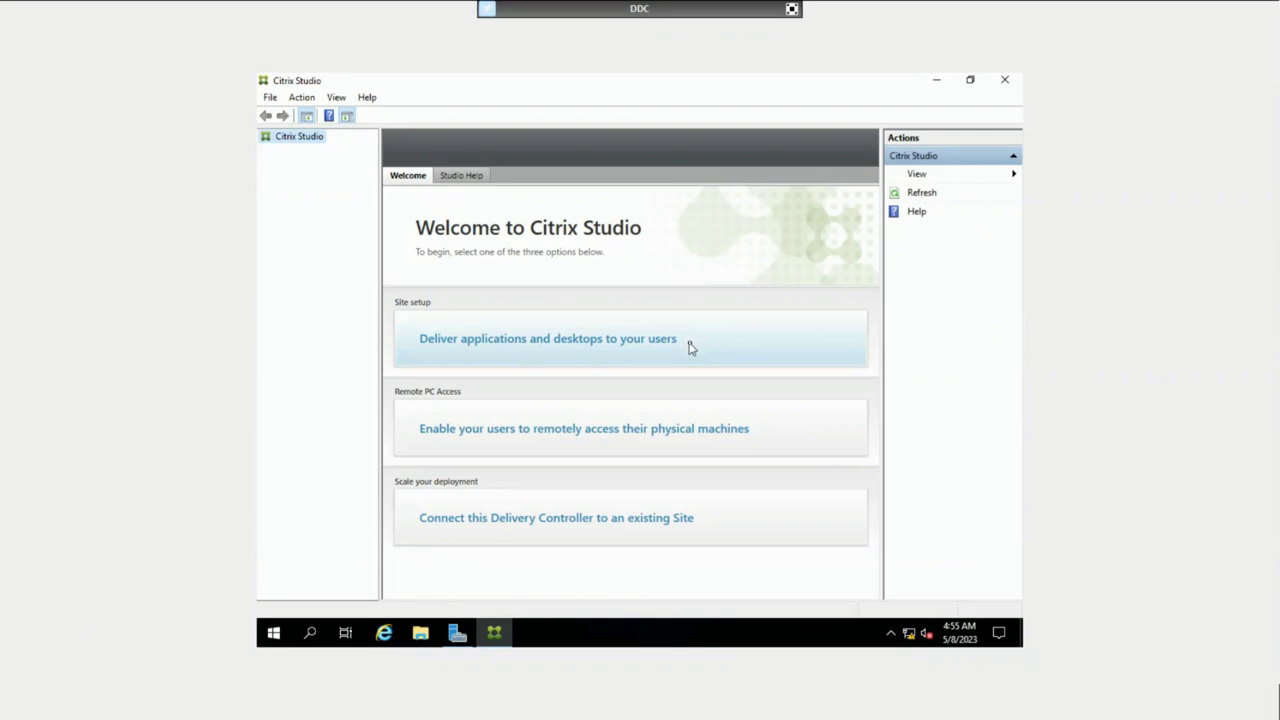
pyautogui.click(689, 347)
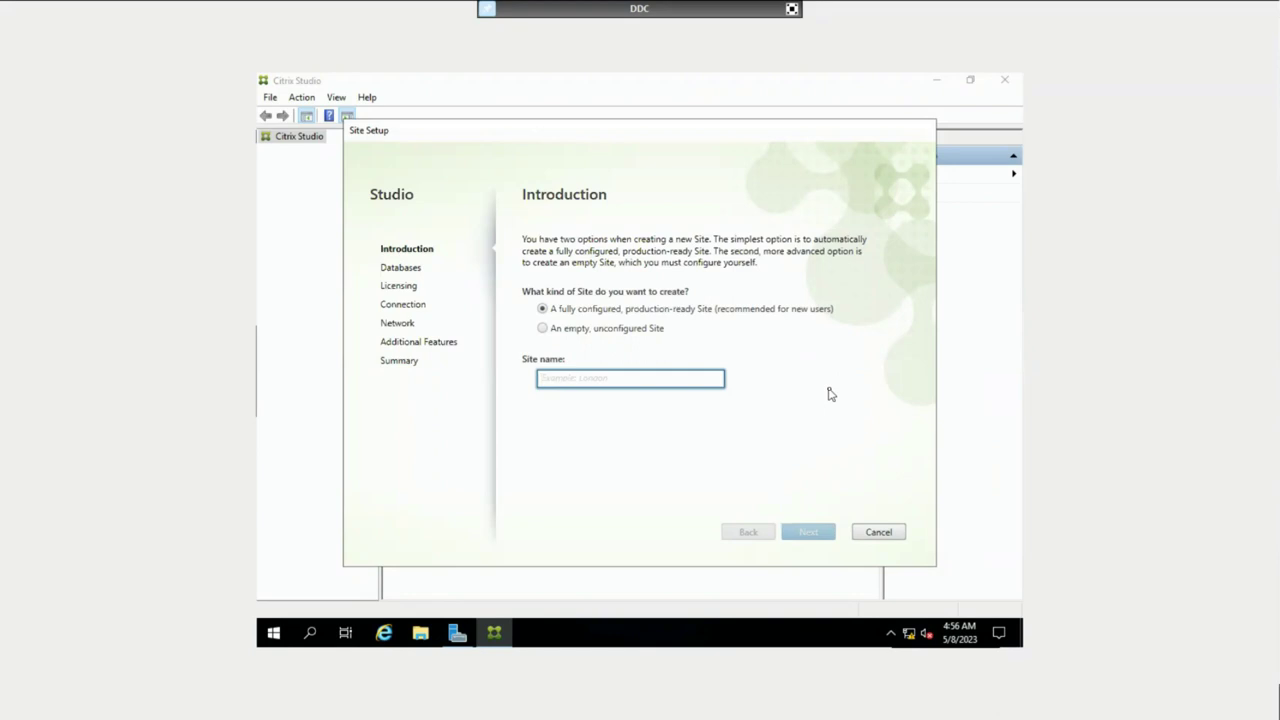
# - Name the fully configured site 'indiranagar' and continue to Databases
pyautogui.write('dd')
pyautogui.press('BackSpace')
pyautogui.press('BackSpace')
pyautogui.write('i')
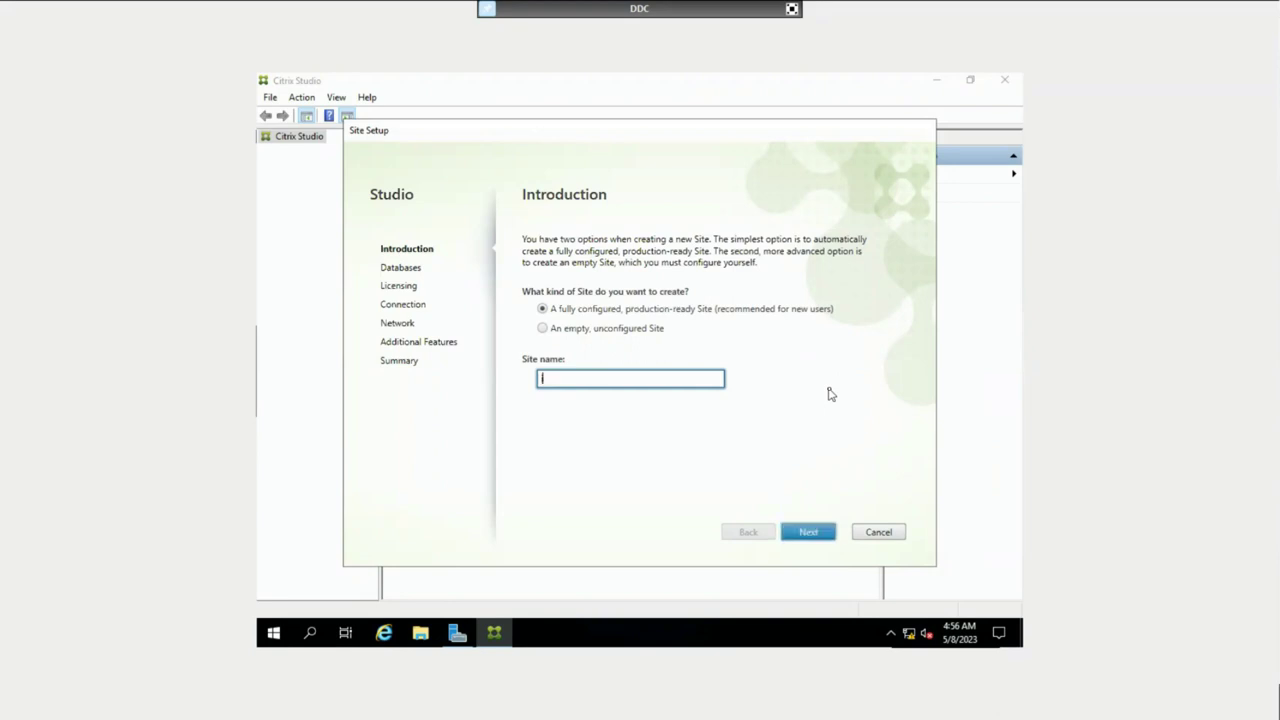
pyautogui.write('ndiranagar')
pyautogui.click(808, 532)
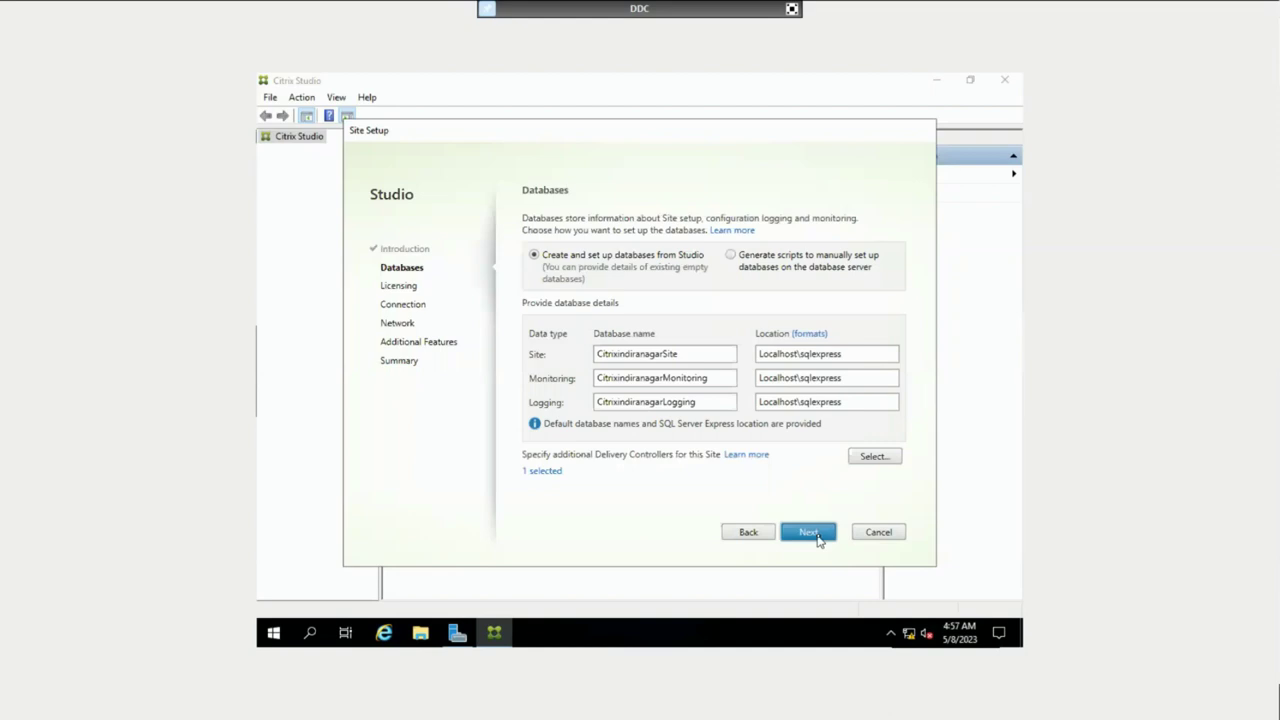
# - Keep the default CitrixindiranagarSite, Monitoring and Logging databases on Localhost\sqlexpress and continue
pyautogui.click(818, 540)
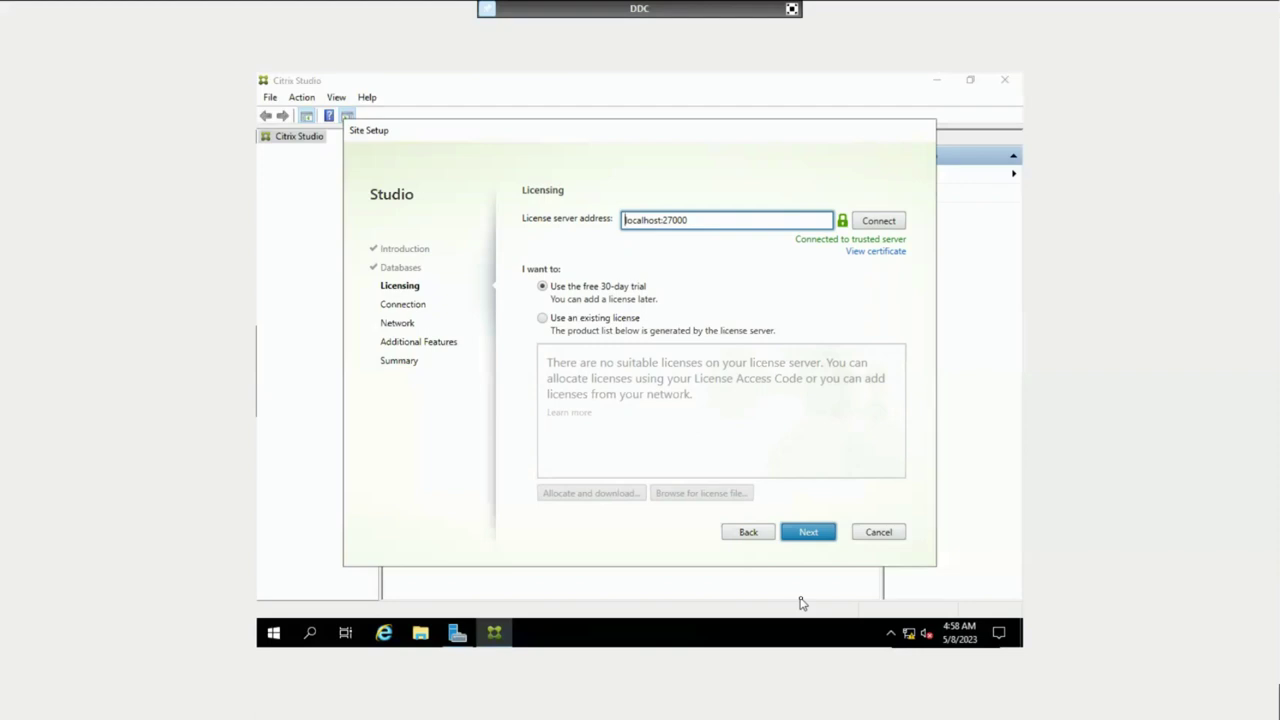
# - Keep the localhost:27000 license server on the free 30-day trial and go to Connection
pyautogui.click(811, 536)
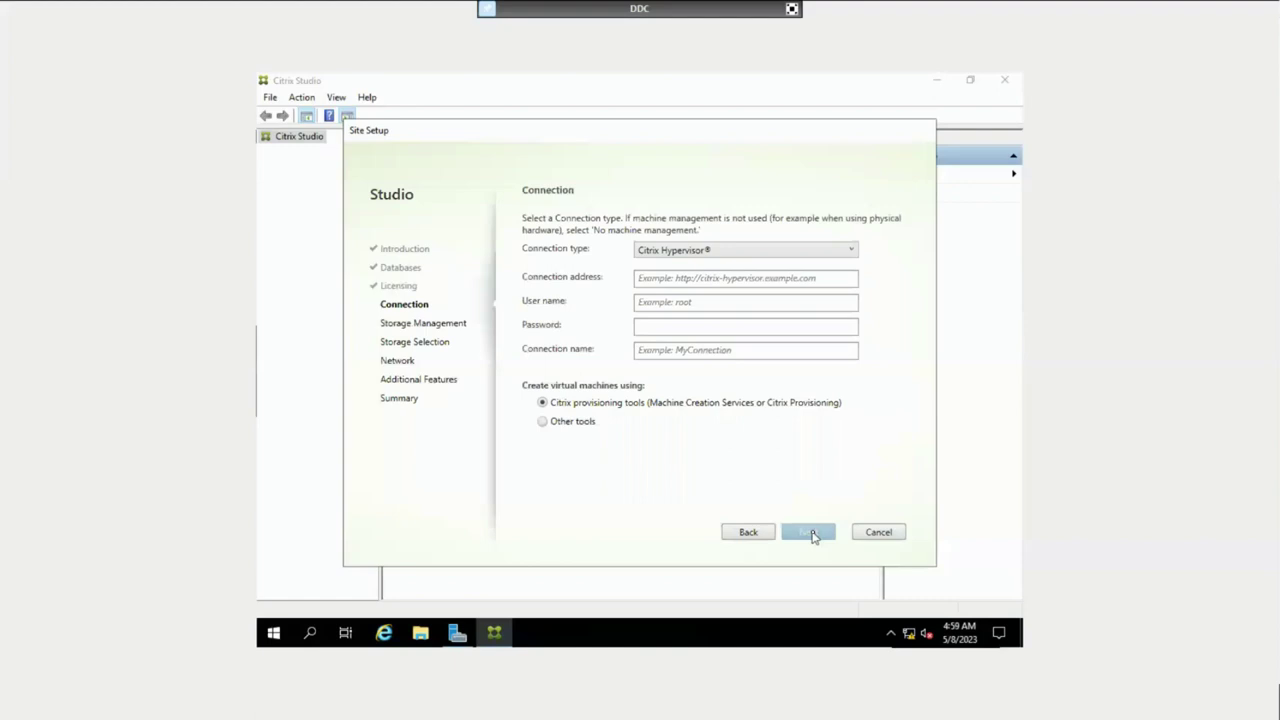
pyautogui.click(846, 250)
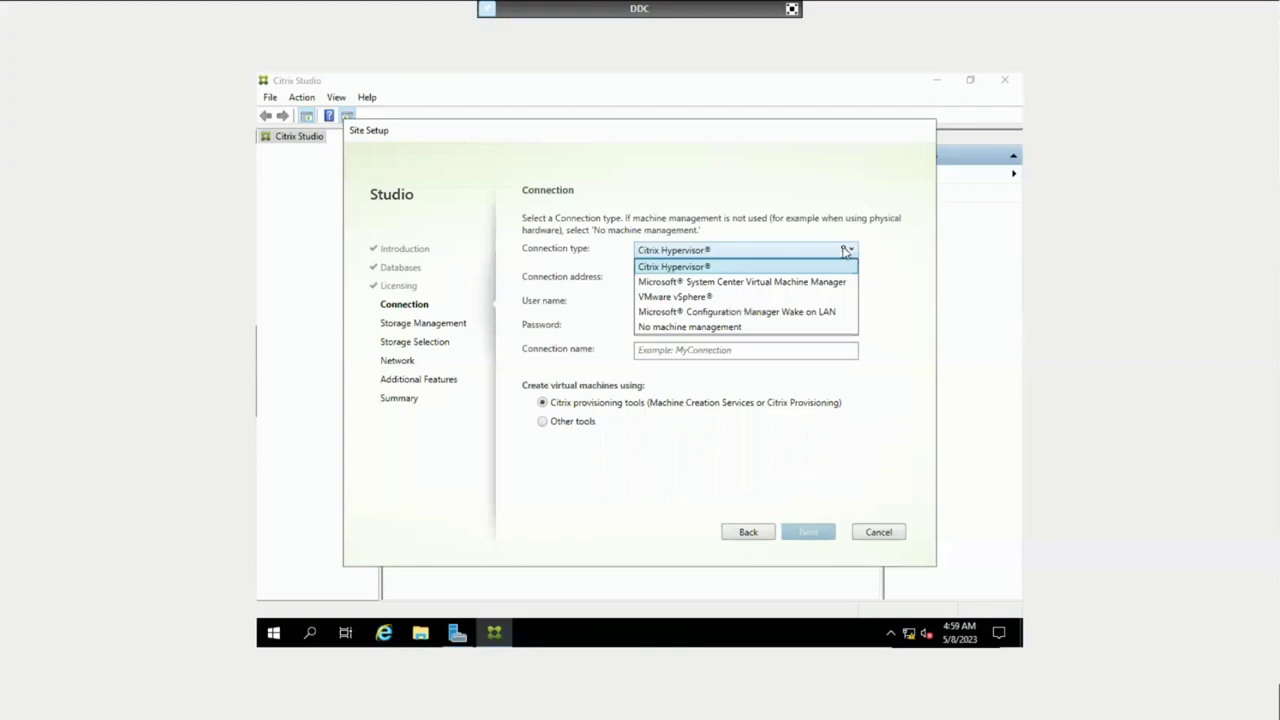
pyautogui.click(758, 267)
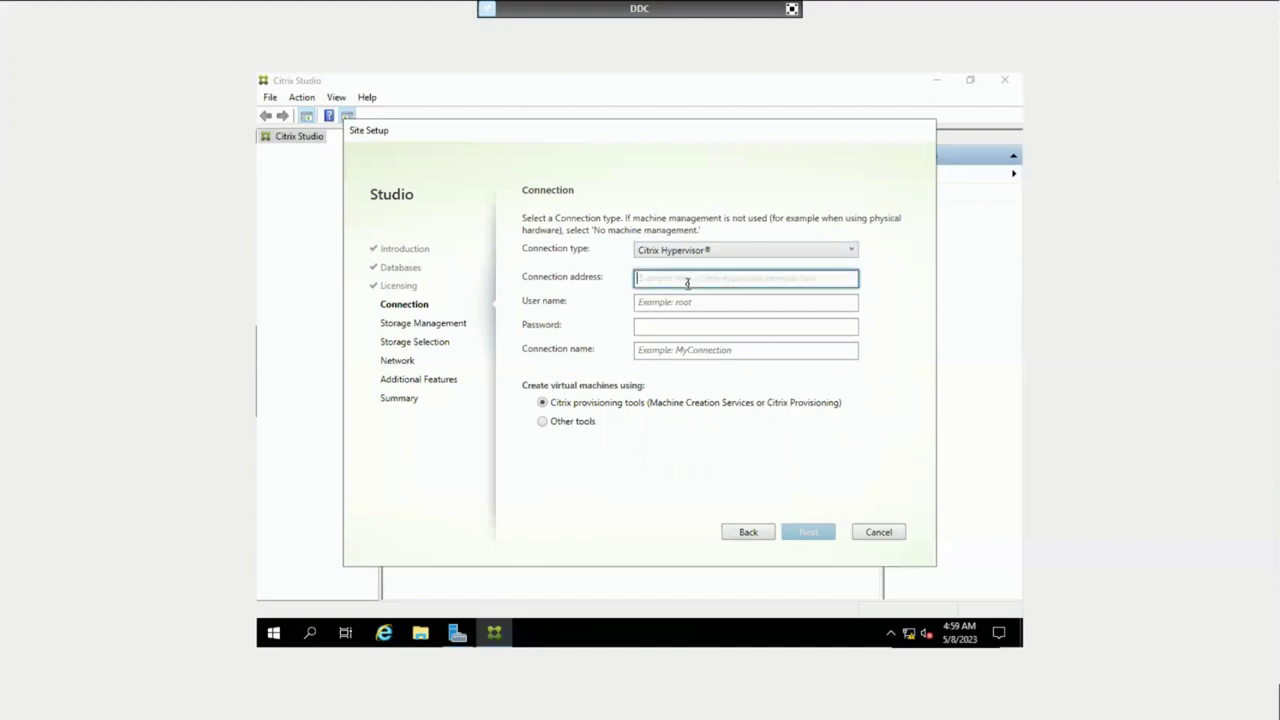
pyautogui.write('htt')
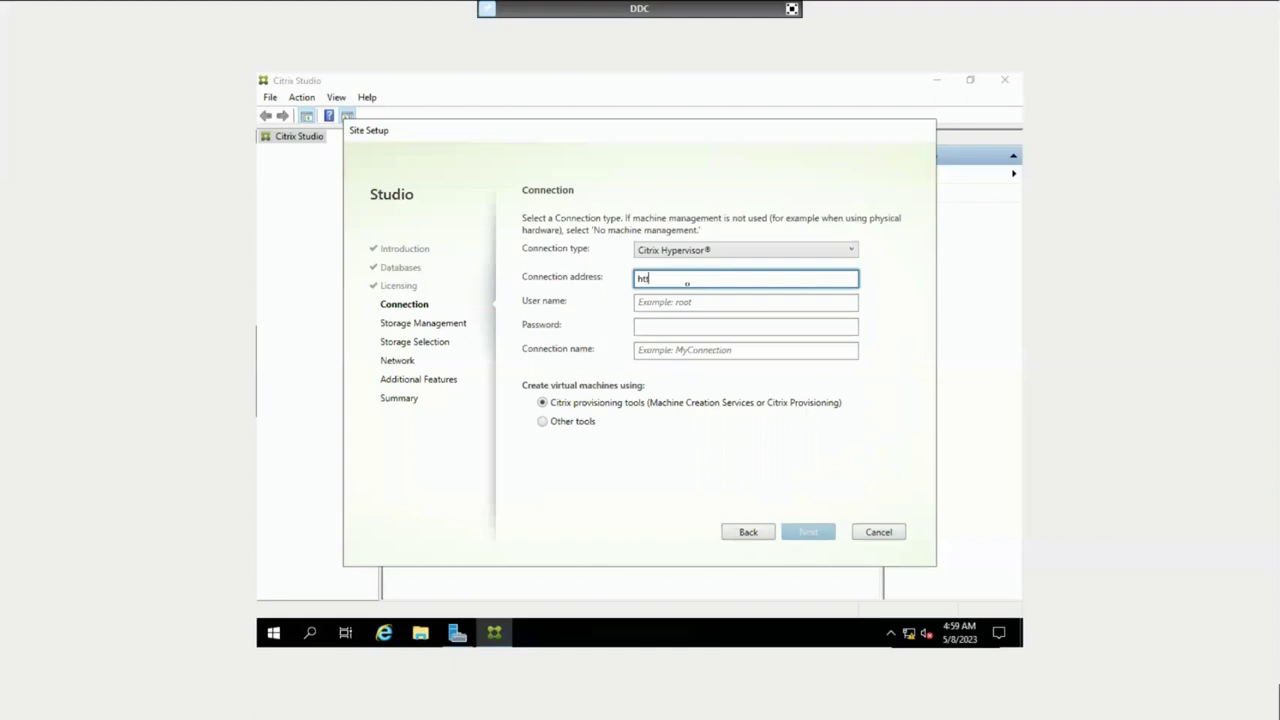
pyautogui.write('p://')
pyautogui.click(792, 9)
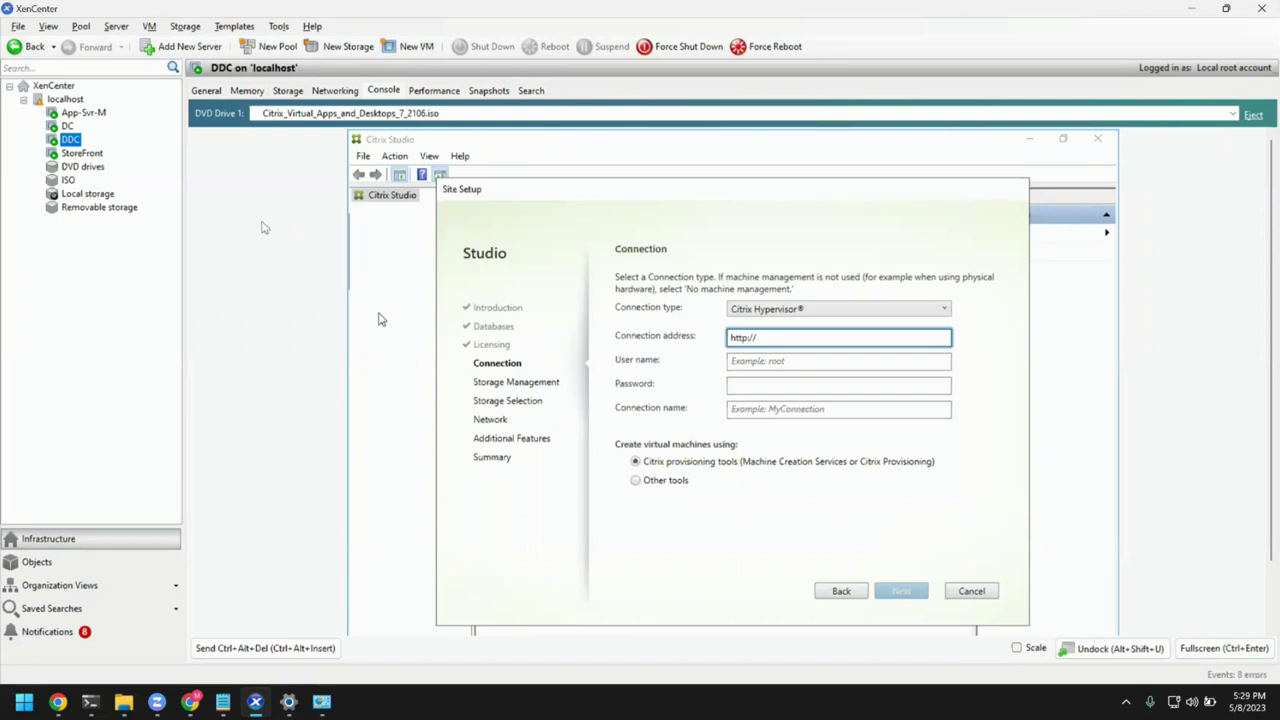
pyautogui.click(62, 100)
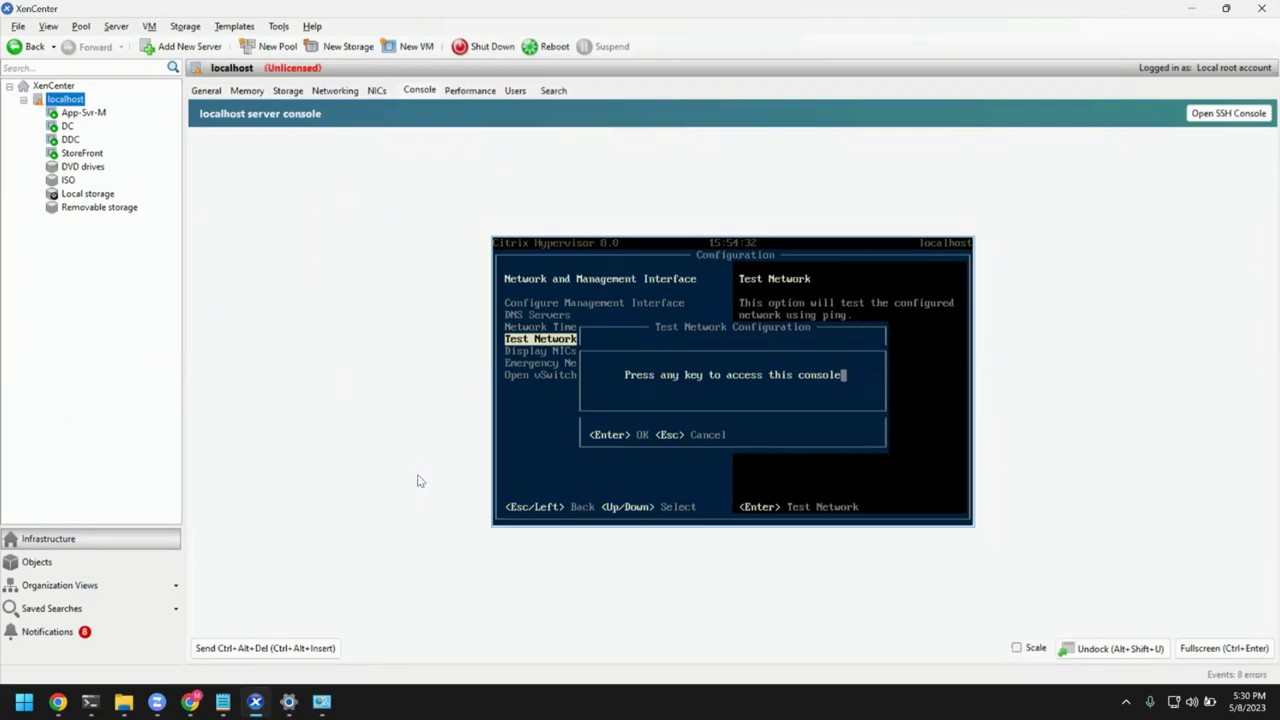
pyautogui.press('Return')
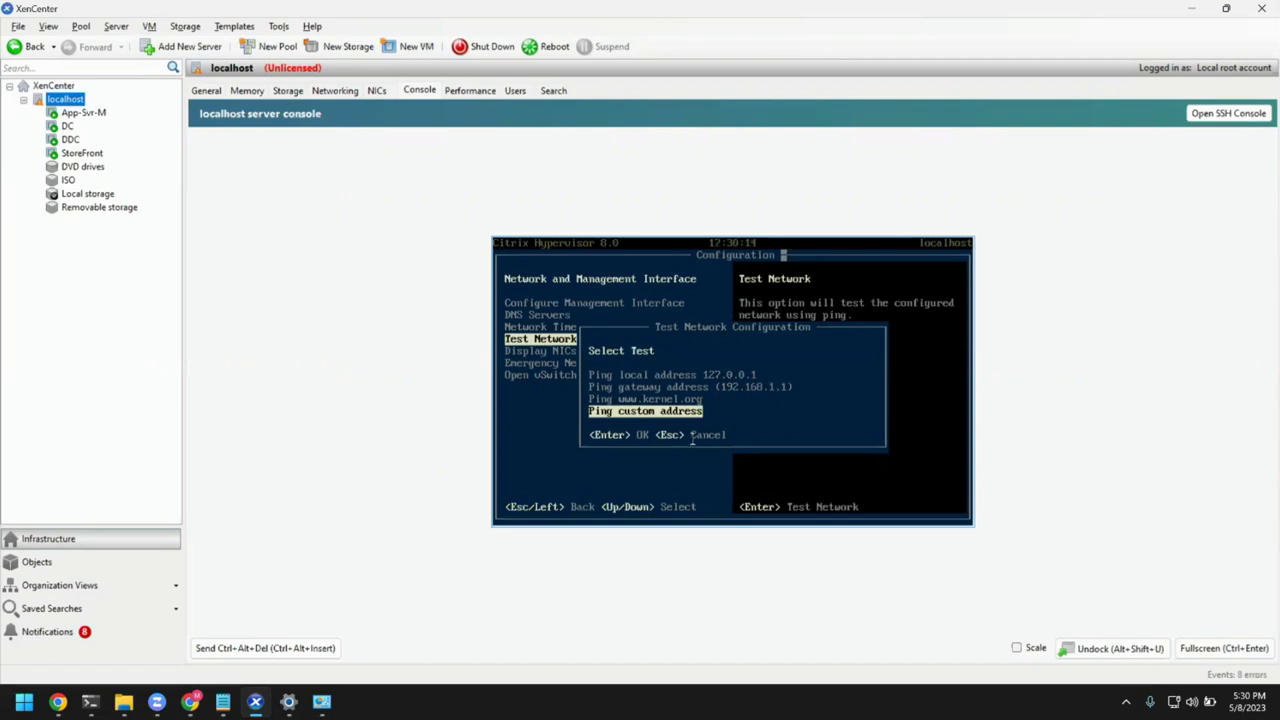
pyautogui.press('Escape')
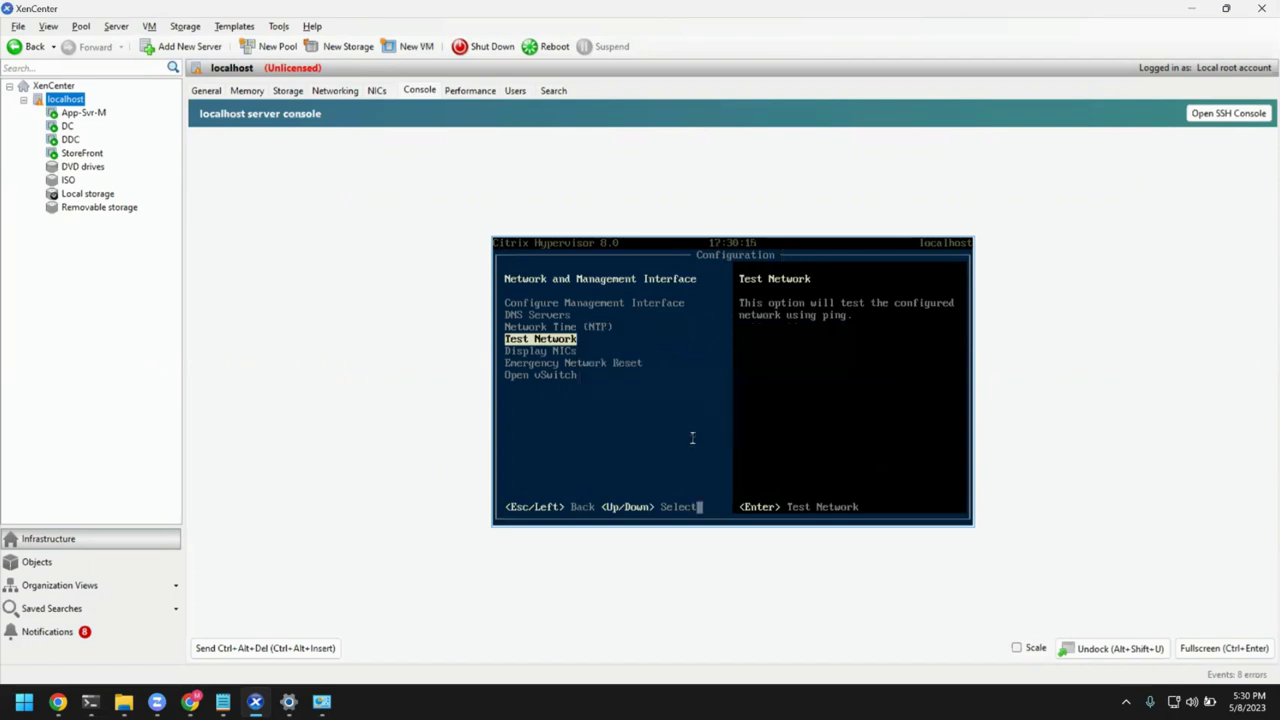
pyautogui.press('Up')
pyautogui.press('Up')
pyautogui.press('Up')
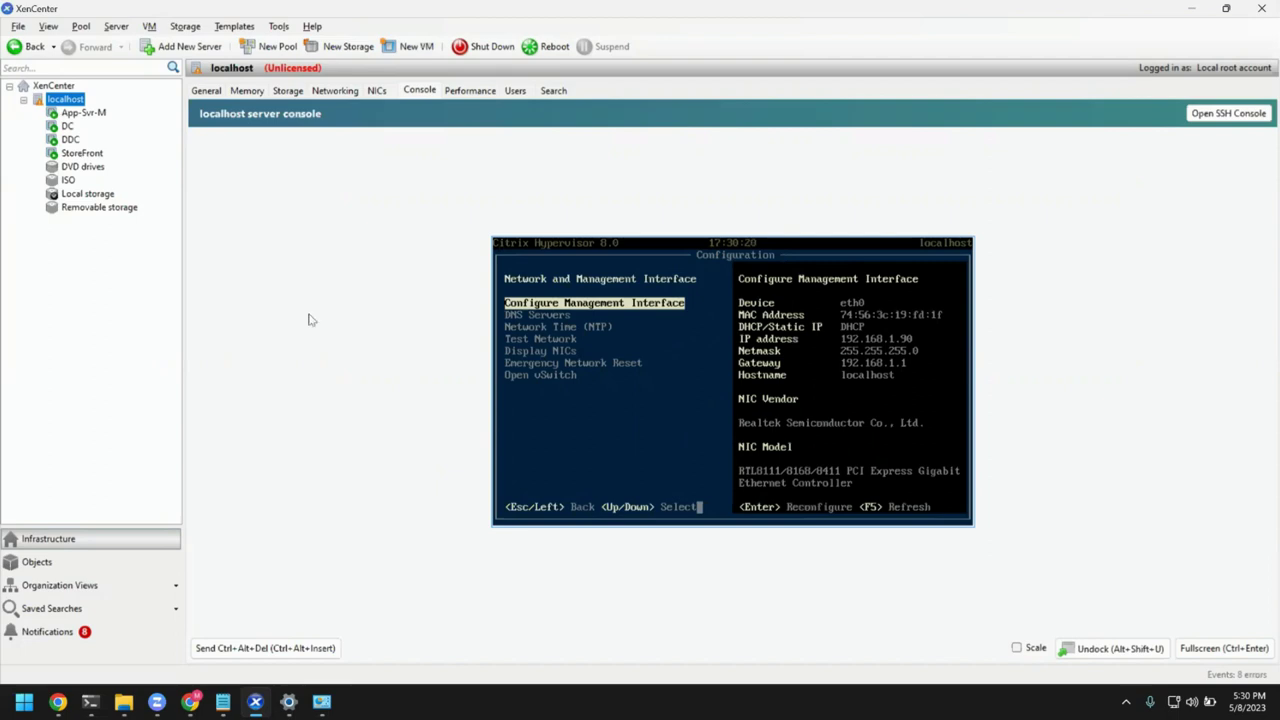
pyautogui.click(70, 139)
pyautogui.click(782, 338)
pyautogui.write('192')
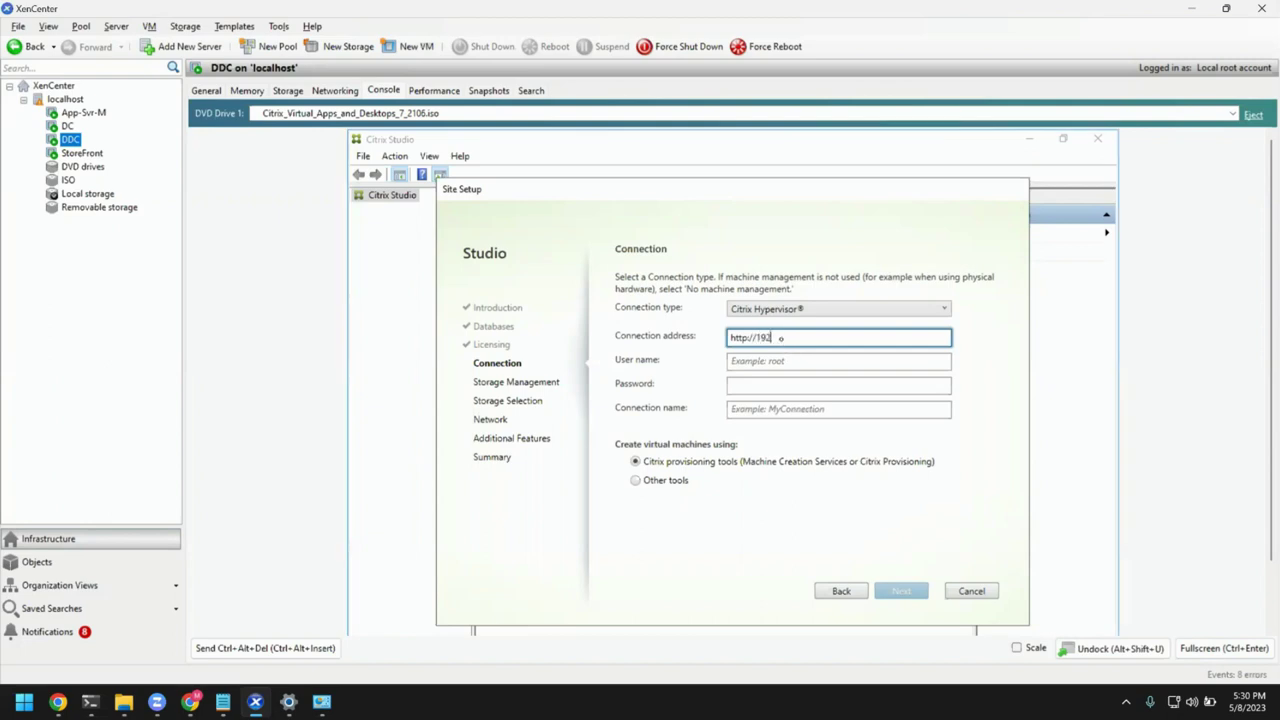
pyautogui.write('.168.1.90')
pyautogui.click(784, 364)
pyautogui.write('root')
pyautogui.click(774, 386)
pyautogui.write('*********')
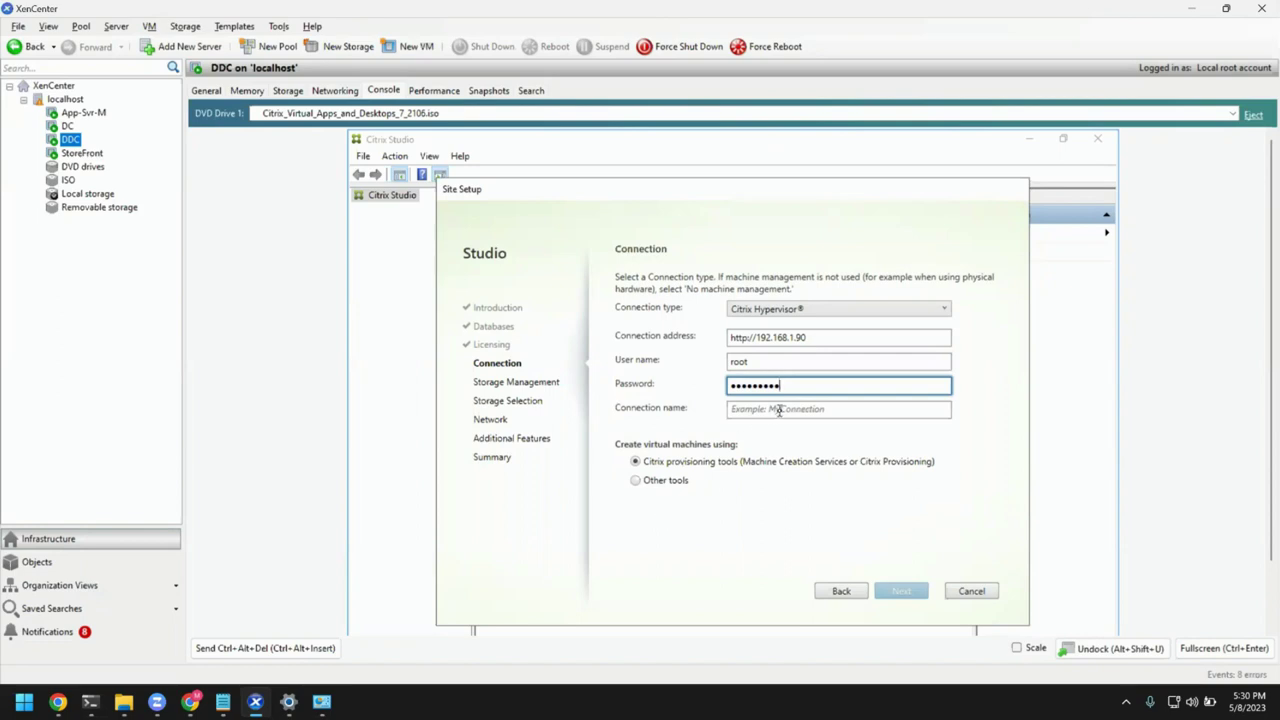
# - Name the connection XenServer01 and continue to Storage Management
pyautogui.click(778, 410)
pyautogui.write('GenSe')
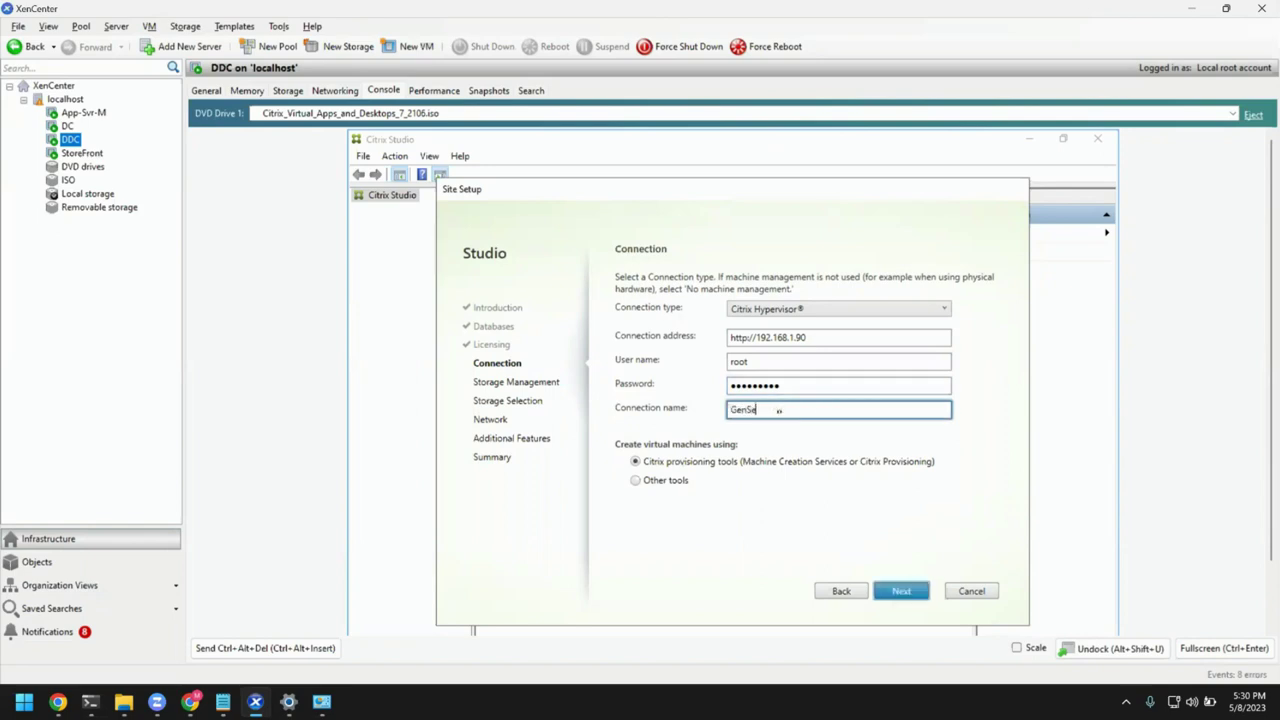
pyautogui.write('rver01')
pyautogui.moveTo(742, 409); pyautogui.dragTo(722, 416)
pyautogui.write('X')
pyautogui.click(913, 590)
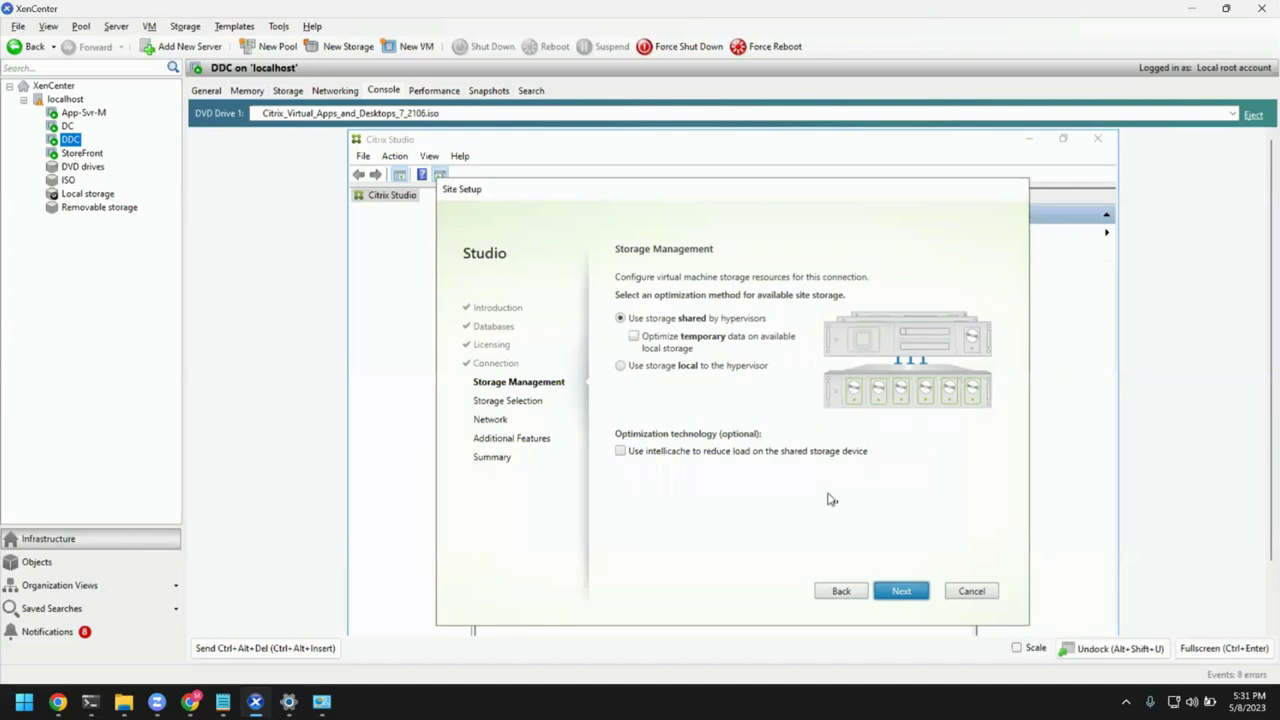
# - Select 'Use storage local to the hypervisor' and move on to Storage Selection
pyautogui.click(622, 366)
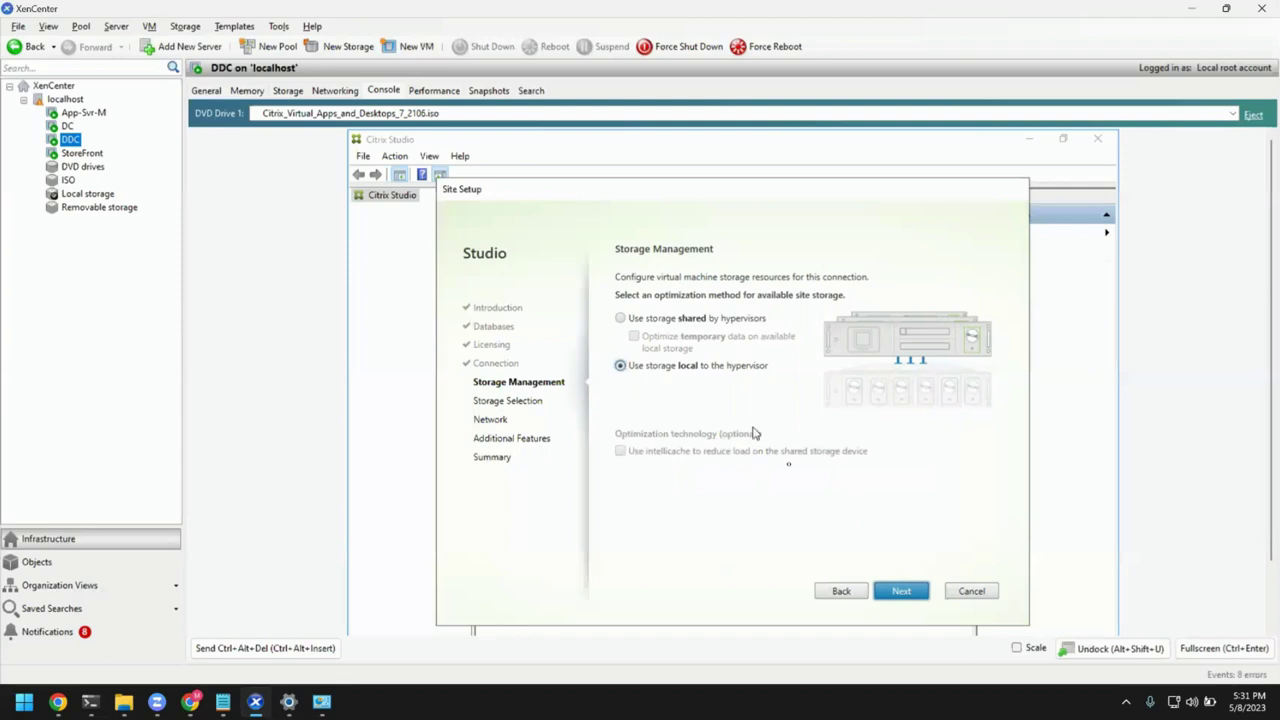
pyautogui.click(893, 590)
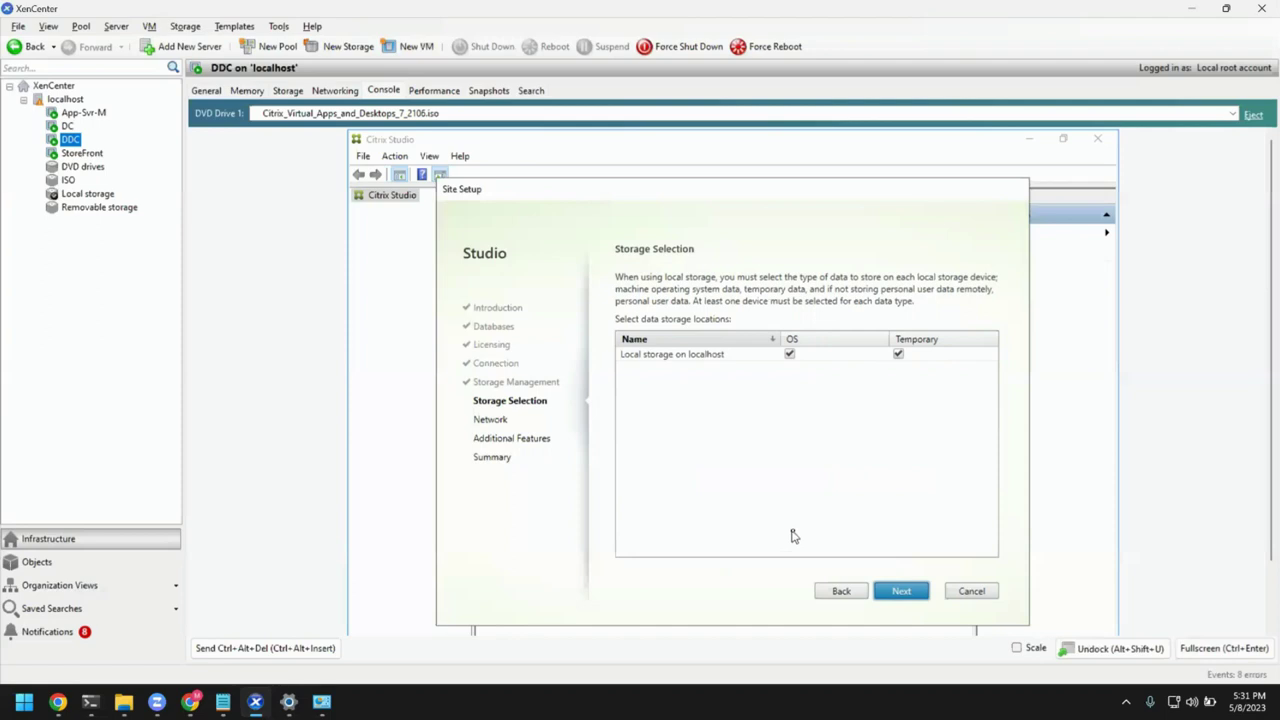
# - Accept localhost storage for OS and Temporary data and name Network 0 resources Xen-N-01
pyautogui.click(914, 596)
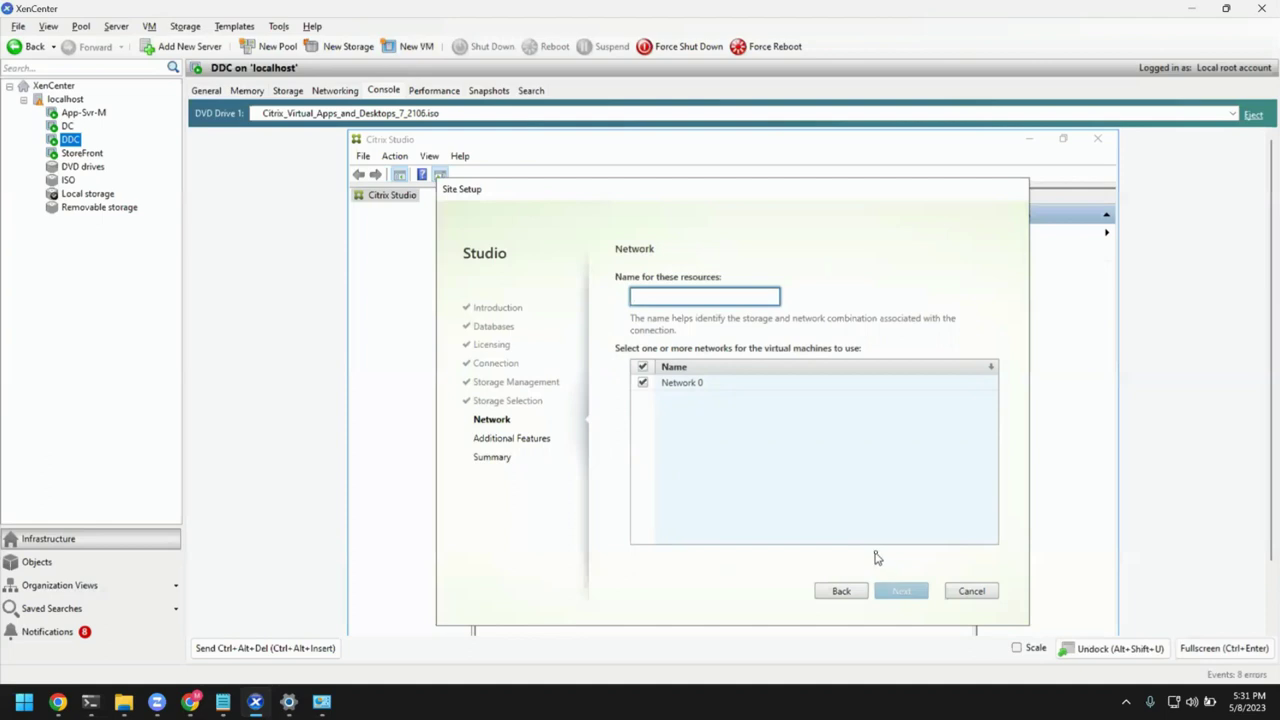
pyautogui.write('Xen01')
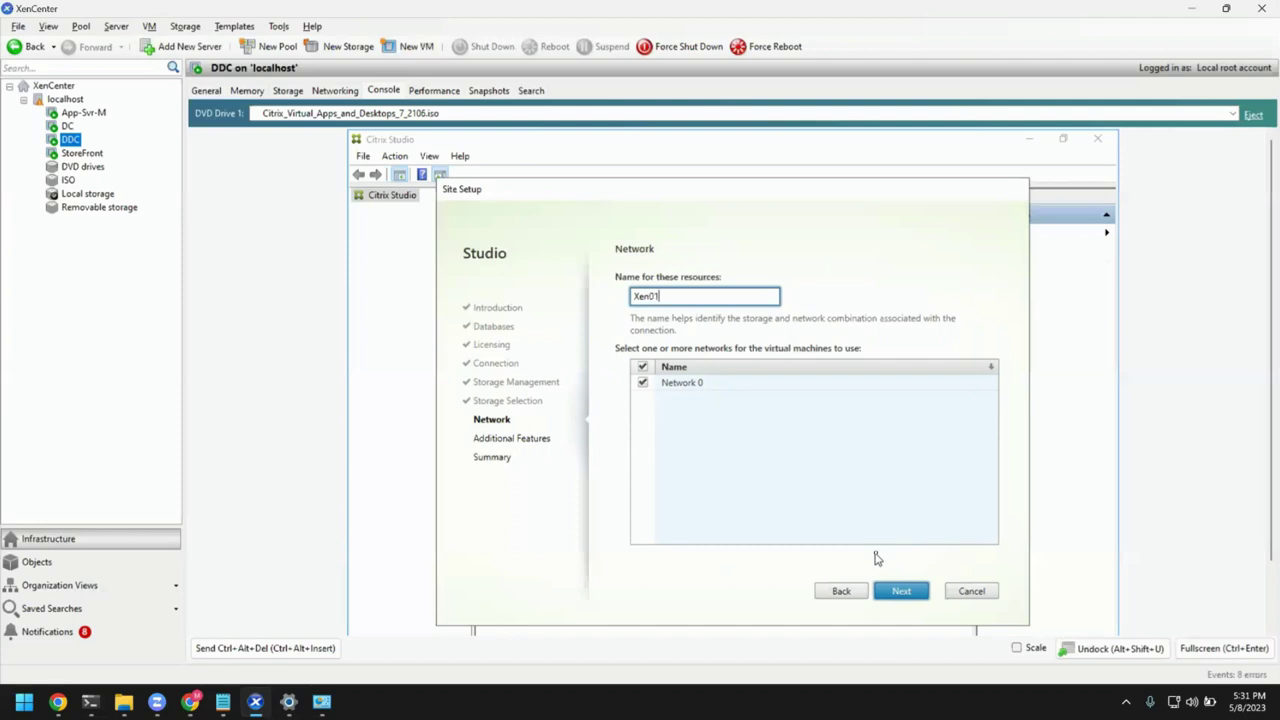
pyautogui.press('Left')
pyautogui.press('Left')
pyautogui.write('-M')
pyautogui.press('BackSpace')
pyautogui.write('N')
# - Leave App-V Publishing off and review the Site Setup Summary page
pyautogui.click(906, 592)
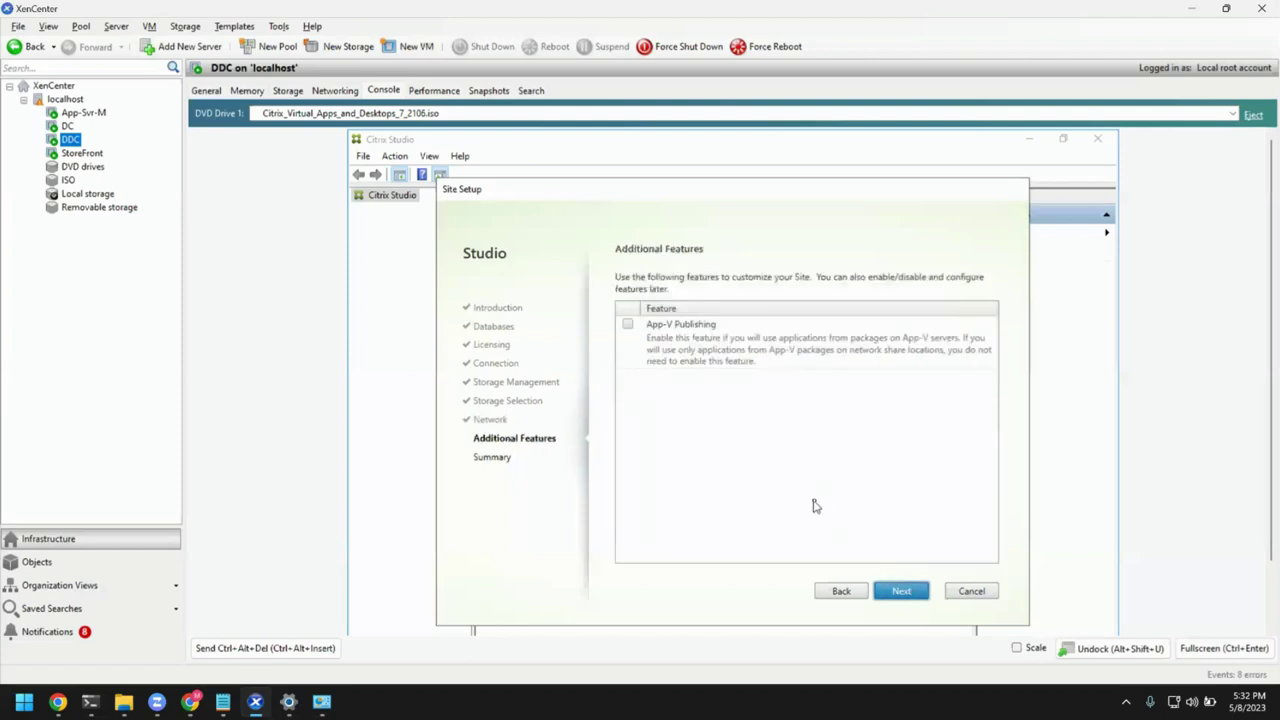
pyautogui.click(903, 592)
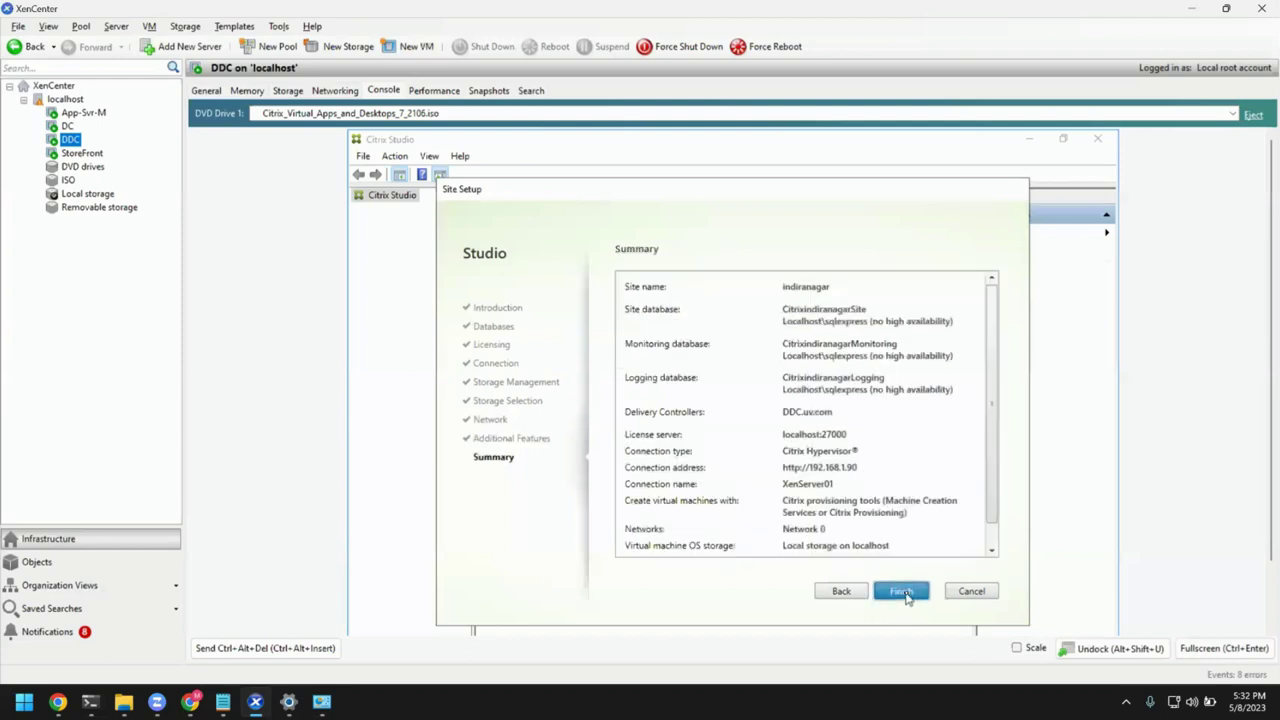
pyautogui.scroll(-2, 910, 528)
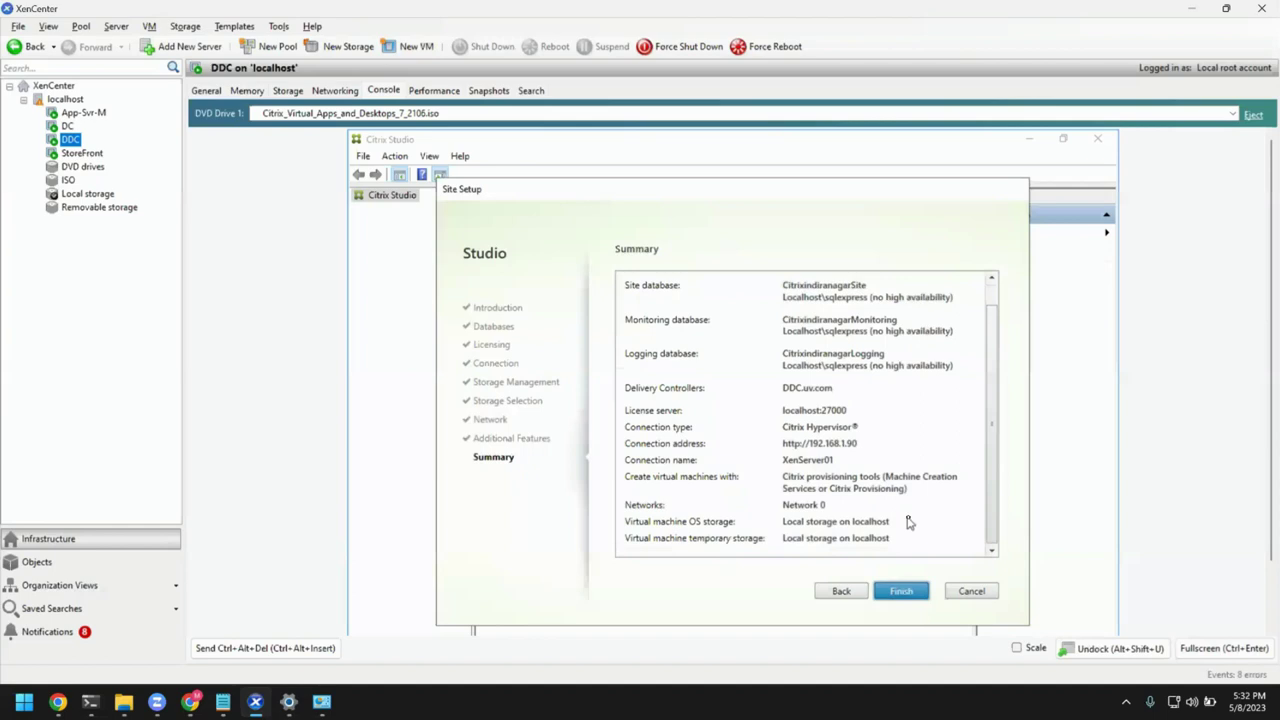
# - Finish the Summary to build the indiranagar site and wait for Configuration Successful
pyautogui.click(904, 594)
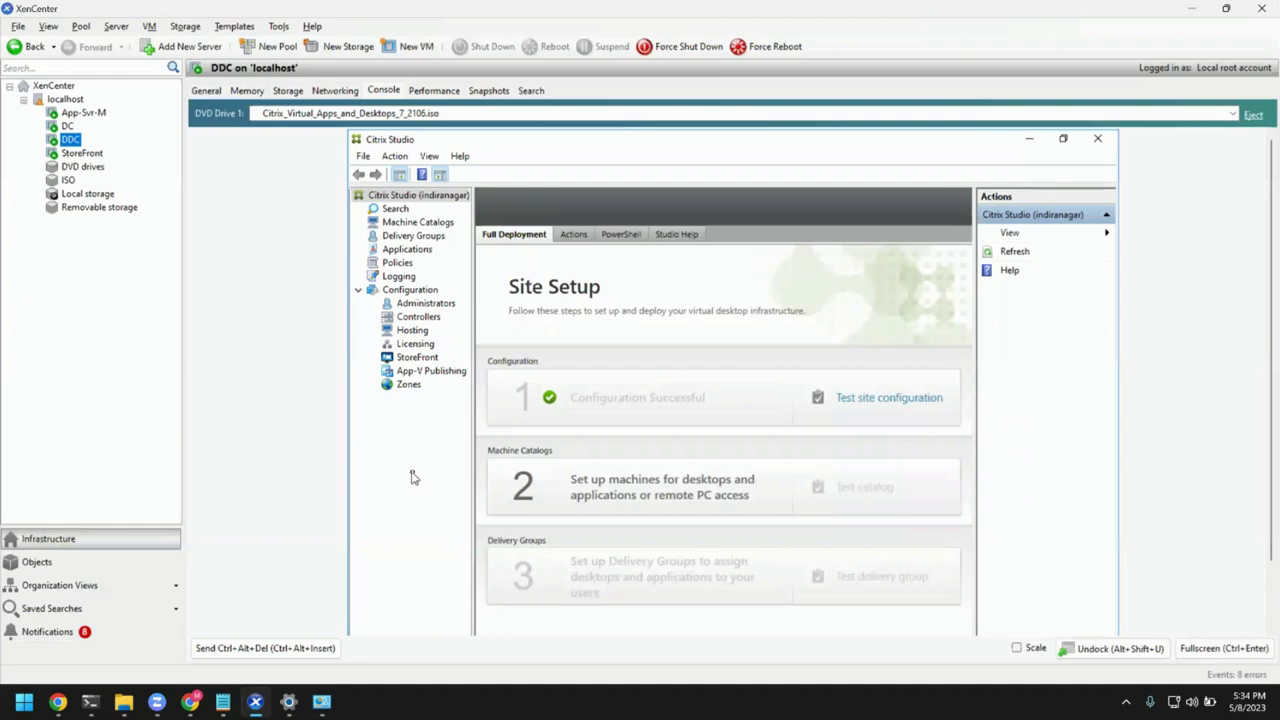
# - Cancel machine catalog setup for now and inspect the empty Machine Catalogs list
pyautogui.click(580, 492)
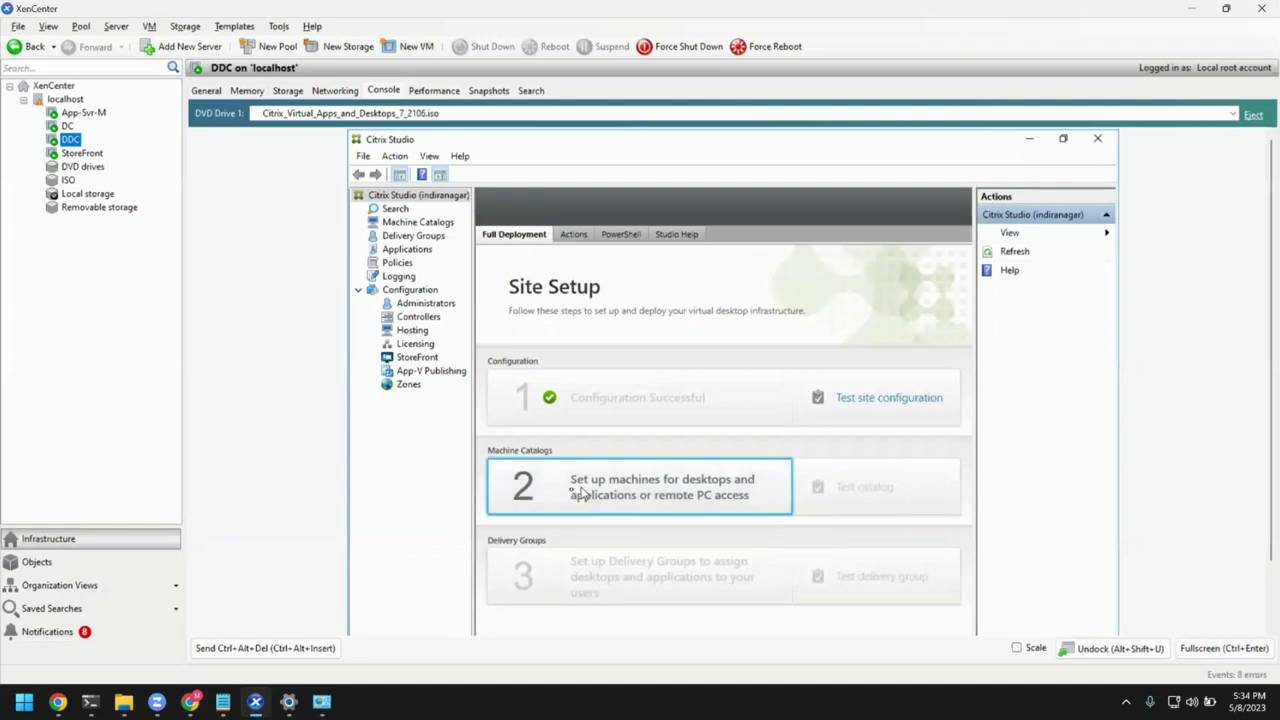
pyautogui.click(971, 591)
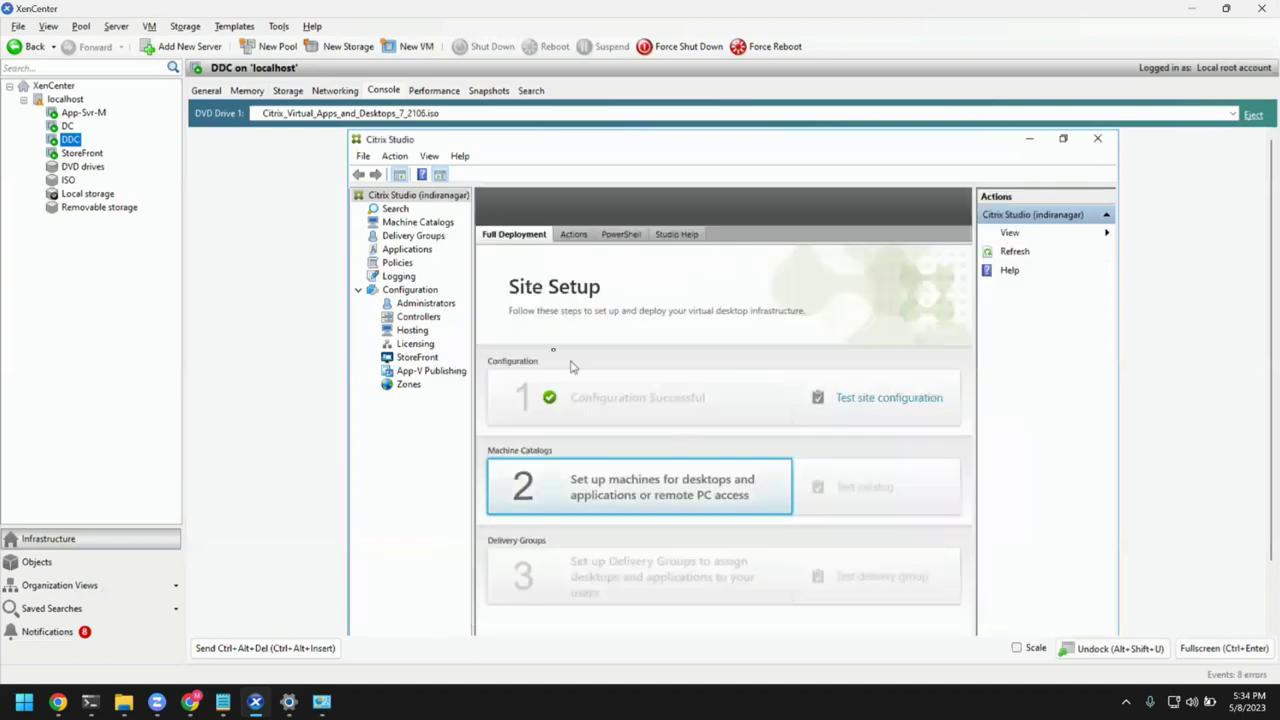
pyautogui.click(414, 226)
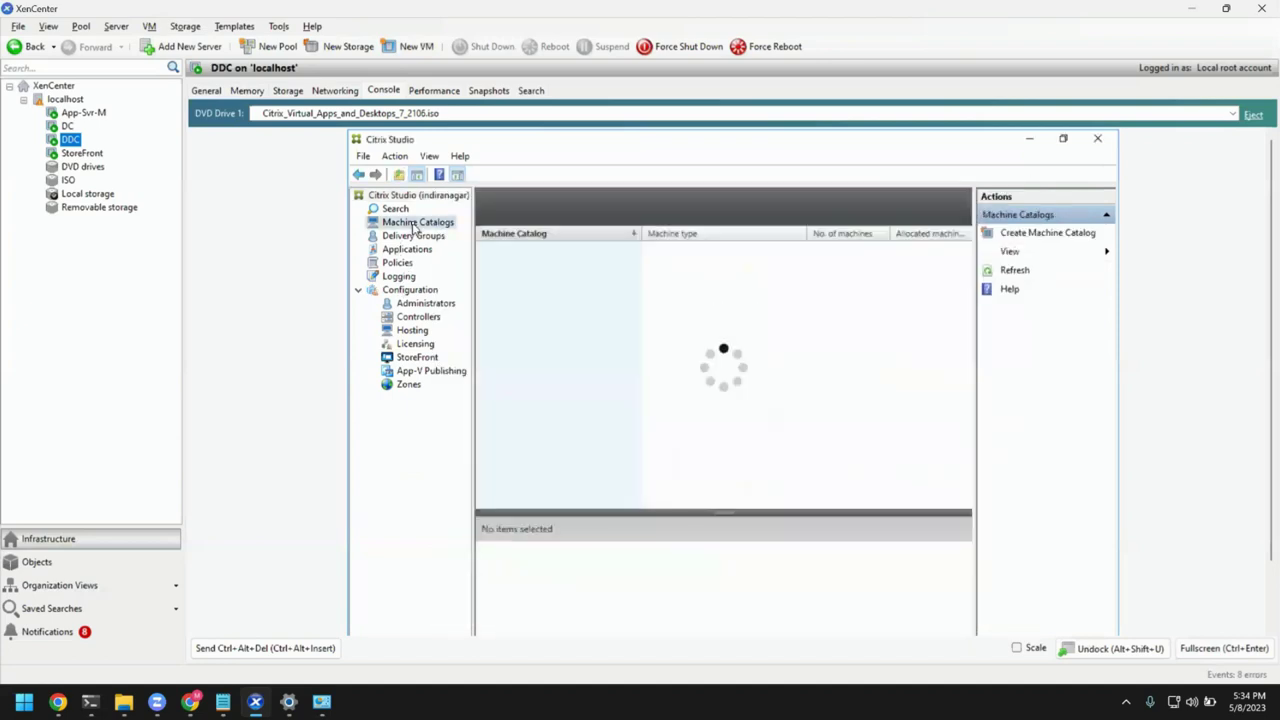
pyautogui.rightClick(597, 303)
pyautogui.click(590, 290)
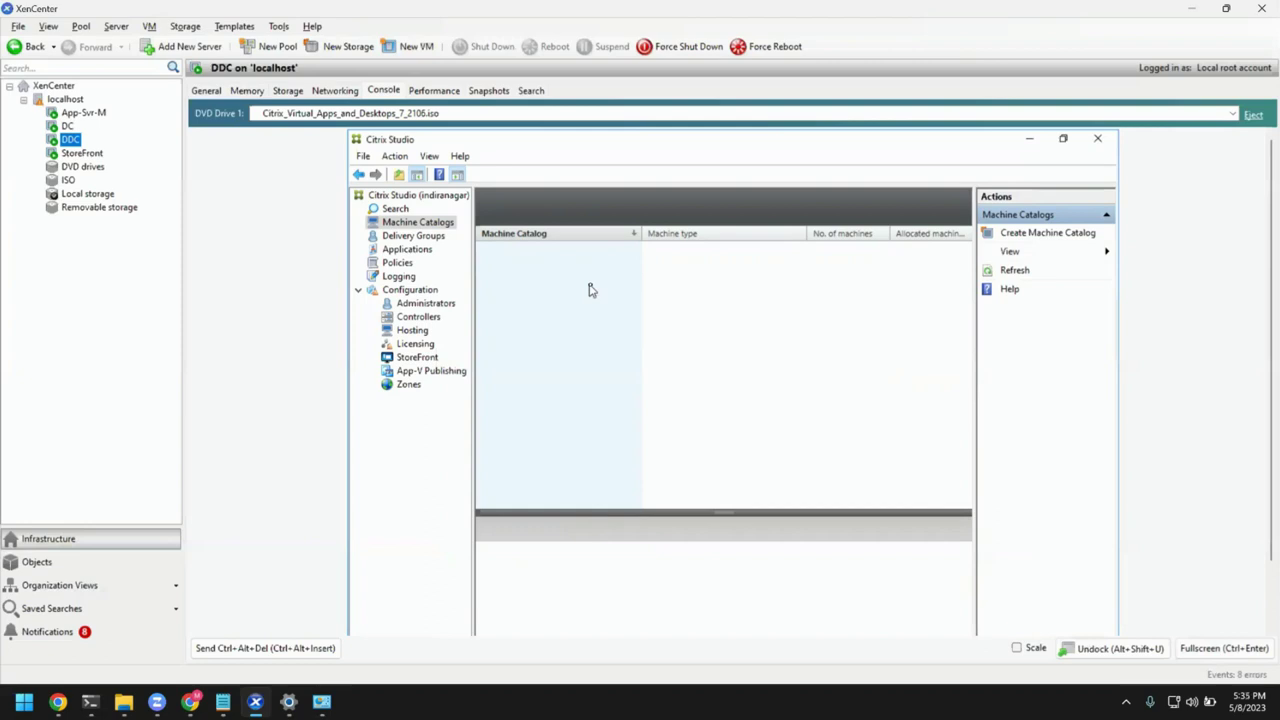
# - Look over Delivery Groups and Applications, then open Logging and dismiss its welcome notes
pyautogui.click(408, 236)
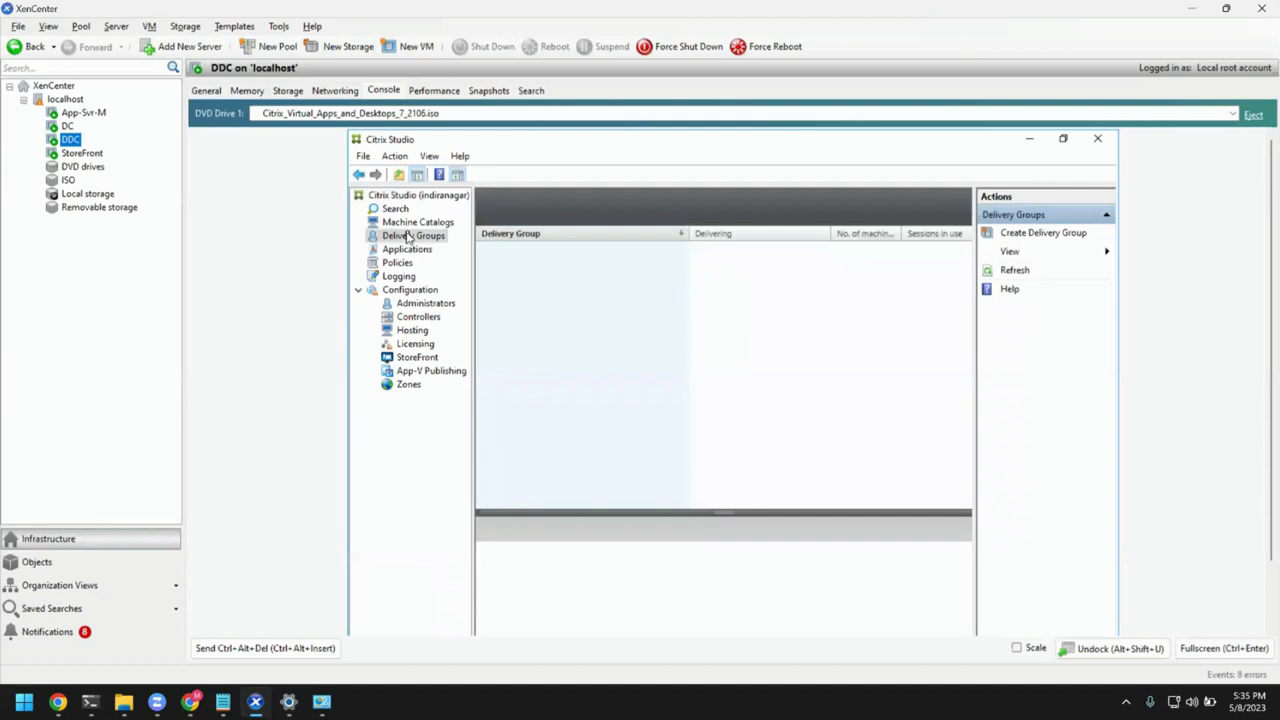
pyautogui.click(407, 250)
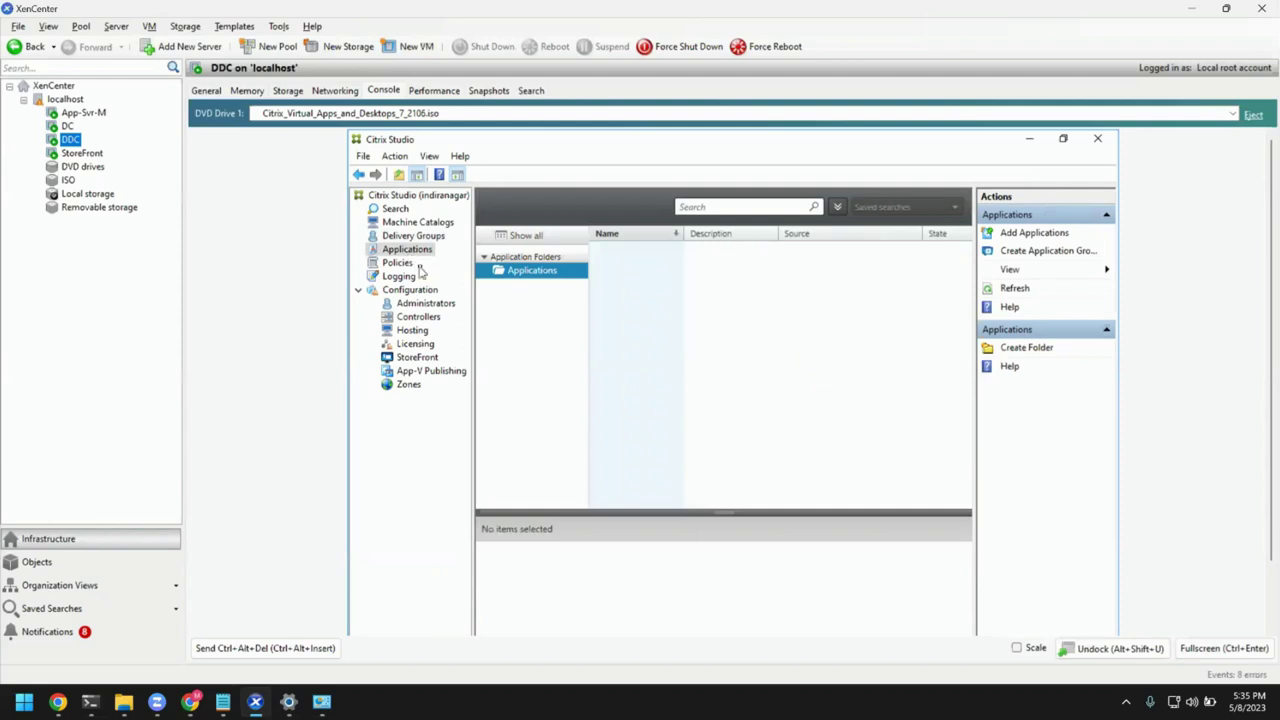
pyautogui.click(397, 277)
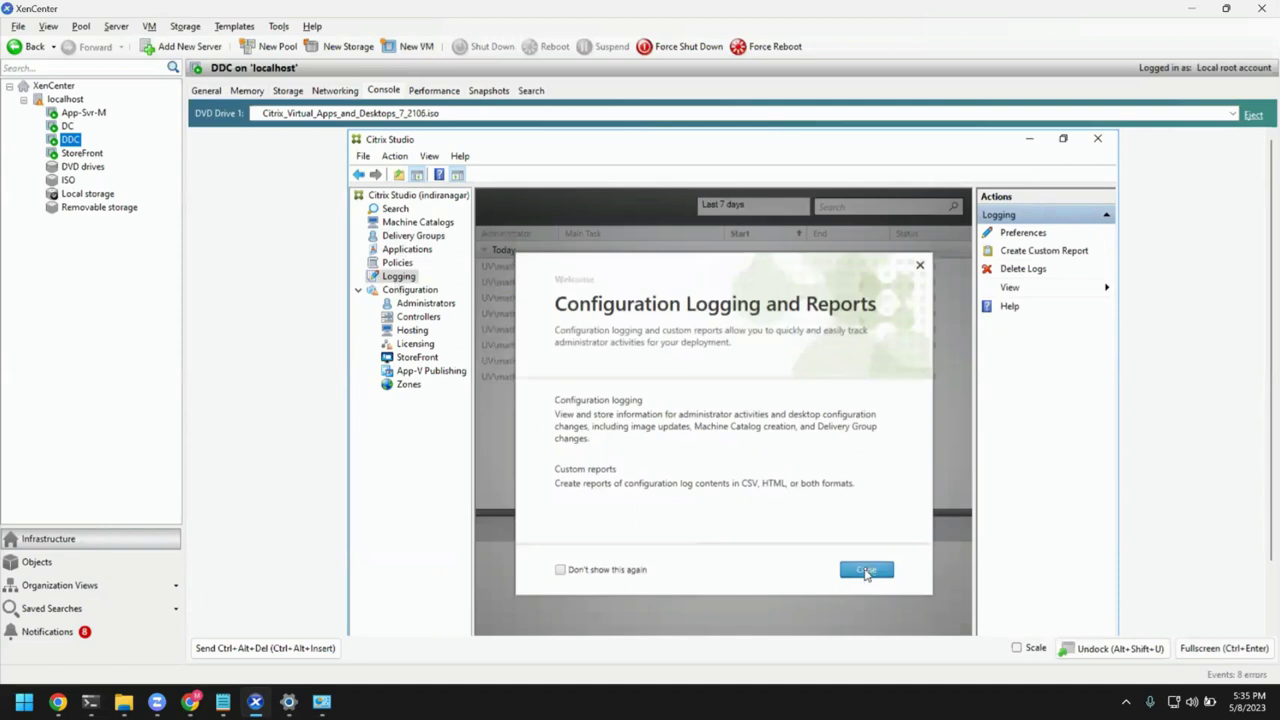
pyautogui.click(866, 571)
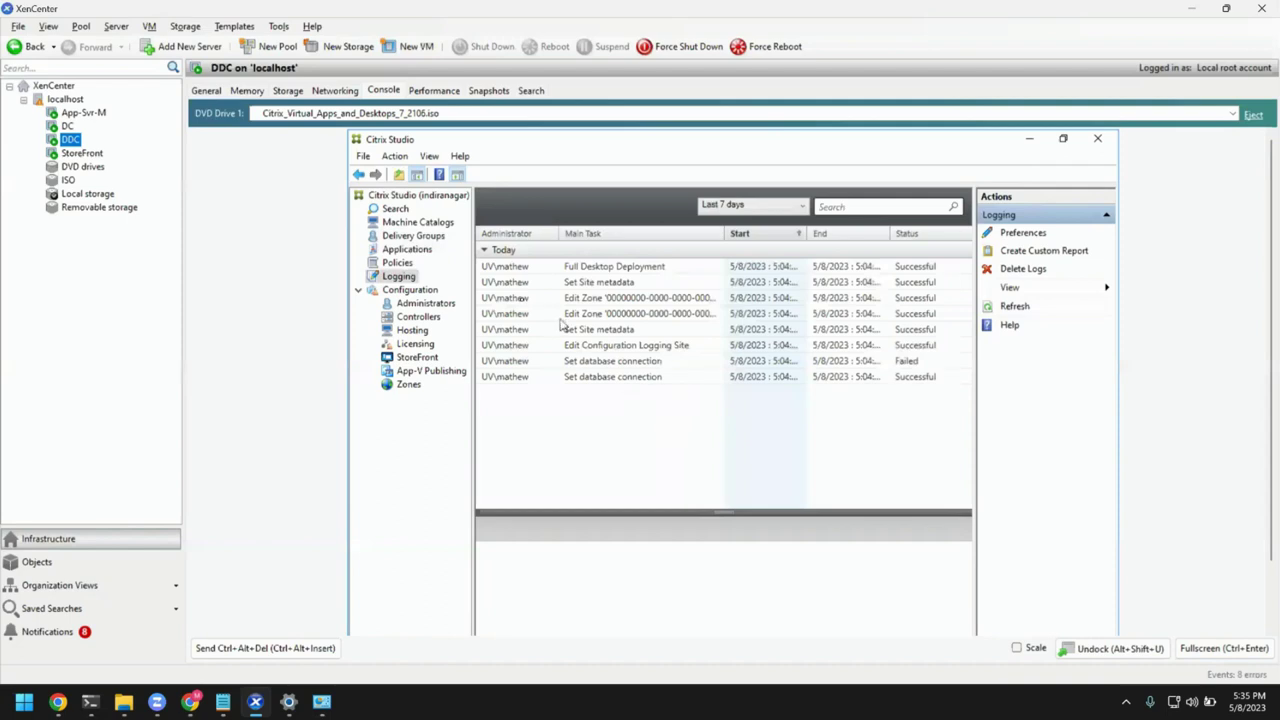
# - Review the site's Controllers, Administrators, XenServer01 hosting connection and Licensing
pyautogui.click(408, 316)
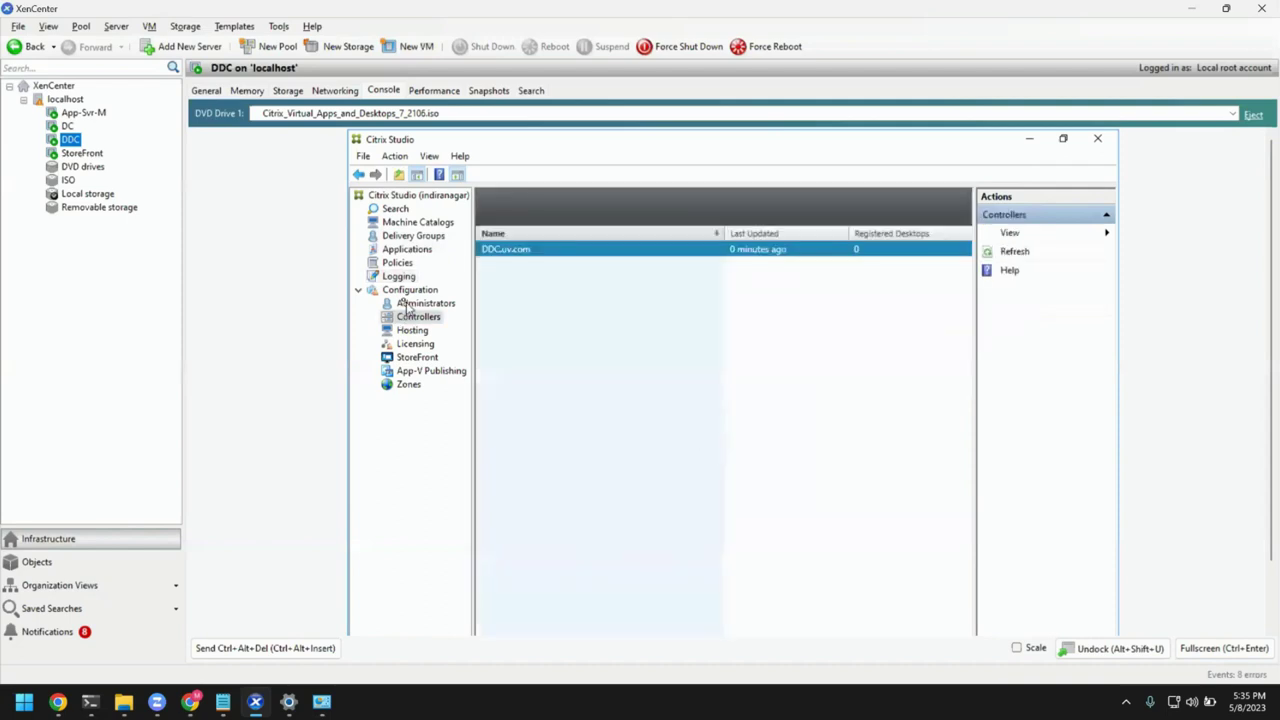
pyautogui.click(412, 303)
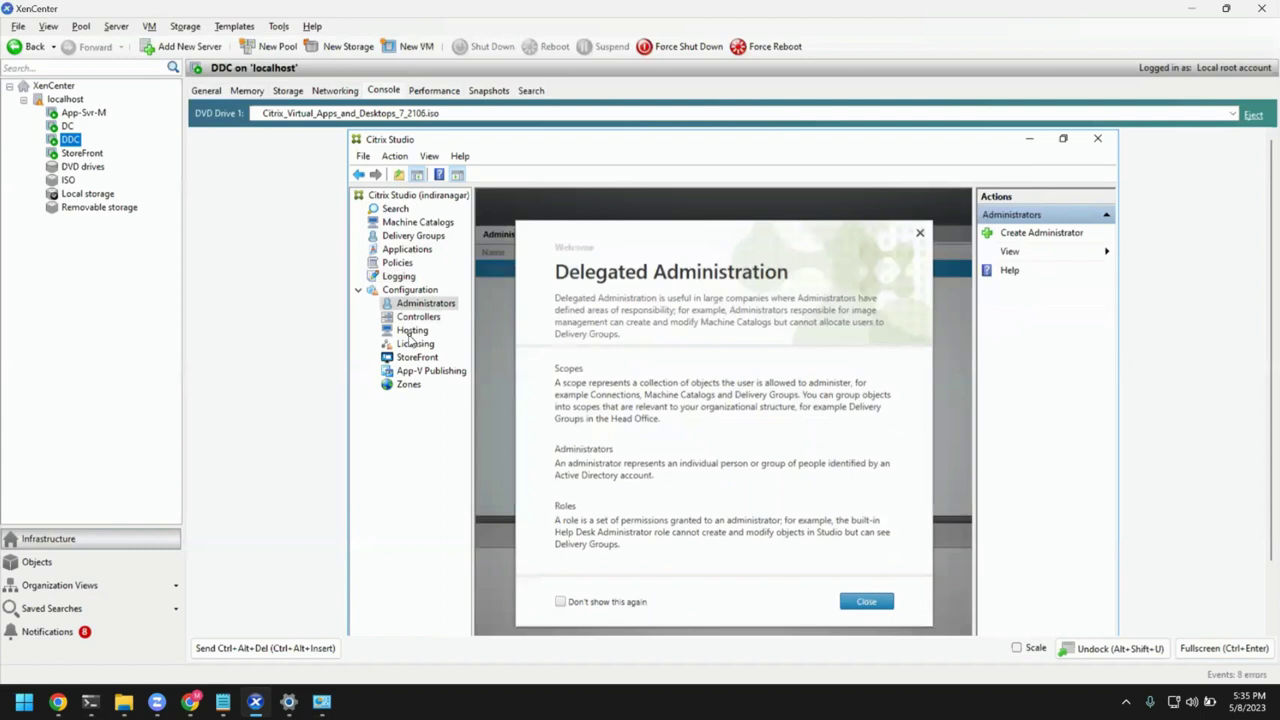
pyautogui.click(411, 331)
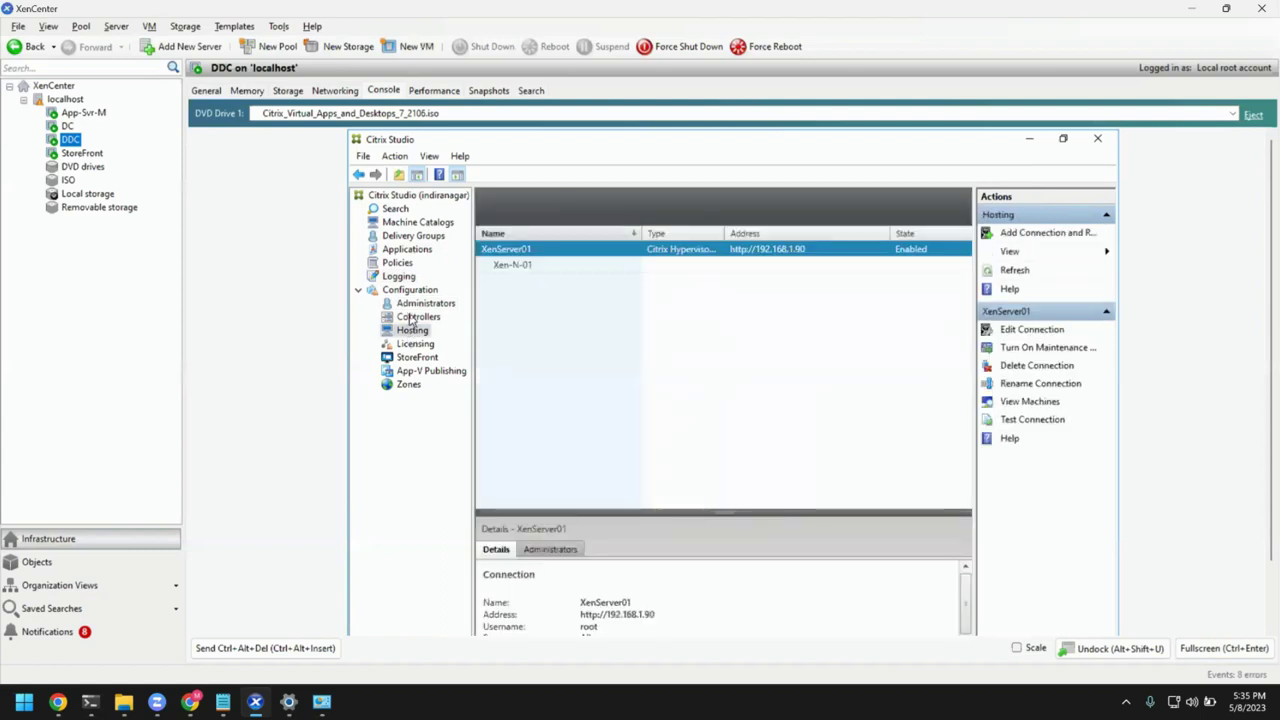
pyautogui.click(416, 344)
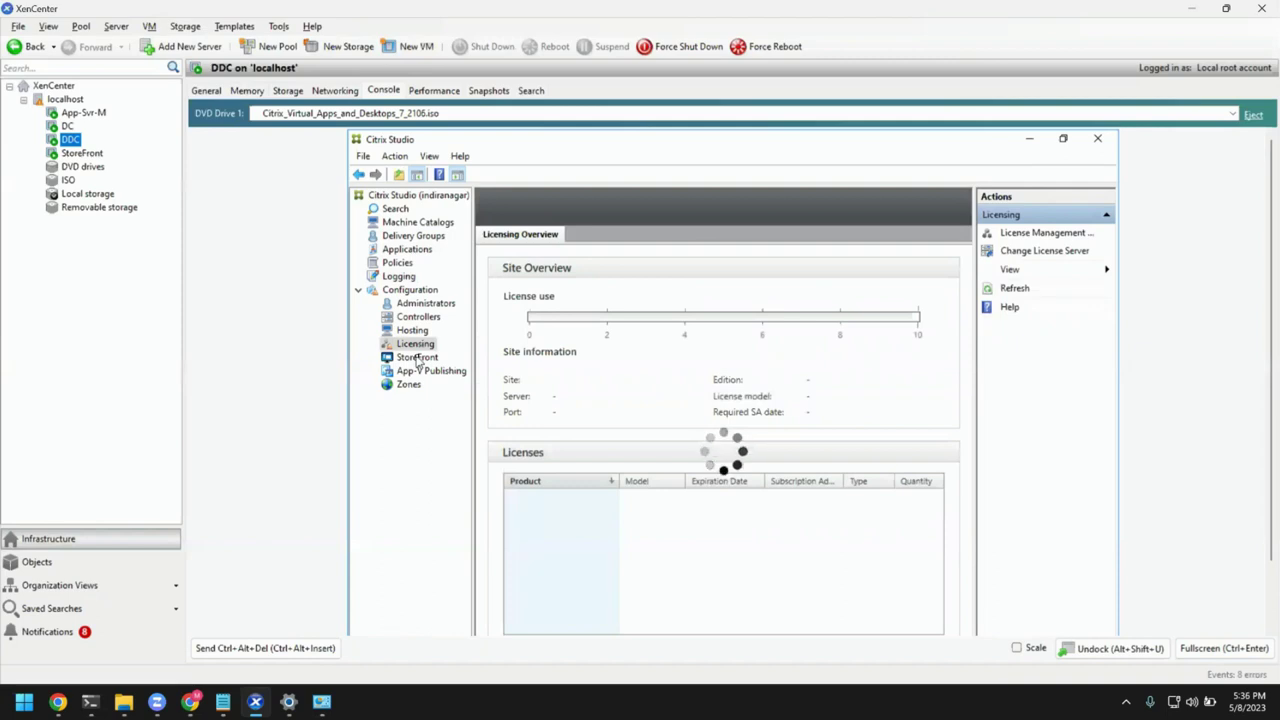
# - Check StoreFront and Zones settings, then switch to the App-Svr-M machine
pyautogui.click(417, 358)
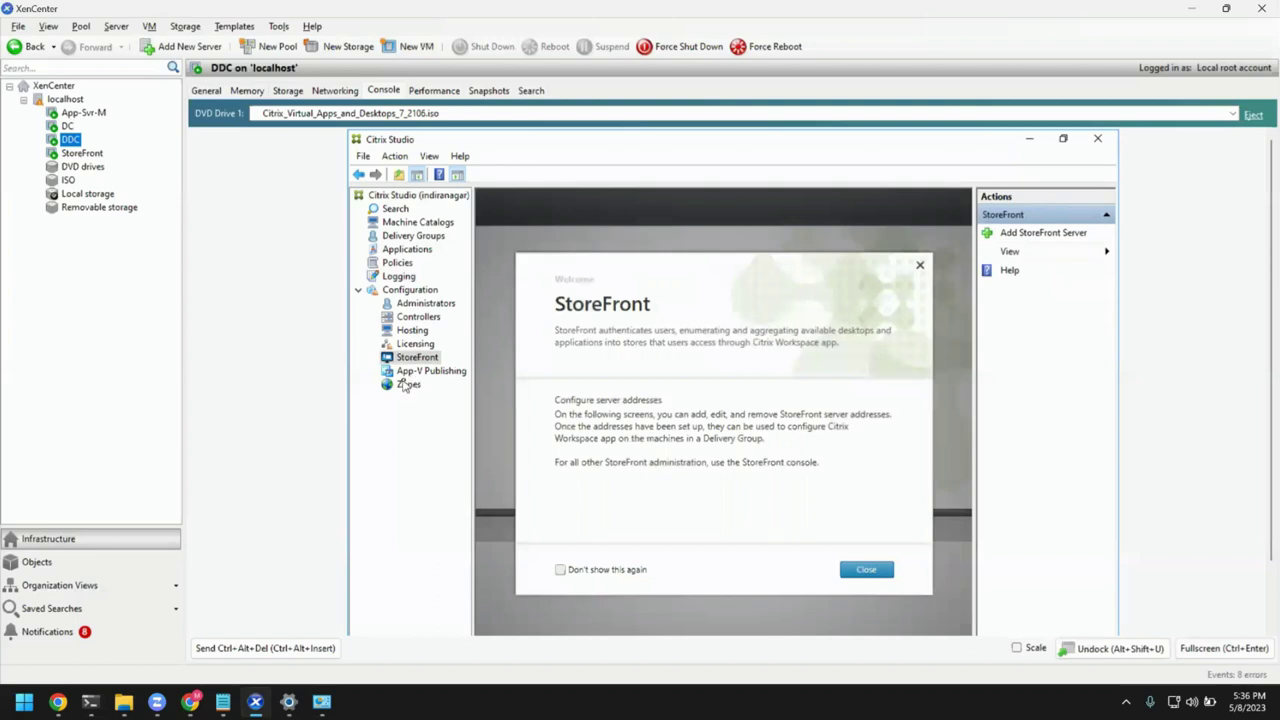
pyautogui.click(406, 385)
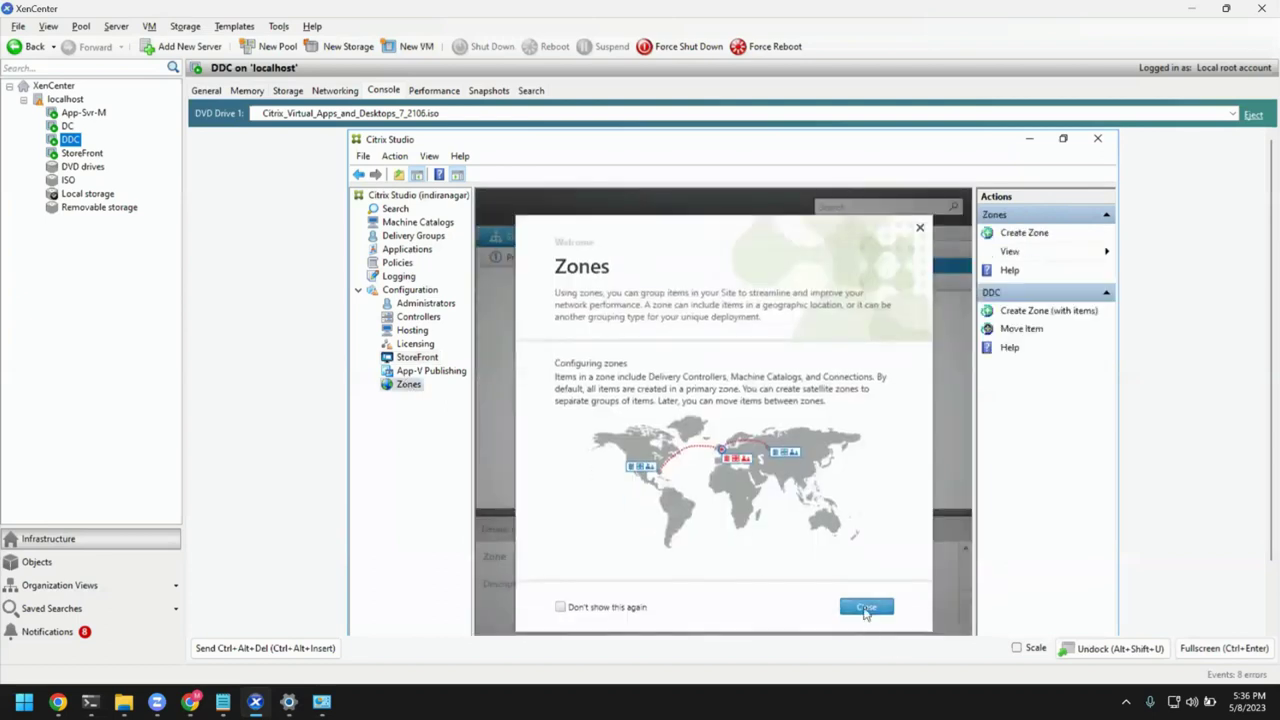
pyautogui.click(866, 607)
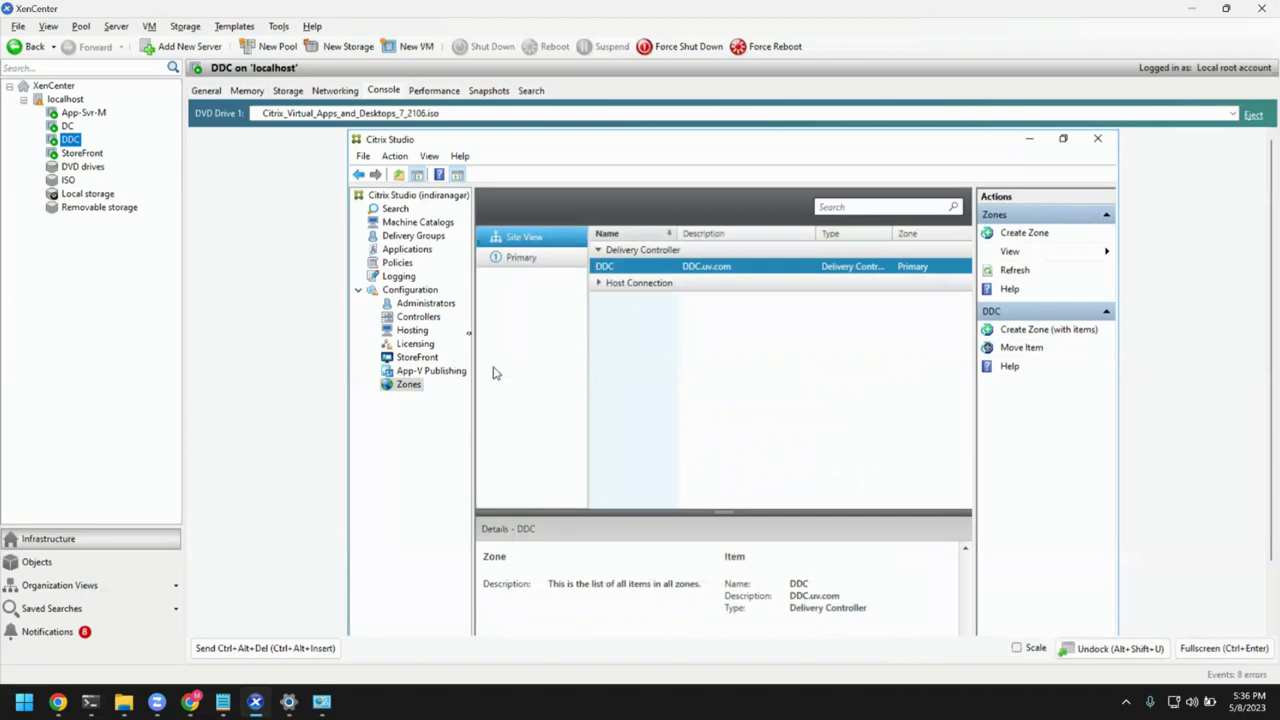
pyautogui.click(86, 114)
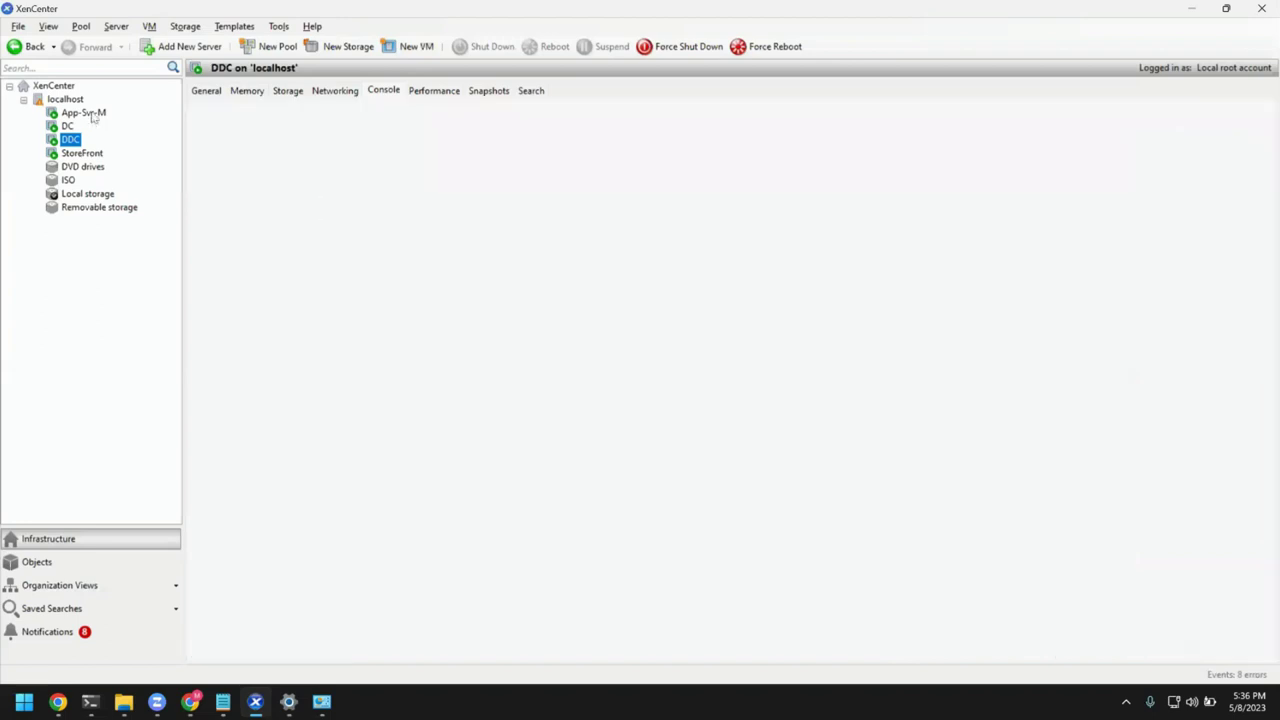
# - Sign in to App-Svr-M with the account password and show its desktop full screen
pyautogui.click(300, 650)
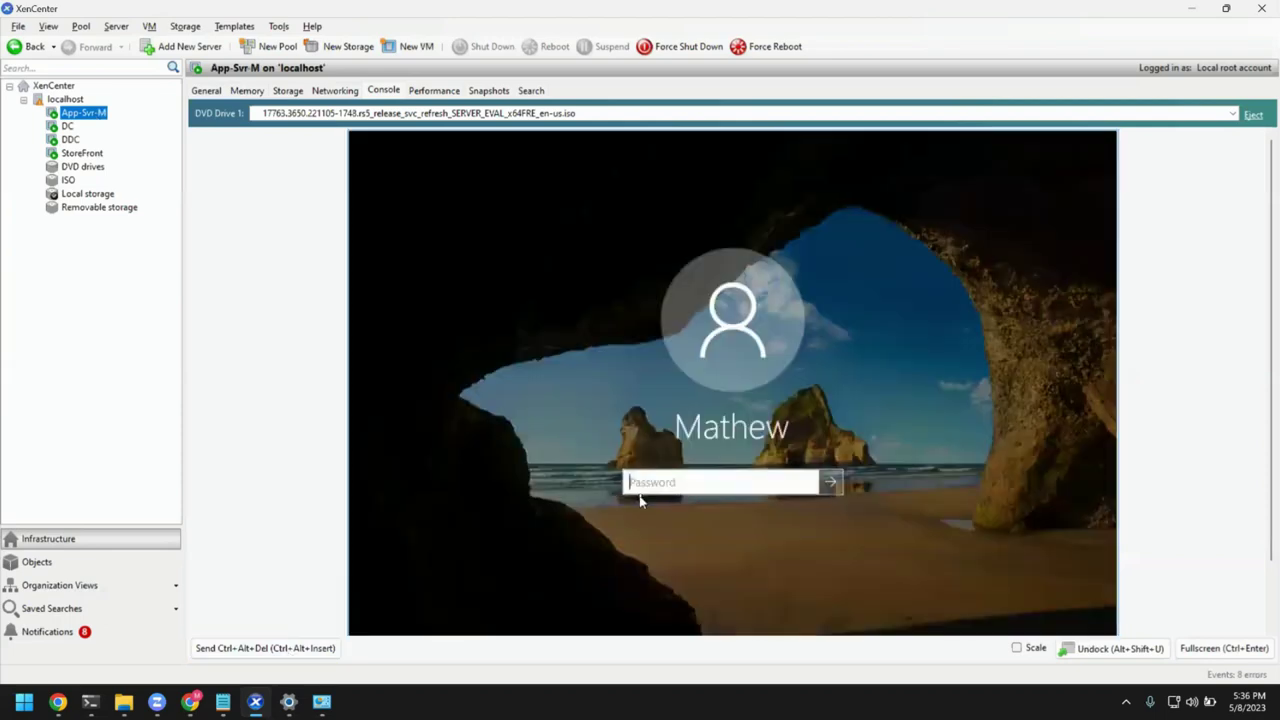
pyautogui.press('Return')
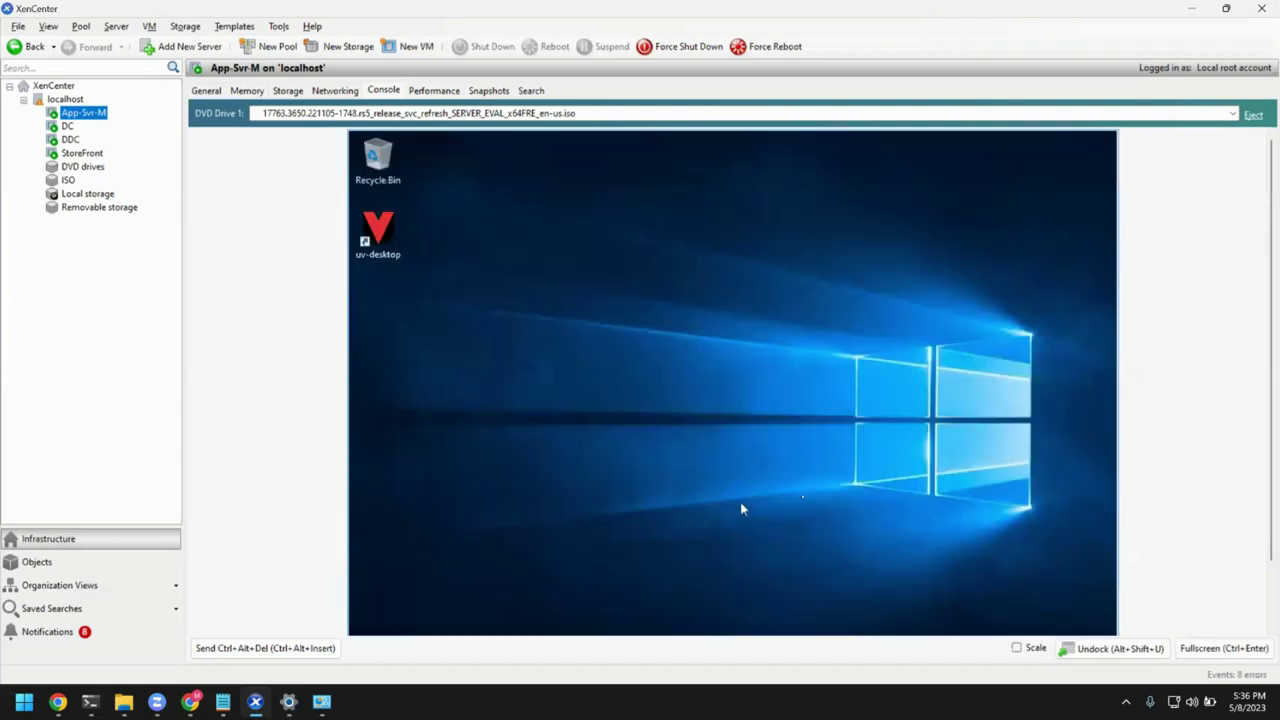
pyautogui.click(1222, 648)
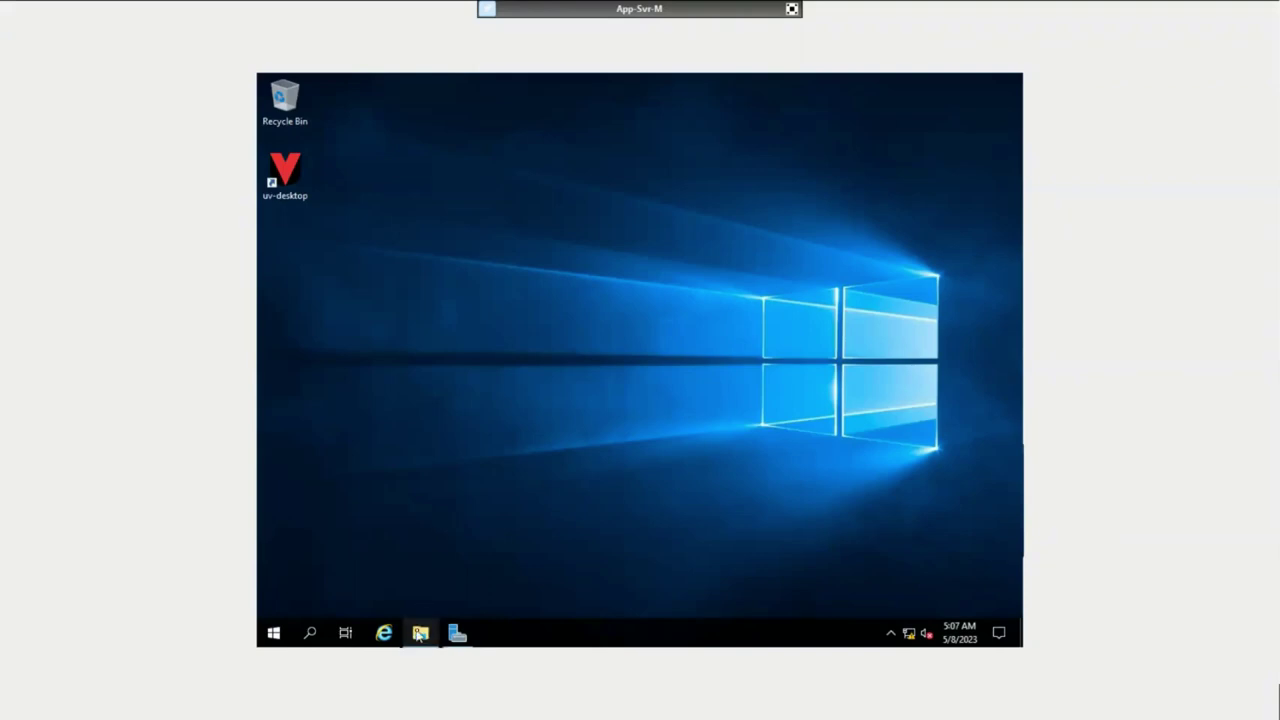
# - Mount Citrix_Virtual_Apps_and_Desktops_7_2106.iso in App-Svr-M's DVD drive
pyautogui.click(791, 9)
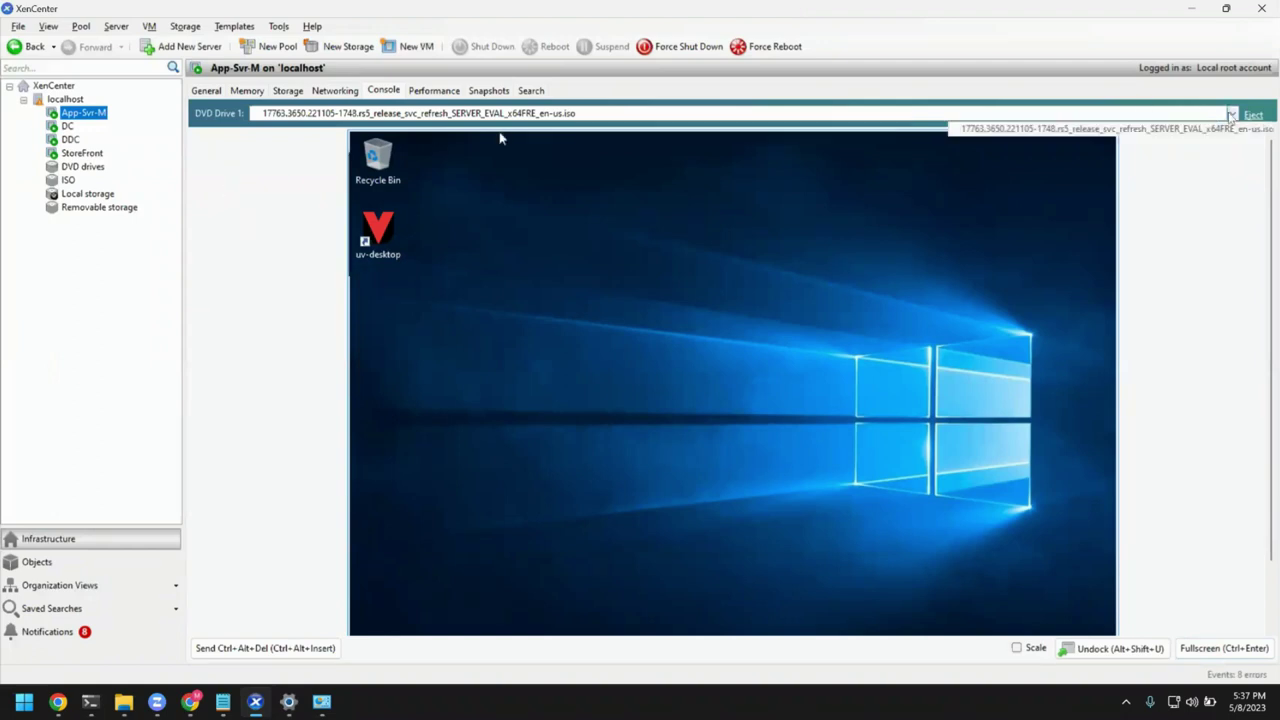
pyautogui.click(1232, 113)
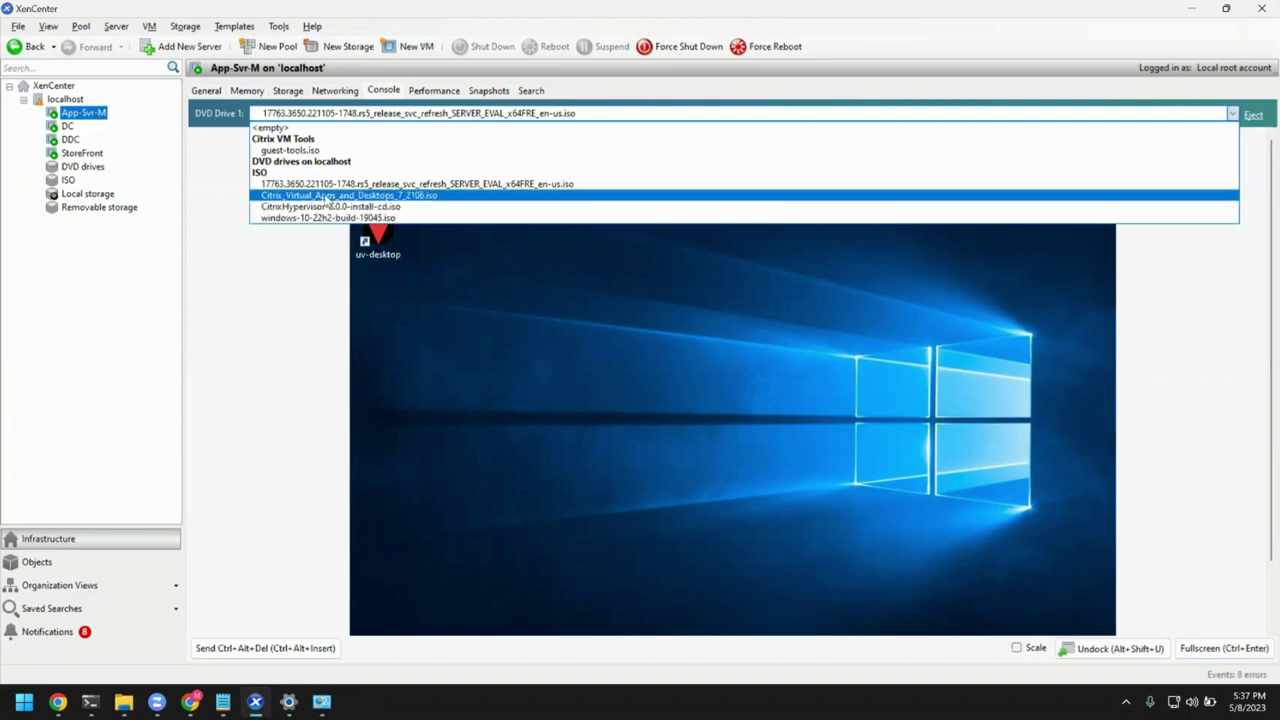
pyautogui.click(328, 196)
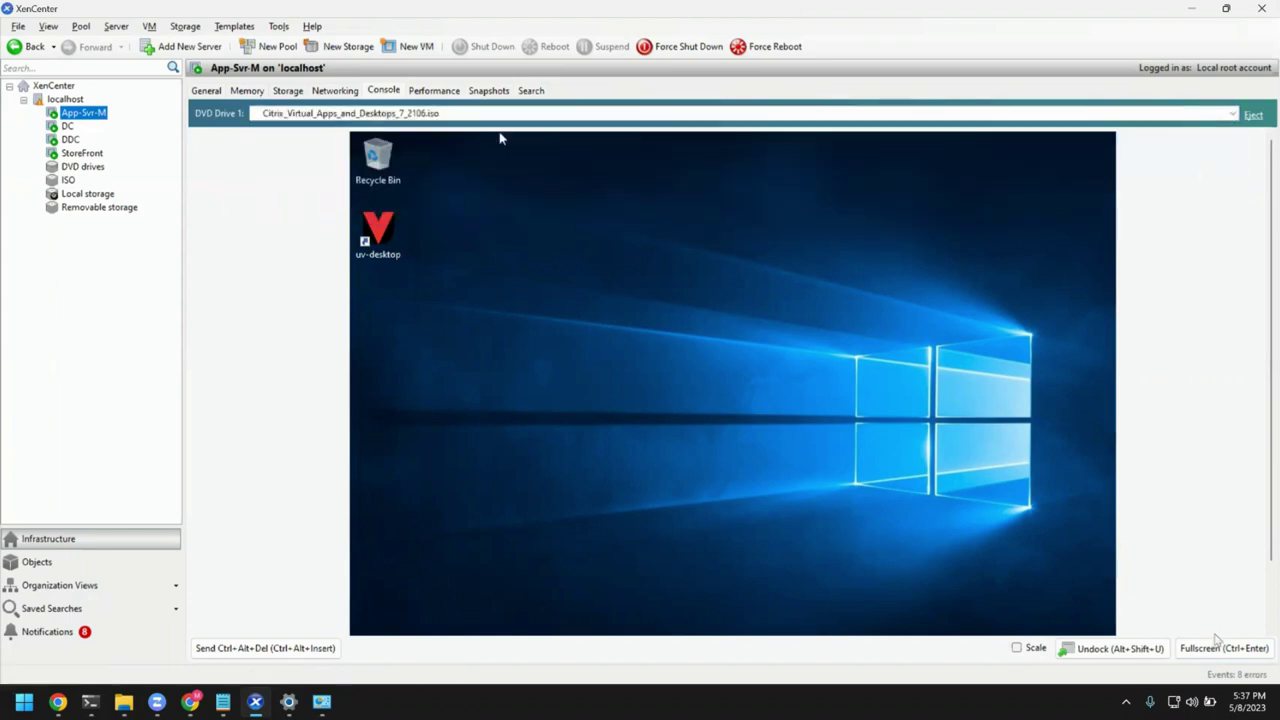
# - Run AutoSelect from the CVAD 2106 disc and choose the multi-session Virtual Delivery Agent
pyautogui.click(1220, 648)
pyautogui.click(420, 632)
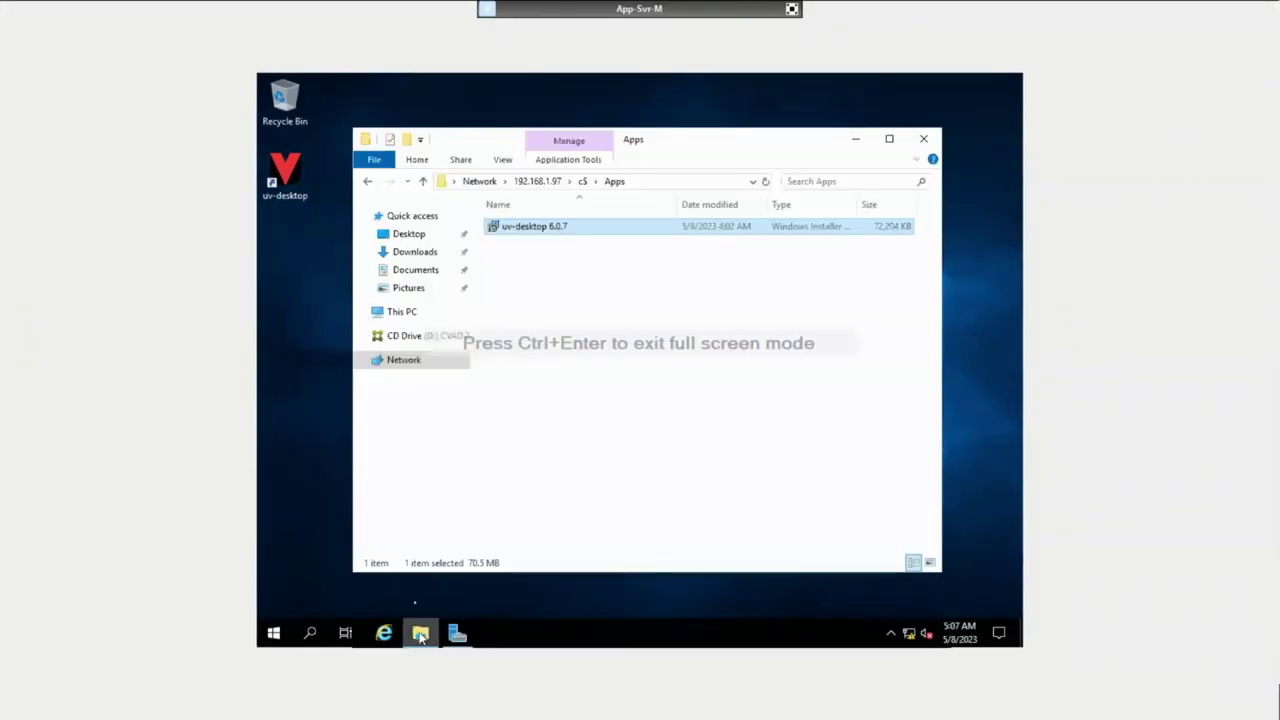
pyautogui.click(404, 336)
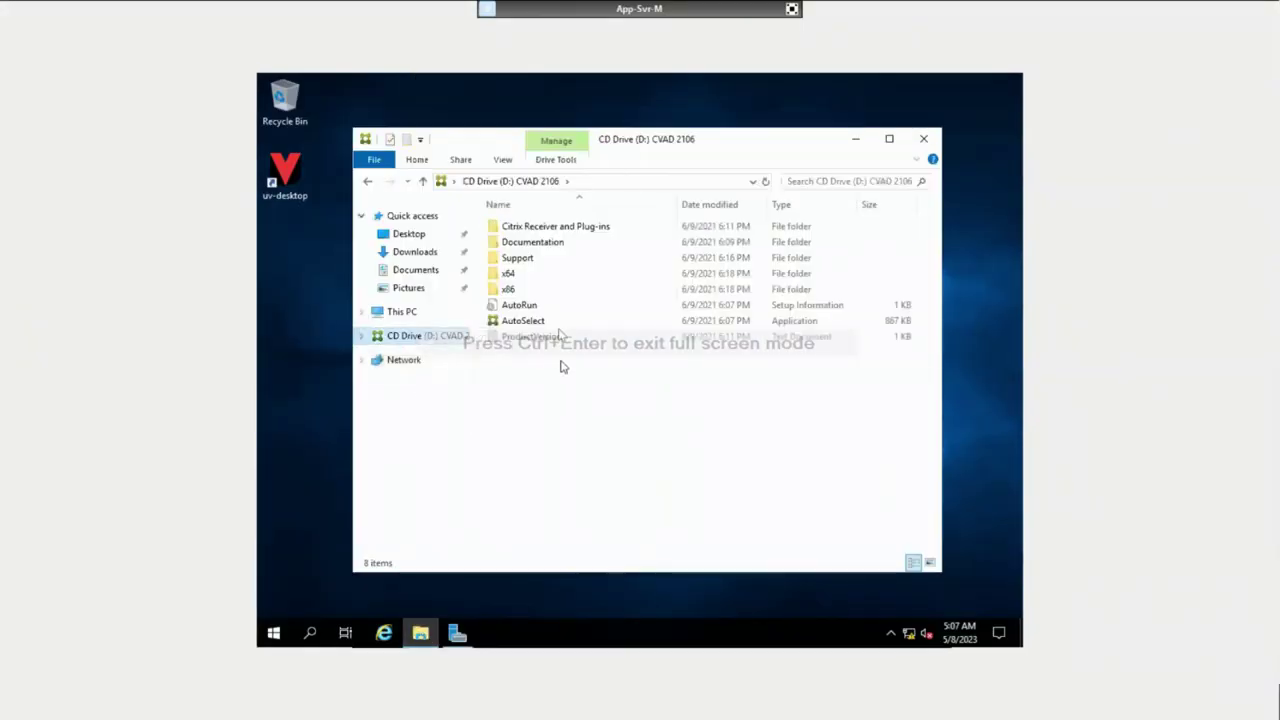
pyautogui.doubleClick(551, 321)
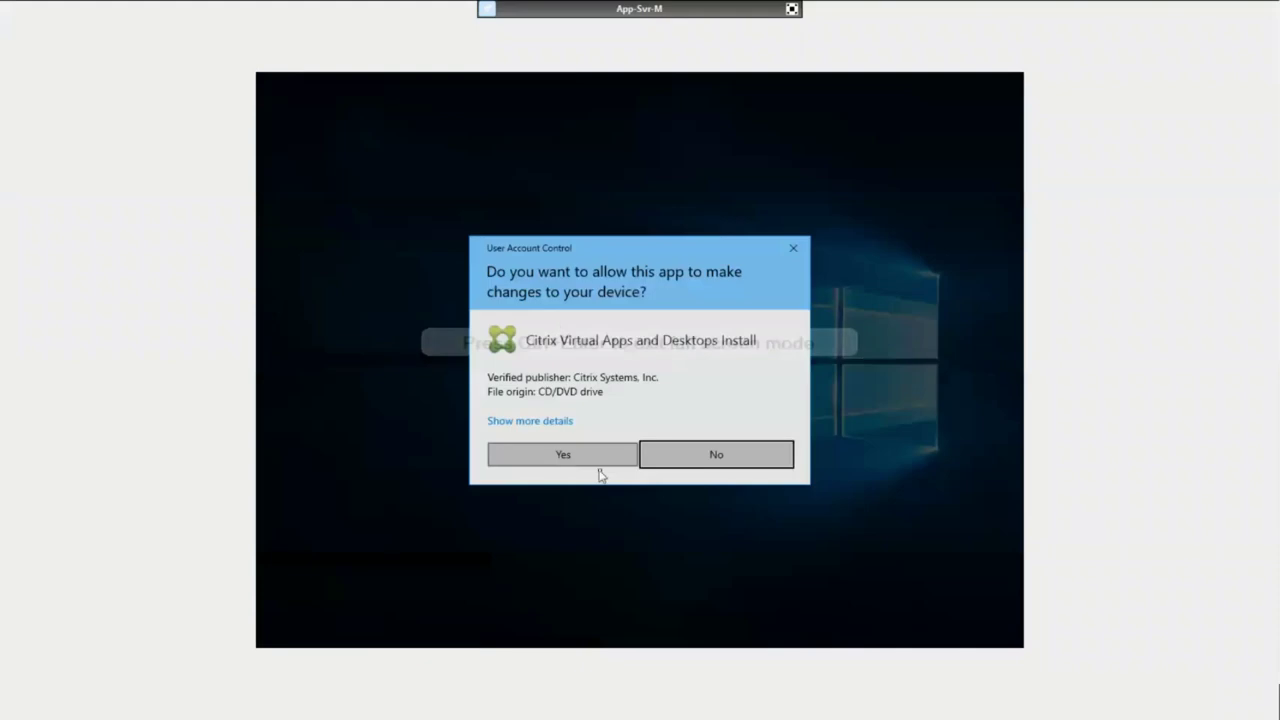
pyautogui.click(587, 456)
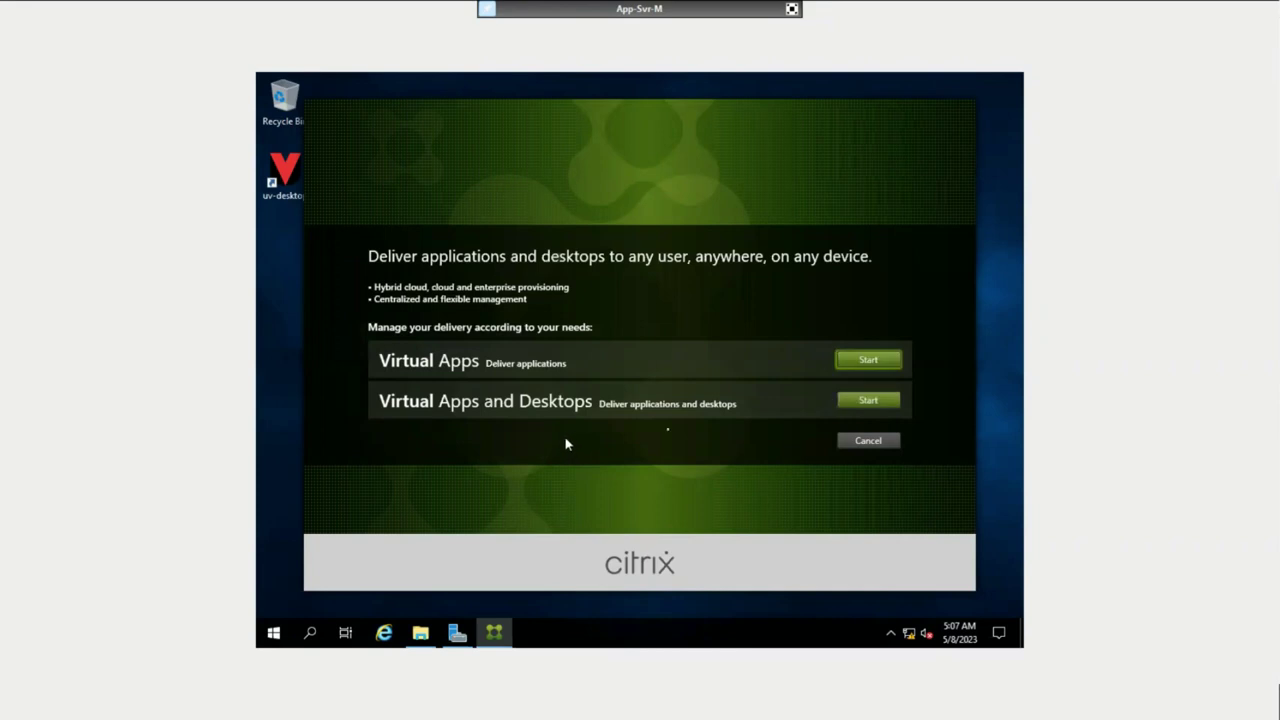
pyautogui.click(869, 401)
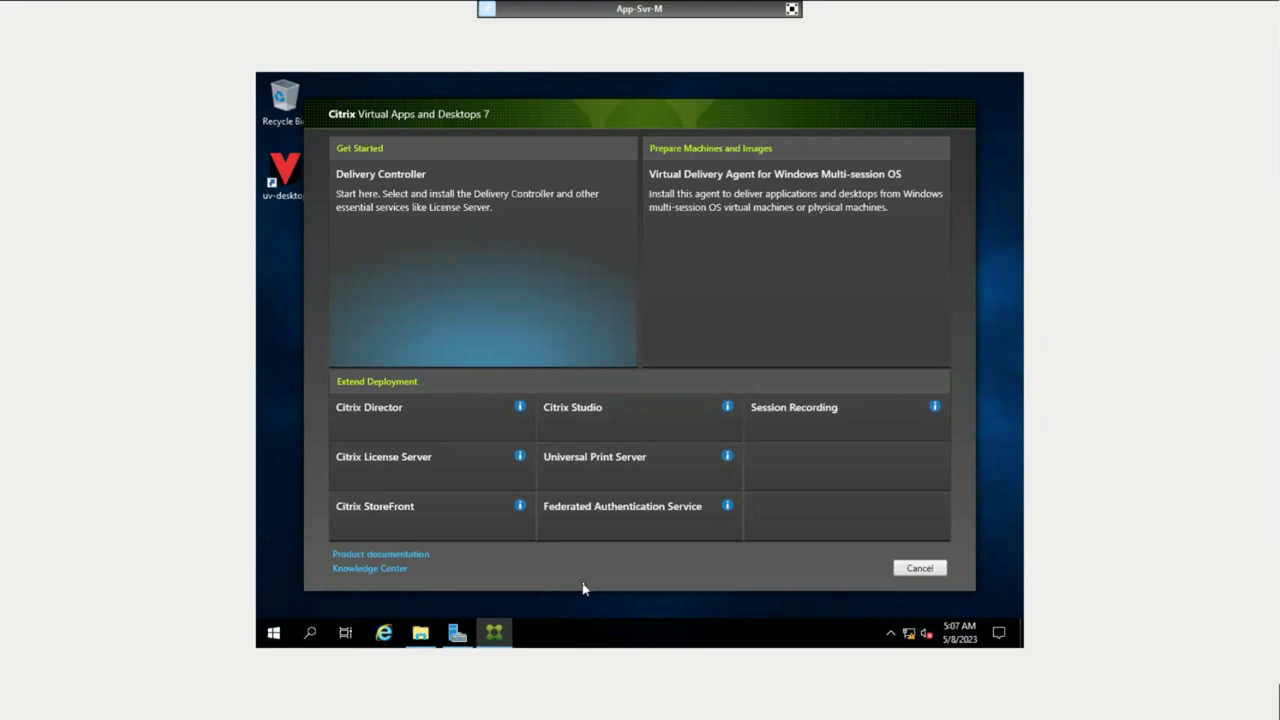
pyautogui.click(750, 202)
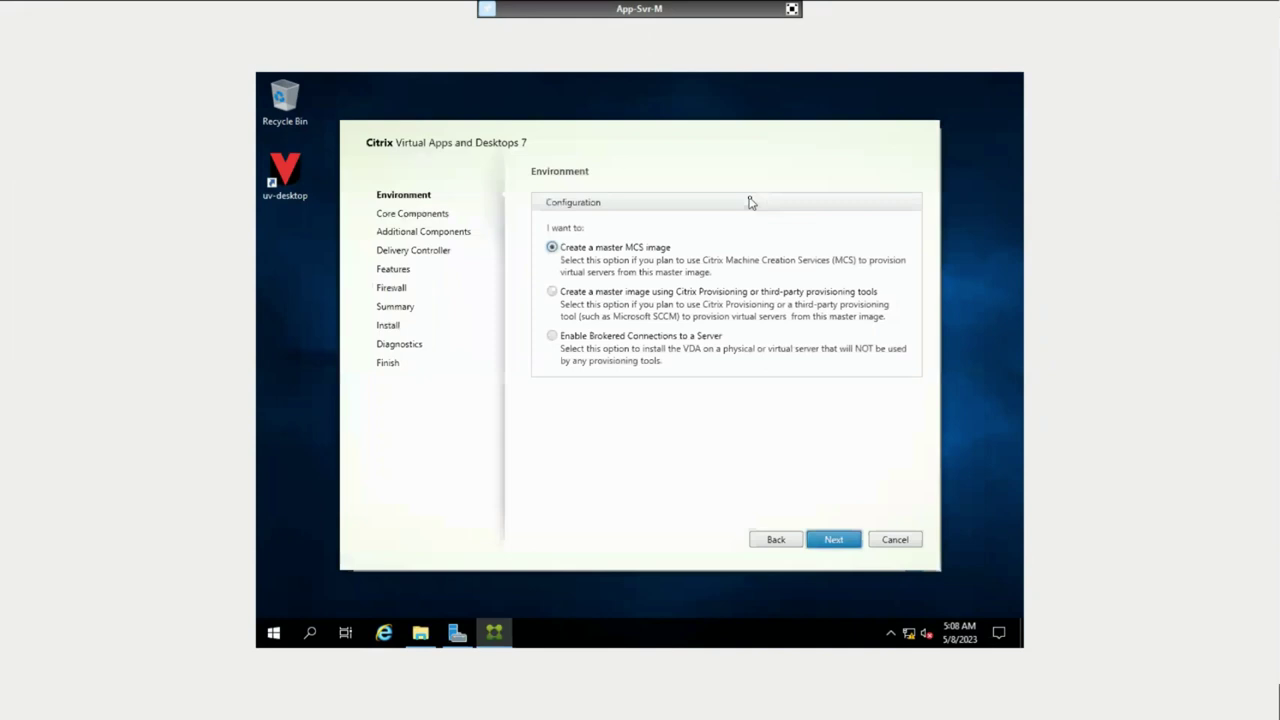
# - Keep the master MCS image option and accept the core and additional components to reach Delivery Controller
pyautogui.click(845, 539)
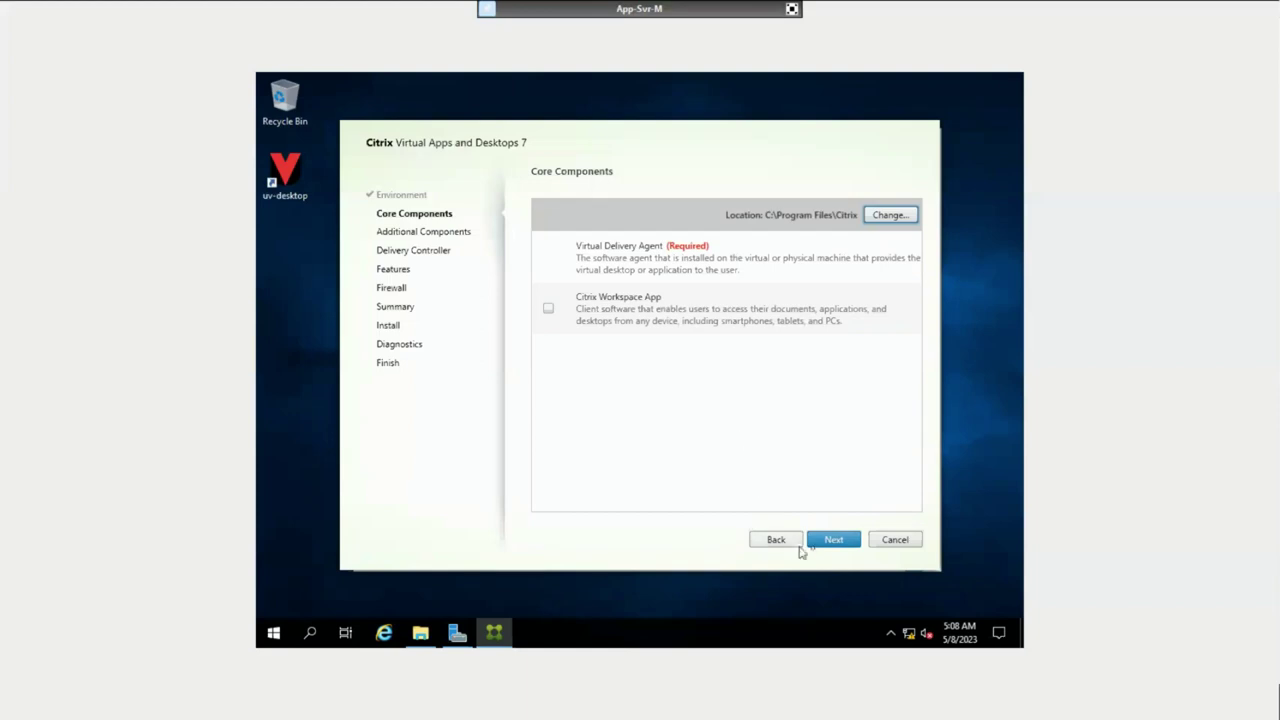
pyautogui.click(833, 539)
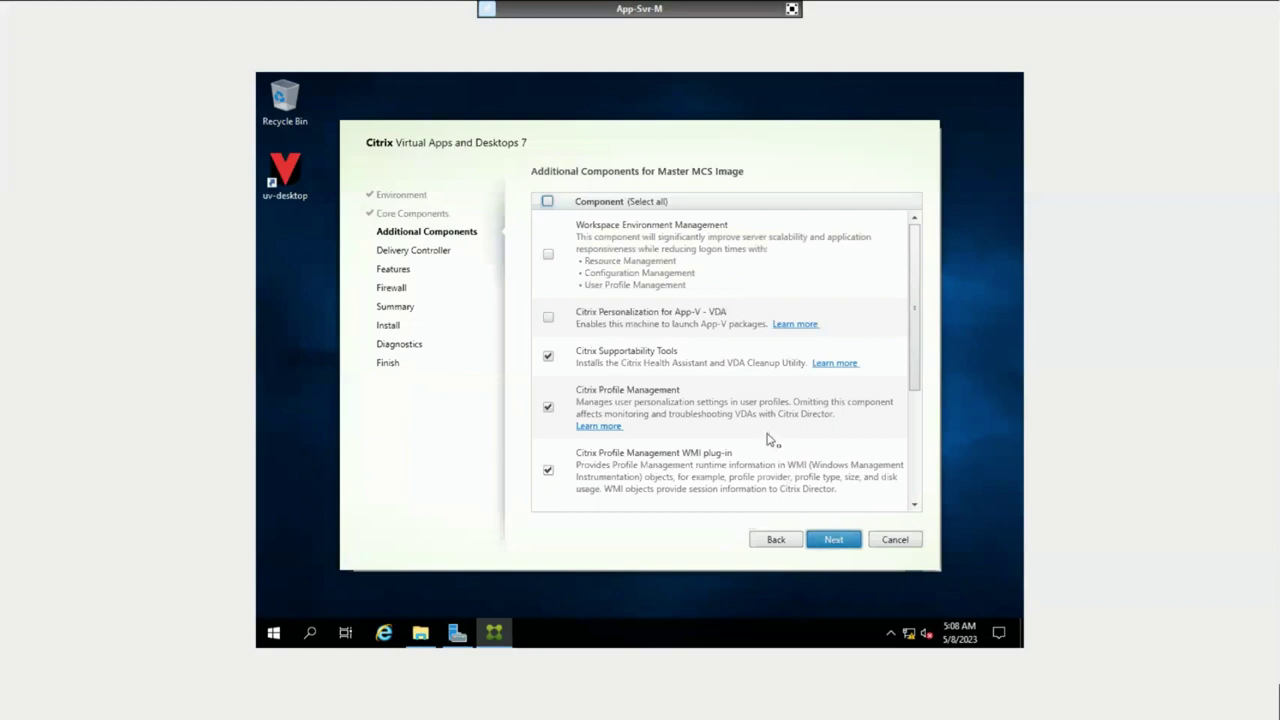
pyautogui.click(840, 540)
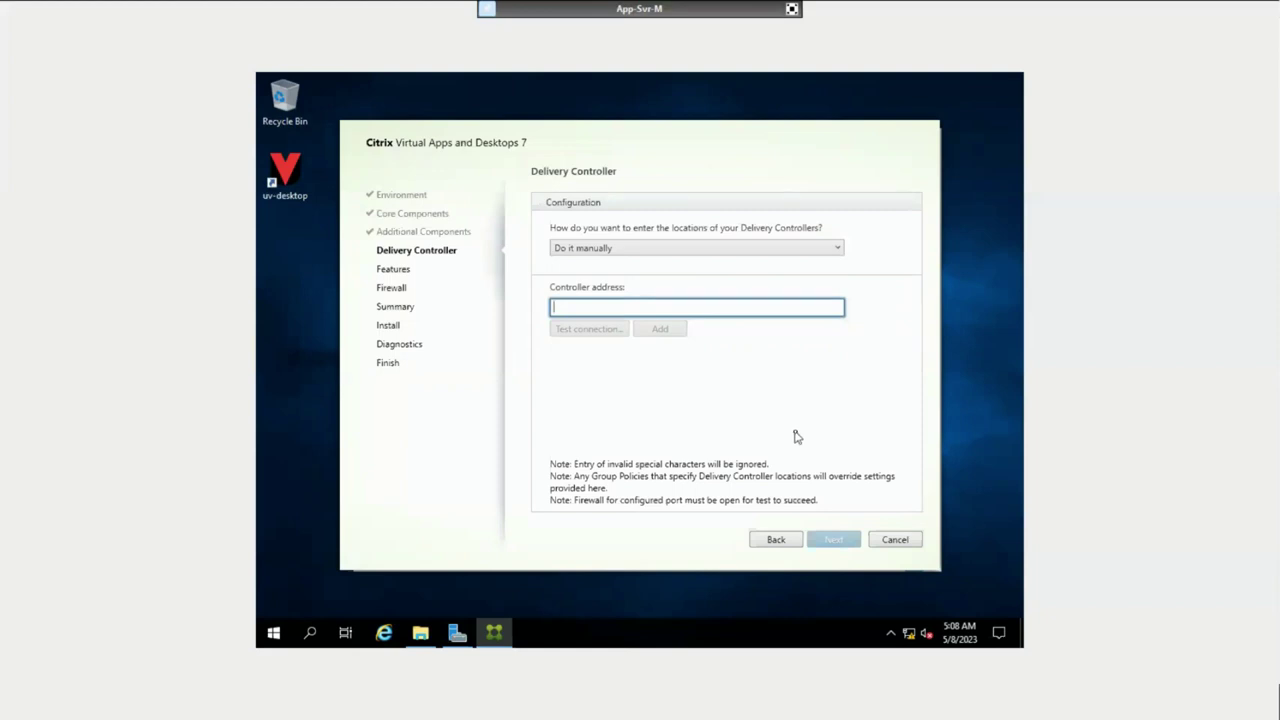
# - Enter controller ddc.uv.com, test the connection, add it, and continue to Features
pyautogui.write('ddc.')
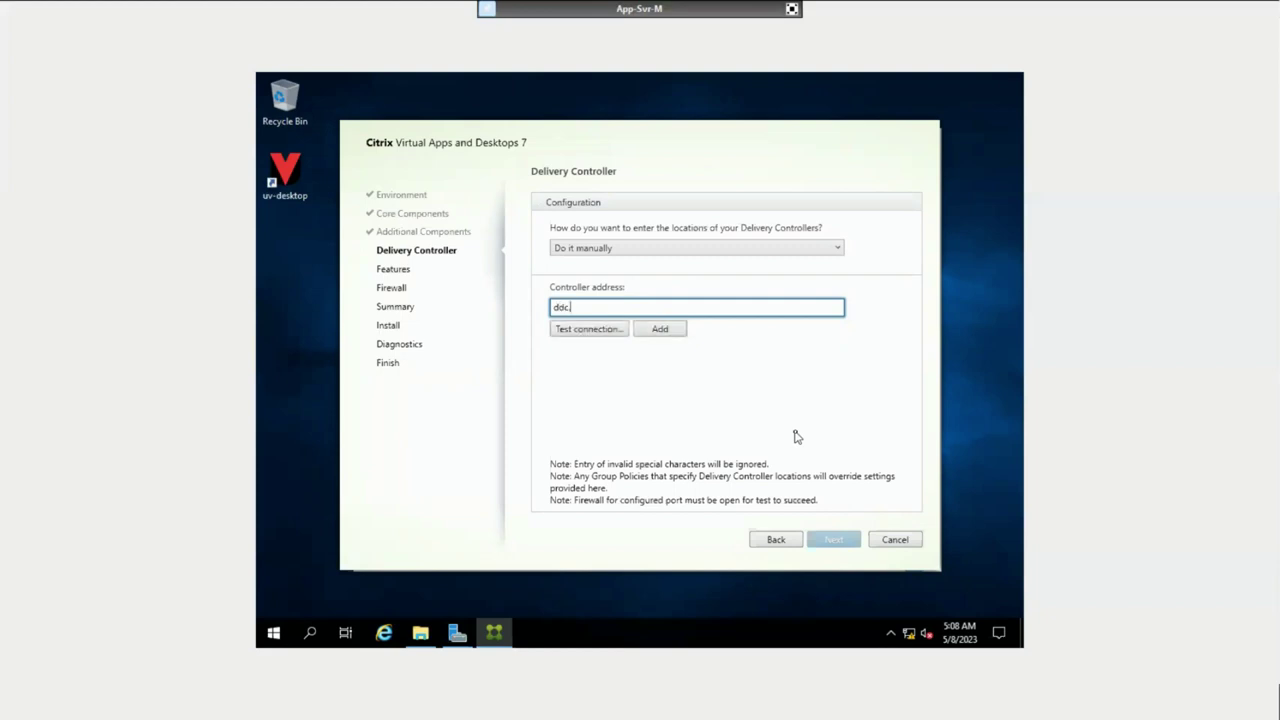
pyautogui.write('uv.com')
pyautogui.click(598, 329)
pyautogui.click(650, 329)
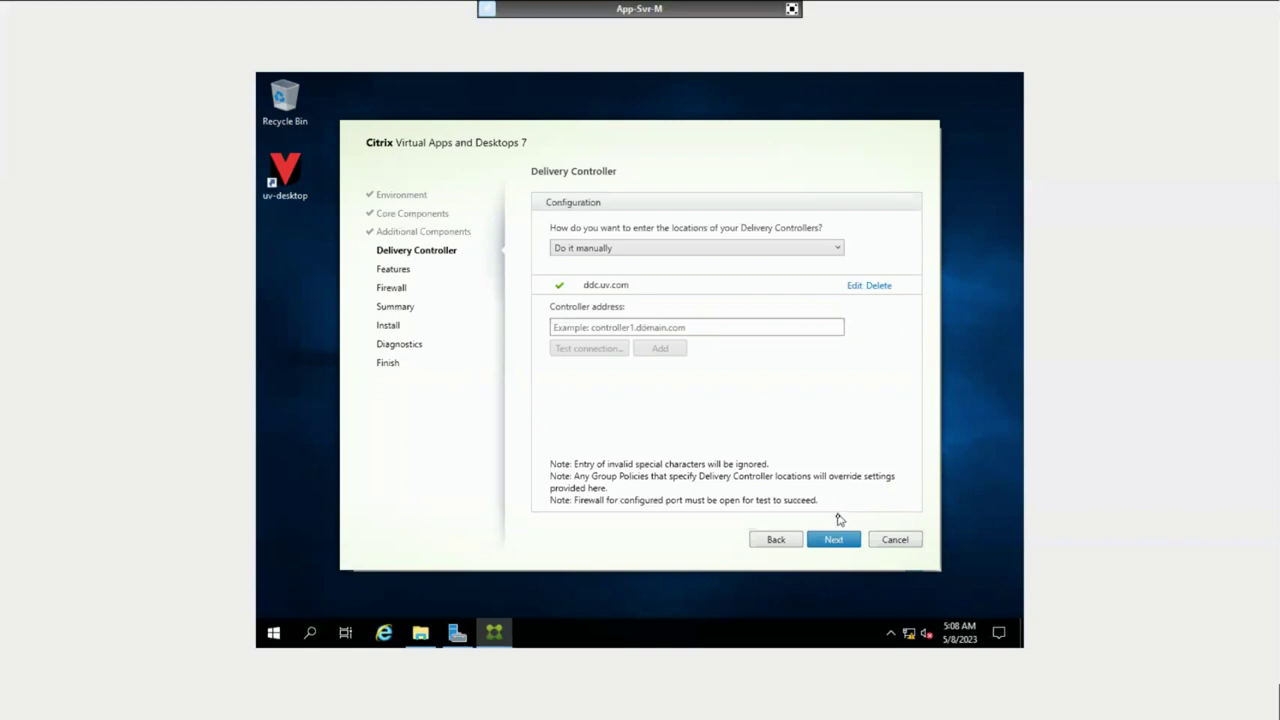
pyautogui.click(835, 539)
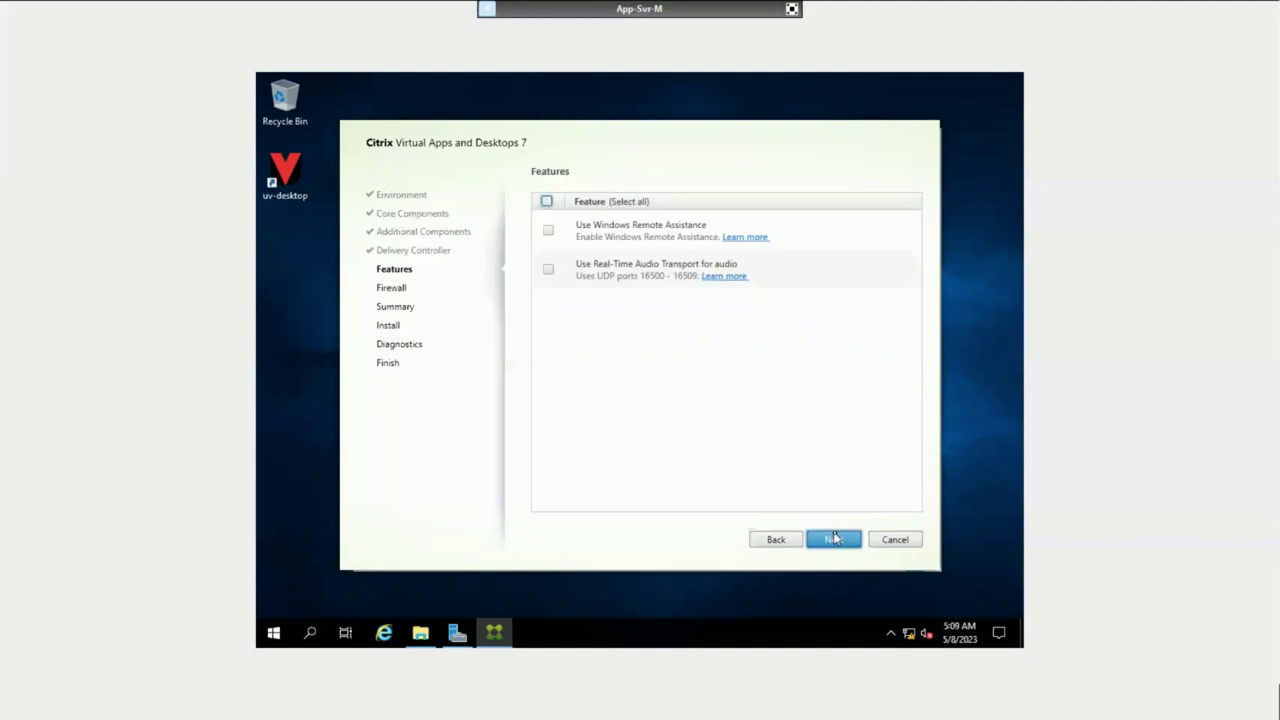
# - Keep the default features and automatic firewall rules, then review the installation Summary
pyautogui.click(835, 539)
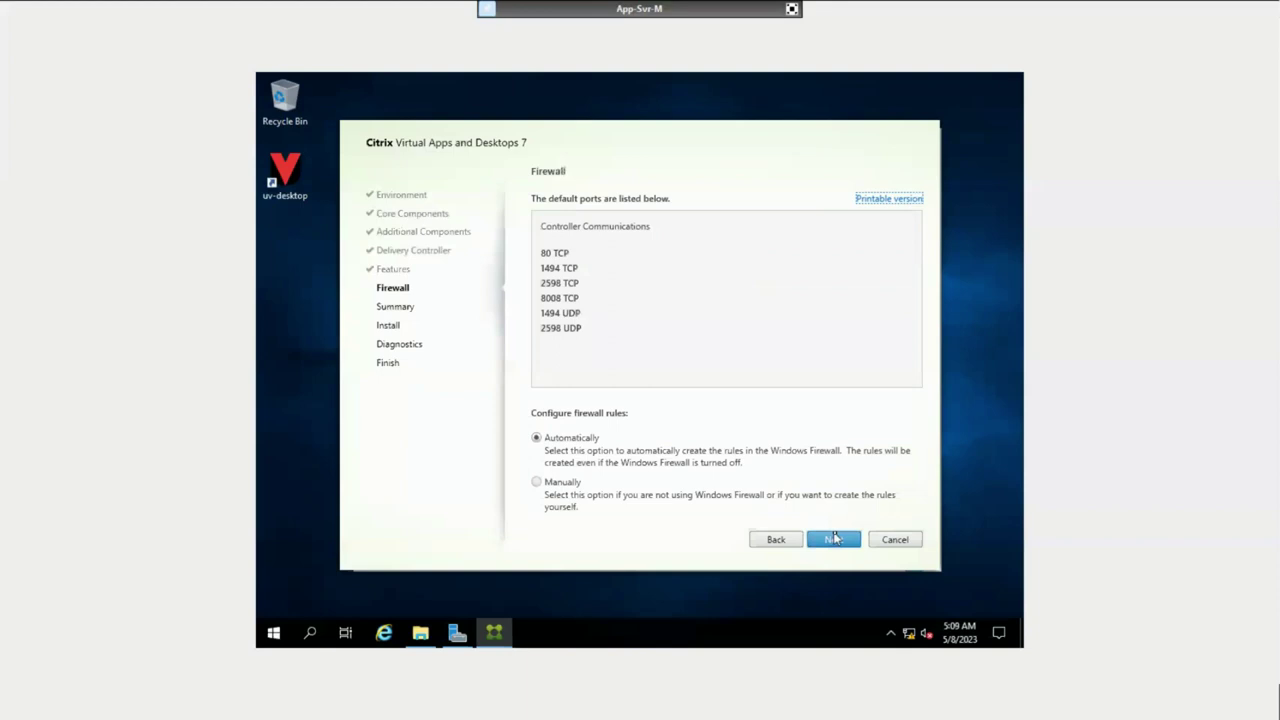
pyautogui.click(835, 539)
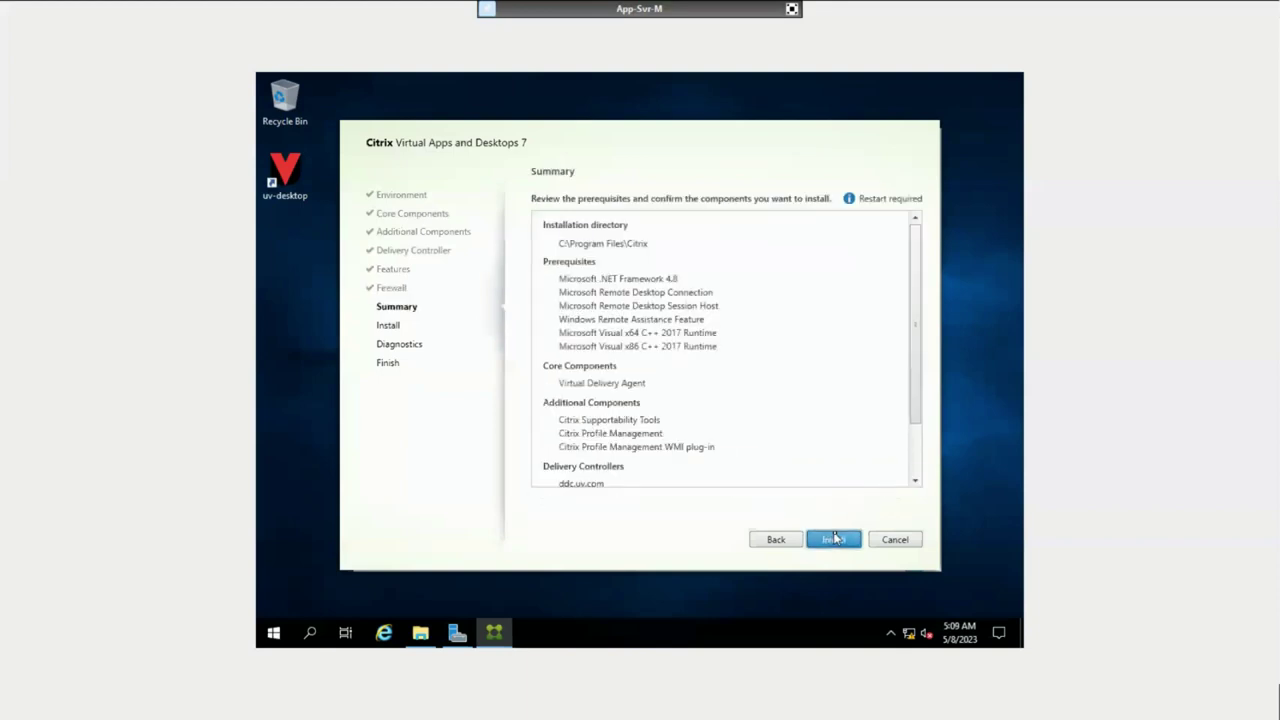
pyautogui.scroll(-1, 840, 463)
pyautogui.scroll(-2, 840, 463)
pyautogui.scroll(4, 840, 463)
pyautogui.scroll(-2, 806, 451)
pyautogui.scroll(3, 820, 485)
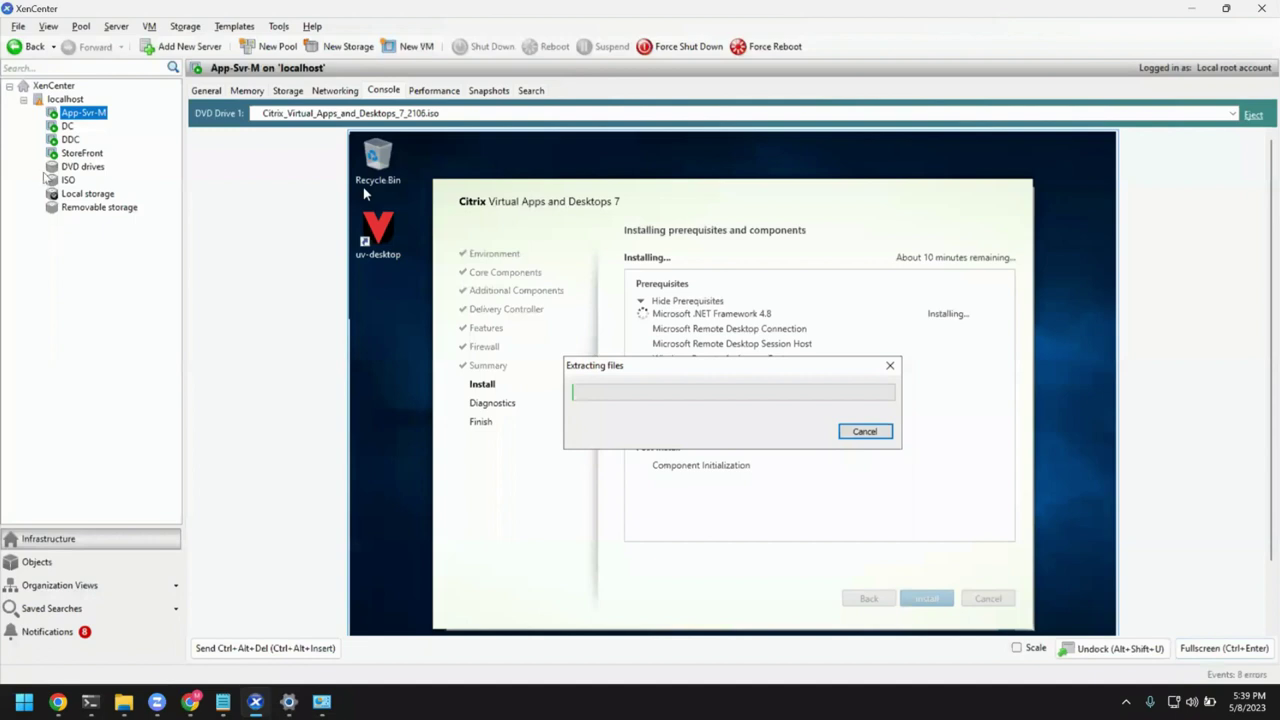
# - Sign in to the StoreFront VM with its password and show its console full screen
pyautogui.click(82, 153)
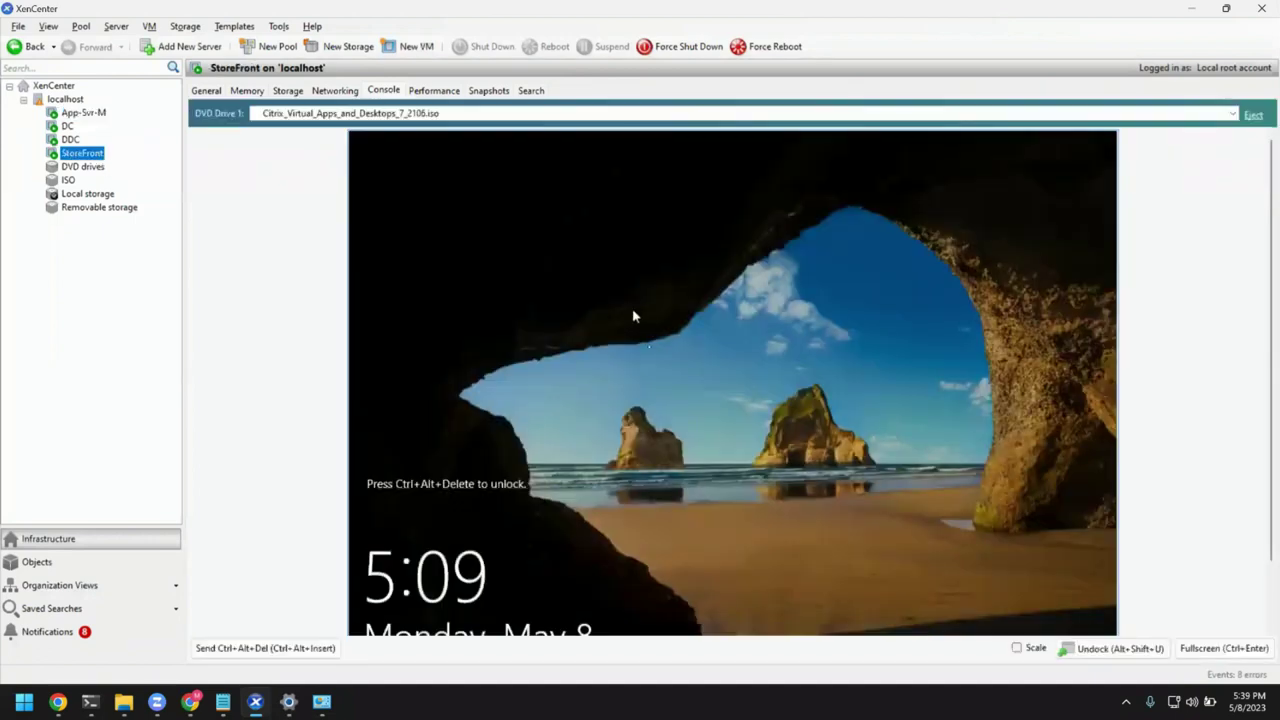
pyautogui.click(360, 563)
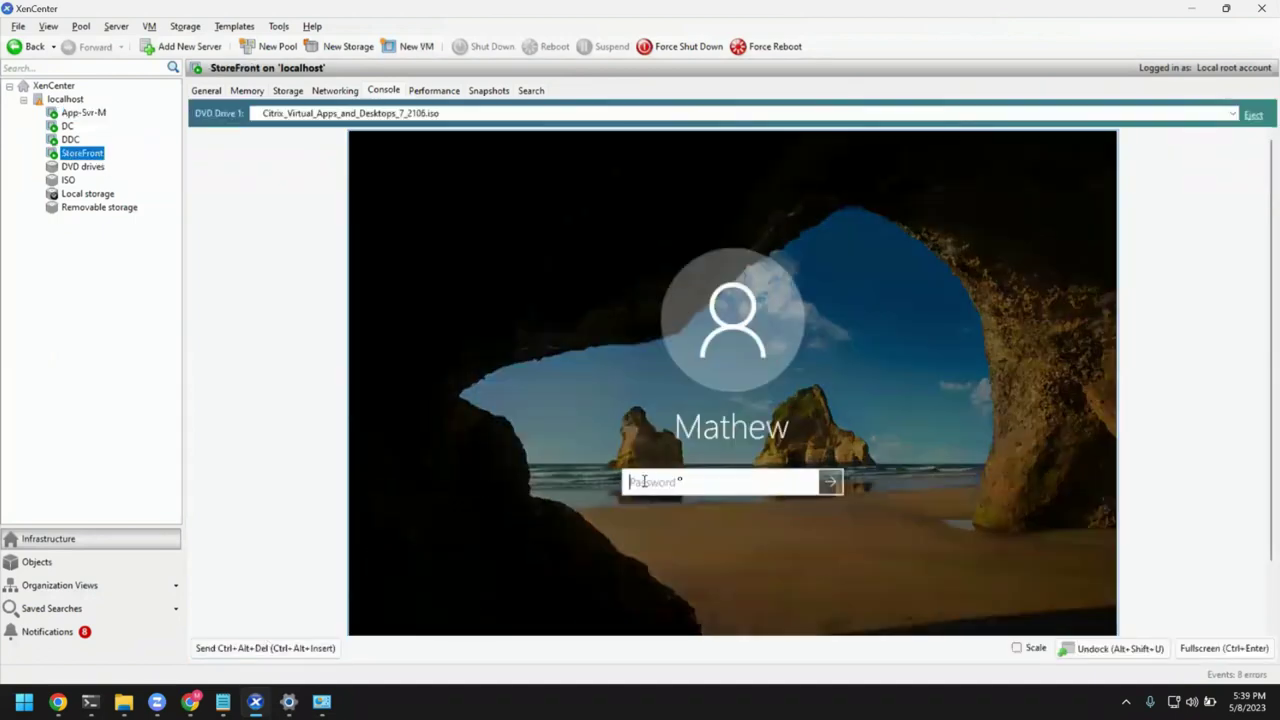
pyautogui.write('••••••••••')
pyautogui.press('Return')
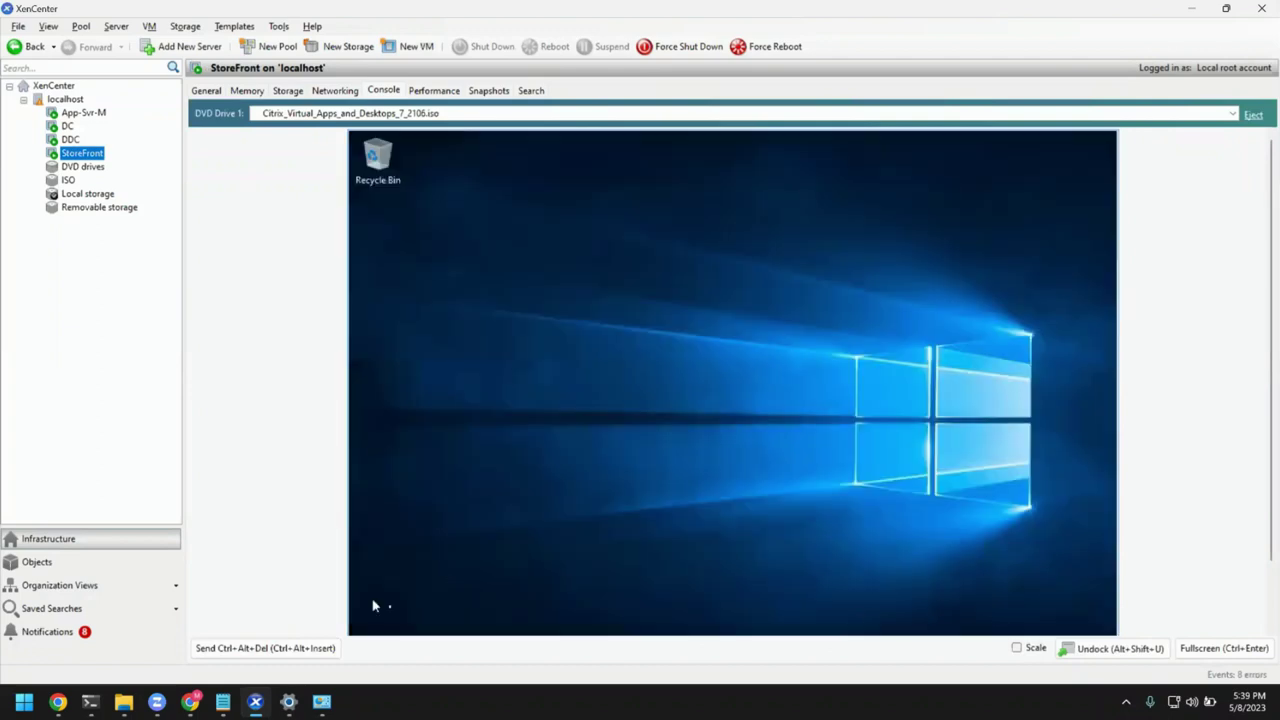
pyautogui.click(1215, 648)
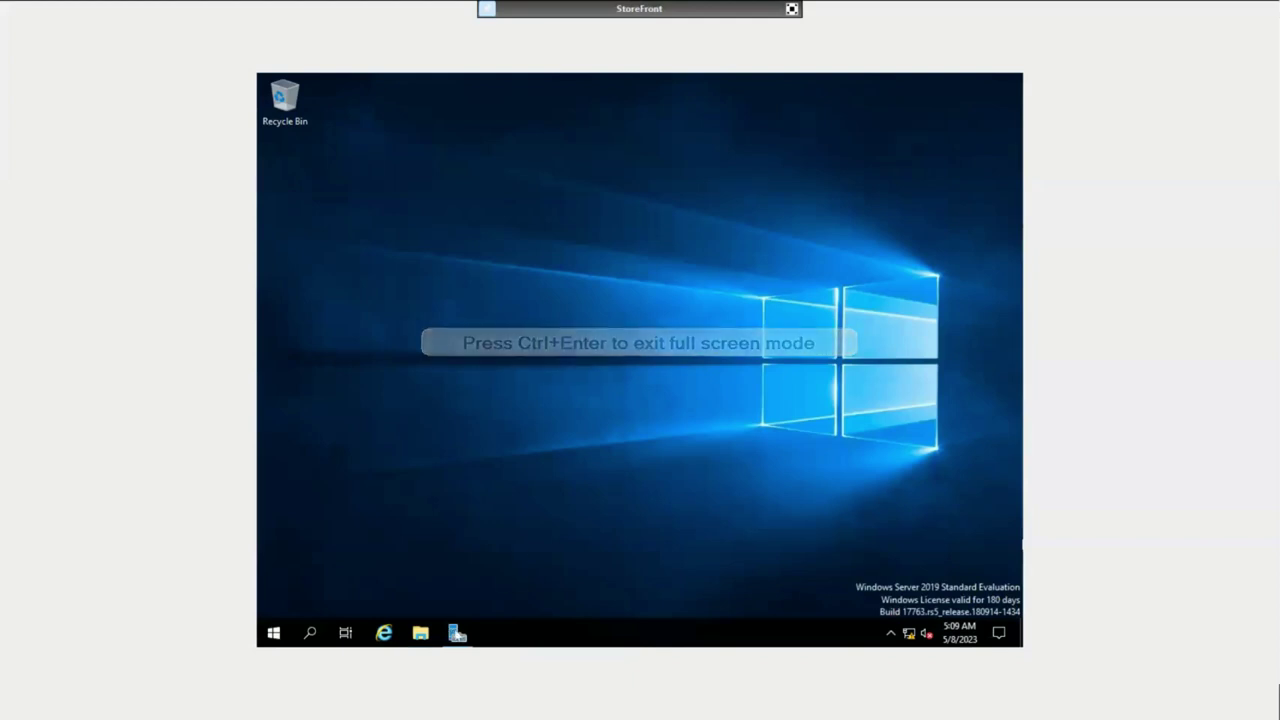
# - Minimize Server Manager and launch Citrix StoreFront from the Start menu's Citrix folder
pyautogui.click(270, 634)
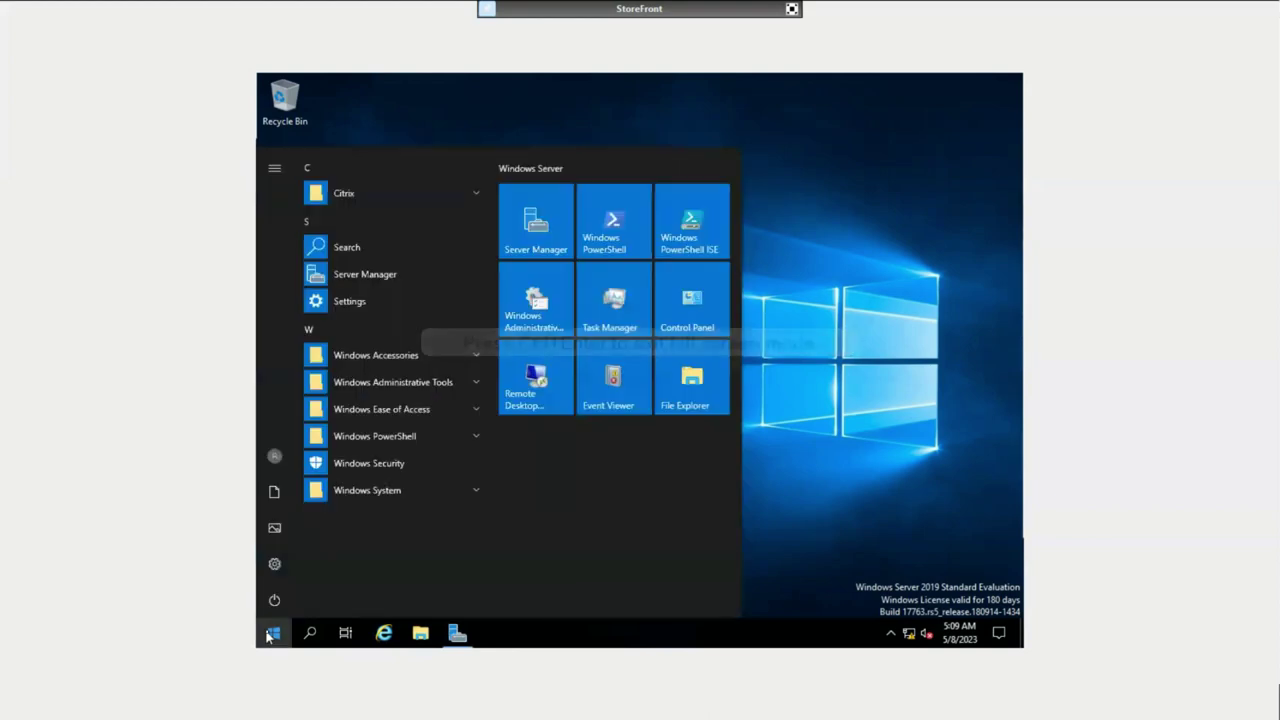
pyautogui.click(273, 633)
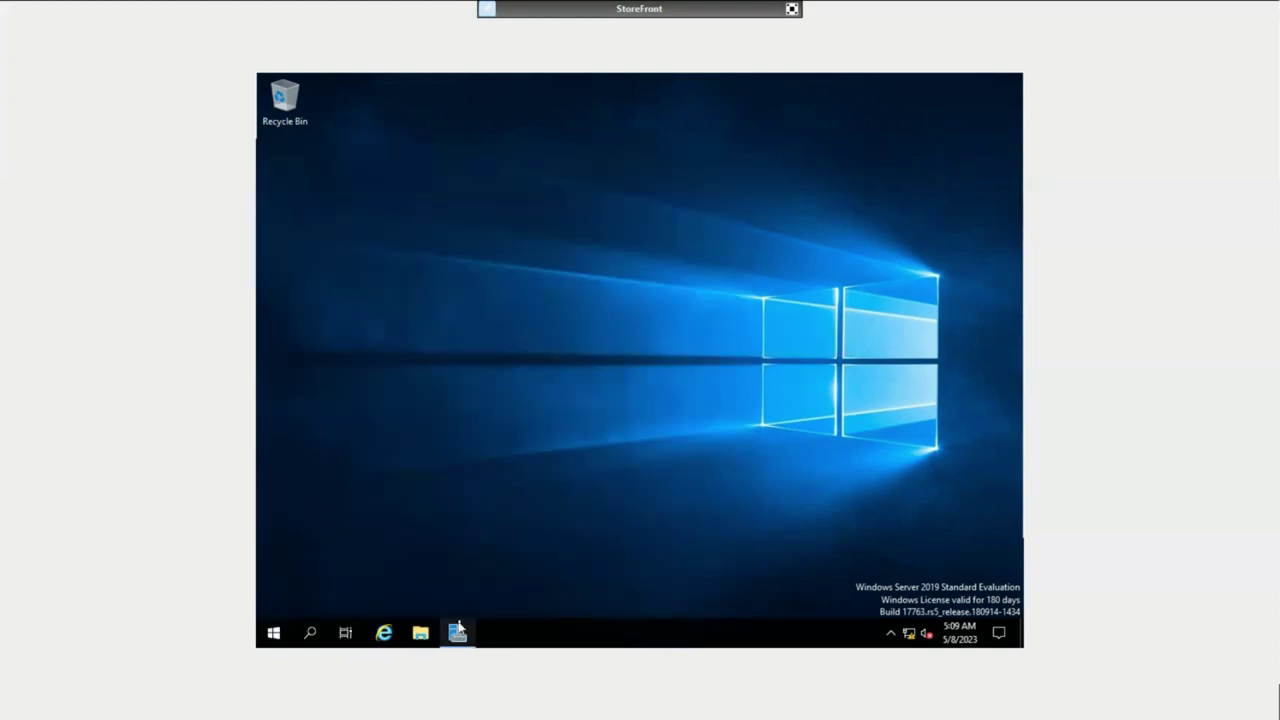
pyautogui.moveTo(459, 628)
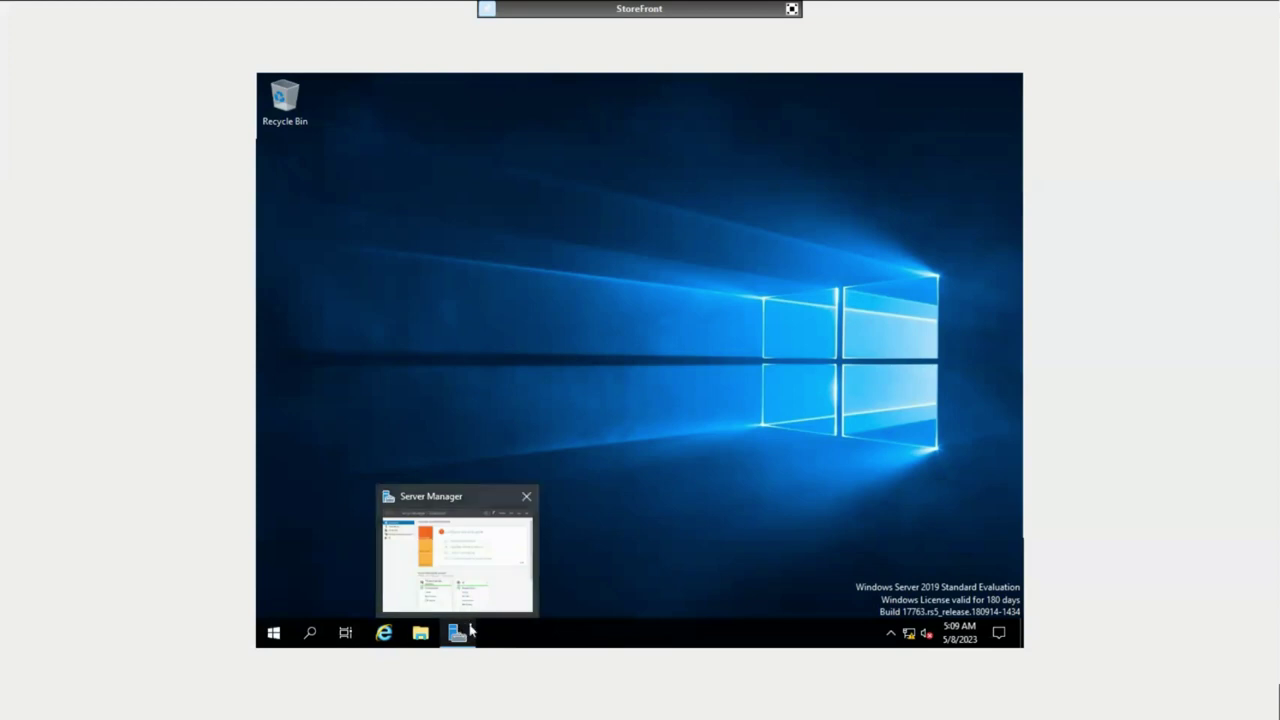
pyautogui.click(470, 630)
pyautogui.click(465, 634)
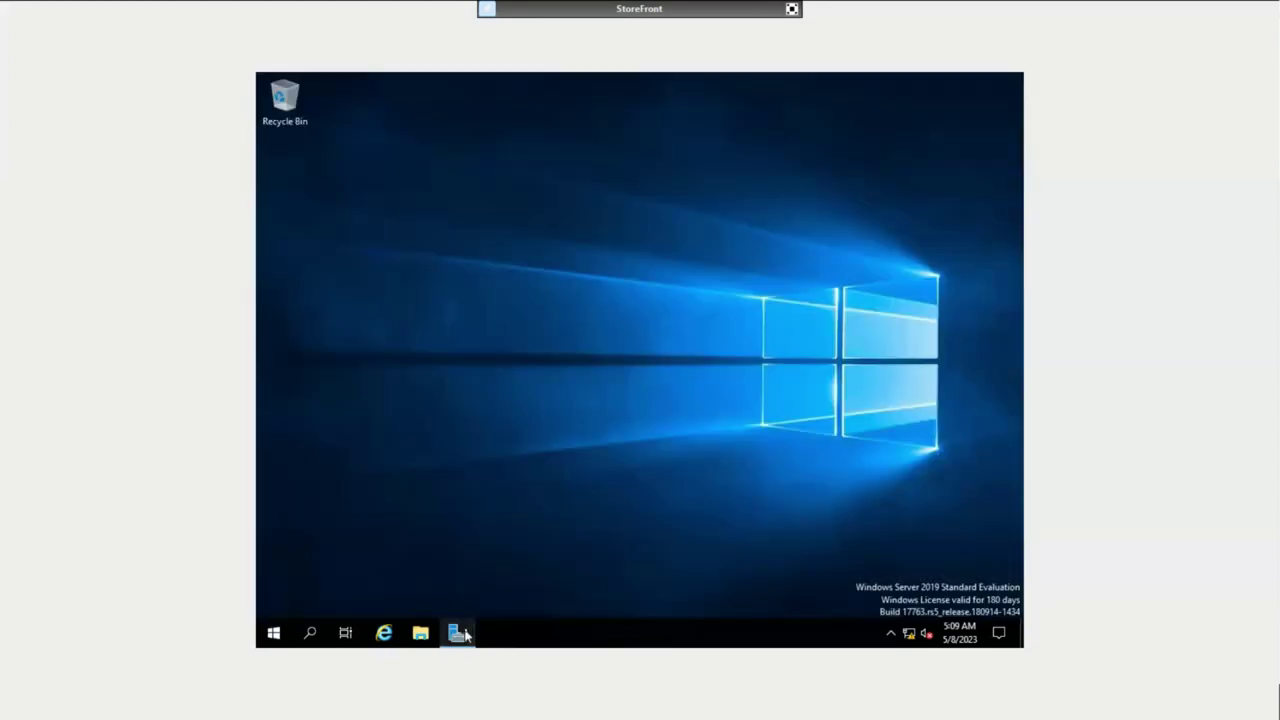
pyautogui.click(264, 635)
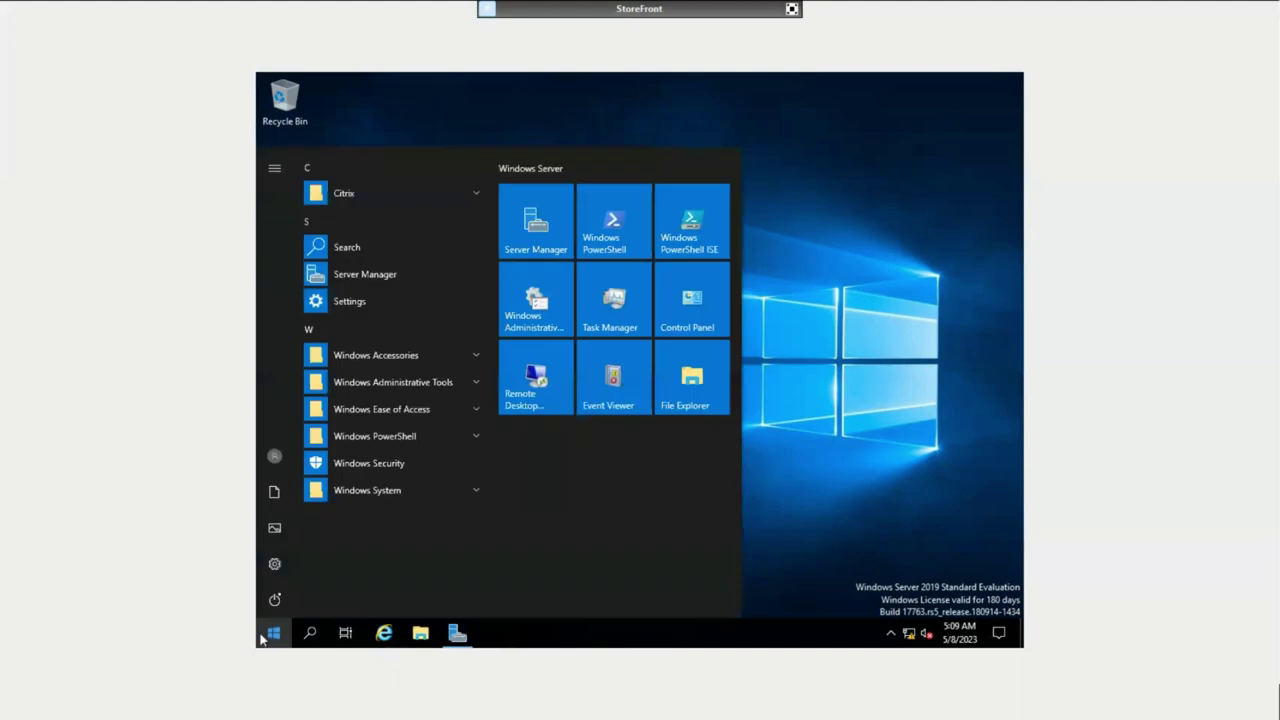
pyautogui.click(476, 193)
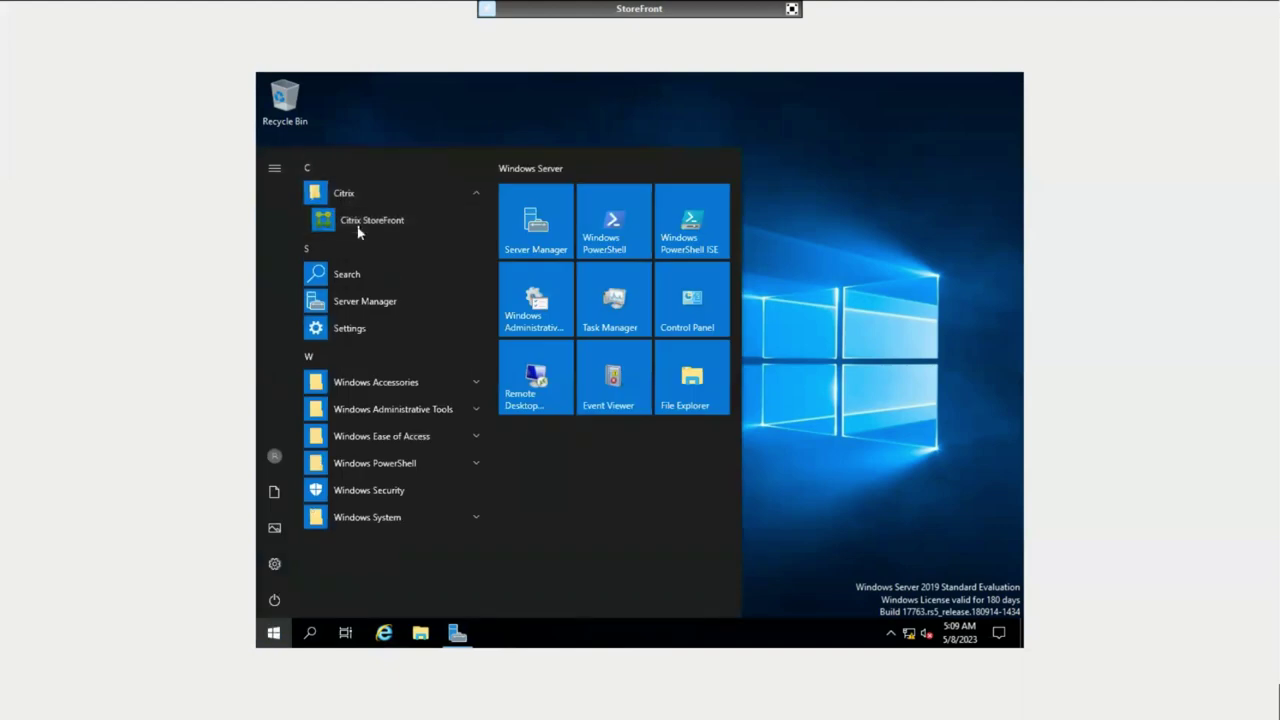
pyautogui.click(360, 224)
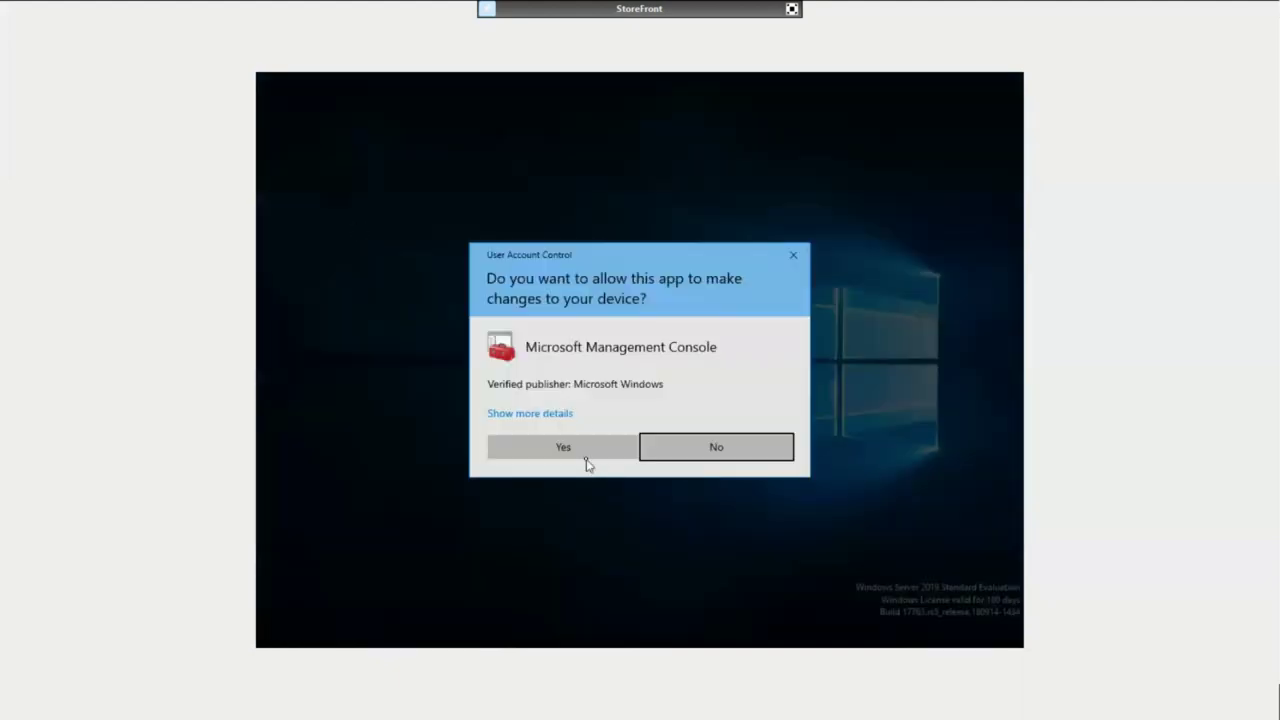
# - Approve the UAC prompt, check the DDC and App-Svr-M consoles, then return StoreFront to full screen
pyautogui.click(586, 457)
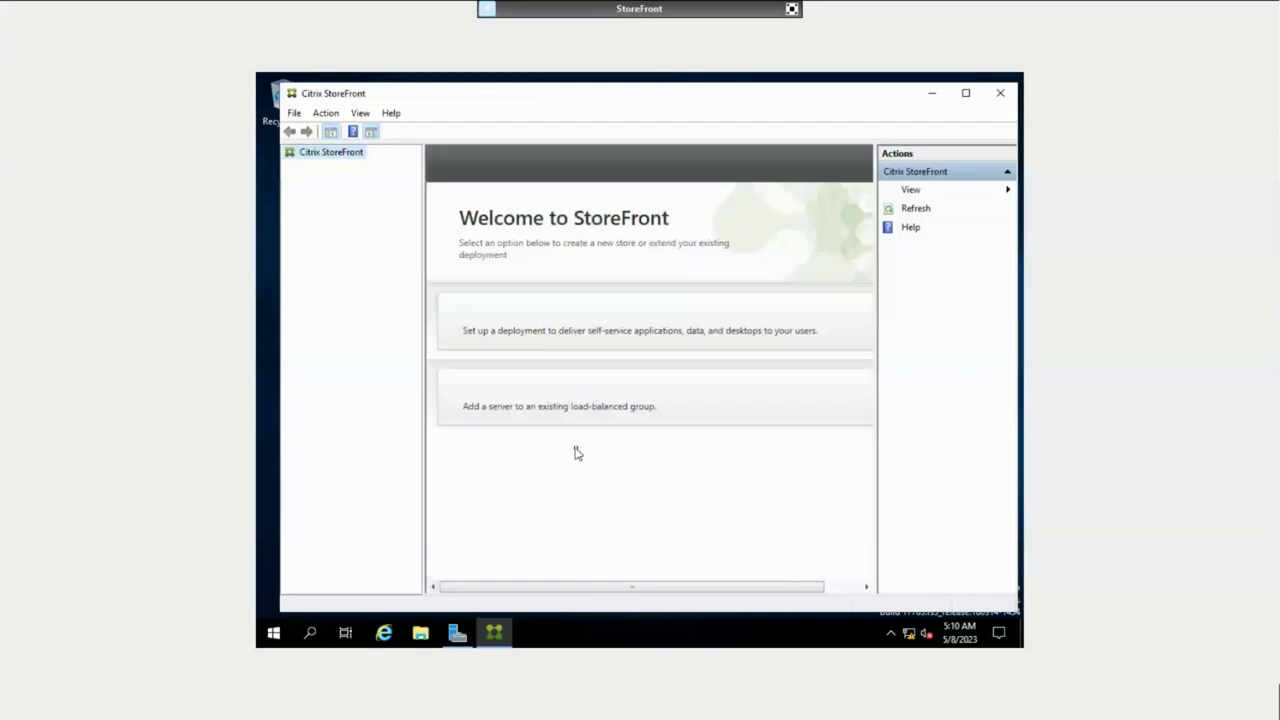
pyautogui.click(792, 8)
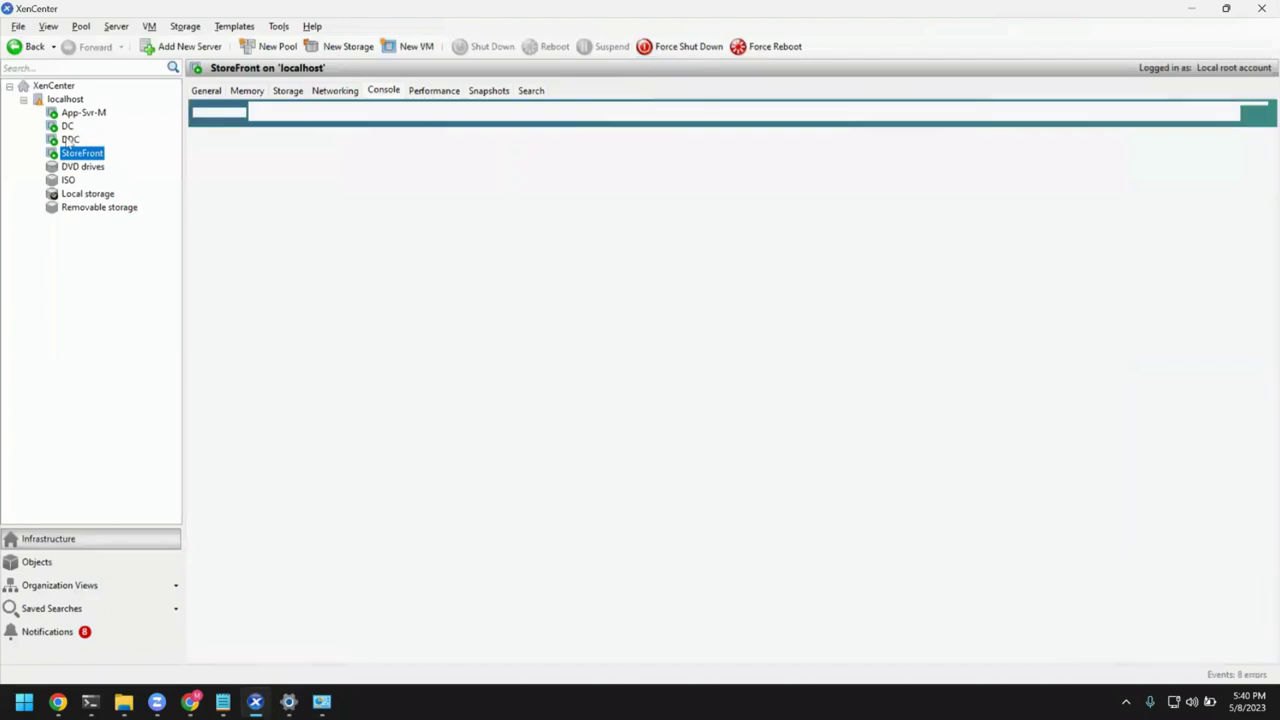
pyautogui.click(70, 140)
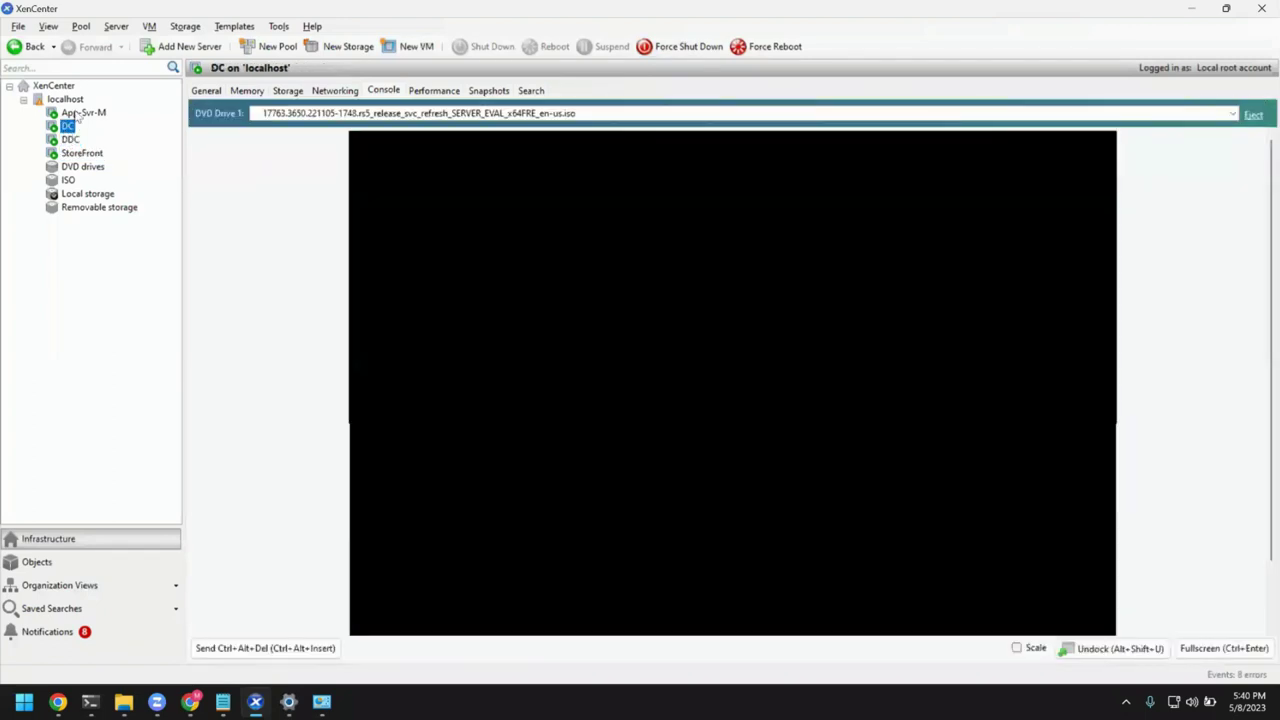
pyautogui.click(83, 112)
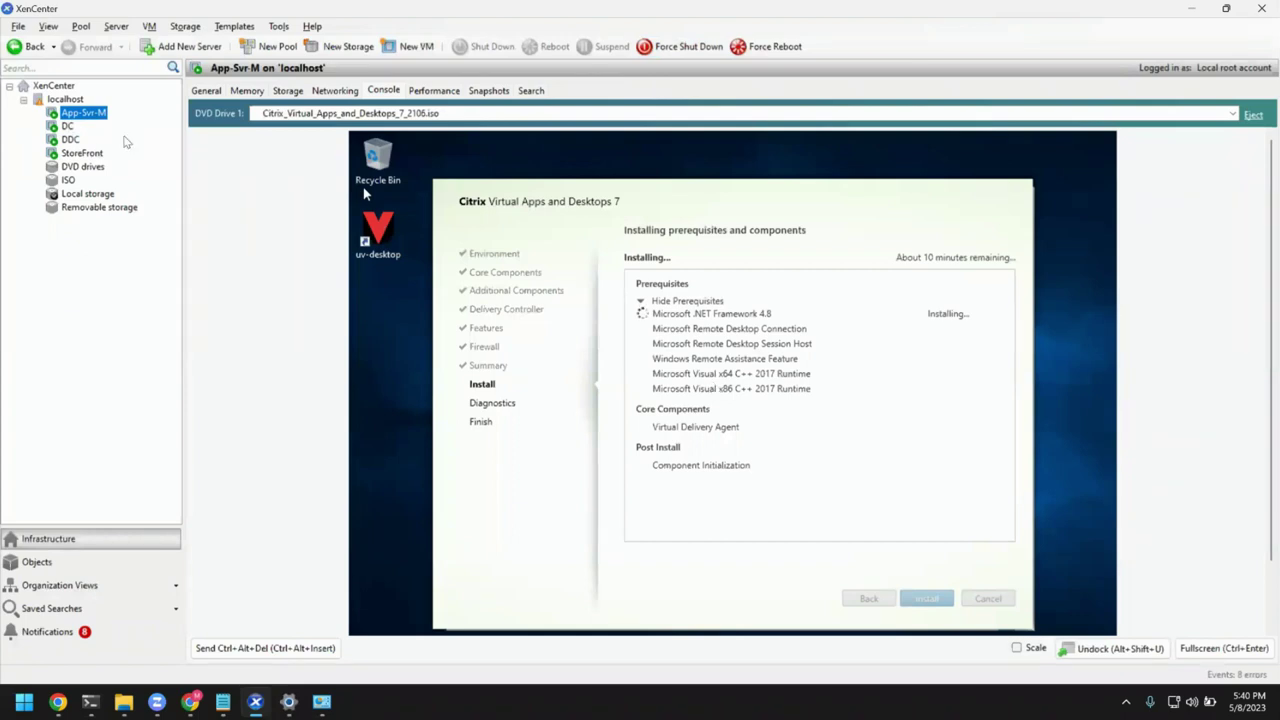
pyautogui.click(82, 153)
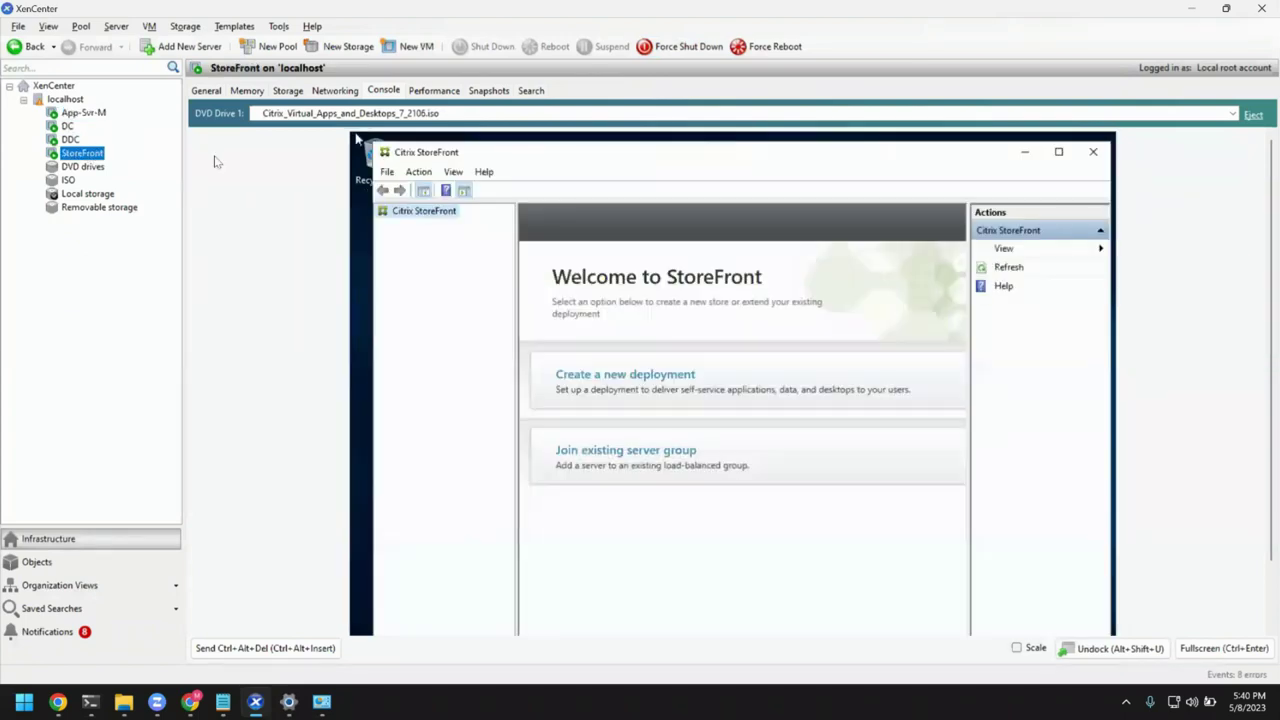
pyautogui.click(1222, 648)
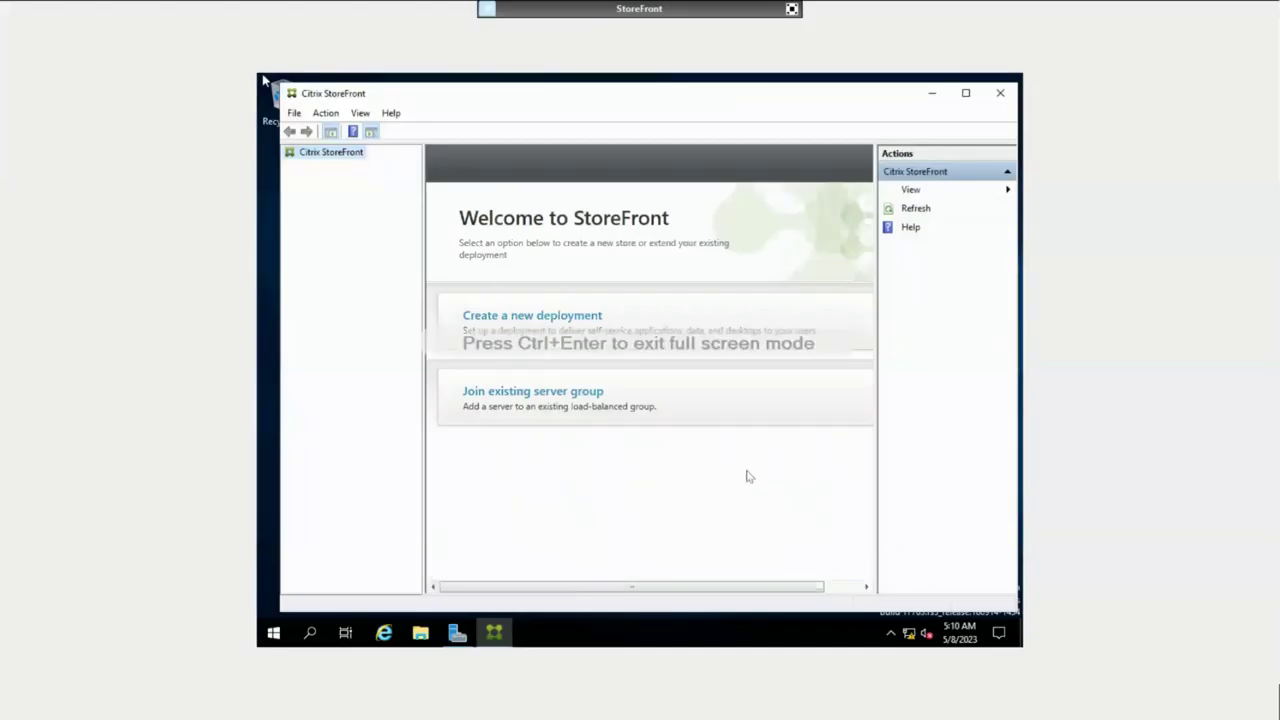
pyautogui.click(580, 332)
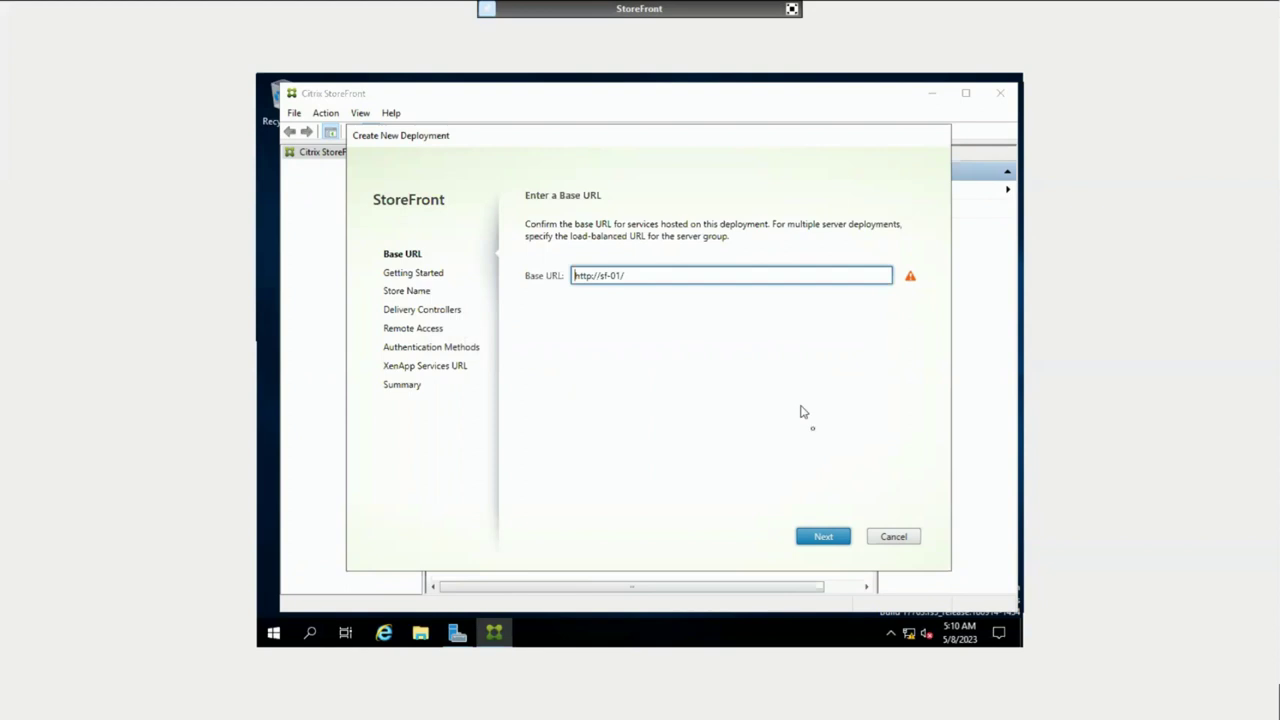
pyautogui.click(824, 537)
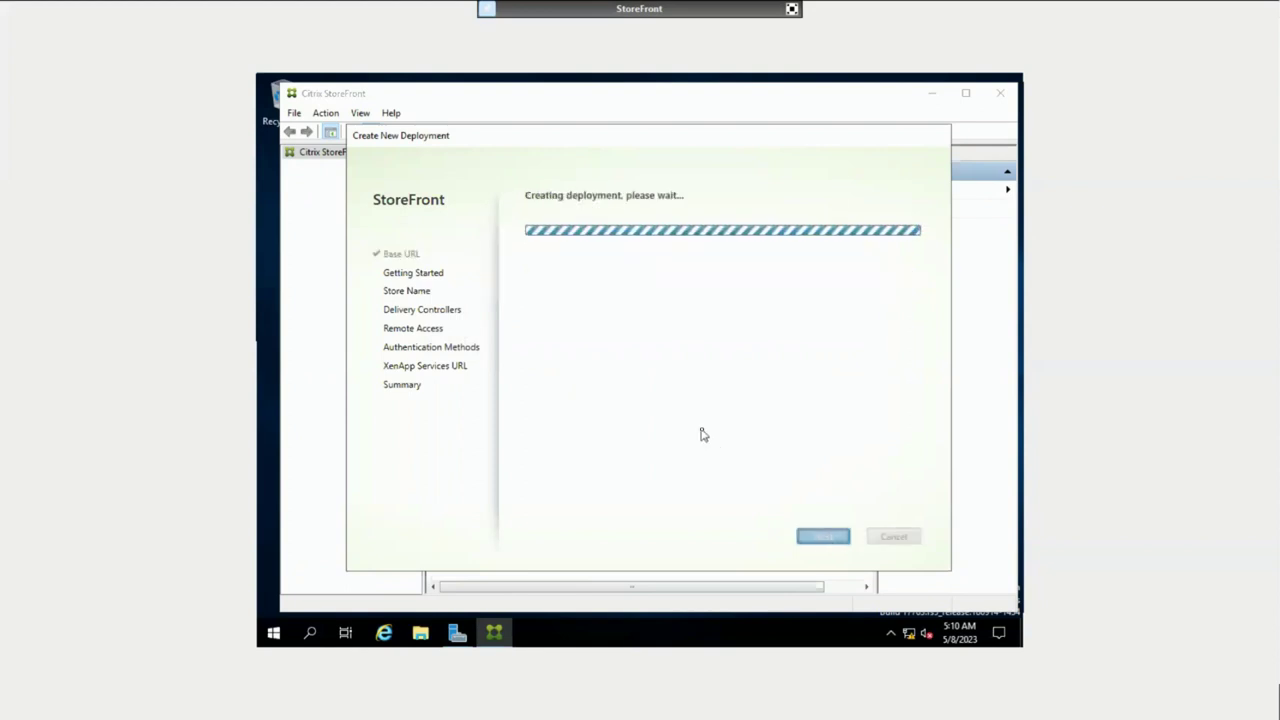
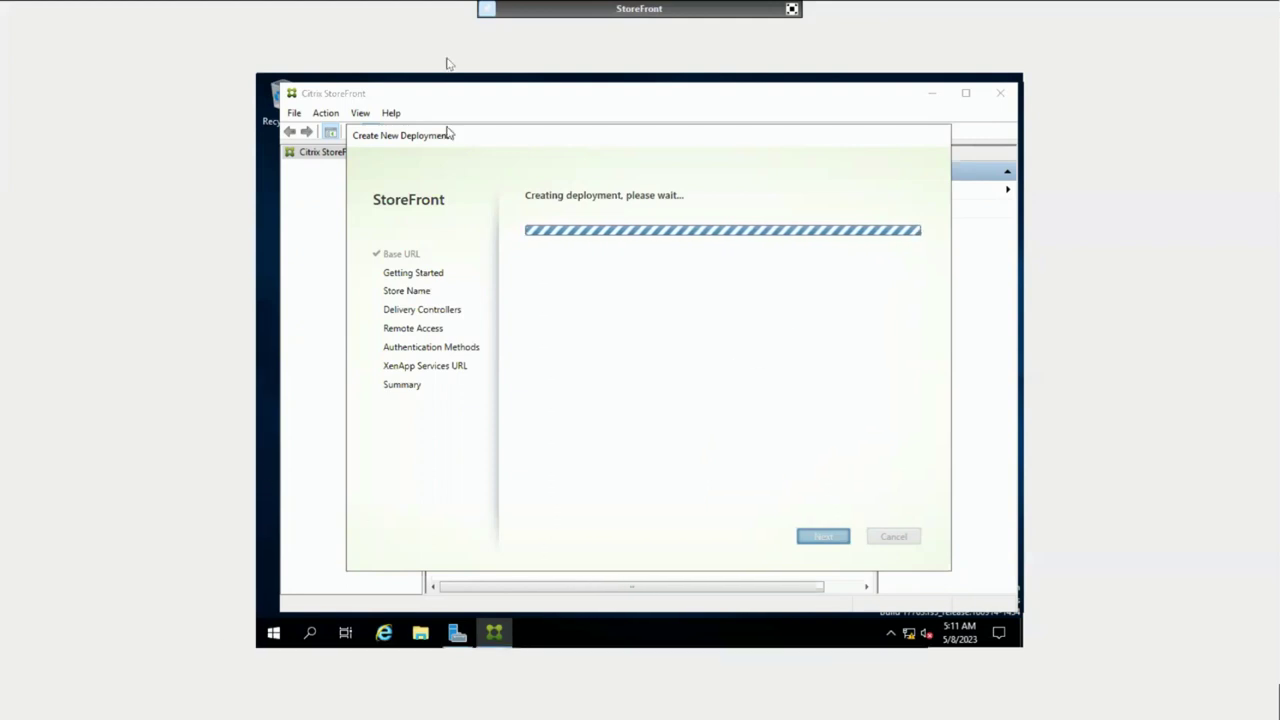
# - Leave full screen, check App-Svr-M, then view the StoreFront console's Stores and Server Group nodes
pyautogui.click(792, 9)
pyautogui.click(84, 114)
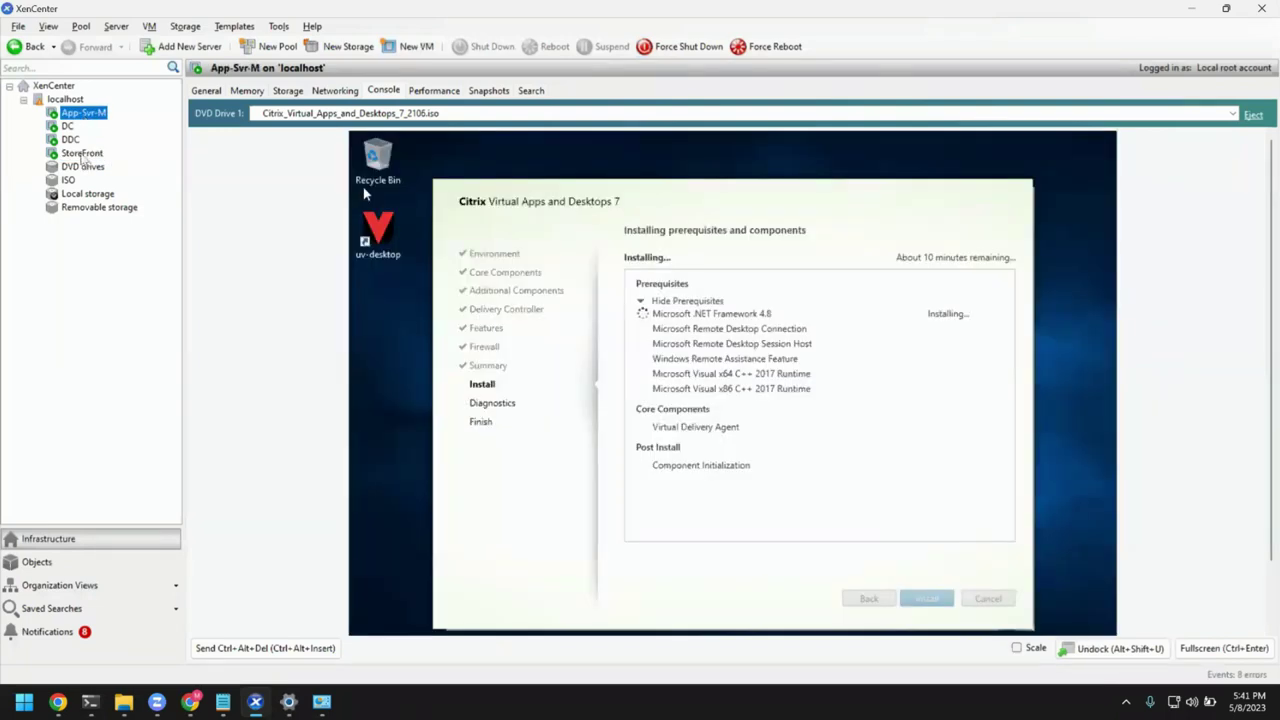
pyautogui.click(84, 154)
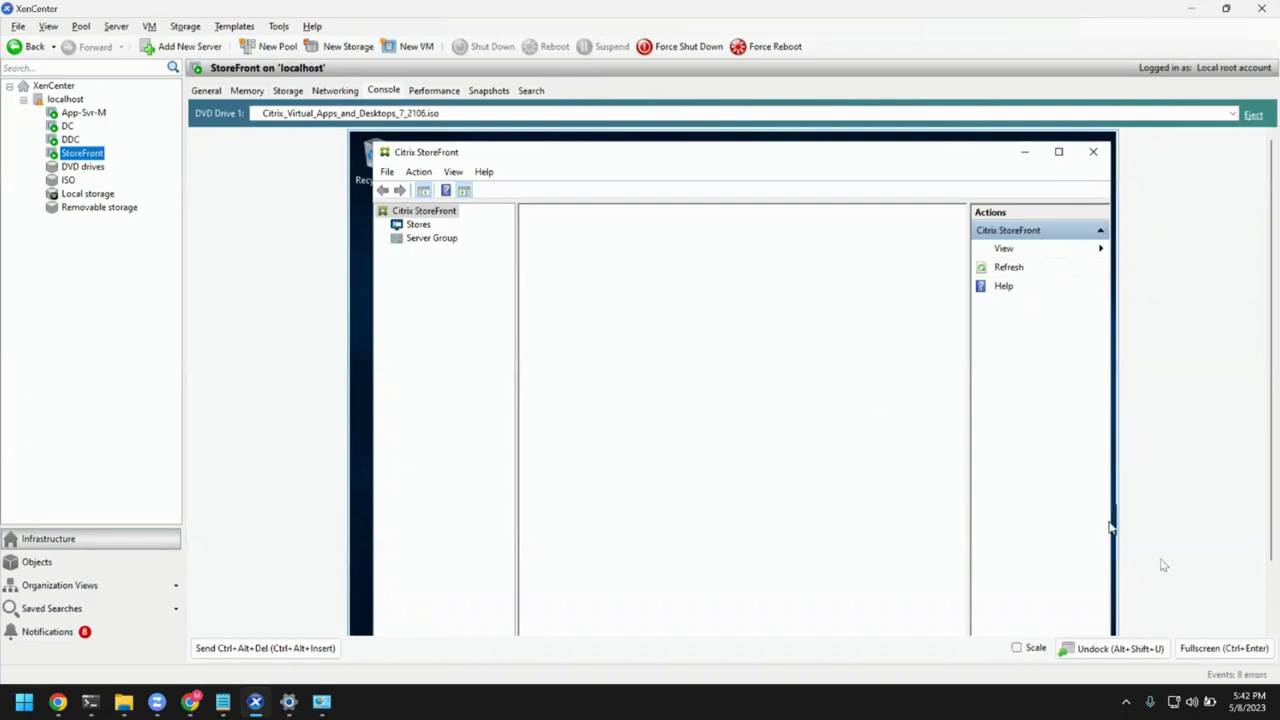
# - Start the Create Store wizard and name the new store 'uvstore'
pyautogui.click(1224, 648)
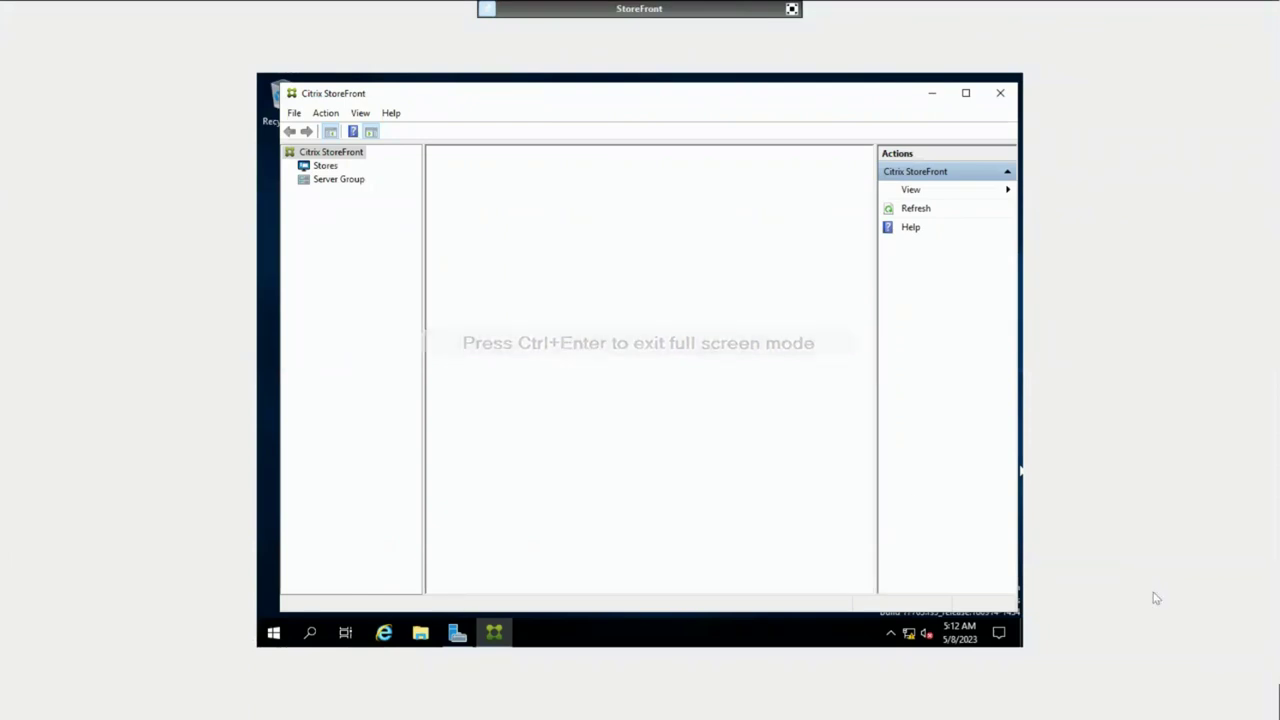
pyautogui.click(793, 10)
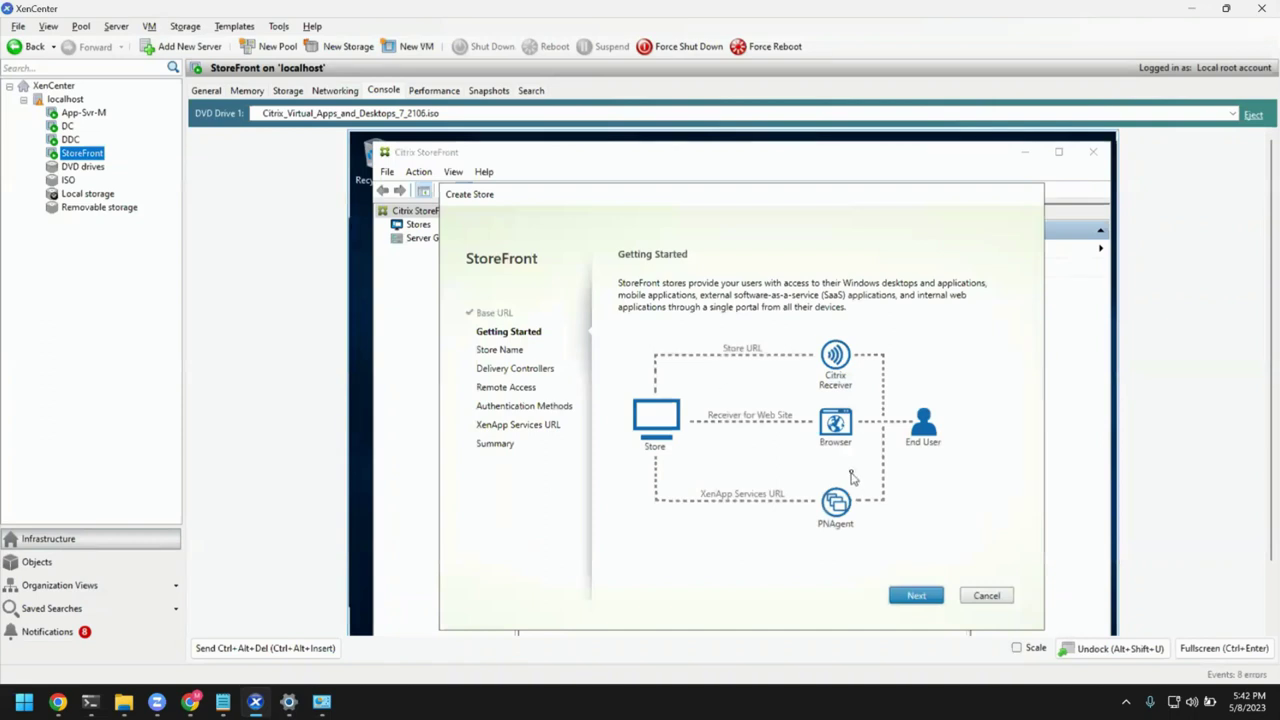
pyautogui.click(917, 597)
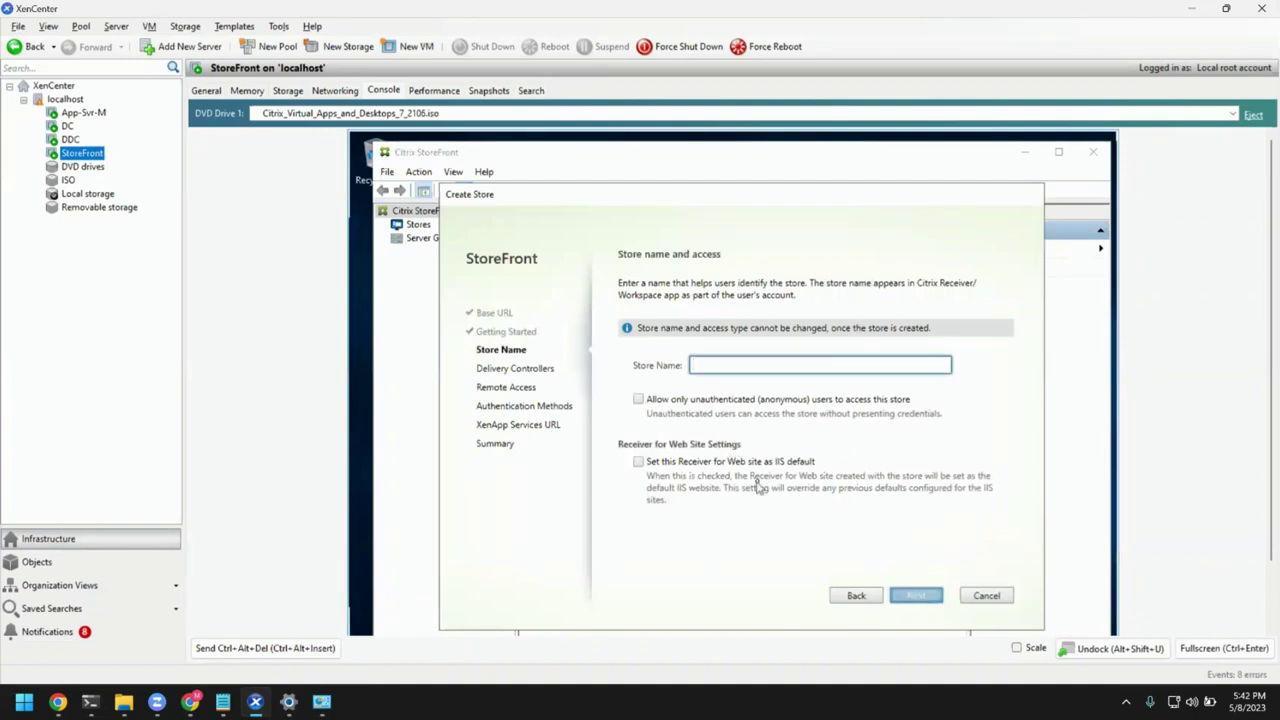
pyautogui.write('uvstore')
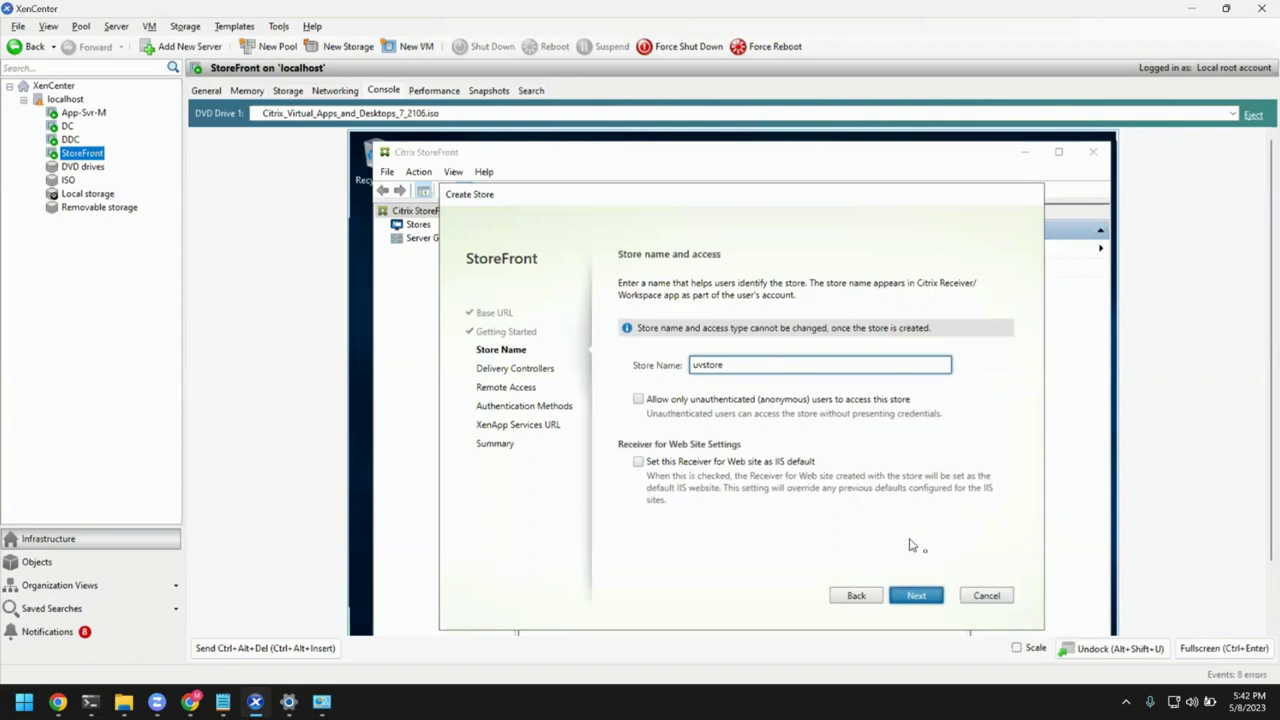
pyautogui.click(915, 596)
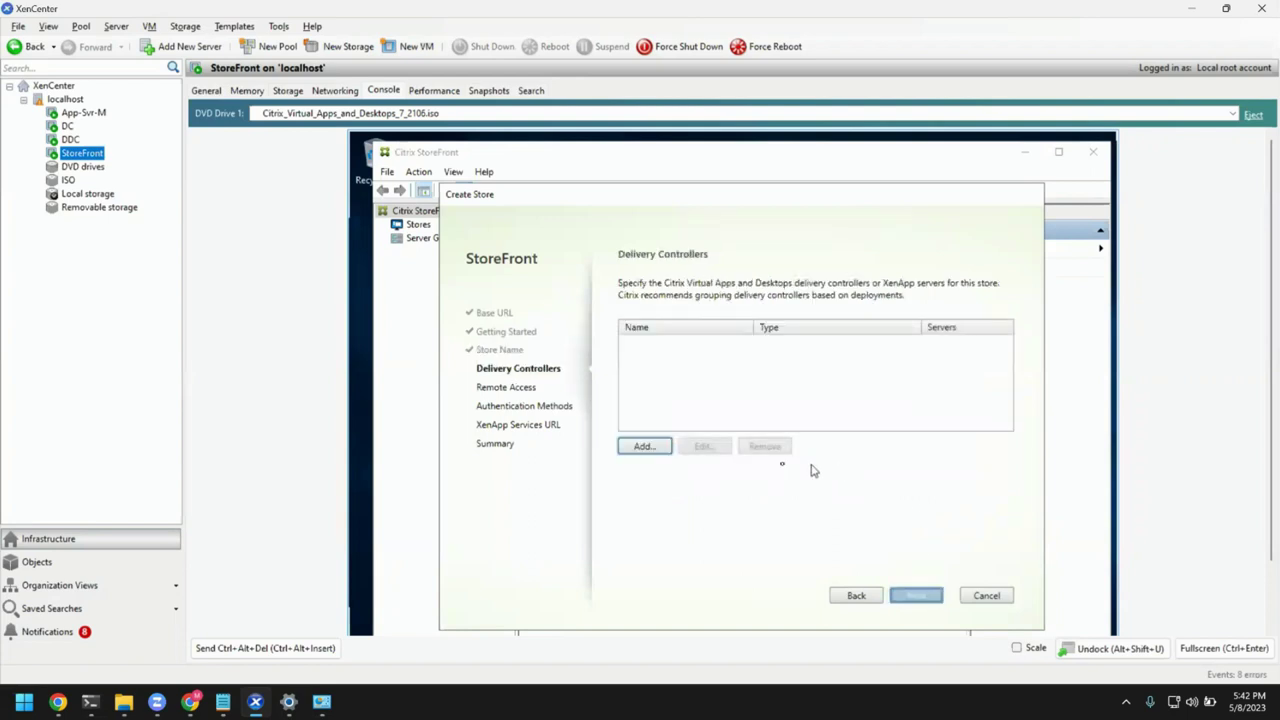
# - Add a delivery controller named Controller with server ddc.uv.com
pyautogui.click(643, 447)
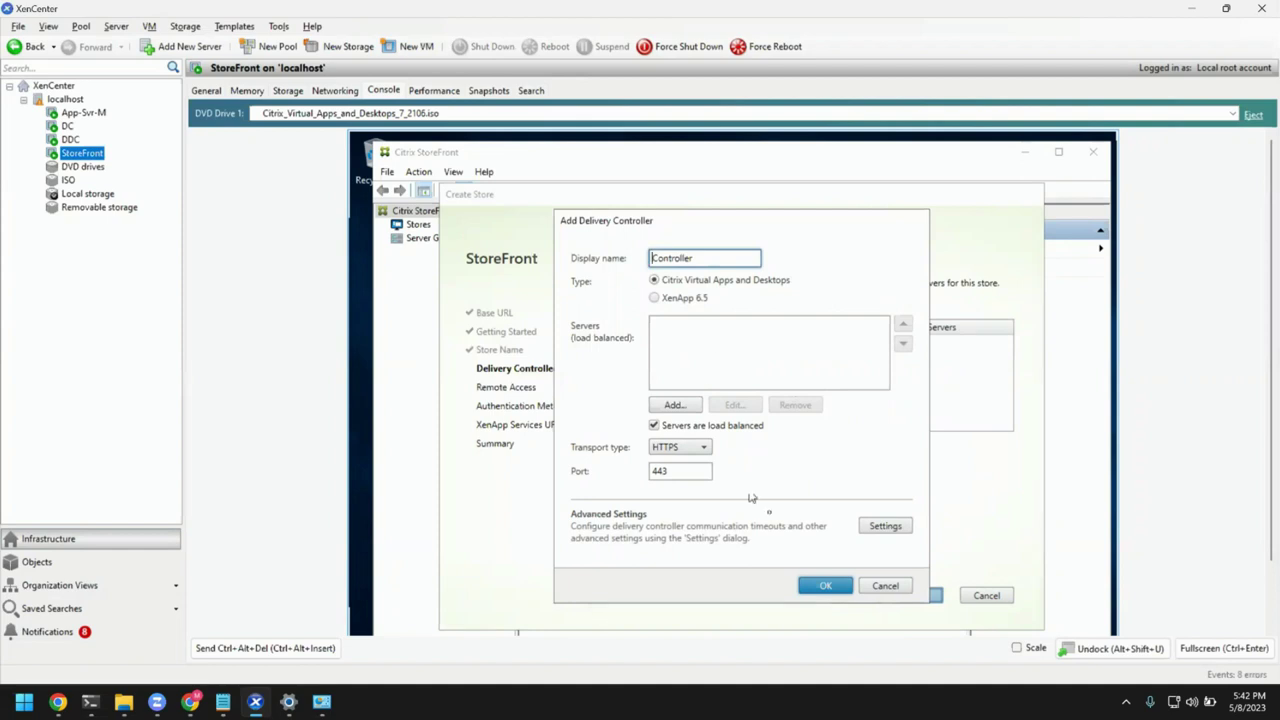
pyautogui.click(673, 405)
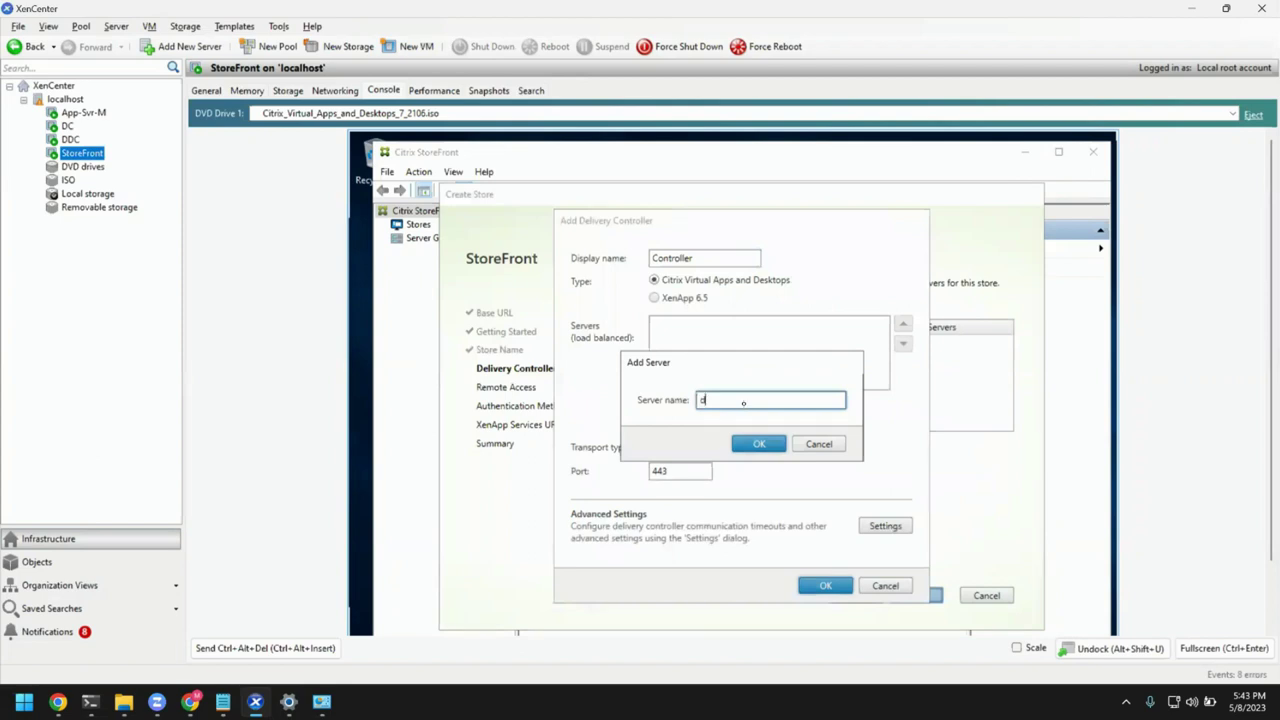
pyautogui.write('ddc.uv.com')
pyautogui.click(766, 444)
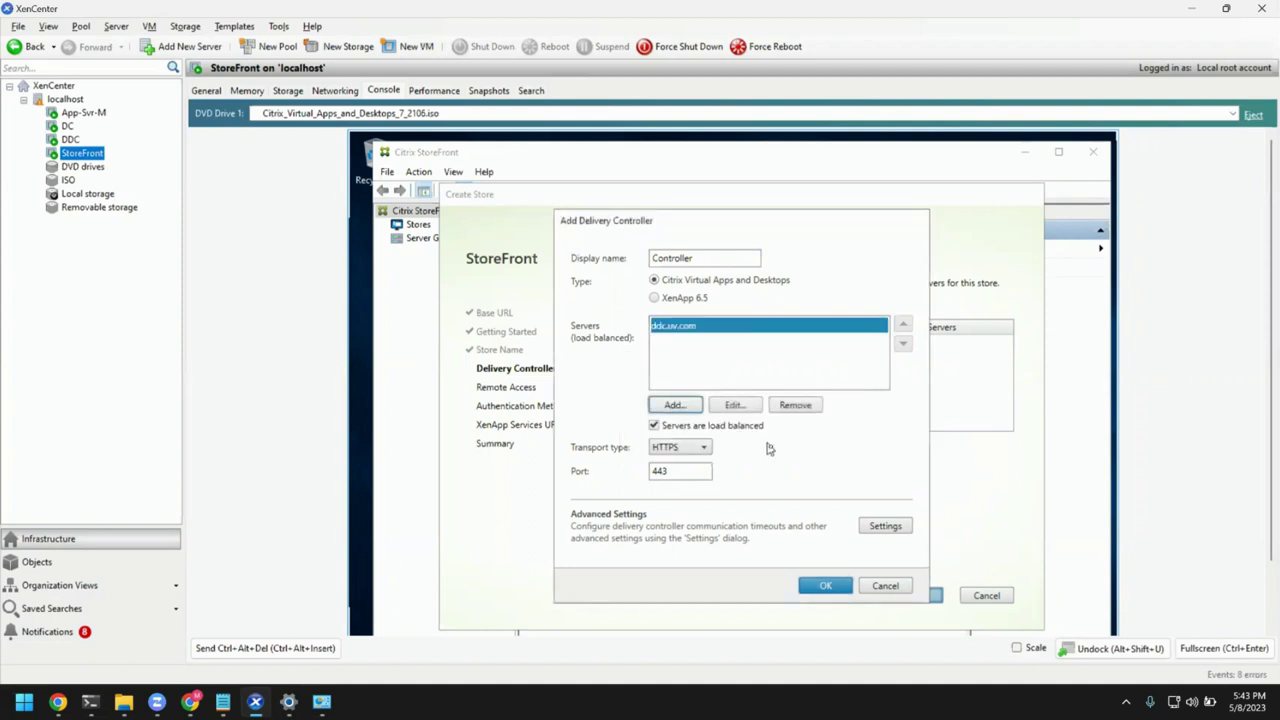
pyautogui.click(825, 585)
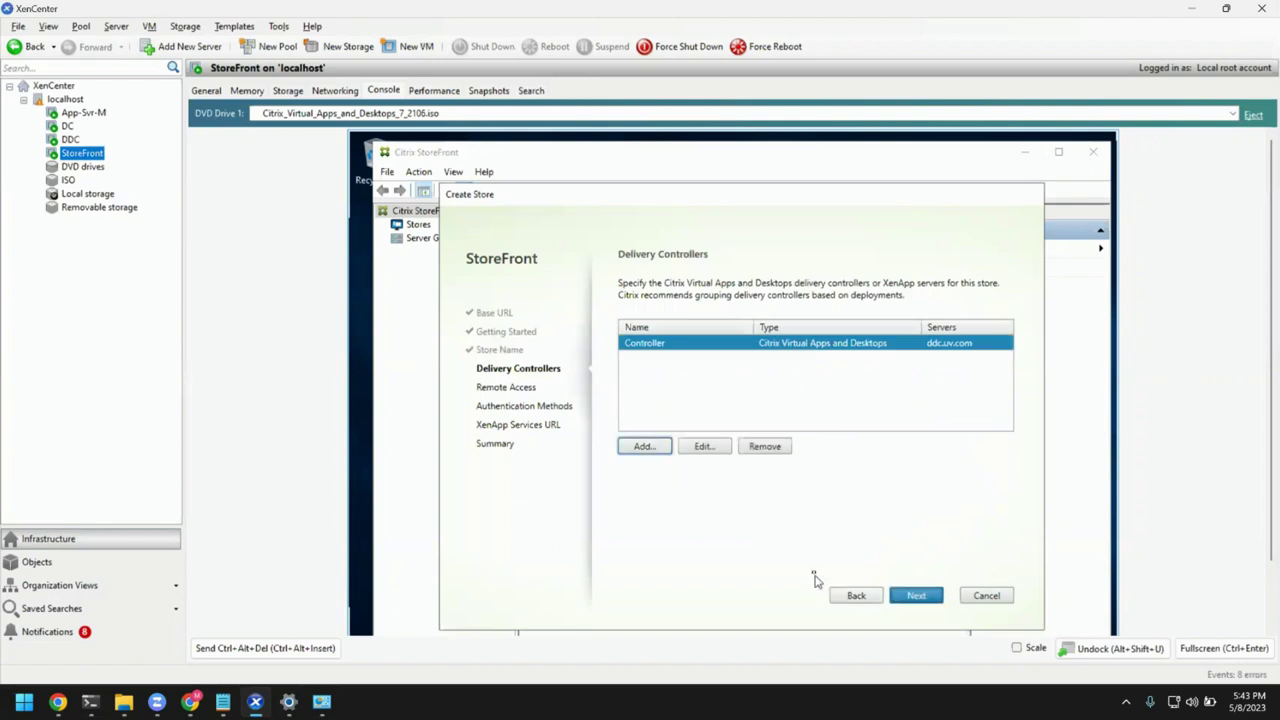
# - Change the Controller's transport type to HTTP on port 80
pyautogui.click(704, 446)
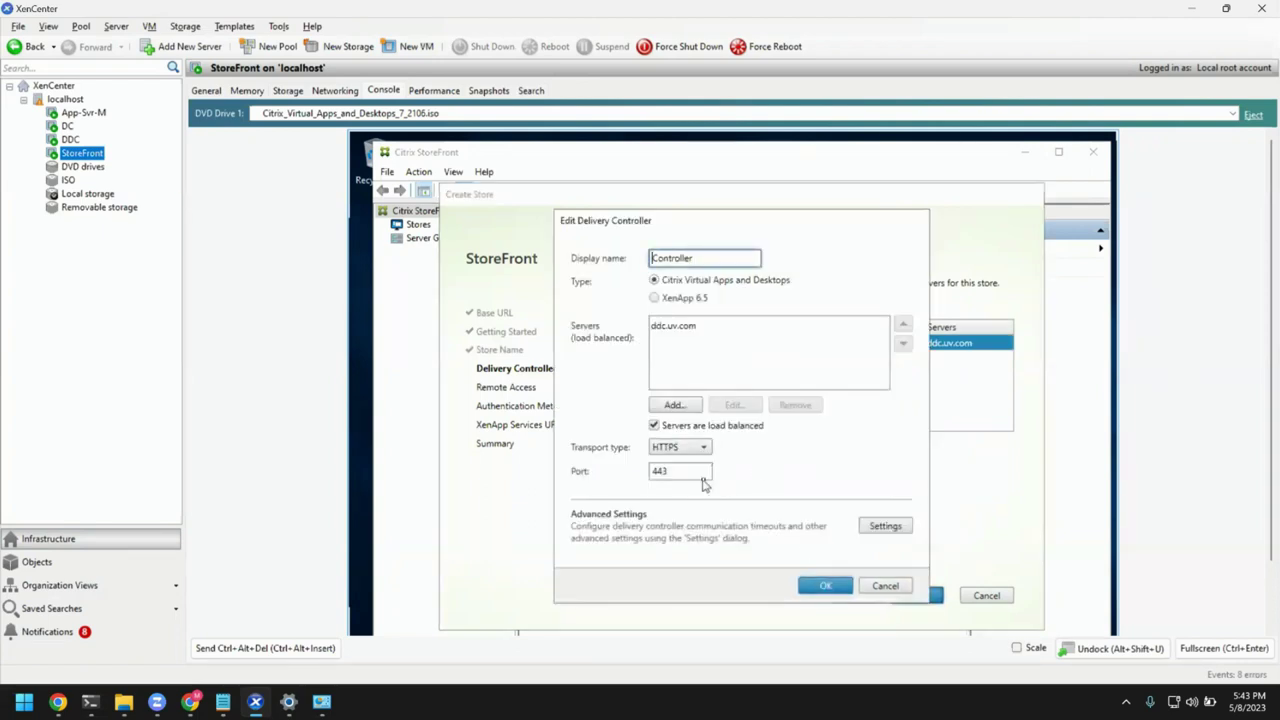
pyautogui.click(702, 447)
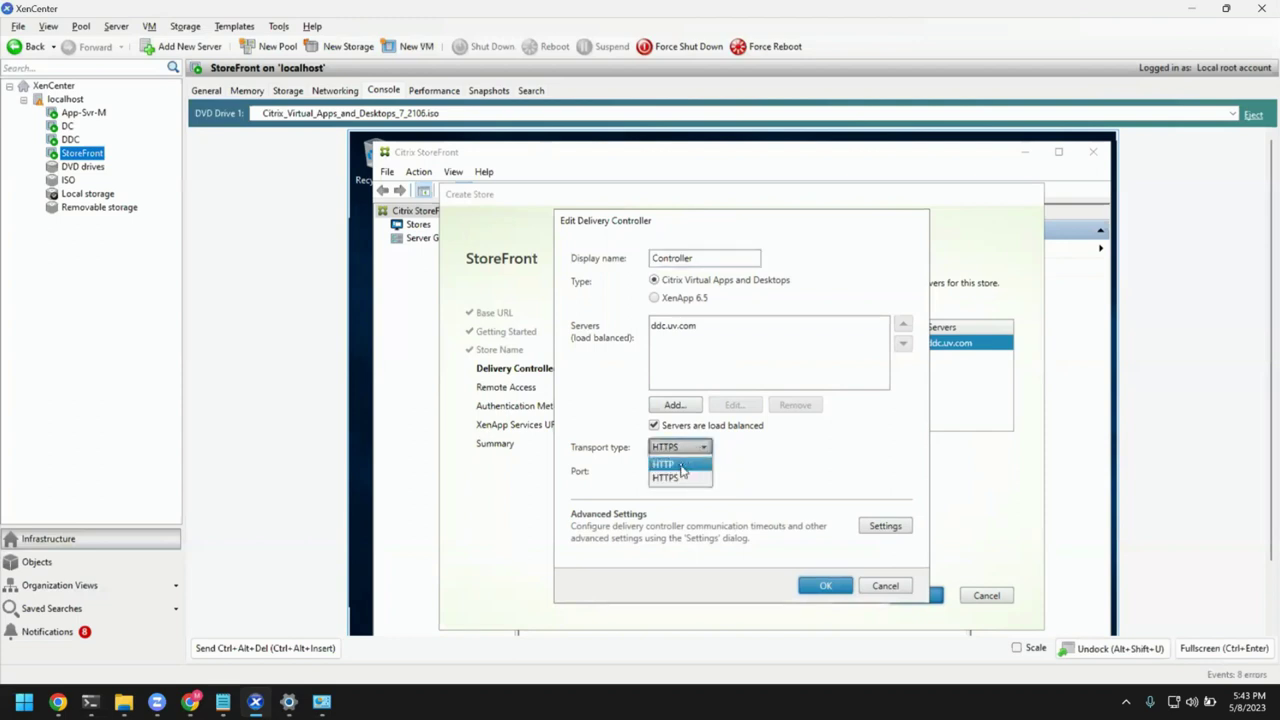
pyautogui.click(681, 466)
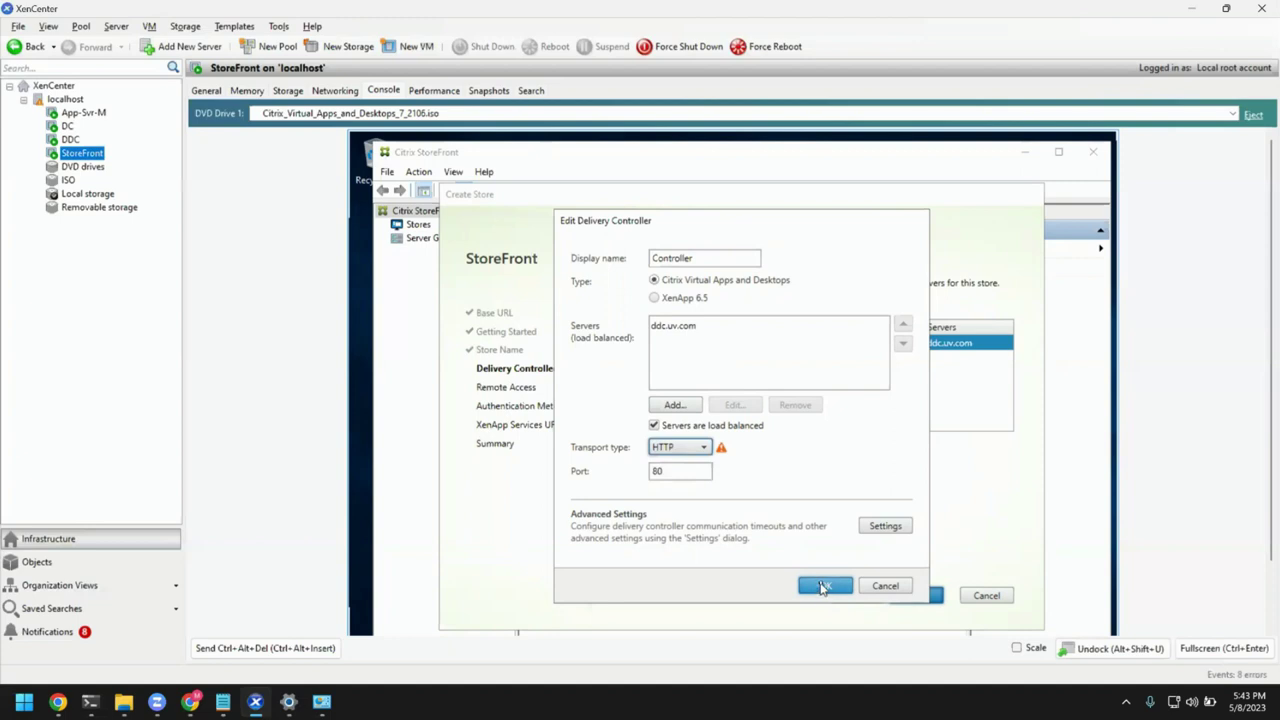
pyautogui.click(822, 588)
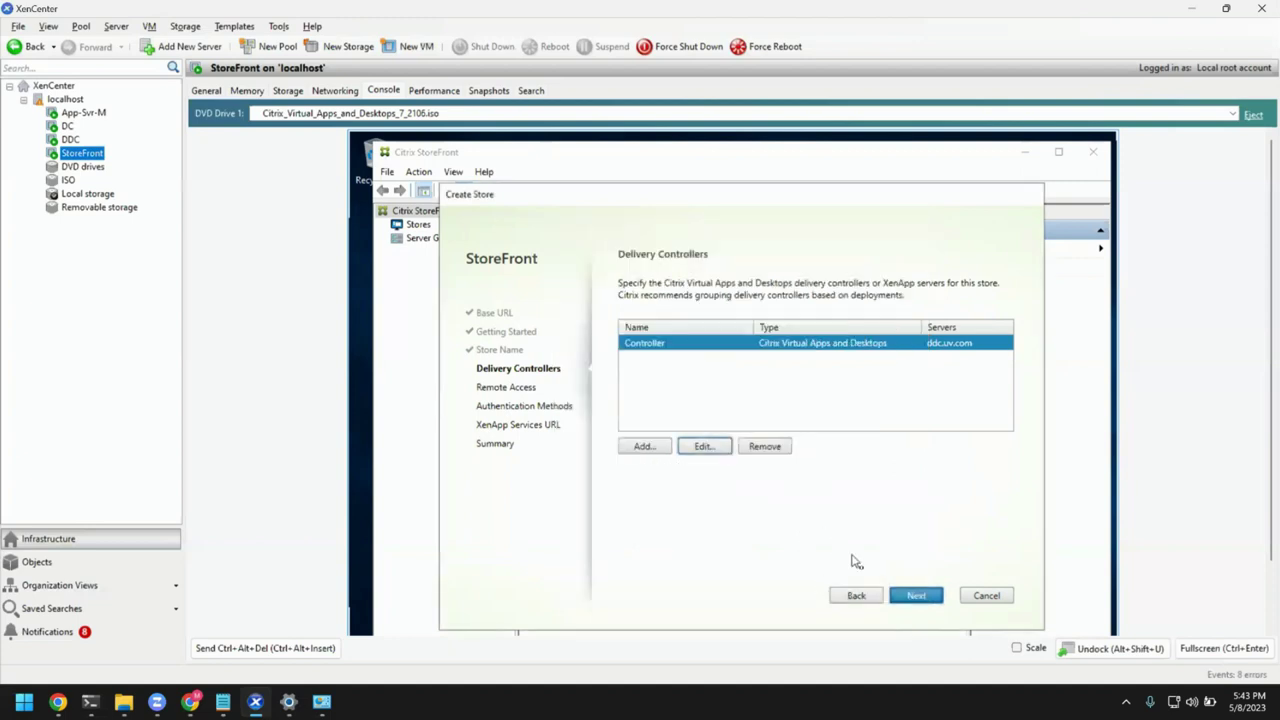
# - Keep remote access disabled and password authentication, create the store, then dismiss App-Svr-M's restart notice
pyautogui.click(911, 597)
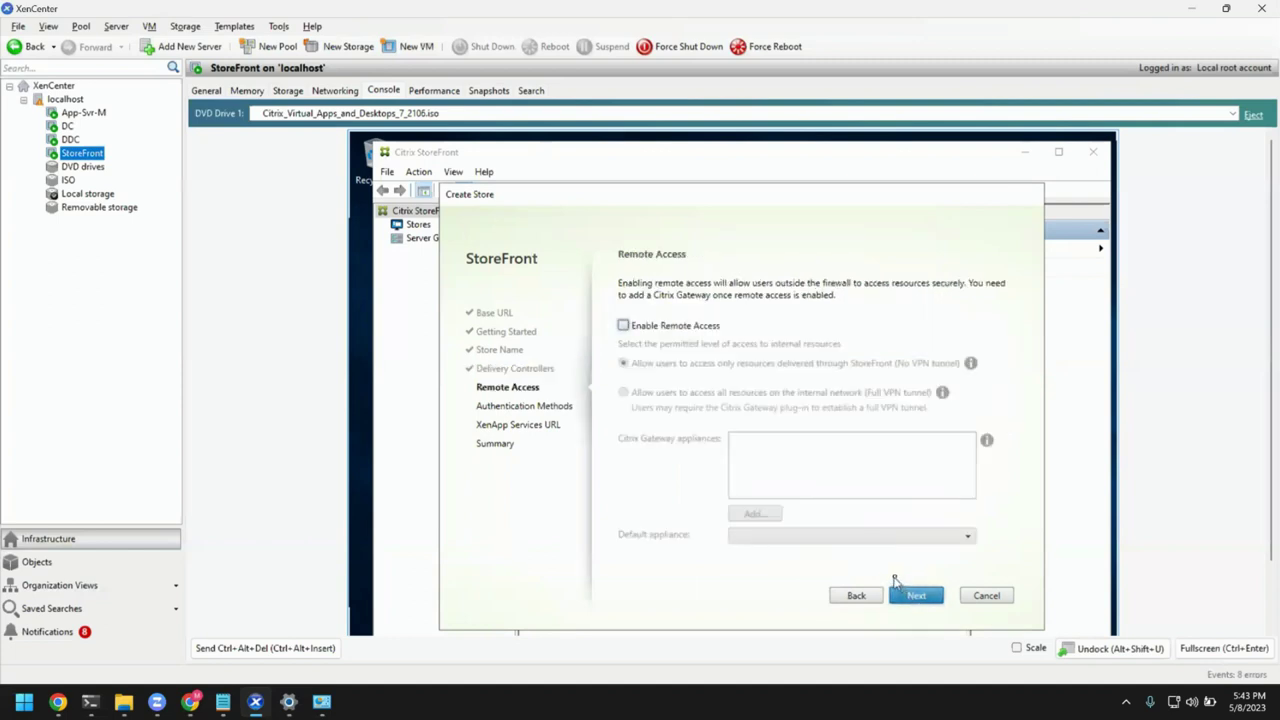
pyautogui.click(914, 595)
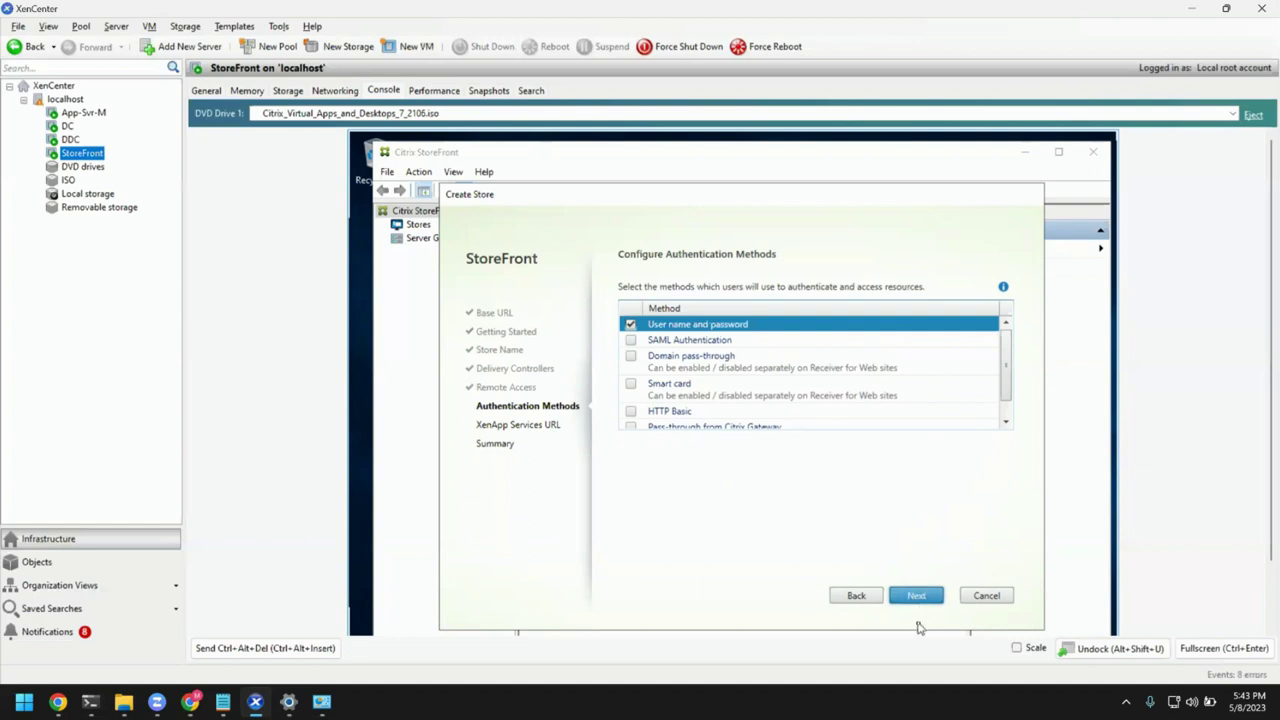
pyautogui.click(916, 598)
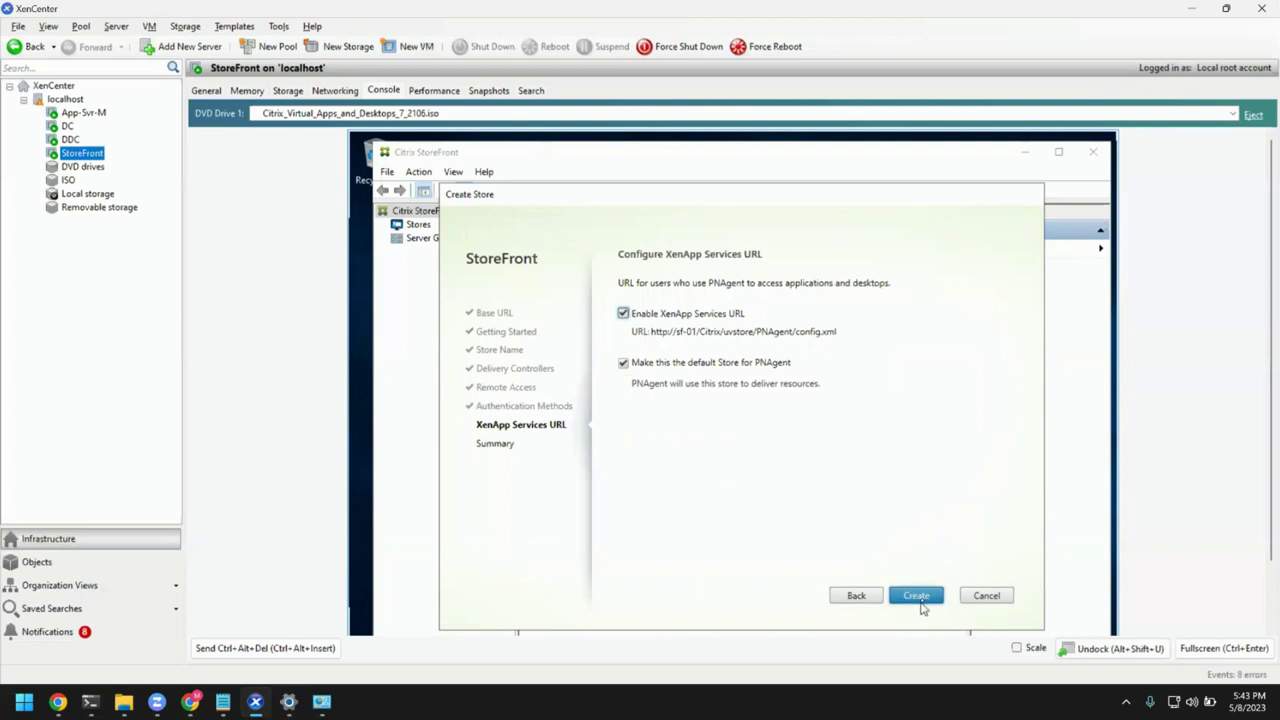
pyautogui.click(918, 598)
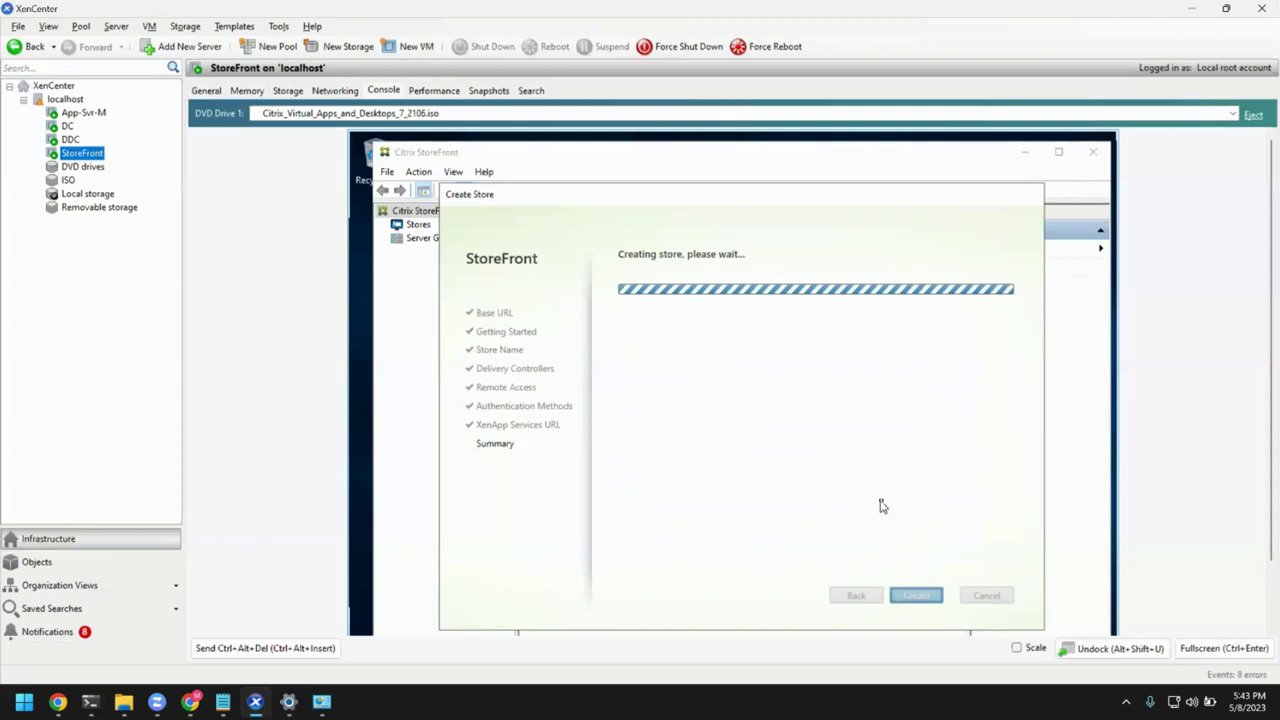
pyautogui.click(83, 113)
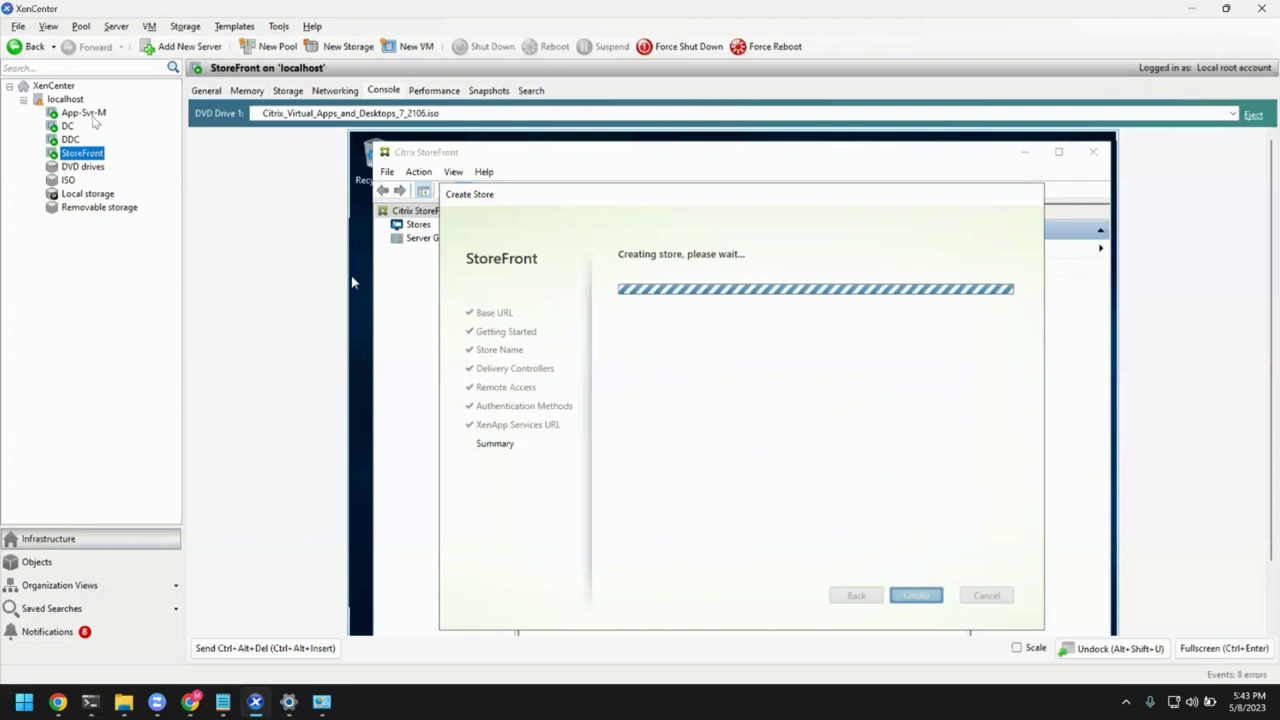
pyautogui.click(796, 410)
# - Sign back into App-Svr-M with the account password, then view the StoreFront store-created summary
pyautogui.click(943, 436)
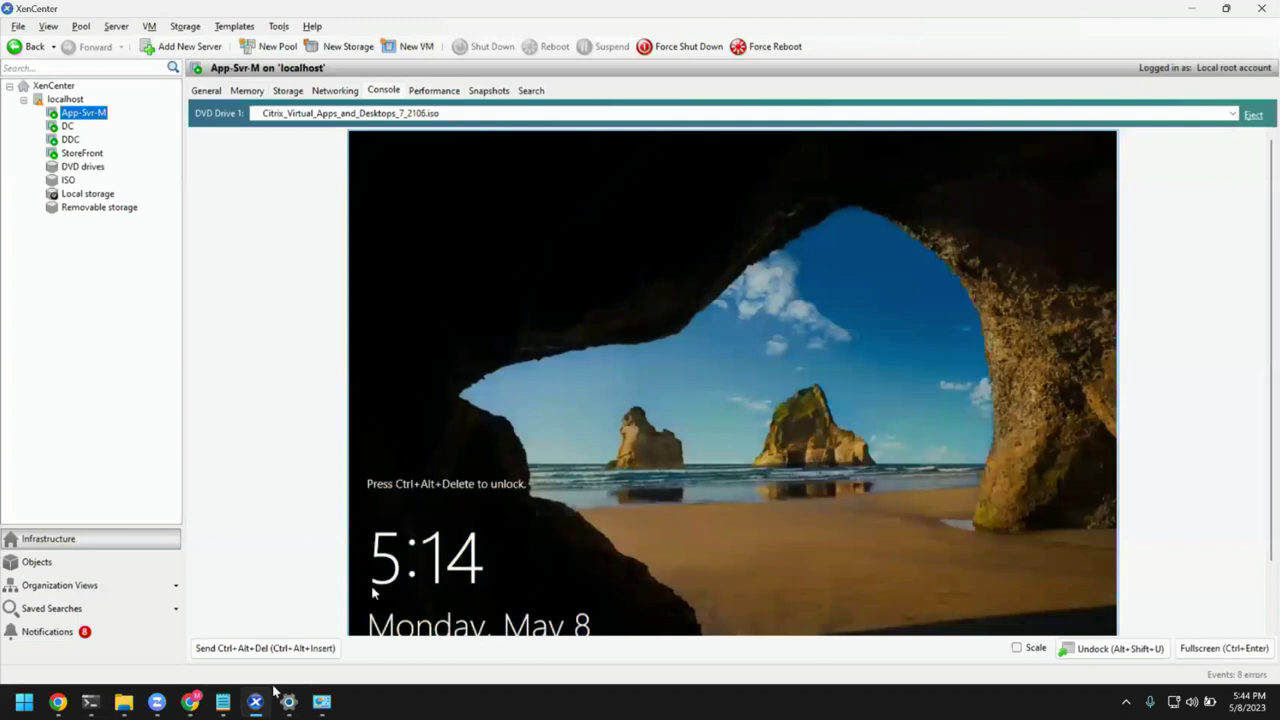
pyautogui.click(288, 651)
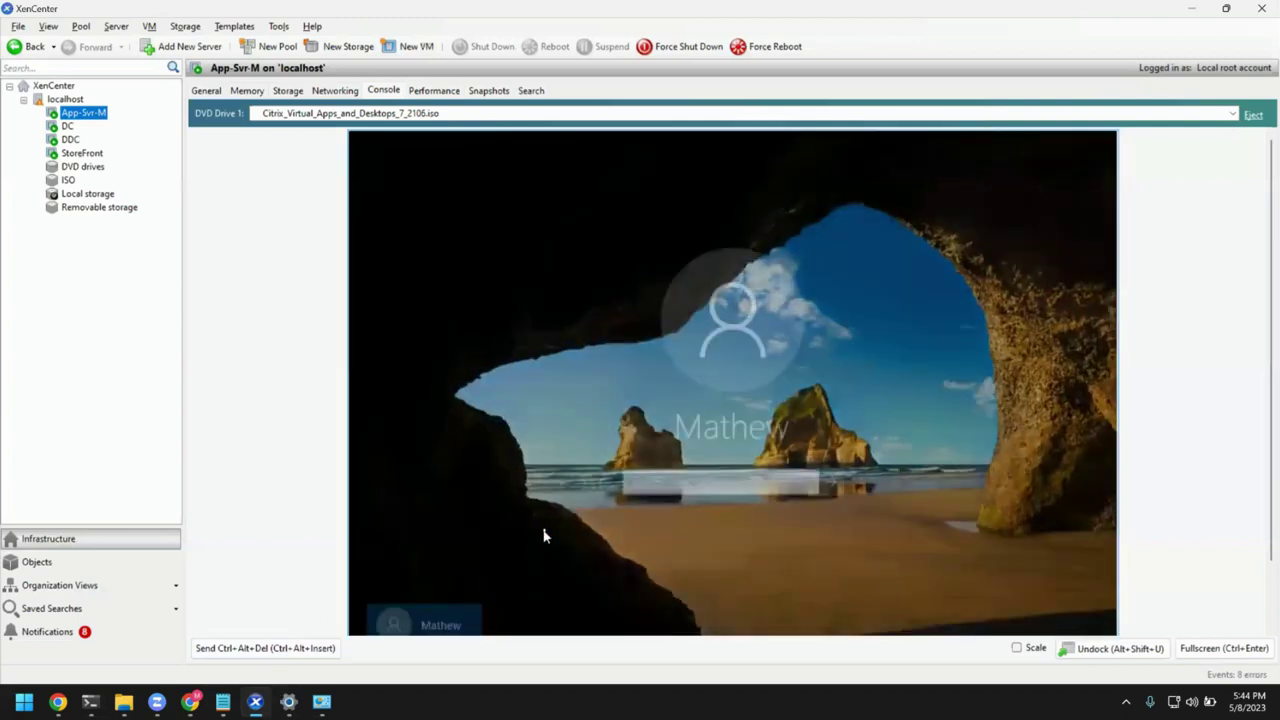
pyautogui.write('••••••••••')
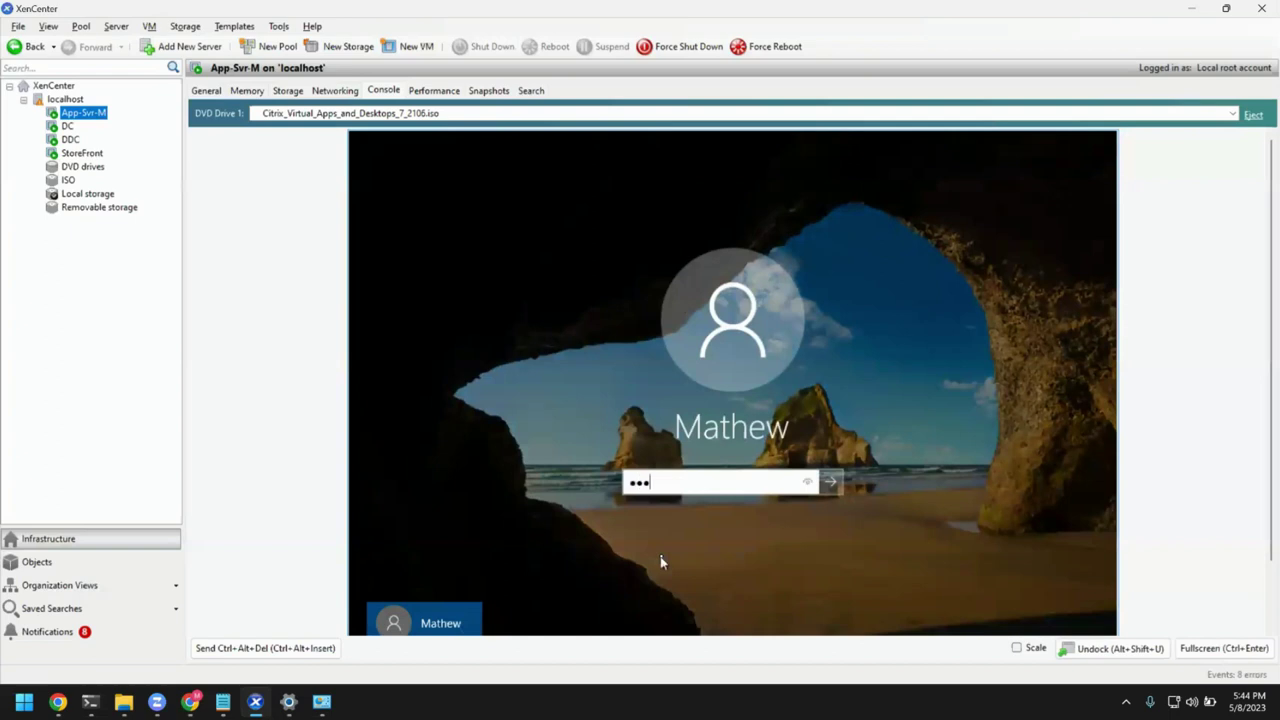
pyautogui.press('Return')
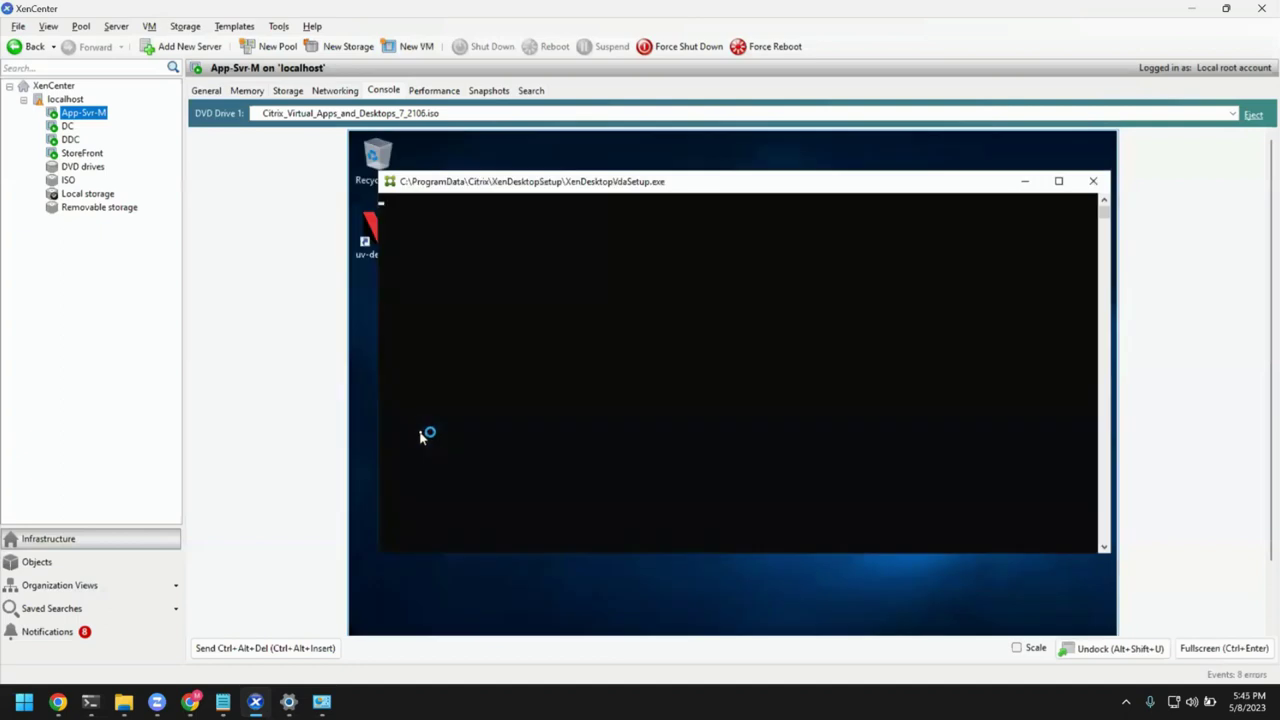
pyautogui.click(88, 155)
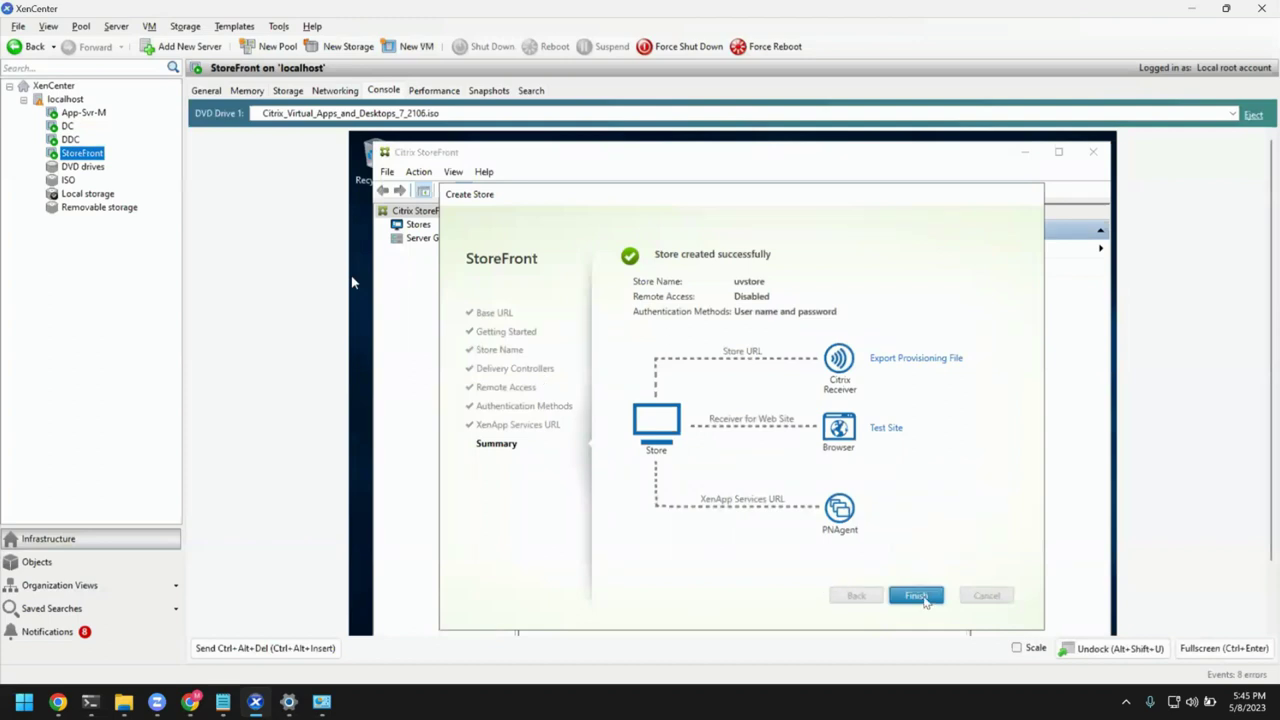
pyautogui.click(920, 597)
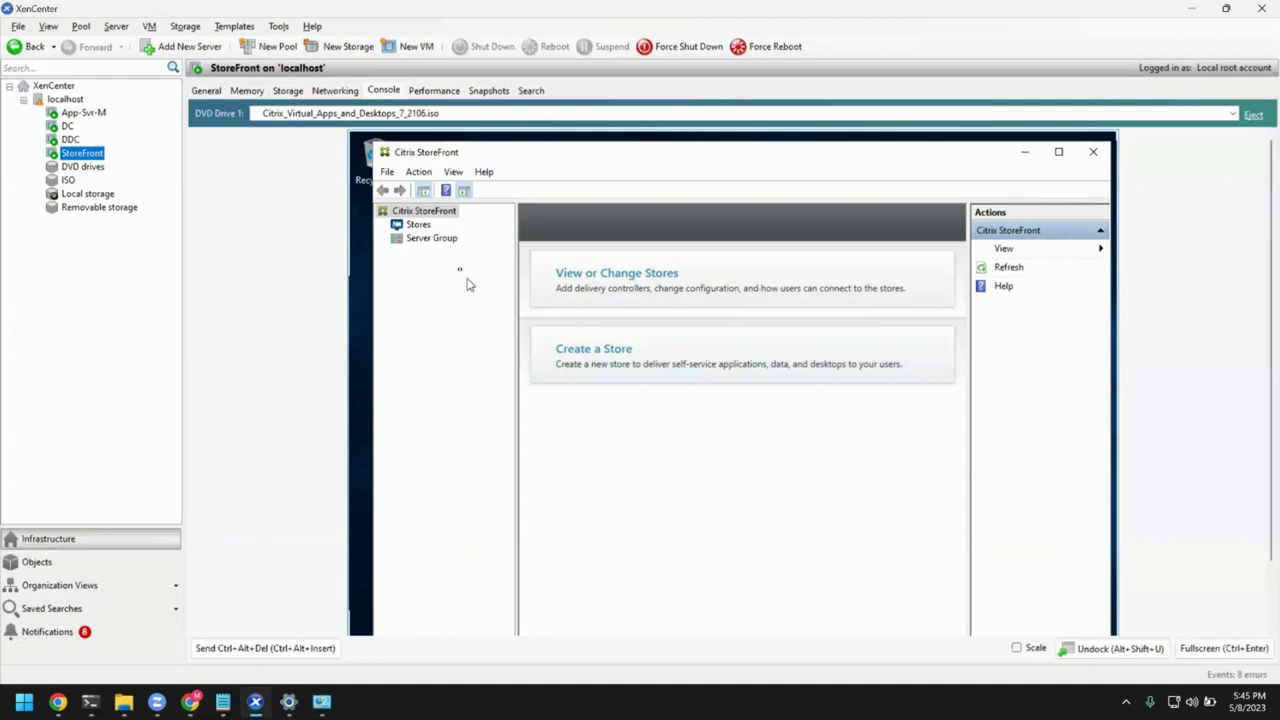
pyautogui.click(659, 303)
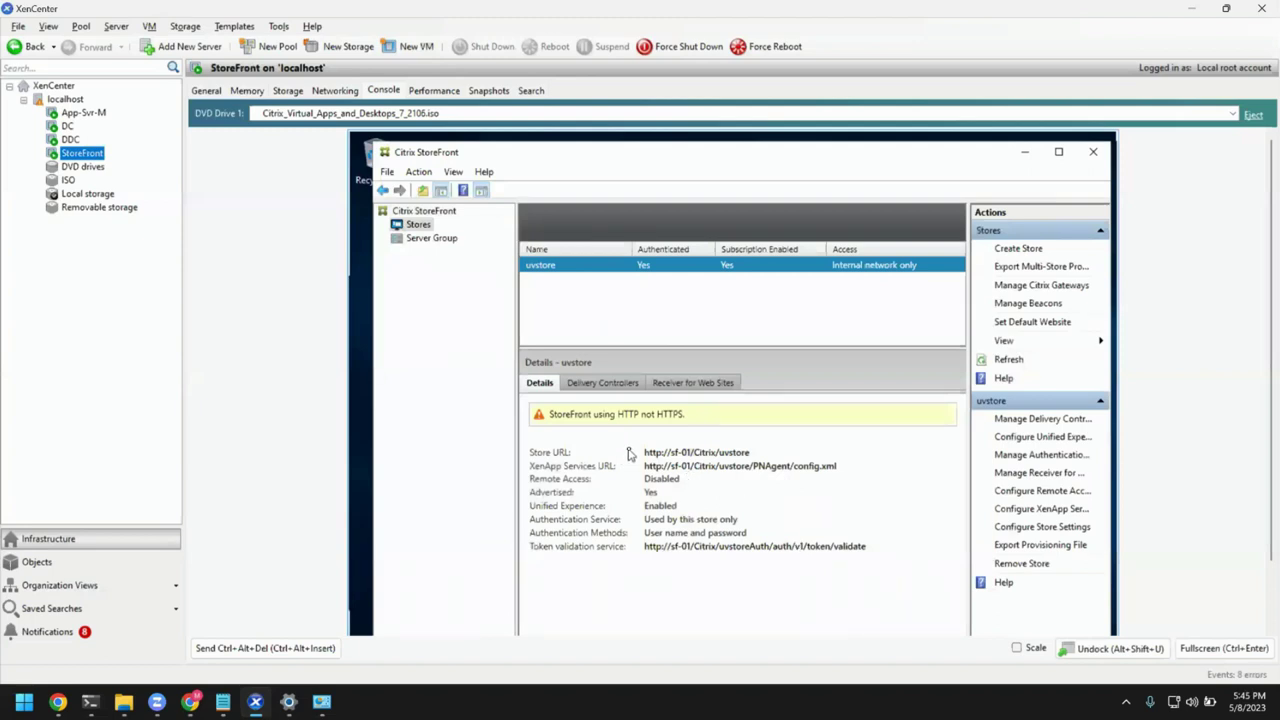
pyautogui.click(664, 386)
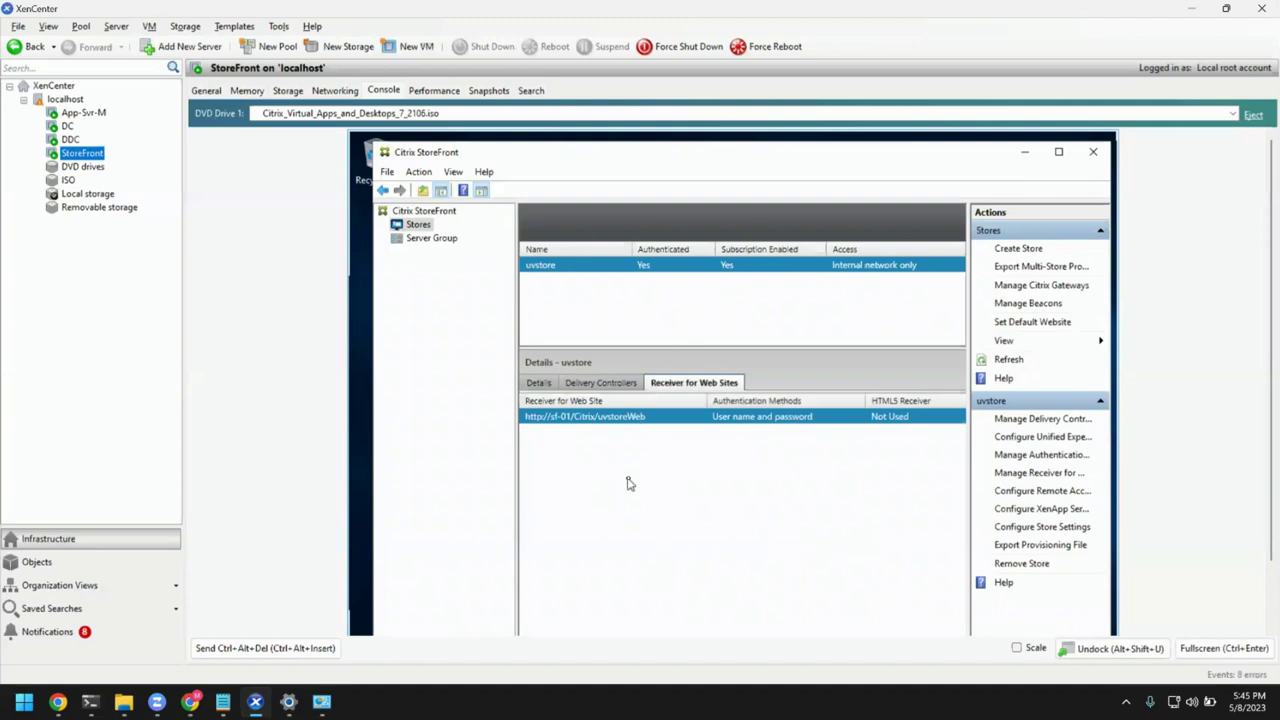
pyautogui.rightClick(642, 424)
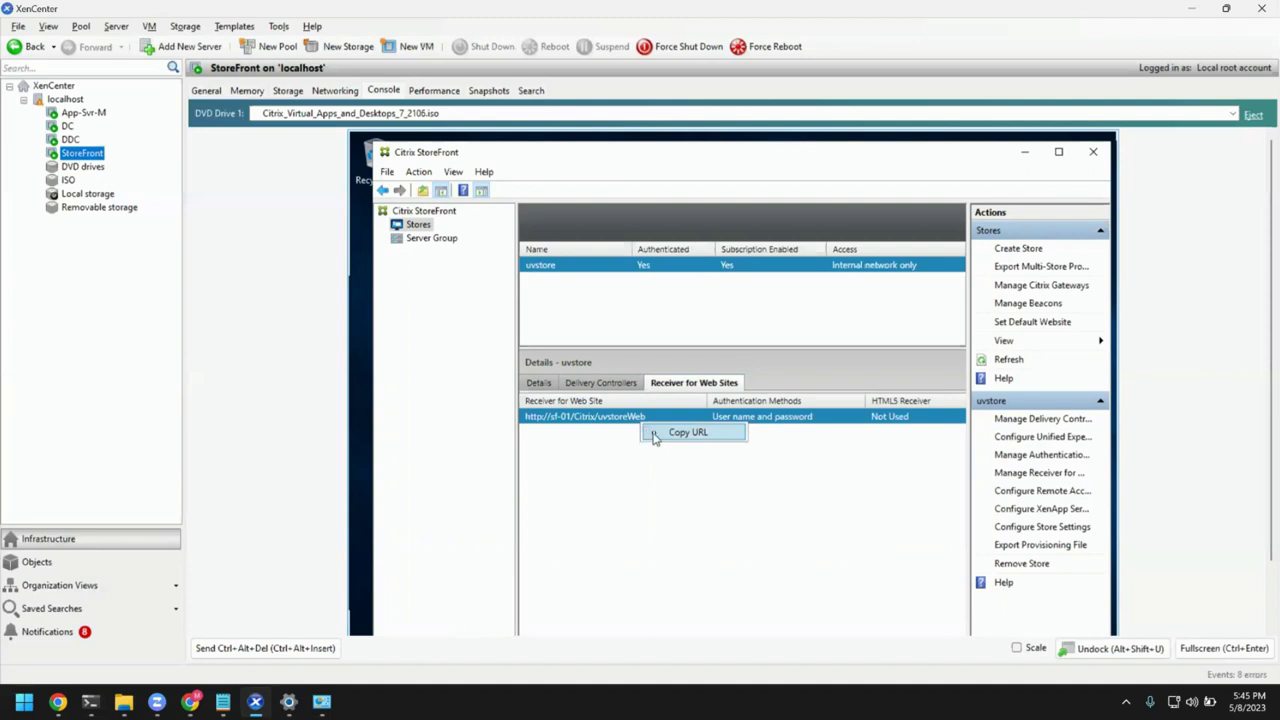
pyautogui.click(654, 434)
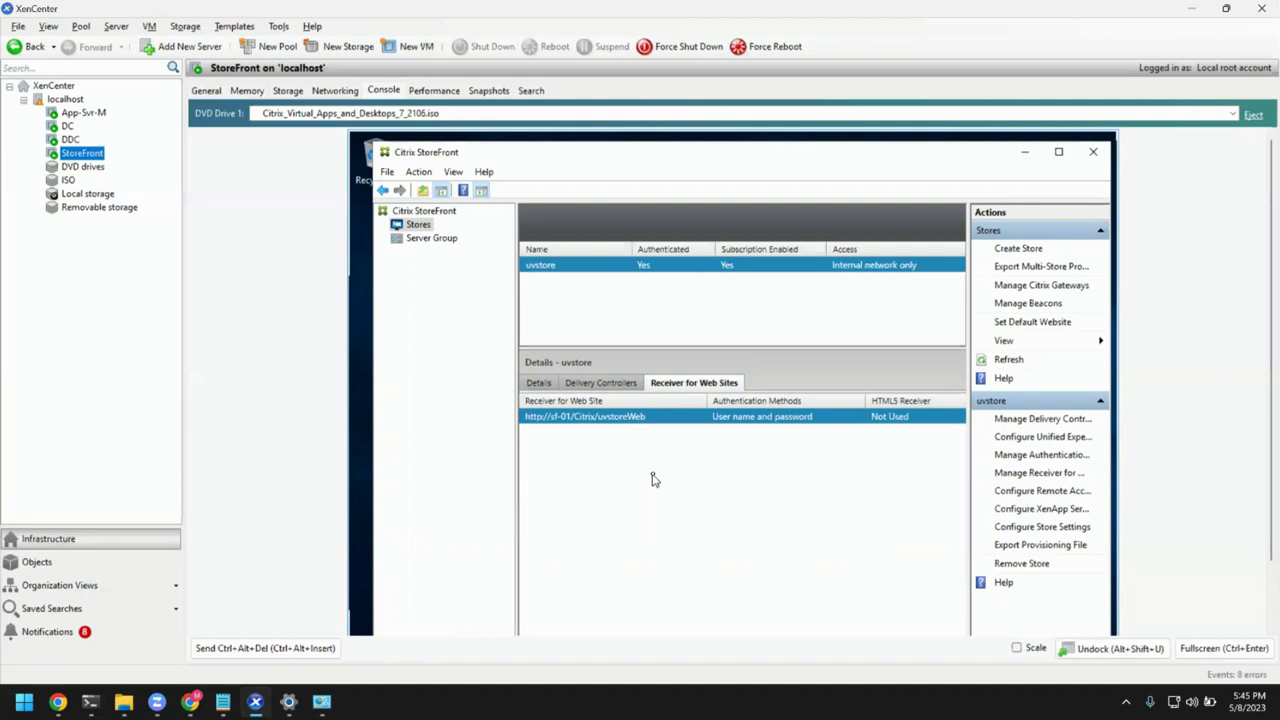
pyautogui.click(200, 704)
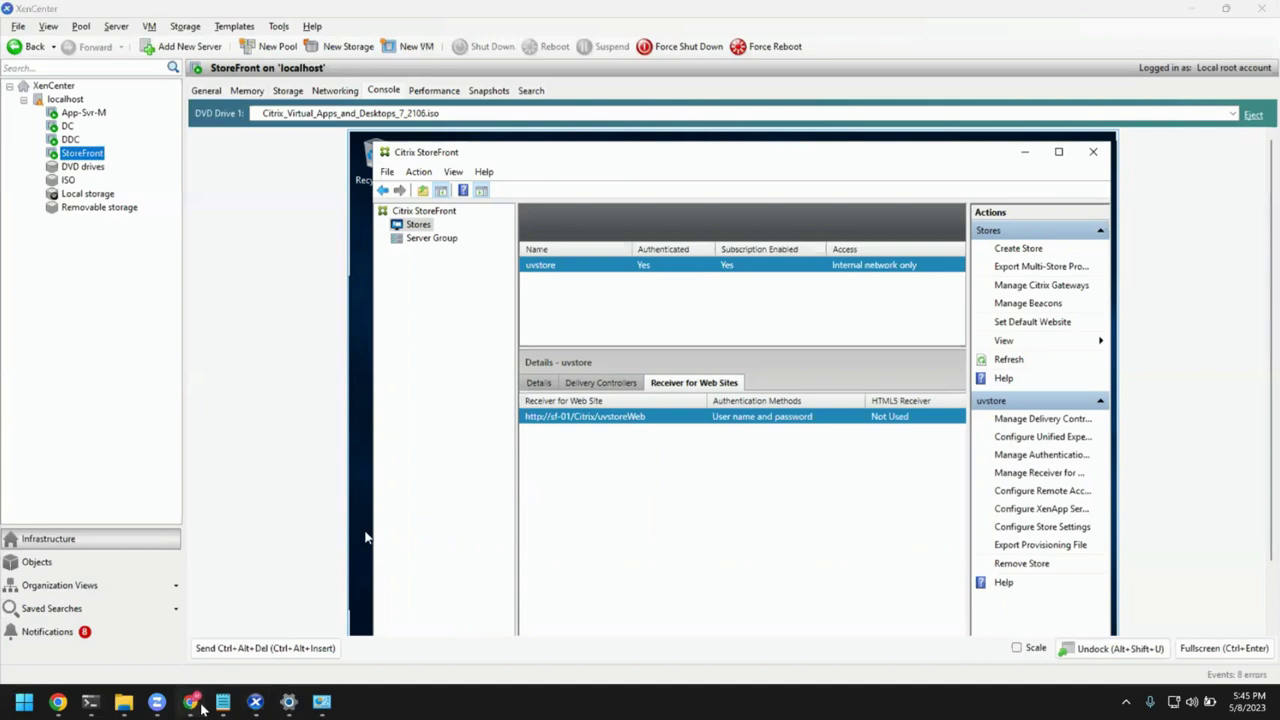
pyautogui.click(1092, 12)
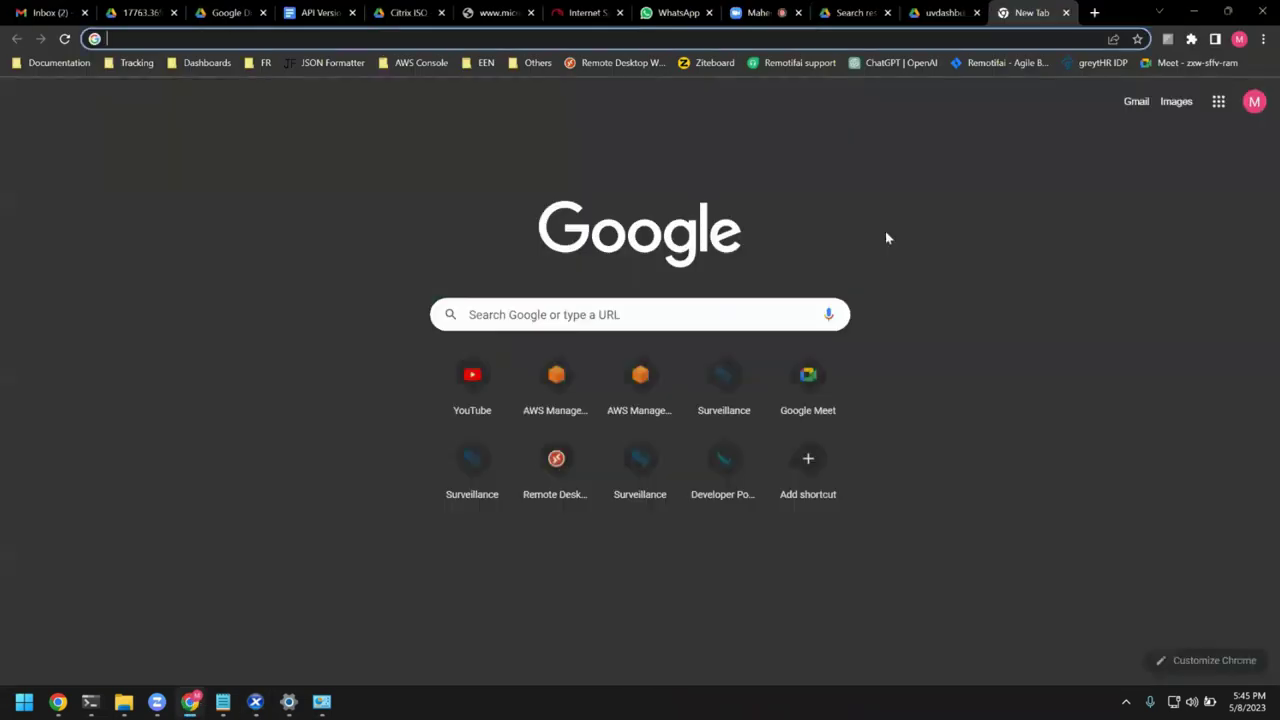
pyautogui.hotkey('ctrl', 'a')
pyautogui.press('BackSpace')
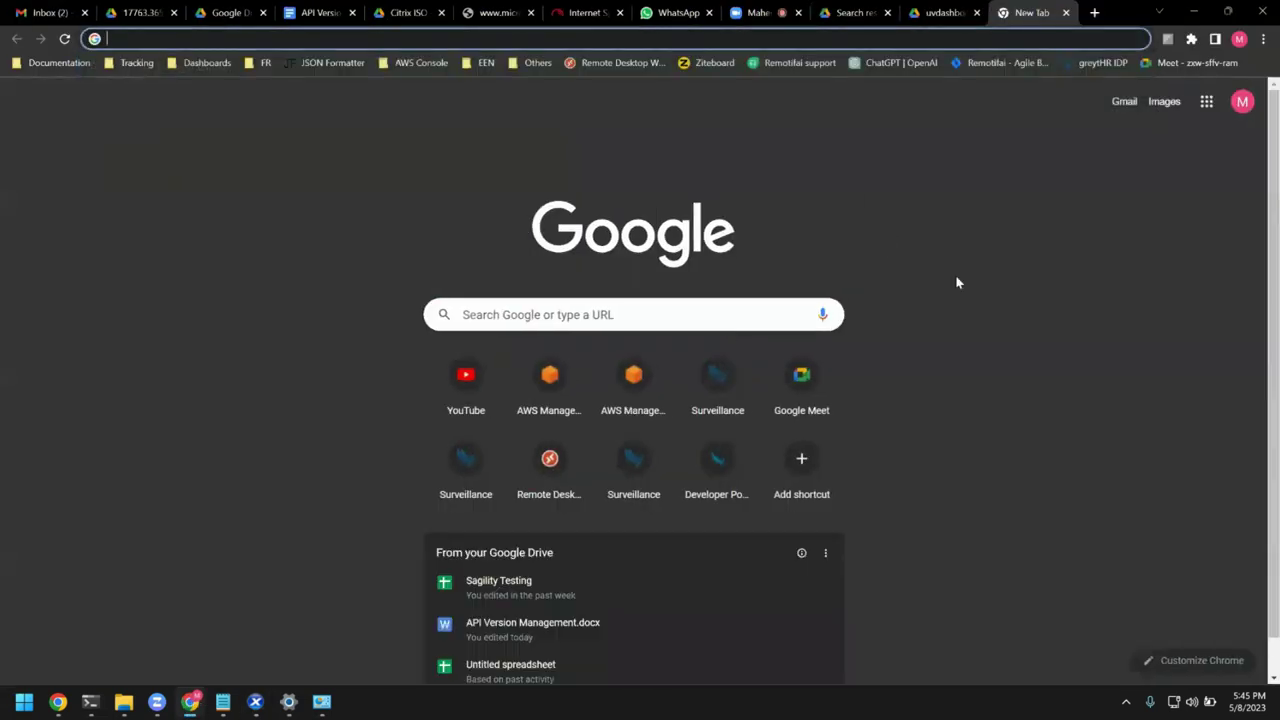
pyautogui.moveTo(1132, 7); pyautogui.dragTo(840, 511)
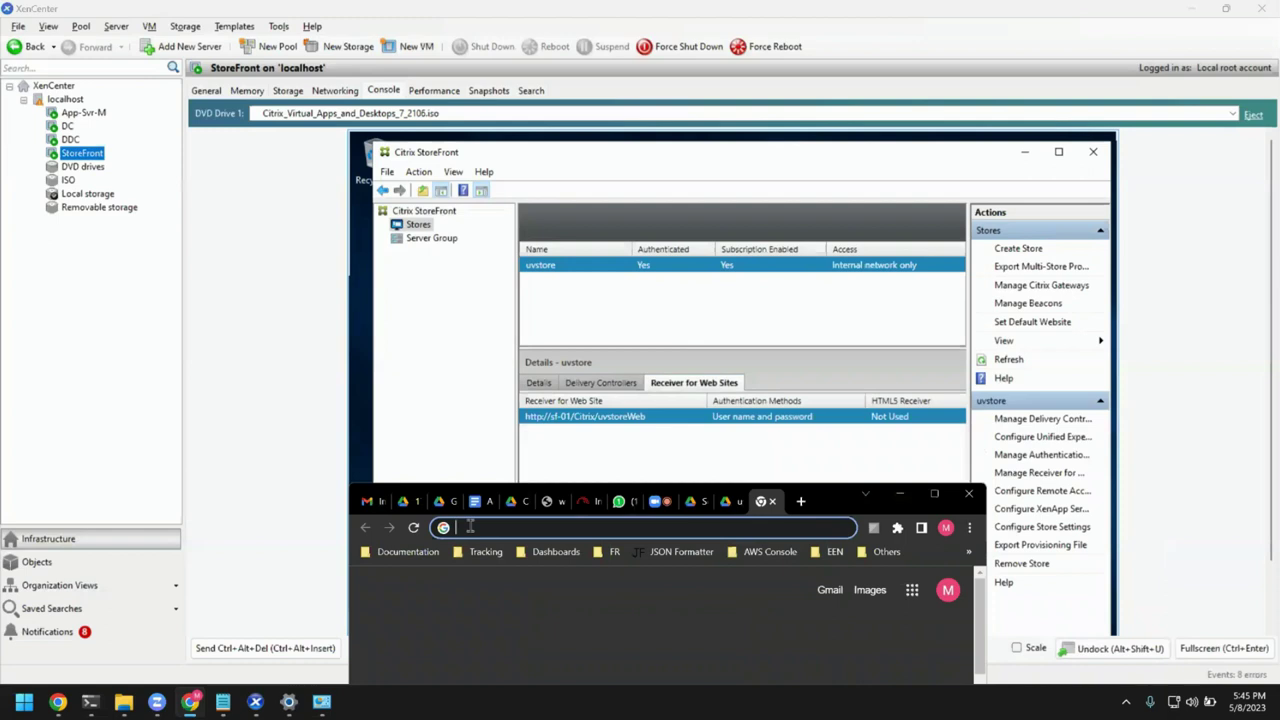
pyautogui.write('http:')
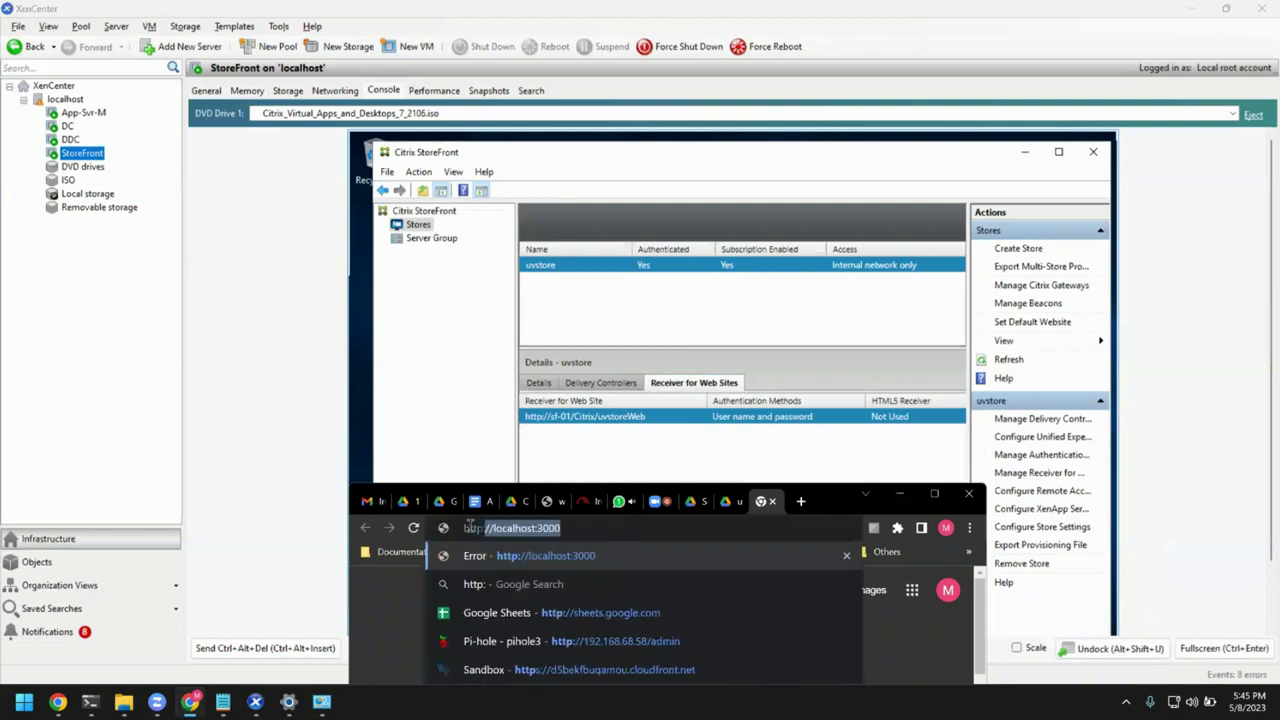
pyautogui.write('//s')
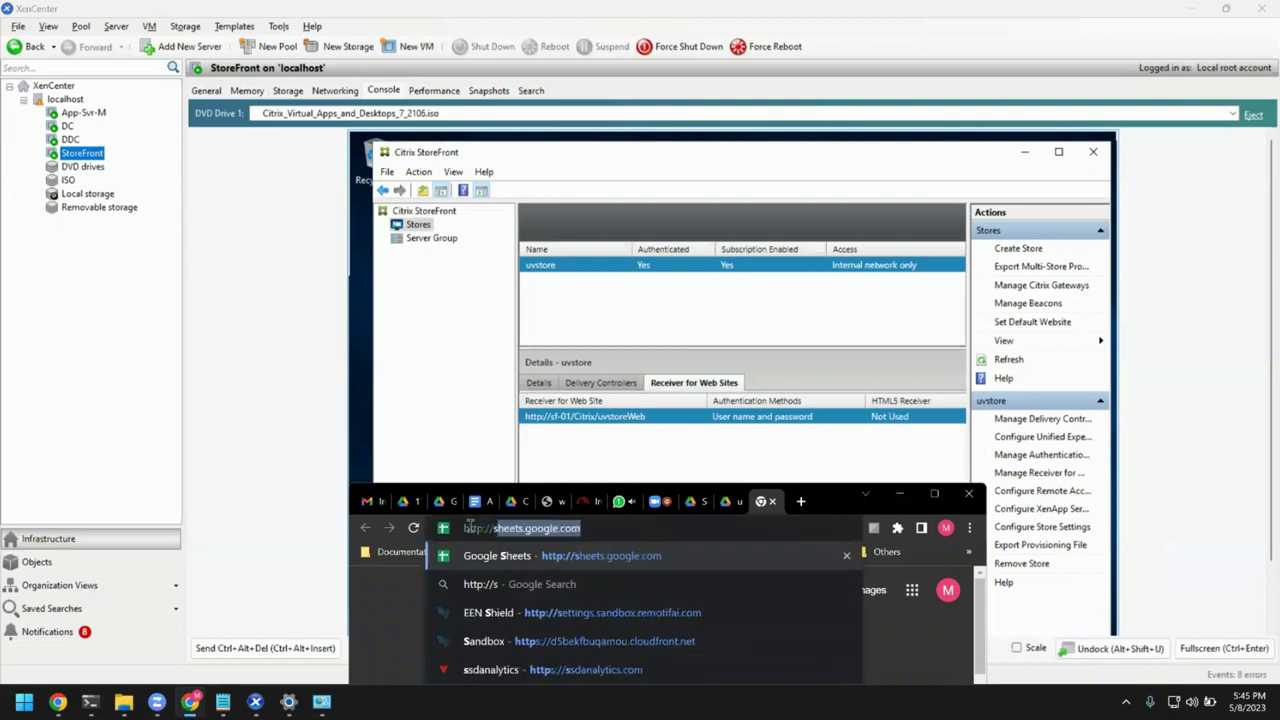
pyautogui.write('f-01/Citrix')
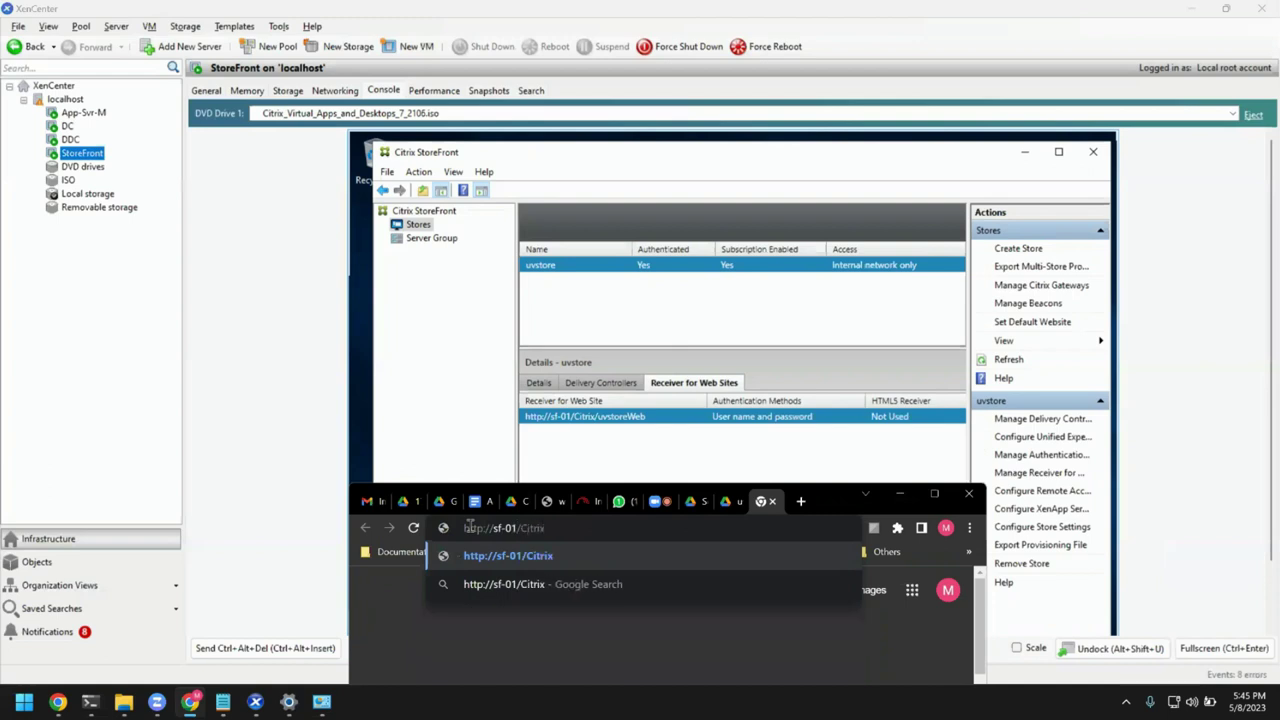
pyautogui.write('/uvst')
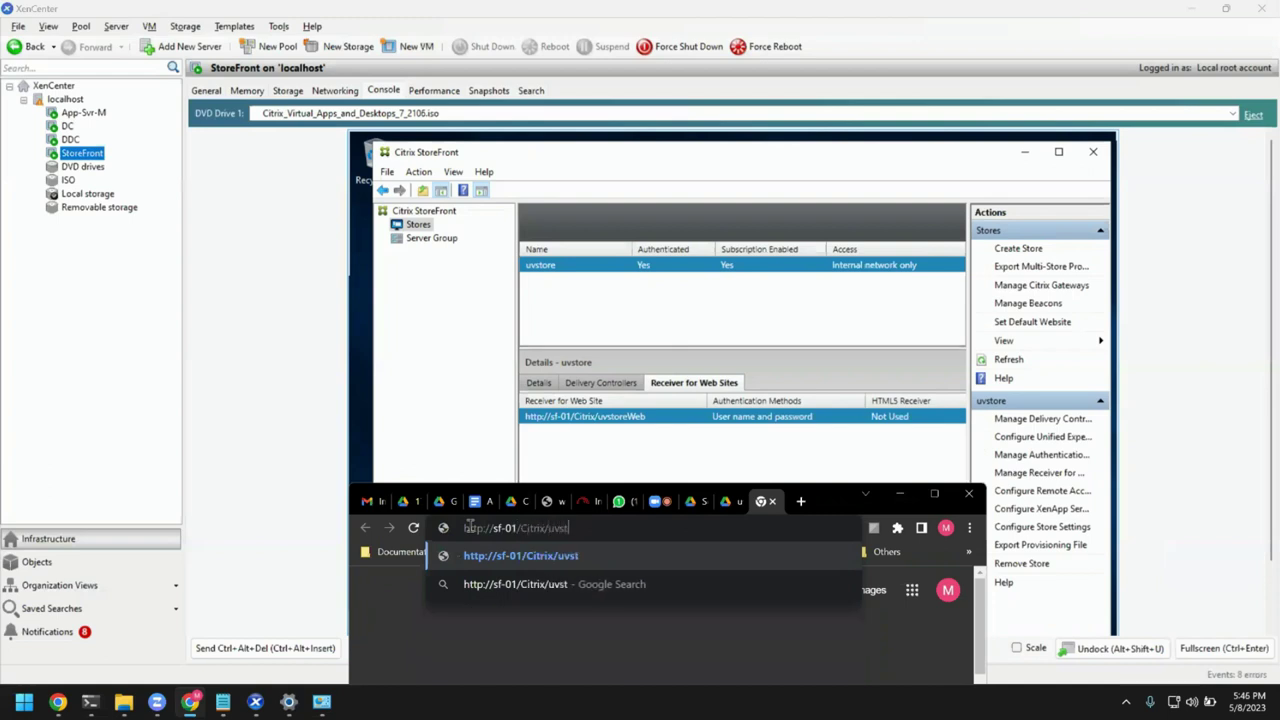
pyautogui.write('oreWeb/')
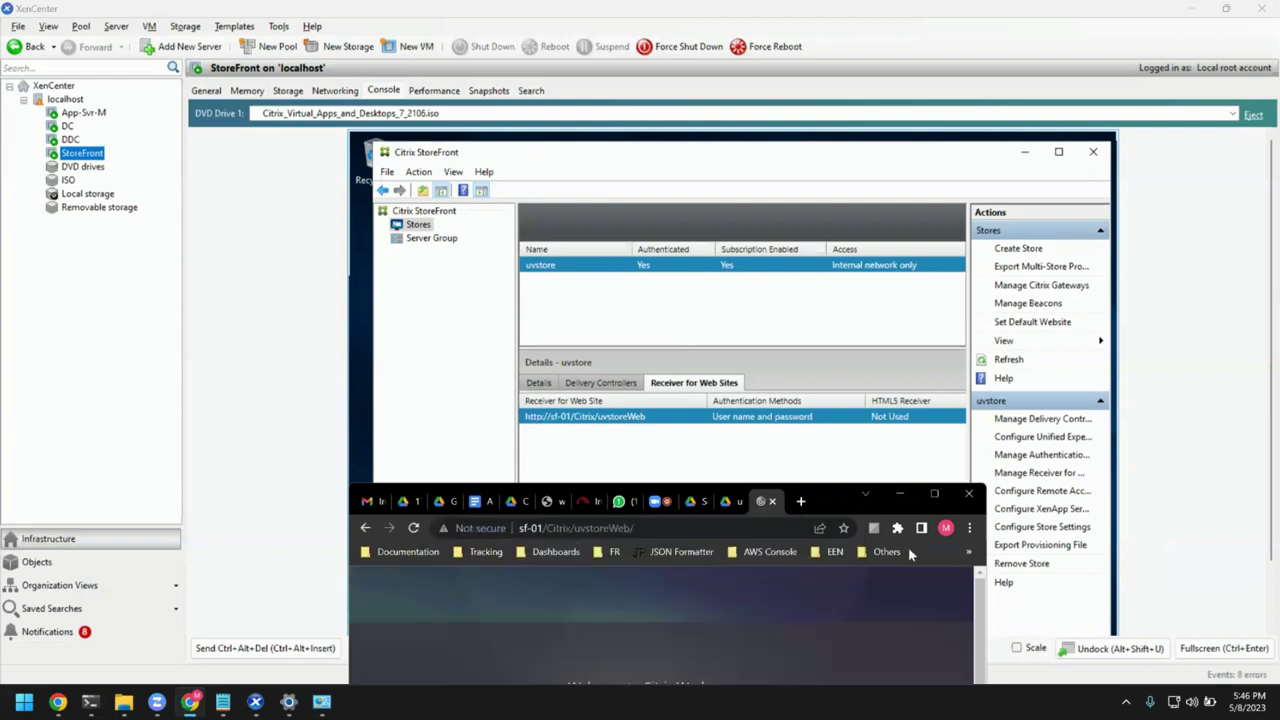
# - Maximize Chrome, detect Citrix Workspace app, agree to the licence and start the download
pyautogui.click(934, 494)
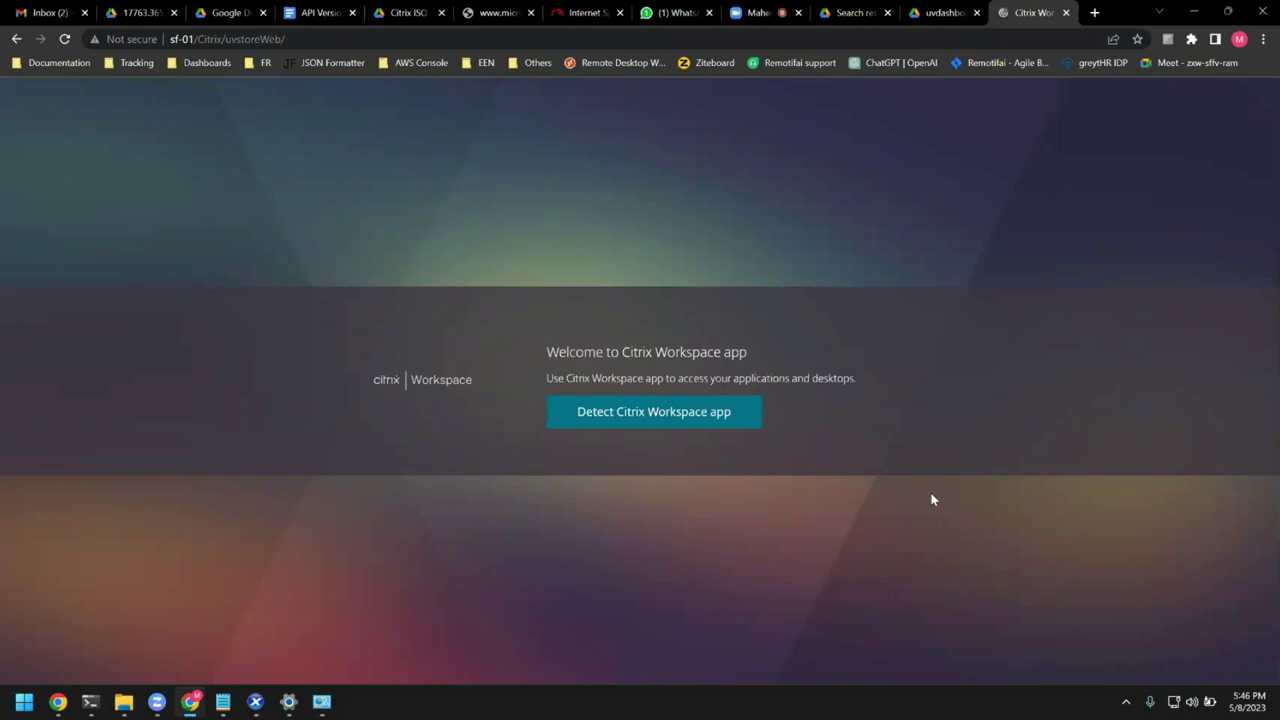
pyautogui.click(700, 420)
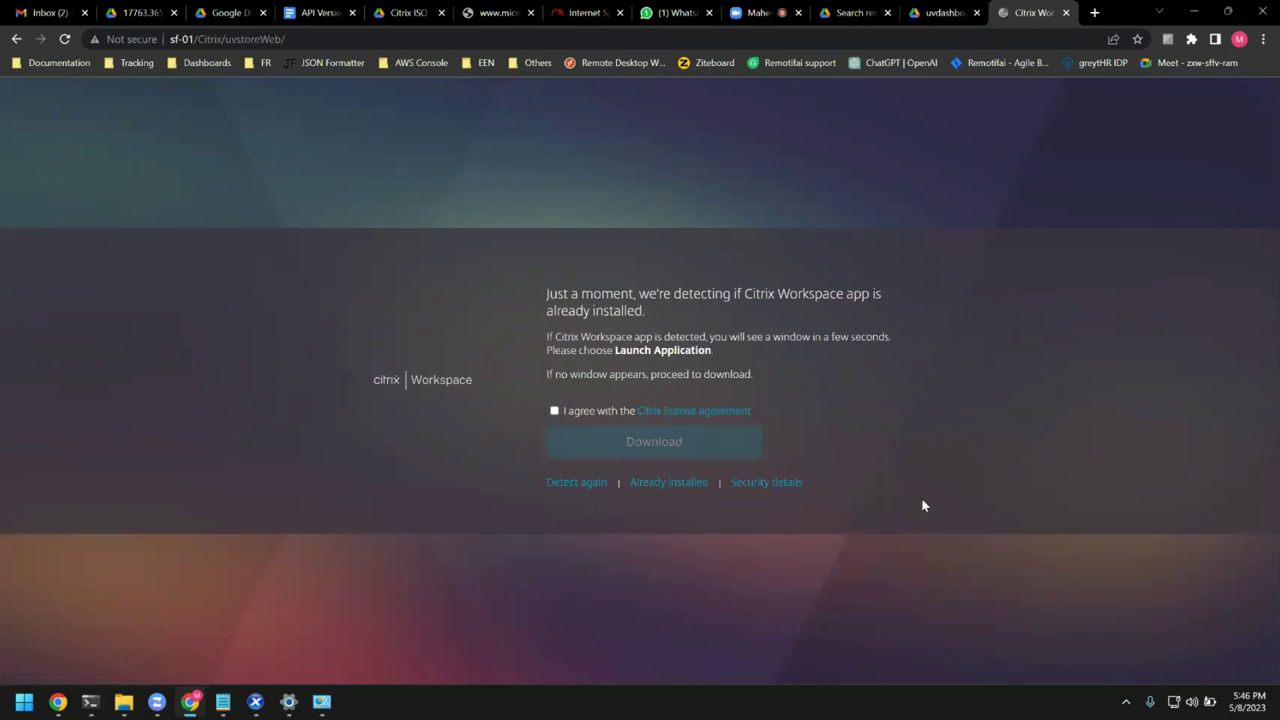
pyautogui.click(572, 410)
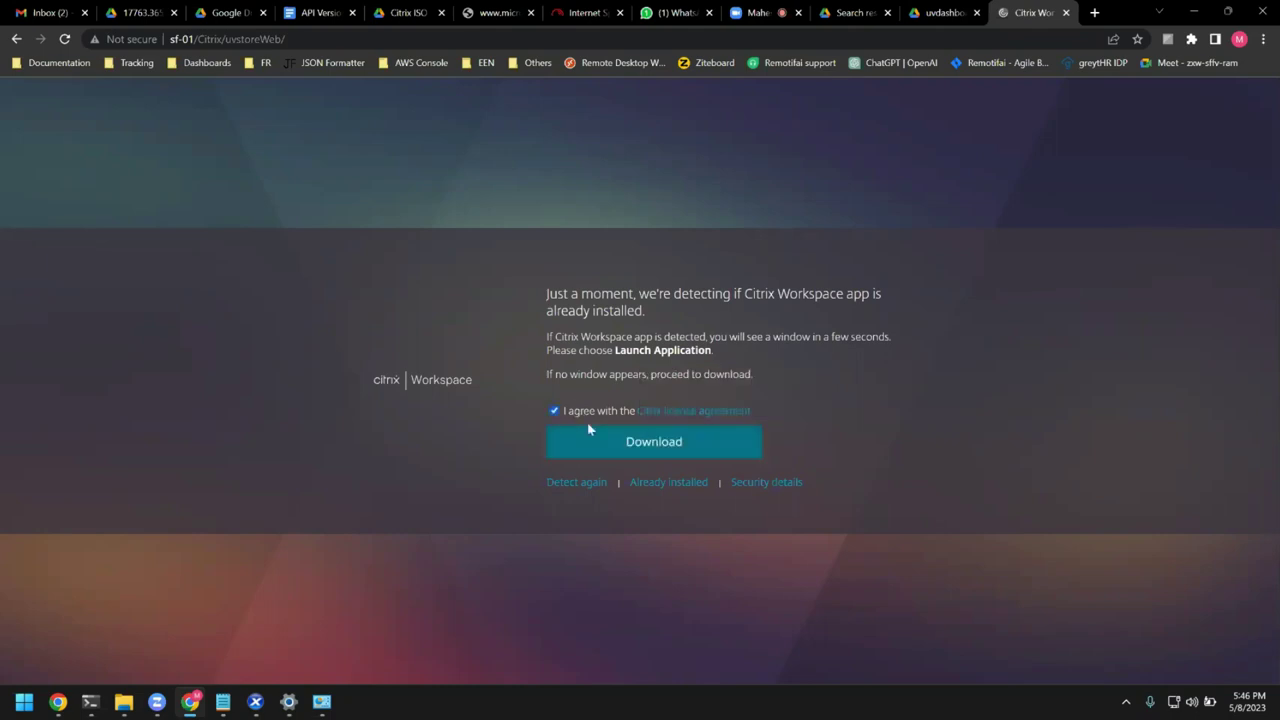
pyautogui.click(596, 439)
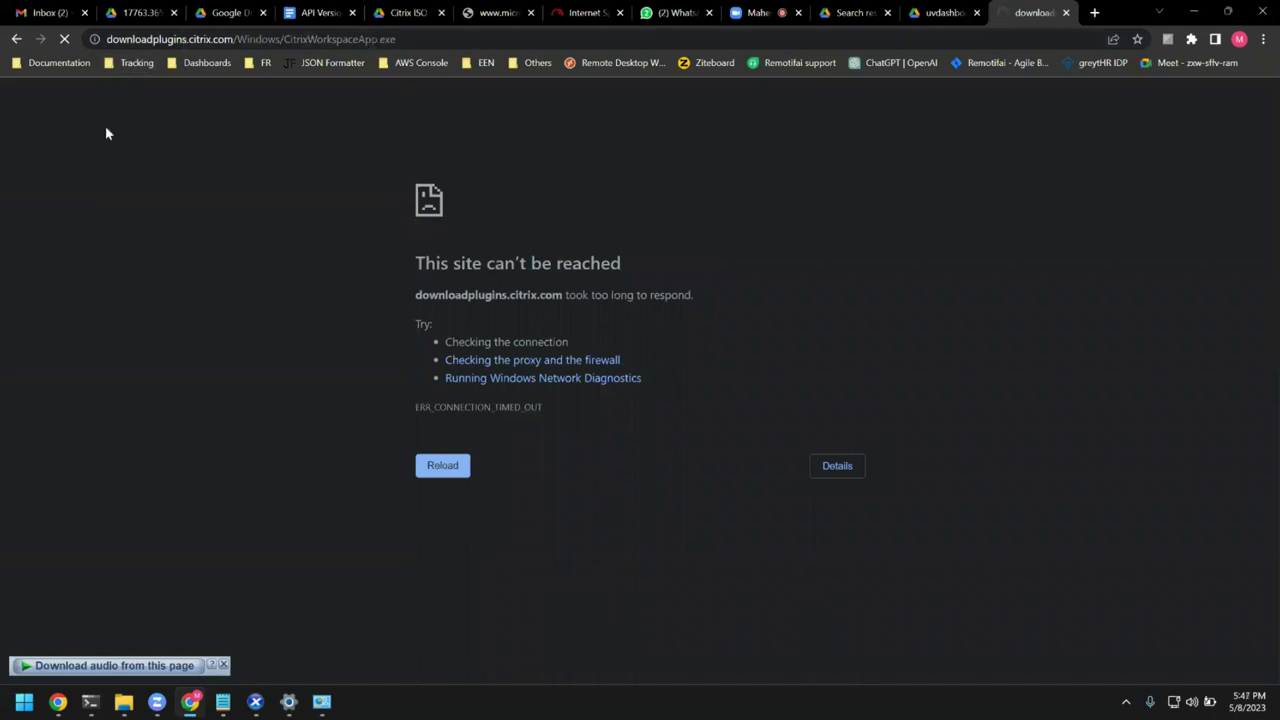
# - Go back and open the Retry download link in a new tab
pyautogui.click(18, 41)
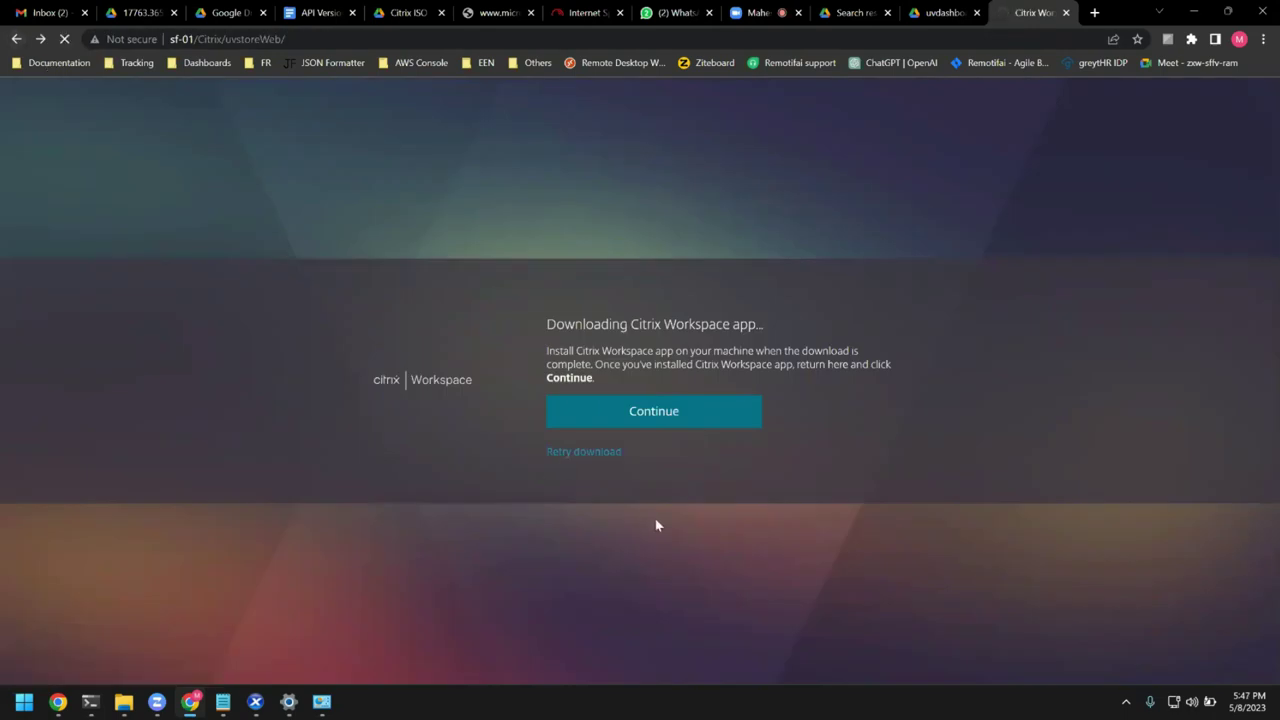
pyautogui.rightClick(597, 452)
pyautogui.click(640, 464)
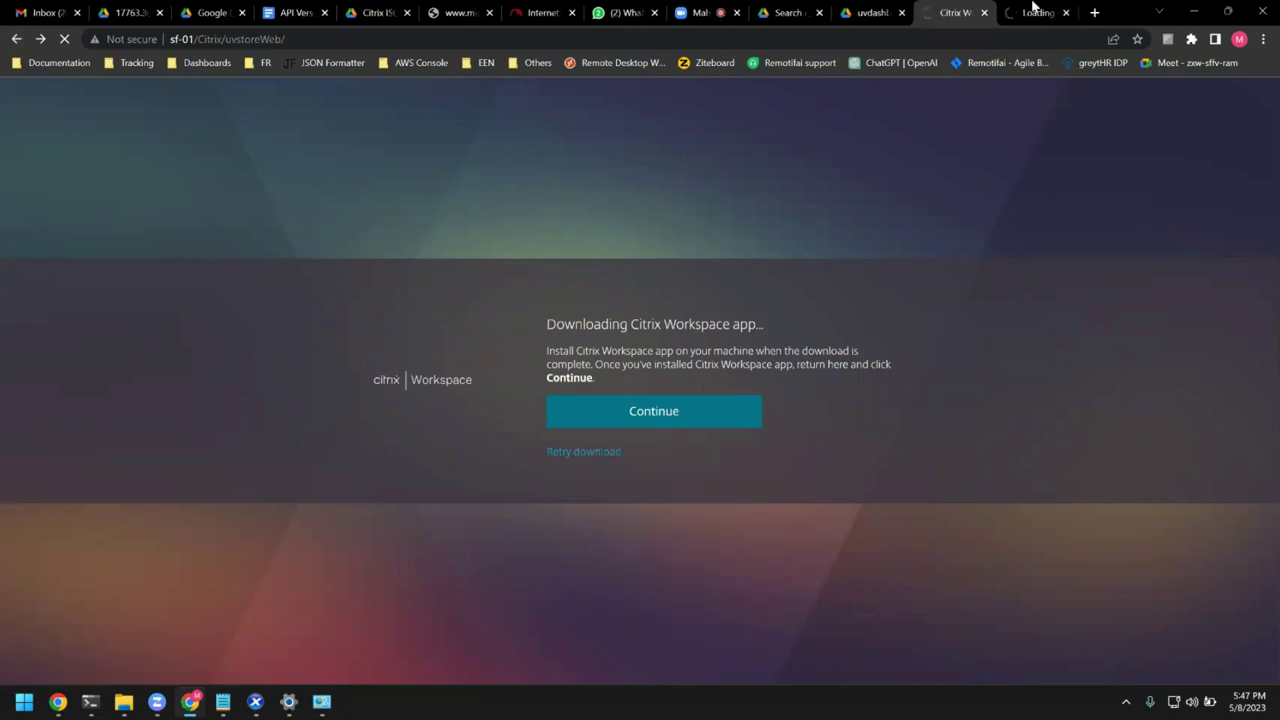
pyautogui.click(1035, 12)
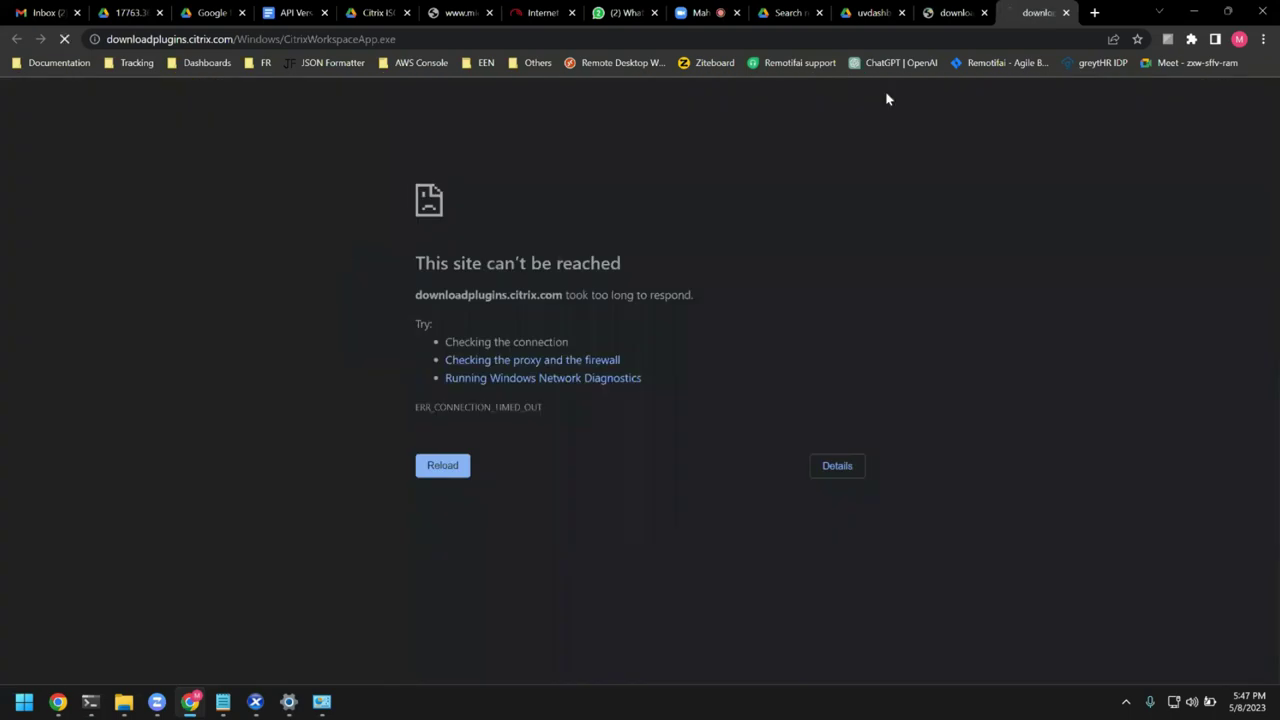
# - Select the downloadplugins.citrix.com/Windows/CitrixWorkspaceApp.exe address in the download tab and reload it
pyautogui.click(958, 8)
pyautogui.click(1050, 10)
pyautogui.click(927, 10)
pyautogui.click(1028, 10)
pyautogui.click(931, 8)
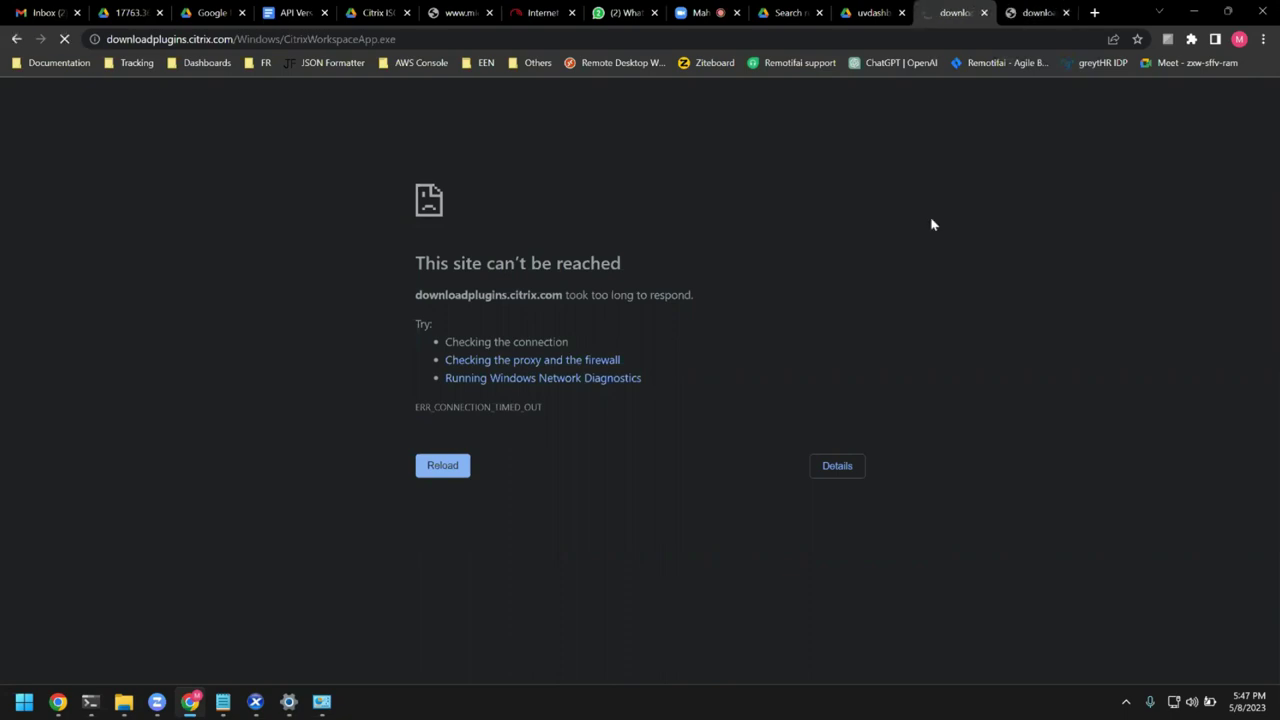
pyautogui.click(423, 38)
pyautogui.hotkey('ctrl', 'c')
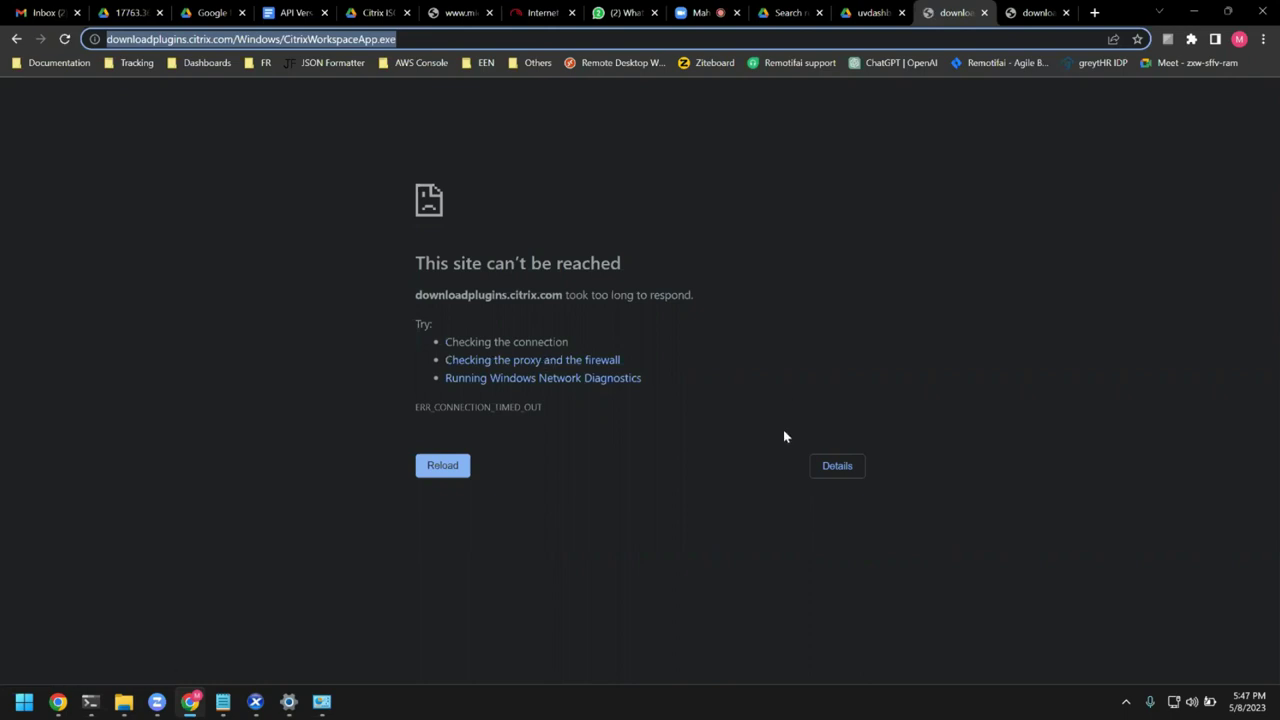
pyautogui.press('F5')
# - Search for a contact in WhatsApp Web and send them the Workspace app download link
pyautogui.click(627, 12)
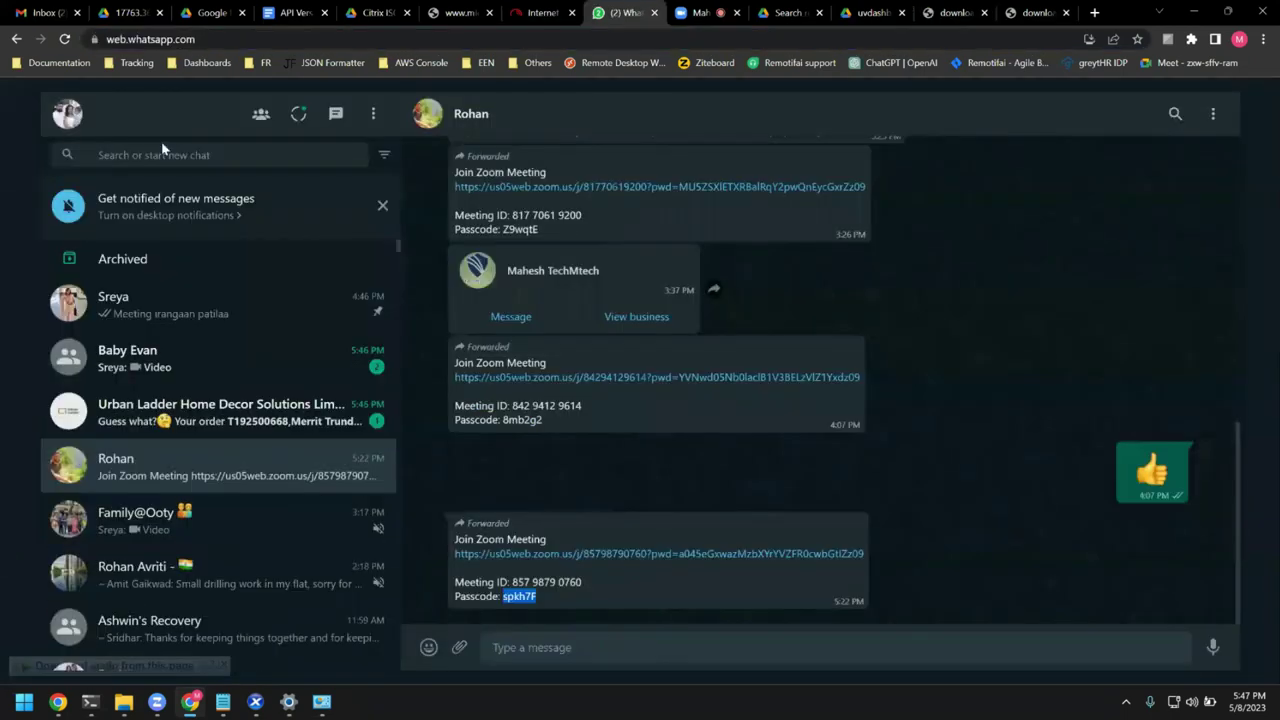
pyautogui.click(153, 158)
pyautogui.write('arun')
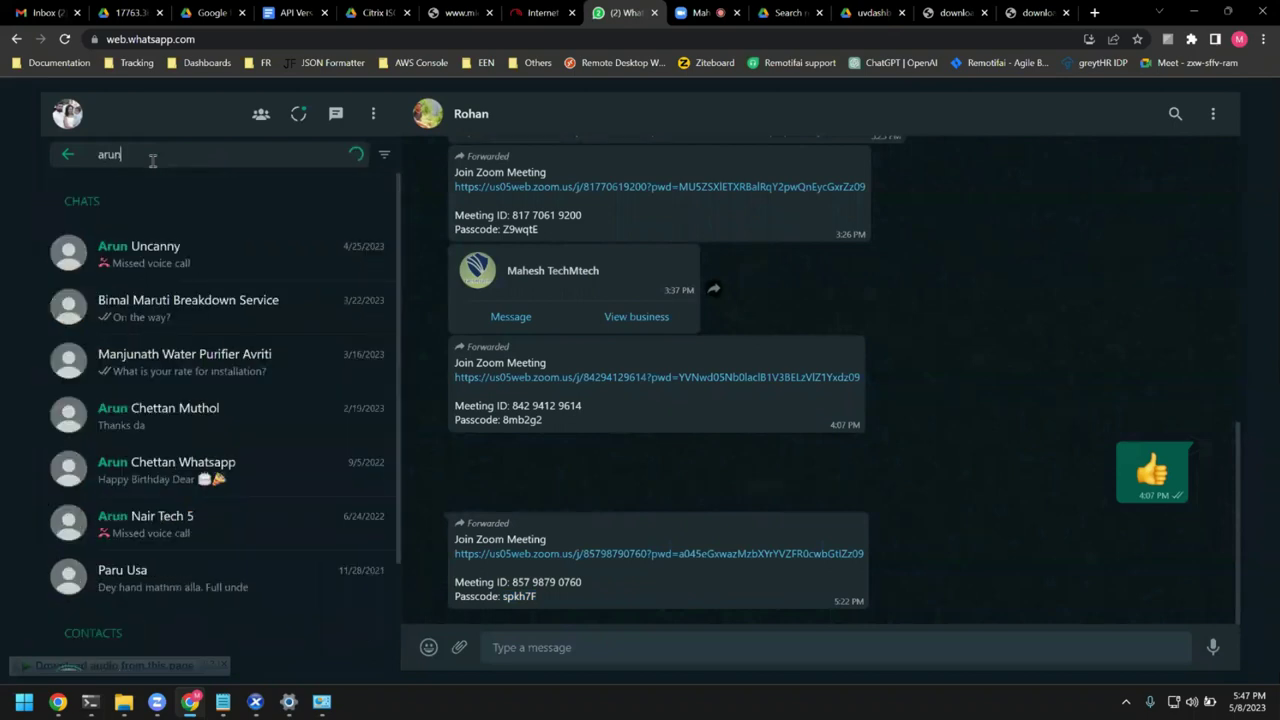
pyautogui.click(165, 258)
pyautogui.hotkey('ctrl', 'v')
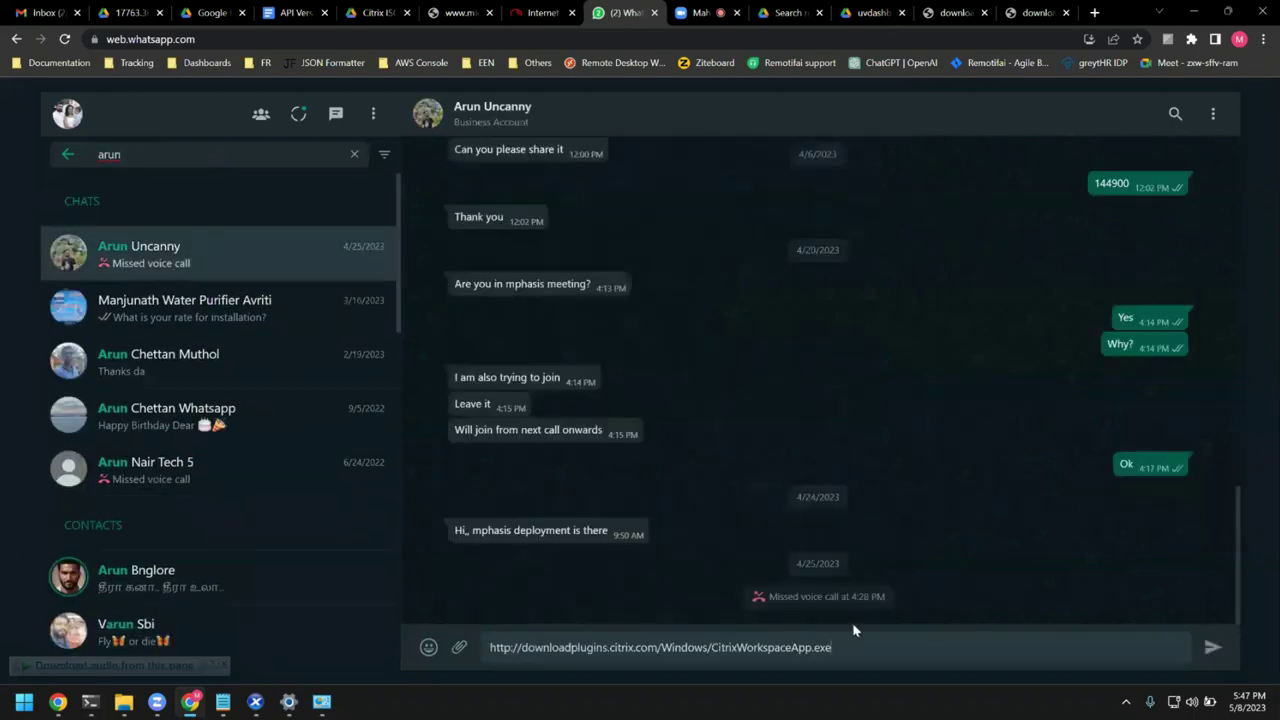
pyautogui.press('Return')
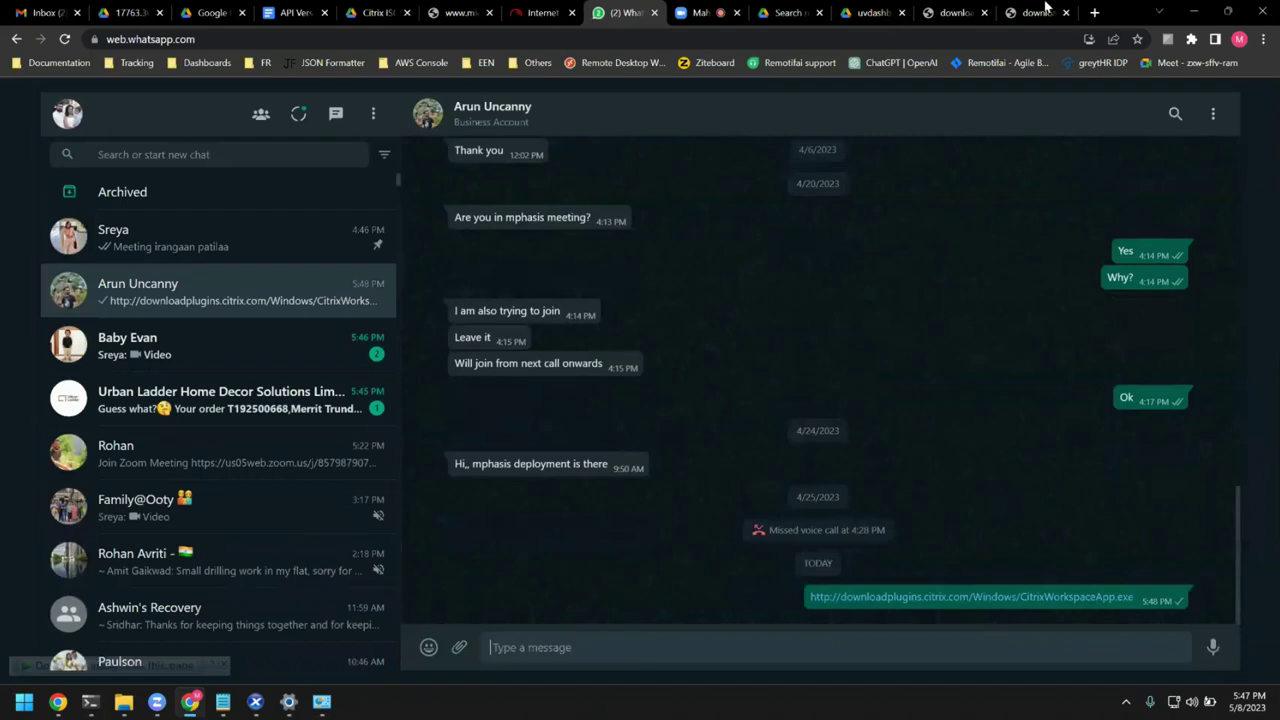
# - Close the two leftover Citrix download tabs
pyautogui.click(1040, 12)
pyautogui.click(985, 13)
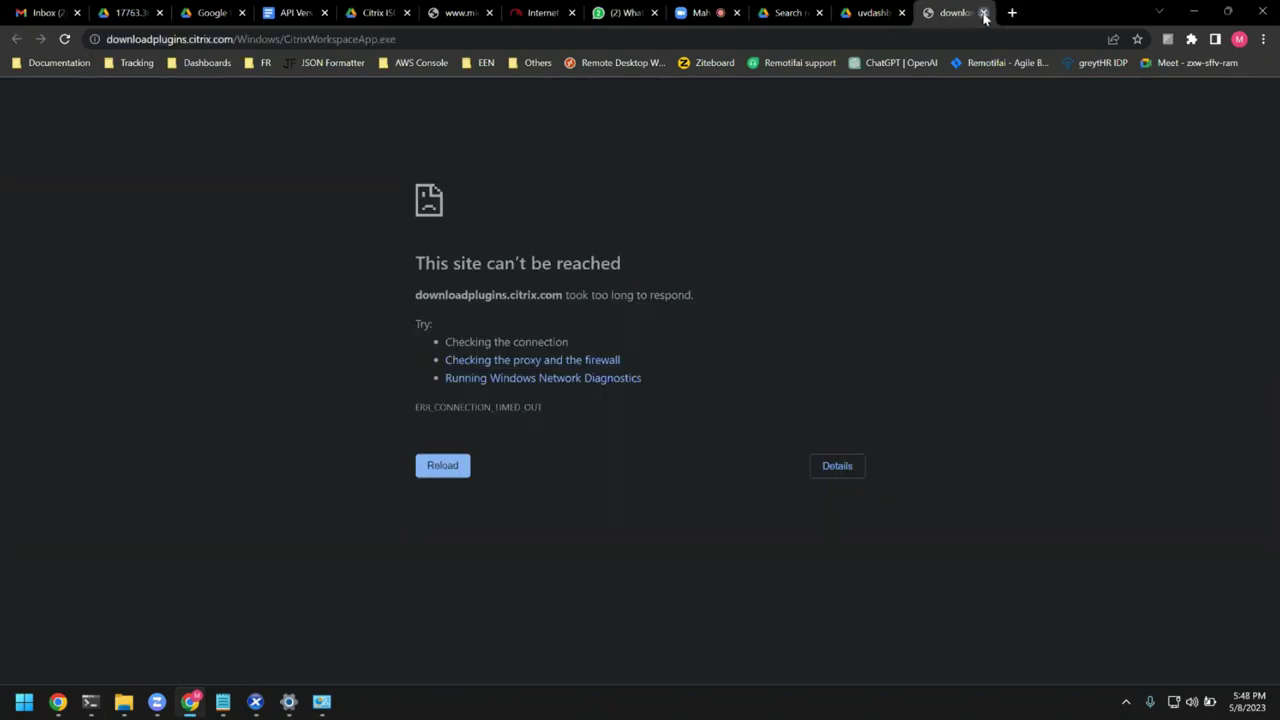
pyautogui.click(981, 13)
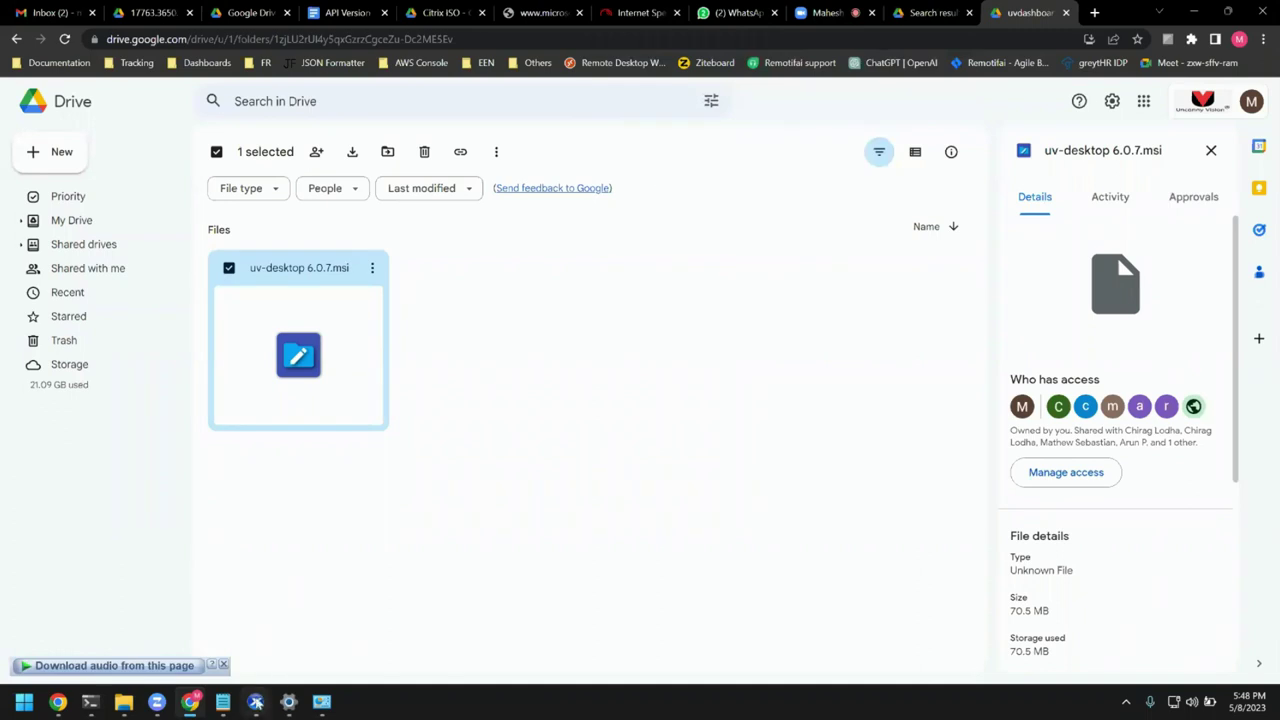
# - Dismiss App-Svr-M's restart-required and sign-out notices, then go back to the StoreFront server's console
pyautogui.click(255, 701)
pyautogui.click(90, 114)
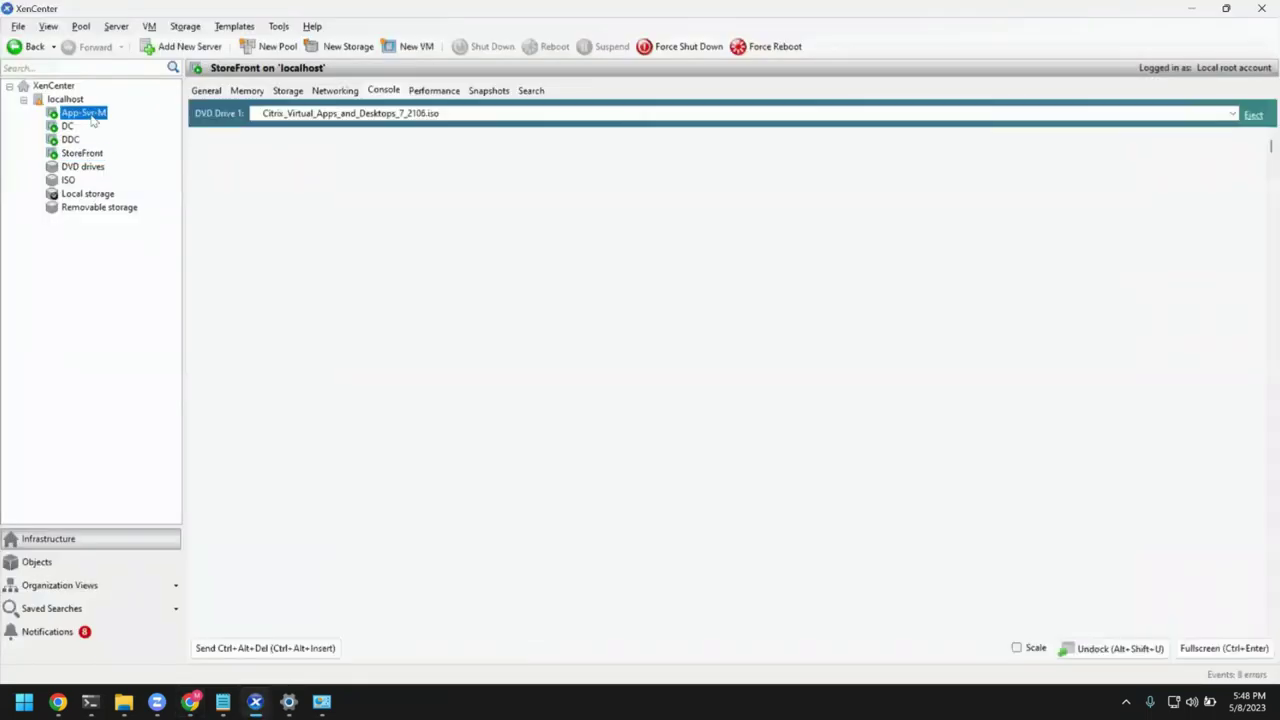
pyautogui.click(864, 464)
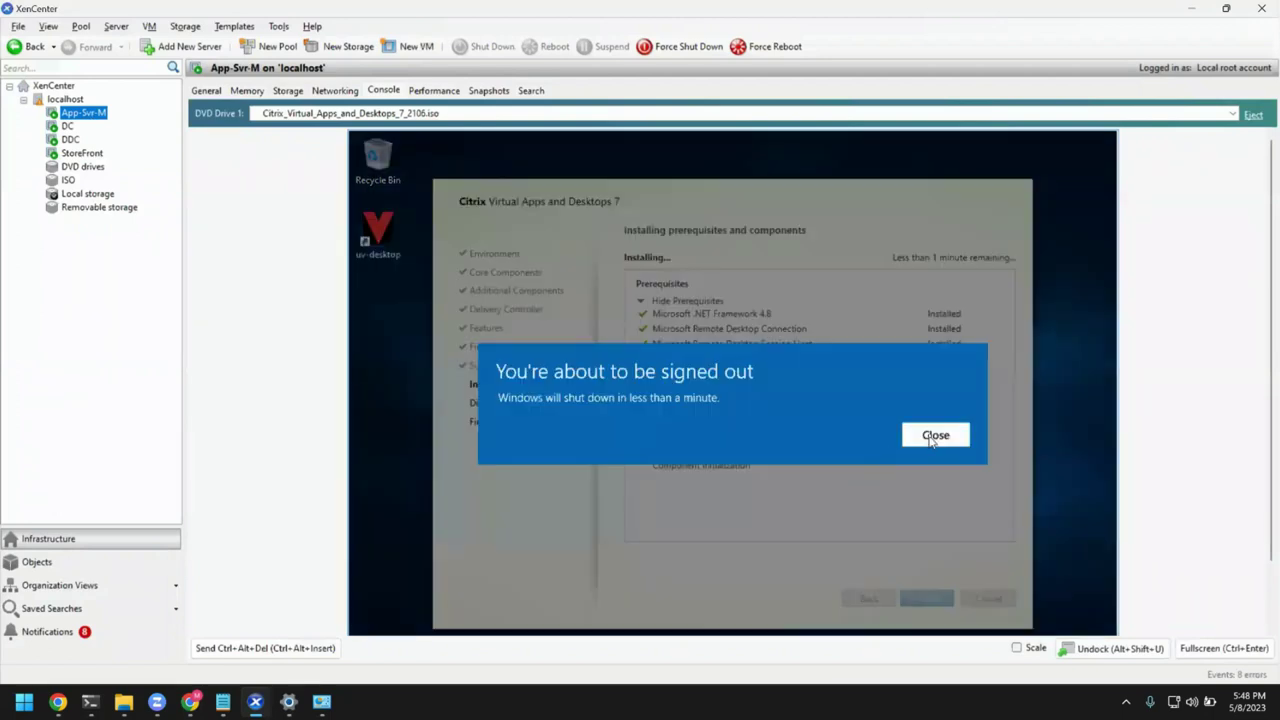
pyautogui.click(920, 443)
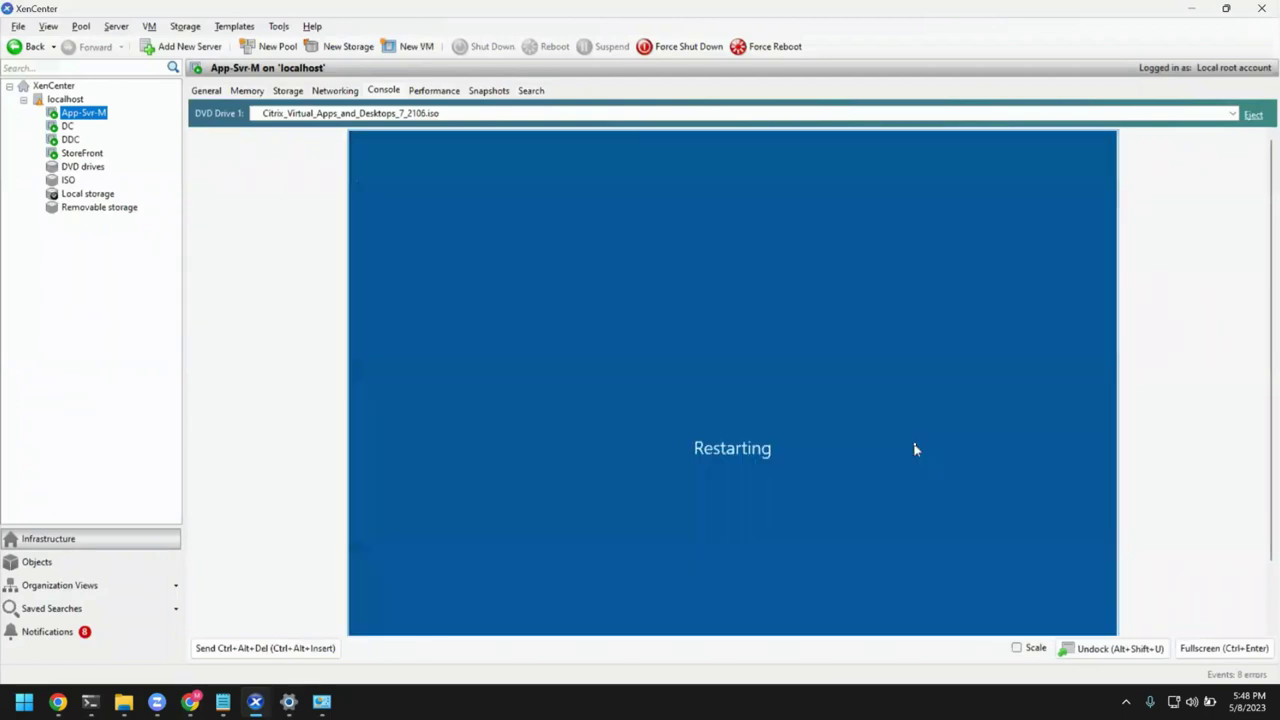
pyautogui.click(98, 156)
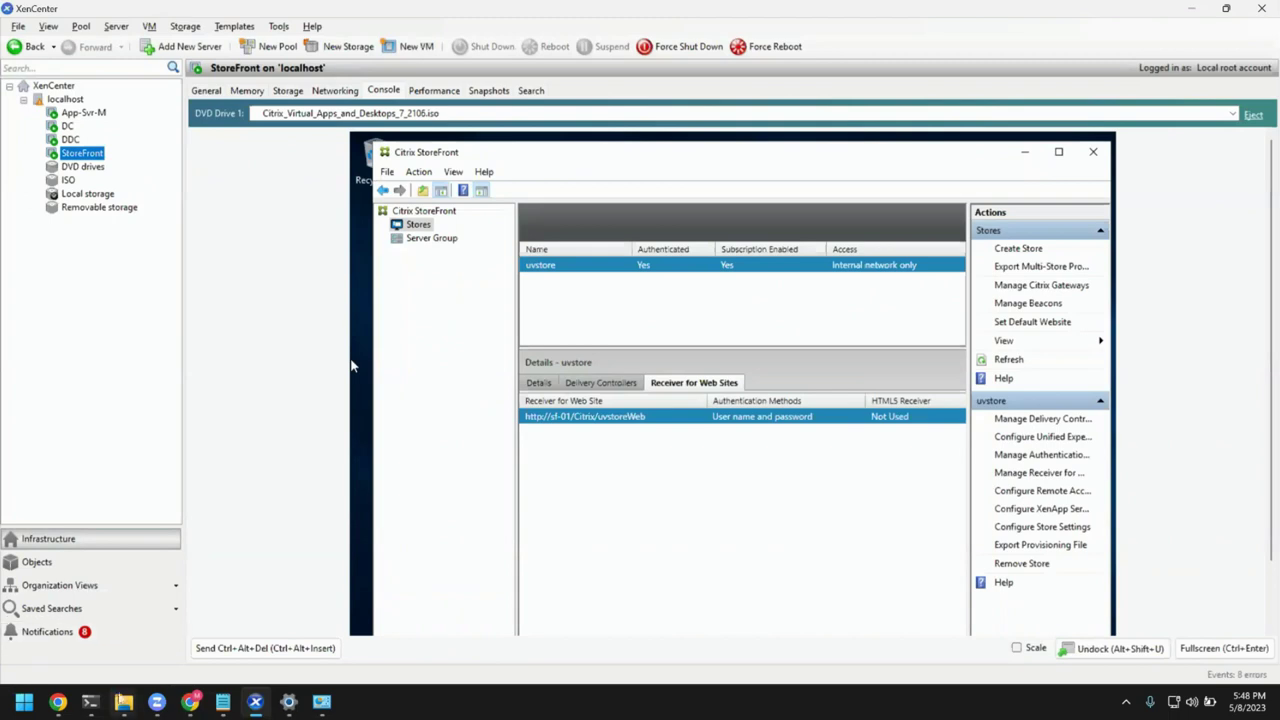
pyautogui.click(156, 706)
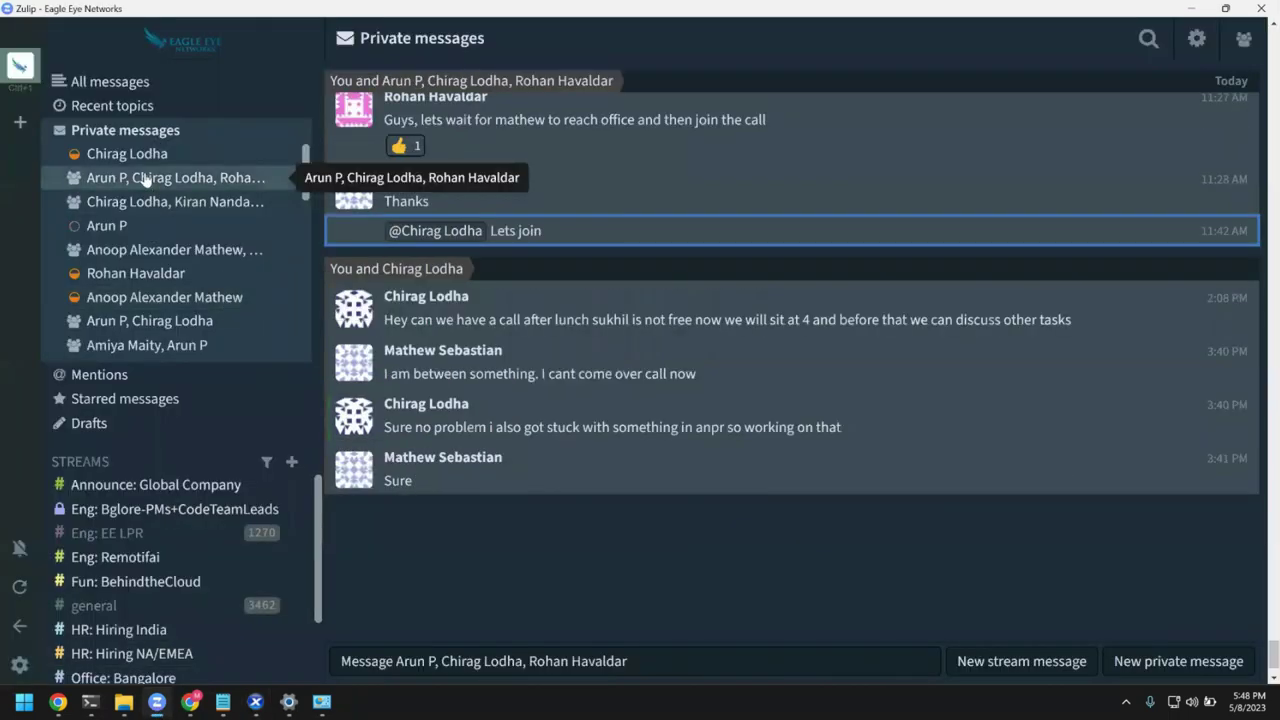
# - Paste the Workspace app download link into a colleague's private chat, send it, and minimize Zulip
pyautogui.click(160, 227)
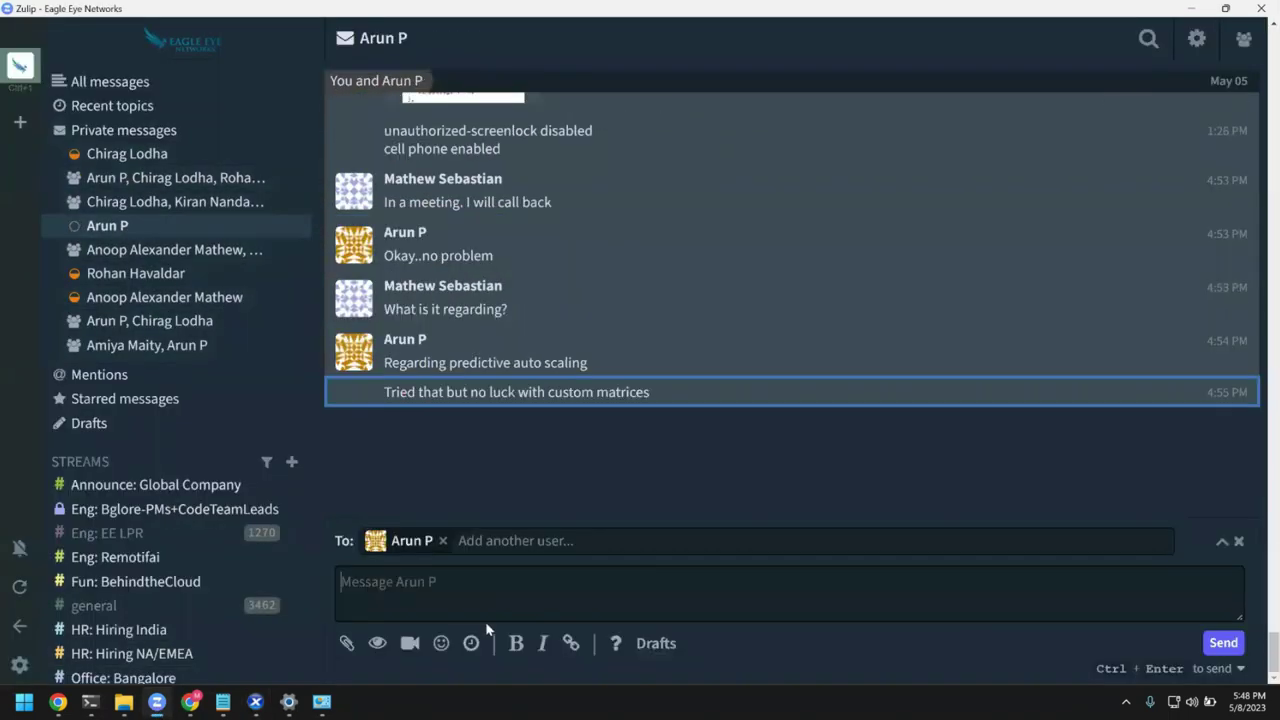
pyautogui.hotkey('ctrl', 'v')
pyautogui.click(1222, 643)
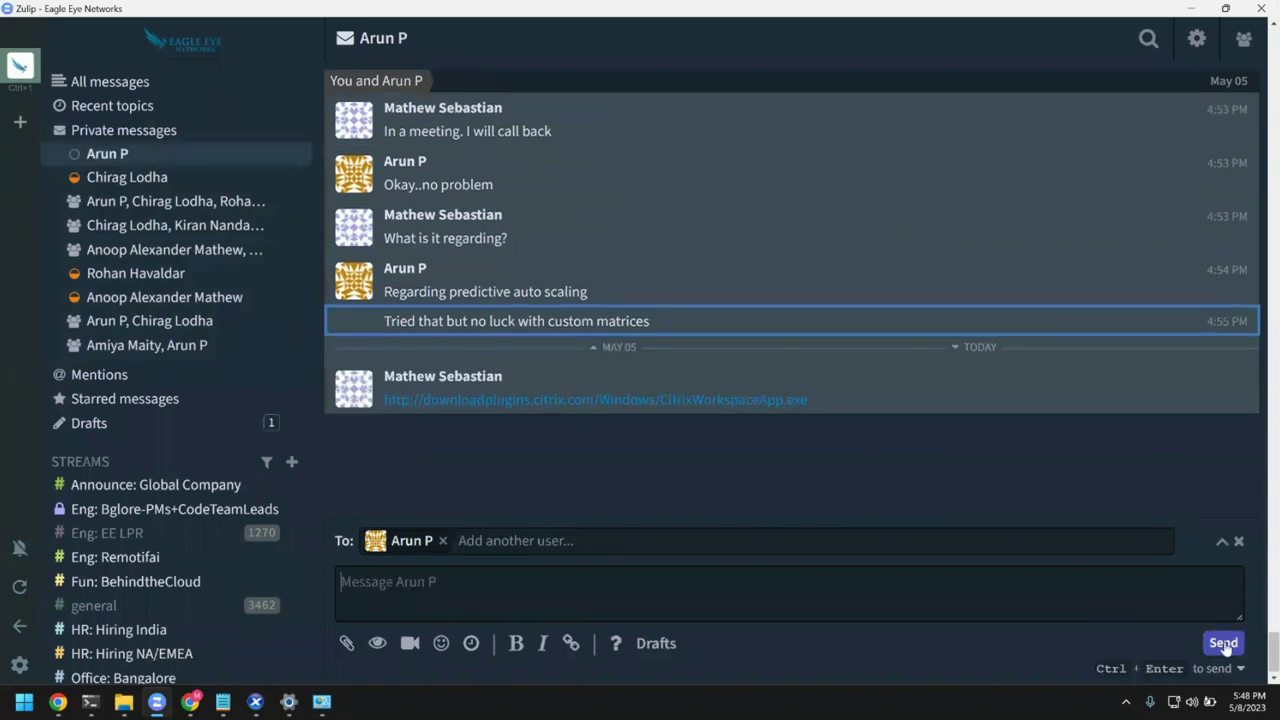
pyautogui.click(1196, 8)
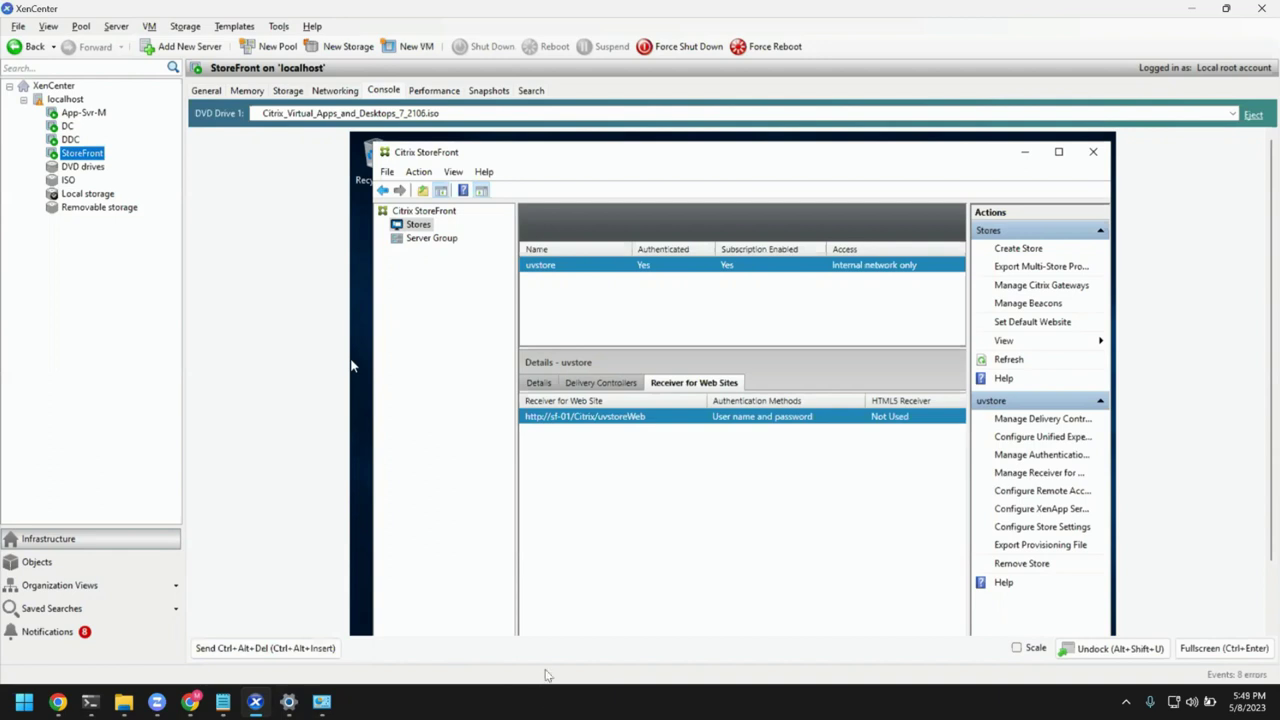
pyautogui.moveTo(186, 697)
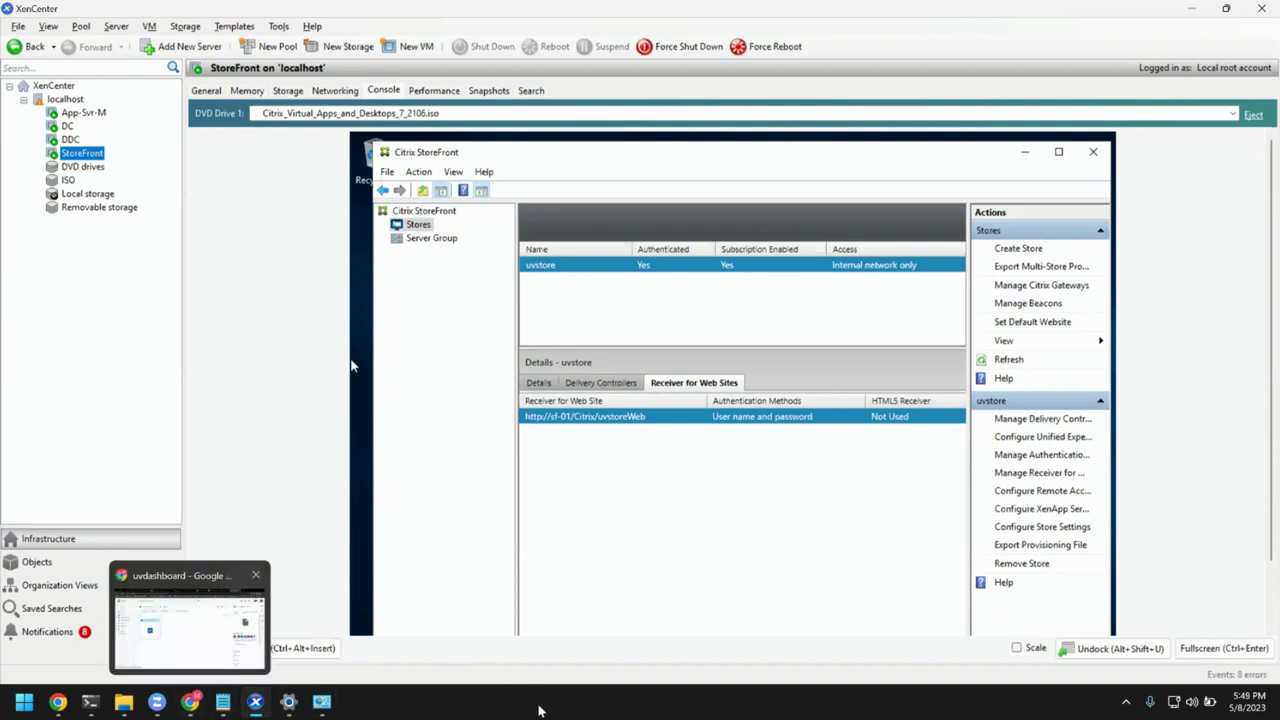
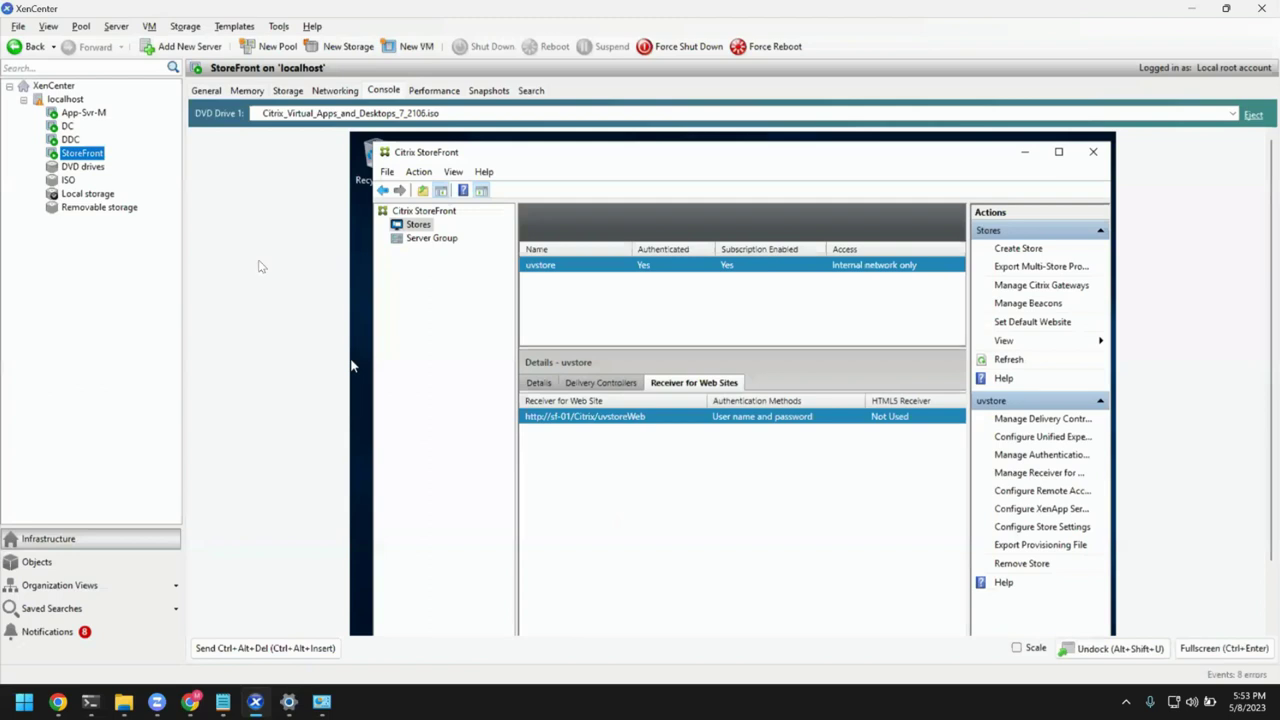
# - Bring up App-Svr-M's sign-in screen with Ctrl+Alt+Del and view its console full screen
pyautogui.click(88, 113)
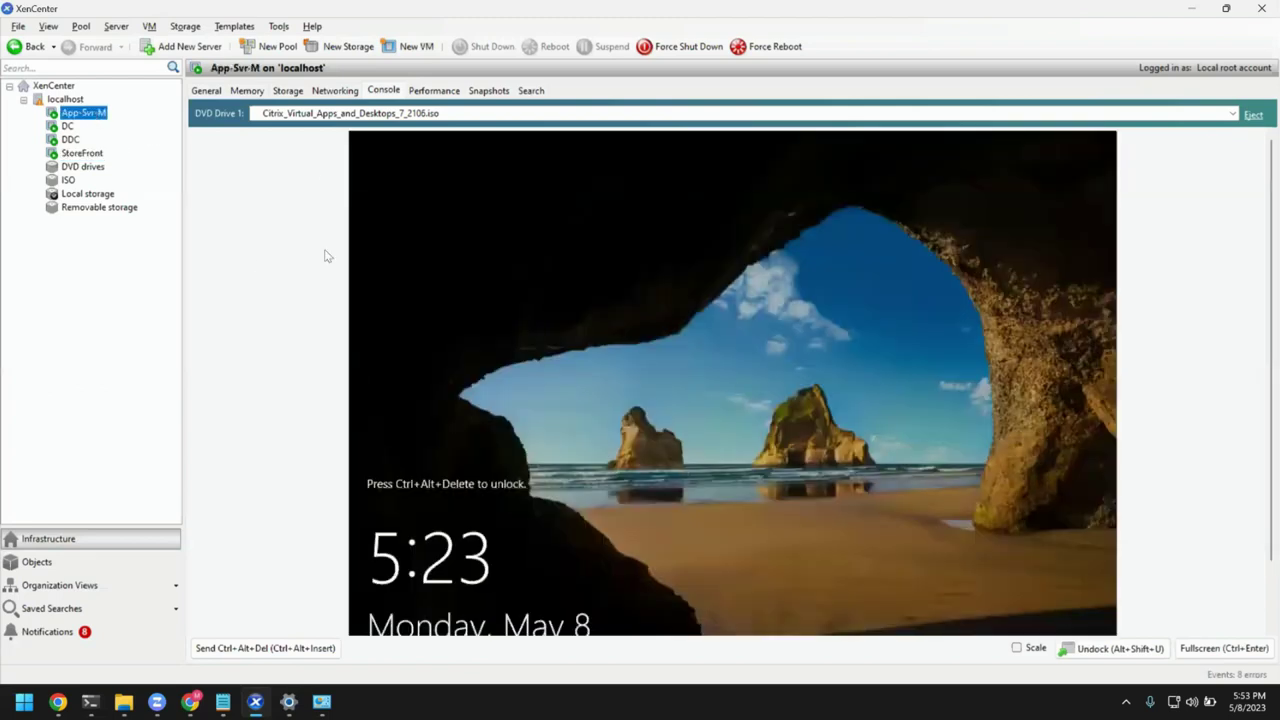
pyautogui.click(285, 649)
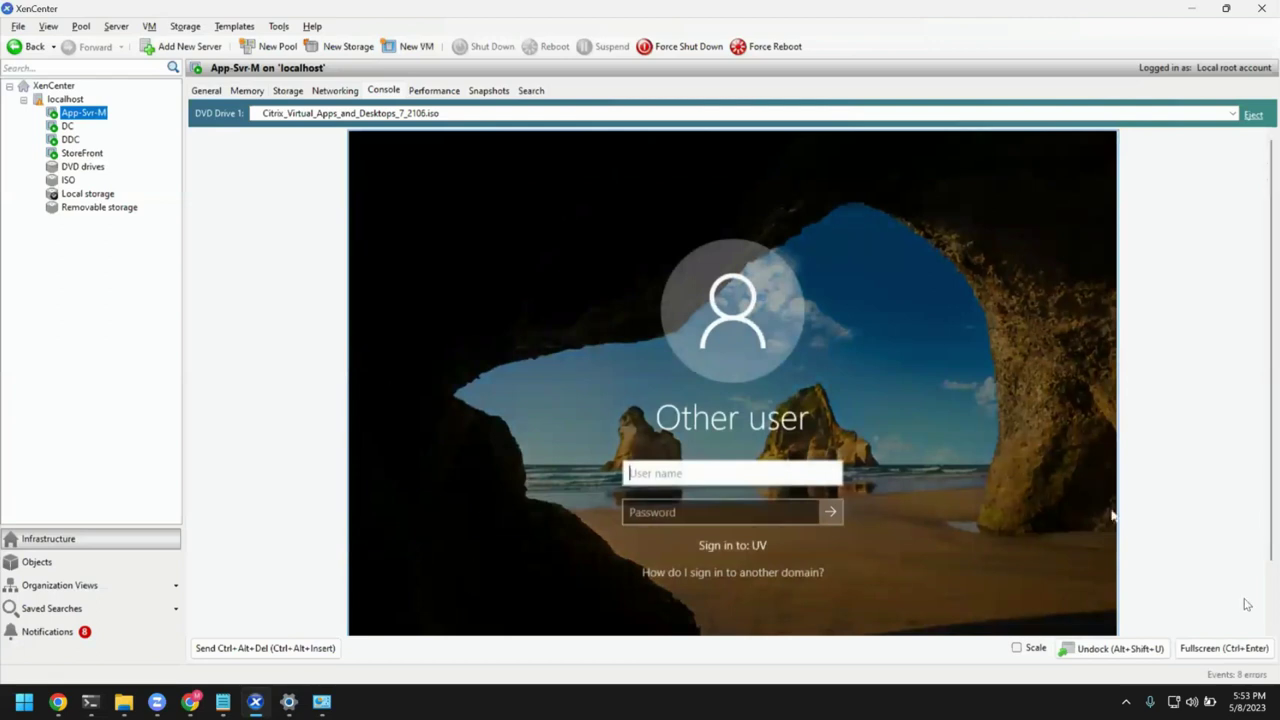
pyautogui.click(1205, 658)
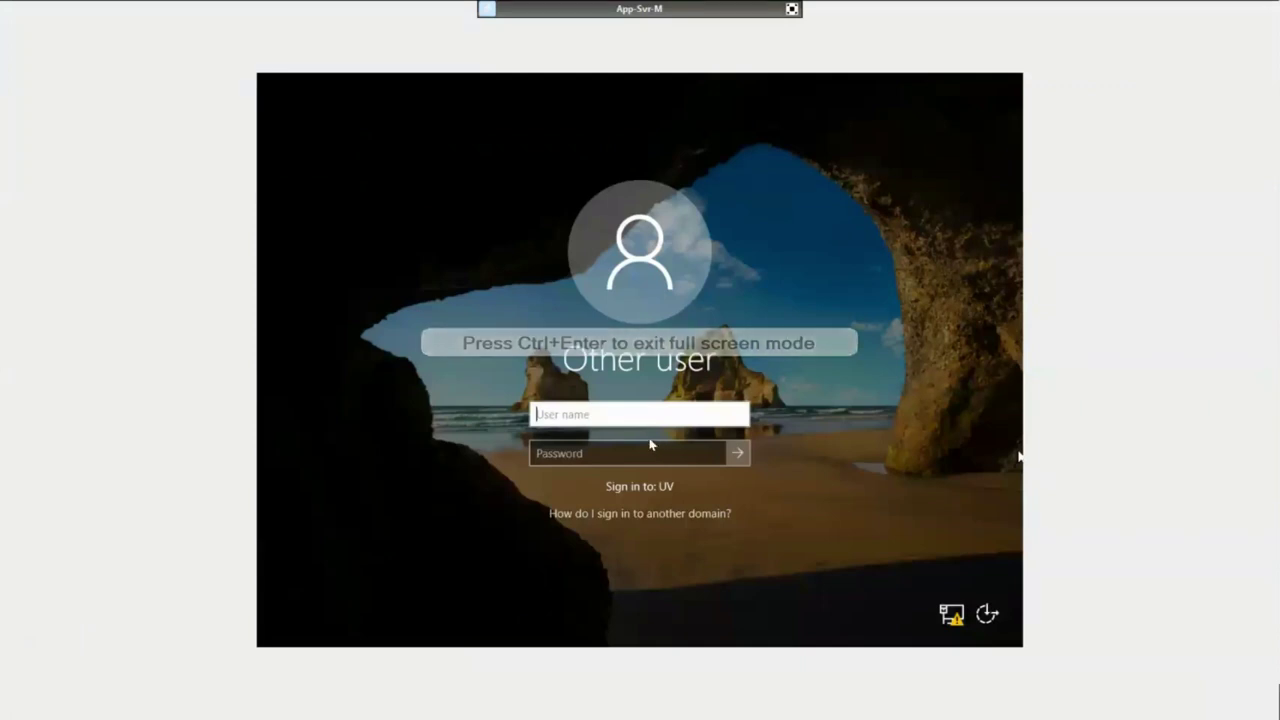
# - Sign in with the user account and password, check the VDA installer, then exit full screen
pyautogui.write('Mathew')
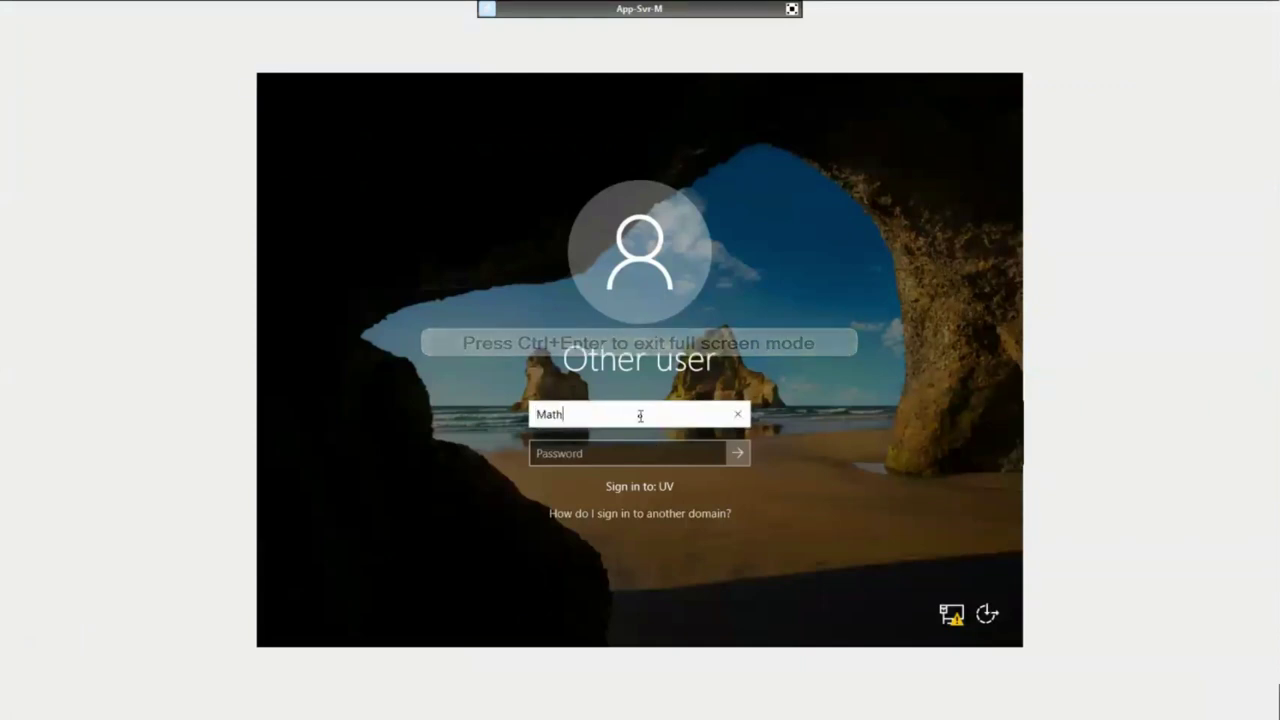
pyautogui.press('Tab')
pyautogui.write('p')
pyautogui.press('BackSpace')
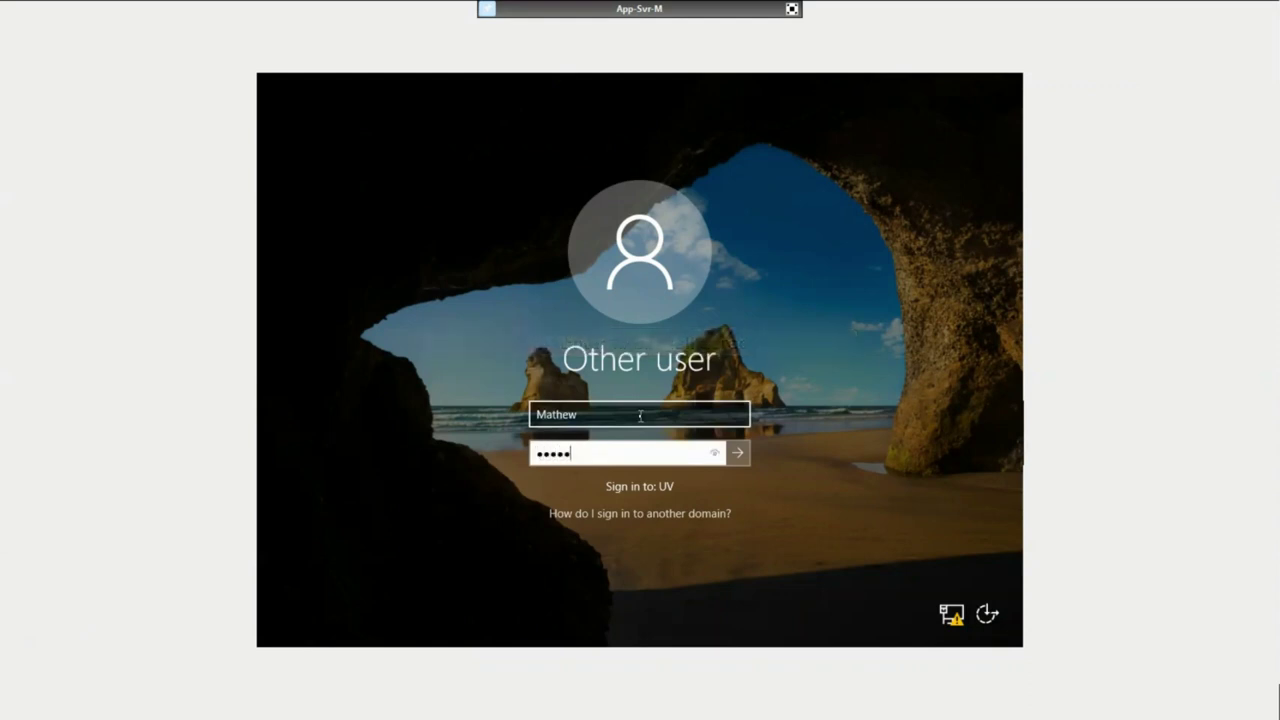
pyautogui.press('Return')
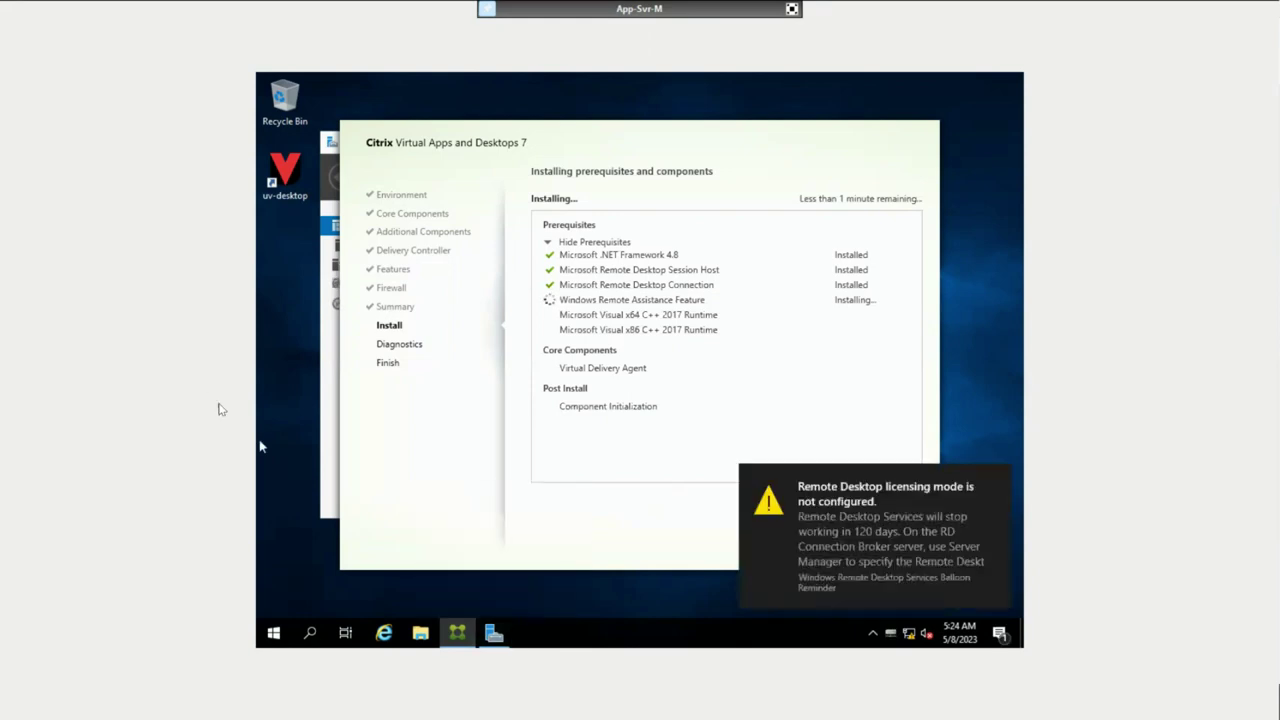
pyautogui.click(792, 8)
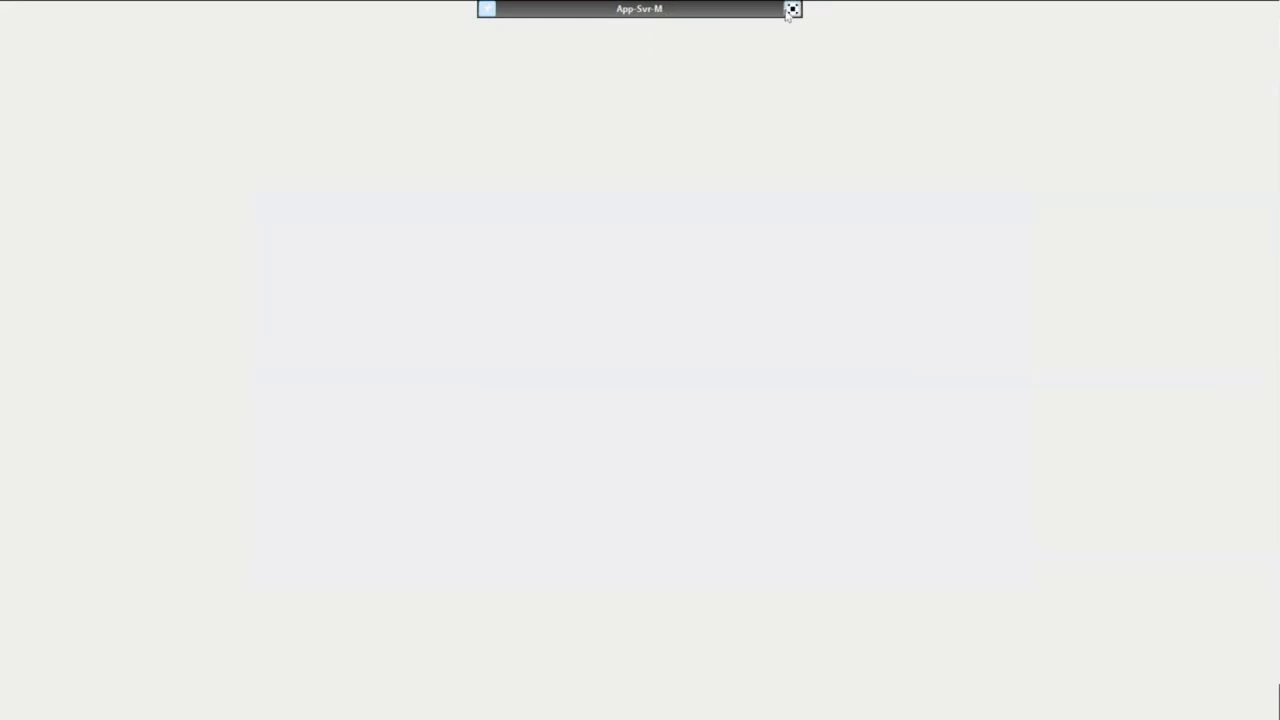
# - Open the Gmail message sharing CitrixWorkspaceApp.exe and open the file in Google Drive
pyautogui.hotkey('alt', 'Tab')
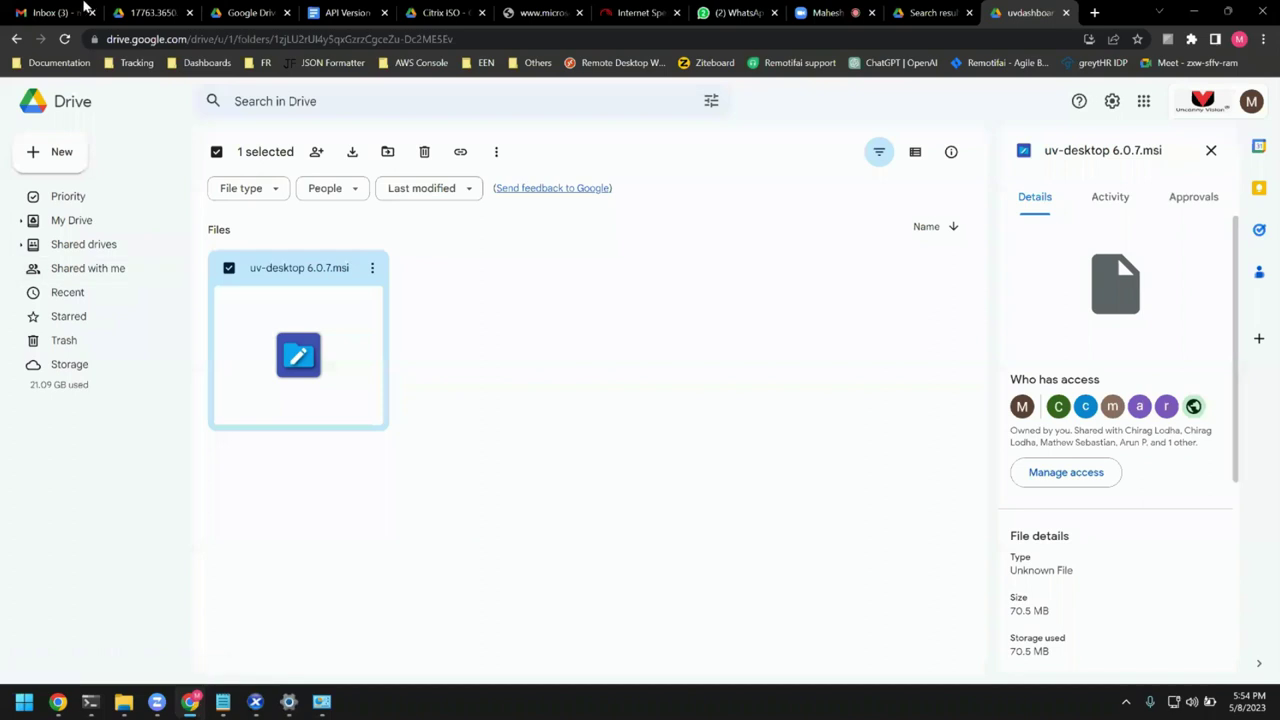
pyautogui.hotkey('ctrl', '1')
pyautogui.click(424, 212)
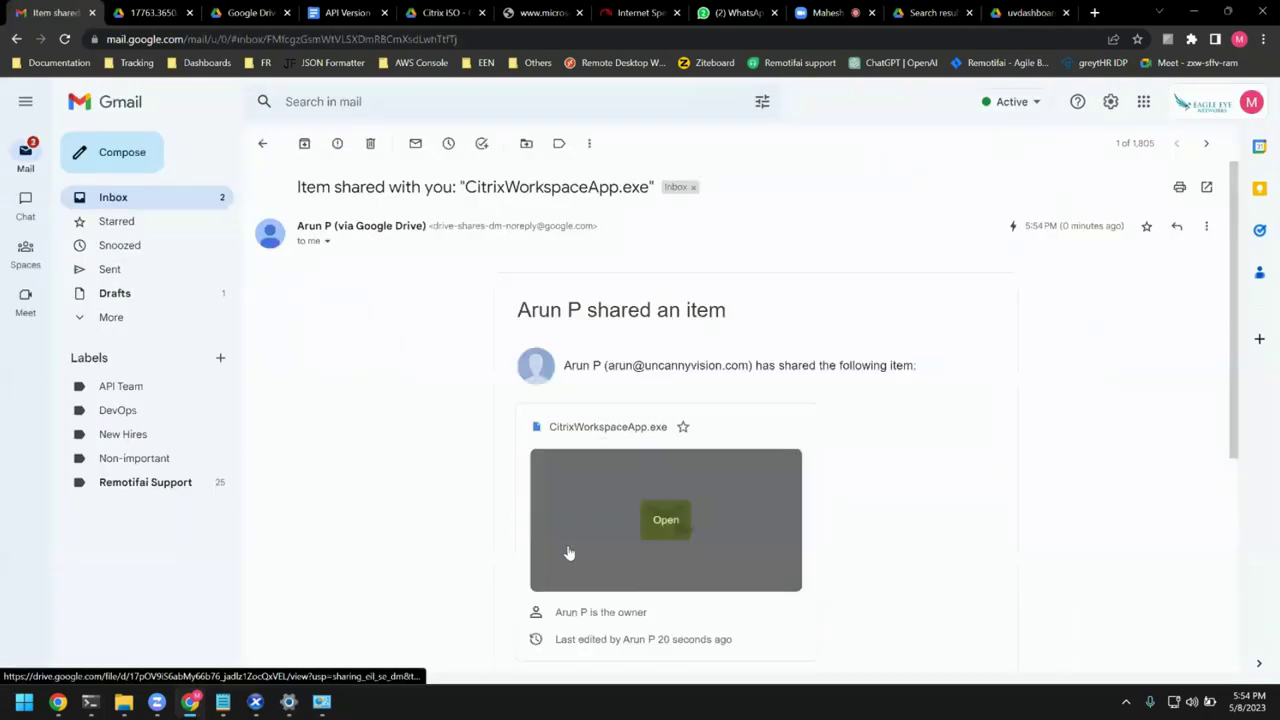
pyautogui.scroll(-3, 610, 480)
pyautogui.click(560, 454)
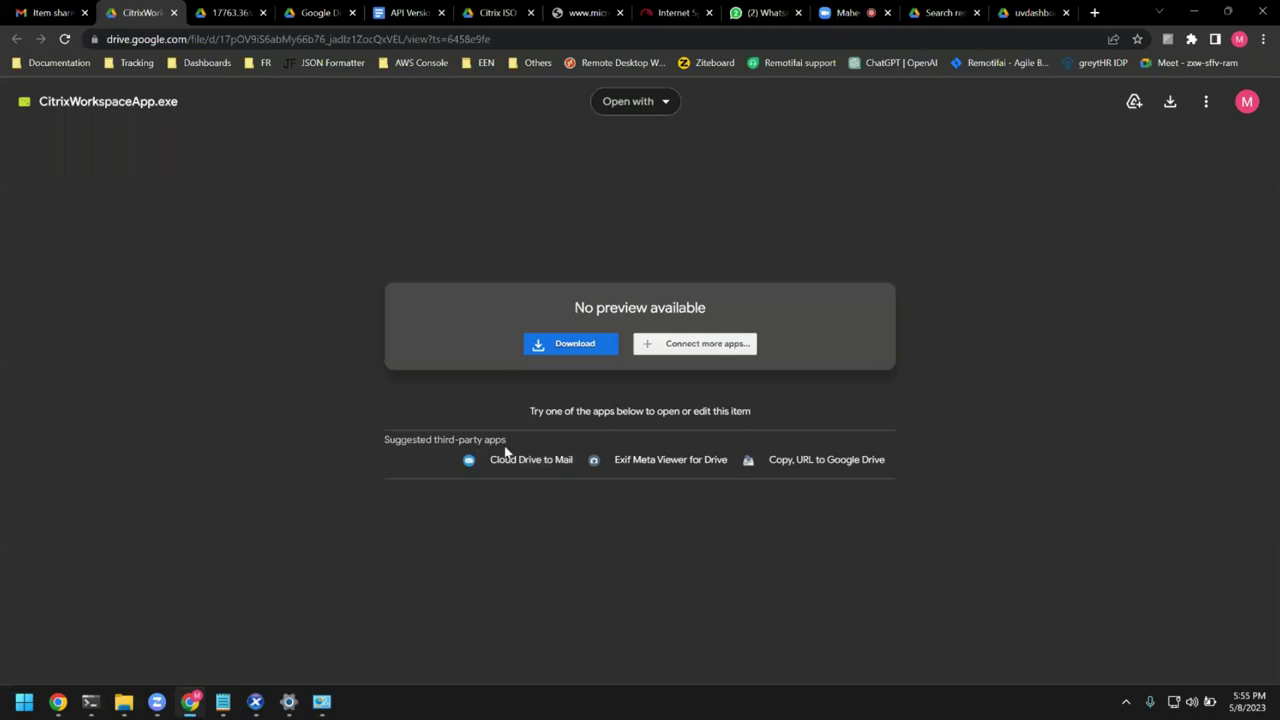
# - Download CitrixWorkspaceApp.exe despite the virus-scan warning and run the installer
pyautogui.click(590, 348)
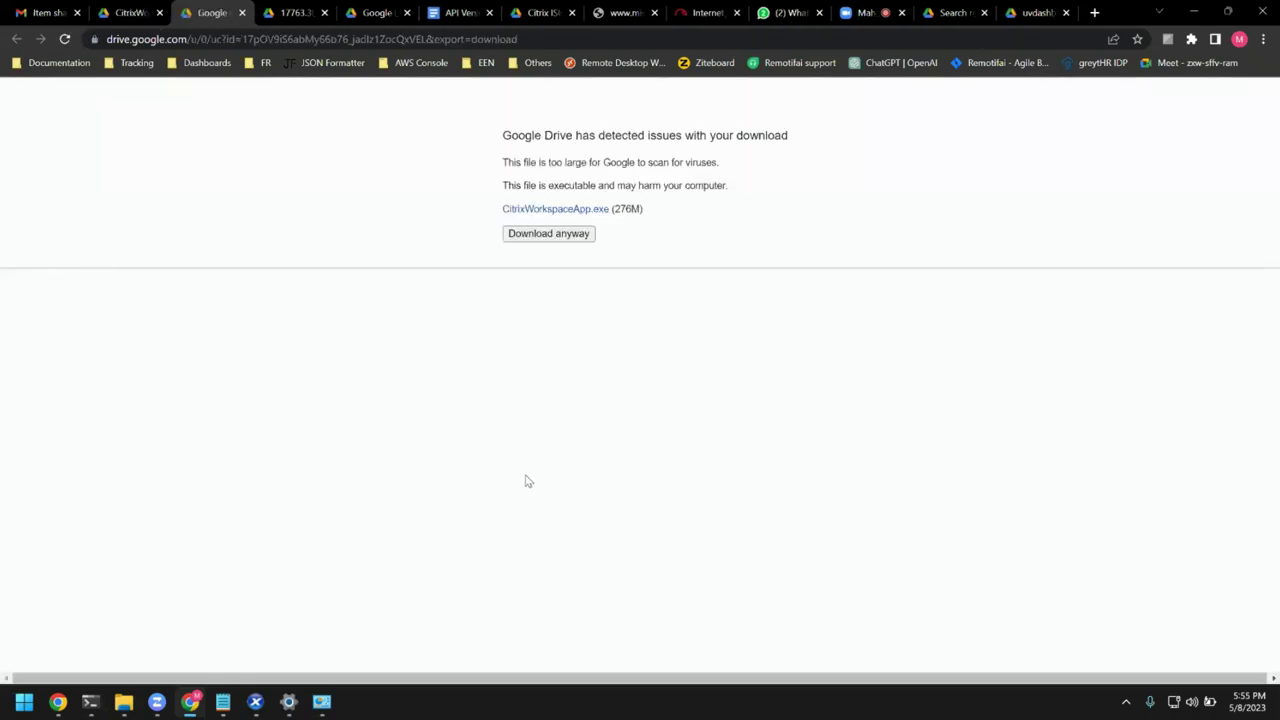
pyautogui.click(580, 234)
pyautogui.click(612, 418)
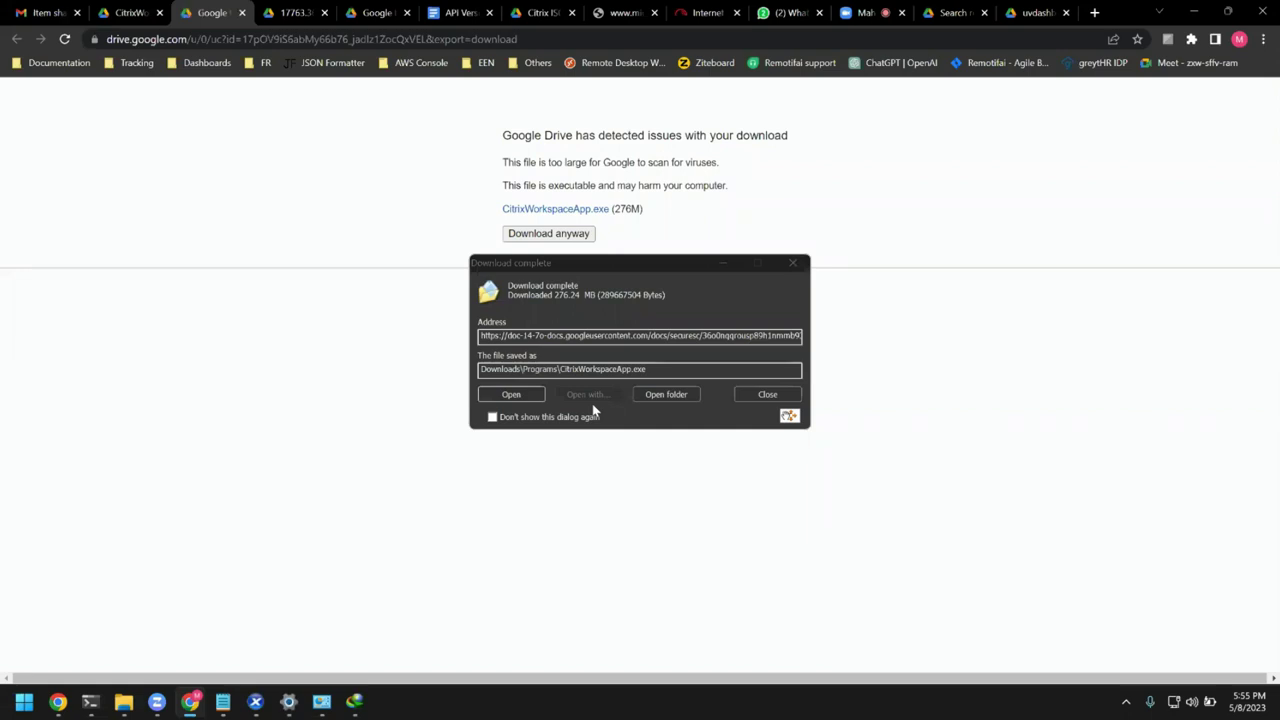
pyautogui.click(543, 399)
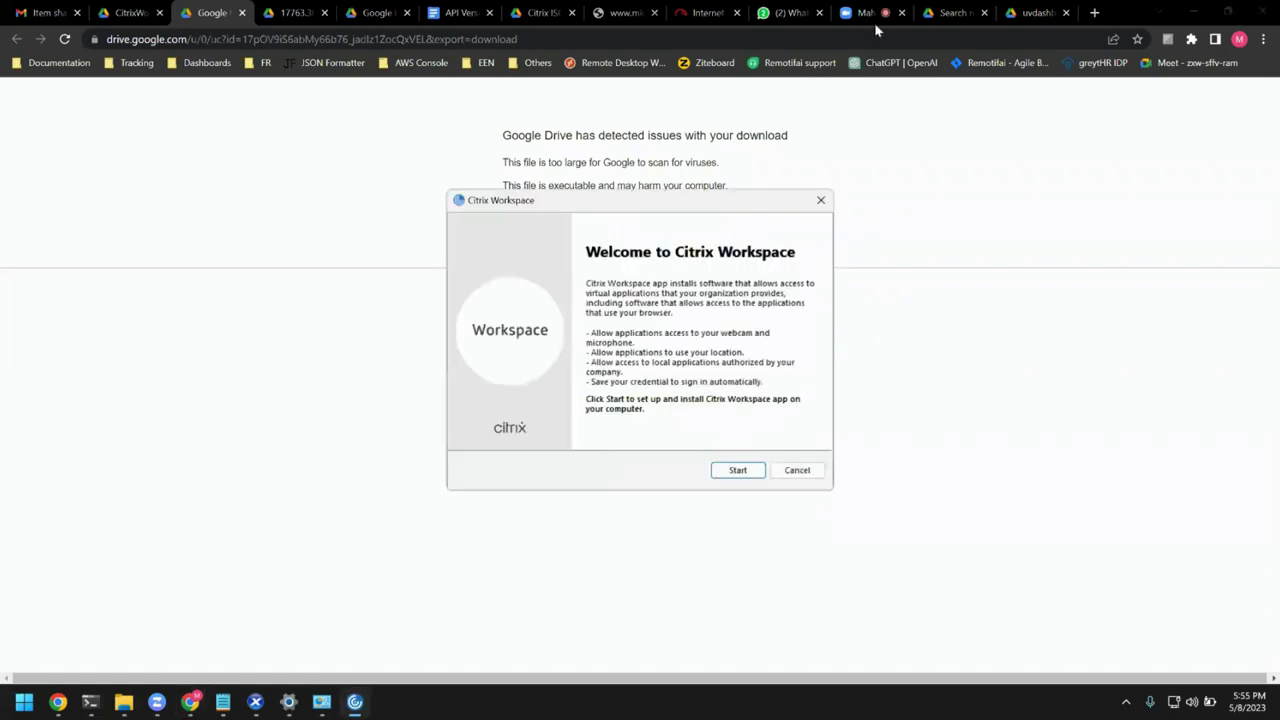
# - Accept the licence, install Citrix Workspace app, and finish without adding an account
pyautogui.click(755, 471)
pyautogui.click(543, 438)
pyautogui.click(729, 473)
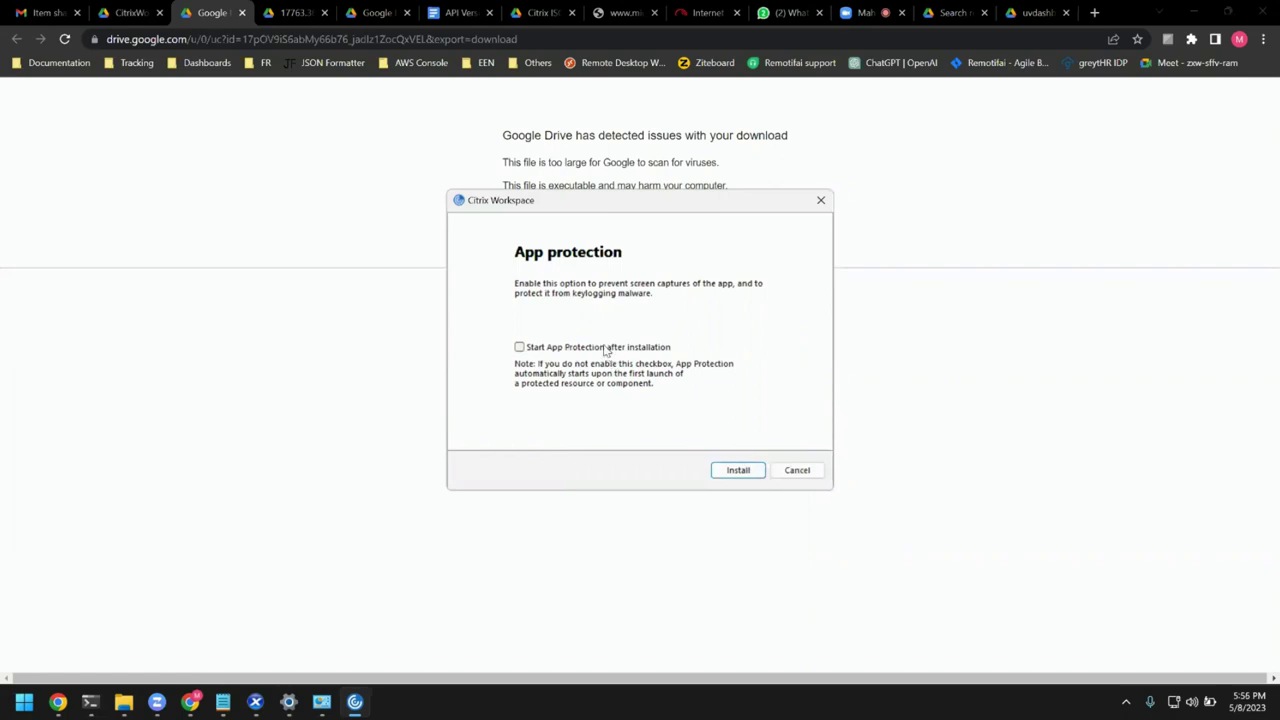
pyautogui.click(738, 470)
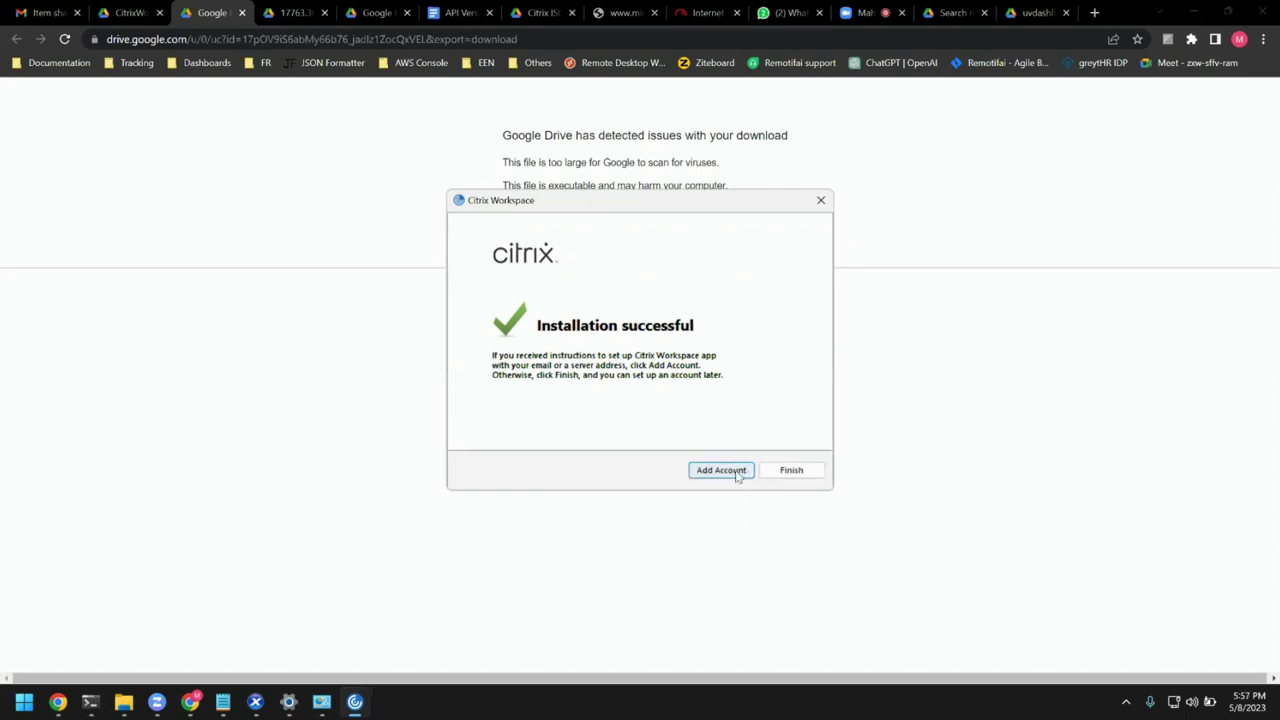
pyautogui.click(790, 474)
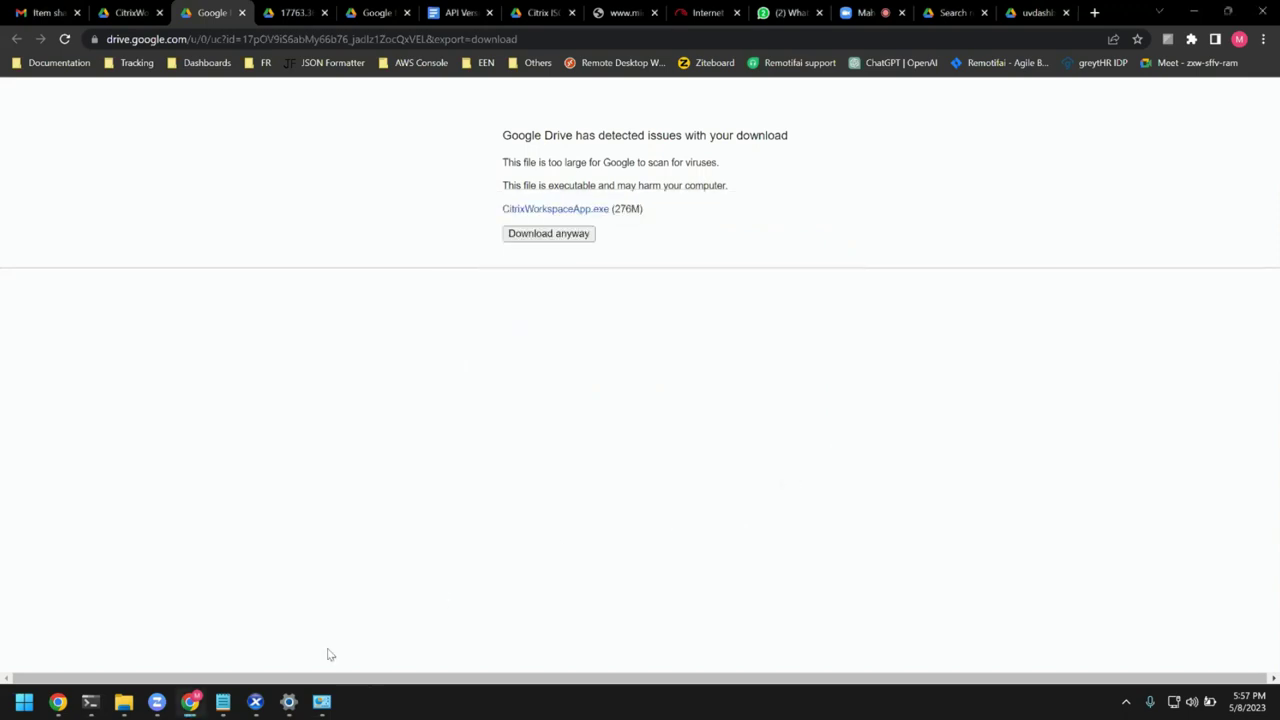
# - Show the StoreFront VM console with the uvstore store in a restored, smaller XenCenter window
pyautogui.click(262, 703)
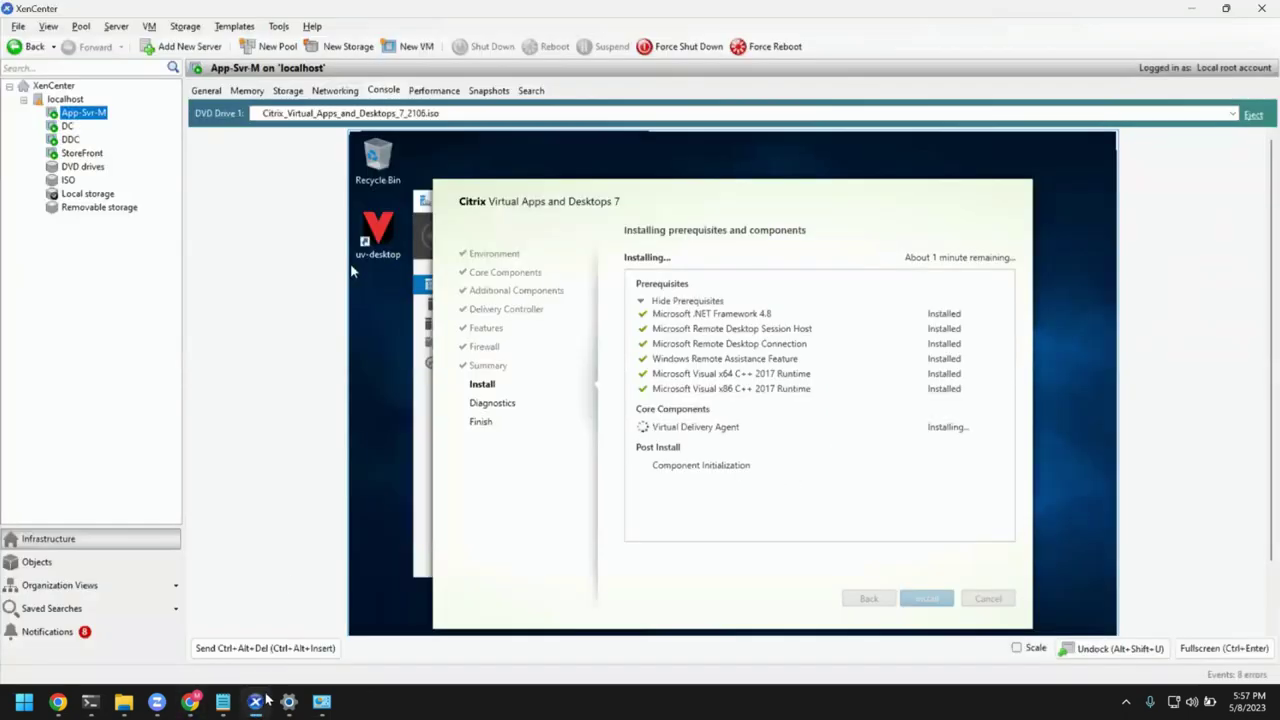
pyautogui.click(266, 700)
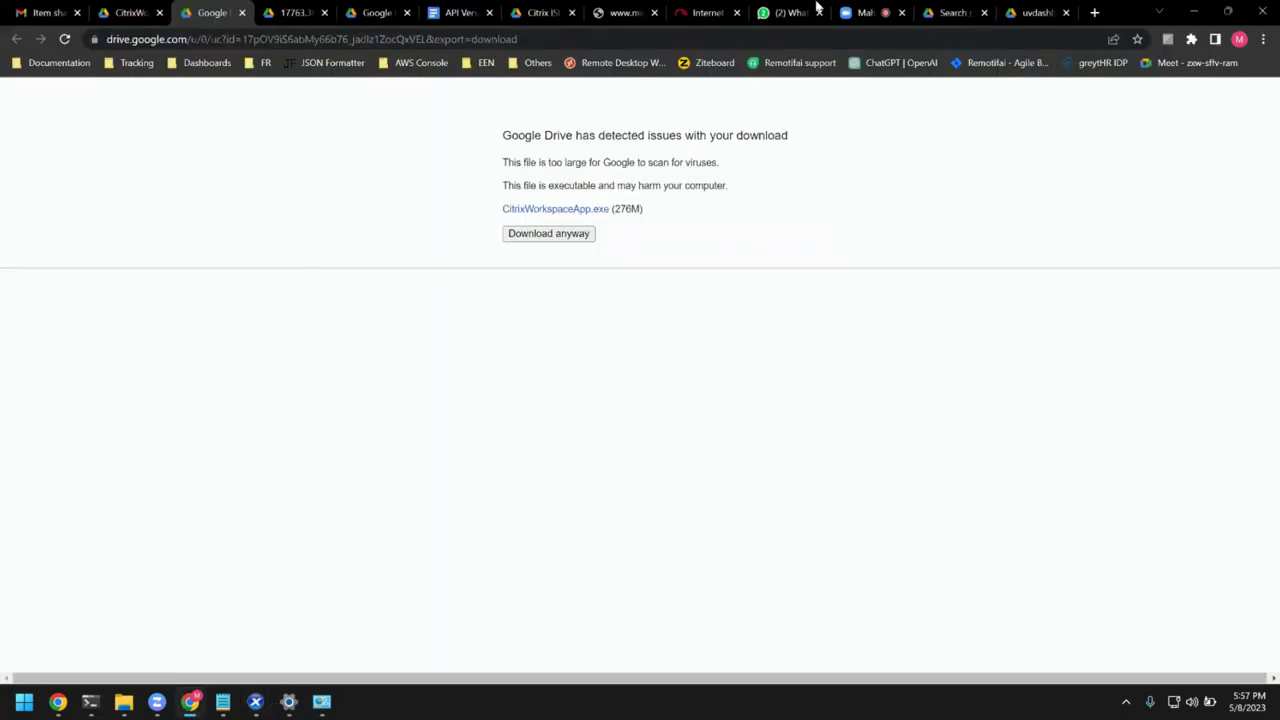
pyautogui.click(1094, 12)
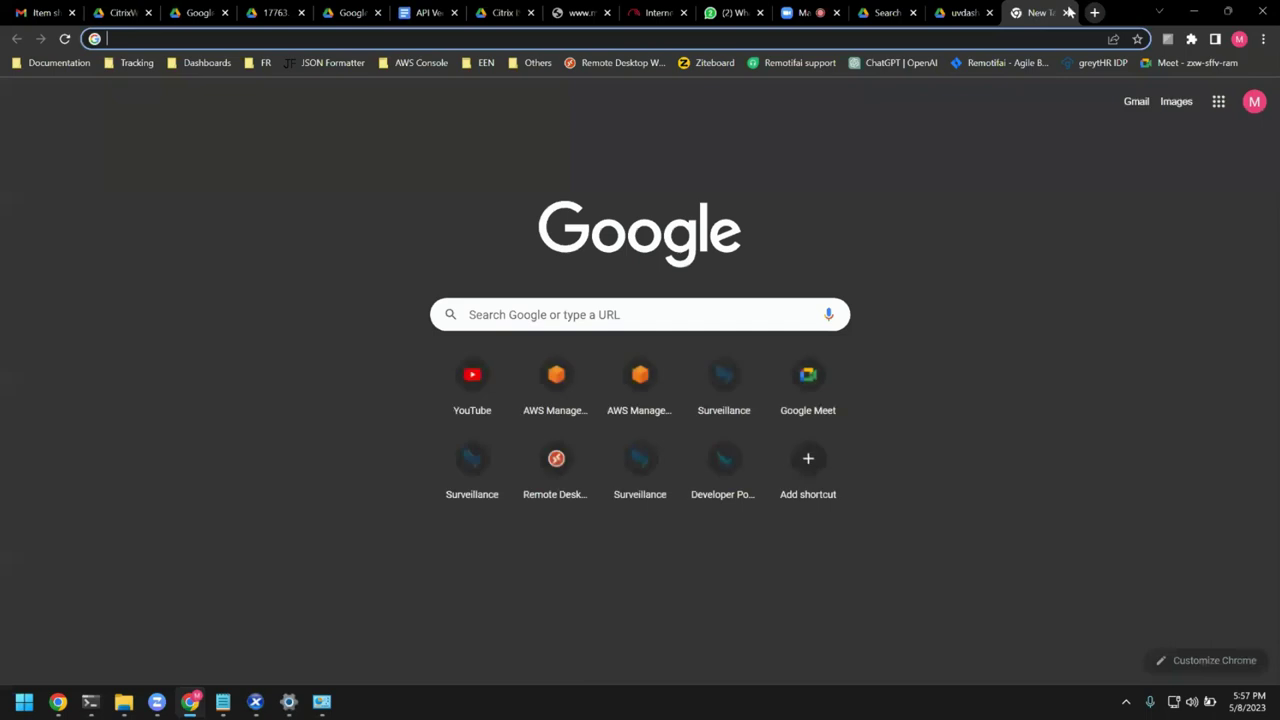
pyautogui.click(560, 10)
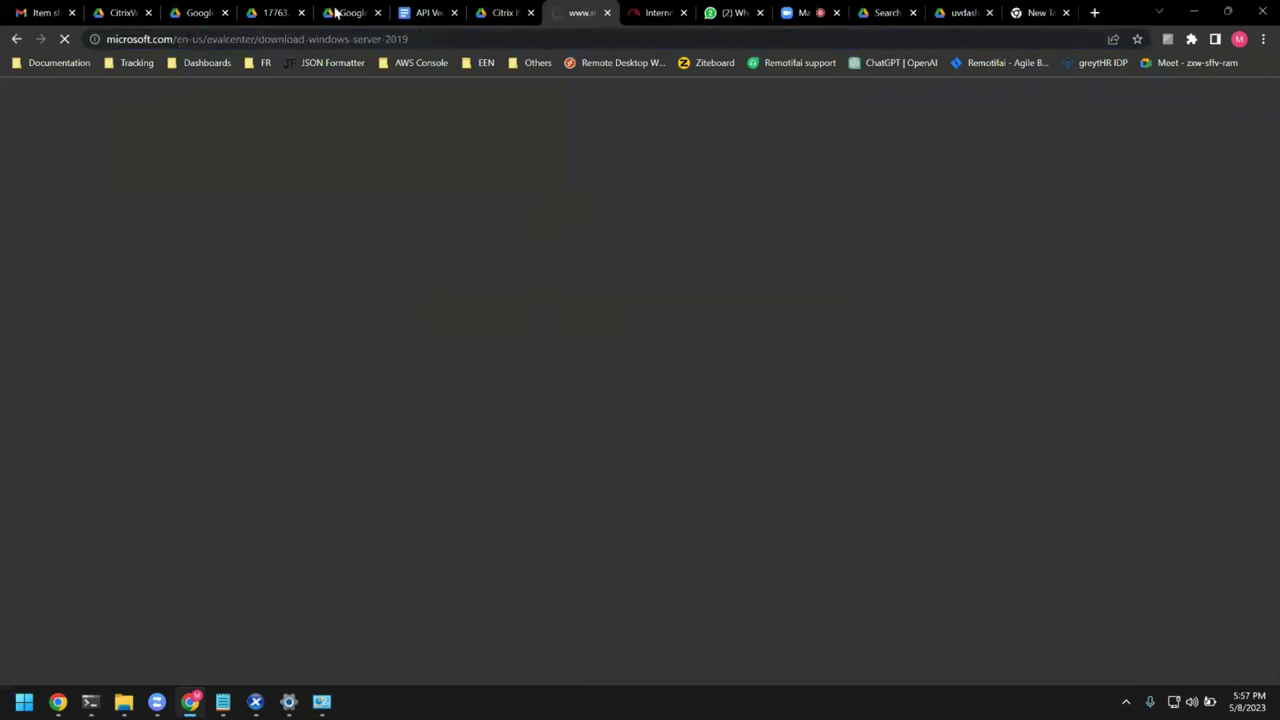
pyautogui.click(1040, 11)
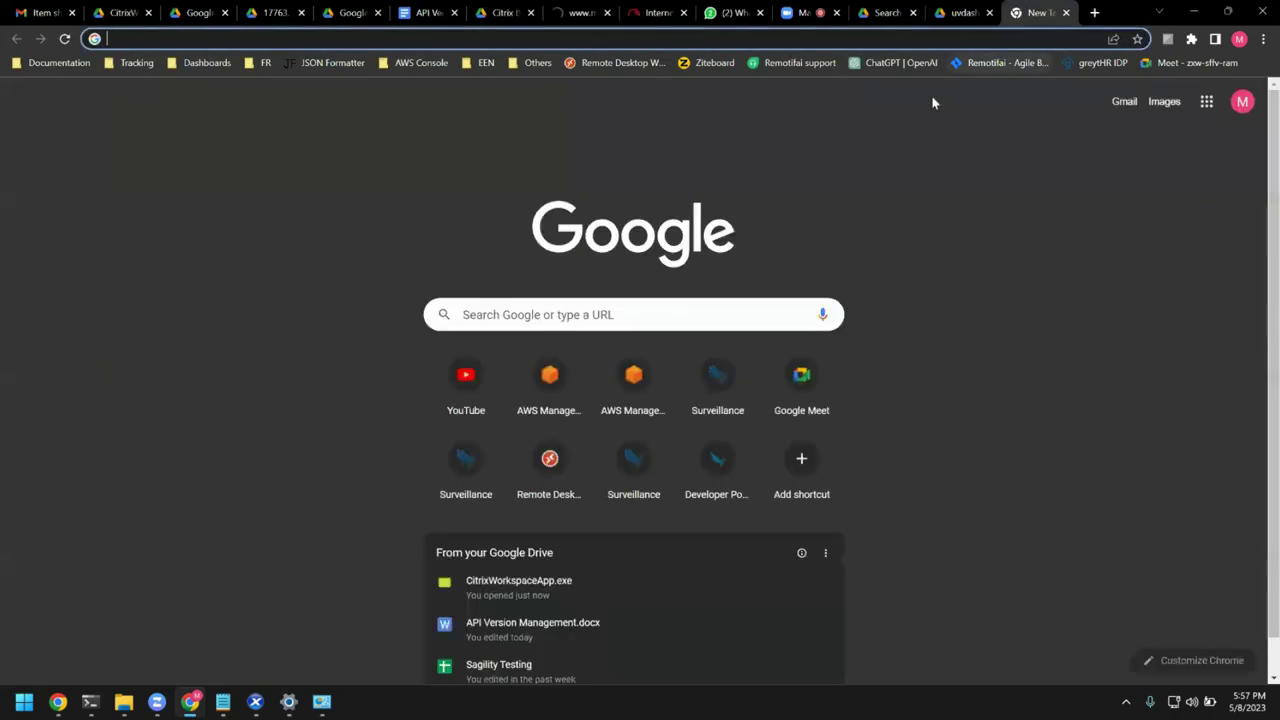
pyautogui.click(262, 700)
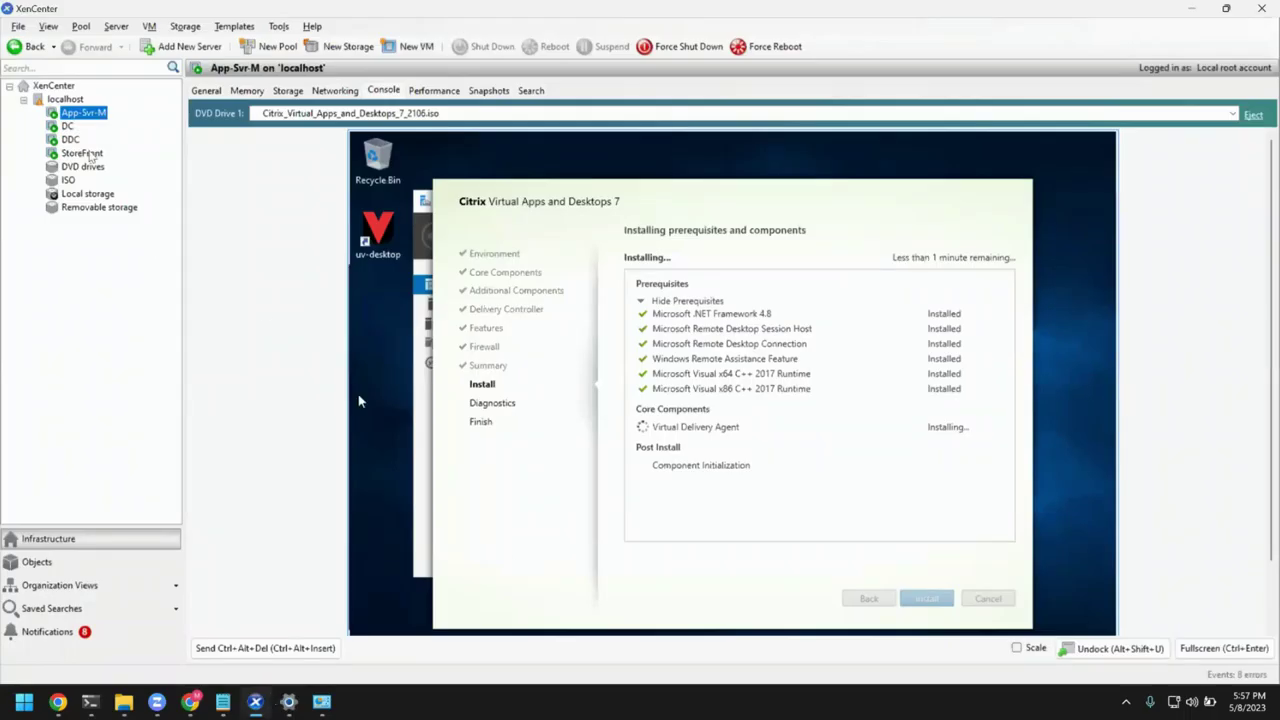
pyautogui.click(88, 153)
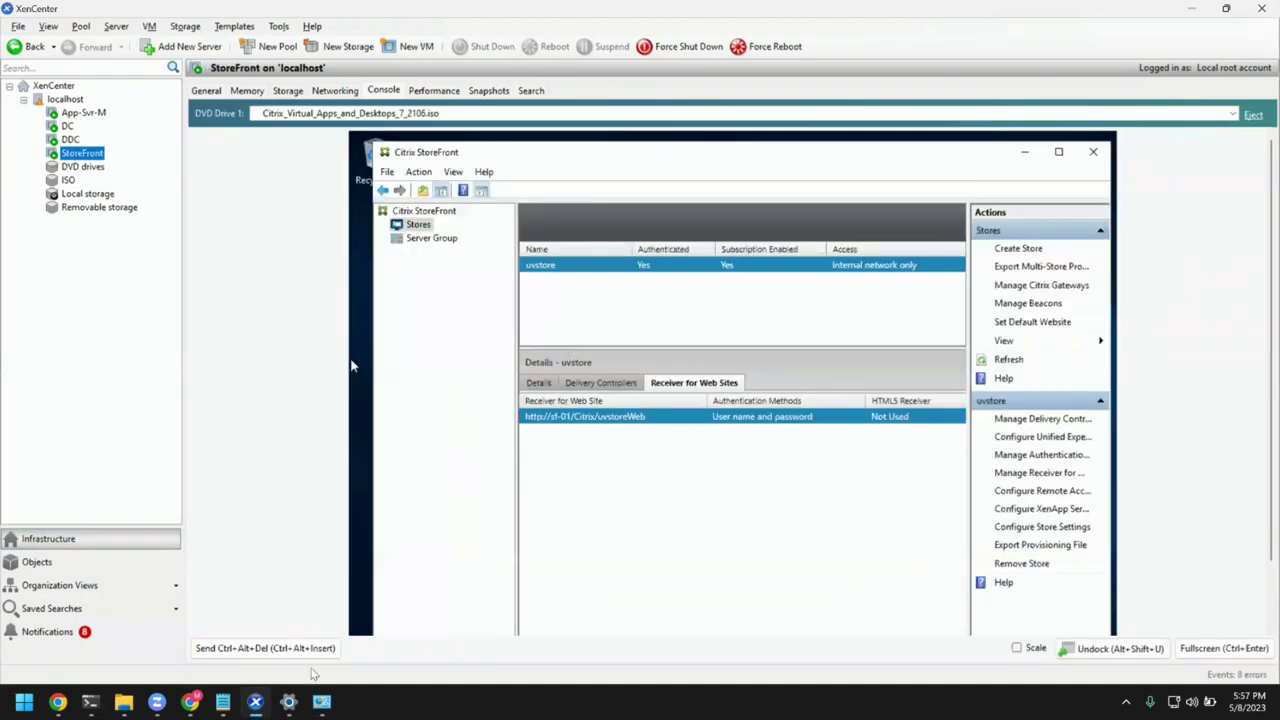
pyautogui.doubleClick(716, 7)
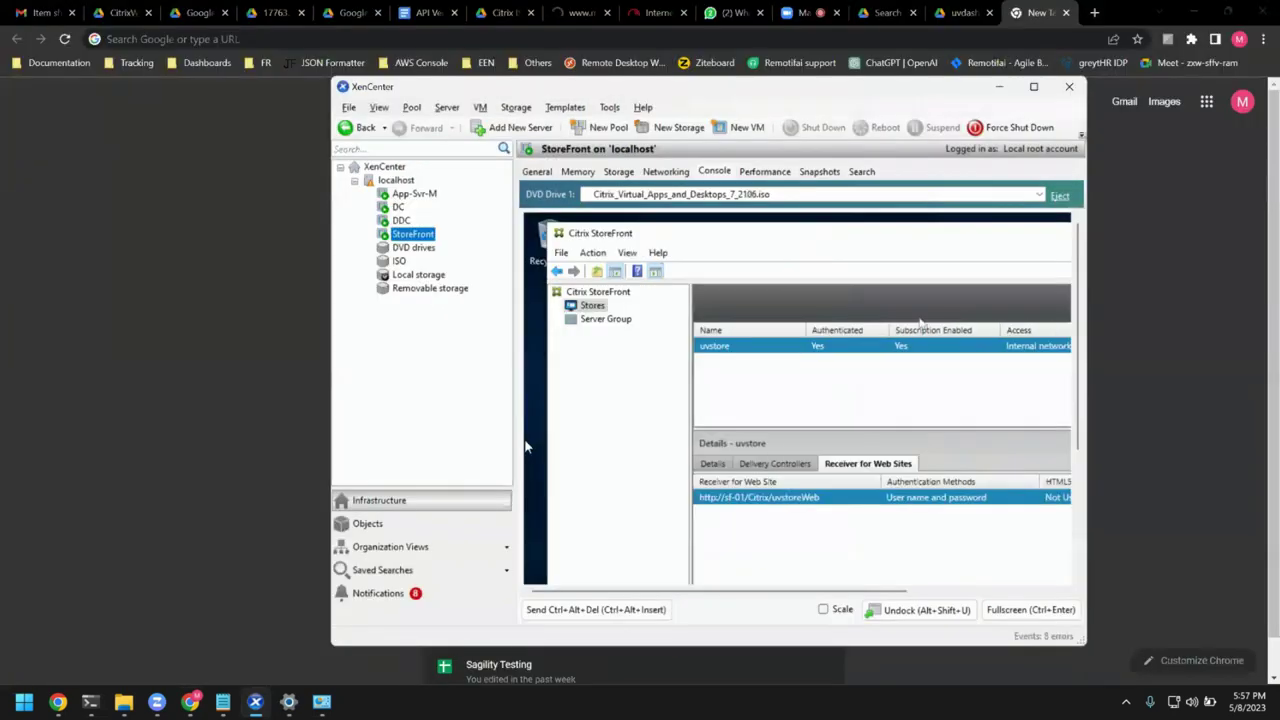
pyautogui.click(900, 39)
pyautogui.write('ht')
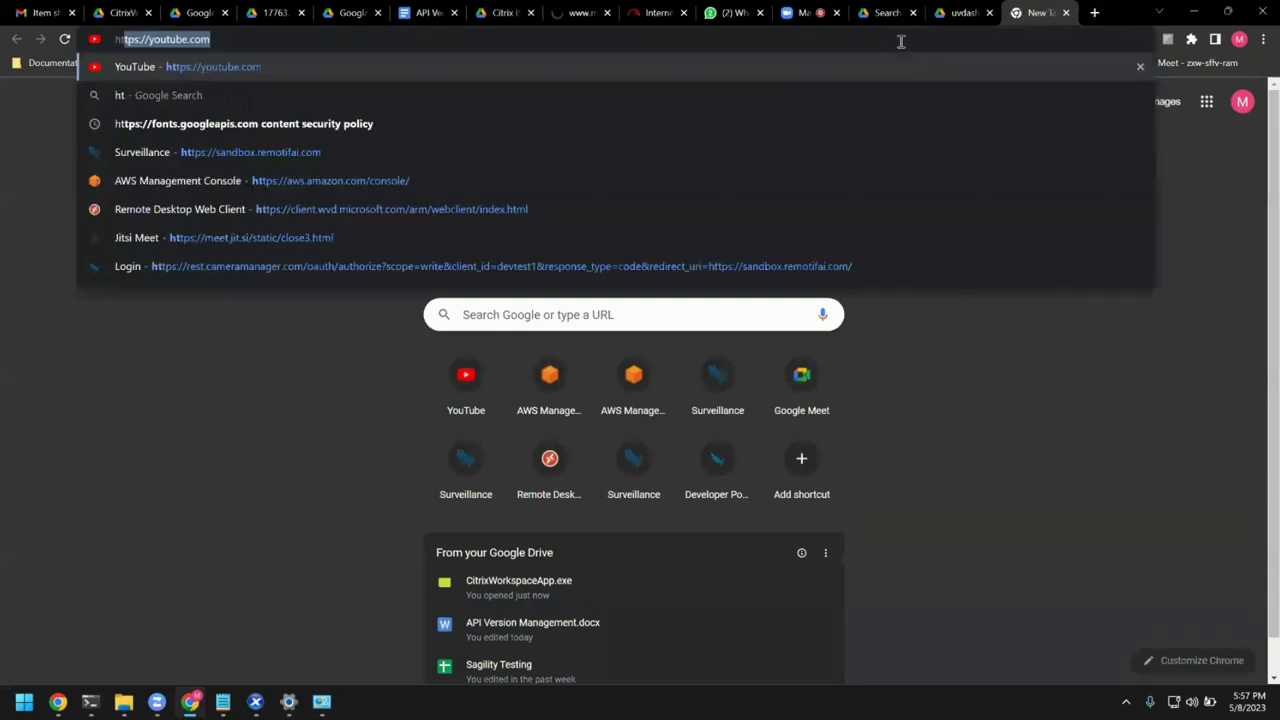
pyautogui.write('tp://')
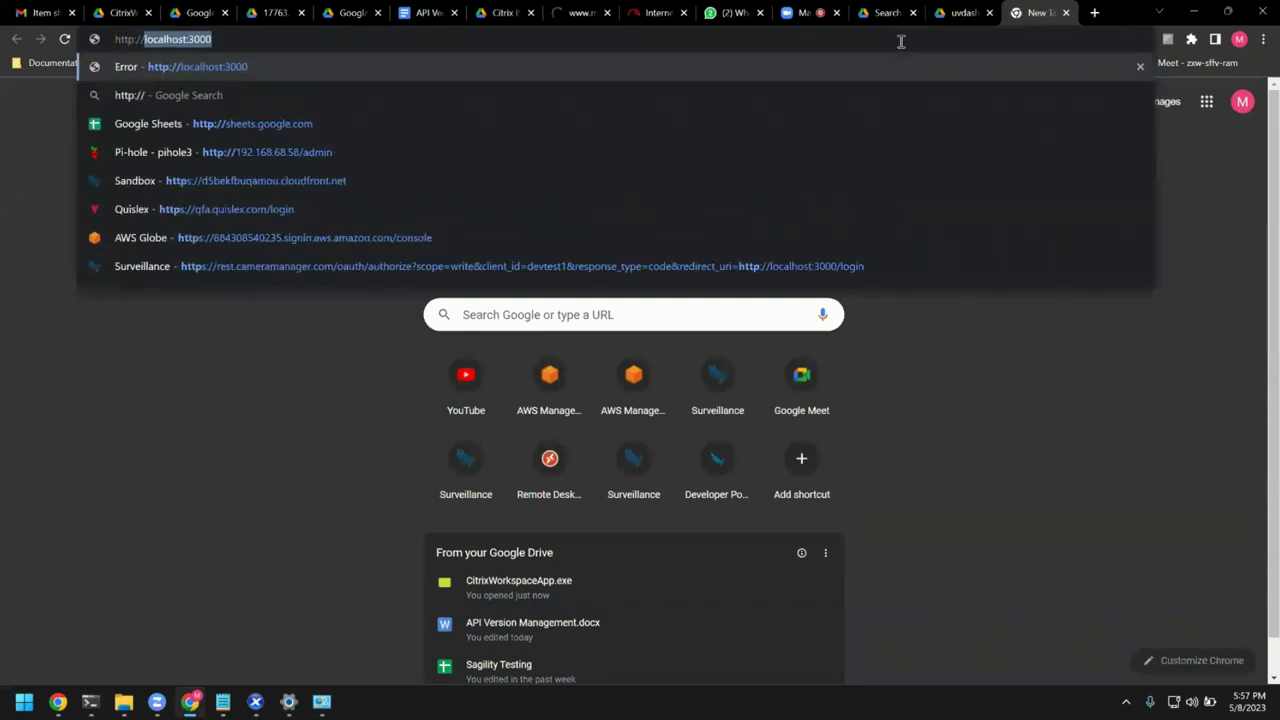
pyautogui.press('Return')
pyautogui.click(900, 39)
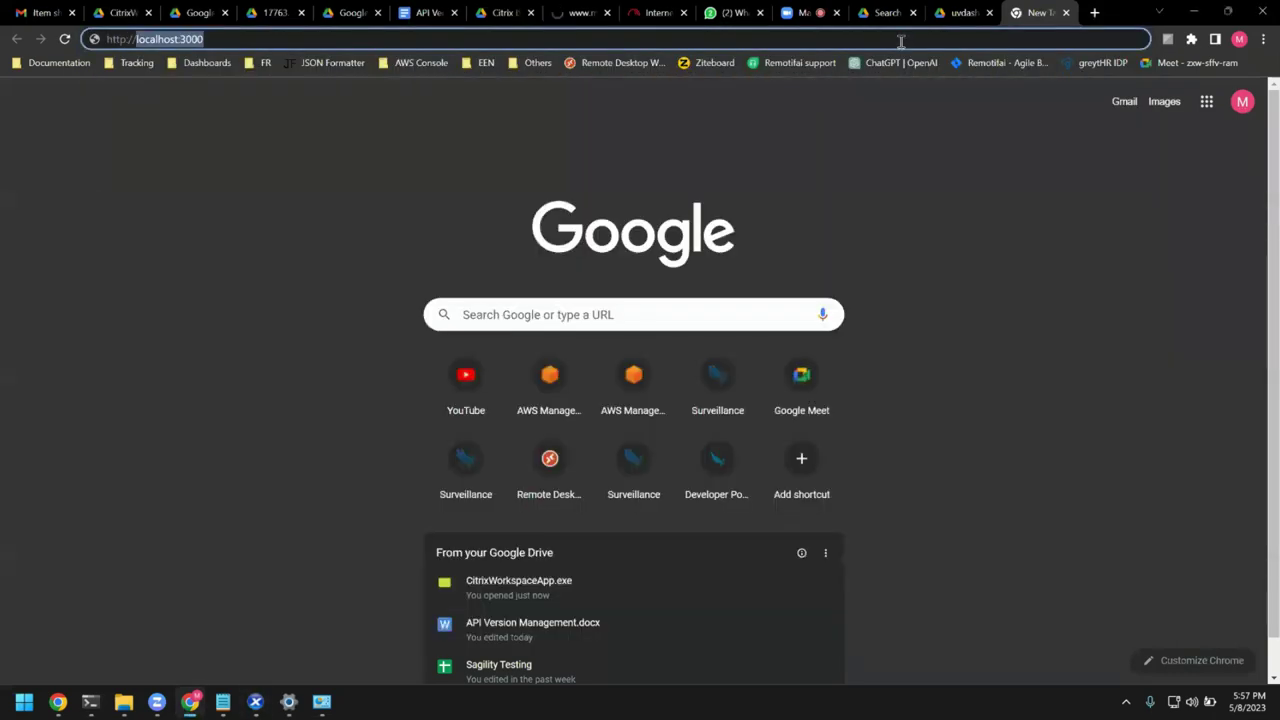
pyautogui.write('http://sf-01')
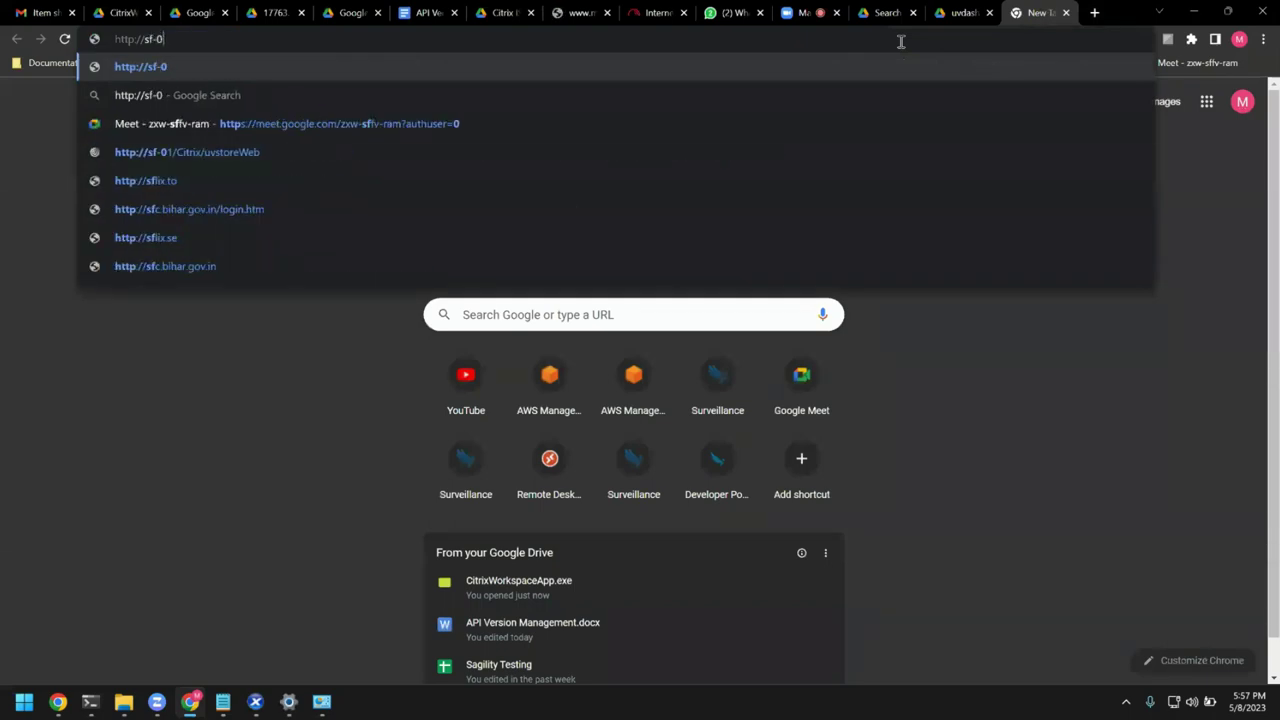
pyautogui.press('Down')
pyautogui.press('Down')
pyautogui.press('Return')
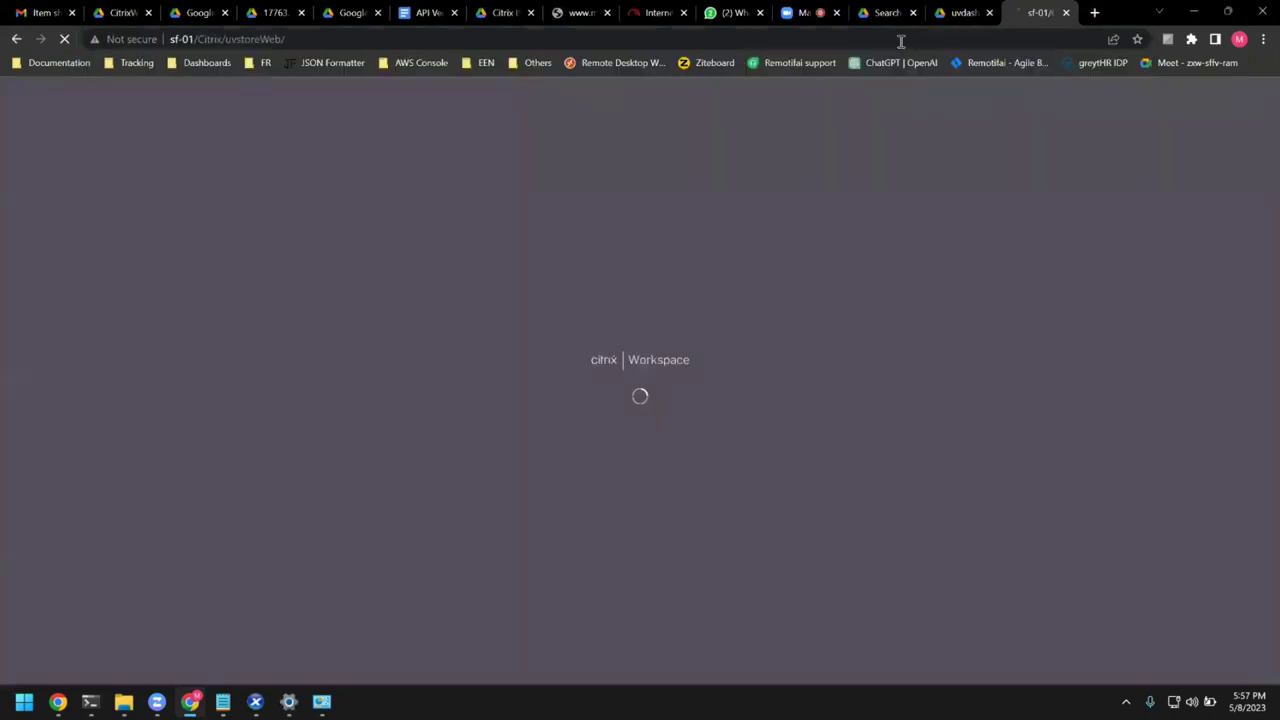
# - Detect Citrix Workspace, allow the Workspace Launcher, and enter the test user's e-mail as user name
pyautogui.click(677, 403)
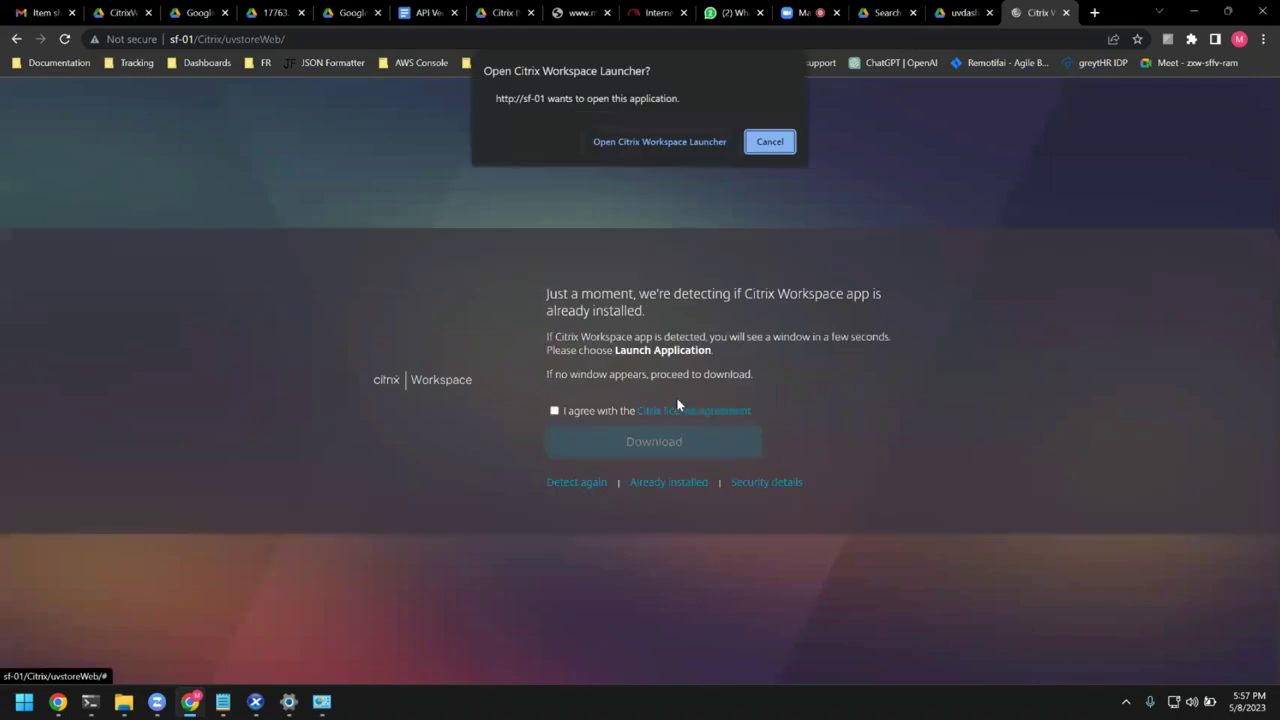
pyautogui.click(660, 142)
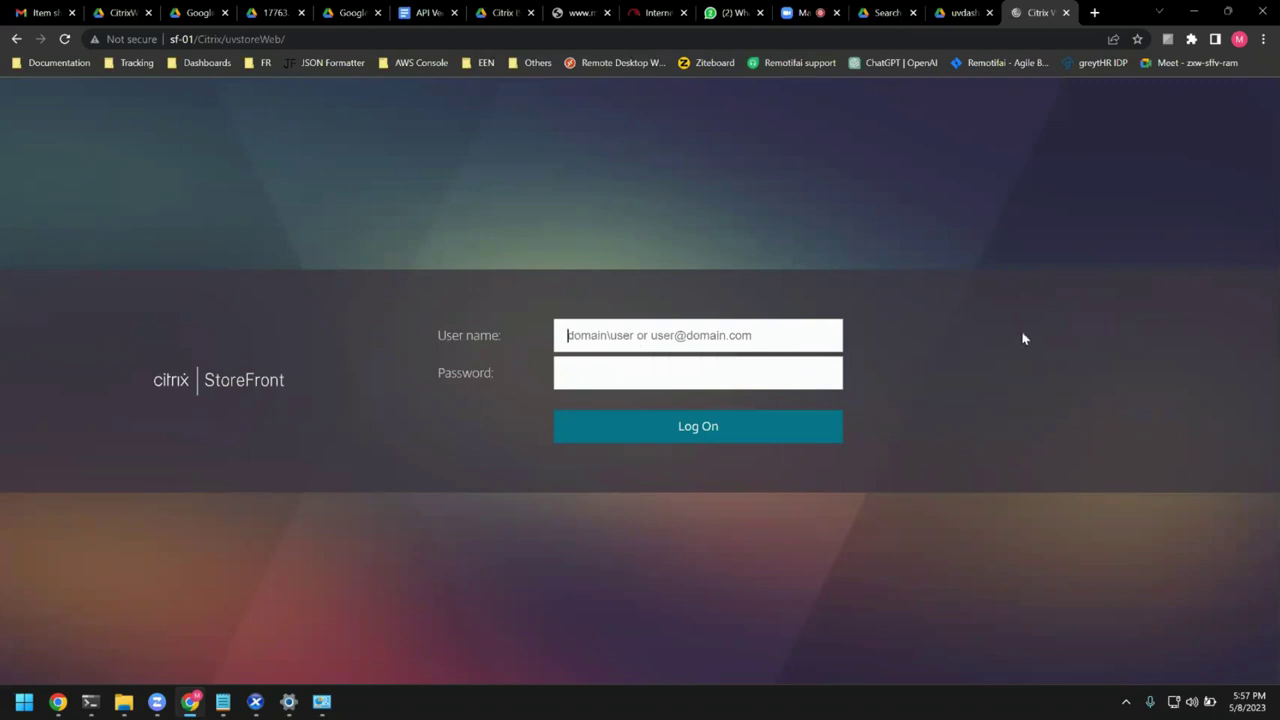
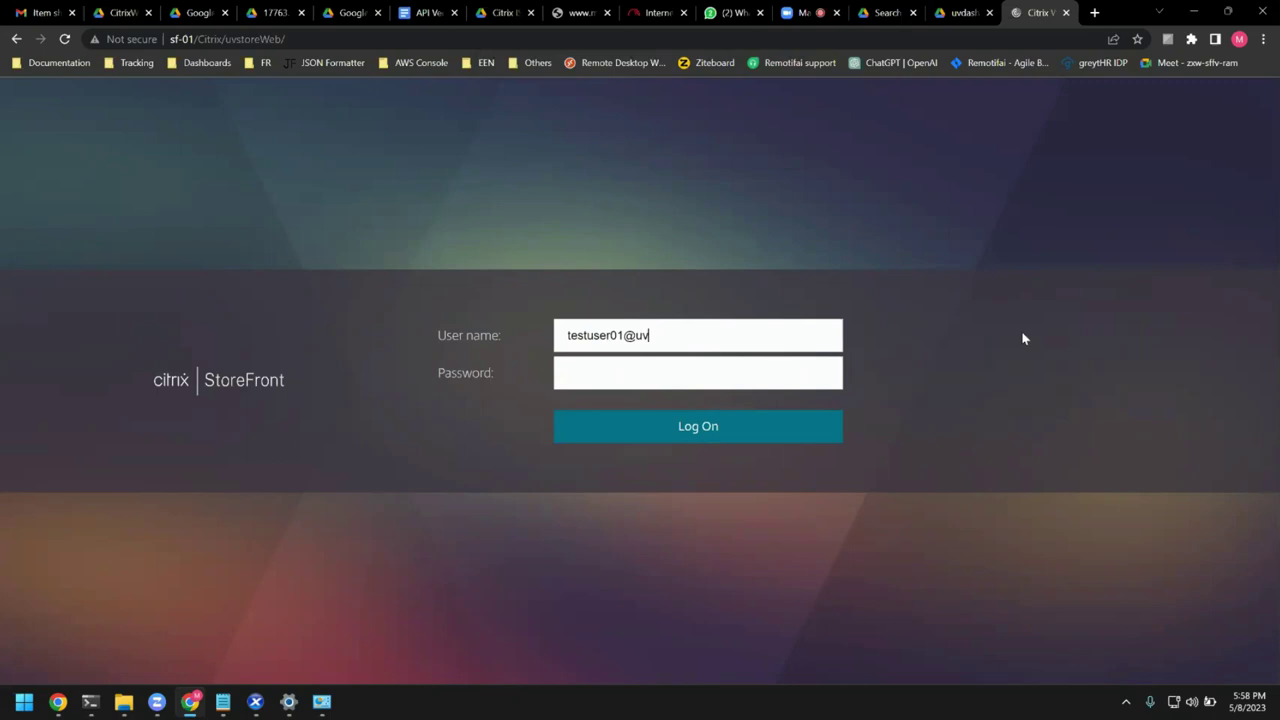
# - Log on with the test user's password and dismiss Chrome's save-password offer
pyautogui.press('Tab')
pyautogui.write('*****')
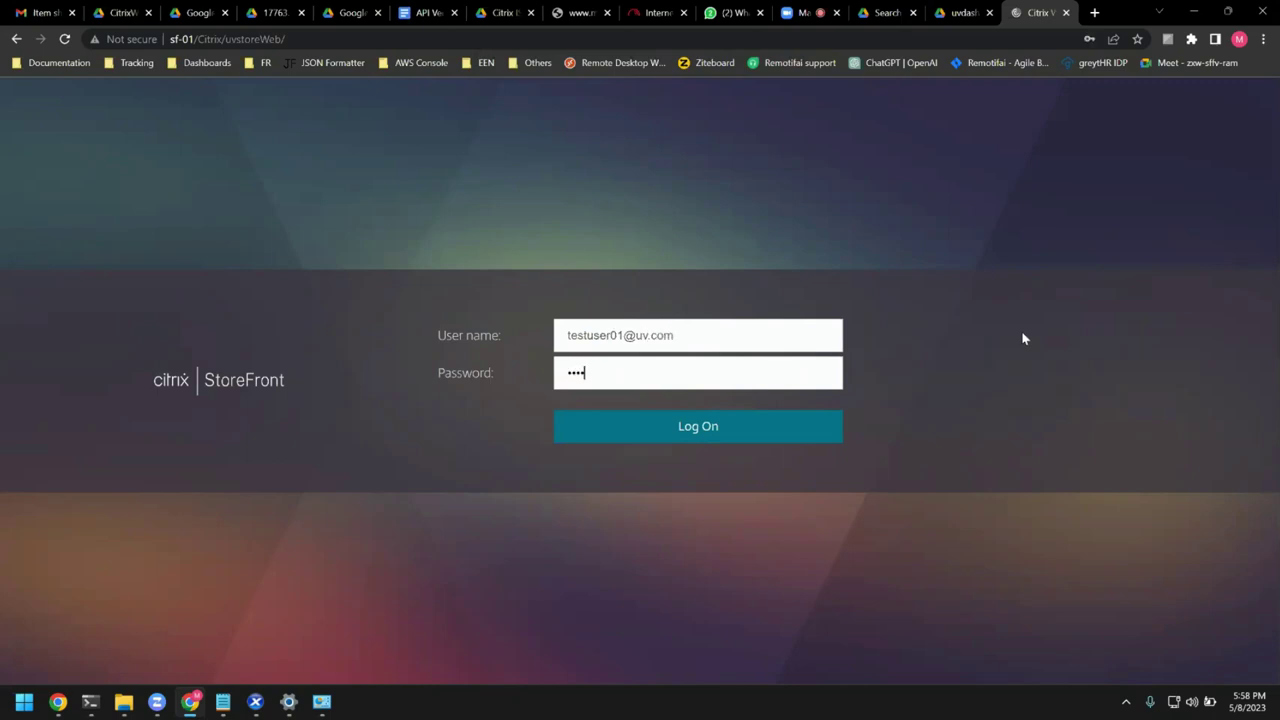
pyautogui.write('****')
pyautogui.click(711, 437)
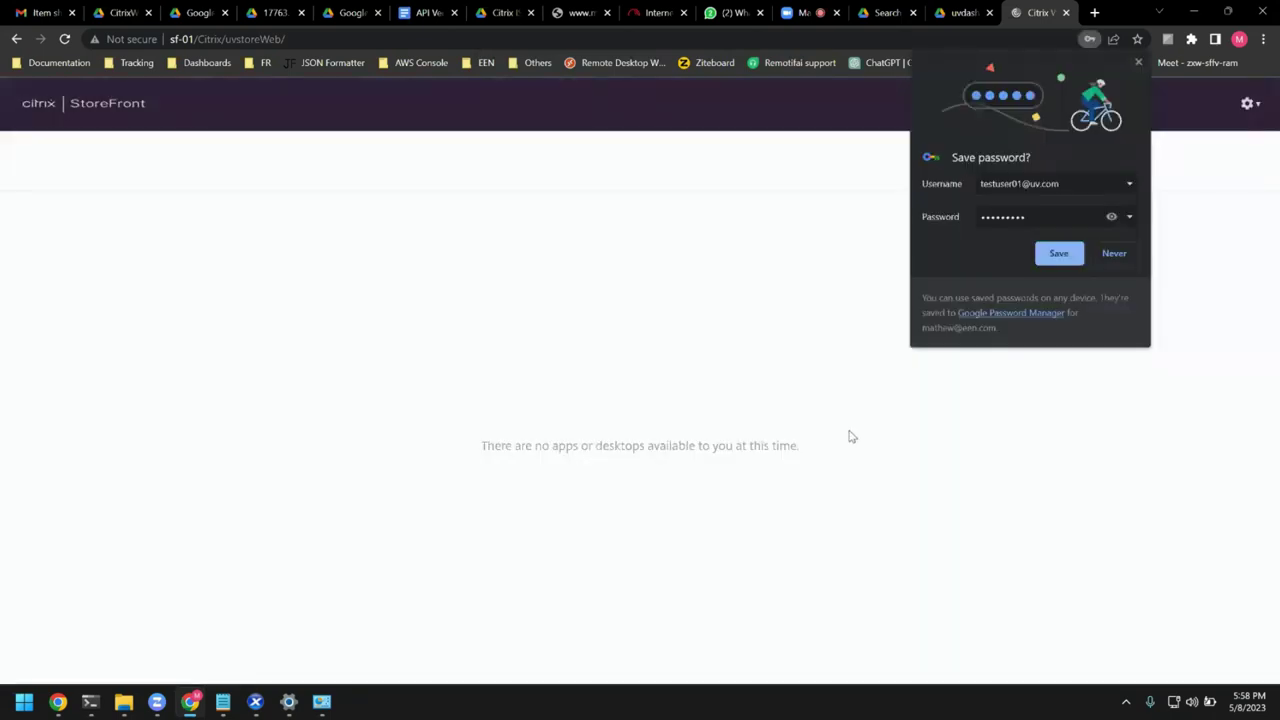
pyautogui.click(1139, 64)
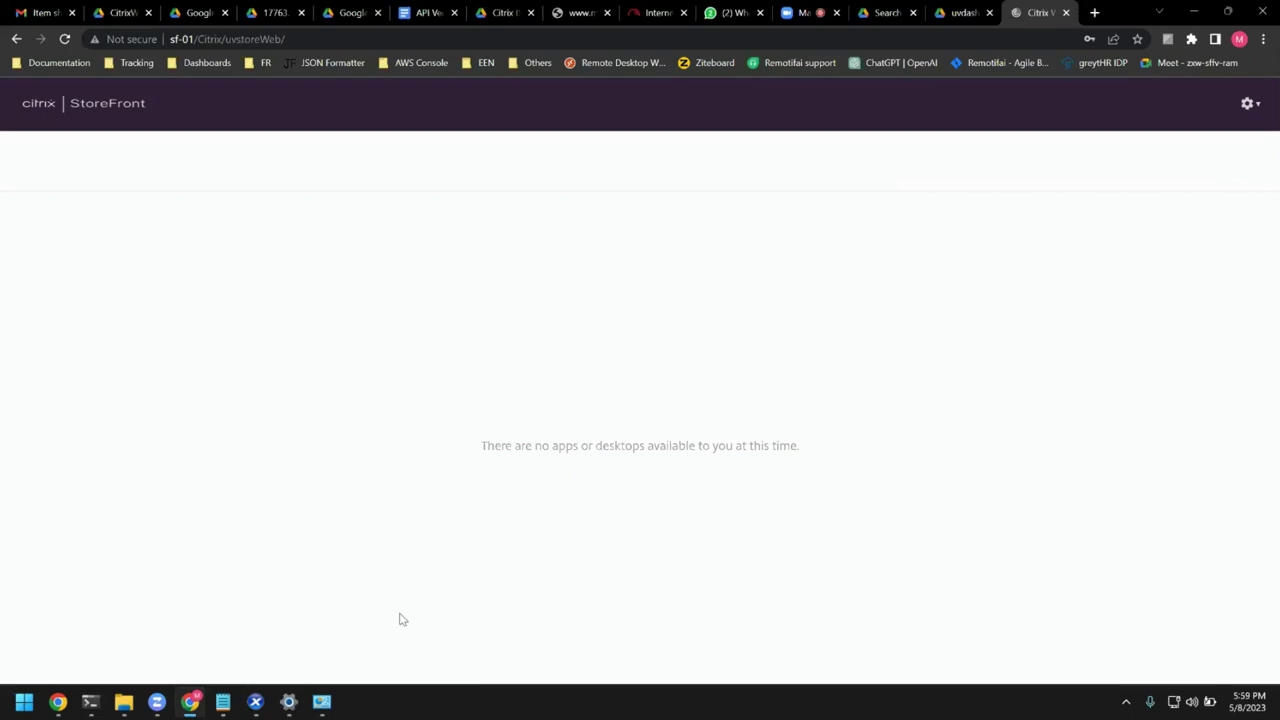
pyautogui.click(258, 700)
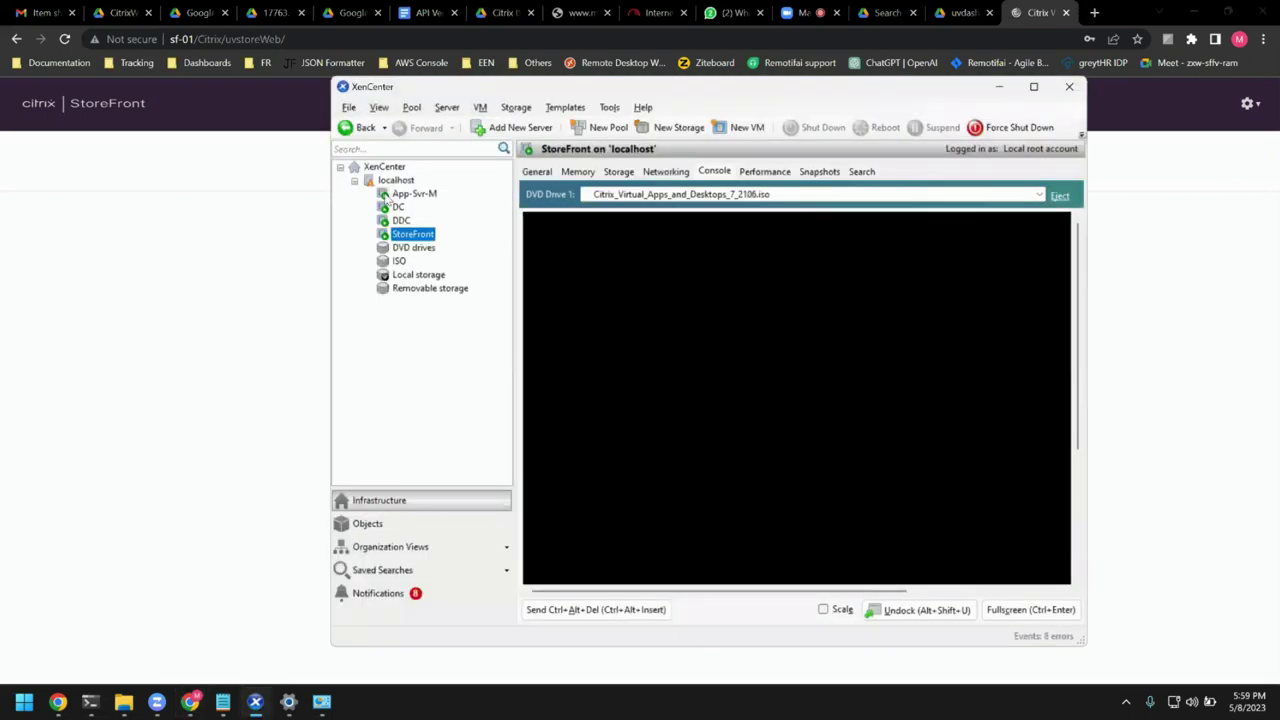
# - Finish the VDA install on App-Svr-M without diagnostics collection and restart the machine
pyautogui.click(410, 193)
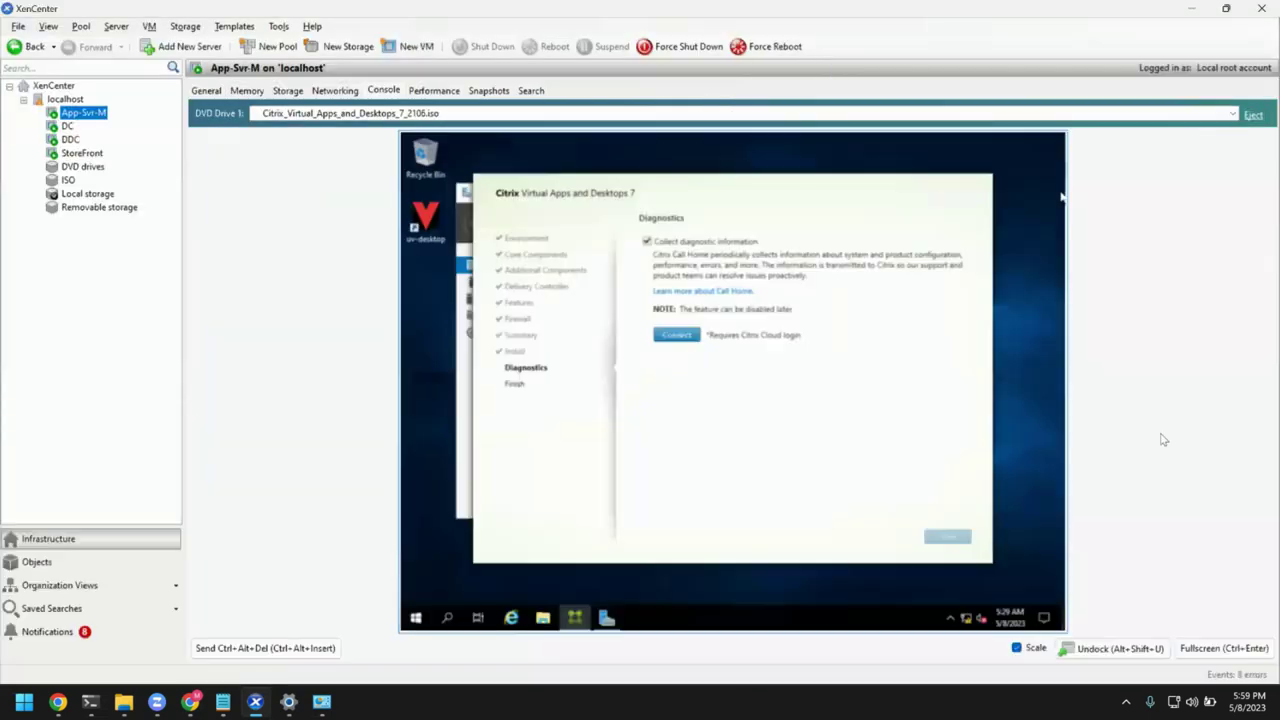
pyautogui.click(1034, 86)
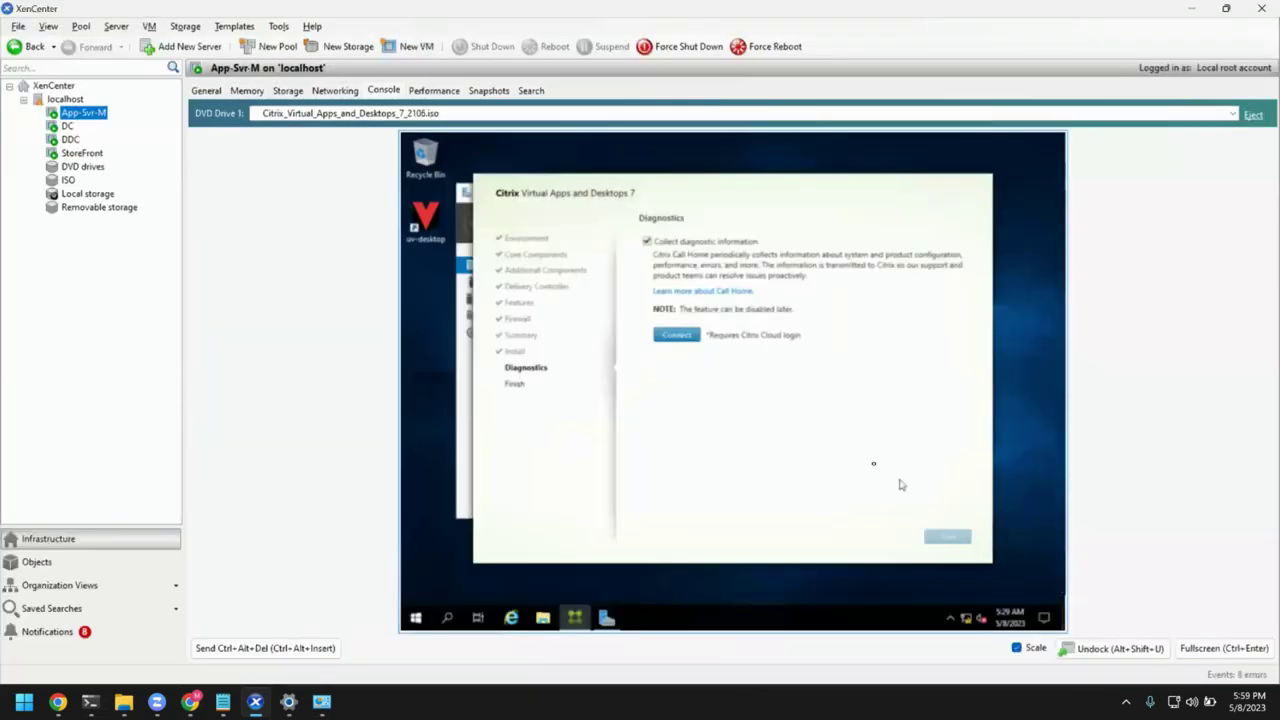
pyautogui.click(648, 243)
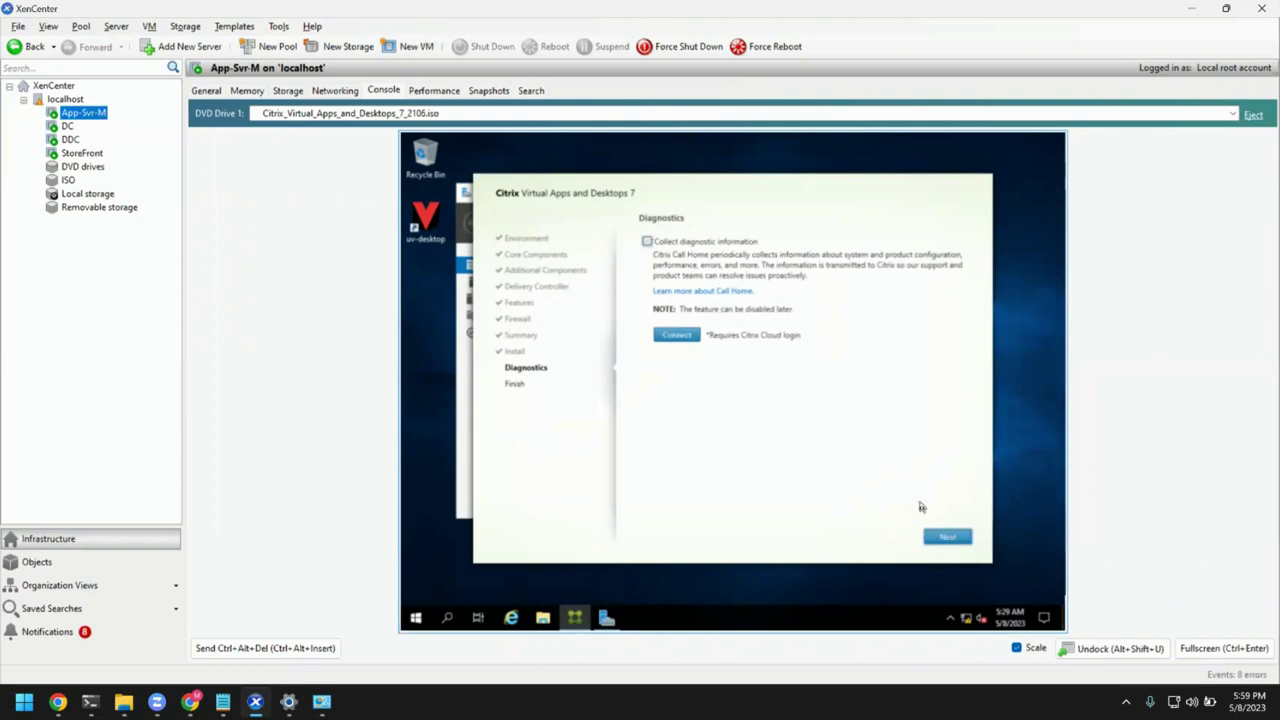
pyautogui.click(945, 540)
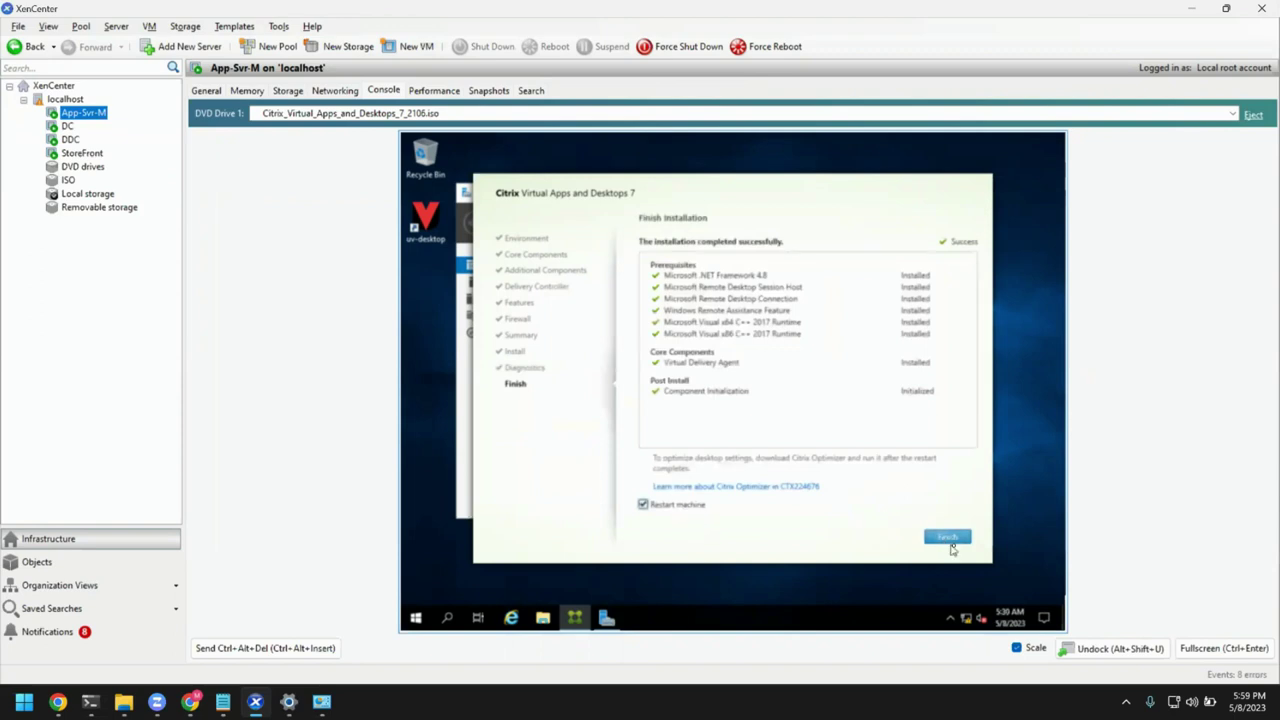
pyautogui.click(950, 546)
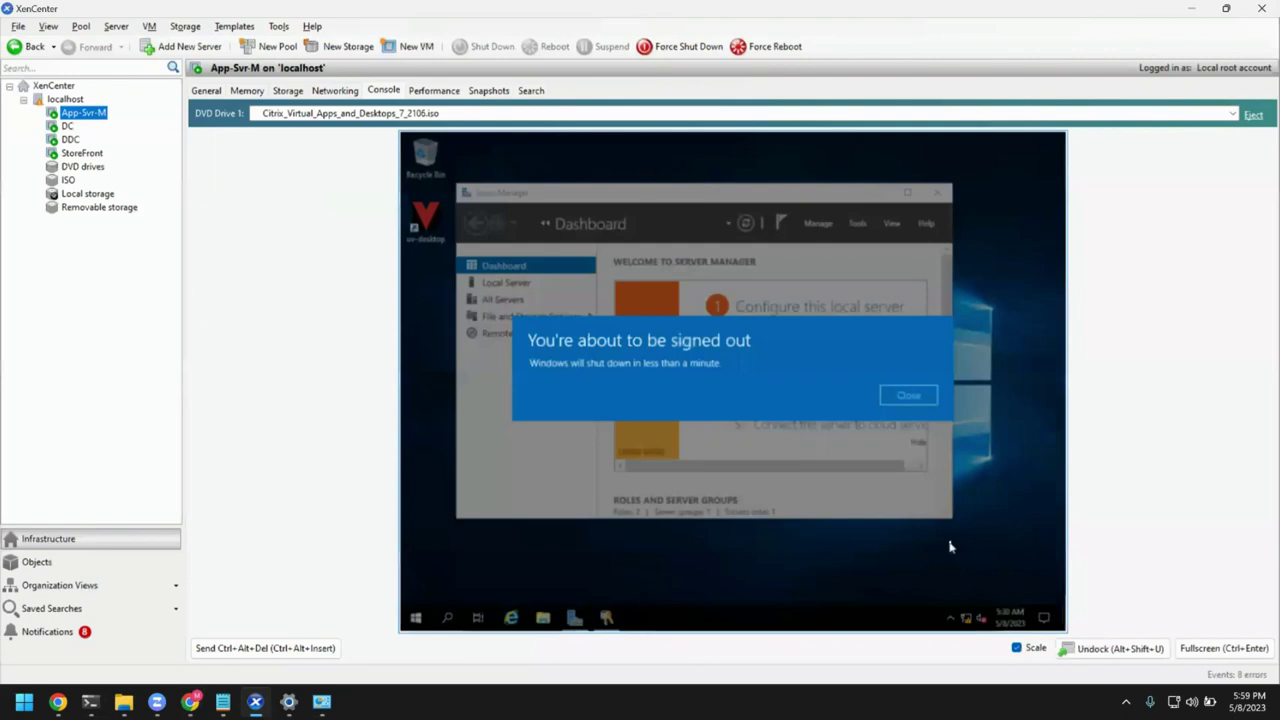
pyautogui.click(906, 396)
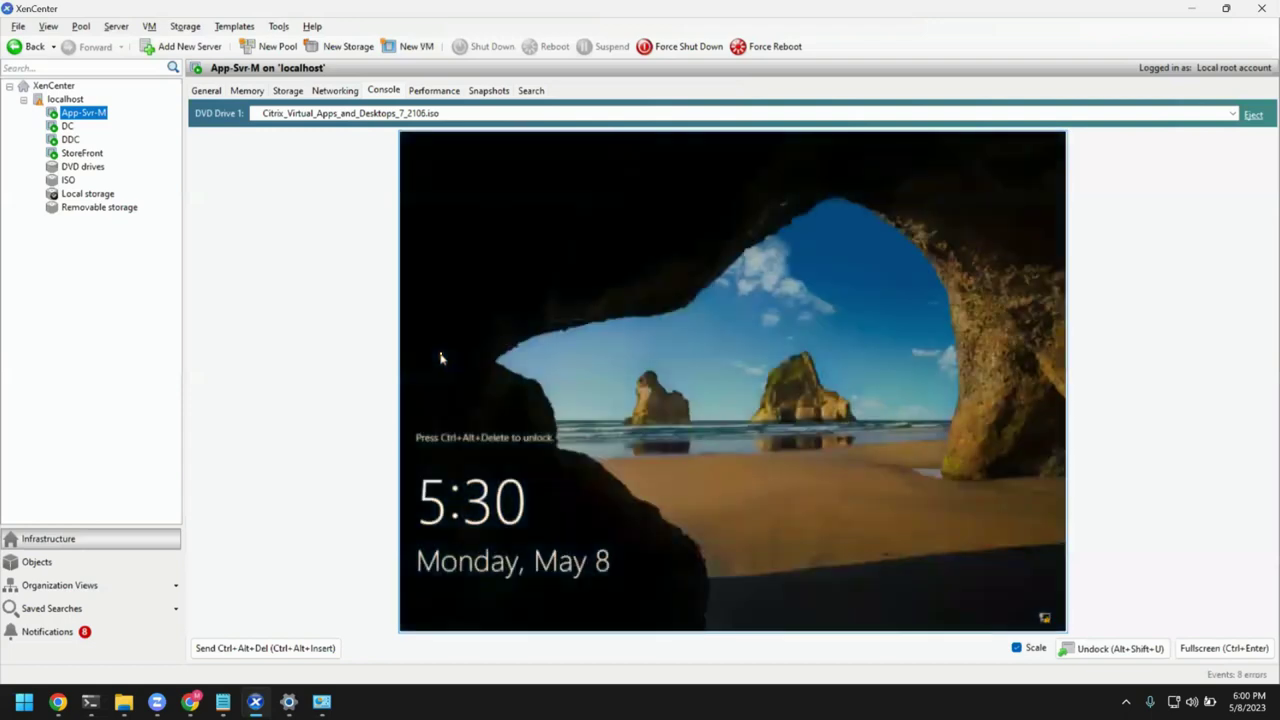
# - Sign in to the restarted App-Svr-M with the domain user name and password
pyautogui.click(296, 648)
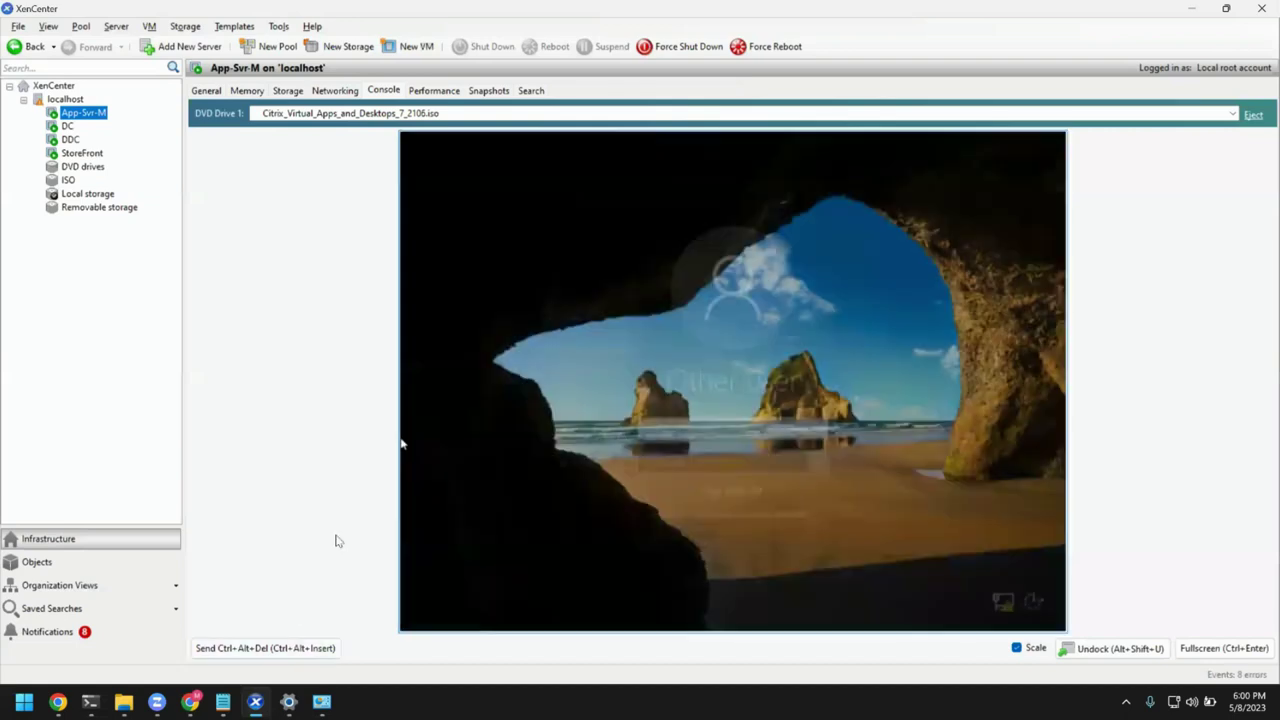
pyautogui.write('Mathew')
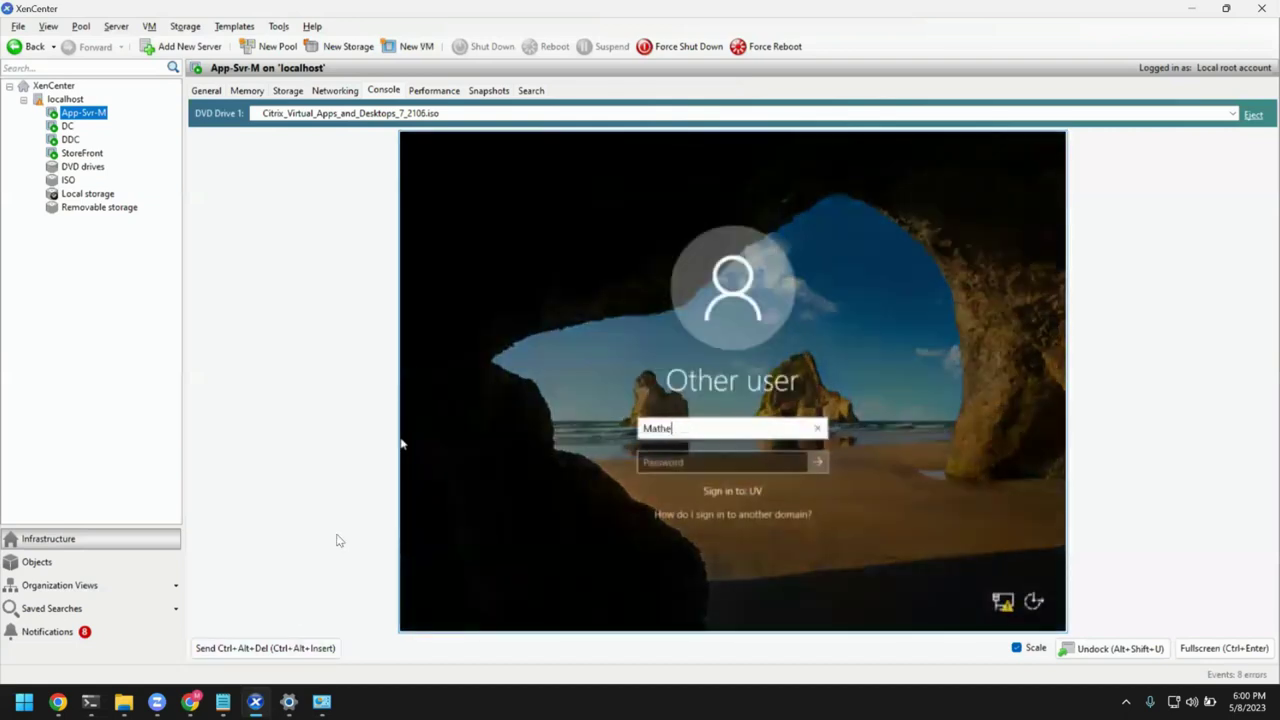
pyautogui.press('Tab')
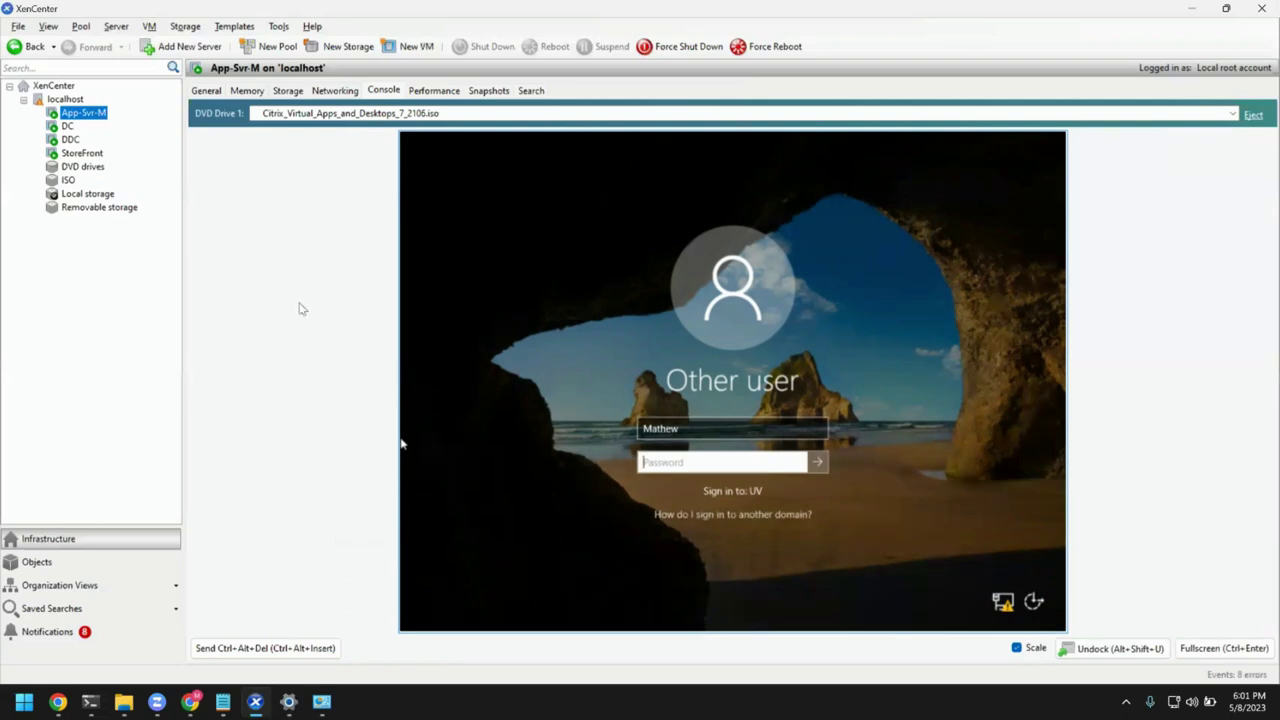
pyautogui.write('•••••••••••')
pyautogui.hotkey('ctrl', 'a')
pyautogui.press('BackSpace')
pyautogui.write('••••••')
pyautogui.press('BackSpace')
pyautogui.press('BackSpace')
pyautogui.press('BackSpace')
pyautogui.press('BackSpace')
pyautogui.press('BackSpace')
pyautogui.press('BackSpace')
pyautogui.write('•••••••••')
pyautogui.press('Return')
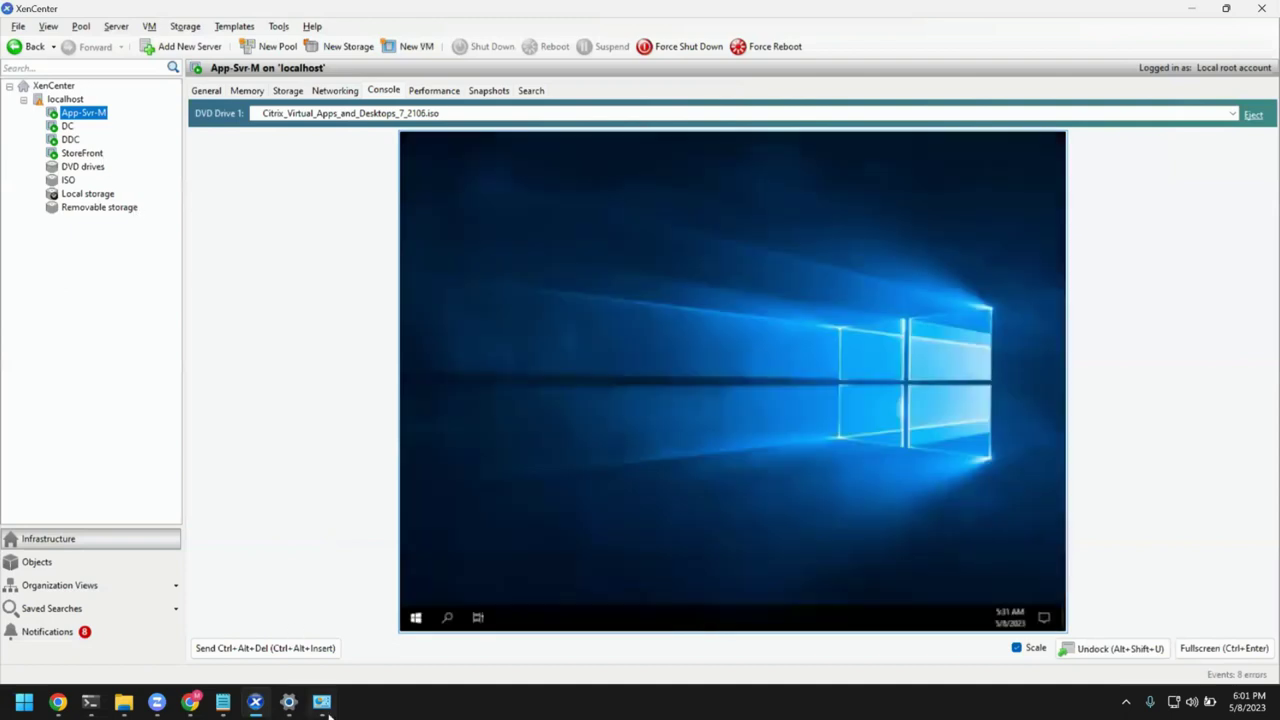
# - Switch back to the uvstoreWeb StoreFront page in Chrome, still showing no apps
pyautogui.moveTo(328, 711)
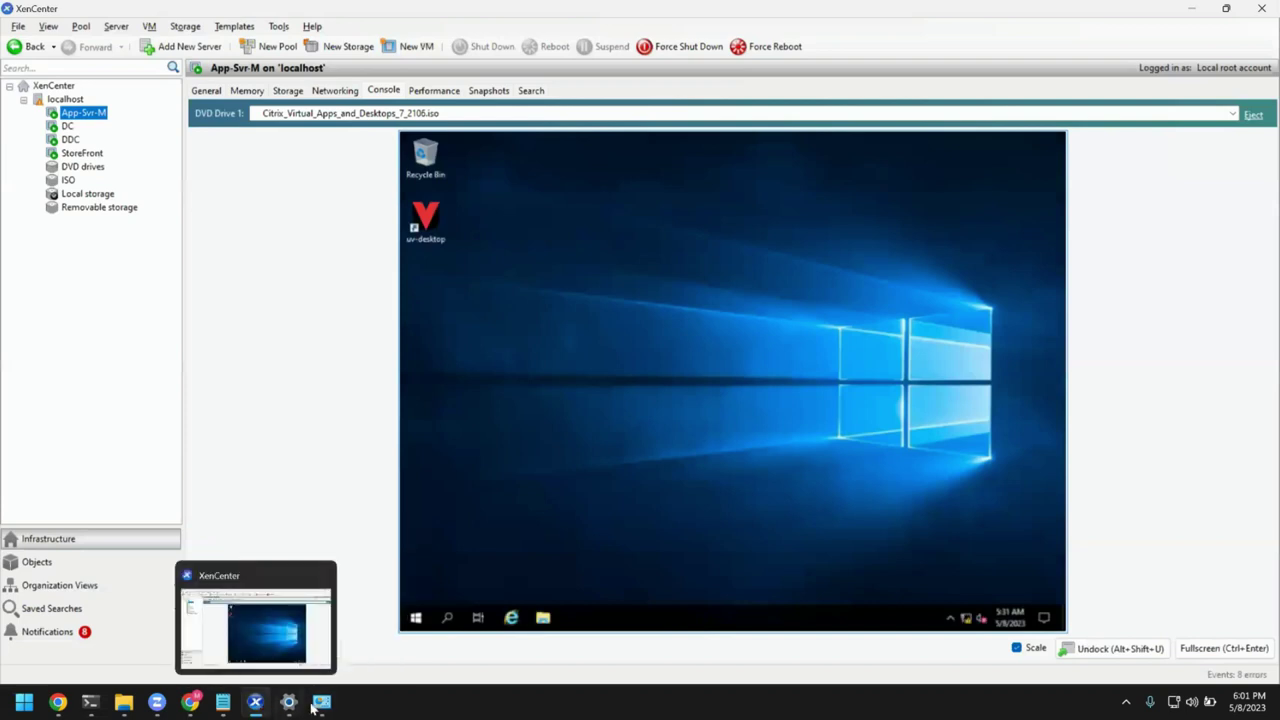
pyautogui.click(190, 702)
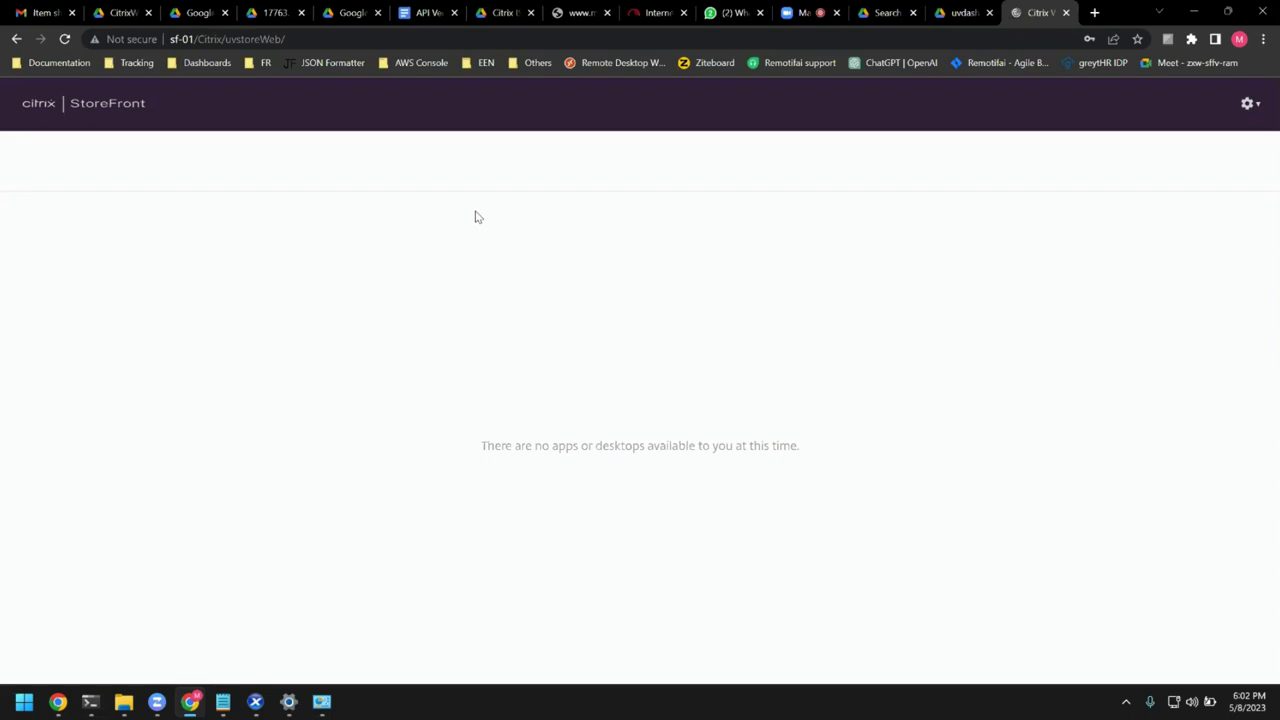
# - Search Google for 'citrix broker thinos' and open the Wyse ThinOS Citrix video
pyautogui.click(1095, 12)
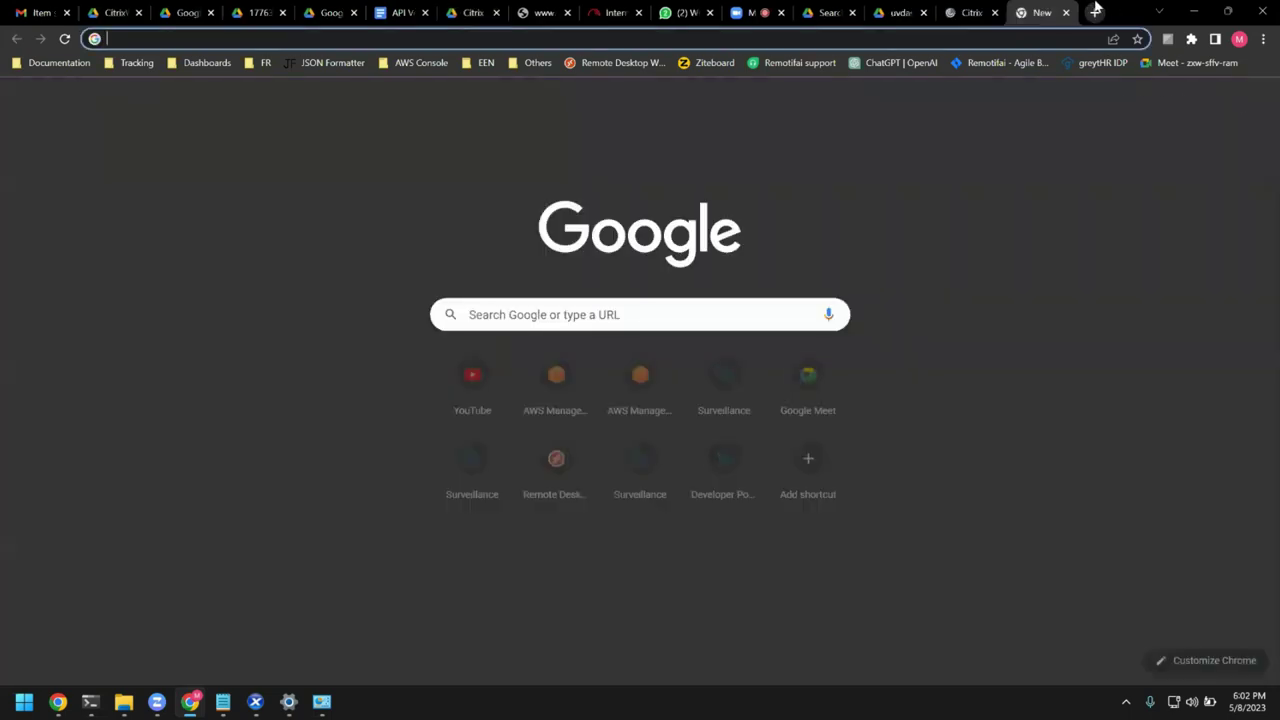
pyautogui.write('citrix bo')
pyautogui.press('BackSpace')
pyautogui.write('roker')
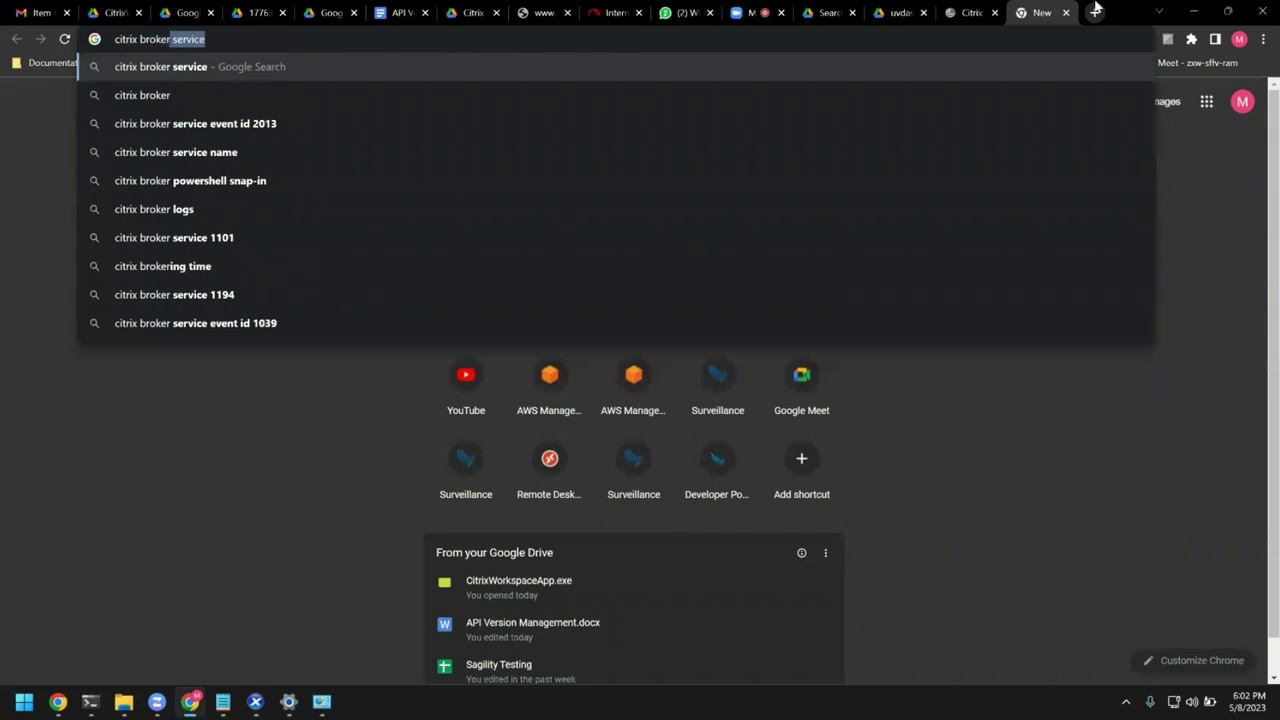
pyautogui.write(' thinos')
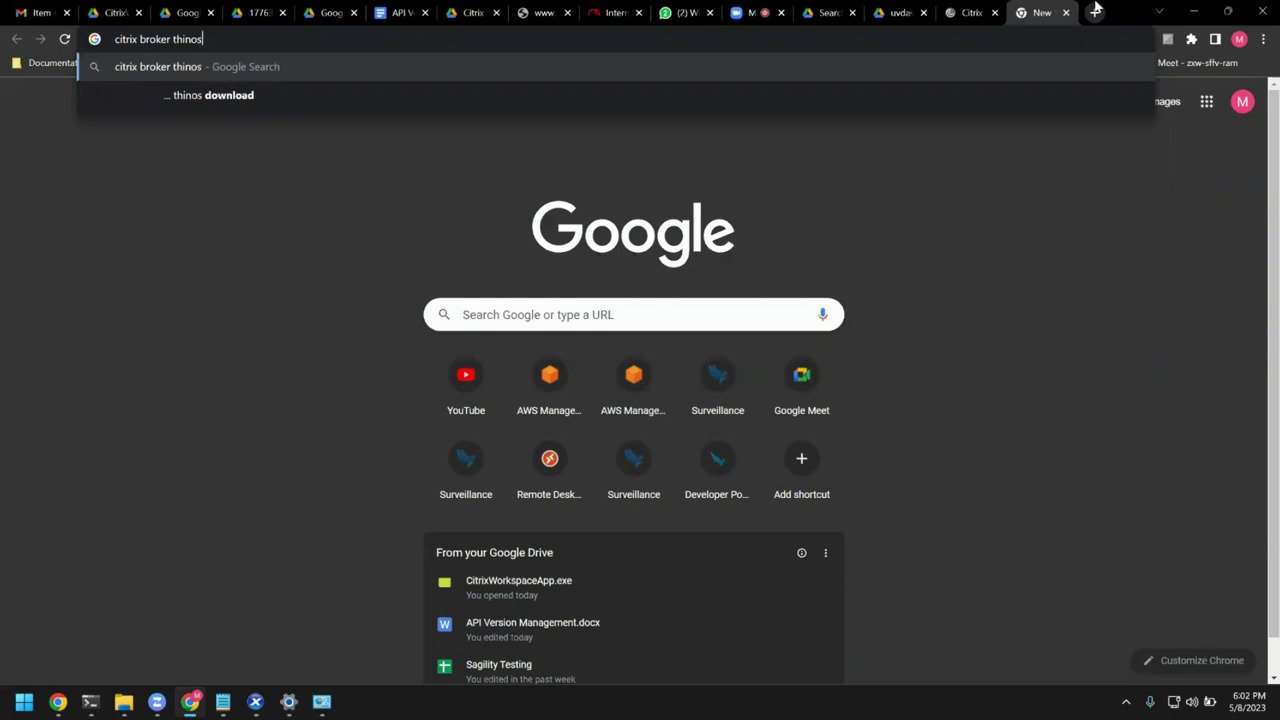
pyautogui.press('Return')
pyautogui.scroll(-1, 896, 196)
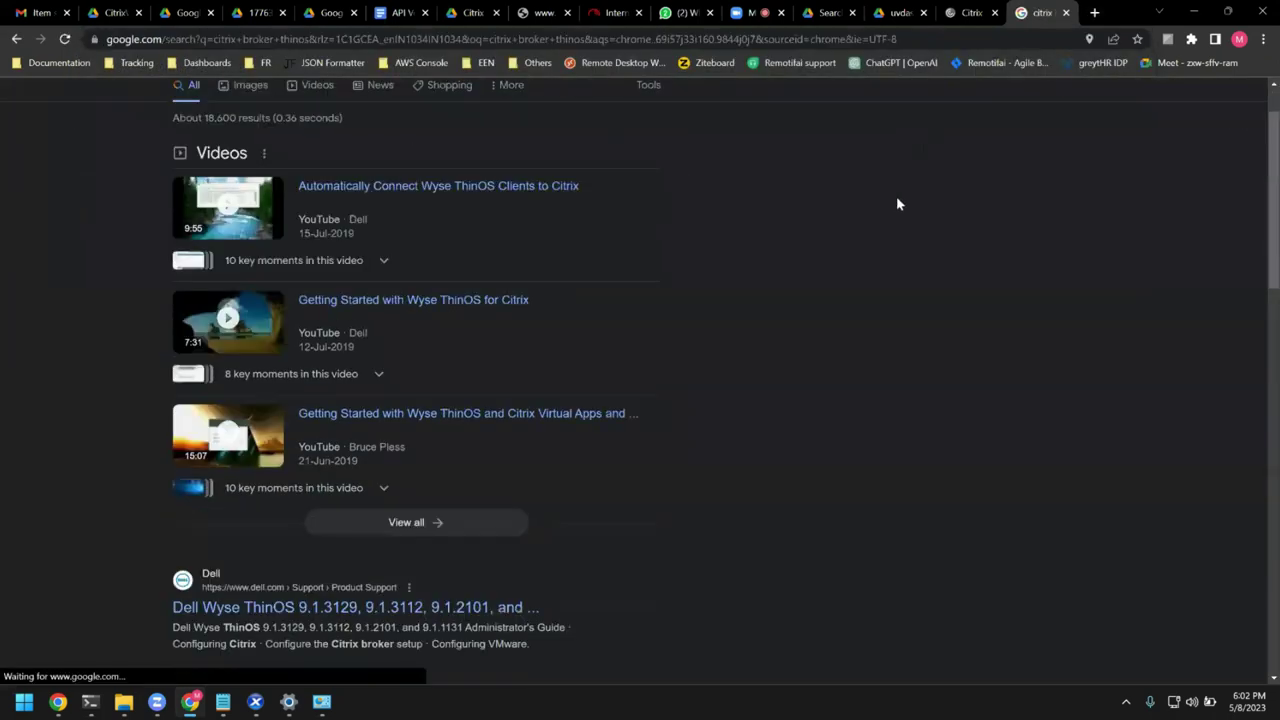
pyautogui.scroll(-2, 797, 423)
pyautogui.scroll(3, 797, 431)
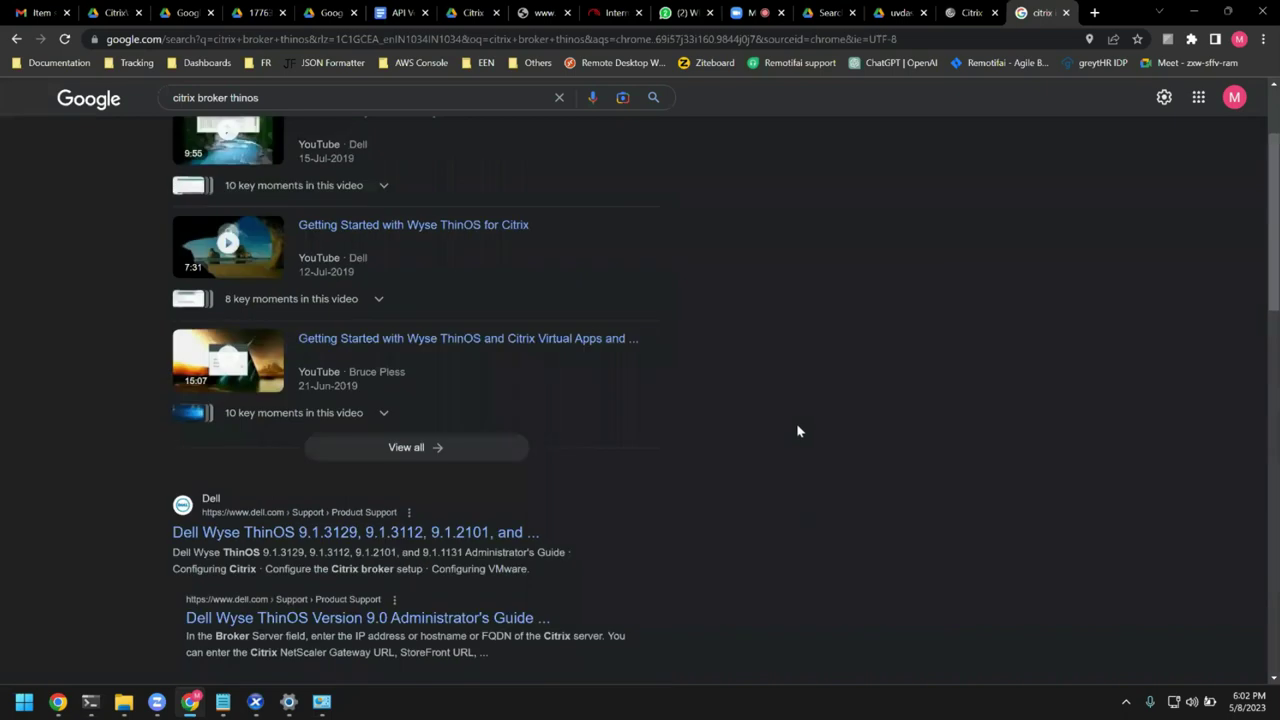
pyautogui.click(482, 265)
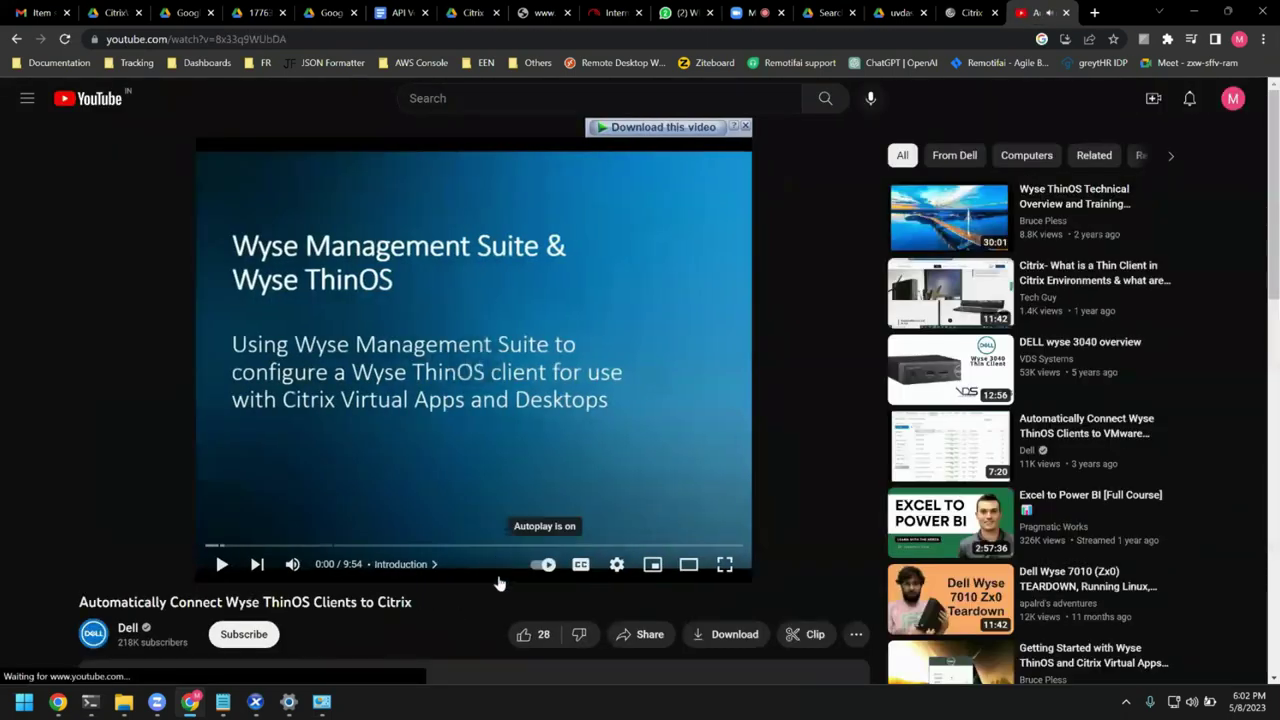
# - Mute the Wyse ThinOS Citrix video and play it full screen
pyautogui.moveTo(329, 566); pyautogui.dragTo(306, 566)
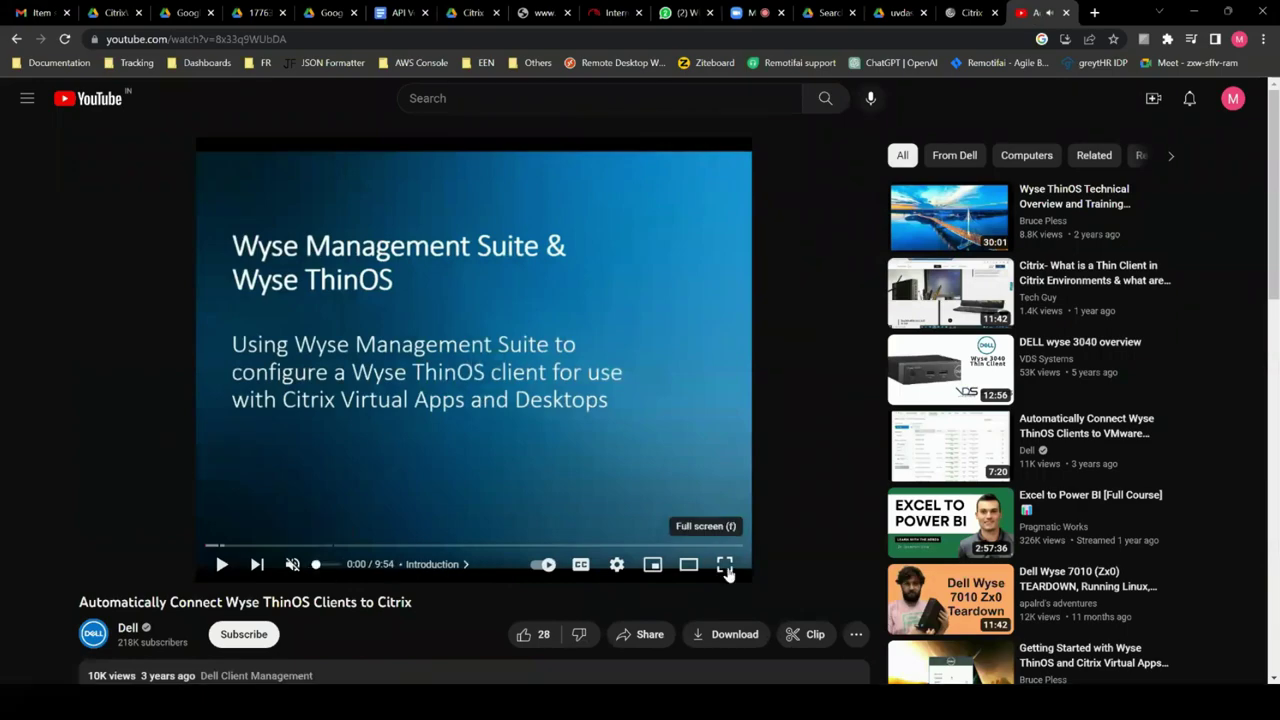
pyautogui.click(724, 564)
pyautogui.click(697, 460)
# - Skim the video to its Citrix broker settings at 3:37, then return to the uvstoreWeb StoreFront tab
pyautogui.press('Right')
pyautogui.press('Right')
pyautogui.press('space')
pyautogui.press('Right')
pyautogui.press('Right')
pyautogui.press('Right')
pyautogui.press('Right')
pyautogui.press('Right')
pyautogui.press('Right')
pyautogui.press('Right')
pyautogui.press('Right')
pyautogui.press('Right')
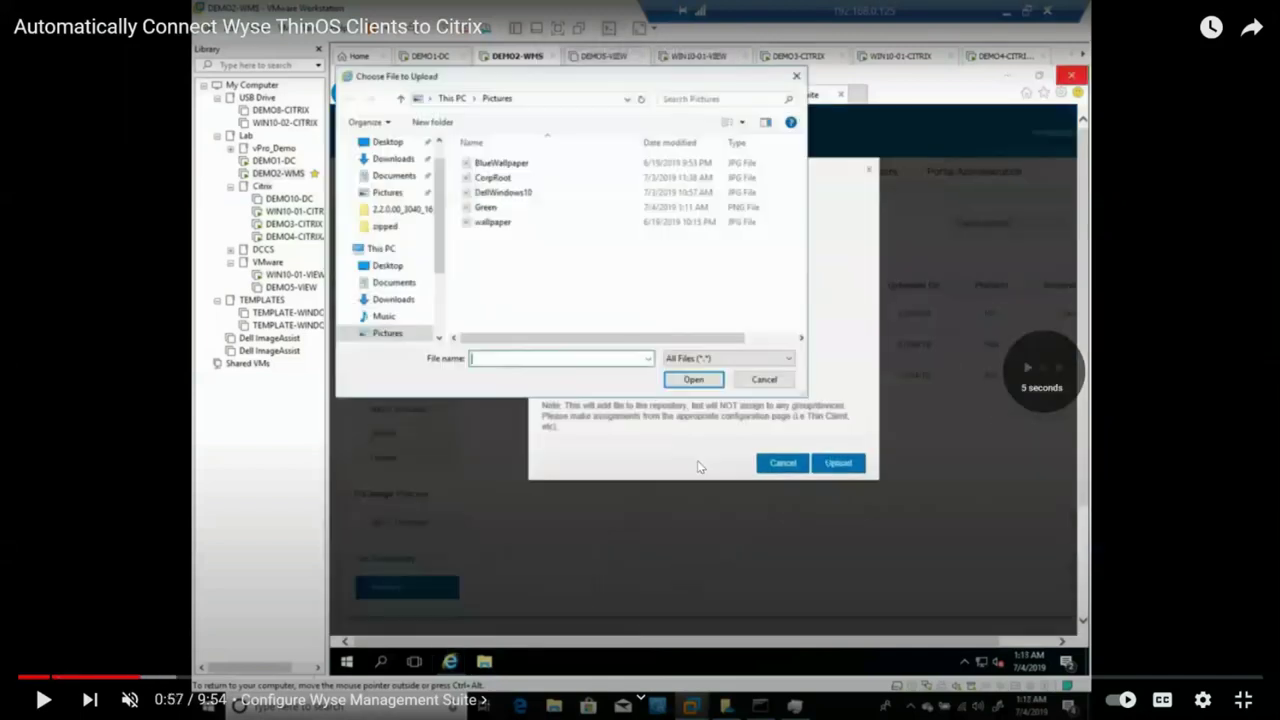
pyautogui.press('Right')
pyautogui.press('Right')
pyautogui.press('Right')
pyautogui.press('Right')
pyautogui.press('Right')
pyautogui.press('Right')
pyautogui.press('Right')
pyautogui.press('Right')
pyautogui.press('Right')
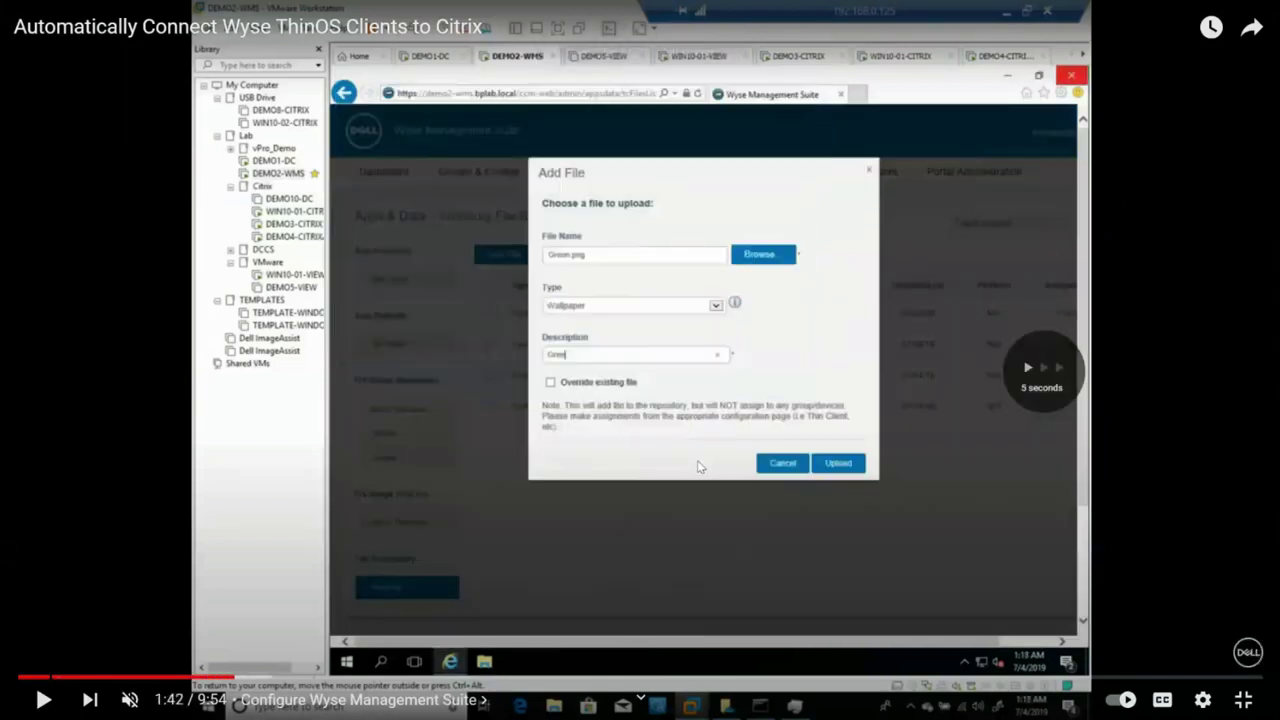
pyautogui.press('Right')
pyautogui.press('Right')
pyautogui.press('Right')
pyautogui.press('Right')
pyautogui.press('Right')
pyautogui.press('Right')
pyautogui.press('Right')
pyautogui.press('Right')
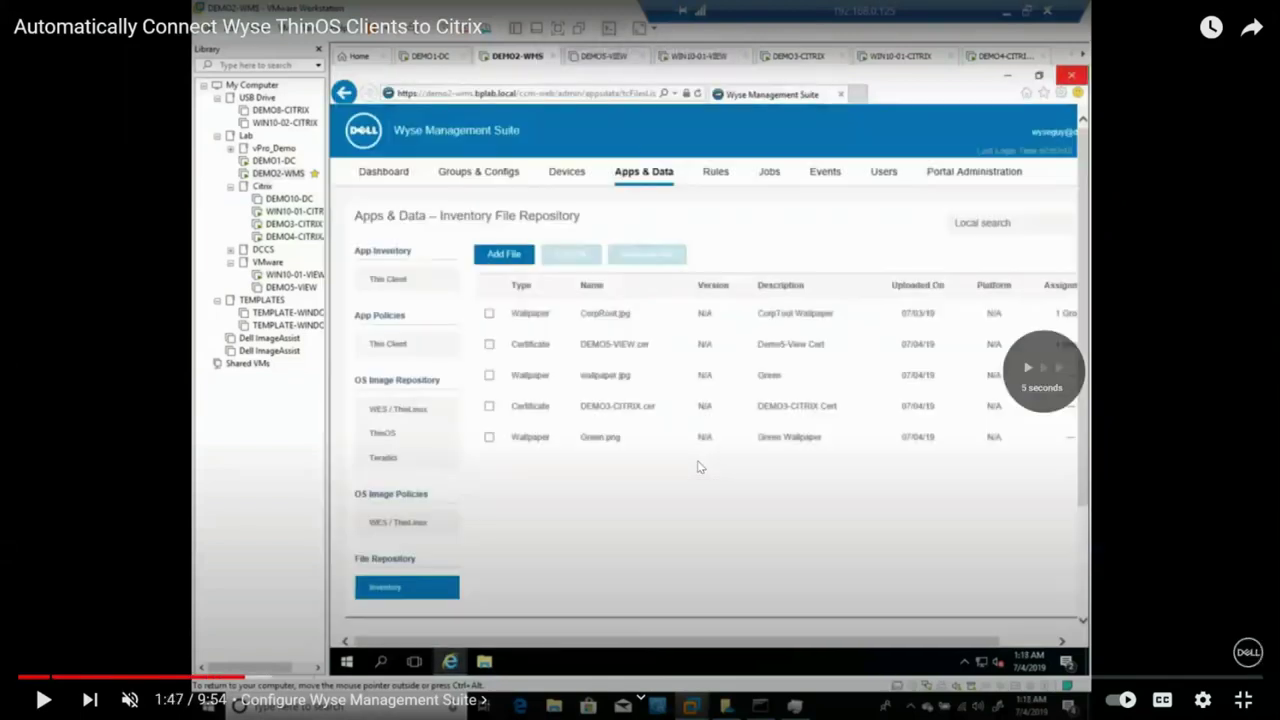
pyautogui.press('Right')
pyautogui.press('Right')
pyautogui.press('Right')
pyautogui.press('Right')
pyautogui.press('Right')
pyautogui.press('Right')
pyautogui.press('Right')
pyautogui.press('Right')
pyautogui.press('Right')
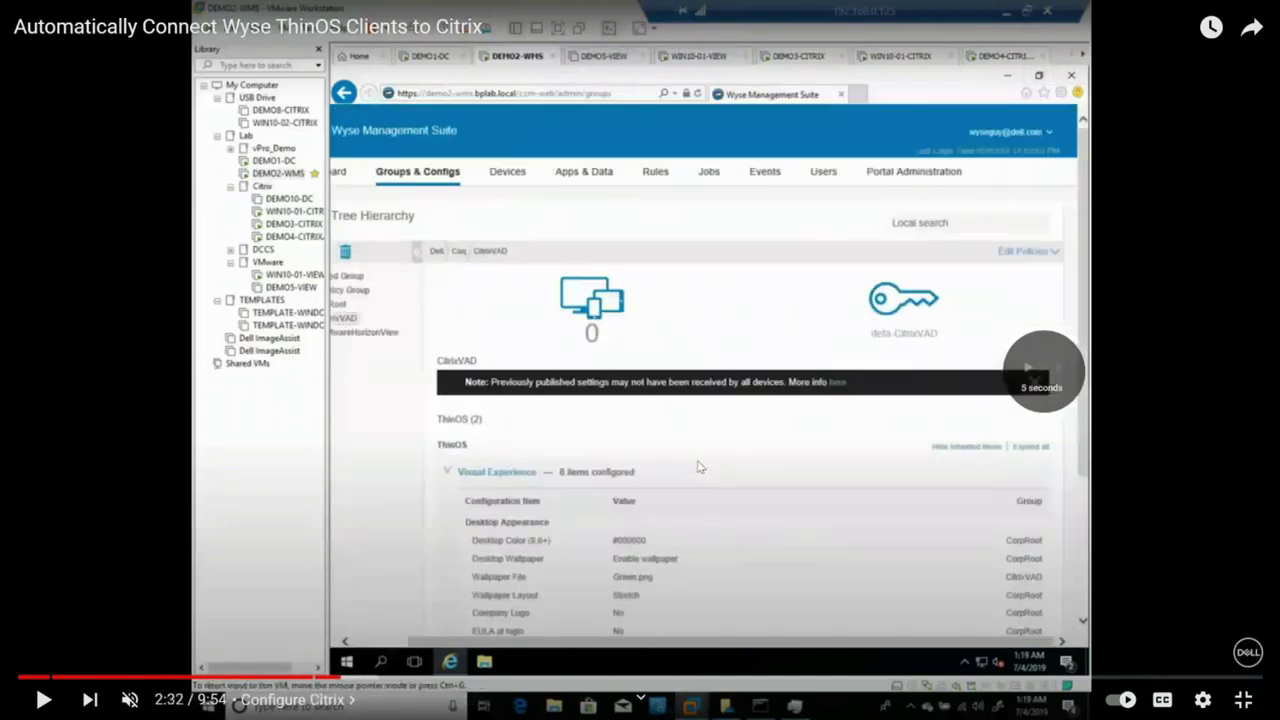
pyautogui.press('Right')
pyautogui.press('Right')
pyautogui.press('Right')
pyautogui.press('Right')
pyautogui.press('Right')
pyautogui.press('Right')
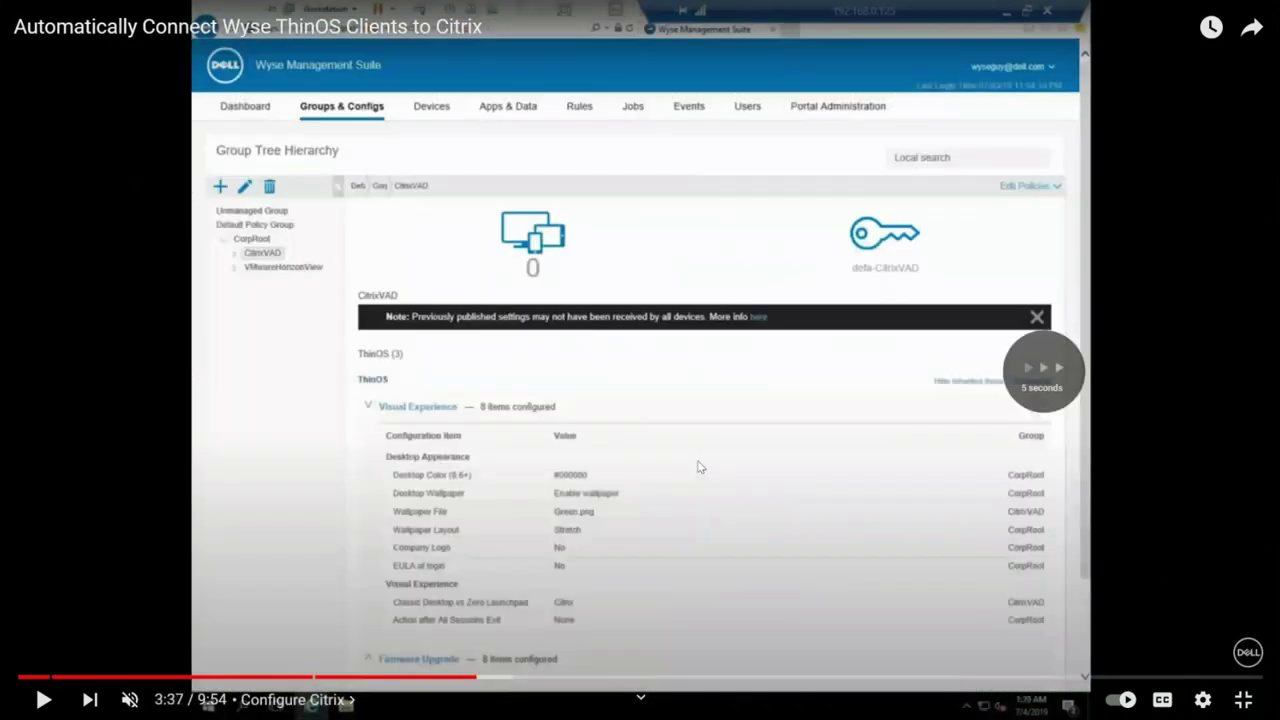
pyautogui.press('Escape')
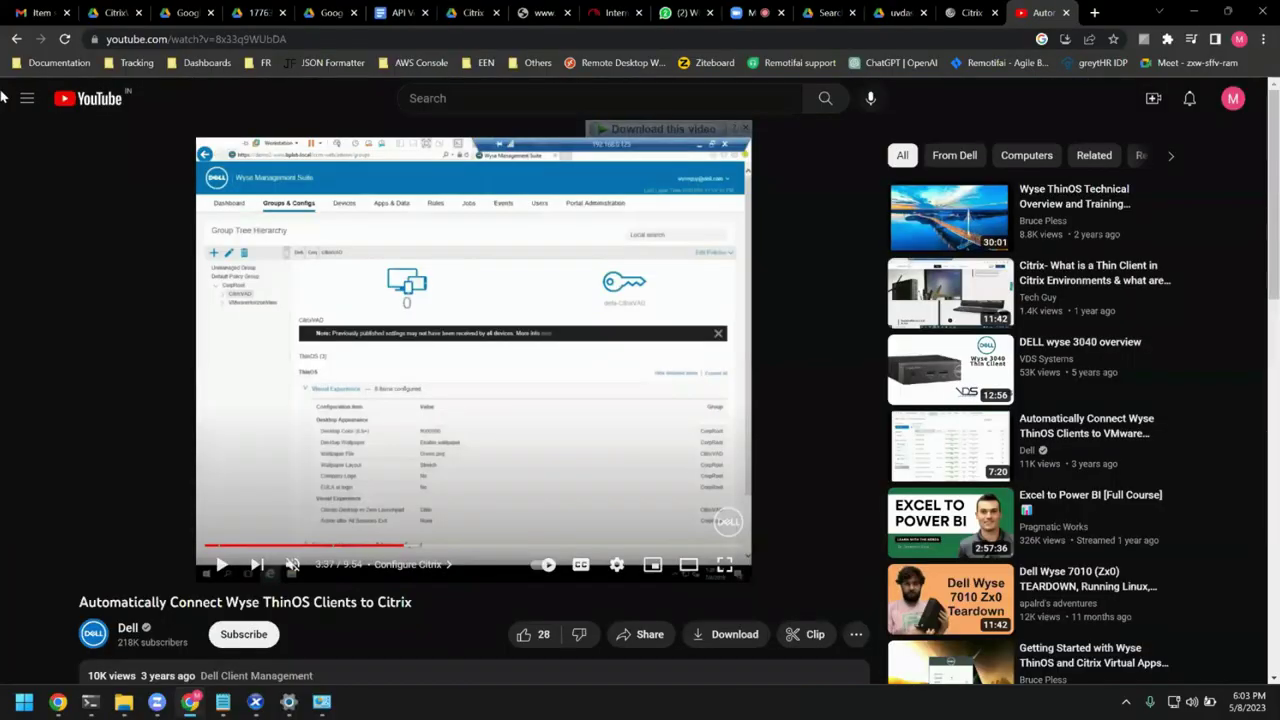
pyautogui.click(985, 10)
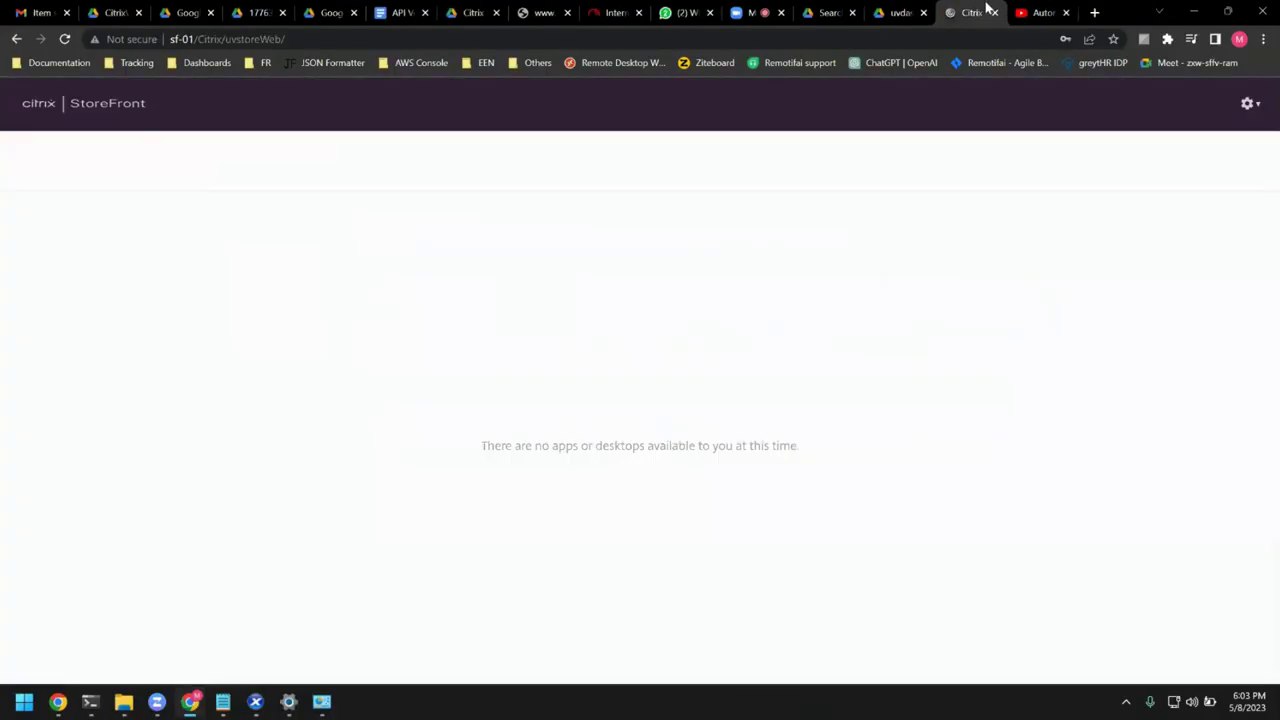
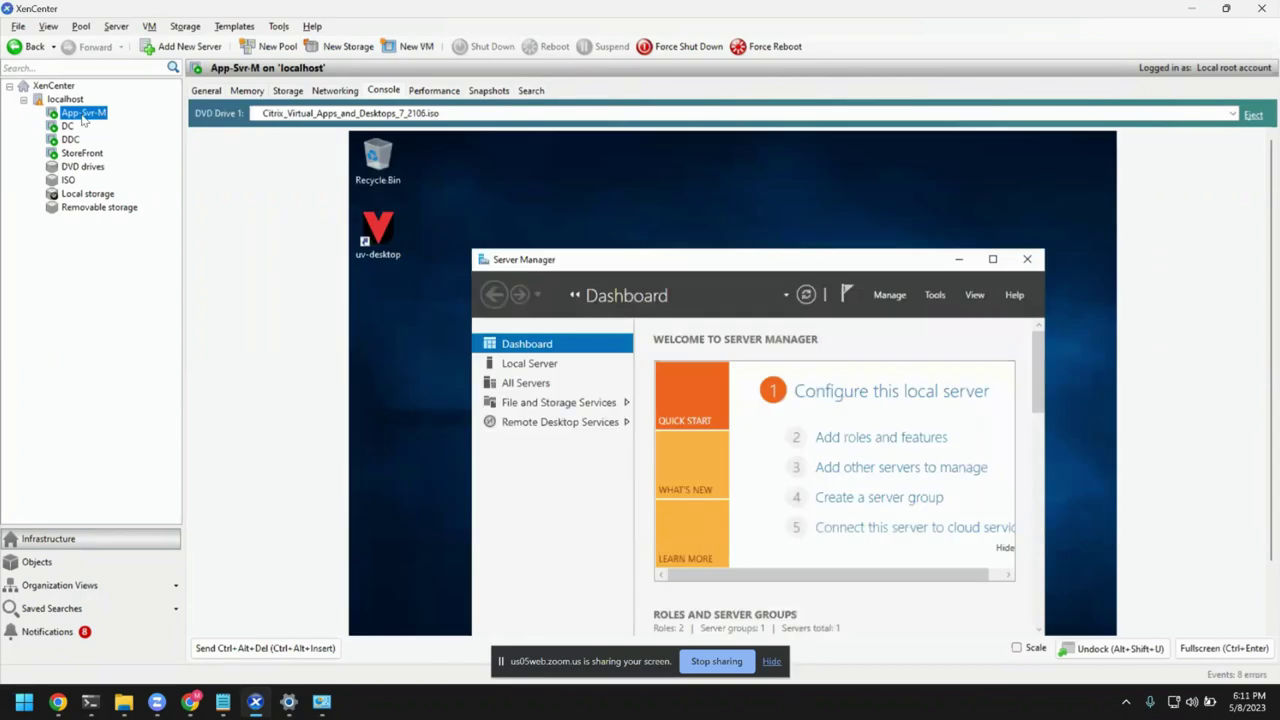
# - Shut down App-Svr-M from its full-screen console, then return to XenCenter's DC console
pyautogui.click(957, 261)
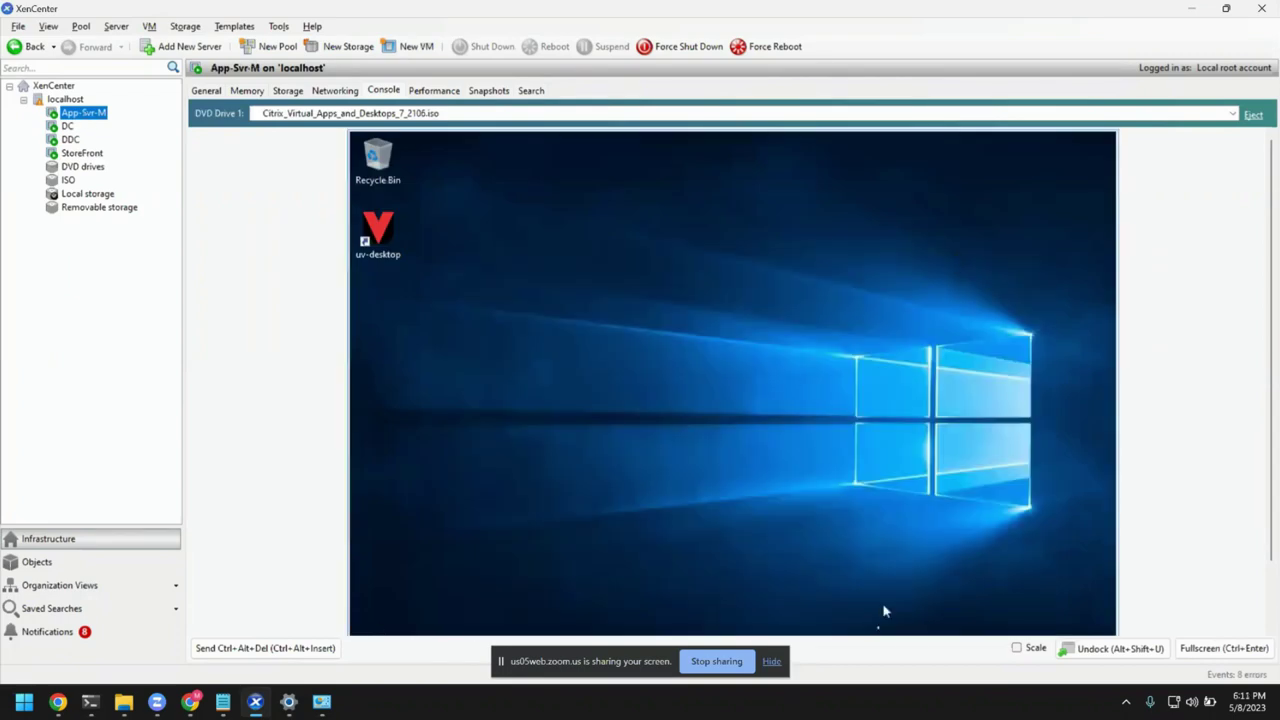
pyautogui.click(1222, 649)
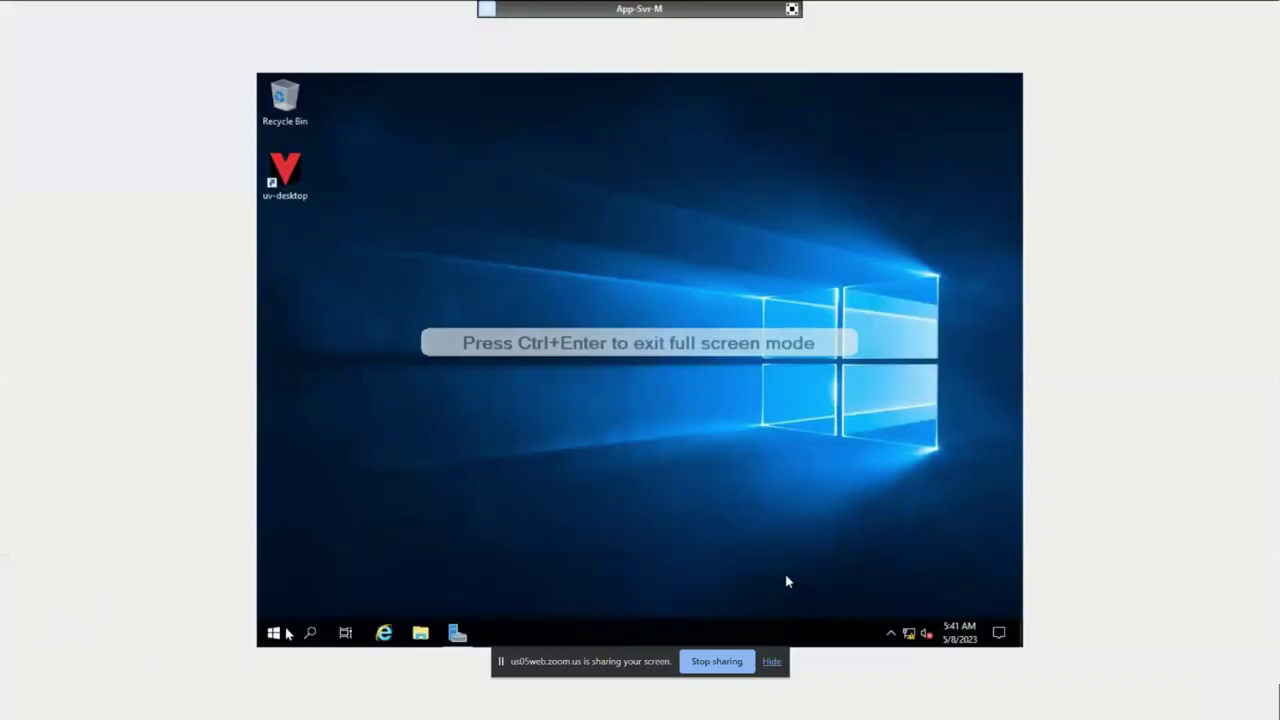
pyautogui.click(285, 631)
pyautogui.click(274, 599)
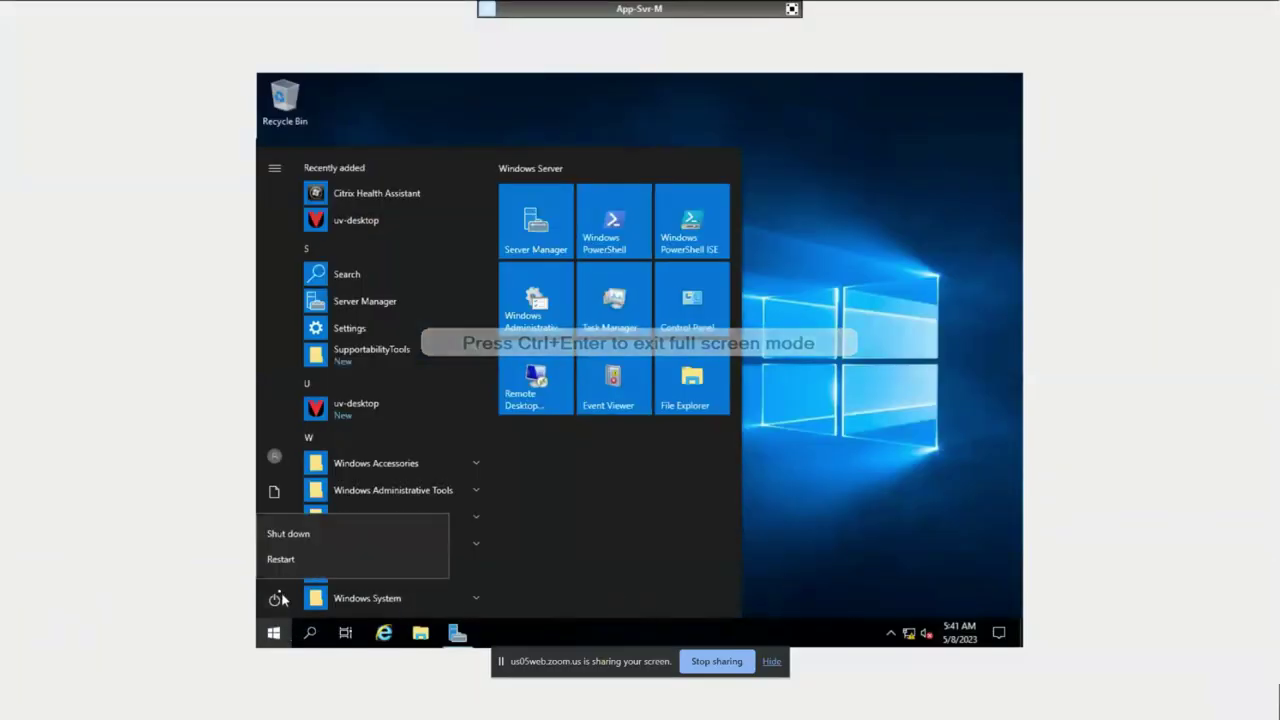
pyautogui.click(304, 535)
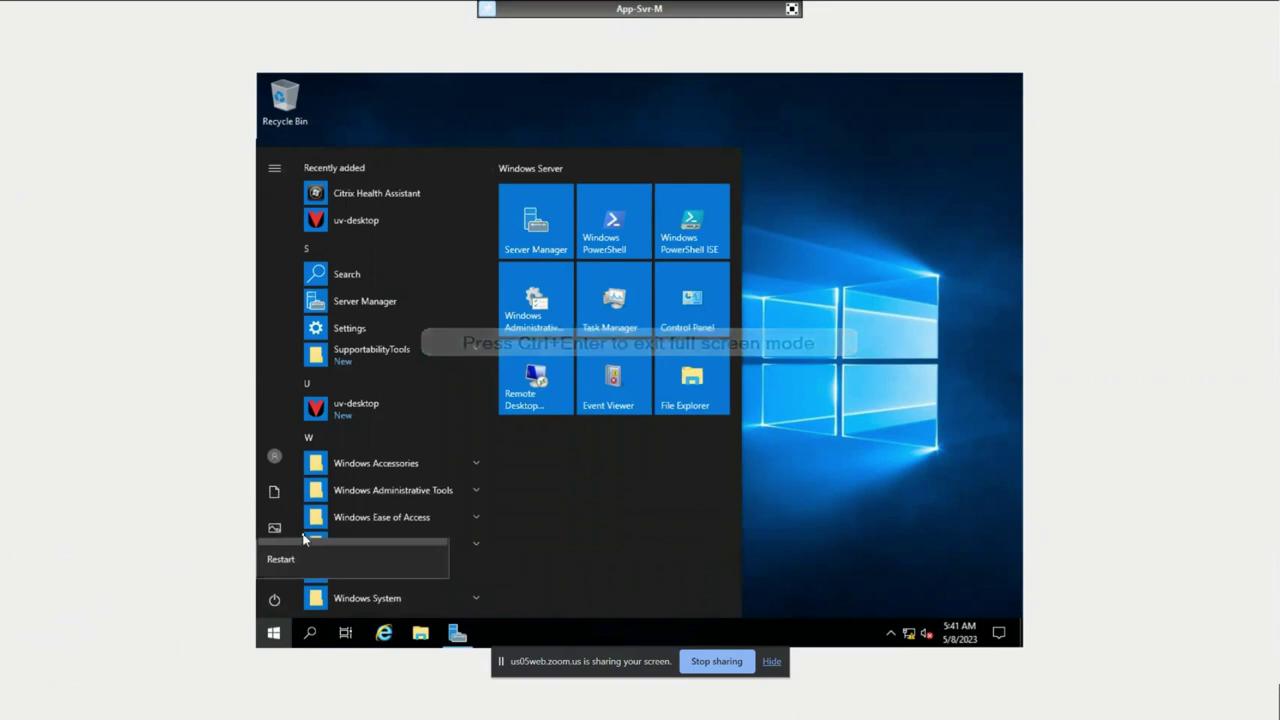
pyautogui.click(482, 560)
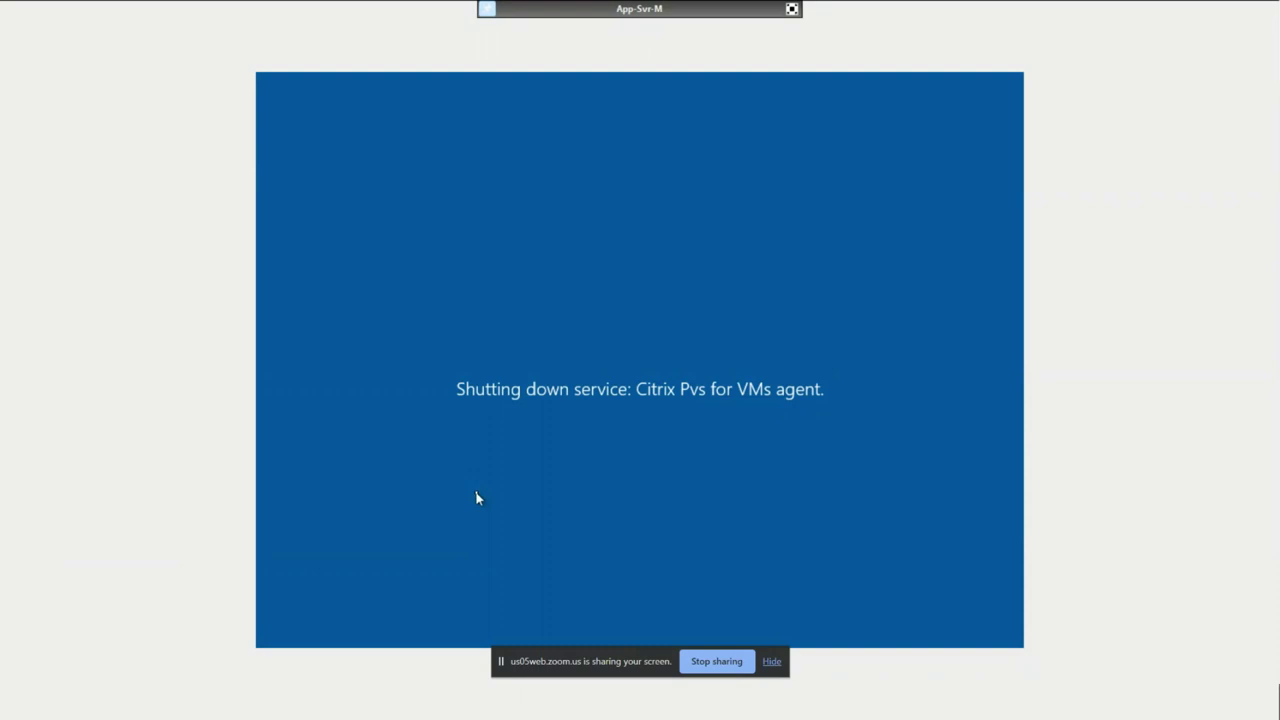
pyautogui.click(792, 9)
pyautogui.click(68, 126)
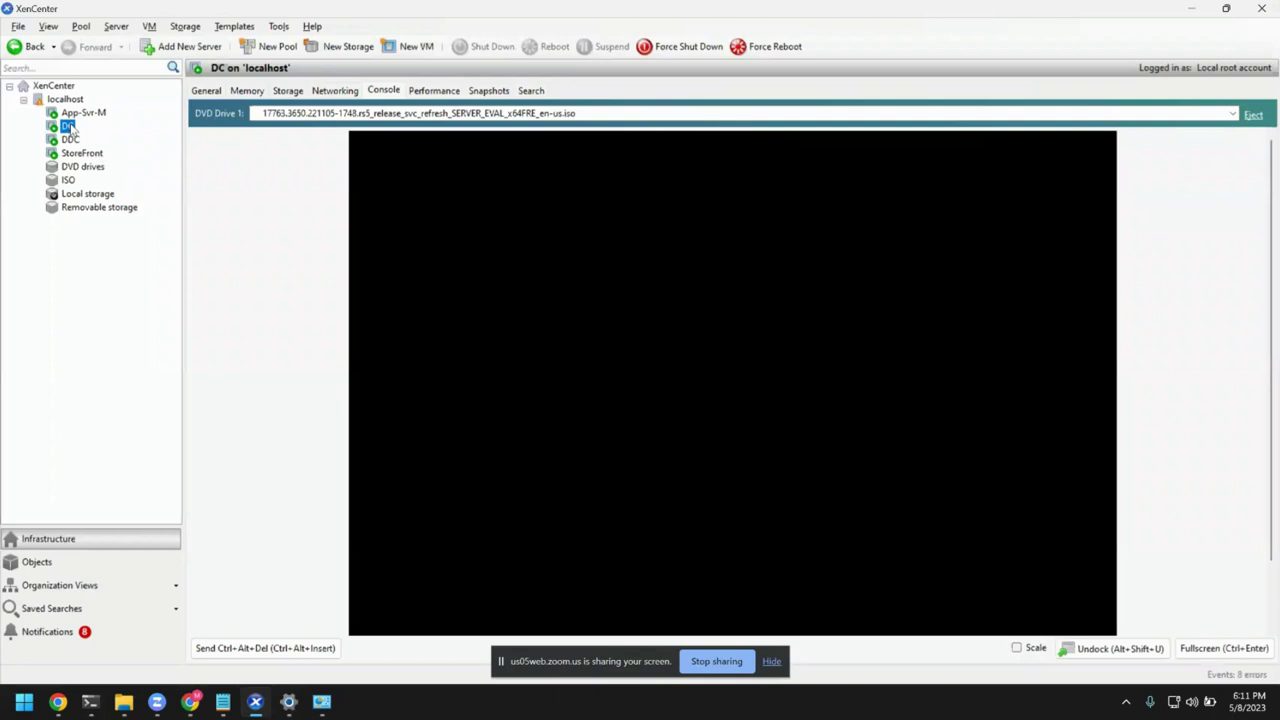
# - Sign in to the DDC server's console with the account password
pyautogui.click(71, 139)
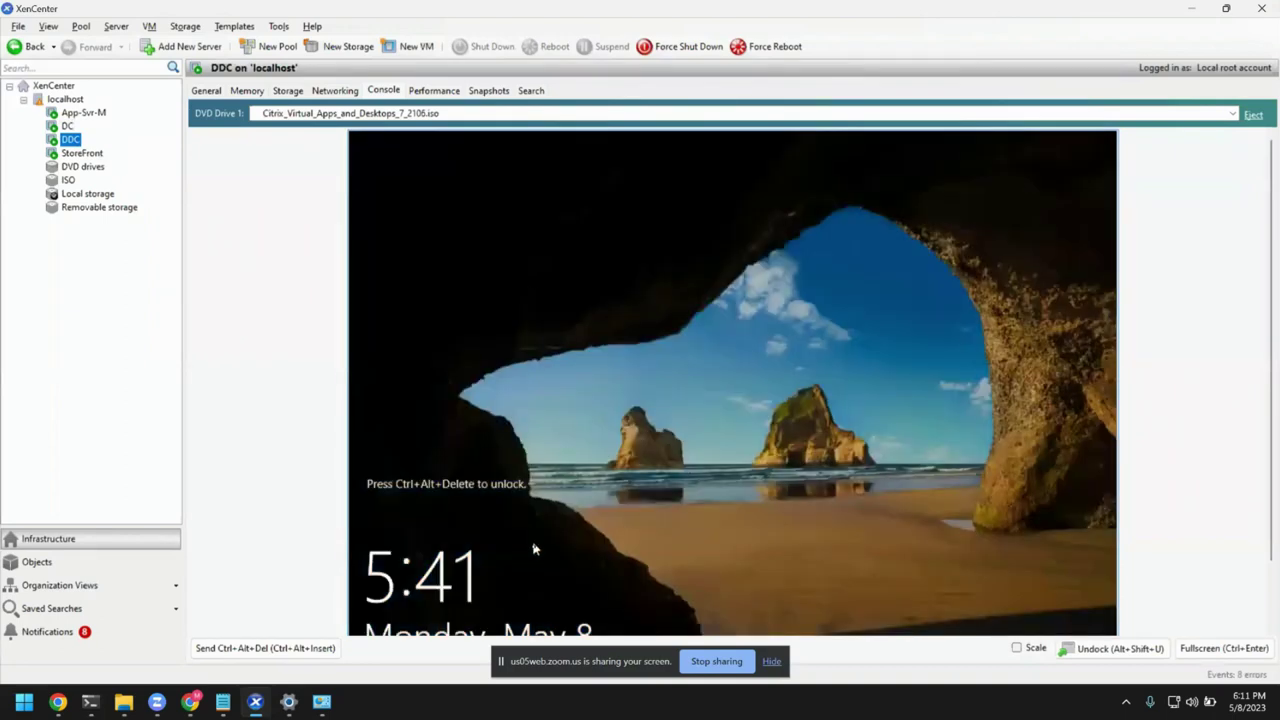
pyautogui.click(284, 654)
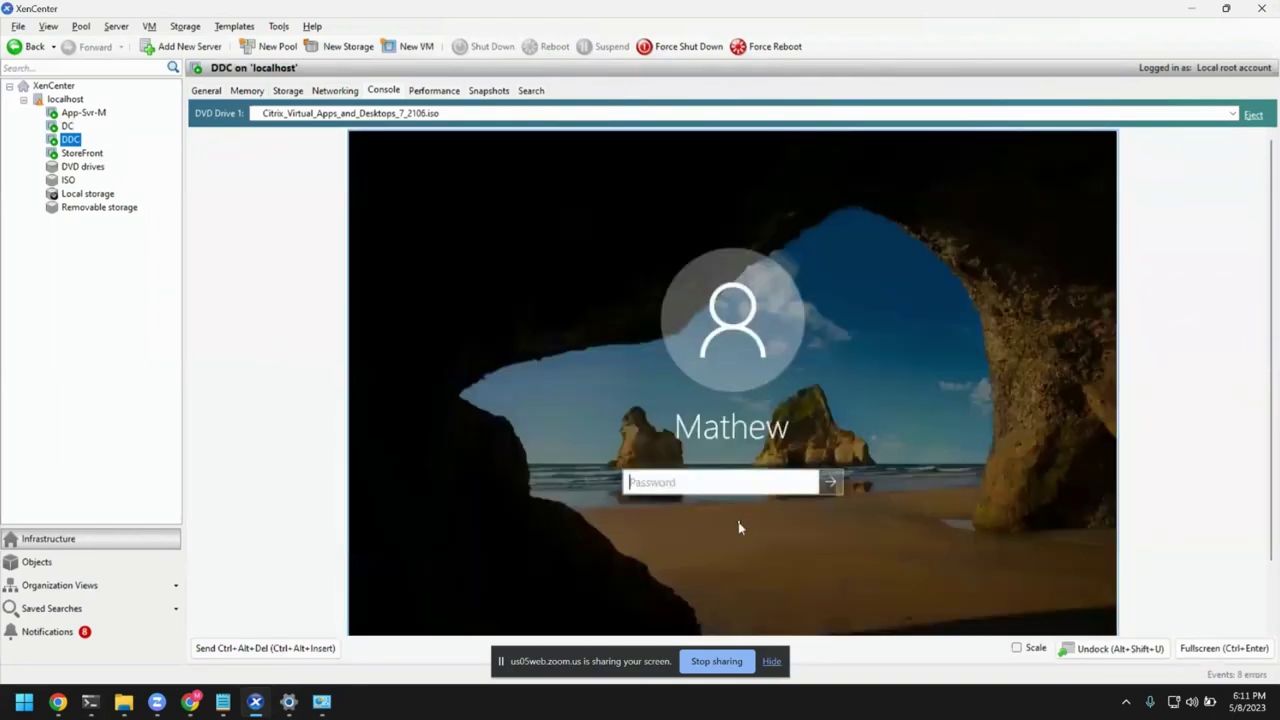
pyautogui.write('*********')
pyautogui.press('Return')
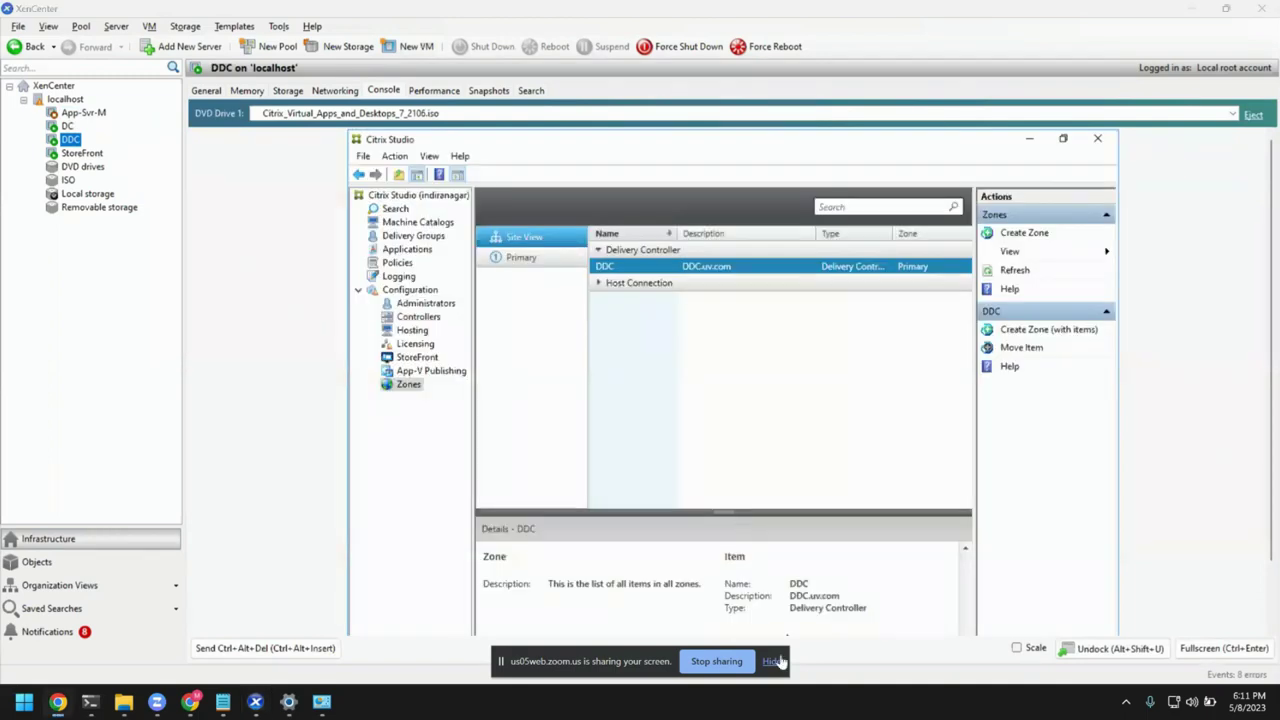
# - Show the DDC console full screen and open Citrix Studio's Machine Catalogs page
pyautogui.click(771, 661)
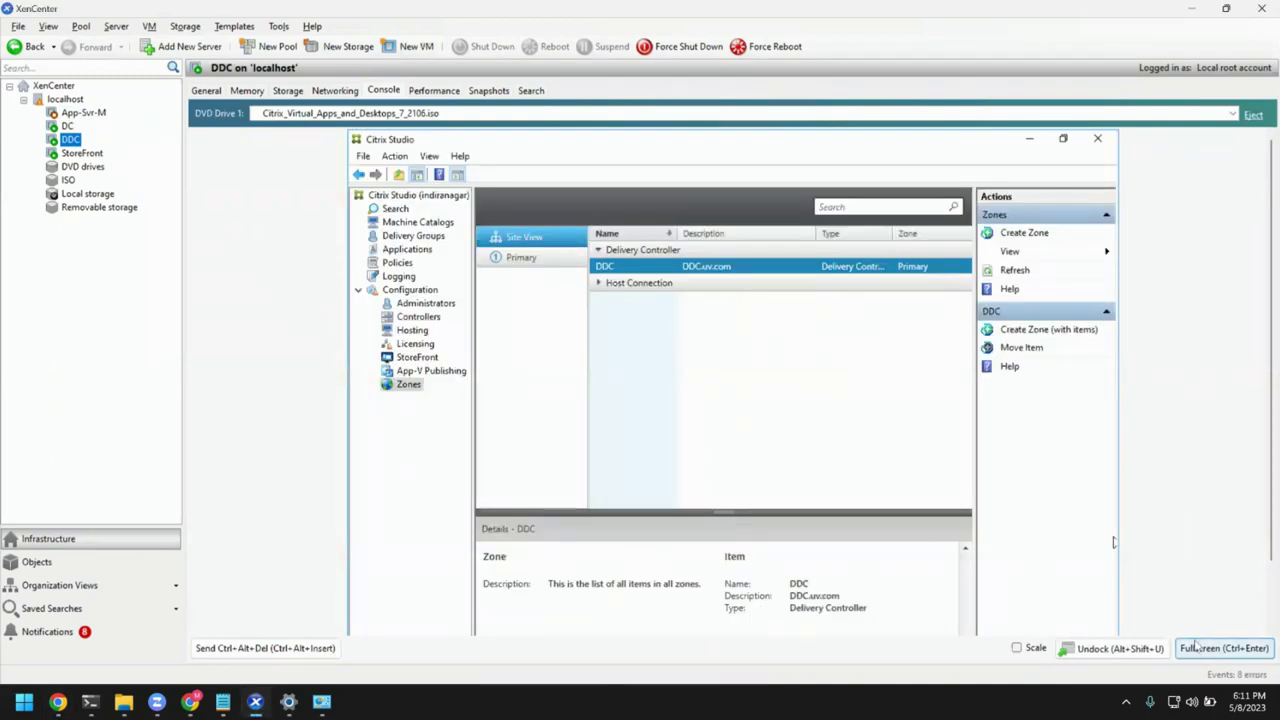
pyautogui.click(1215, 648)
pyautogui.click(330, 165)
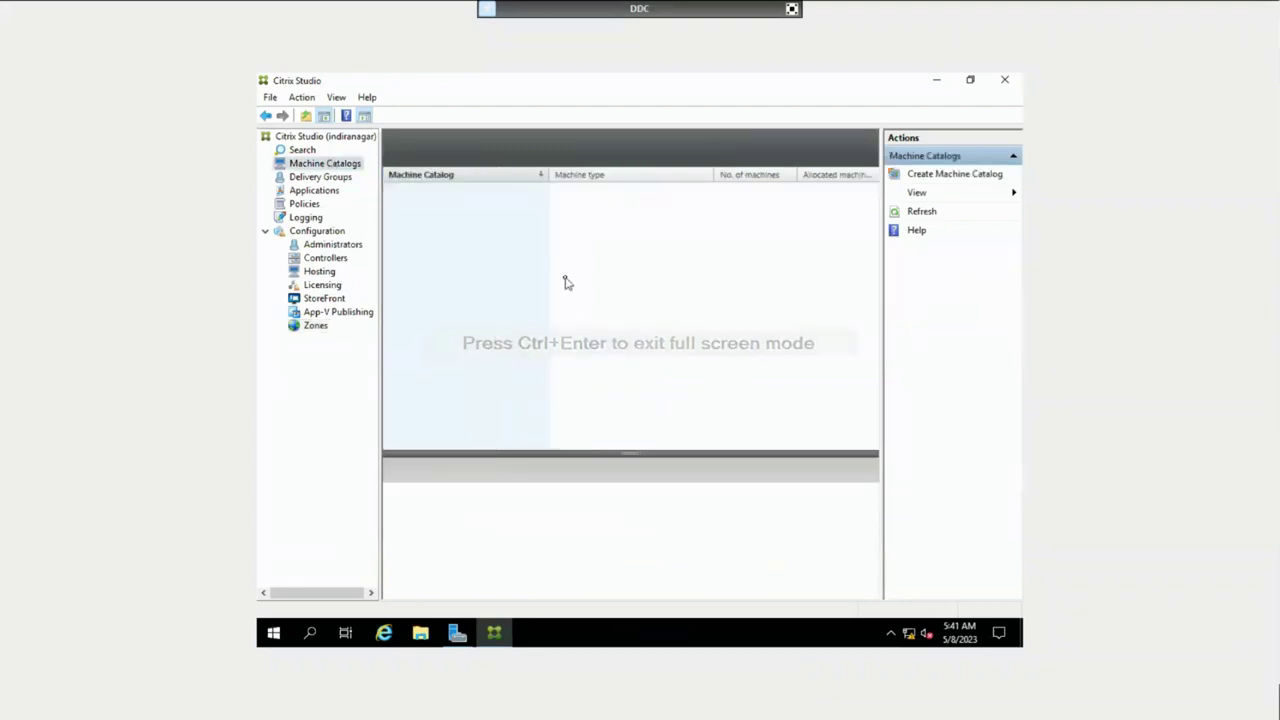
# - Start a new machine catalog using Multi-session OS and MCS power-managed machines
pyautogui.click(925, 174)
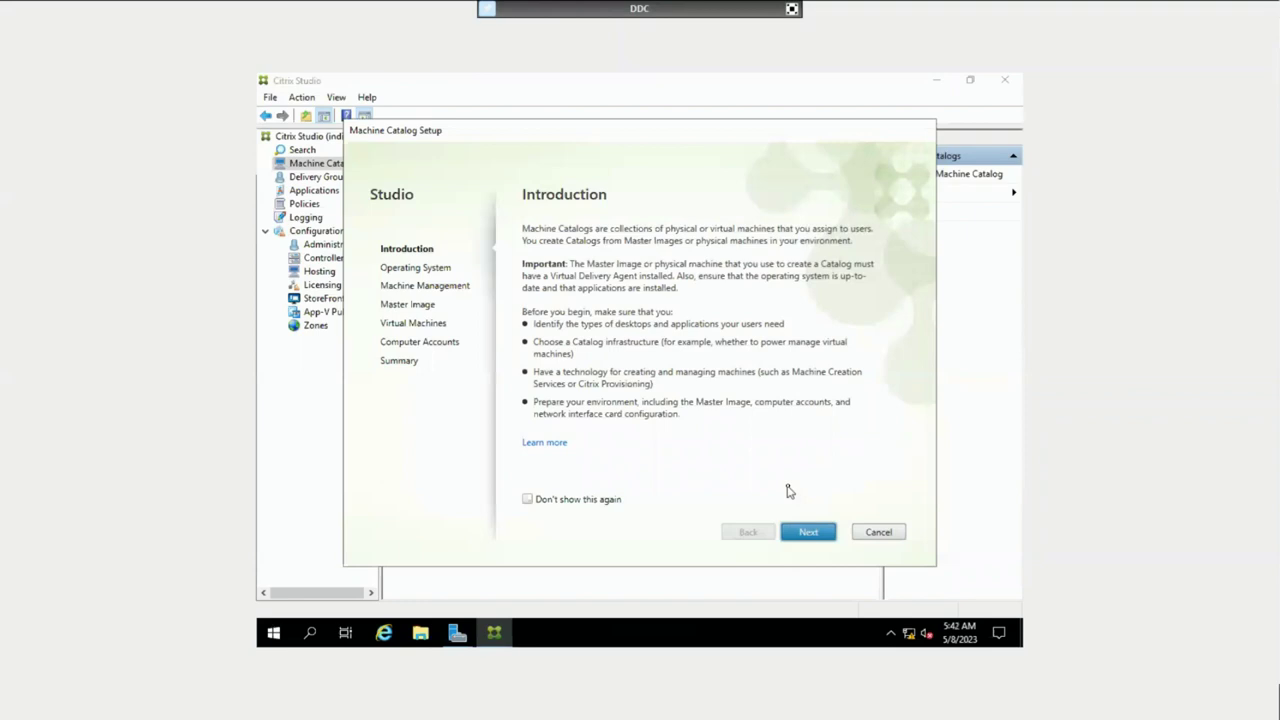
pyautogui.click(812, 531)
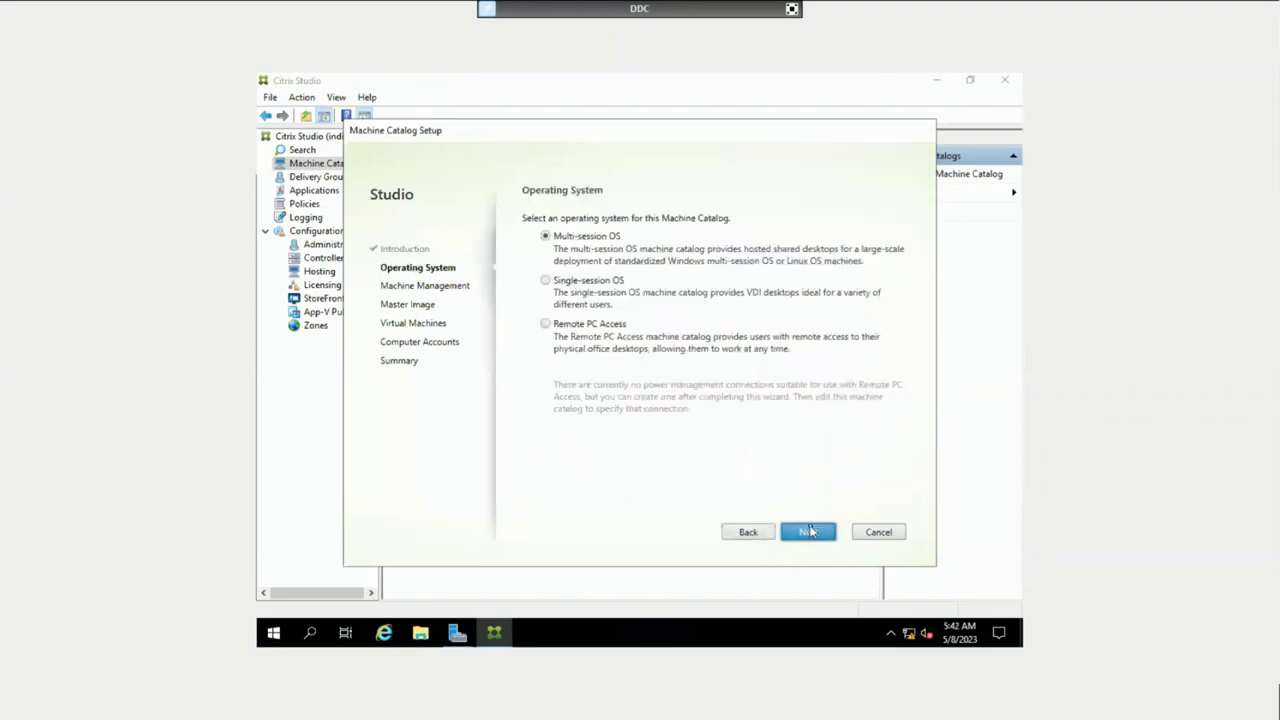
pyautogui.click(812, 531)
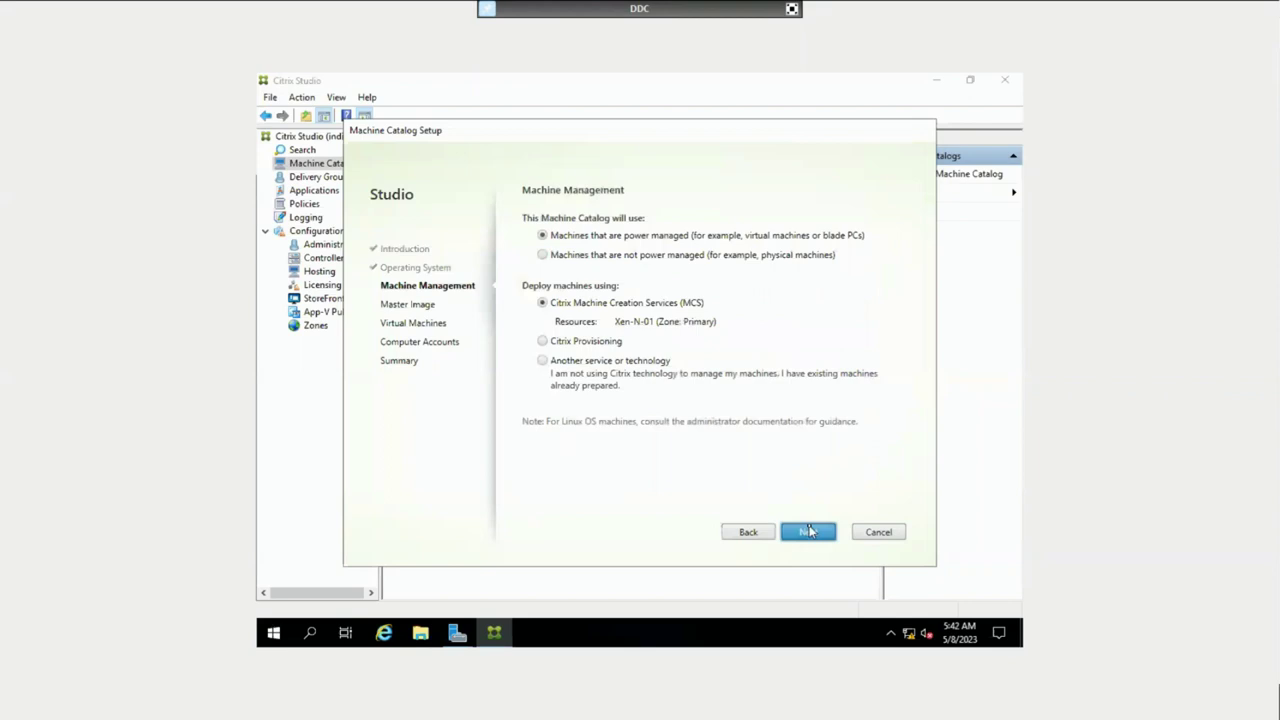
pyautogui.click(808, 531)
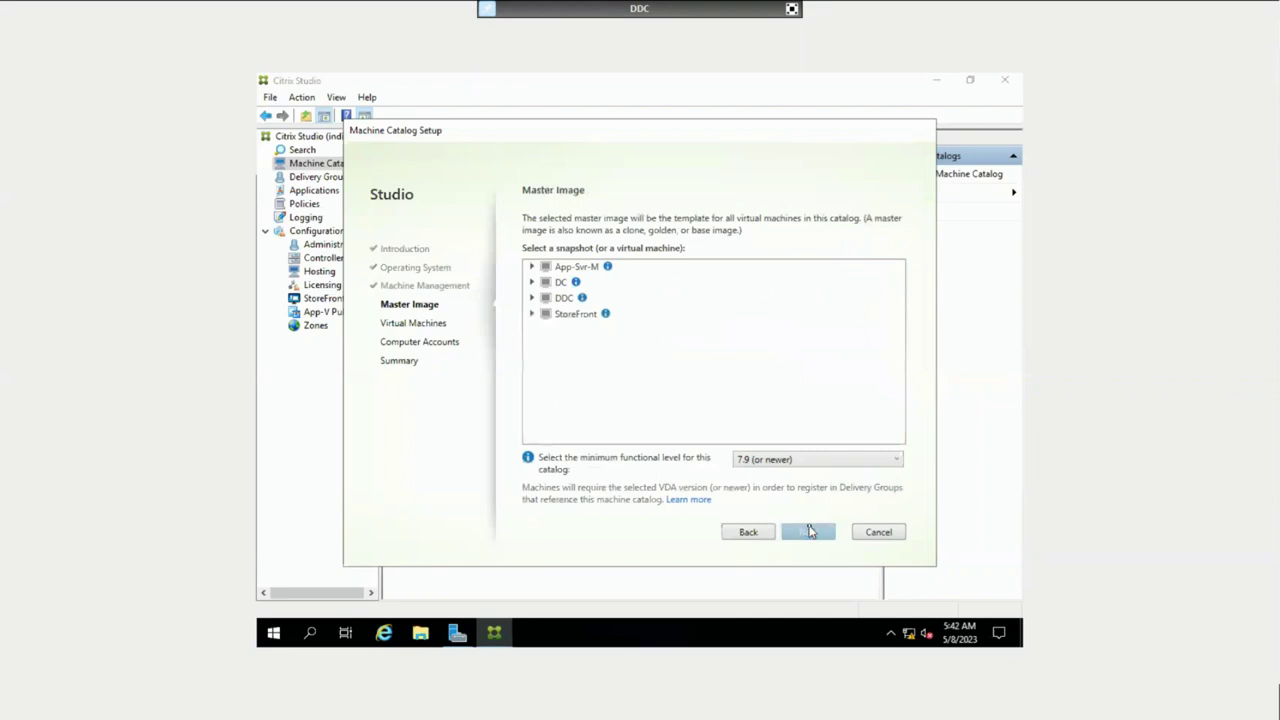
# - Choose App-Svr-M as the catalog's master image and continue to Virtual Machines
pyautogui.click(531, 268)
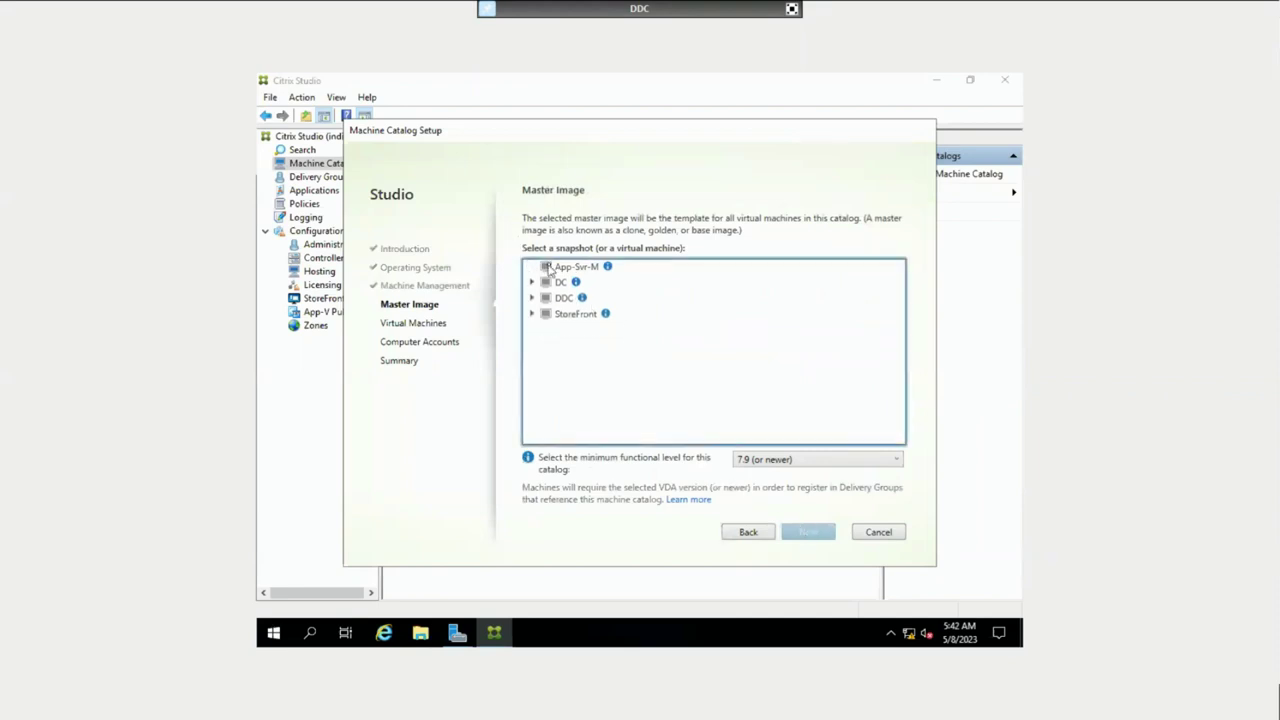
pyautogui.click(549, 268)
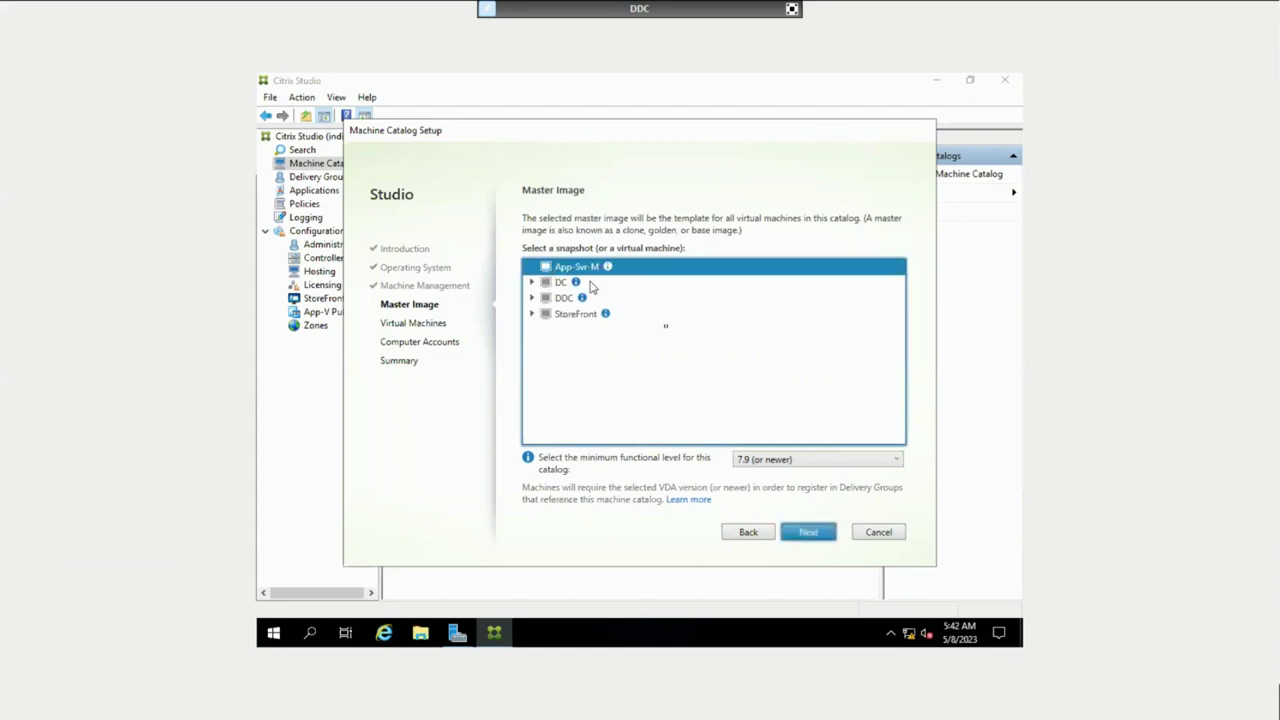
pyautogui.click(807, 533)
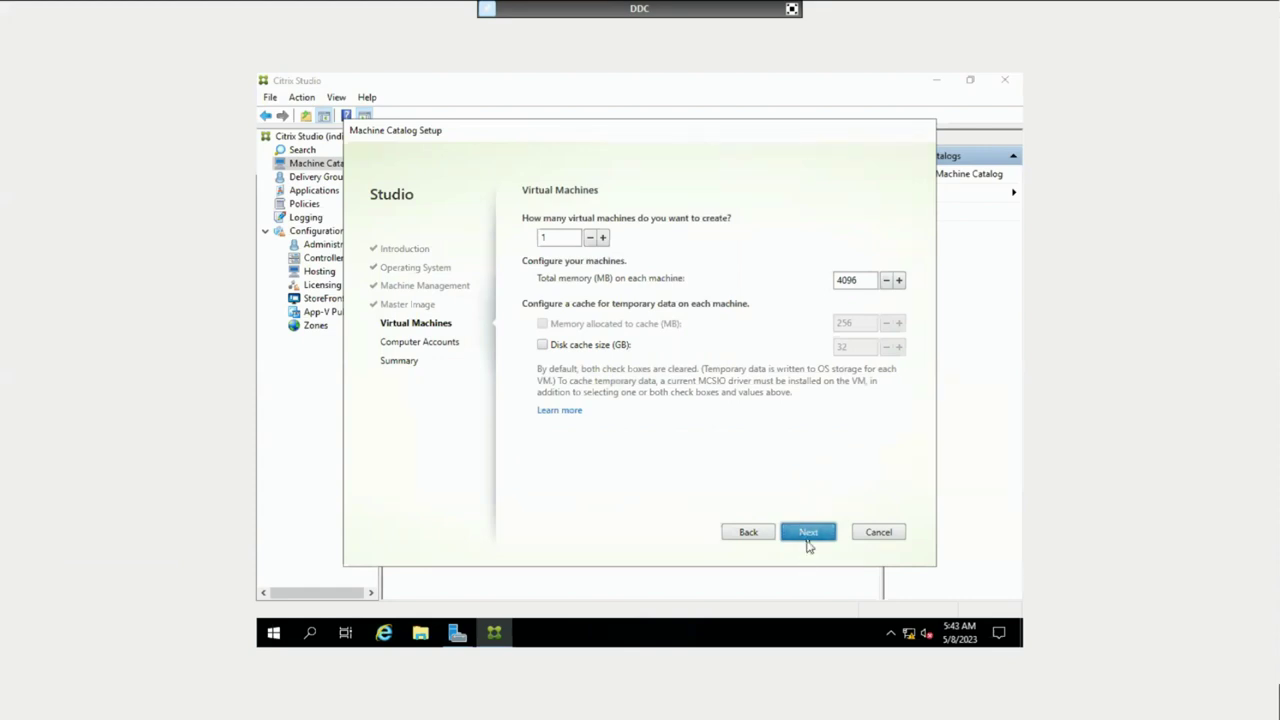
# - Keep one 4096 MB machine and create accounts in the virtual-machine OU named app-svr-##
pyautogui.click(814, 535)
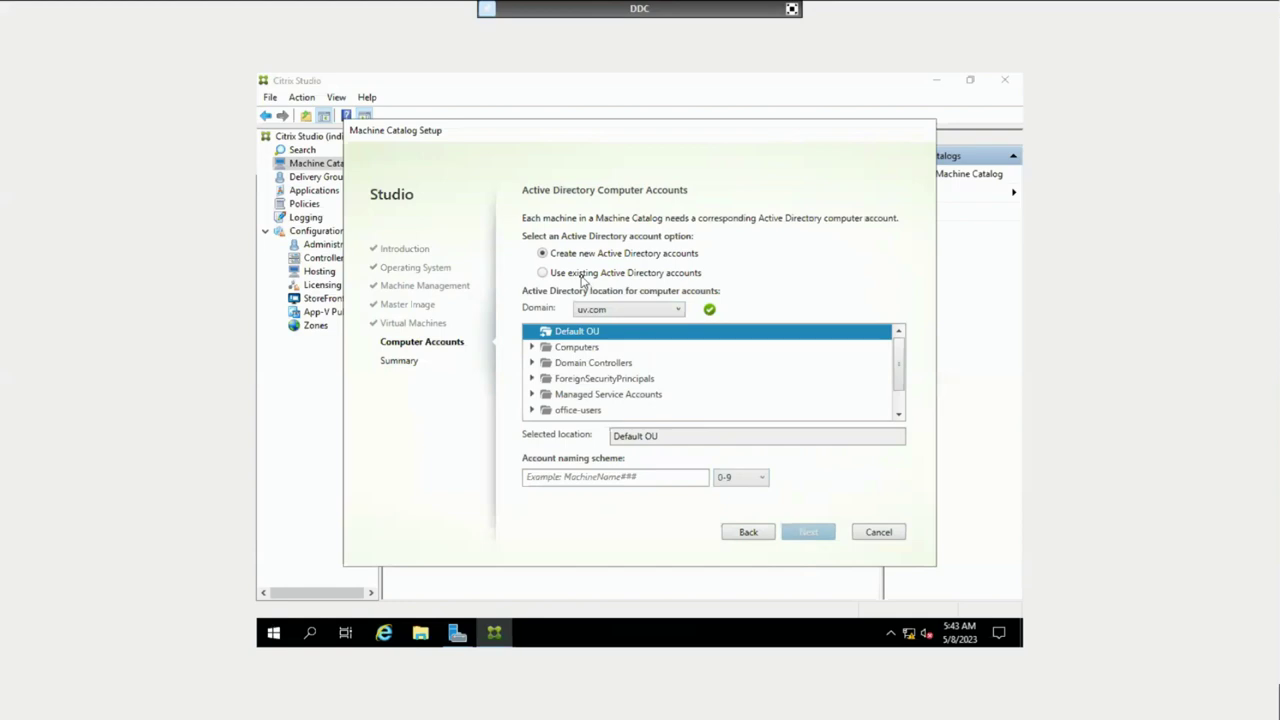
pyautogui.scroll(-1, 606, 375)
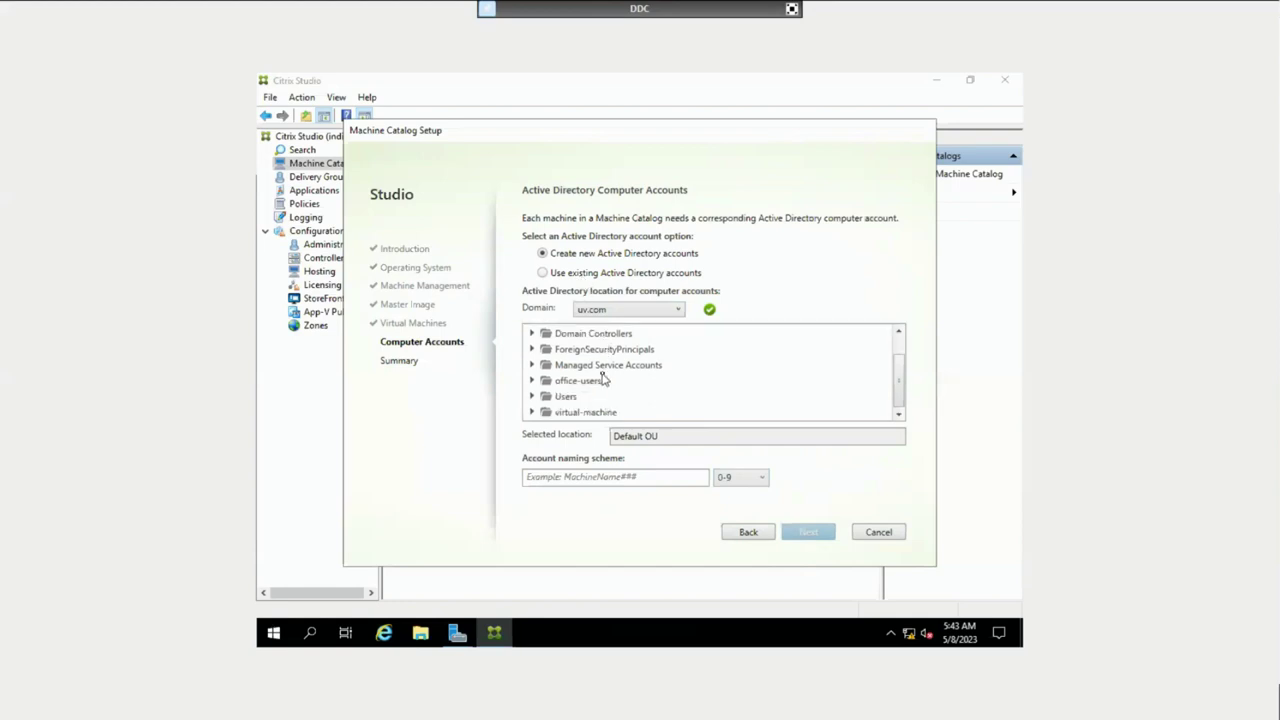
pyautogui.click(586, 413)
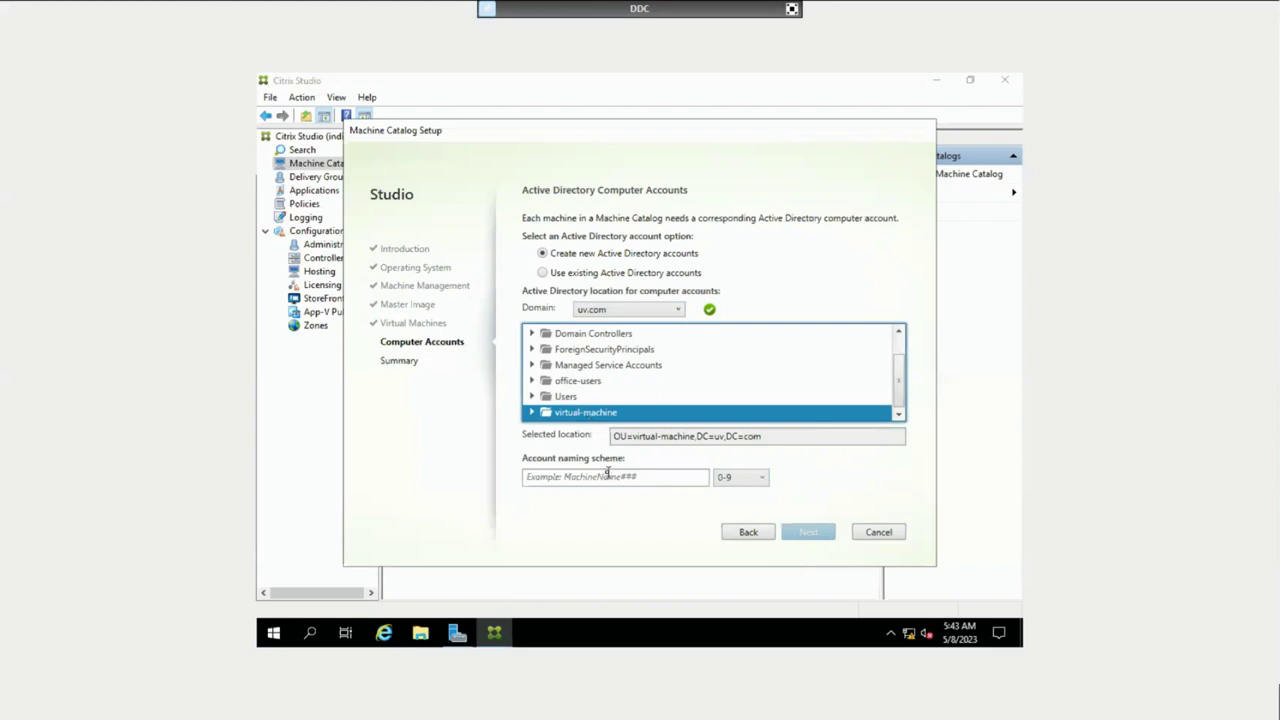
pyautogui.click(607, 476)
pyautogui.write('app')
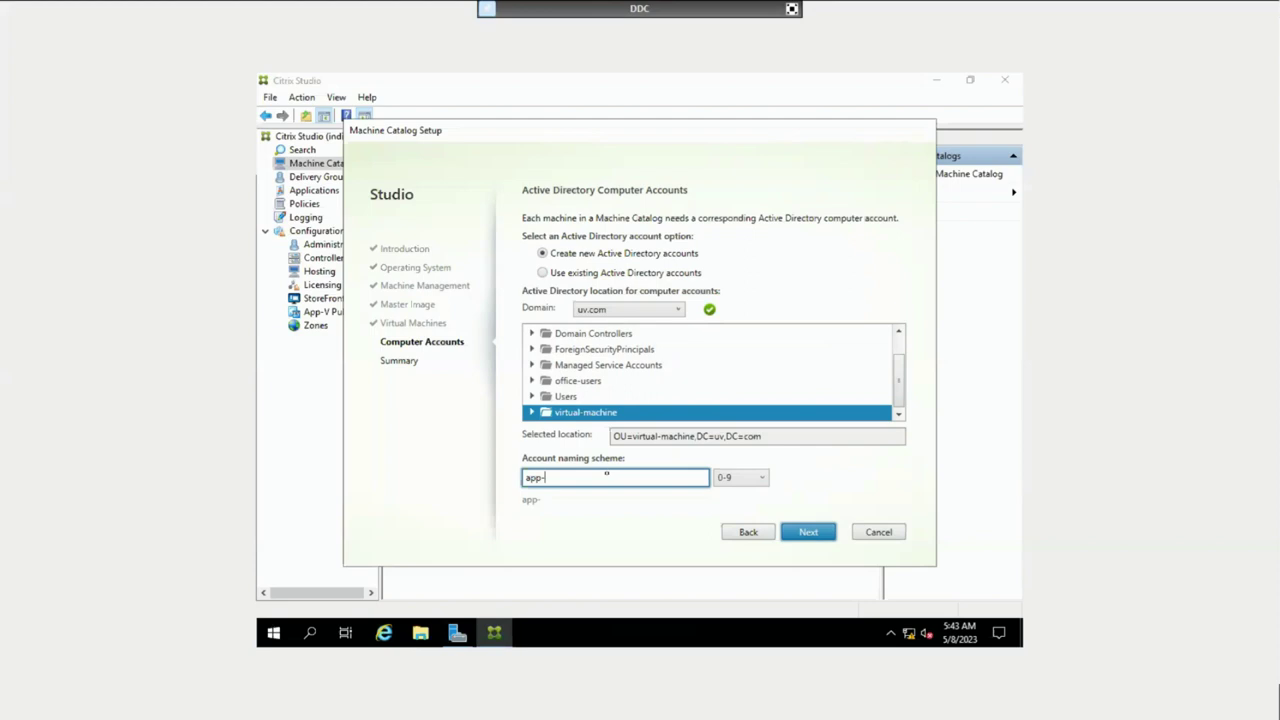
pyautogui.write('-svr-##')
# - Name the machine catalog 'uvapp-test' on the Summary page and finish creating it
pyautogui.click(792, 533)
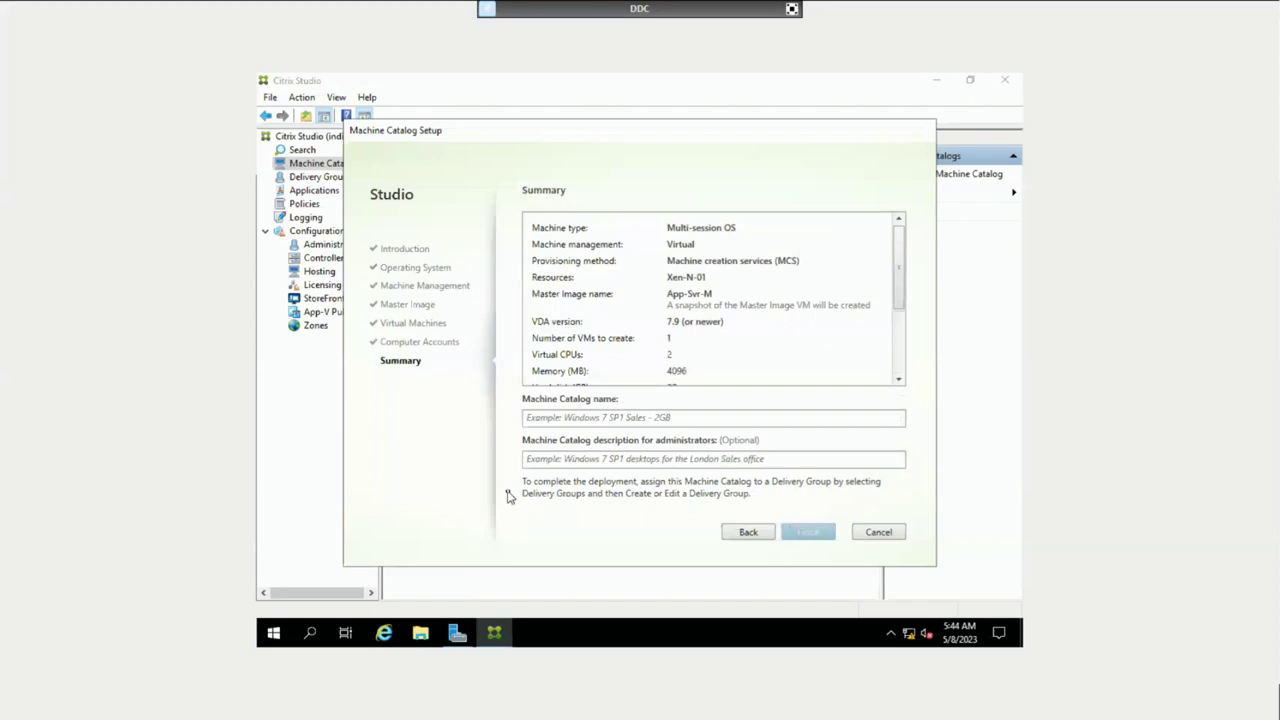
pyautogui.click(593, 418)
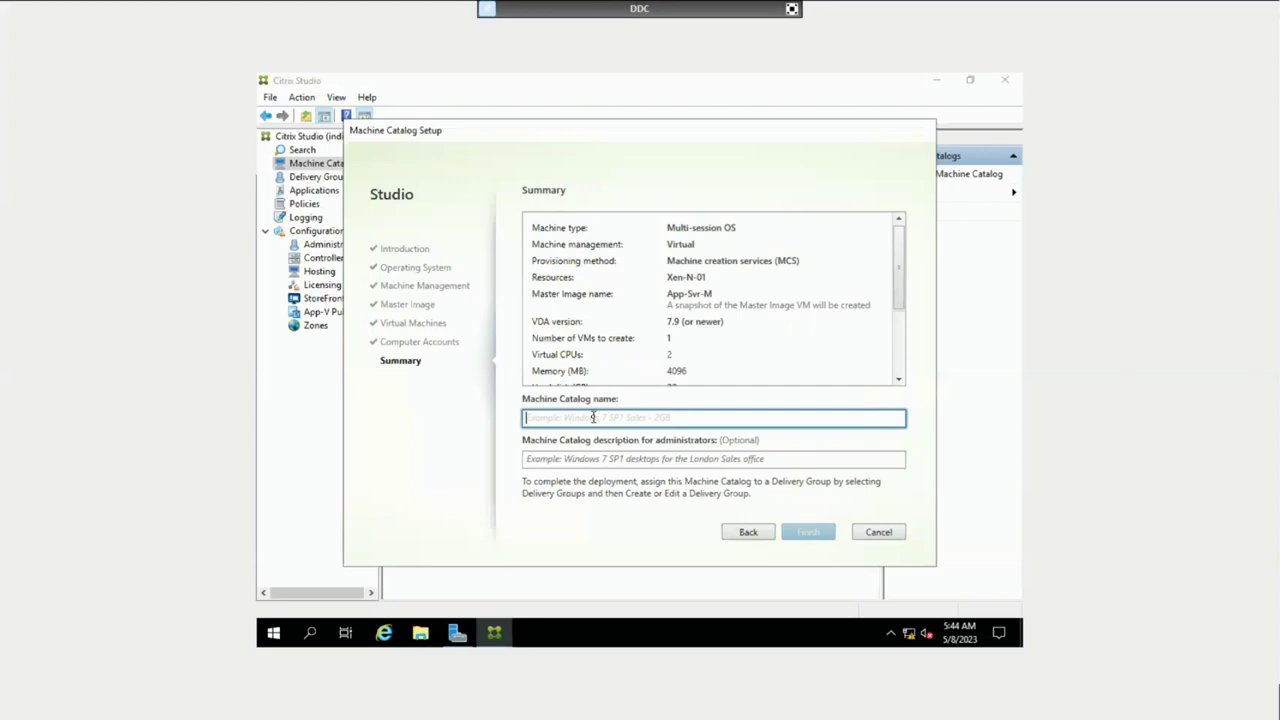
pyautogui.write('W')
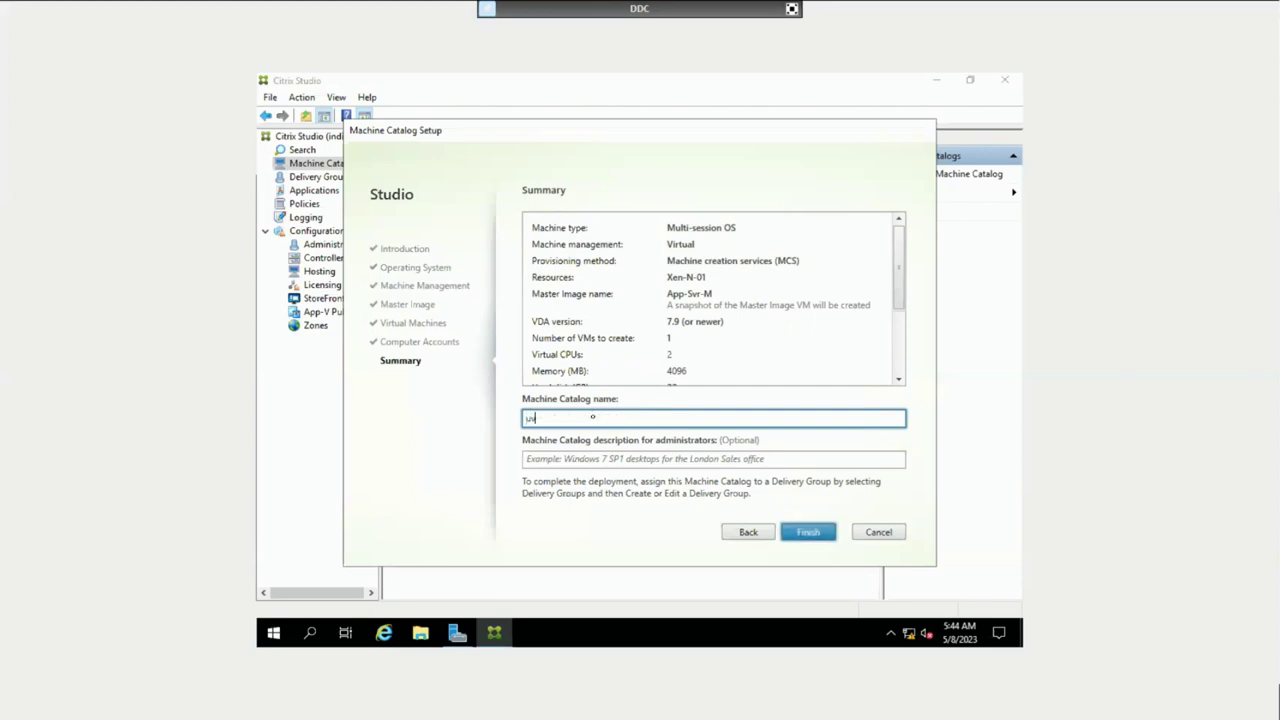
pyautogui.write('app-test')
pyautogui.click(800, 537)
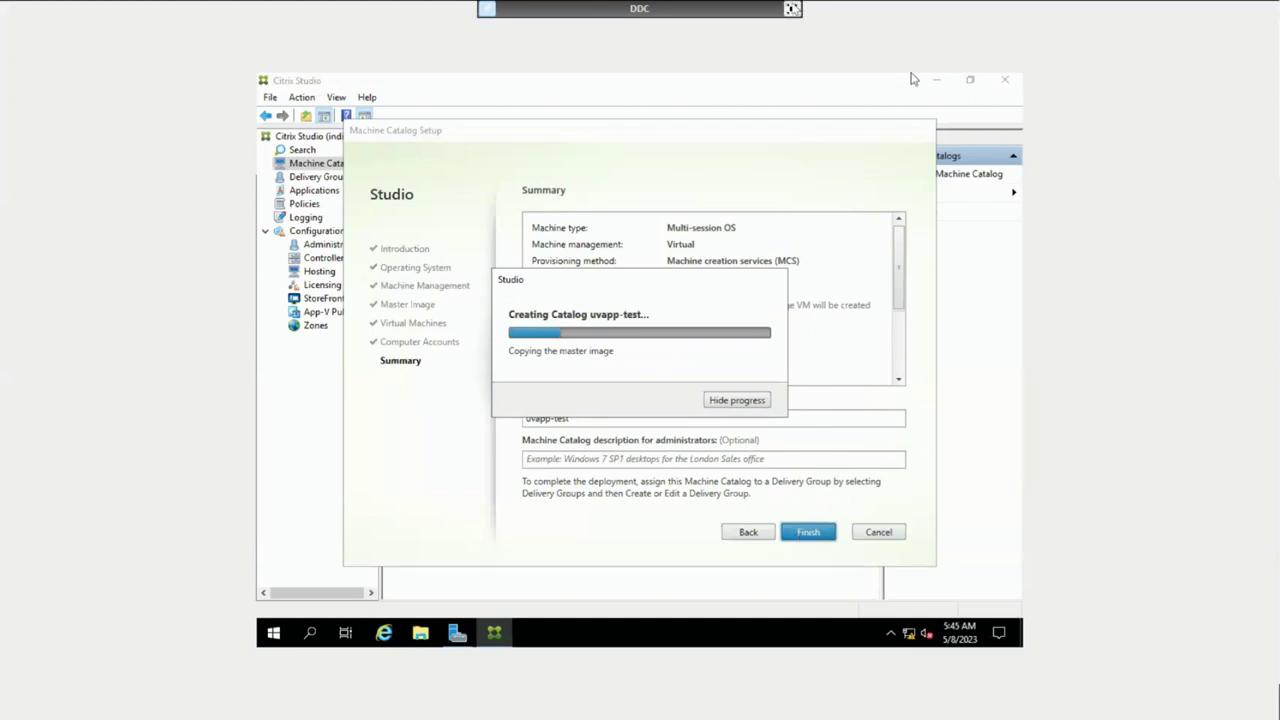
# - Leave full screen to return to XenCenter while the catalog finishes
pyautogui.hotkey('ctrl', 'Return')
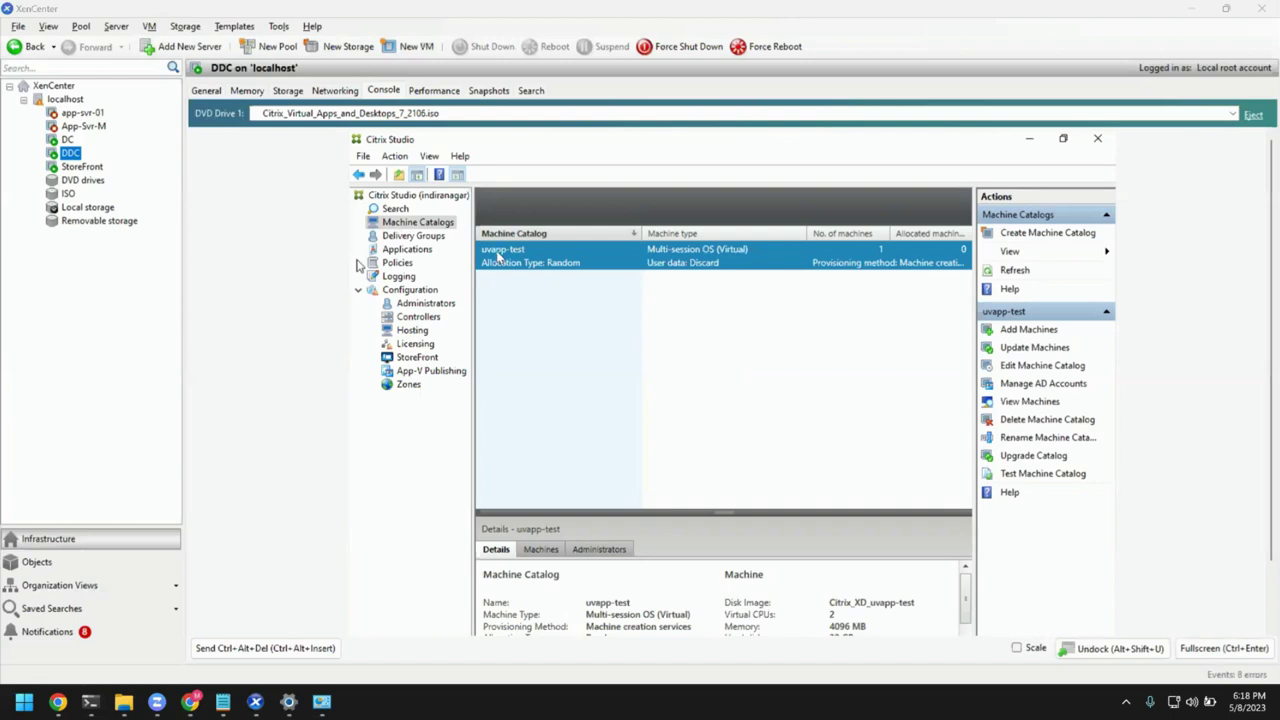
# - Open the empty Delivery Groups page and check its context menu
pyautogui.click(438, 238)
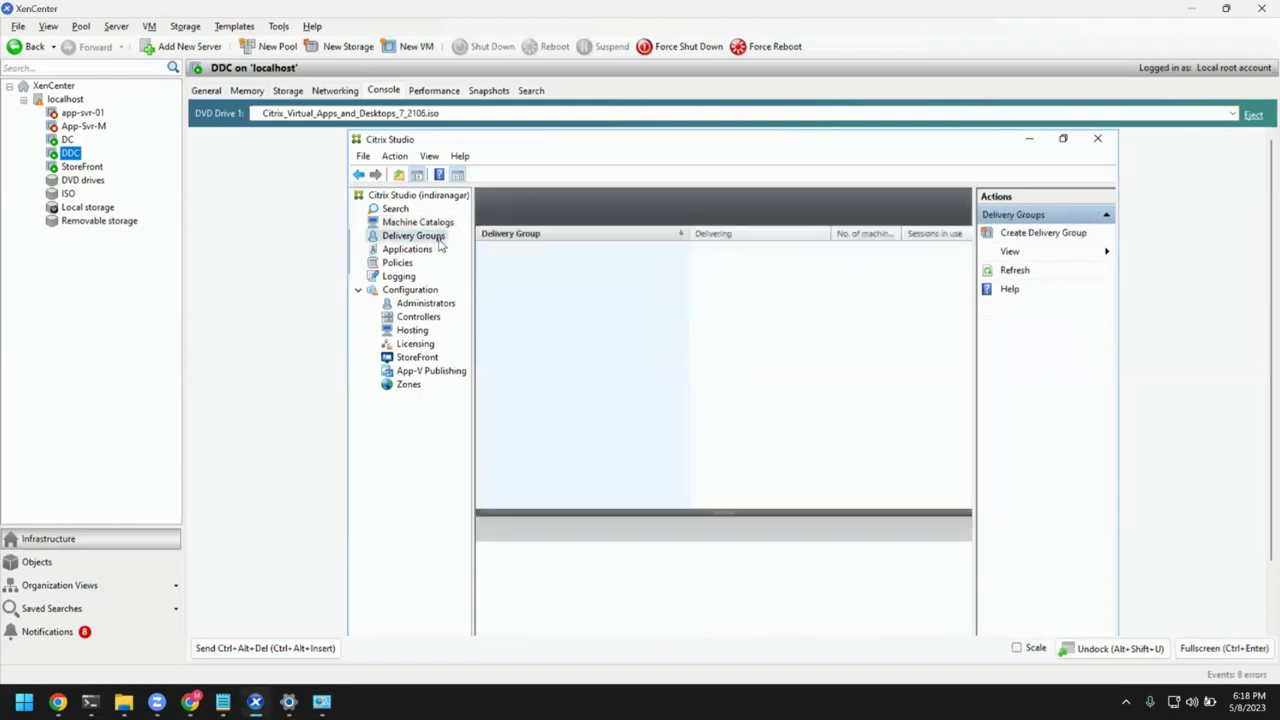
pyautogui.rightClick(612, 301)
pyautogui.click(594, 290)
# - Power on app-svr-01, watch its console boot, then switch back to the DDC console
pyautogui.rightClick(84, 113)
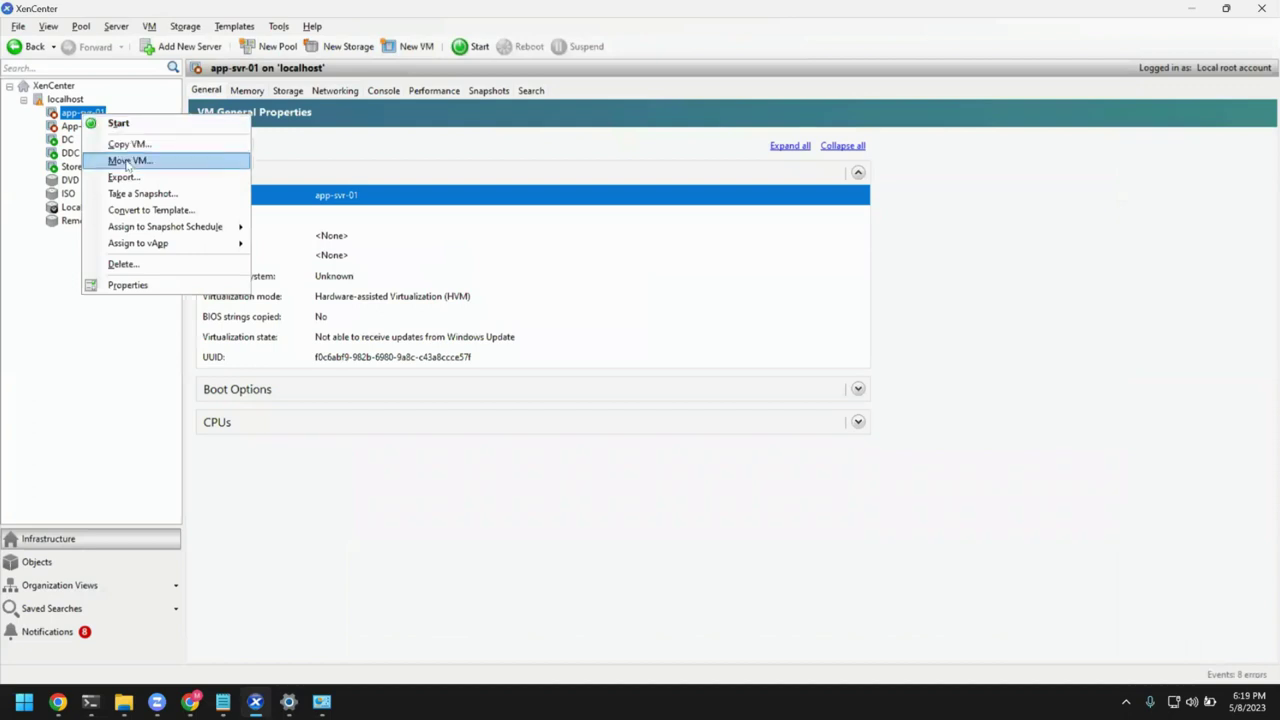
pyautogui.click(116, 124)
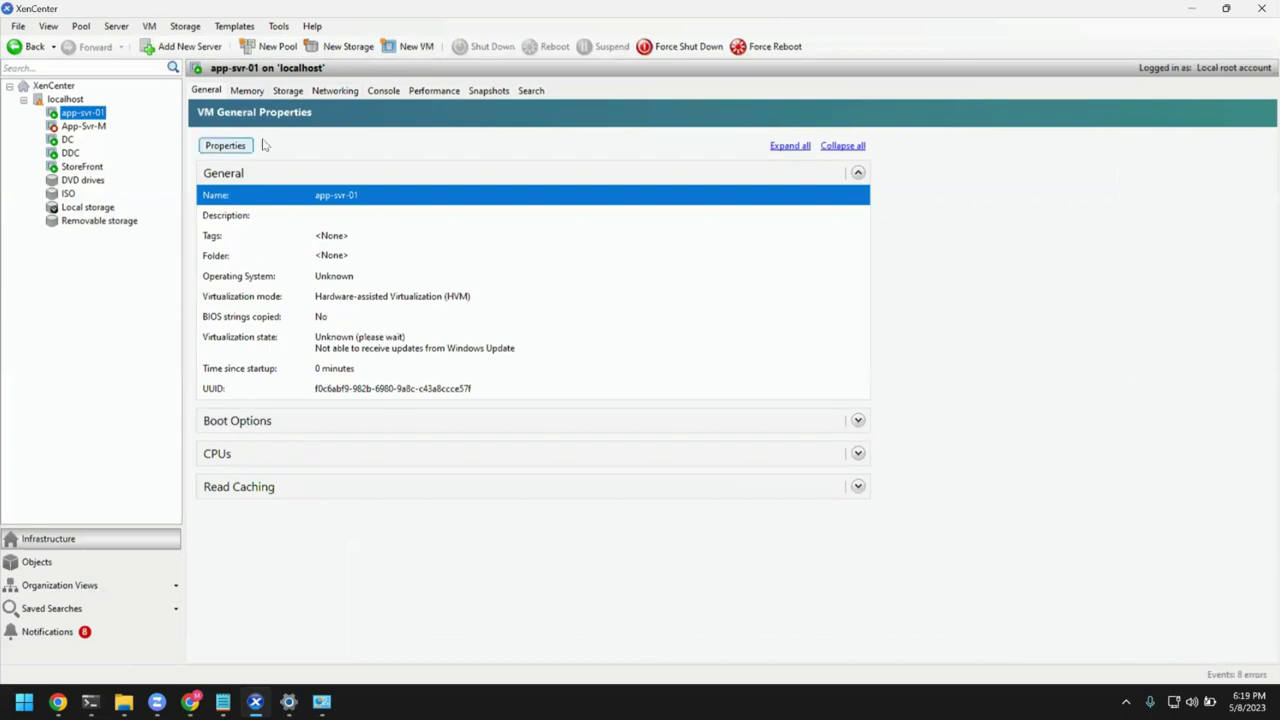
pyautogui.click(383, 90)
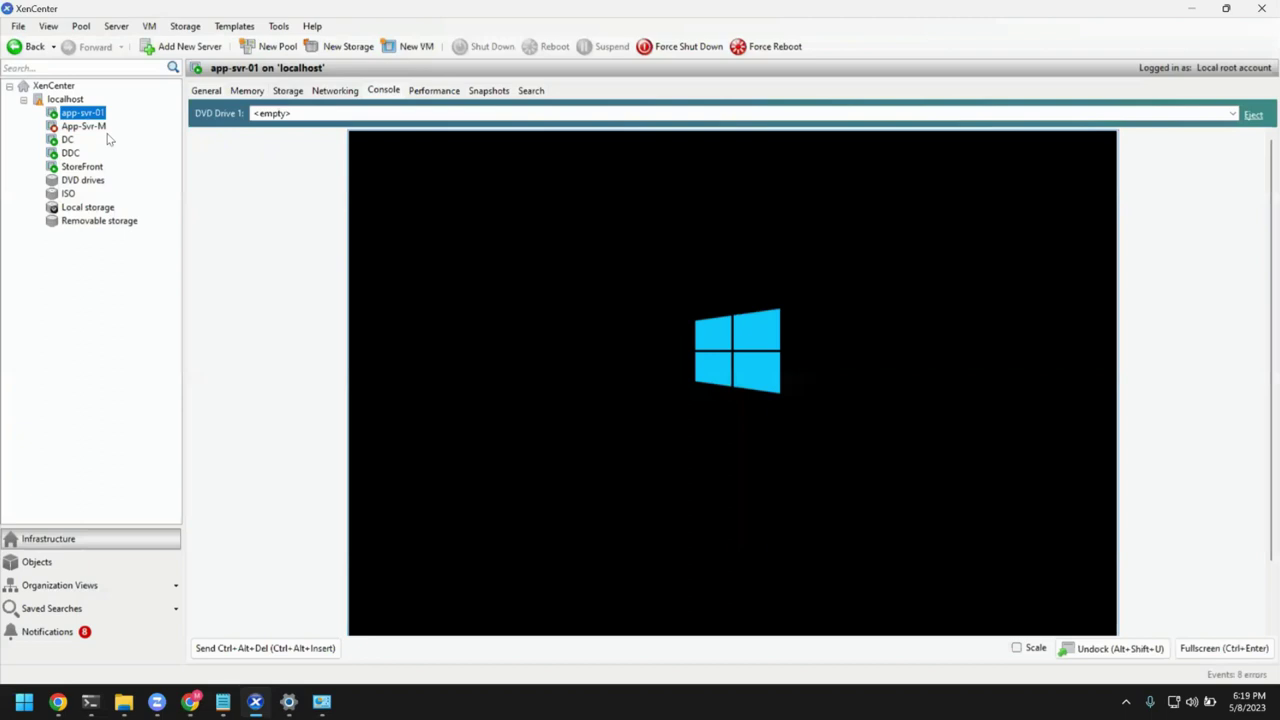
pyautogui.click(70, 153)
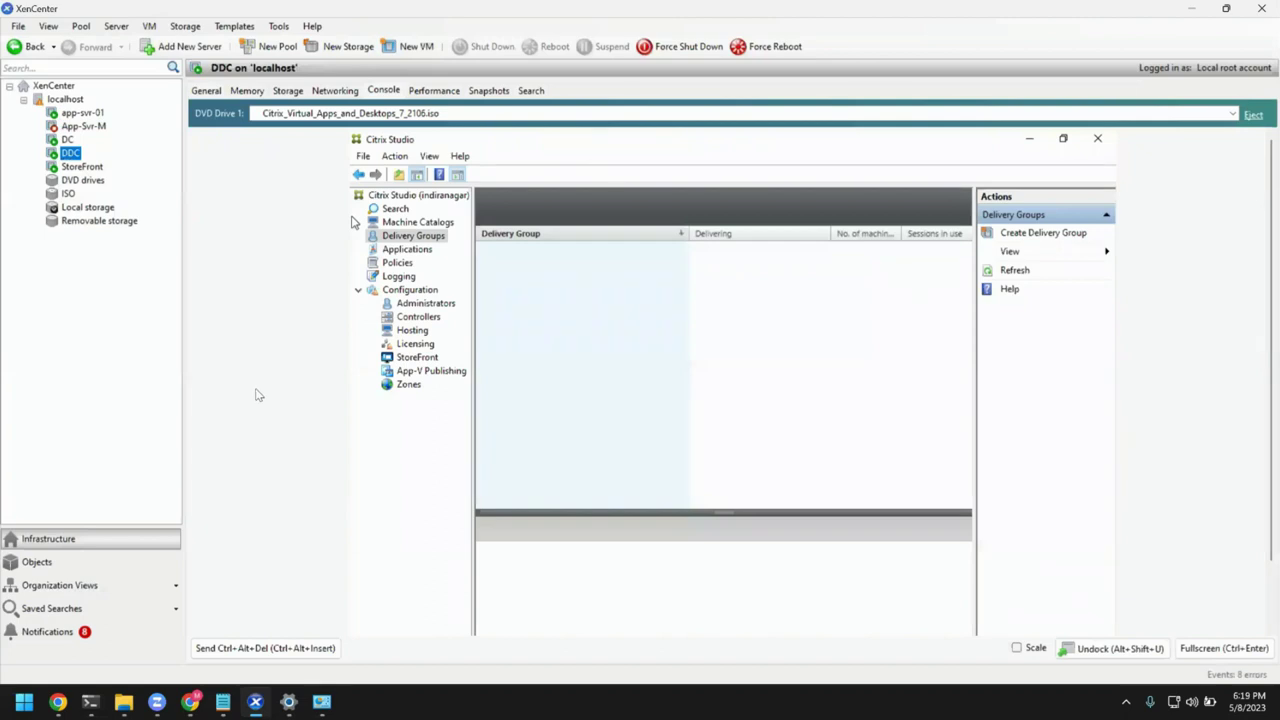
# - Begin a new delivery group using the uvapp-test catalog with 1 machine
pyautogui.click(1010, 233)
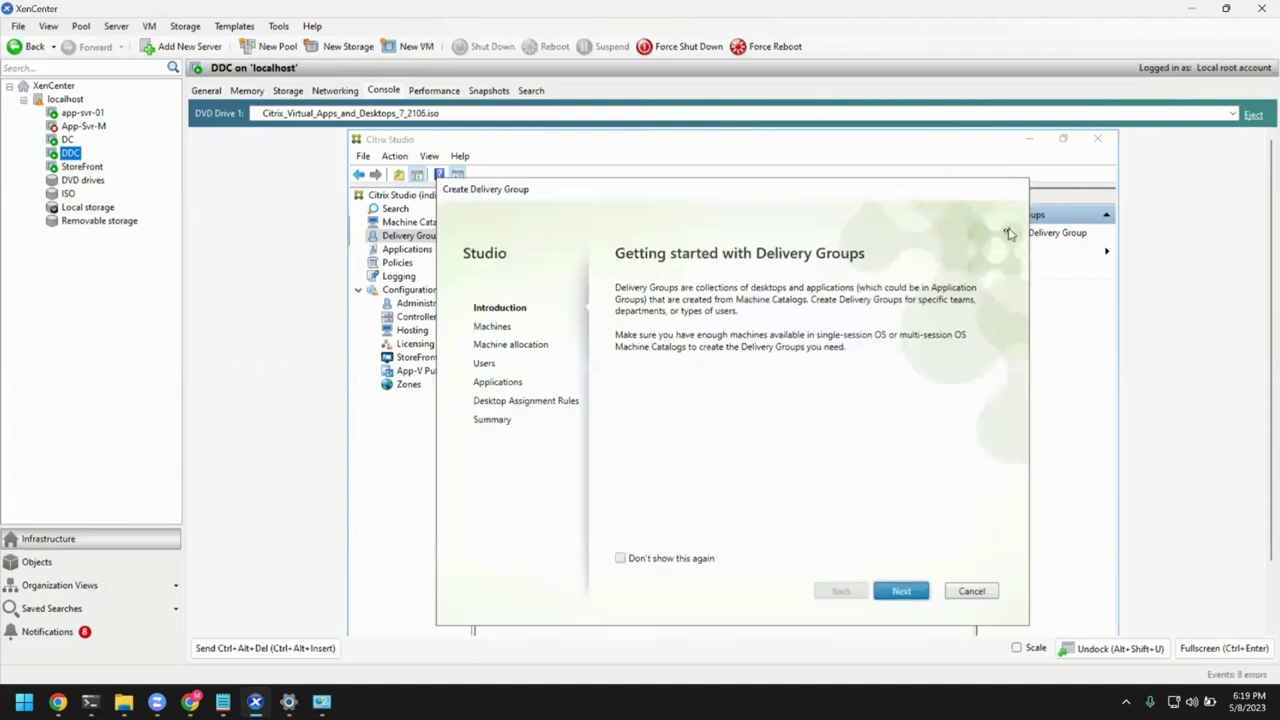
pyautogui.click(899, 591)
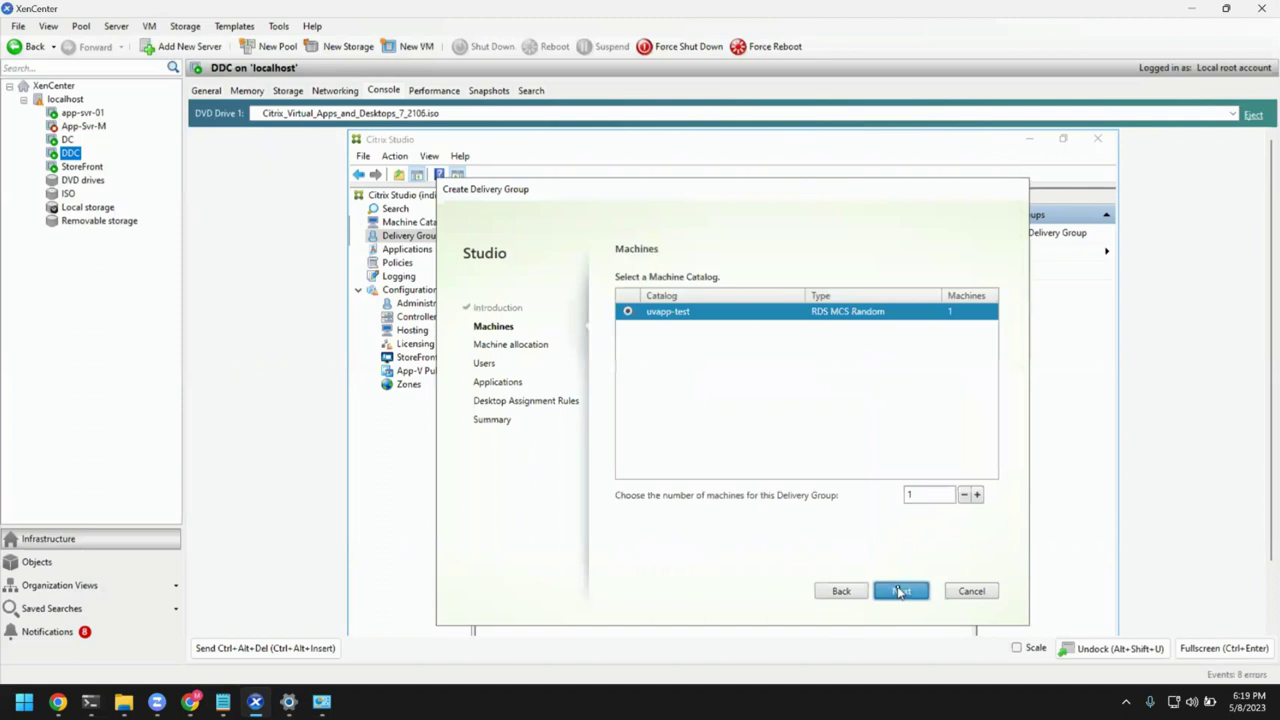
pyautogui.click(899, 591)
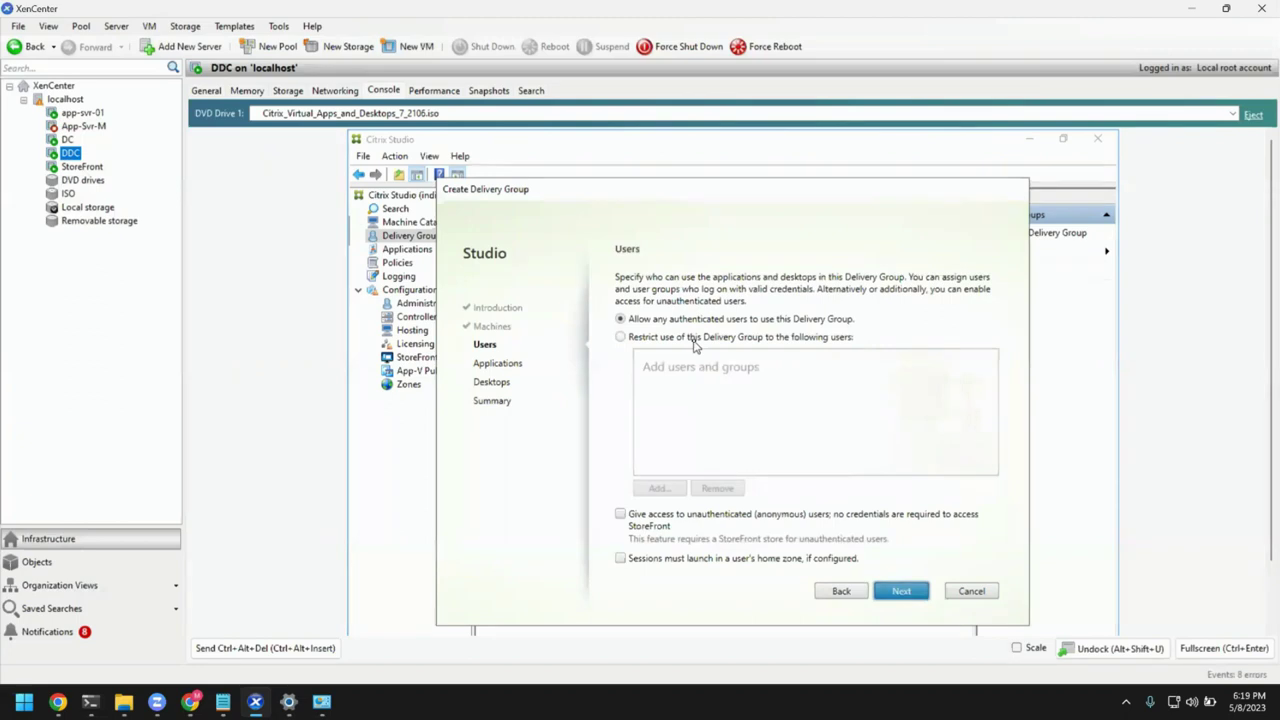
# - Restrict the delivery group to the three 'test' user accounts and move on to Applications
pyautogui.click(694, 341)
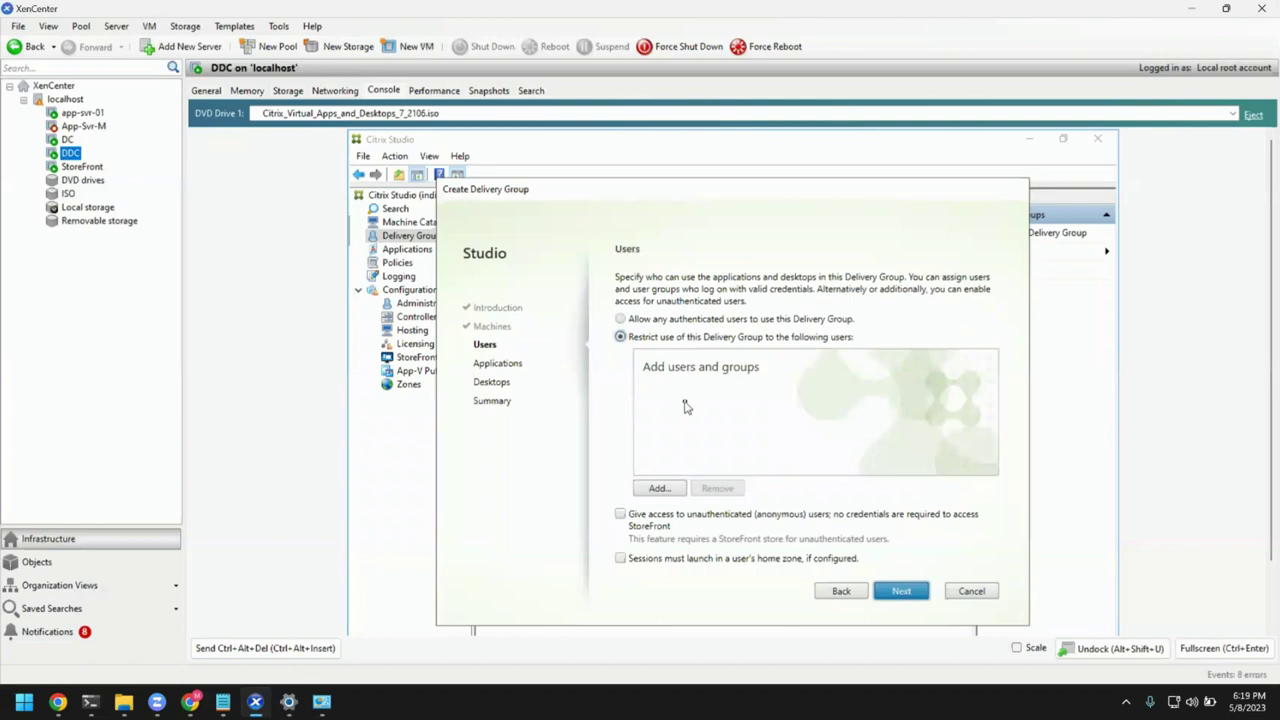
pyautogui.click(669, 488)
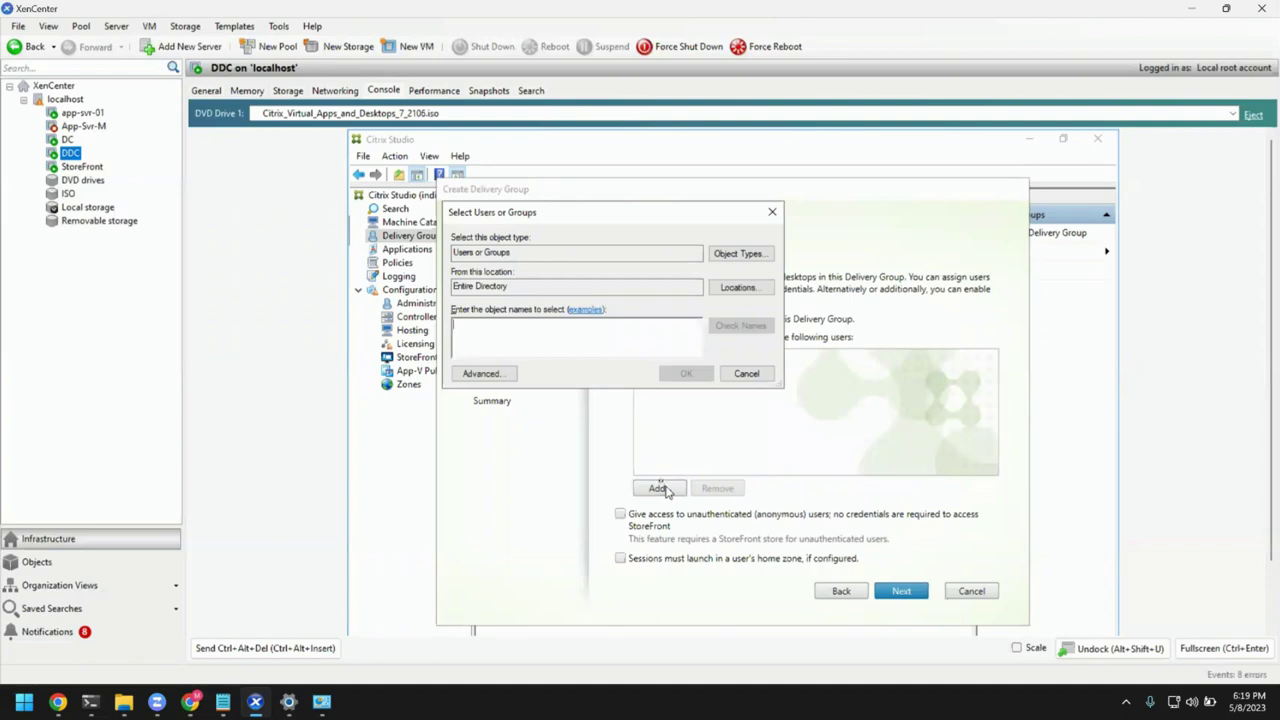
pyautogui.write('test')
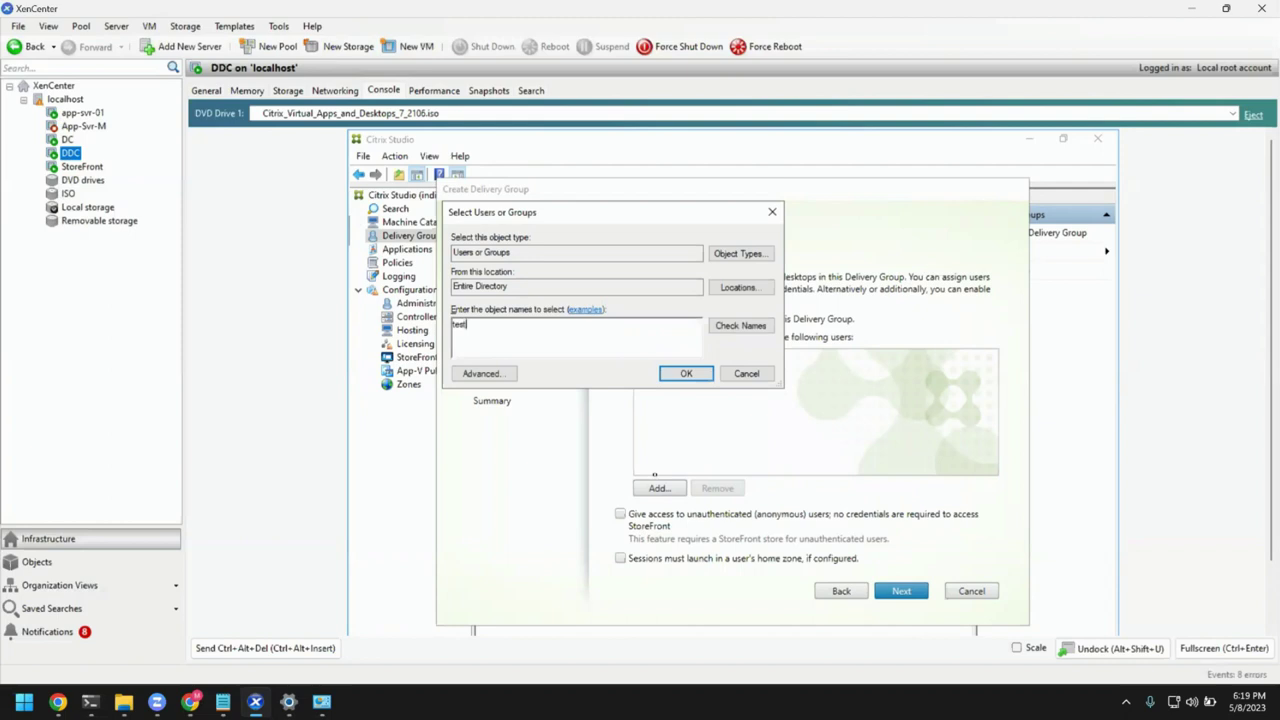
pyautogui.click(738, 328)
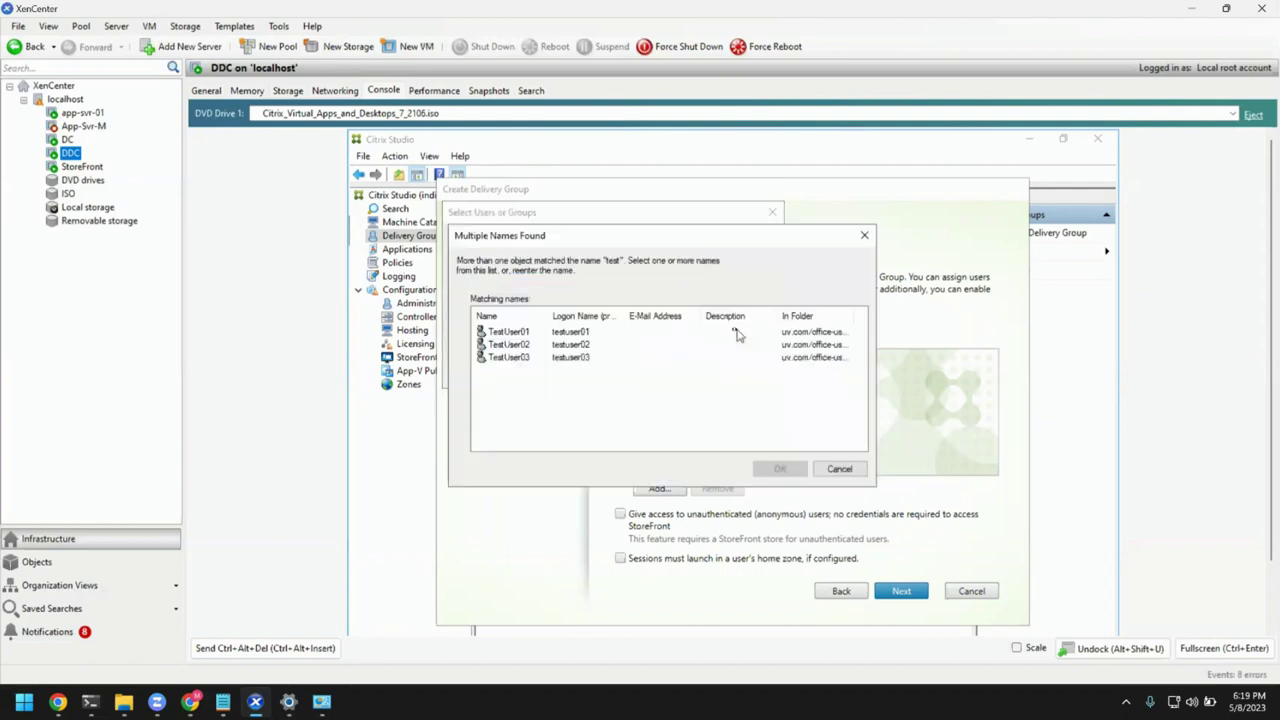
pyautogui.moveTo(575, 370); pyautogui.dragTo(527, 332)
pyautogui.click(779, 468)
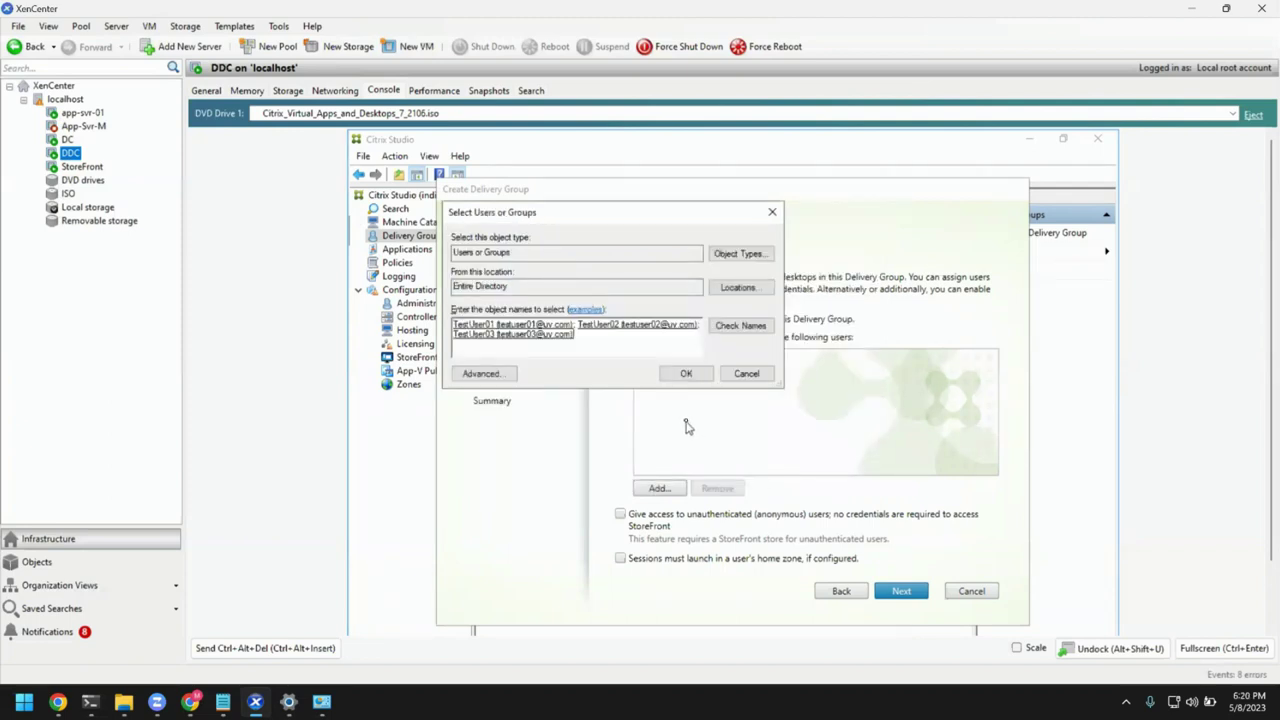
pyautogui.click(686, 375)
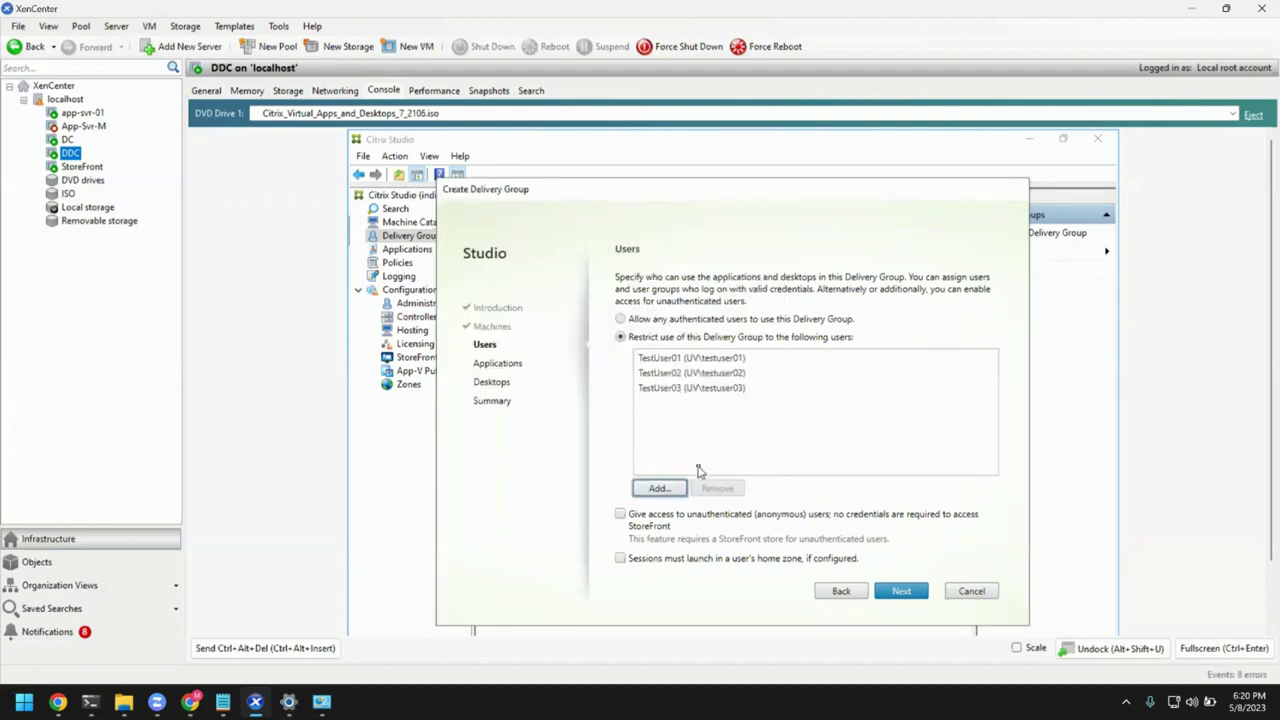
pyautogui.click(901, 593)
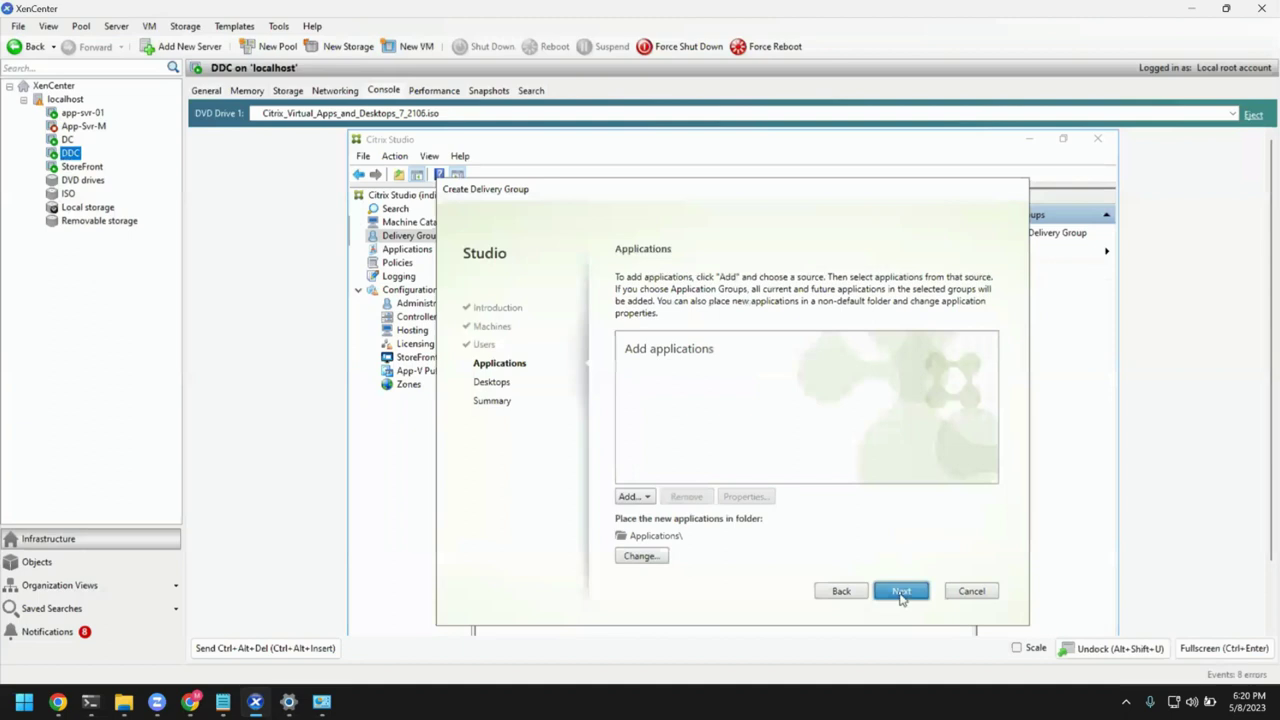
pyautogui.click(648, 497)
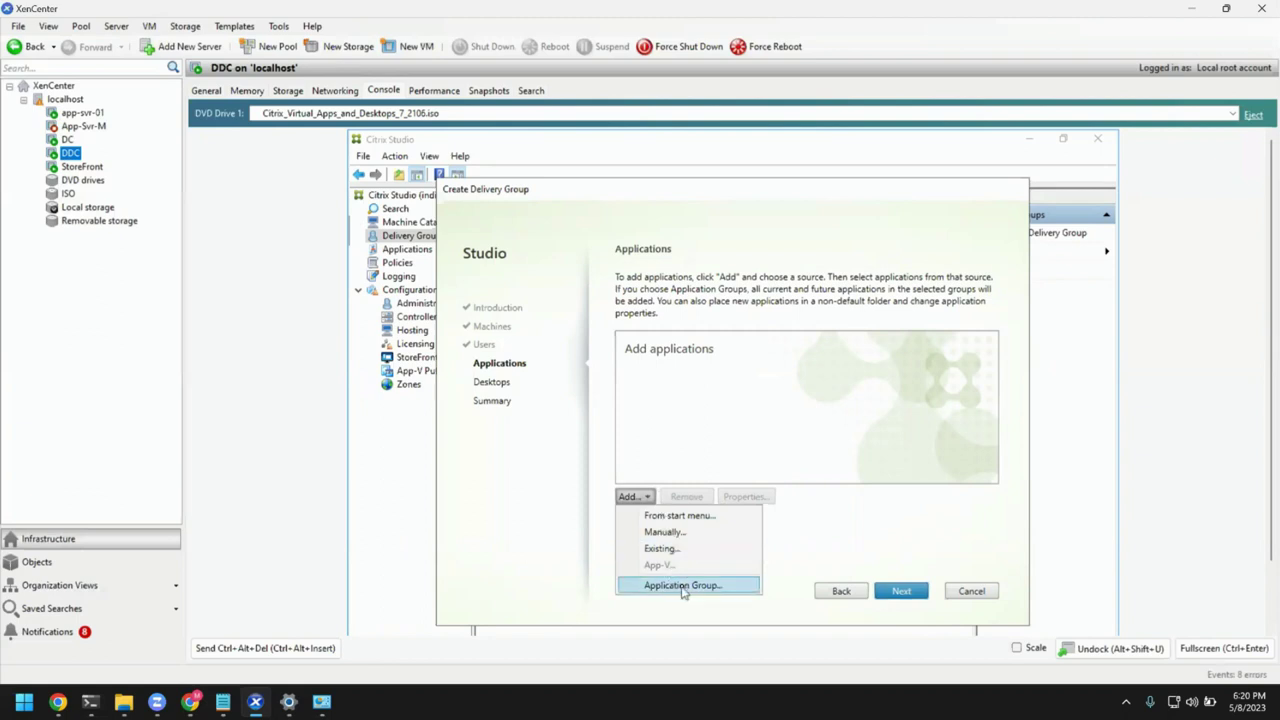
# - Try adding Start-menu applications twice, hitting the no-powered-on-machines error, then view app-svr-01's console
pyautogui.click(678, 515)
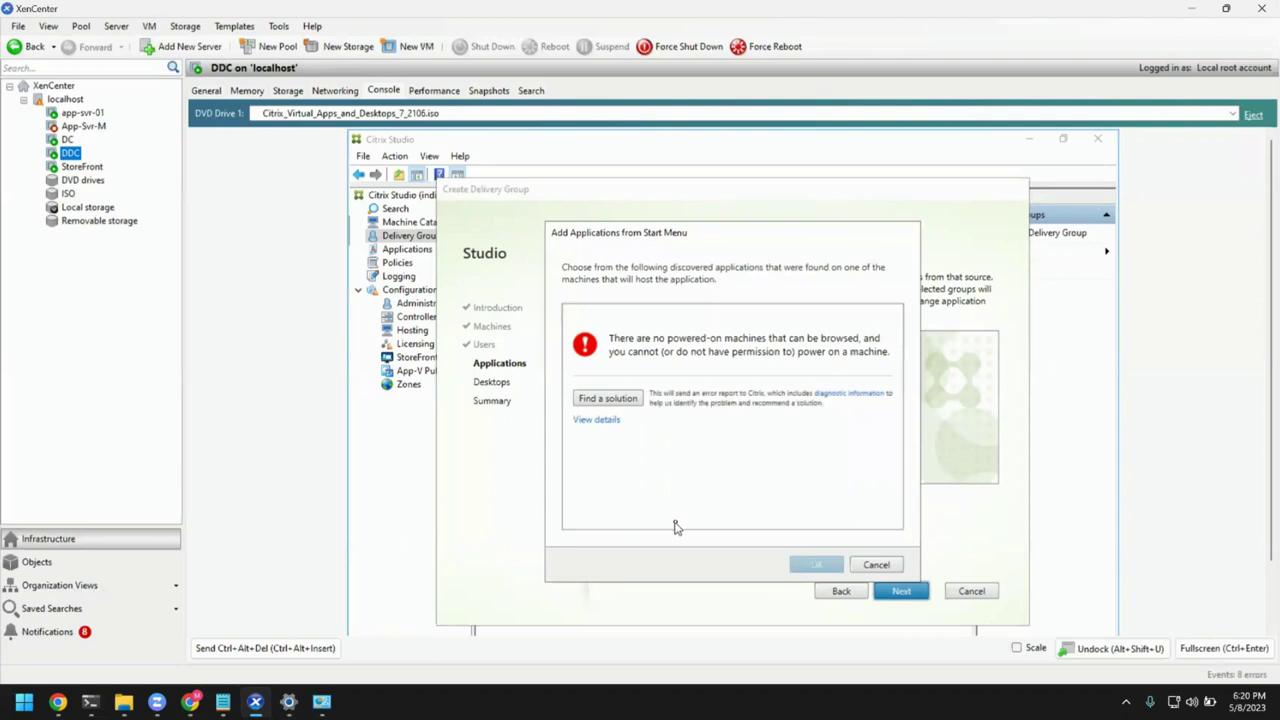
pyautogui.click(878, 565)
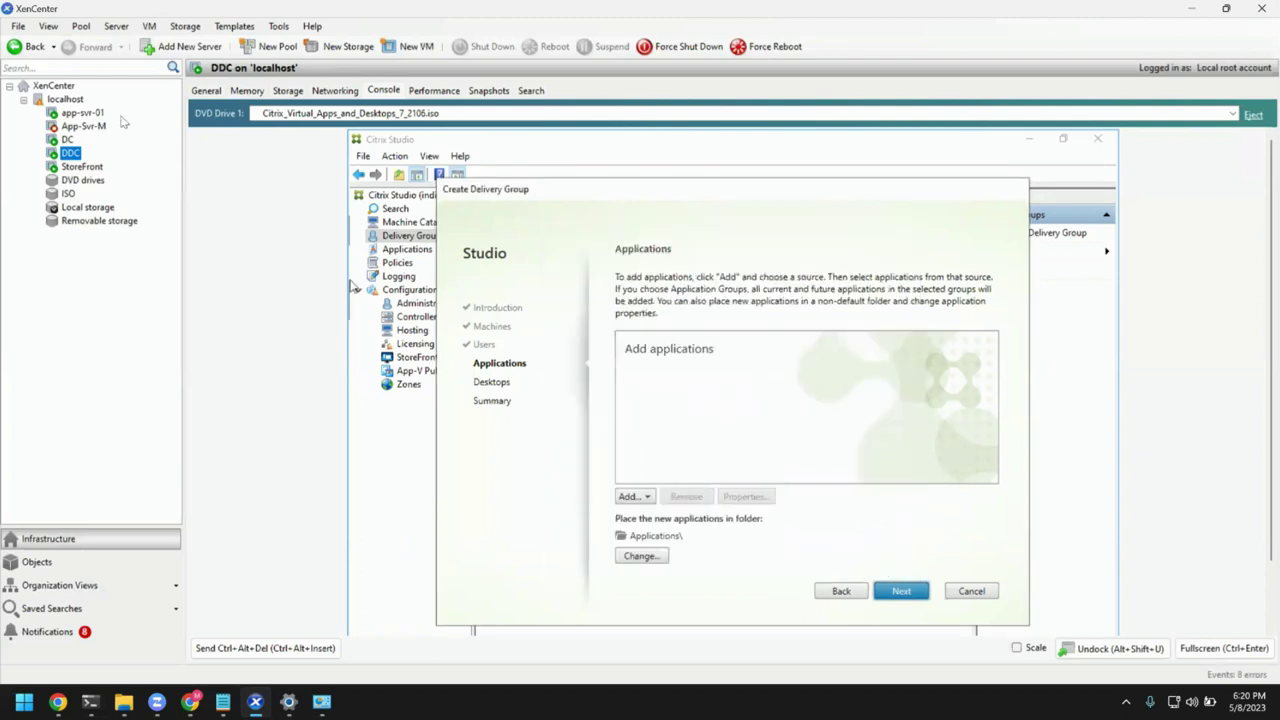
pyautogui.click(640, 497)
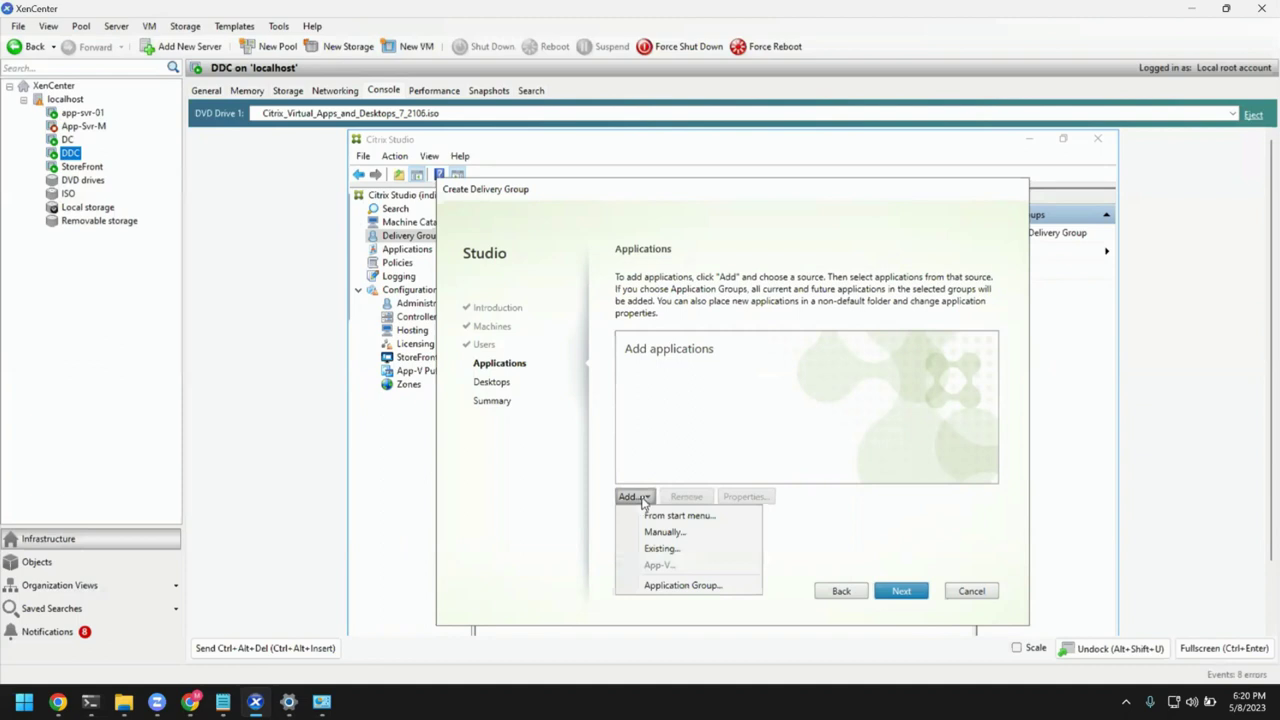
pyautogui.click(655, 515)
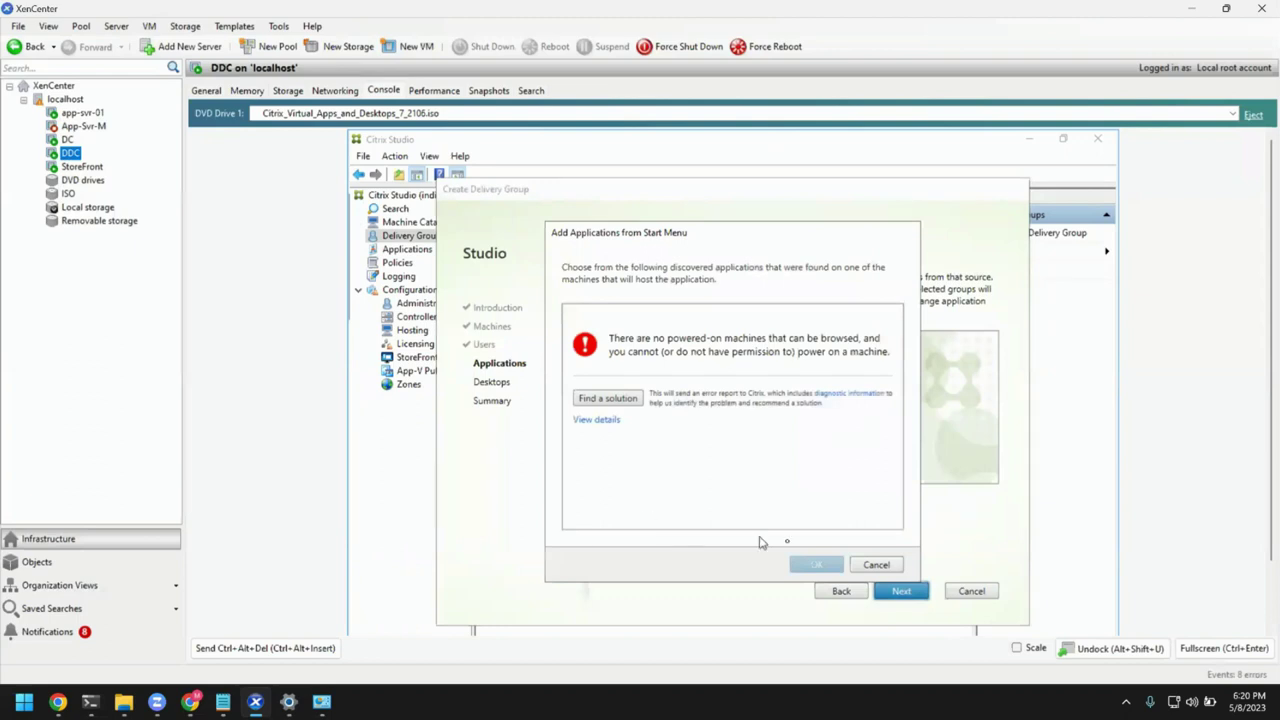
pyautogui.click(872, 566)
pyautogui.click(104, 116)
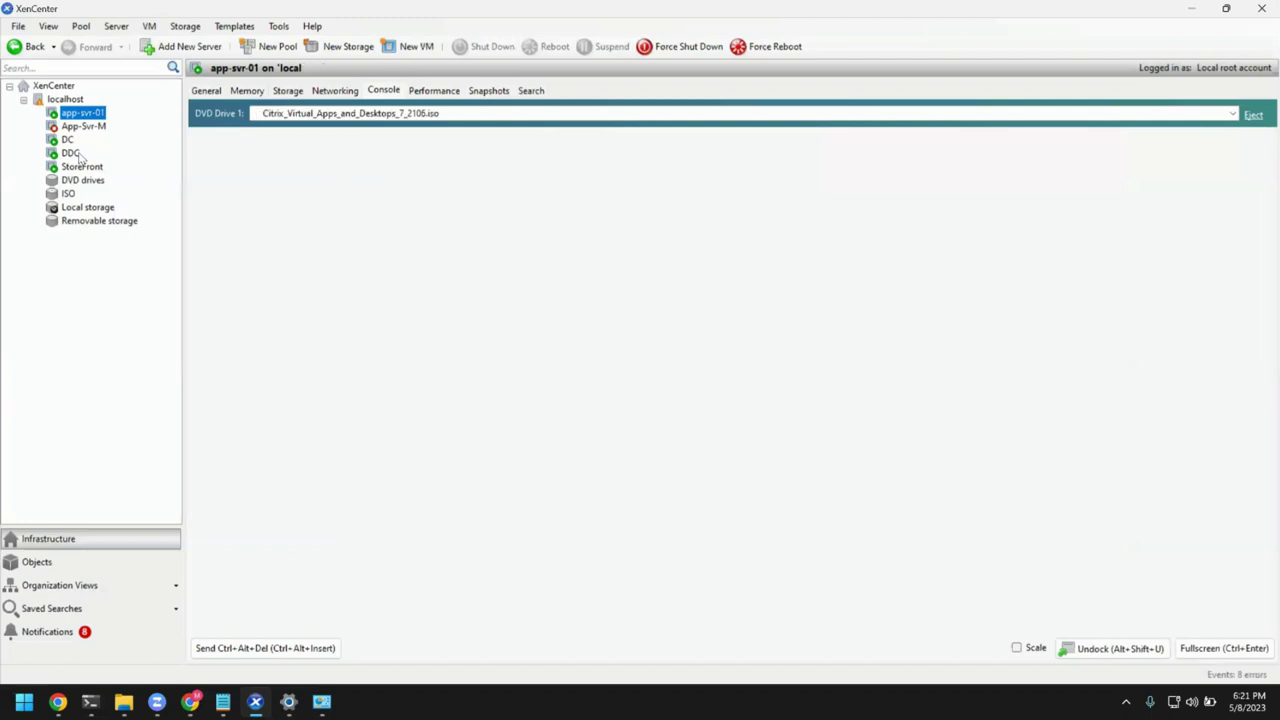
# - Retry adding Start-menu applications on DDC, dismiss the error, then check app-svr-01 and switch to Zoom
pyautogui.click(76, 156)
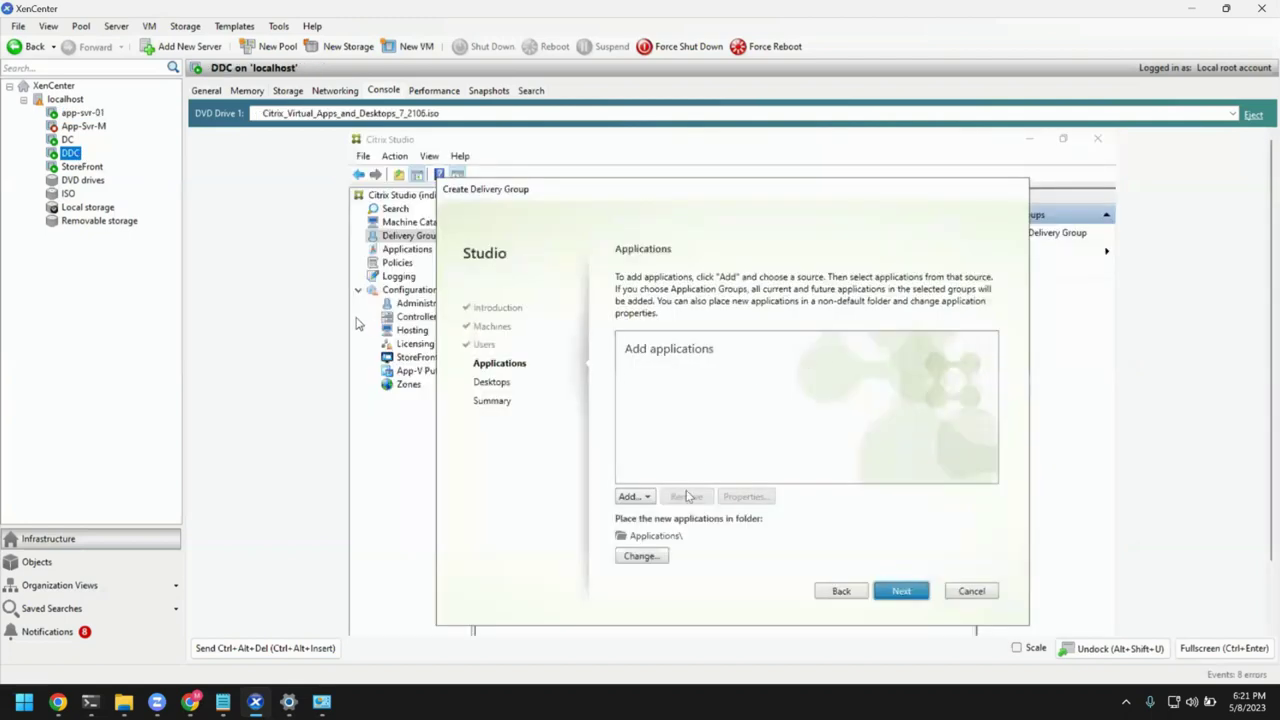
pyautogui.click(650, 498)
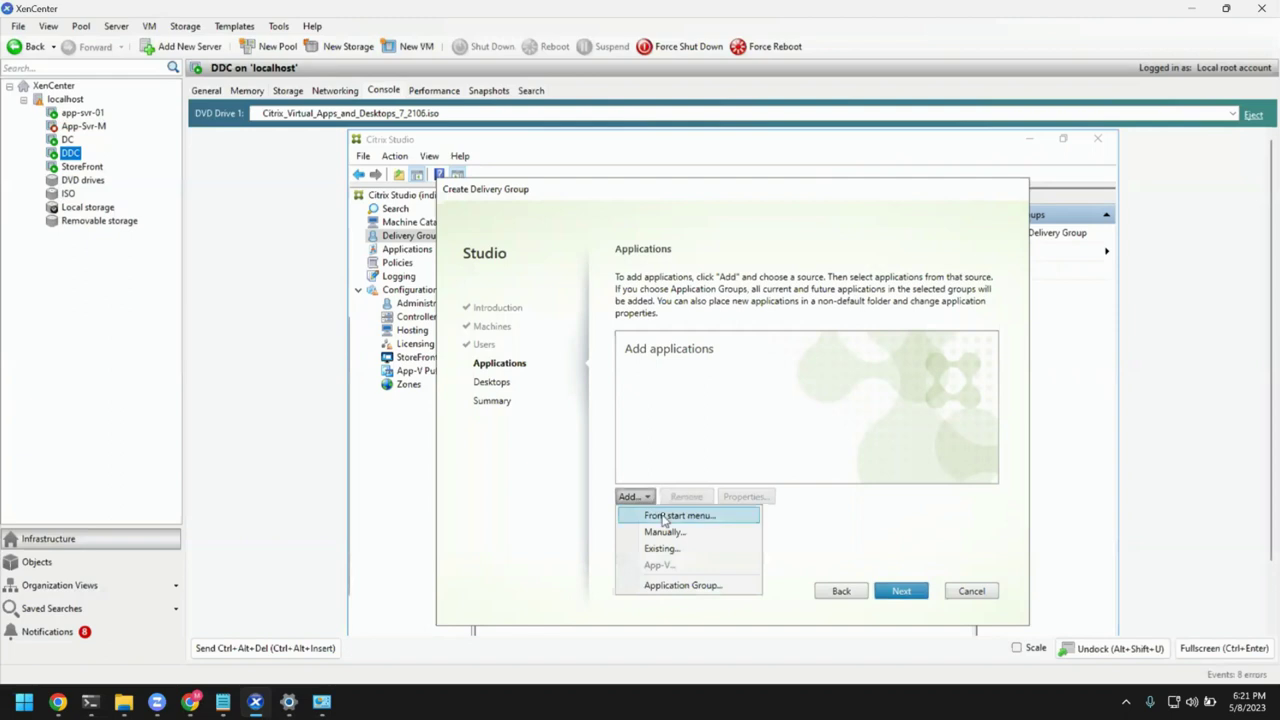
pyautogui.click(662, 515)
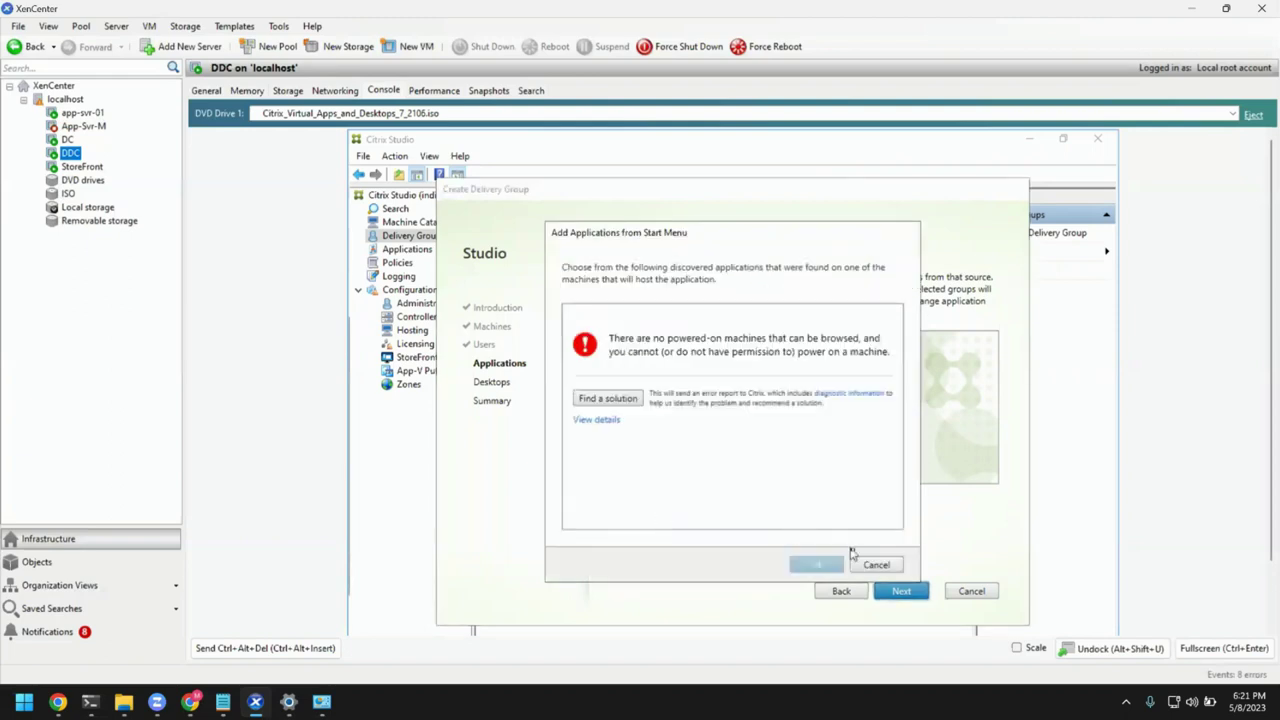
pyautogui.click(876, 564)
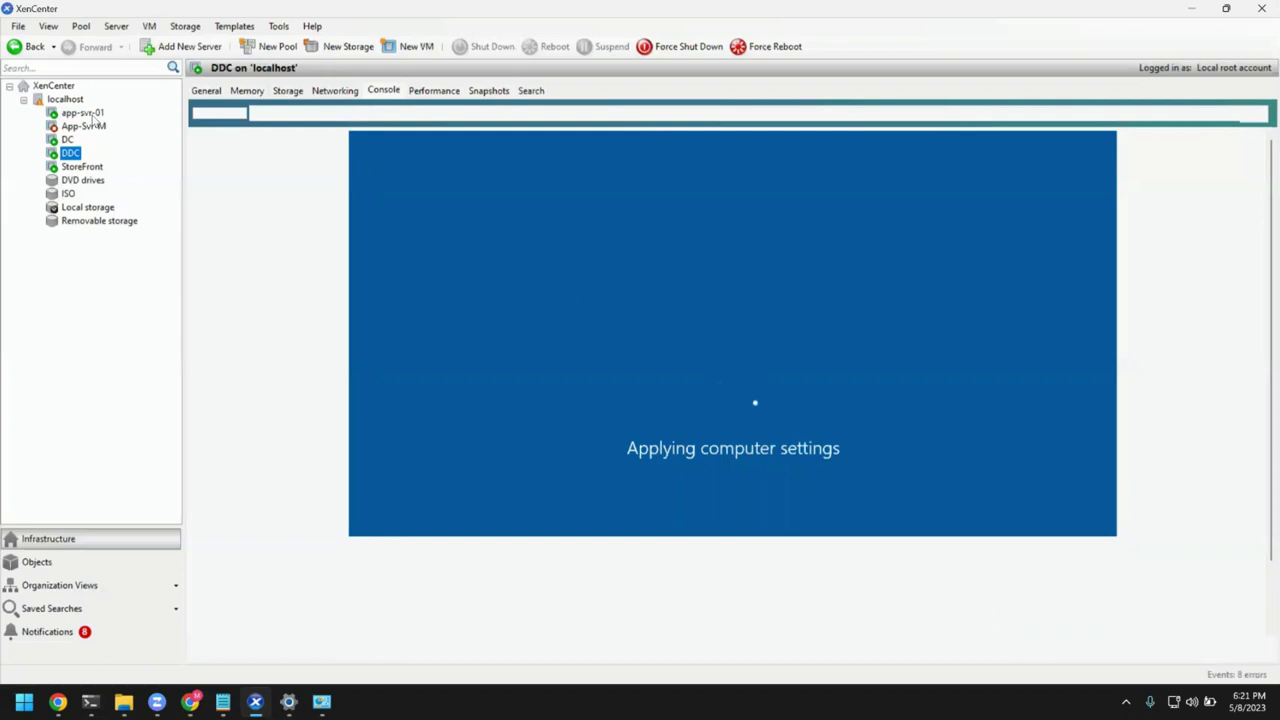
pyautogui.click(89, 114)
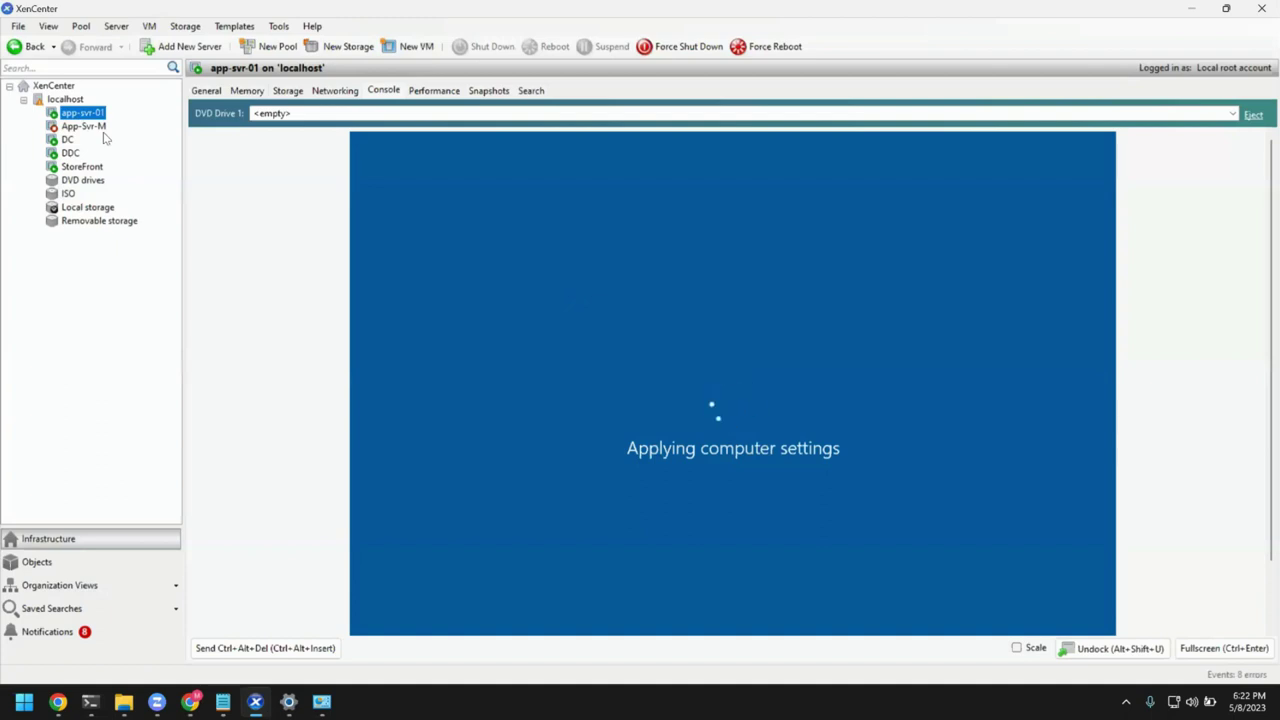
pyautogui.click(189, 697)
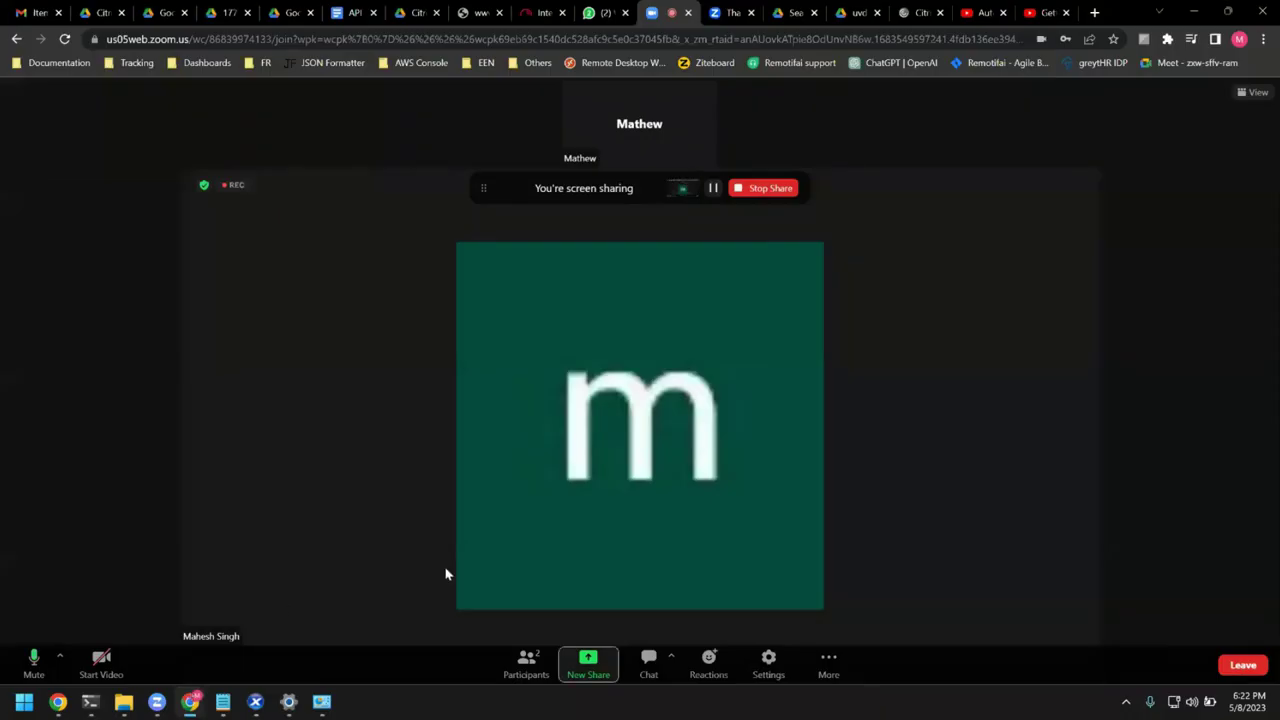
# - Mute the Zoom microphone and return to XenCenter, where app-svr-01 shows its lock screen
pyautogui.click(42, 660)
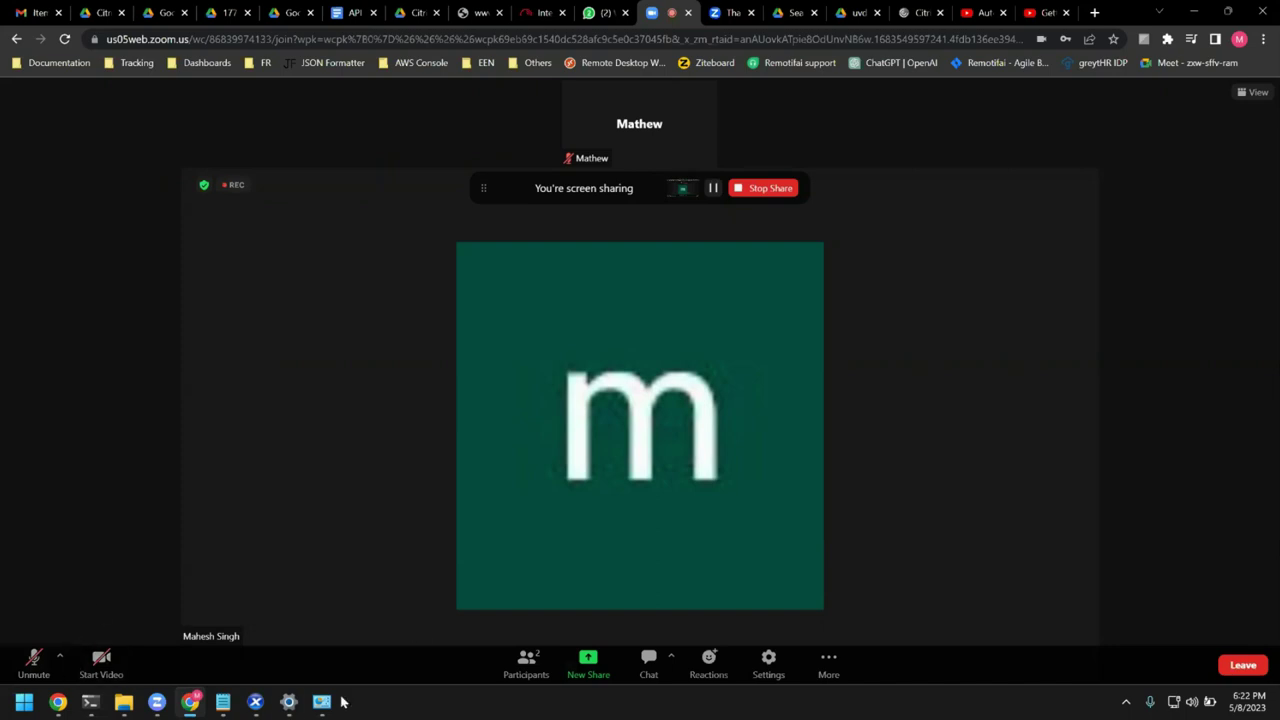
pyautogui.click(255, 702)
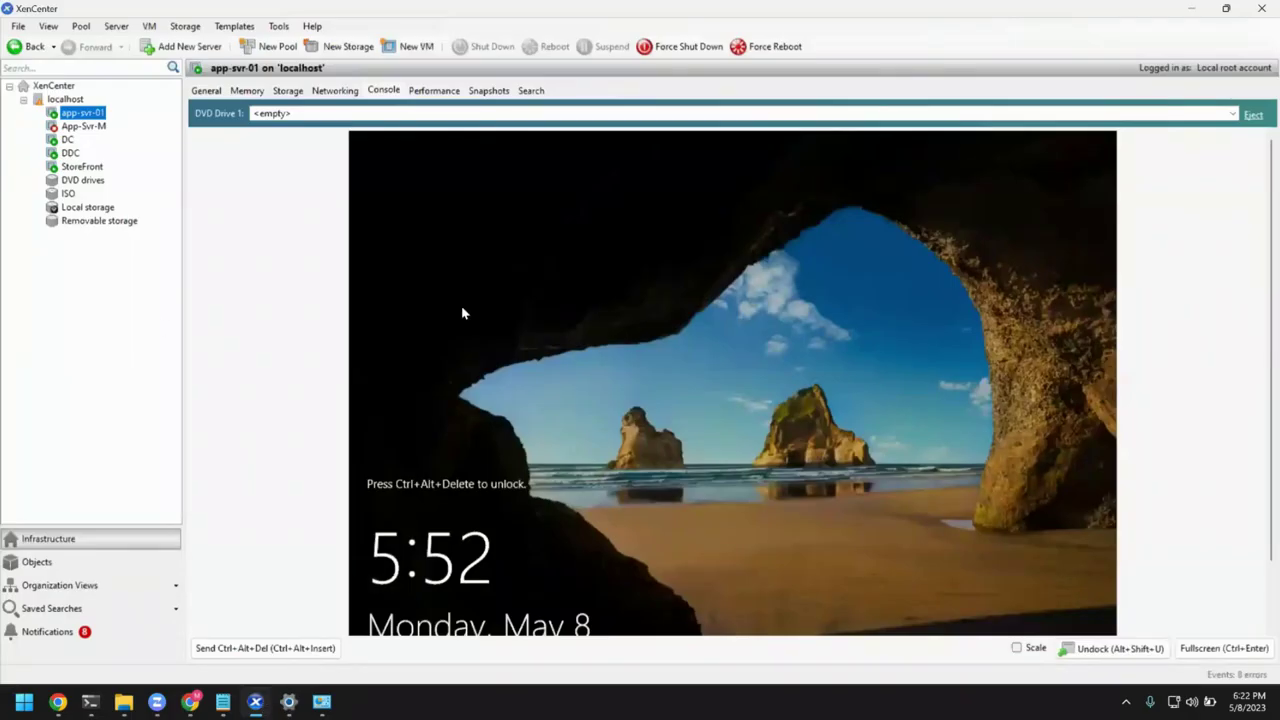
# - Retry adding Start-menu applications on DDC and dismiss the no-machines error
pyautogui.click(72, 154)
pyautogui.click(634, 496)
pyautogui.click(645, 514)
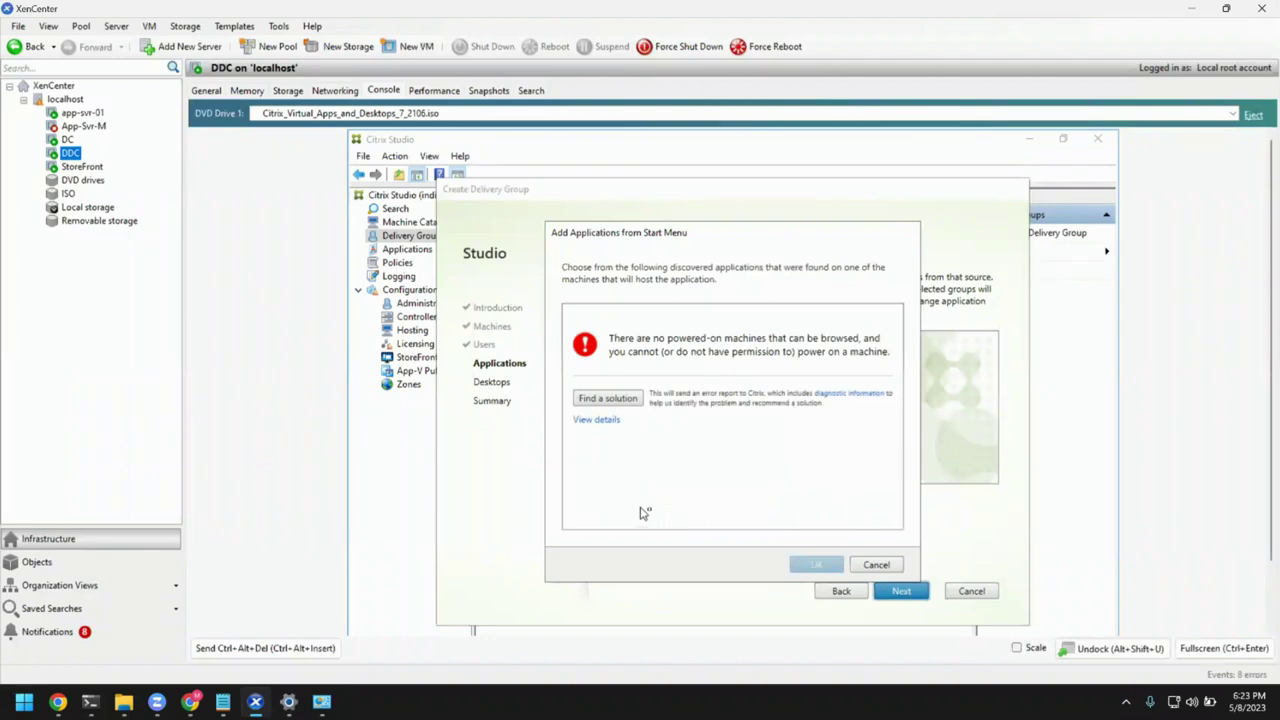
pyautogui.click(878, 562)
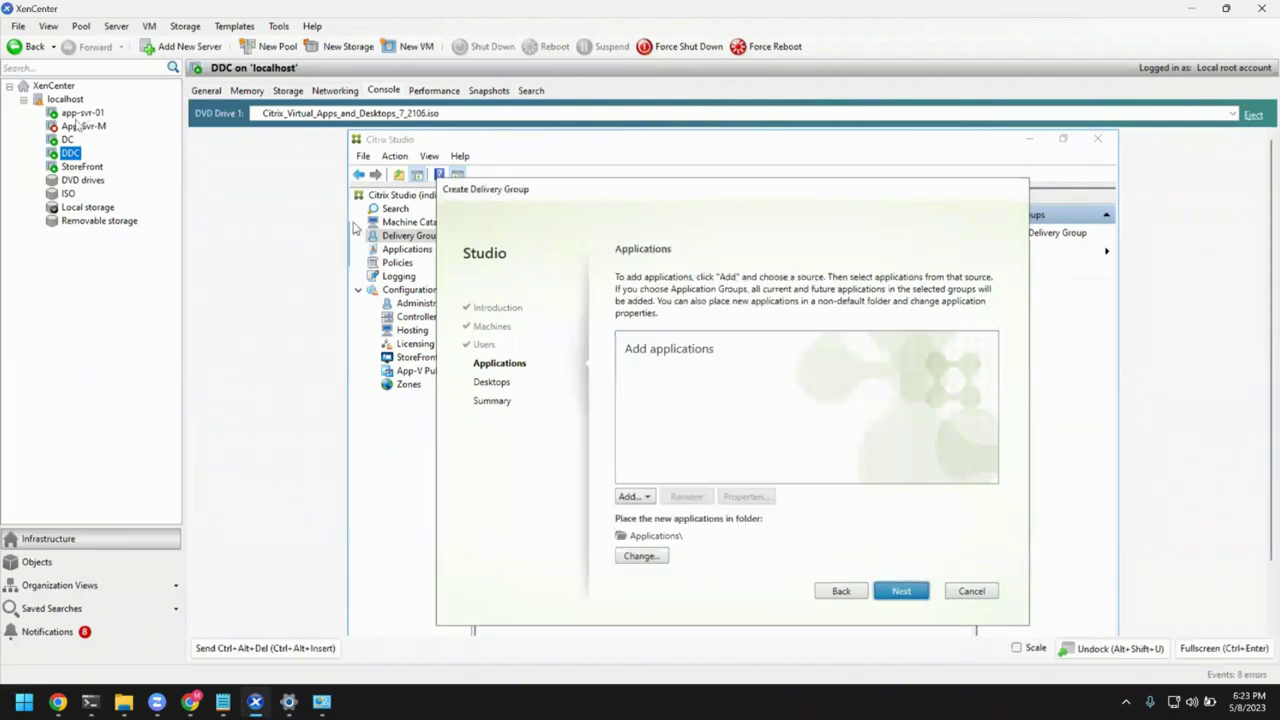
# - Dismiss app-svr-01's lock screen to reach sign-in, then return to the DDC console
pyautogui.click(80, 113)
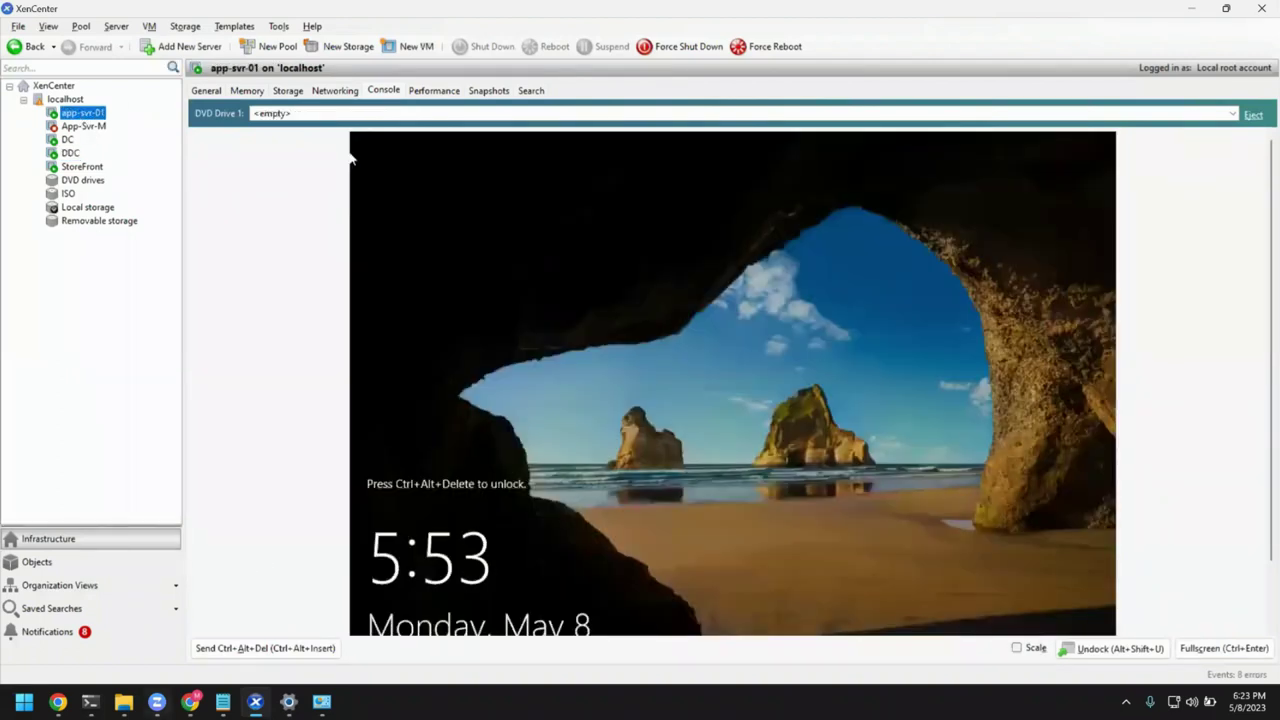
pyautogui.click(190, 702)
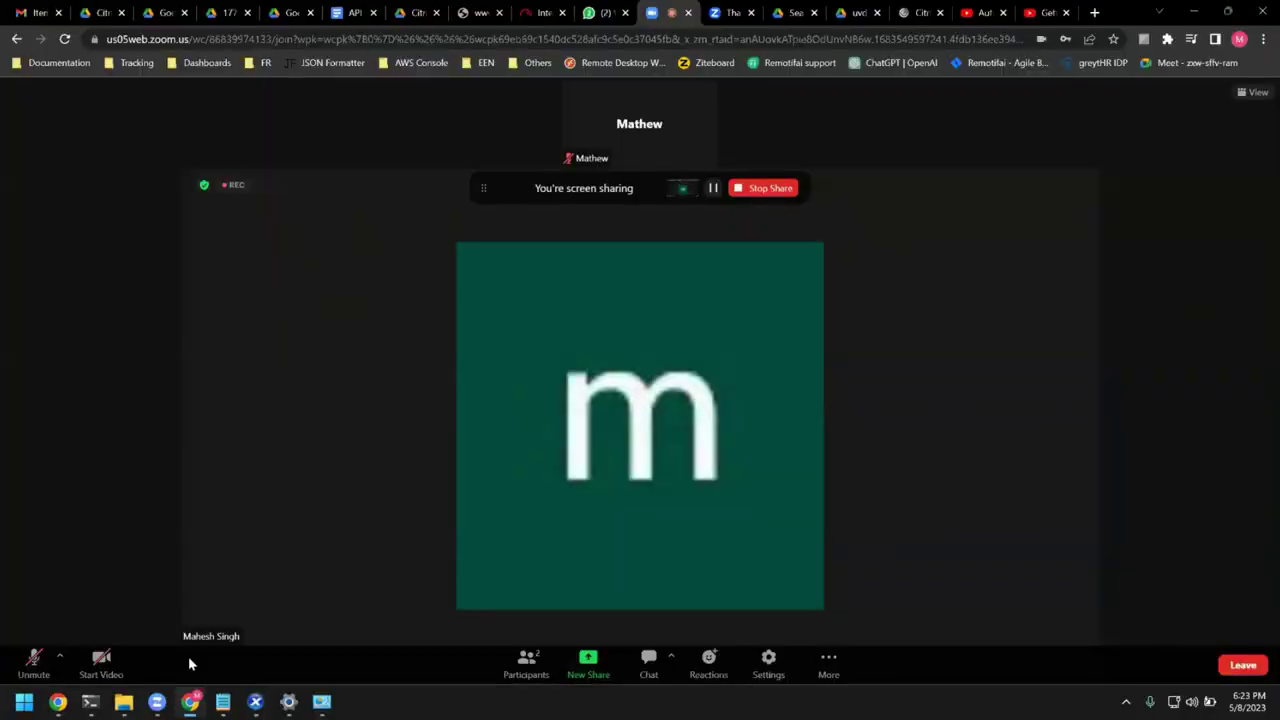
pyautogui.click(255, 702)
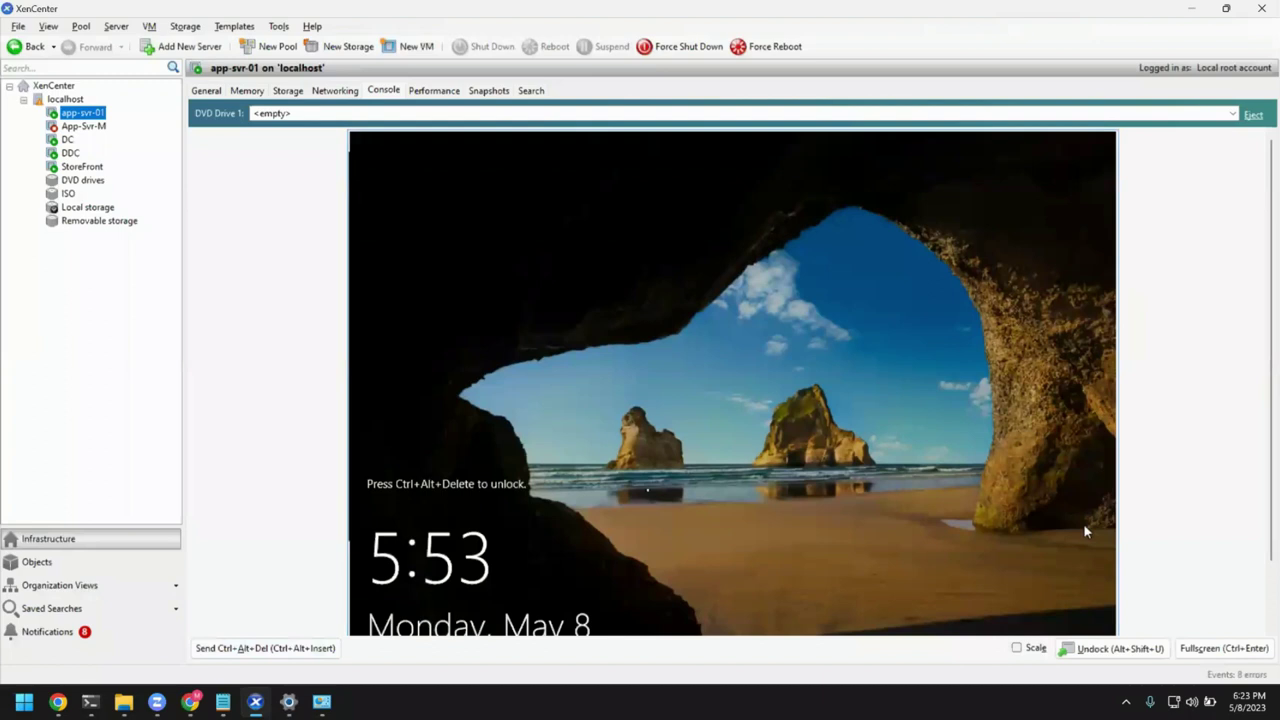
pyautogui.click(265, 648)
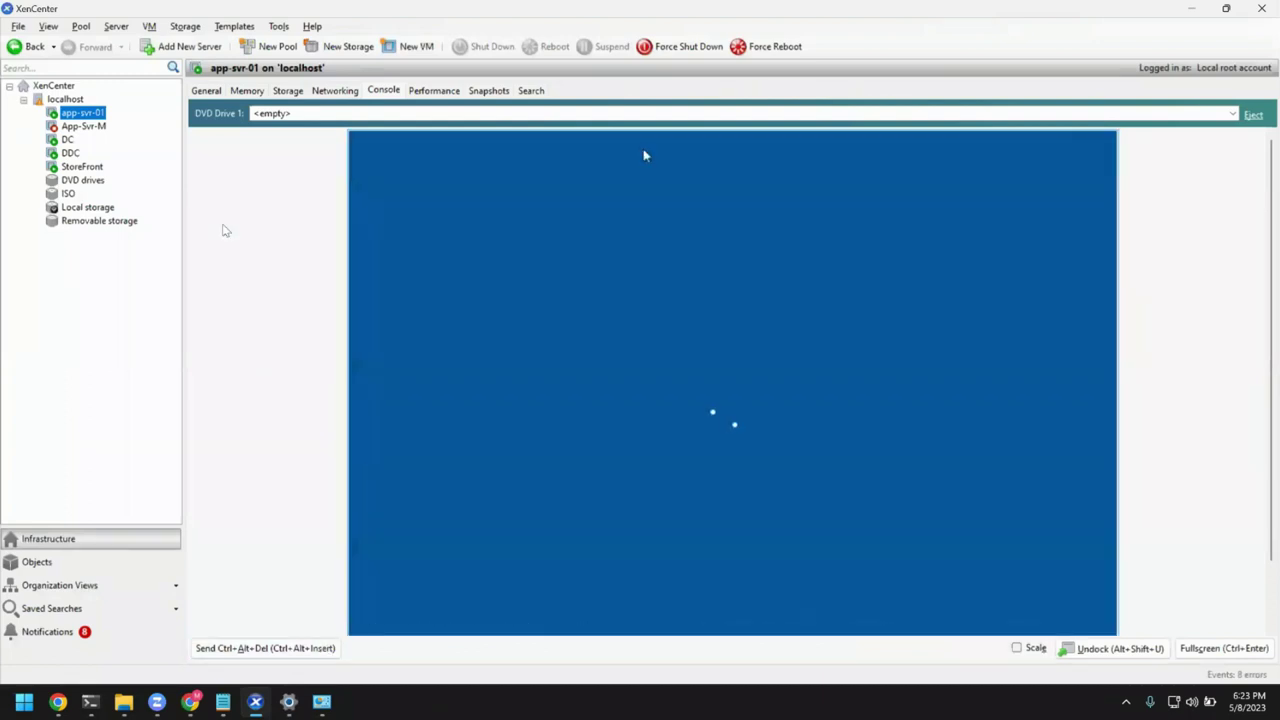
pyautogui.click(76, 168)
pyautogui.click(70, 153)
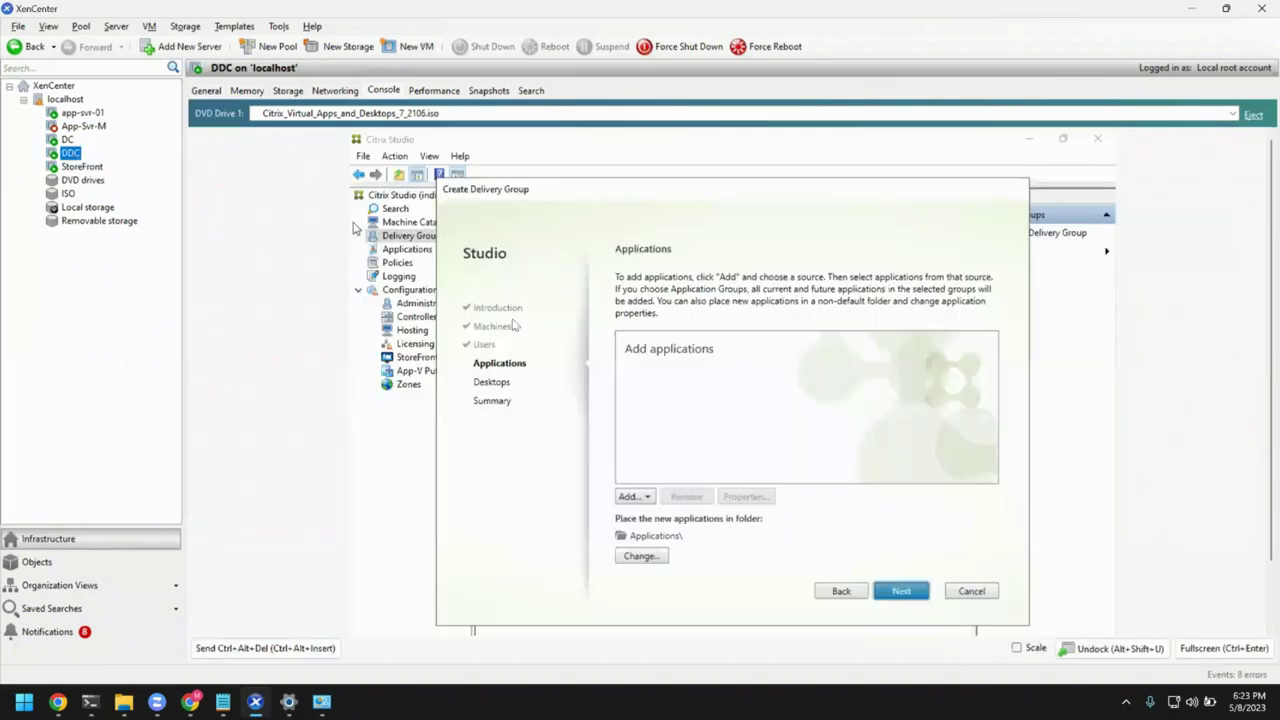
# - Retry Start-menu applications twice, dismiss both no-machines errors, and cancel the Create Delivery Group wizard
pyautogui.click(648, 496)
pyautogui.click(648, 514)
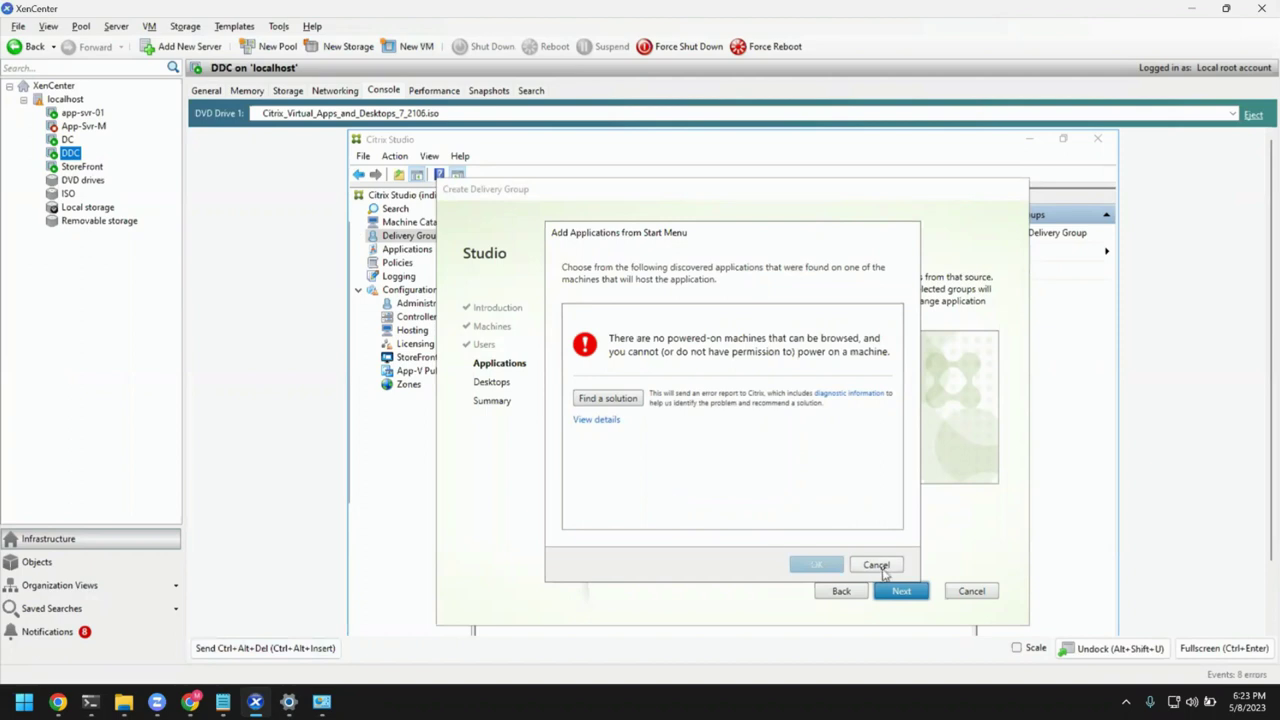
pyautogui.click(876, 566)
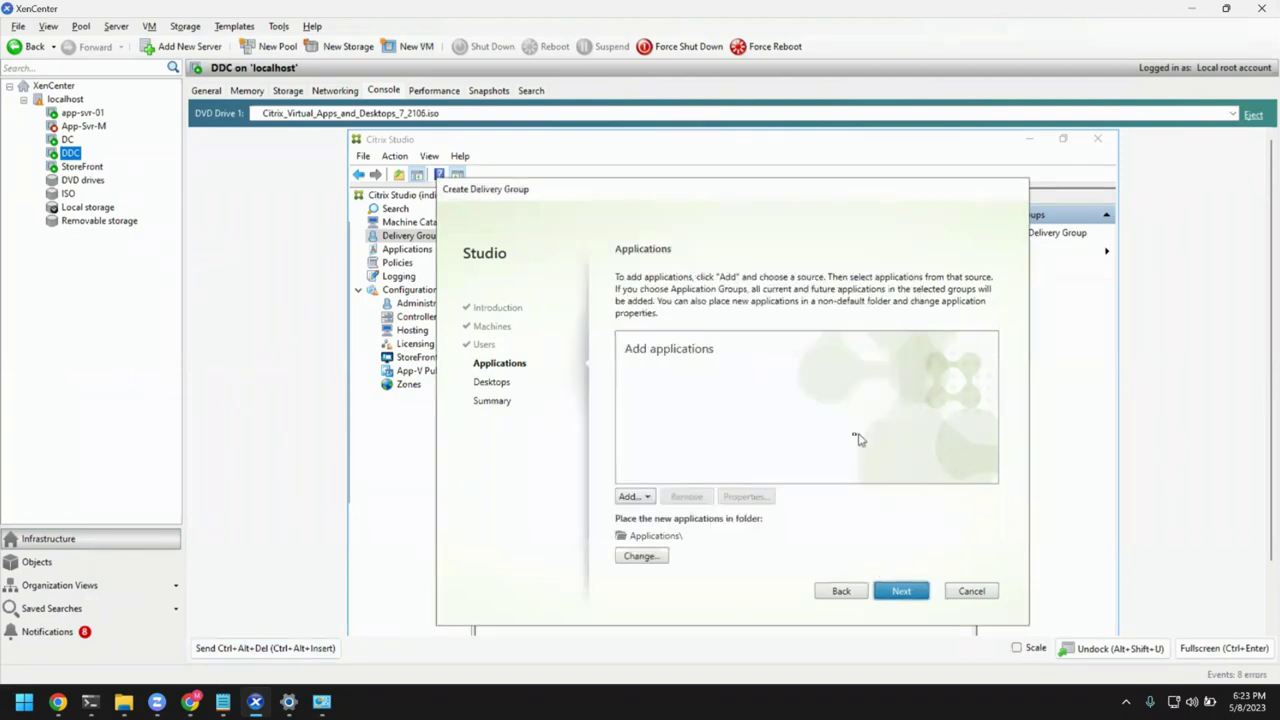
pyautogui.click(633, 503)
pyautogui.click(644, 515)
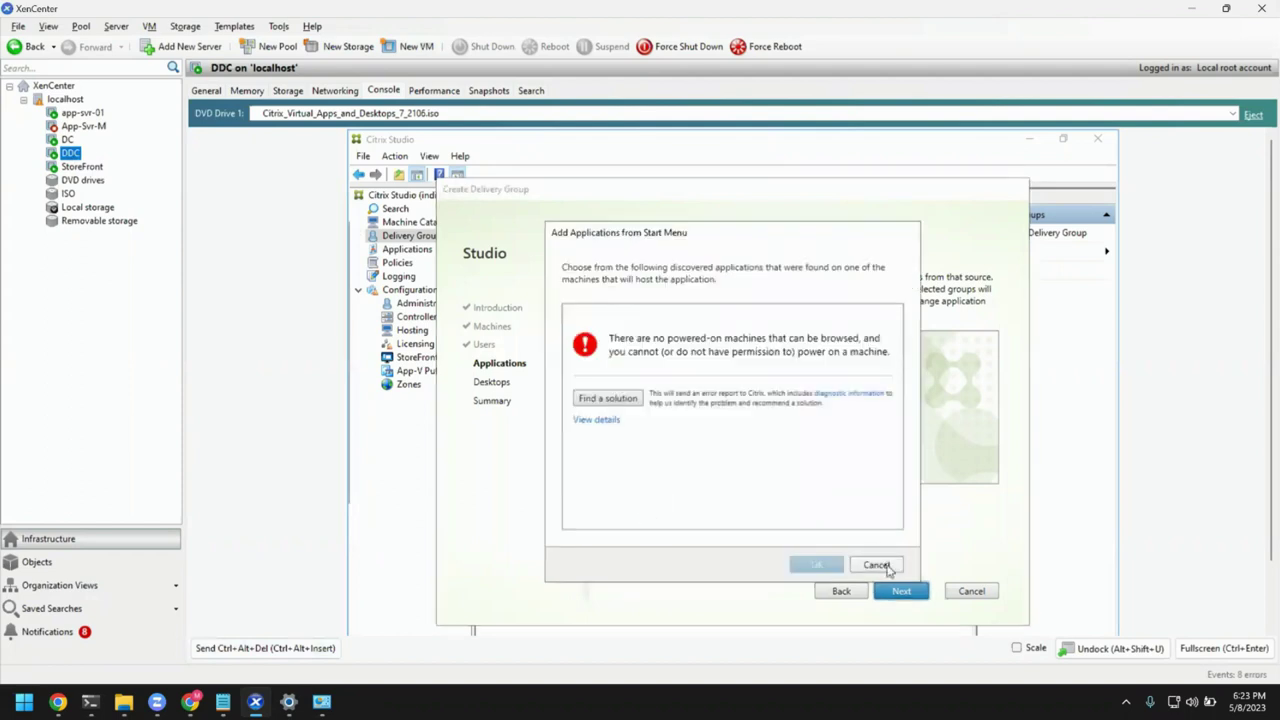
pyautogui.click(877, 564)
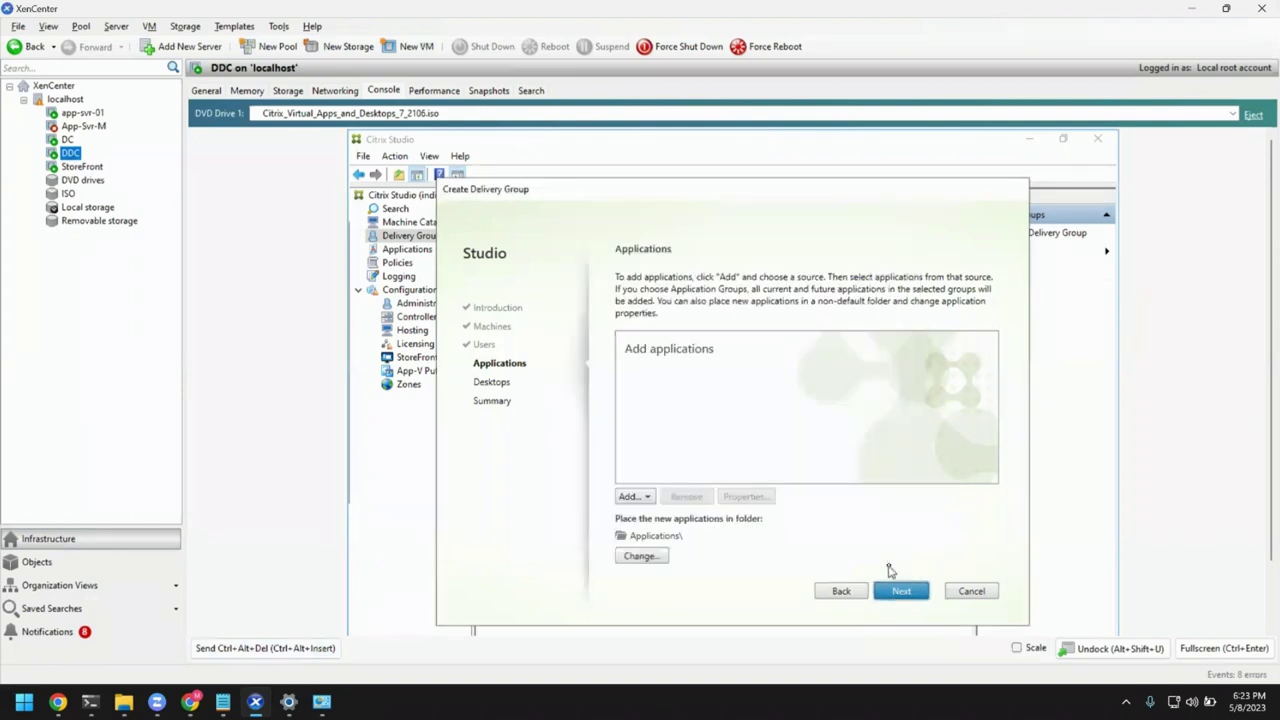
pyautogui.click(968, 597)
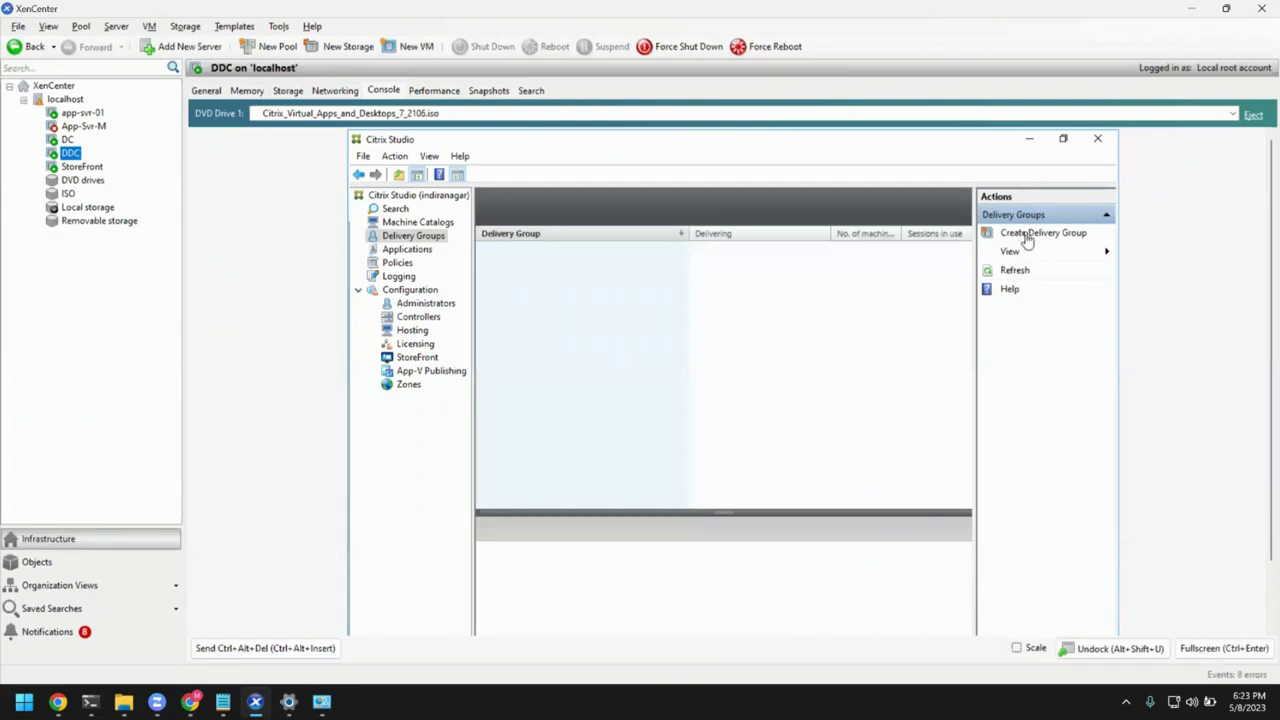
# - Open Machine Catalogs to view the uvapp-test catalog's machine app-svr-01
pyautogui.click(418, 225)
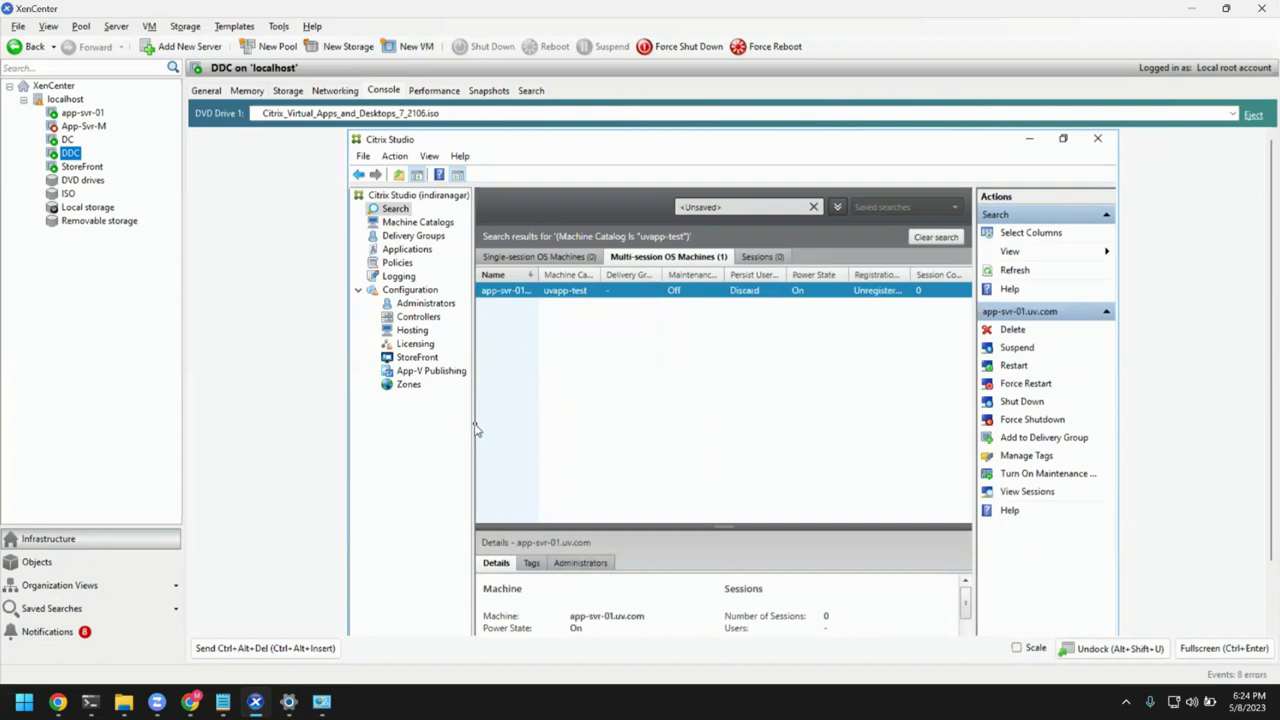
# - Widen the Registration State column and refresh repeatedly while app-svr-01 stays Unregistered, then view its console
pyautogui.click(1015, 271)
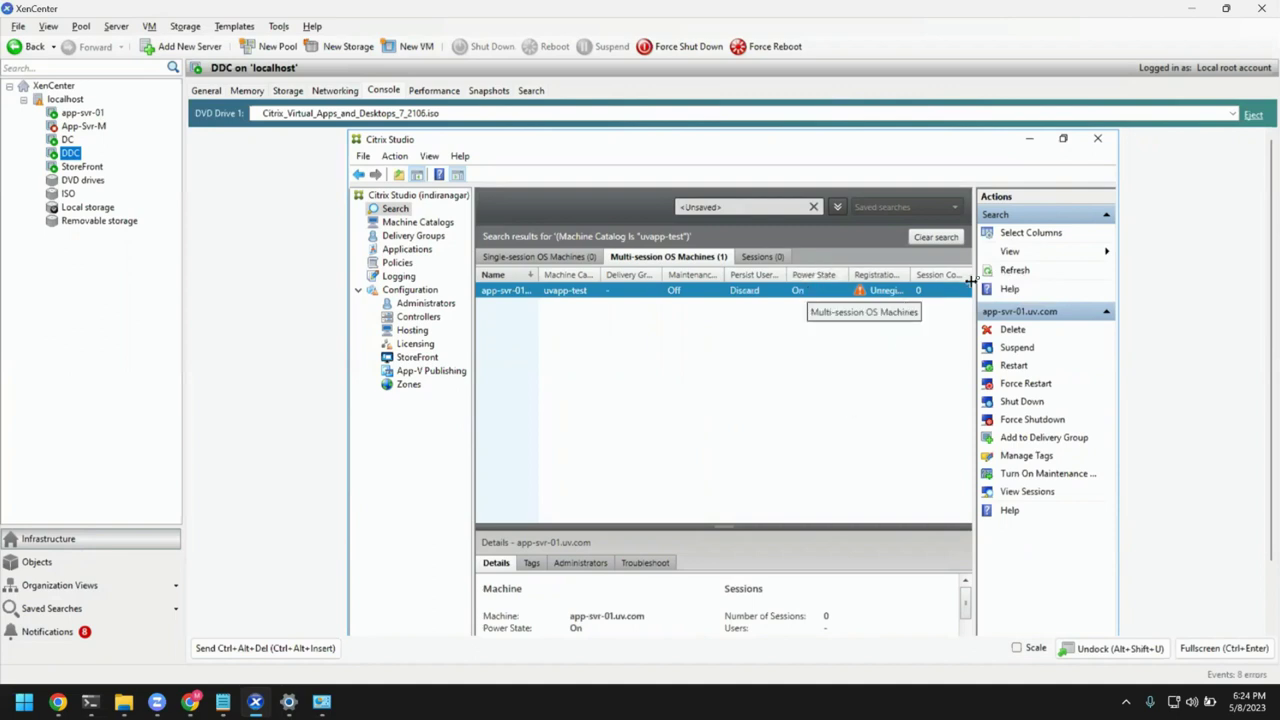
pyautogui.click(1011, 272)
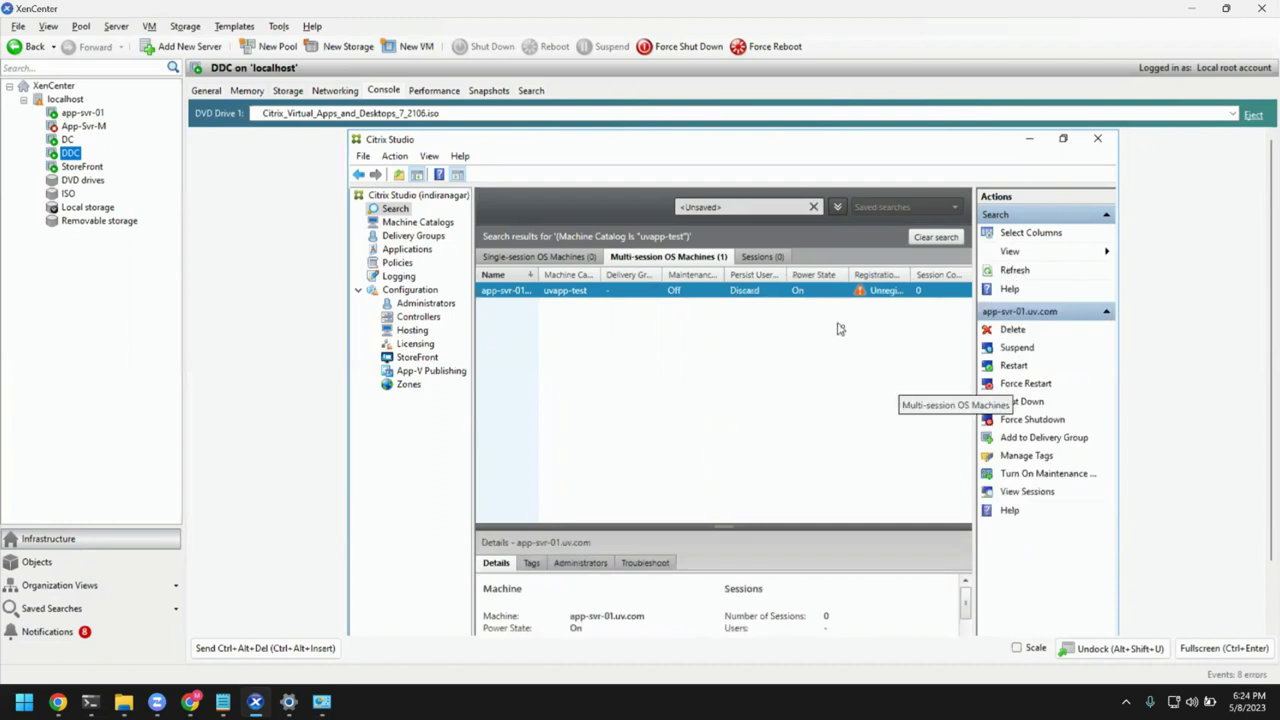
pyautogui.moveTo(909, 274); pyautogui.dragTo(945, 274)
pyautogui.click(1013, 271)
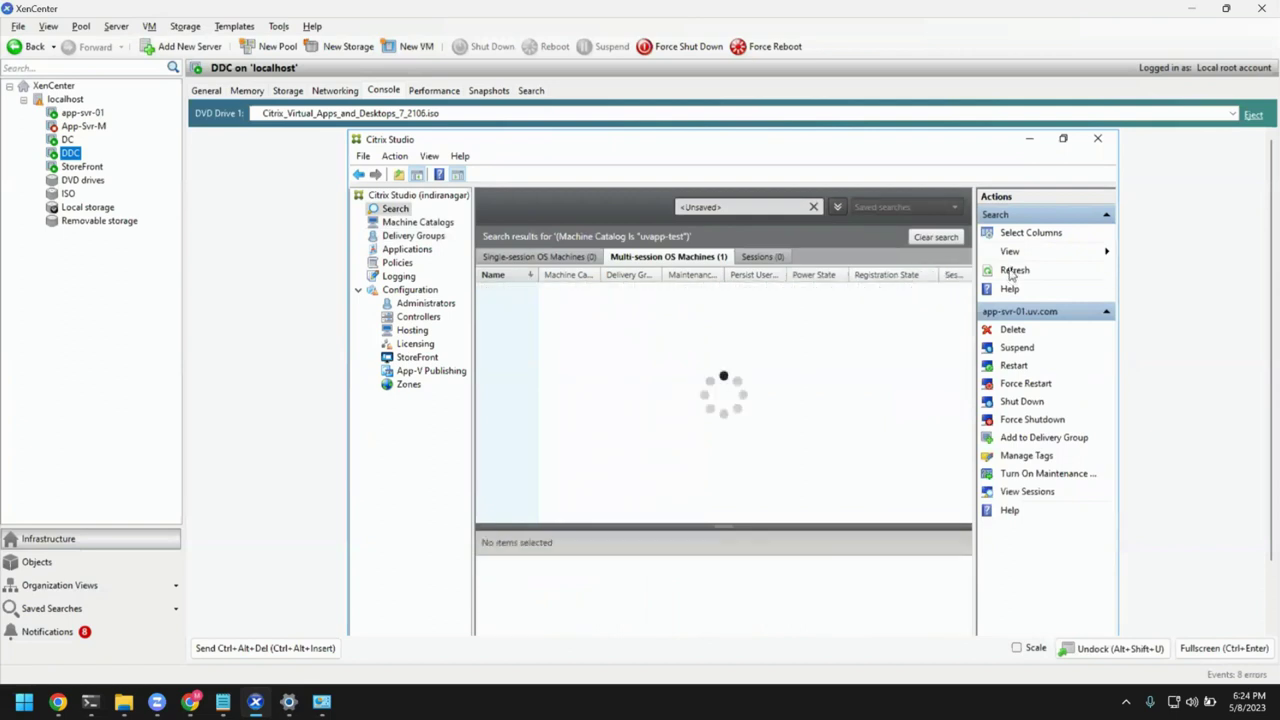
pyautogui.click(1012, 272)
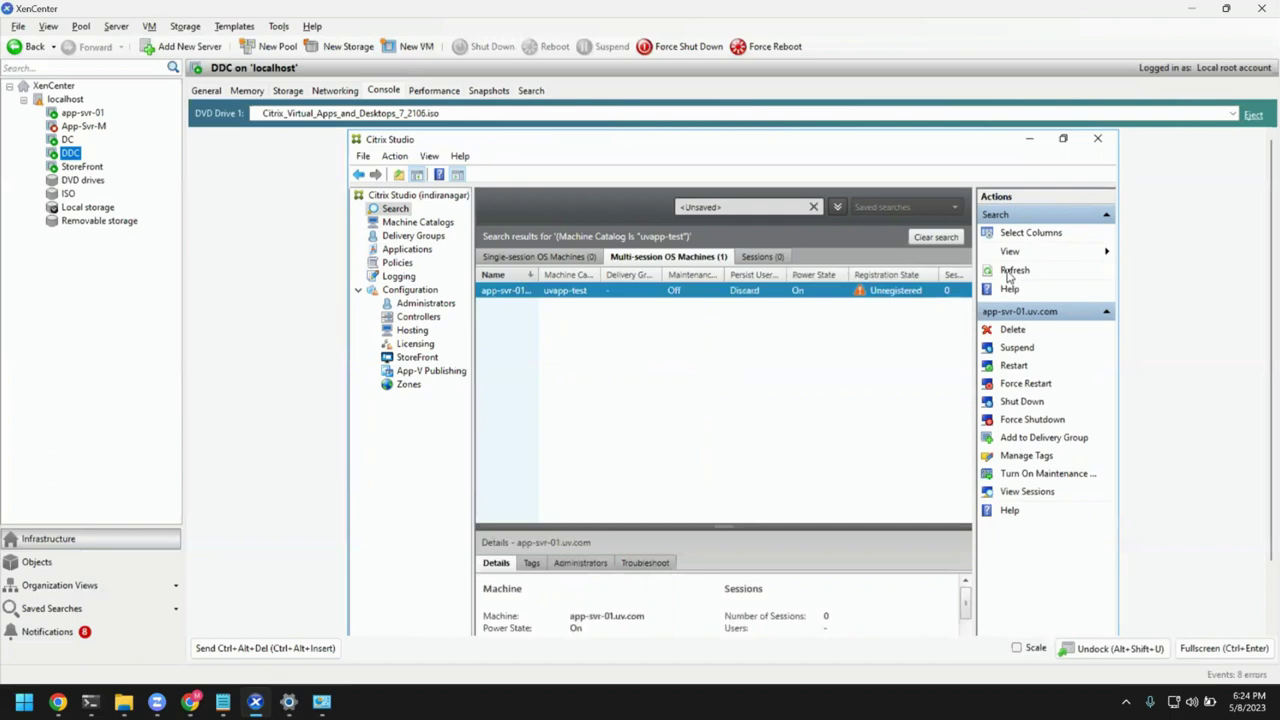
pyautogui.click(1010, 272)
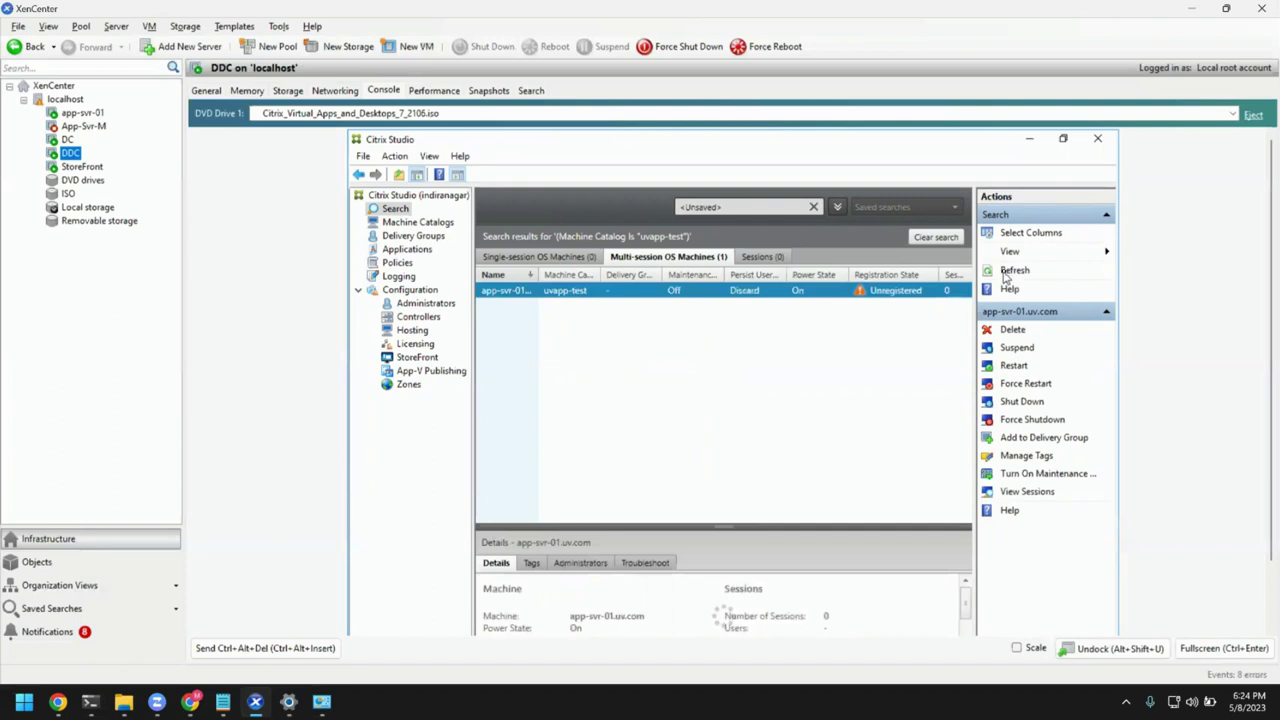
pyautogui.click(1010, 272)
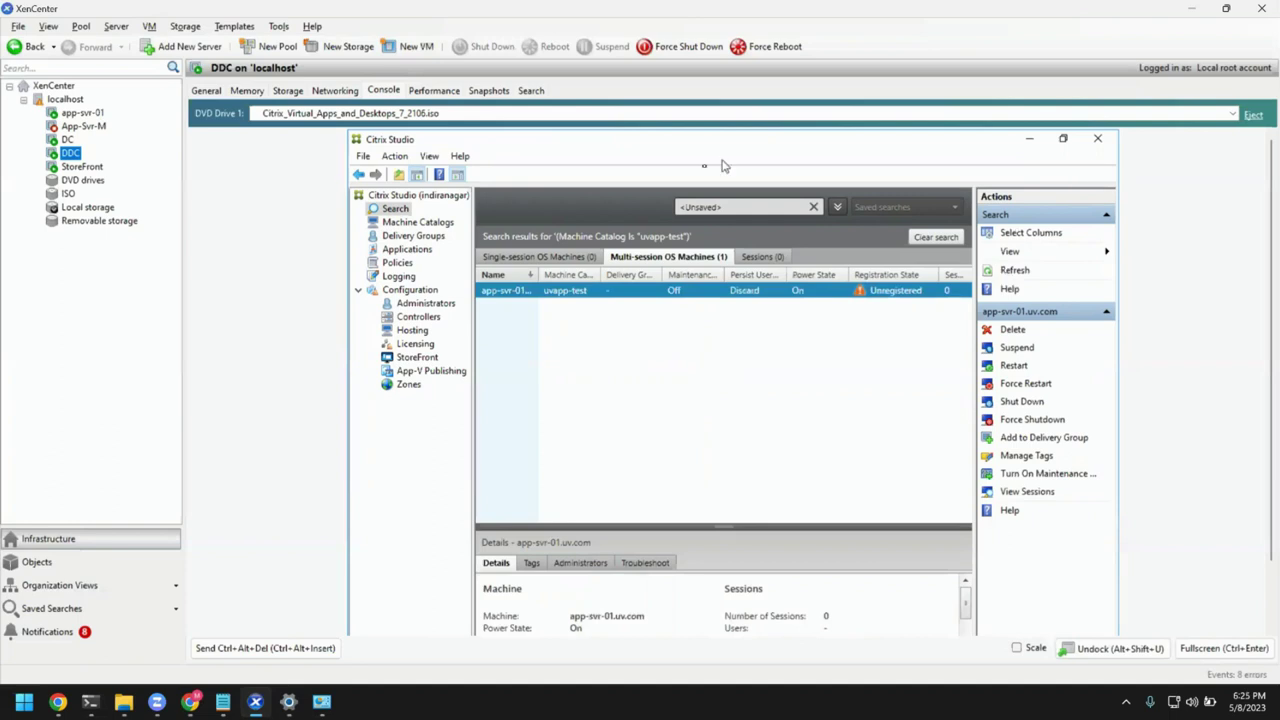
pyautogui.click(82, 112)
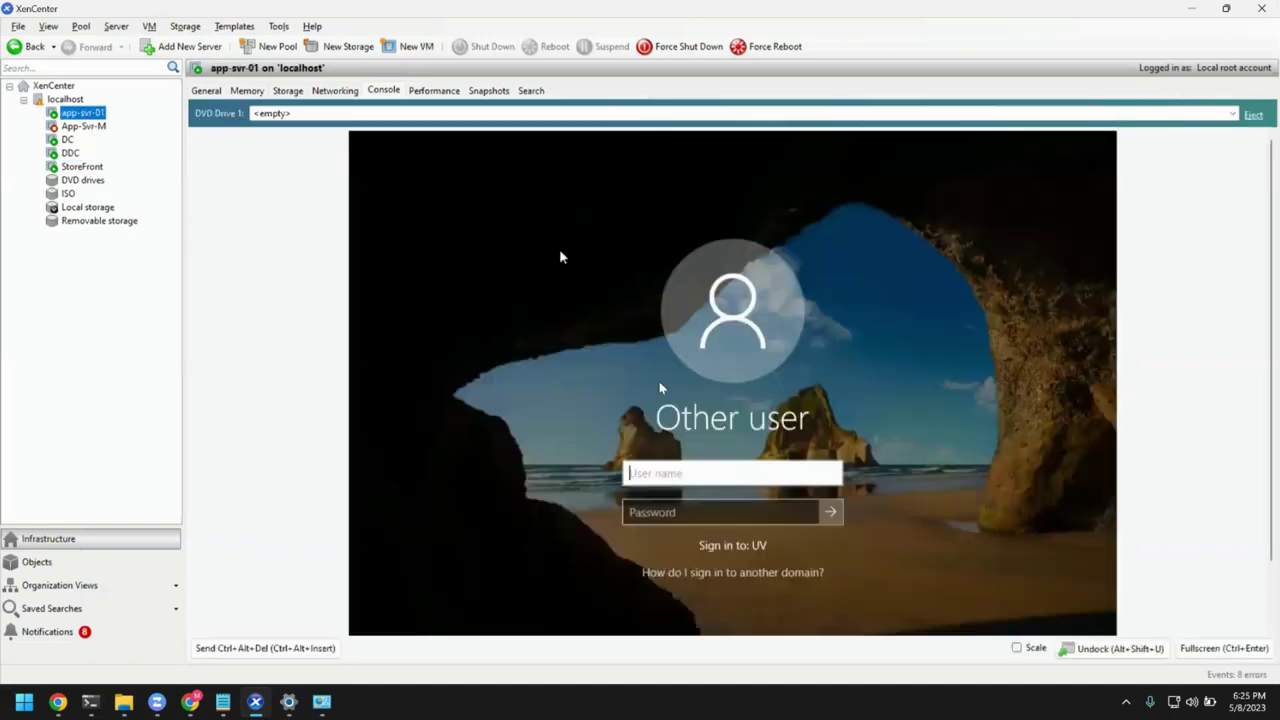
# - Sign in to app-svr-01's console with a UV domain user name and password
pyautogui.click(560, 257)
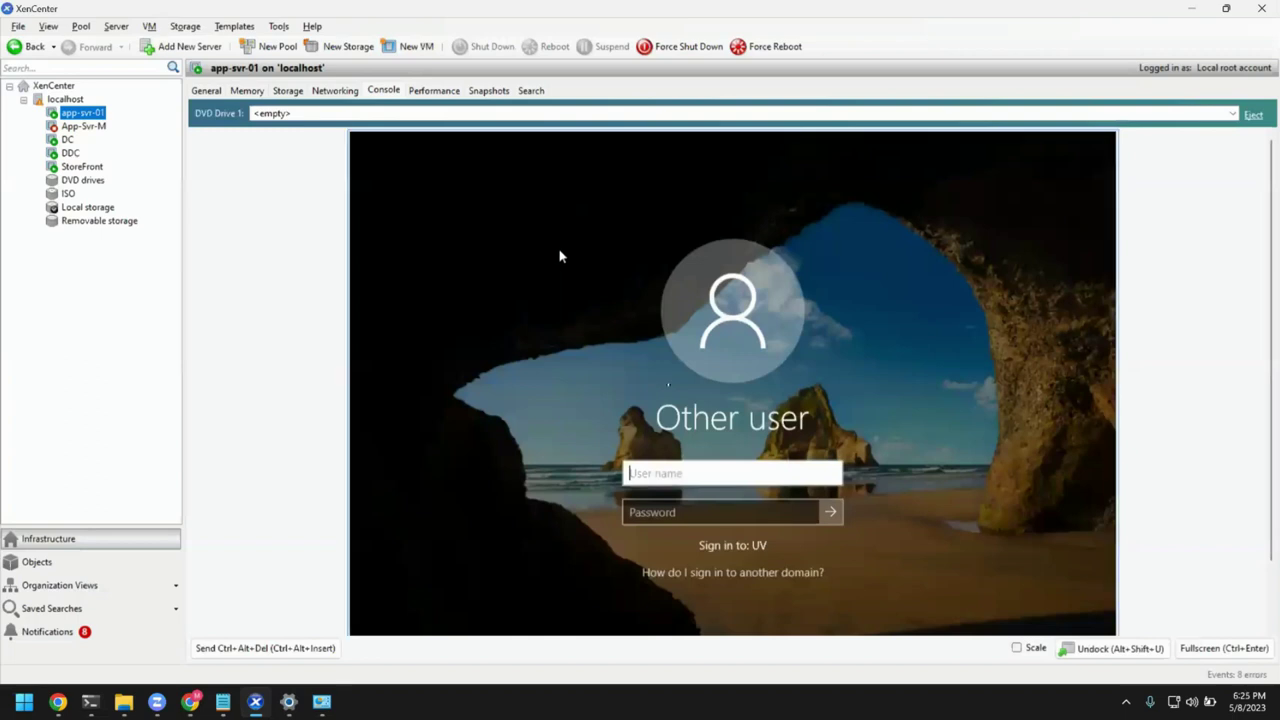
pyautogui.click(674, 479)
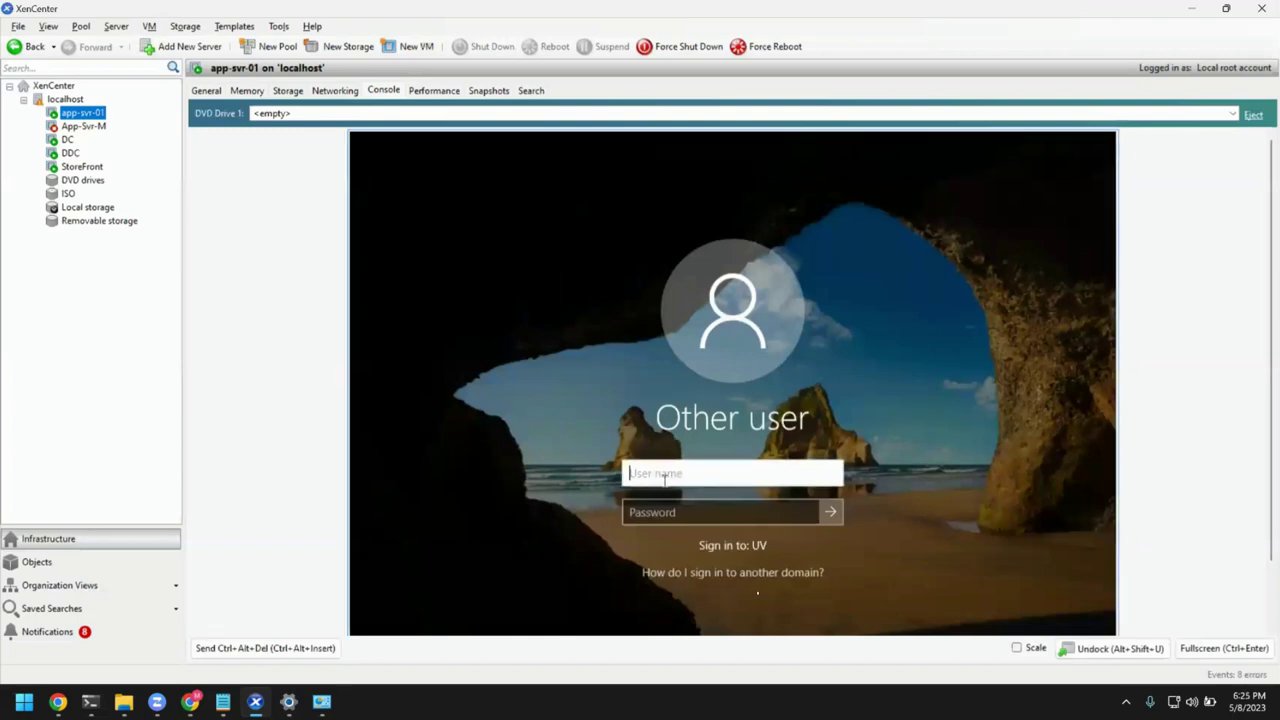
pyautogui.write('Mathew')
pyautogui.press('Tab')
pyautogui.write('********')
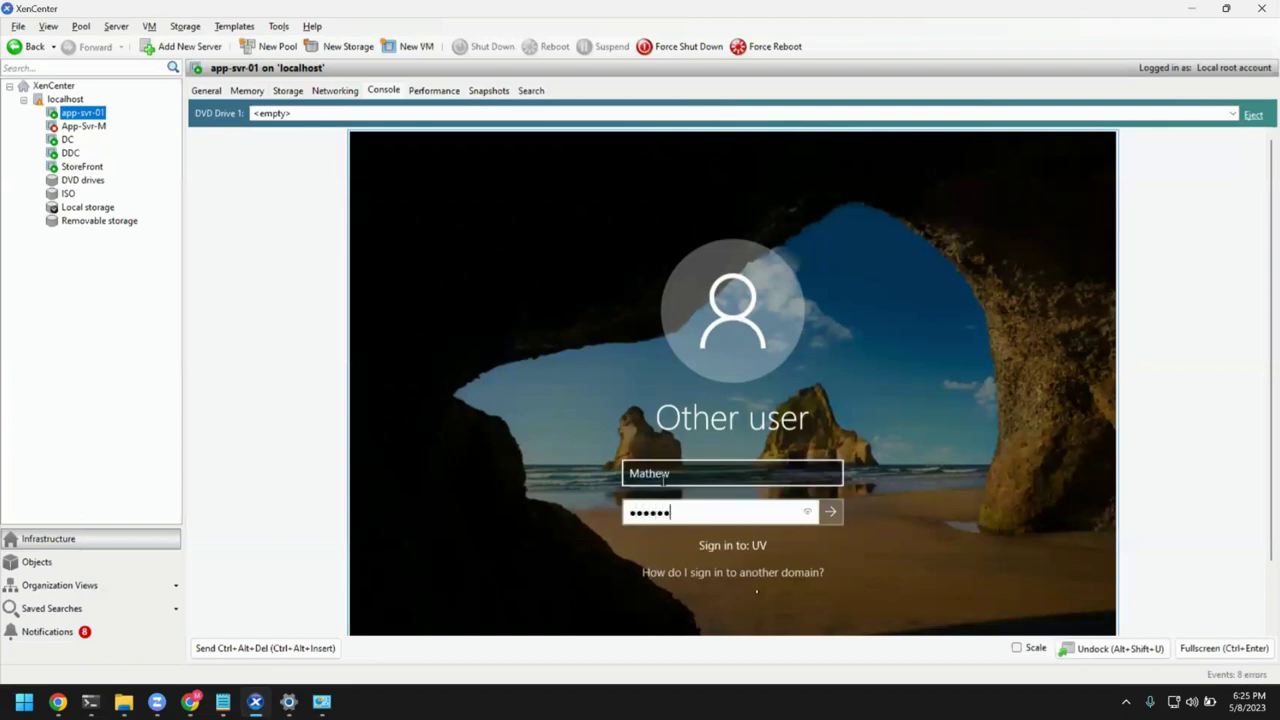
pyautogui.press('Return')
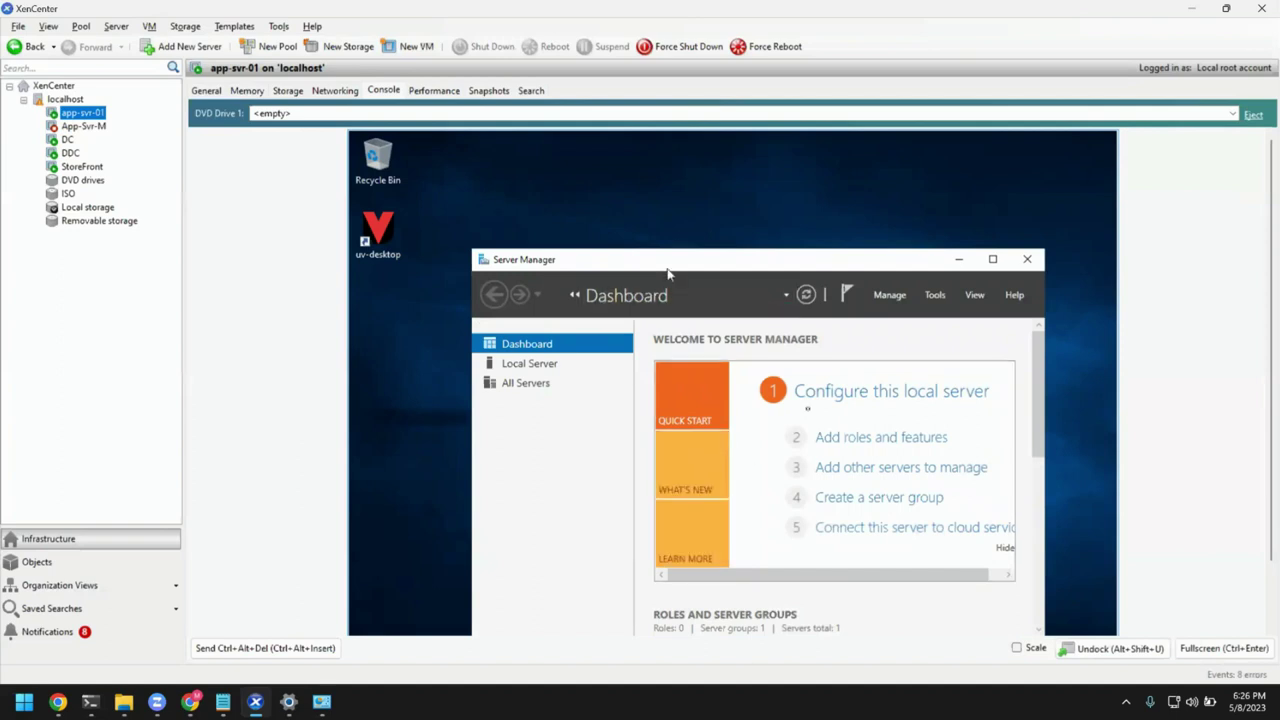
# - Maximize Server Manager on app-svr-01, then return to DDC's Citrix Studio console
pyautogui.doubleClick(705, 262)
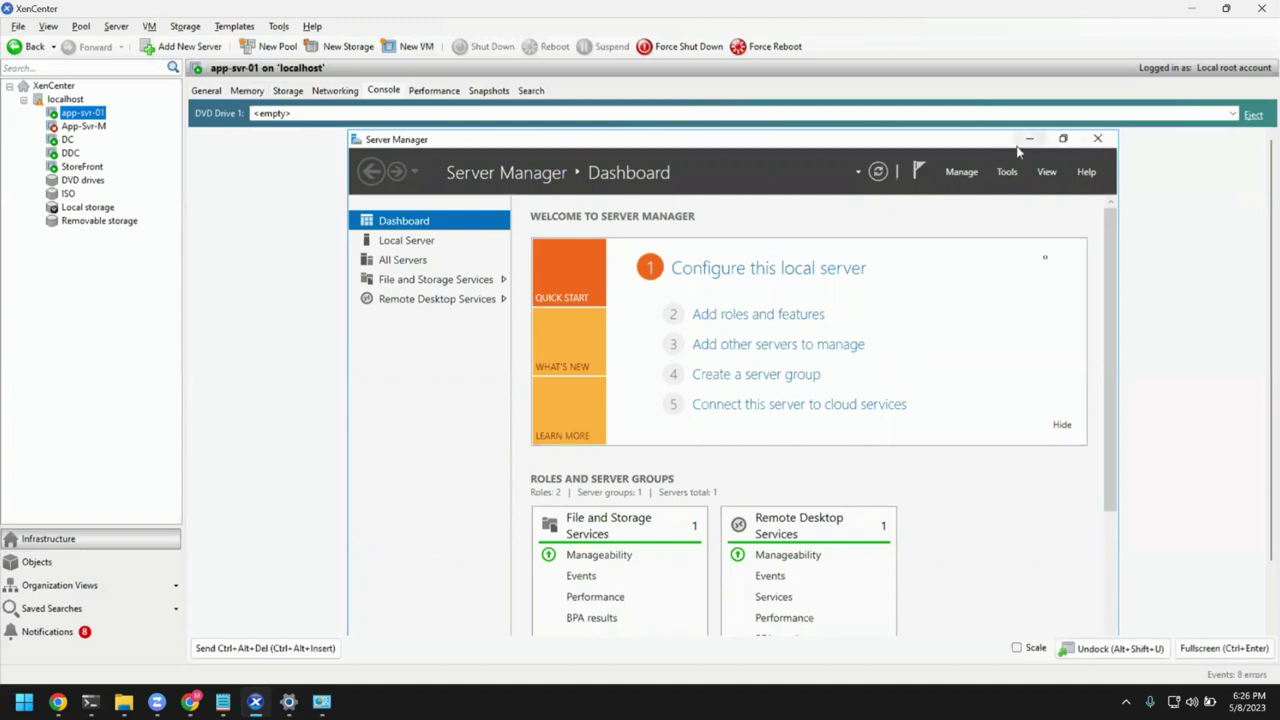
pyautogui.click(67, 153)
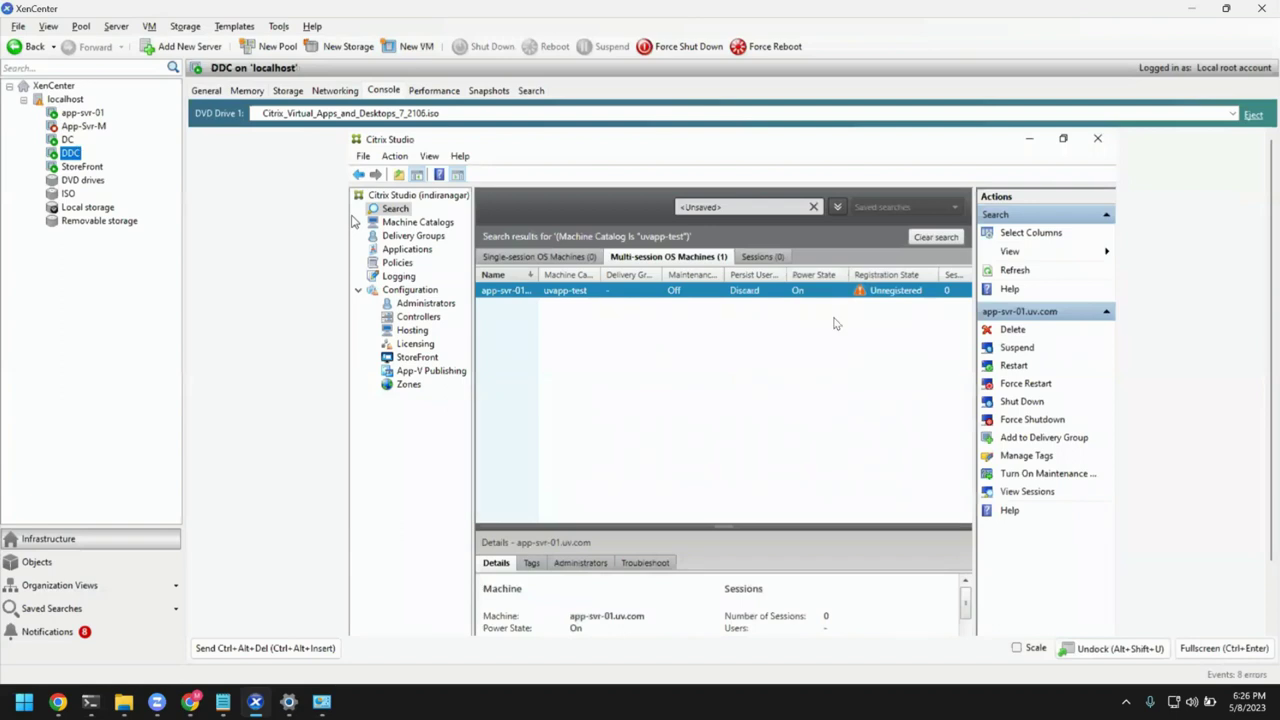
# - Refresh the machine list, then start a new delivery group using the uvapp-test catalog
pyautogui.click(1011, 271)
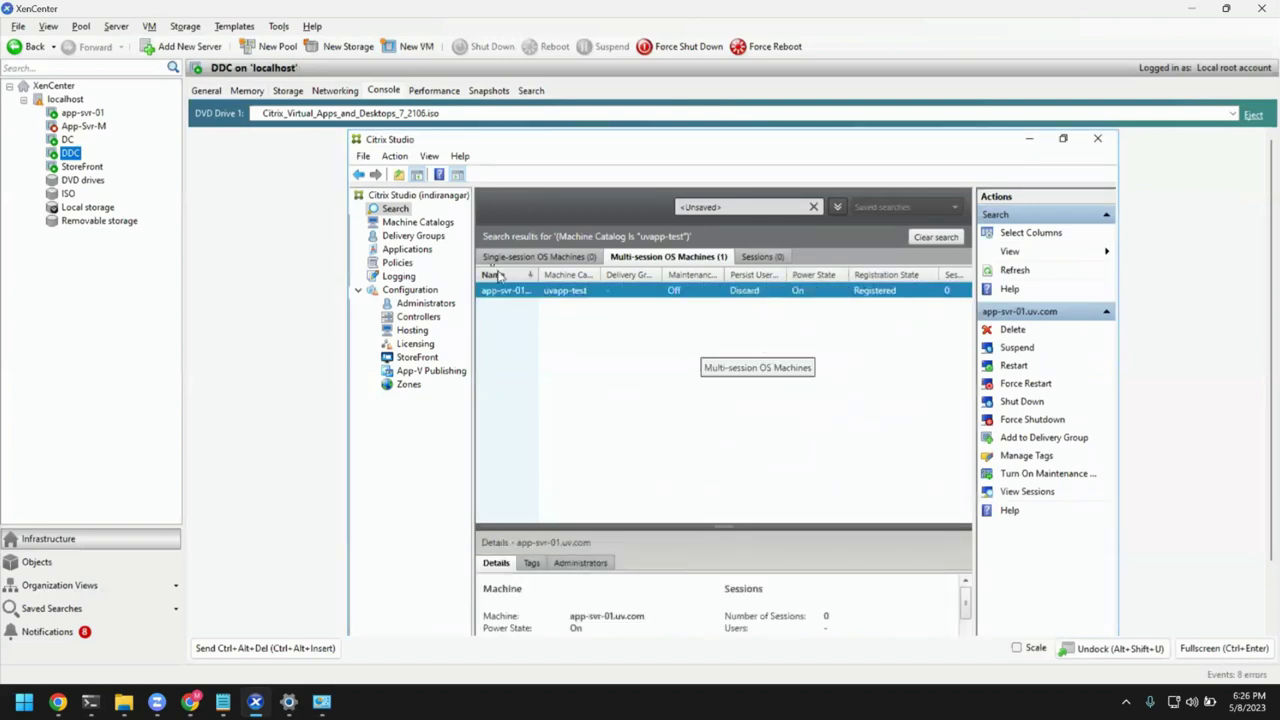
pyautogui.click(401, 238)
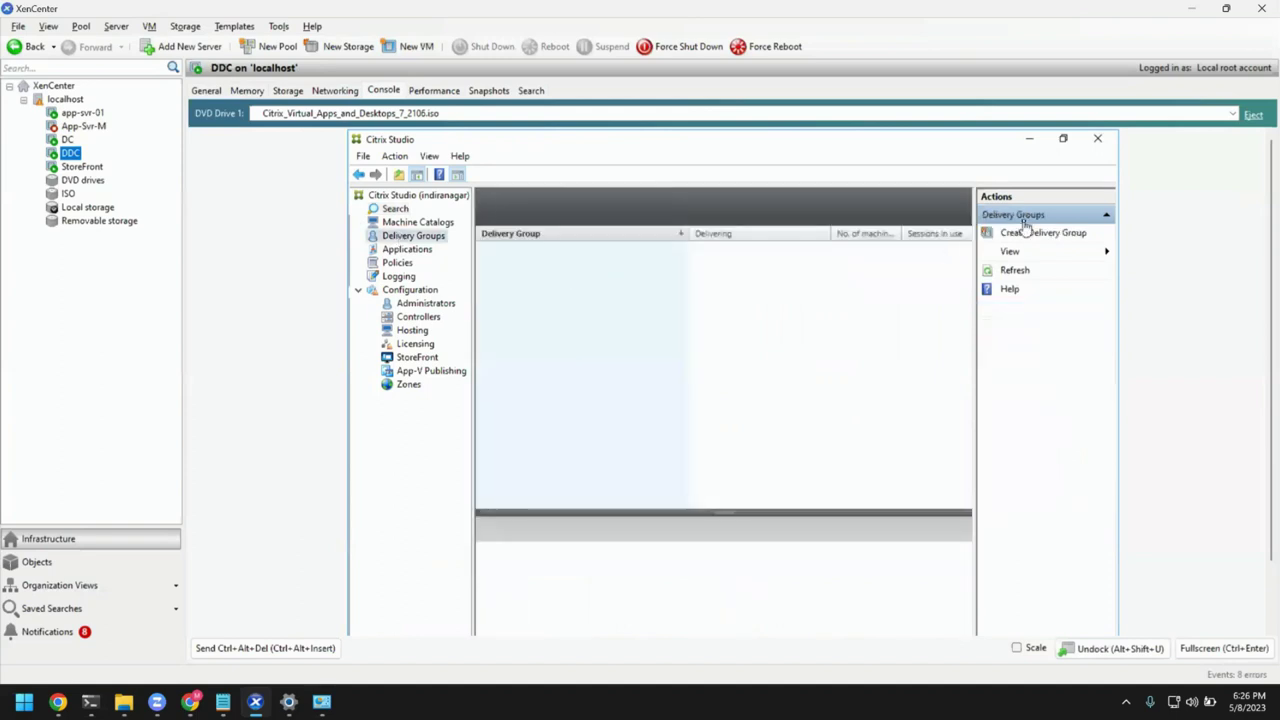
pyautogui.click(1034, 232)
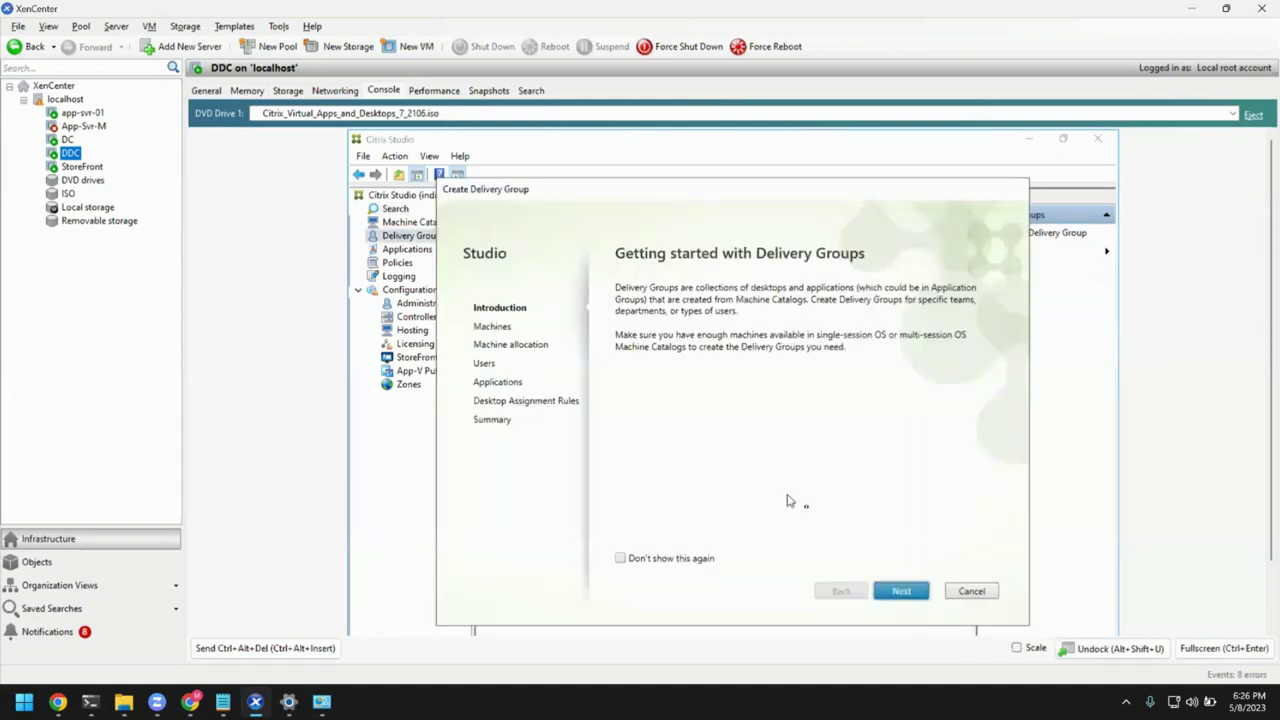
pyautogui.click(901, 591)
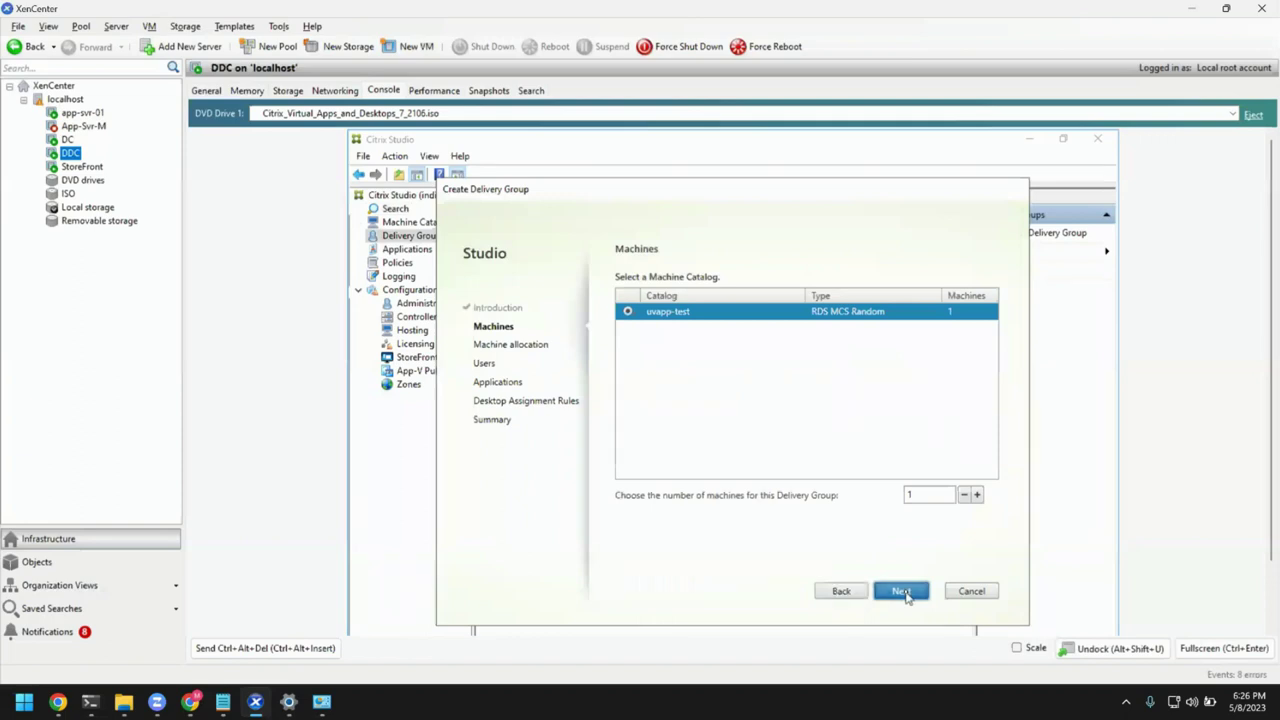
pyautogui.click(903, 592)
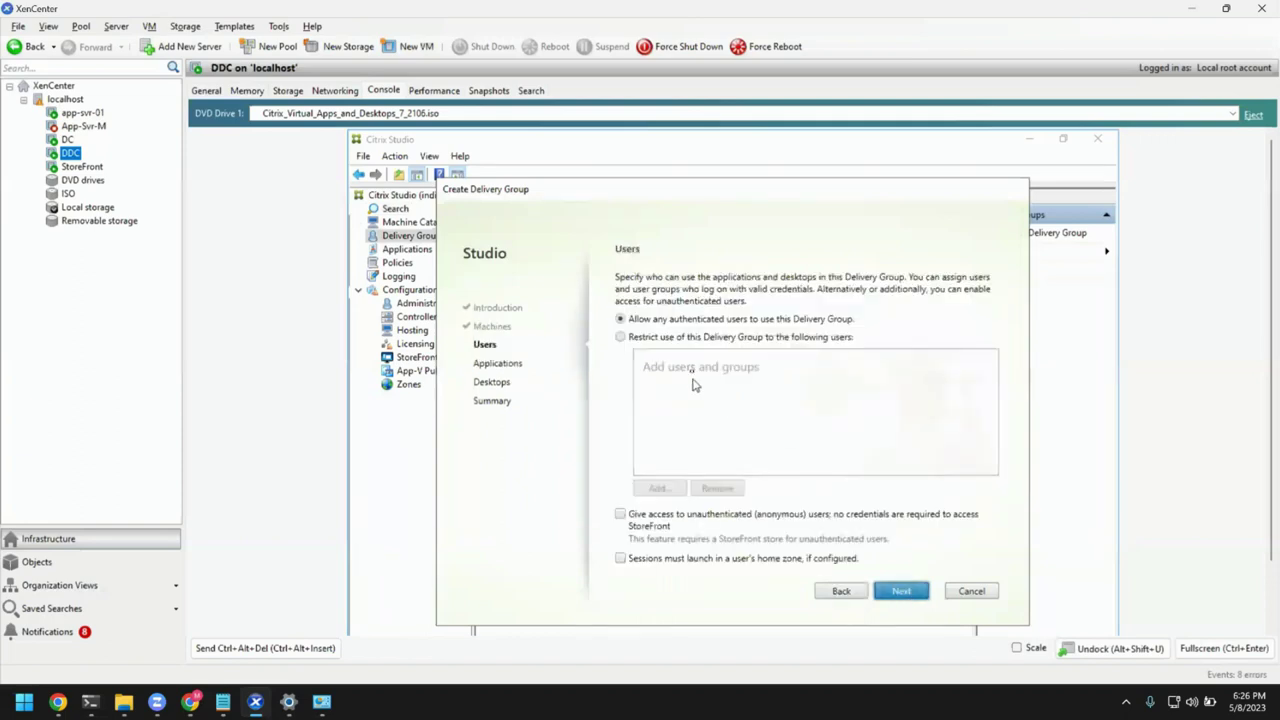
# - Restrict the delivery group to the three users matching 'test'
pyautogui.click(687, 341)
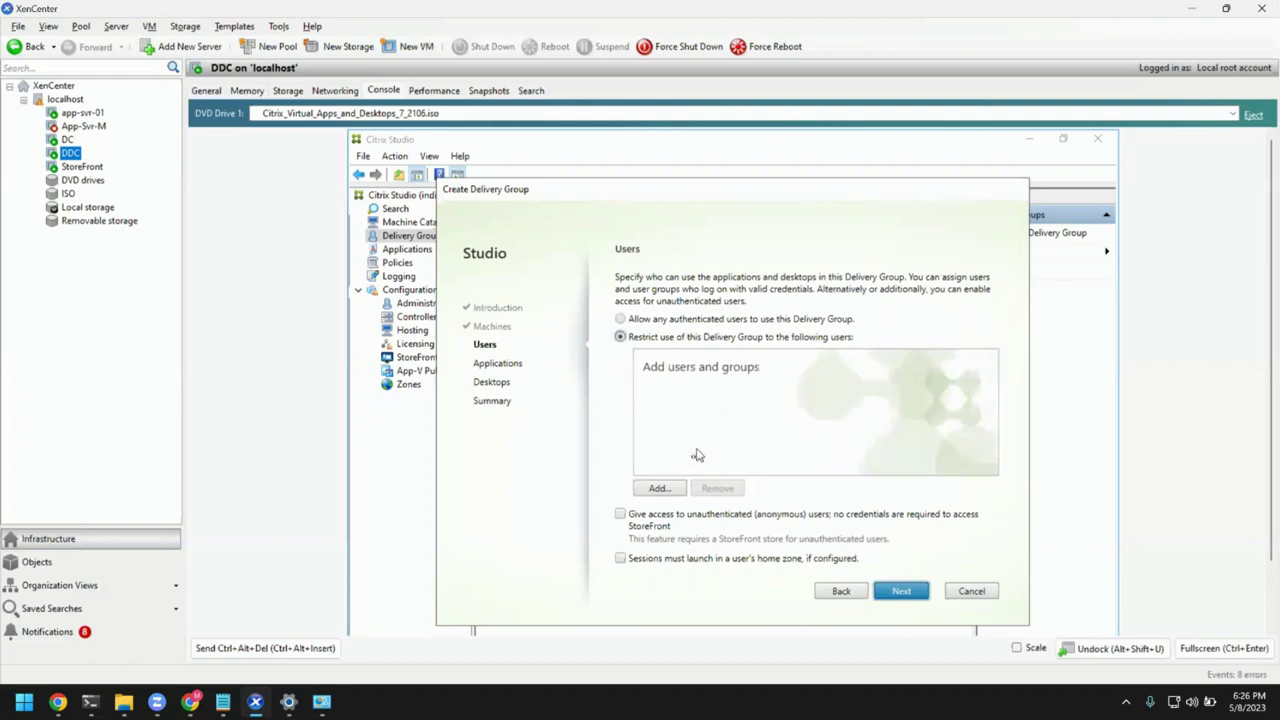
pyautogui.click(659, 488)
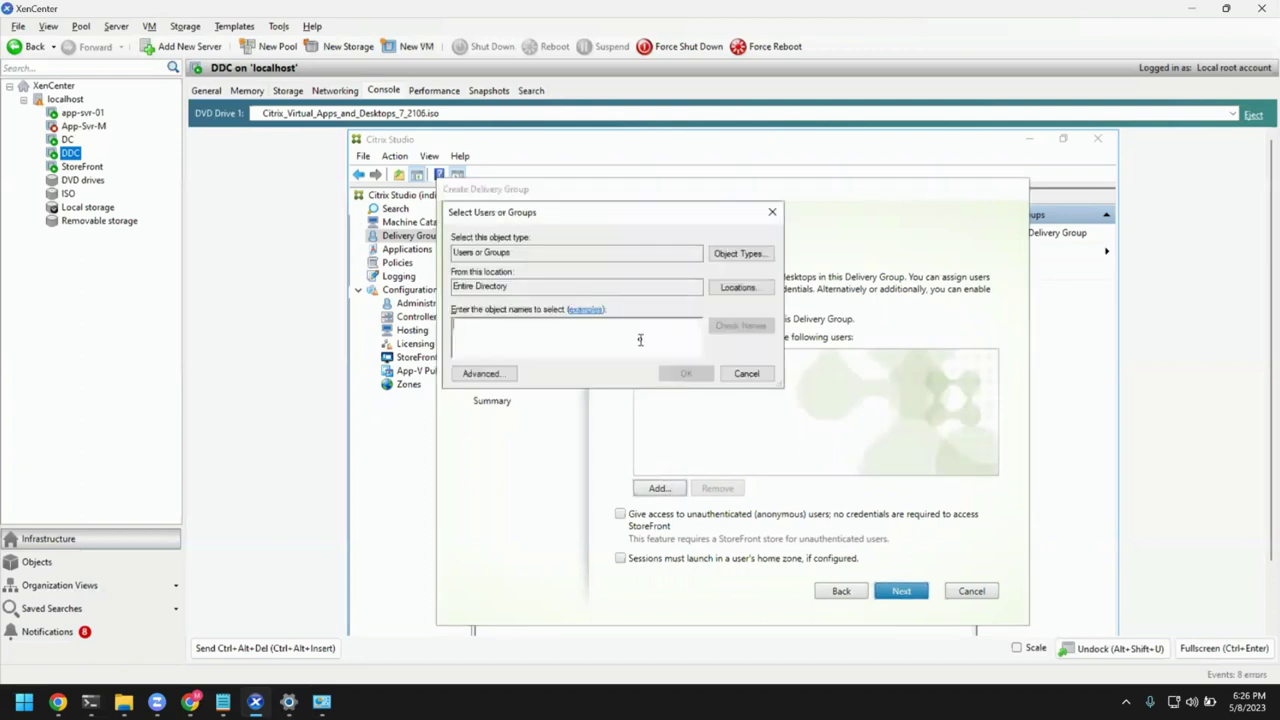
pyautogui.write('test')
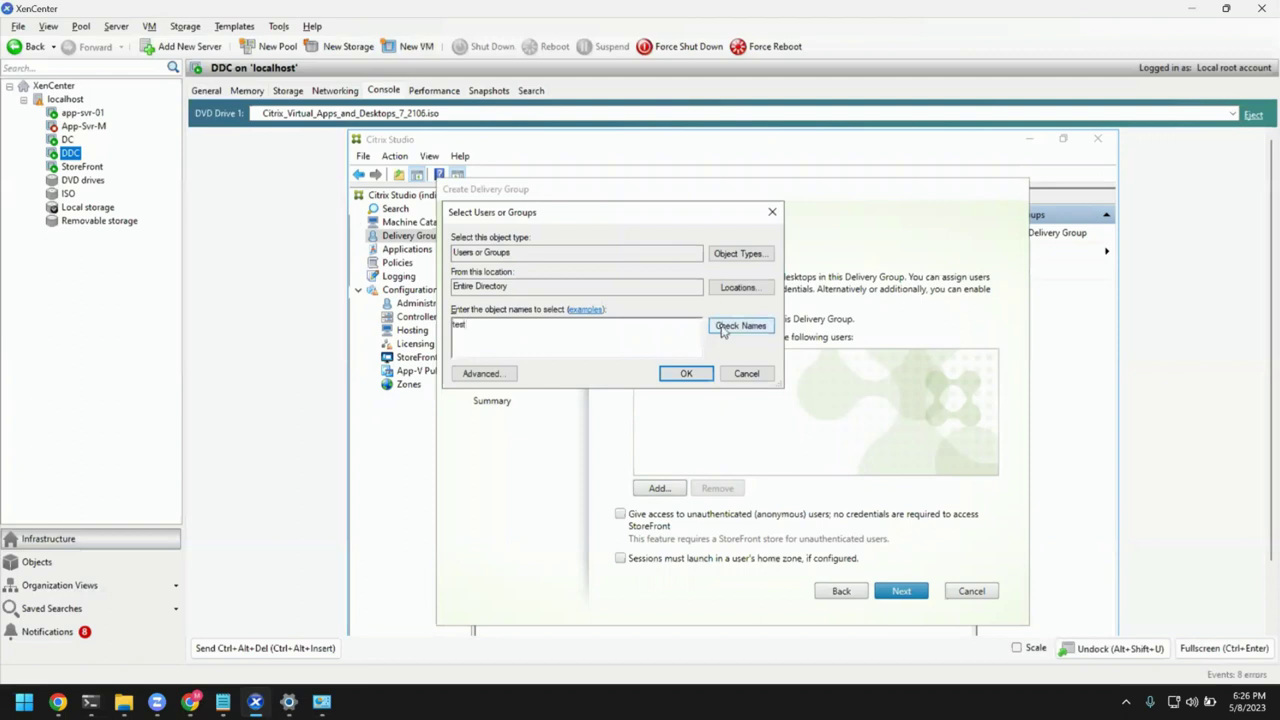
pyautogui.click(722, 328)
pyautogui.moveTo(520, 385); pyautogui.dragTo(495, 340)
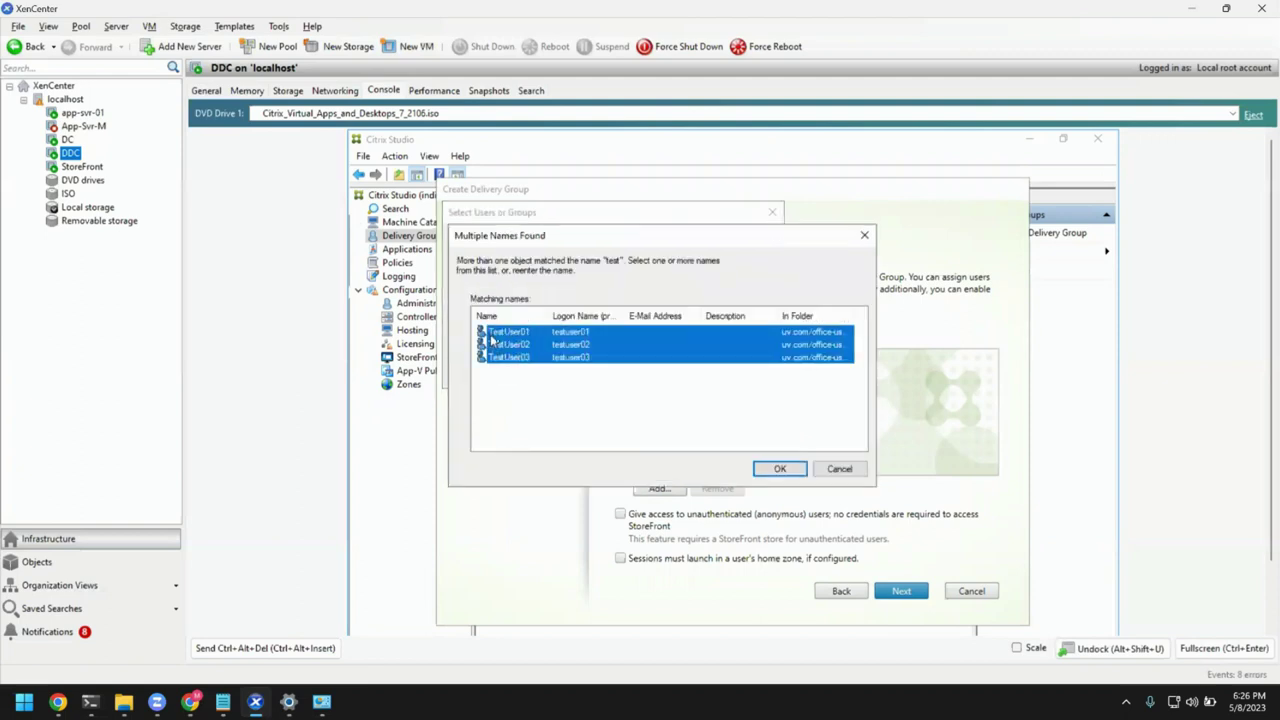
pyautogui.click(779, 468)
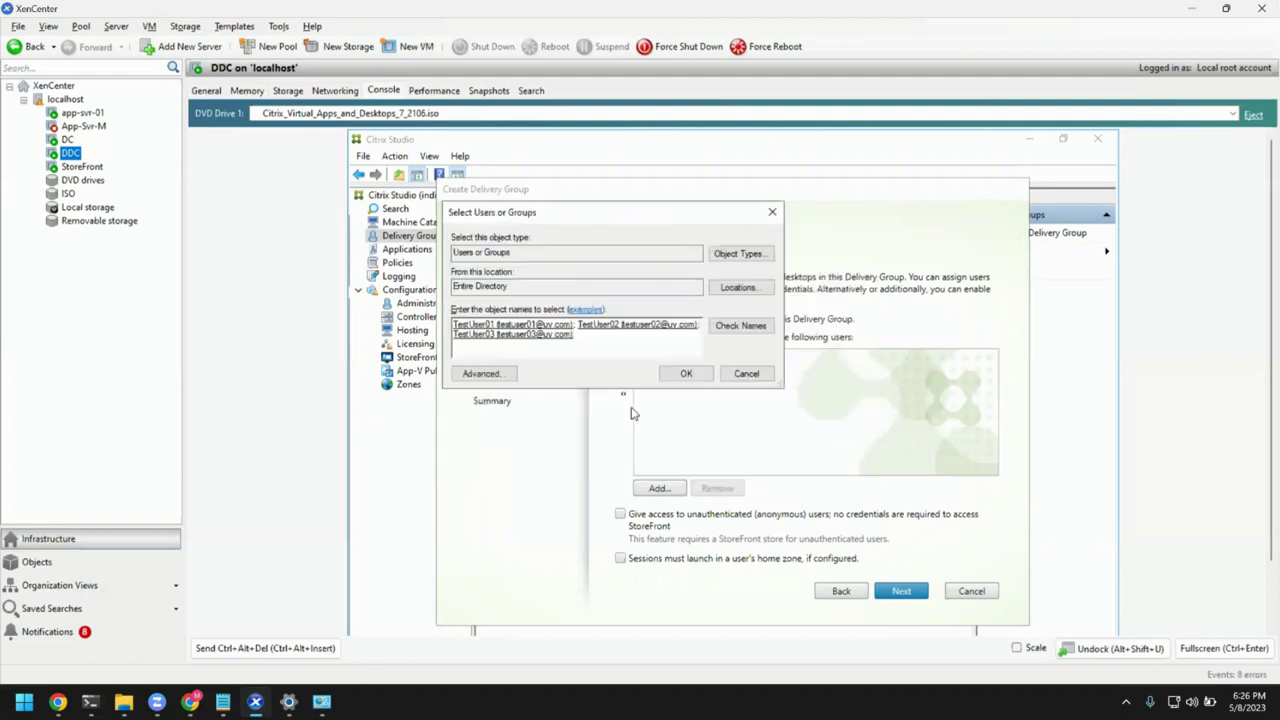
pyautogui.click(681, 374)
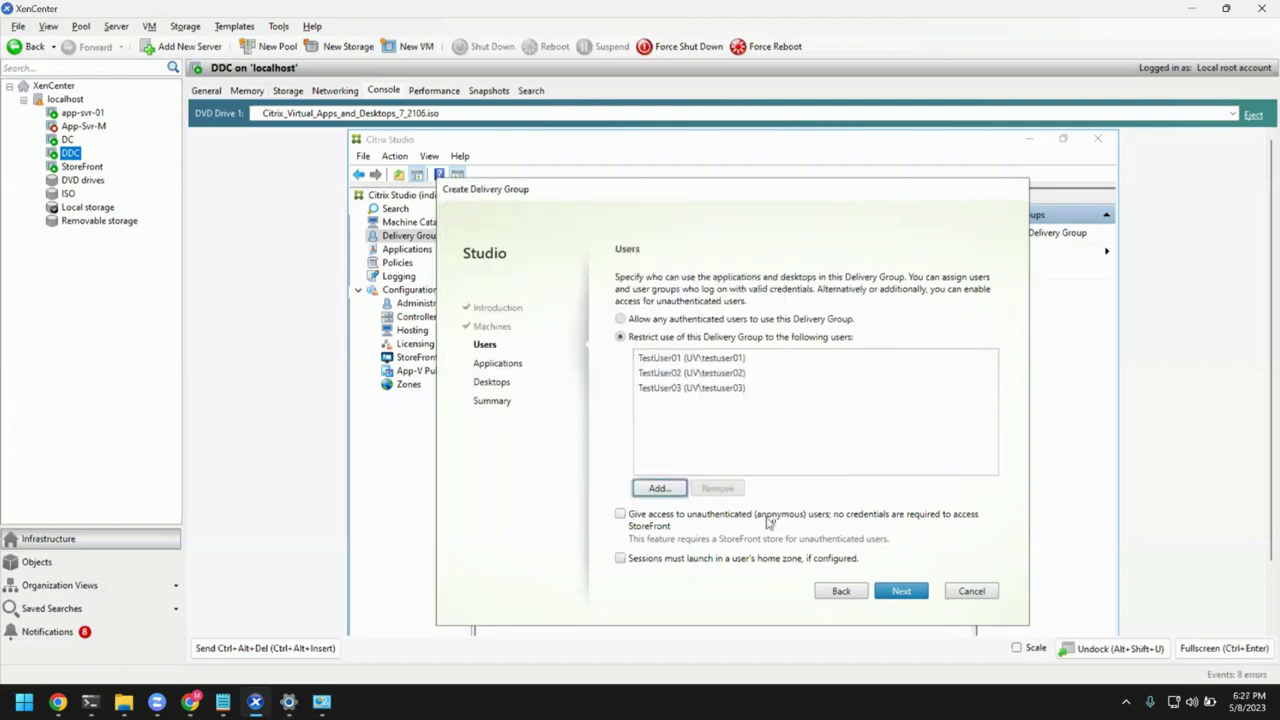
# - Add uv-desktop from the Start-menu application list to the delivery group and continue to Desktops
pyautogui.click(901, 591)
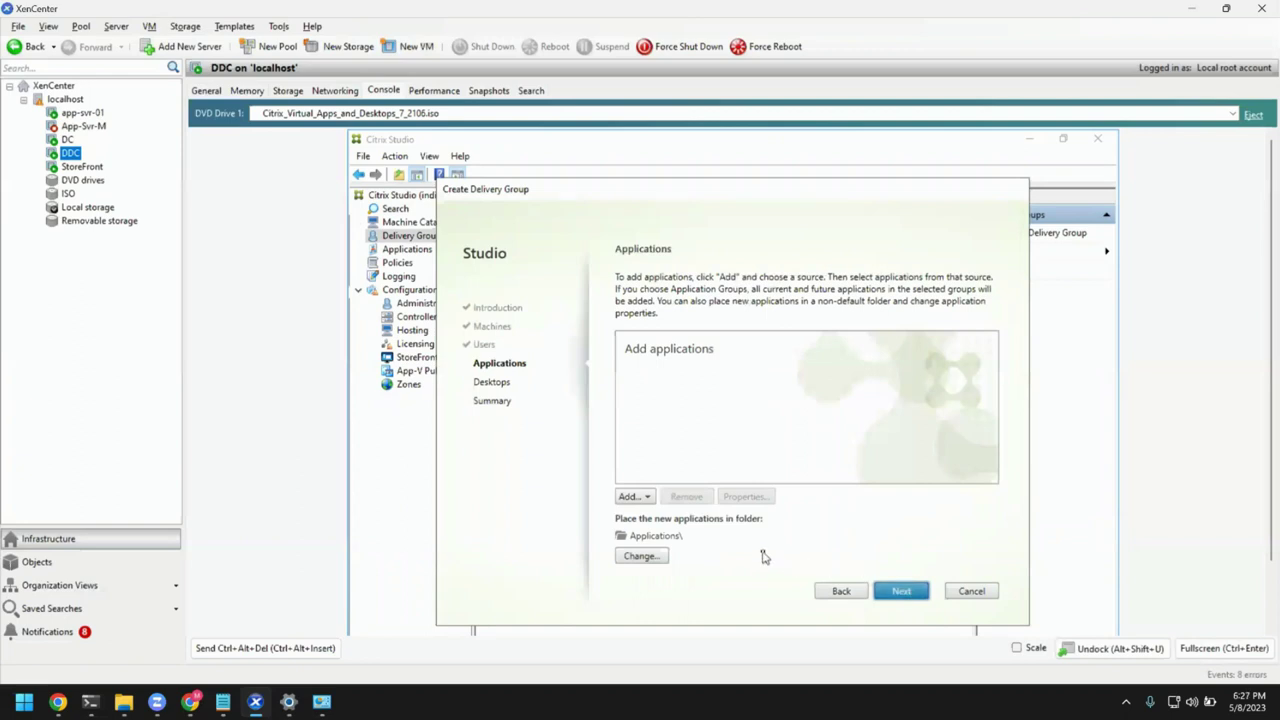
pyautogui.click(645, 497)
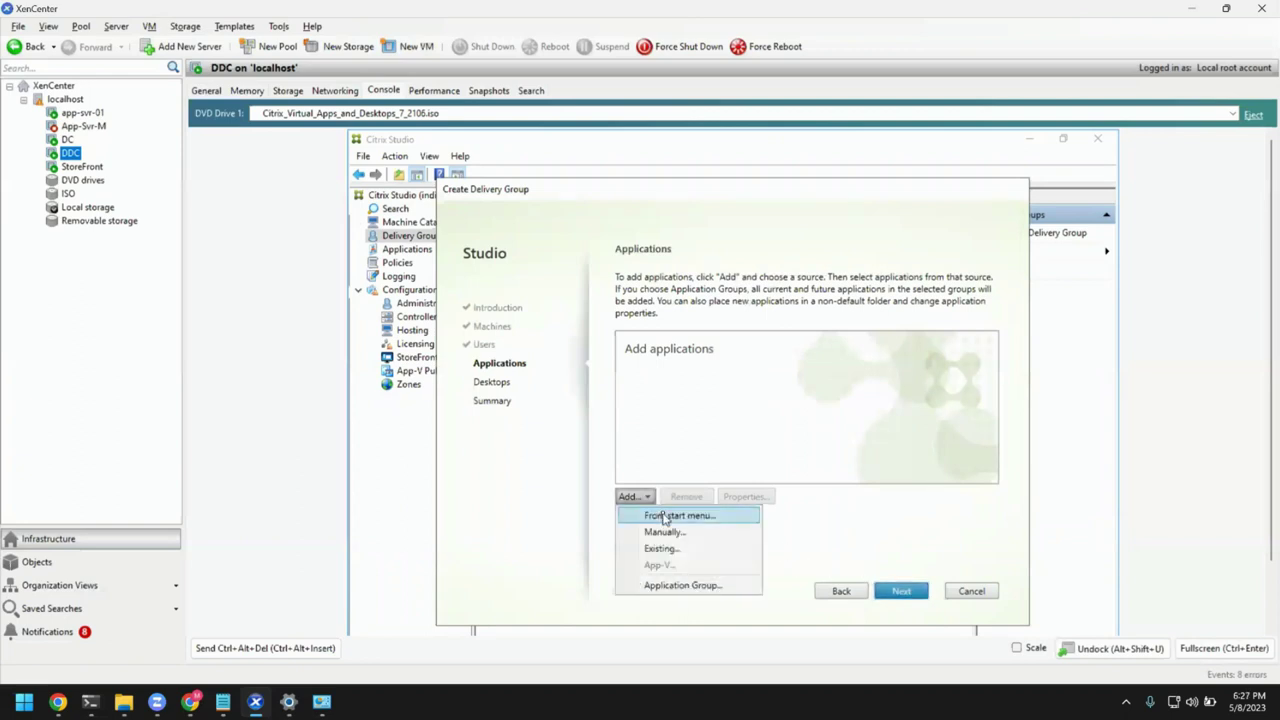
pyautogui.click(663, 516)
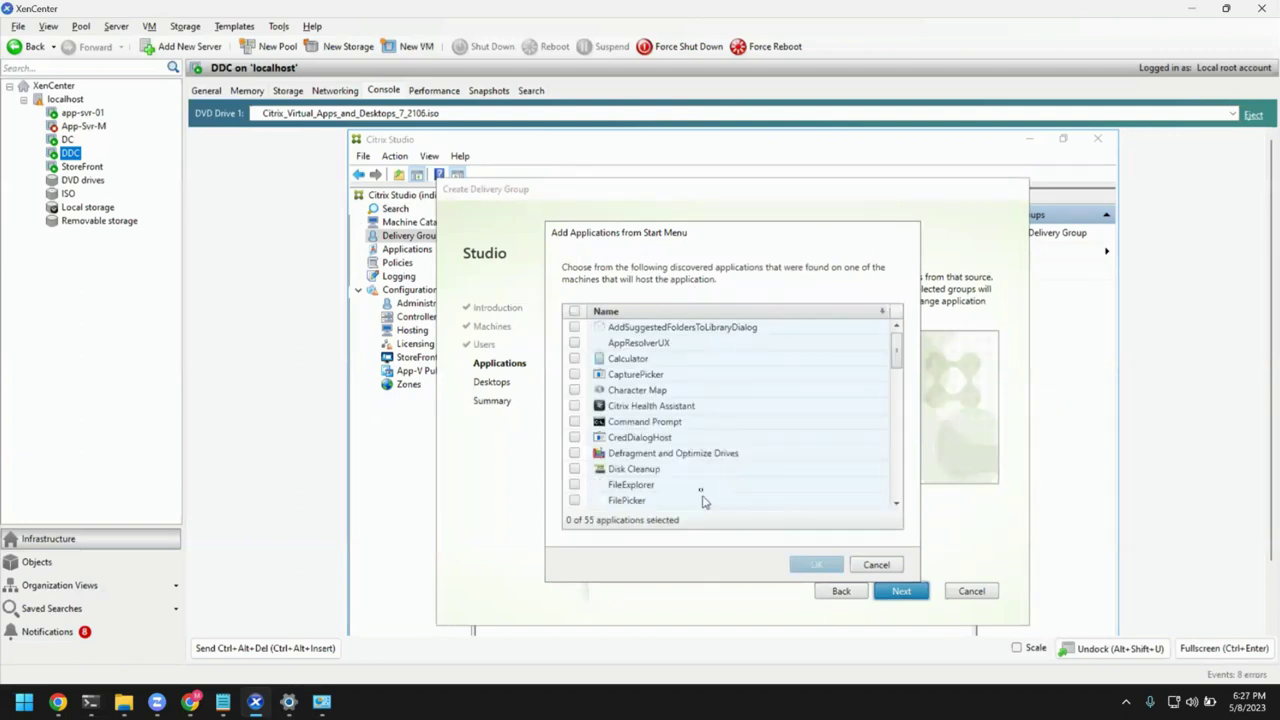
pyautogui.scroll(-3, 695, 466)
pyautogui.scroll(-8, 697, 470)
pyautogui.scroll(2, 697, 470)
pyautogui.scroll(1, 695, 467)
pyautogui.scroll(-1, 574, 475)
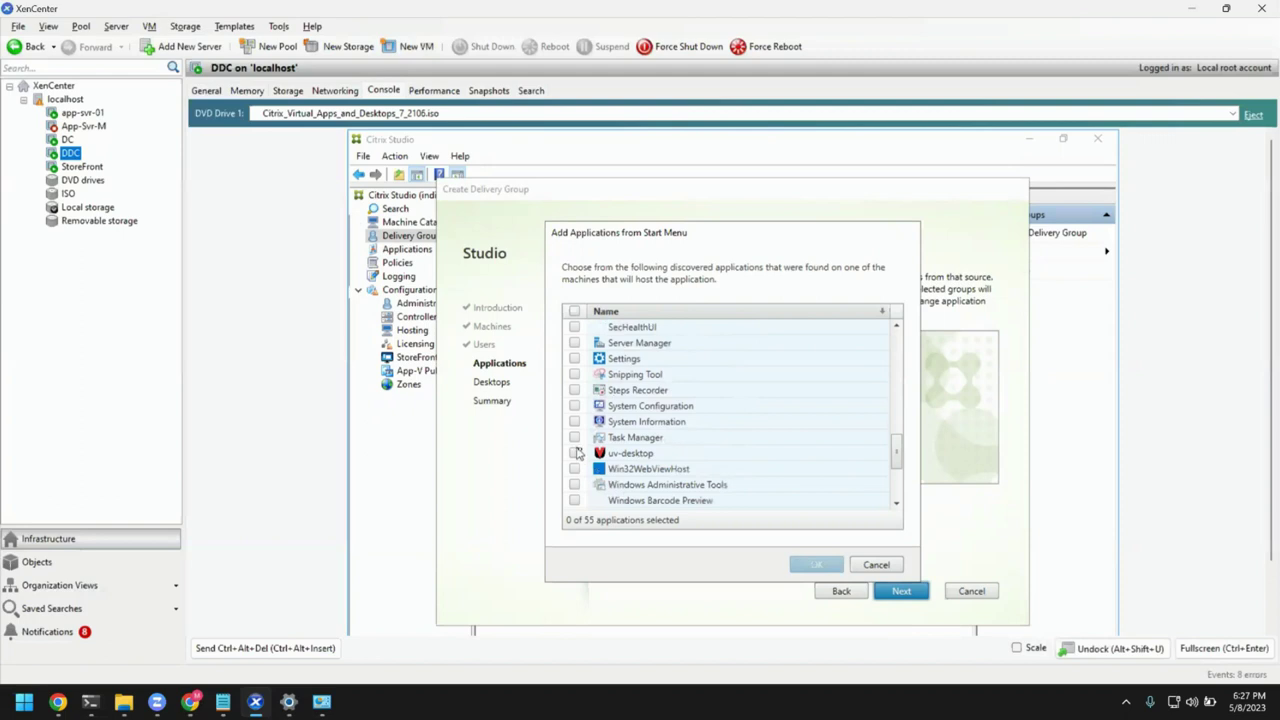
pyautogui.click(575, 453)
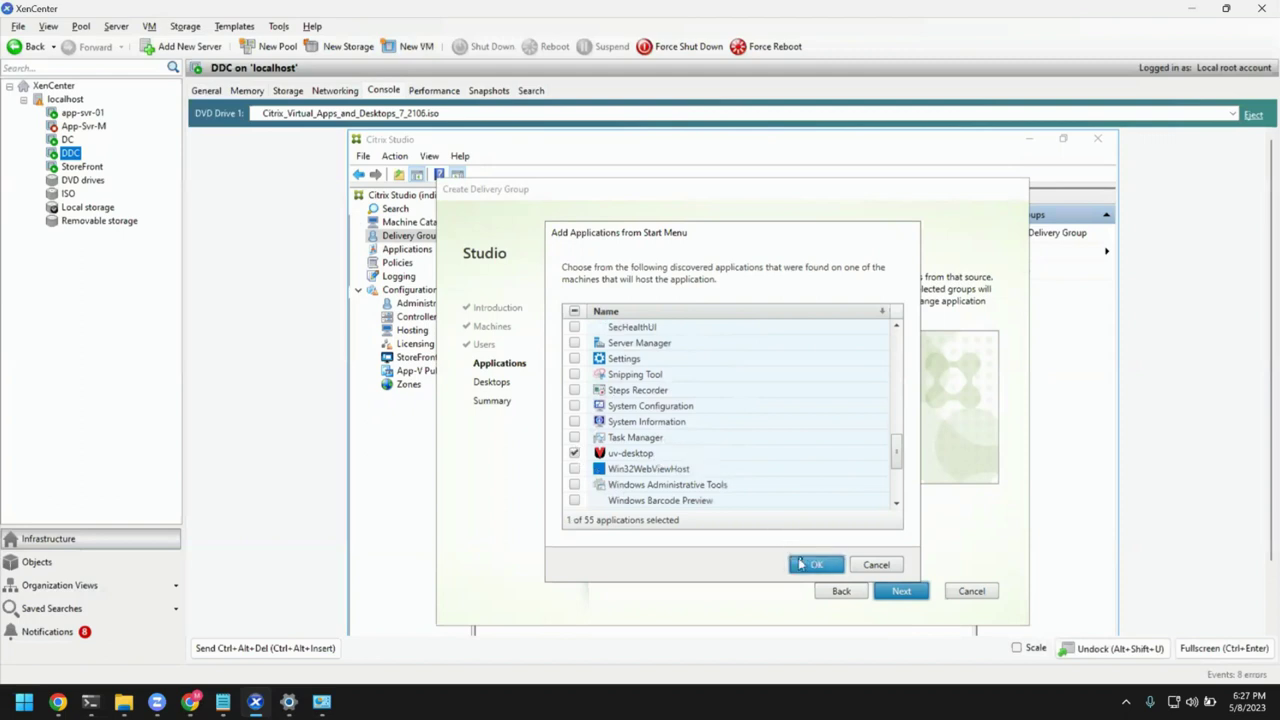
pyautogui.click(806, 565)
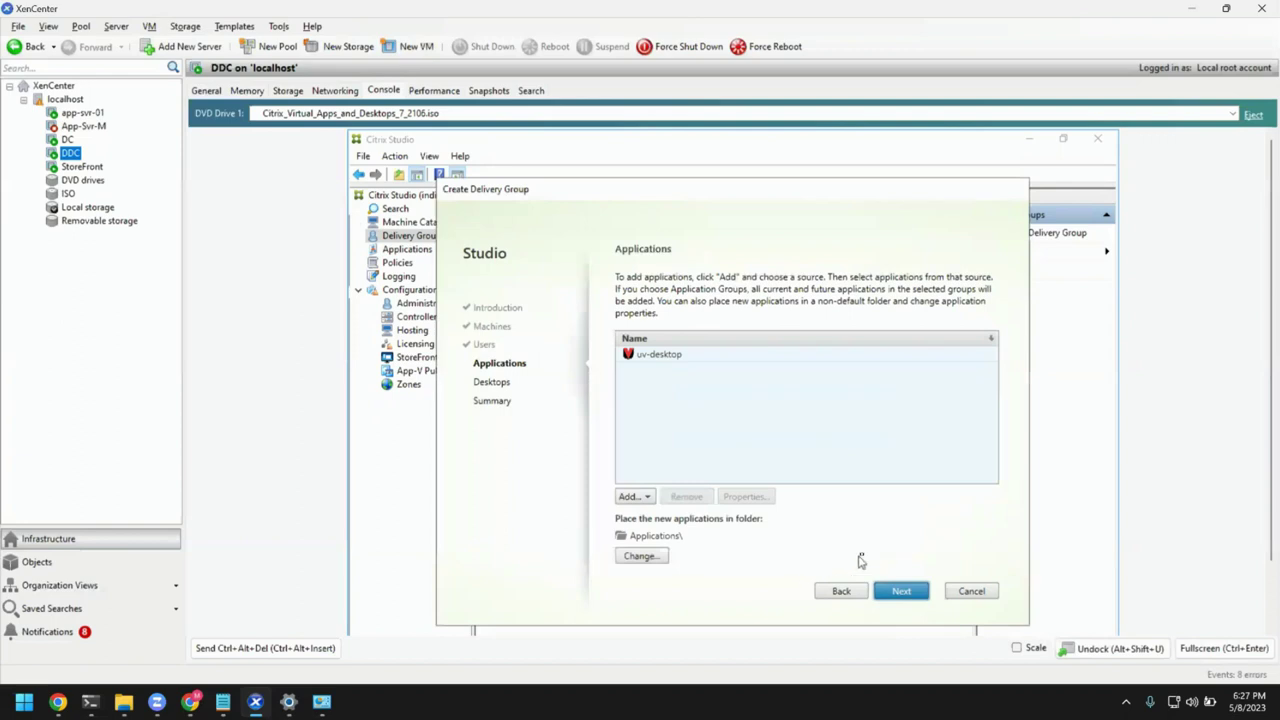
pyautogui.click(906, 591)
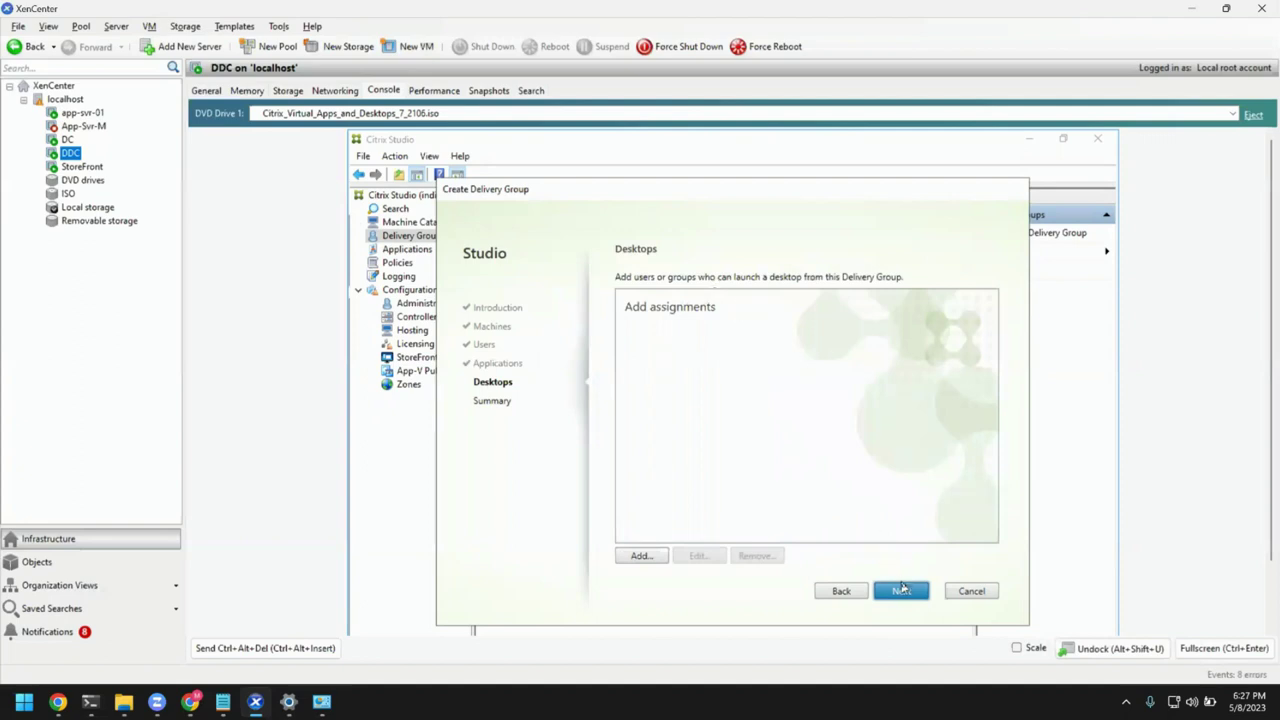
# - Skip to the summary, name the delivery group uvdg-01, and finish creating it
pyautogui.click(903, 591)
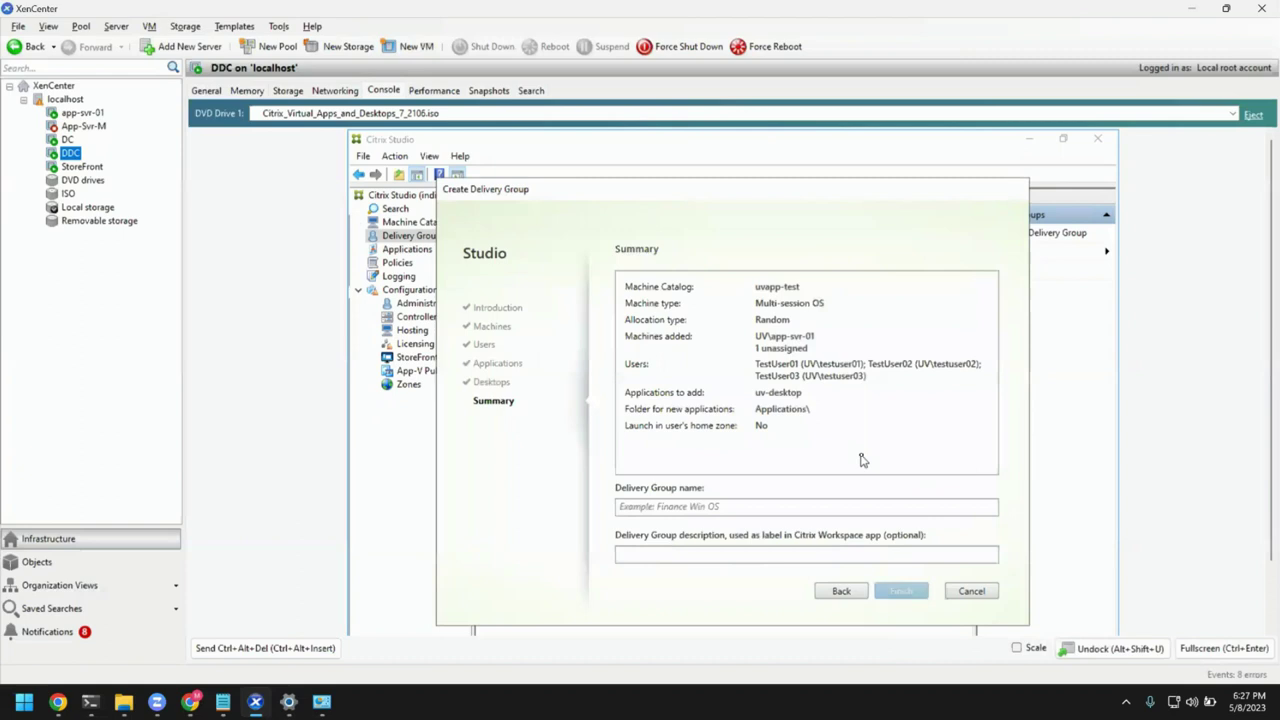
pyautogui.click(713, 506)
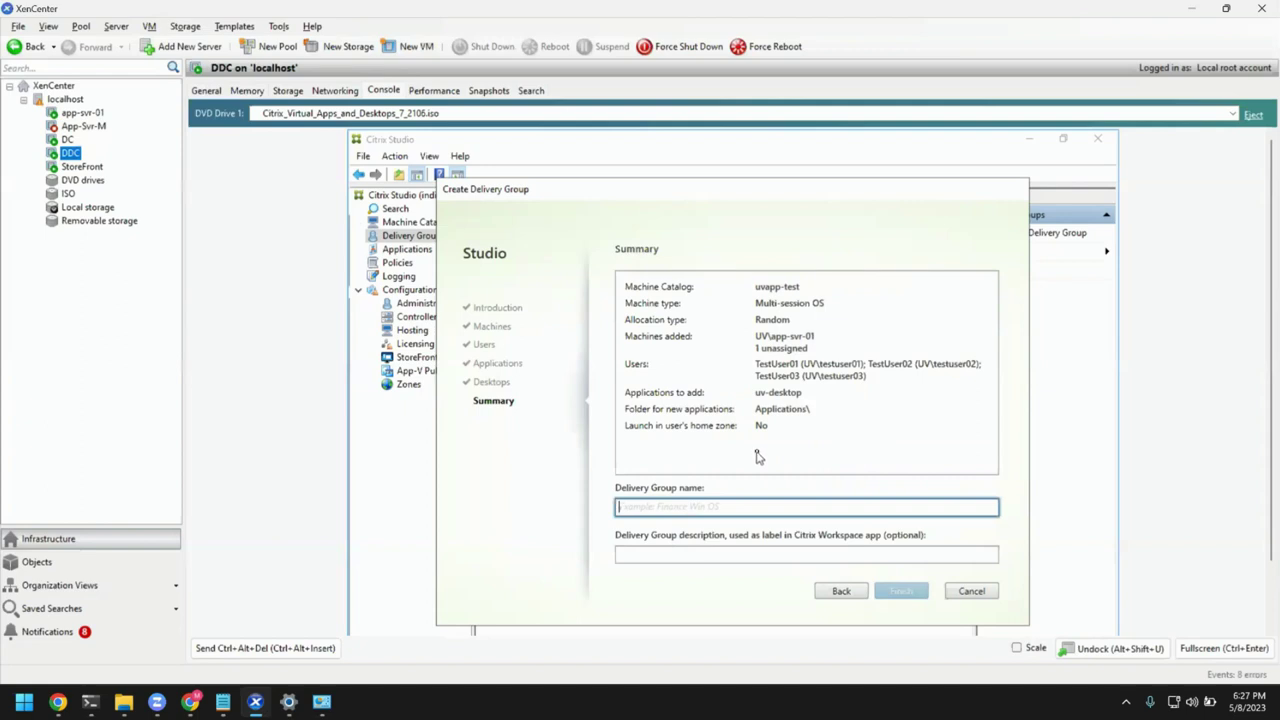
pyautogui.write('u')
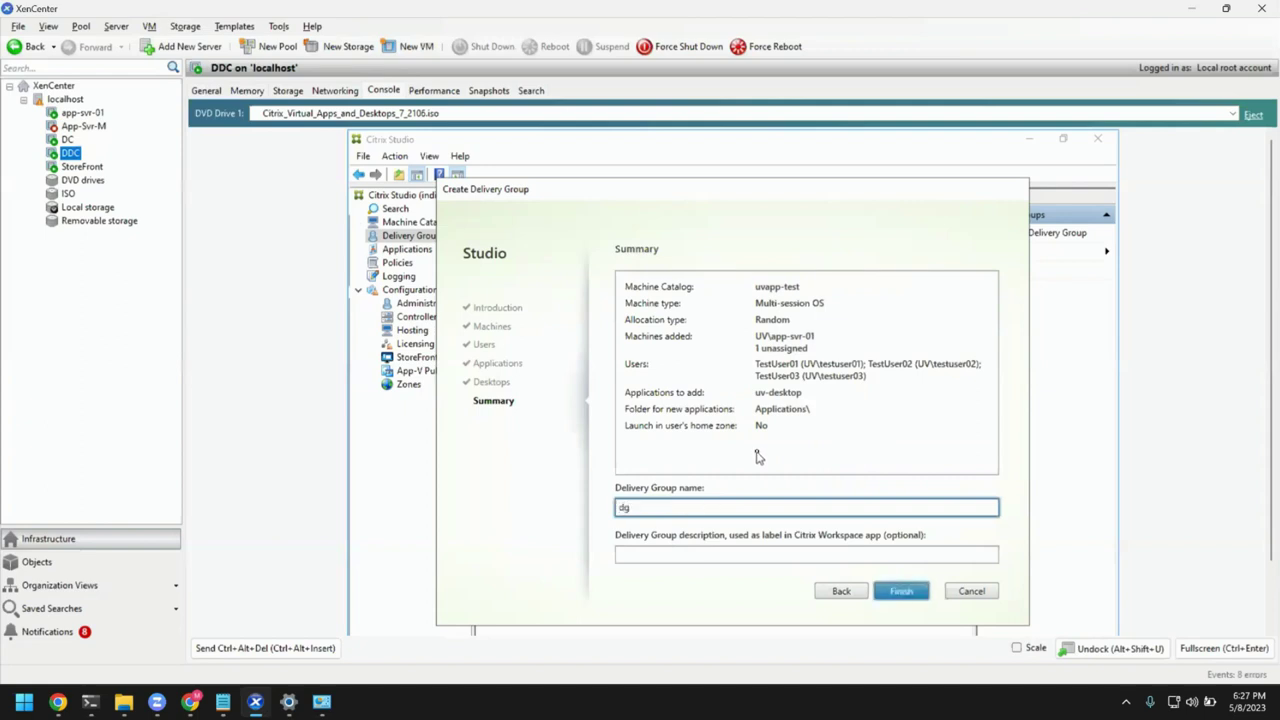
pyautogui.press('BackSpace')
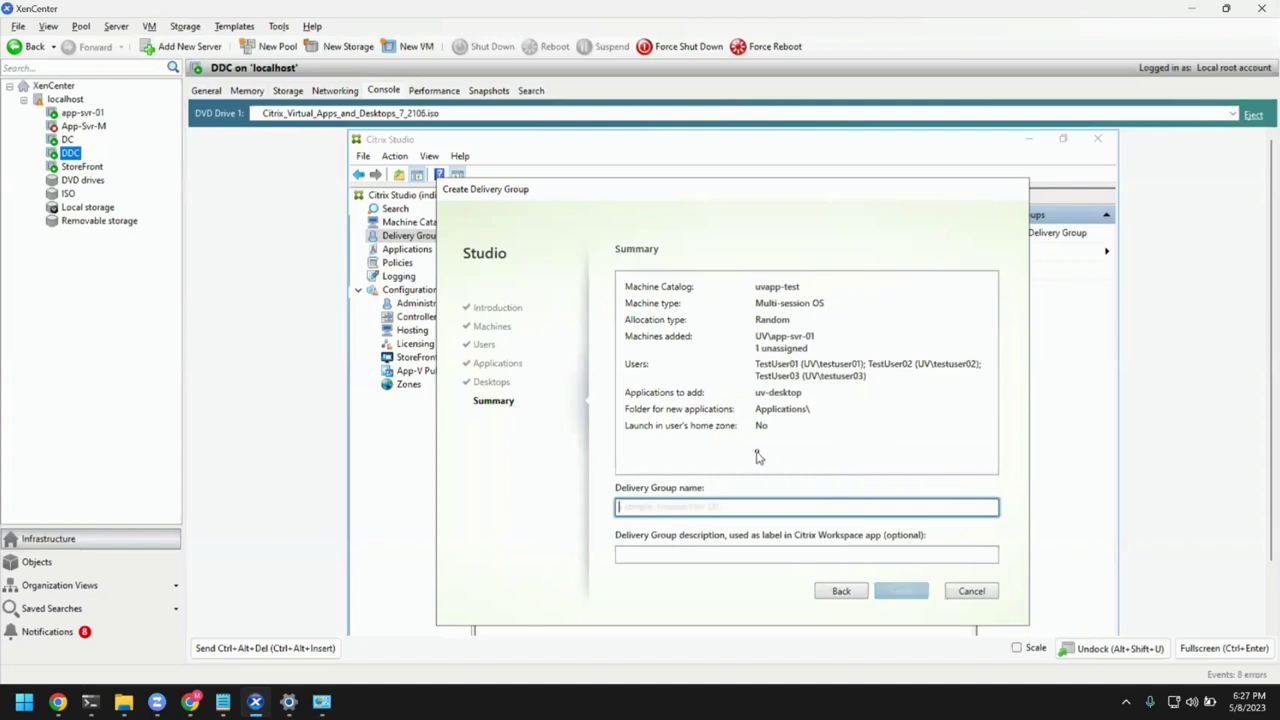
pyautogui.write('uv')
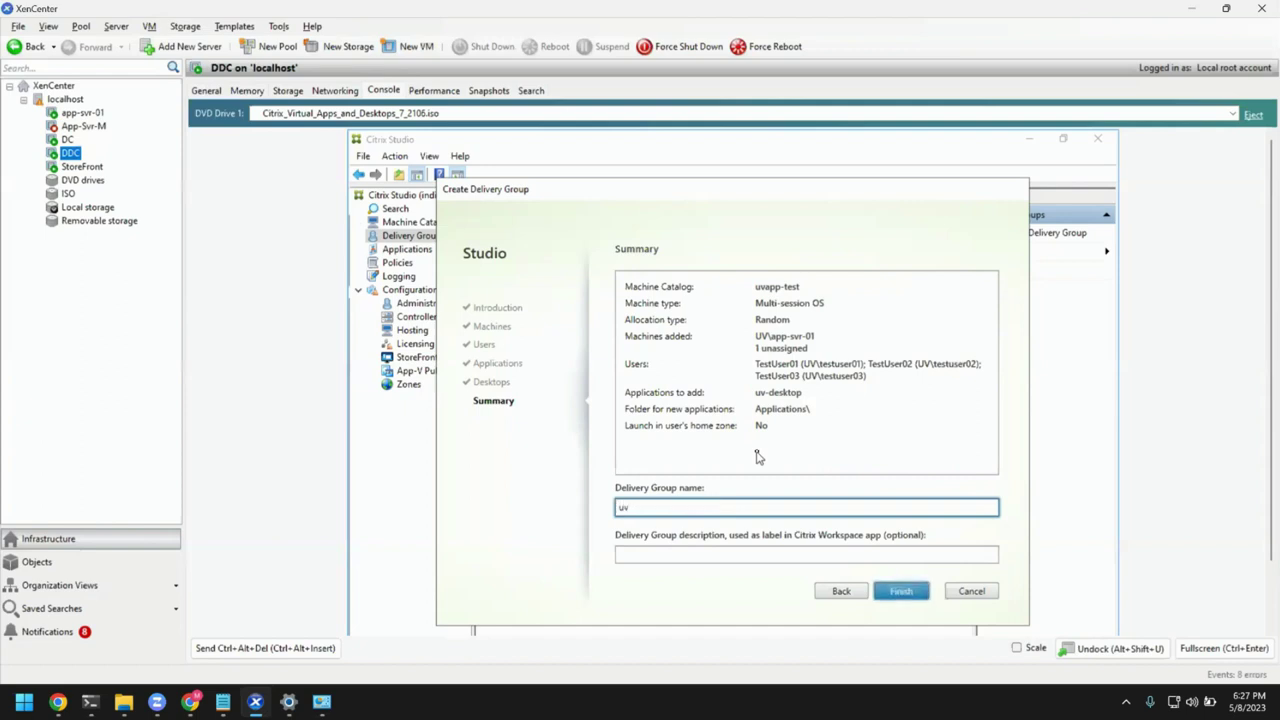
pyautogui.write('dg-01')
pyautogui.click(886, 591)
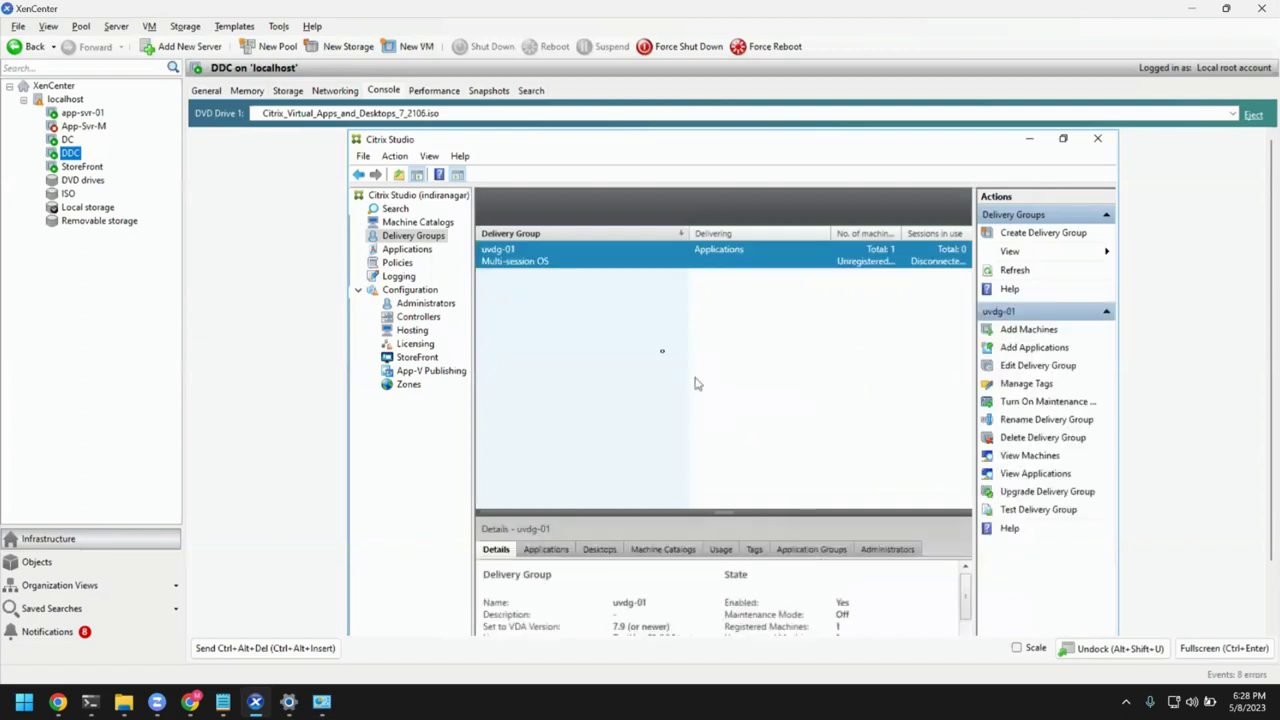
# - Check the StoreFront and DDC consoles, then bring the Chrome browser to the front
pyautogui.click(82, 166)
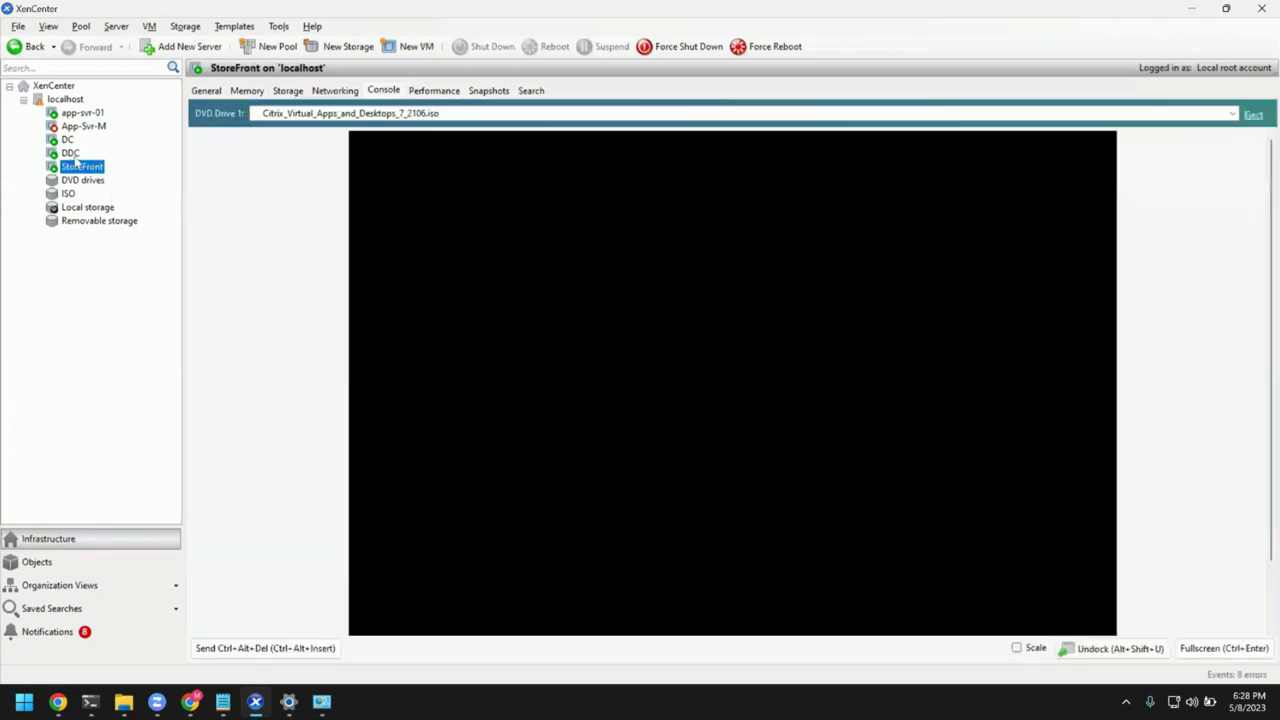
pyautogui.click(71, 154)
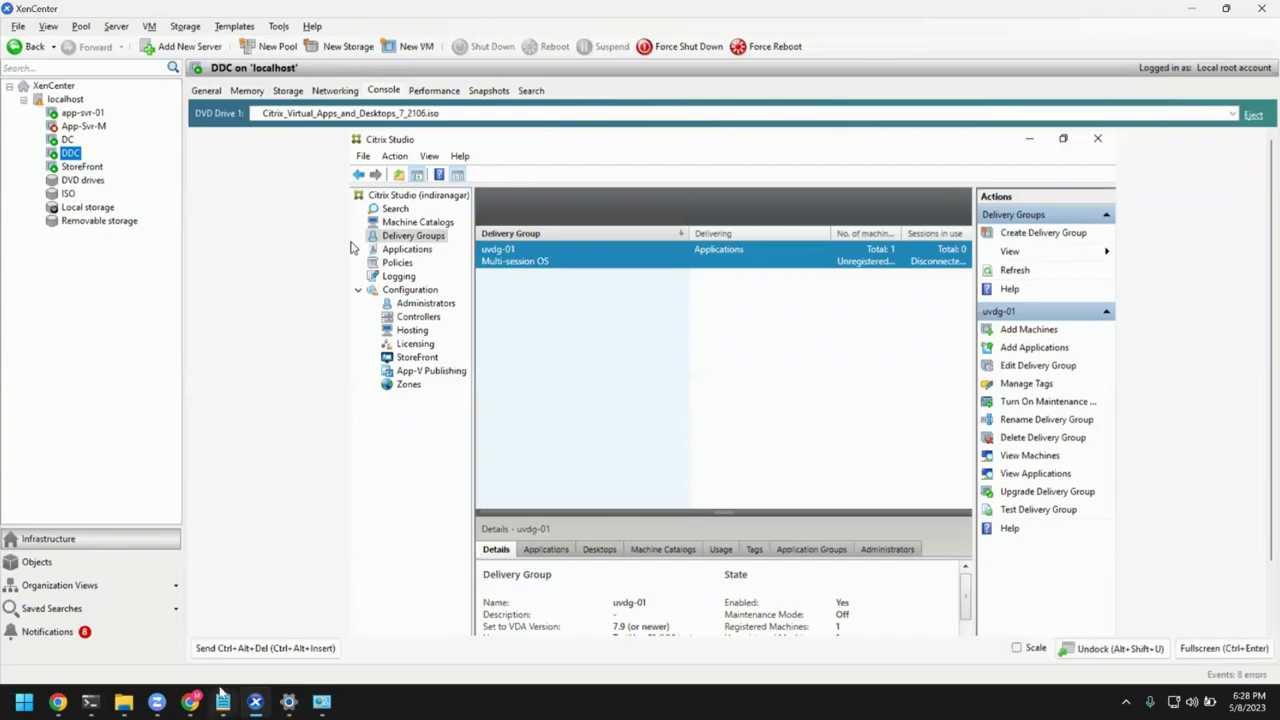
pyautogui.click(190, 701)
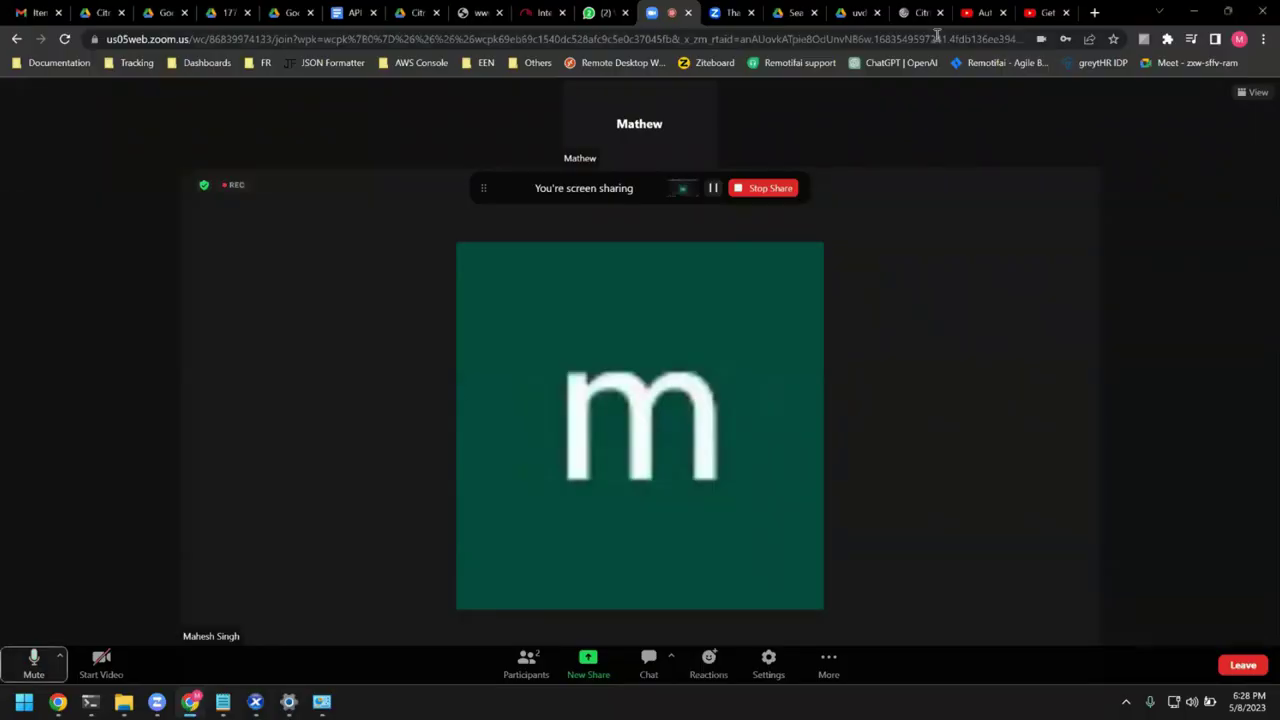
# - Go to the StoreFront store page and bring up its sign-in form
pyautogui.click(920, 10)
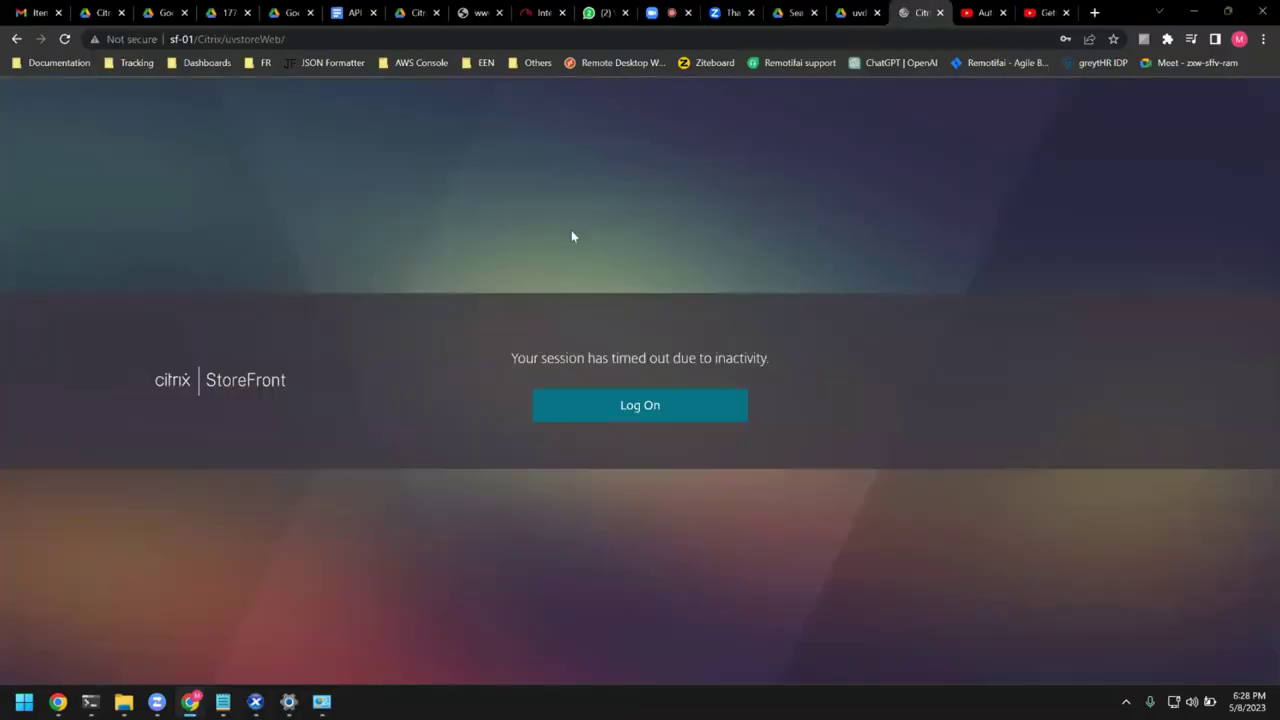
pyautogui.click(333, 40)
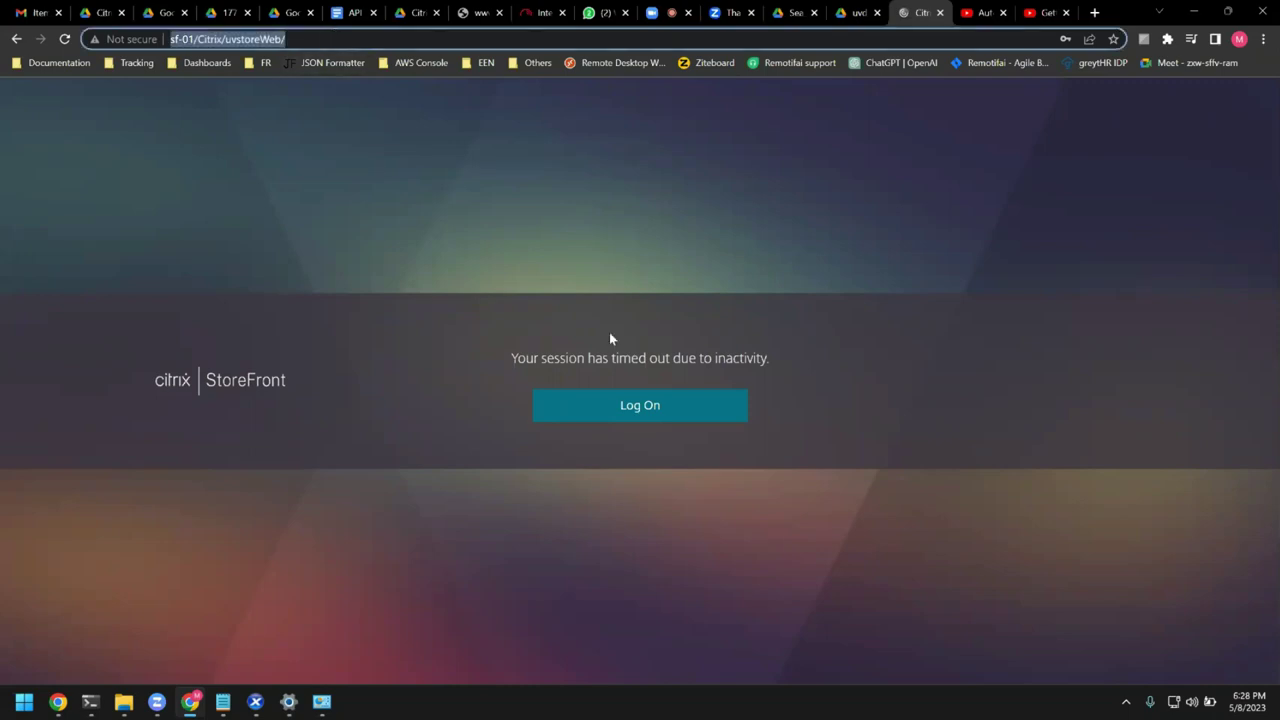
pyautogui.click(700, 402)
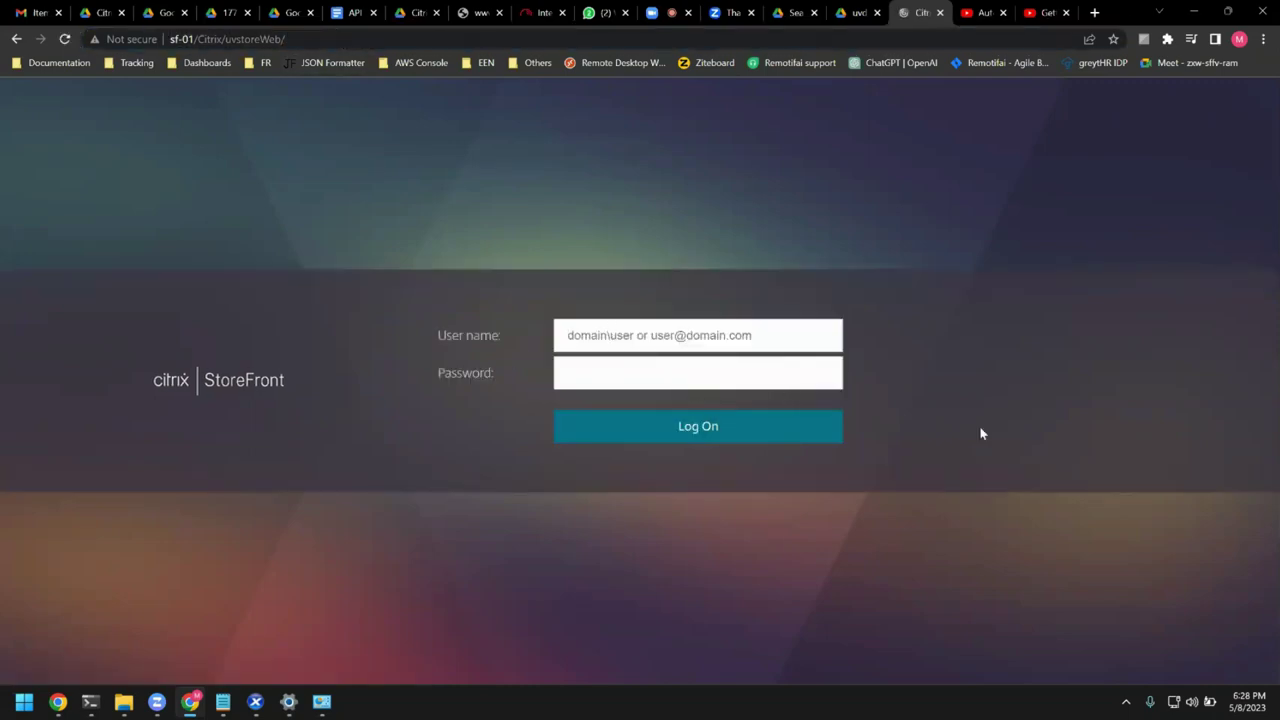
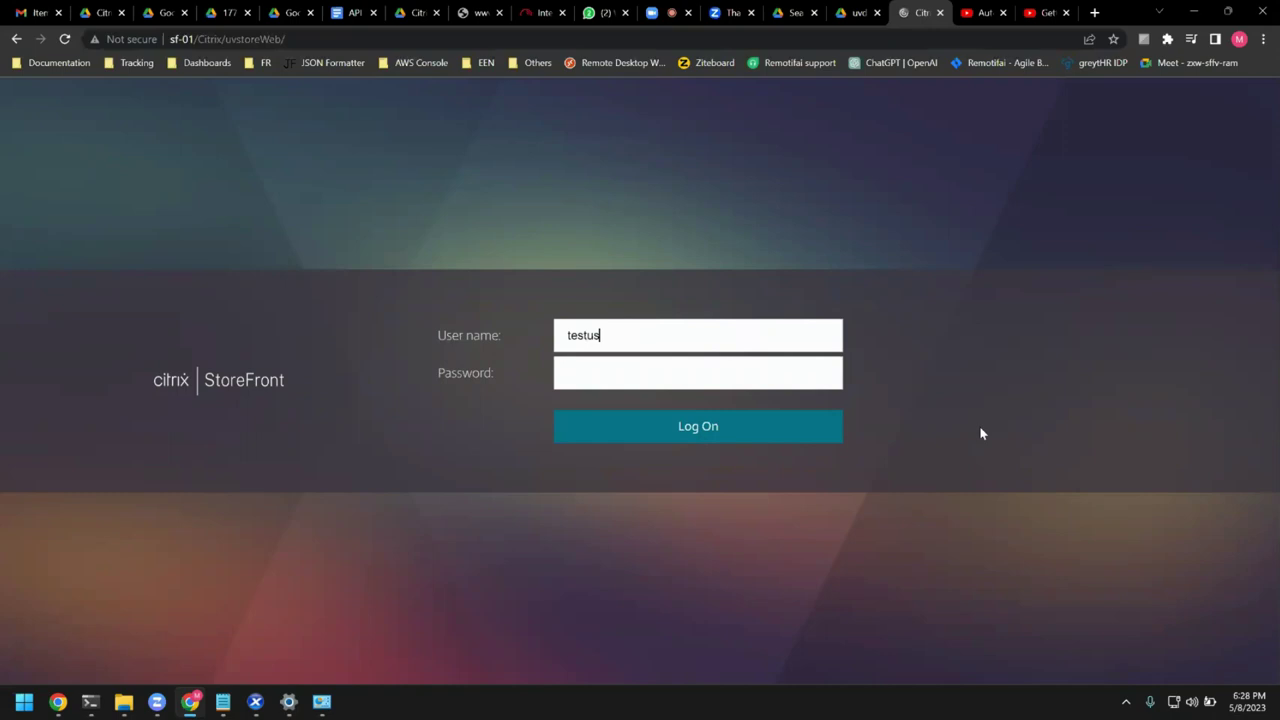
# - Sign in to StoreFront with the test user's account name and password, declining to save the password
pyautogui.press('Tab')
pyautogui.write('*****')
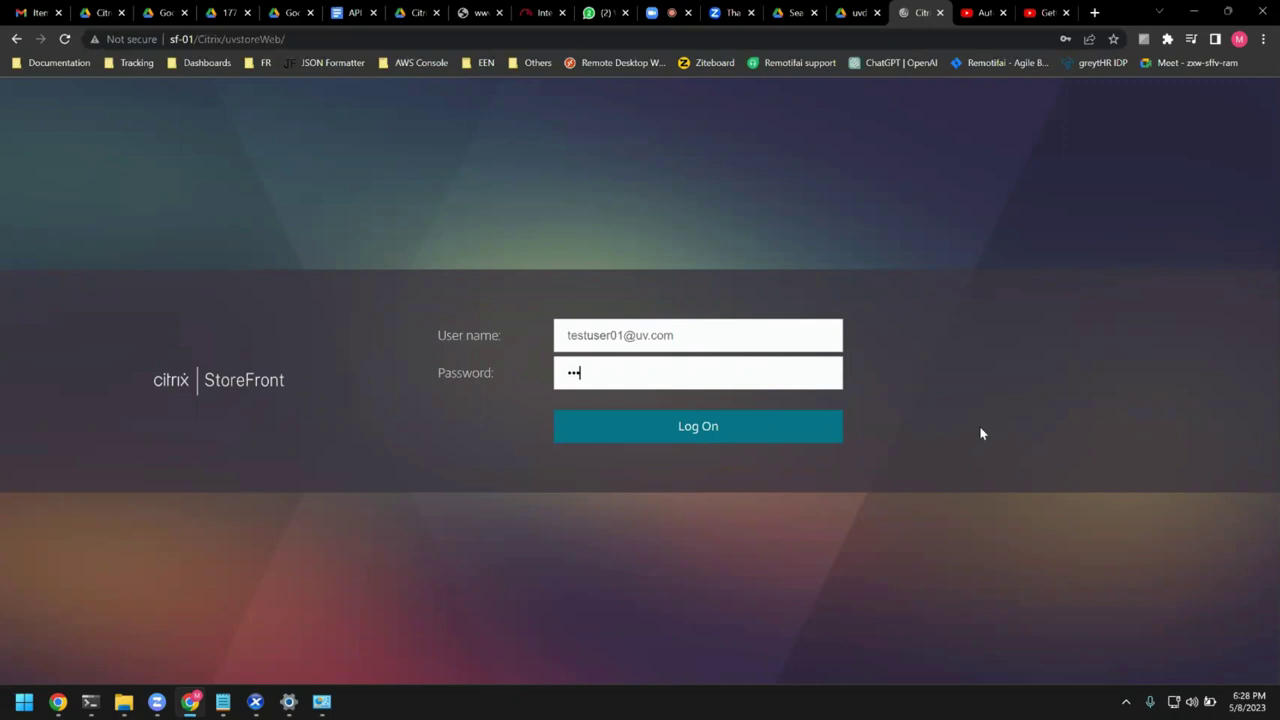
pyautogui.press('BackSpace')
pyautogui.press('BackSpace')
pyautogui.press('BackSpace')
pyautogui.press('BackSpace')
pyautogui.press('BackSpace')
pyautogui.write('*********')
pyautogui.click(841, 427)
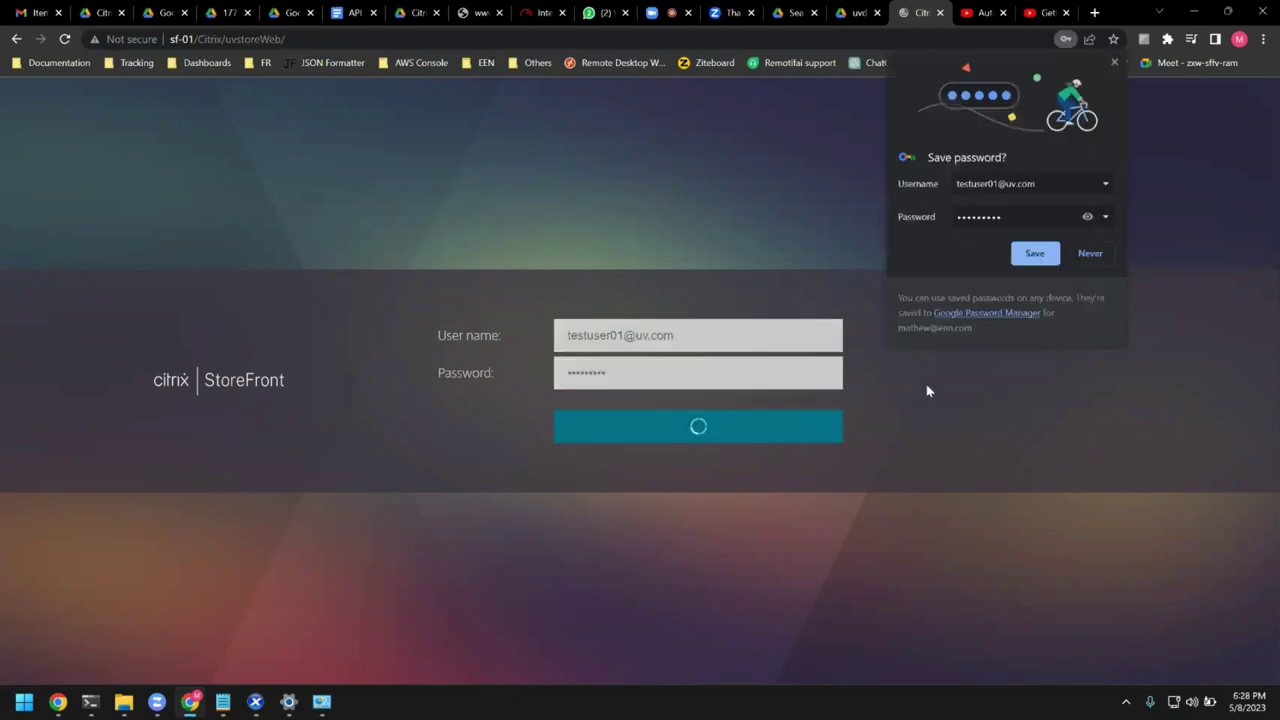
pyautogui.click(1114, 62)
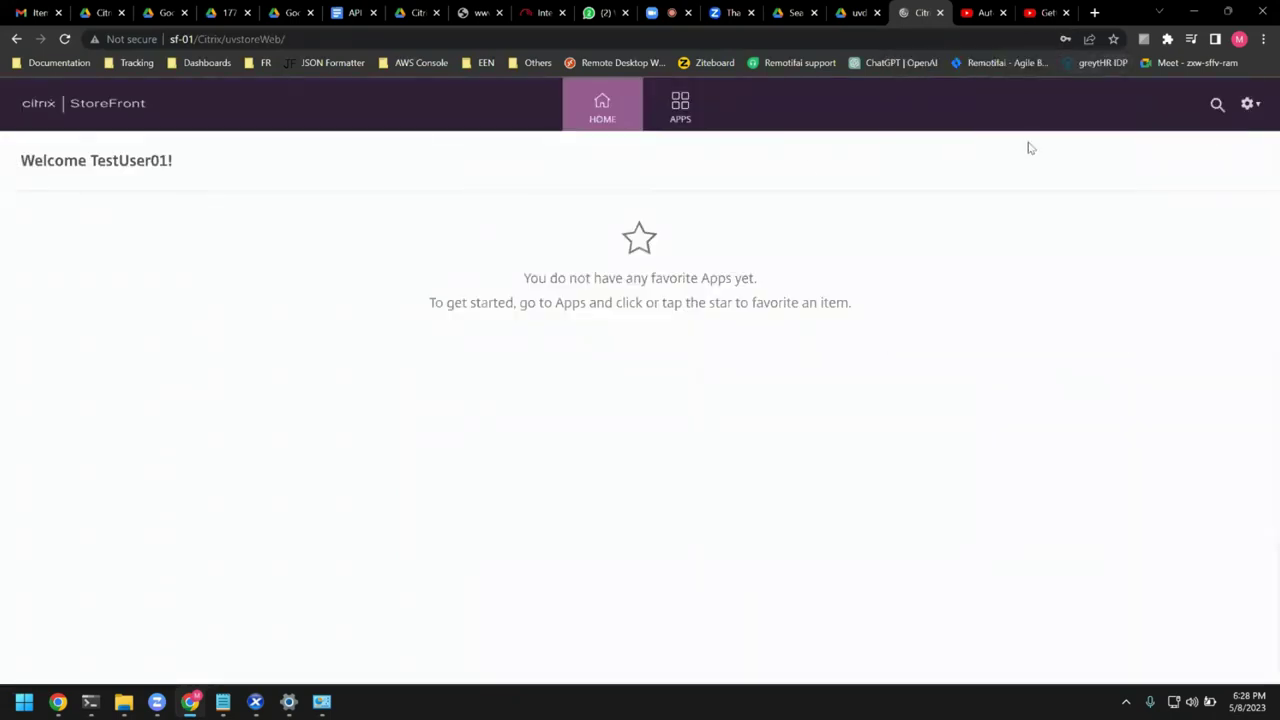
# - Launch uv-desktop from the Apps page via Citrix Workspace Launcher, permitting device access
pyautogui.click(680, 120)
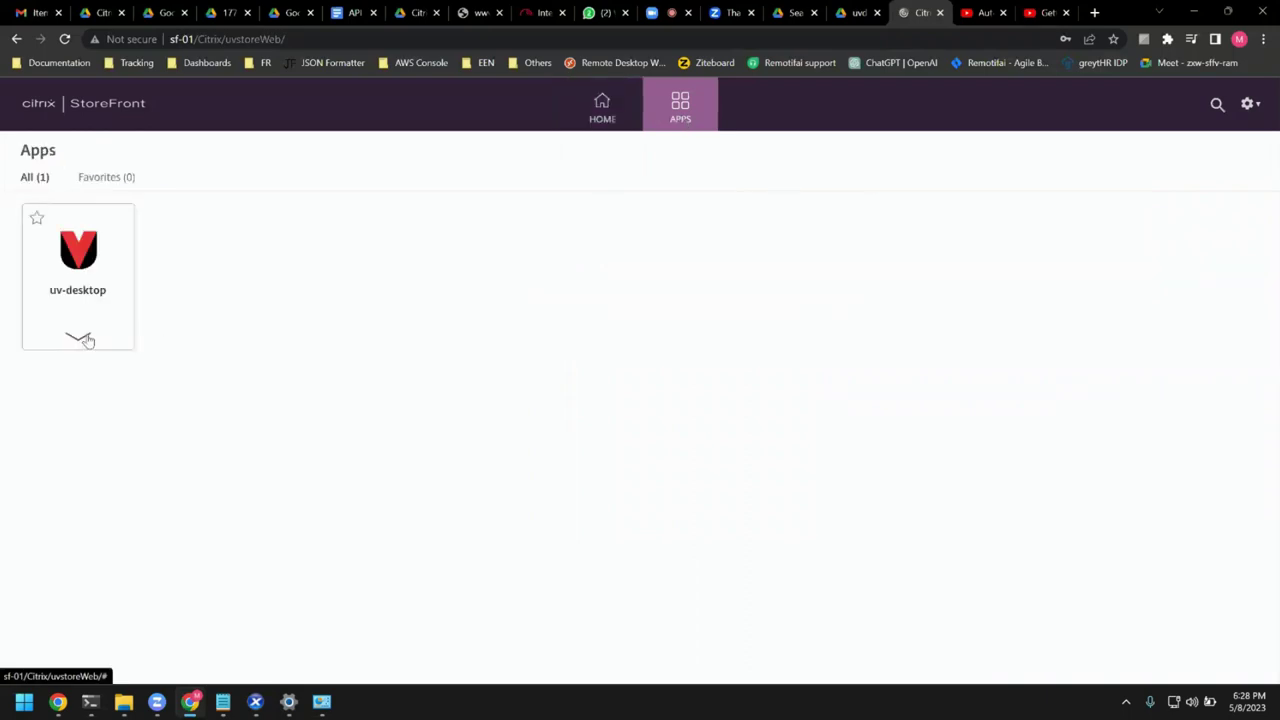
pyautogui.click(89, 268)
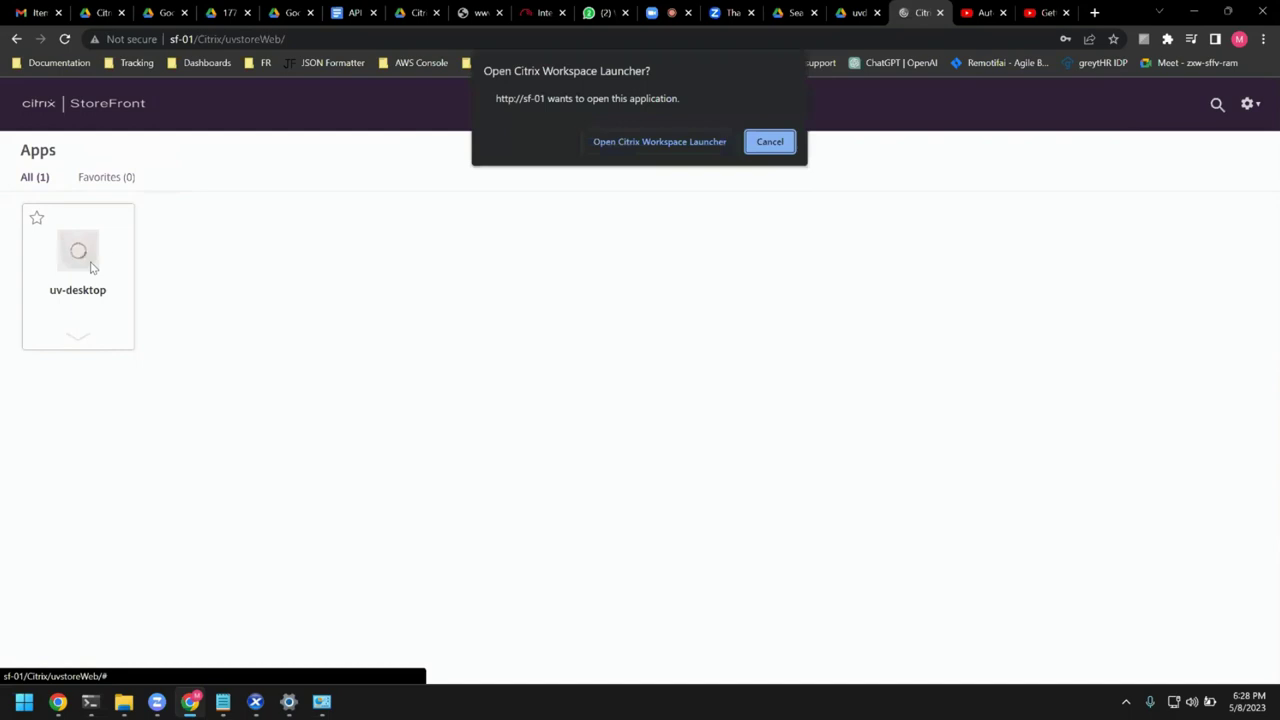
pyautogui.click(615, 145)
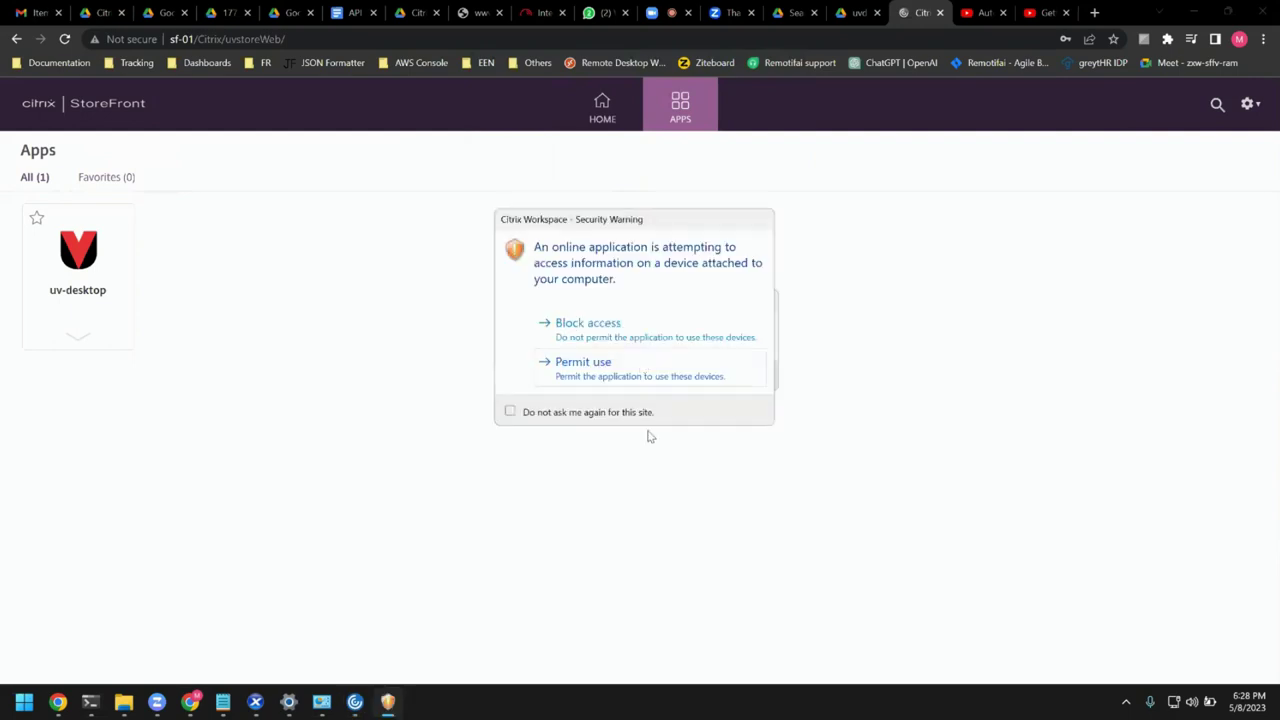
pyautogui.click(605, 374)
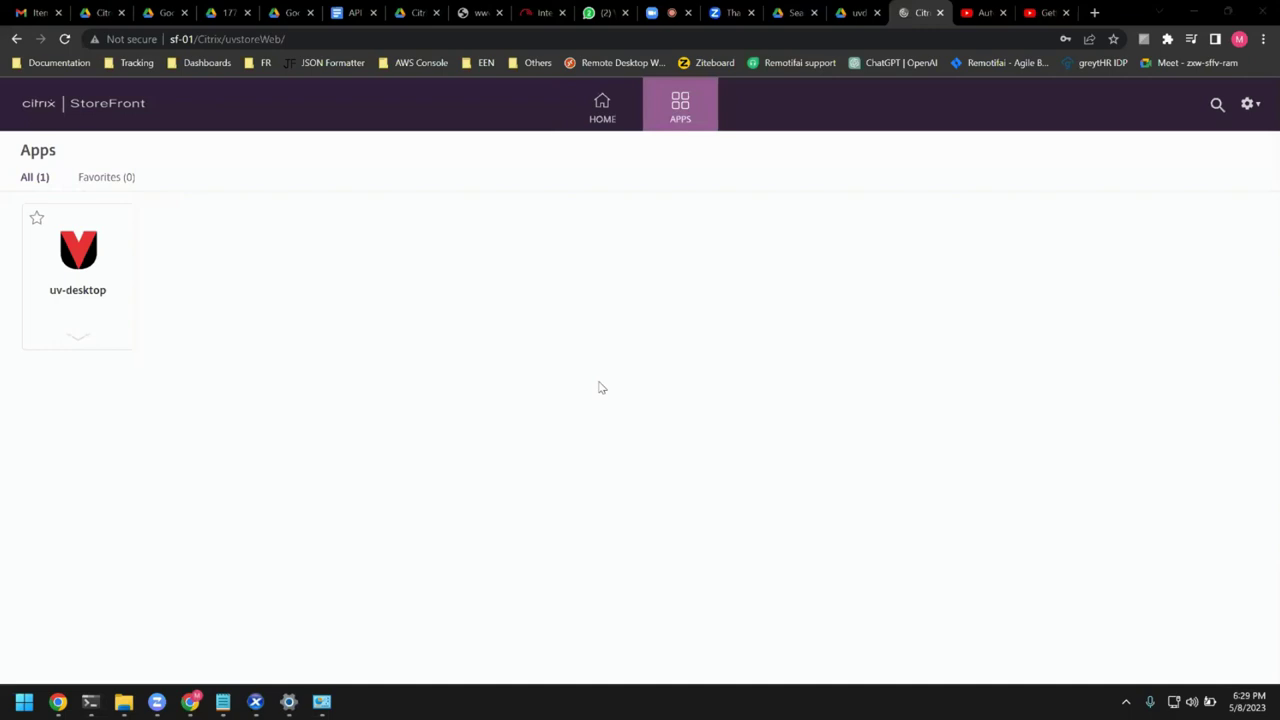
pyautogui.click(657, 9)
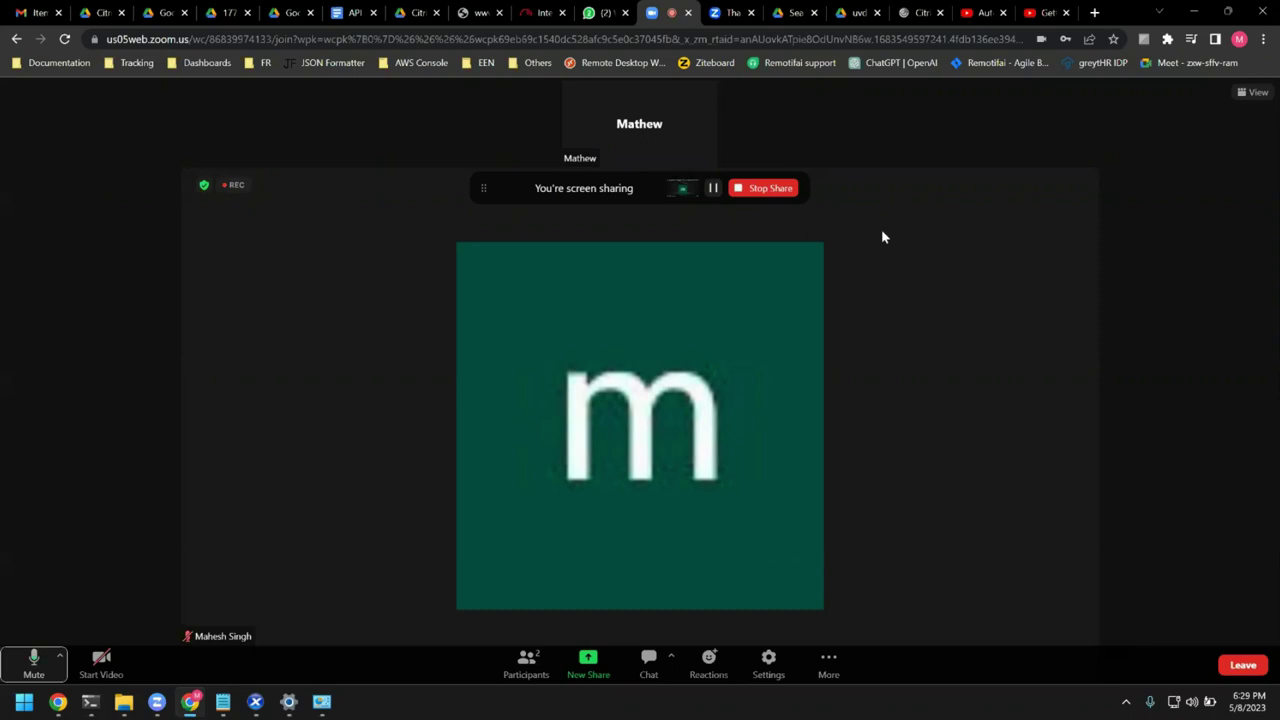
# - Relaunch uv-desktop from the StoreFront Apps page through the Citrix Workspace Launcher
pyautogui.click(918, 14)
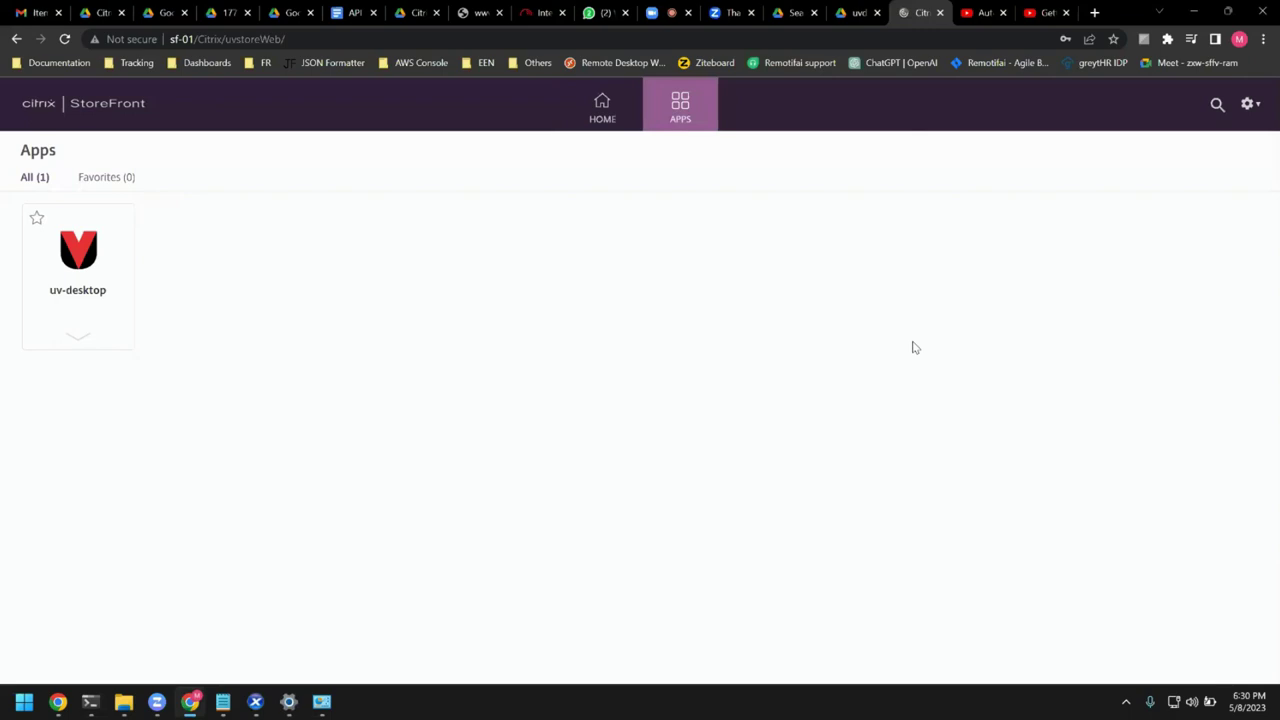
pyautogui.click(90, 268)
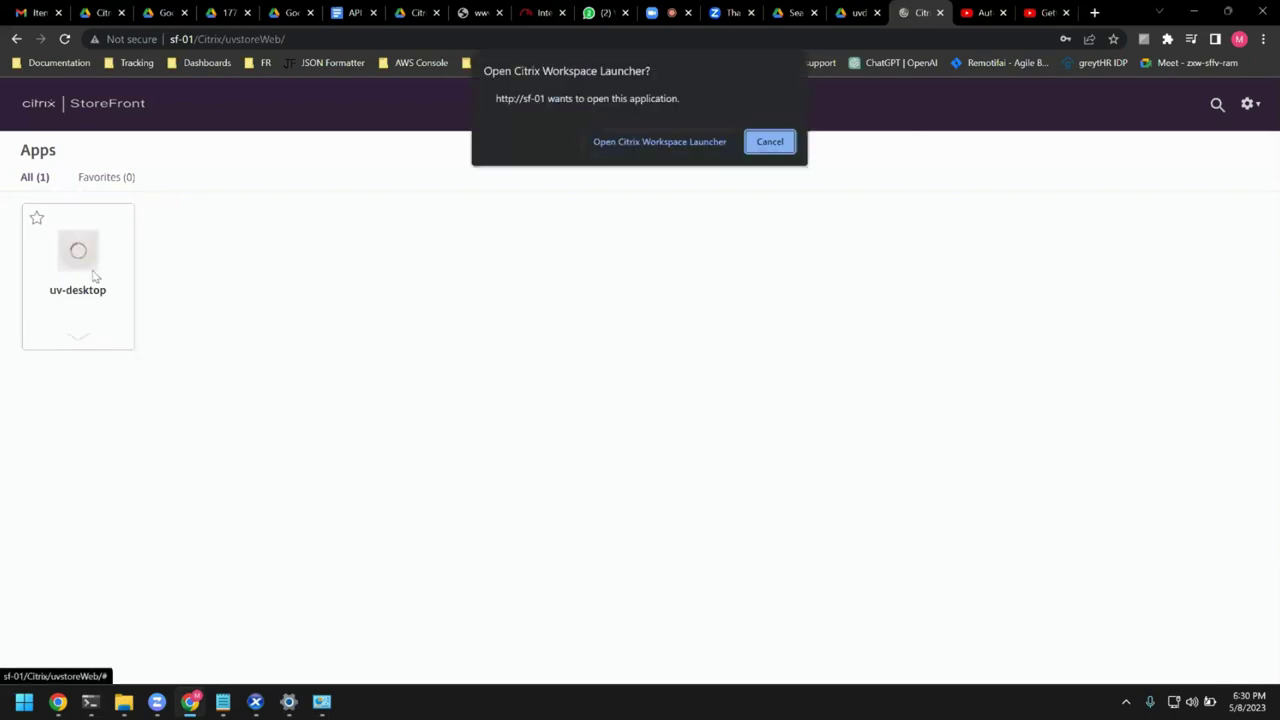
pyautogui.click(659, 142)
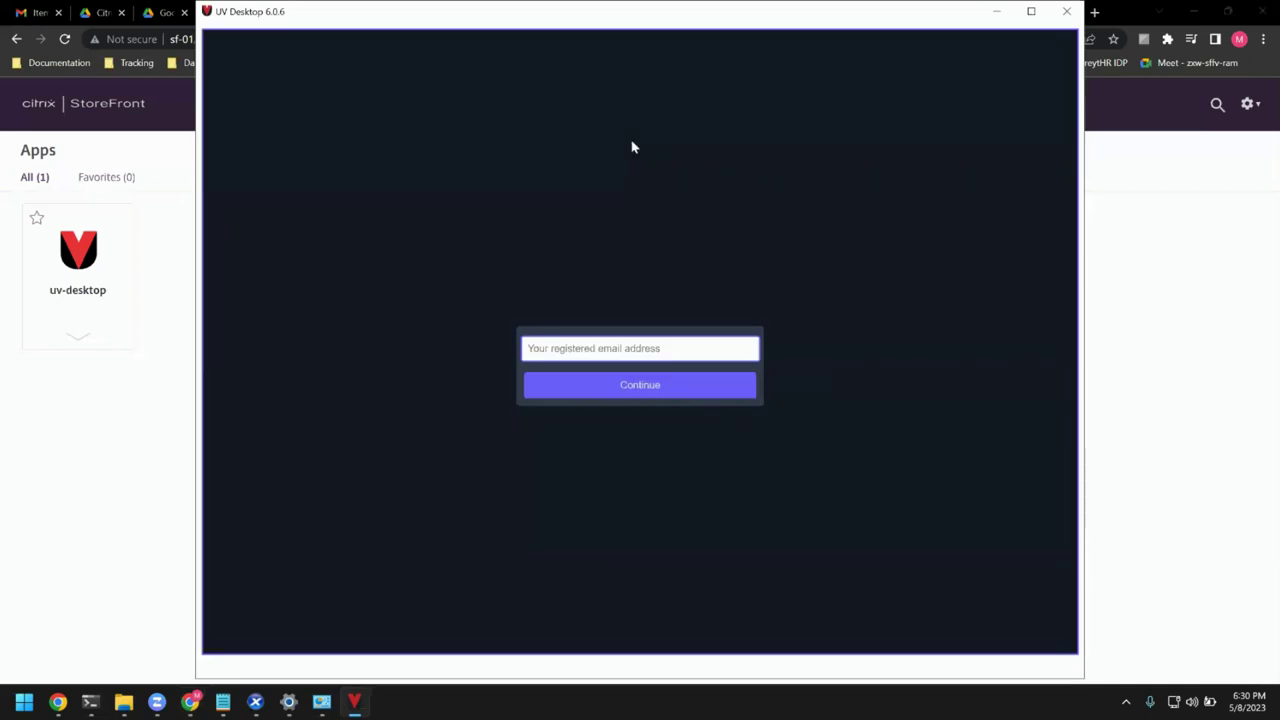
# - Submit the registered email in UV Desktop with DevTools recording network requests, then switch to XenCenter
pyautogui.moveTo(583, 21); pyautogui.dragTo(586, 120)
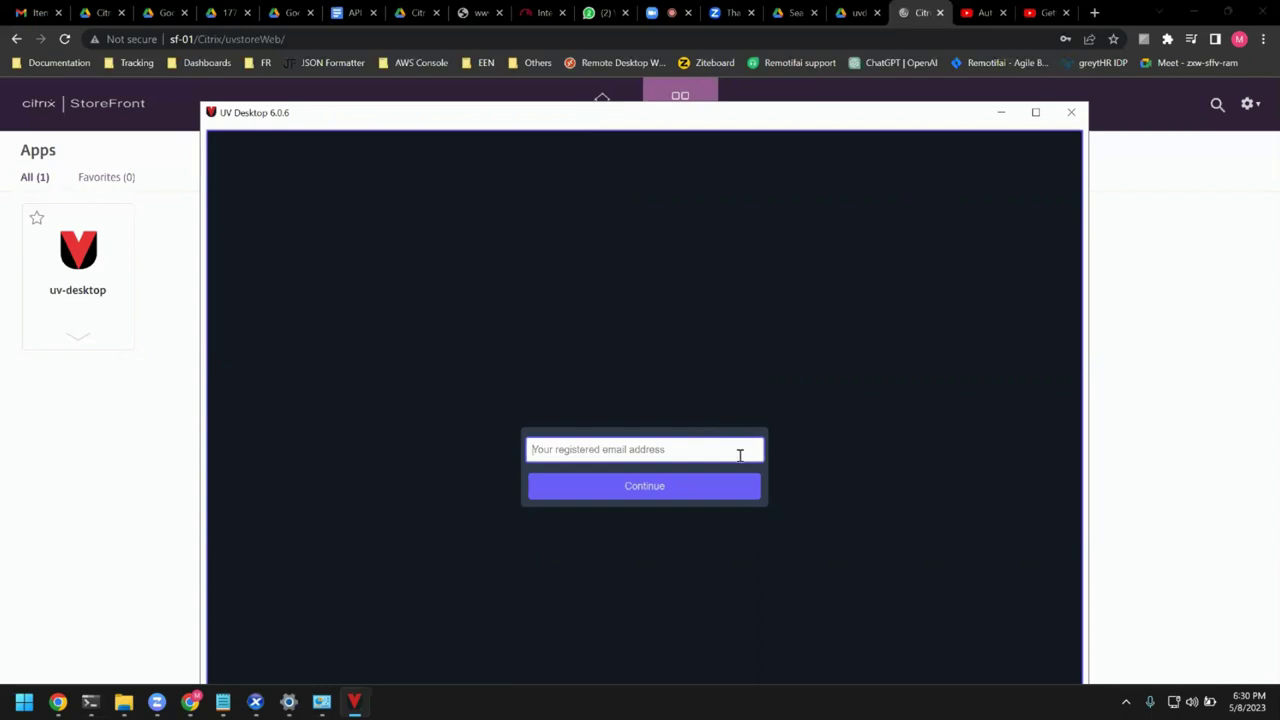
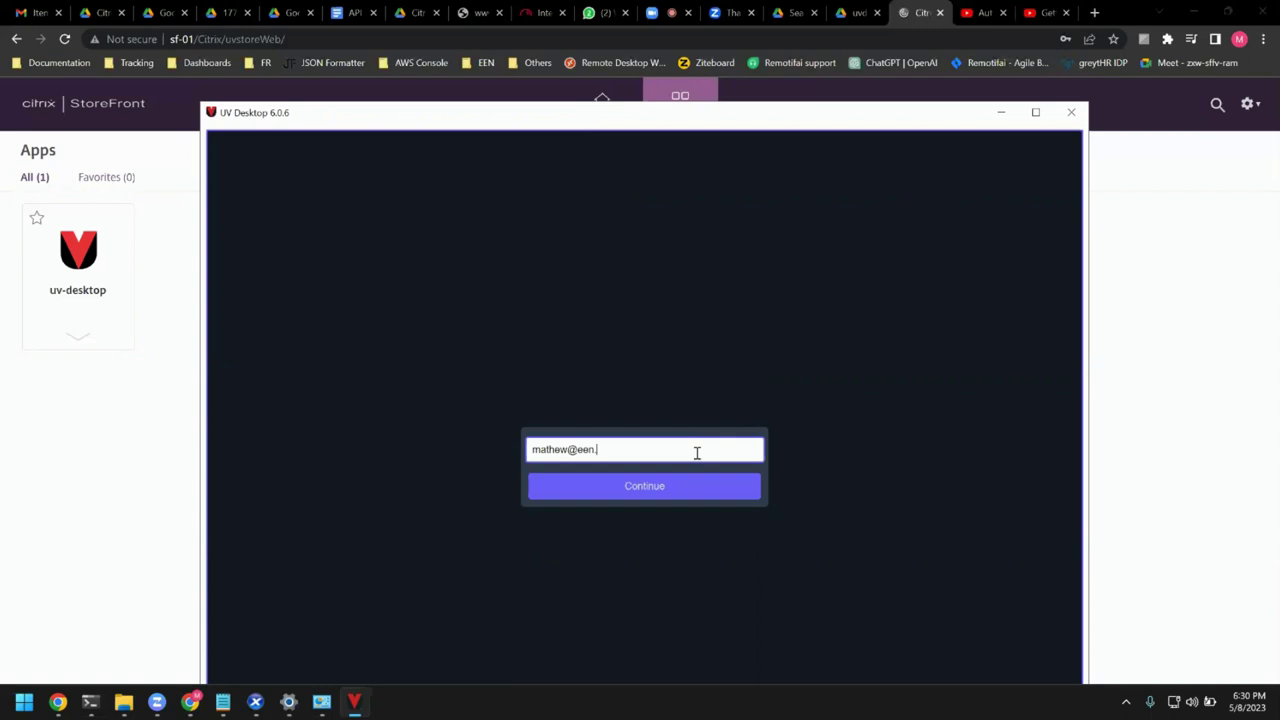
pyautogui.hotkey('ctrl', 'shift', 'i')
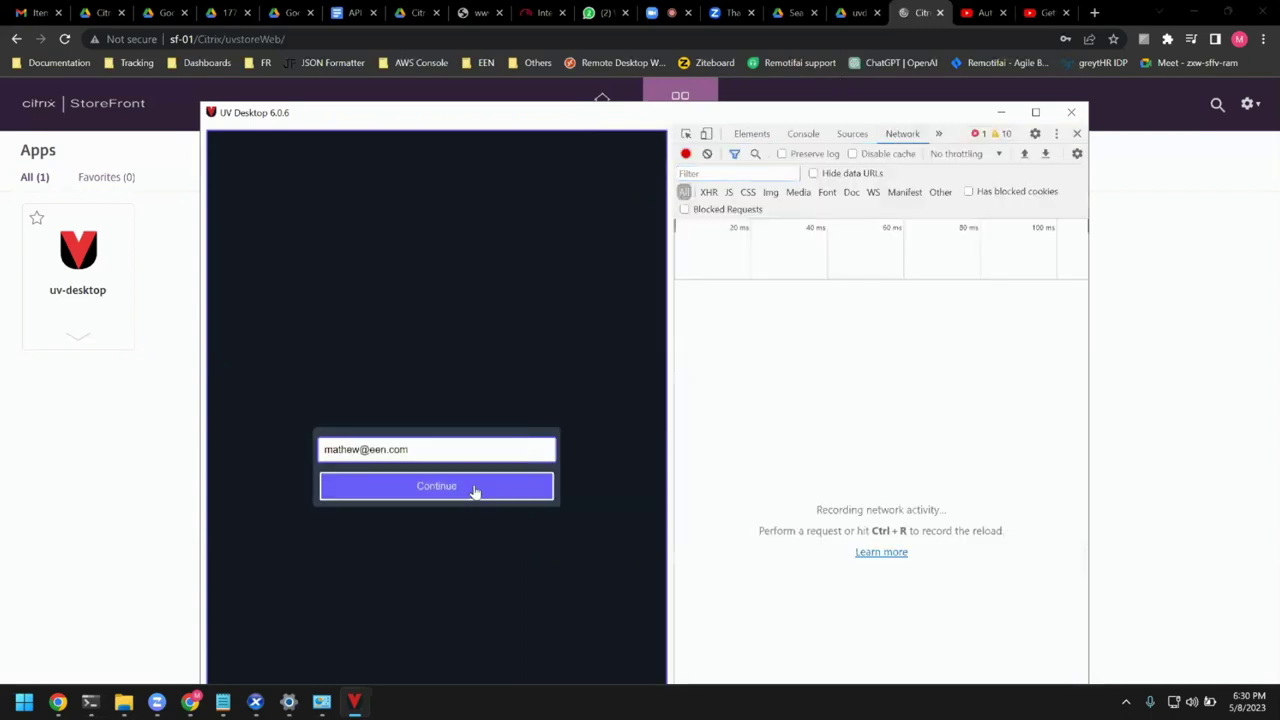
pyautogui.click(477, 488)
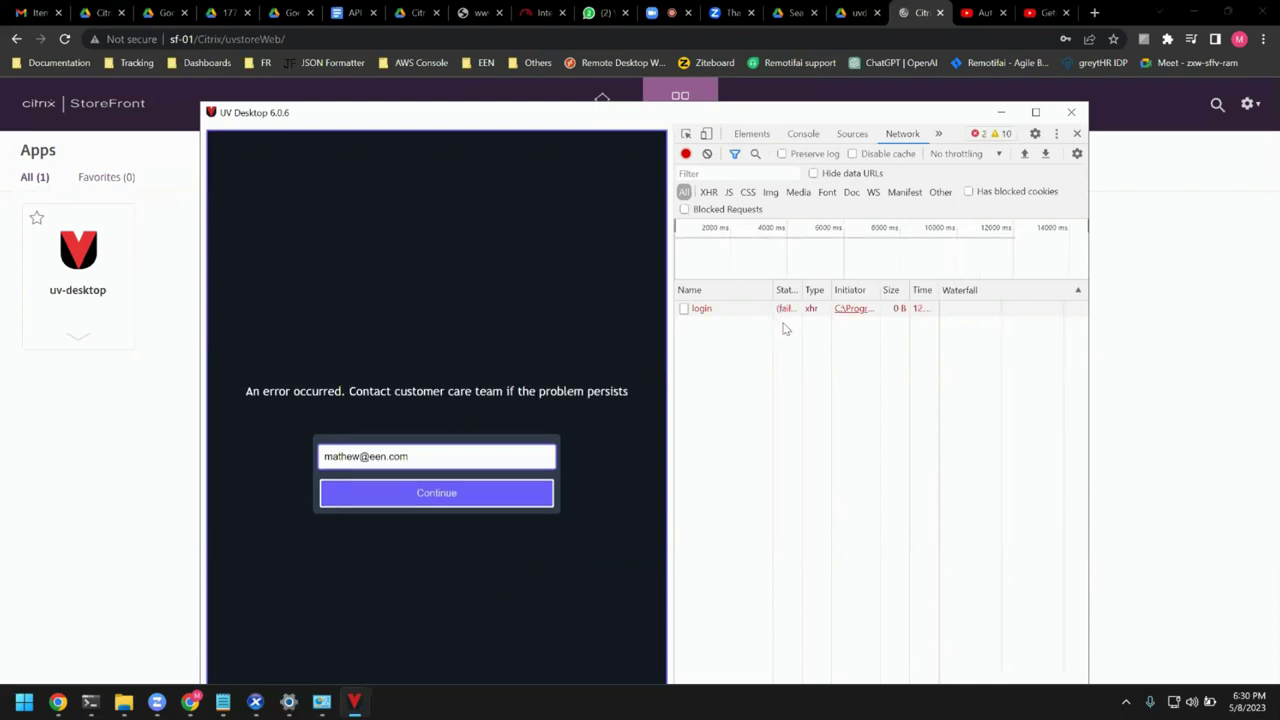
pyautogui.moveTo(662, 116); pyautogui.dragTo(675, 52)
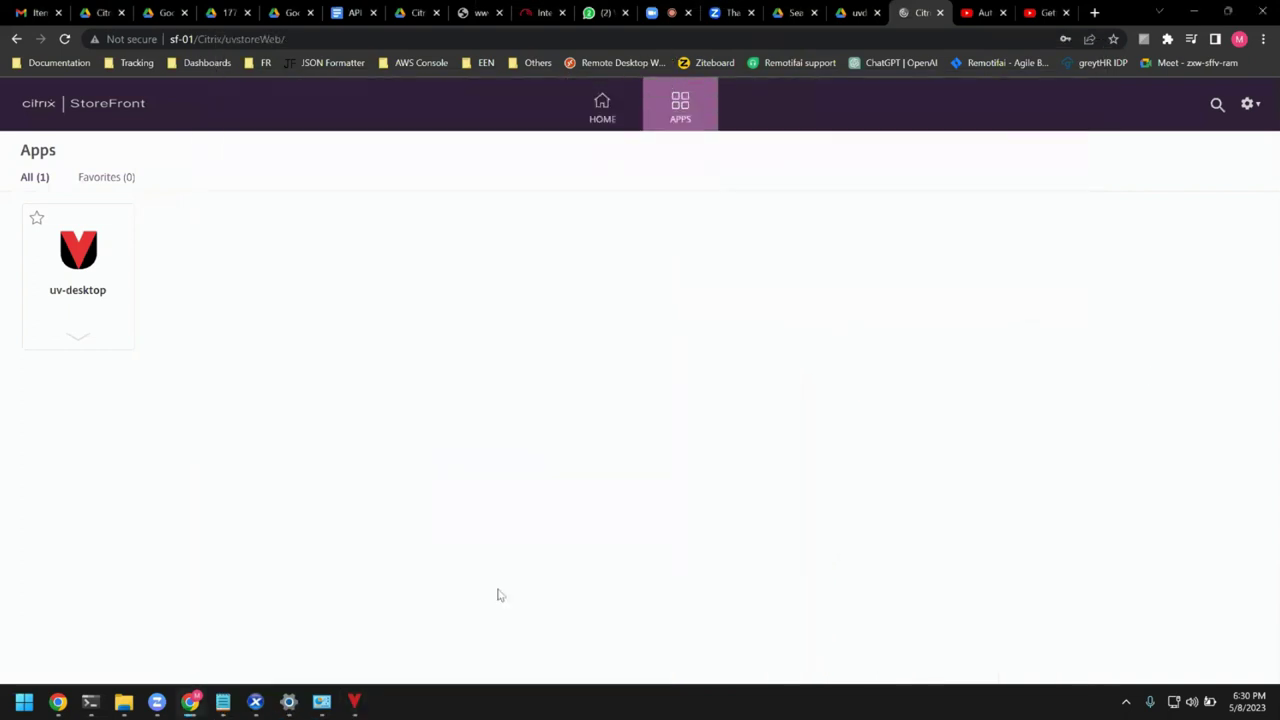
pyautogui.click(258, 704)
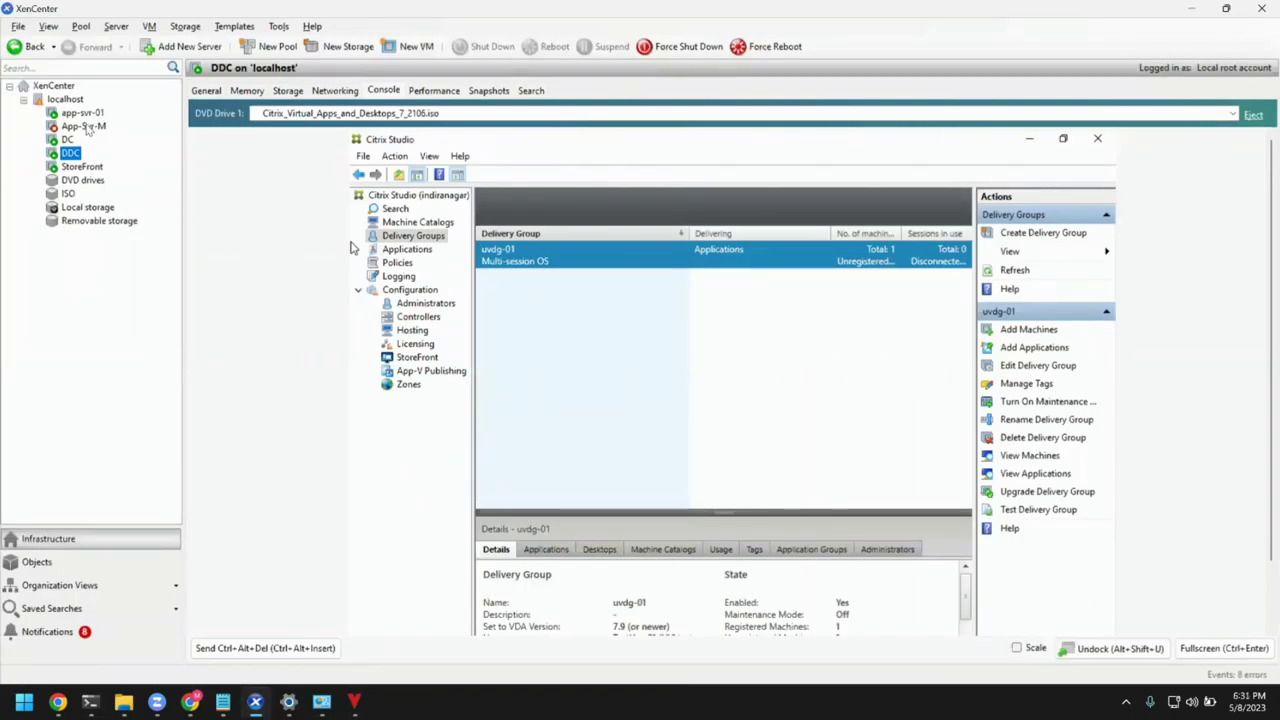
# - Show app-svr-01's console full screen and start Internet Explorer on it
pyautogui.click(84, 113)
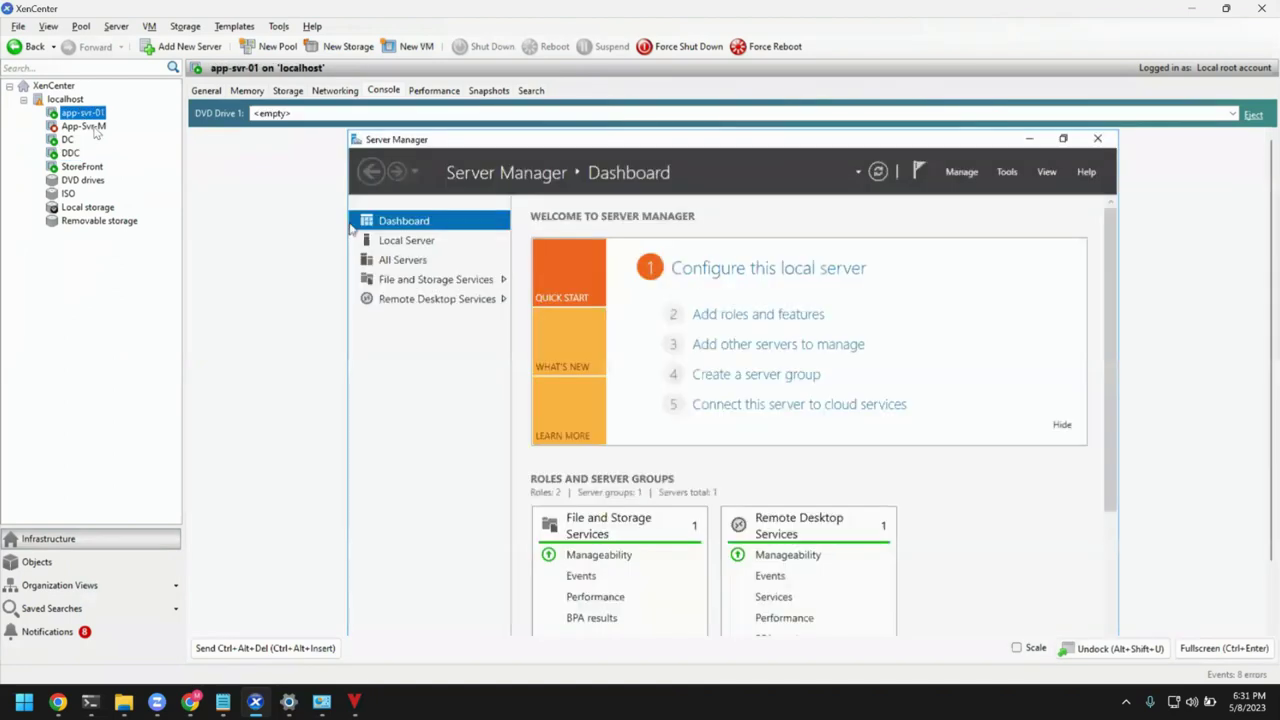
pyautogui.click(1030, 139)
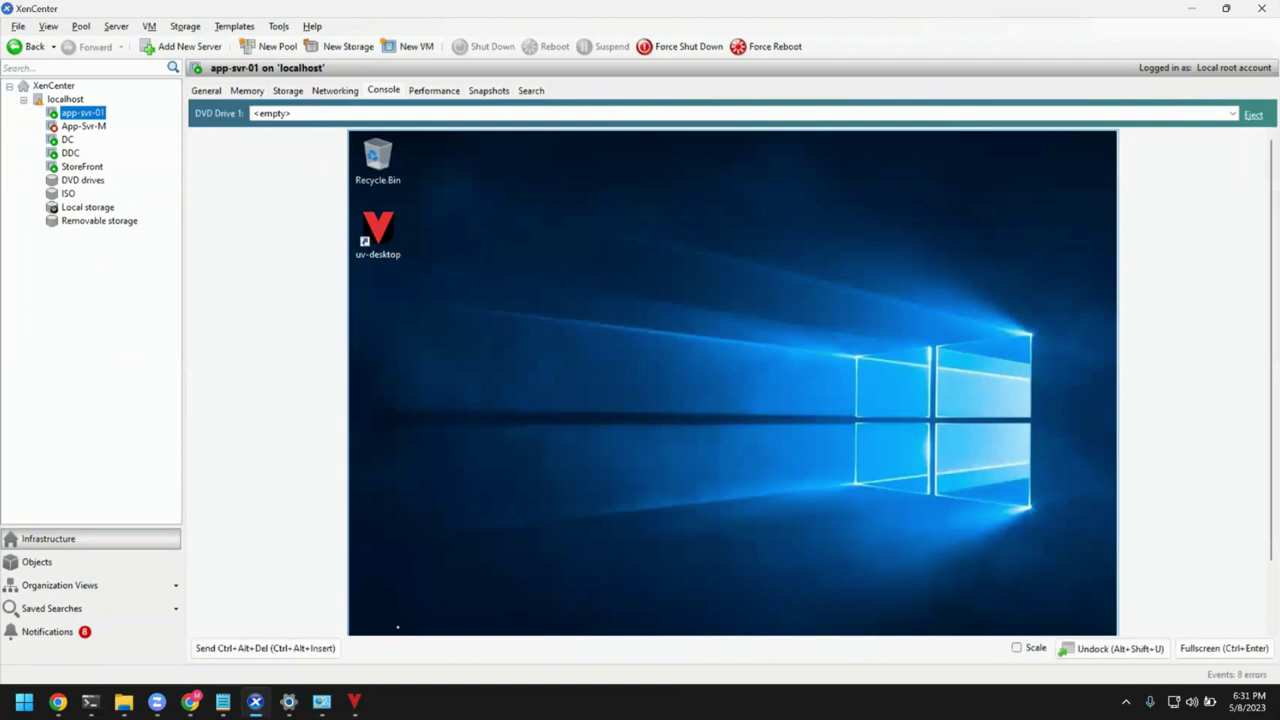
pyautogui.click(1223, 648)
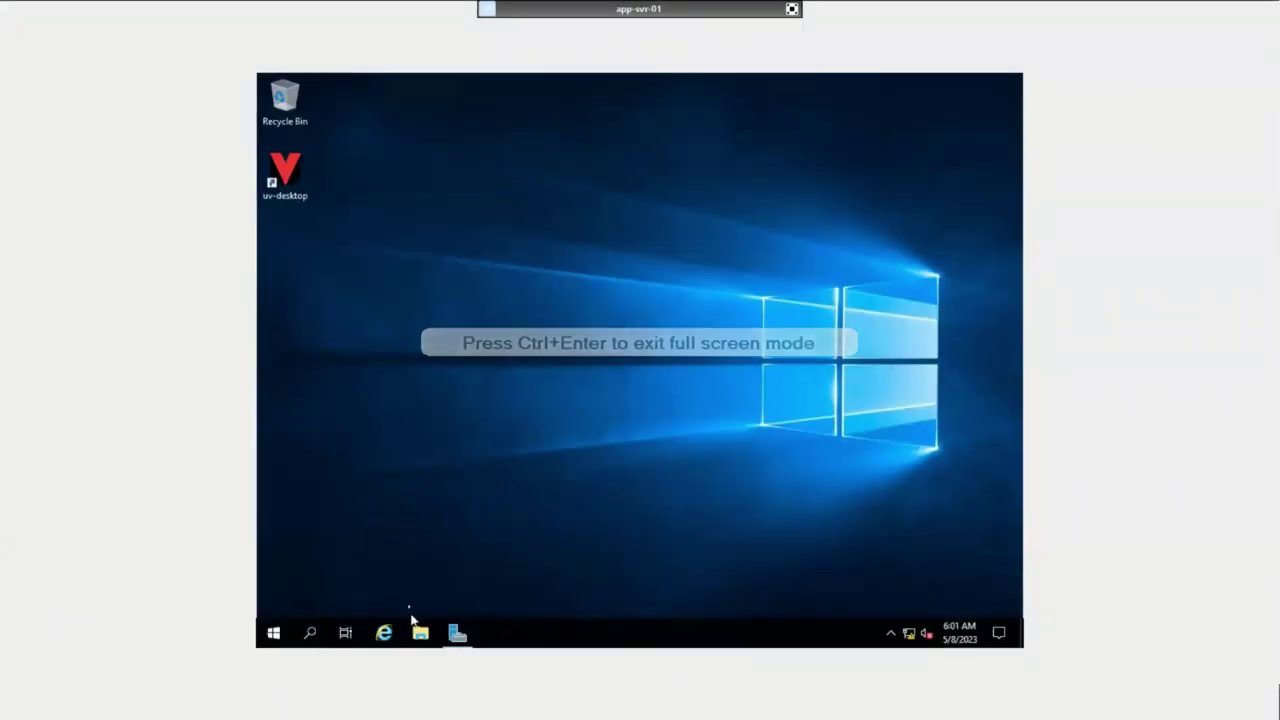
pyautogui.click(384, 633)
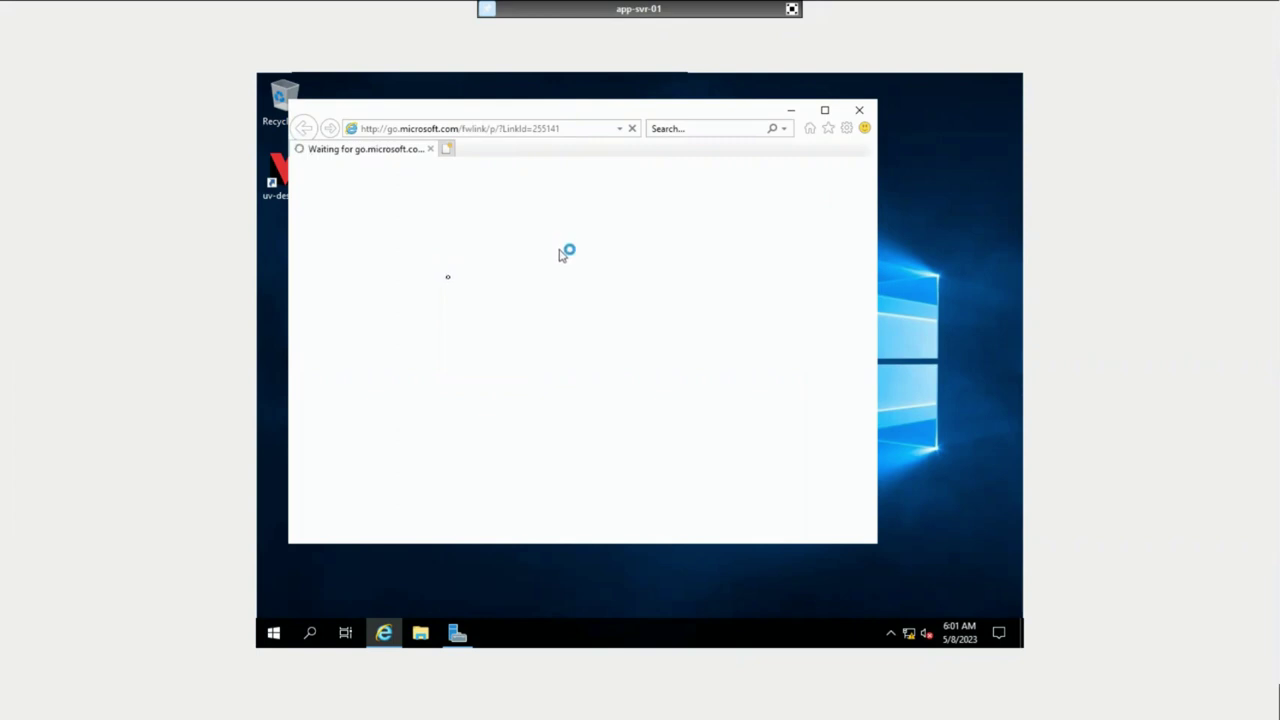
# - Try to load google.com in a new Internet Explorer tab
pyautogui.click(448, 149)
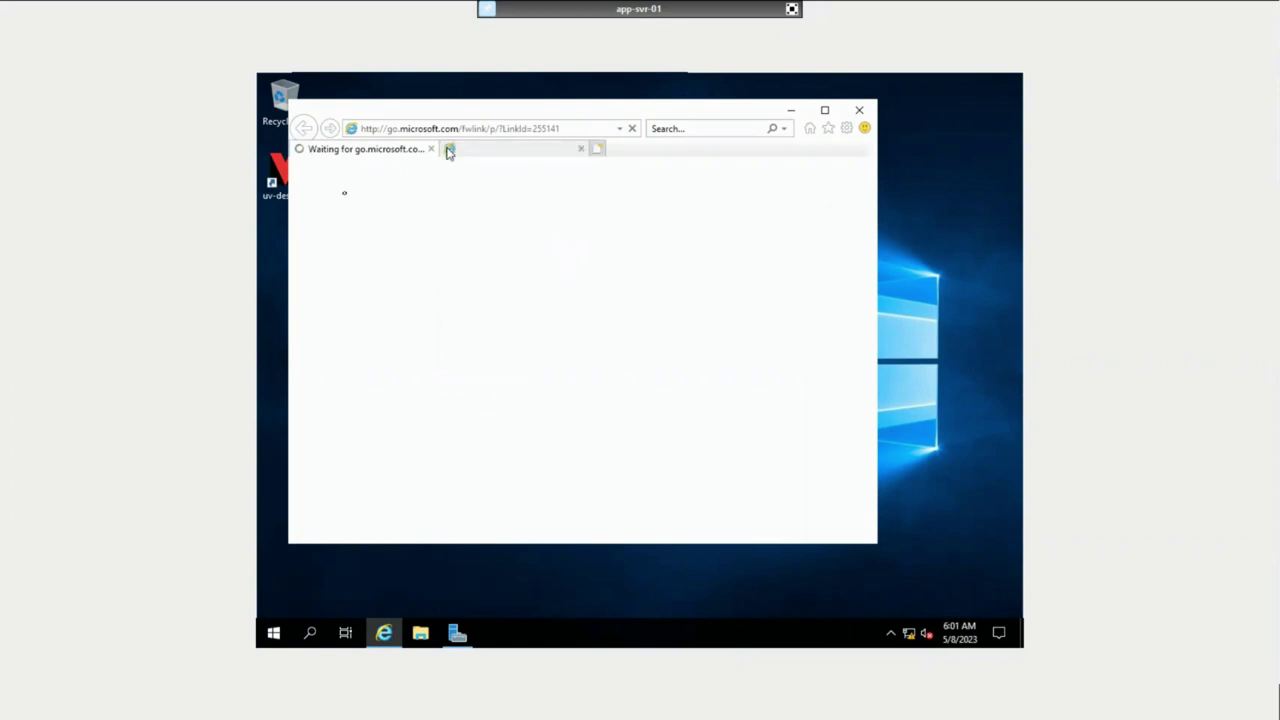
pyautogui.click(757, 447)
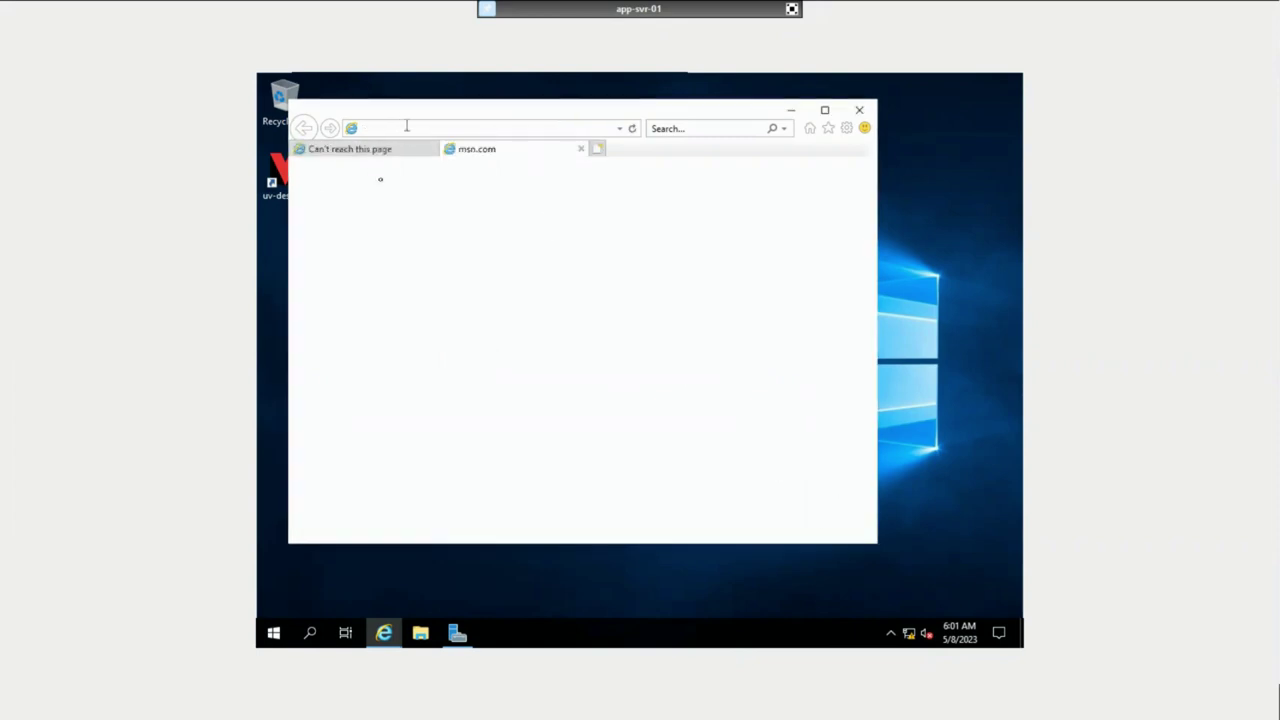
pyautogui.write('gooogle')
pyautogui.press('BackSpace')
pyautogui.press('BackSpace')
pyautogui.write('le.')
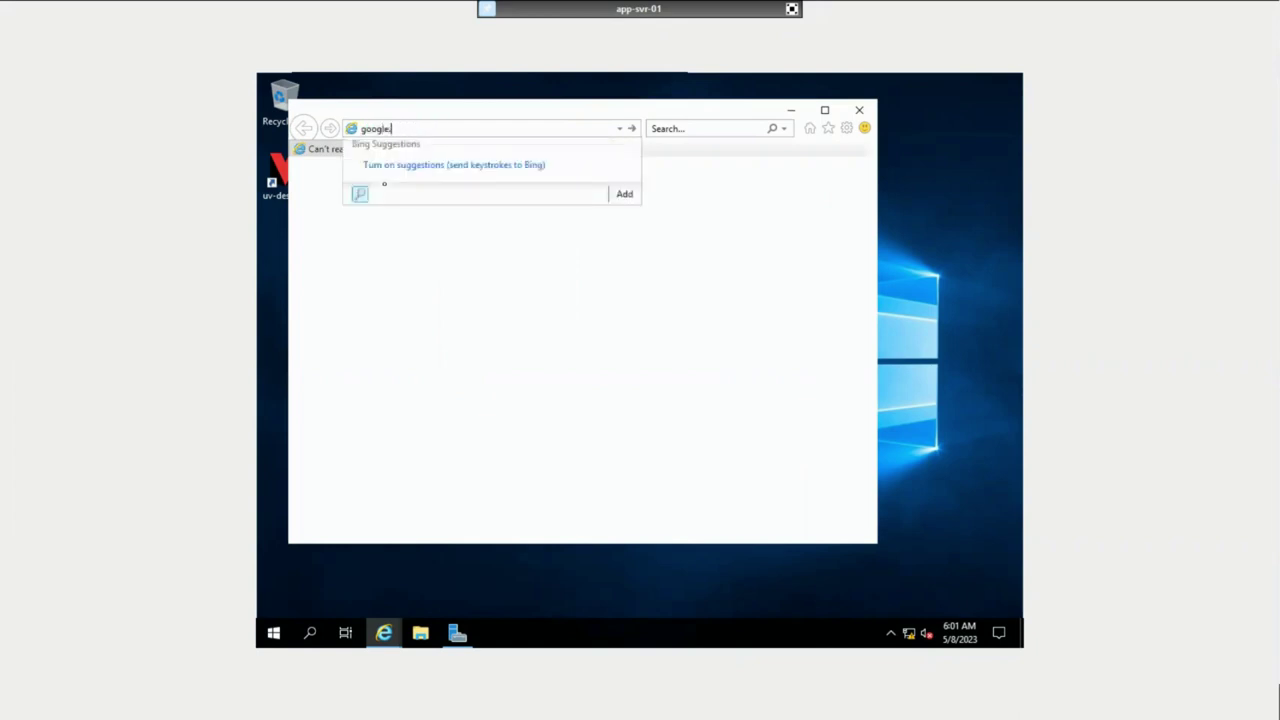
pyautogui.write('com')
pyautogui.press('Return')
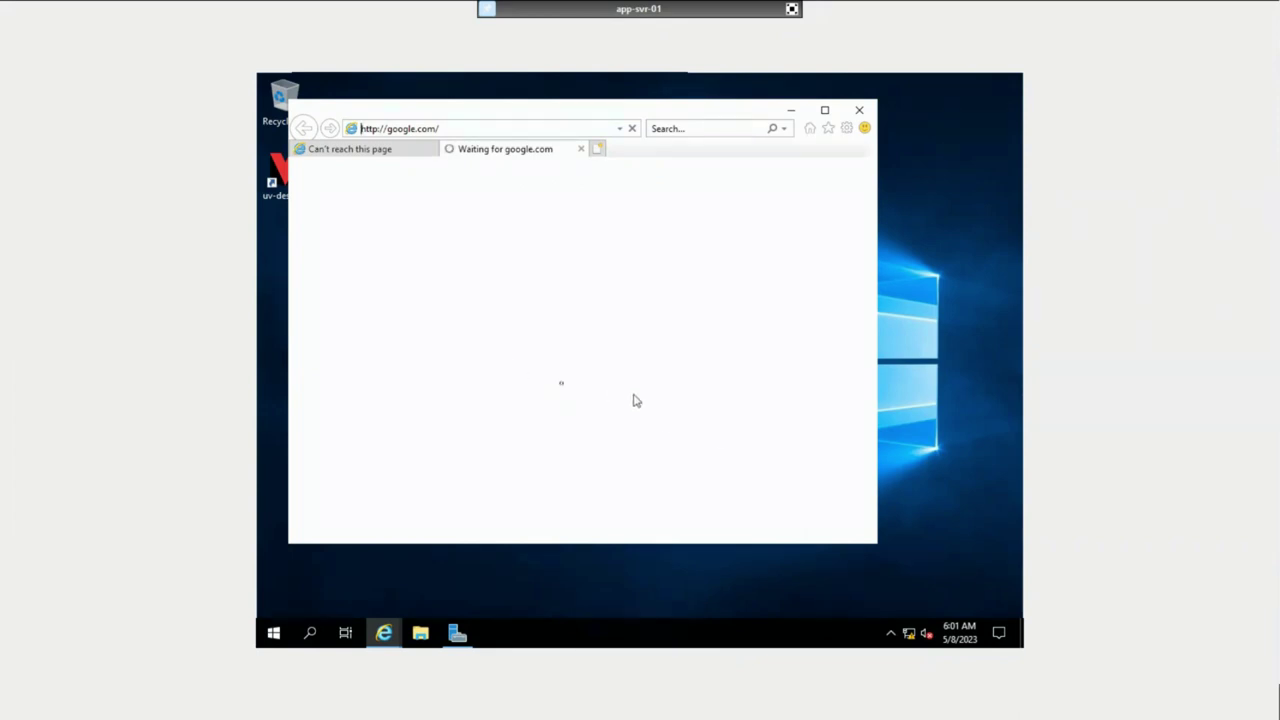
# - Check the server's network status from the tray, then close Network & Internet settings
pyautogui.click(925, 635)
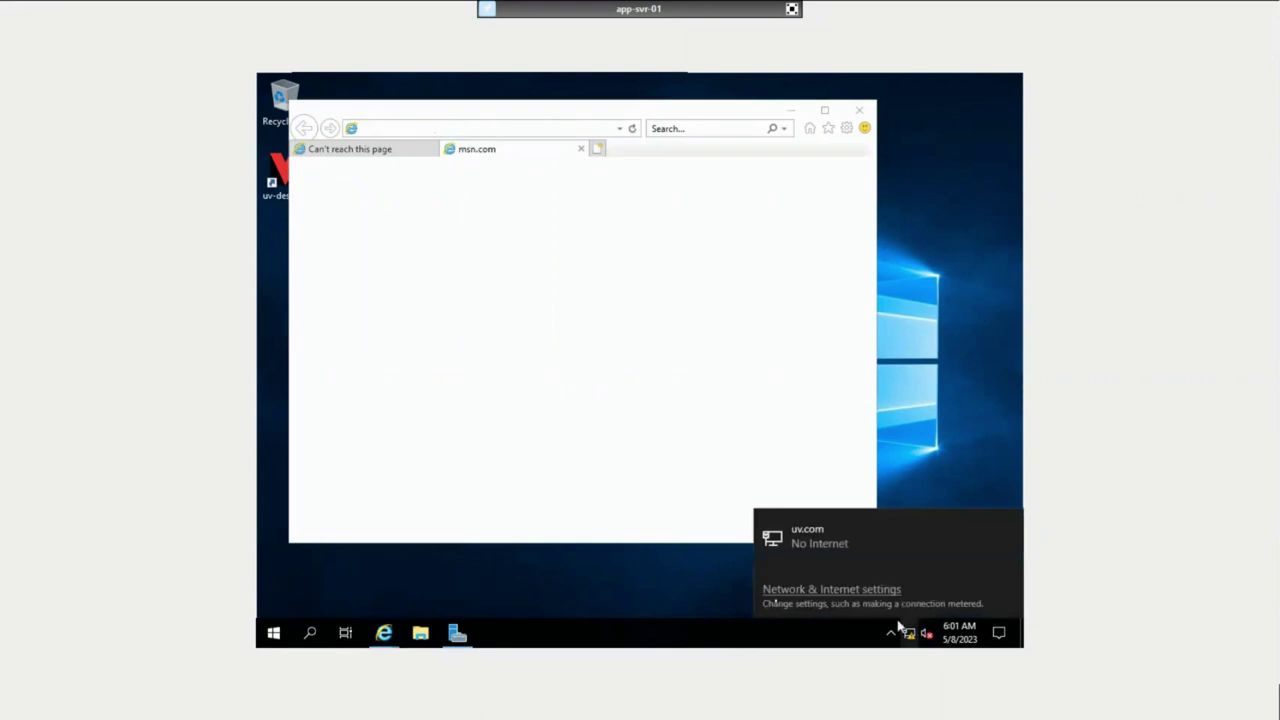
pyautogui.click(828, 596)
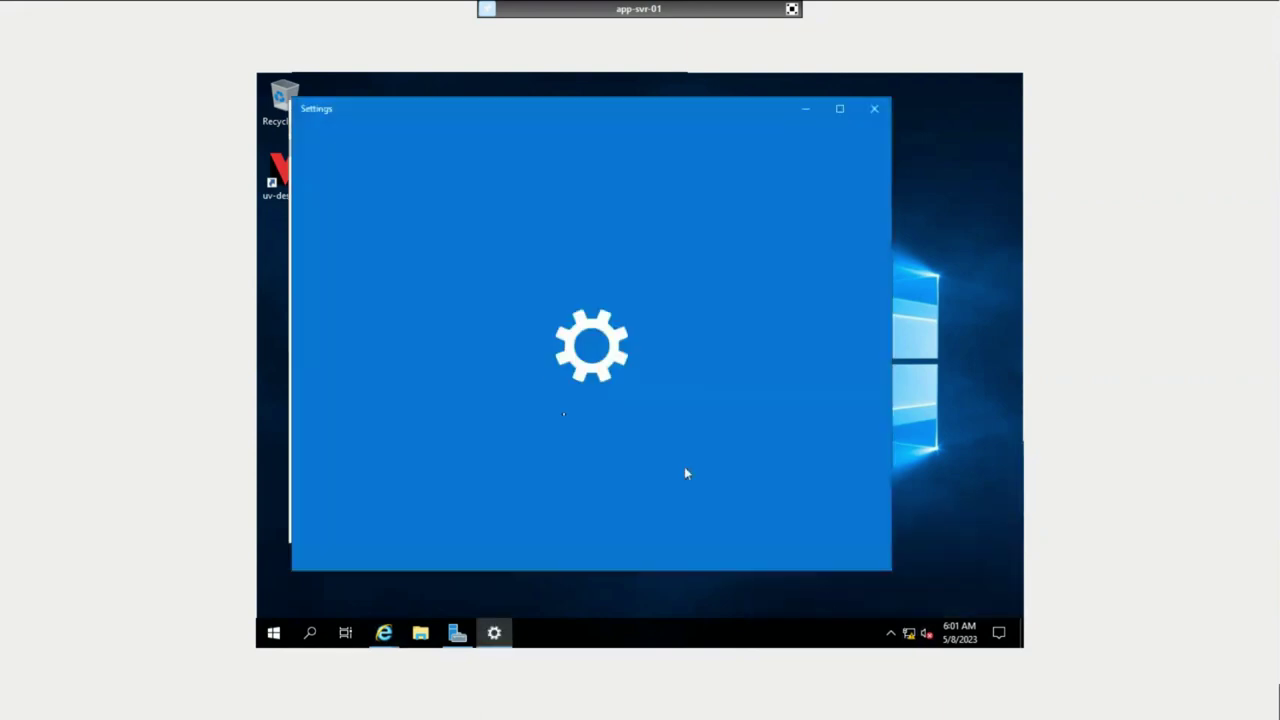
pyautogui.click(874, 108)
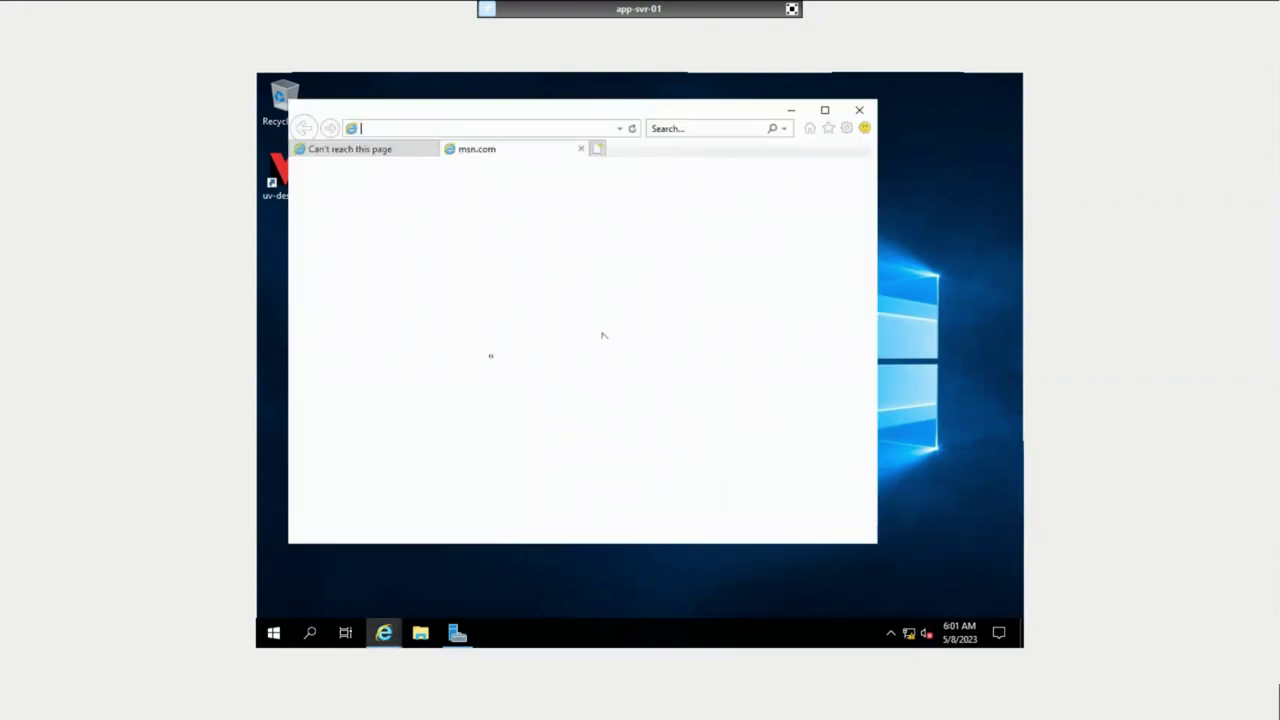
# - Open the network adapter list through Control Panel's Network and Sharing Center
pyautogui.click(273, 634)
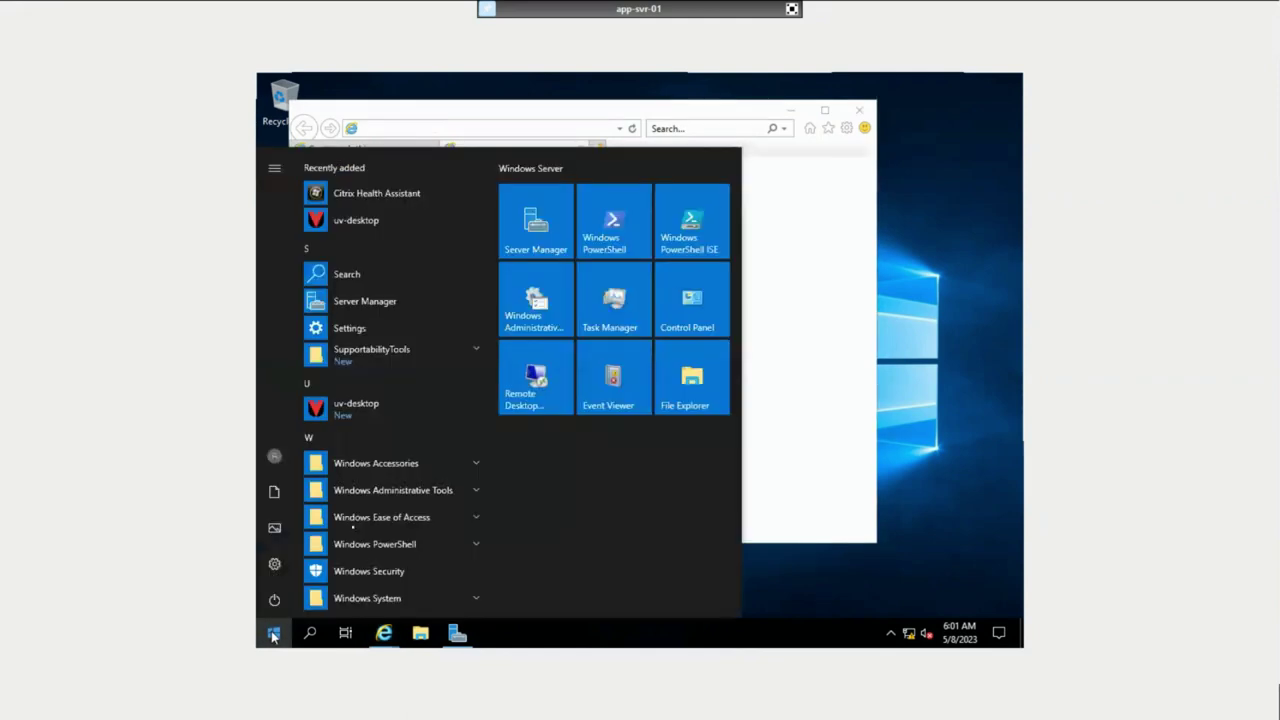
pyautogui.write('net')
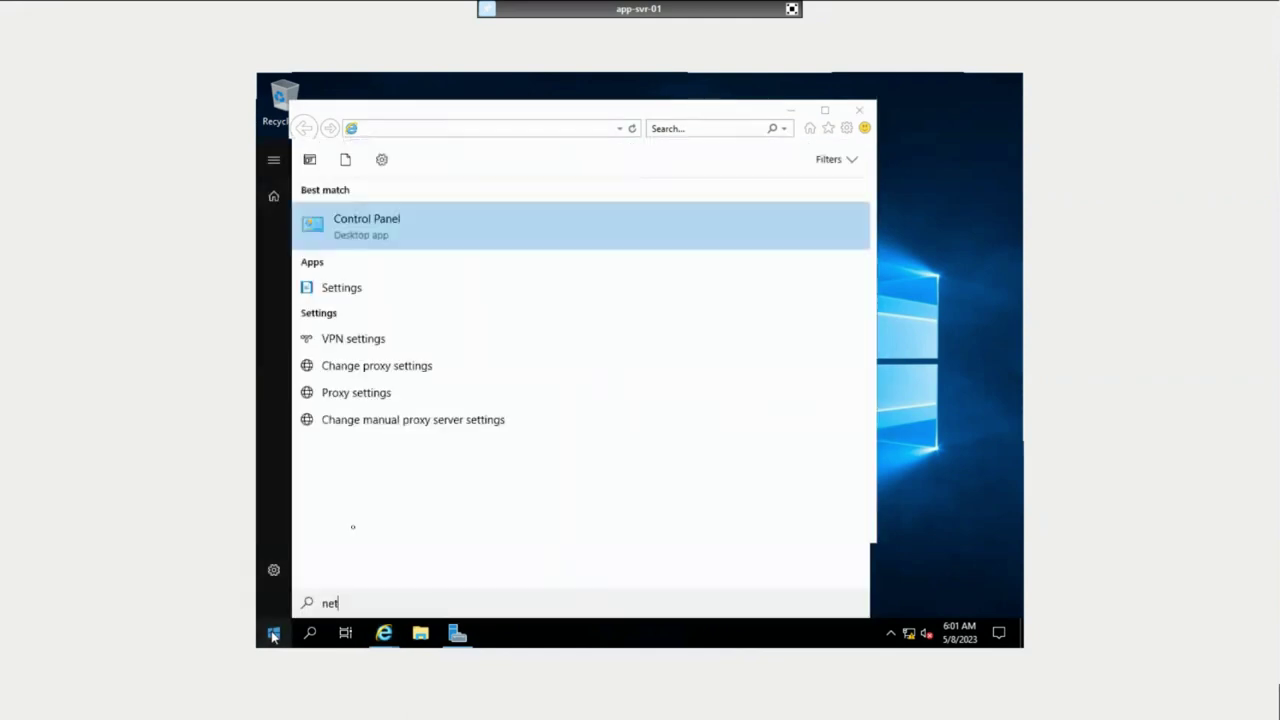
pyautogui.write('work')
pyautogui.press('Return')
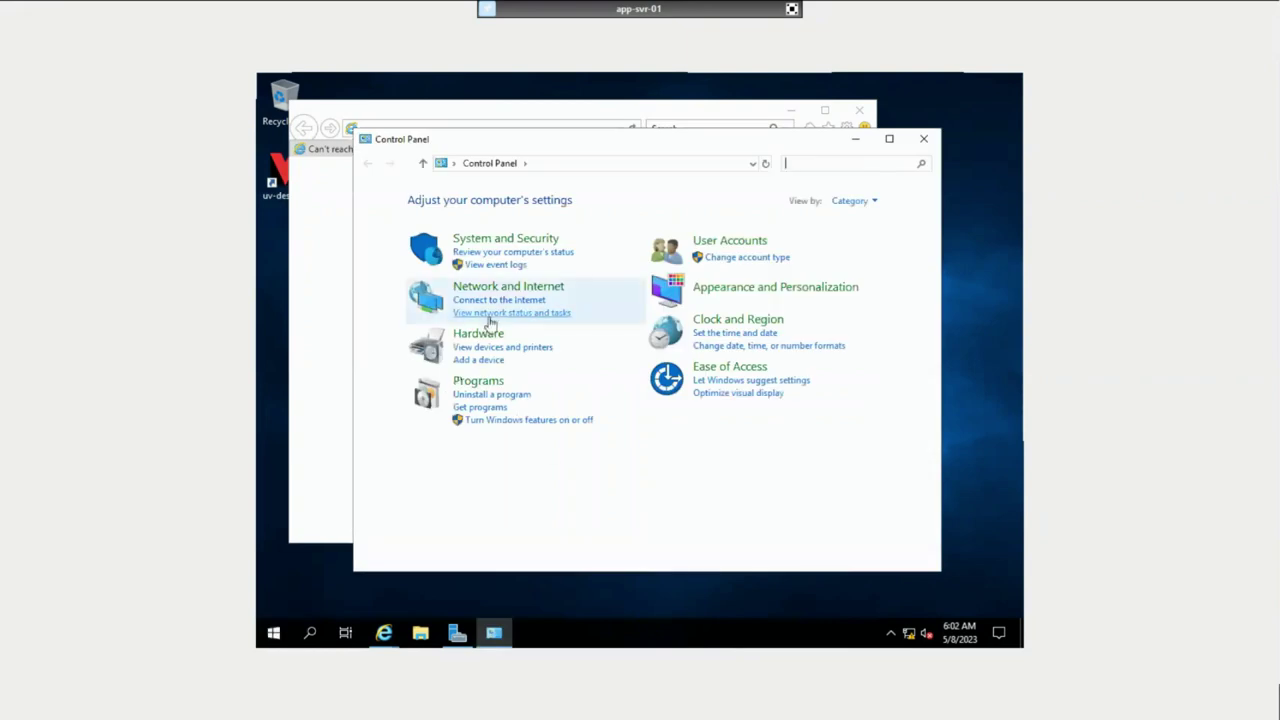
pyautogui.click(487, 289)
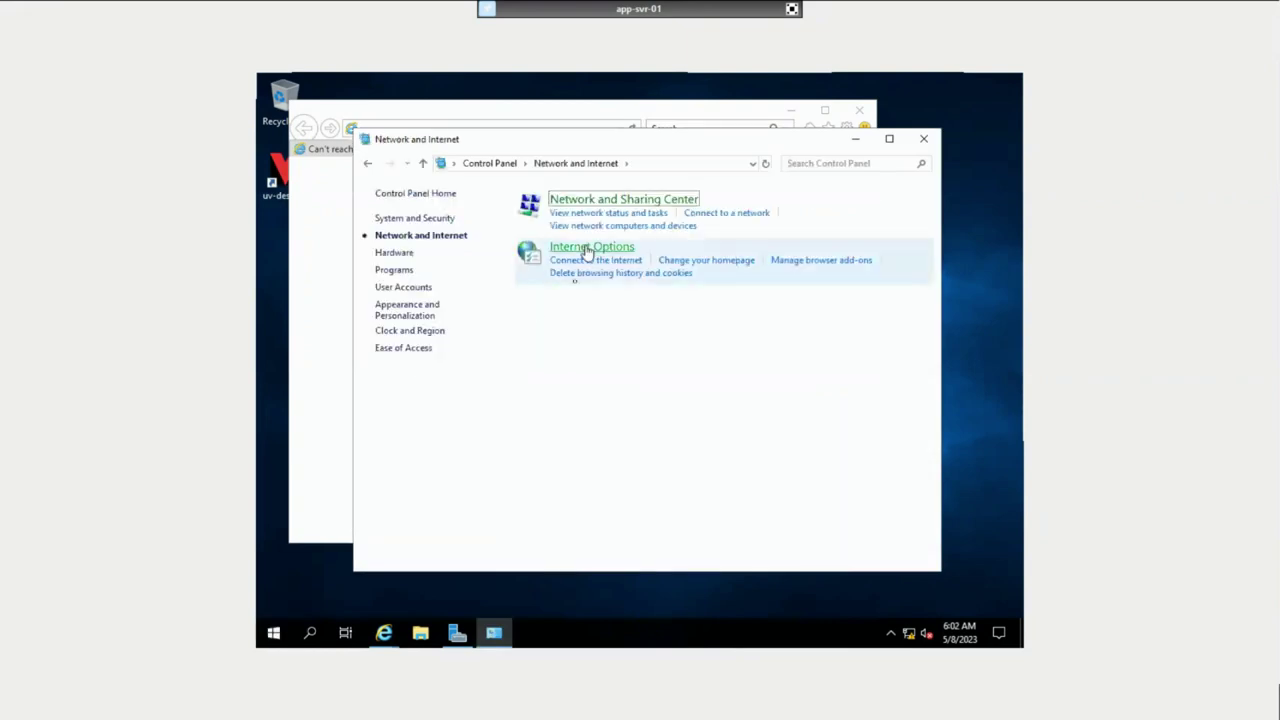
pyautogui.click(620, 213)
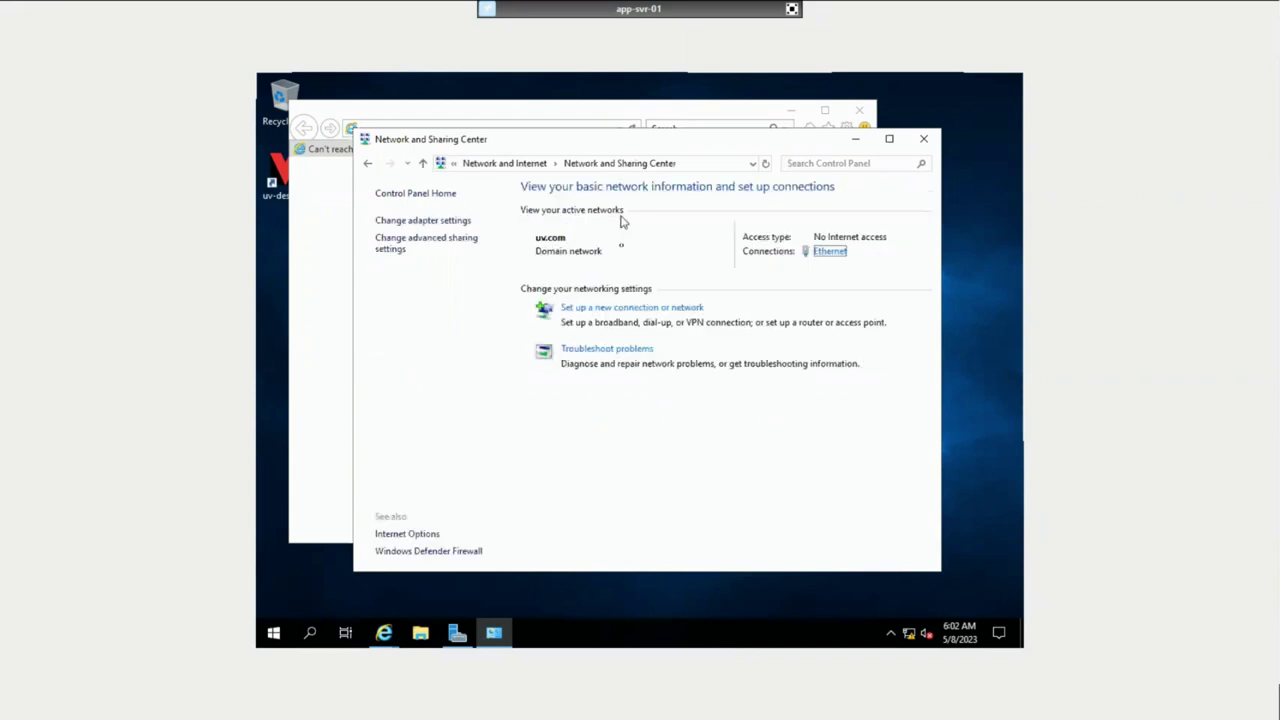
pyautogui.click(410, 220)
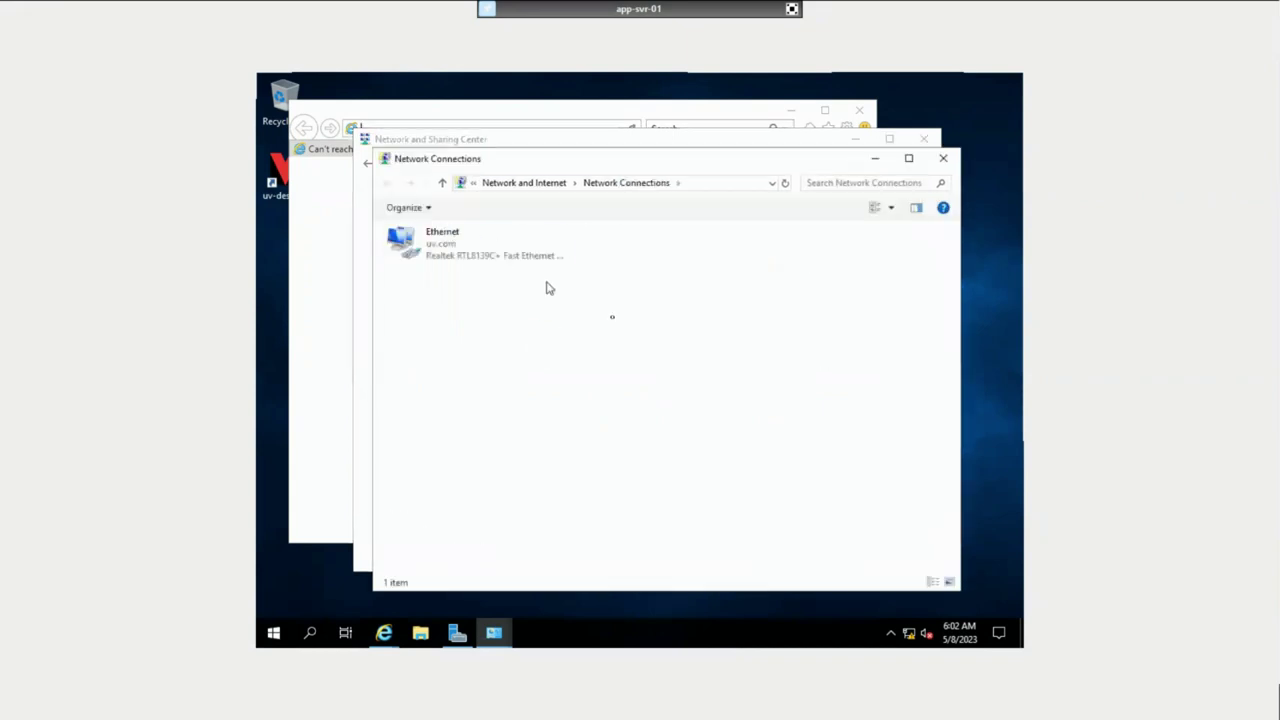
# - Open the Ethernet connection's Status, after briefly viewing and closing its properties
pyautogui.click(488, 250)
pyautogui.rightClick(485, 248)
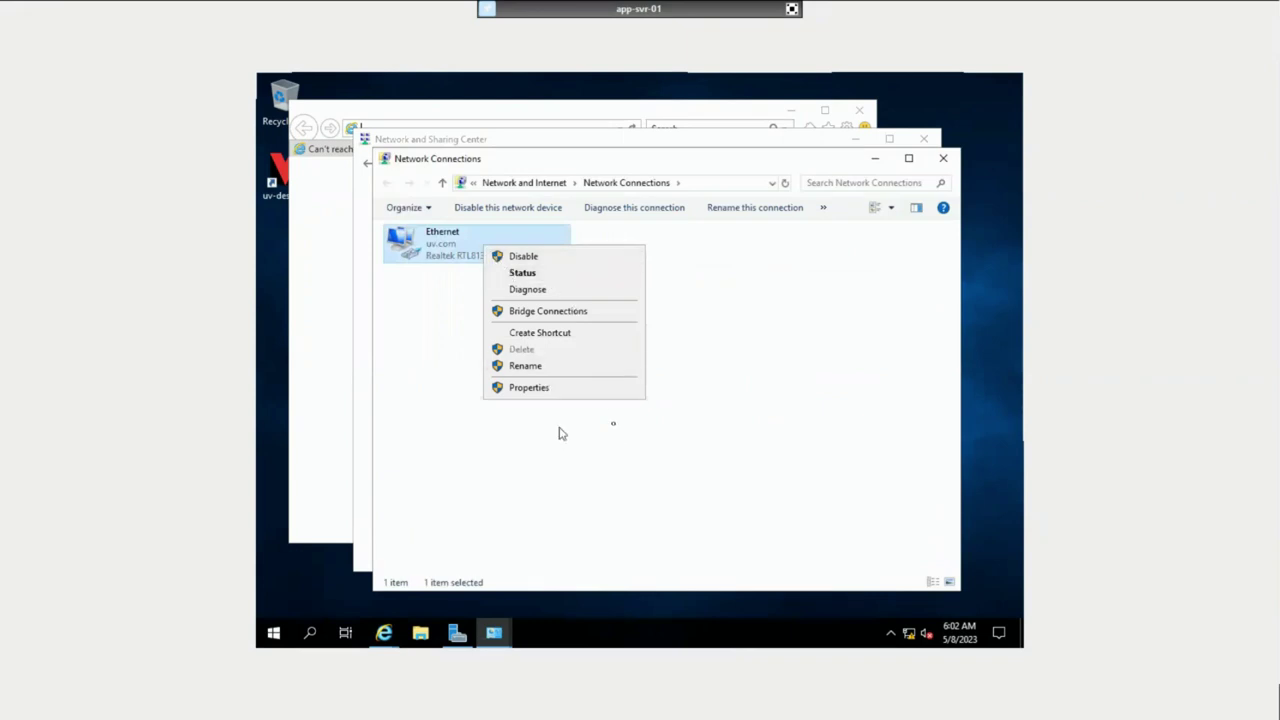
pyautogui.click(546, 391)
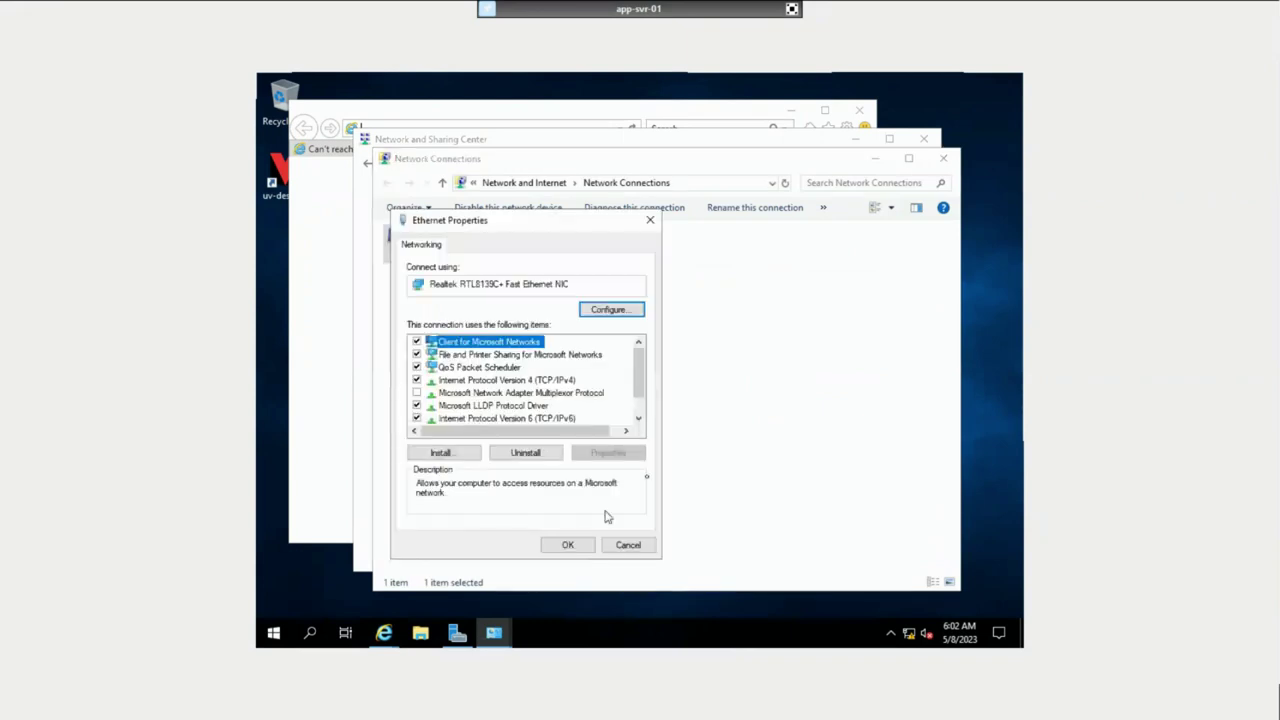
pyautogui.click(627, 545)
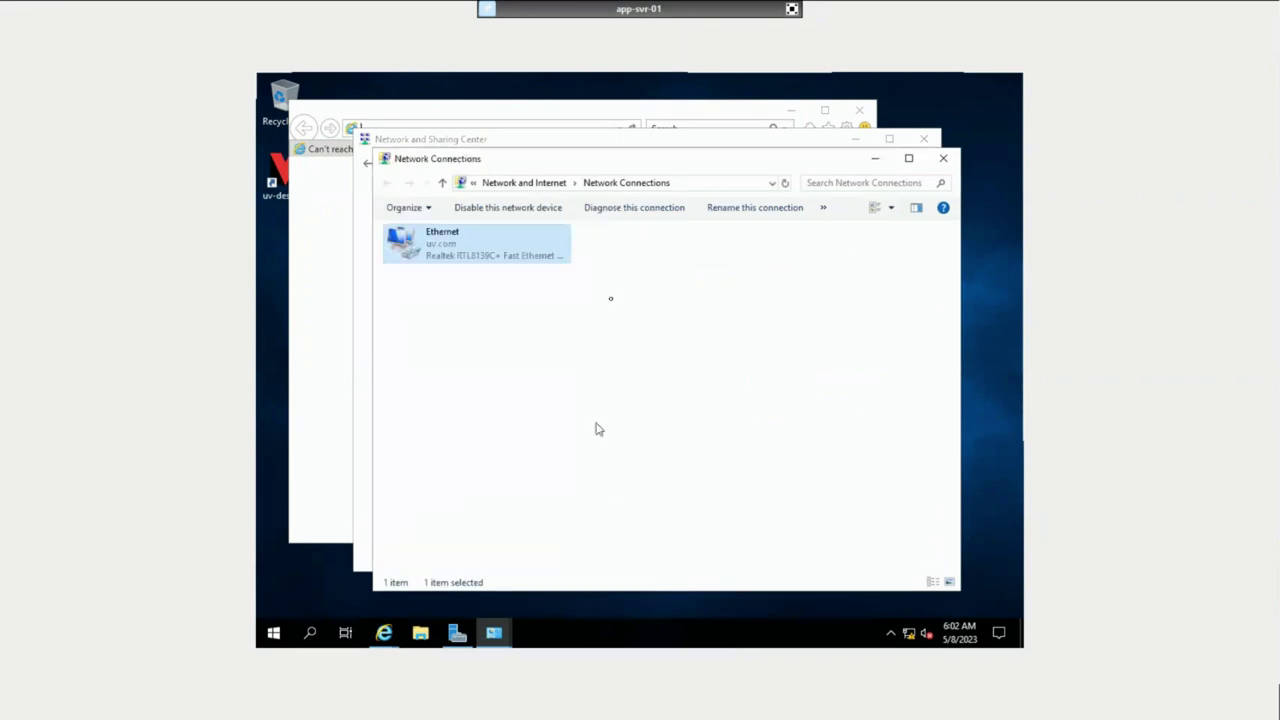
pyautogui.rightClick(503, 242)
pyautogui.click(536, 262)
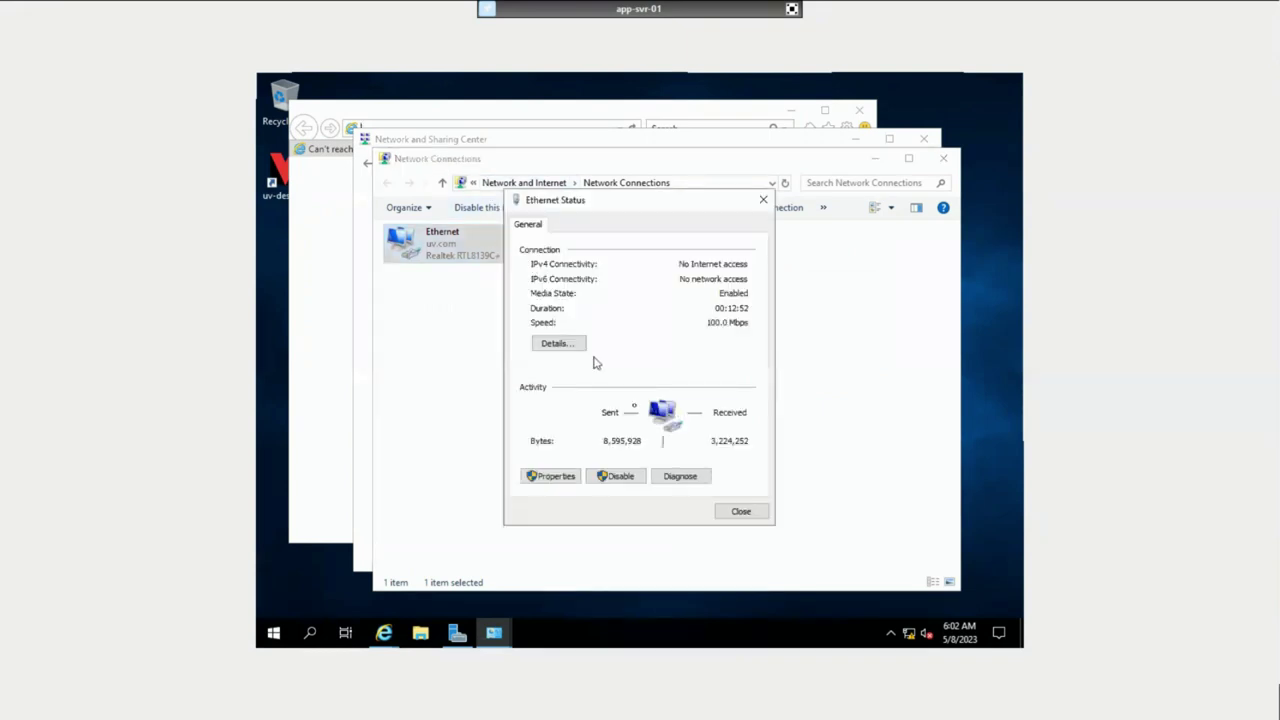
# - Review Ethernet details (address 192.168.1.117, DNS 192.168.1.97), then close both dialogs
pyautogui.click(580, 346)
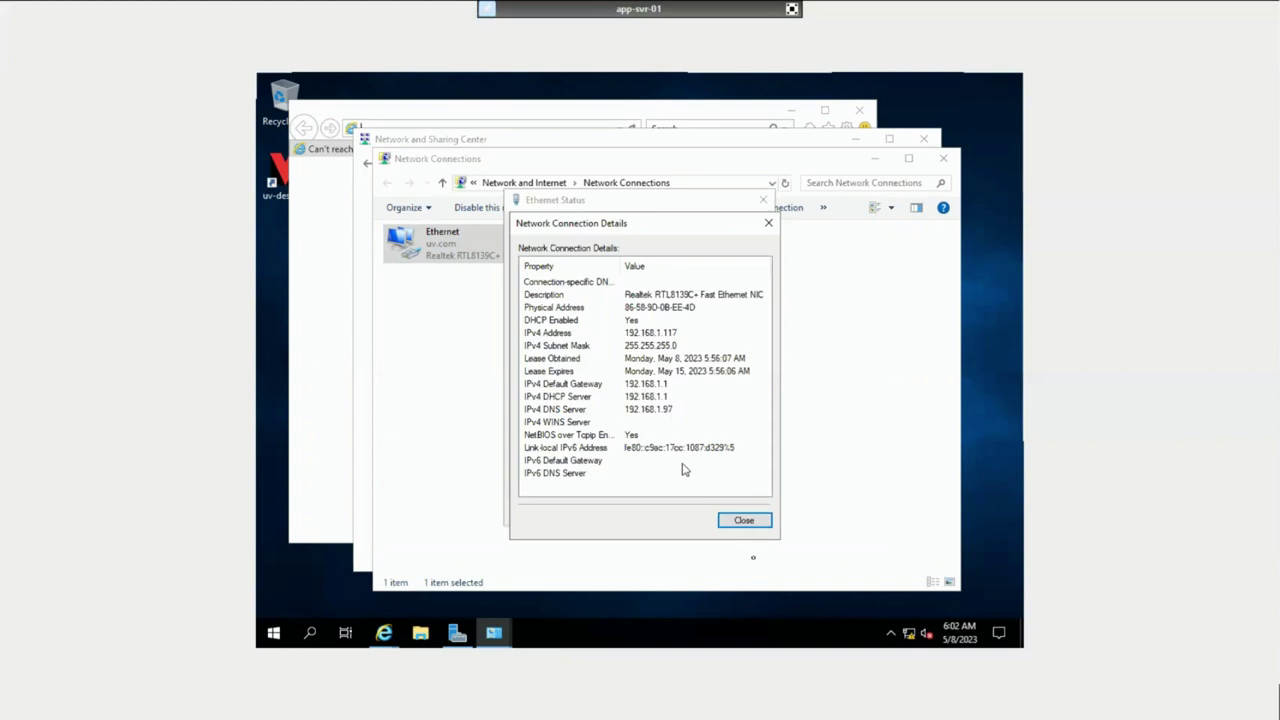
pyautogui.click(730, 518)
pyautogui.click(754, 518)
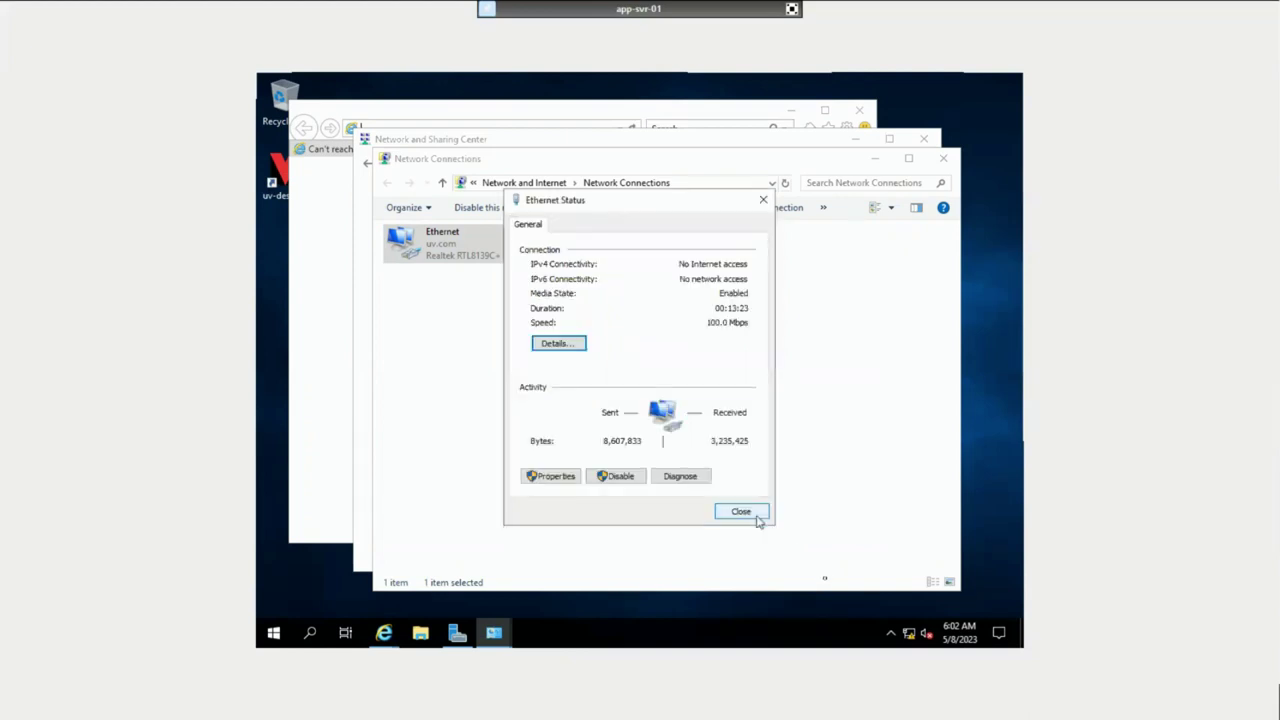
pyautogui.click(741, 512)
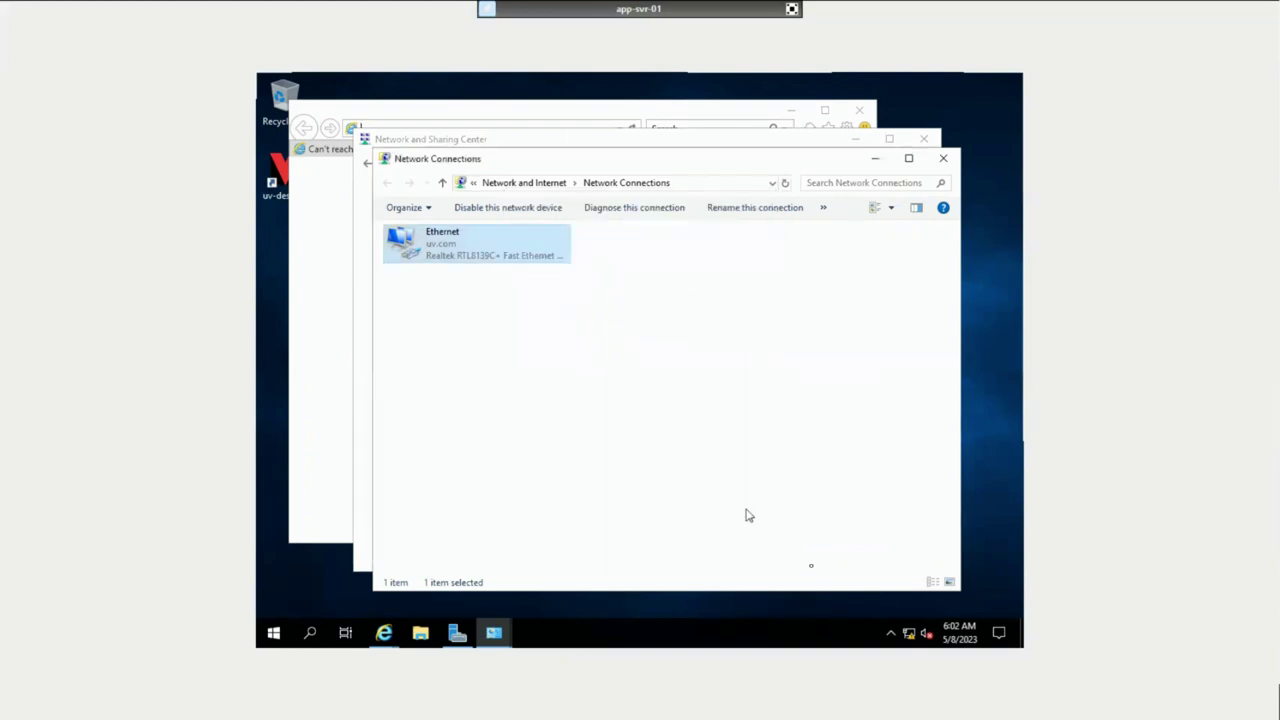
# - Switch Ethernet's IPv4 settings to obtain the DNS server address automatically
pyautogui.rightClick(451, 238)
pyautogui.click(495, 380)
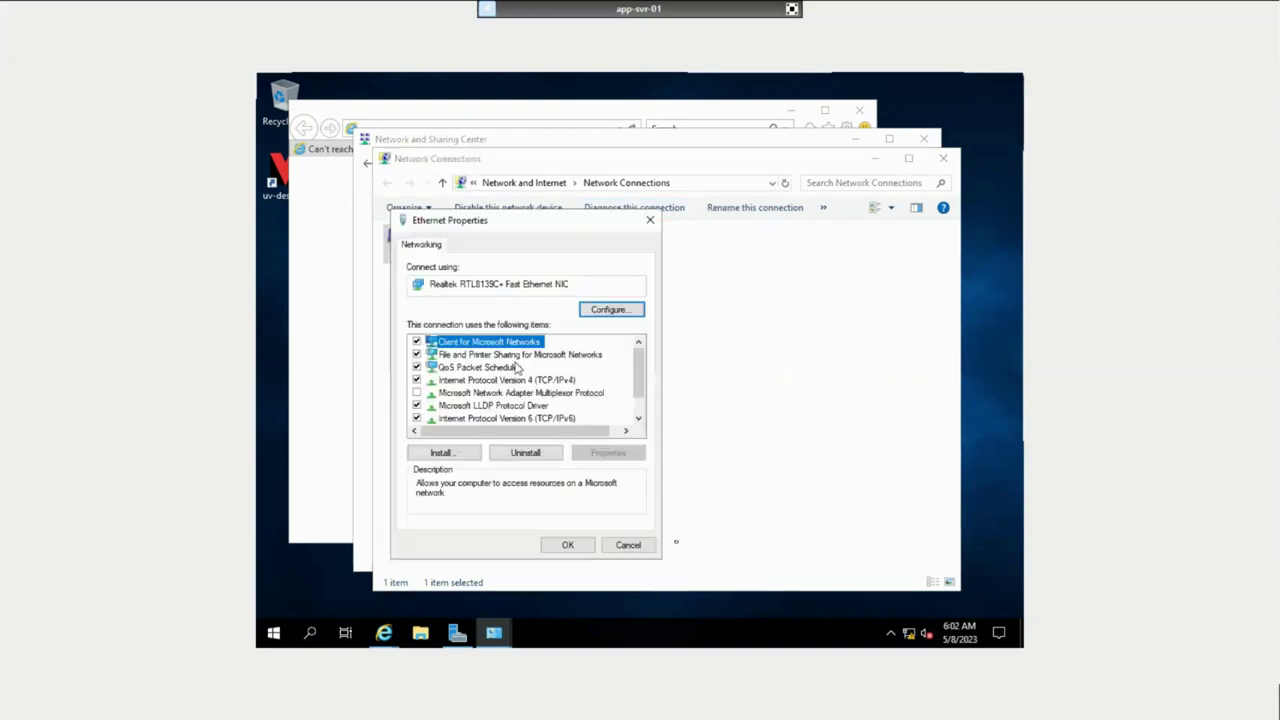
pyautogui.click(470, 380)
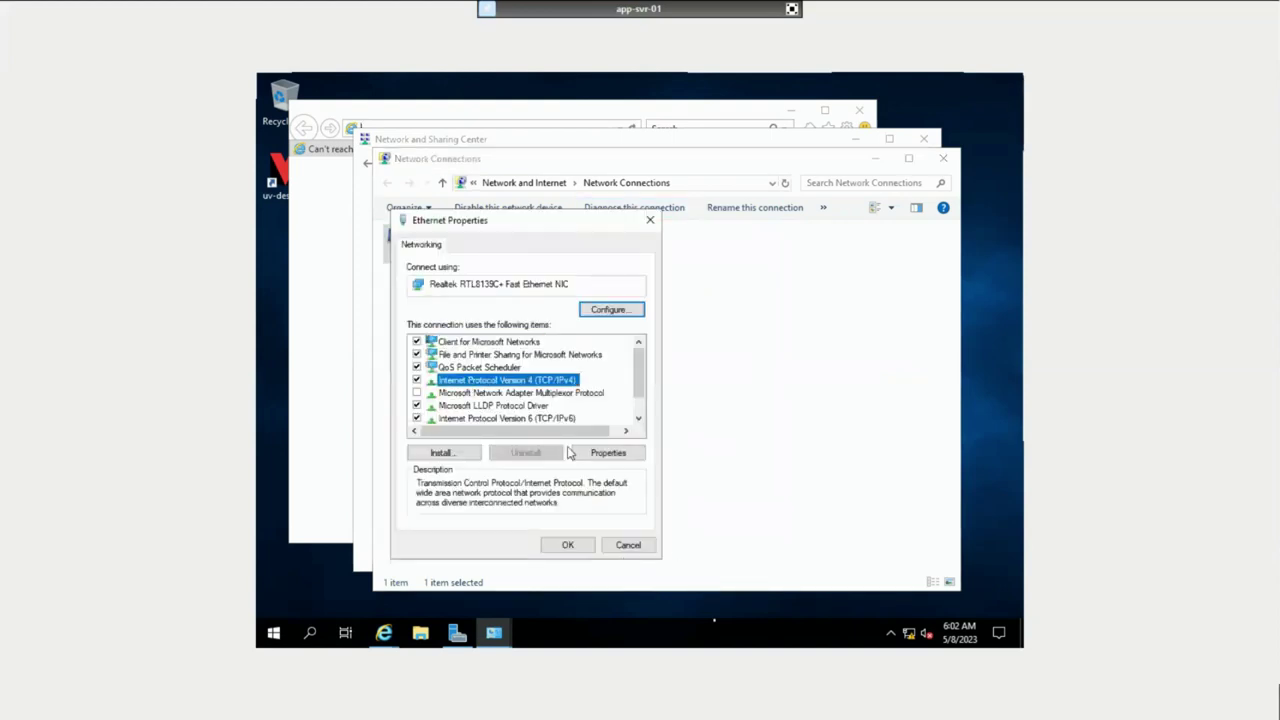
pyautogui.click(597, 453)
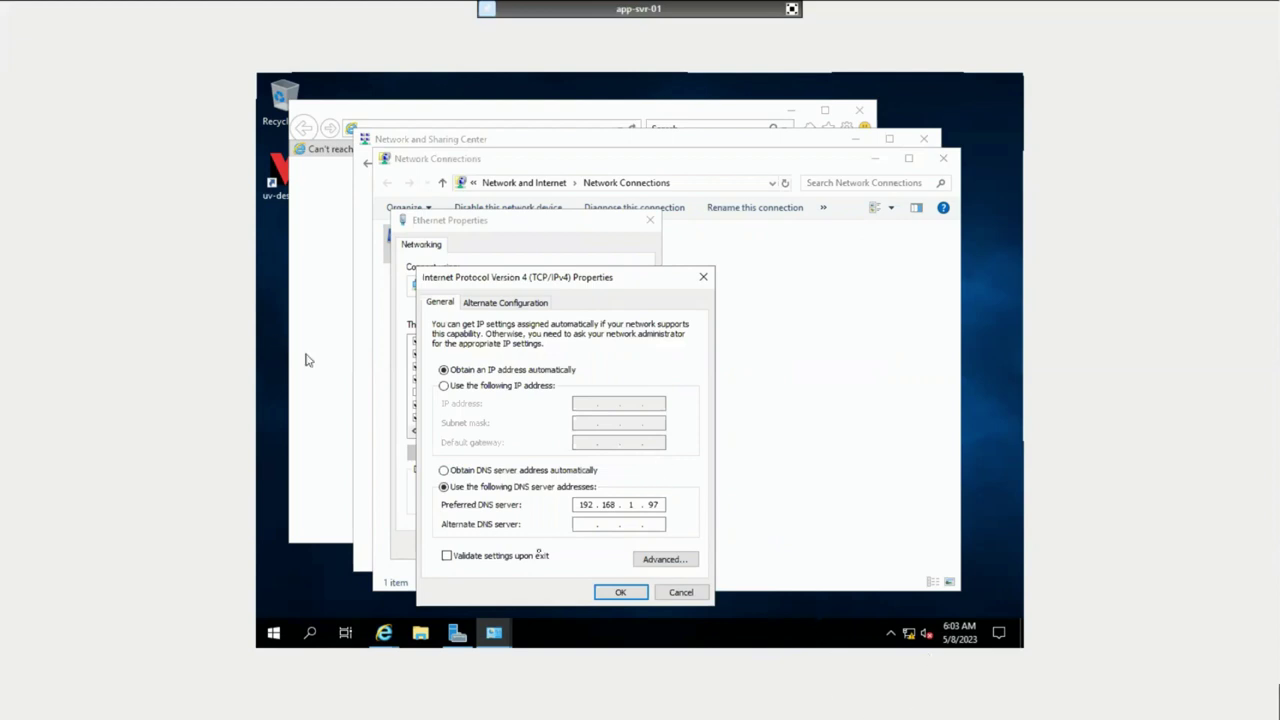
pyautogui.click(446, 471)
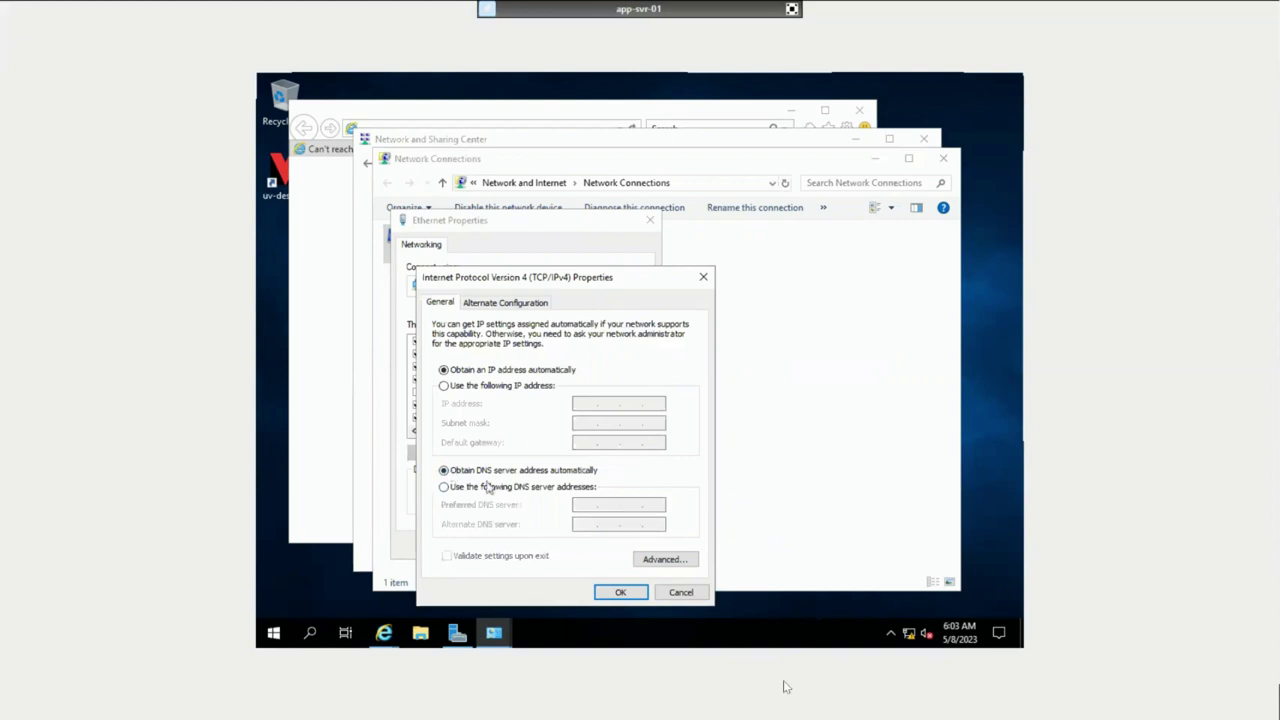
pyautogui.click(357, 416)
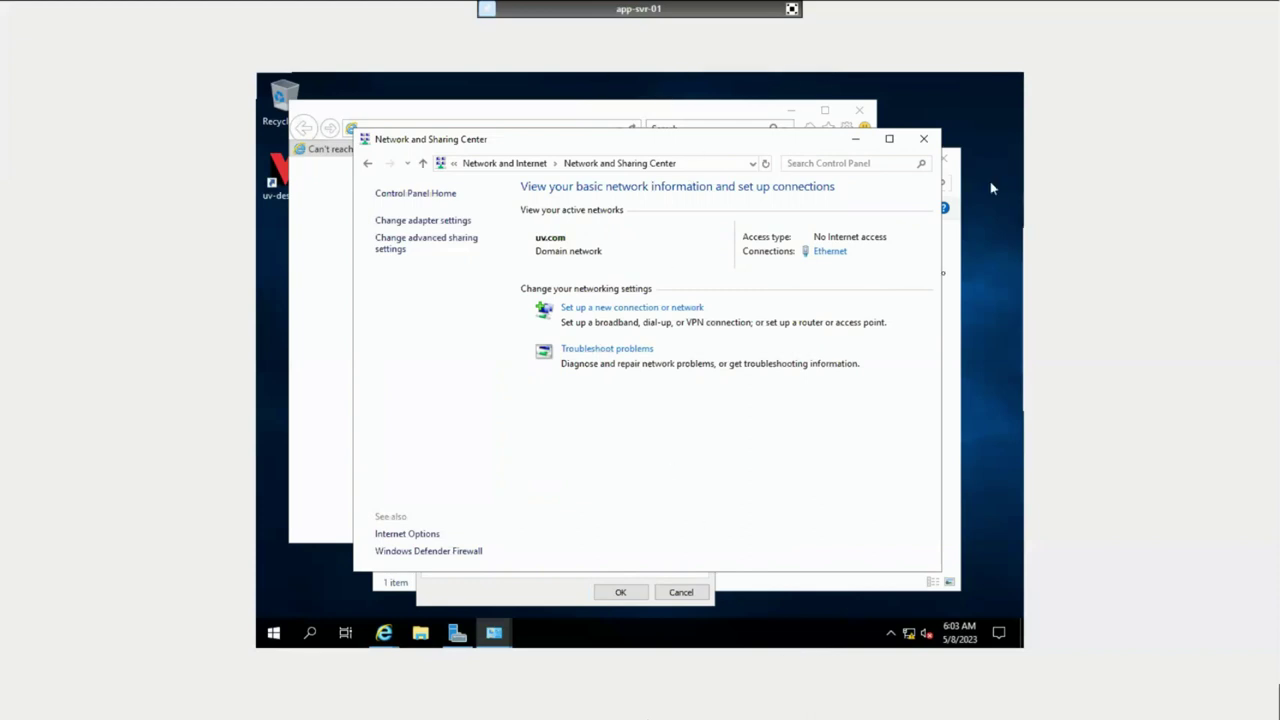
# - Exit full screen, scale the app-svr-01 console to fit, and close Ethernet Properties
pyautogui.click(792, 9)
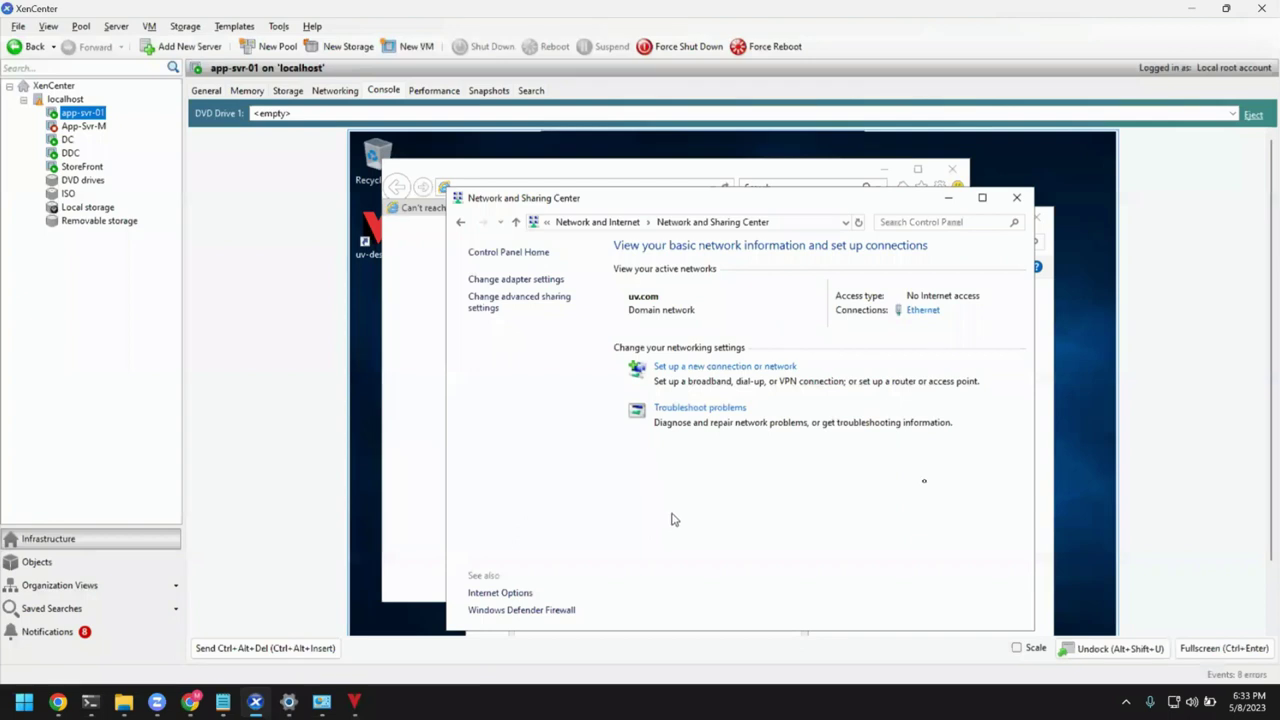
pyautogui.click(1040, 651)
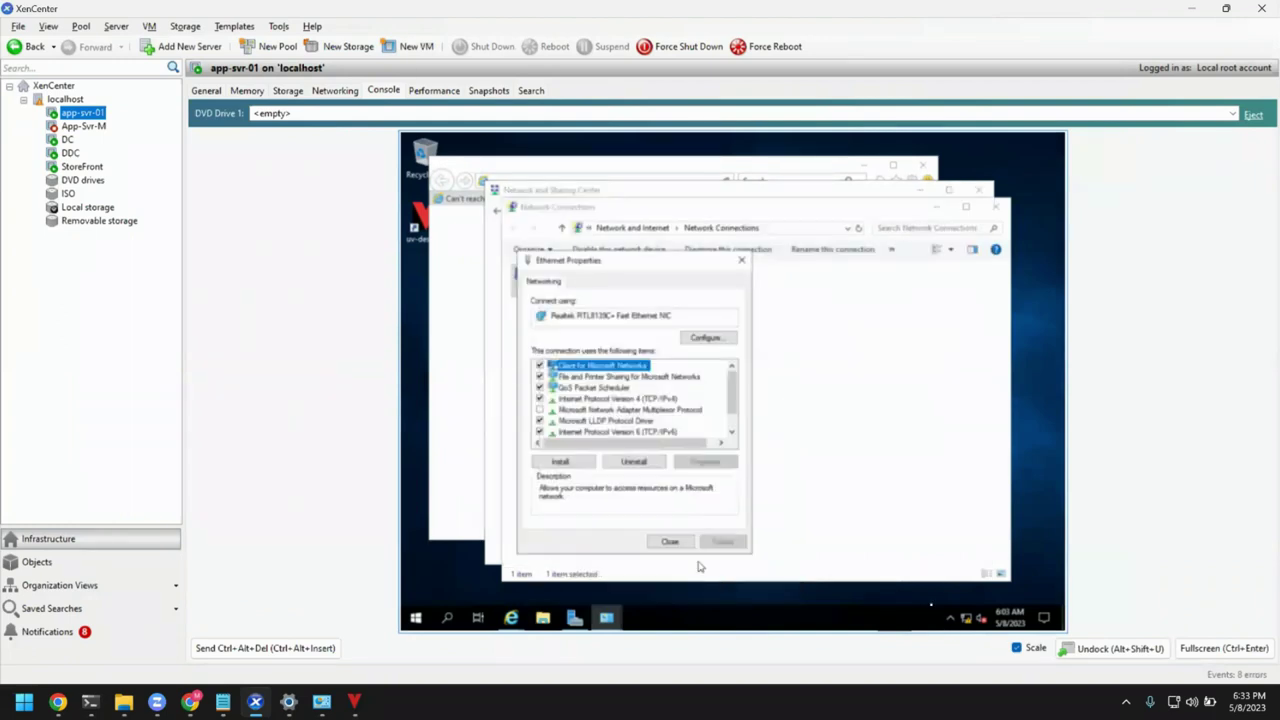
pyautogui.click(680, 546)
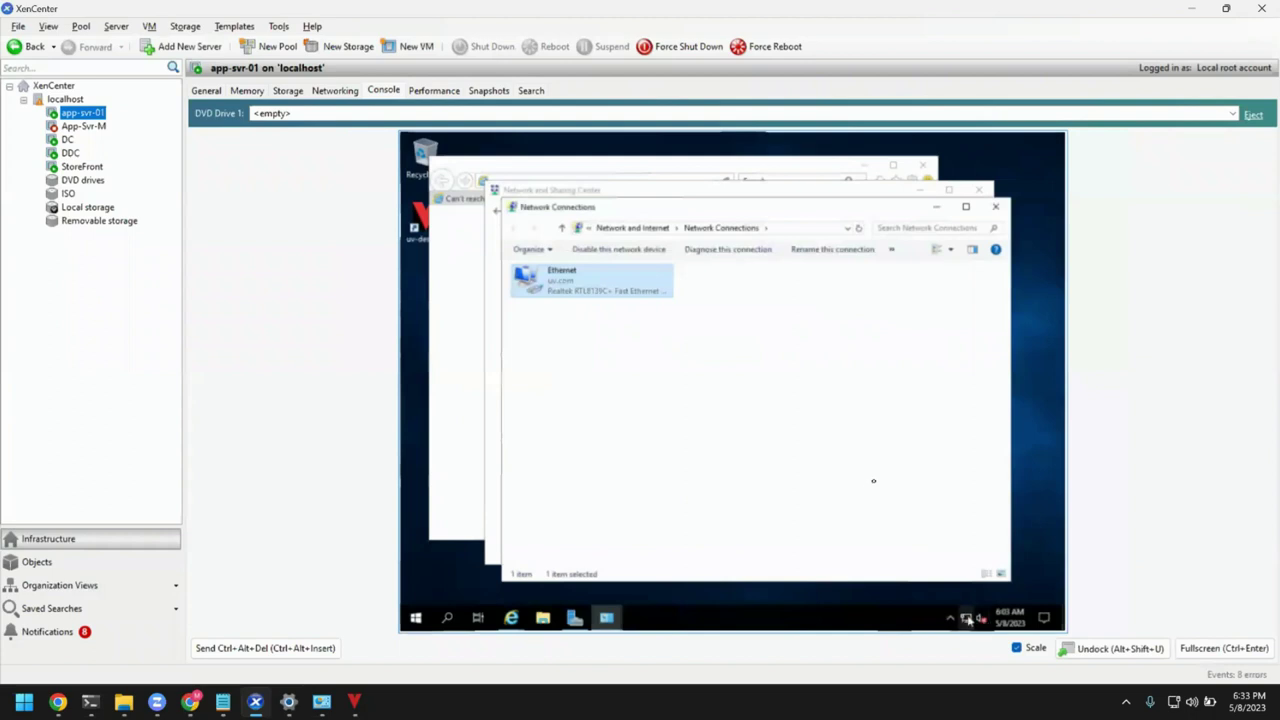
# - Confirm the browser reaches Bing, dismiss the search error, and minimize the browser and network windows
pyautogui.moveTo(965, 620)
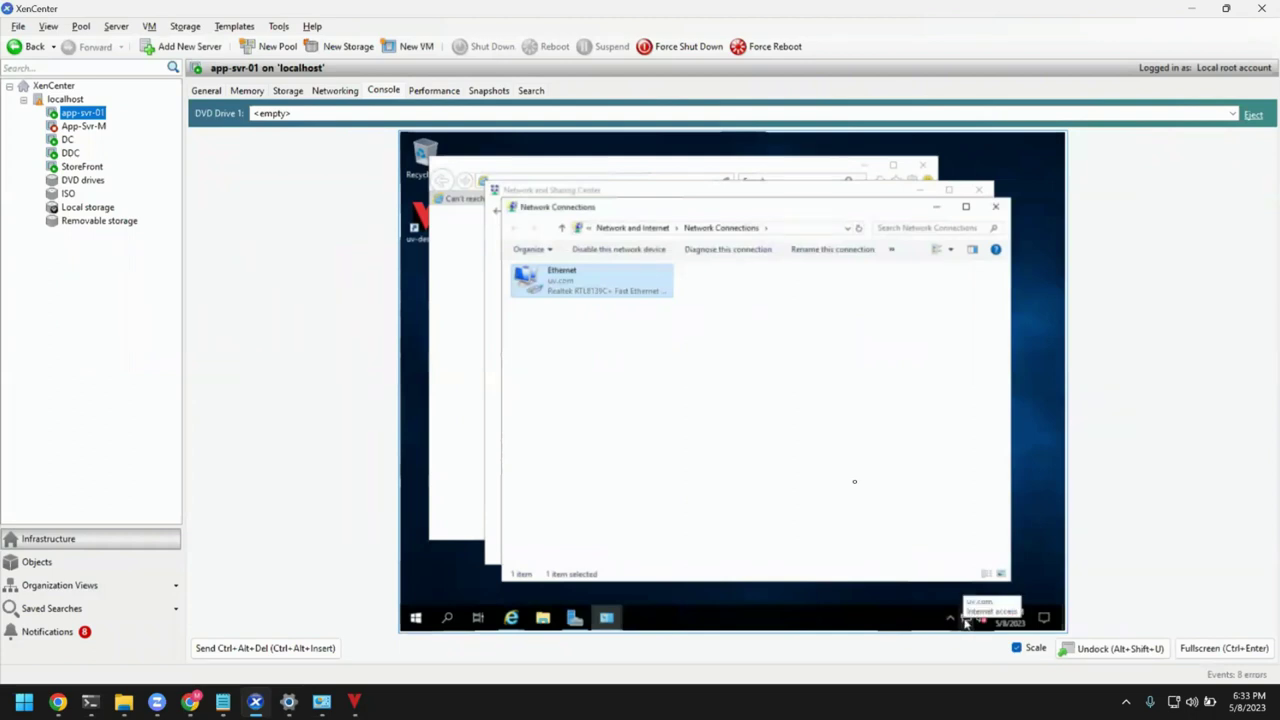
pyautogui.click(511, 617)
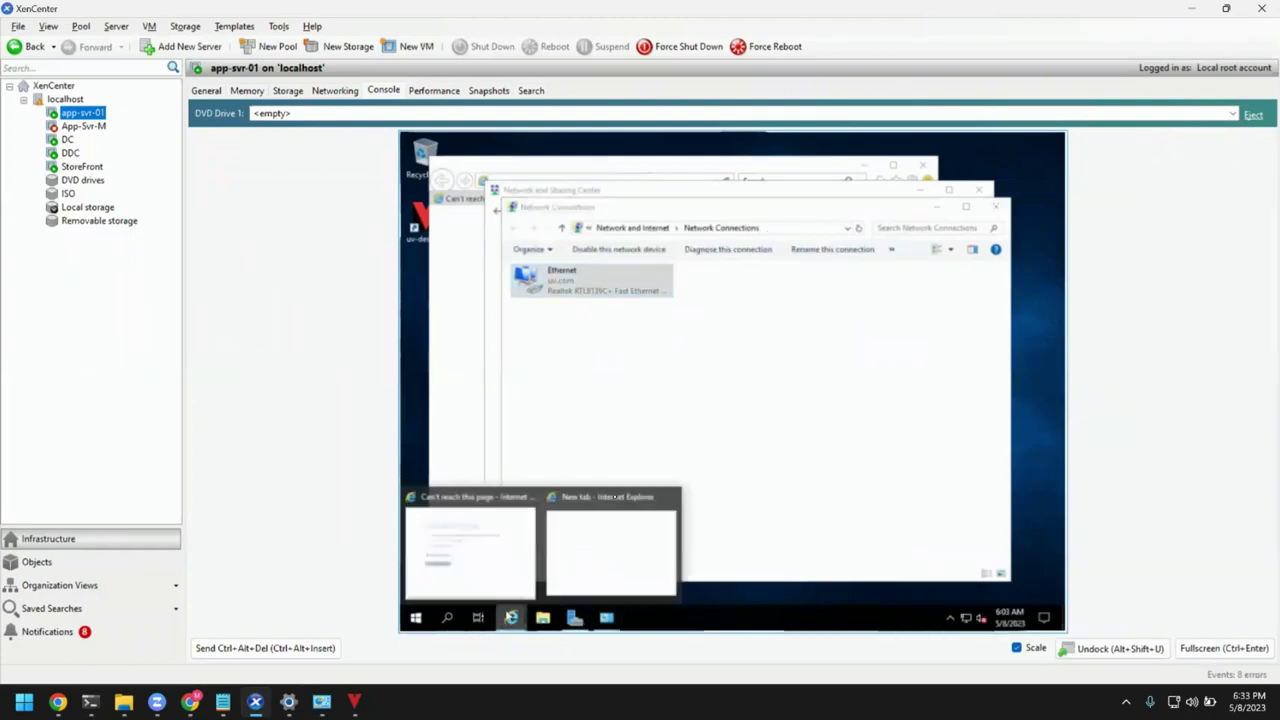
pyautogui.click(495, 578)
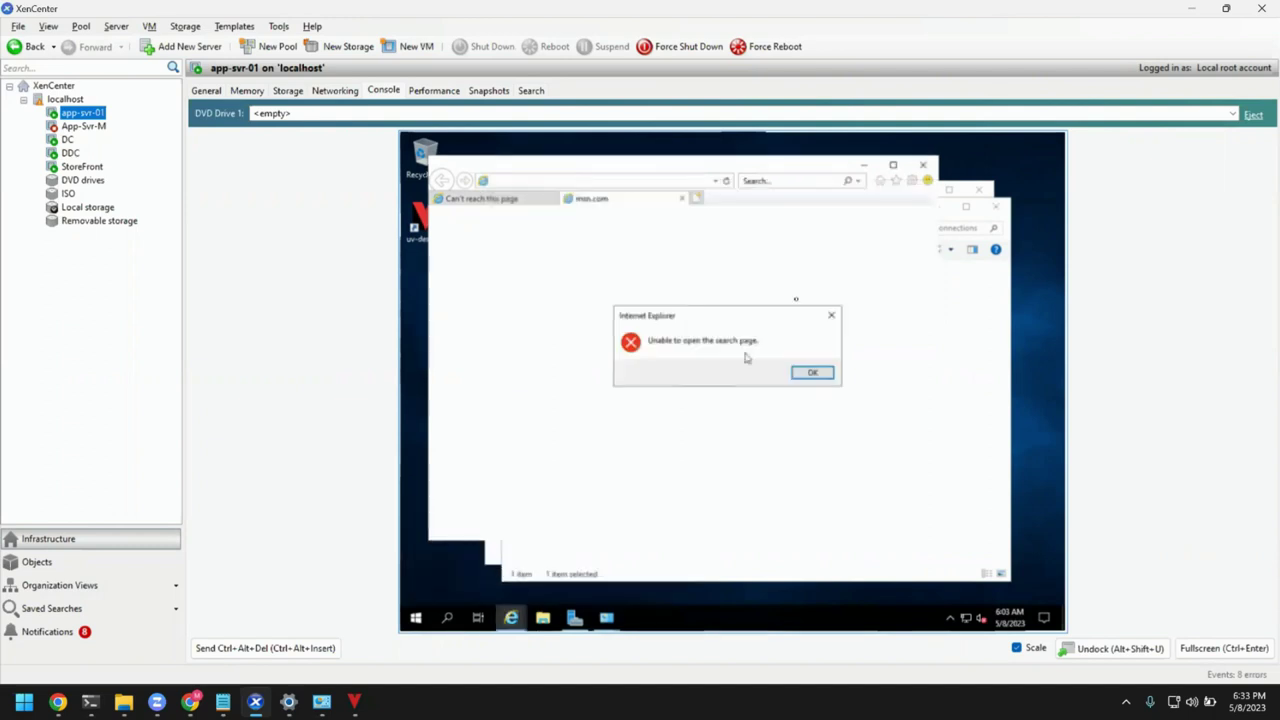
pyautogui.click(812, 372)
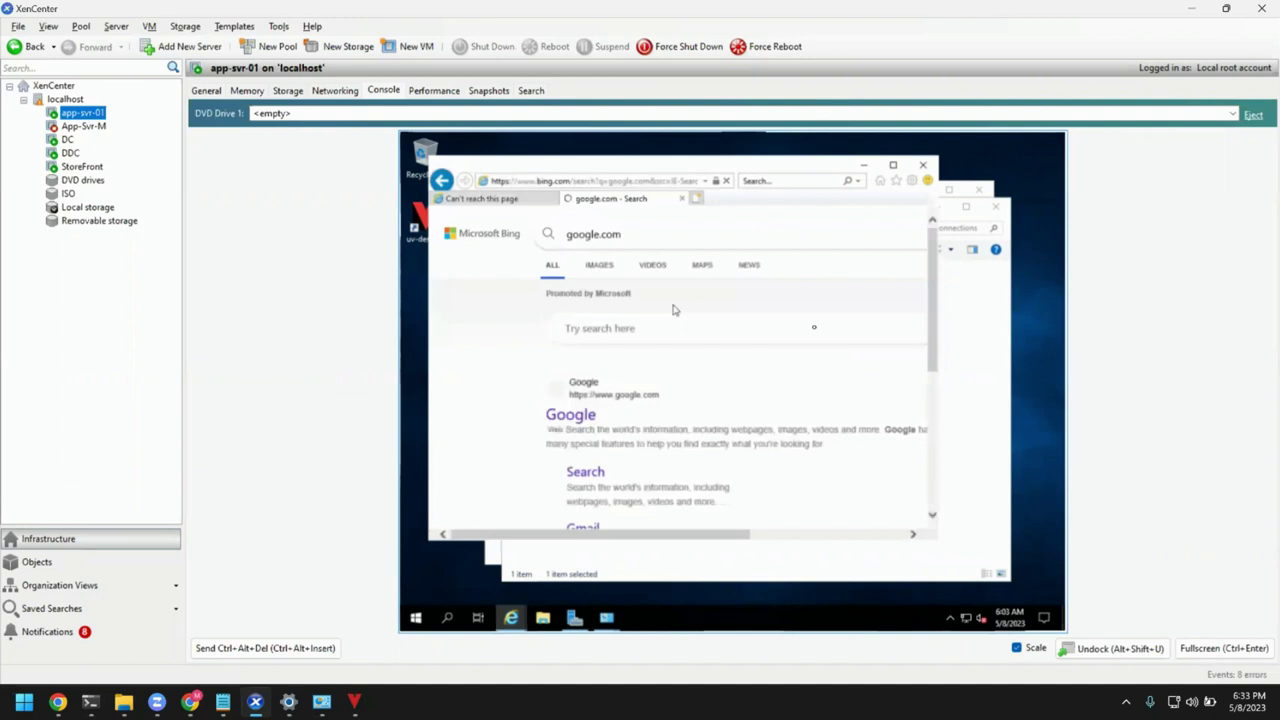
pyautogui.click(862, 168)
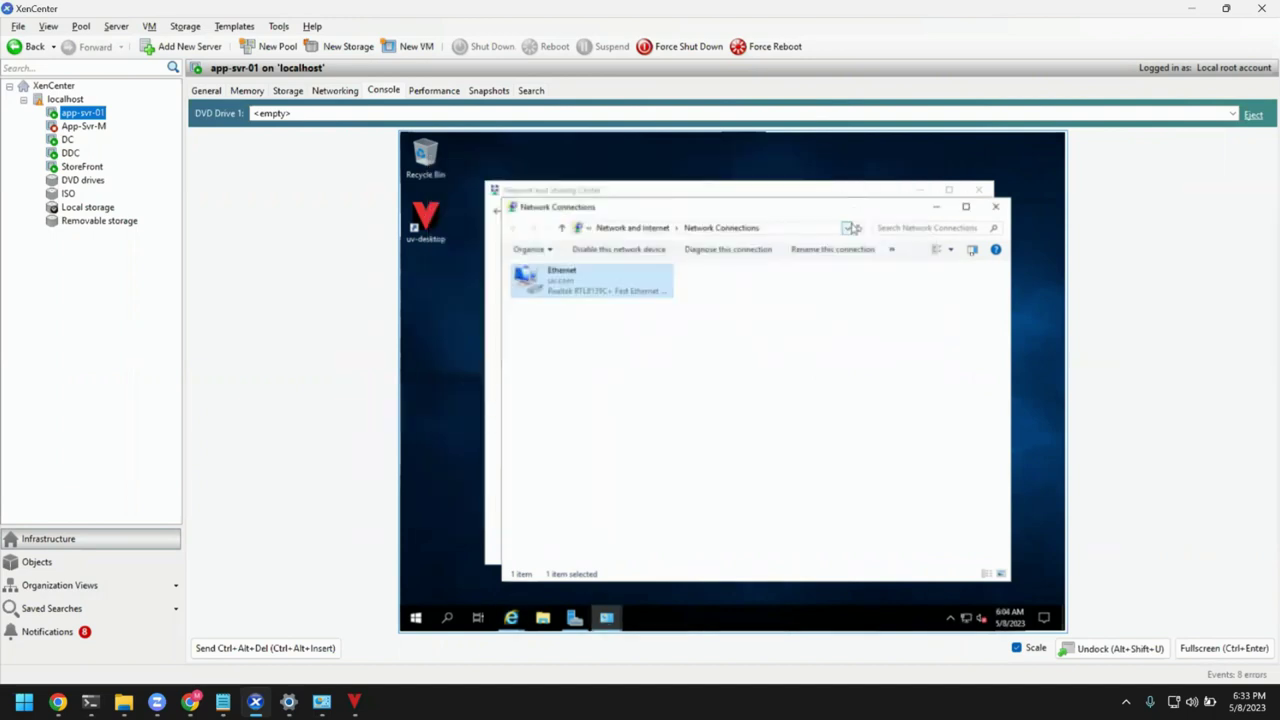
pyautogui.click(938, 212)
pyautogui.click(919, 189)
# - Return to UV Desktop and retry the e-mail login with Continue
pyautogui.click(356, 700)
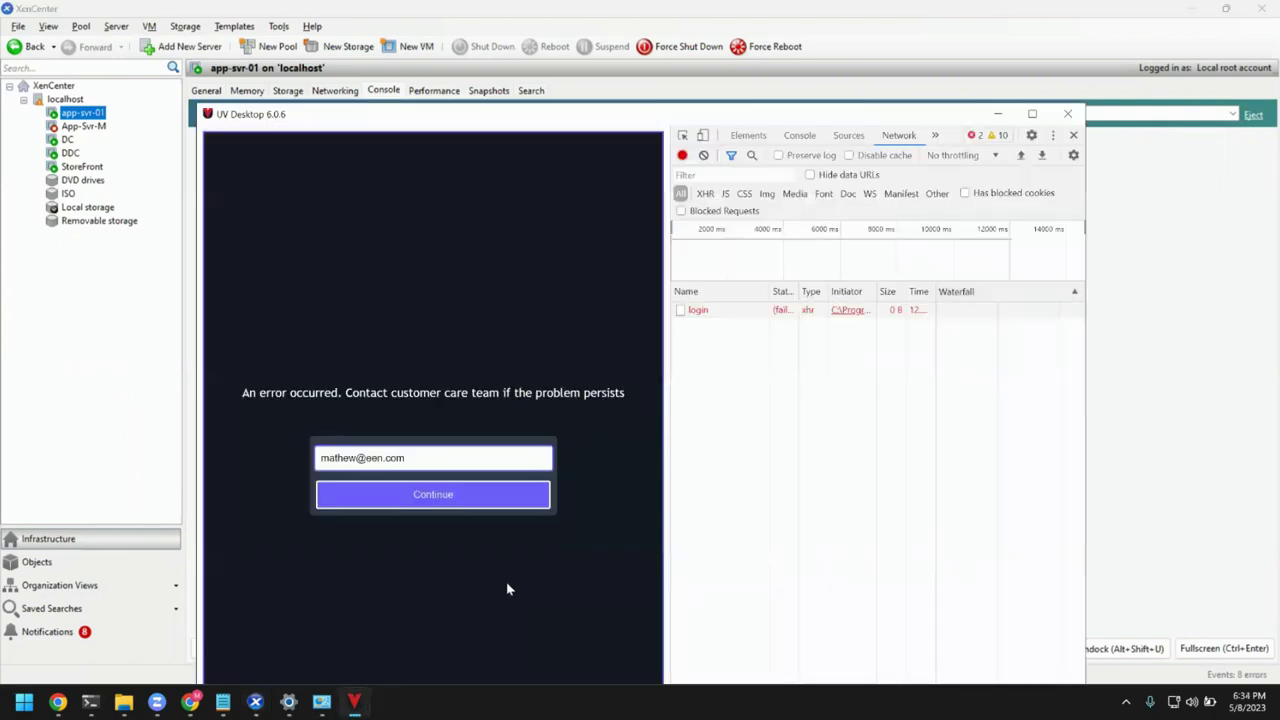
pyautogui.click(492, 499)
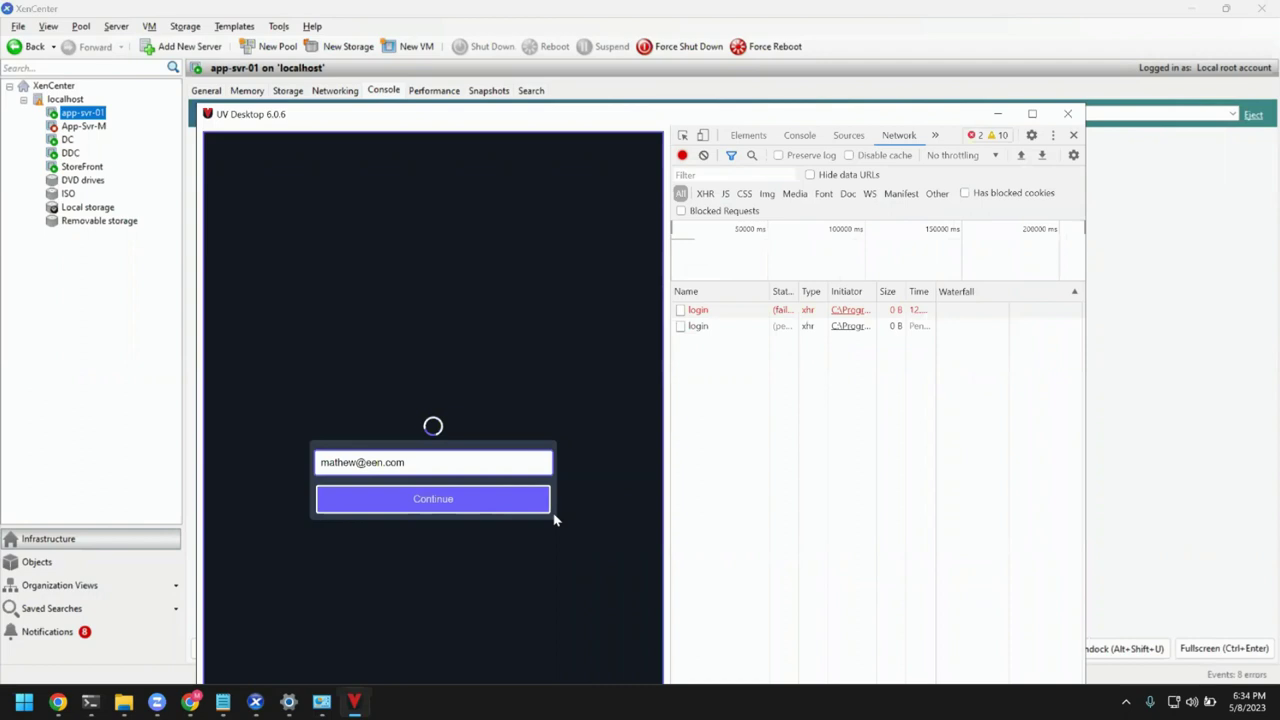
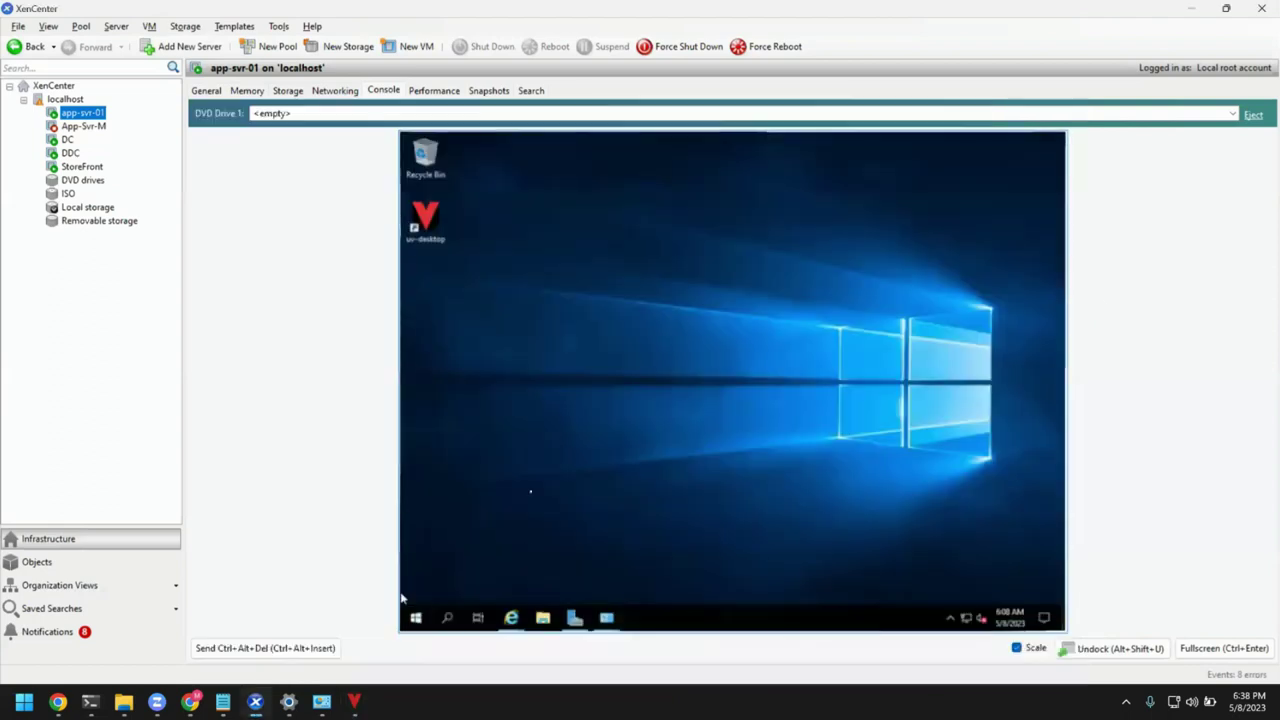
# - Show the StoreFront VM's console, dismiss its lock screen and sign in with the account password
pyautogui.click(86, 167)
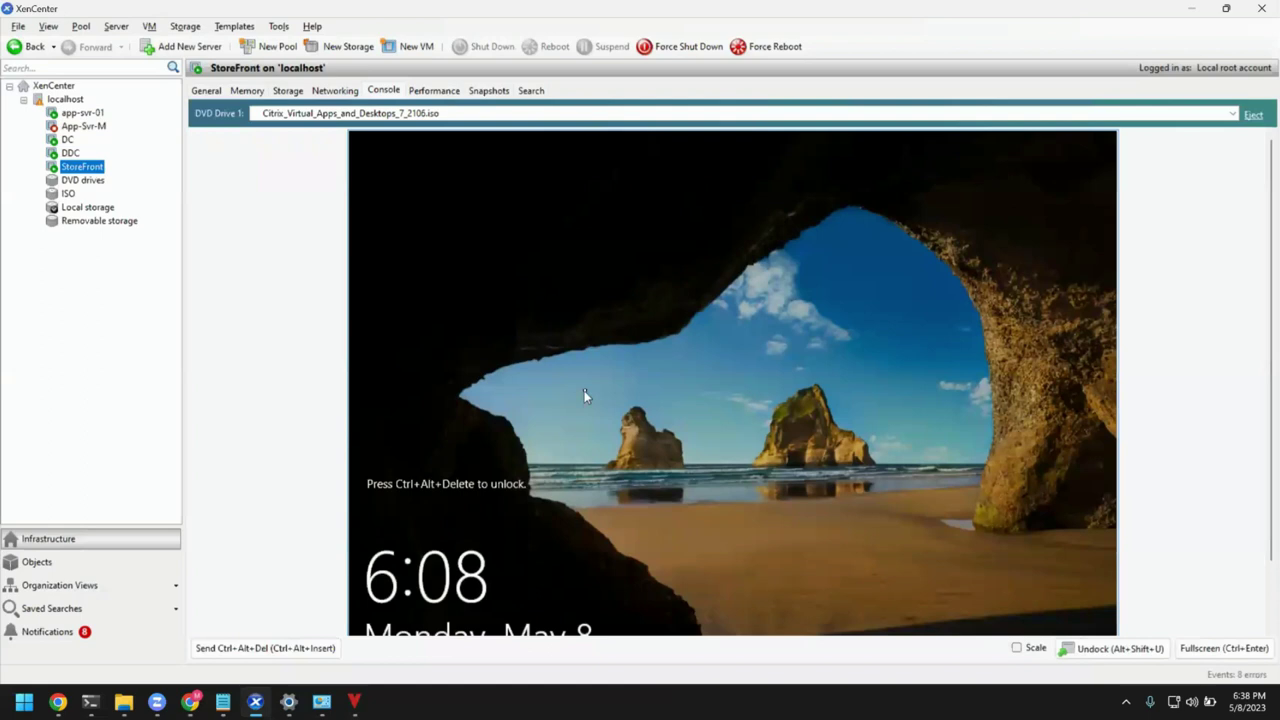
pyautogui.click(265, 648)
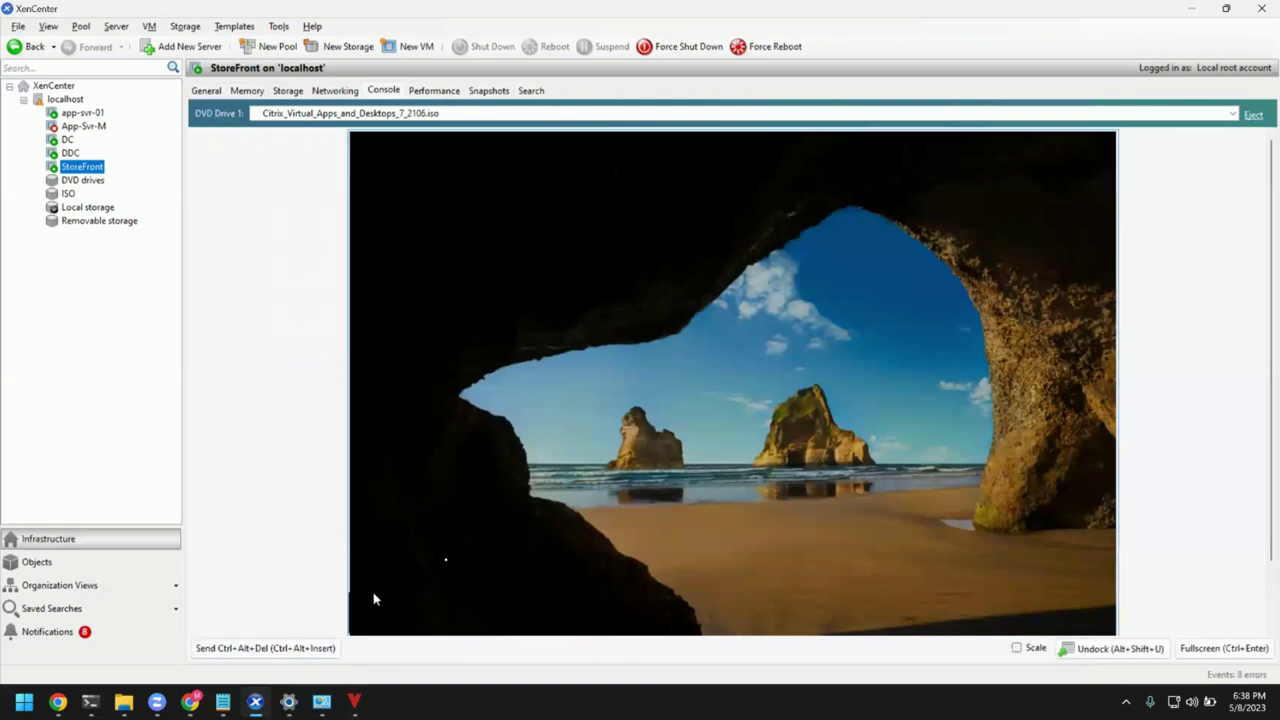
pyautogui.write('**********')
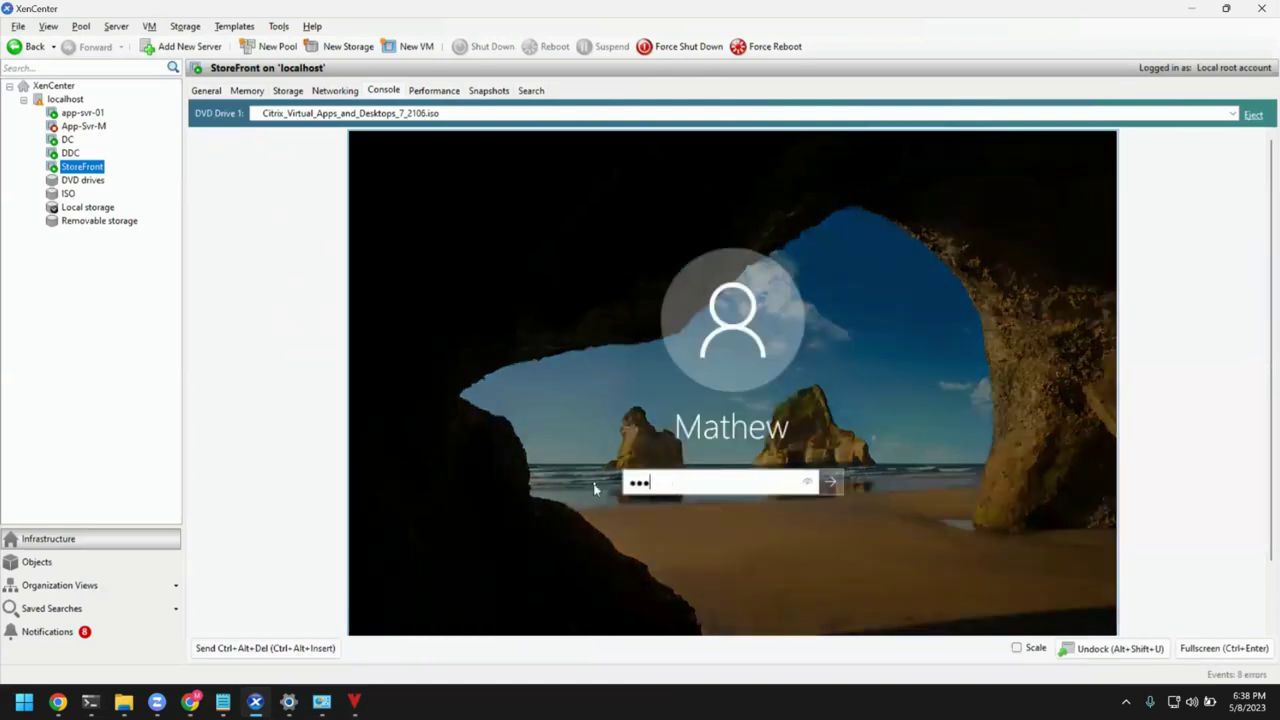
pyautogui.press('Return')
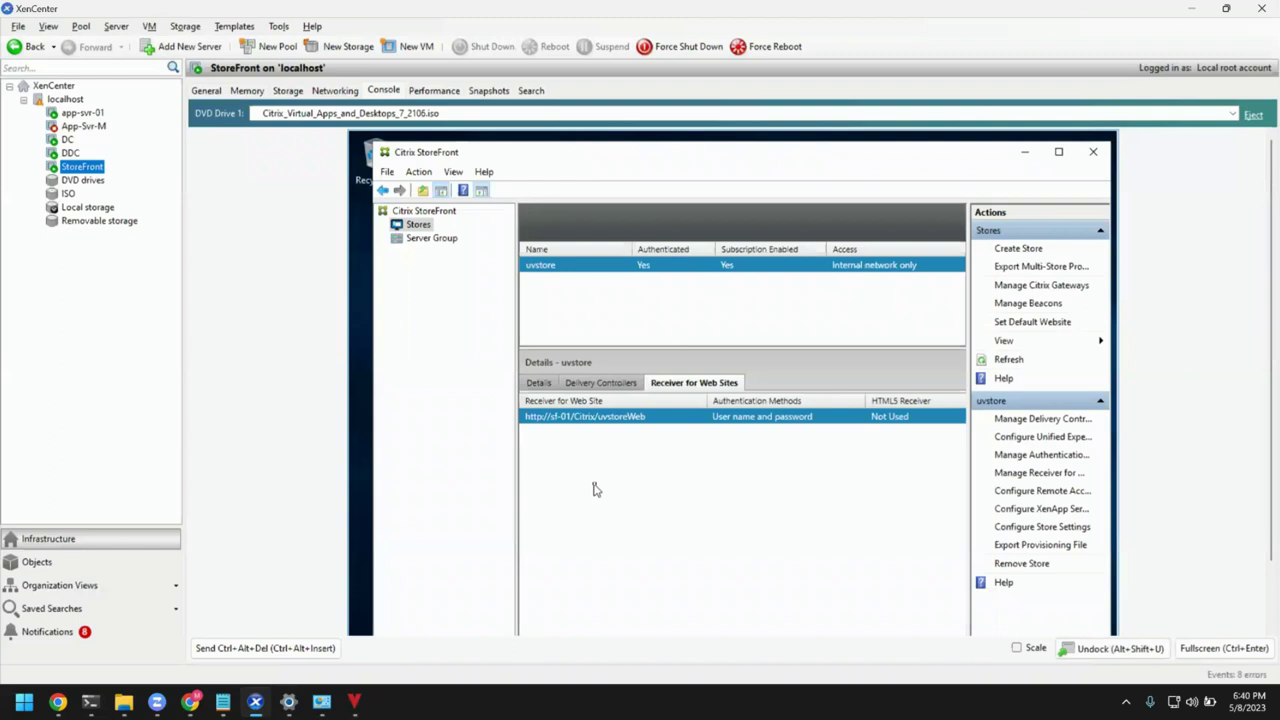
# - Check the IP address notes, then minimize StoreFront management and make the VM console full screen
pyautogui.click(223, 702)
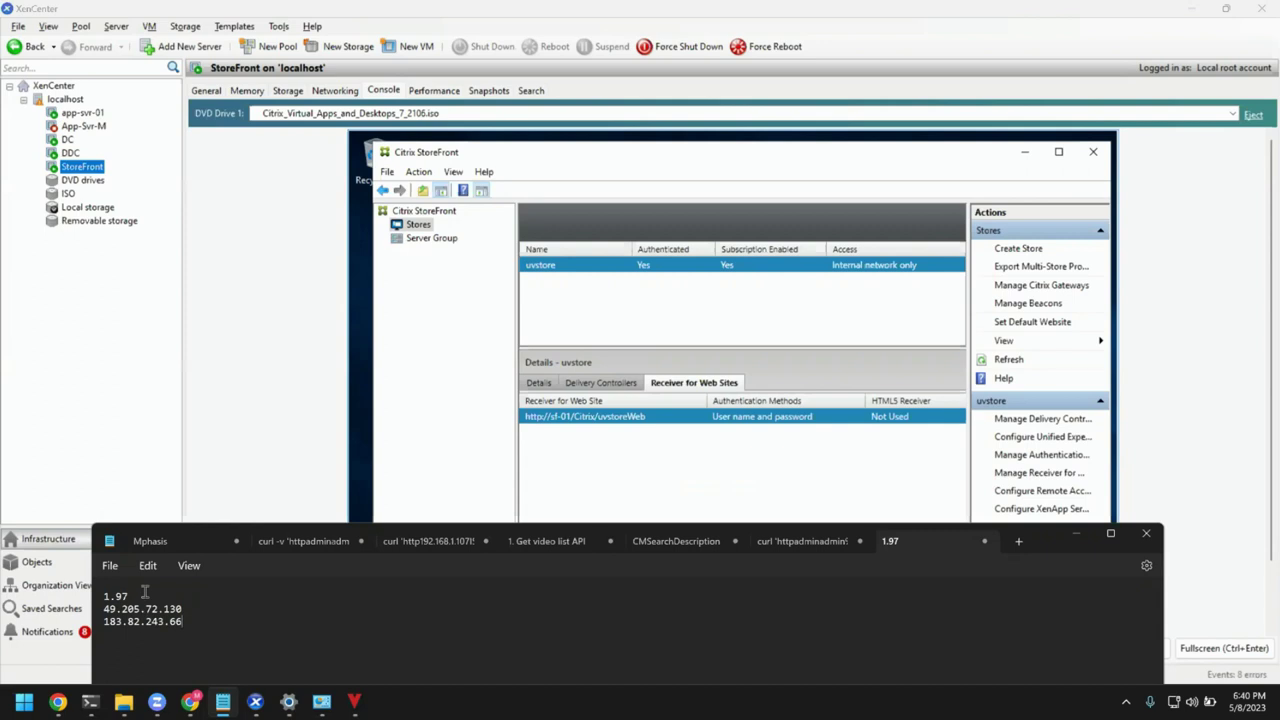
pyautogui.click(118, 422)
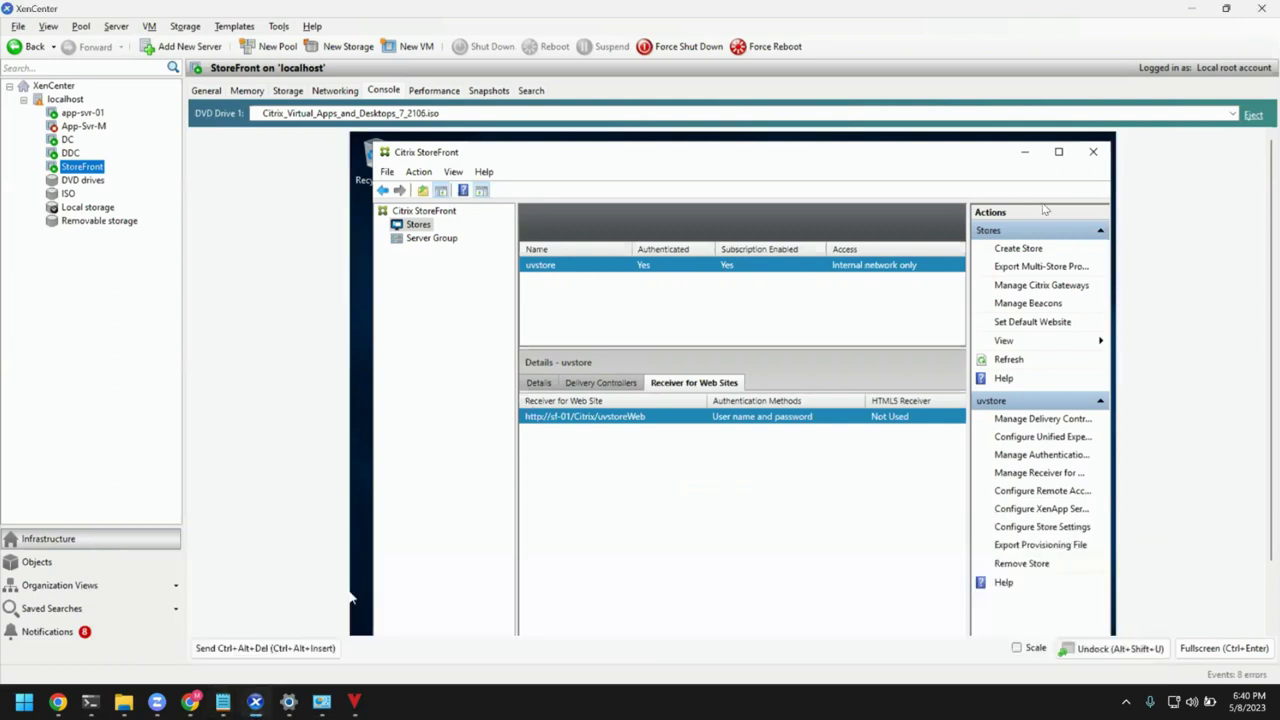
pyautogui.click(1027, 154)
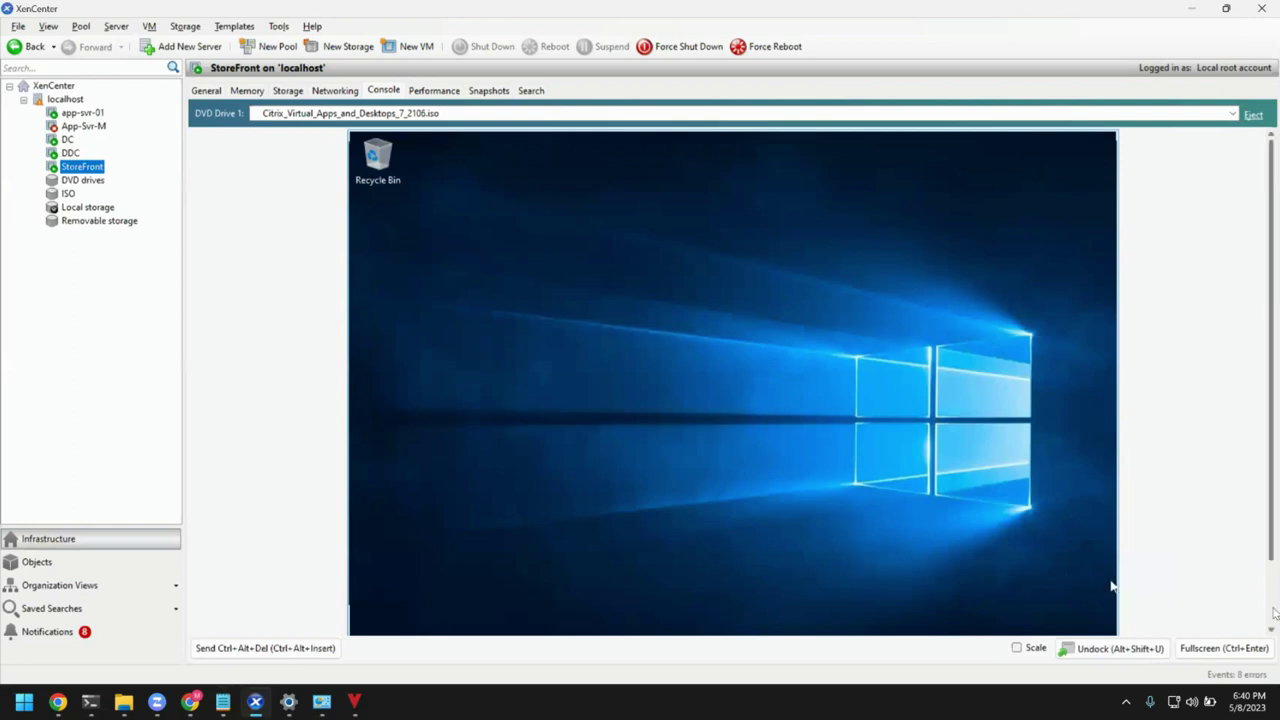
pyautogui.click(1244, 650)
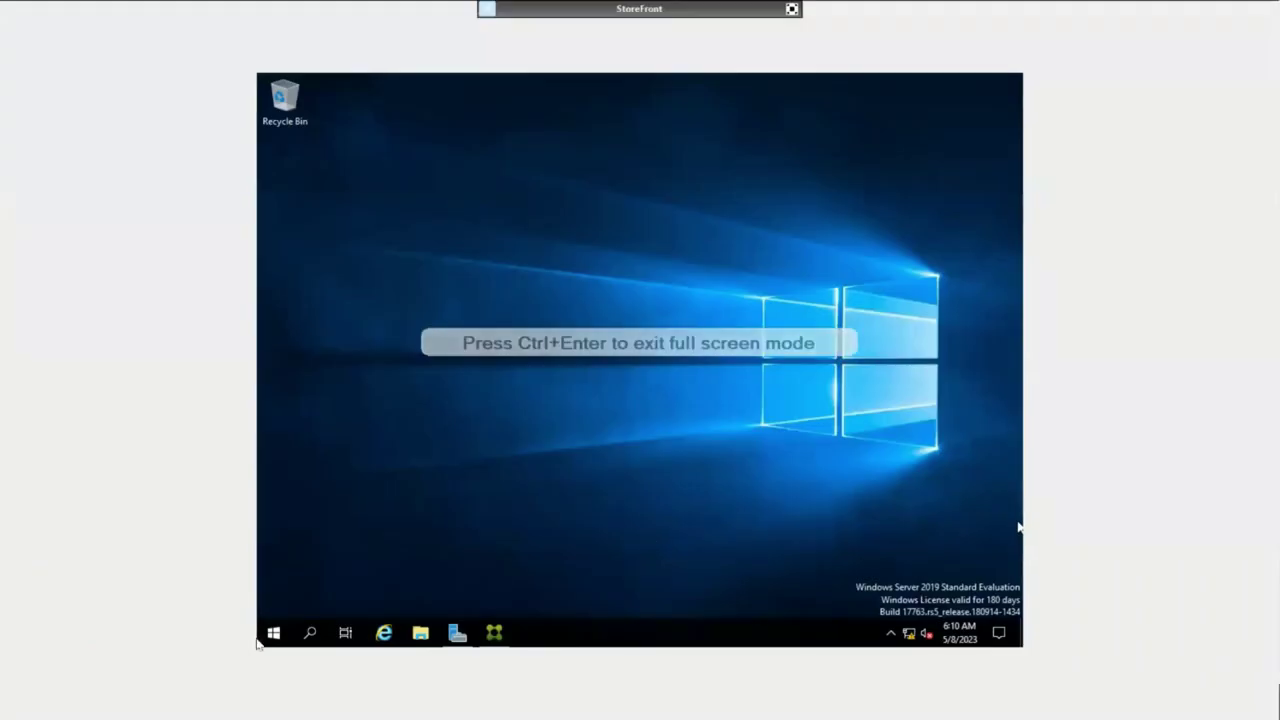
# - Launch Command Prompt on the VM by searching 'cmd' and enter 'ifconfig/' at the prompt
pyautogui.click(273, 634)
pyautogui.write('cmd')
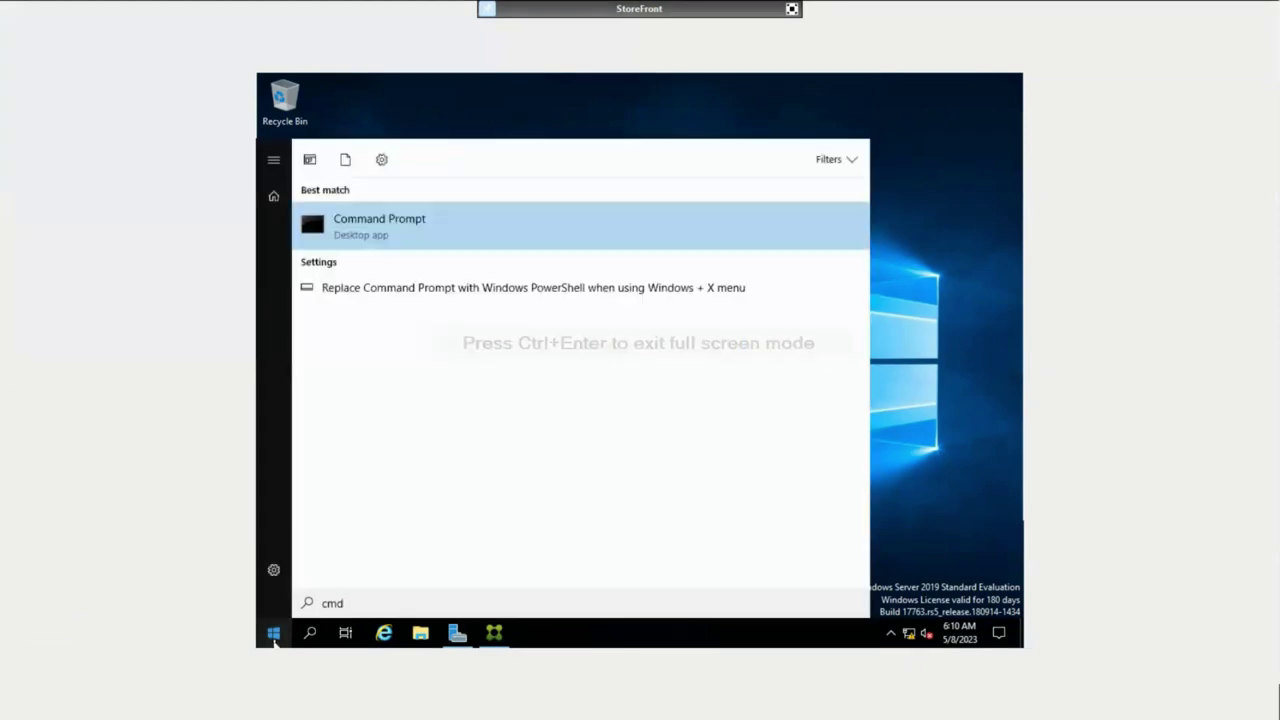
pyautogui.press('Return')
pyautogui.write('ifconfig/')
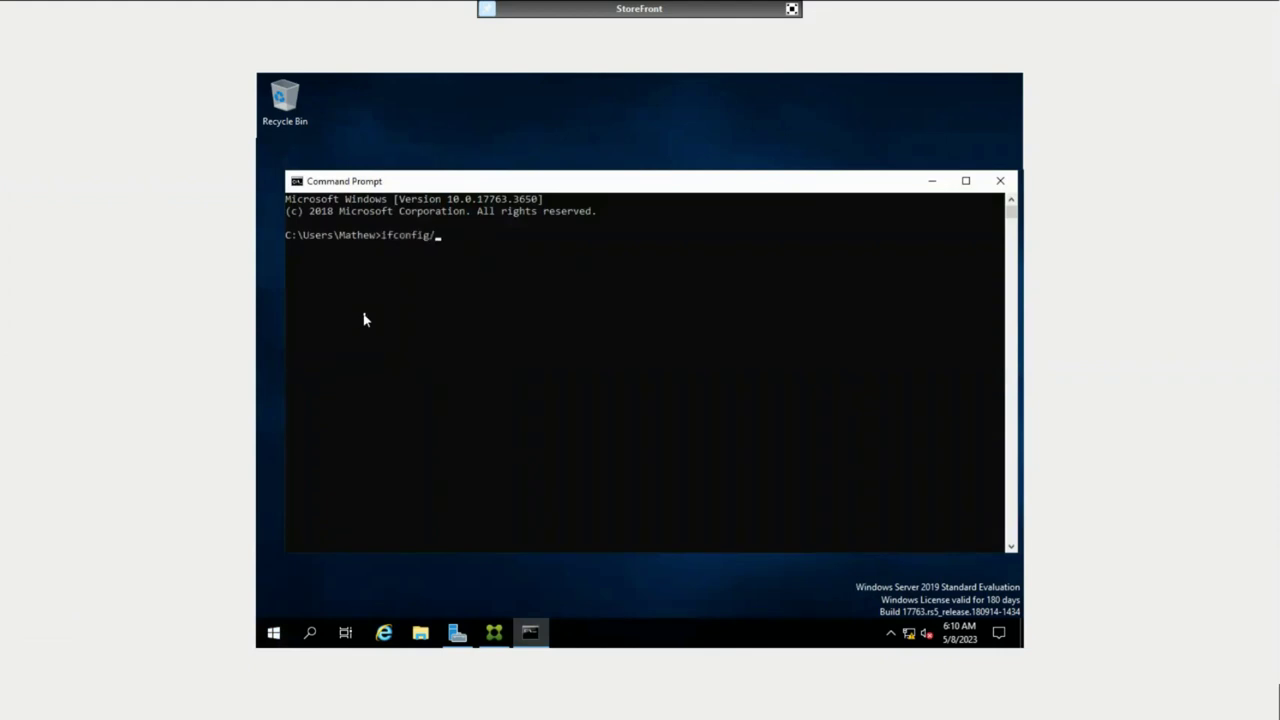
# - Correct the mistyped command to 'ipconfig /all' and run it on the VM
pyautogui.press('BackSpace')
pyautogui.write('all')
pyautogui.press('Return')
pyautogui.press('Up')
pyautogui.press('Left')
pyautogui.press('Left')
pyautogui.press('Left')
pyautogui.press('Left')
pyautogui.press('Left')
pyautogui.press('Delete')
pyautogui.write('p')
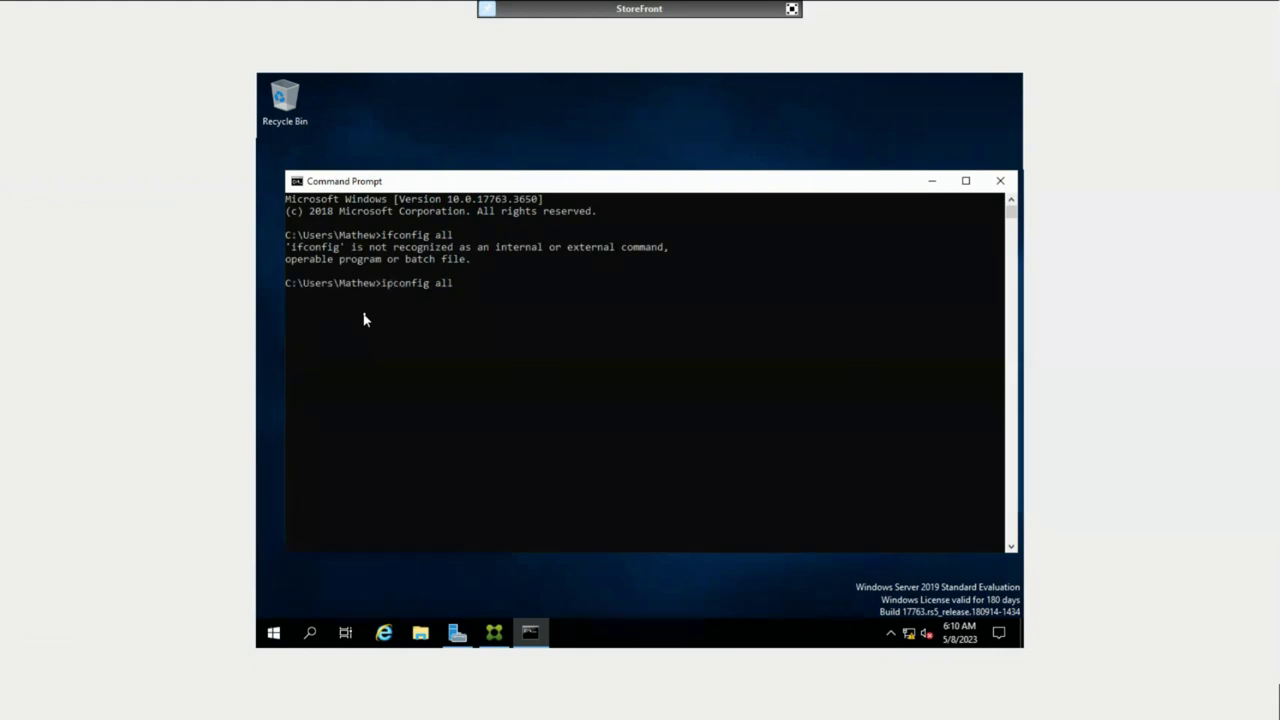
pyautogui.write('/')
pyautogui.press('Return')
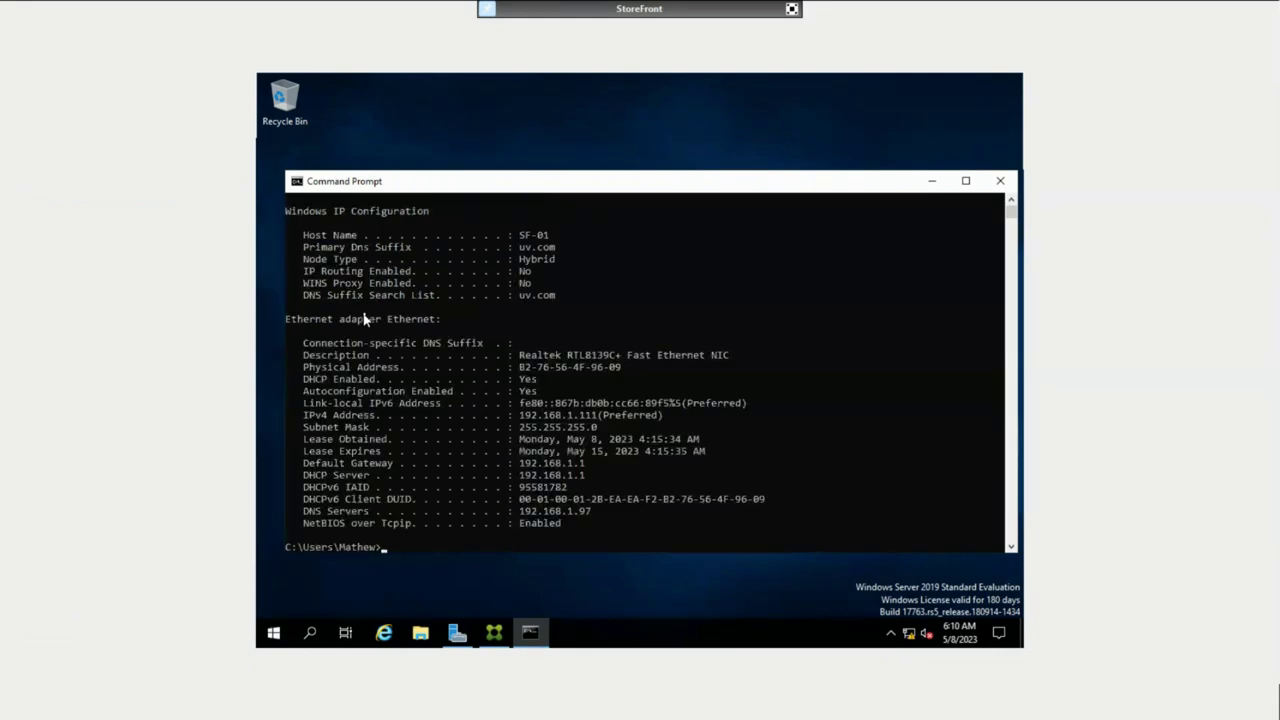
# - Scroll the output and highlight the VM's IPv4 address 192.168.1.111
pyautogui.scroll(-6, 392, 390)
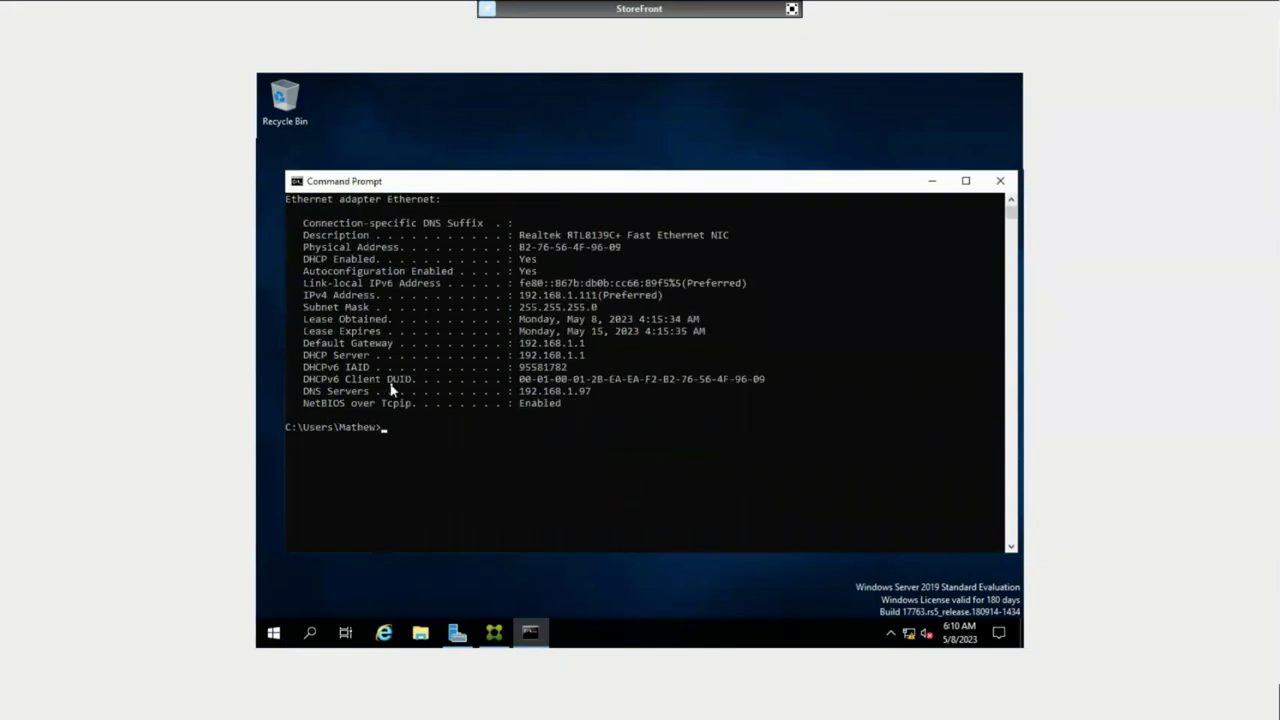
pyautogui.scroll(6, 392, 390)
pyautogui.scroll(-3, 400, 398)
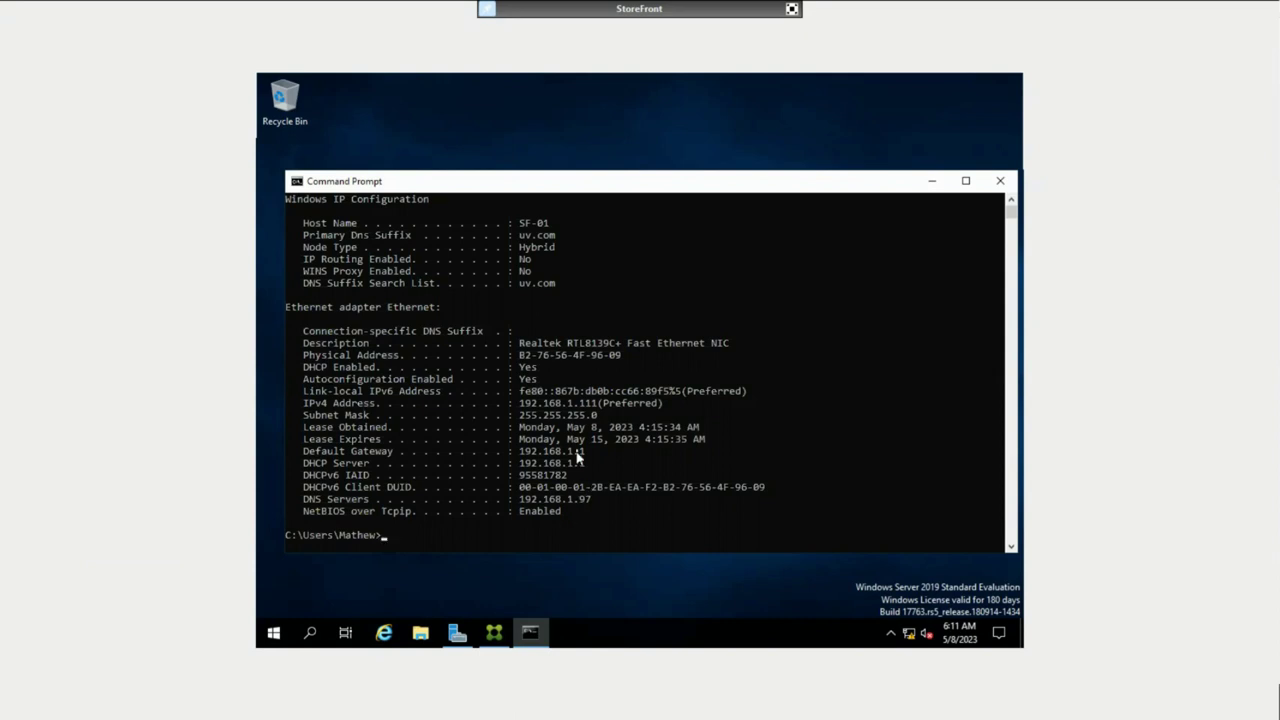
pyautogui.click(520, 404)
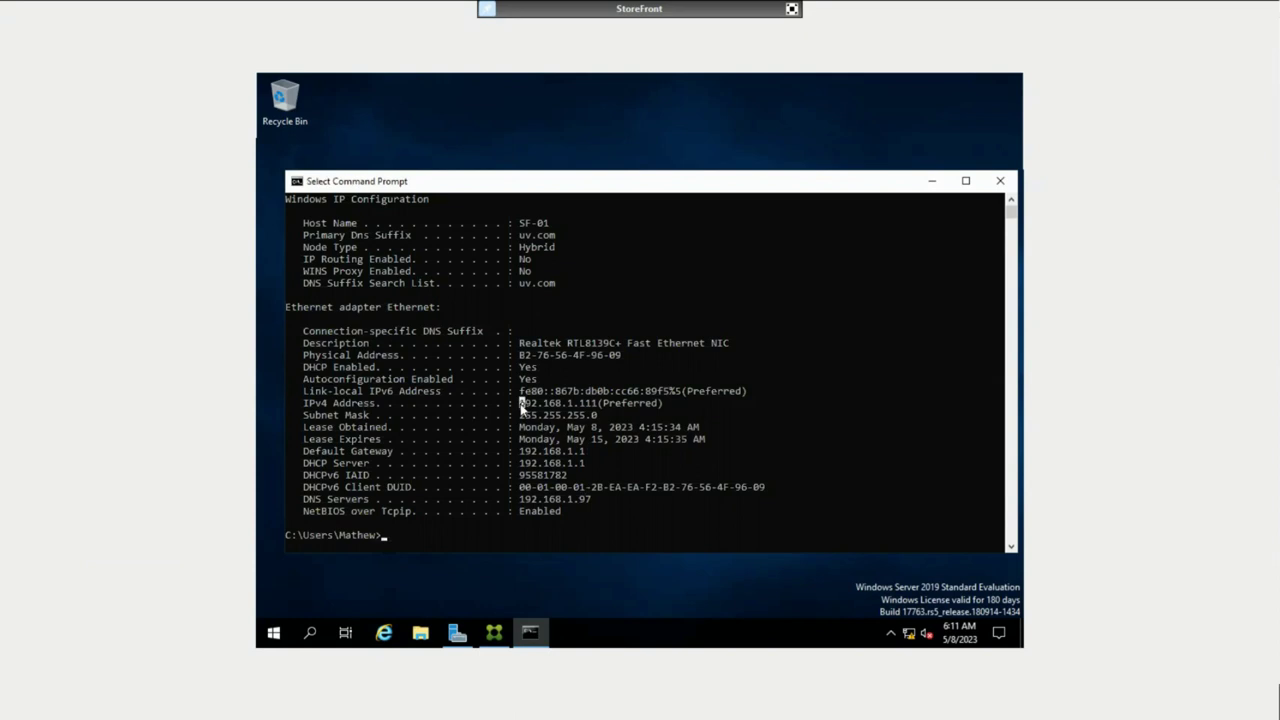
pyautogui.moveTo(520, 404); pyautogui.dragTo(597, 404)
pyautogui.click(593, 403)
# - Restore StoreFront, exit full screen, and highlight the host PC's IPv4 address 192.168.1.193 in its Command Prompt
pyautogui.click(489, 711)
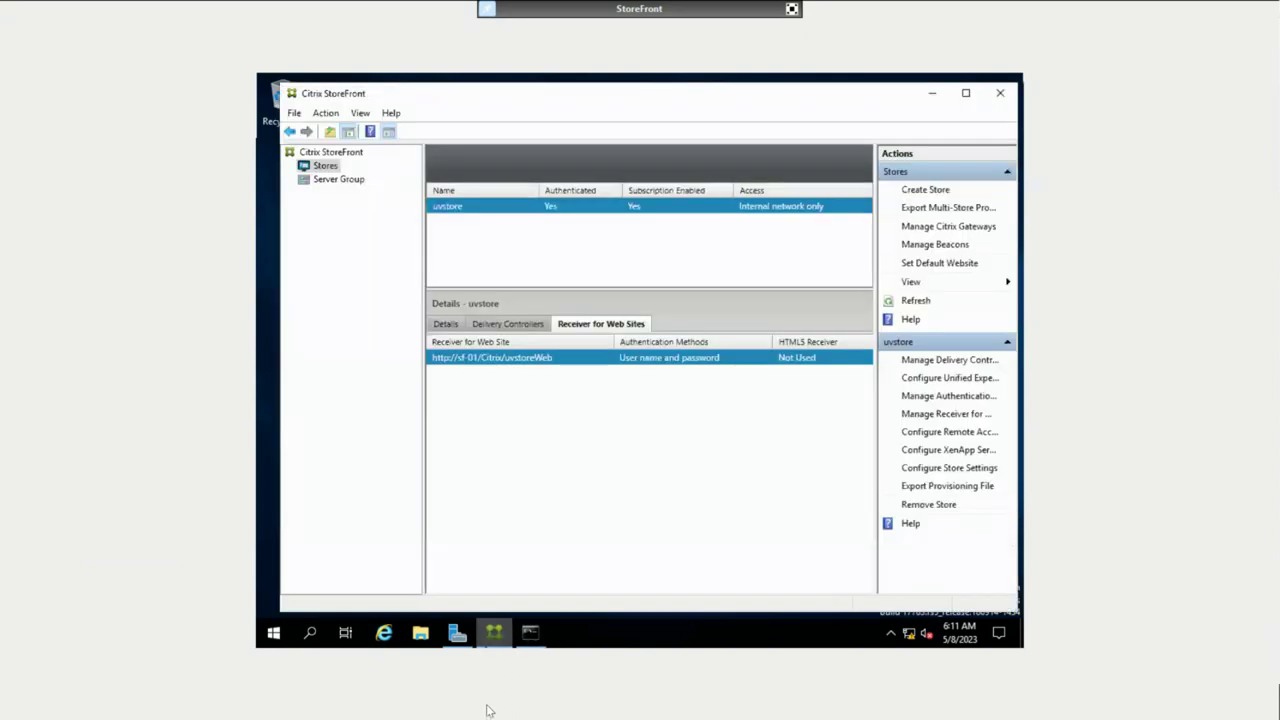
pyautogui.click(792, 9)
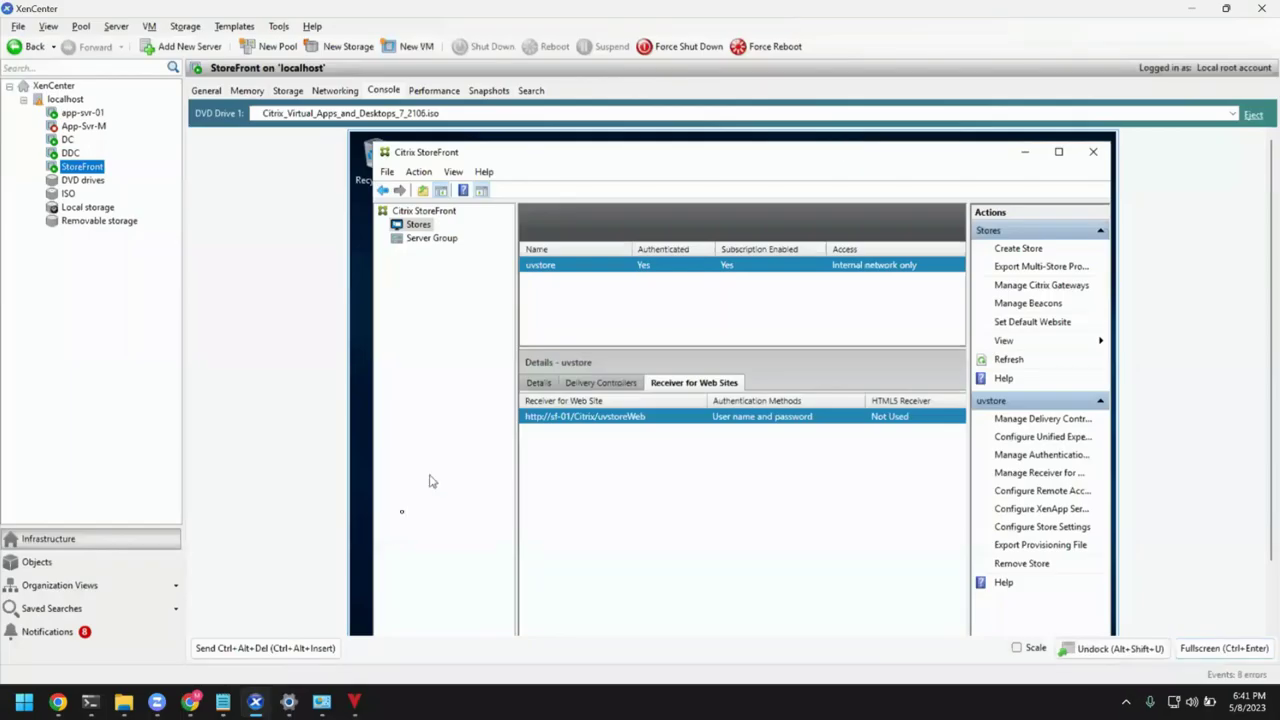
pyautogui.moveTo(97, 707)
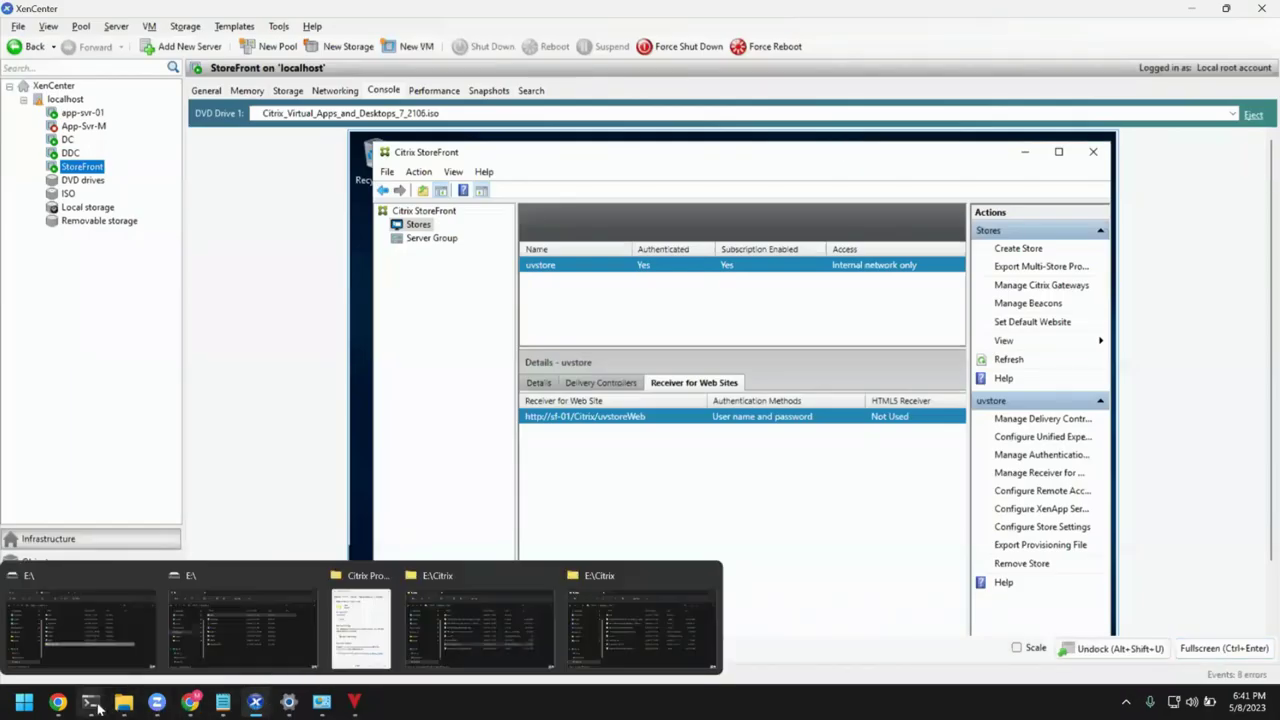
pyautogui.click(172, 650)
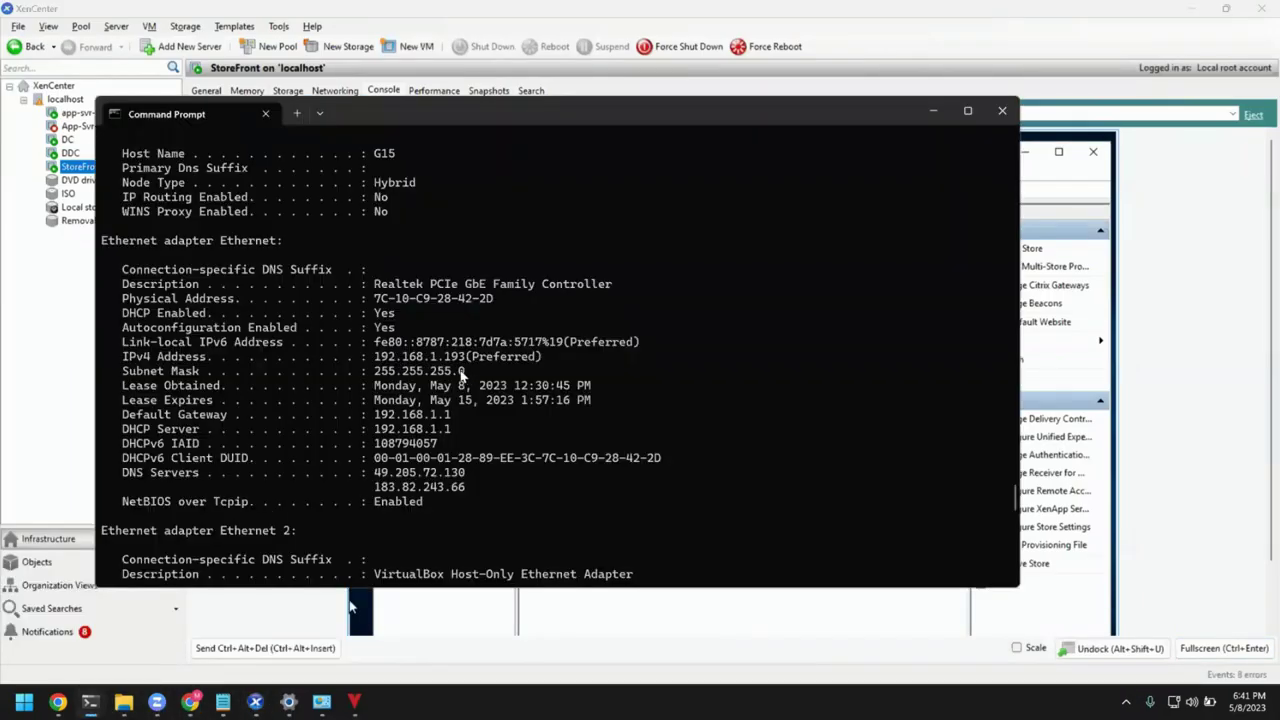
pyautogui.moveTo(381, 358); pyautogui.dragTo(457, 364)
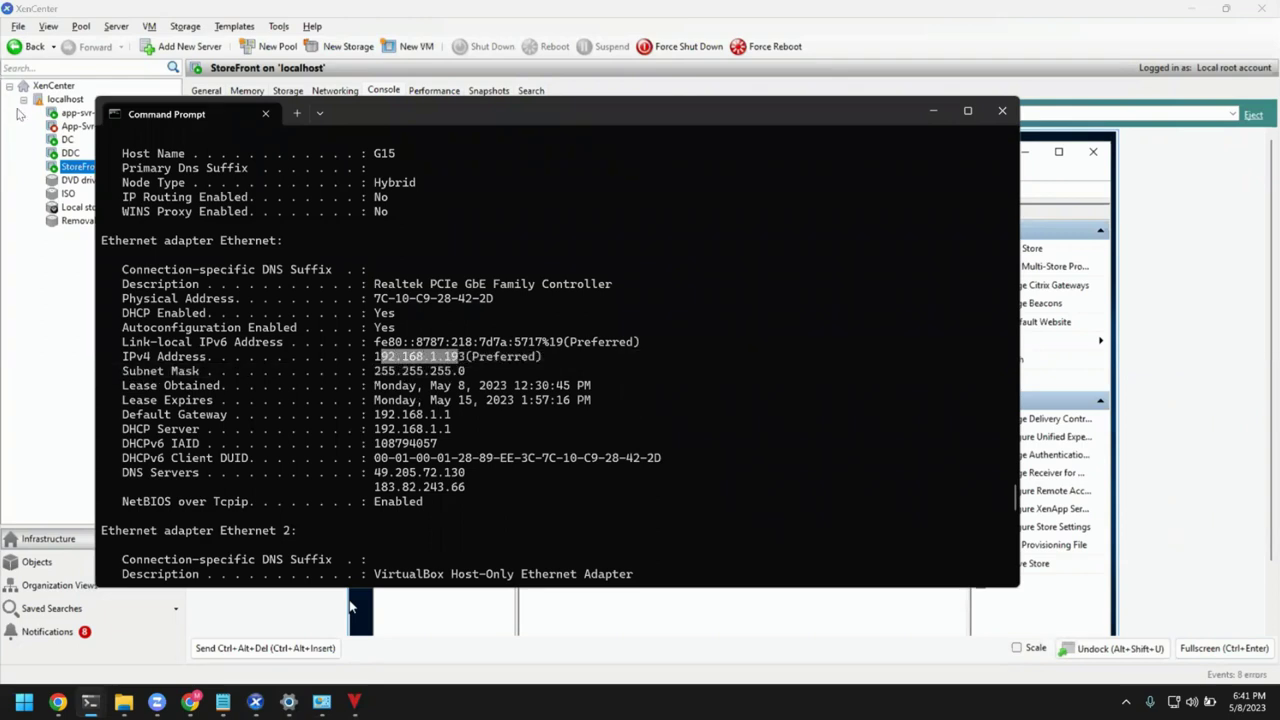